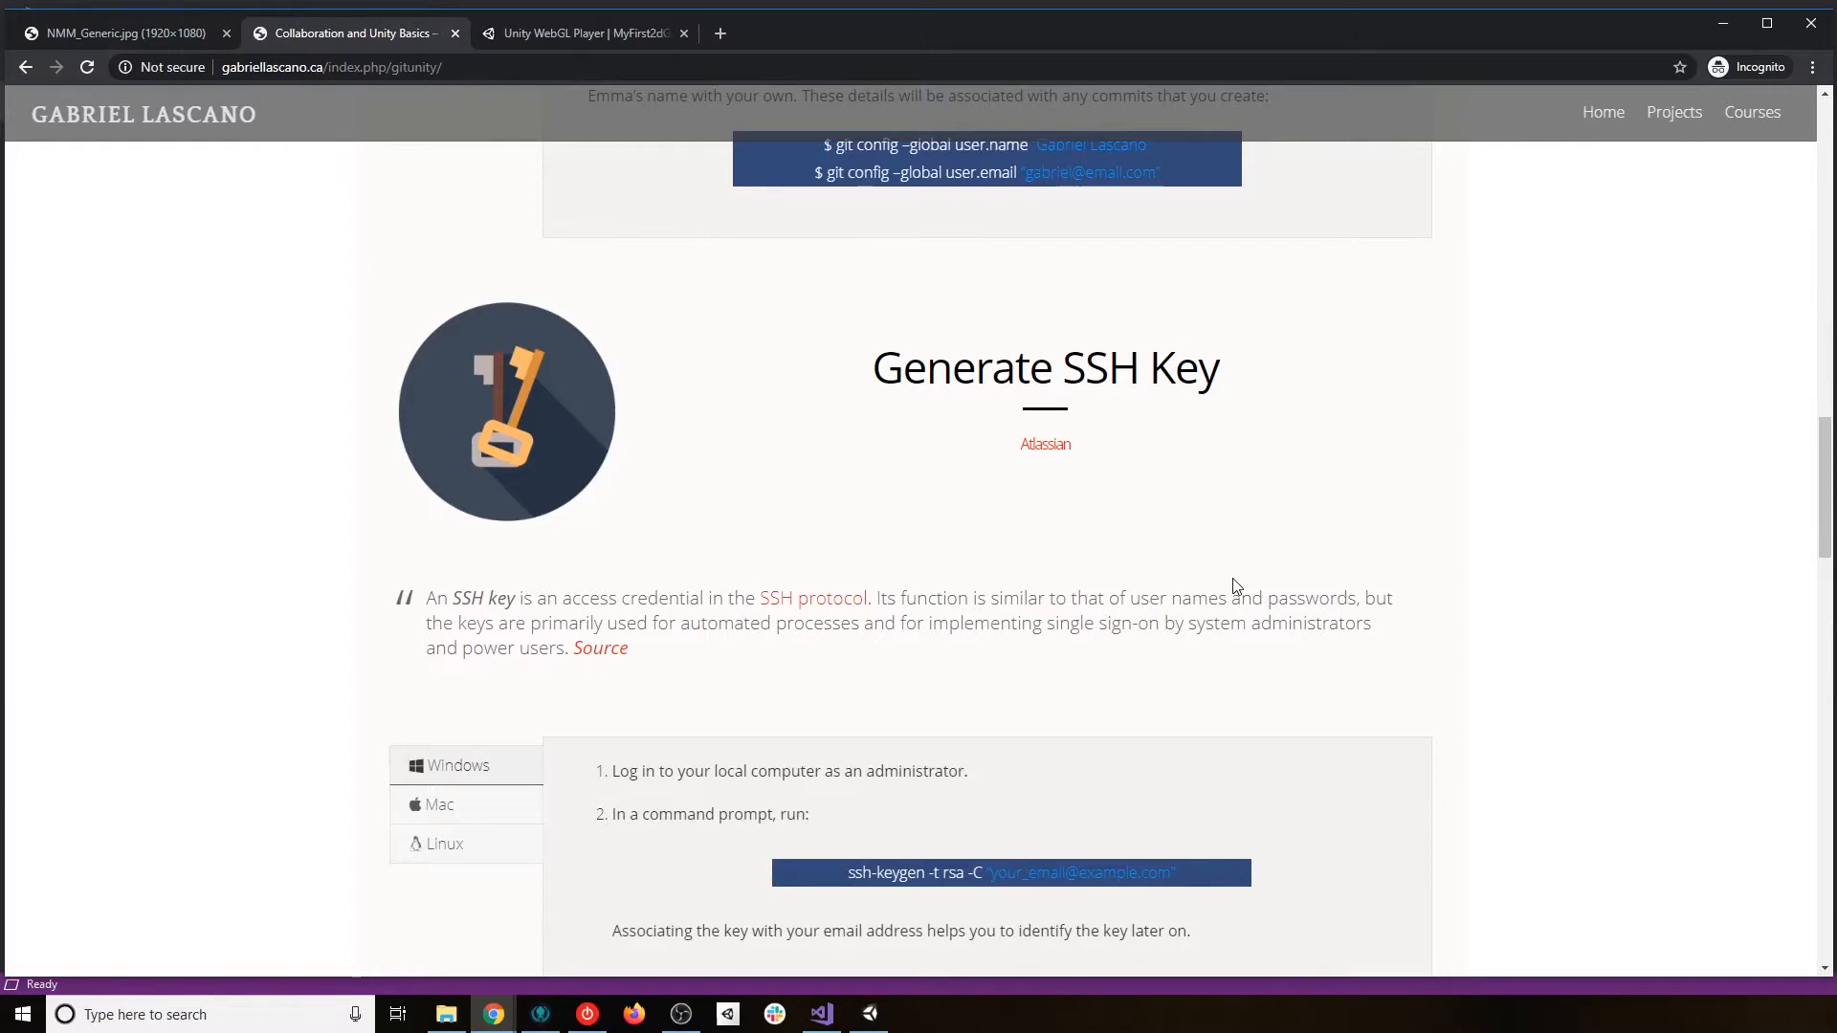
# Review the Generate SSH Key introduction and the Installing Git section of the course page.
pyautogui.scroll(2, 1234, 585)
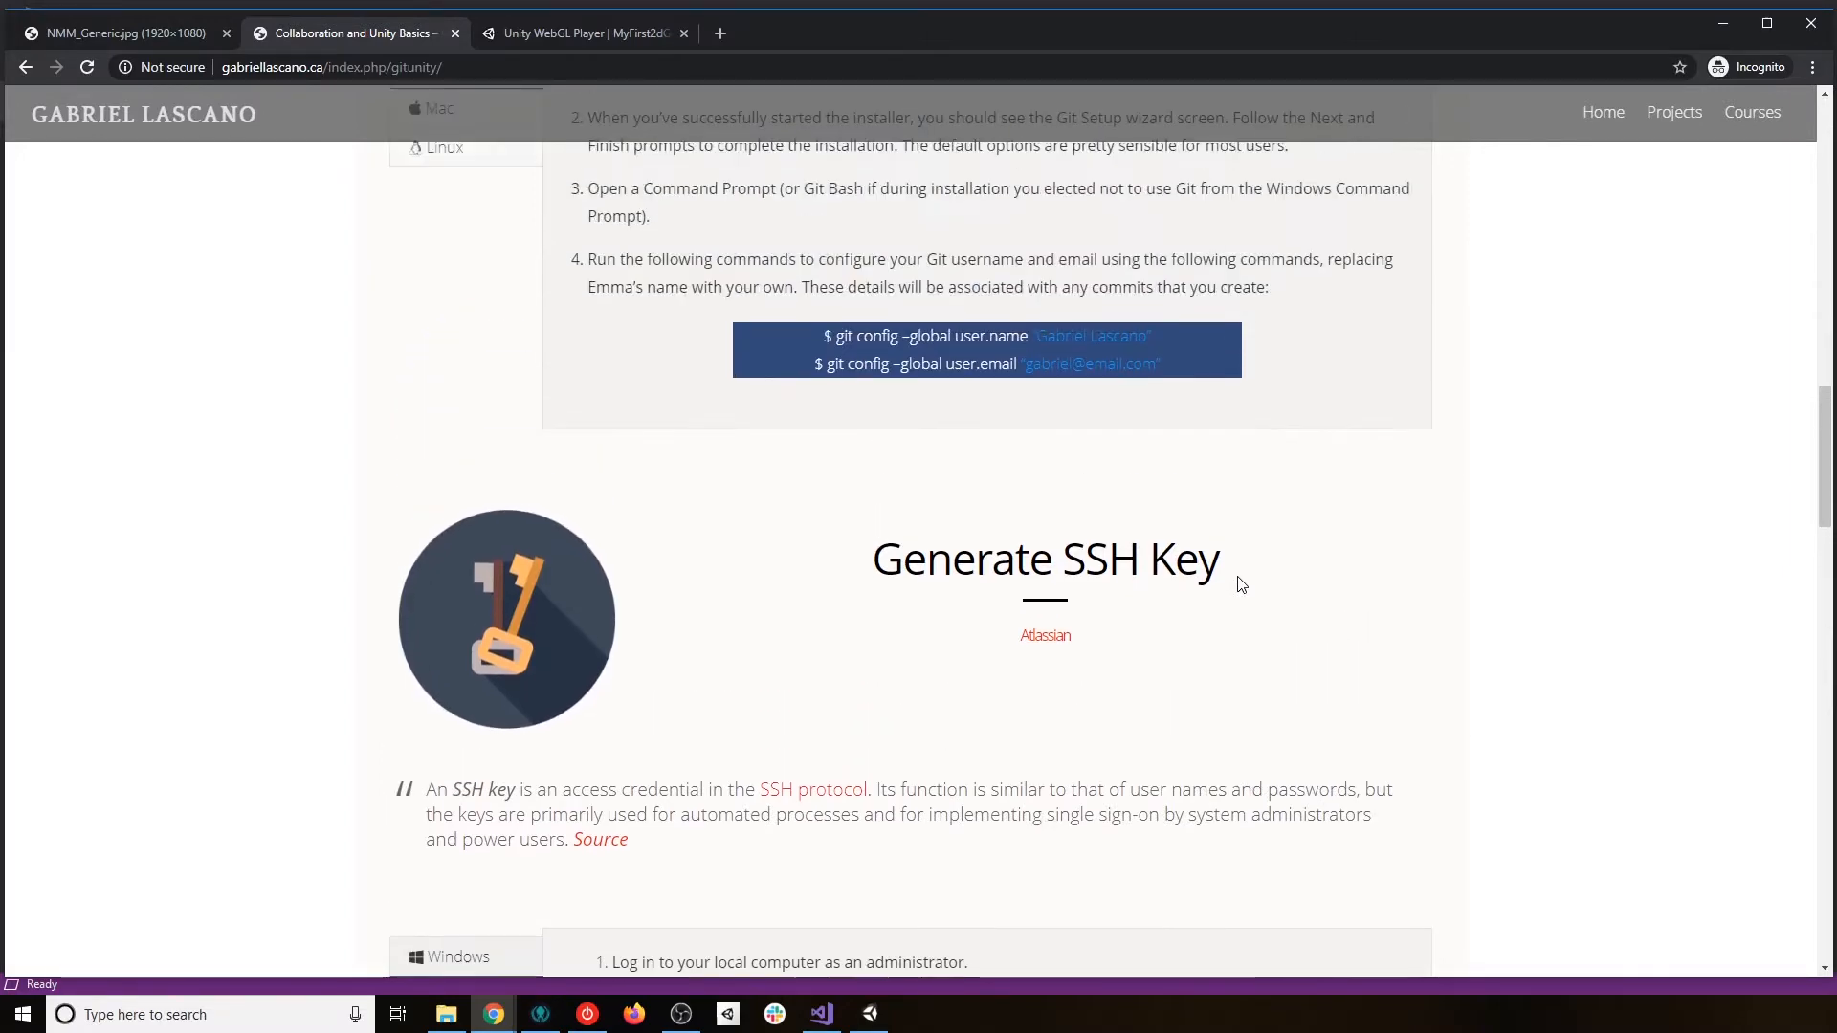
pyautogui.scroll(-3, 1237, 586)
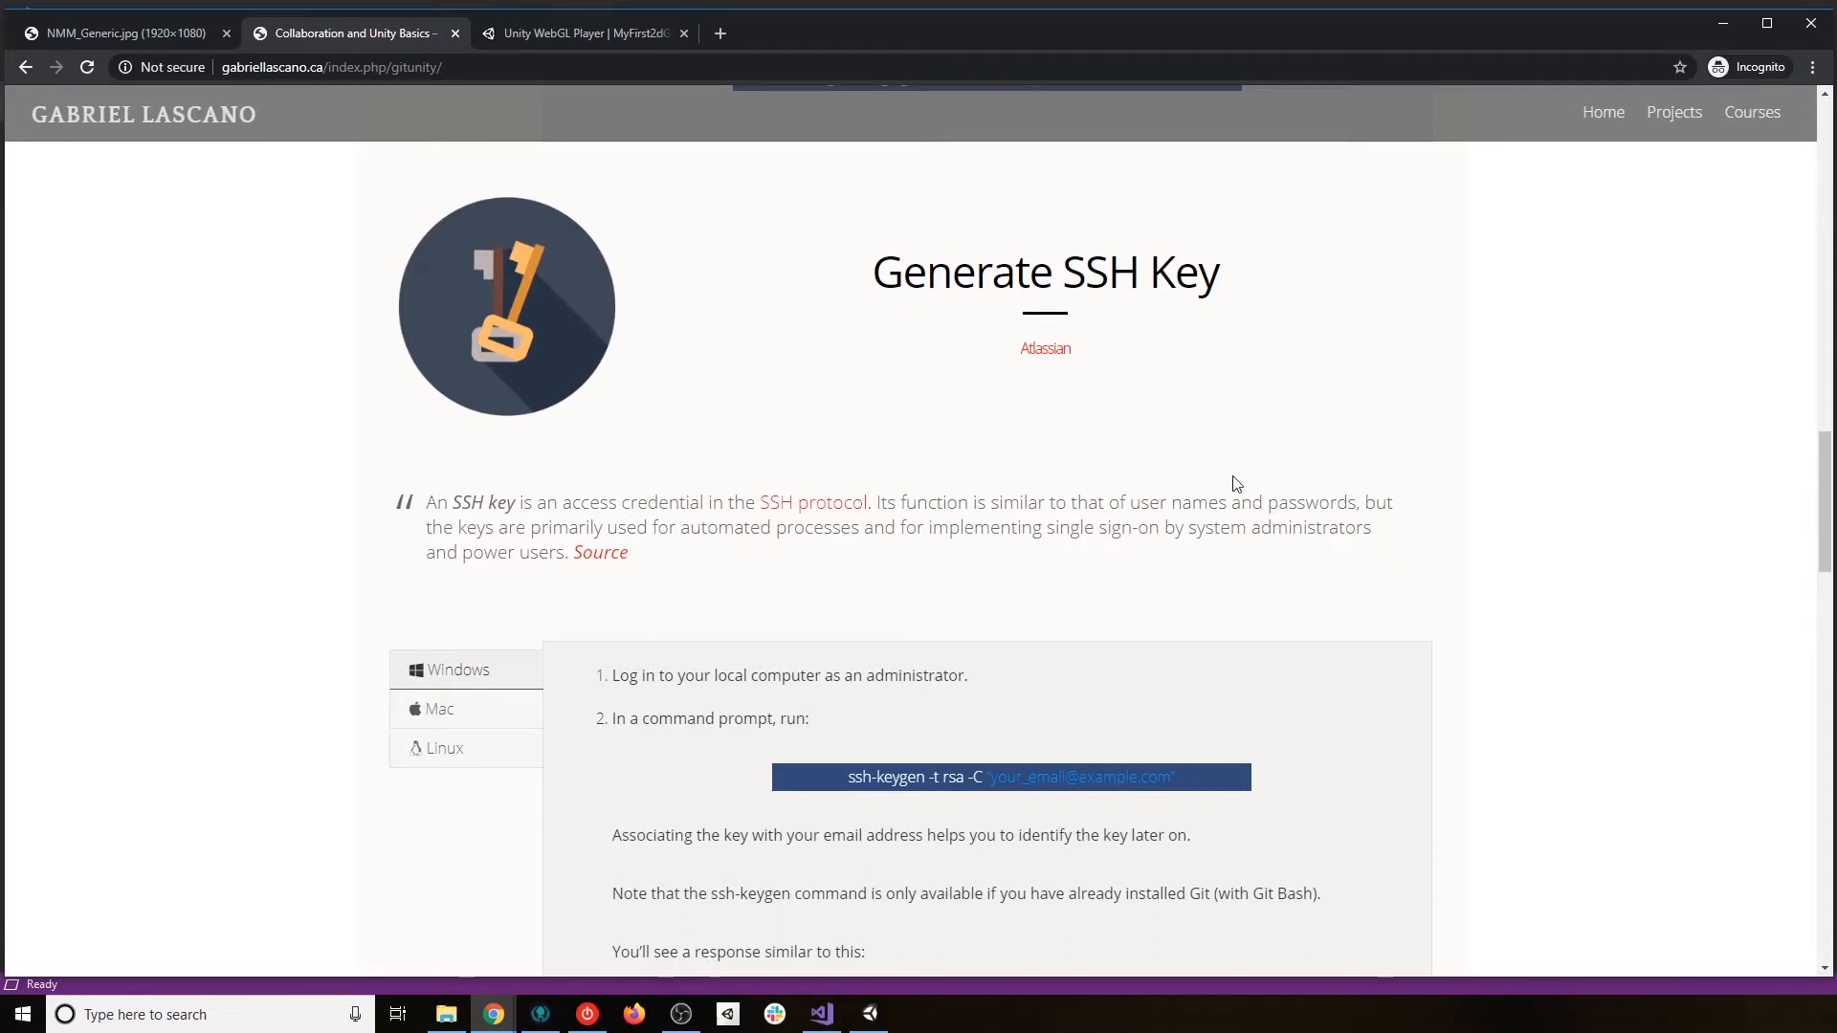
pyautogui.scroll(5, 1237, 483)
pyautogui.scroll(-5, 1237, 483)
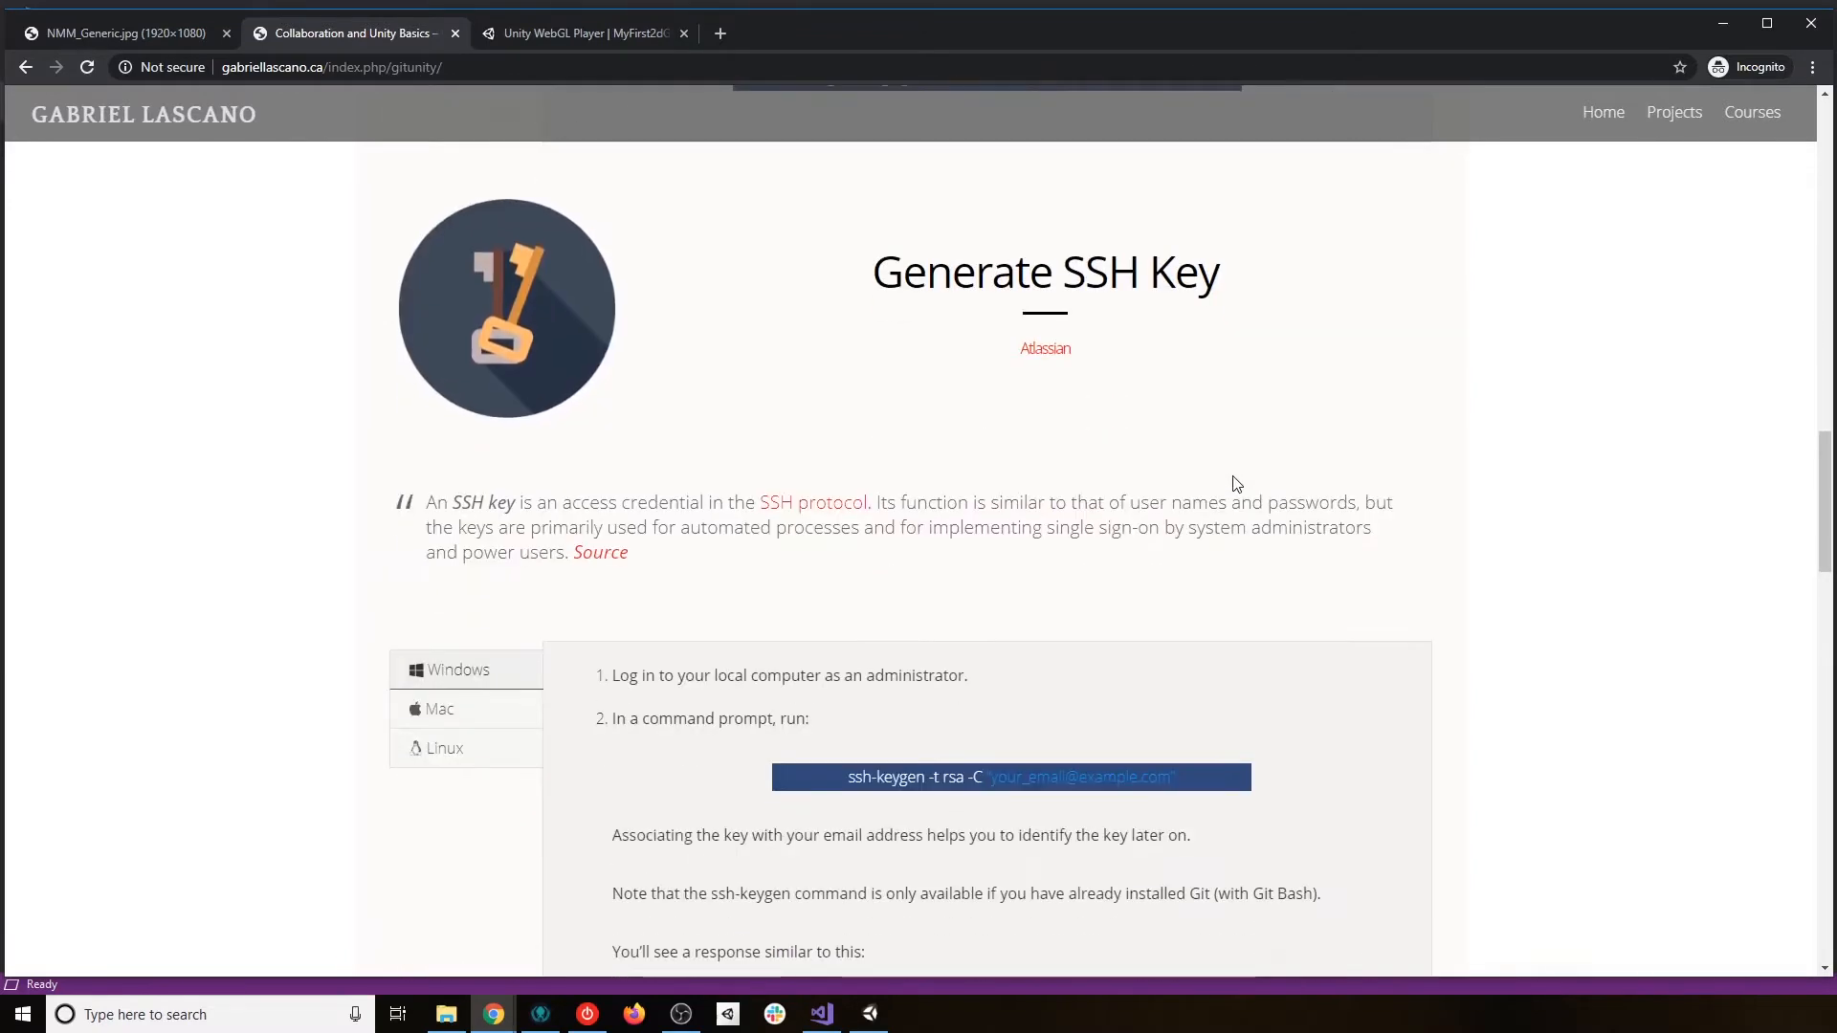
pyautogui.scroll(-3, 1237, 483)
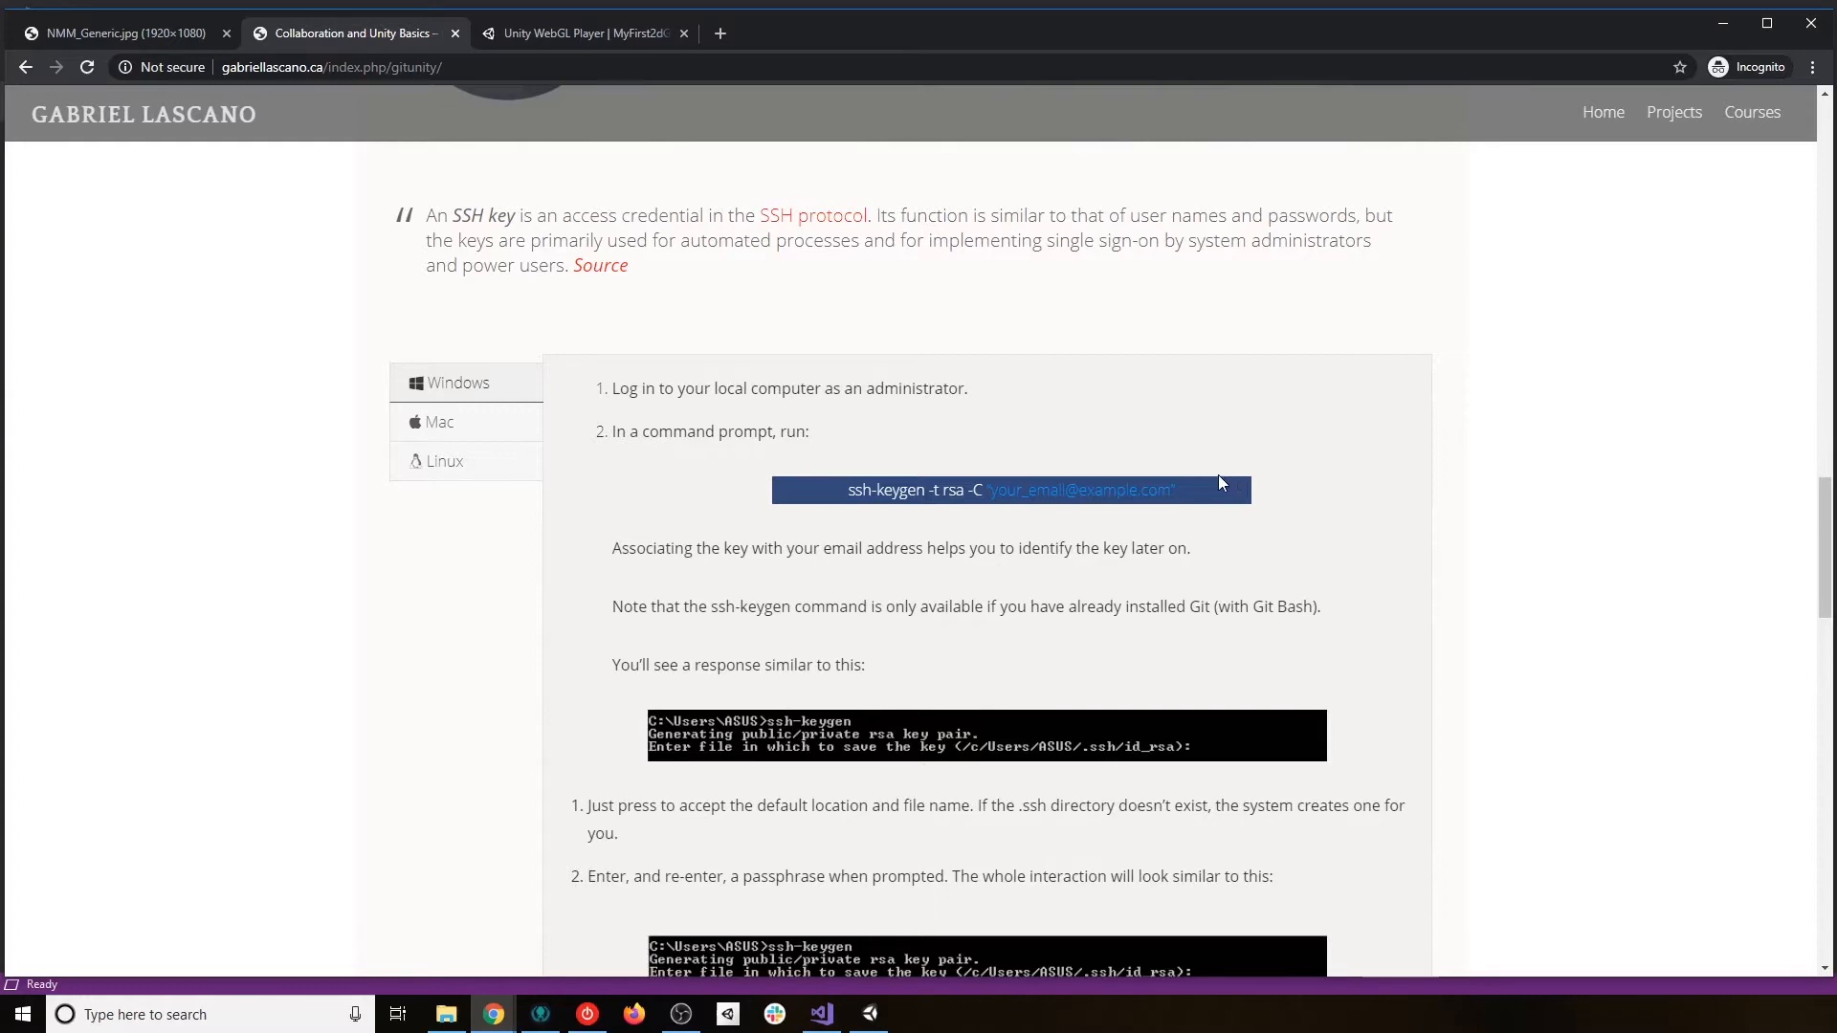
pyautogui.scroll(5, 1219, 475)
pyautogui.scroll(3, 1221, 477)
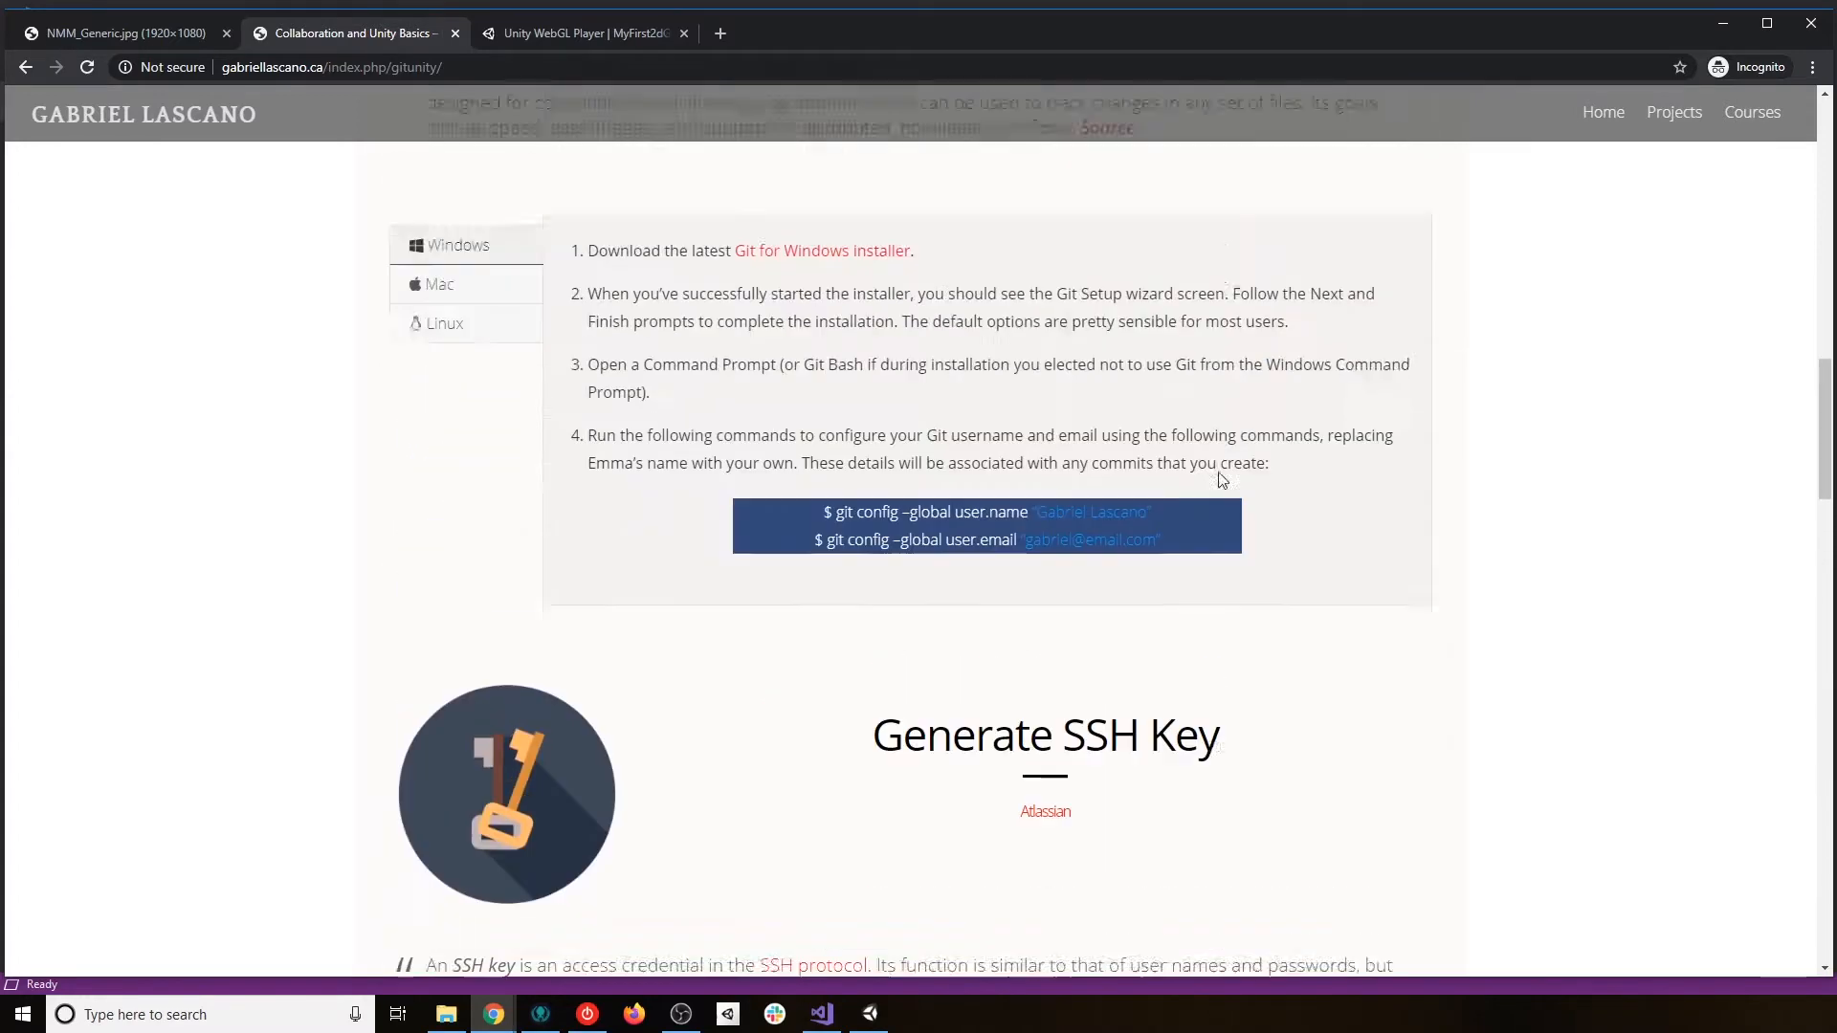
pyautogui.scroll(6, 1215, 478)
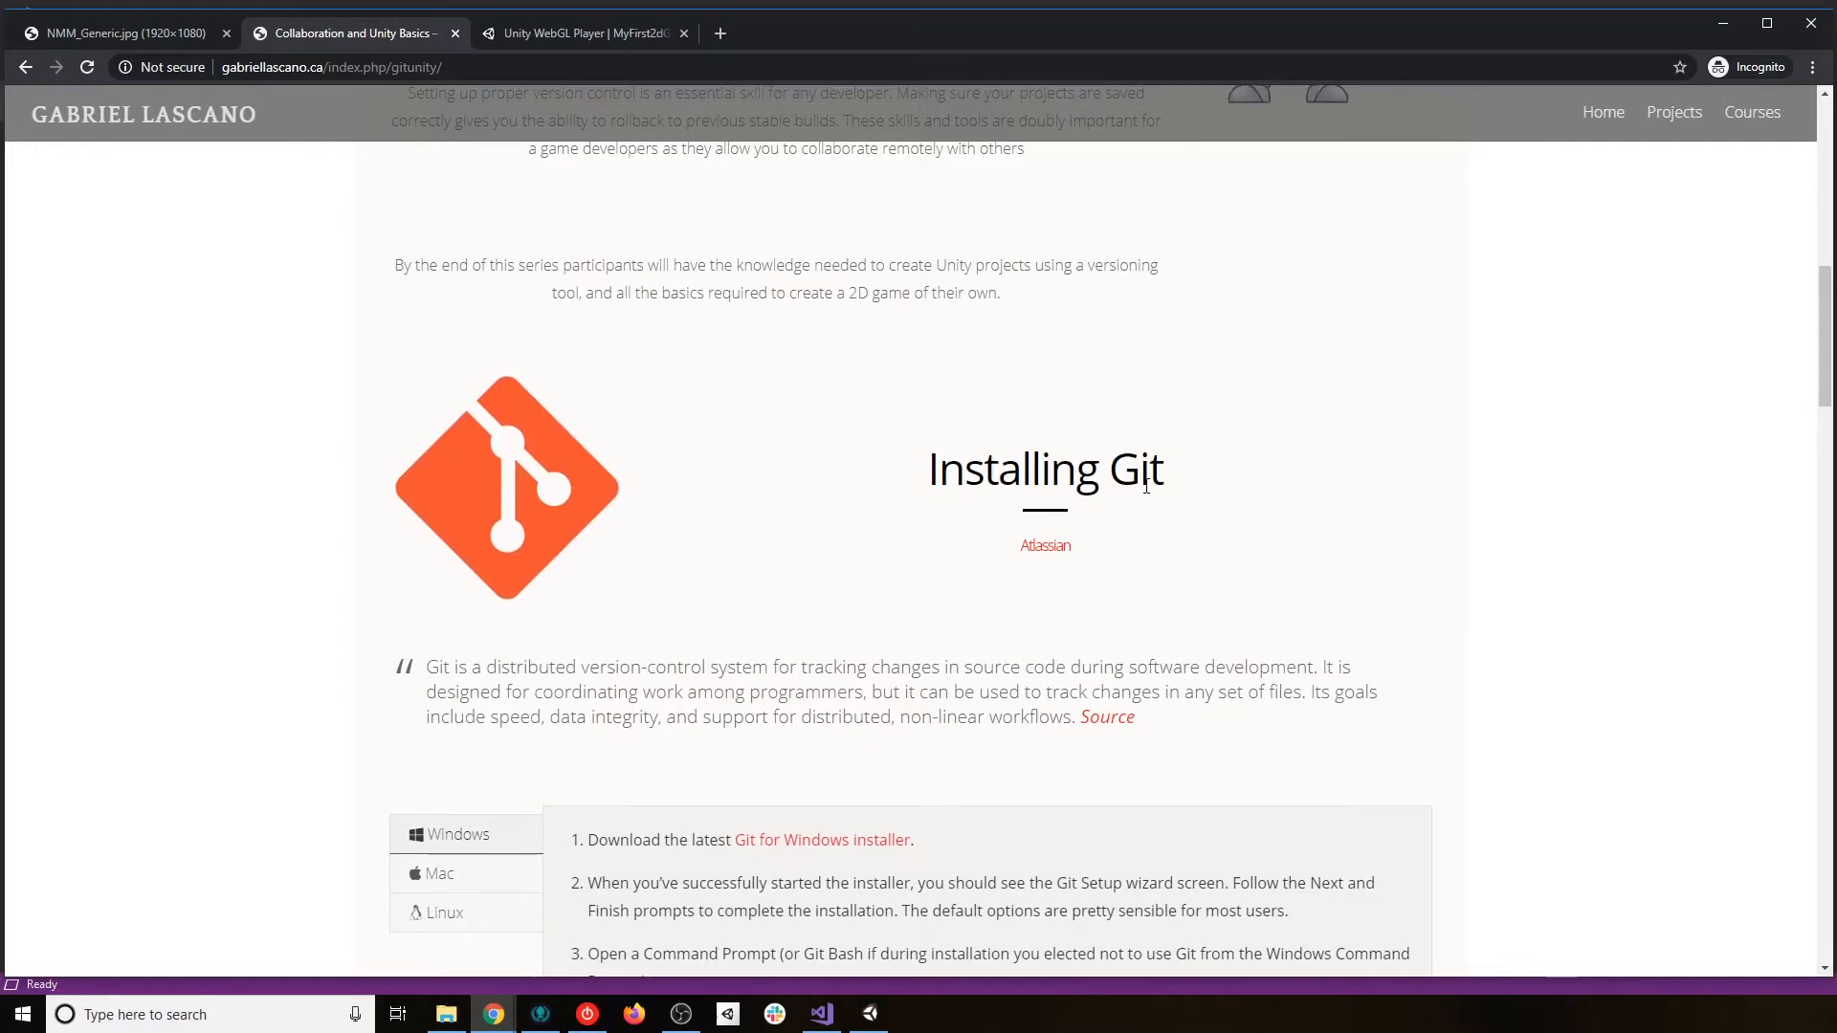
# Examine the Windows instructions for configuring Git and running ssh-keygen, through to the Create account on GitHub section.
pyautogui.scroll(-7, 1146, 486)
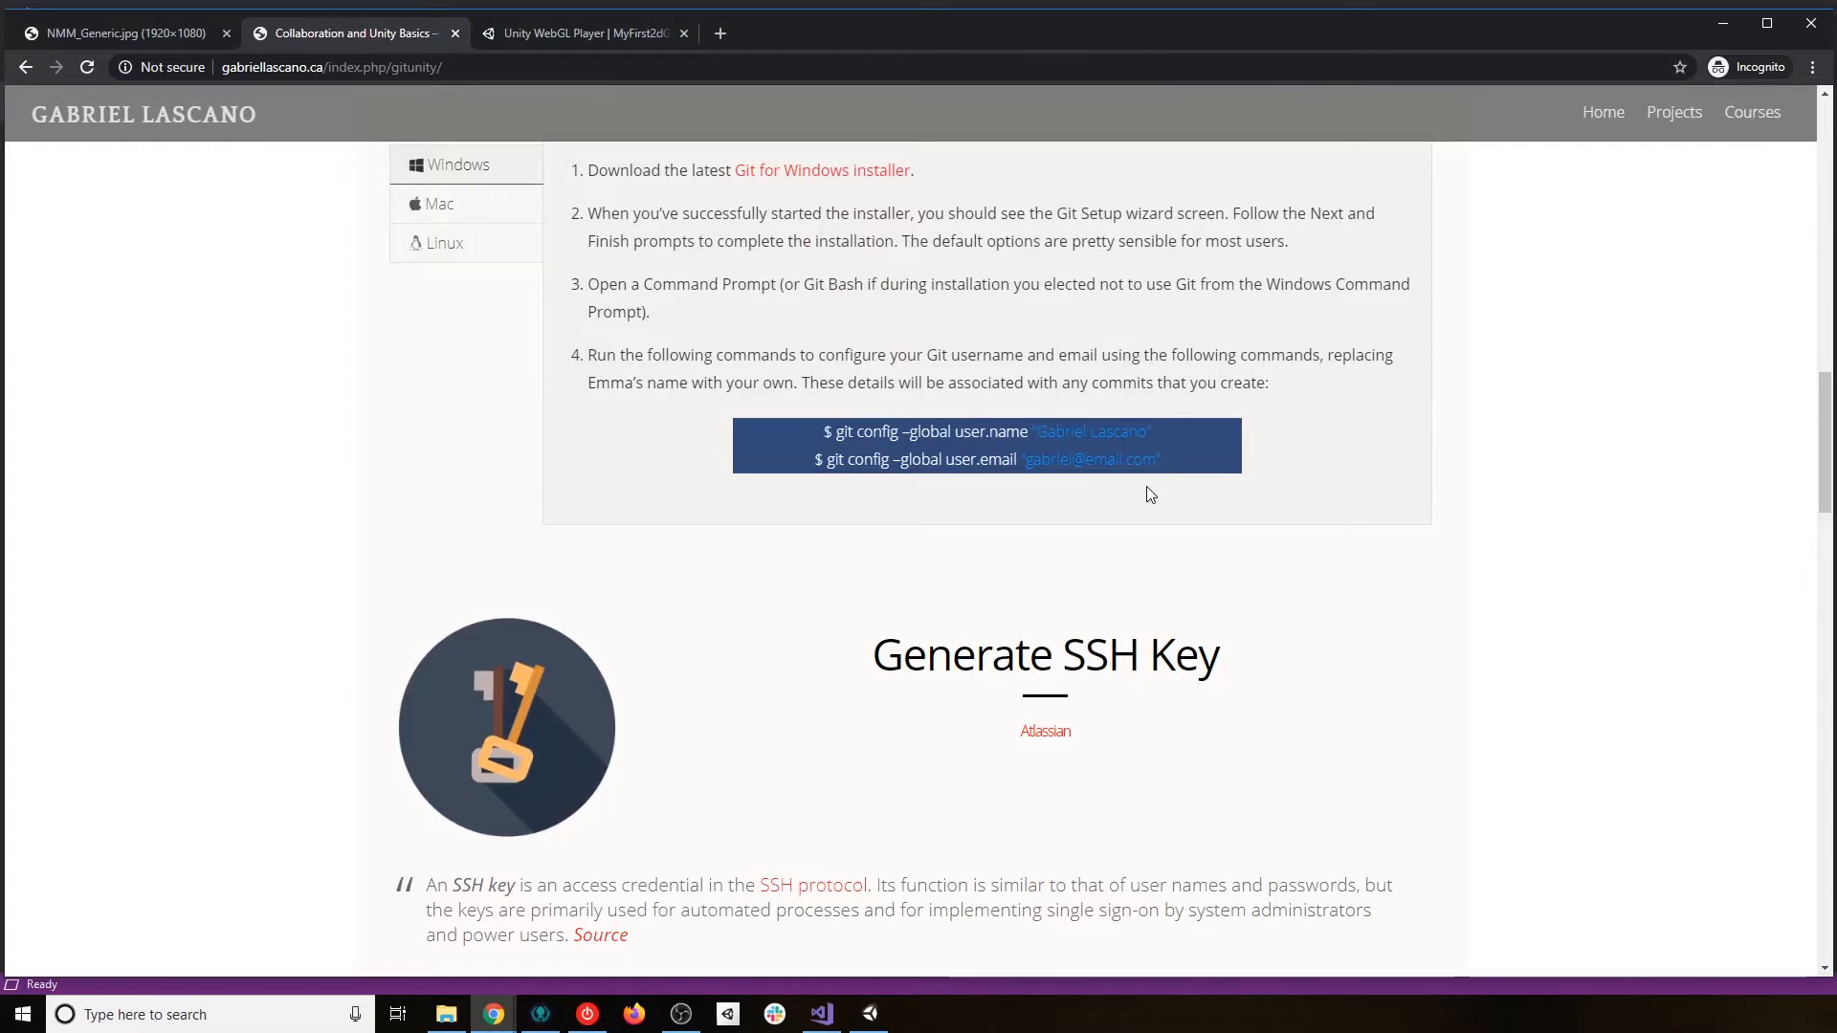
pyautogui.scroll(-8, 1146, 486)
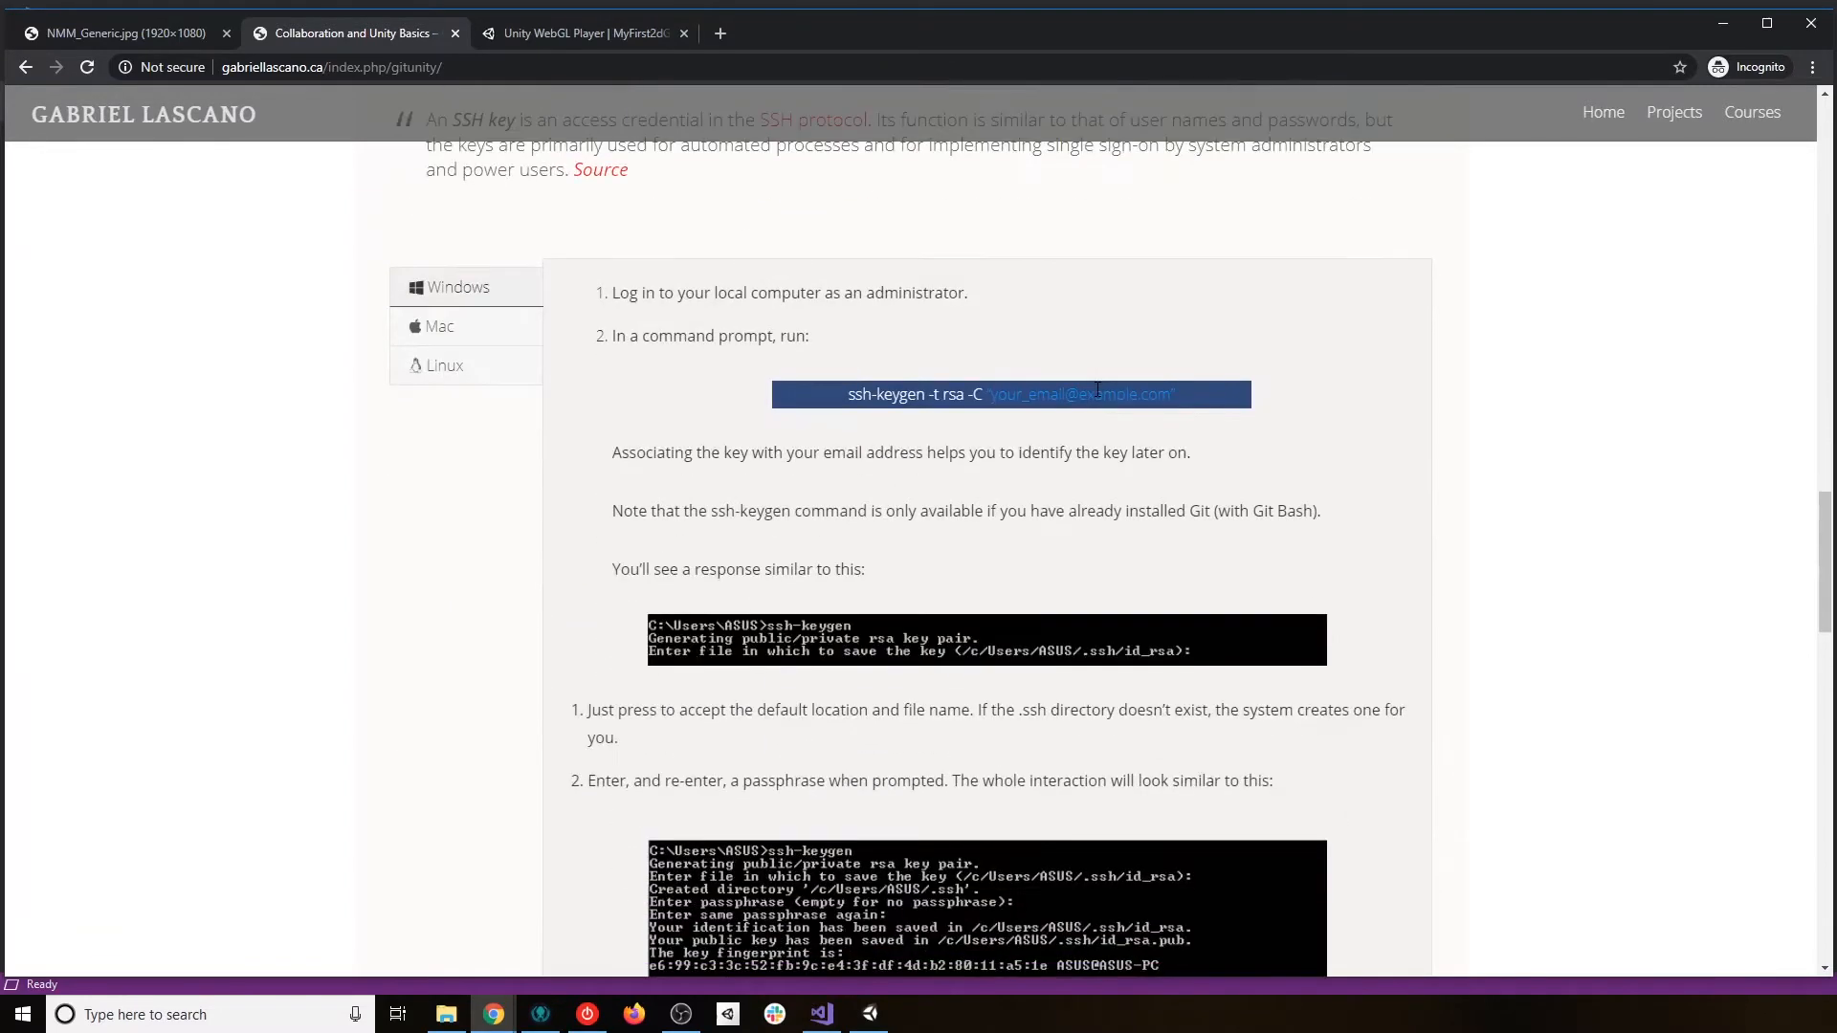
pyautogui.scroll(-4, 1098, 390)
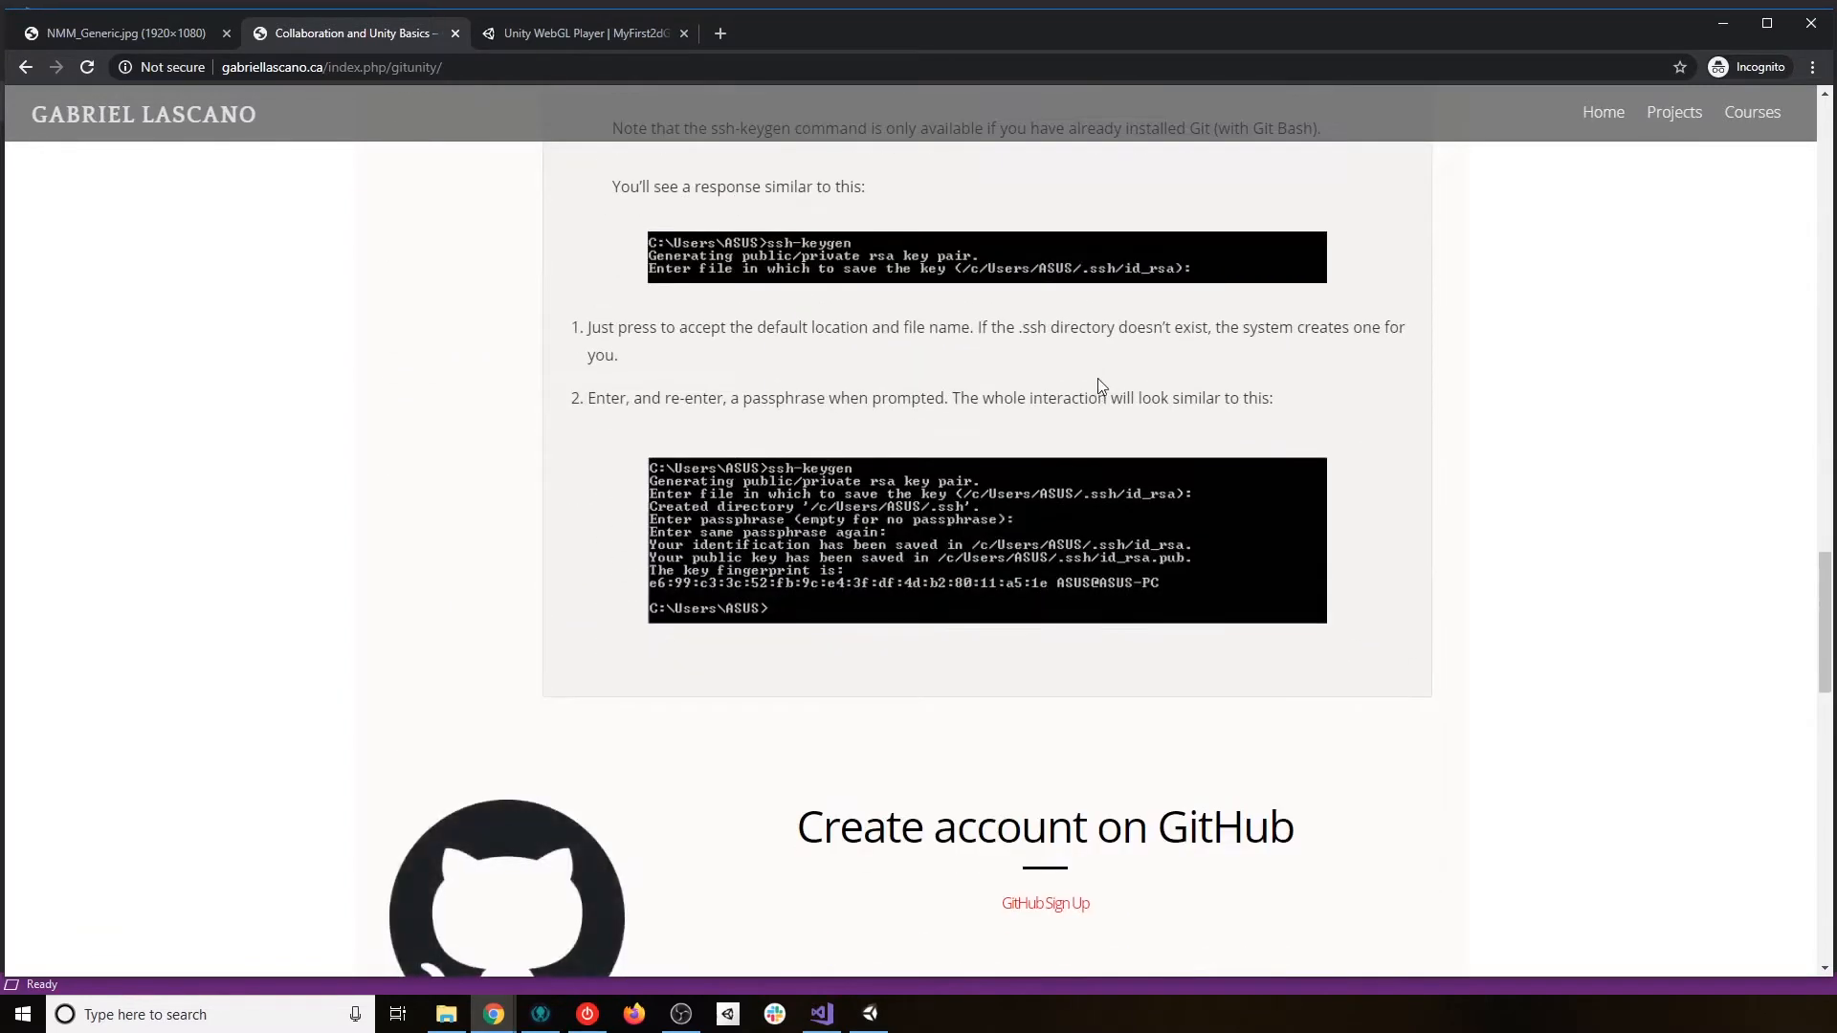
pyautogui.scroll(-8, 1099, 383)
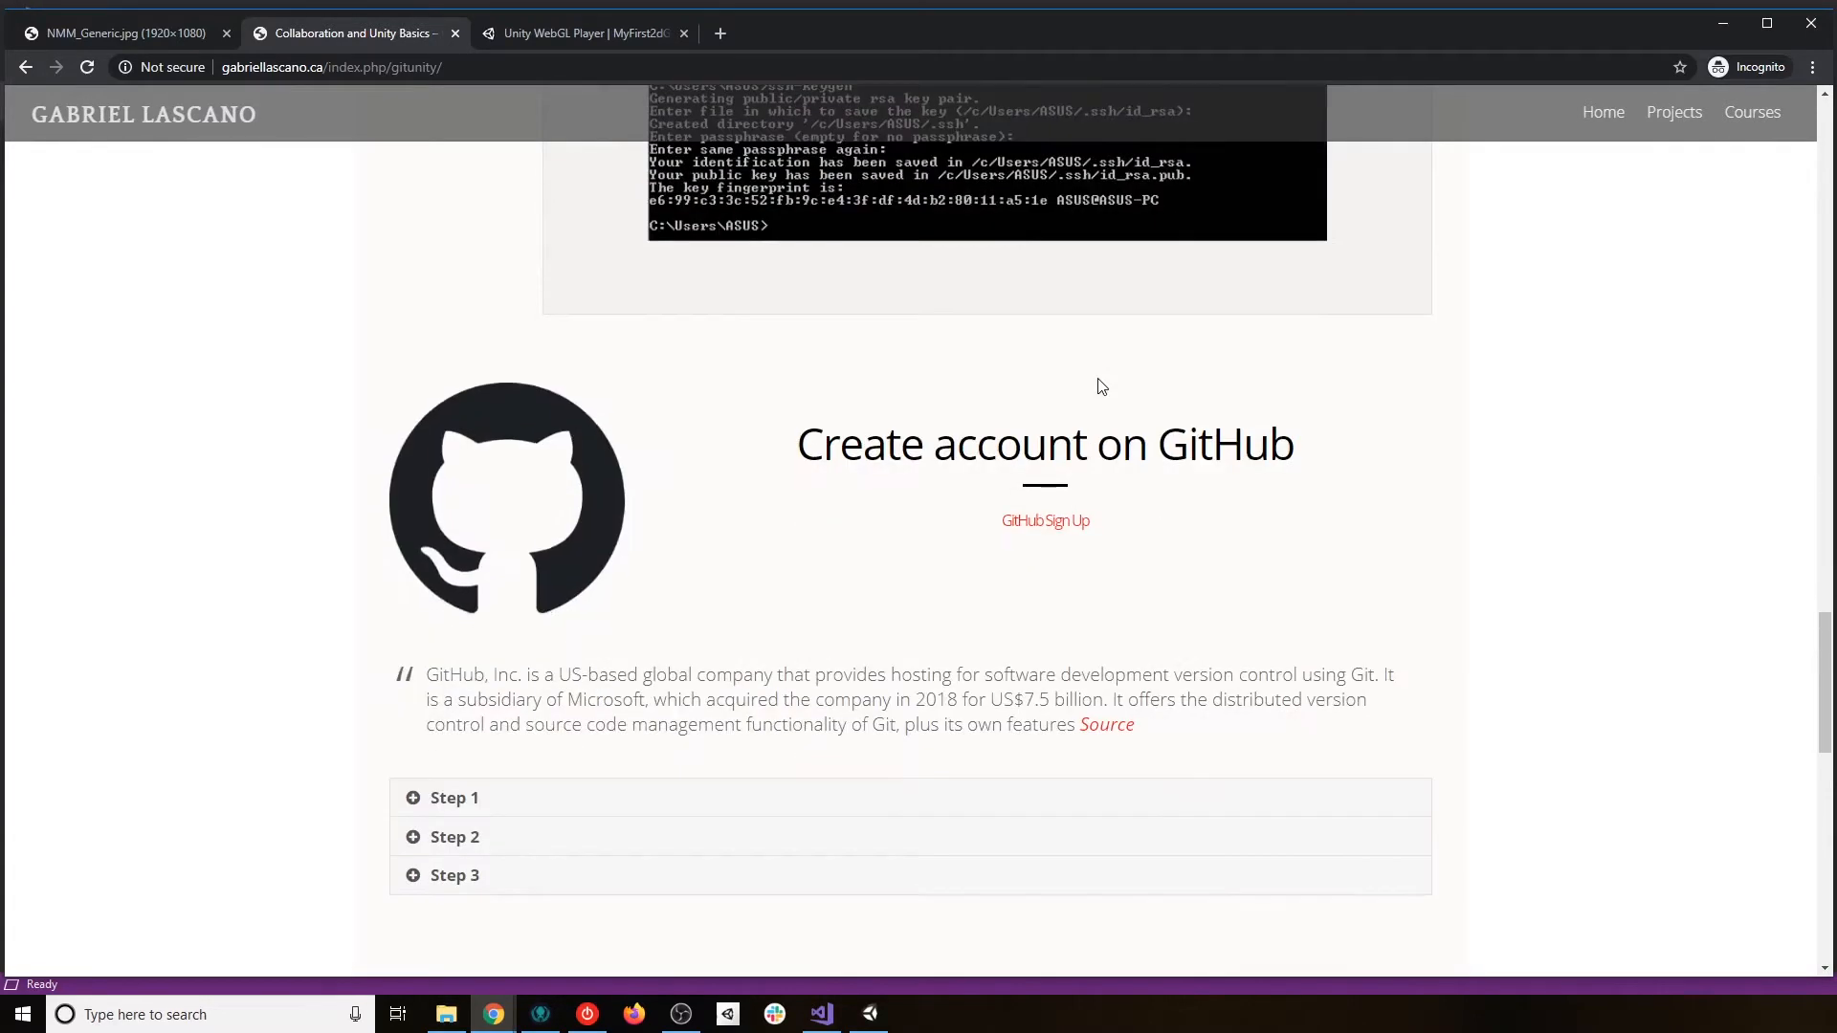
pyautogui.scroll(10, 1100, 385)
pyautogui.scroll(6, 1102, 386)
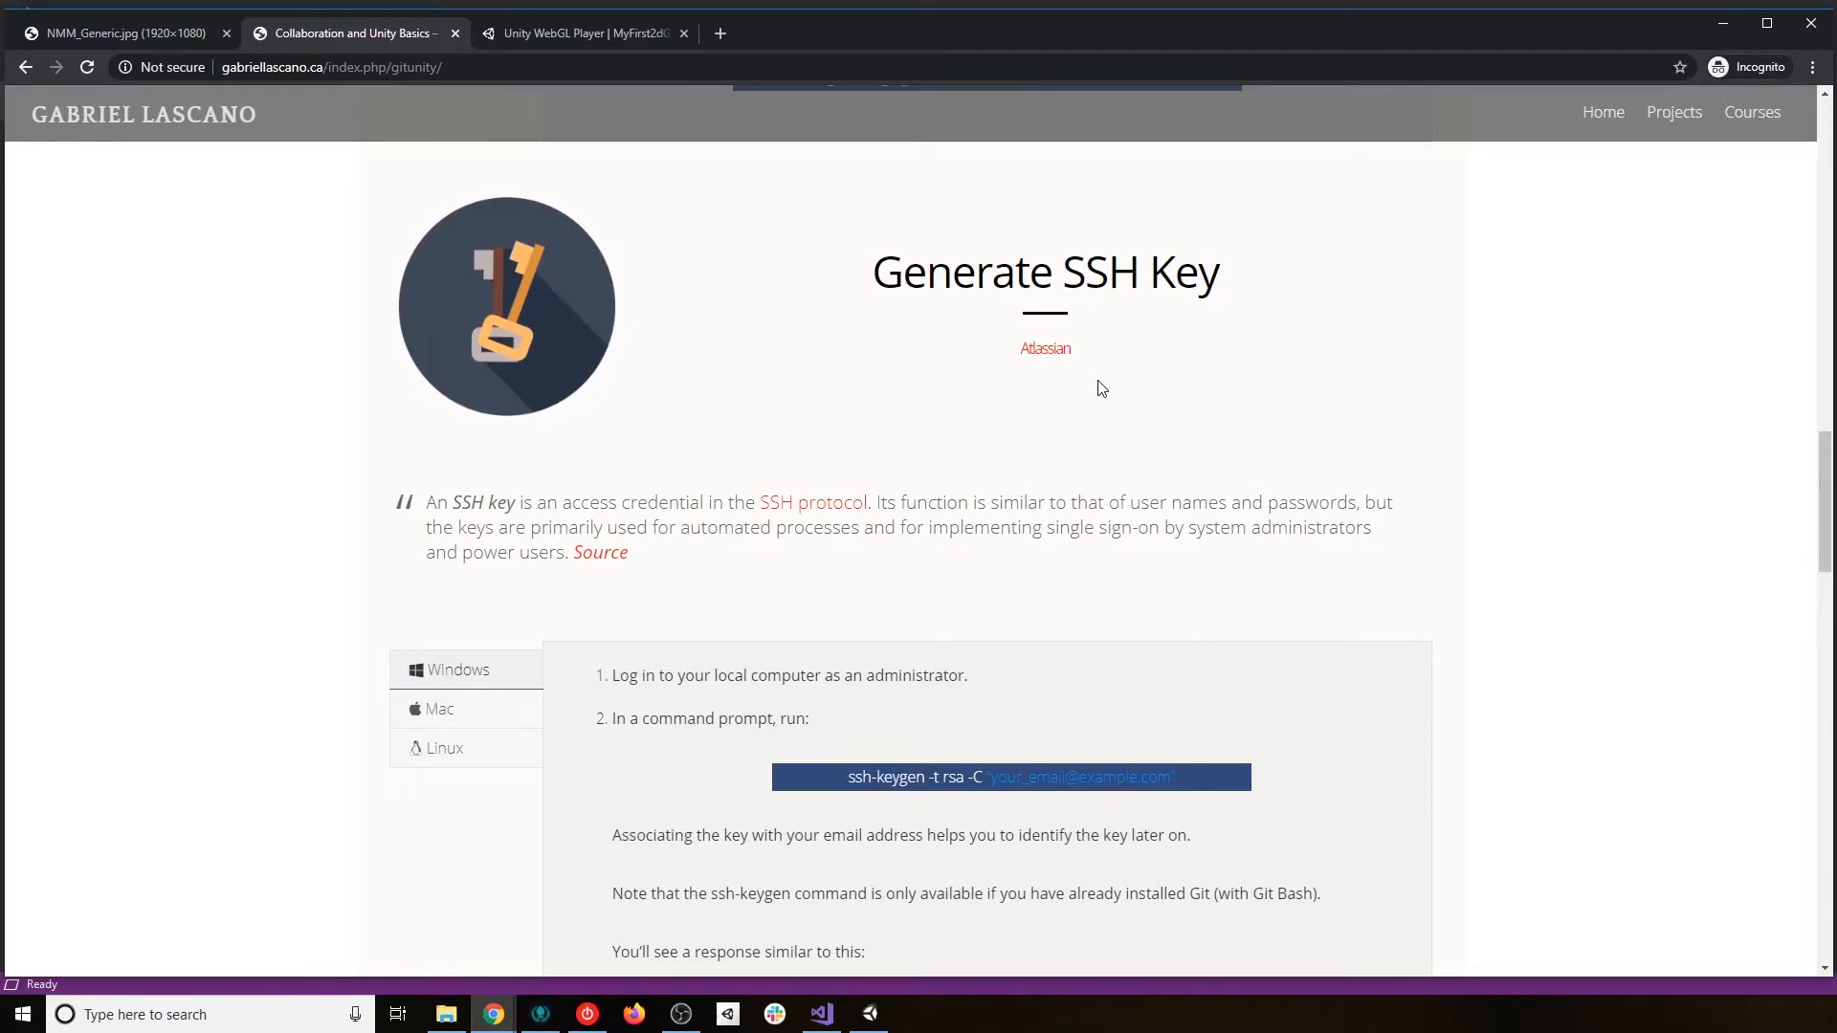
pyautogui.scroll(-9, 1203, 378)
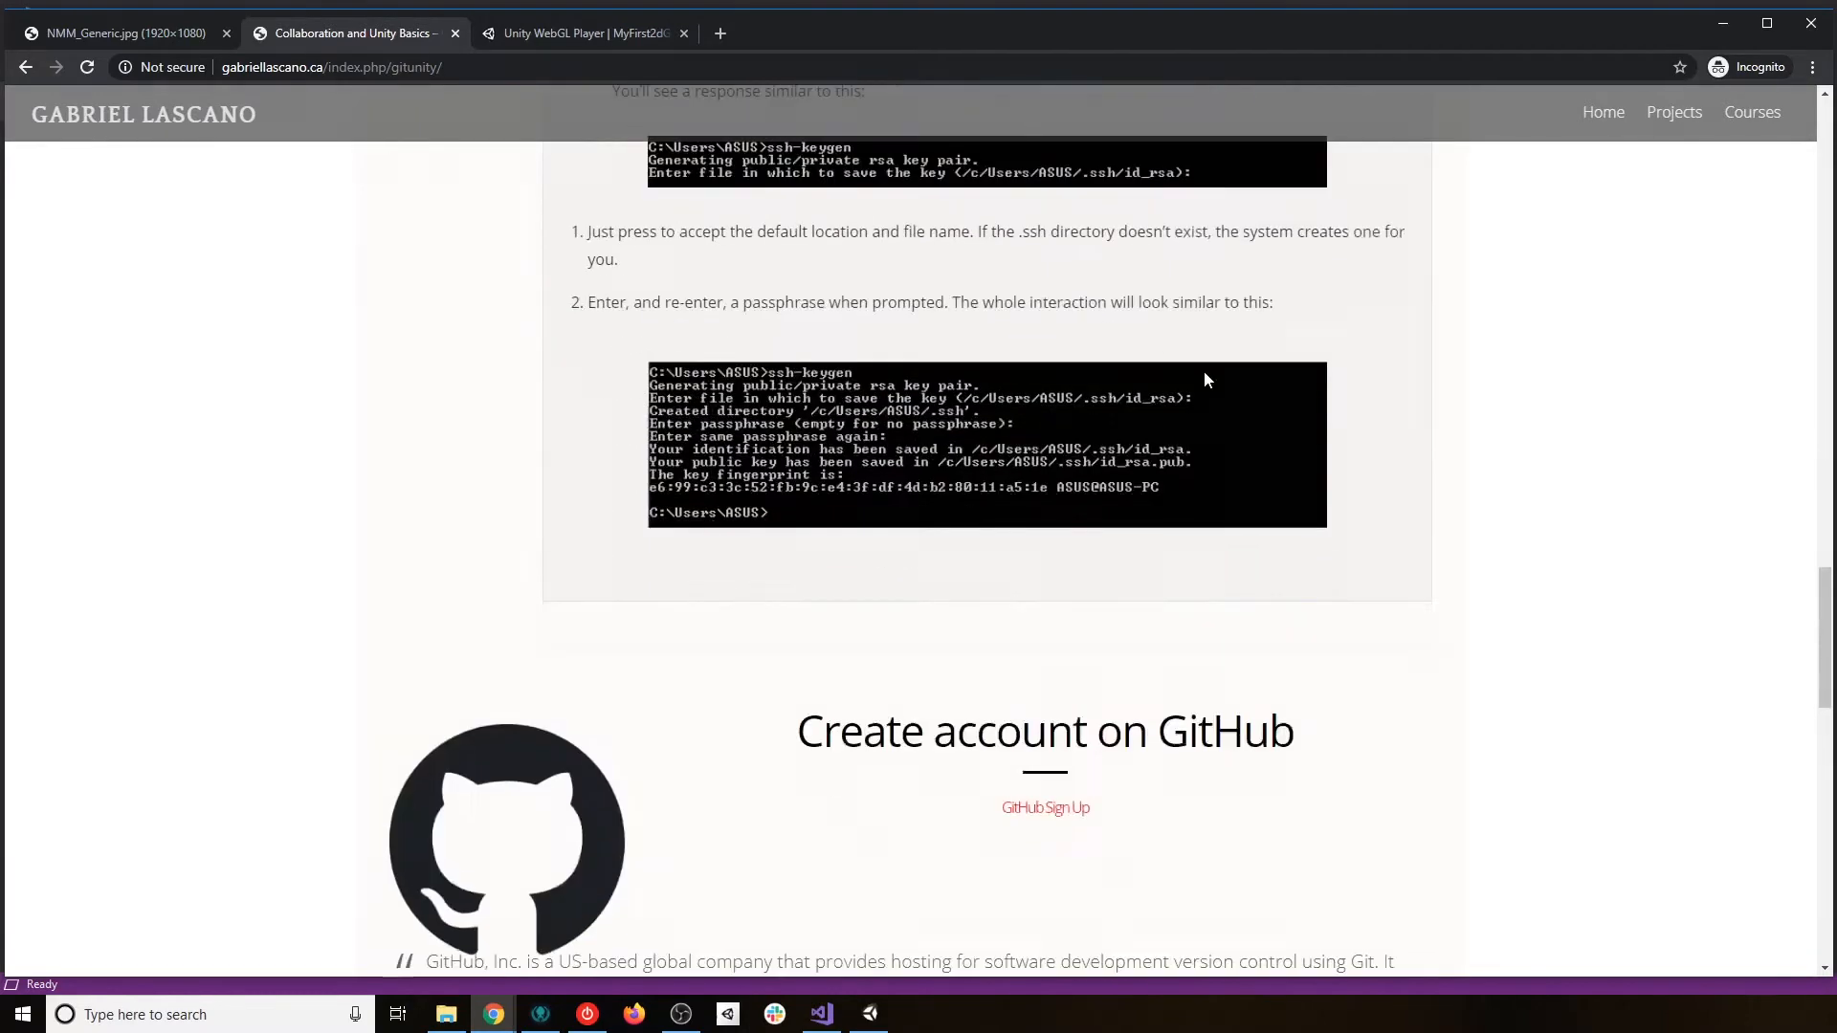
pyautogui.scroll(-3, 1204, 380)
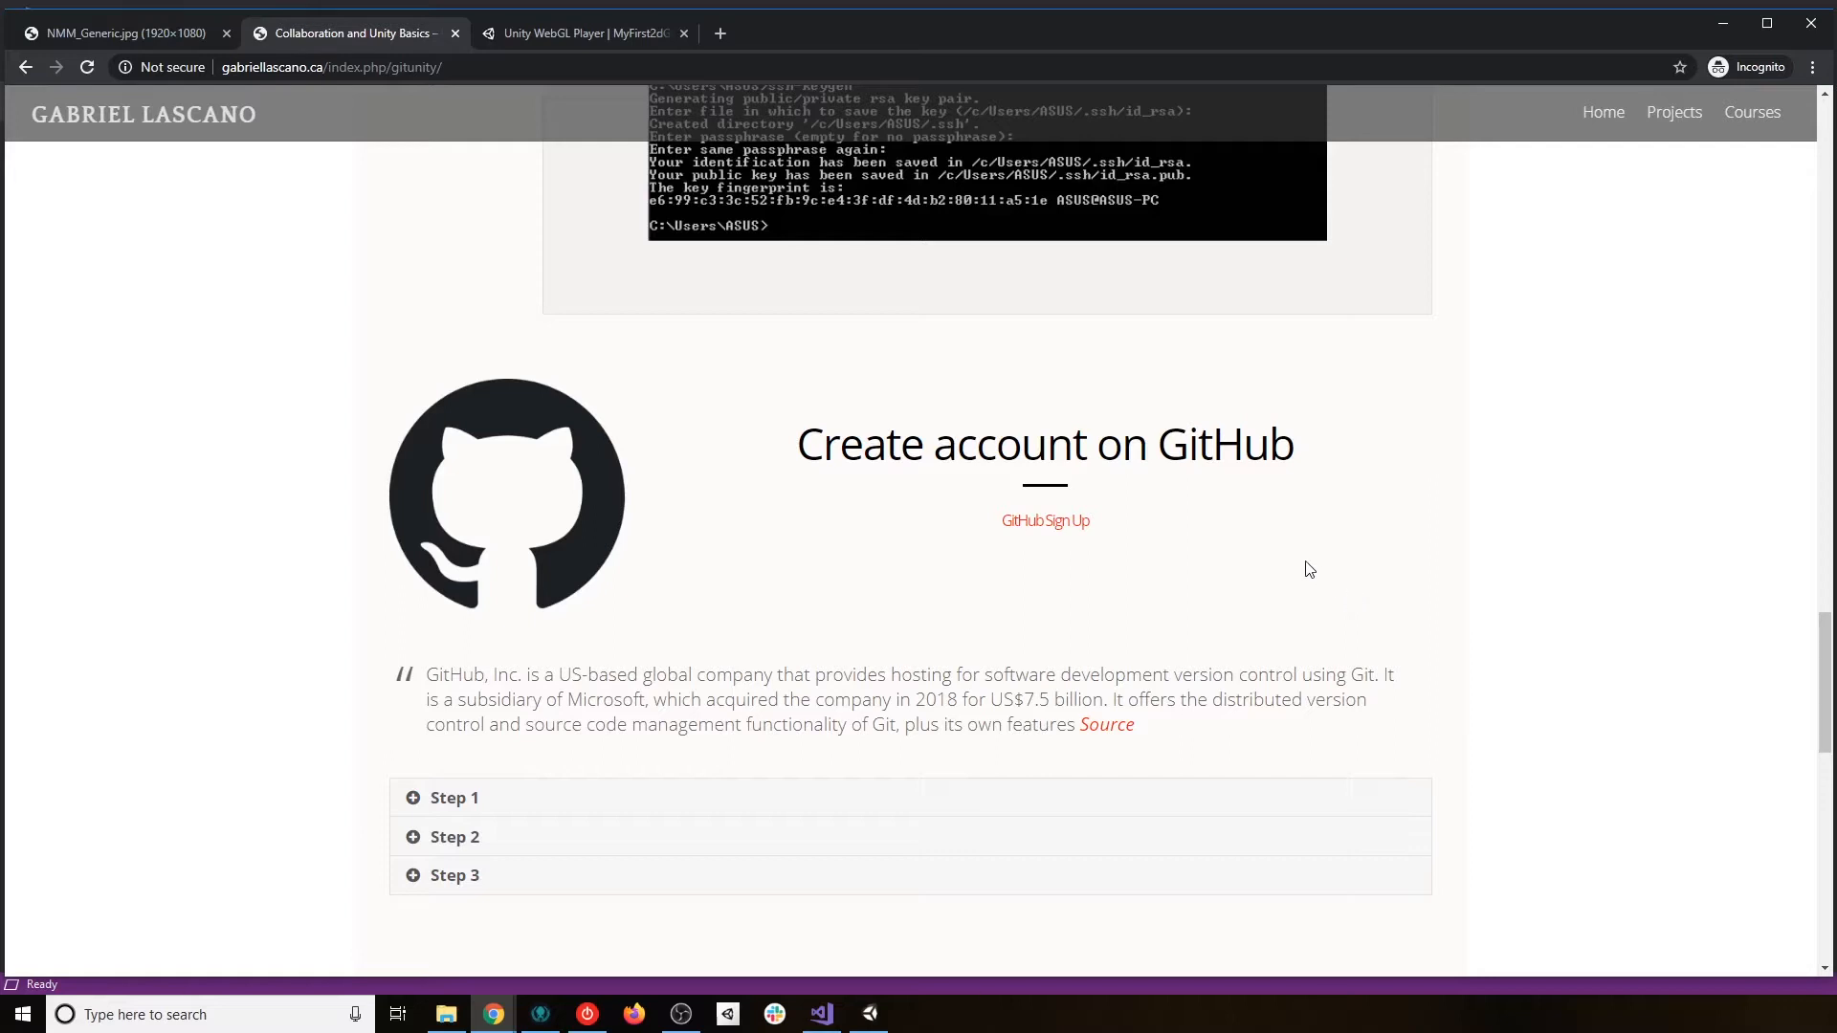
# Expand and collapse Step 1 and Step 2 under Create account on GitHub to preview their instructions.
pyautogui.scroll(-3, 1309, 565)
pyautogui.click(670, 509)
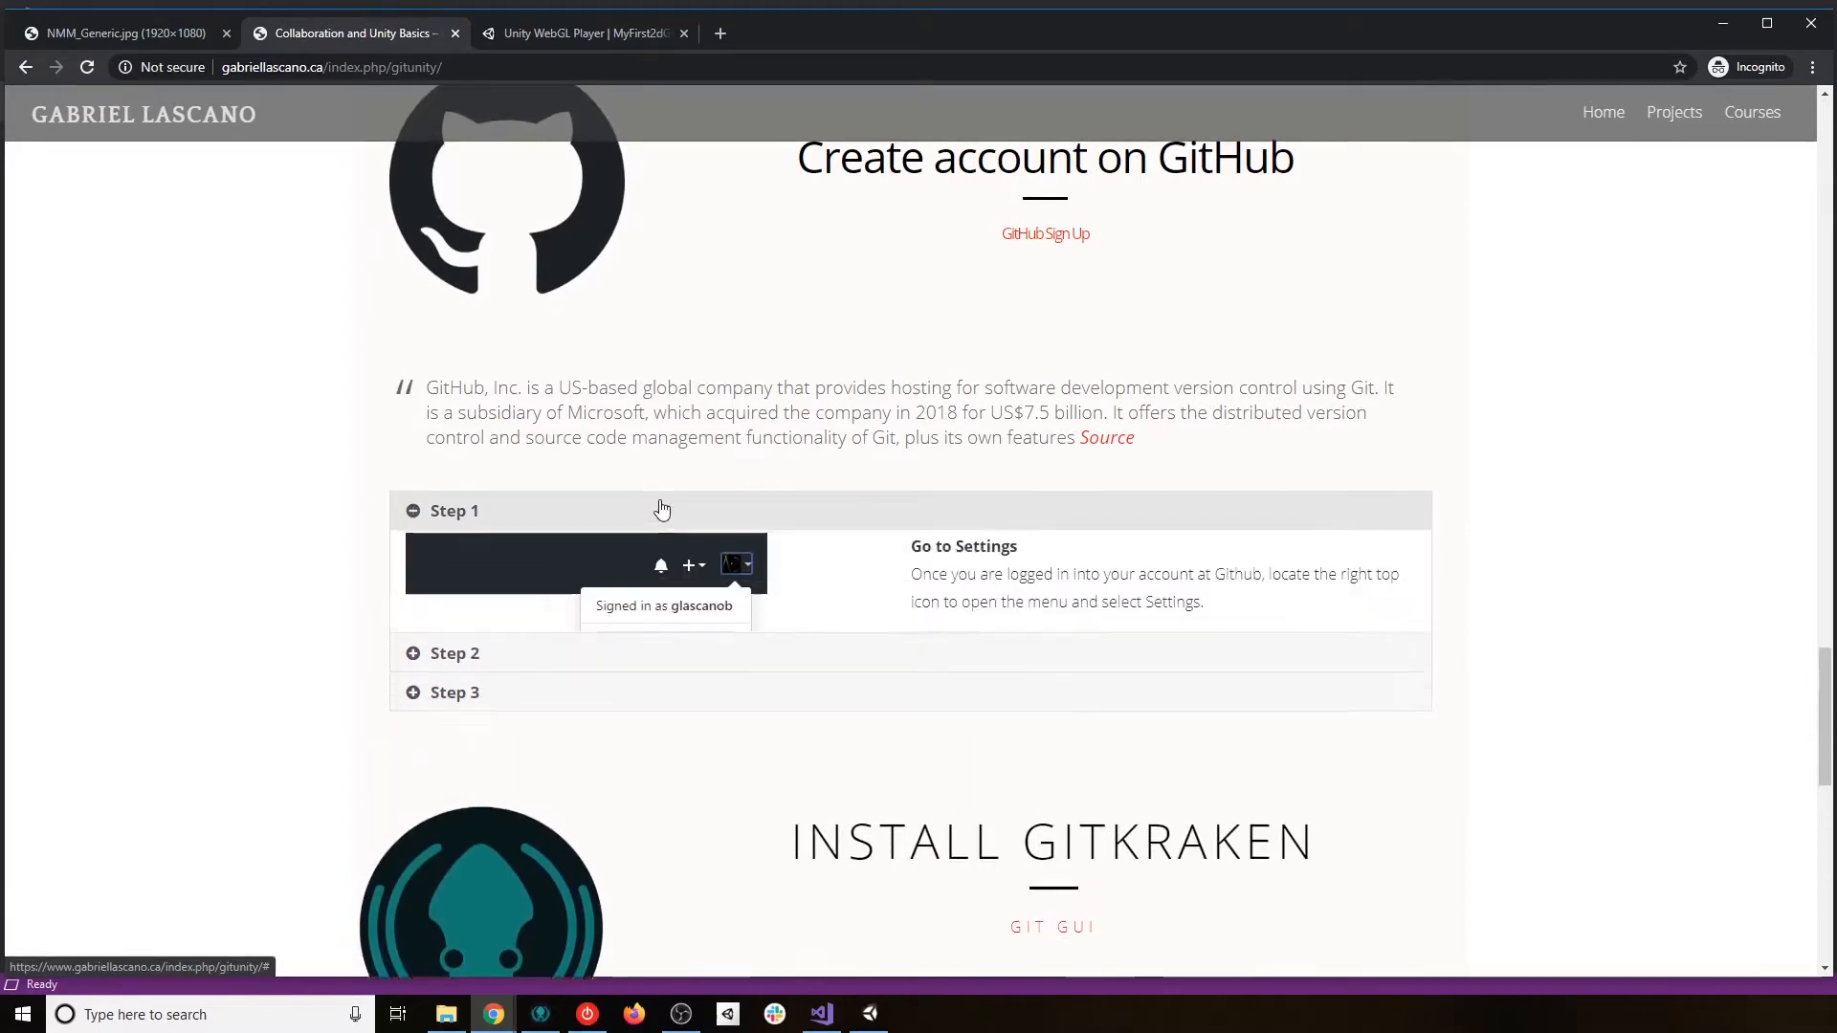
pyautogui.click(666, 509)
pyautogui.scroll(-3, 665, 507)
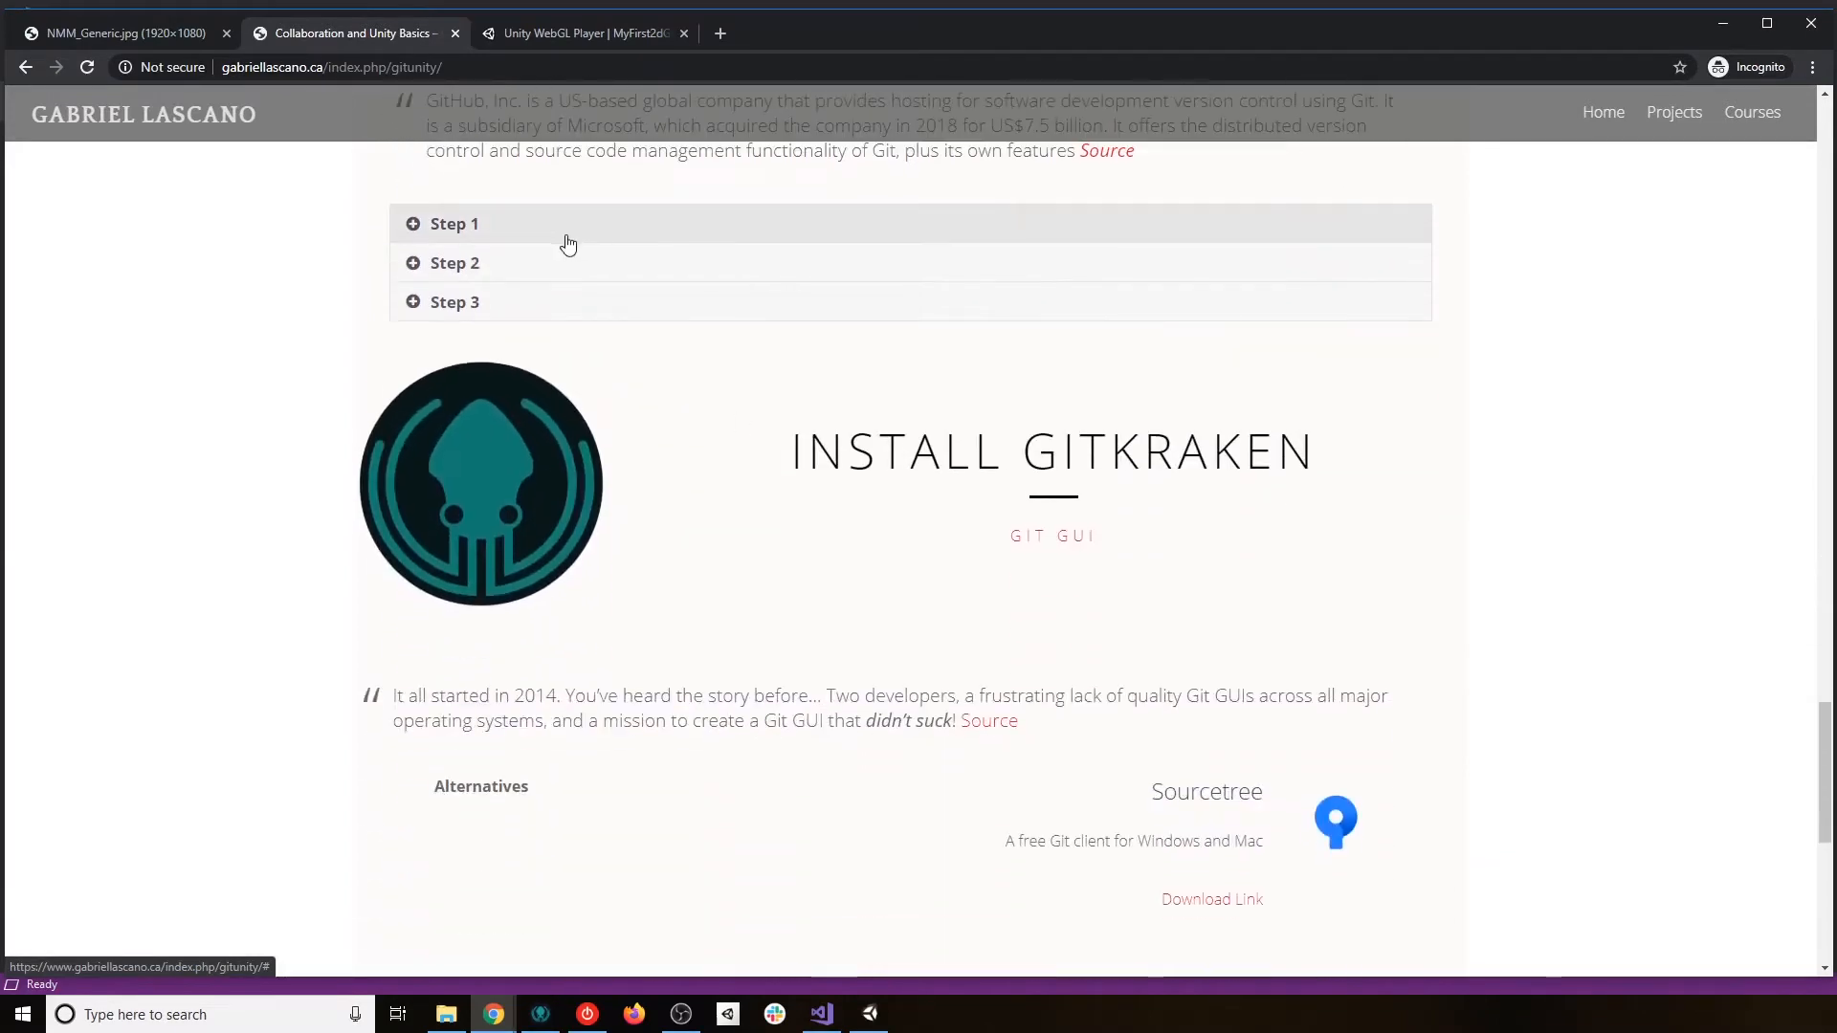
pyautogui.click(516, 268)
pyautogui.click(548, 273)
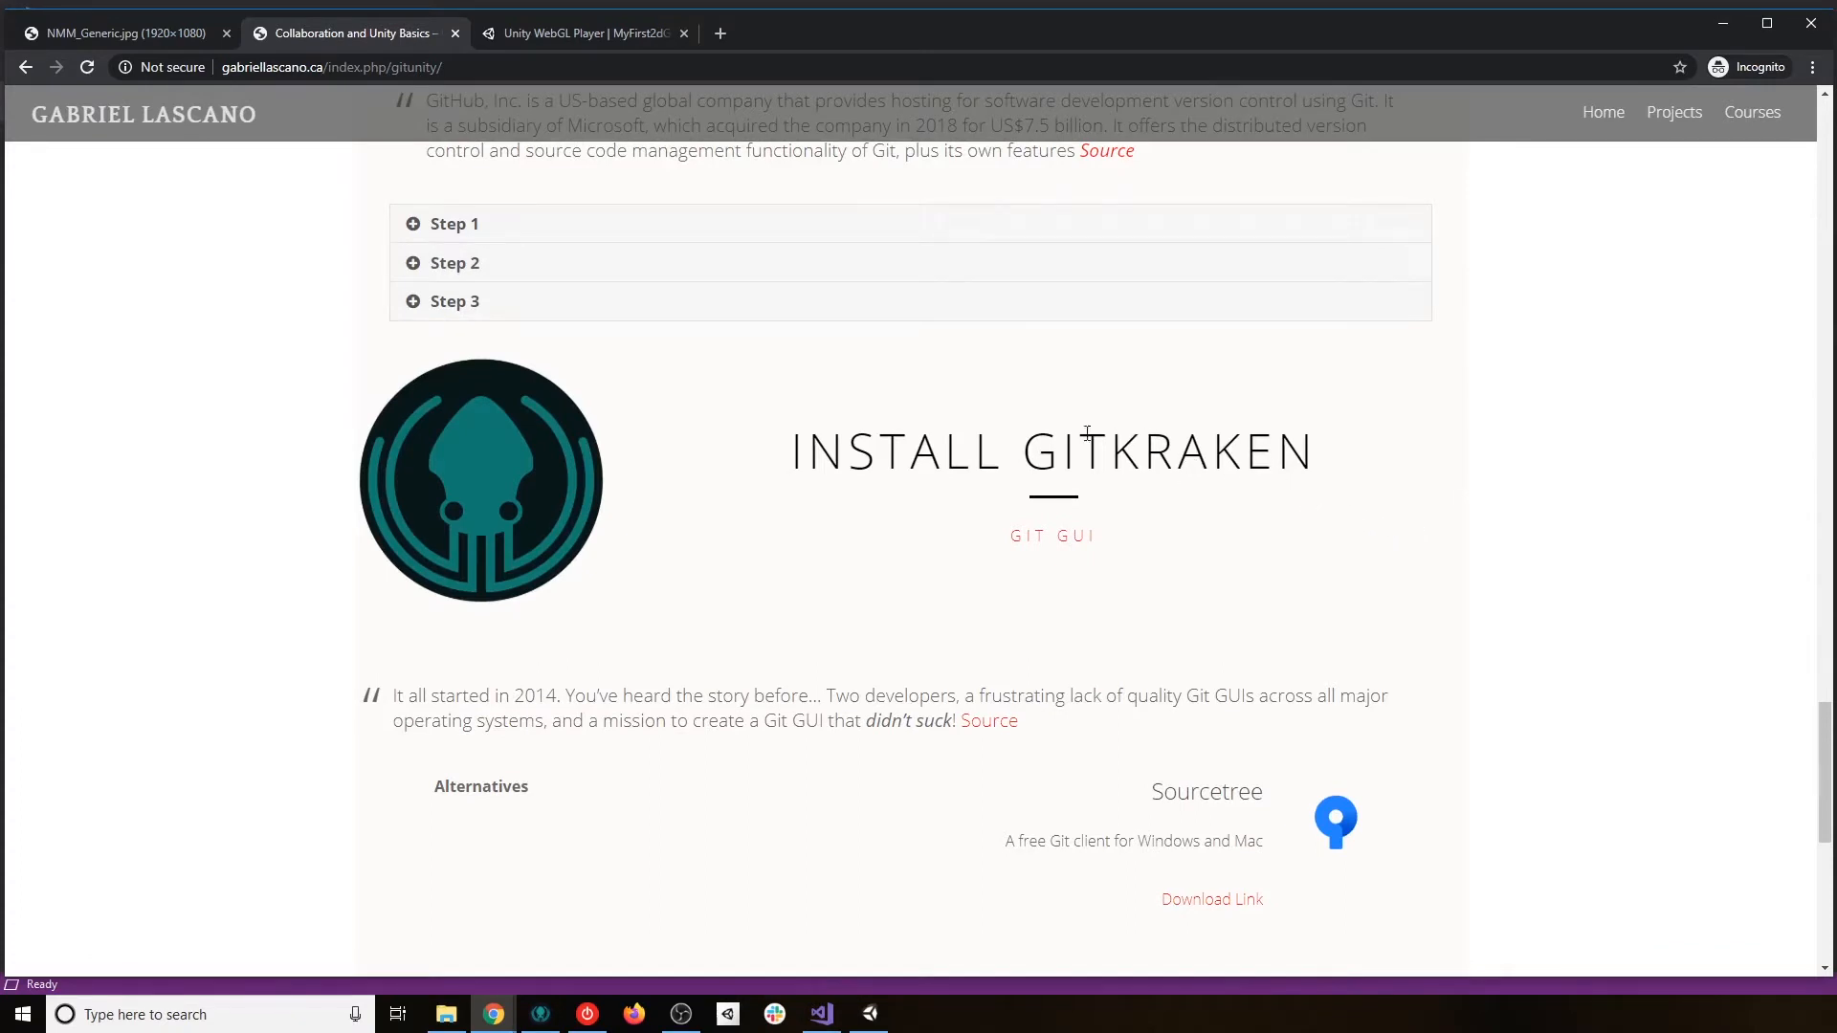
# Examine the Install GitKraken section and its alternatives, Sourcetree and GitHub Desktop.
pyautogui.scroll(-2, 882, 496)
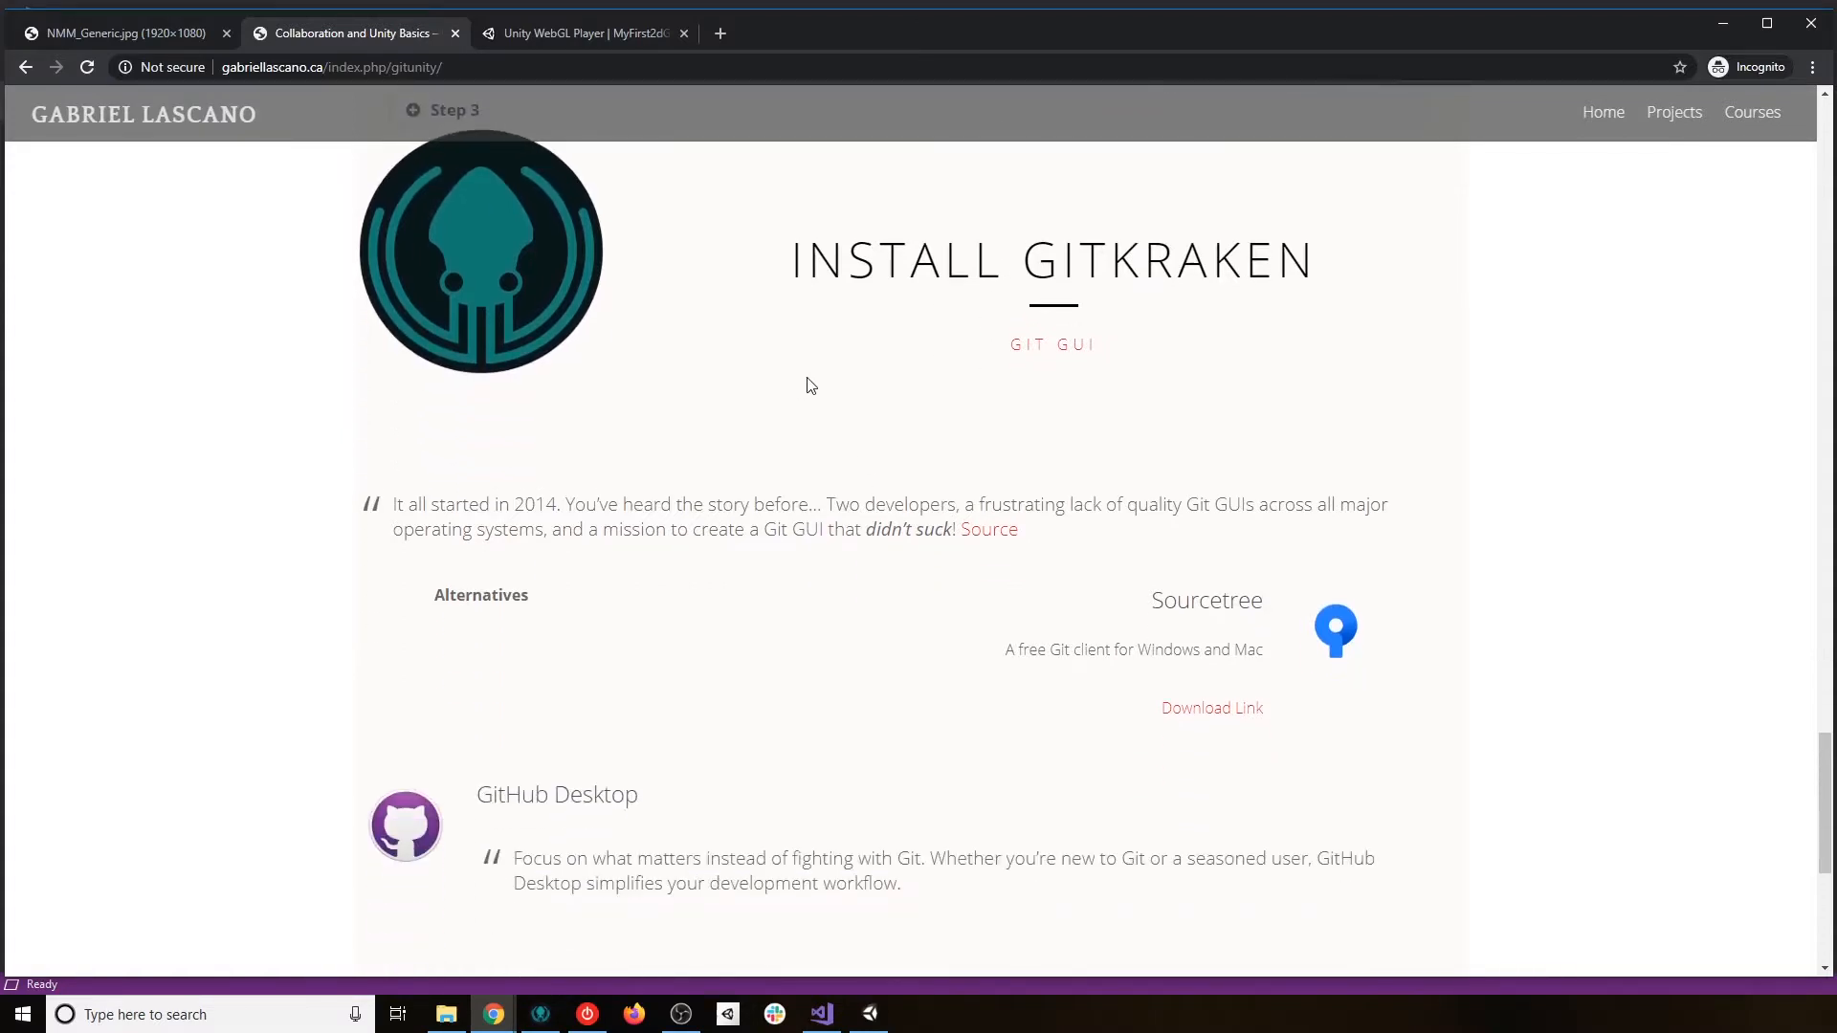
pyautogui.scroll(3, 820, 484)
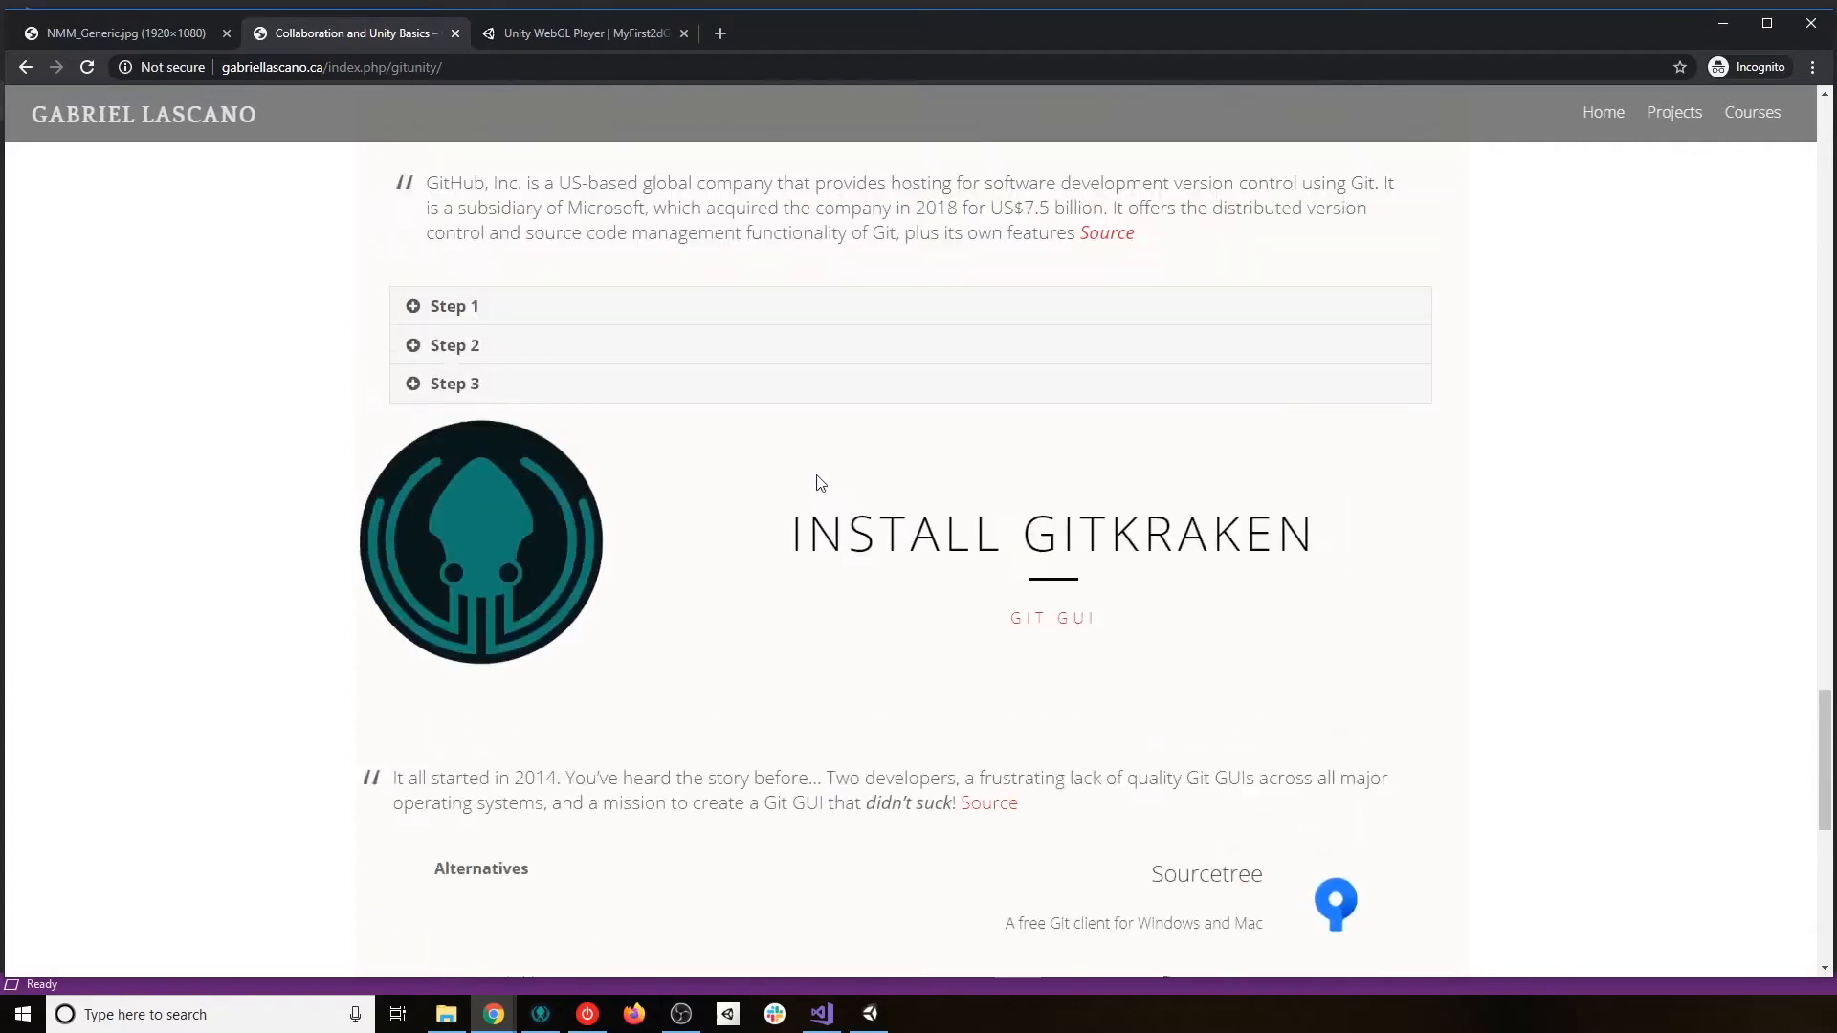
pyautogui.scroll(-2, 779, 566)
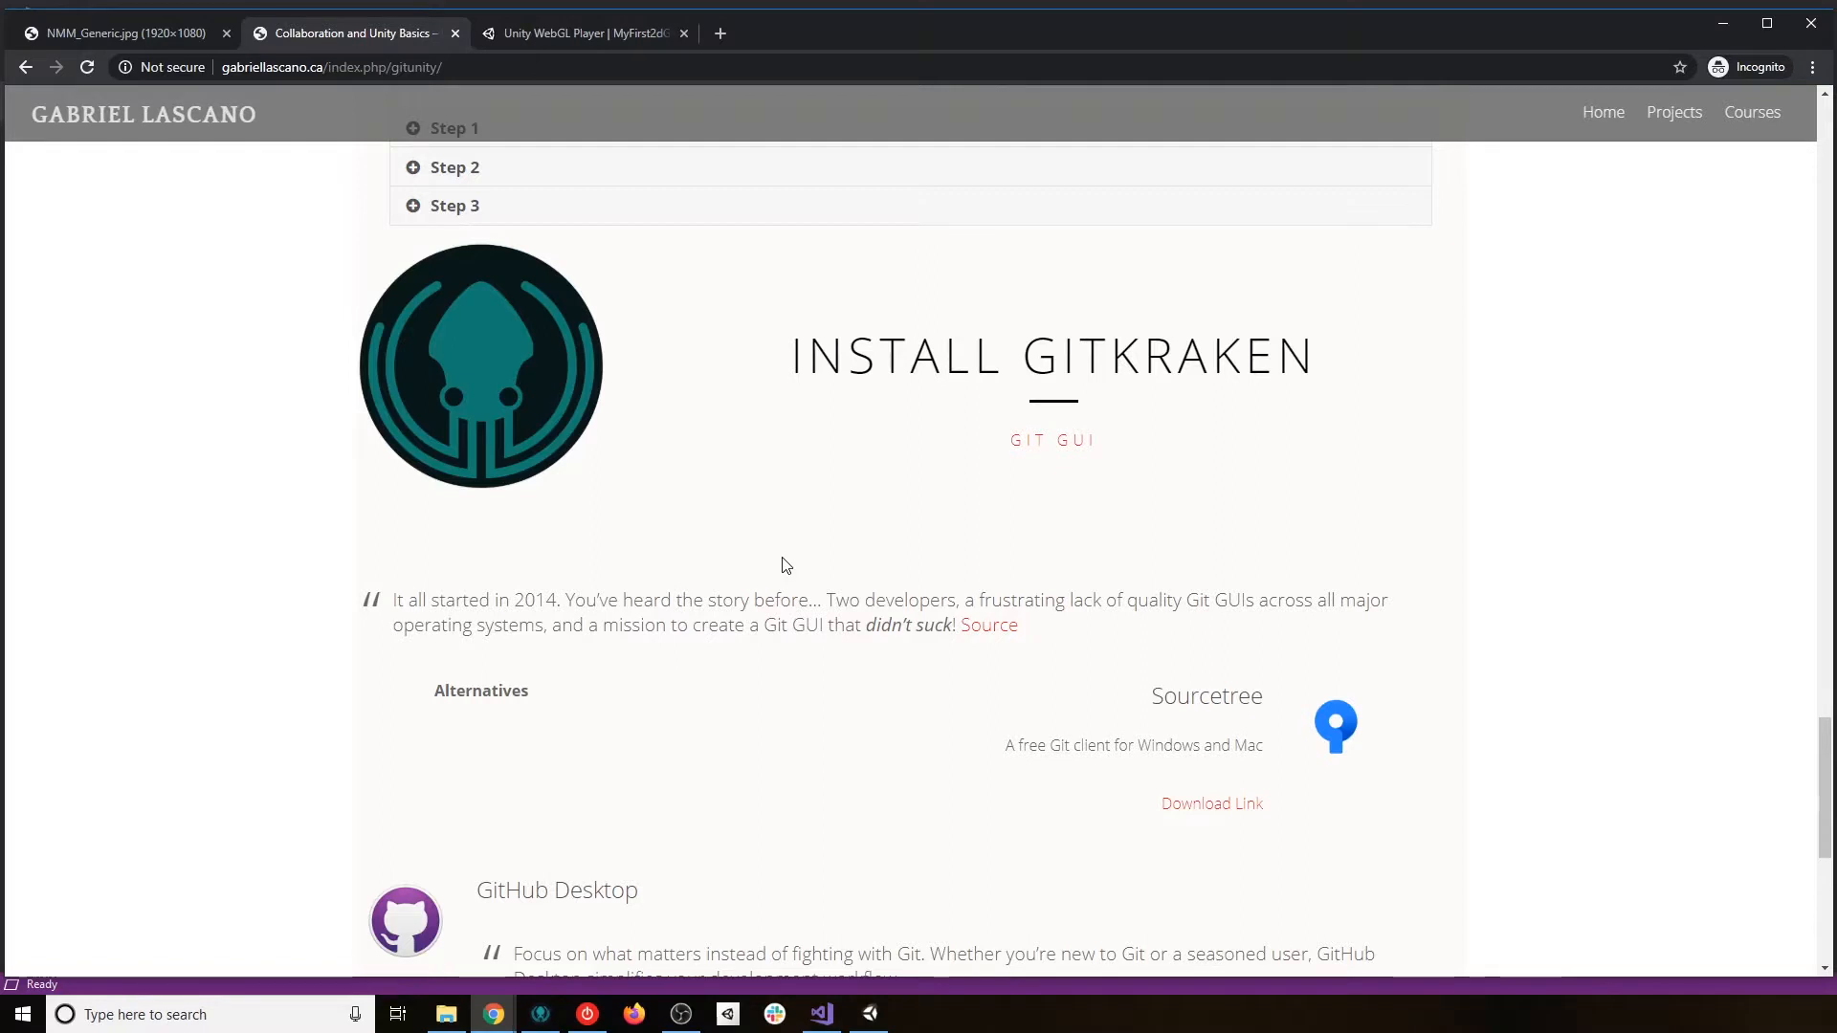
pyautogui.scroll(-3, 808, 547)
pyautogui.scroll(2, 811, 552)
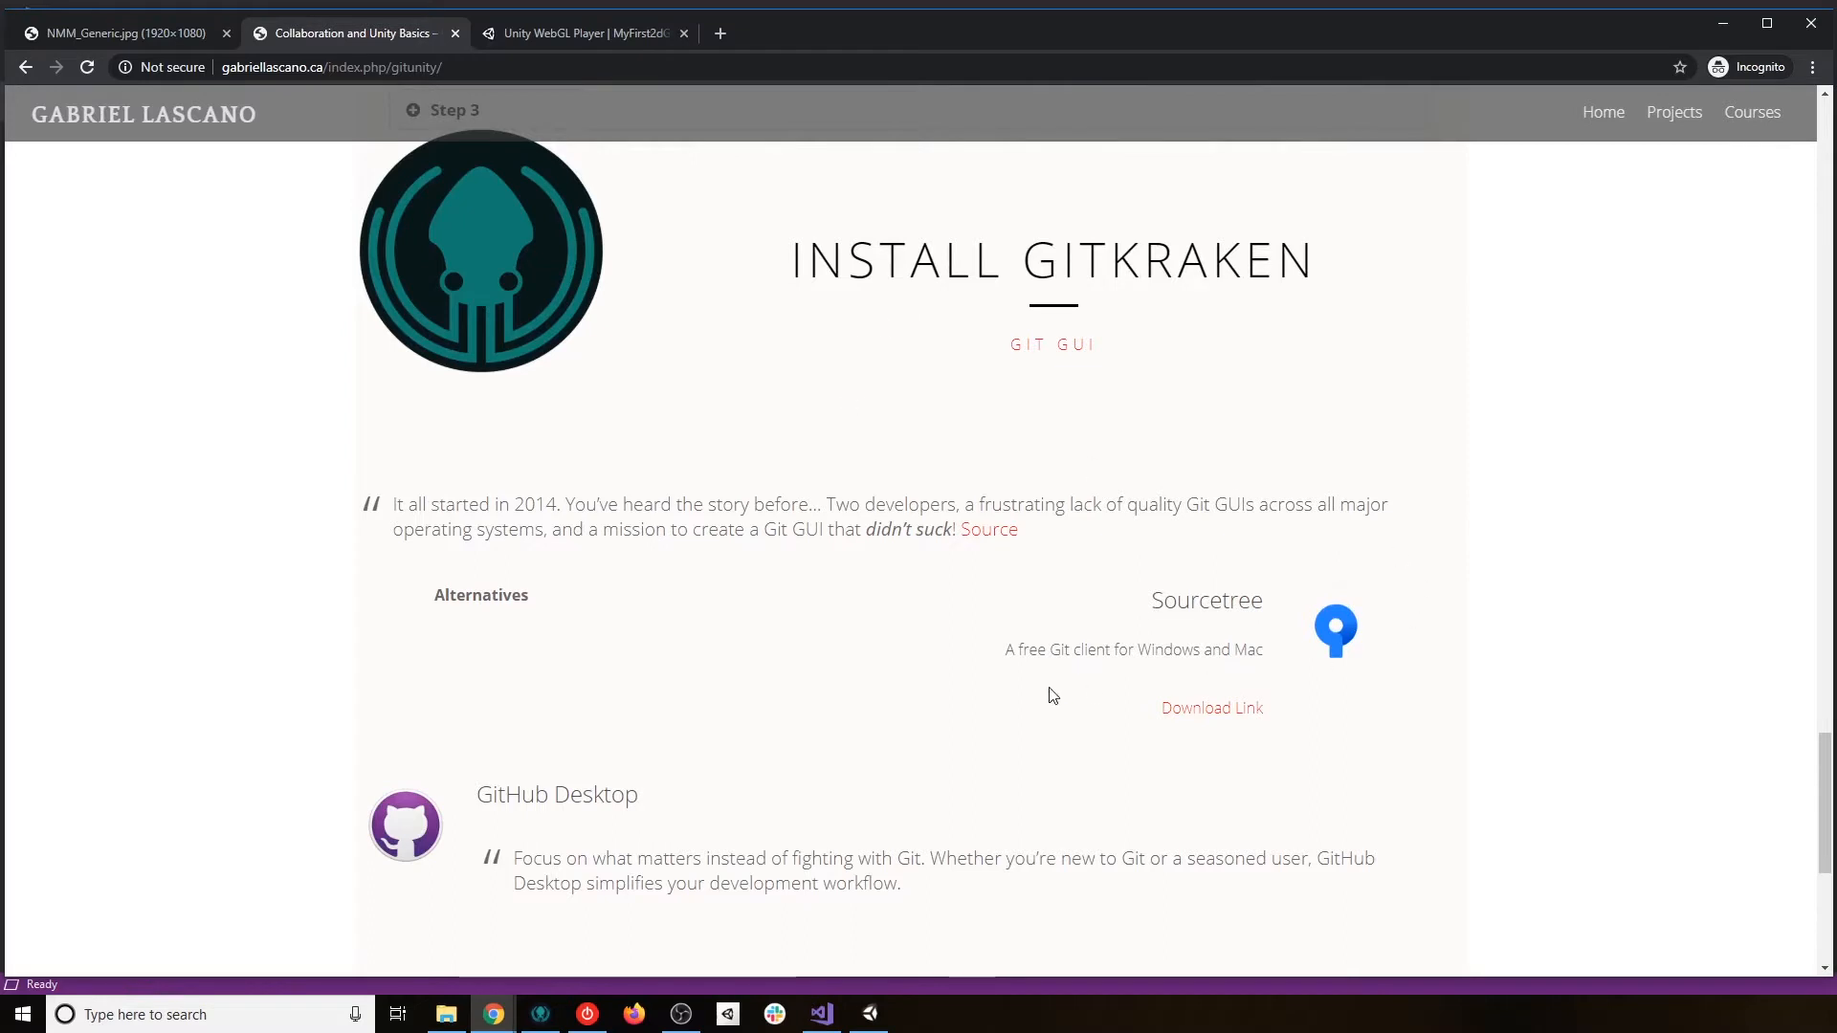
pyautogui.scroll(-2, 1043, 692)
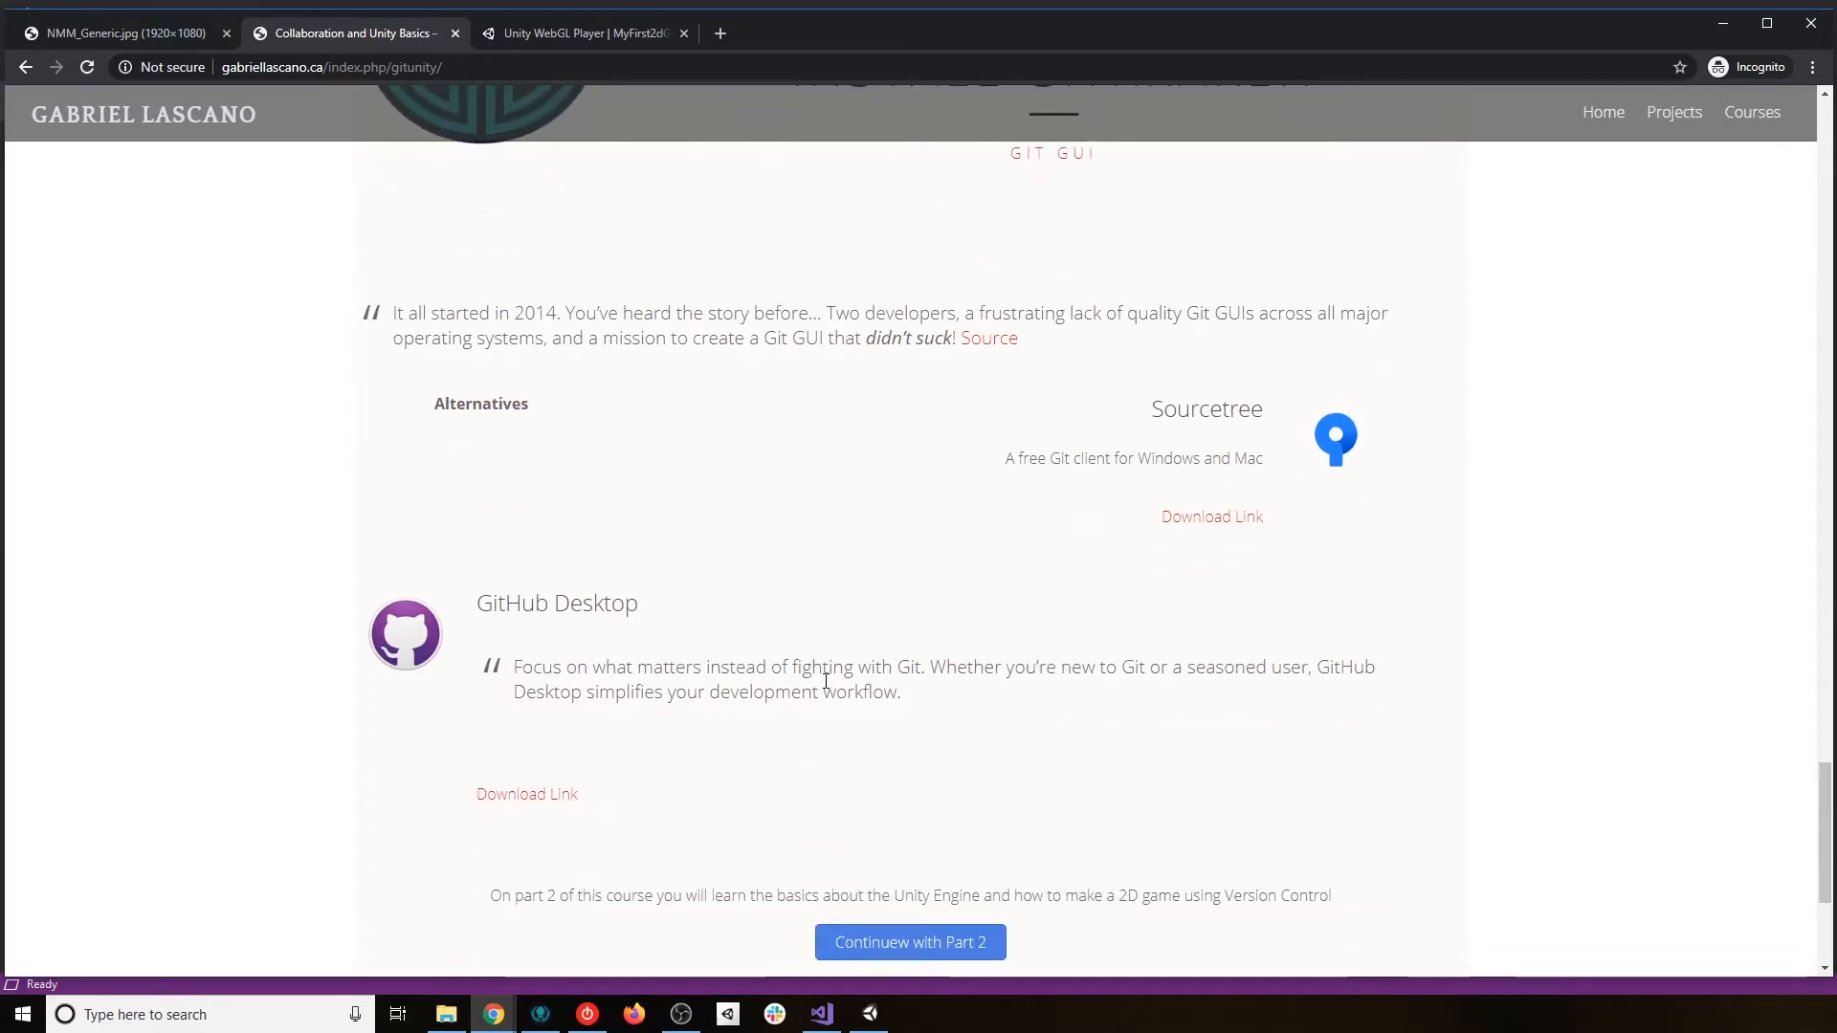
pyautogui.scroll(-4, 822, 683)
pyautogui.scroll(8, 788, 687)
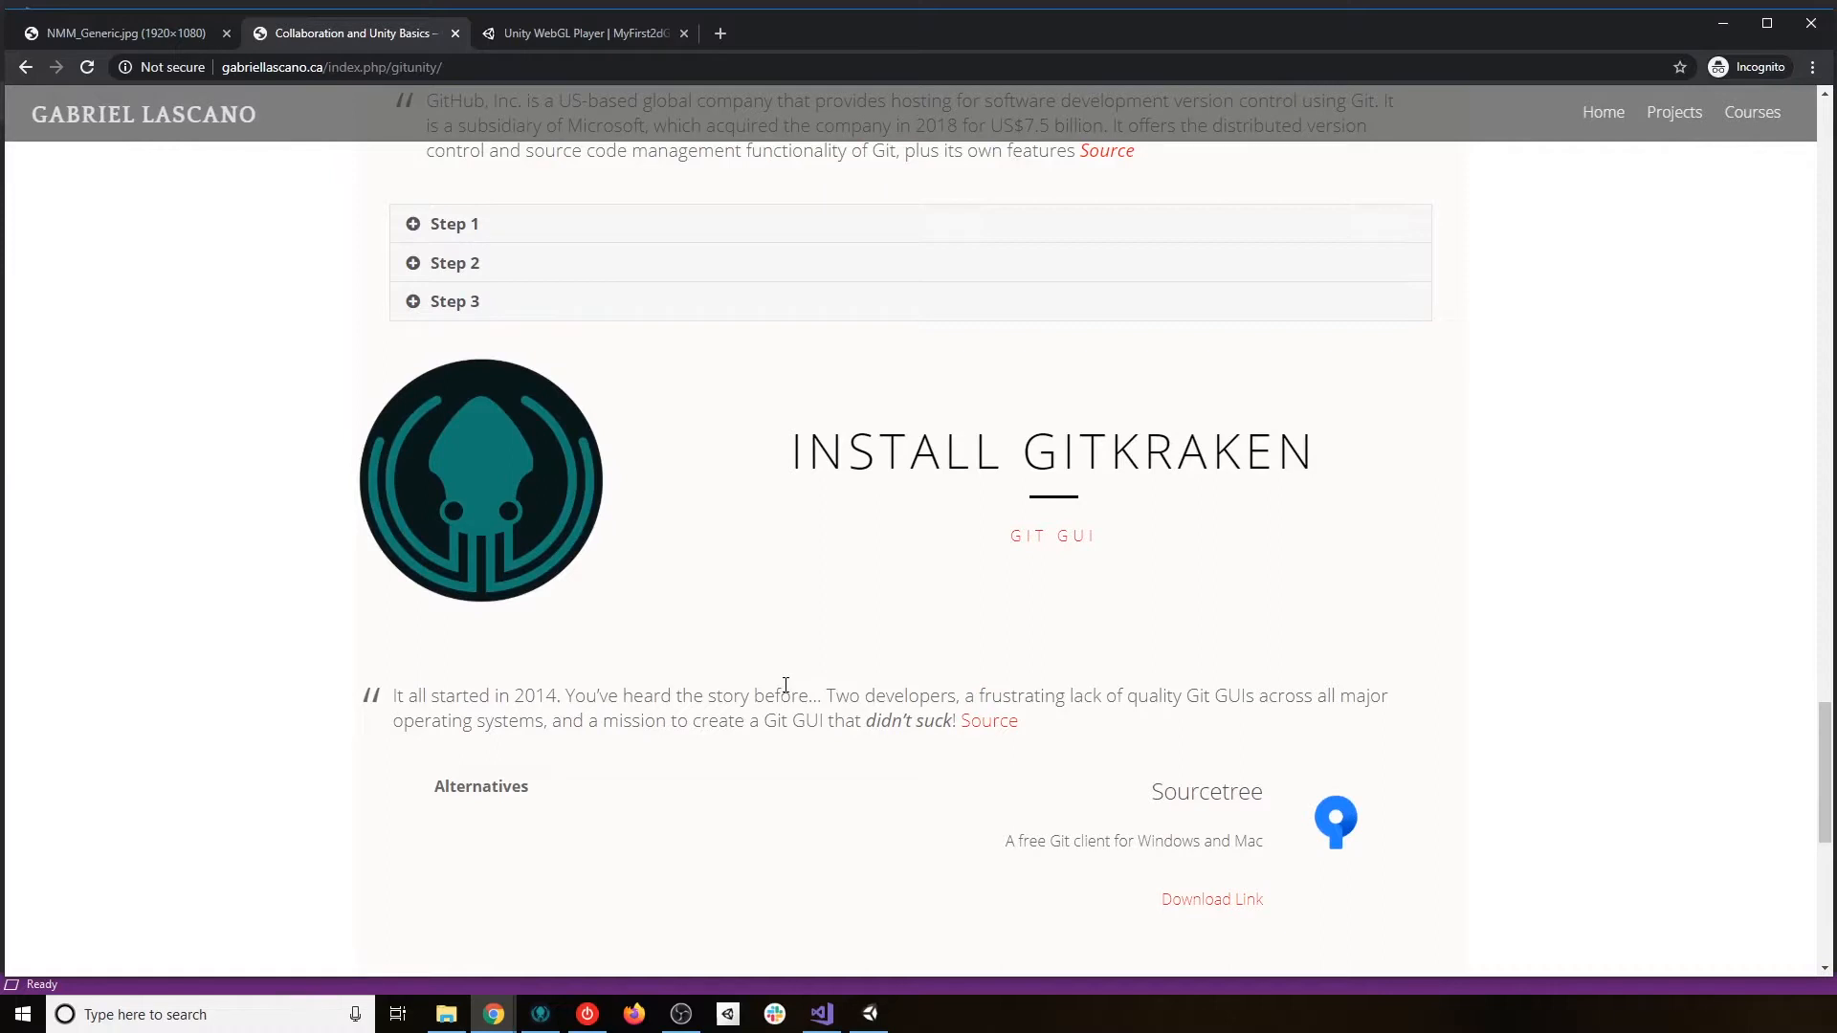
# Open Part 2 of the course from the end of the Part 1 page.
pyautogui.scroll(-2, 785, 683)
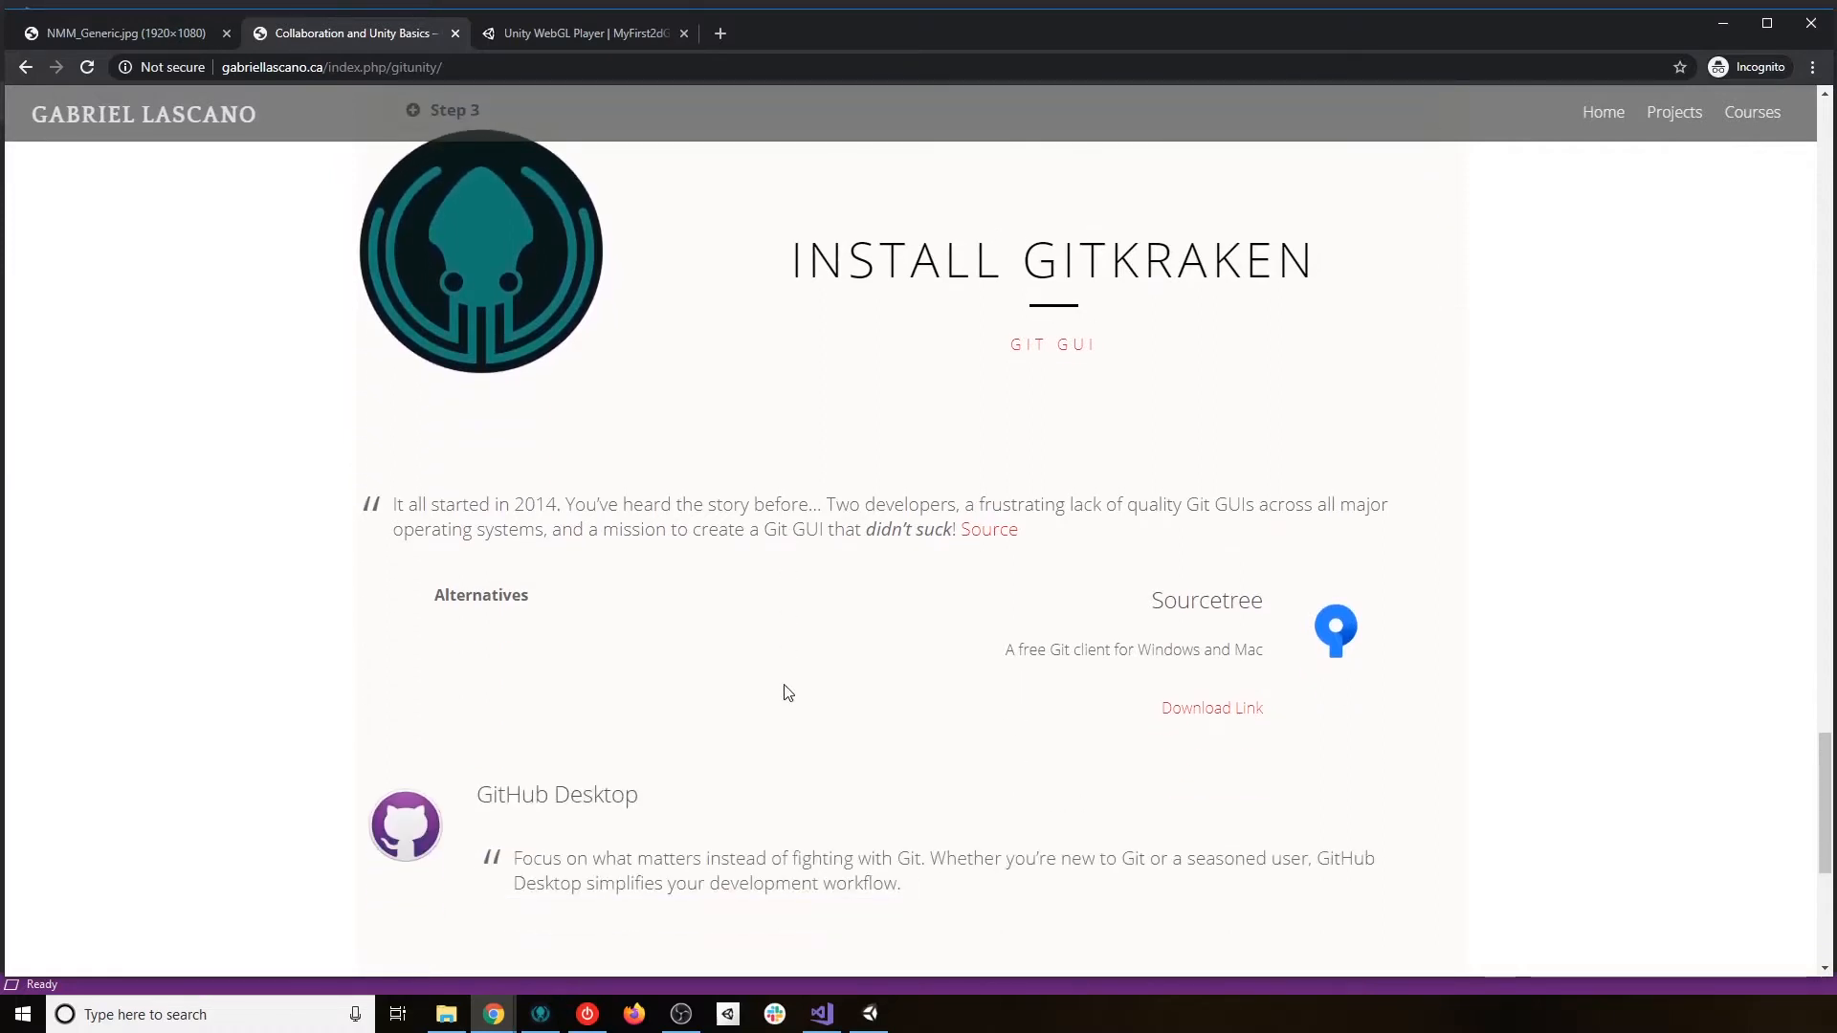
pyautogui.scroll(-3, 787, 692)
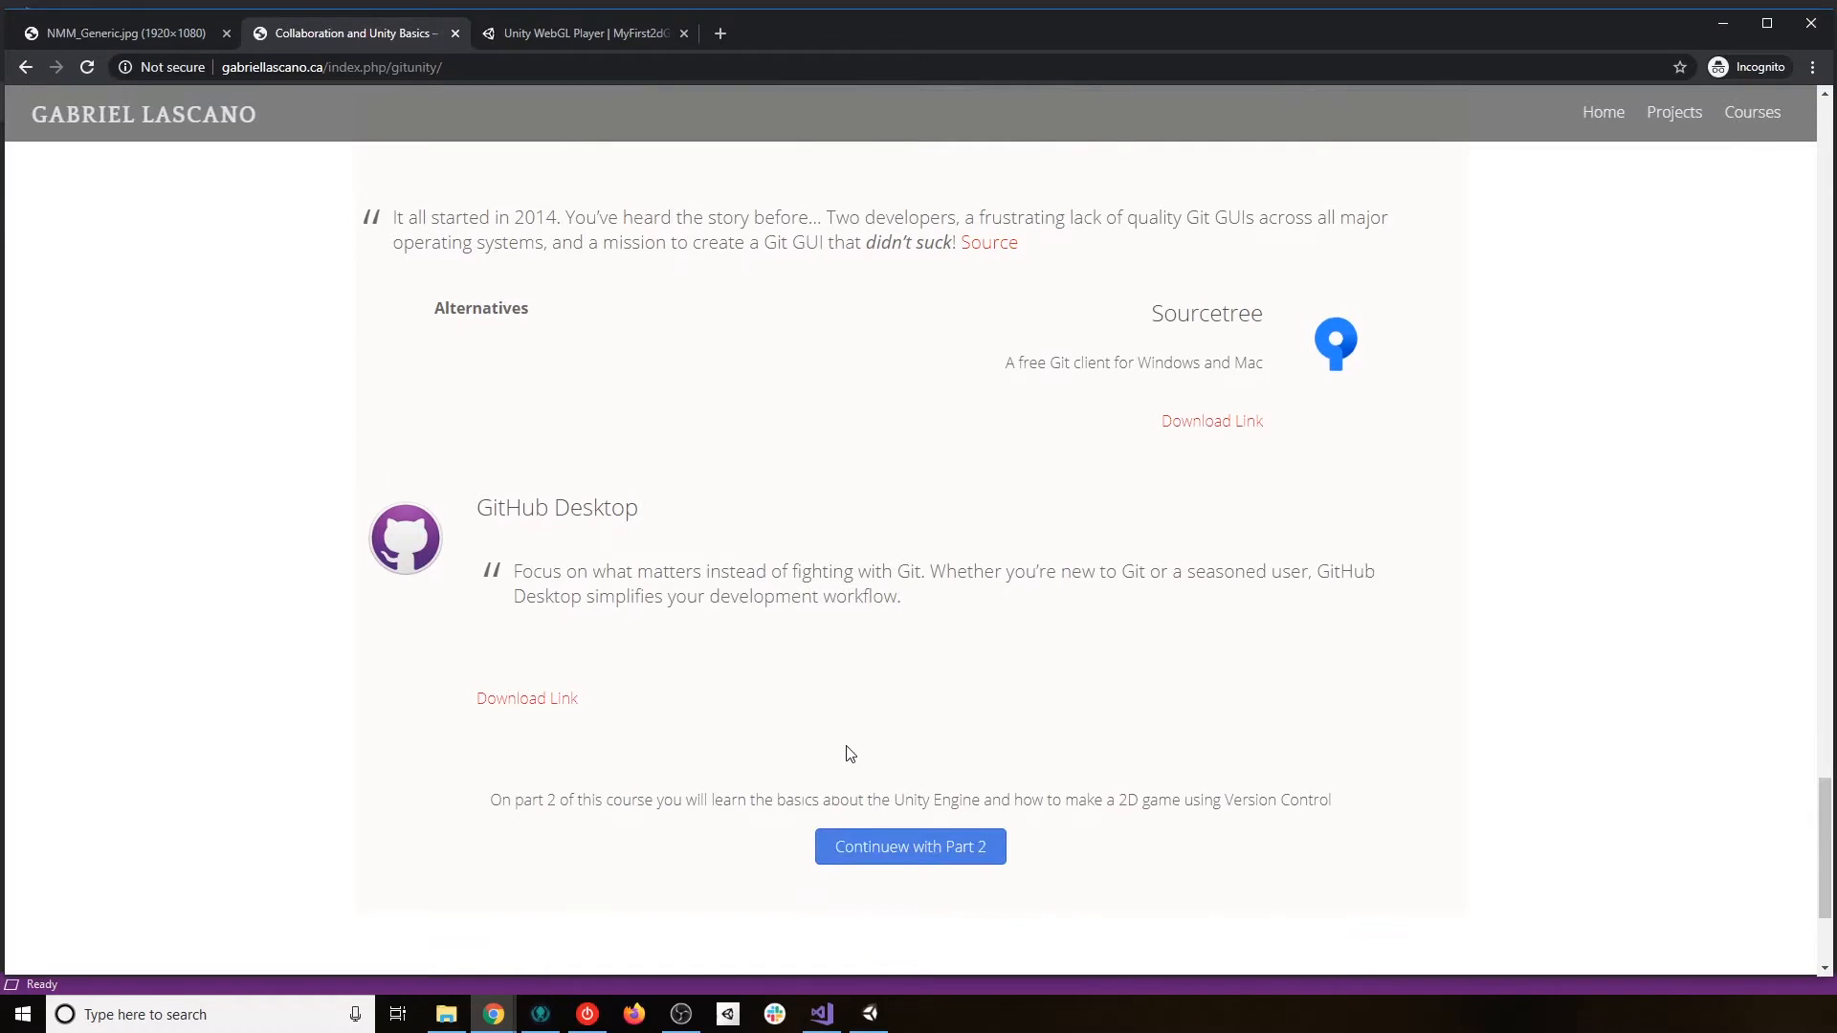
pyautogui.click(956, 846)
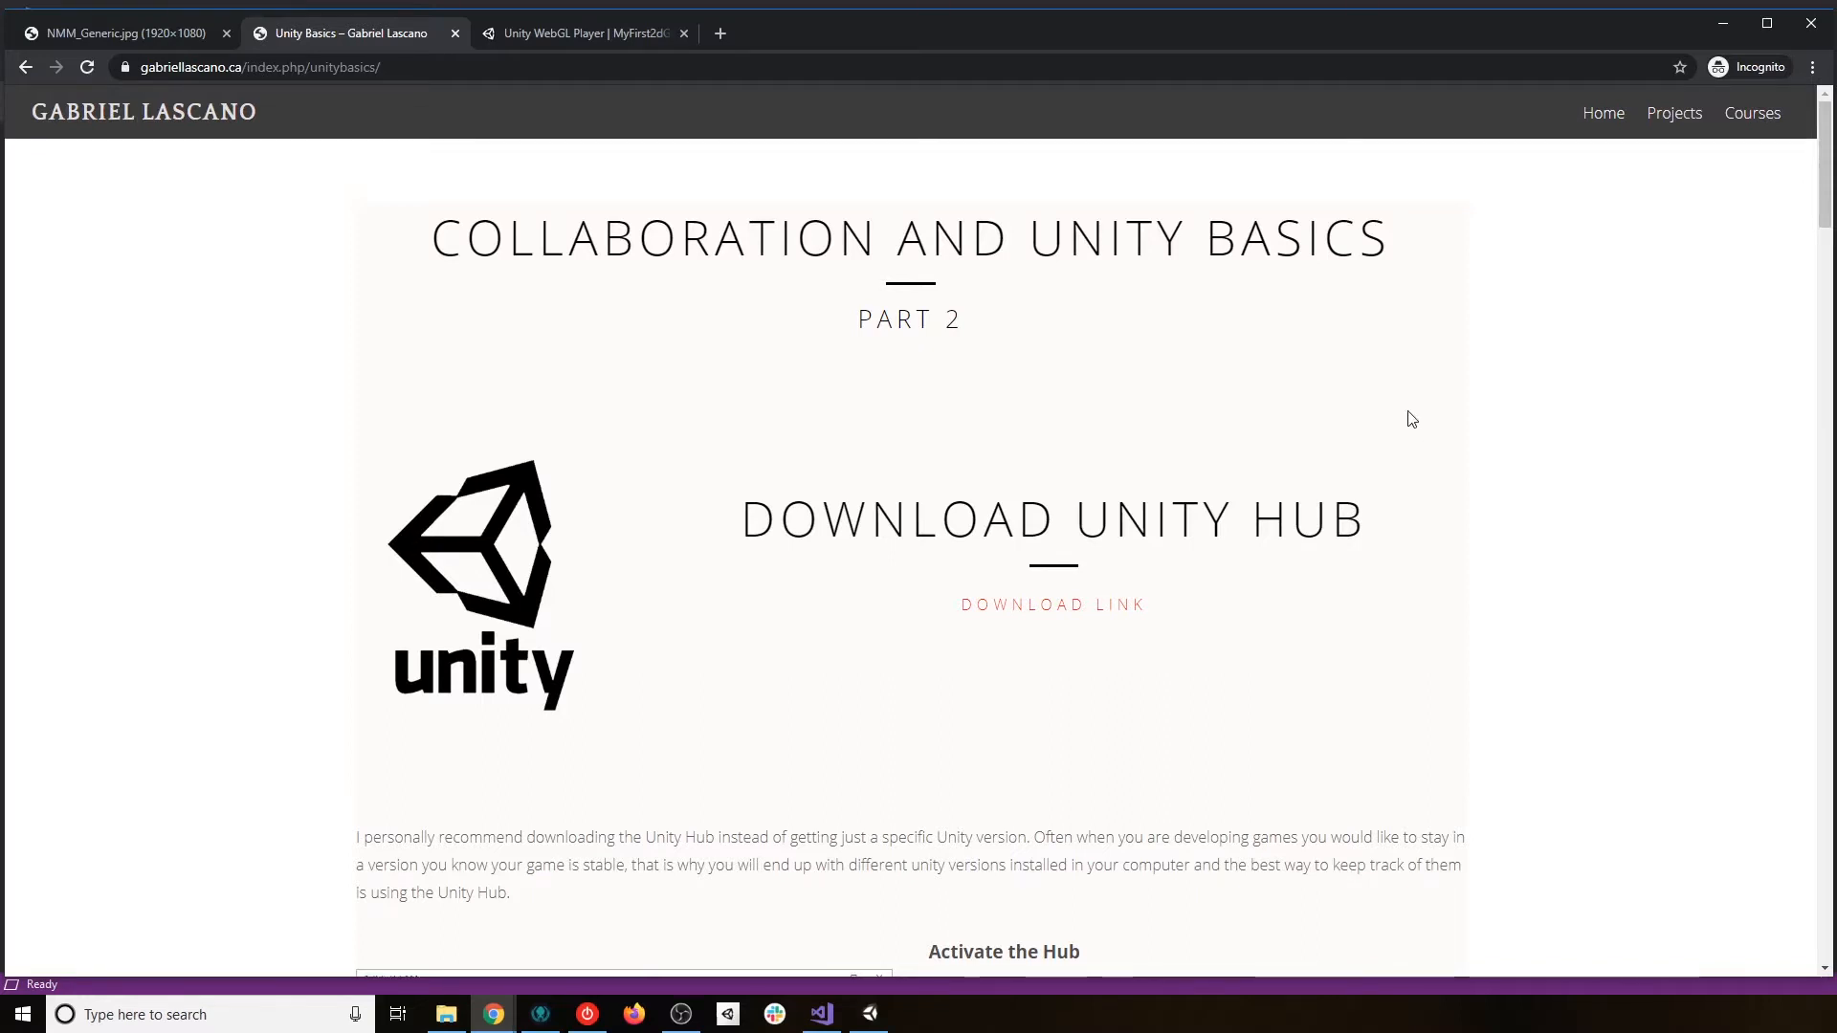
# Switch to the already open MyFirst2dGame WebGL page and test walking the knight back and forth and jumping on the first platform.
pyautogui.click(606, 37)
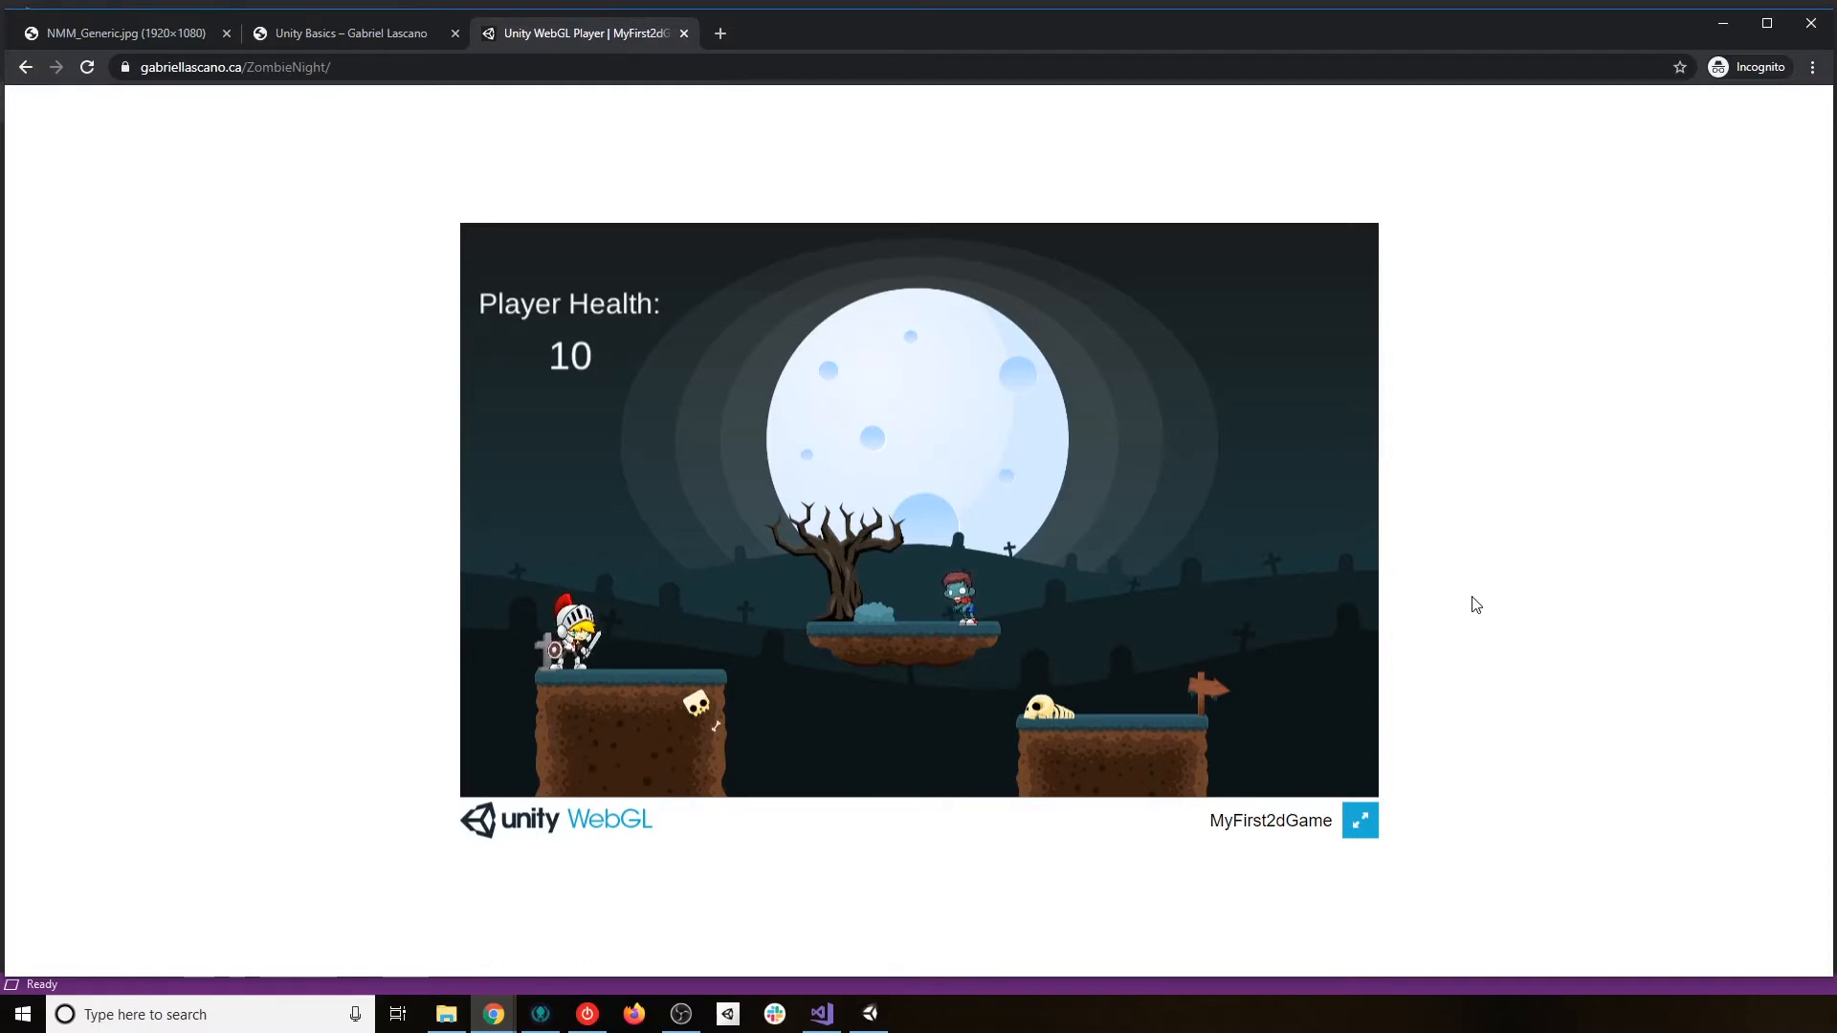
pyautogui.press('d')
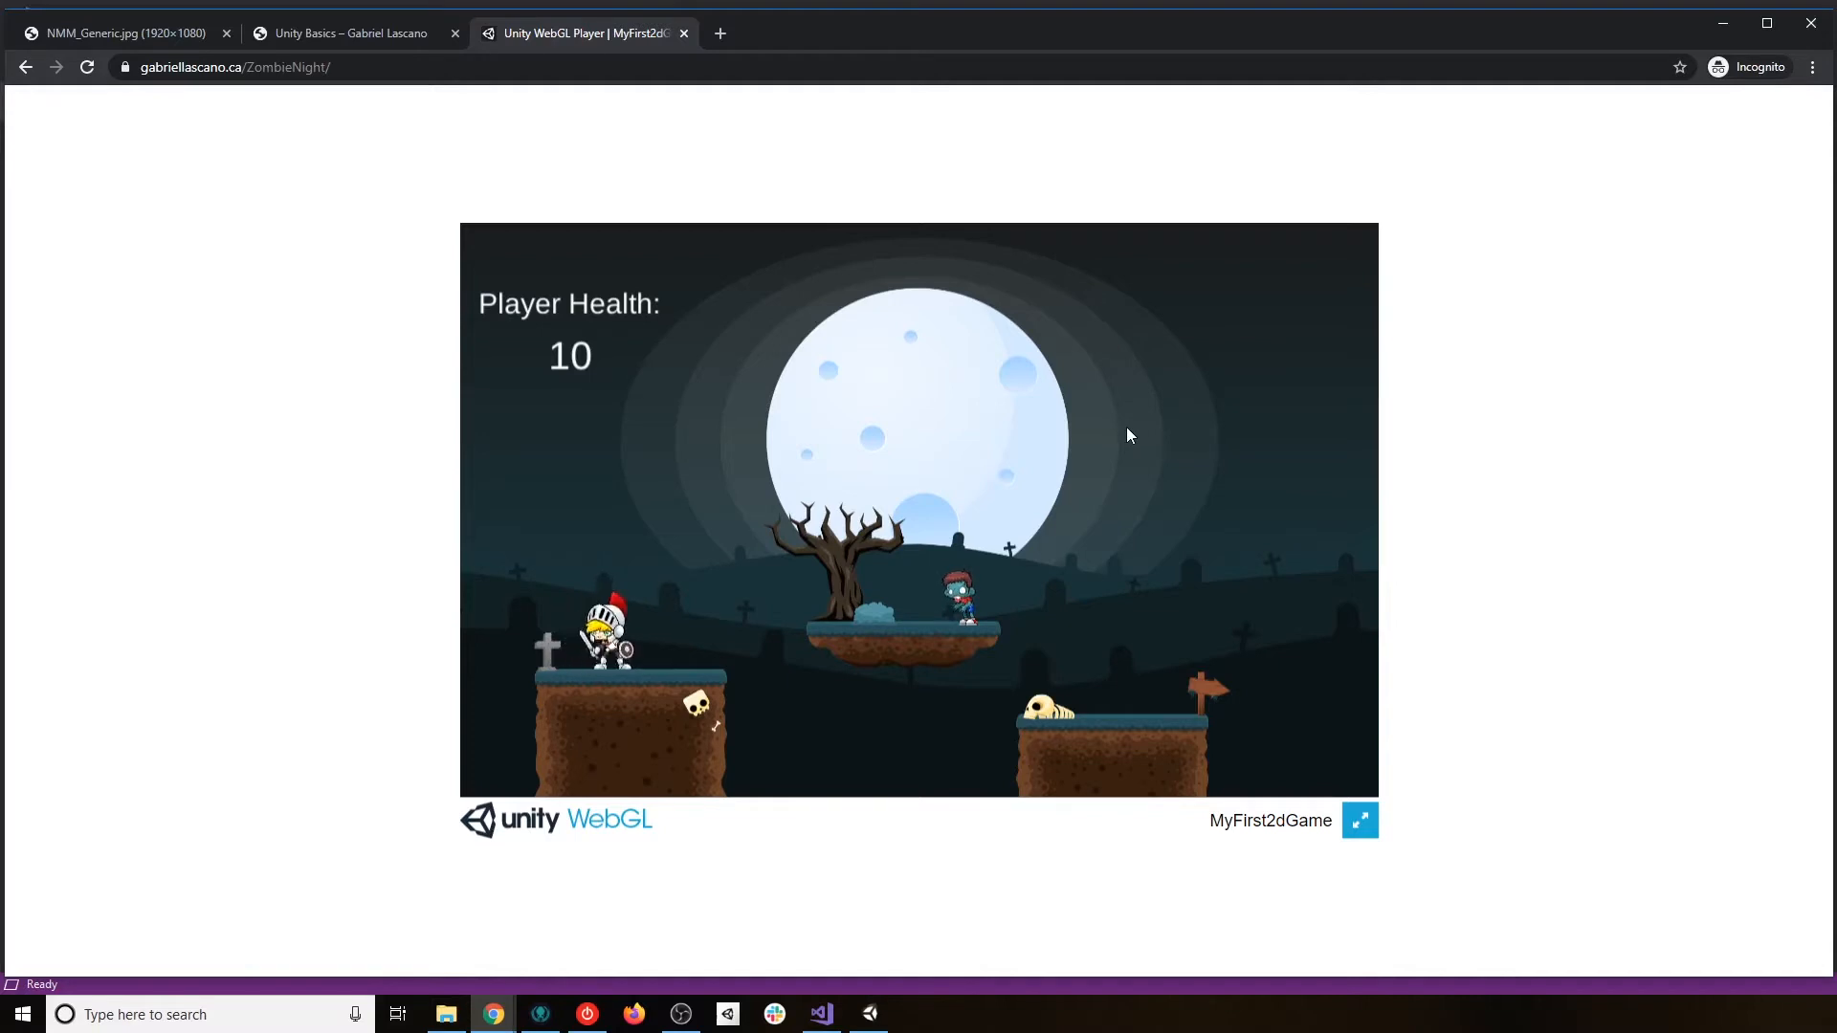
pyautogui.press('a')
pyautogui.press('d')
pyautogui.press('a')
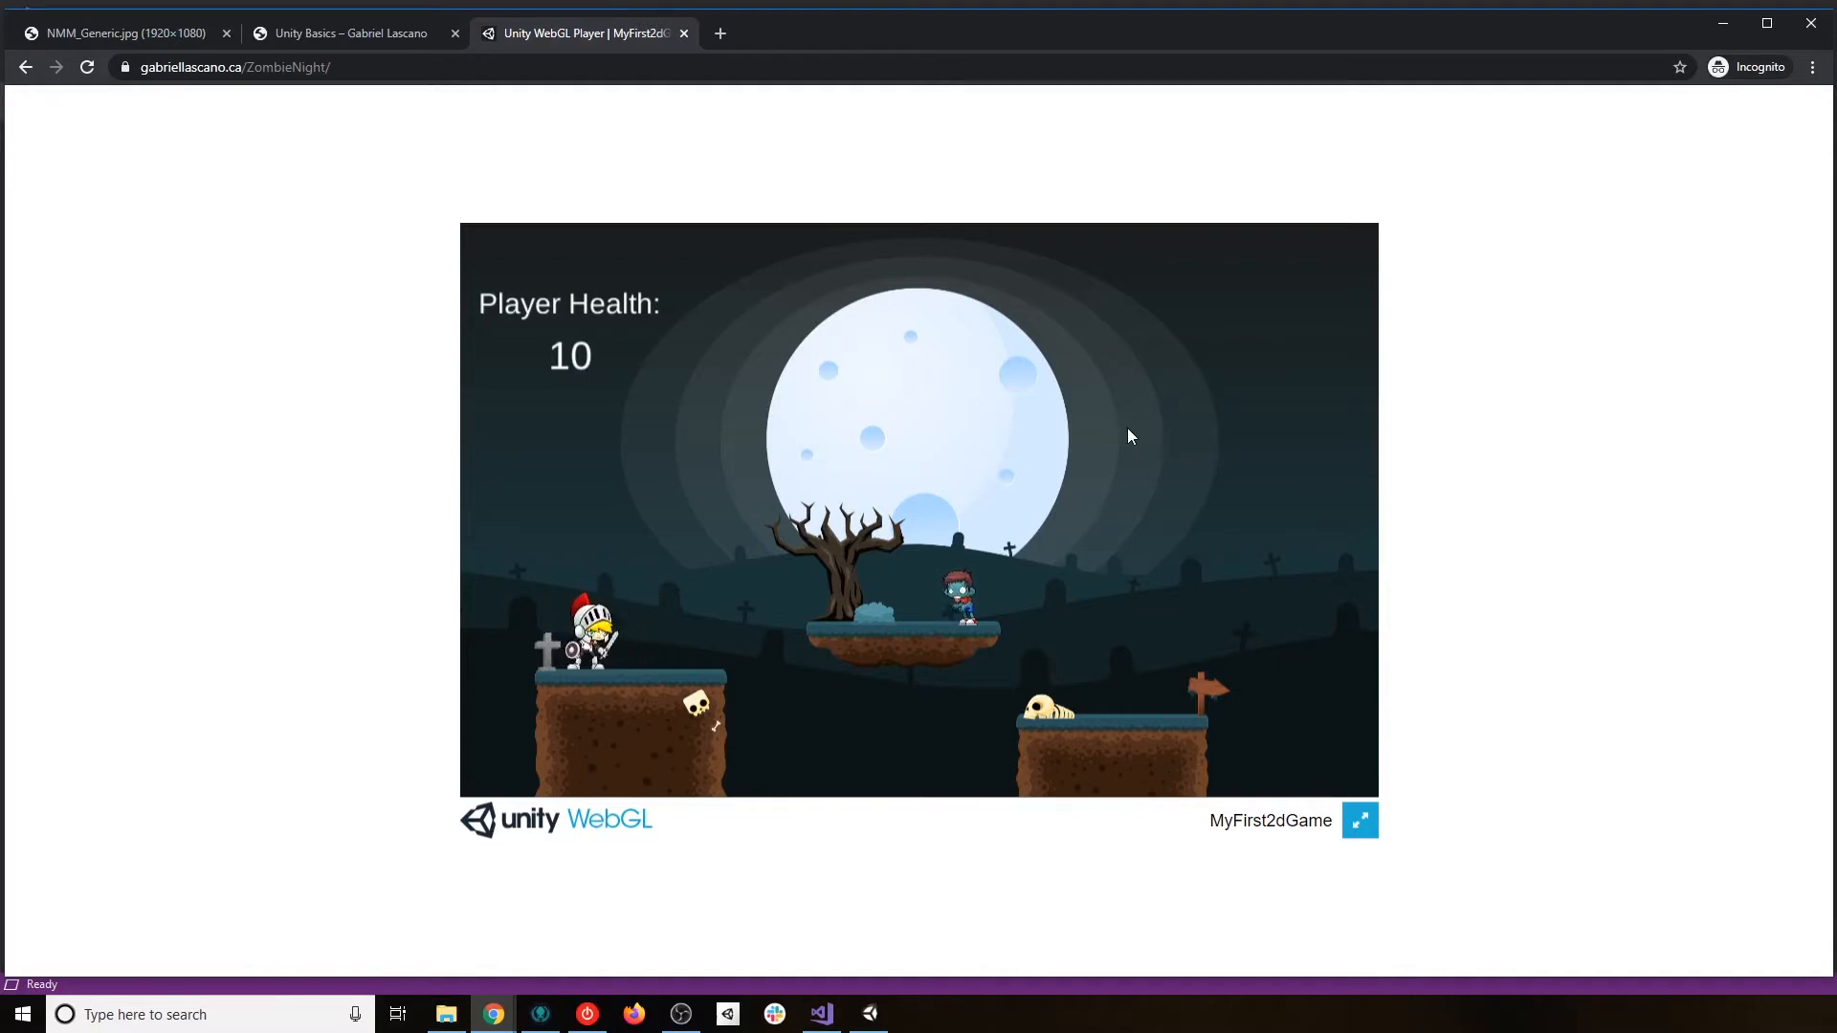
pyautogui.press('d')
pyautogui.press('space')
pyautogui.press('a')
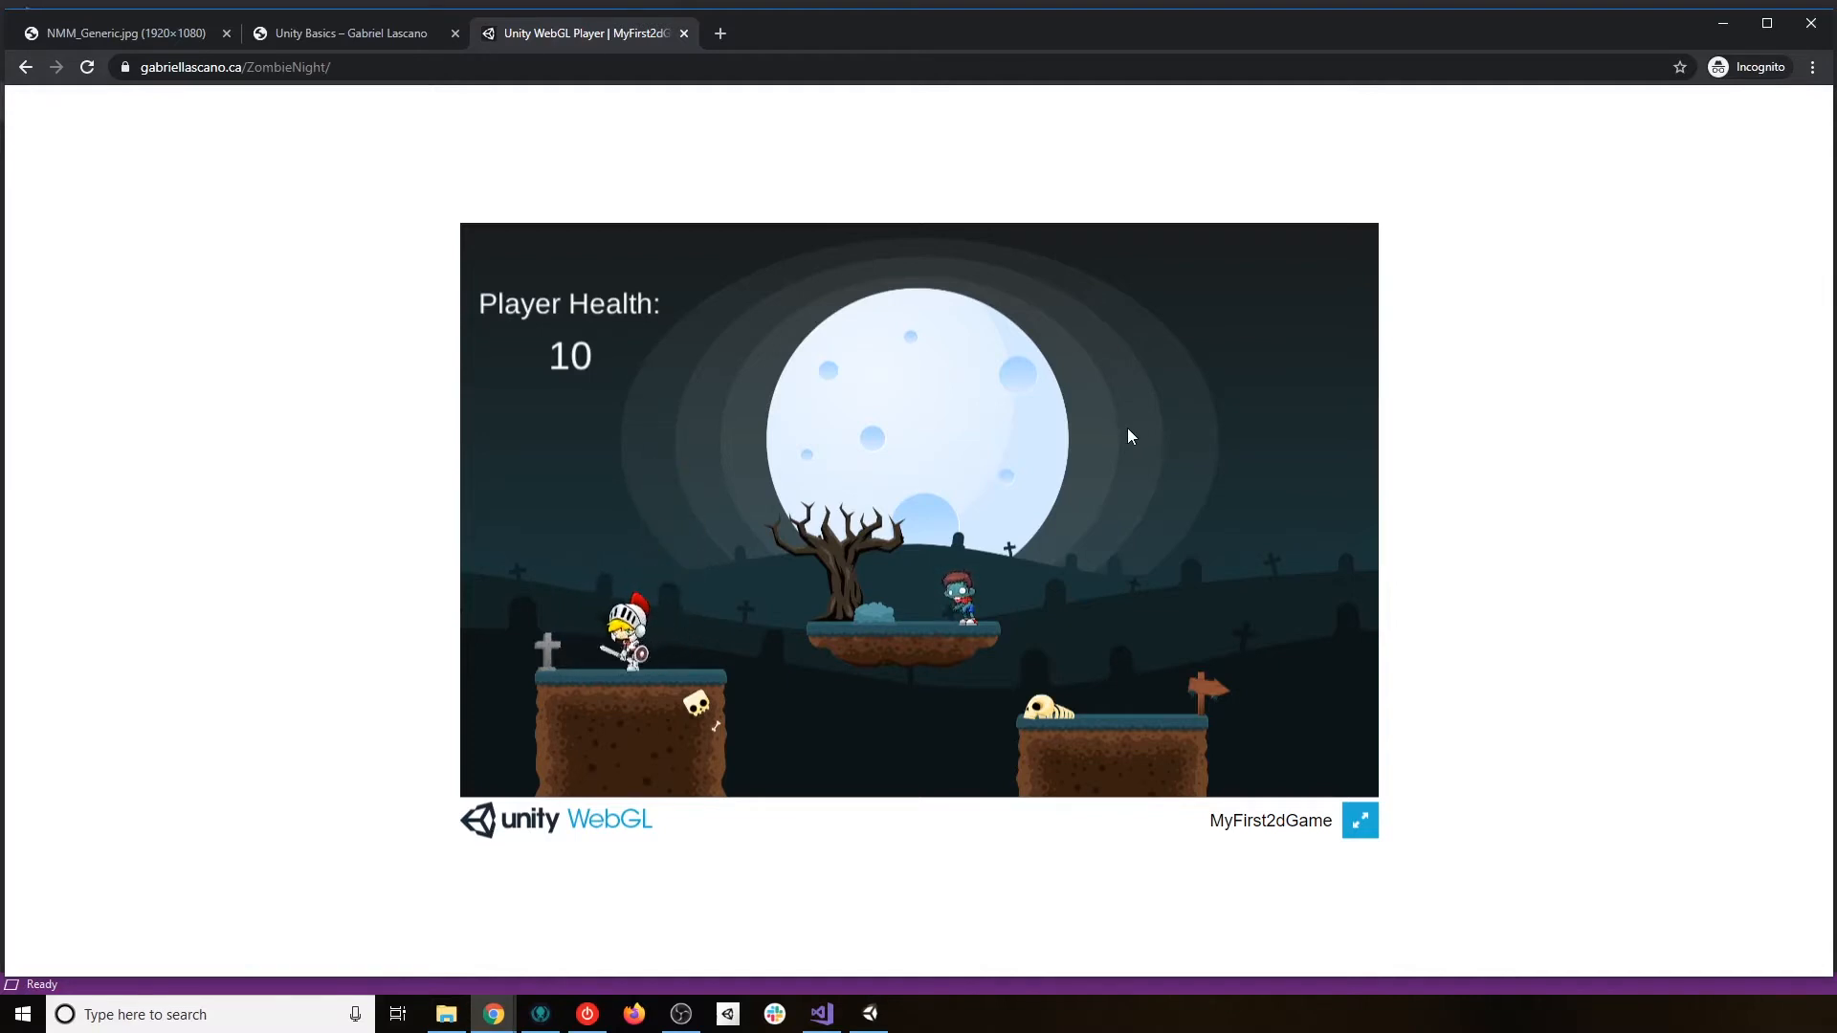
pyautogui.press('space')
pyautogui.press('d')
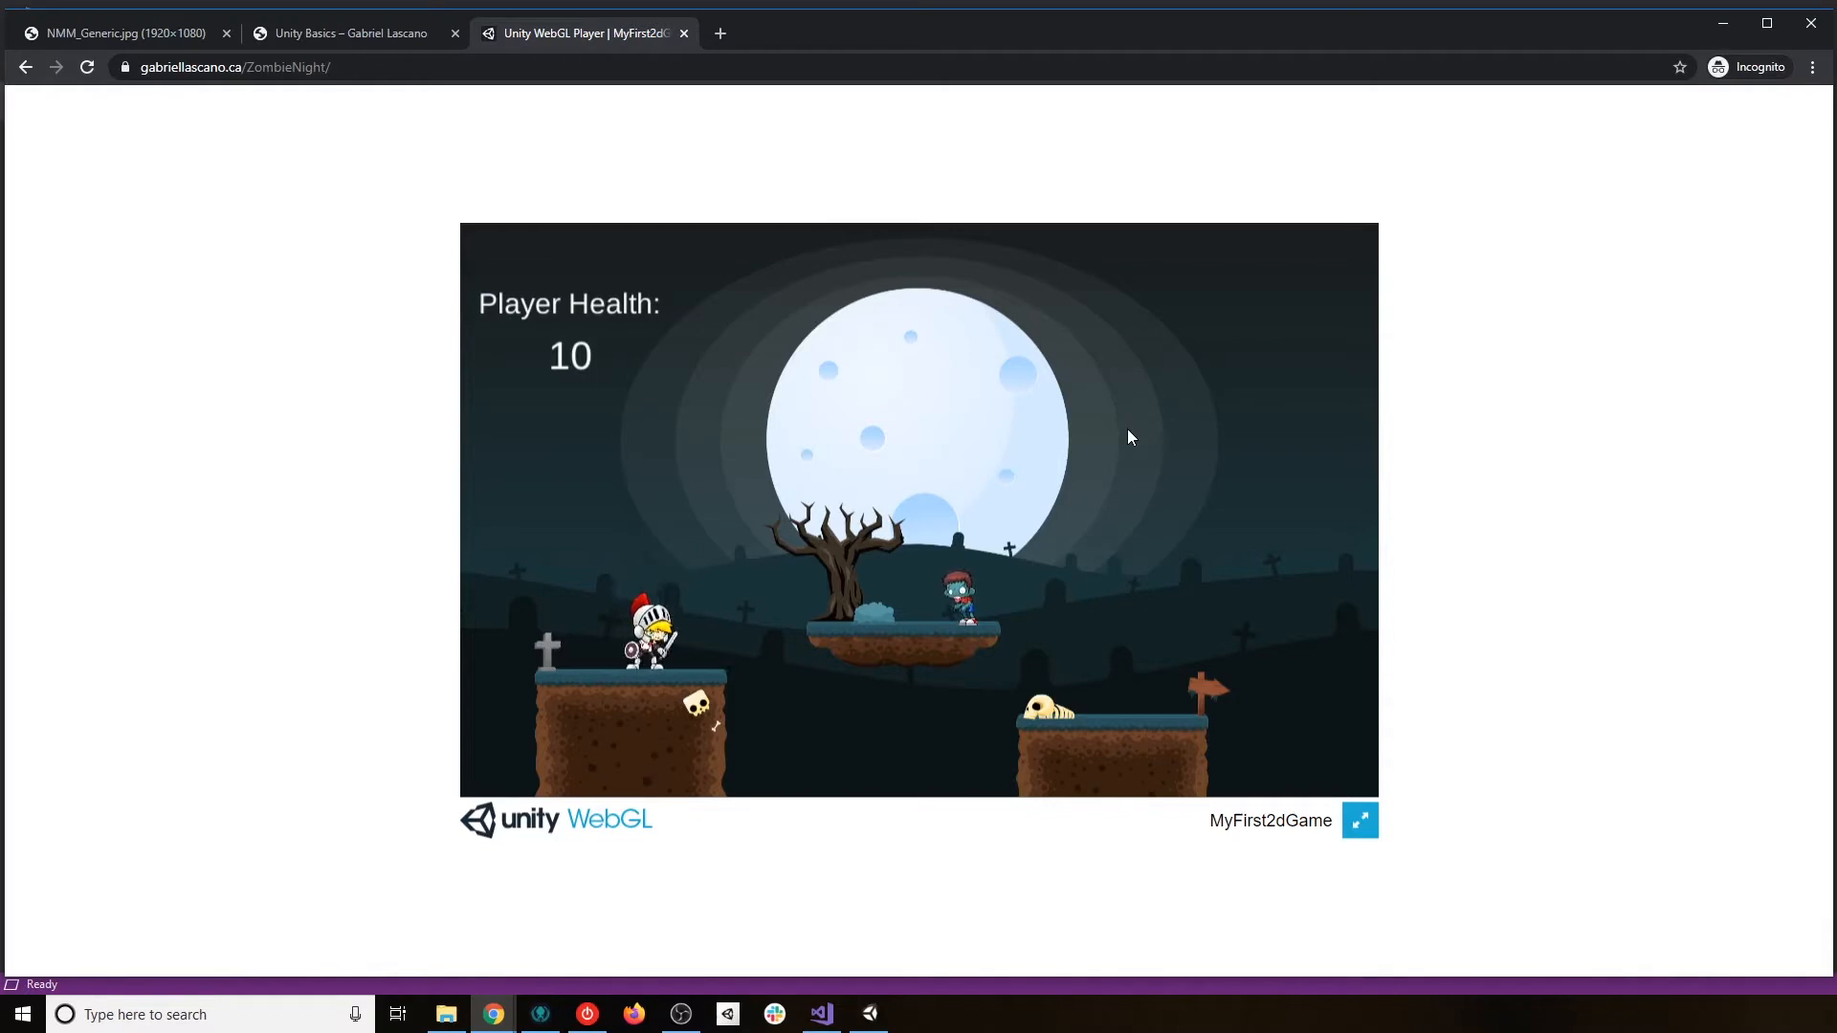
pyautogui.press('d')
pyautogui.press('a')
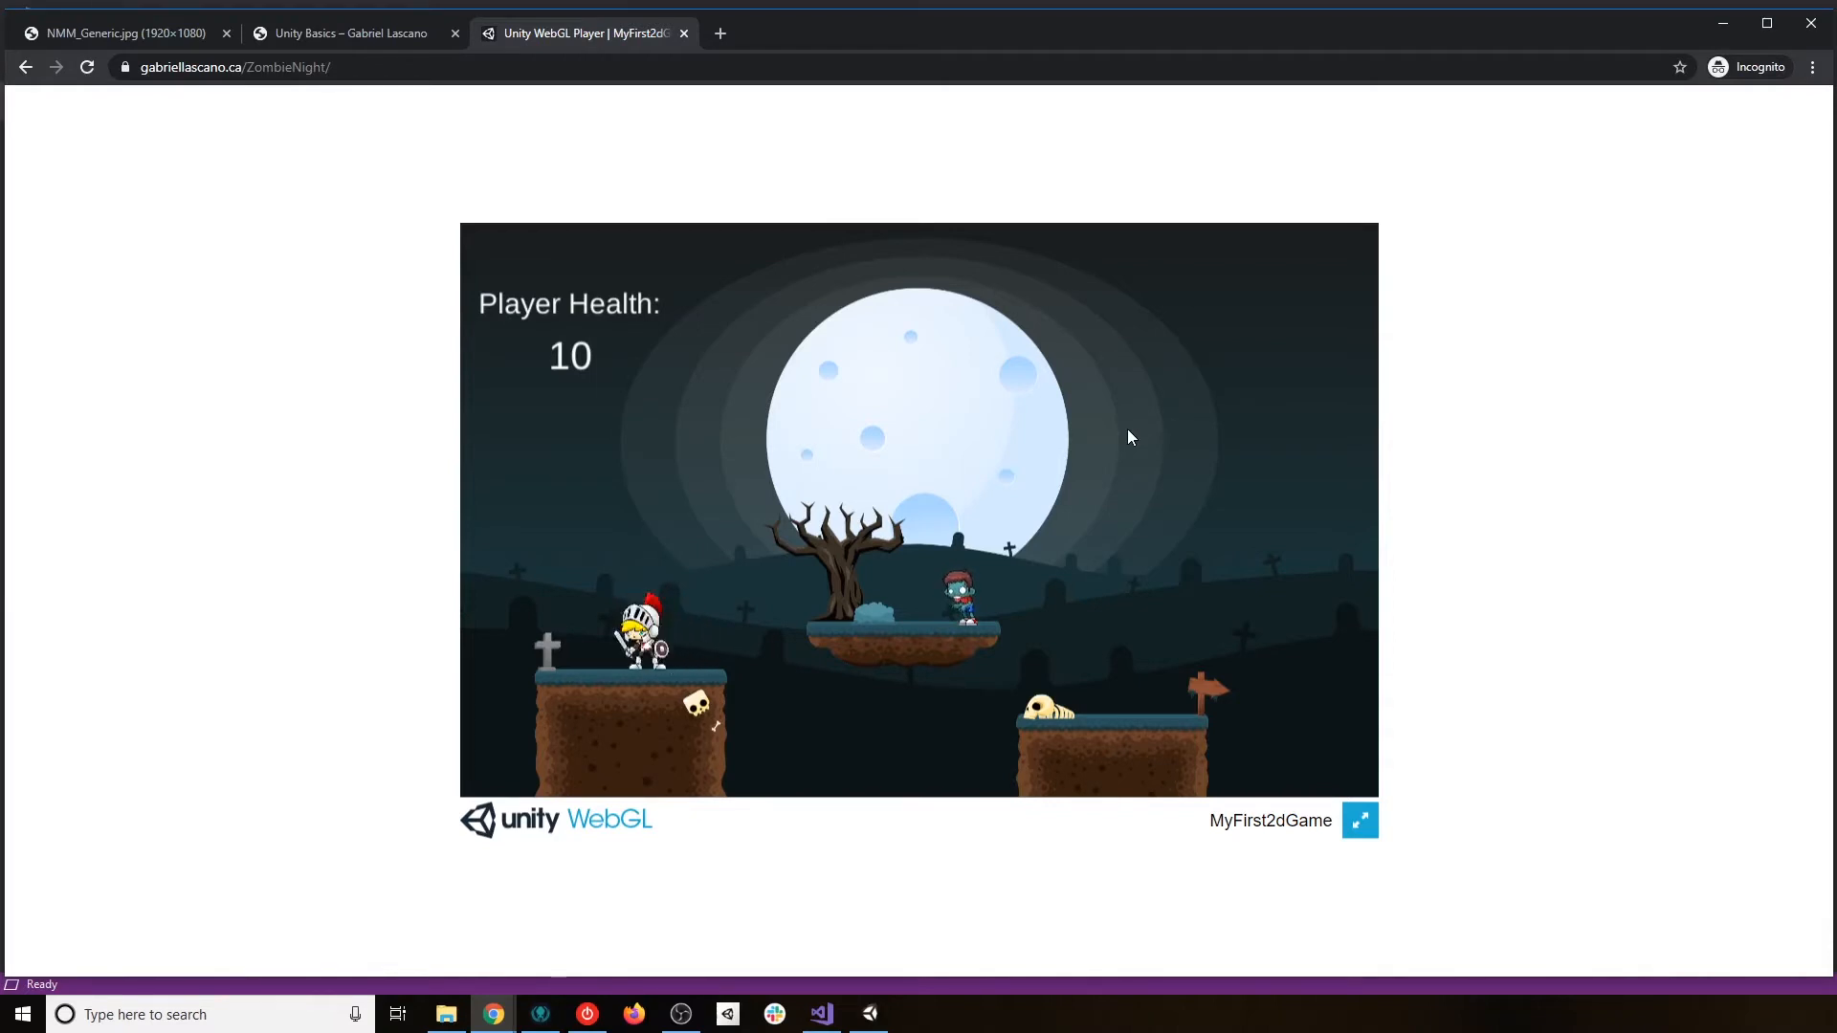
pyautogui.press('d')
pyautogui.press('a')
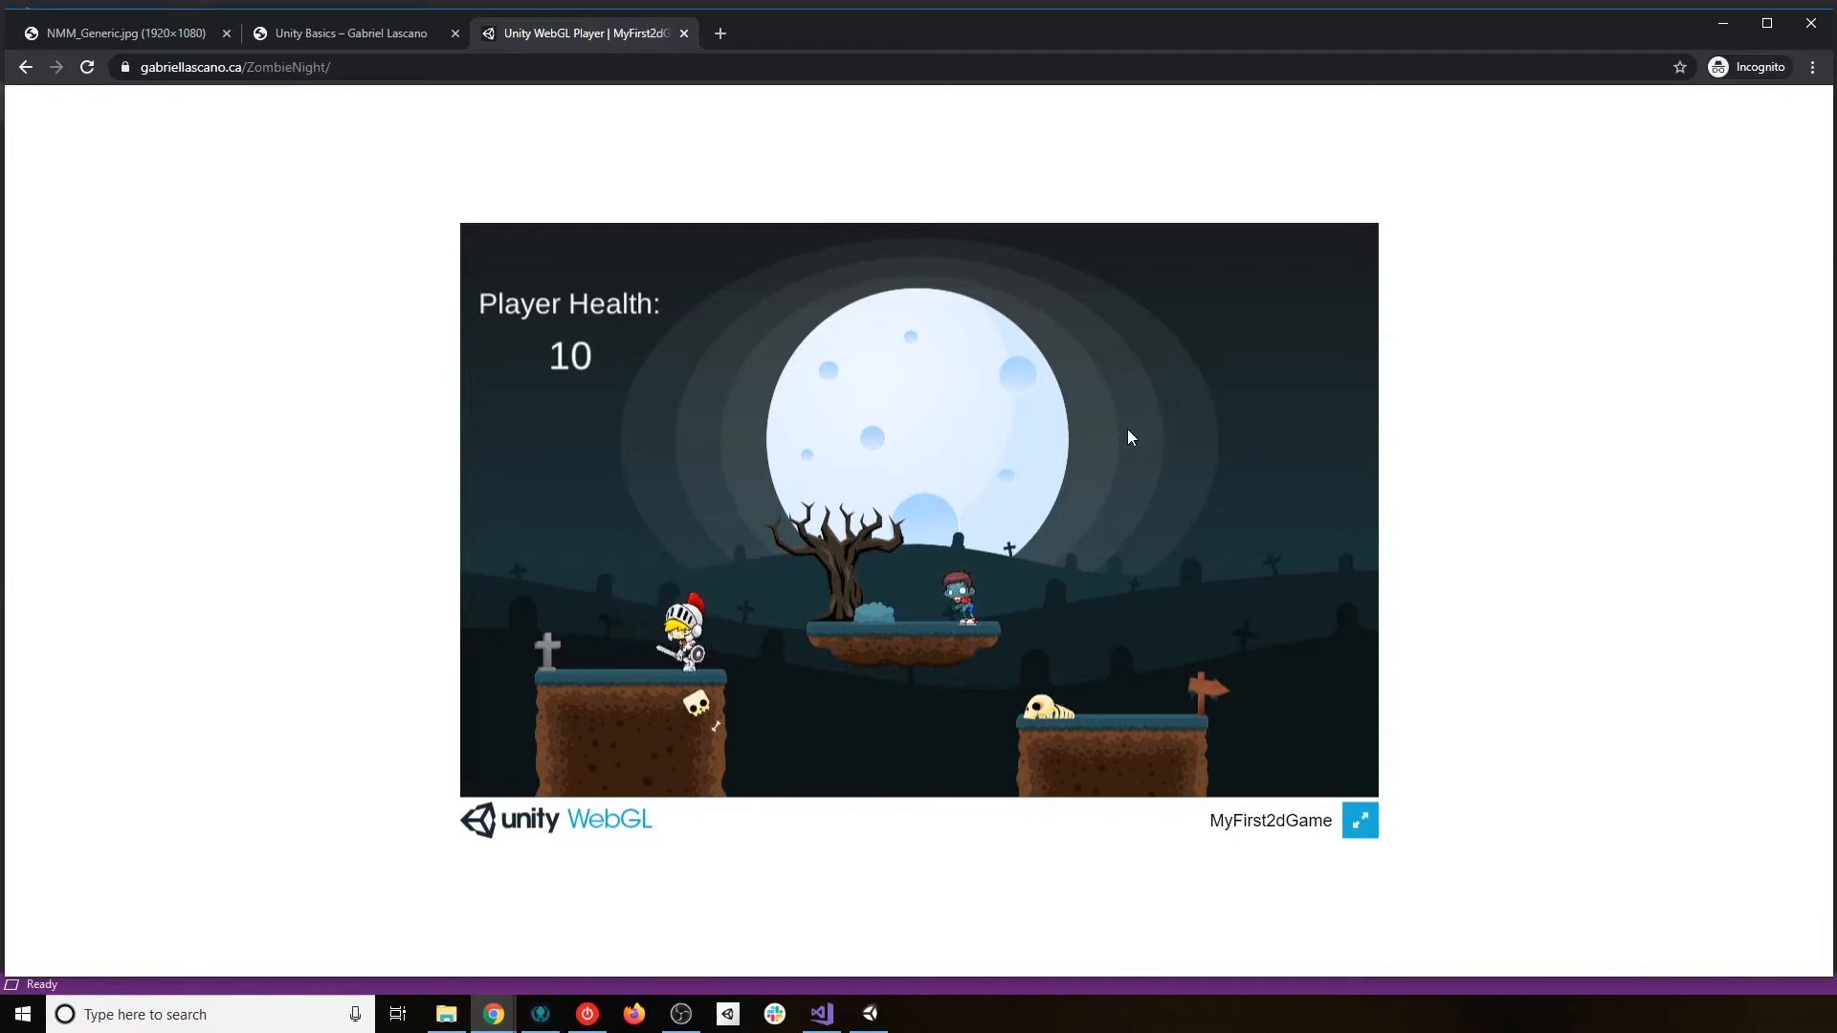
pyautogui.press('d')
pyautogui.press('space')
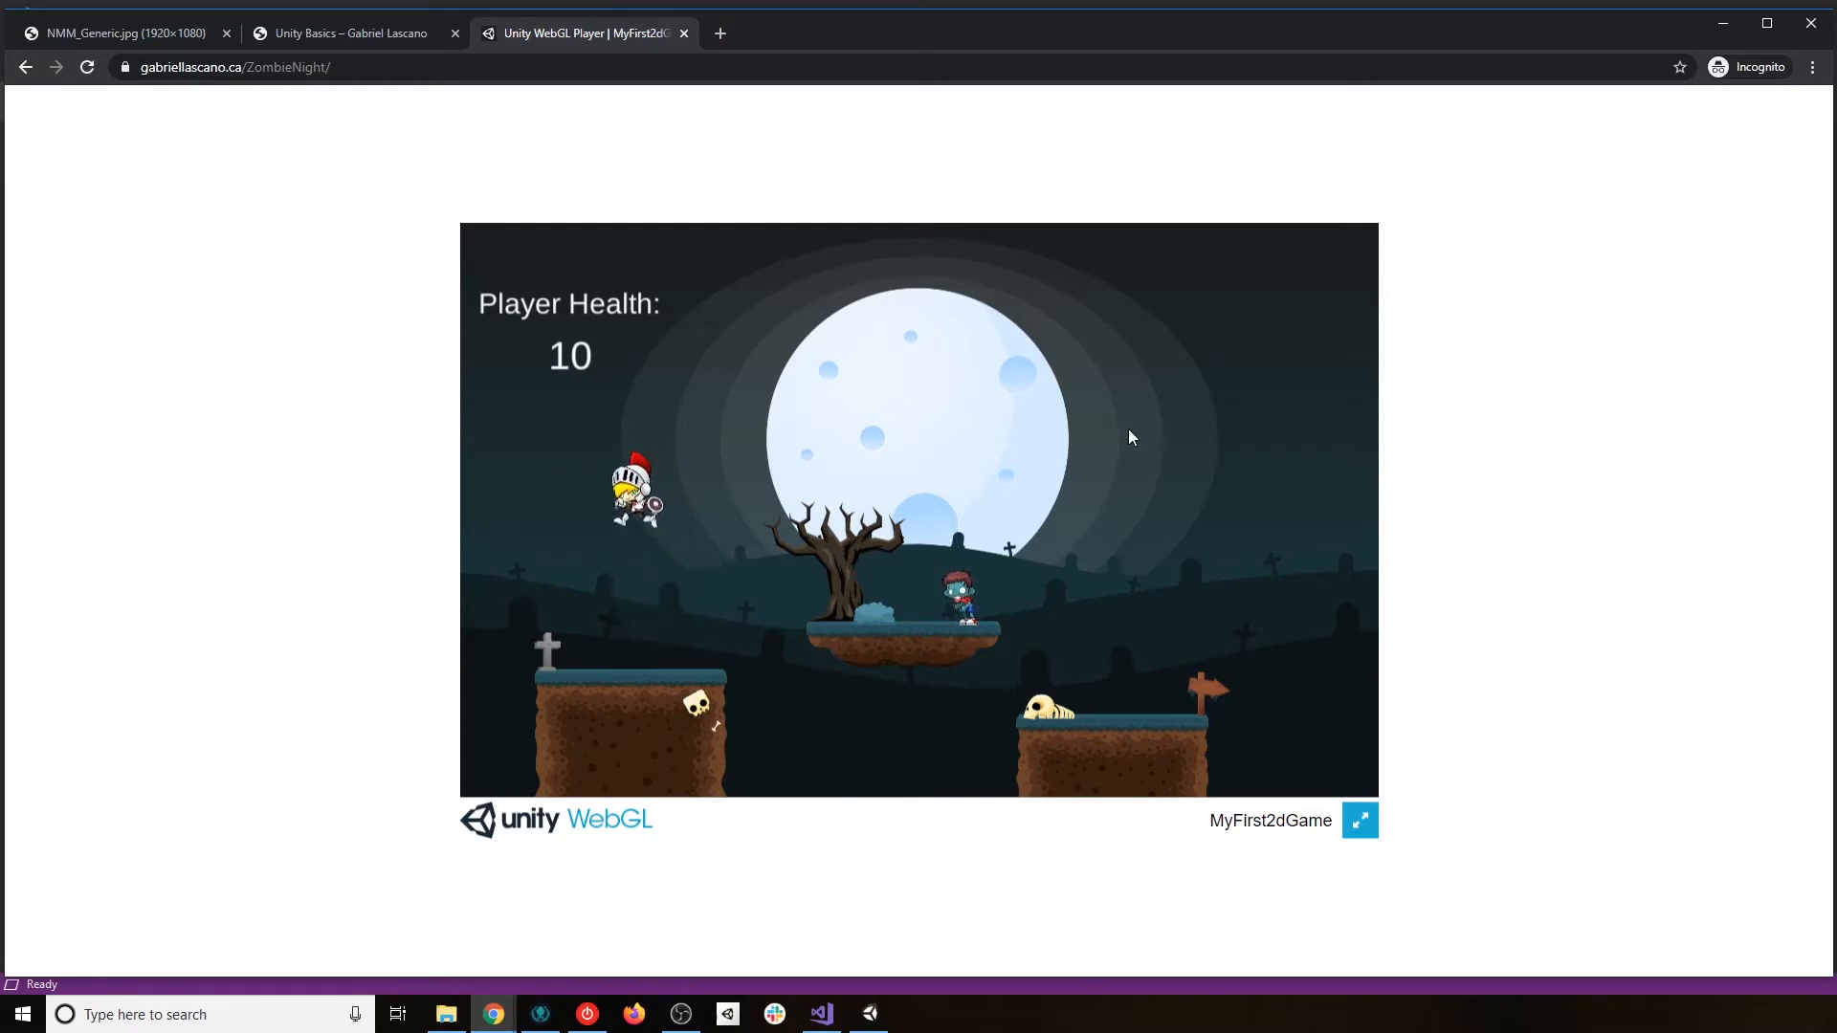
pyautogui.press('d')
pyautogui.press('a')
pyautogui.press('d')
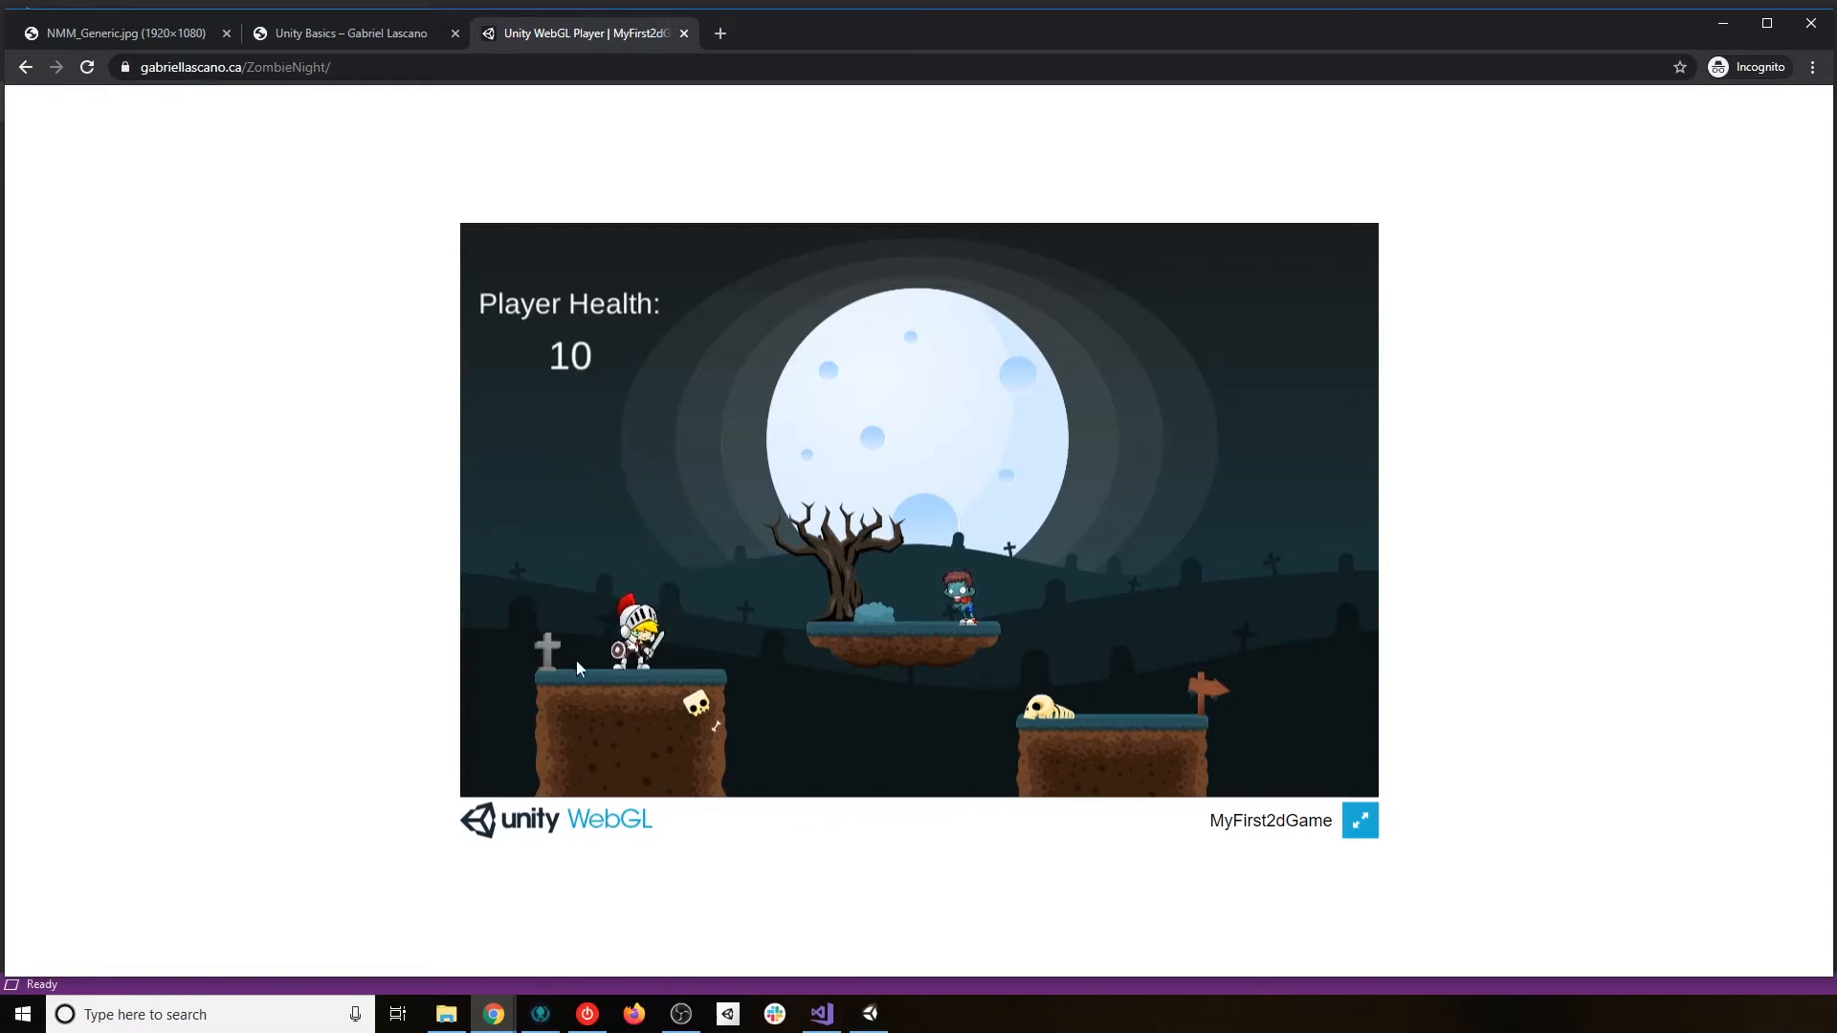
pyautogui.press('d')
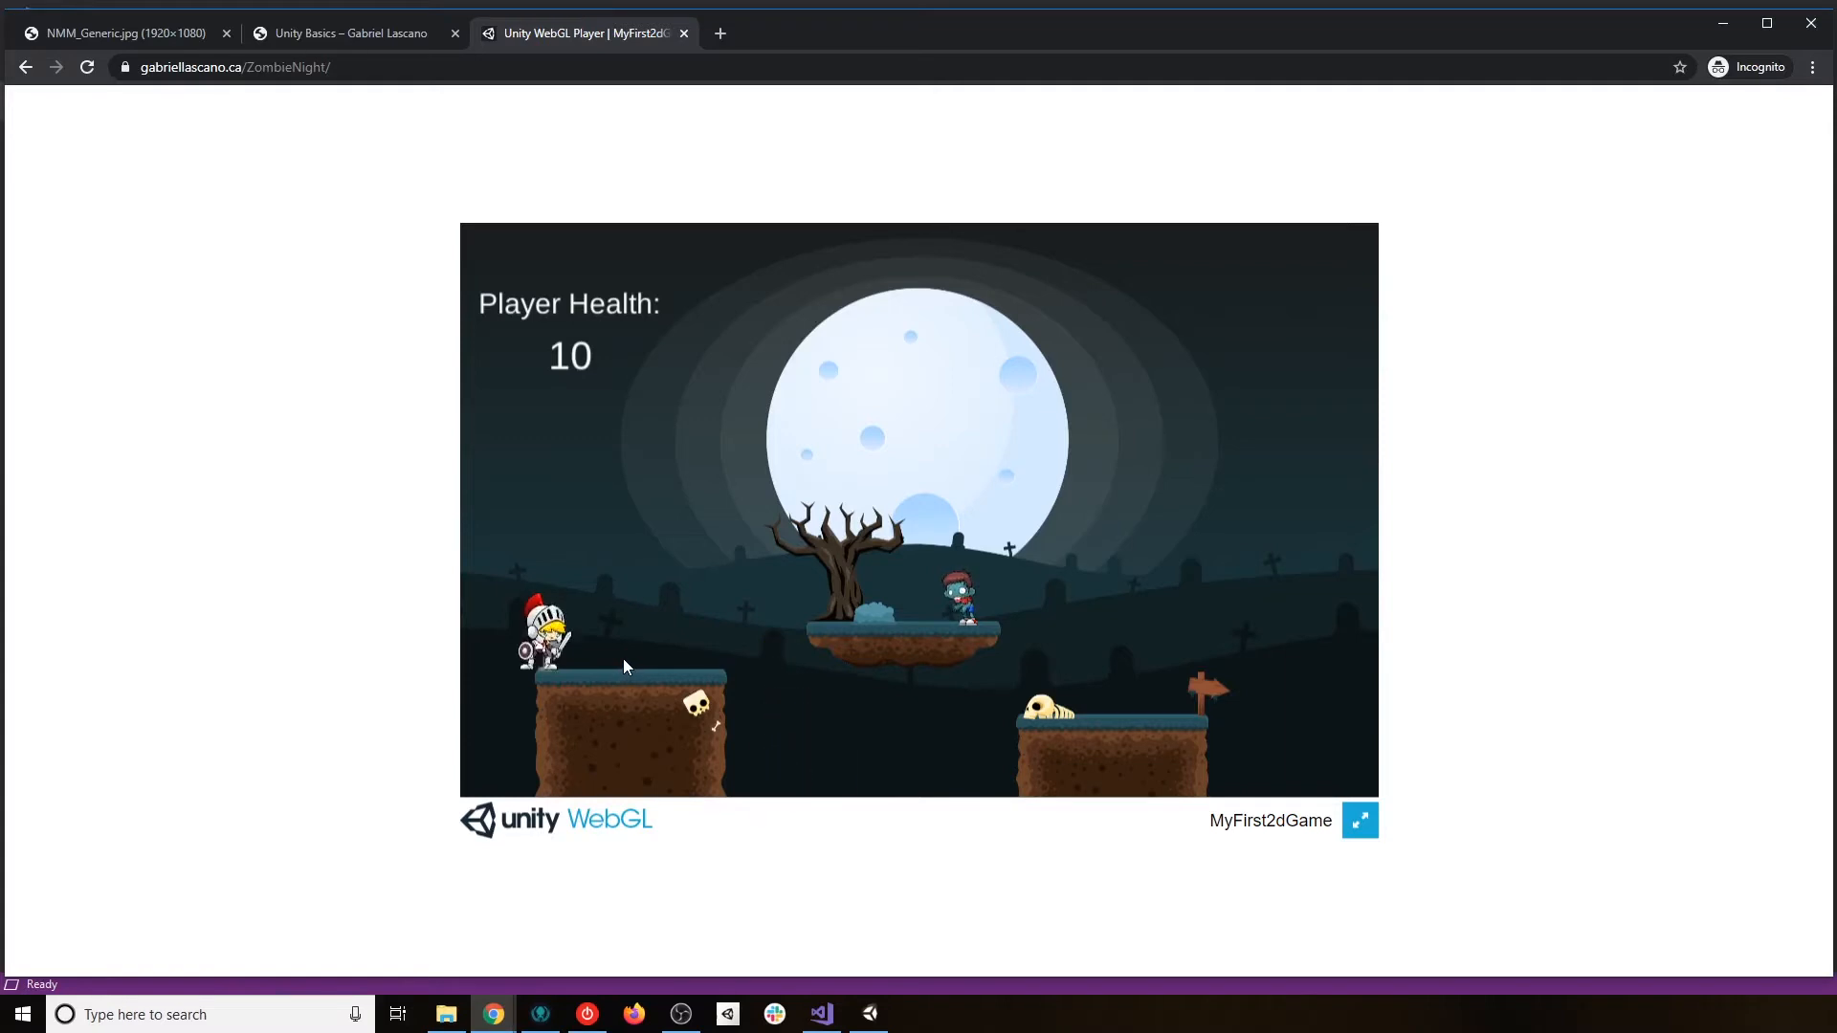
# Jump the knight from the first platform onto the floating platform and move him up to the zombie.
pyautogui.press('d')
pyautogui.press('space')
pyautogui.press('d')
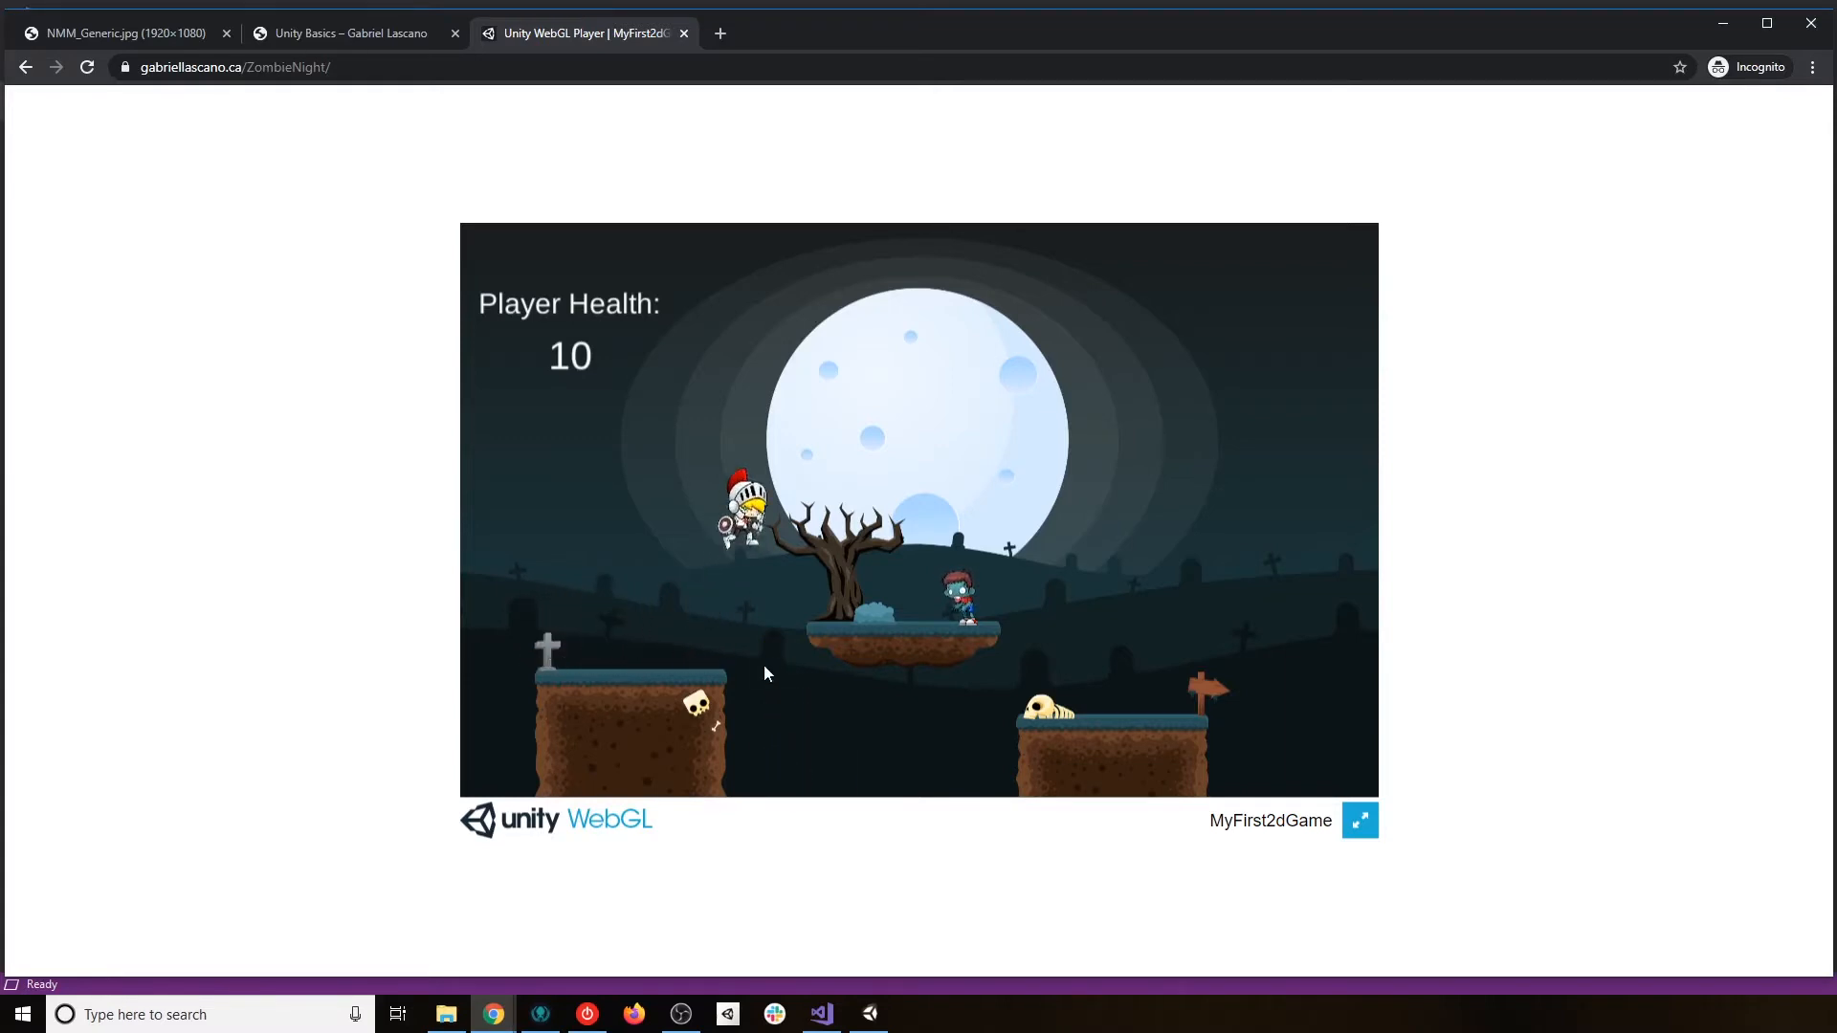
pyautogui.press('d')
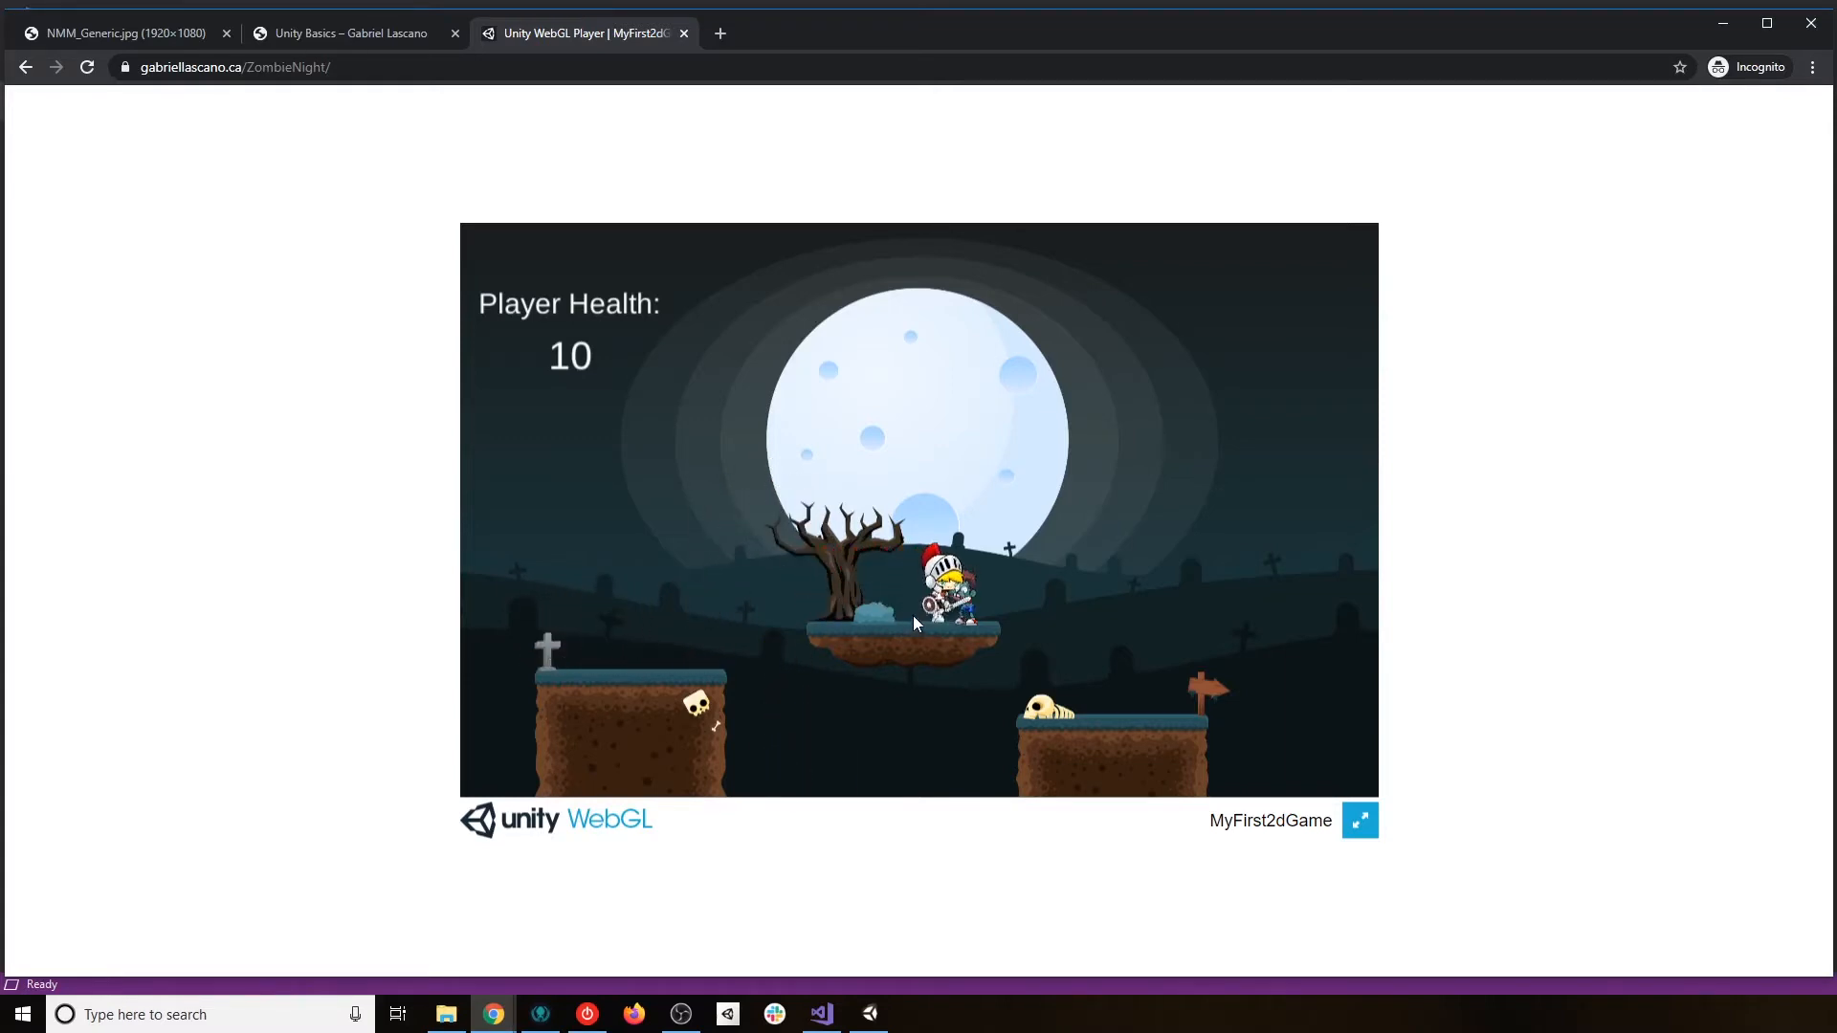
# Move the knight away from and back into the zombie on the floating platform to demonstrate the combat until it falls.
pyautogui.press('a')
pyautogui.press('a')
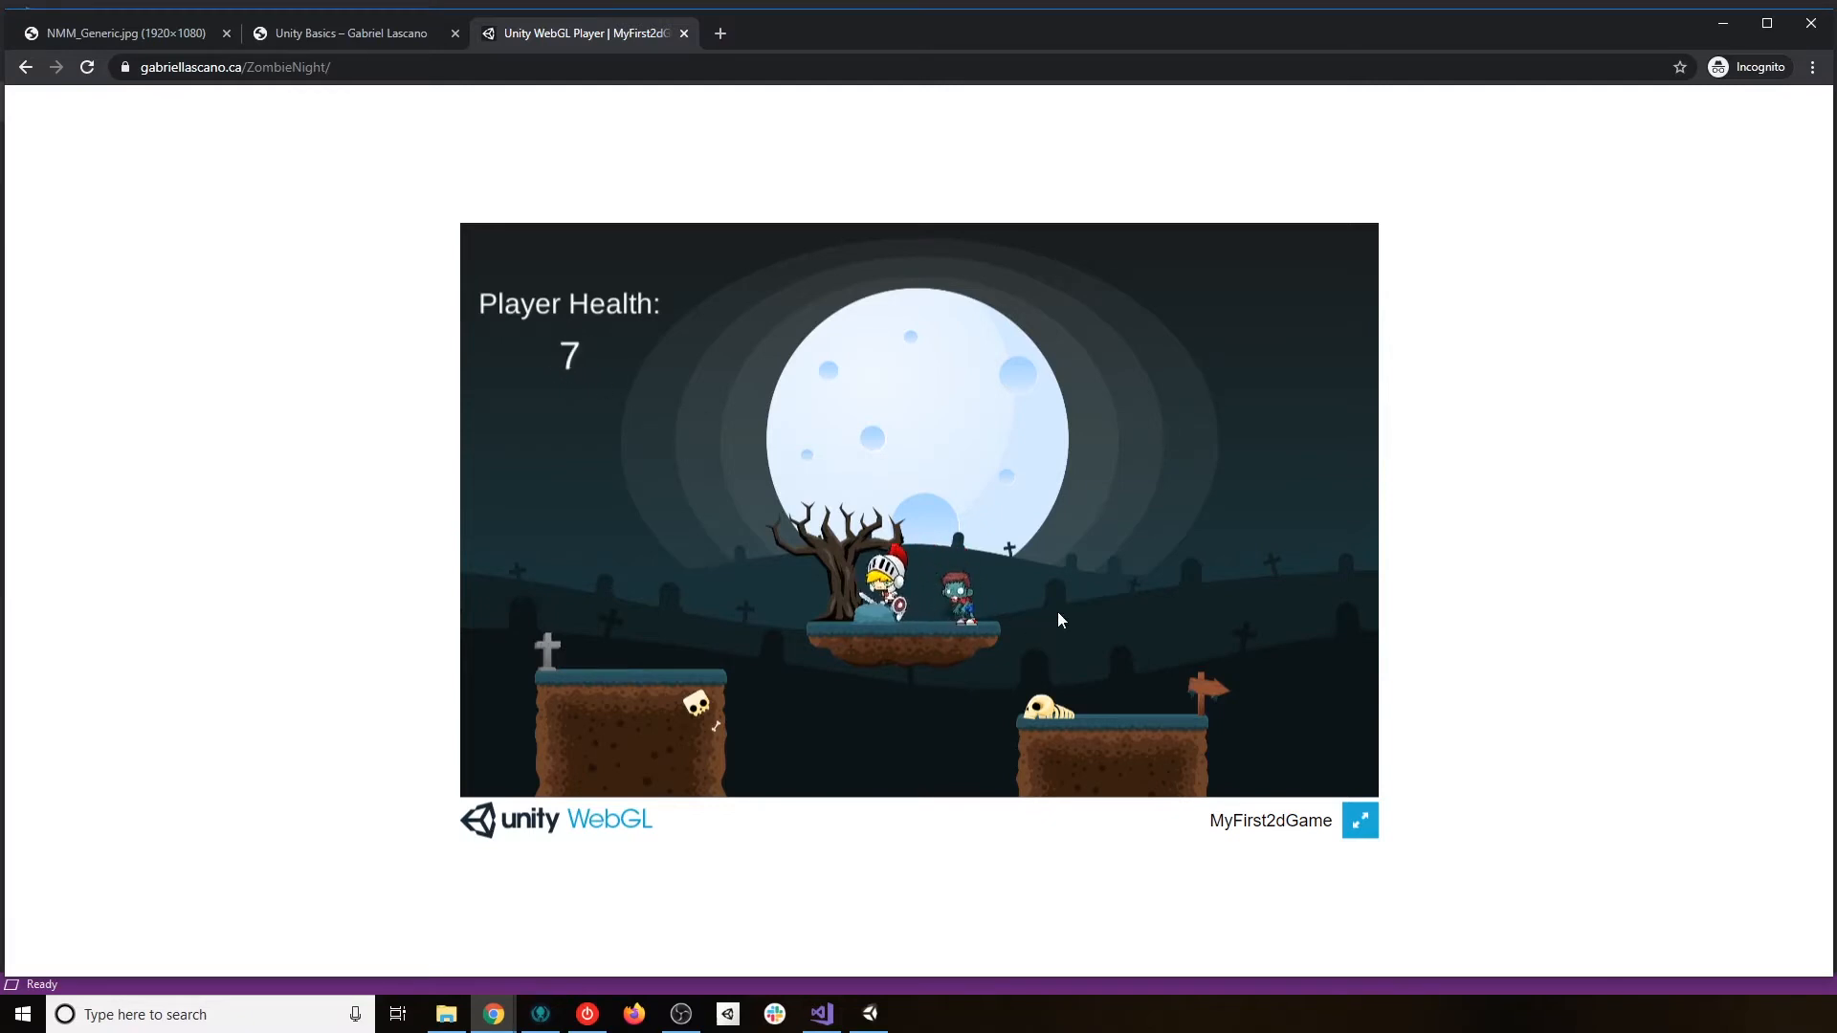
pyautogui.press('d')
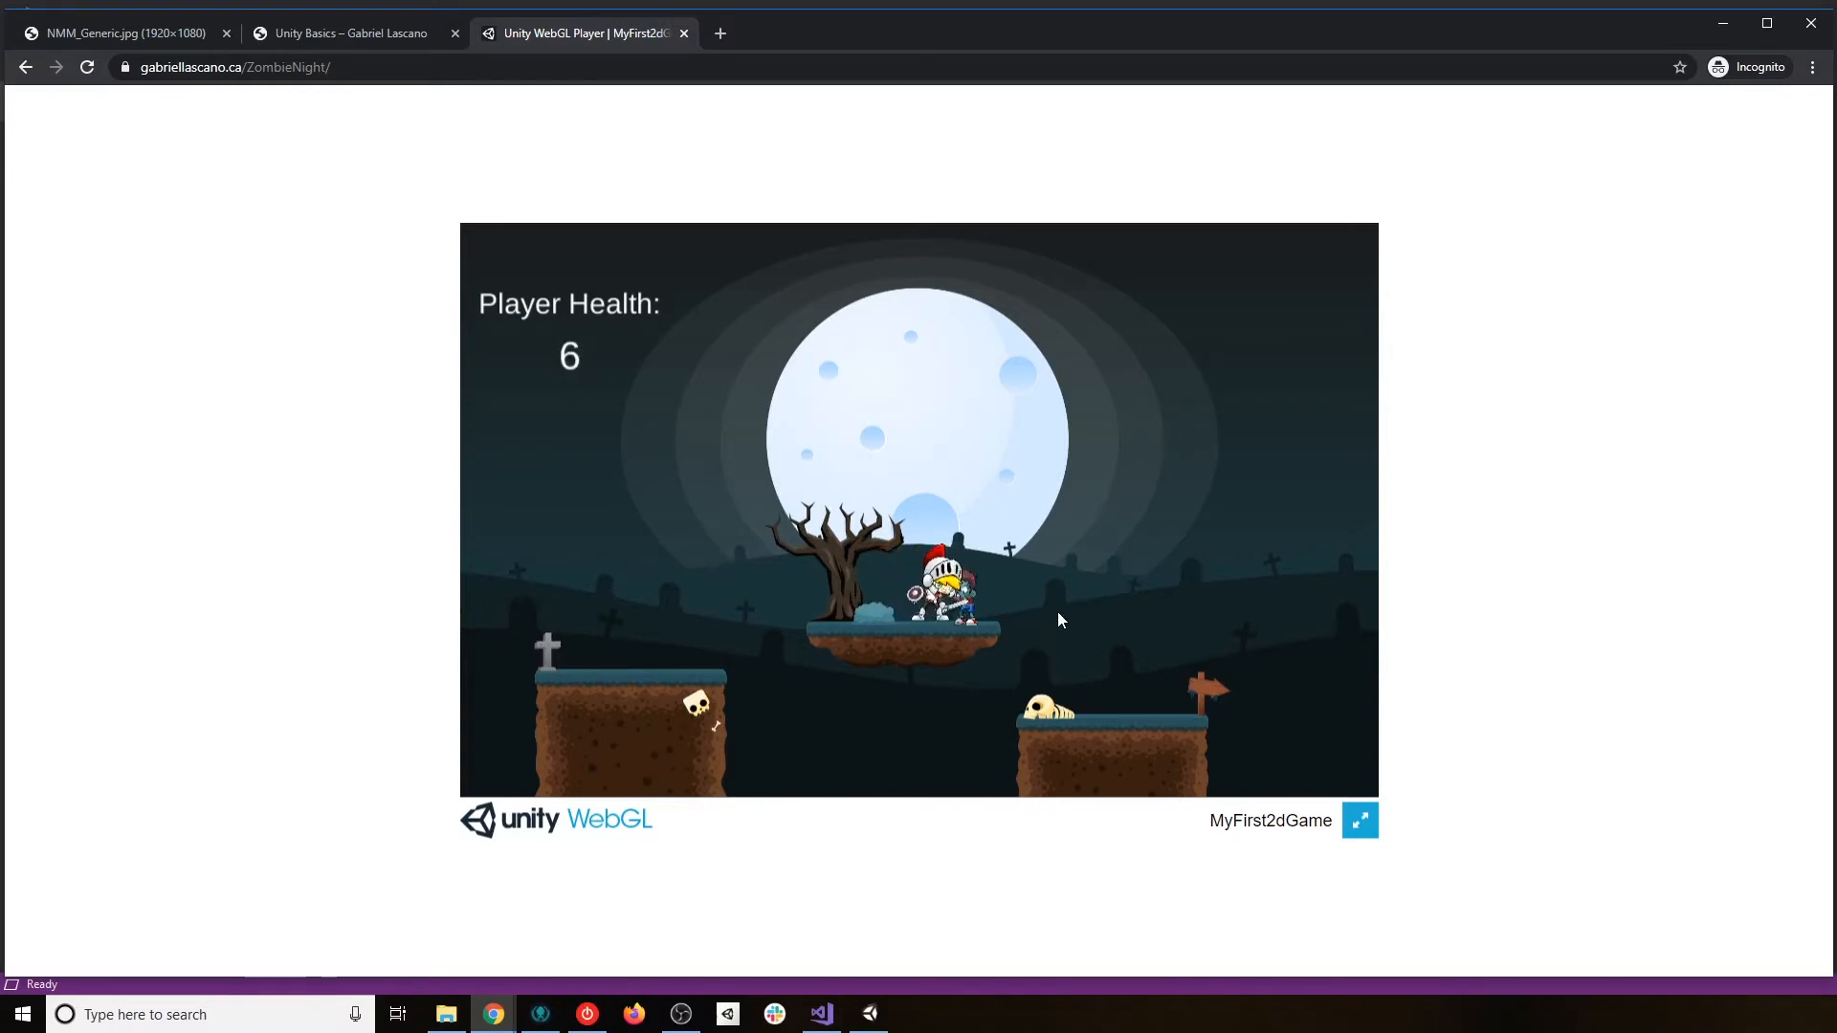
pyautogui.press('a')
pyautogui.press('d')
pyautogui.press('d')
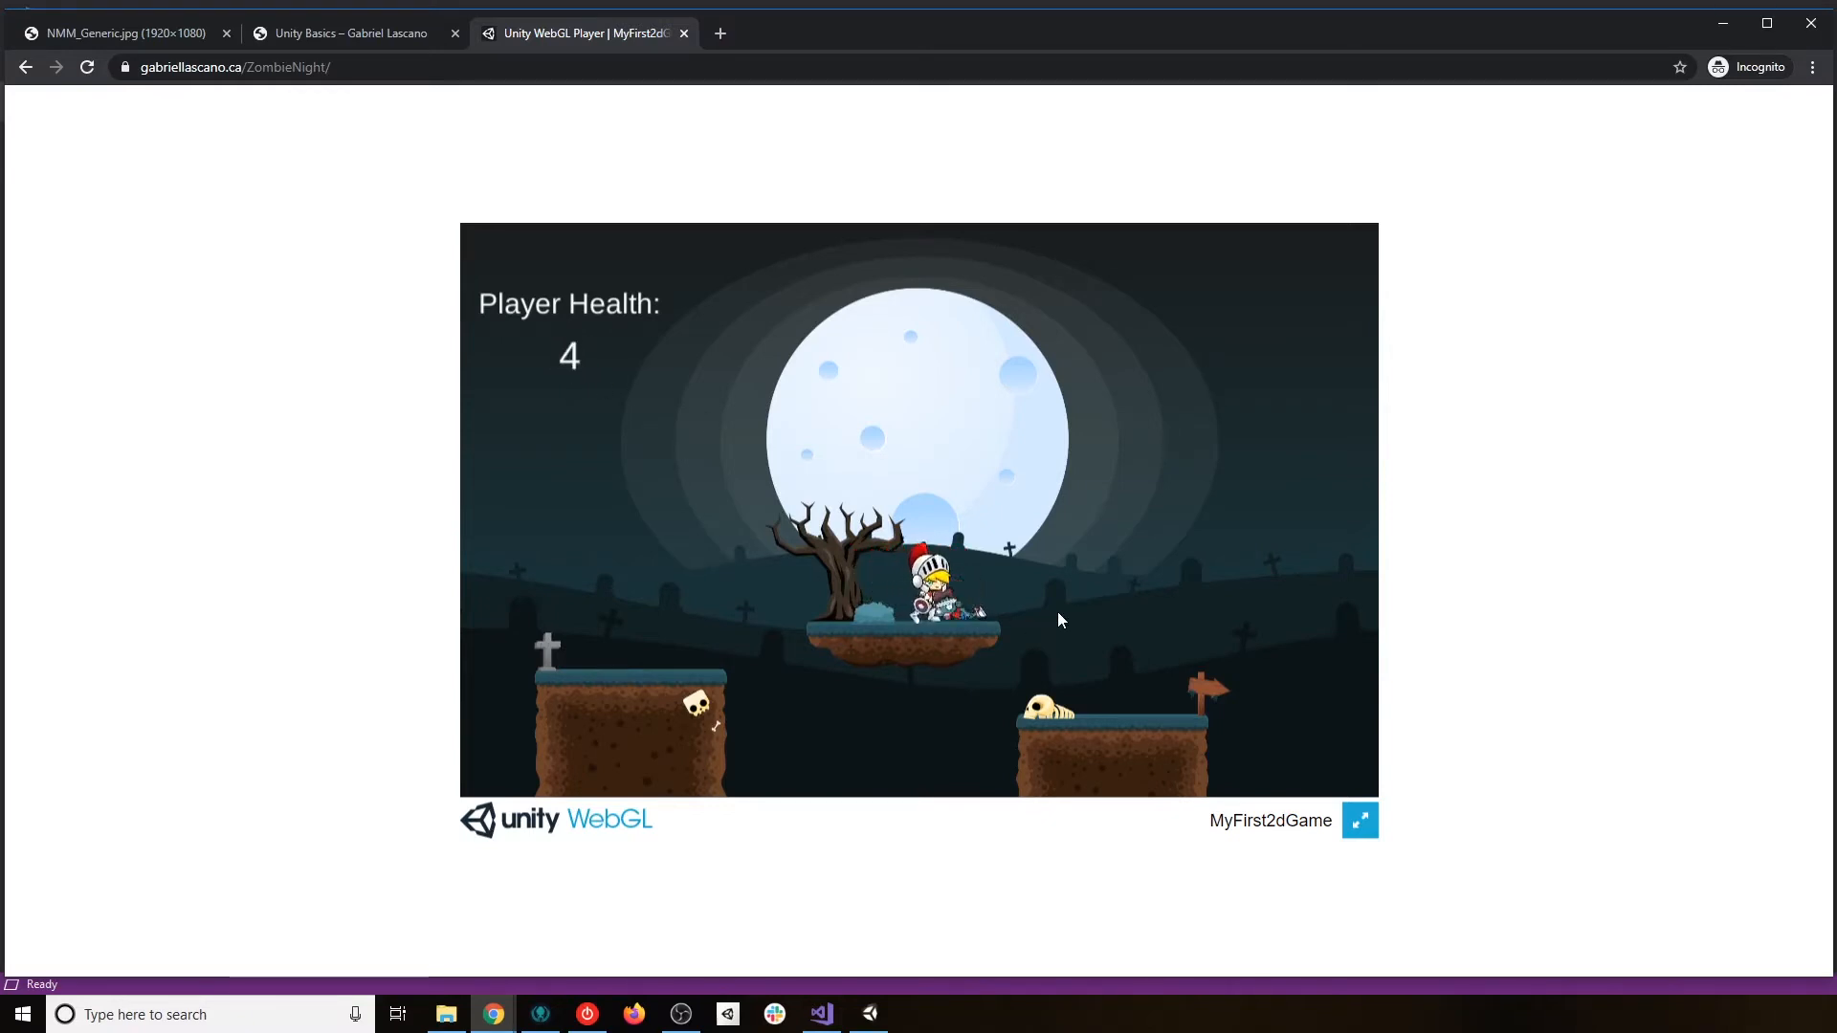
# Jump the knight from the floating platform down to the platform with the skeleton and wooden sign.
pyautogui.press('a')
pyautogui.press('d')
pyautogui.press('space')
pyautogui.press('d')
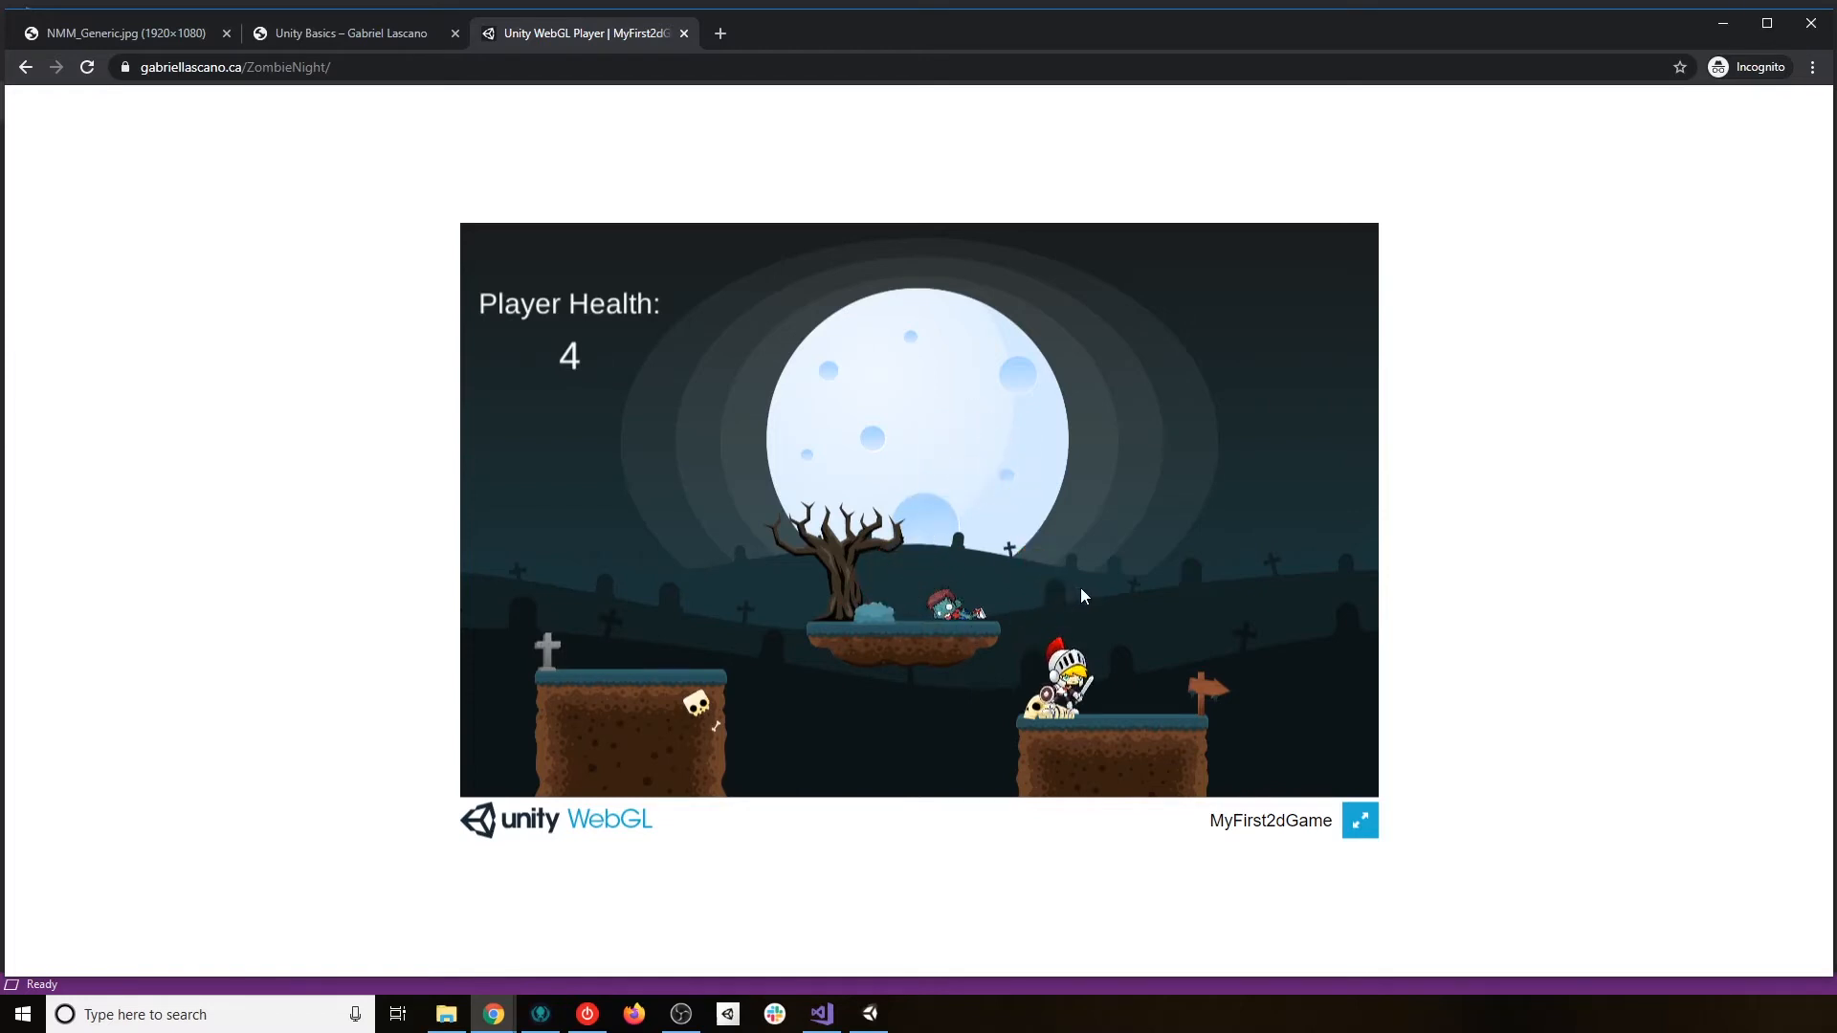
# Return to the Unity Basics course page and follow its Unity Hub download link to look over the Download Unity page.
pyautogui.click(335, 33)
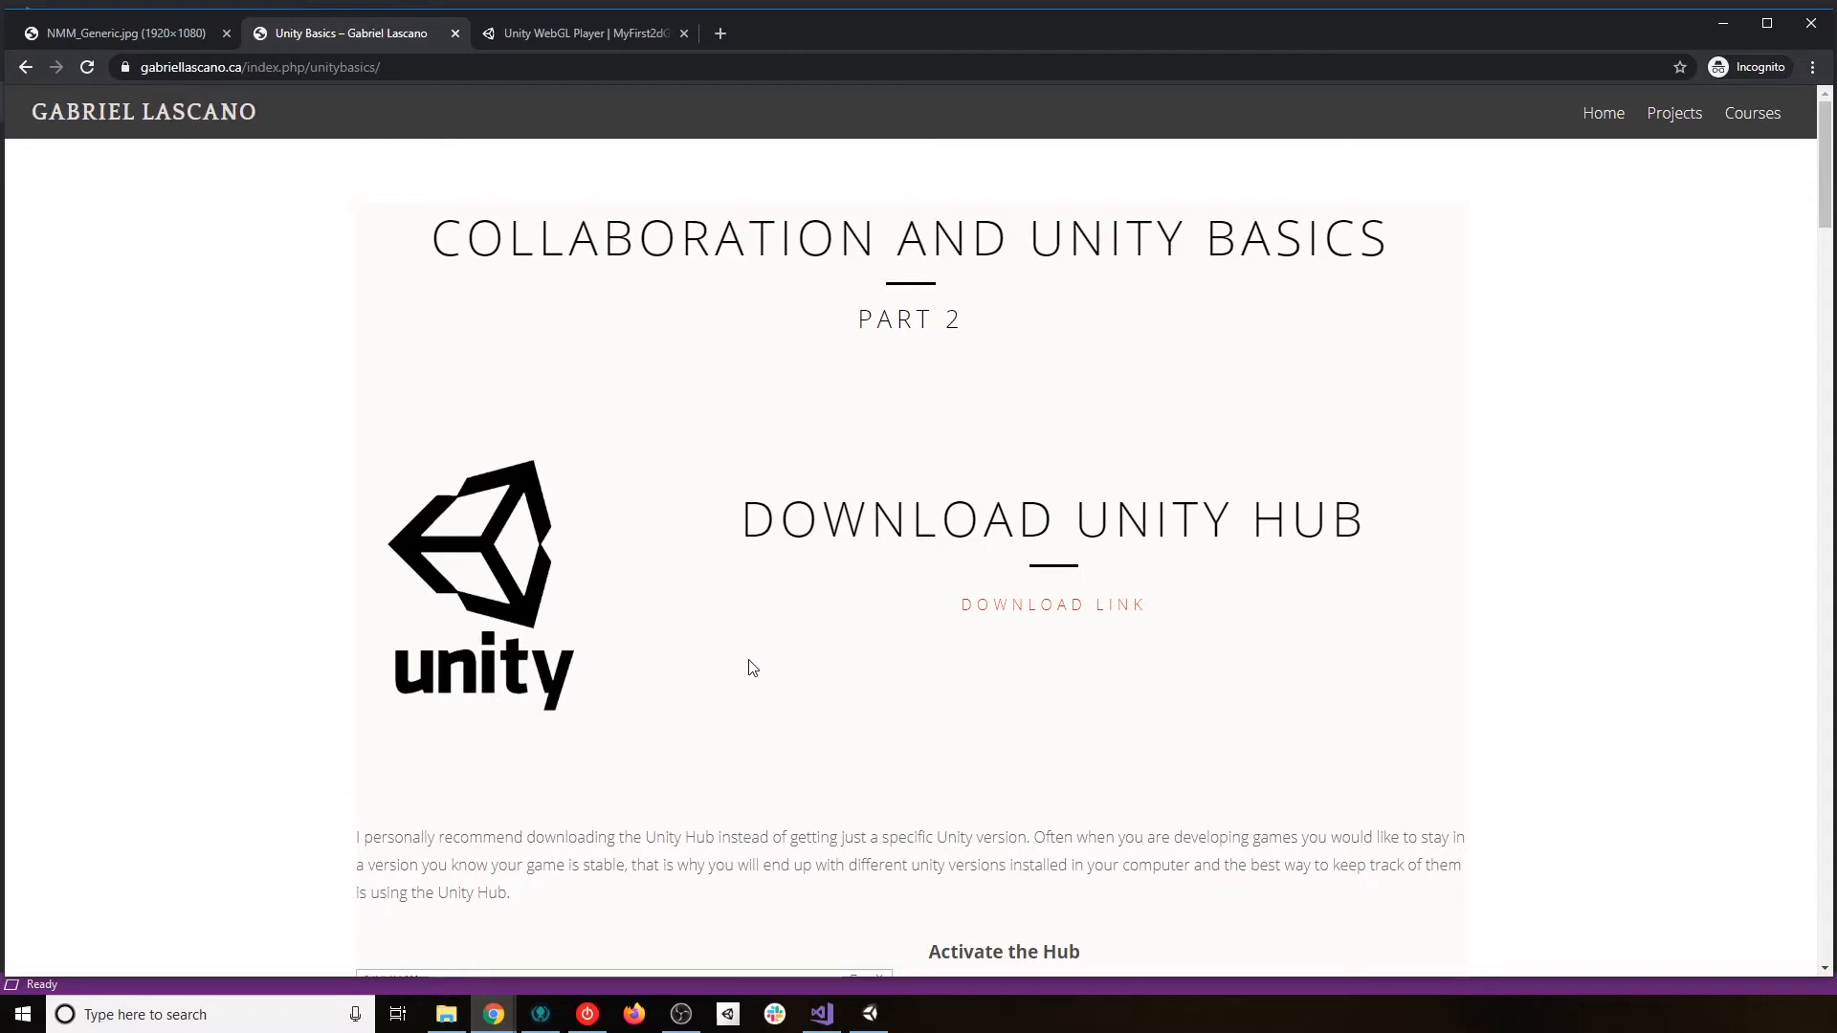
pyautogui.scroll(-1, 918, 587)
pyautogui.scroll(1, 887, 595)
pyautogui.scroll(-1, 875, 595)
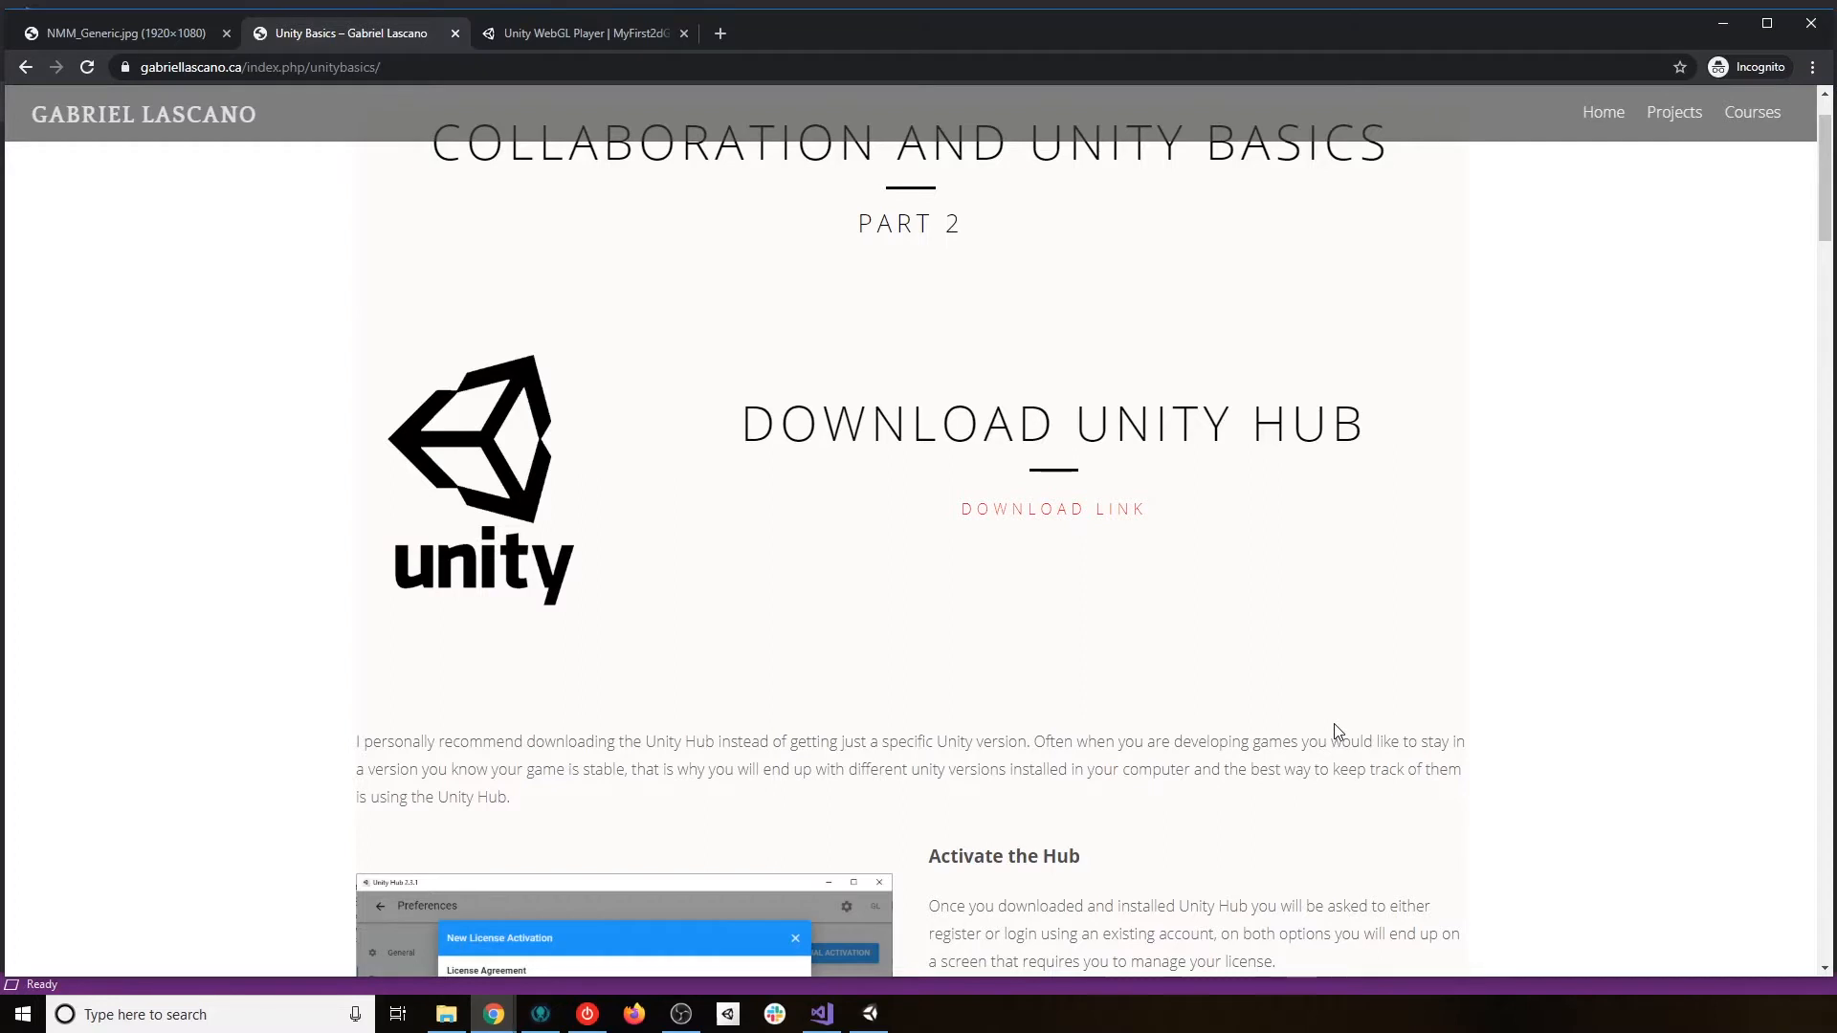
pyautogui.scroll(-3, 1058, 520)
pyautogui.scroll(1, 890, 541)
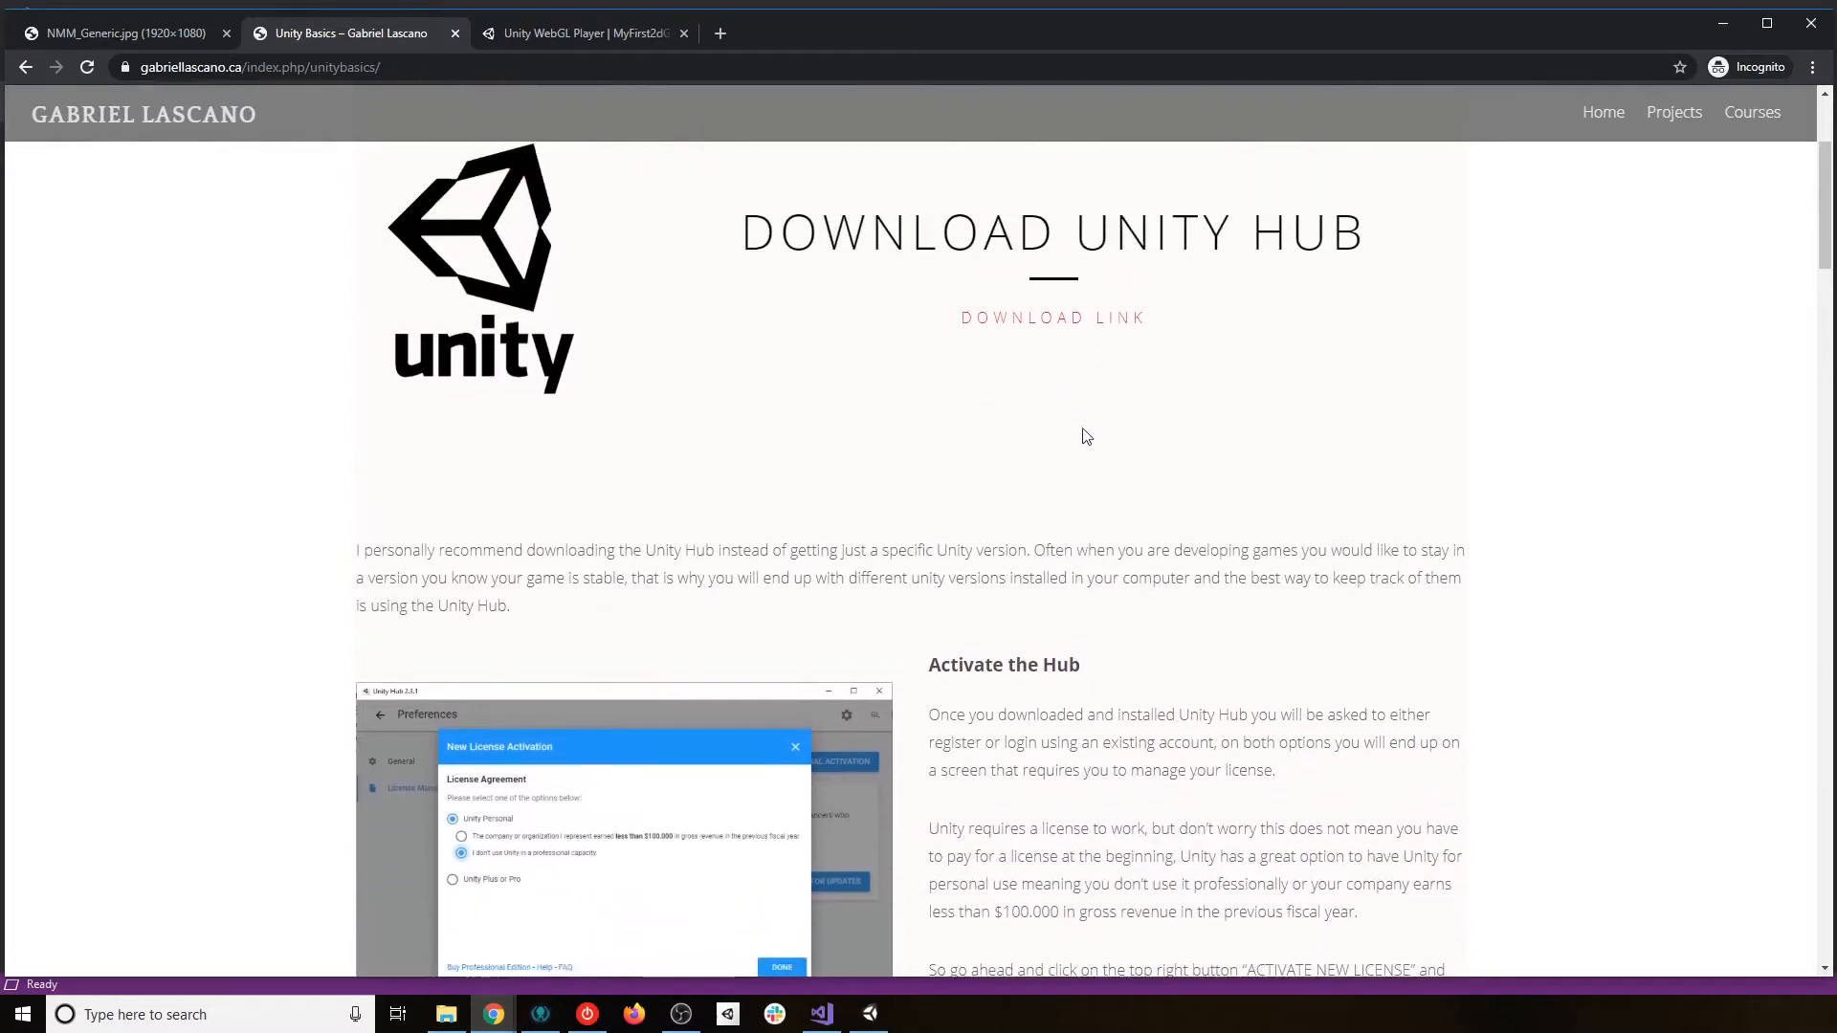
pyautogui.click(1104, 318)
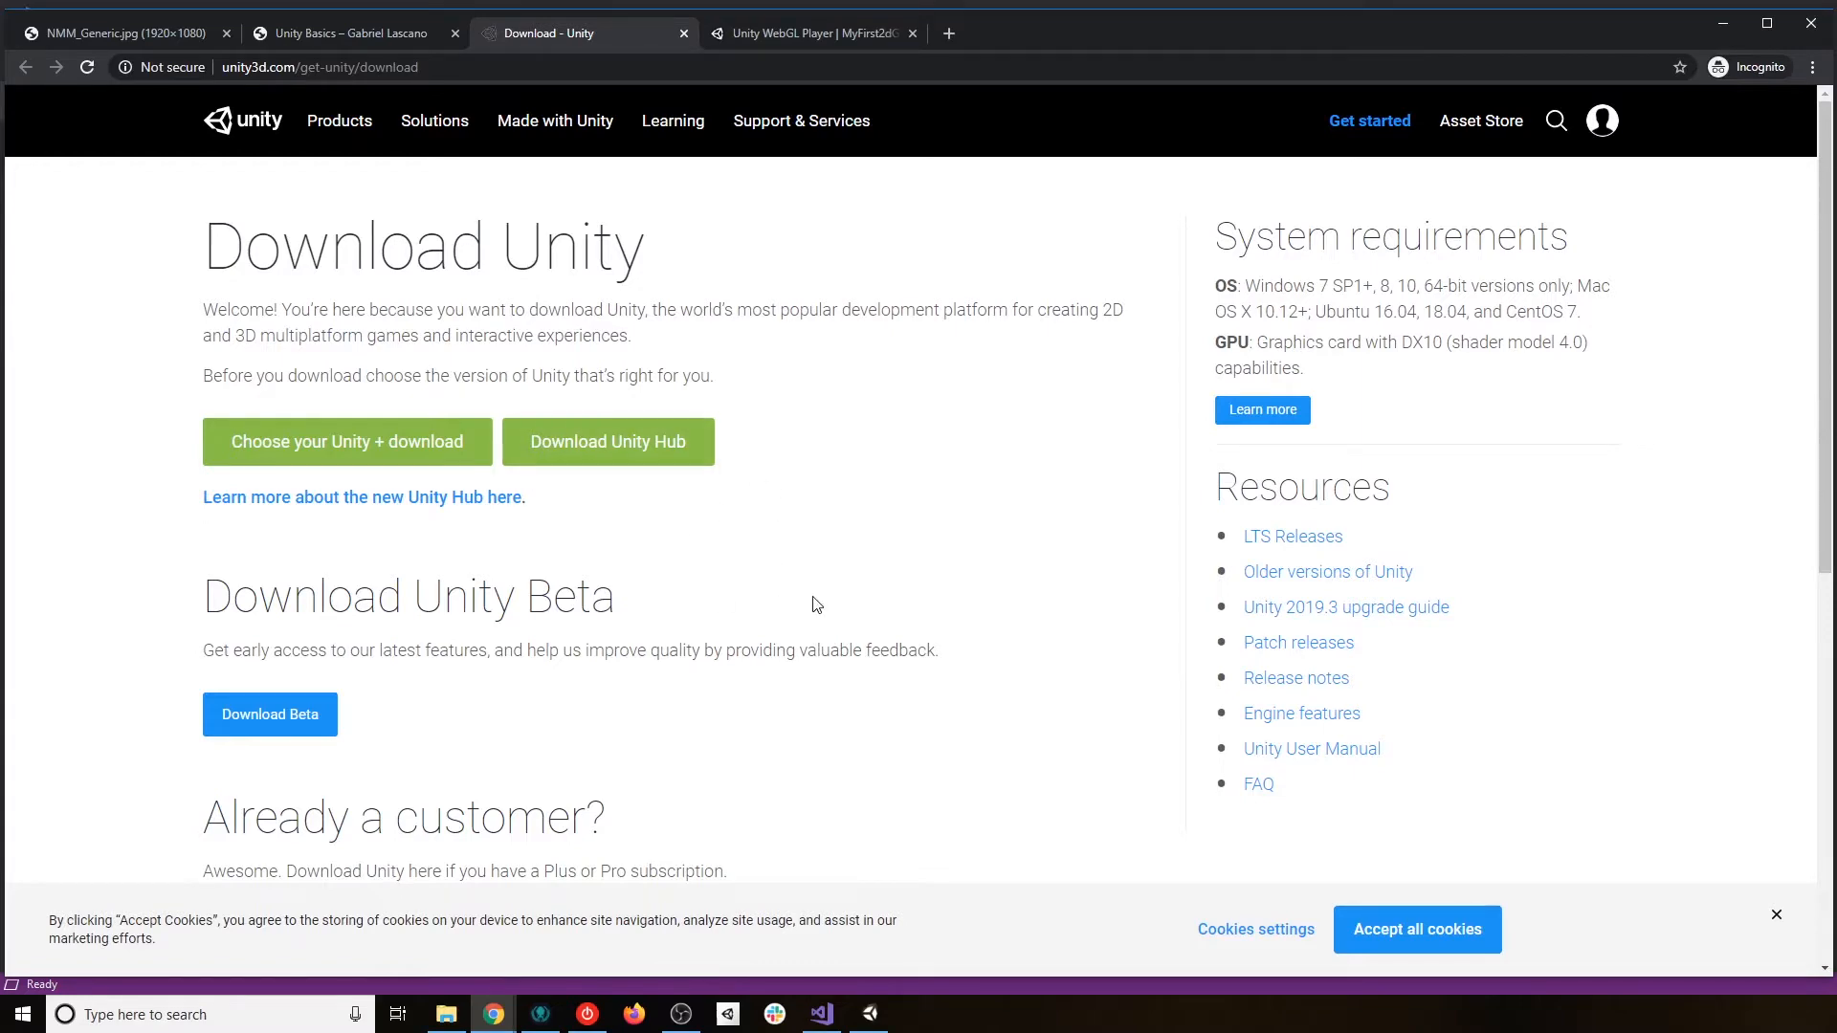
pyautogui.scroll(-3, 816, 605)
pyautogui.scroll(3, 812, 604)
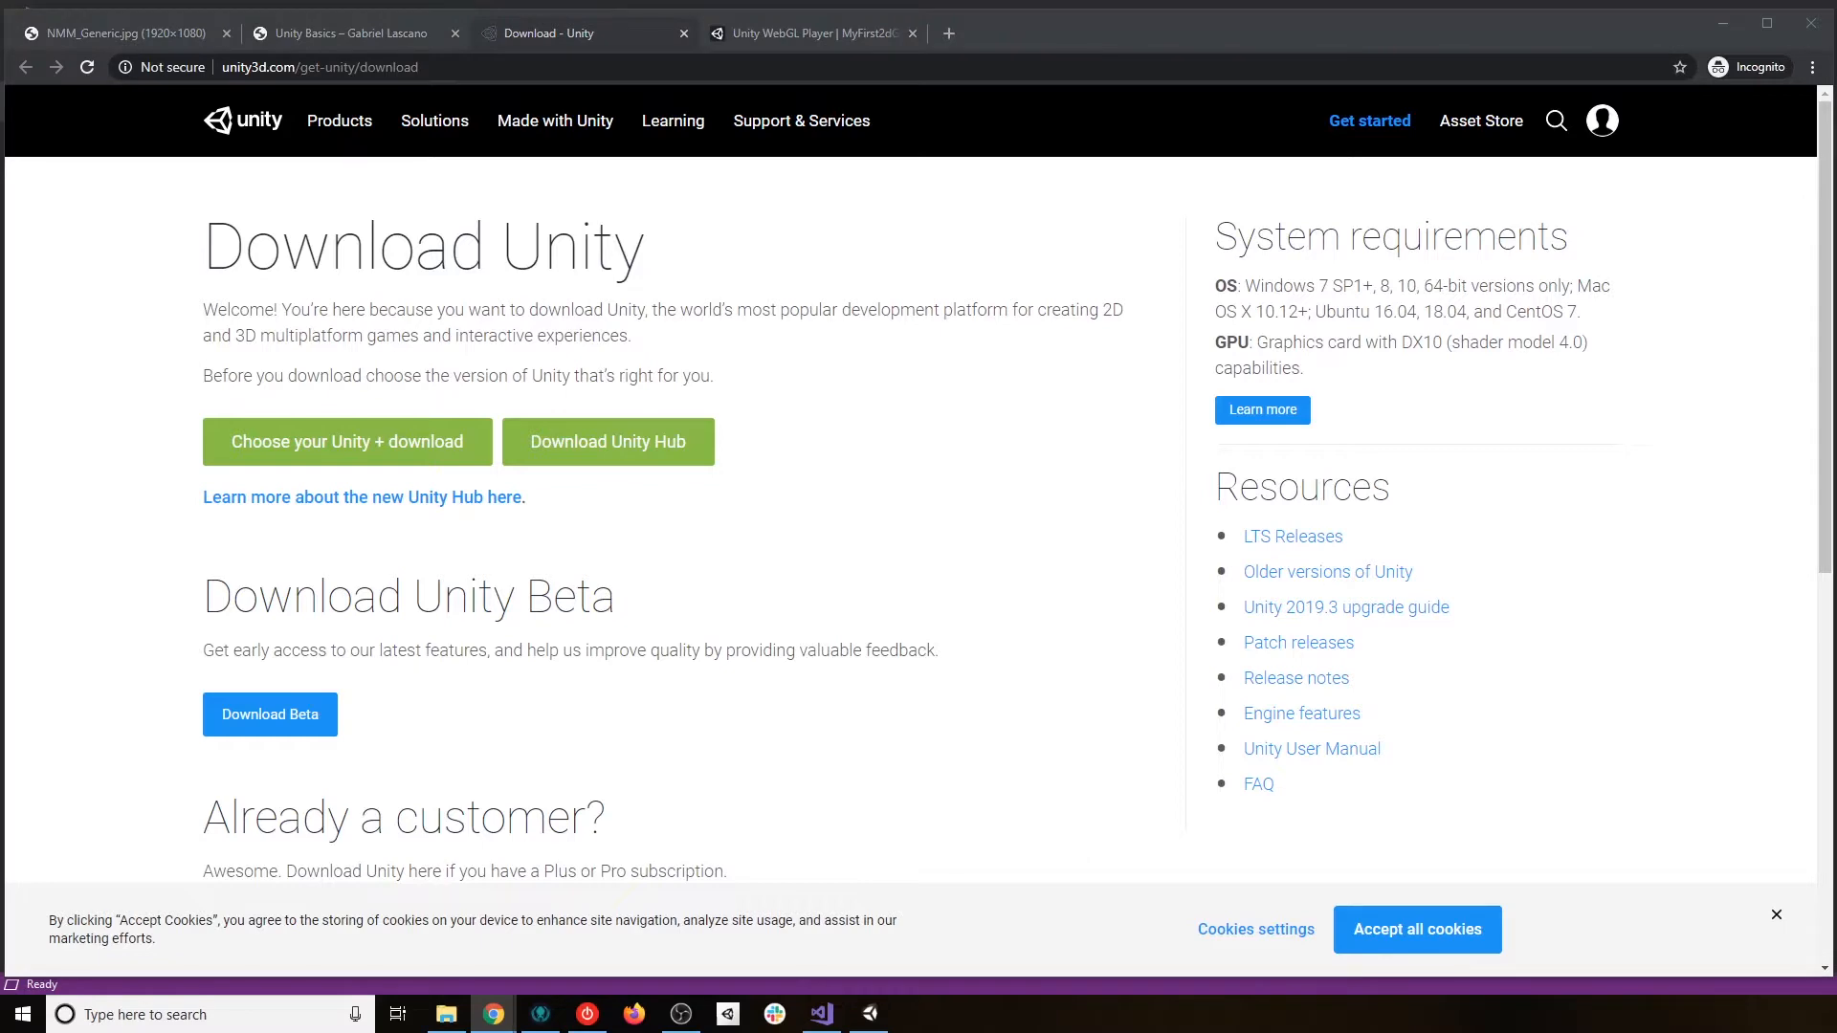
# Switch to Unity Hub and look through the installed Unity versions.
pyautogui.moveTo(0, 292); pyautogui.dragTo(654, 265)
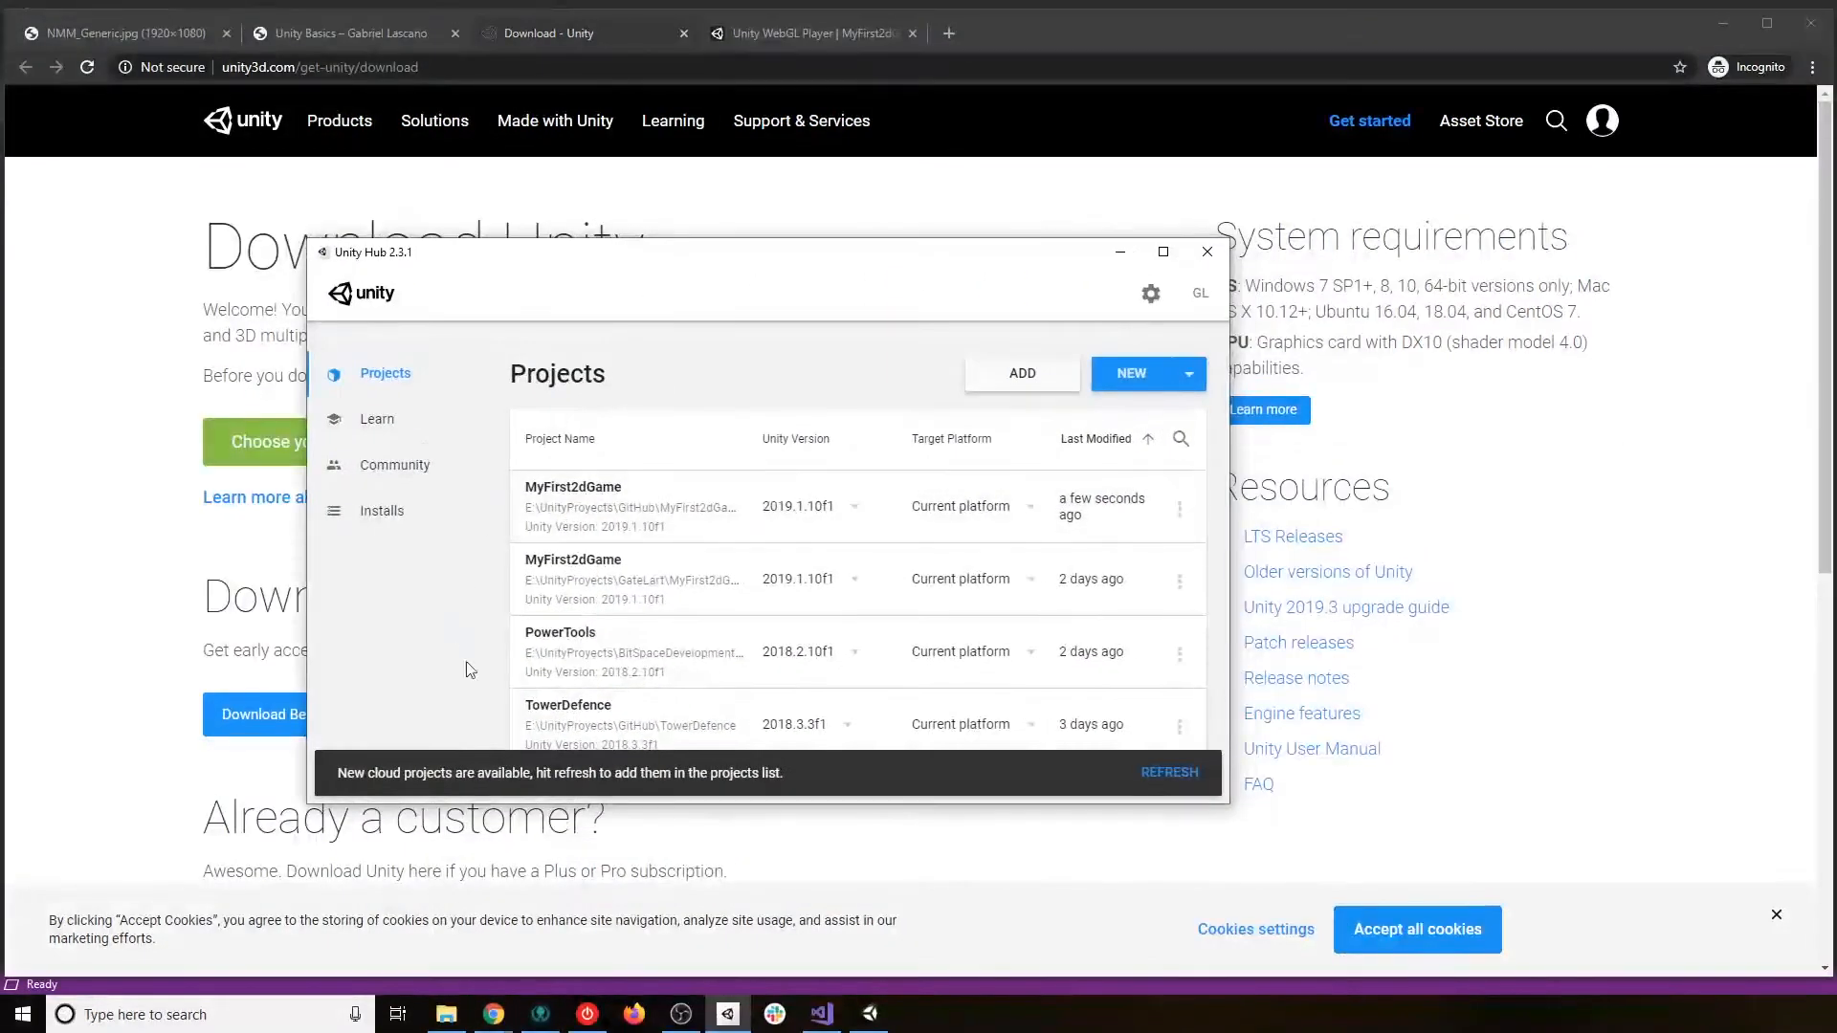
pyautogui.click(396, 510)
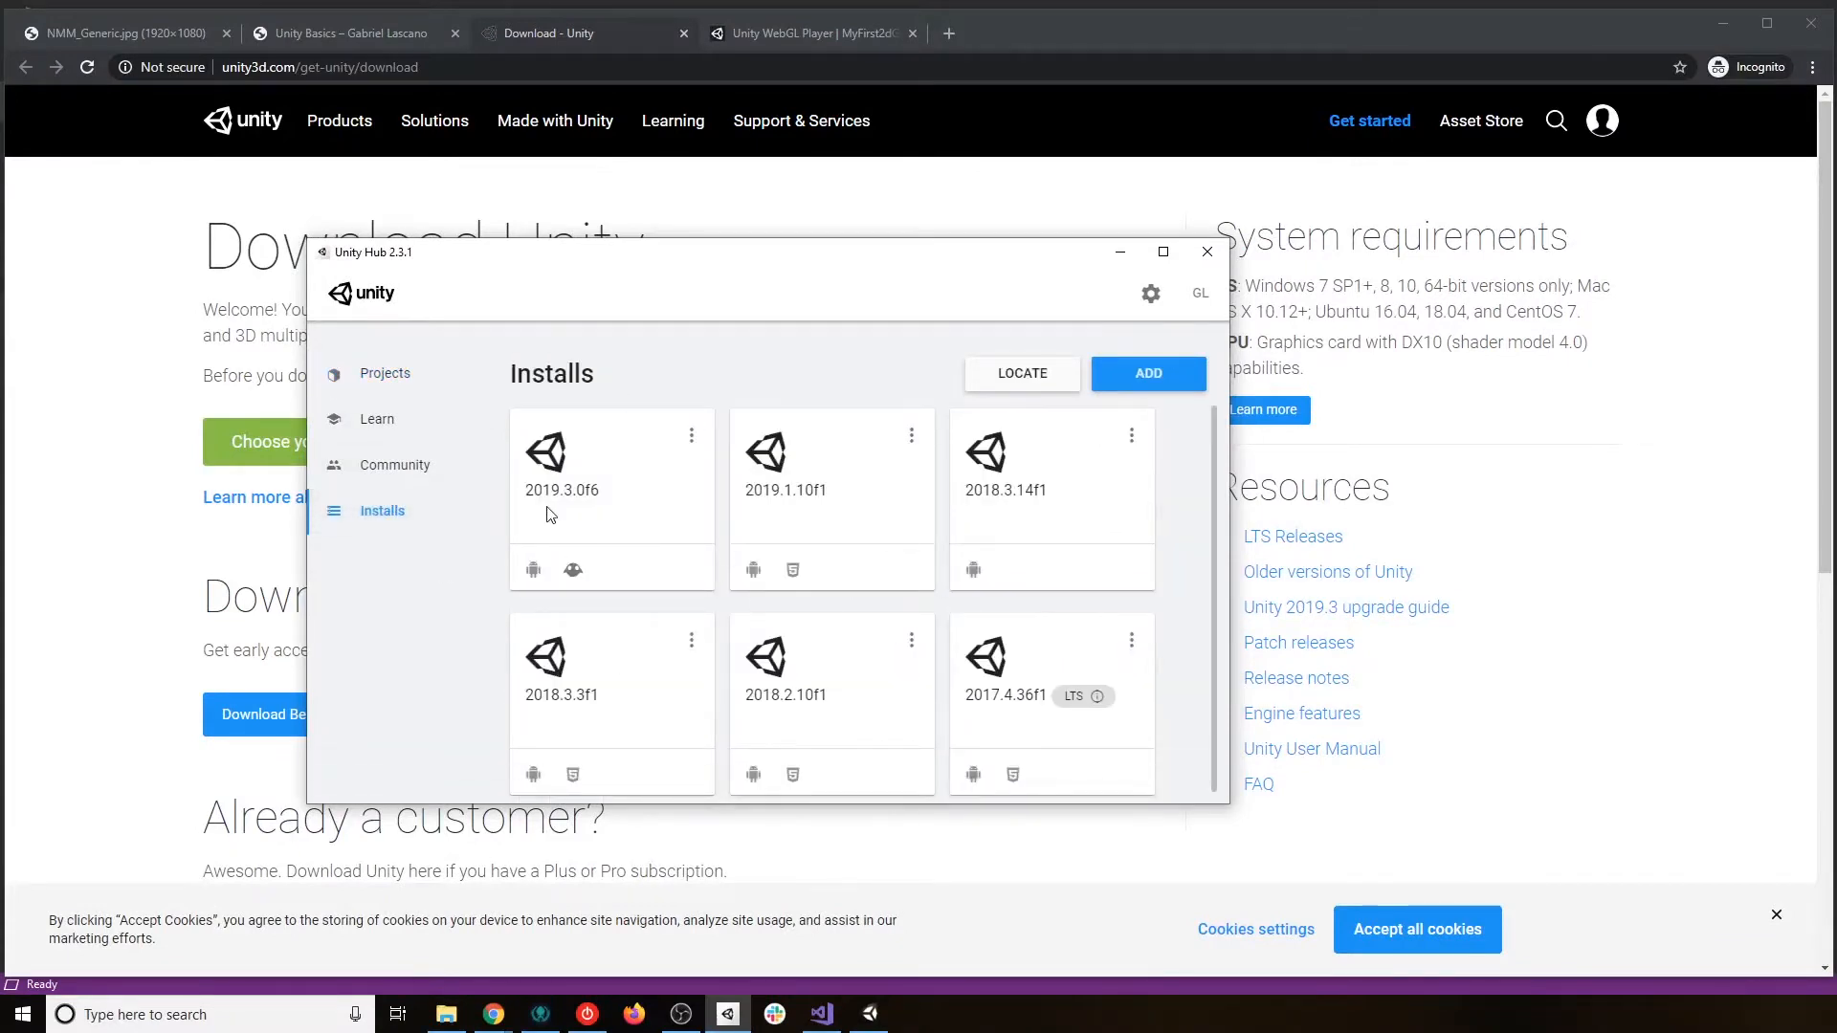
pyautogui.scroll(-1, 822, 651)
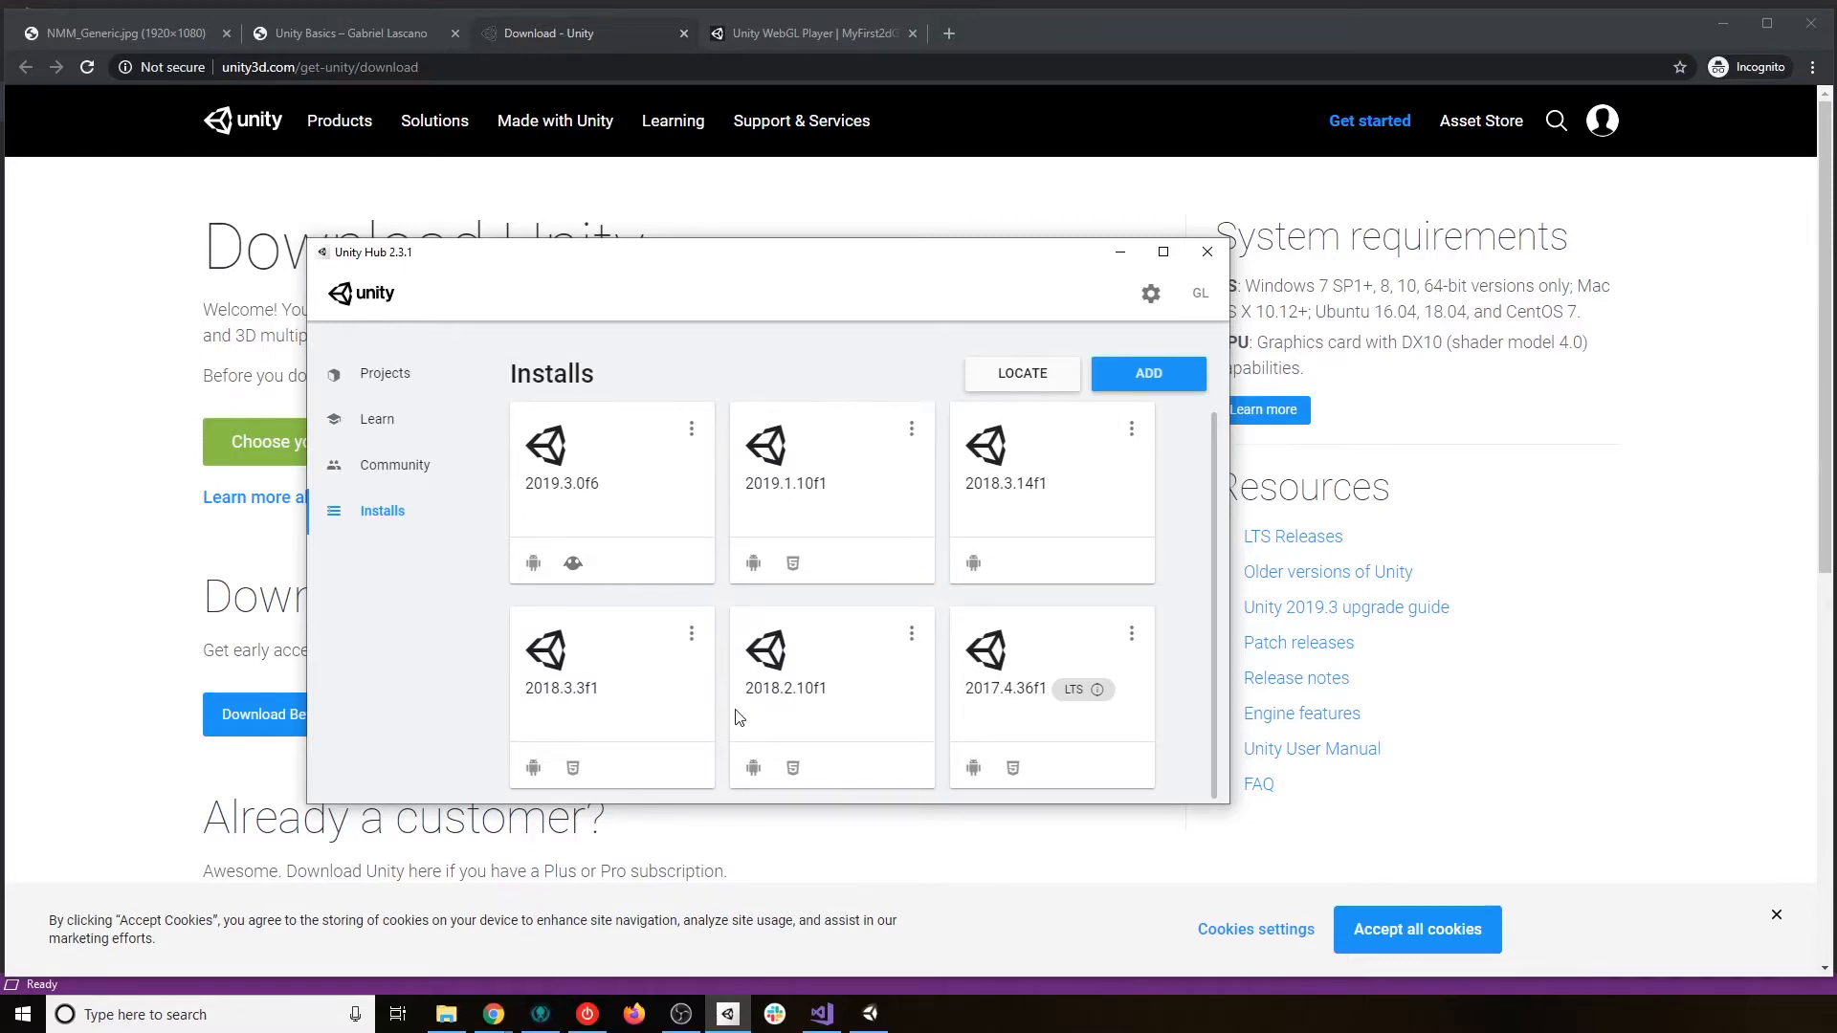
# Check which Unity versions are offered for a new project, return to the installed versions and close Unity Hub.
pyautogui.click(391, 376)
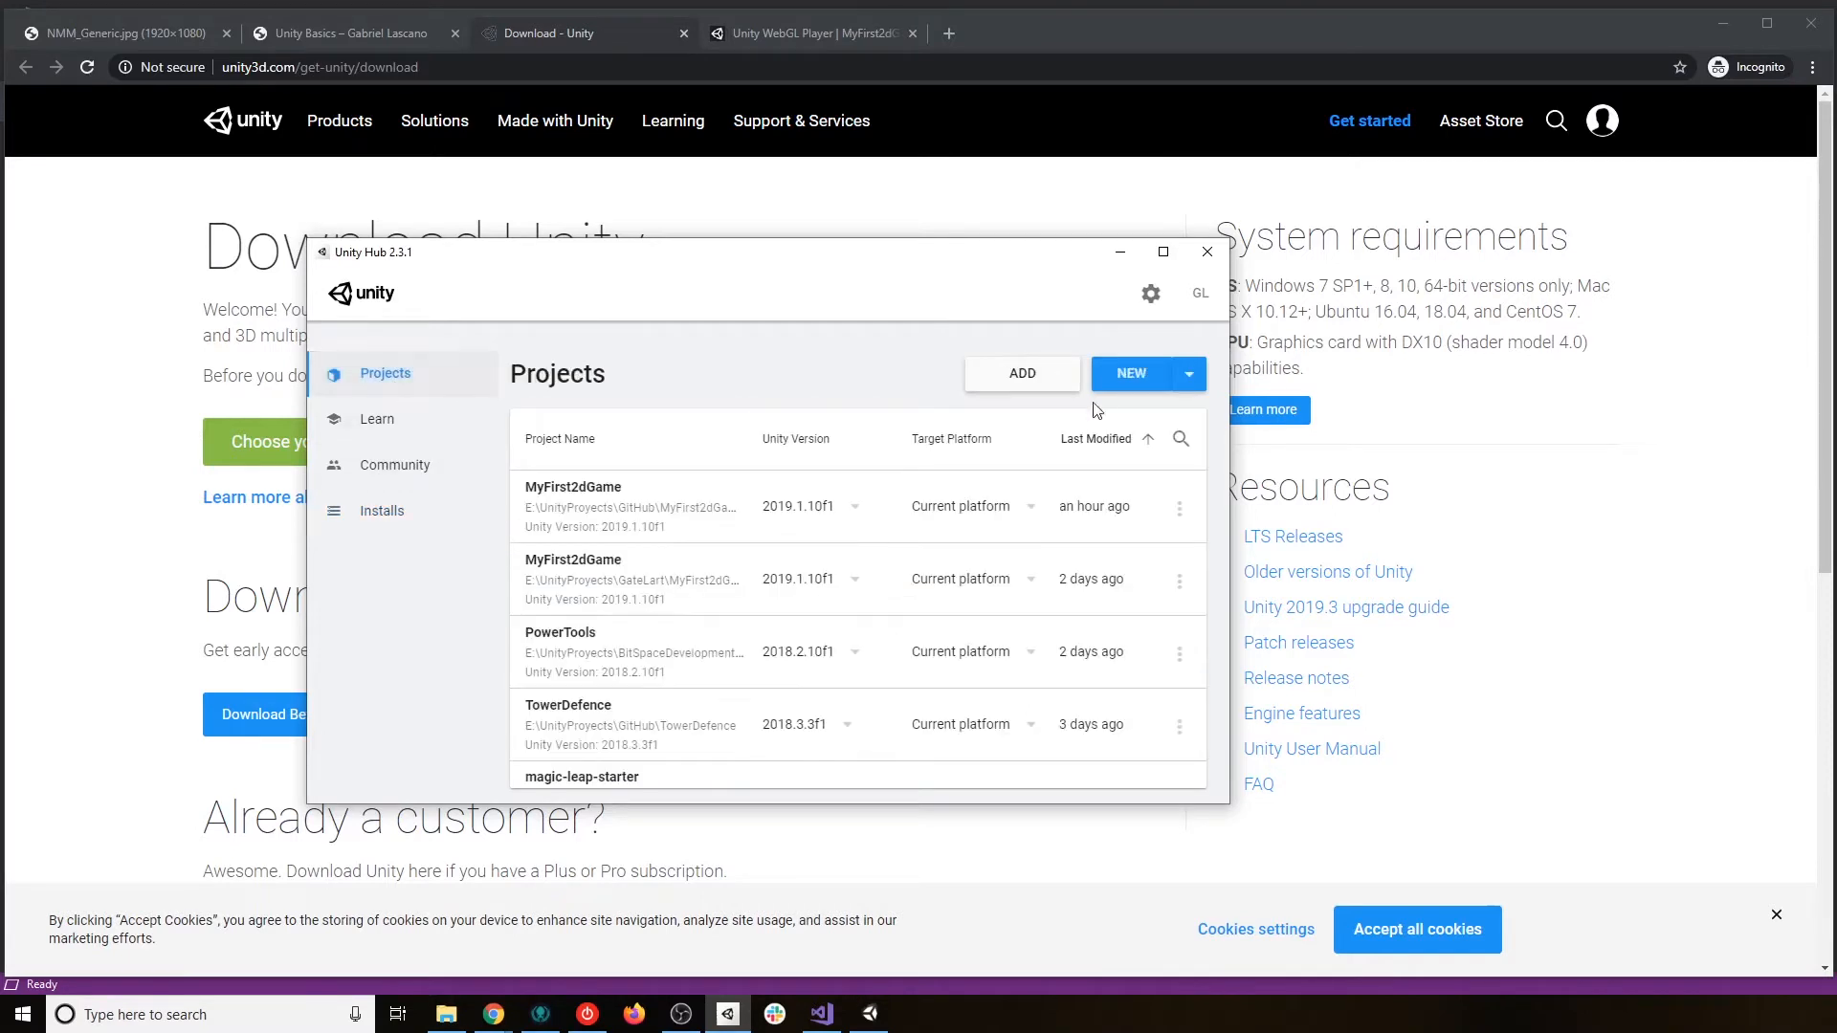
pyautogui.click(1189, 374)
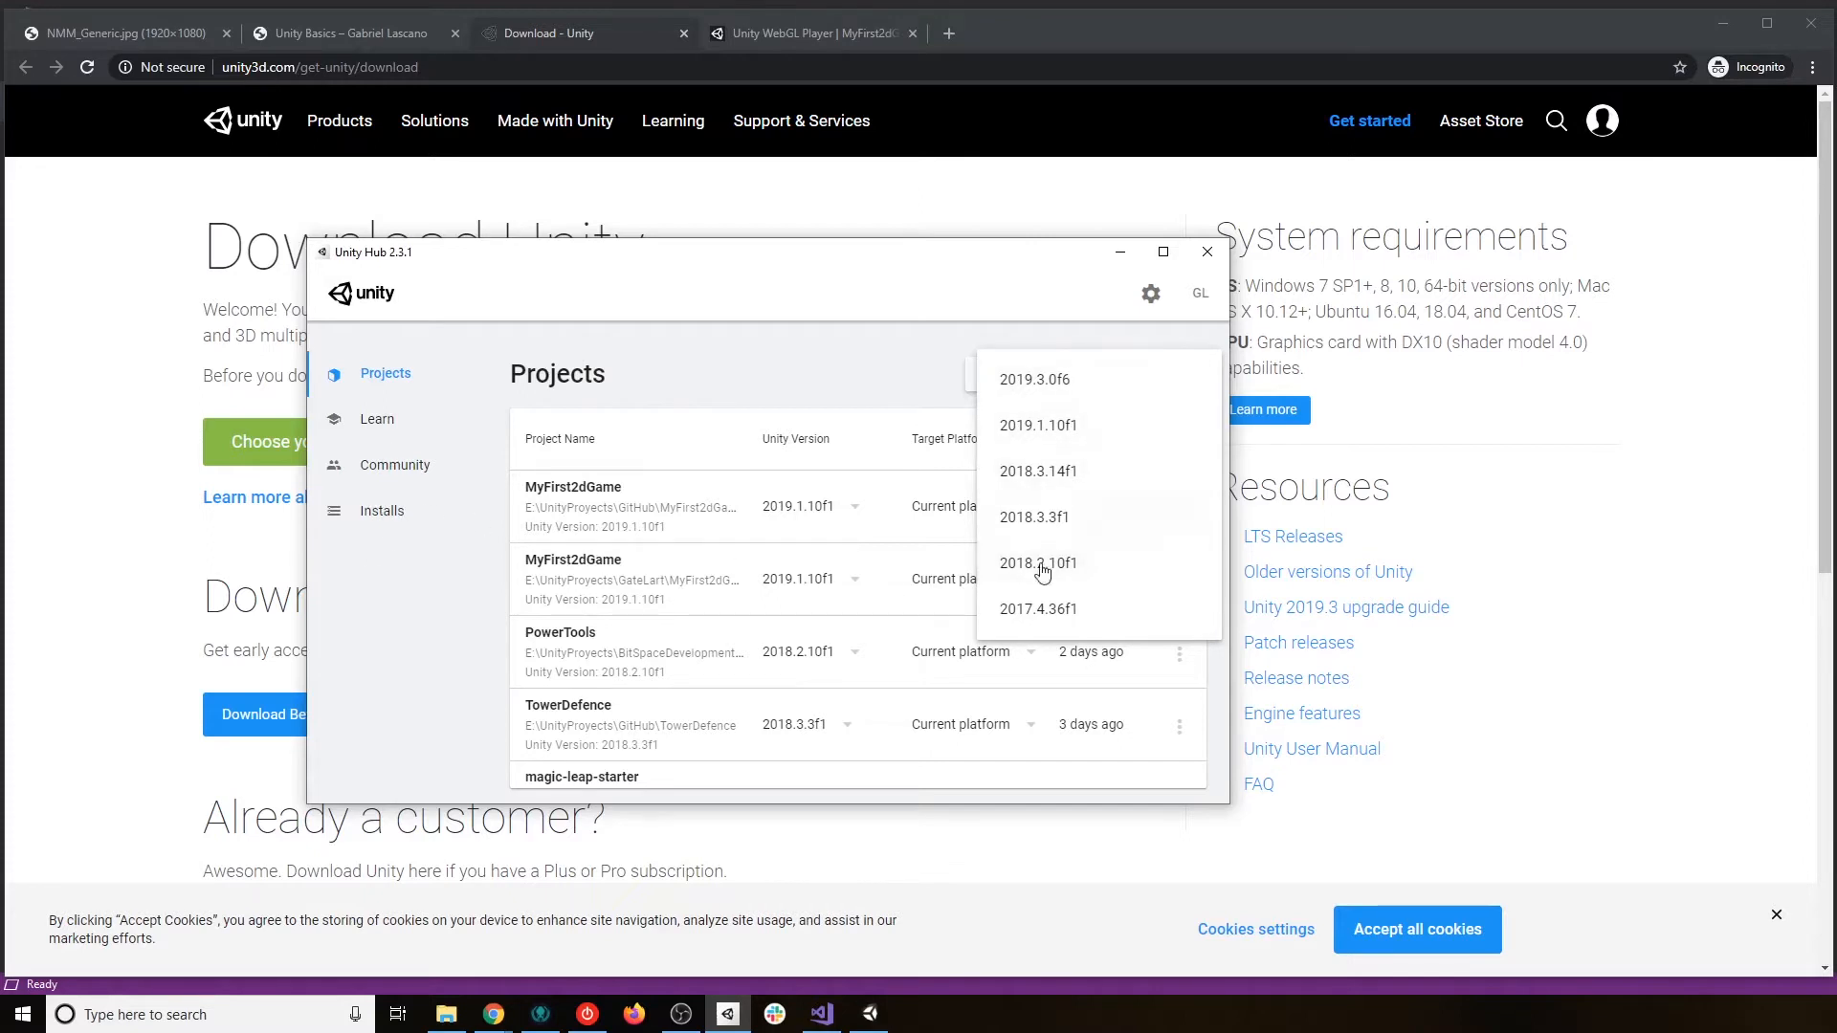
pyautogui.click(366, 518)
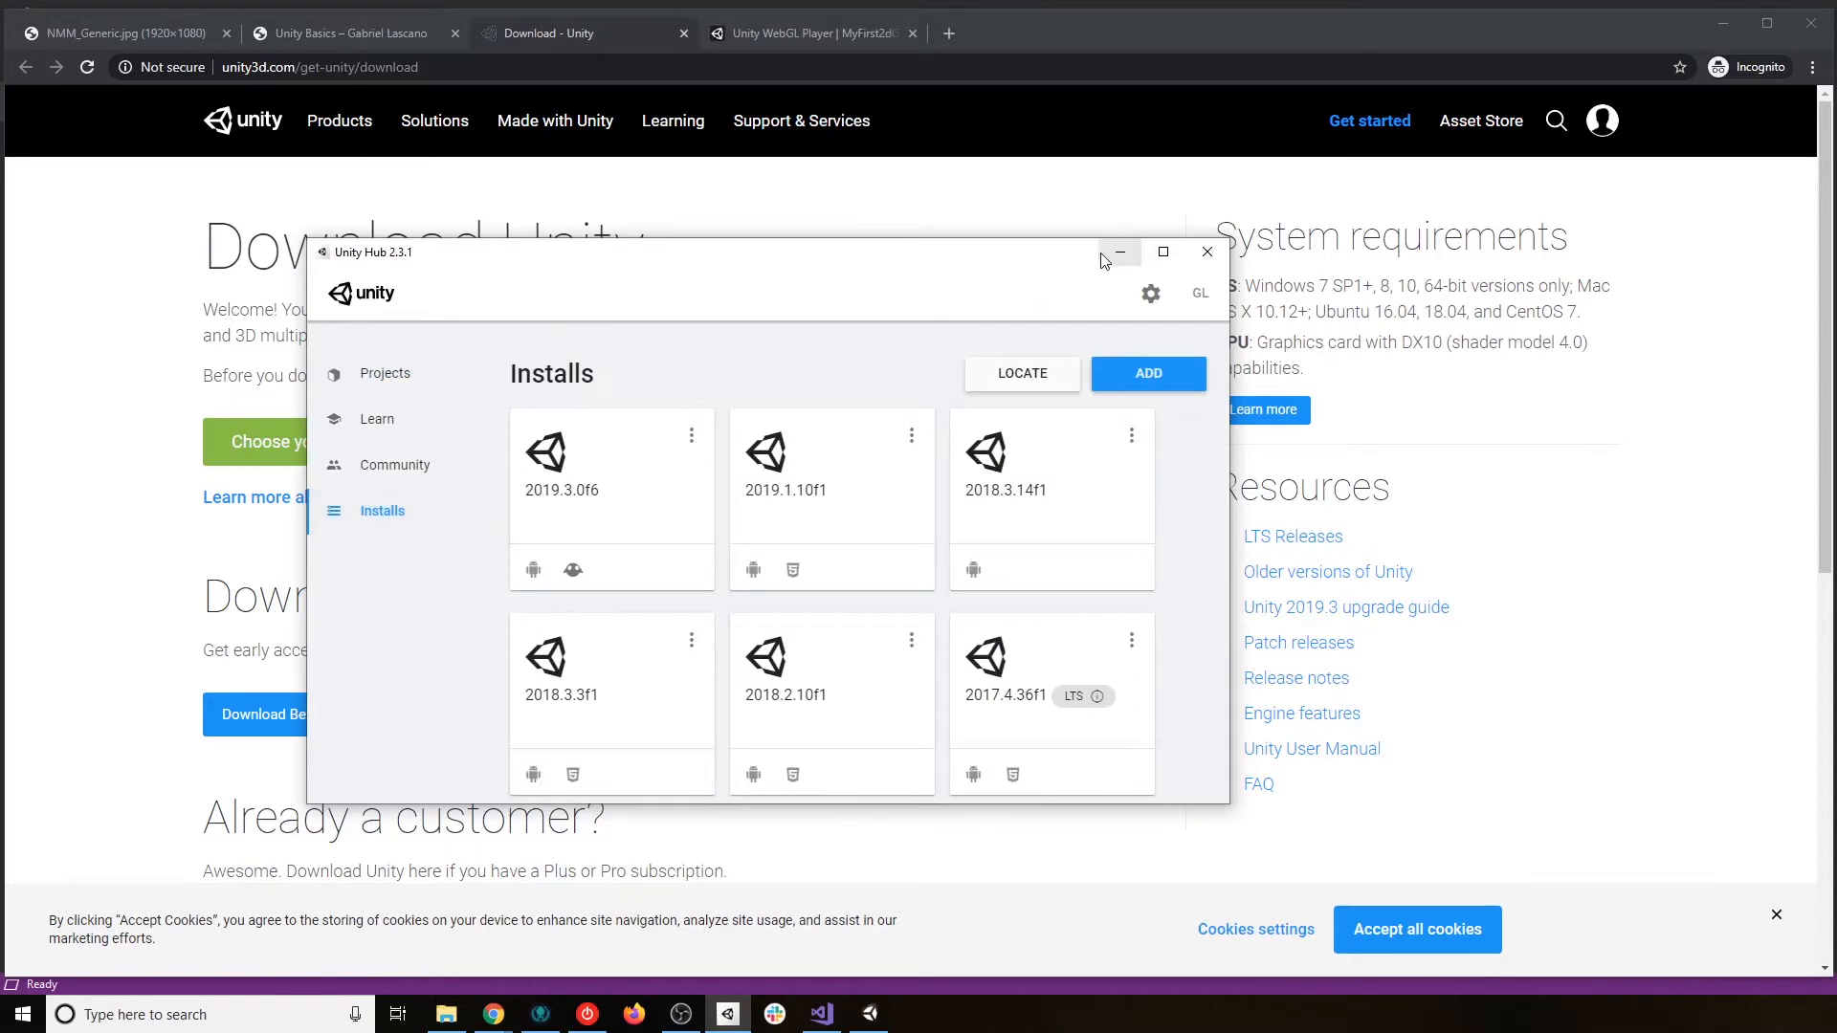
pyautogui.click(1197, 256)
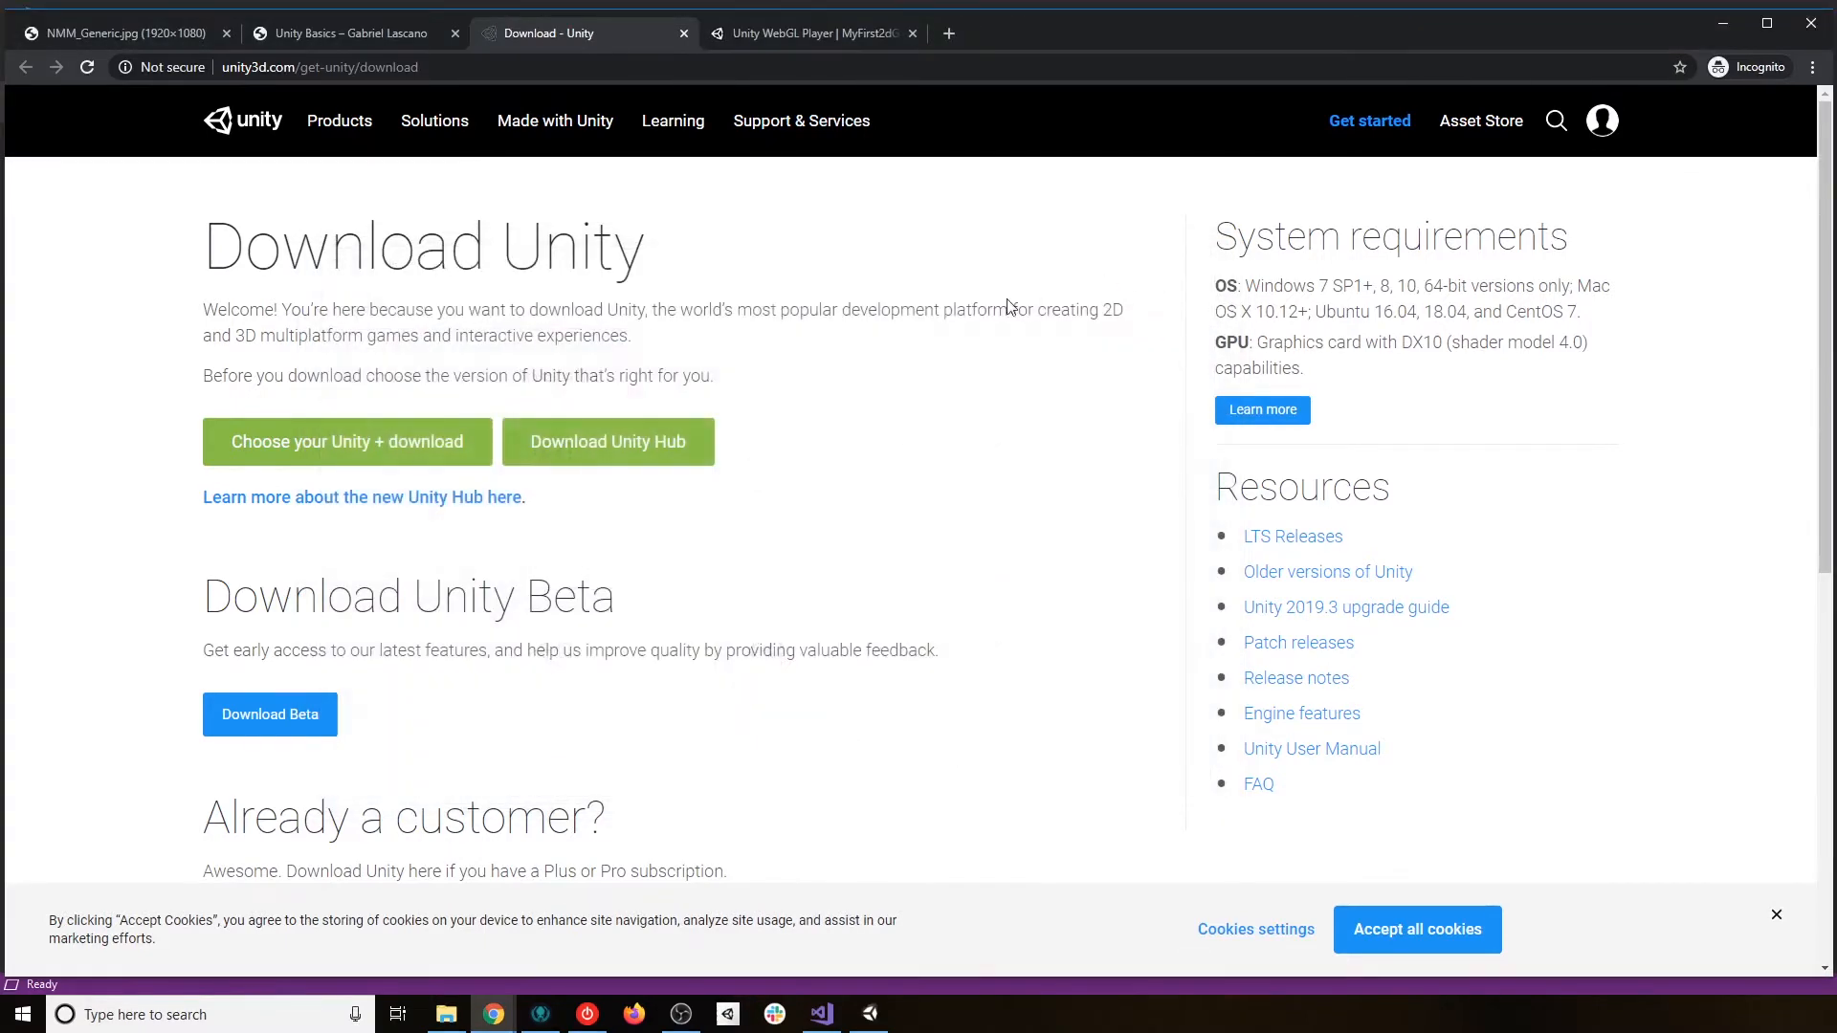
# Return to the Unity Basics course page and review the Activate the Hub section on choosing a licence.
pyautogui.click(328, 34)
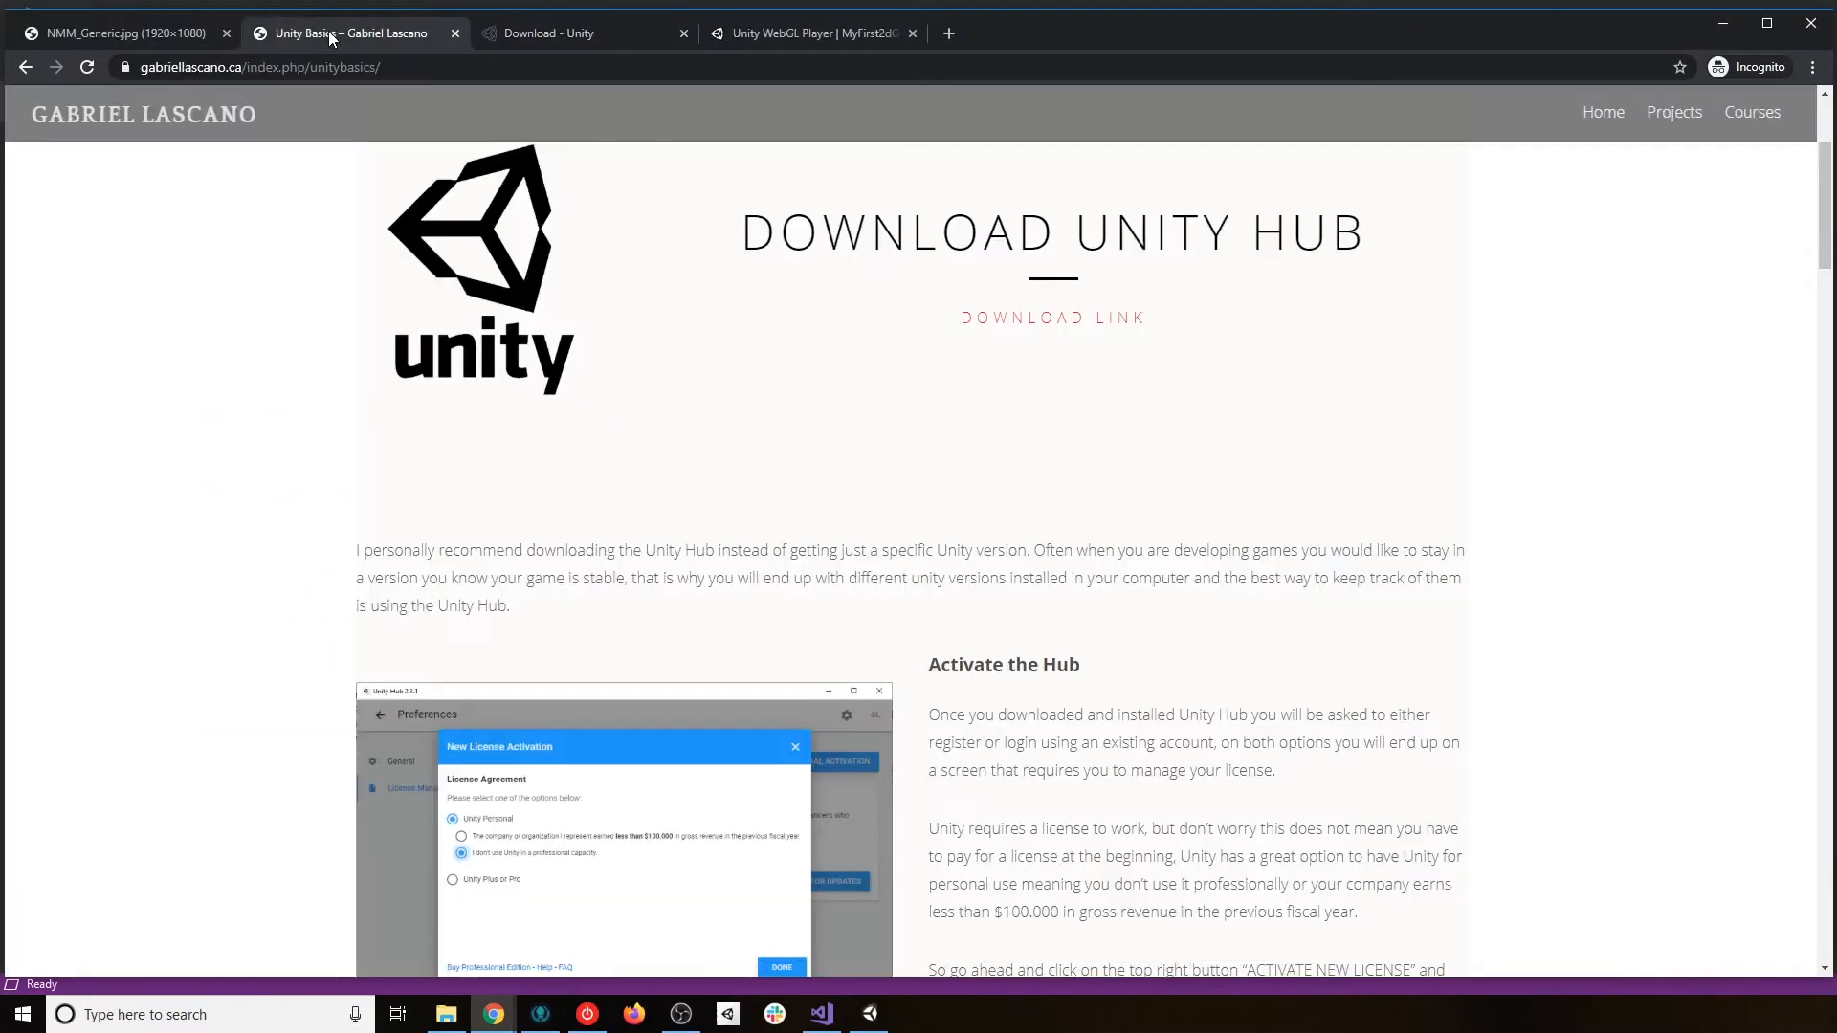
pyautogui.scroll(-3, 1099, 532)
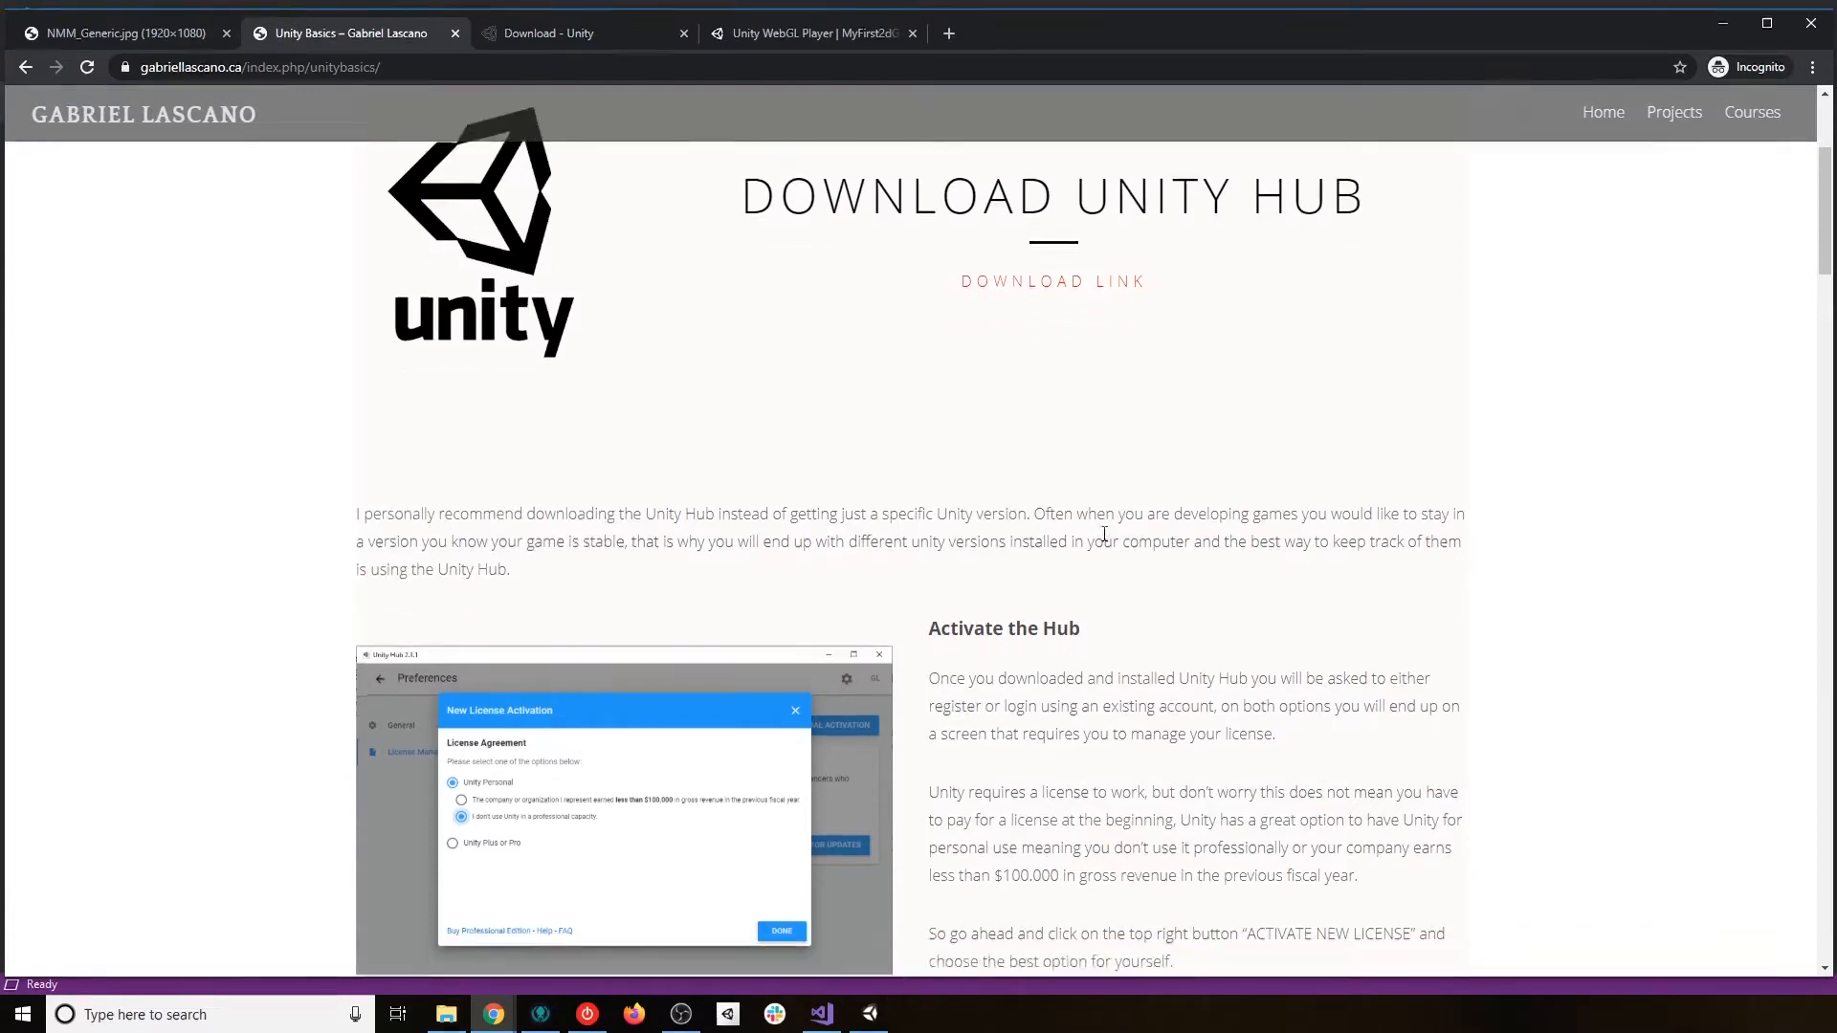
pyautogui.scroll(2, 1191, 477)
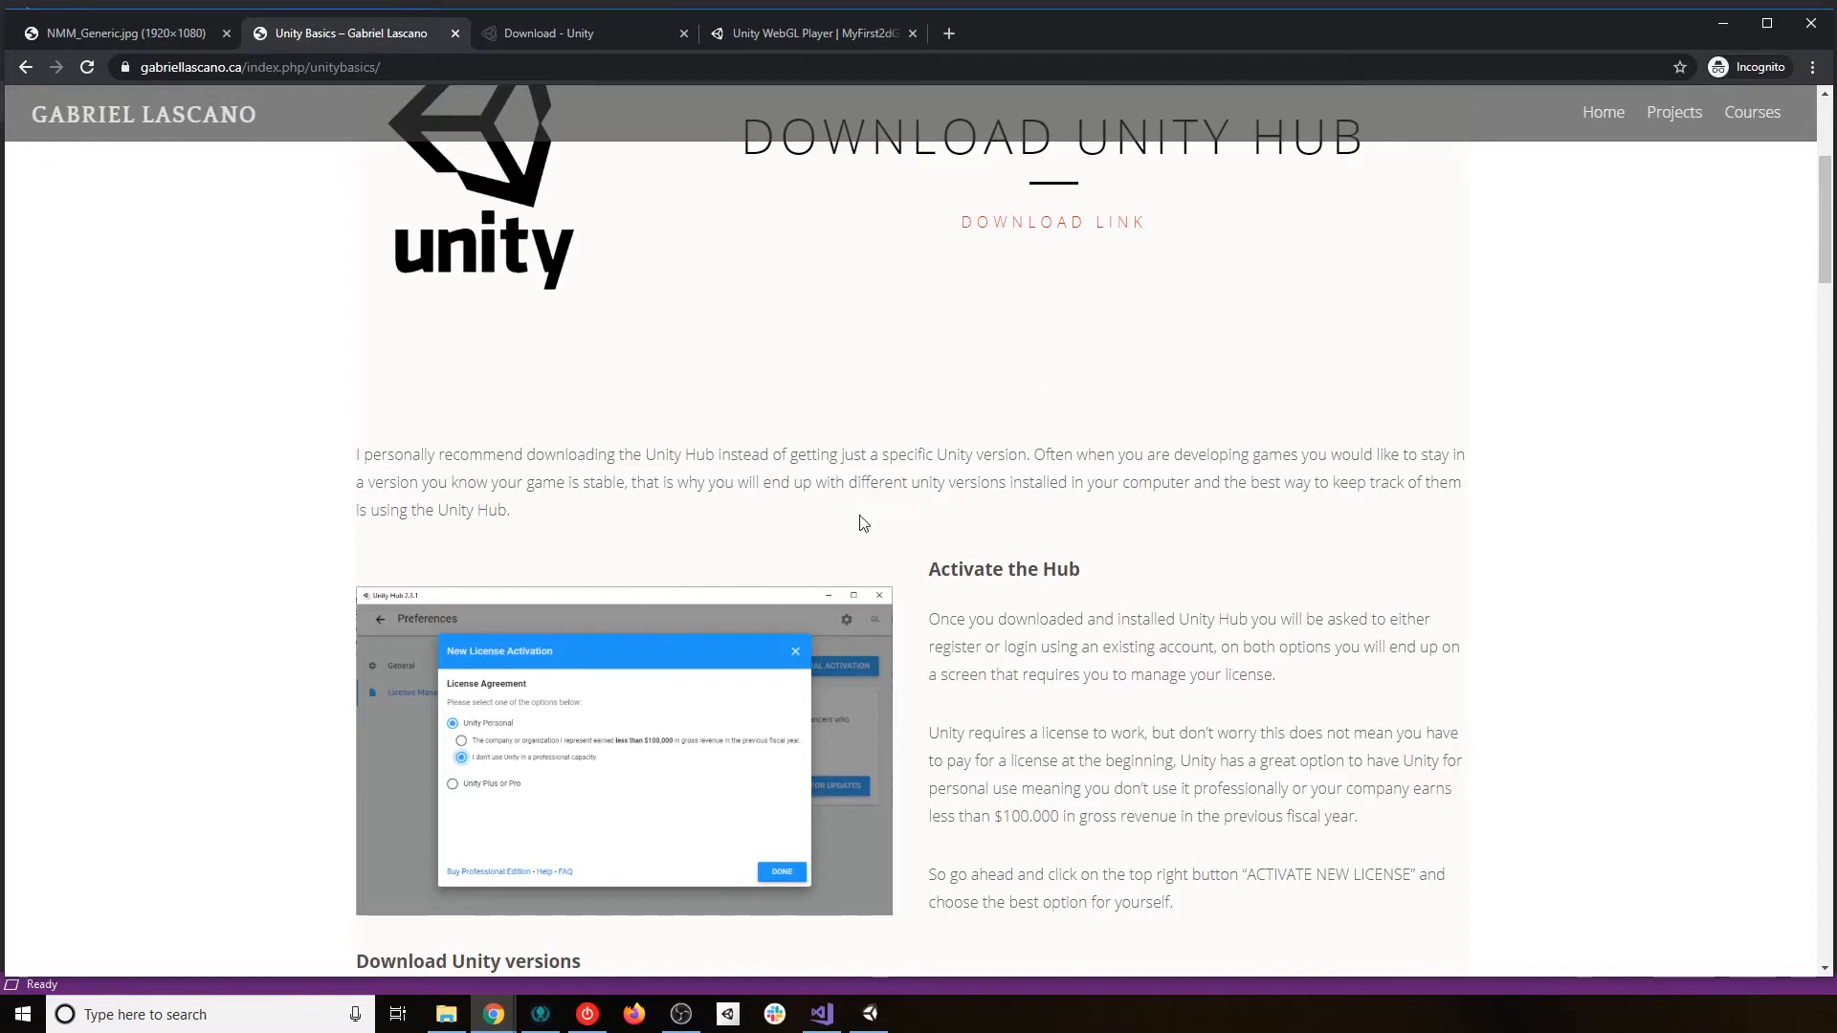
pyautogui.scroll(-1, 1136, 533)
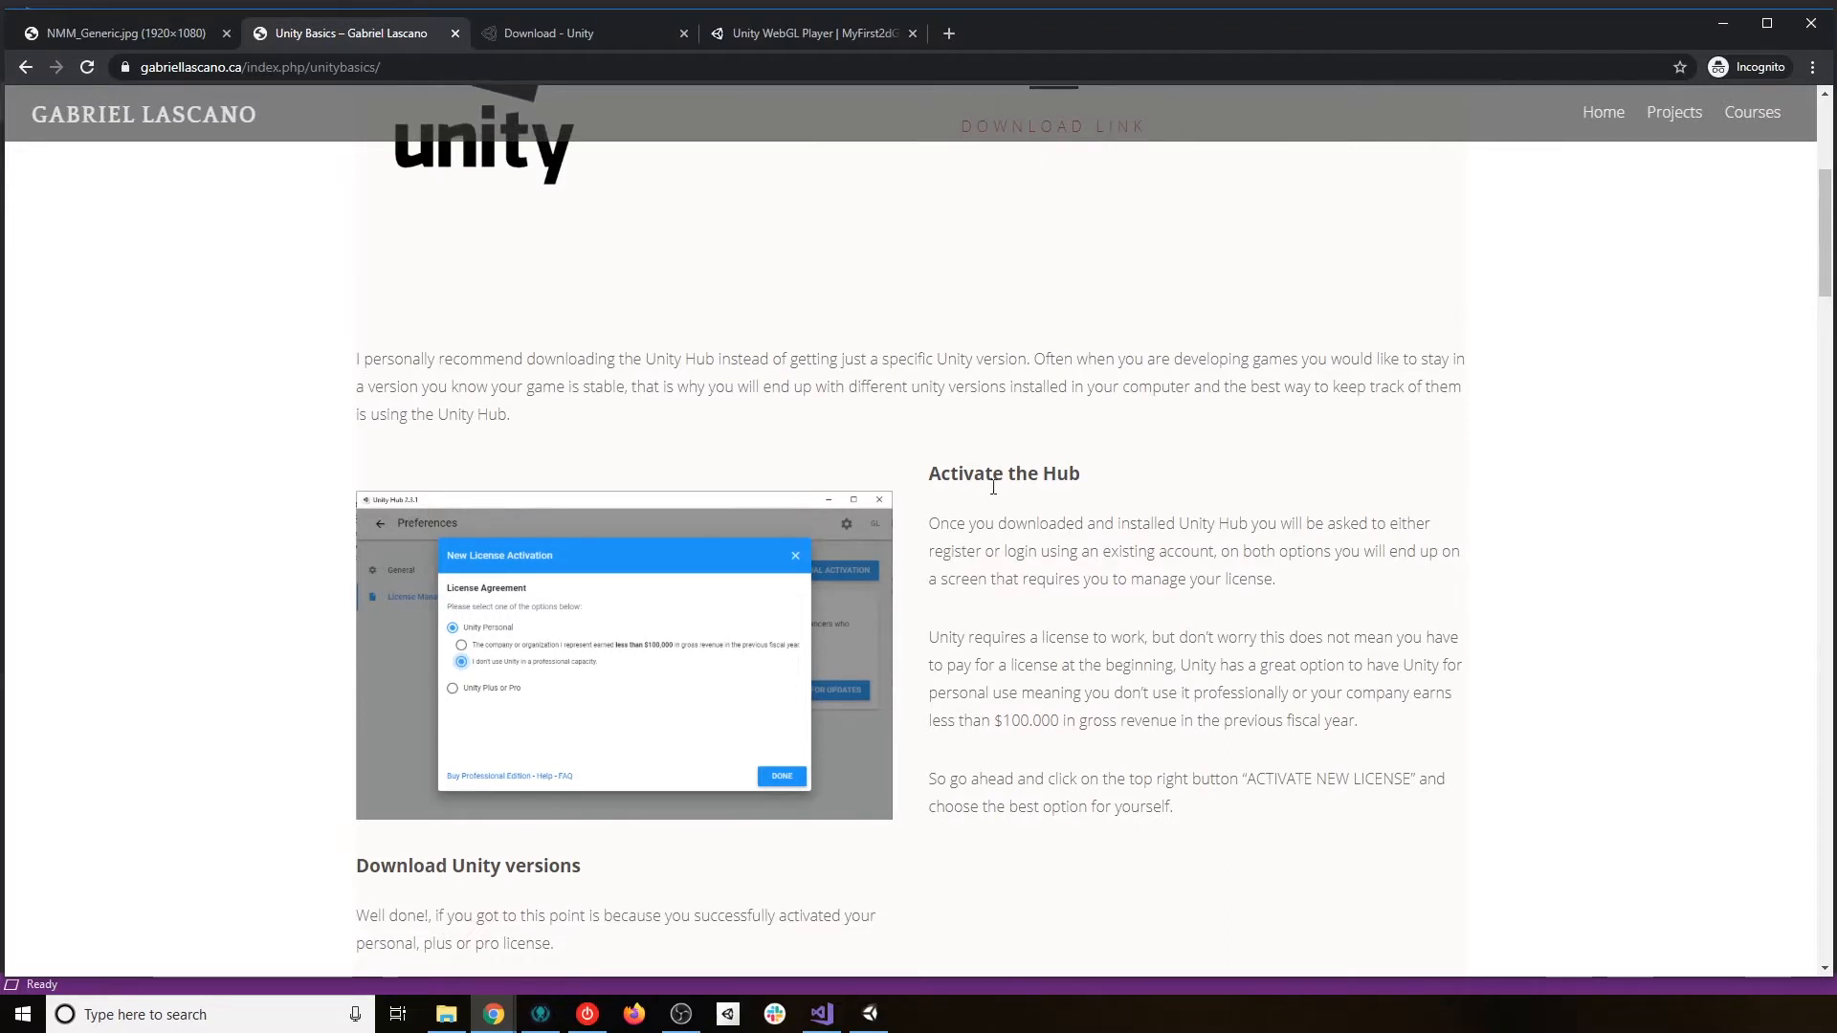
pyautogui.scroll(-2, 656, 657)
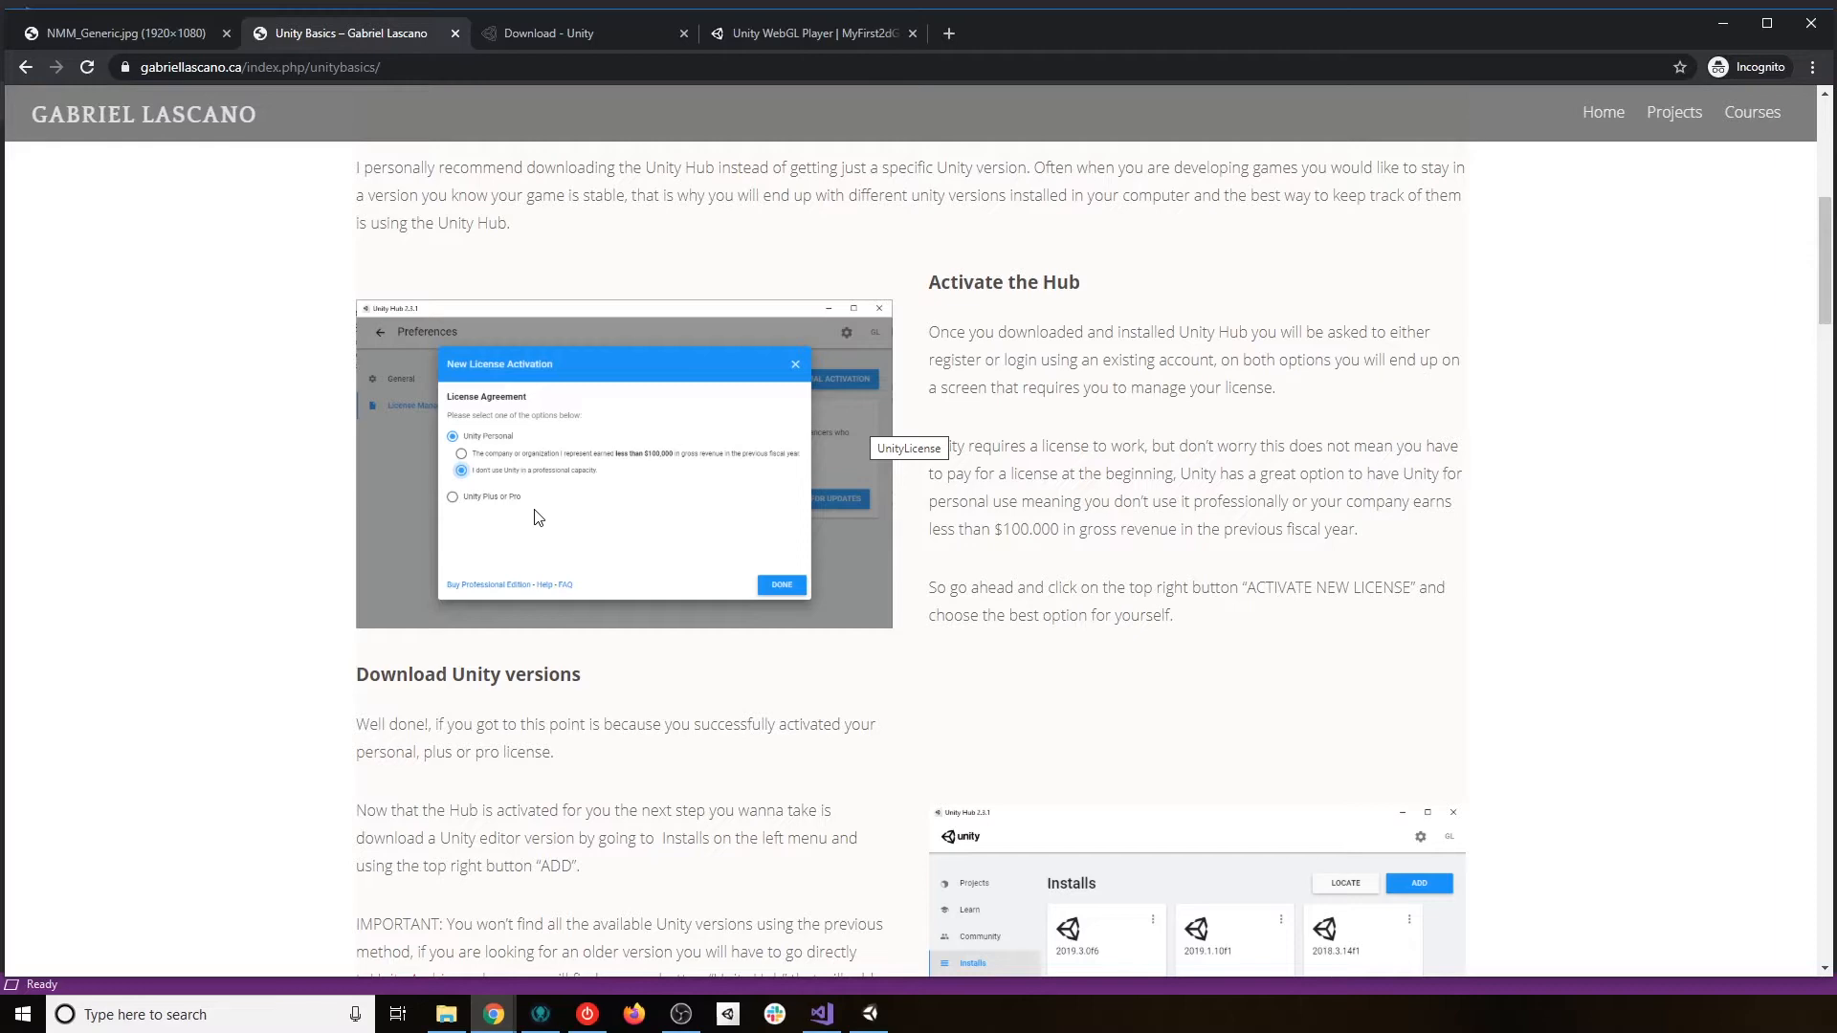
# Close the Download Unity page and reload the MyFirst2dGame WebGL page to restart the game.
pyautogui.click(553, 32)
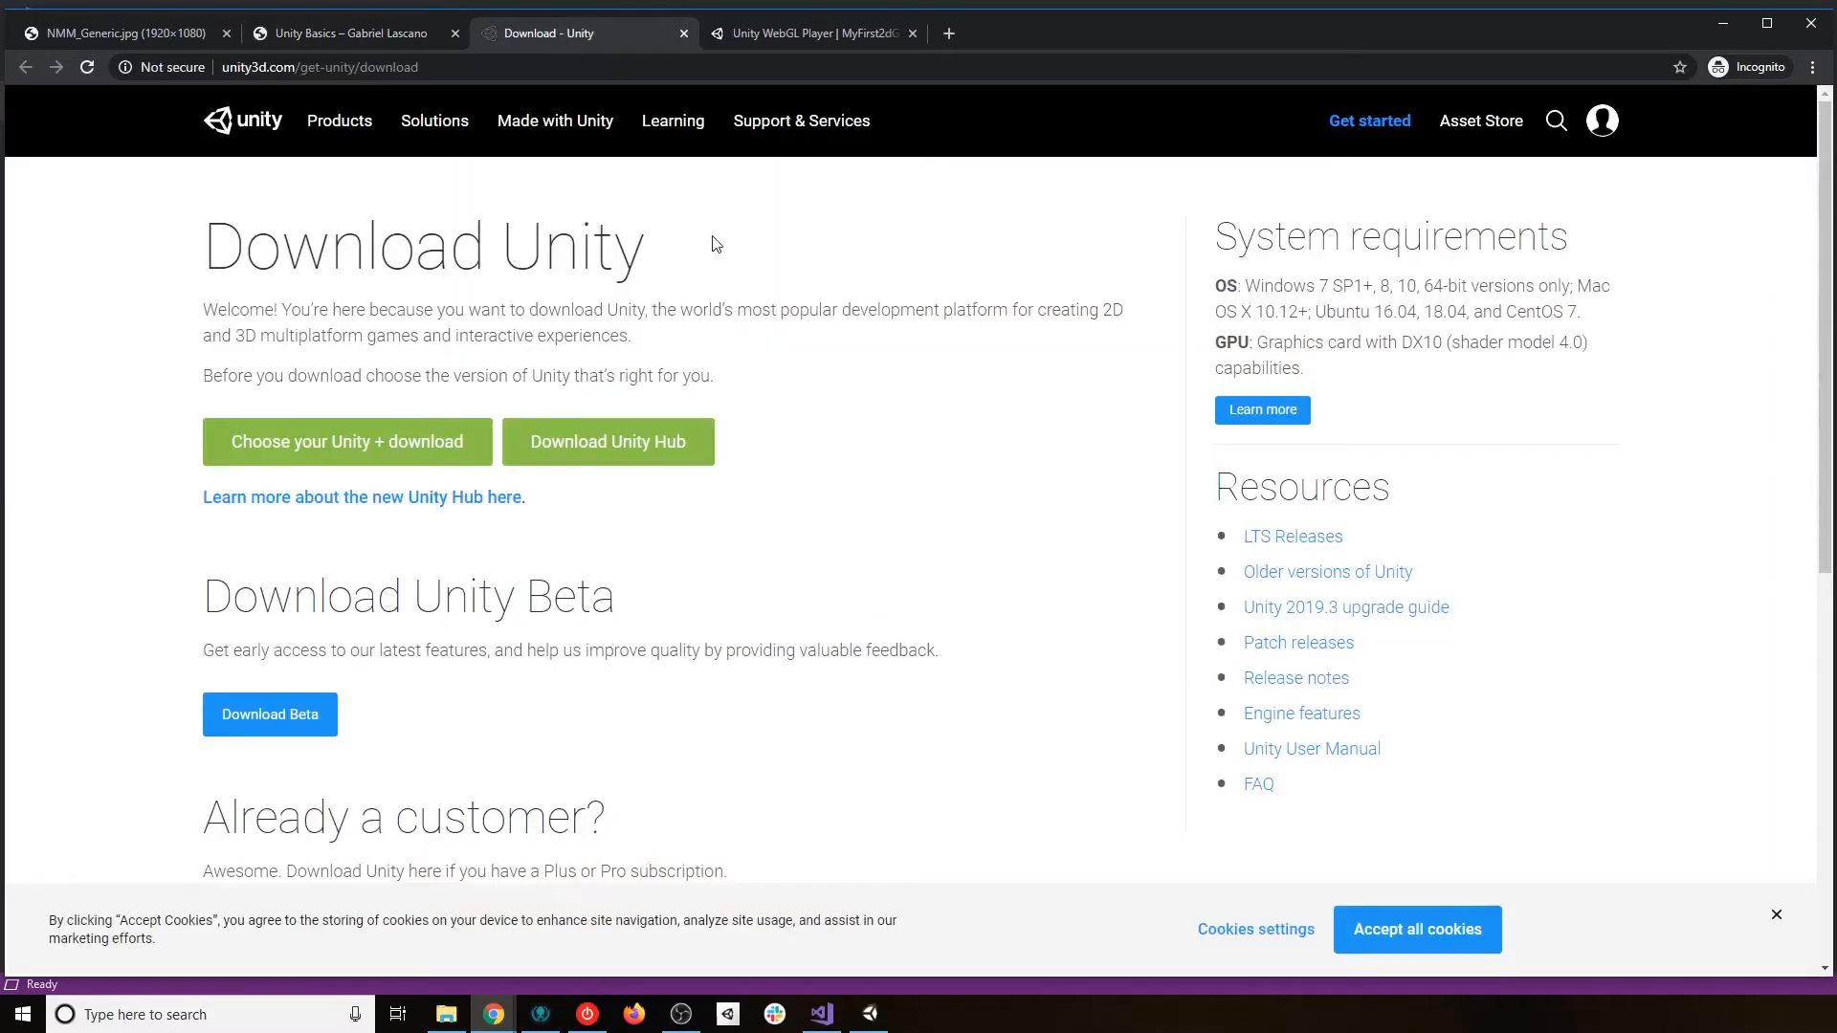
pyautogui.click(783, 32)
pyautogui.click(681, 33)
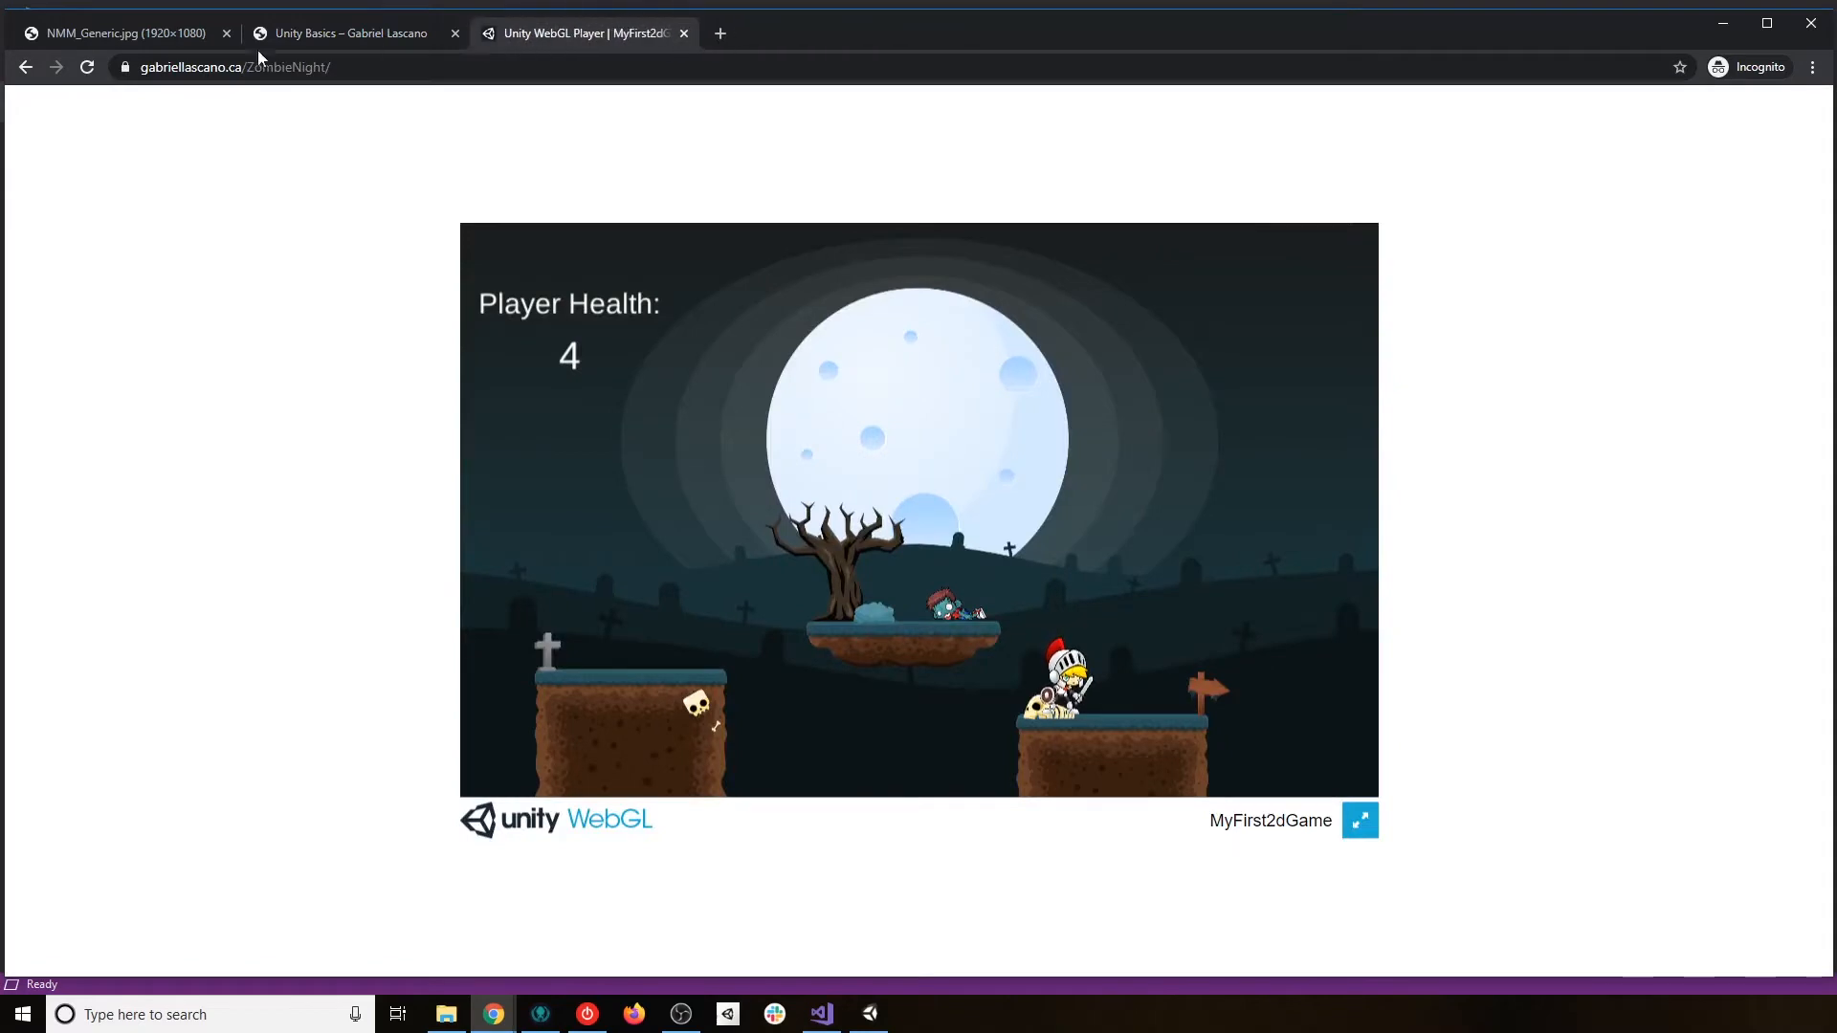
pyautogui.click(86, 67)
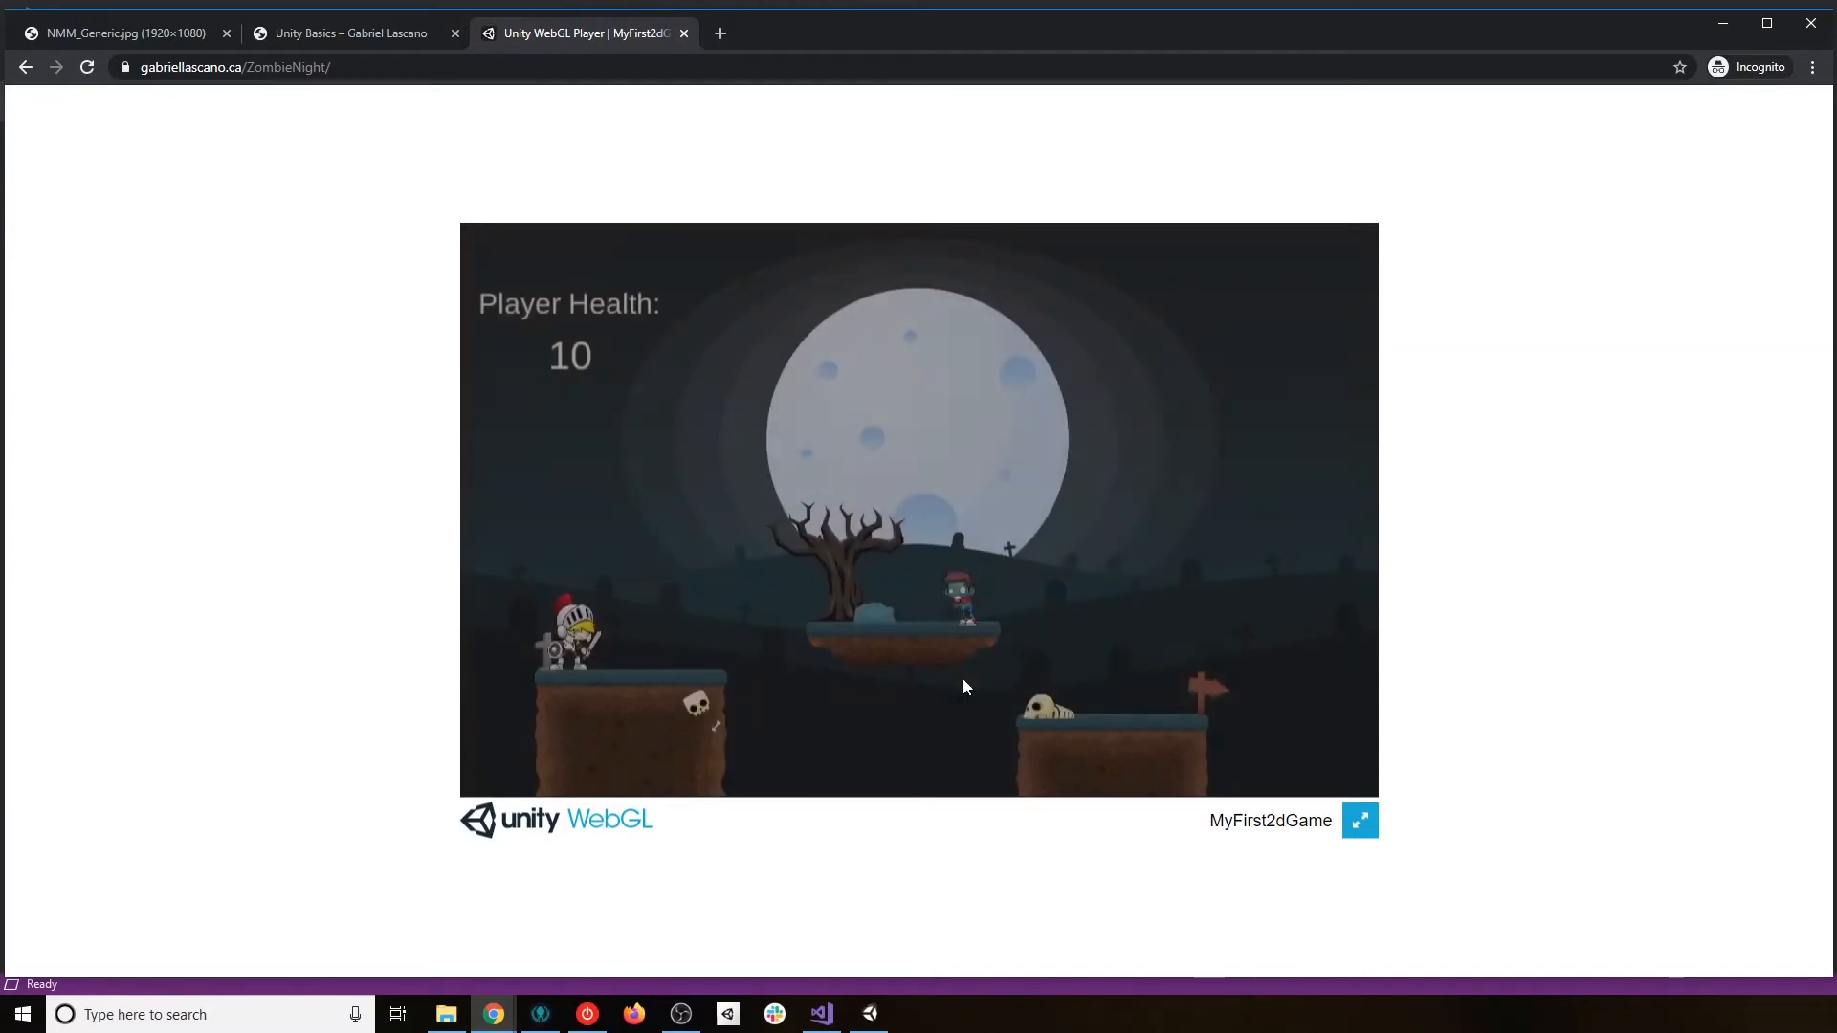
# Return to the Unity Basics course page and examine the Activate the Hub and Download Unity versions sections.
pyautogui.click(321, 33)
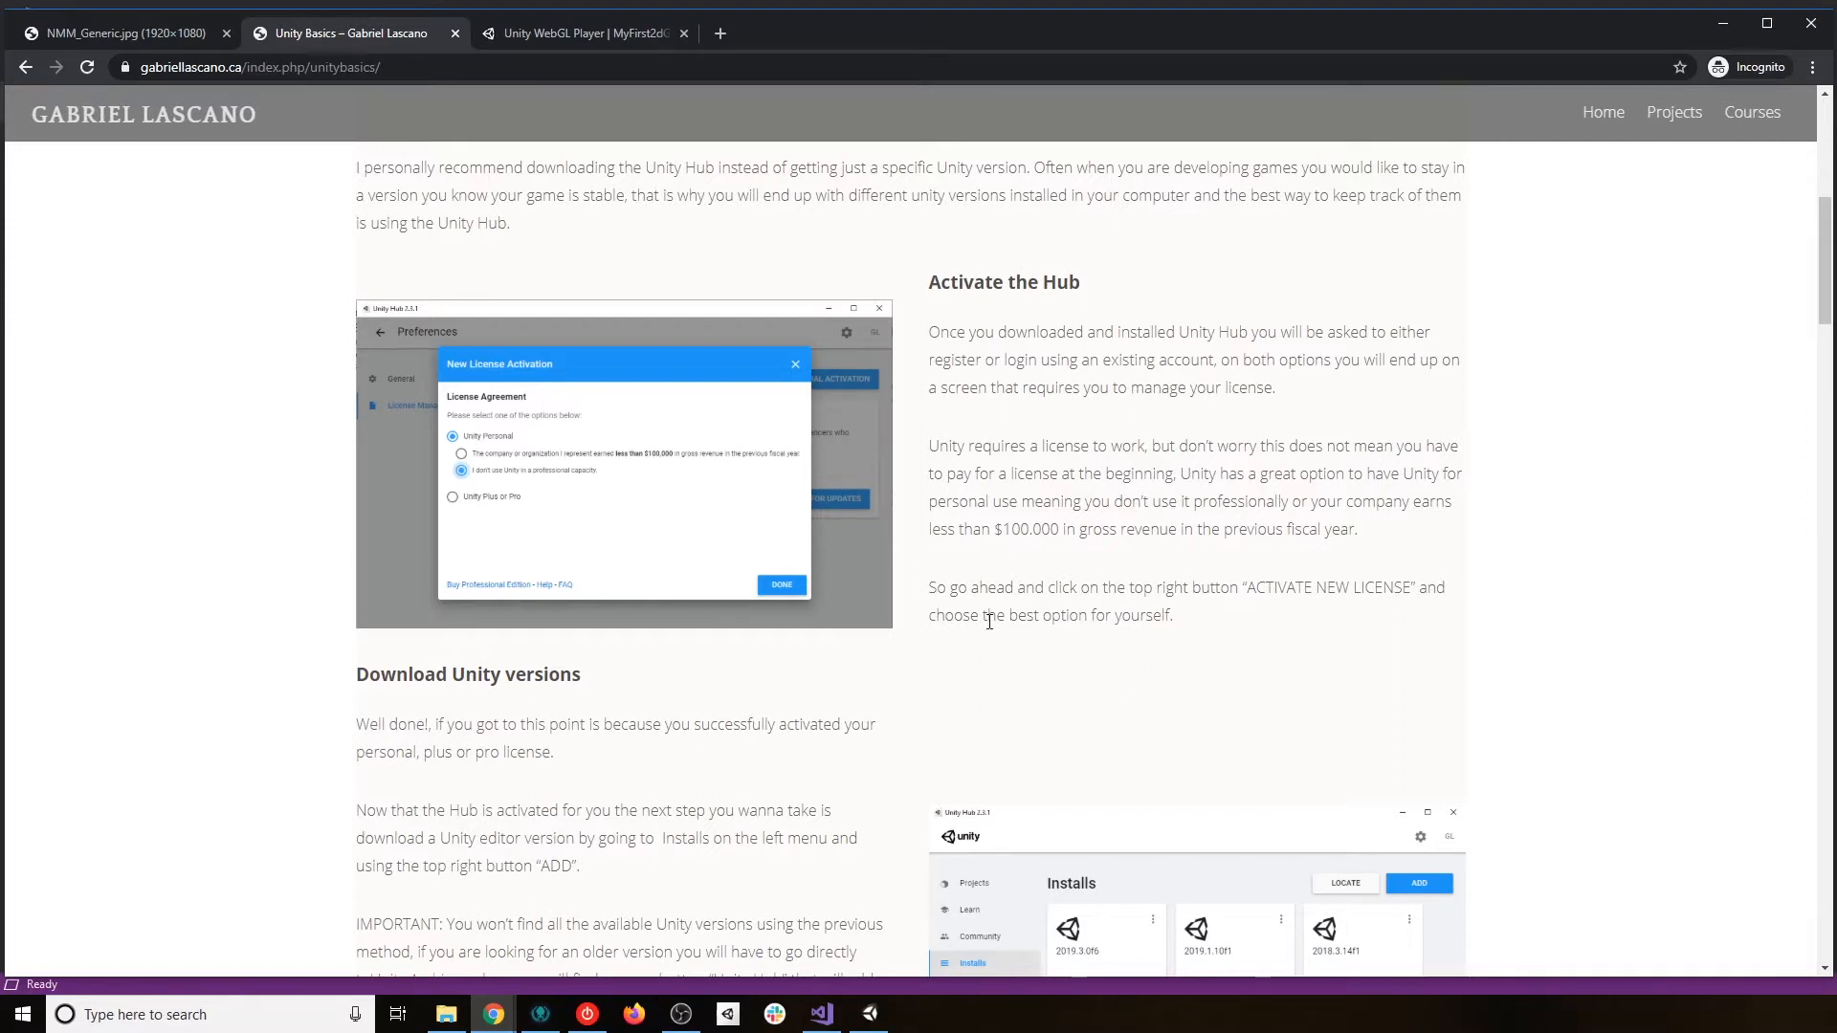
pyautogui.scroll(-2, 989, 622)
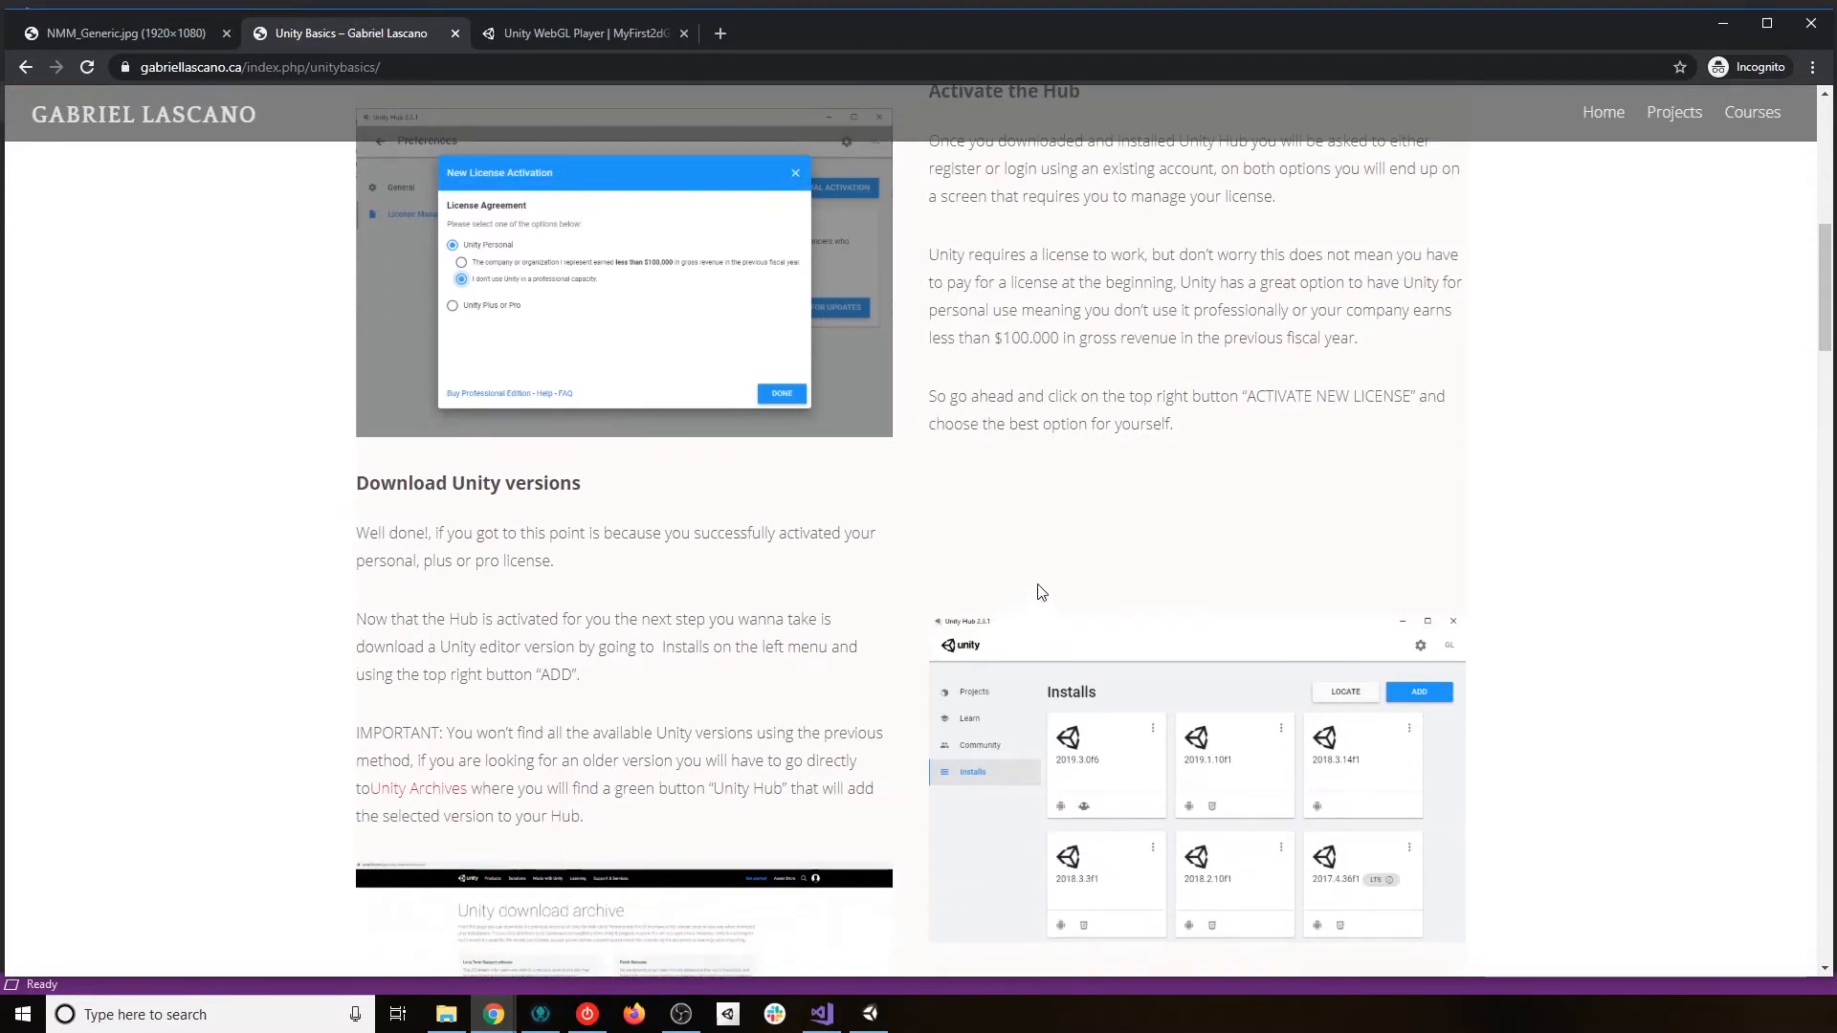
pyautogui.scroll(-1, 1041, 592)
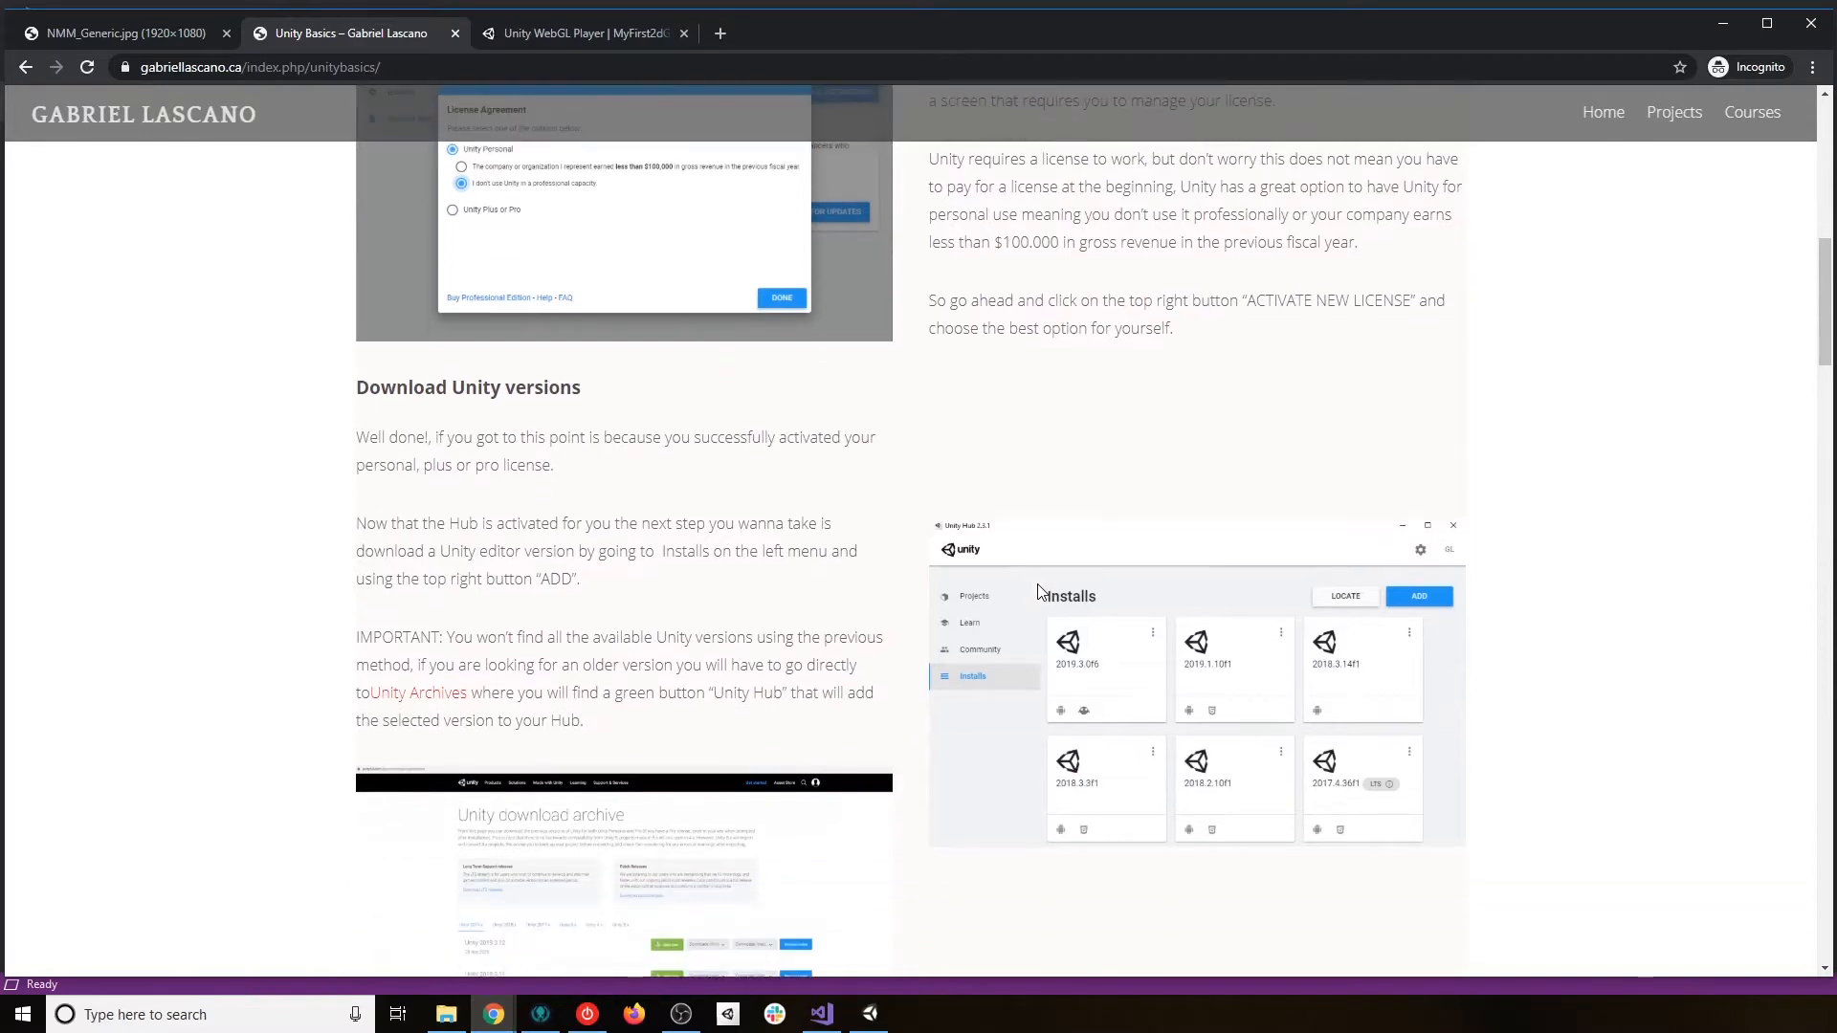
pyautogui.scroll(6, 1041, 591)
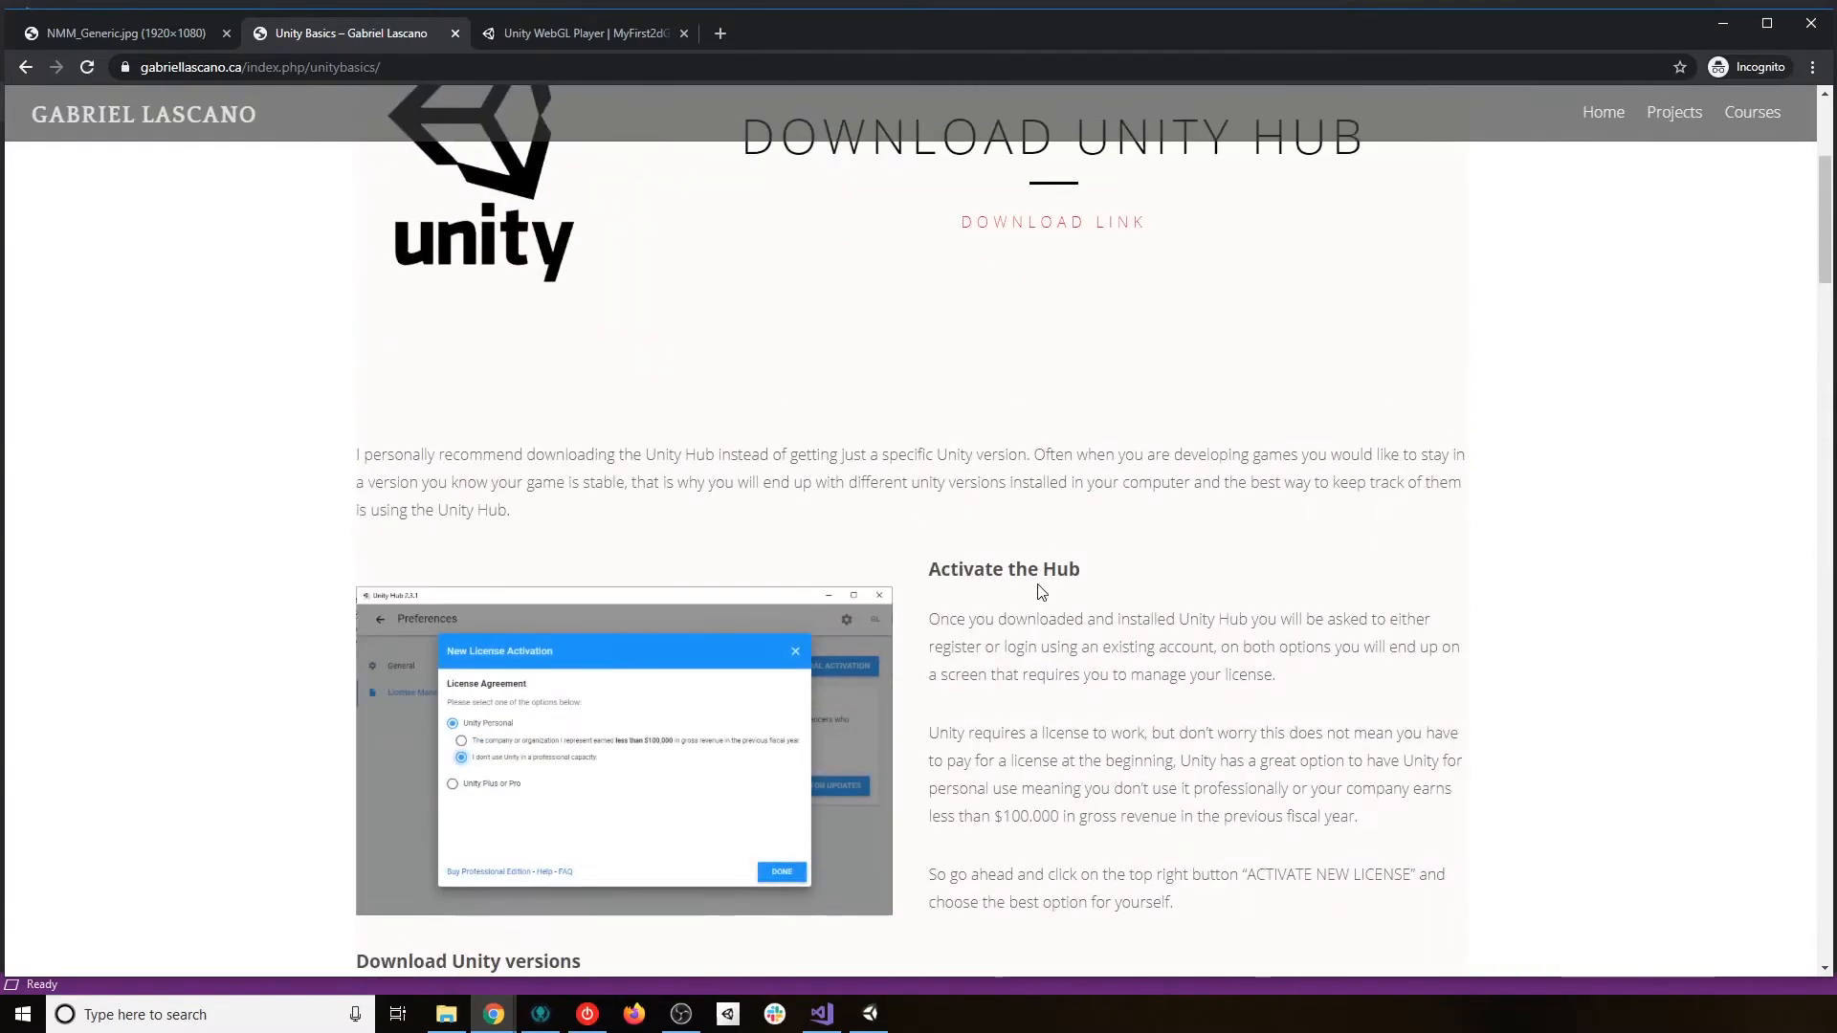
pyautogui.scroll(-6, 1089, 727)
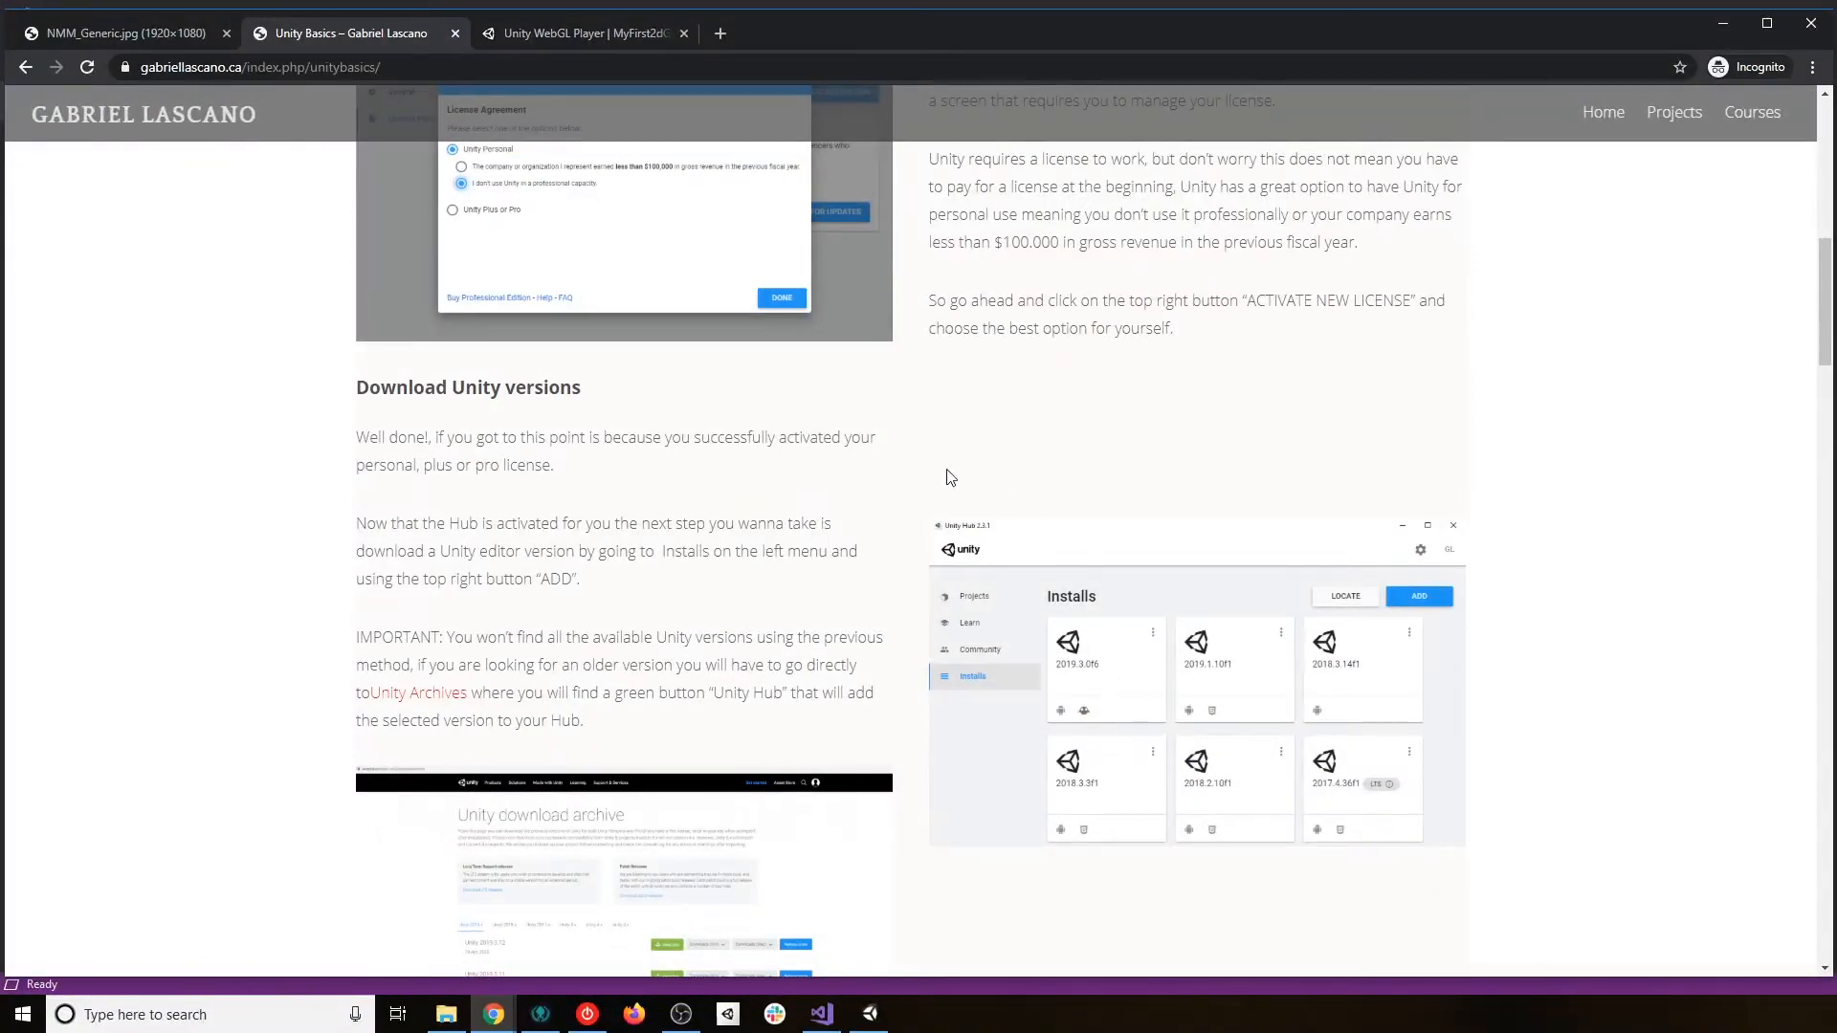
pyautogui.scroll(2, 1127, 427)
pyautogui.scroll(-2, 1127, 428)
pyautogui.scroll(-2, 1129, 432)
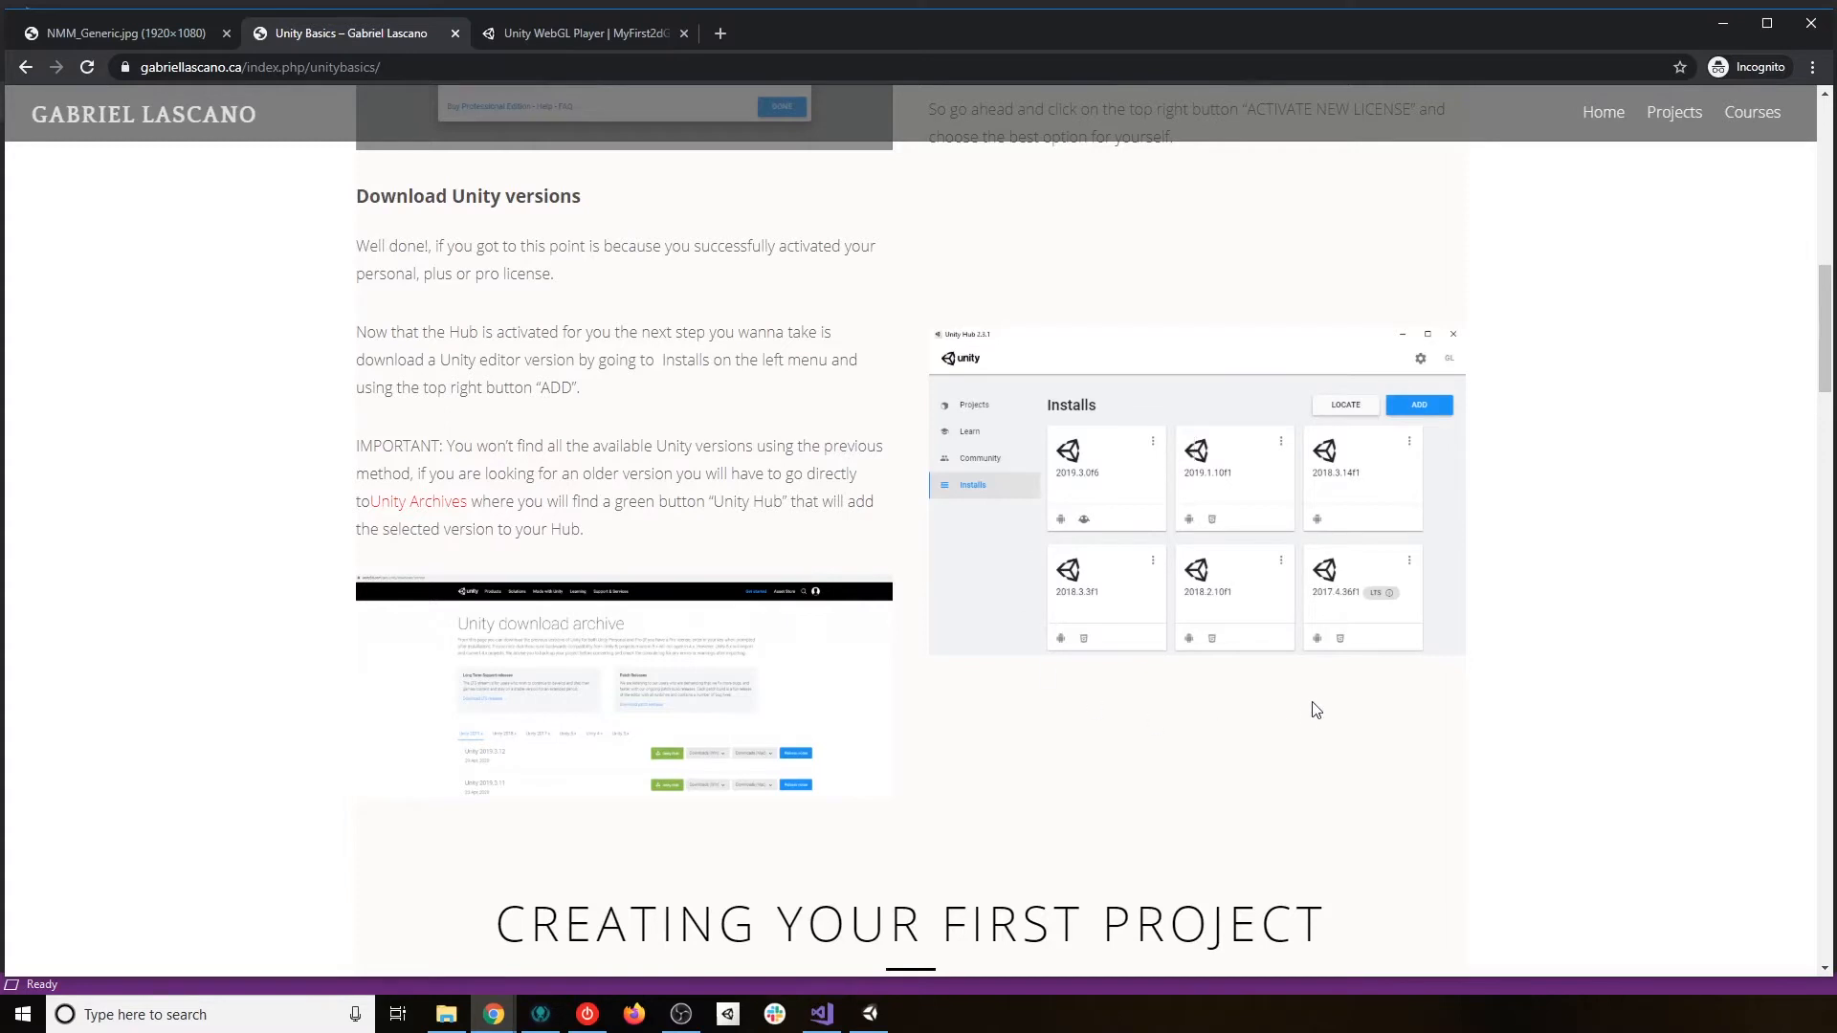
# Switch to Unity Hub and open the Add Unity Version dialog for the installed versions.
pyautogui.click(728, 1016)
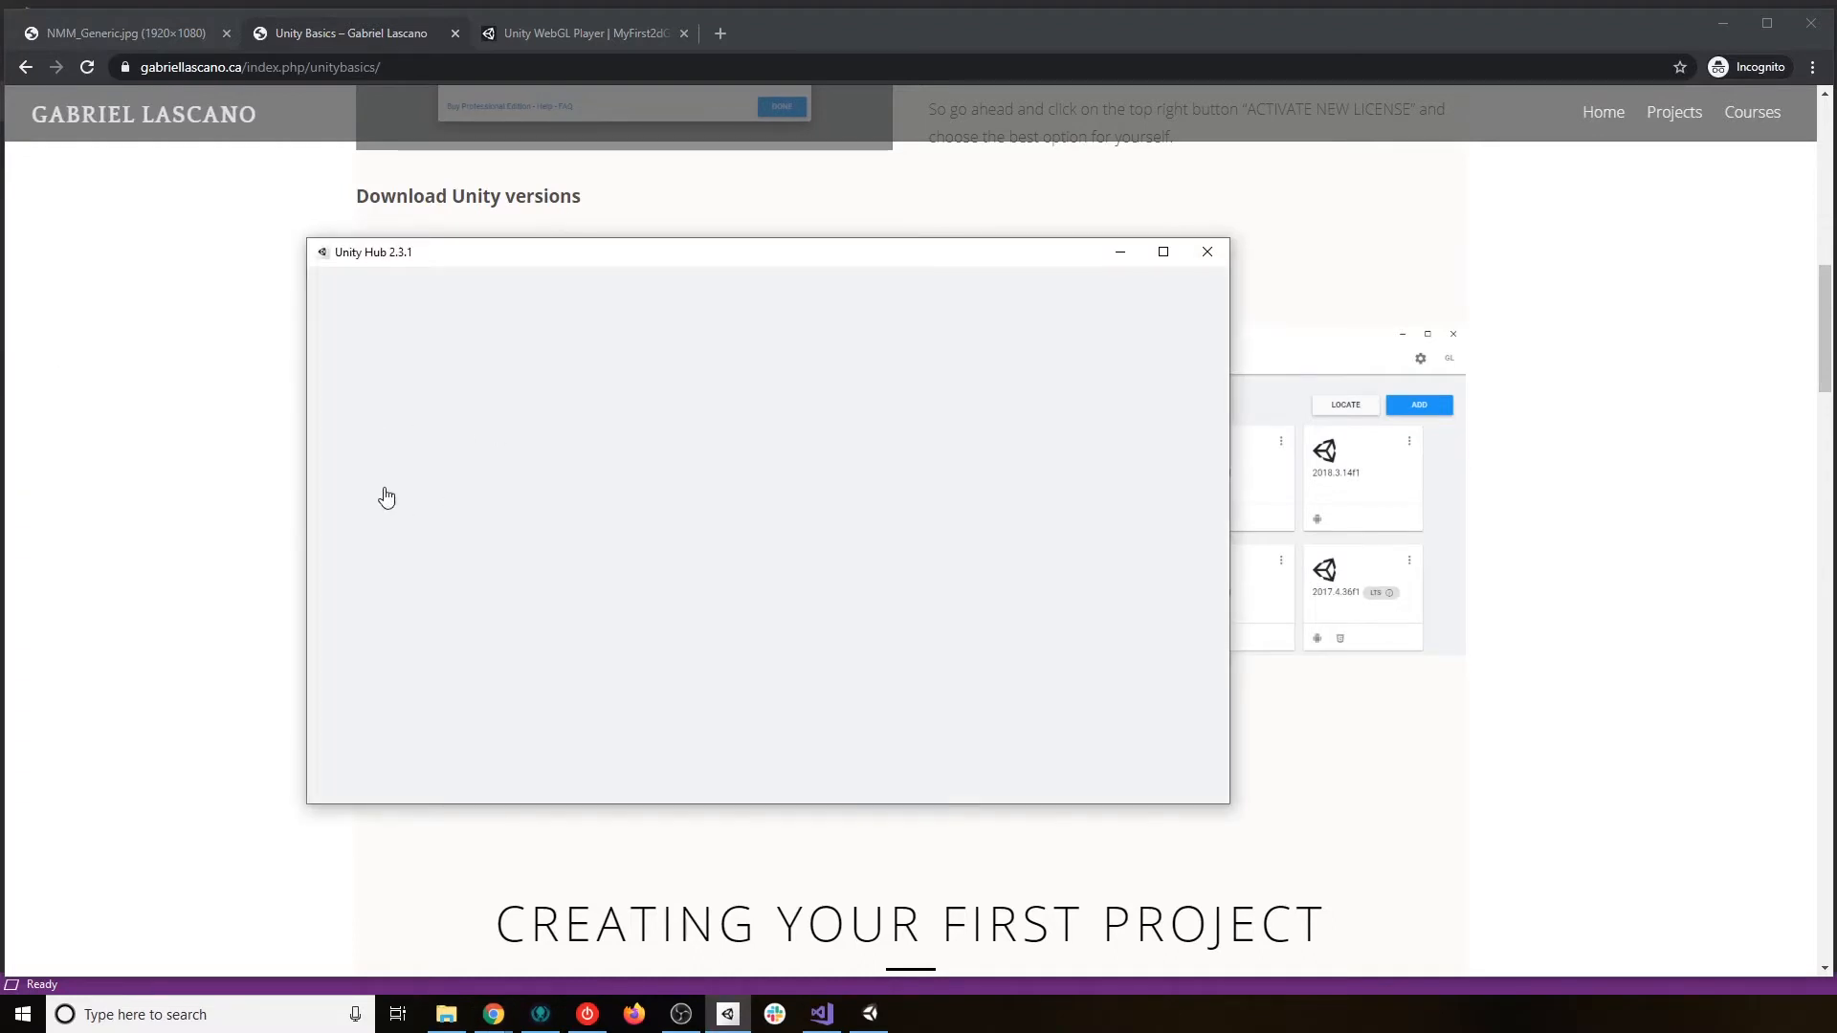
pyautogui.click(384, 512)
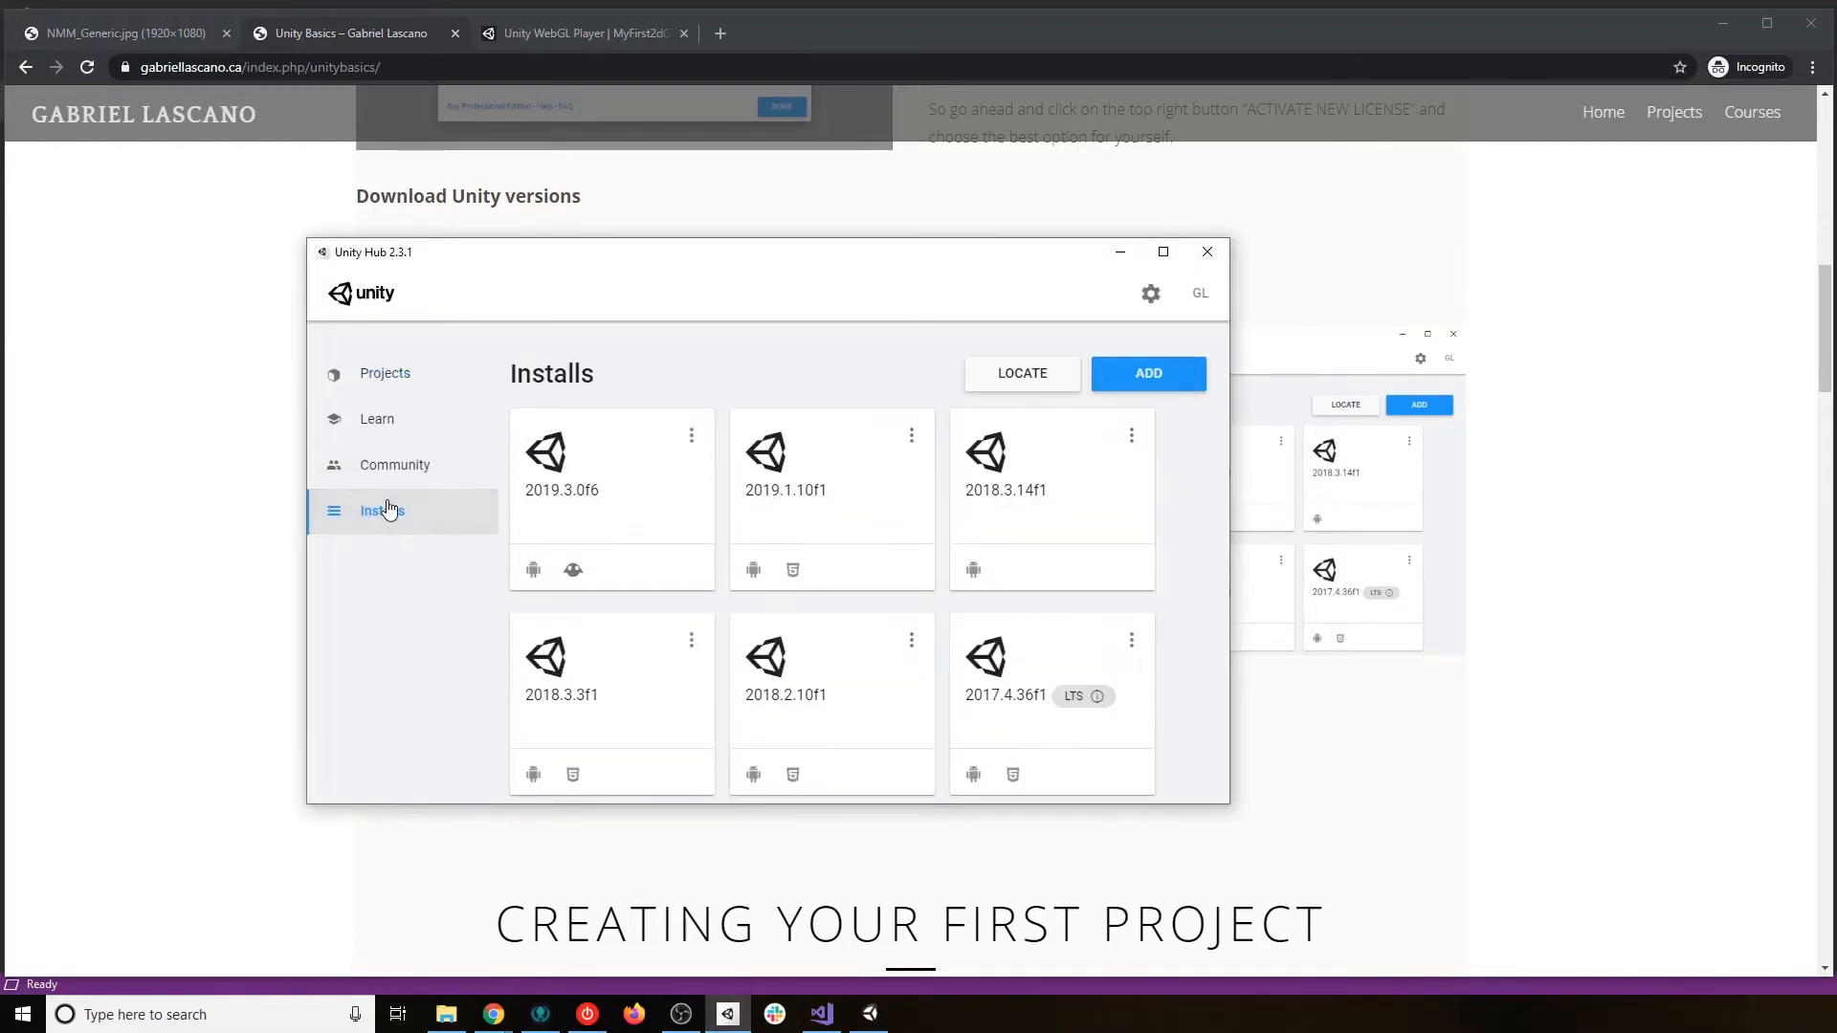
pyautogui.click(1165, 374)
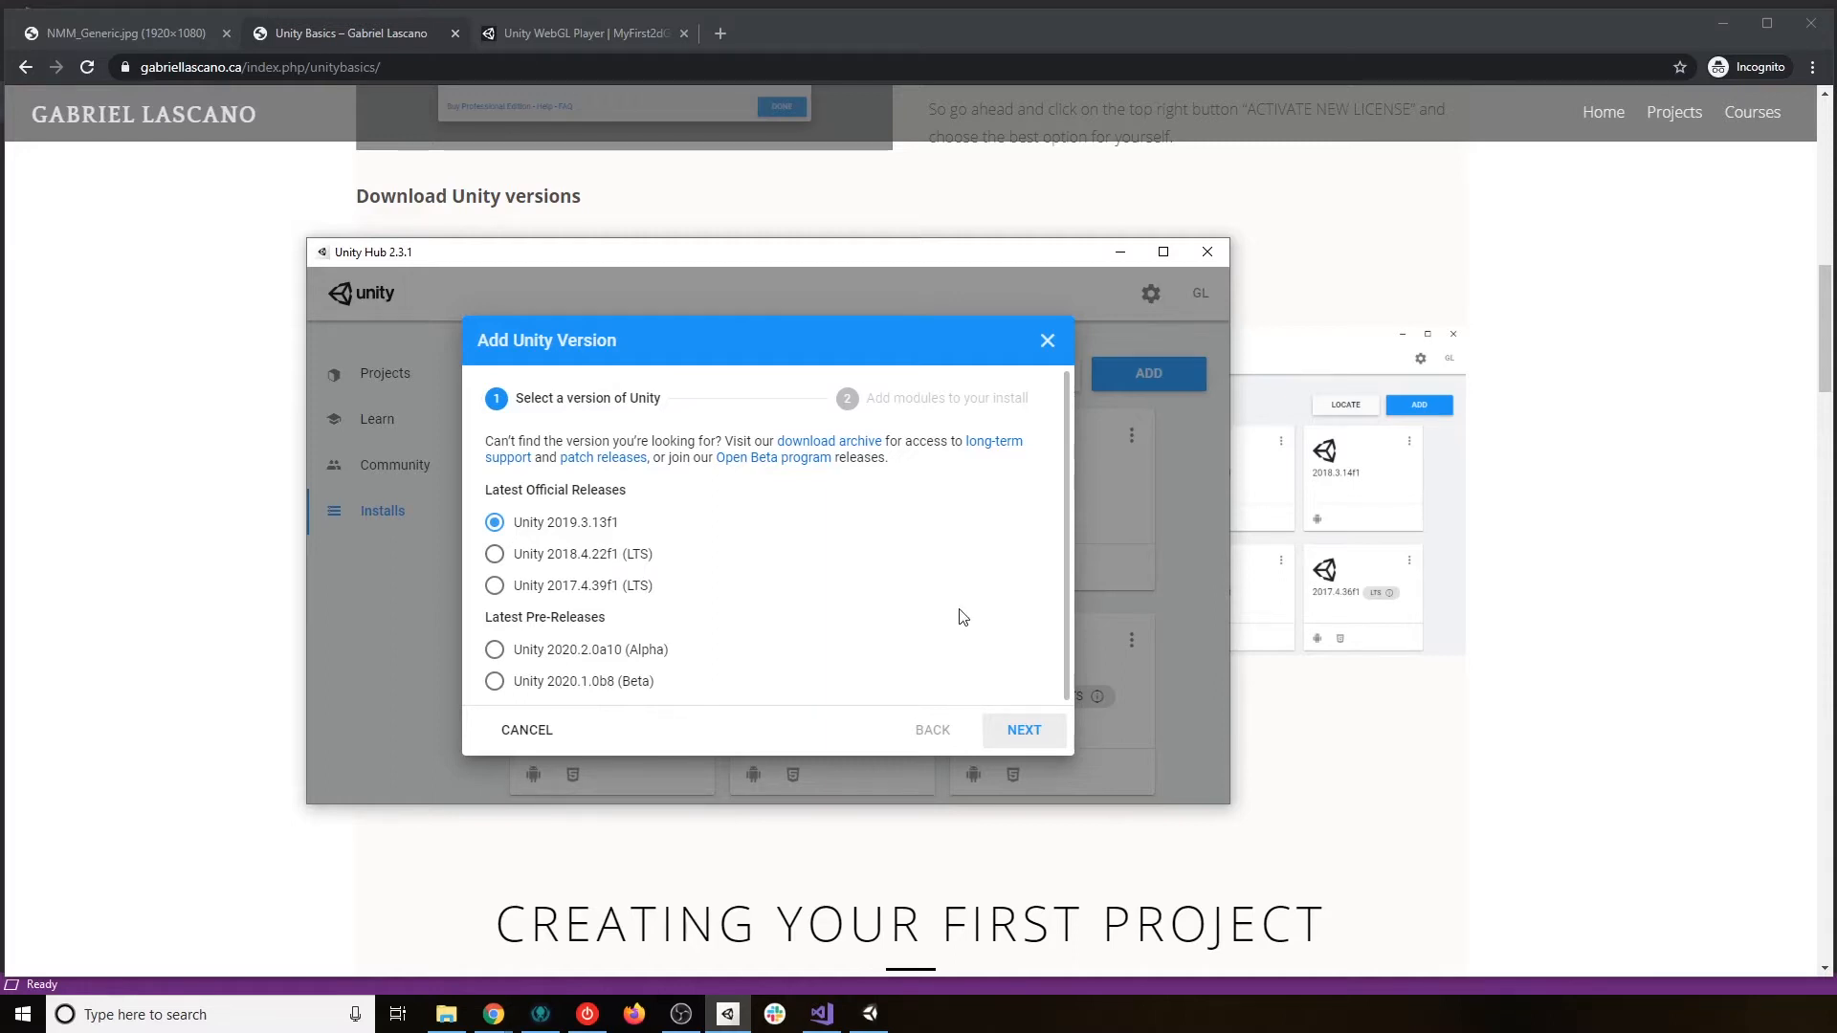
# Cancel the Add Unity Version dialog, try the Unity Archives link on the course page, and close the page it opens.
pyautogui.click(532, 738)
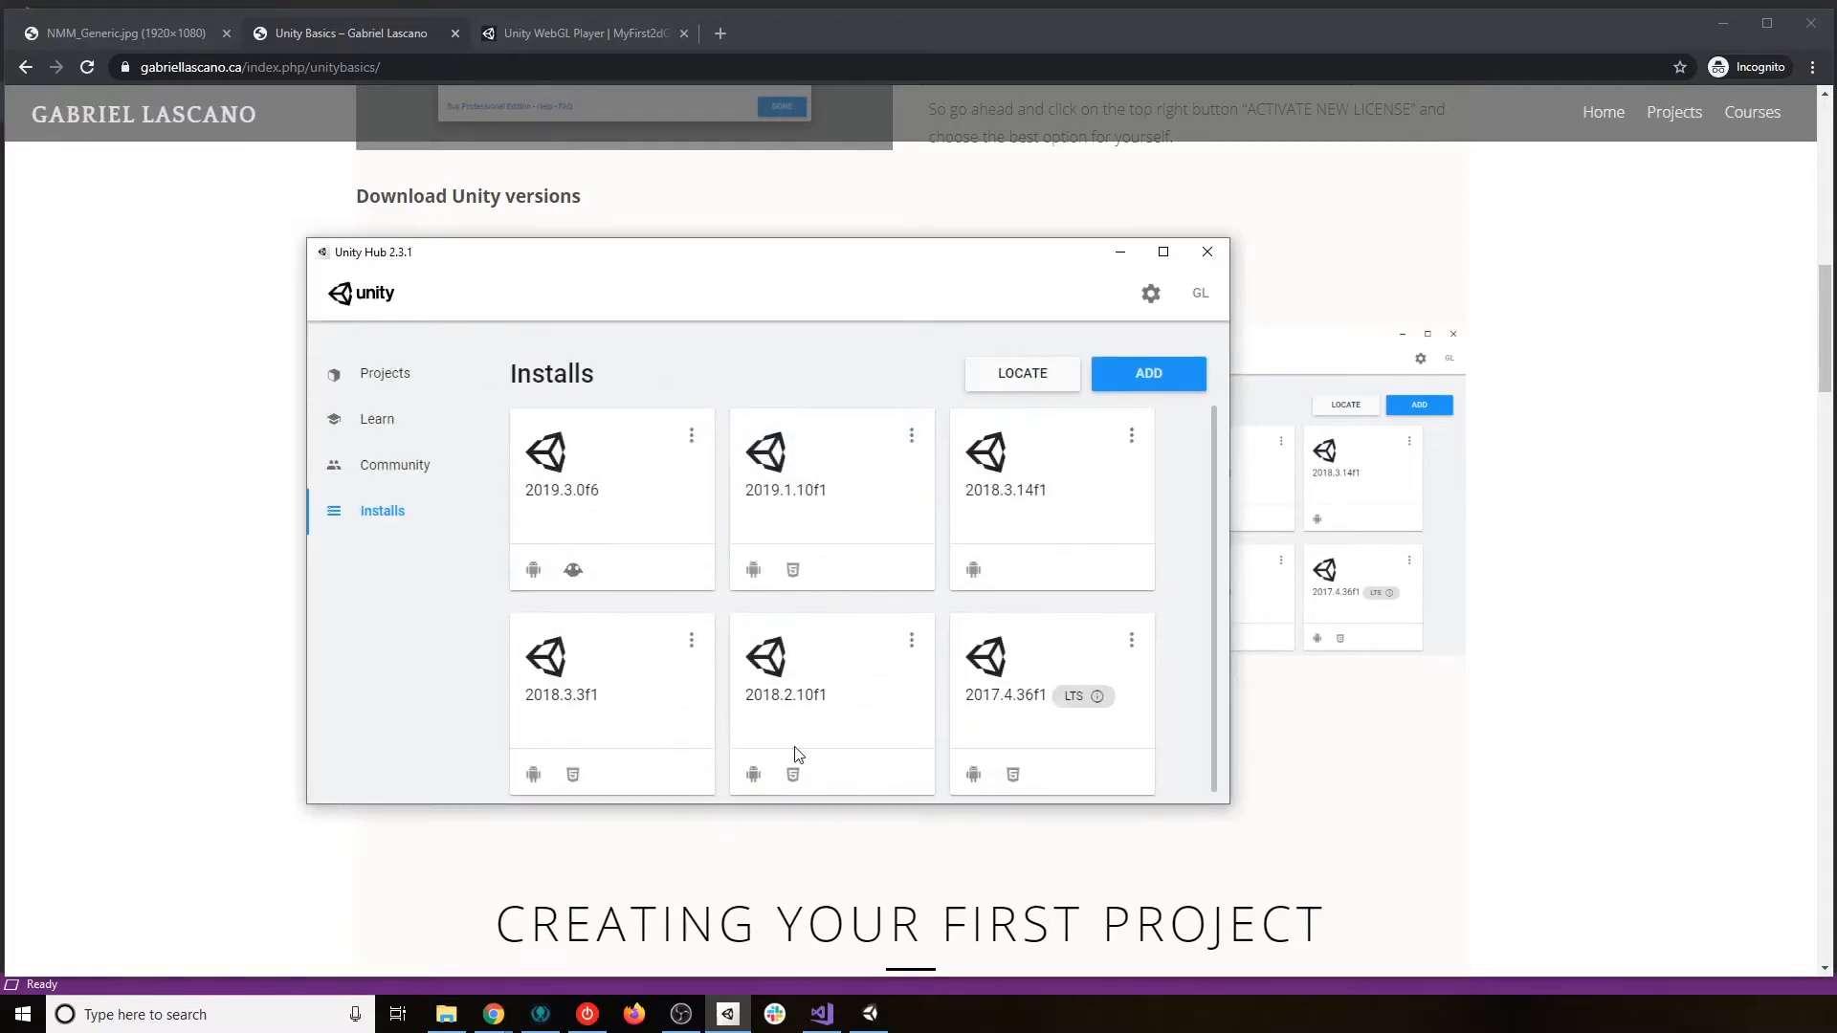
pyautogui.click(720, 42)
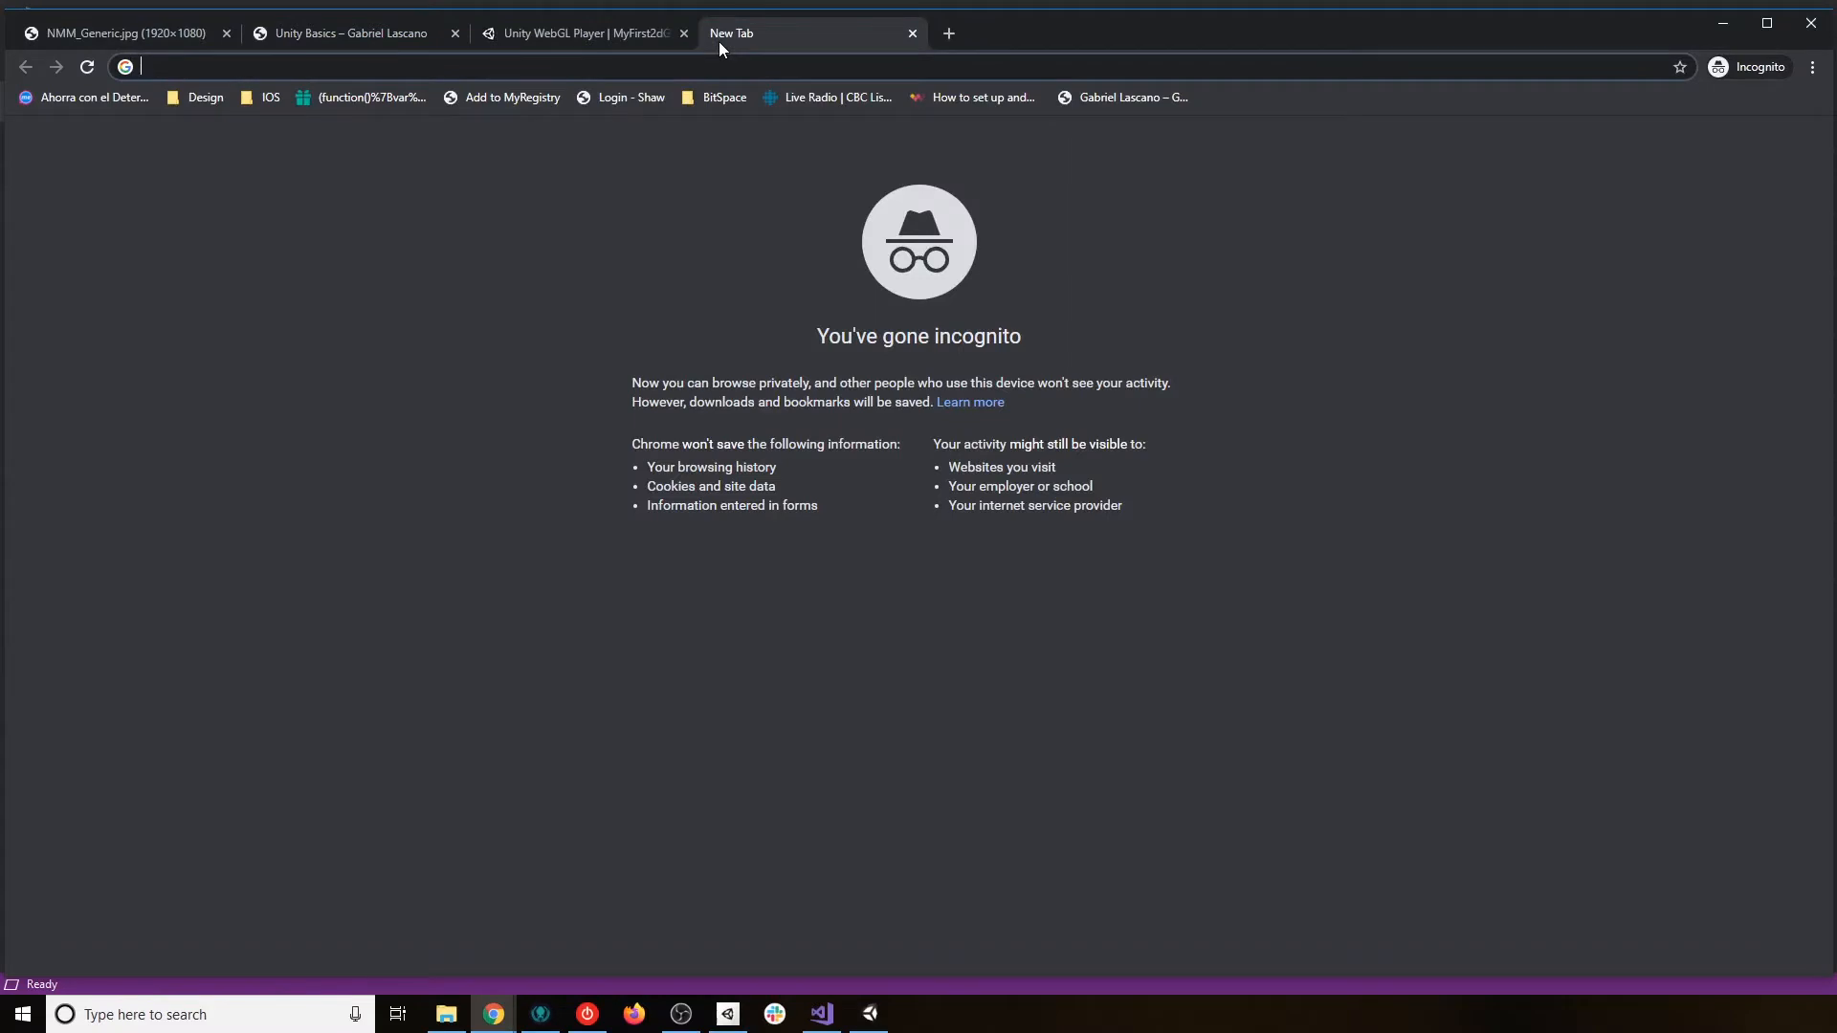
pyautogui.click(912, 34)
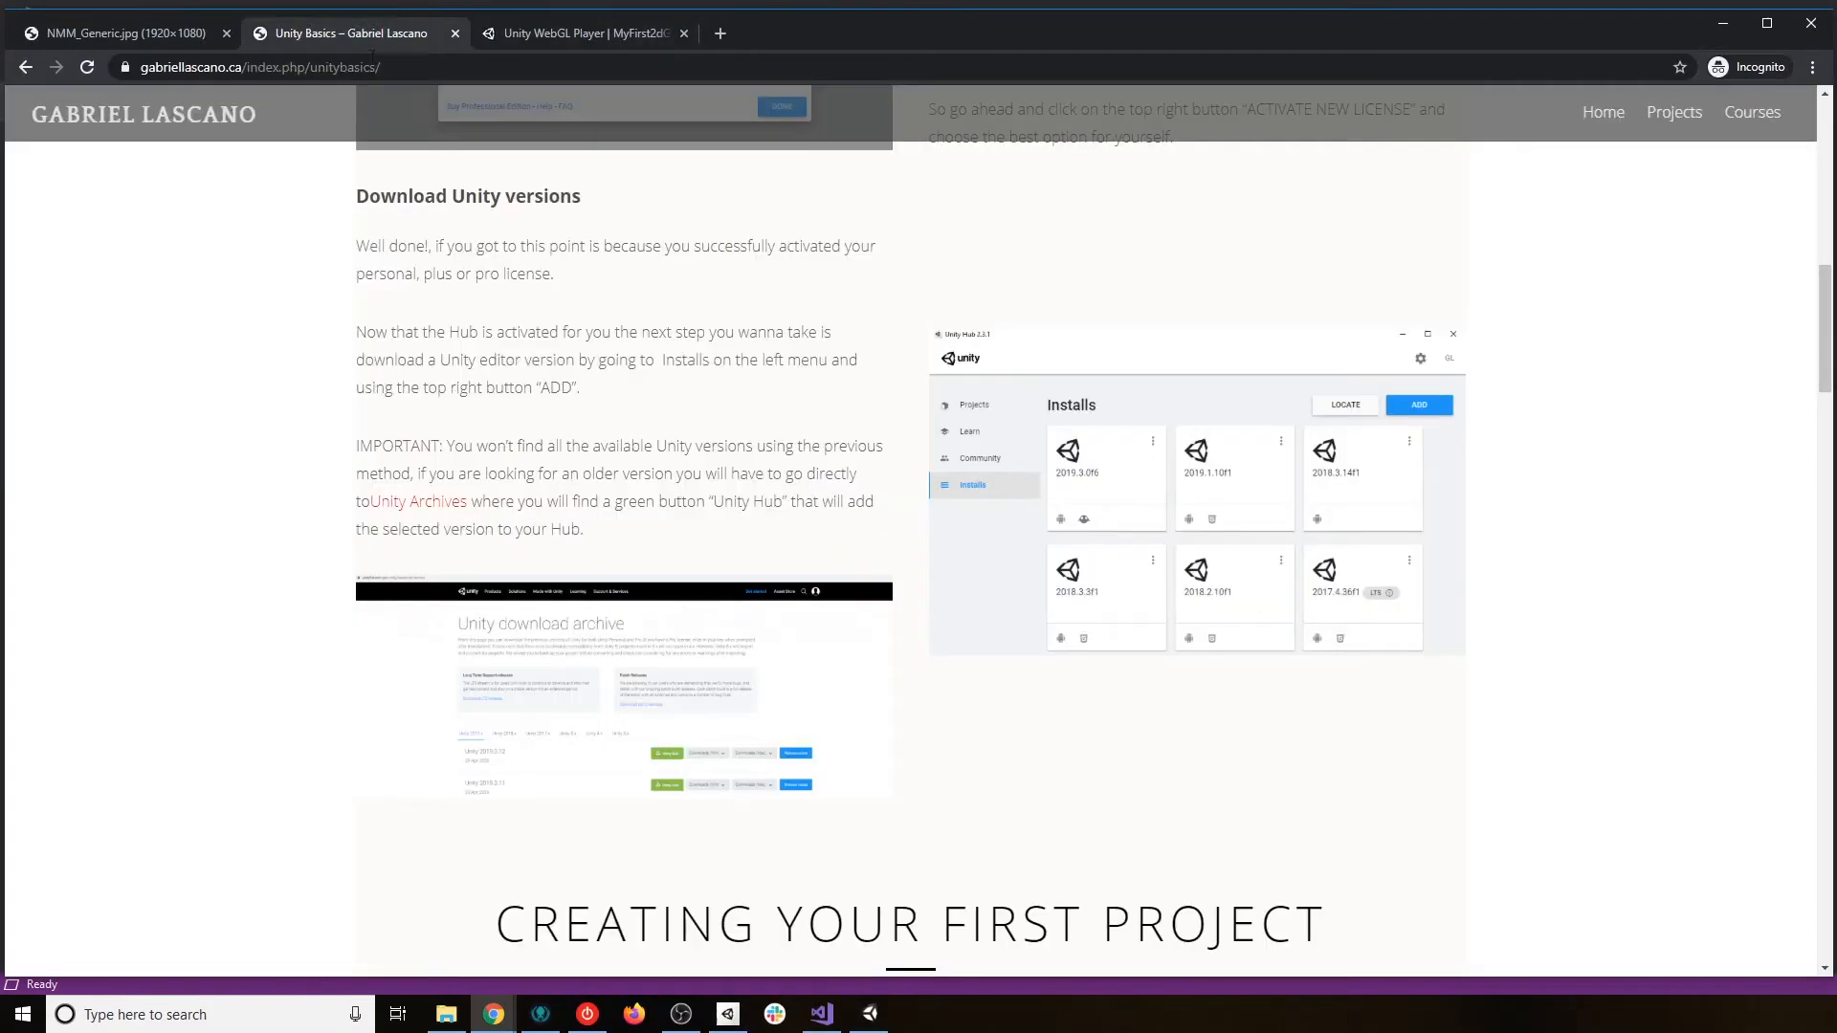
pyautogui.click(410, 502)
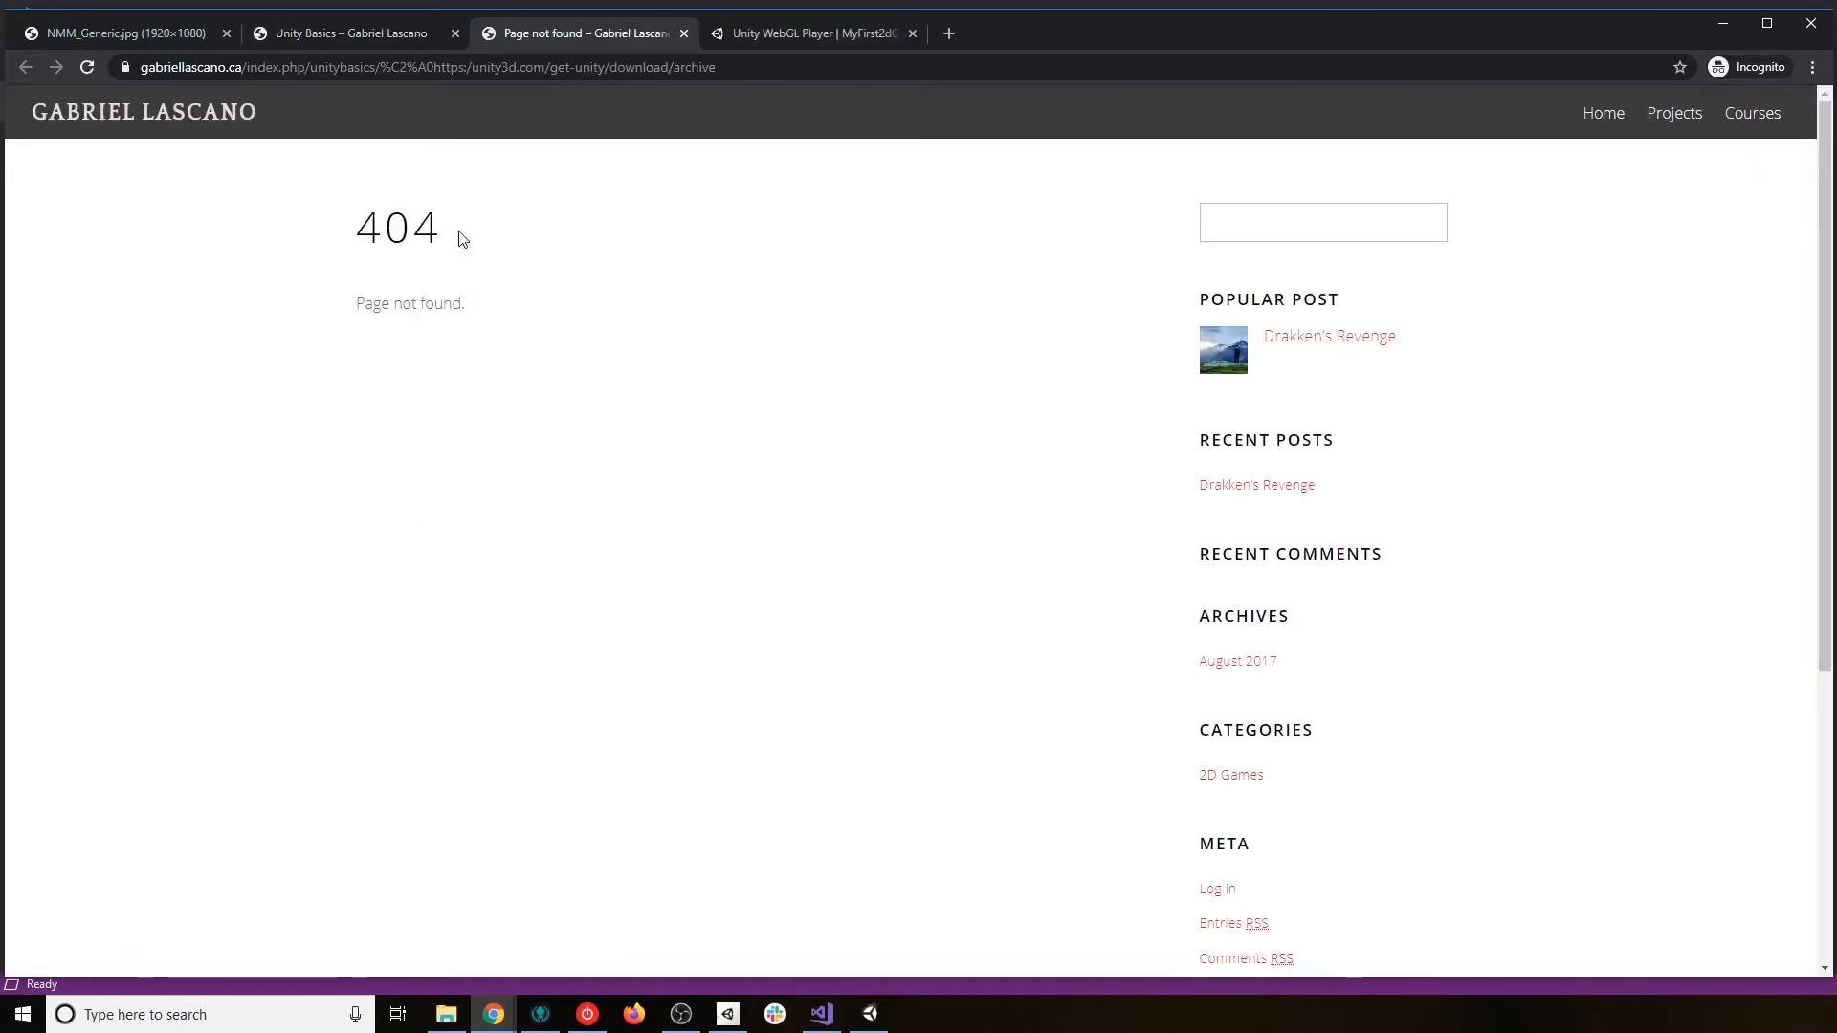
pyautogui.click(683, 32)
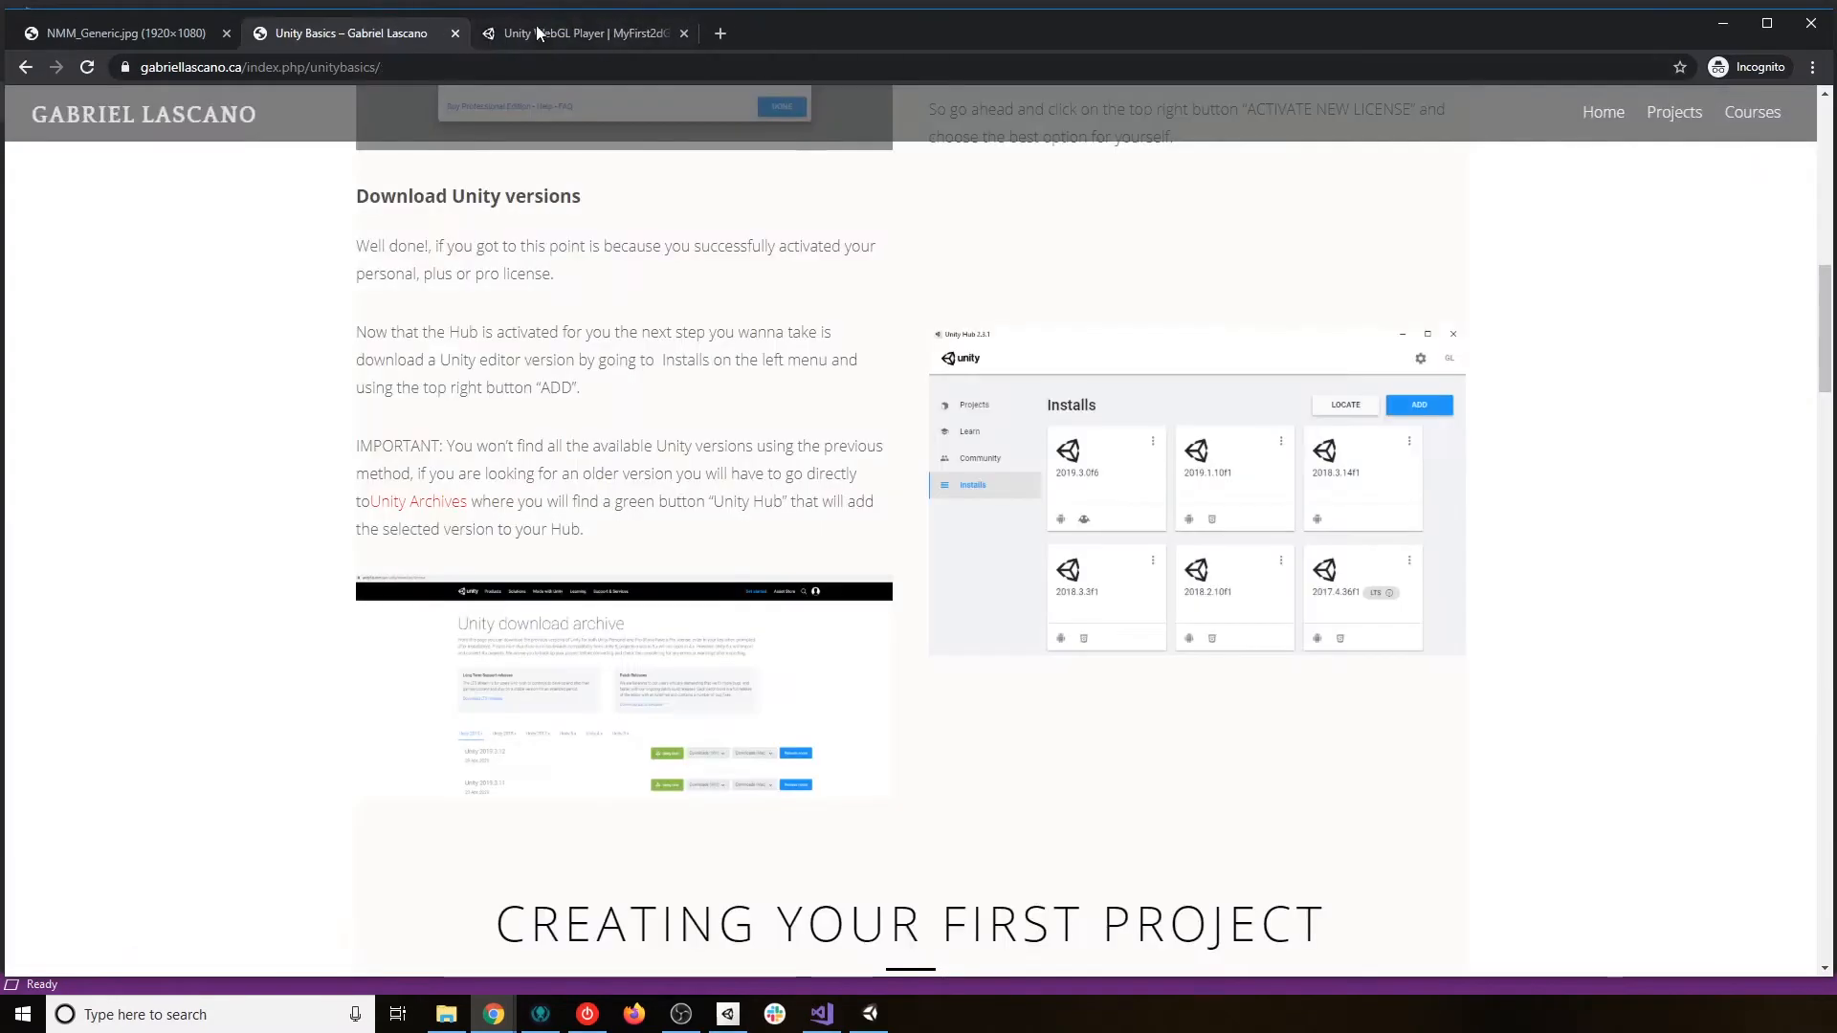
# Search the web for "unity archive" in a new browser tab and open Unity's Download Archive page.
pyautogui.click(720, 34)
pyautogui.write('unity ')
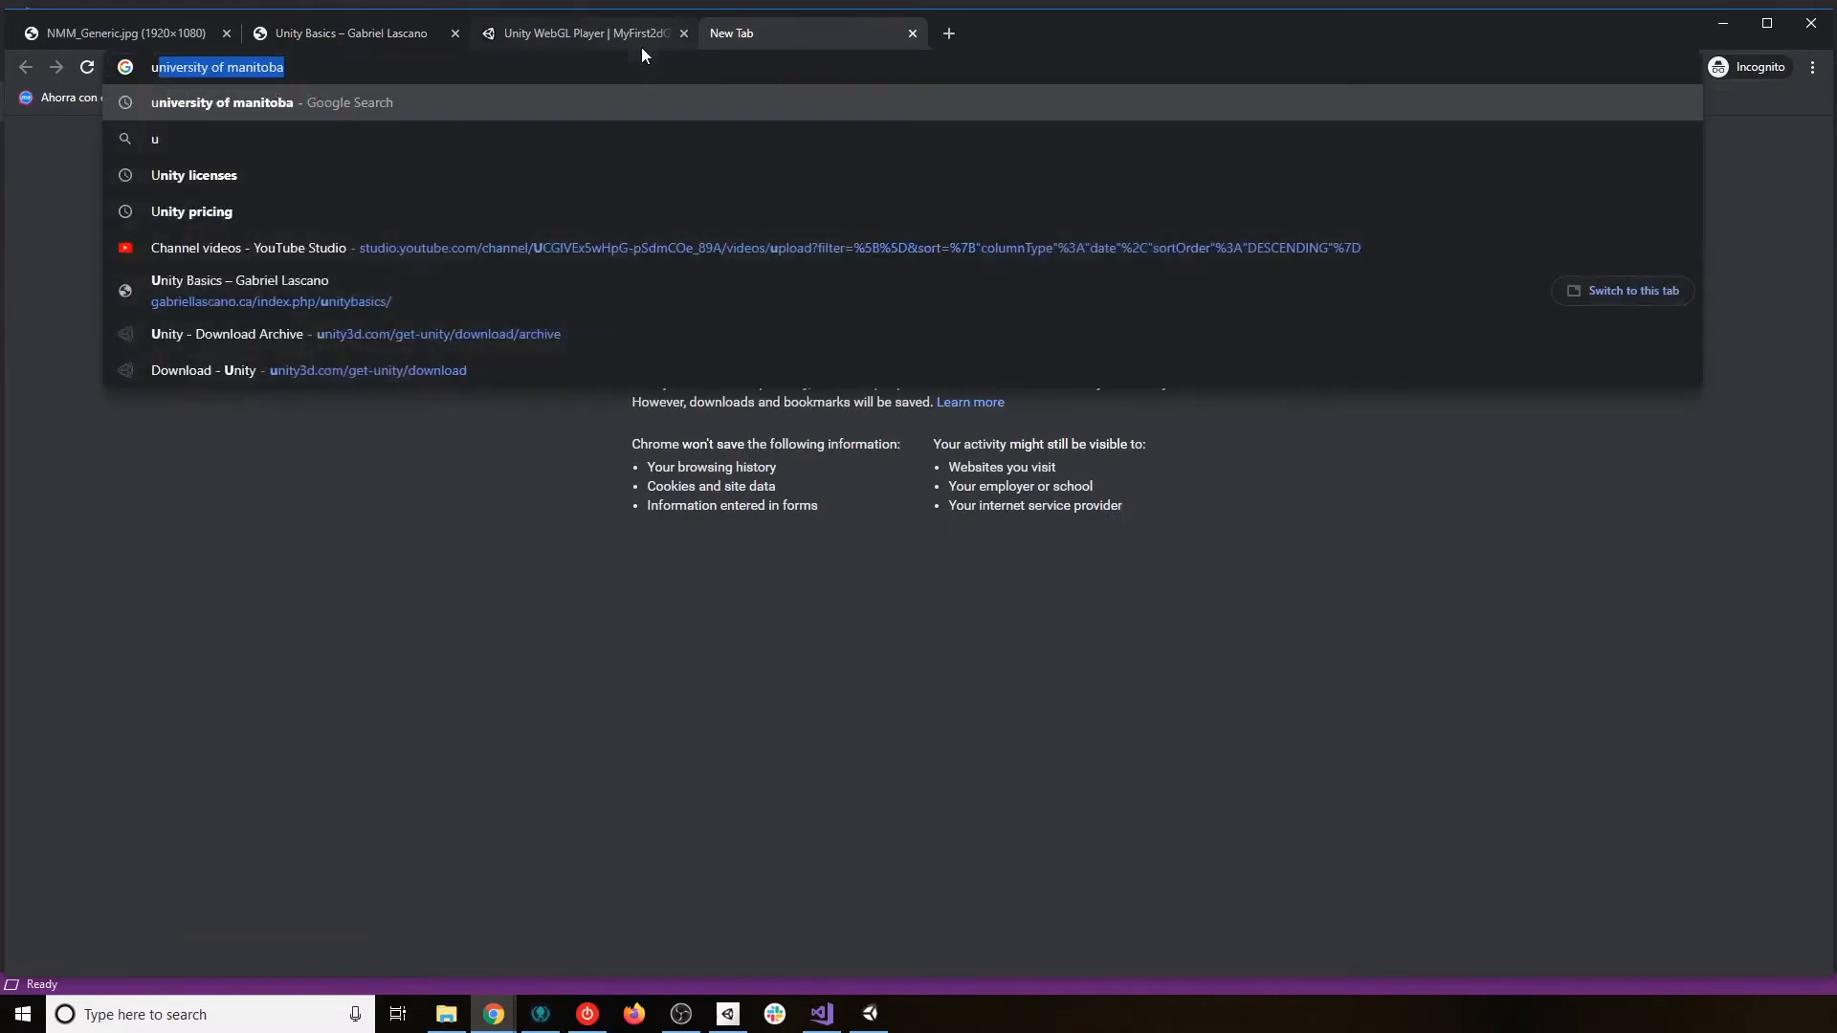
pyautogui.write('archive')
pyautogui.press('Return')
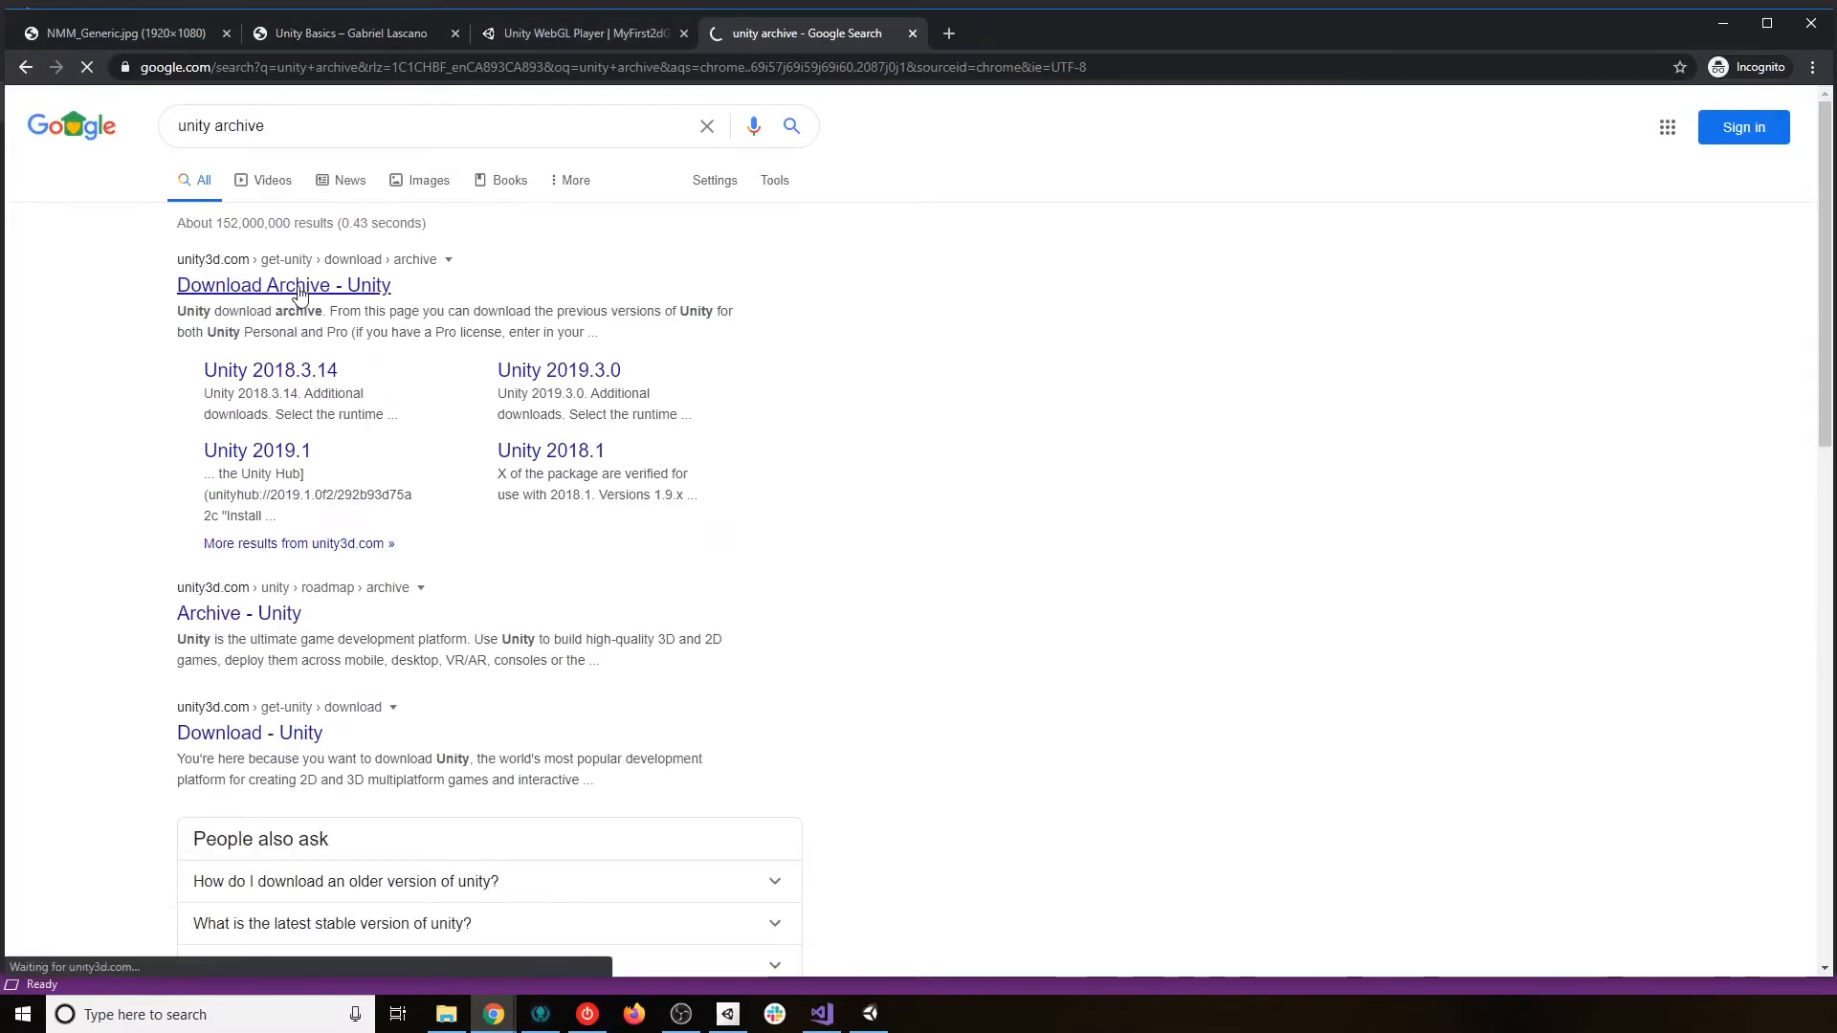
pyautogui.click(298, 288)
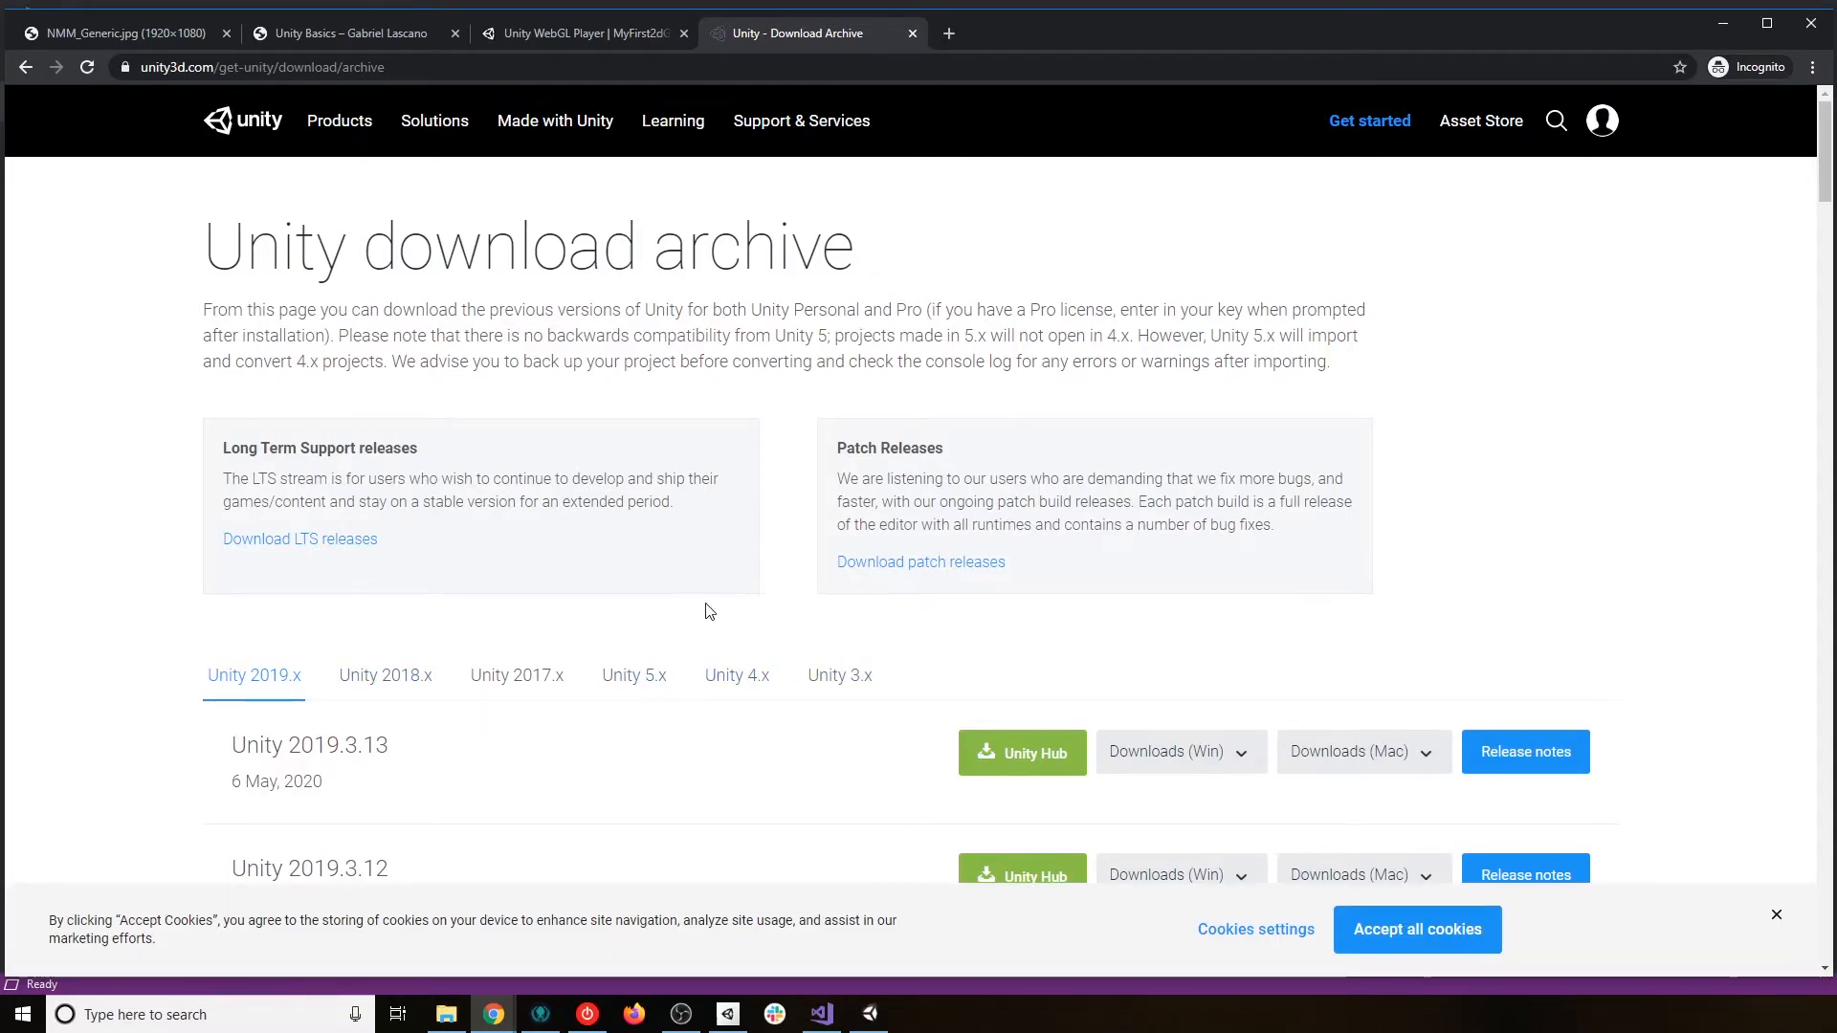
# Browse the archive's Unity 2017.x releases and request Unity 2017.2.1 through Unity Hub, cancelling the prompt to open the application.
pyautogui.scroll(-2, 765, 607)
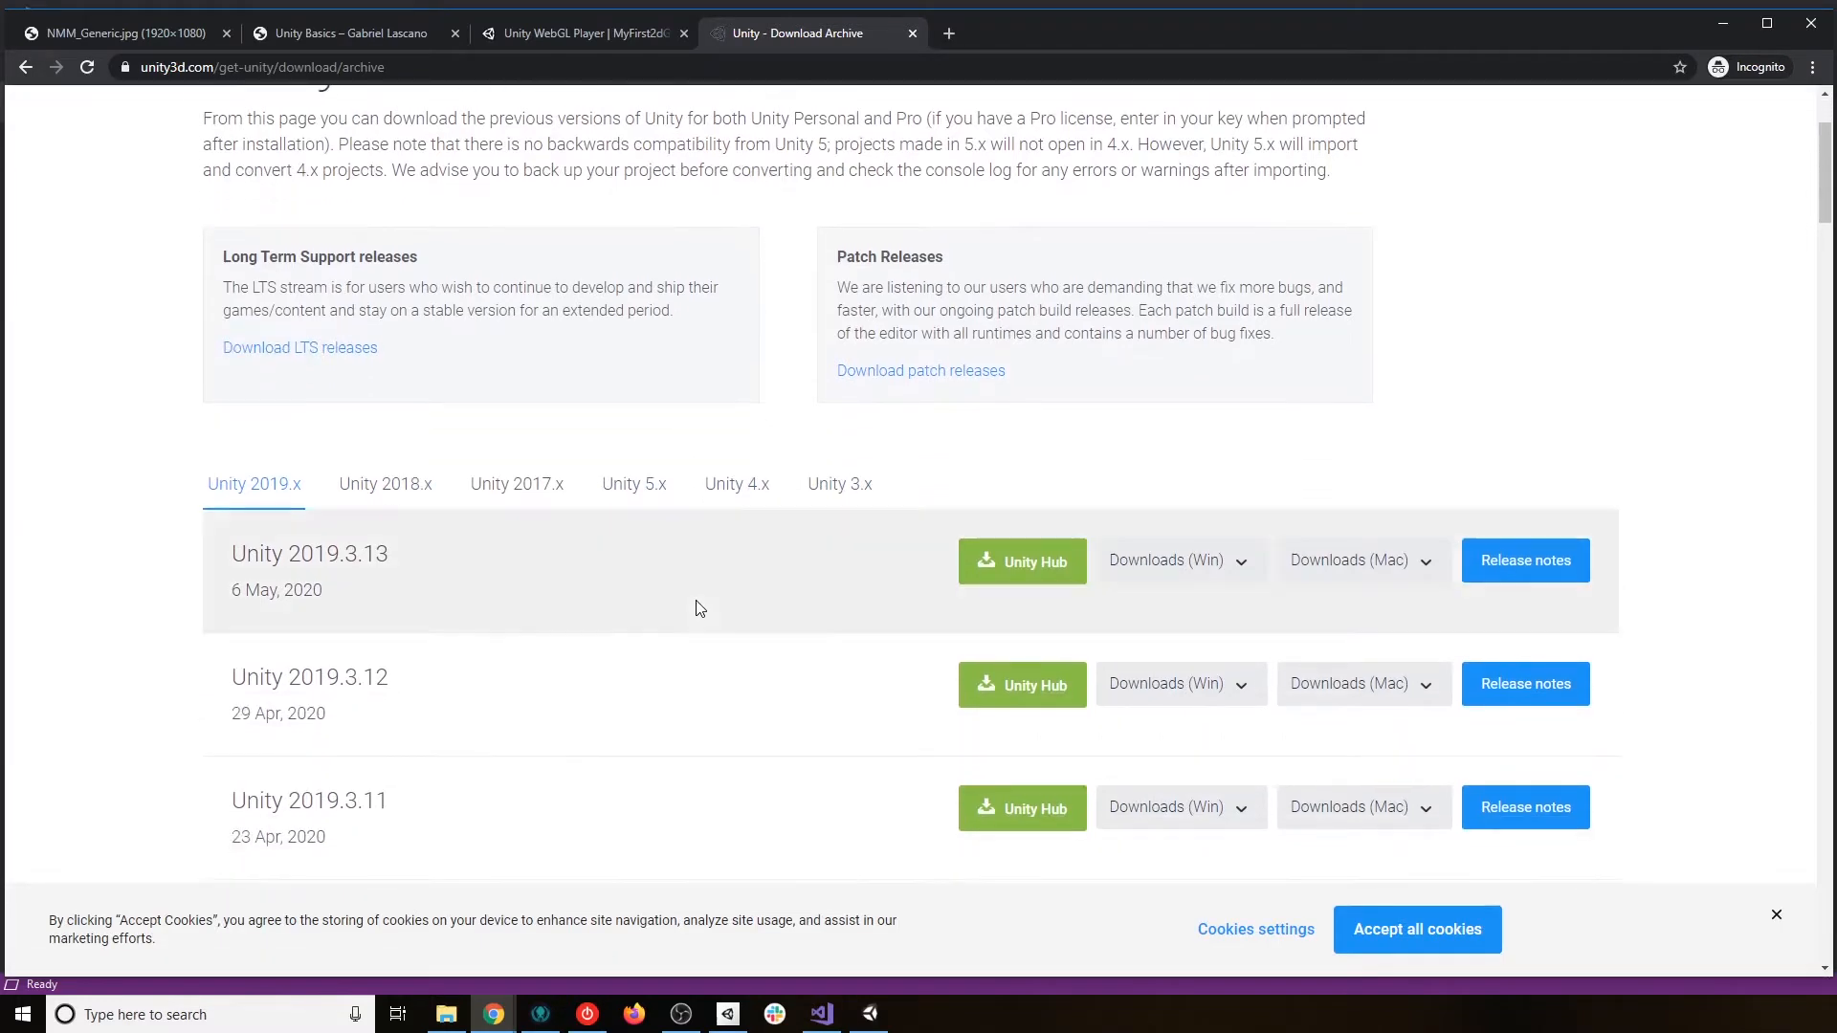
pyautogui.click(387, 485)
pyautogui.click(521, 486)
pyautogui.scroll(-16, 478, 620)
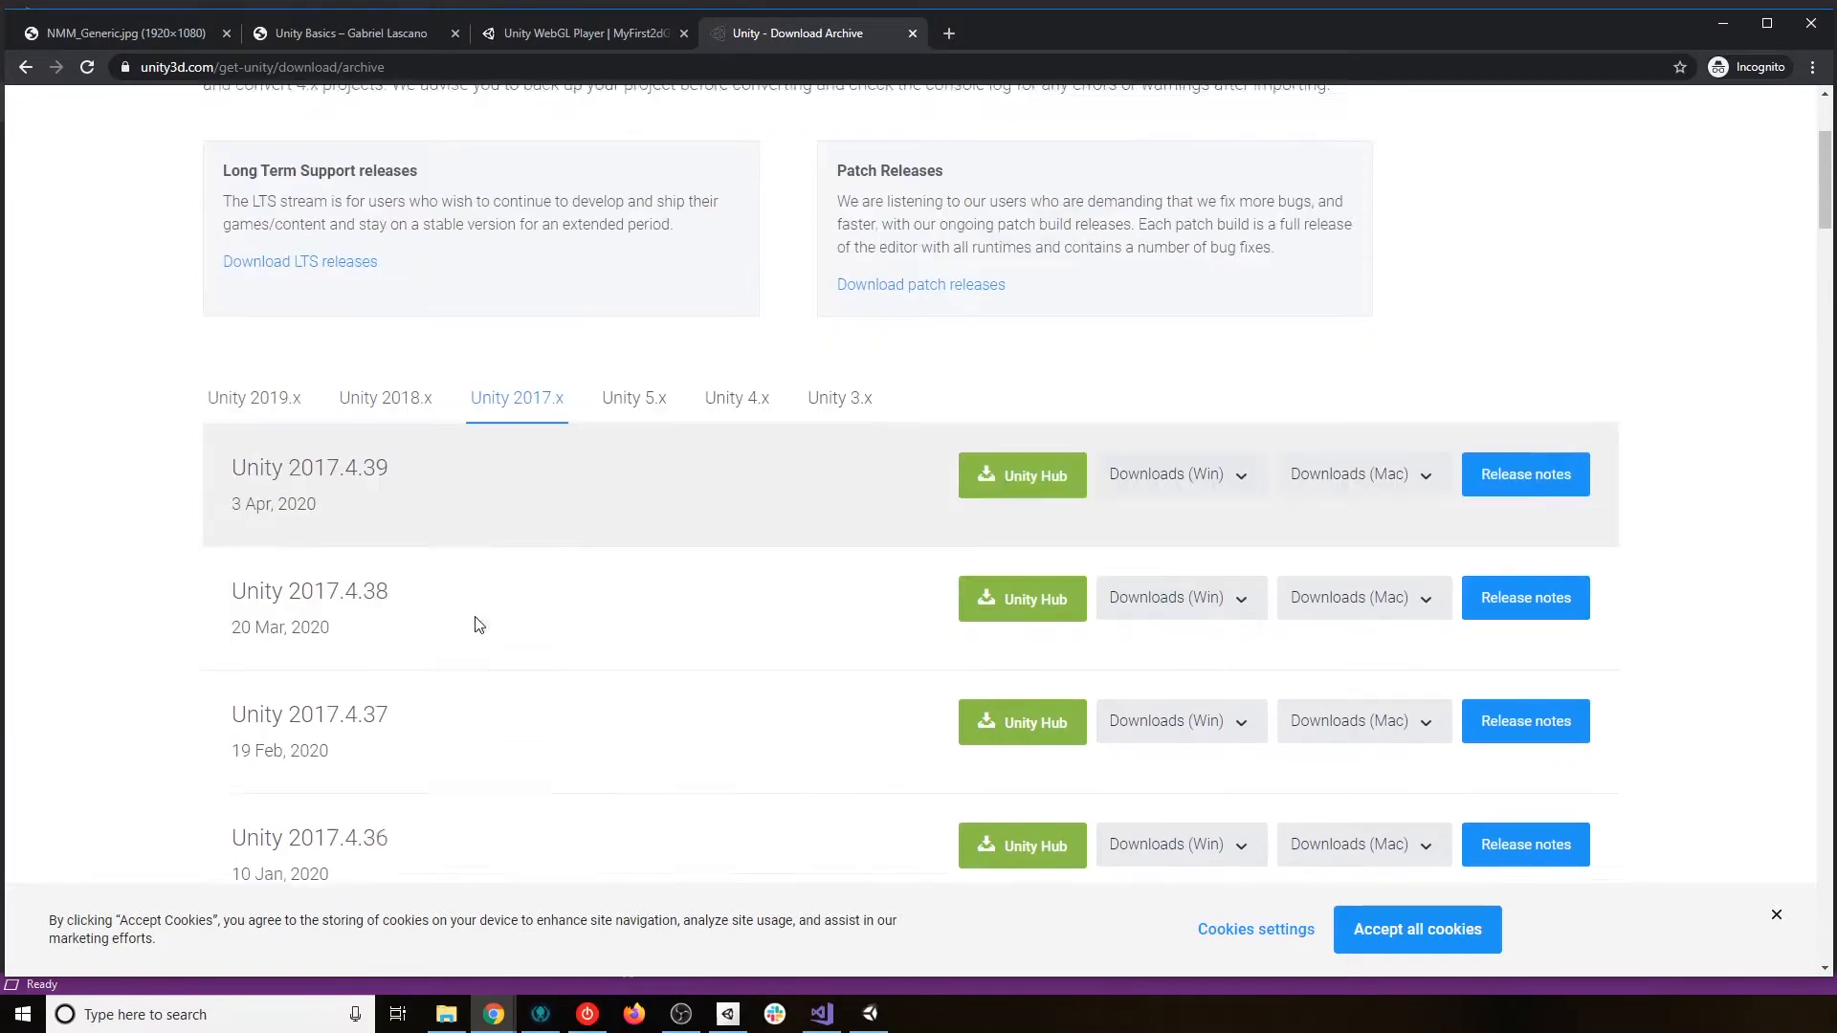
pyautogui.scroll(-12, 481, 620)
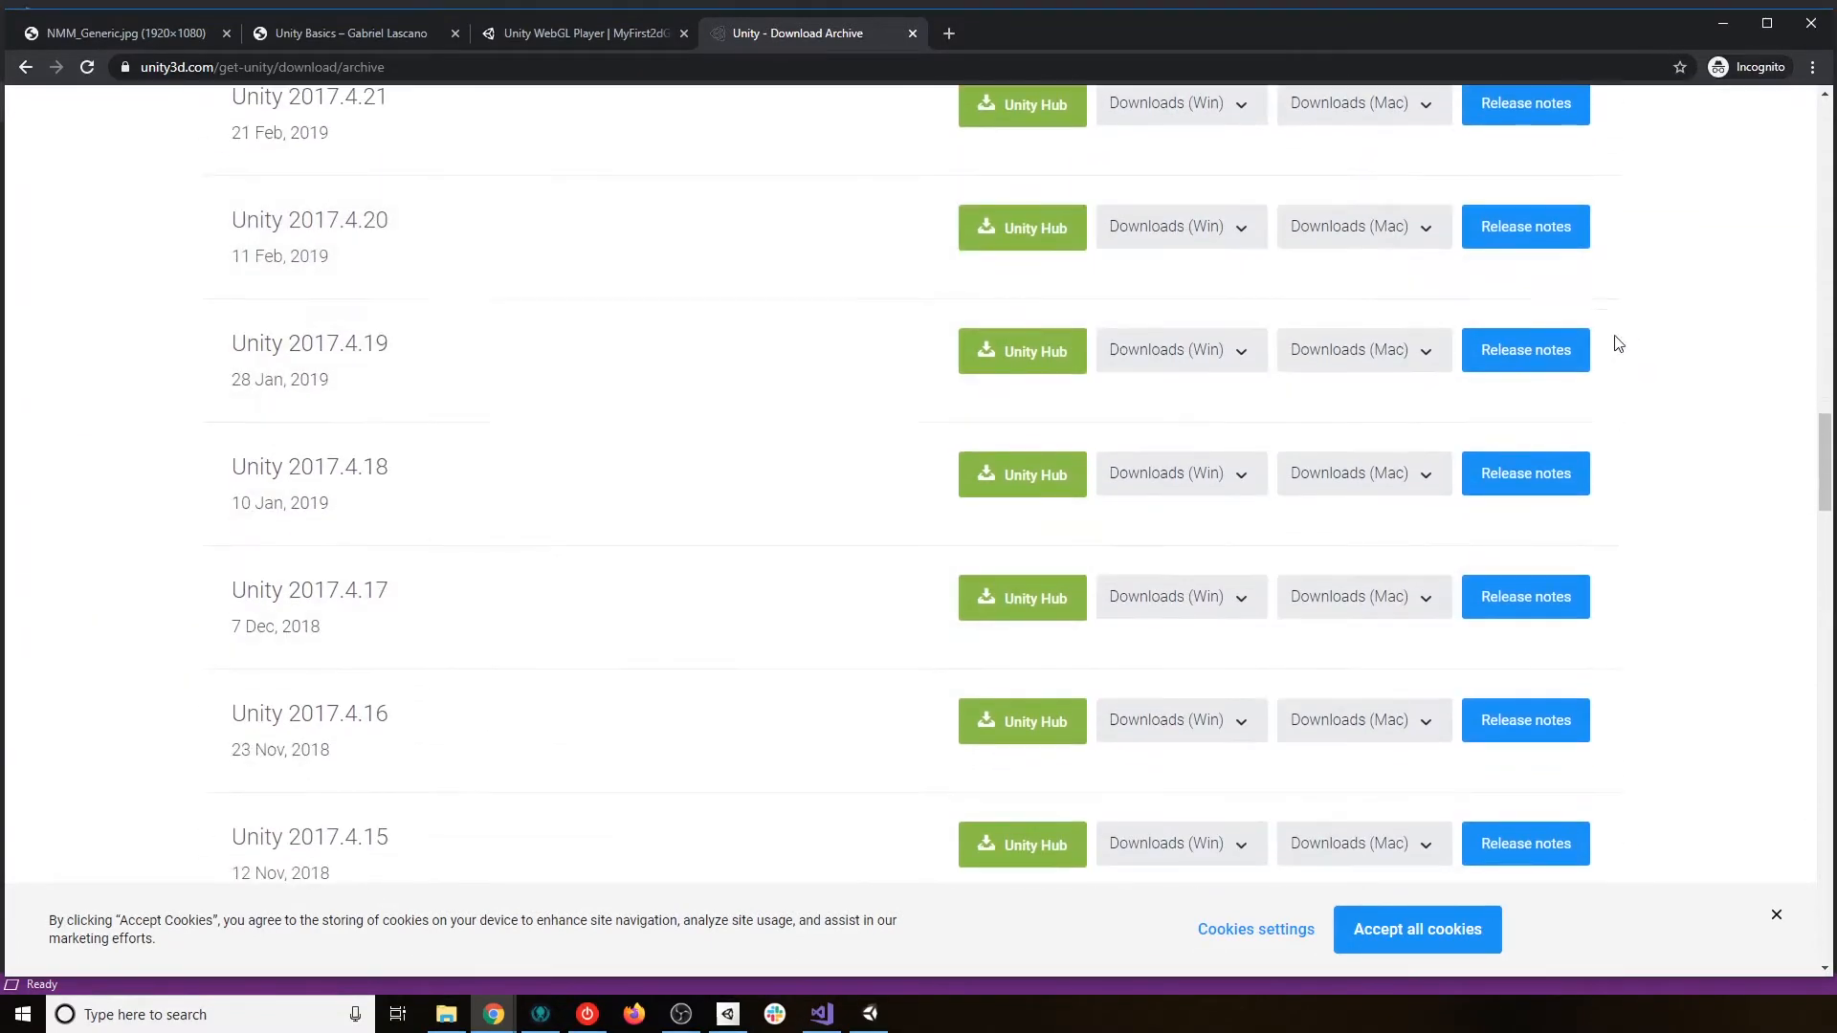
pyautogui.scroll(-3, 696, 619)
pyautogui.scroll(-10, 697, 619)
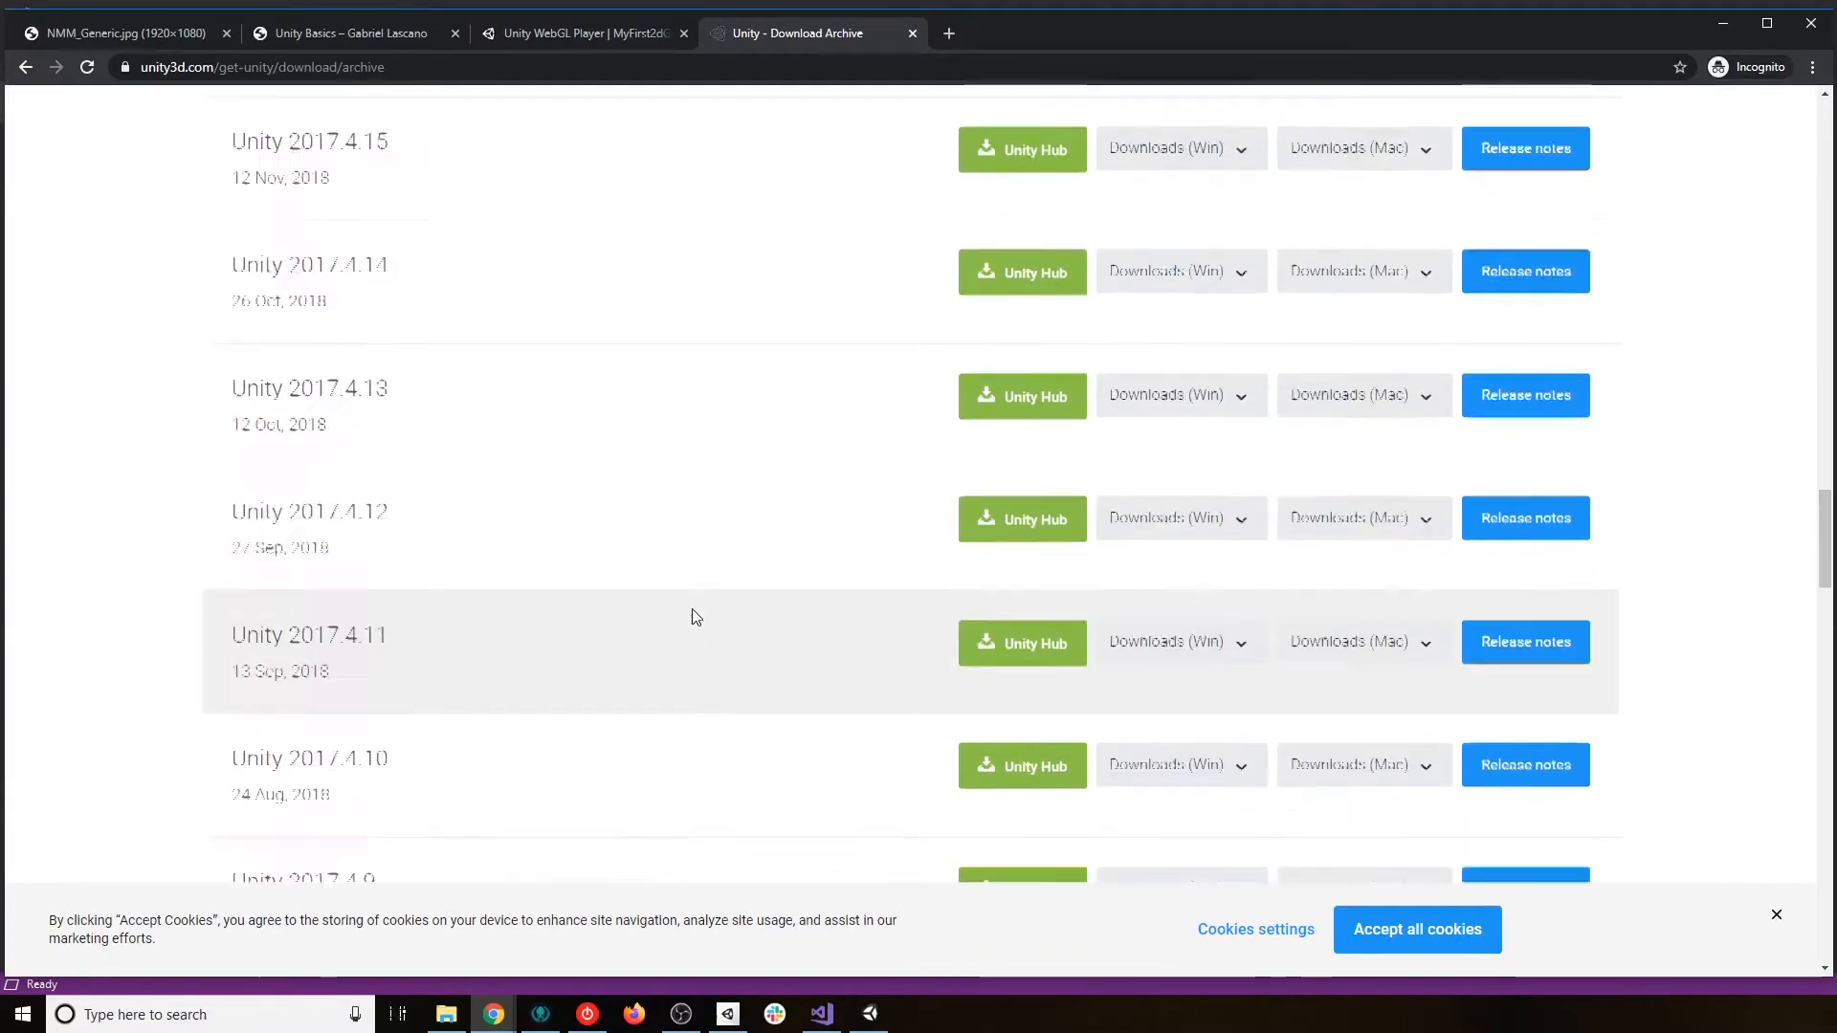
pyautogui.scroll(-14, 693, 612)
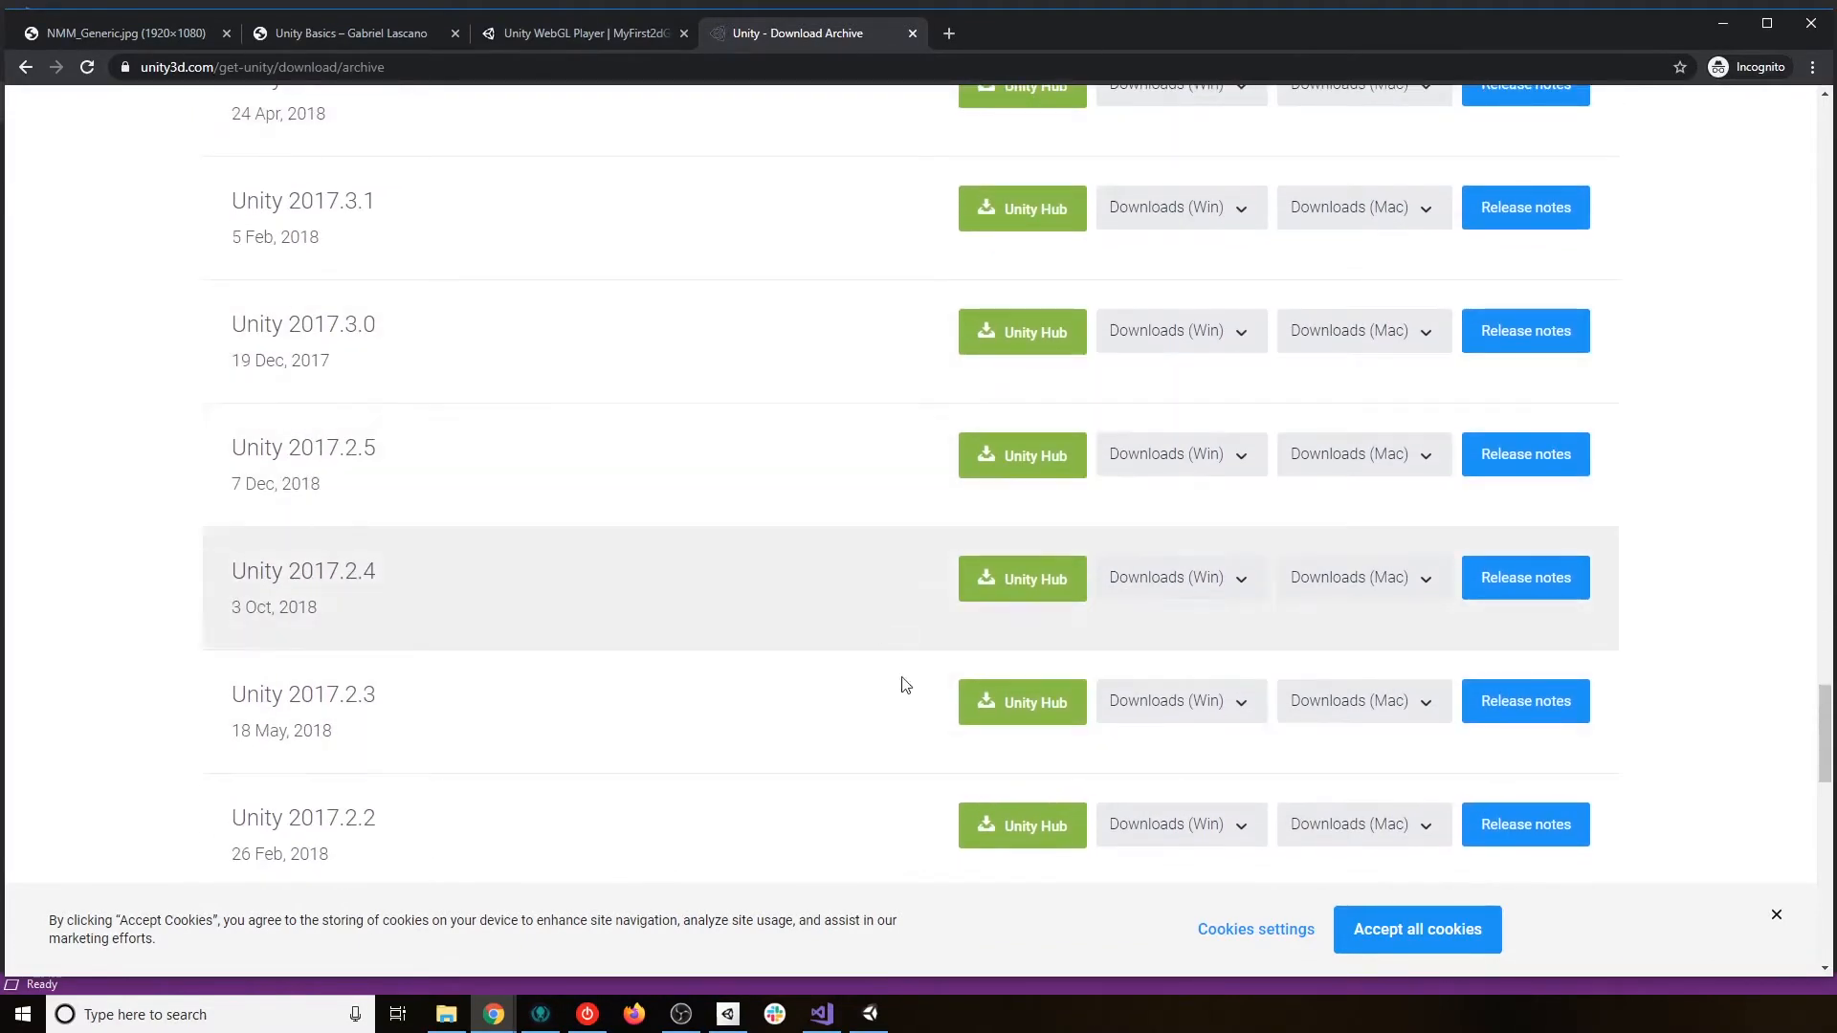
pyautogui.scroll(-5, 909, 679)
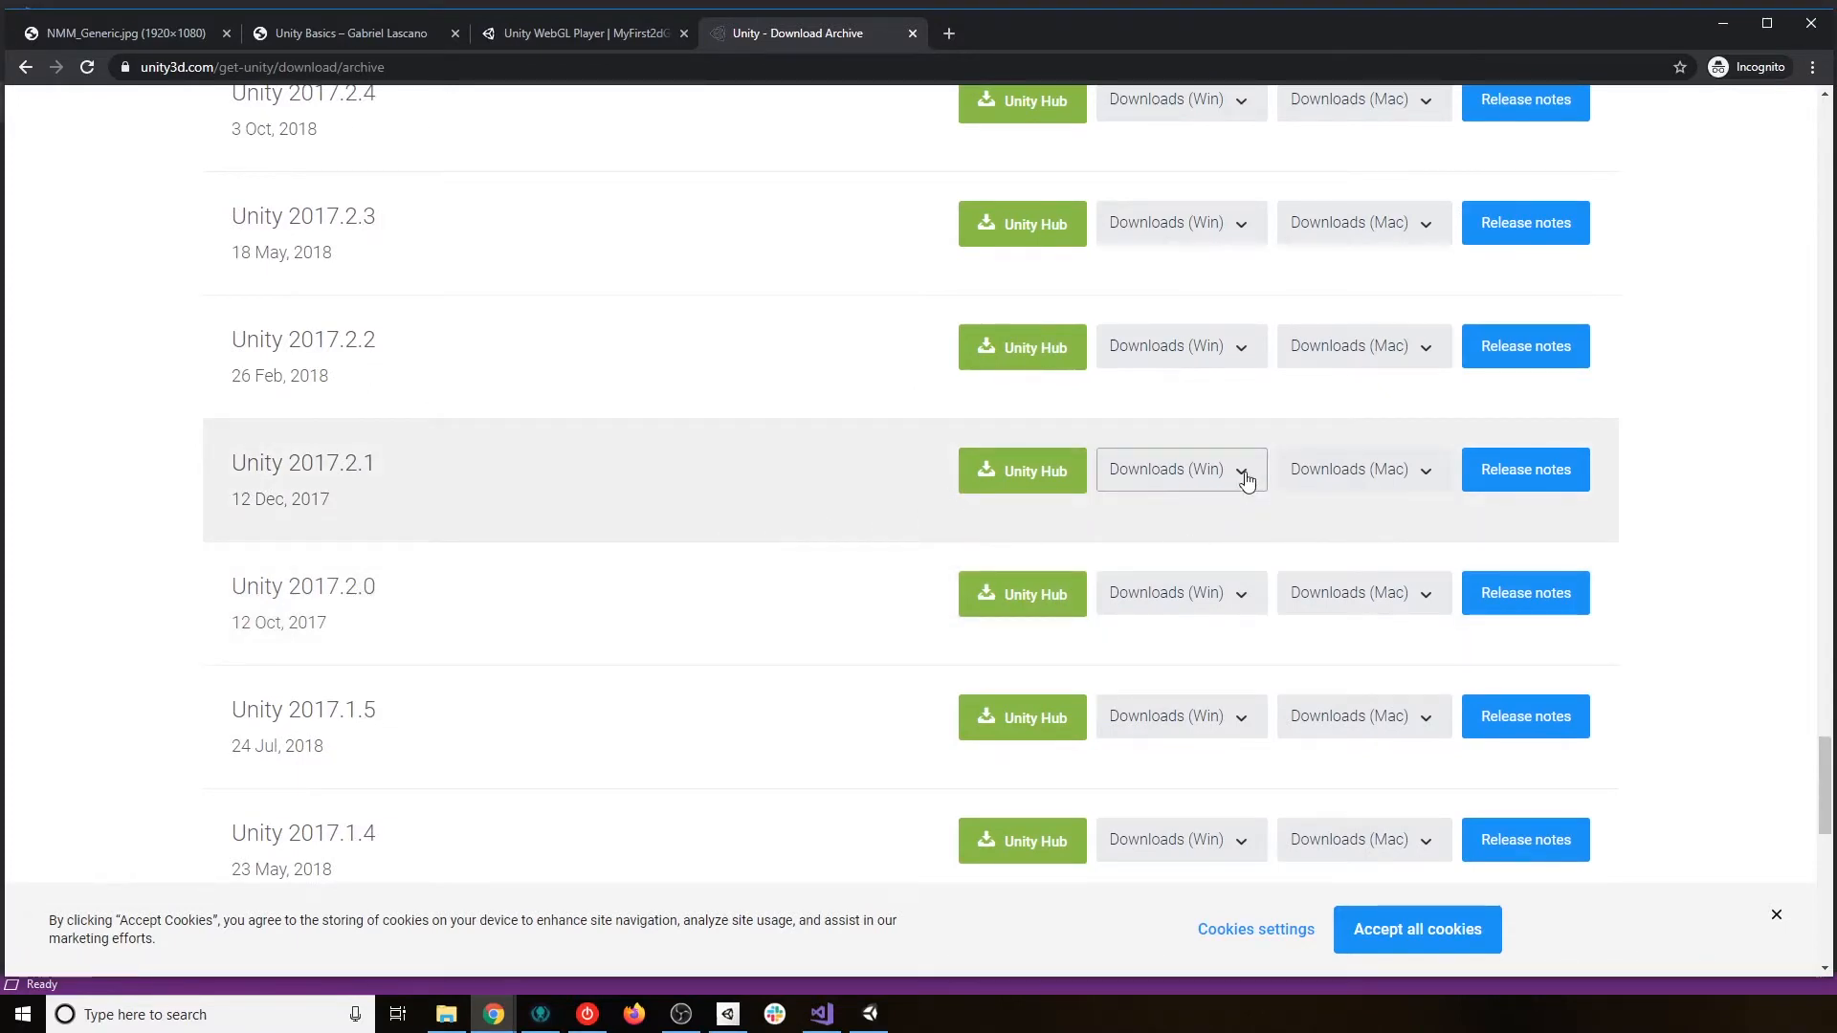
pyautogui.click(1016, 483)
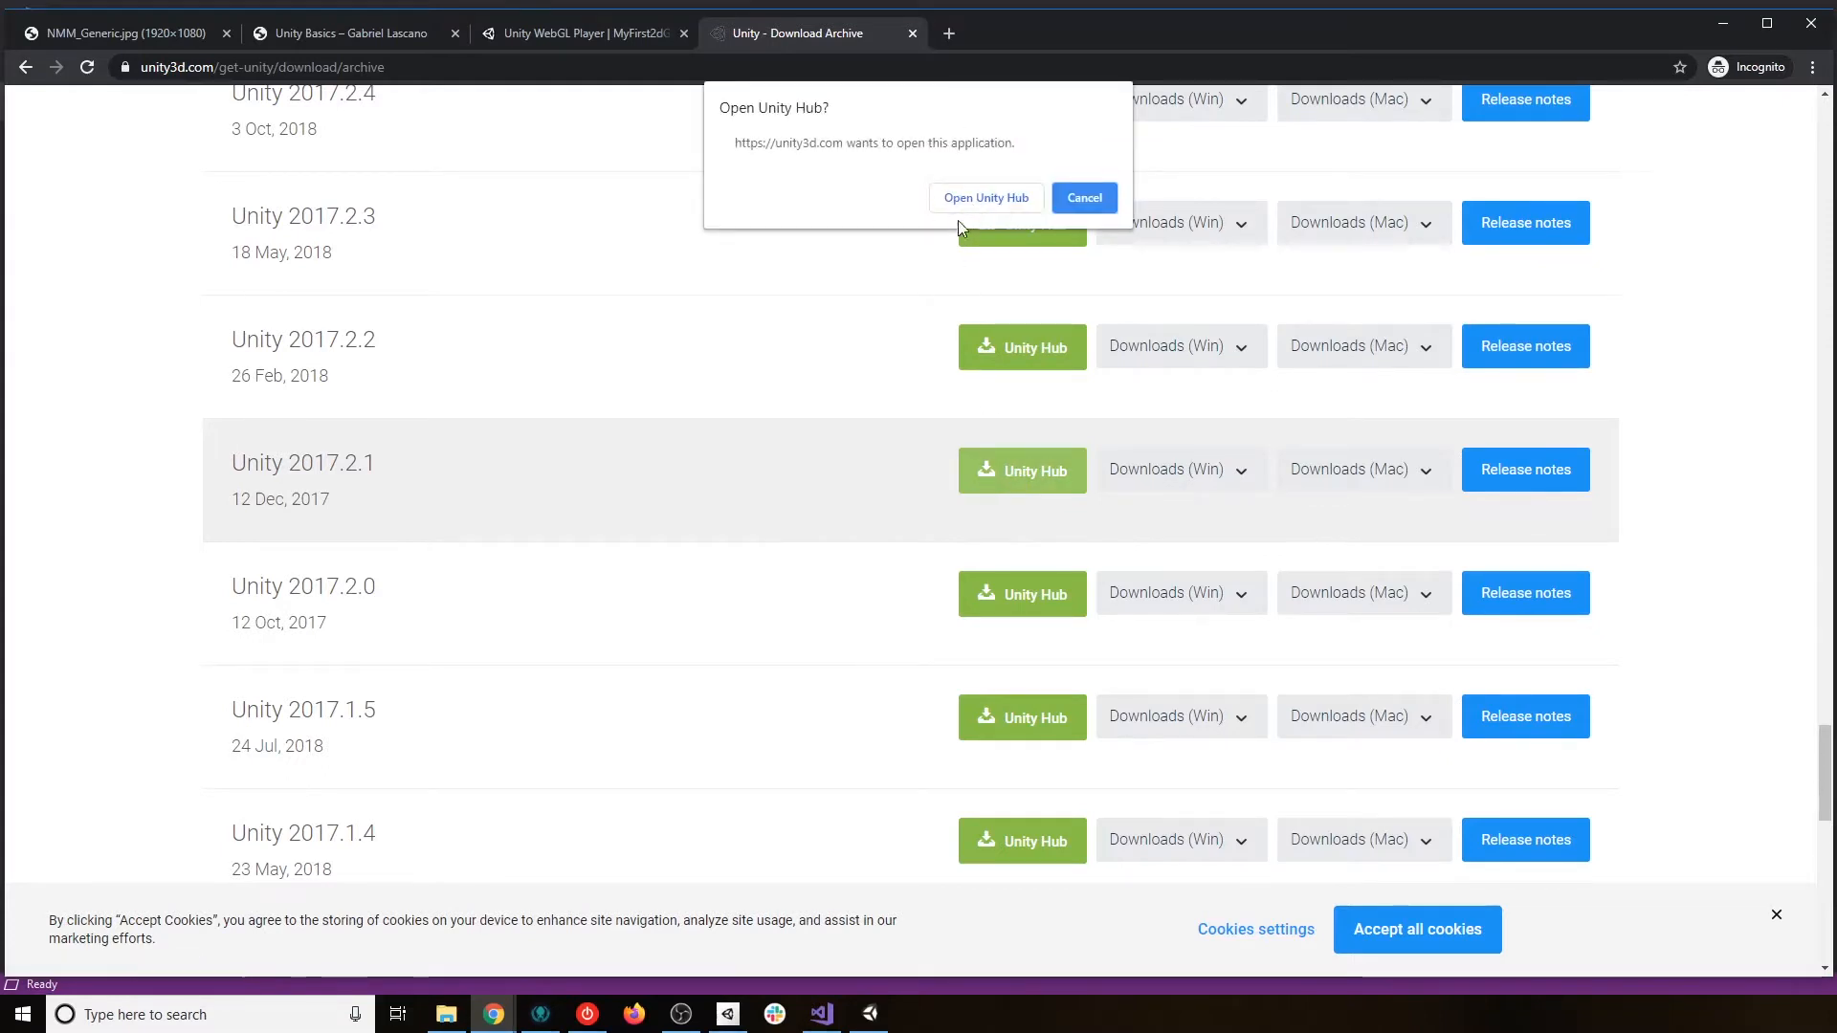
pyautogui.click(1102, 203)
# Switch to Unity Hub and start adding Unity 2019.3.13f1, proceeding to the module selection.
pyautogui.click(728, 1014)
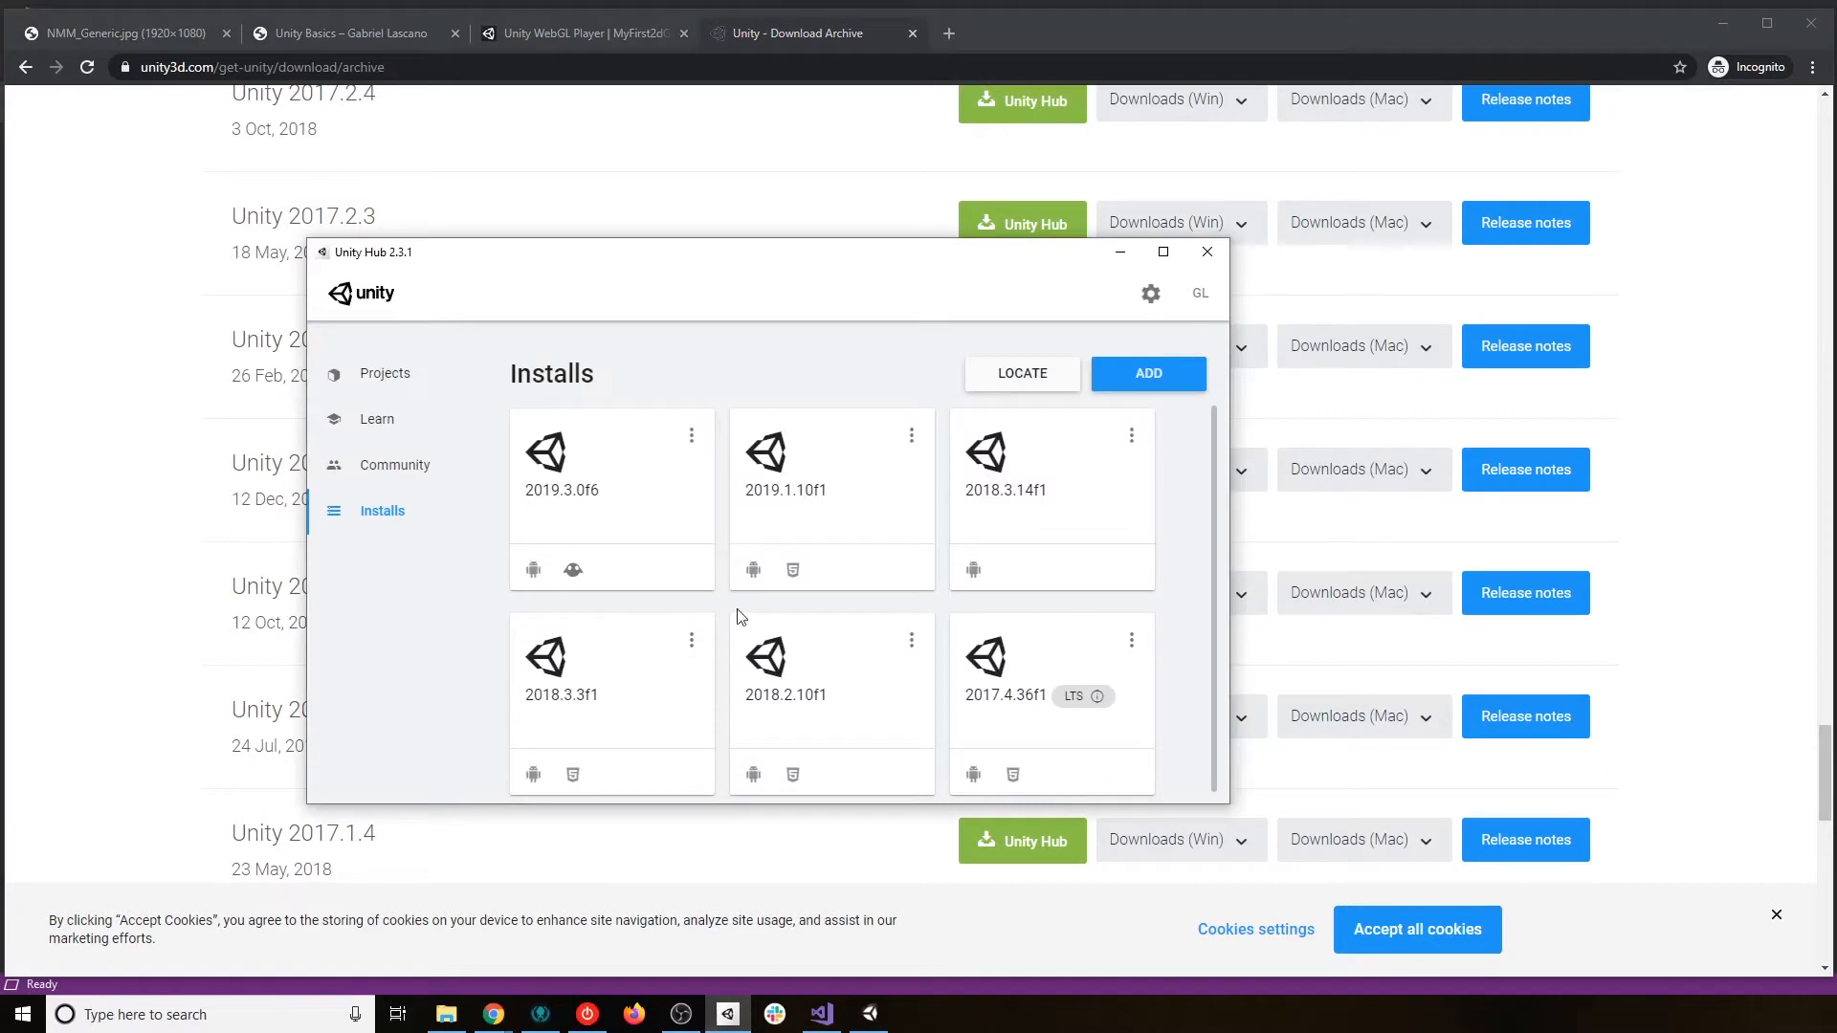
pyautogui.scroll(-2, 738, 610)
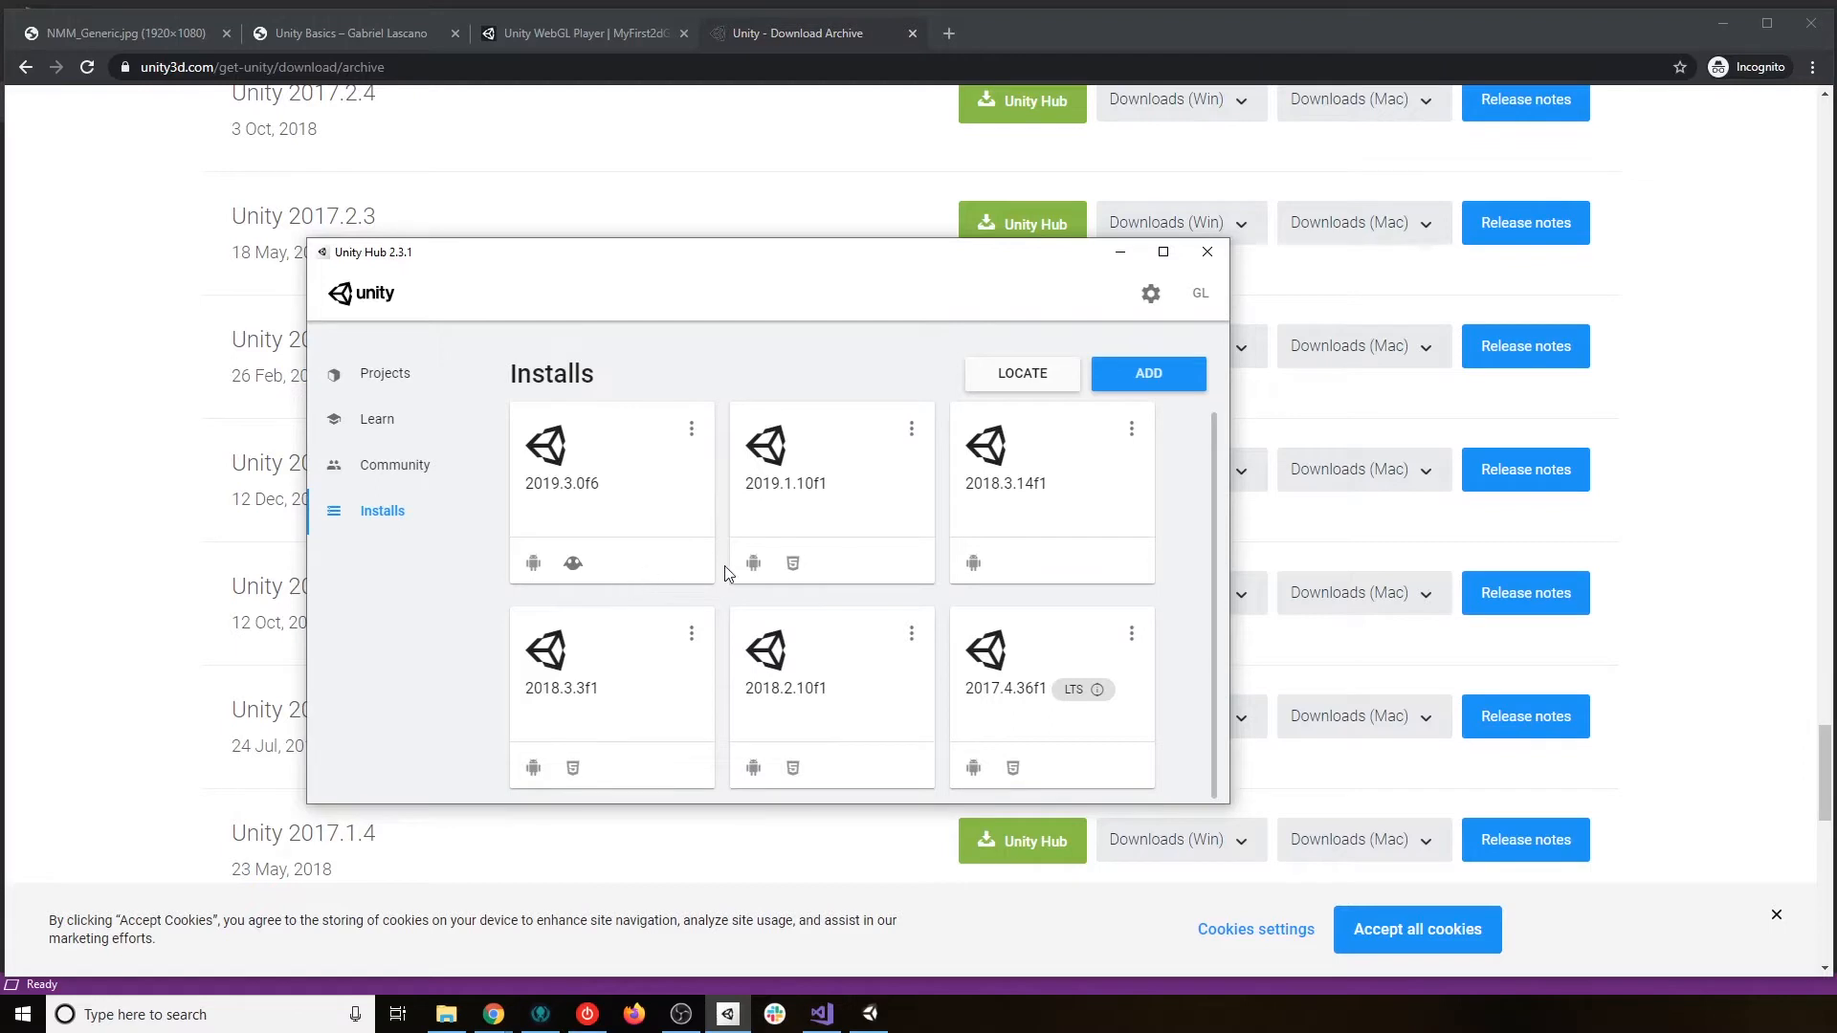
pyautogui.scroll(1, 726, 572)
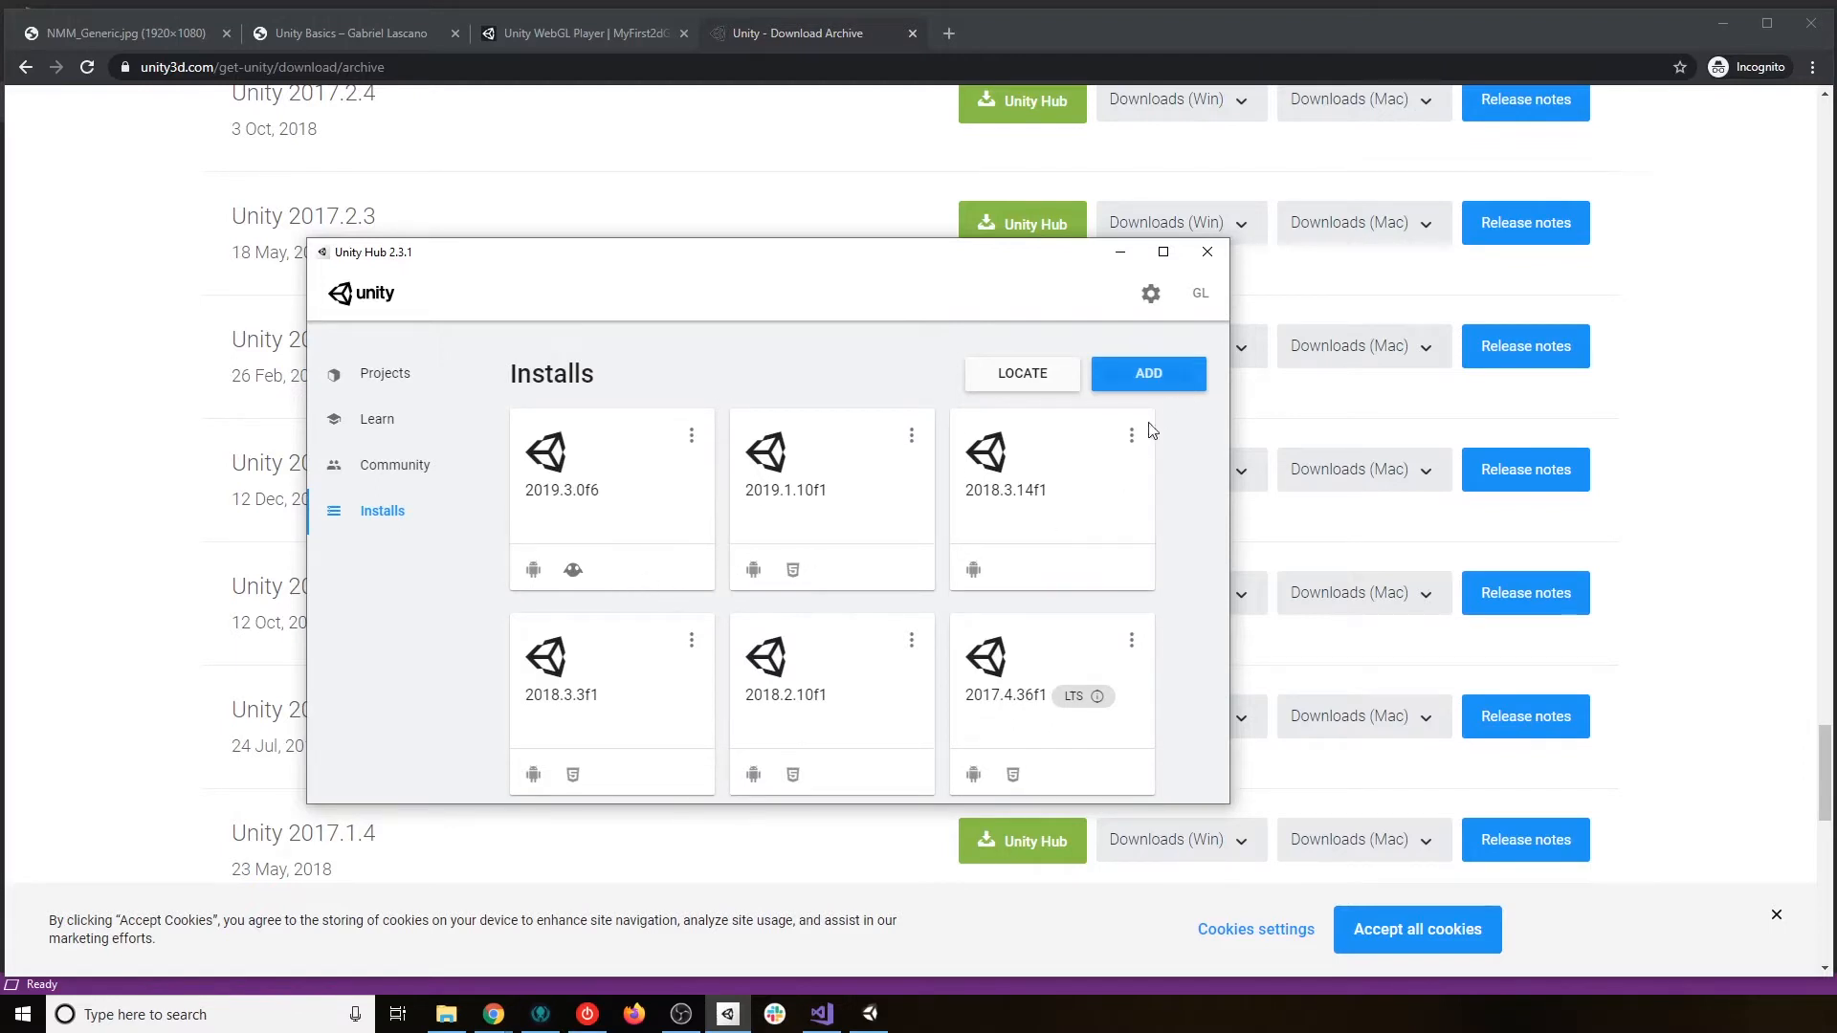
pyautogui.click(1100, 399)
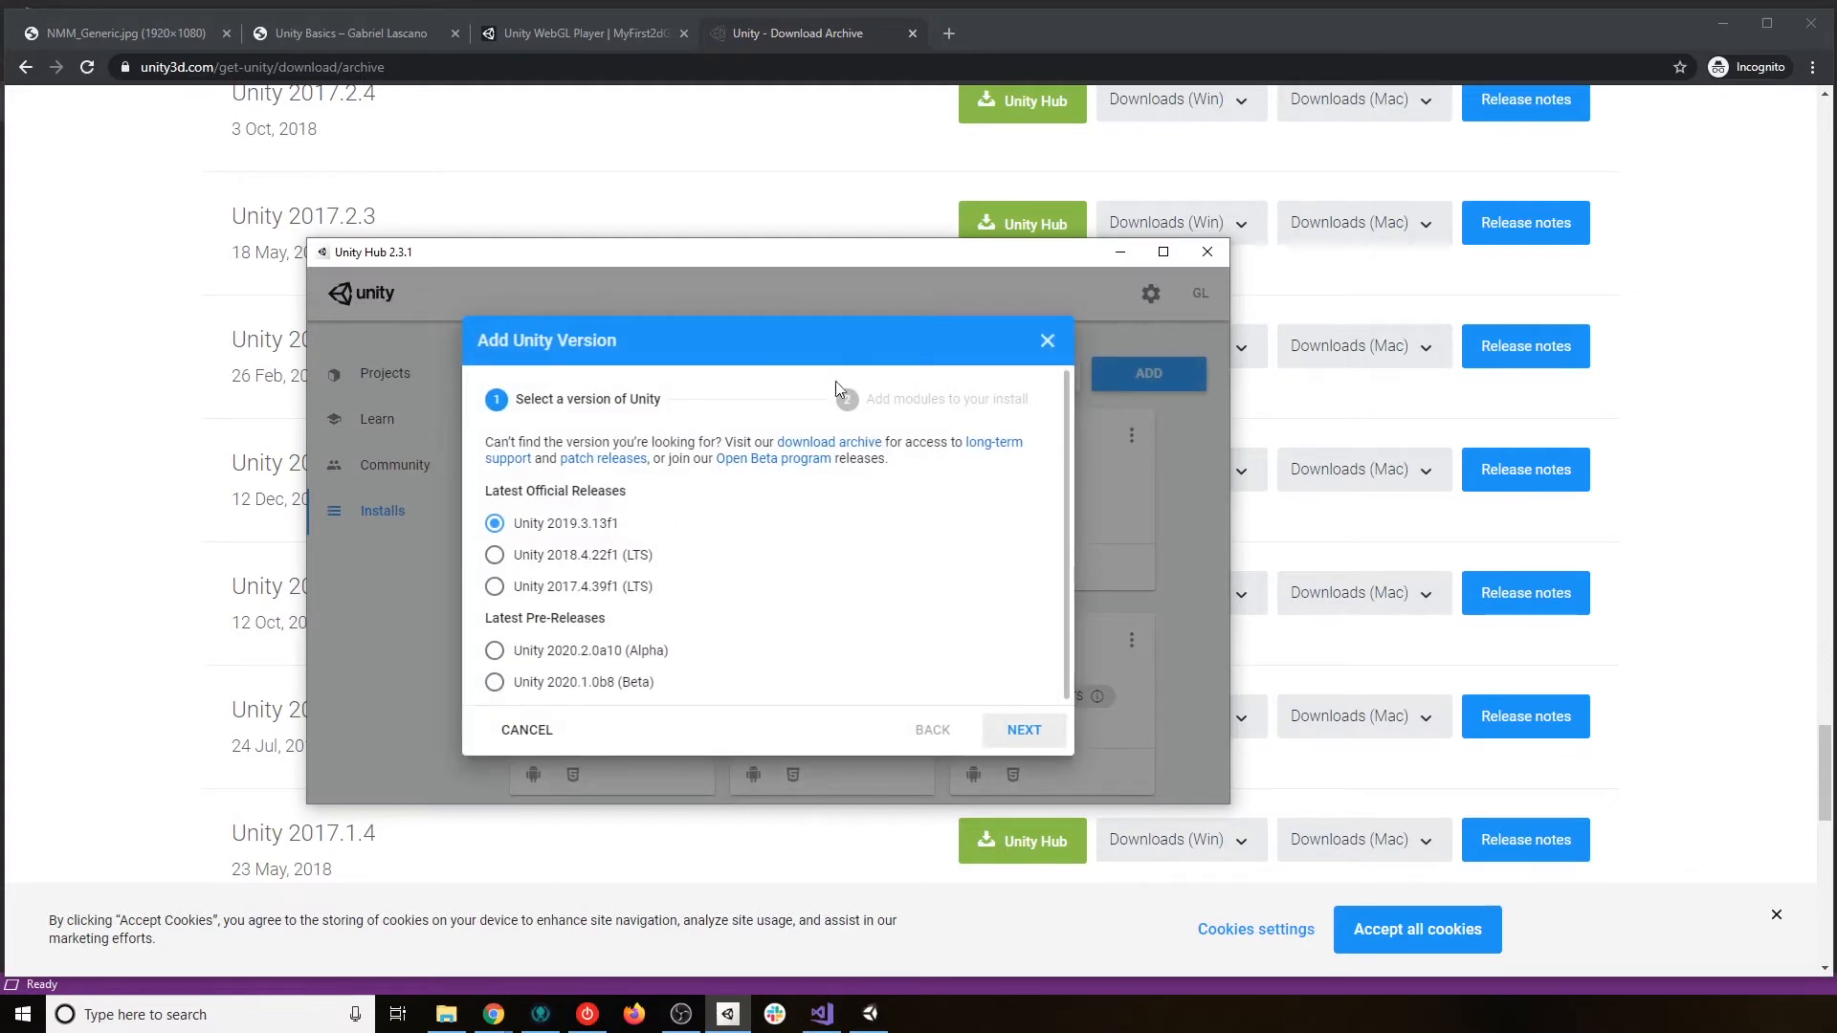
pyautogui.click(1024, 732)
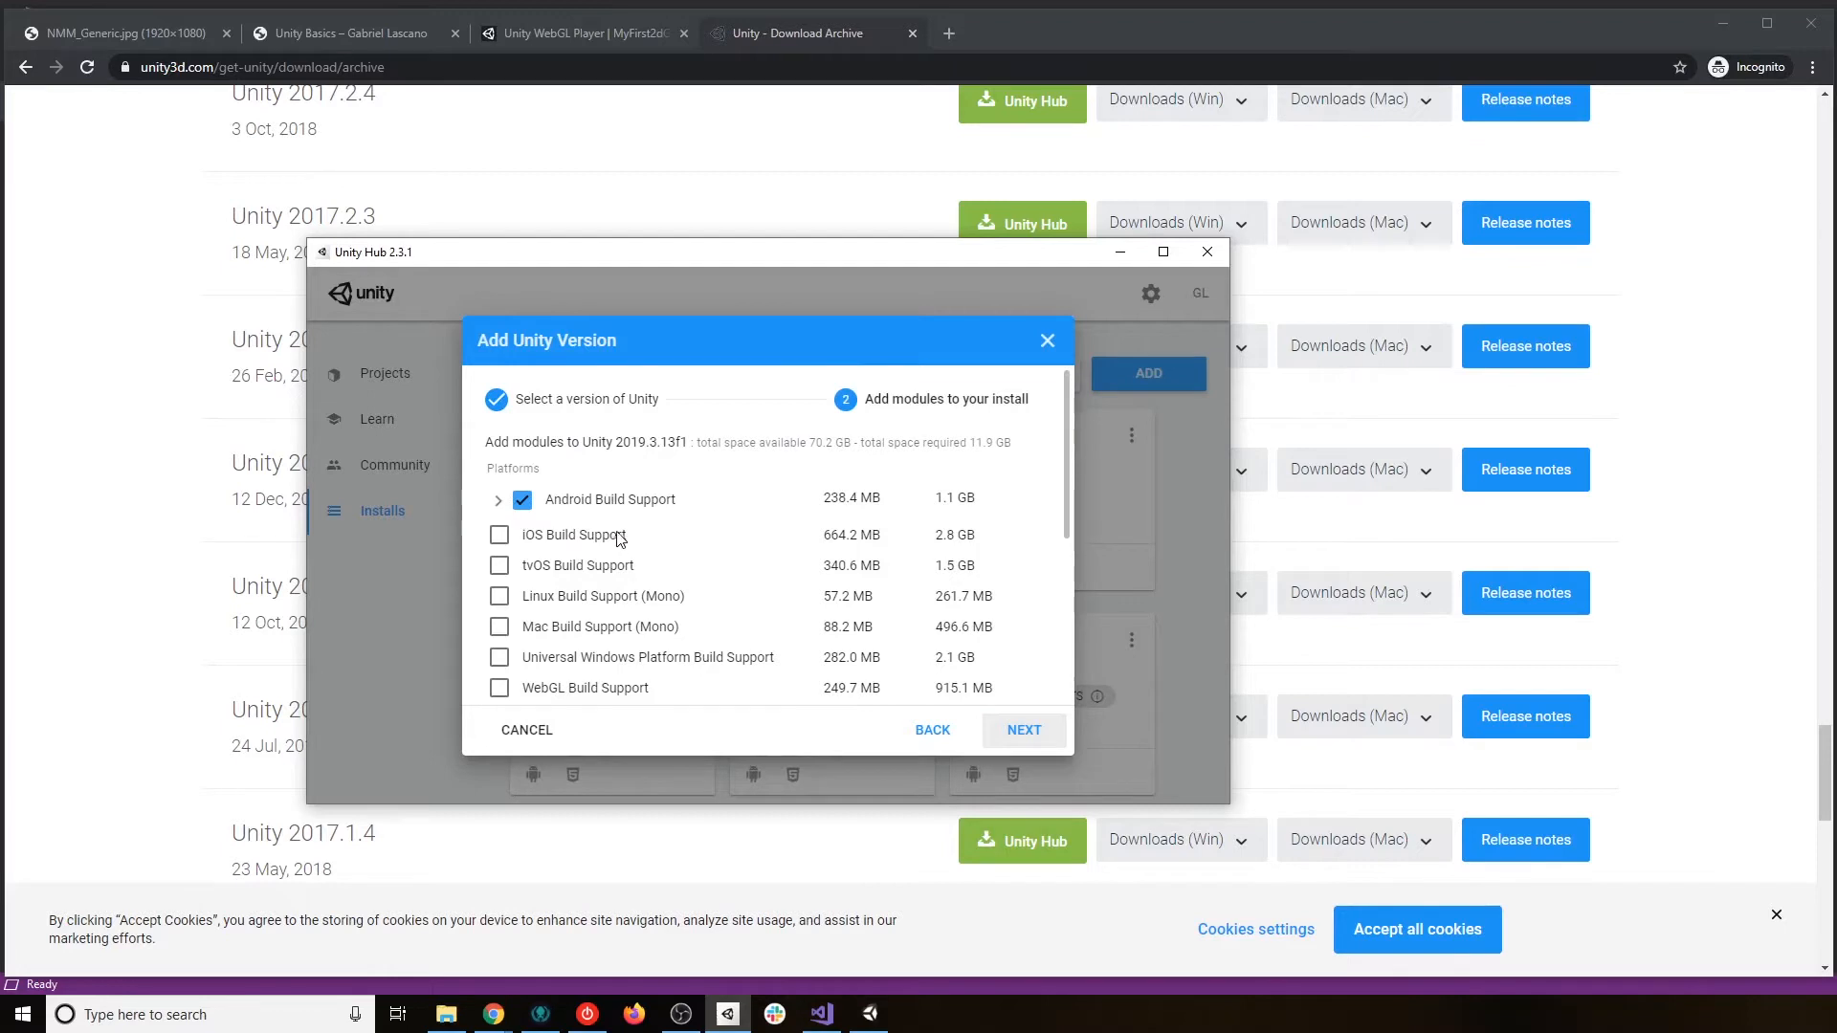
# Expand Android Build Support and examine its components together with the other platform, documentation and language modules.
pyautogui.click(497, 501)
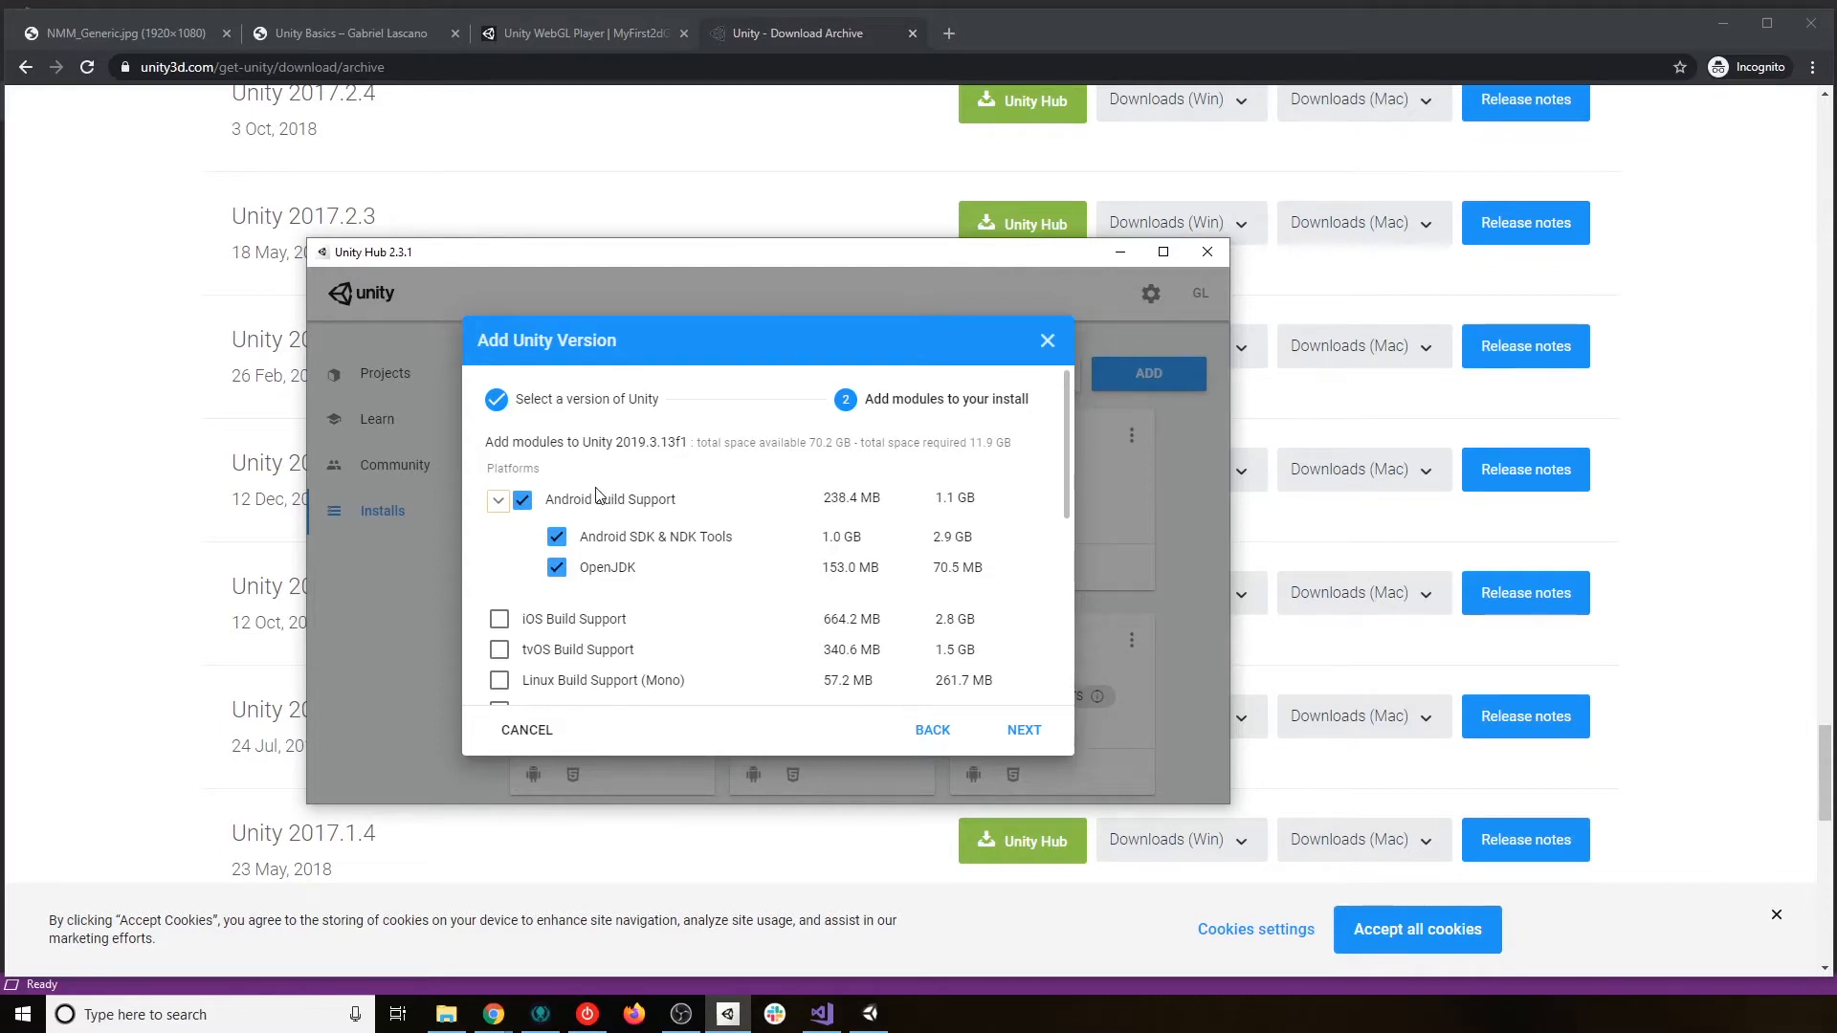
pyautogui.scroll(-2, 594, 507)
pyautogui.scroll(2, 589, 524)
pyautogui.scroll(-3, 669, 563)
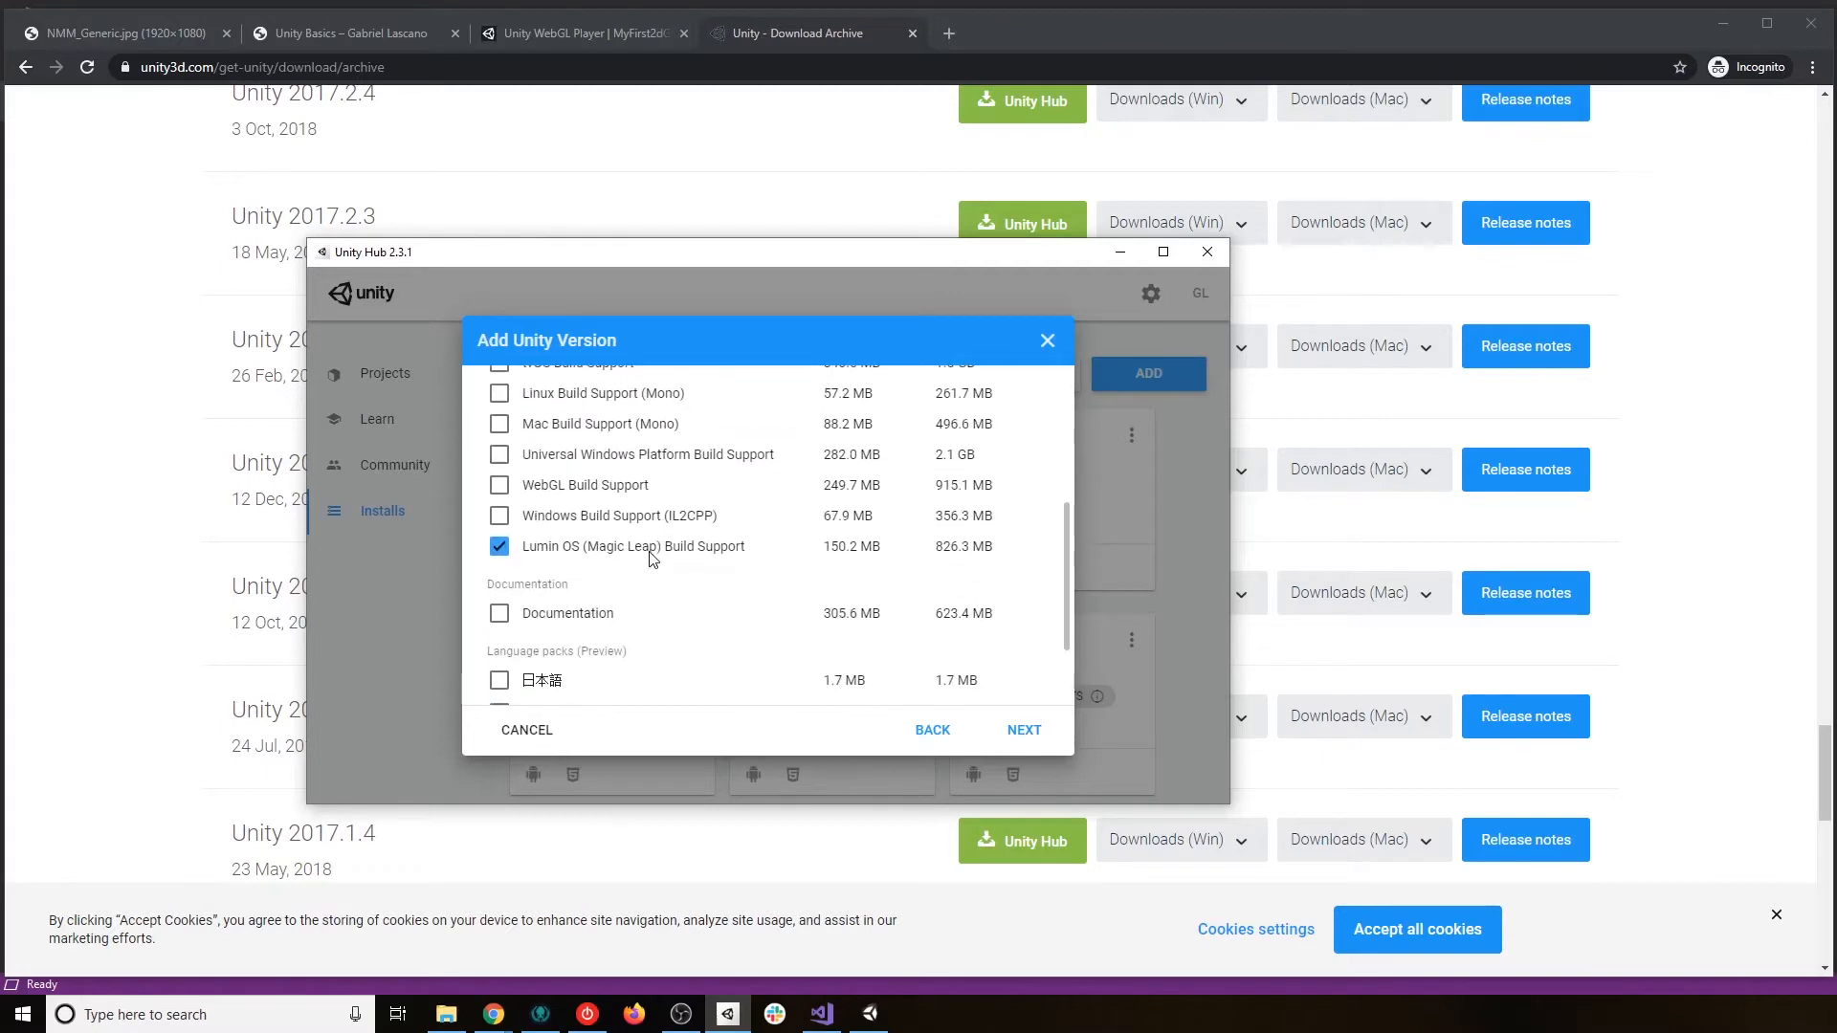
pyautogui.scroll(-1, 651, 560)
pyautogui.scroll(4, 651, 560)
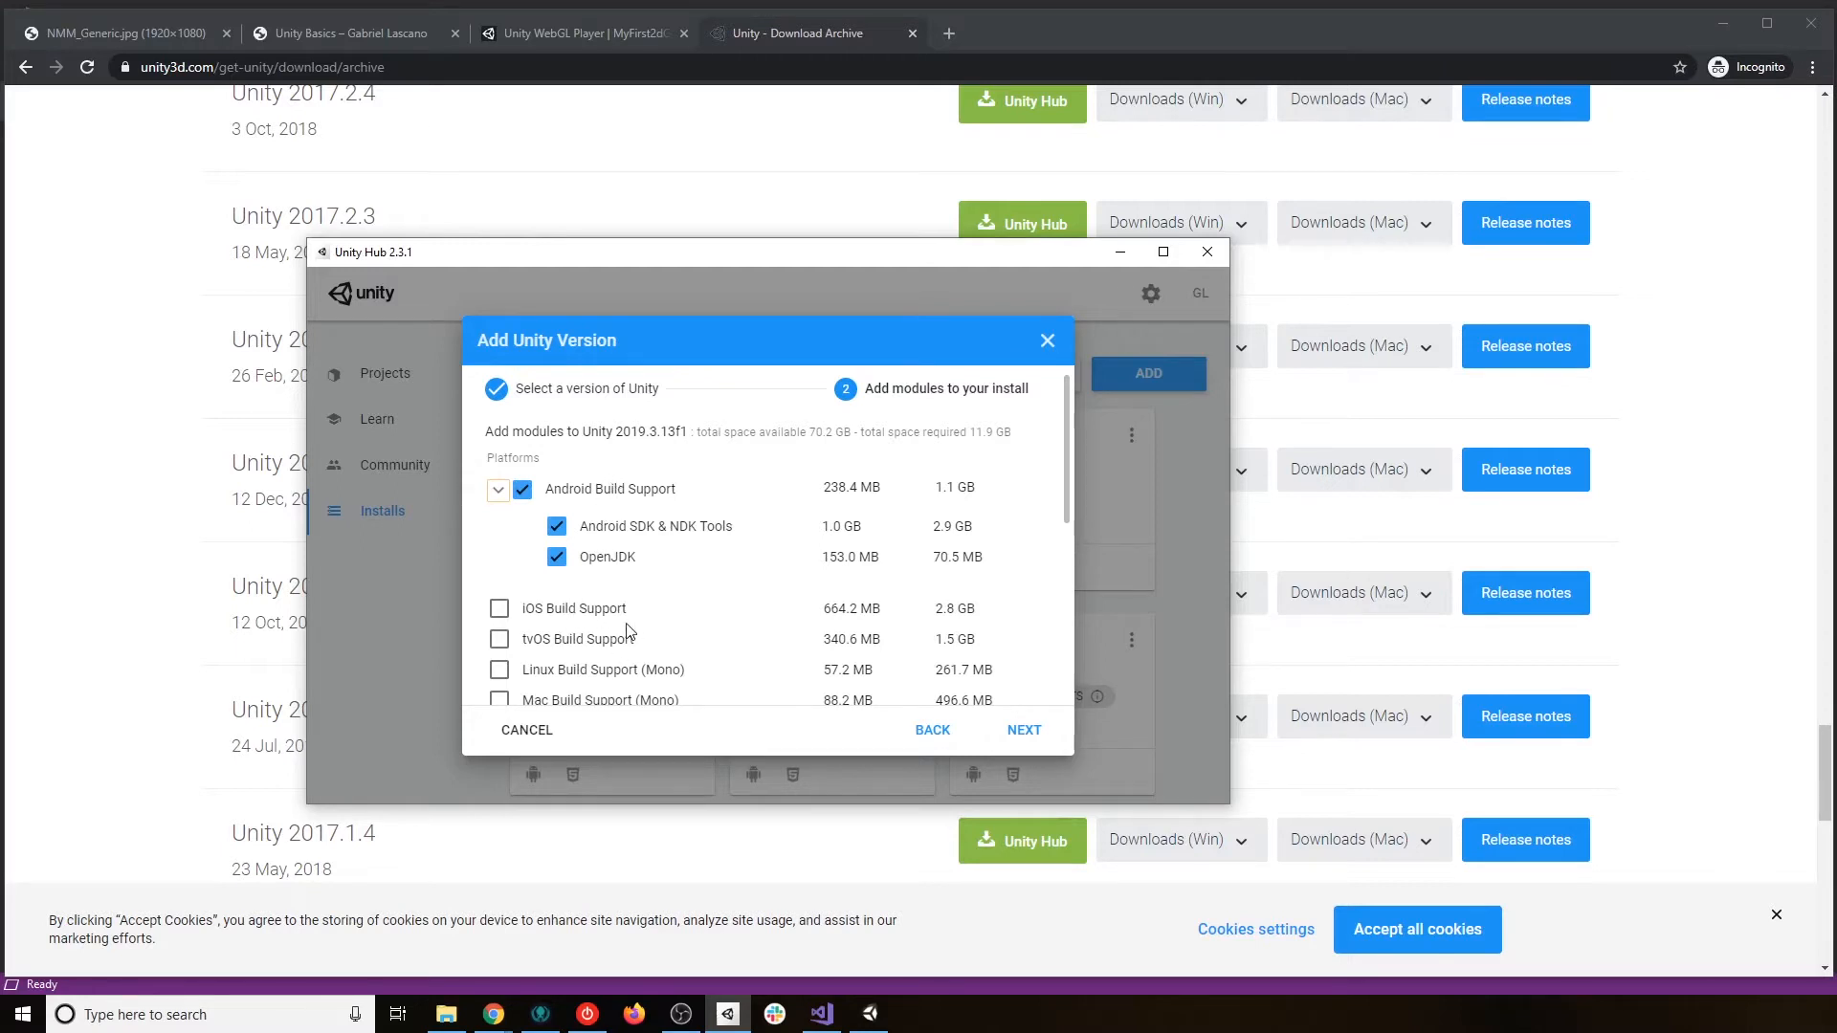
pyautogui.scroll(-1, 593, 639)
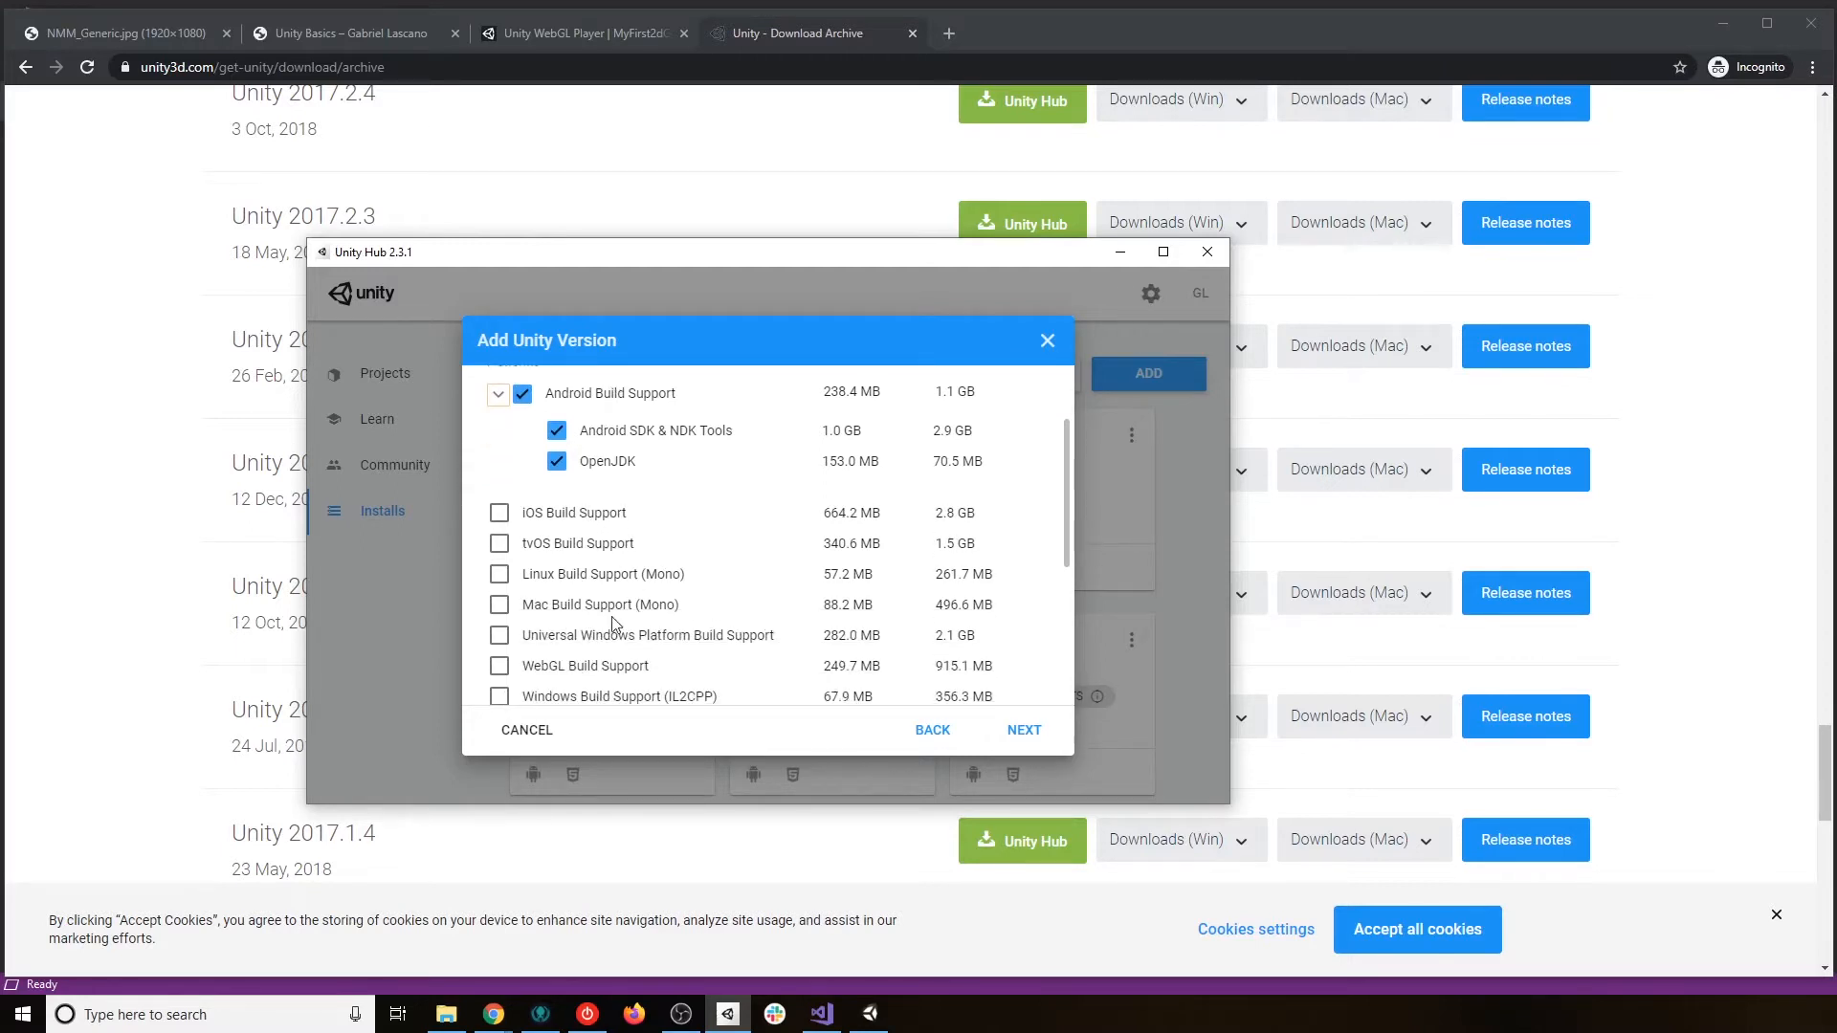
pyautogui.scroll(-1, 615, 626)
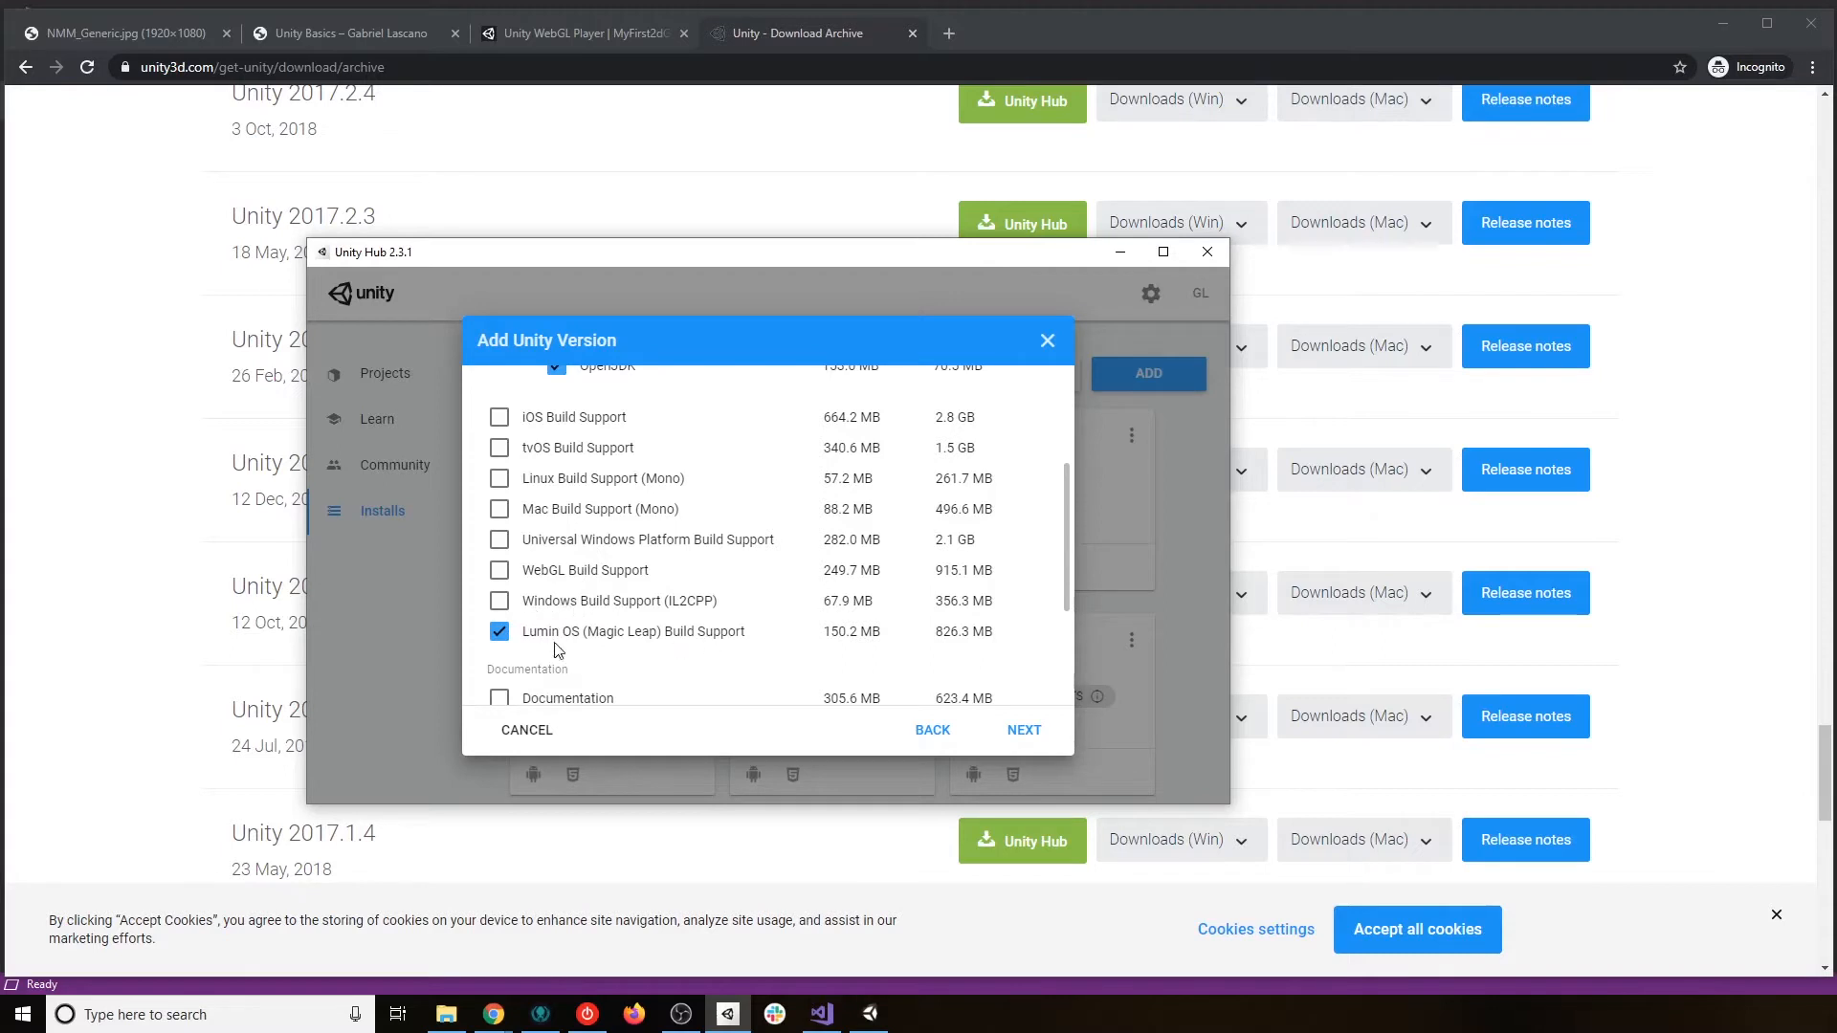
pyautogui.scroll(2, 698, 639)
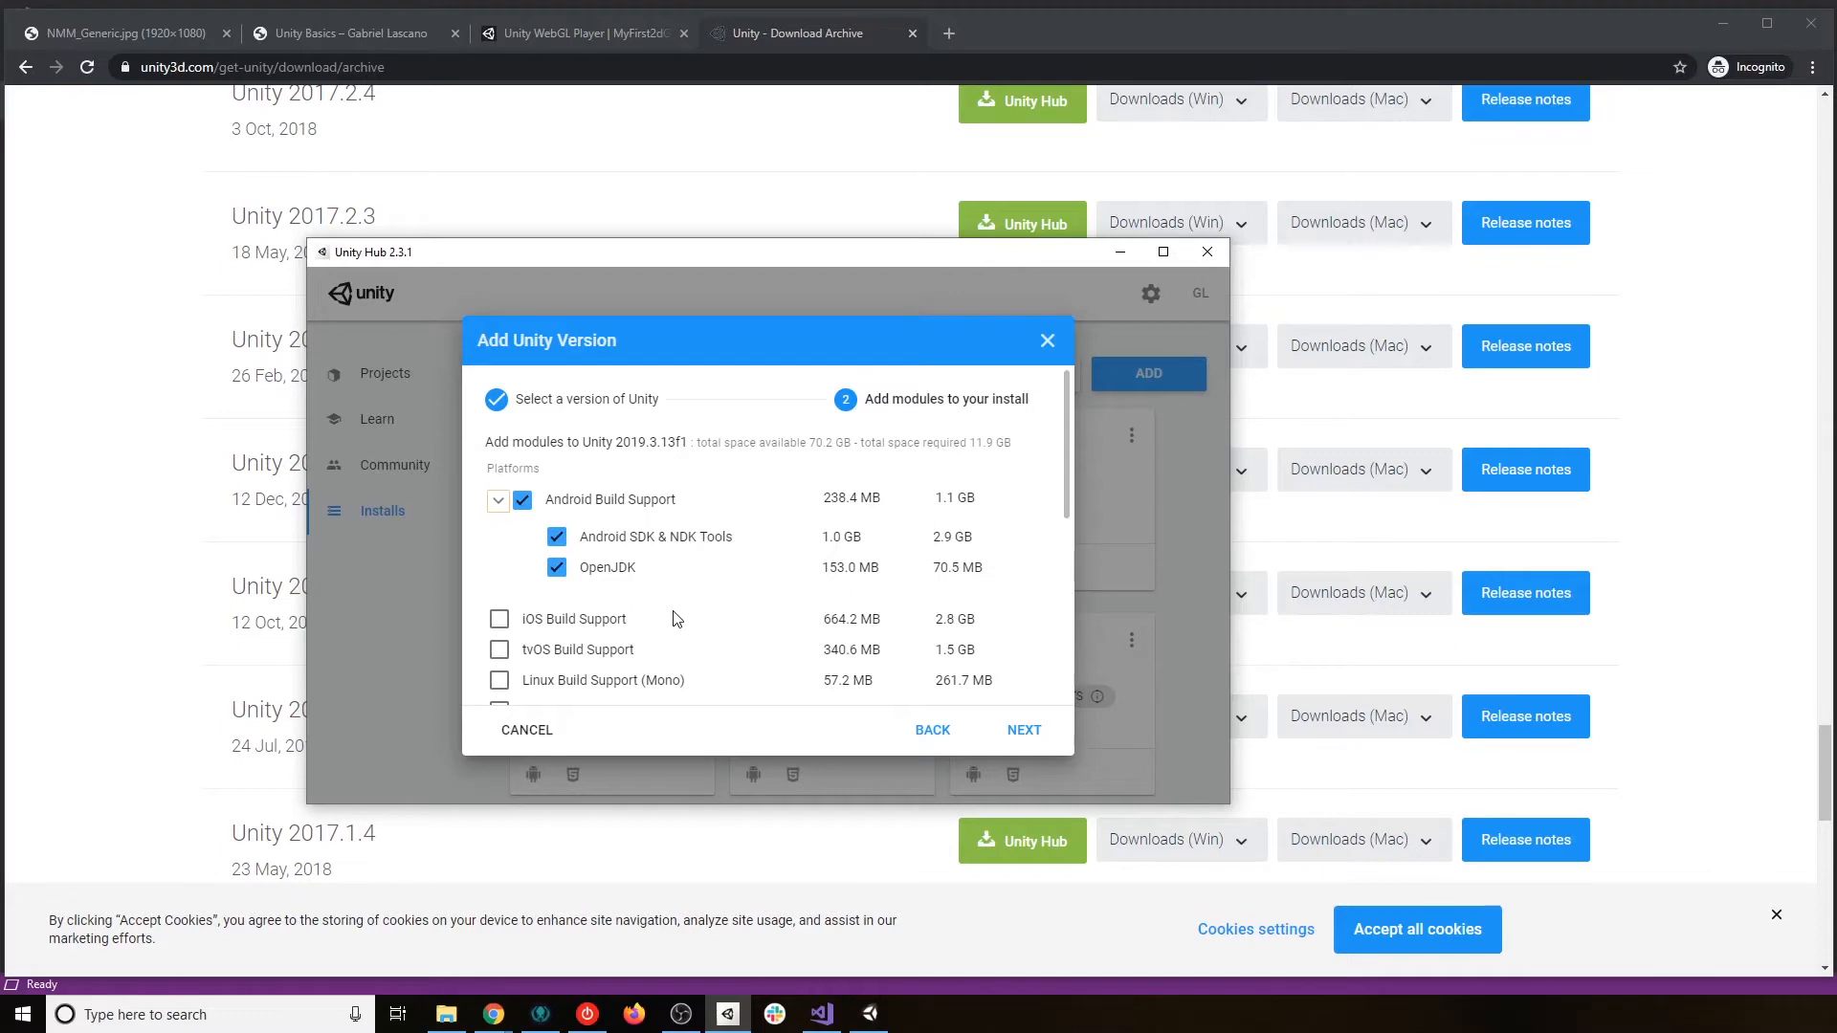
pyautogui.scroll(-5, 676, 618)
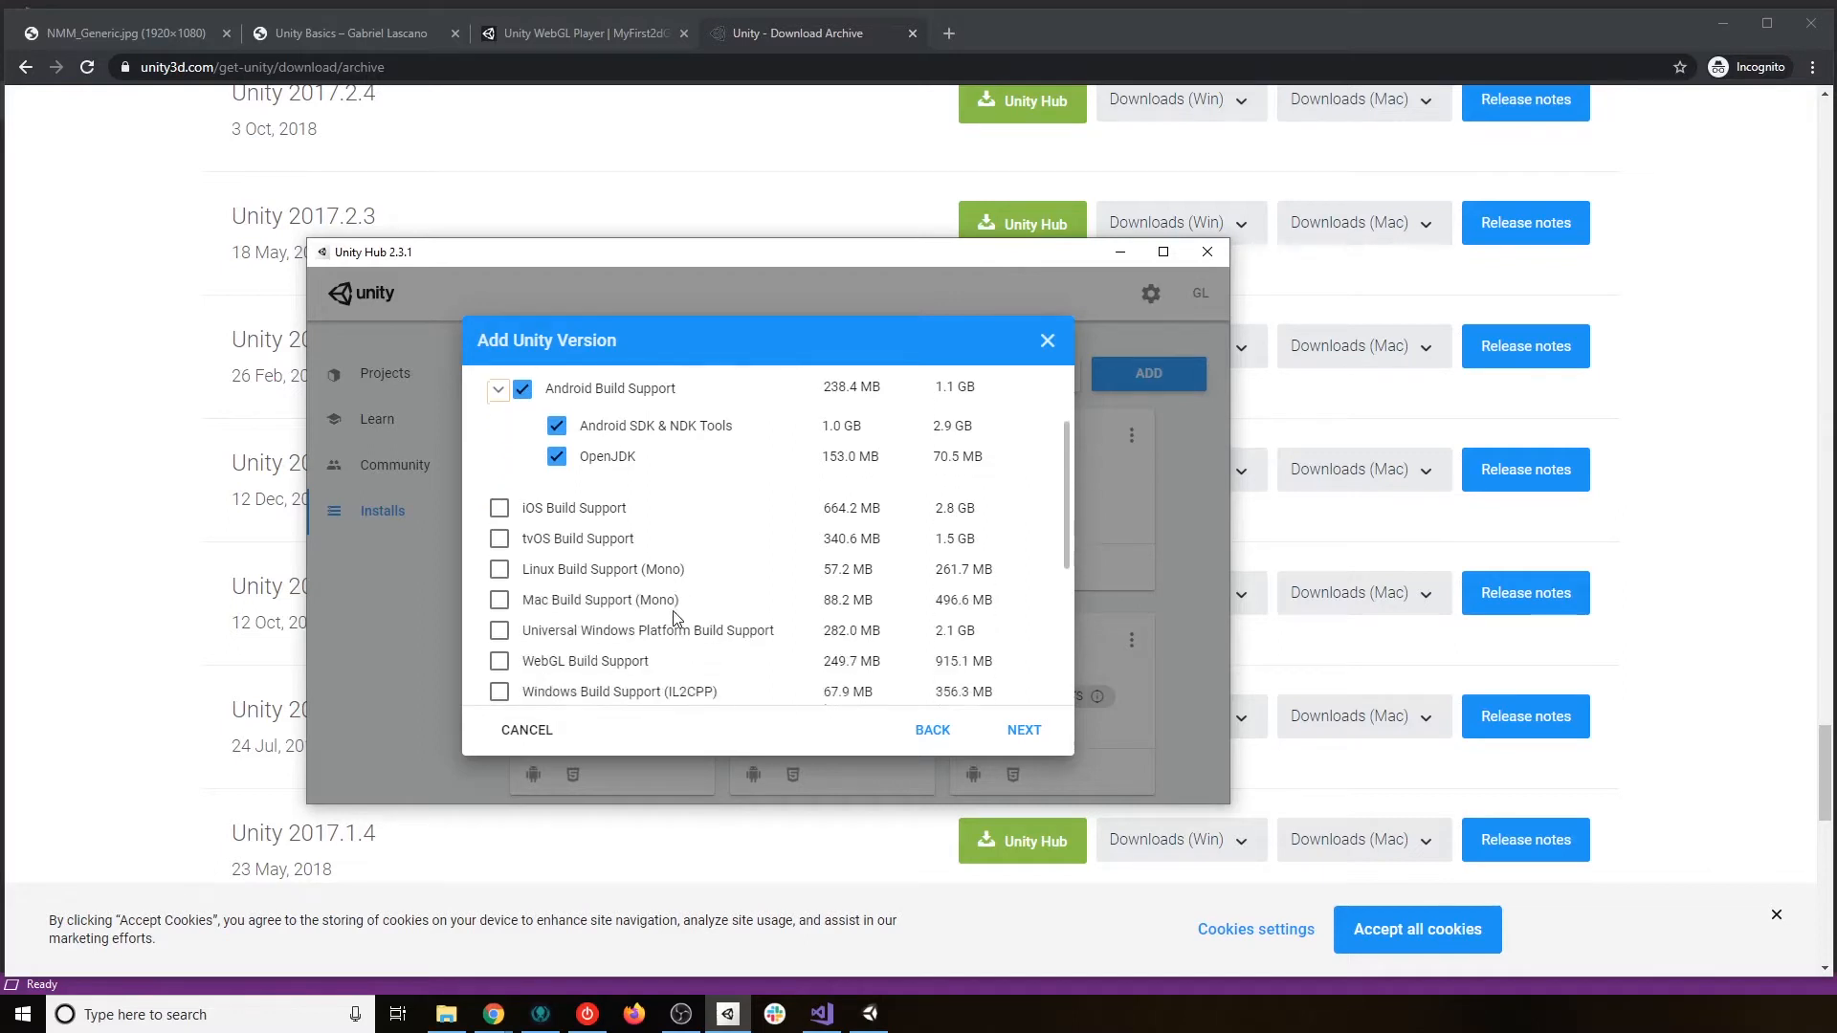
pyautogui.scroll(5, 677, 615)
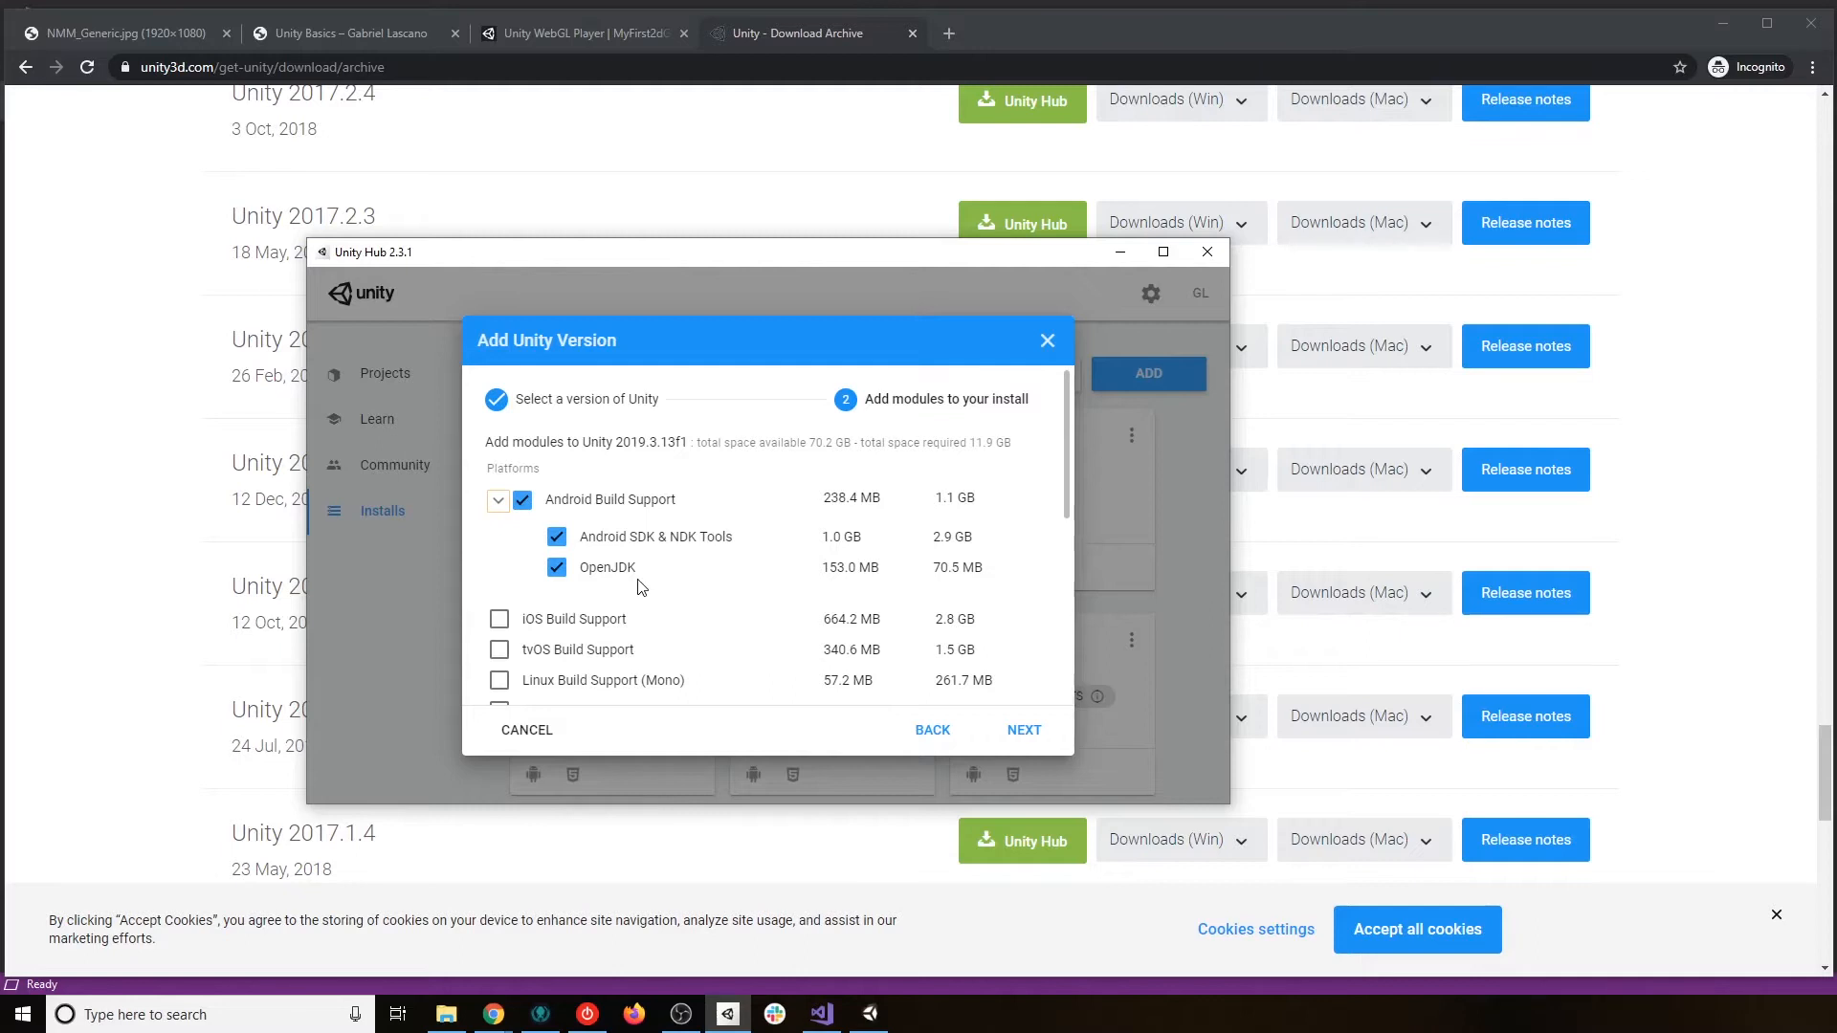
# Collapse Android Build Support, review the remaining platform modules, and close the Add Unity Version dialog without installing.
pyautogui.click(498, 500)
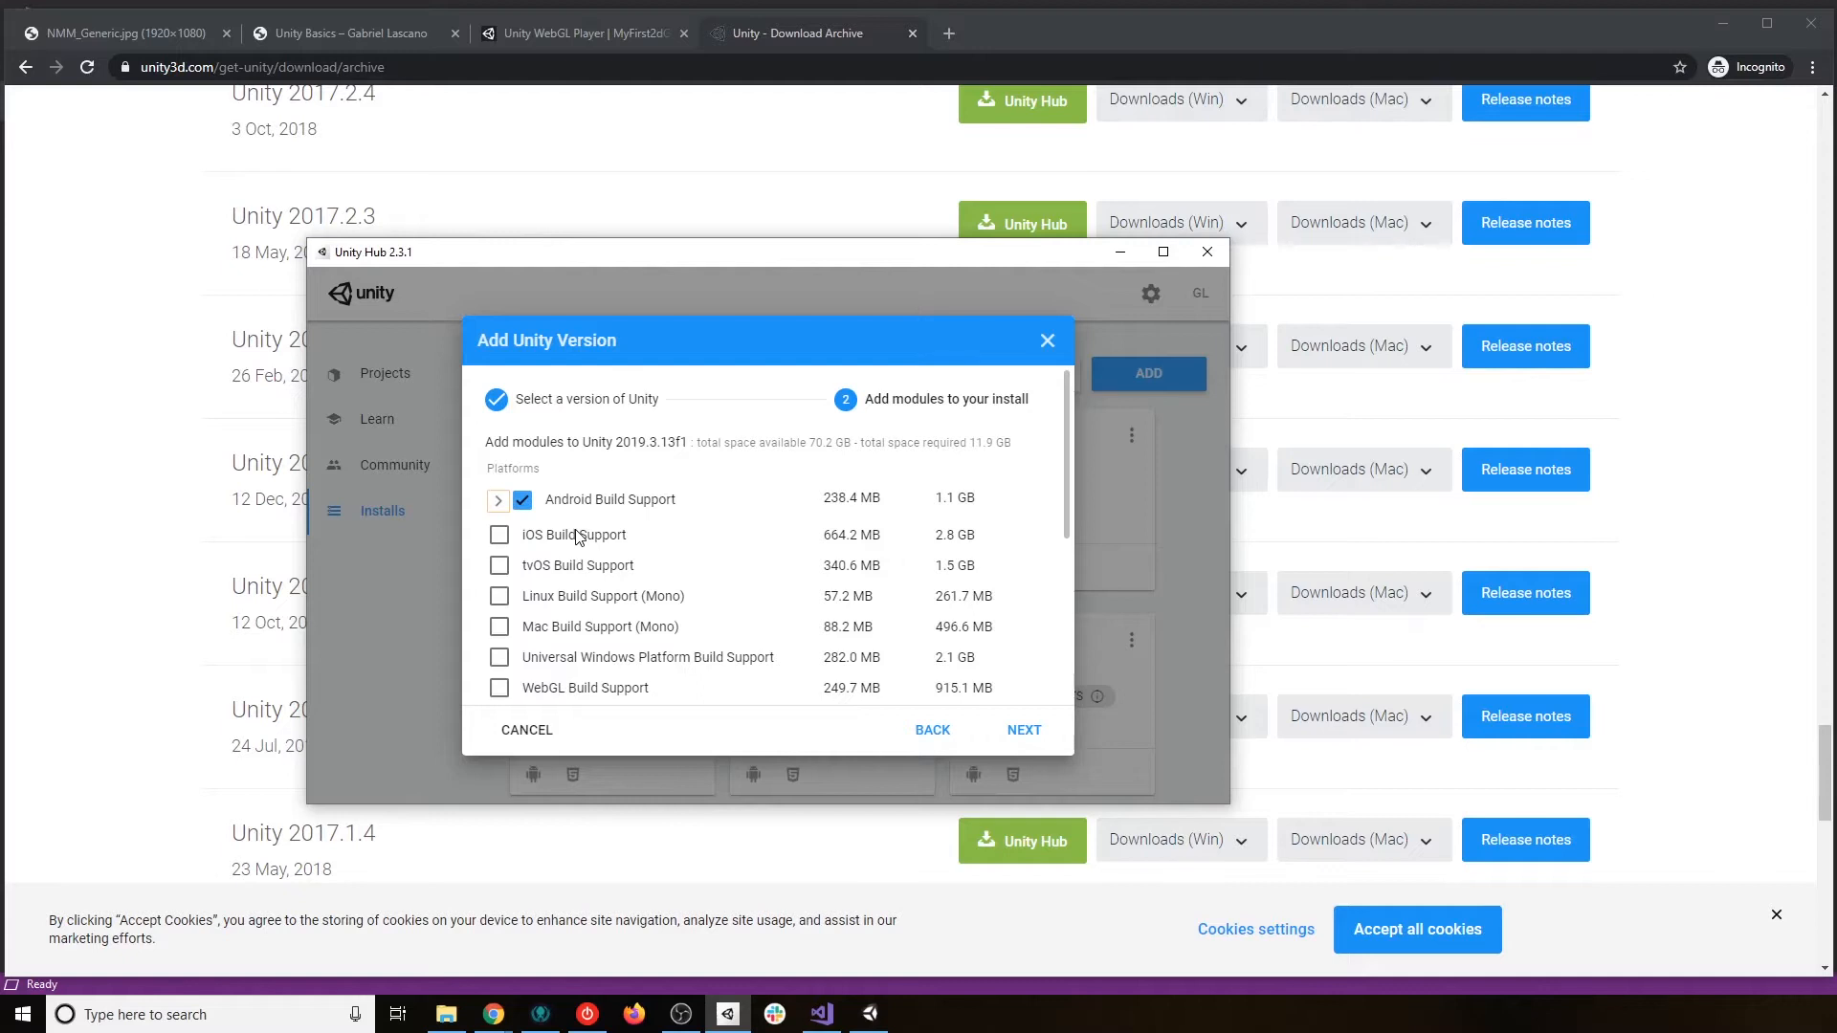
pyautogui.scroll(-1, 584, 553)
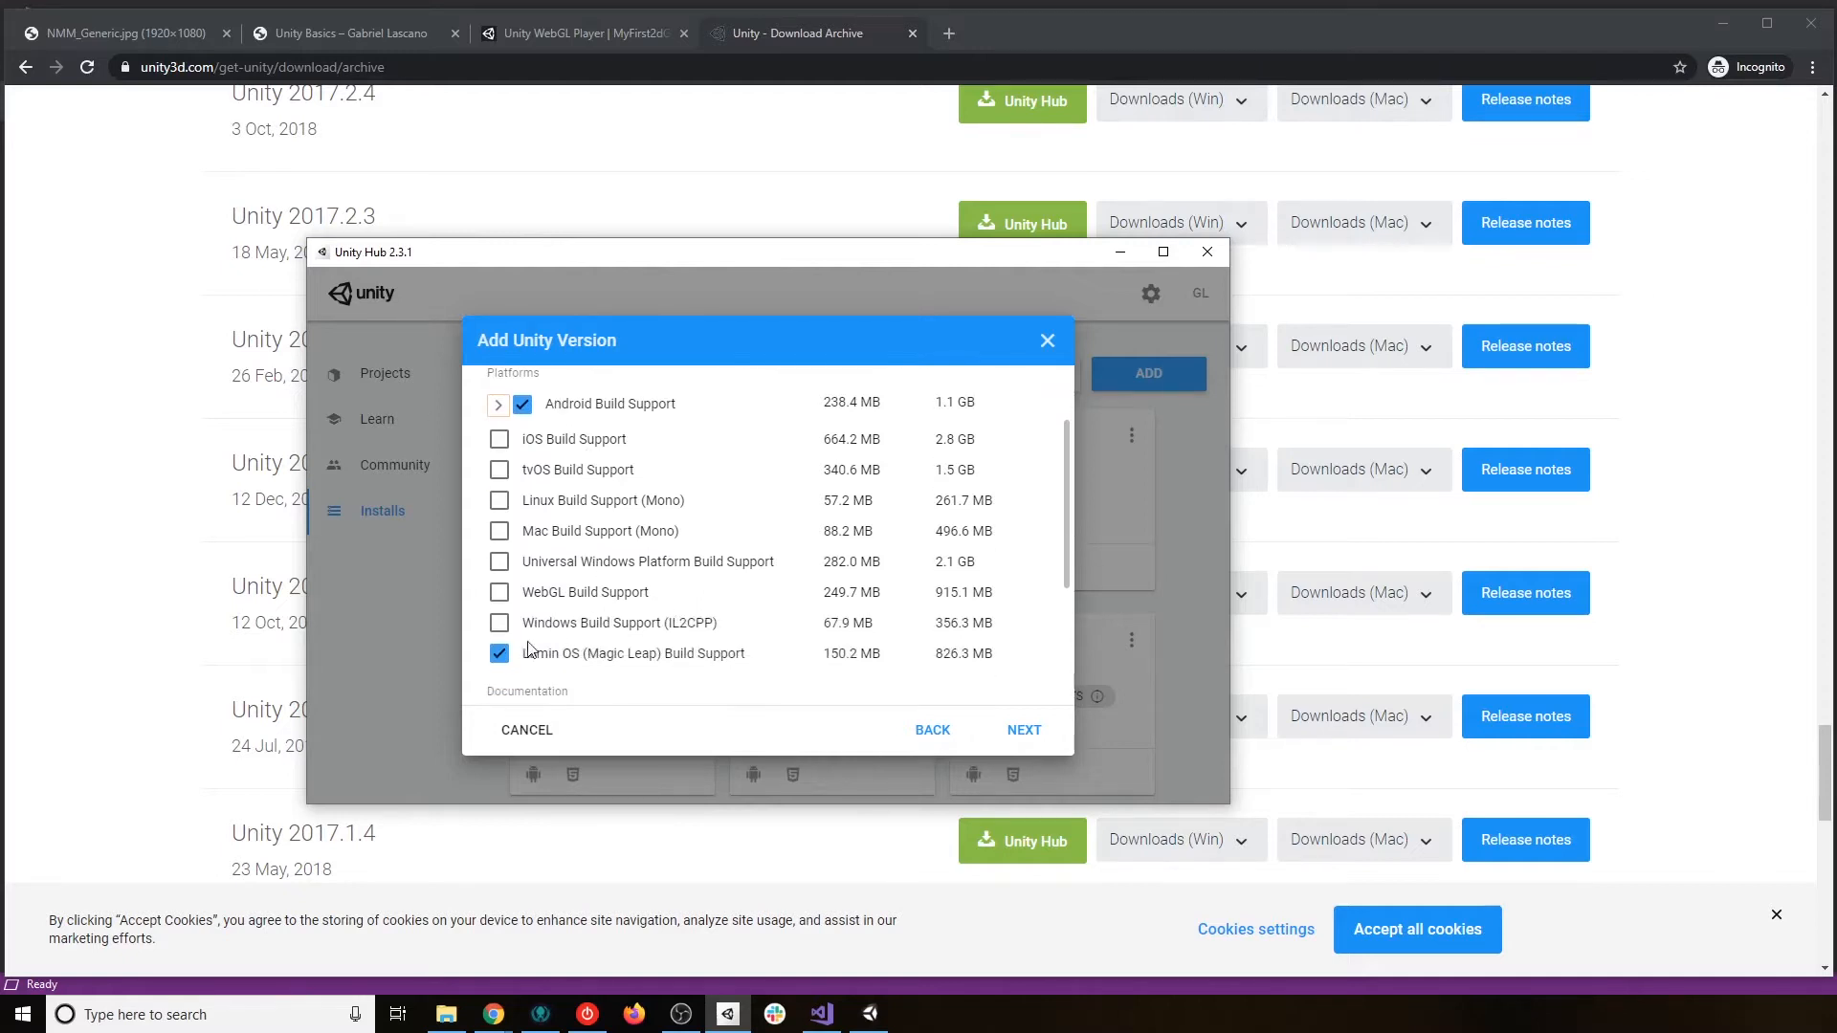
pyautogui.scroll(-1, 646, 627)
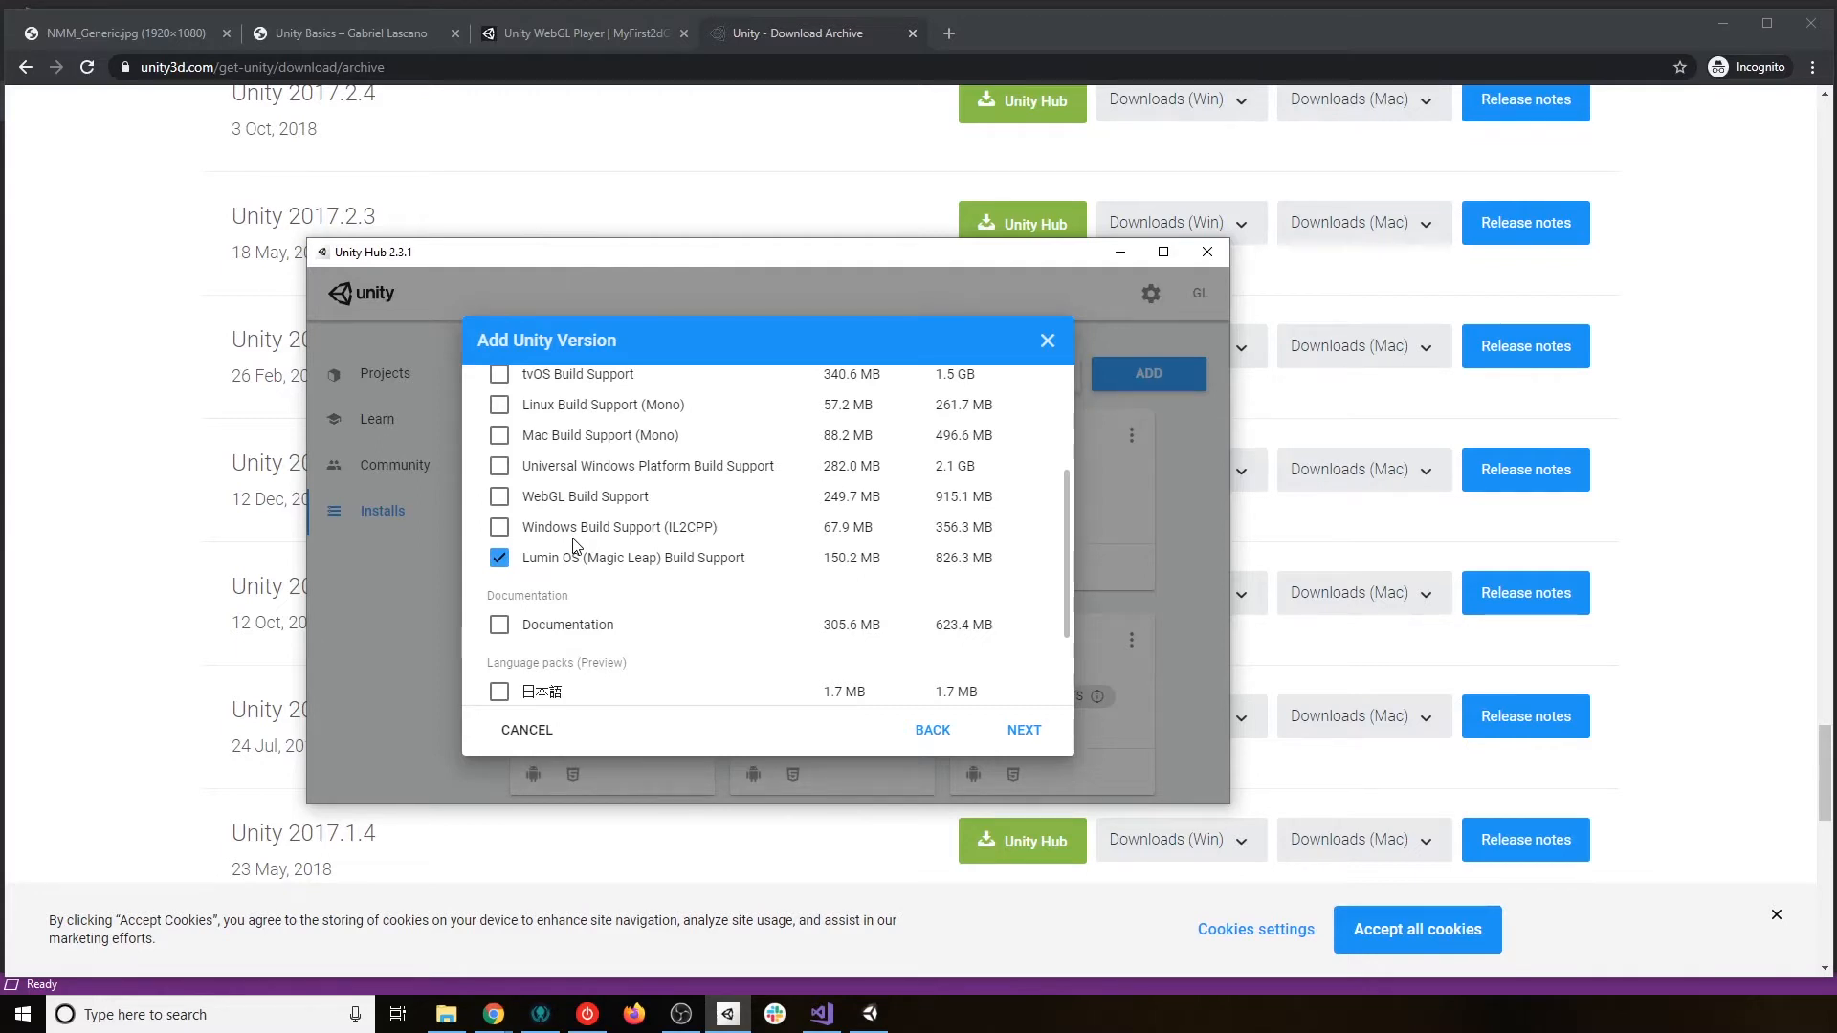
pyautogui.click(1048, 341)
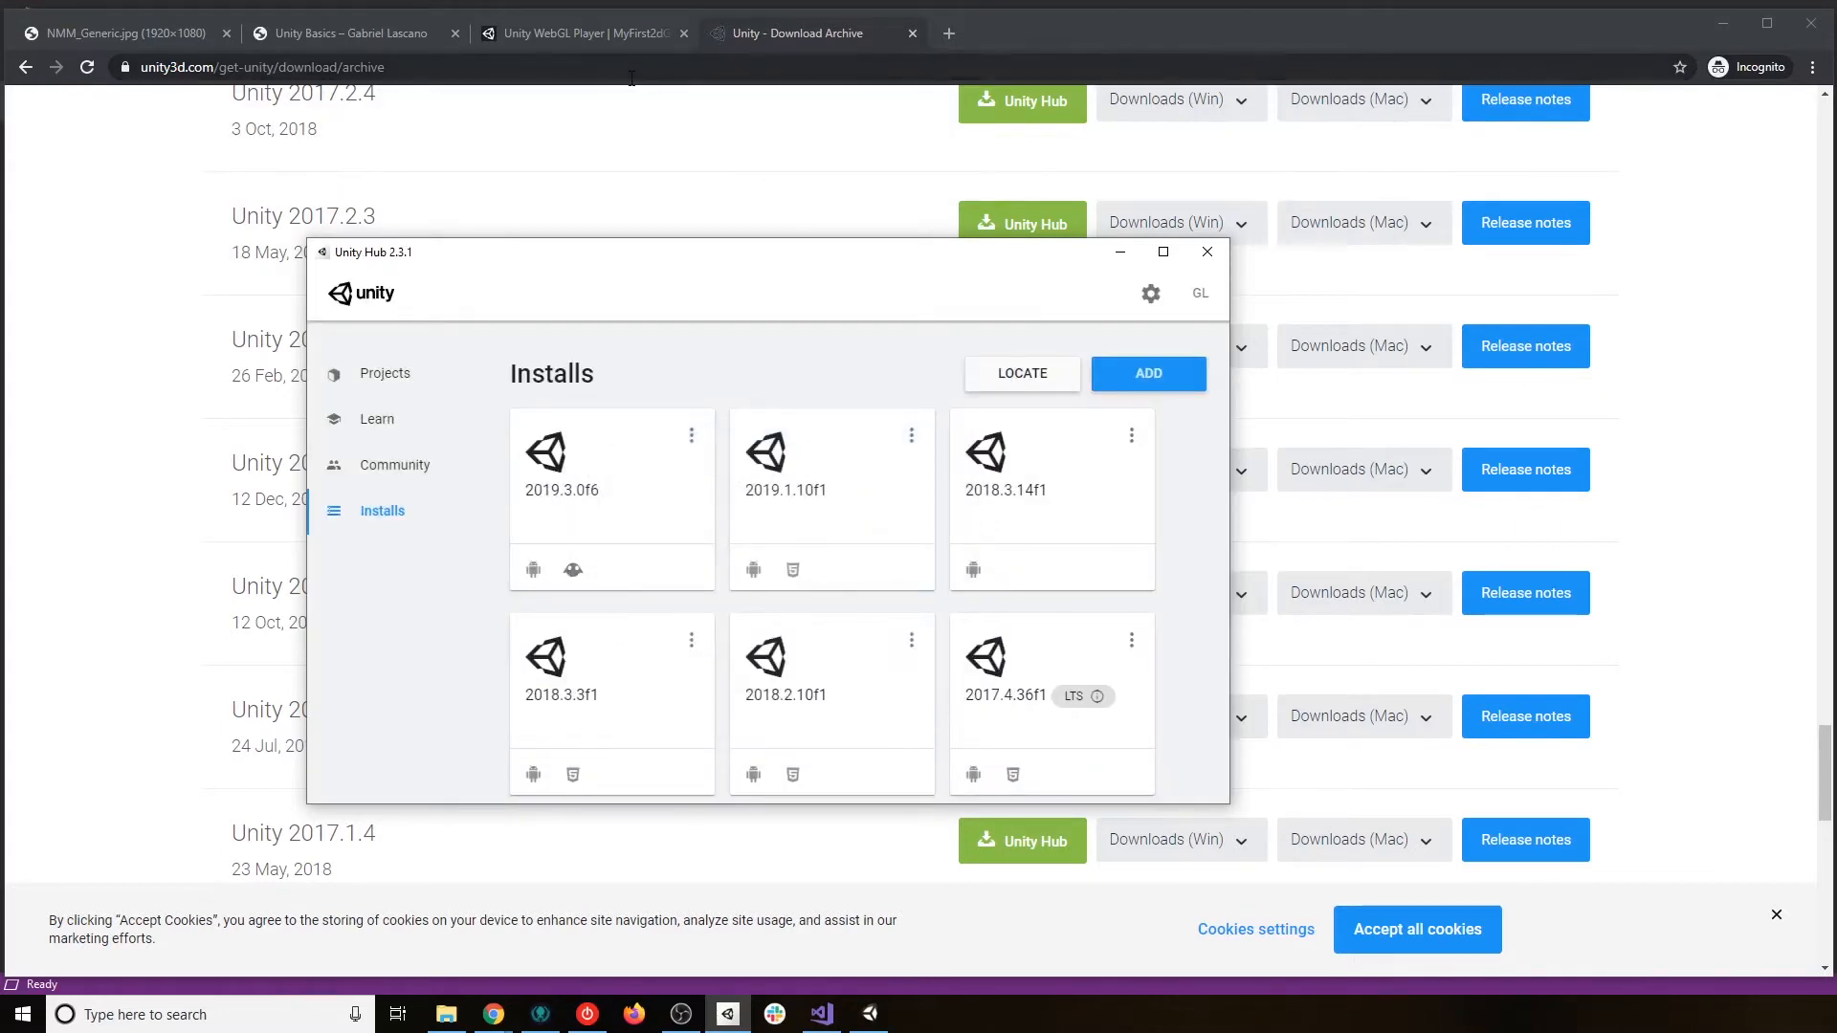
# Switch back to the browser, close the Unity Download Archive page and return to the Unity Basics course page.
pyautogui.click(571, 29)
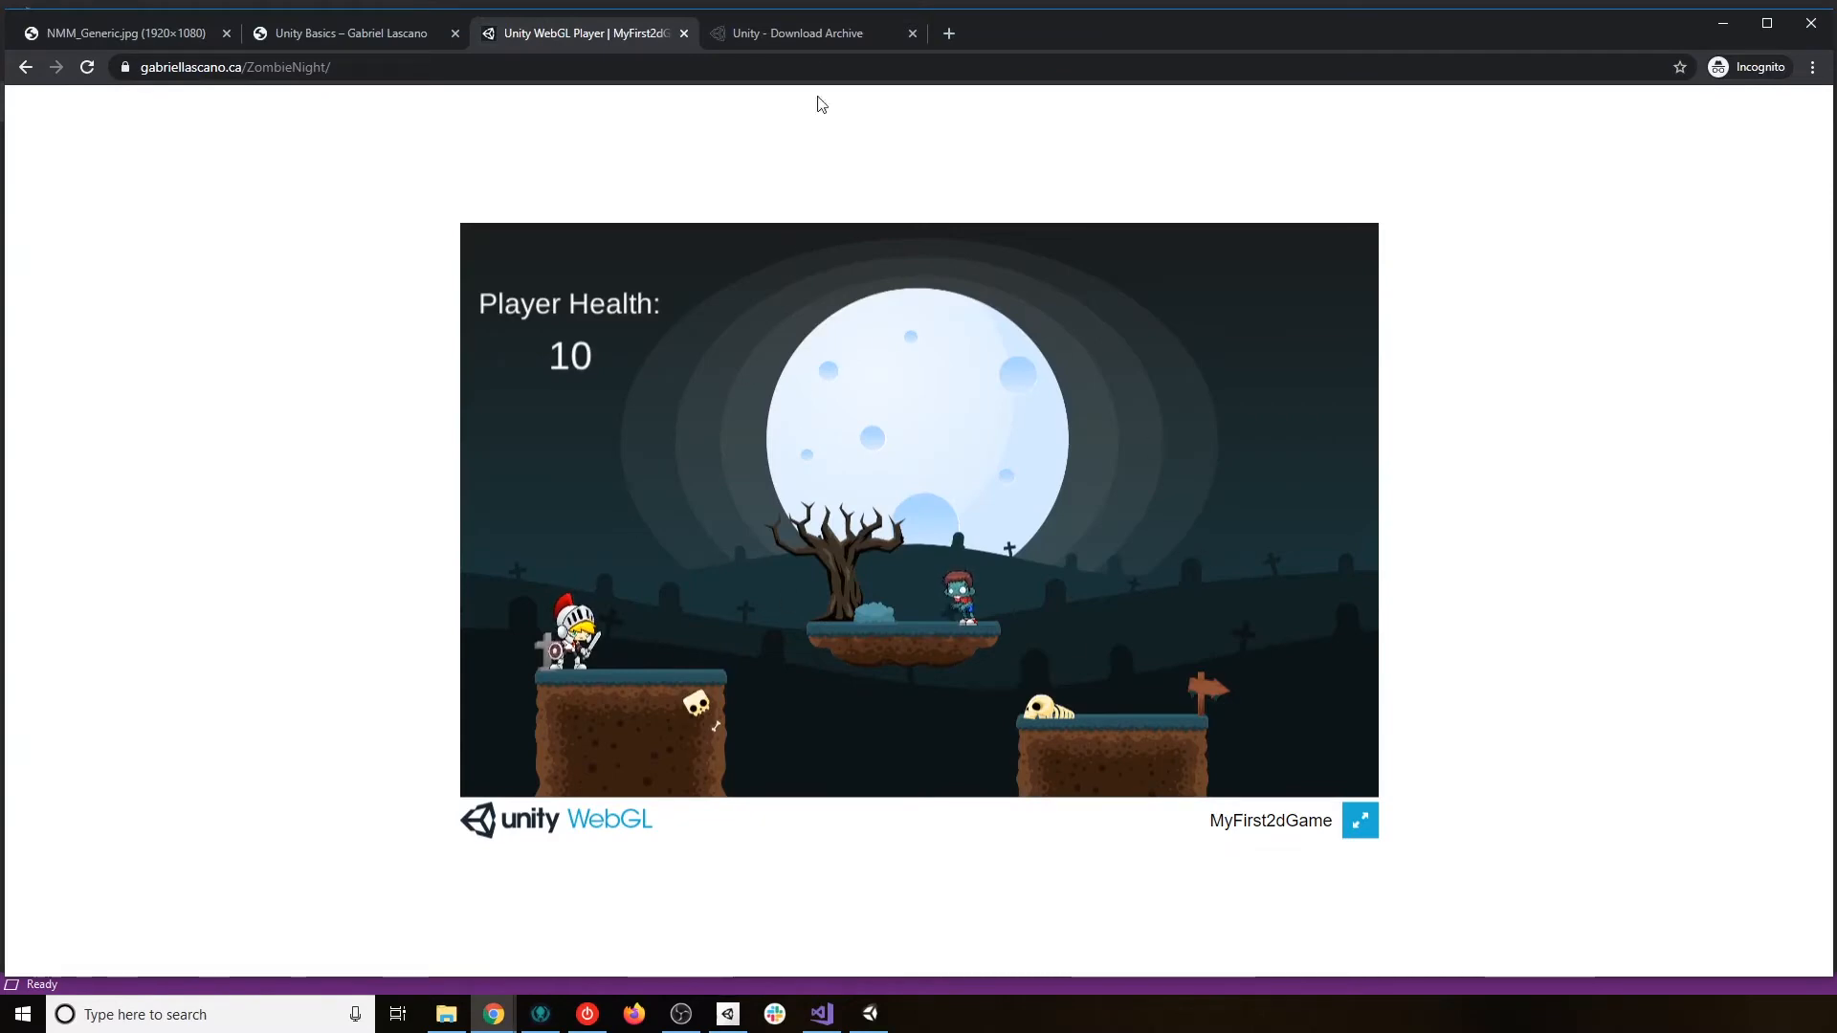
pyautogui.click(878, 30)
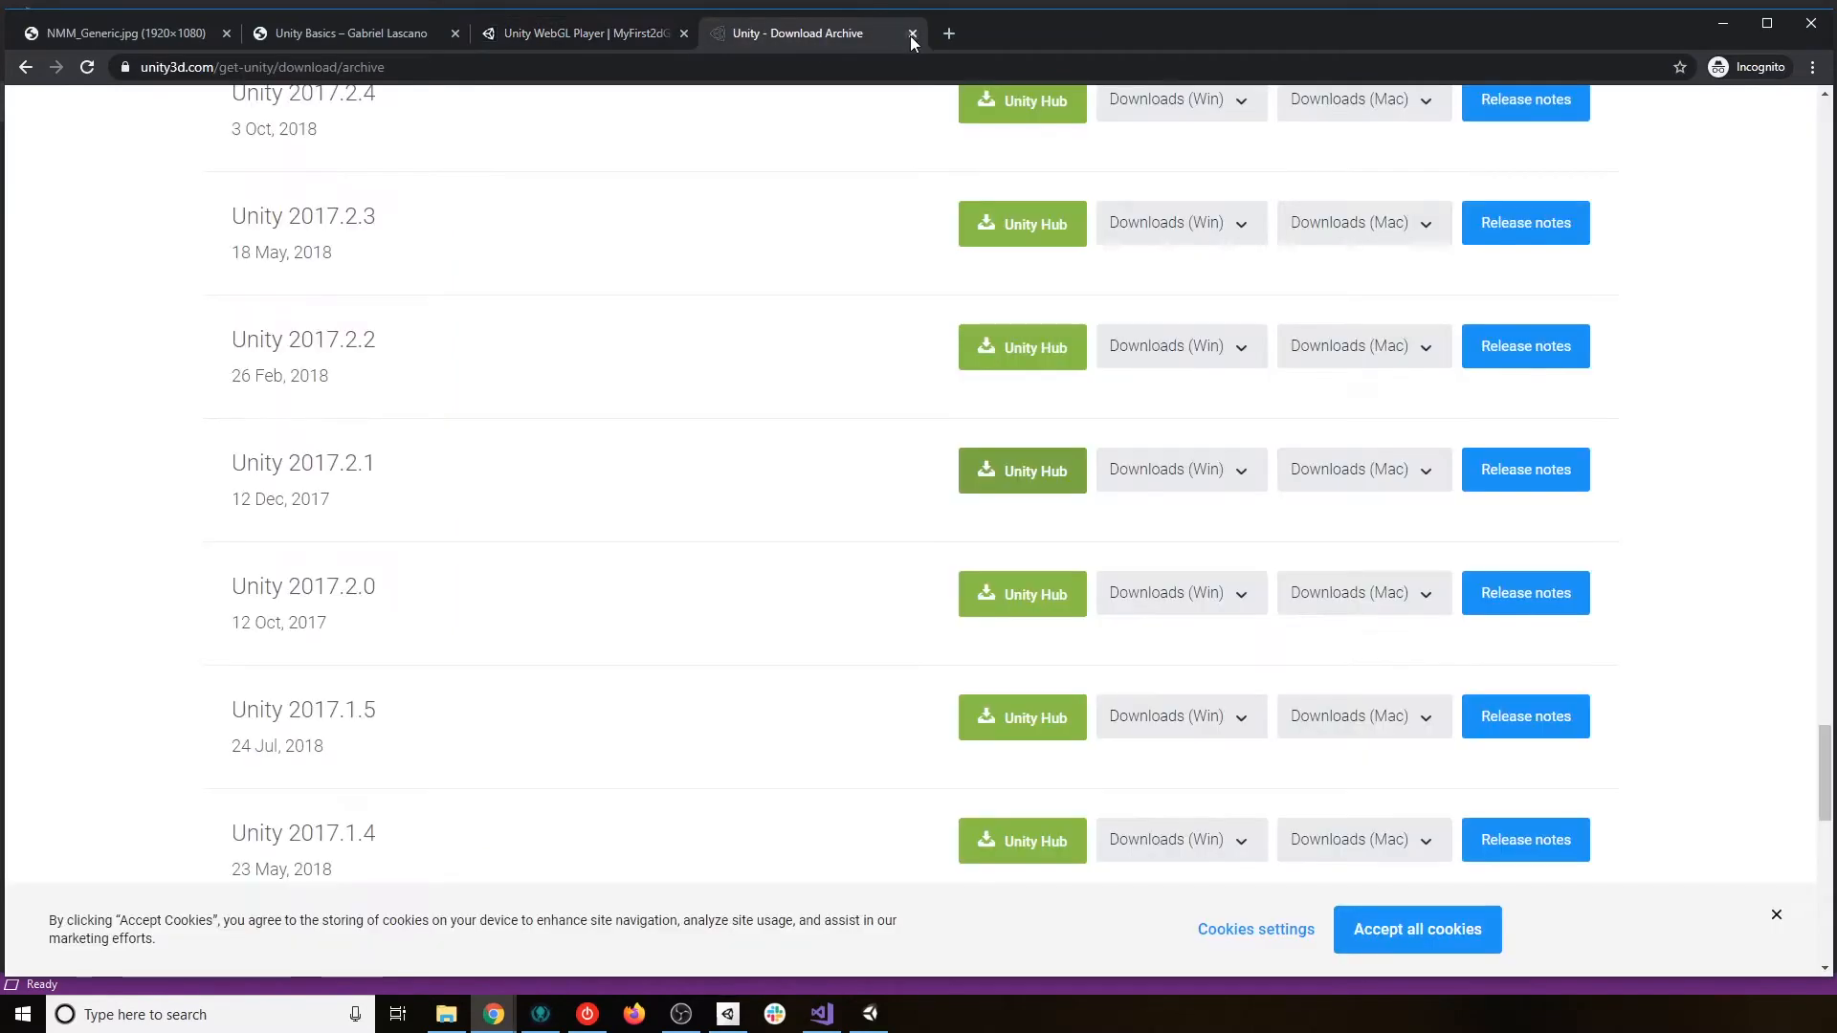
pyautogui.click(912, 37)
pyautogui.click(306, 25)
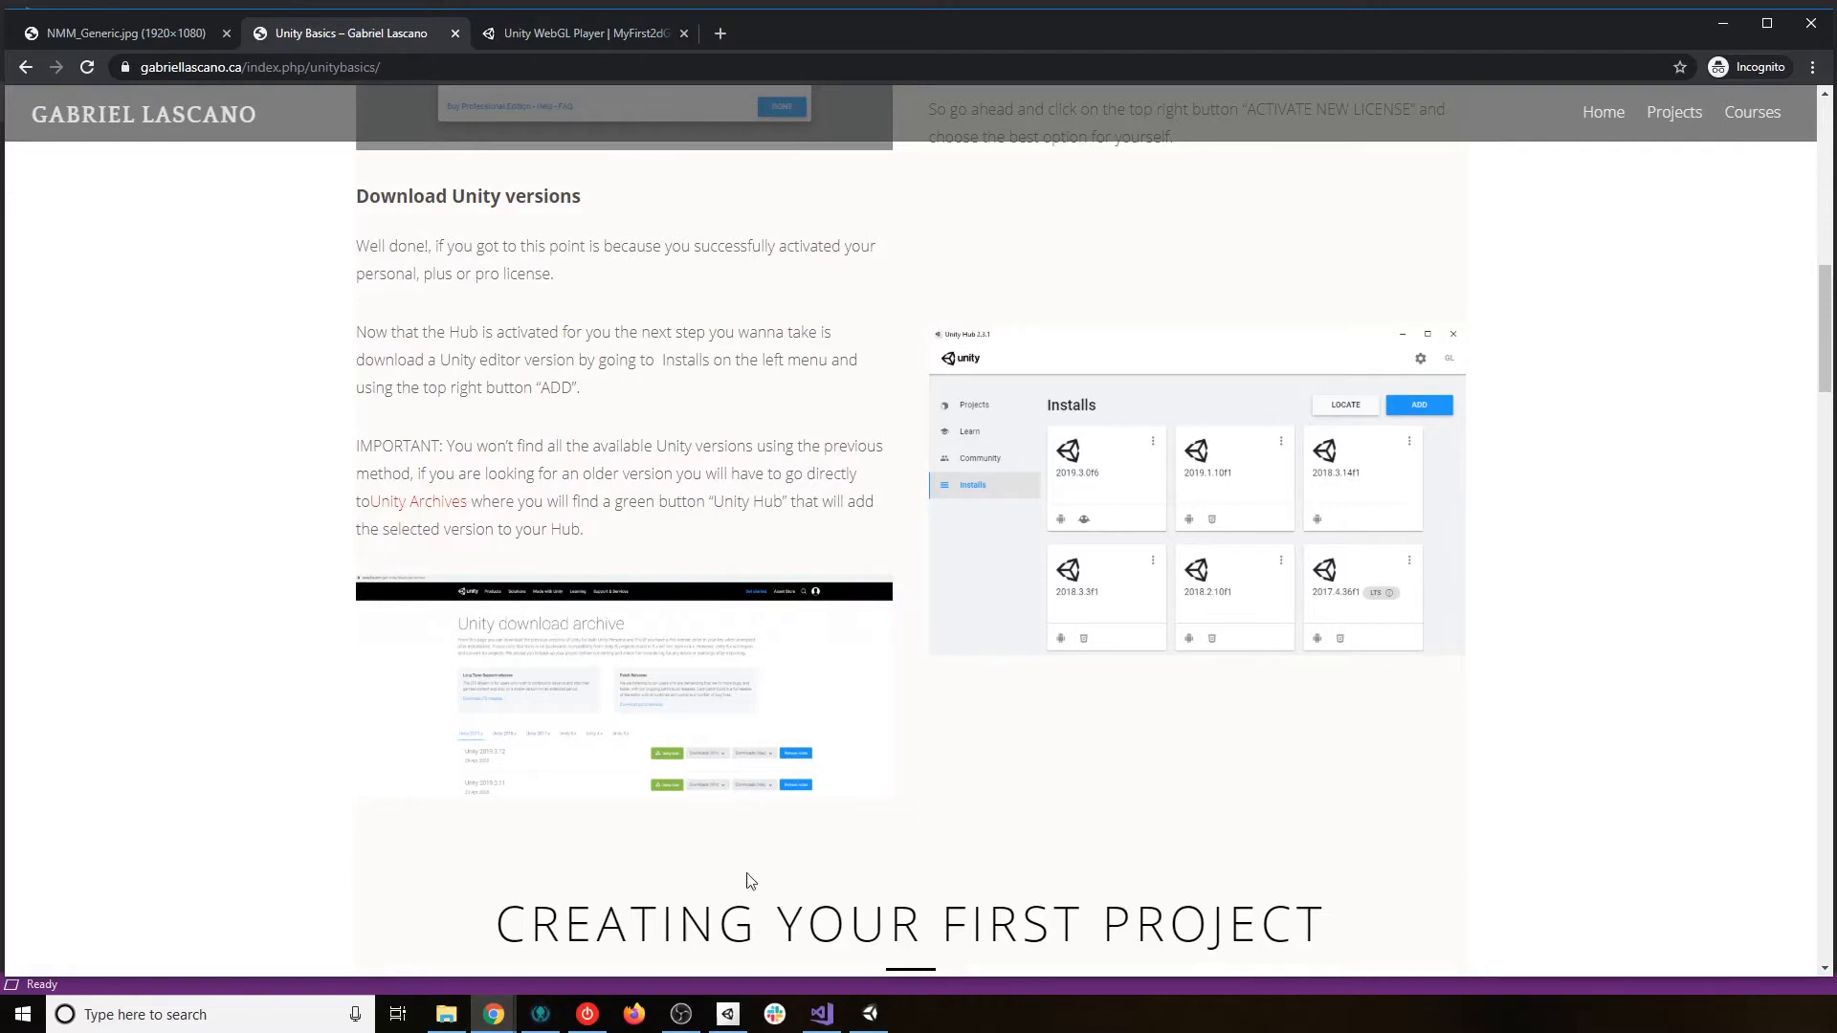
# Check the installed editor versions in Unity Hub, then return to the course page and read the Creating Your First Project section.
pyautogui.click(728, 1013)
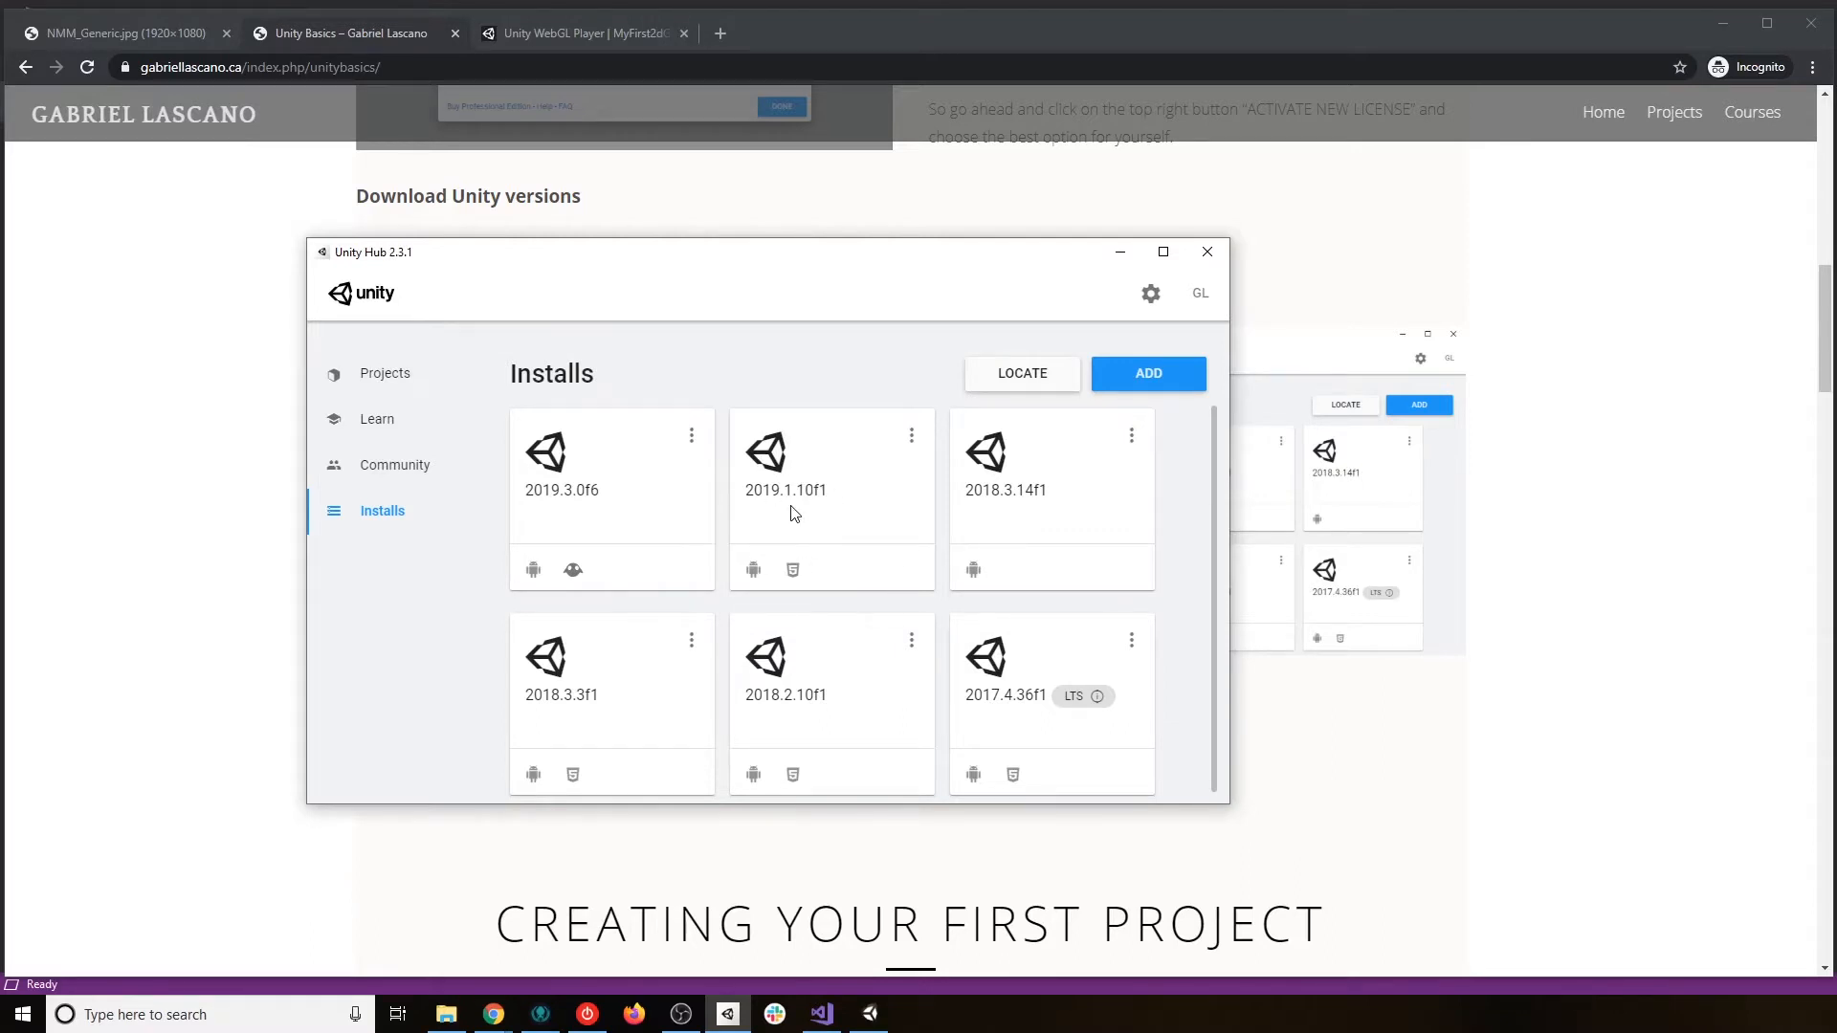
pyautogui.click(168, 429)
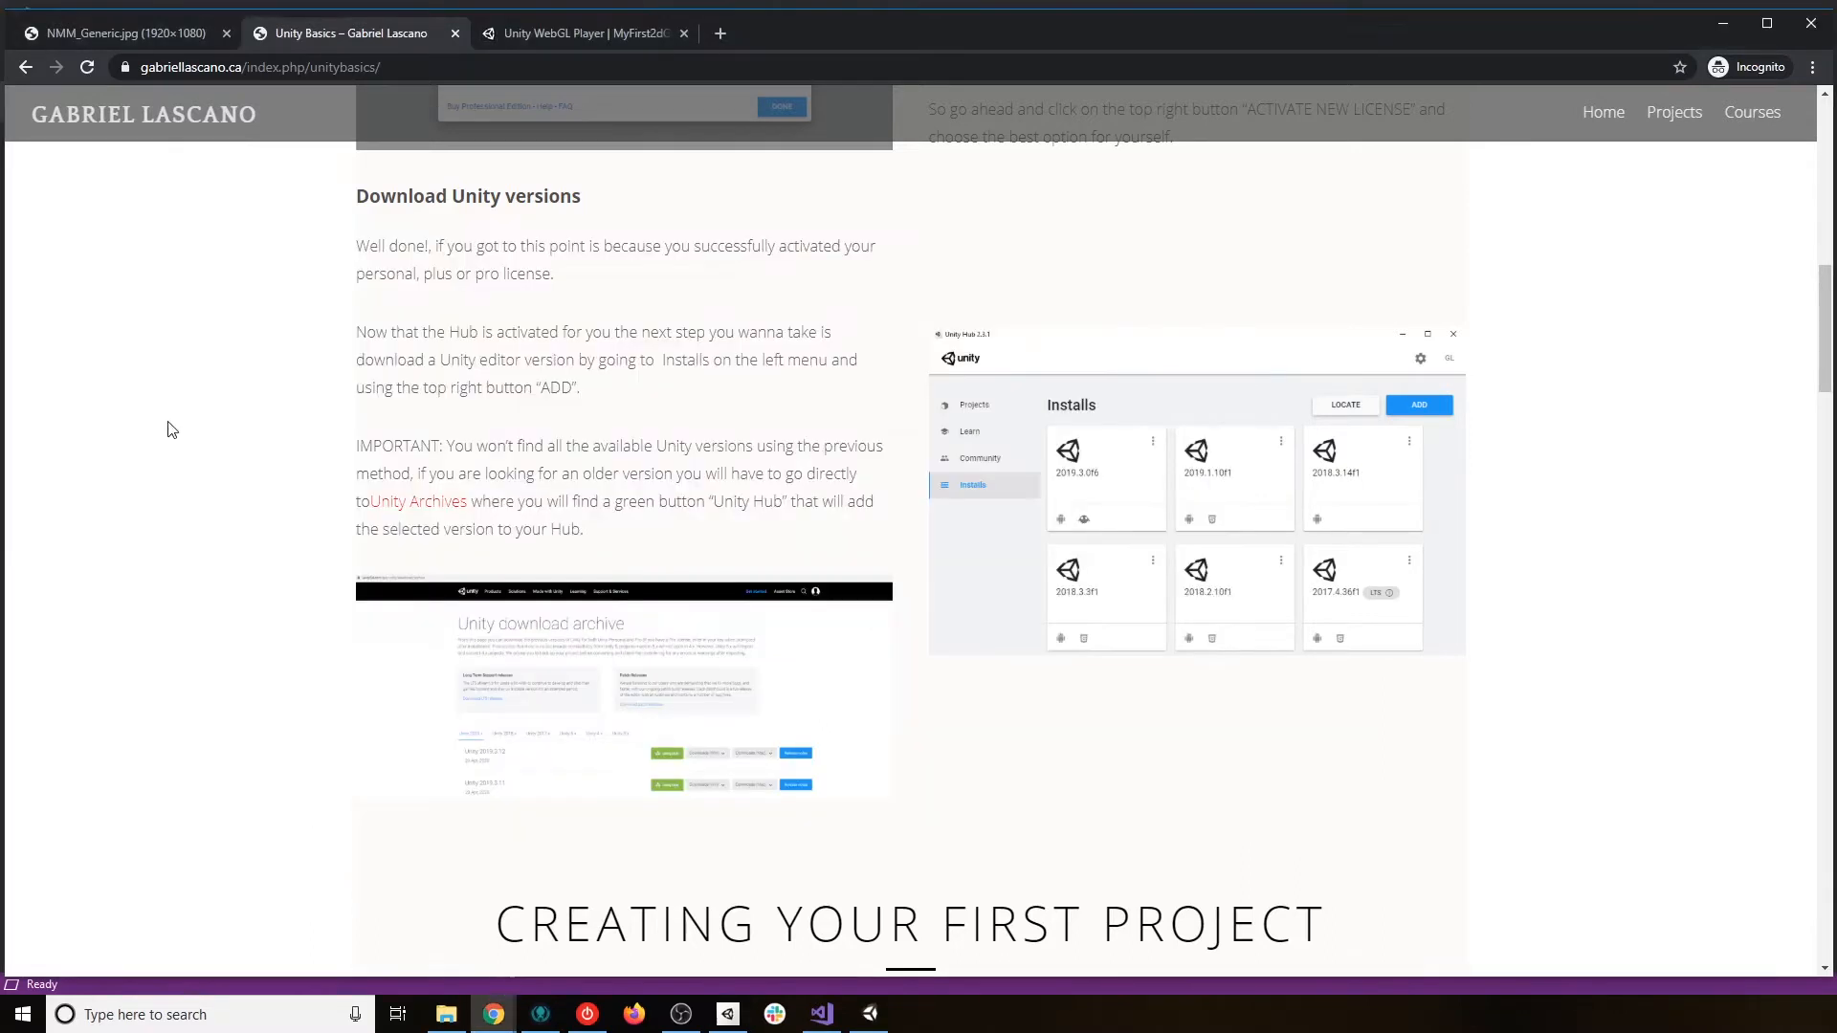
pyautogui.scroll(-5, 1091, 550)
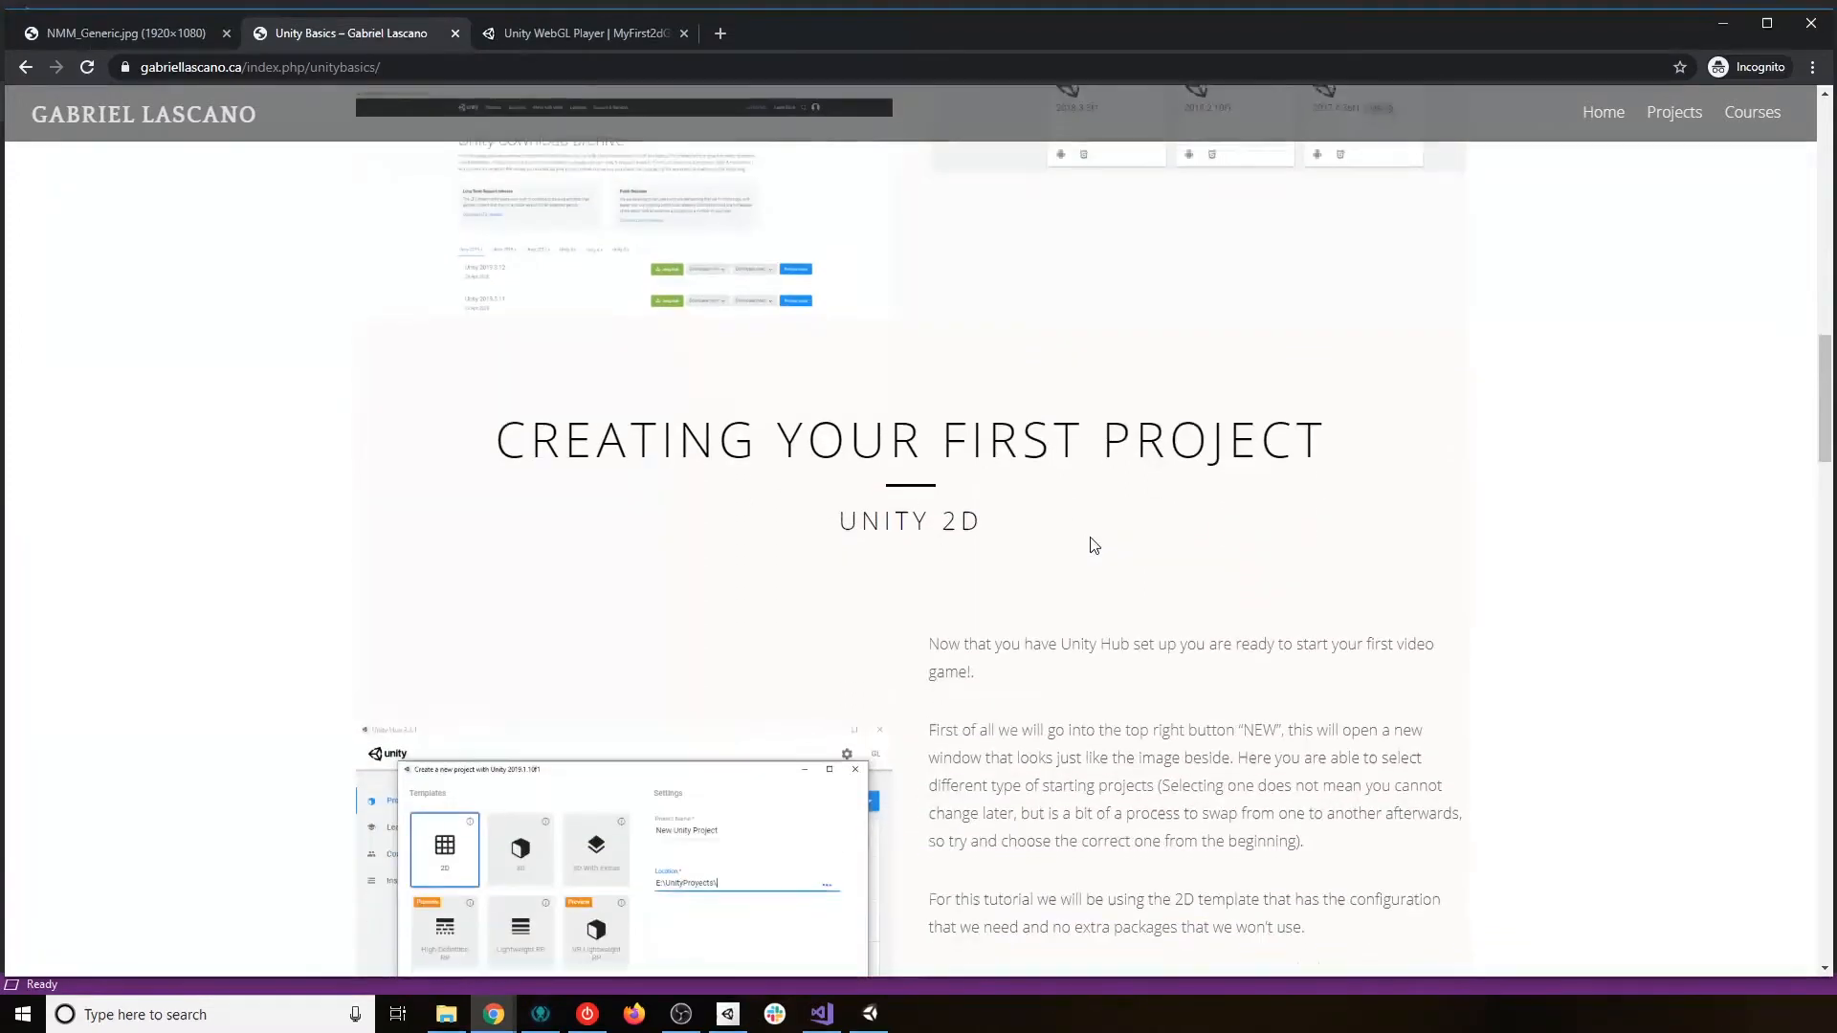
pyautogui.scroll(-2, 1093, 545)
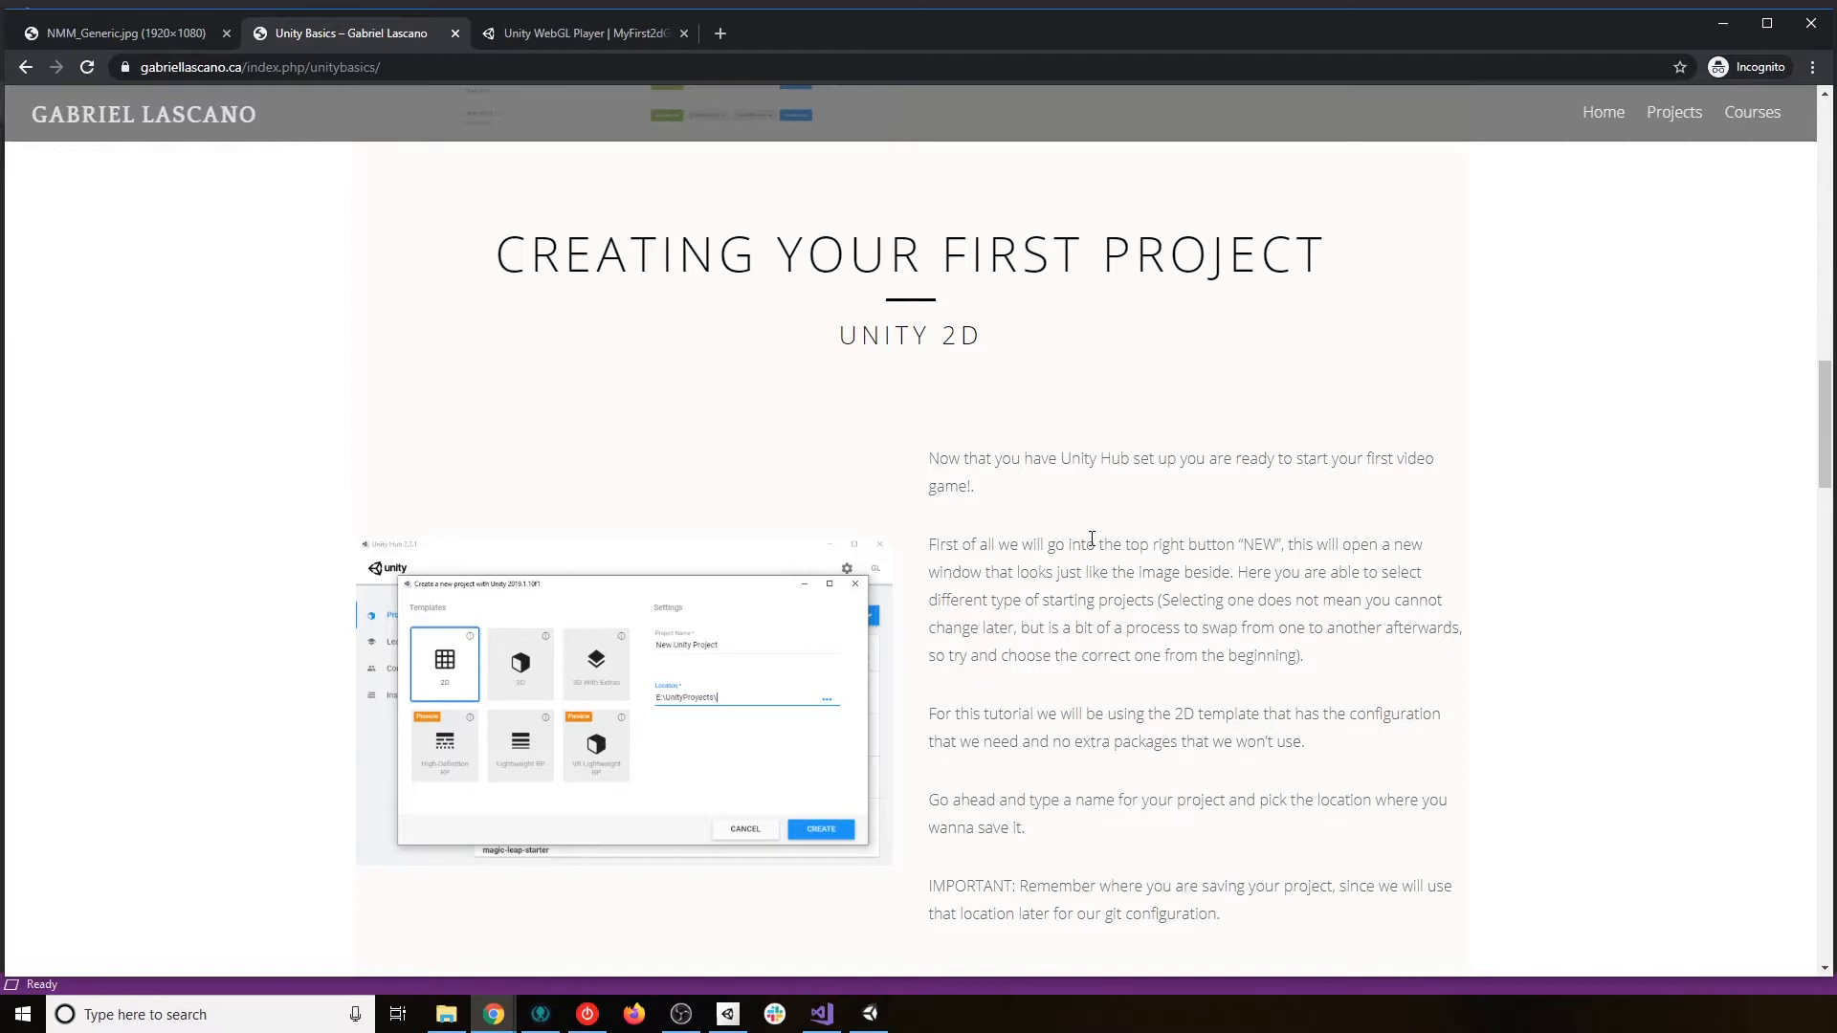
pyautogui.scroll(-2, 1053, 526)
pyautogui.scroll(1, 1006, 507)
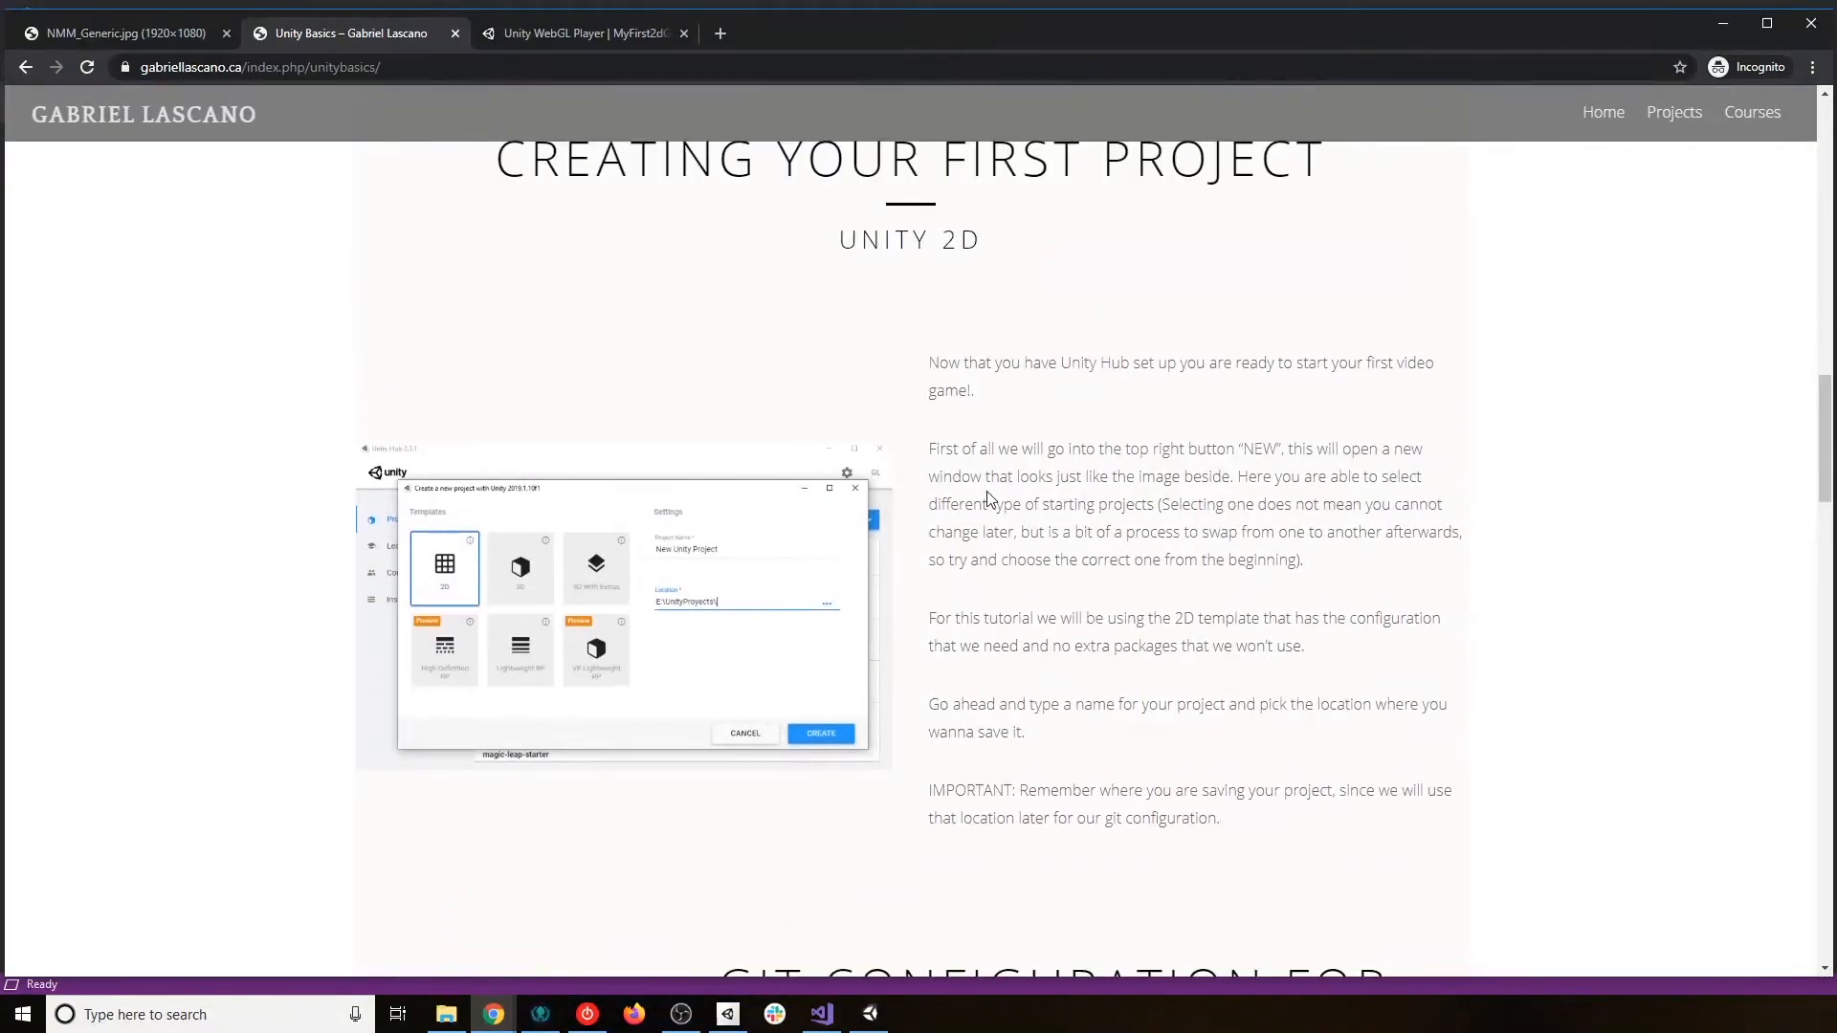
# Switch to Unity Hub, show the projects list and start a new project with Unity 2019.1.10f1.
pyautogui.click(729, 1013)
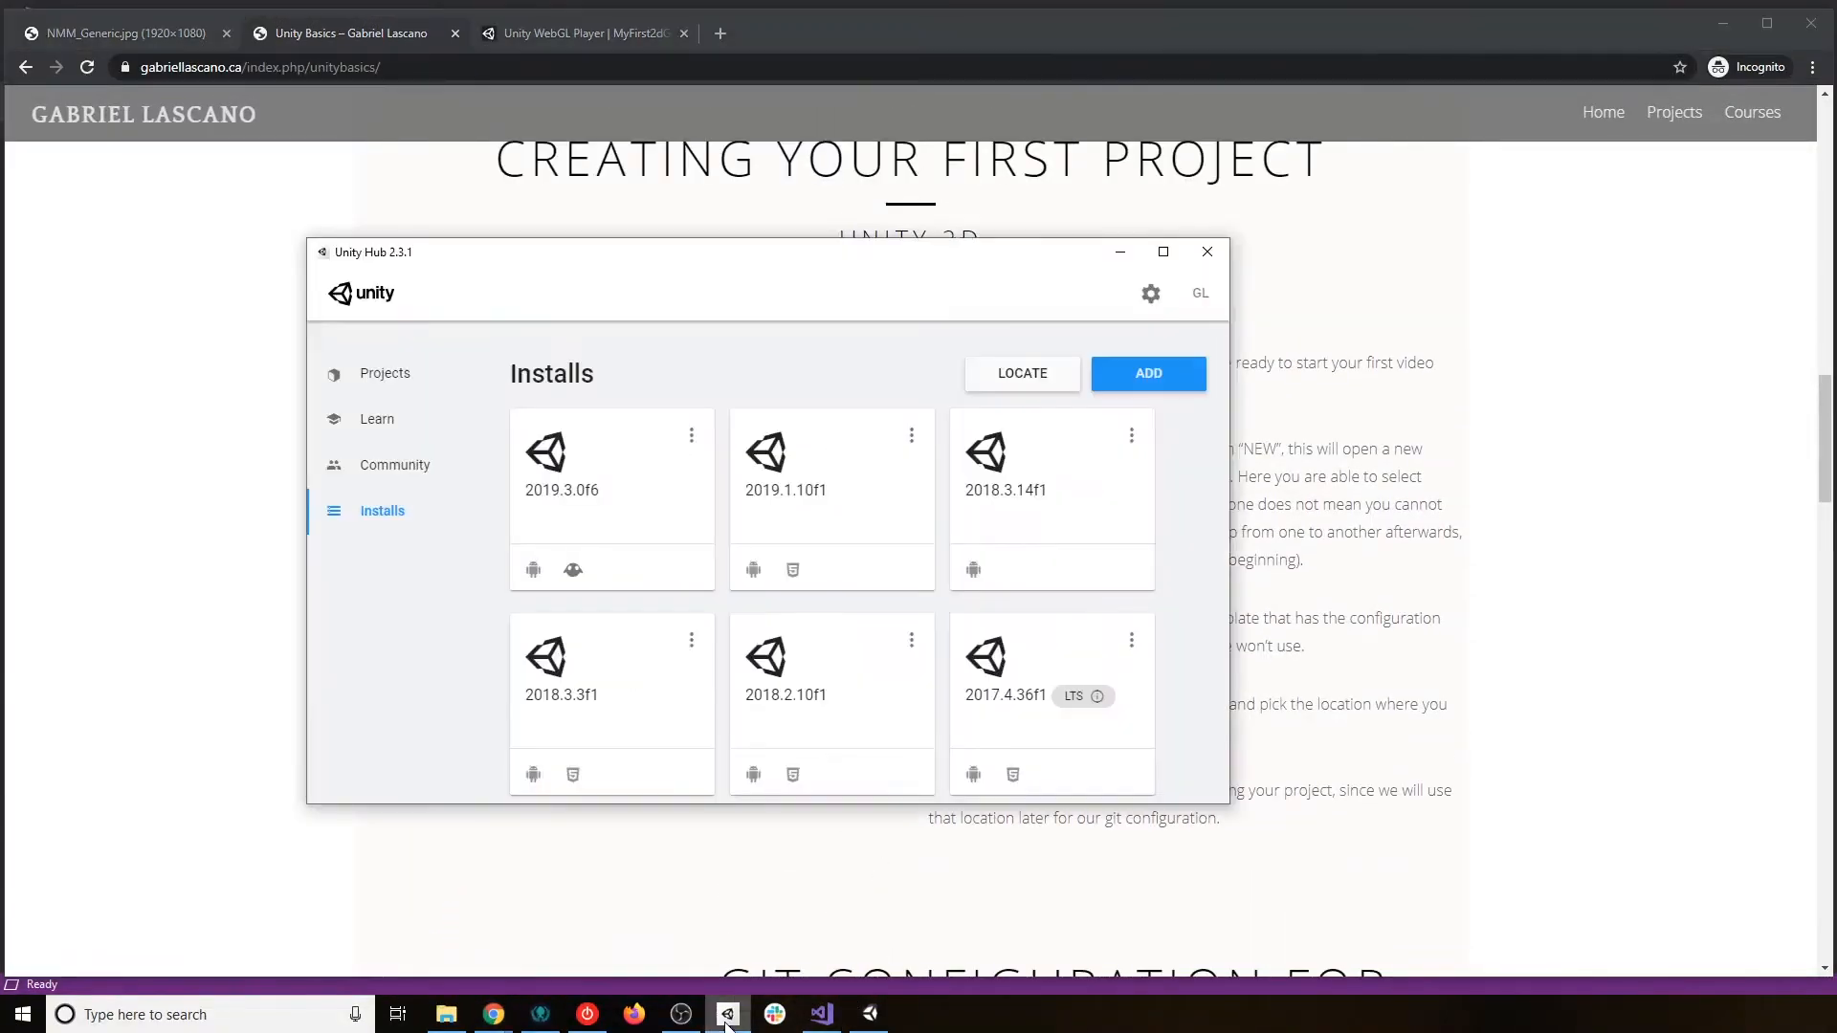
pyautogui.moveTo(734, 258); pyautogui.dragTo(830, 225)
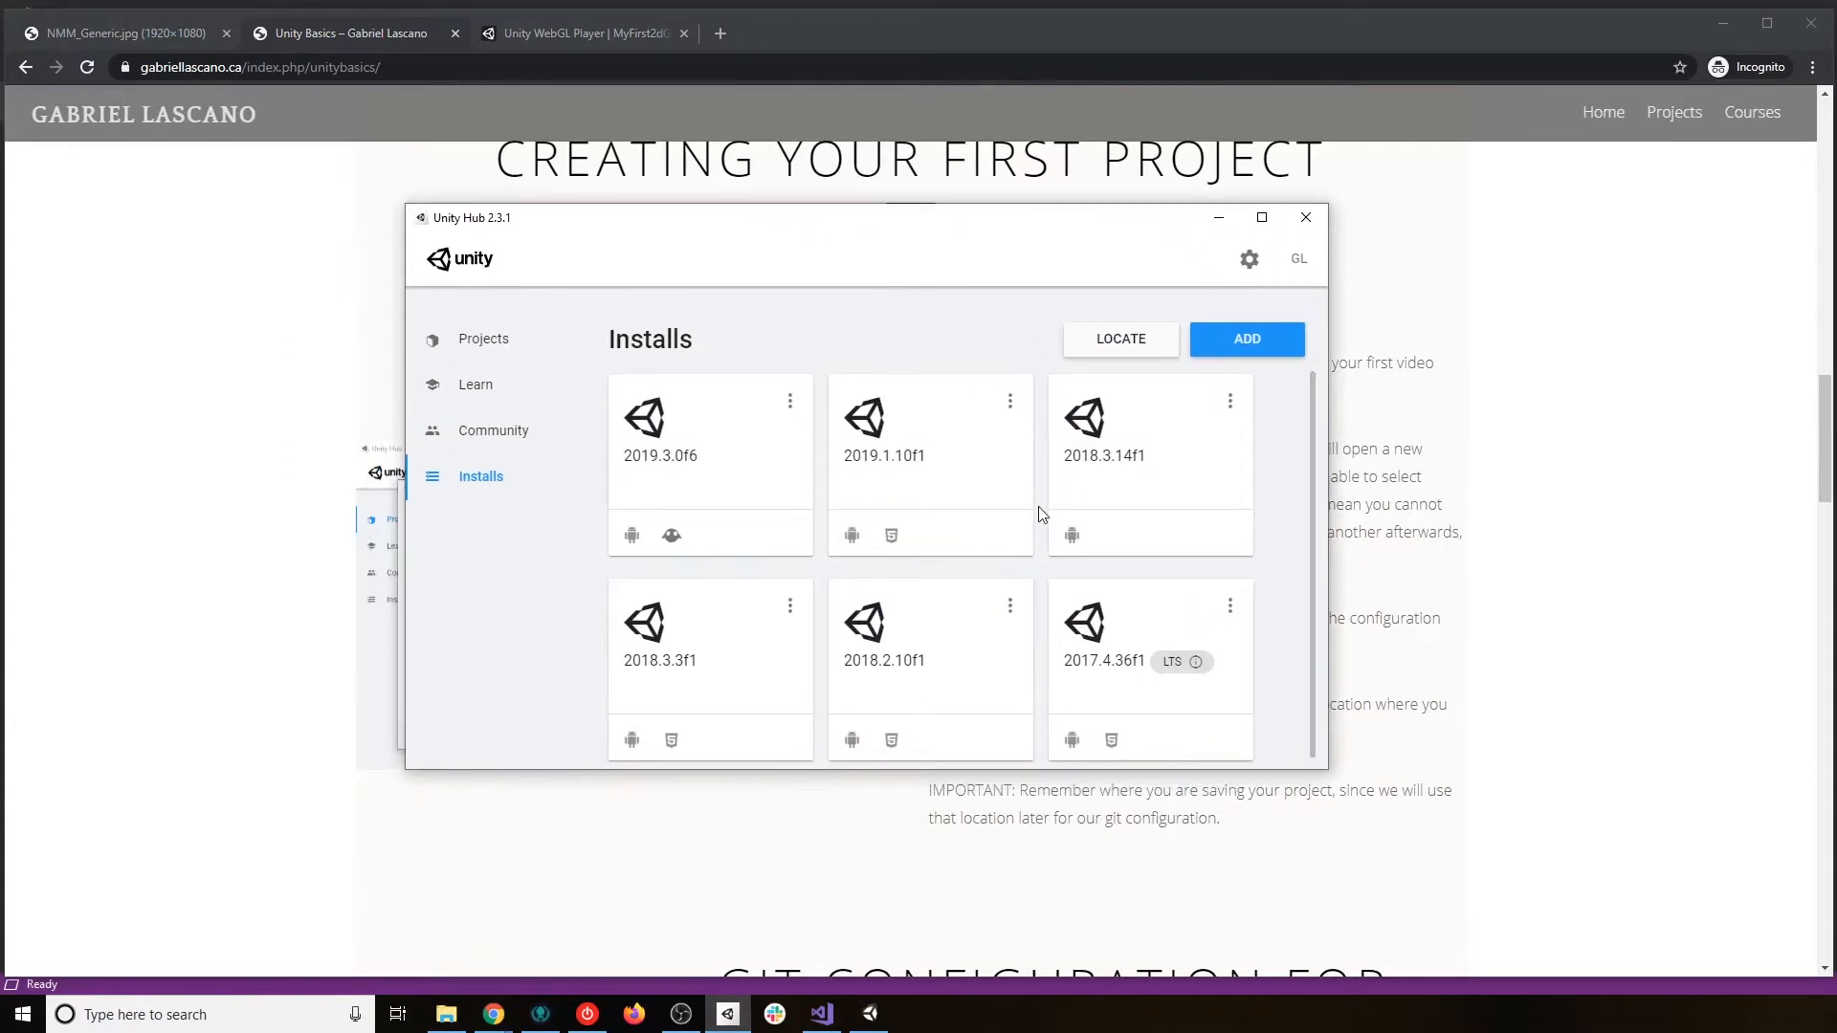
pyautogui.click(510, 341)
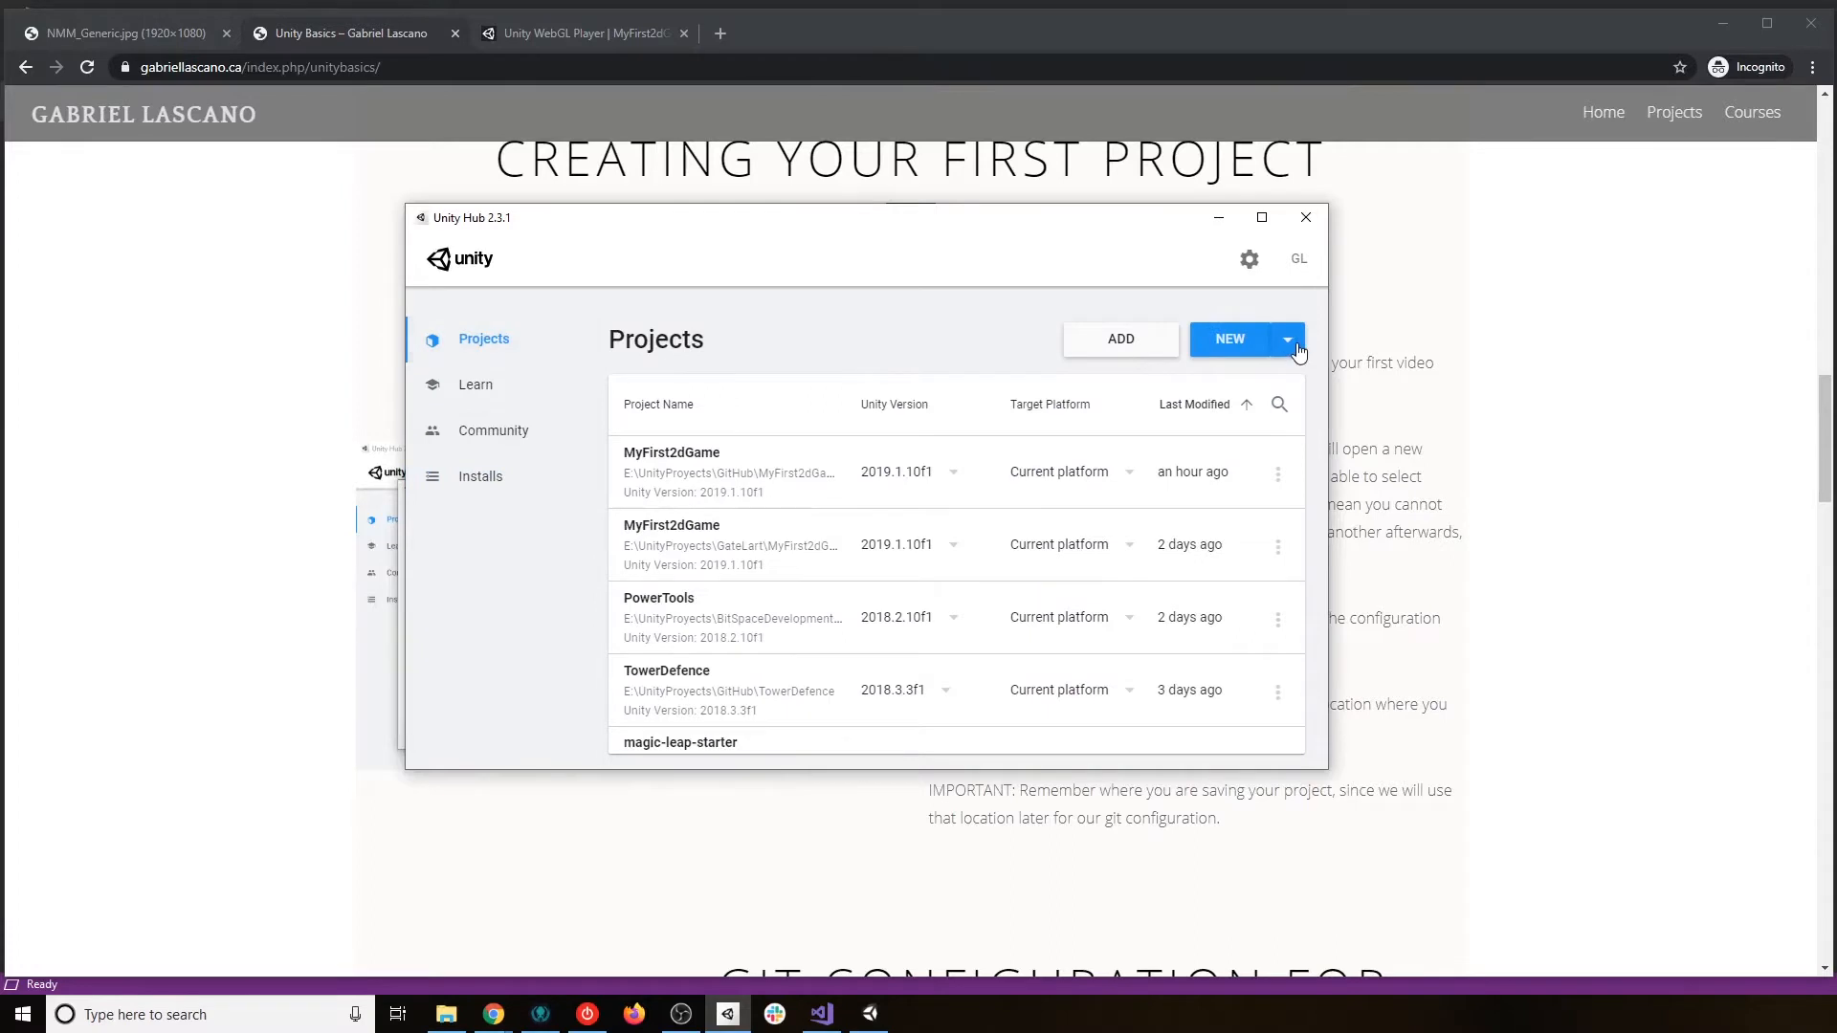
pyautogui.click(1288, 346)
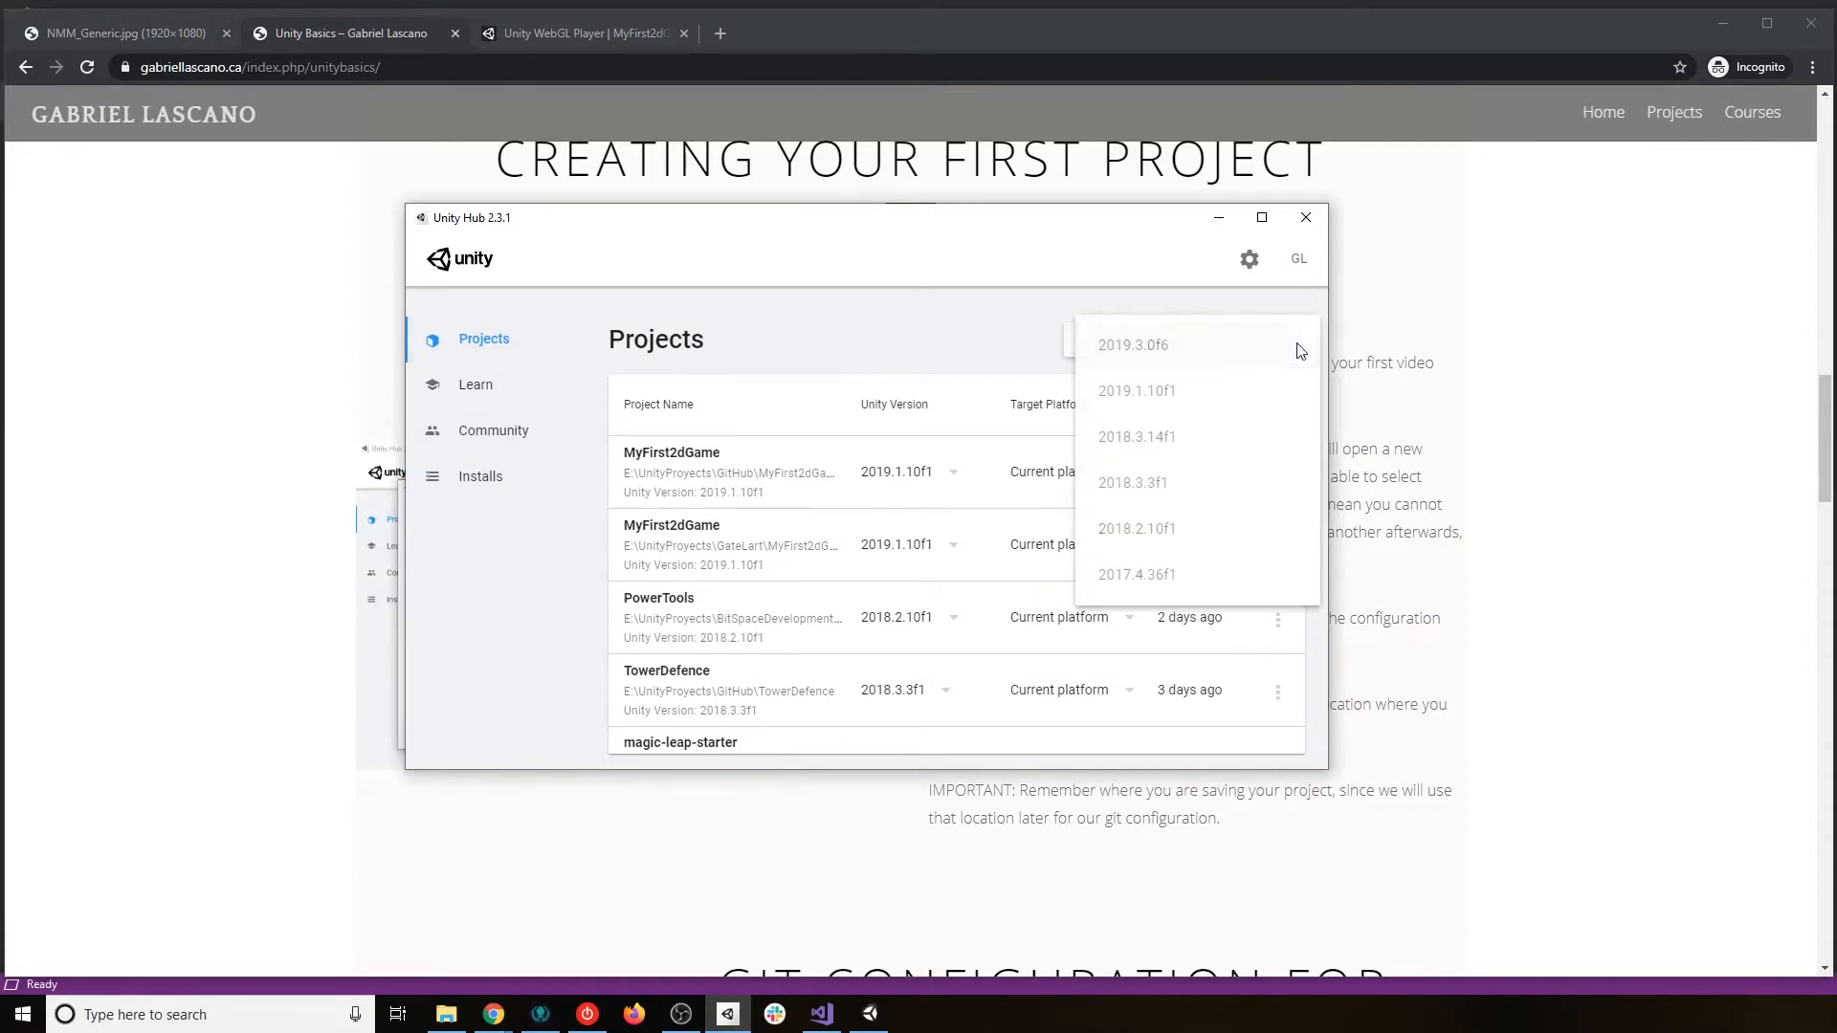
pyautogui.click(1228, 390)
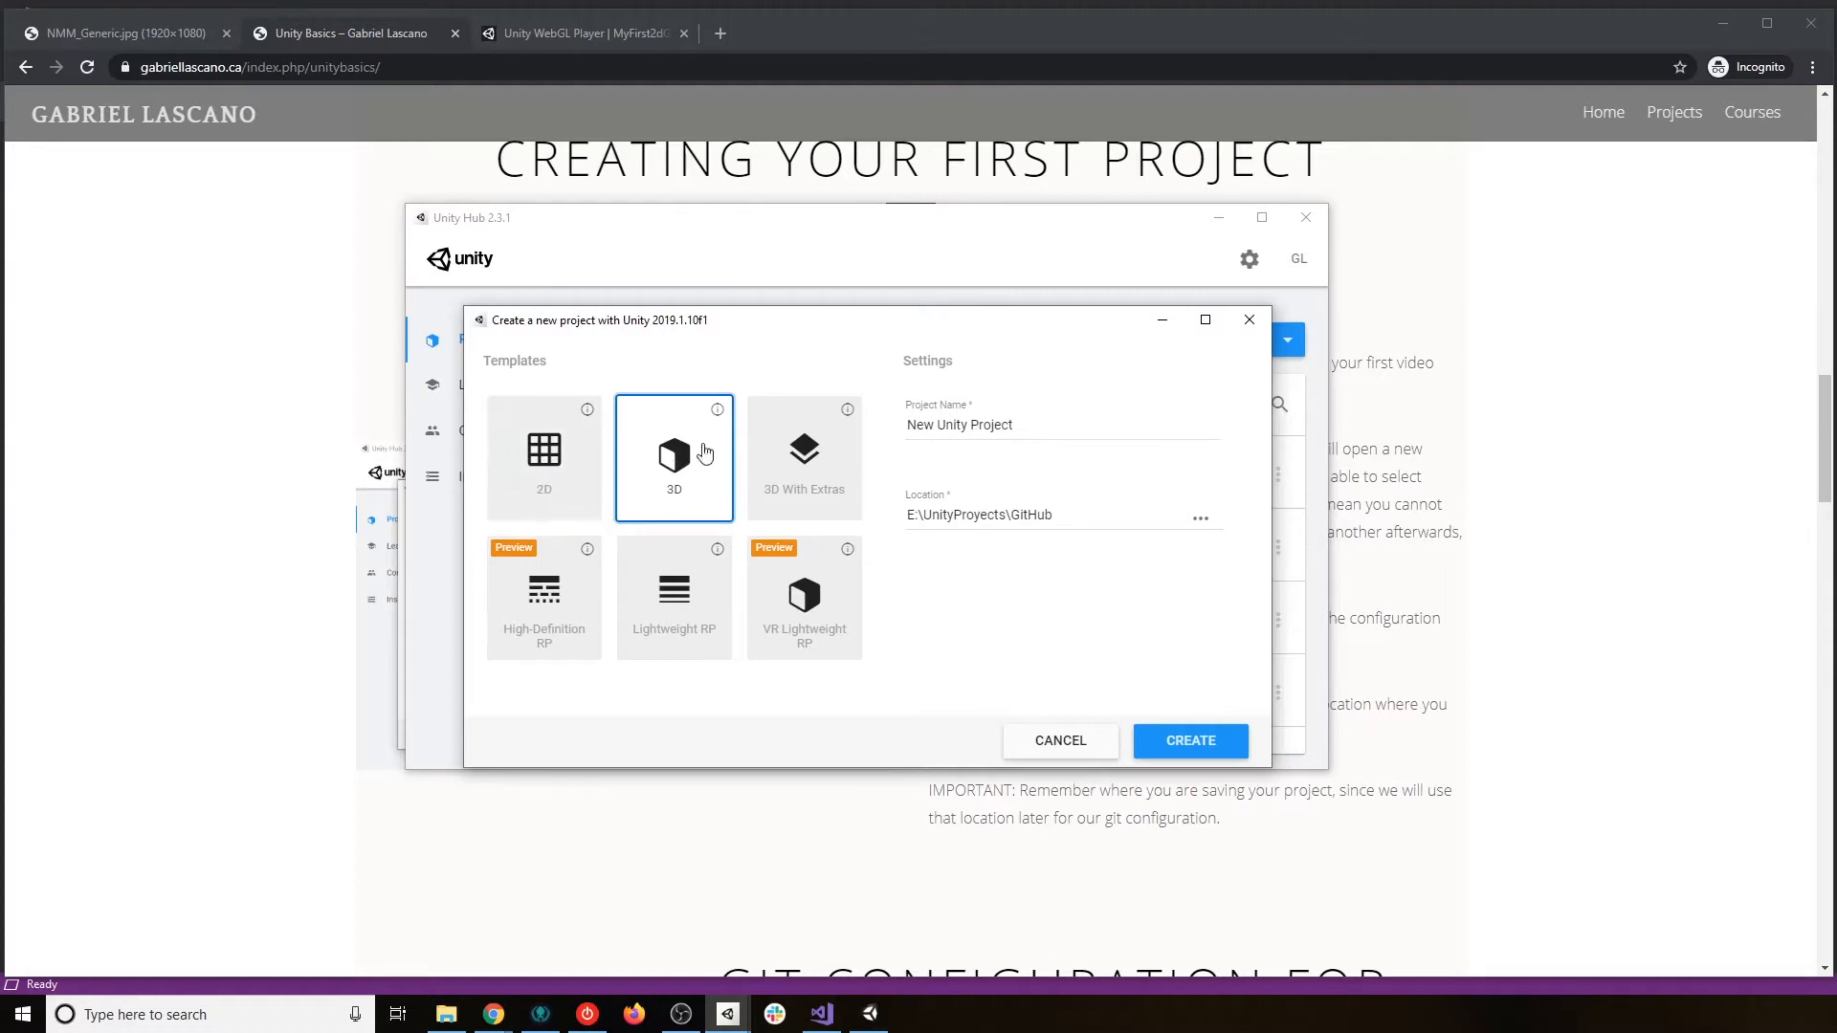
# Compare the 2D, 3D, 3D With Extras, Lightweight RP and VR Lightweight RP project templates.
pyautogui.click(594, 482)
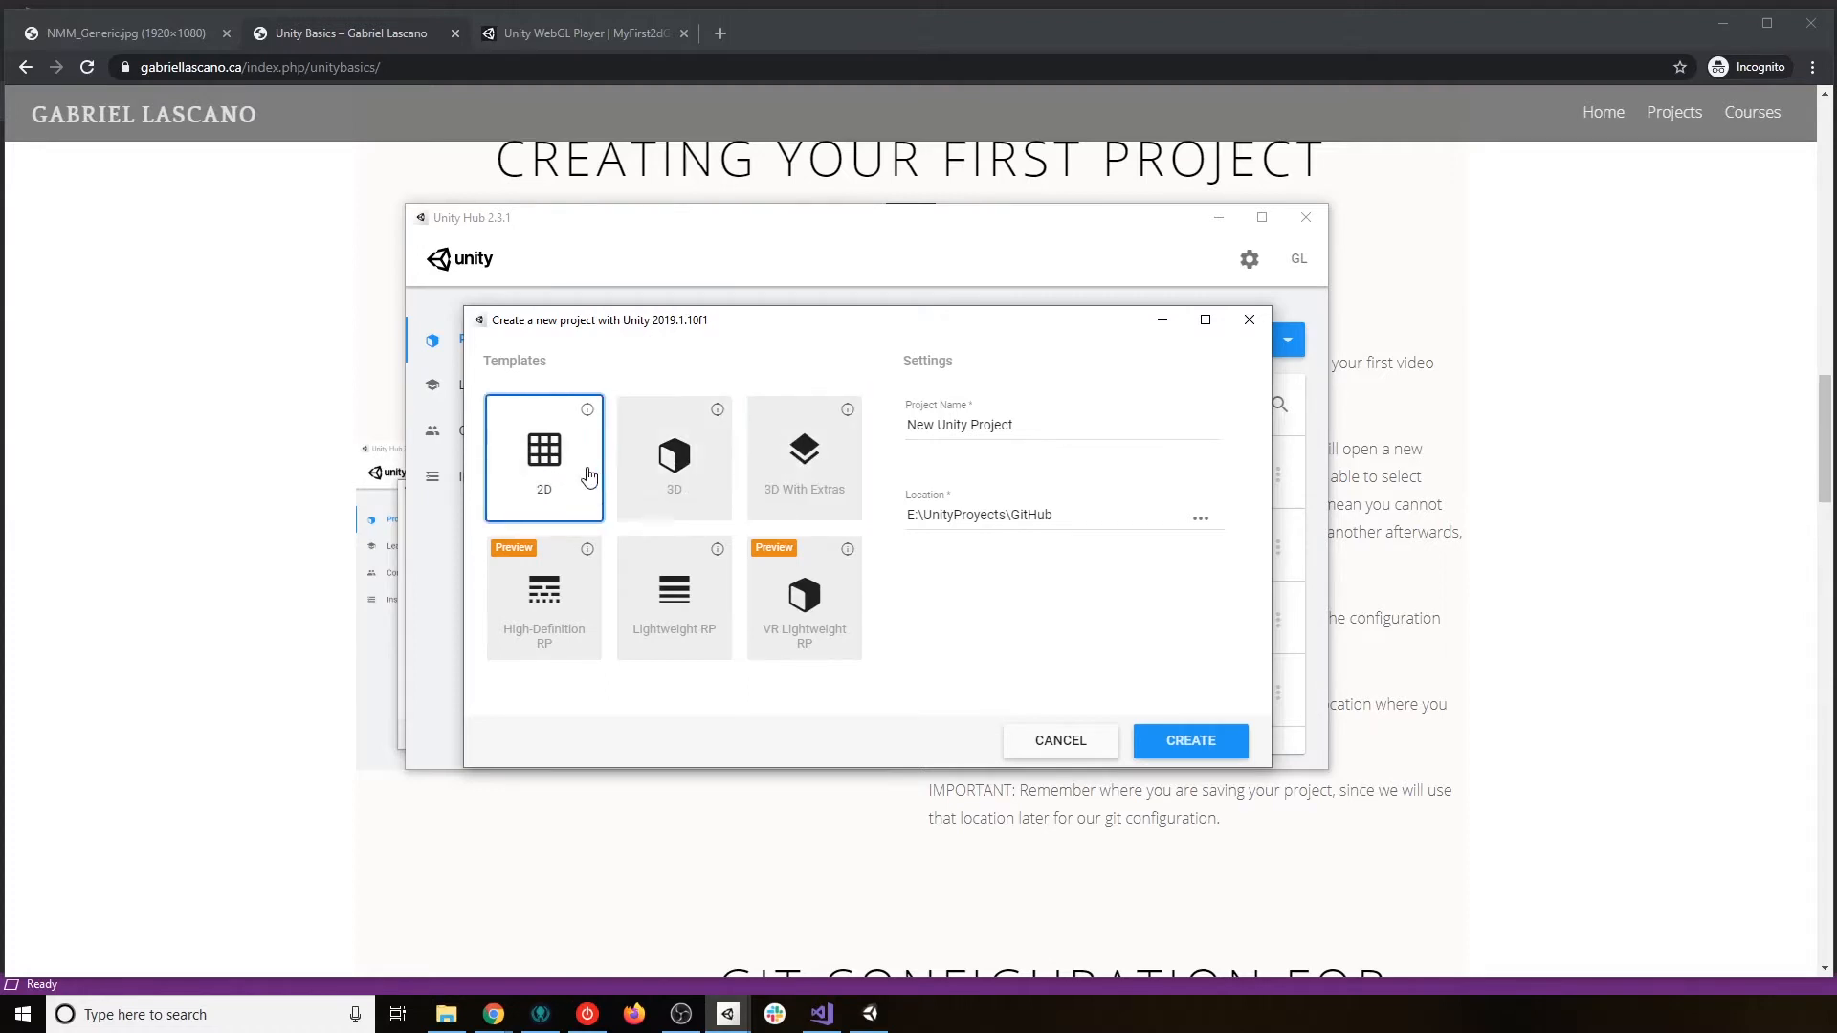
pyautogui.click(693, 486)
pyautogui.click(791, 467)
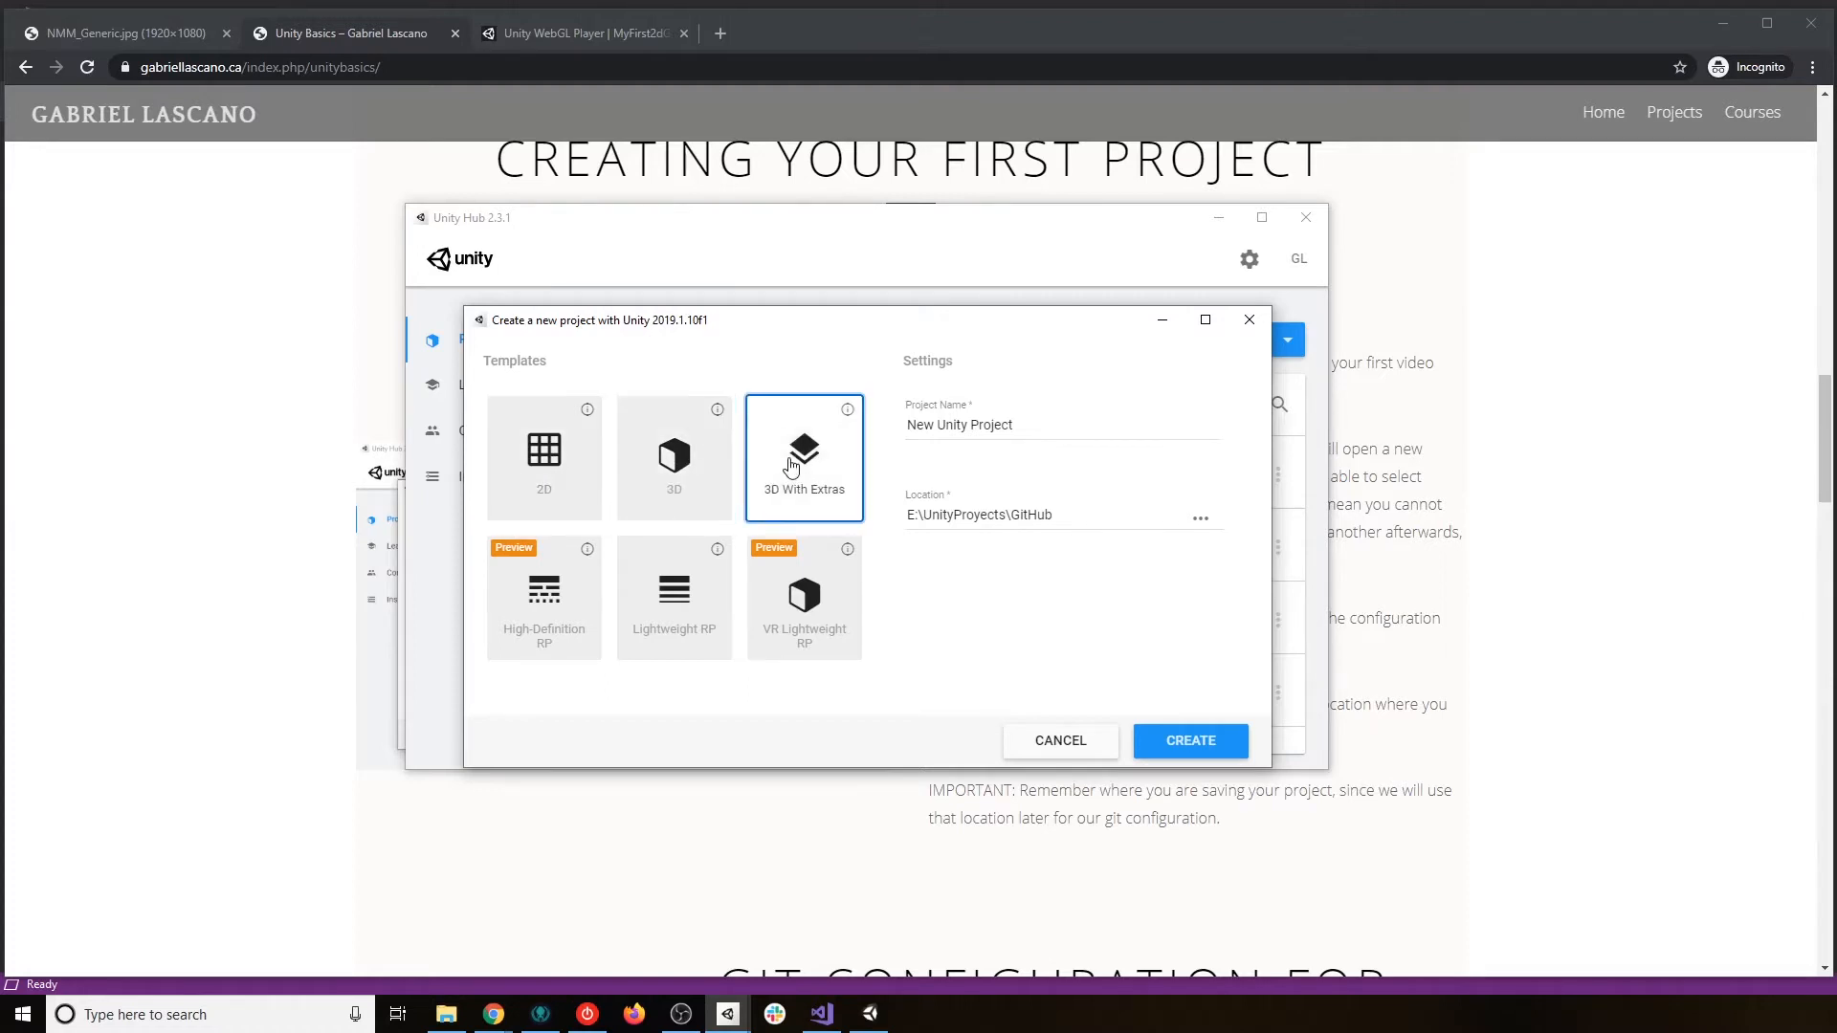
pyautogui.click(806, 641)
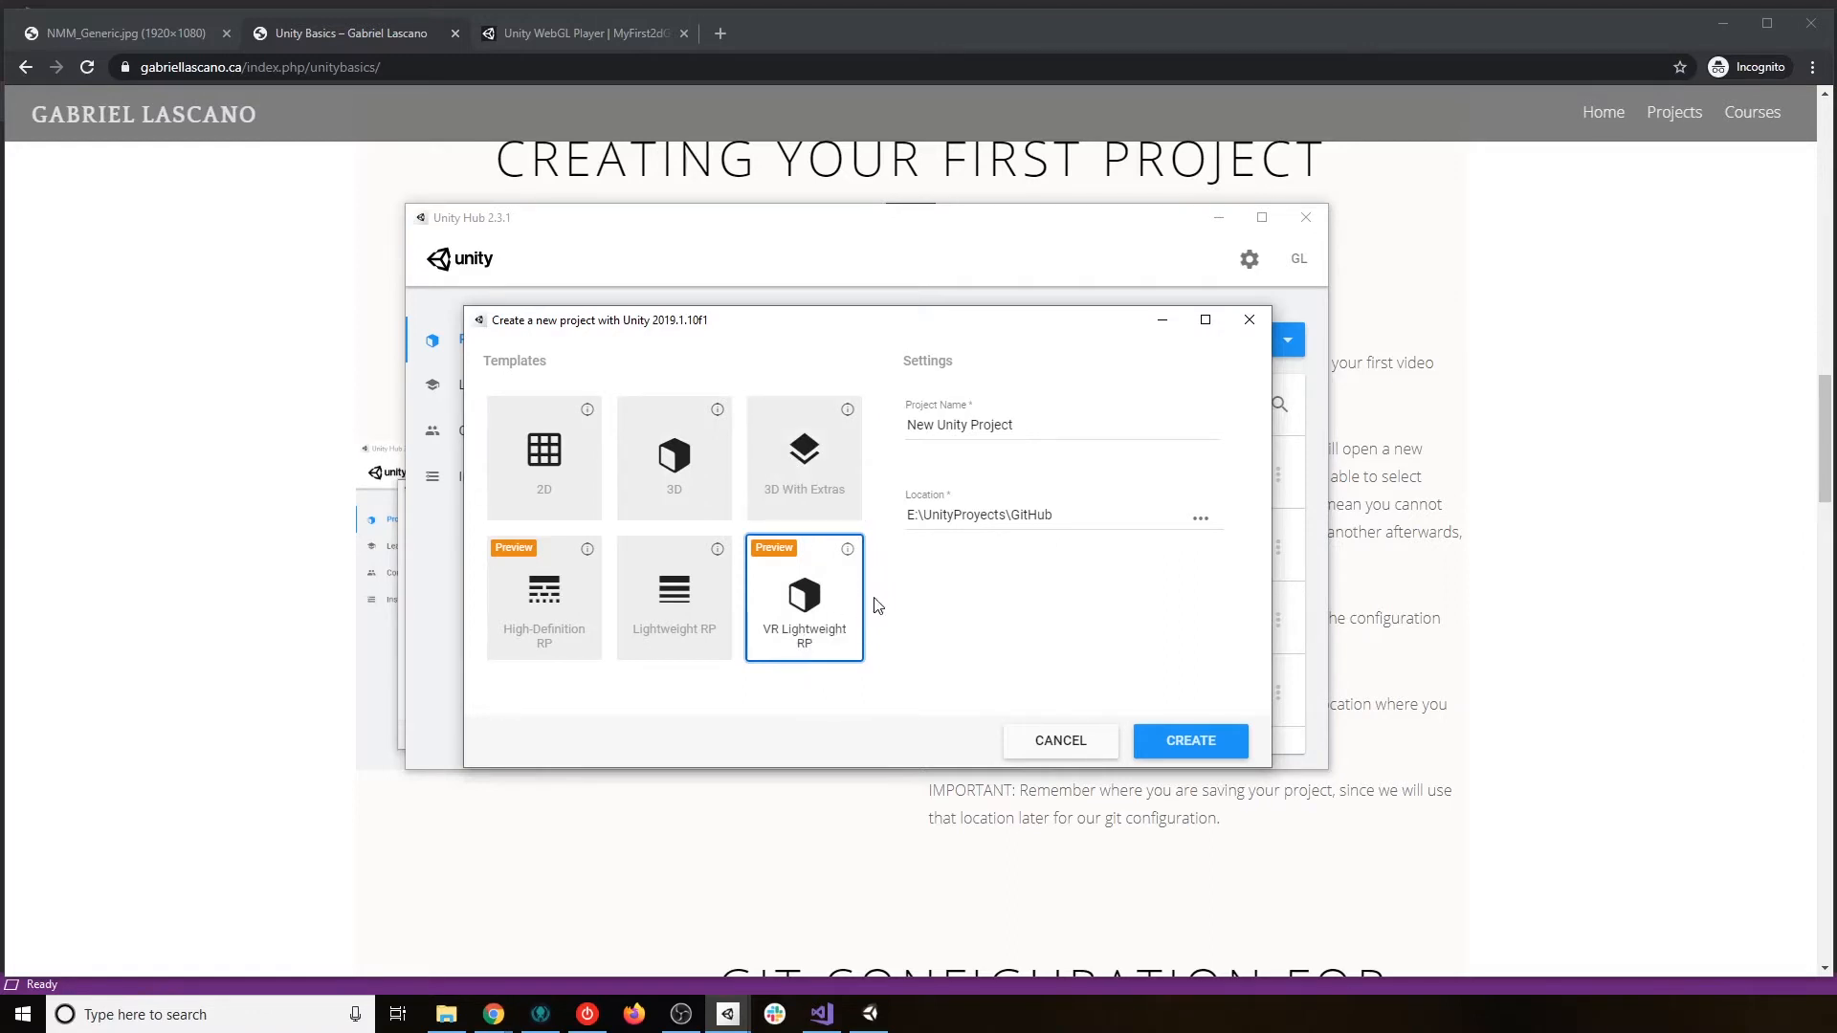
pyautogui.click(670, 613)
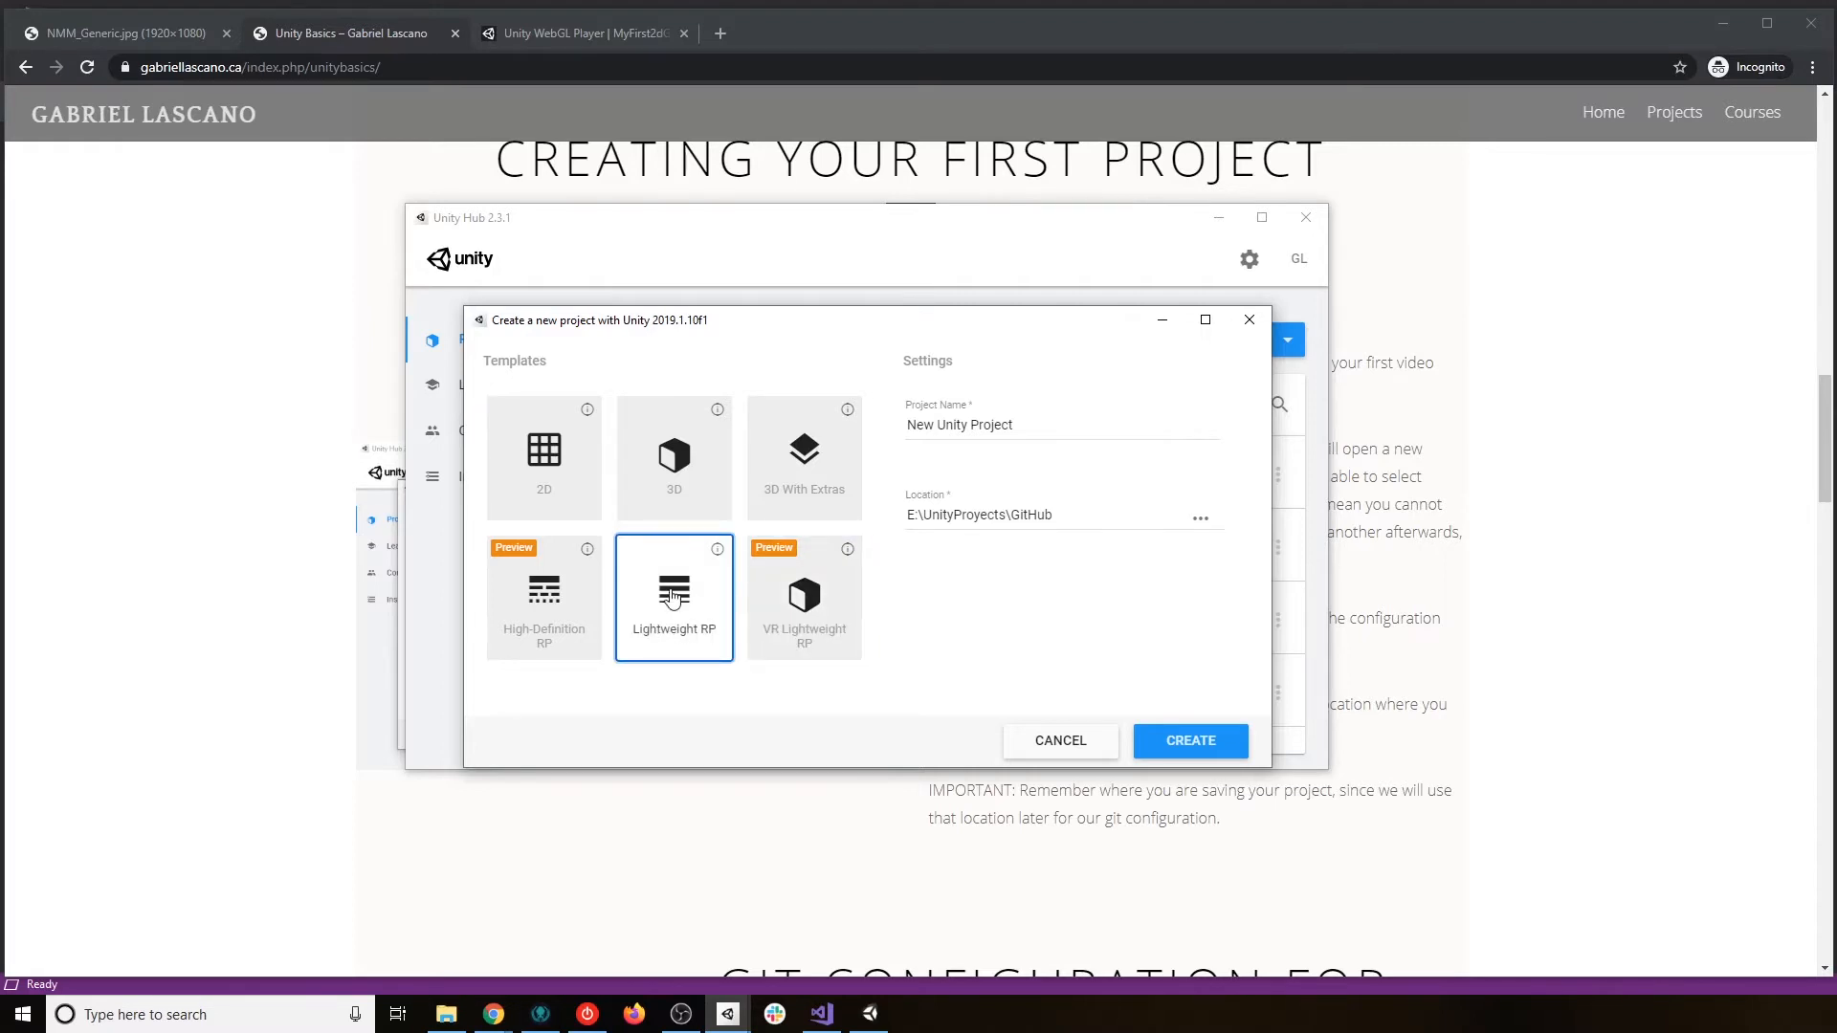
pyautogui.click(780, 474)
pyautogui.click(676, 493)
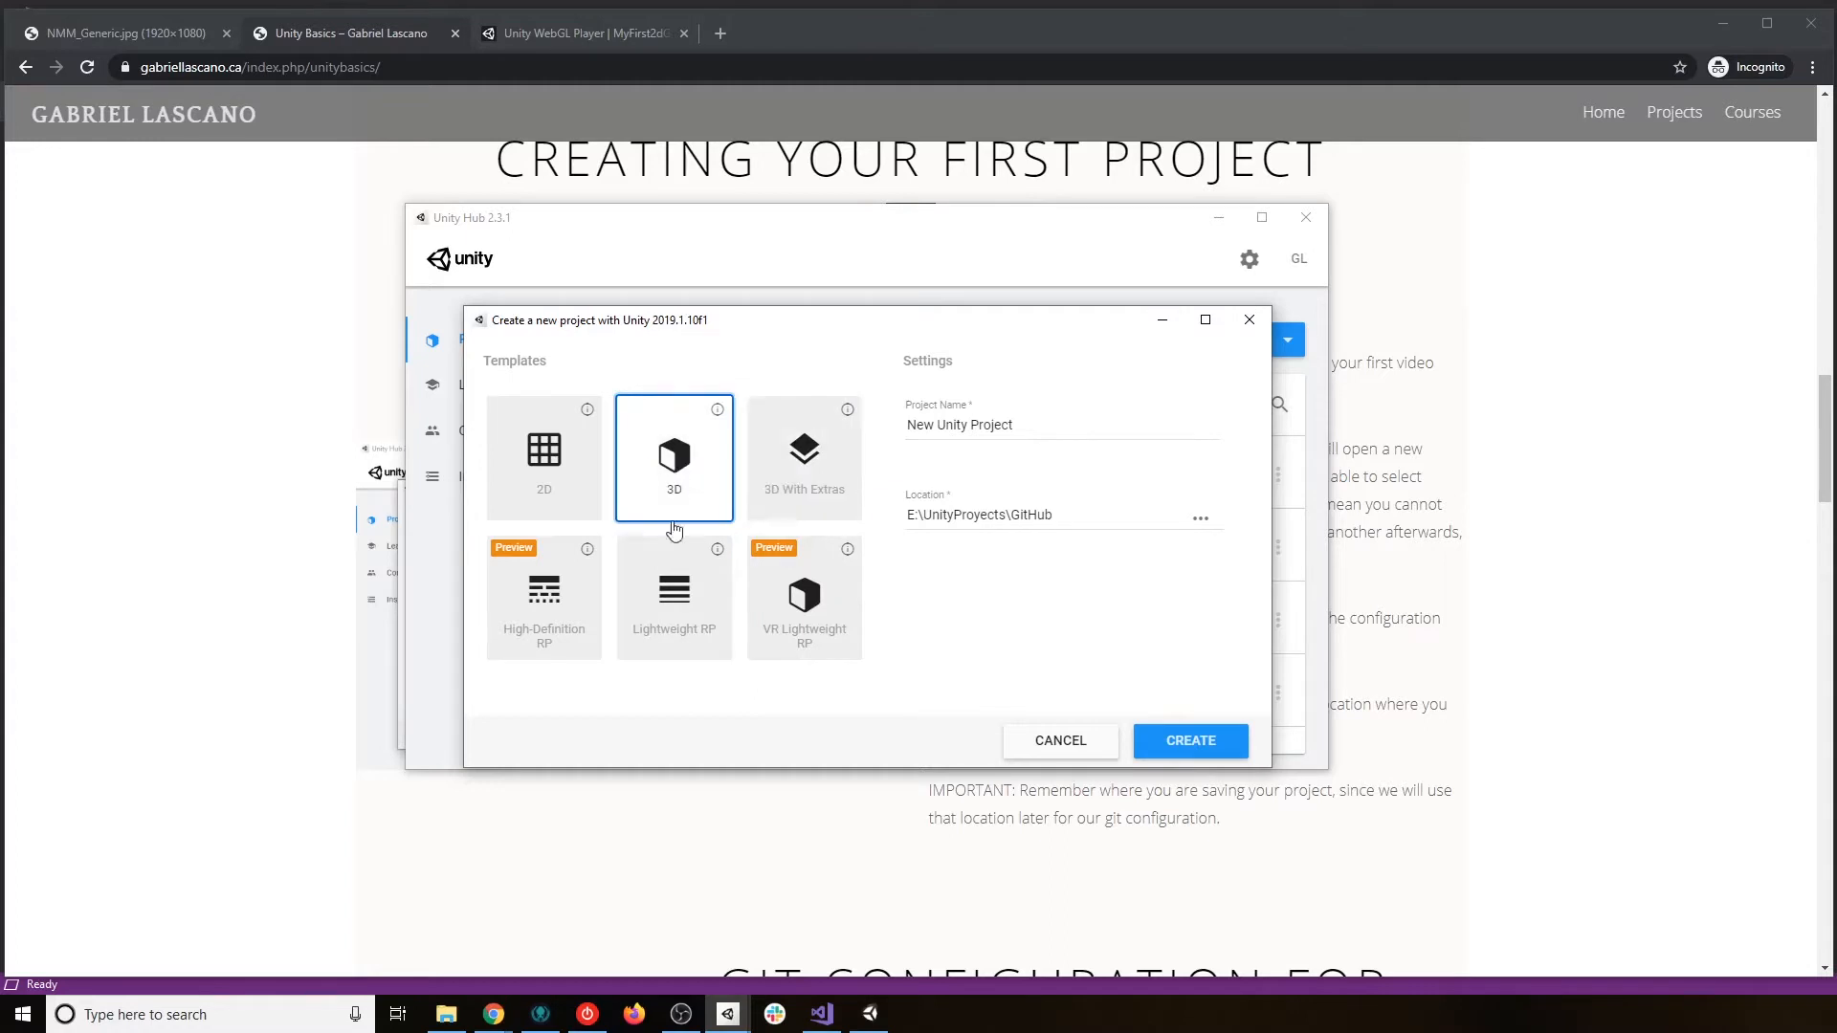
pyautogui.click(655, 600)
pyautogui.click(709, 472)
pyautogui.click(538, 462)
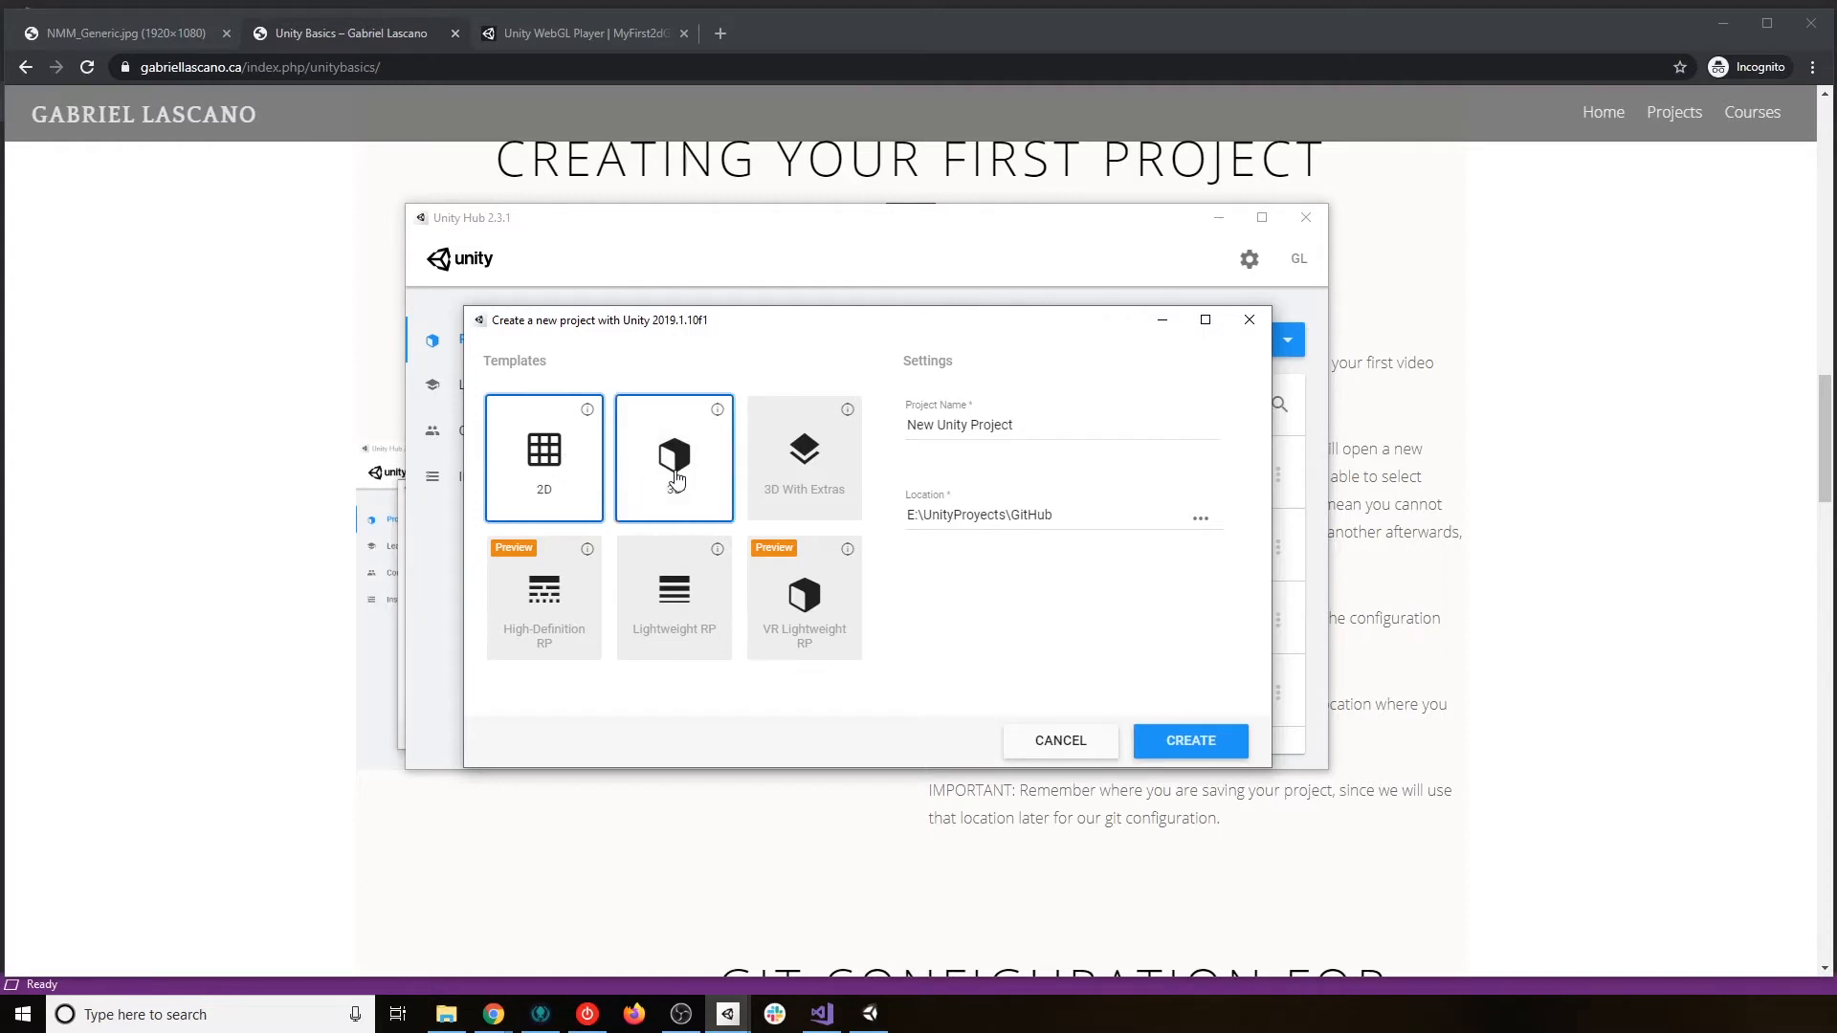
pyautogui.click(676, 476)
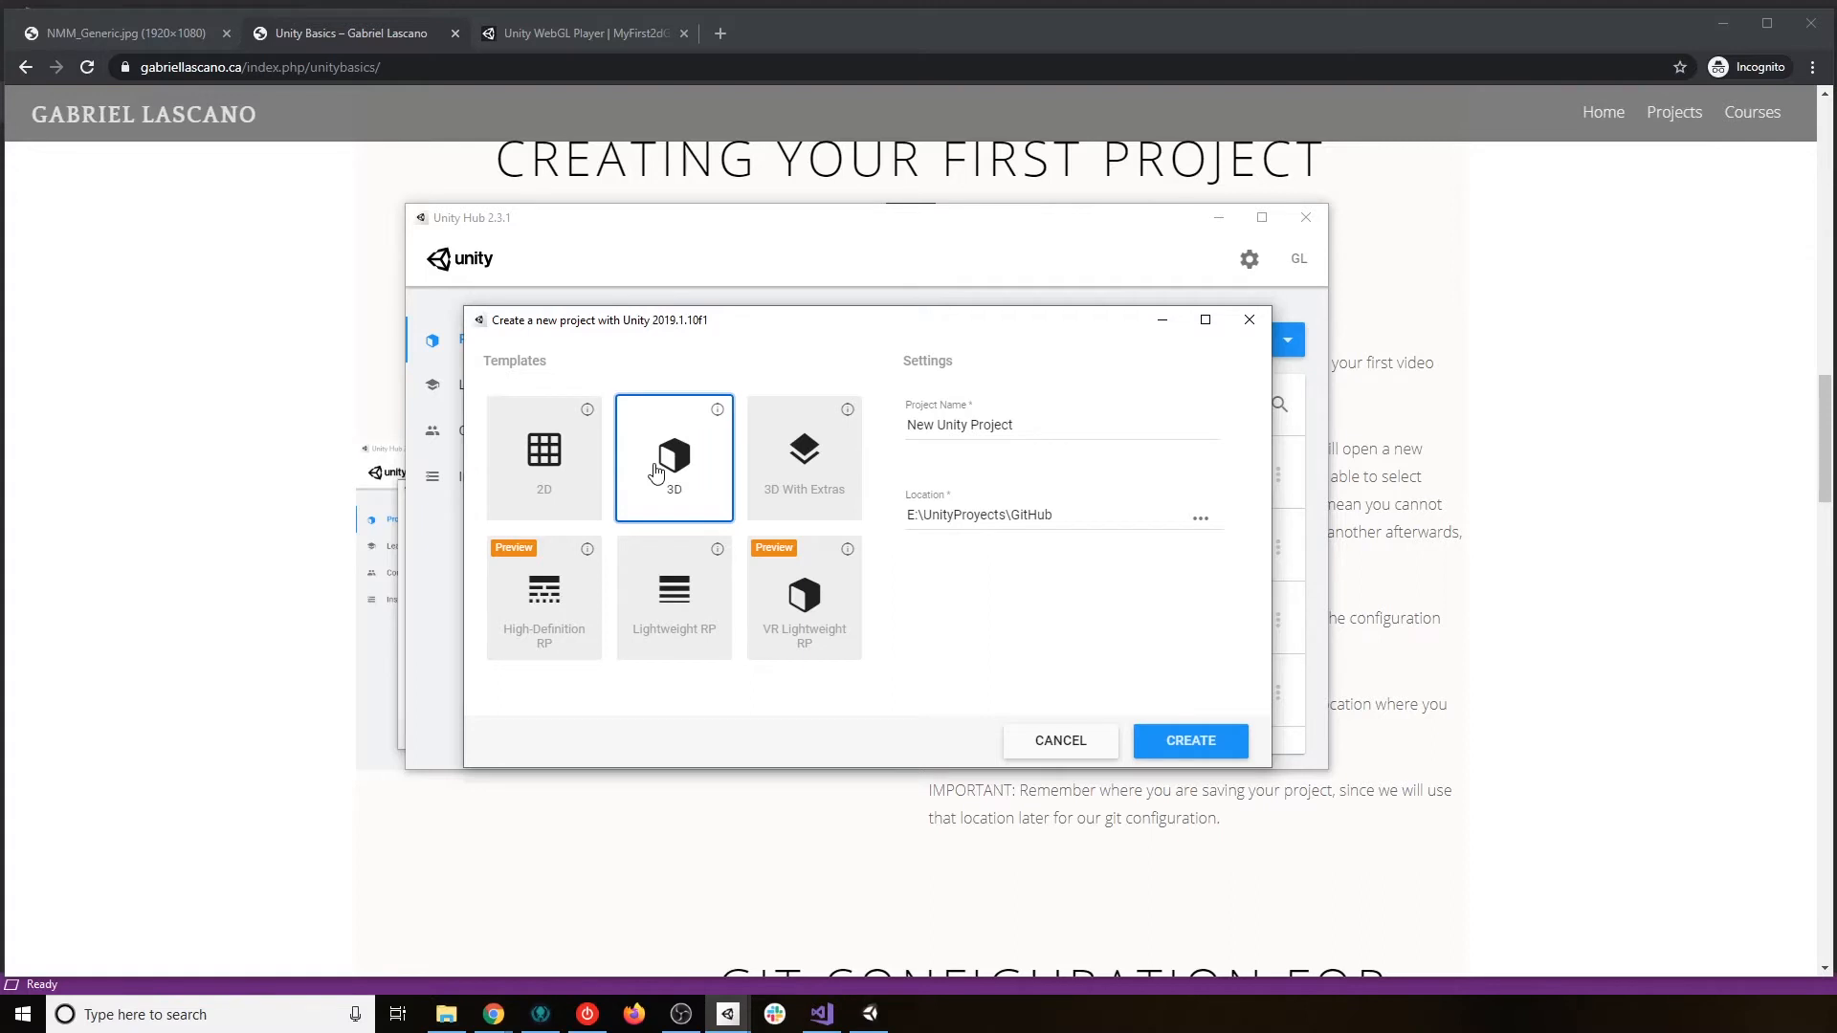
# Choose the 2D template and name the project UnityBasics.
pyautogui.click(564, 463)
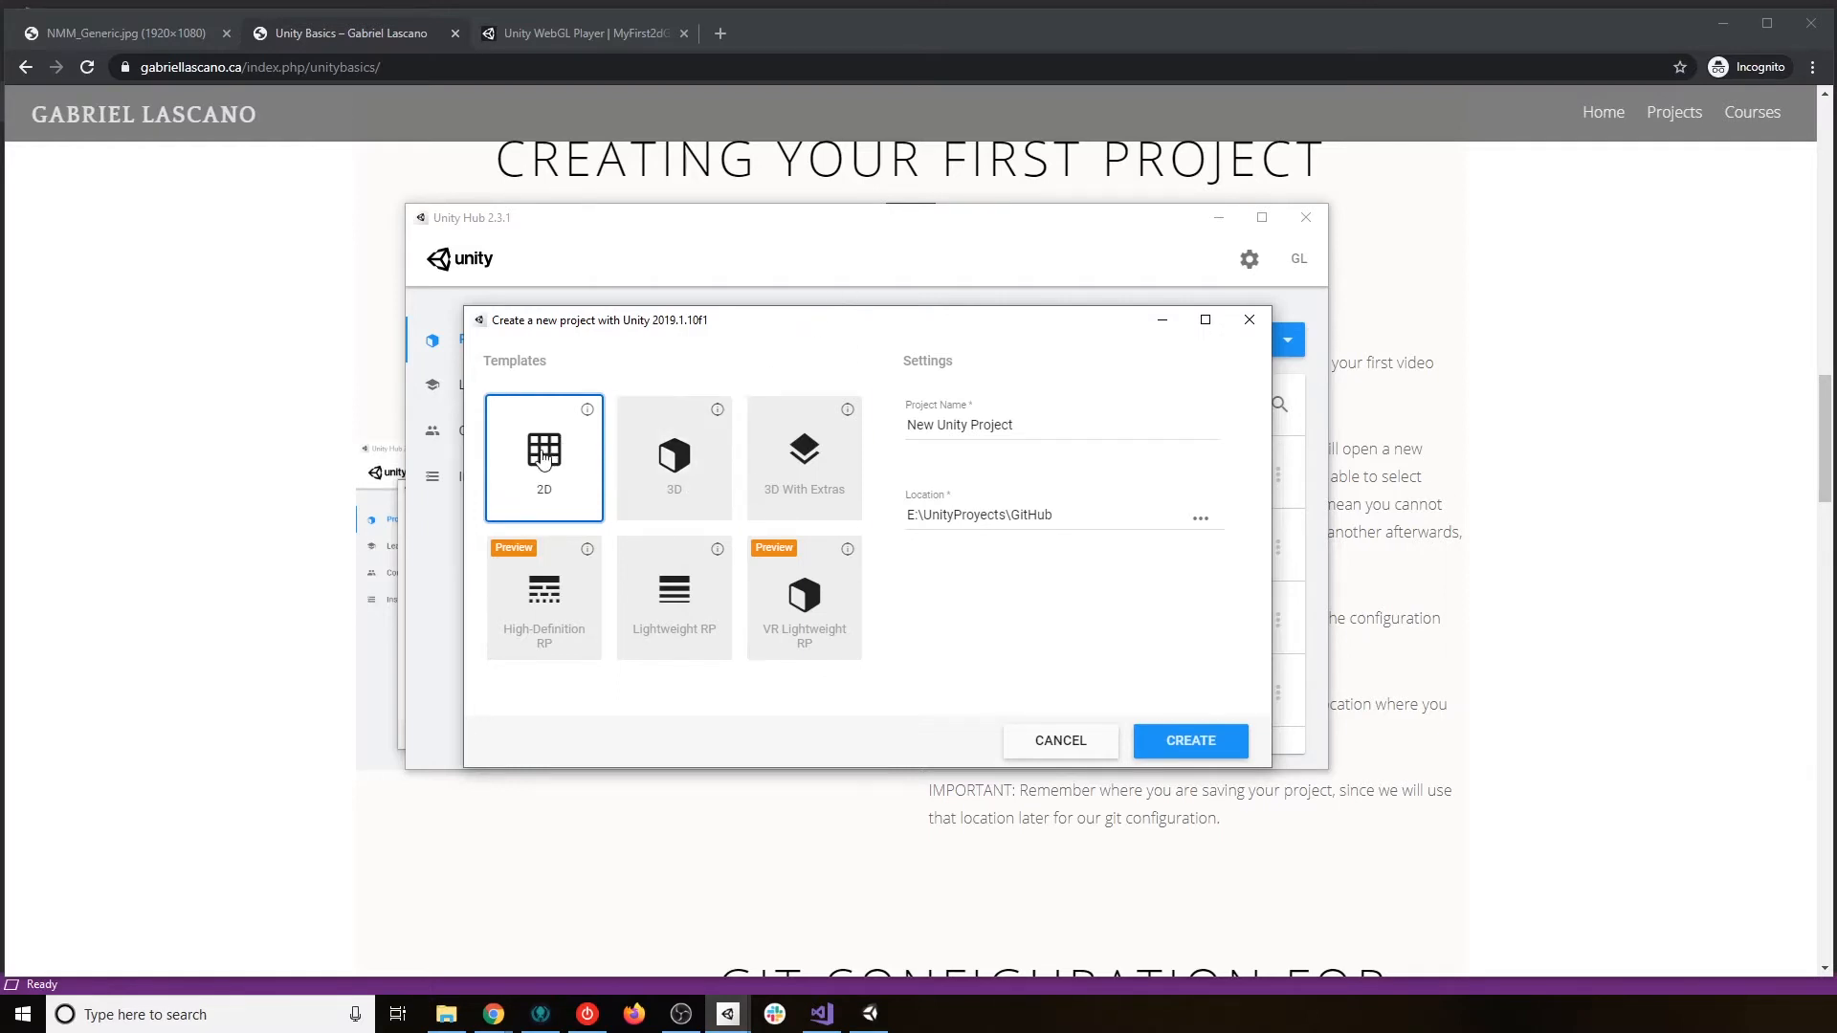
pyautogui.click(1078, 425)
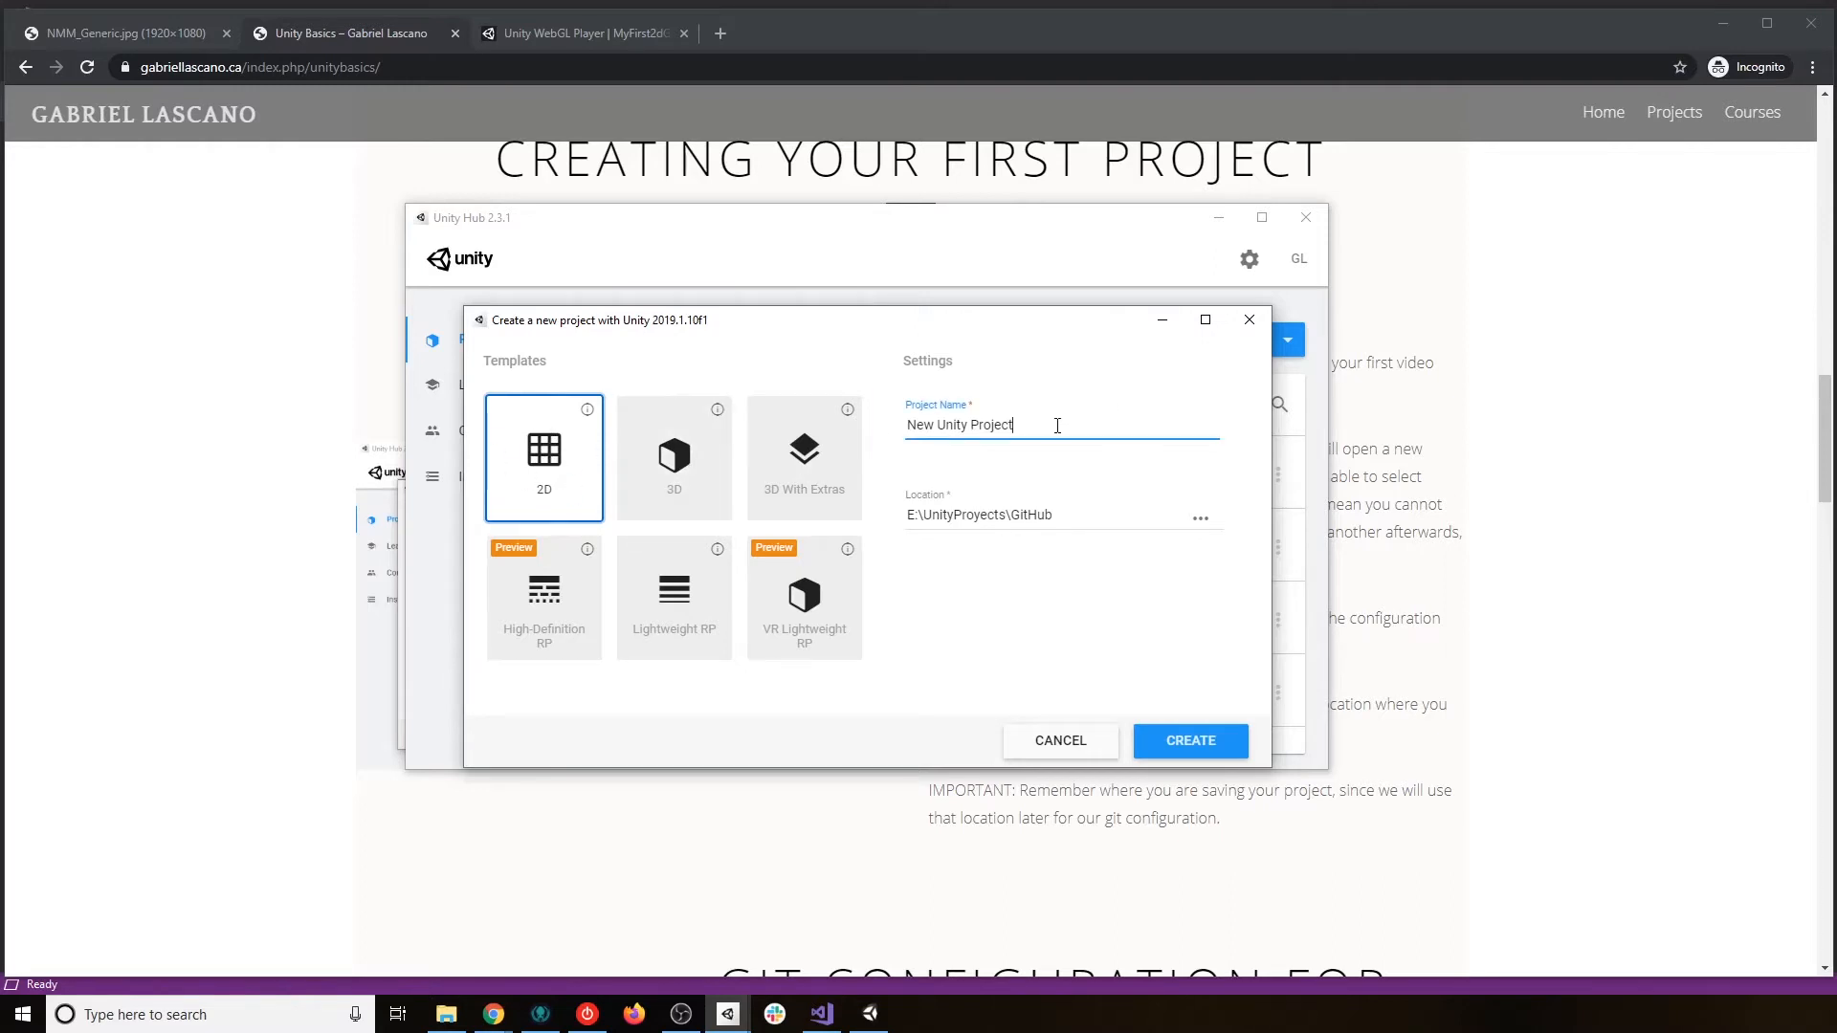
pyautogui.tripleClick(1080, 424)
pyautogui.write('UnityBasics')
# Set the project's save location to E:\UnityProyects and create the project.
pyautogui.click(1200, 517)
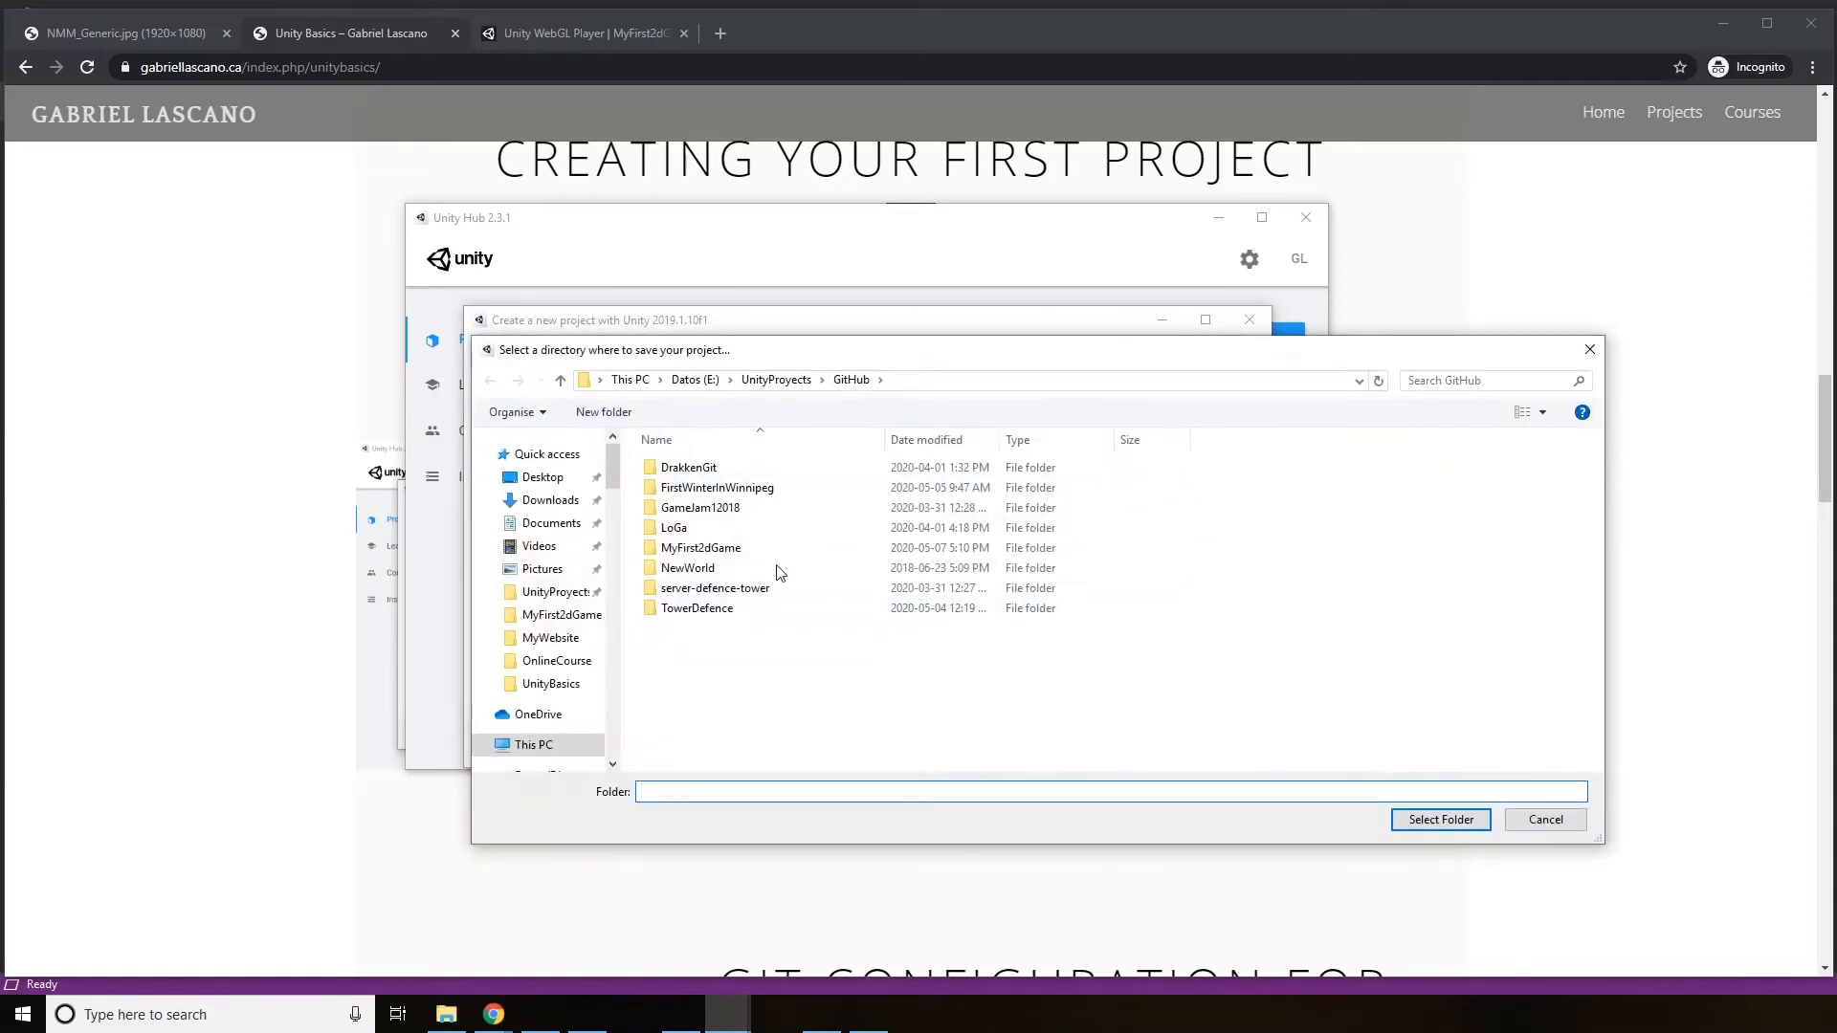
pyautogui.click(1590, 349)
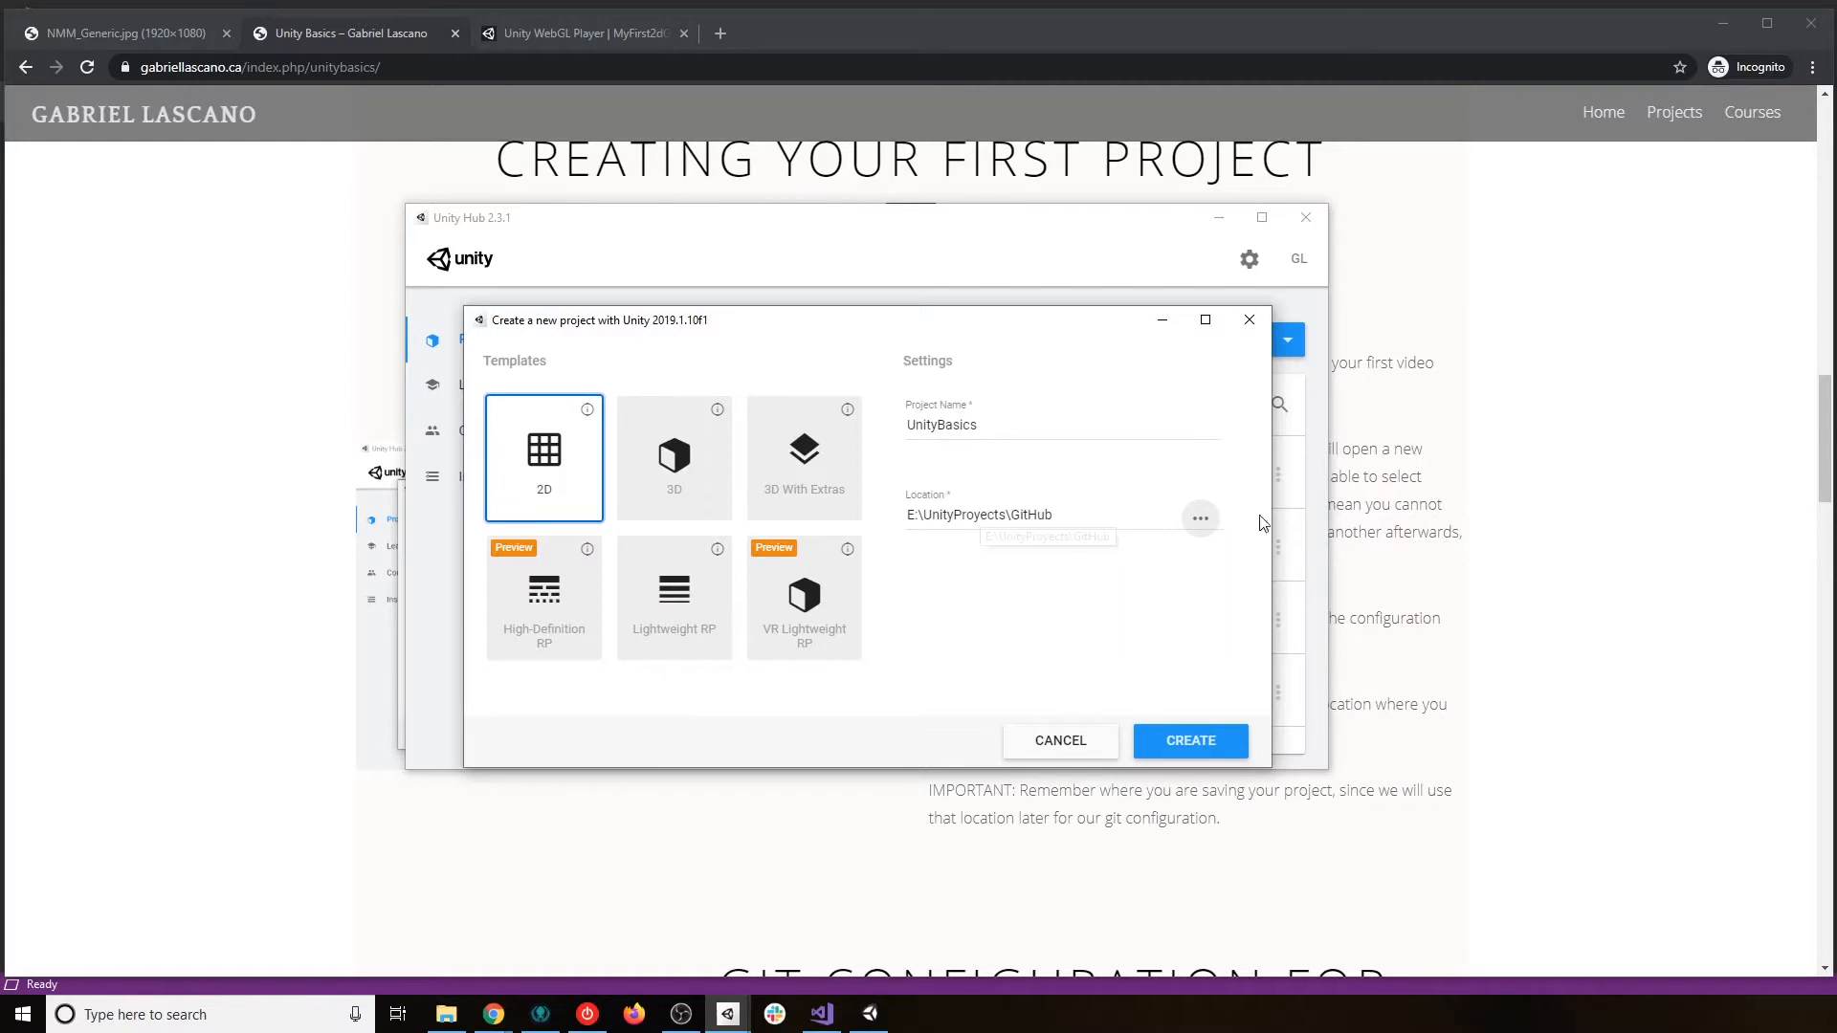
pyautogui.click(1201, 519)
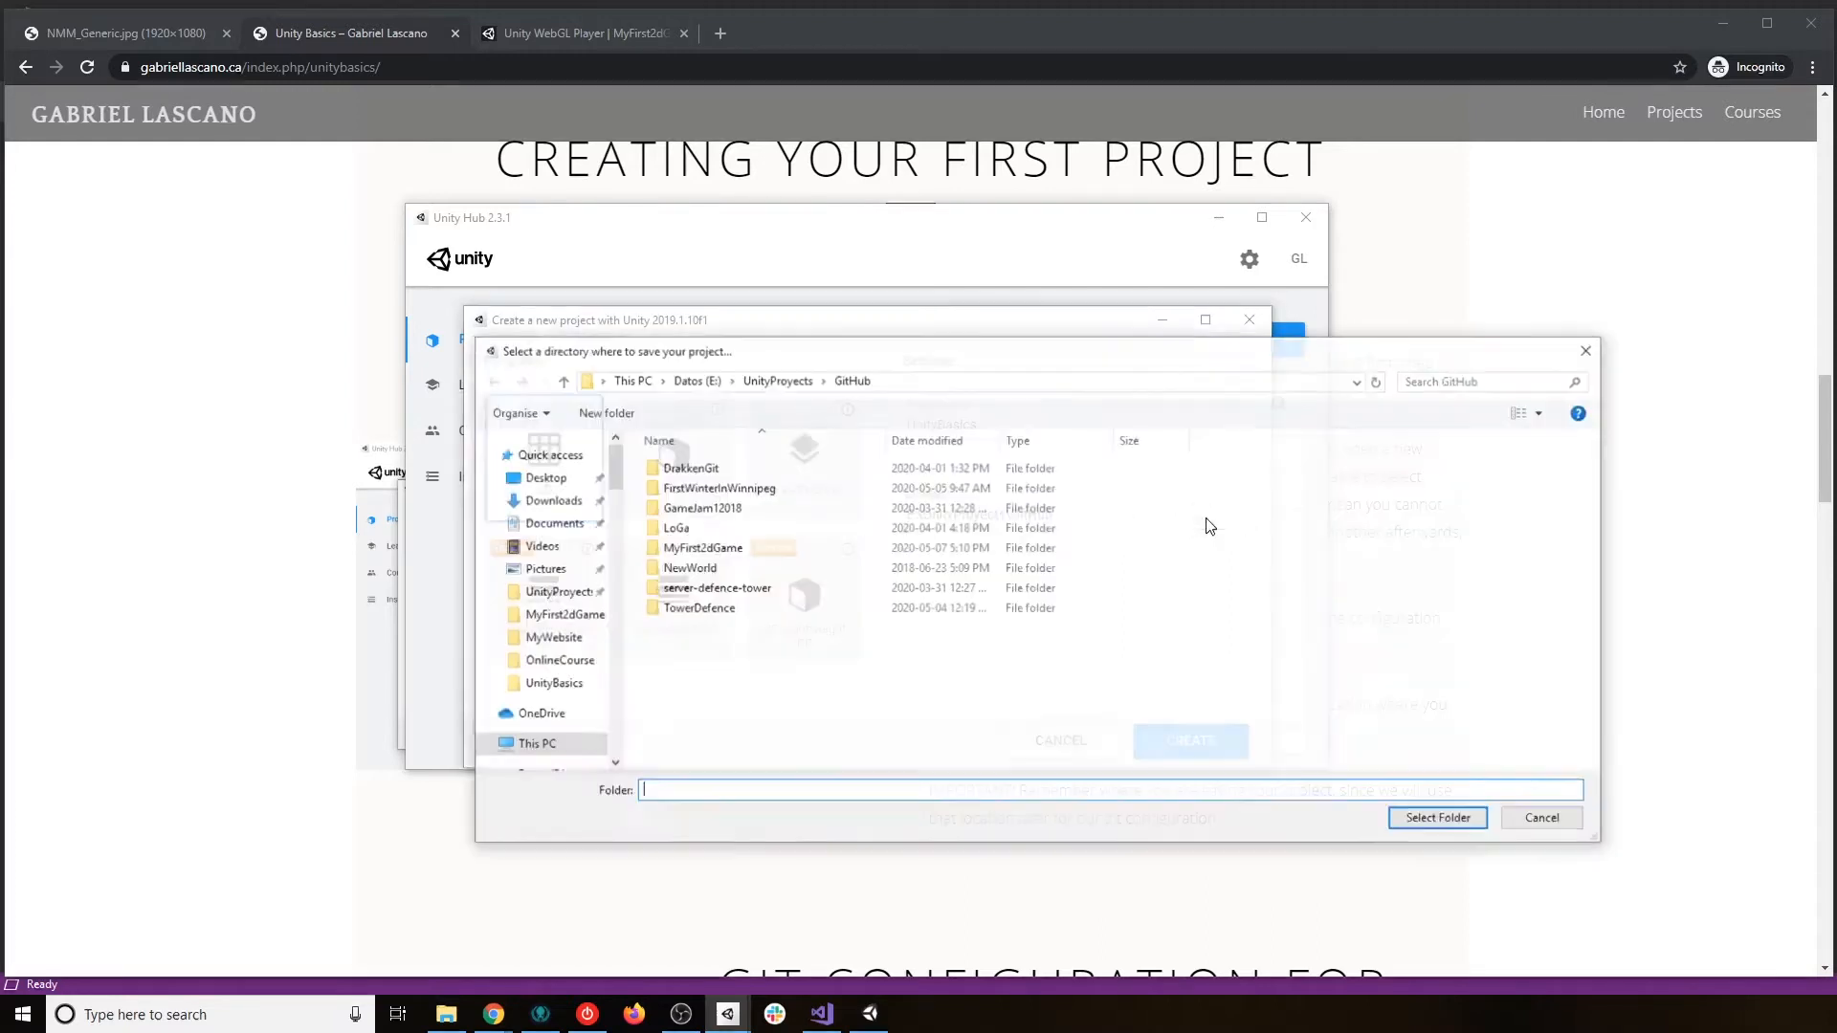
pyautogui.click(789, 382)
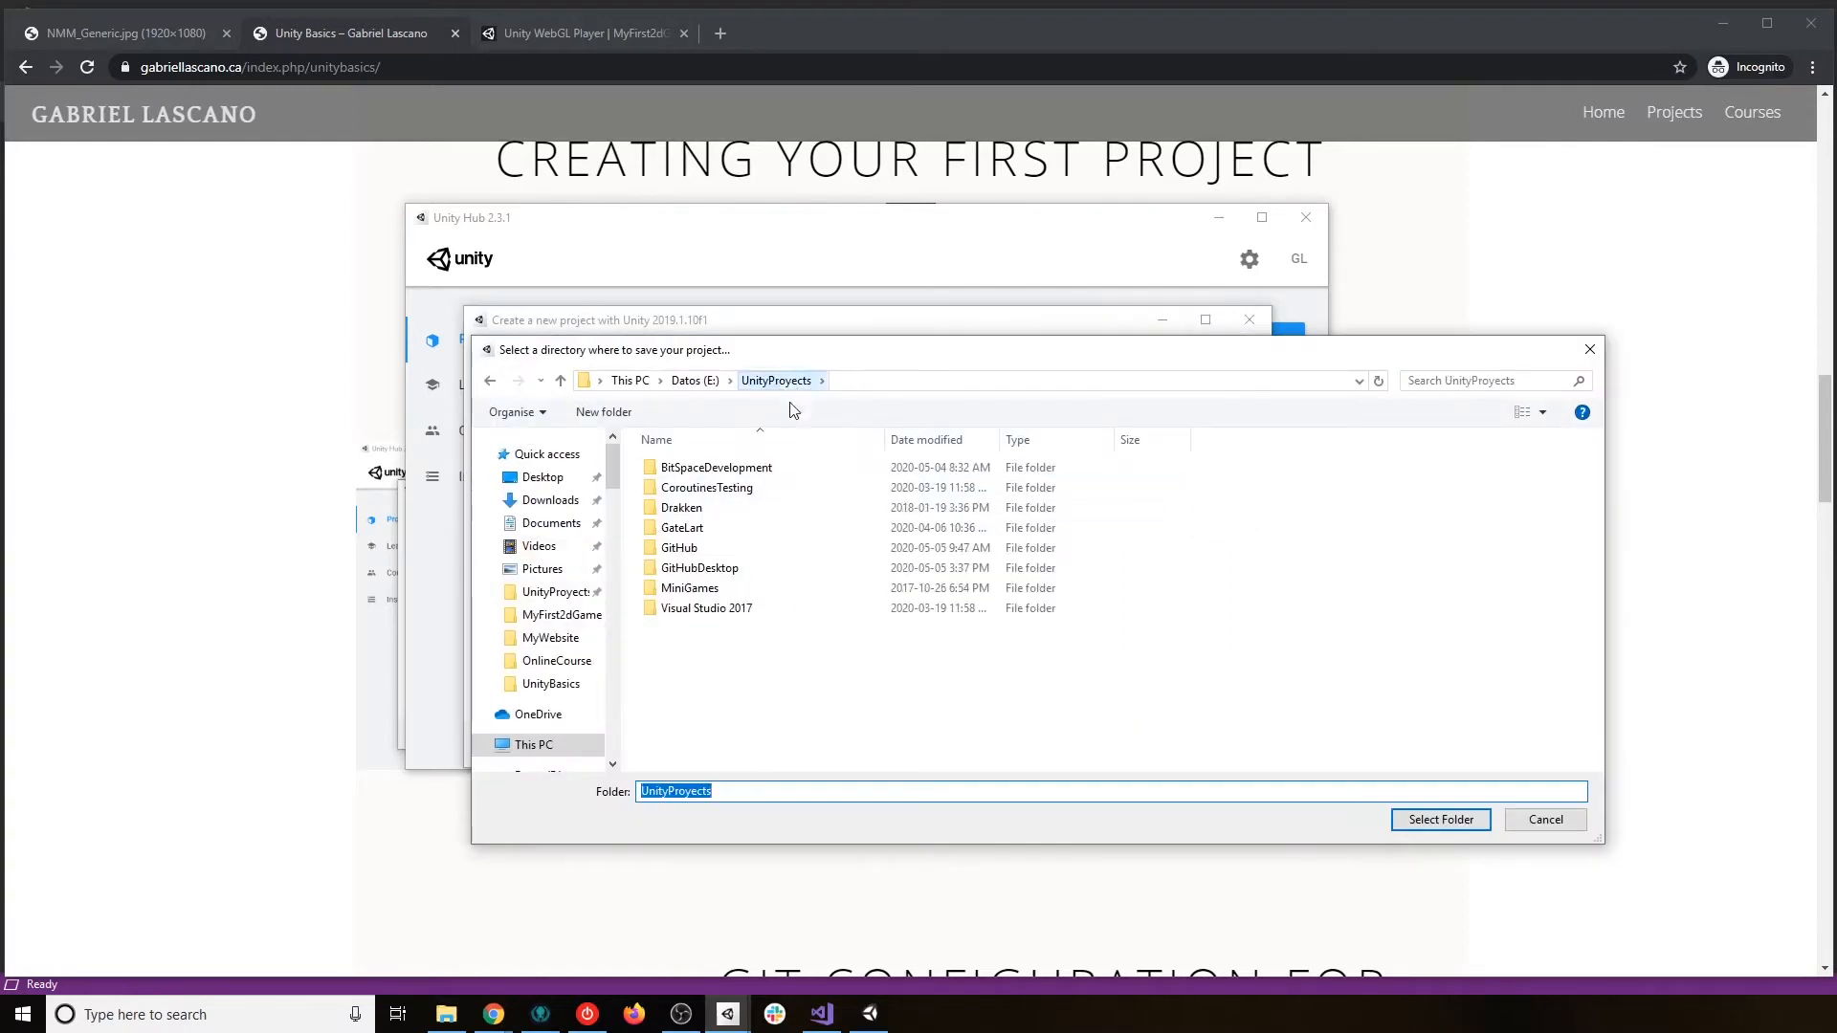
pyautogui.click(1463, 820)
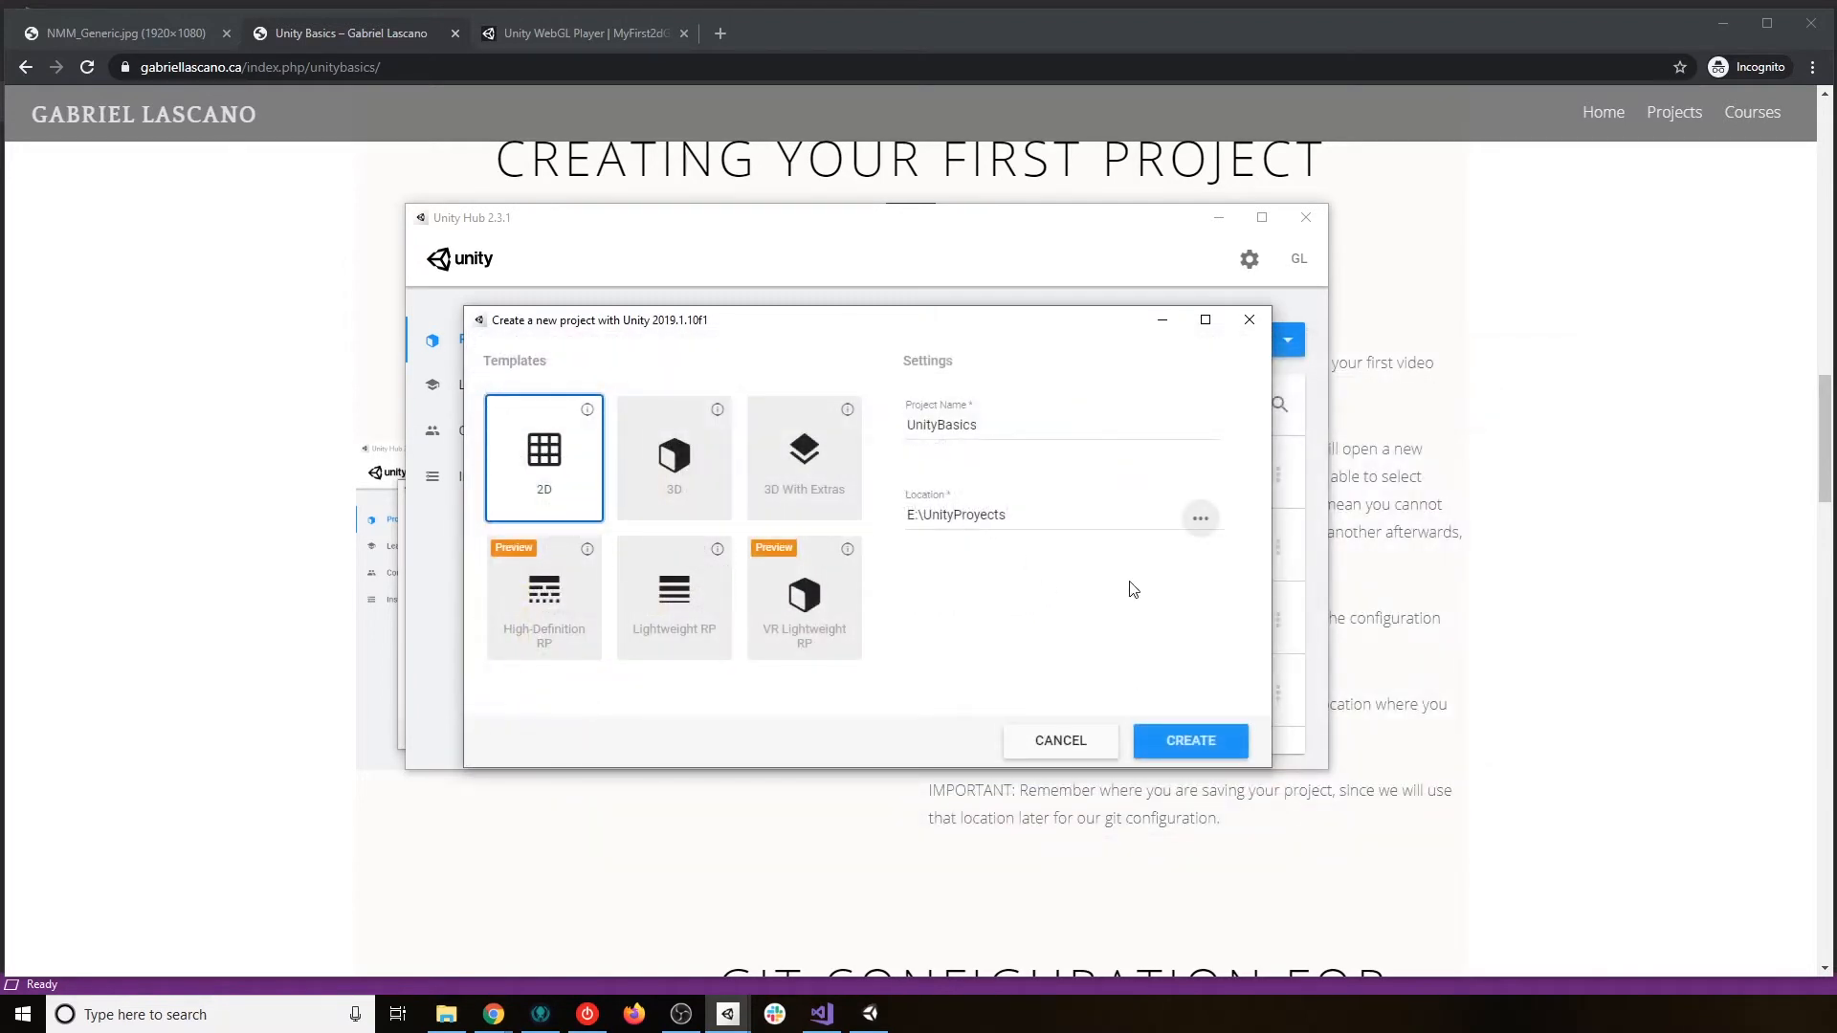
pyautogui.click(1211, 741)
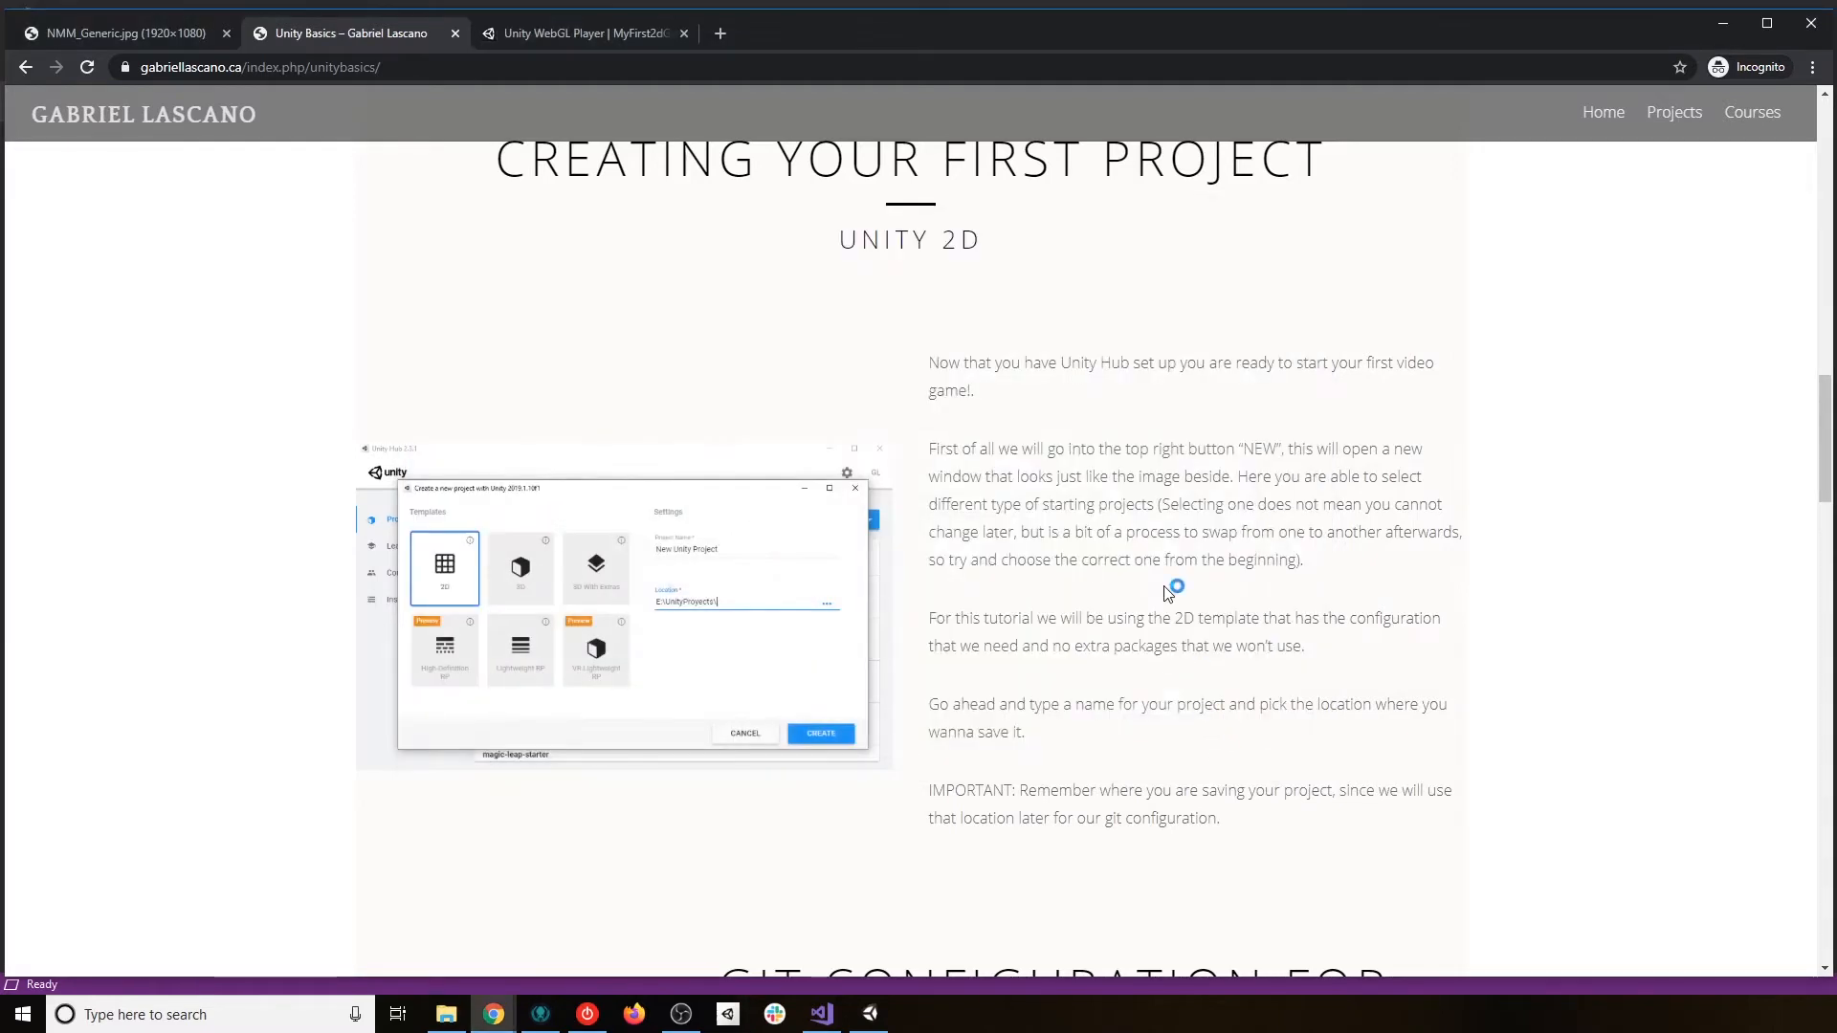
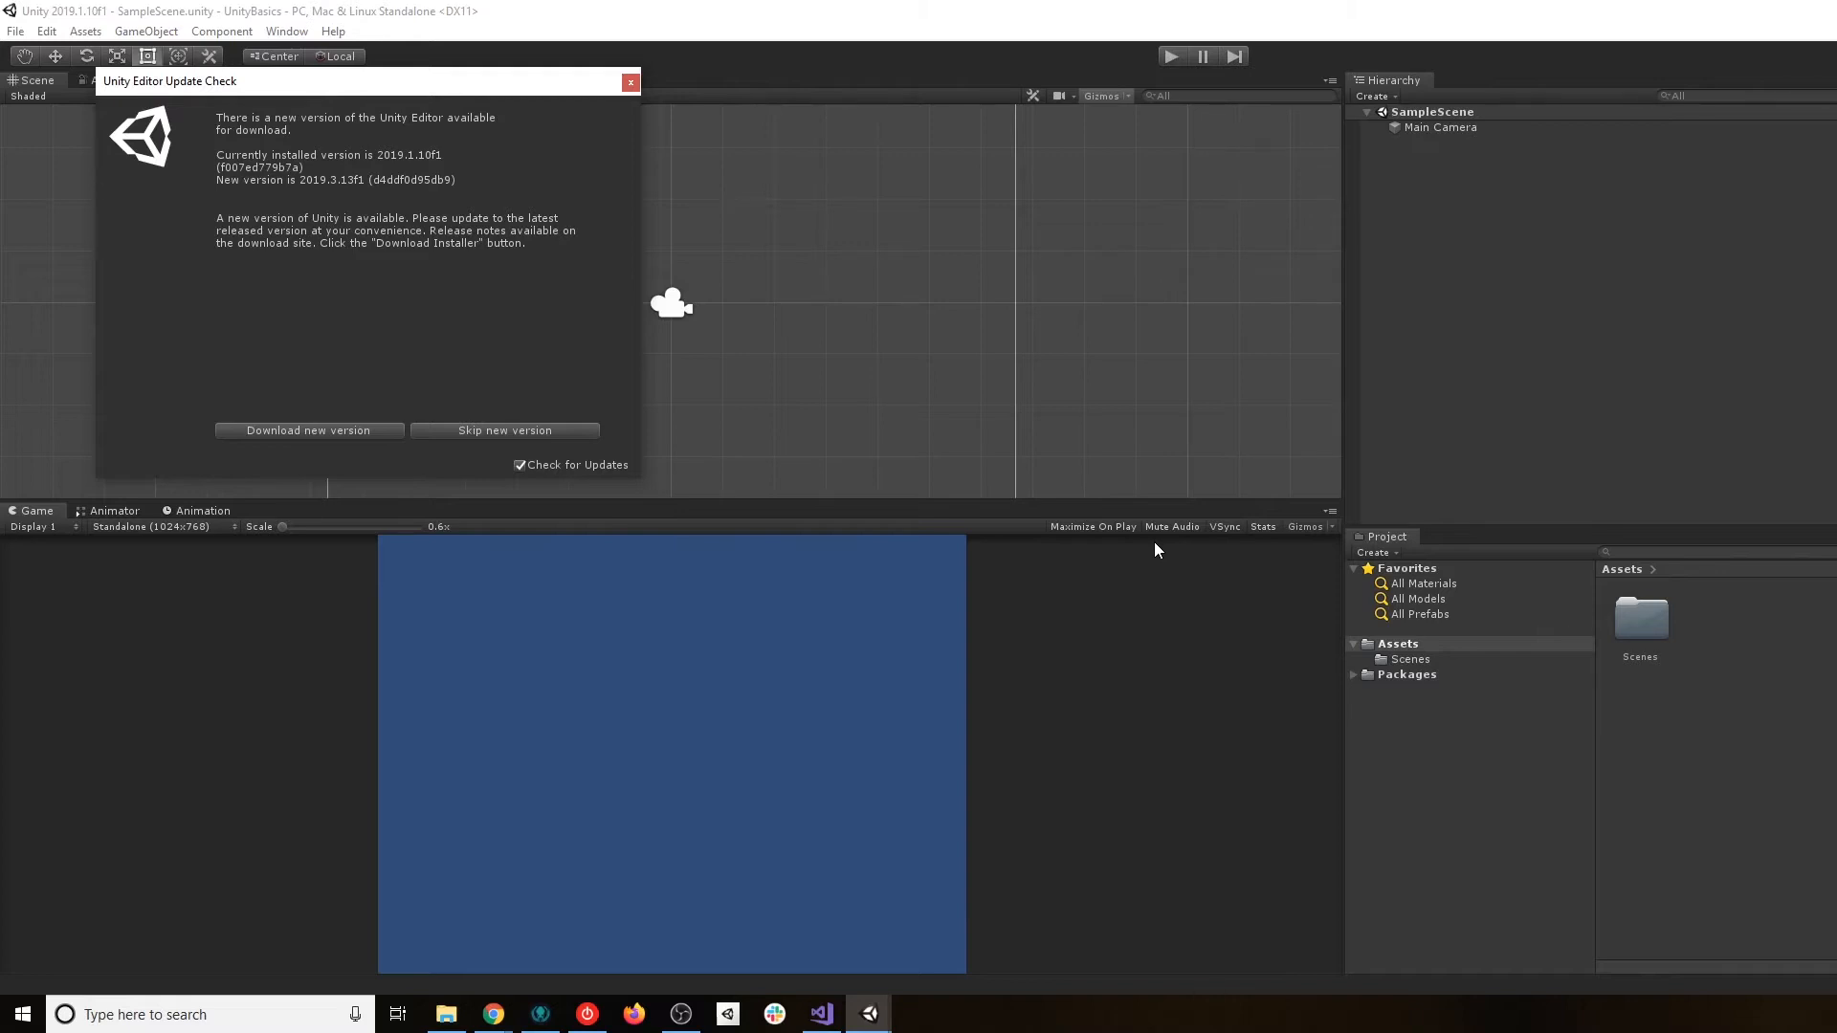
# Dismiss the Unity Editor update check, then reposition and resize the editor window so the whole interface fits the screen.
pyautogui.click(630, 84)
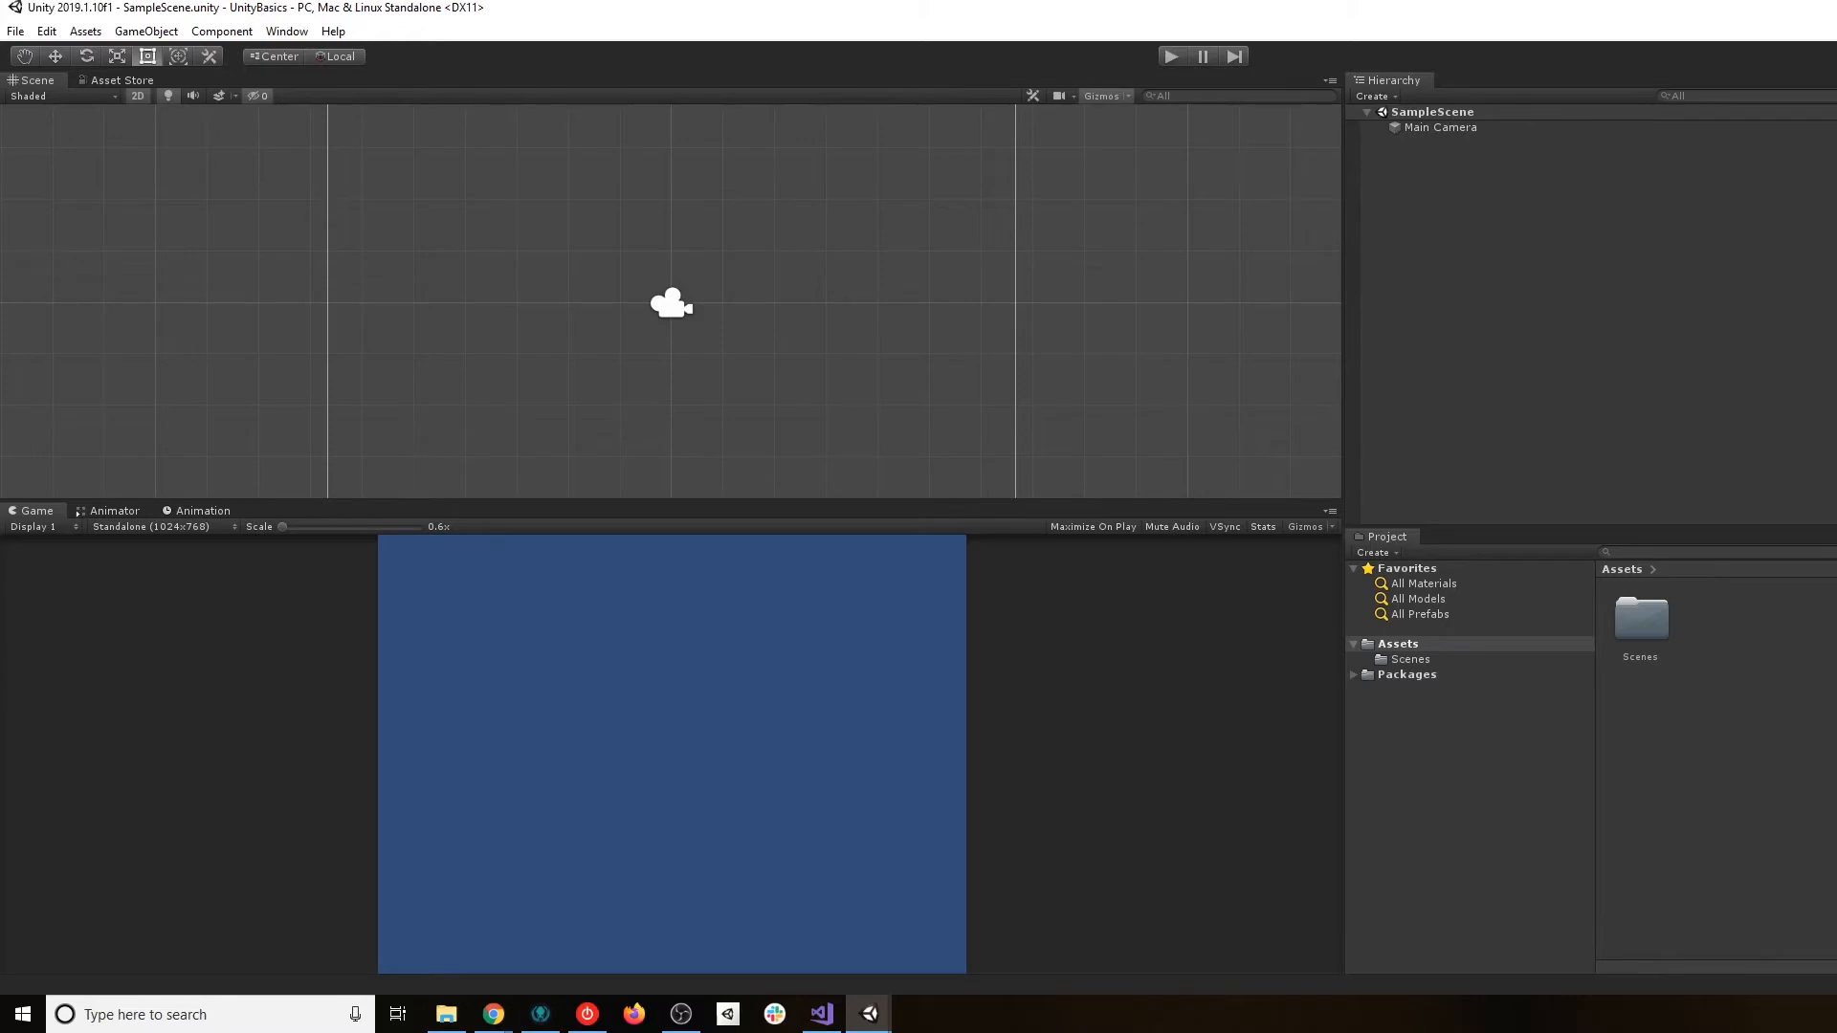
pyautogui.moveTo(919, 8); pyautogui.dragTo(860, 61)
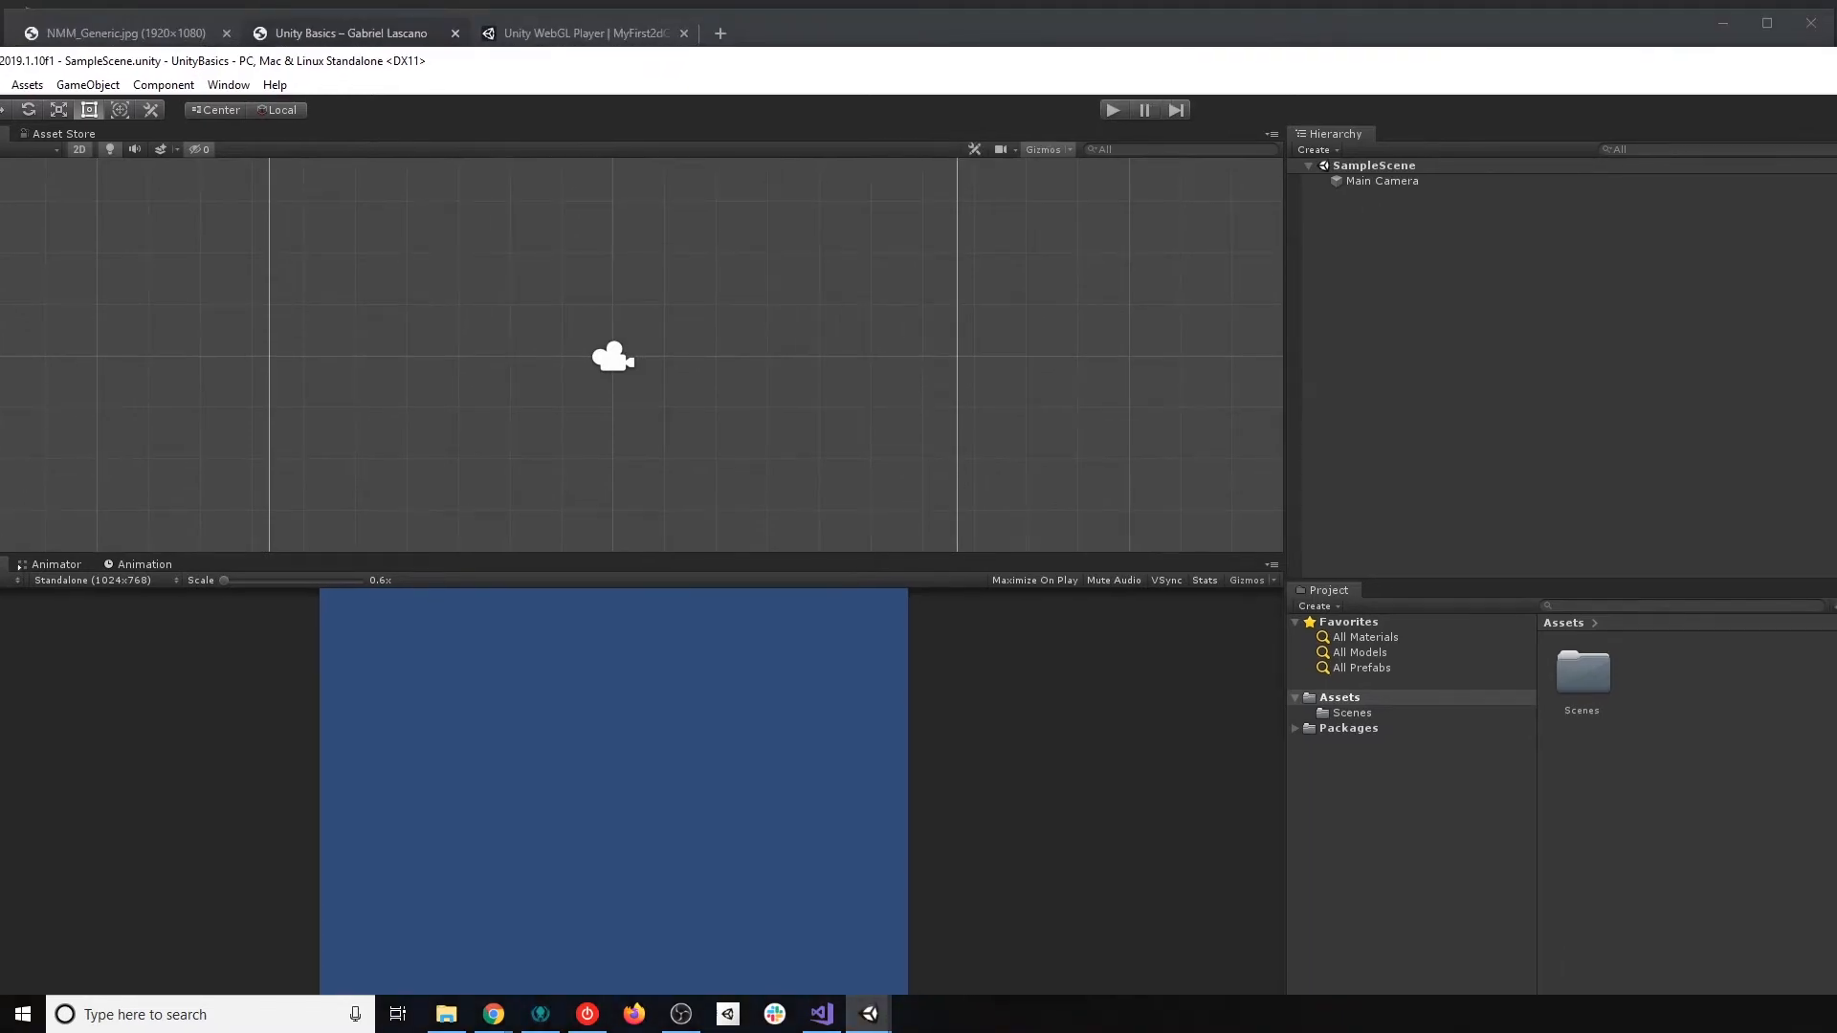
pyautogui.moveTo(1835, 257)
pyautogui.mouseDown()
pyautogui.moveTo(1760, 259)
pyautogui.moveTo(1836, 257)
pyautogui.mouseUp()
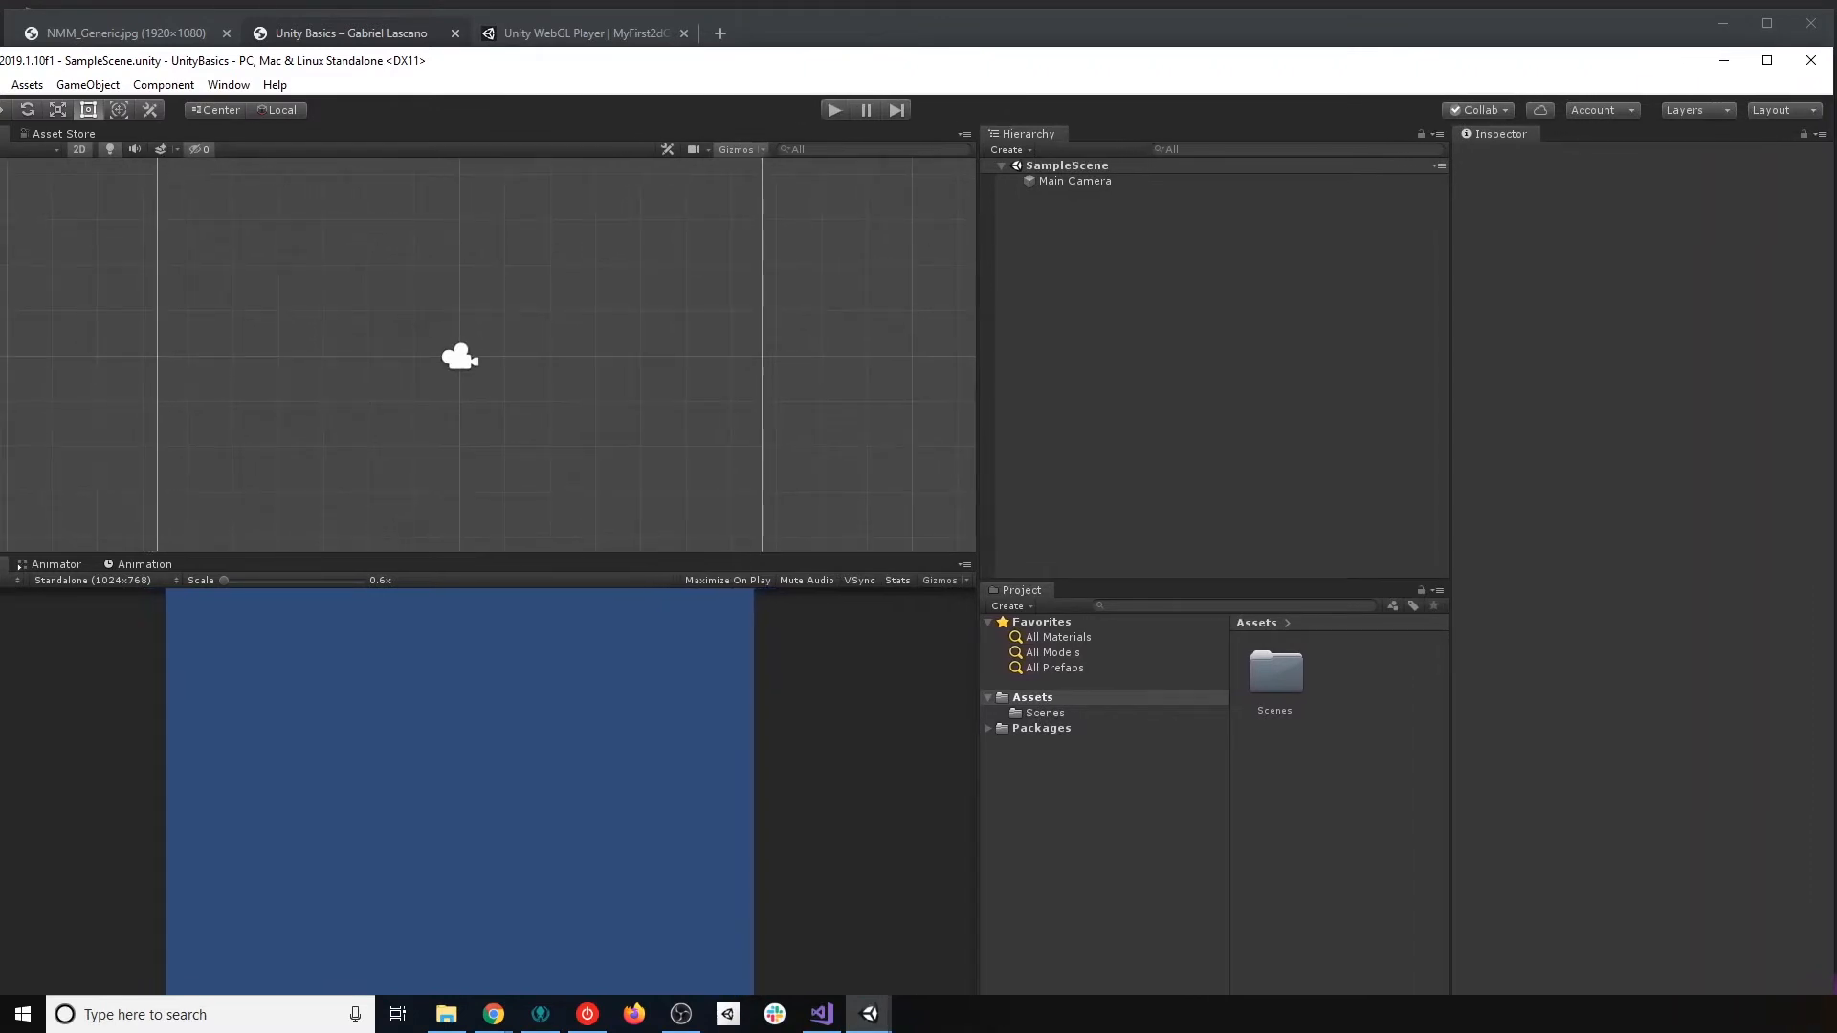
pyautogui.moveTo(1015, 71); pyautogui.dragTo(1089, 31)
pyautogui.moveTo(1836, 258); pyautogui.dragTo(1818, 258)
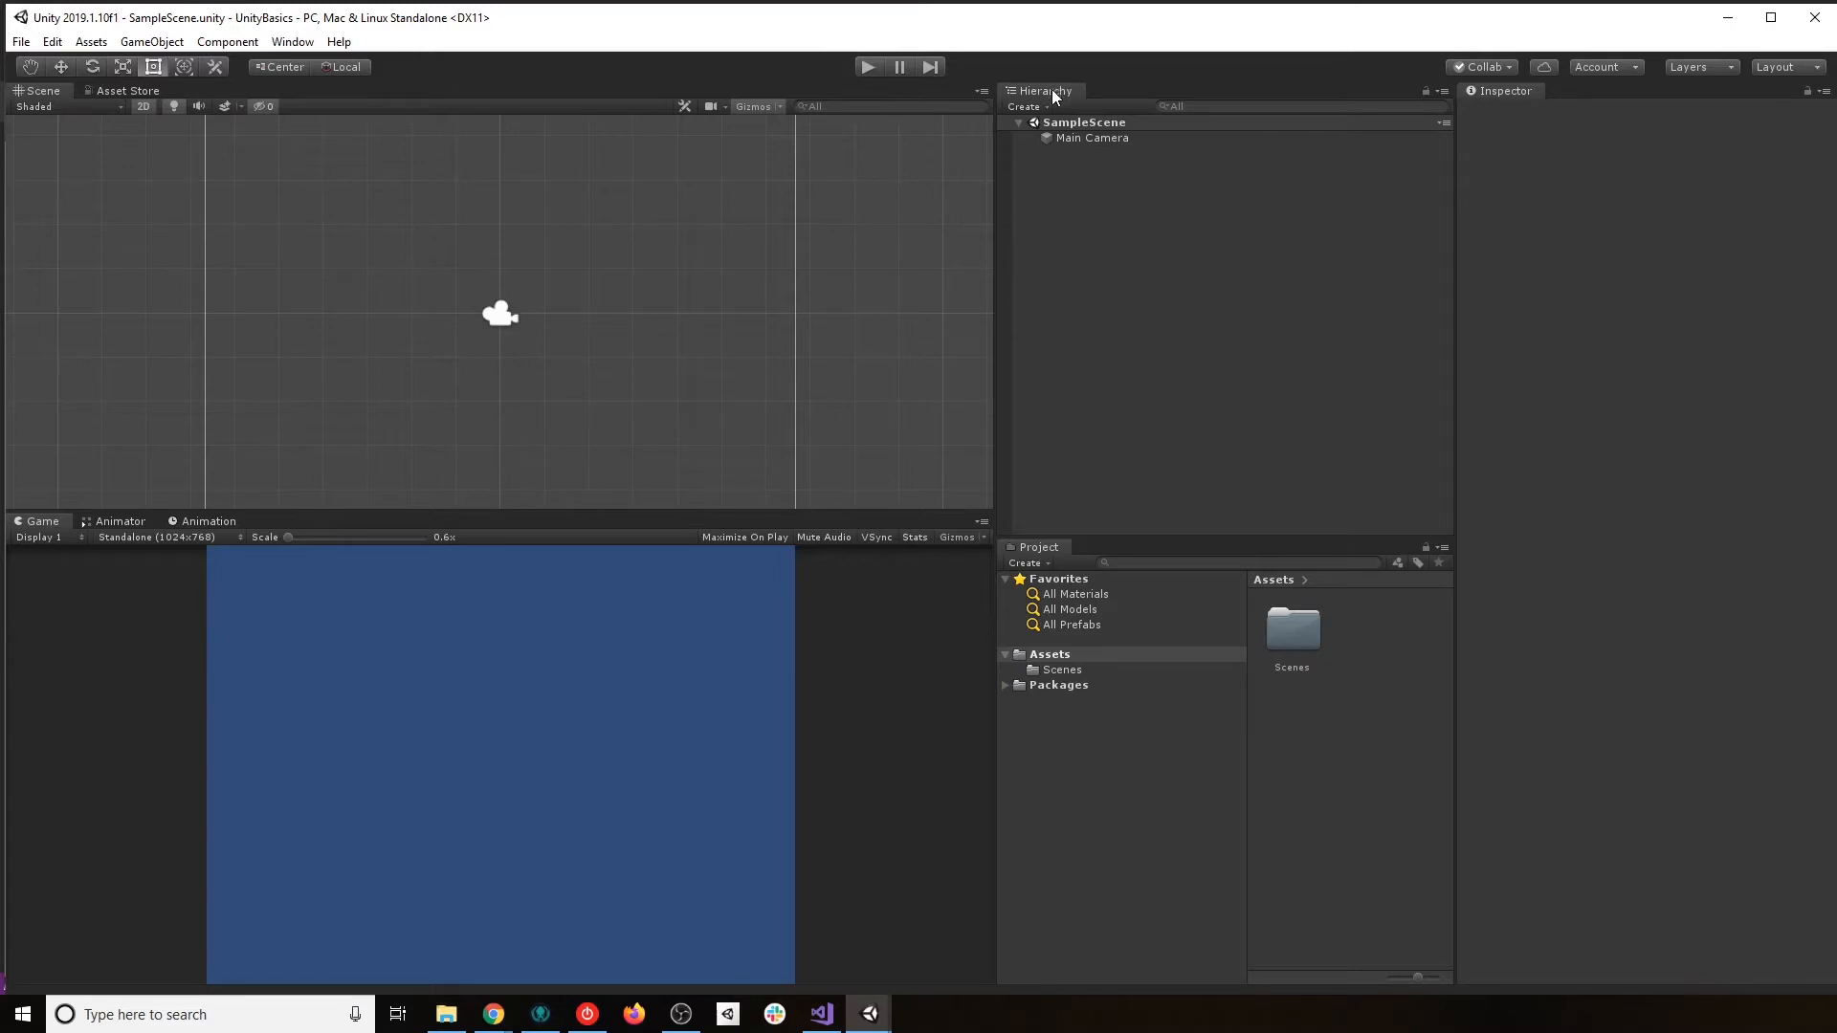
# Undock the Hierarchy window, try docking it above the Scene view, and pull it out to float over the Game view.
pyautogui.moveTo(1054, 95); pyautogui.dragTo(462, 651)
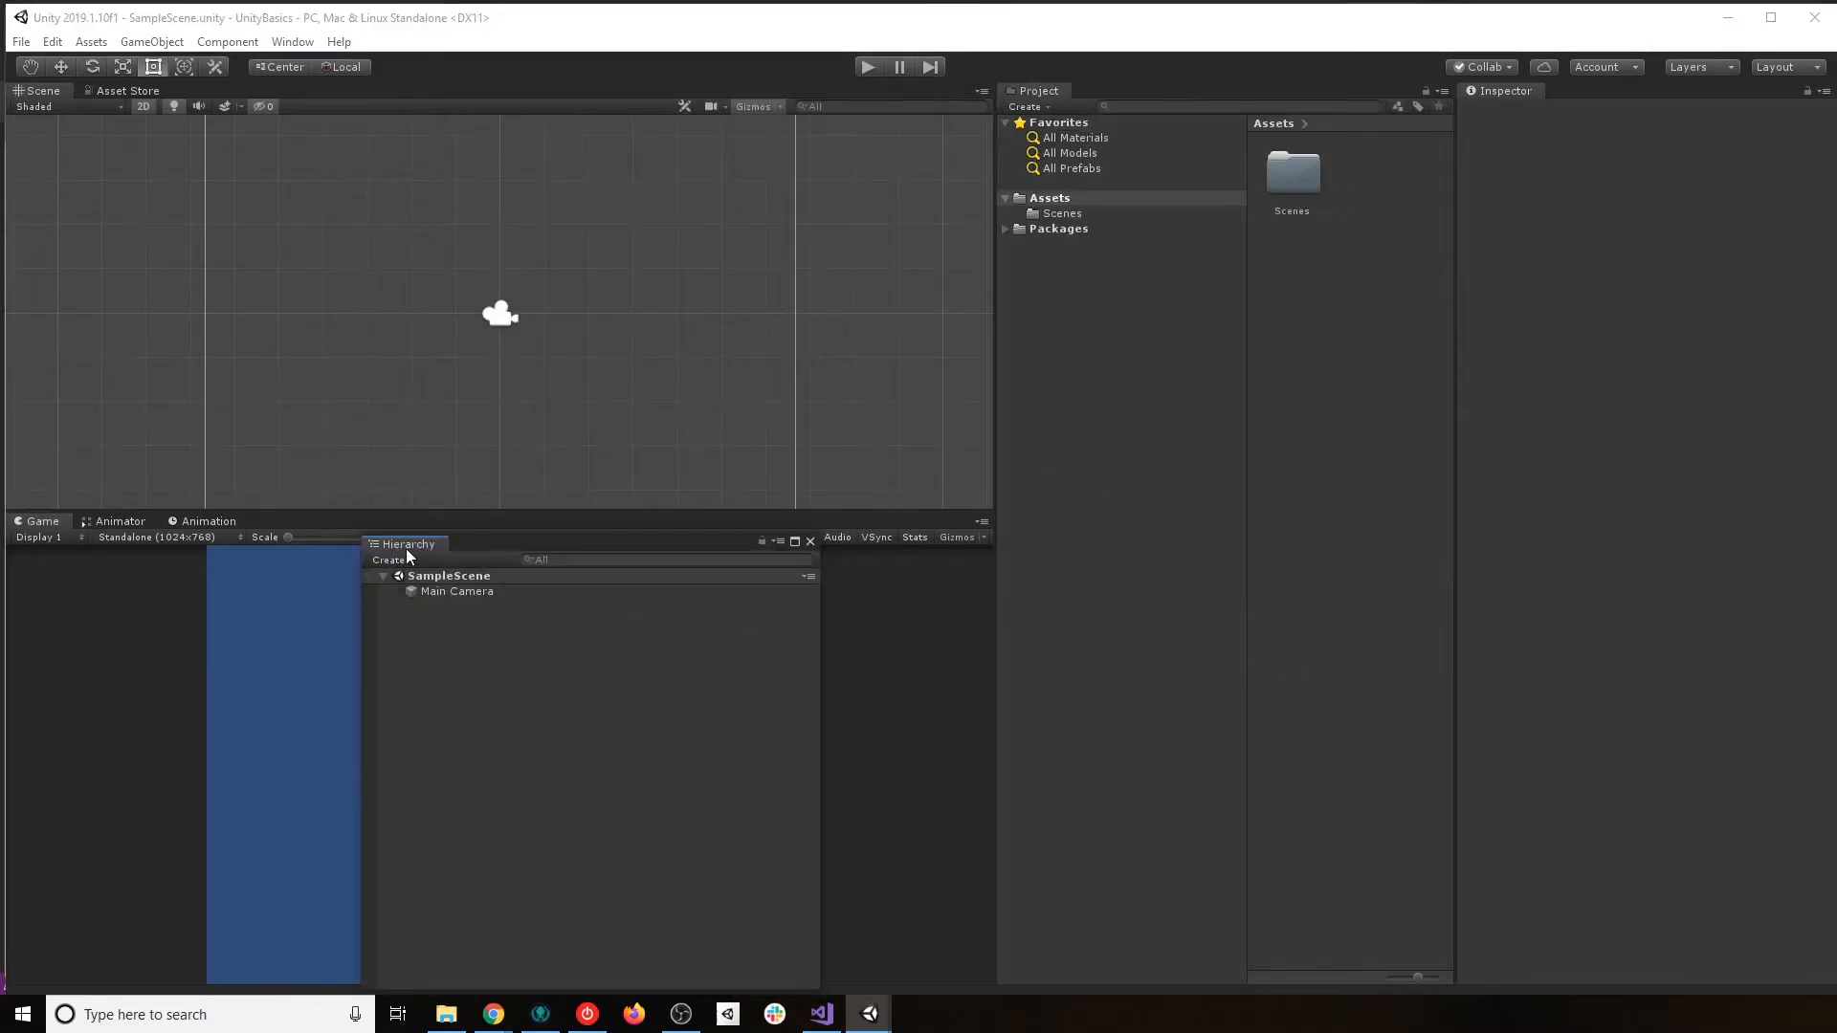
pyautogui.moveTo(427, 545); pyautogui.dragTo(593, 213)
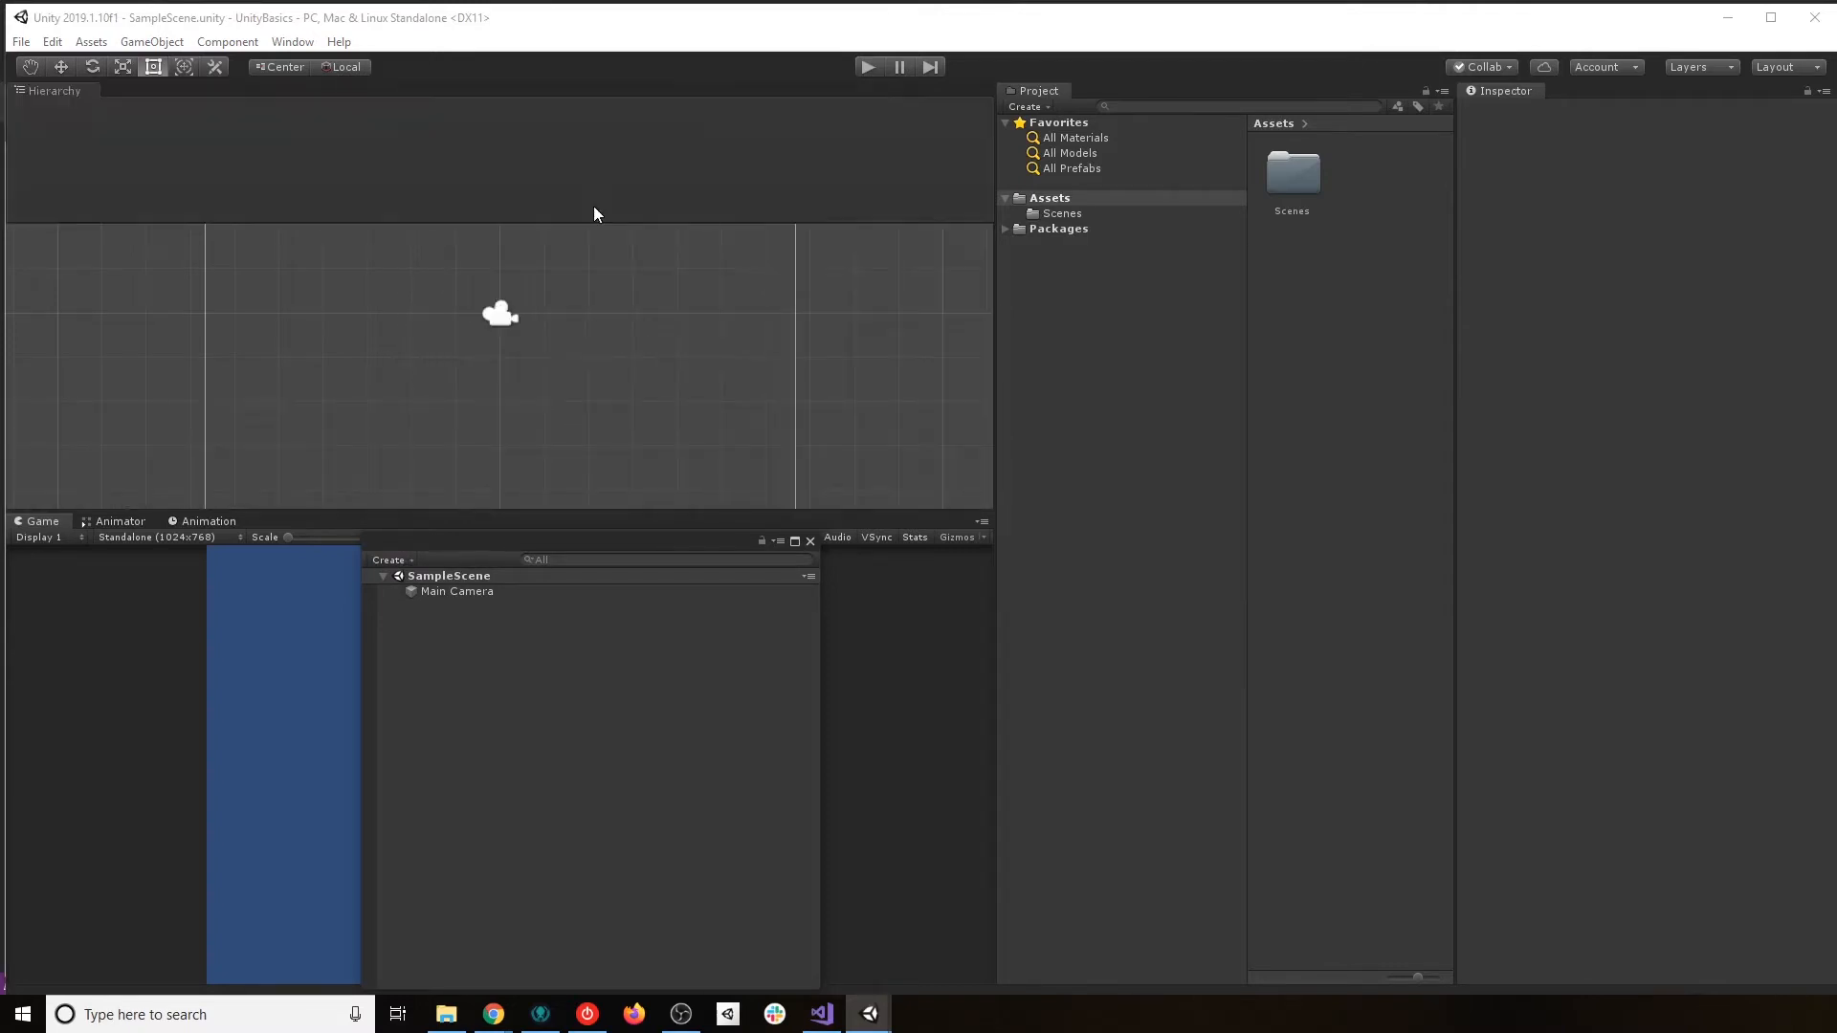
pyautogui.moveTo(61, 94); pyautogui.dragTo(511, 428)
pyautogui.moveTo(73, 316); pyautogui.dragTo(771, 644)
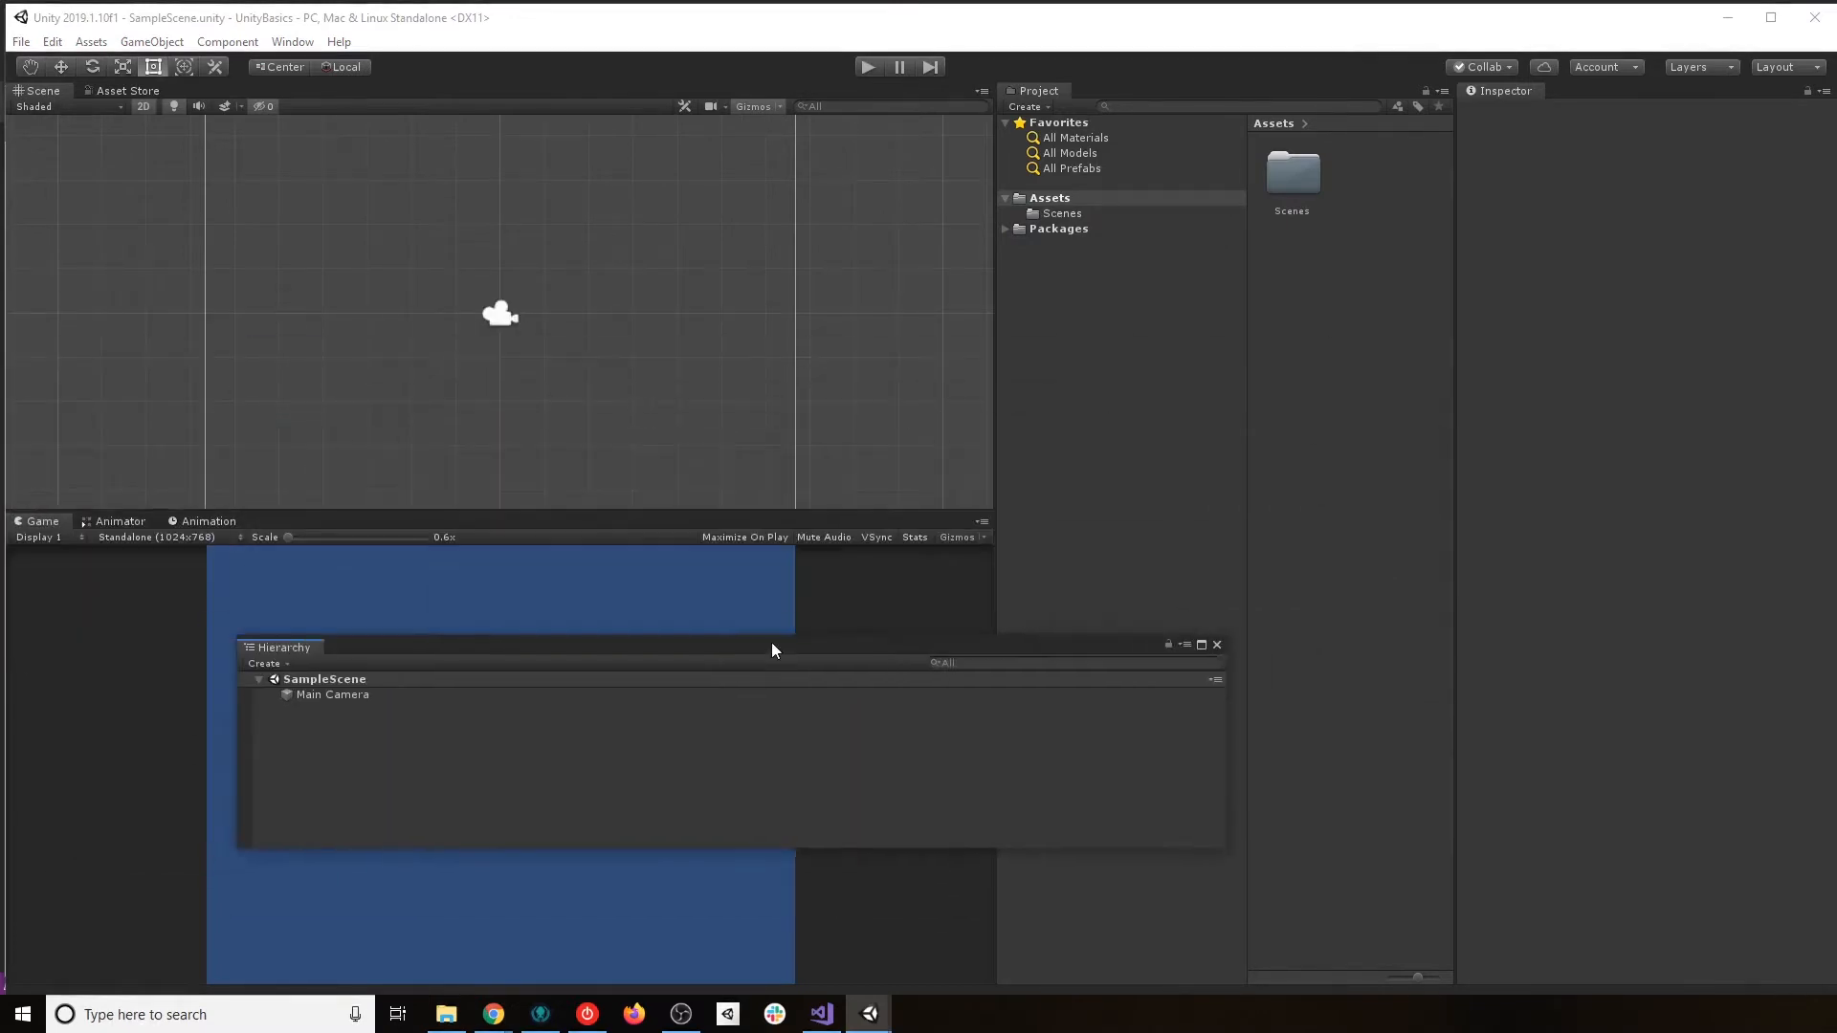
# Dock the floating Hierarchy window back above the Project window and enlarge its height.
pyautogui.moveTo(275, 657); pyautogui.dragTo(1060, 187)
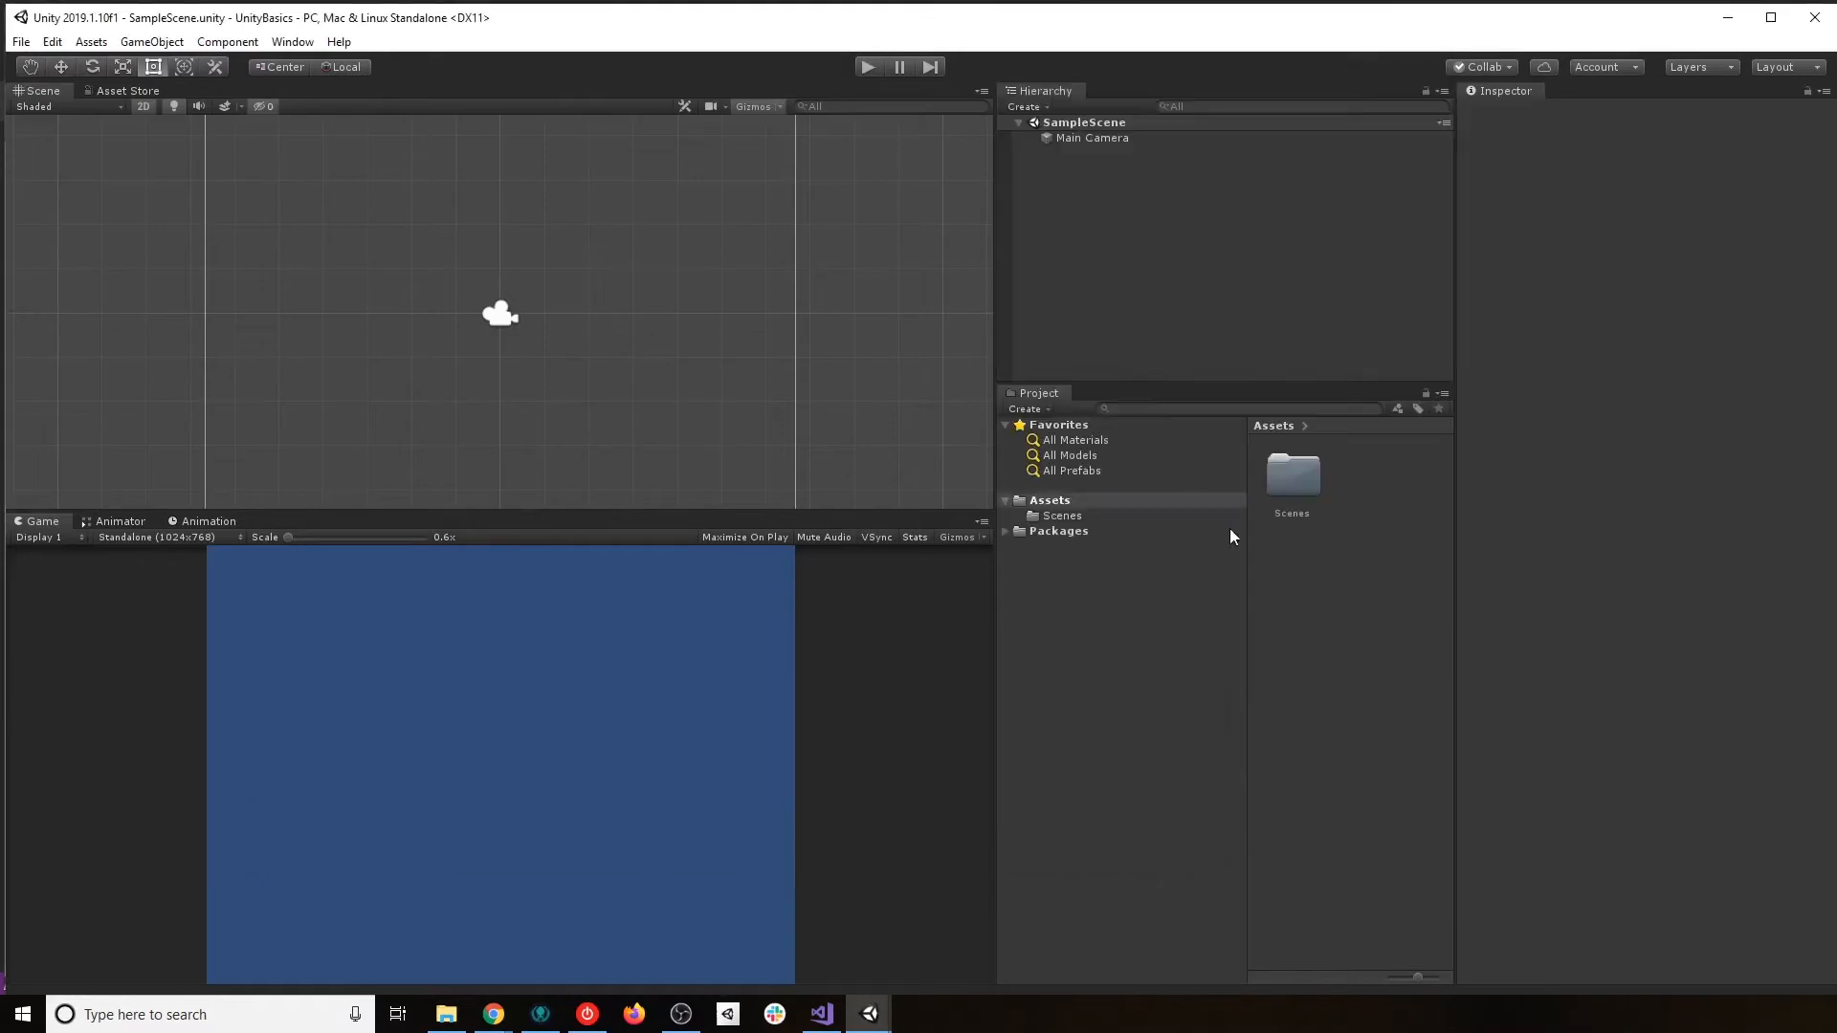
pyautogui.moveTo(1265, 385); pyautogui.dragTo(1288, 581)
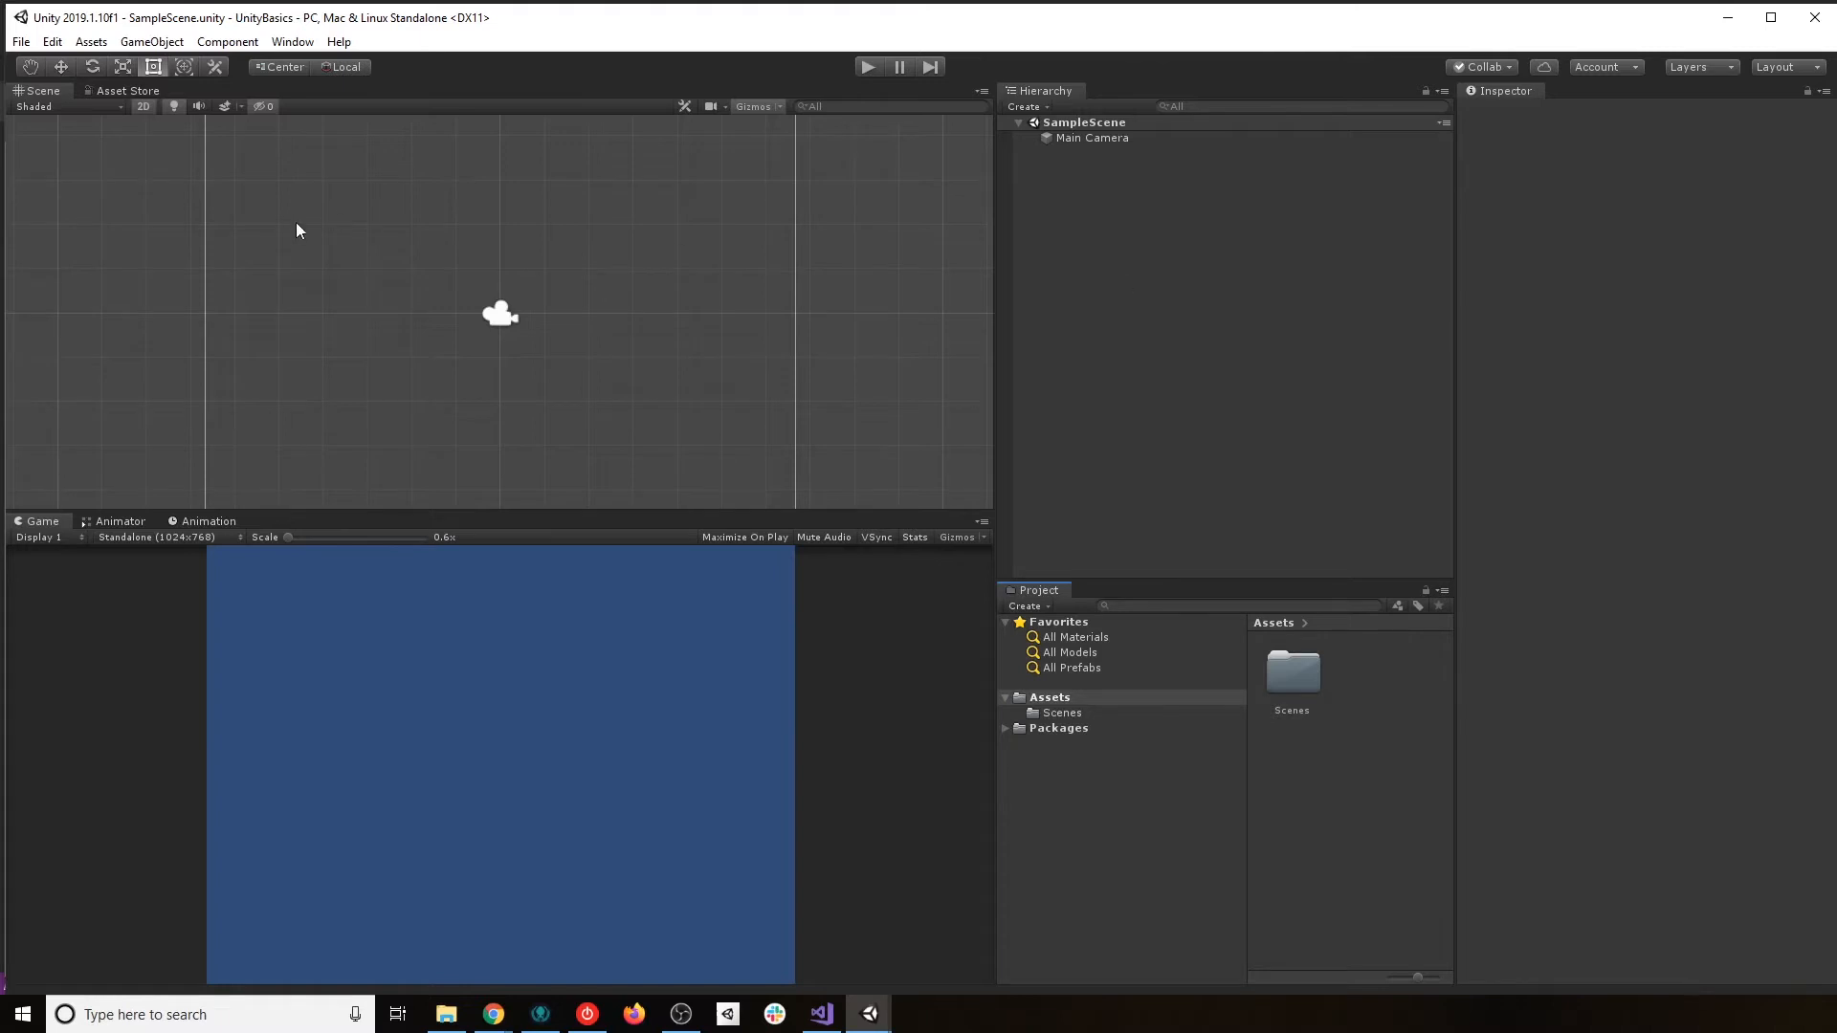
# Dock a second Game view beside the existing one, enlarge it, and close it again.
pyautogui.click(238, 92)
pyautogui.rightClick(240, 521)
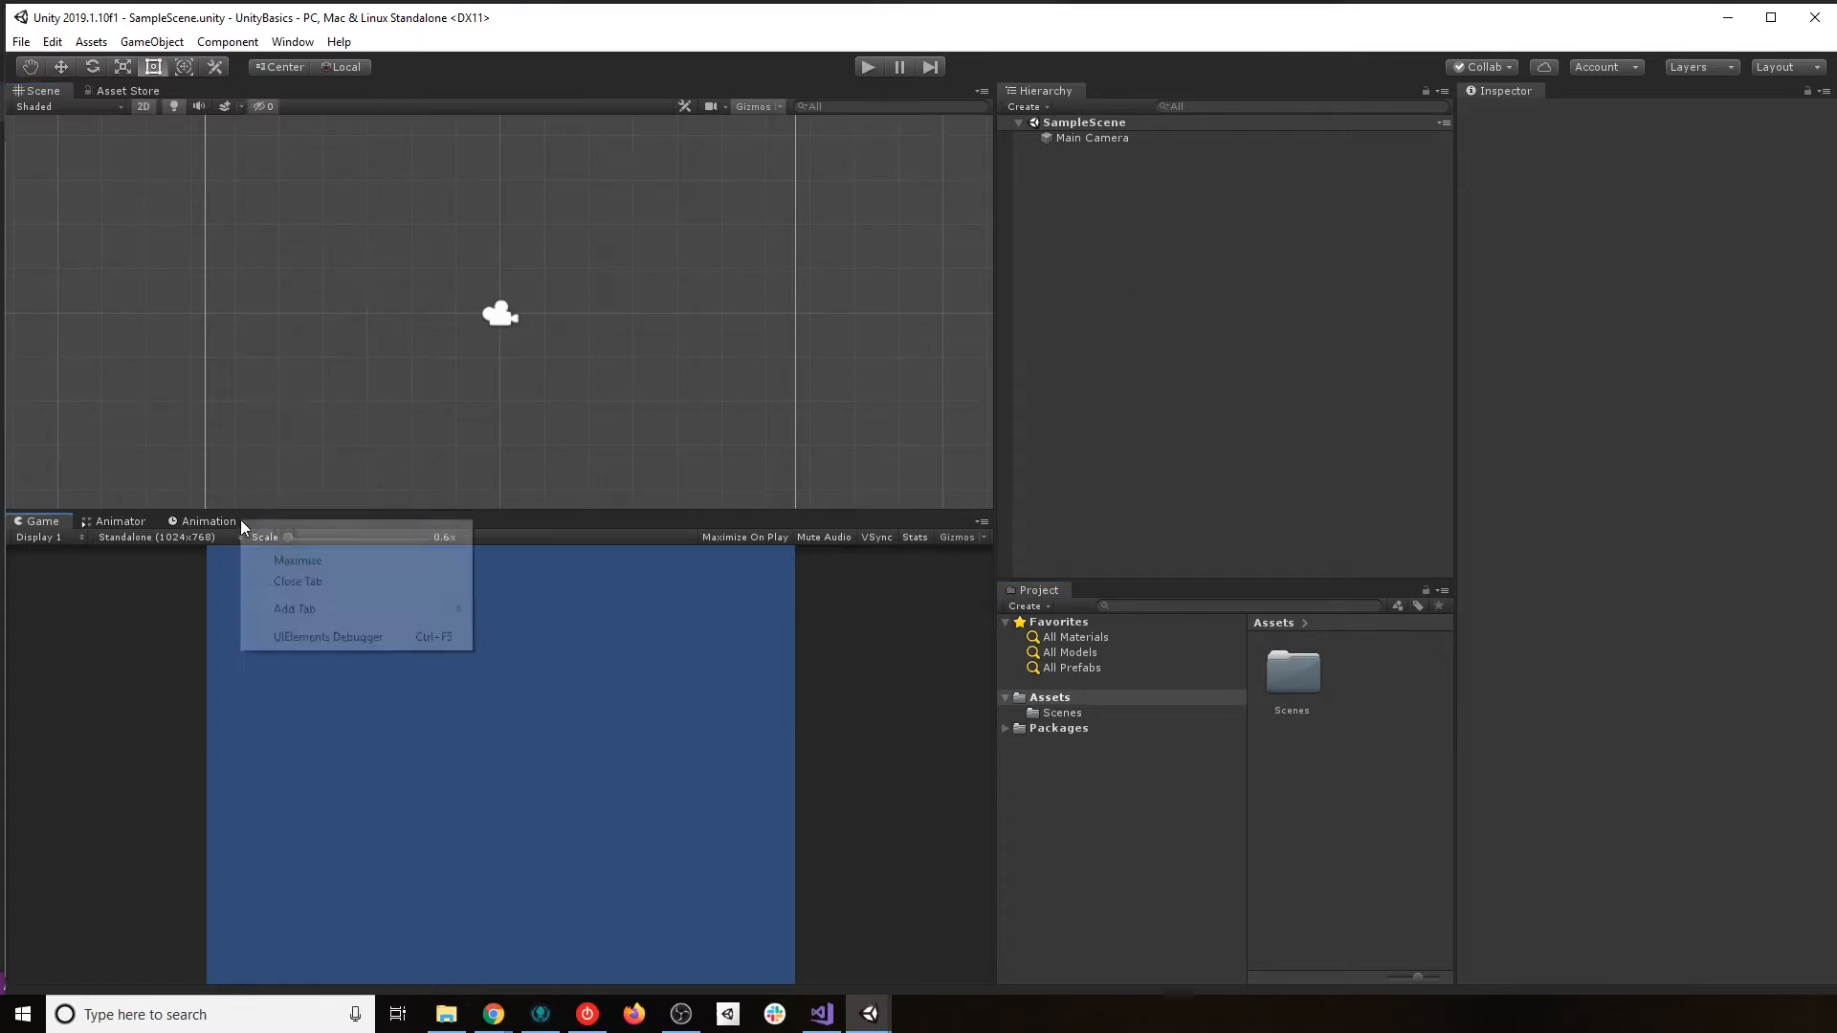
pyautogui.moveTo(392, 612)
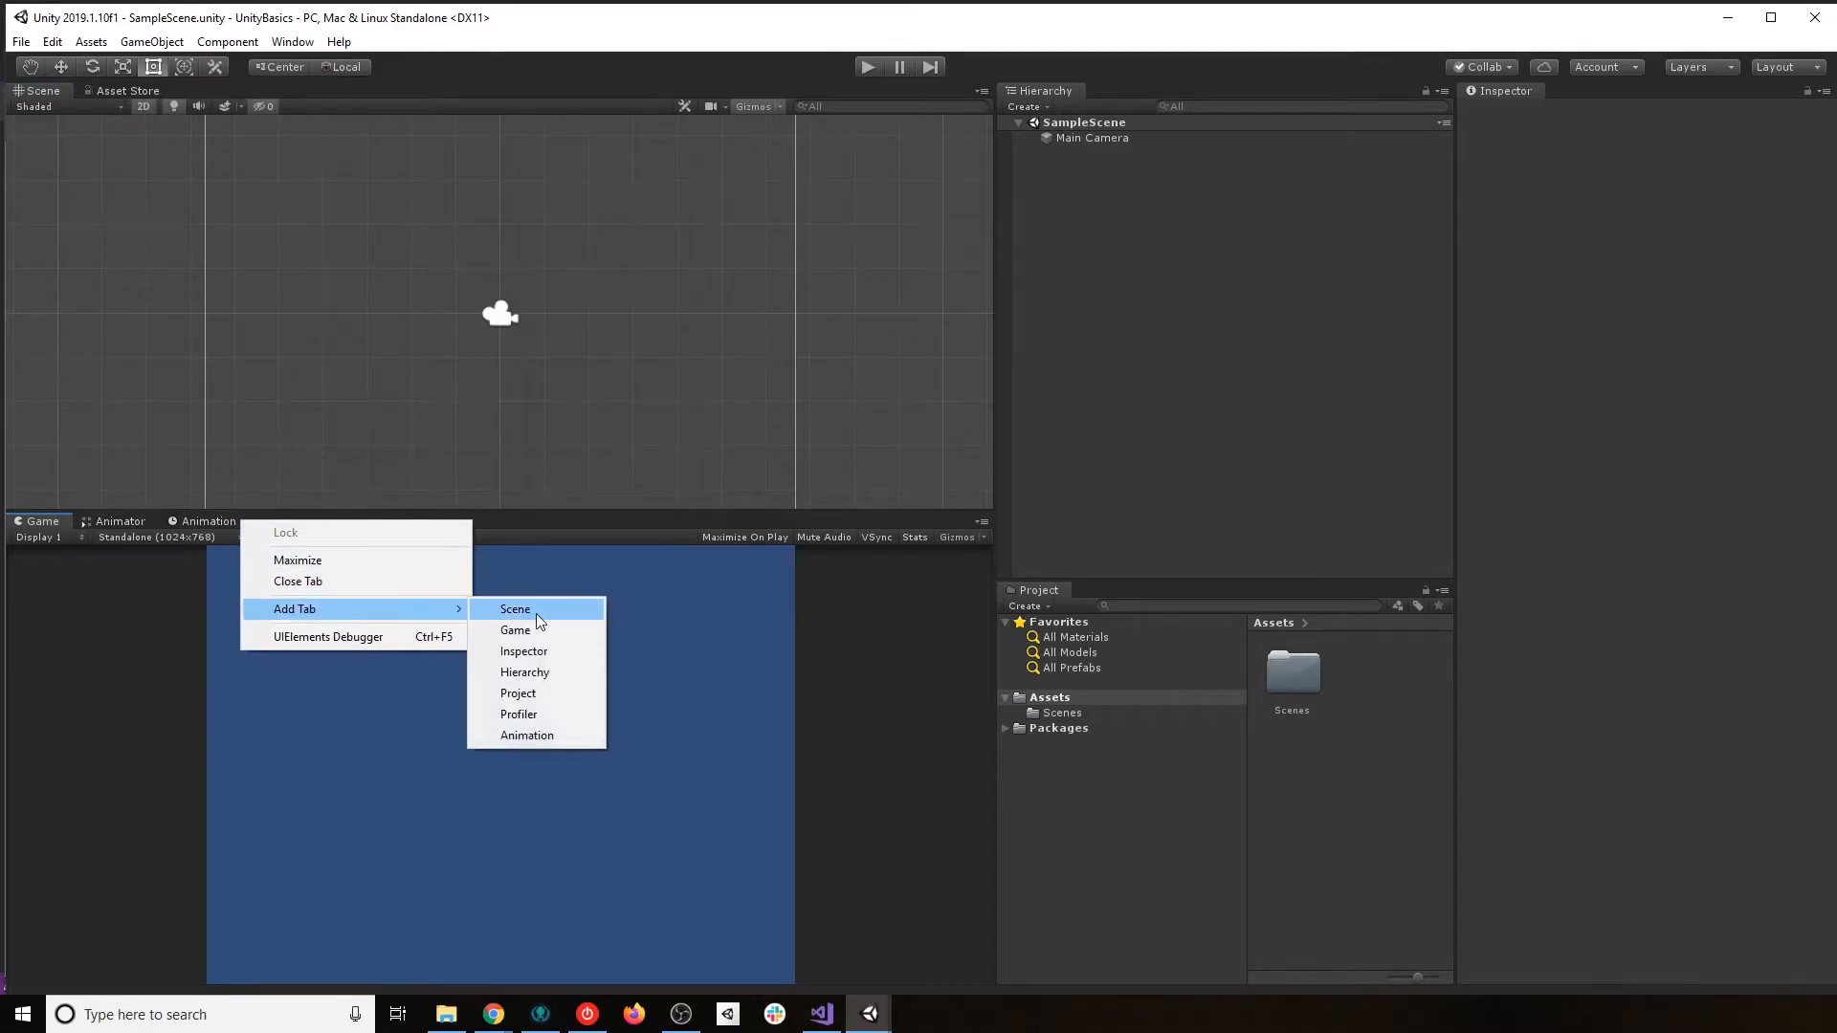
pyautogui.click(554, 651)
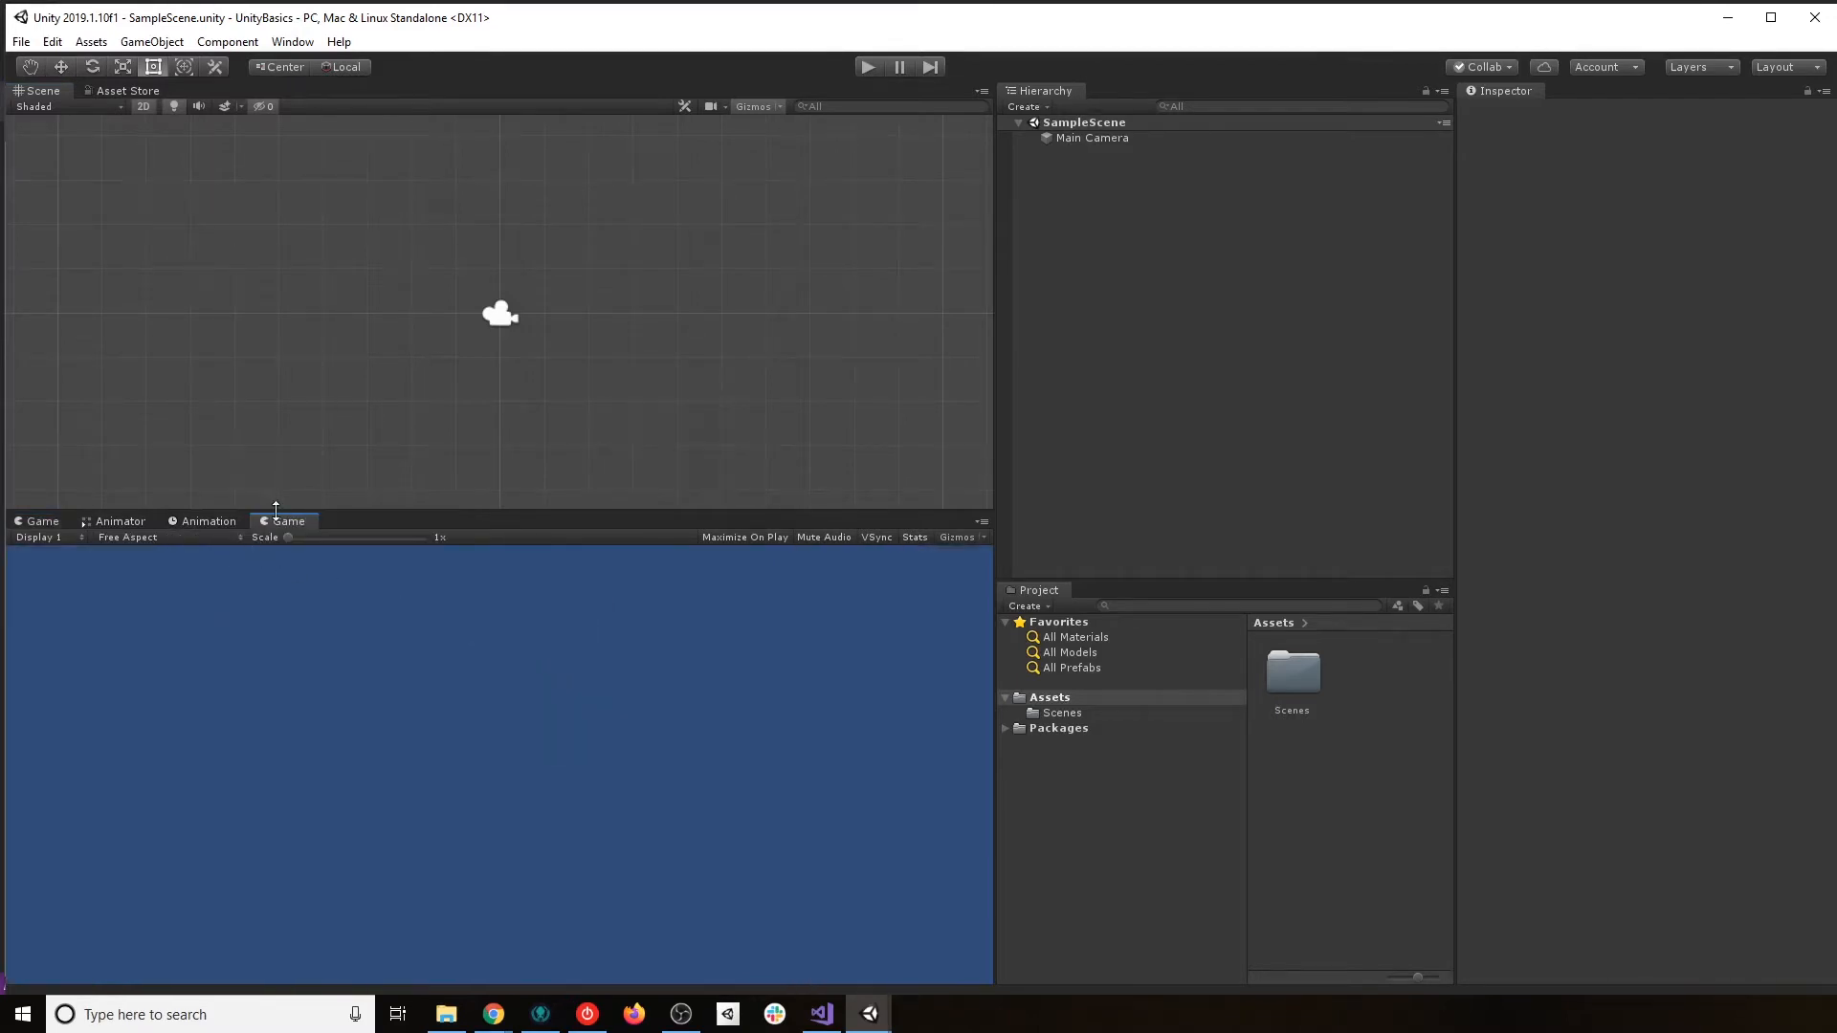
pyautogui.moveTo(283, 521); pyautogui.dragTo(835, 819)
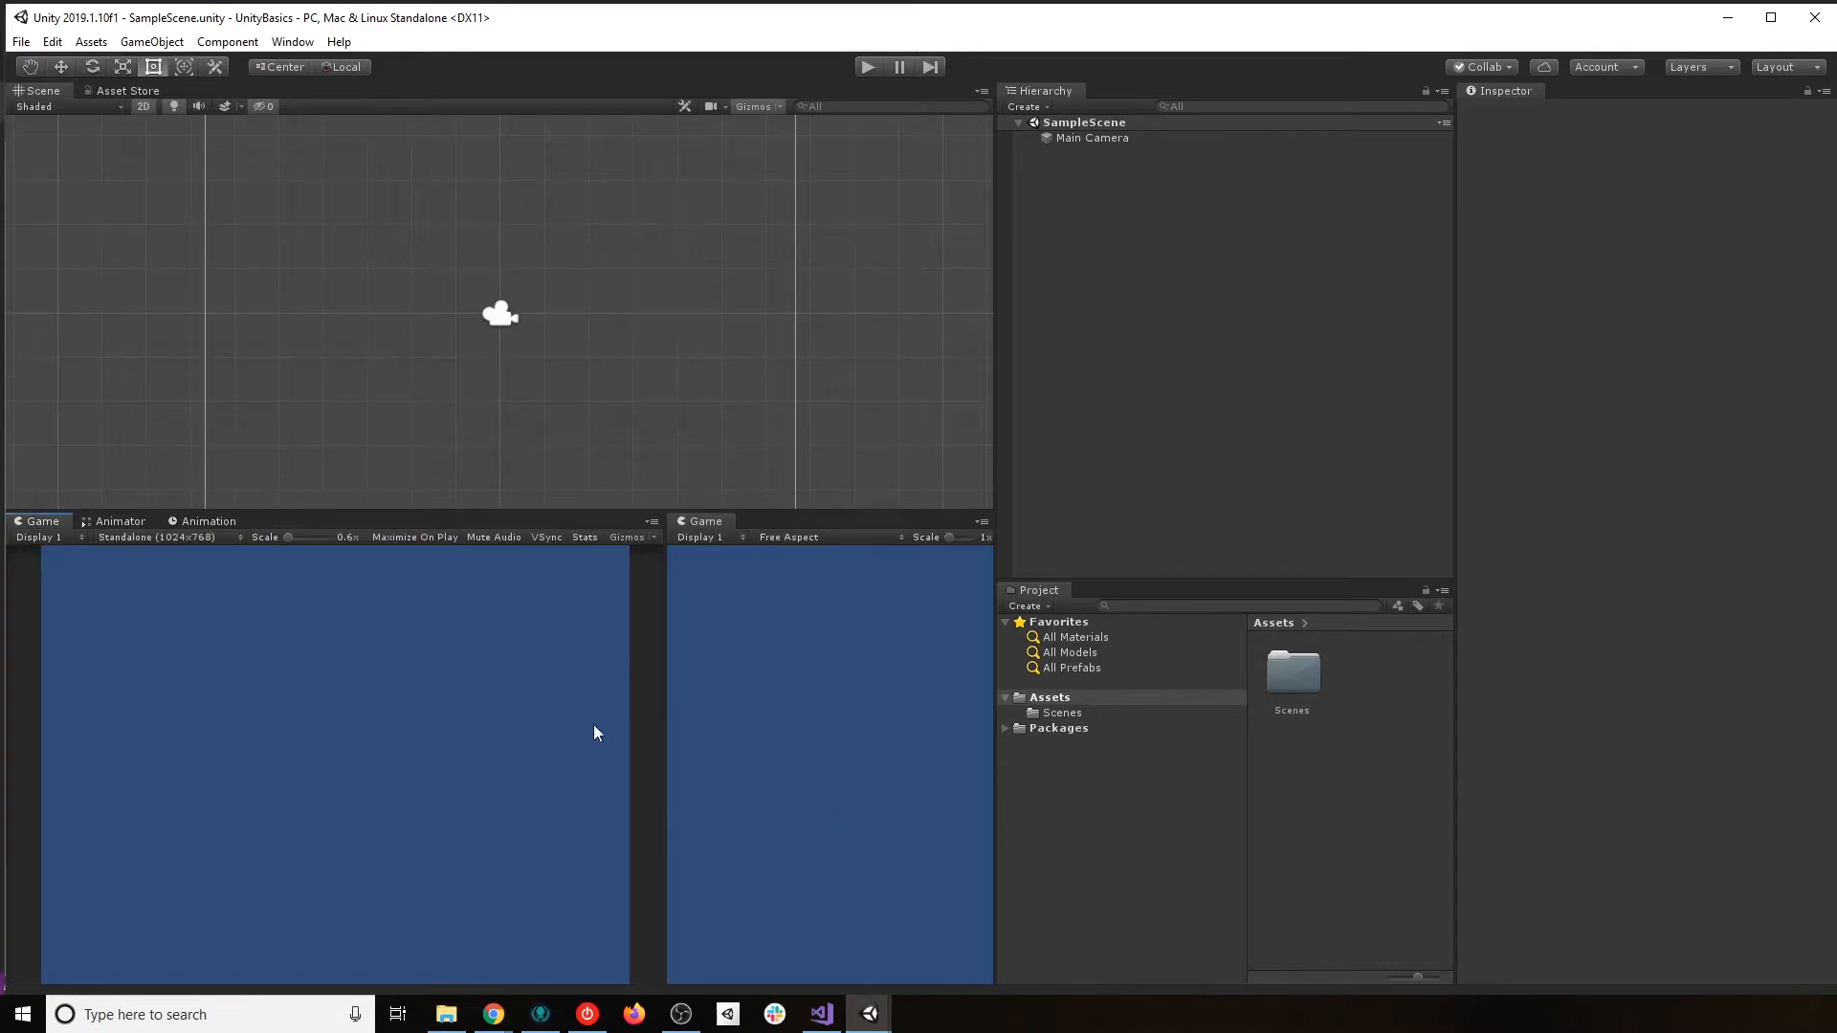
pyautogui.moveTo(667, 705); pyautogui.dragTo(562, 761)
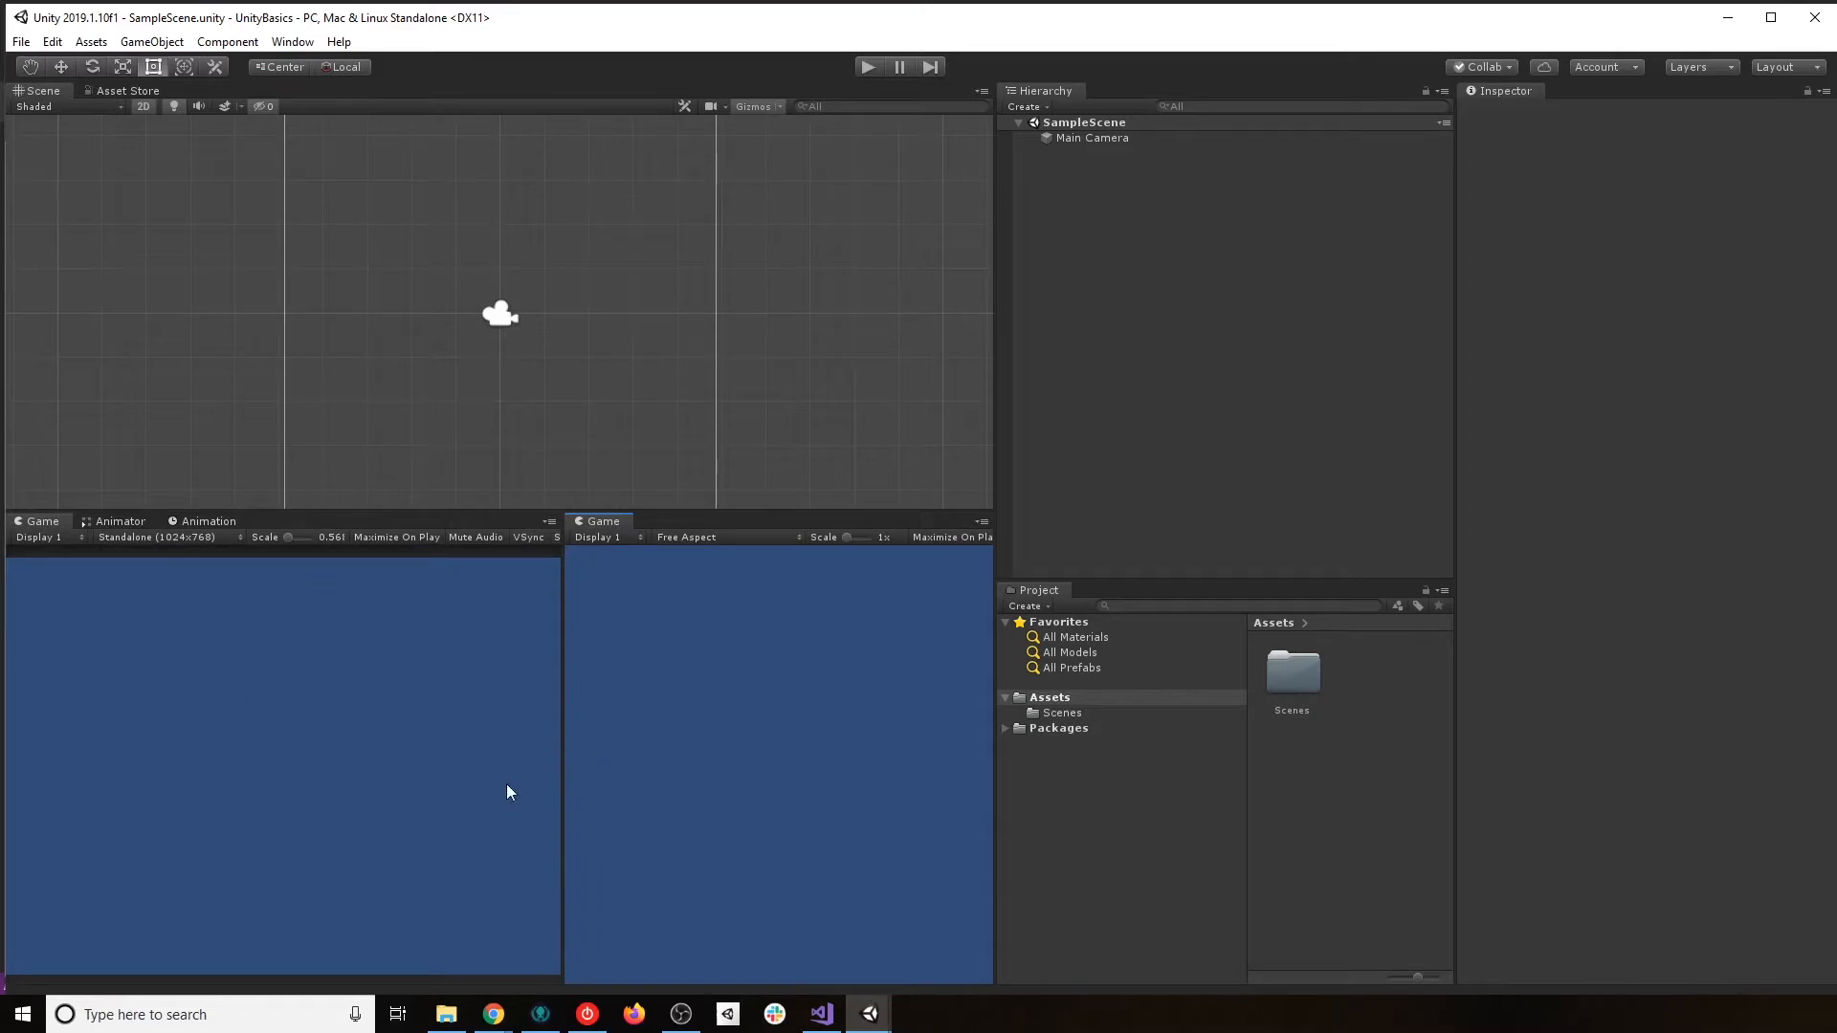
pyautogui.rightClick(597, 522)
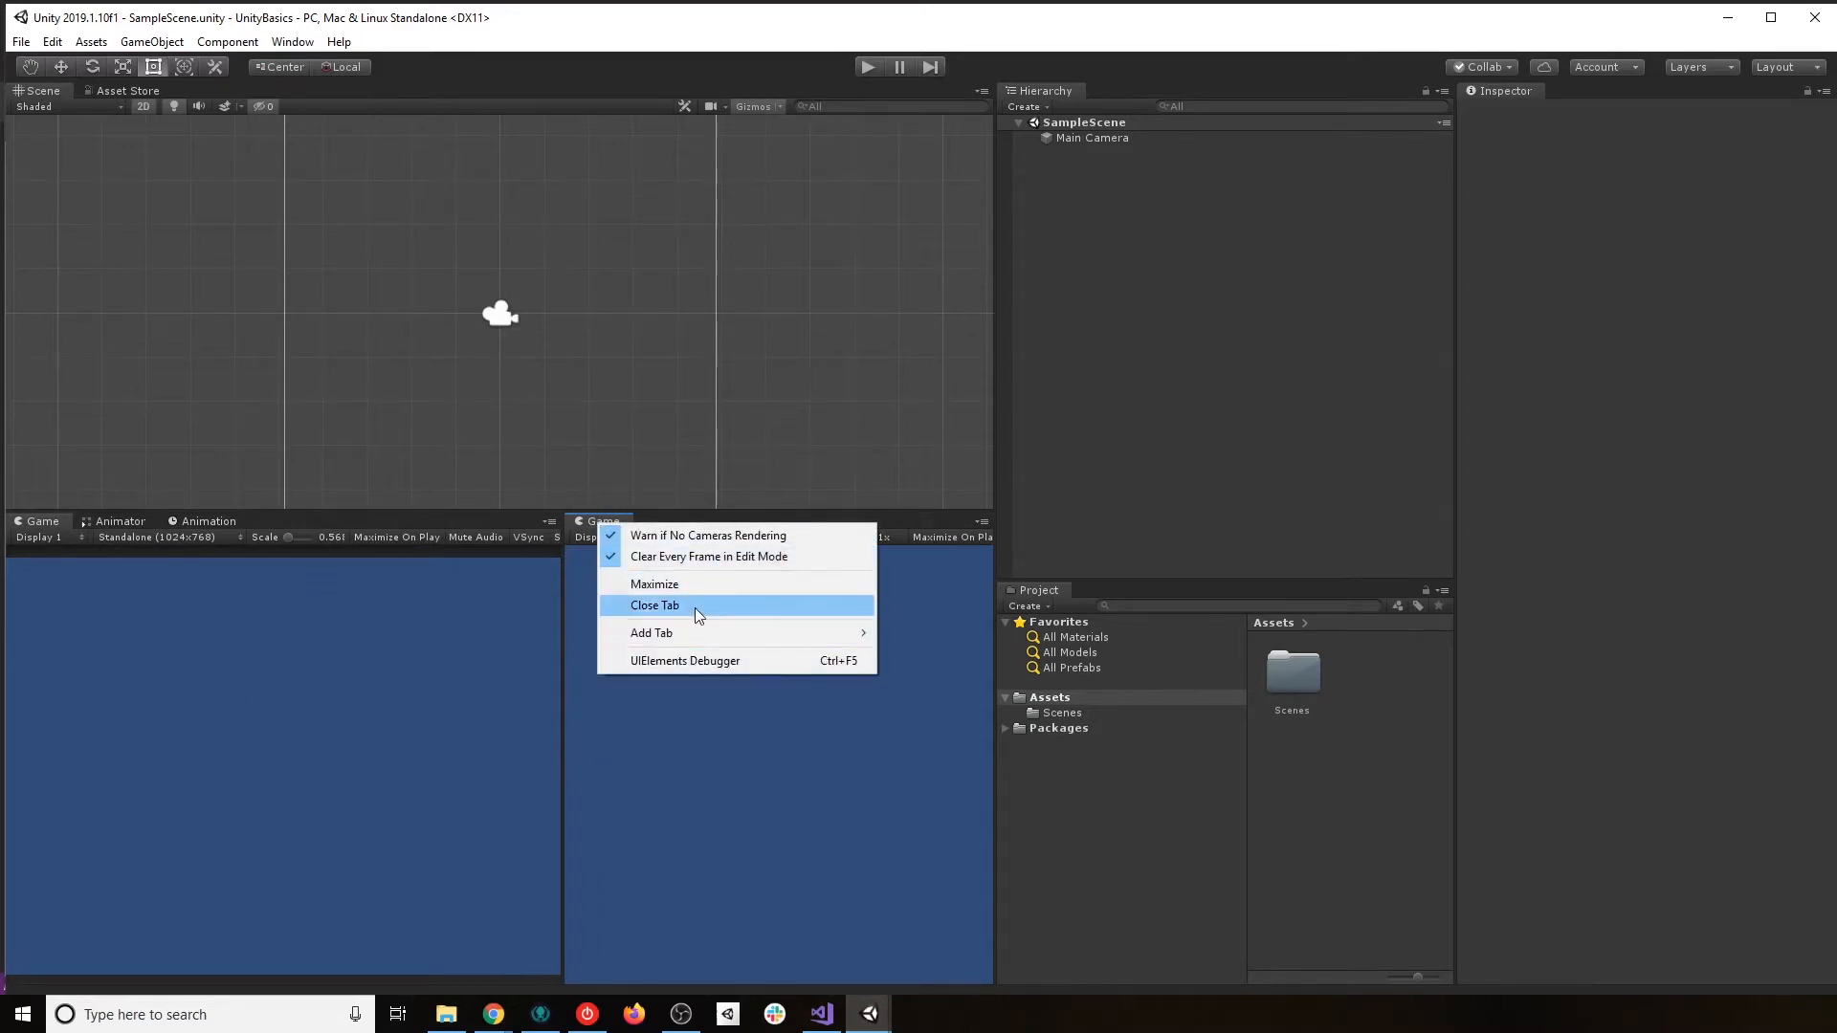
pyautogui.click(695, 606)
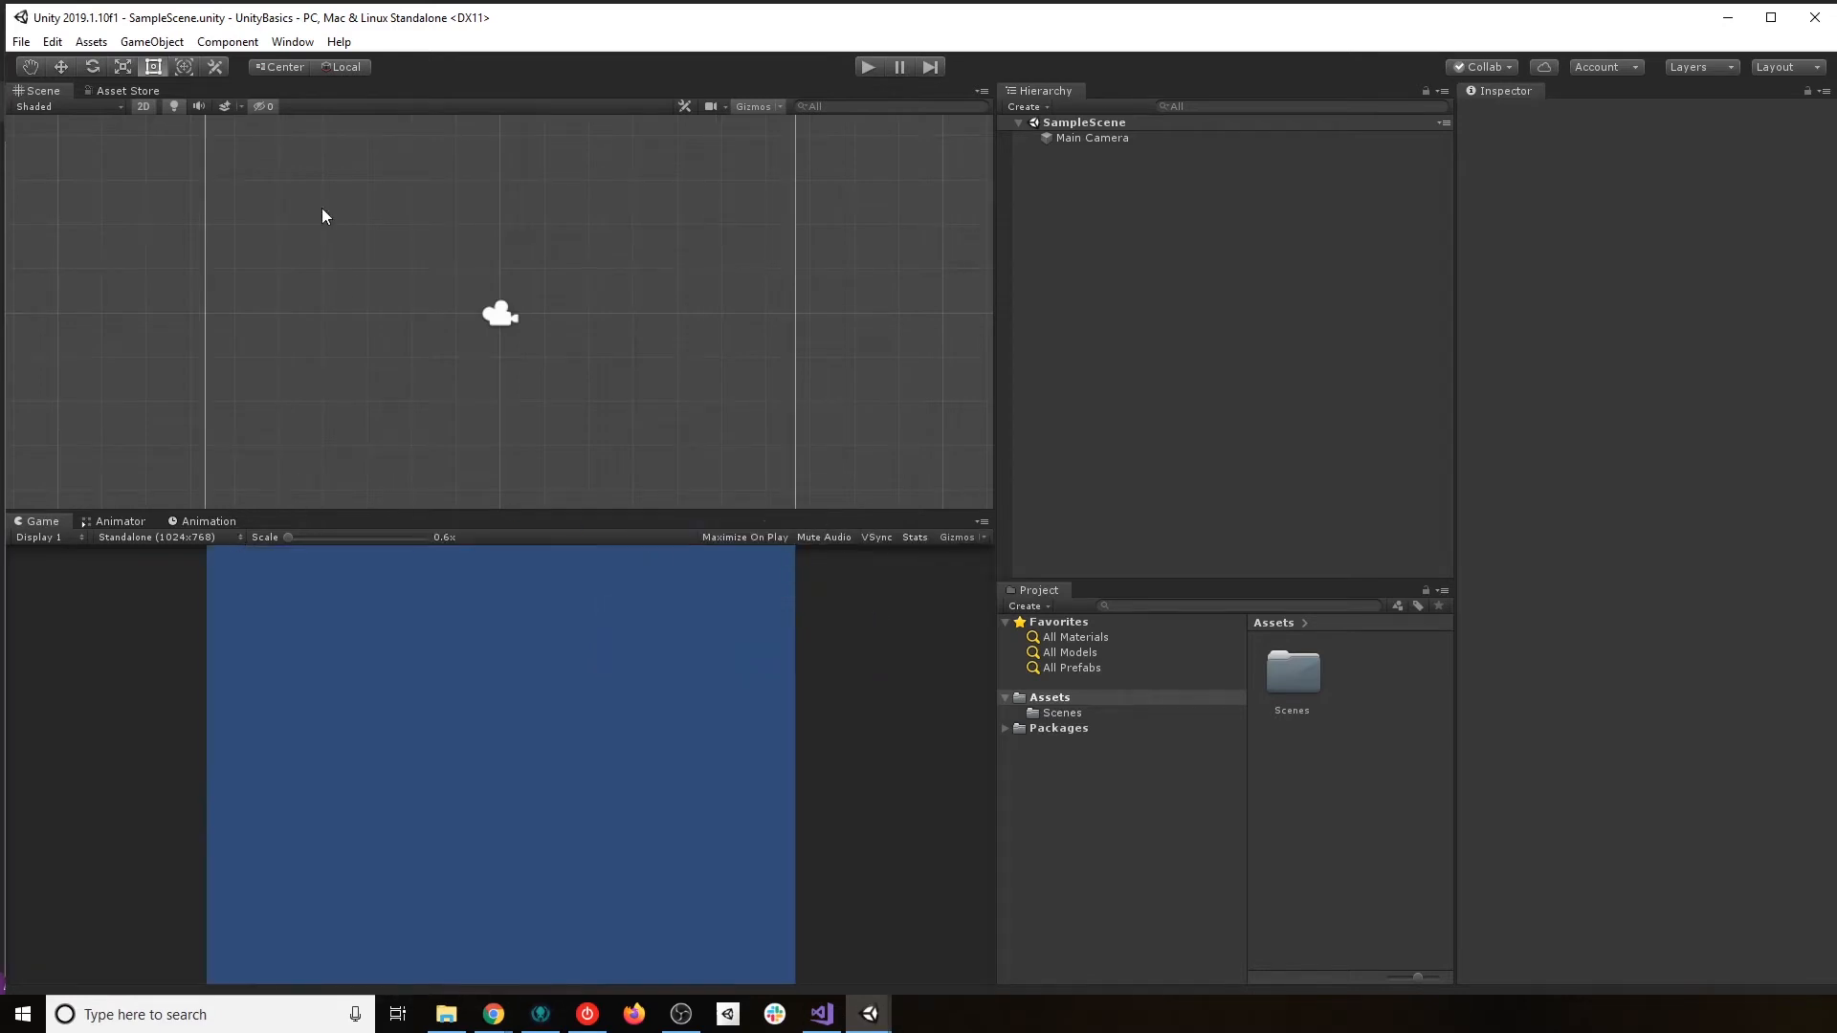
# Dock a second Scene view beside the existing one, pan it independently, and close it again.
pyautogui.rightClick(143, 89)
pyautogui.moveTo(360, 180)
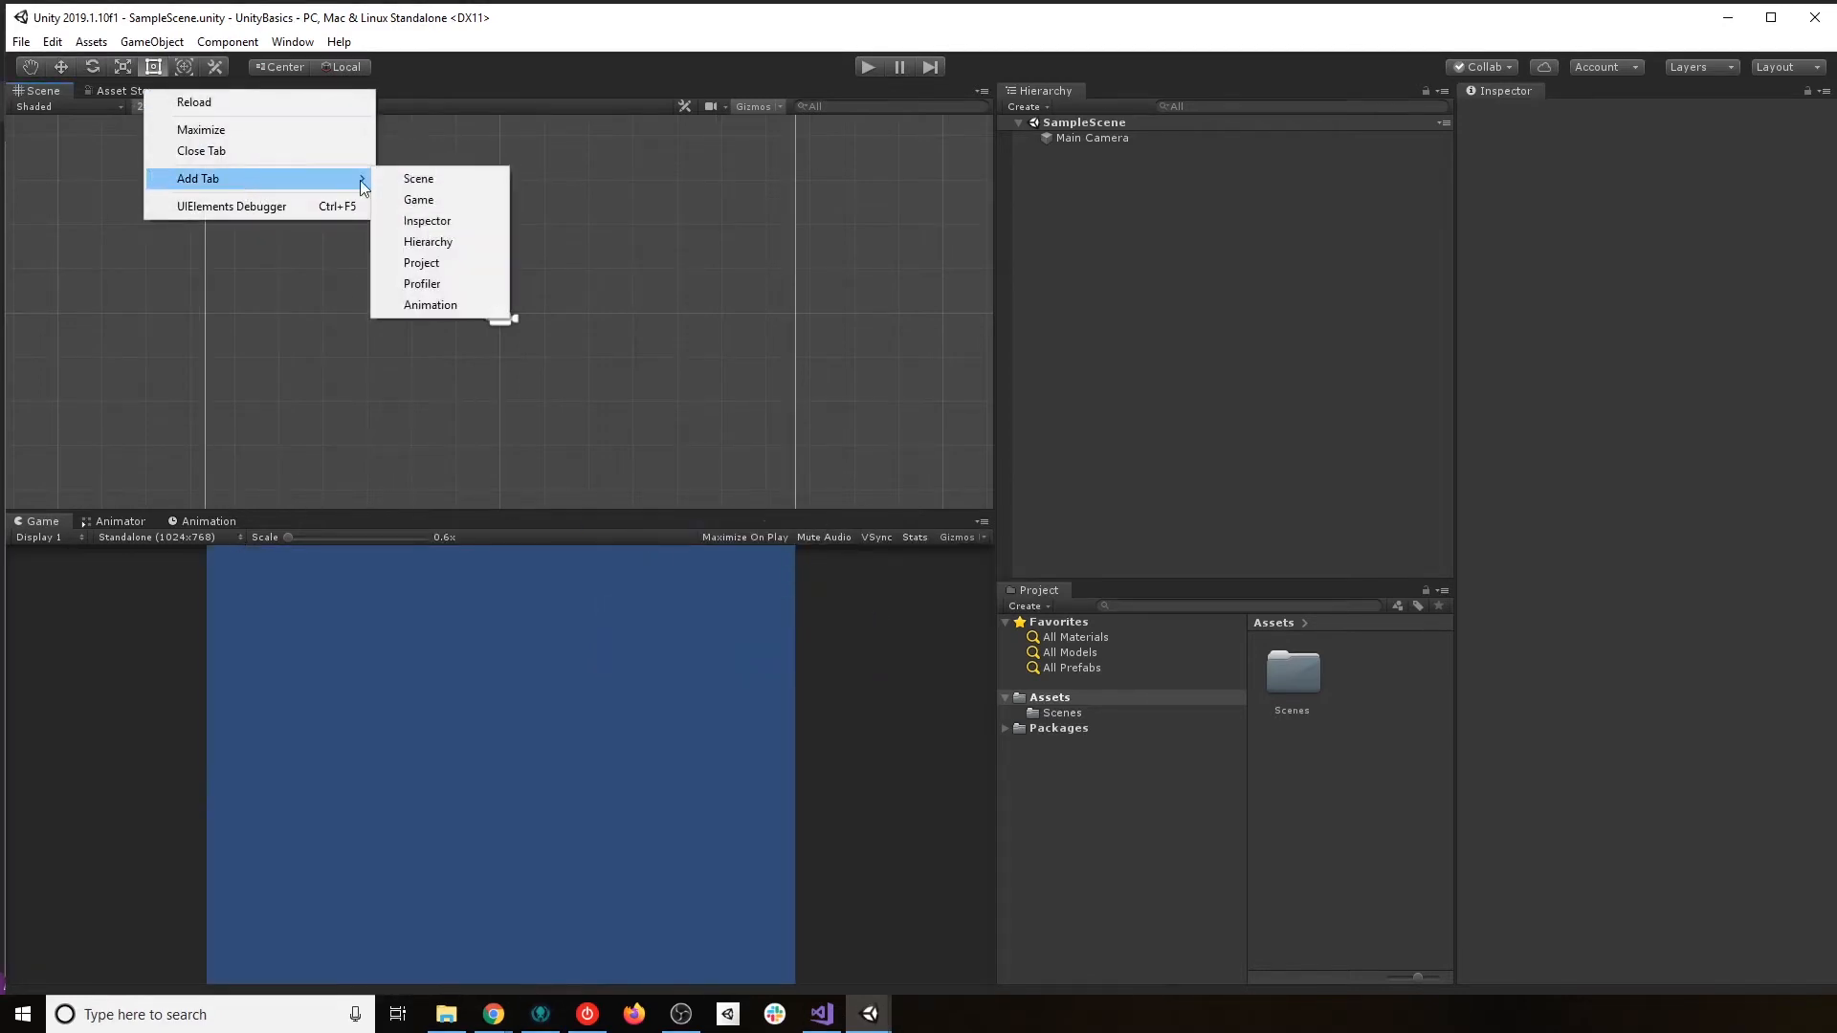
pyautogui.click(475, 186)
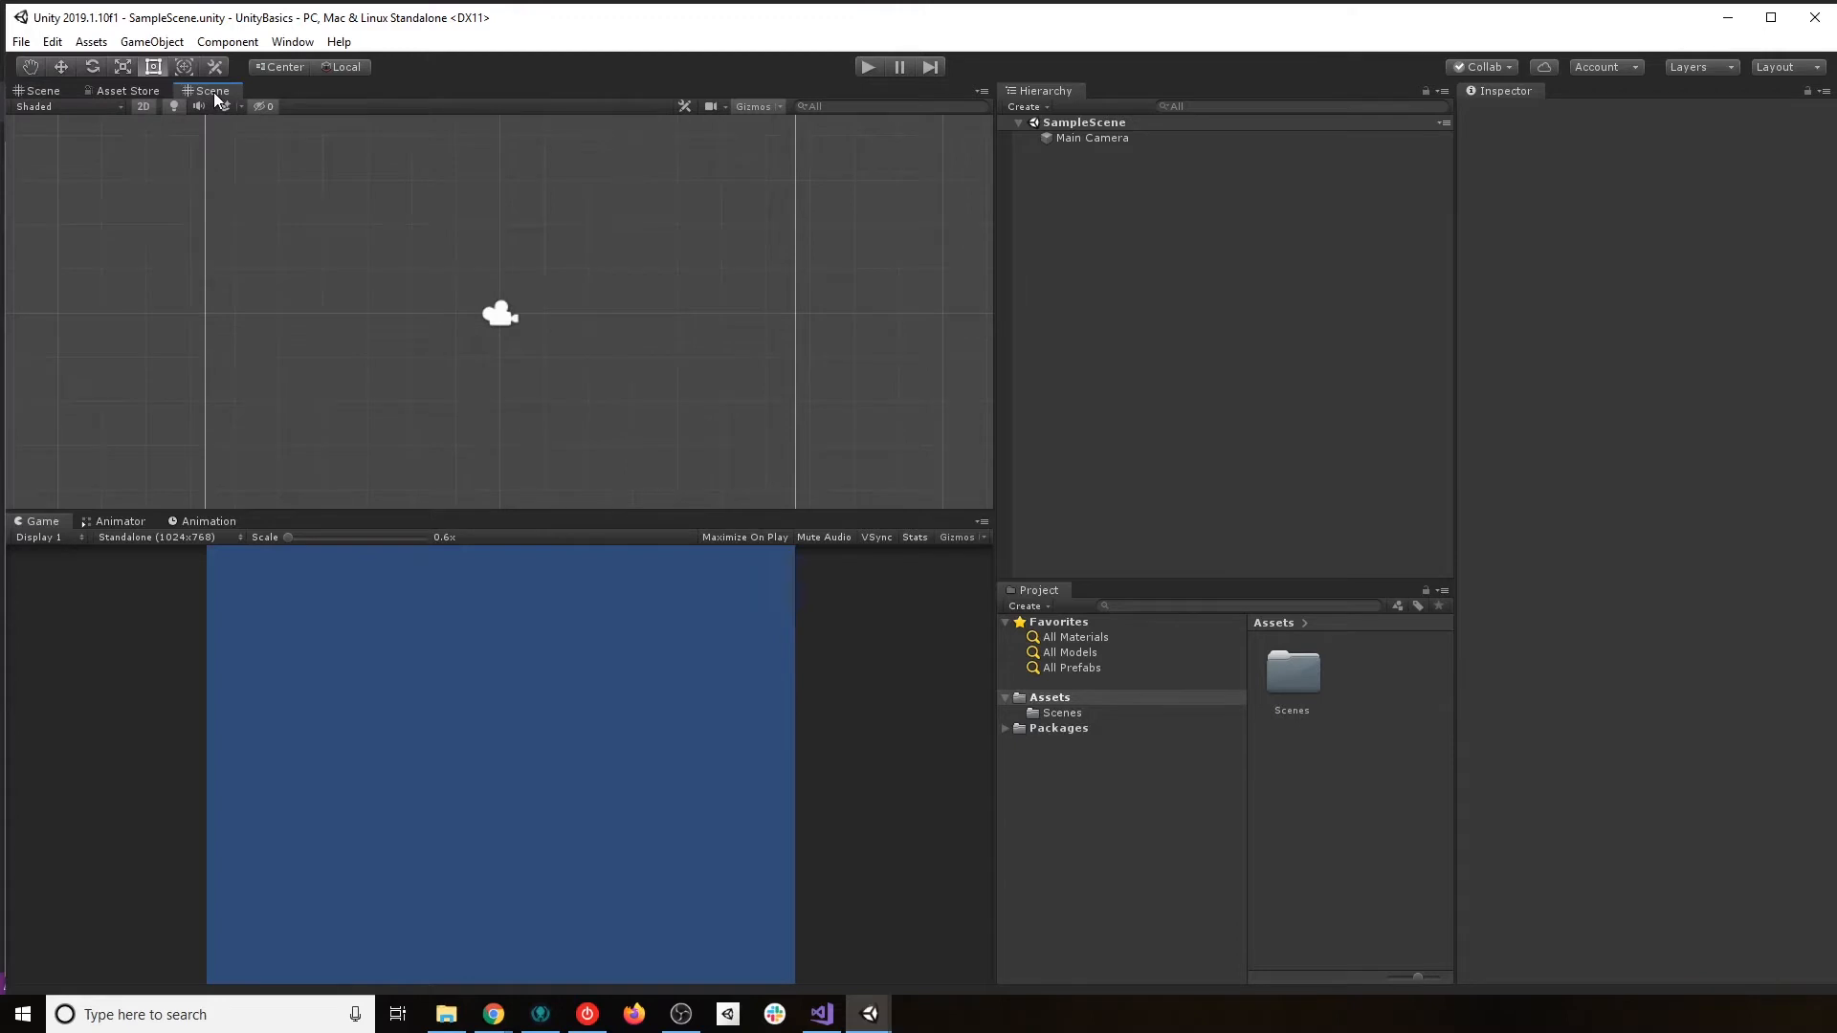
pyautogui.moveTo(214, 92); pyautogui.dragTo(513, 299)
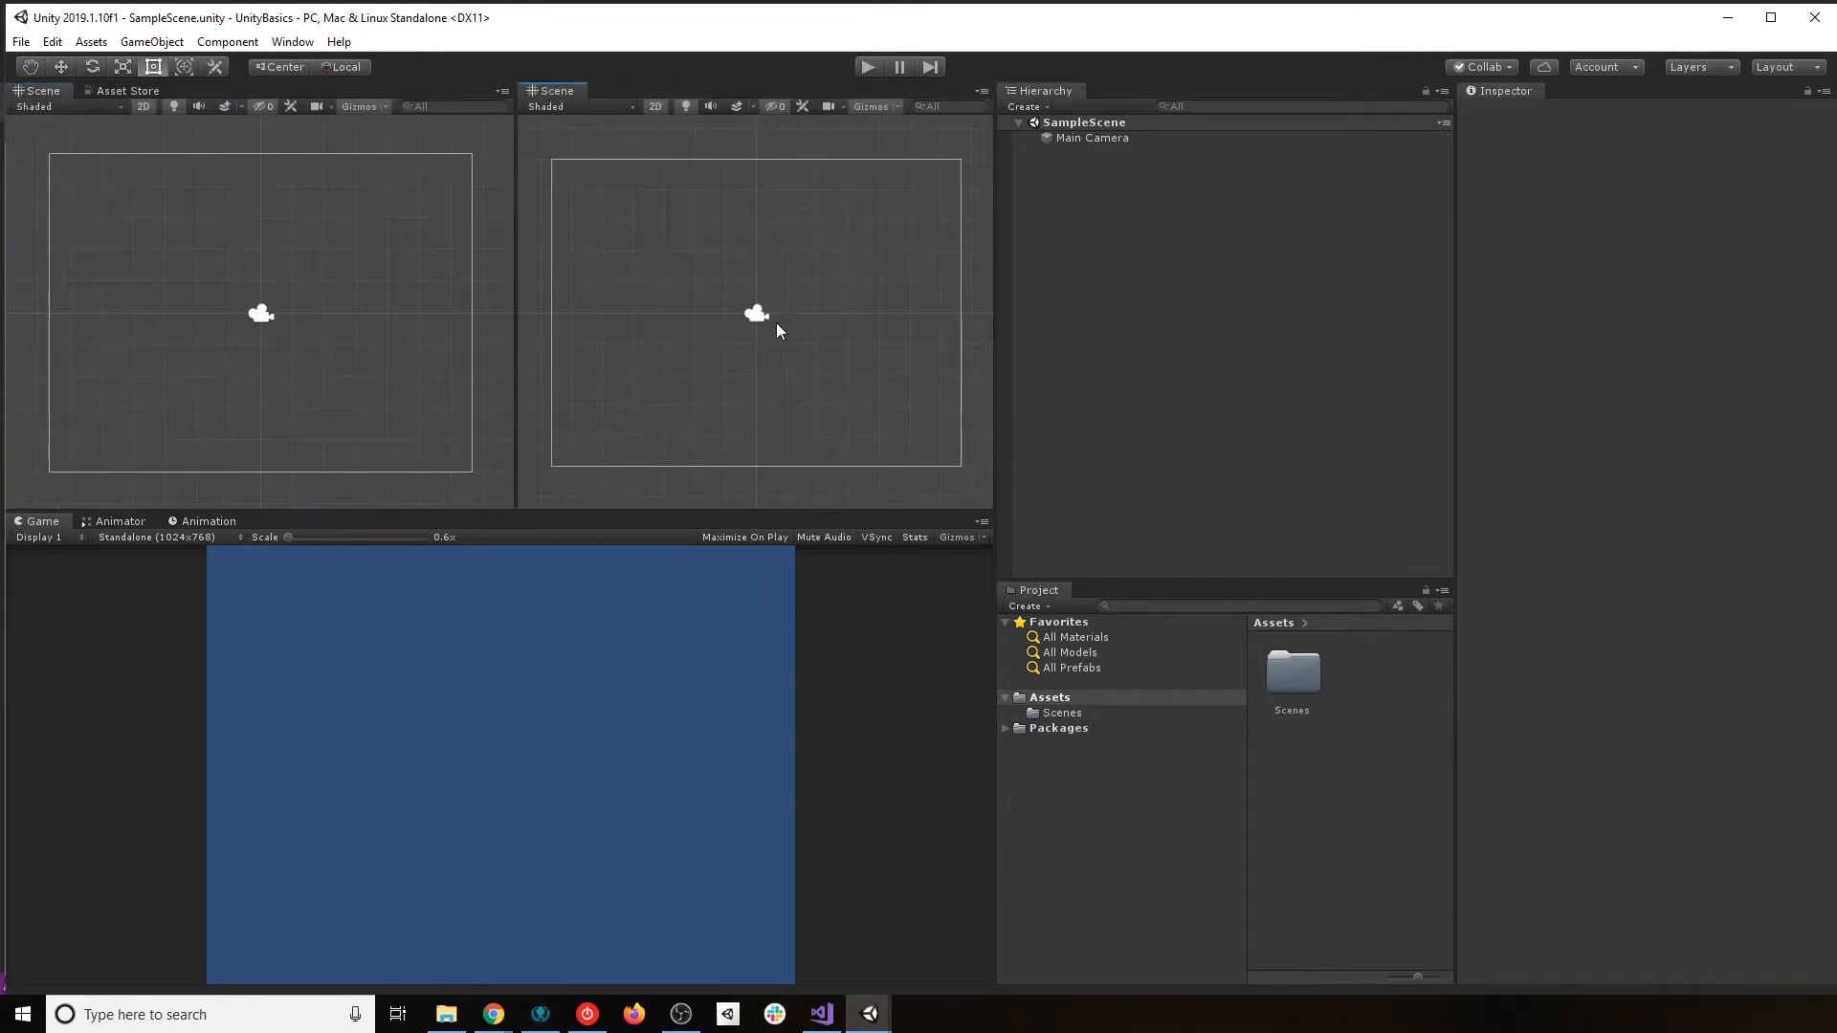
pyautogui.moveTo(776, 330); pyautogui.dragTo(918, 297, button='middle')
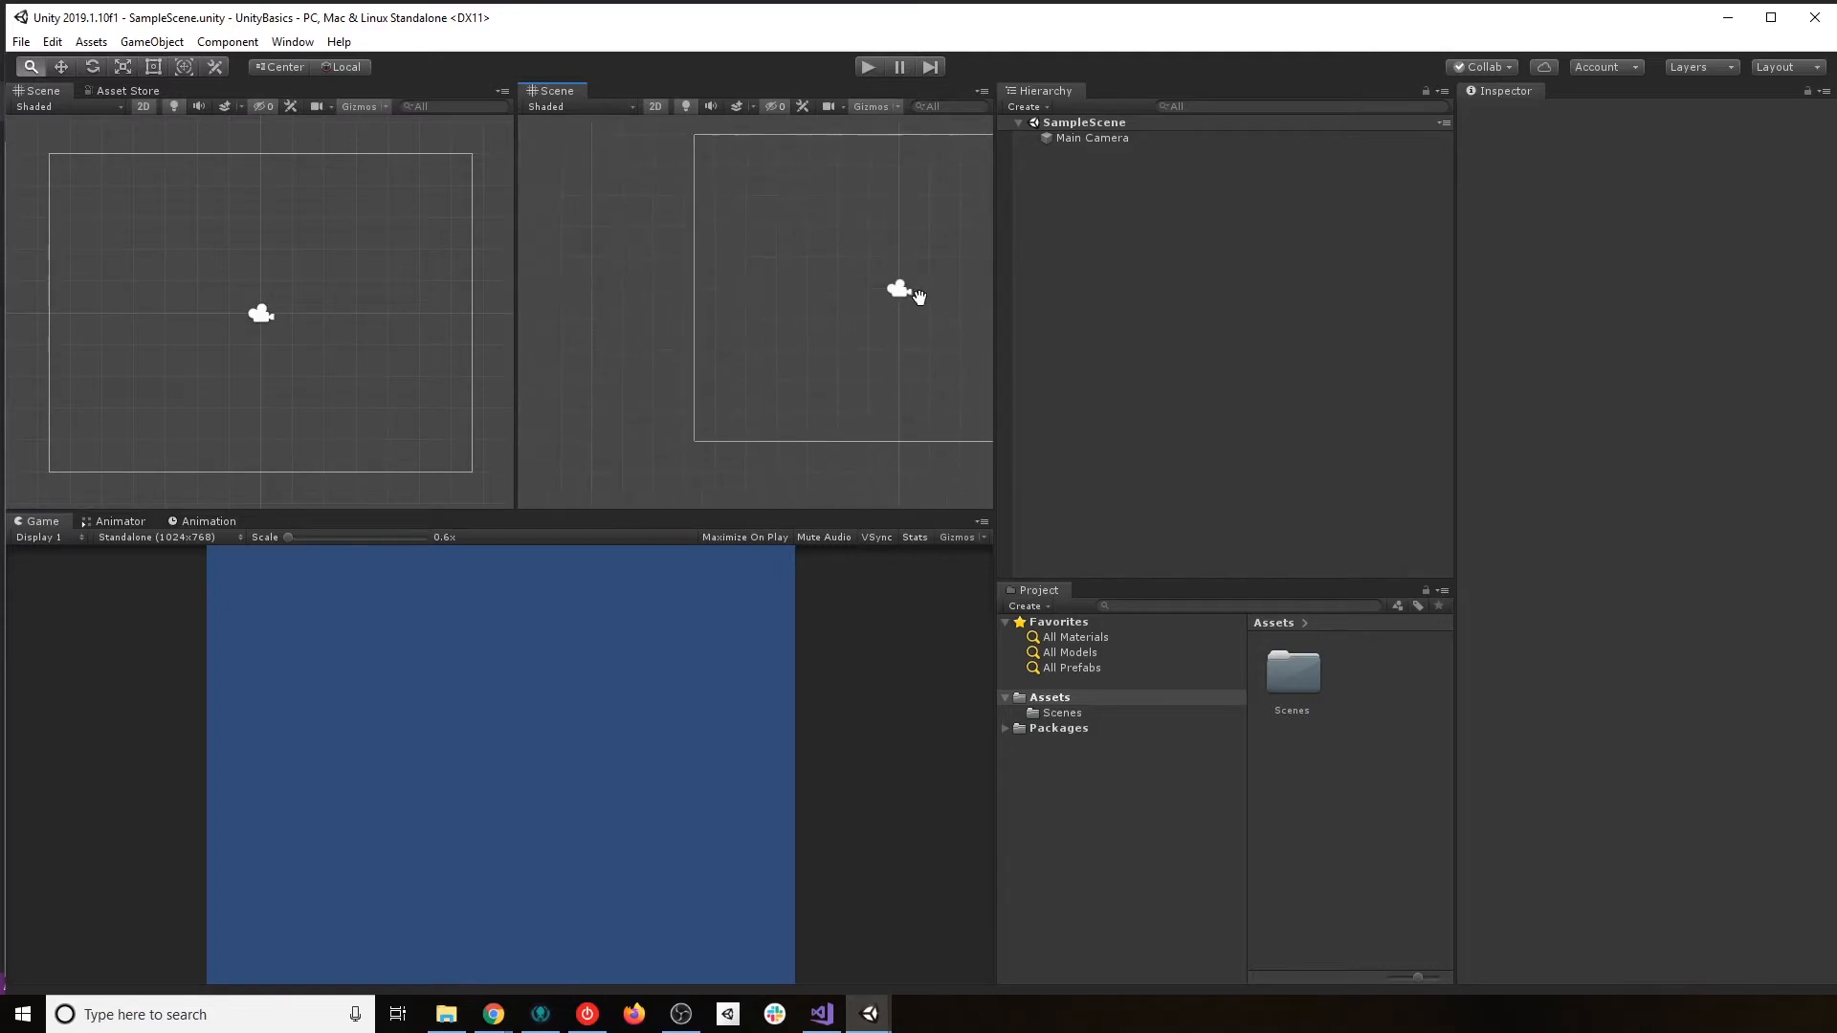
pyautogui.moveTo(820, 377); pyautogui.dragTo(888, 371, button='middle')
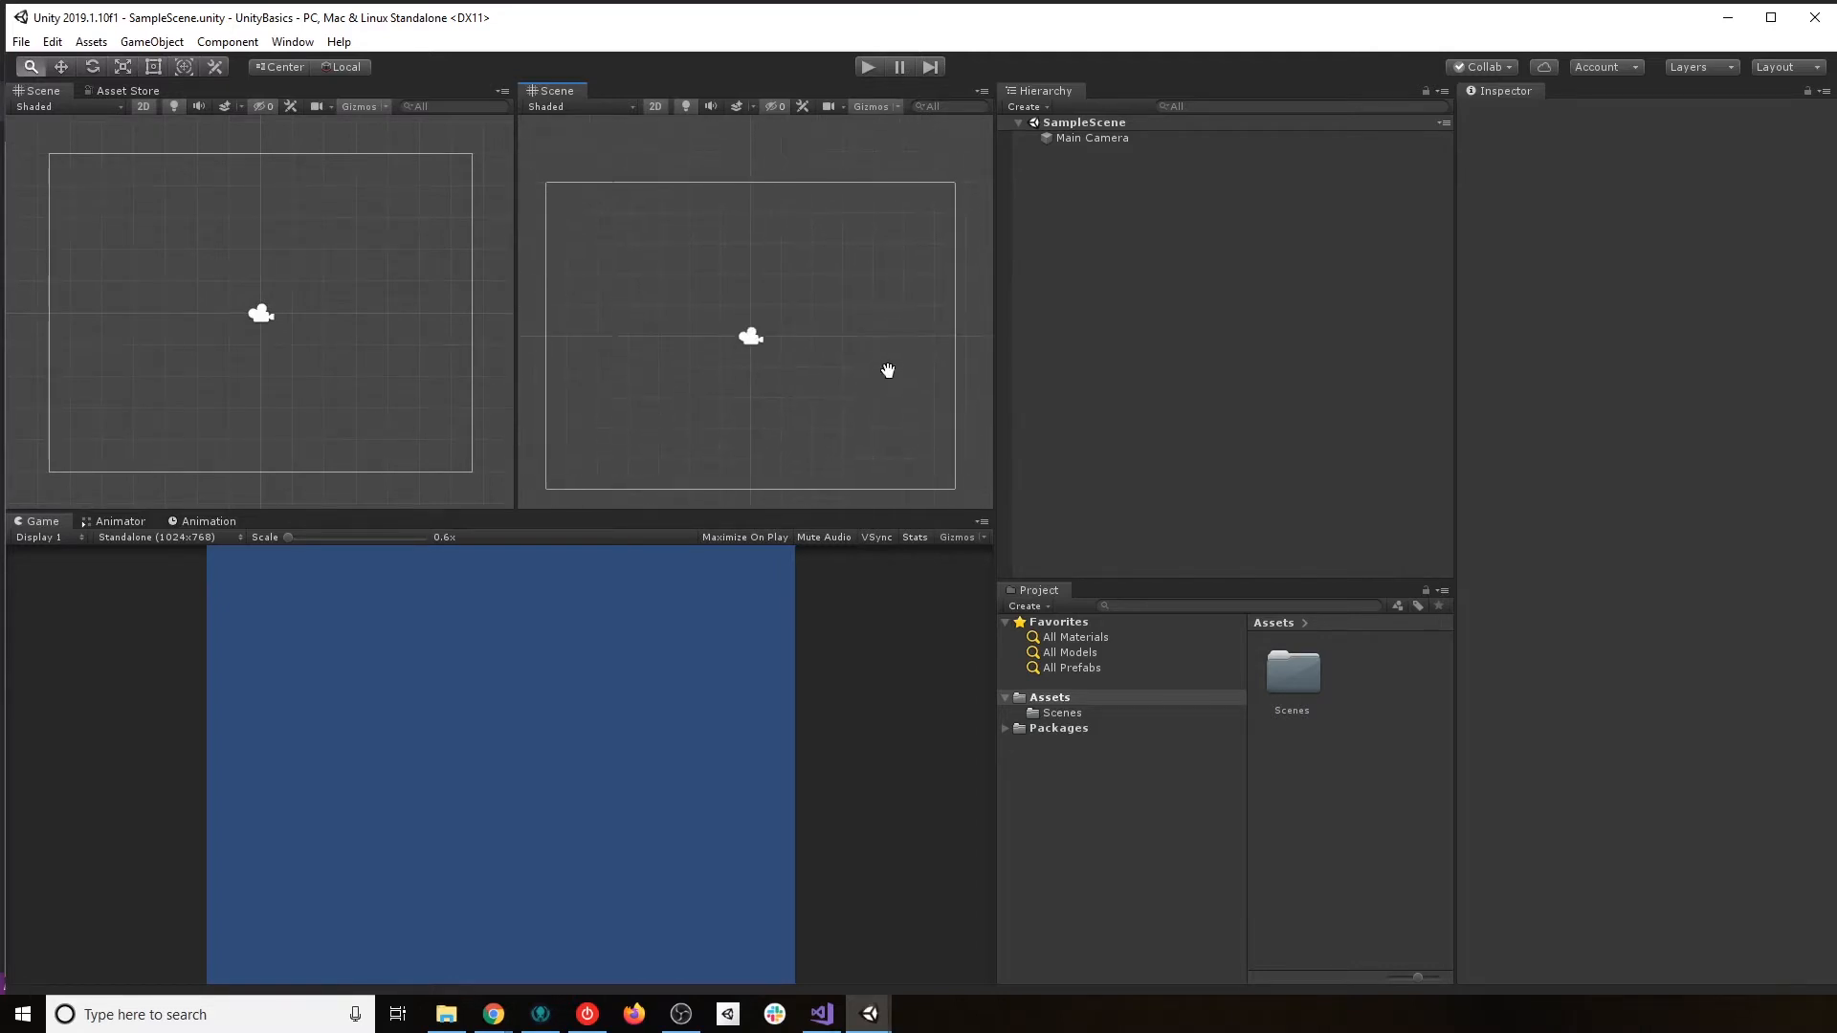
pyautogui.rightClick(575, 90)
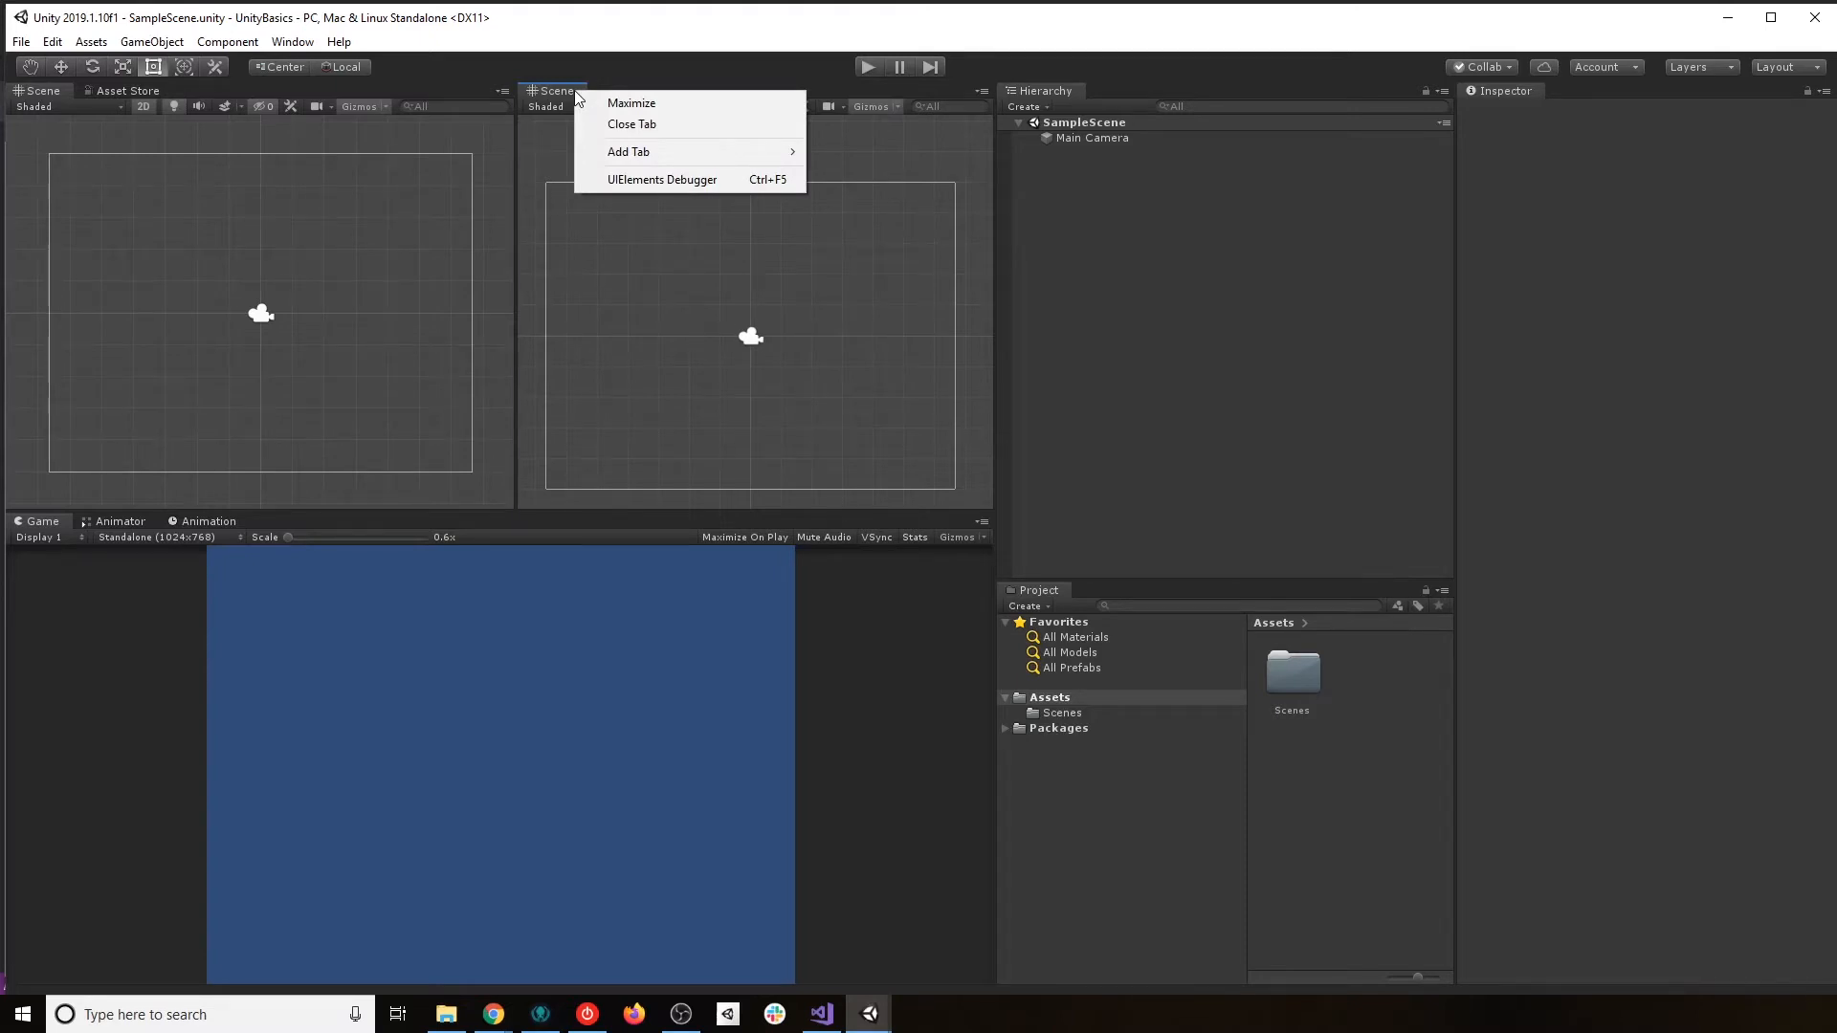
pyautogui.click(686, 122)
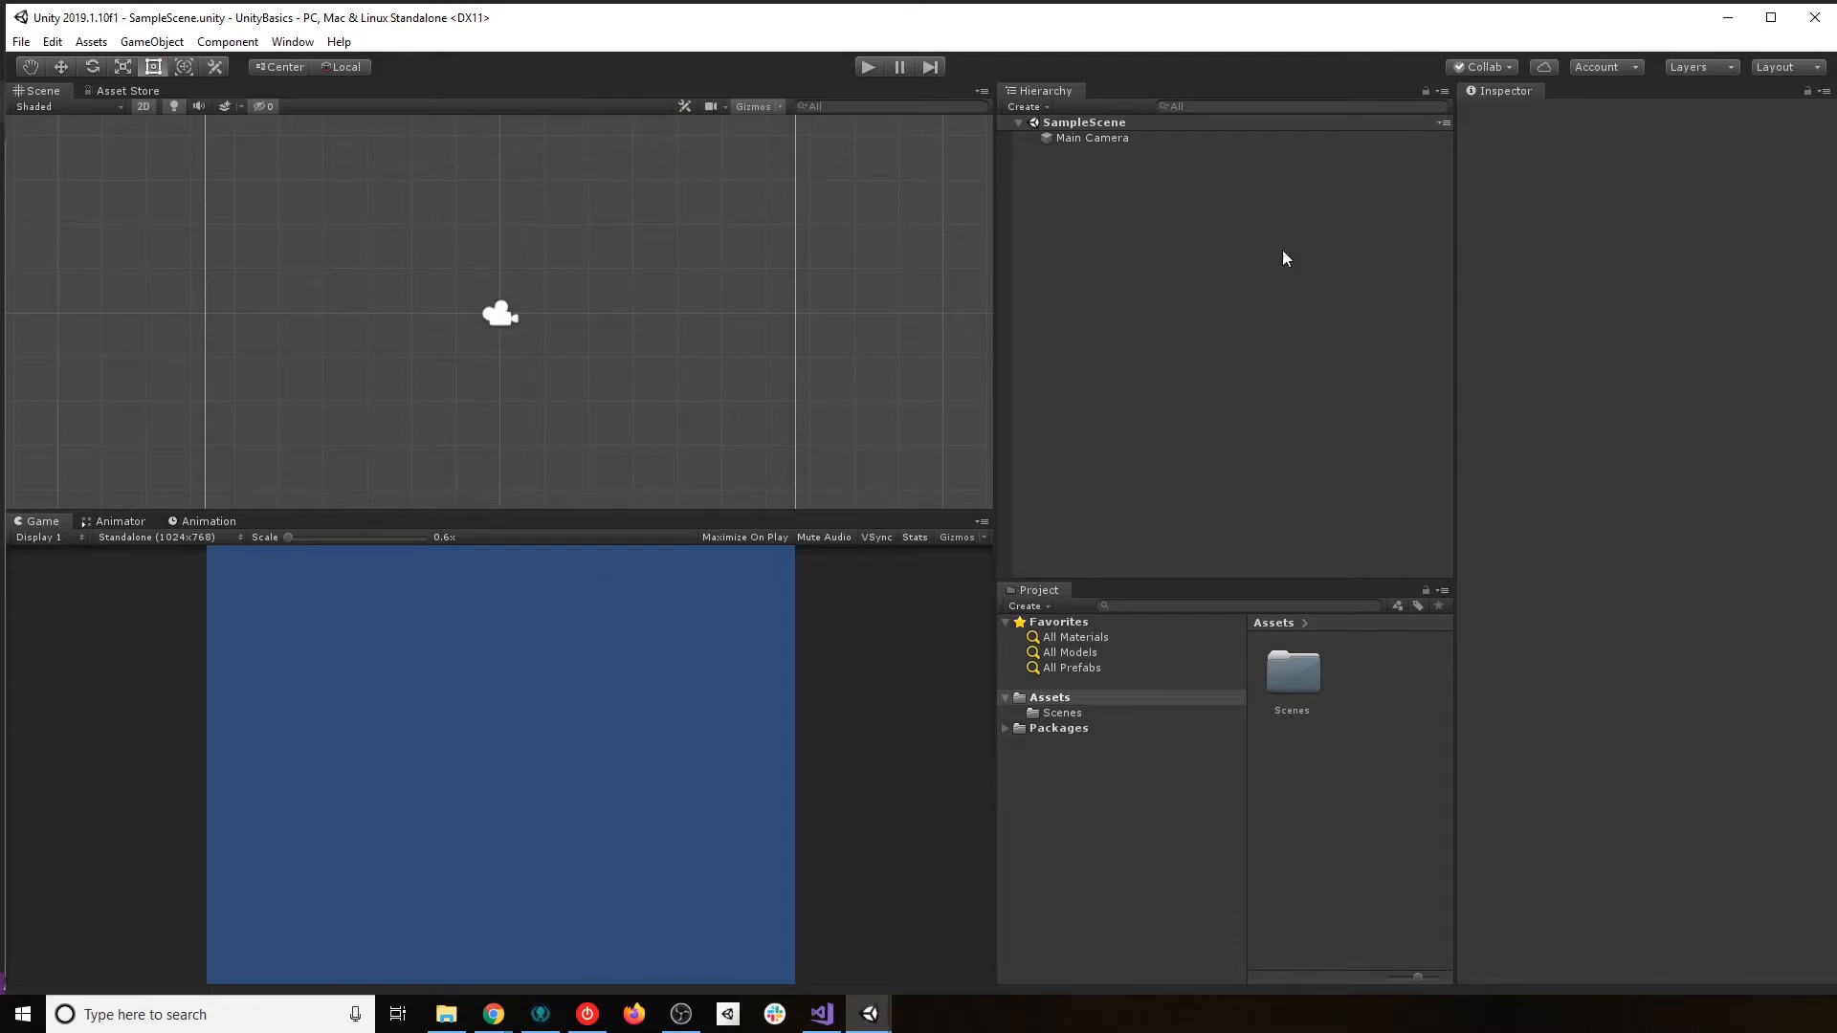
# Make the Project window taller and redock the Inspector beside the Hierarchy, above the Project window.
pyautogui.moveTo(1235, 582); pyautogui.dragTo(1251, 514)
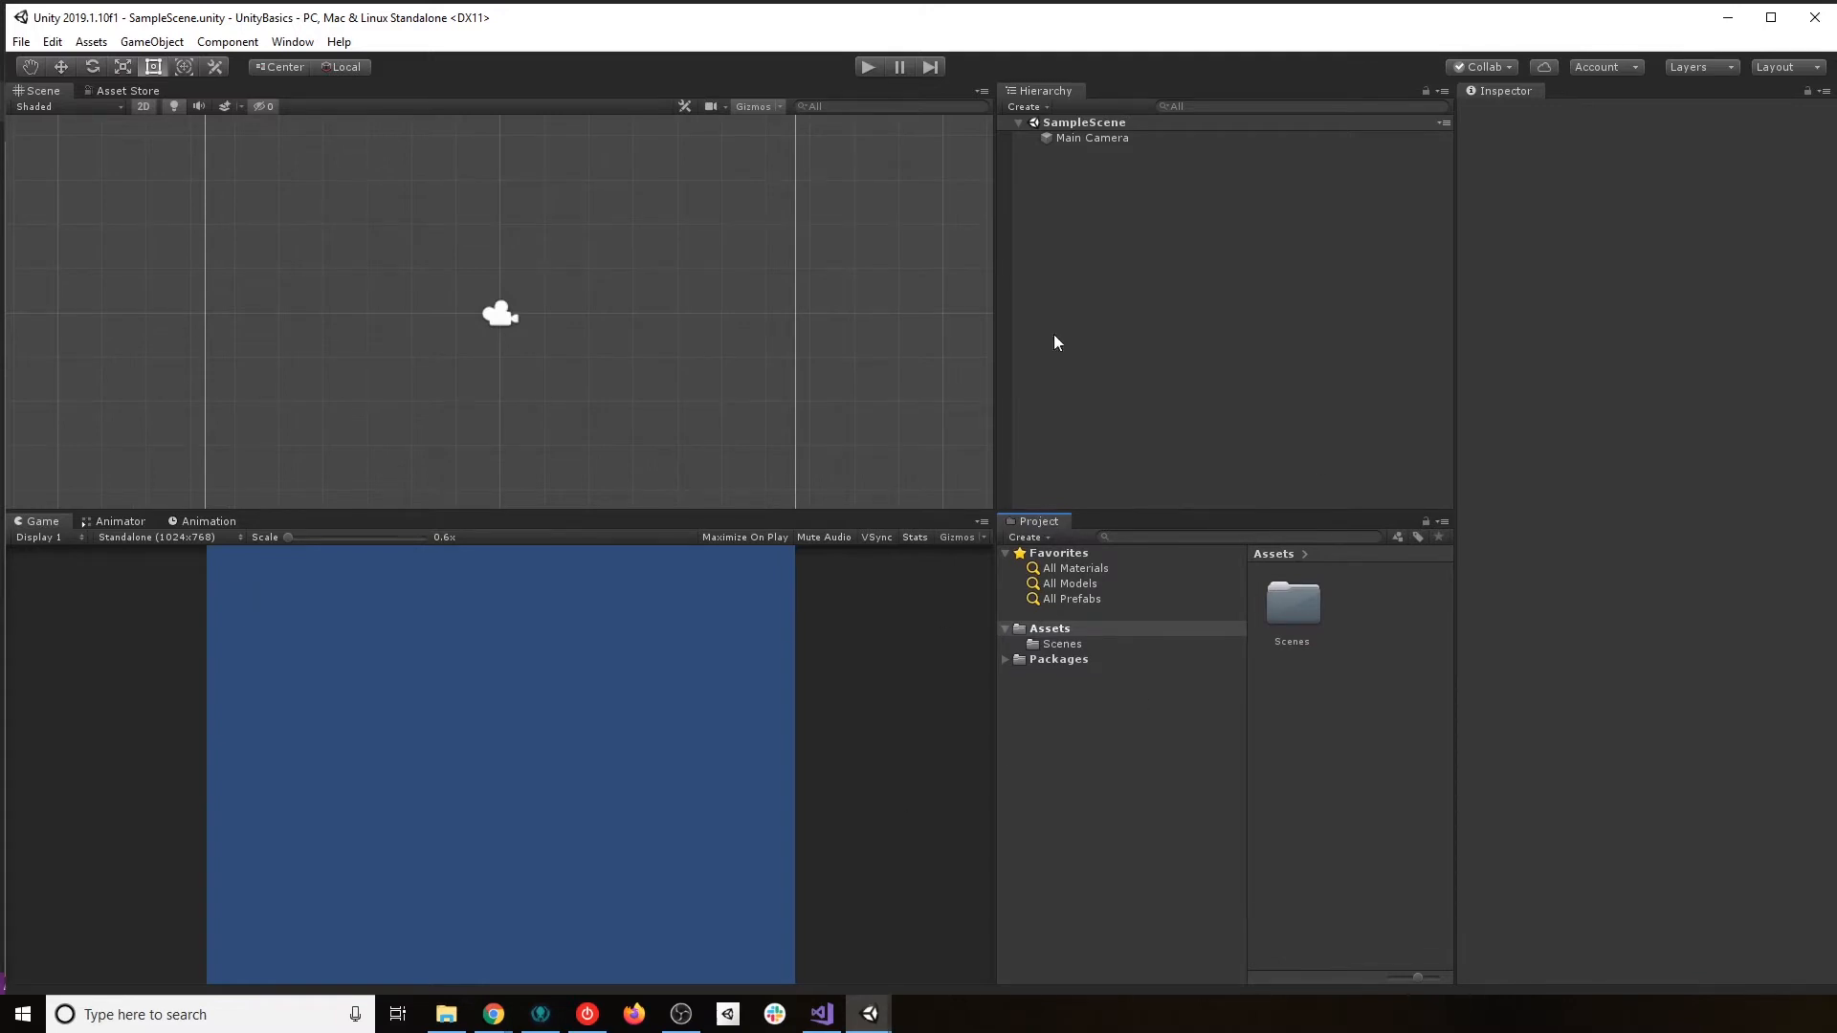
pyautogui.moveTo(1497, 94); pyautogui.dragTo(1561, 253)
pyautogui.moveTo(1422, 17); pyautogui.dragTo(1765, 424)
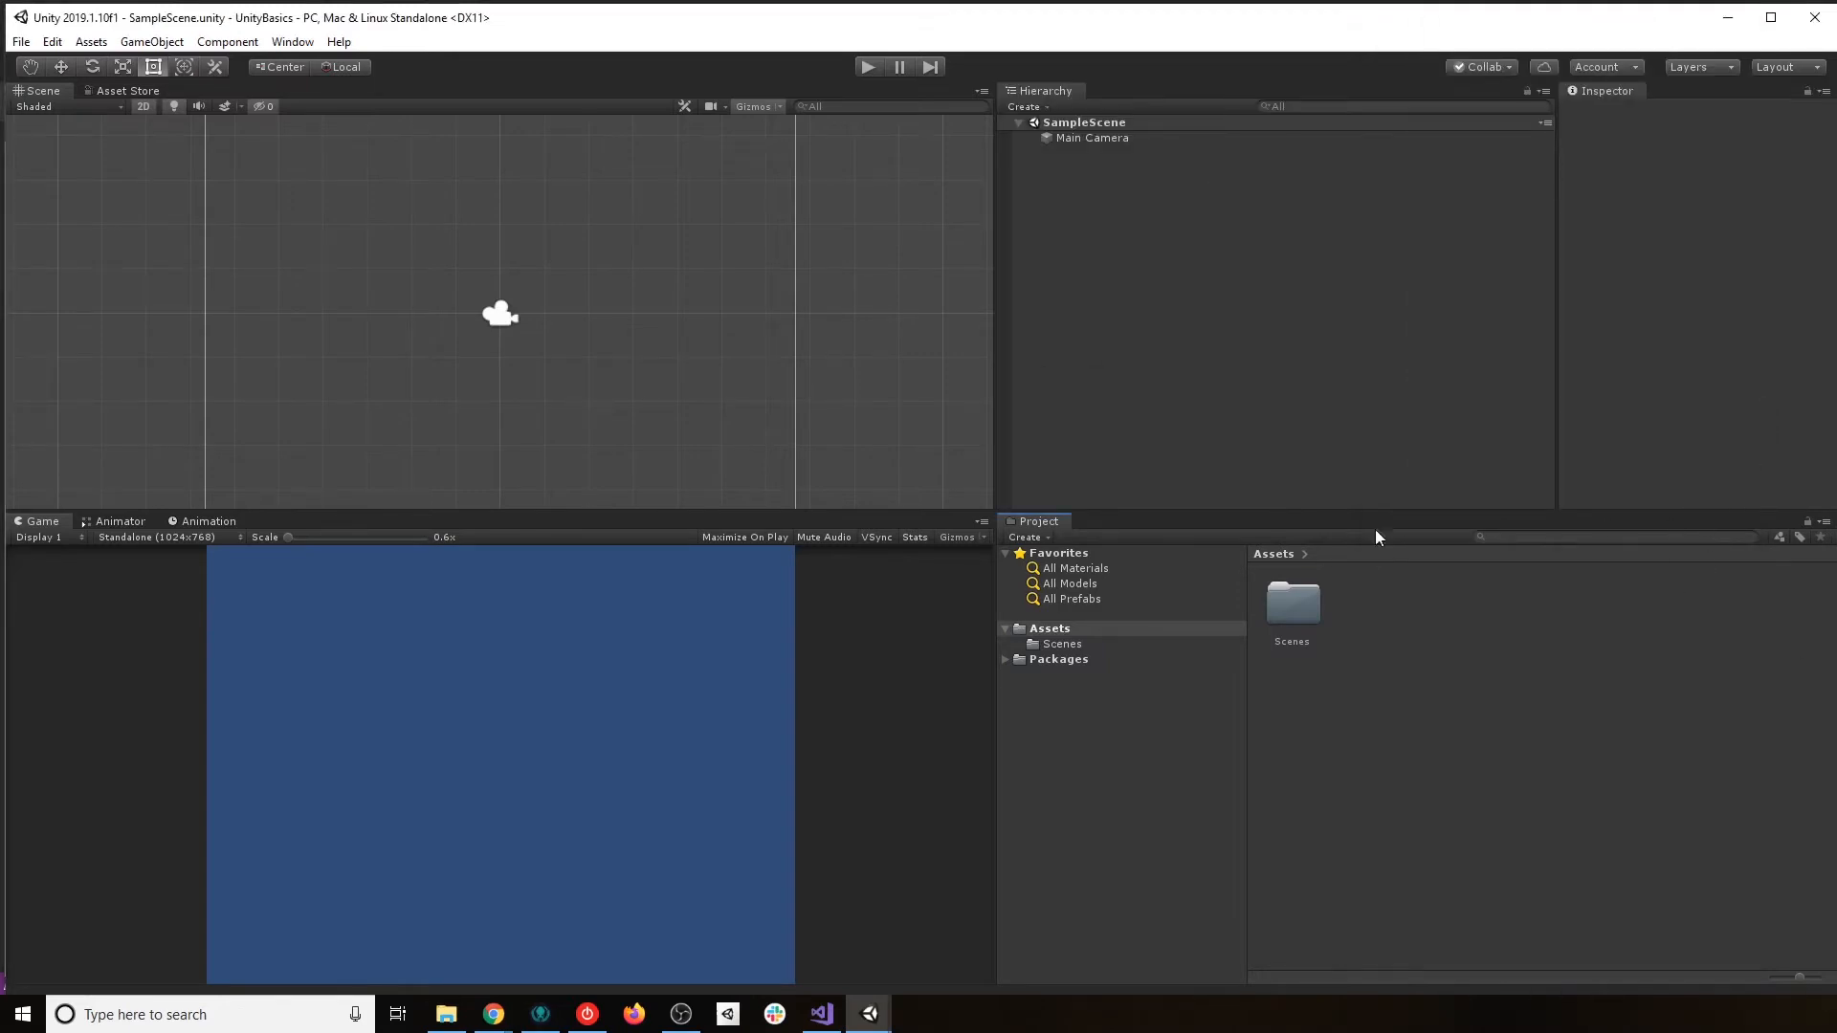
# Redock the Project window beneath the Hierarchy only, and adjust the heights and the Inspector's width.
pyautogui.moveTo(1030, 523); pyautogui.dragTo(1155, 439)
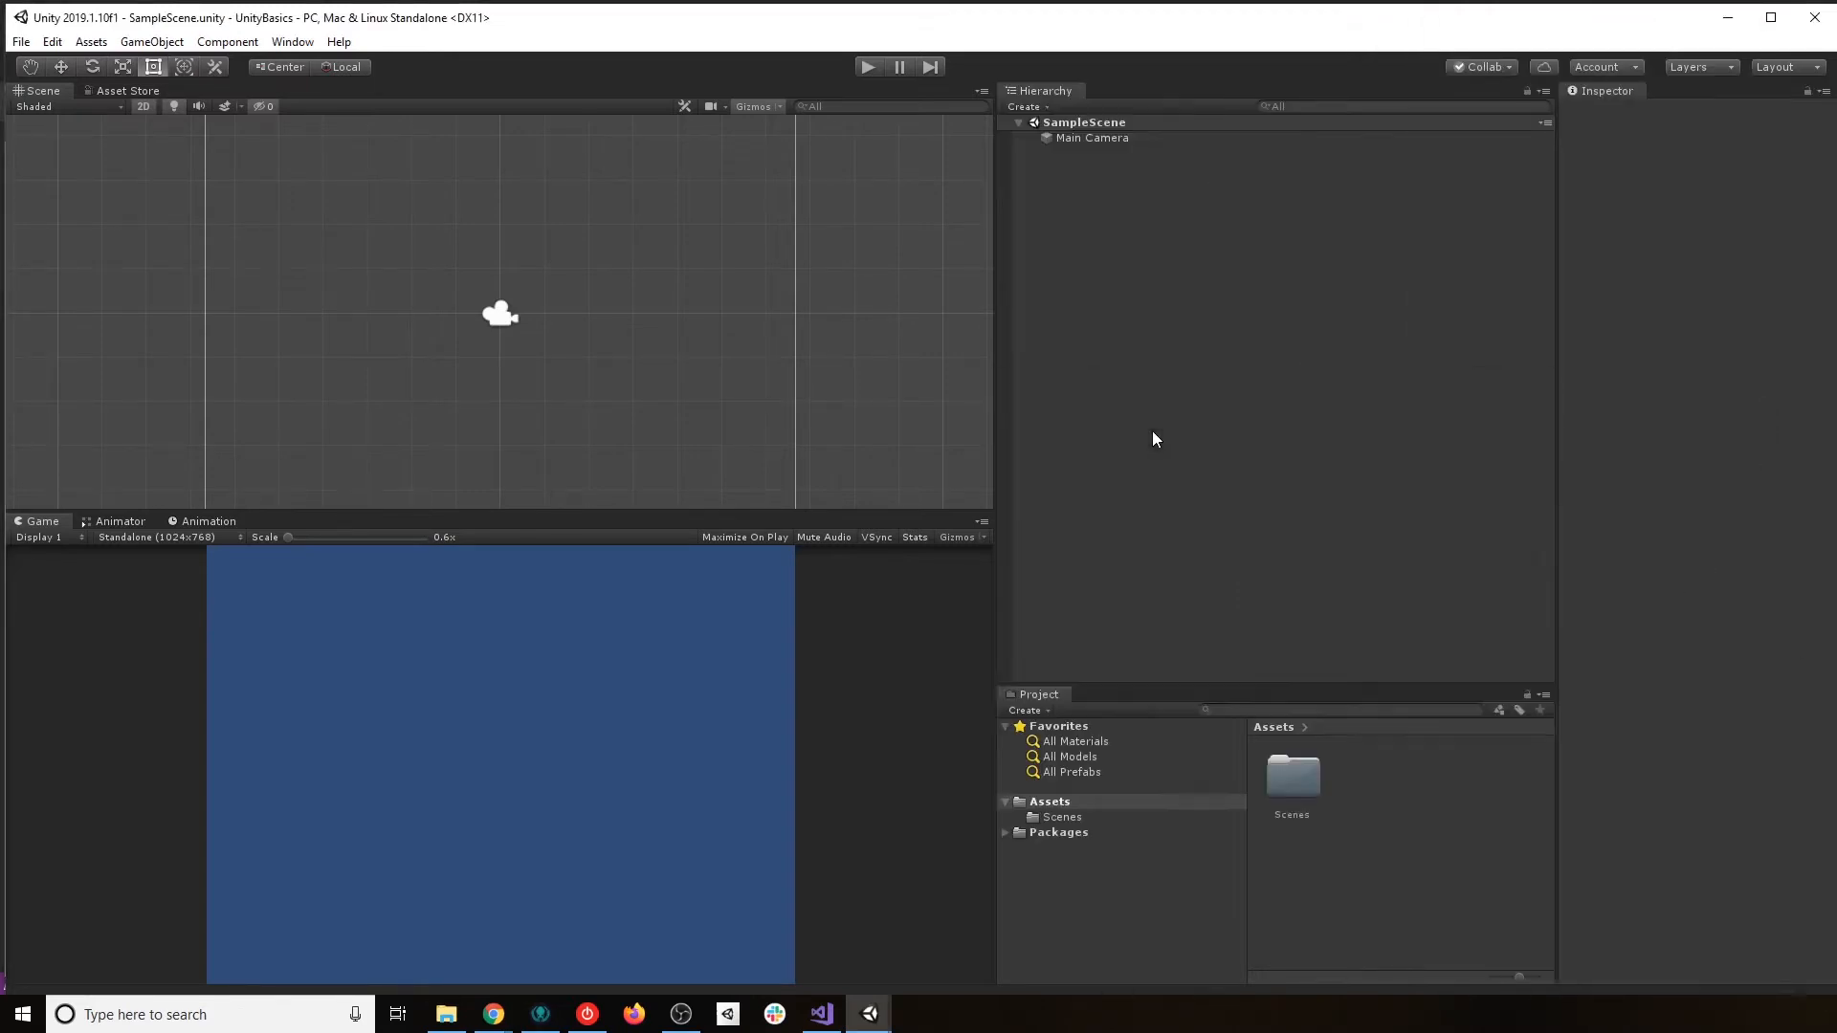
pyautogui.moveTo(1229, 680); pyautogui.dragTo(1246, 513)
pyautogui.moveTo(1556, 459); pyautogui.dragTo(1490, 457)
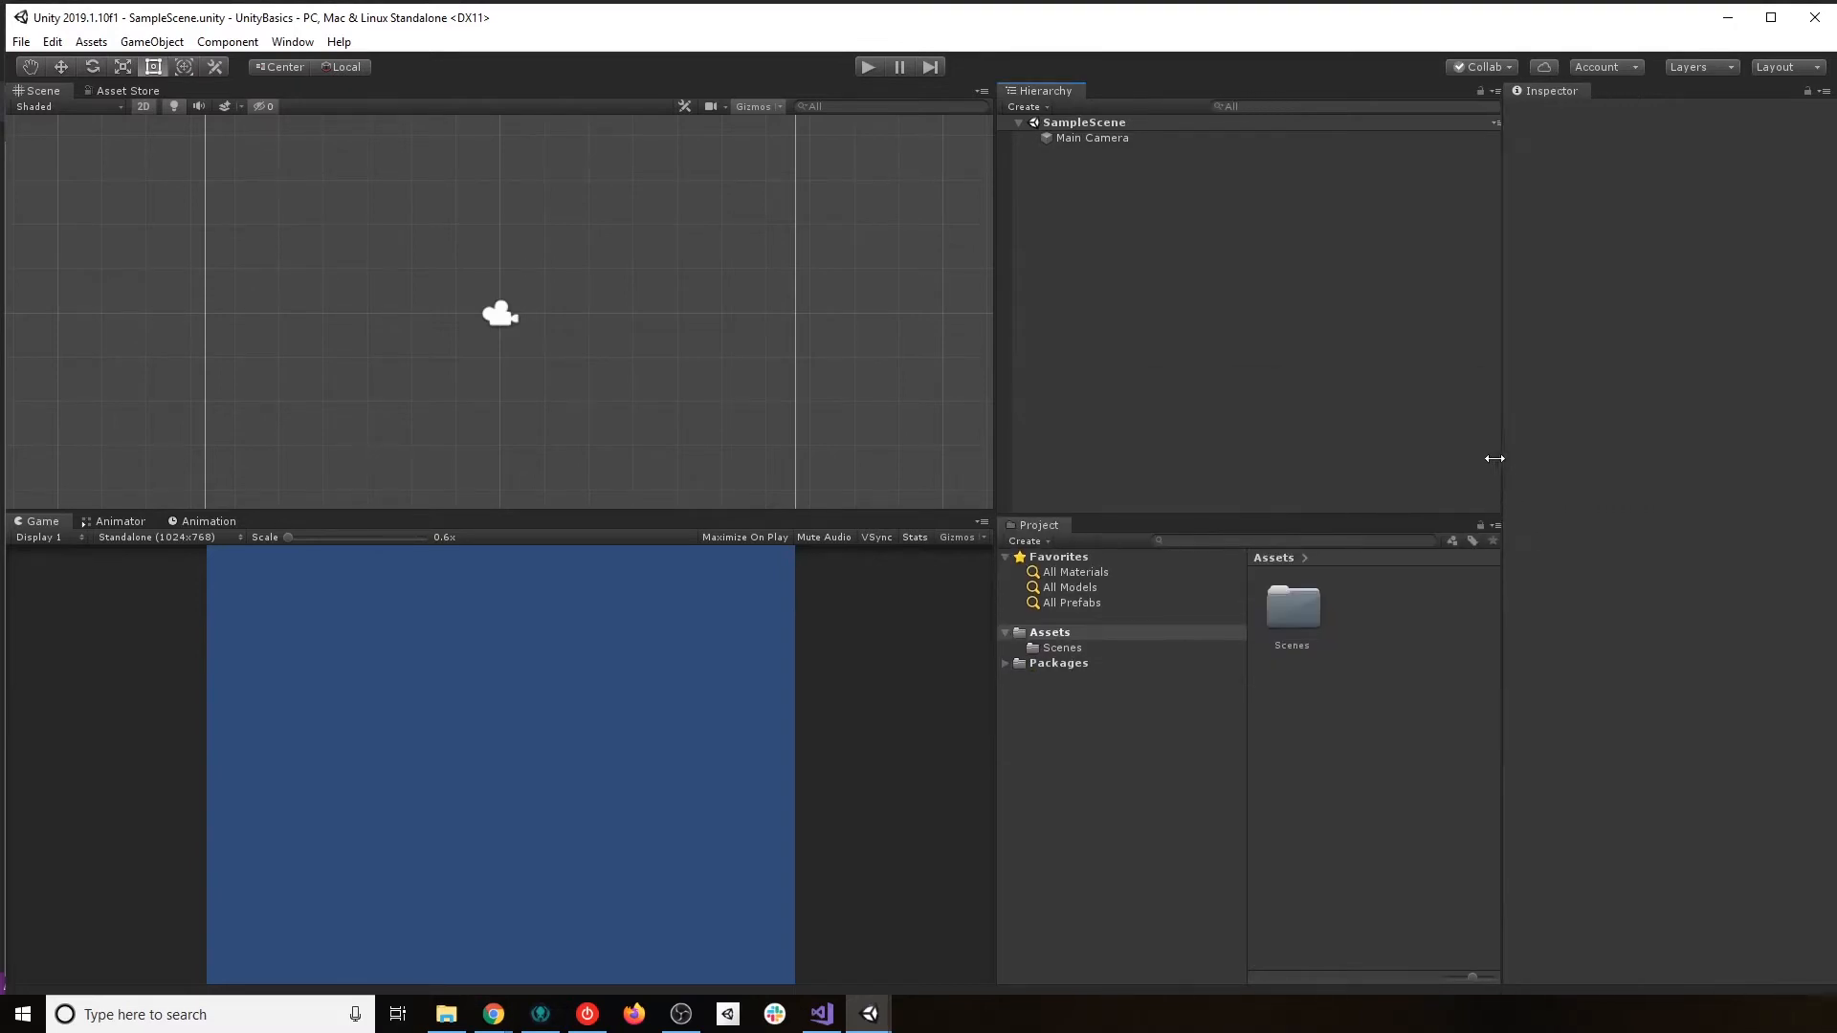
# Try the 2 by 3 and 4 Split preset window layouts.
pyautogui.click(1811, 69)
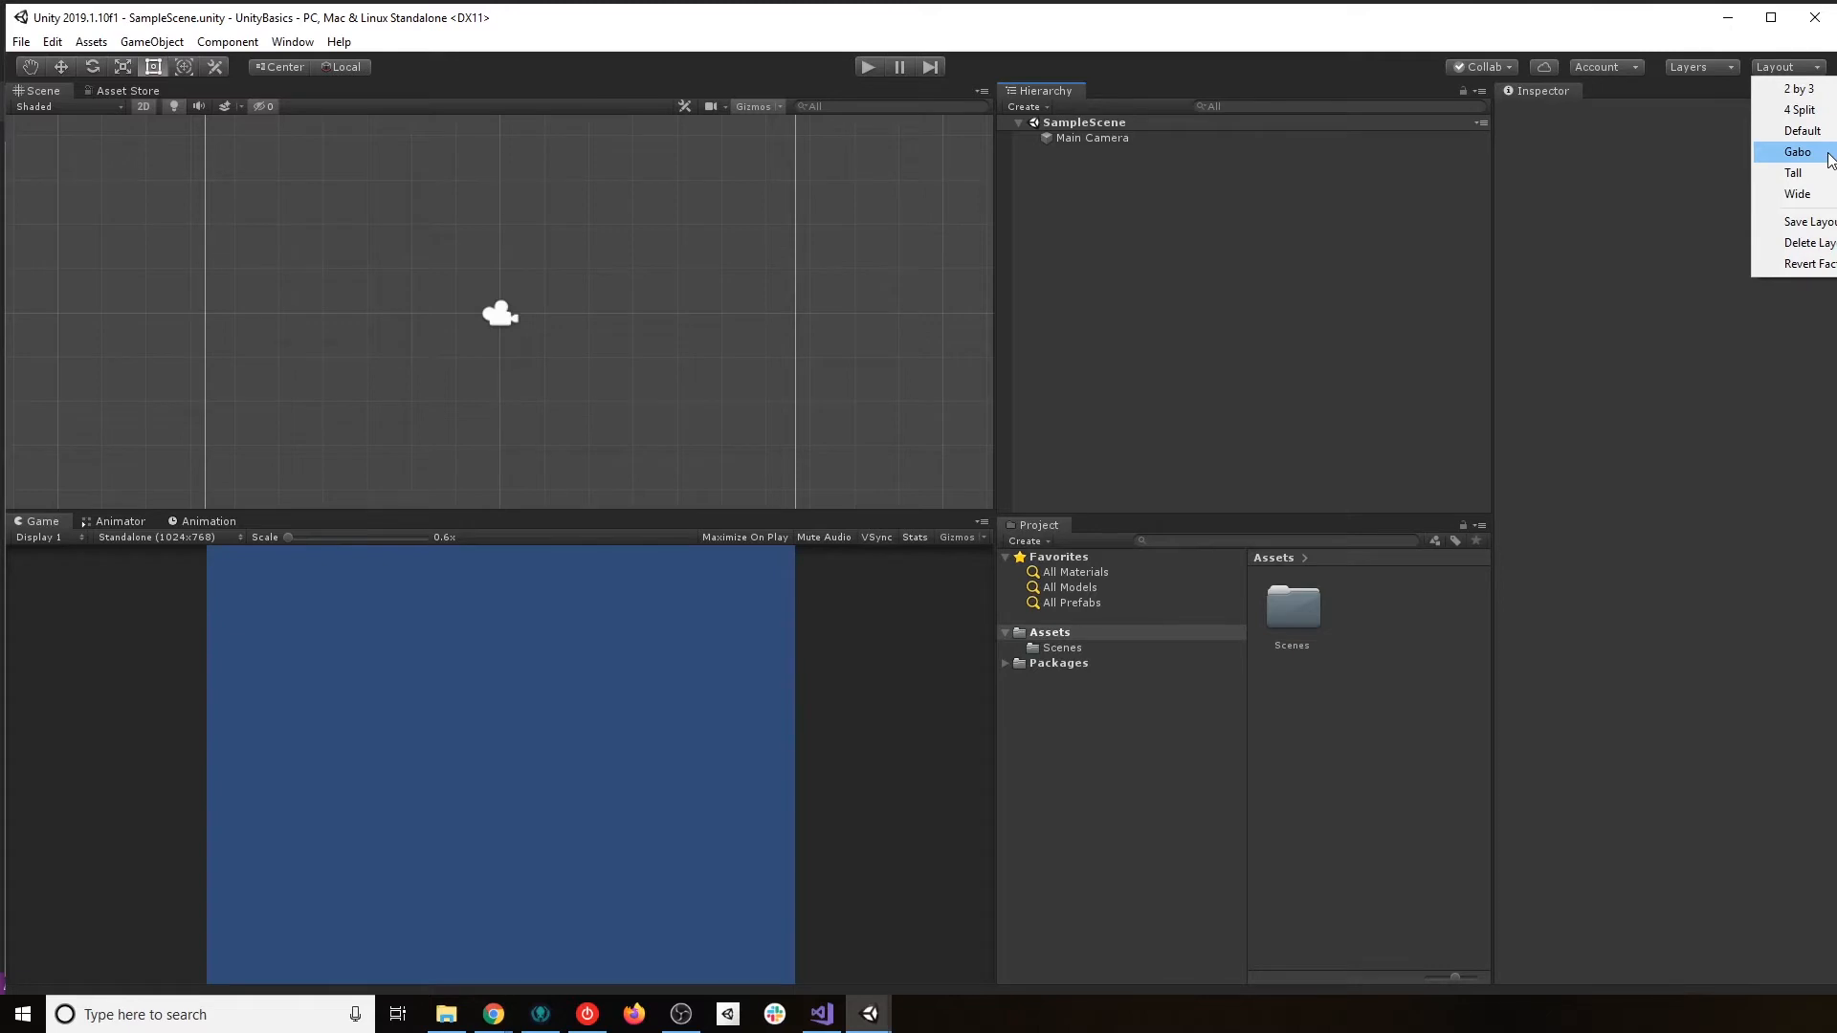
pyautogui.click(1800, 70)
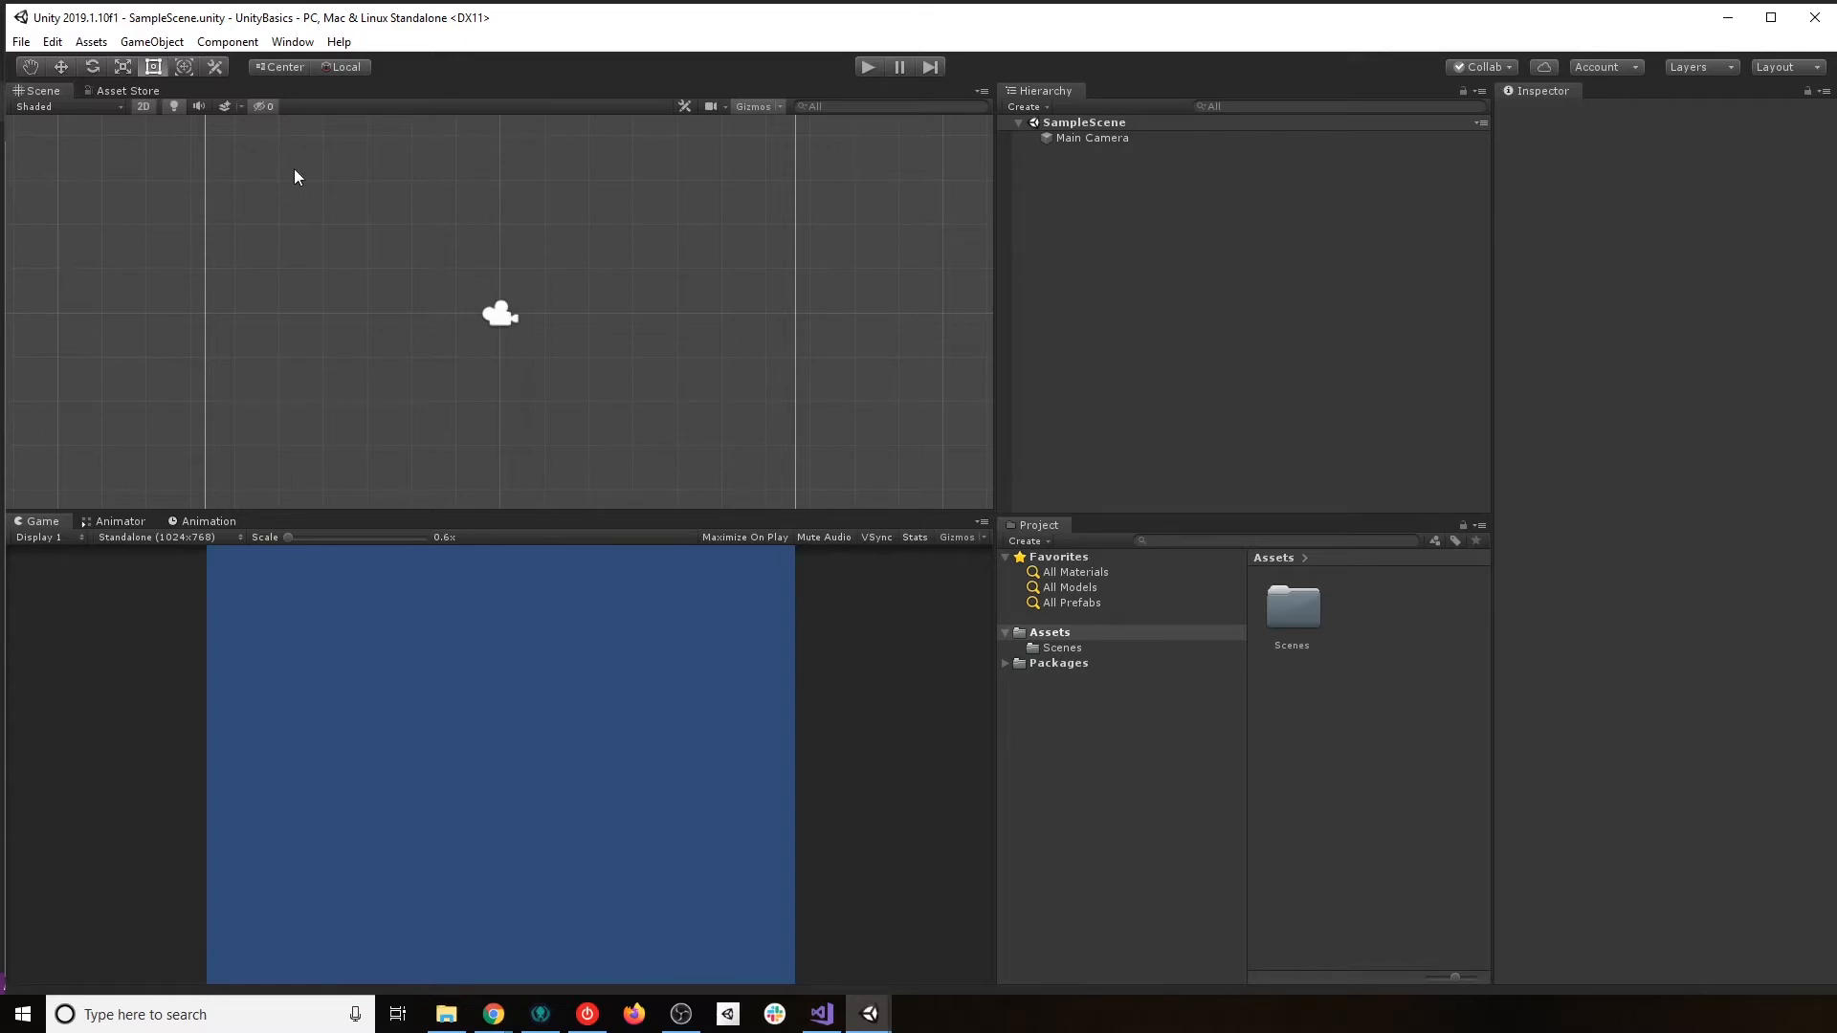
pyautogui.click(1781, 71)
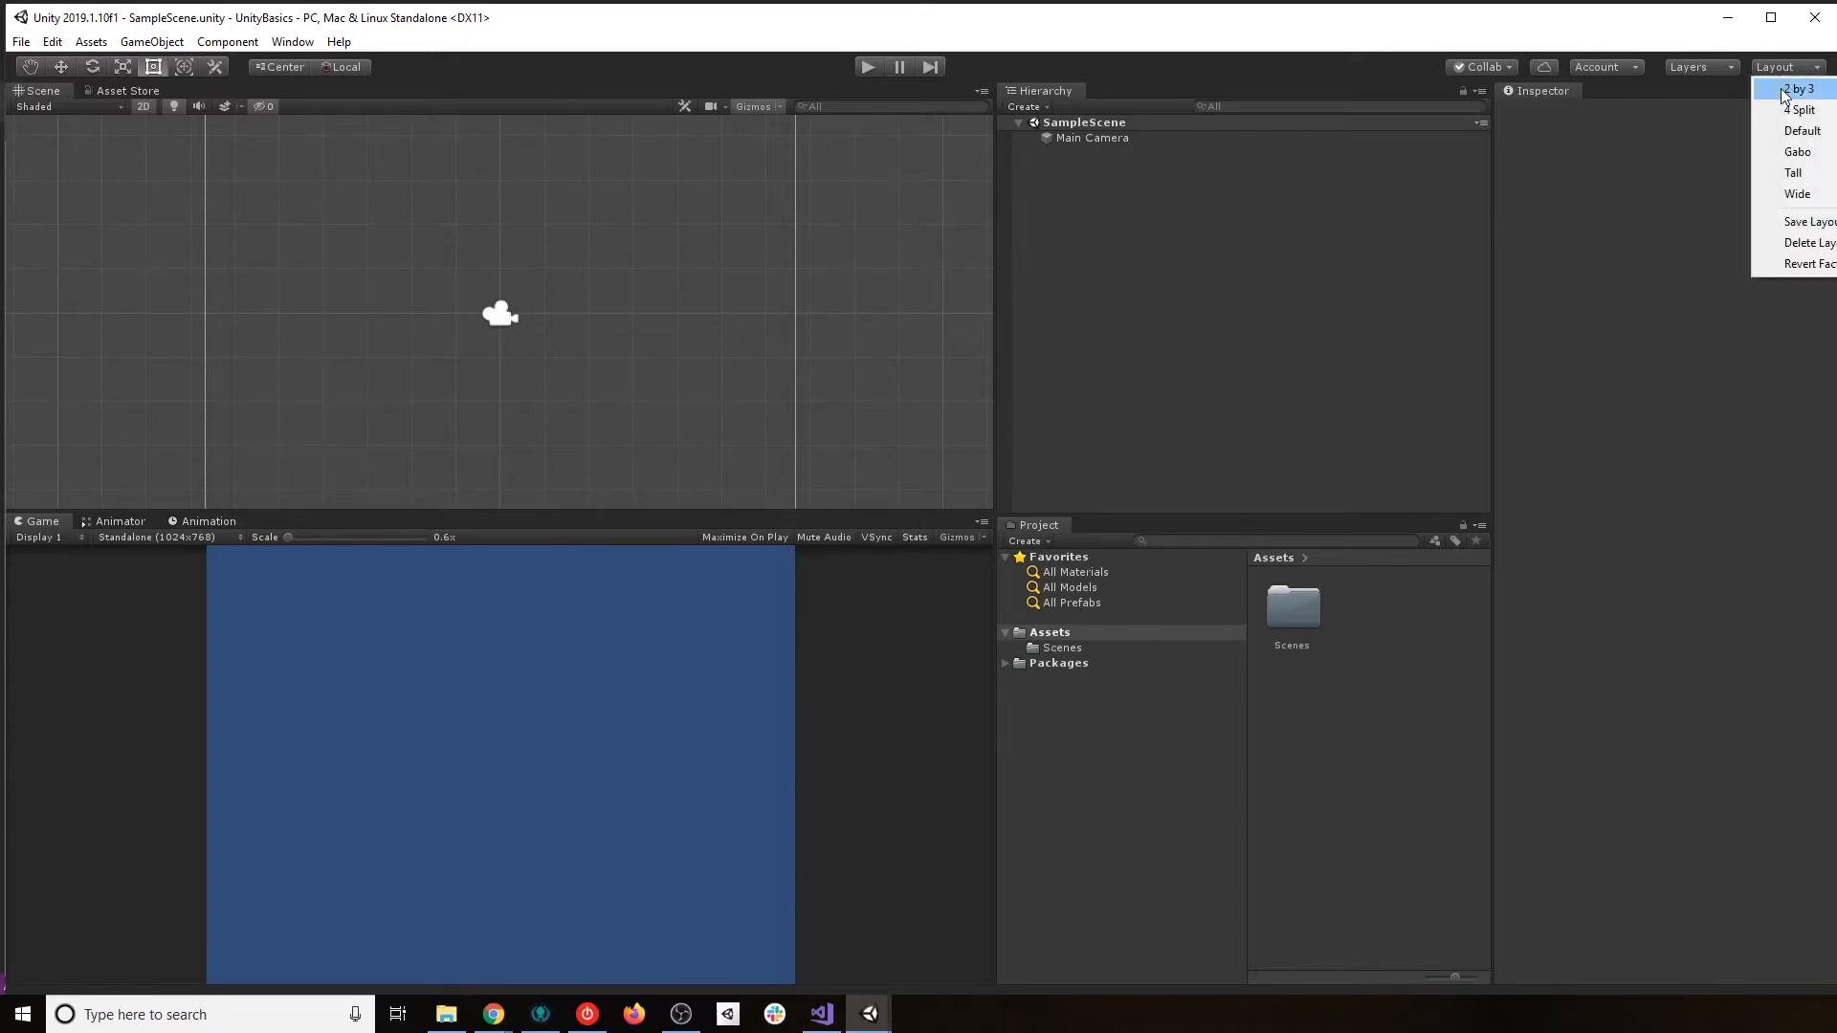
pyautogui.click(1782, 90)
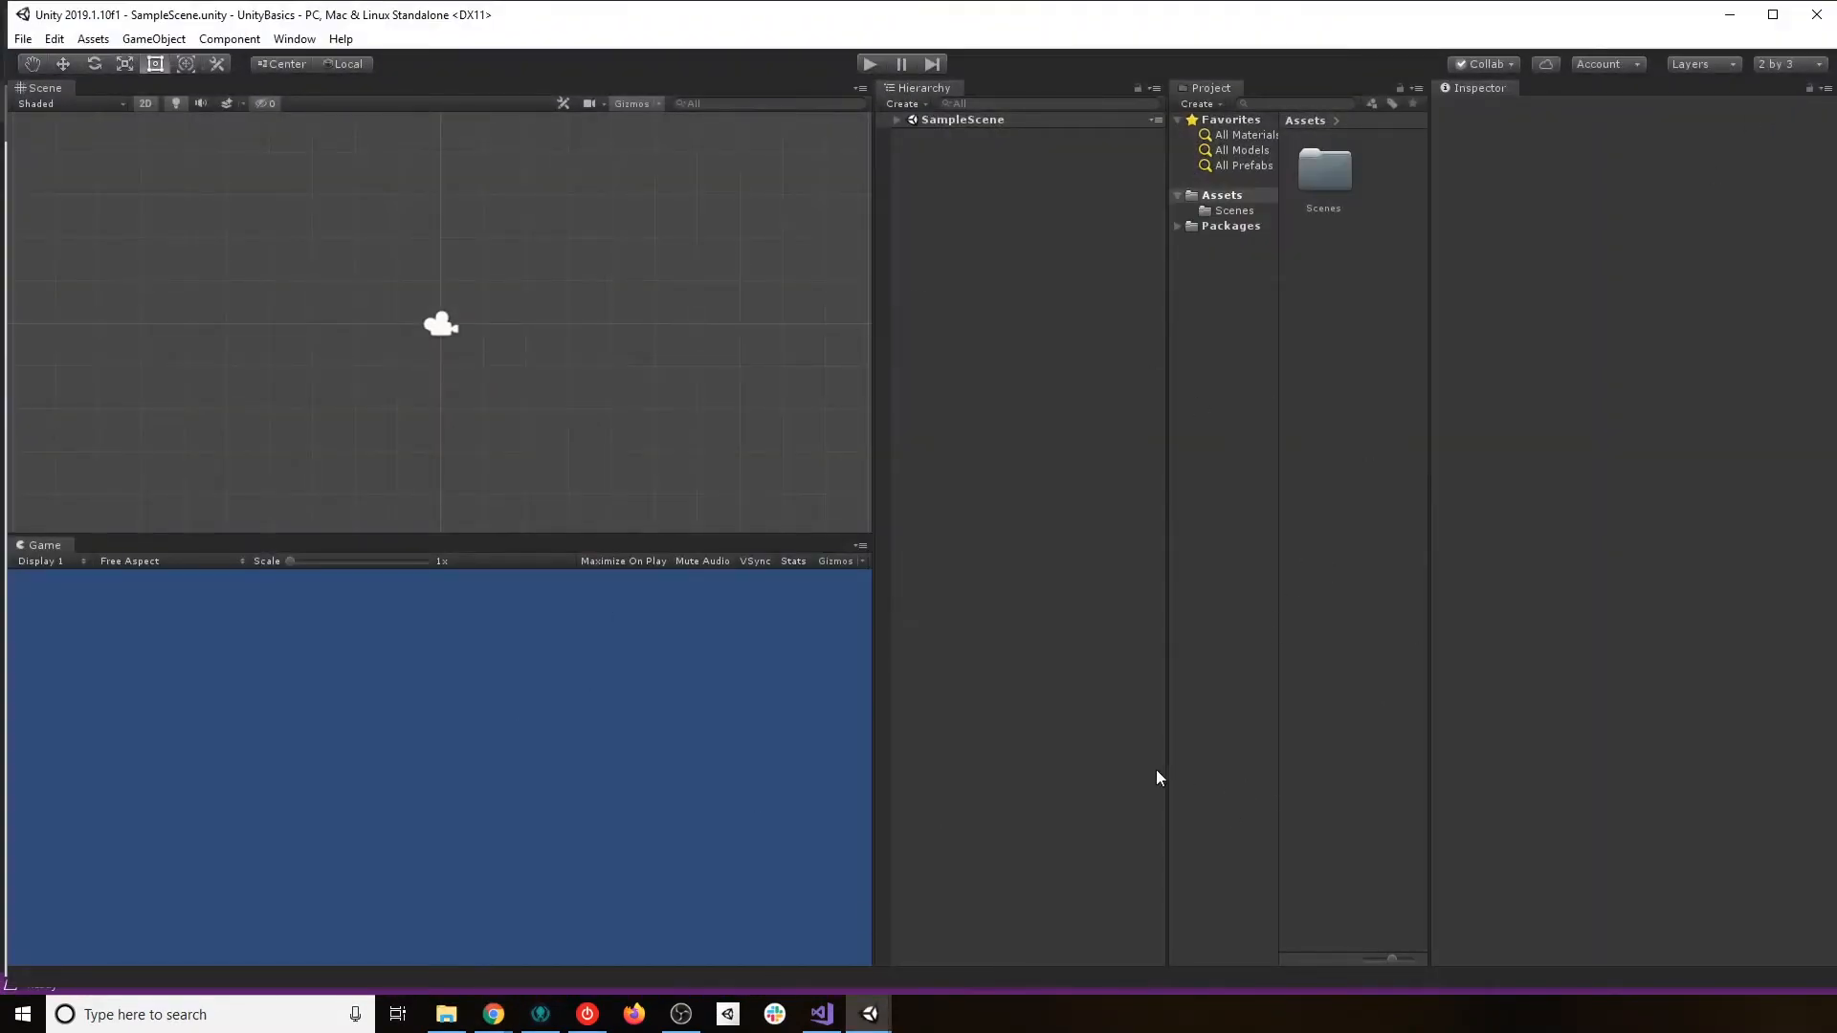
pyautogui.click(1781, 71)
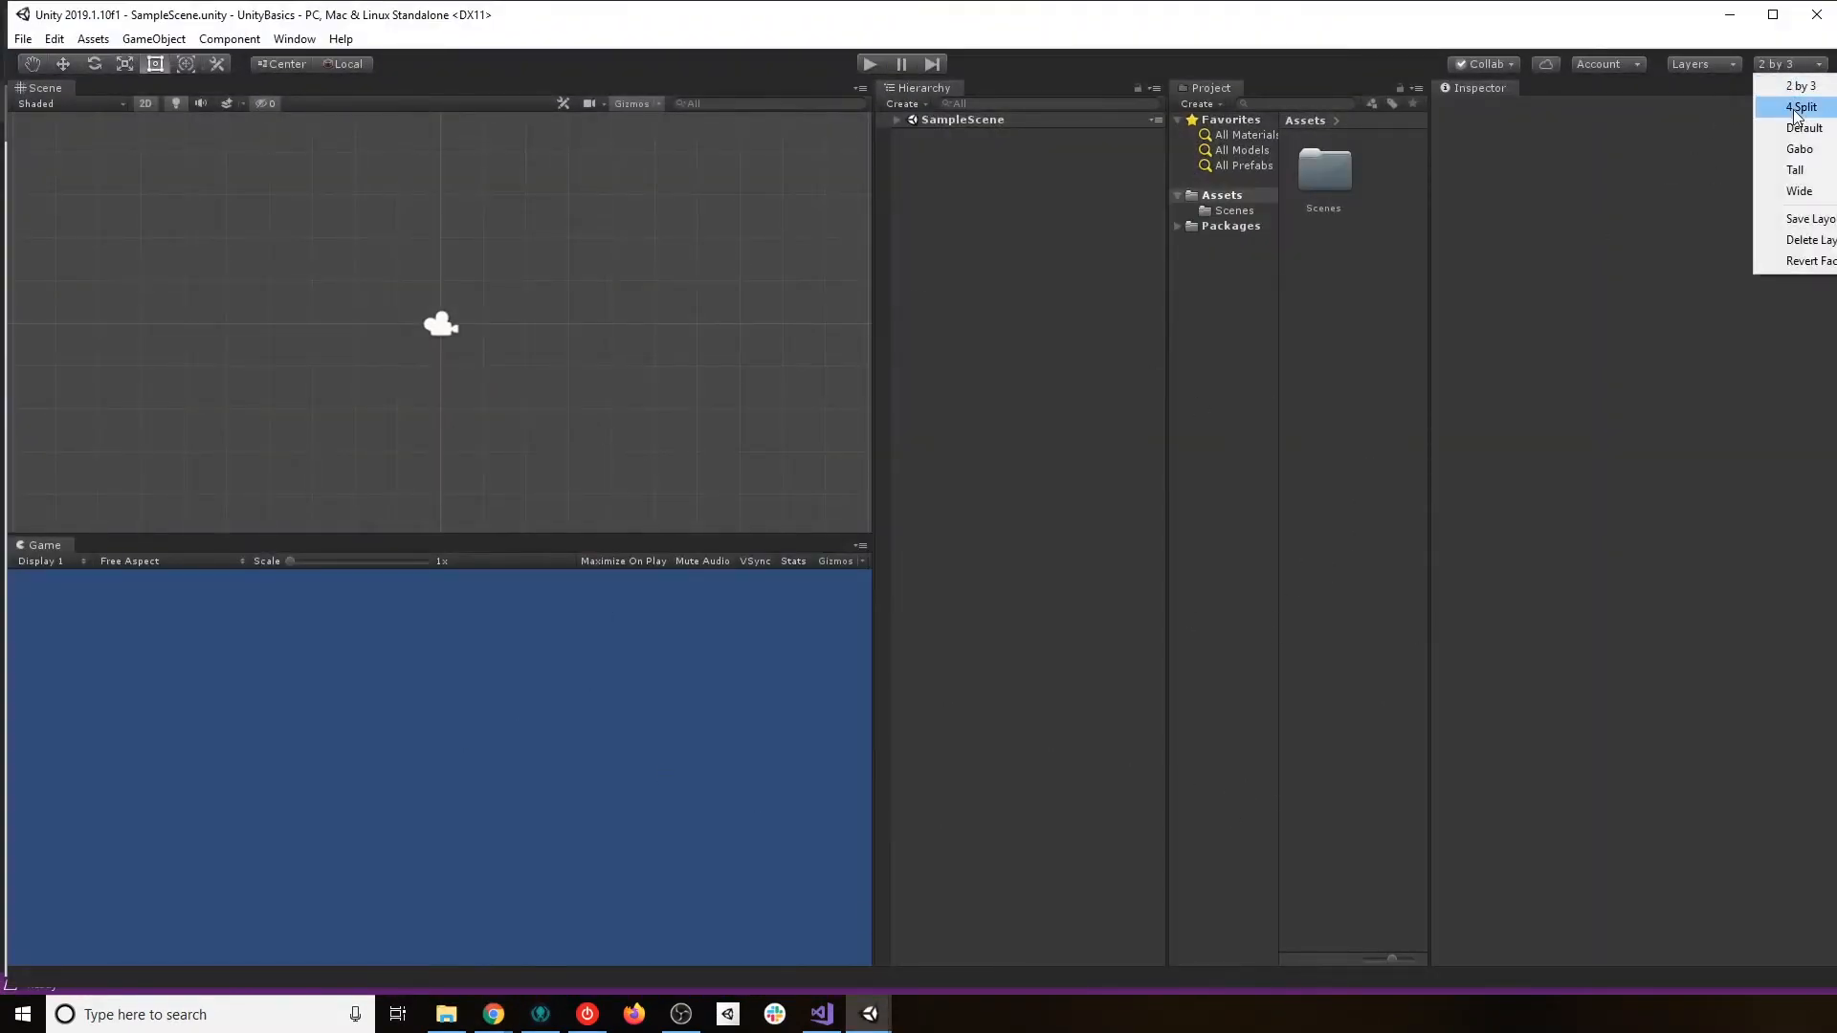
pyautogui.click(1796, 109)
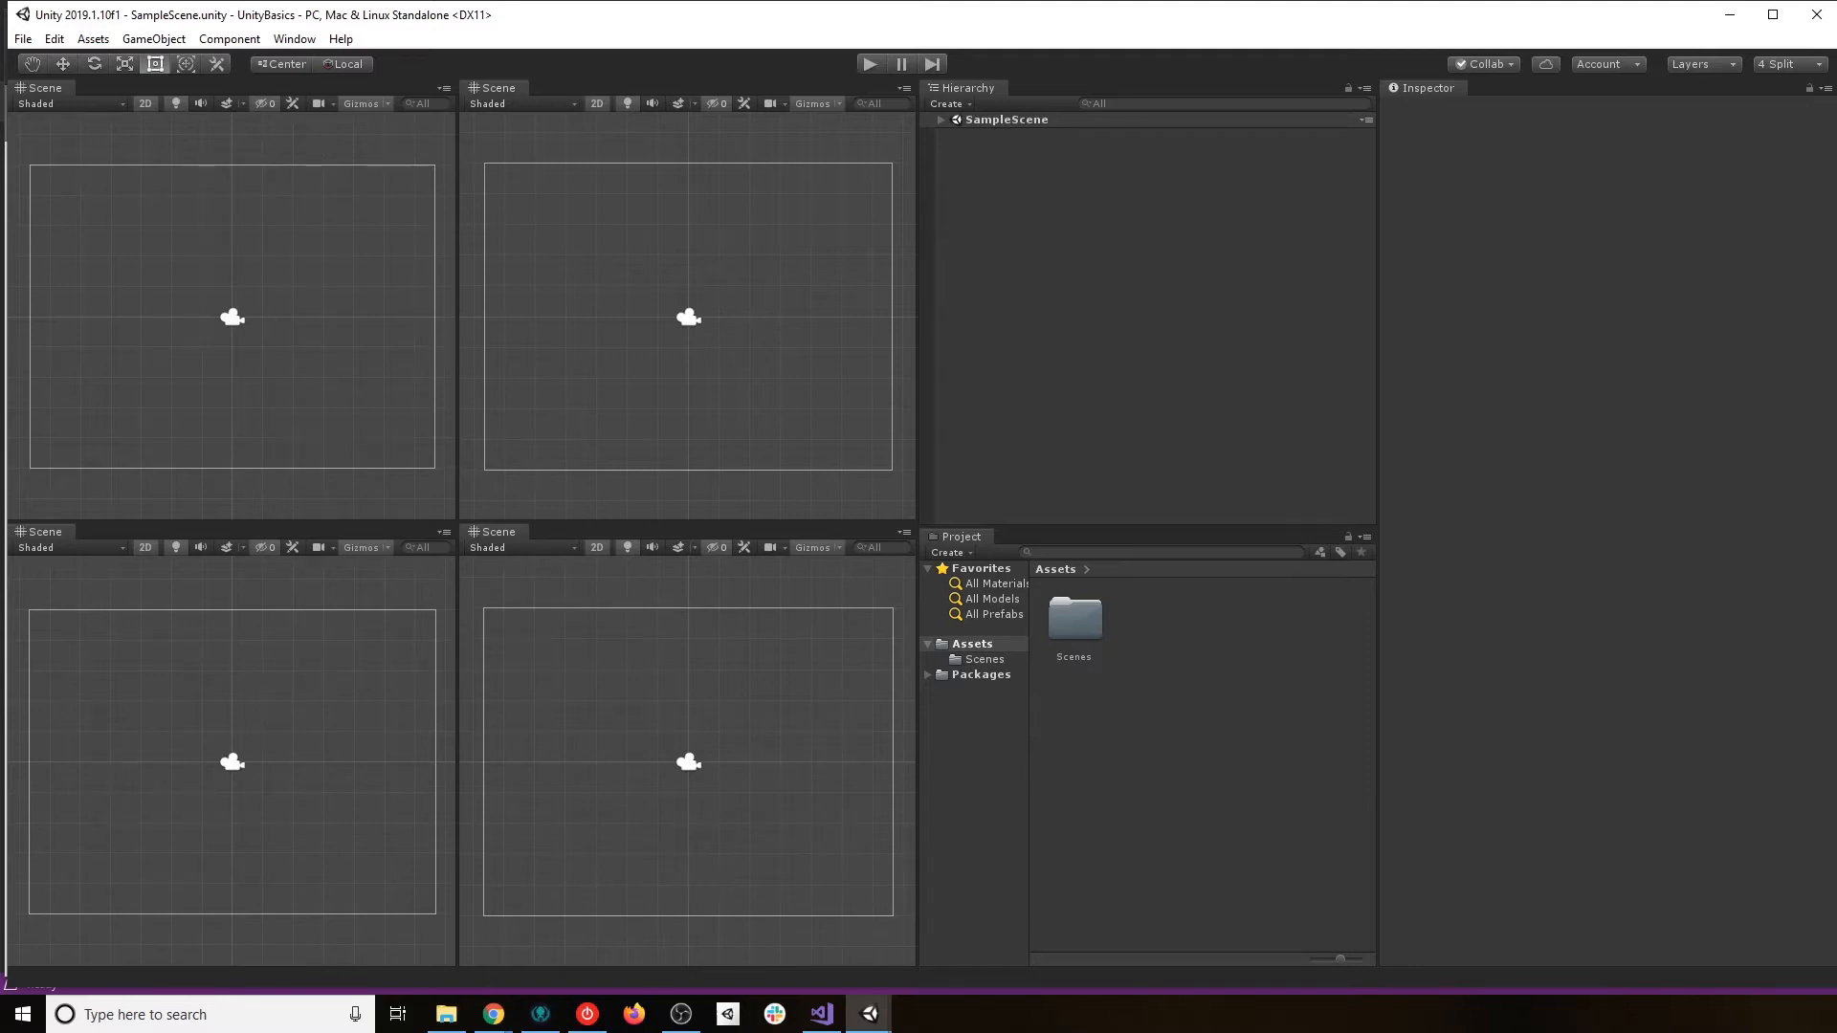
# Try the Default, Tall and Wide preset window layouts.
pyautogui.click(1787, 69)
pyautogui.click(1805, 128)
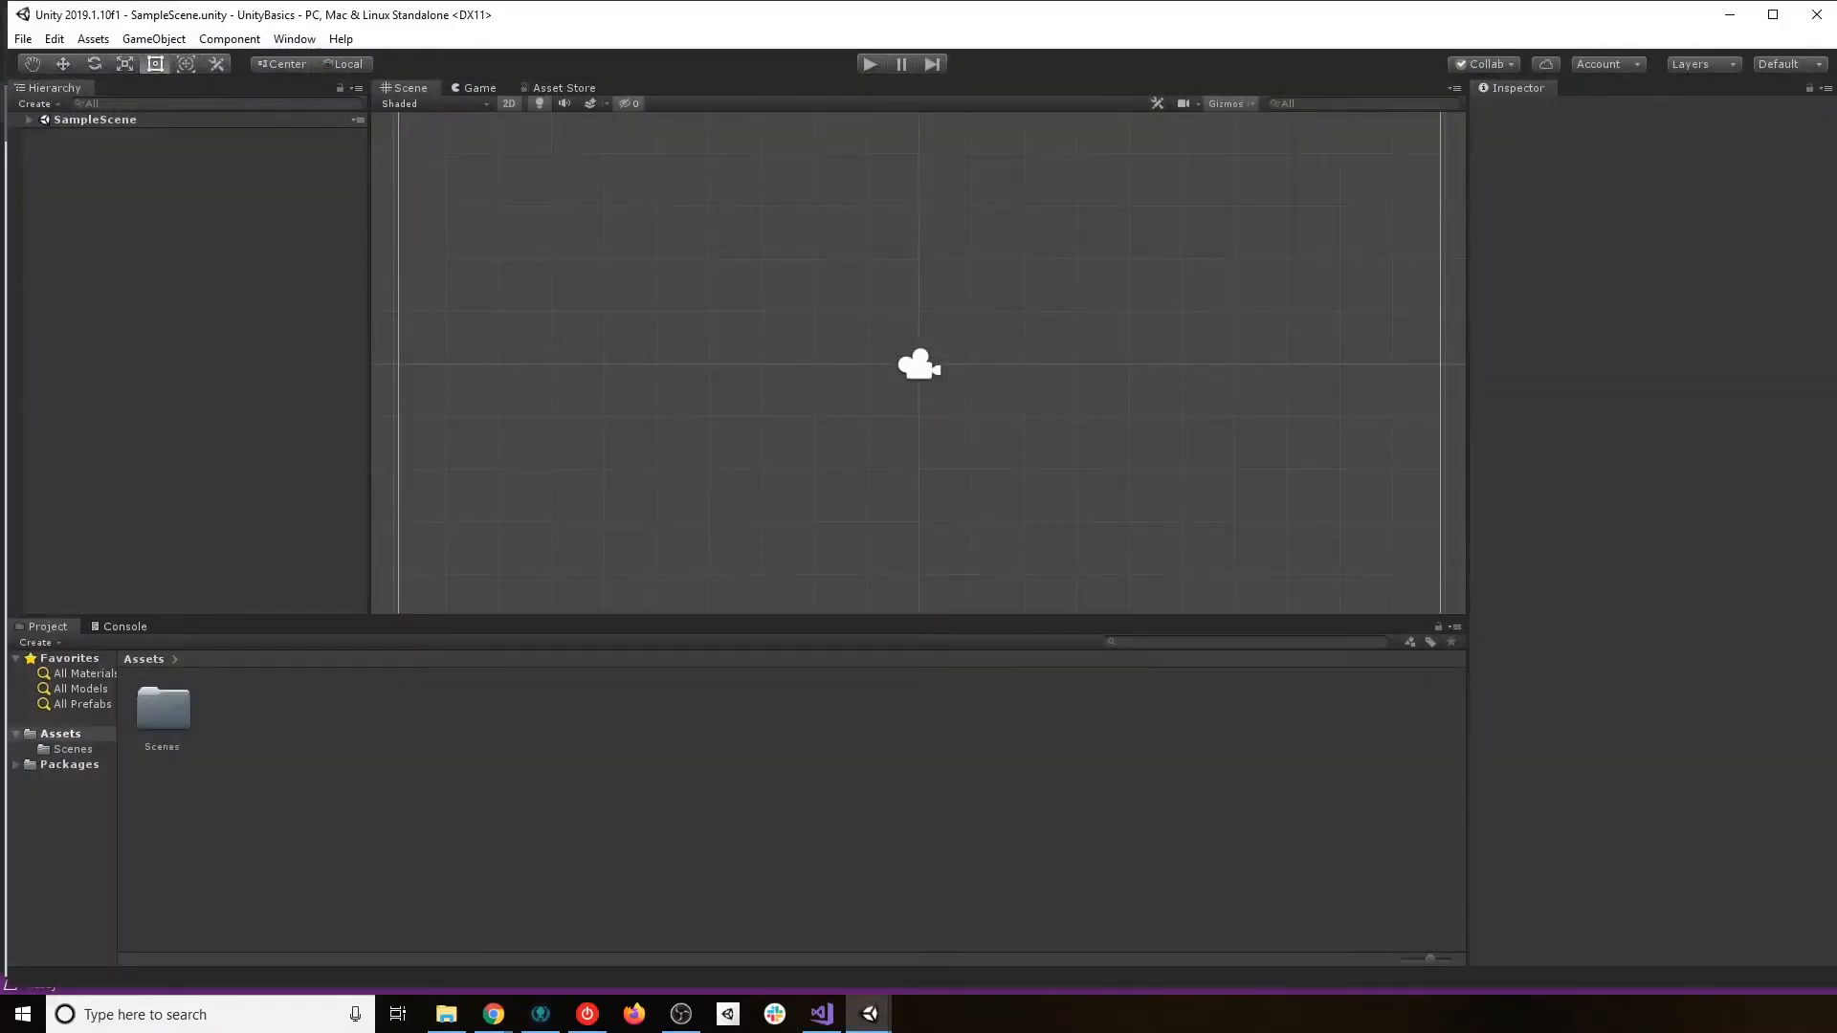
pyautogui.click(1782, 69)
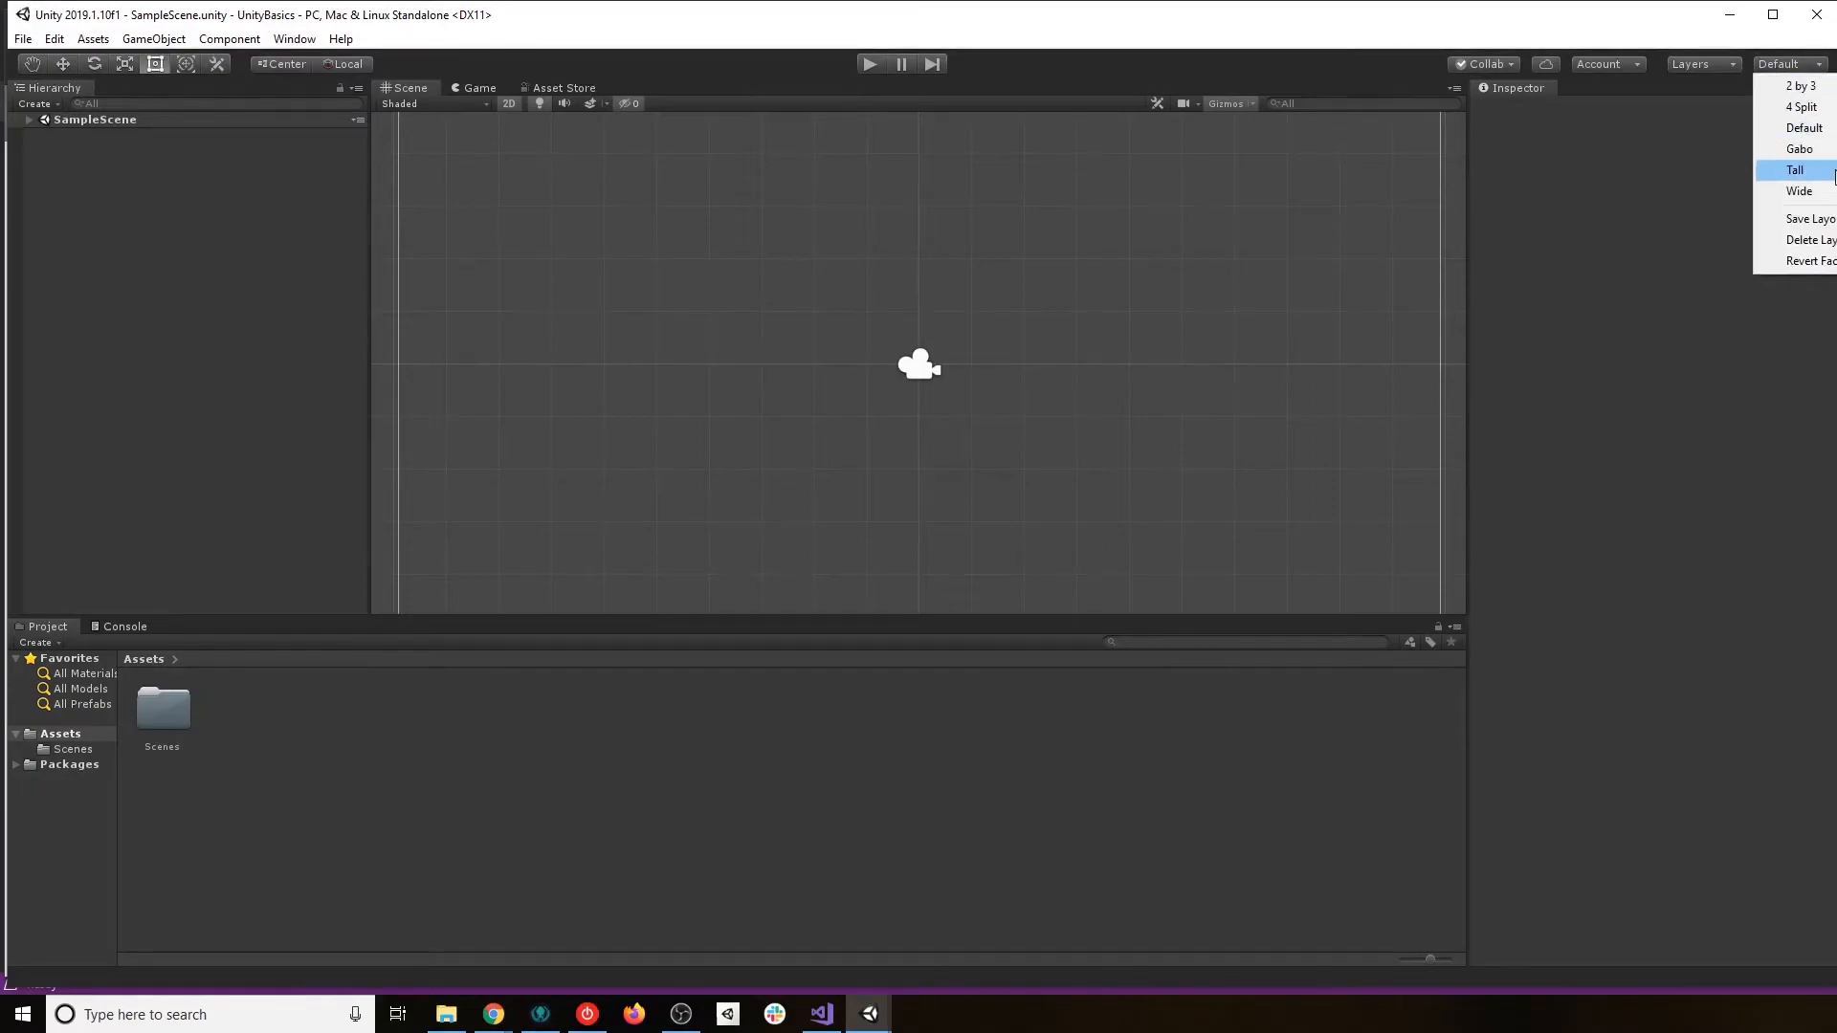
pyautogui.click(1829, 174)
pyautogui.click(1777, 63)
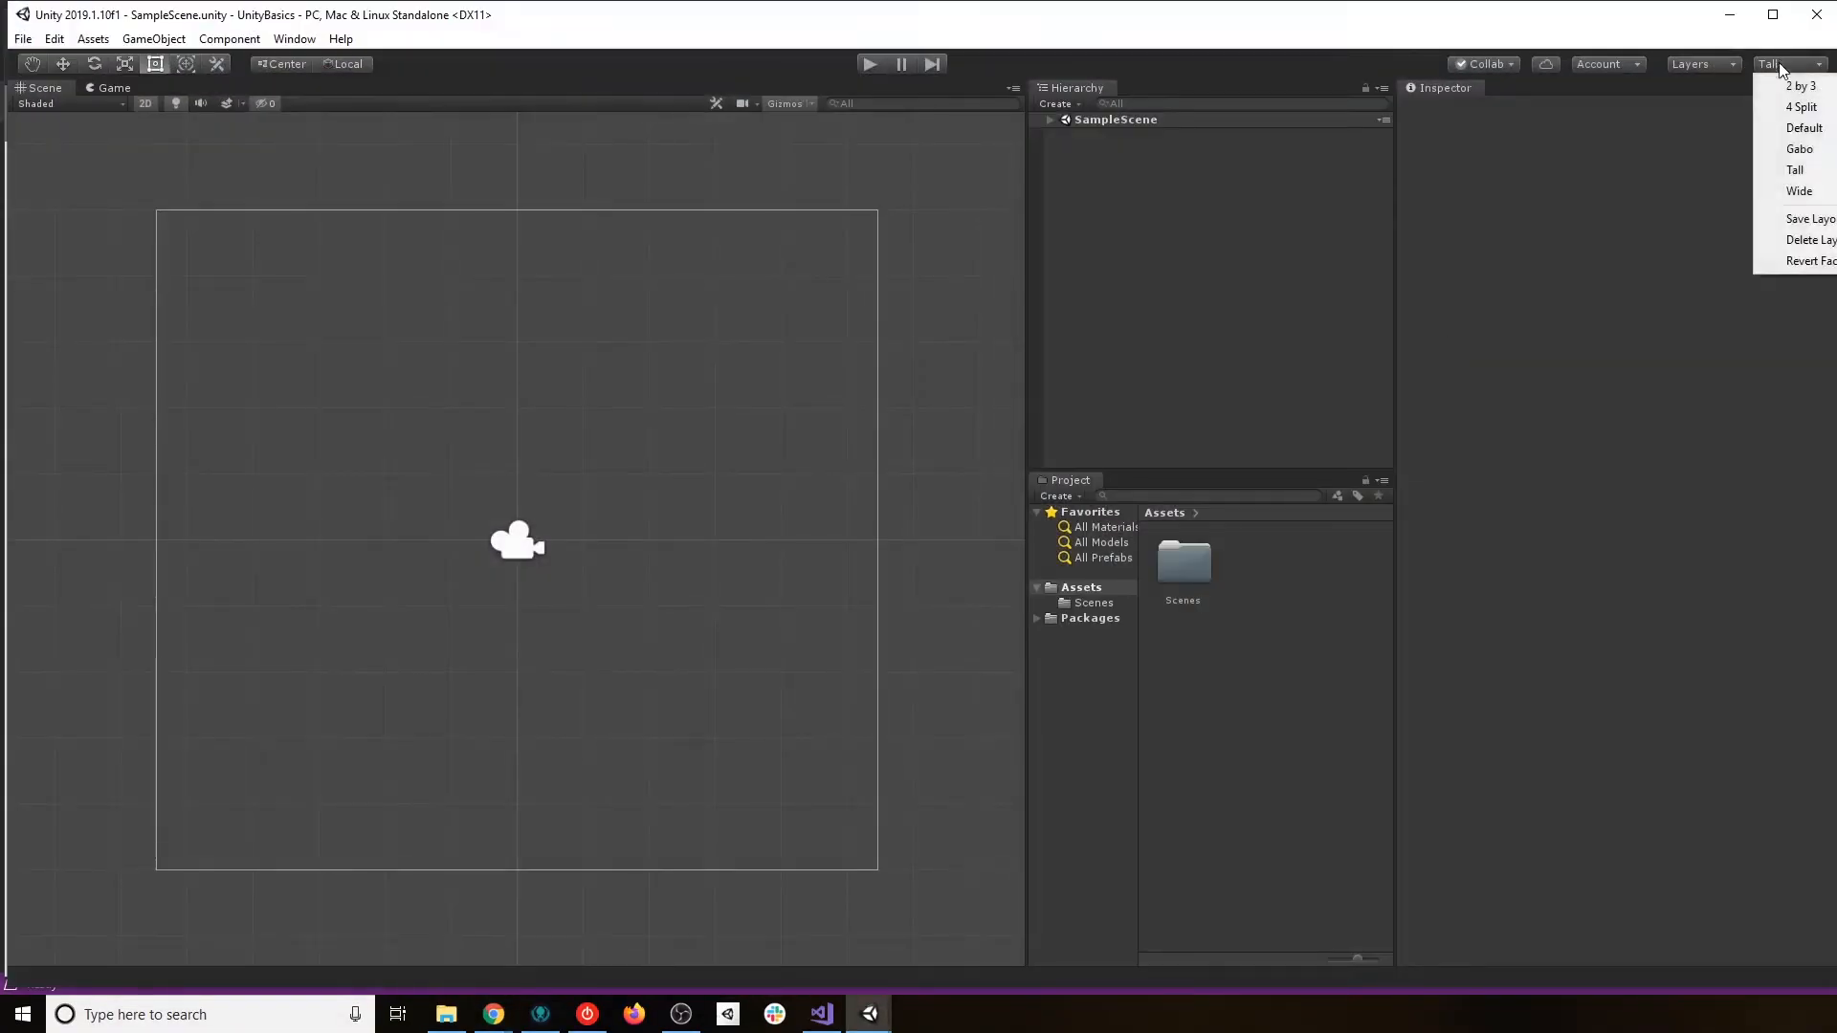
pyautogui.click(1818, 188)
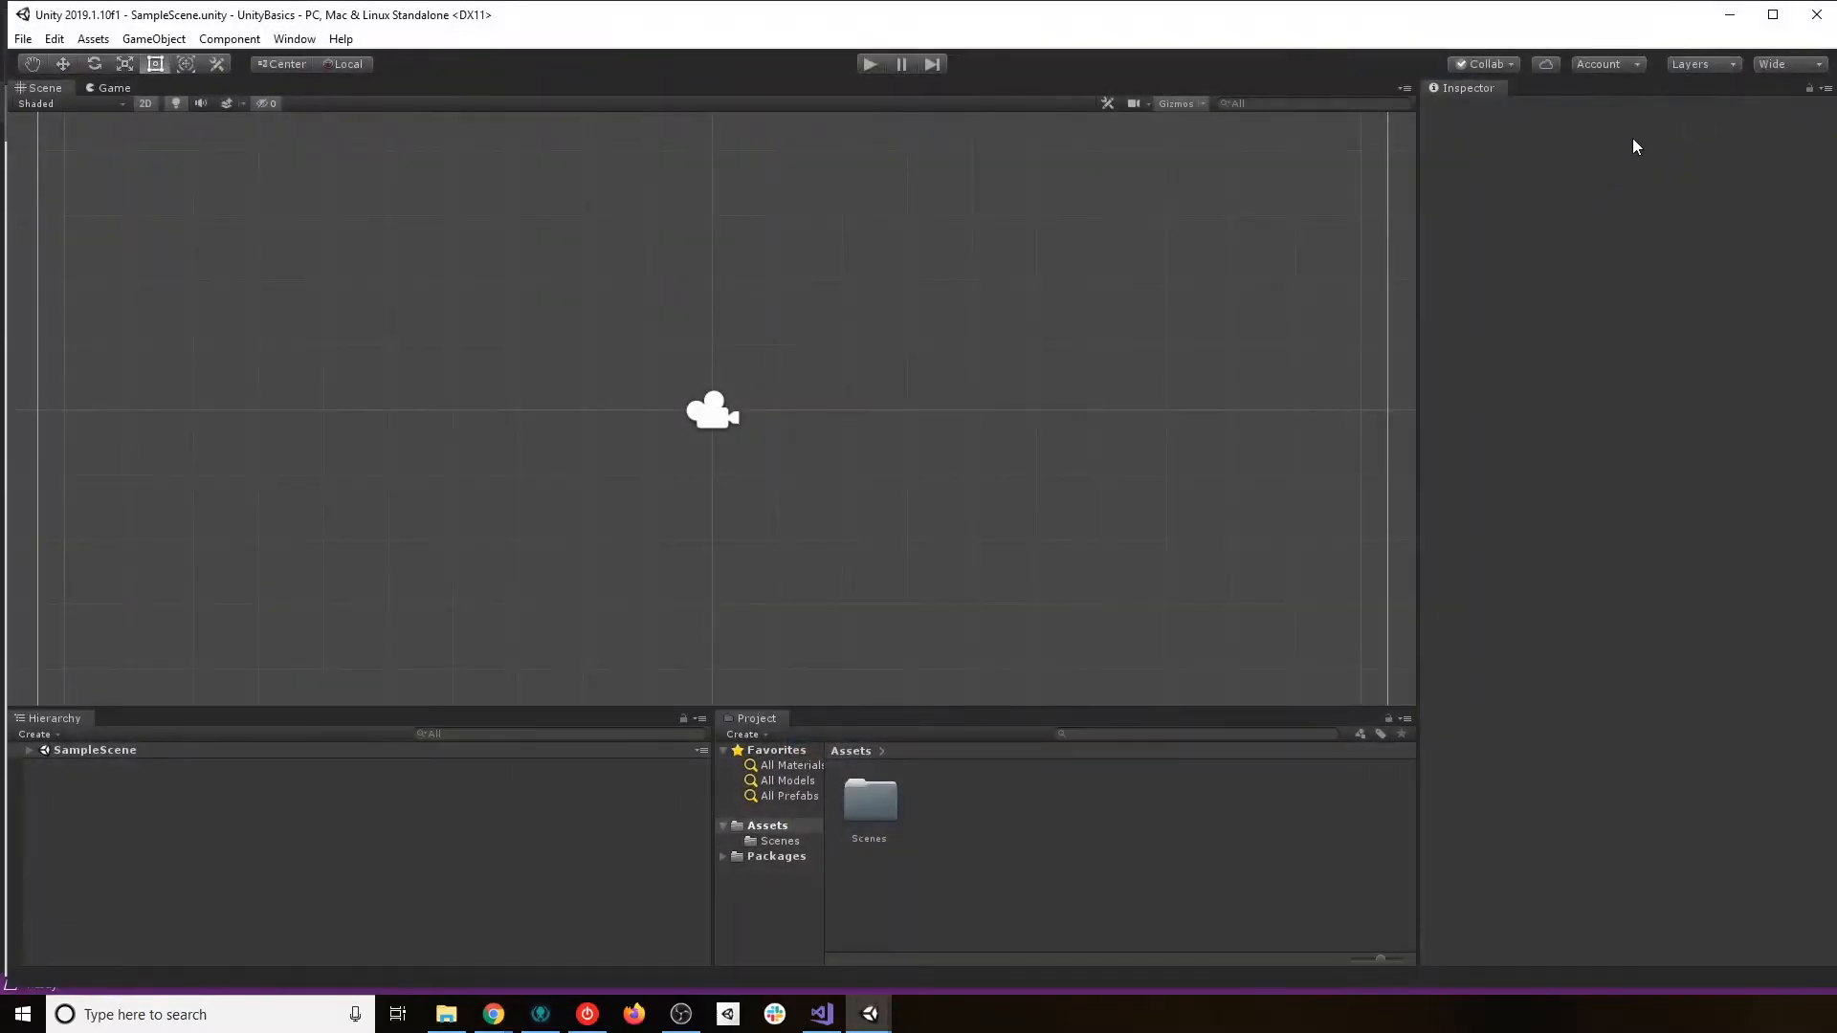
# Load the custom saved window layout and slightly increase the Scene view's height.
pyautogui.click(1771, 67)
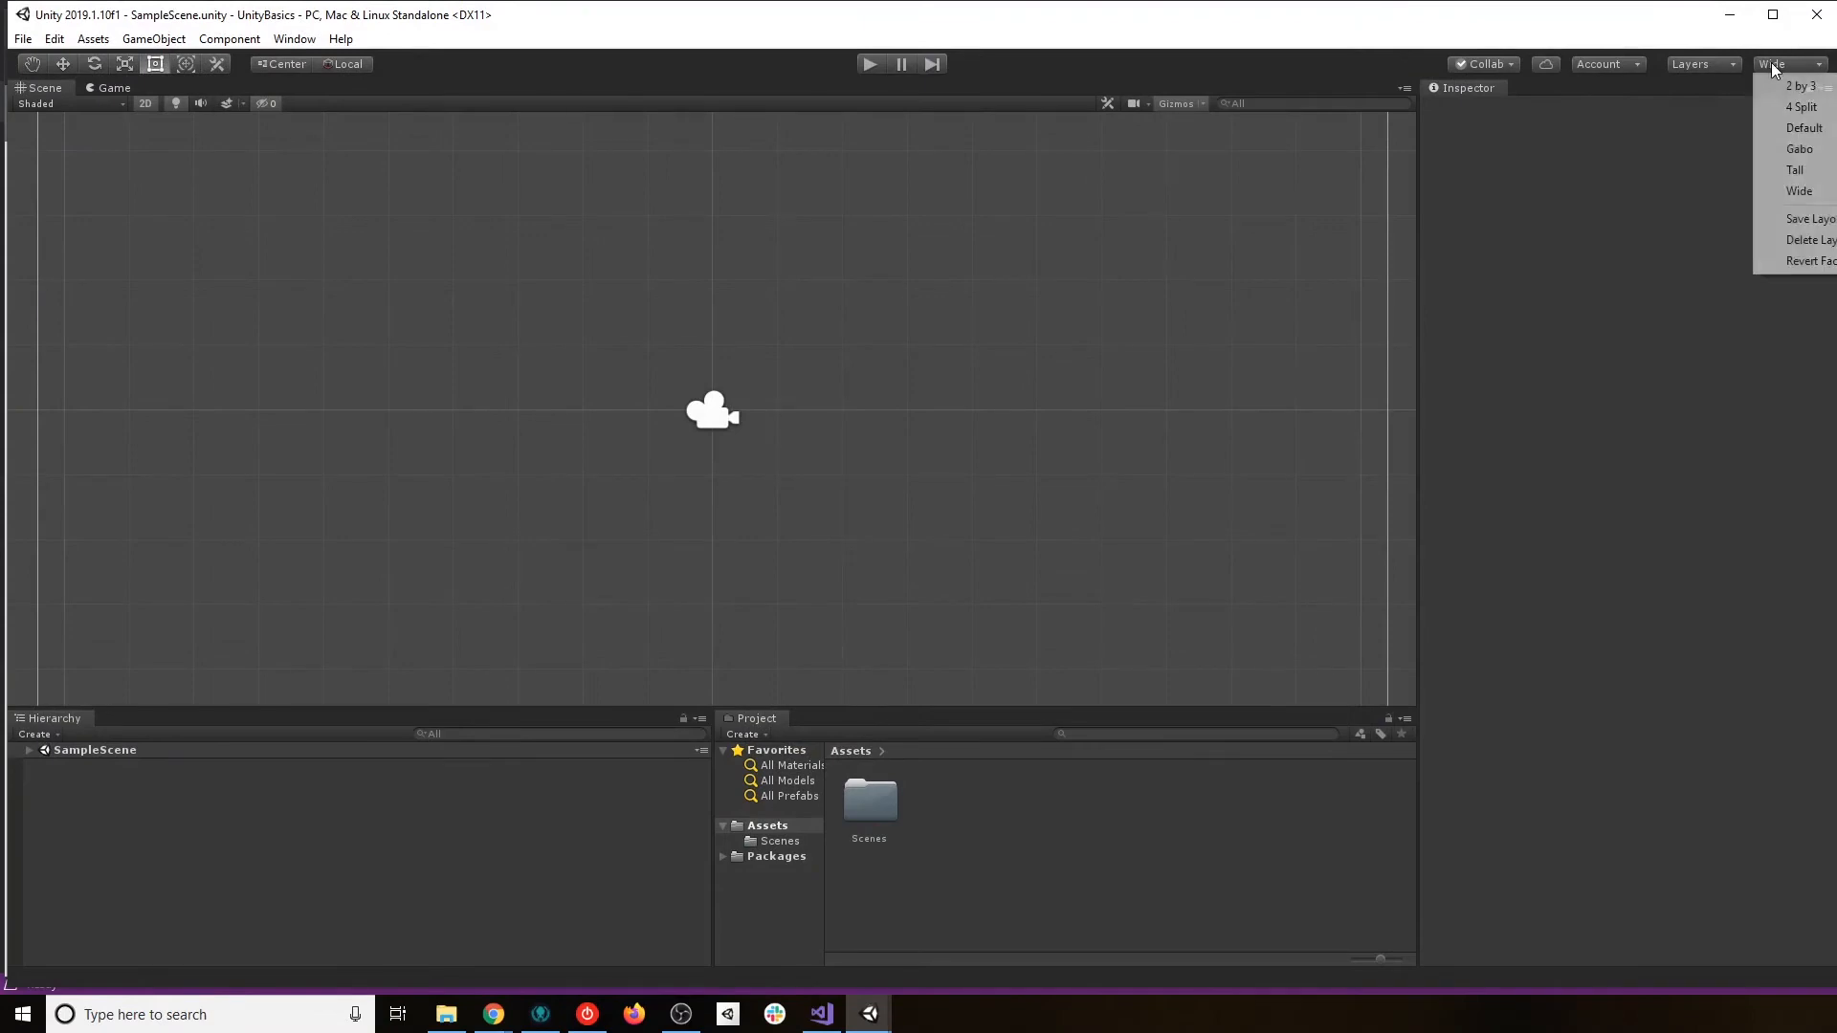
pyautogui.click(1799, 150)
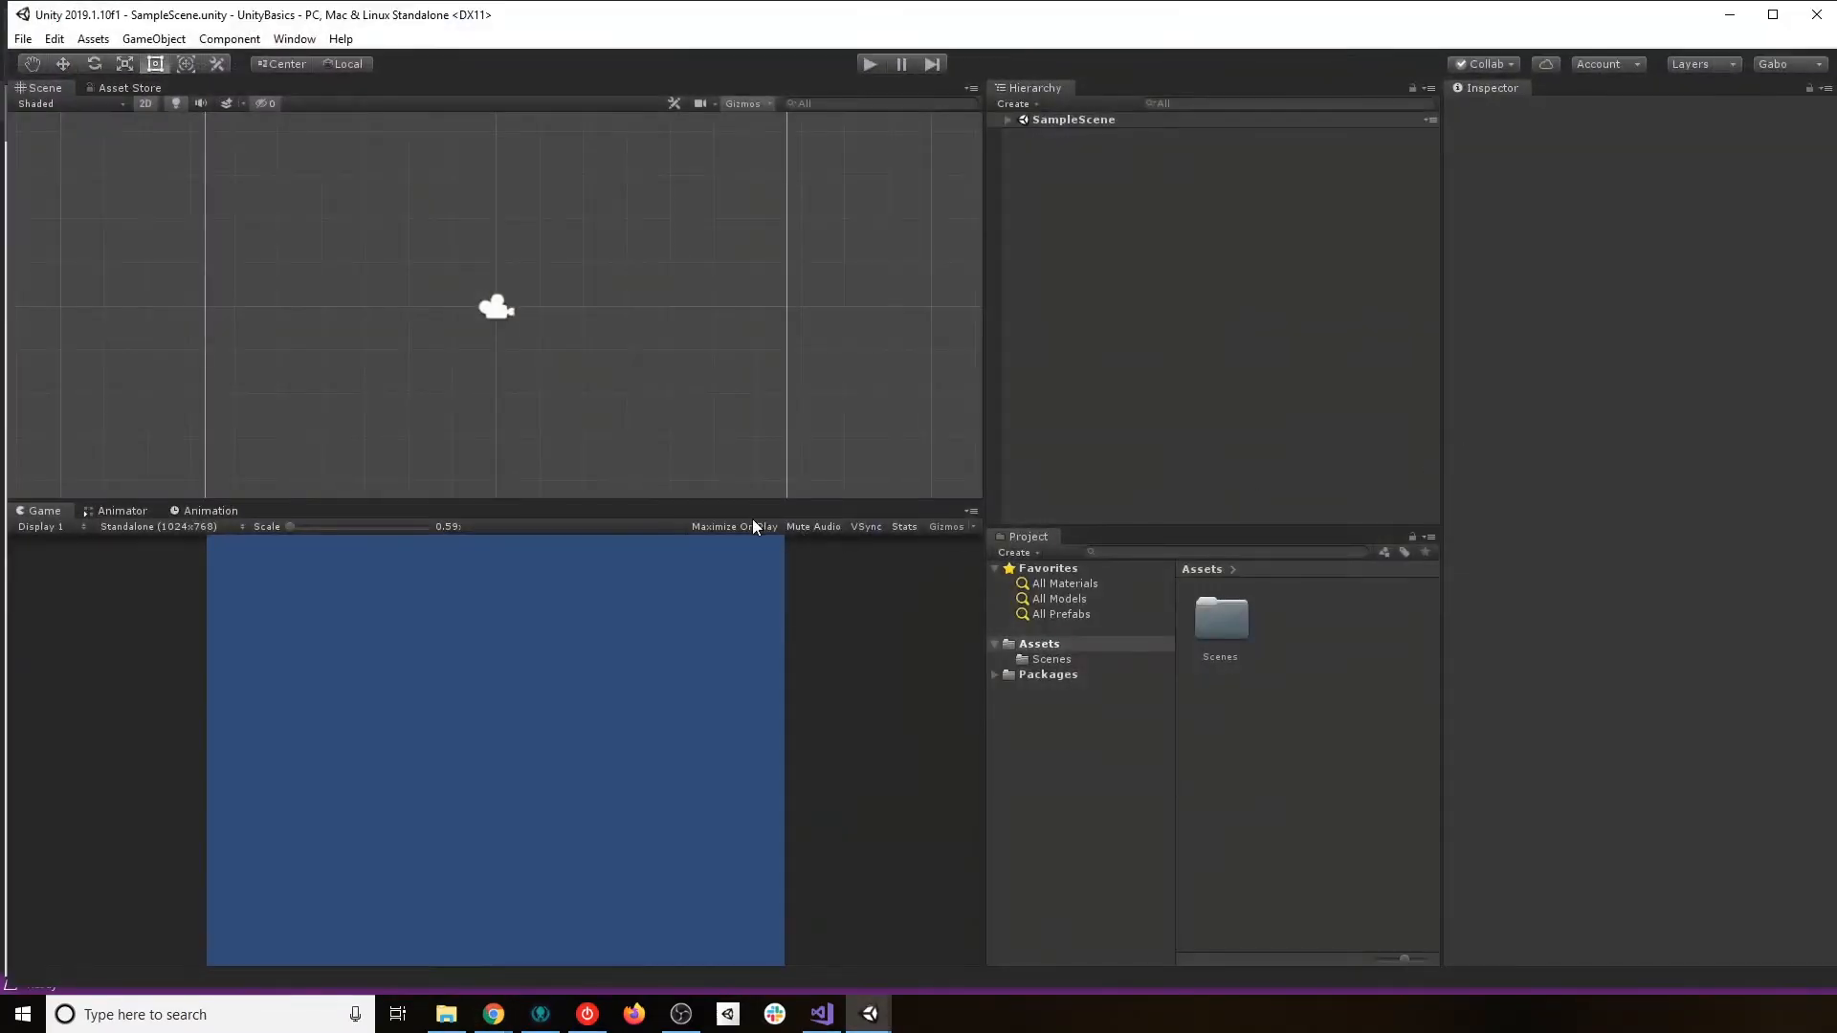
pyautogui.moveTo(643, 503); pyautogui.dragTo(645, 523)
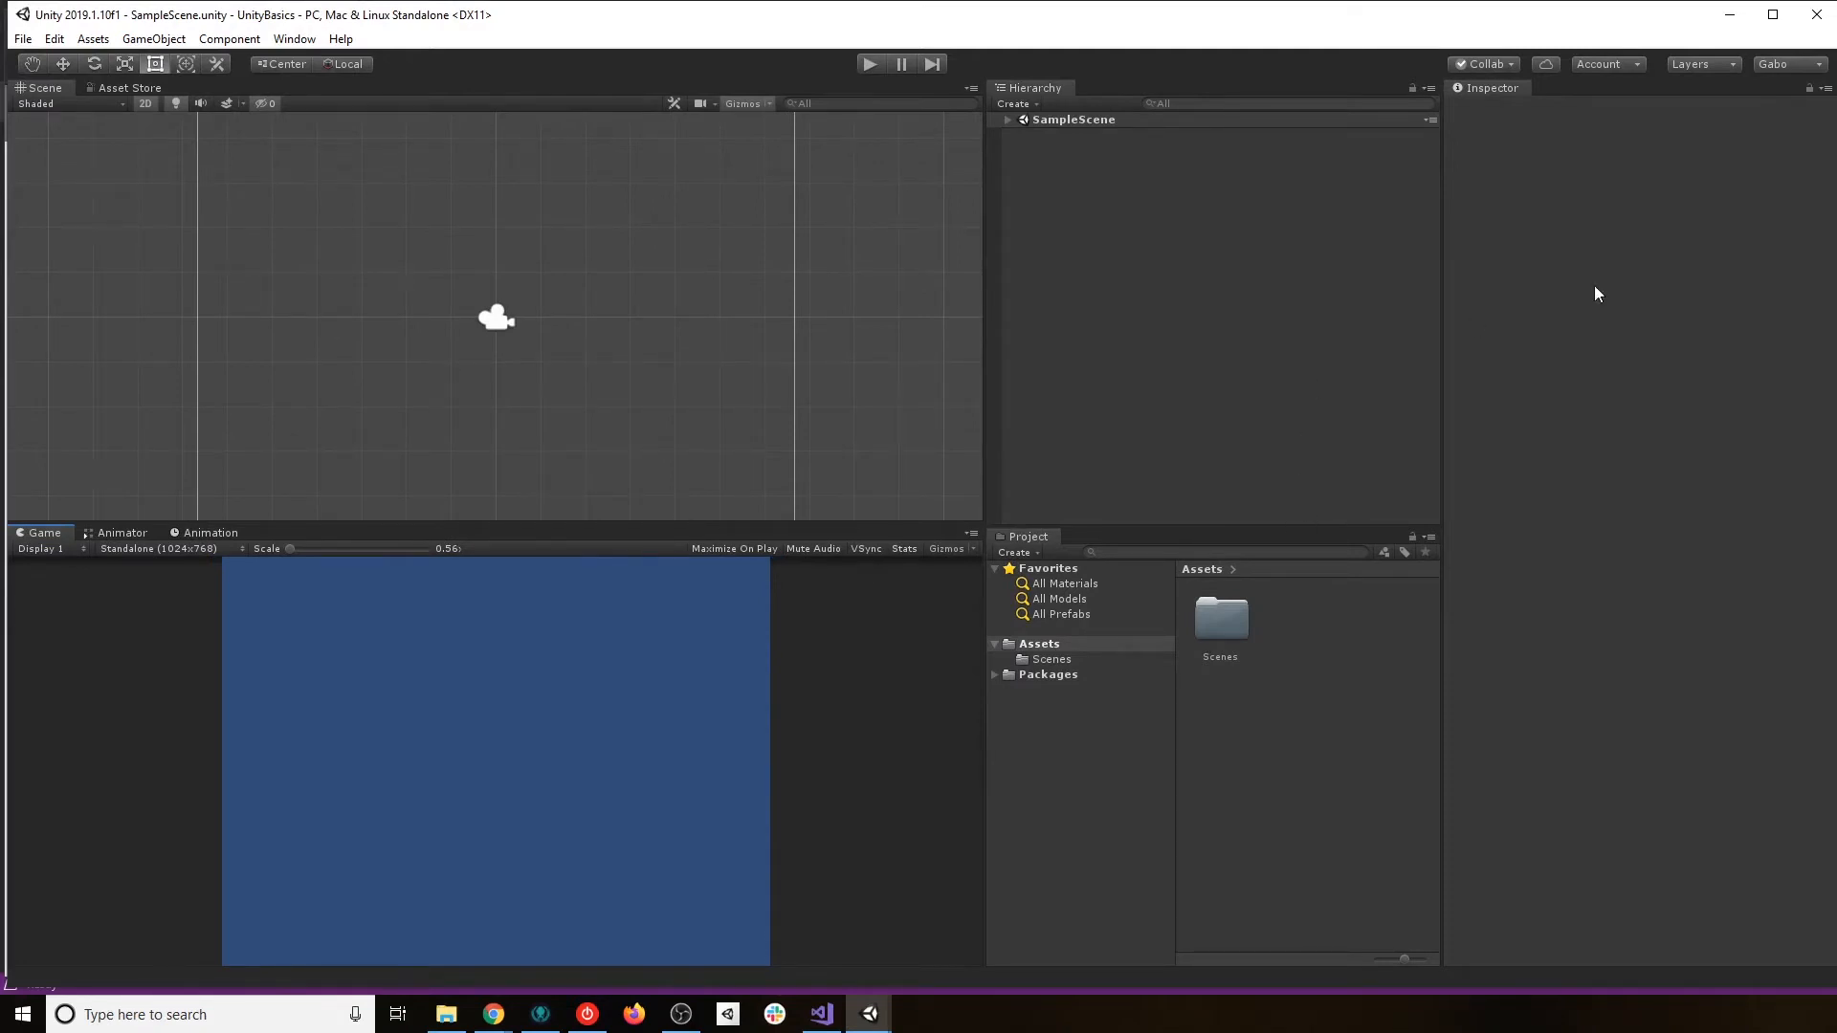
# View the list of scene layers and the account options, leaving both unchanged.
pyautogui.click(1734, 65)
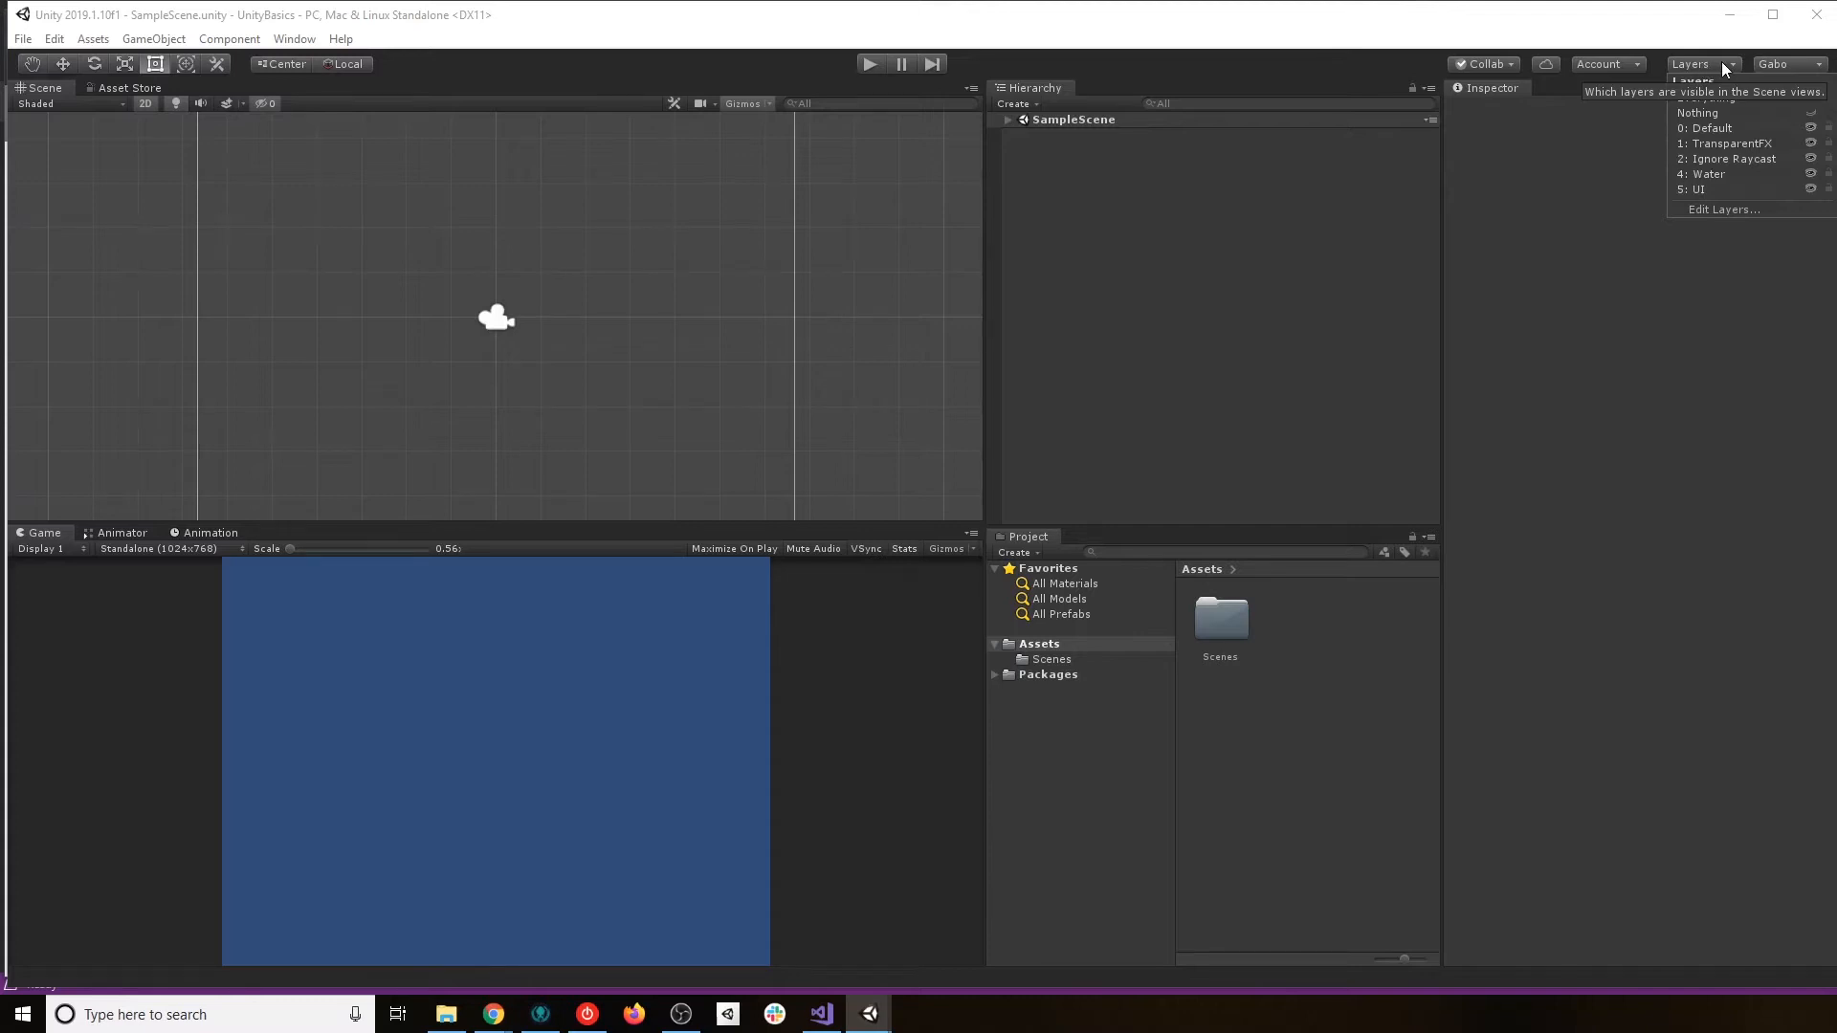
pyautogui.click(1720, 61)
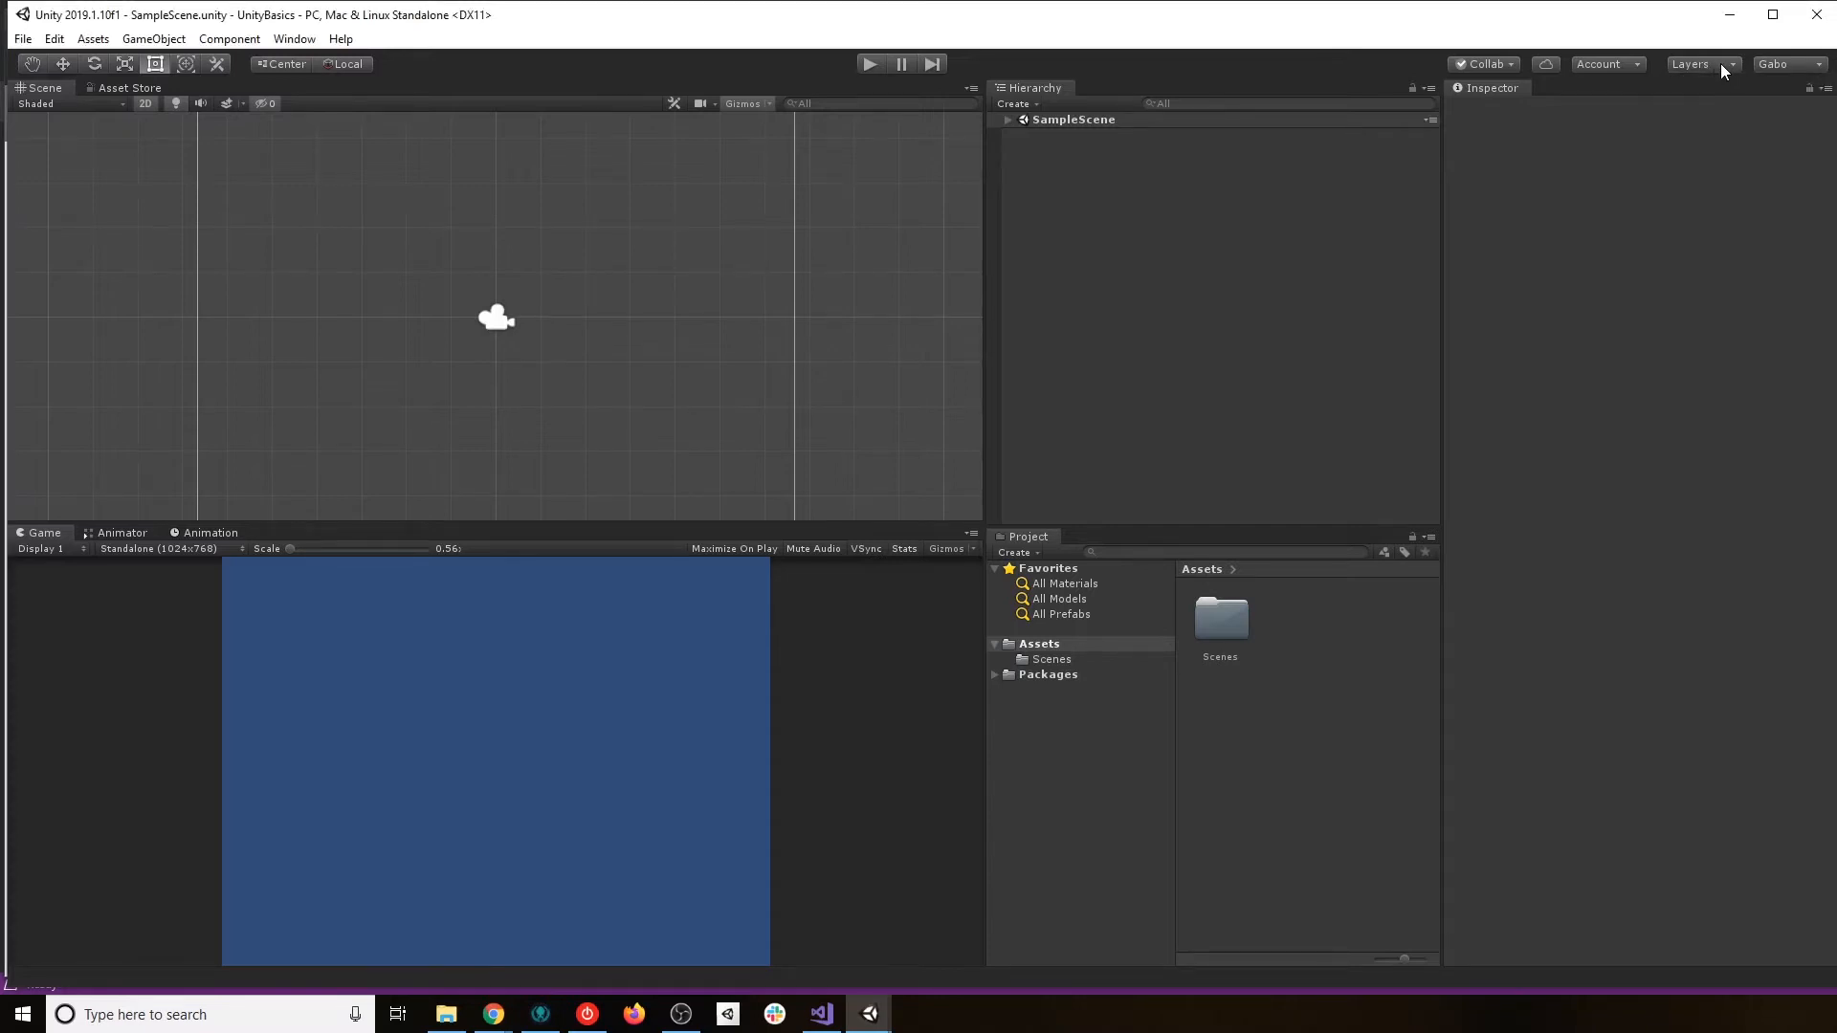
pyautogui.click(1638, 63)
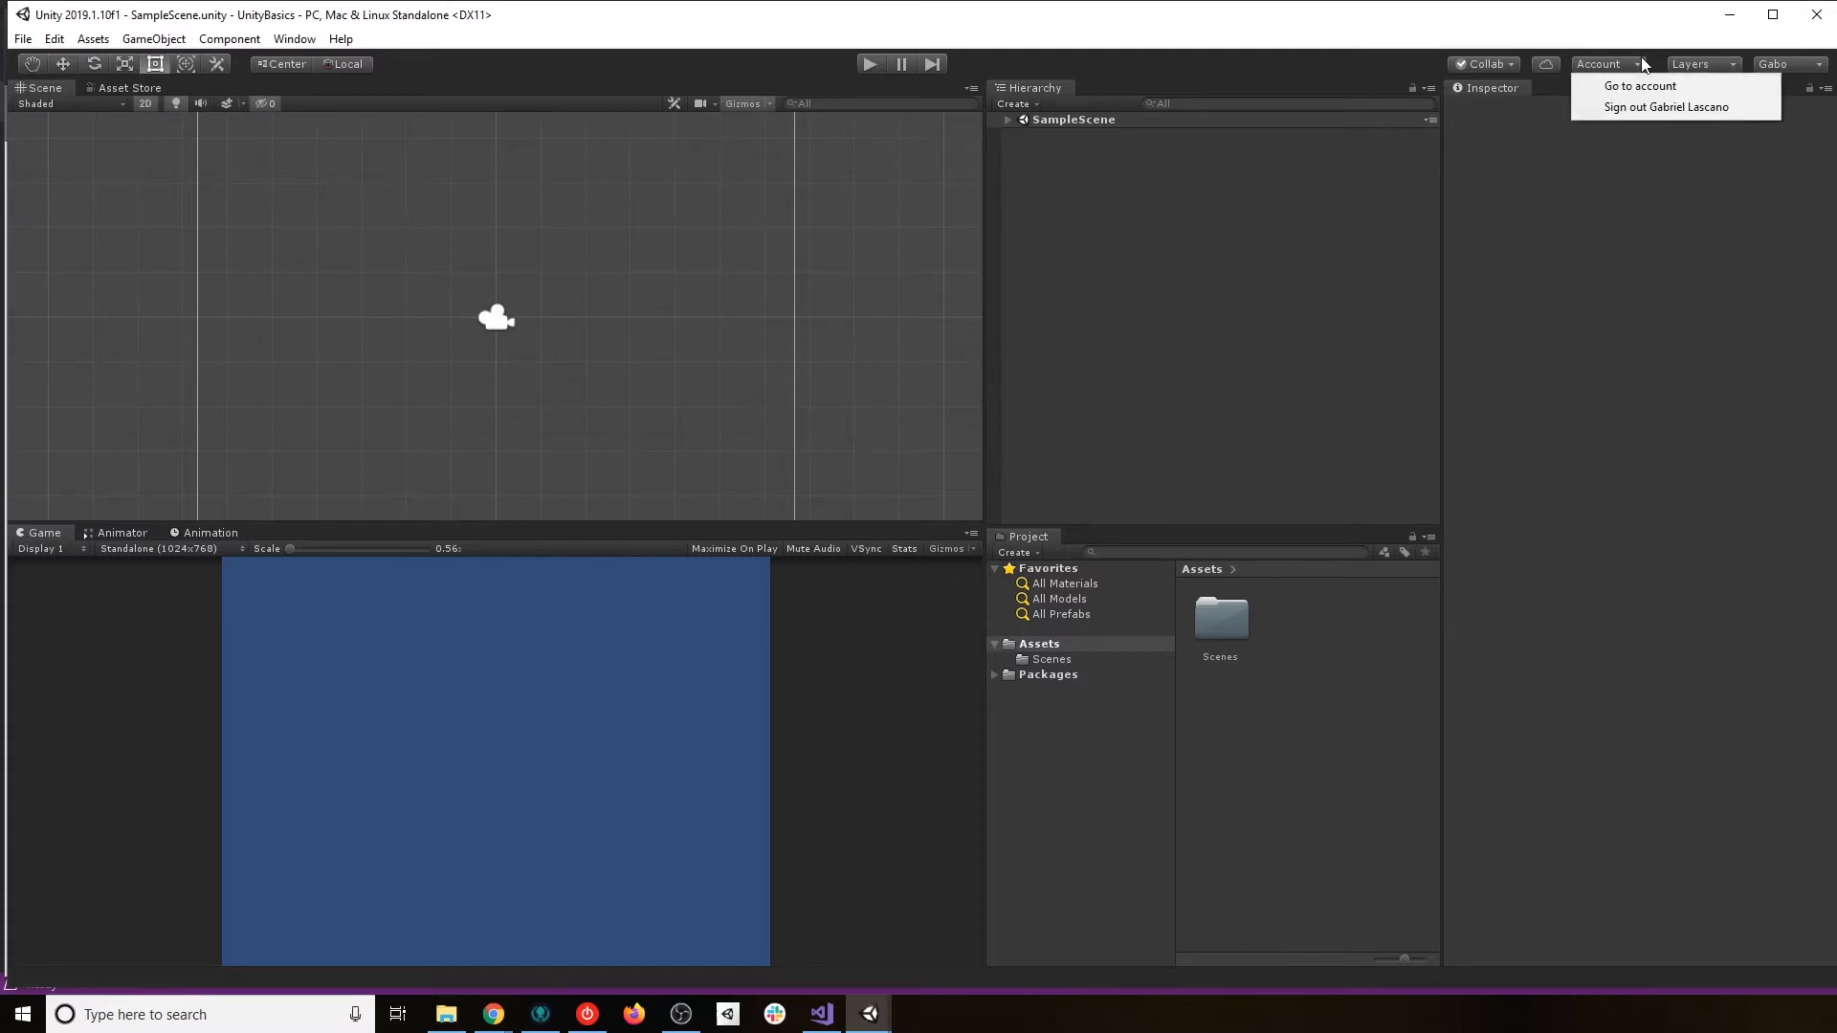
pyautogui.click(1642, 64)
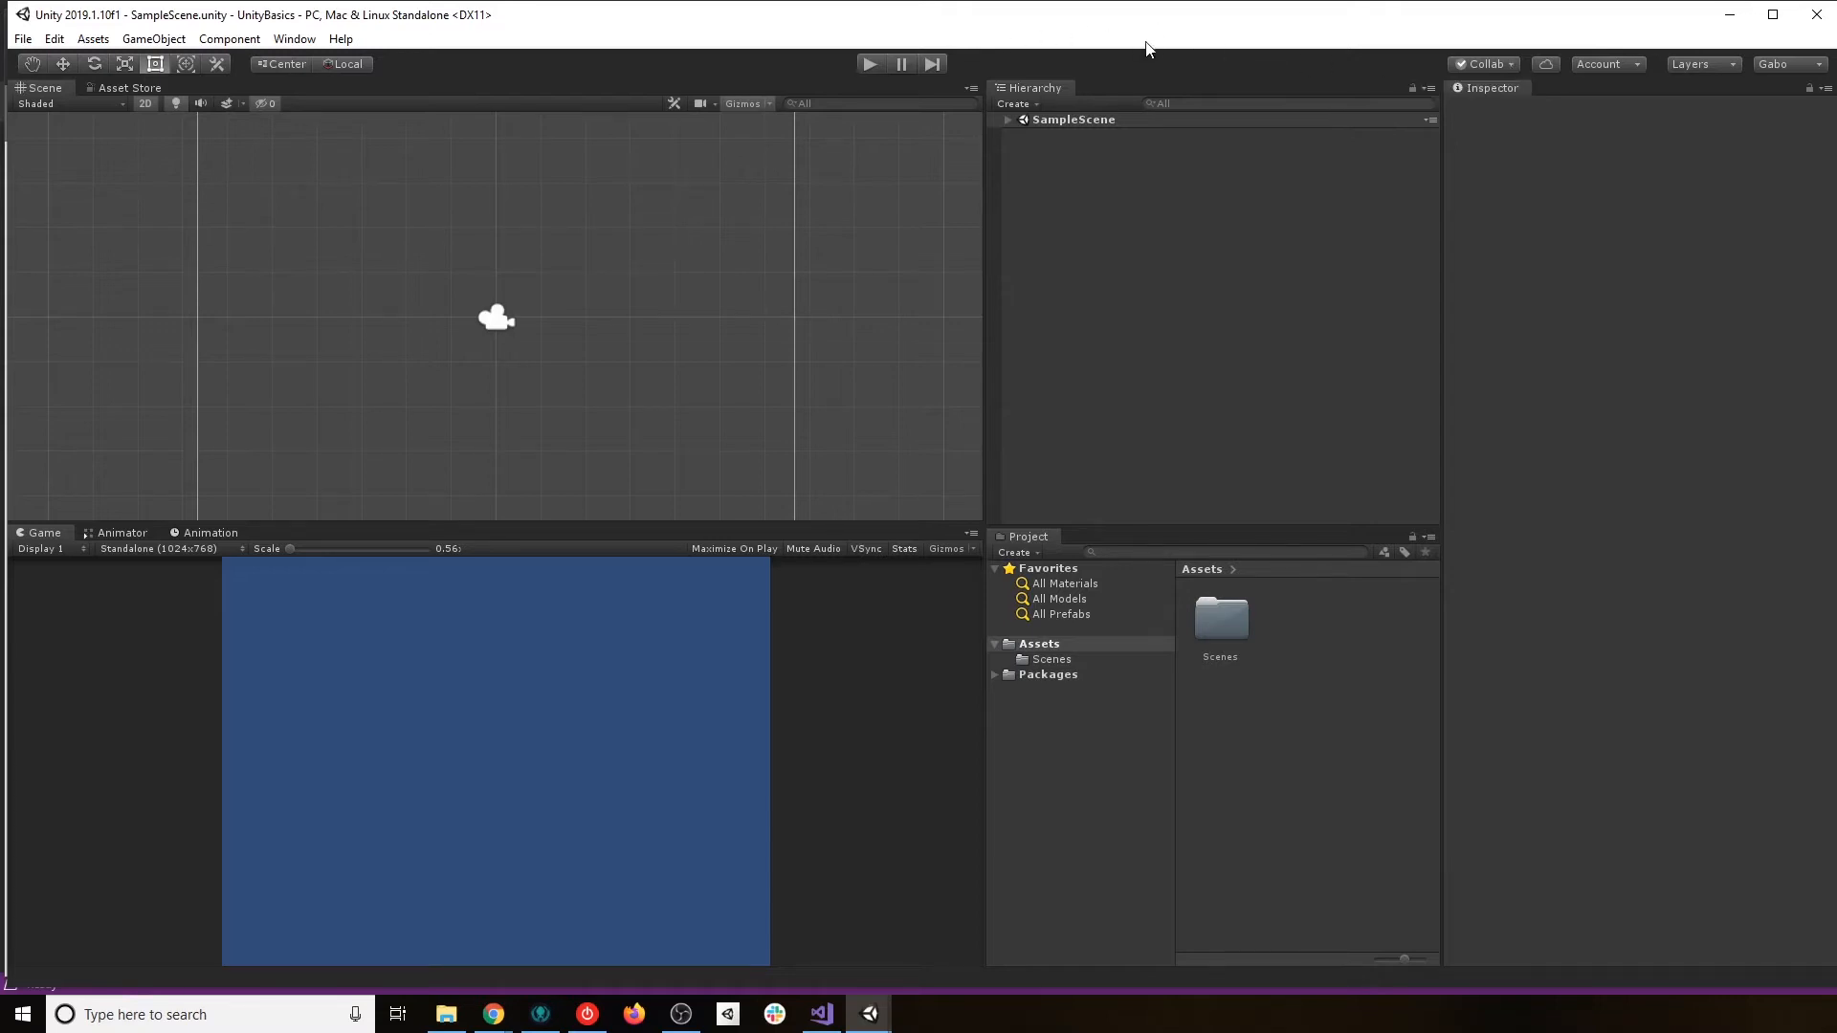
# Run the scene in Play mode, try pausing it and advancing one frame, and stop it; repeat a plain play and stop.
pyautogui.click(875, 62)
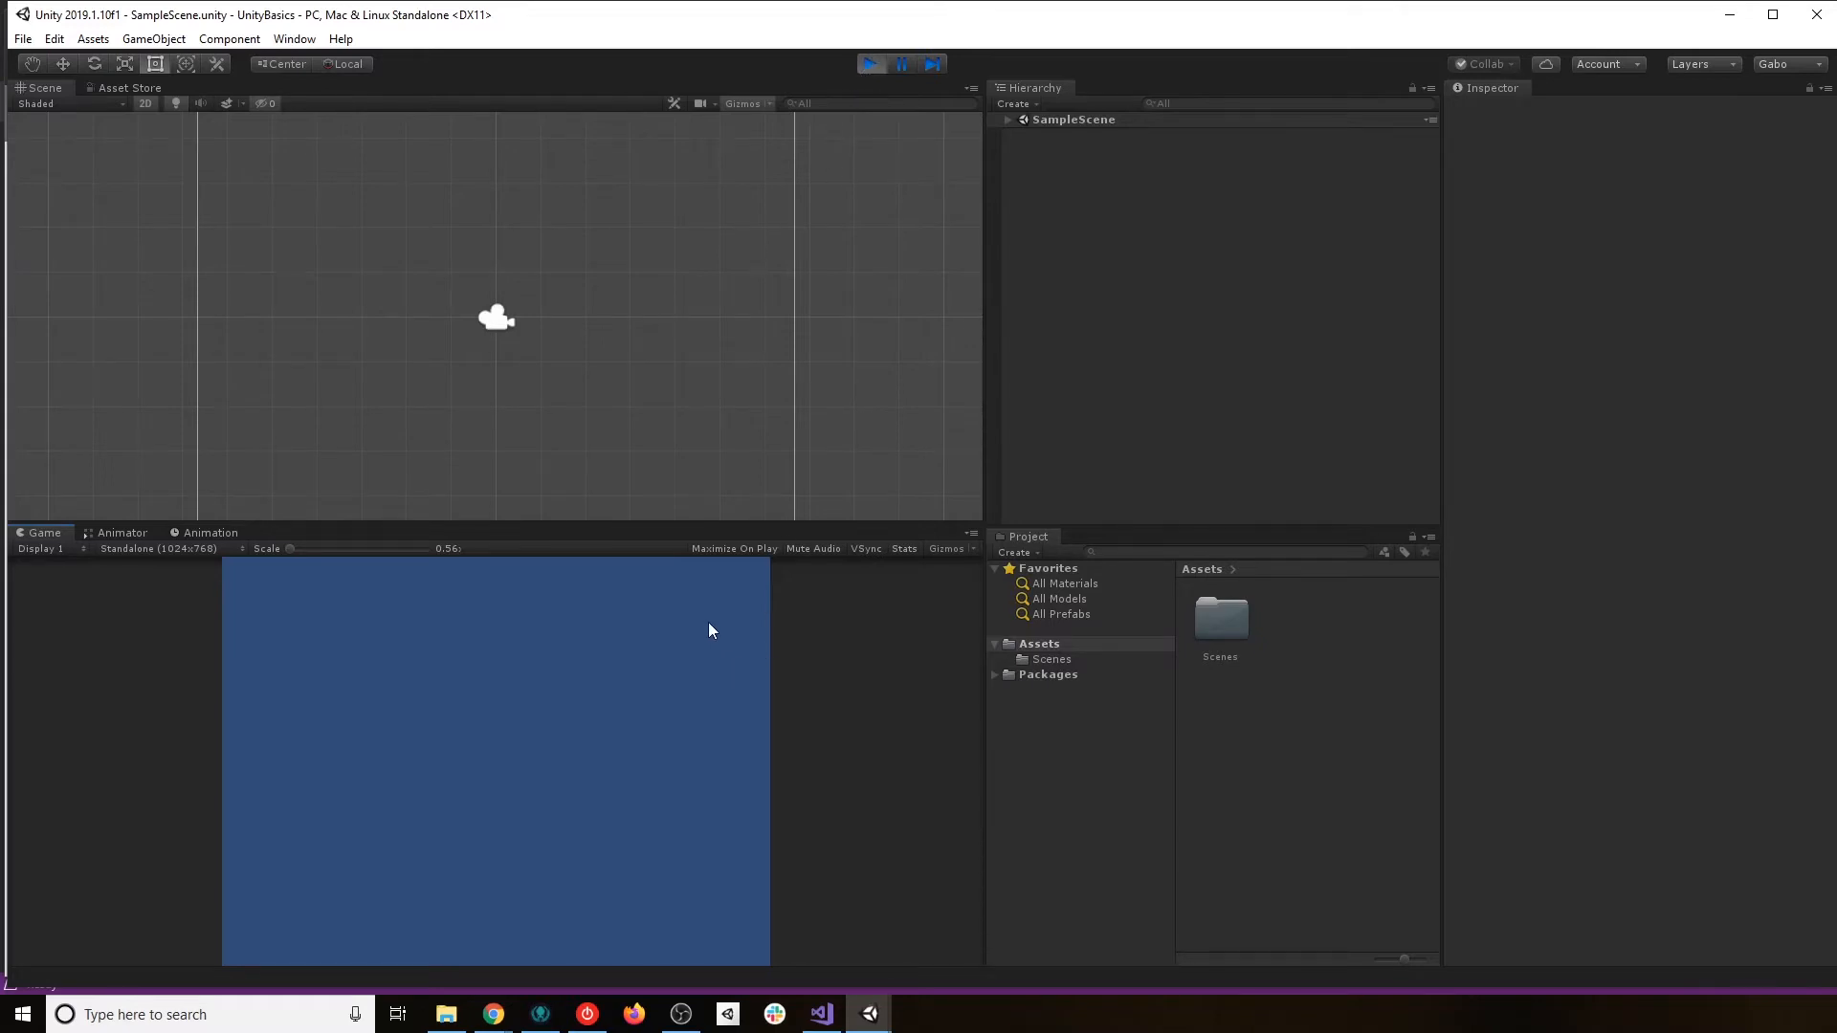
pyautogui.click(900, 67)
pyautogui.click(900, 67)
pyautogui.click(899, 63)
pyautogui.click(930, 64)
pyautogui.click(865, 63)
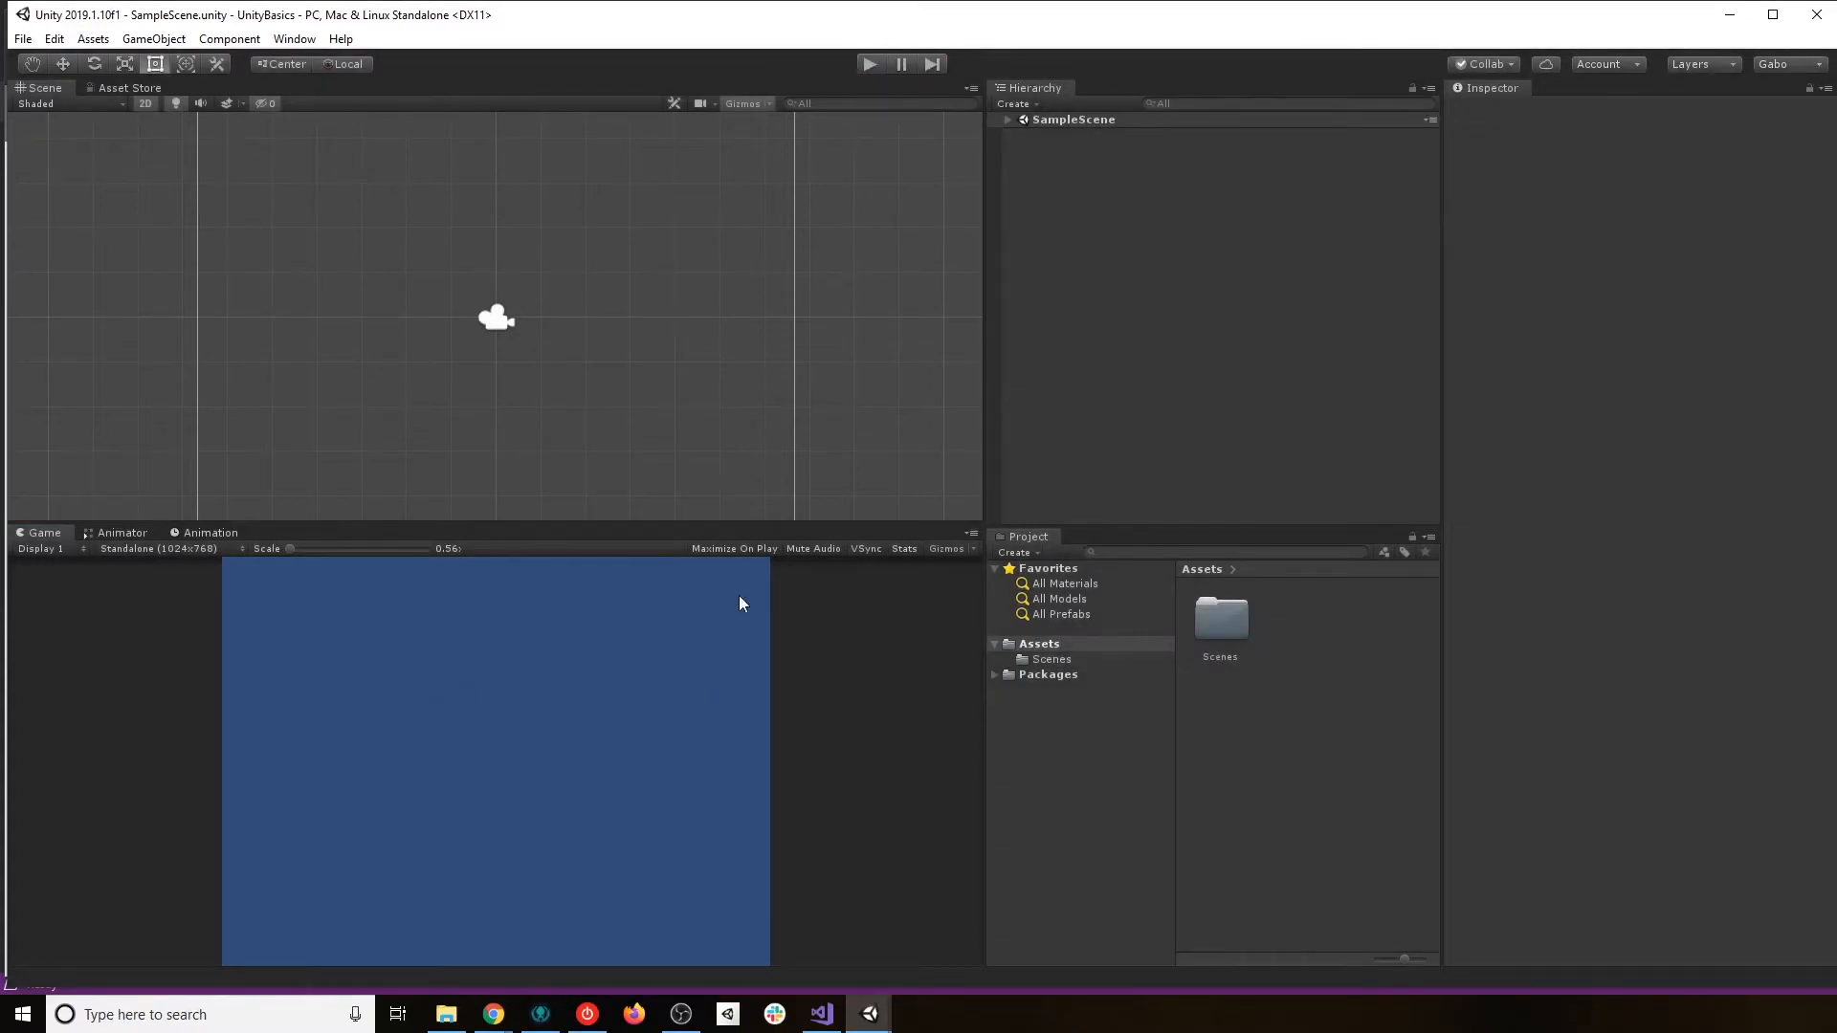
pyautogui.click(869, 64)
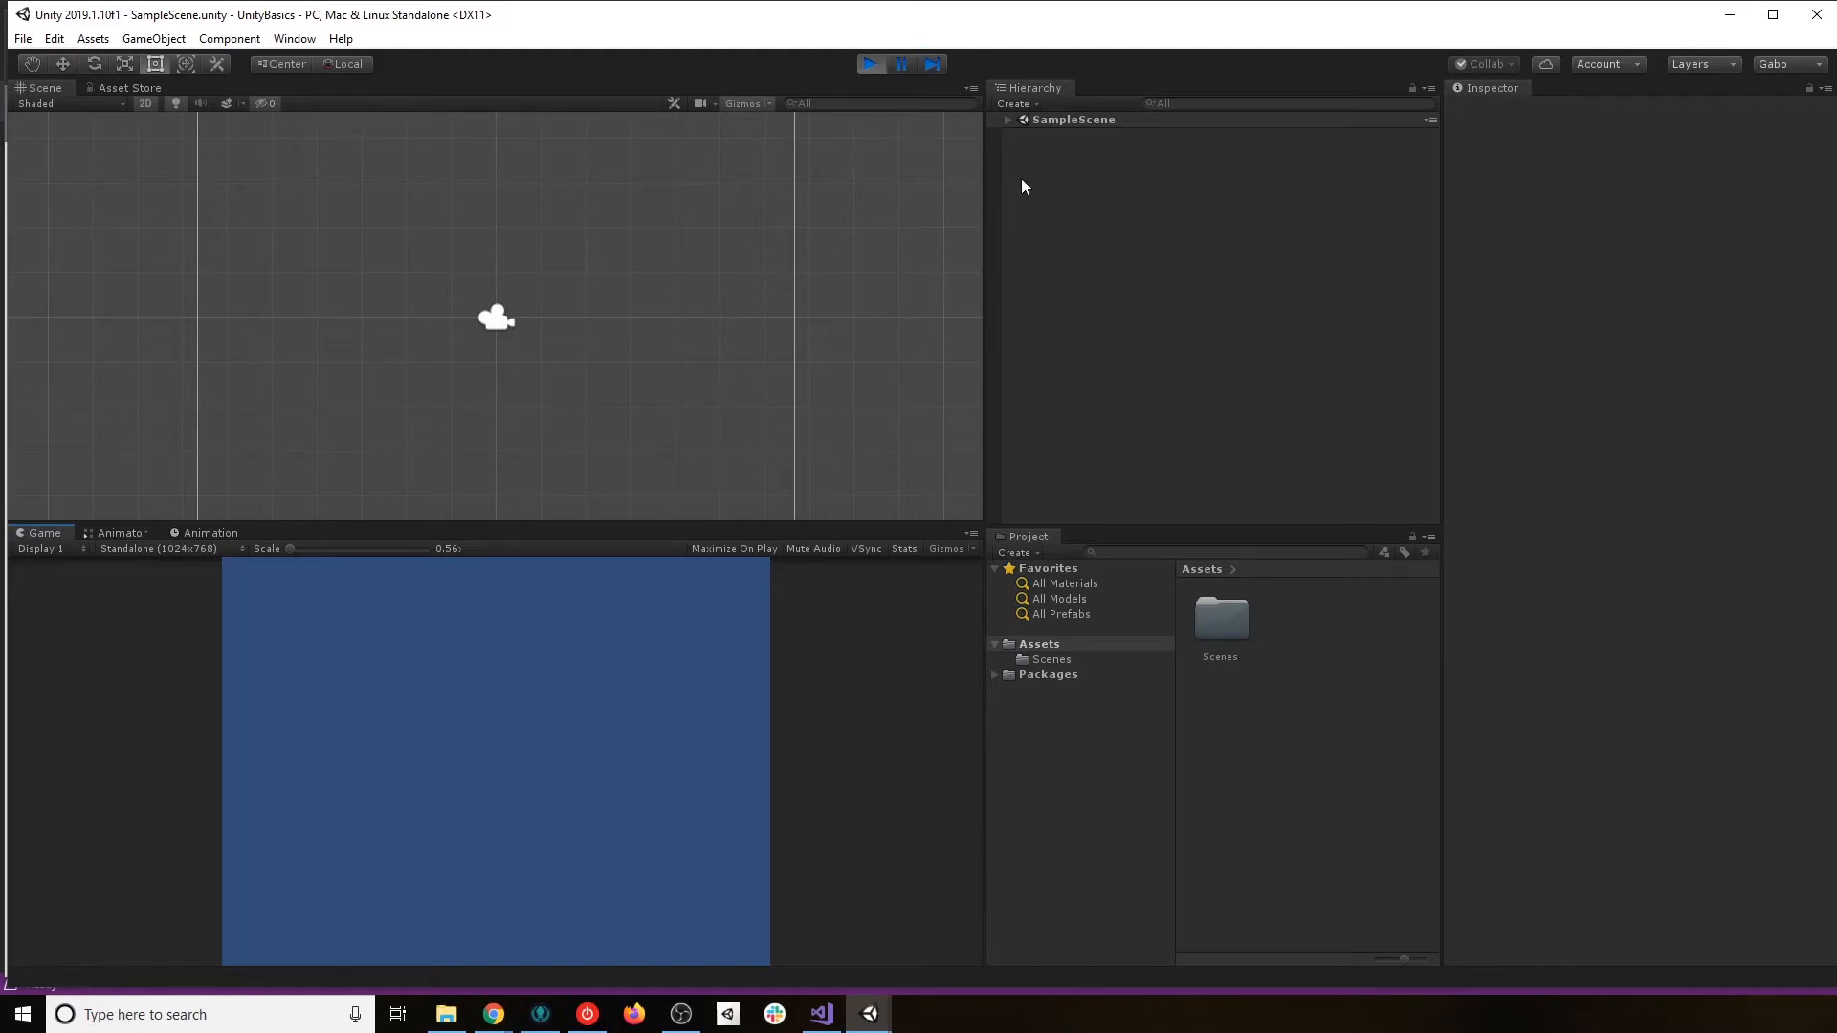
pyautogui.click(868, 64)
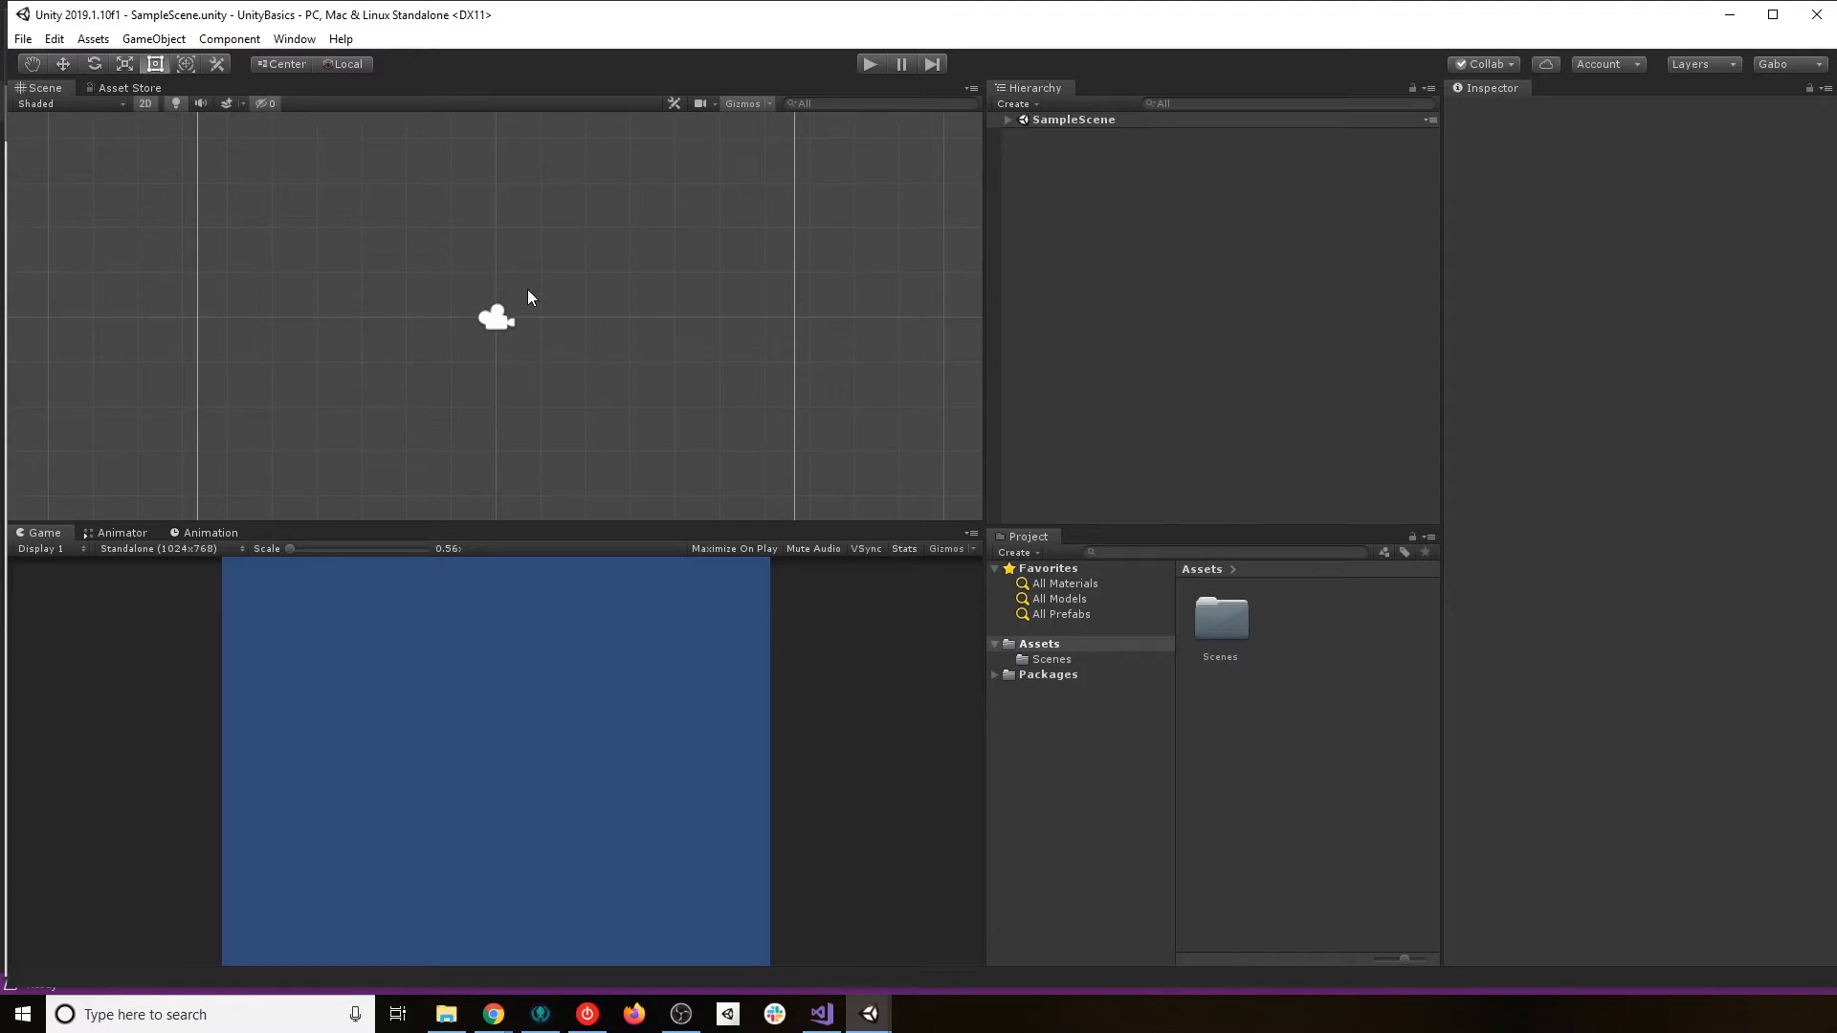
# Expand SampleScene in the hierarchy and activate the Scale, Rotate, Move and Hand tools one after another.
pyautogui.click(1007, 120)
pyautogui.click(346, 64)
pyautogui.click(127, 62)
pyautogui.click(92, 66)
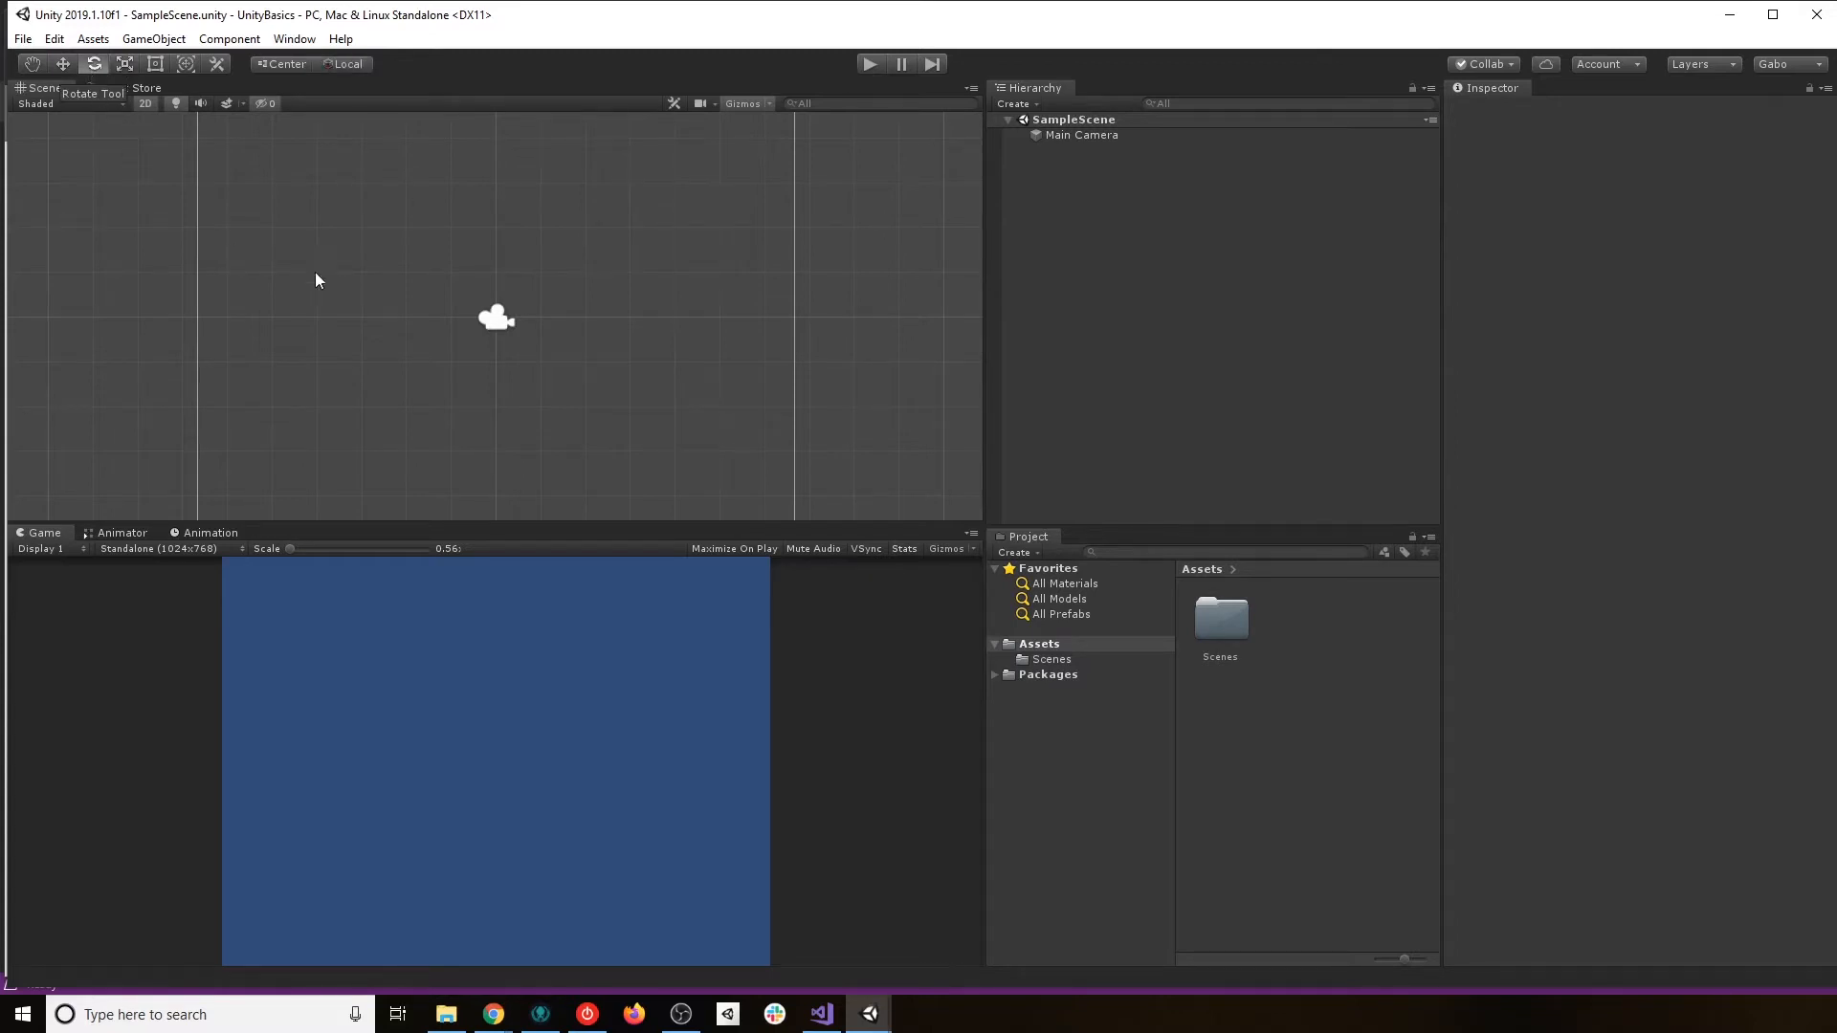
pyautogui.click(63, 65)
pyautogui.click(29, 67)
# Switch back and forth among the Hand, Move and Rotate tools, finishing on the Hand tool.
pyautogui.press('w')
pyautogui.press('e')
pyautogui.press('w')
pyautogui.press('e')
pyautogui.press('w')
pyautogui.press('q')
pyautogui.press('e')
pyautogui.press('w')
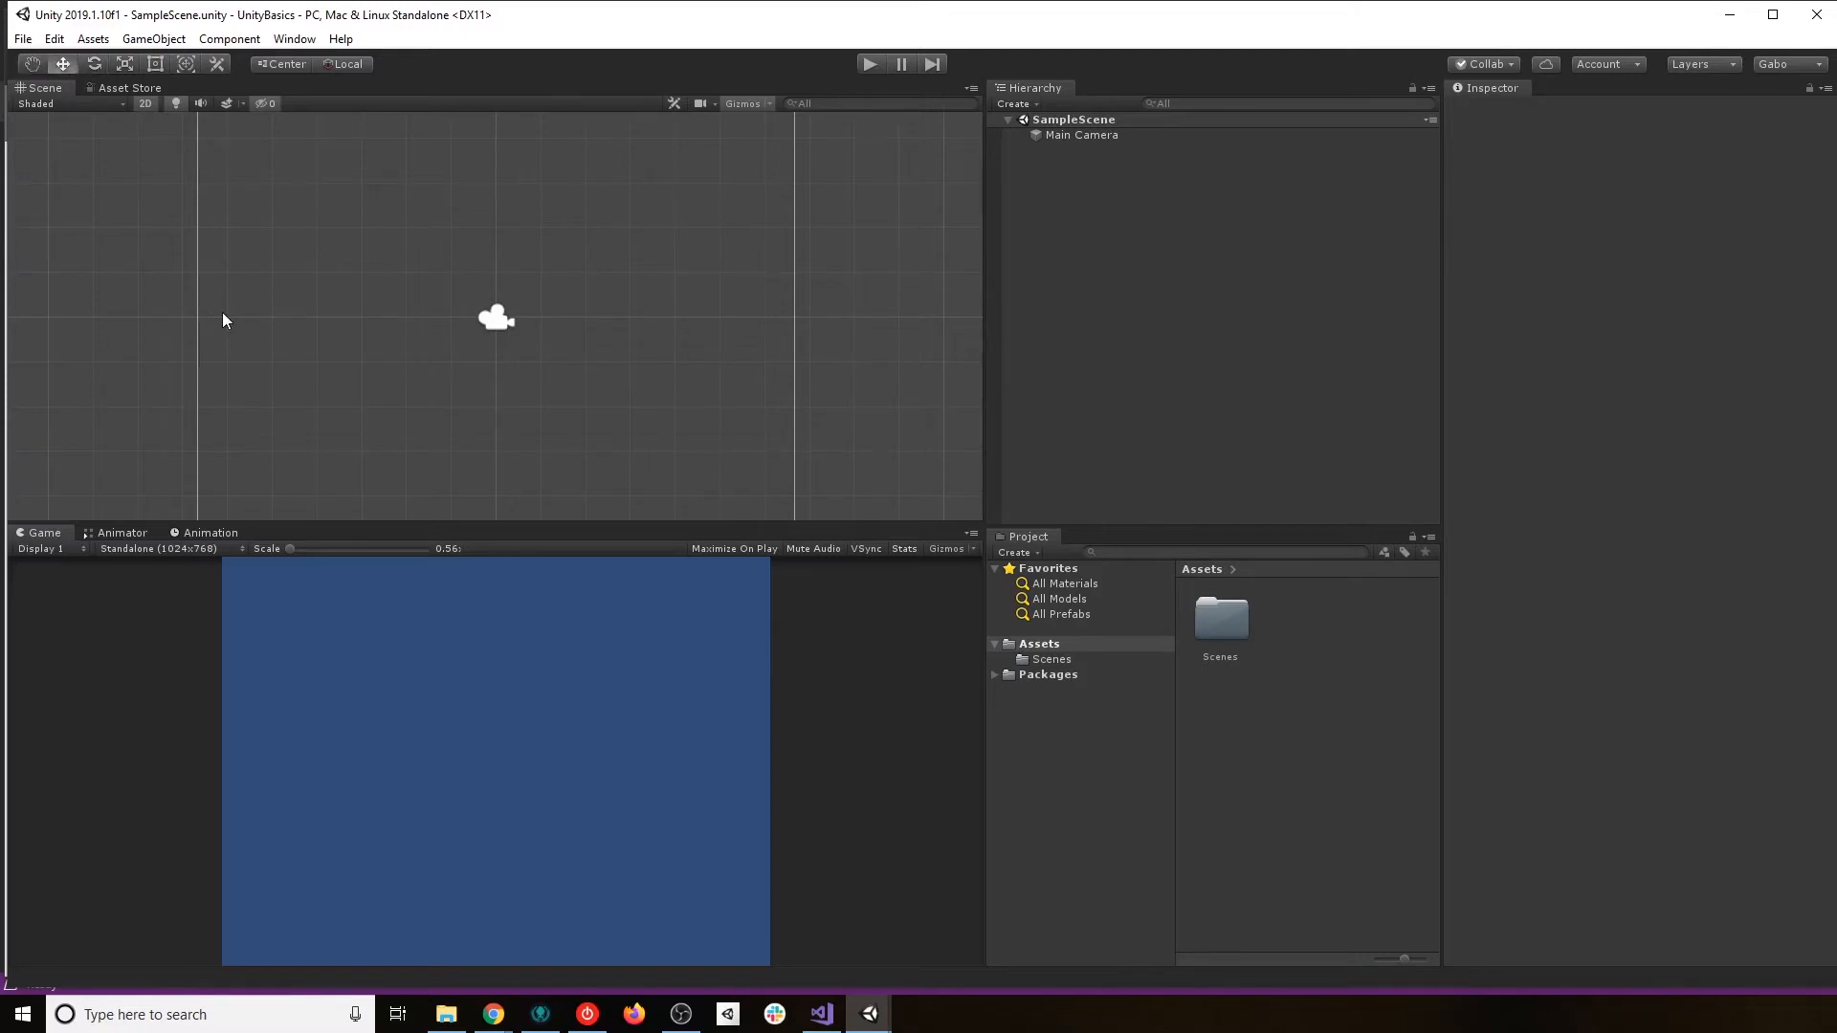
pyautogui.press('q')
pyautogui.press('w')
pyautogui.press('q')
pyautogui.press('e')
pyautogui.press('w')
pyautogui.press('e')
pyautogui.press('q')
# Pan and zoom the Scene view around the camera with the Hand tool, and return to the Move tool.
pyautogui.moveTo(444, 316); pyautogui.dragTo(678, 368)
pyautogui.scroll(-3, 586, 297)
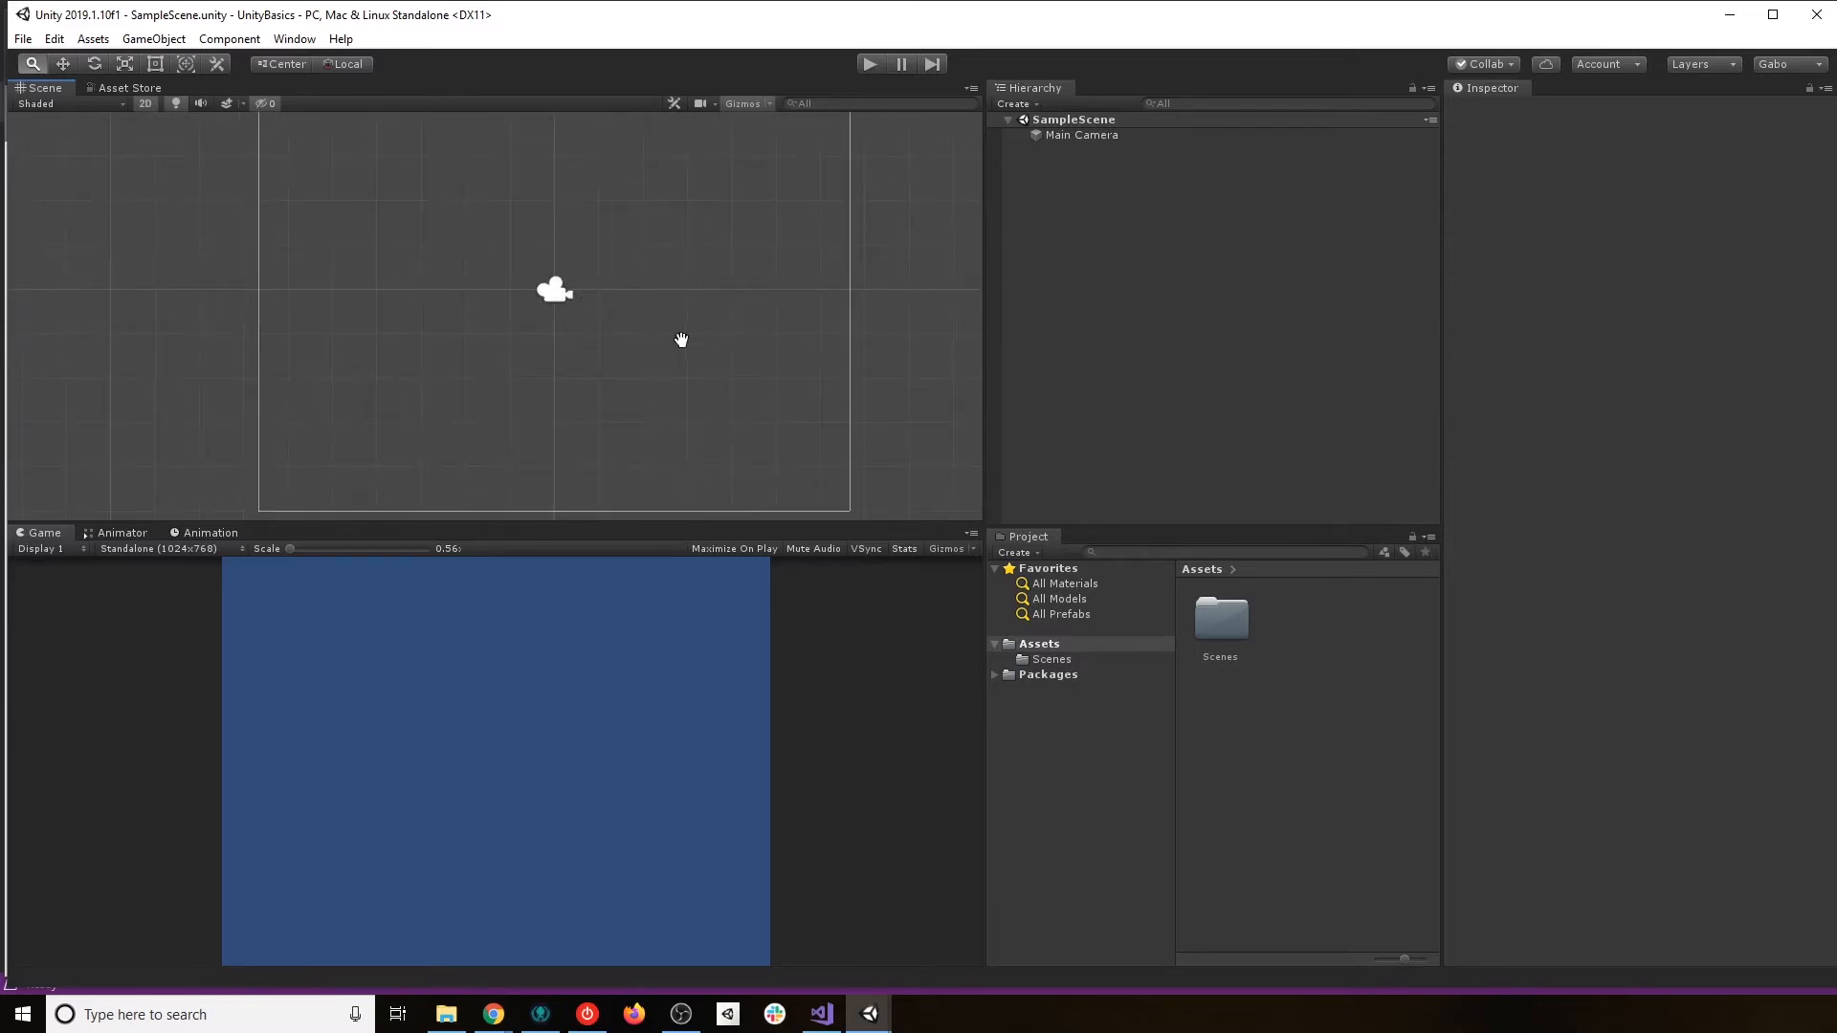
pyautogui.moveTo(666, 360); pyautogui.dragTo(616, 379)
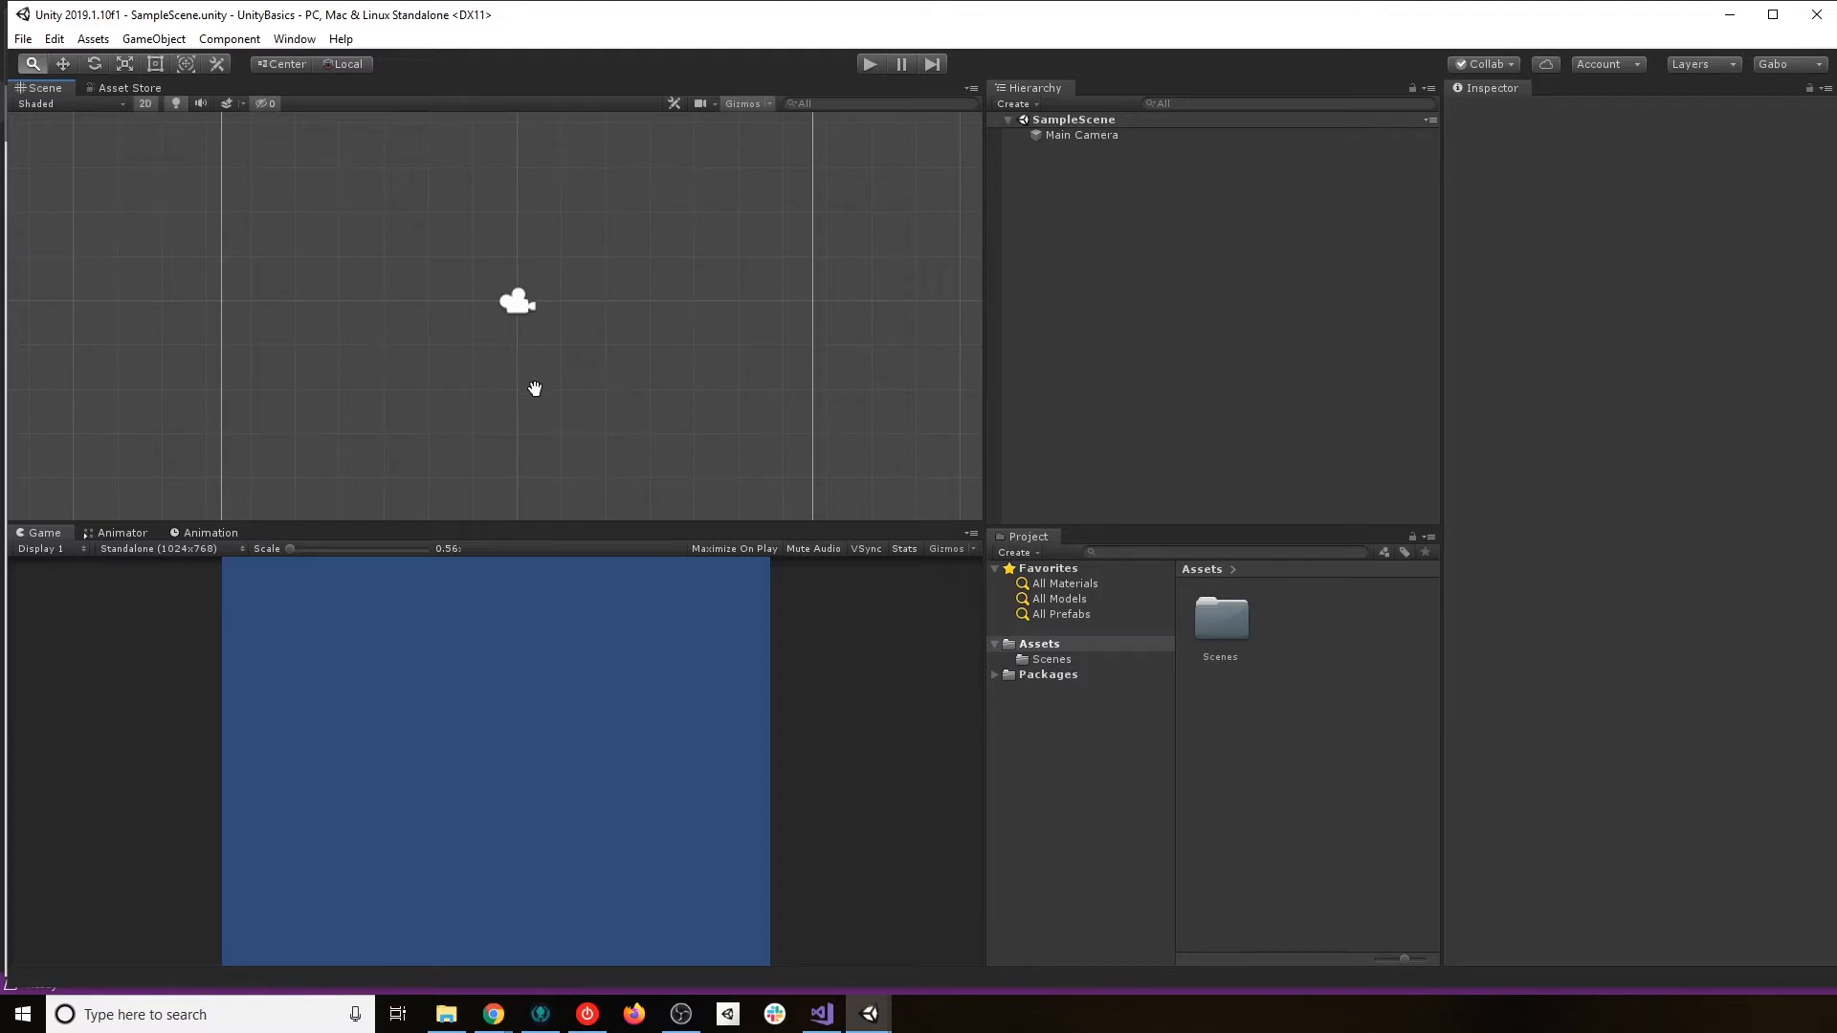
pyautogui.moveTo(533, 389)
pyautogui.mouseDown()
pyautogui.moveTo(537, 357)
pyautogui.moveTo(548, 397)
pyautogui.mouseUp()
pyautogui.press('w')
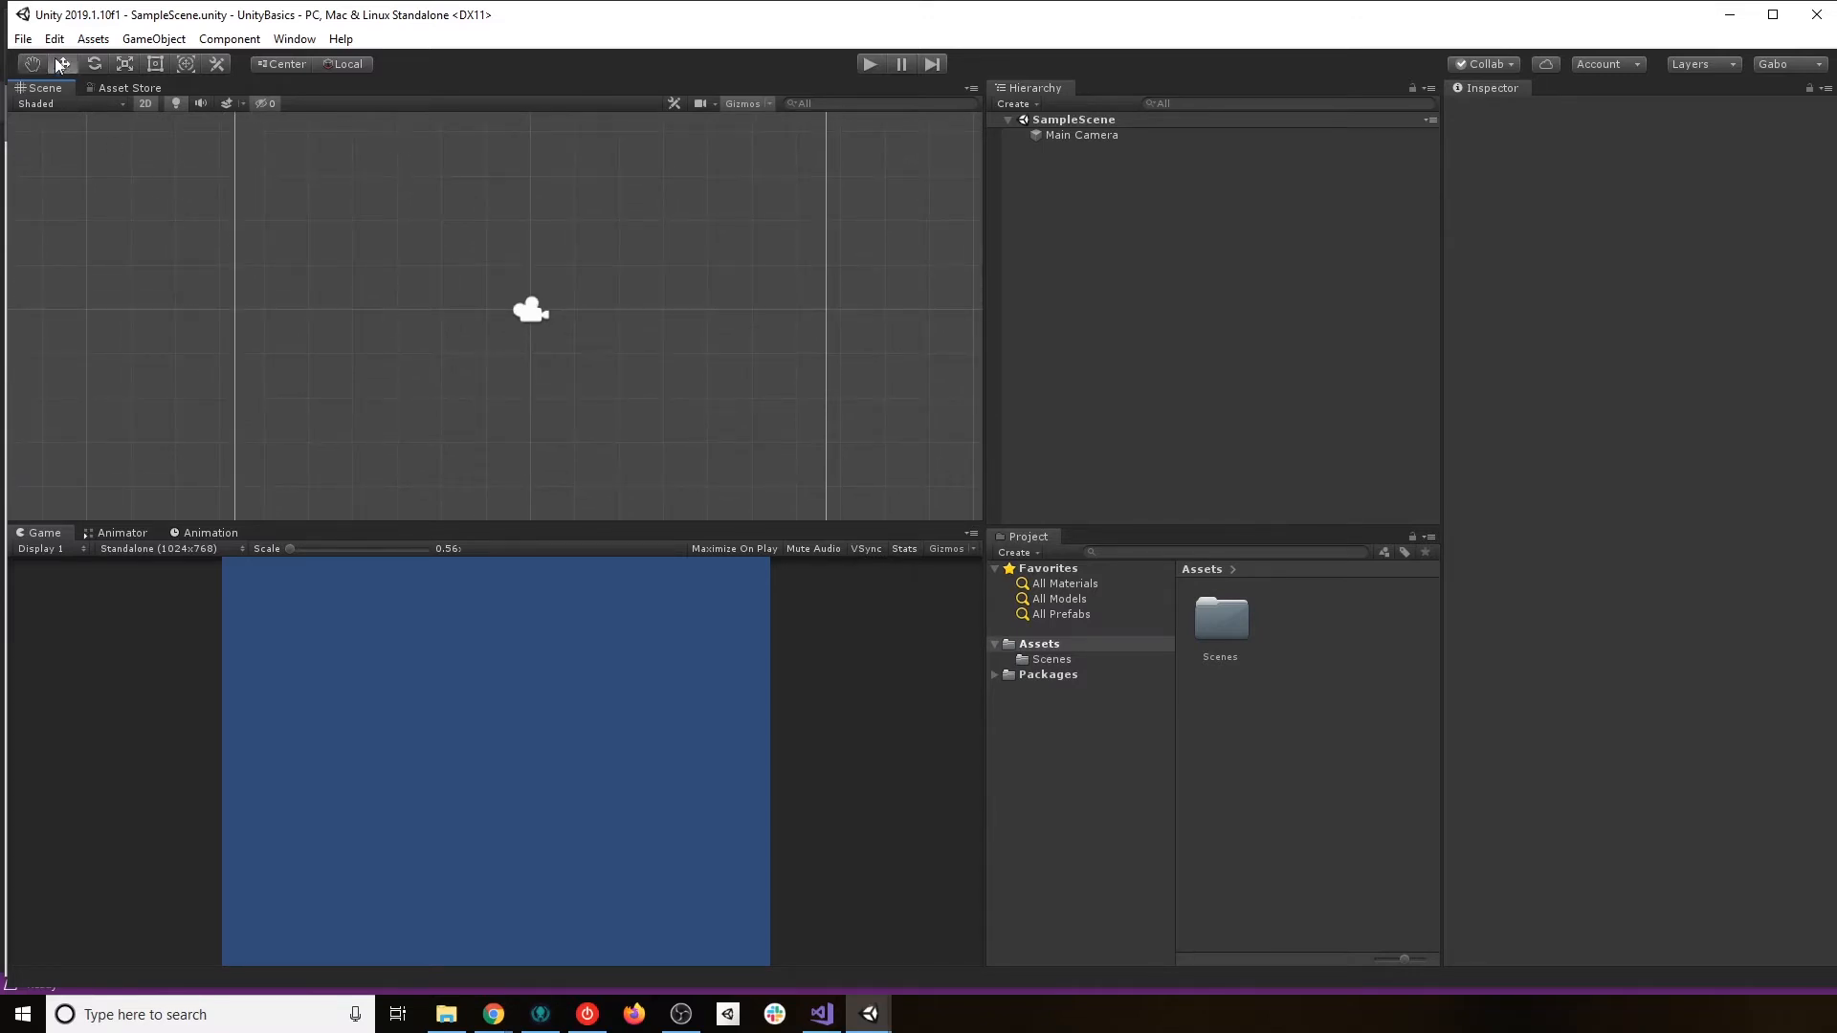
# Create an empty GameObject in SampleScene and set its position to X 0, Y 0, Z 0.
pyautogui.rightClick(1062, 186)
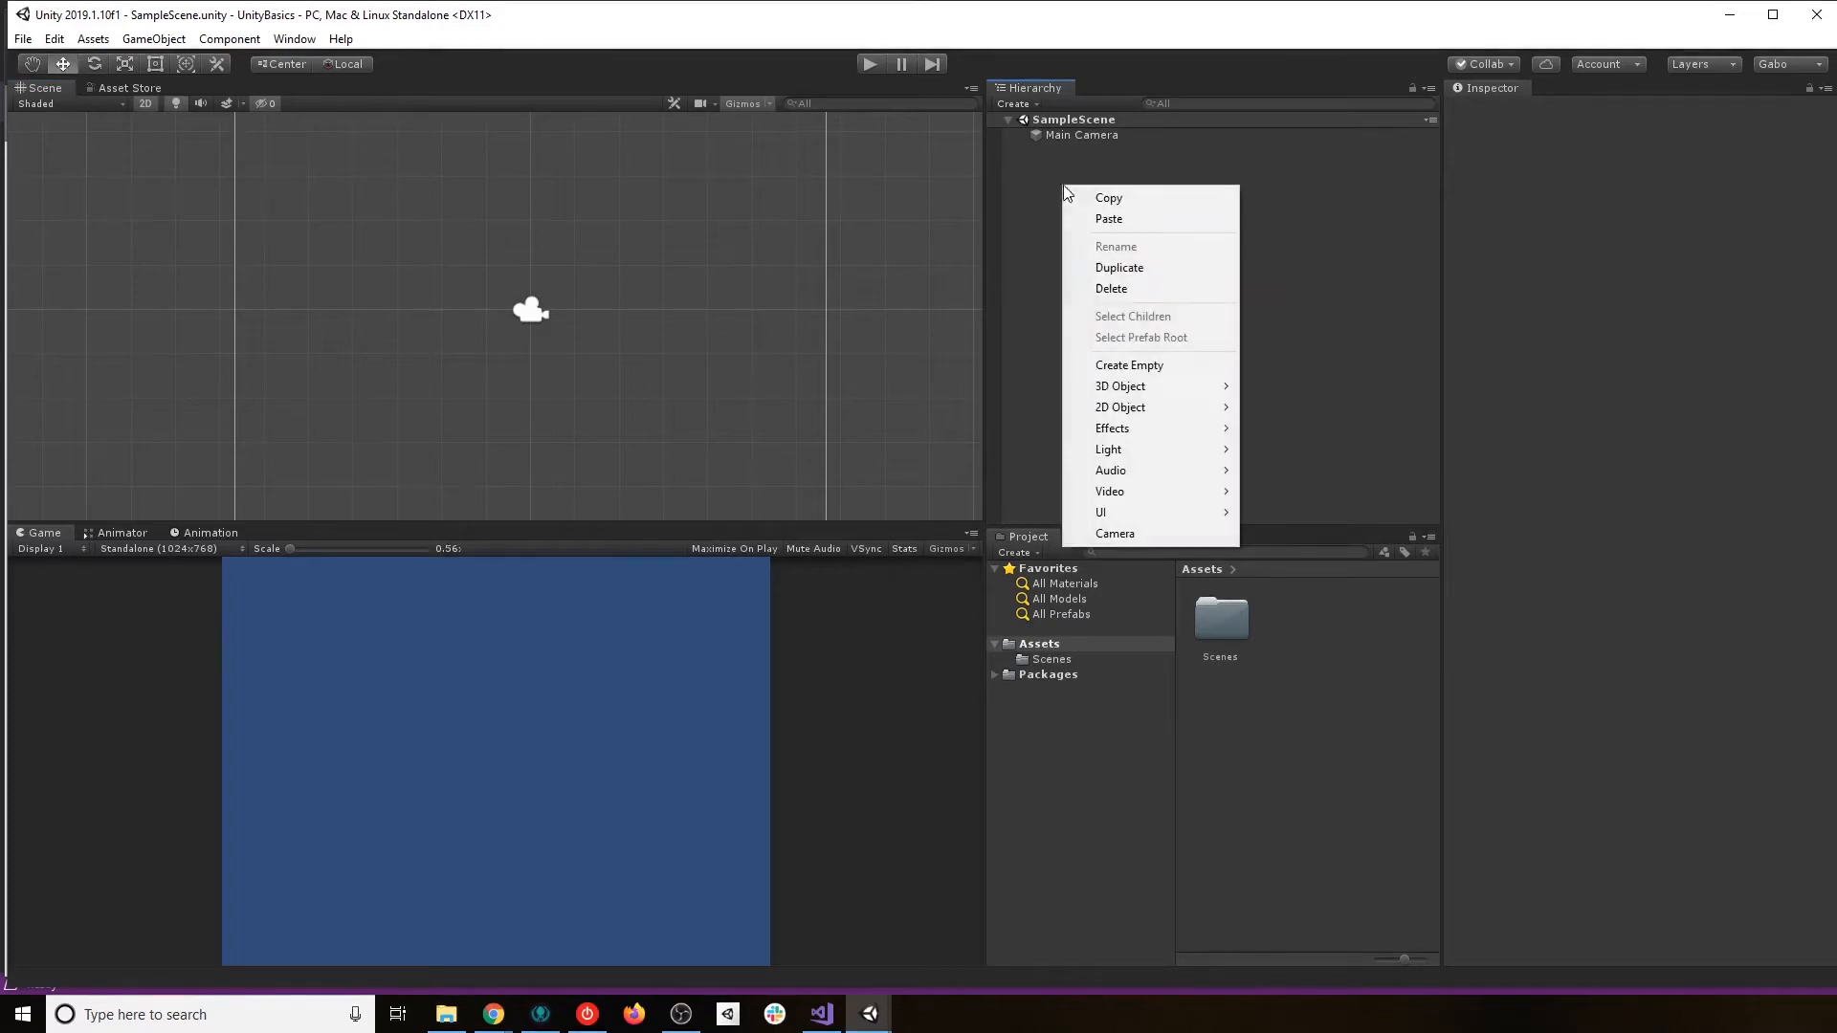
pyautogui.click(1129, 364)
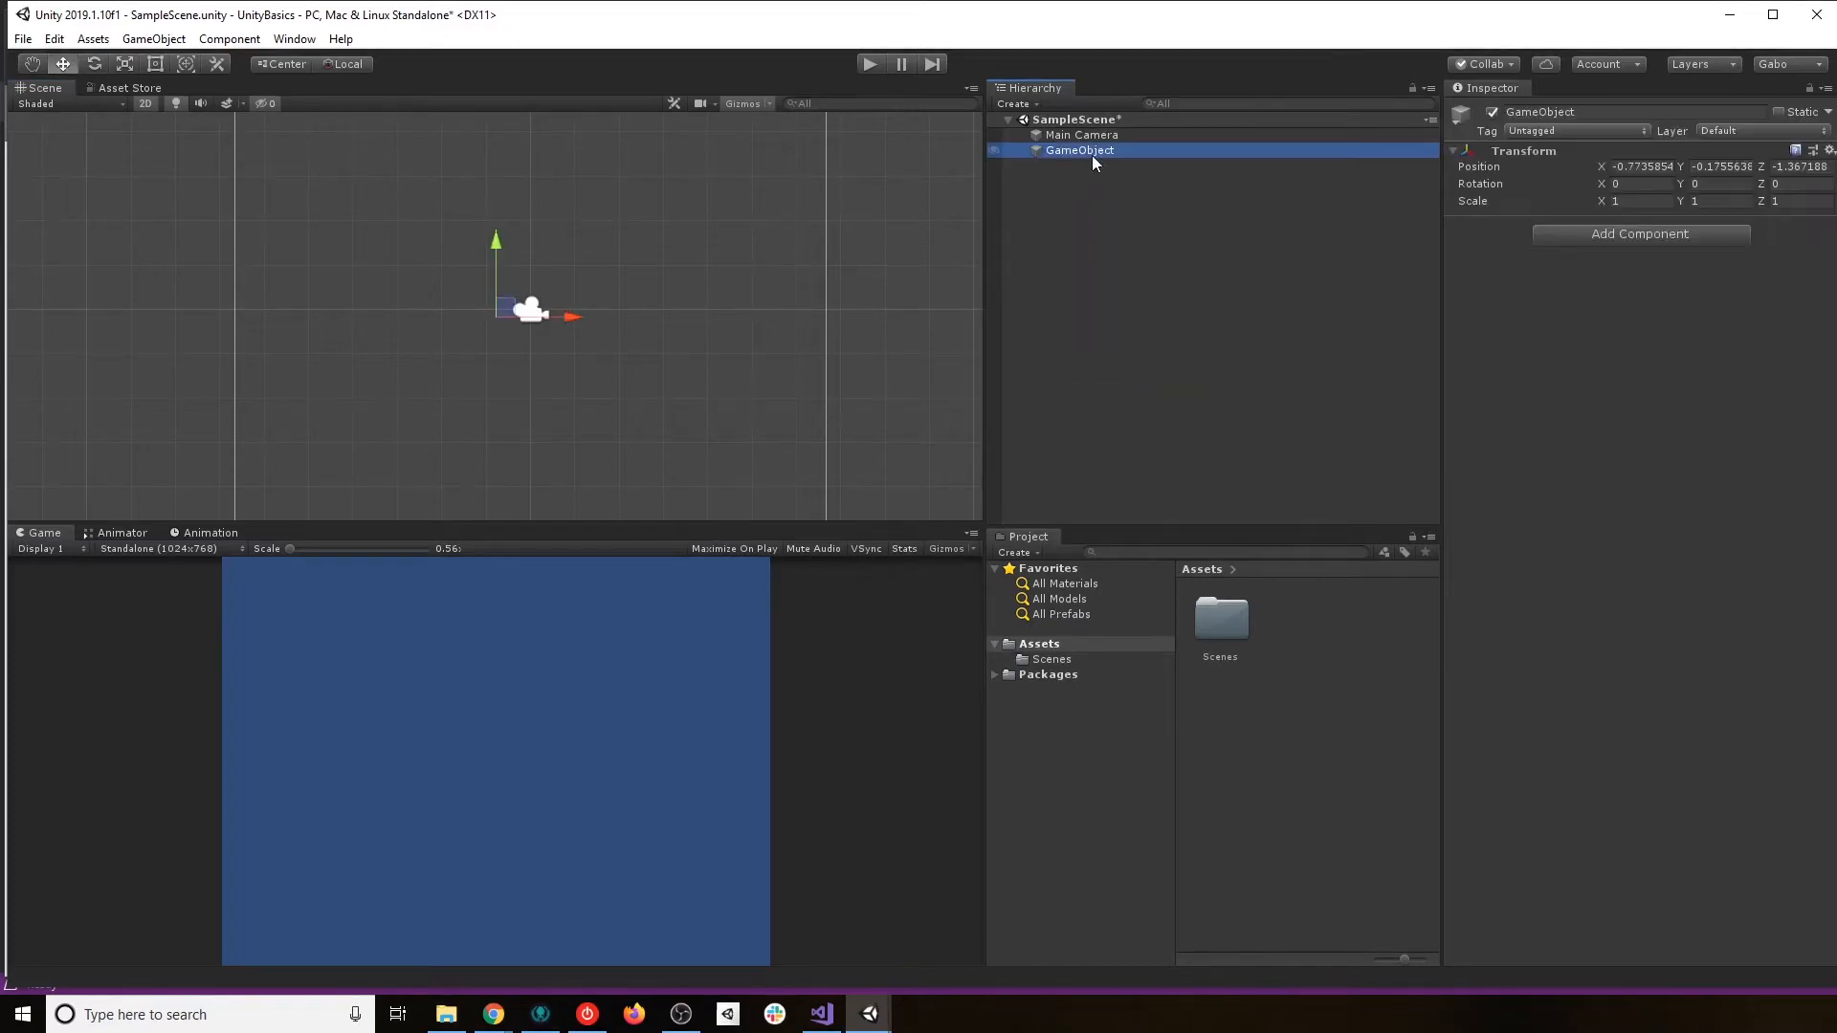
pyautogui.click(1662, 166)
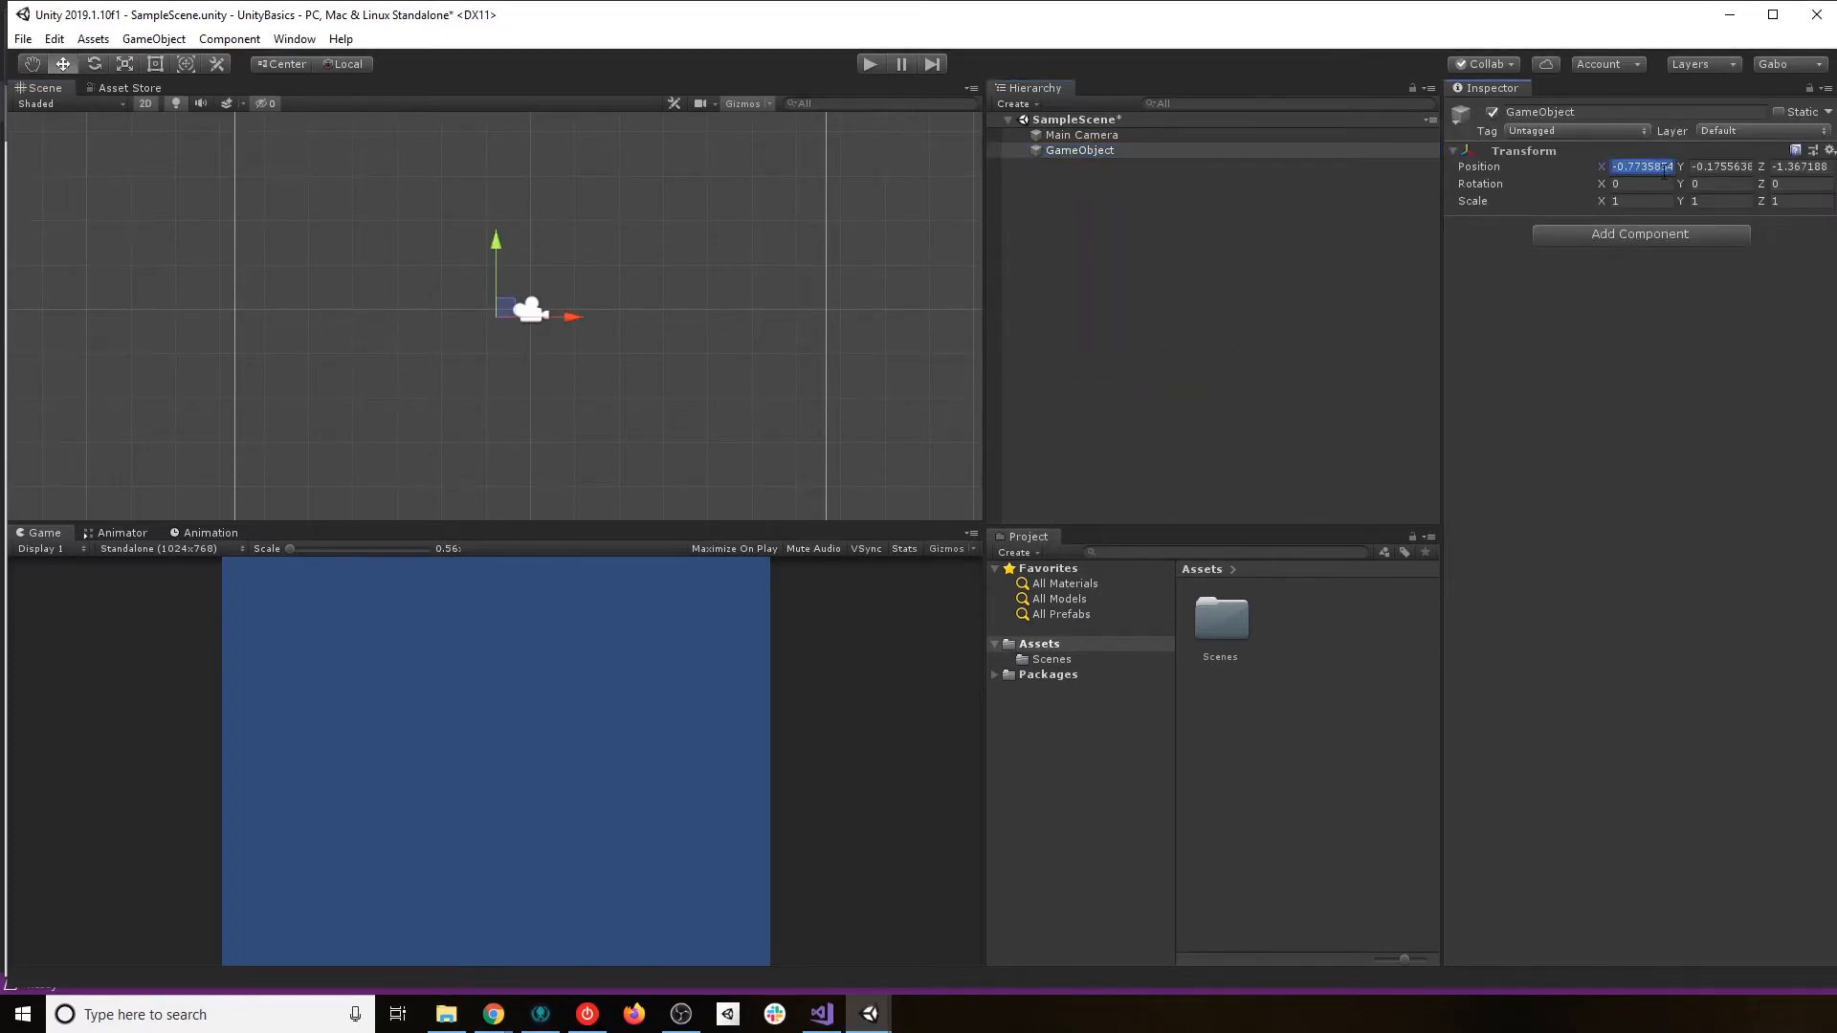
pyautogui.write('0')
pyautogui.press('Tab')
pyautogui.write('0')
pyautogui.press('Tab')
pyautogui.write('0')
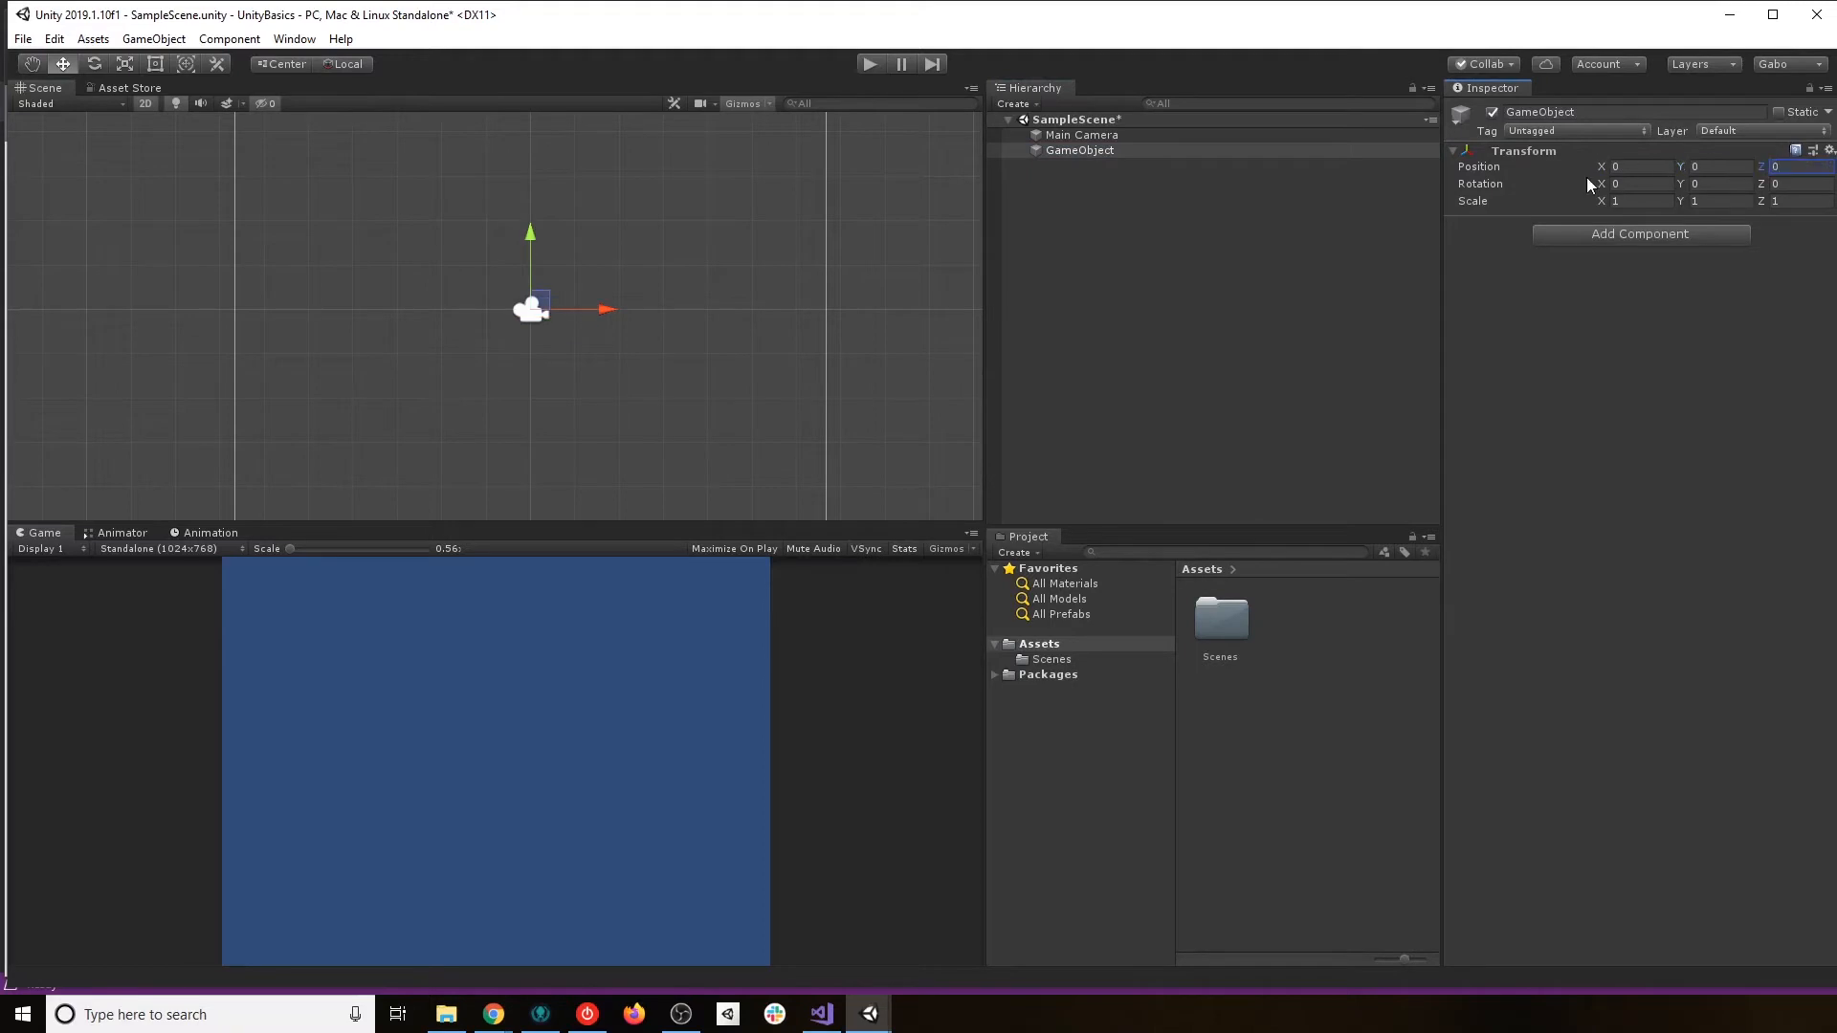
# With the Hand tool active, pan the Scene view and compare how Main Camera and GameObject look when selected.
pyautogui.click(1093, 140)
pyautogui.click(1087, 149)
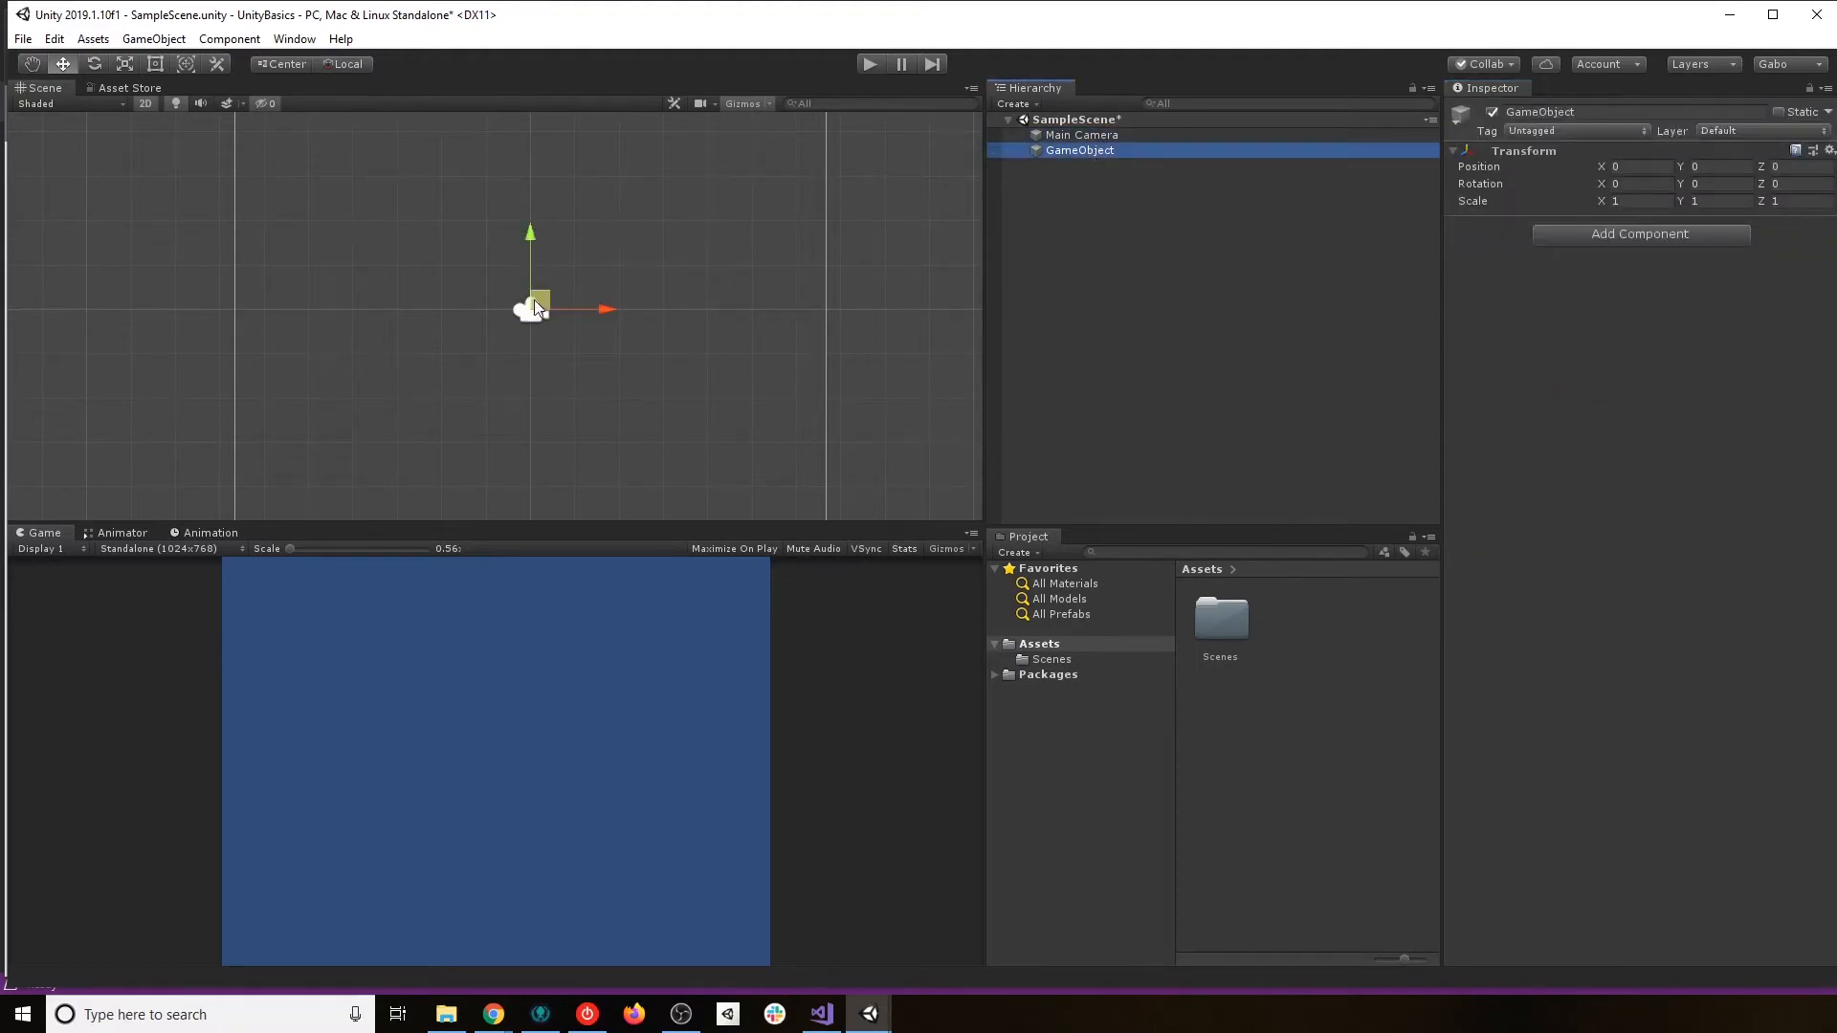
pyautogui.press('q')
pyautogui.moveTo(558, 211); pyautogui.dragTo(676, 329)
pyautogui.click(1079, 151)
pyautogui.click(284, 65)
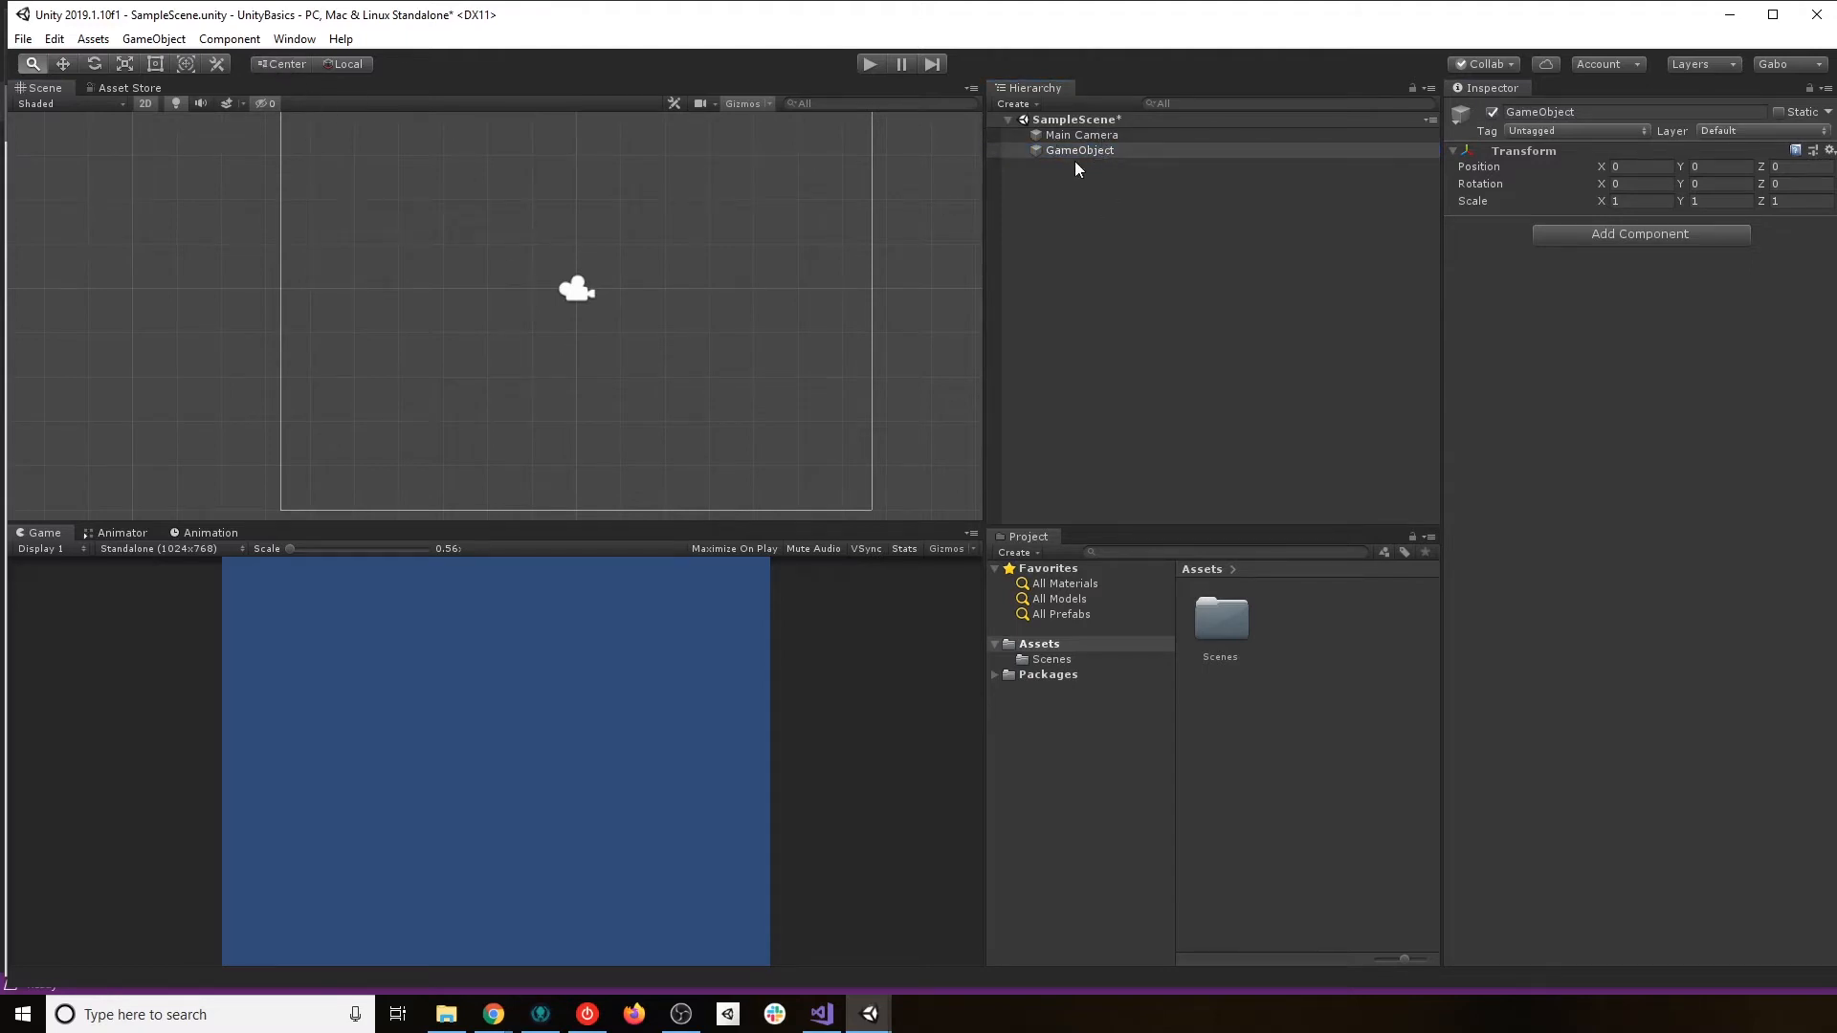
pyautogui.moveTo(635, 325); pyautogui.dragTo(576, 328)
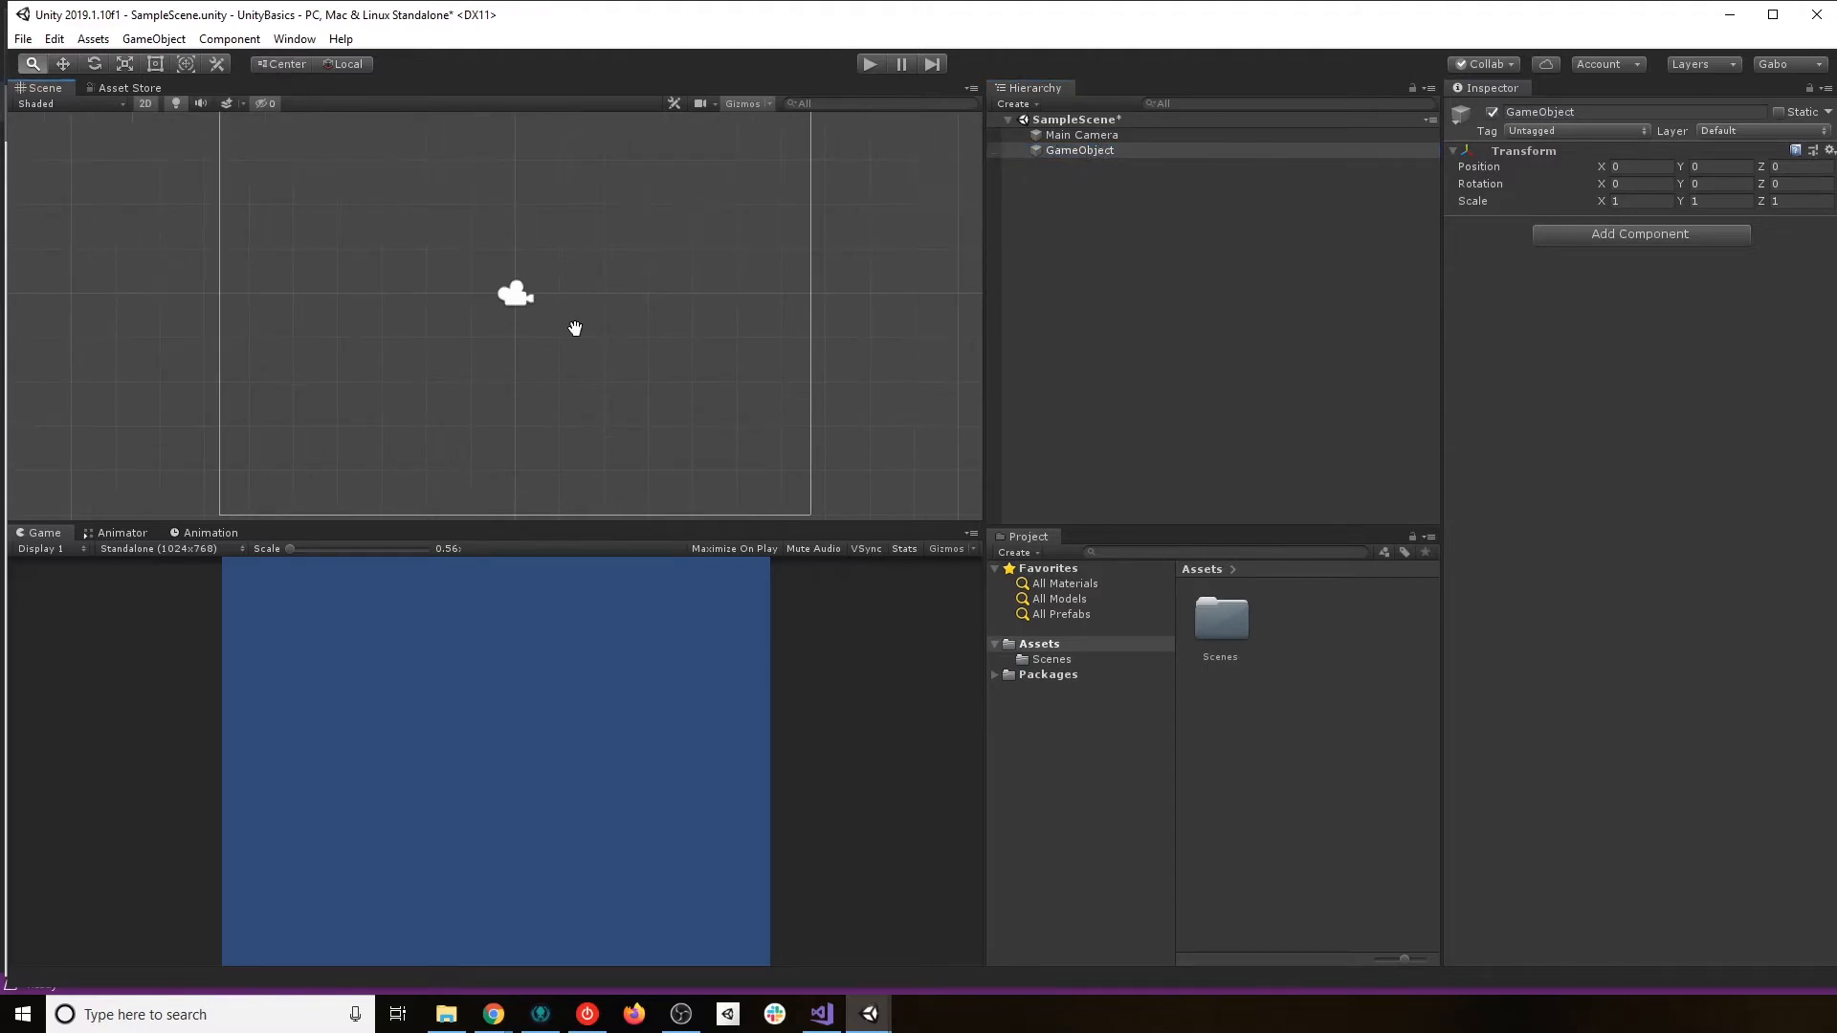
pyautogui.click(1091, 135)
pyautogui.click(1091, 154)
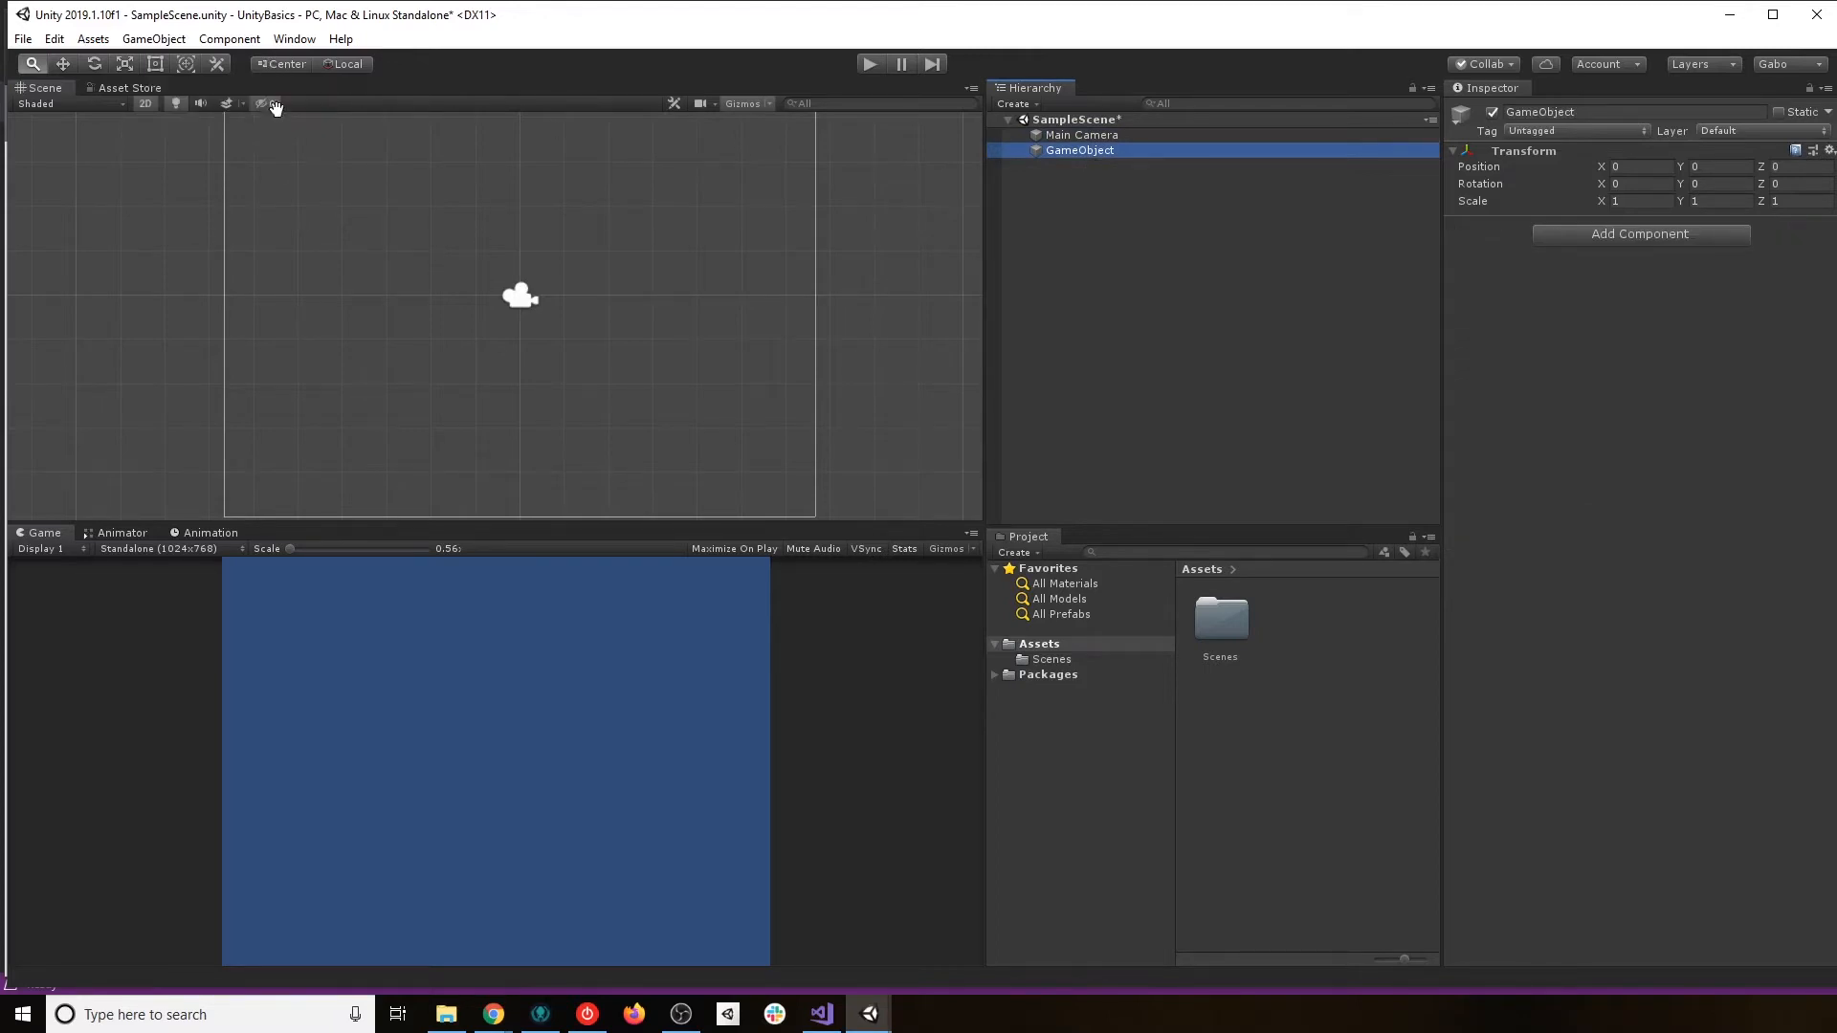
pyautogui.click(1077, 140)
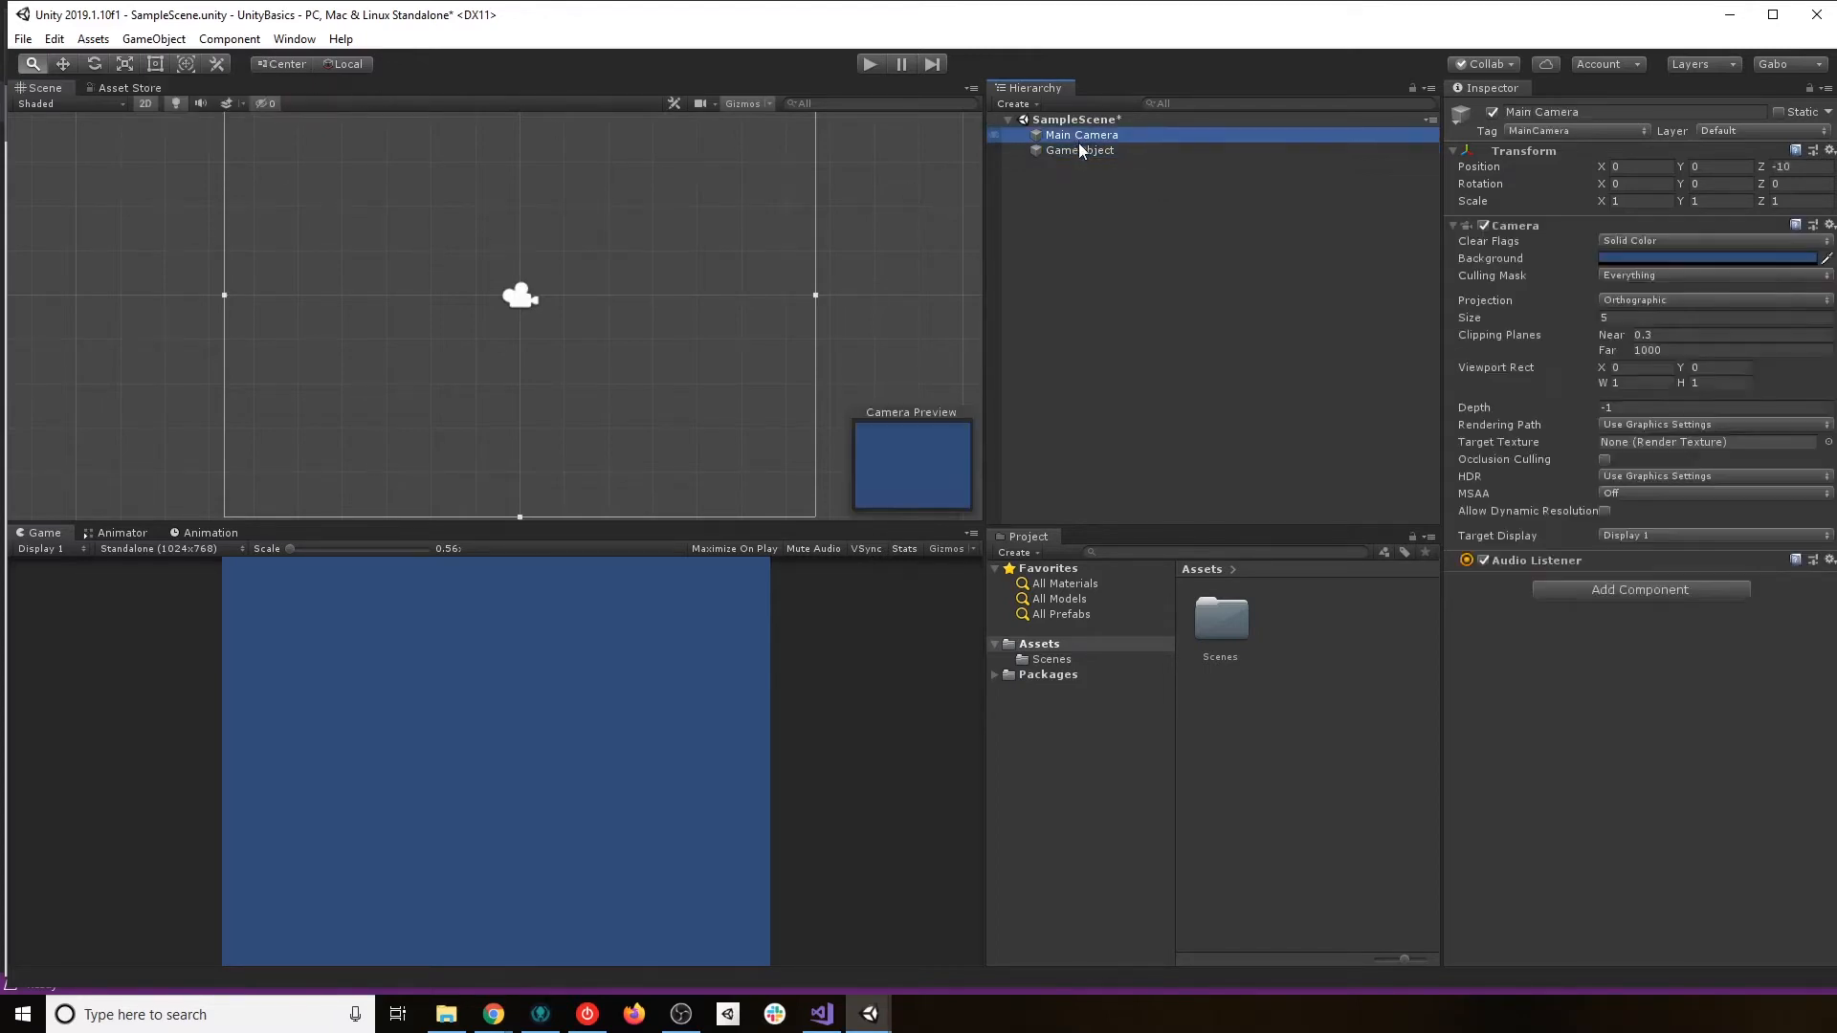
pyautogui.click(1076, 153)
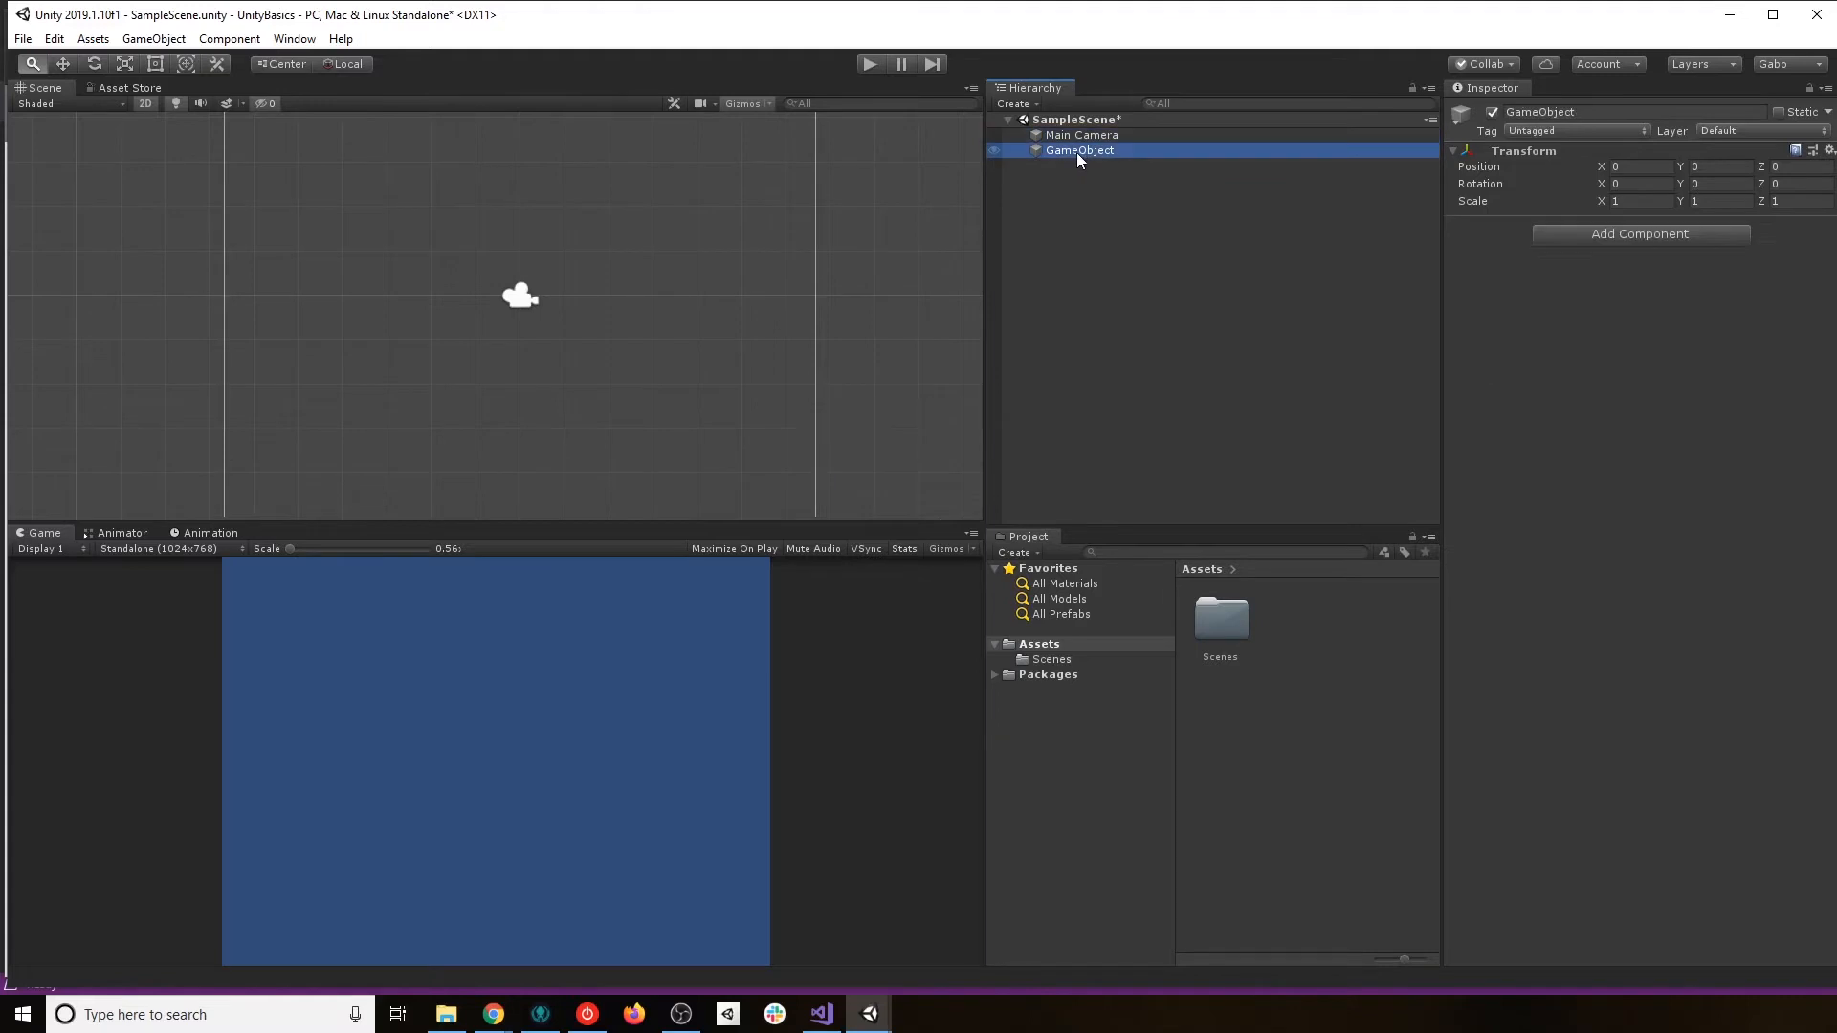
# Switch the tool handle position to Pivot and back to Center.
pyautogui.click(277, 63)
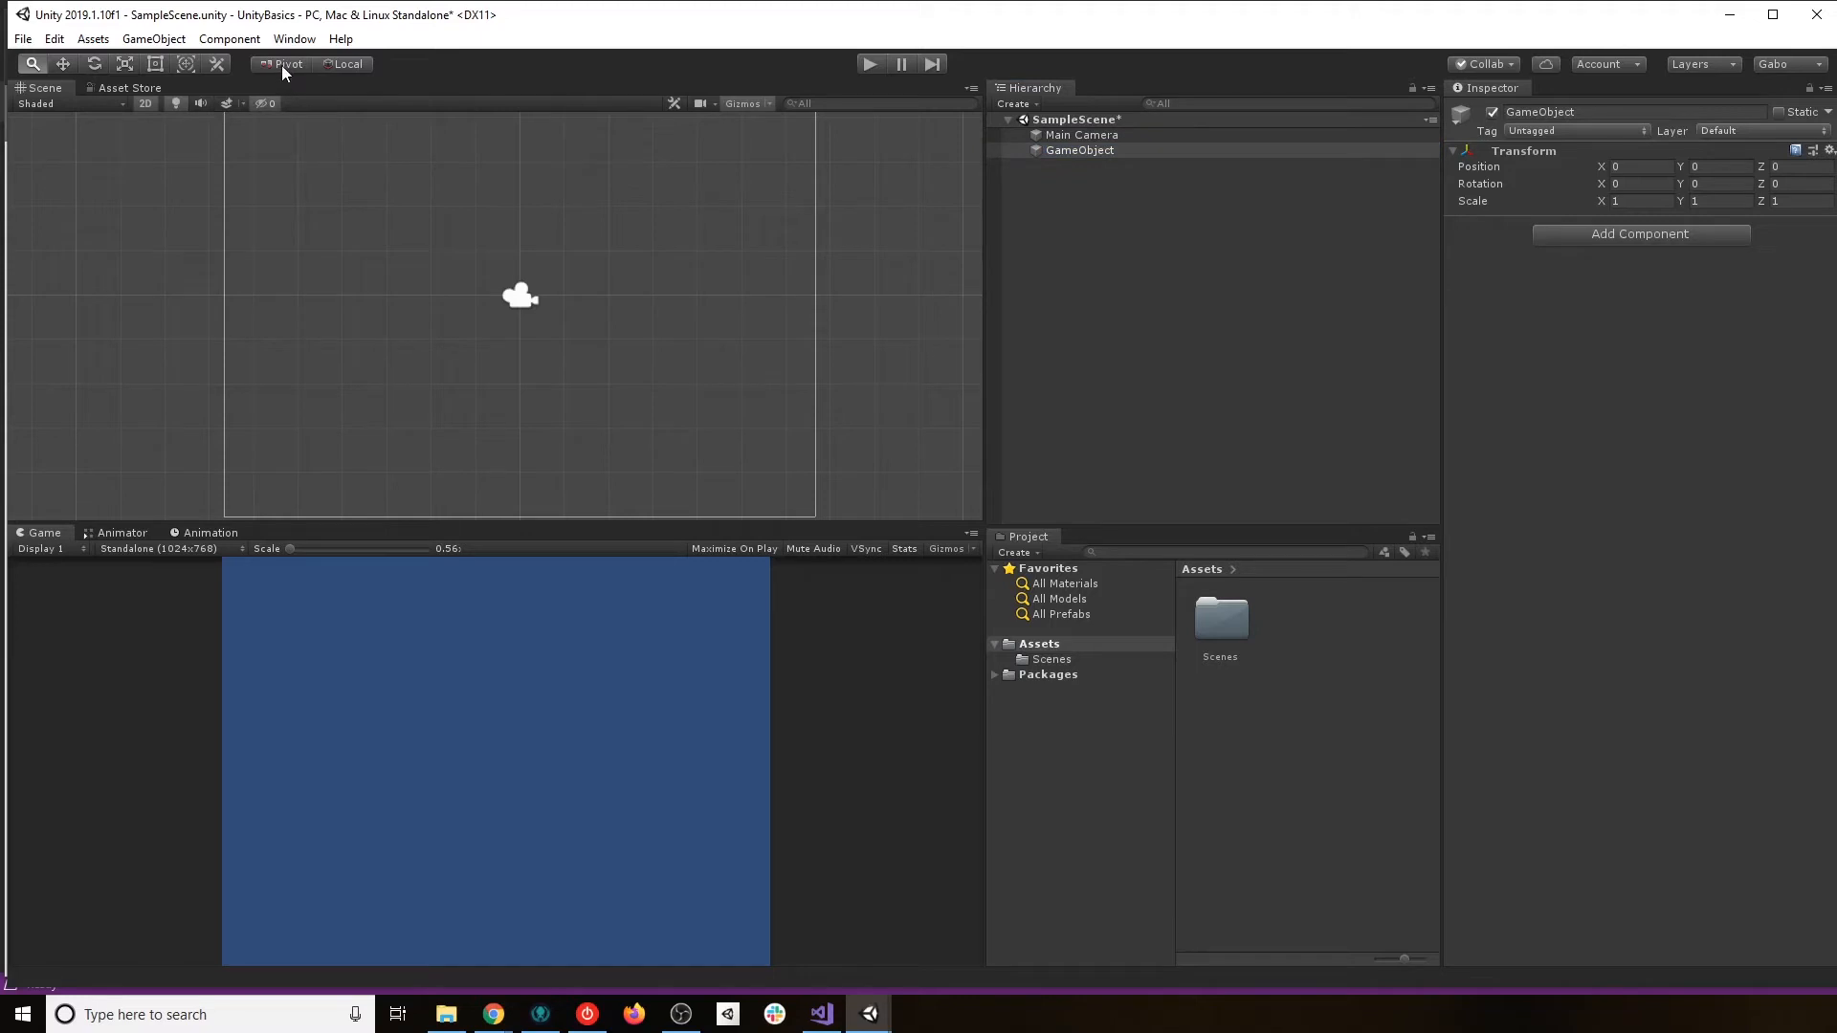
pyautogui.click(281, 64)
pyautogui.moveTo(660, 330); pyautogui.dragTo(723, 299)
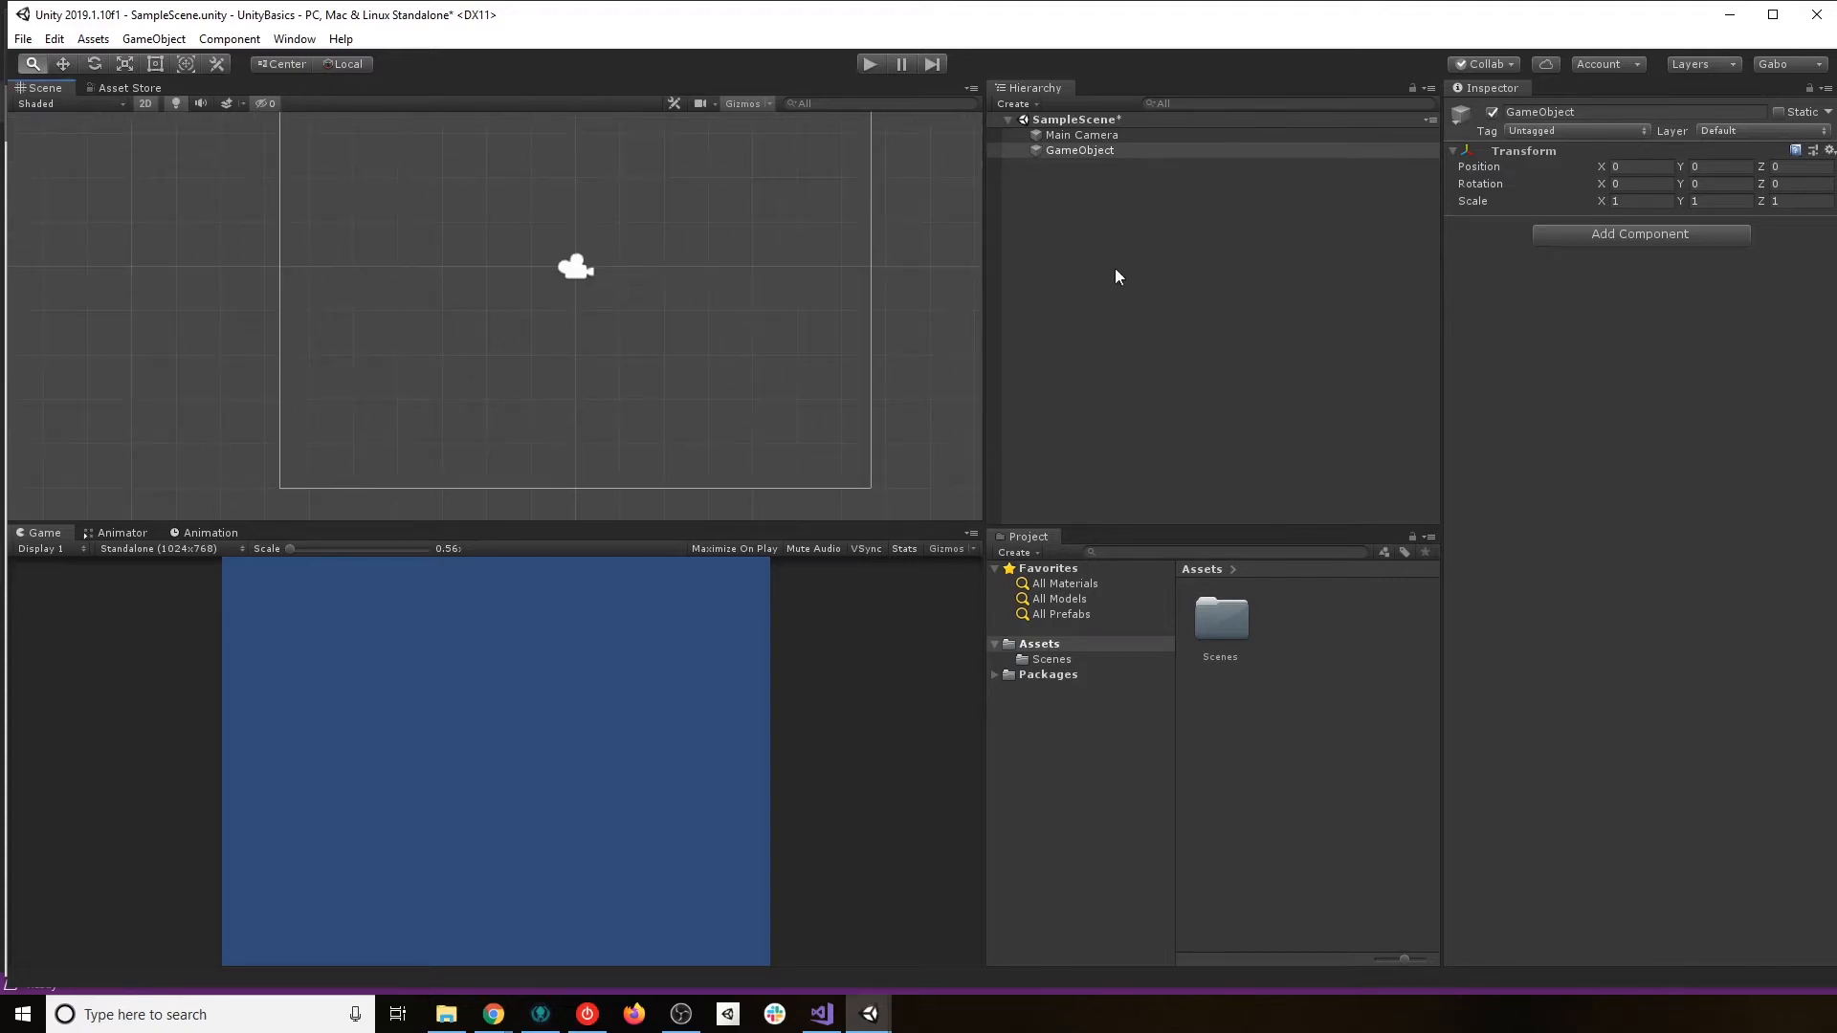
# Center the Scene view on GameObject without renaming it, and activate the Move tool.
pyautogui.click(1090, 151)
pyautogui.doubleClick(1098, 151)
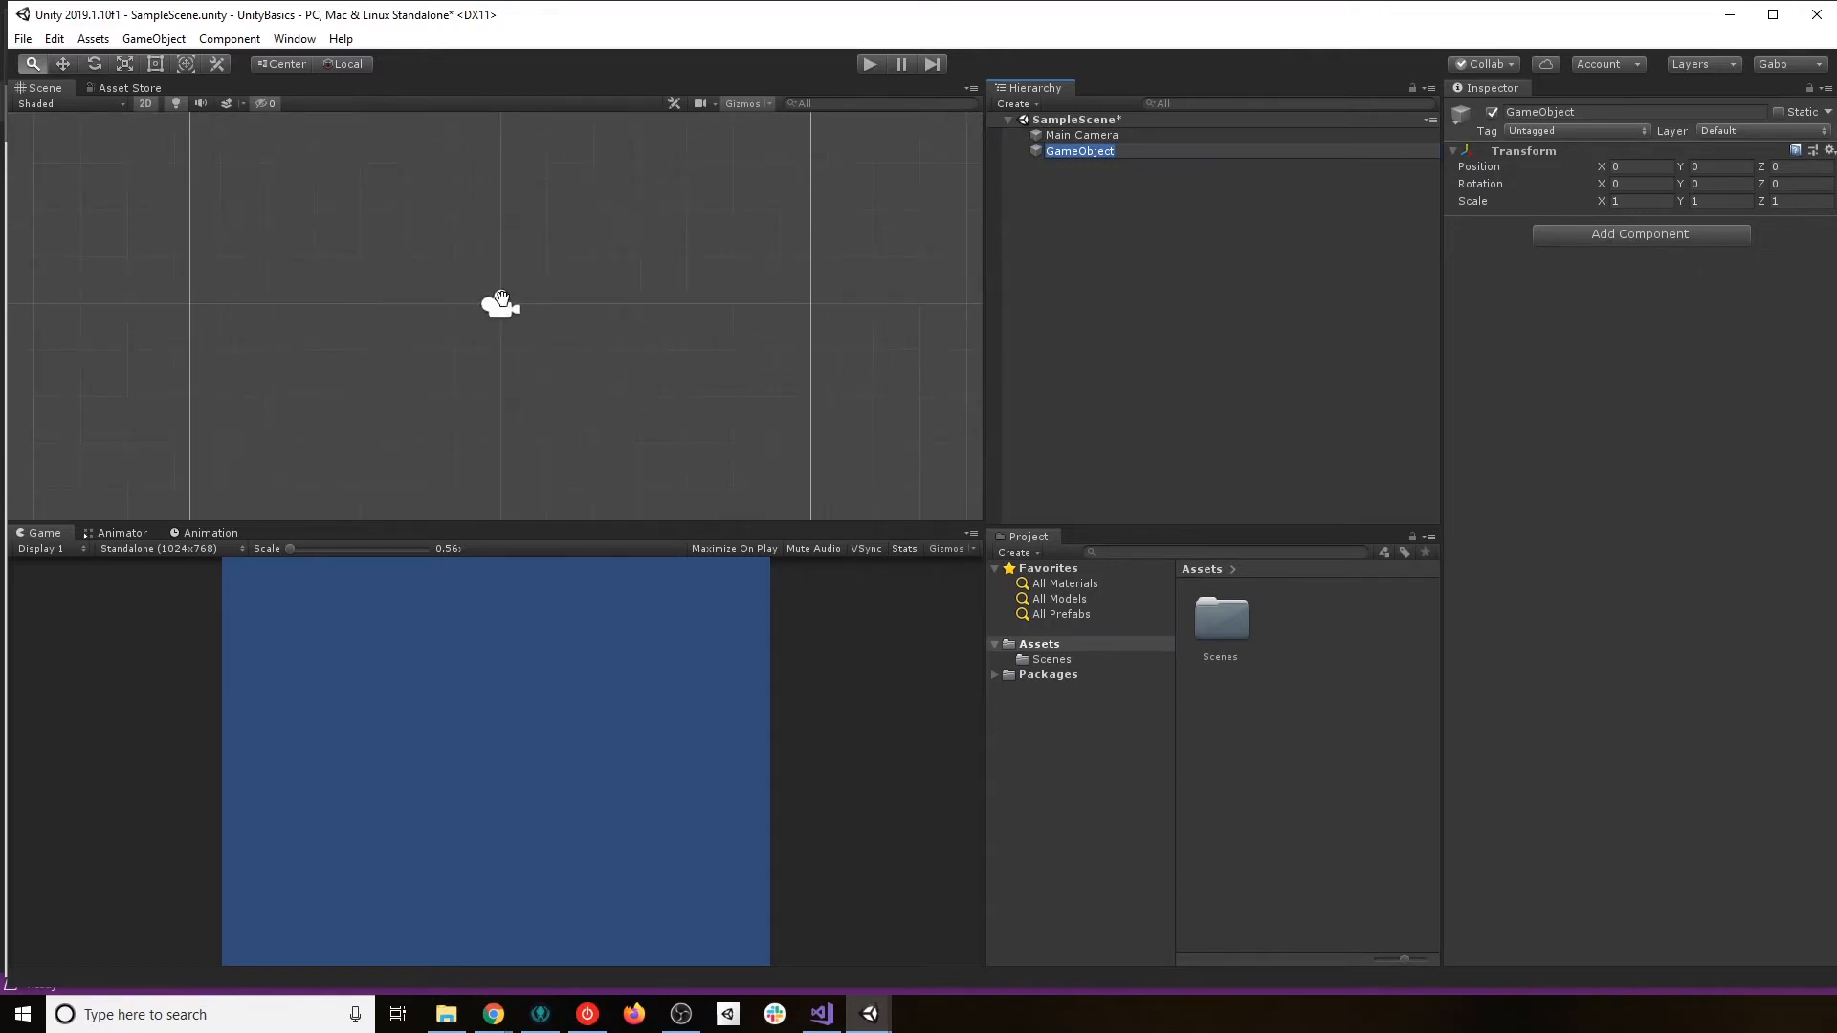
pyautogui.write('w')
pyautogui.press('Escape')
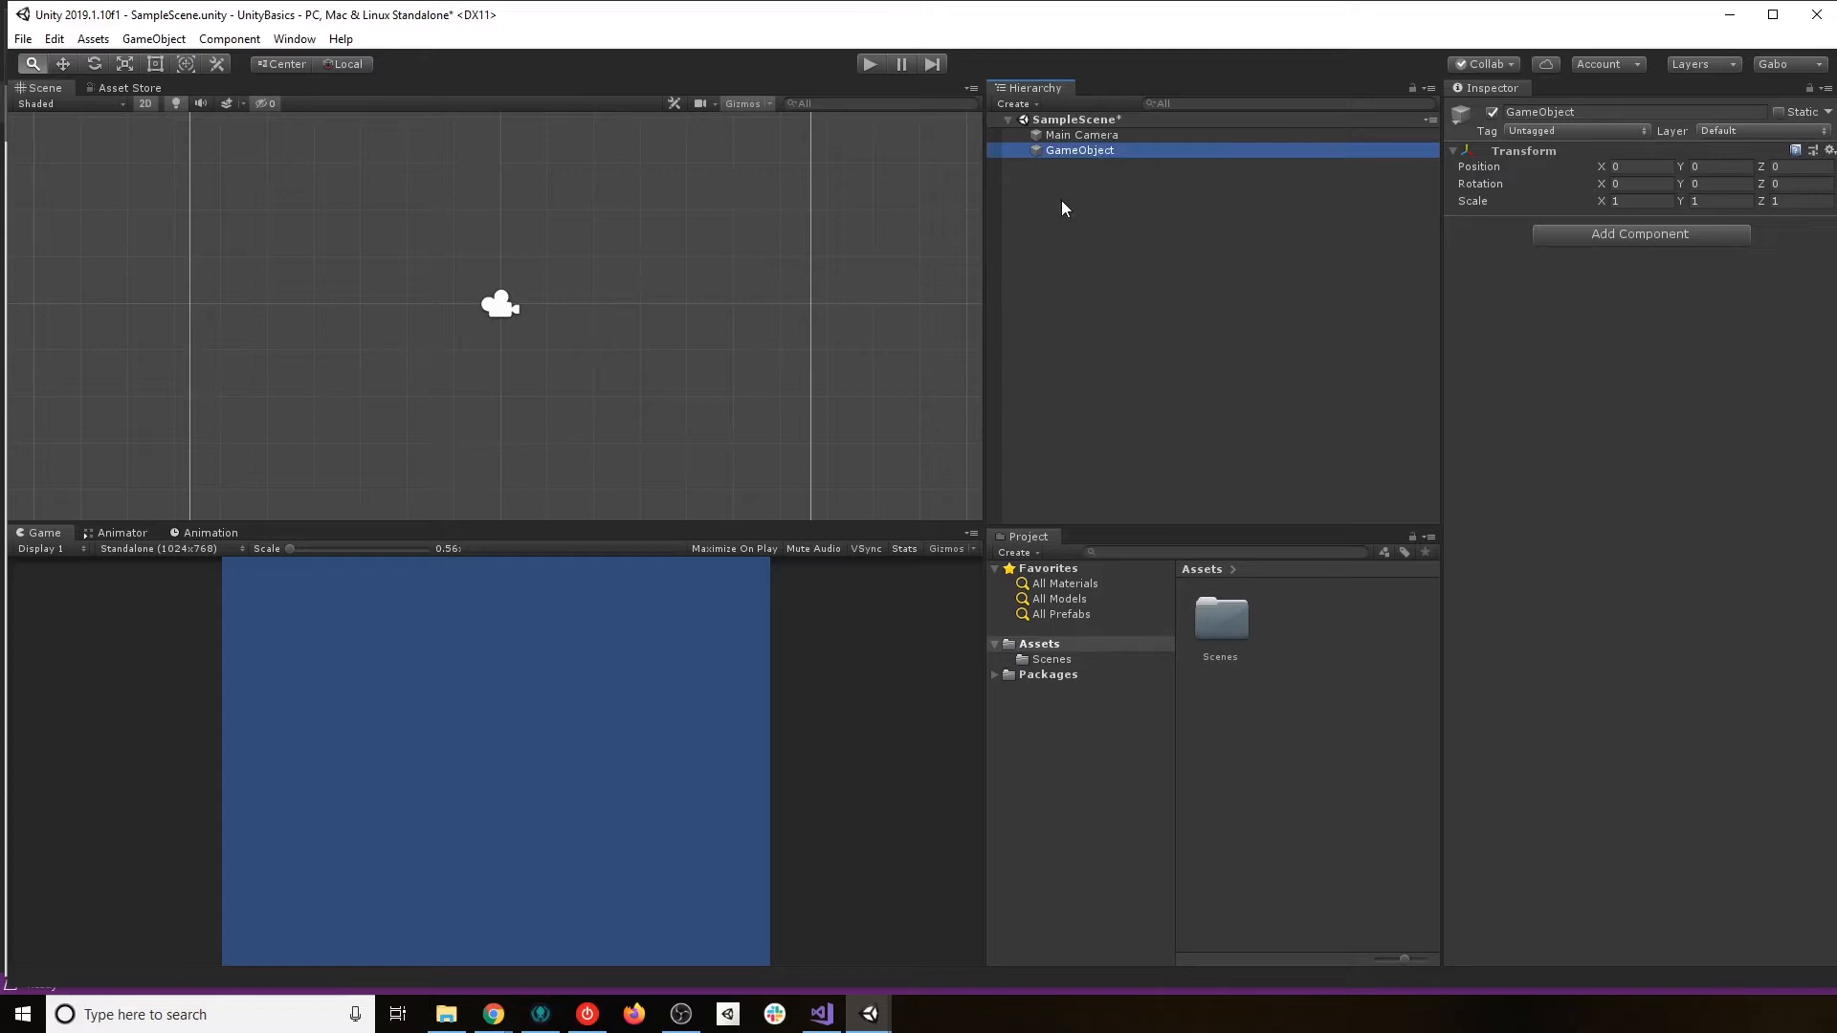
pyautogui.click(705, 297)
pyautogui.press('w')
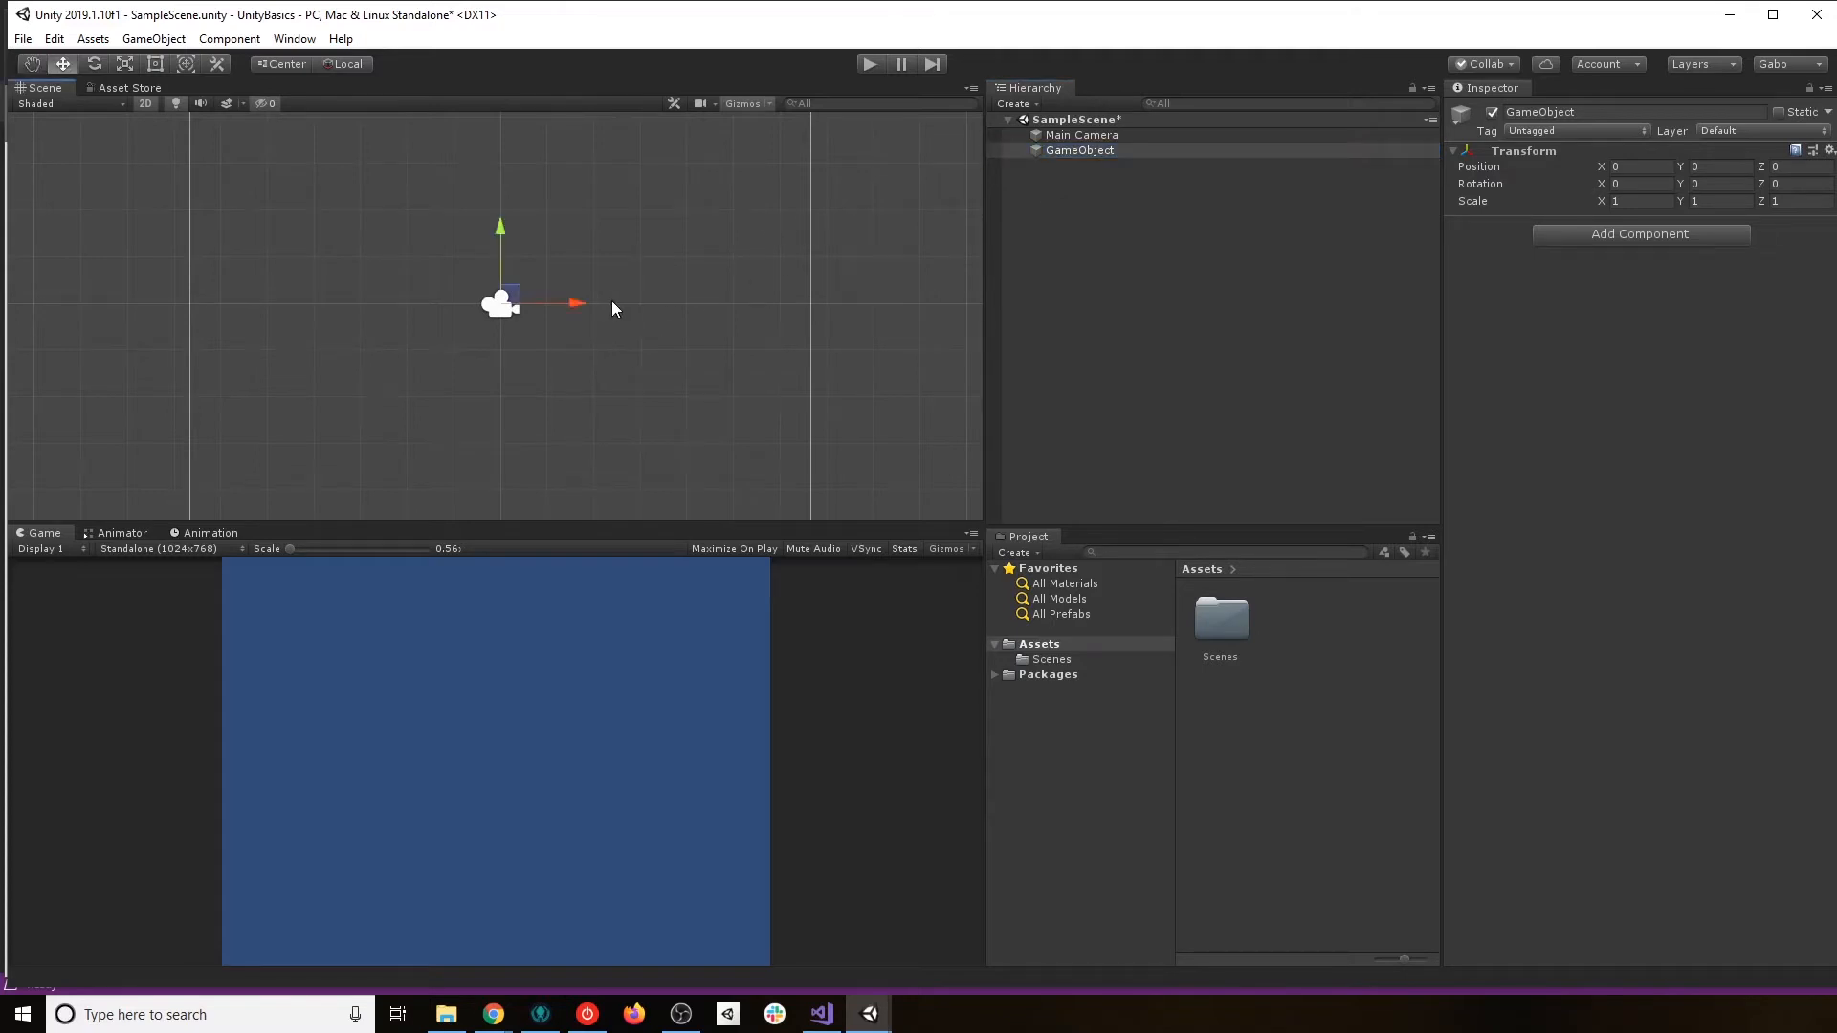
# Move GameObject to about X 0.62, Y 0.12, and with 2D mode temporarily off move it to about Z -0.45.
pyautogui.moveTo(502, 230)
pyautogui.mouseDown()
pyautogui.moveTo(502, 127)
pyautogui.moveTo(518, 204)
pyautogui.moveTo(502, 387)
pyautogui.moveTo(501, 157)
pyautogui.moveTo(488, 277)
pyautogui.moveTo(490, 226)
pyautogui.mouseUp()
pyautogui.moveTo(582, 295)
pyautogui.mouseDown()
pyautogui.moveTo(719, 309)
pyautogui.moveTo(527, 308)
pyautogui.moveTo(687, 304)
pyautogui.moveTo(572, 302)
pyautogui.moveTo(612, 304)
pyautogui.mouseUp()
pyautogui.click(146, 103)
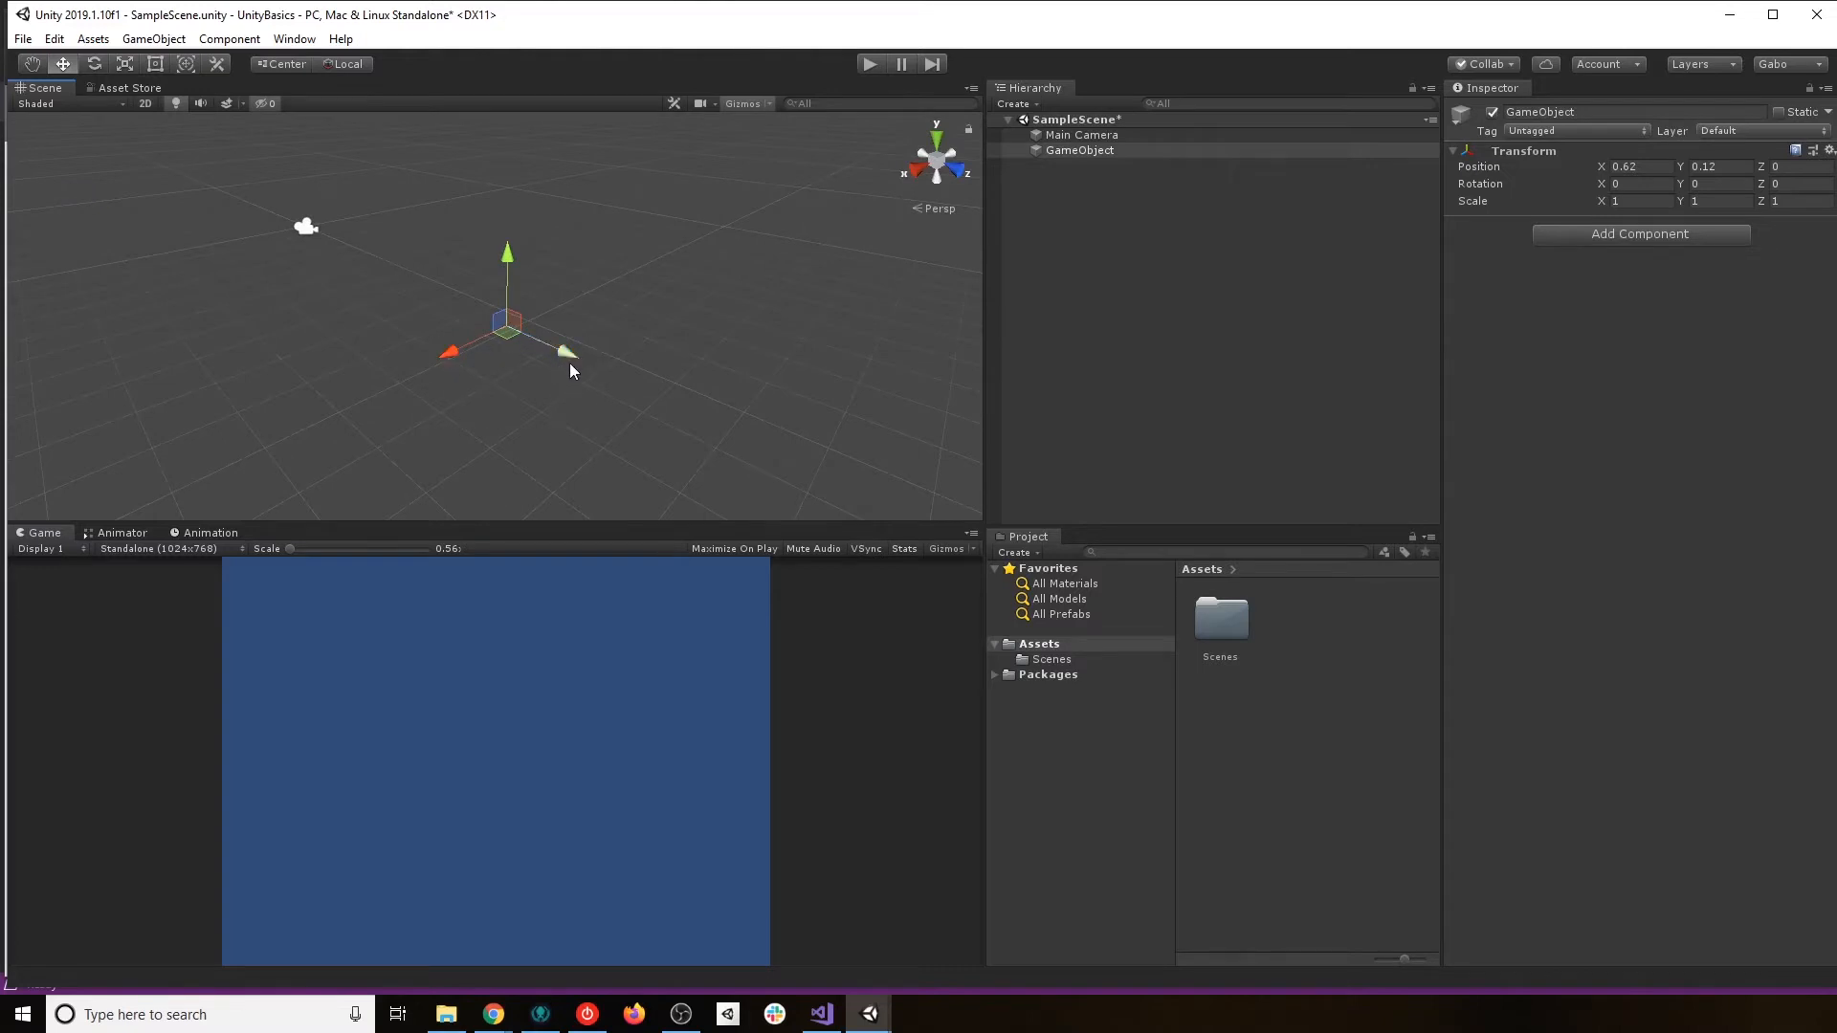
pyautogui.moveTo(568, 356)
pyautogui.mouseDown()
pyautogui.moveTo(545, 360)
pyautogui.moveTo(583, 377)
pyautogui.moveTo(501, 353)
pyautogui.moveTo(624, 394)
pyautogui.moveTo(554, 354)
pyautogui.mouseUp()
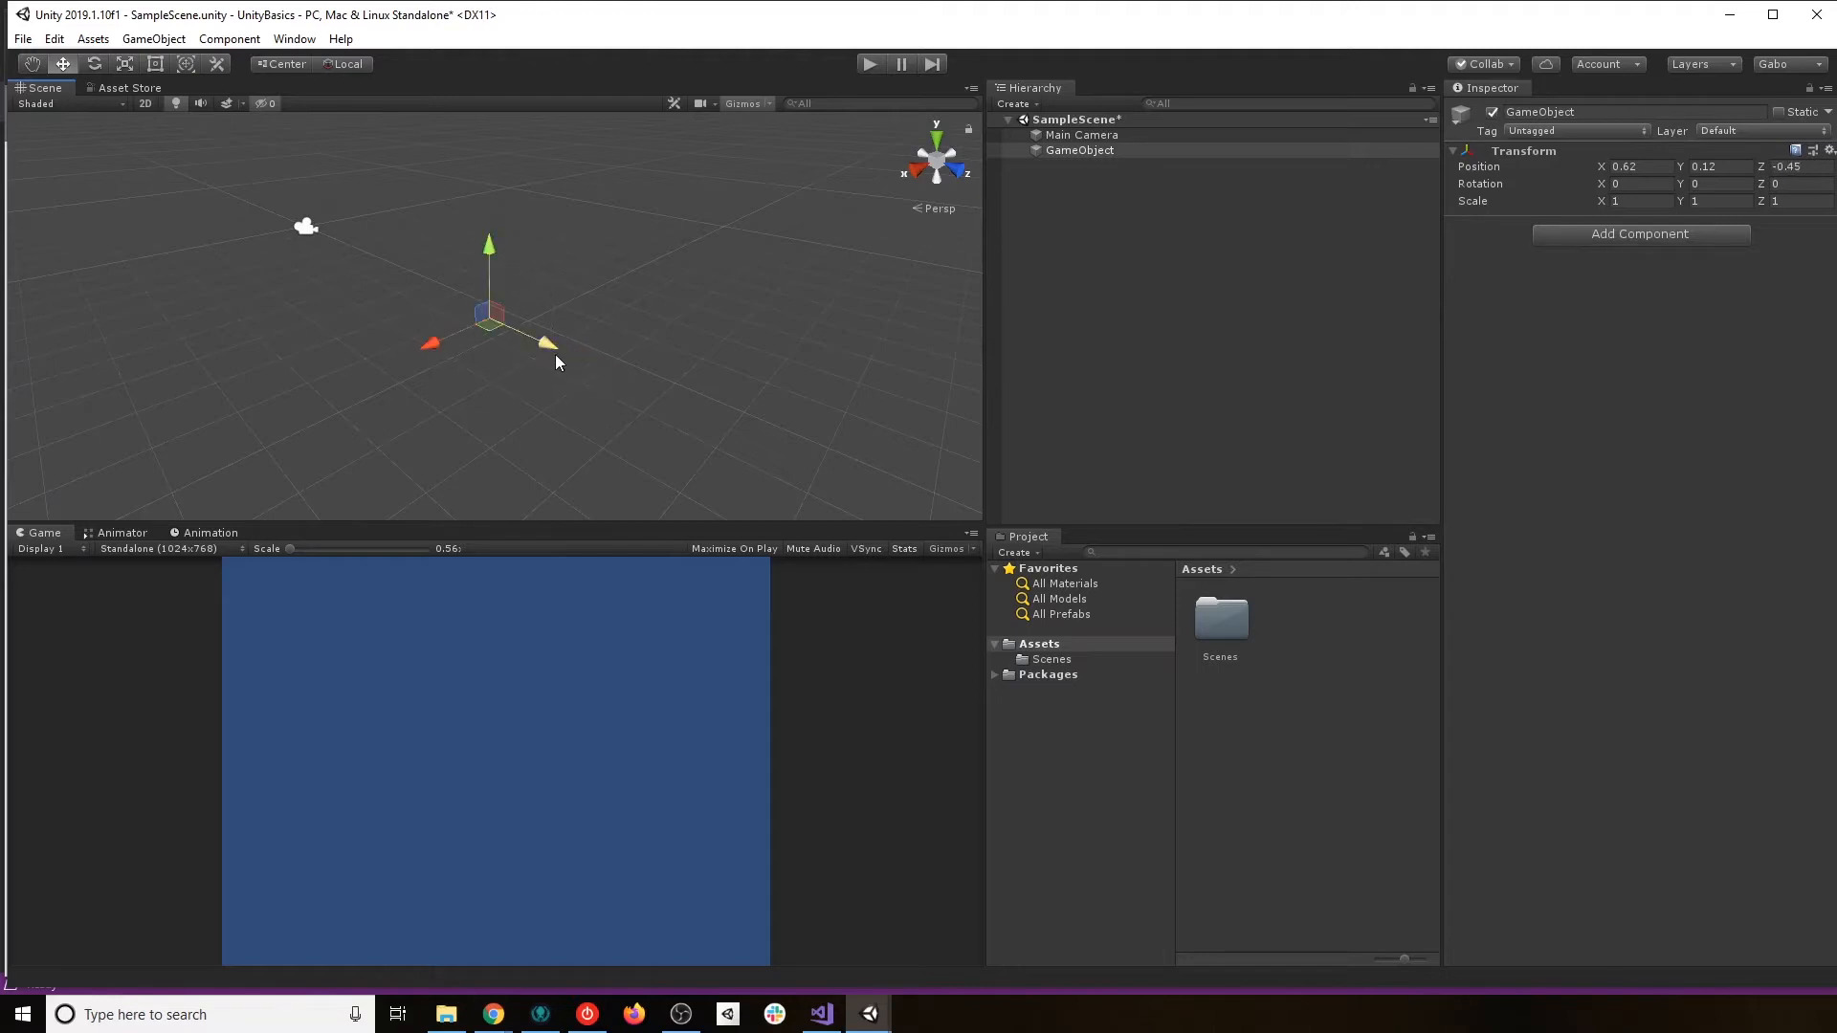
pyautogui.click(147, 103)
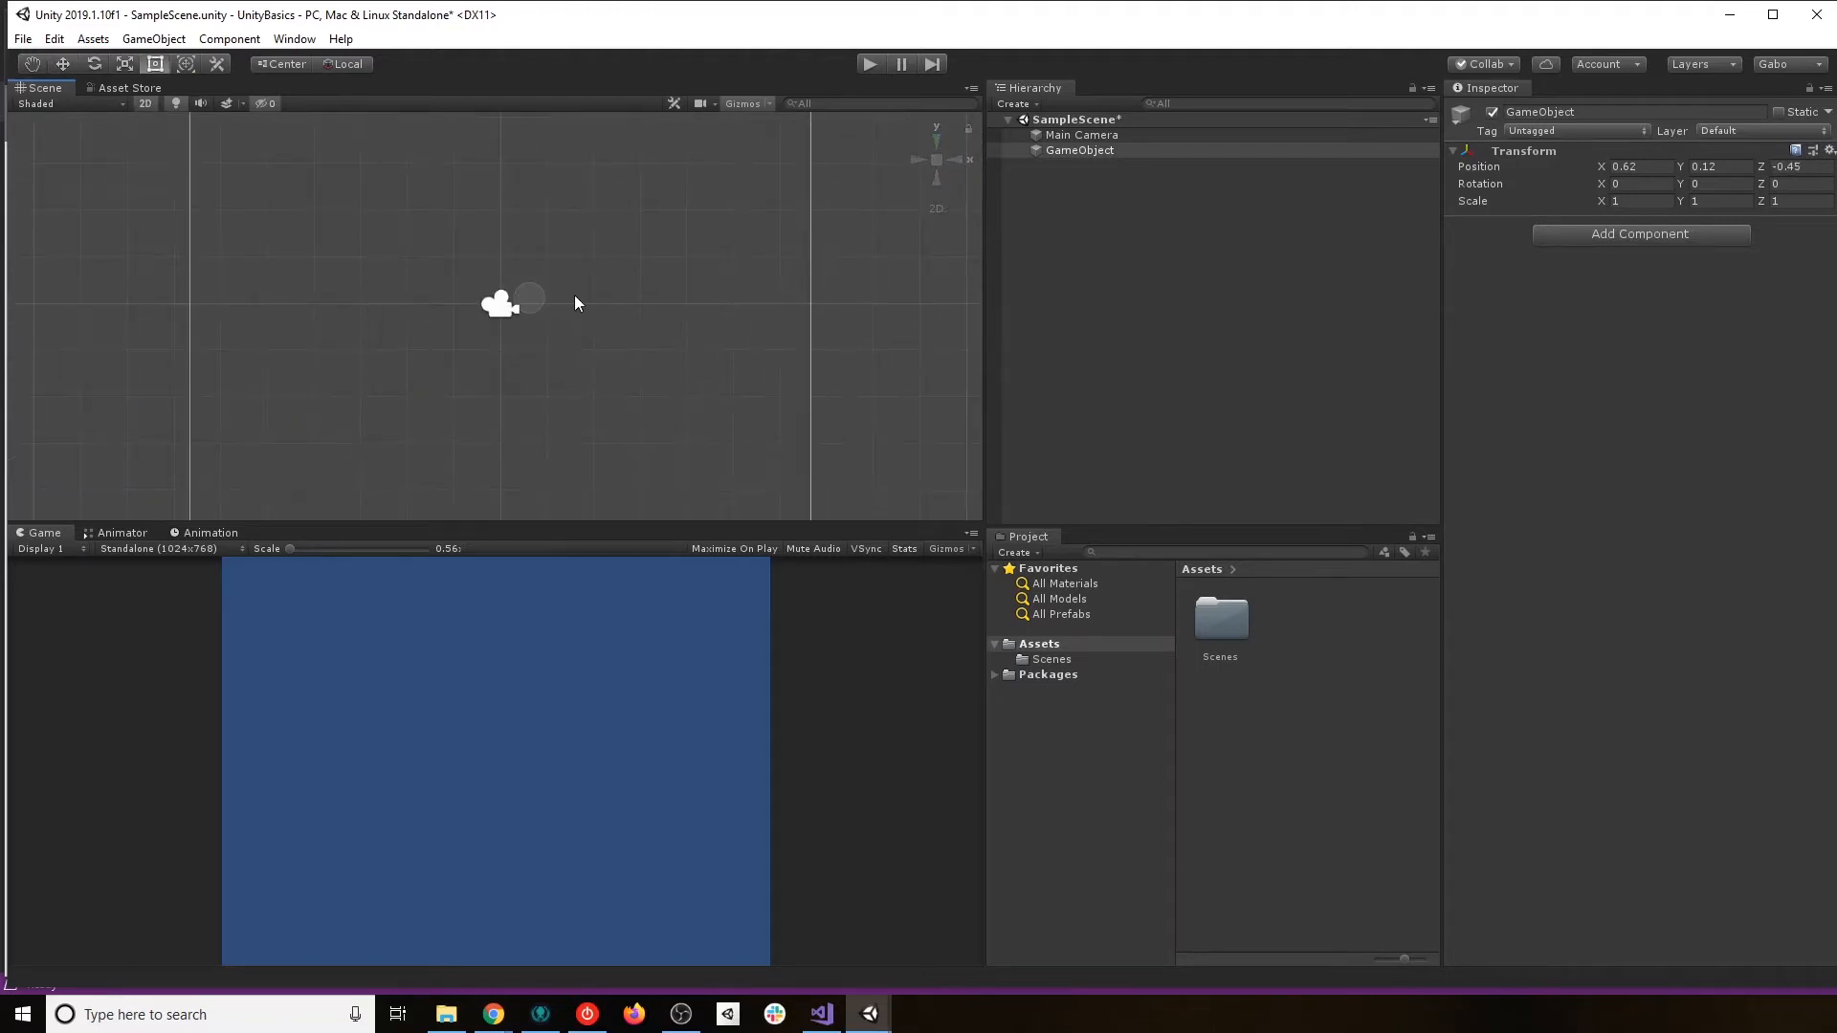
# Reselect GameObject with the Move tool active and reset its position to X 0, Y 0, Z 0.
pyautogui.click(1087, 137)
pyautogui.click(1081, 153)
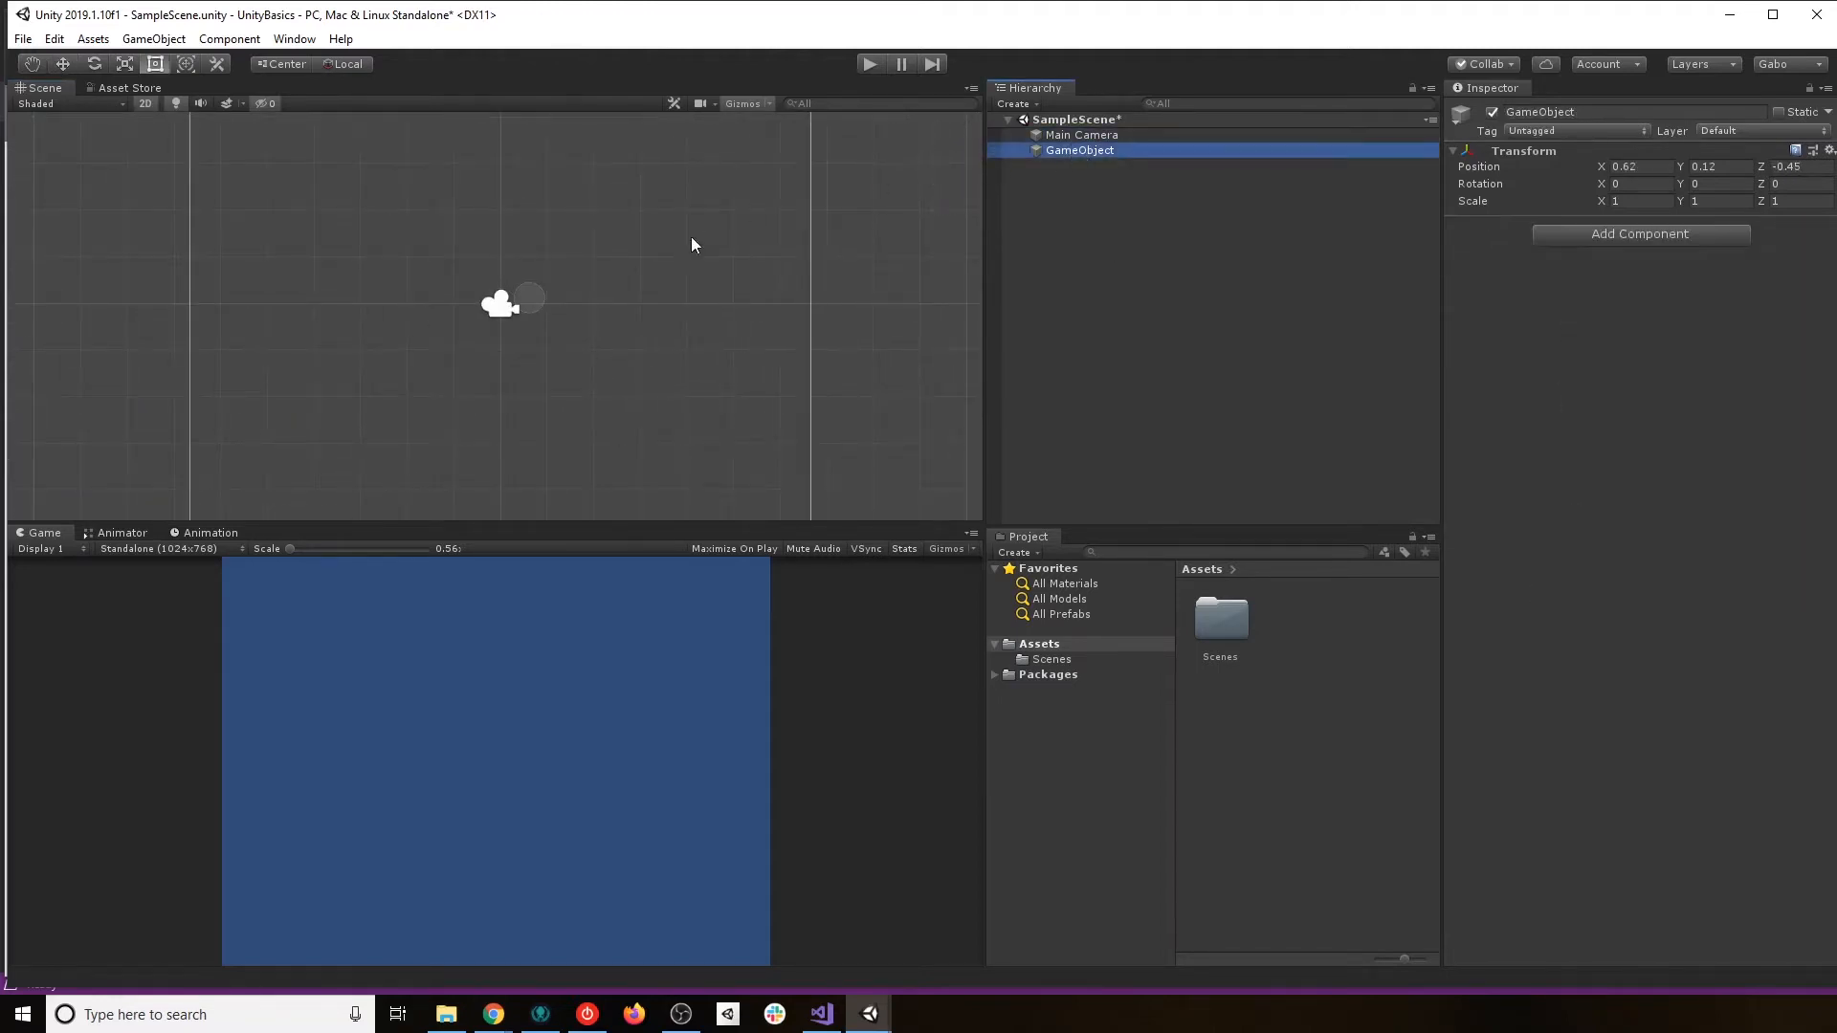
pyautogui.press('w')
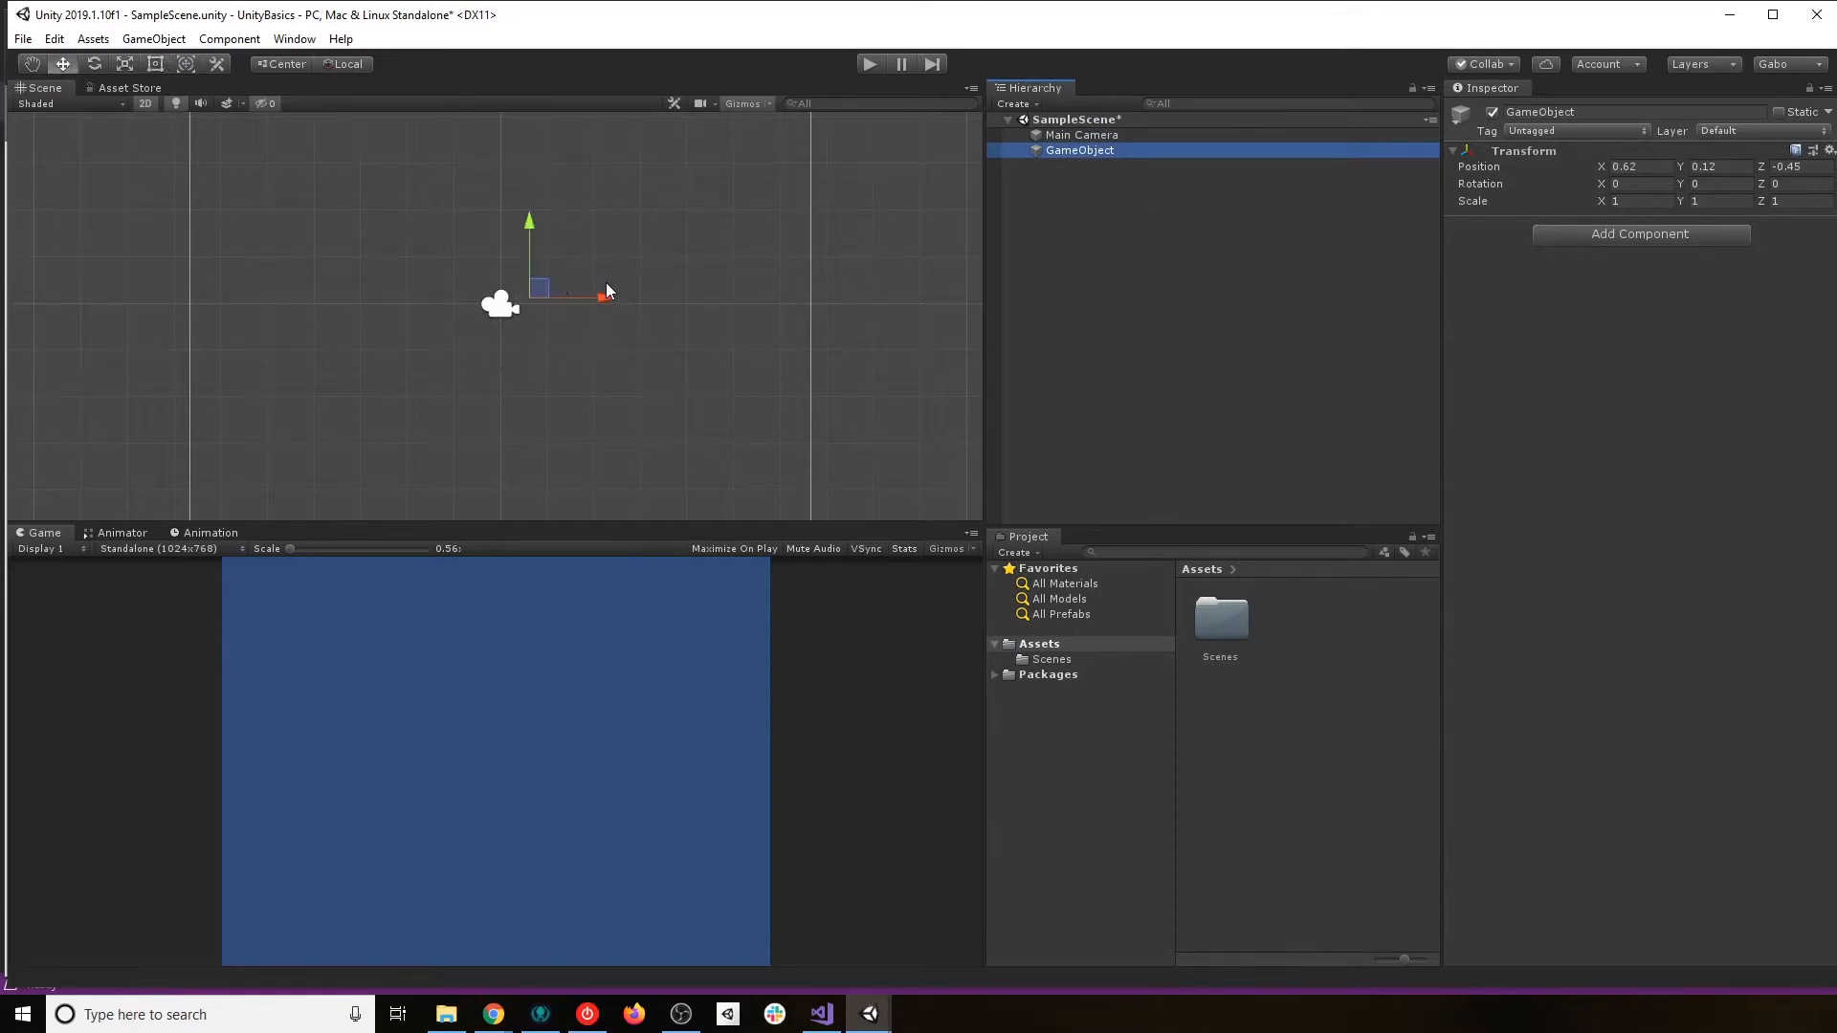
pyautogui.click(1808, 168)
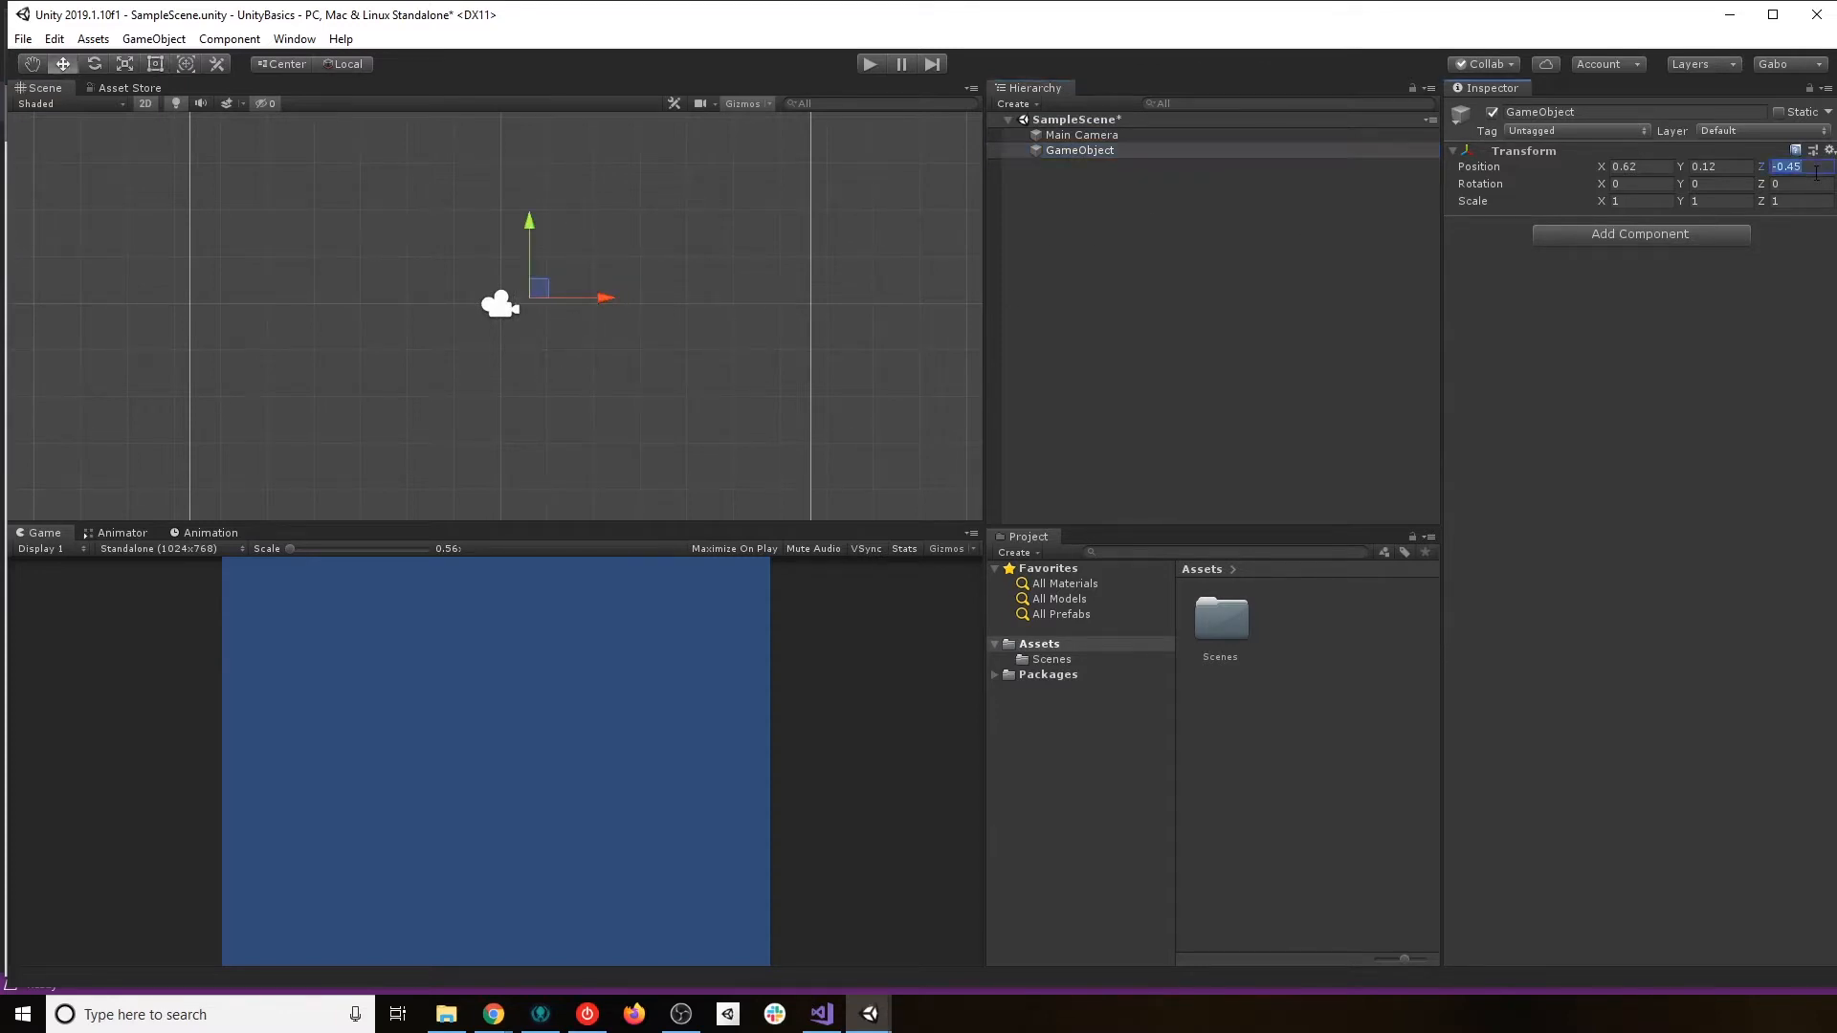
pyautogui.write('0')
pyautogui.click(1661, 172)
pyautogui.write('0')
pyautogui.press('Tab')
pyautogui.write('0')
pyautogui.press('Tab')
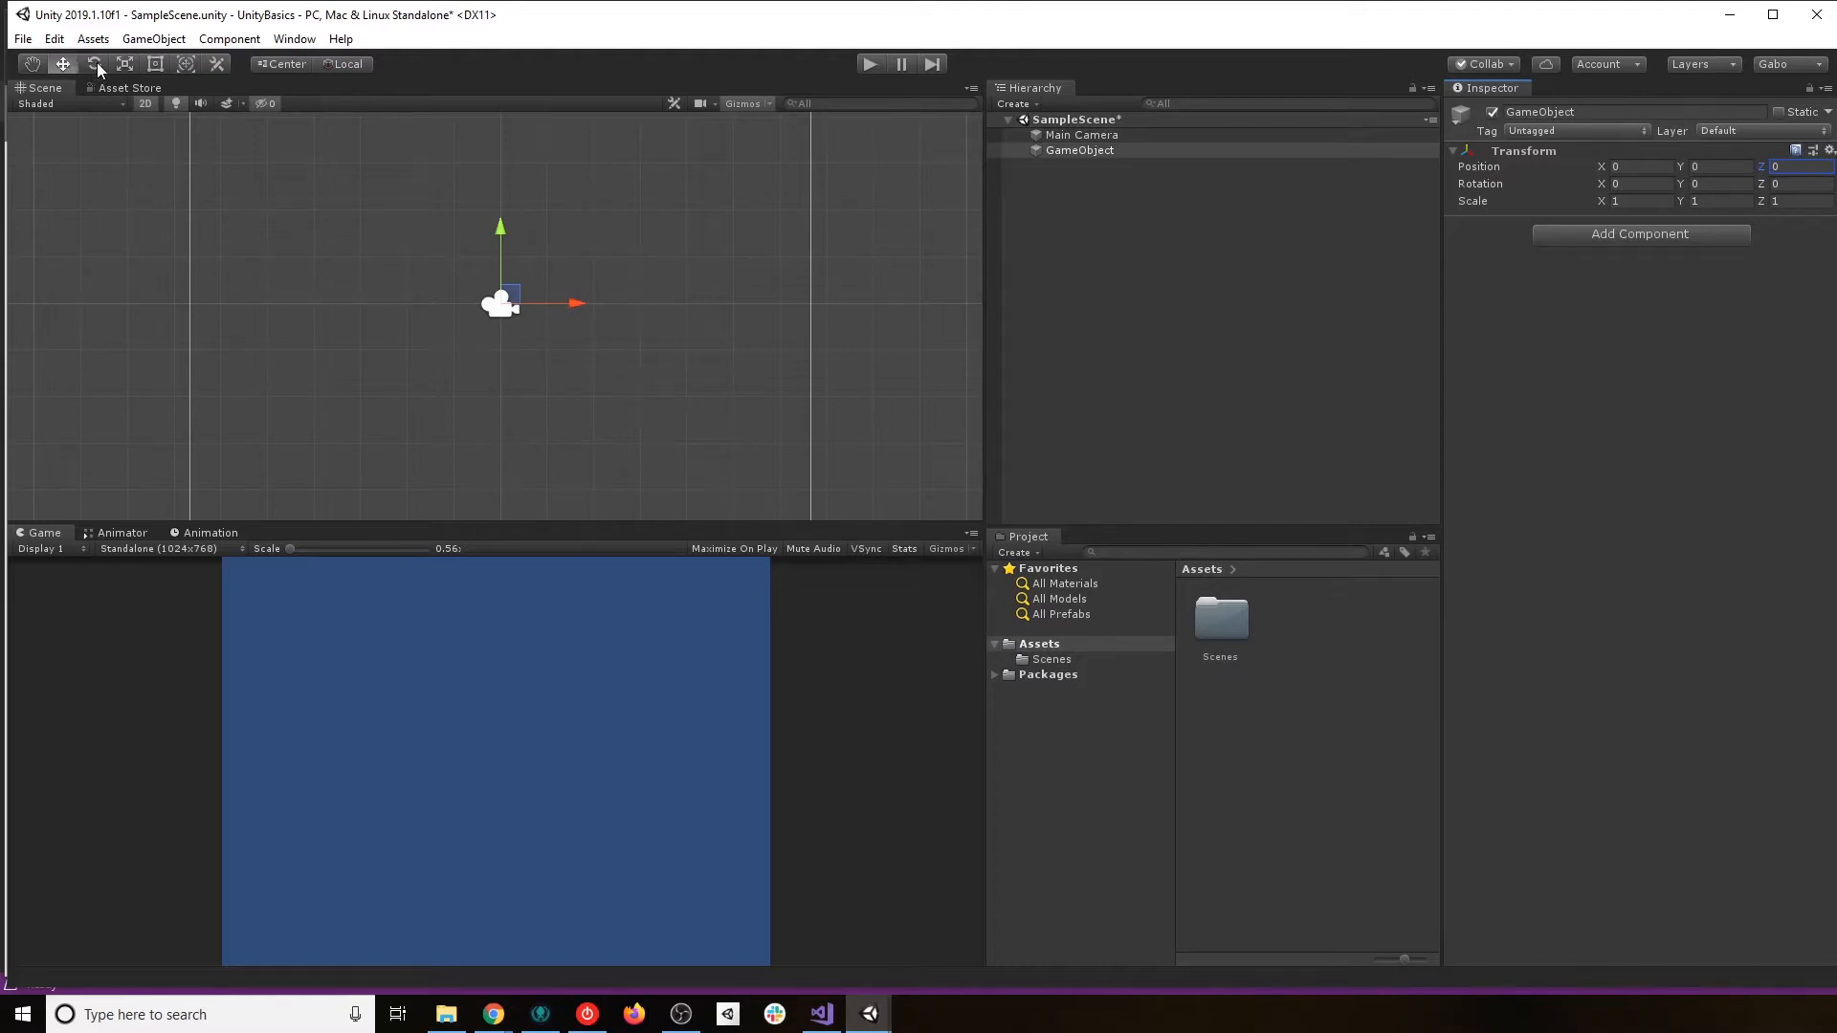
# Rotate GameObject freehand with the Rotate tool to about X -10.7, Y -15.6, Z 8.3.
pyautogui.click(433, 245)
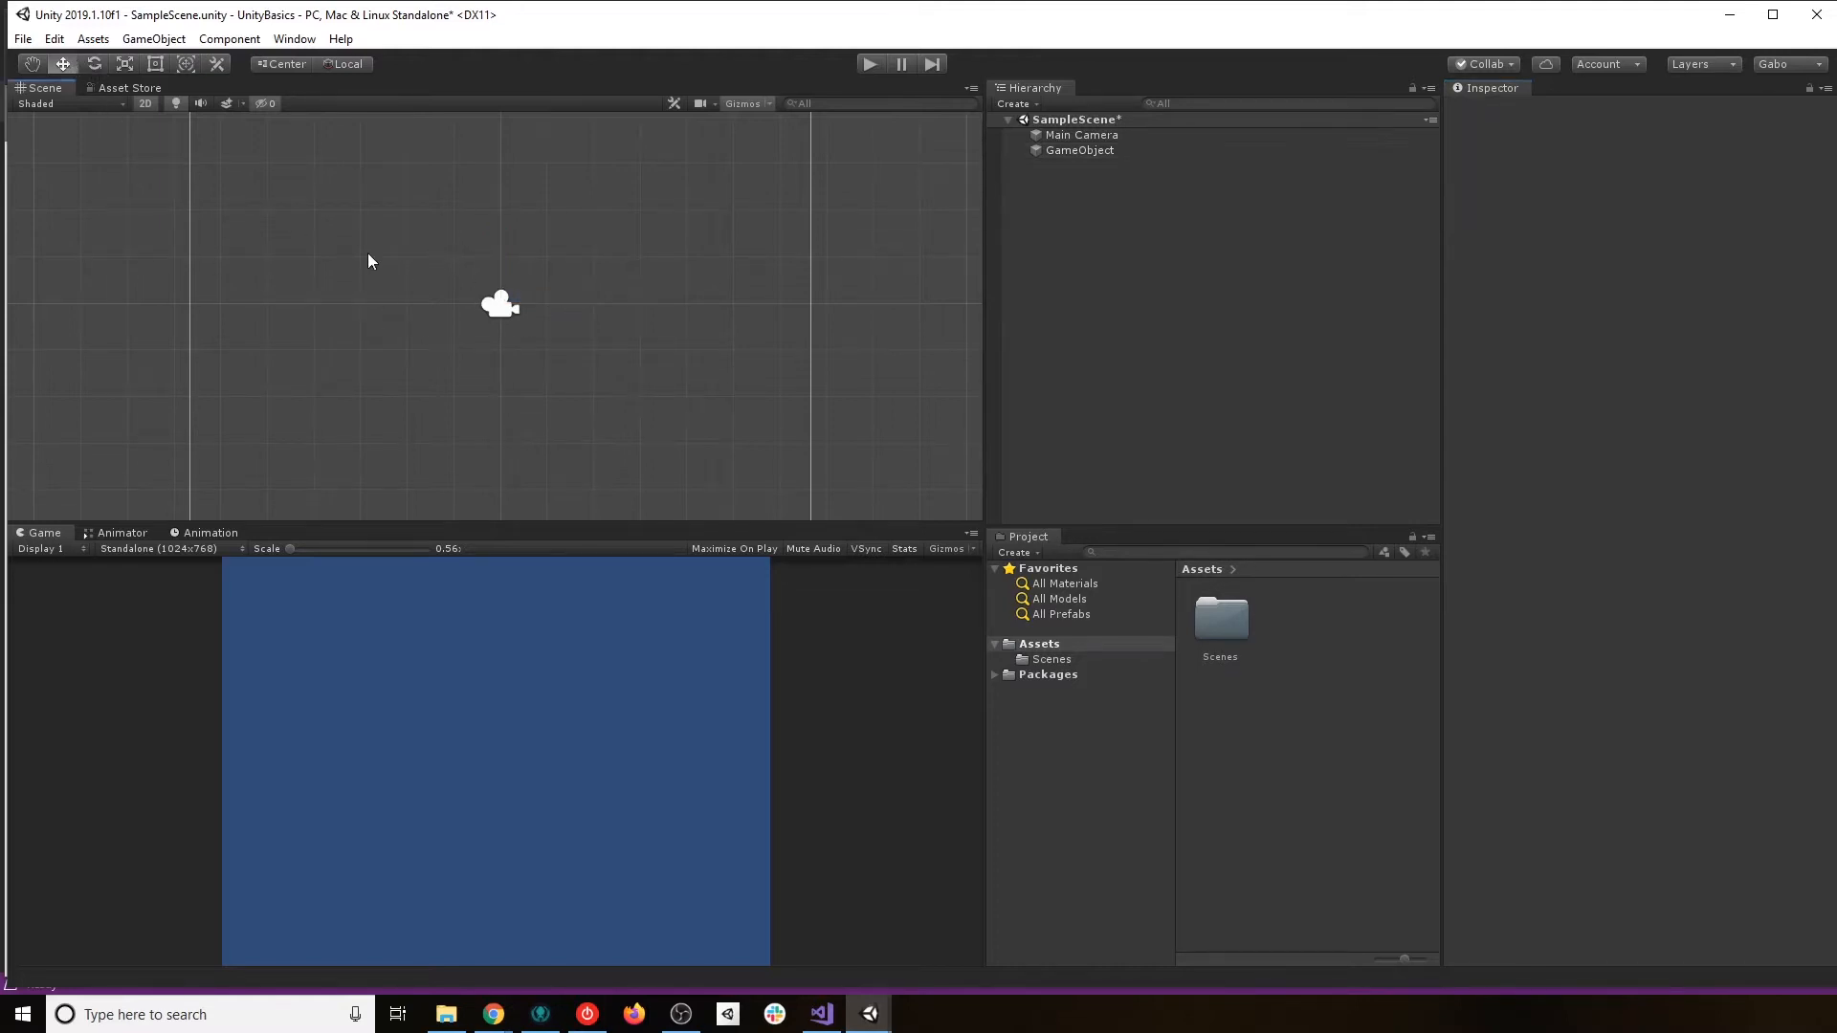
pyautogui.click(1119, 151)
pyautogui.click(667, 274)
pyautogui.click(1084, 151)
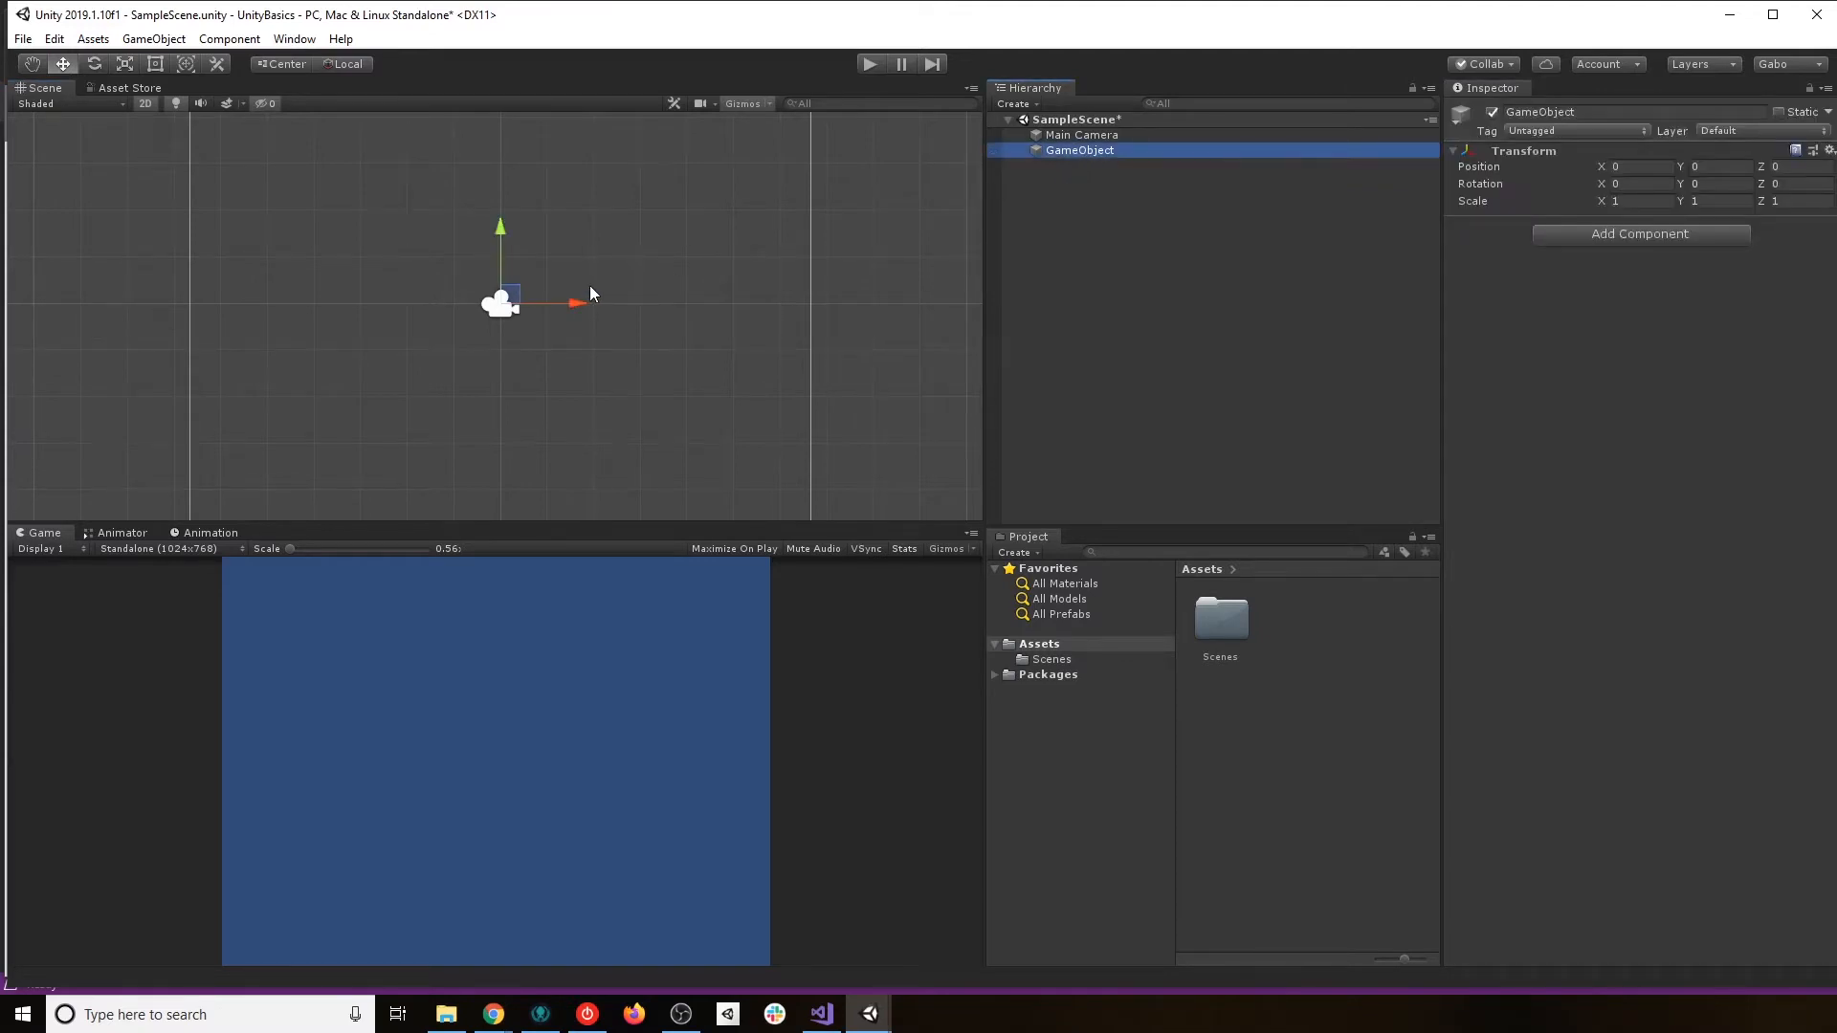
pyautogui.press('e')
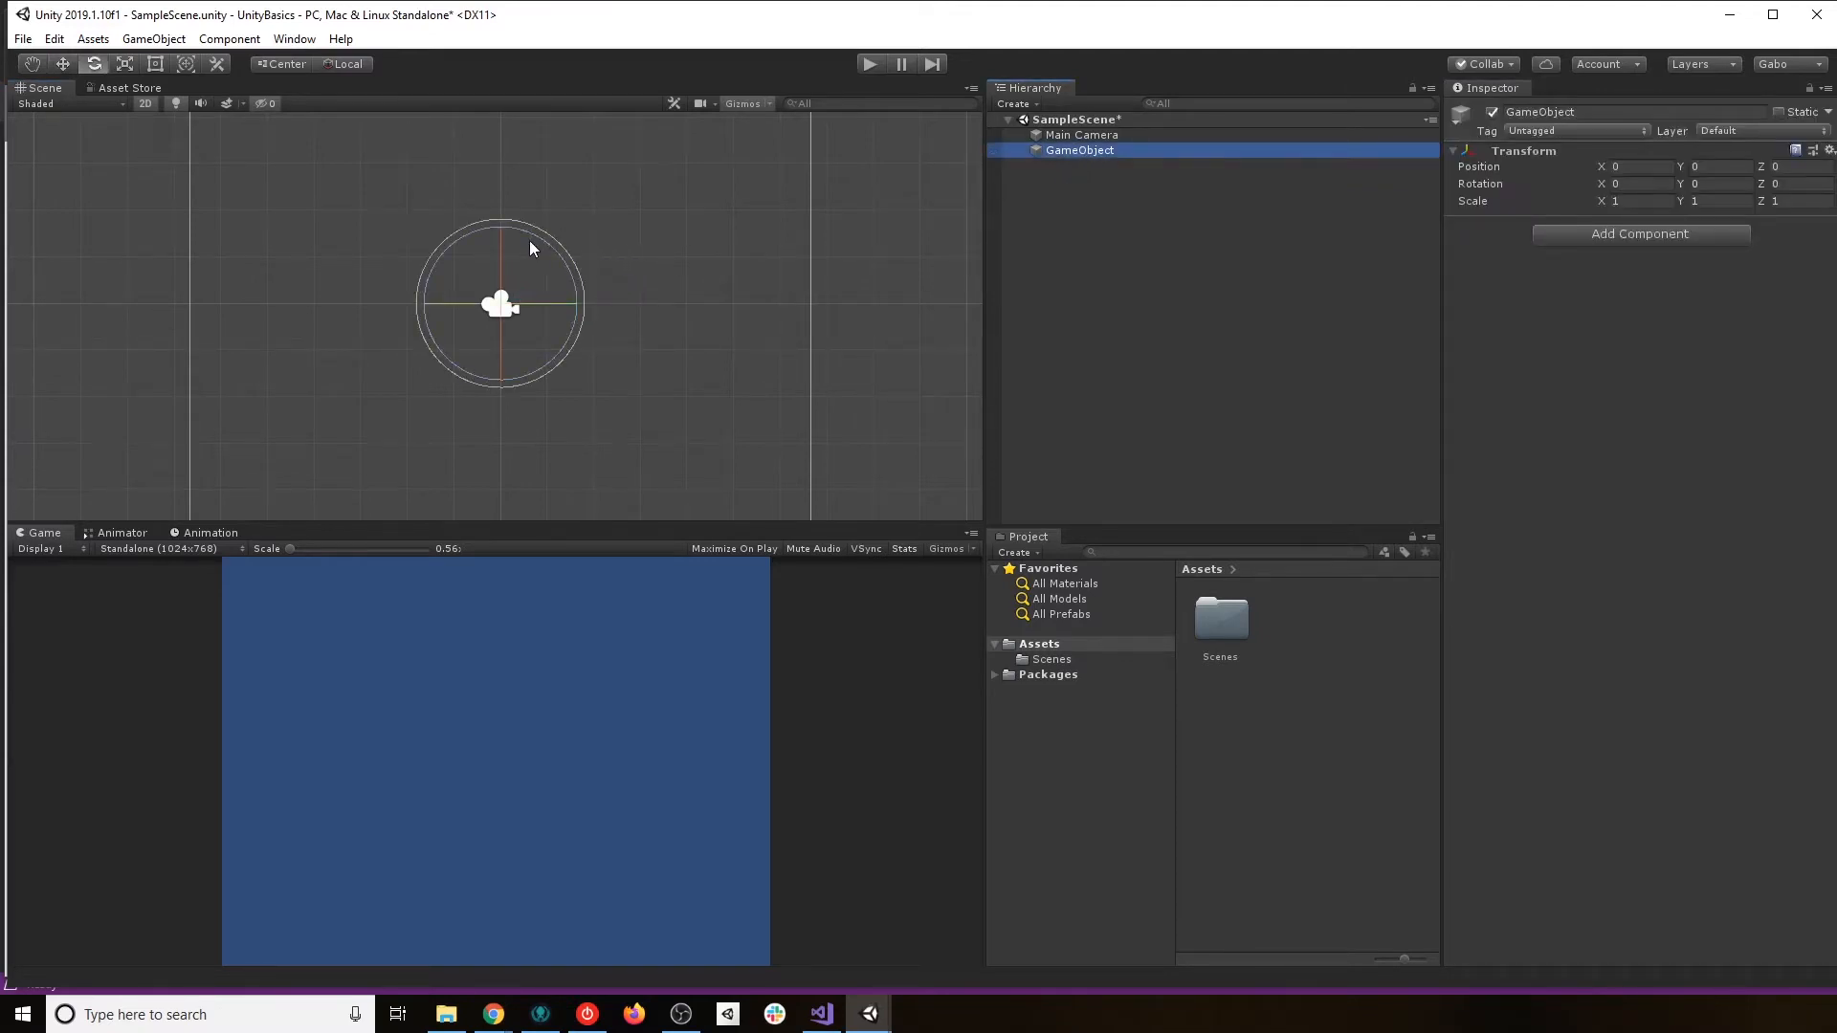
pyautogui.moveTo(532, 247); pyautogui.dragTo(593, 340)
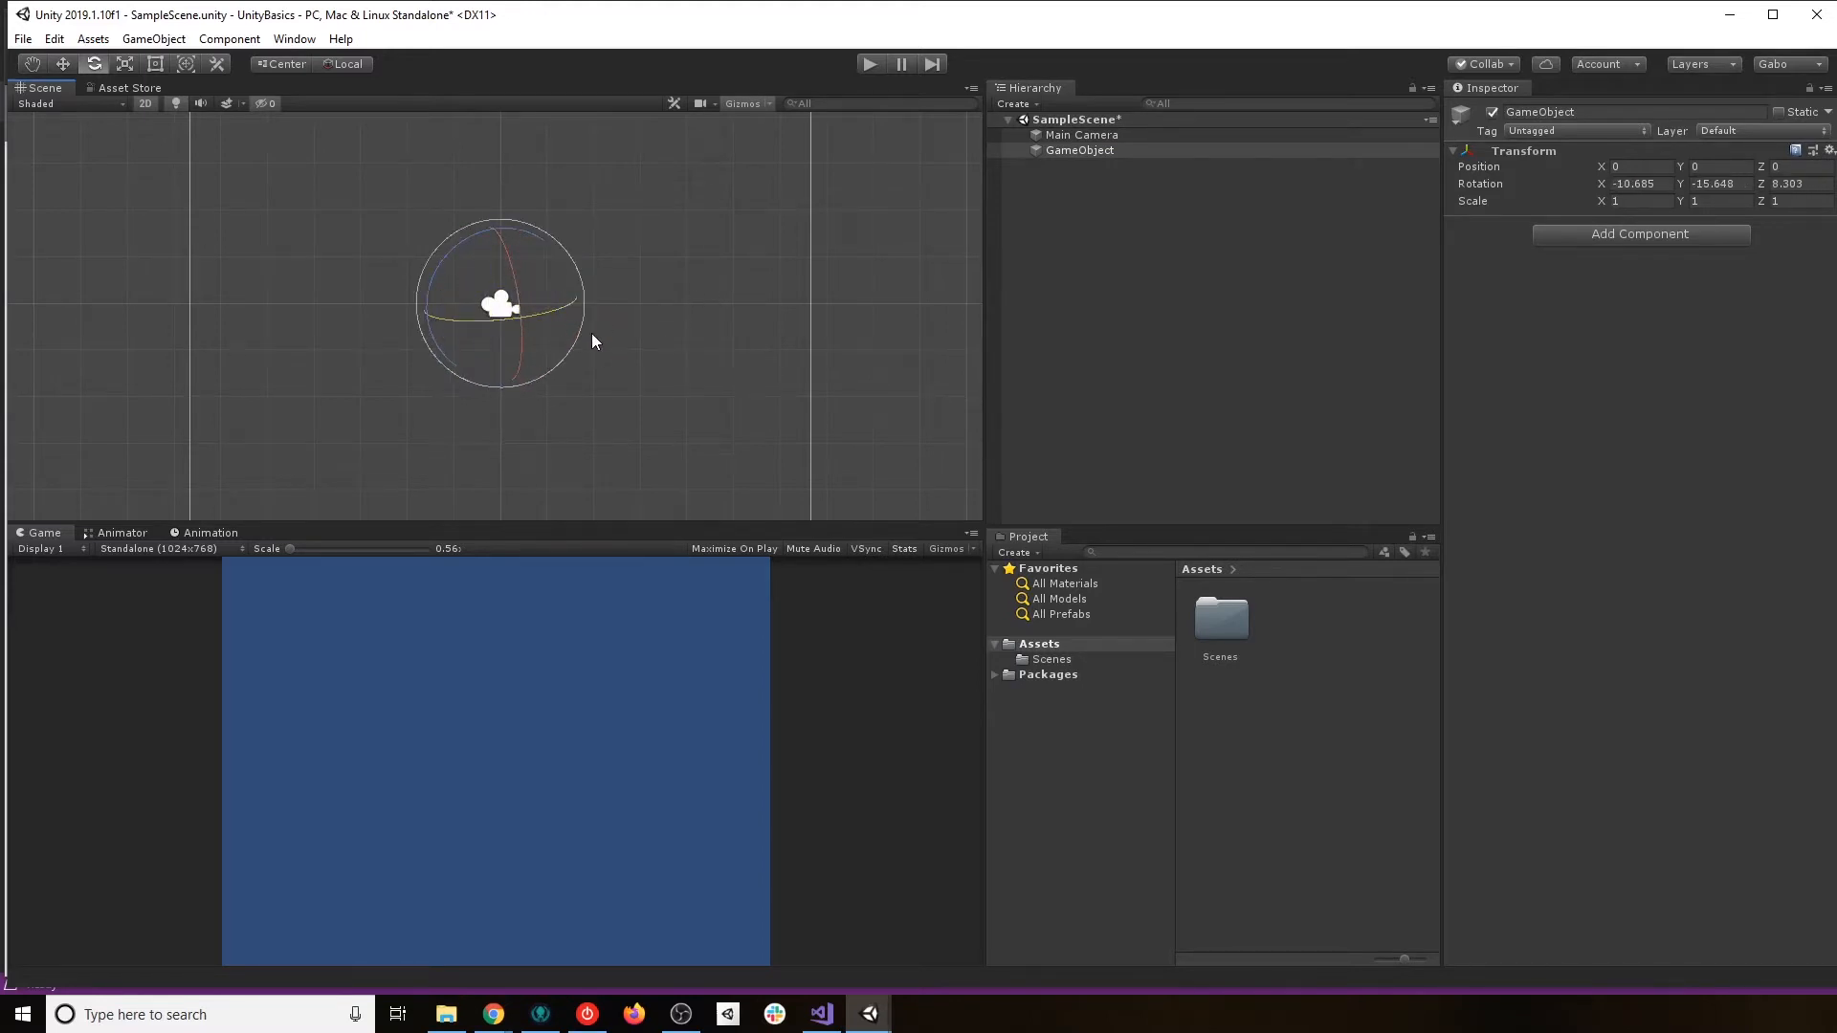
# Undo the freehand rotations of GameObject and reselect it.
pyautogui.hotkey('ctrl', 'z')
pyautogui.hotkey('ctrl', 'z')
pyautogui.hotkey('ctrl', 'z')
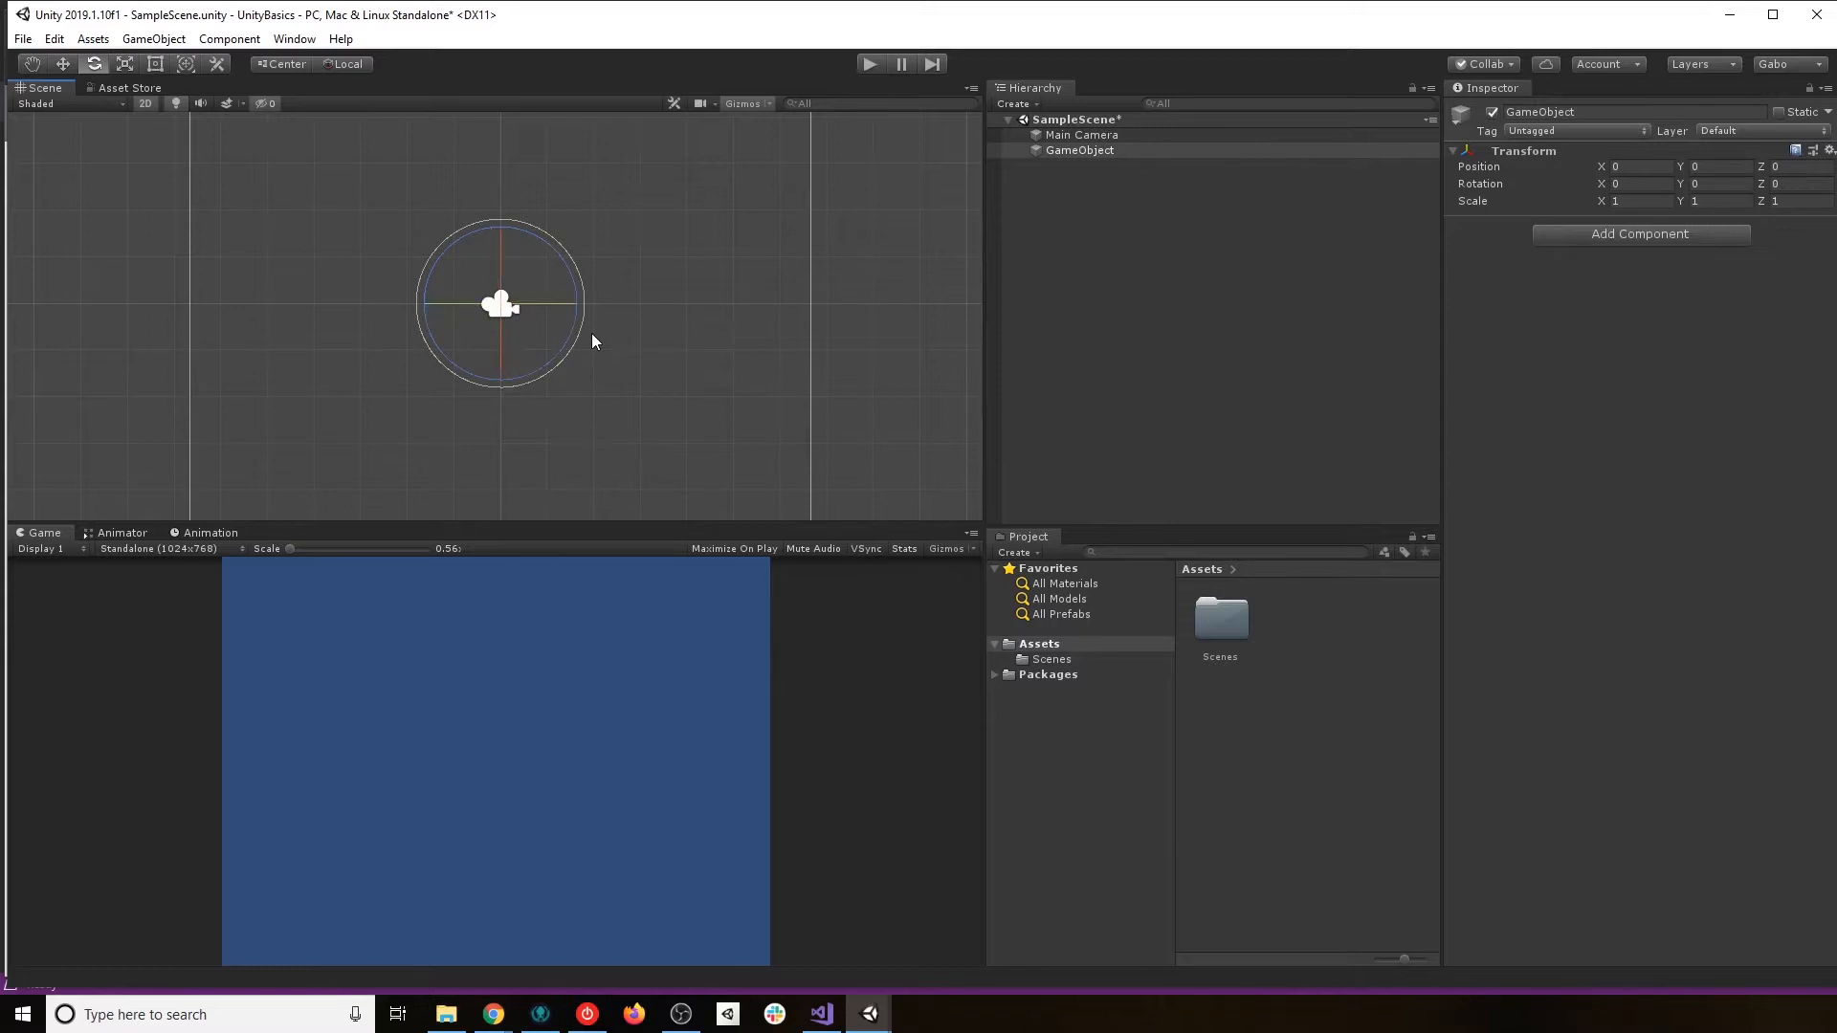
pyautogui.click(350, 170)
pyautogui.click(1081, 151)
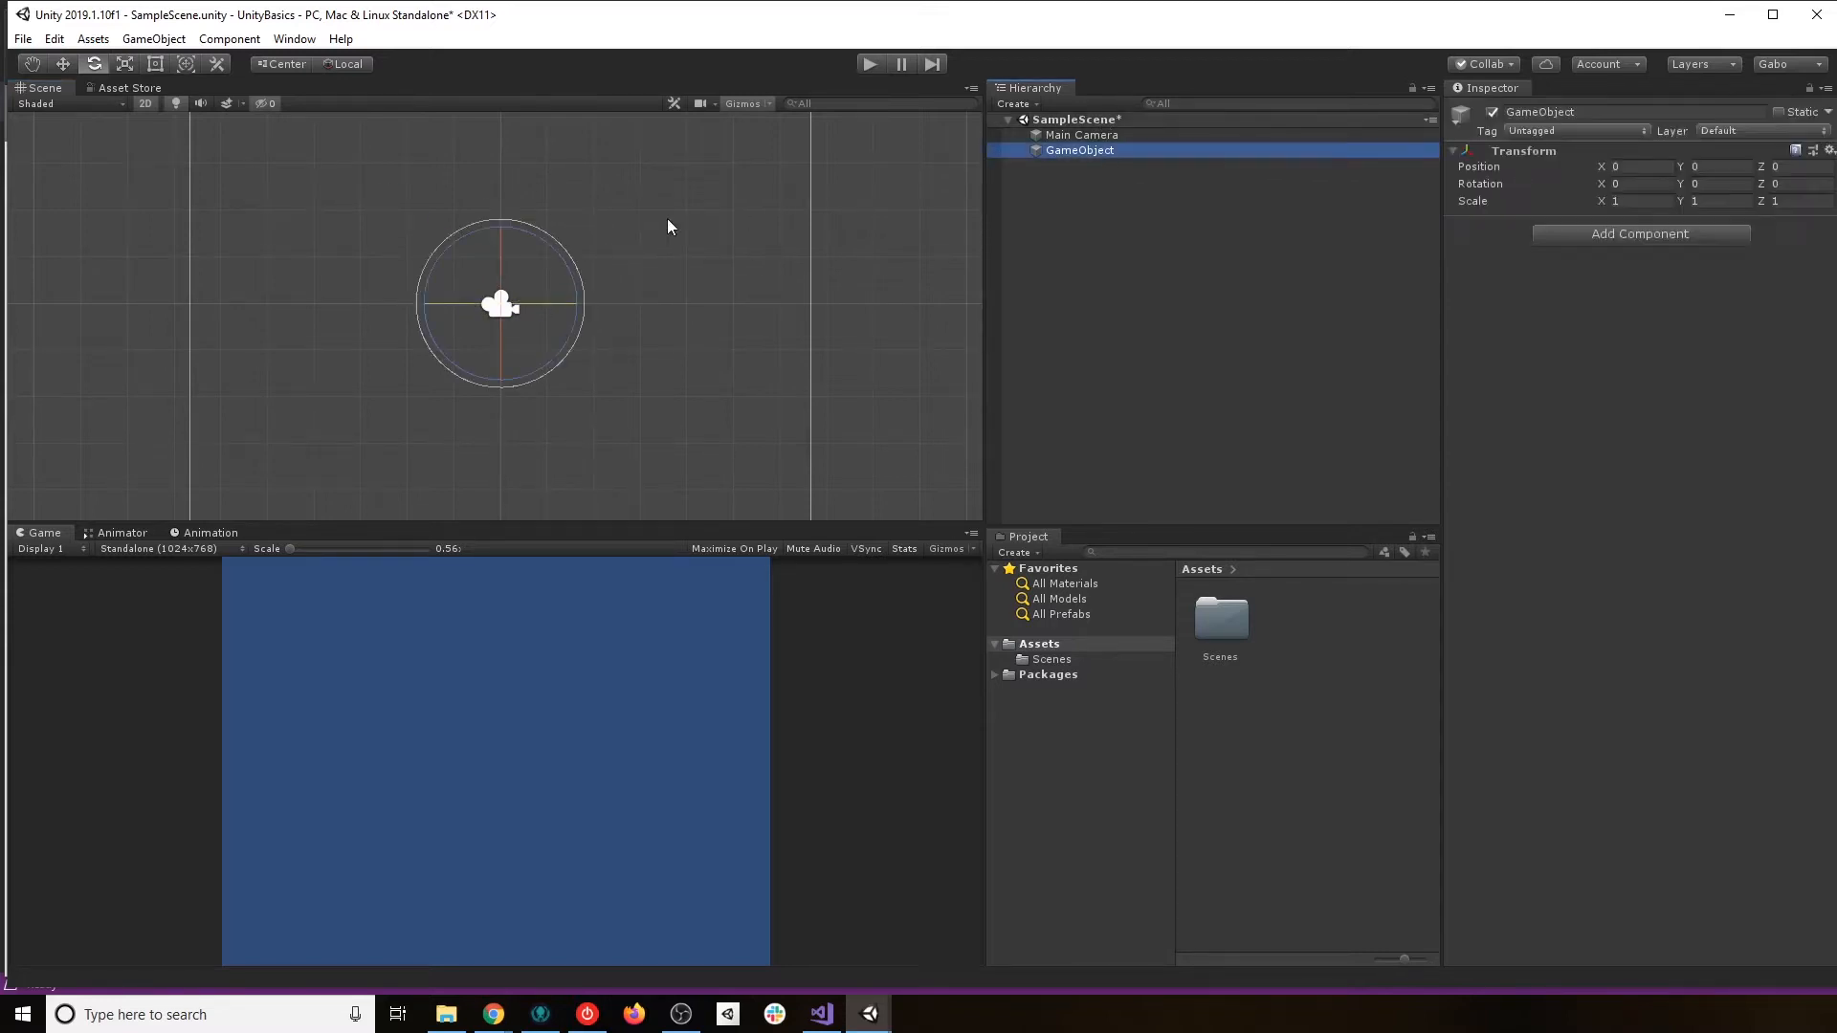
# Try the Scale and Rotate tools, and with the Move tool place GameObject freehand at about X -3.16, Y -0.23.
pyautogui.press('r')
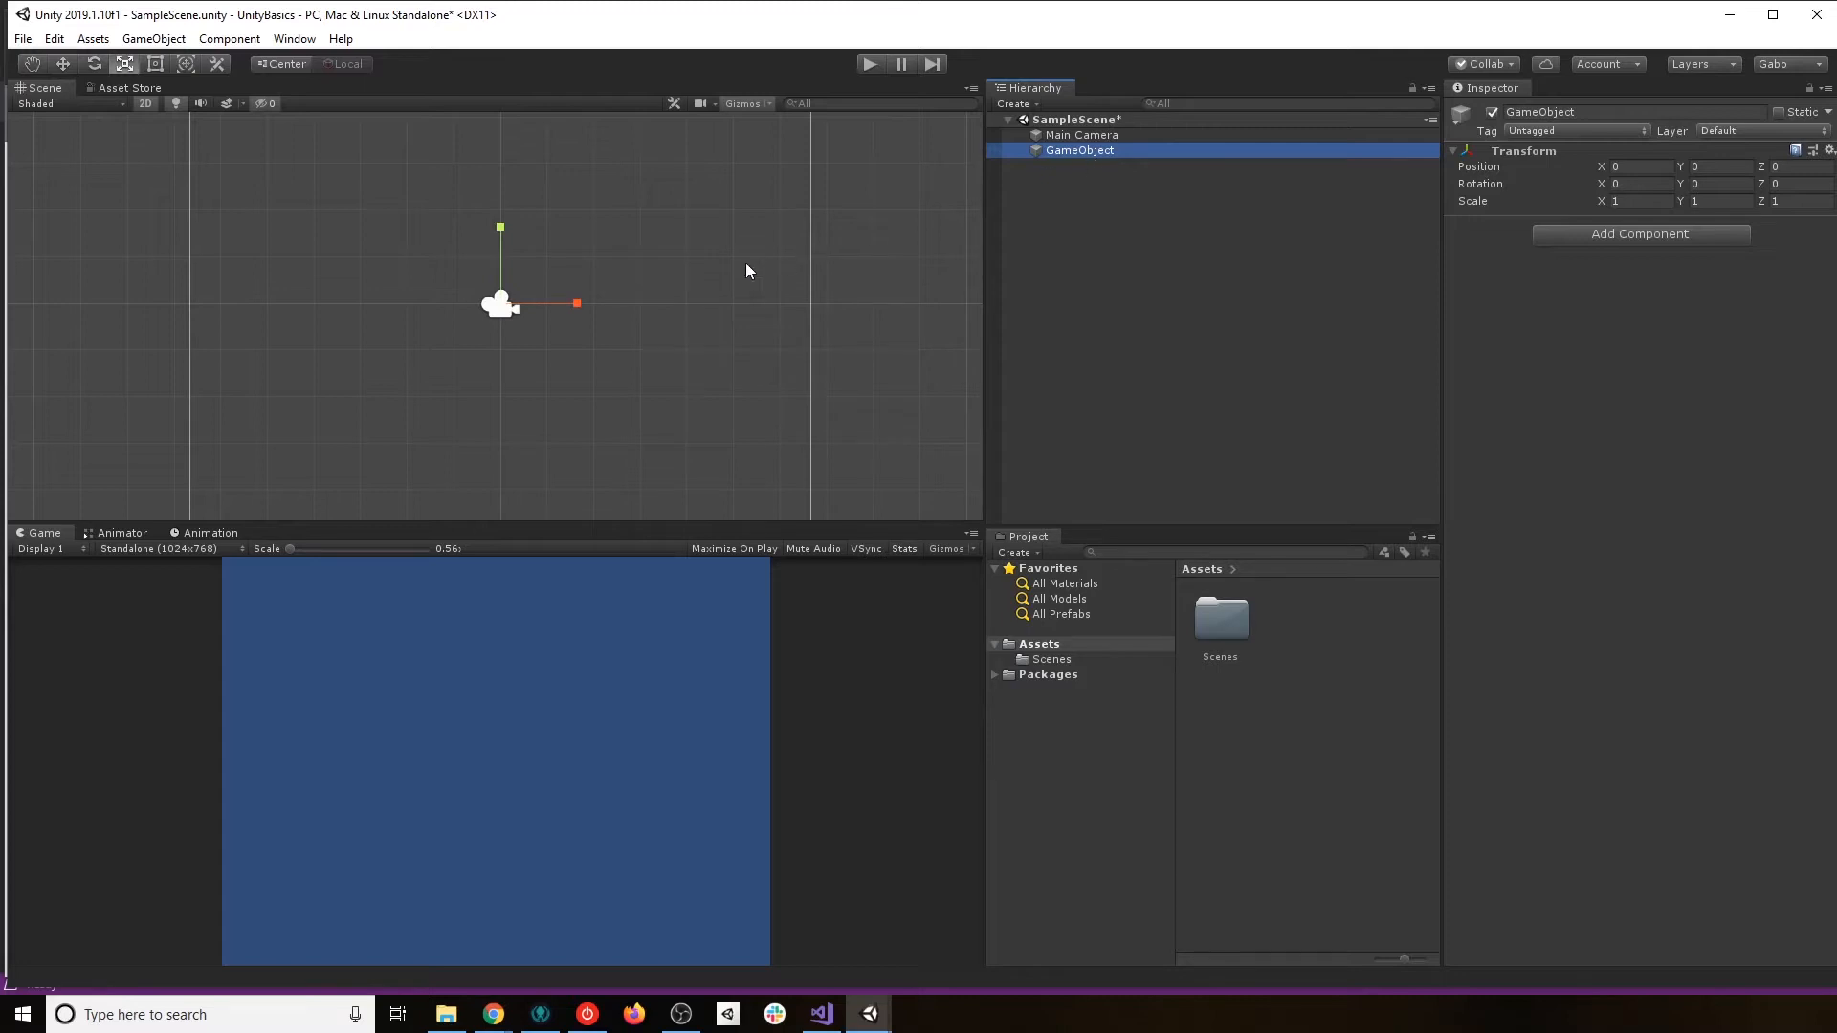
pyautogui.press('w')
pyautogui.press('e')
pyautogui.press('w')
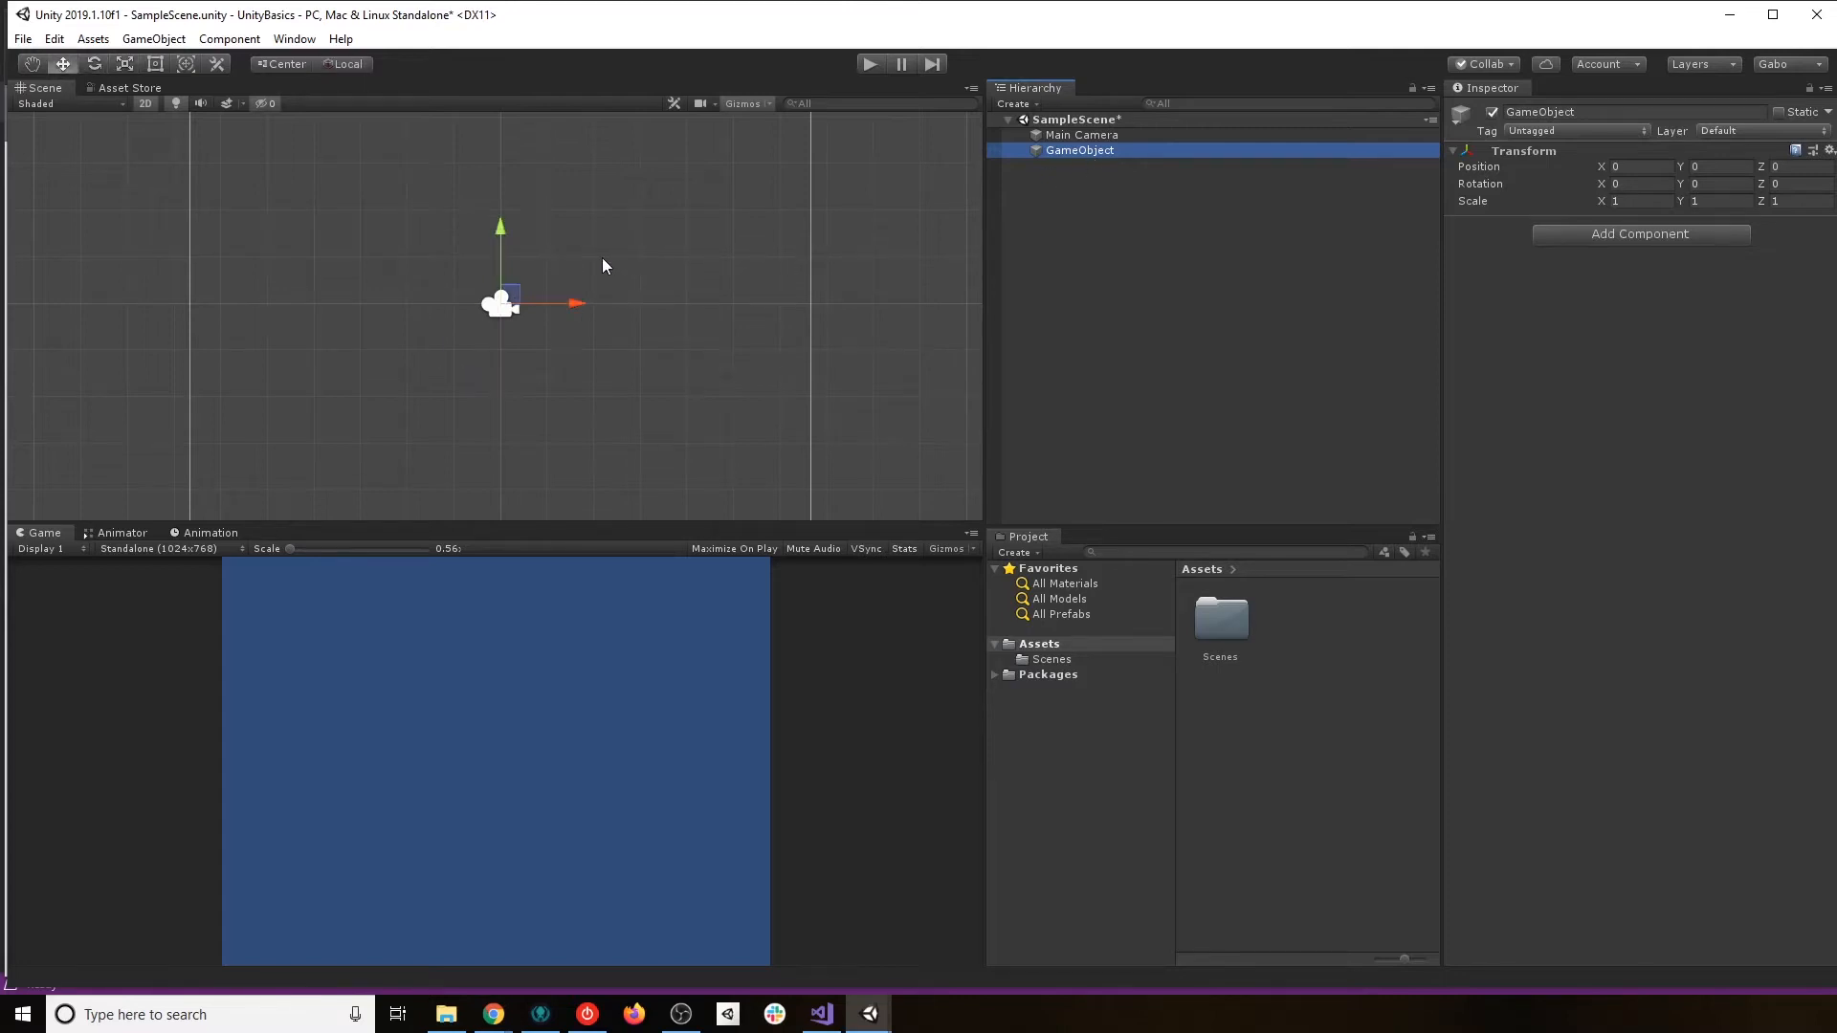
pyautogui.moveTo(513, 296); pyautogui.dragTo(366, 308)
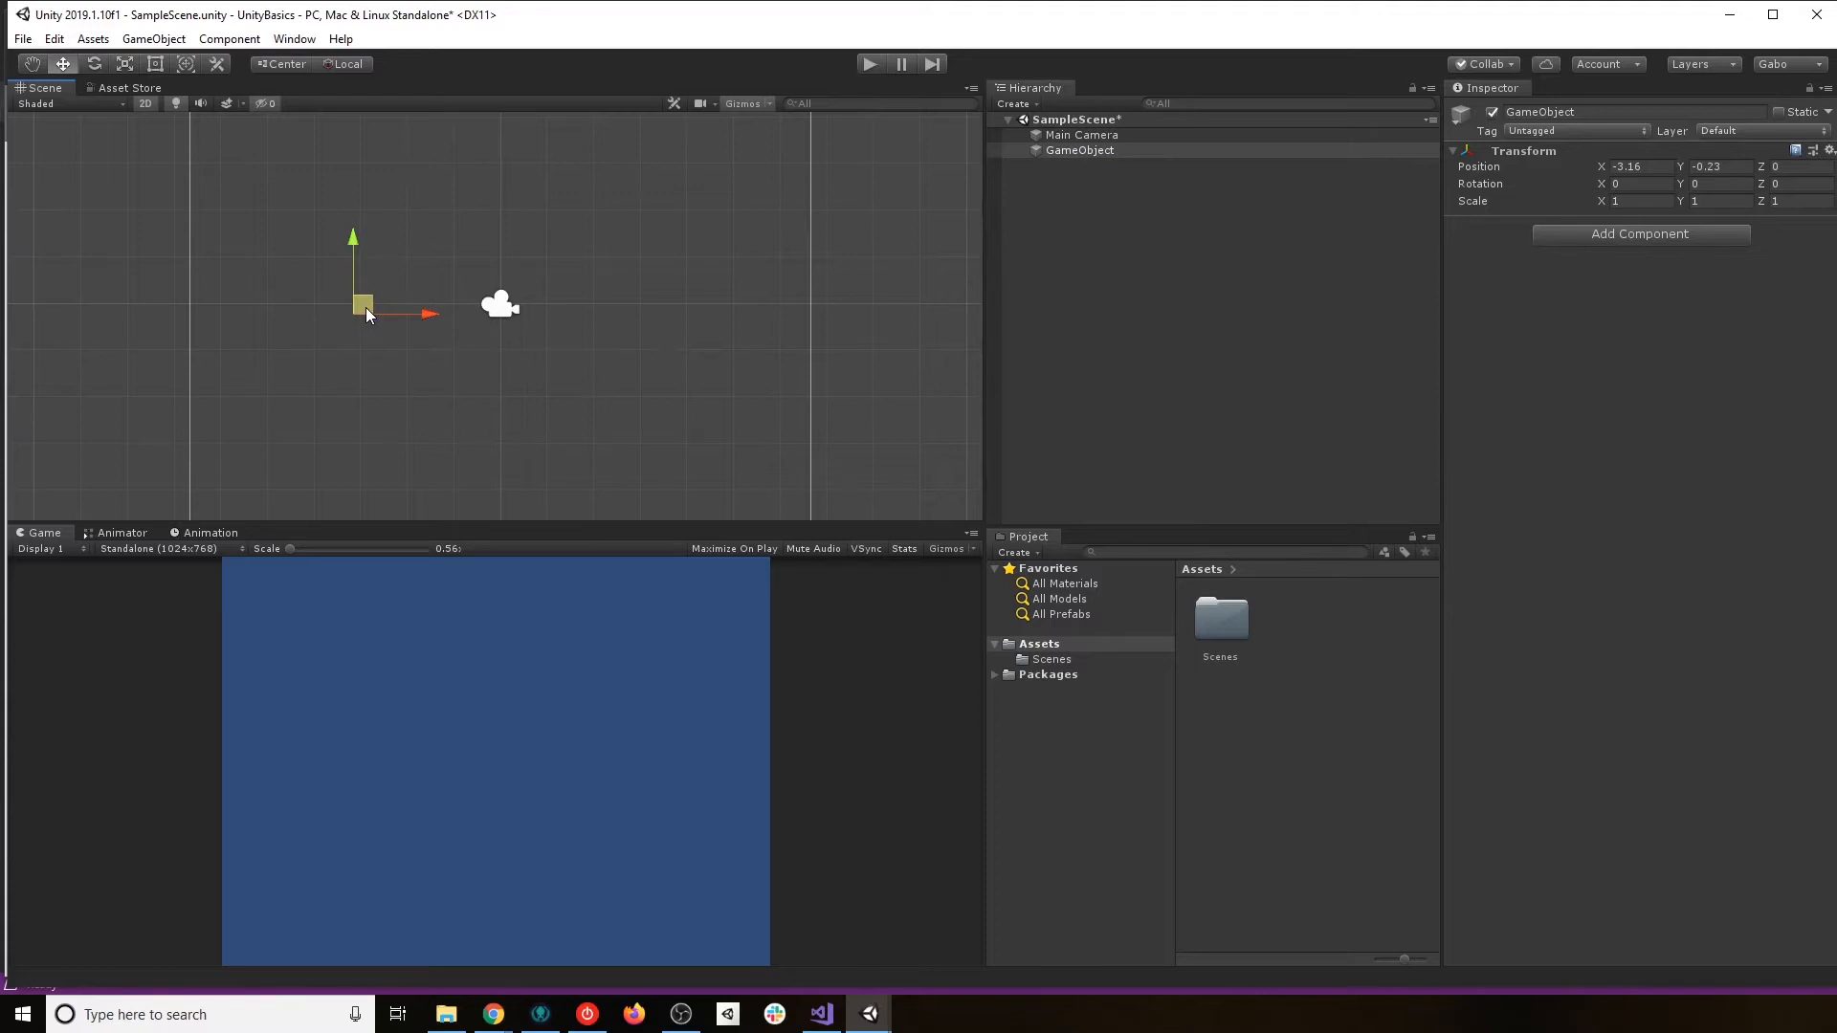
# Scale GameObject freehand to about X 5.95, Y 2.92, Z 1.18, and switch through the Rect tool back to the Move tool.
pyautogui.press('e')
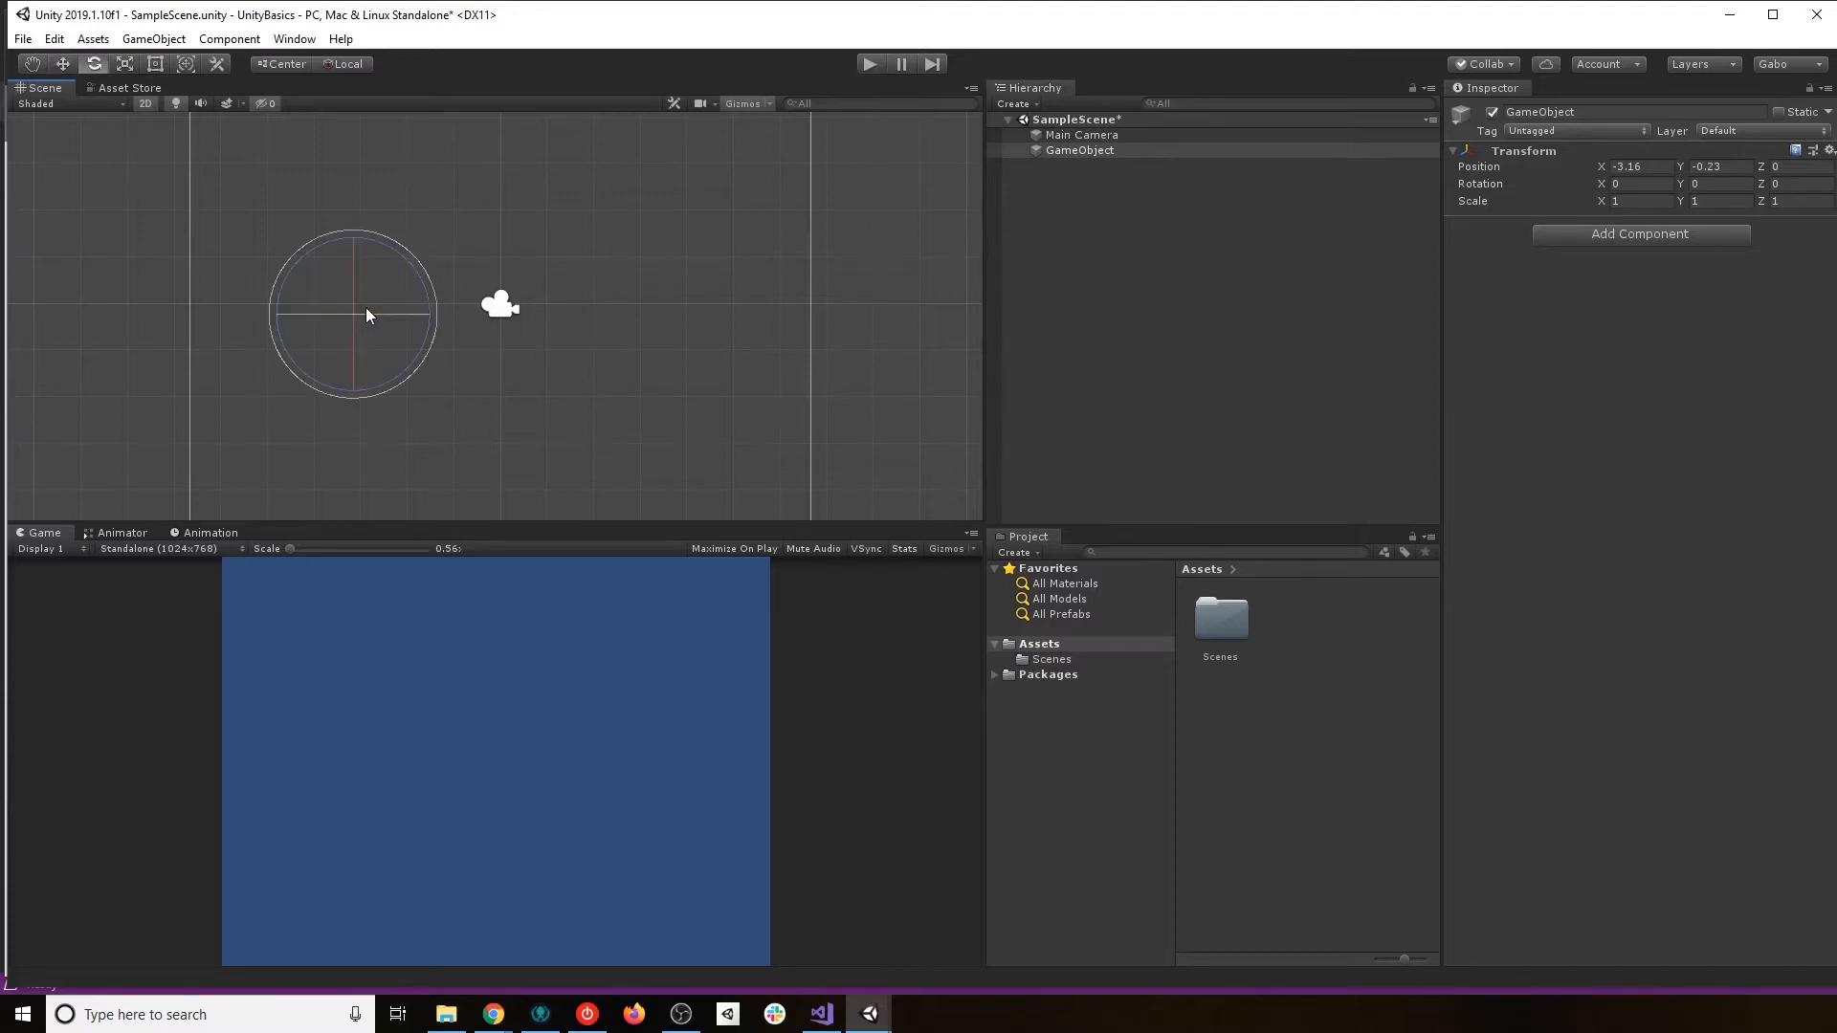
pyautogui.press('r')
pyautogui.moveTo(350, 318)
pyautogui.mouseDown()
pyautogui.moveTo(656, 94)
pyautogui.moveTo(469, 197)
pyautogui.moveTo(397, 283)
pyautogui.moveTo(616, 168)
pyautogui.moveTo(360, 308)
pyautogui.mouseUp()
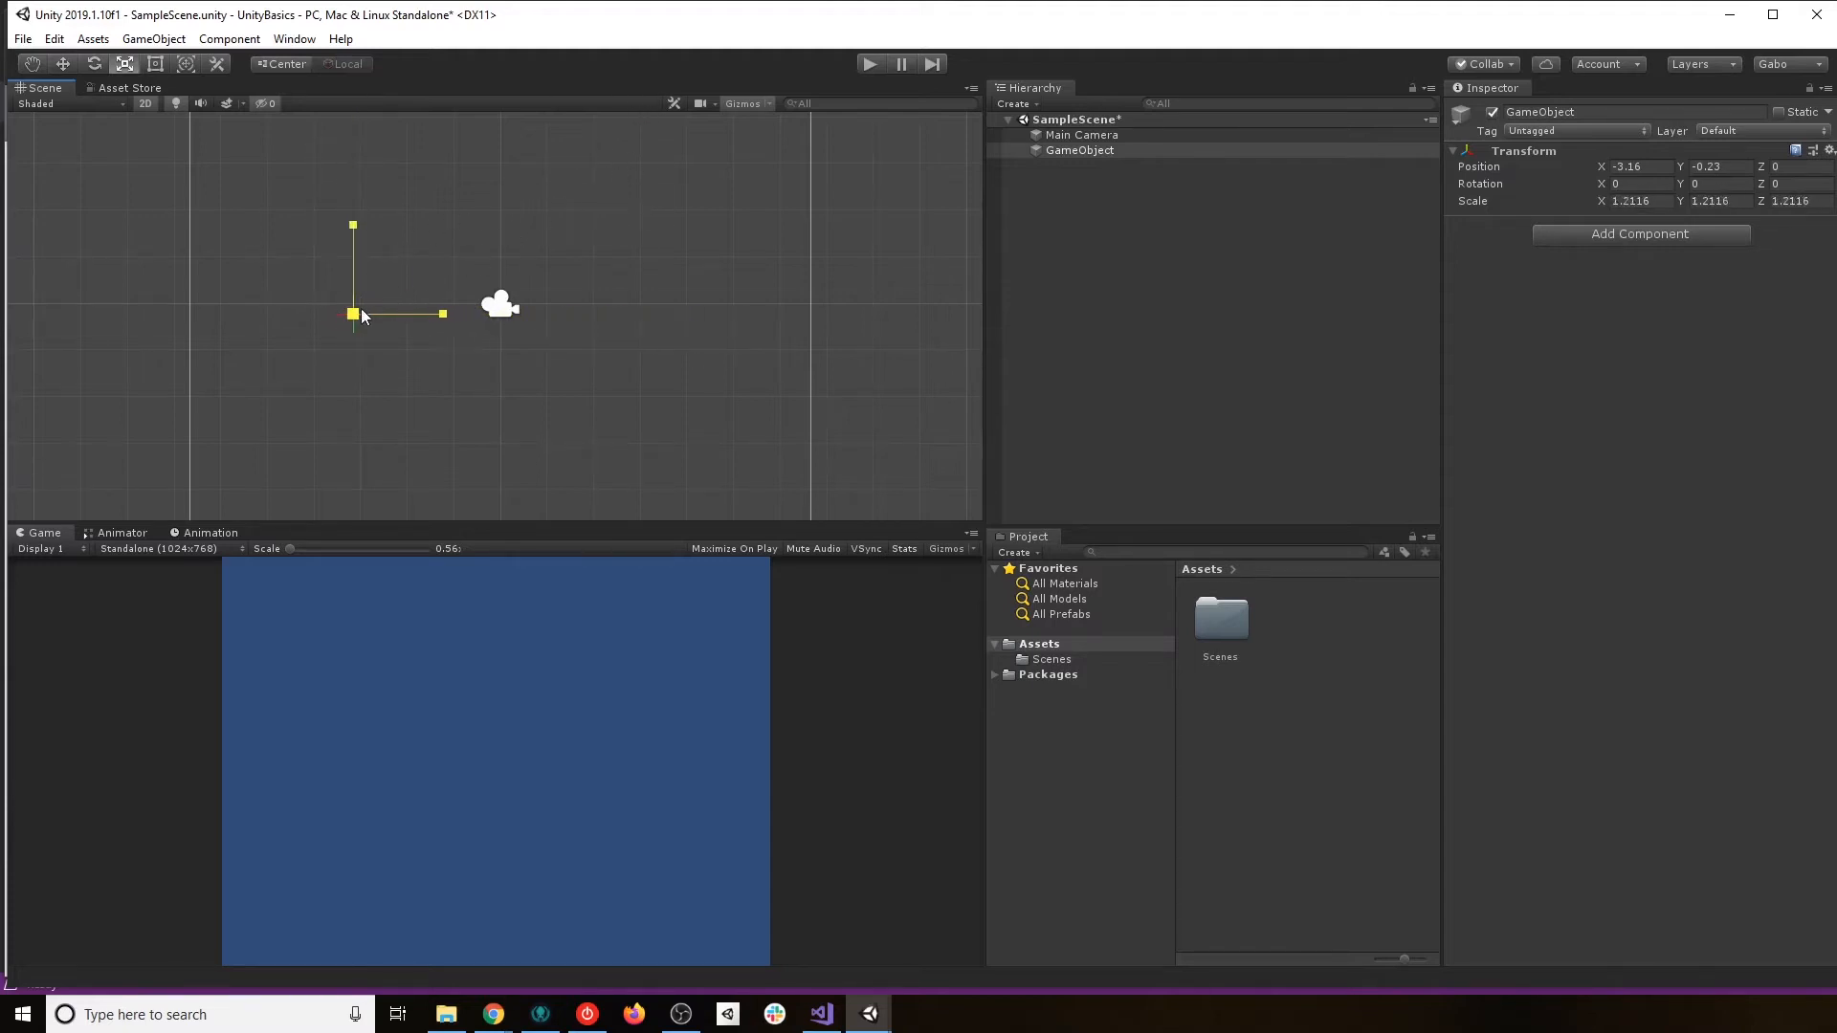
pyautogui.moveTo(356, 240); pyautogui.dragTo(354, 164)
pyautogui.moveTo(428, 319); pyautogui.dragTo(741, 295)
pyautogui.press('t')
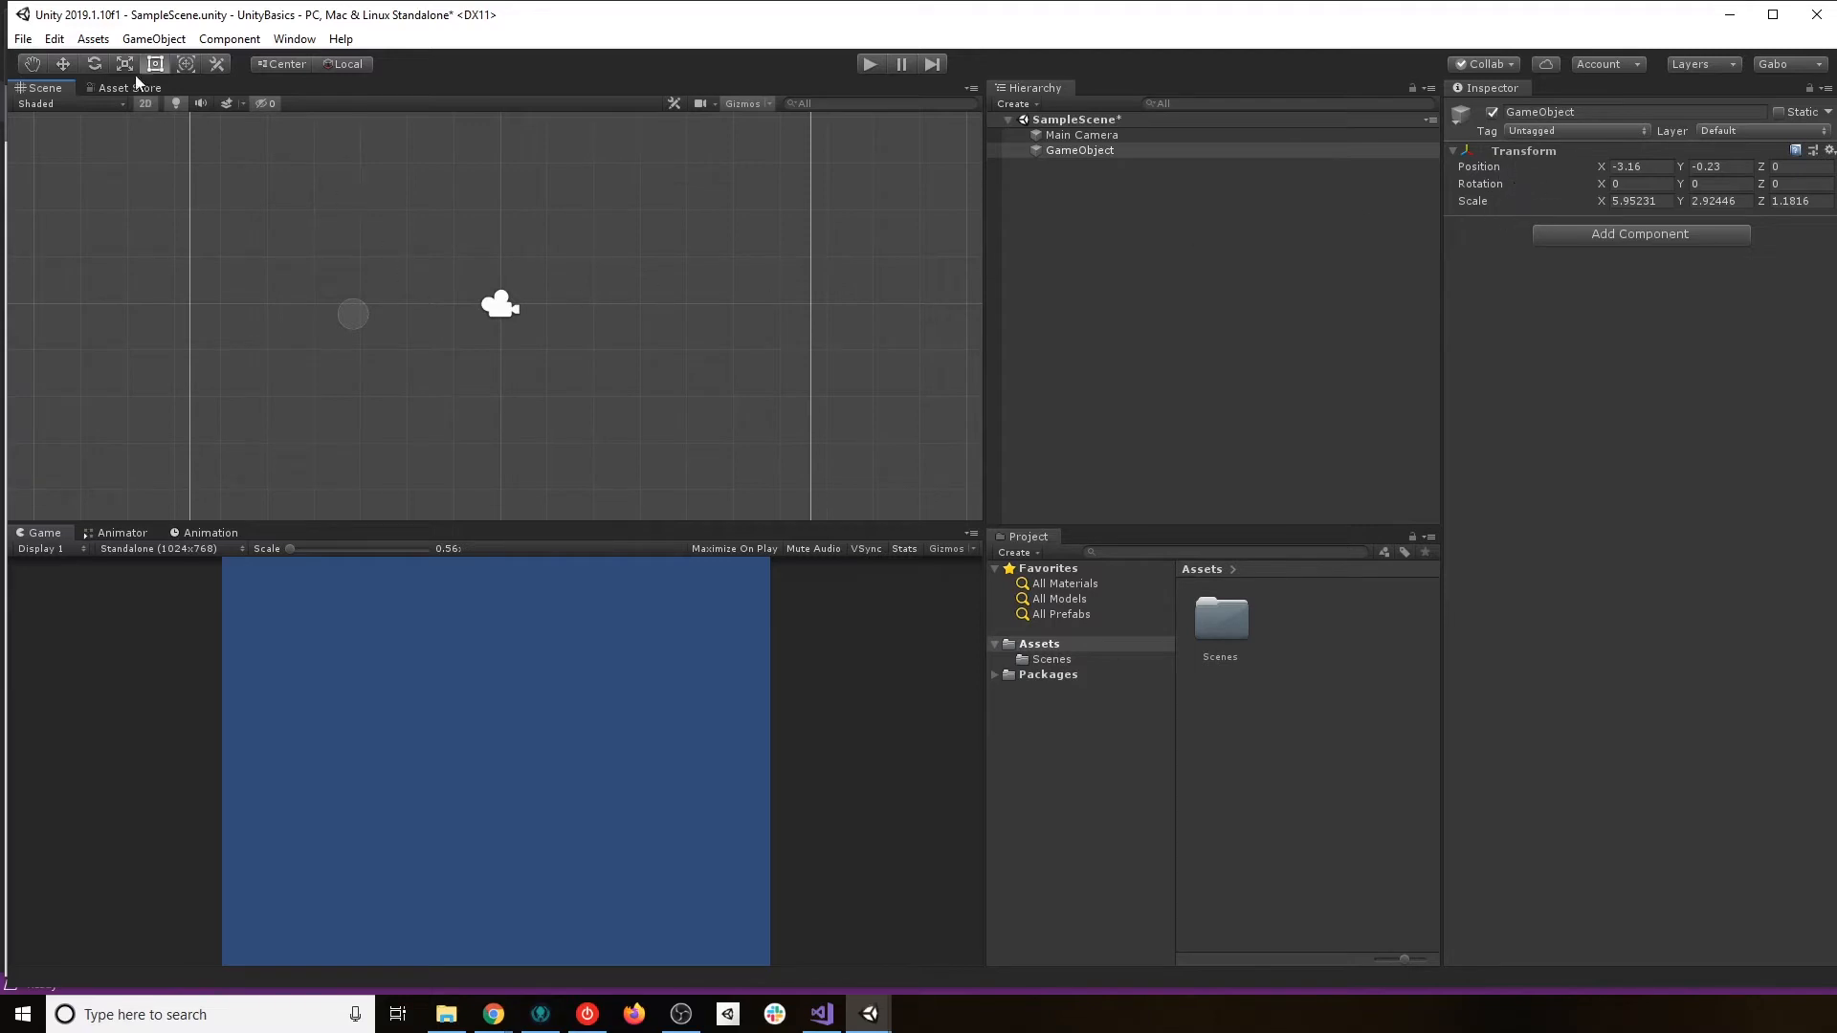
pyautogui.click(63, 63)
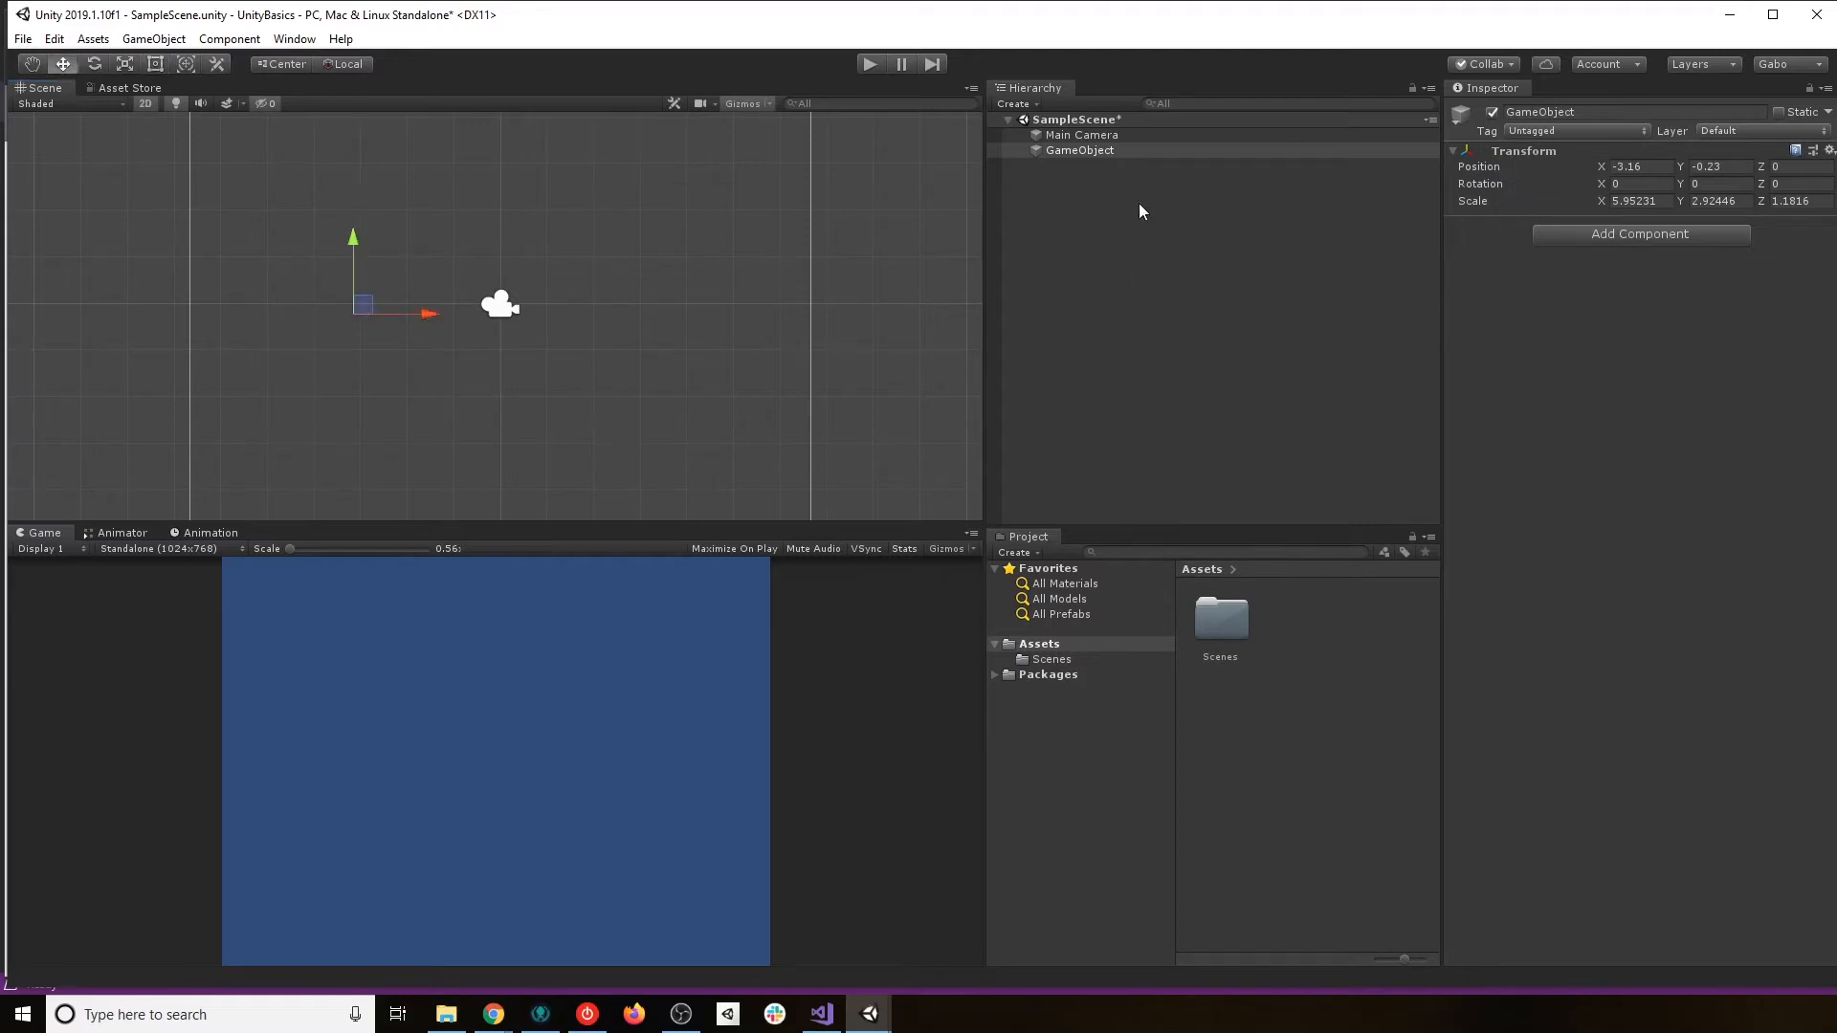
# Delete GameObject from SampleScene, keeping only the Main Camera.
pyautogui.click(1070, 135)
pyautogui.click(1076, 151)
pyautogui.press('Delete')
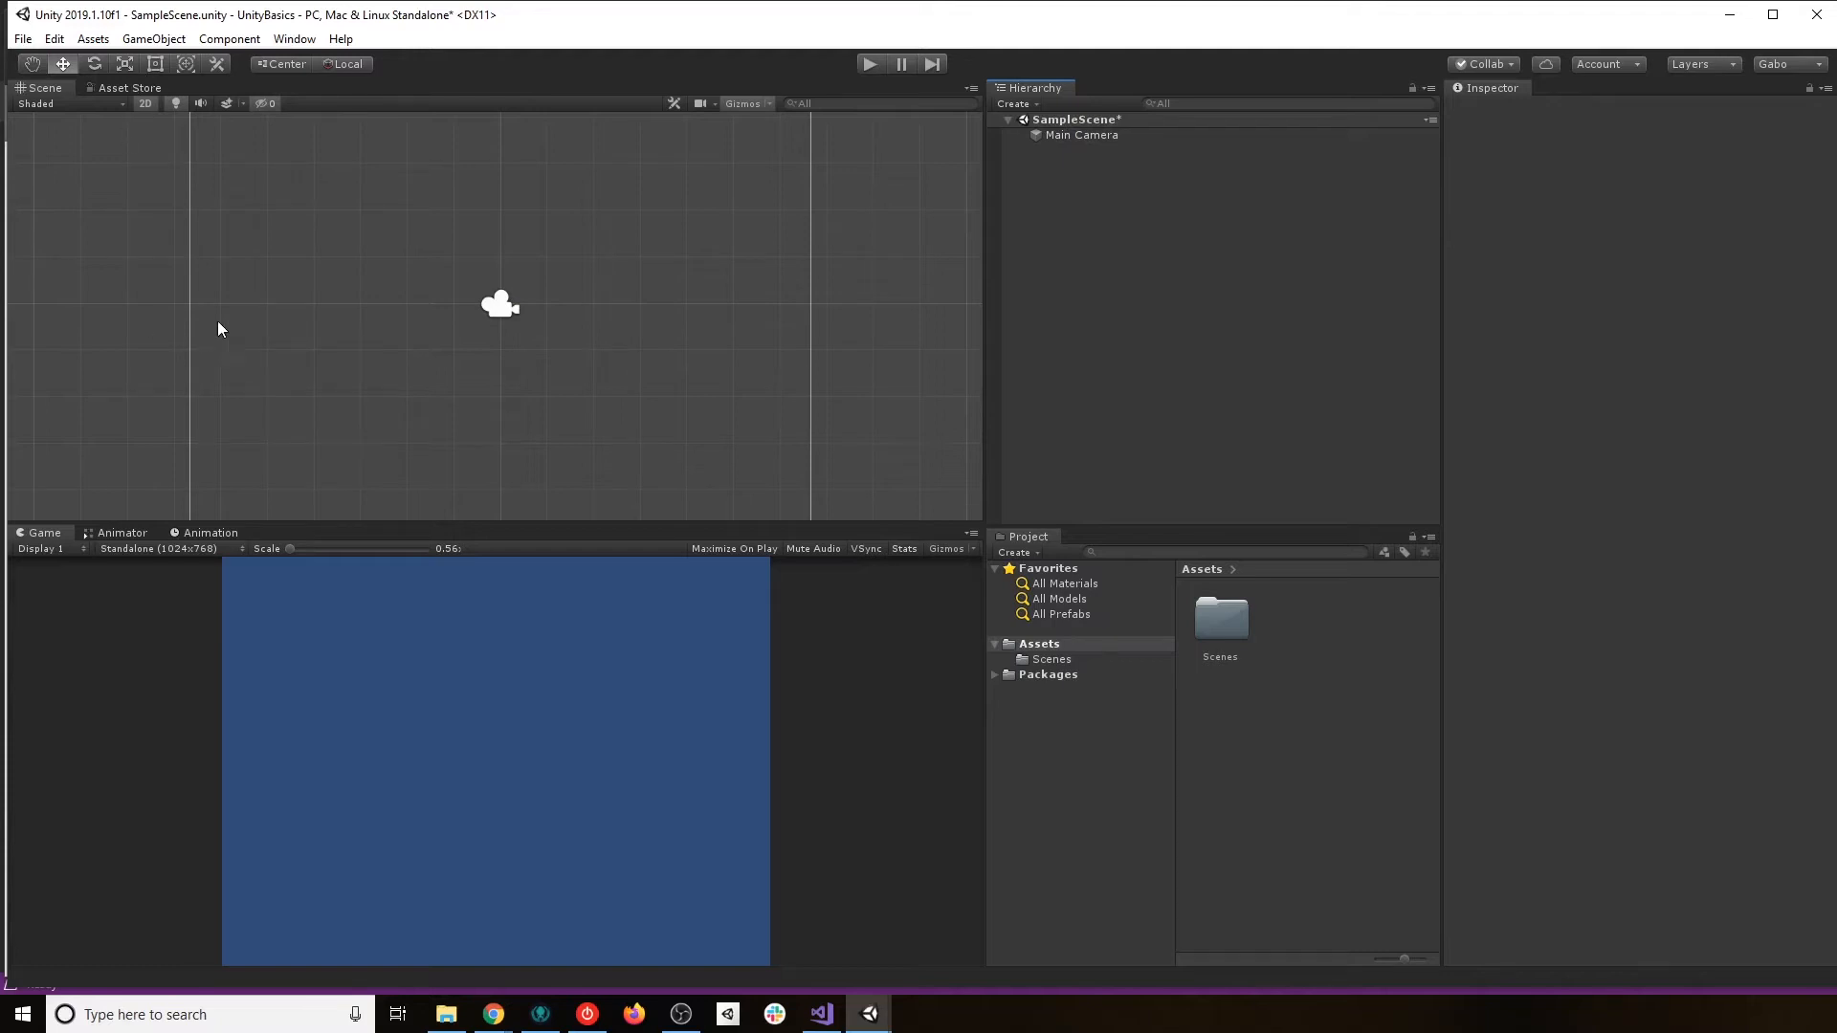
# Cycle through the Rotate, Scale and Move tools and leave the Hand tool active.
pyautogui.press('e')
pyautogui.press('r')
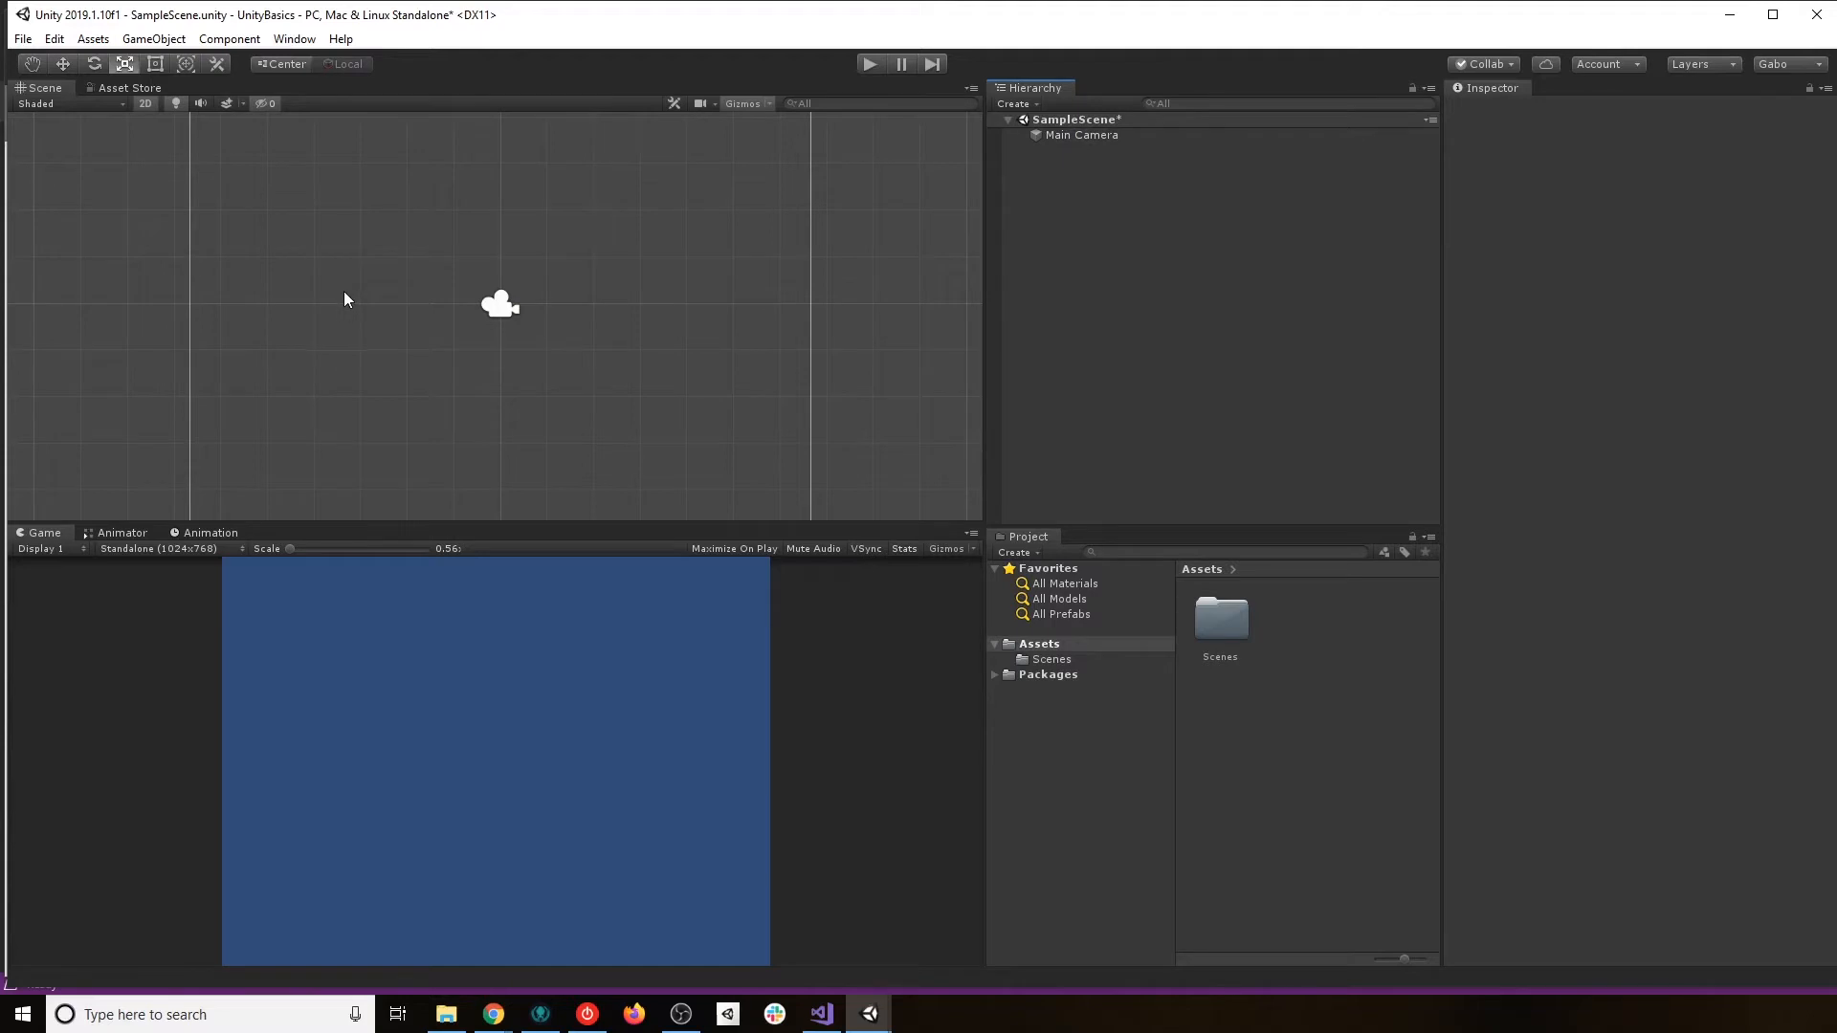
pyautogui.press('e')
pyautogui.press('r')
pyautogui.press('e')
pyautogui.press('r')
pyautogui.press('w')
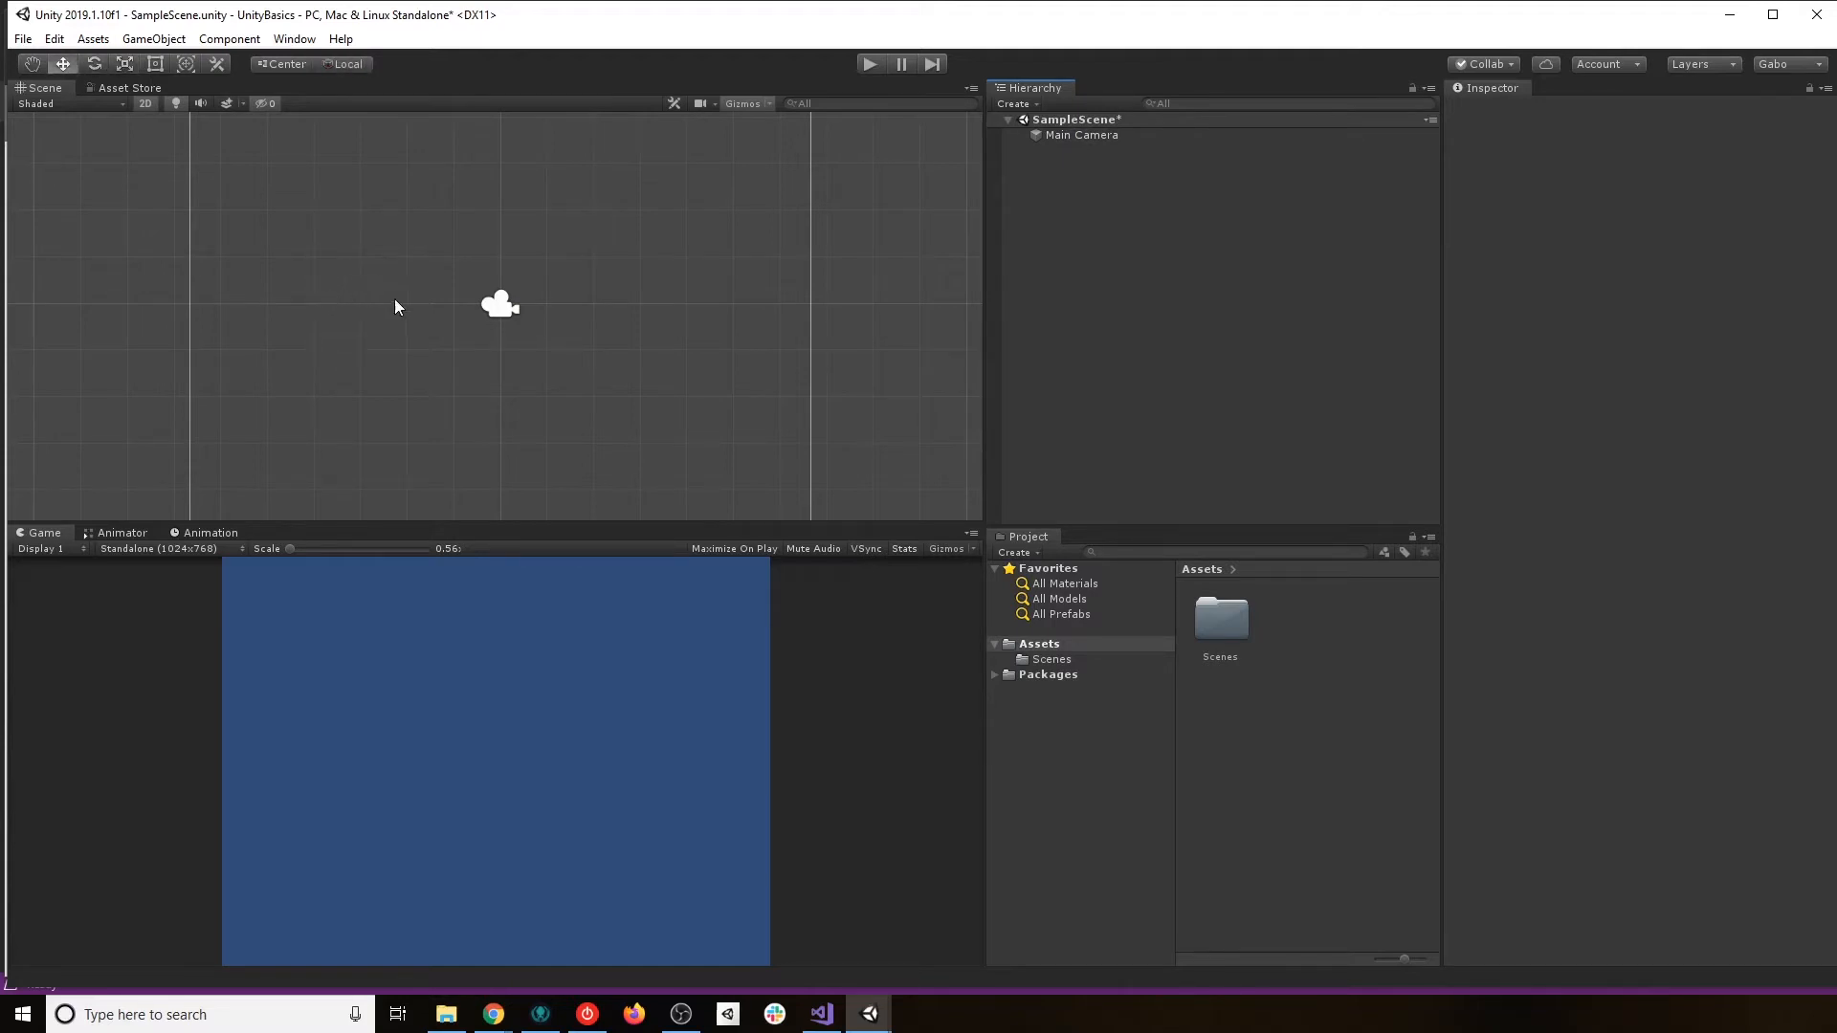
pyautogui.press('q')
# Bring up the Asset Store and review which editor windows can be added or opened, without adding any.
pyautogui.click(130, 88)
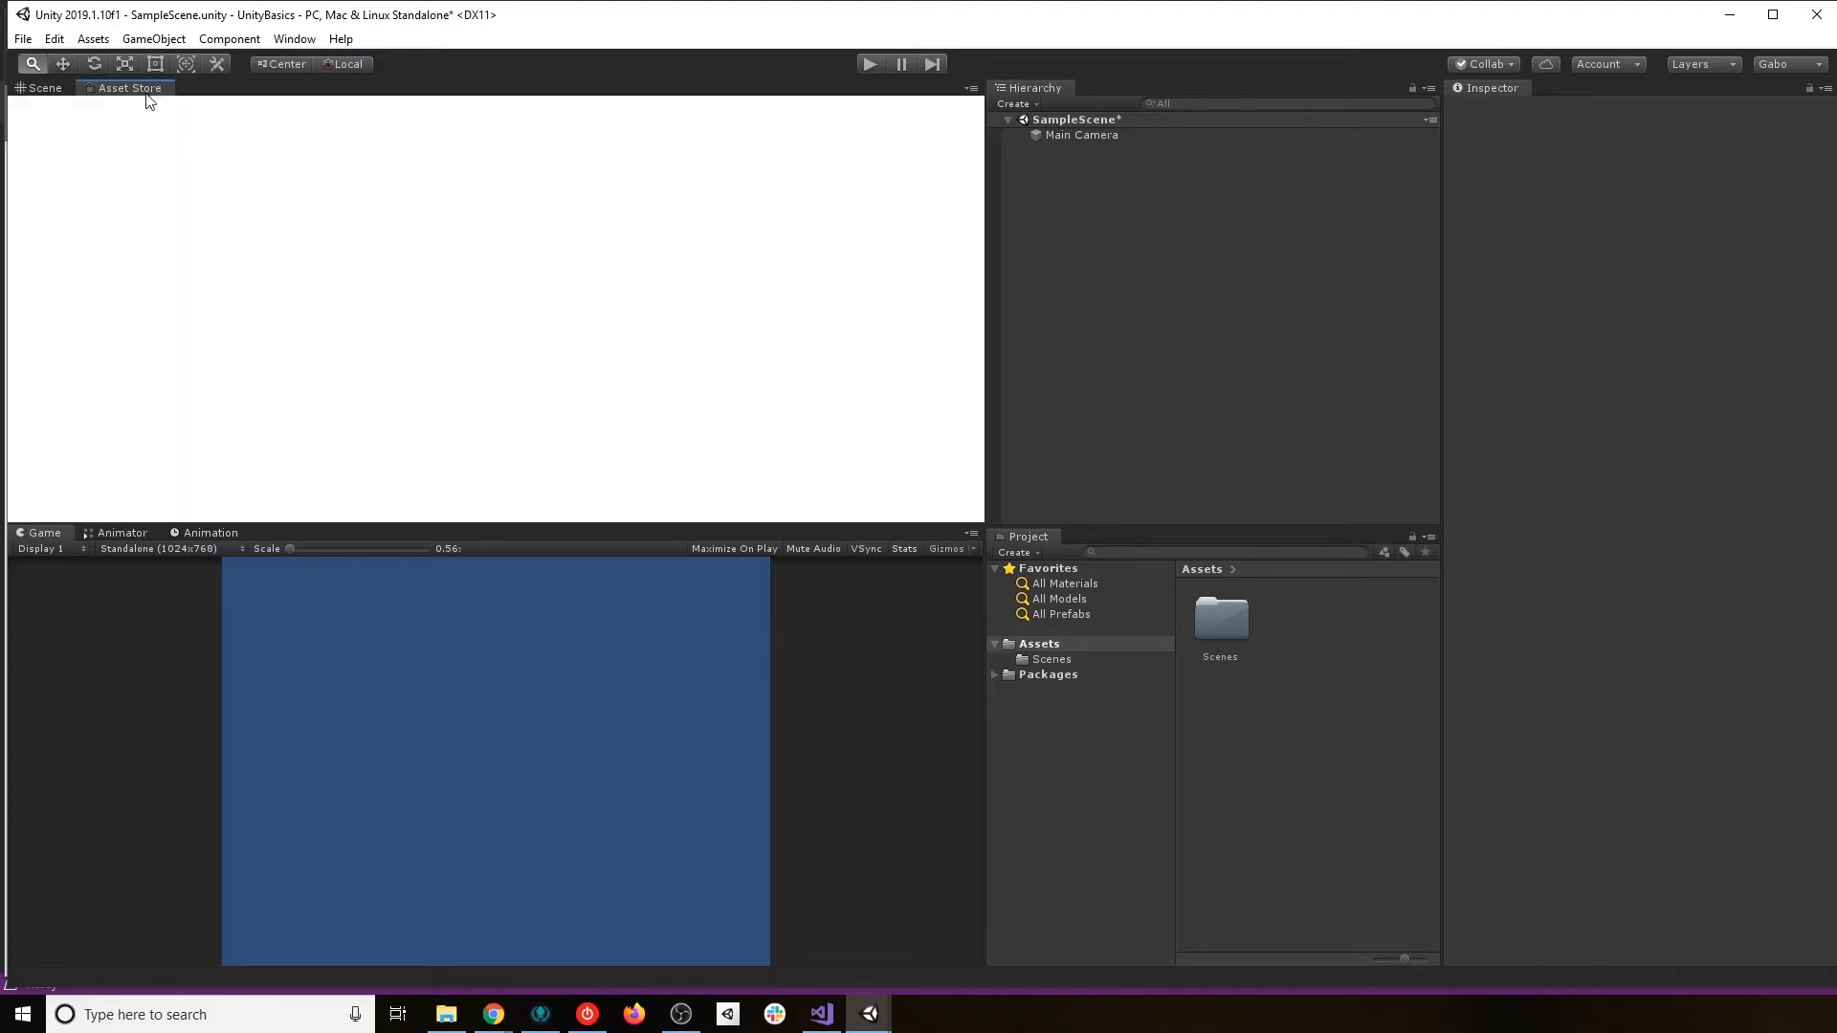
pyautogui.rightClick(160, 89)
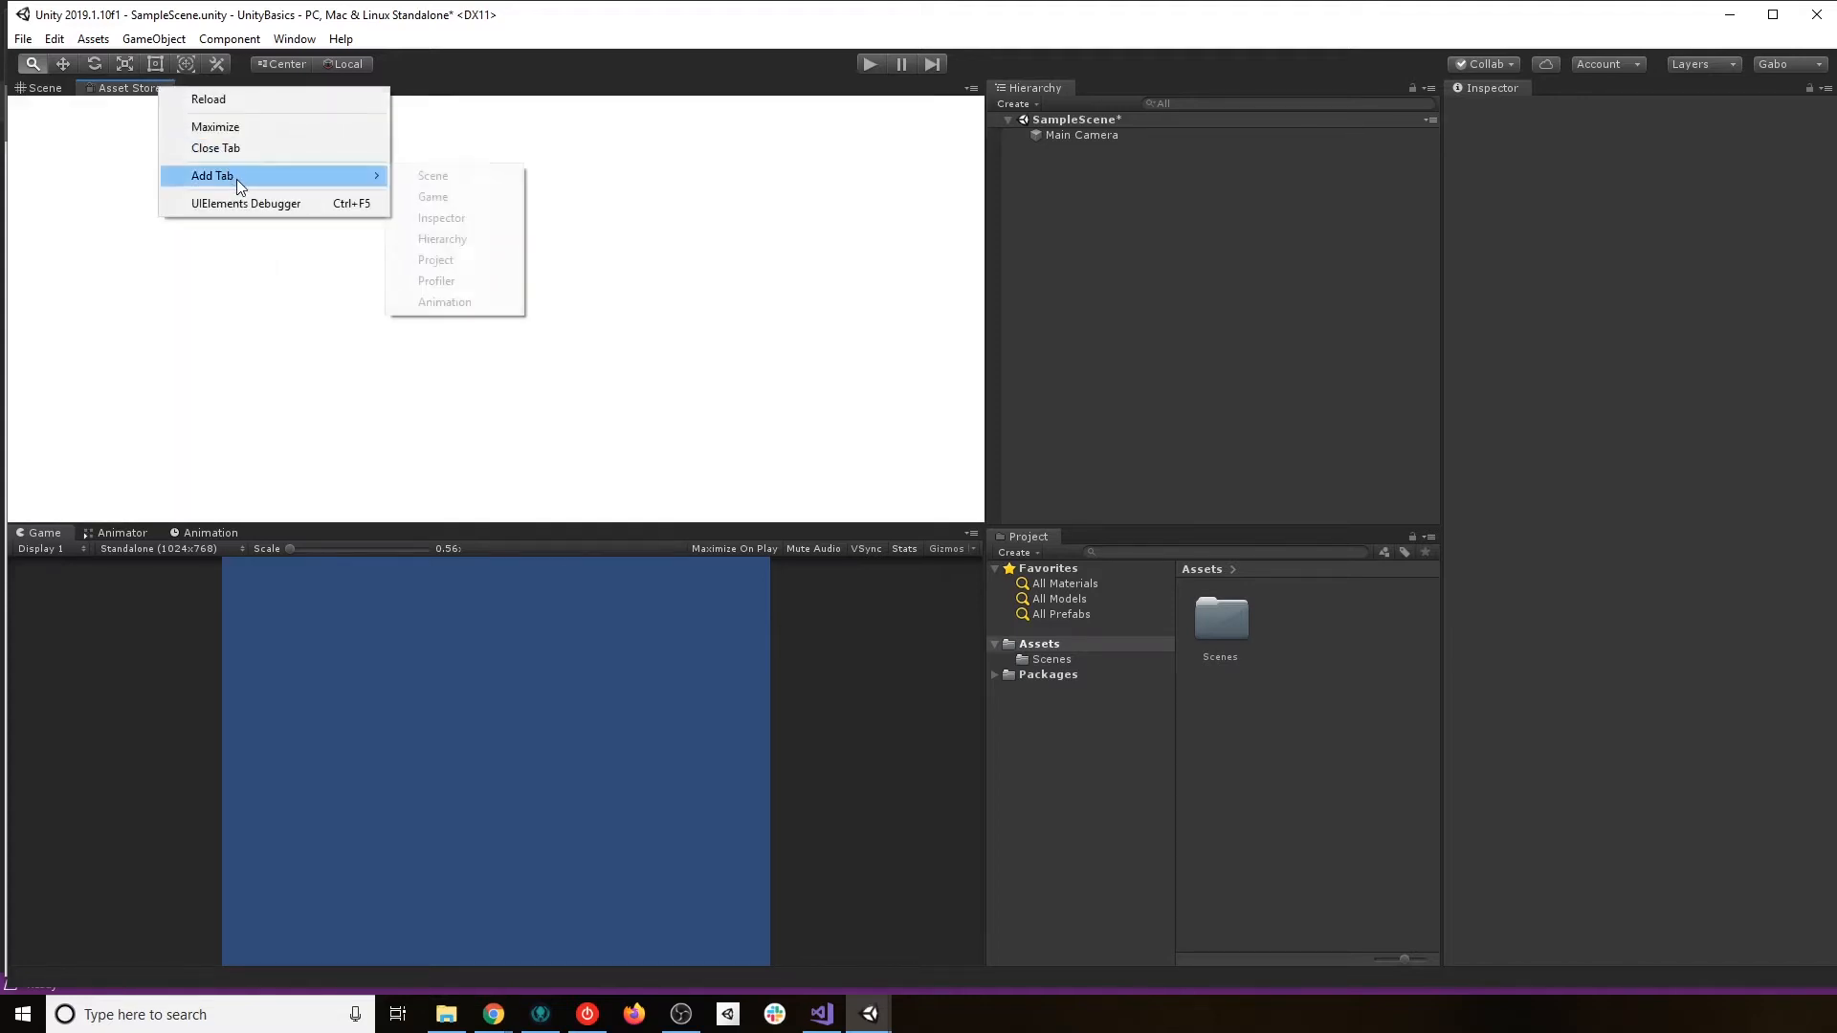
pyautogui.rightClick(131, 88)
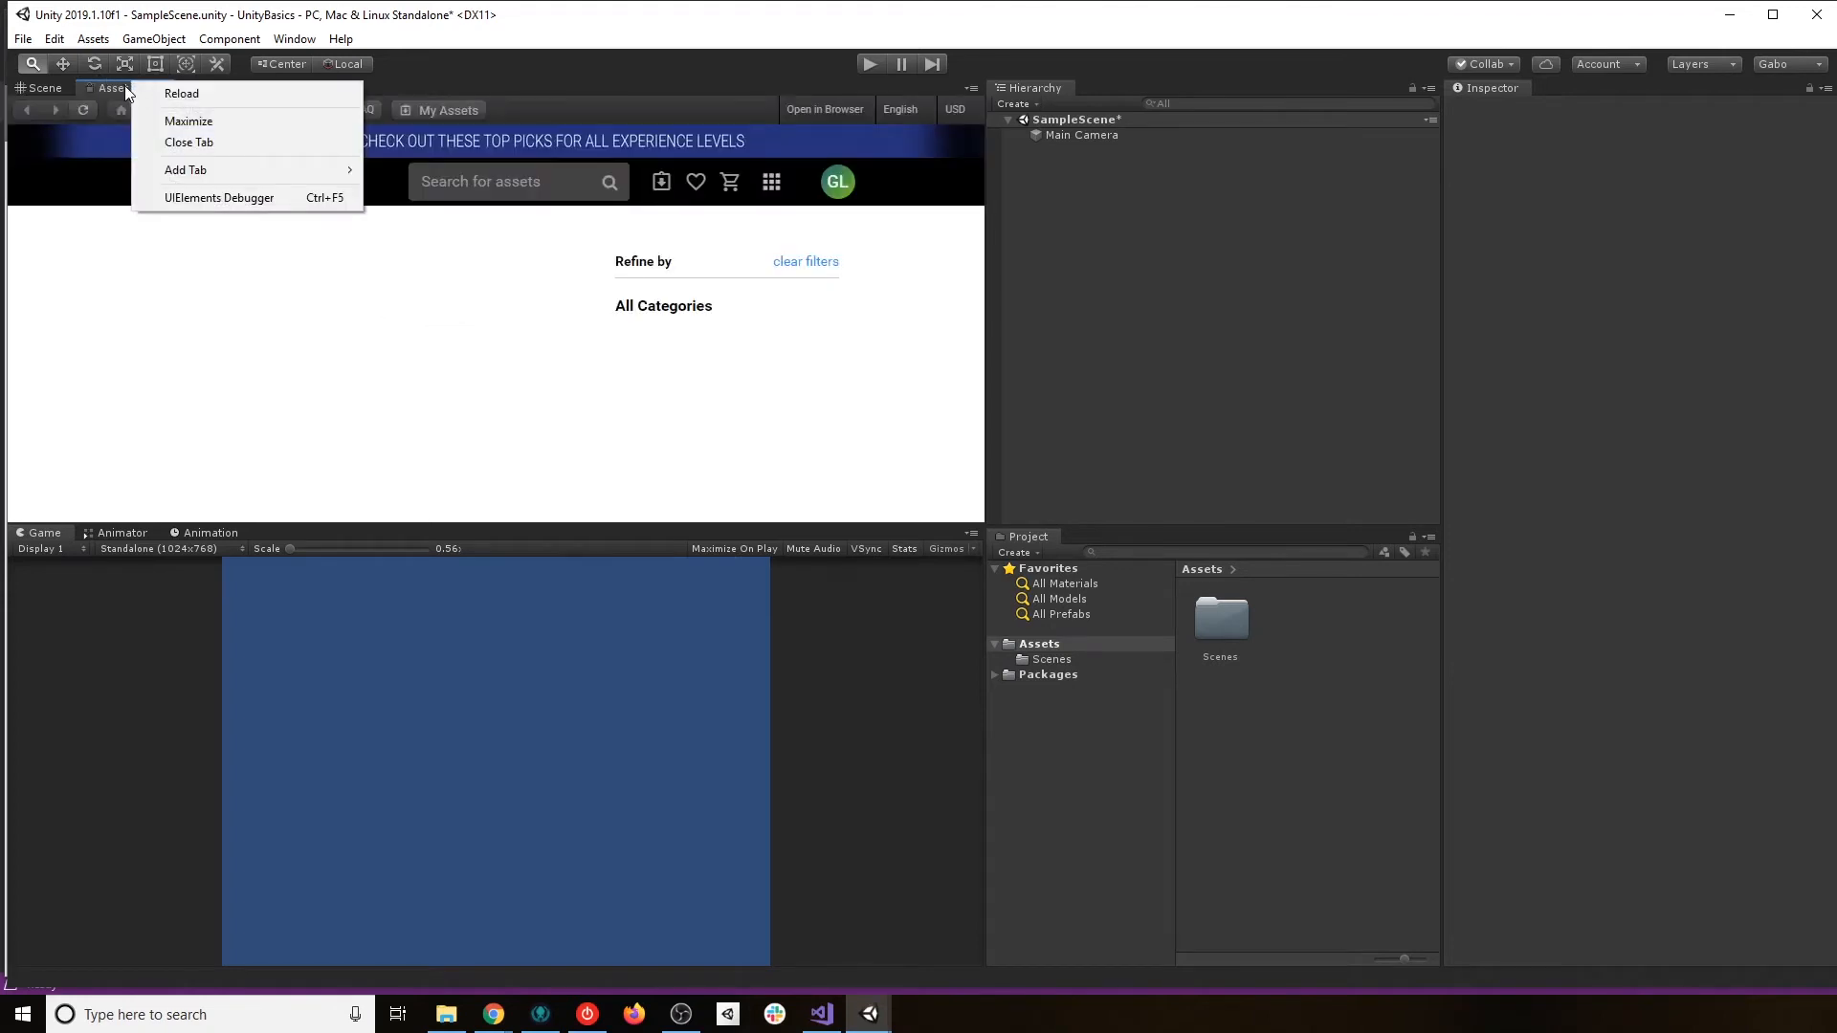
pyautogui.moveTo(204, 178)
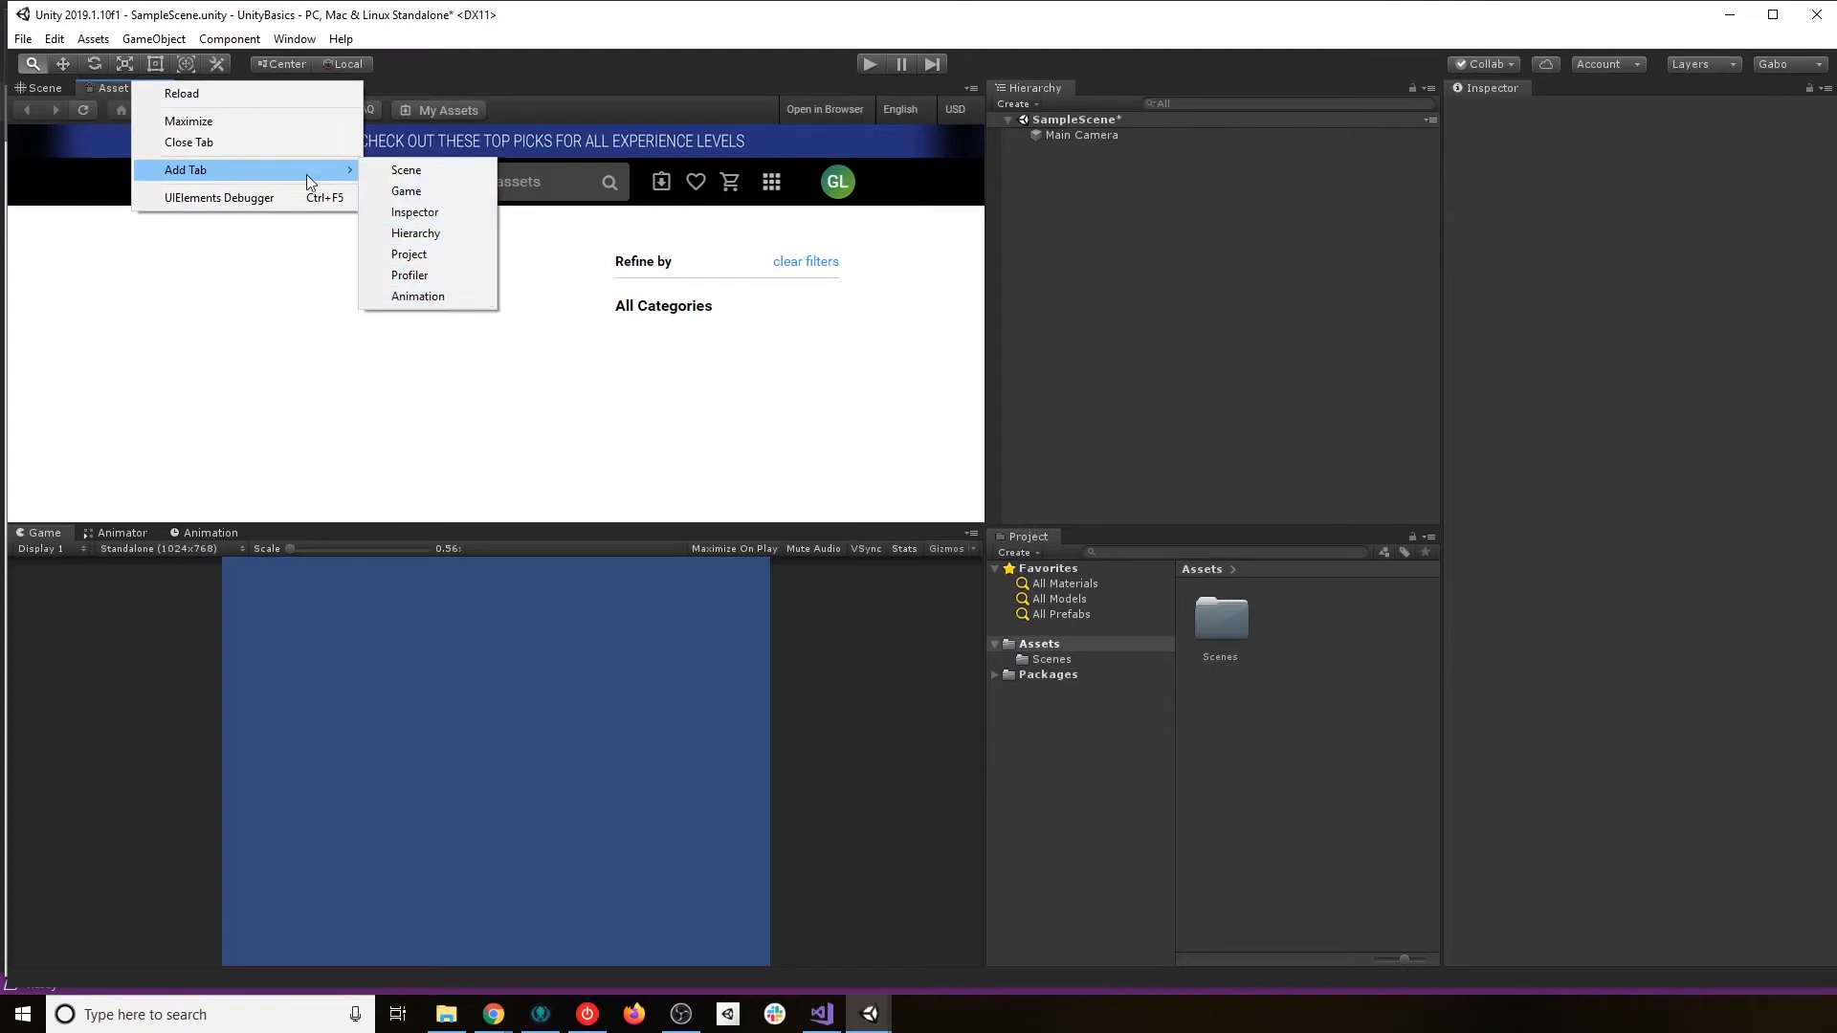
pyautogui.click(547, 8)
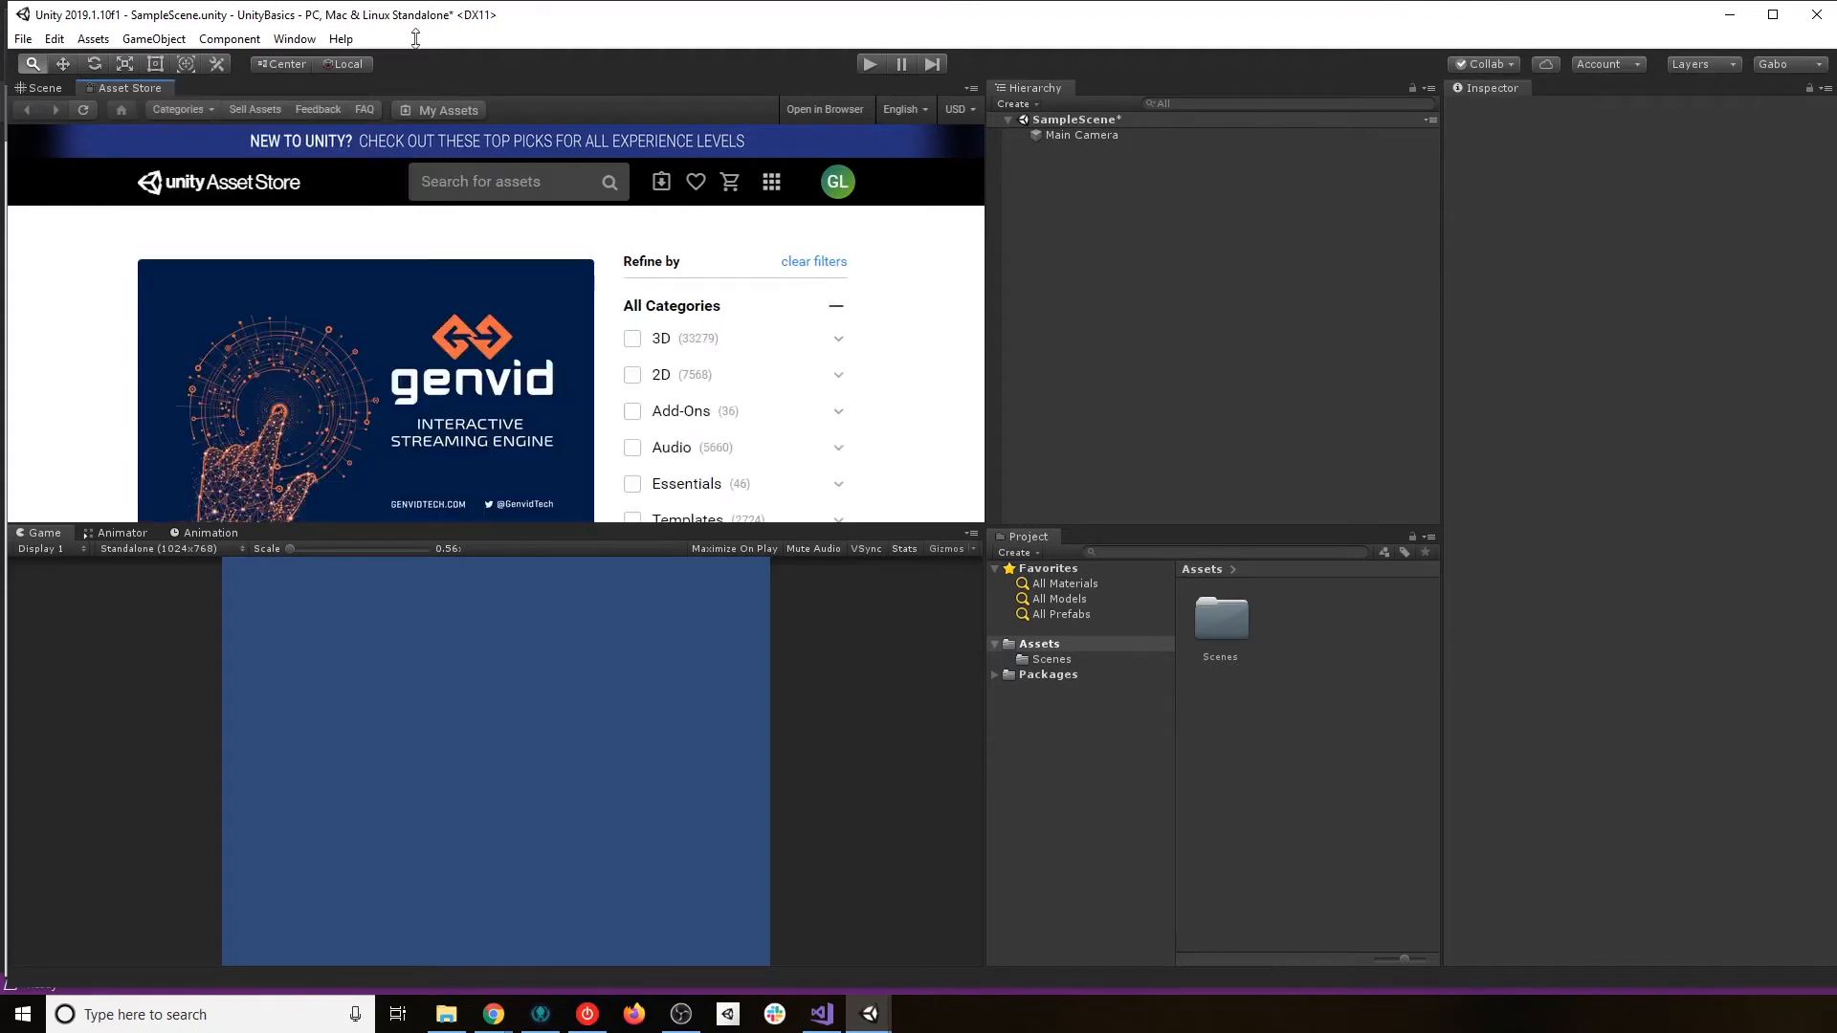
pyautogui.click(295, 40)
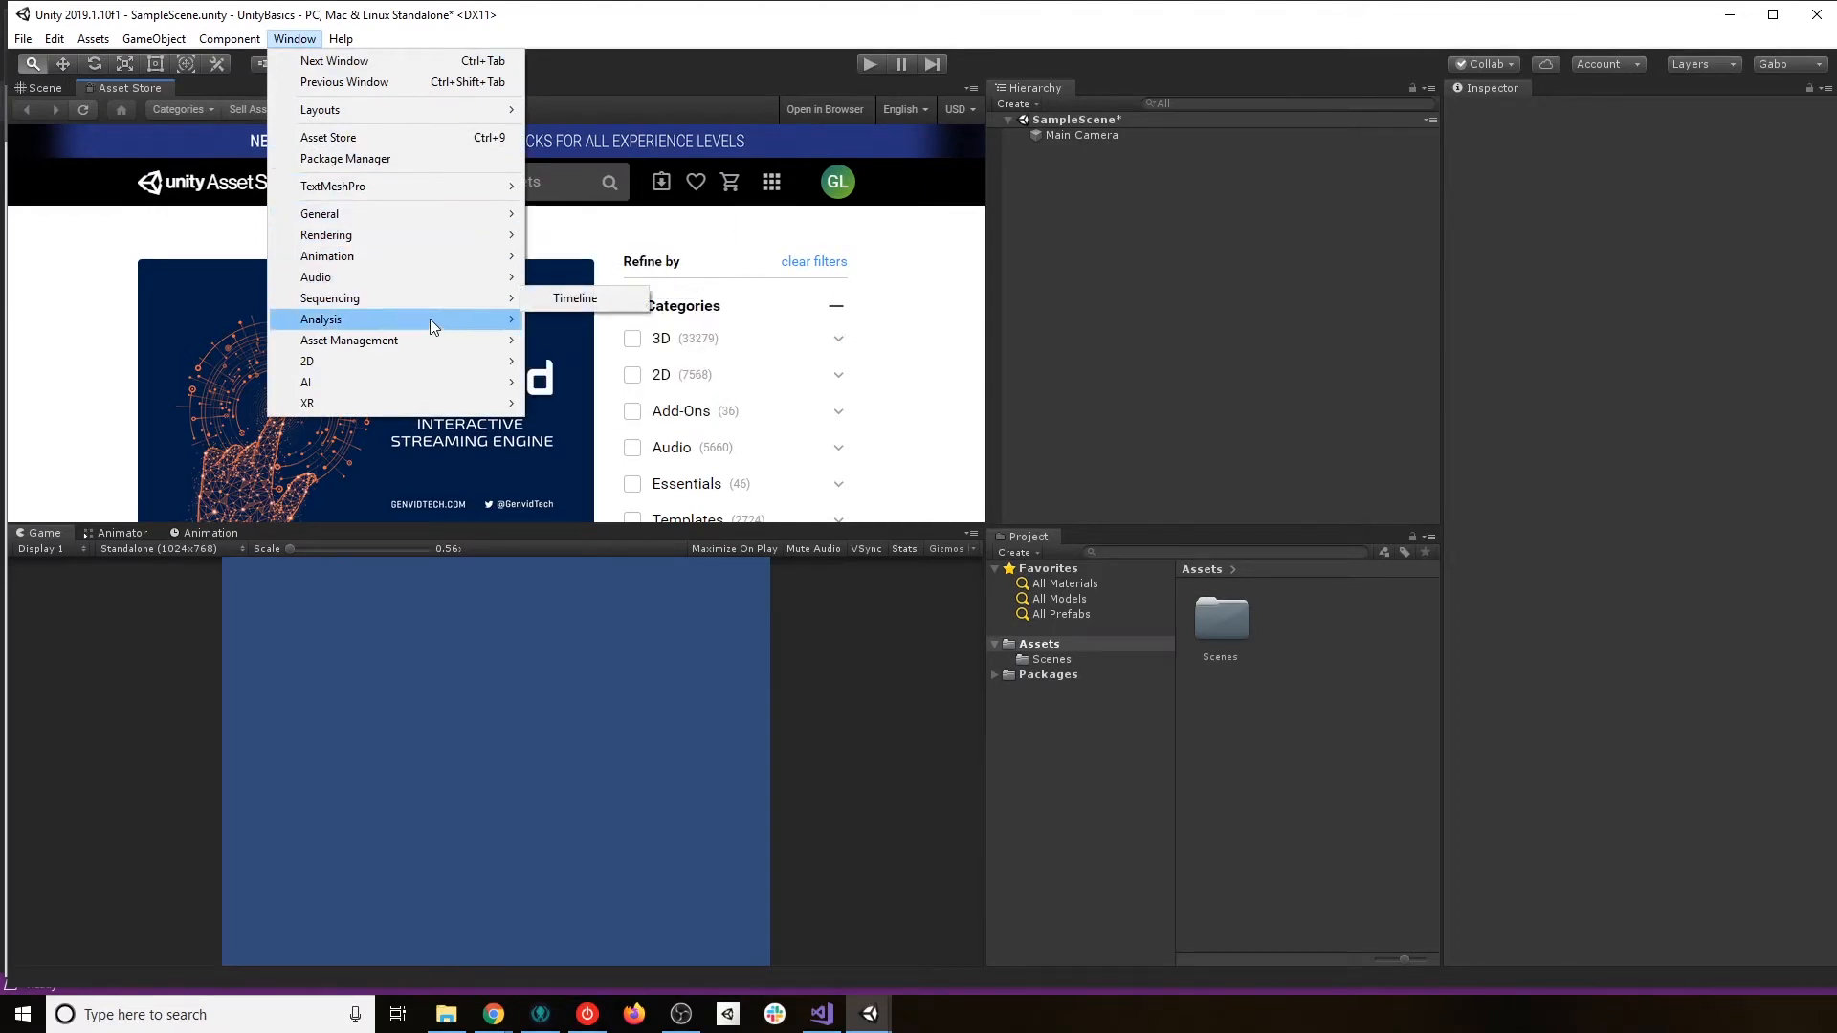
pyautogui.moveTo(428, 323)
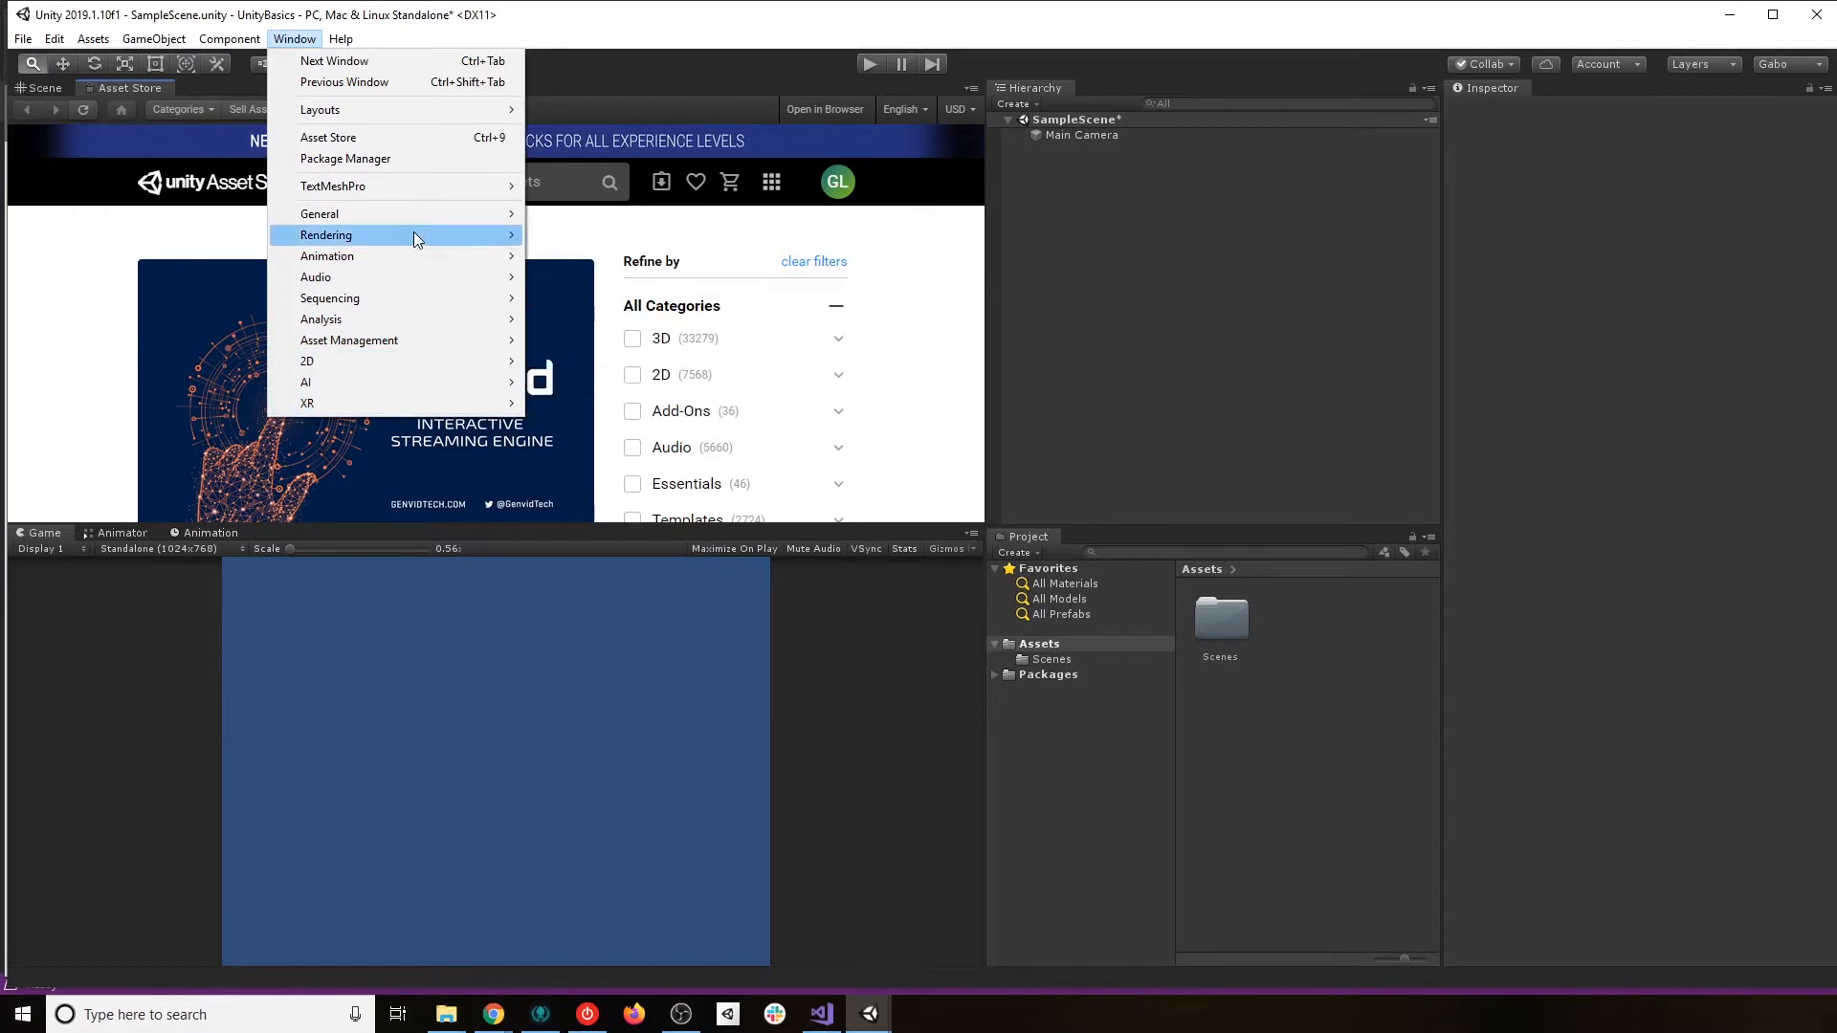
pyautogui.moveTo(459, 214)
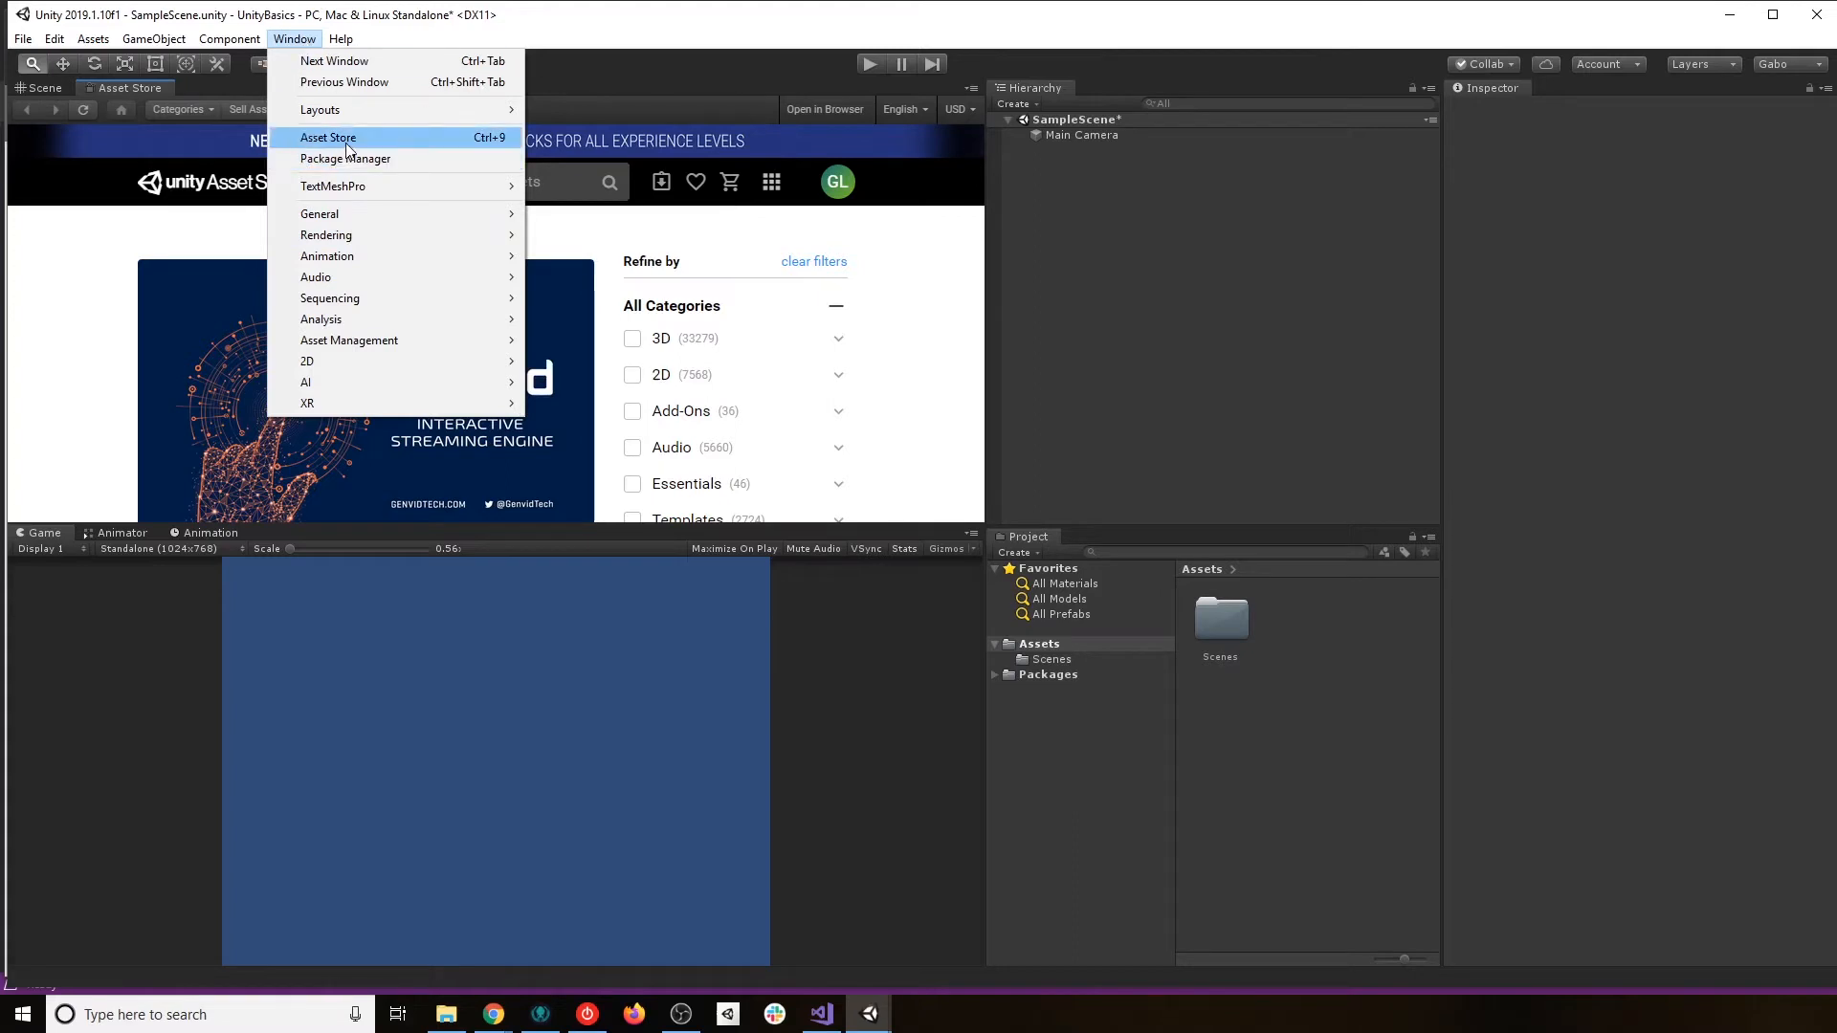
pyautogui.click(294, 38)
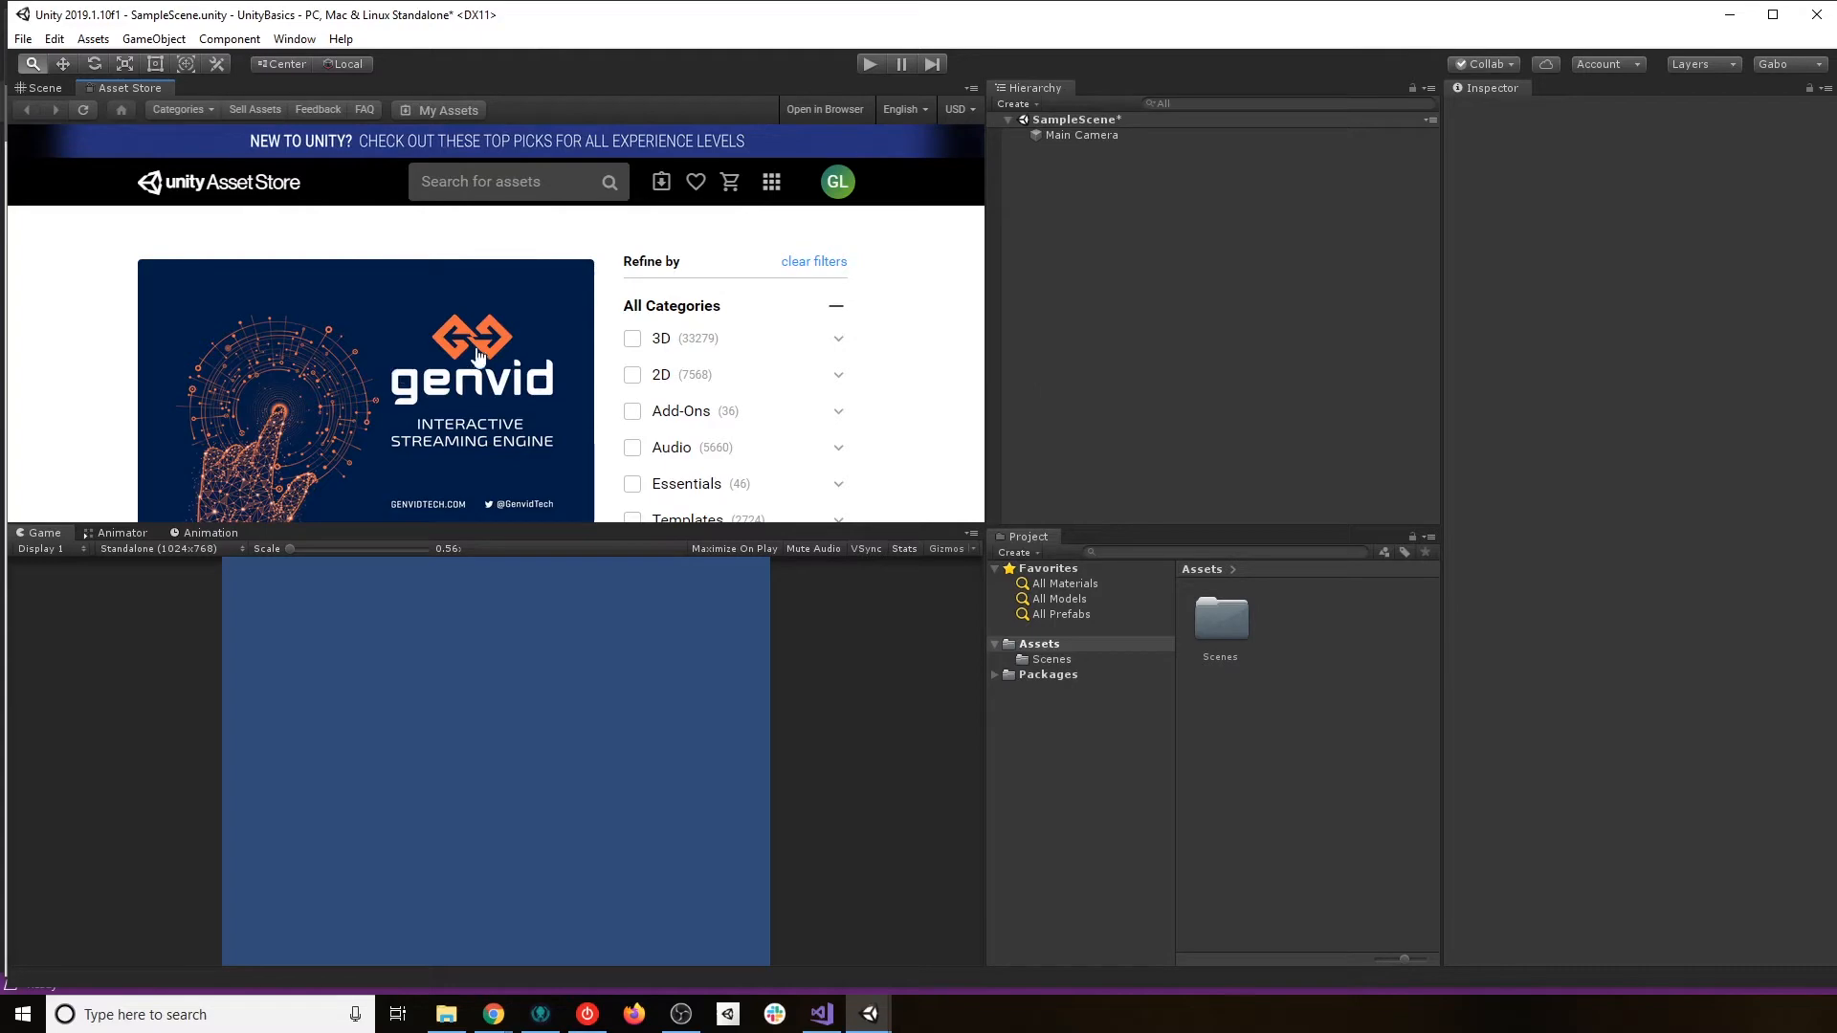
# Examine the Asset Store home page's category, pricing and other asset filters.
pyautogui.scroll(-10, 919, 345)
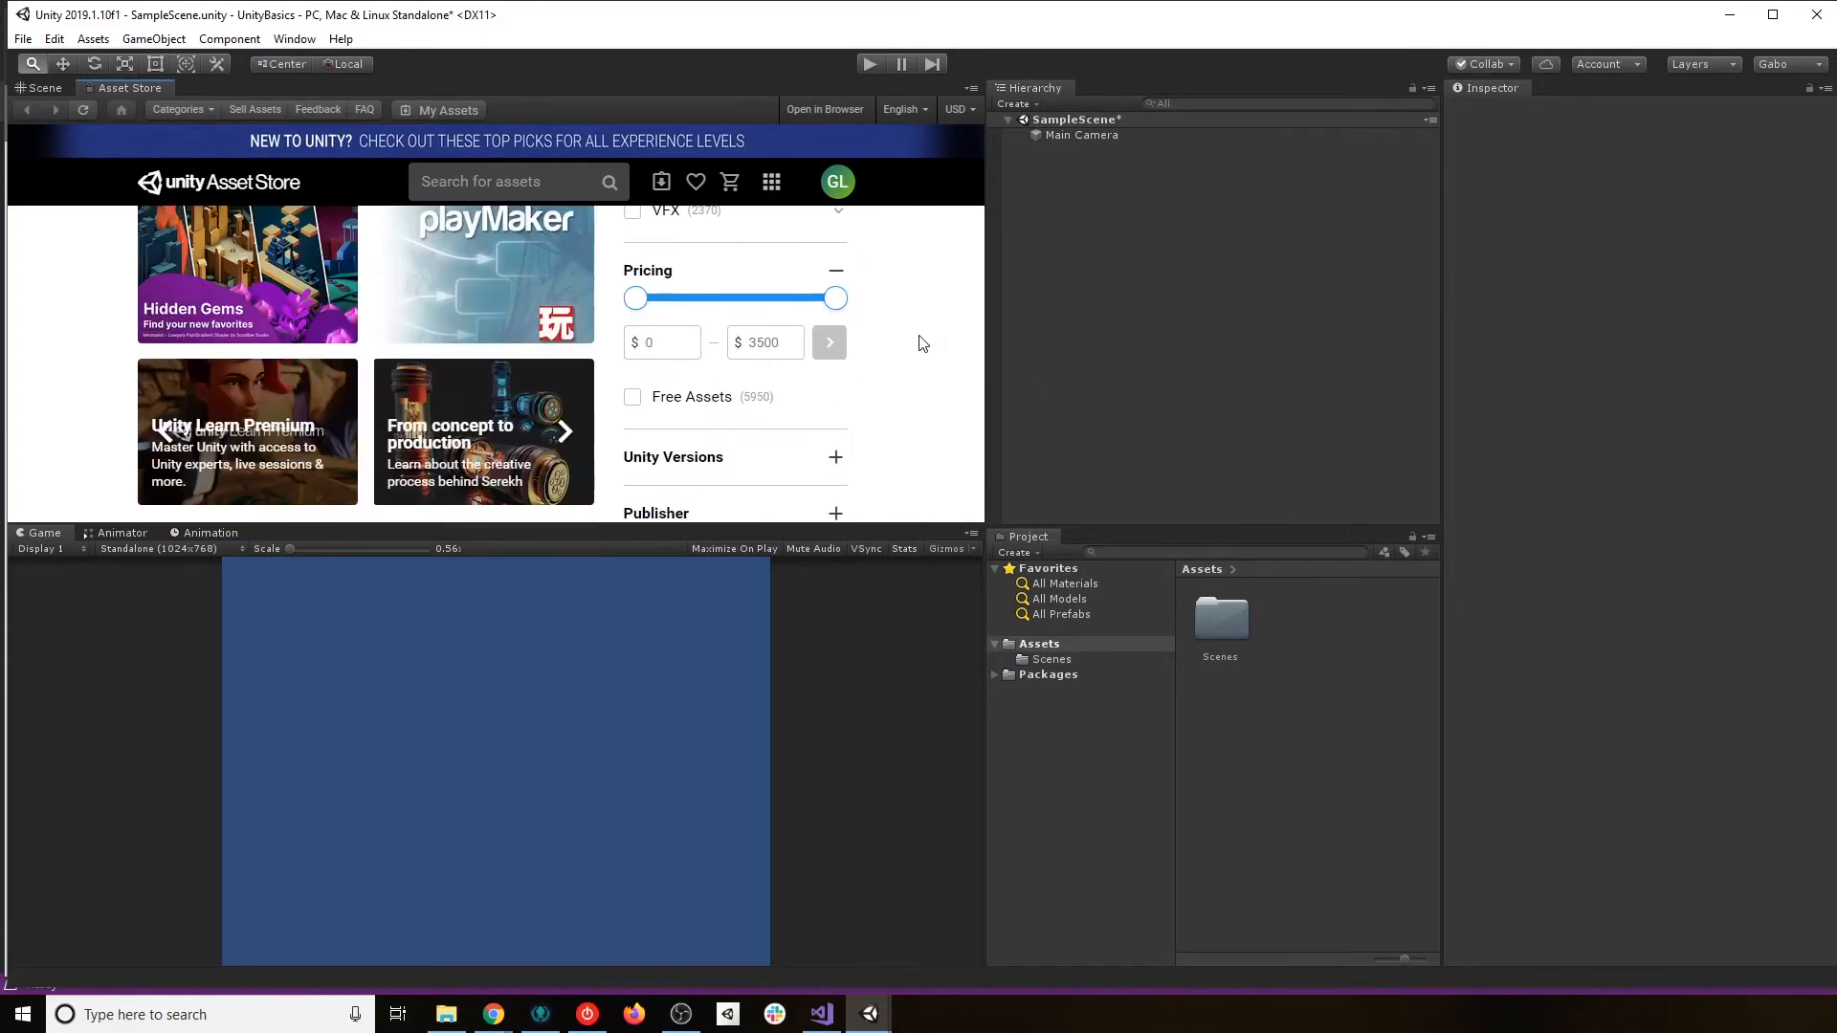
pyautogui.scroll(10, 914, 354)
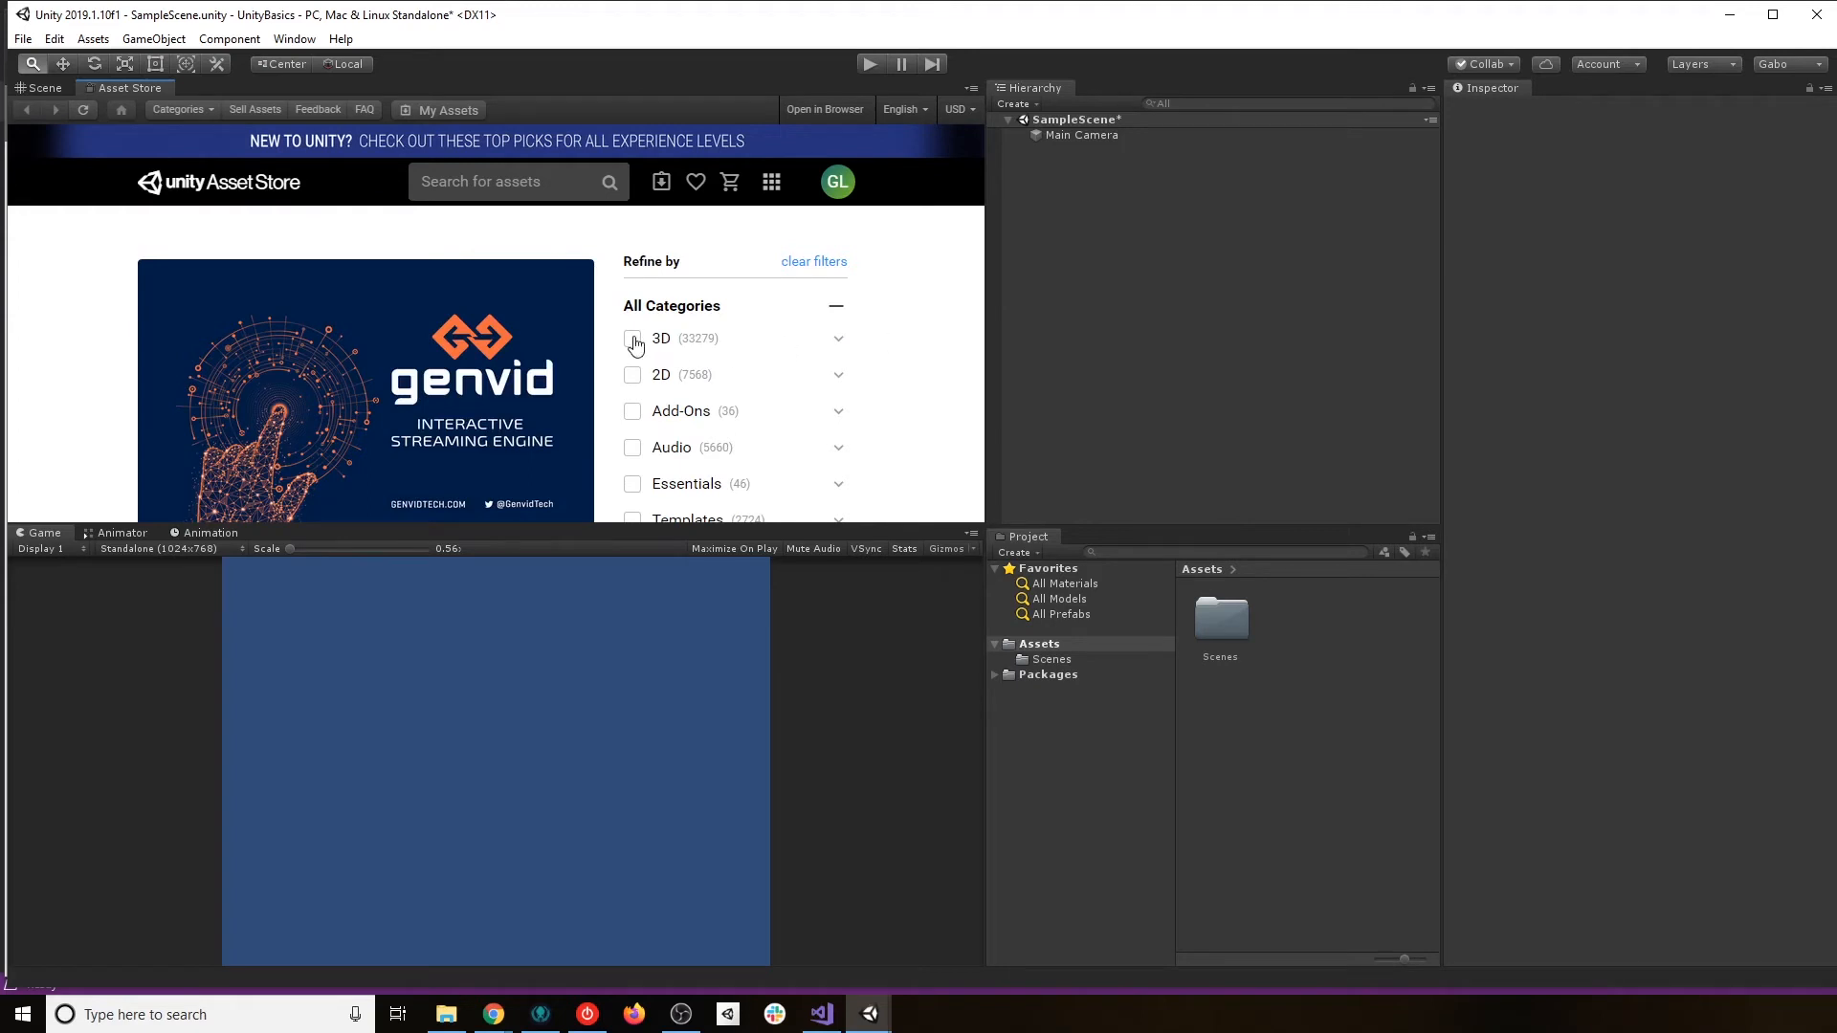
pyautogui.scroll(-1, 627, 426)
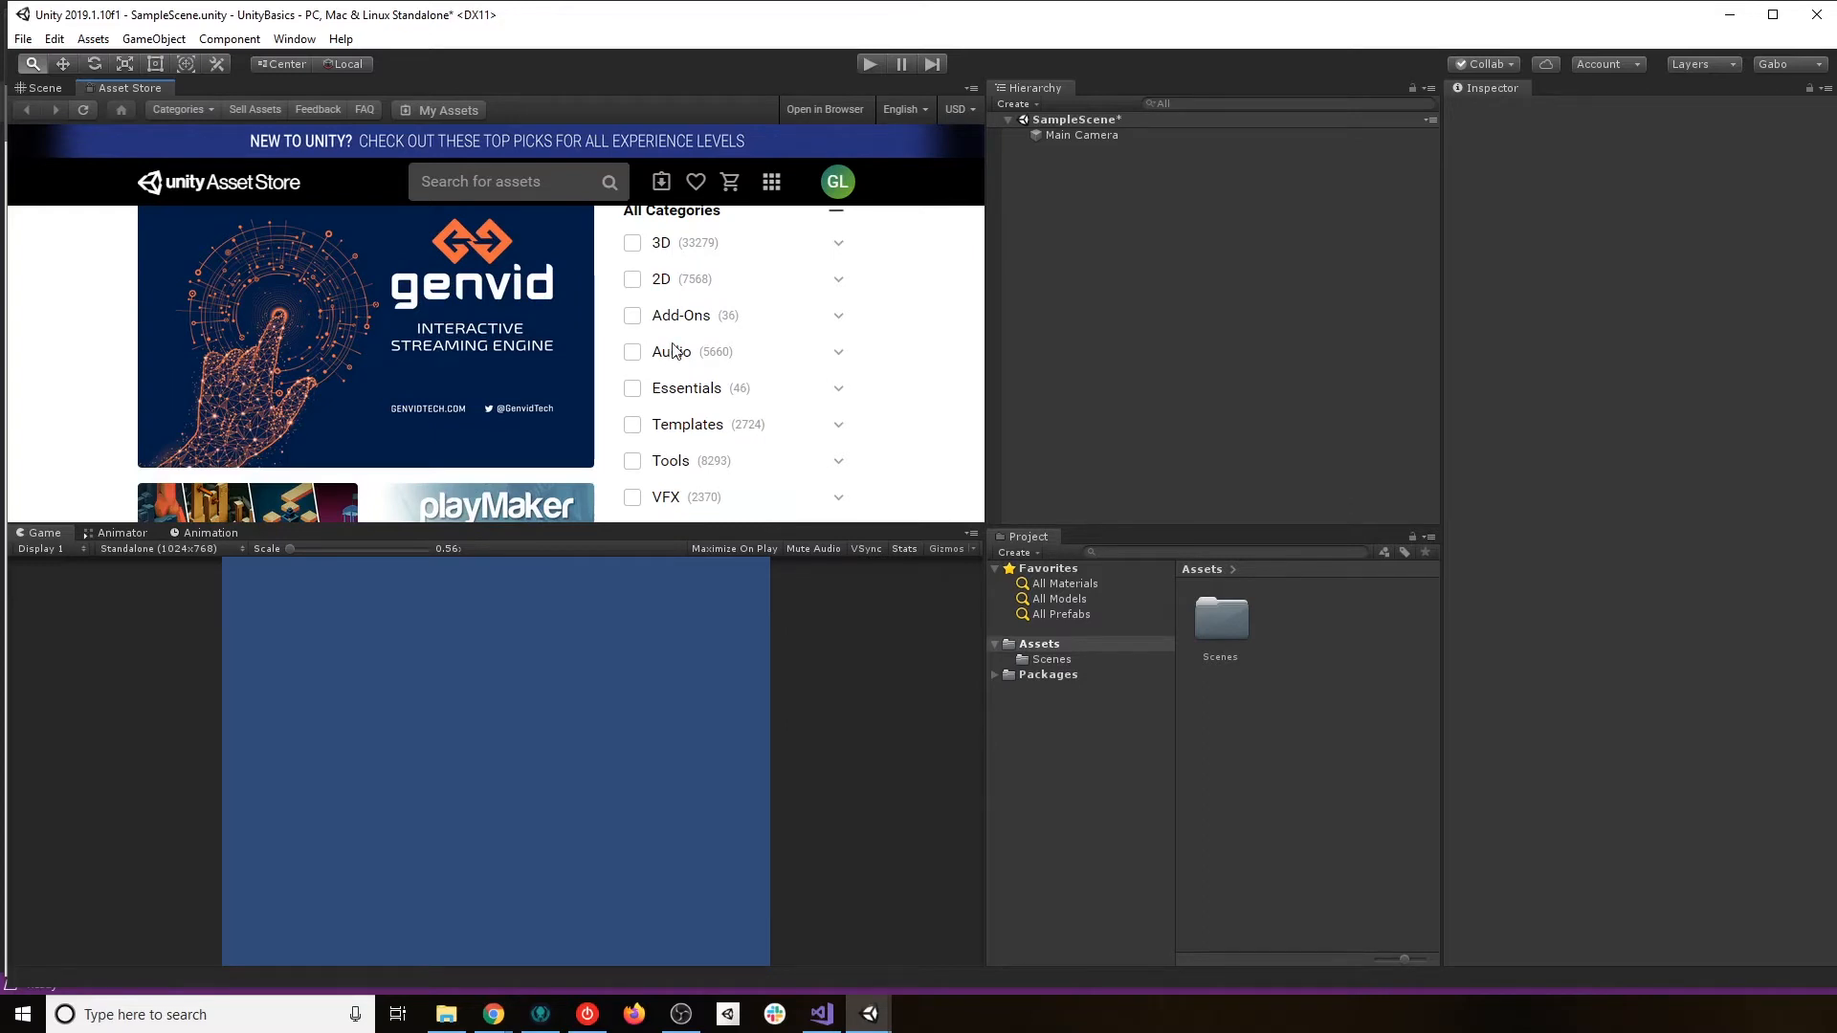
pyautogui.scroll(-1, 731, 374)
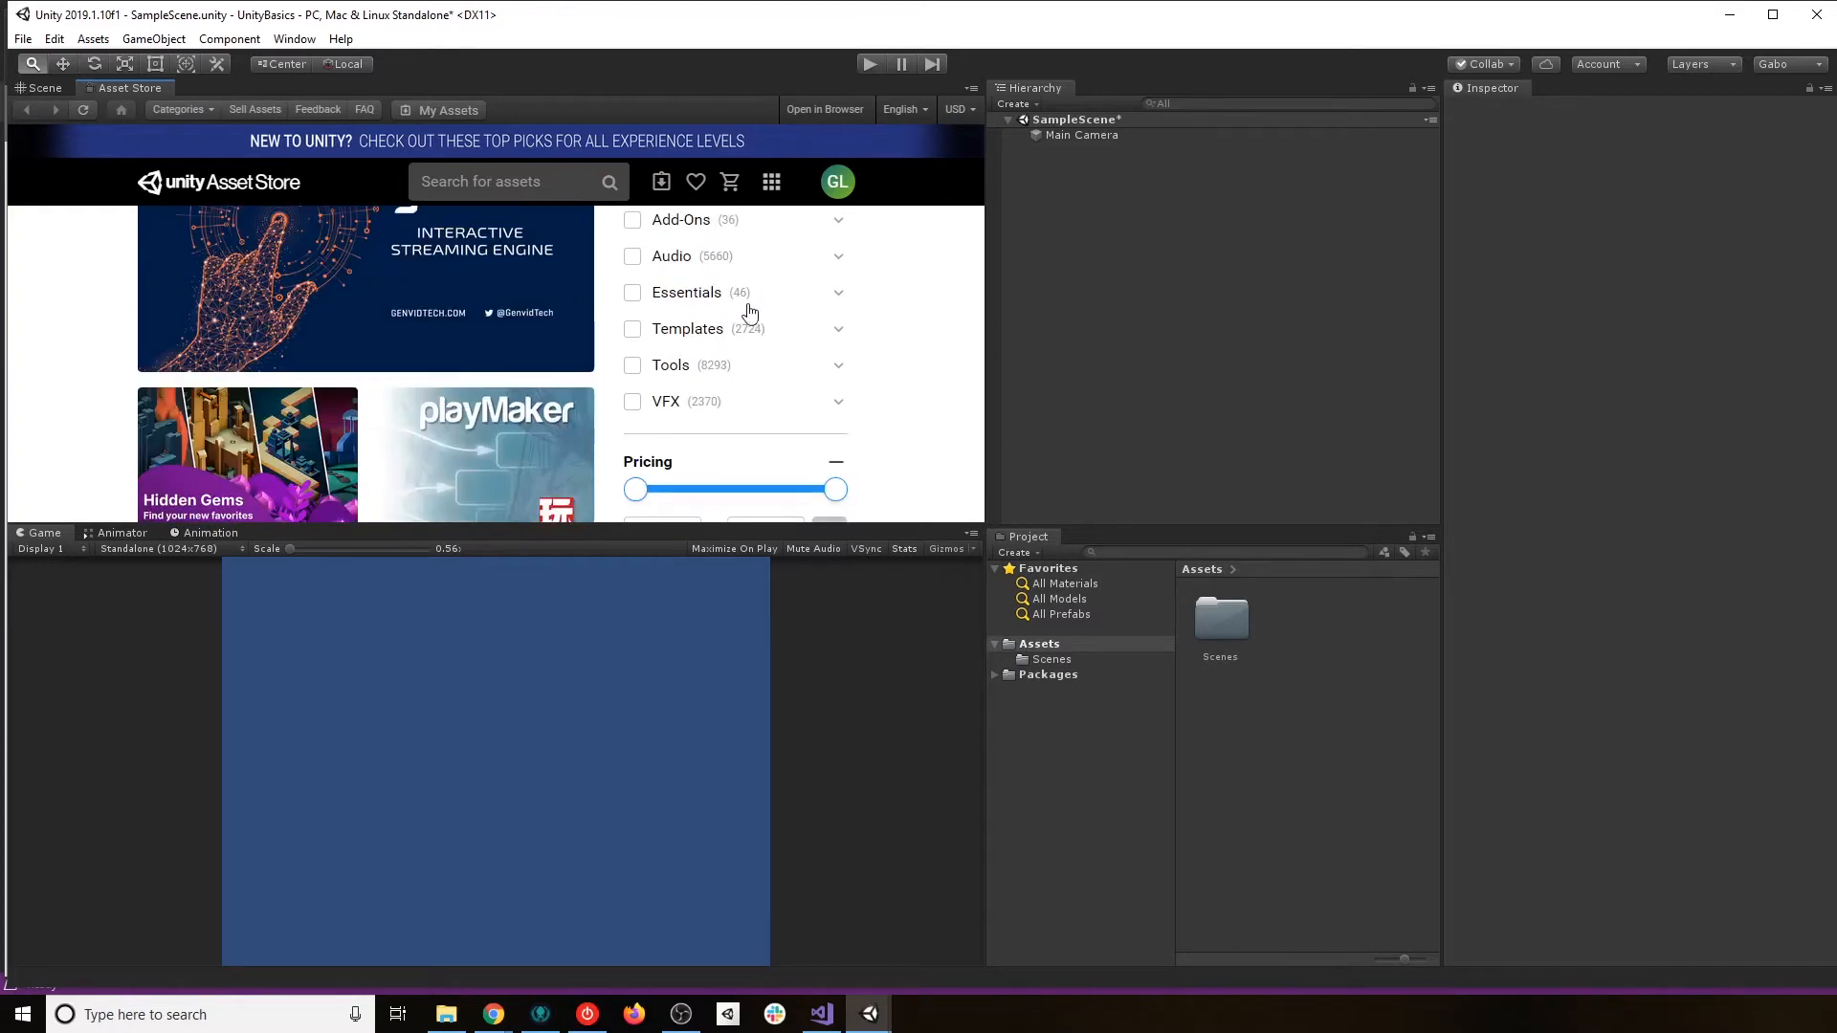
pyautogui.scroll(-1, 663, 411)
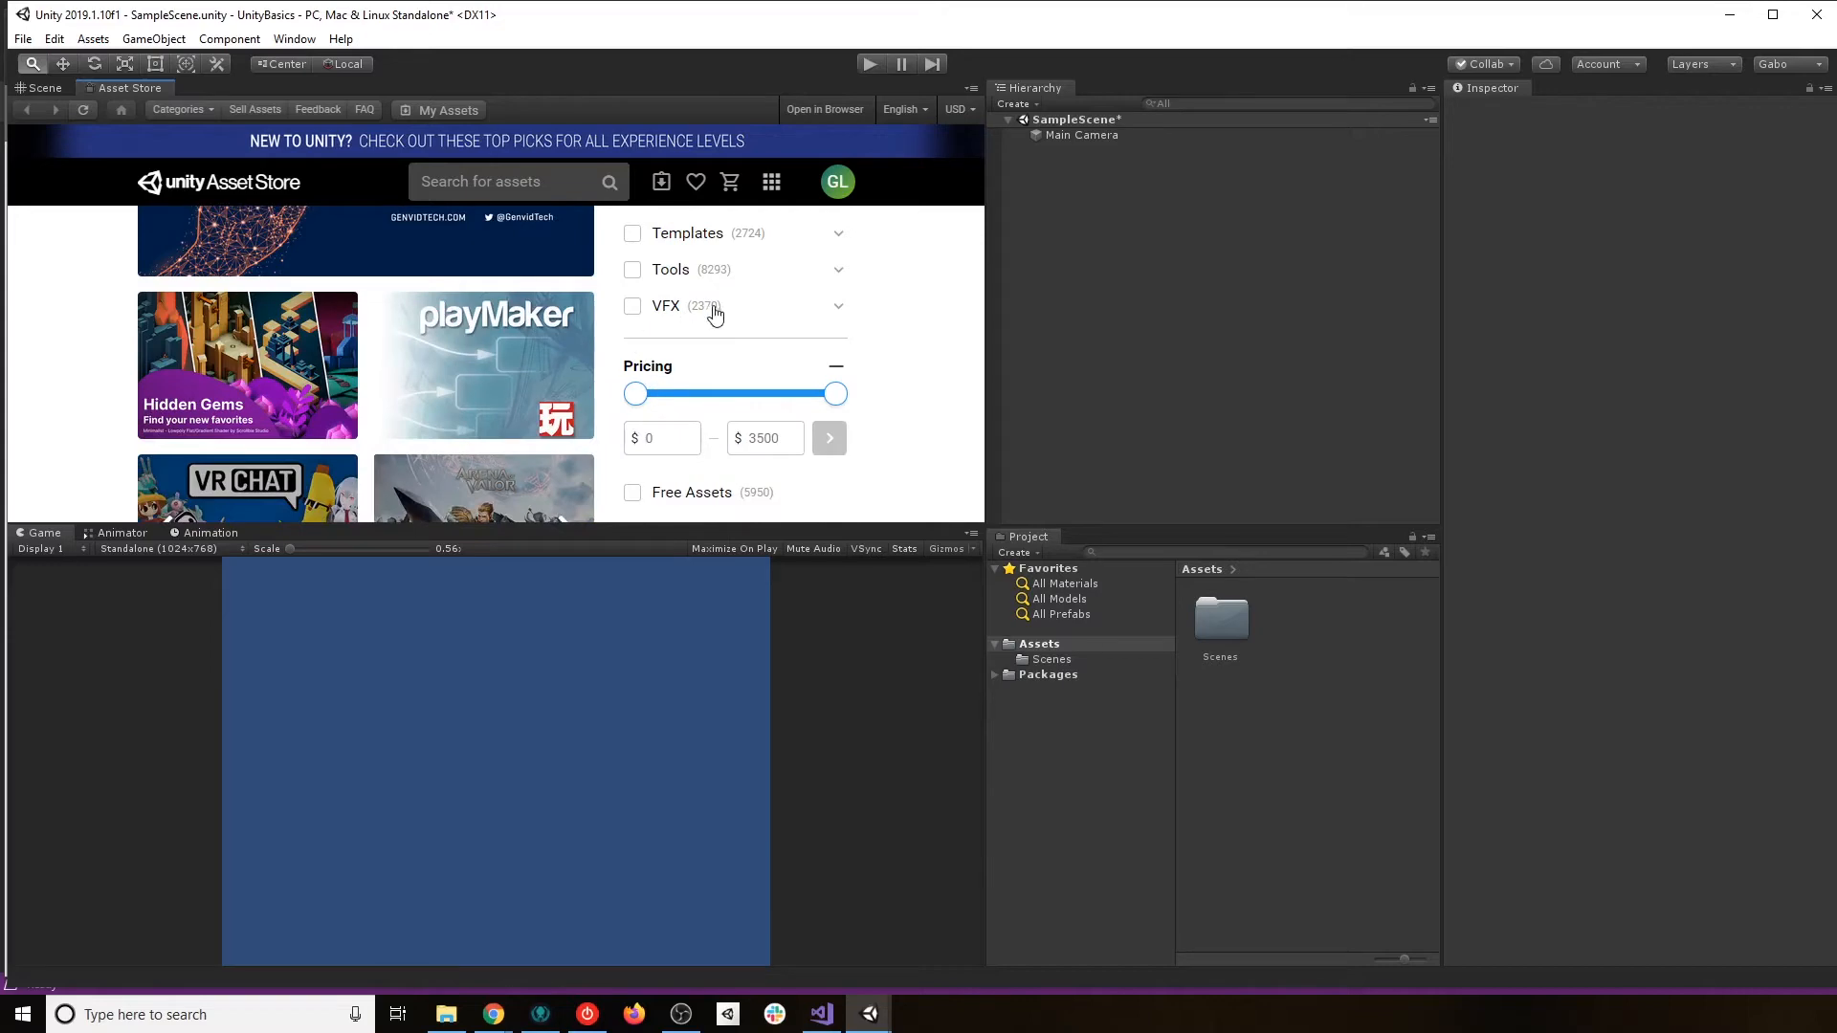
pyautogui.scroll(-2, 697, 427)
pyautogui.scroll(1, 696, 412)
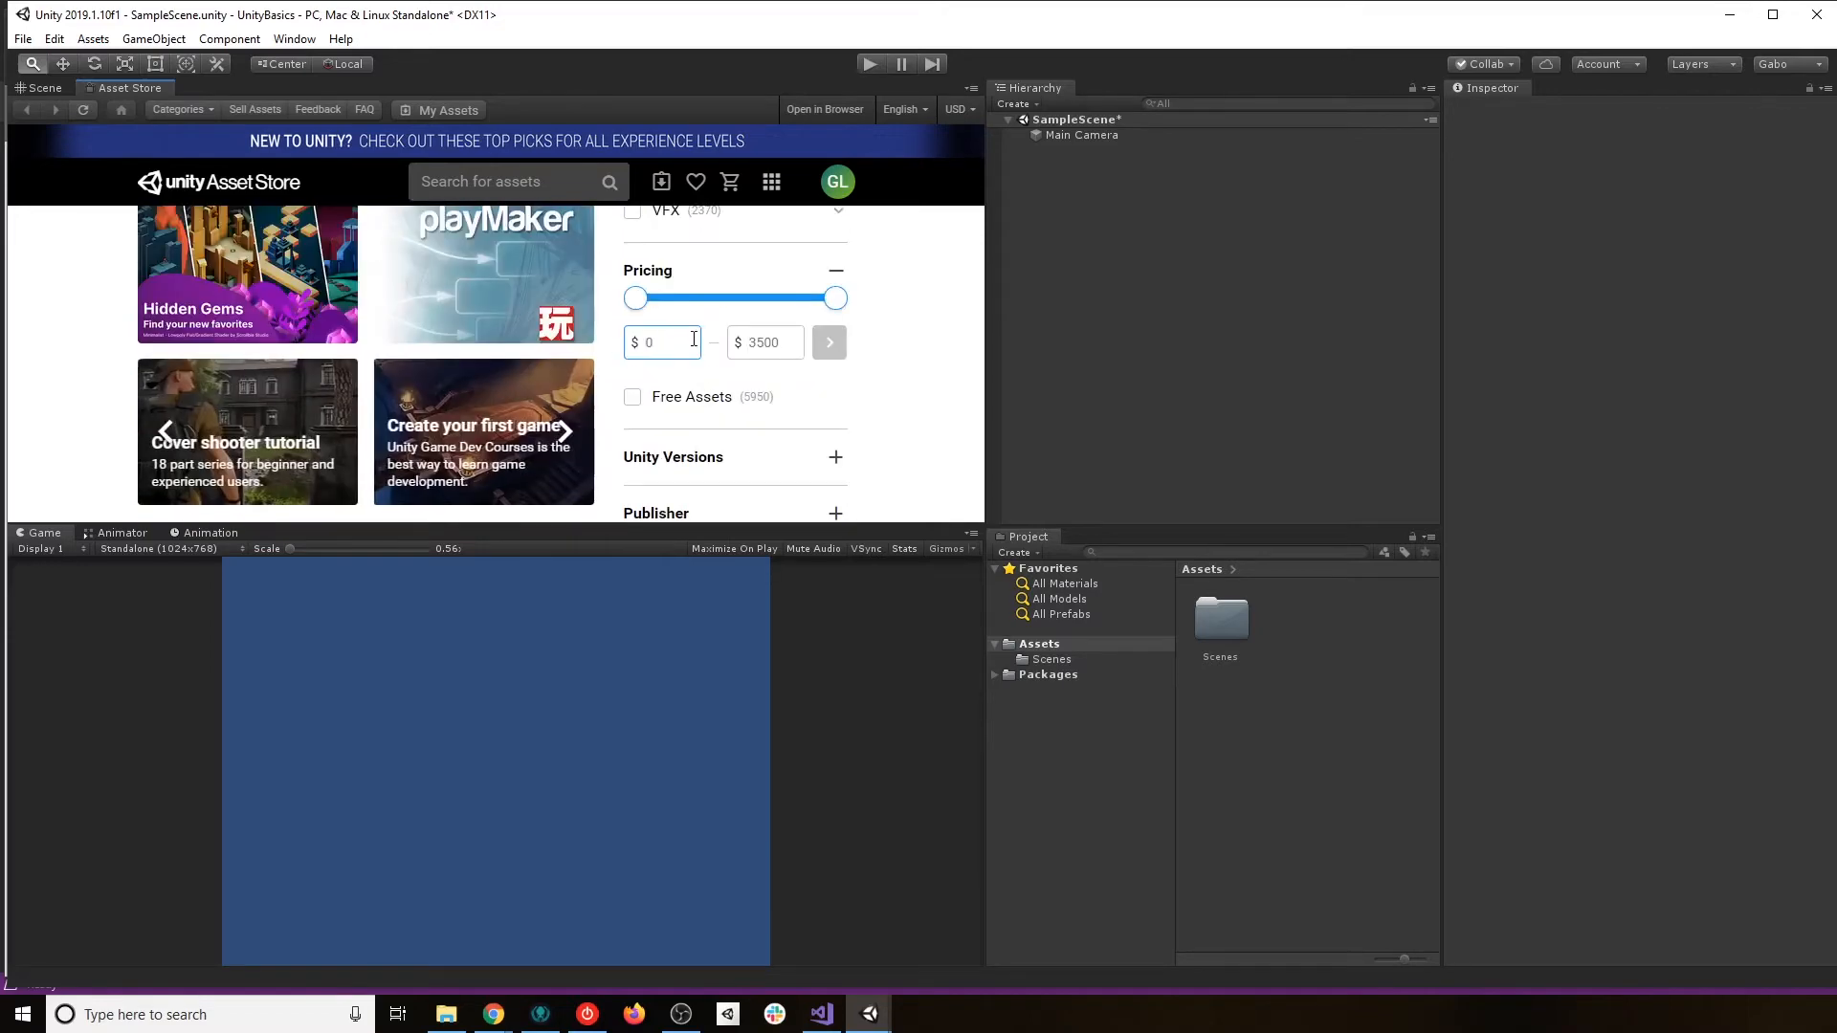
pyautogui.scroll(-2, 713, 421)
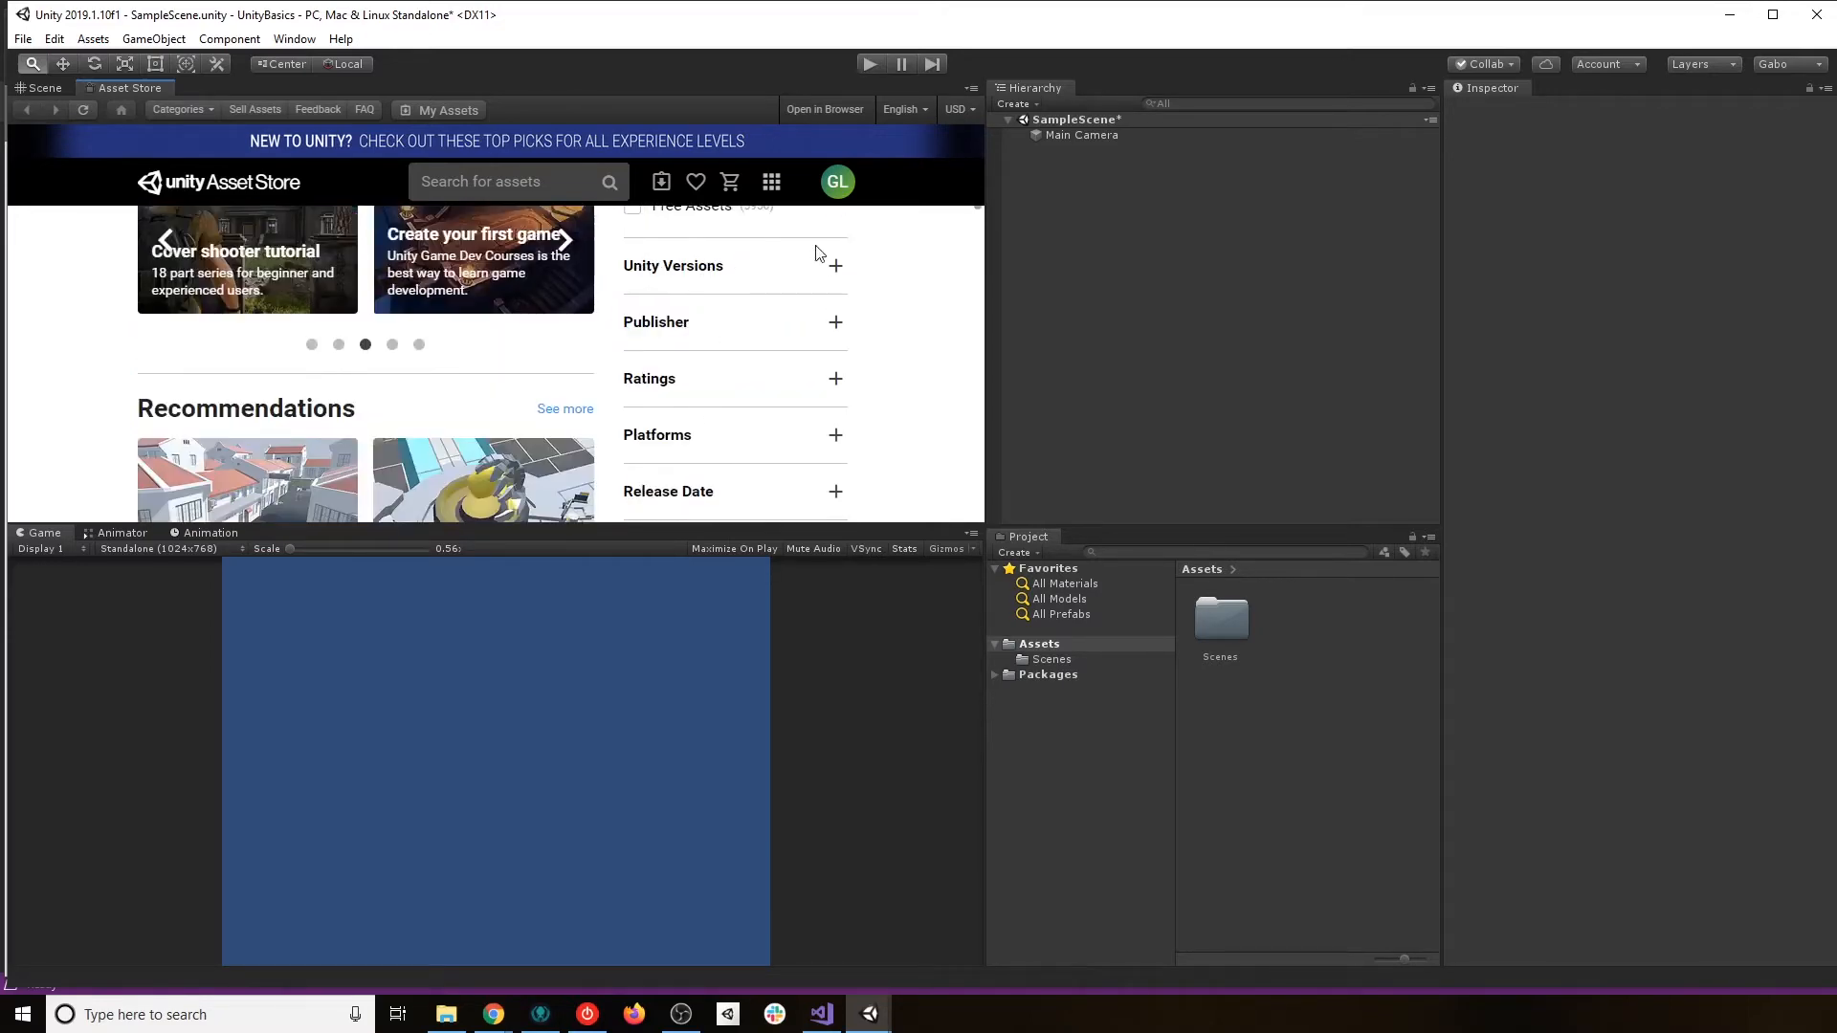
# Look over the Asset Store's recommendations and top asset collections, and return to the Scene view.
pyautogui.scroll(-5, 727, 362)
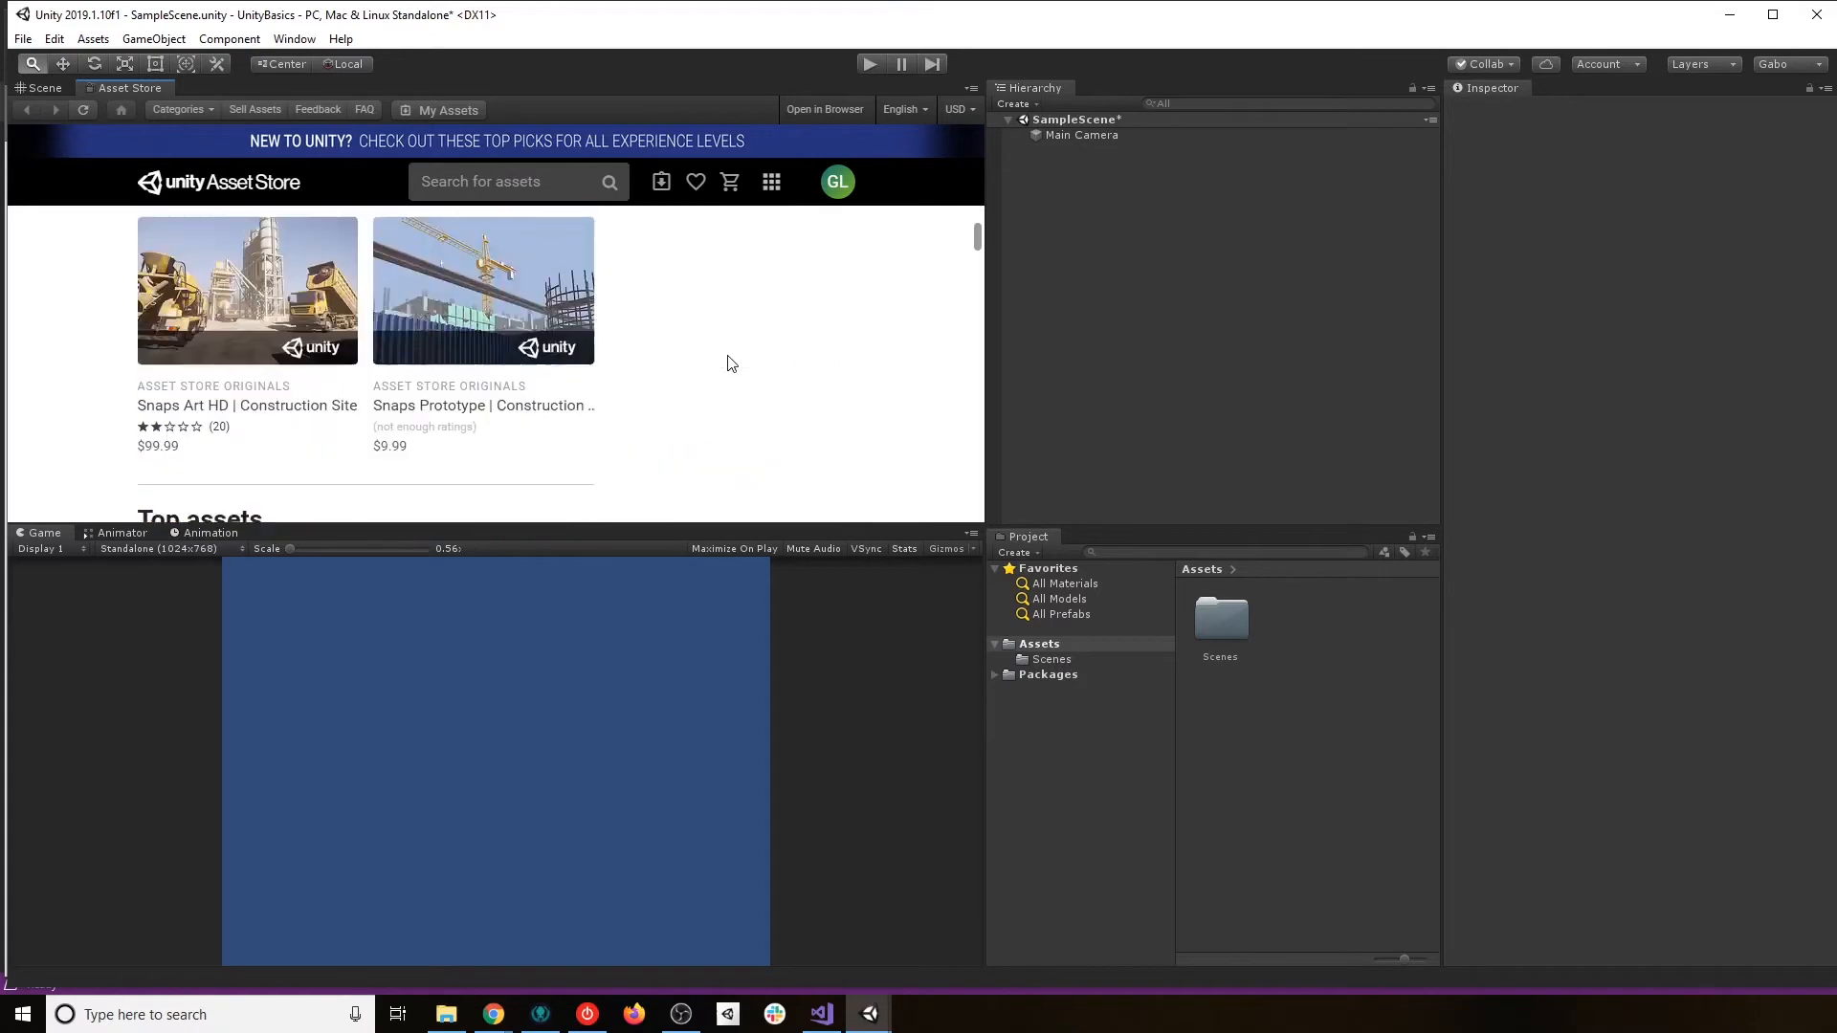
pyautogui.scroll(-1, 729, 362)
pyautogui.scroll(-2, 731, 363)
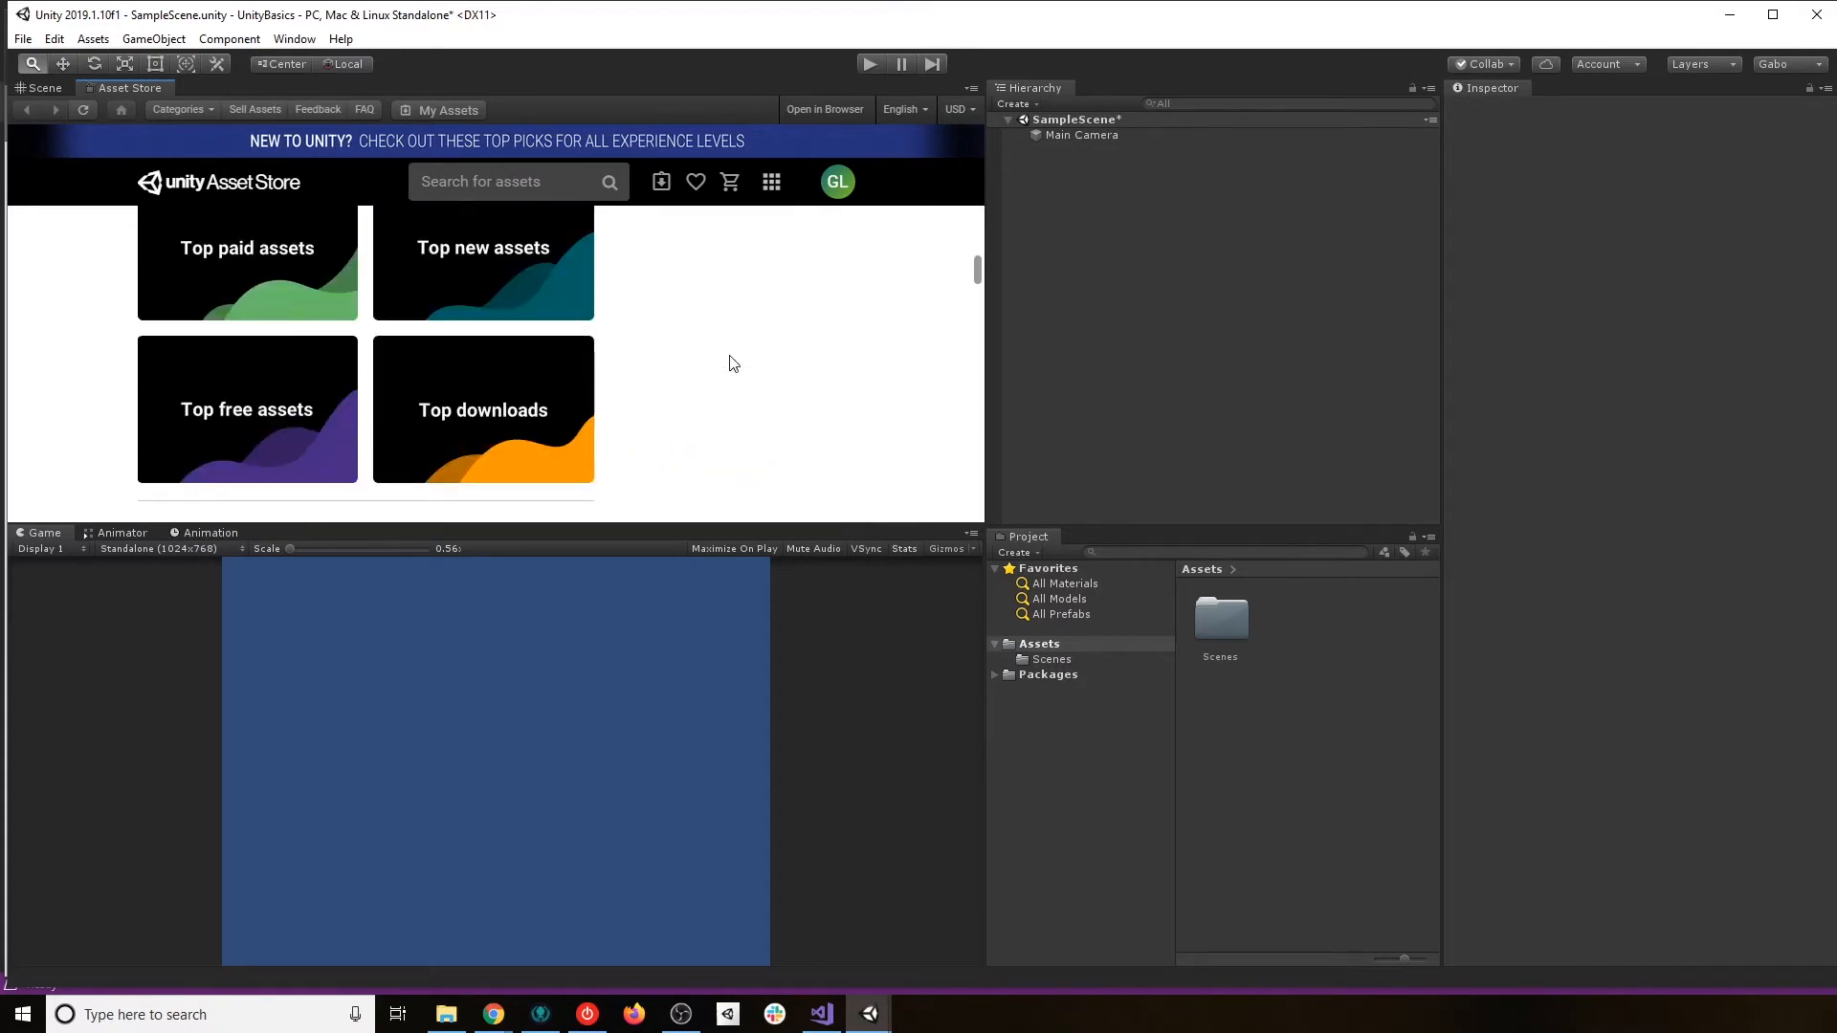
pyautogui.scroll(-3, 732, 362)
pyautogui.scroll(3, 732, 363)
pyautogui.scroll(15, 732, 362)
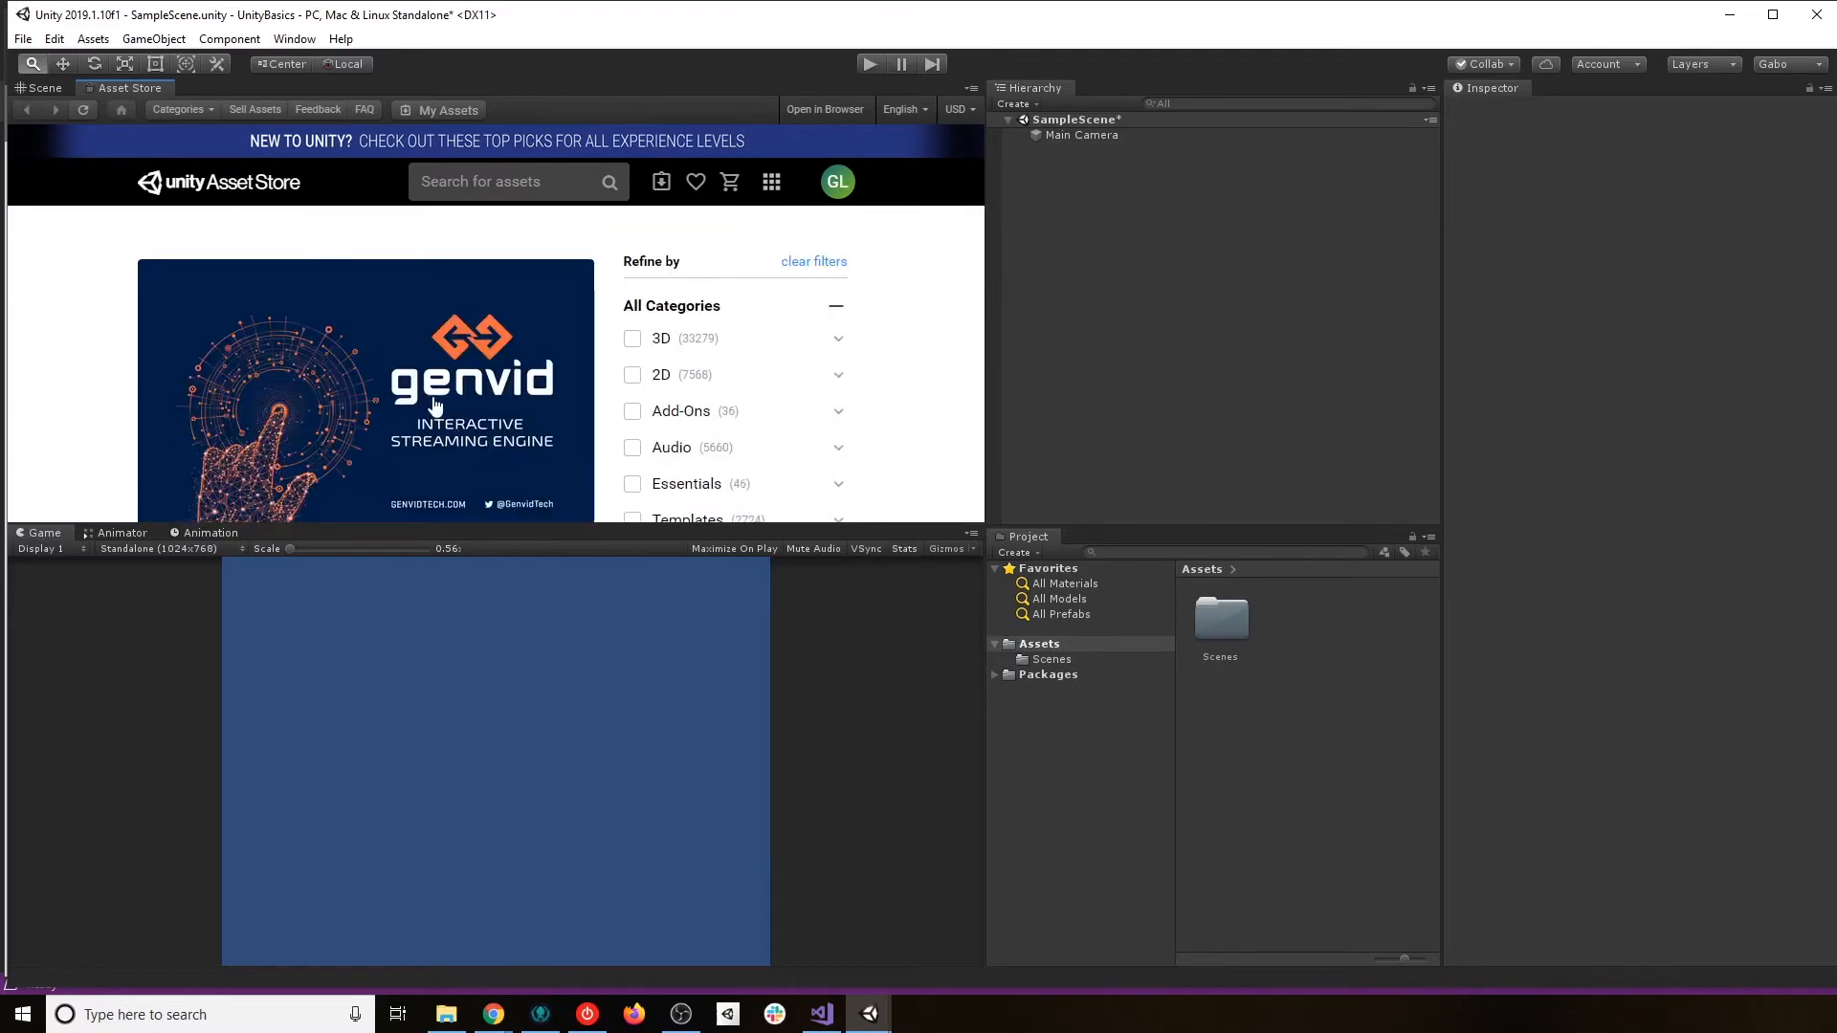
pyautogui.scroll(-4, 440, 402)
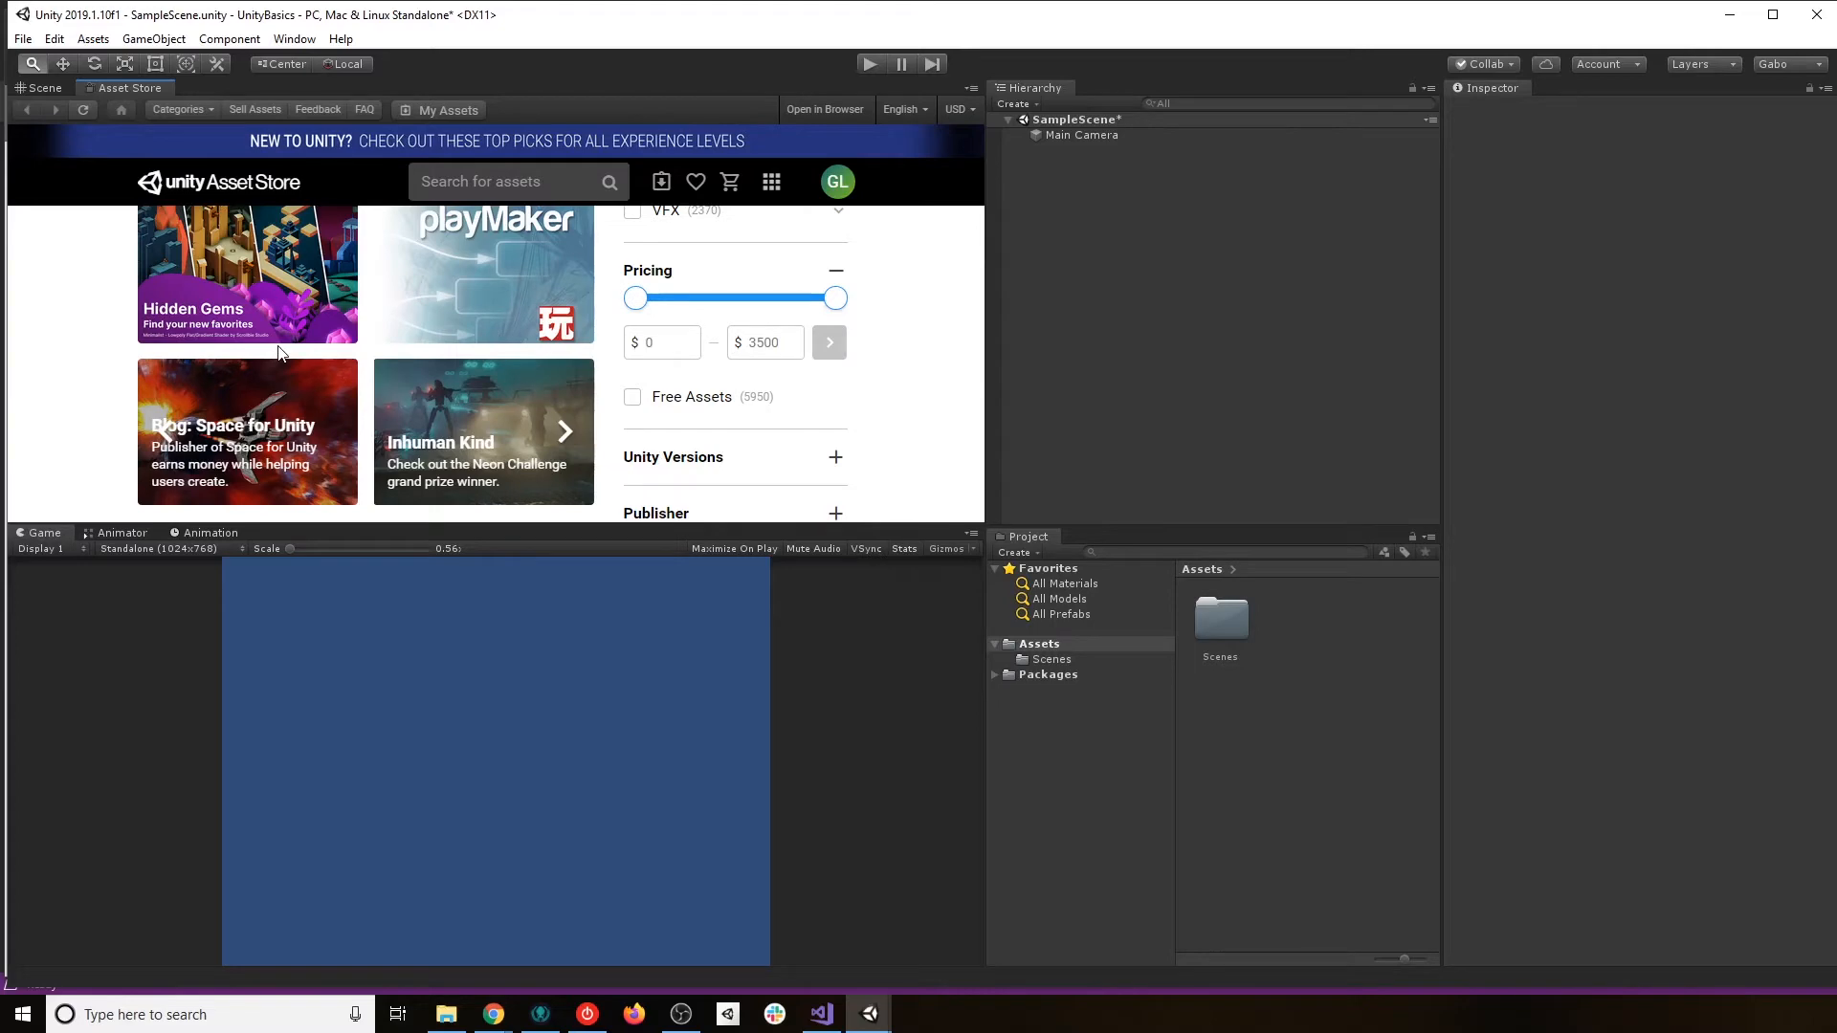
pyautogui.scroll(-3, 341, 331)
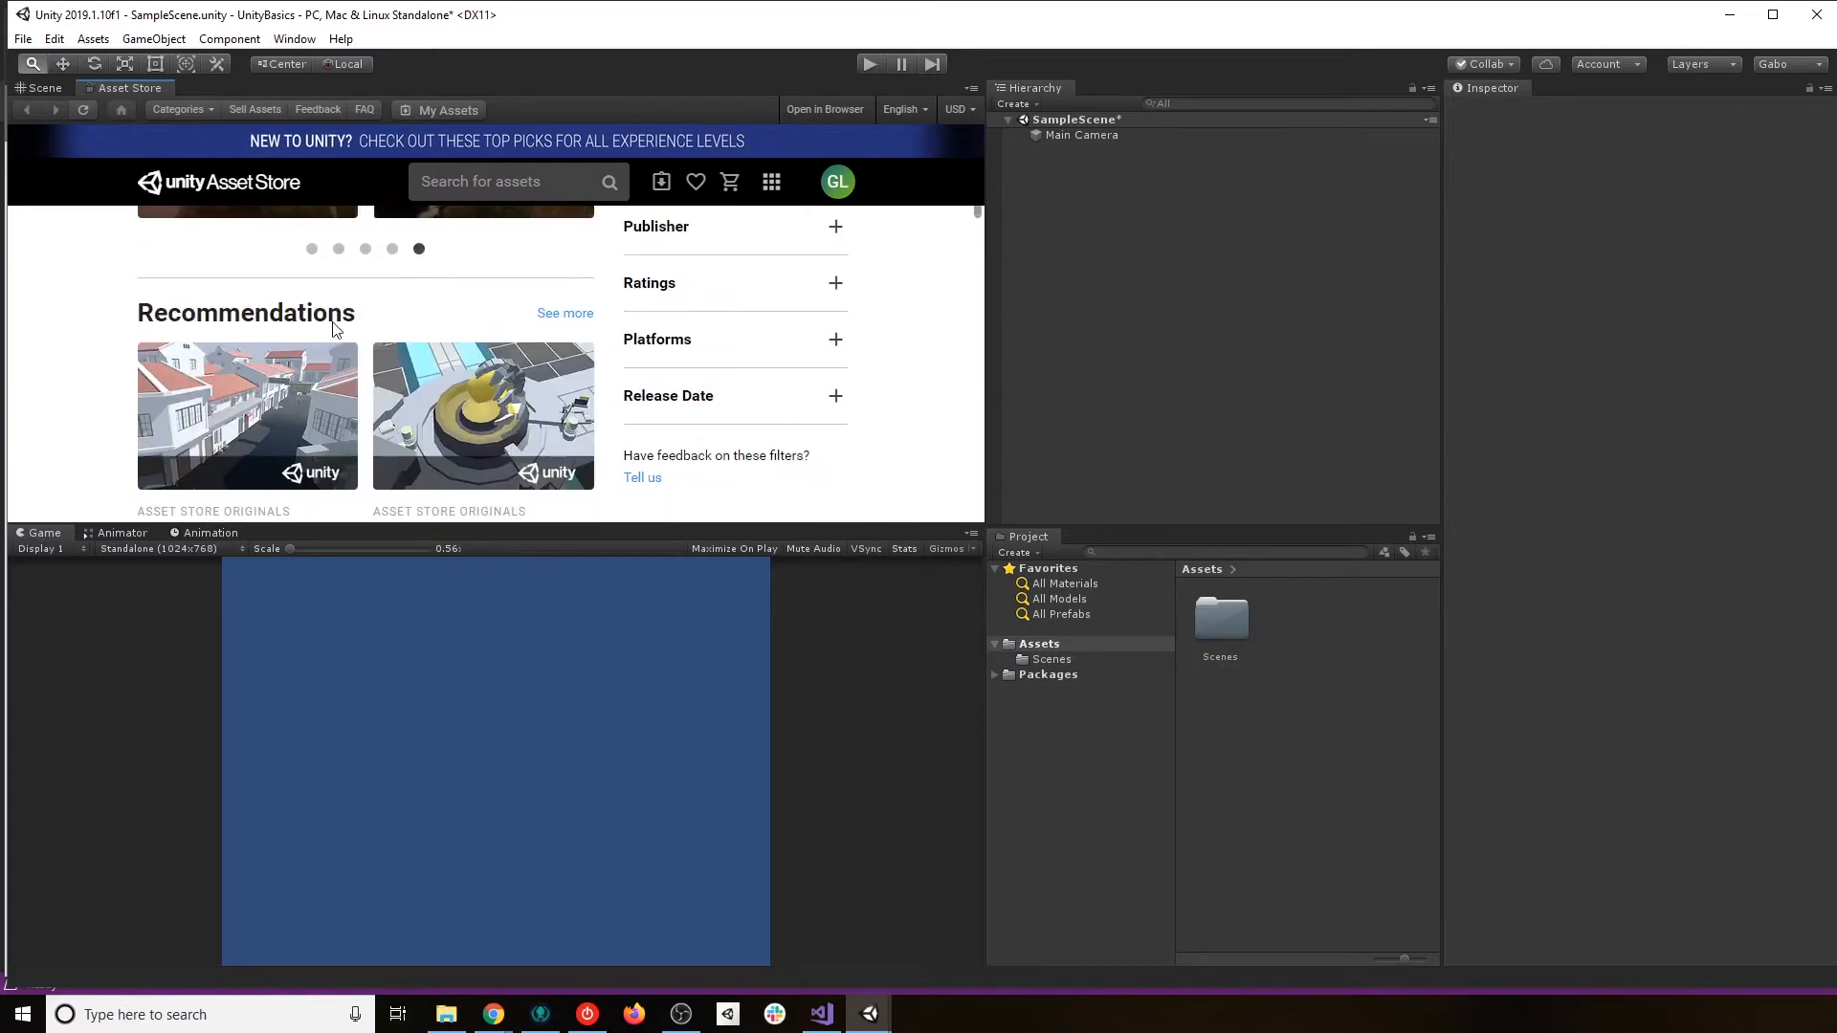
pyautogui.scroll(6, 373, 328)
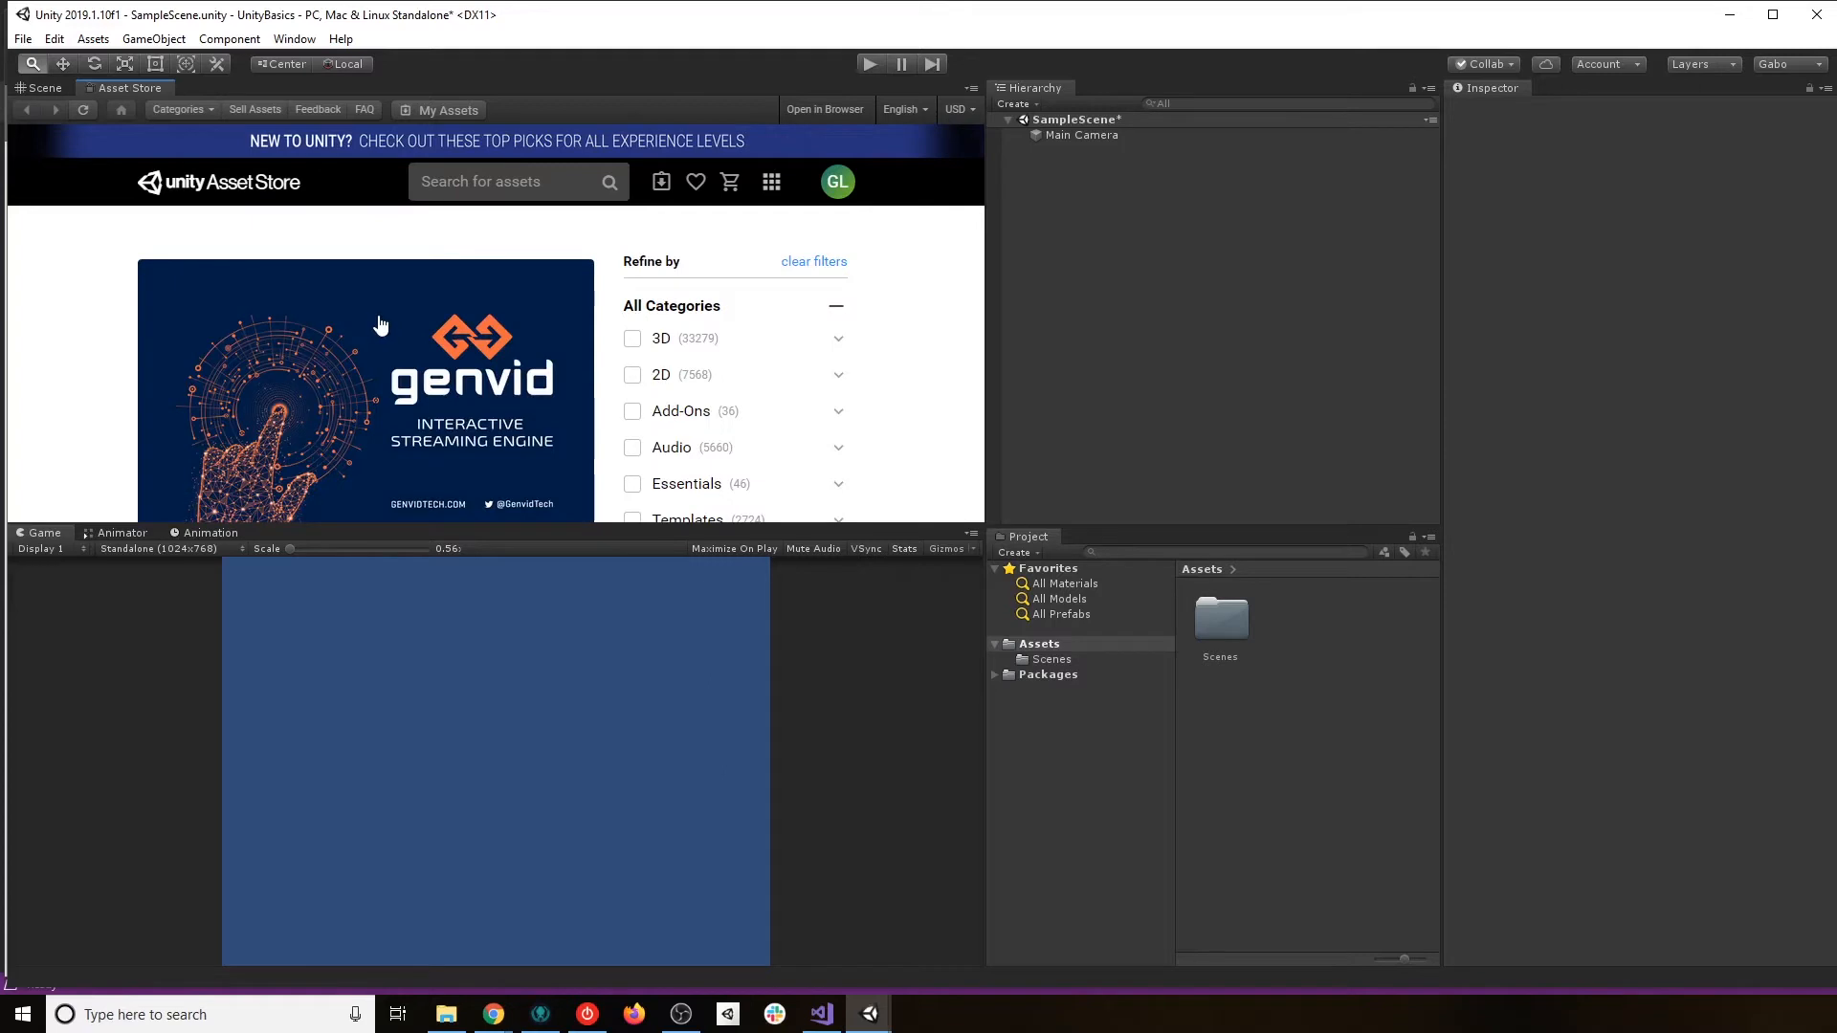
pyautogui.click(44, 89)
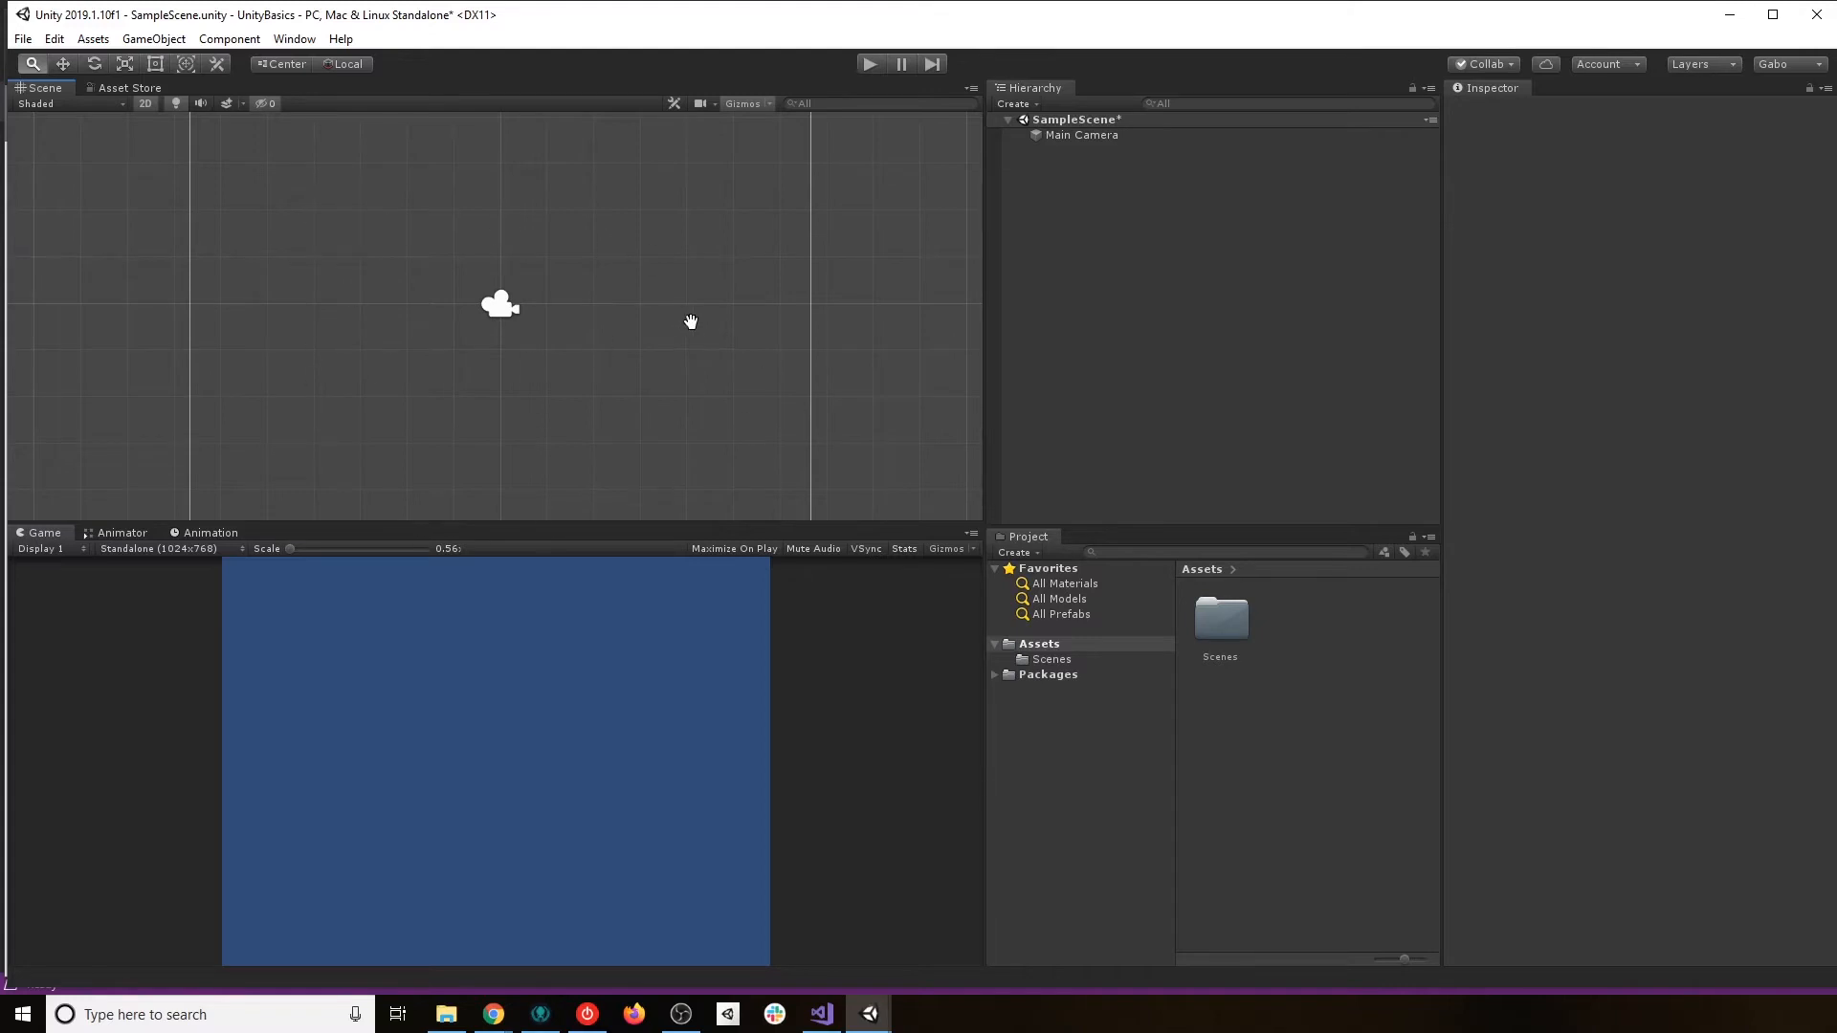
# Bring the camera's full frame into the Scene view and review the available shading modes without changing the current one.
pyautogui.scroll(-3, 576, 316)
pyautogui.moveTo(646, 261)
pyautogui.mouseDown()
pyautogui.moveTo(627, 303)
pyautogui.moveTo(705, 283)
pyautogui.moveTo(662, 356)
pyautogui.moveTo(512, 283)
pyautogui.moveTo(599, 221)
pyautogui.moveTo(698, 284)
pyautogui.moveTo(493, 355)
pyautogui.moveTo(582, 226)
pyautogui.moveTo(688, 311)
pyautogui.moveTo(613, 265)
pyautogui.mouseUp()
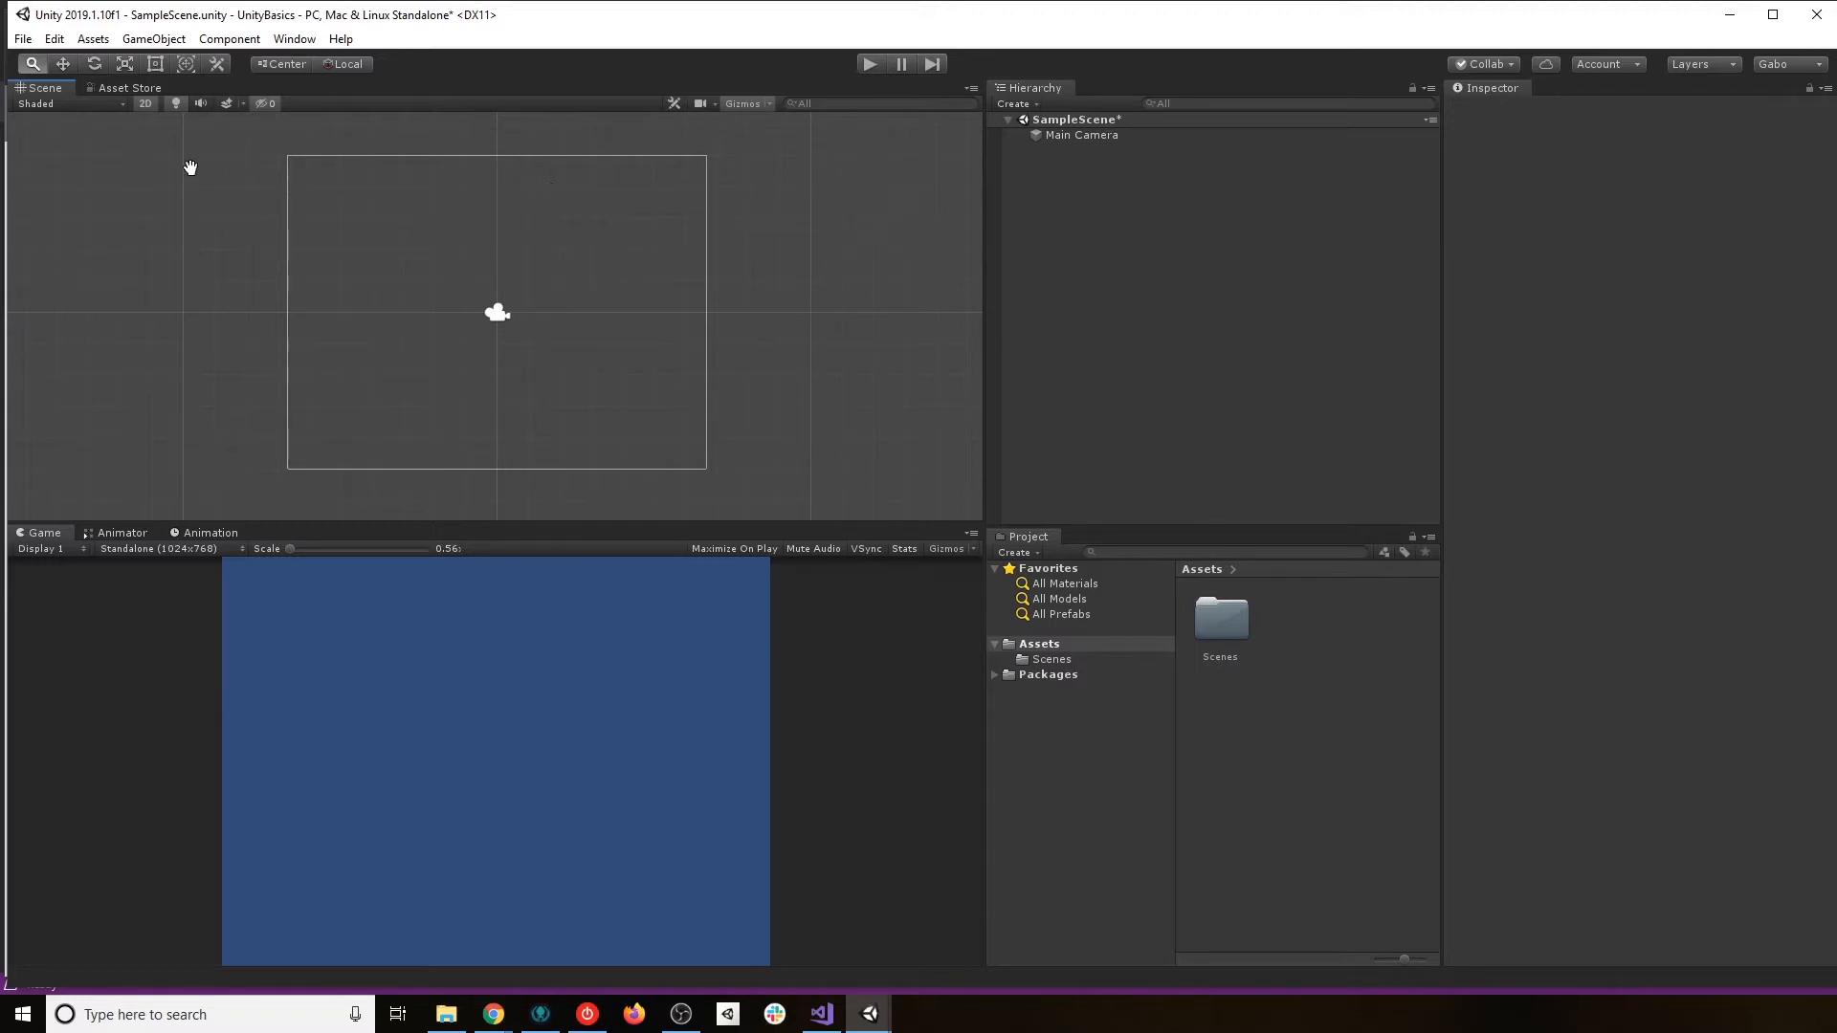
pyautogui.click(119, 105)
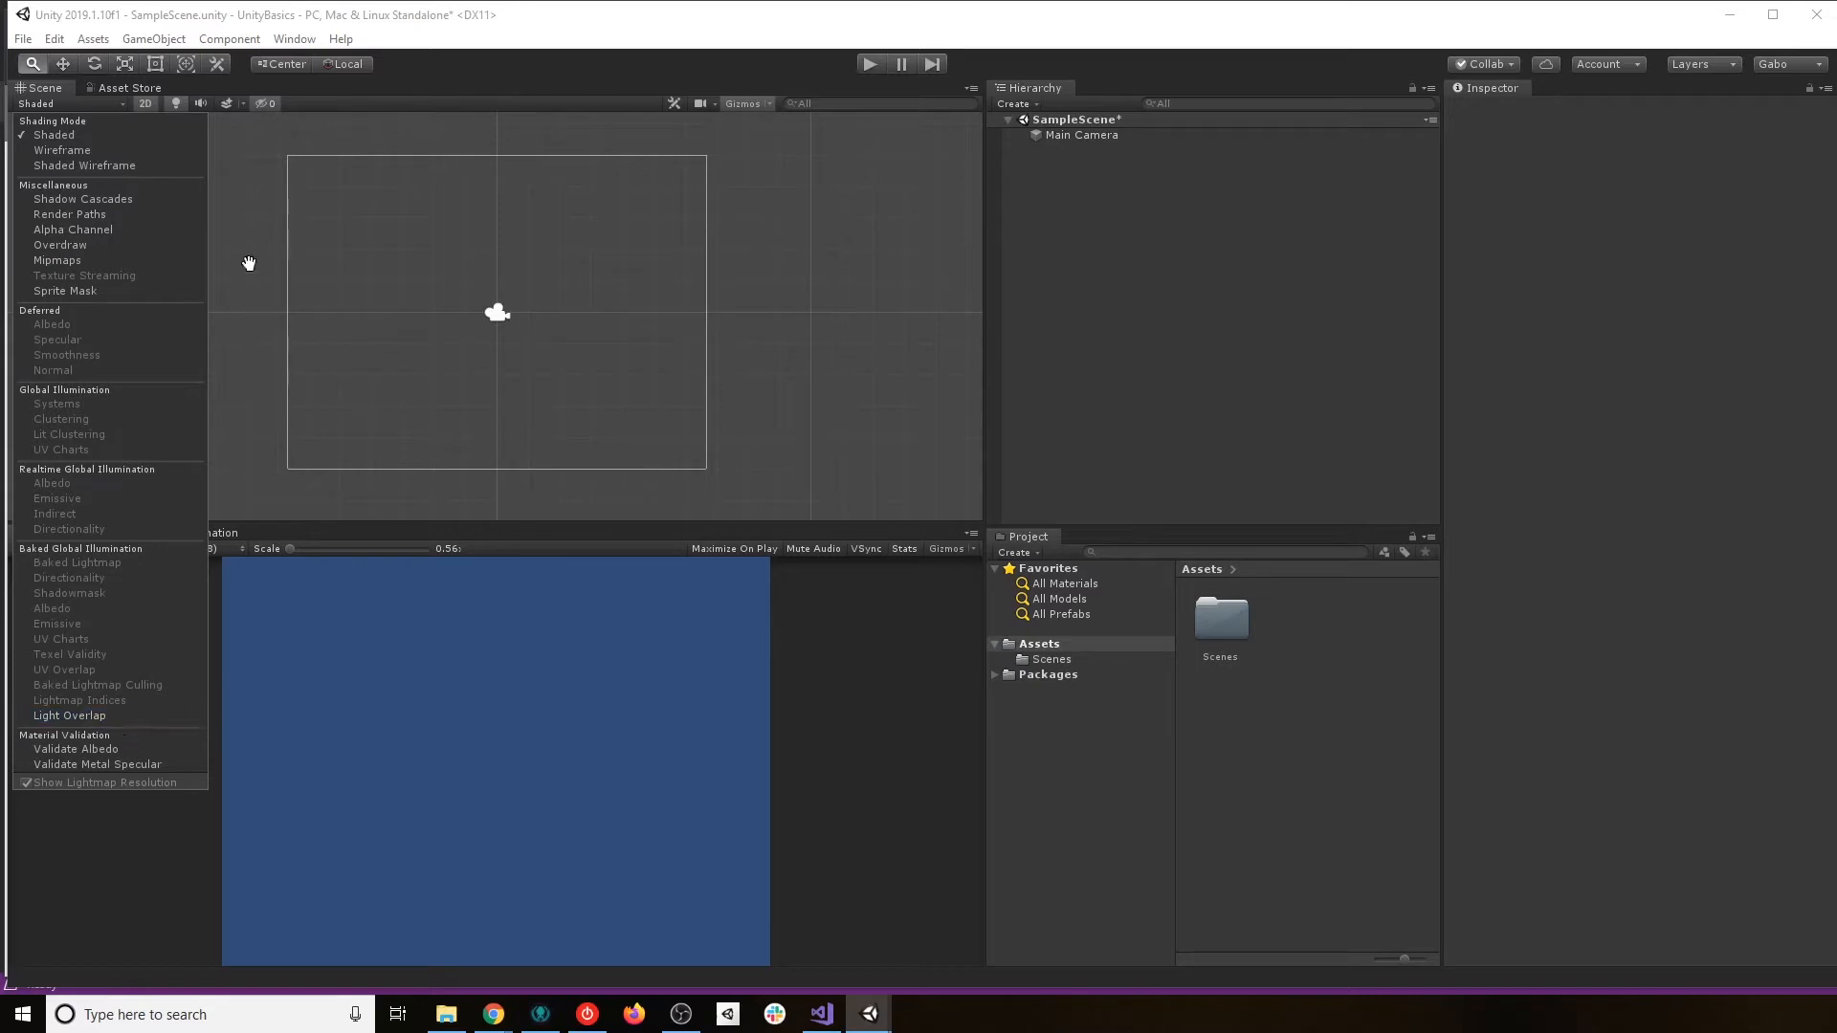
pyautogui.click(111, 102)
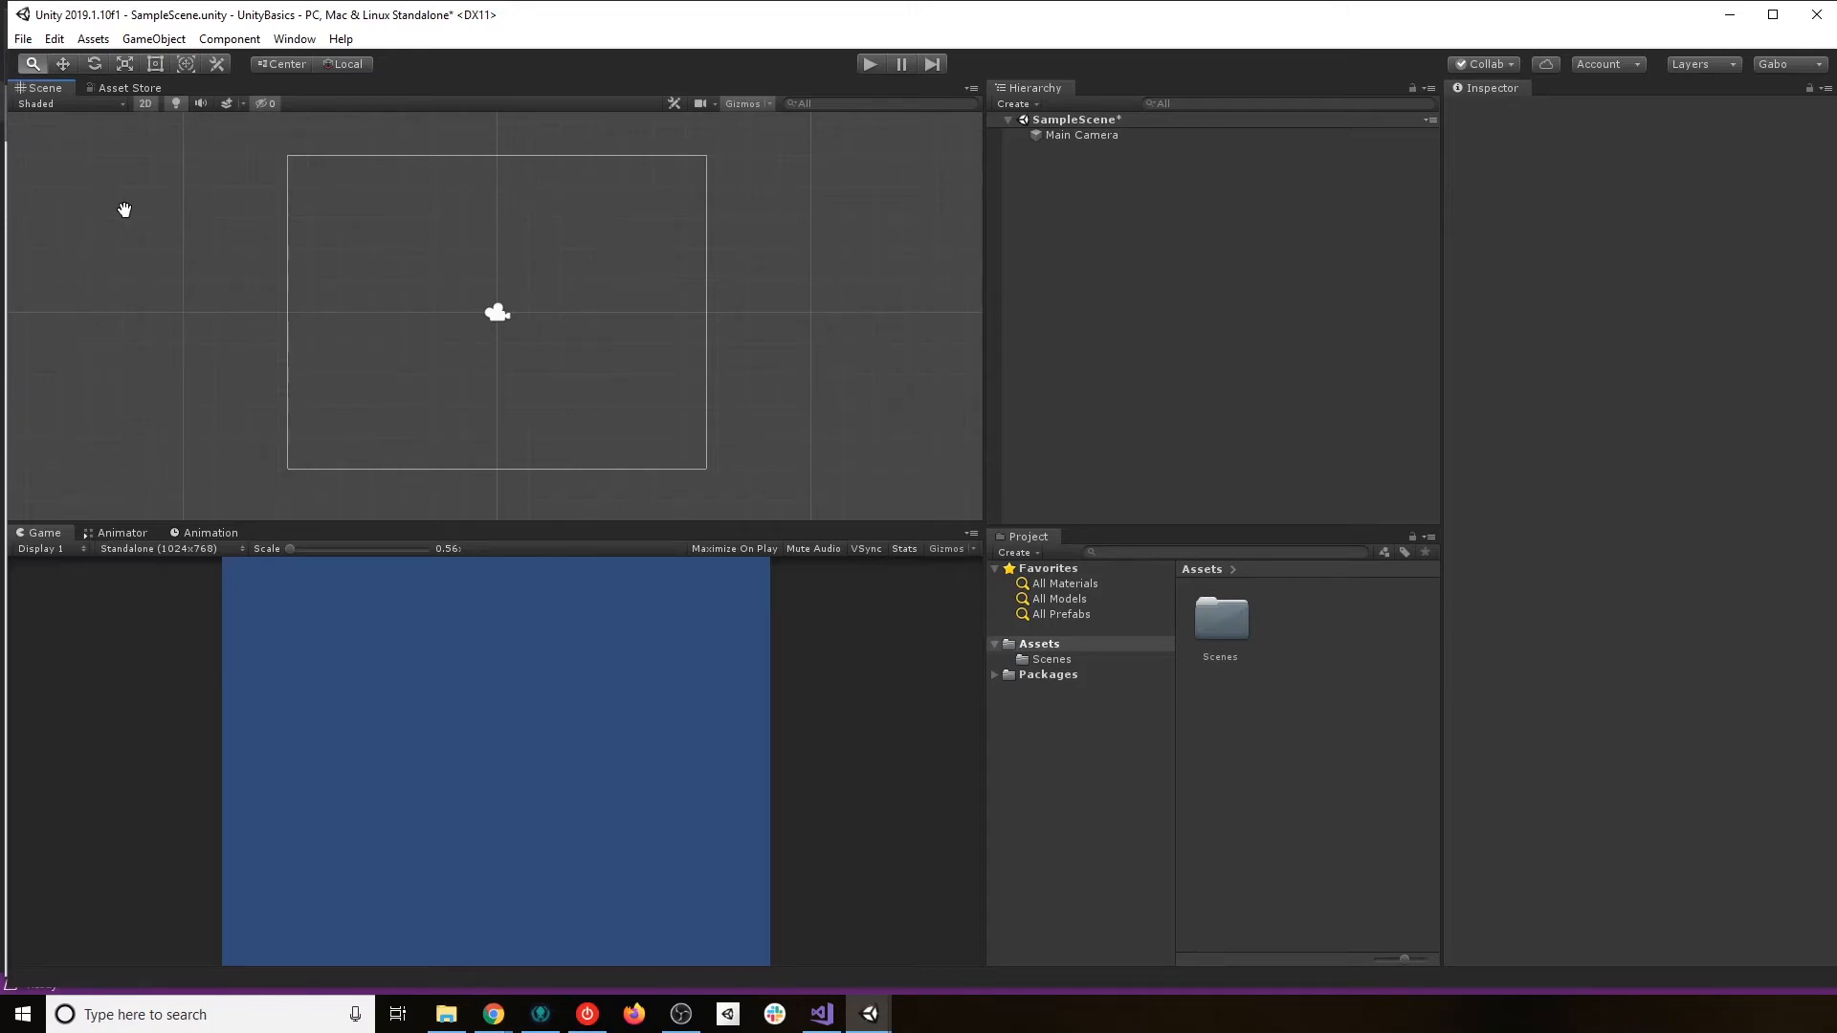
# Switch the Scene view back and forth between 2D and 3D several times, ending in 2D.
pyautogui.click(147, 106)
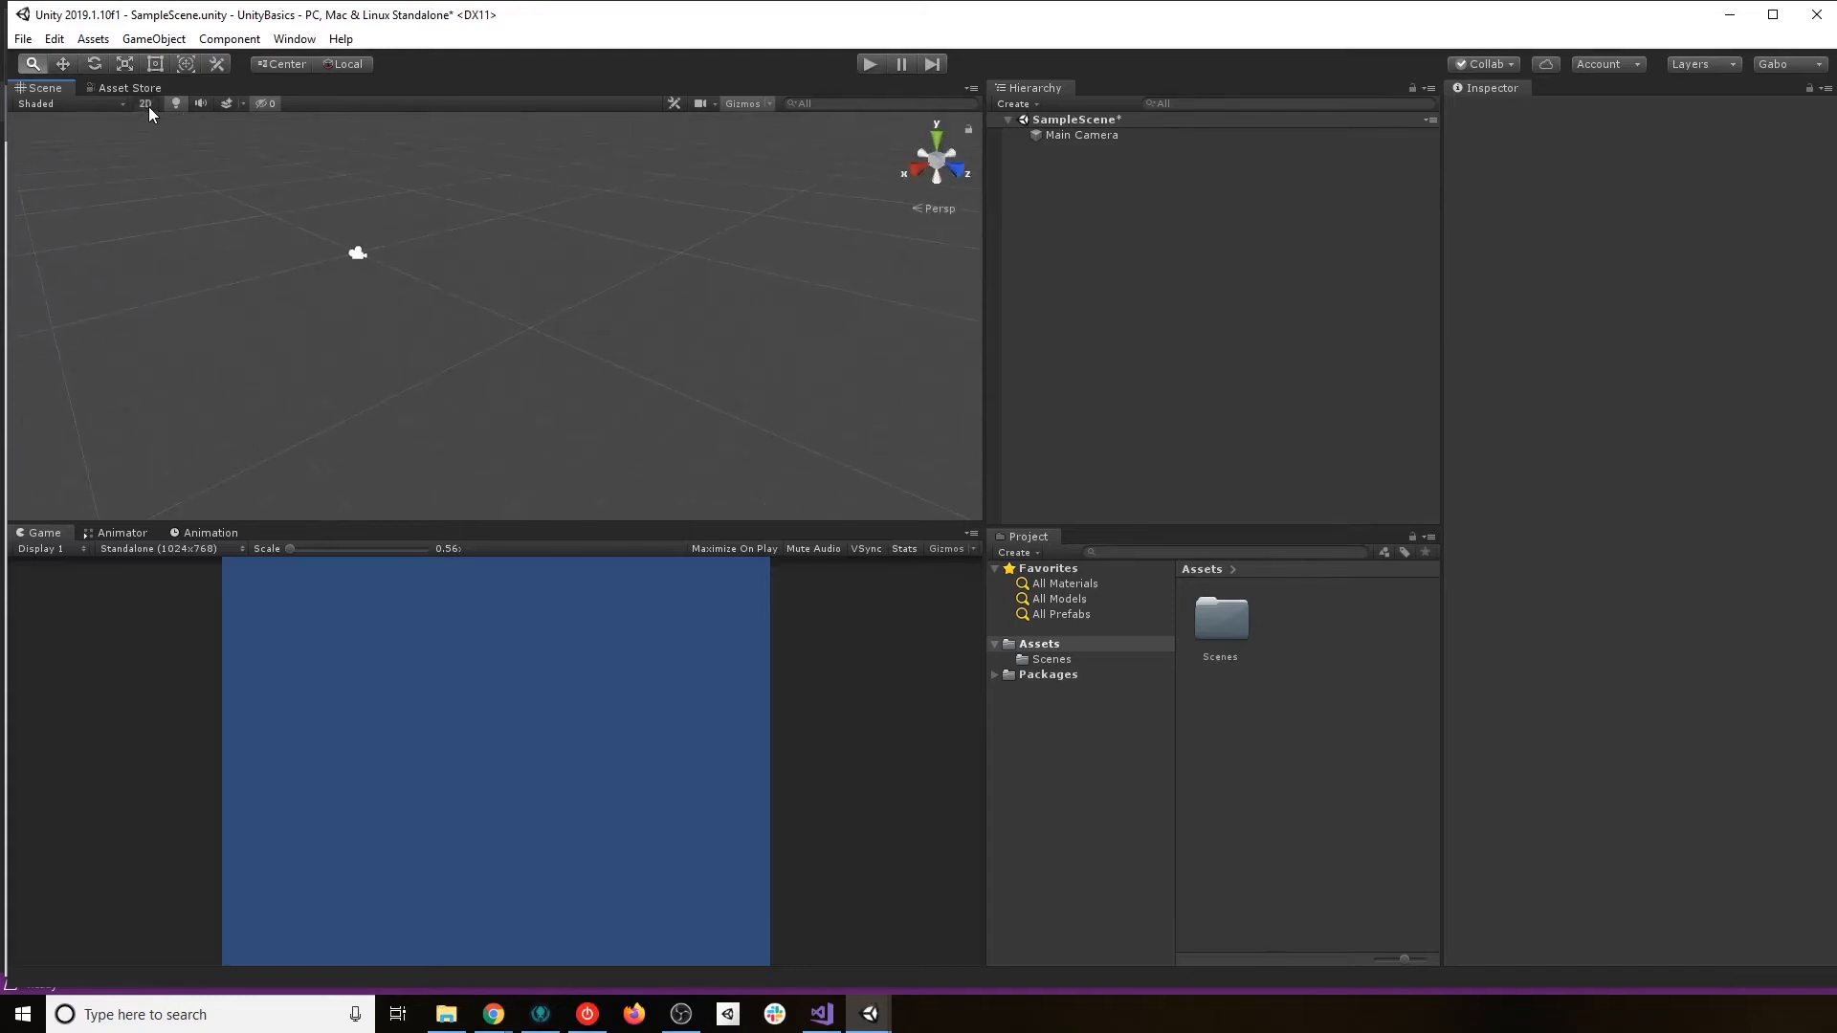
pyautogui.click(147, 105)
pyautogui.click(148, 105)
pyautogui.click(147, 106)
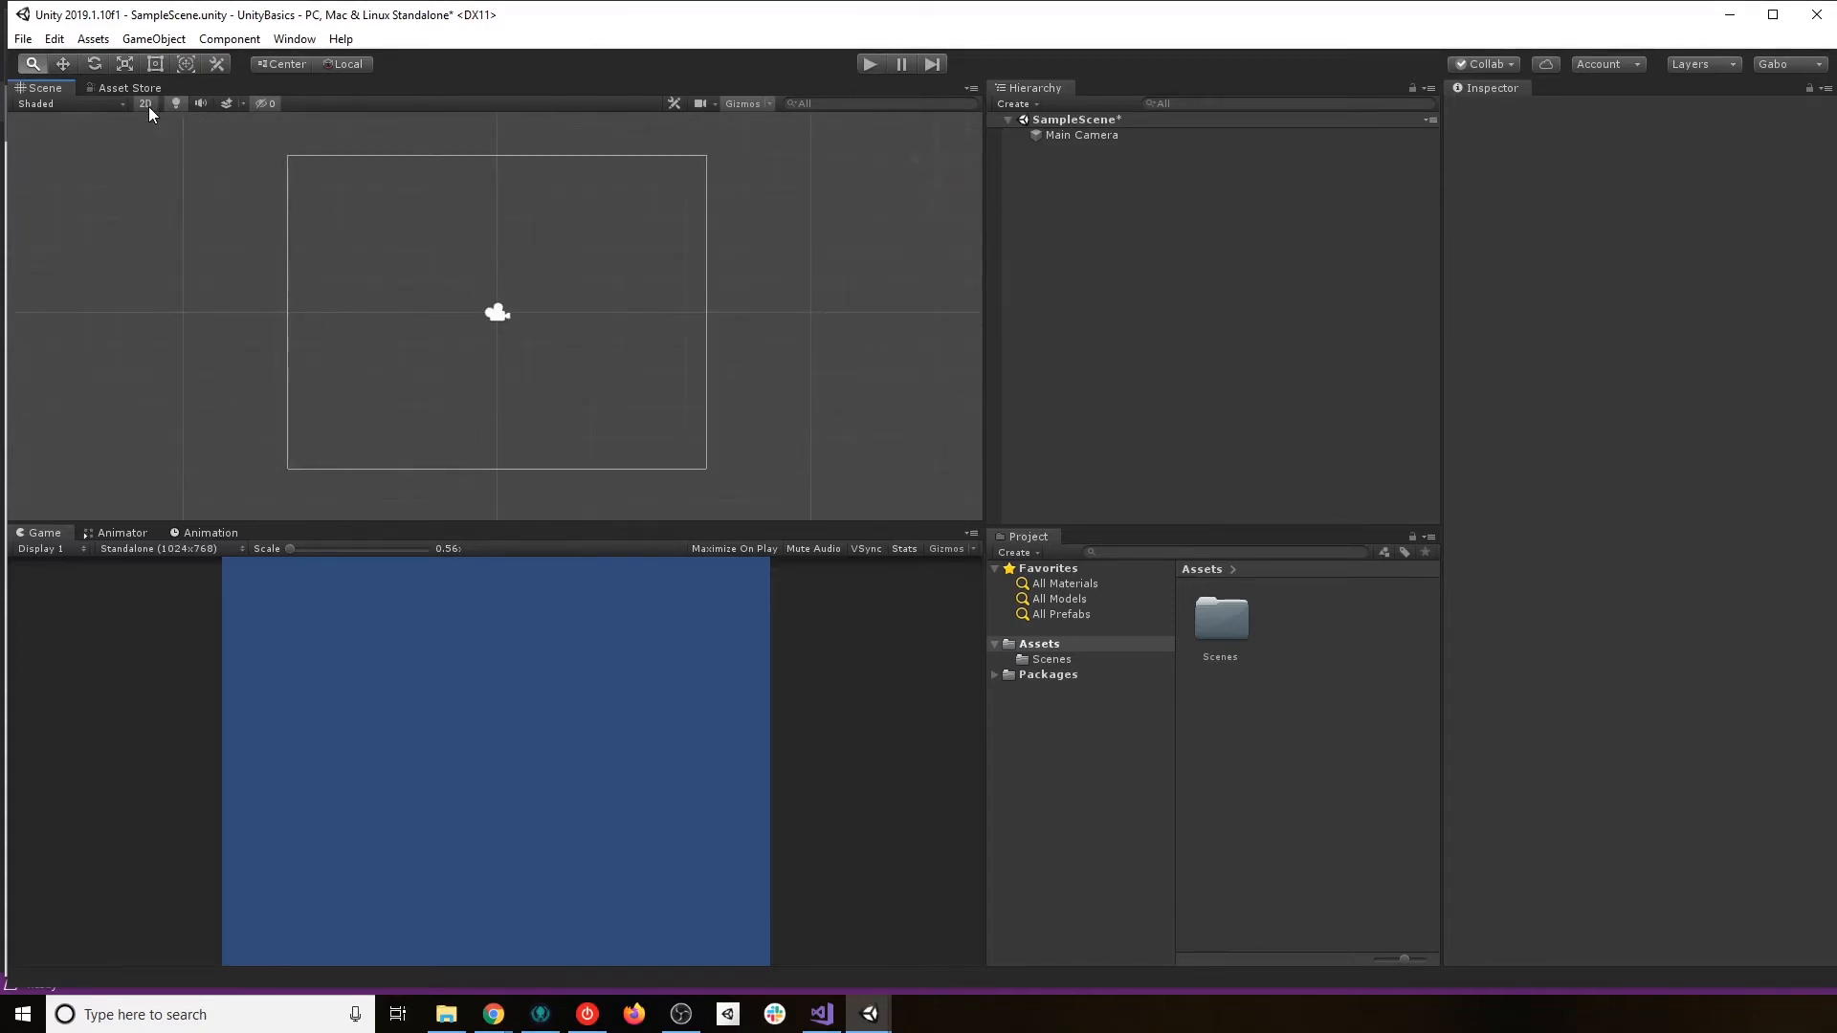
pyautogui.click(148, 105)
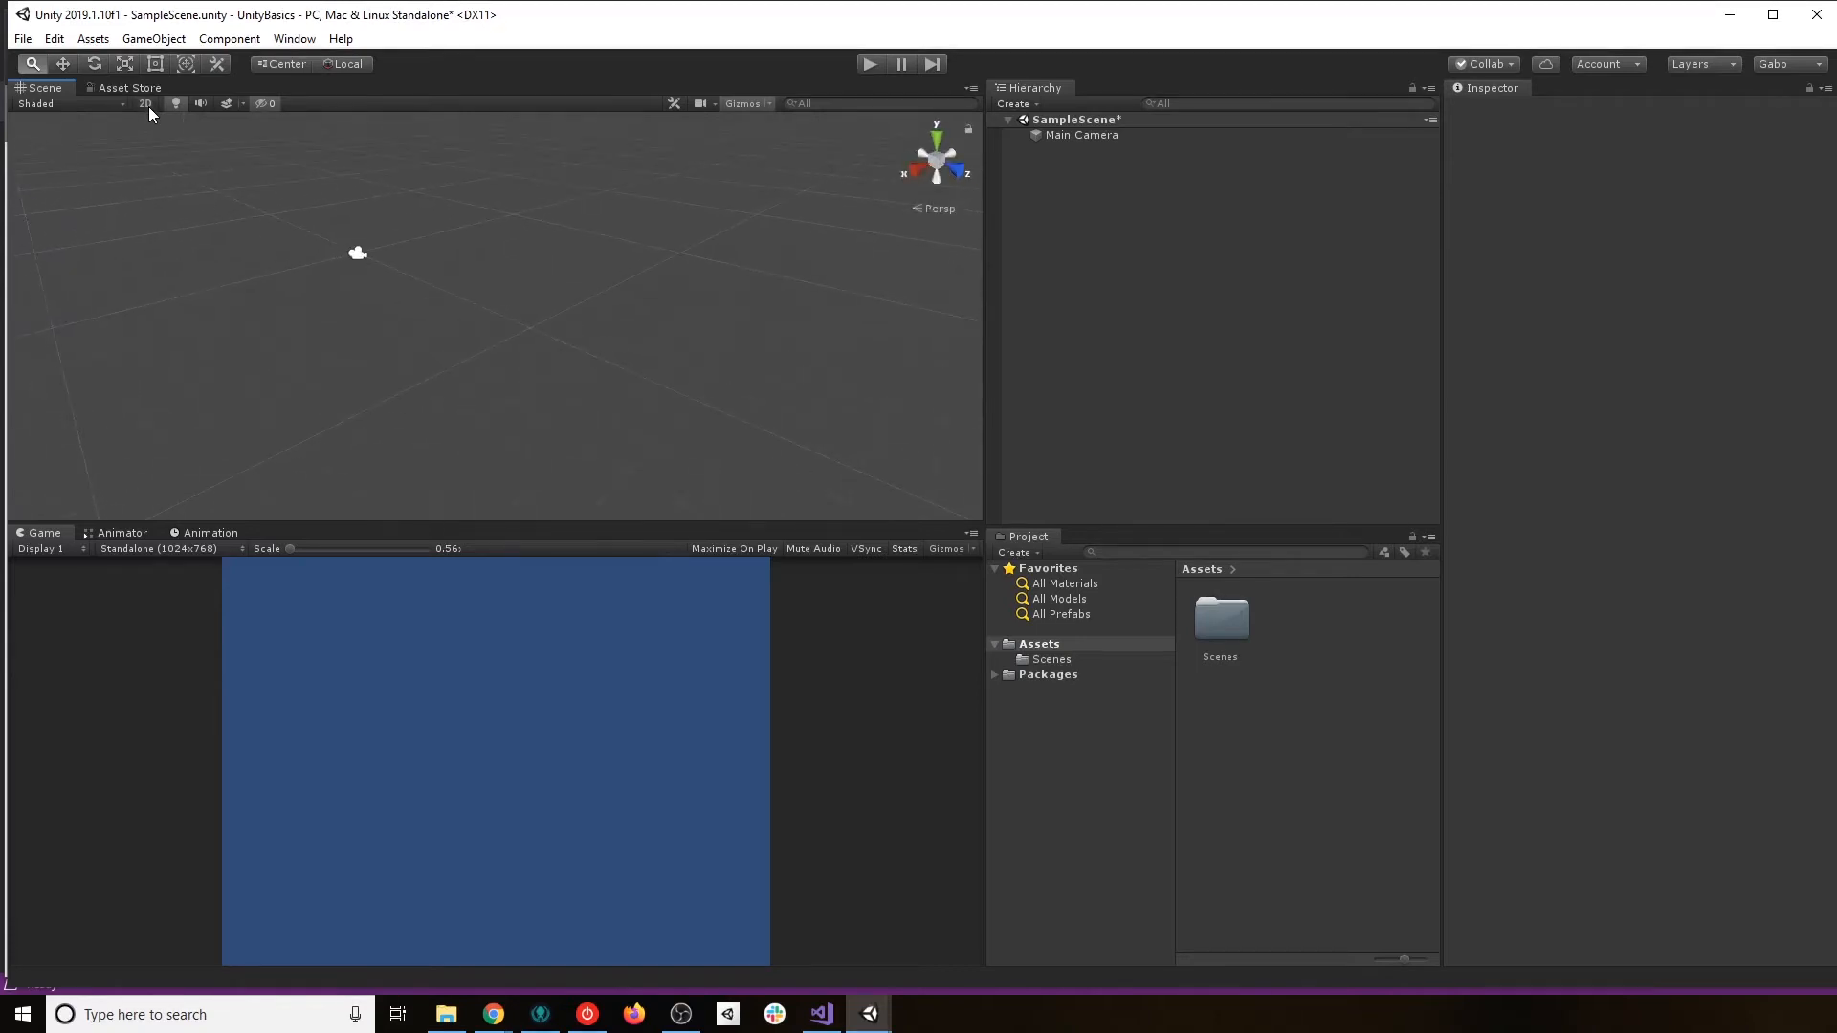
pyautogui.click(147, 105)
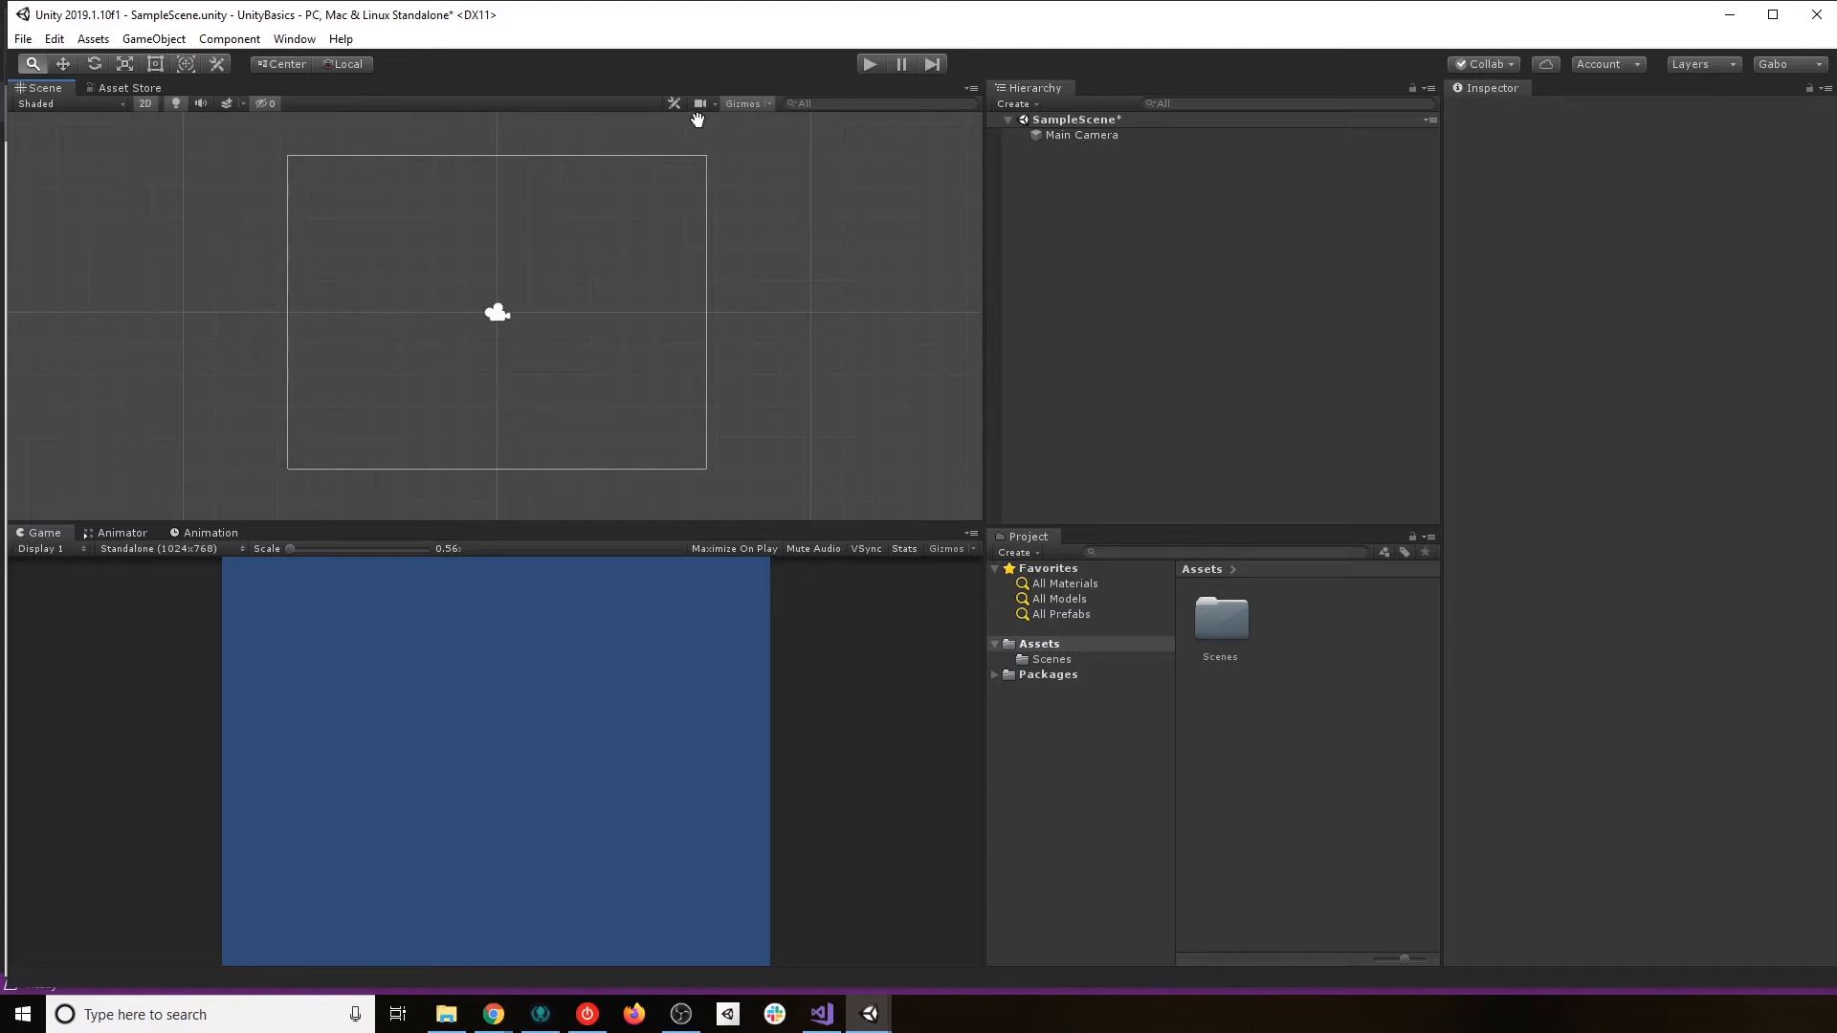
# Look through the Scene view's gizmo visibility options, including the icon size and the scripts and built-in components, and close them.
pyautogui.click(767, 103)
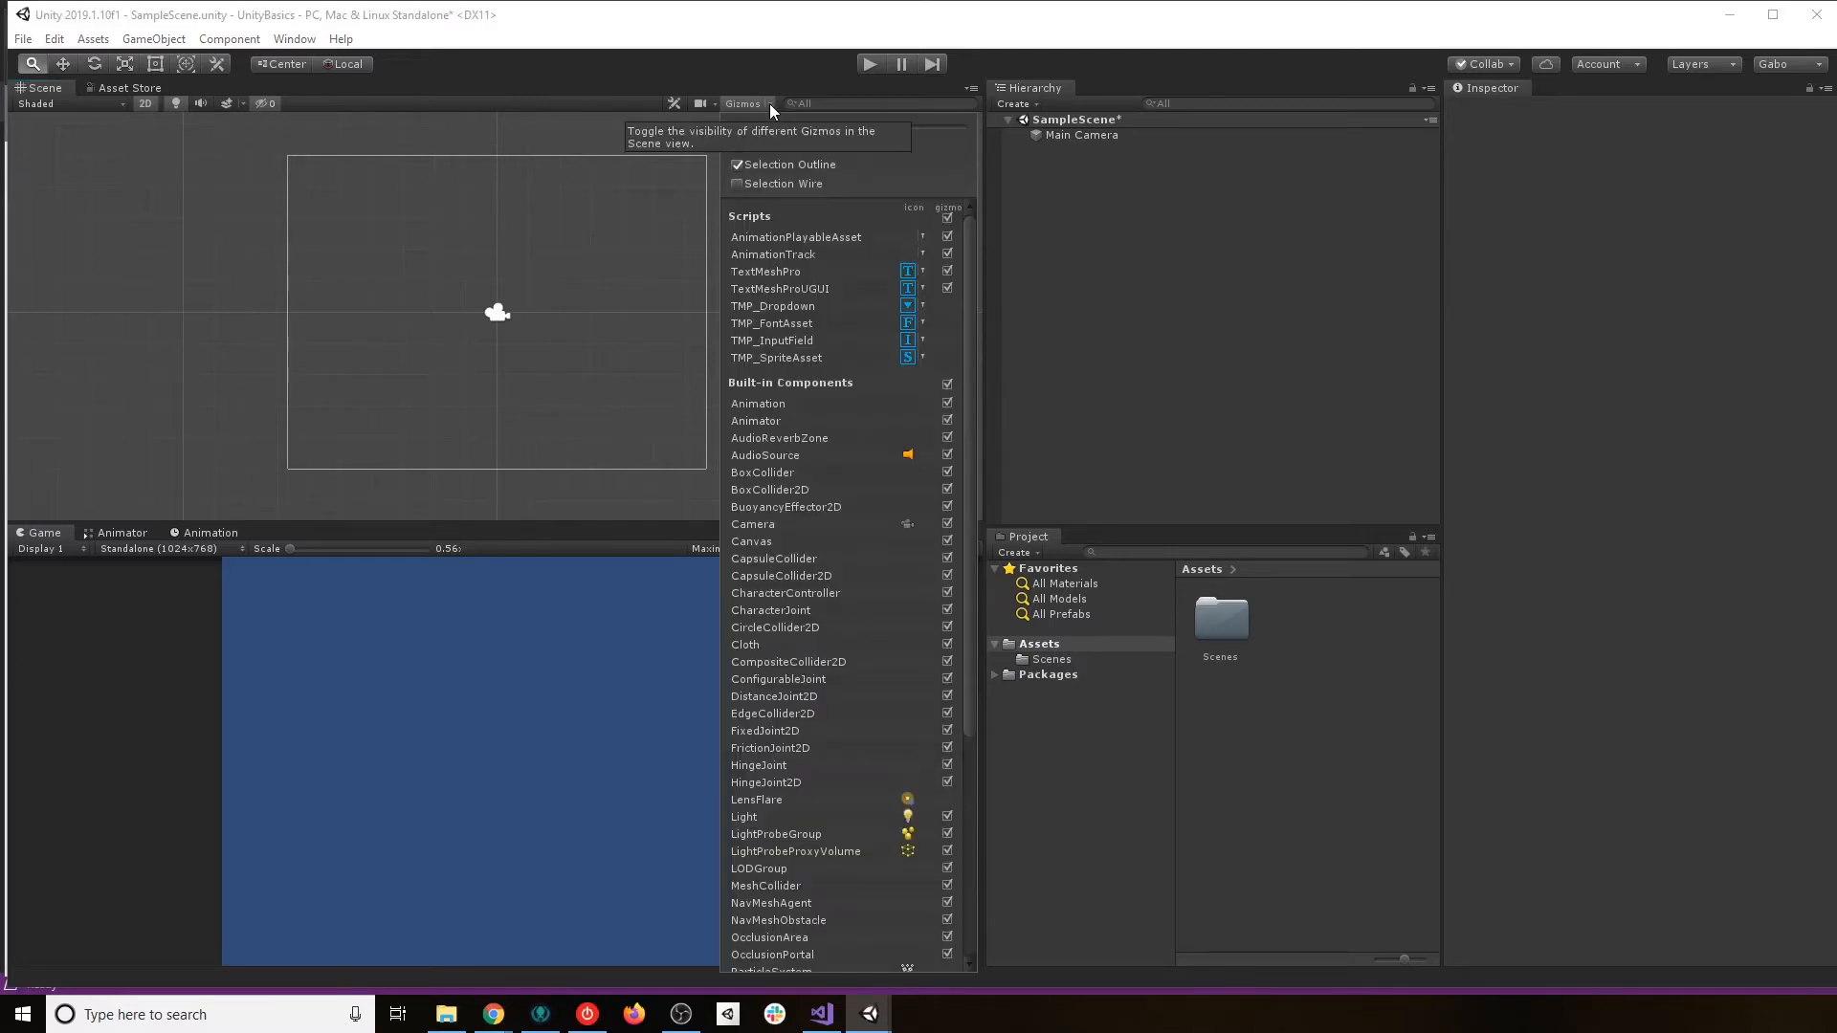
pyautogui.scroll(-5, 812, 599)
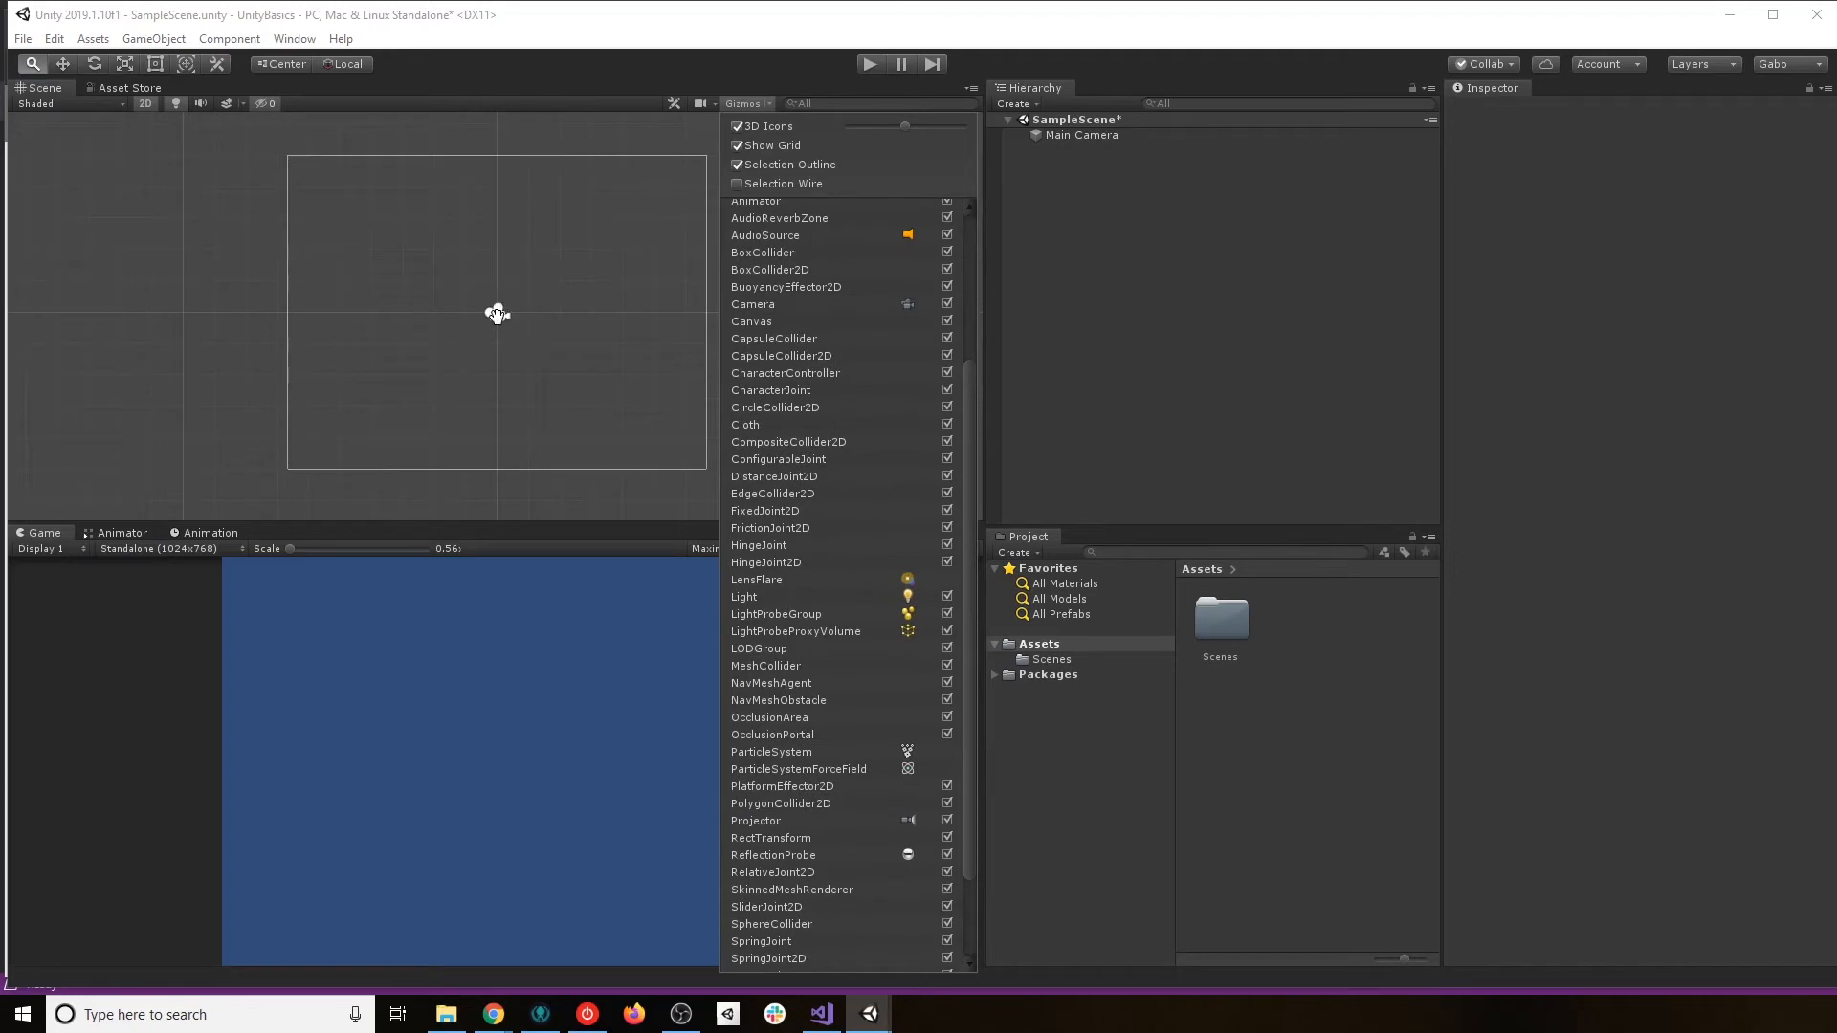
pyautogui.scroll(5, 808, 489)
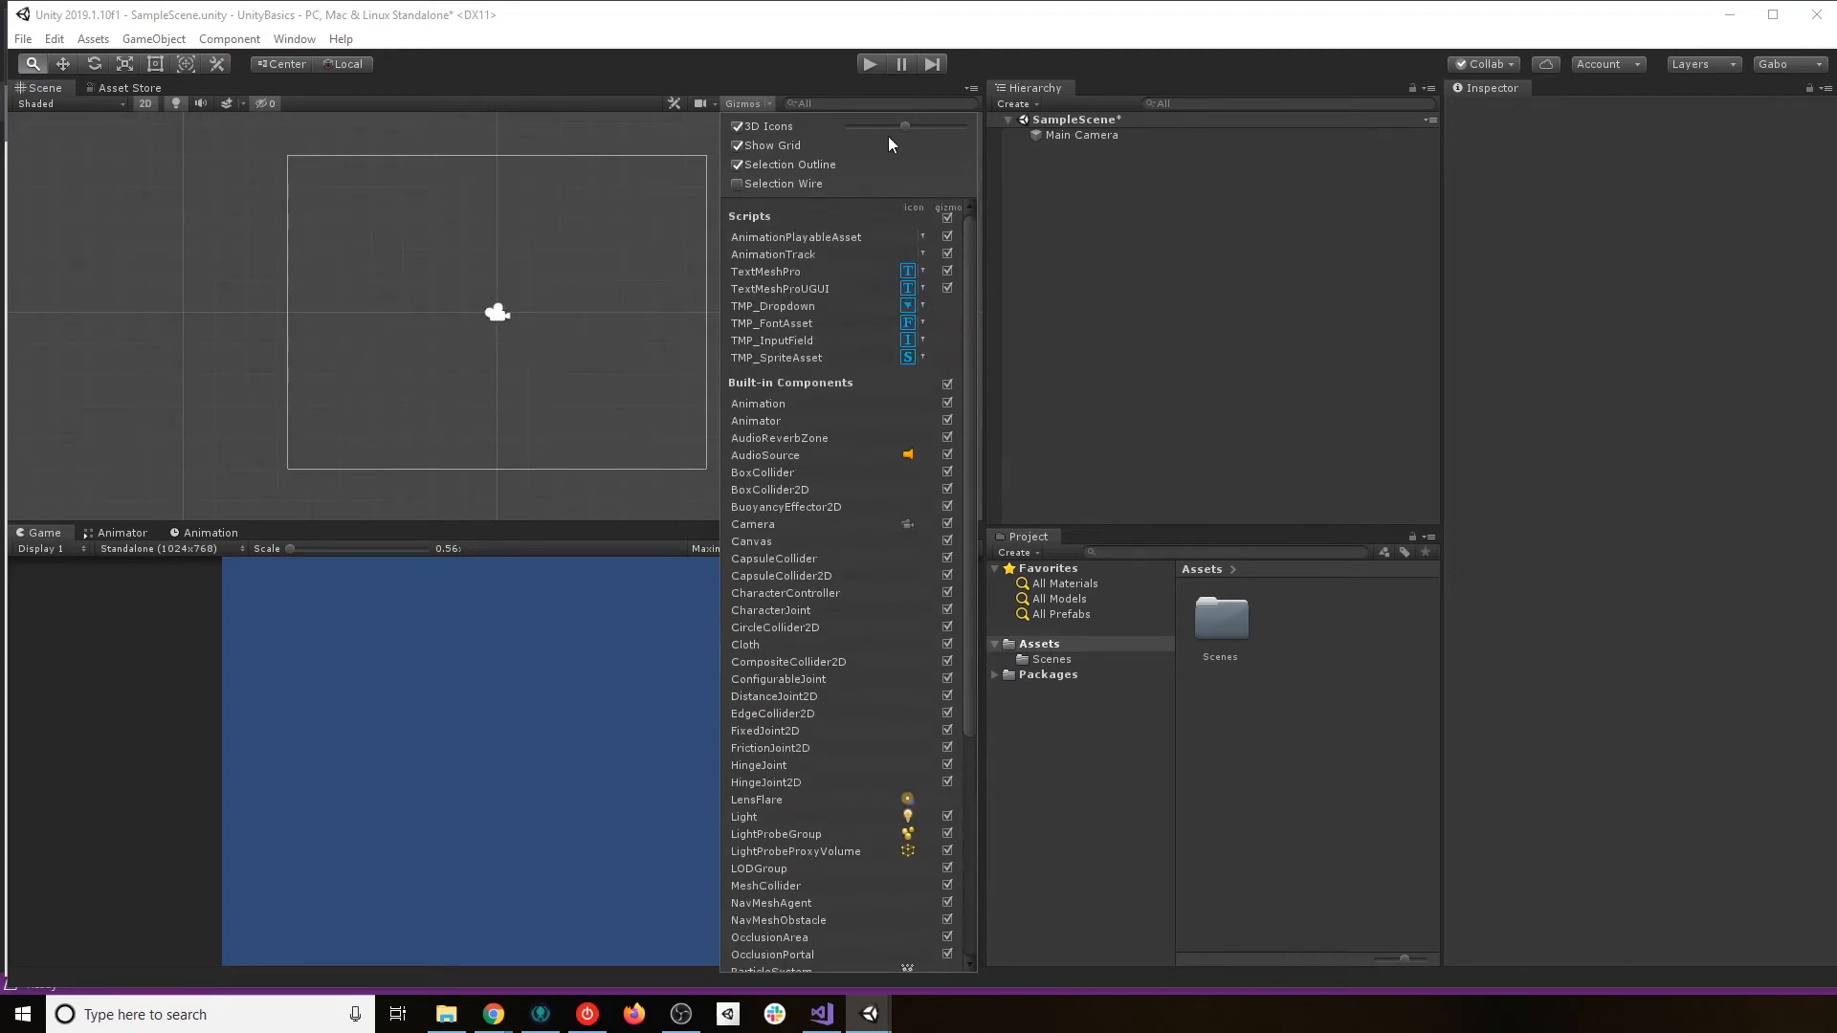
pyautogui.moveTo(905, 124)
pyautogui.mouseDown()
pyautogui.moveTo(876, 122)
pyautogui.moveTo(932, 138)
pyautogui.moveTo(905, 140)
pyautogui.mouseUp()
pyautogui.click(756, 104)
pyautogui.click(763, 103)
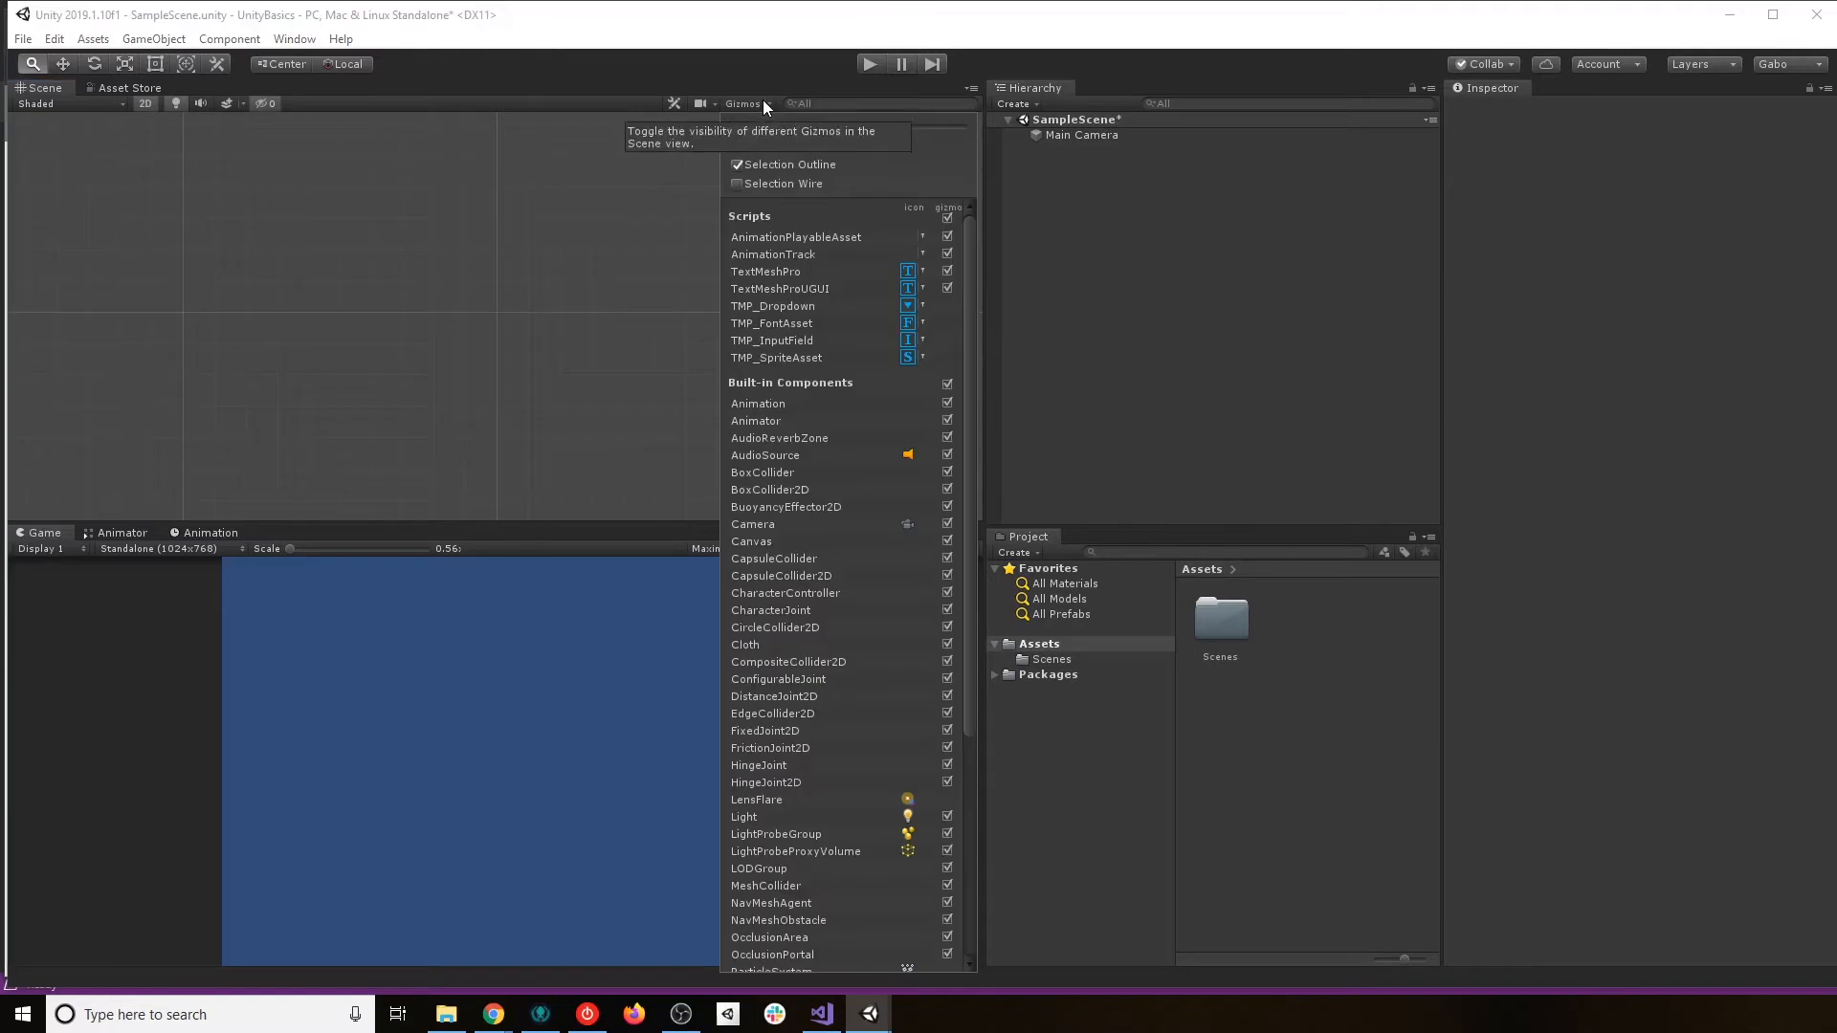
pyautogui.click(760, 100)
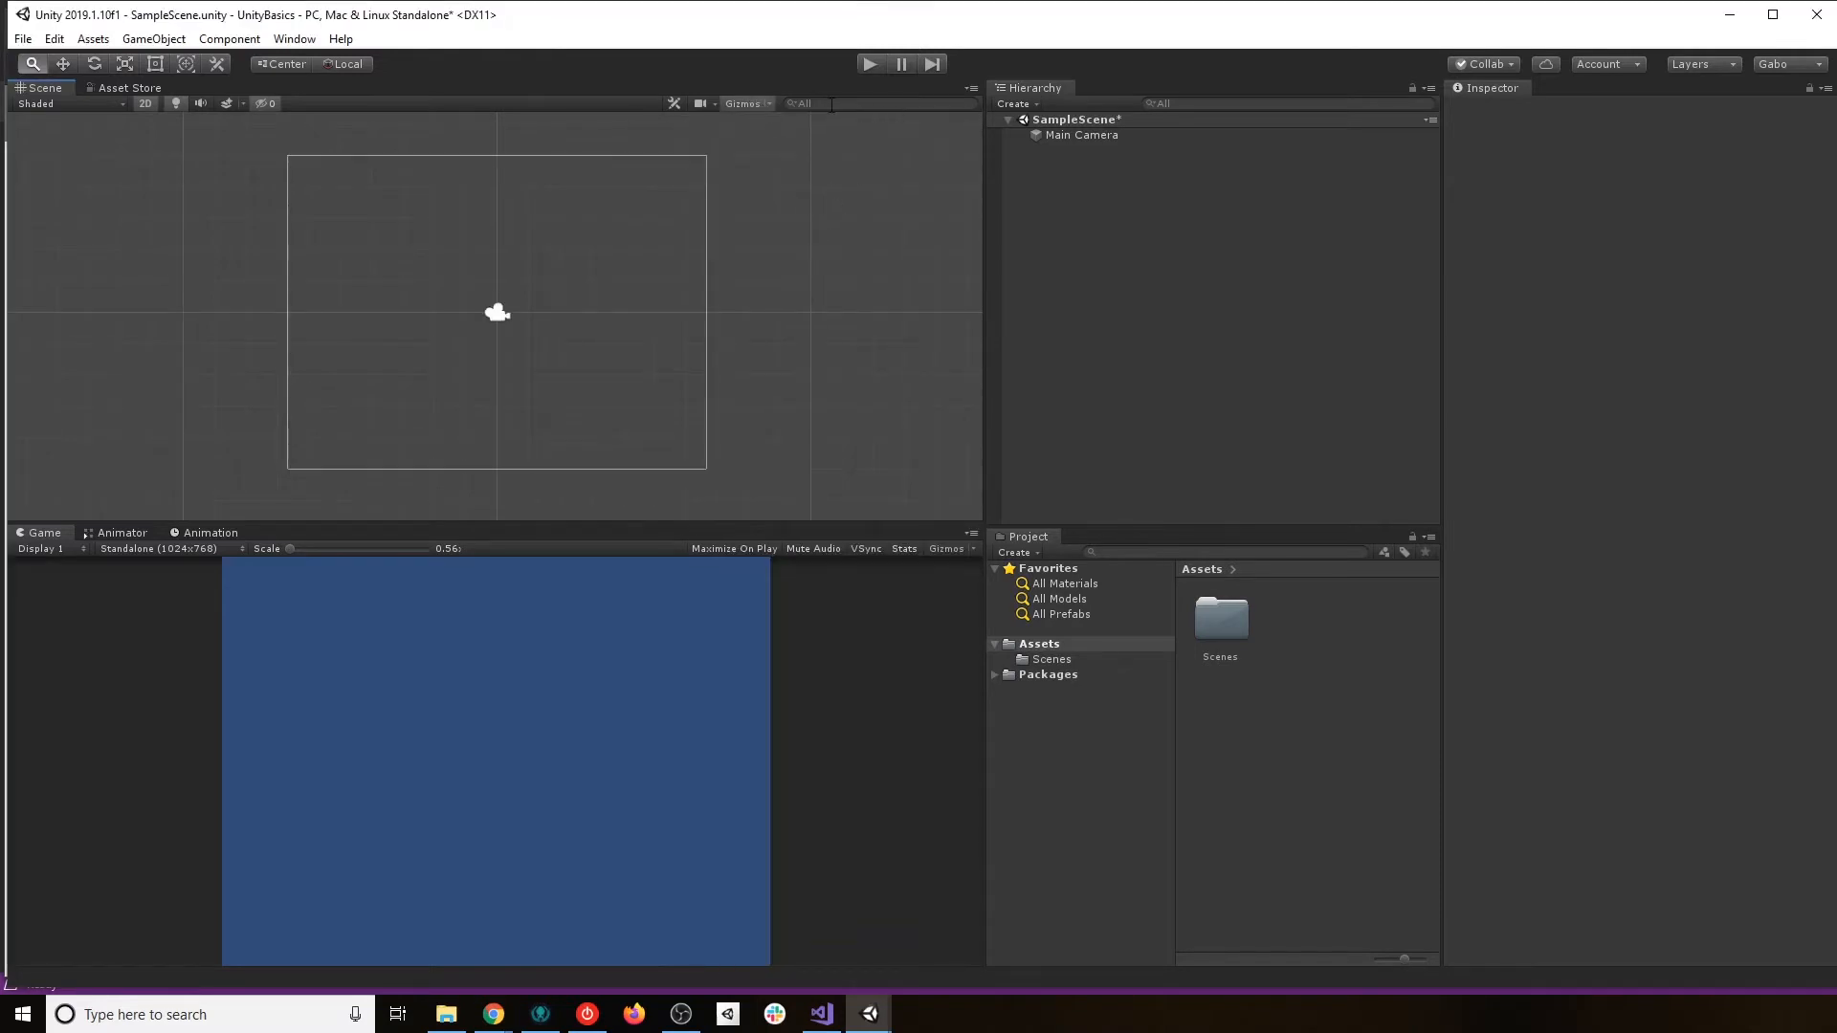
# Search the scene's objects by name for "maincamera" and for "Main Camer", clearing the search after each.
pyautogui.click(828, 100)
pyautogui.click(792, 102)
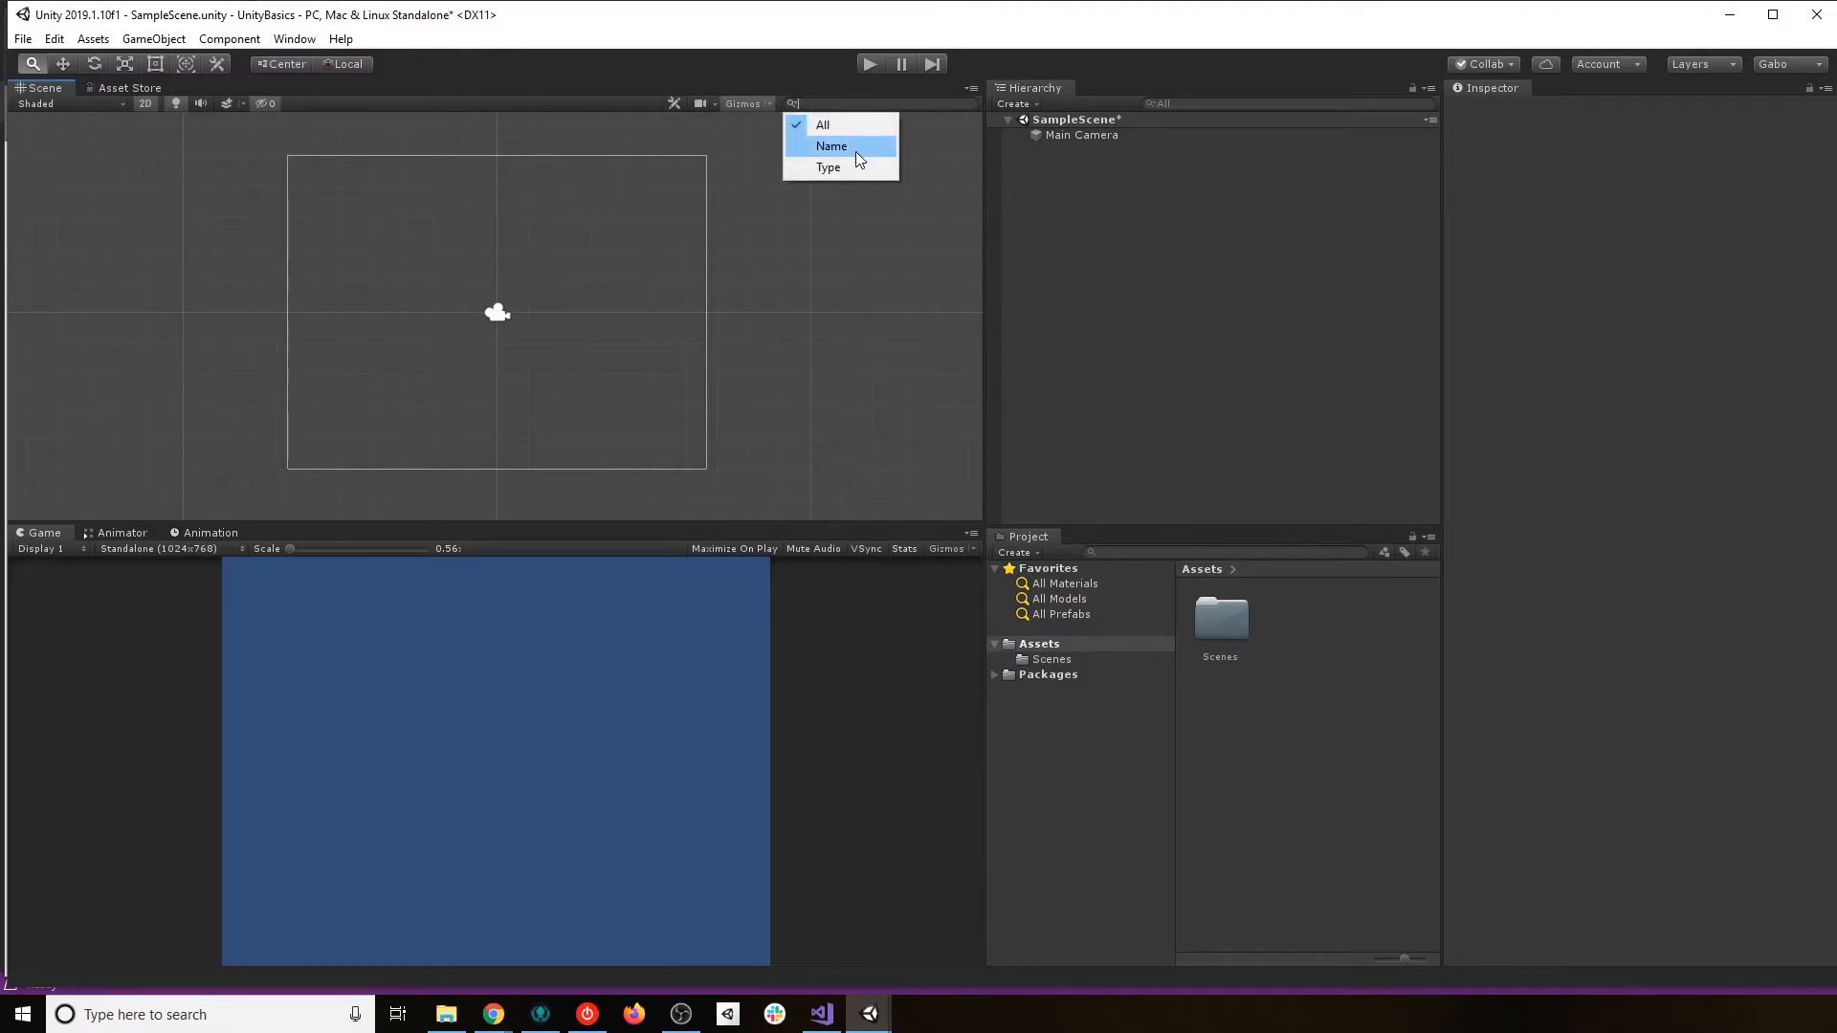
pyautogui.click(825, 100)
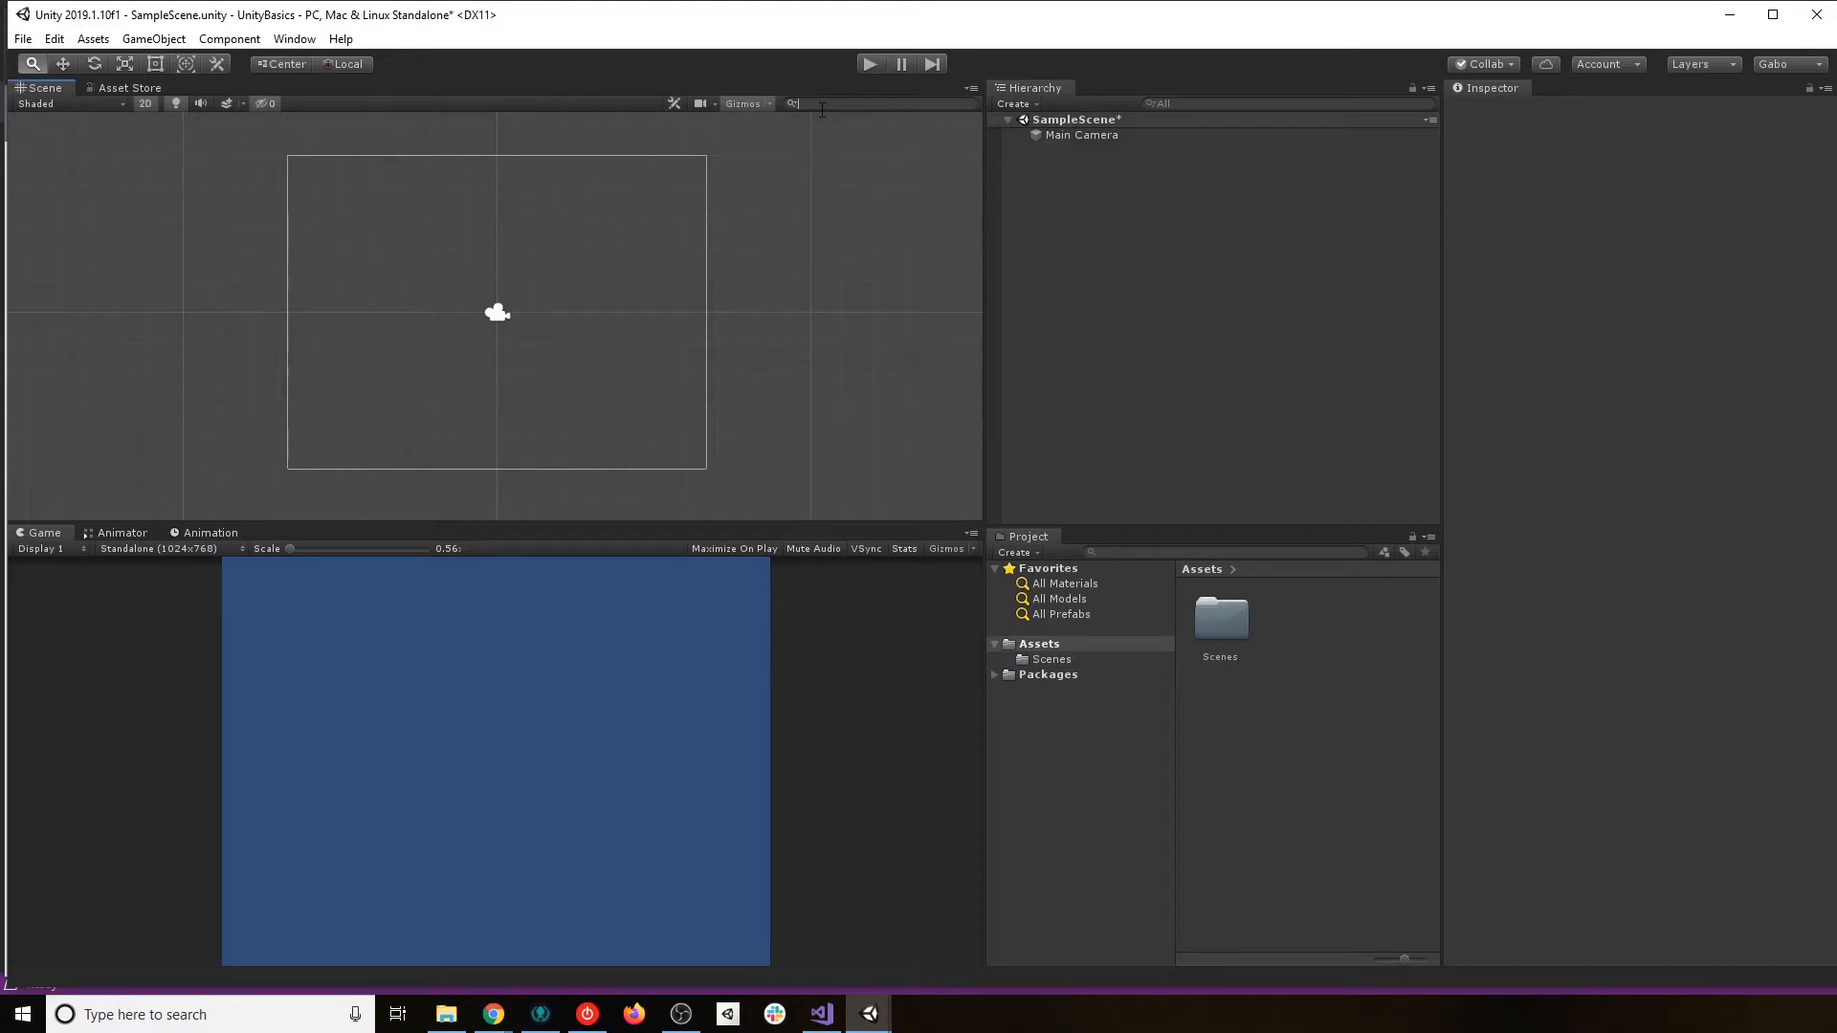
pyautogui.click(793, 103)
pyautogui.click(844, 147)
pyautogui.write('maincamera')
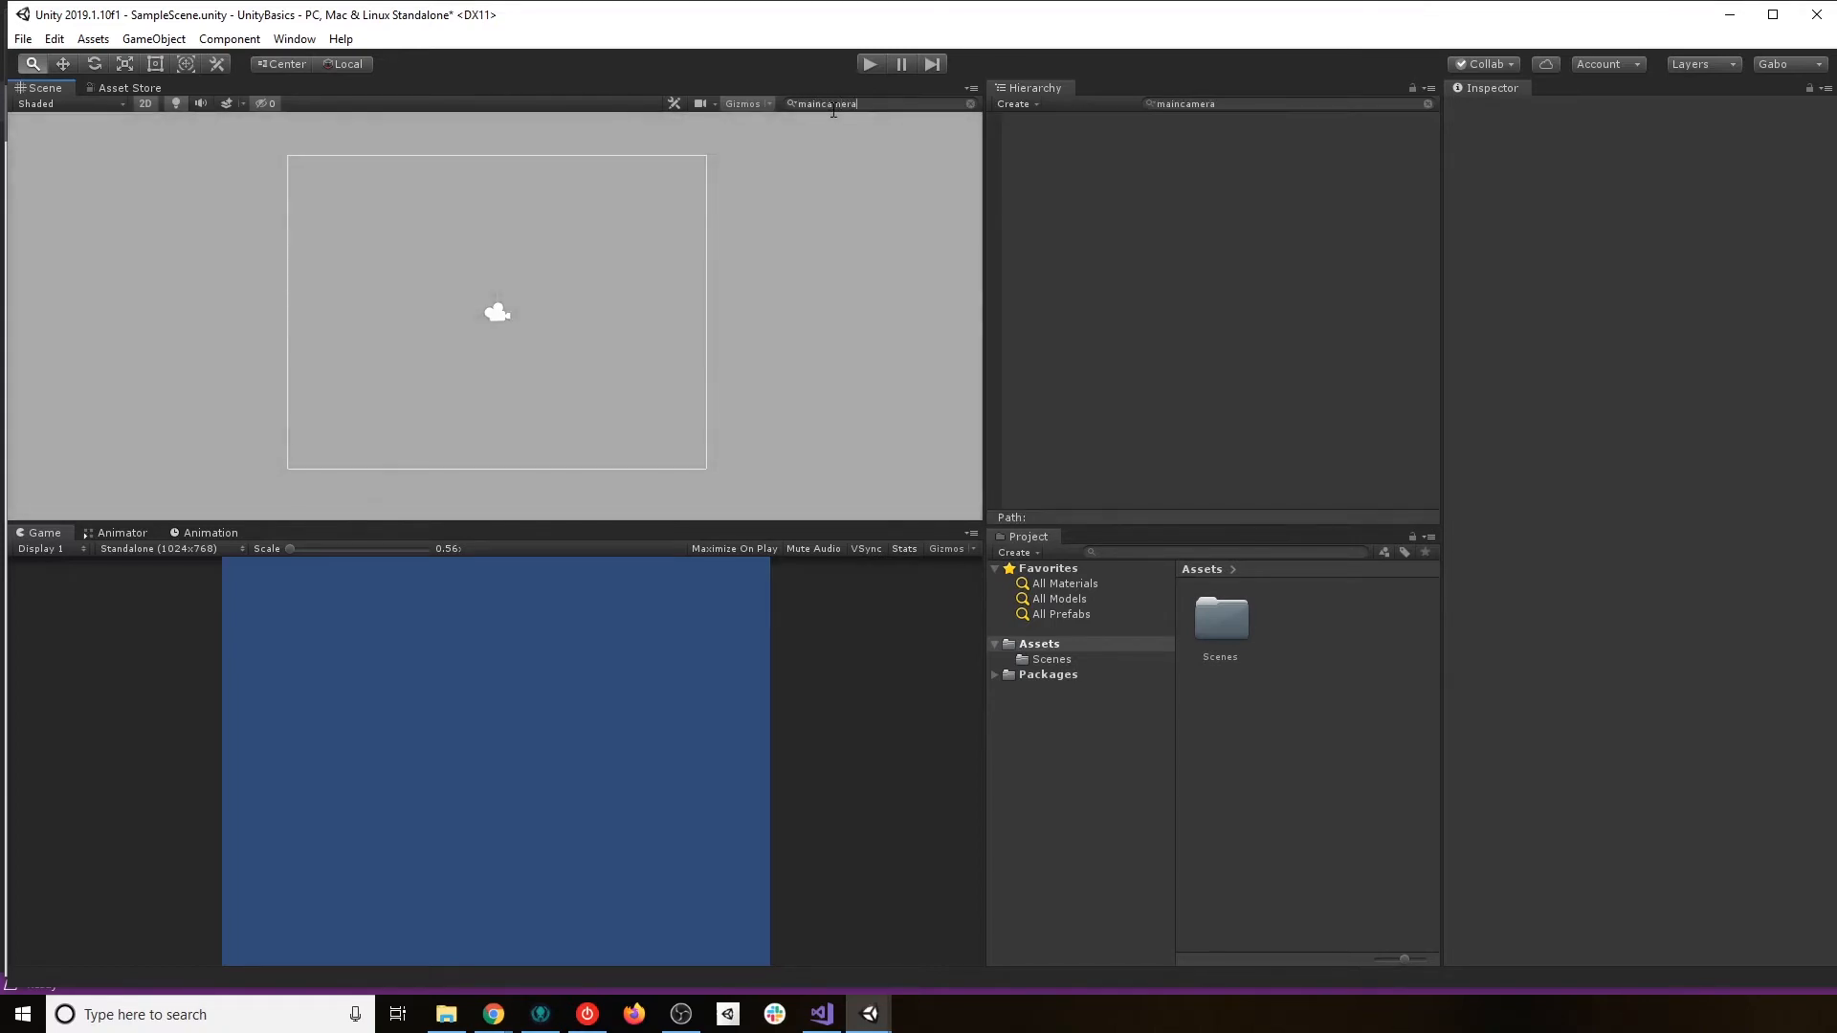
pyautogui.press('BackSpace')
pyautogui.press('BackSpace')
pyautogui.press('BackSpace')
pyautogui.press('BackSpace')
pyautogui.press('BackSpace')
pyautogui.press('BackSpace')
pyautogui.press('BackSpace')
pyautogui.press('BackSpace')
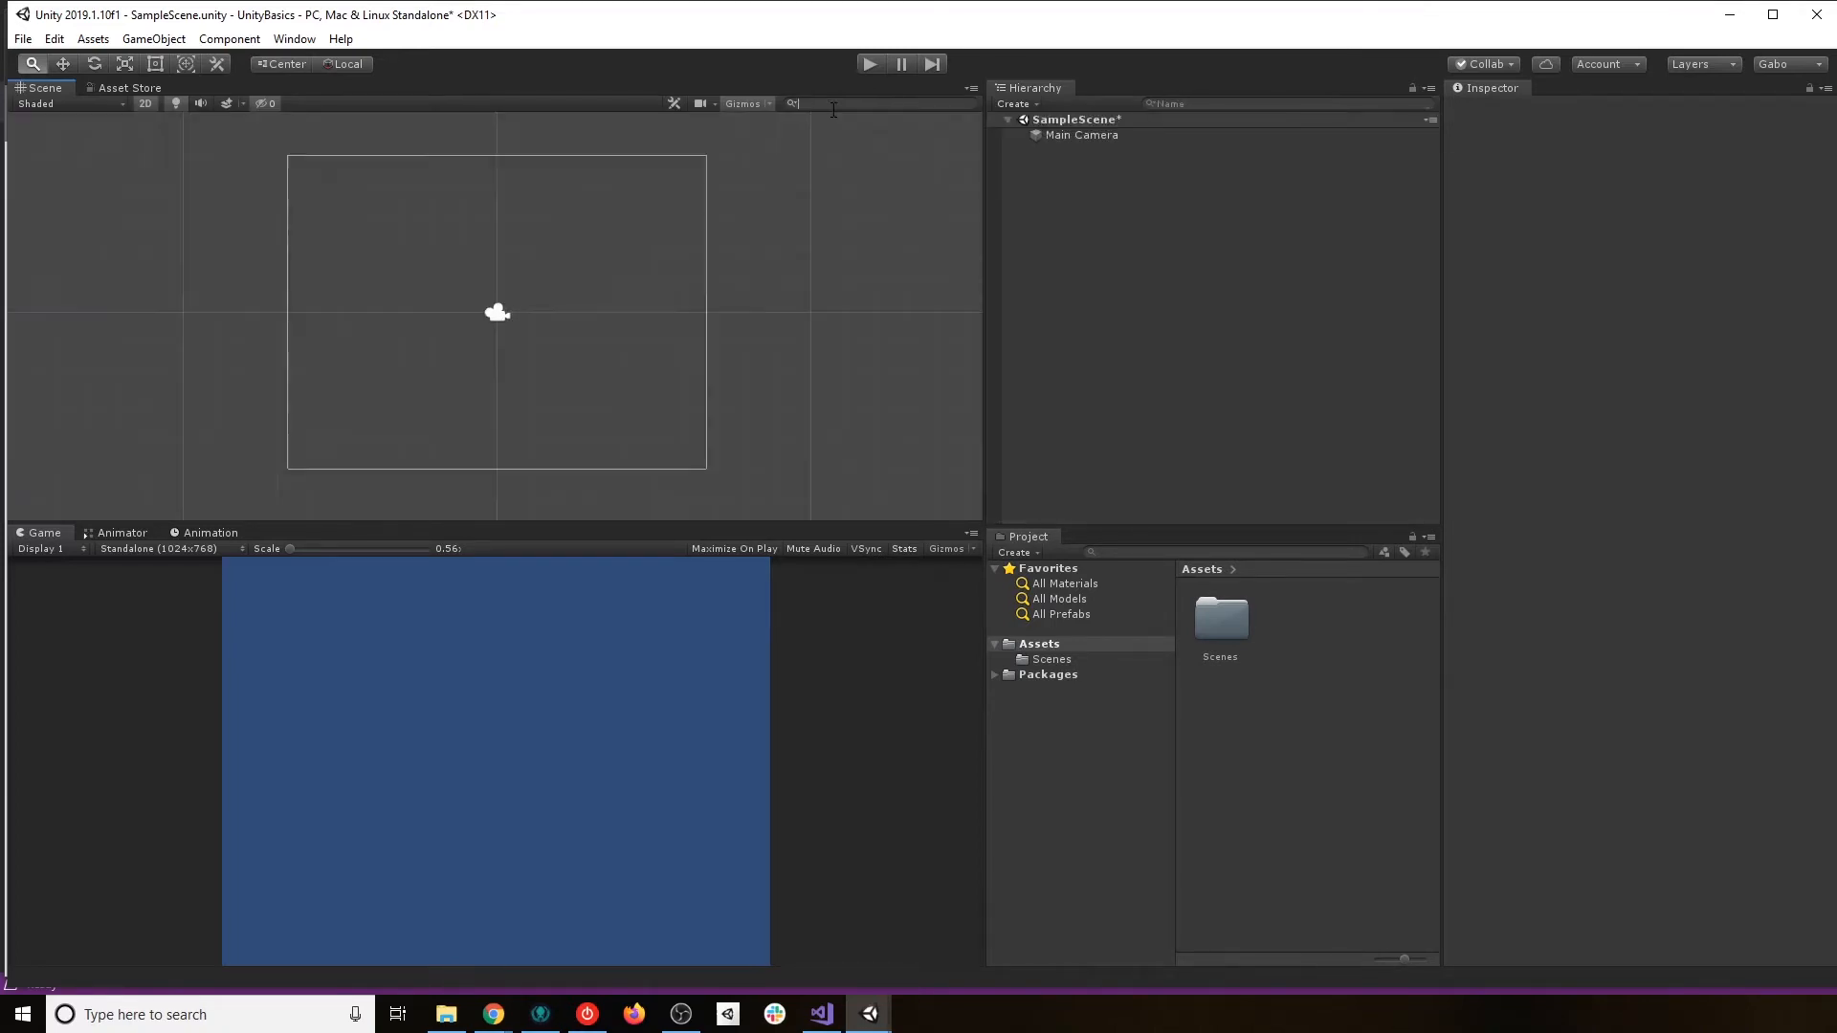
pyautogui.write('Main Camer')
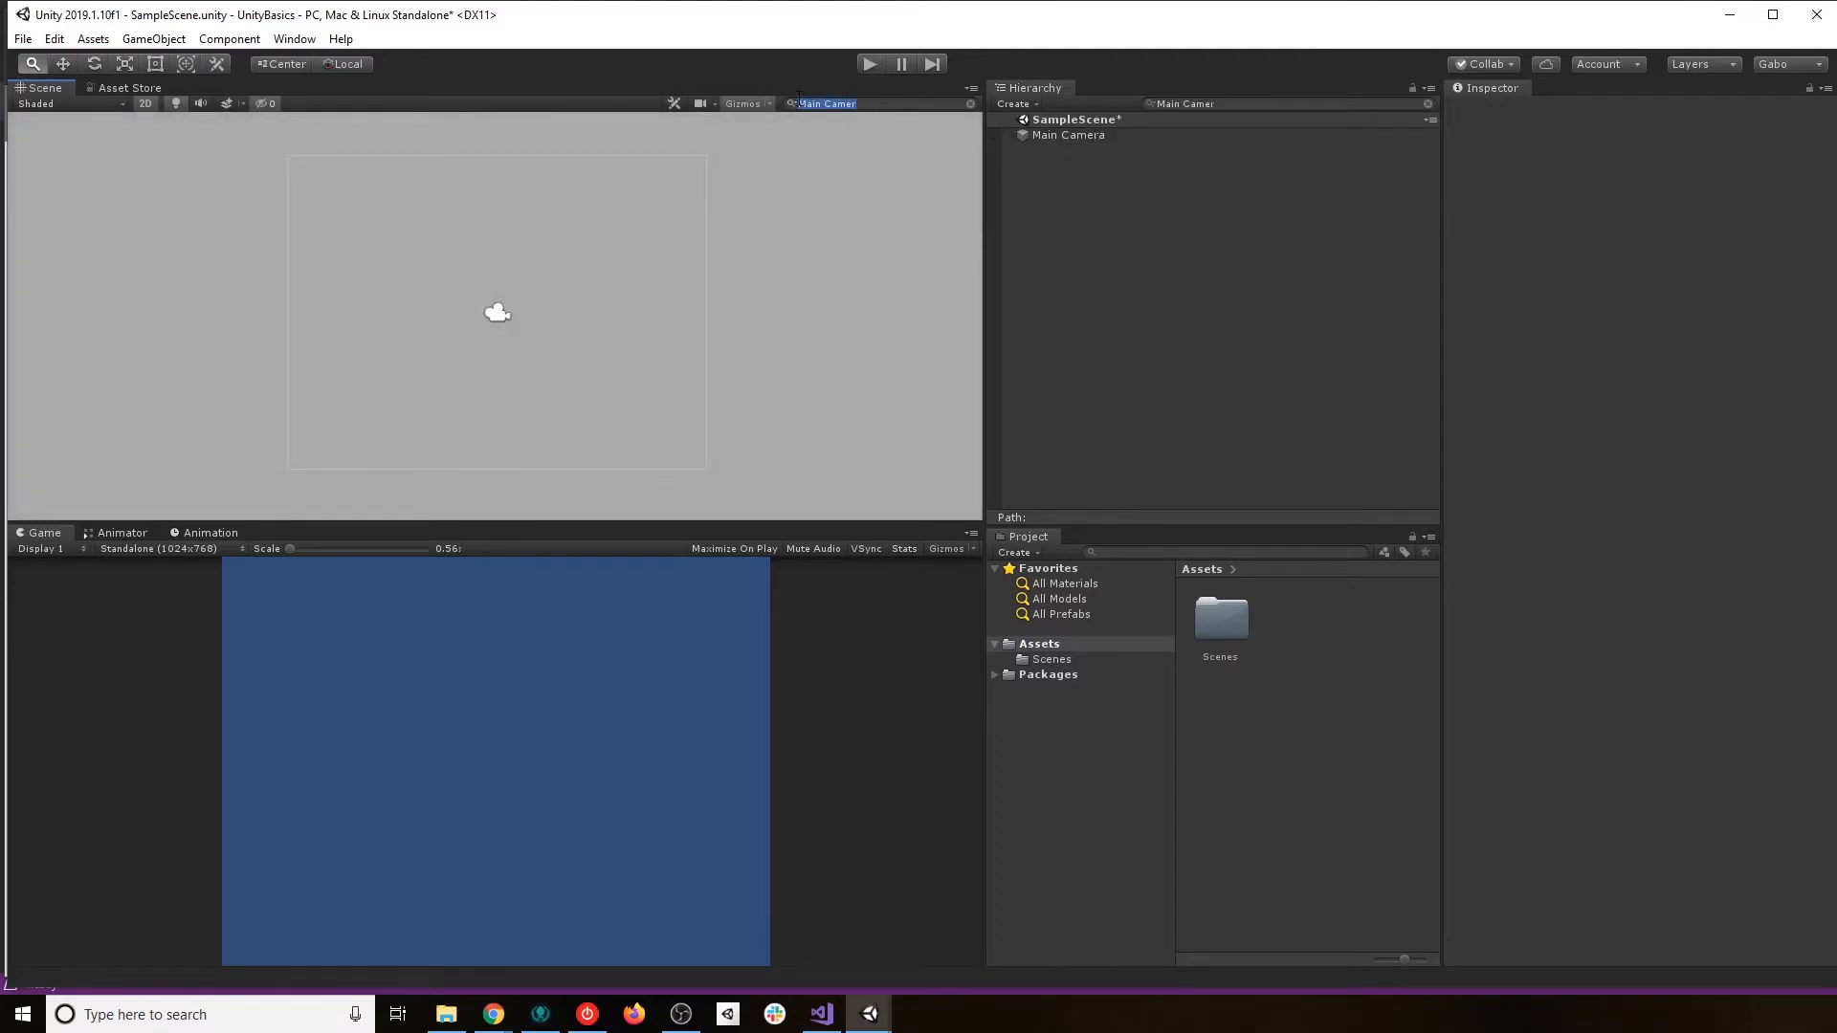
pyautogui.press('BackSpace')
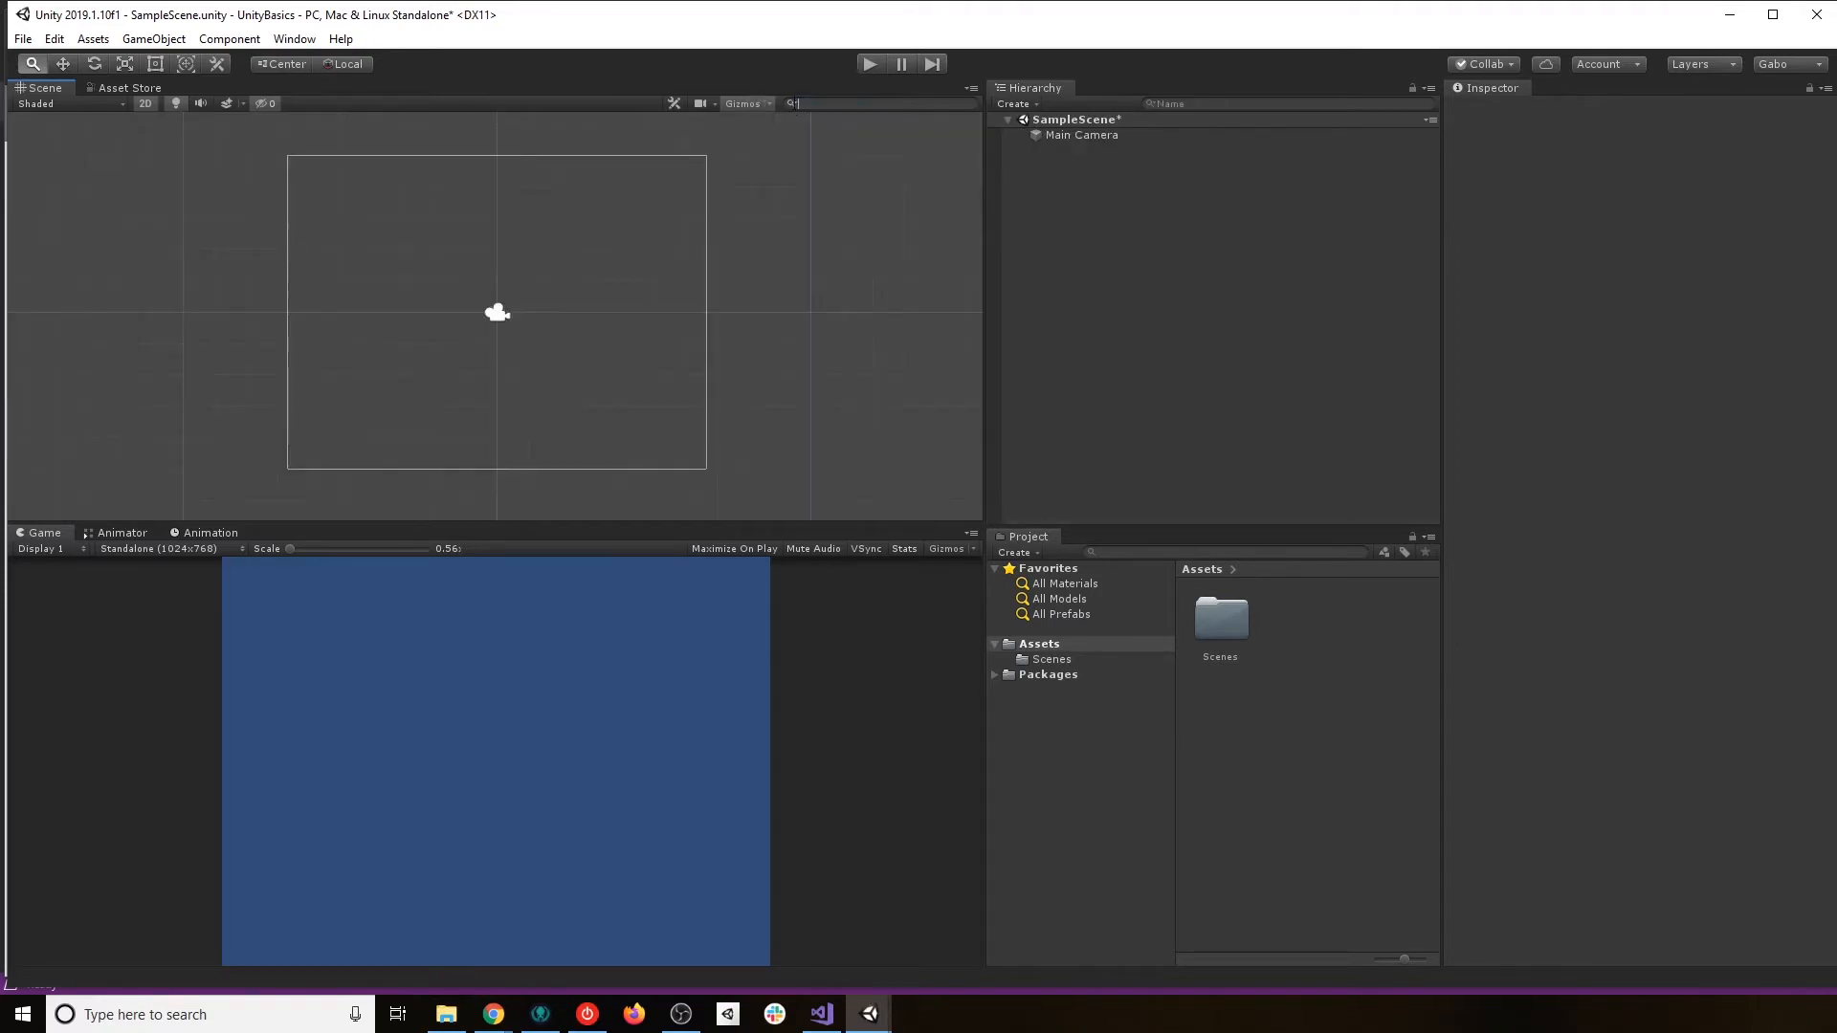
# Search the scene's objects by type for "camera" and for "sprite", clear the search and reset its filter to All.
pyautogui.click(793, 104)
pyautogui.click(837, 165)
pyautogui.write('camera')
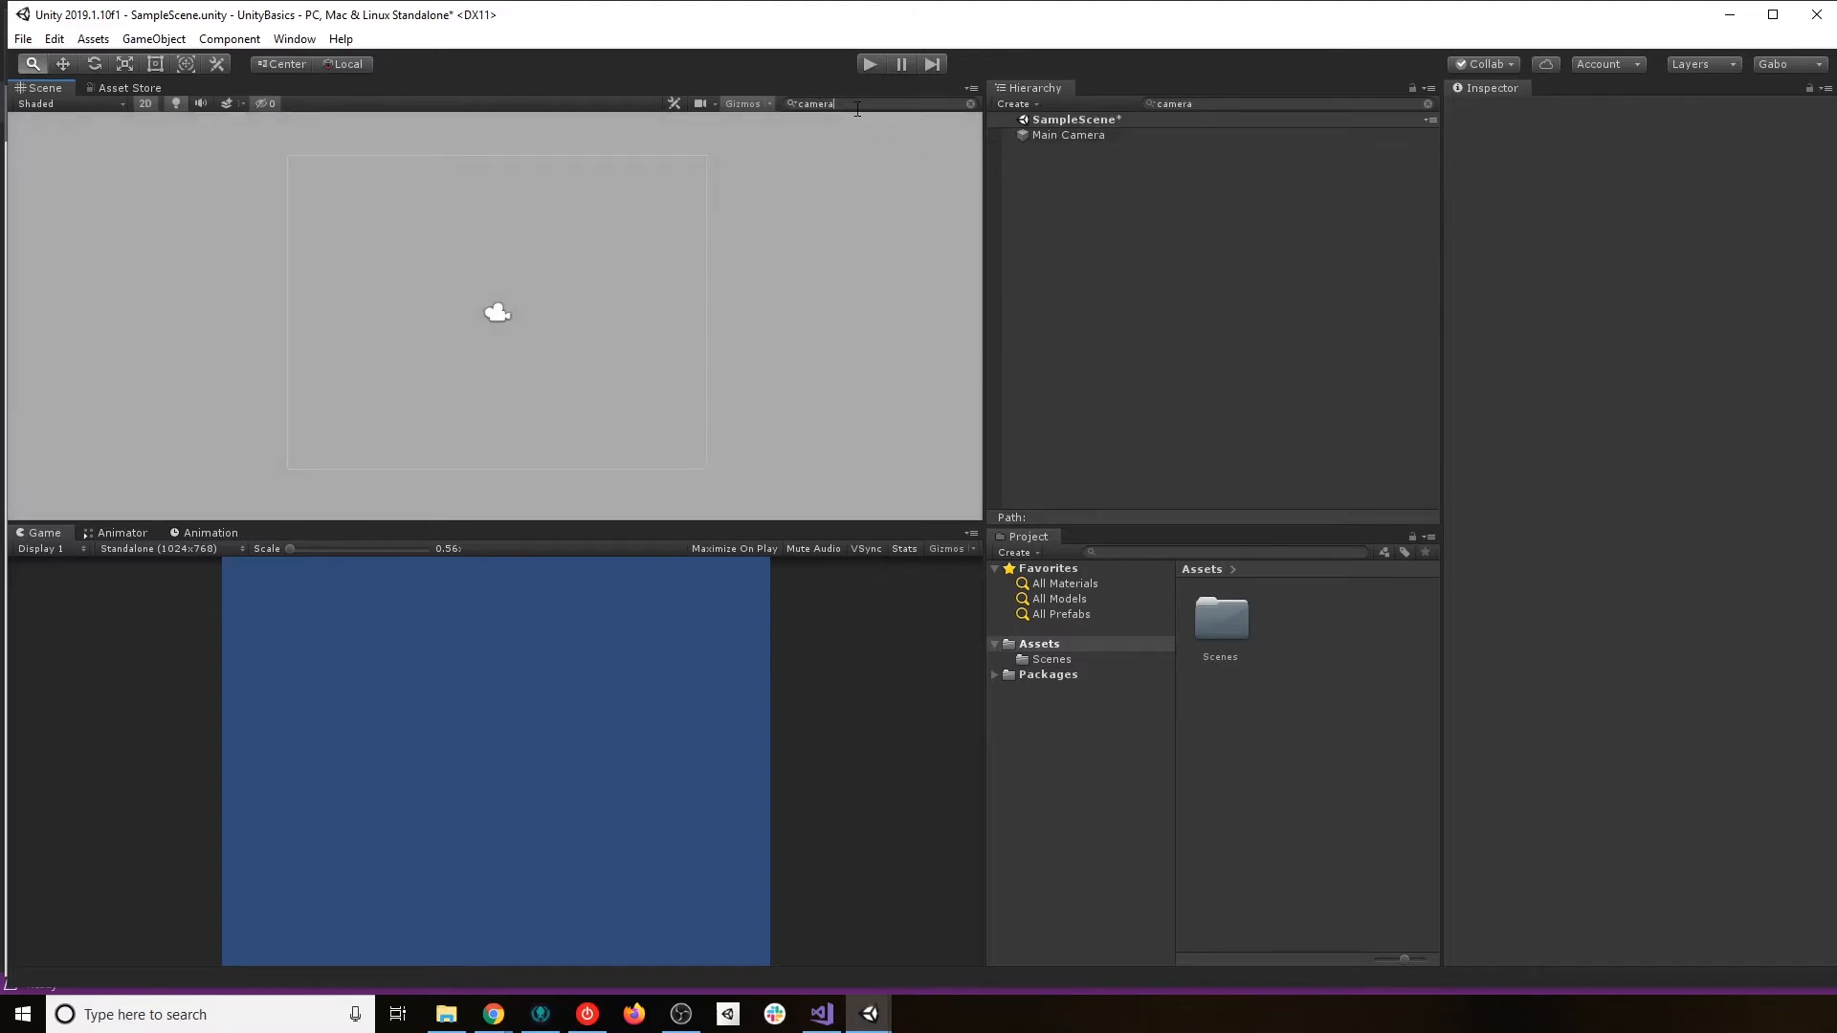
pyautogui.press('BackSpace')
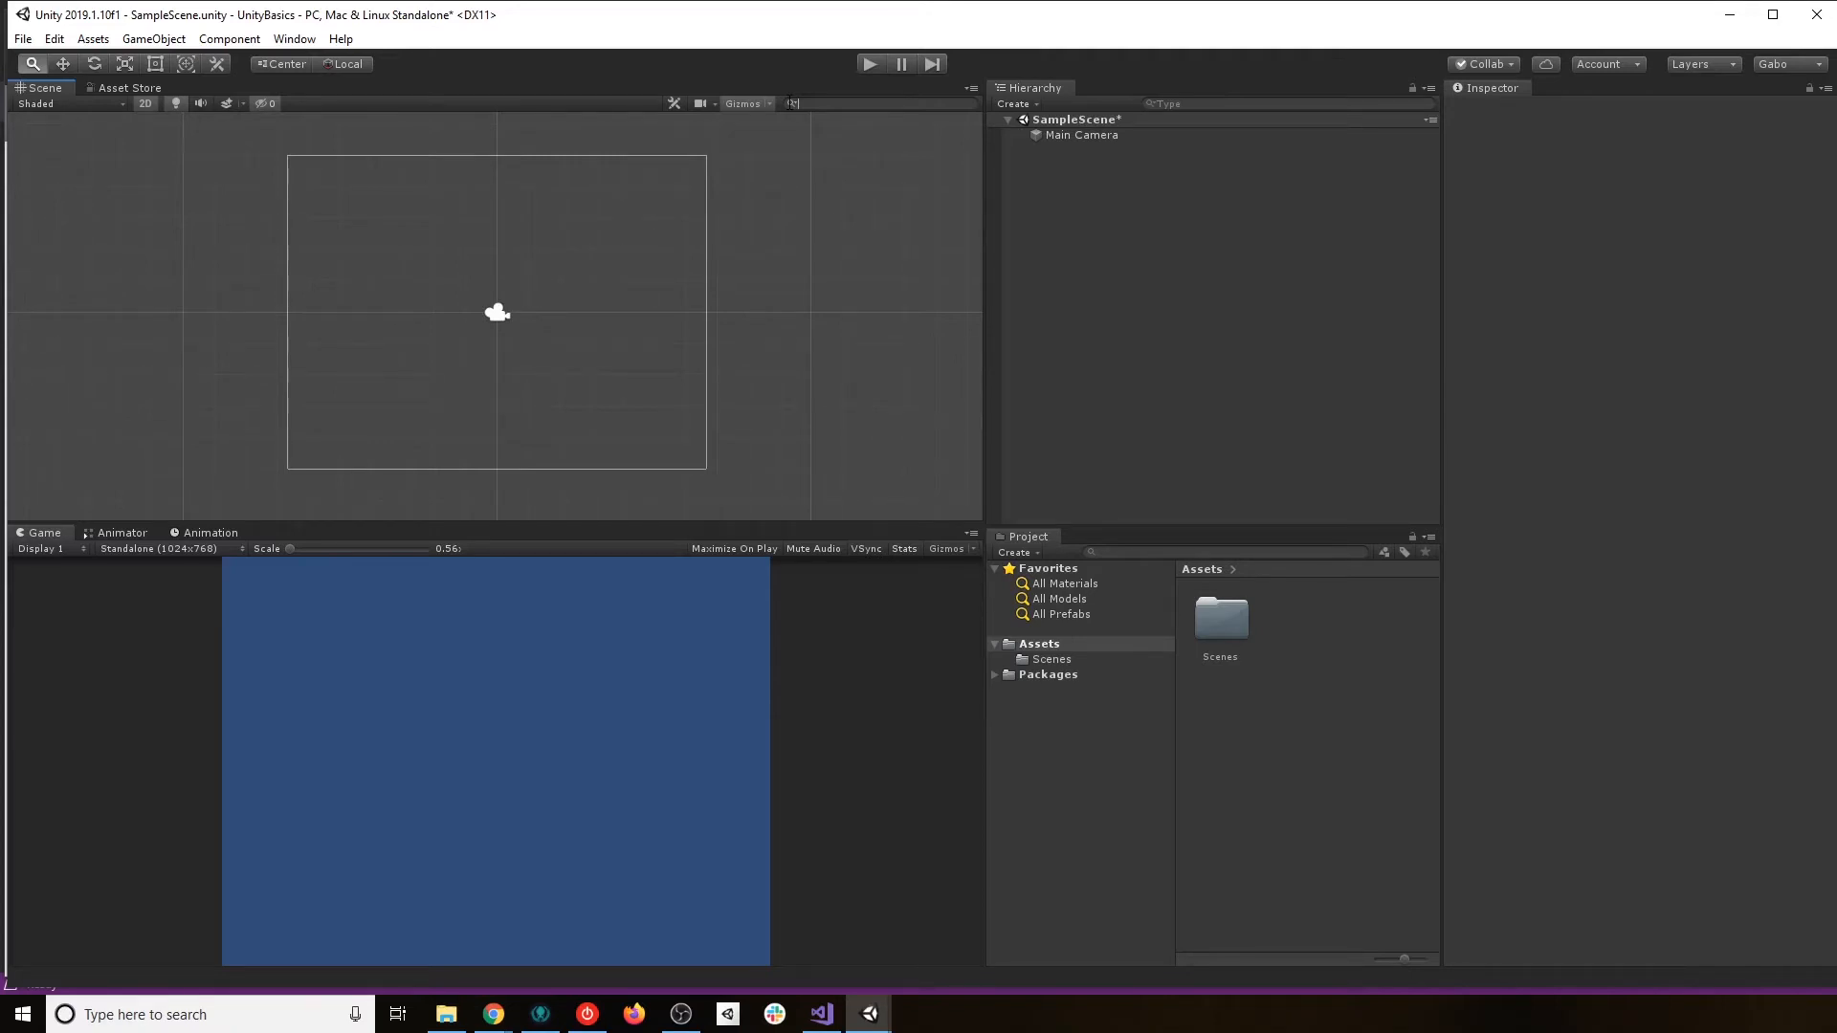
pyautogui.write('sprite')
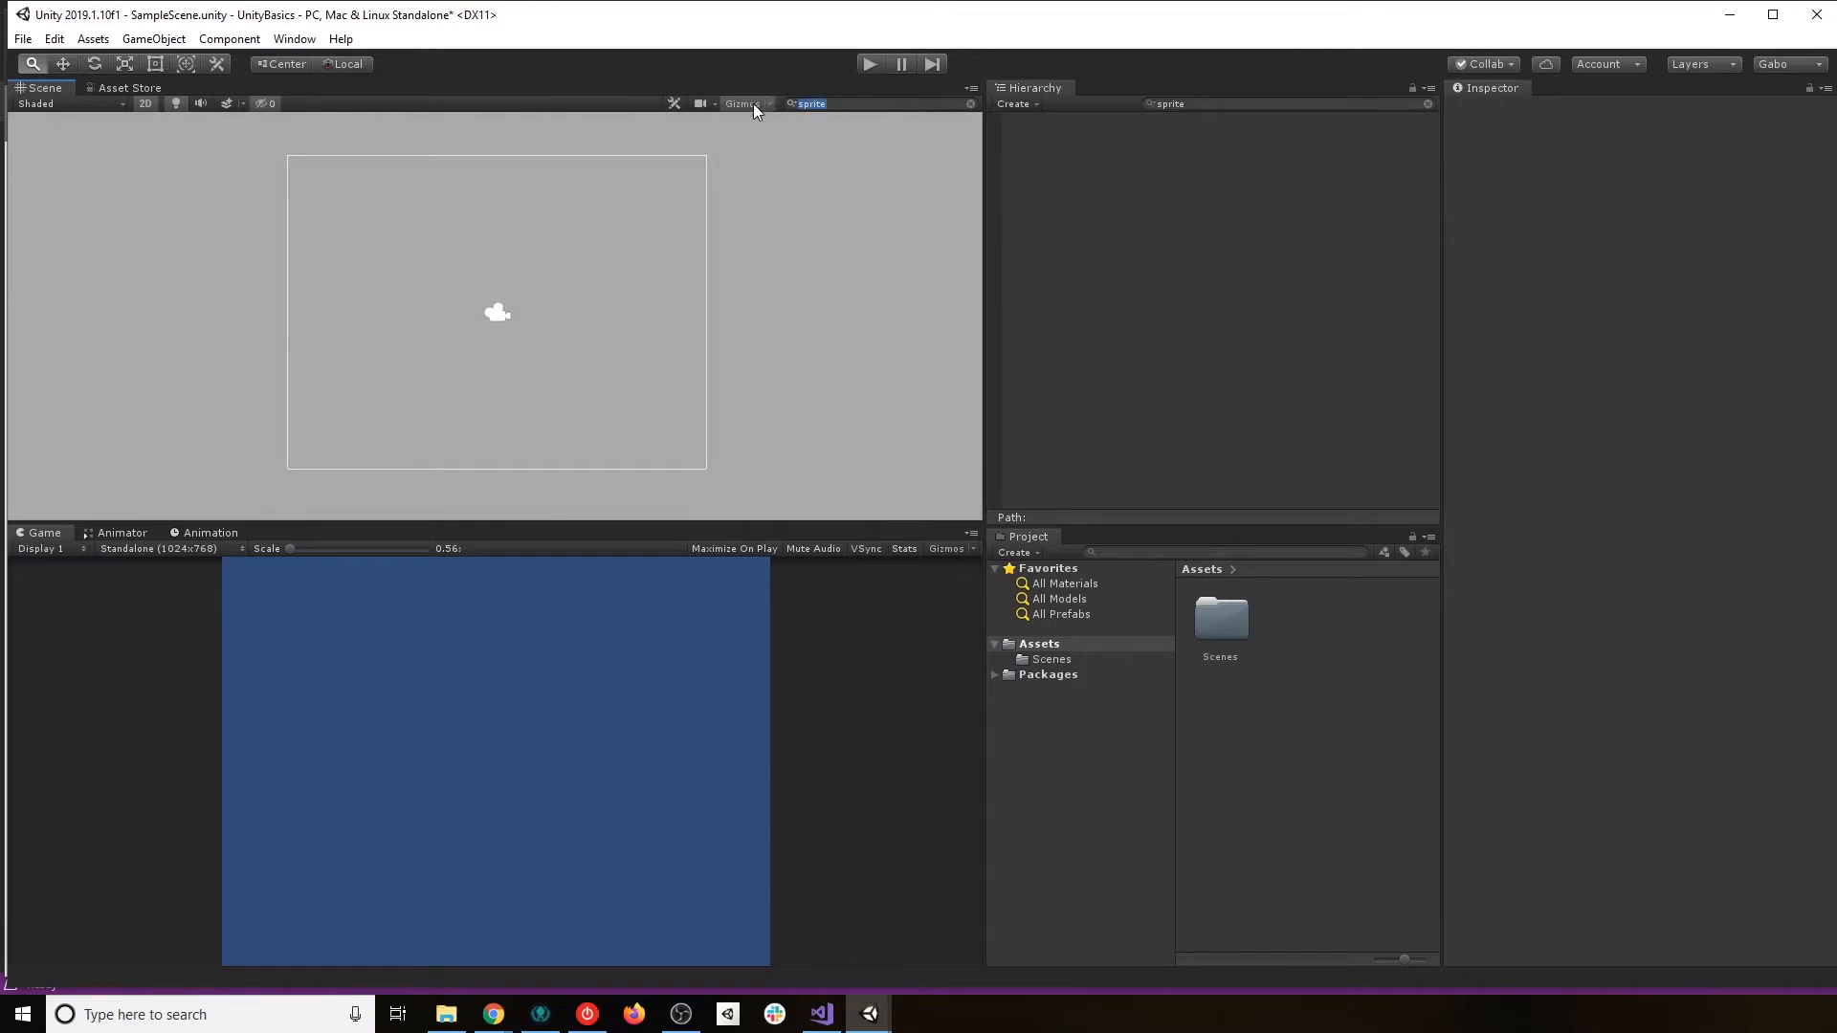
pyautogui.press('BackSpace')
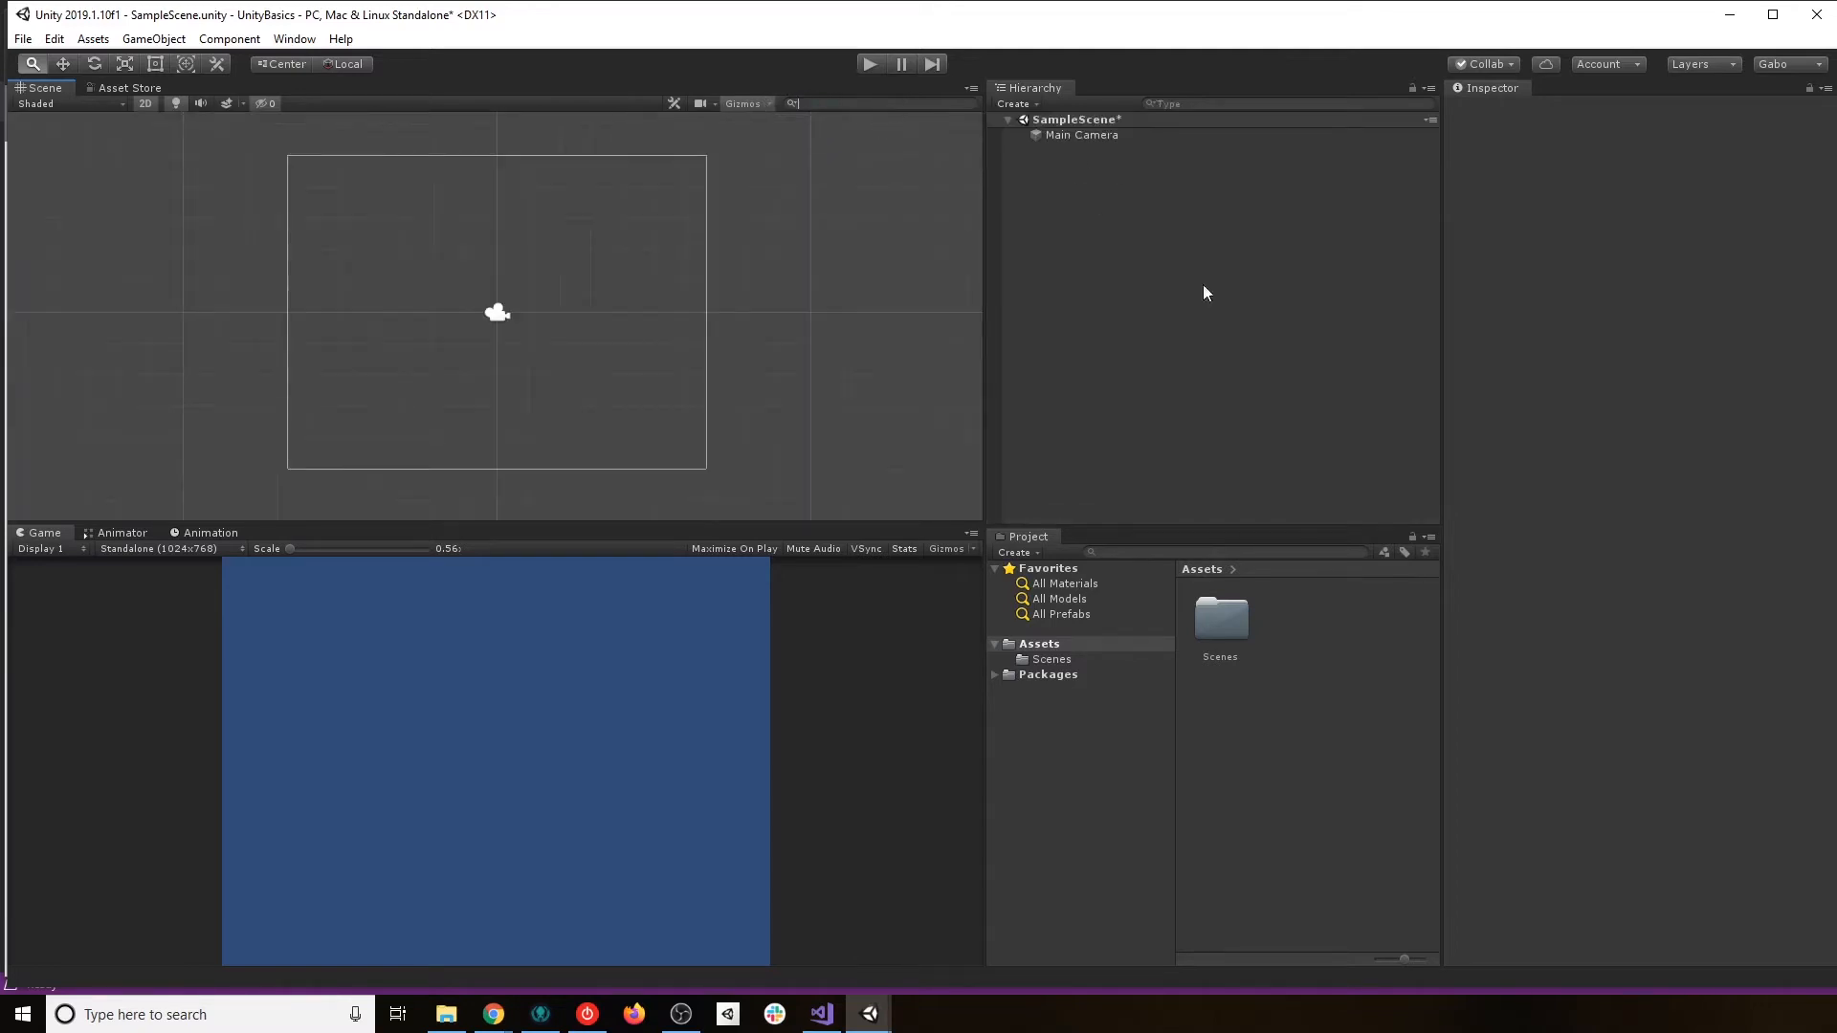
pyautogui.click(1151, 104)
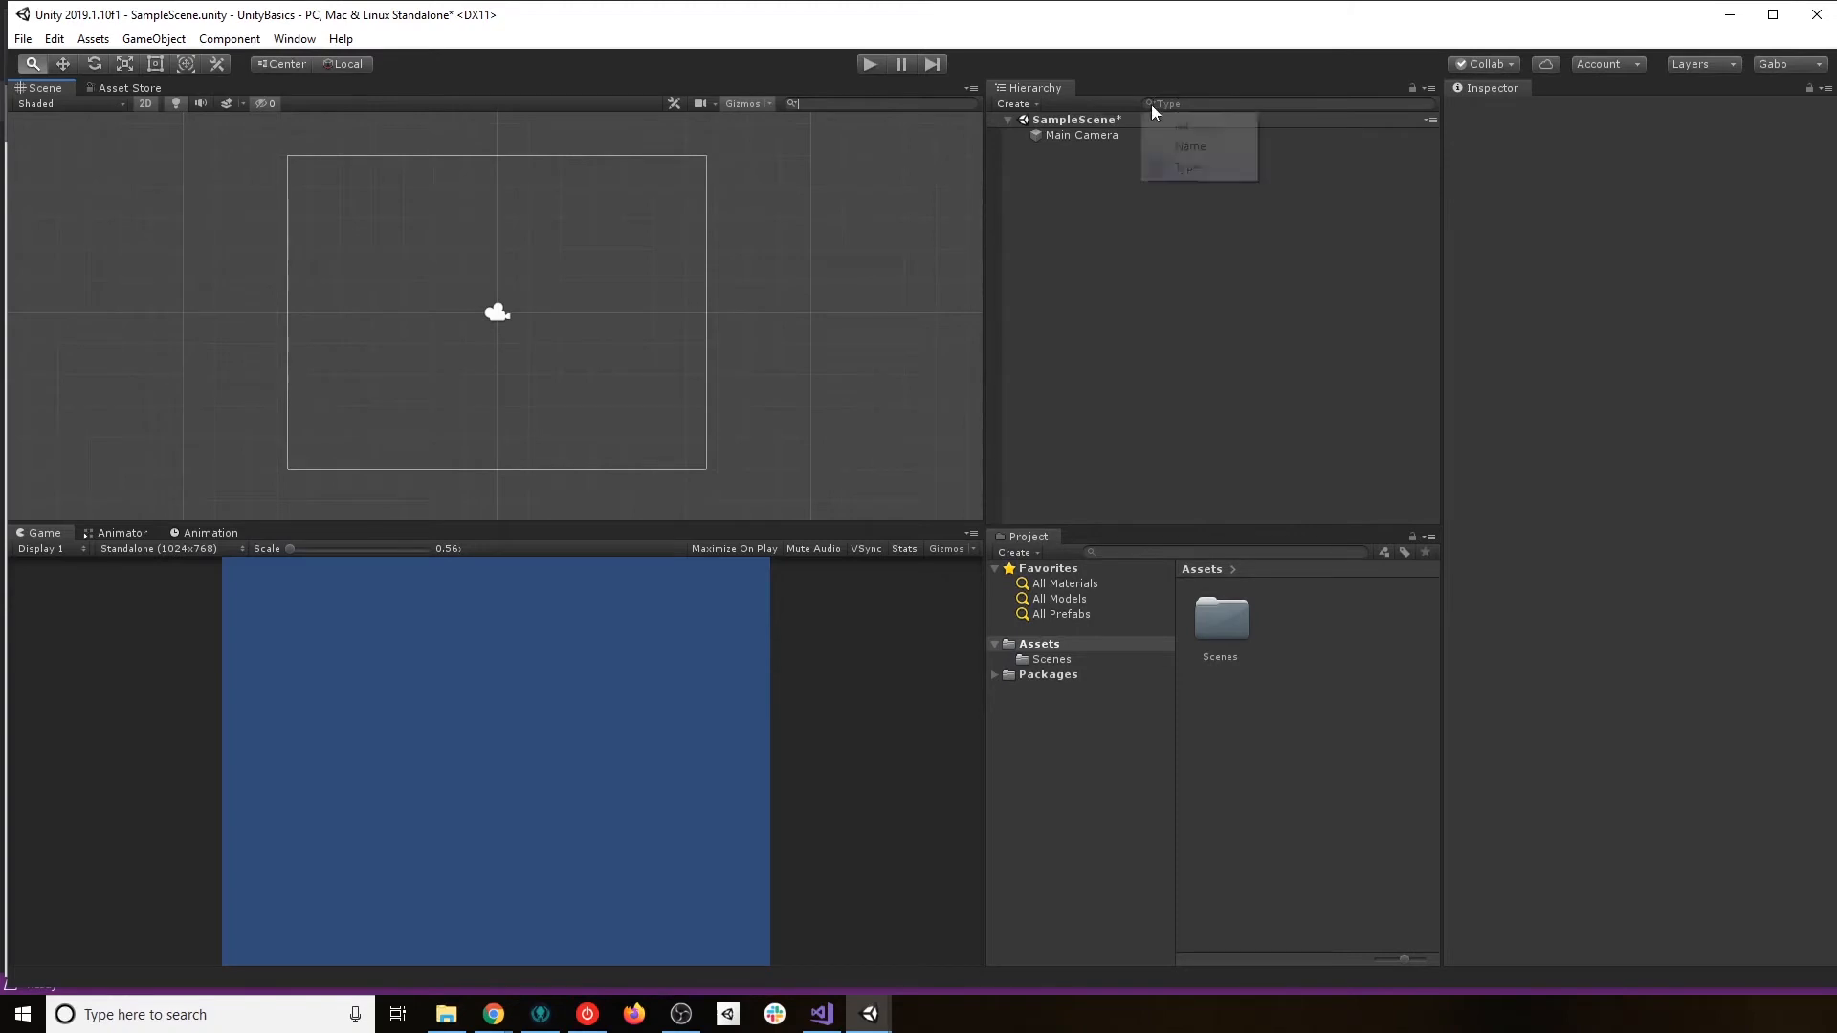
pyautogui.click(1175, 125)
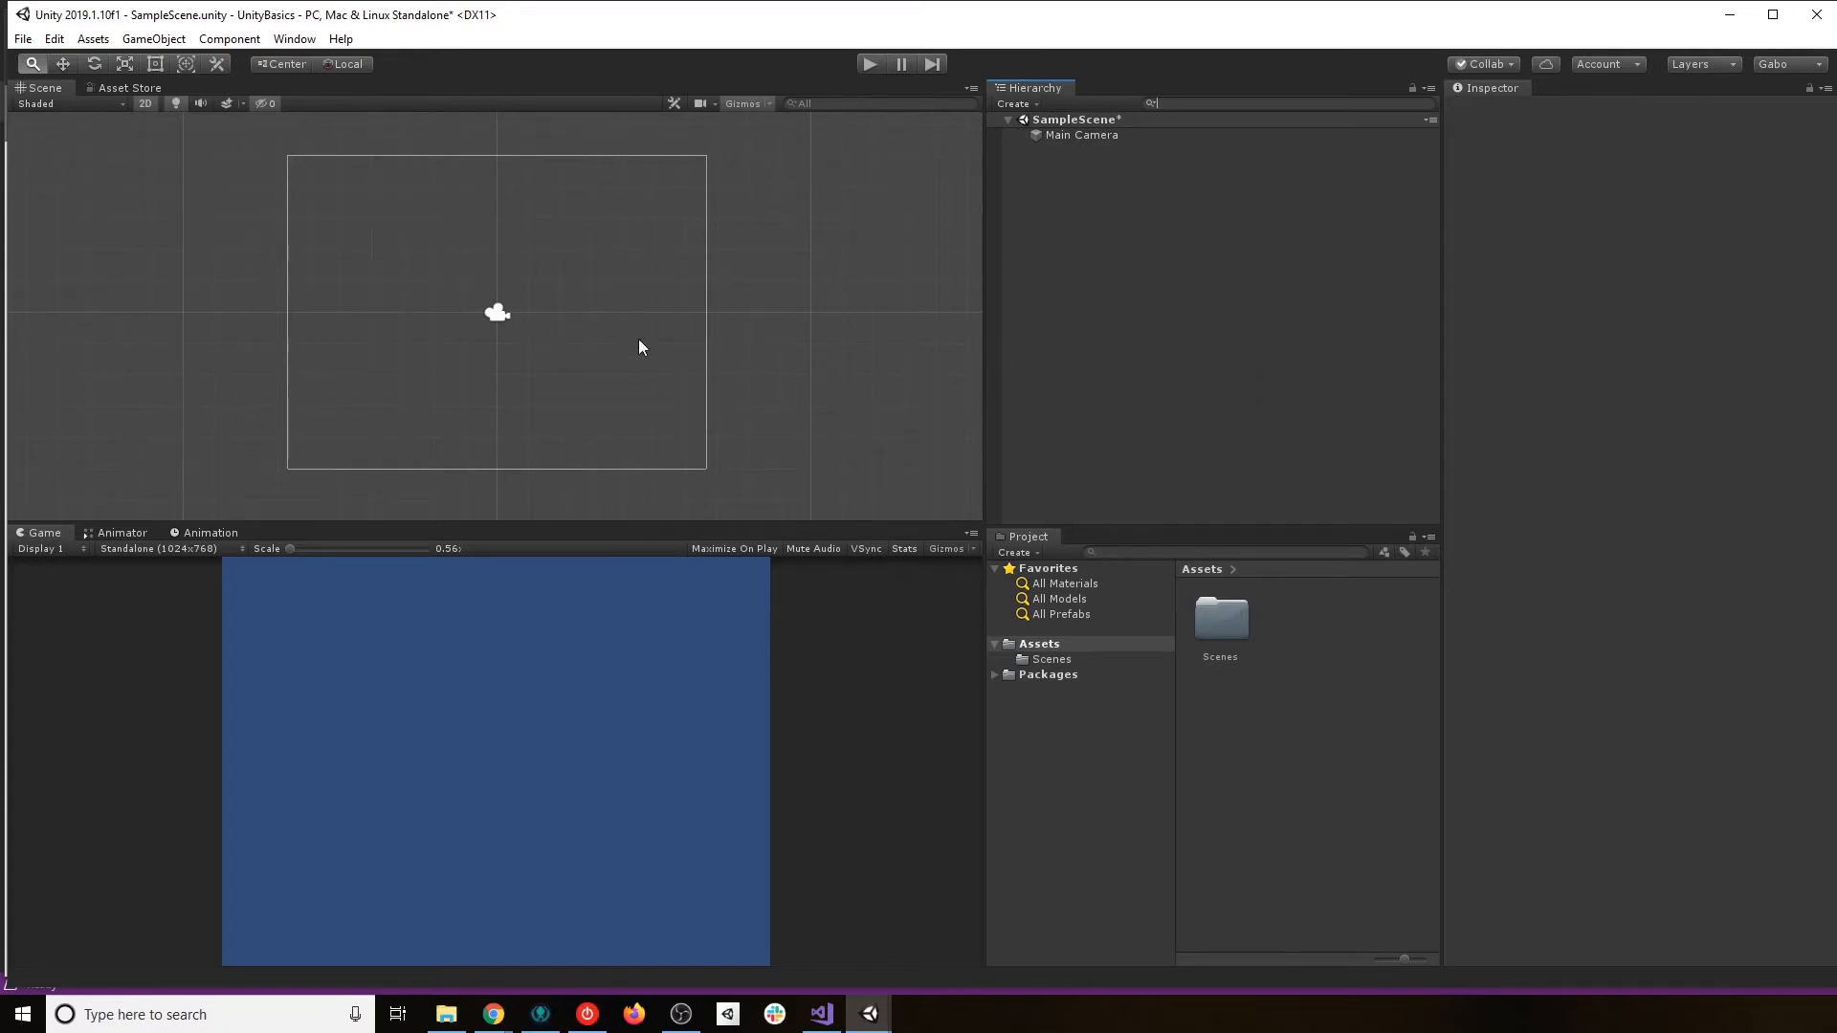
# Create an empty GameObject in the scene and nest three more empty GameObjects under it, each a child of the previous one.
pyautogui.click(1092, 134)
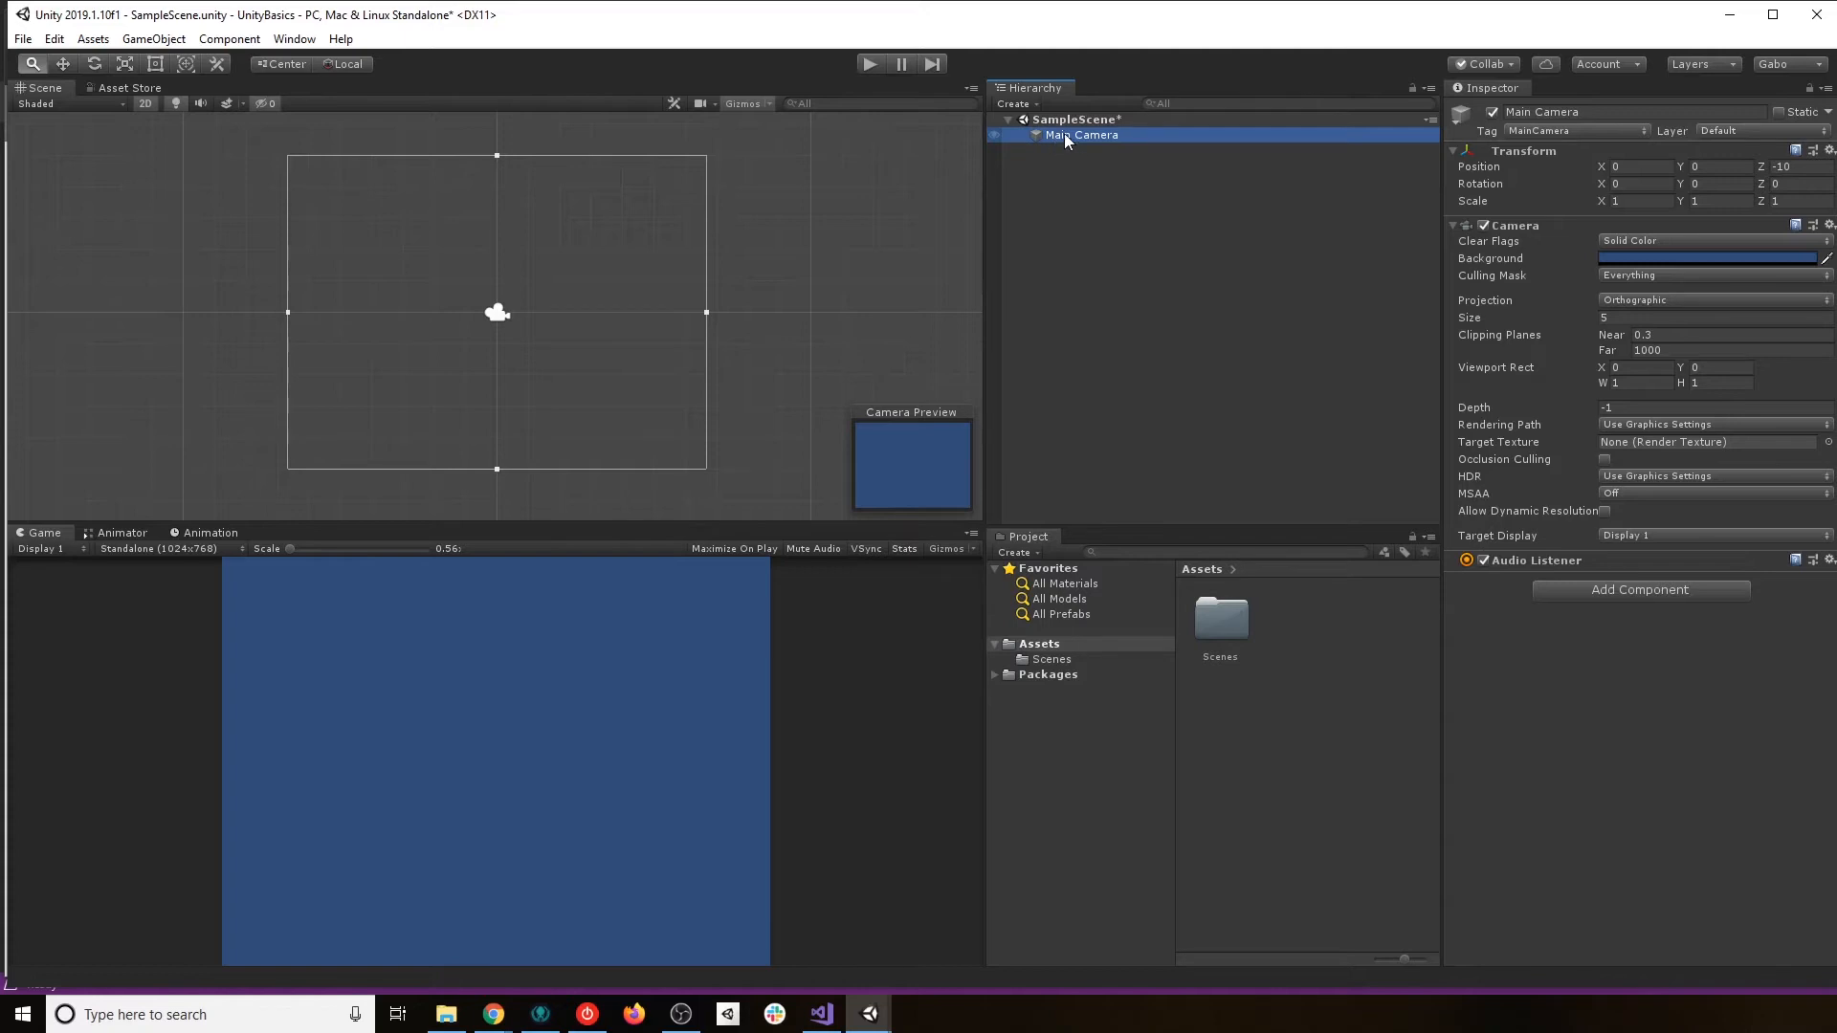
pyautogui.click(1068, 164)
pyautogui.rightClick(1071, 163)
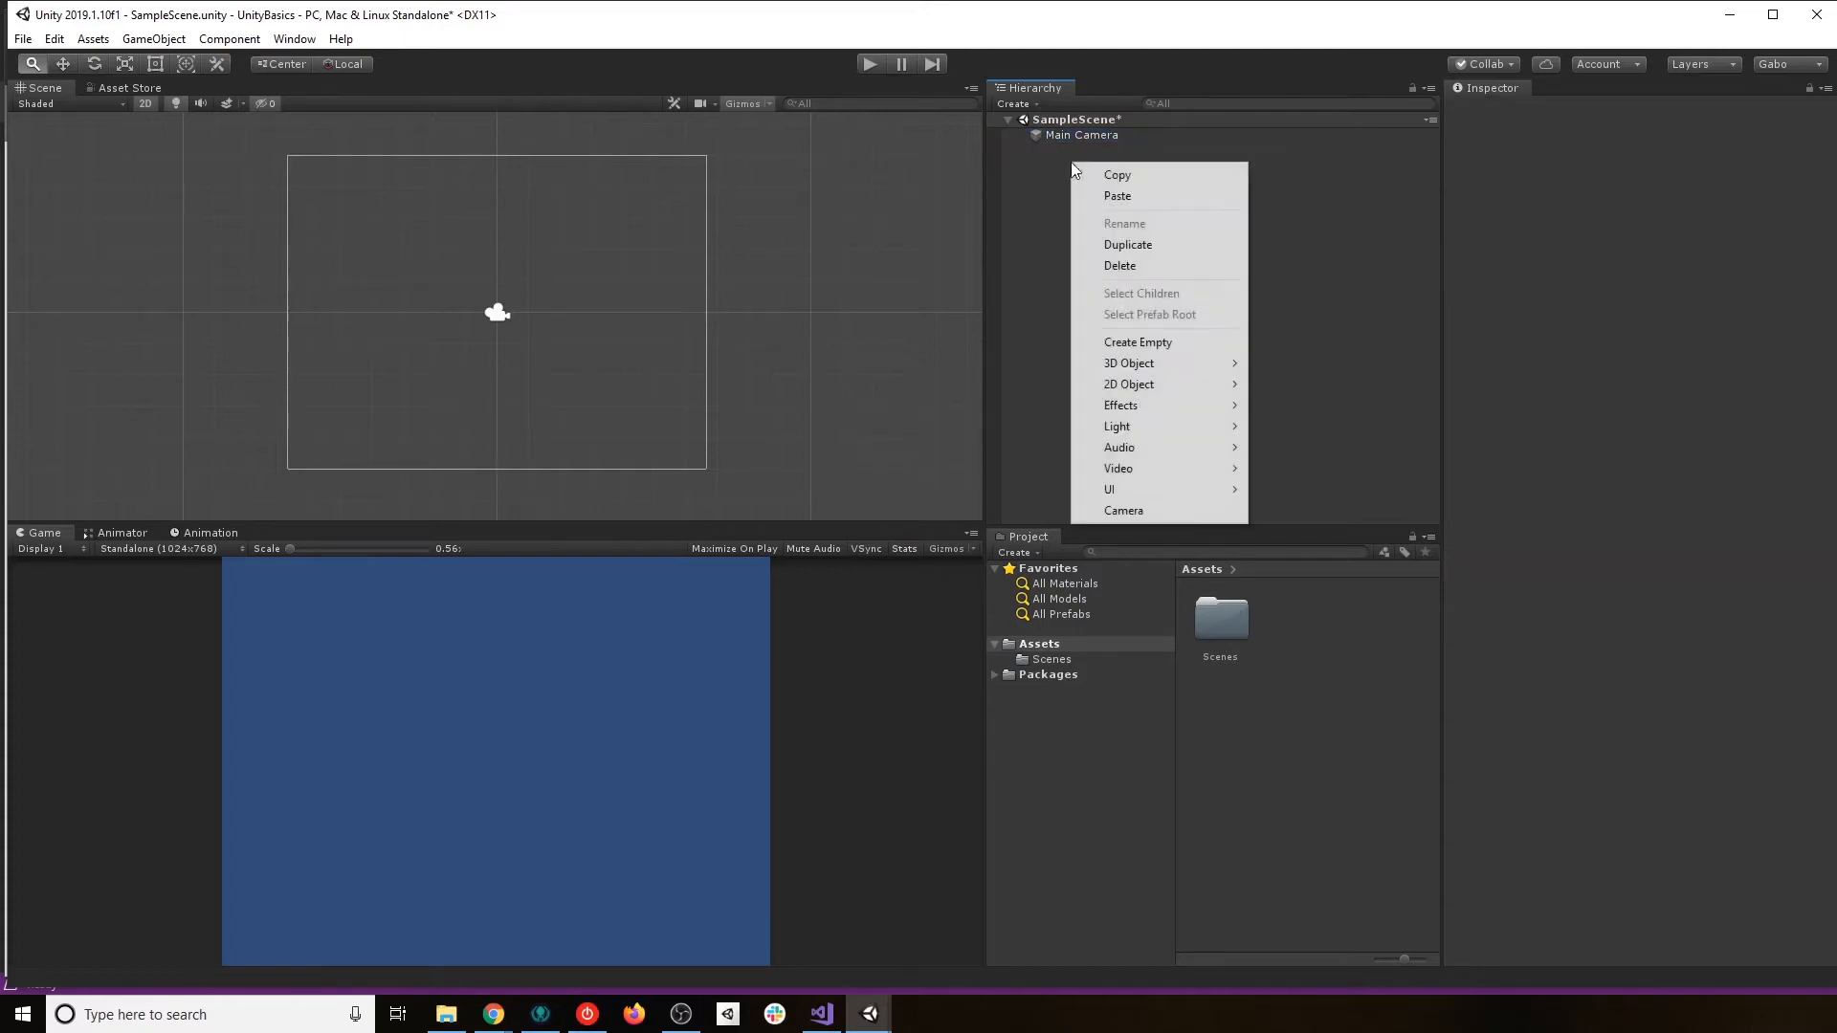
pyautogui.click(1153, 339)
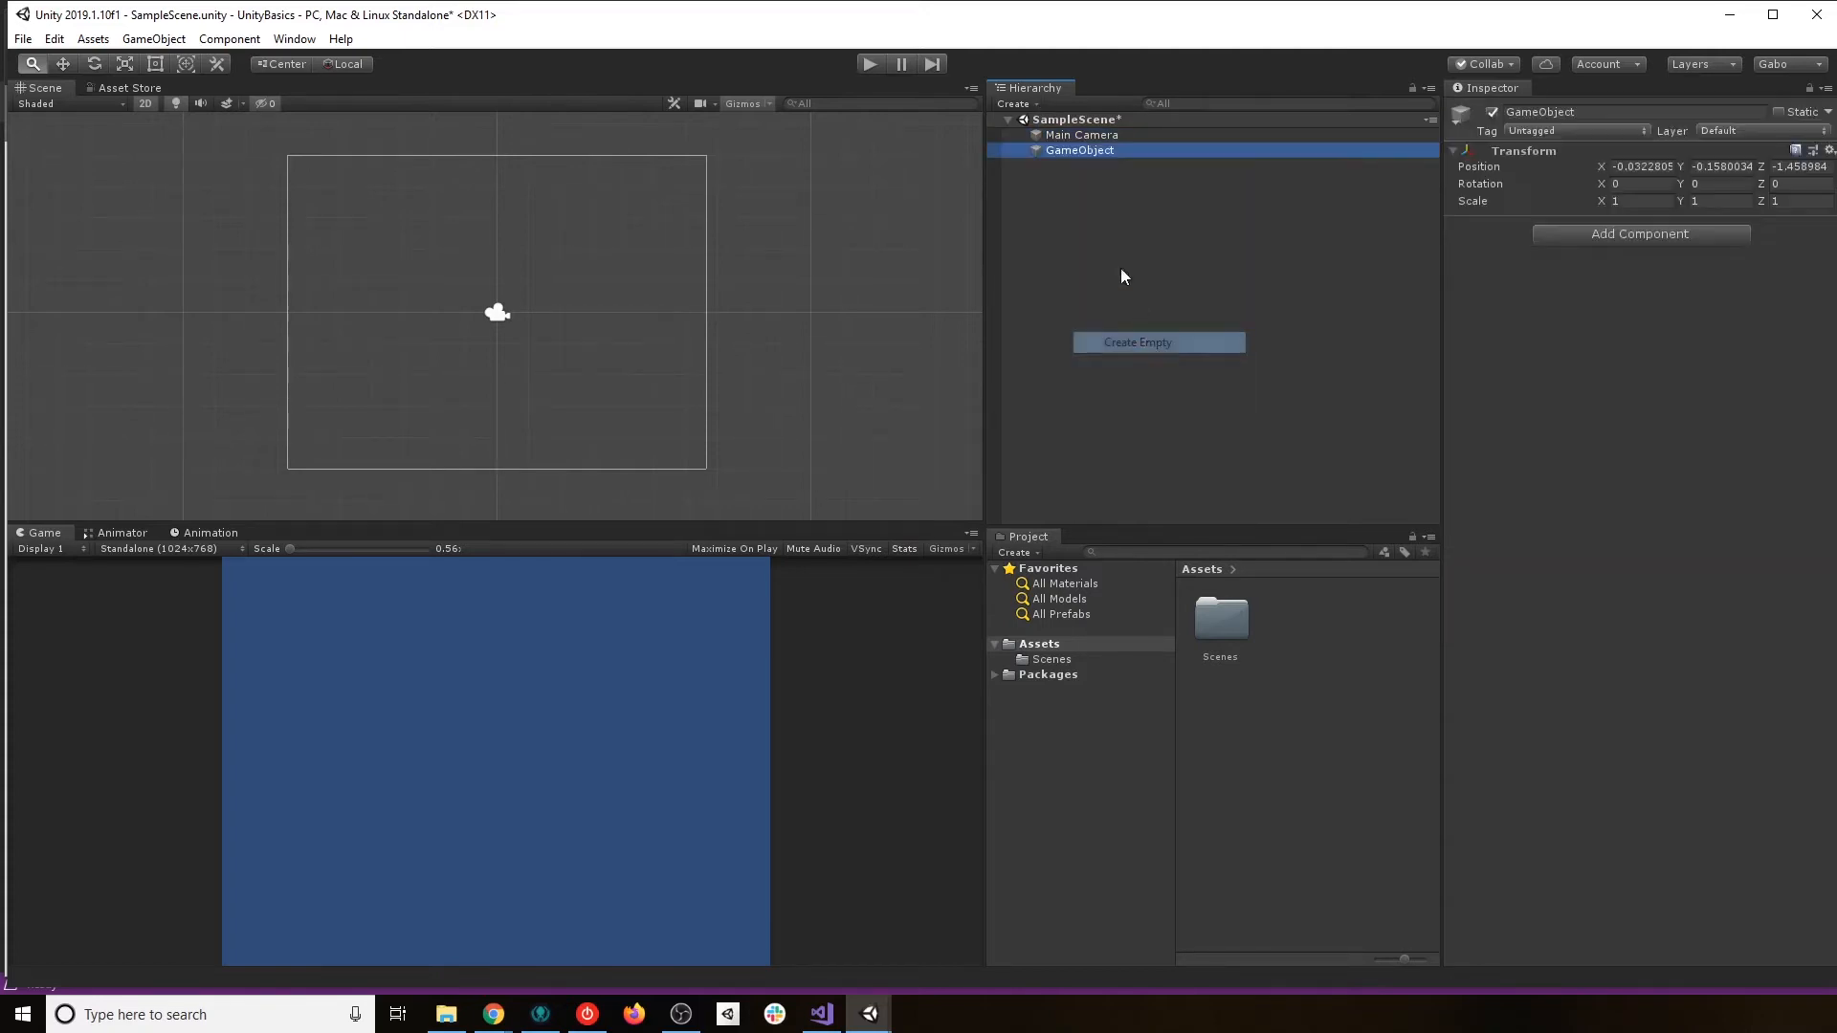
pyautogui.rightClick(1080, 149)
pyautogui.click(1162, 328)
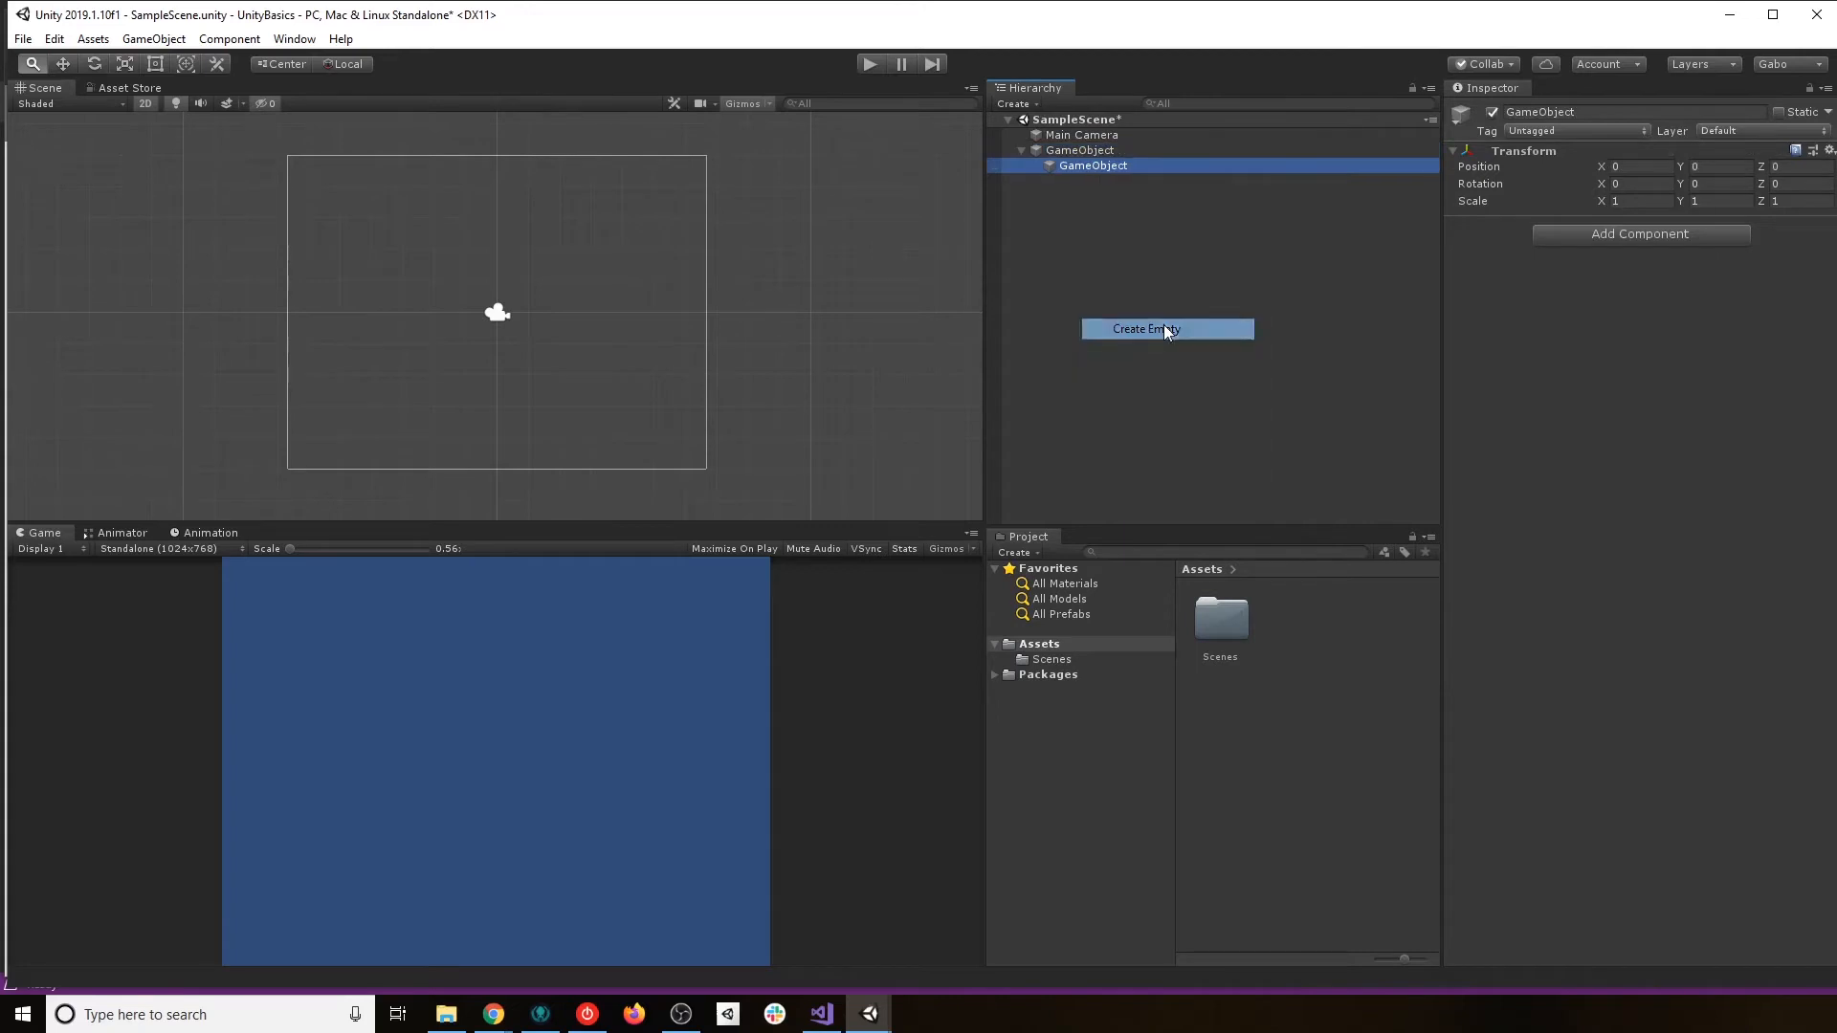
pyautogui.rightClick(1094, 167)
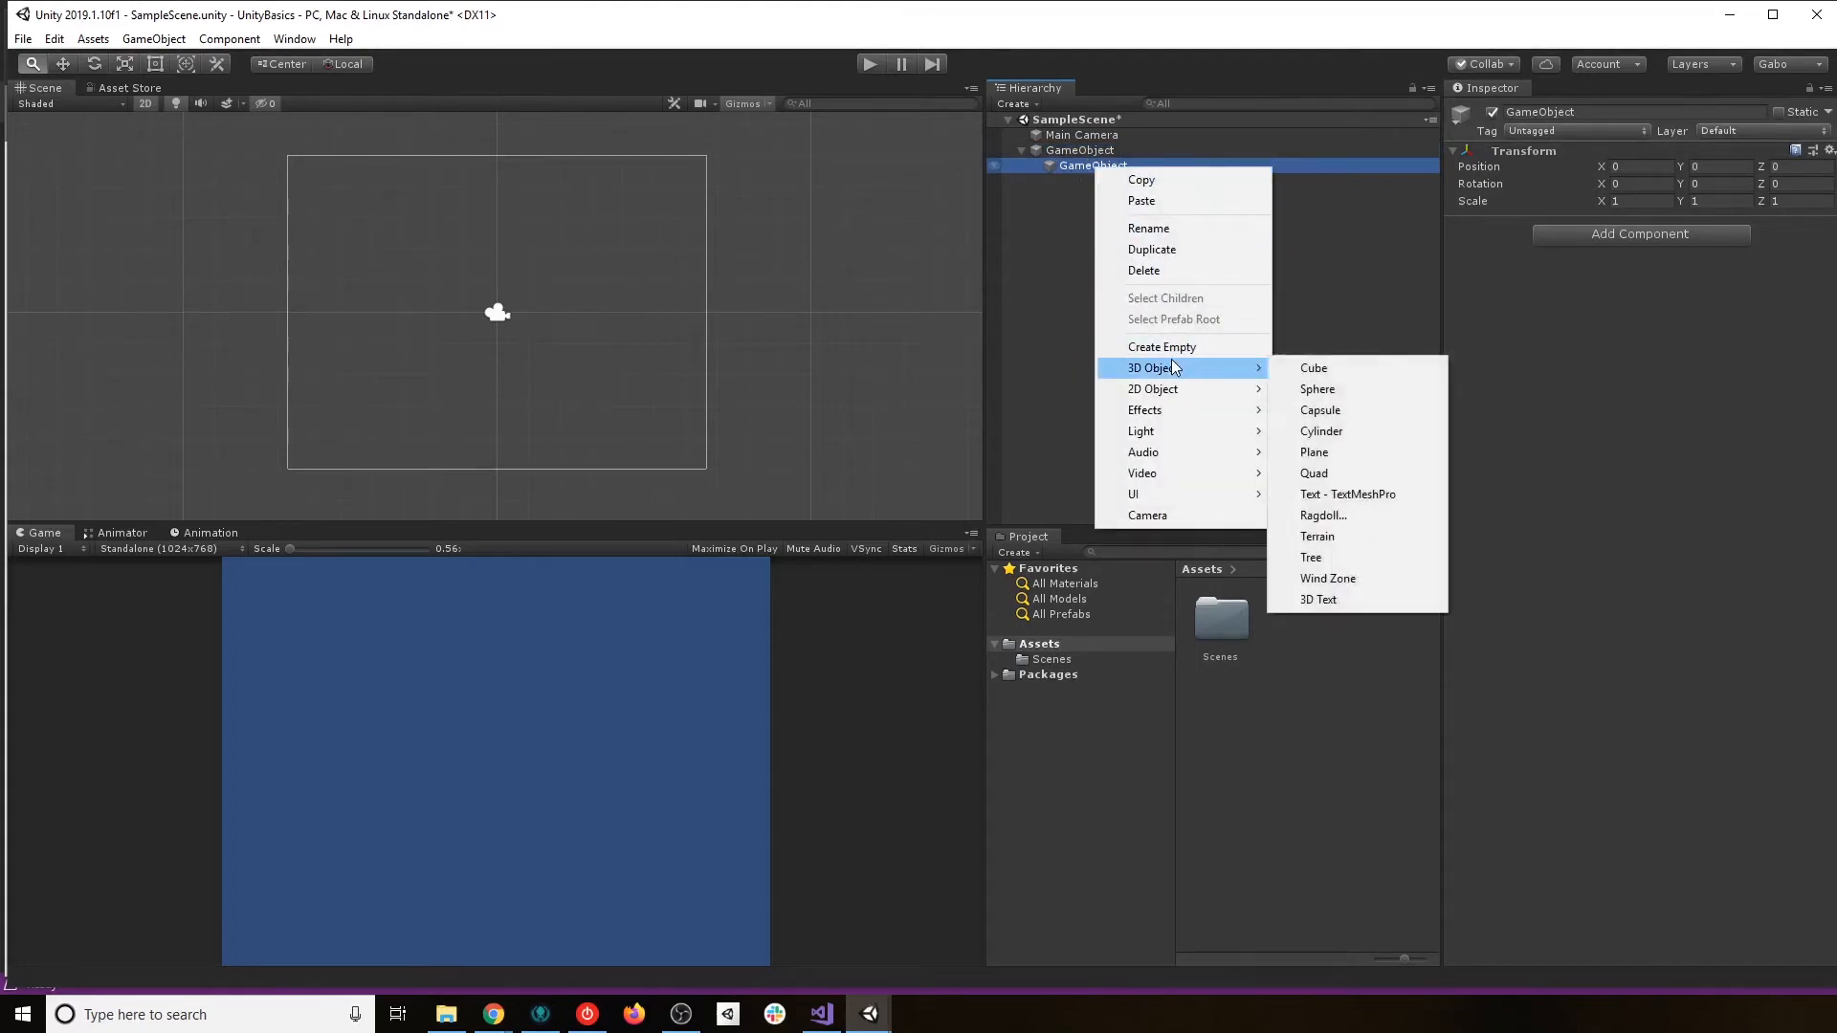
pyautogui.click(1173, 346)
pyautogui.rightClick(1121, 179)
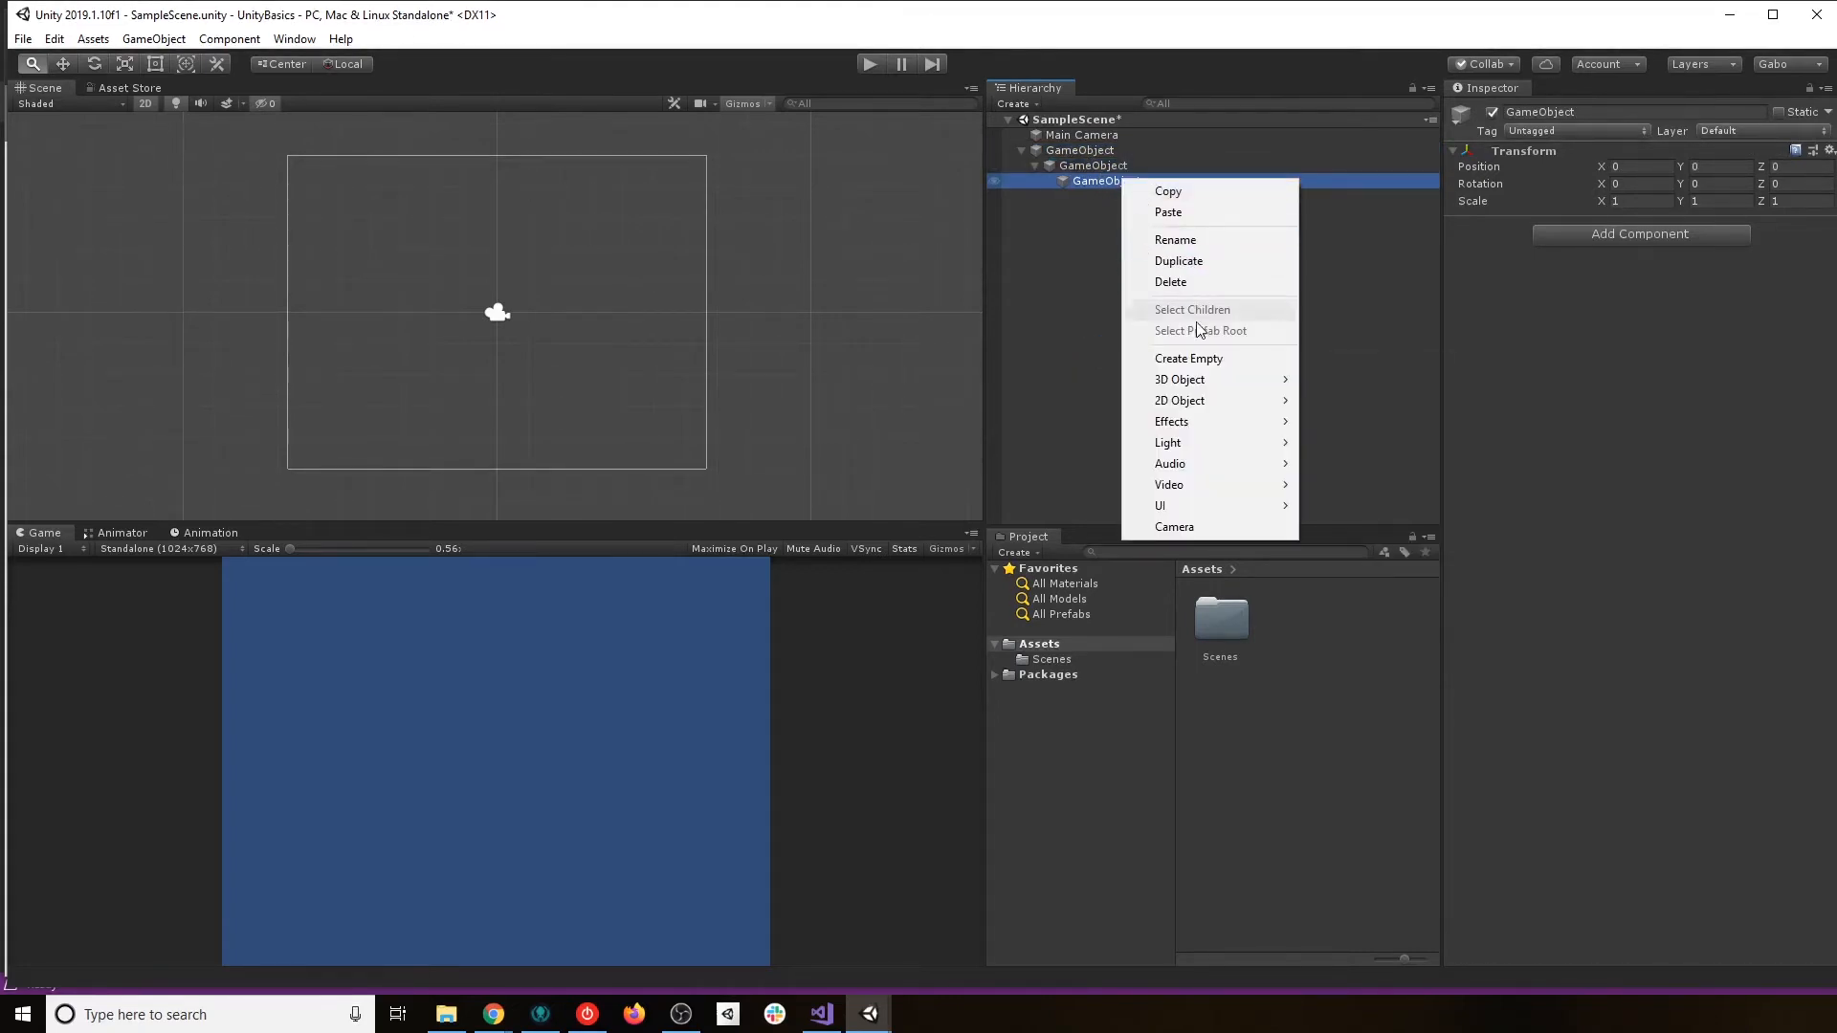
pyautogui.click(1196, 357)
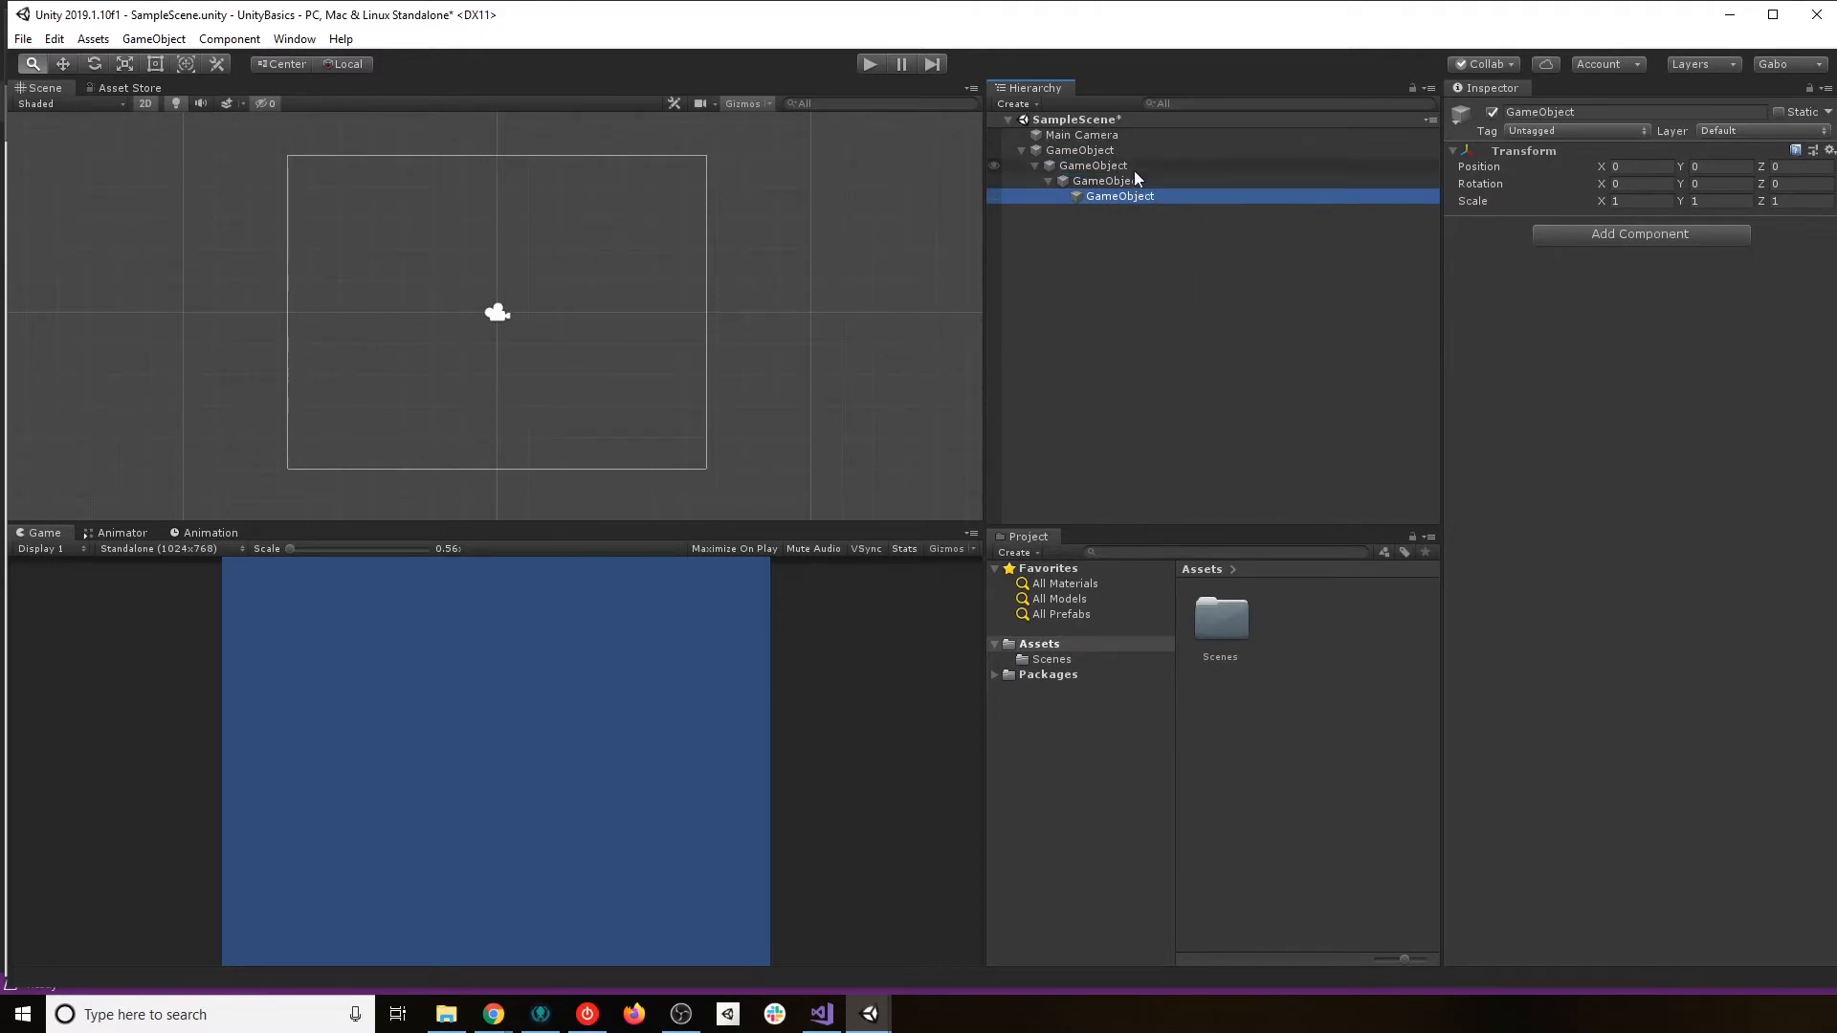
# Delete the top-level empty GameObject together with its nested children.
pyautogui.click(1094, 149)
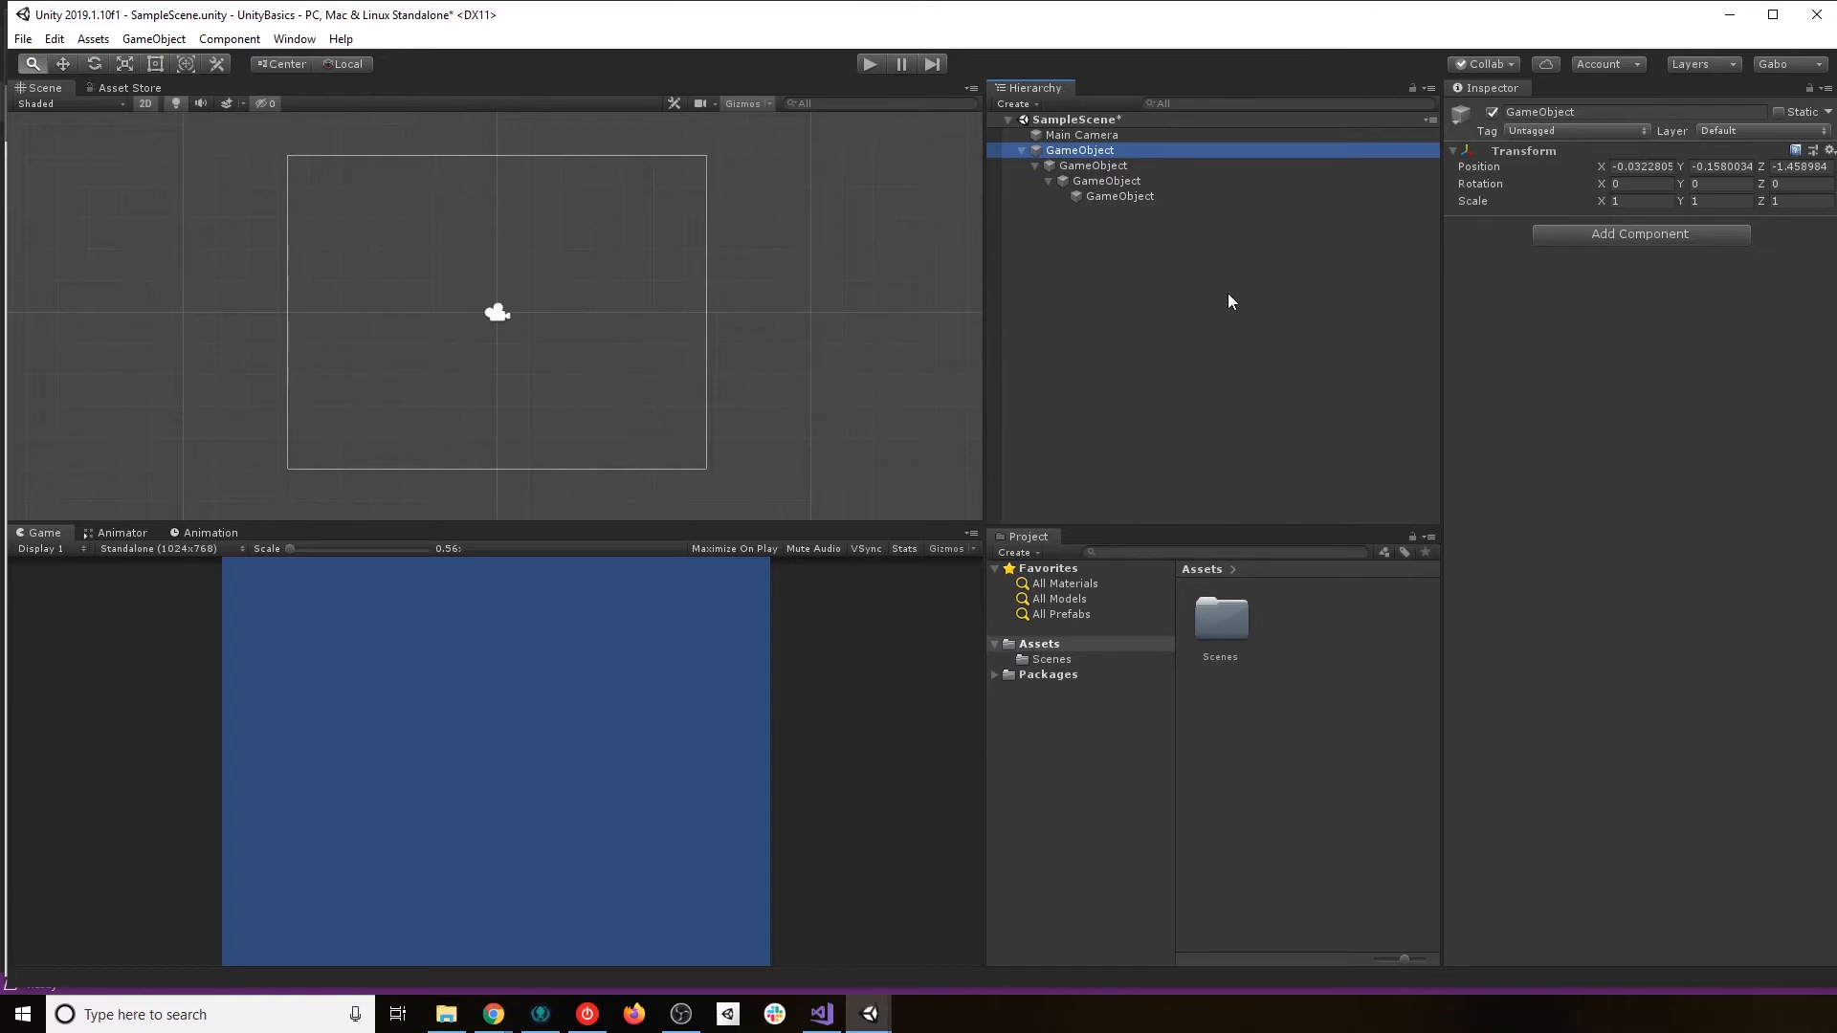
pyautogui.click(1078, 163)
pyautogui.click(1087, 151)
pyautogui.press('Delete')
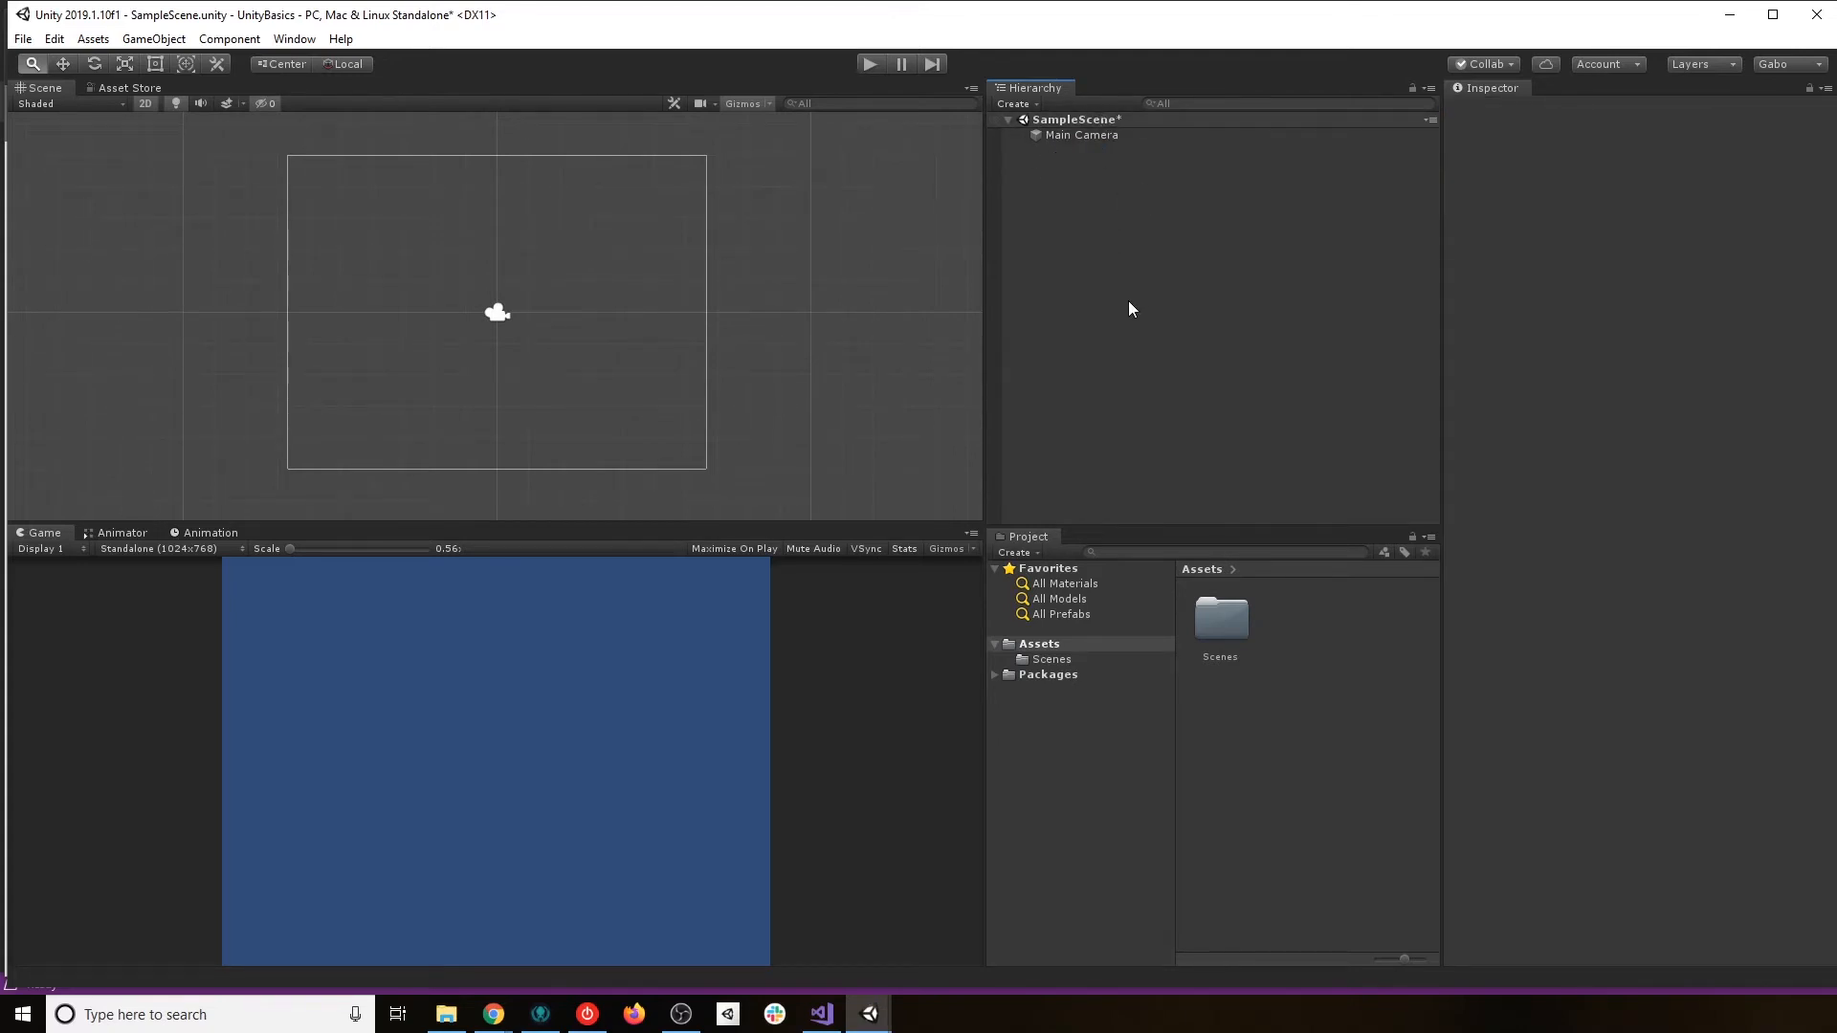
# Save the scene, then select the Main Camera with the Move tool active.
pyautogui.hotkey('ctrl', 's')
pyautogui.click(1119, 135)
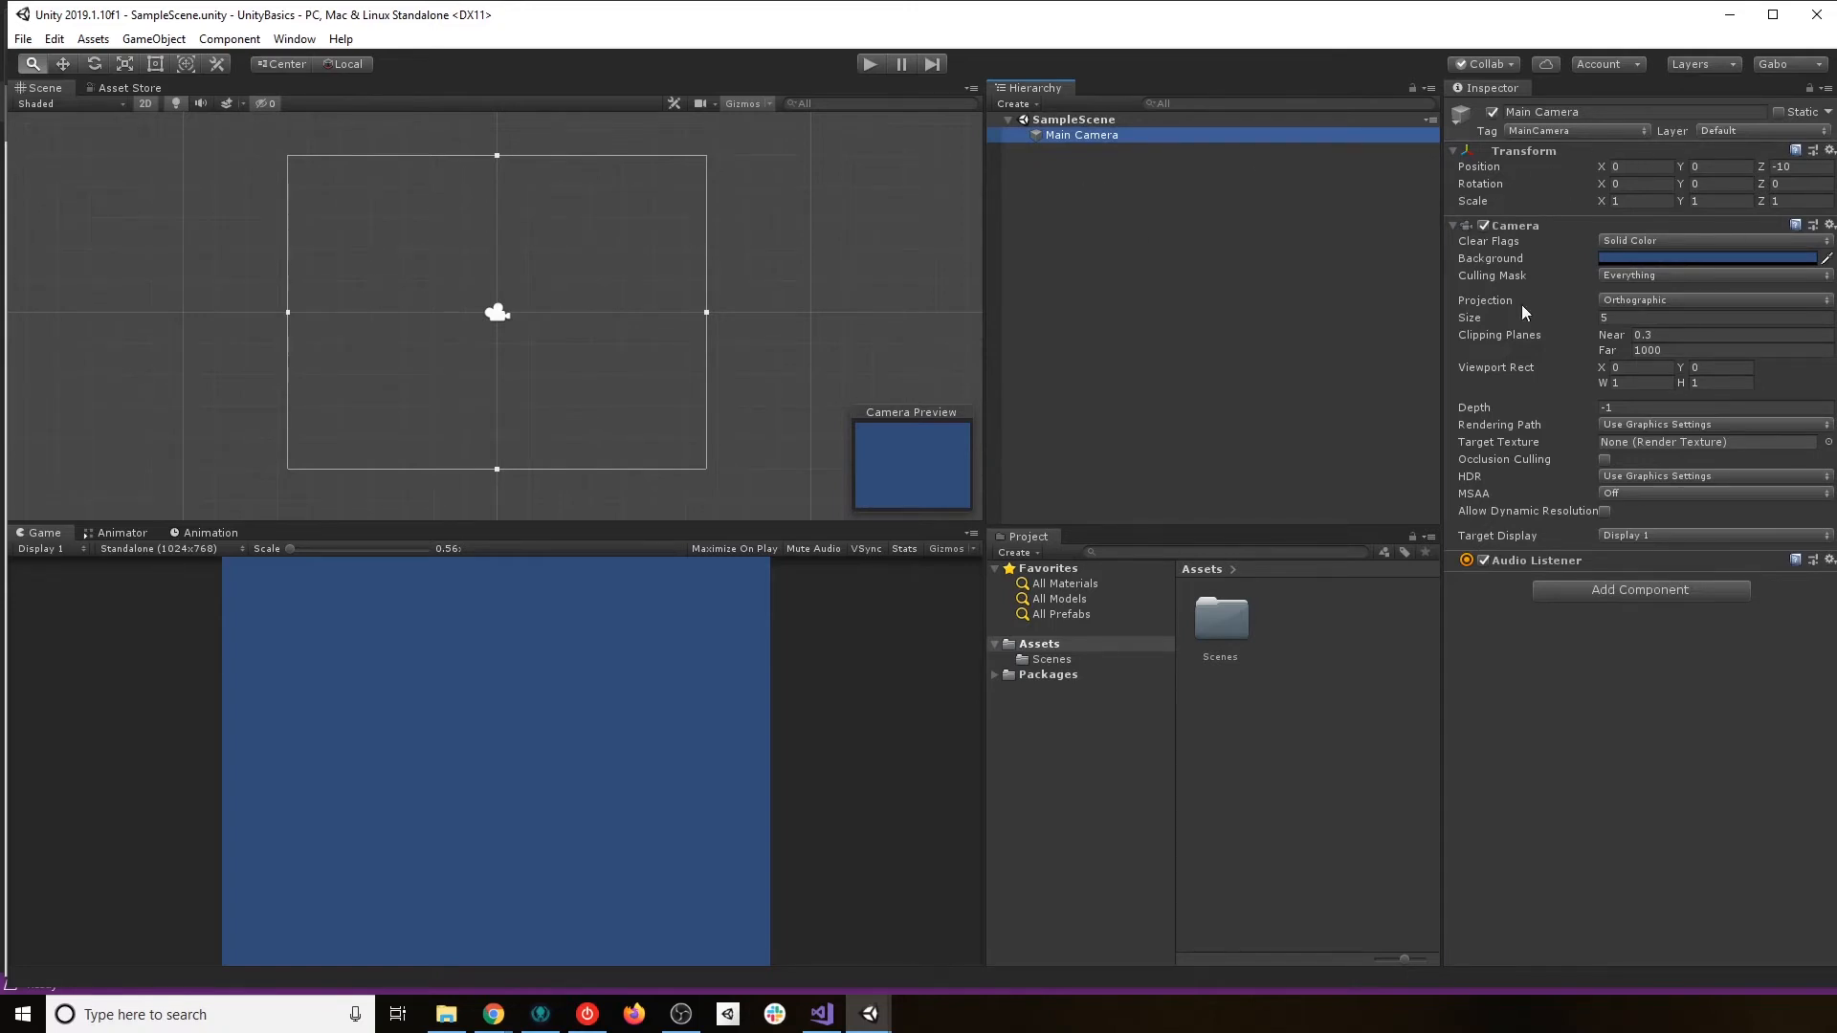
pyautogui.click(1081, 119)
pyautogui.click(1081, 135)
pyautogui.click(497, 313)
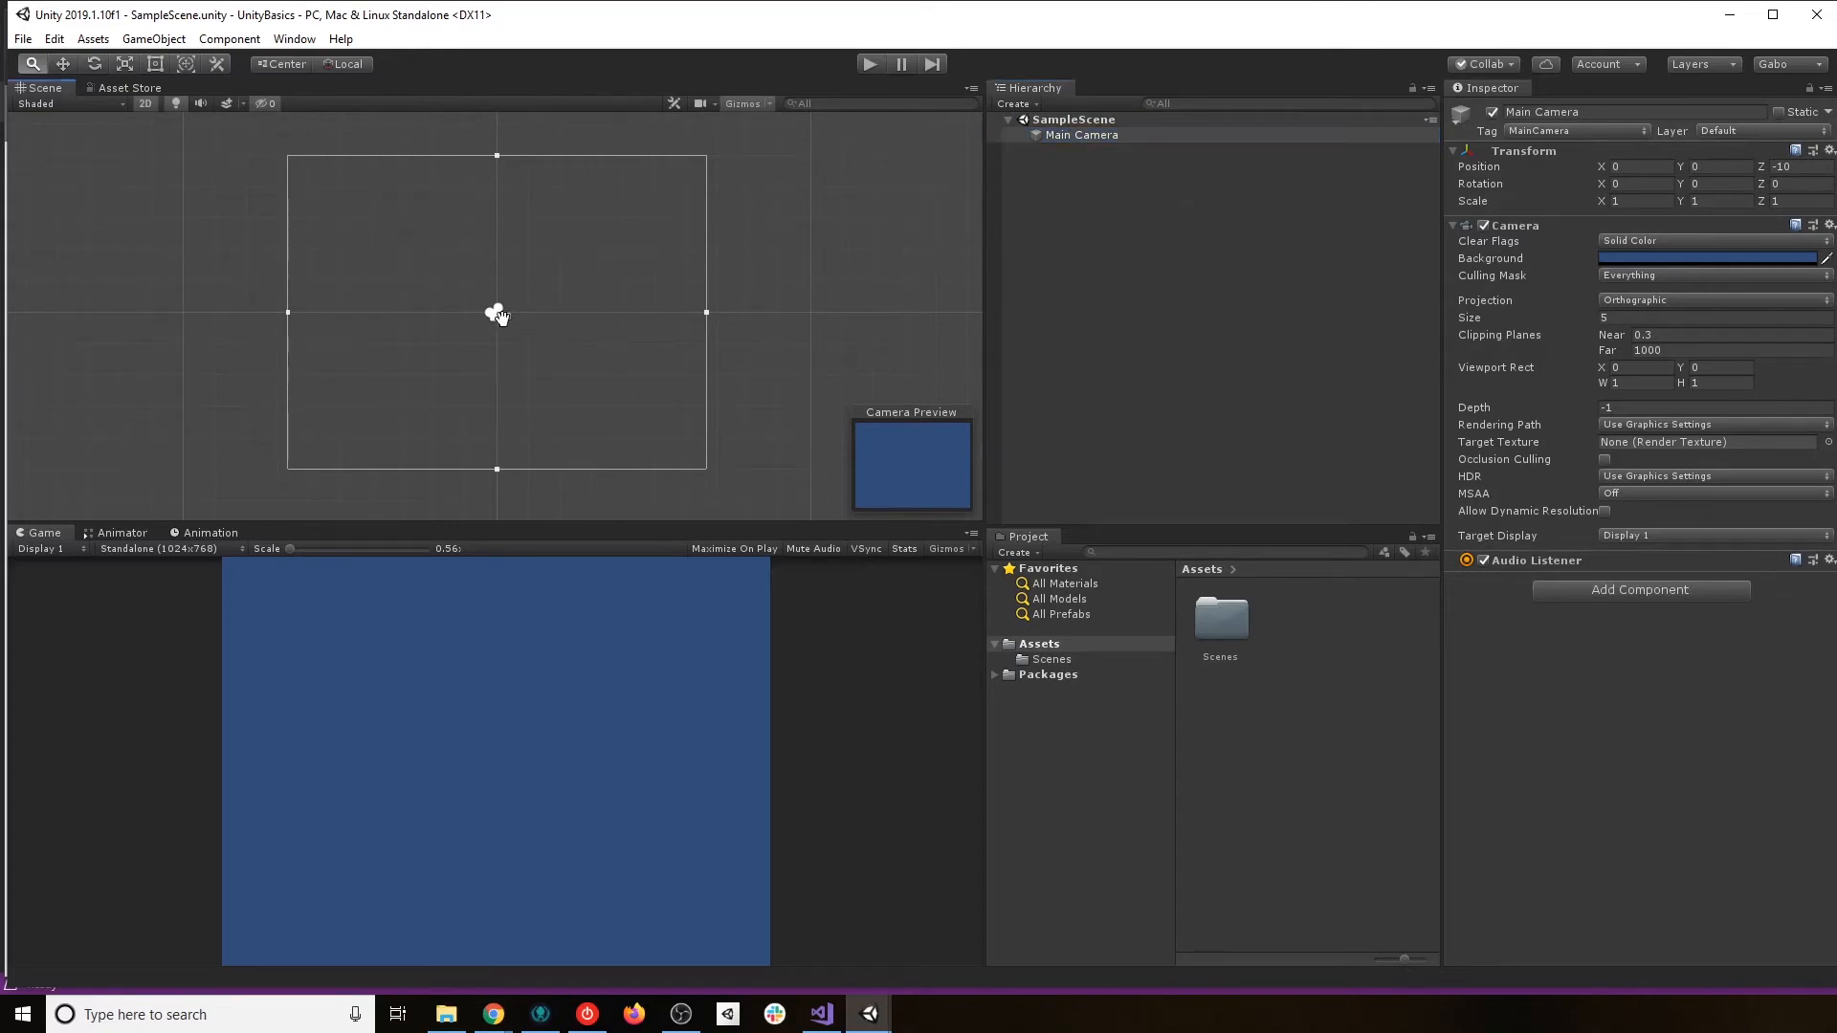
pyautogui.click(62, 64)
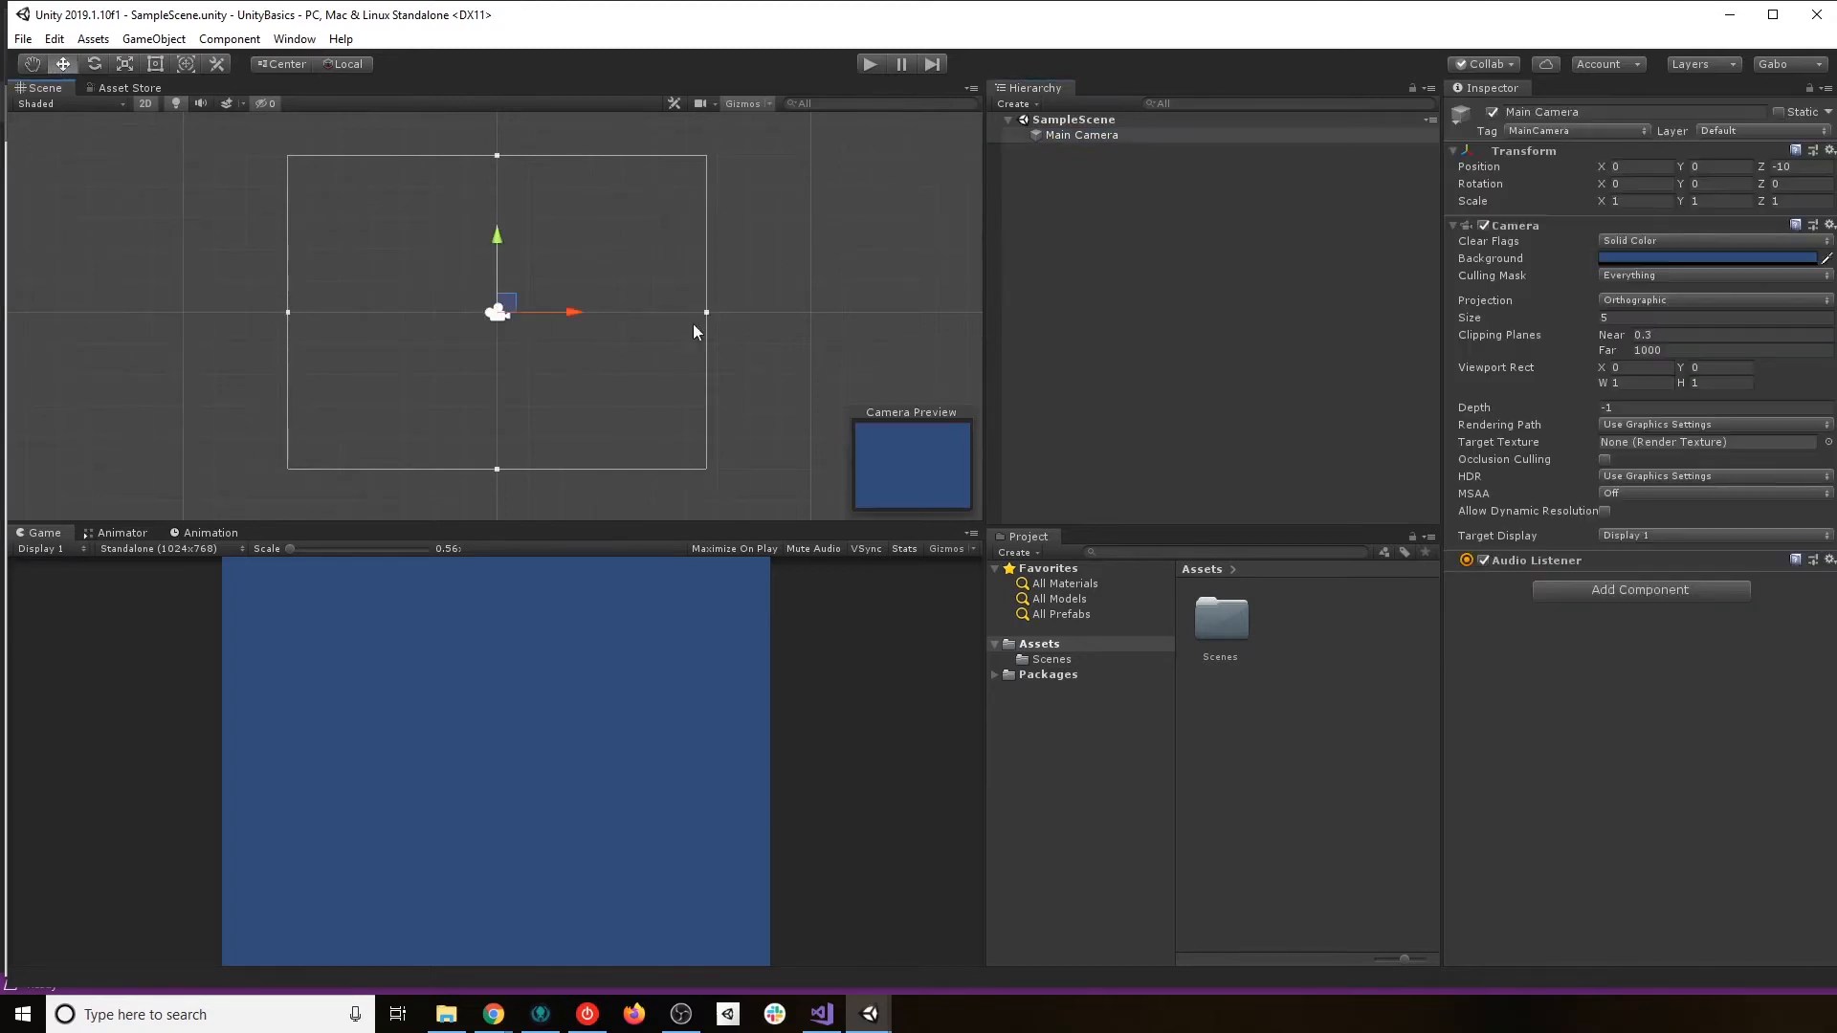
pyautogui.click(1108, 136)
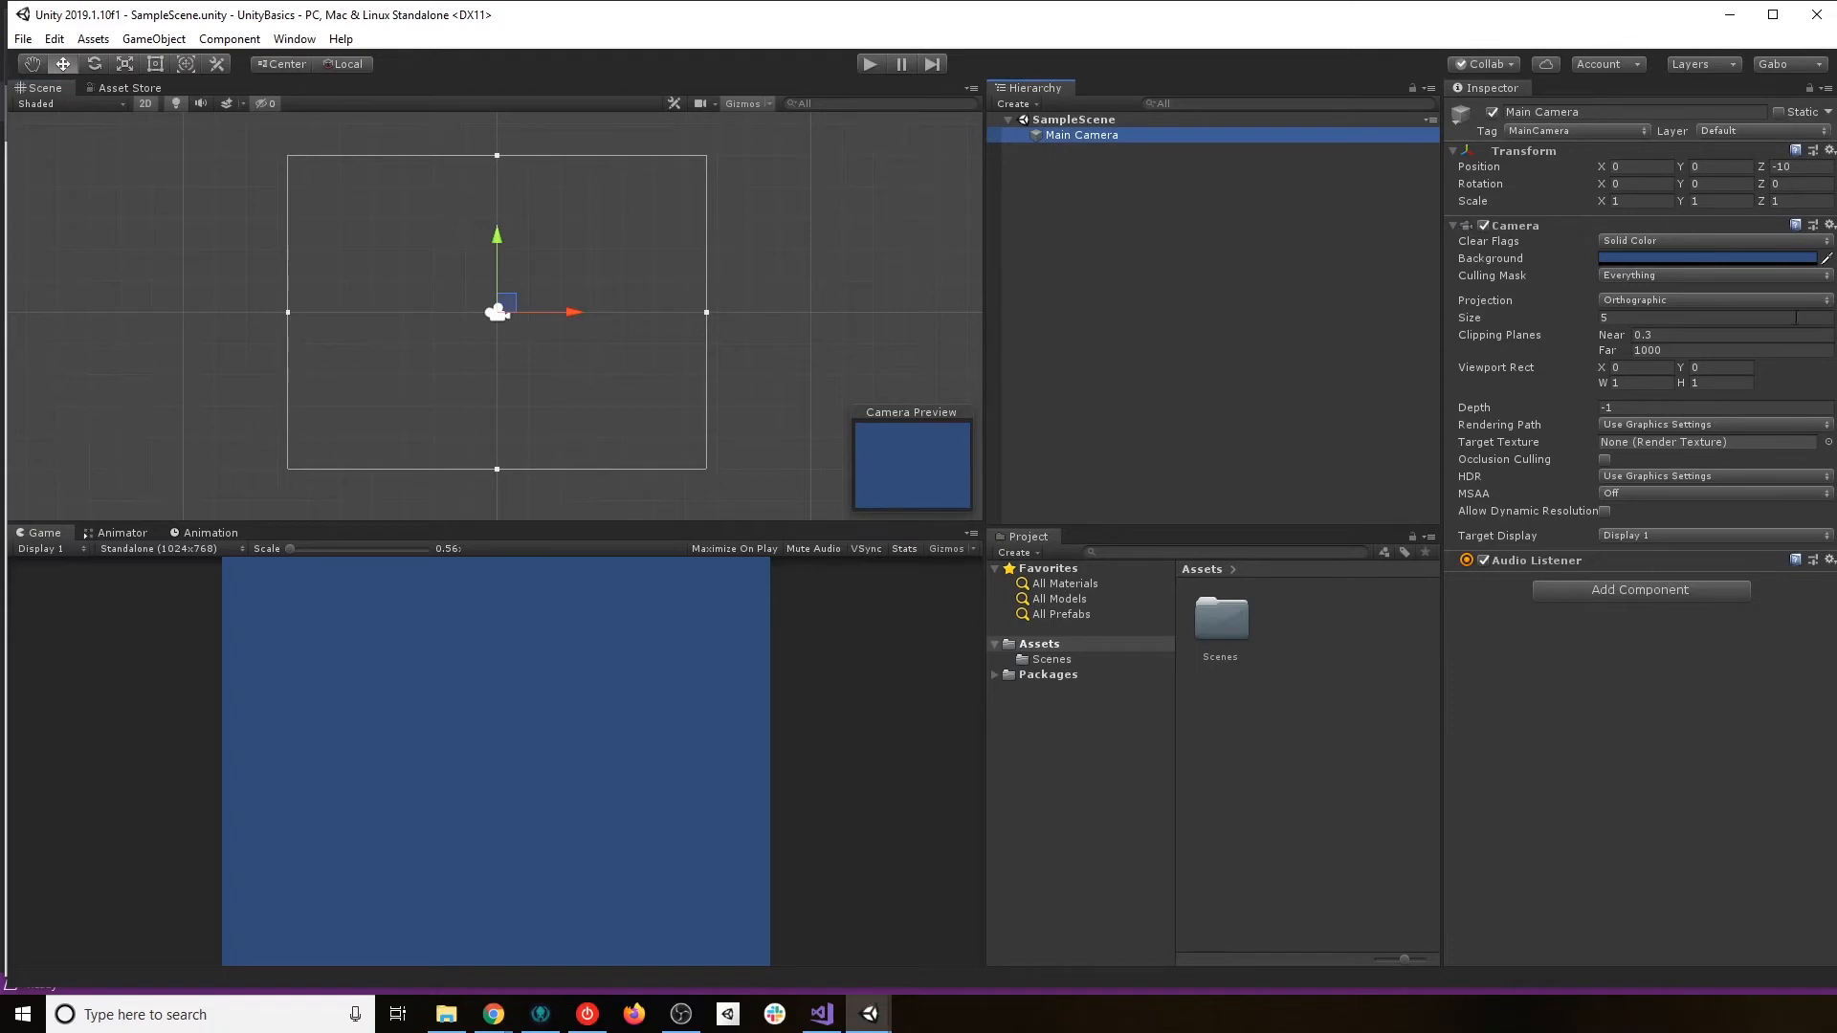
# Toggle the Main Camera GameObject between inactive and active several times, leaving it inactive.
pyautogui.click(1492, 113)
pyautogui.click(1491, 113)
pyautogui.click(1492, 112)
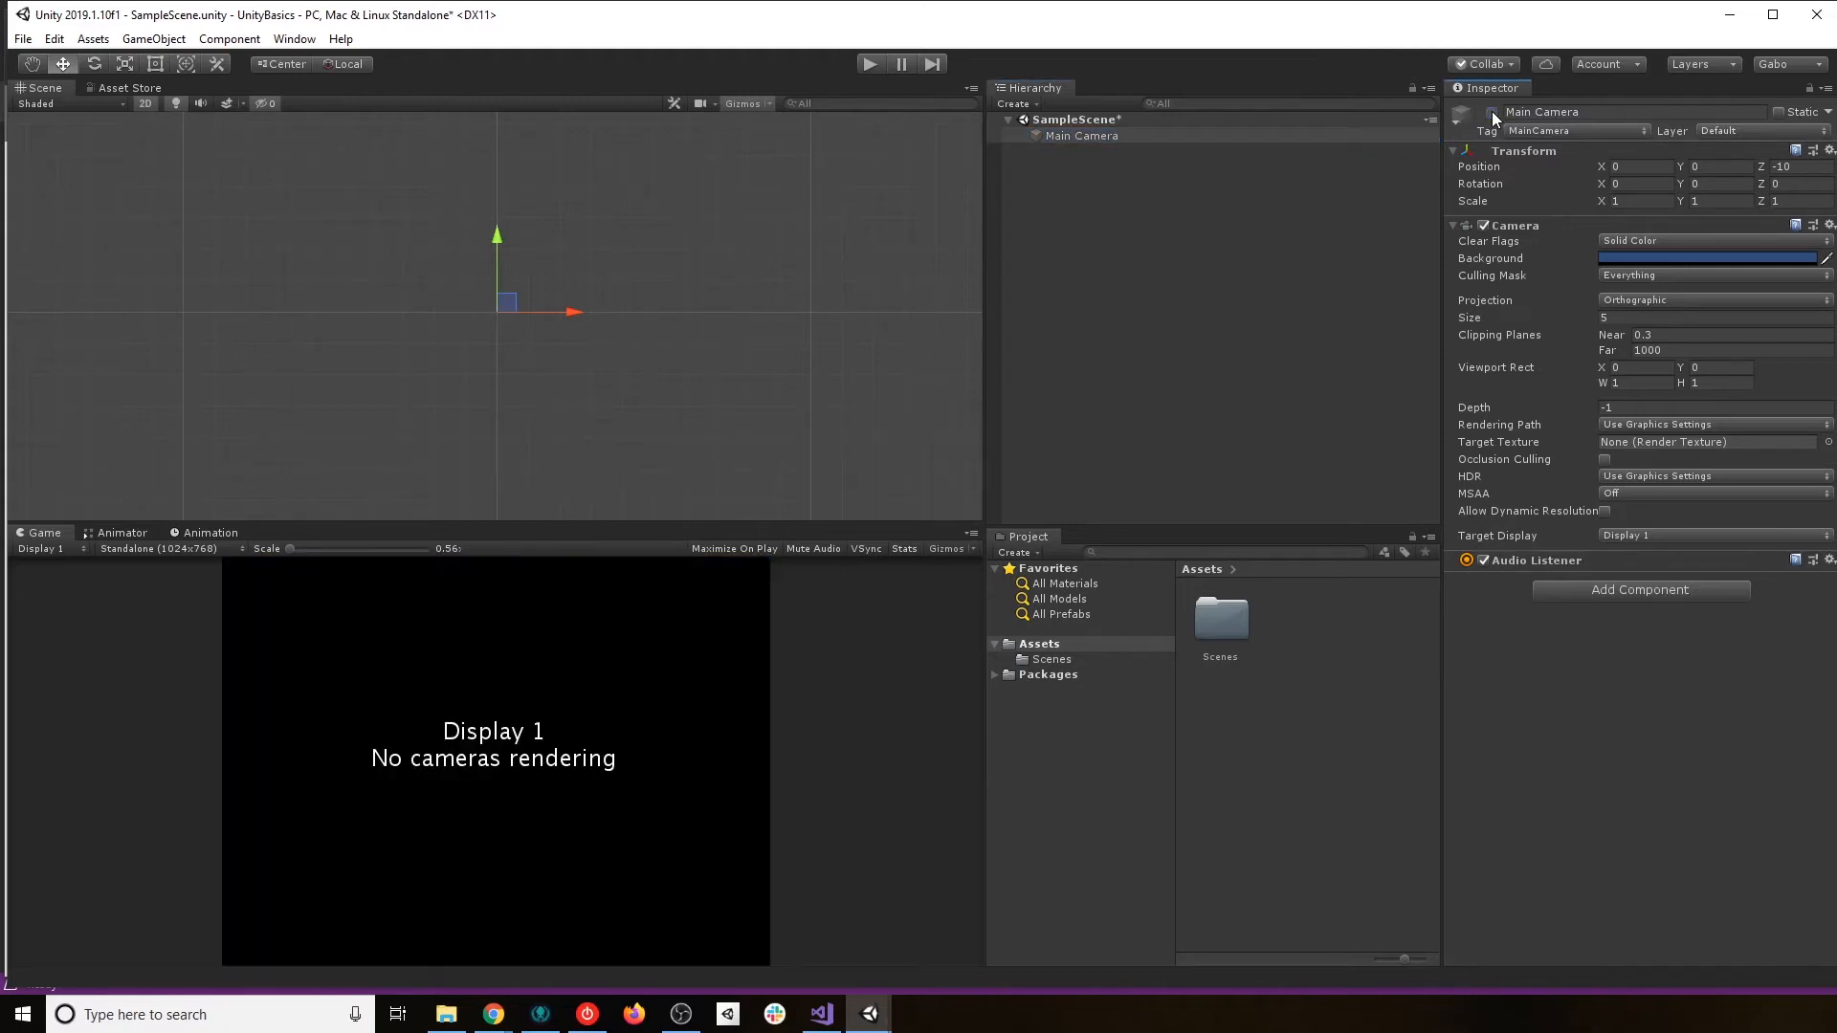
pyautogui.click(1491, 113)
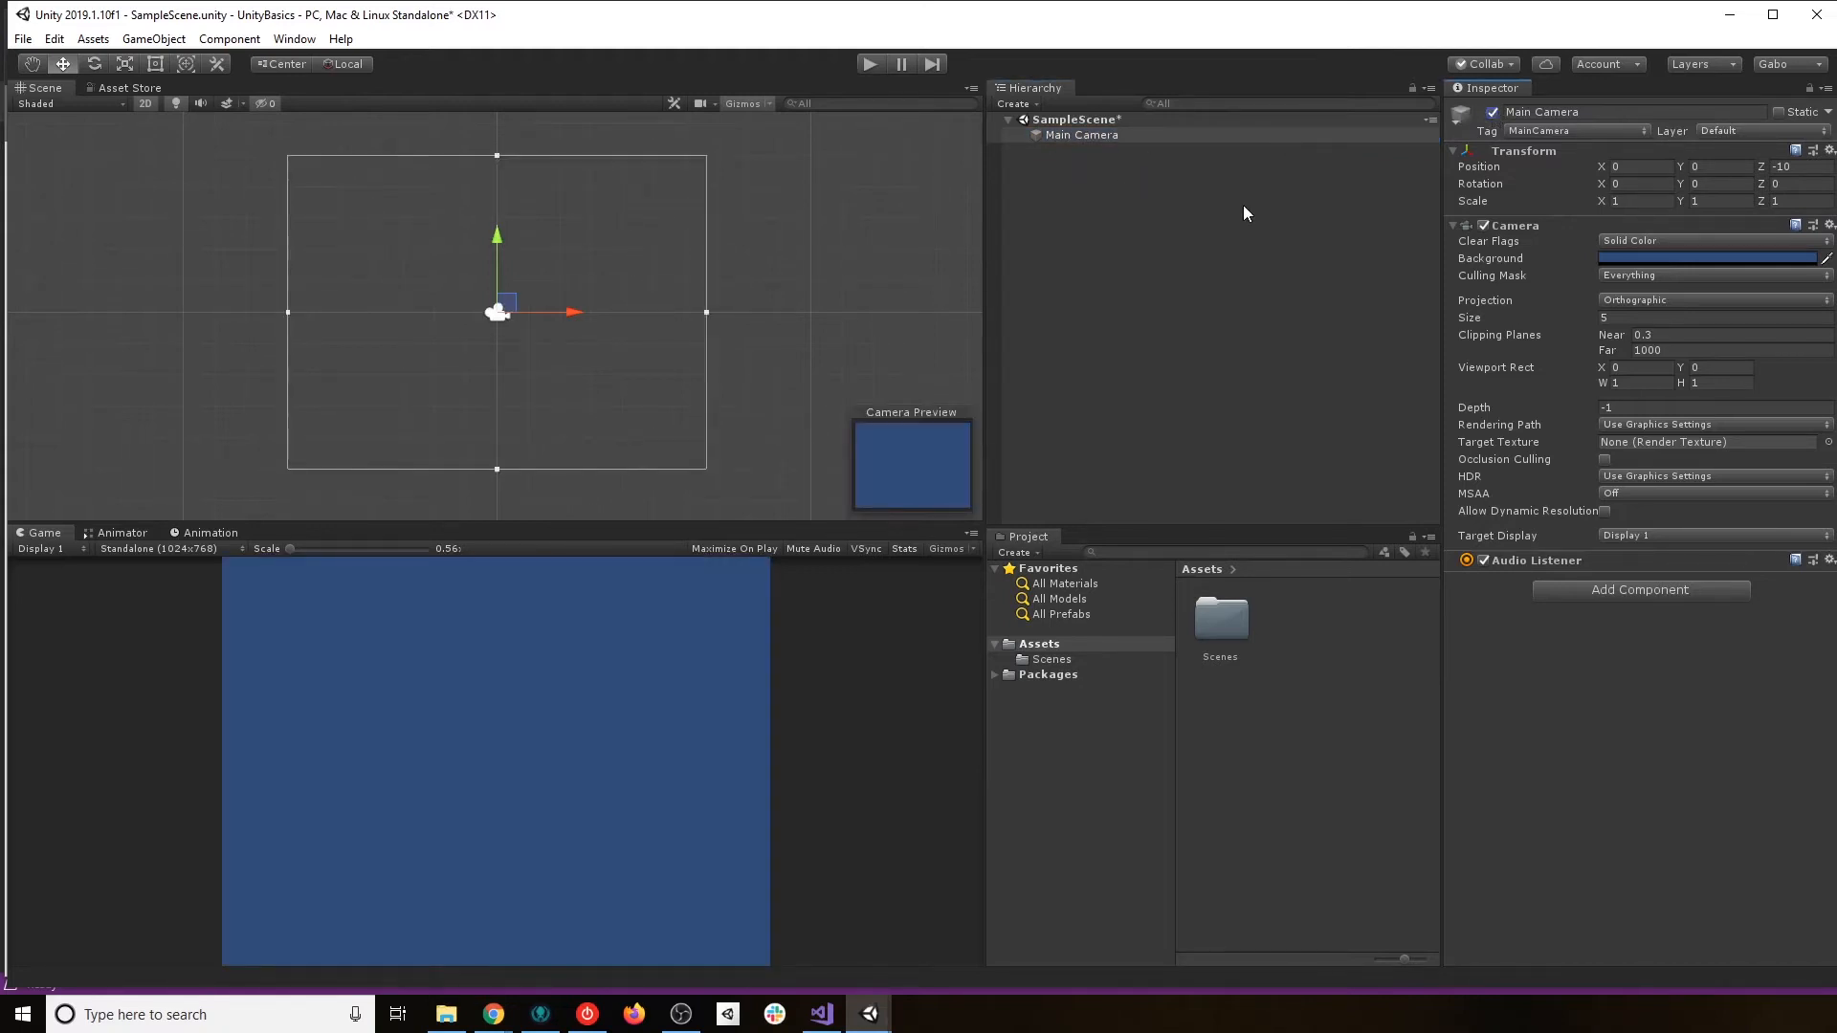
pyautogui.click(1493, 113)
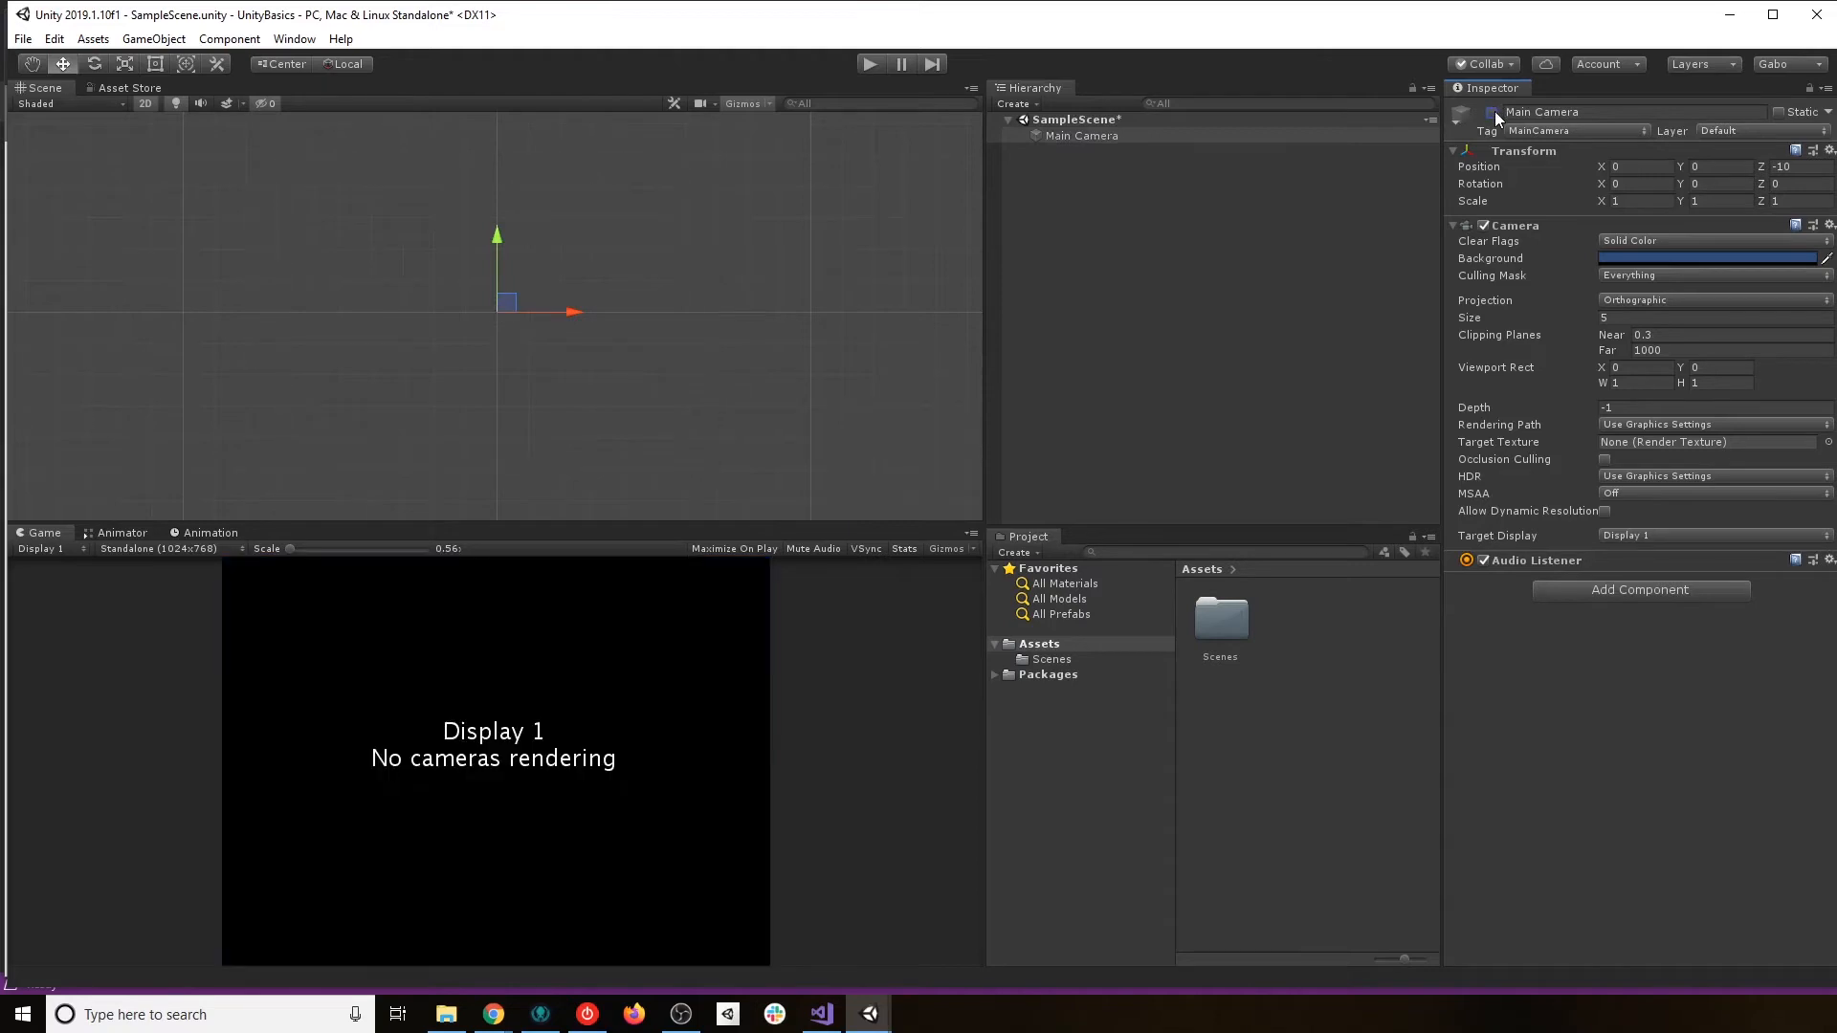
# Toggle the Main Camera object's active state on and off several times, leaving it enabled.
pyautogui.click(1494, 112)
pyautogui.click(1493, 113)
pyautogui.click(1494, 113)
pyautogui.click(1494, 113)
pyautogui.click(1493, 113)
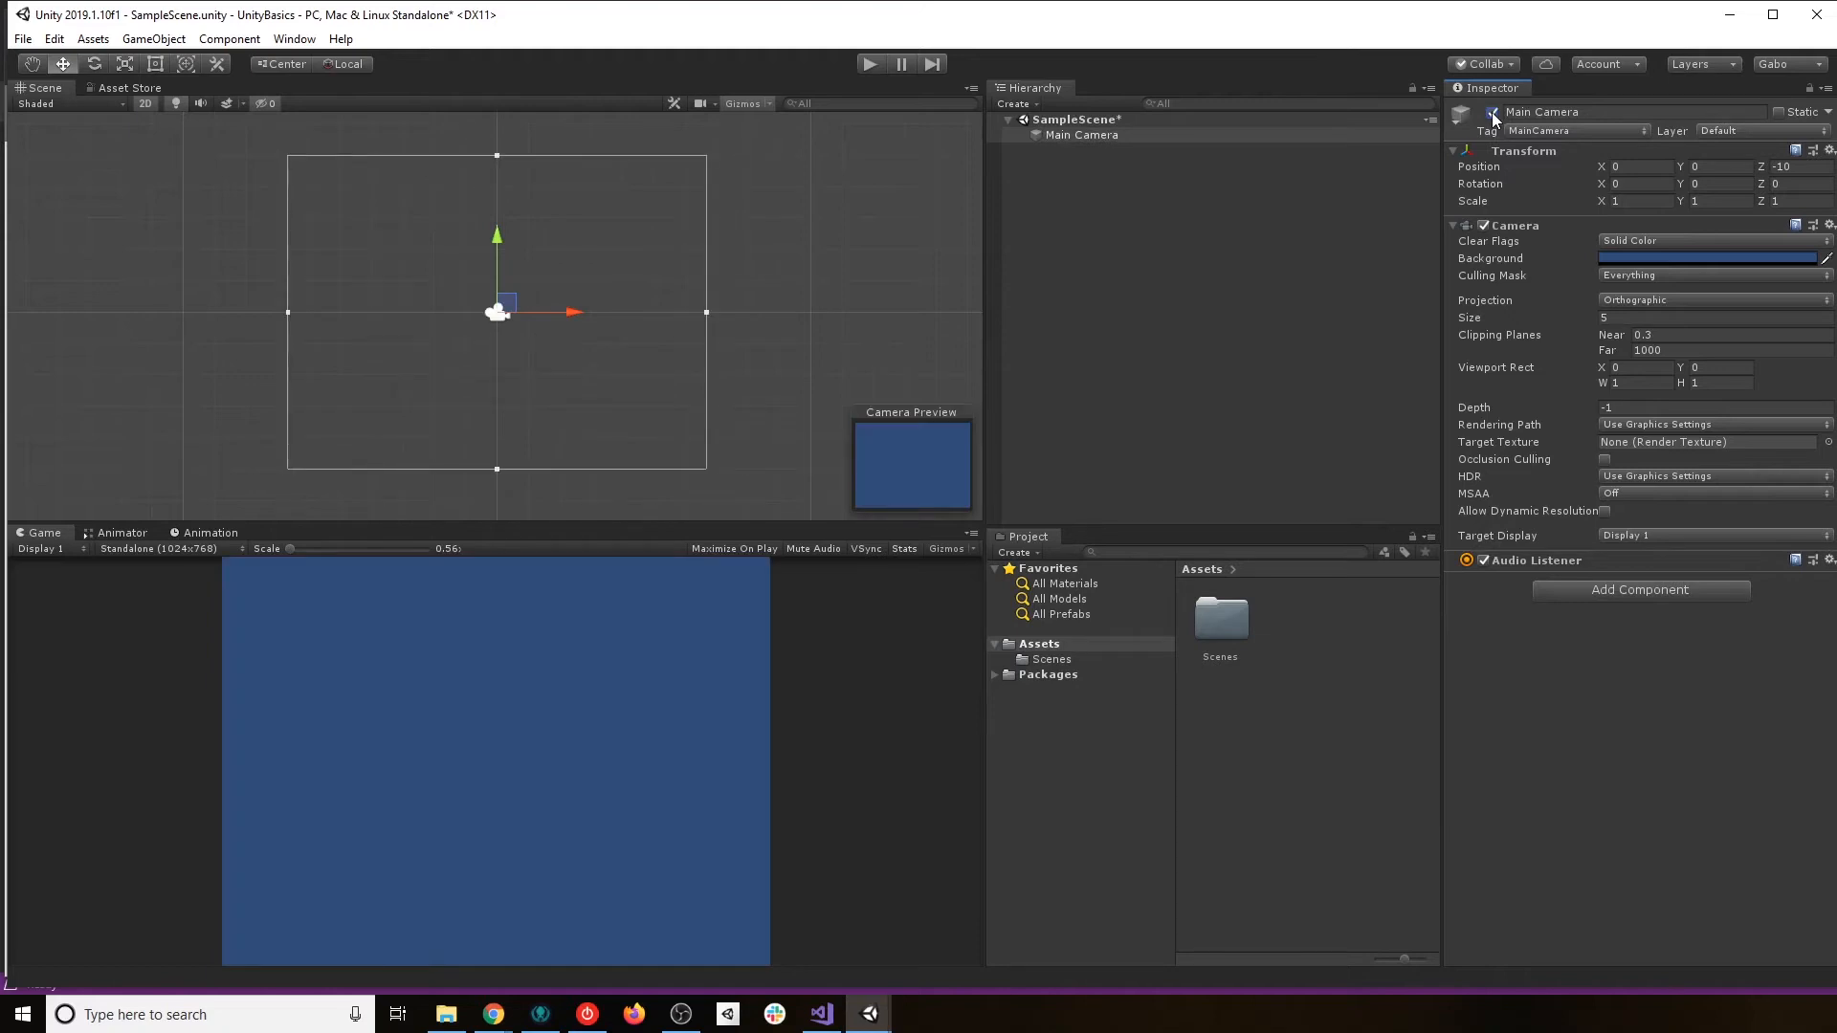
# Examine the Main Camera's name, static and tag settings, including the project's tag list, and return to the camera's properties.
pyautogui.click(1608, 111)
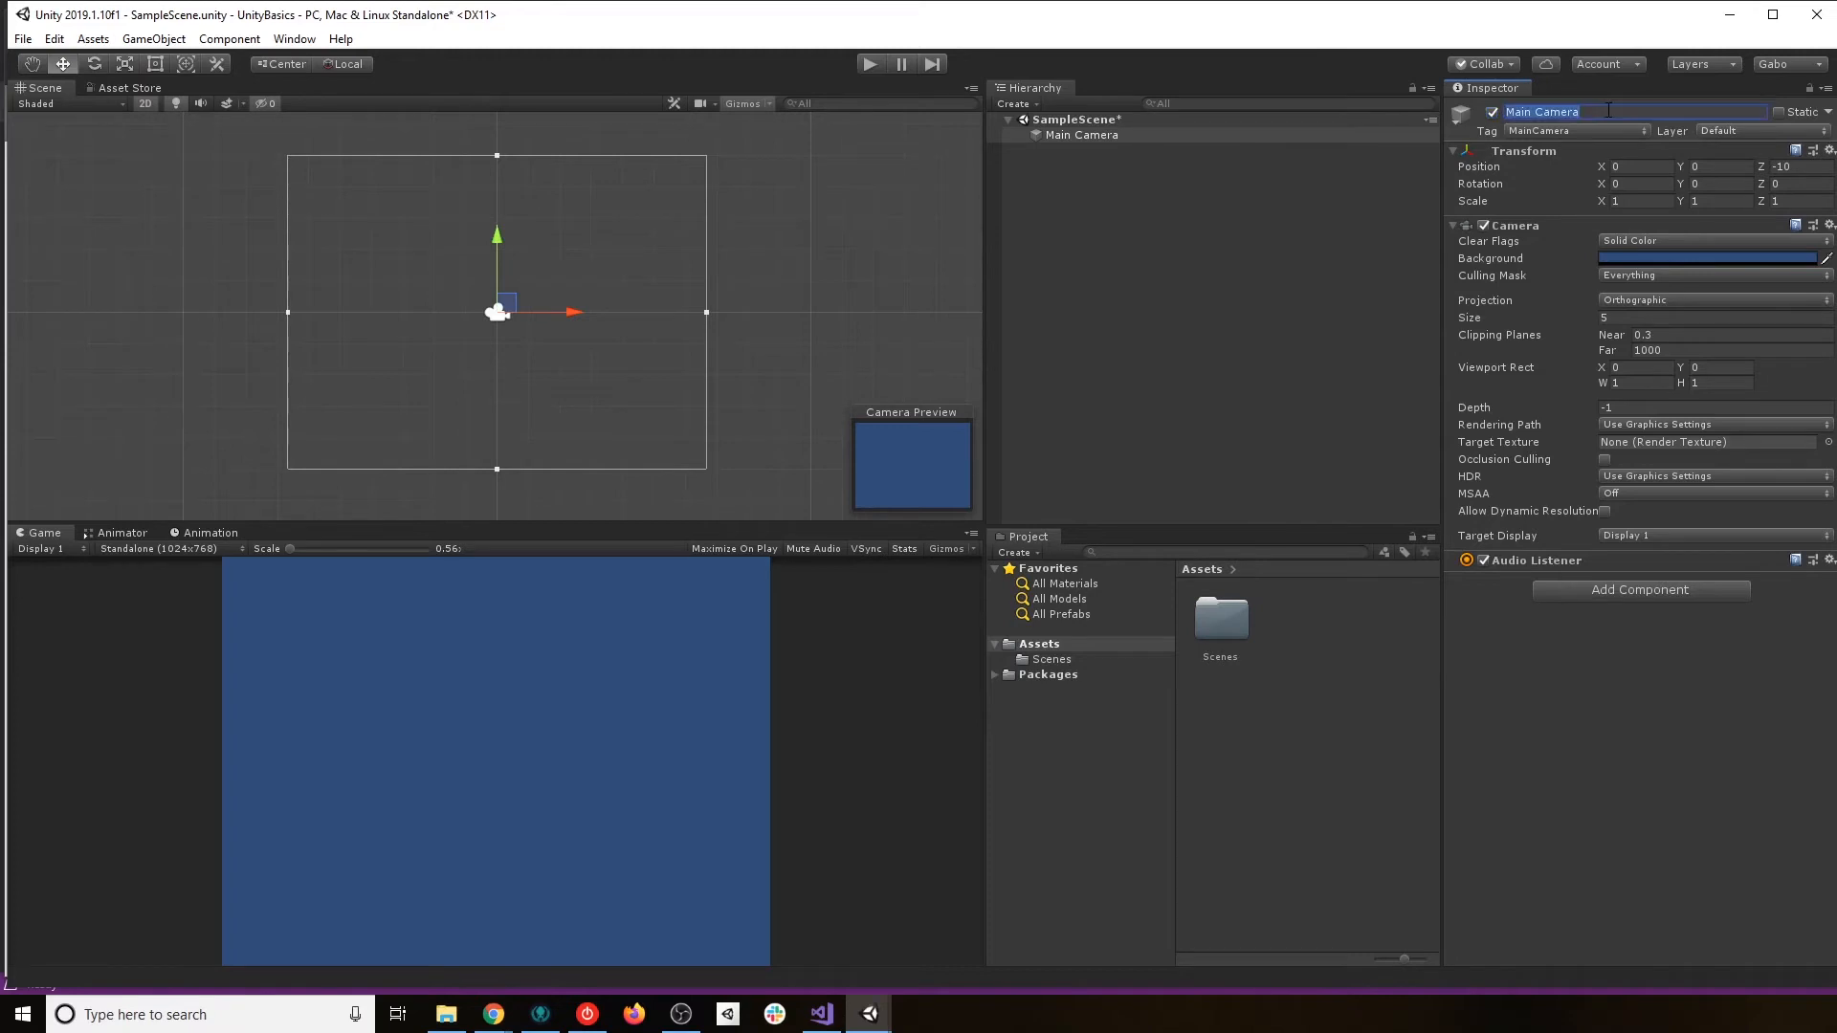
pyautogui.click(1589, 660)
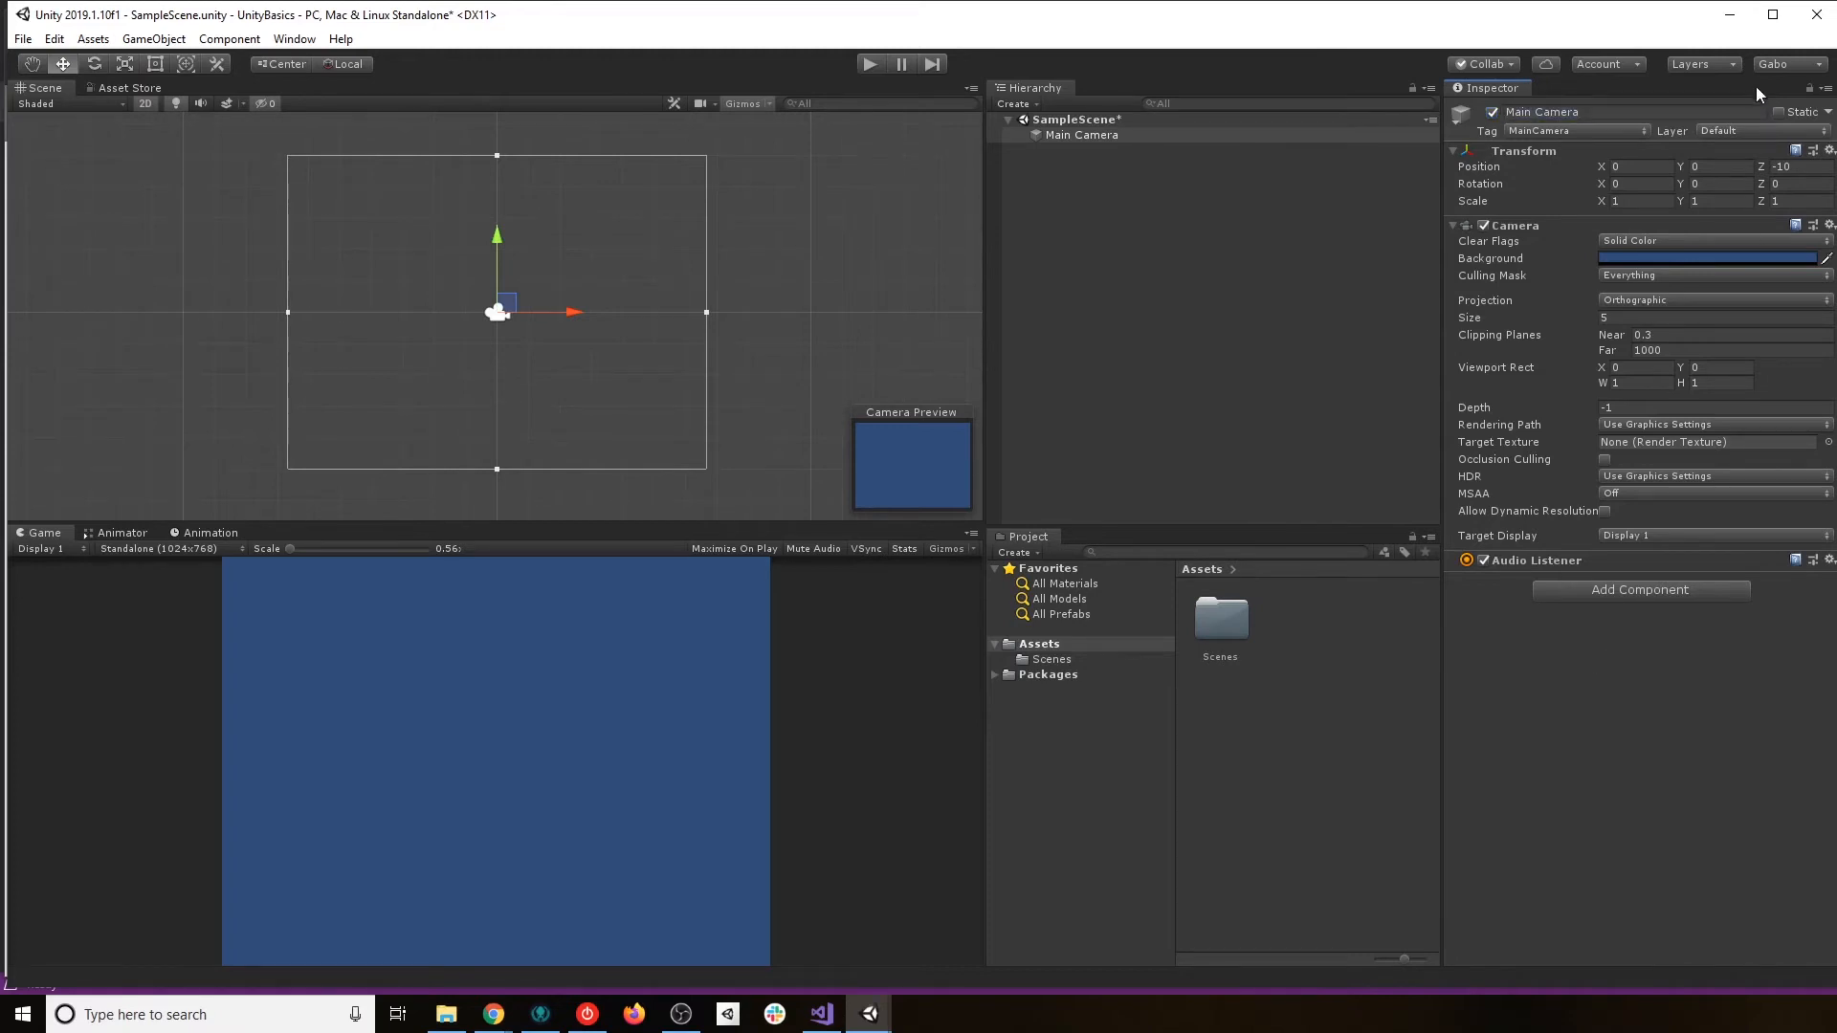
pyautogui.click(1827, 113)
pyautogui.click(1642, 133)
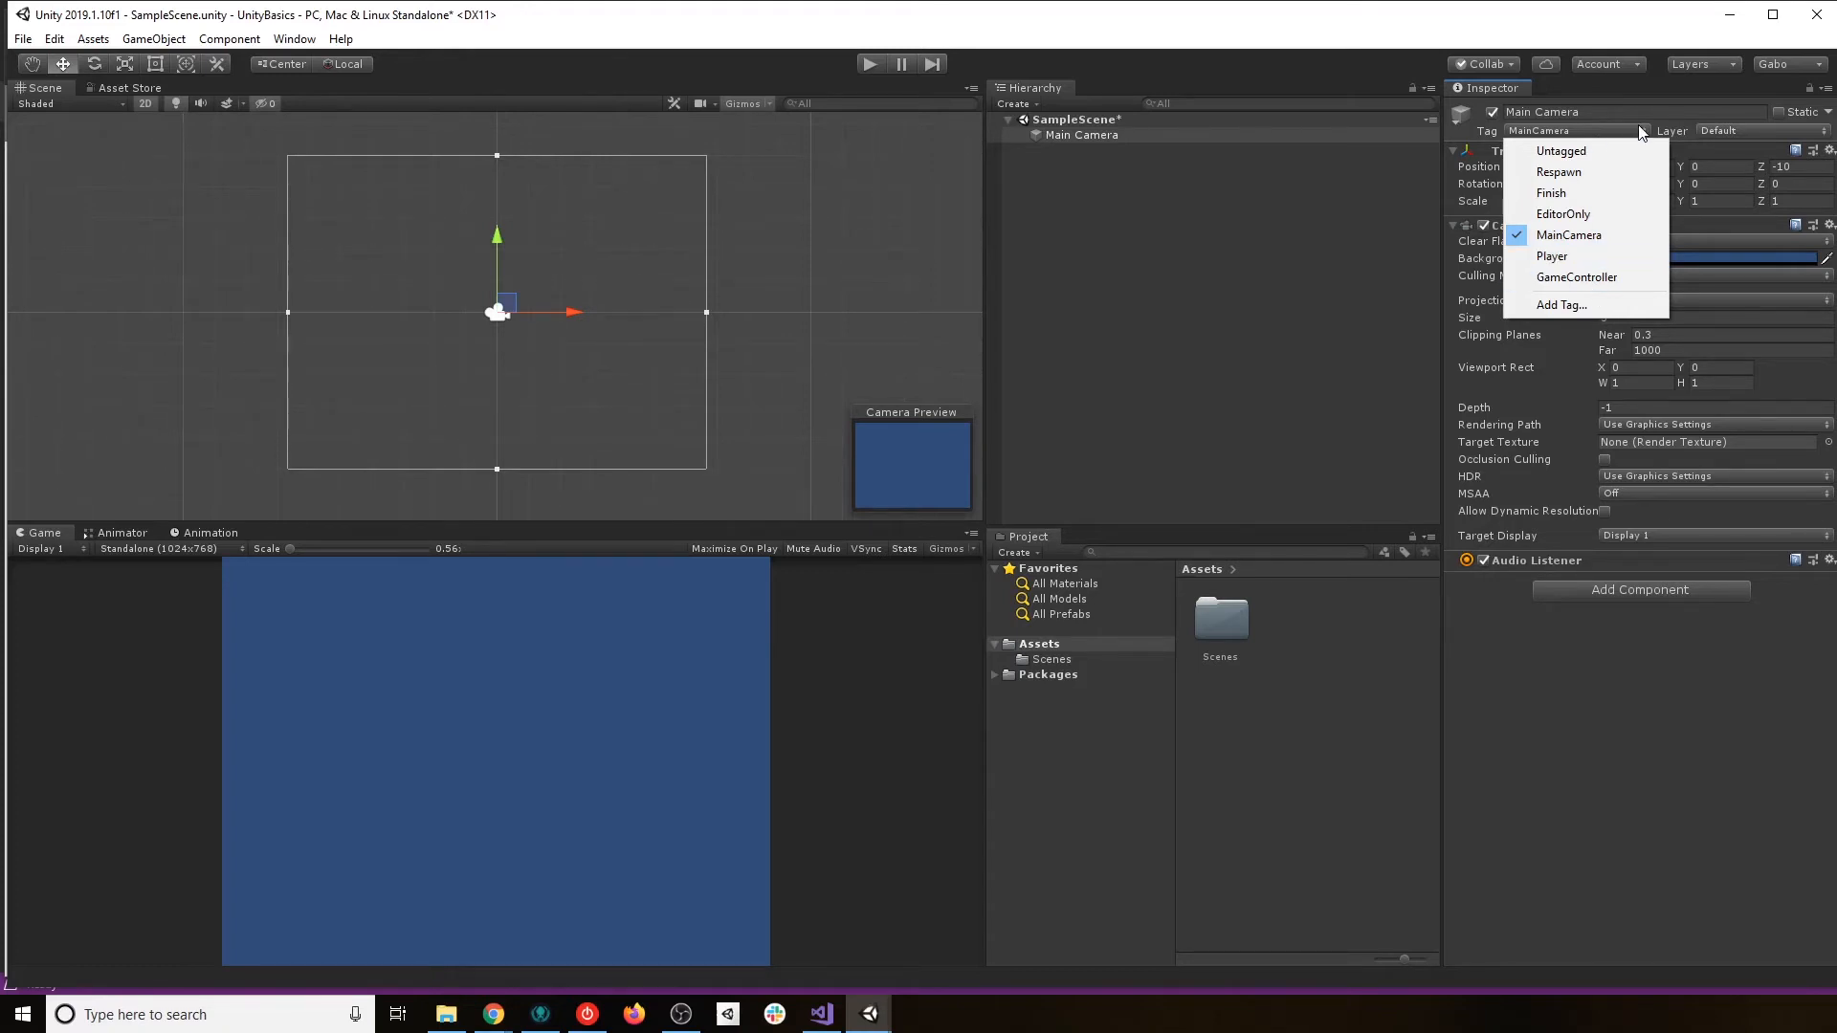
pyautogui.click(1577, 306)
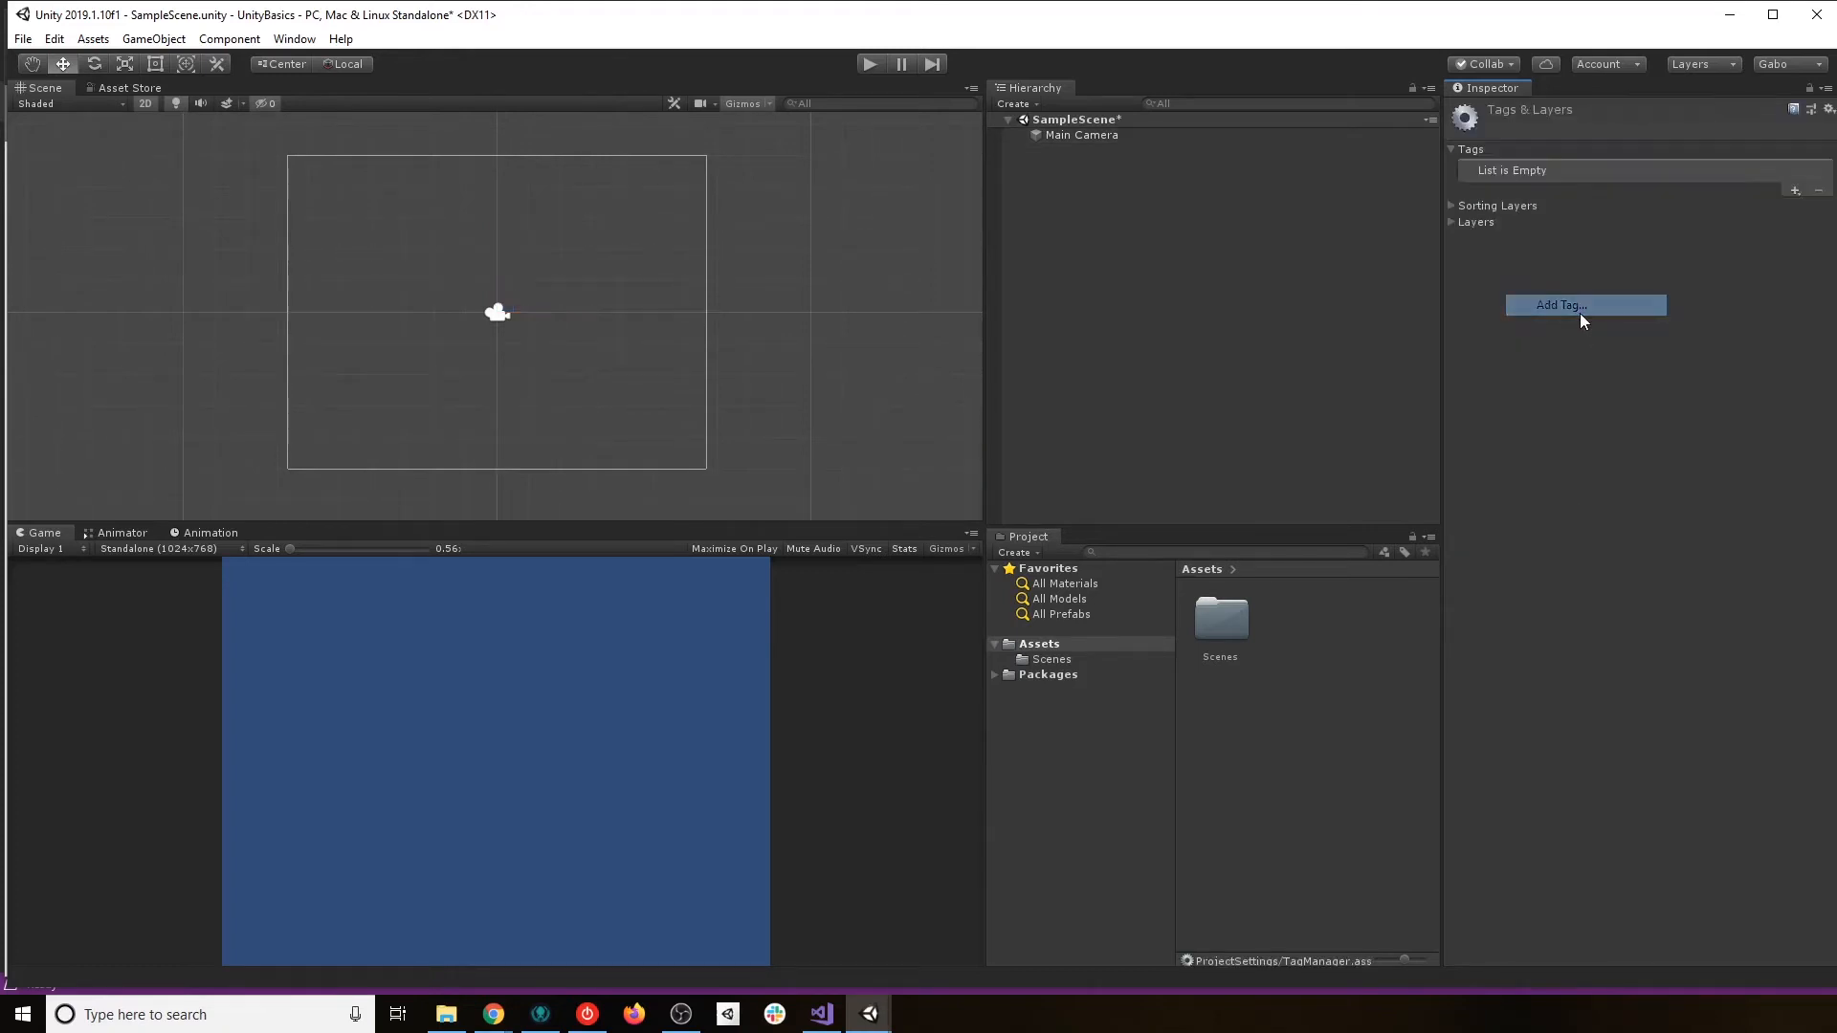
pyautogui.click(1138, 135)
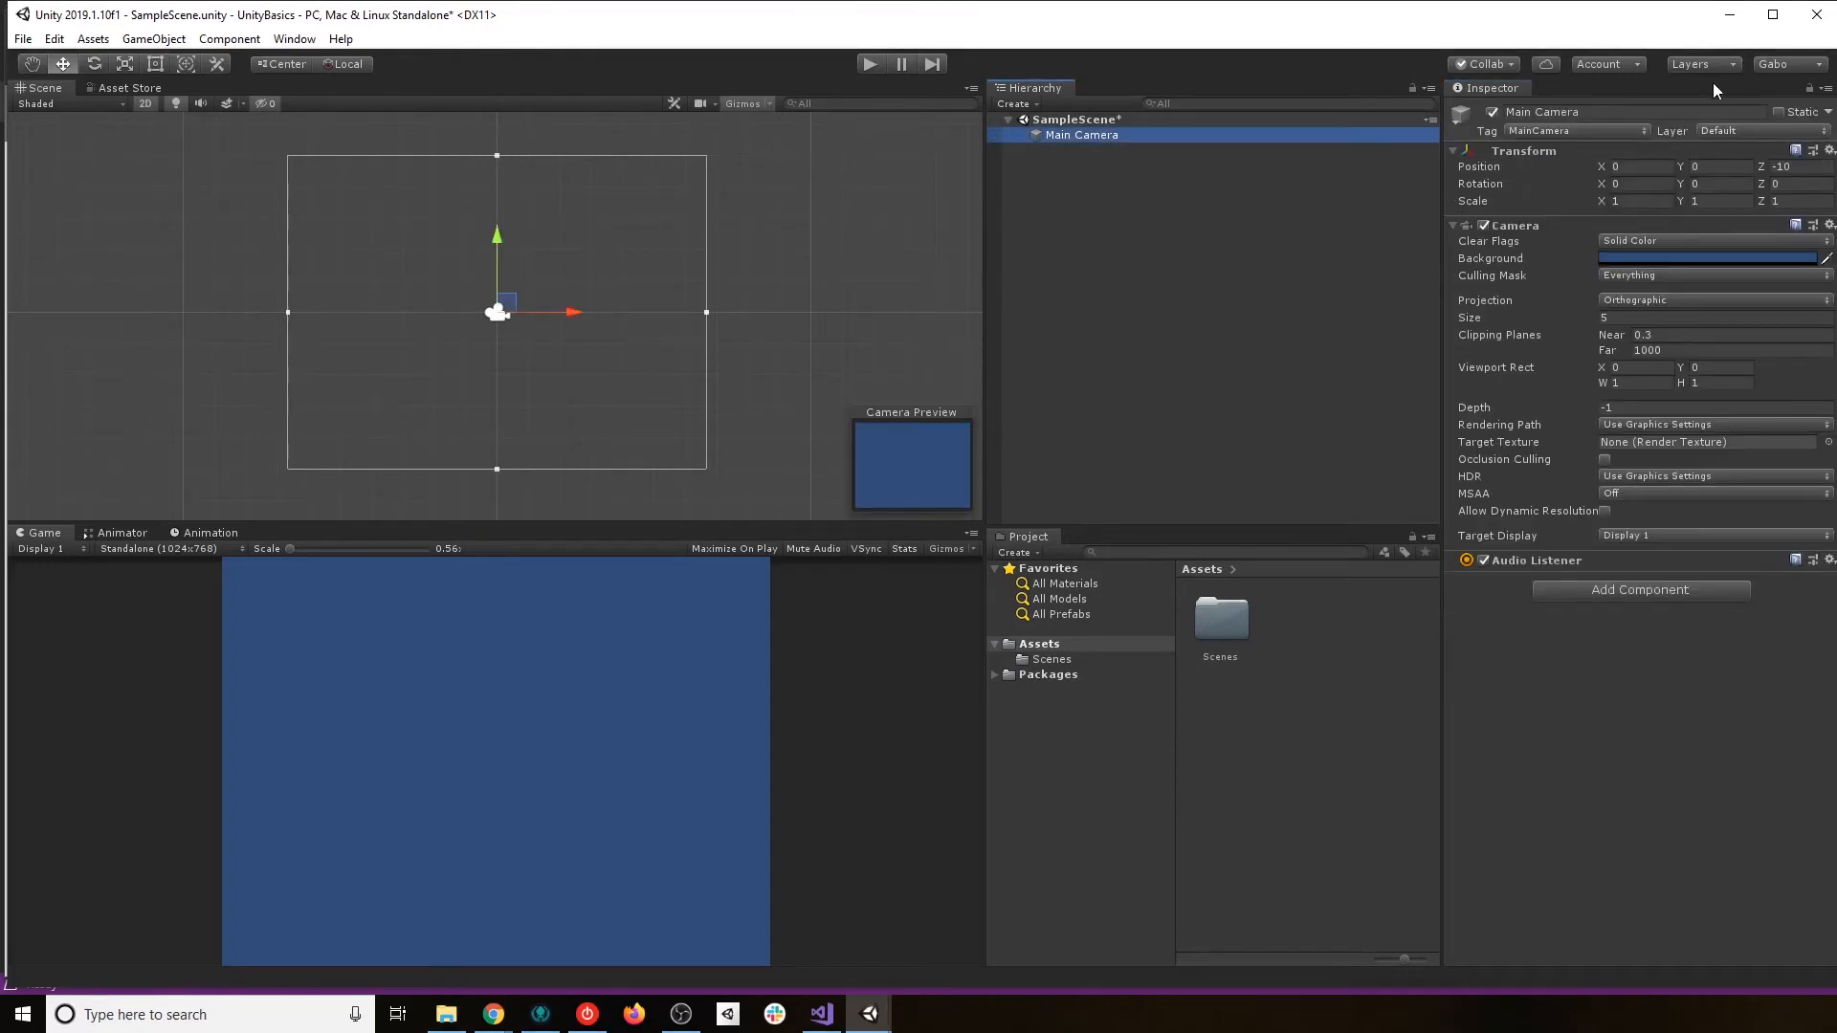
# Review the layer choices available for the Main Camera without changing its layer.
pyautogui.click(1724, 128)
pyautogui.click(1724, 56)
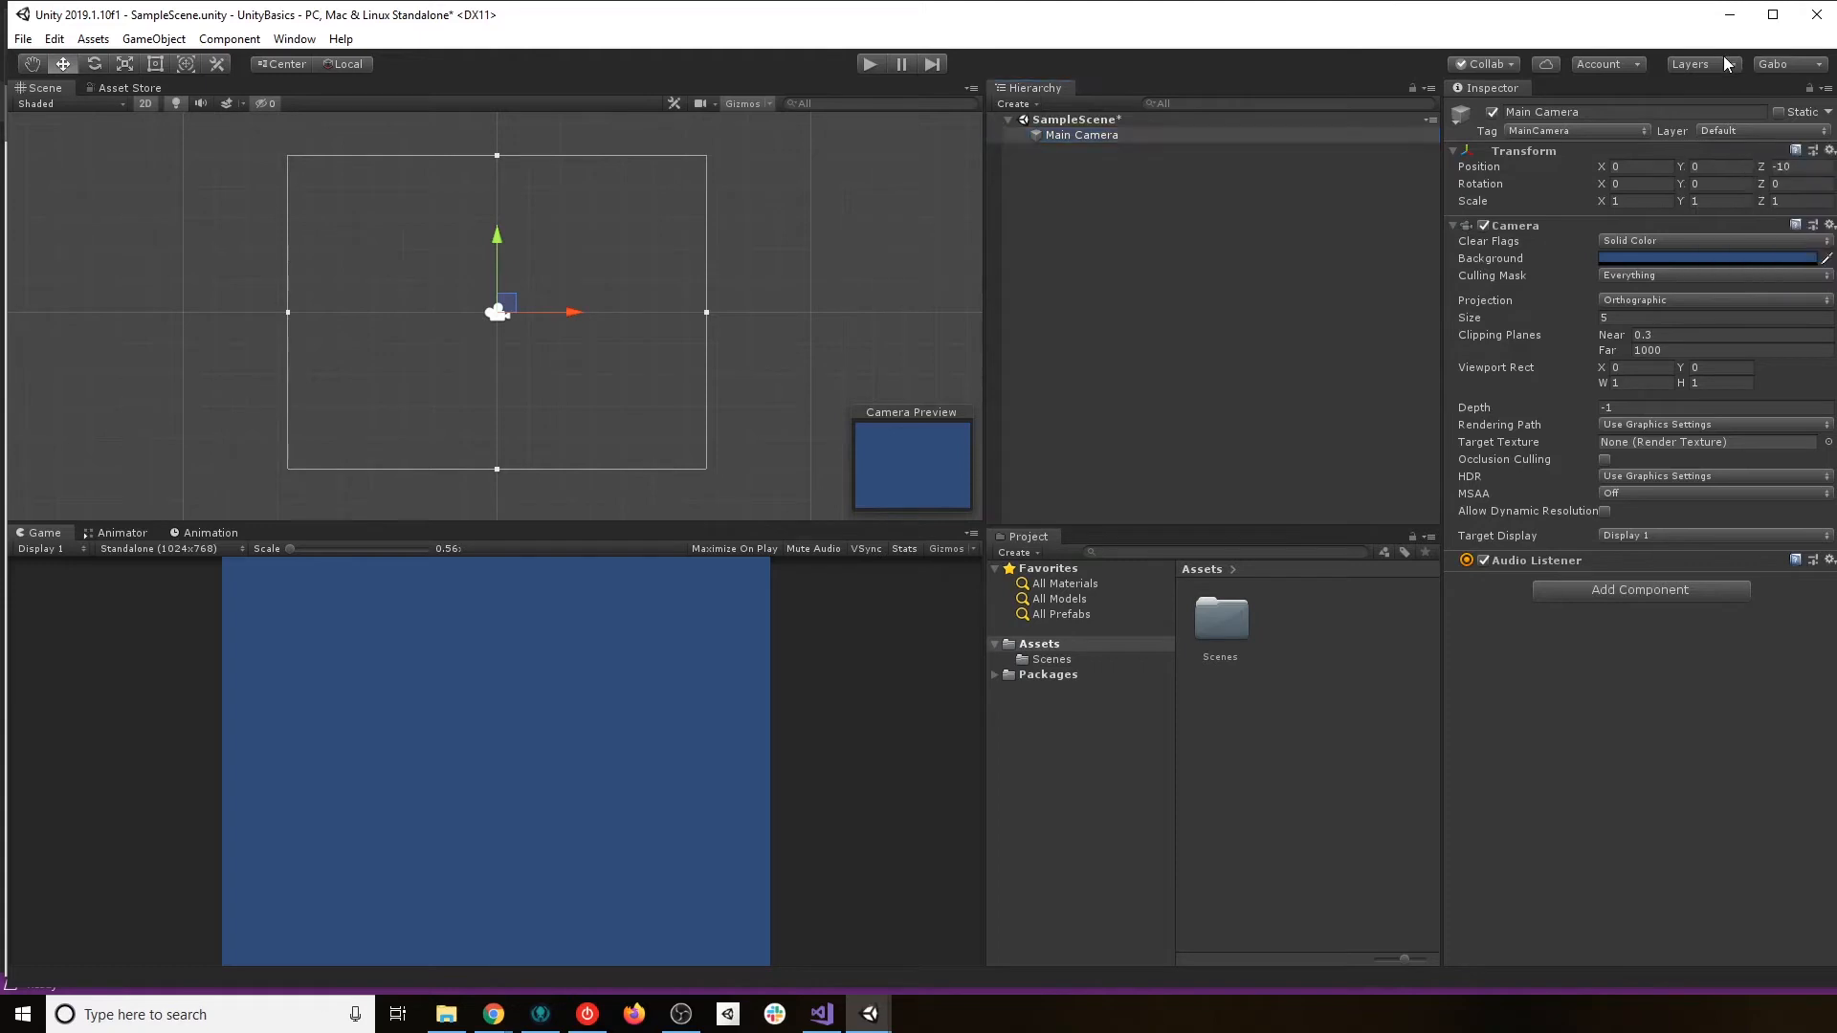
pyautogui.click(1725, 63)
pyautogui.click(1725, 133)
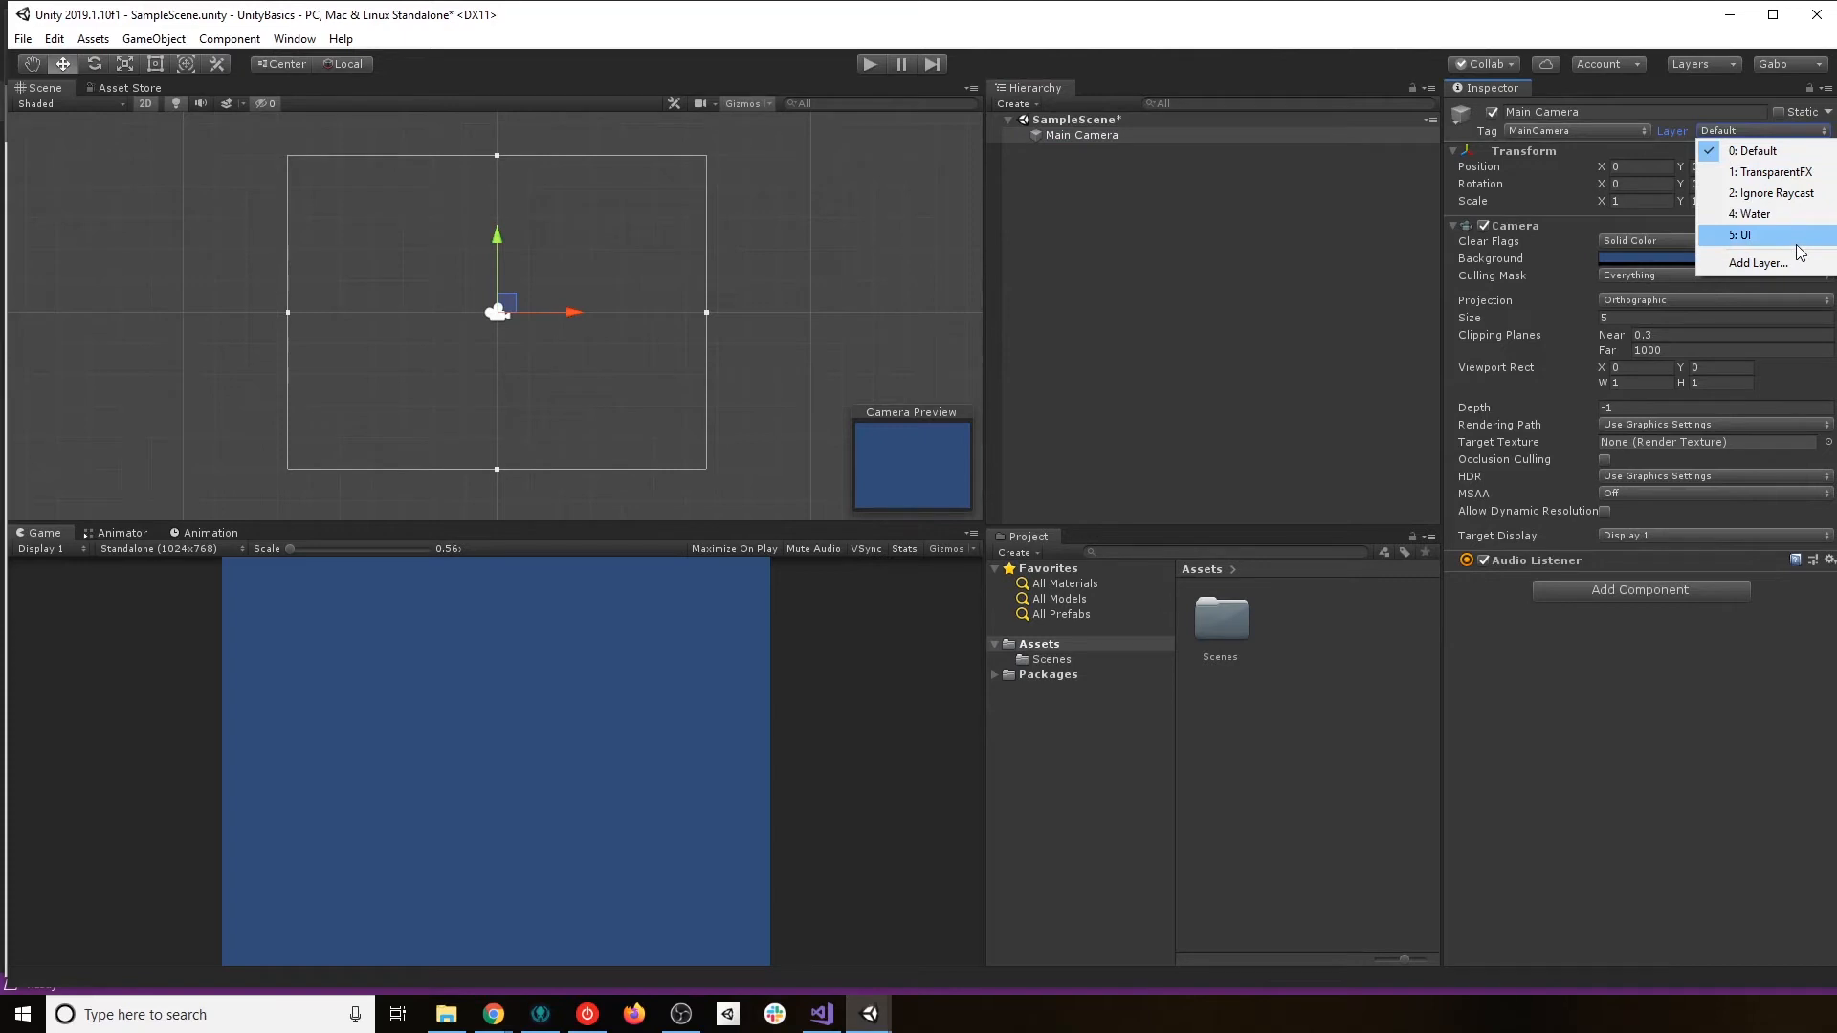
pyautogui.click(1623, 711)
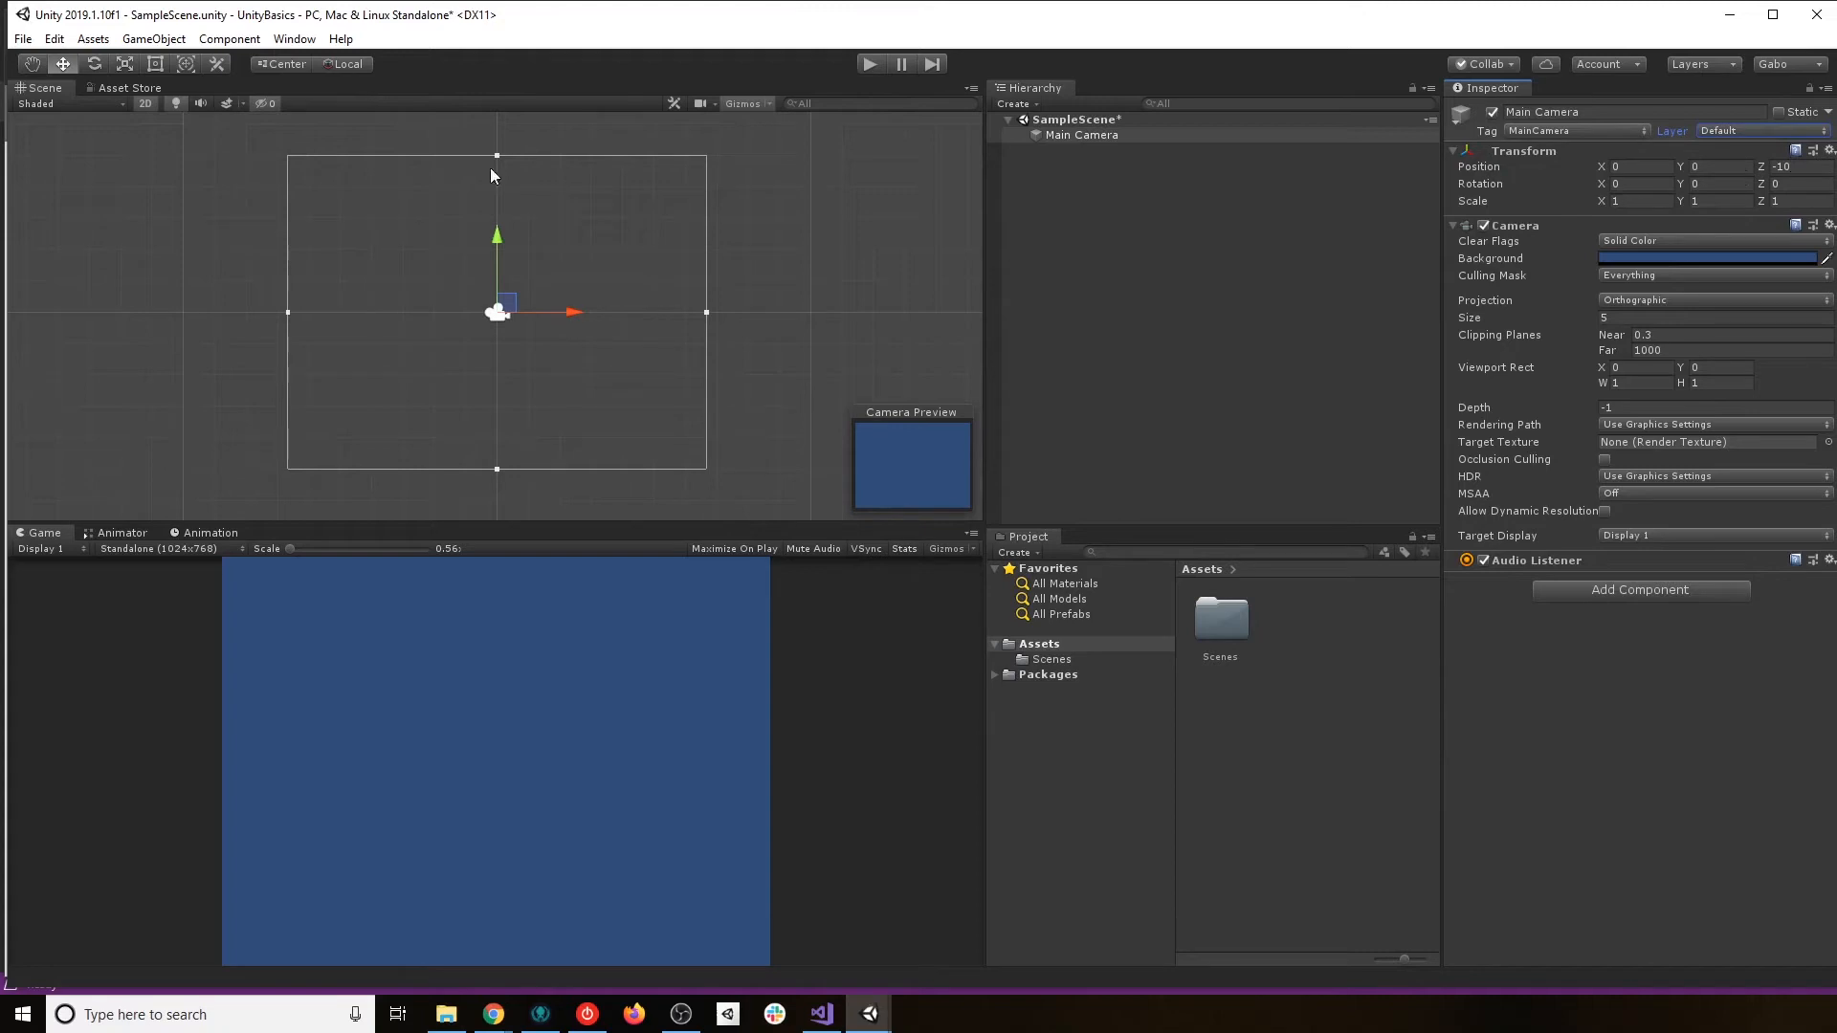
# Switch the Scene view to 3D and examine the Main Camera's view volume from several angles.
pyautogui.click(146, 101)
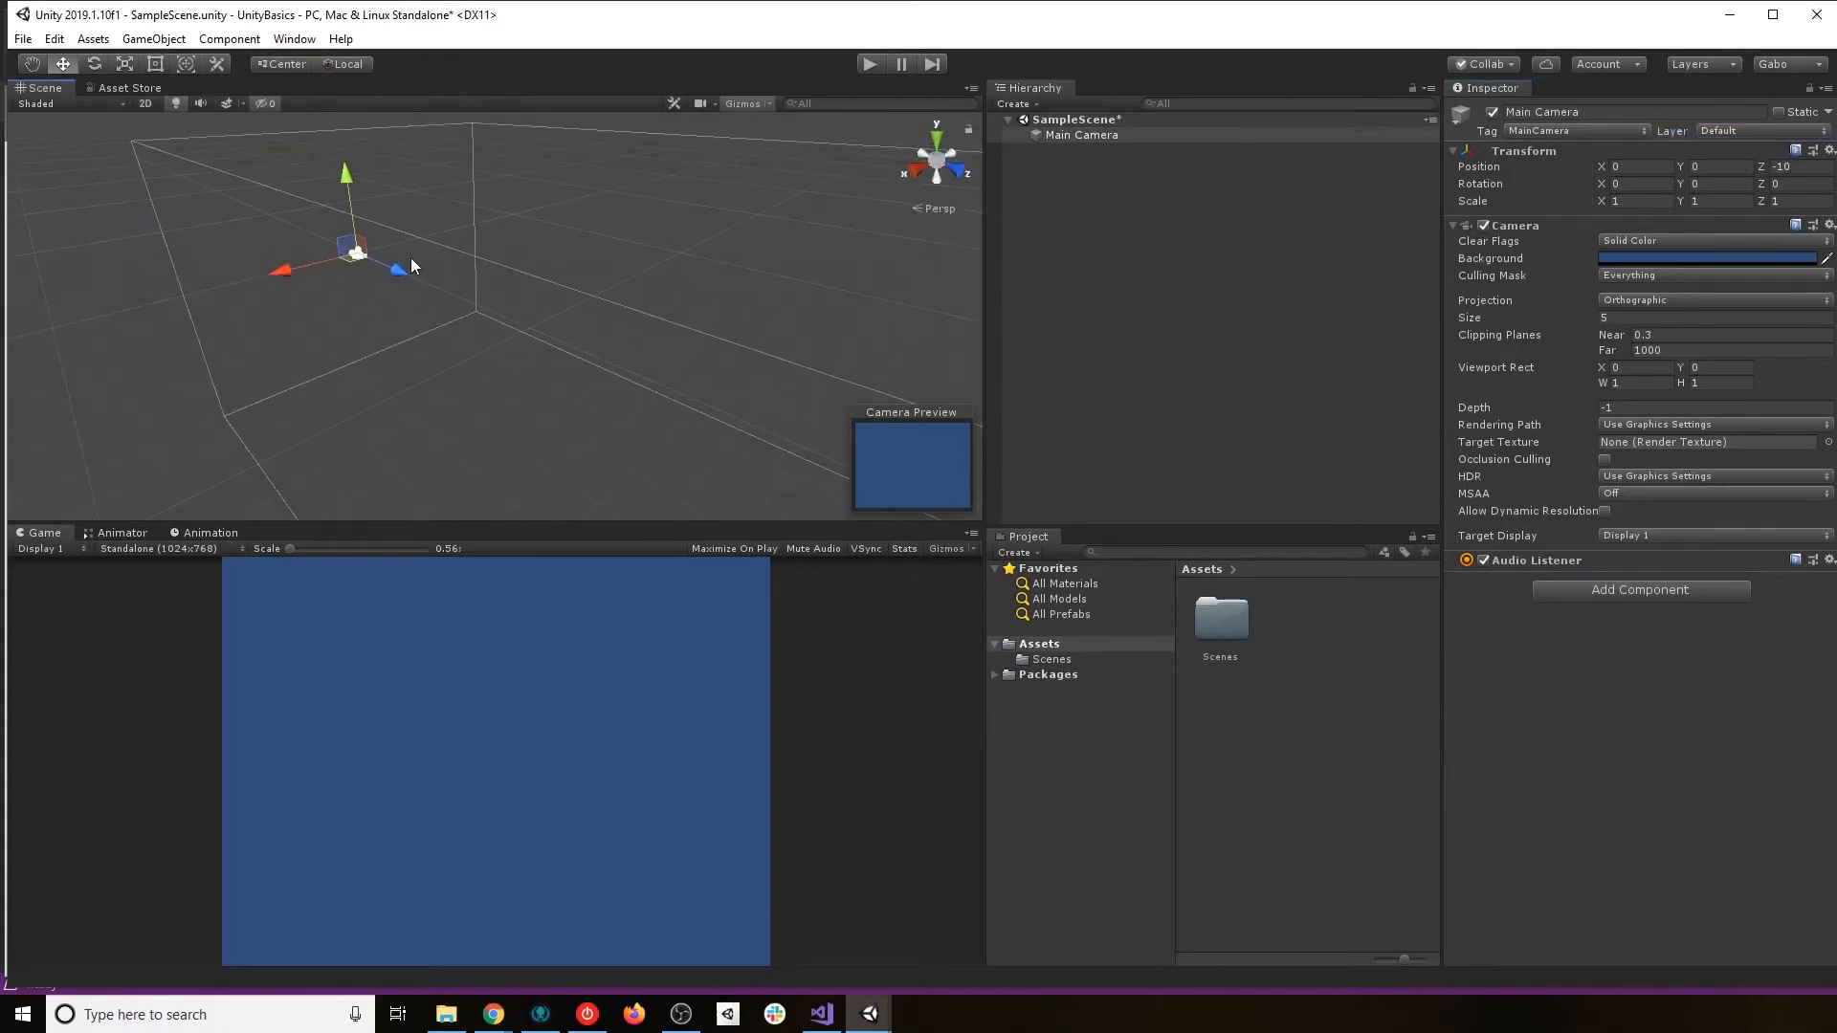
pyautogui.moveTo(407, 382); pyautogui.dragTo(823, 455, button='middle')
pyautogui.moveTo(405, 384); pyautogui.dragTo(901, 419, button='right')
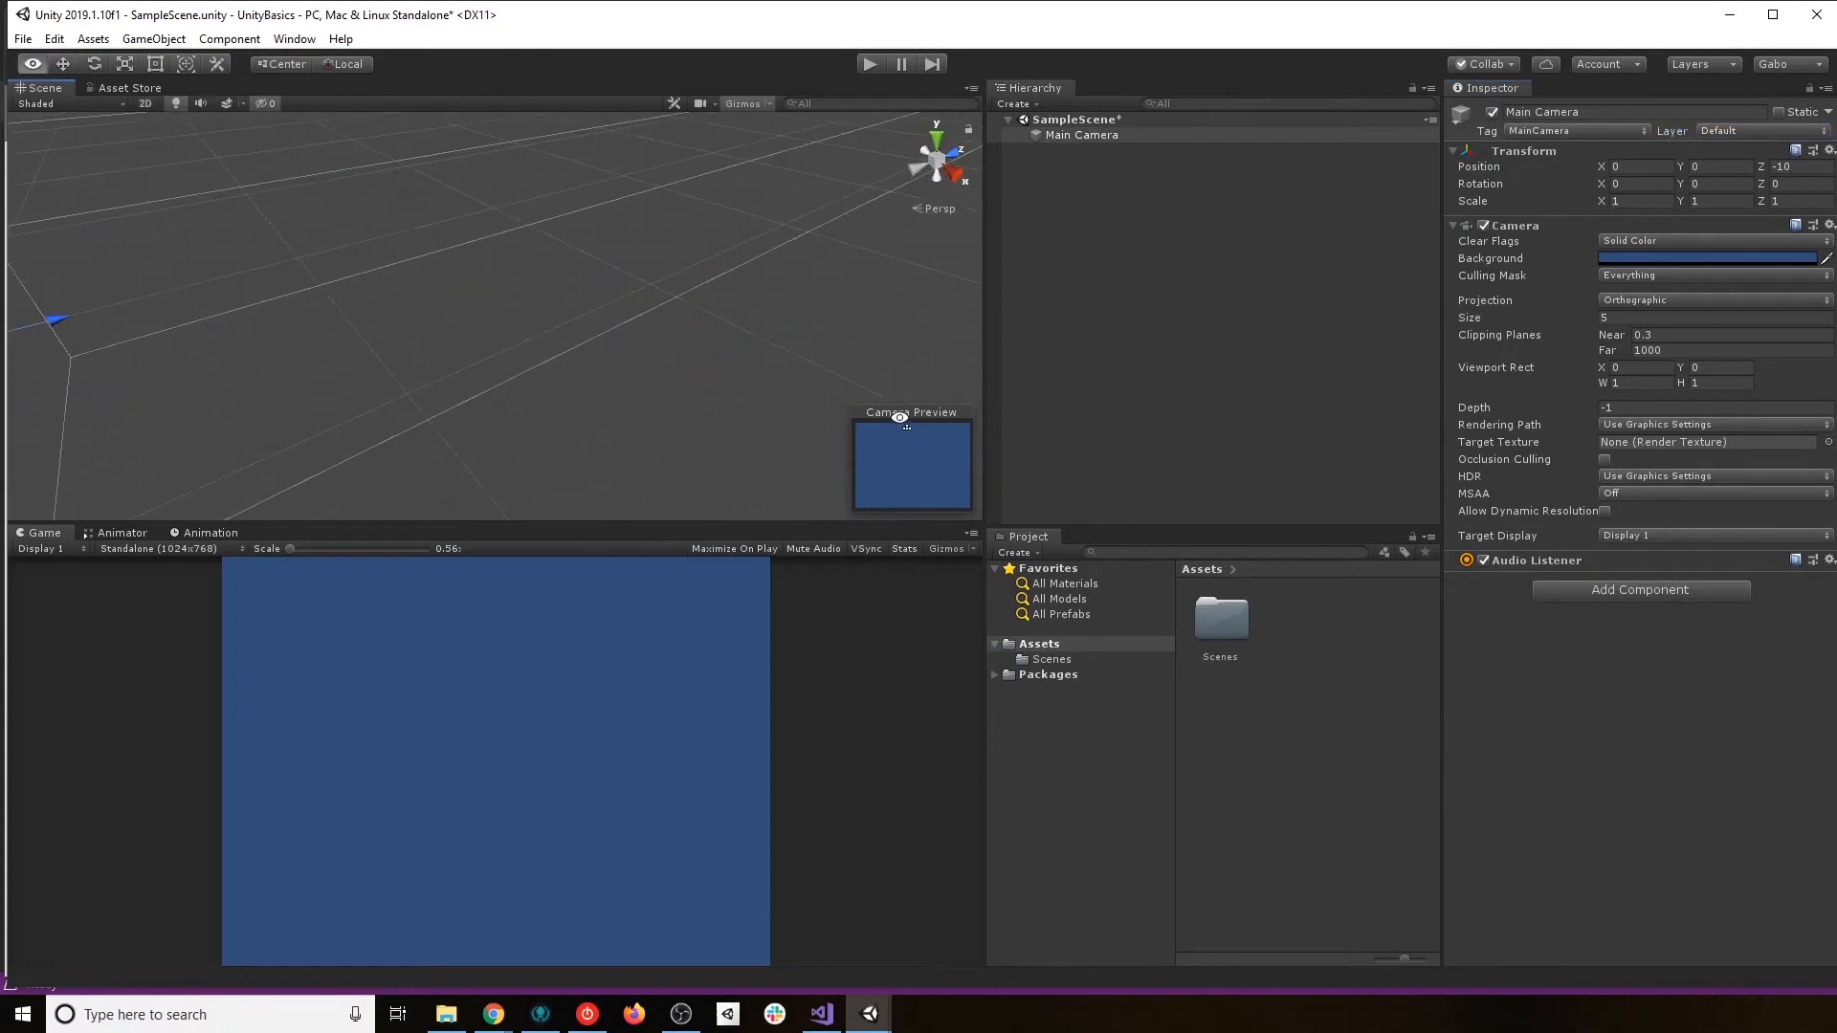
pyautogui.moveTo(568, 320); pyautogui.dragTo(614, 347, button='right')
pyautogui.scroll(-10, 588, 322)
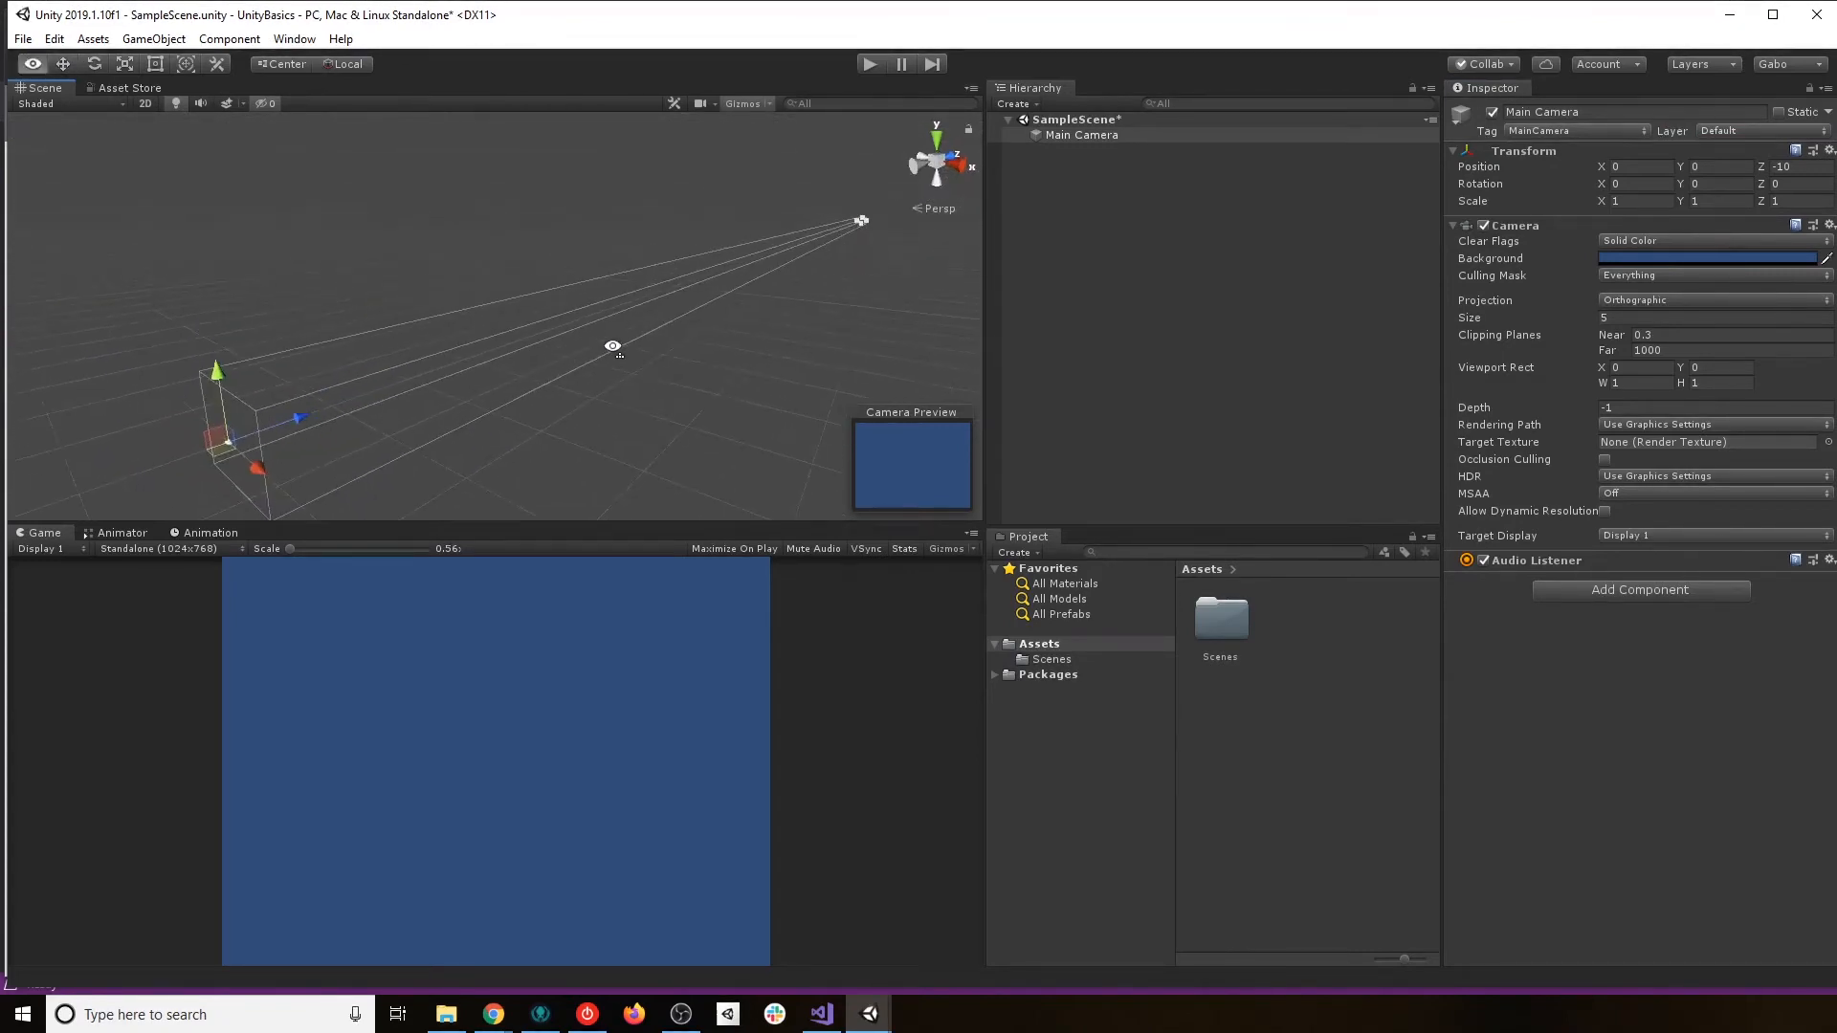
pyautogui.moveTo(613, 347); pyautogui.dragTo(461, 383, button='middle')
pyautogui.scroll(-8, 563, 323)
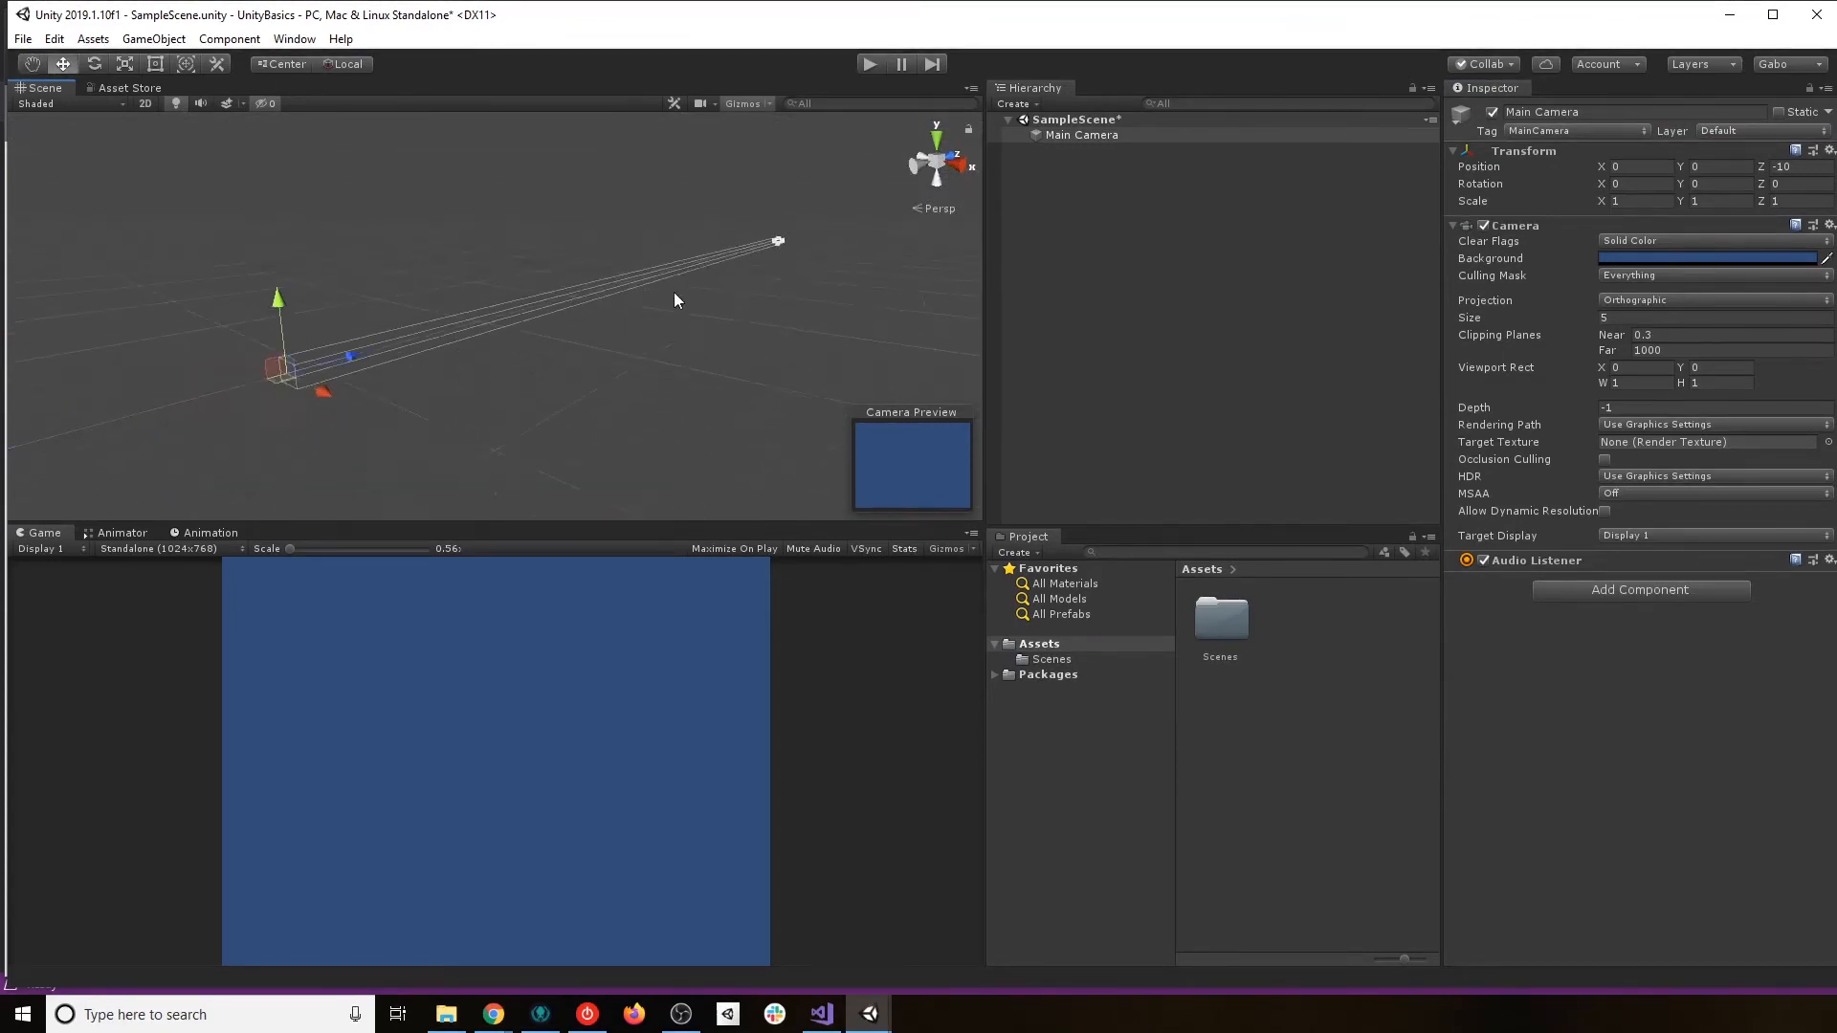
pyautogui.moveTo(674, 291); pyautogui.dragTo(461, 440, button='middle')
pyautogui.moveTo(644, 427); pyautogui.dragTo(574, 459, button='right')
pyautogui.moveTo(664, 316); pyautogui.dragTo(467, 317, button='middle')
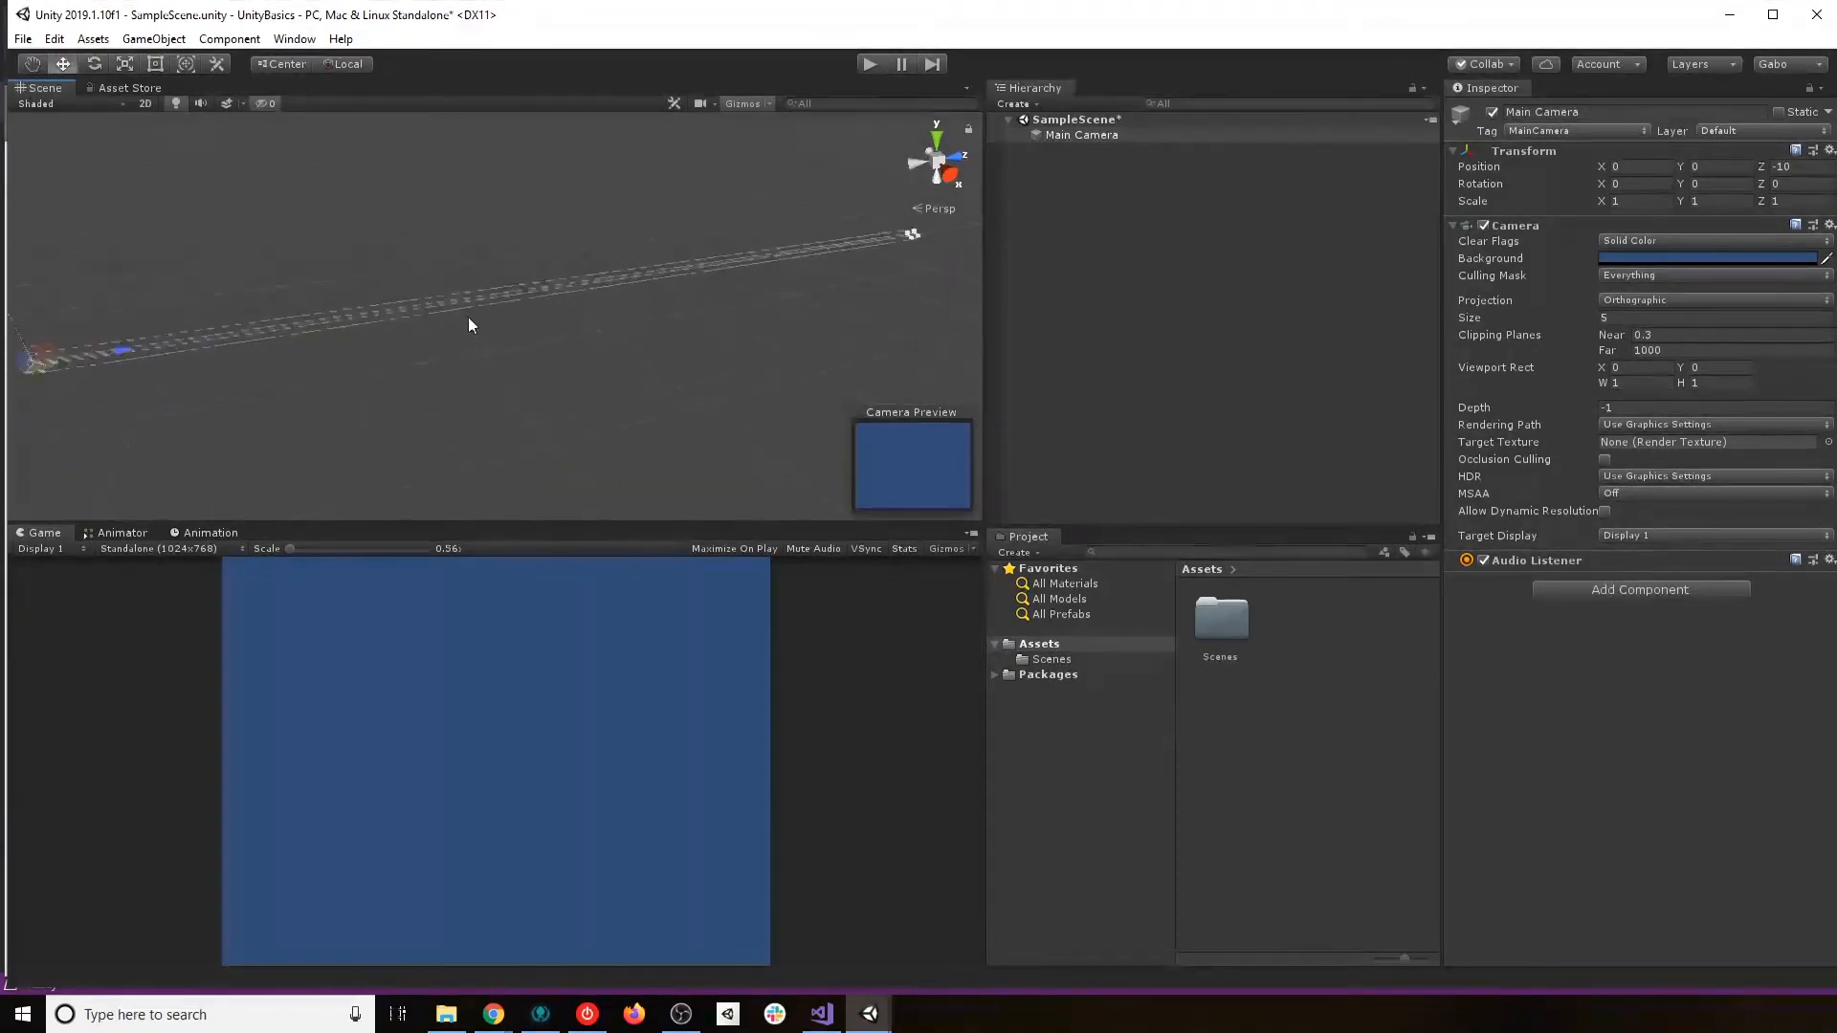
pyautogui.scroll(-3, 801, 322)
pyautogui.moveTo(802, 321); pyautogui.dragTo(675, 414, button='middle')
pyautogui.moveTo(718, 326); pyautogui.dragTo(436, 353, button='right')
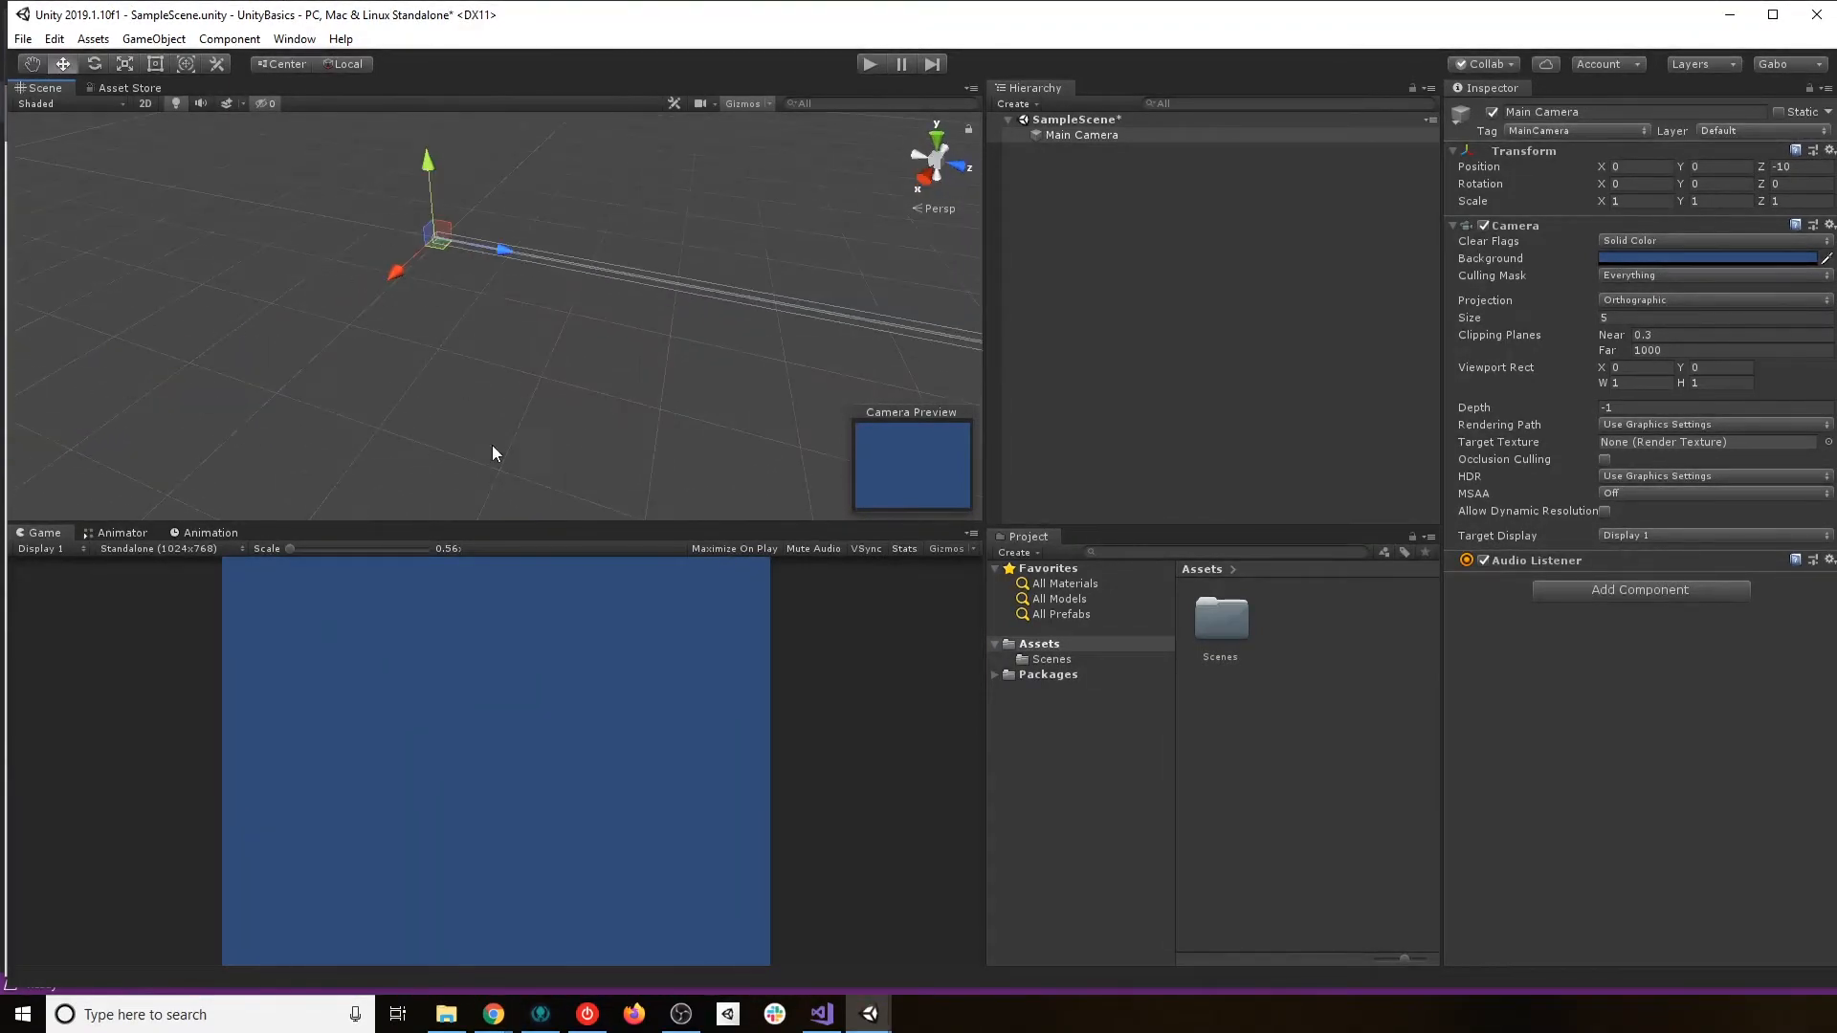
pyautogui.moveTo(492, 450); pyautogui.dragTo(792, 381, button='right')
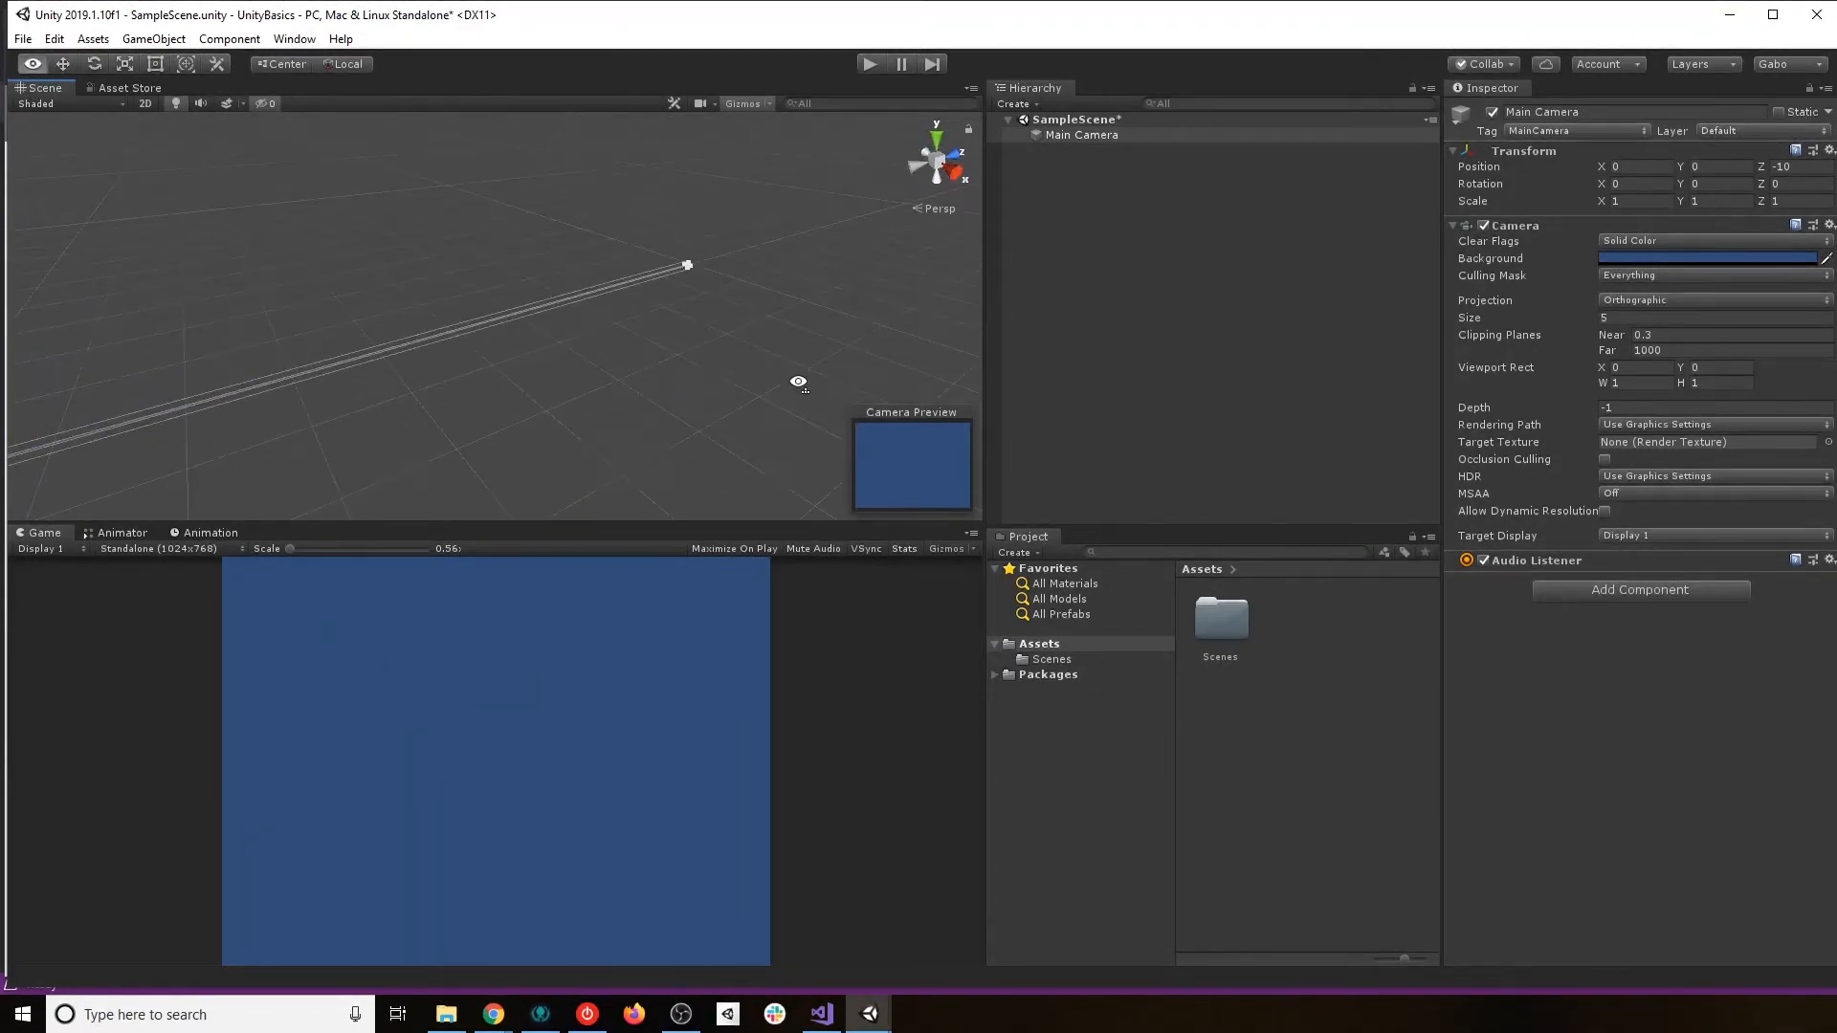
# Return the Scene view to 2D and frame the Main Camera in it.
pyautogui.click(145, 103)
pyautogui.press('t')
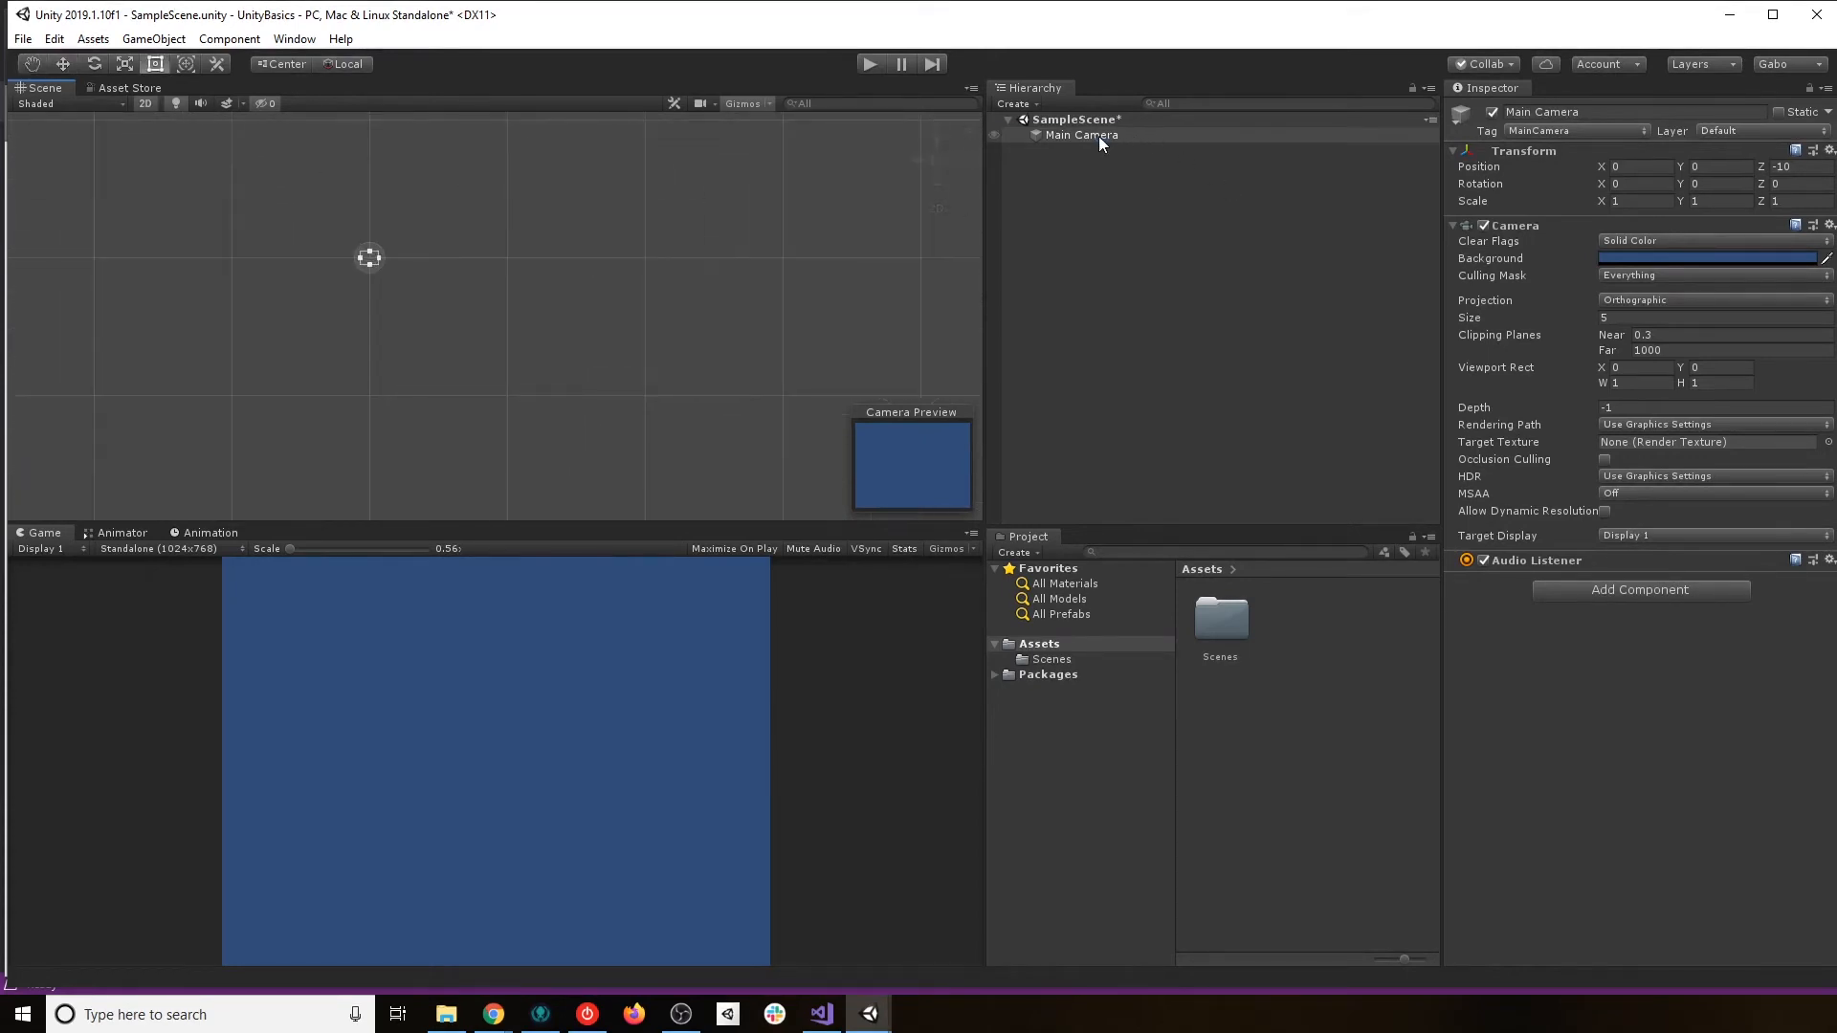
pyautogui.doubleClick(1098, 136)
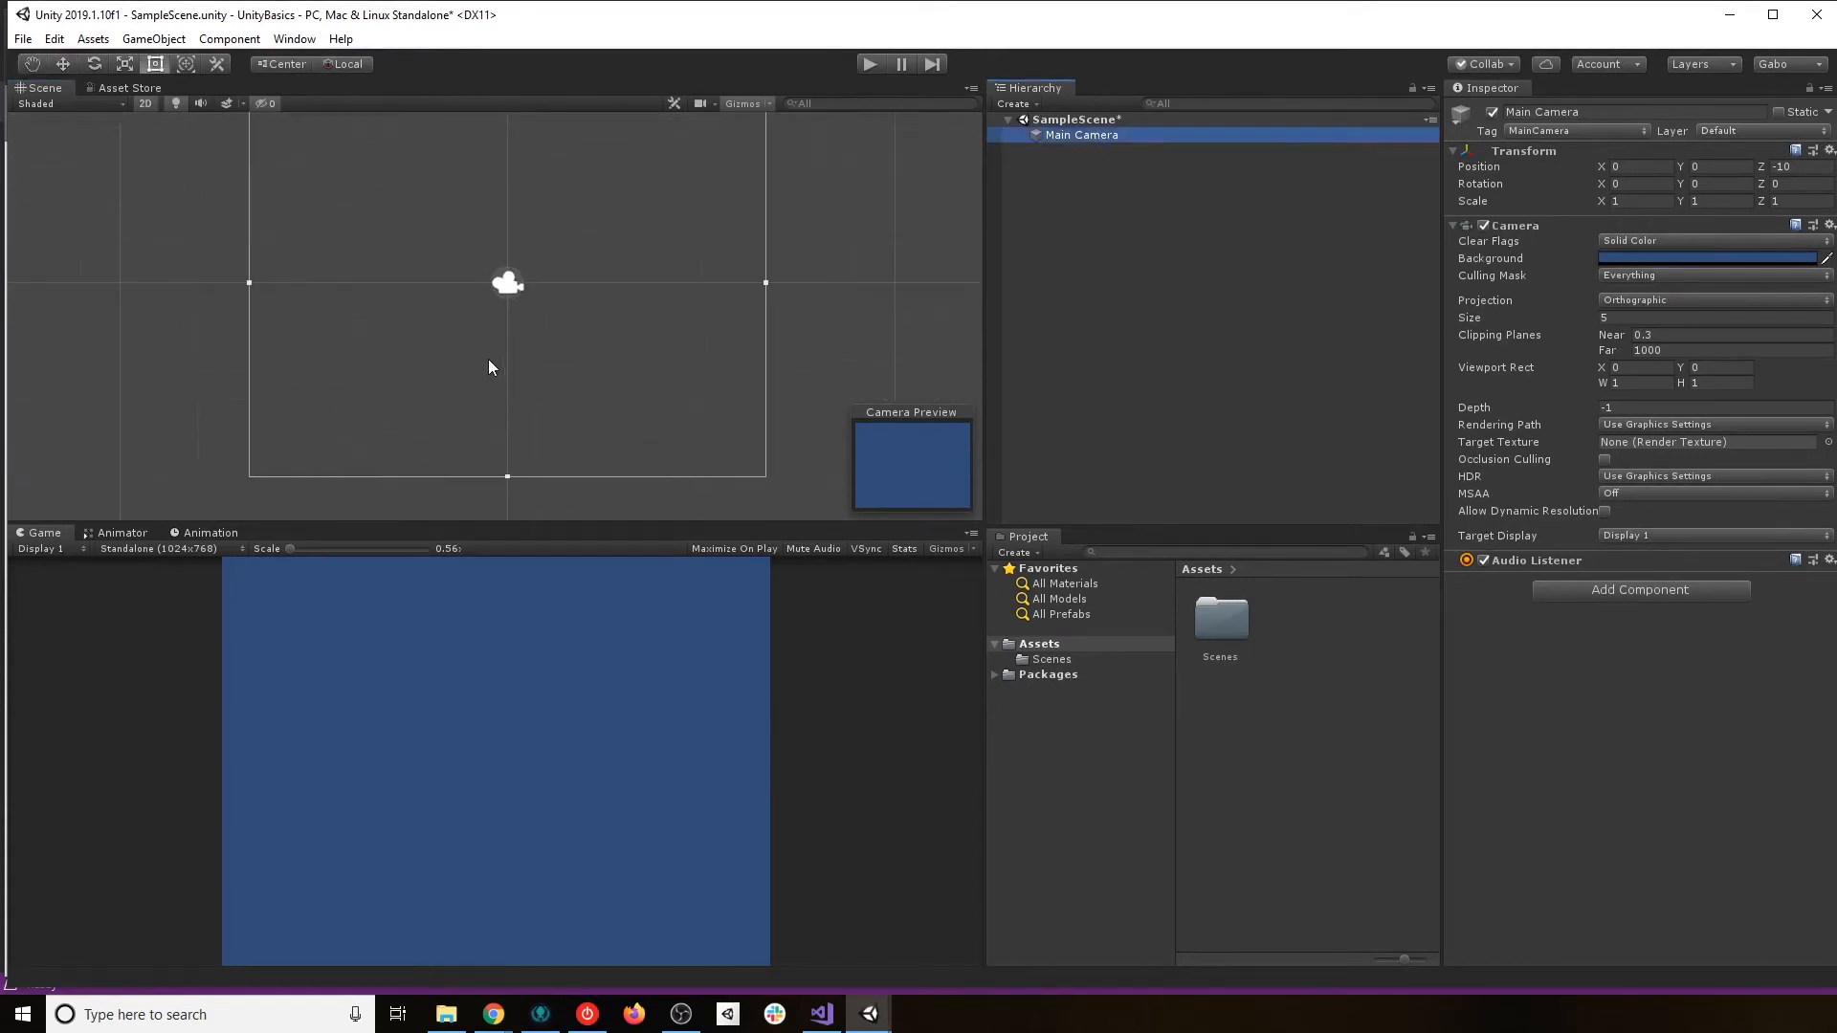
pyautogui.scroll(2, 488, 366)
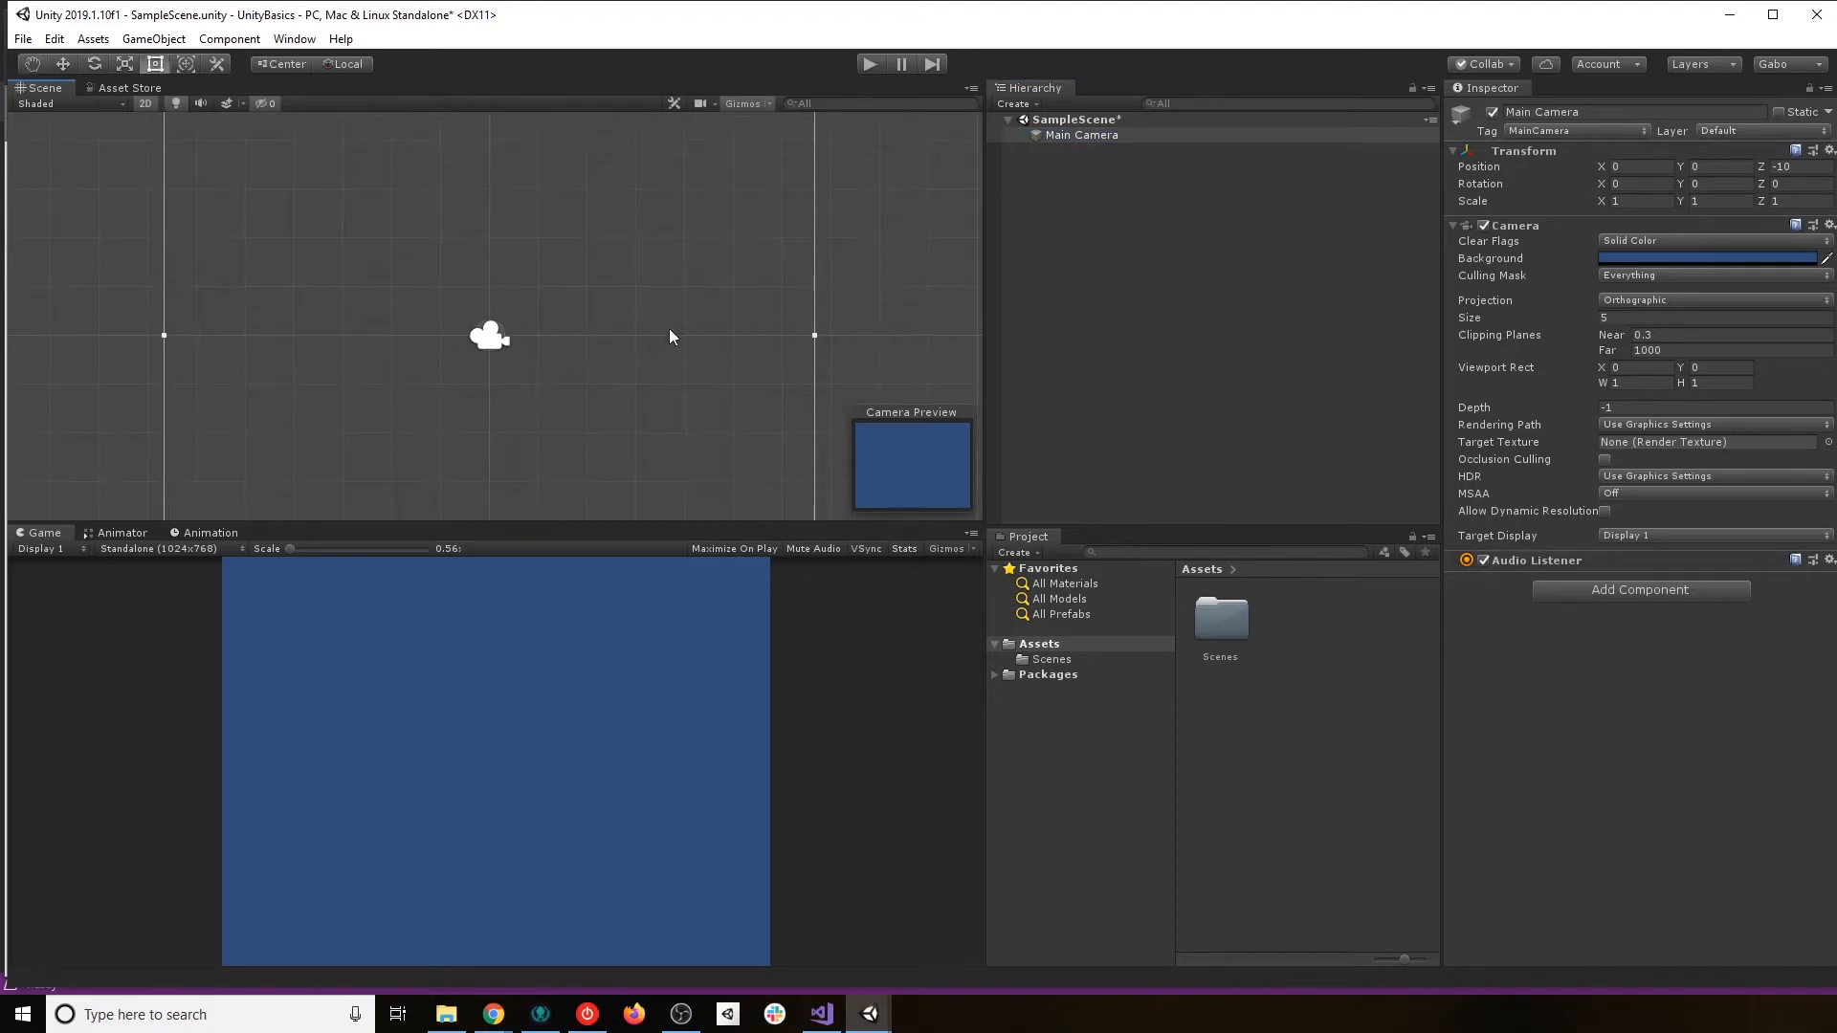
# Create an empty game object in the scene and set its position to X 0, Y 0, Z 0.
pyautogui.rightClick(1121, 193)
pyautogui.click(1203, 365)
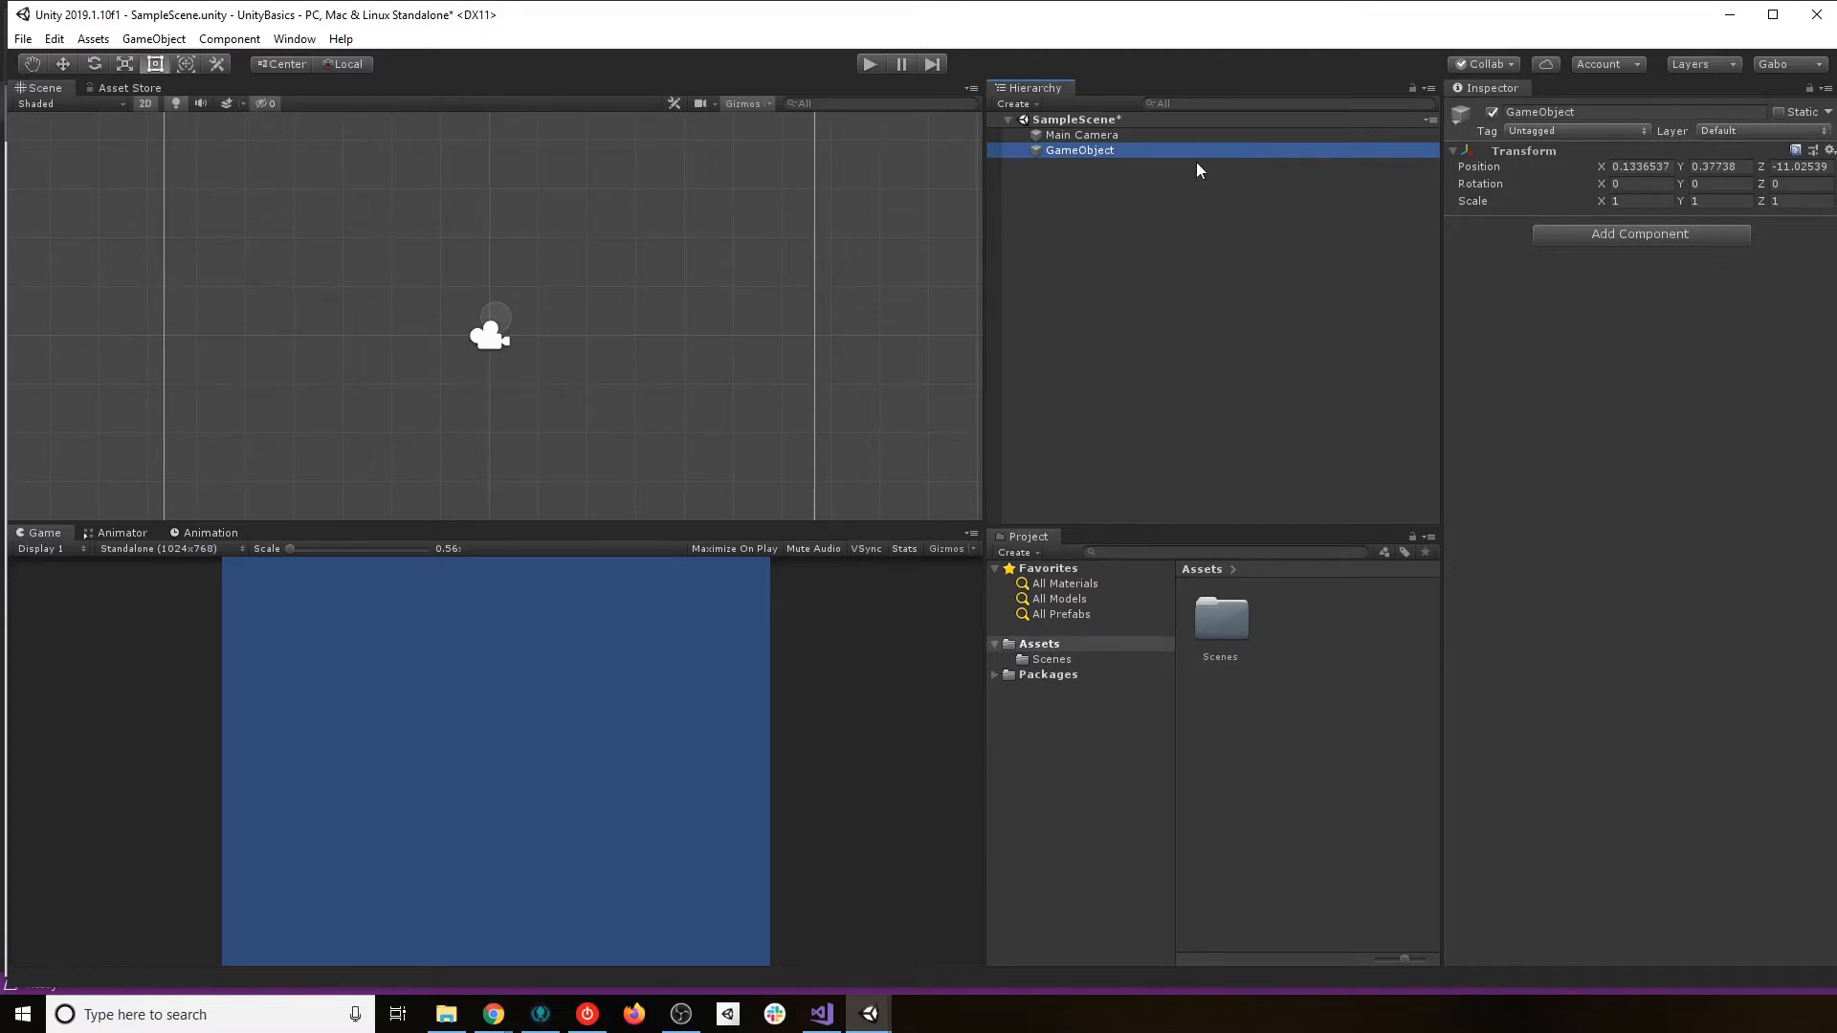
pyautogui.click(1642, 167)
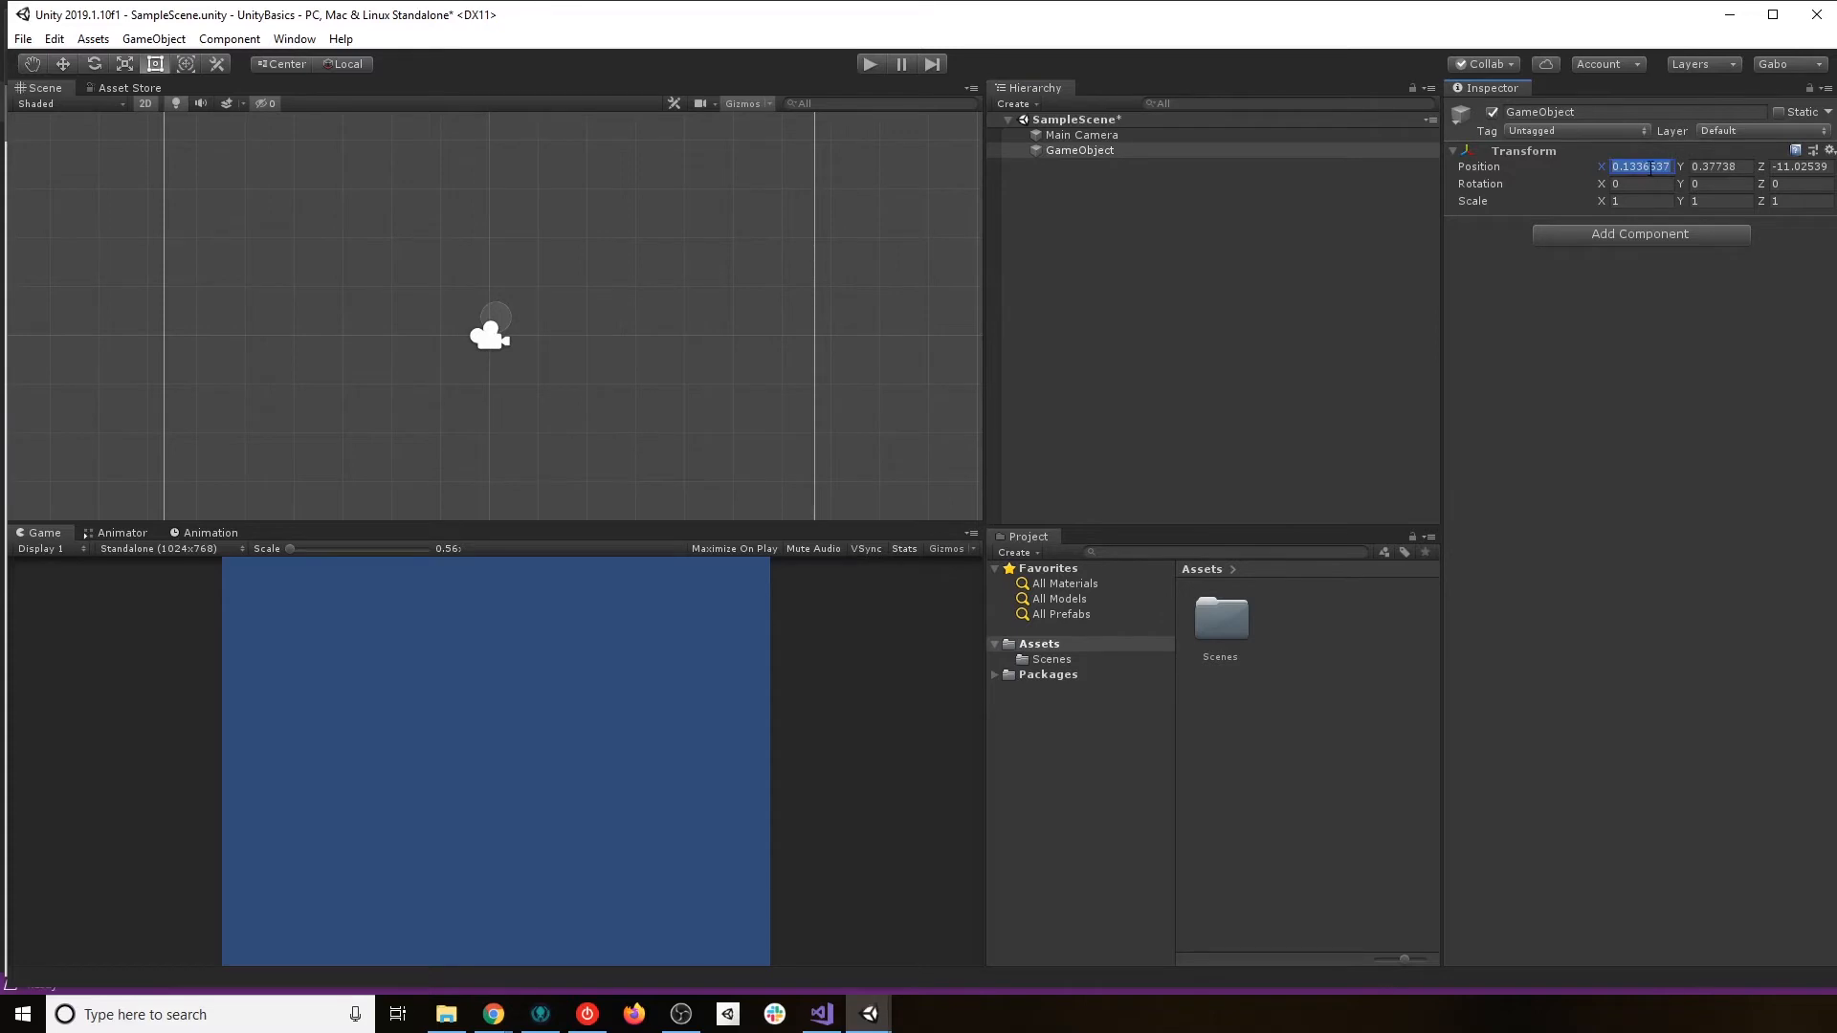
pyautogui.write('0')
pyautogui.press('Tab')
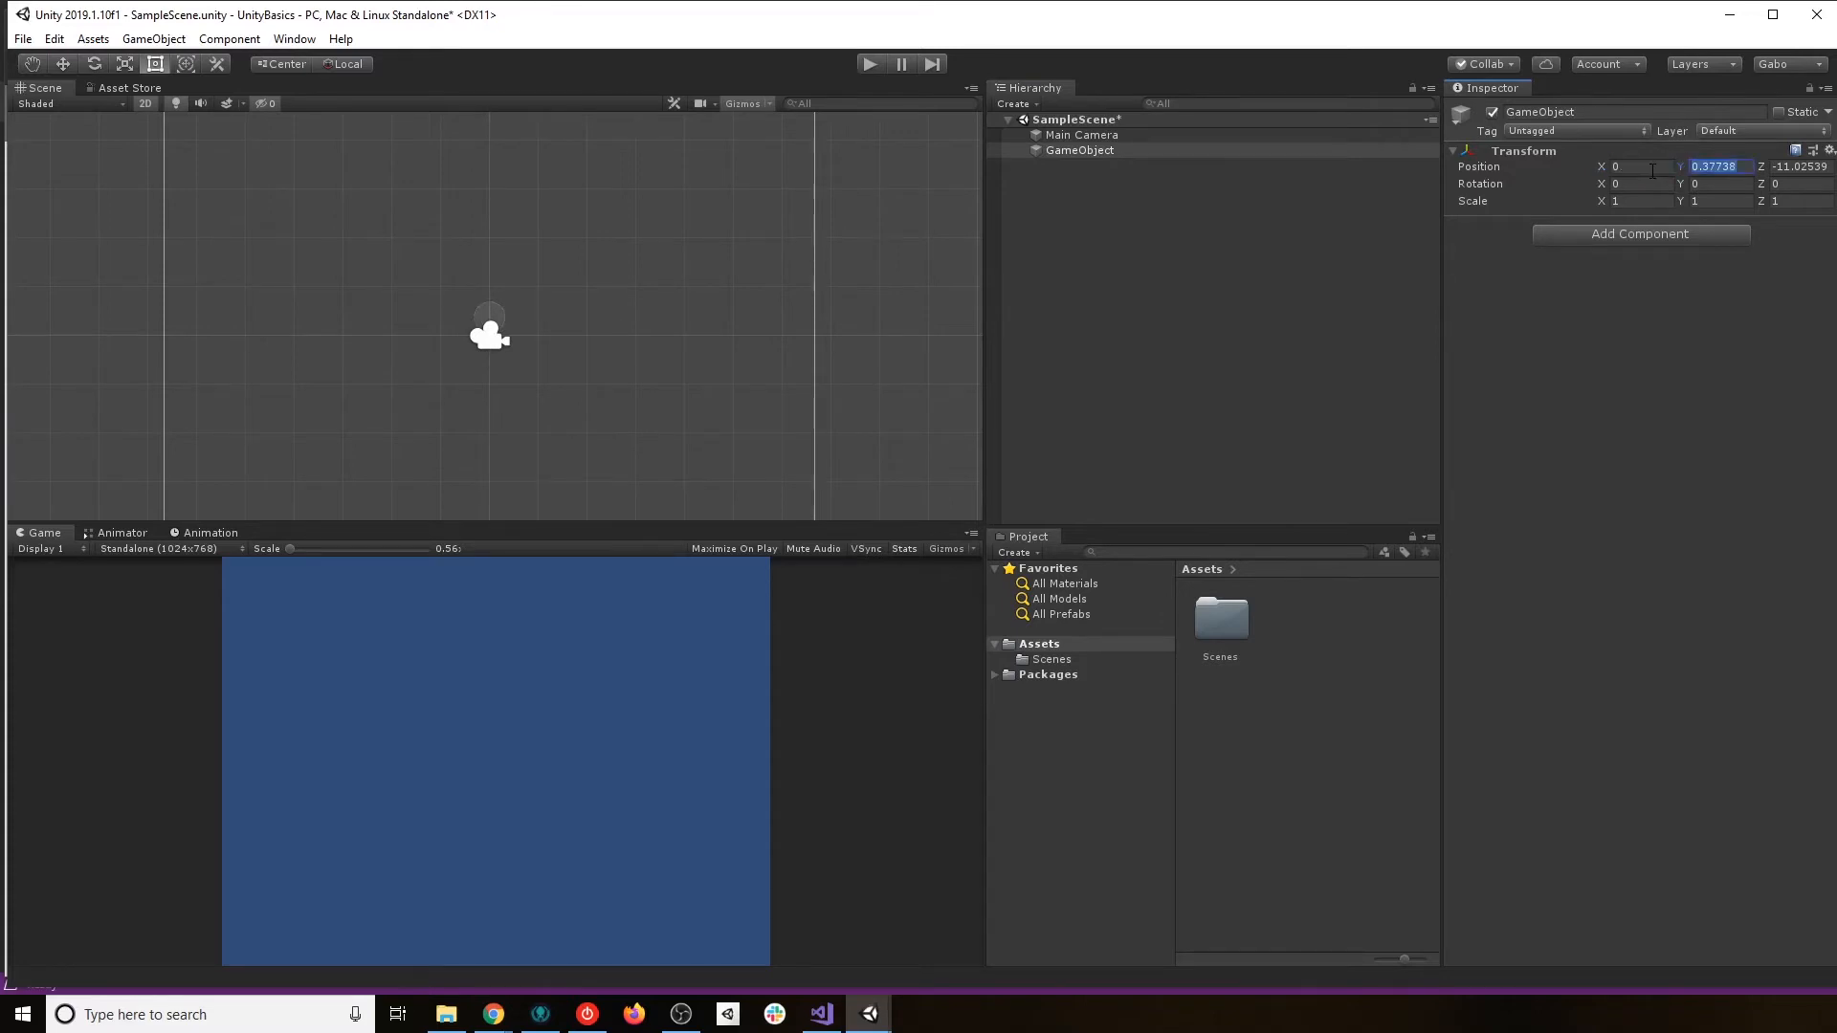
pyautogui.write('0')
pyautogui.press('Tab')
pyautogui.write('0')
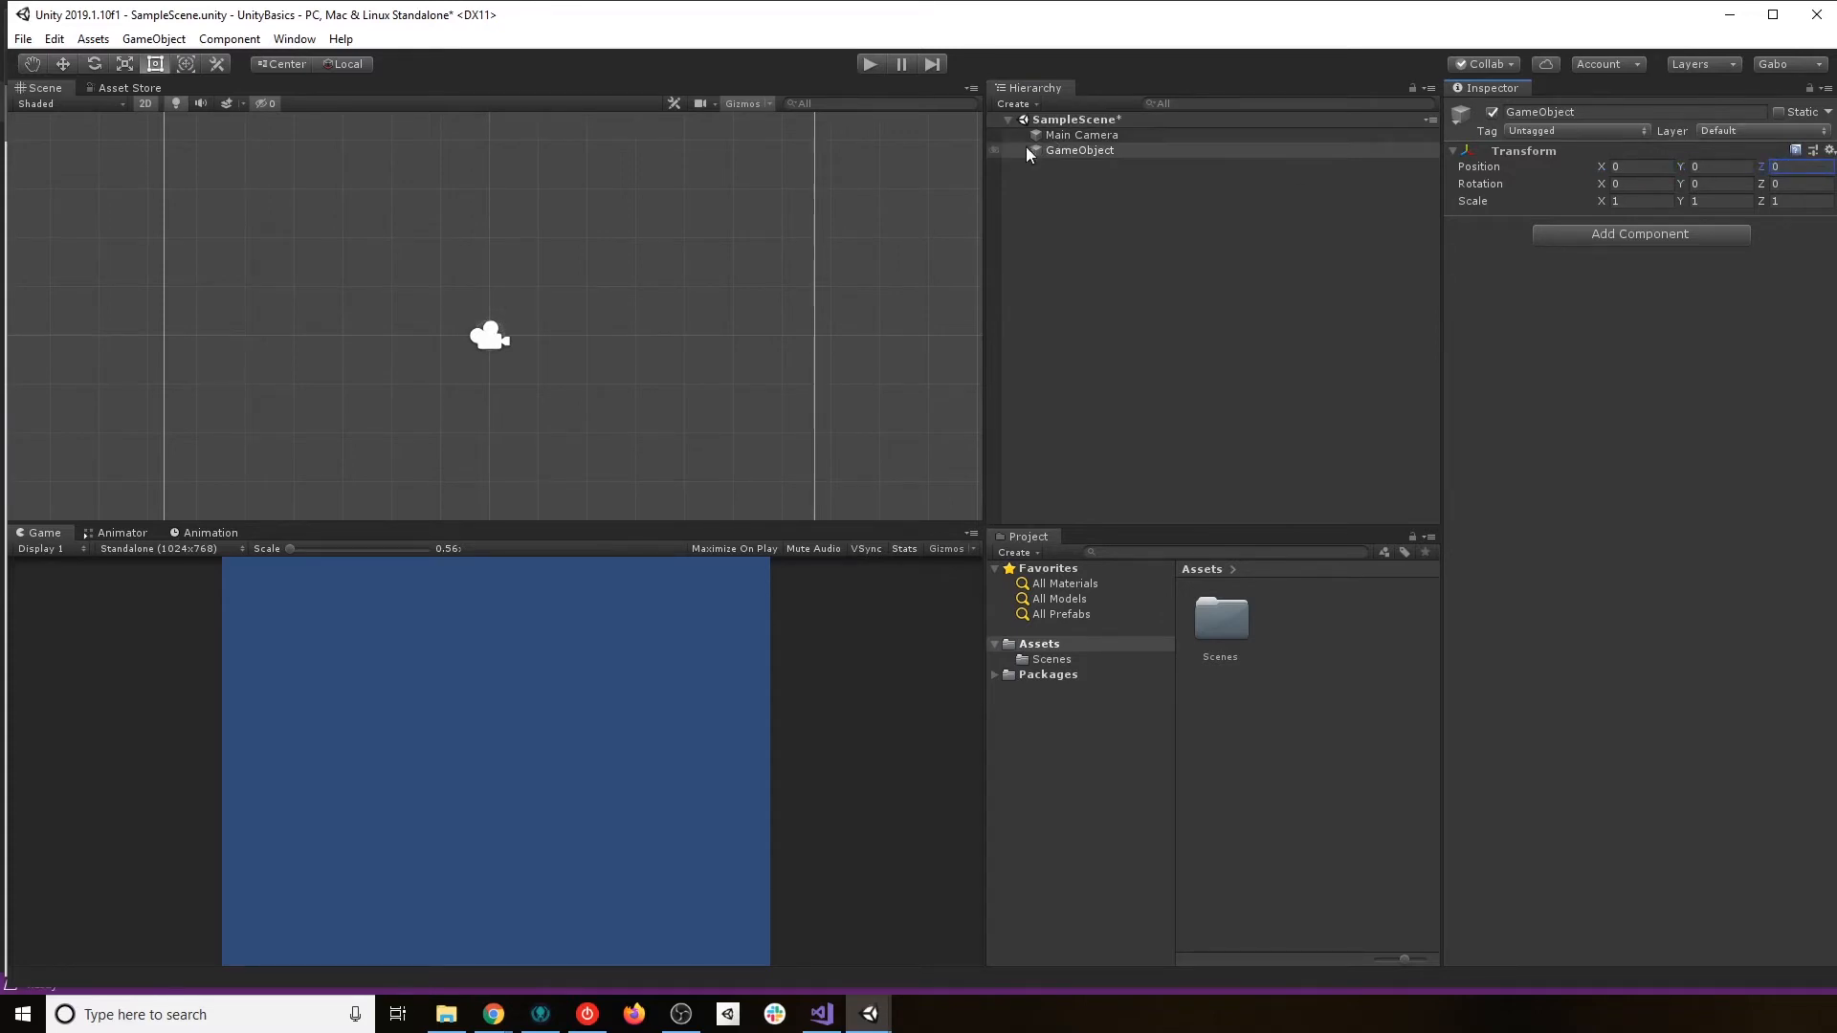
# Show the empty game object's Move gizmo and set its position to X 5, Y 1.
pyautogui.click(1079, 151)
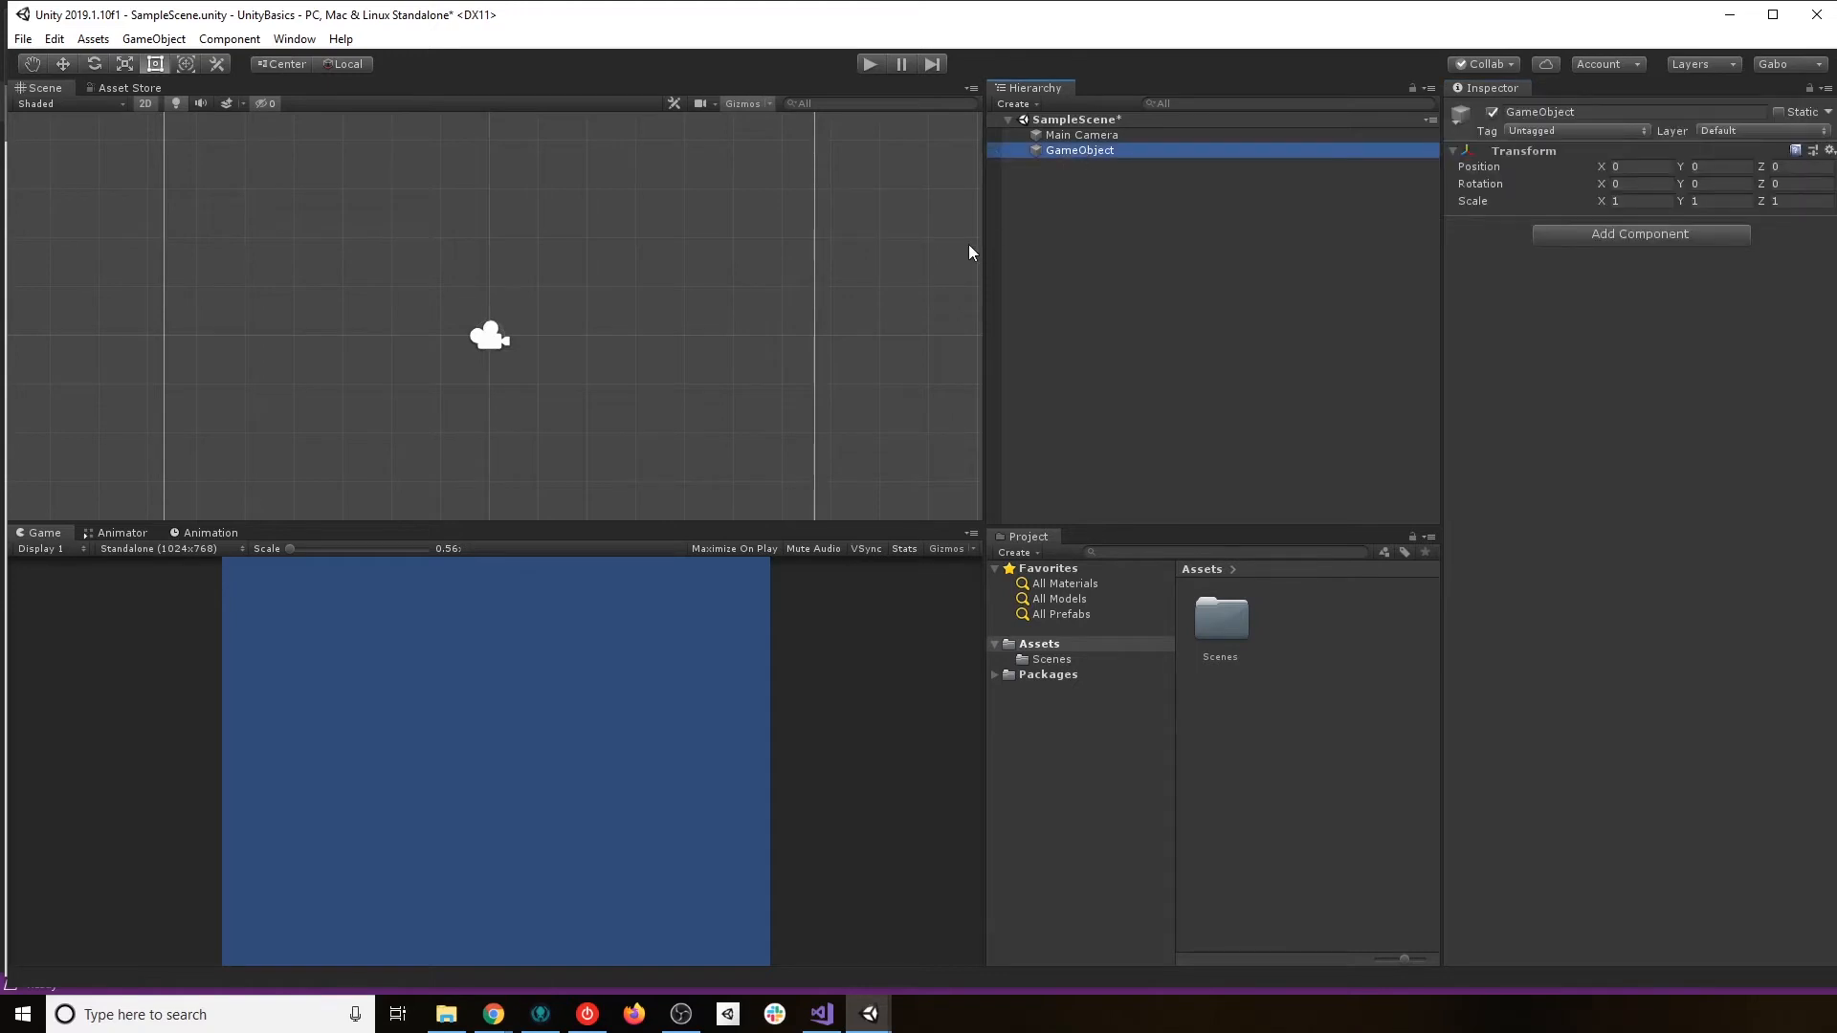
pyautogui.press('w')
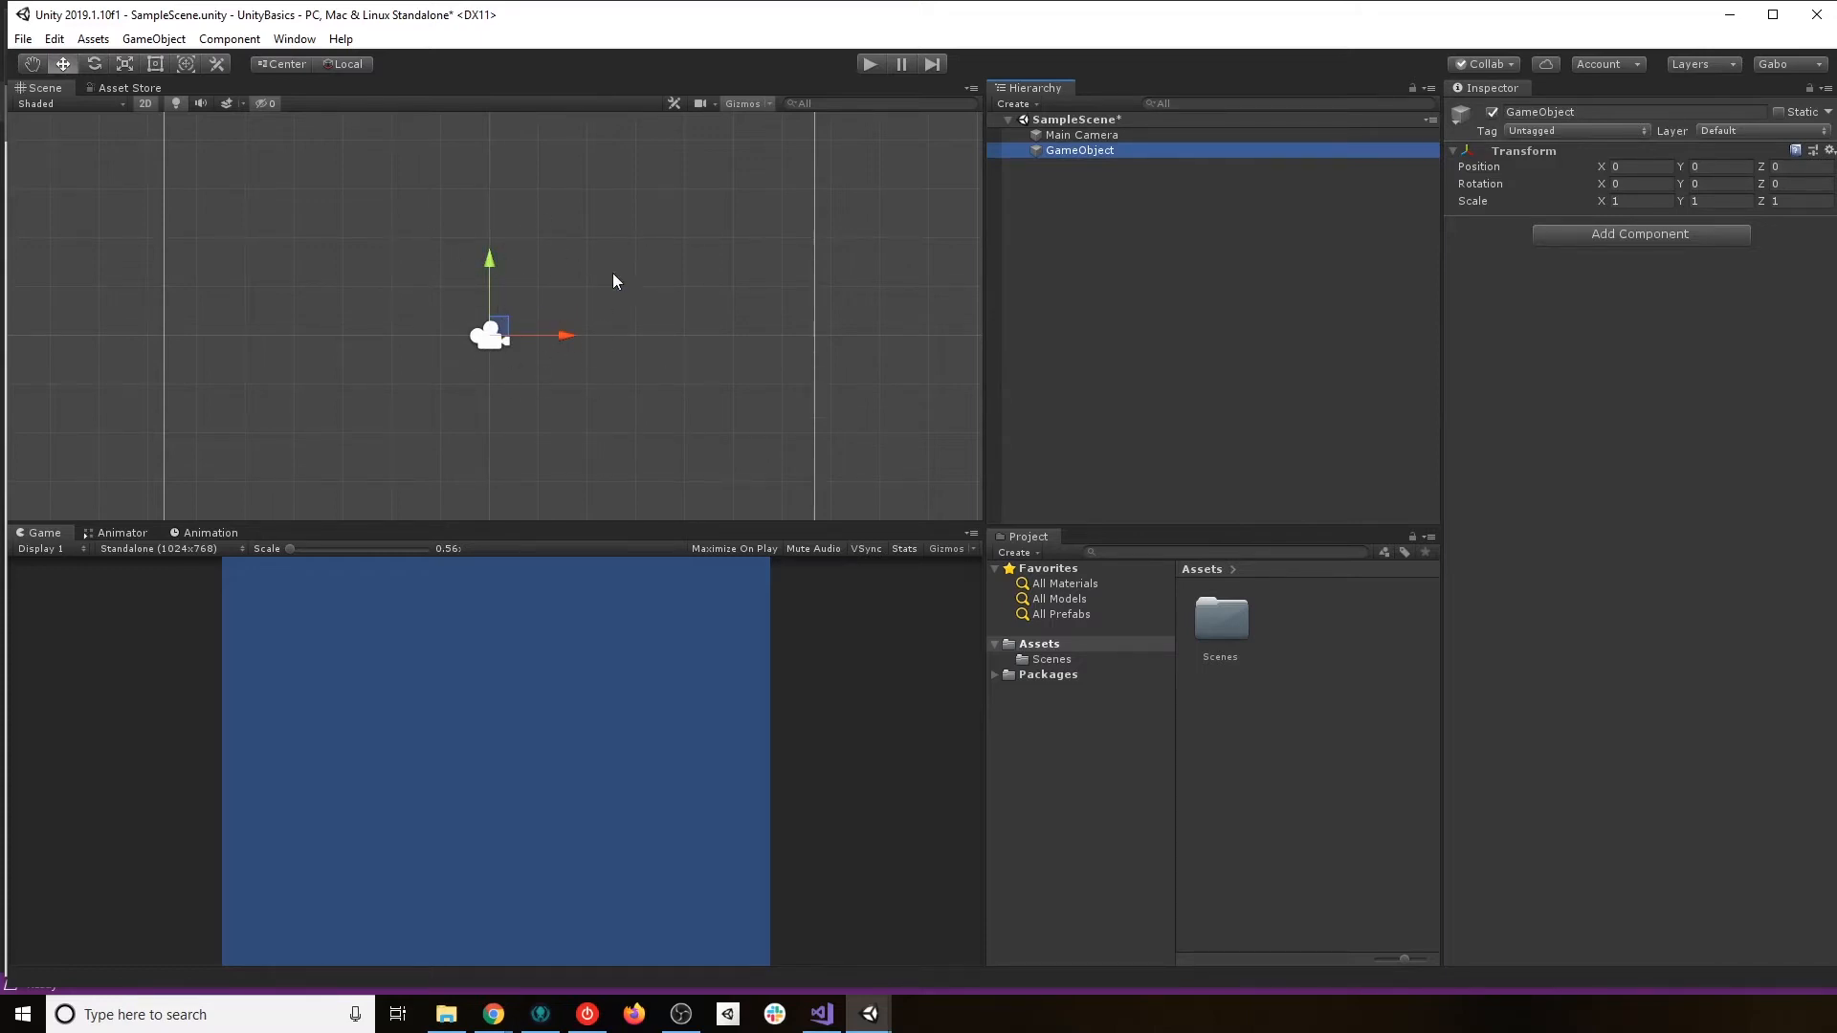
pyautogui.click(1650, 167)
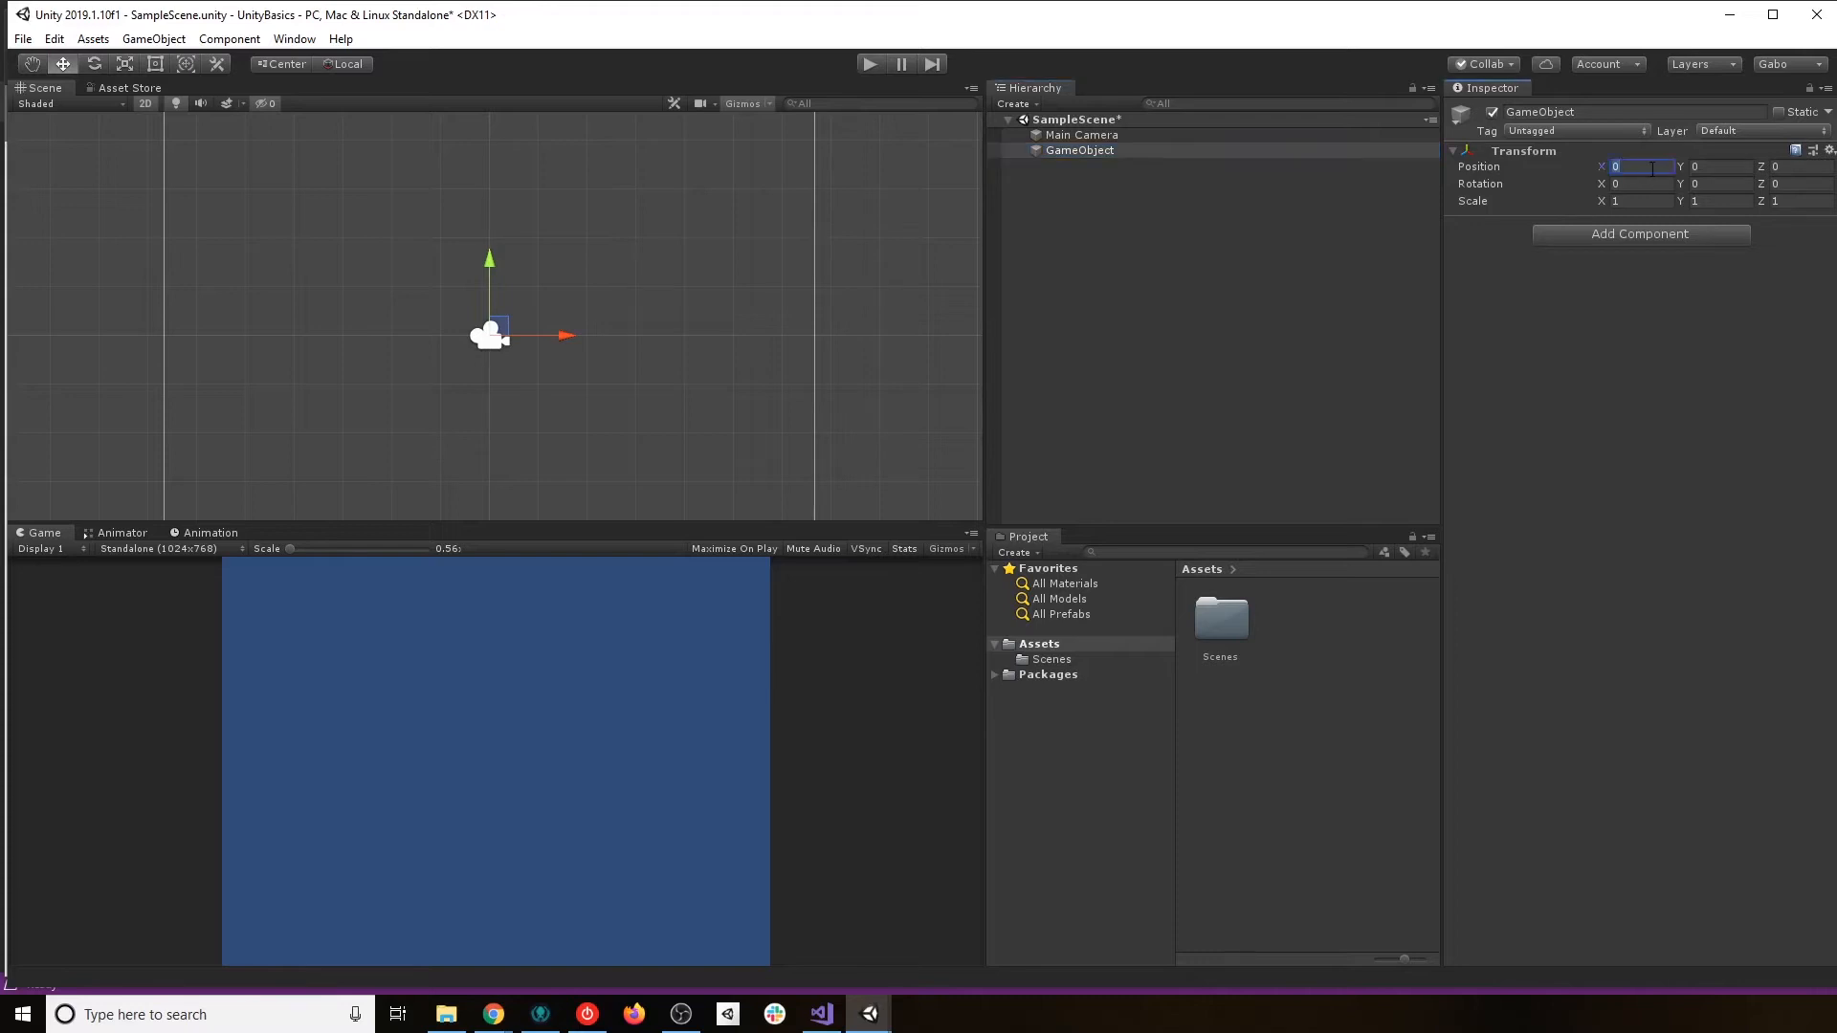
pyautogui.write('5')
pyautogui.press('Tab')
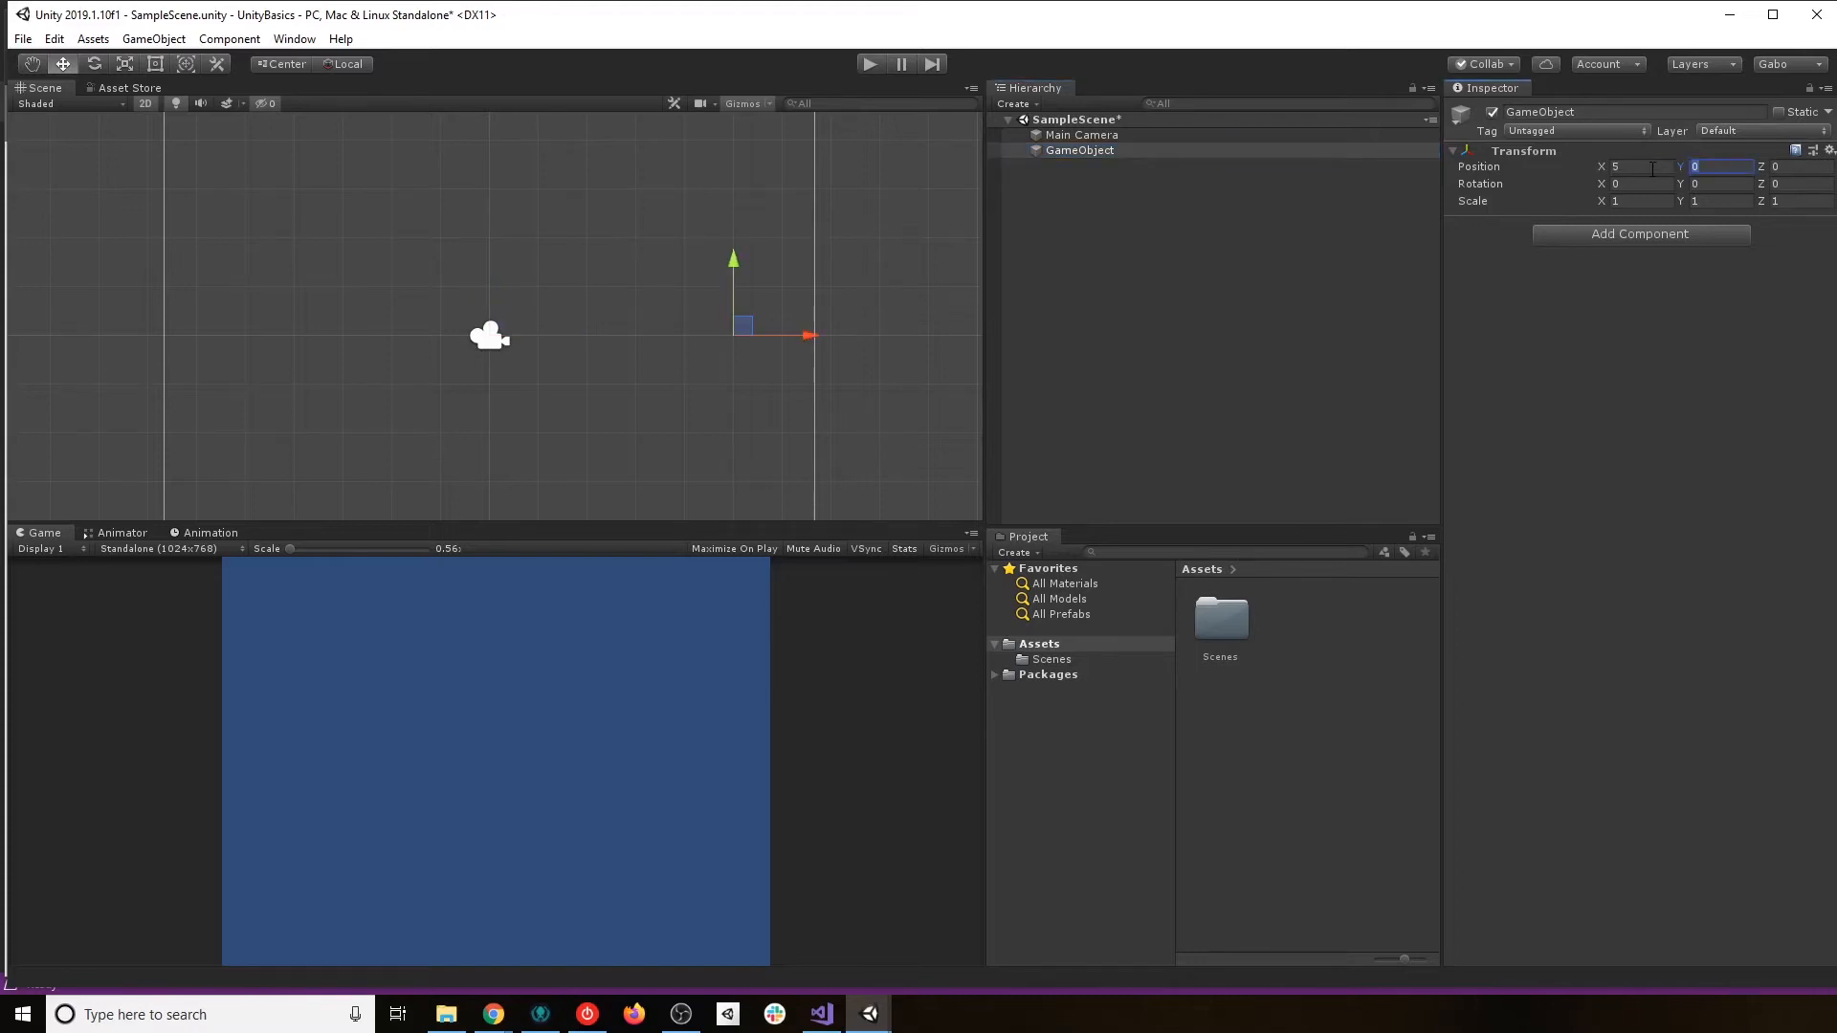
pyautogui.write('5')
pyautogui.press('BackSpace')
pyautogui.write('1')
# Set the empty game object's X rotation to 10 and its X scale to 10.
pyautogui.click(1638, 184)
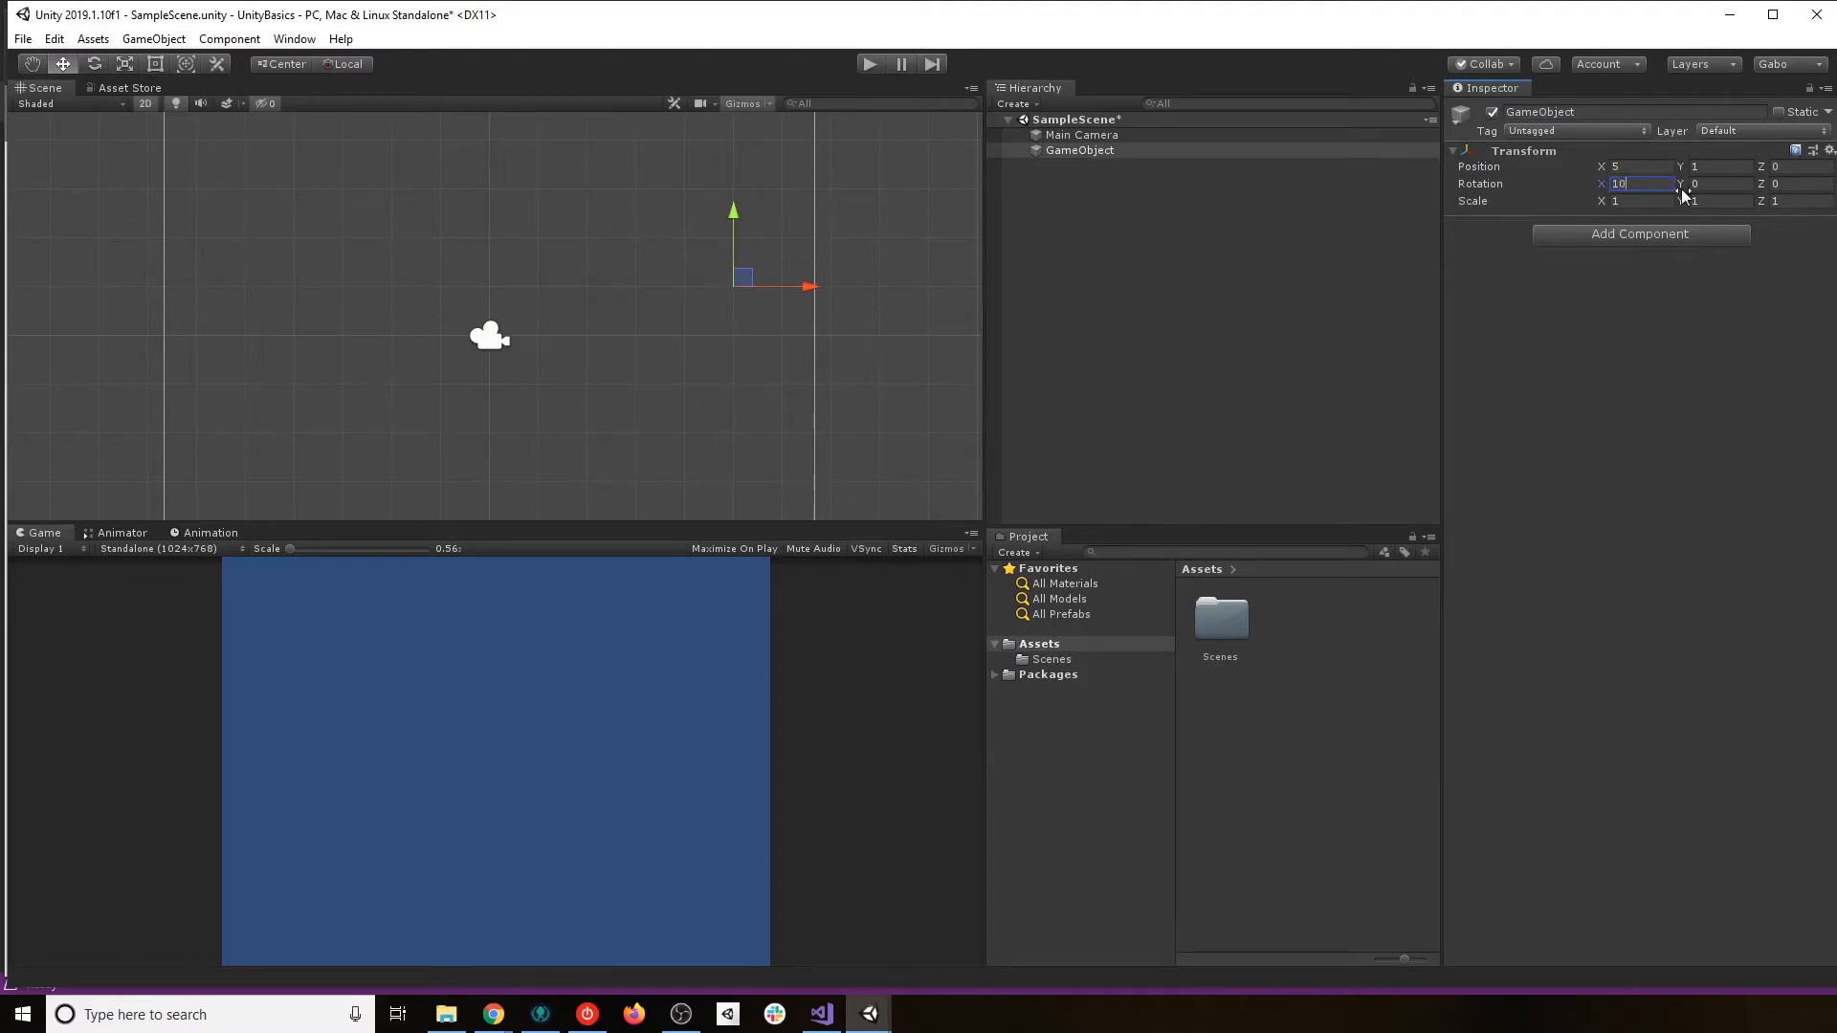
pyautogui.press('Tab')
pyautogui.click(1626, 202)
pyautogui.write('10')
pyautogui.press('Tab')
# Delete the empty game object from the scene.
pyautogui.click(1098, 135)
pyautogui.click(1090, 151)
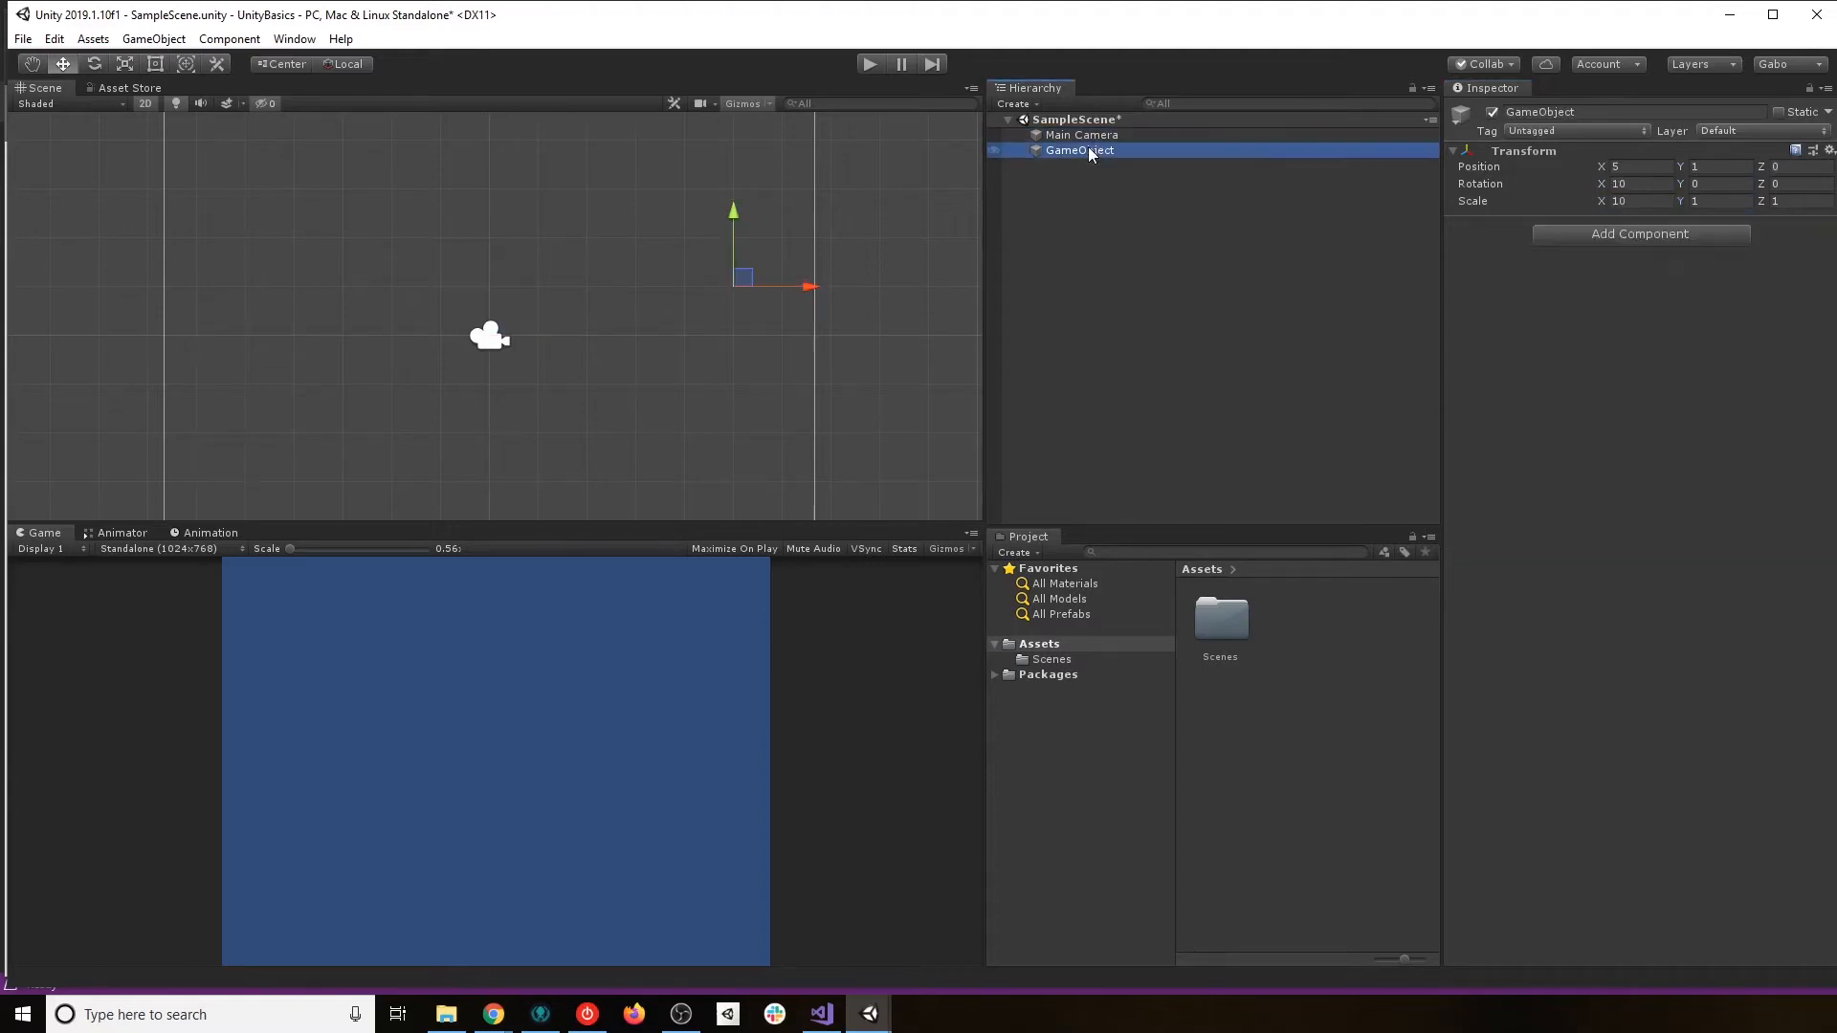
pyautogui.rightClick(1091, 153)
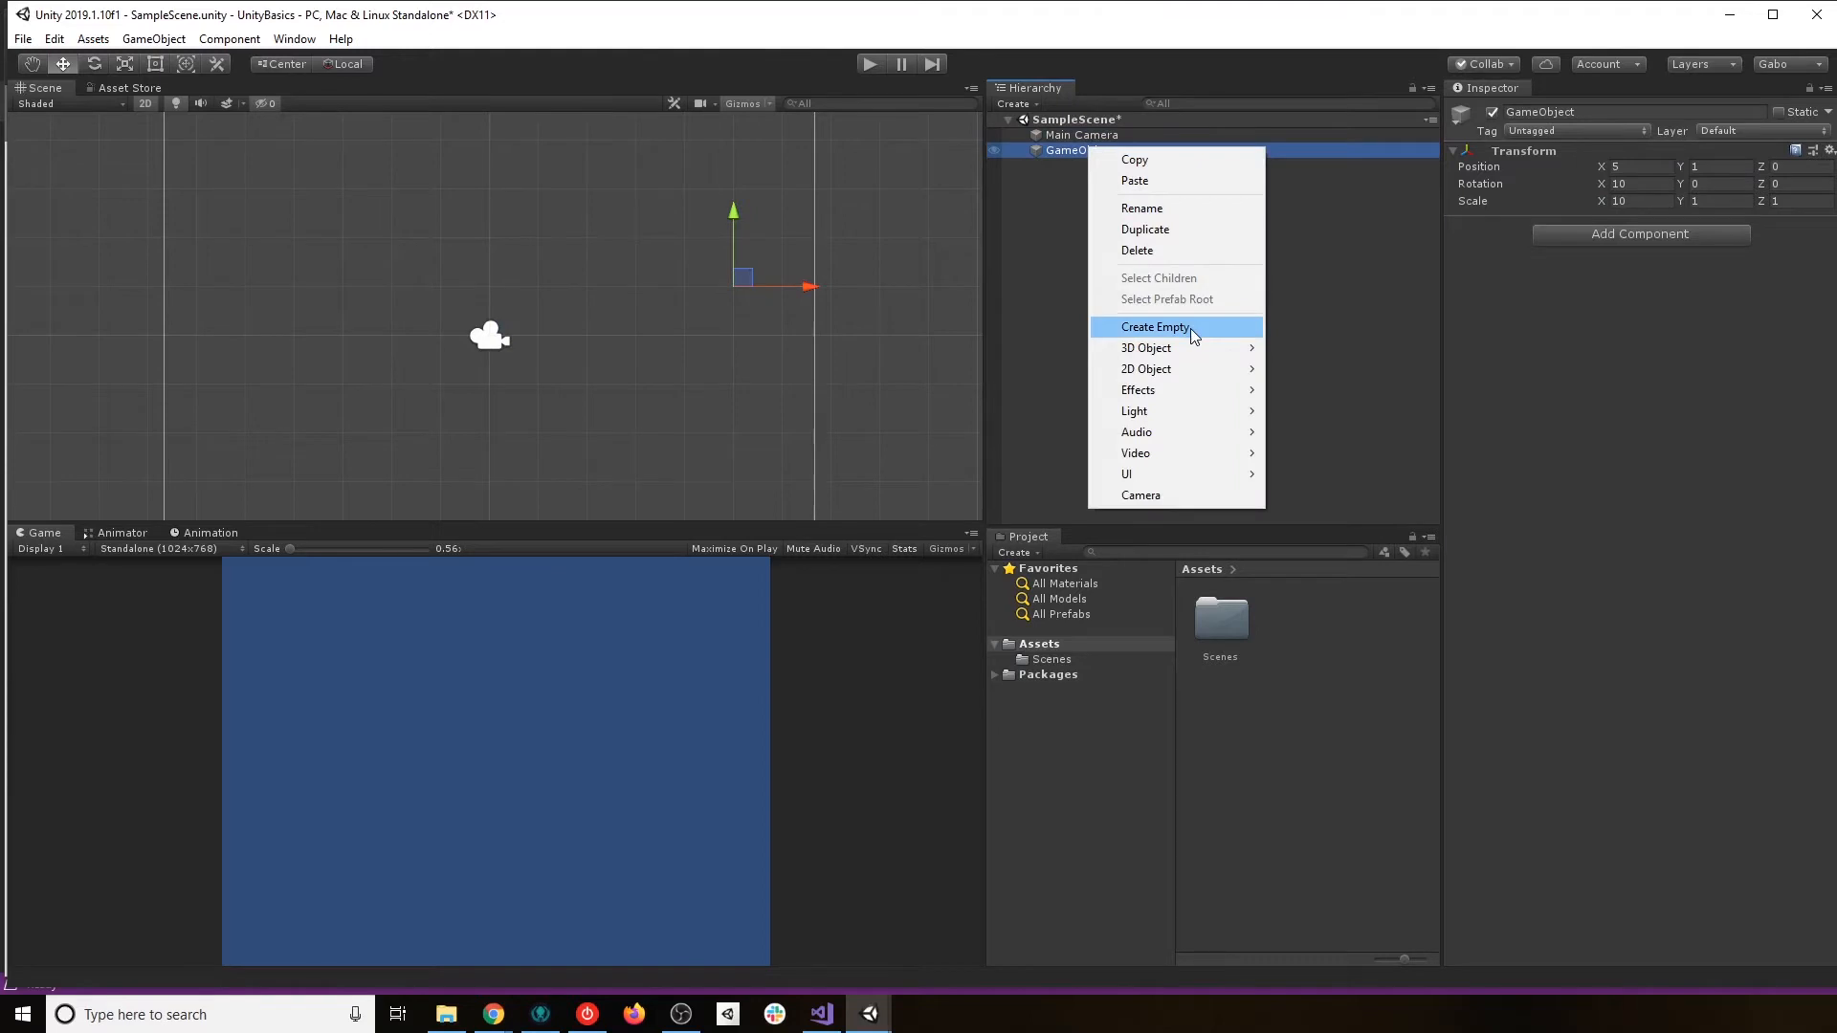
pyautogui.click(1180, 249)
# Add a UI Canvas at the root level of the scene hierarchy.
pyautogui.click(1087, 140)
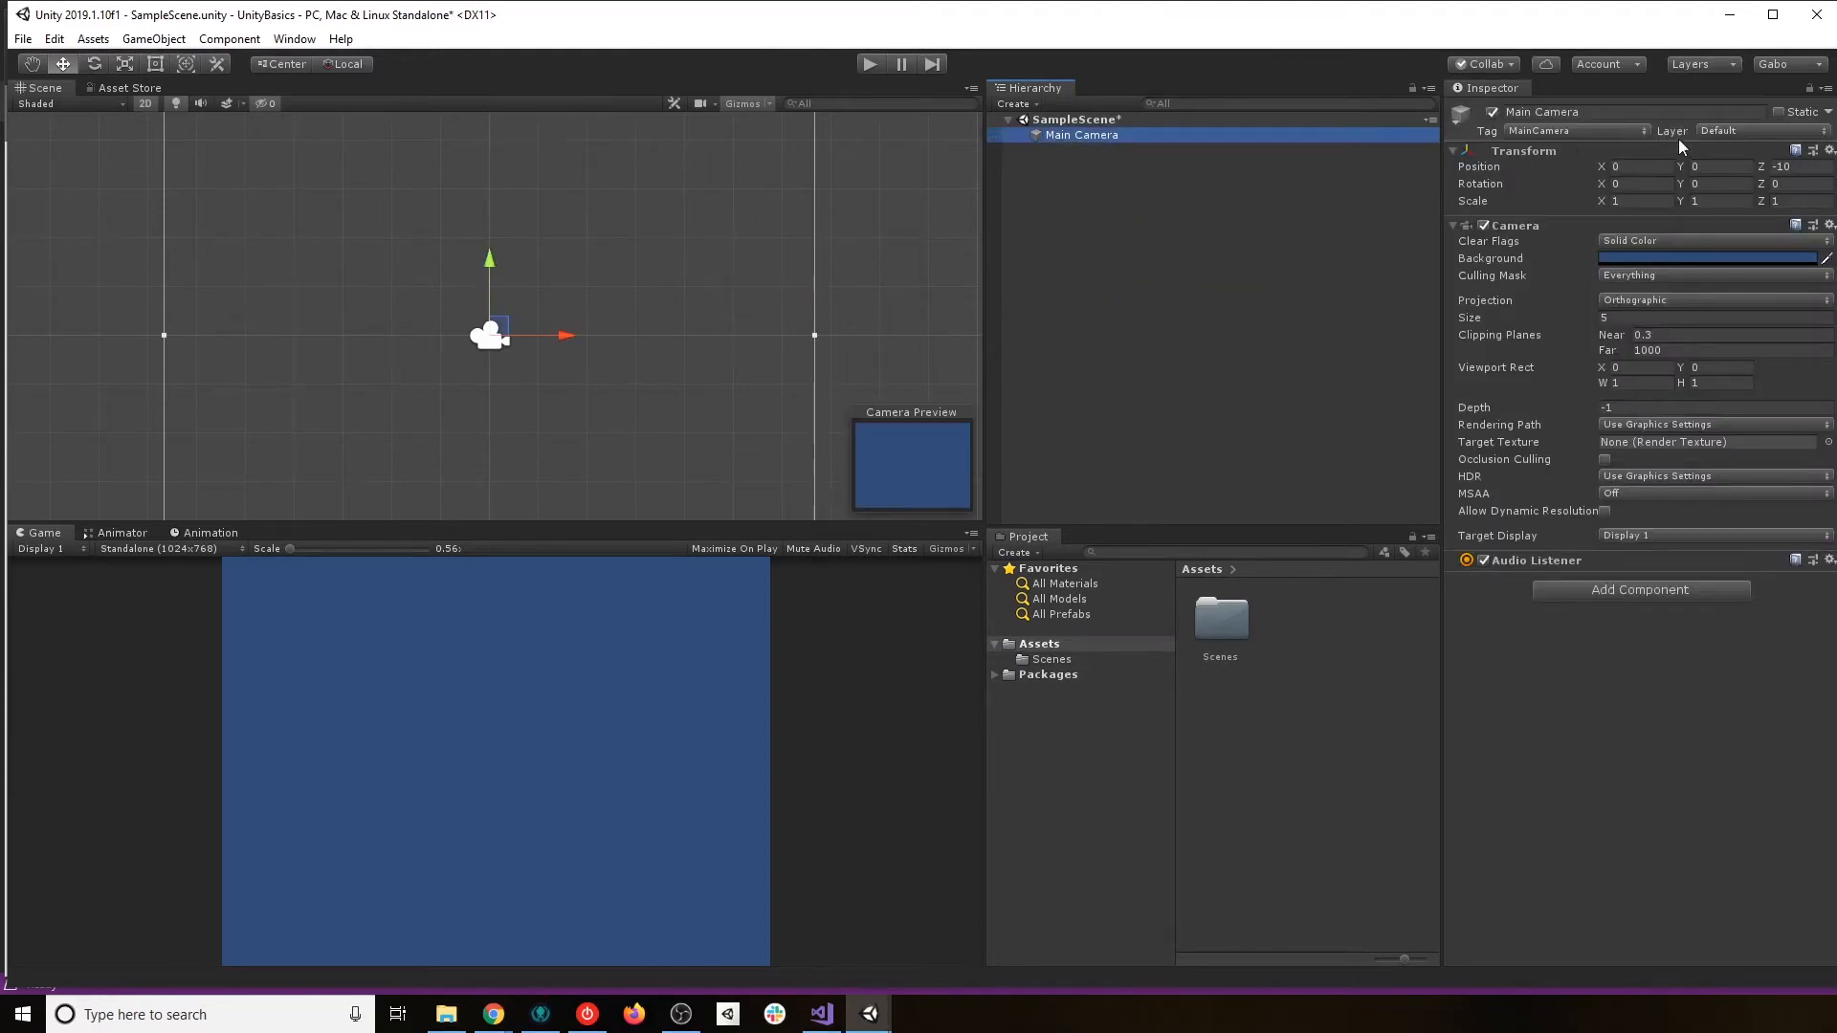
pyautogui.click(1067, 183)
pyautogui.rightClick(1065, 179)
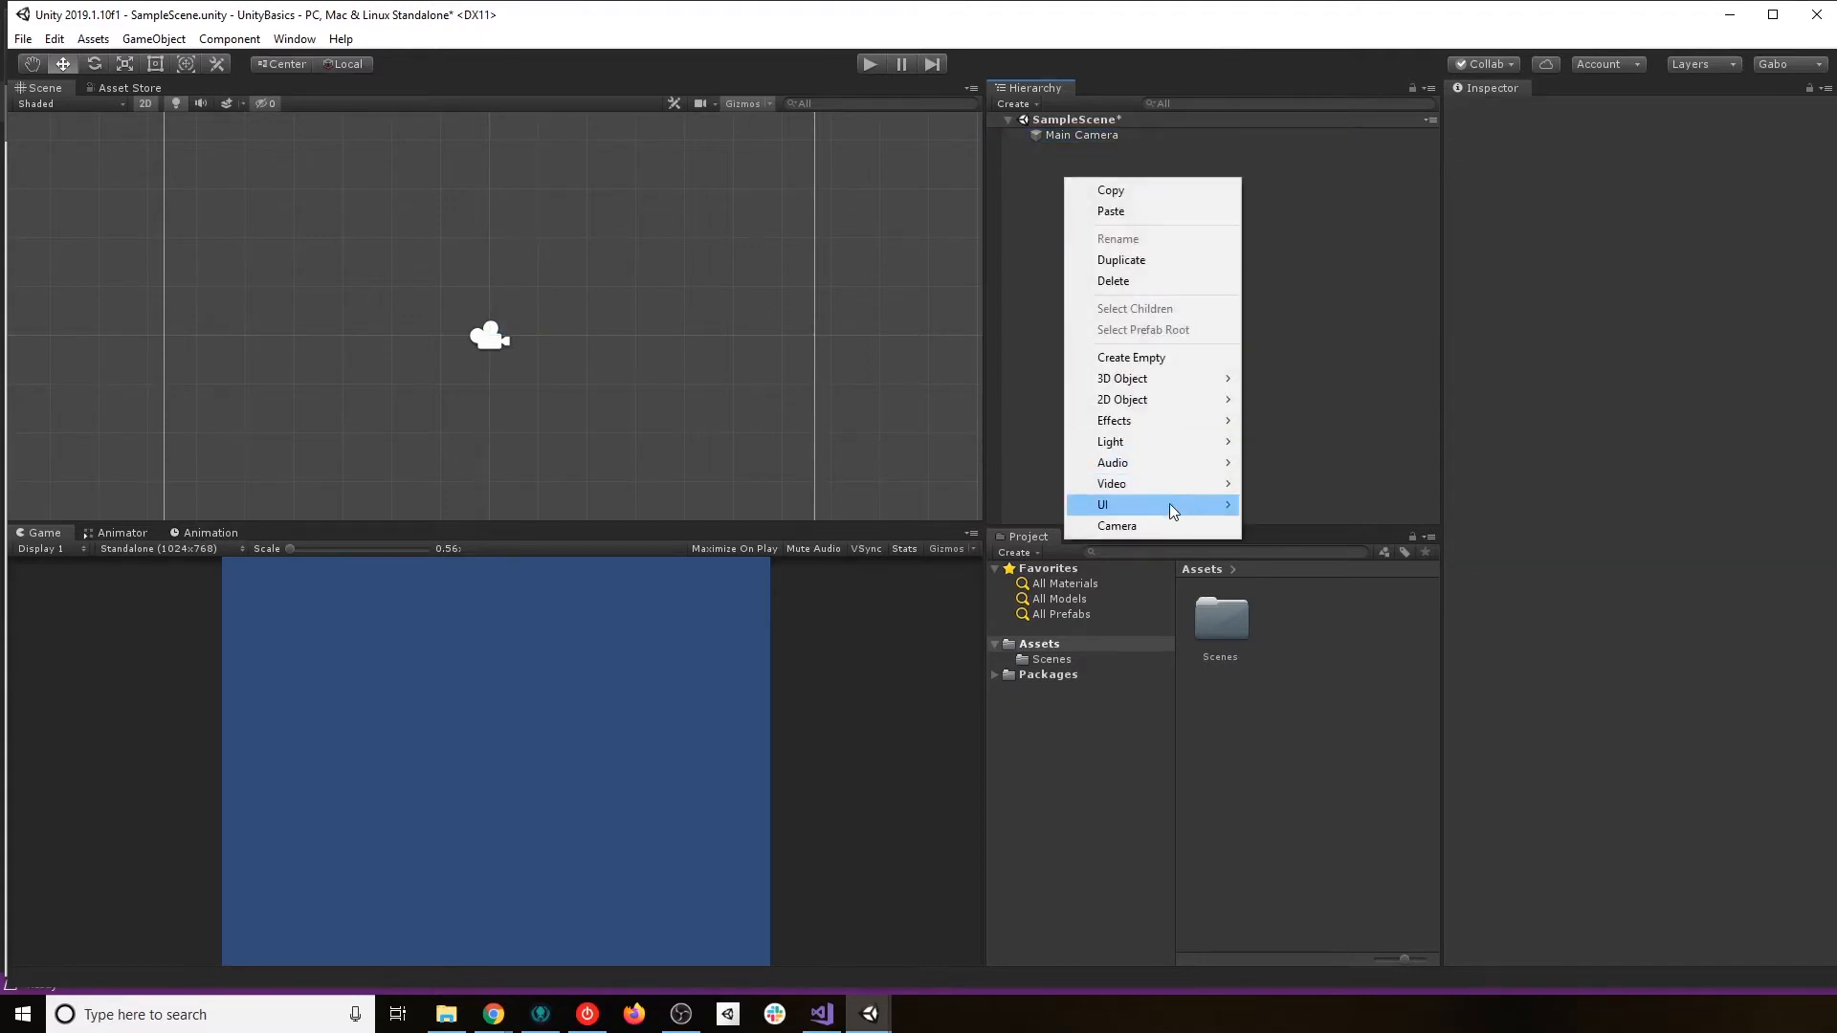
pyautogui.moveTo(1173, 510)
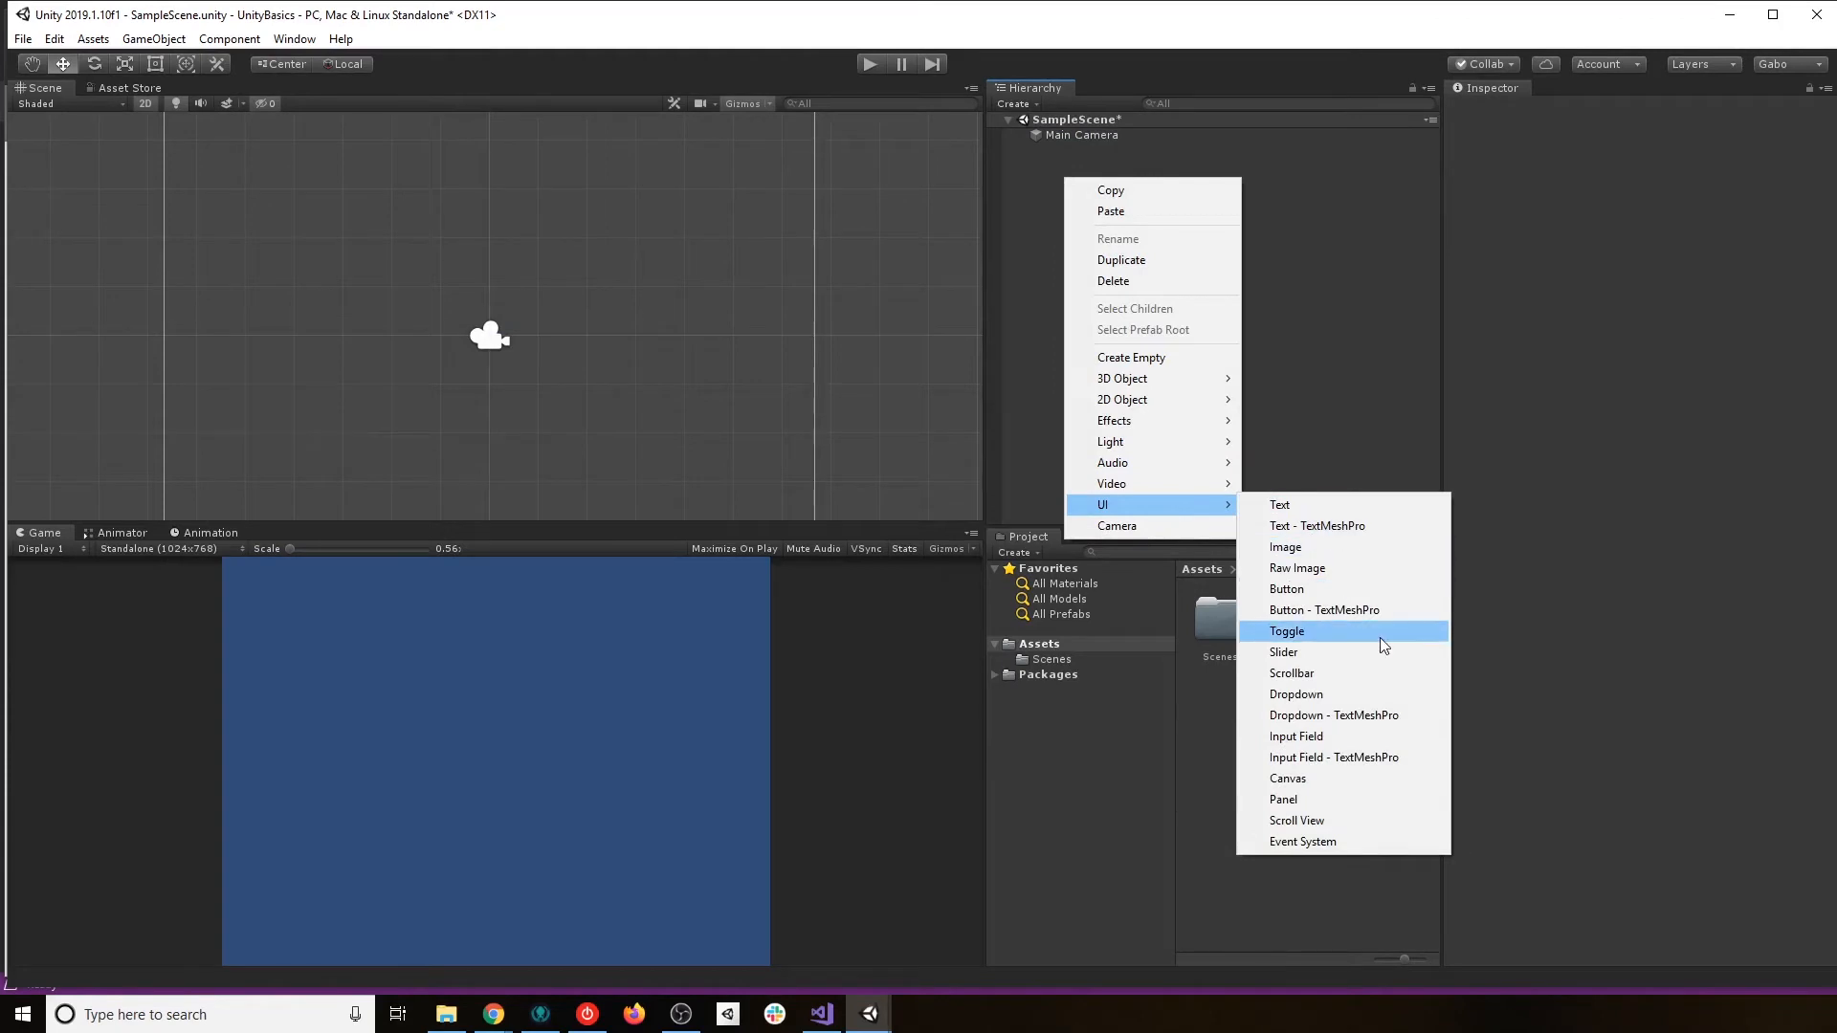
pyautogui.click(1303, 778)
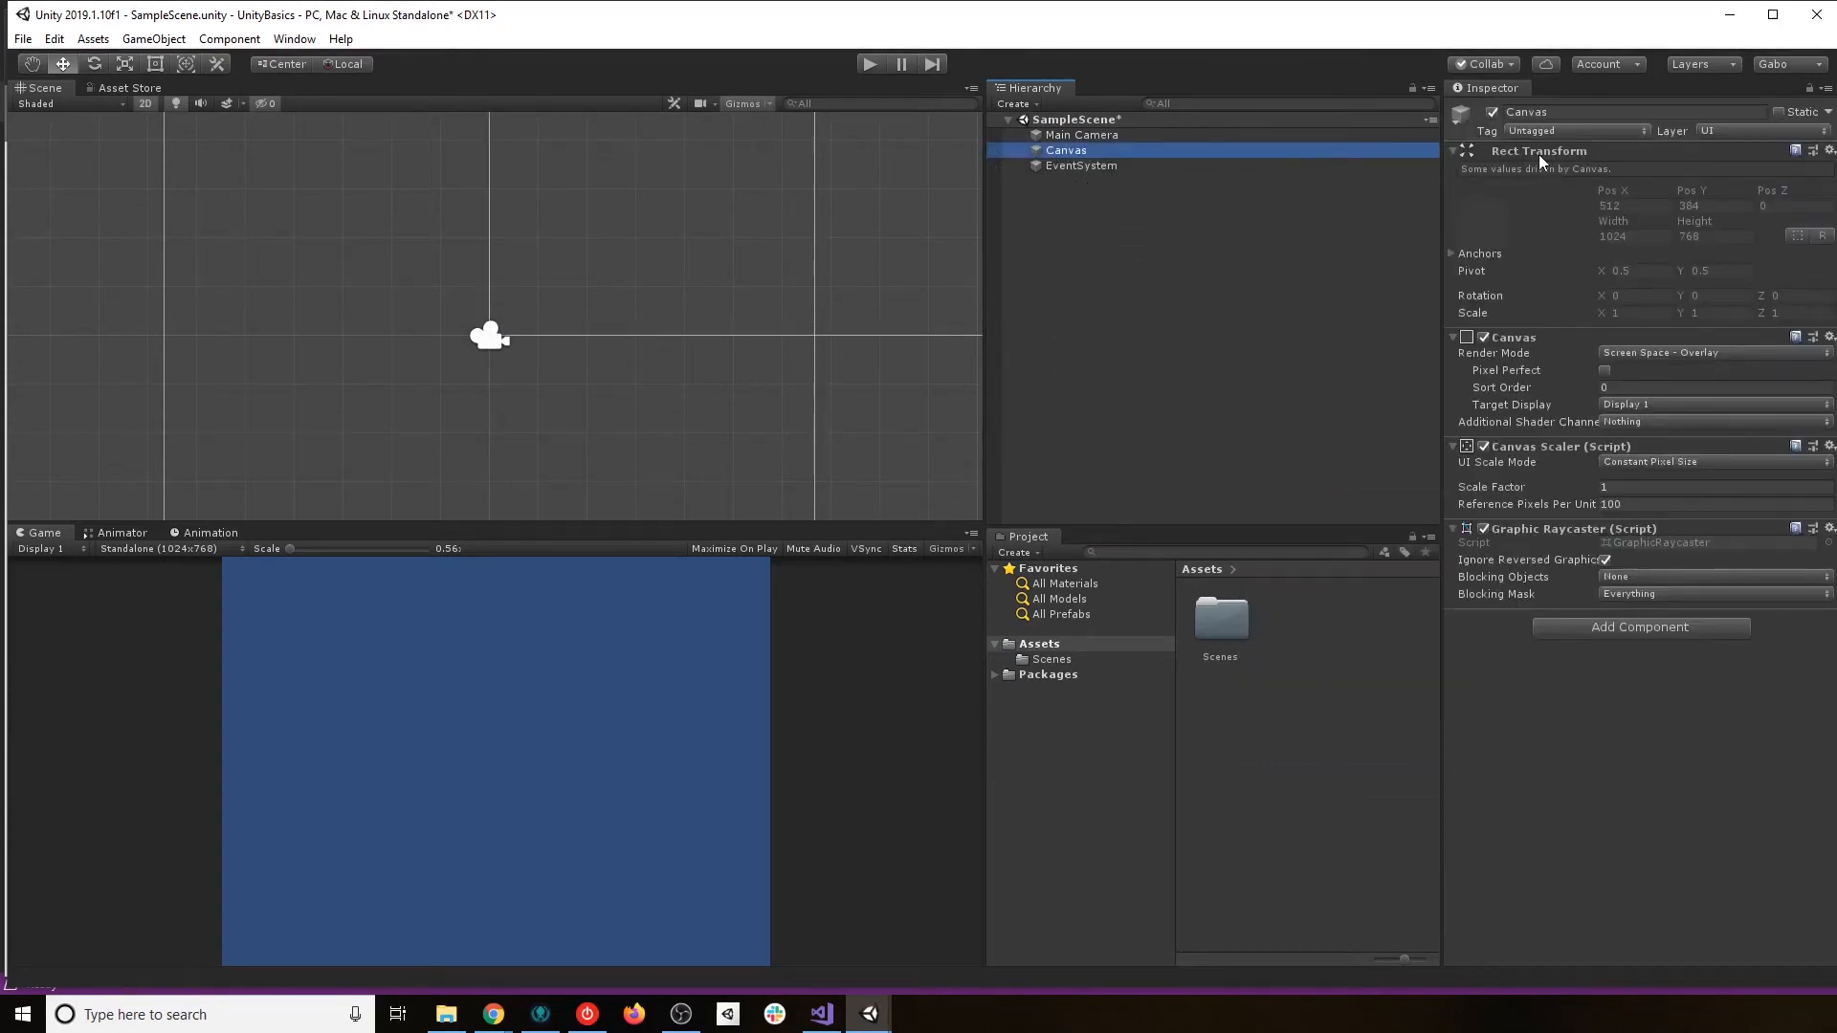
# Add a UI Text as a child of the Canvas and frame it within the Canvas outline in the scene view.
pyautogui.rightClick(1060, 149)
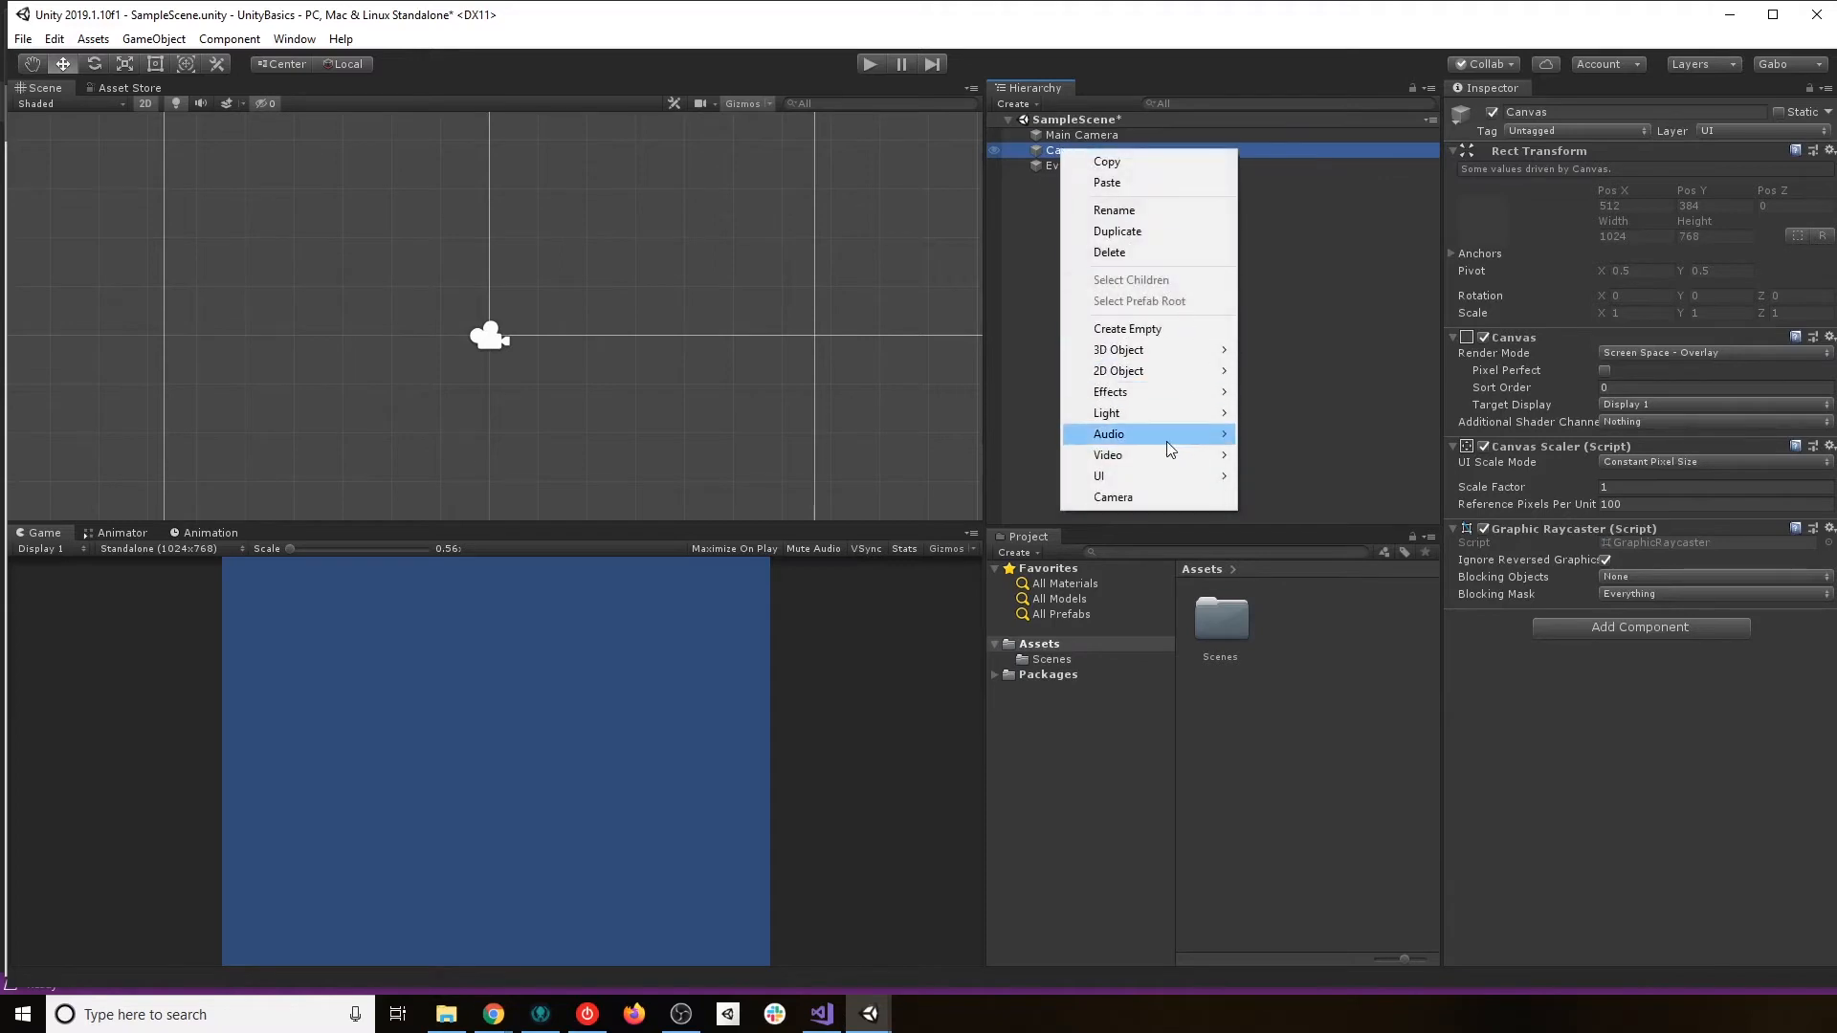
pyautogui.moveTo(1133, 476)
pyautogui.click(1317, 475)
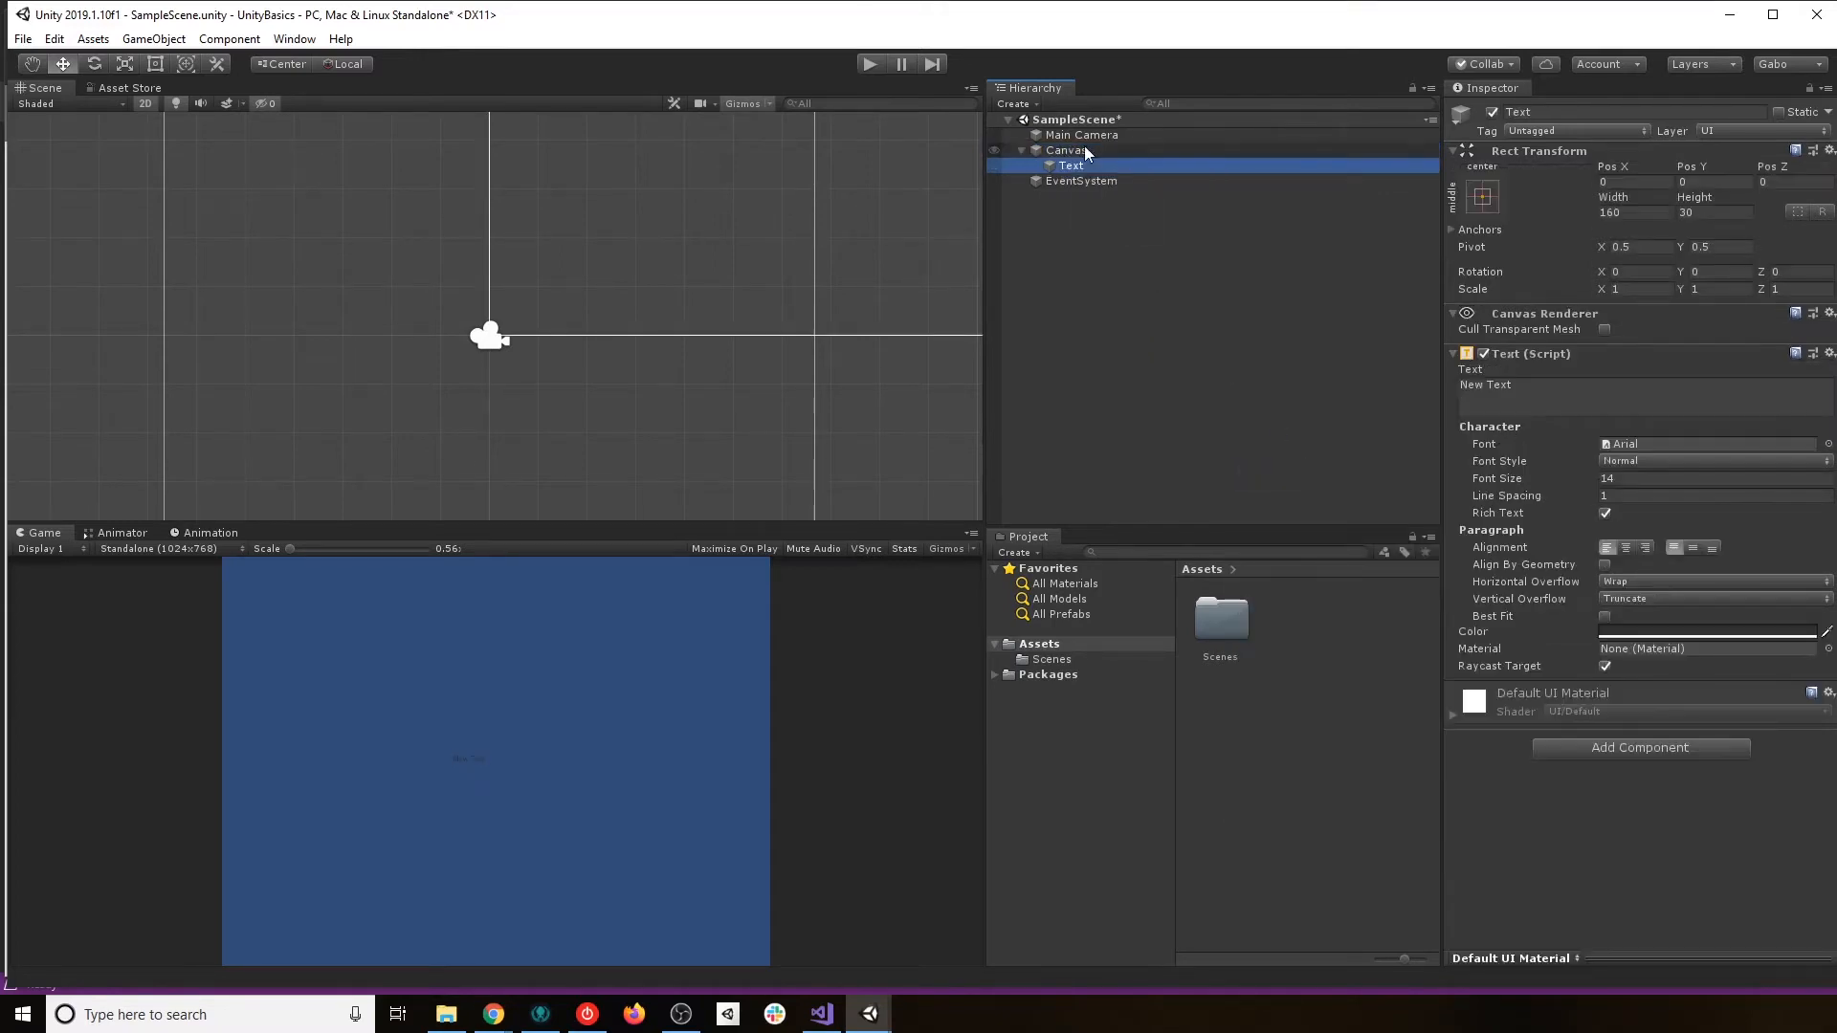
pyautogui.doubleClick(1081, 169)
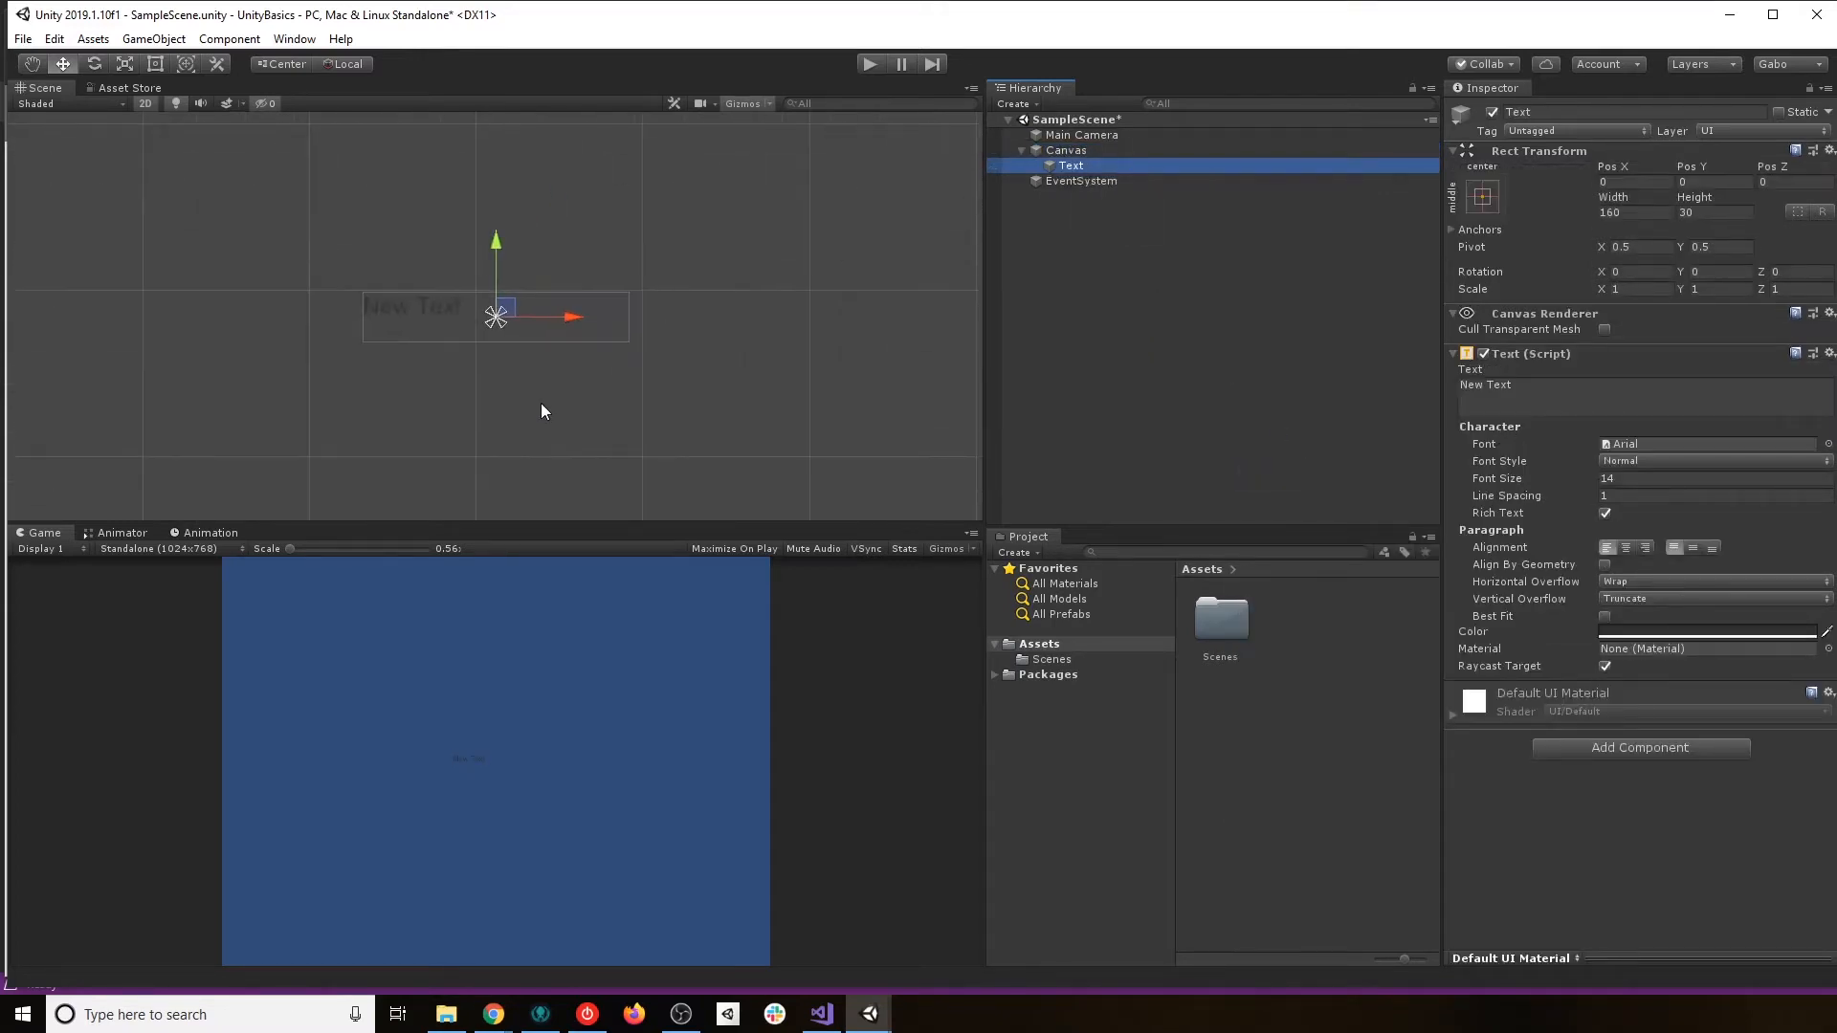
pyautogui.scroll(-5, 540, 409)
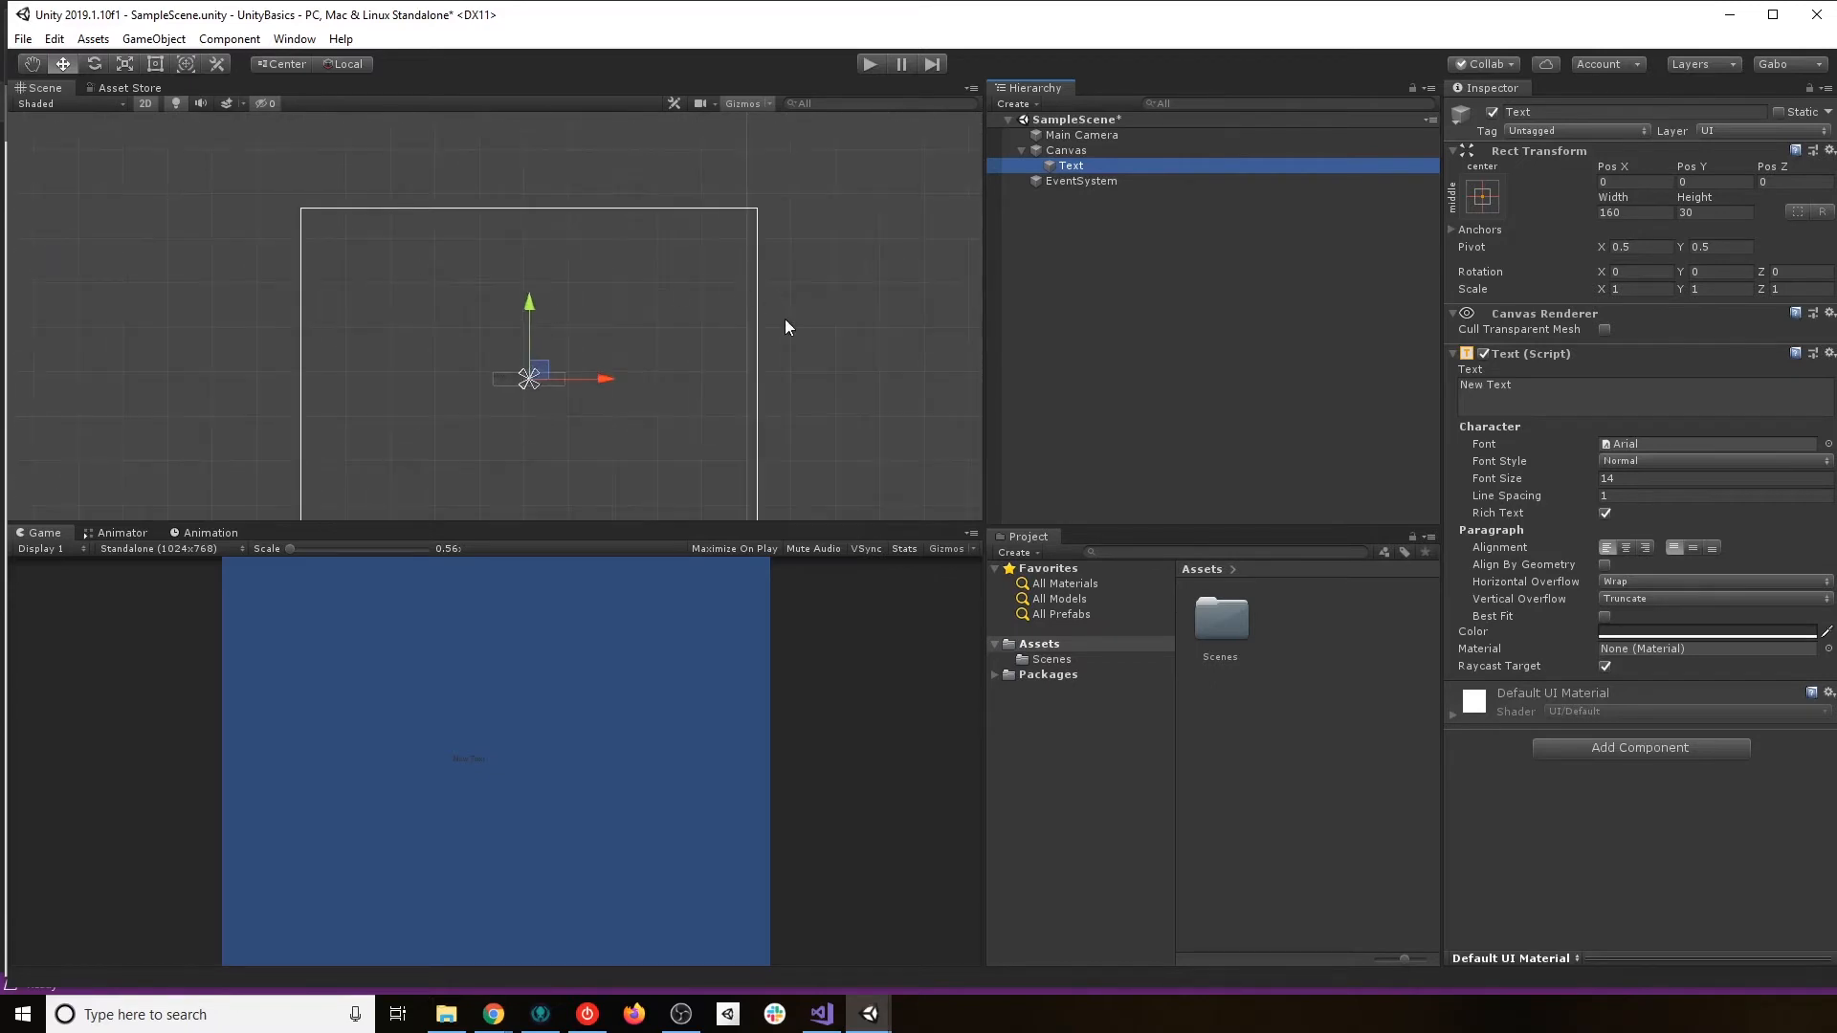
pyautogui.moveTo(785, 318); pyautogui.dragTo(820, 300, button='middle')
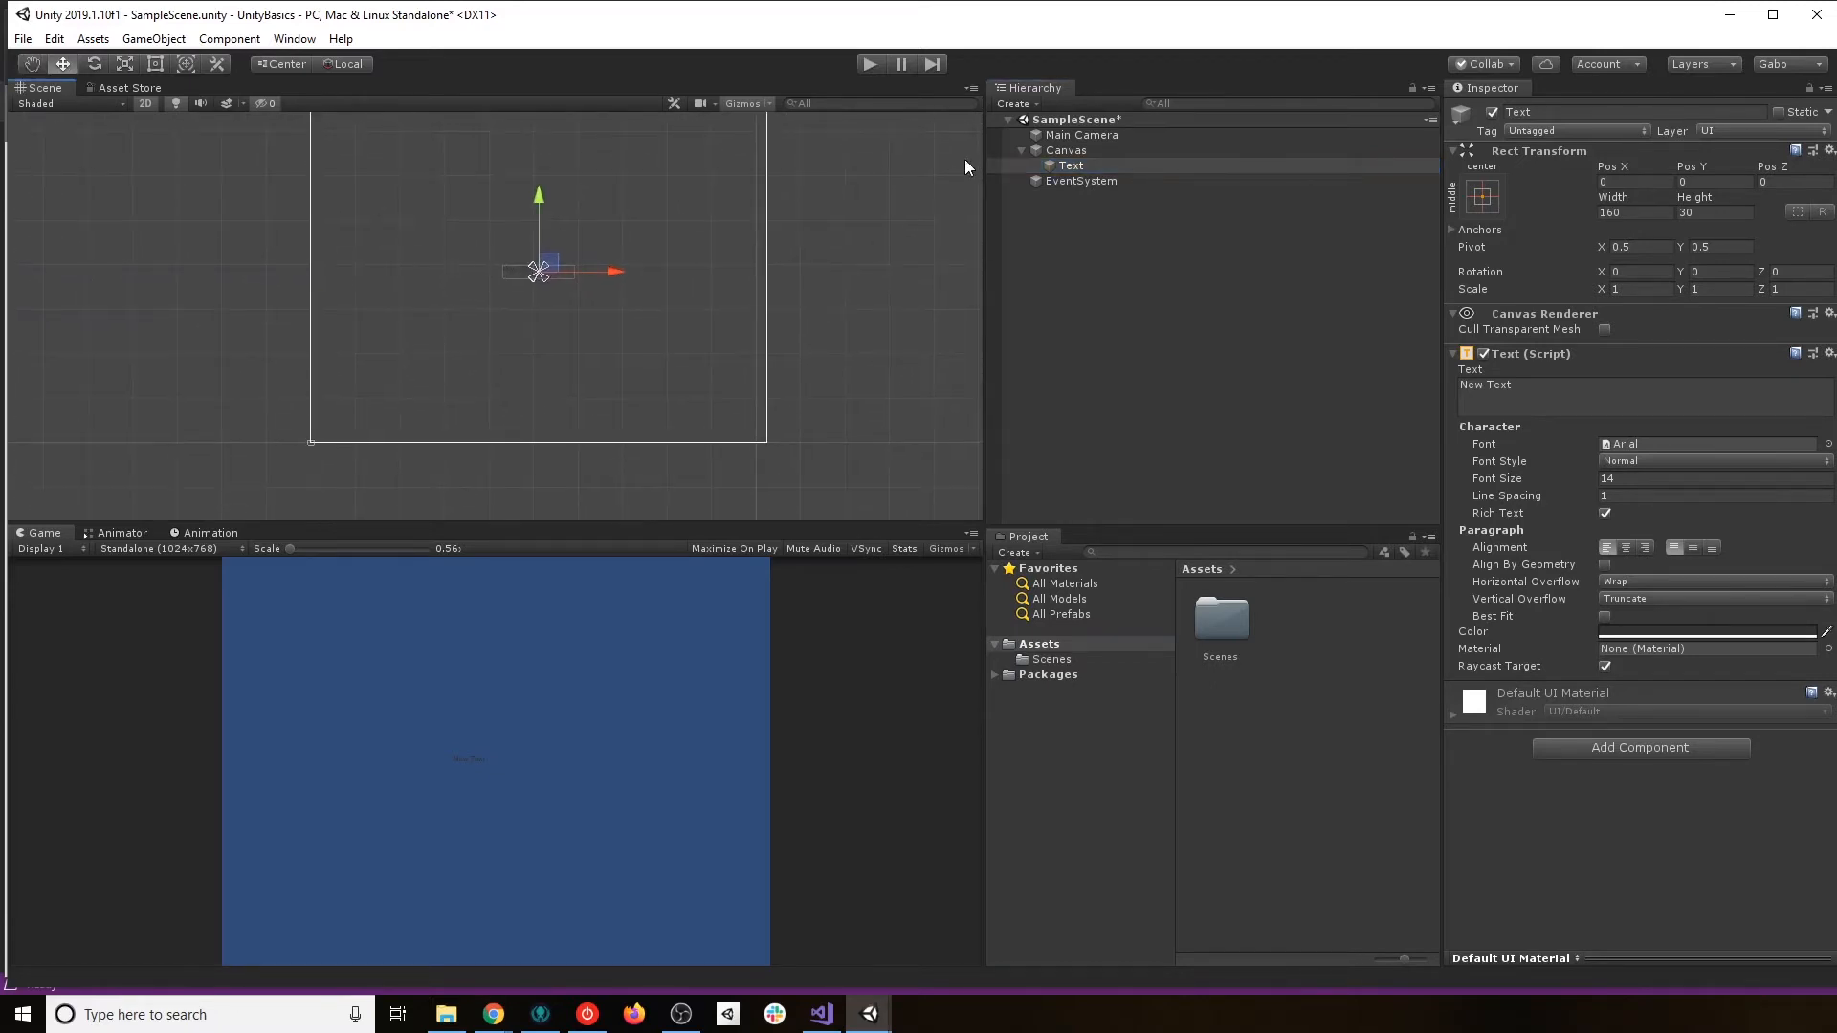
# Try moving the Main Camera along X to about 2.59, and undo the move.
pyautogui.click(1074, 150)
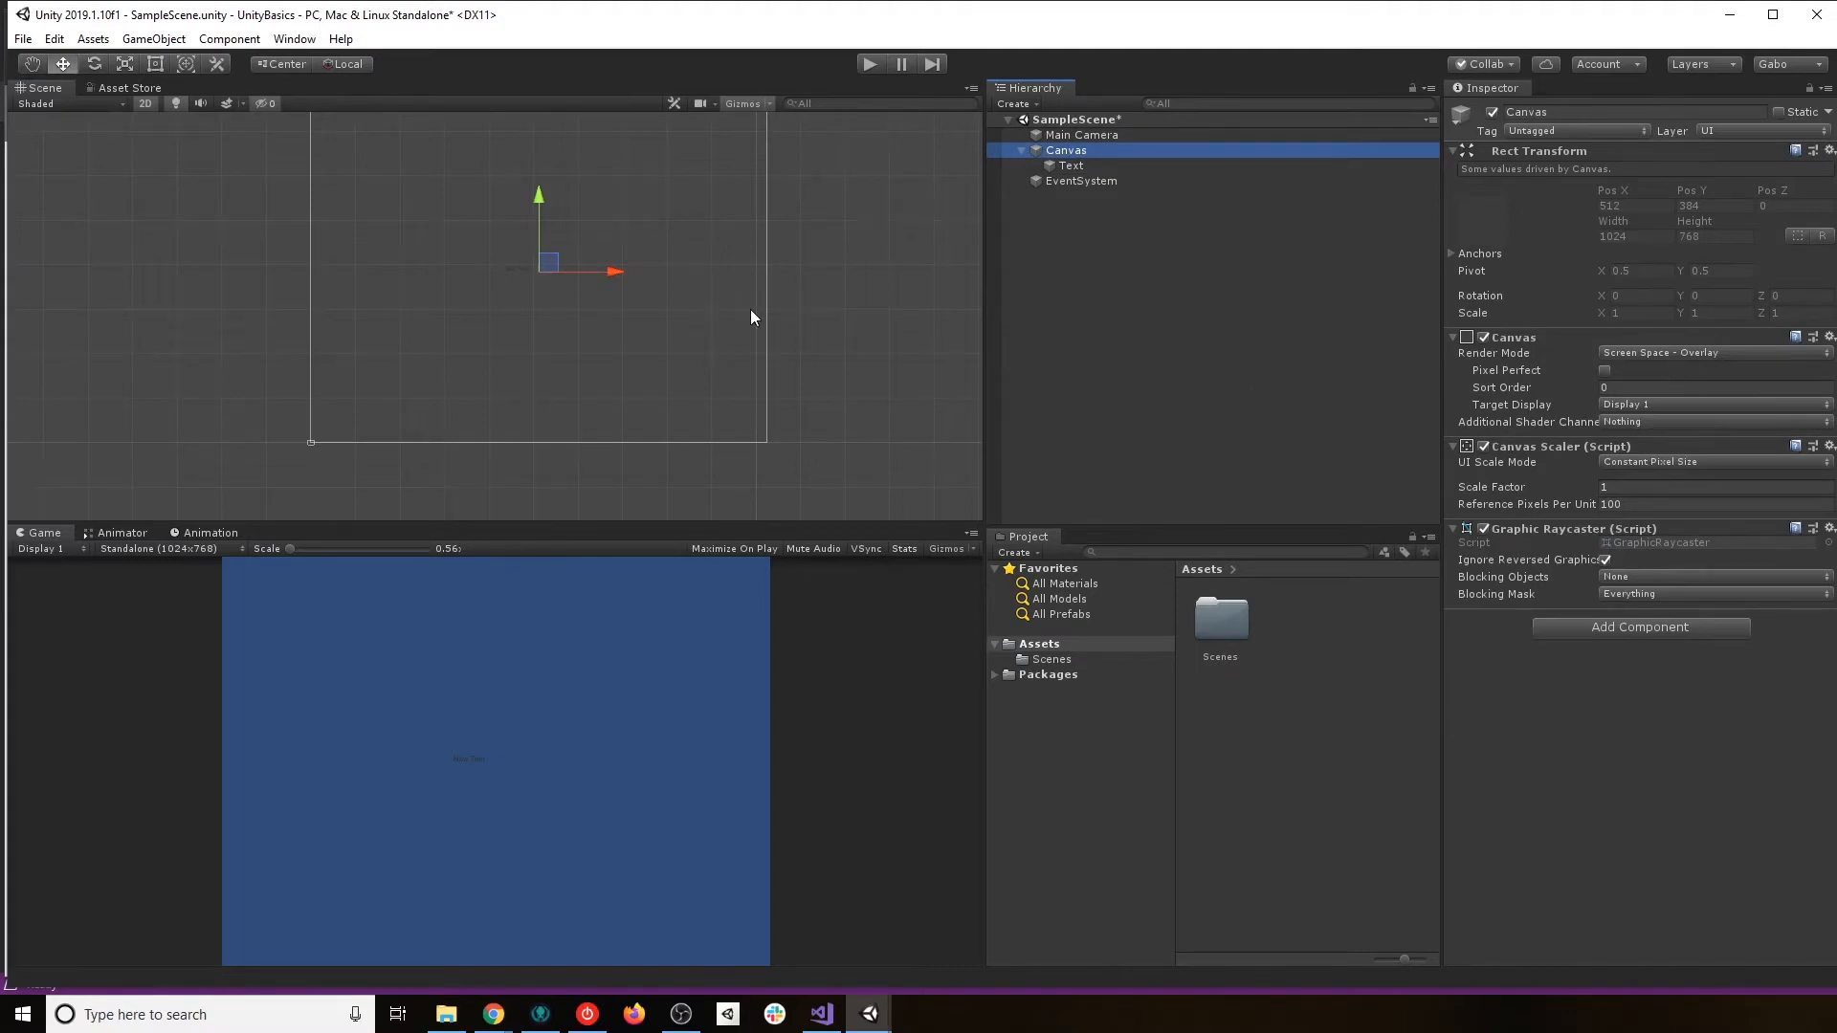
pyautogui.click(1087, 135)
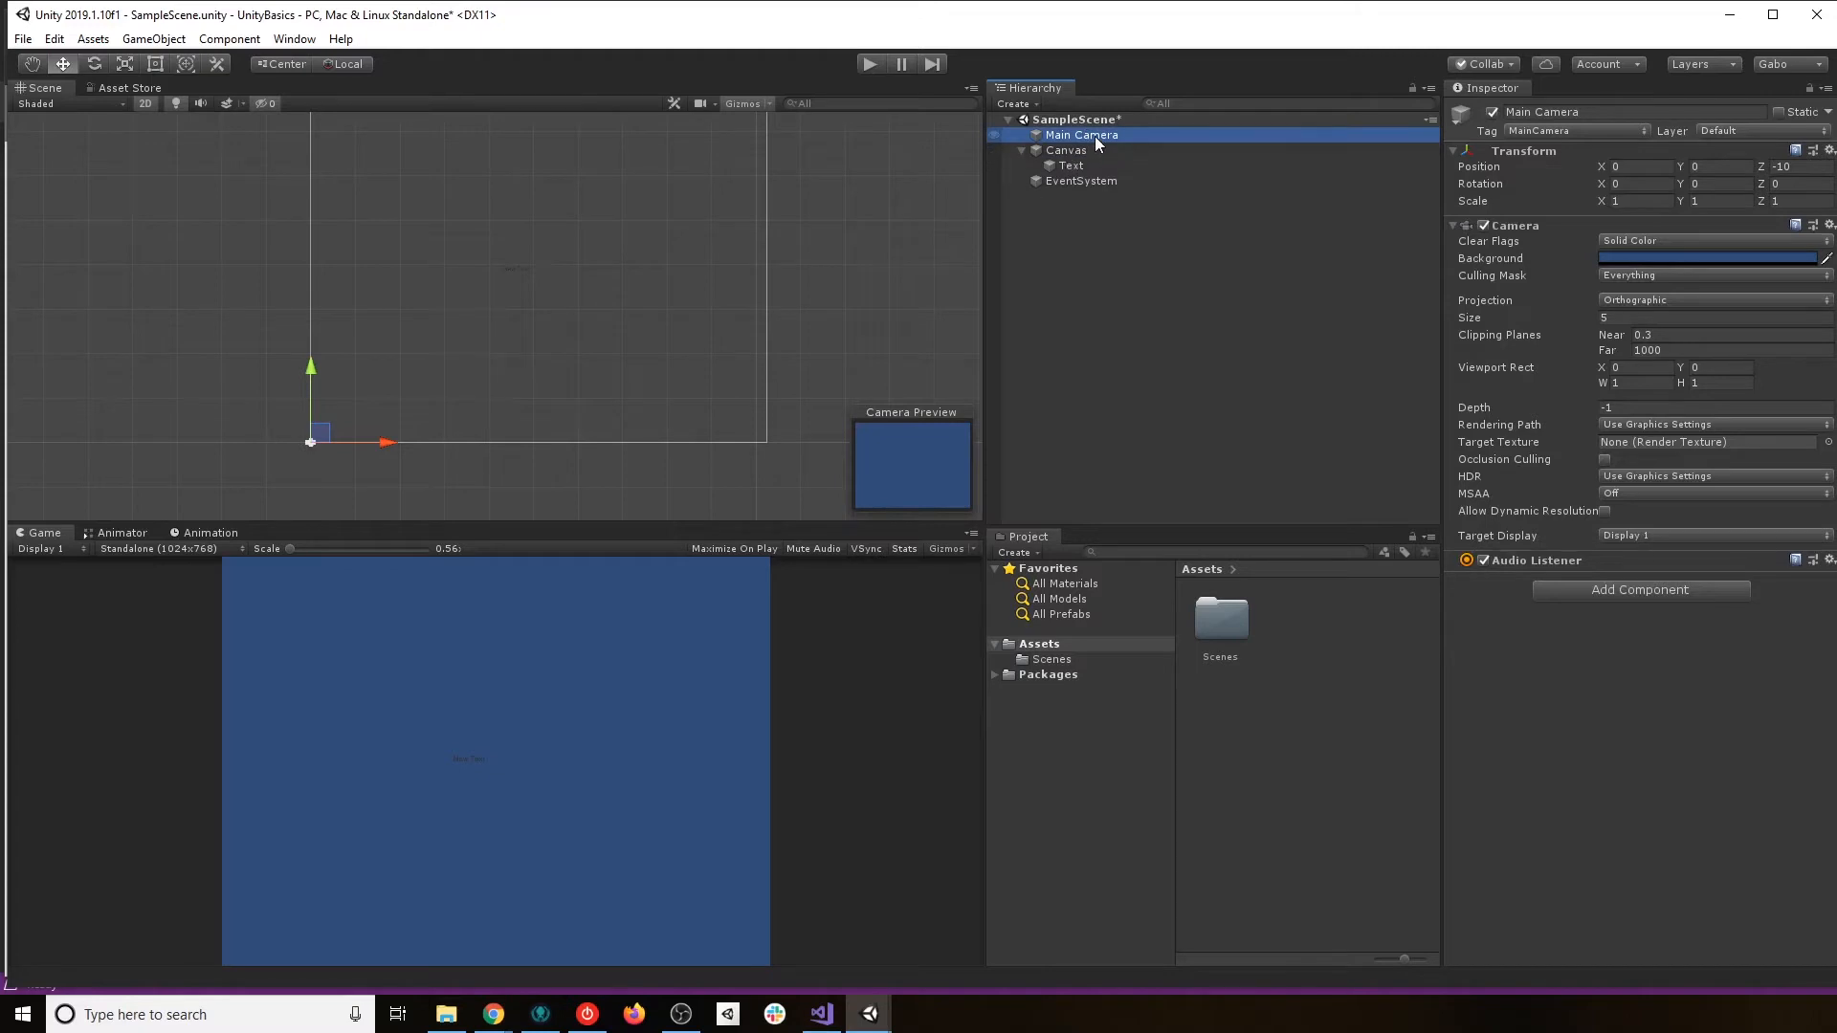
pyautogui.doubleClick(1095, 136)
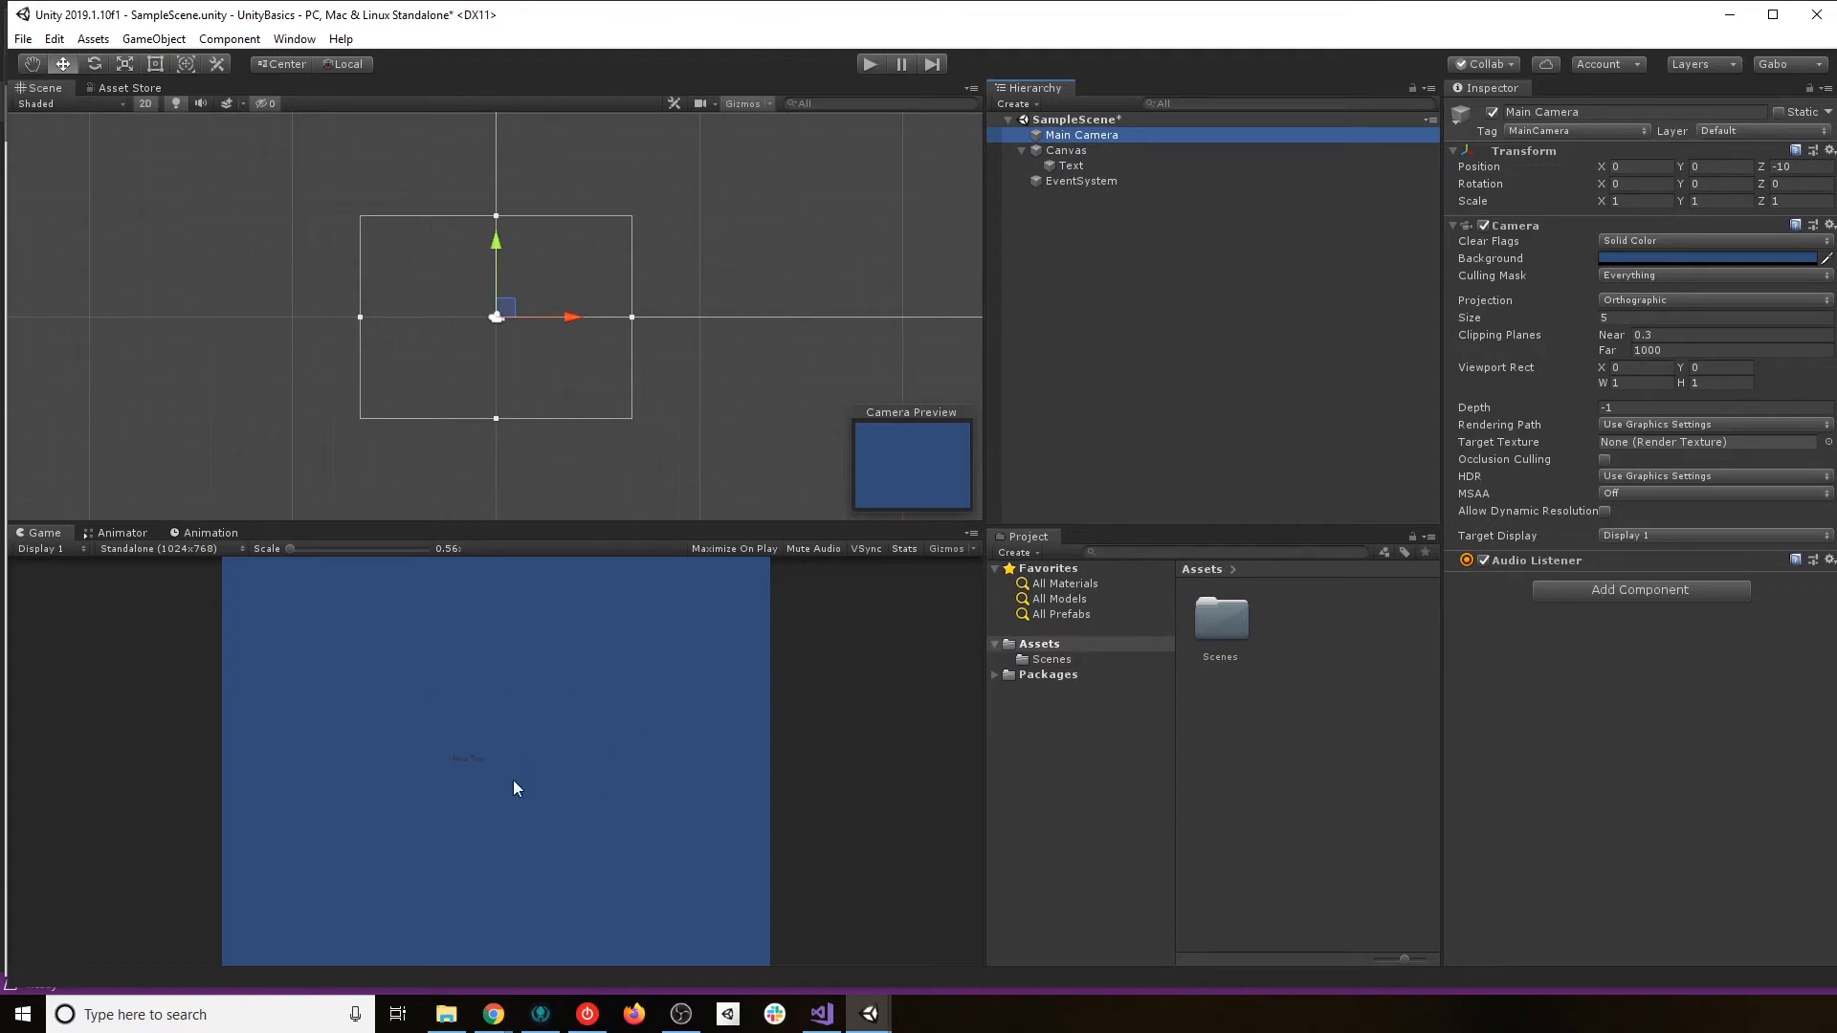
pyautogui.moveTo(583, 320); pyautogui.dragTo(623, 346)
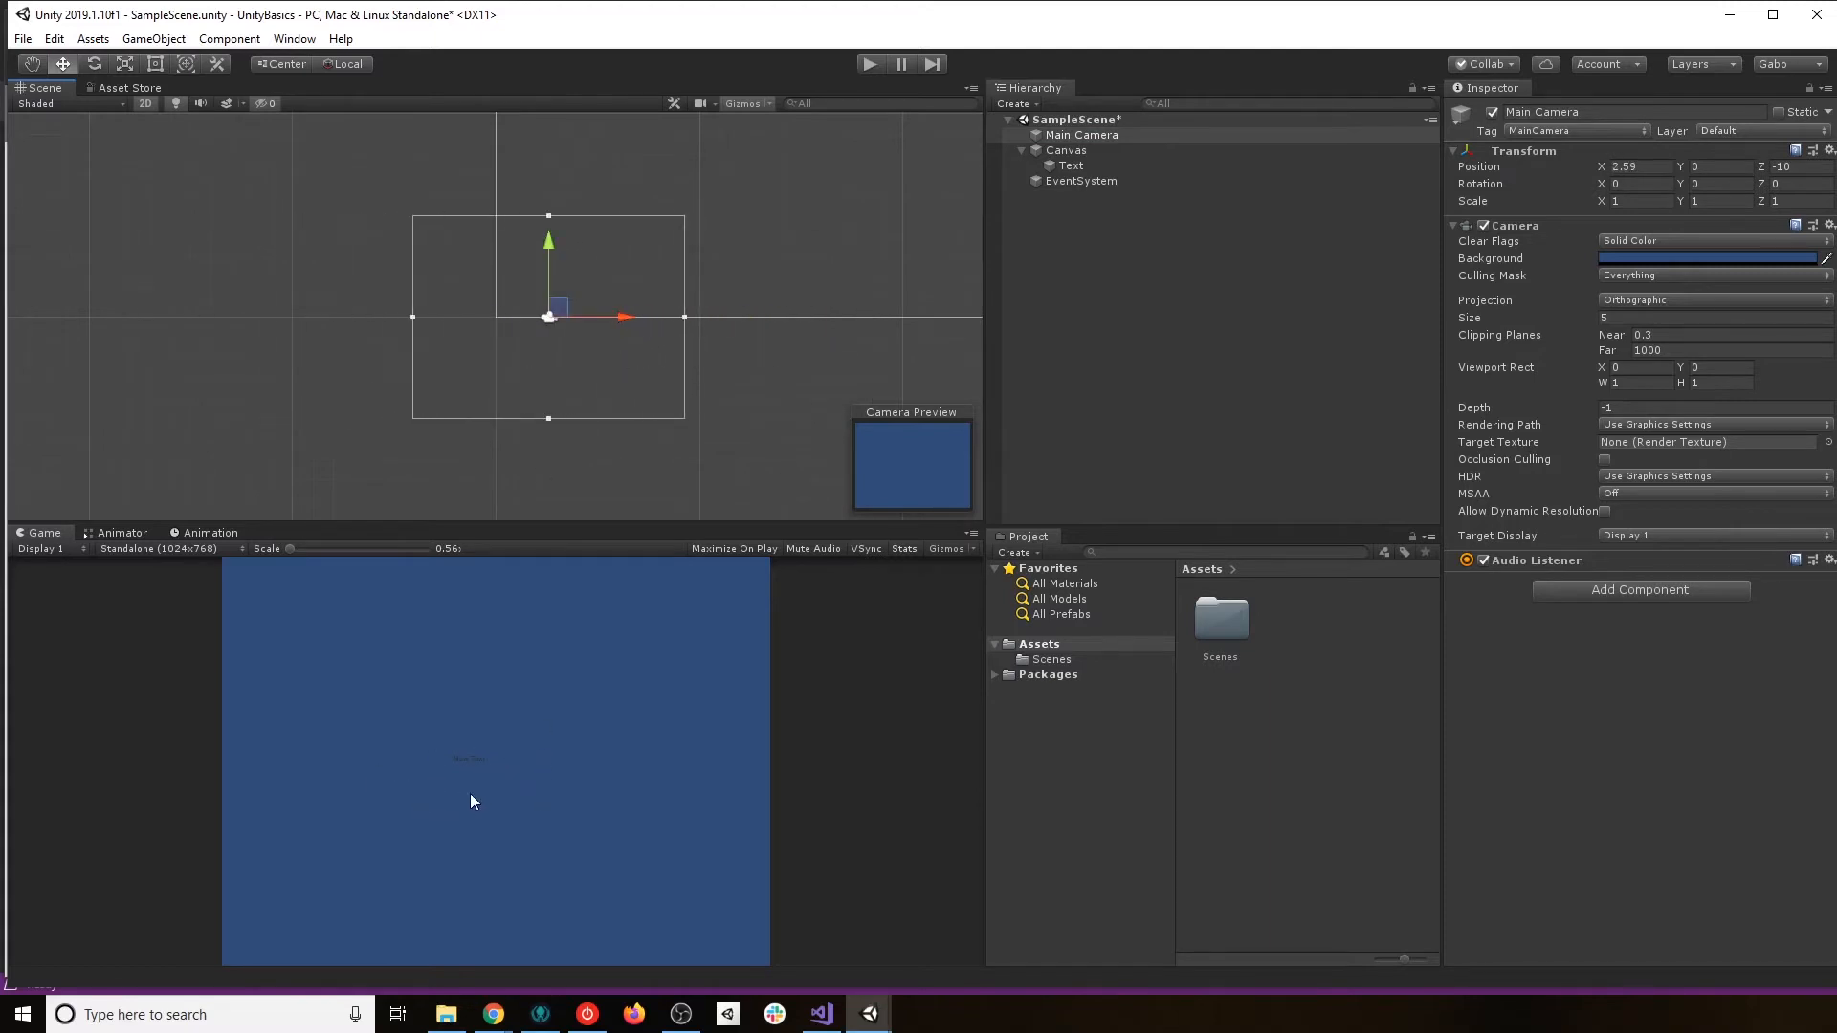
pyautogui.hotkey('ctrl', 'z')
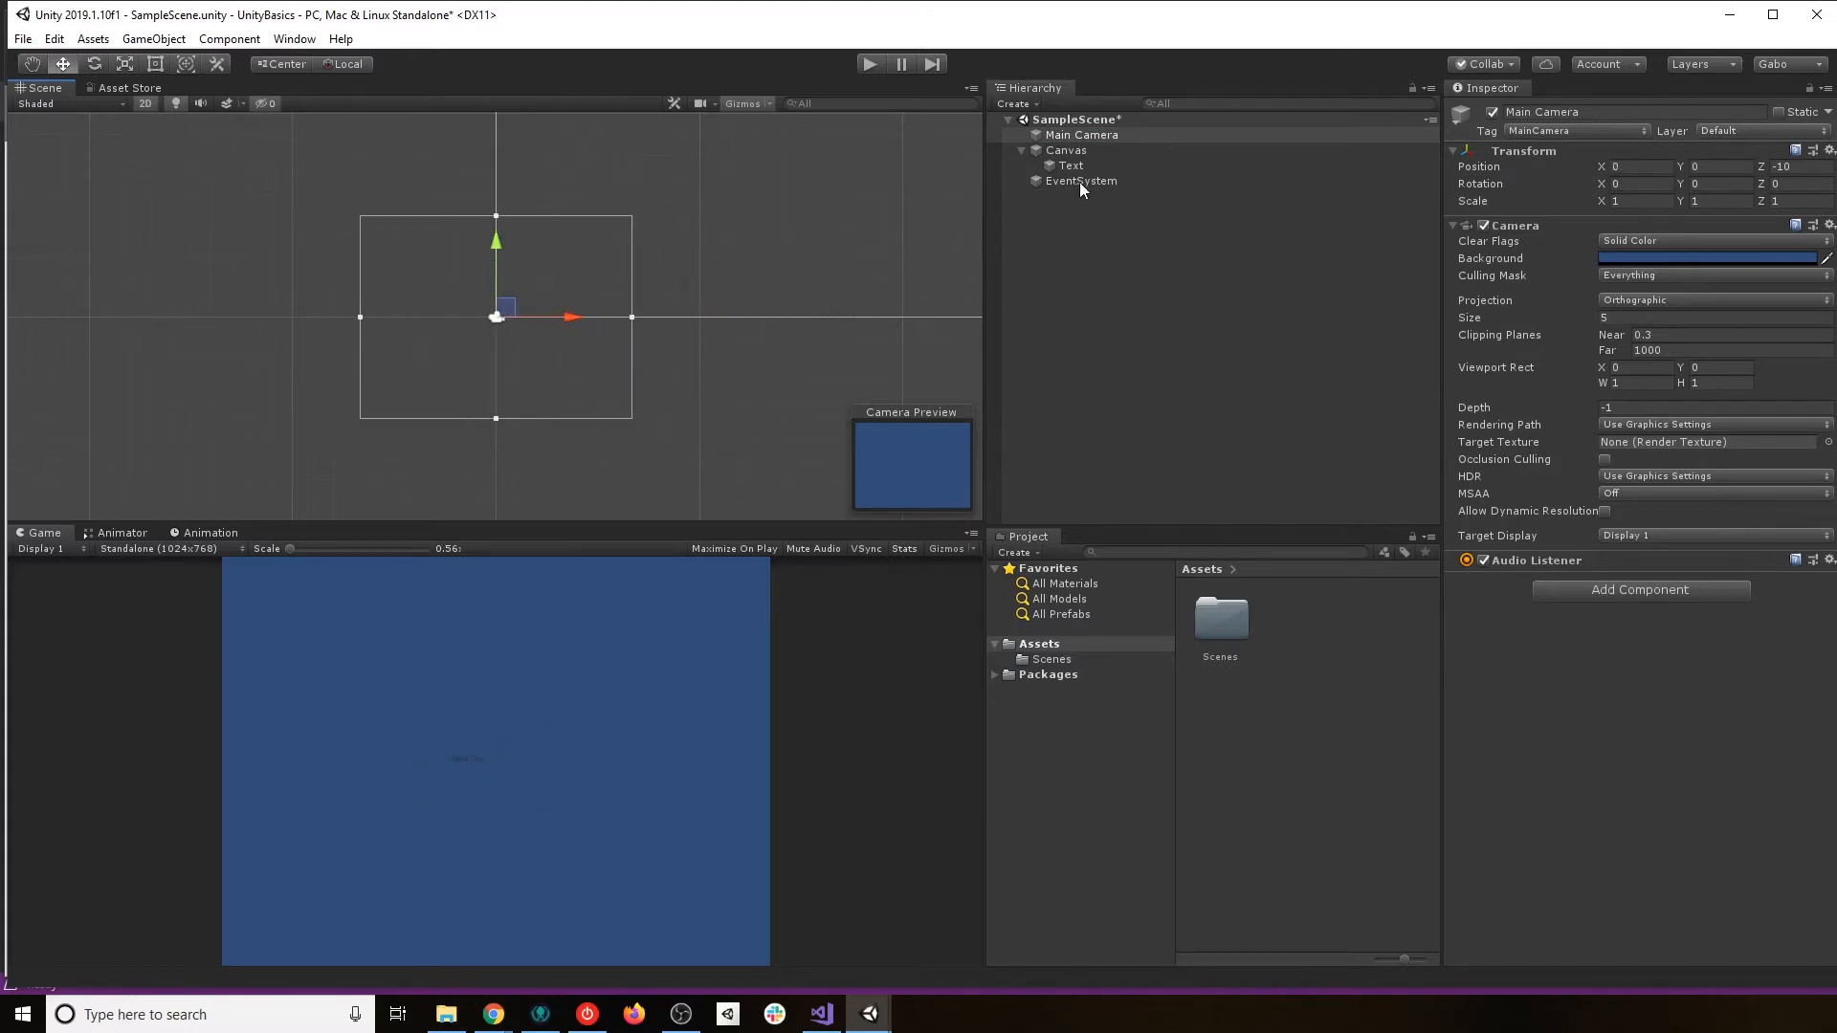
# Add a 3D Quad at the root level of the hierarchy and set its Z position to 0.
pyautogui.click(1059, 226)
pyautogui.rightClick(1060, 226)
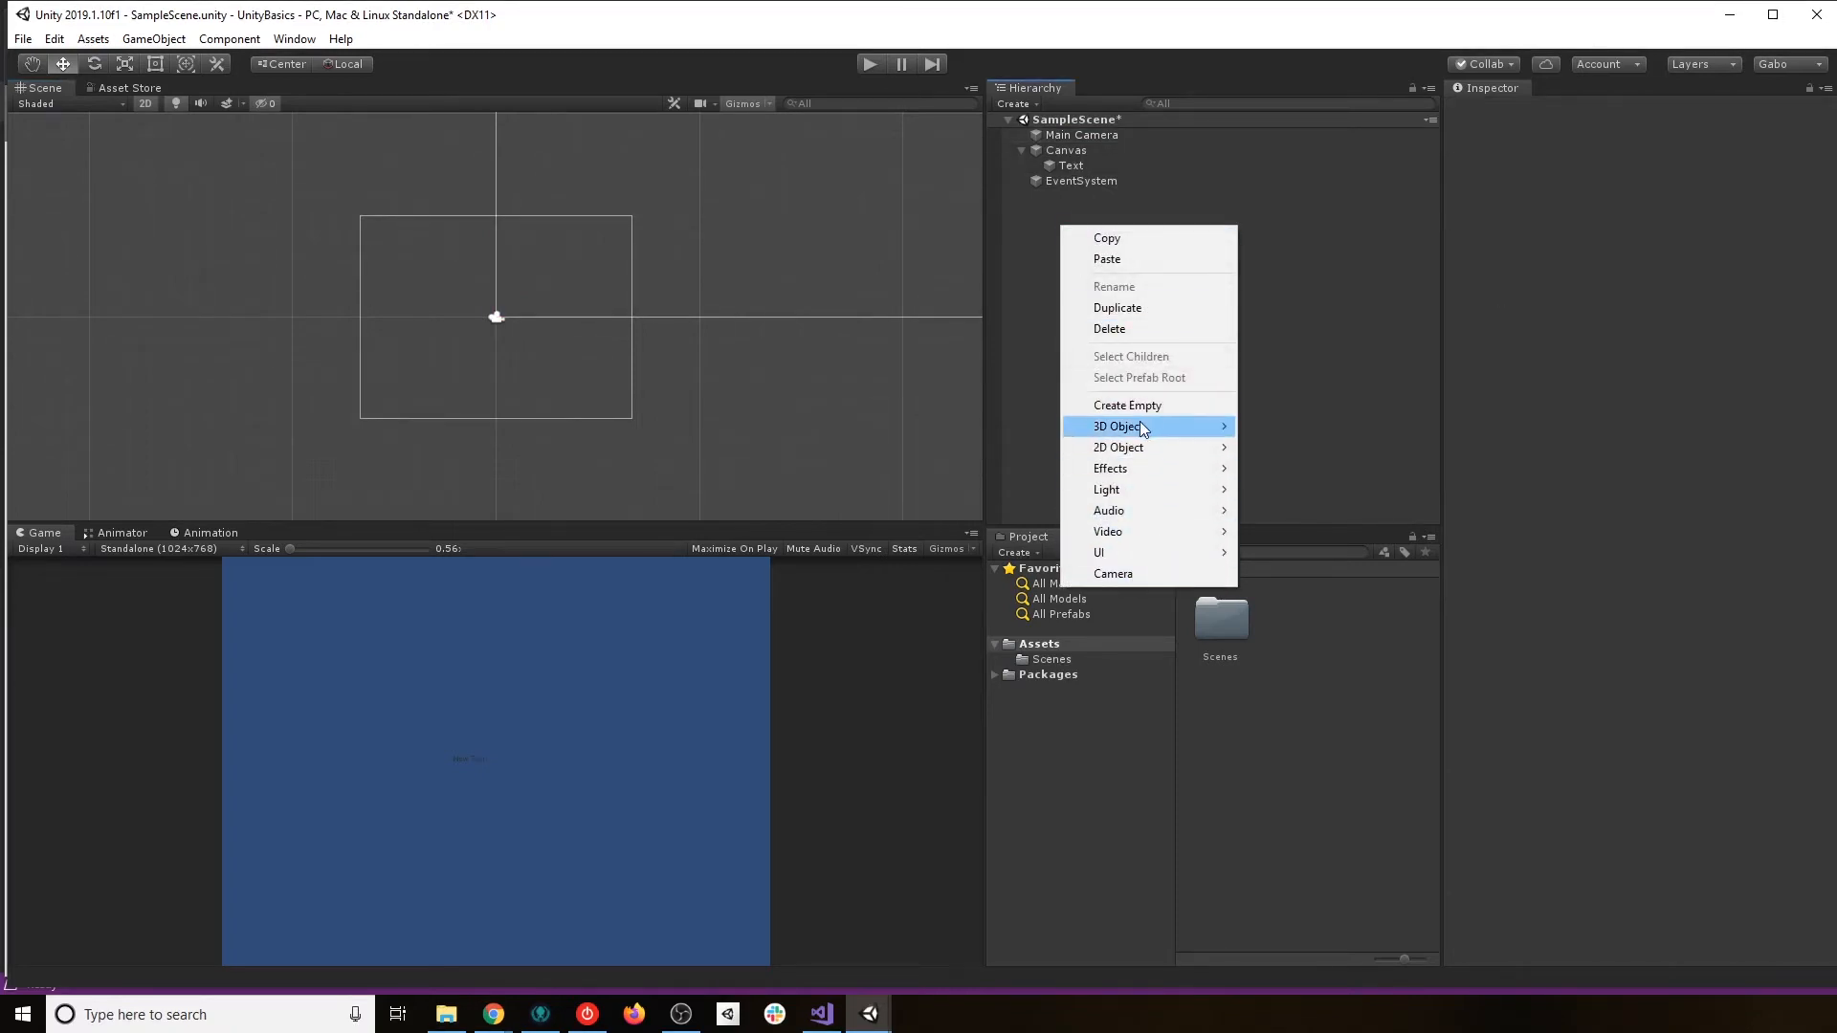
pyautogui.moveTo(1141, 426)
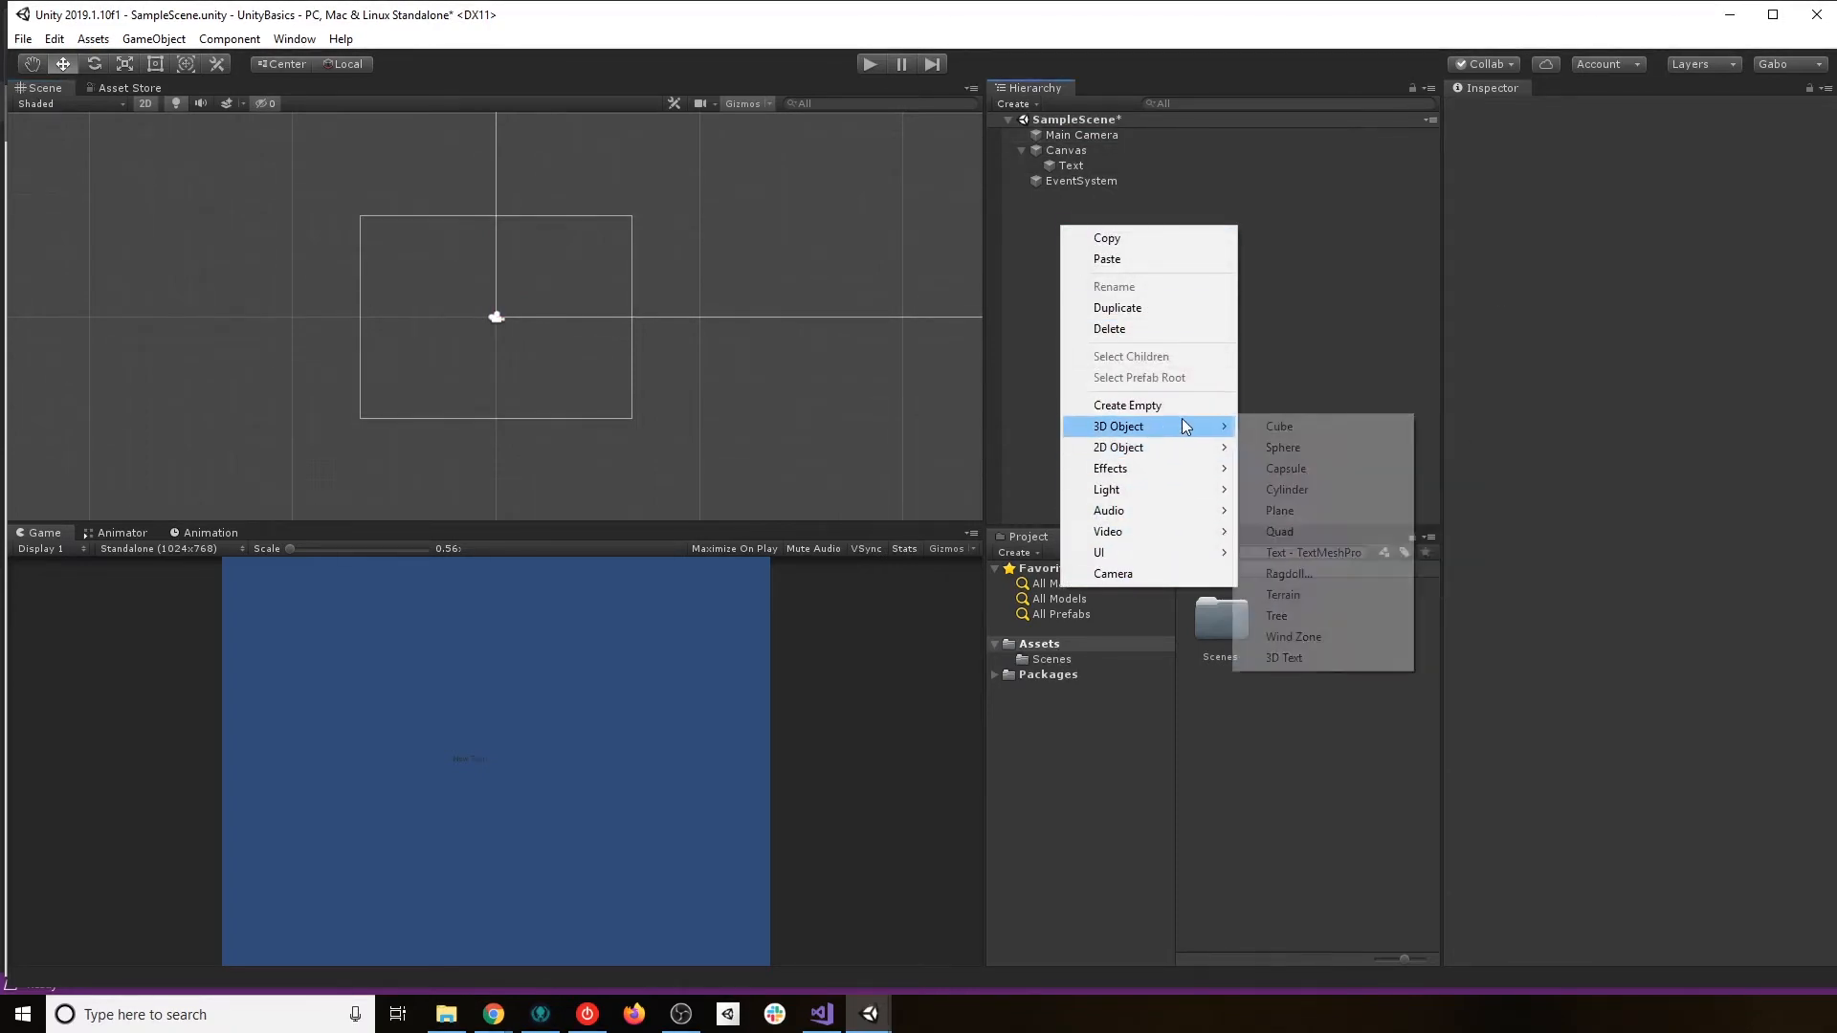
pyautogui.click(1307, 531)
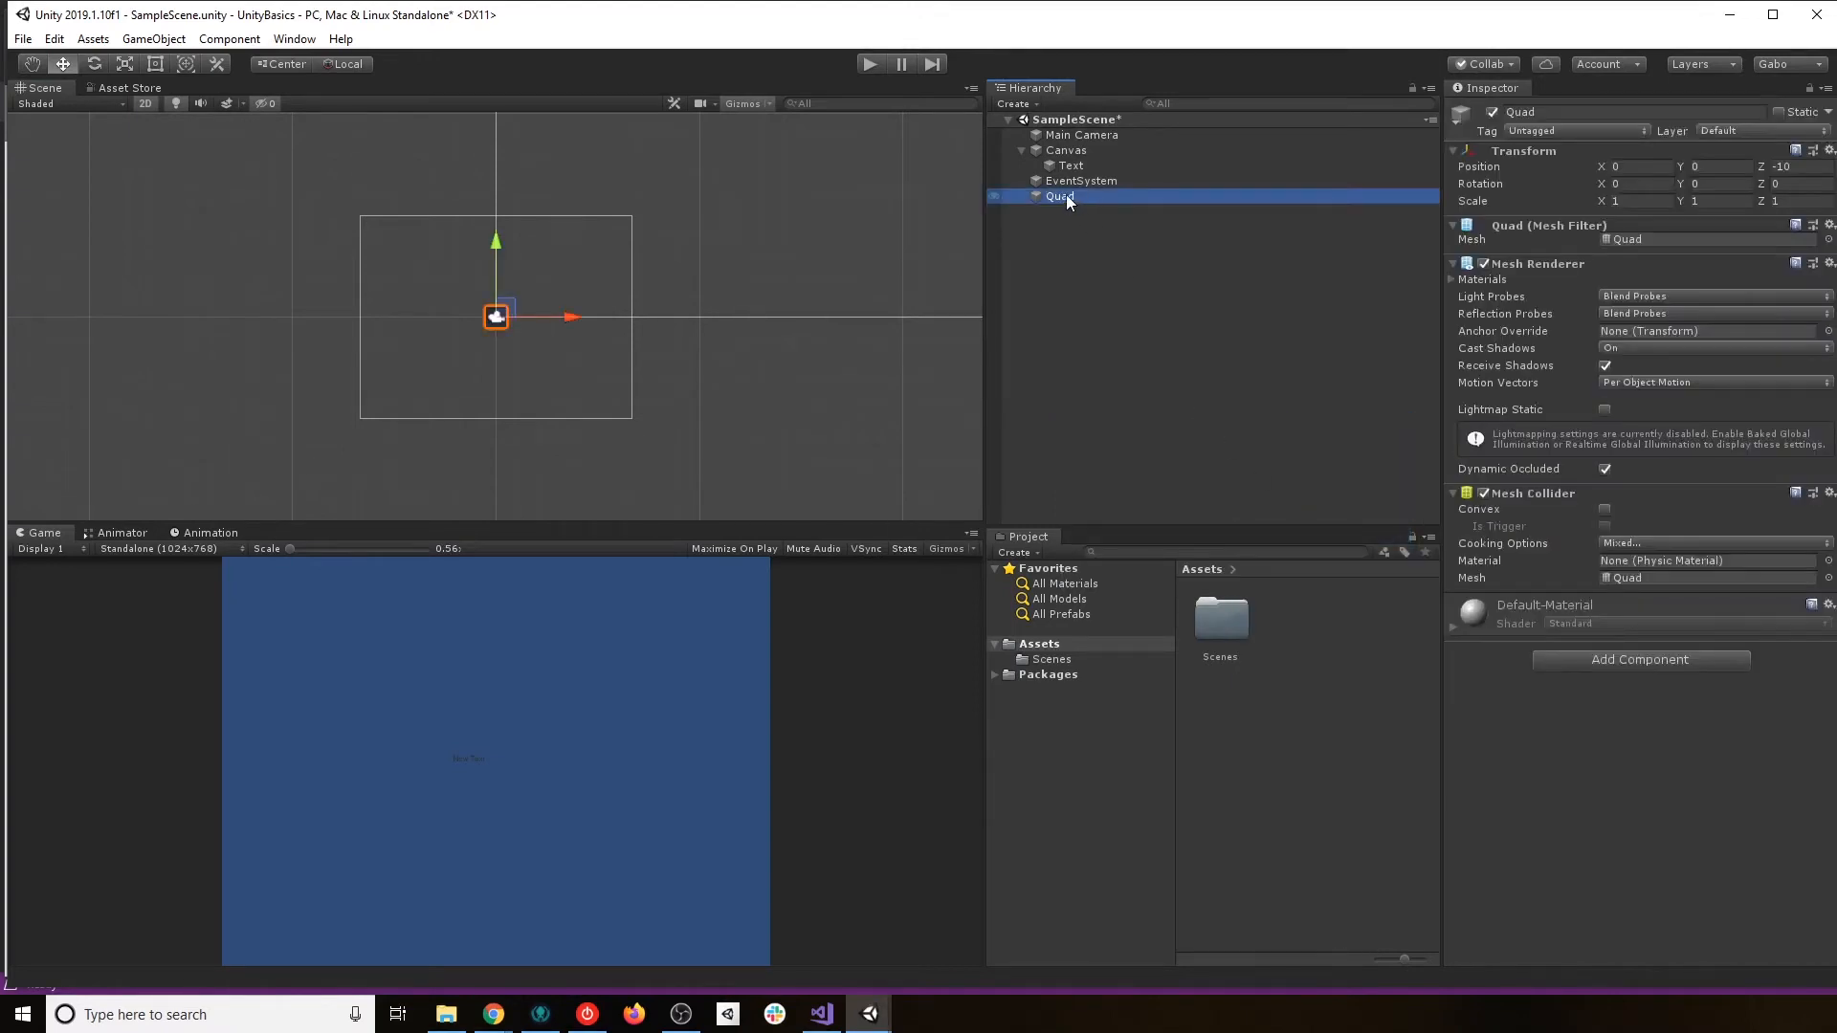
pyautogui.click(1810, 163)
pyautogui.write('0')
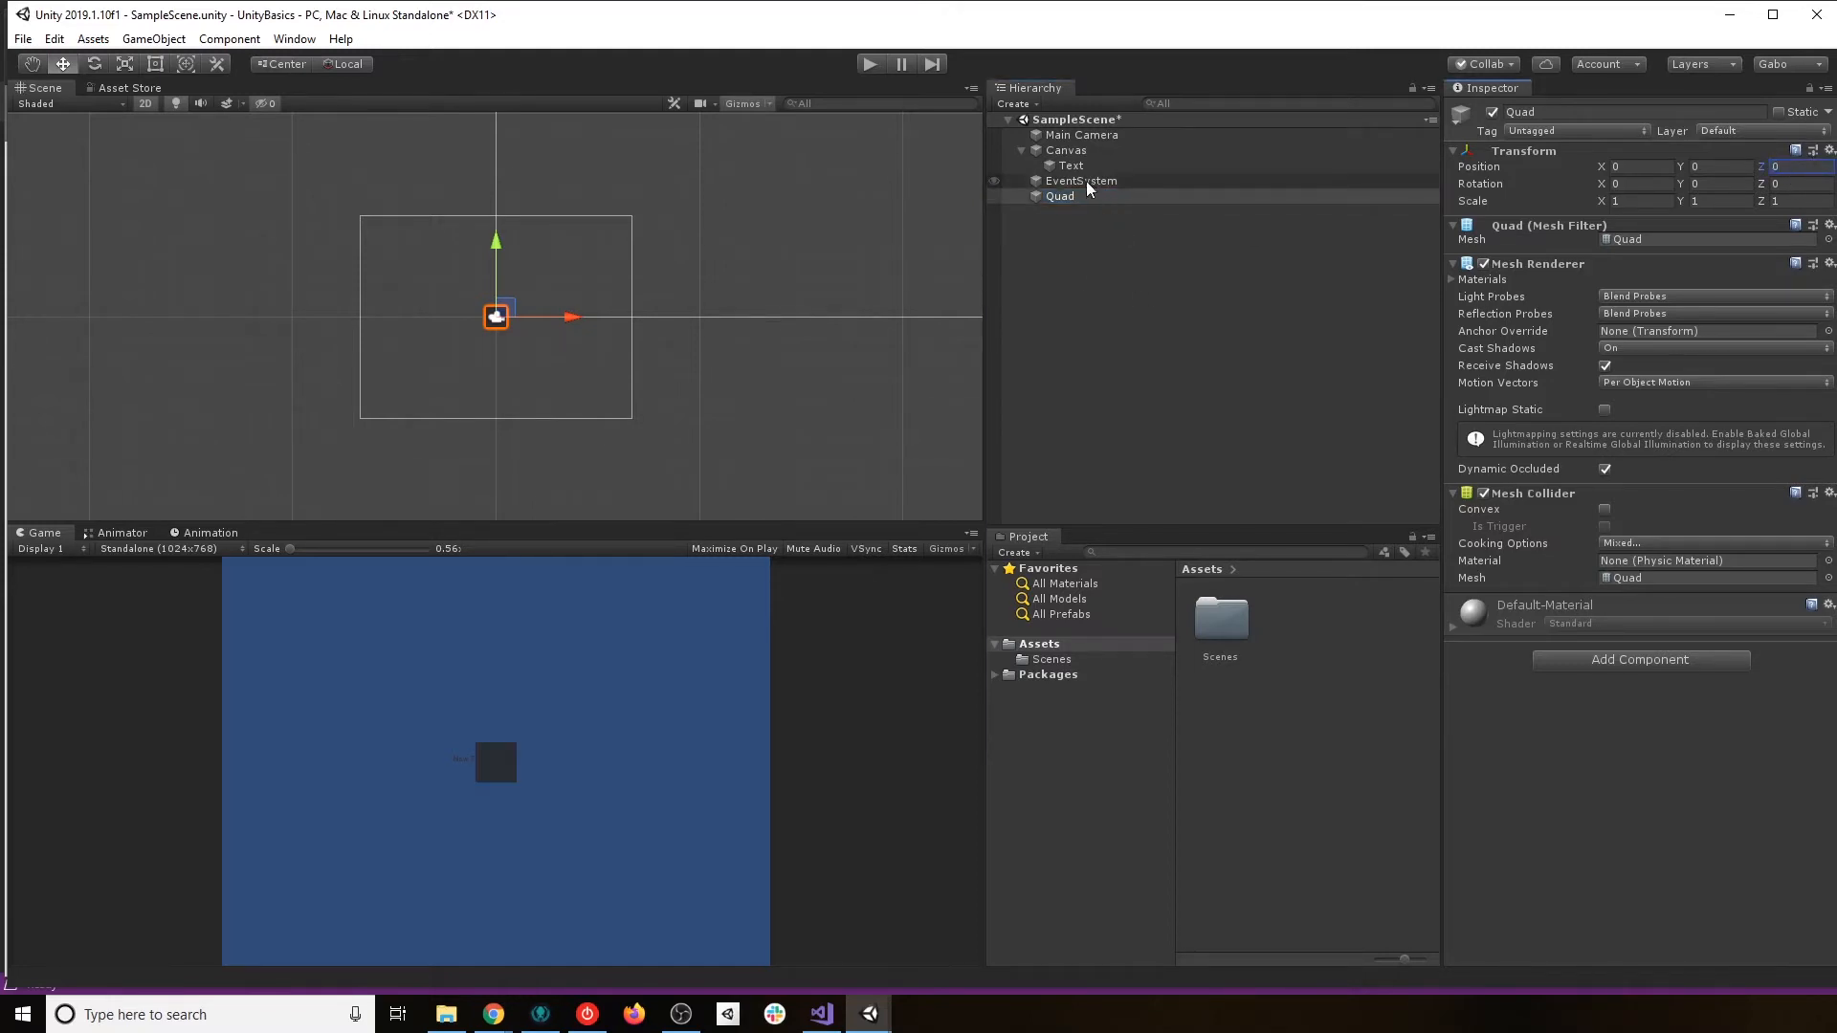
# Move the Main Camera away from the Quad to about X -5.76, Y -0.64.
pyautogui.click(1086, 135)
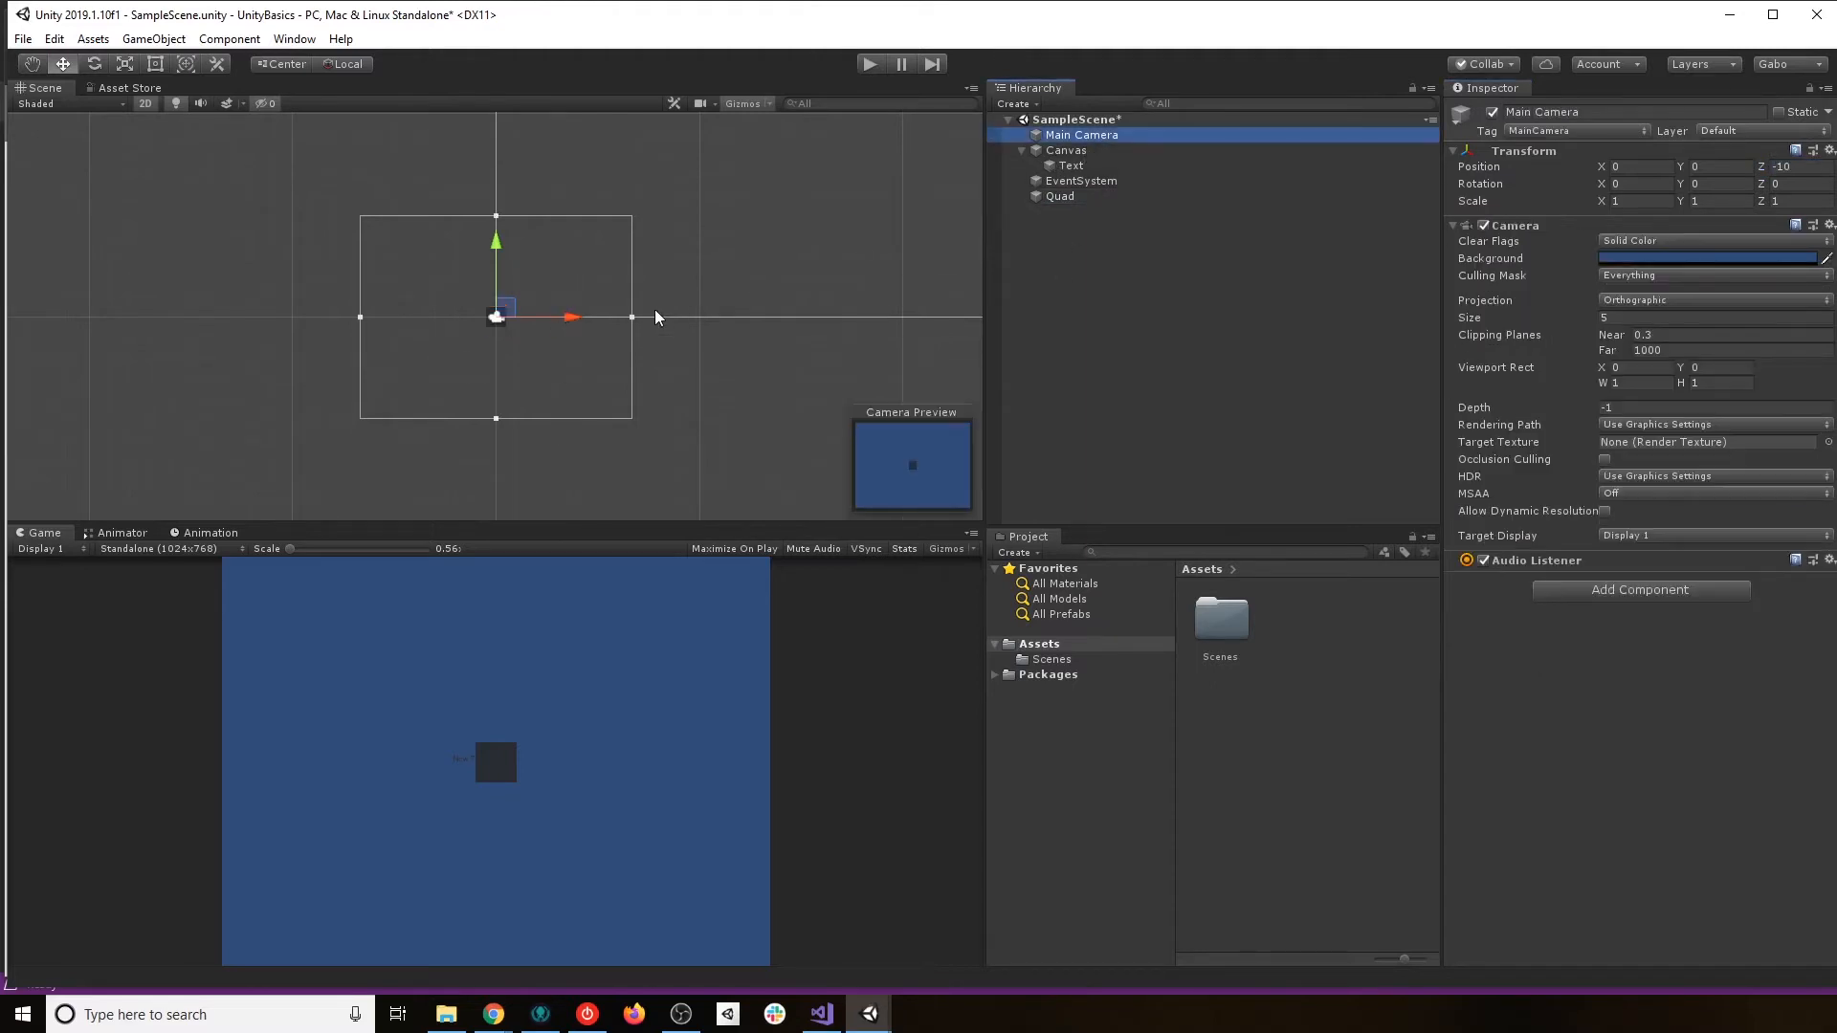
pyautogui.doubleClick(1058, 196)
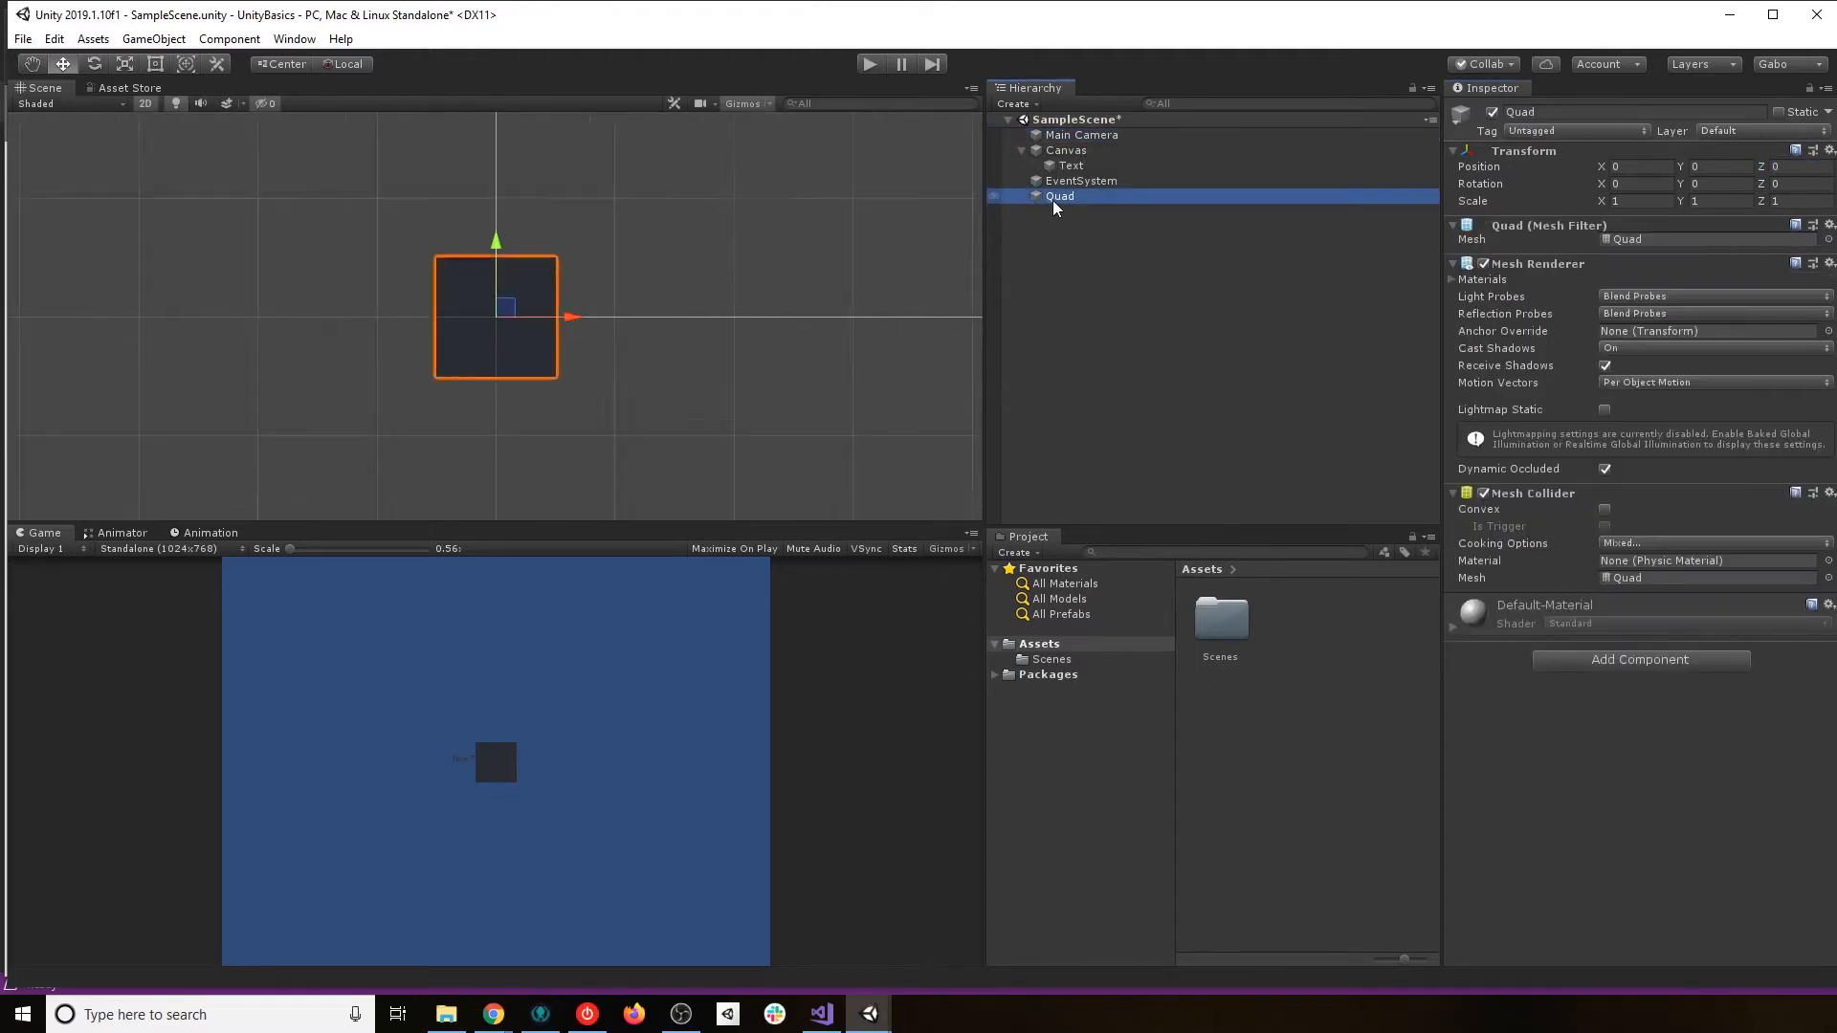
pyautogui.scroll(-5, 603, 330)
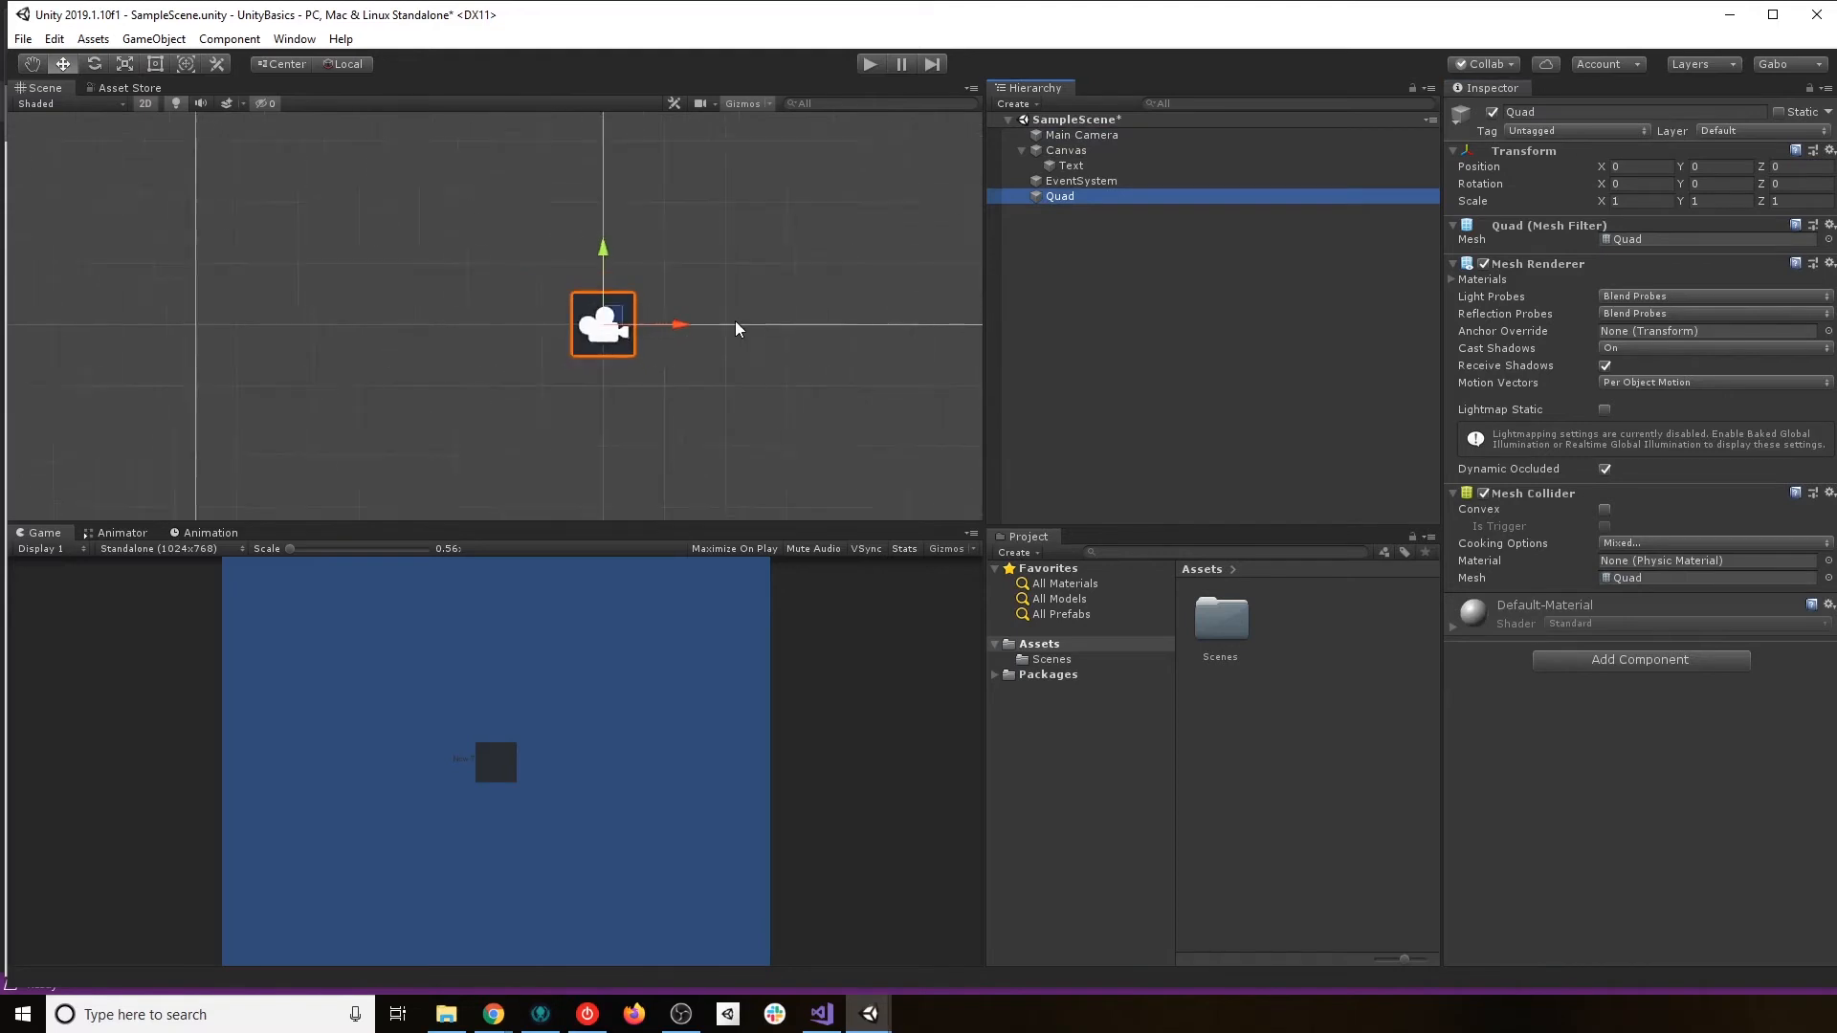
pyautogui.scroll(-2, 669, 321)
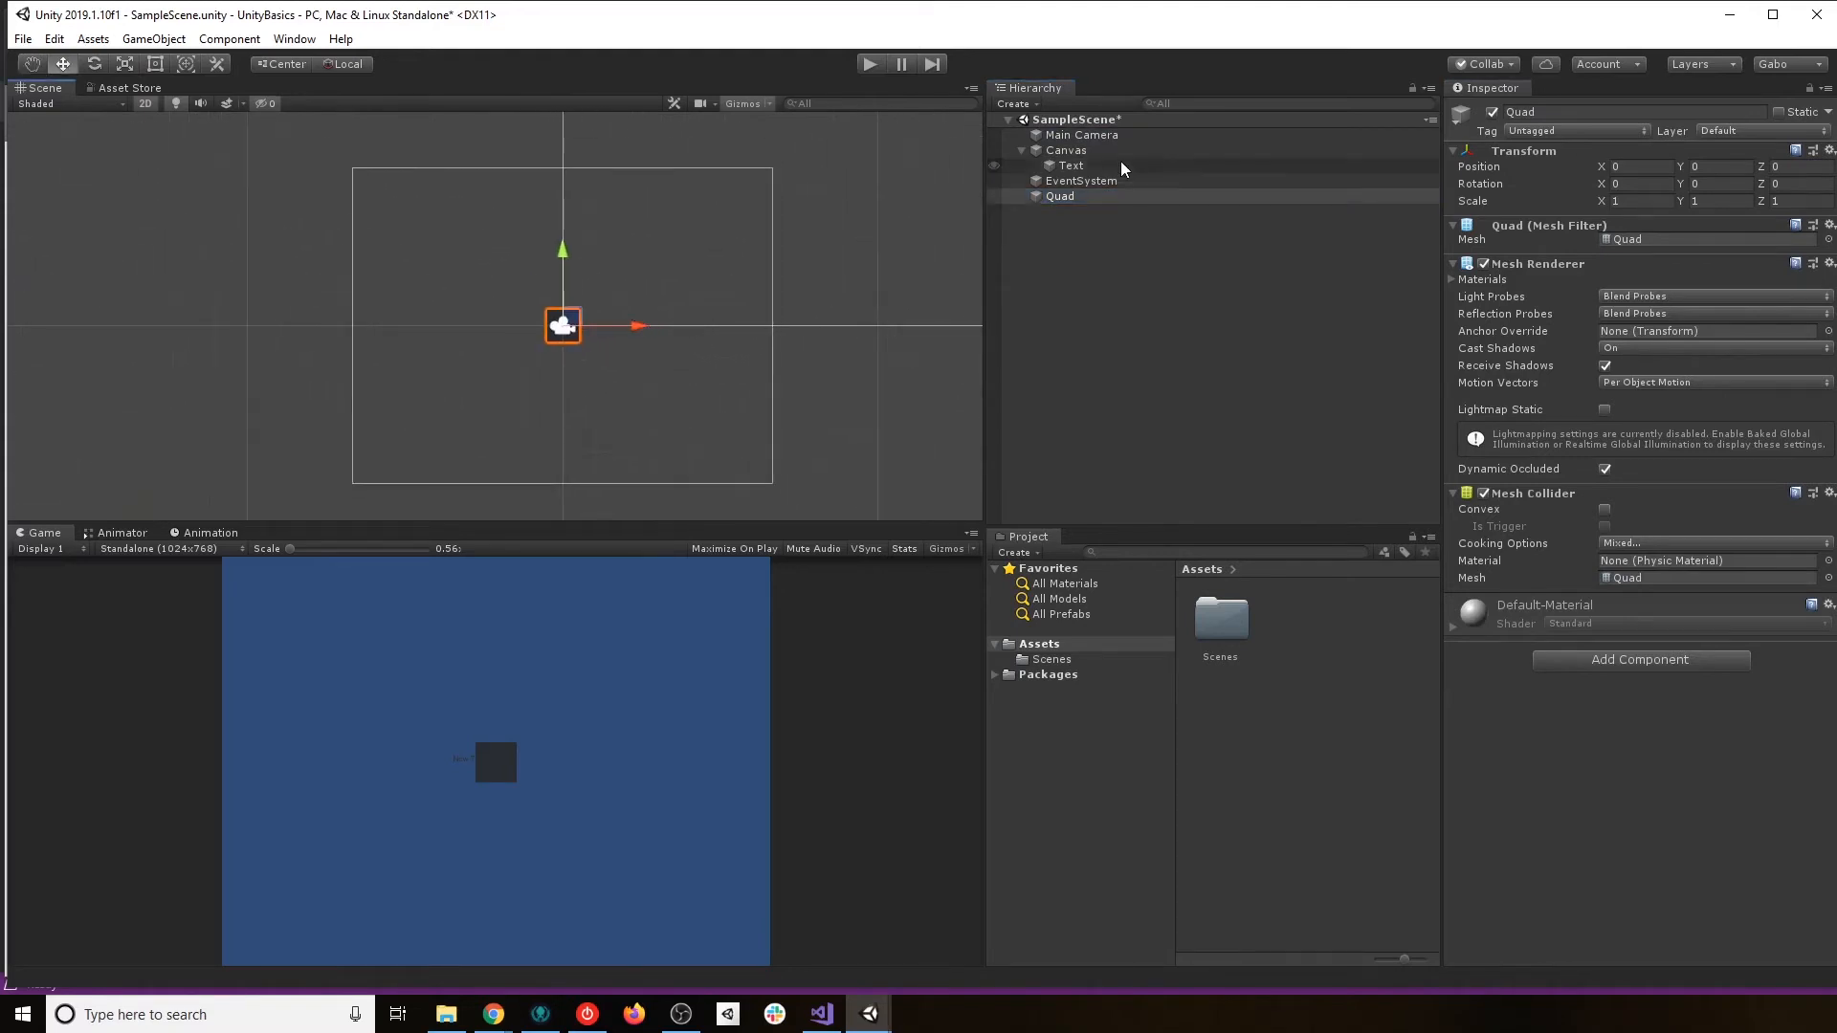
pyautogui.click(1090, 136)
pyautogui.moveTo(636, 339); pyautogui.dragTo(458, 336)
pyautogui.moveTo(380, 279)
pyautogui.mouseDown()
pyautogui.moveTo(380, 232)
pyautogui.moveTo(380, 298)
pyautogui.mouseUp()
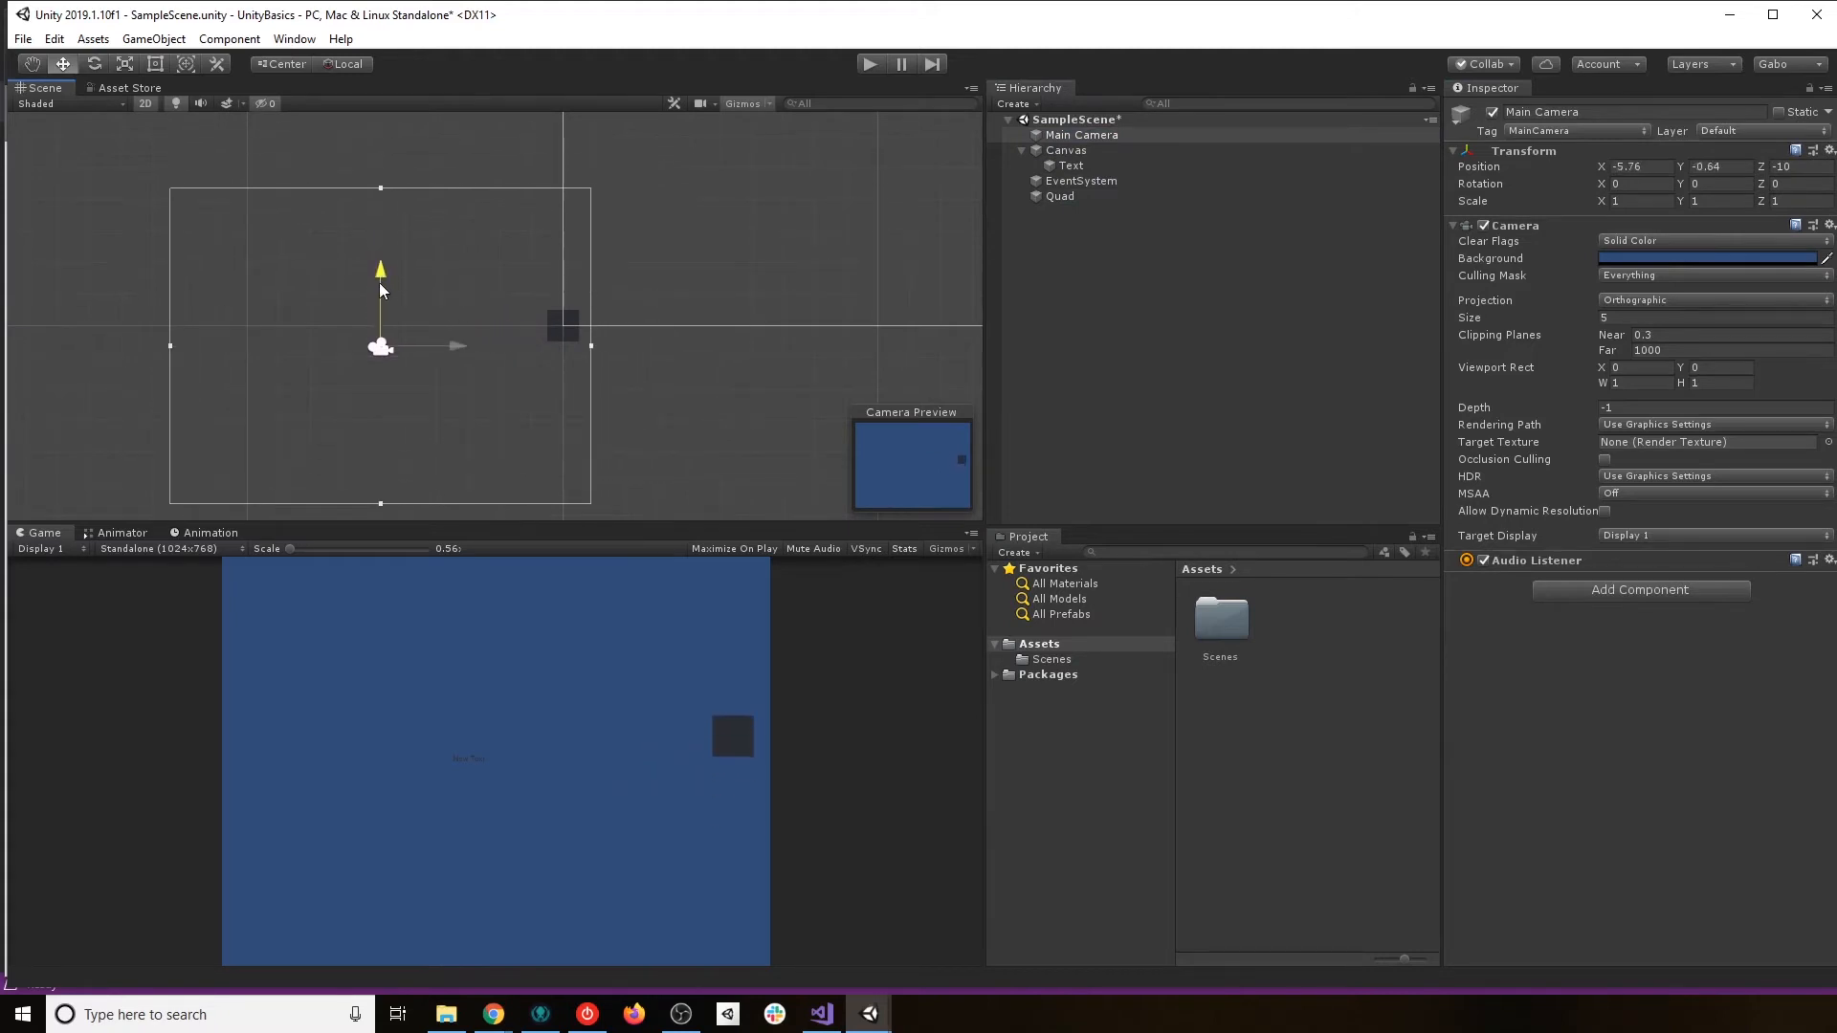
# Set the Text's font size to 47 and apply the full stretch anchor preset, including position, so it fills the Canvas.
pyautogui.click(1076, 165)
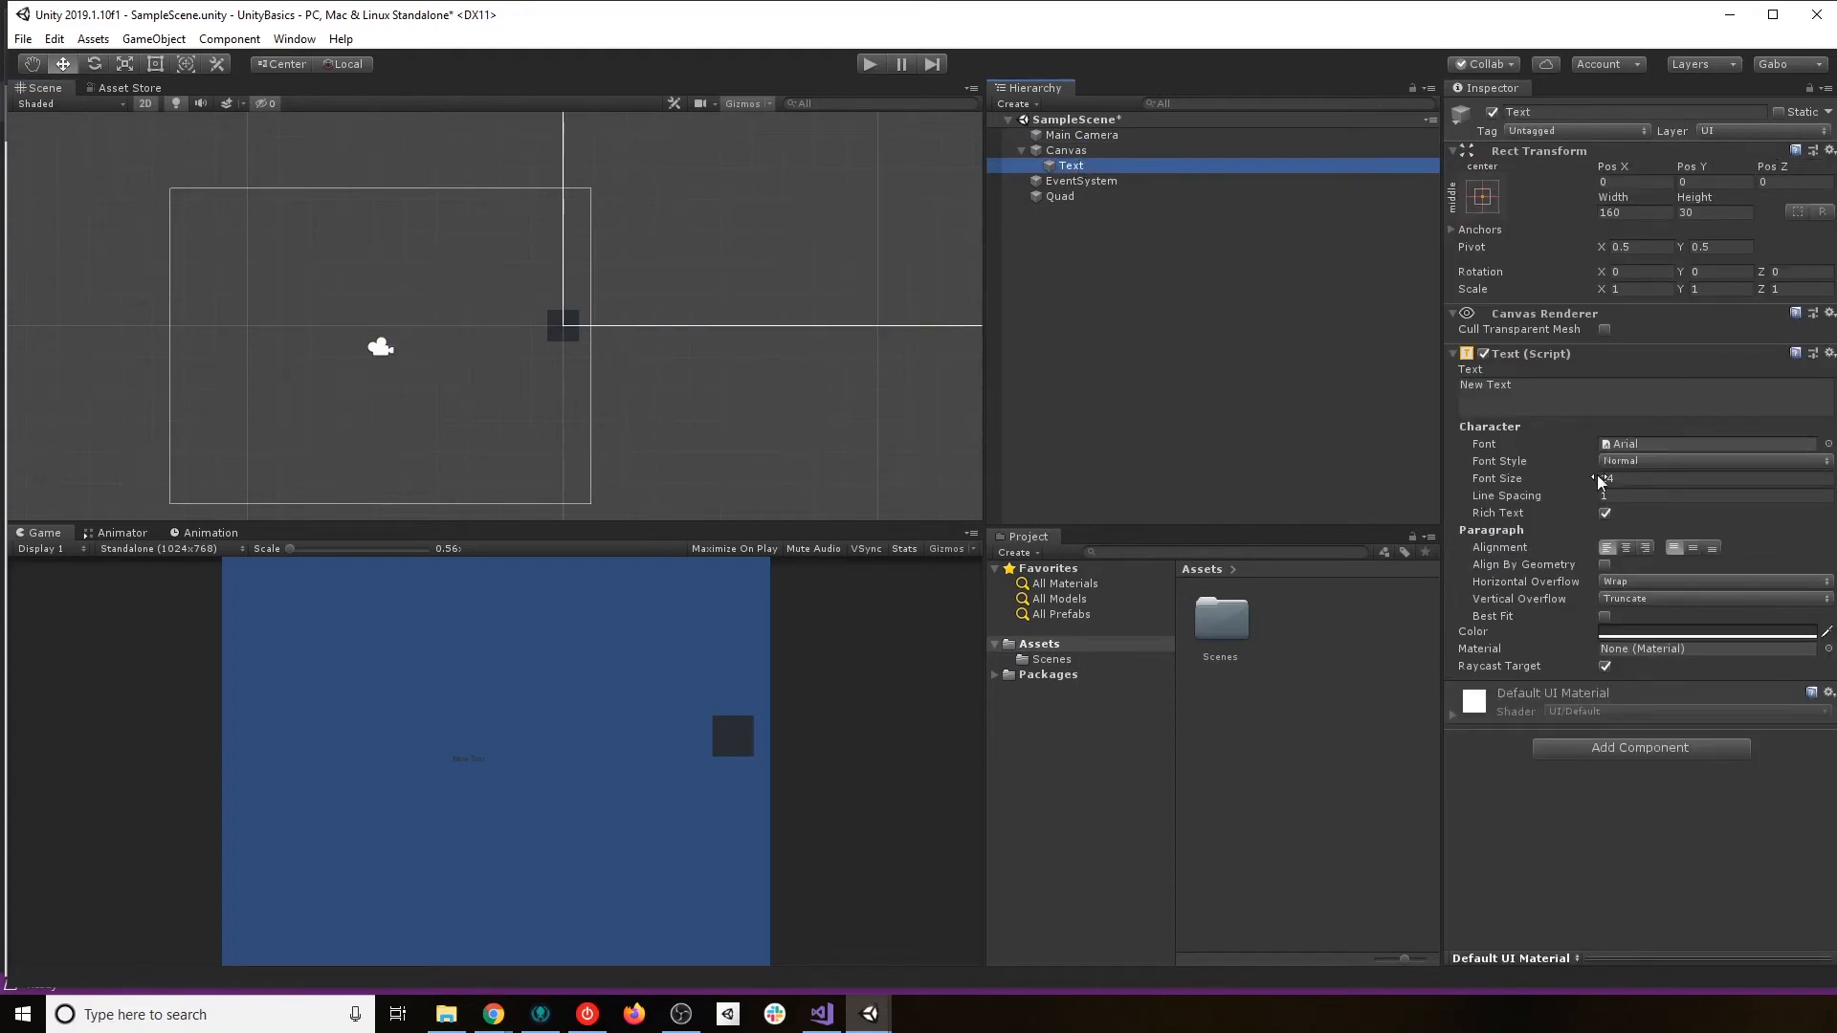
pyautogui.moveTo(1596, 481); pyautogui.dragTo(1636, 479)
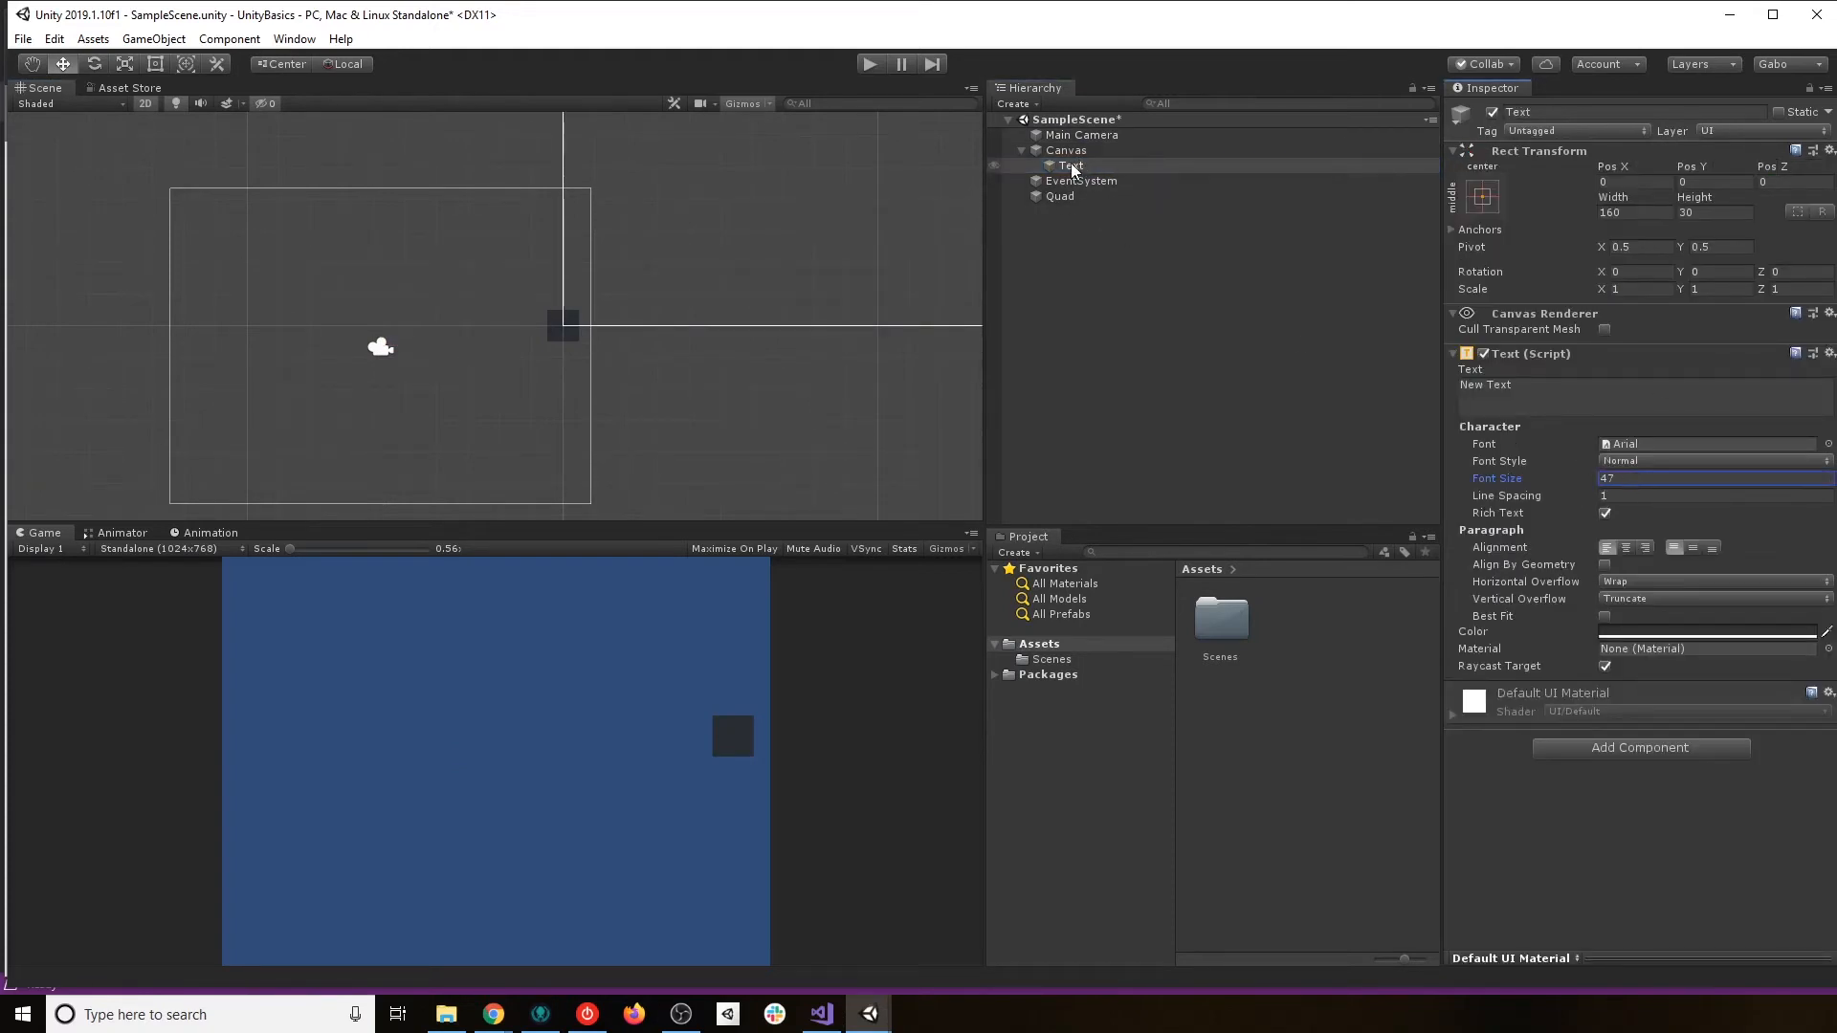
pyautogui.click(1482, 196)
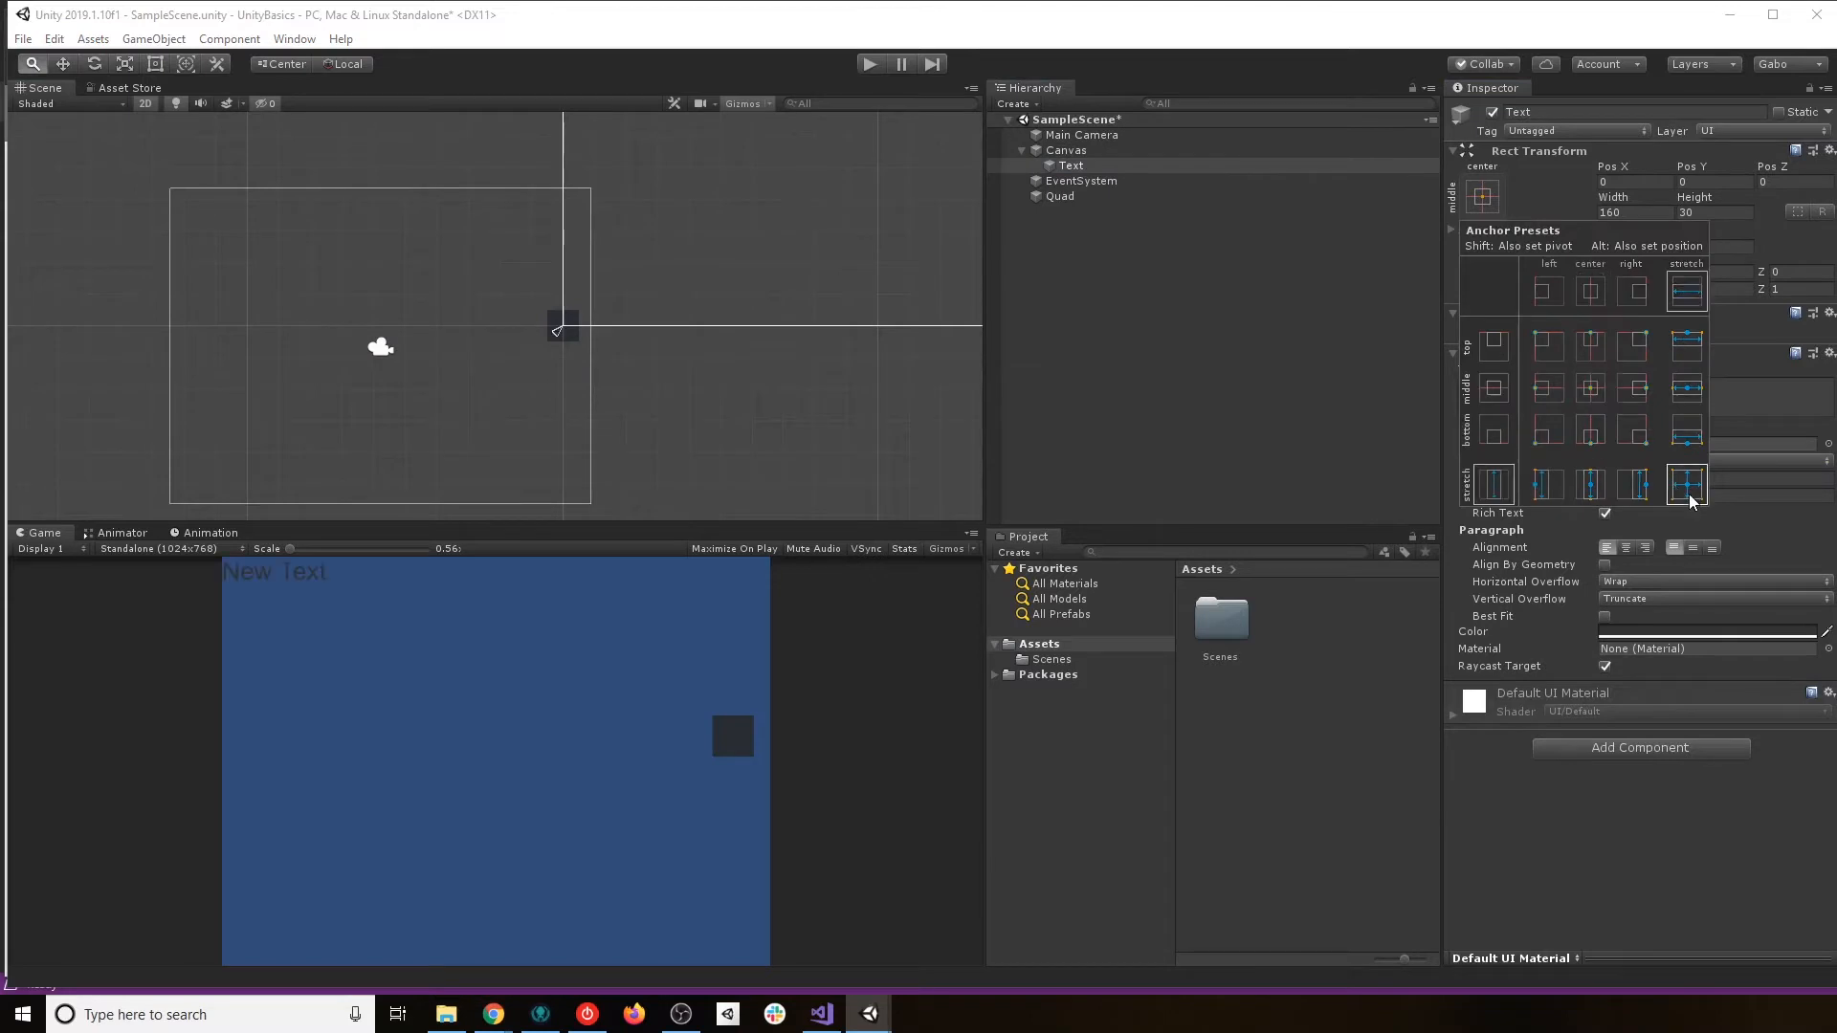
pyautogui.keyDown('alt'); pyautogui.click(1689, 501); pyautogui.keyUp('alt')
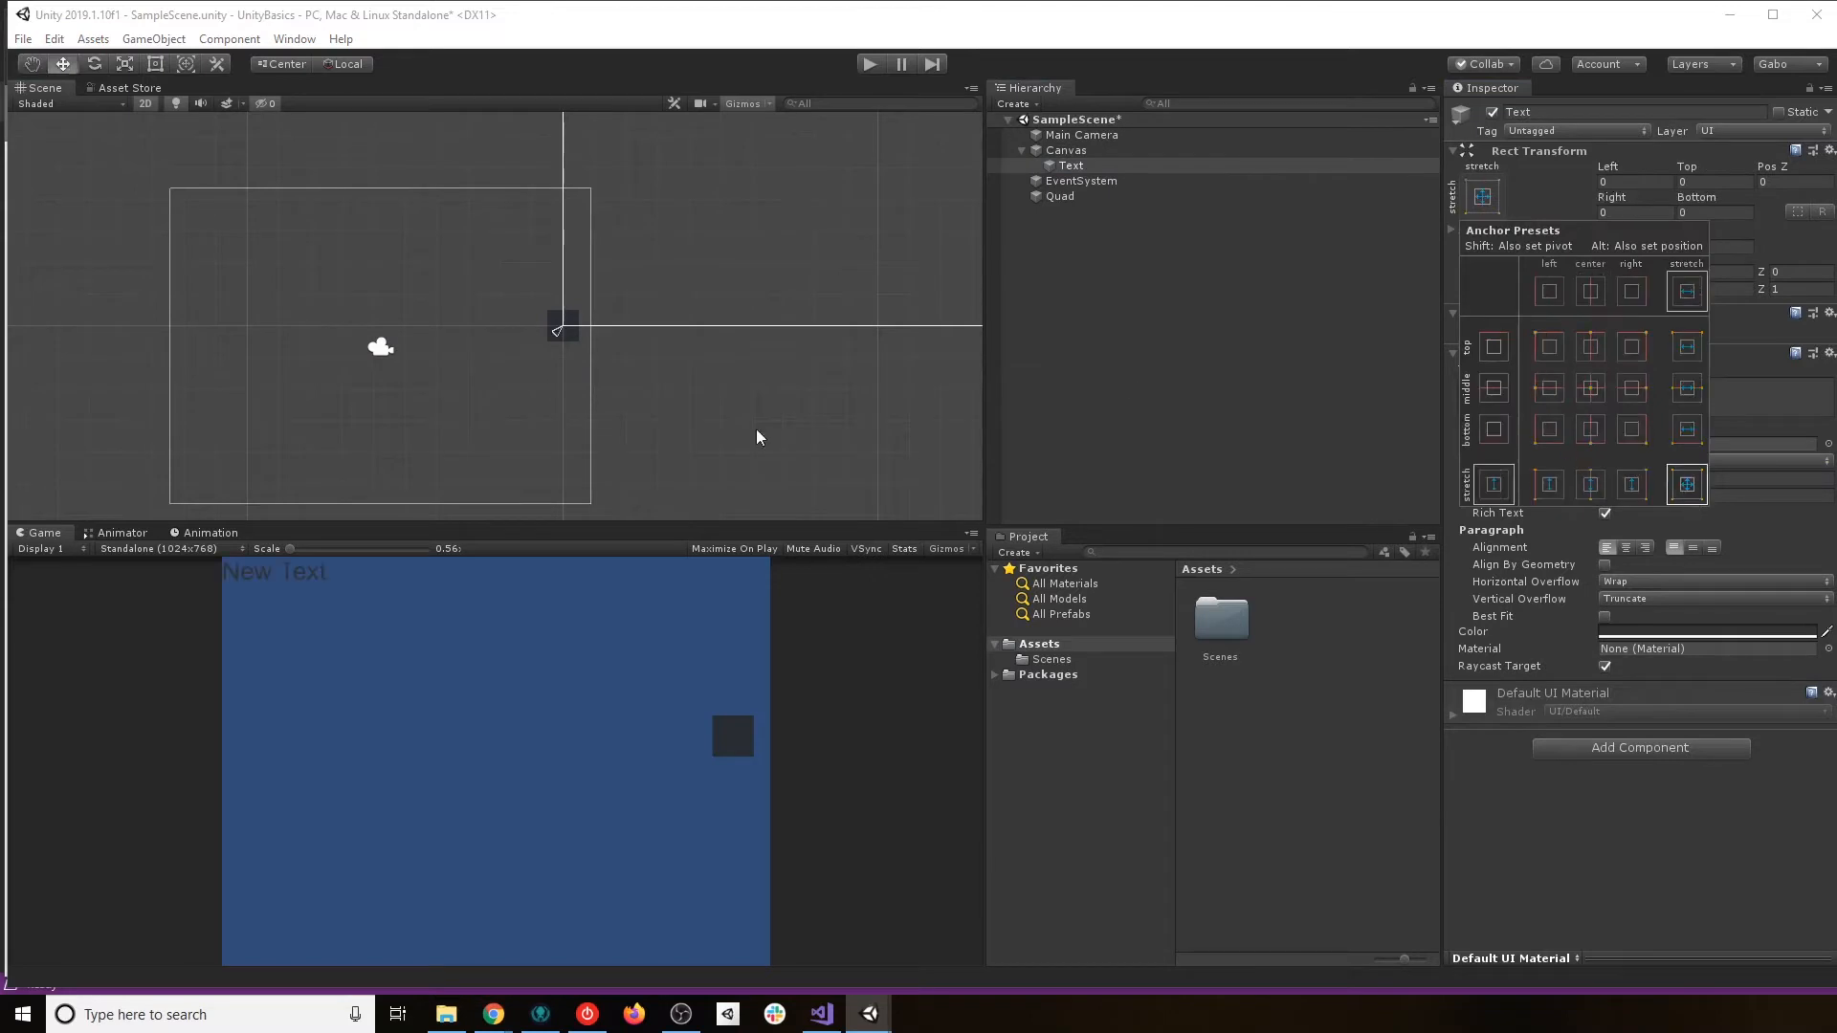
pyautogui.keyDown('alt'); pyautogui.click(1591, 395); pyautogui.keyUp('alt')
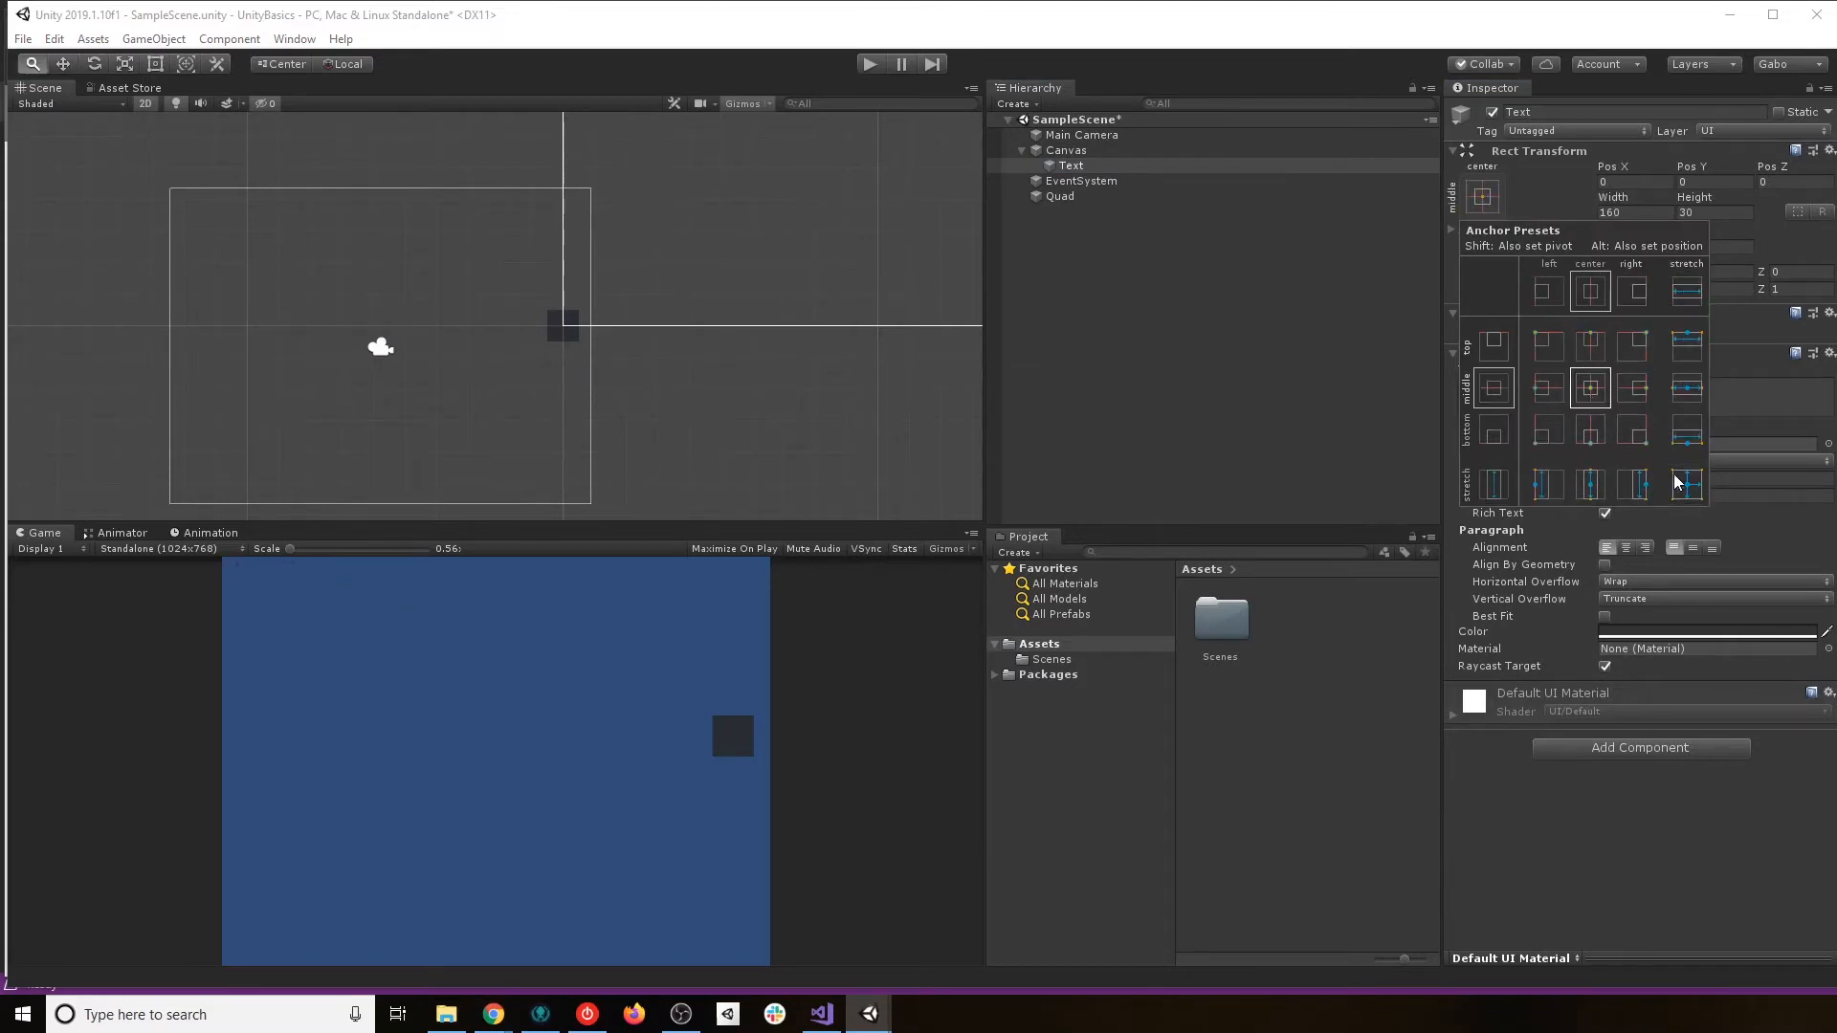
pyautogui.keyDown('alt'); pyautogui.click(1684, 485); pyautogui.keyUp('alt')
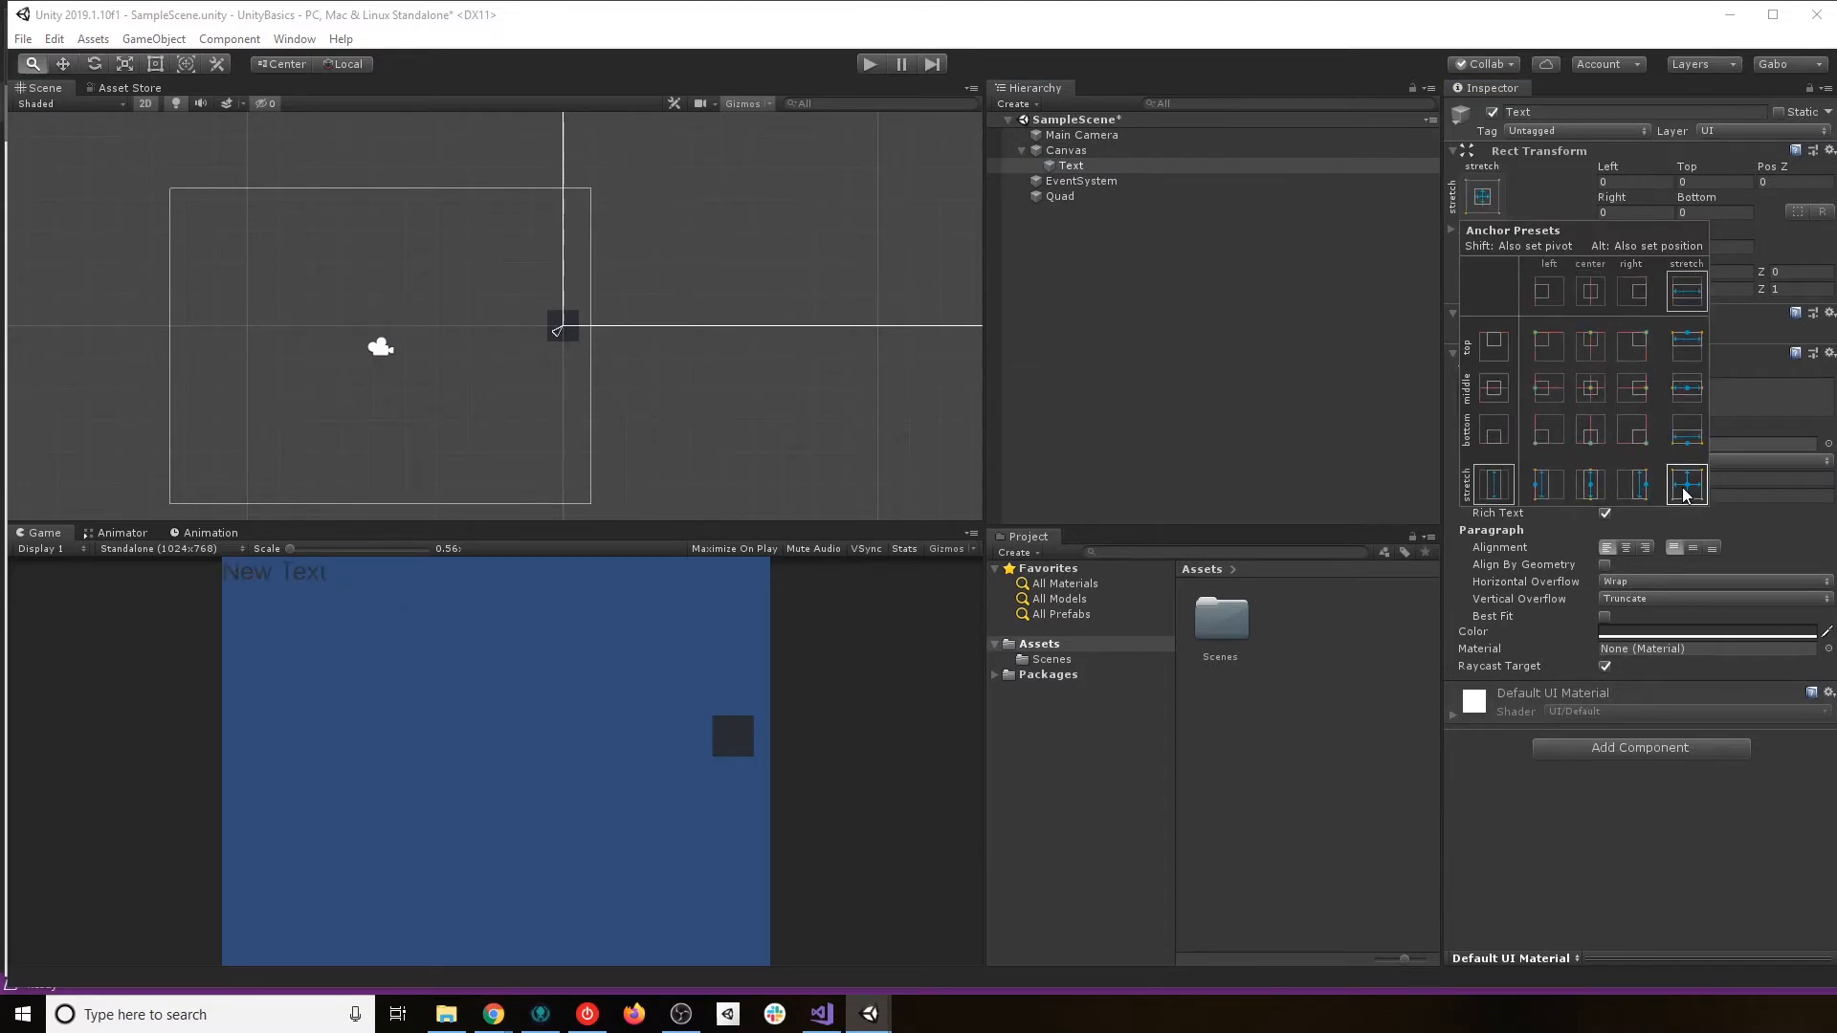
pyautogui.click(1628, 897)
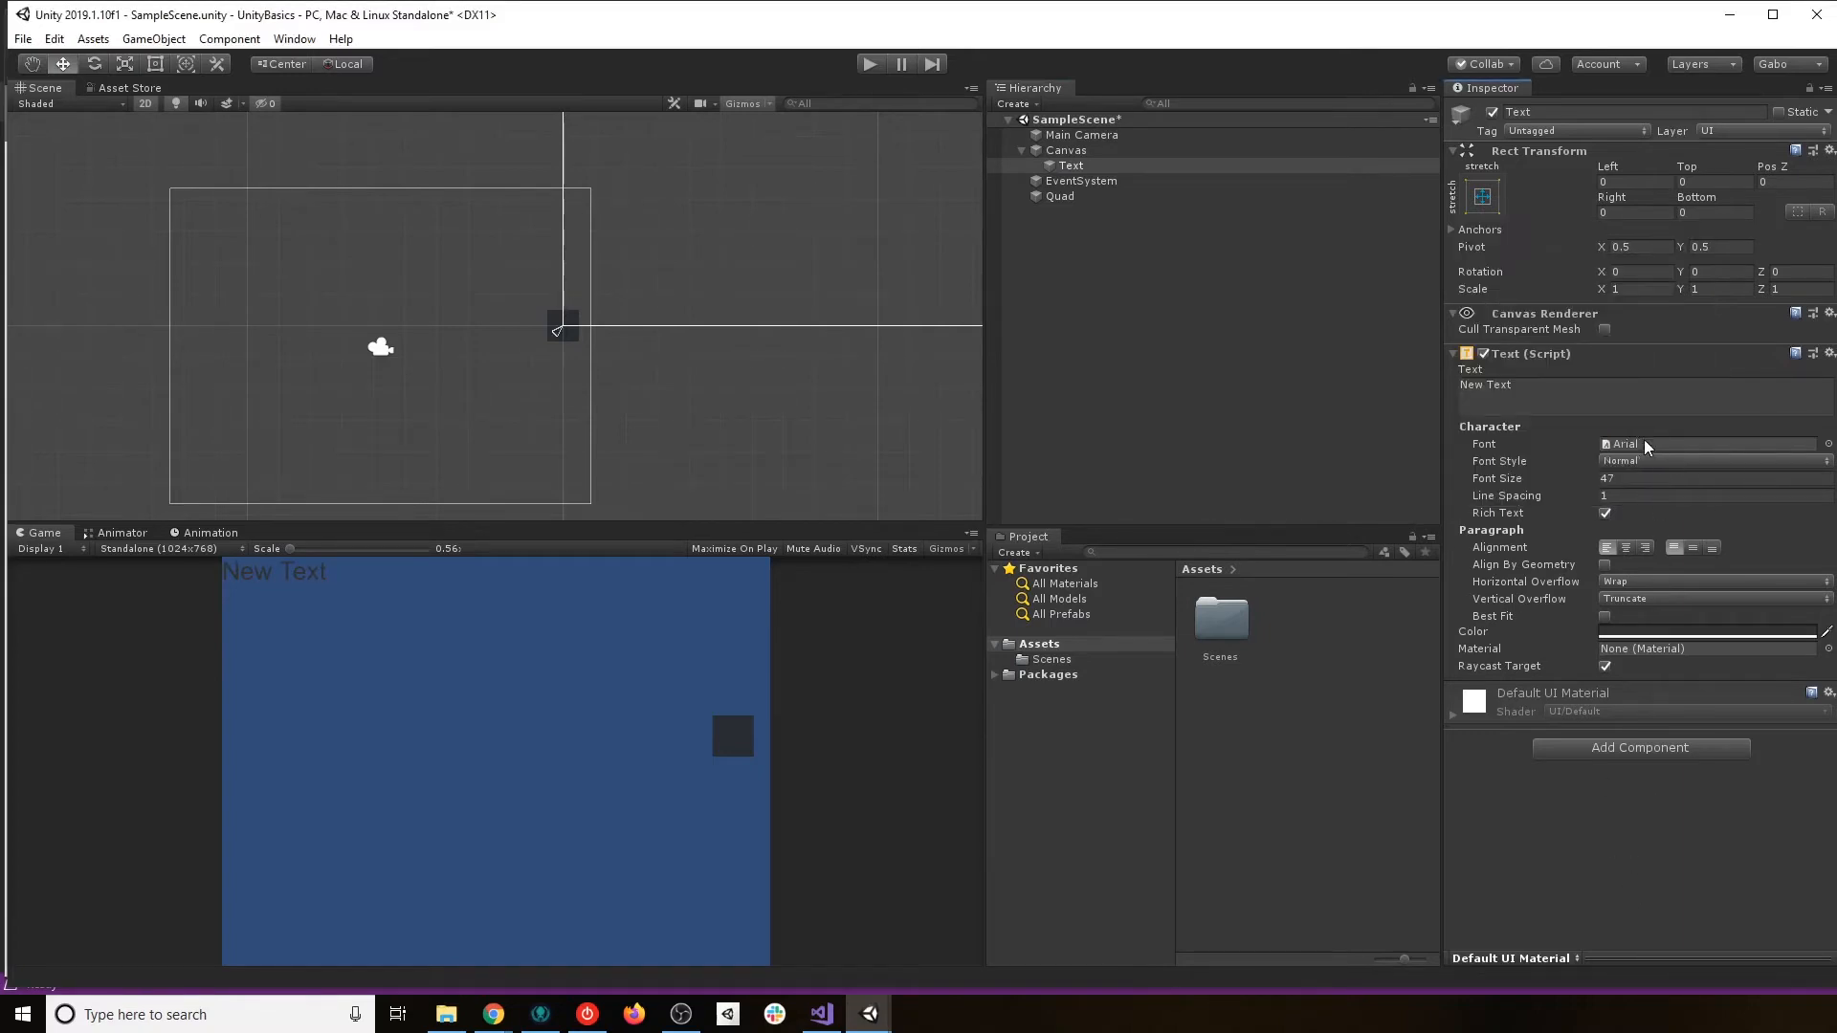
# Set the Text's color to white (FFFFFF).
pyautogui.click(1632, 633)
pyautogui.click(1055, 310)
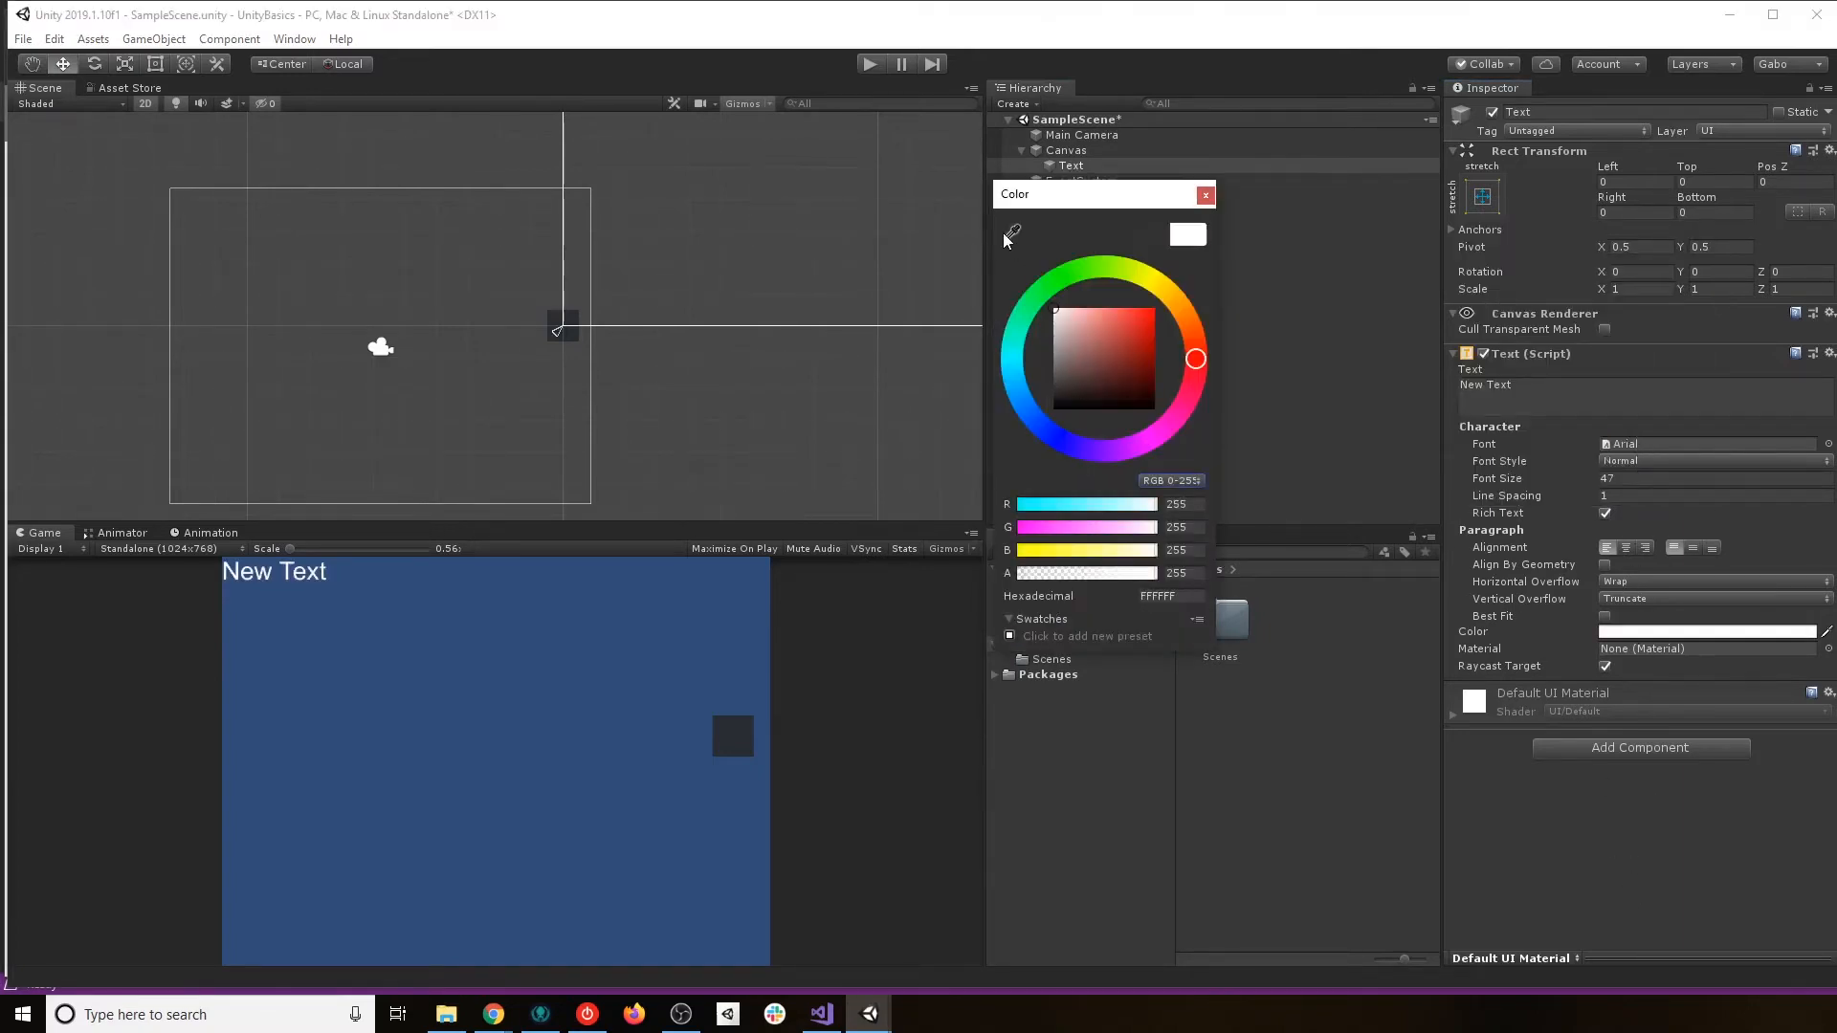
pyautogui.click(1207, 192)
# Move the Main Camera around the Quad in several directions, ending at about X -0.43, Y 0.1.
pyautogui.click(1066, 151)
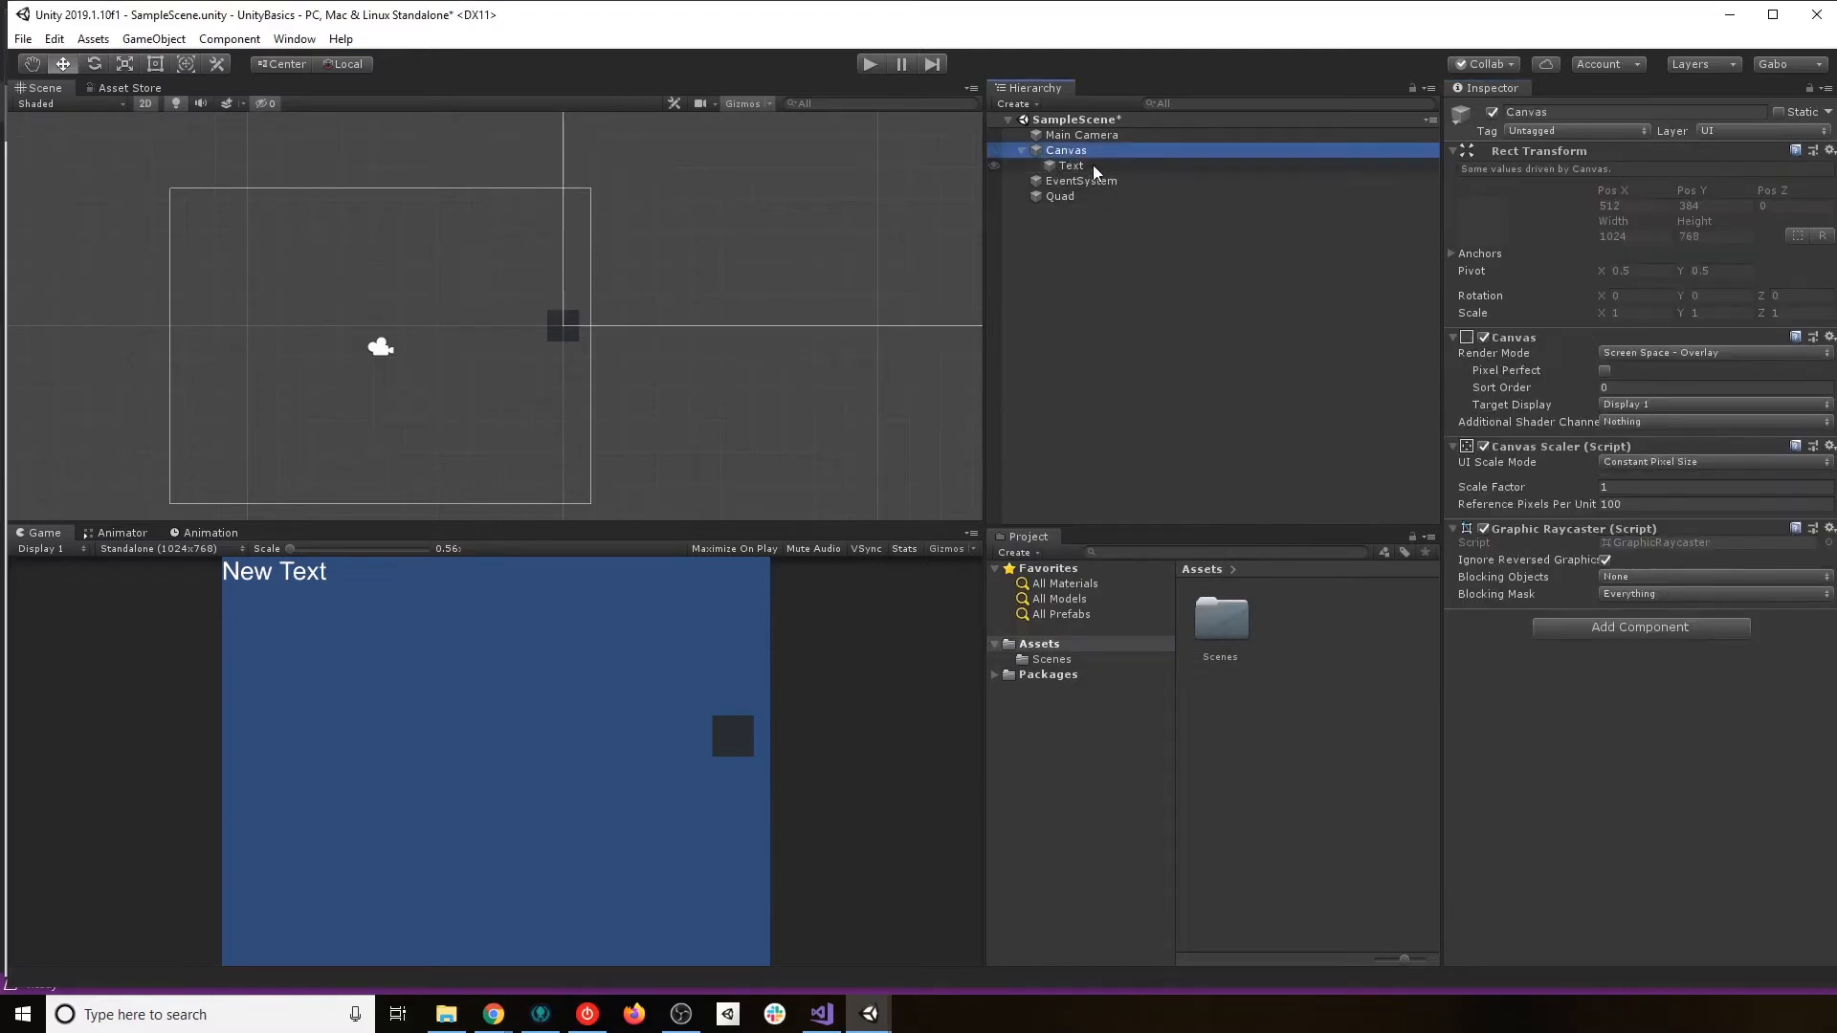
pyautogui.click(1086, 135)
pyautogui.moveTo(496, 348); pyautogui.dragTo(762, 350)
pyautogui.moveTo(664, 271); pyautogui.dragTo(668, 158)
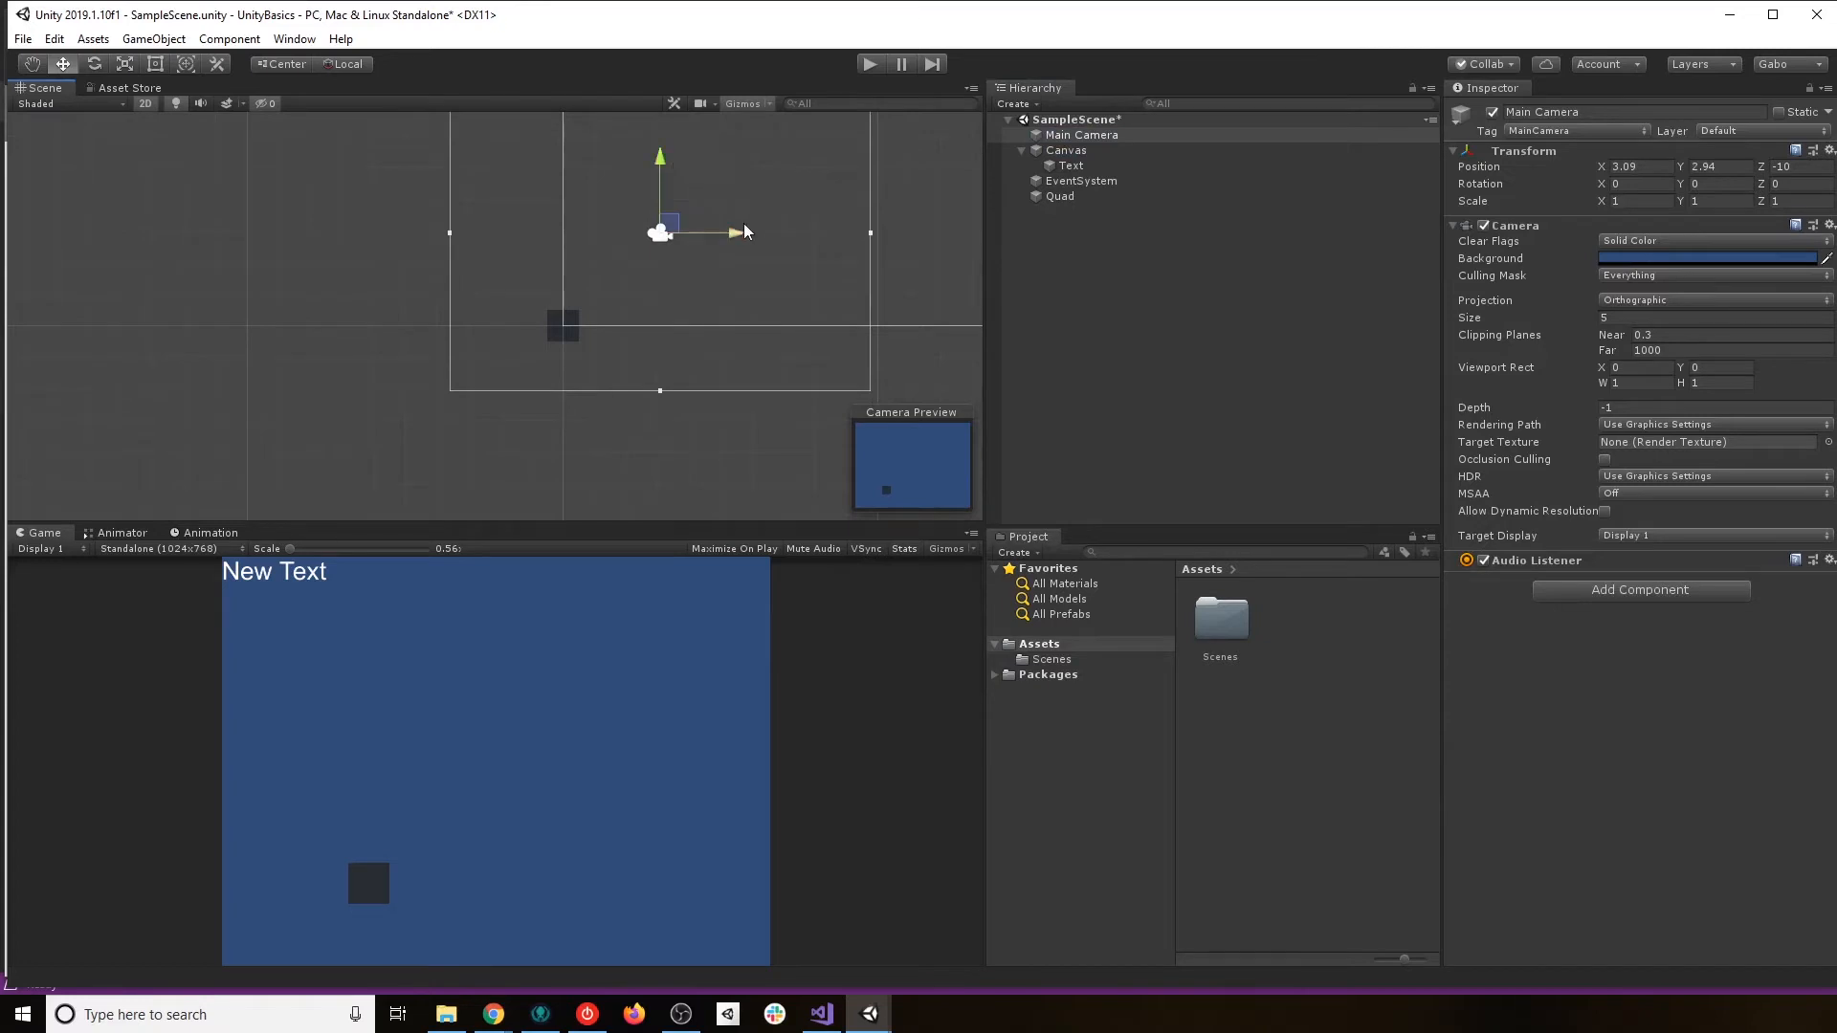
pyautogui.moveTo(743, 232); pyautogui.dragTo(557, 232)
pyautogui.moveTo(473, 156); pyautogui.dragTo(471, 302)
pyautogui.moveTo(556, 373); pyautogui.dragTo(625, 373)
pyautogui.moveTo(550, 289); pyautogui.dragTo(556, 246)
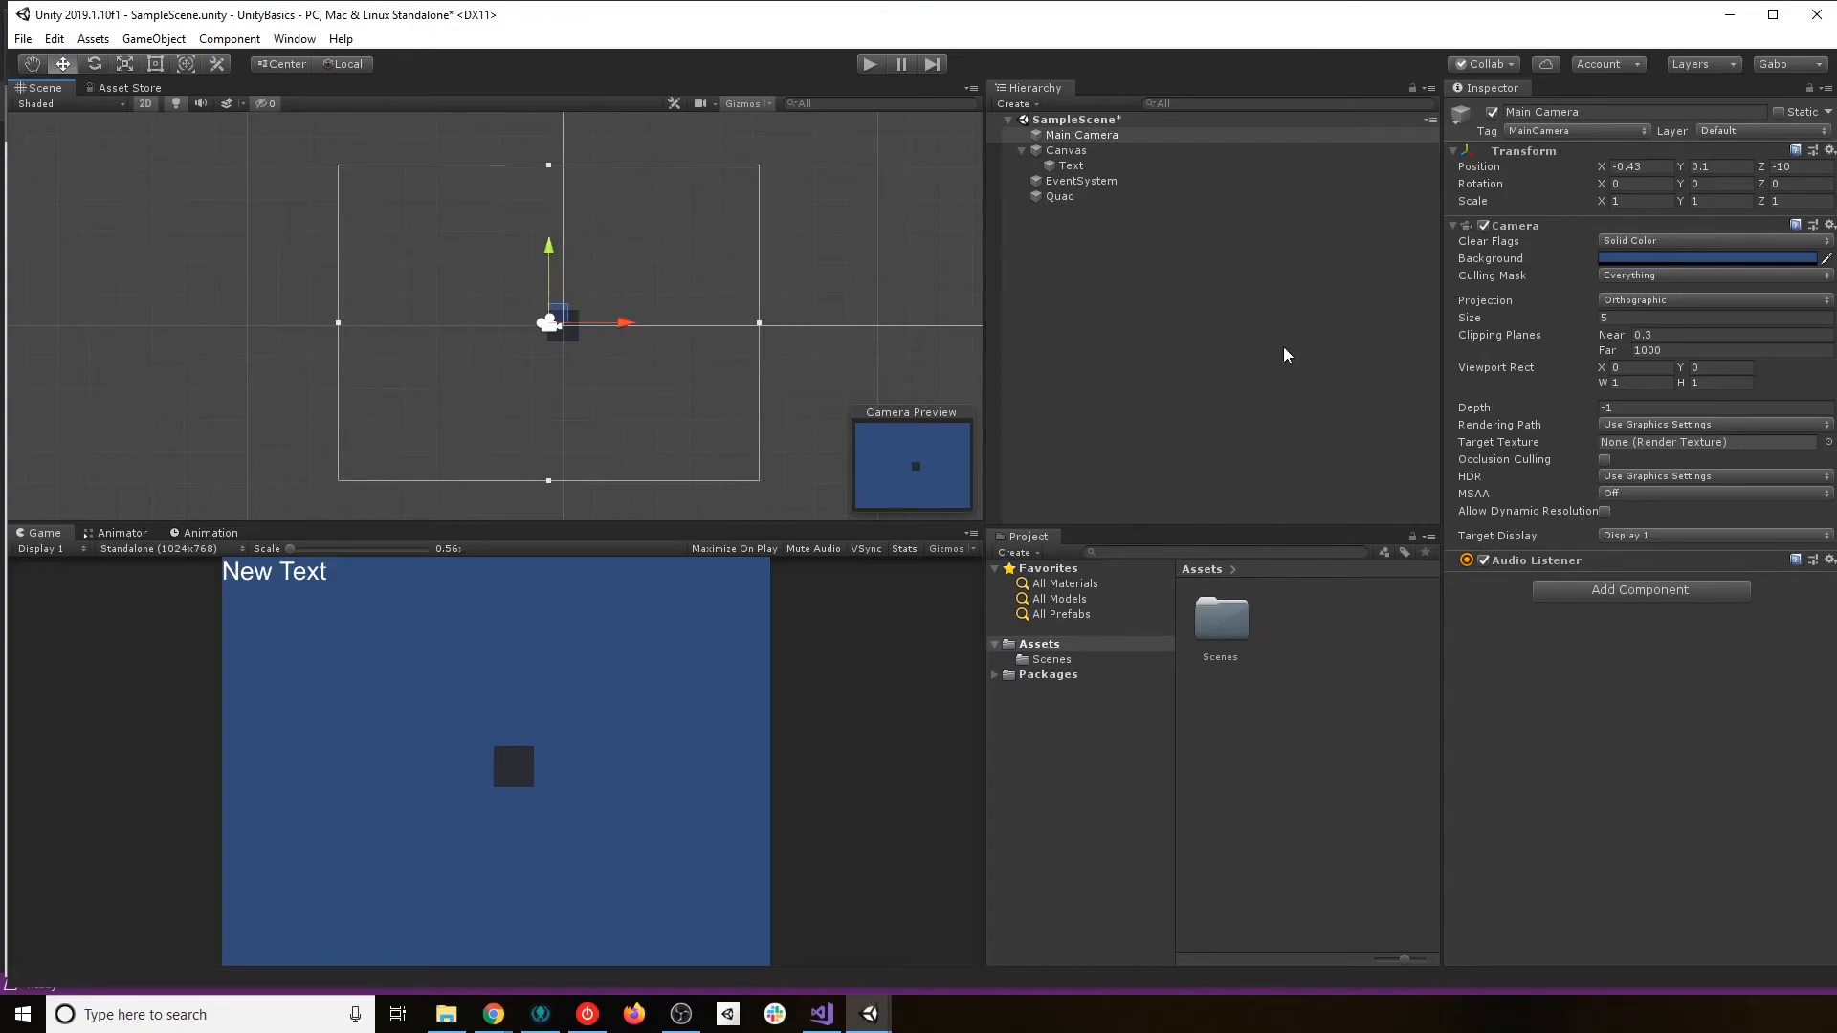
# Switch to Chrome, move the knight back and forth in MyFirst2dGame to examine the Player Health overlay, and return to Unity.
pyautogui.hotkey('alt', 'Tab')
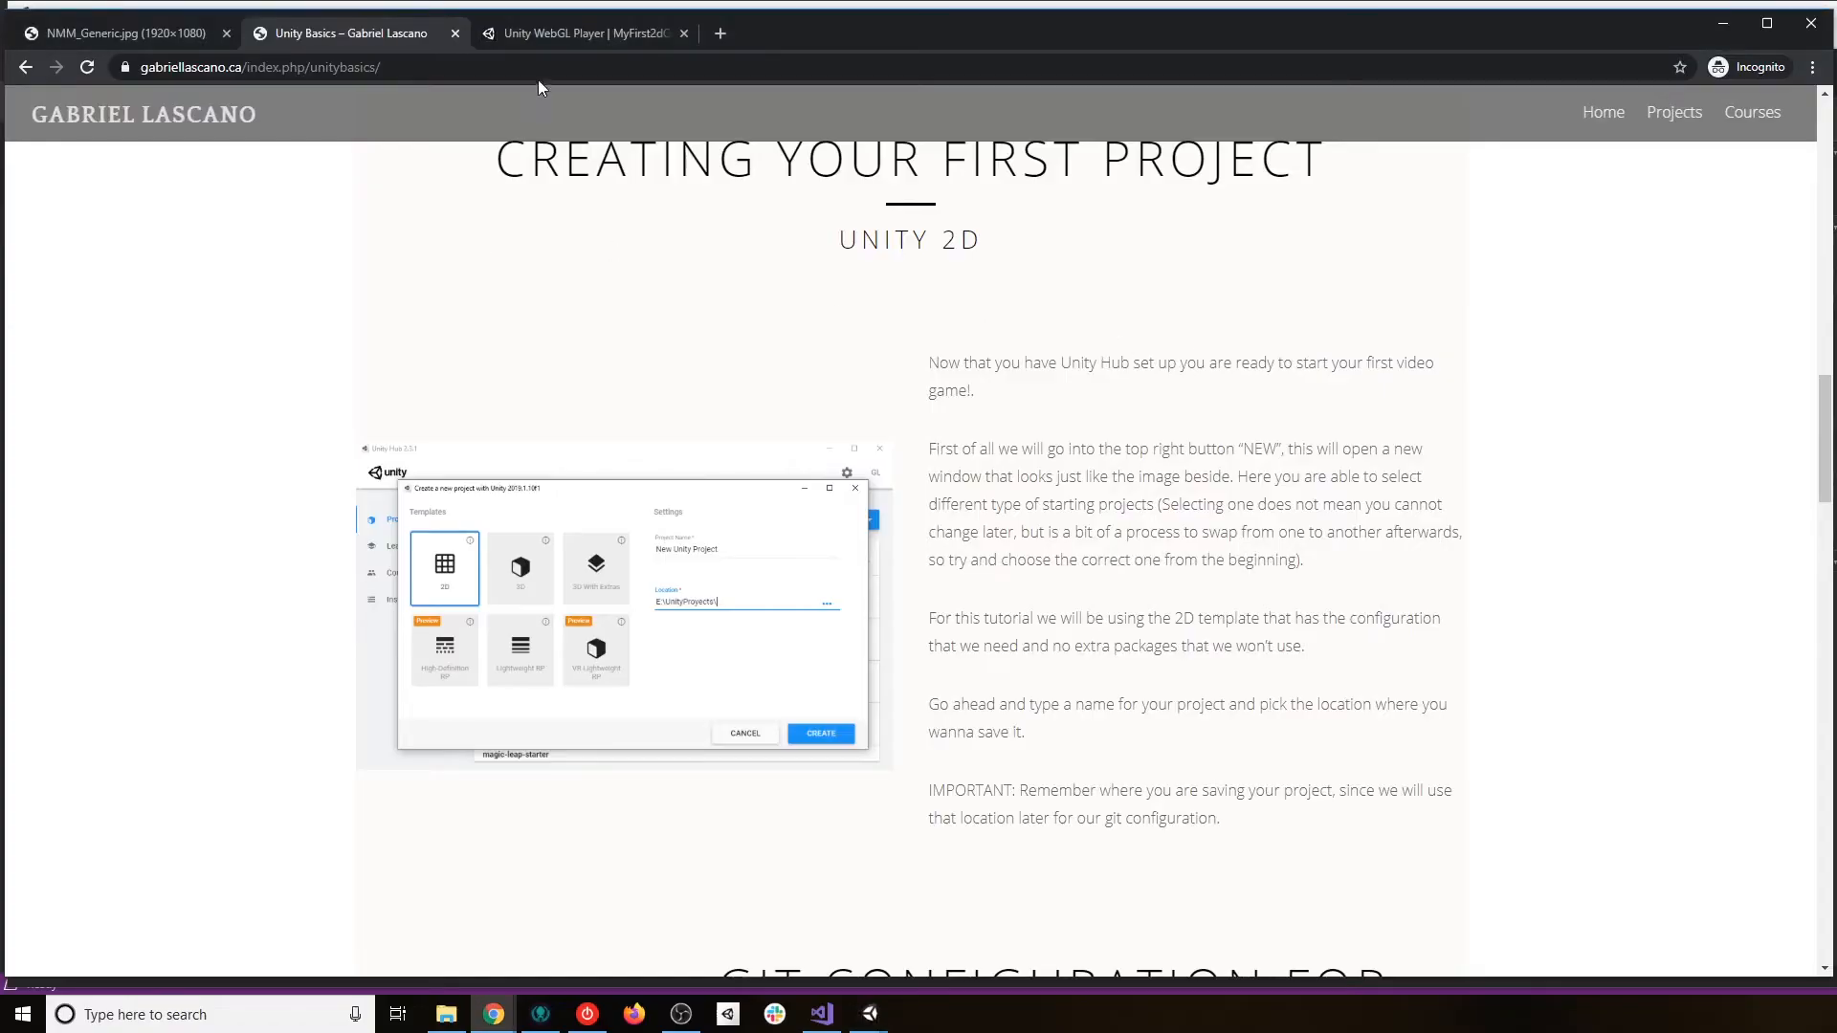
pyautogui.click(573, 38)
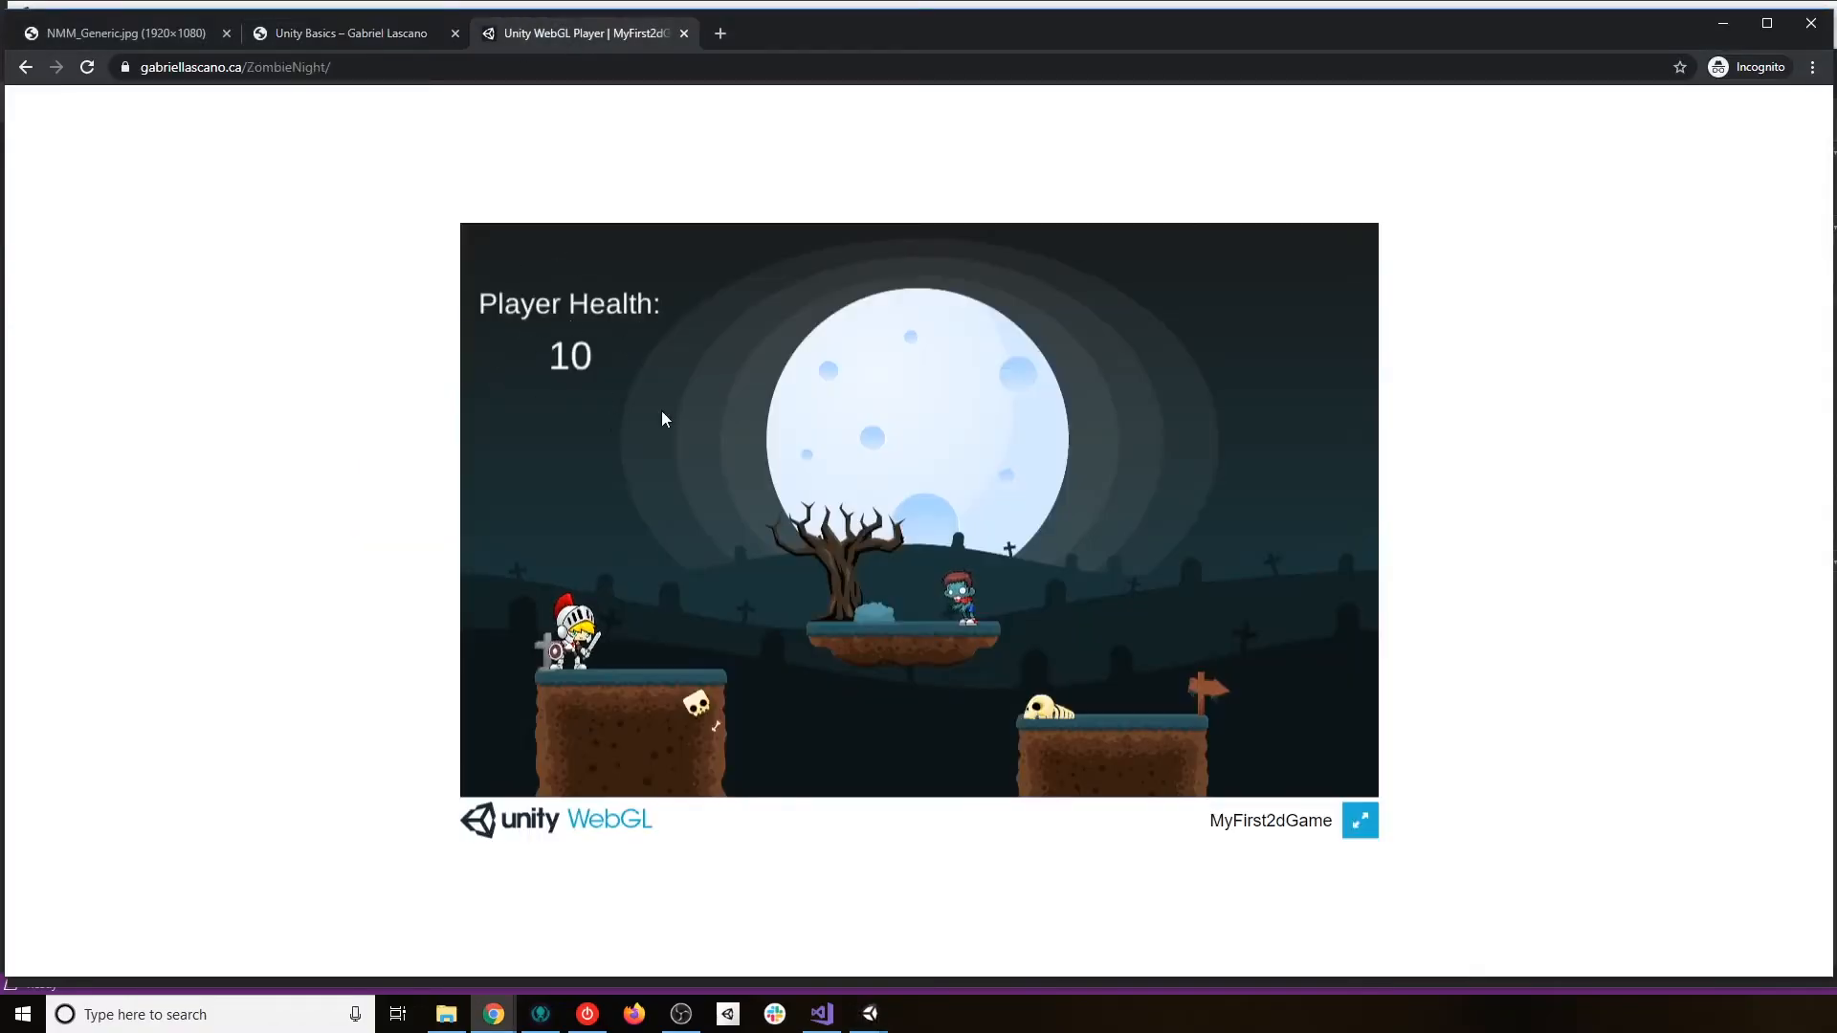
pyautogui.press('d')
pyautogui.press('a')
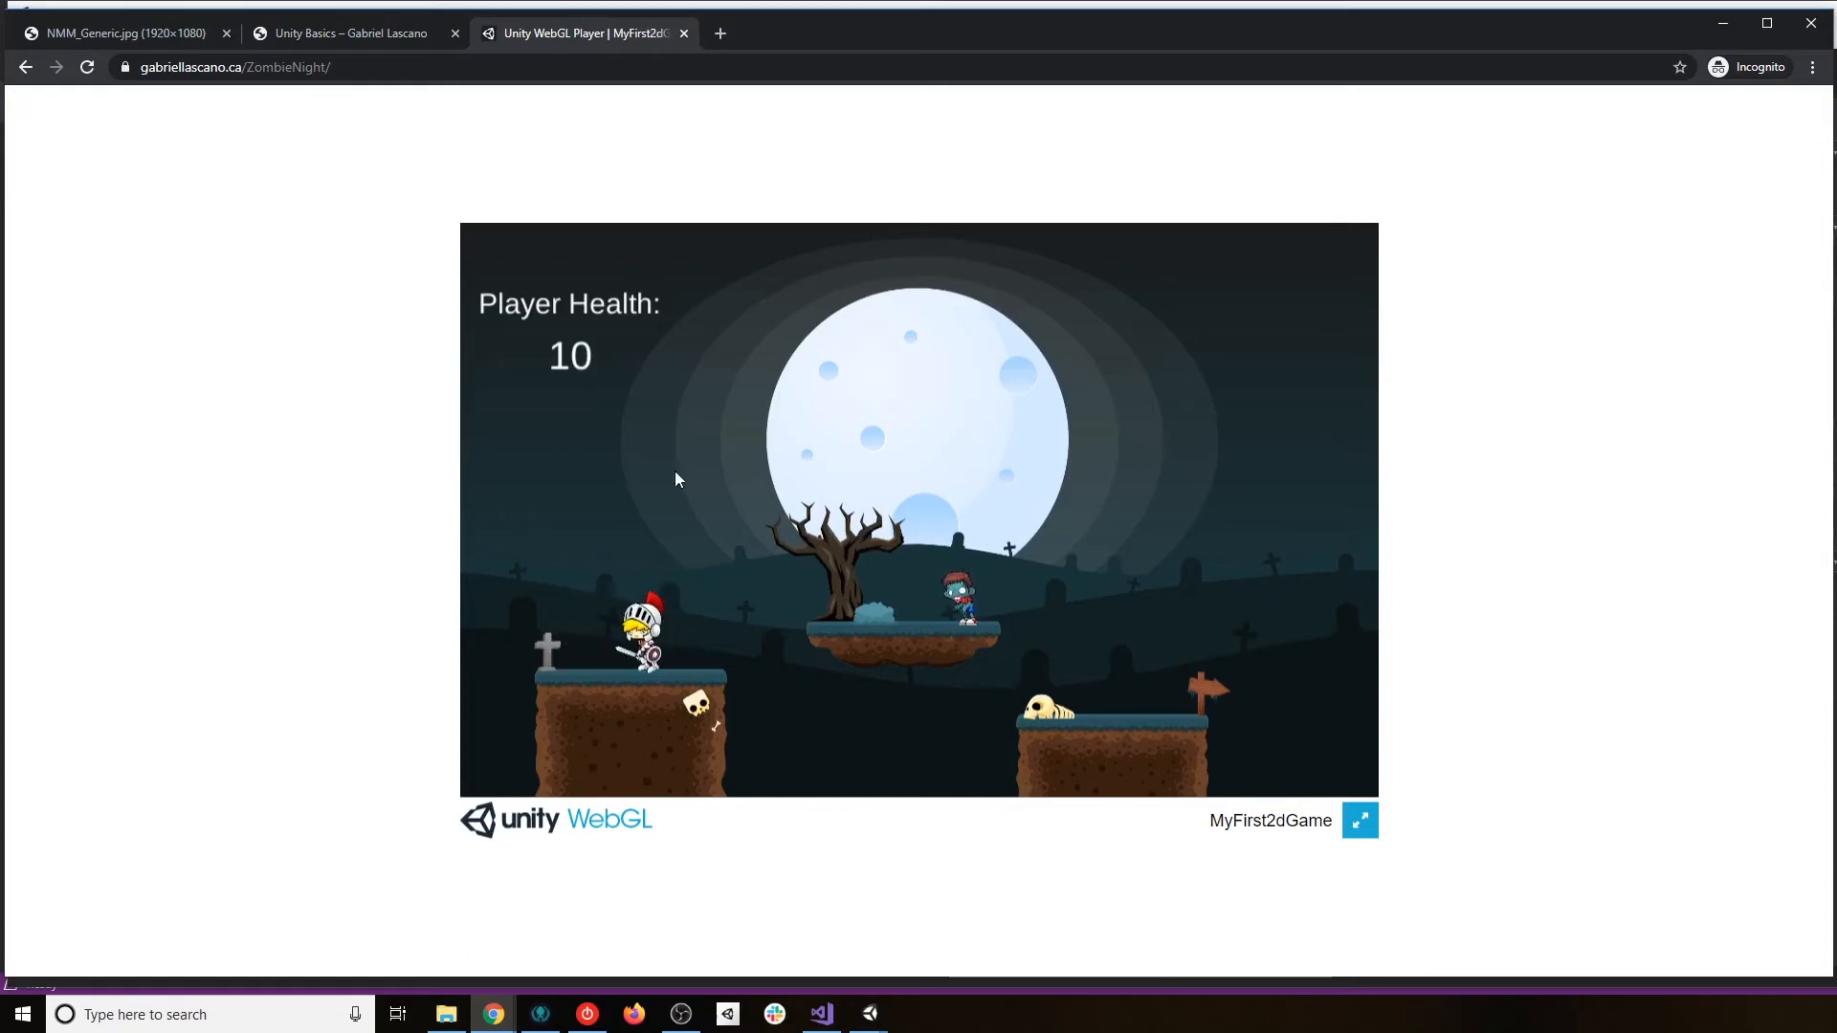
pyautogui.press('d')
pyautogui.press('a')
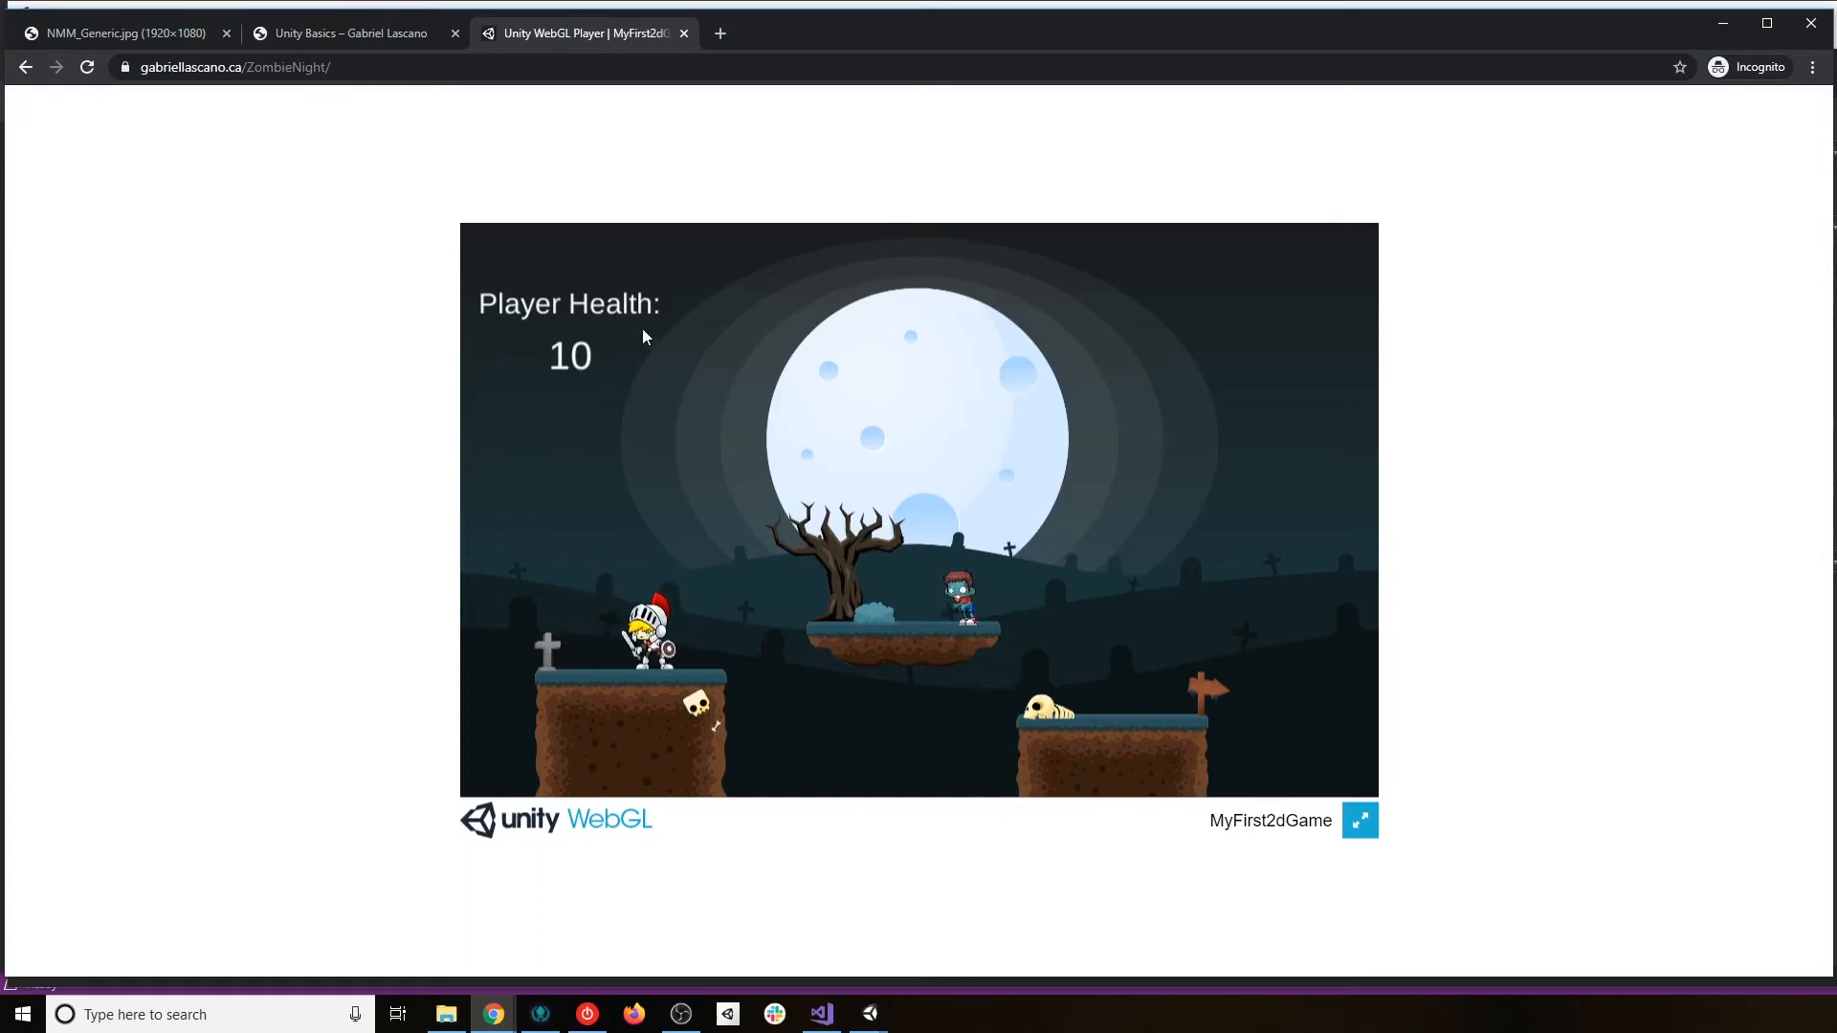
pyautogui.hotkey('alt', 'Tab')
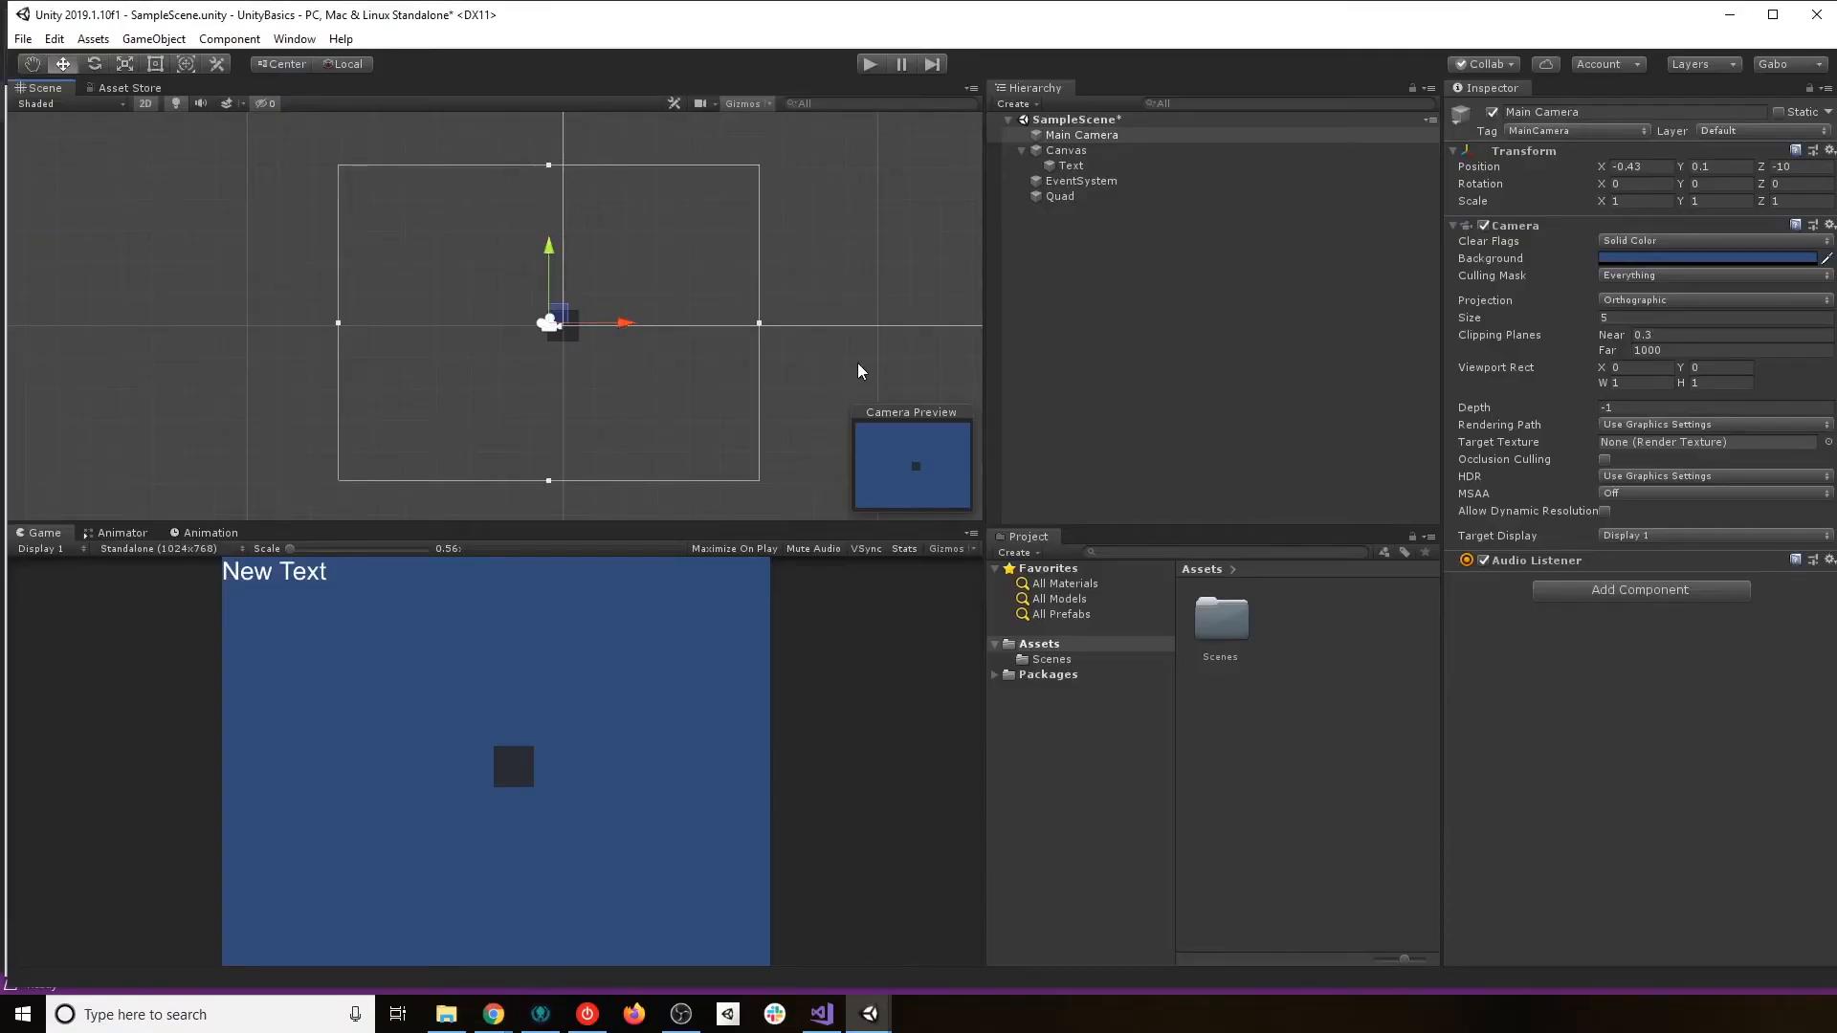
# Shrink the Text's rectangle toward the Canvas's upper-left corner with the Rect tool, to about Right 763.2 and Bottom 609.4.
pyautogui.click(1071, 165)
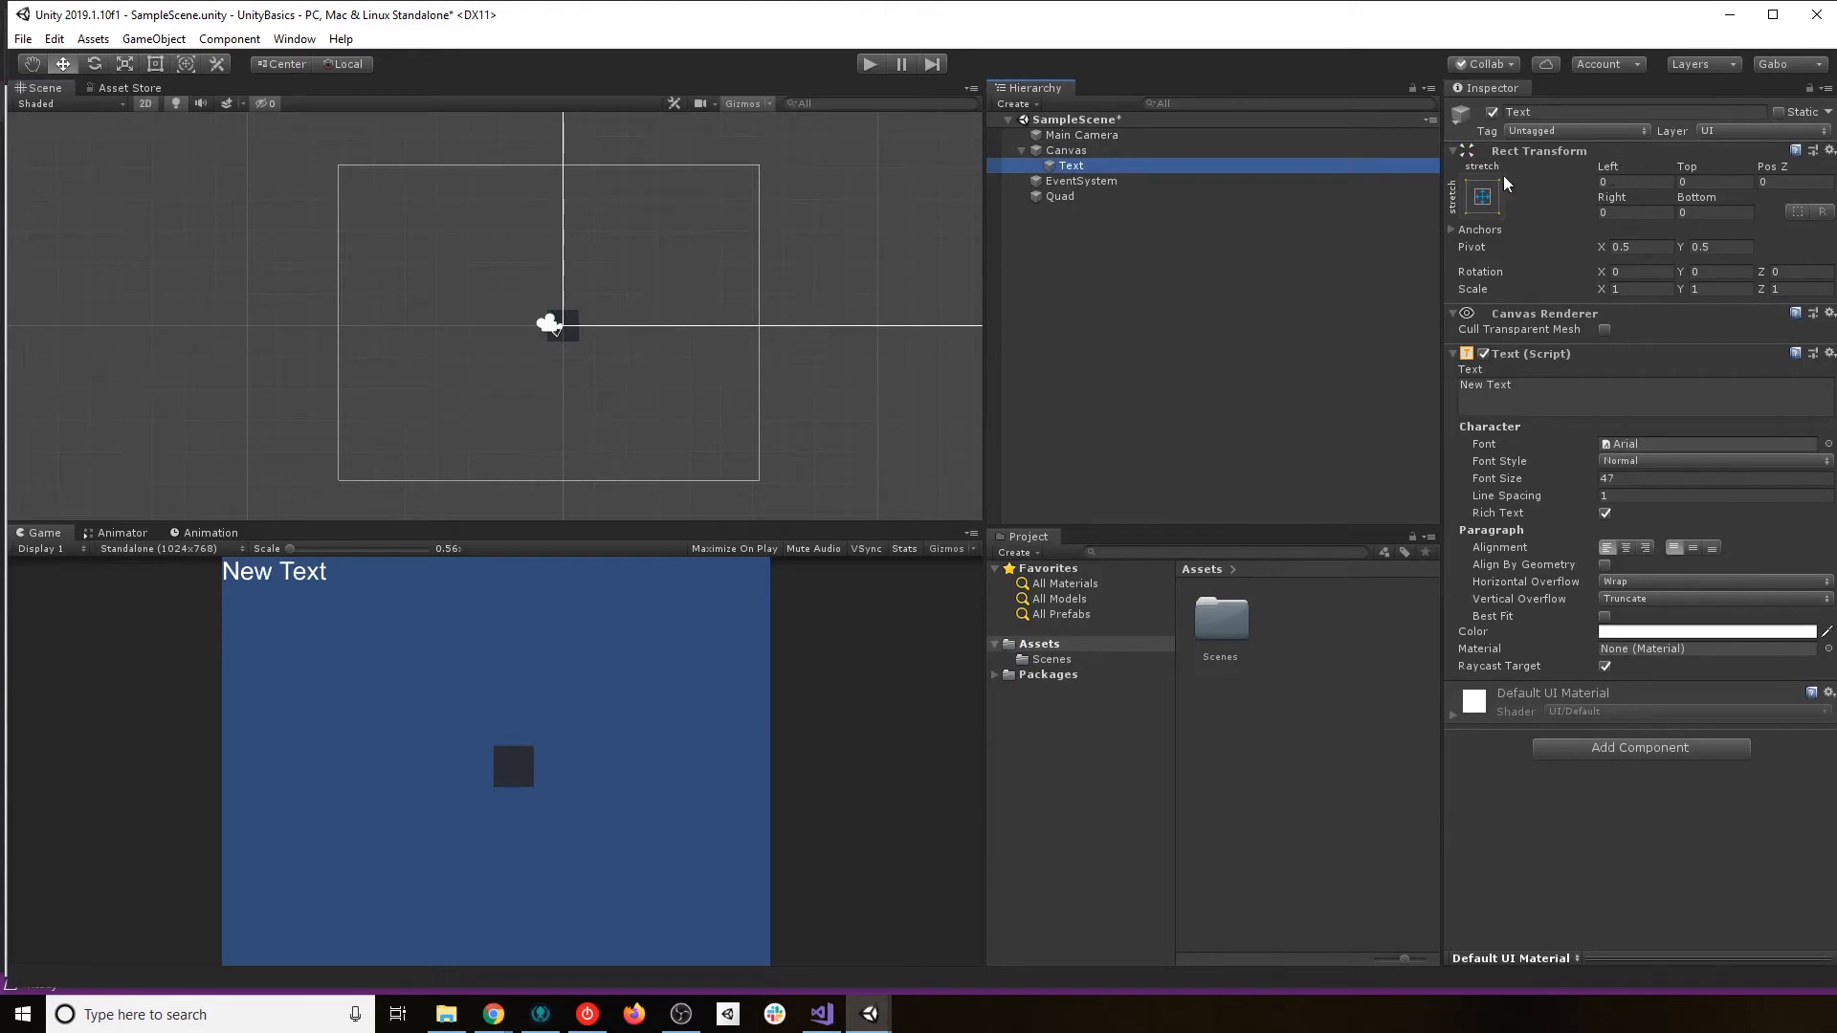
pyautogui.doubleClick(1071, 166)
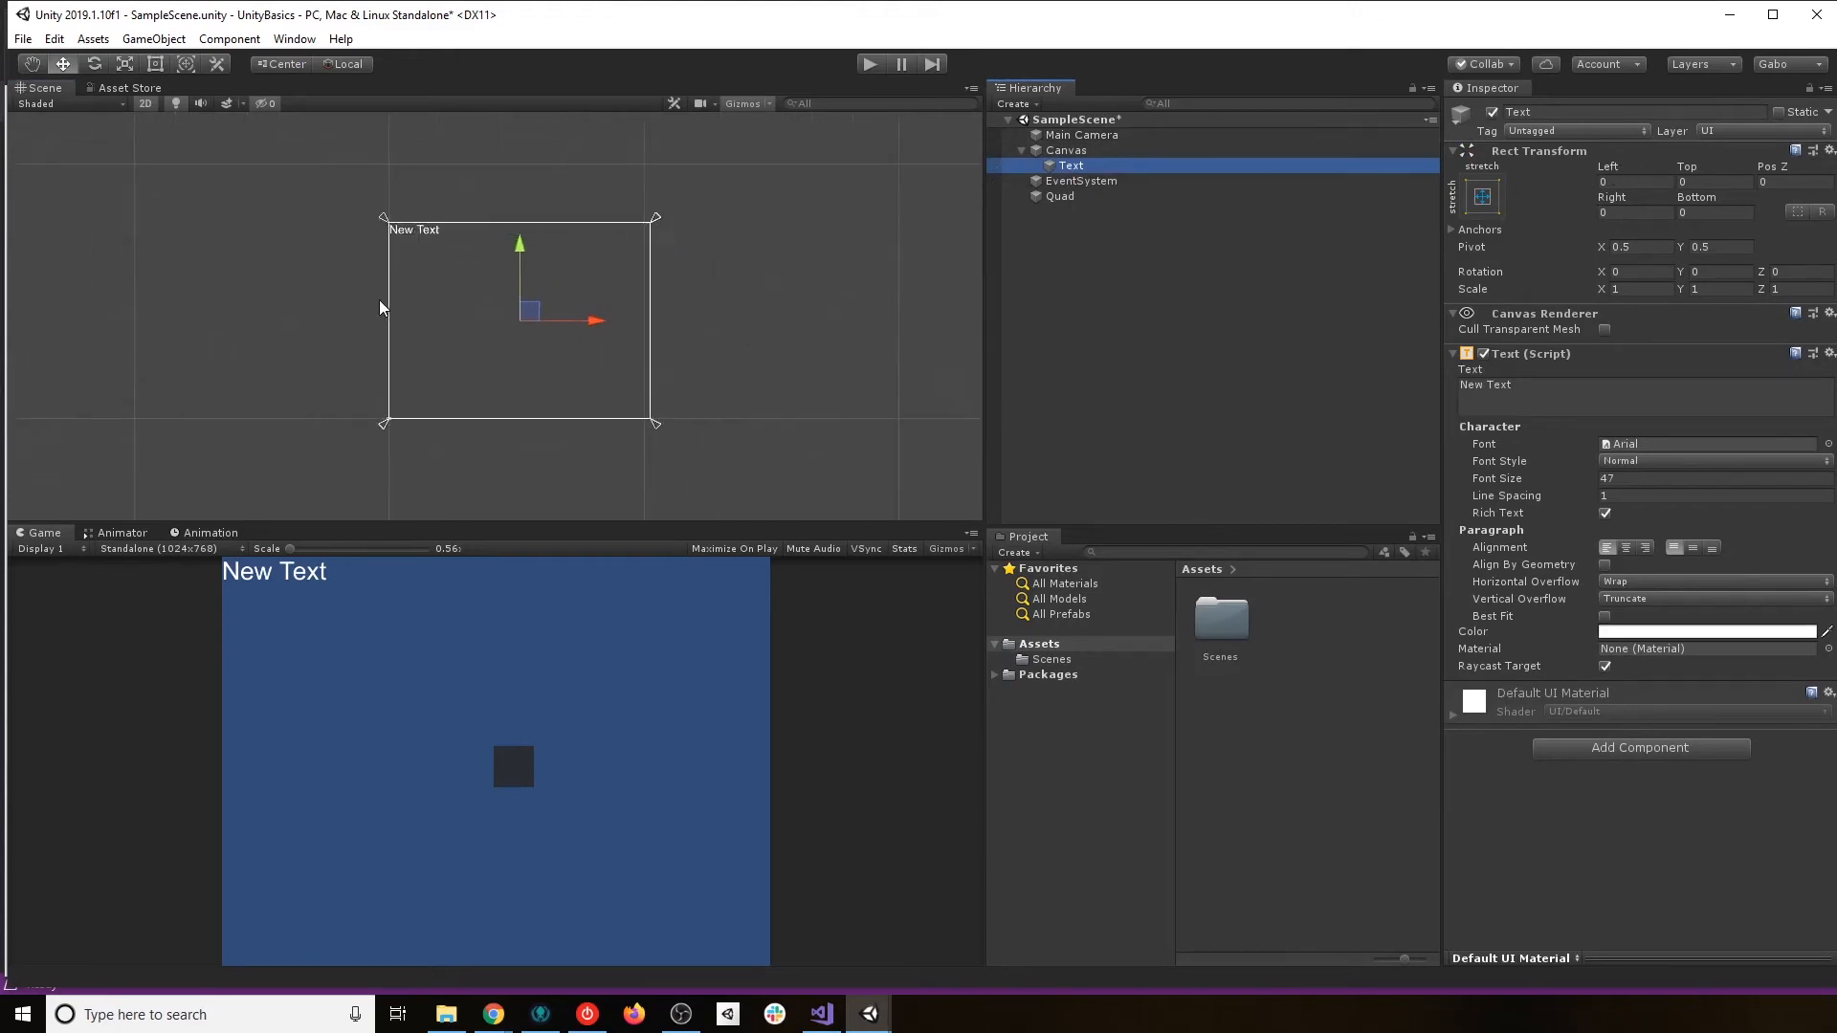
pyautogui.click(156, 64)
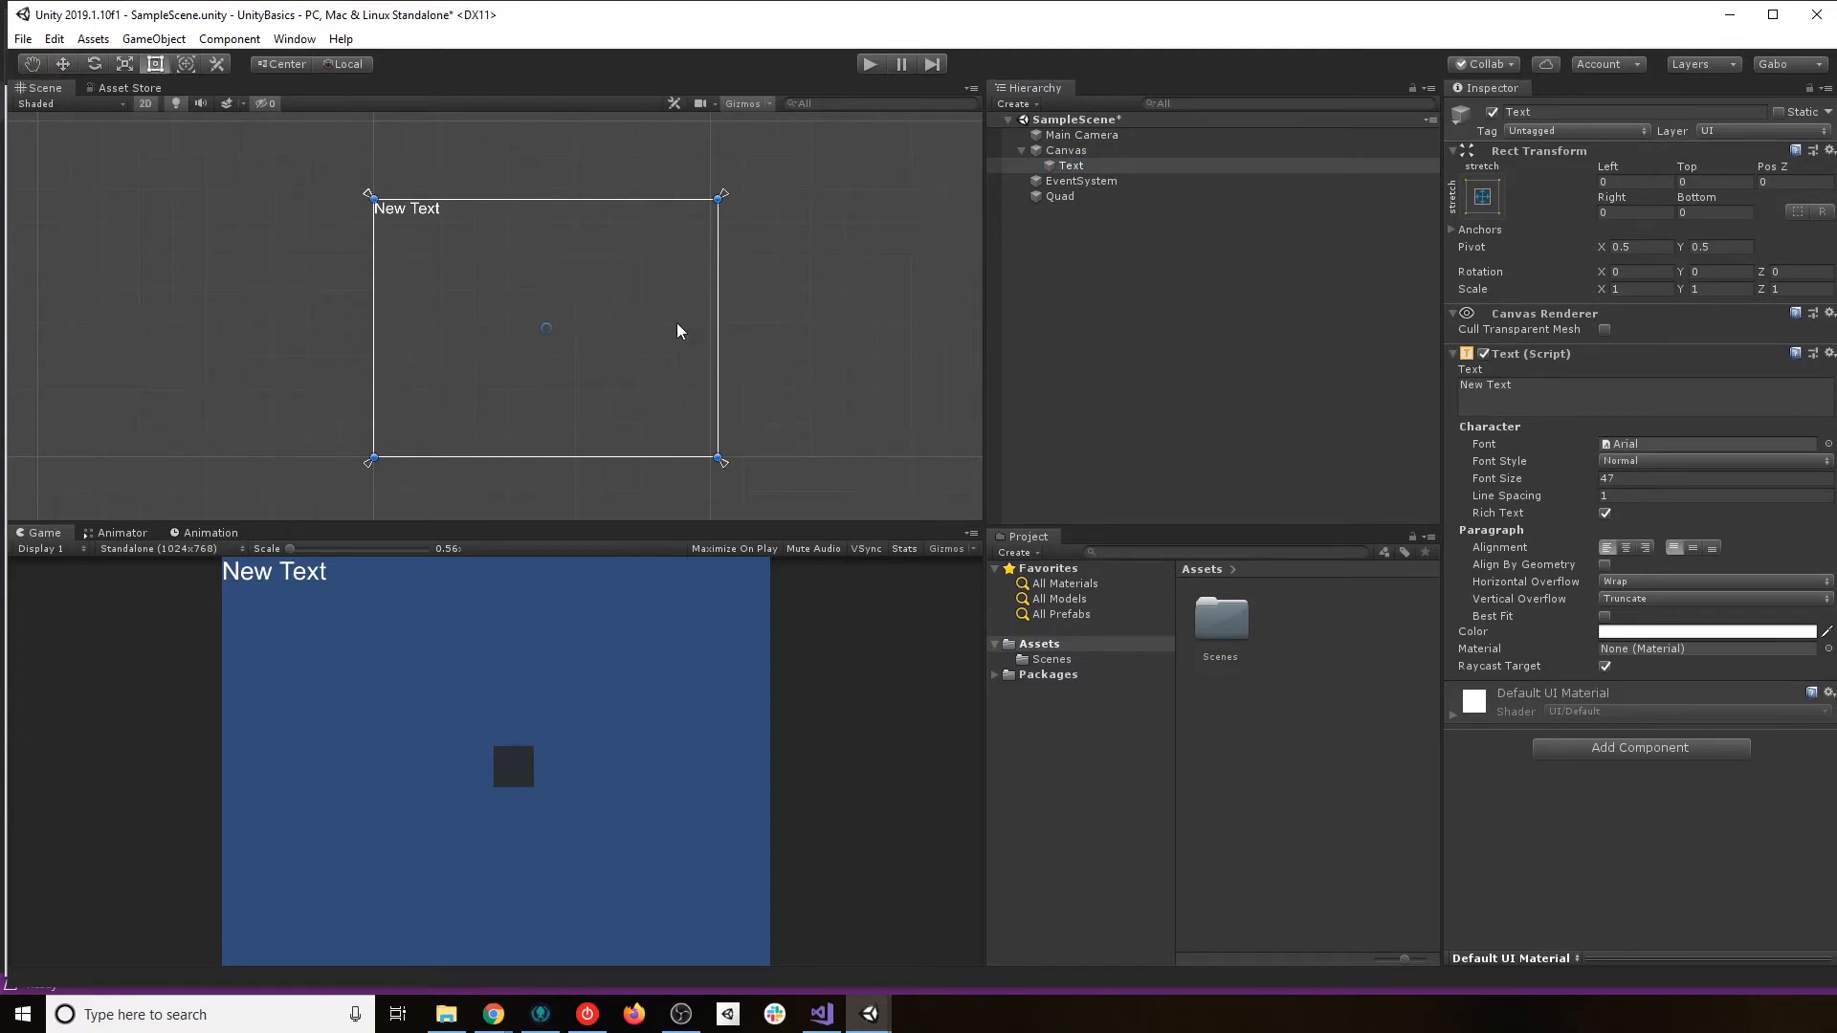
pyautogui.moveTo(717, 314); pyautogui.dragTo(607, 306)
pyautogui.moveTo(472, 456); pyautogui.dragTo(525, 253)
pyautogui.moveTo(620, 219); pyautogui.dragTo(481, 240)
pyautogui.click(1449, 230)
pyautogui.click(1449, 230)
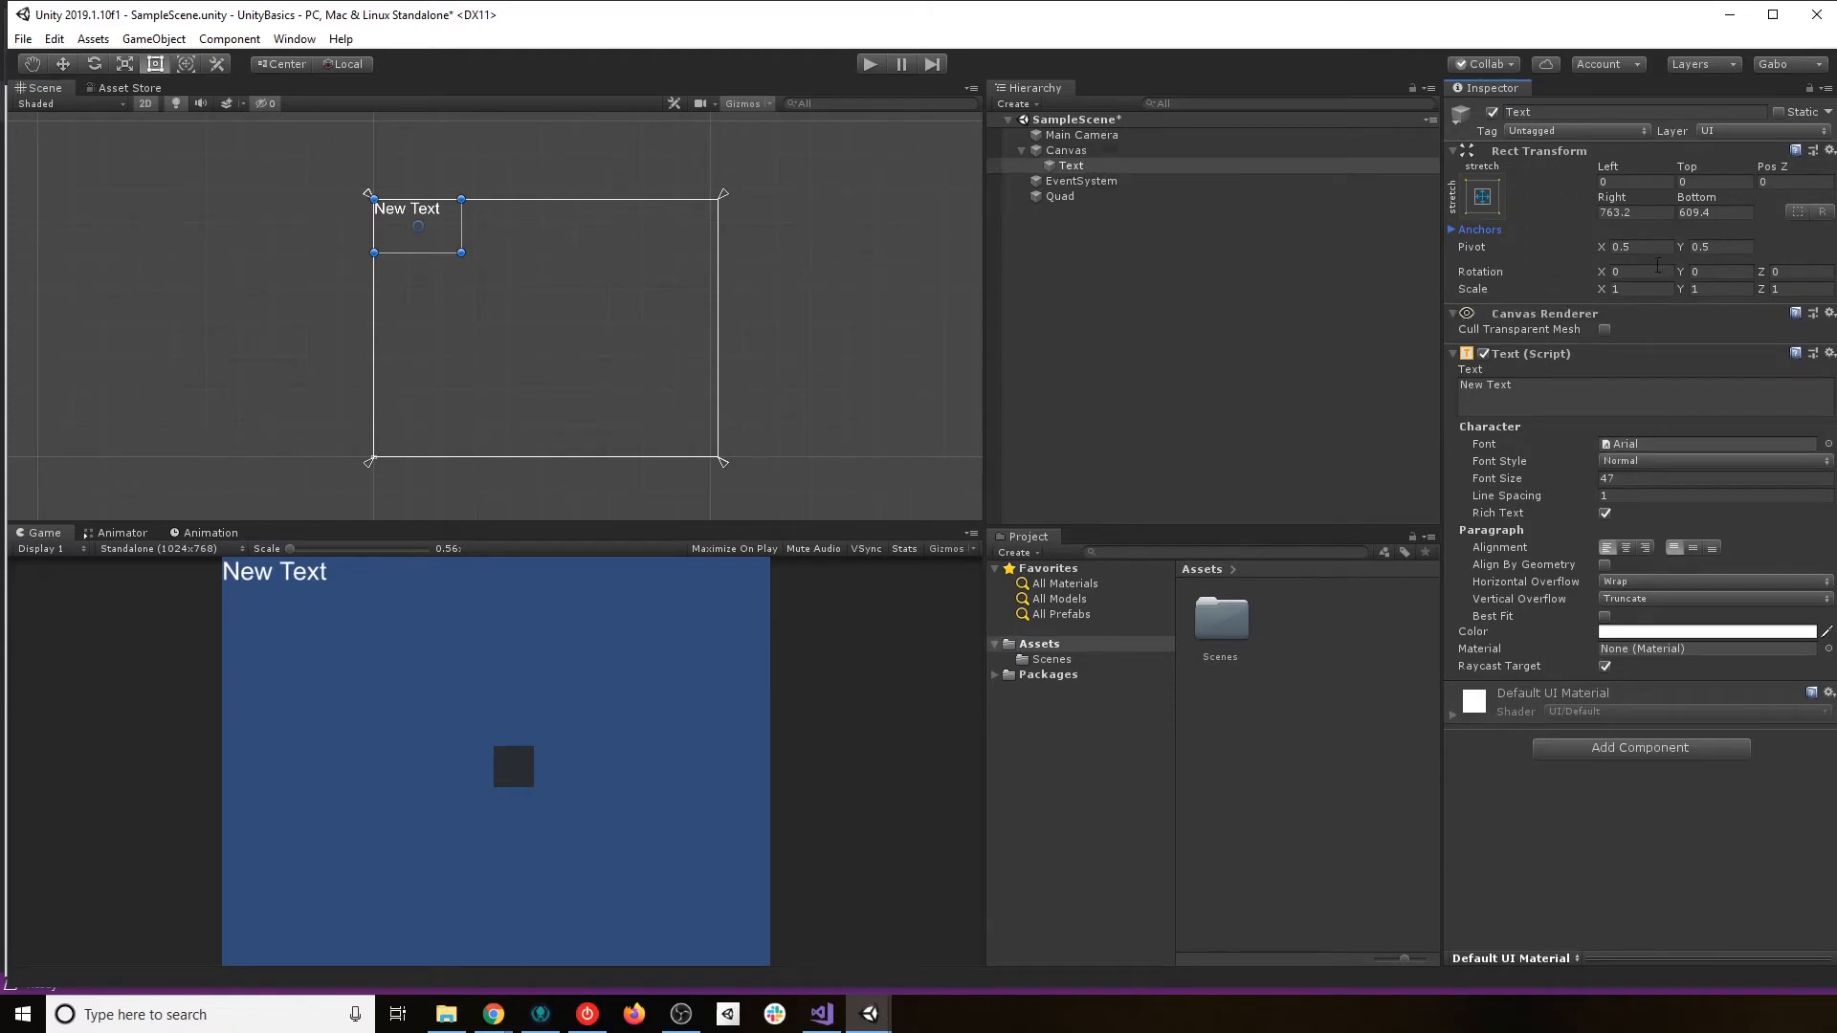
# Delete the Canvas, the Quad and the EventSystem from SampleScene, keeping only the Main Camera.
pyautogui.click(1071, 151)
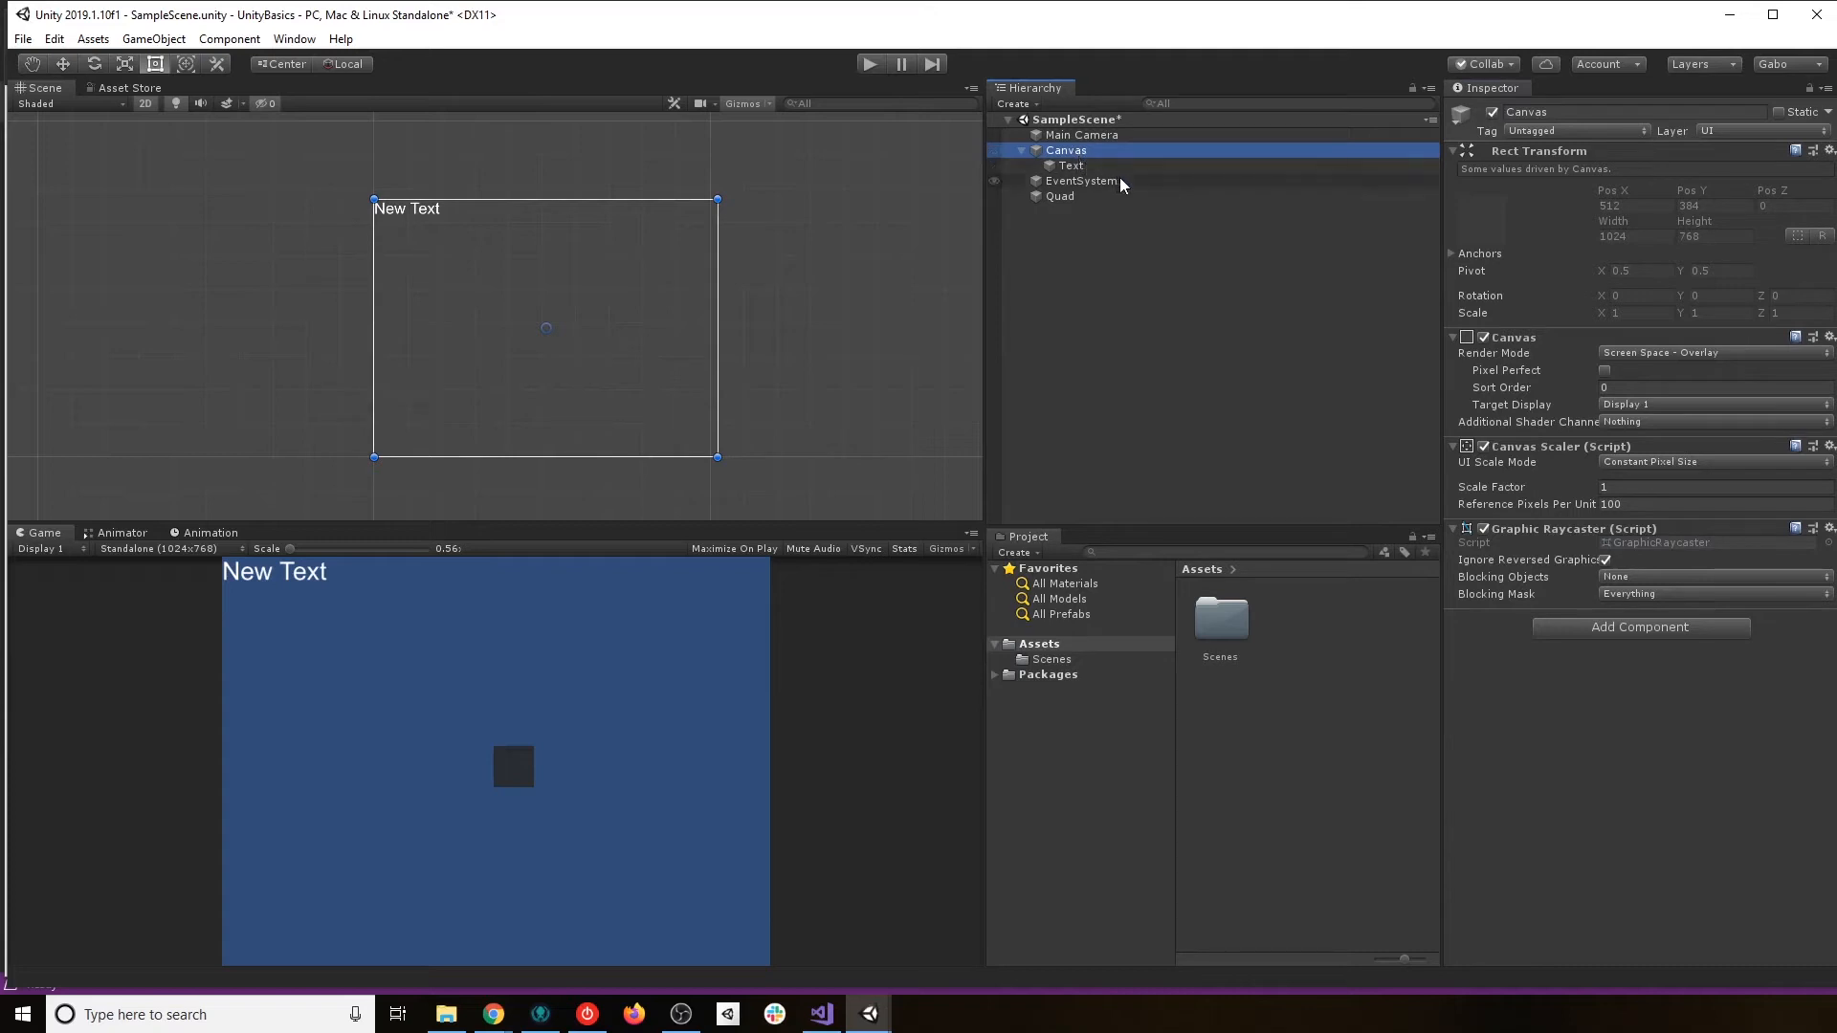
pyautogui.press('Delete')
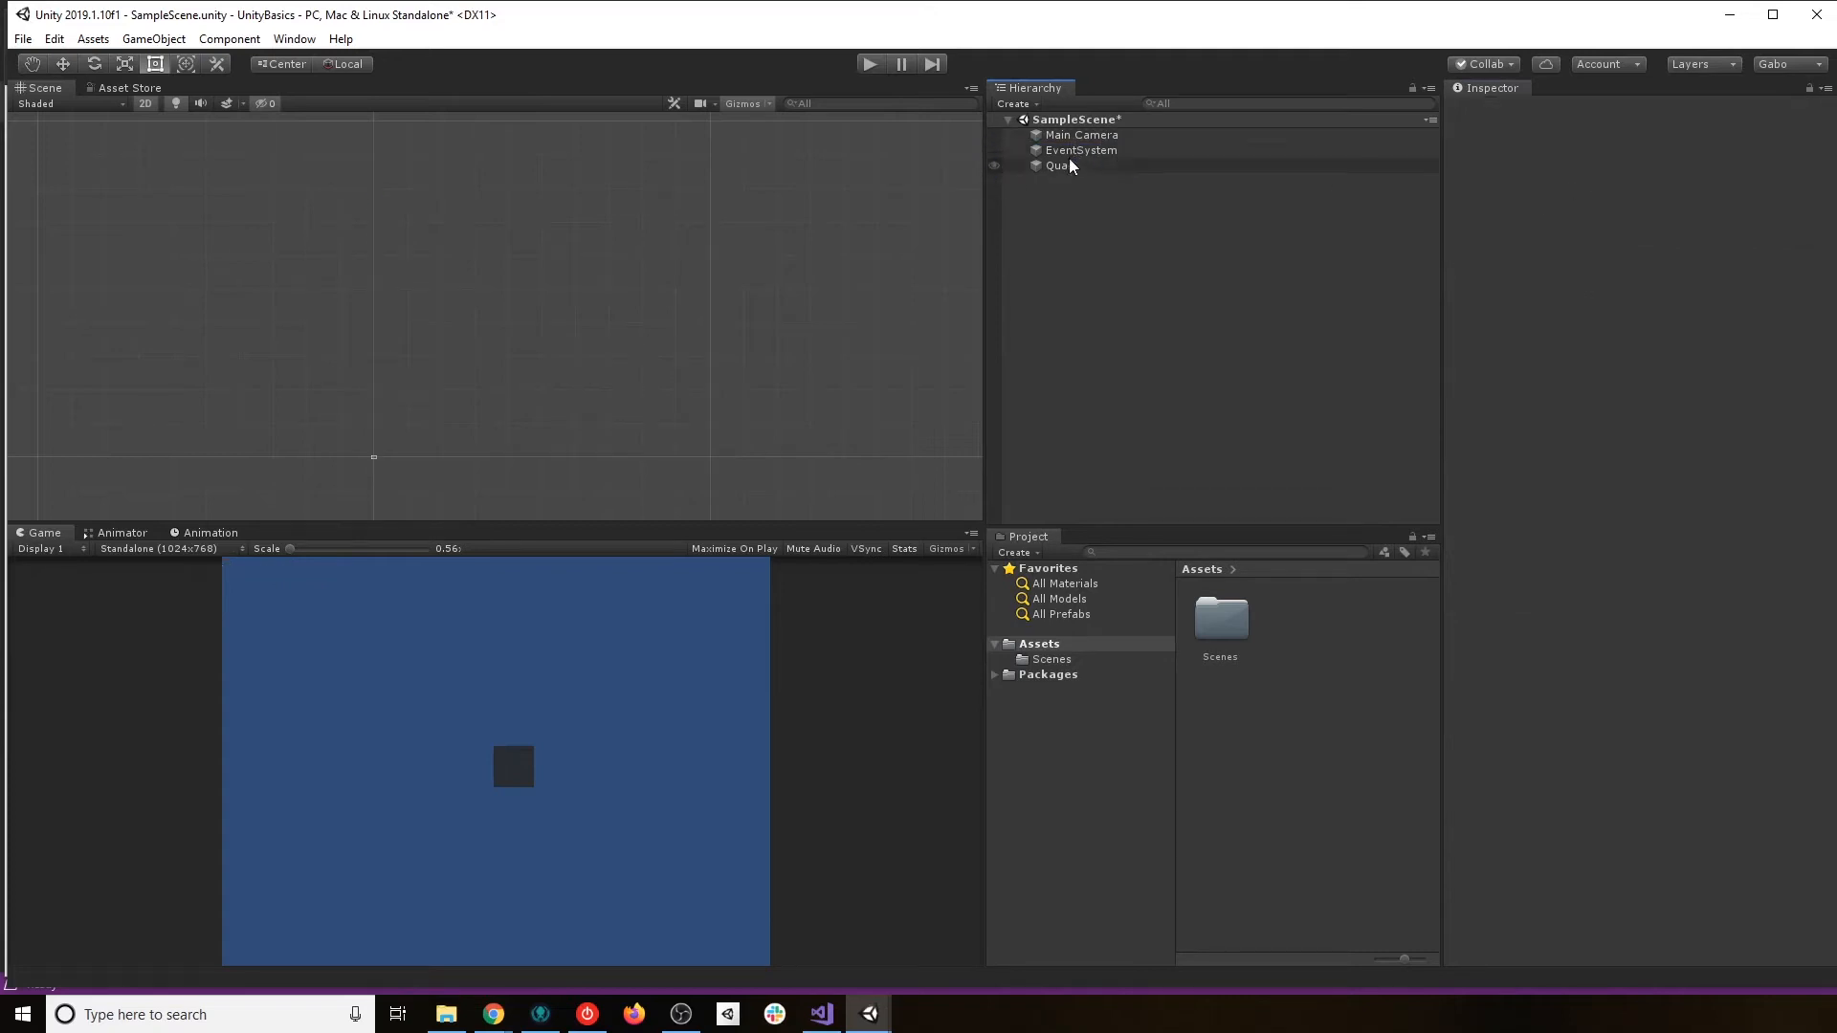
pyautogui.click(1070, 166)
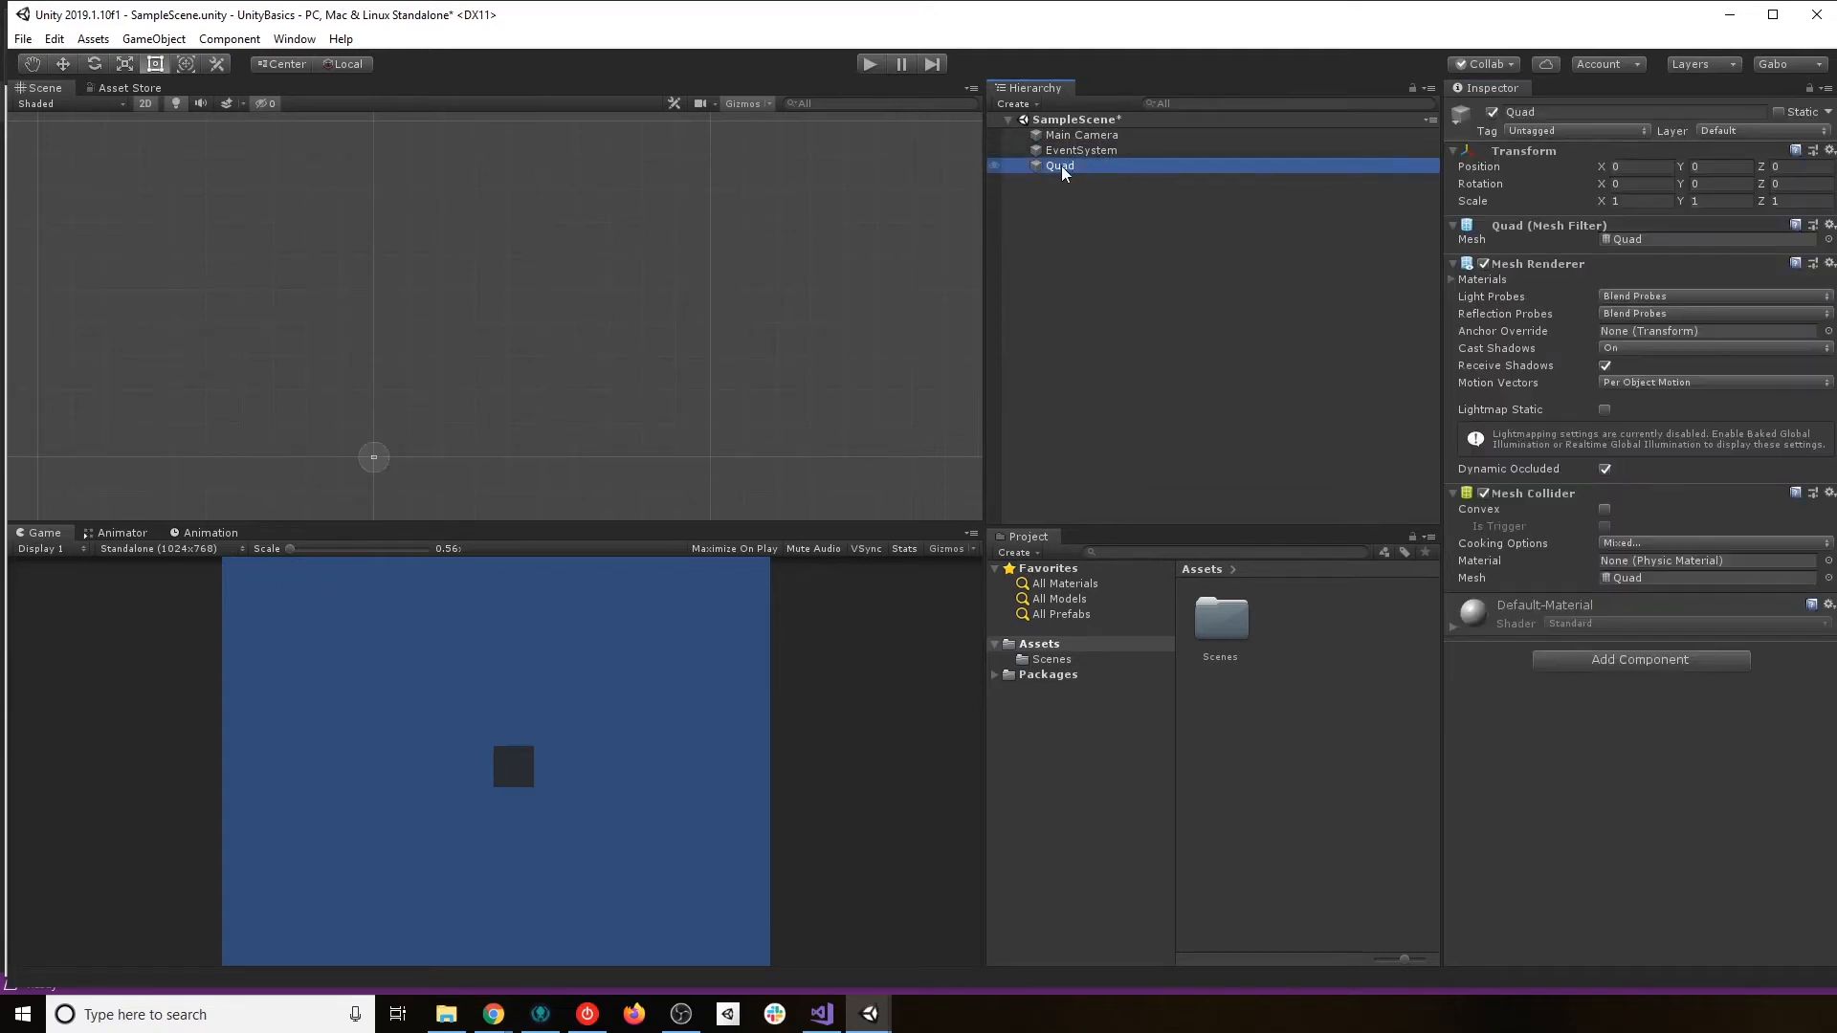
pyautogui.doubleClick(1062, 166)
pyautogui.scroll(-5, 457, 346)
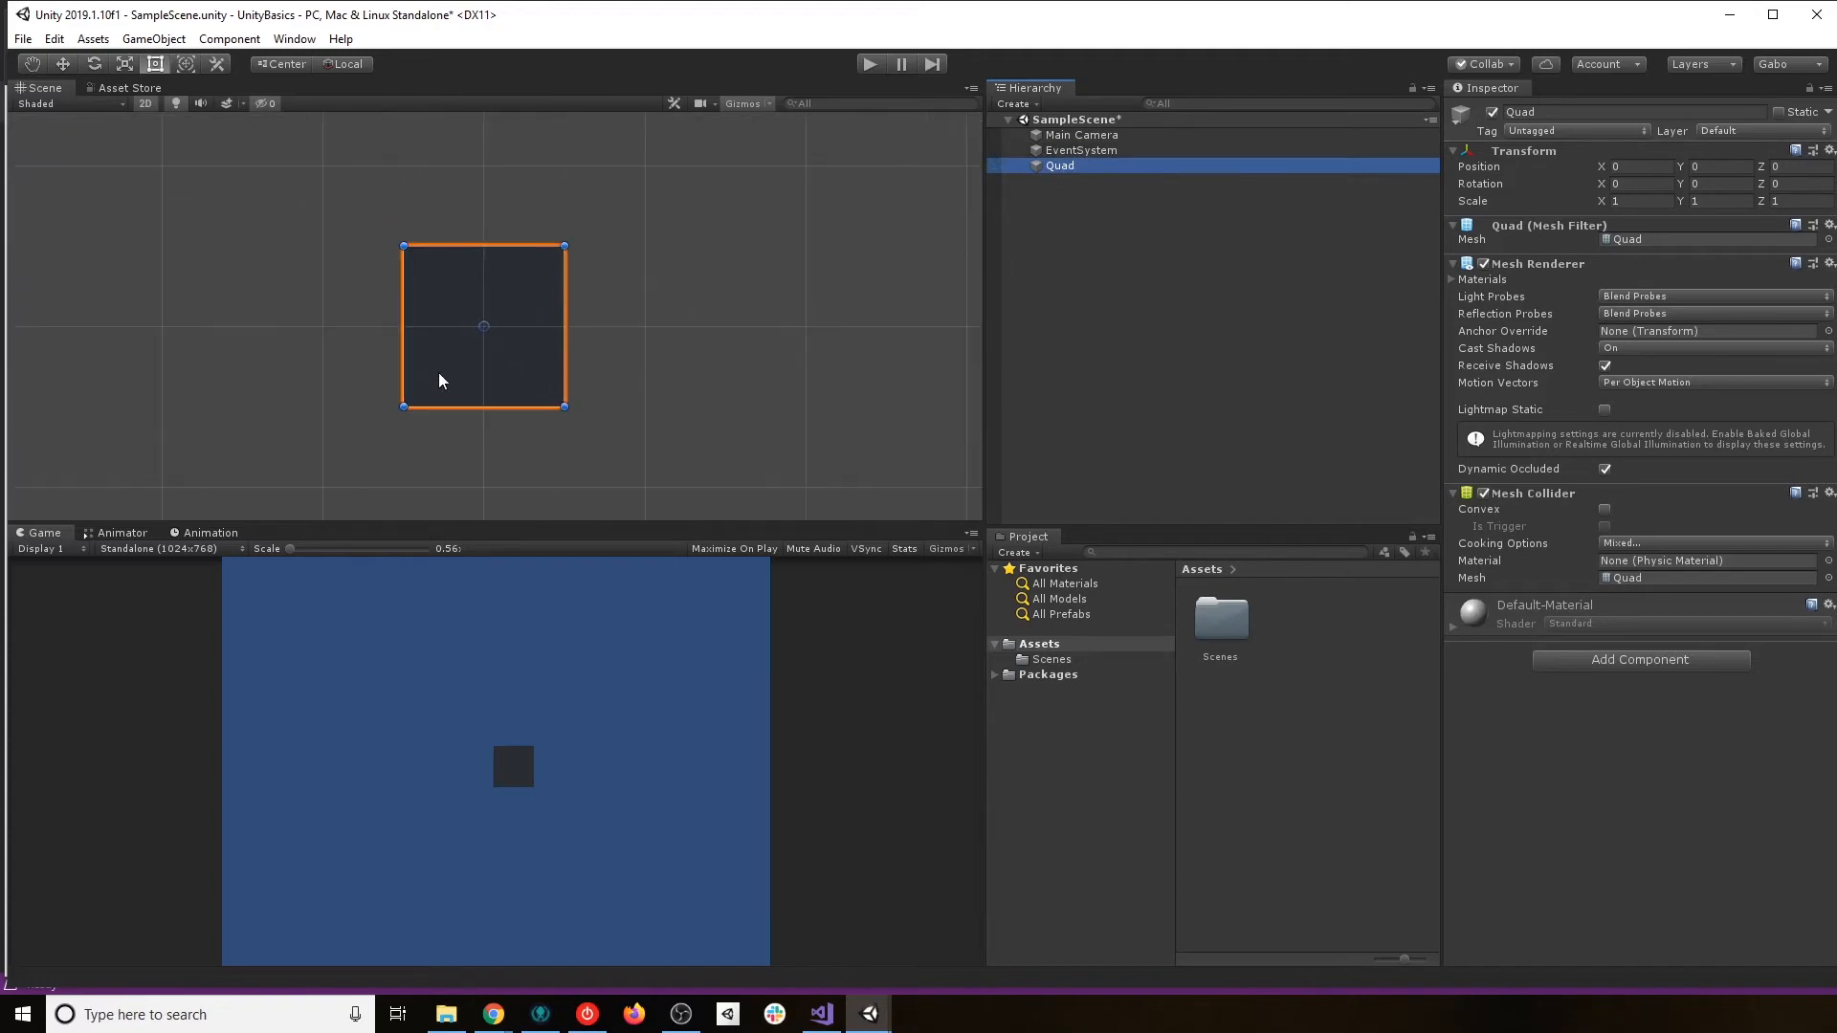
pyautogui.scroll(-2, 458, 347)
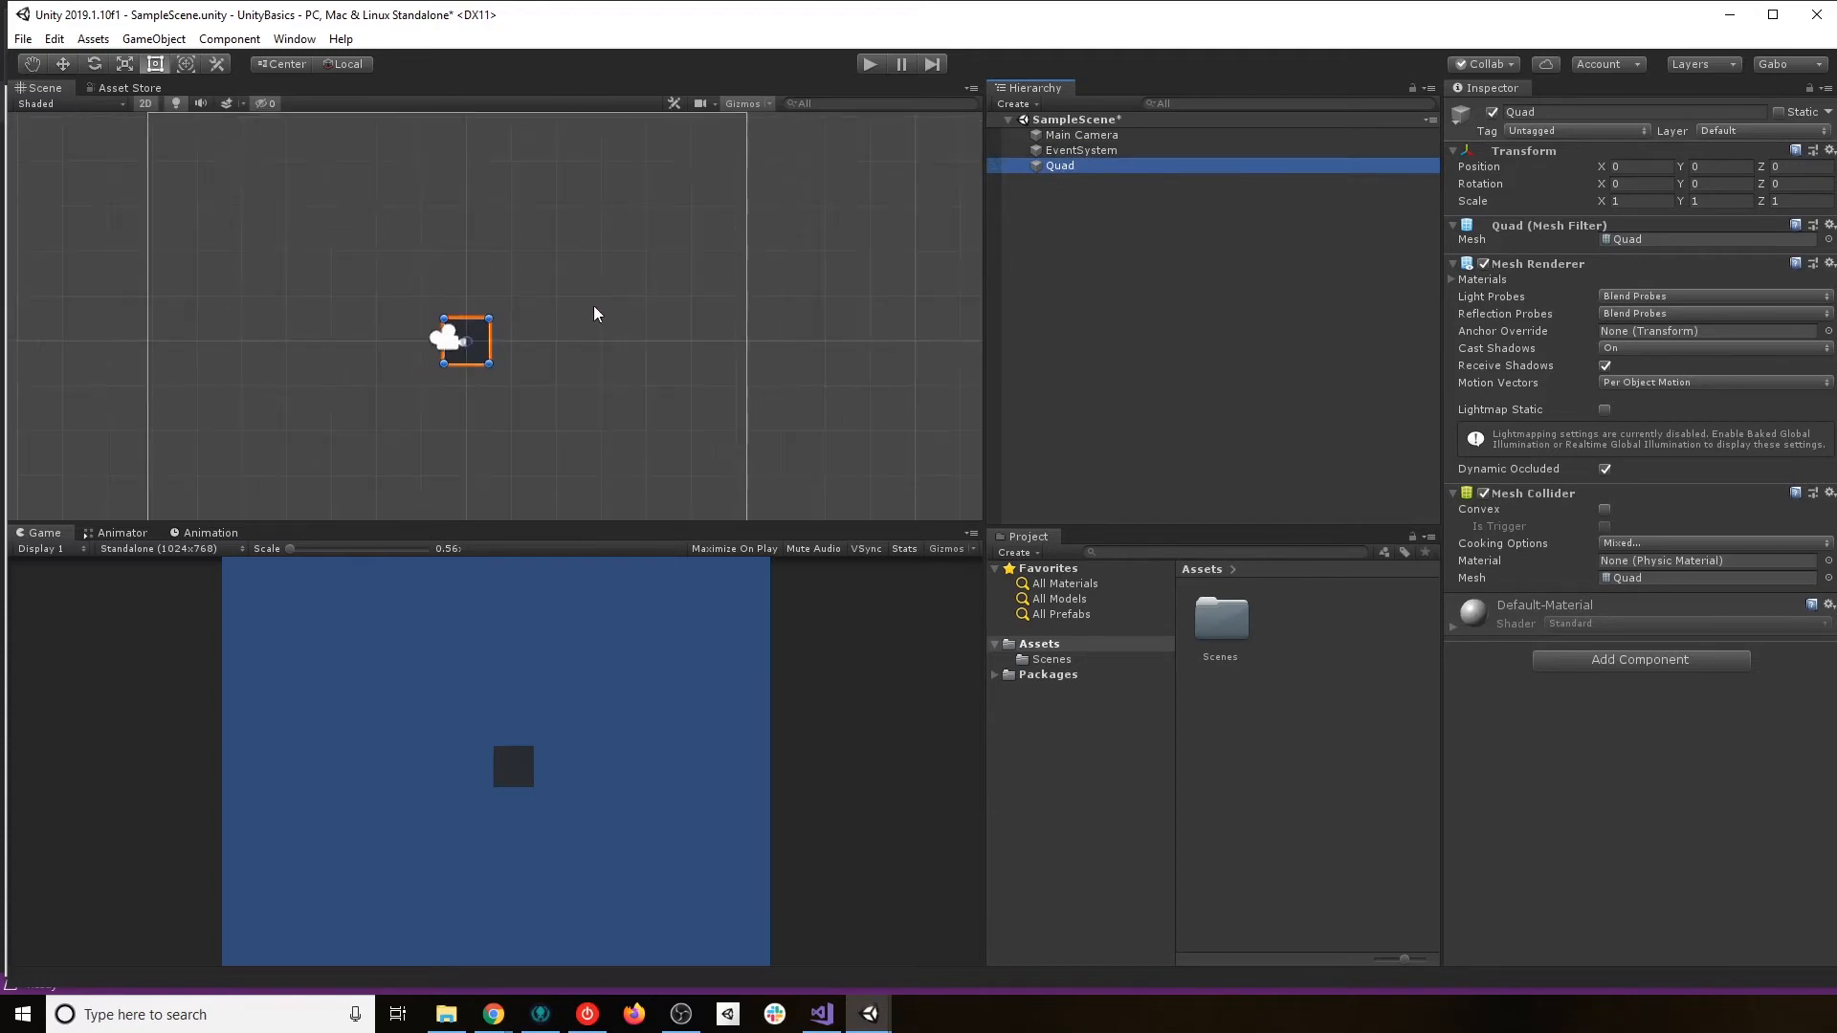
pyautogui.scroll(-4, 602, 306)
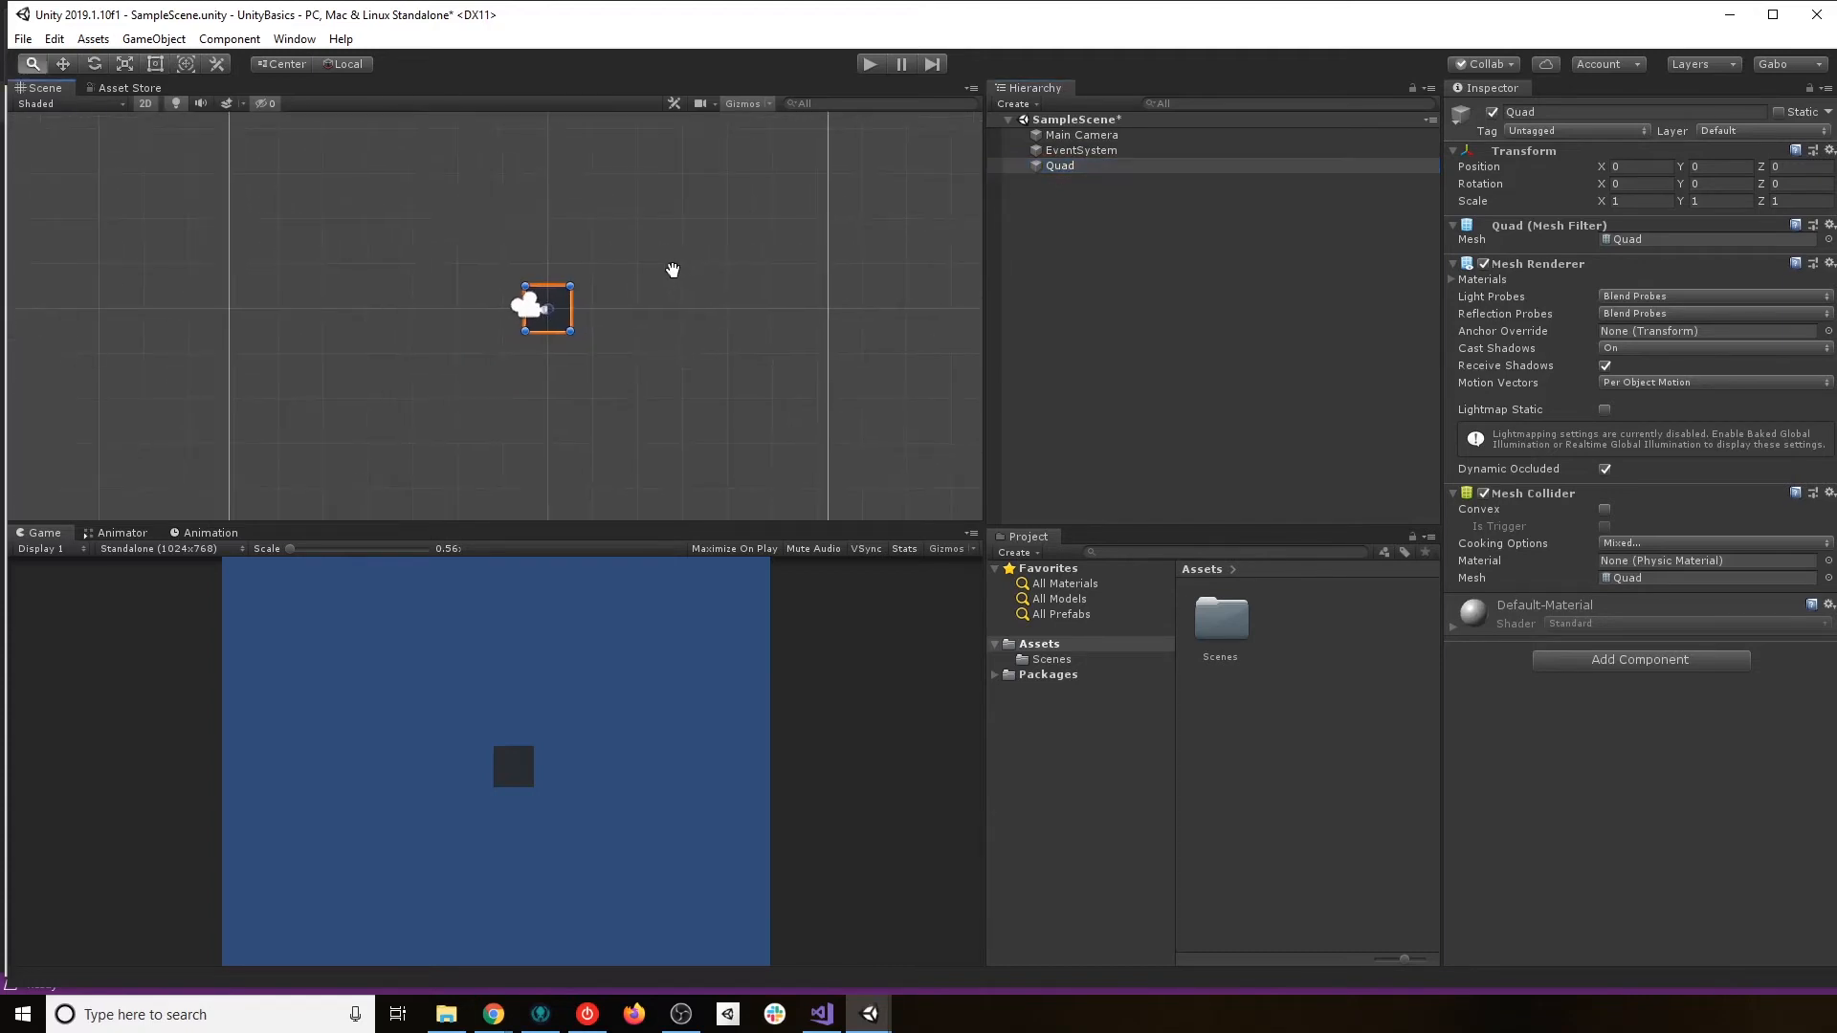
pyautogui.click(1074, 163)
pyautogui.press('Delete')
pyautogui.click(1091, 151)
pyautogui.press('Delete')
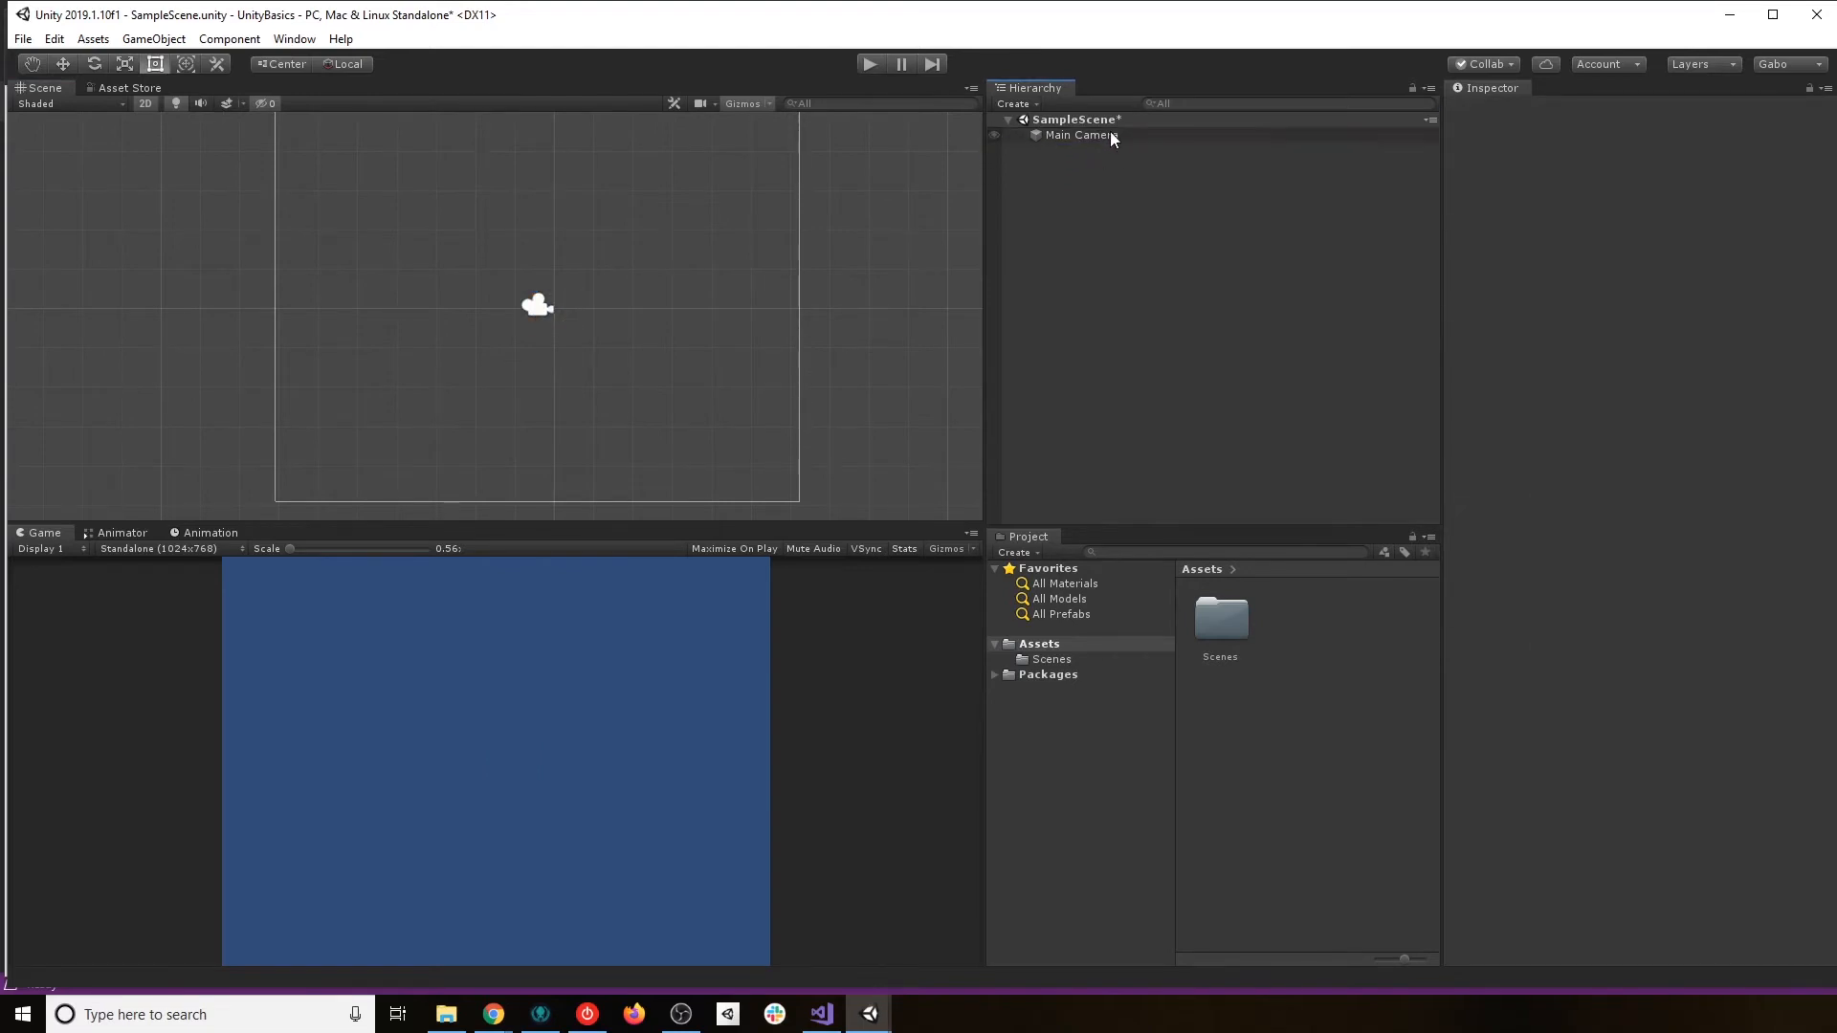
# Clear the old component search for the Main Camera and browse the component categories that can be added.
pyautogui.click(1113, 134)
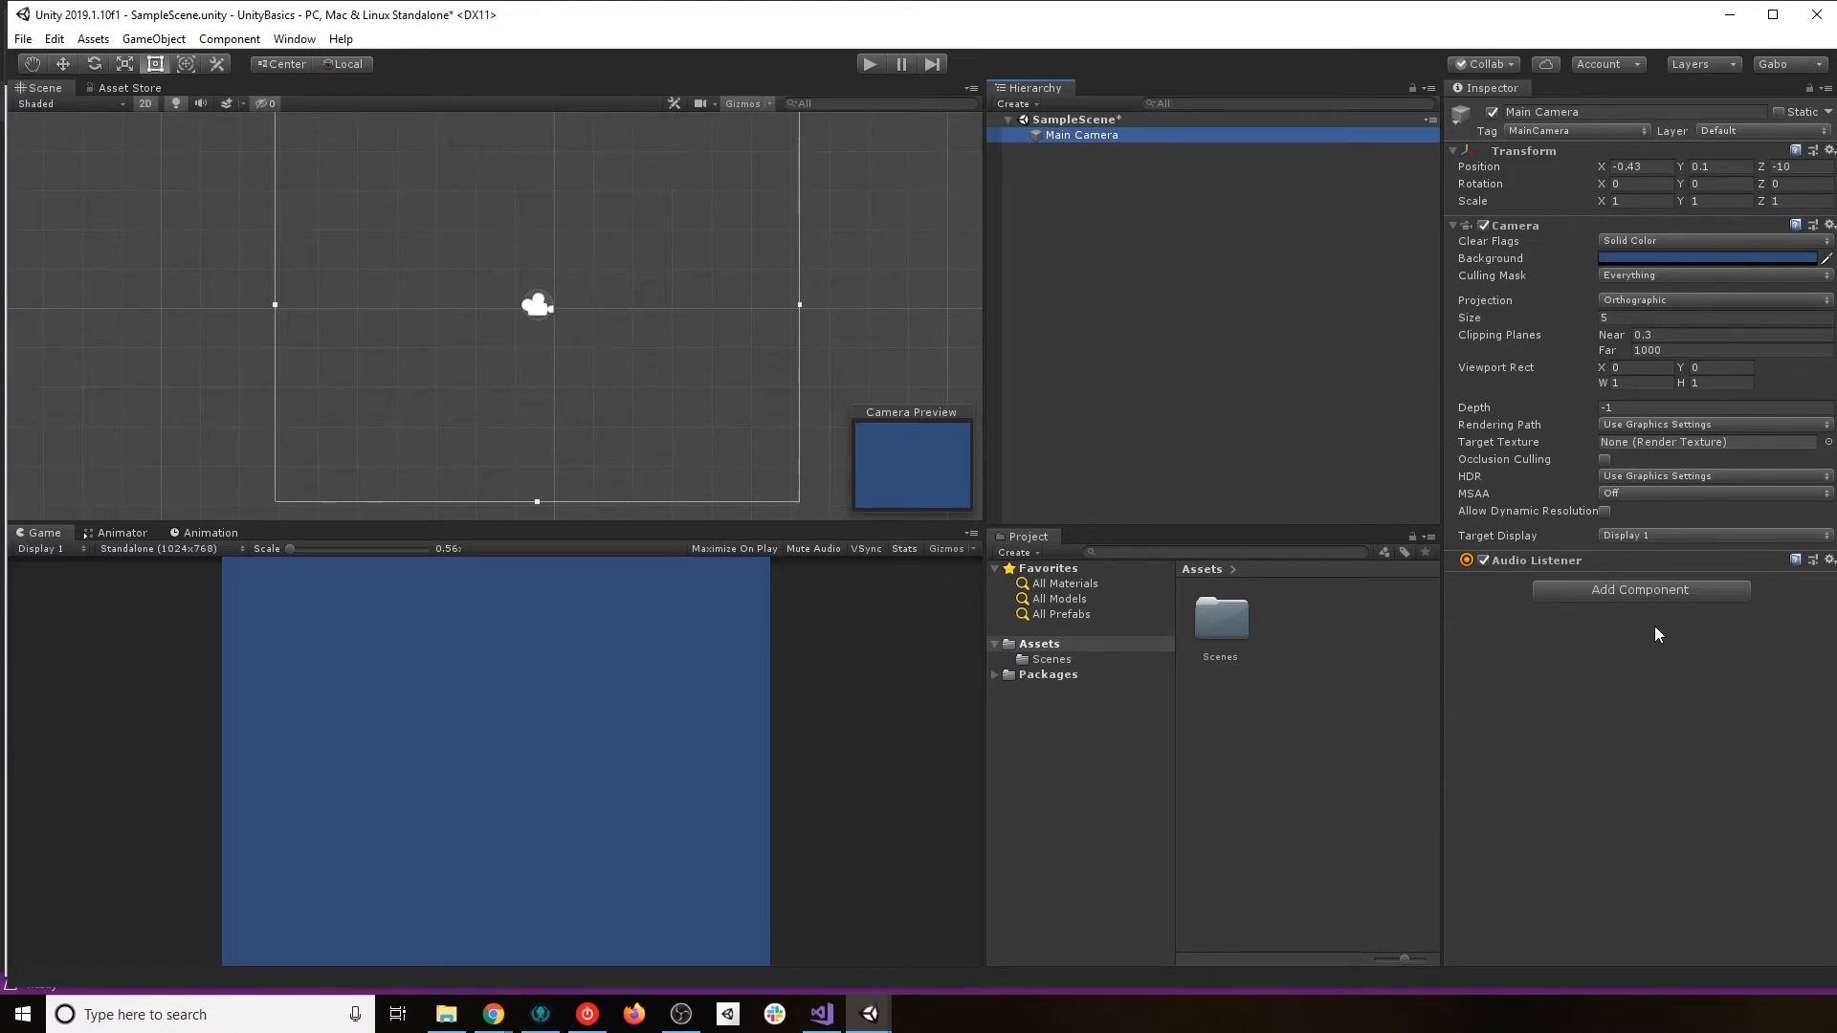
pyautogui.click(1636, 592)
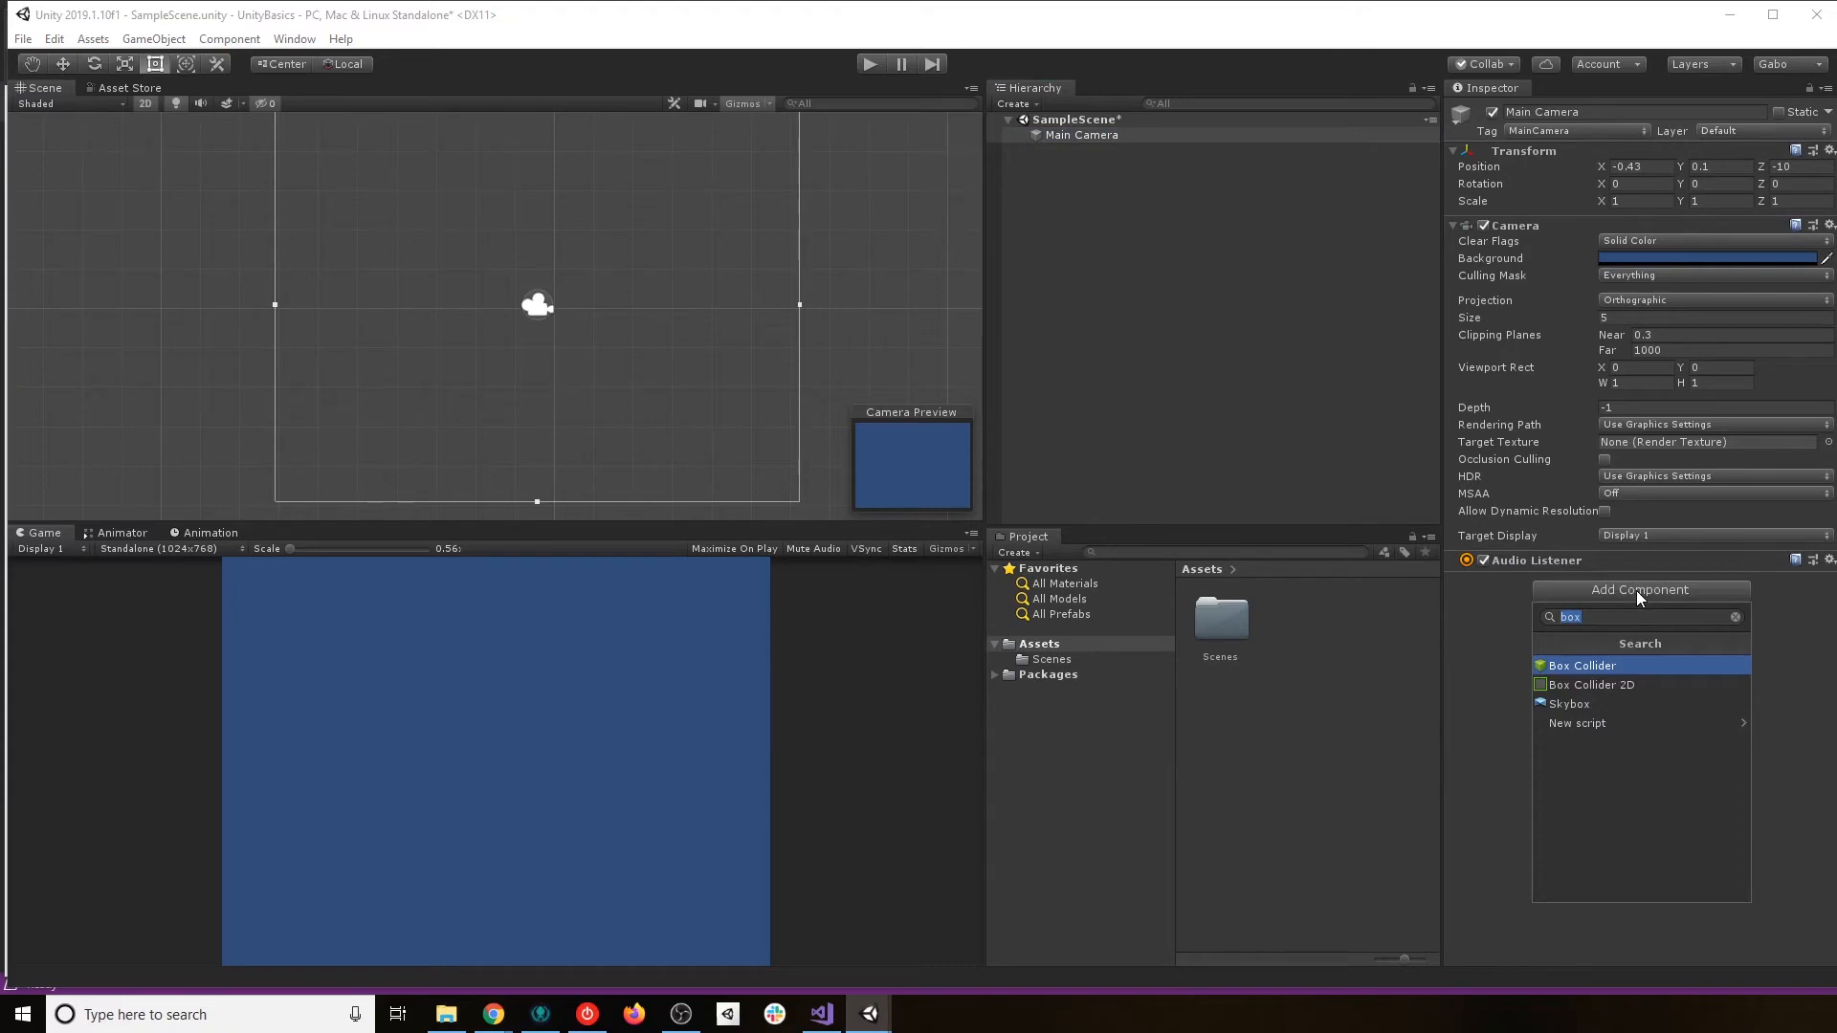
pyautogui.click(1736, 617)
pyautogui.scroll(-3, 1680, 768)
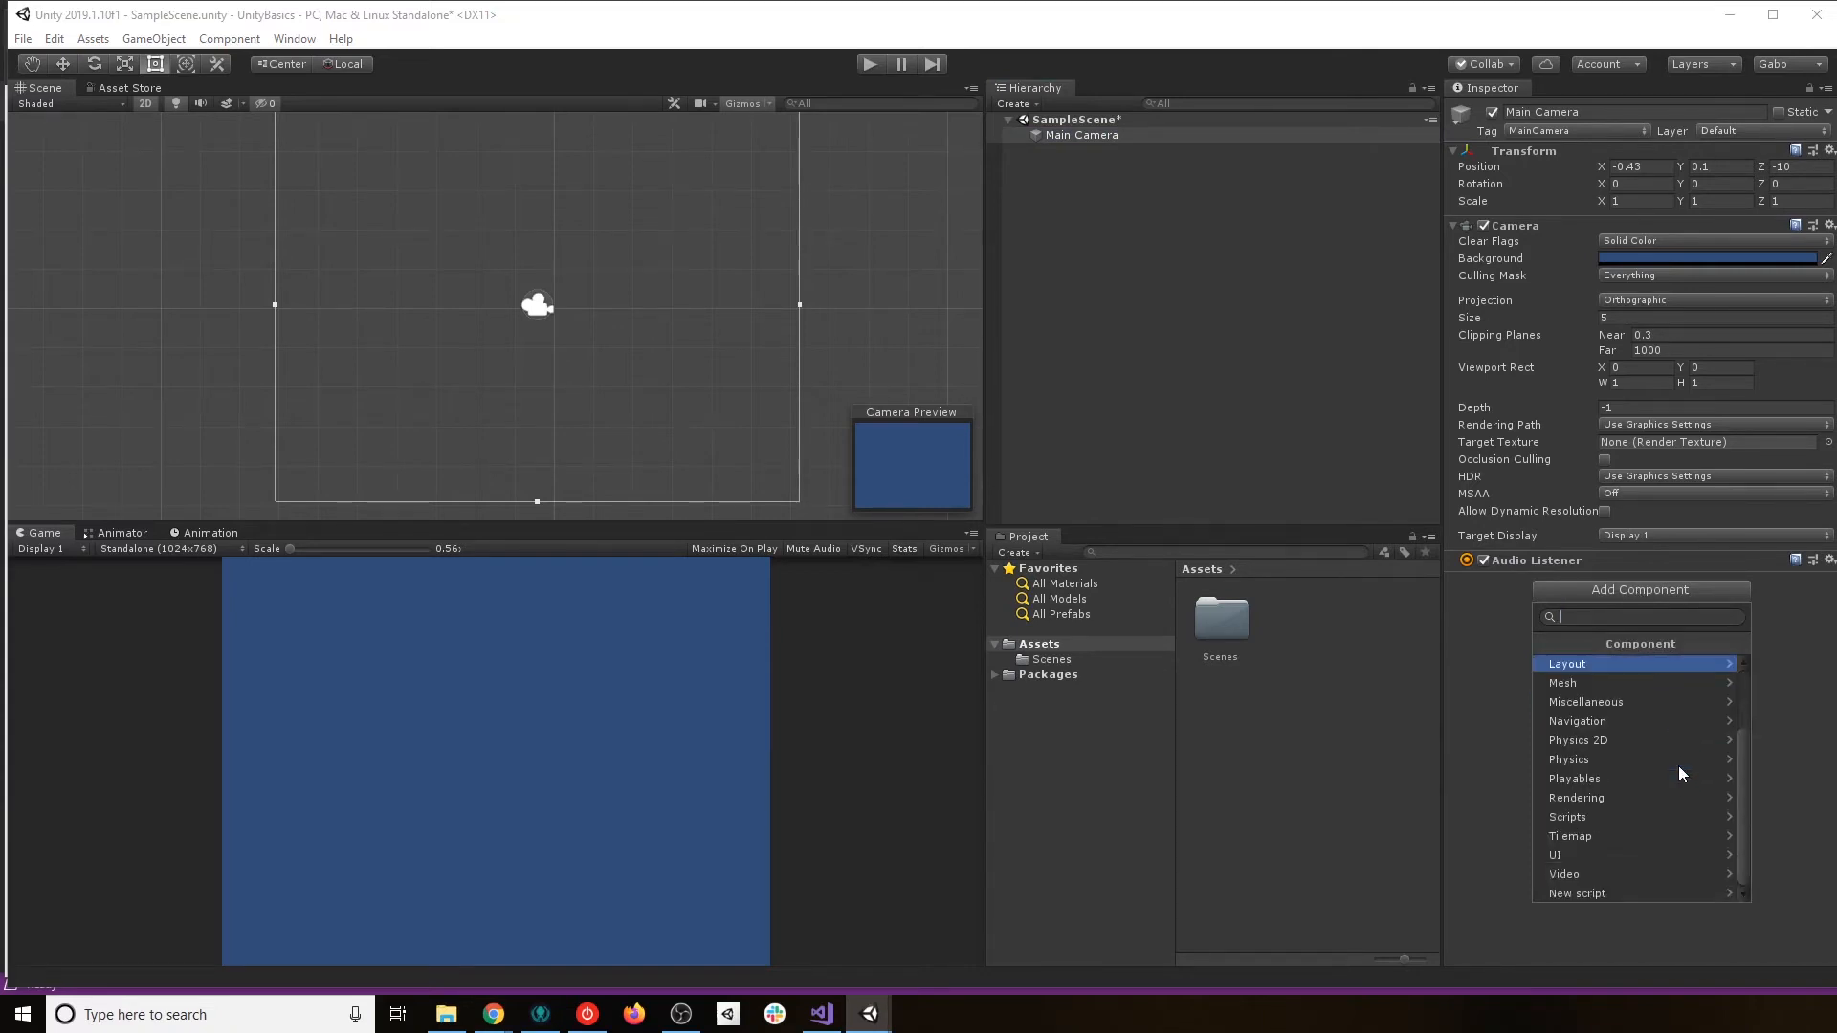
pyautogui.scroll(3, 1678, 766)
pyautogui.scroll(-3, 1678, 765)
pyautogui.scroll(2, 1692, 762)
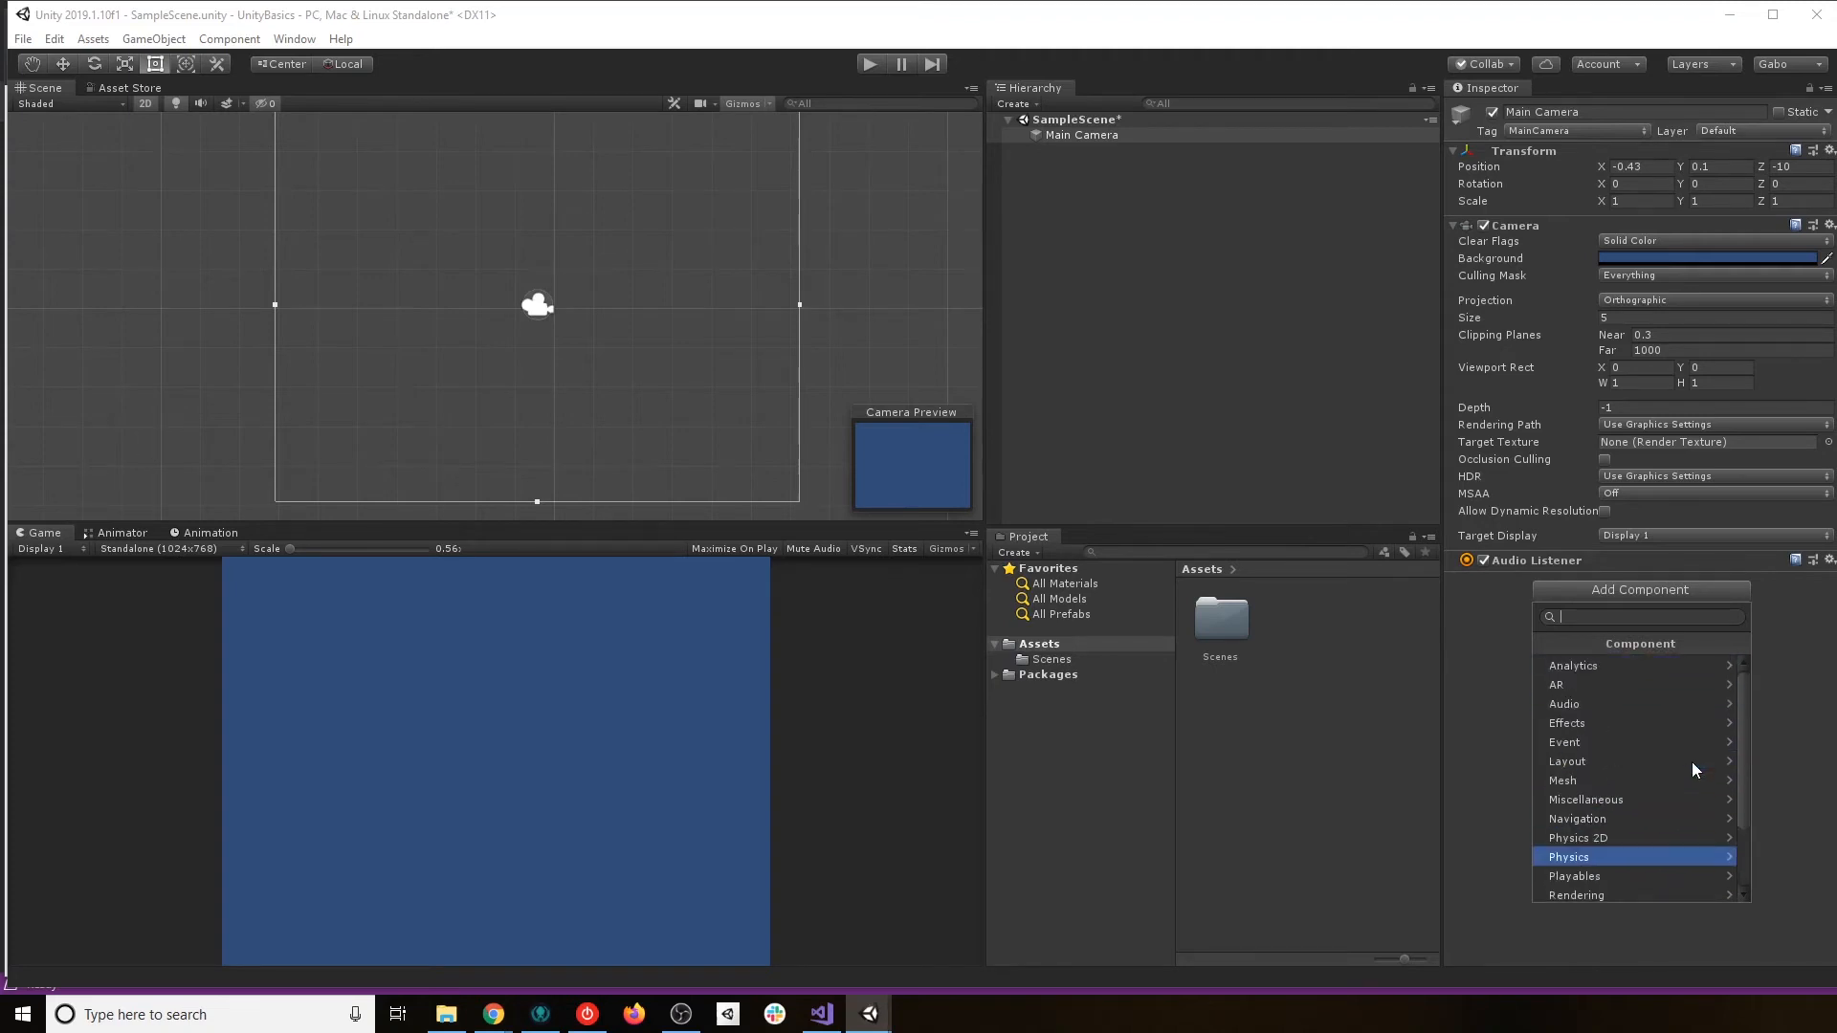
pyautogui.click(1777, 676)
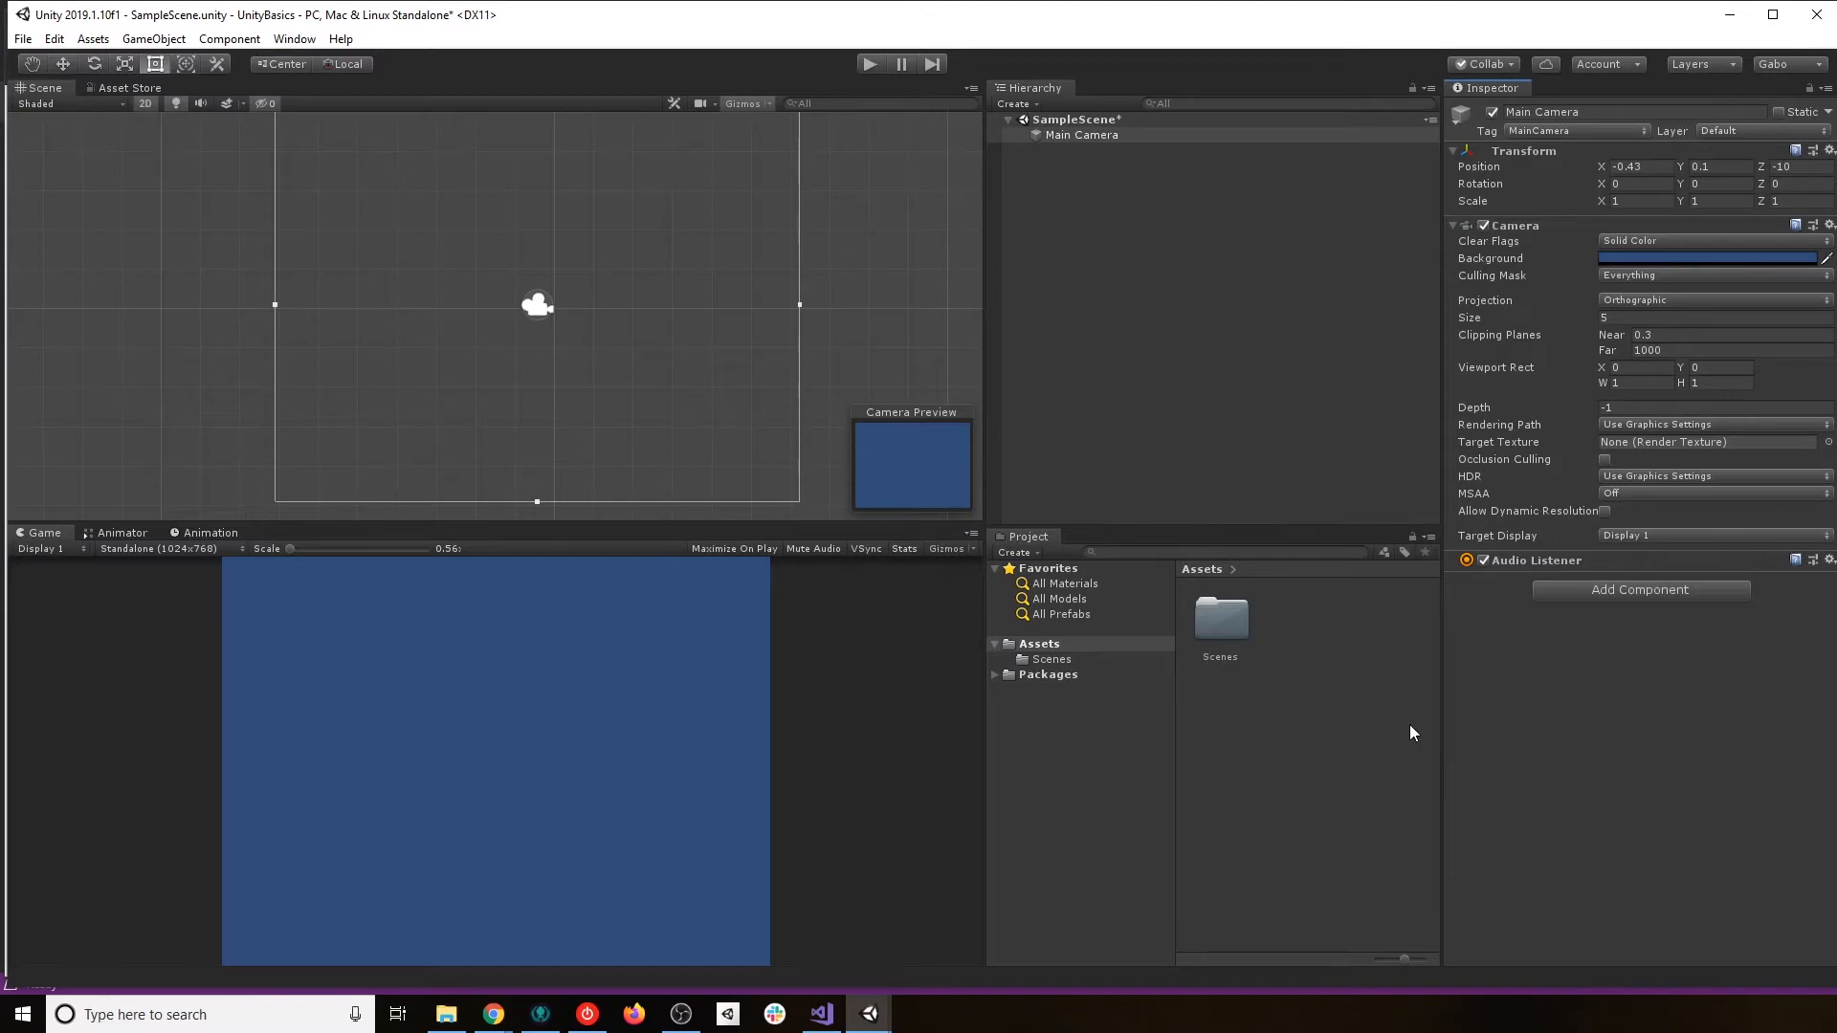
# Look into the Scripts category of the components available for the Main Camera, without adding any.
pyautogui.click(1674, 598)
pyautogui.scroll(-3, 1626, 790)
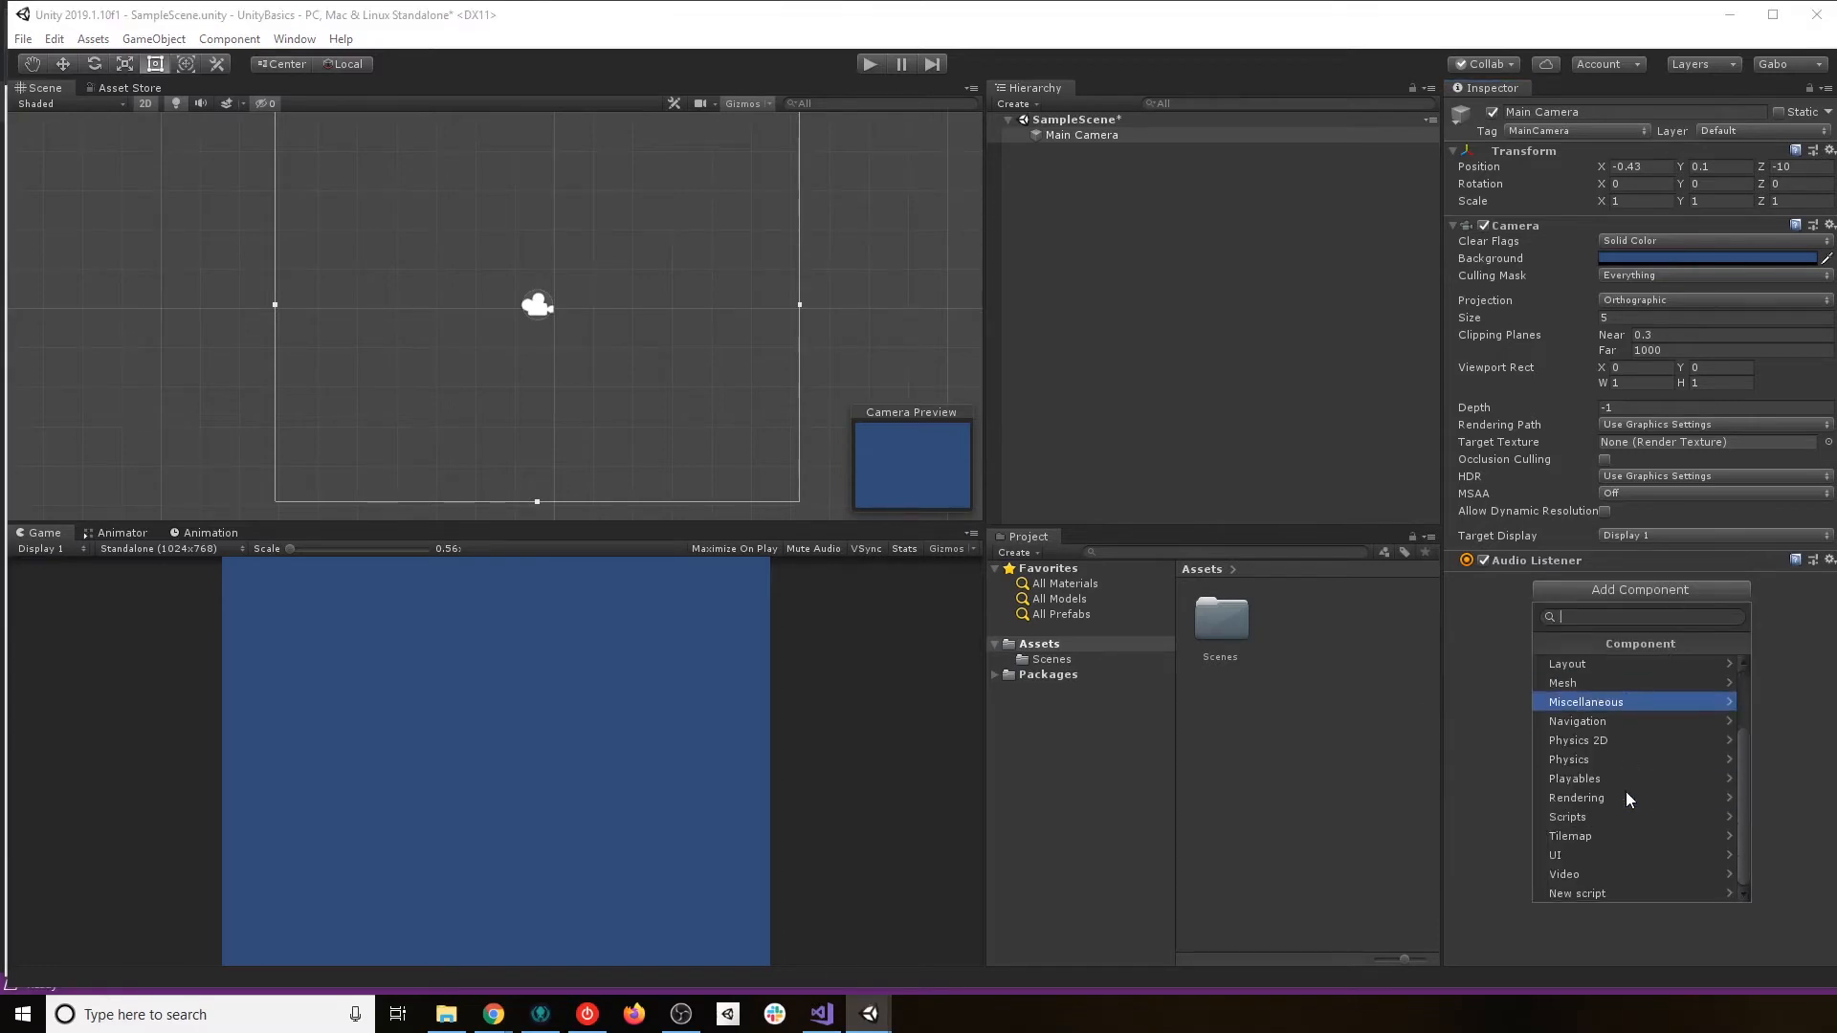
pyautogui.click(1597, 819)
pyautogui.click(1825, 733)
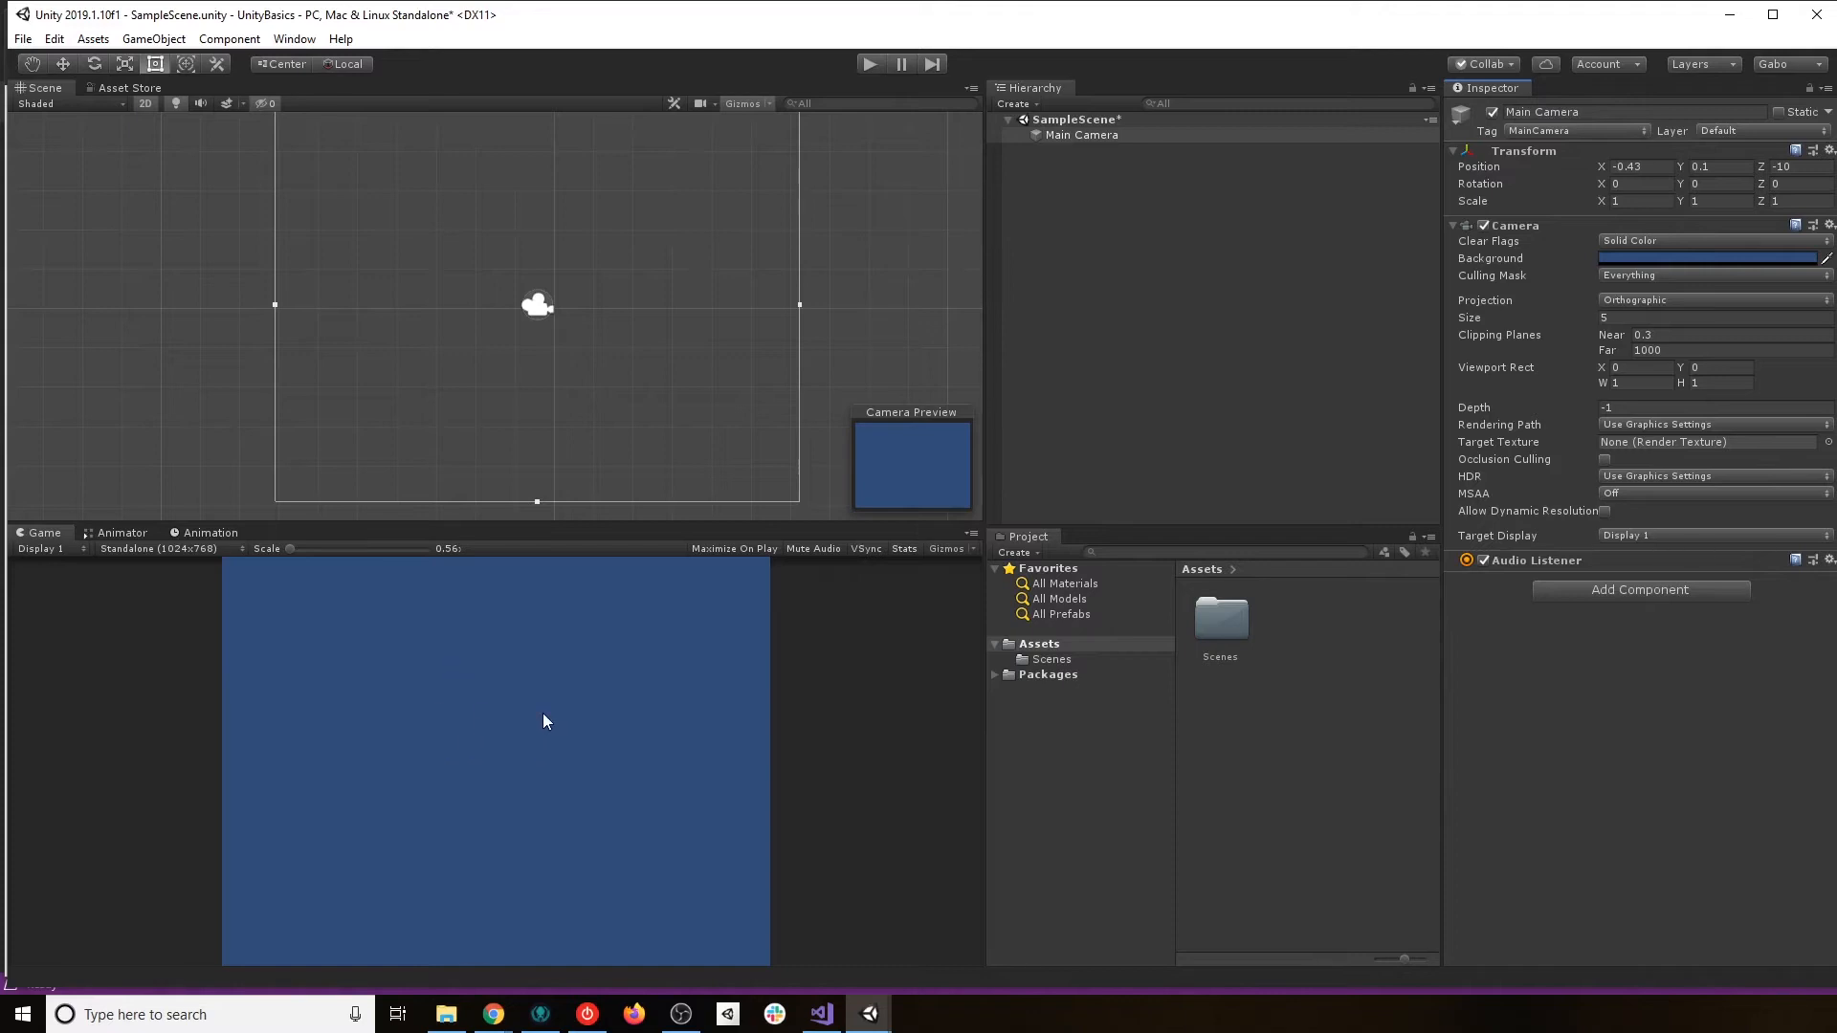
# Run the scene with the Main Camera selected to view it in the Game view, and stop it.
pyautogui.click(1092, 134)
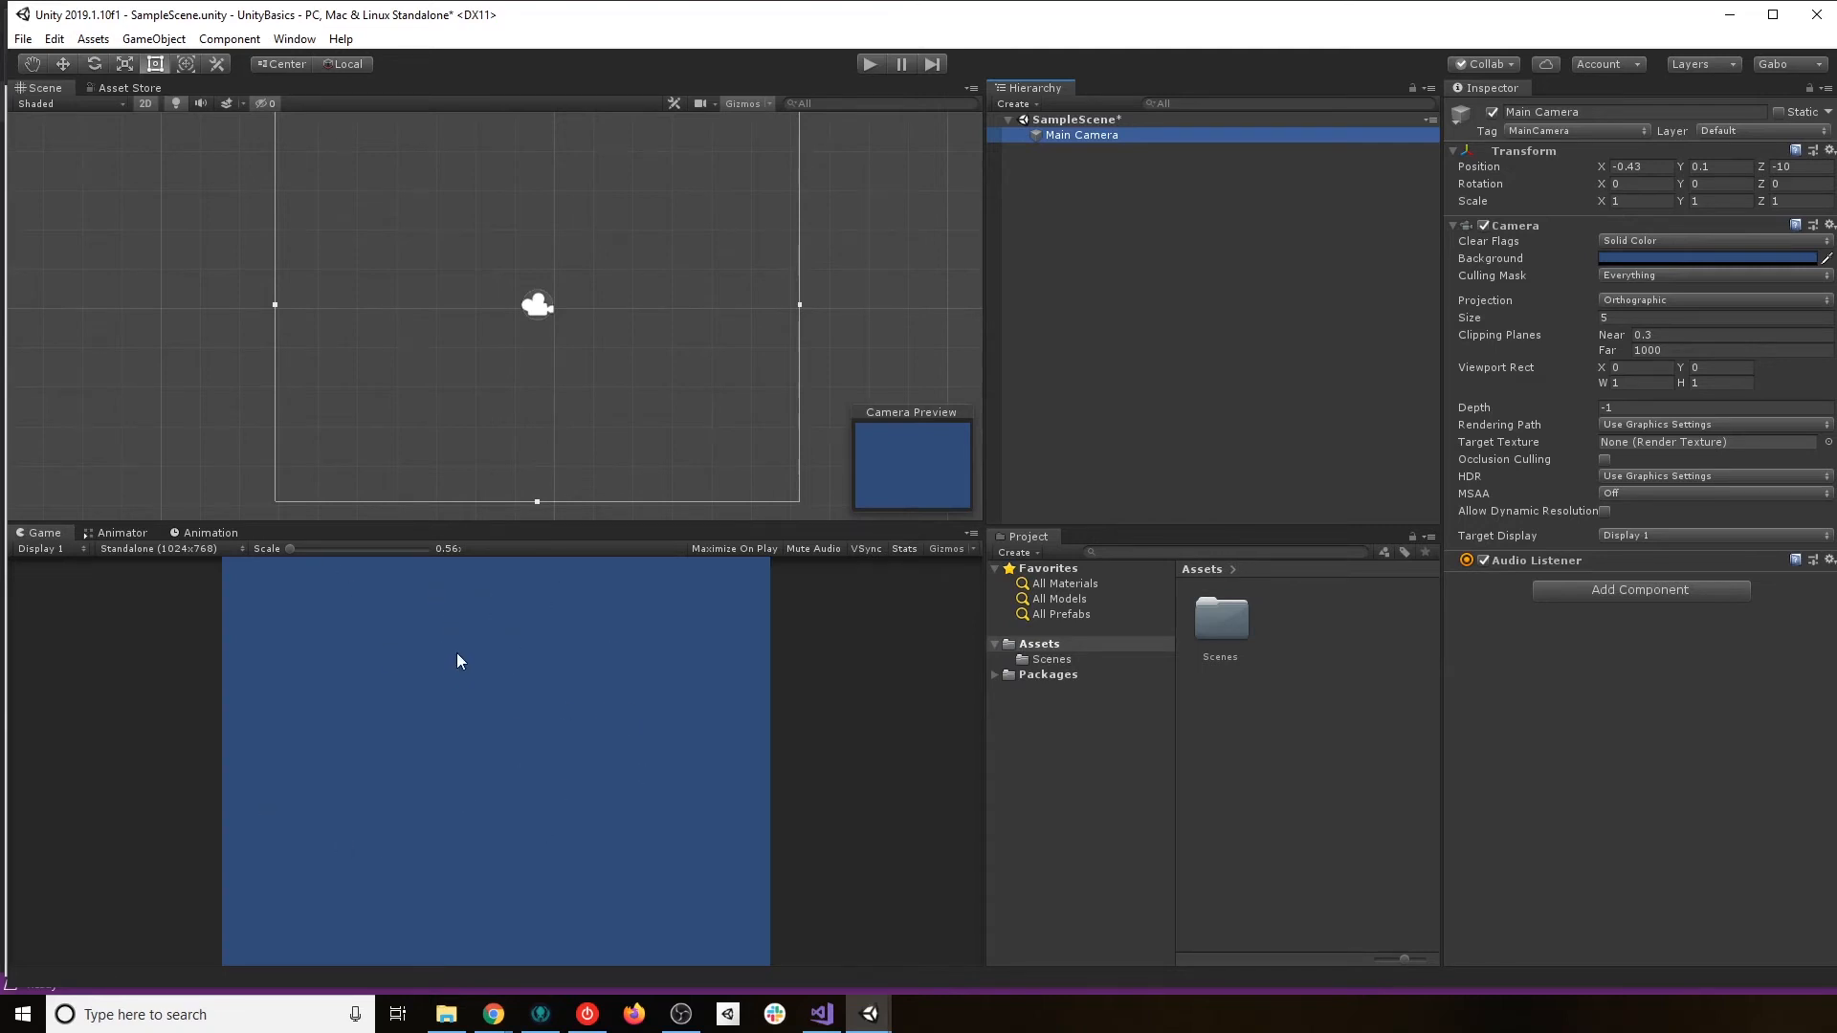
pyautogui.click(870, 64)
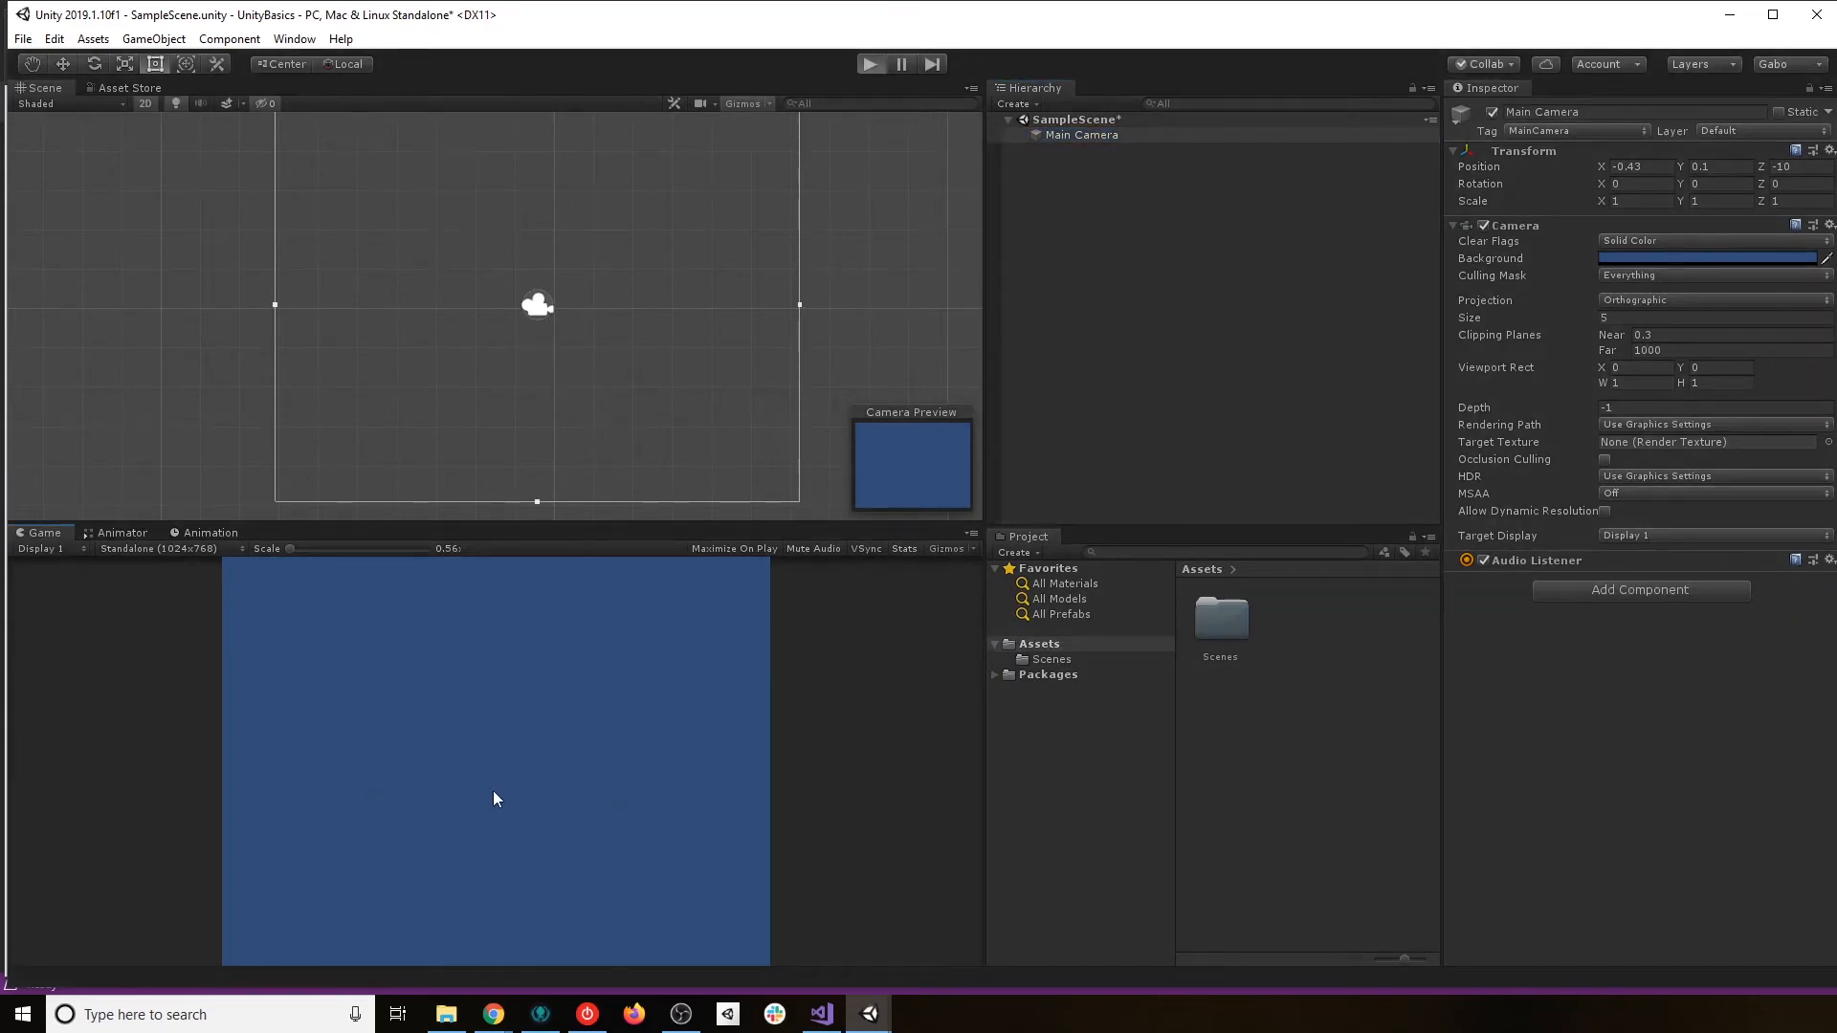
pyautogui.click(870, 63)
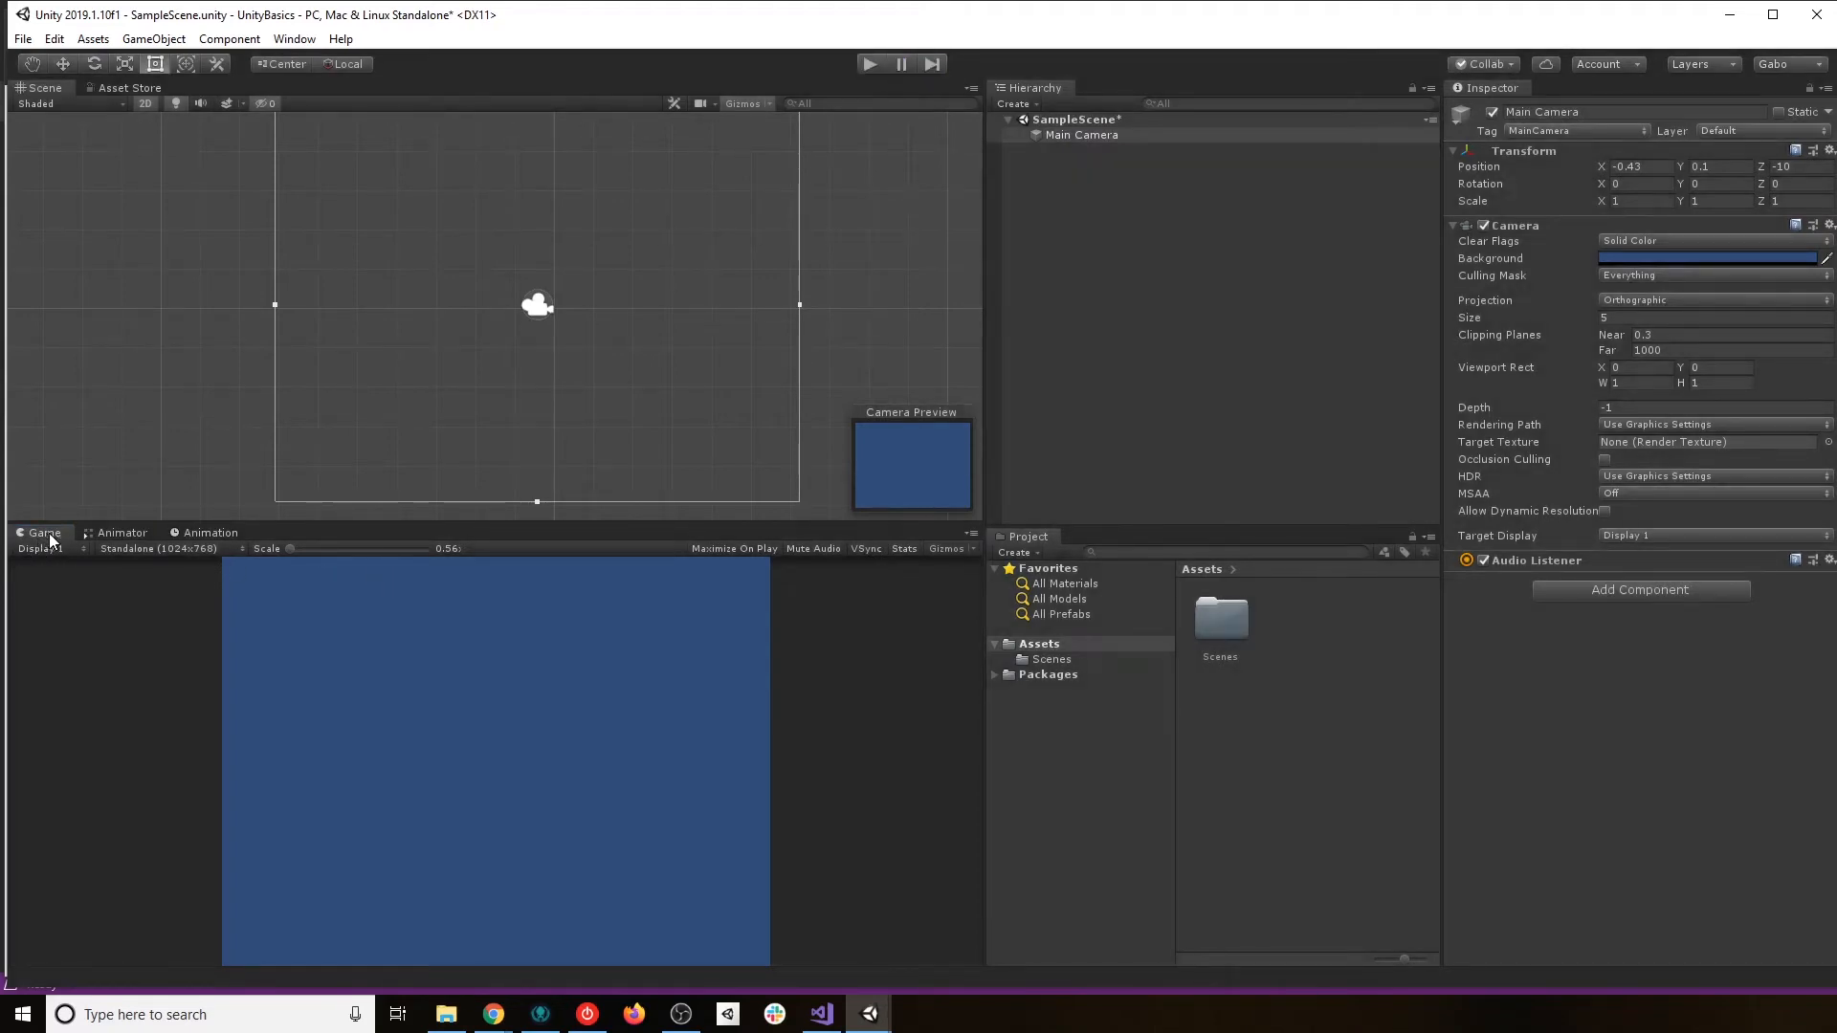
# Try a test run of the scene in the 4 Split layout, and restore the custom saved layout.
pyautogui.click(1789, 64)
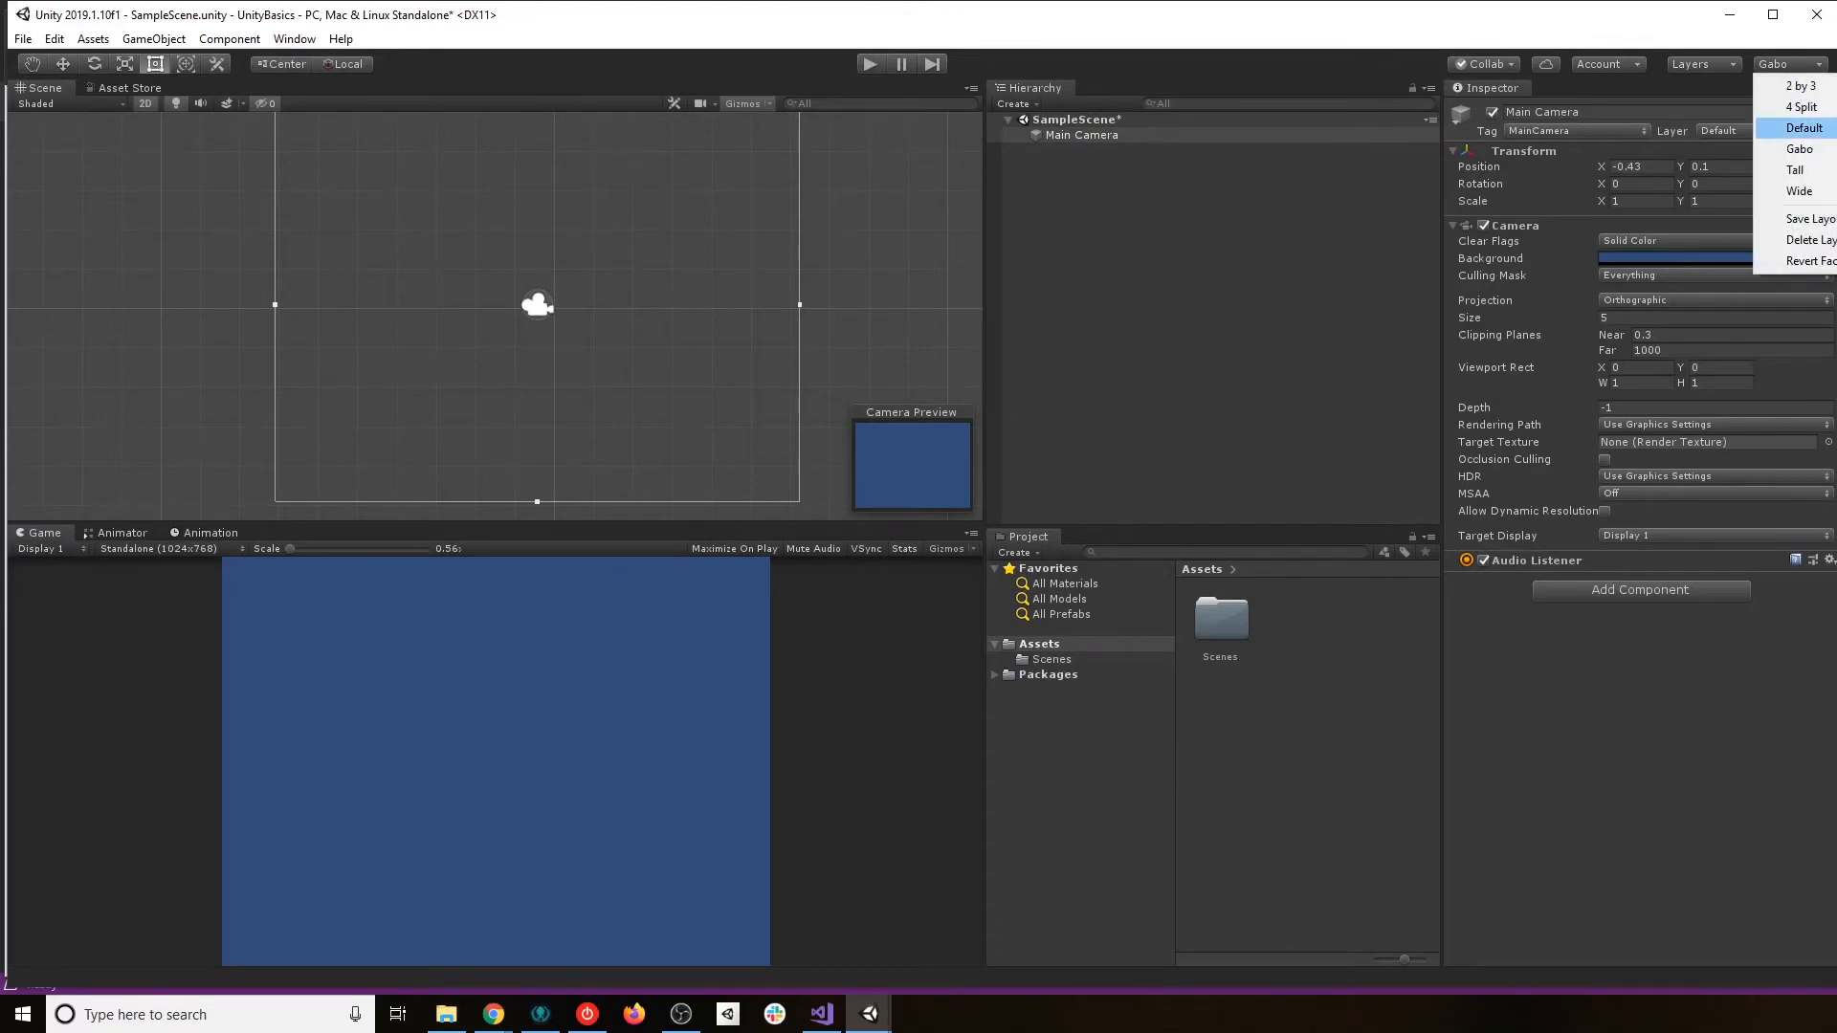
pyautogui.click(1801, 107)
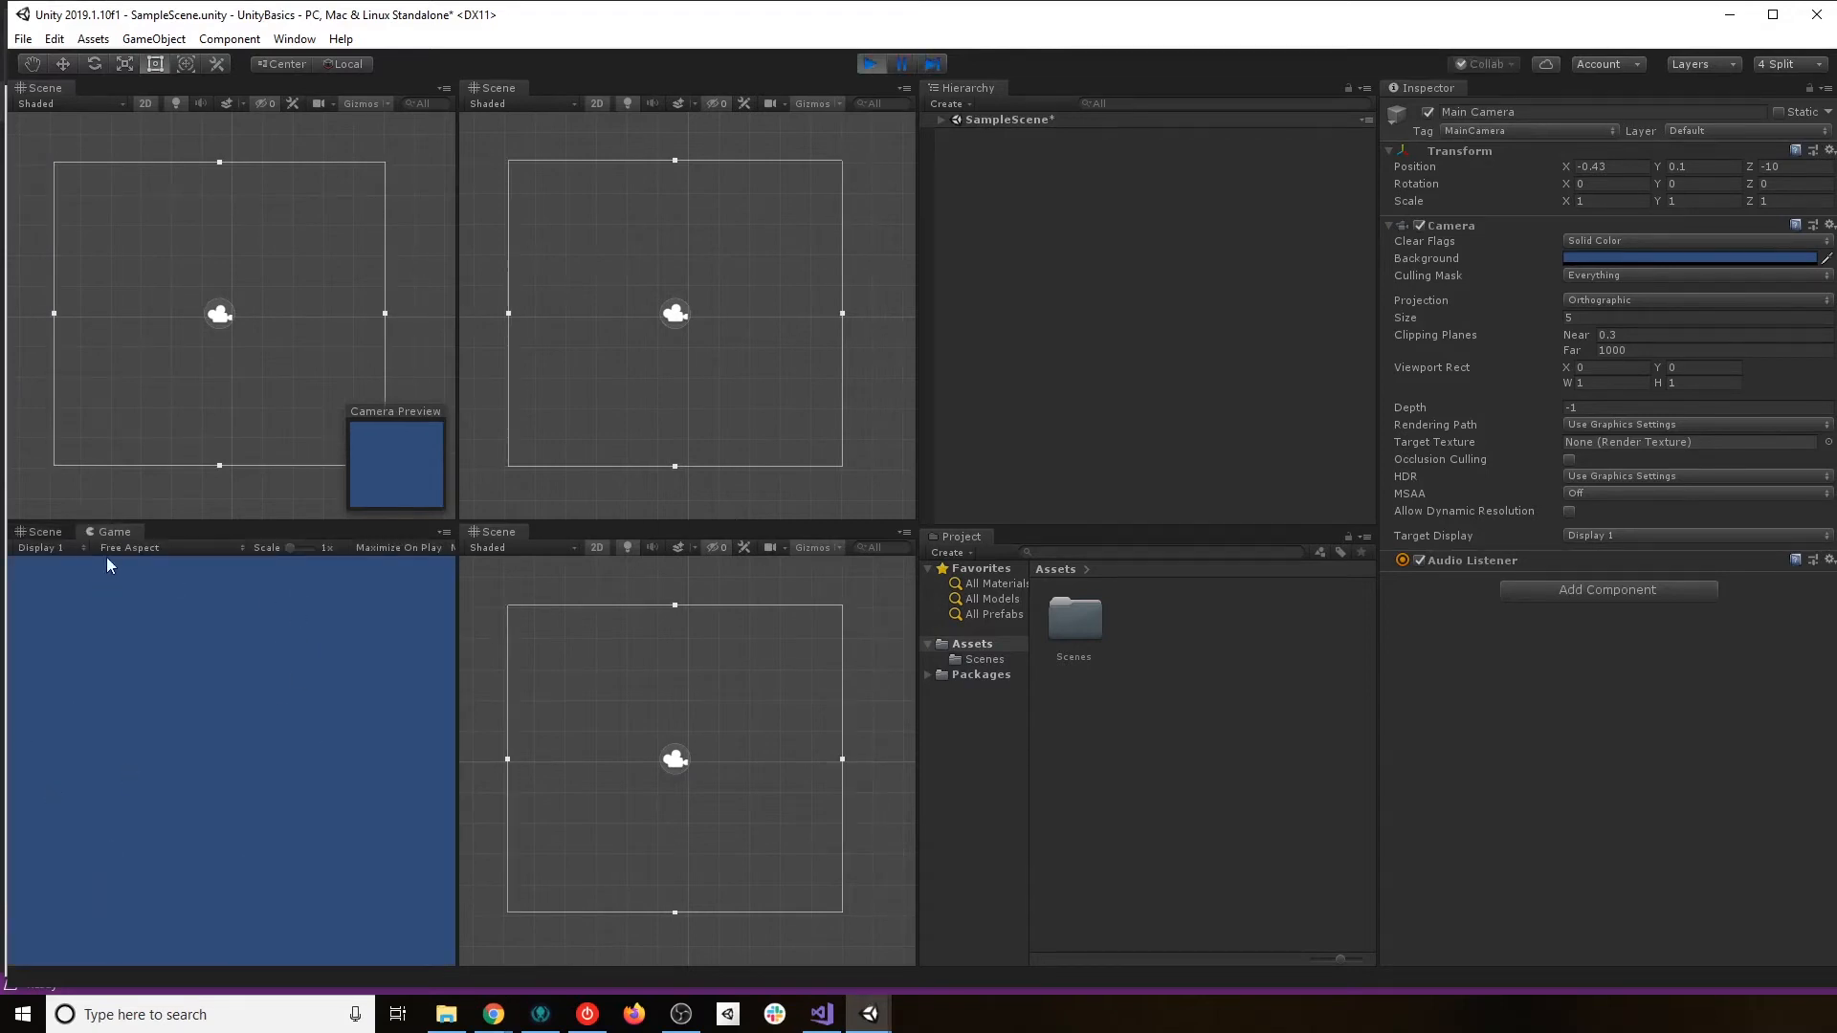
pyautogui.click(870, 63)
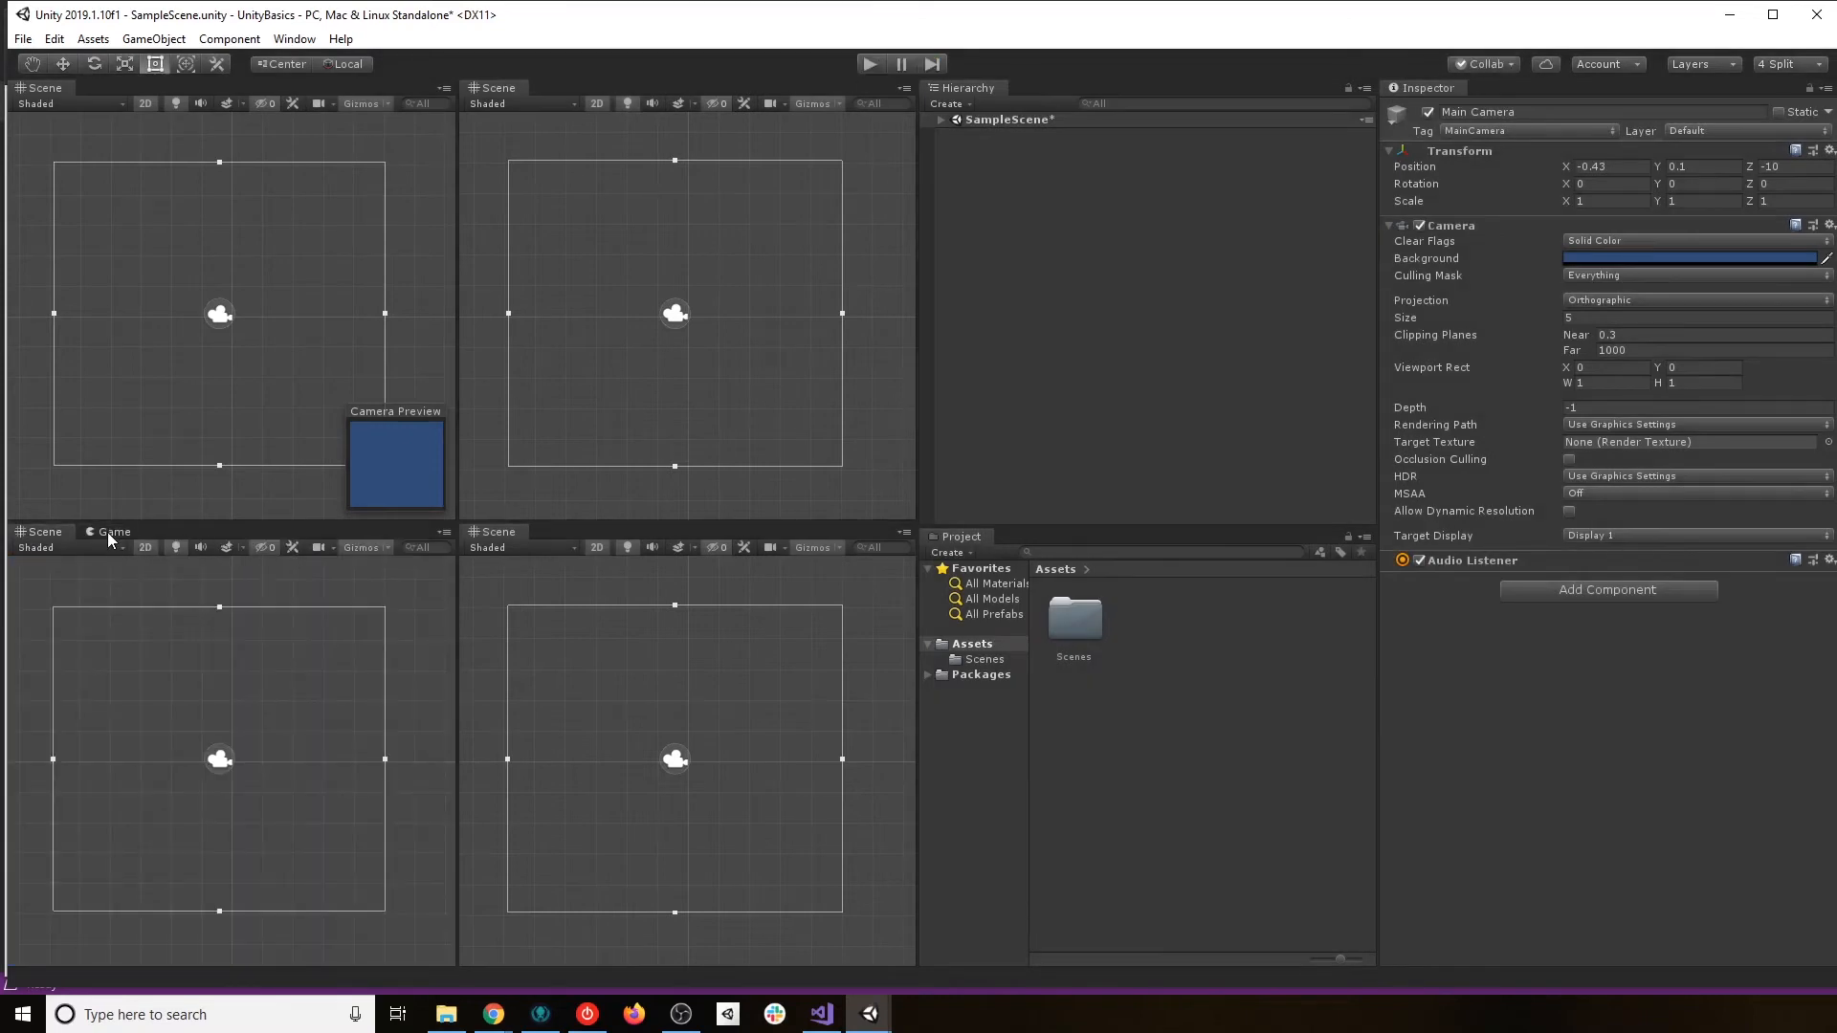
pyautogui.click(1799, 64)
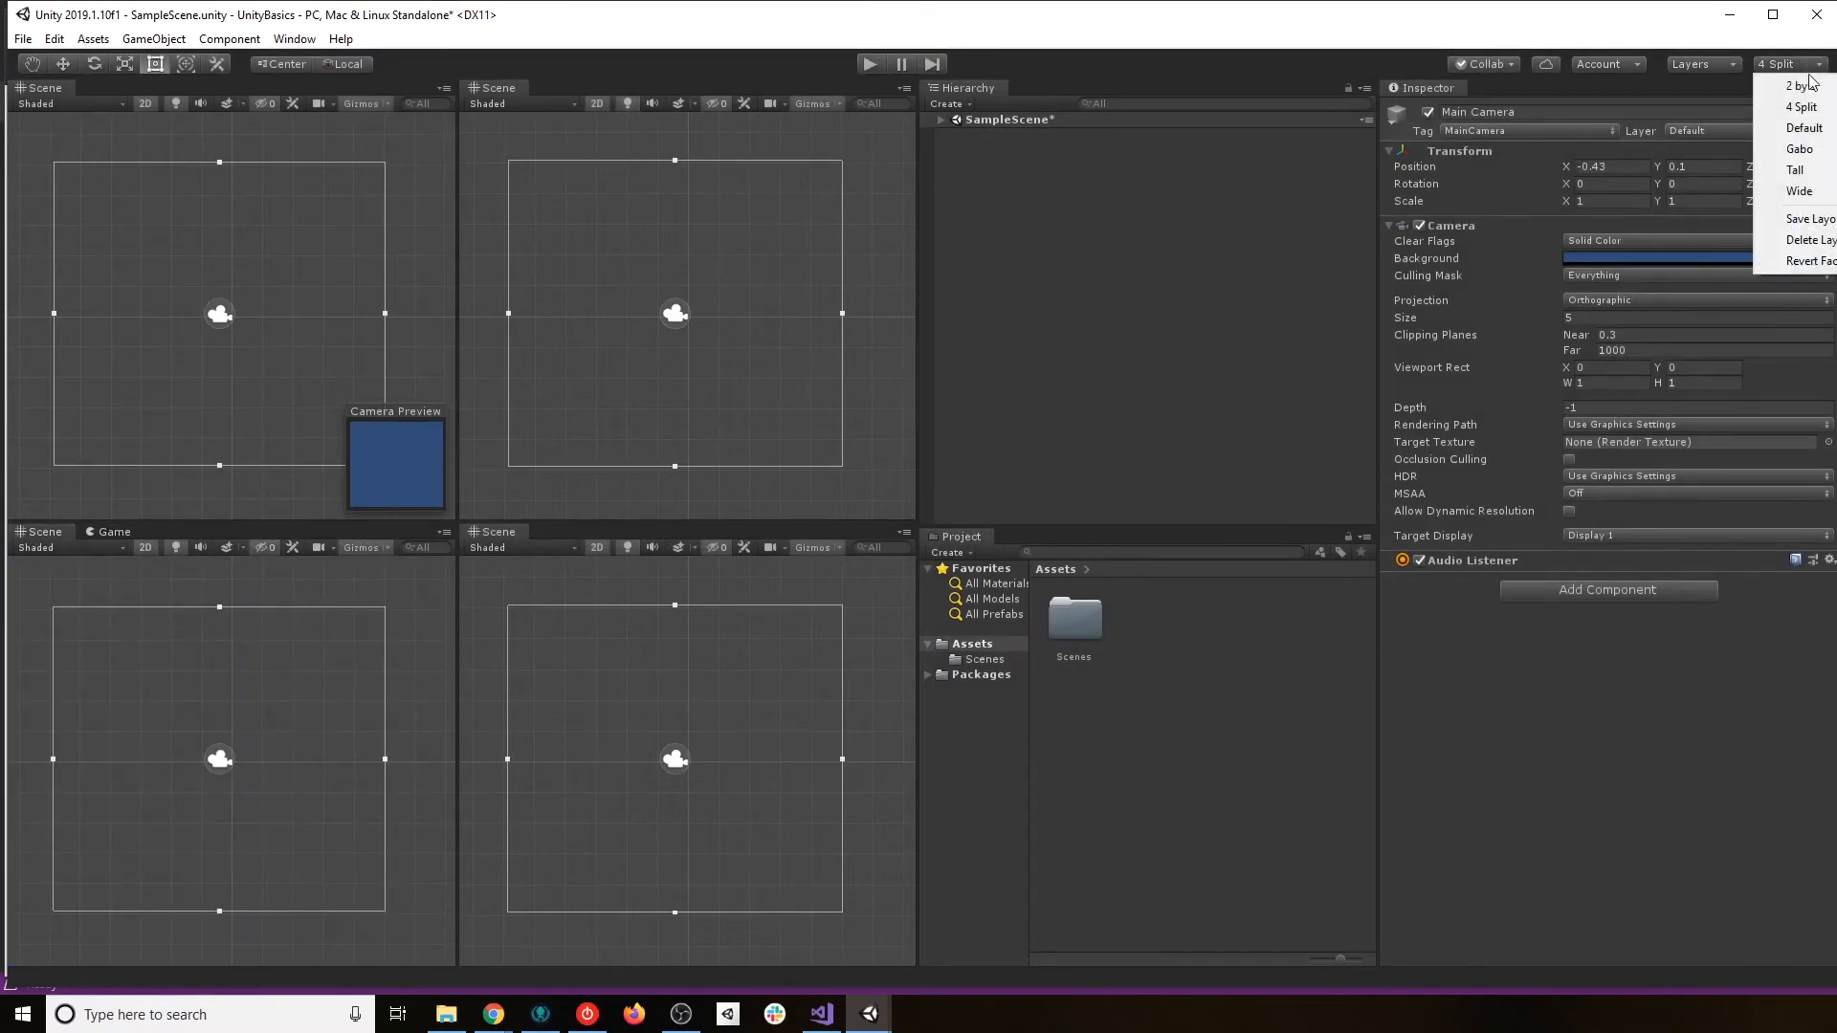
pyautogui.click(1808, 150)
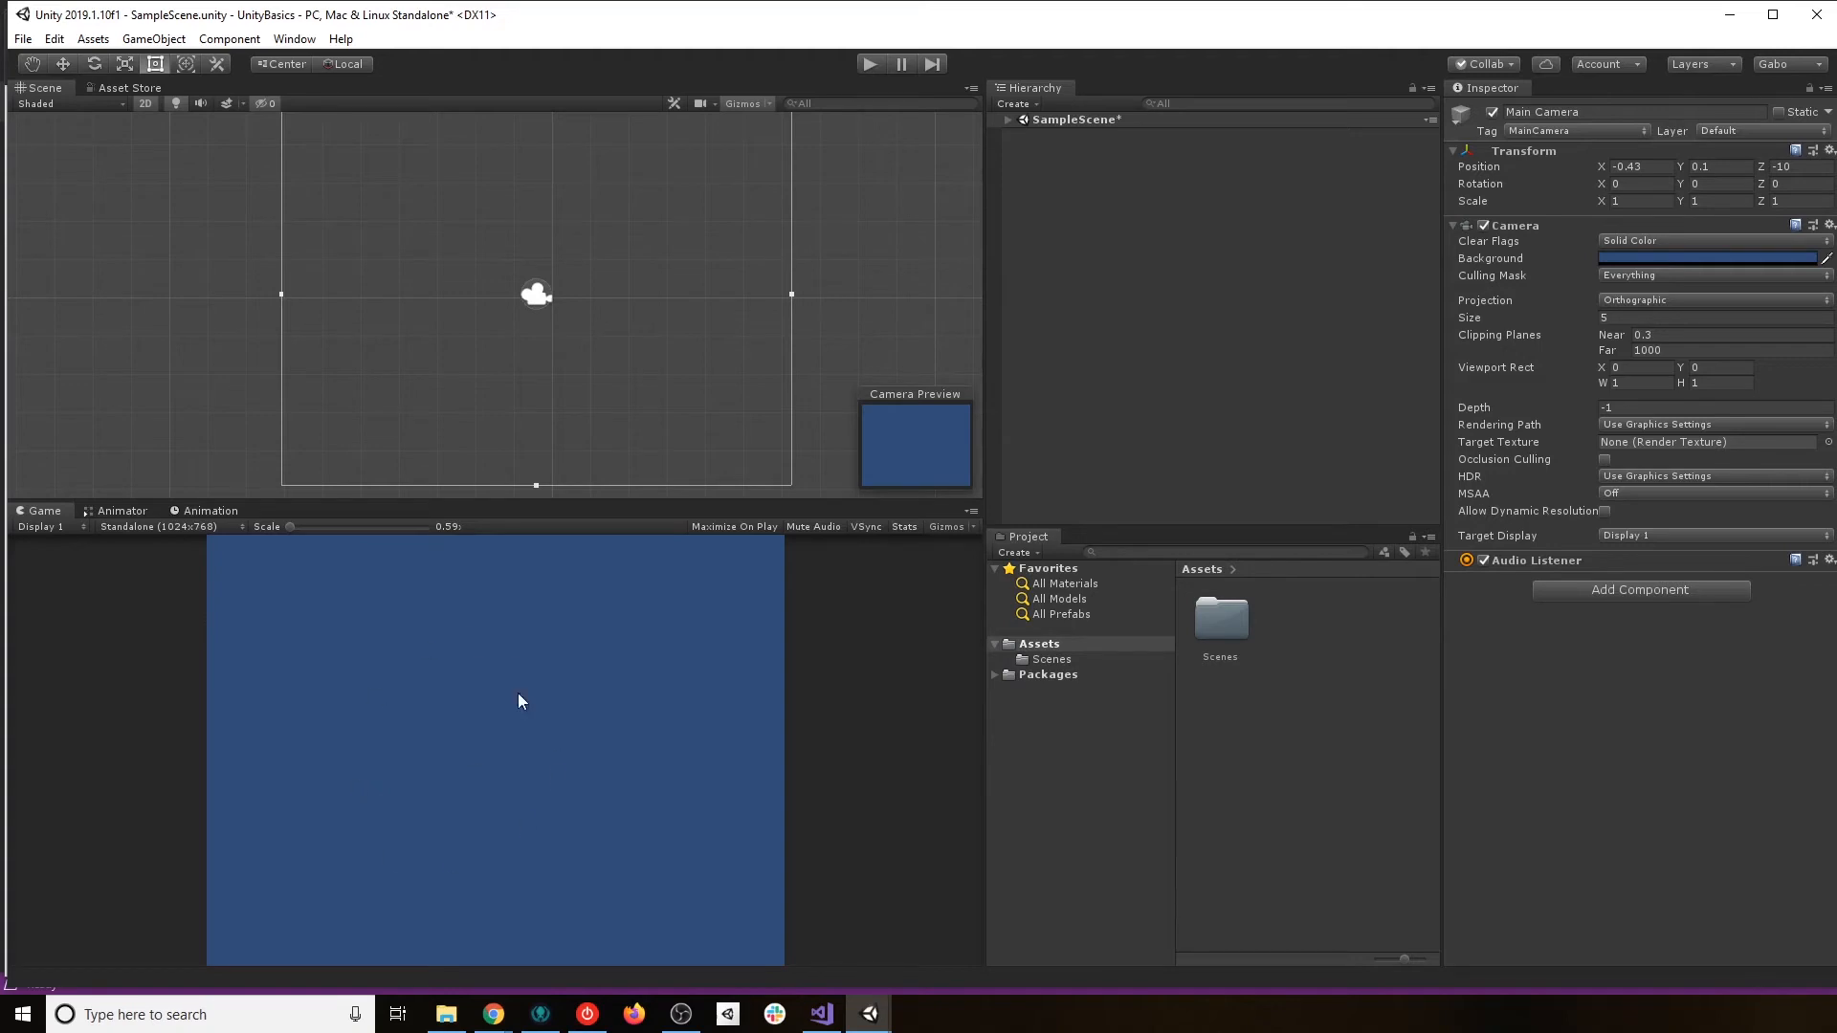
# Examine the Game view's display choices and aspect ratio options, keeping Display 1 and Standalone (1024x768).
pyautogui.click(84, 526)
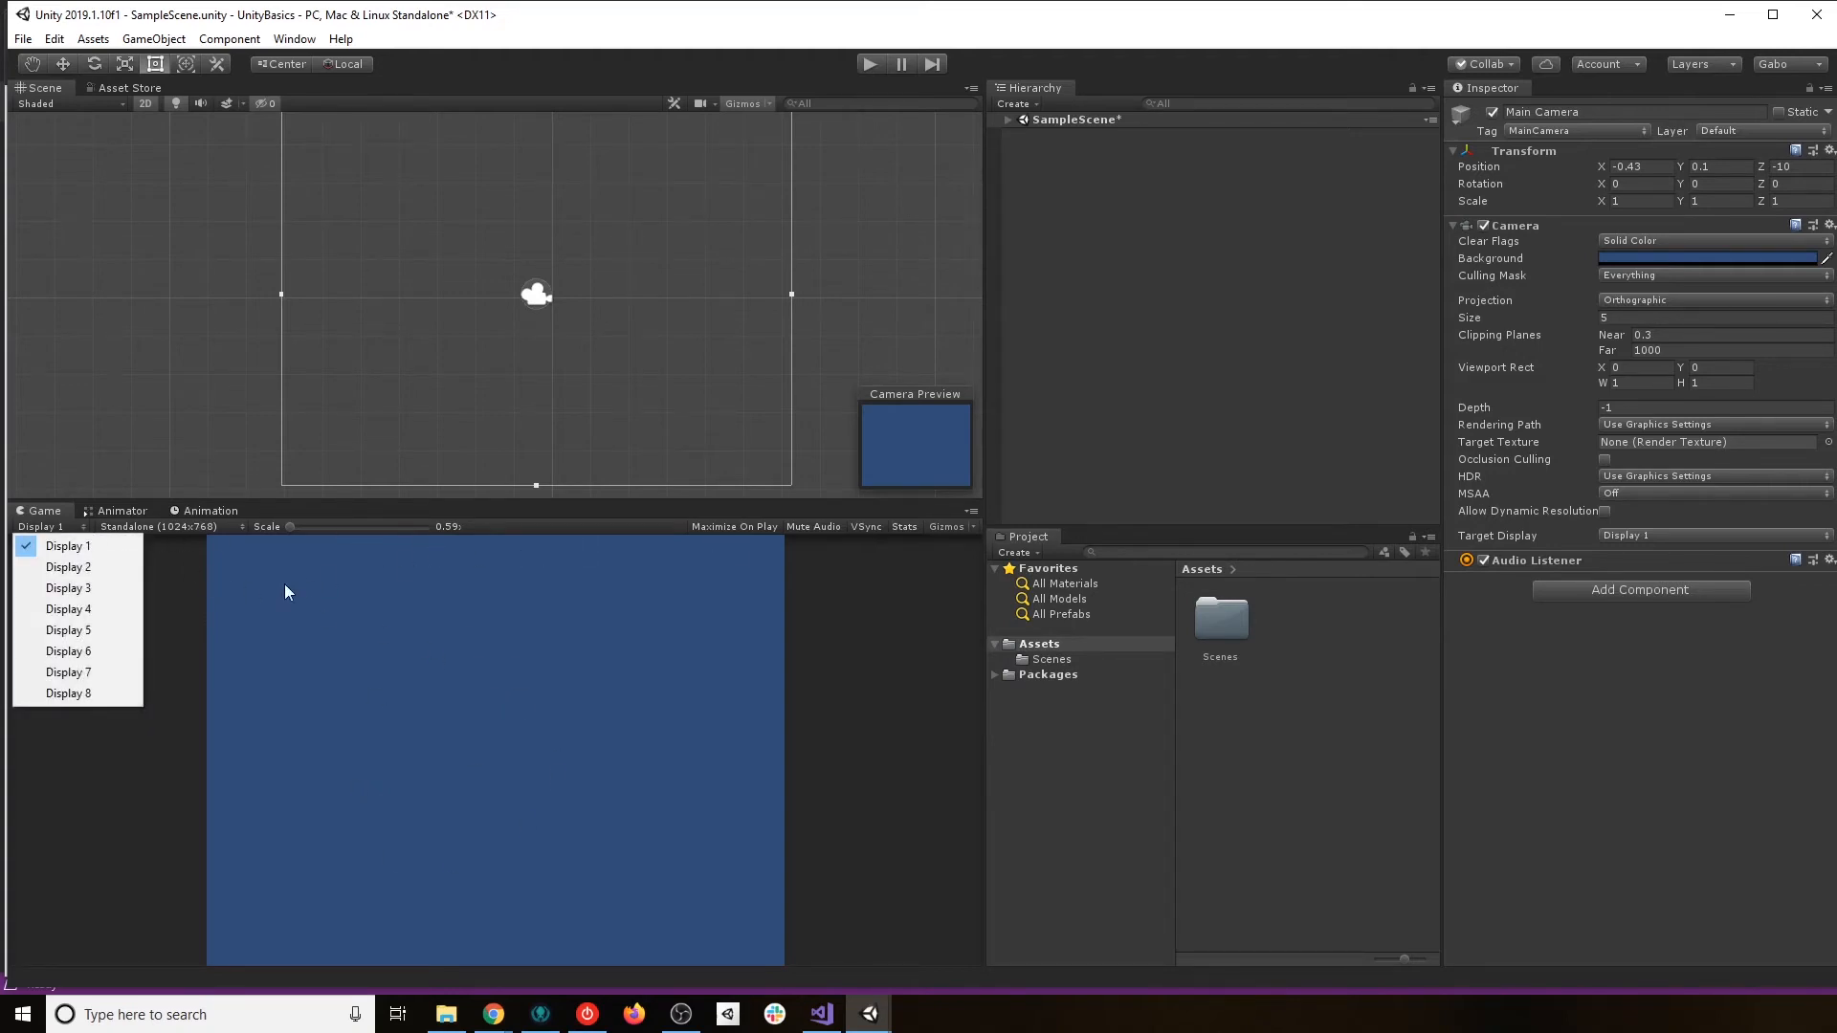
pyautogui.click(107, 806)
pyautogui.click(78, 522)
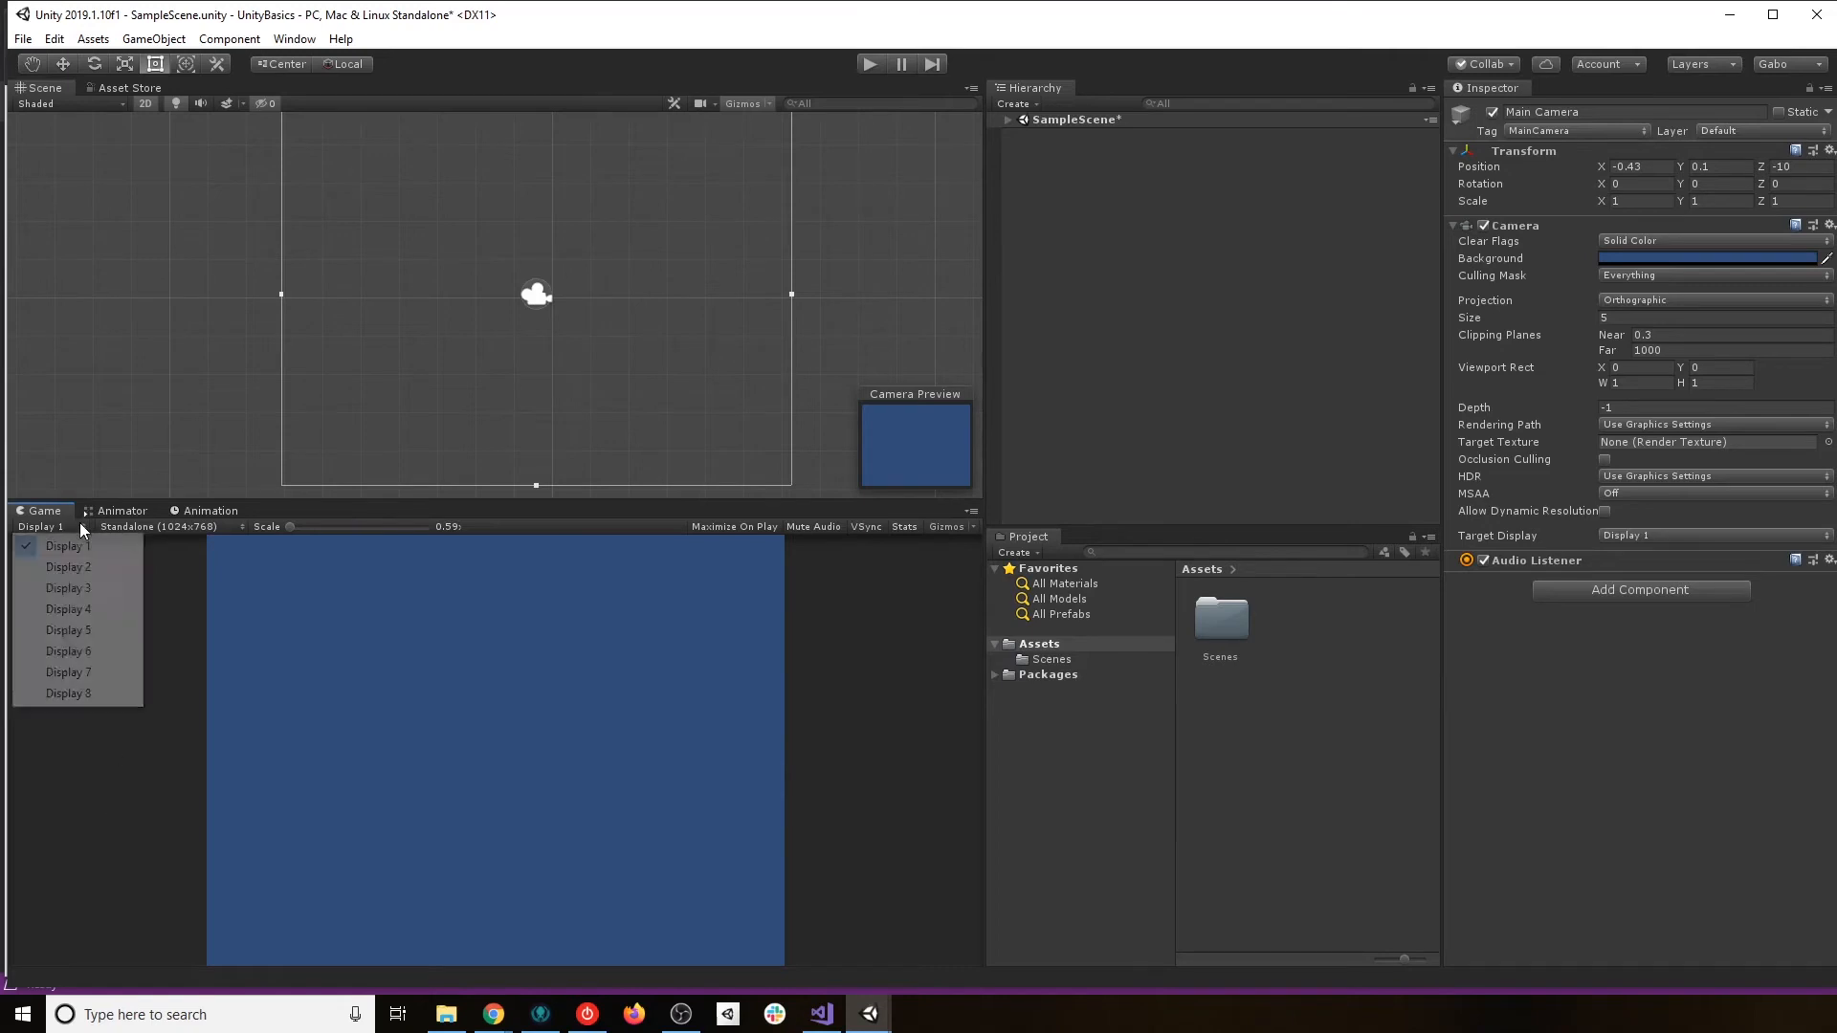
pyautogui.click(125, 783)
pyautogui.click(238, 528)
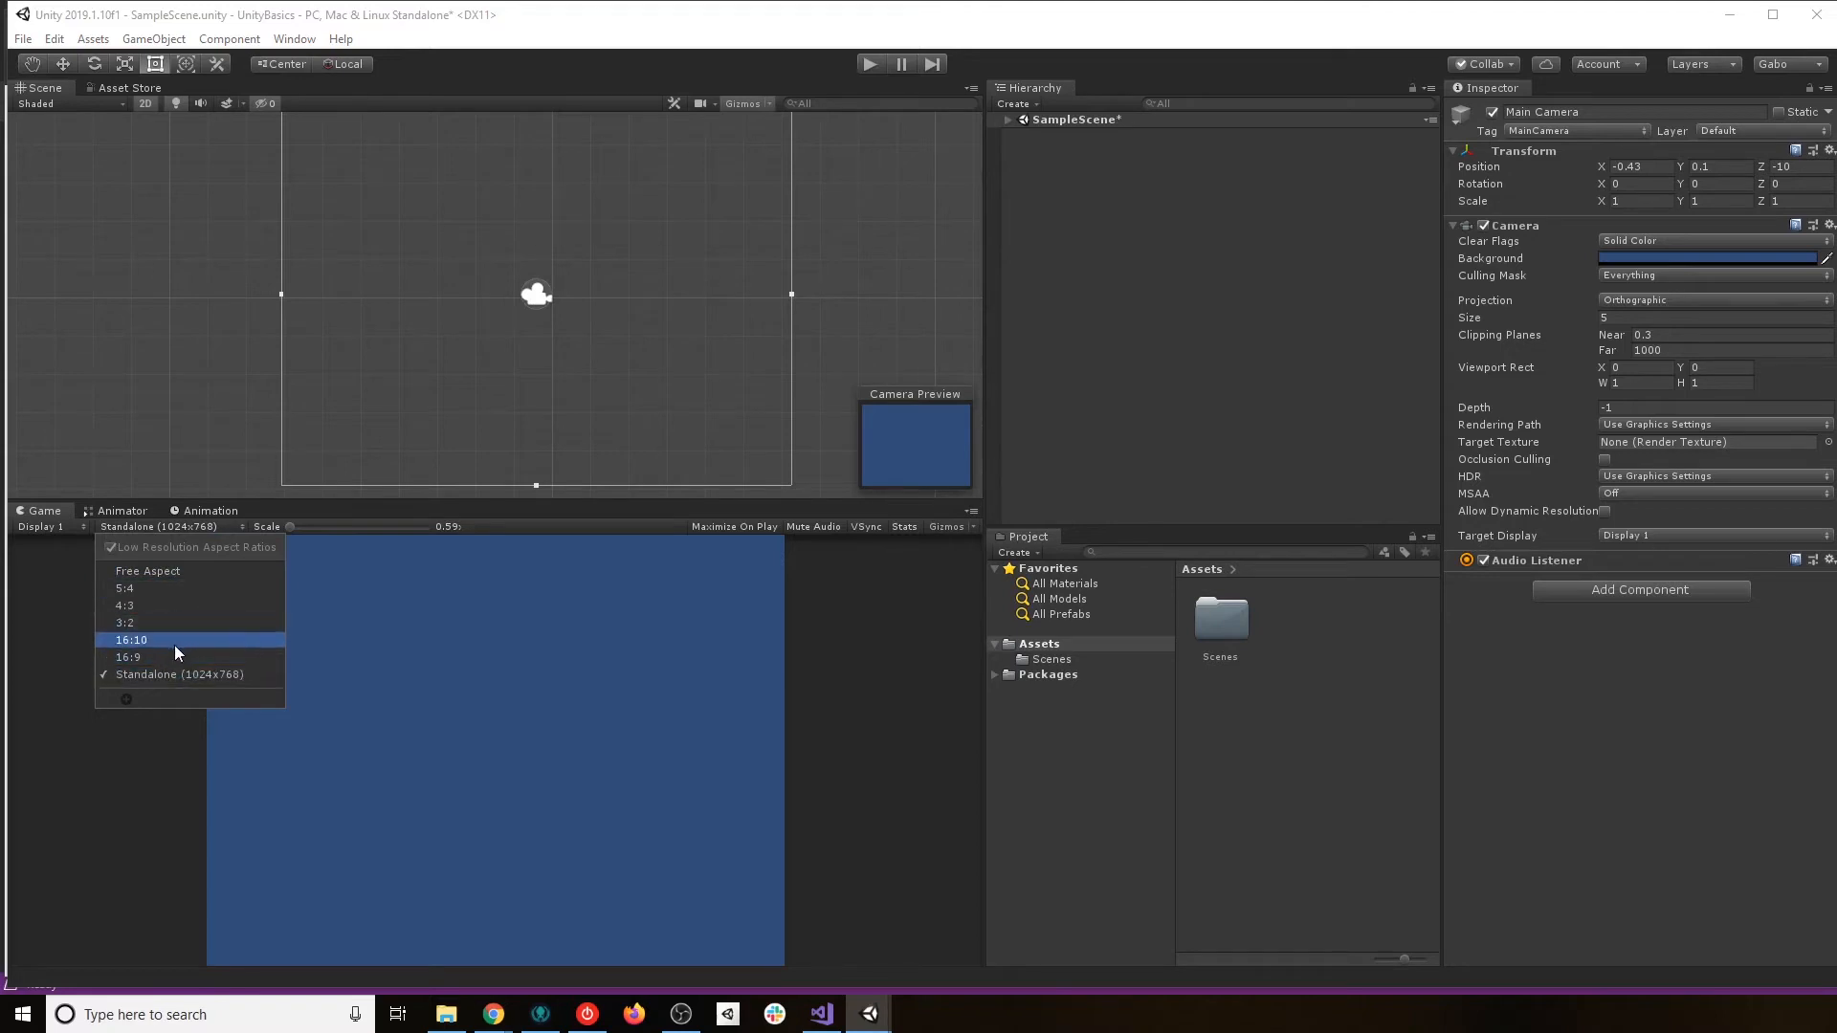
pyautogui.click(38, 639)
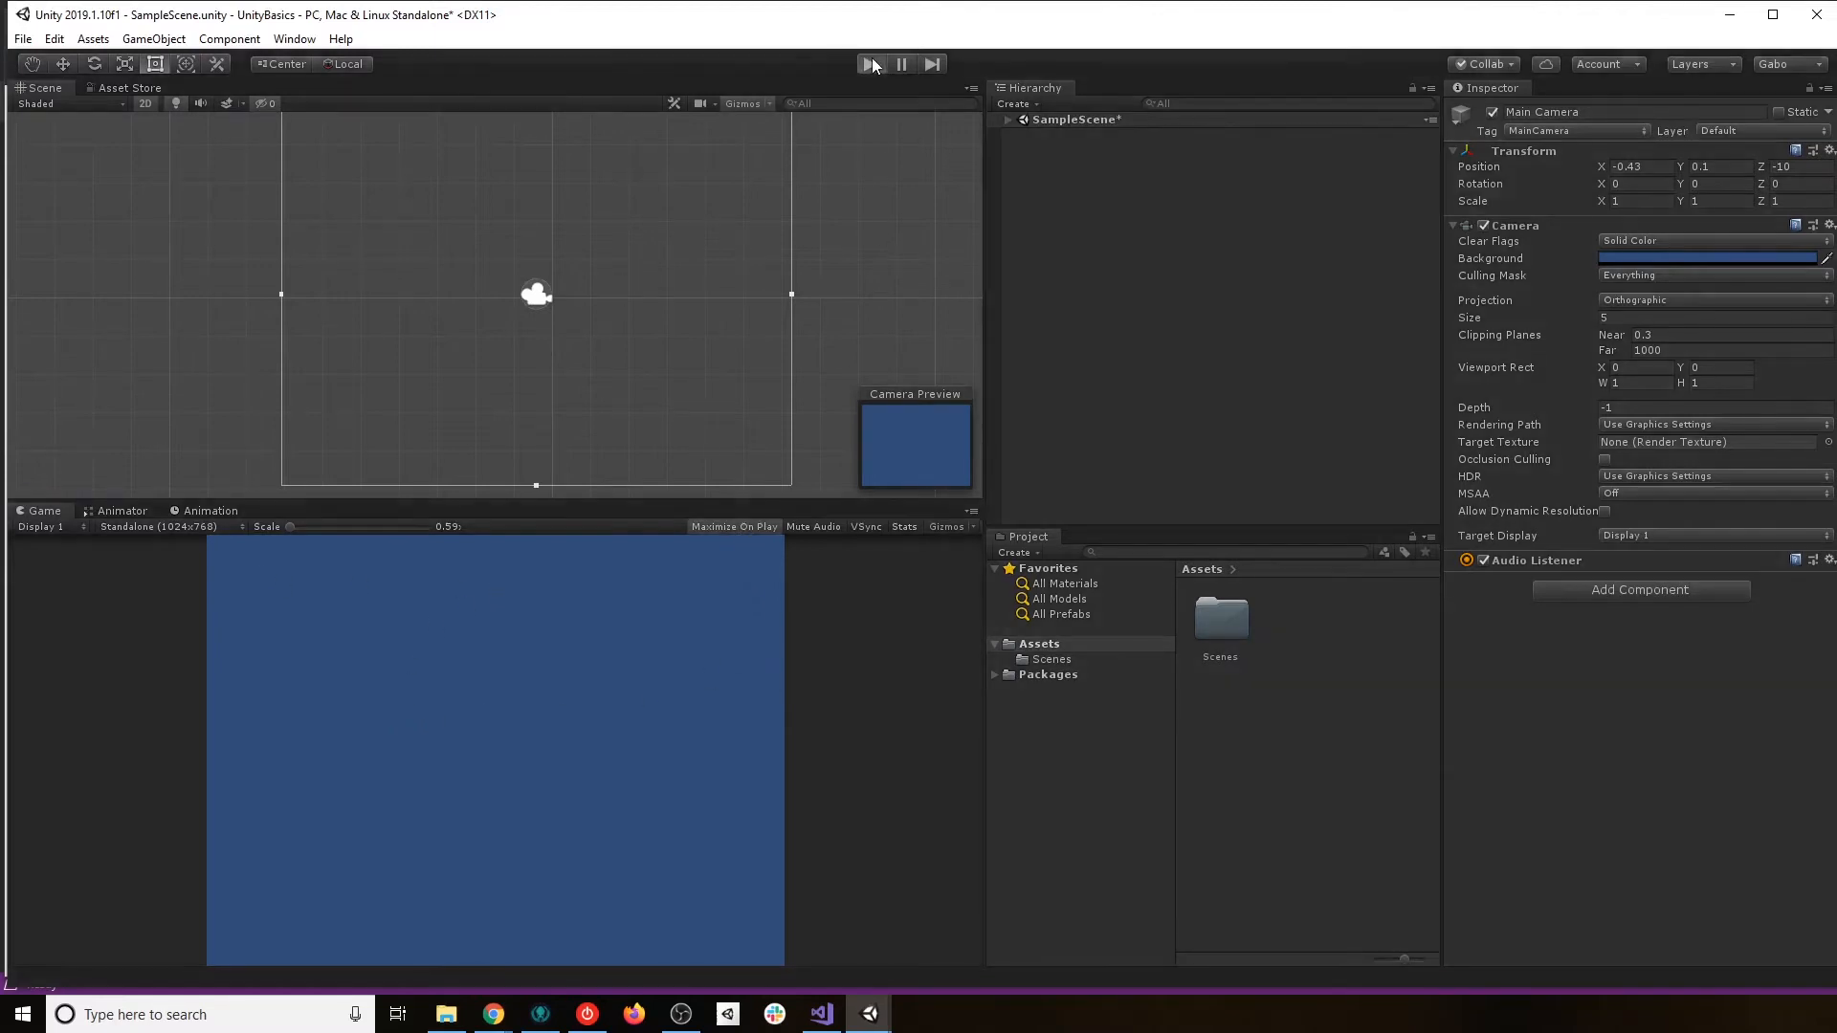
# Run the scene with Maximize On Play enabled to view the enlarged Game view, and stop it.
pyautogui.click(870, 64)
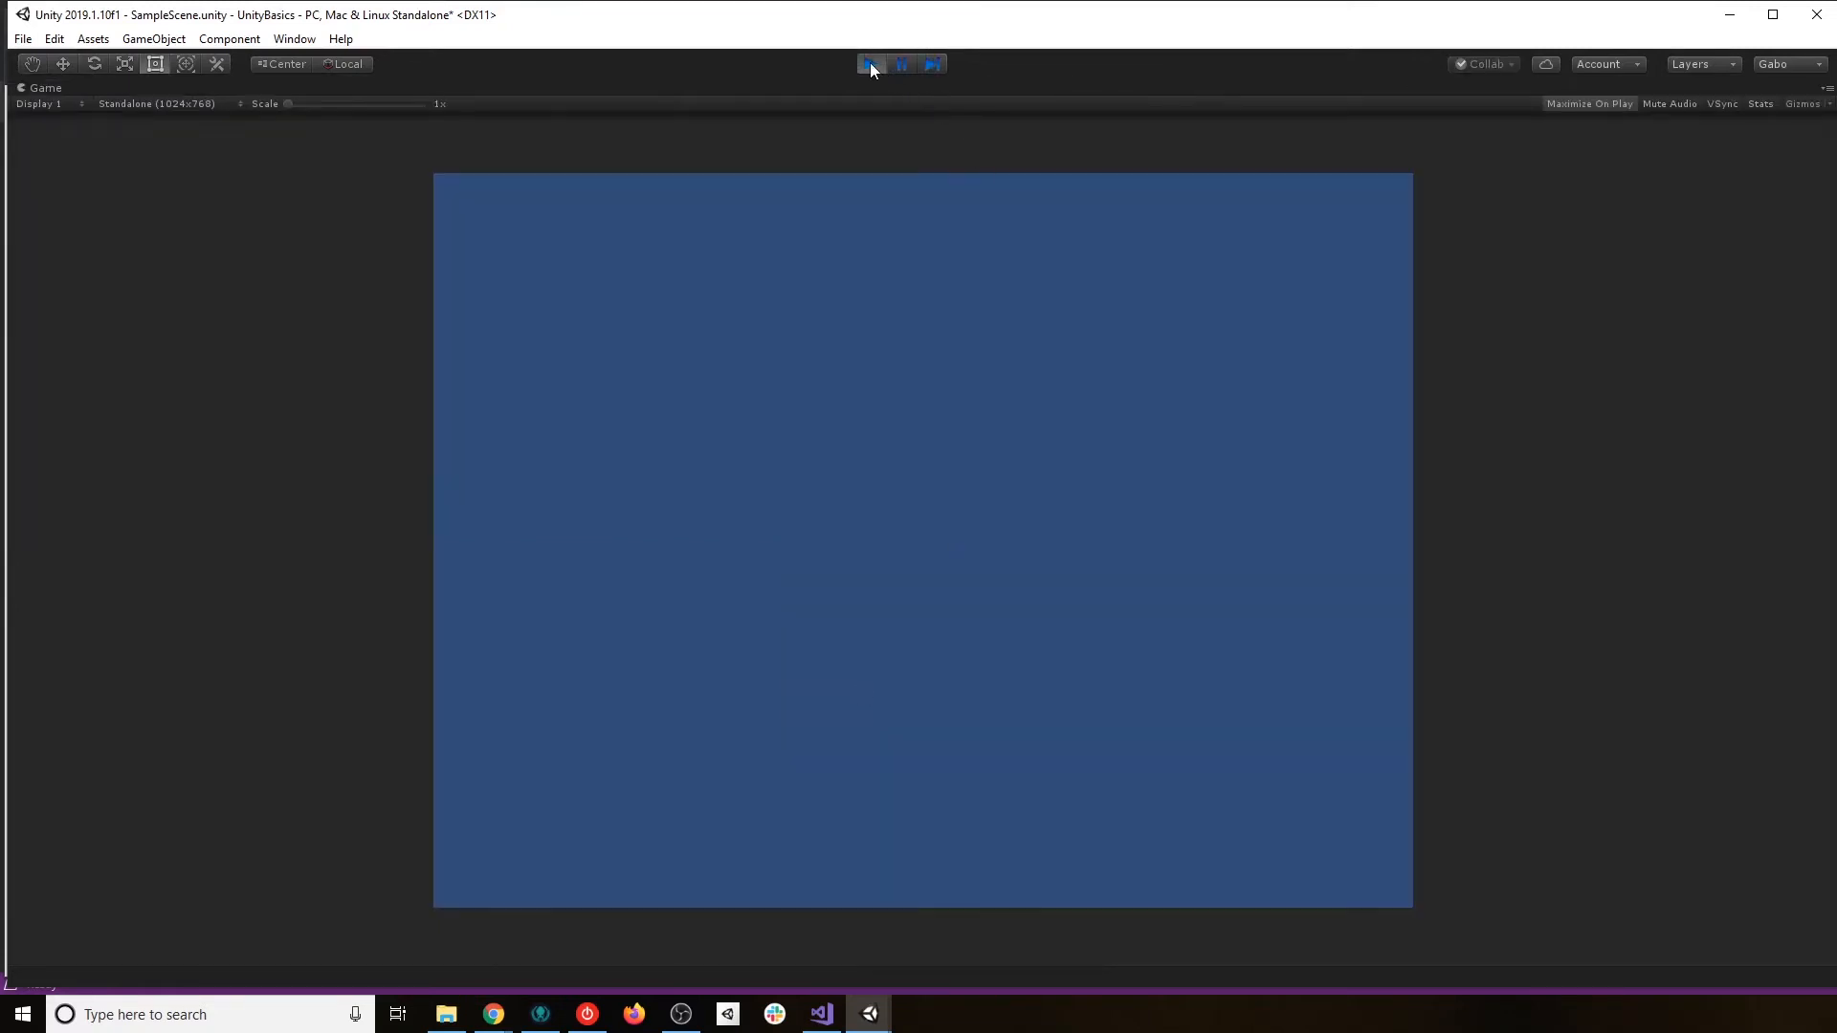
pyautogui.click(872, 63)
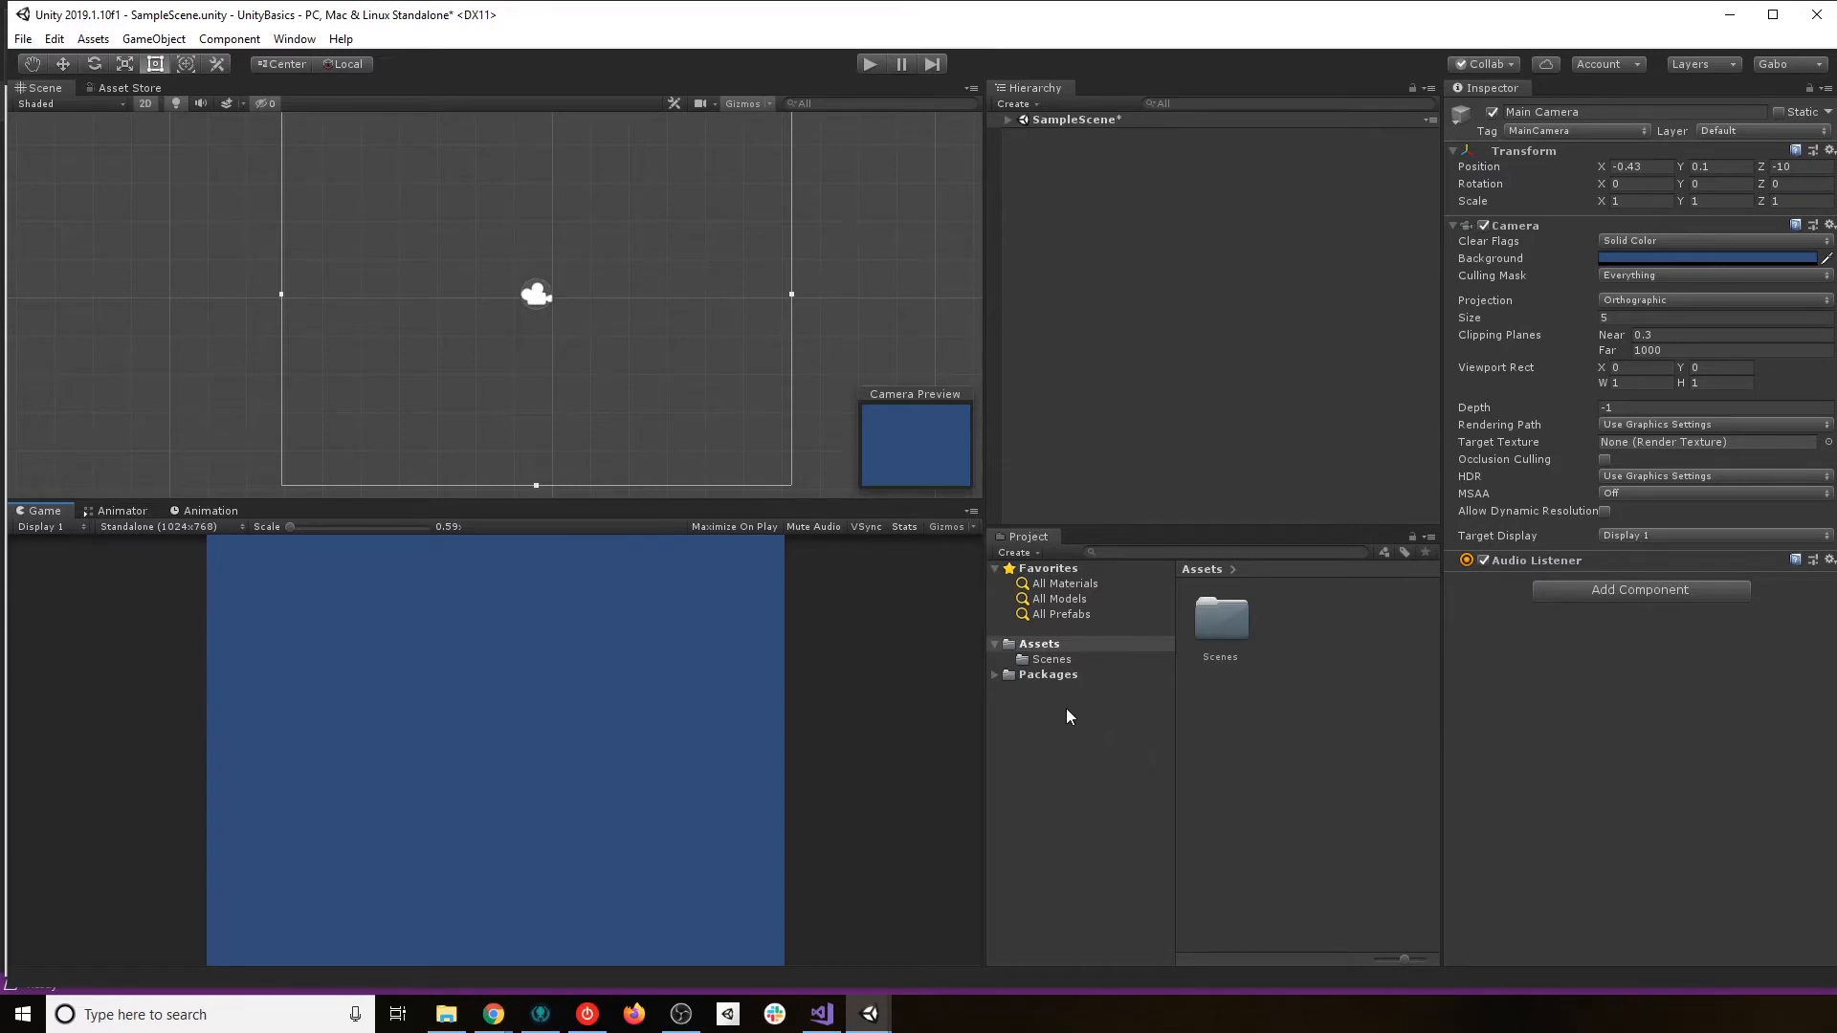
# Examine the project's Assets and Scenes folders, and expand Packages to list its contents.
pyautogui.click(1043, 658)
pyautogui.click(1043, 644)
pyautogui.click(1046, 658)
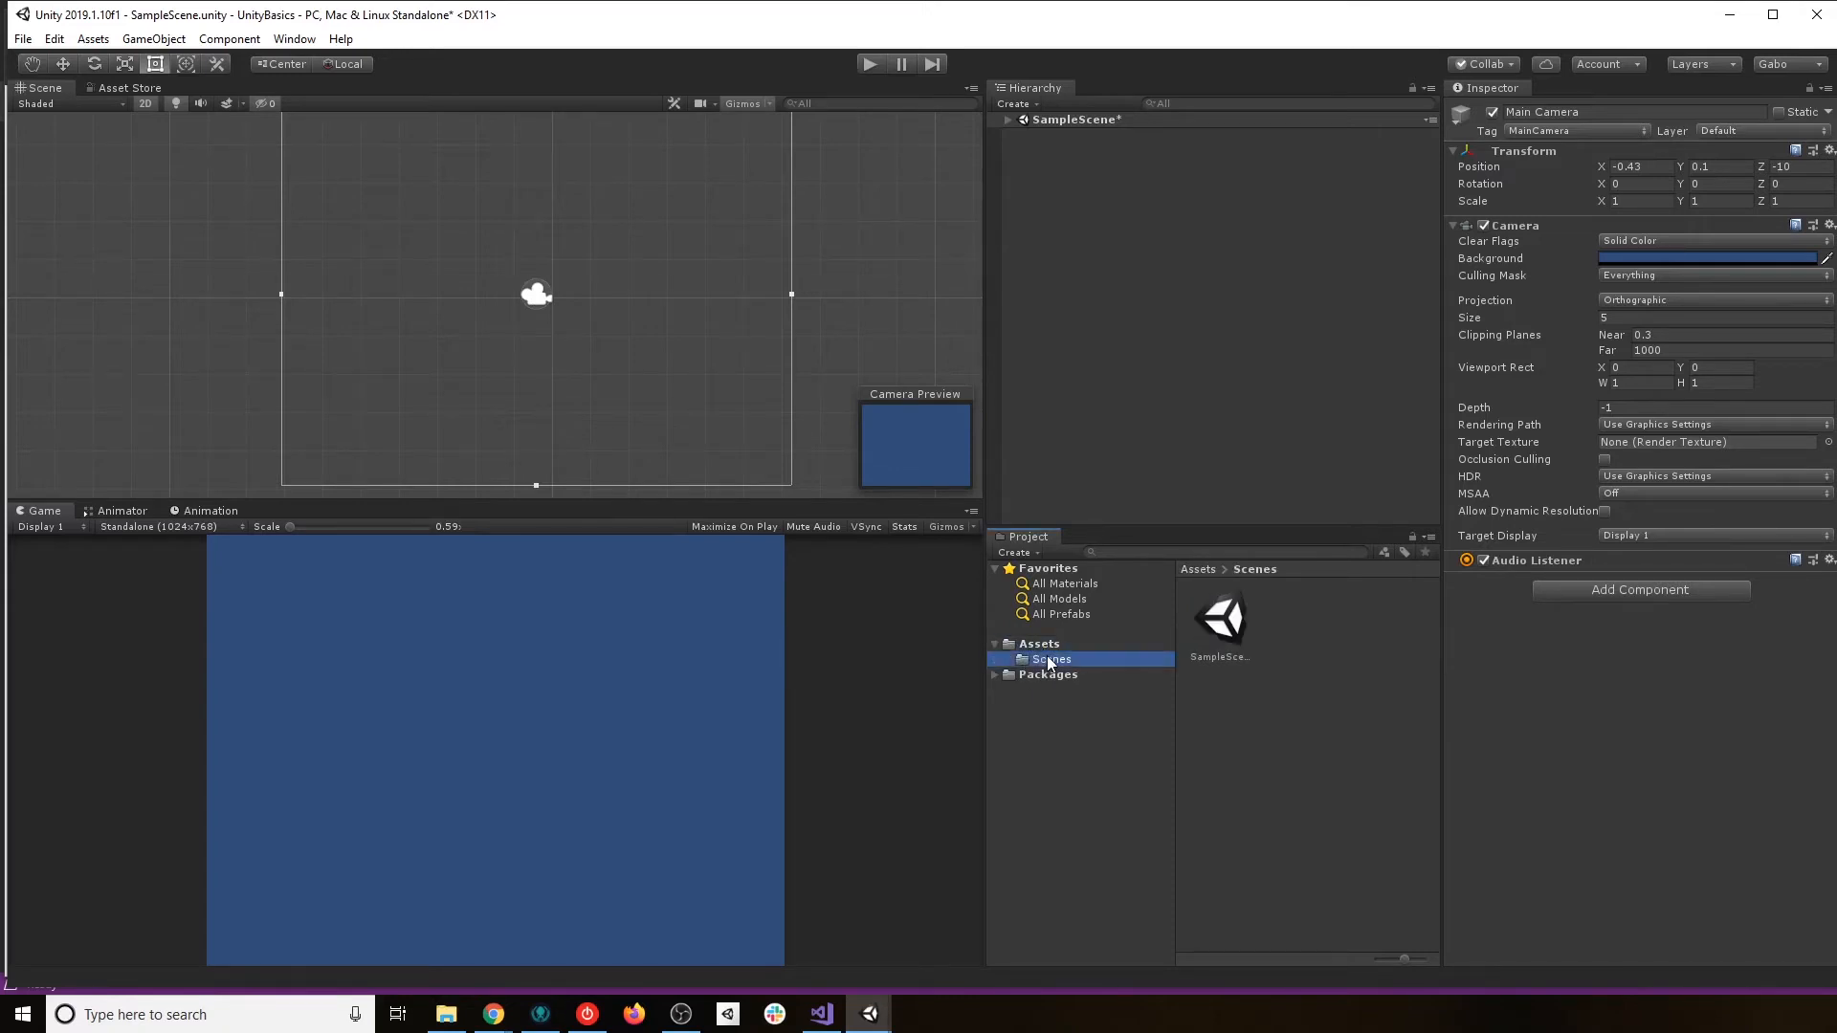
pyautogui.click(1042, 645)
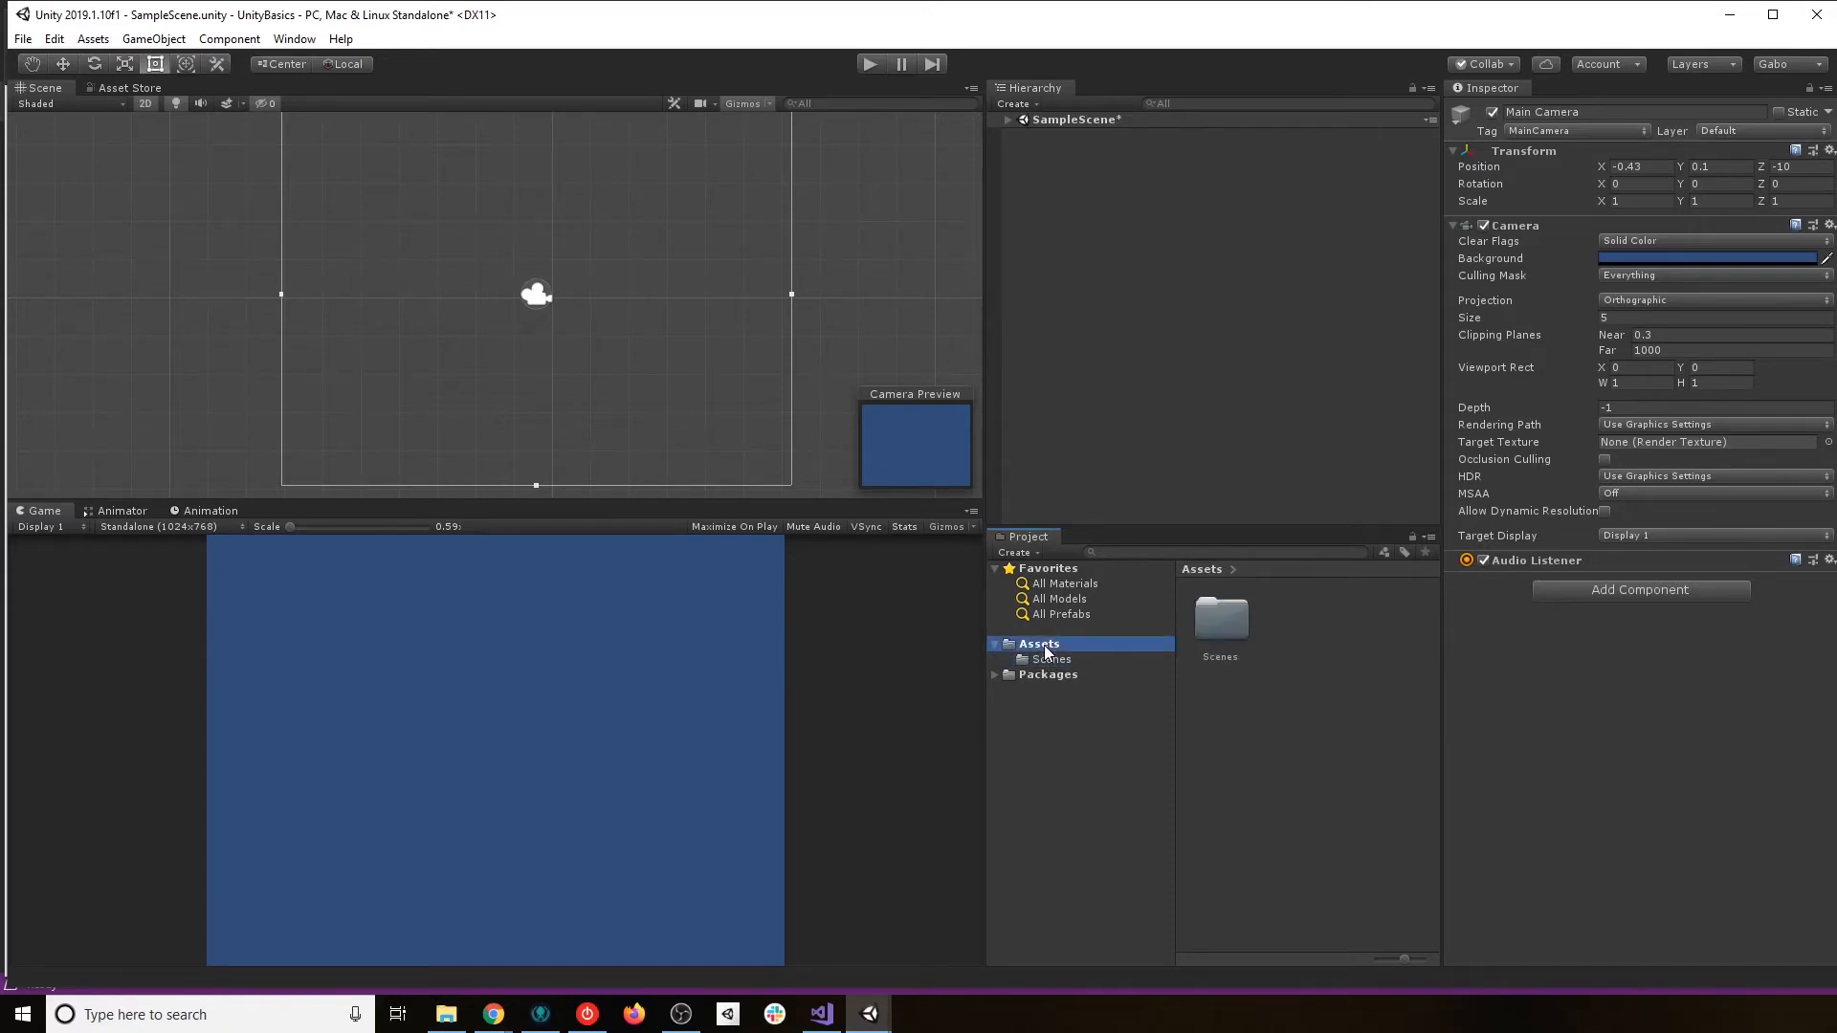
pyautogui.click(992, 675)
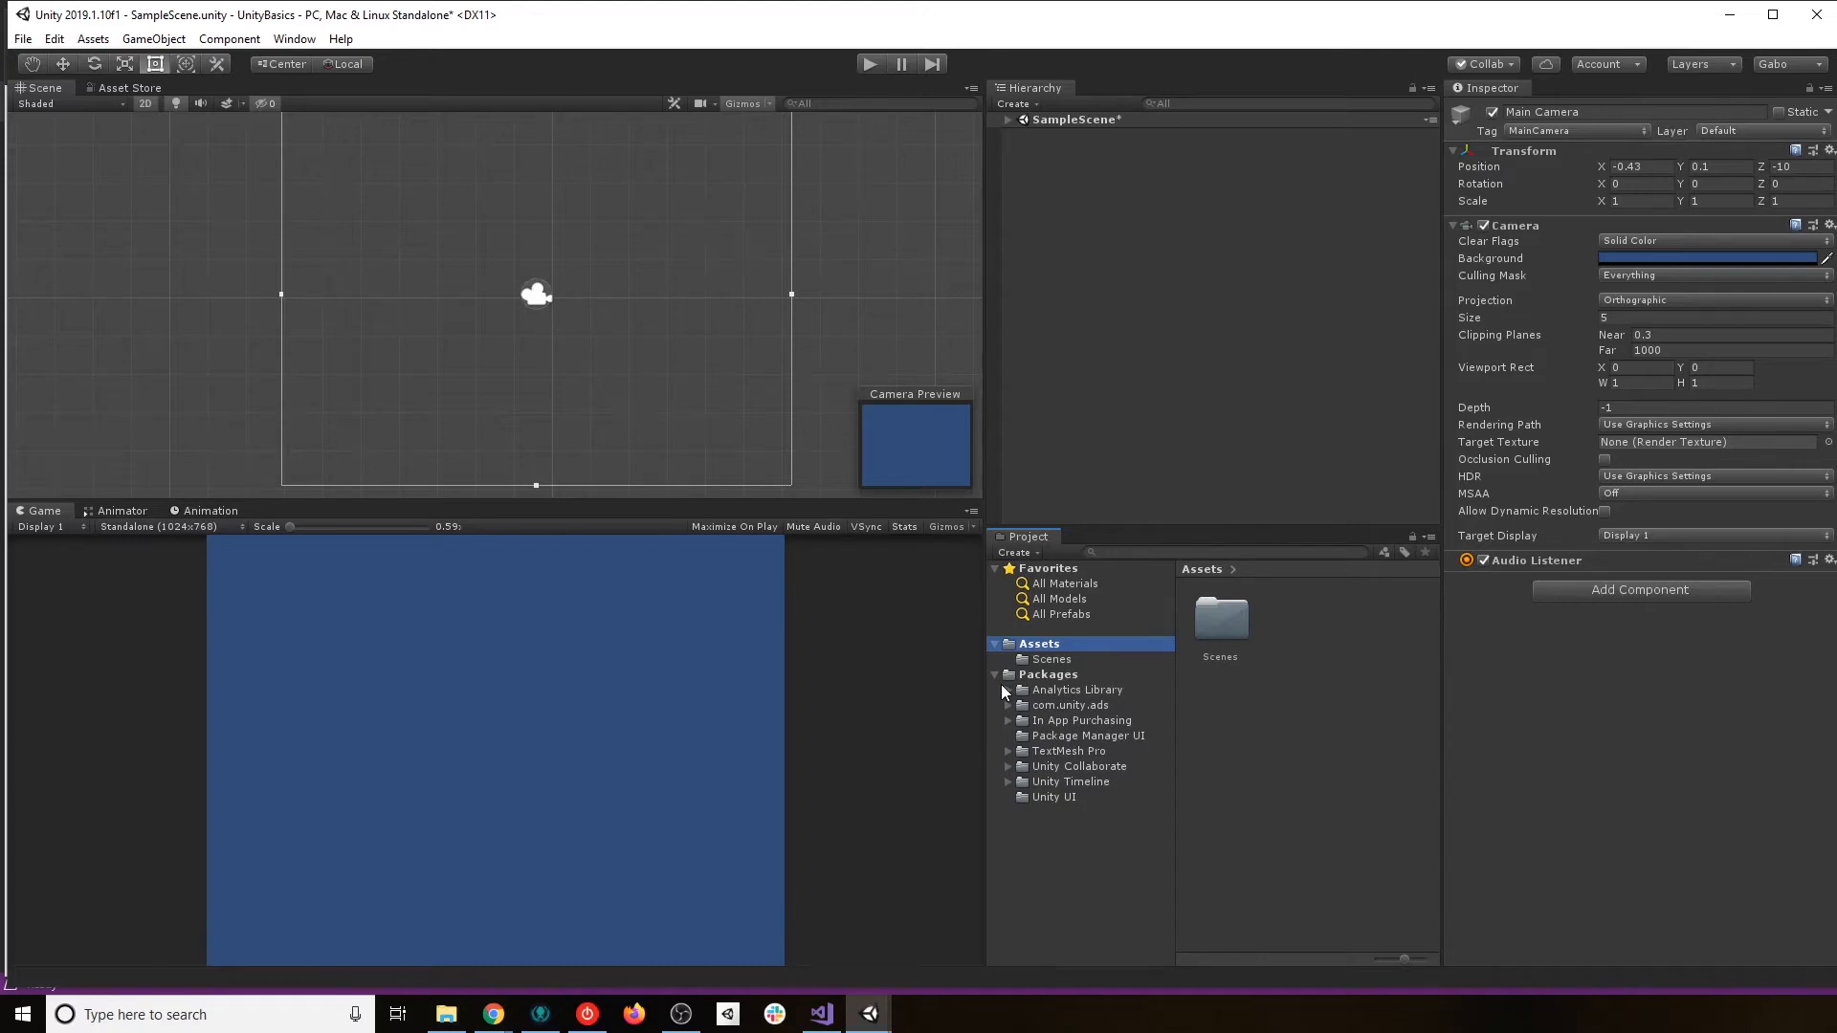
# Examine the contents of the installed packages, from Analytics Library and com.unity.ads through Unity Collaborate and TextMesh Pro.
pyautogui.click(1089, 690)
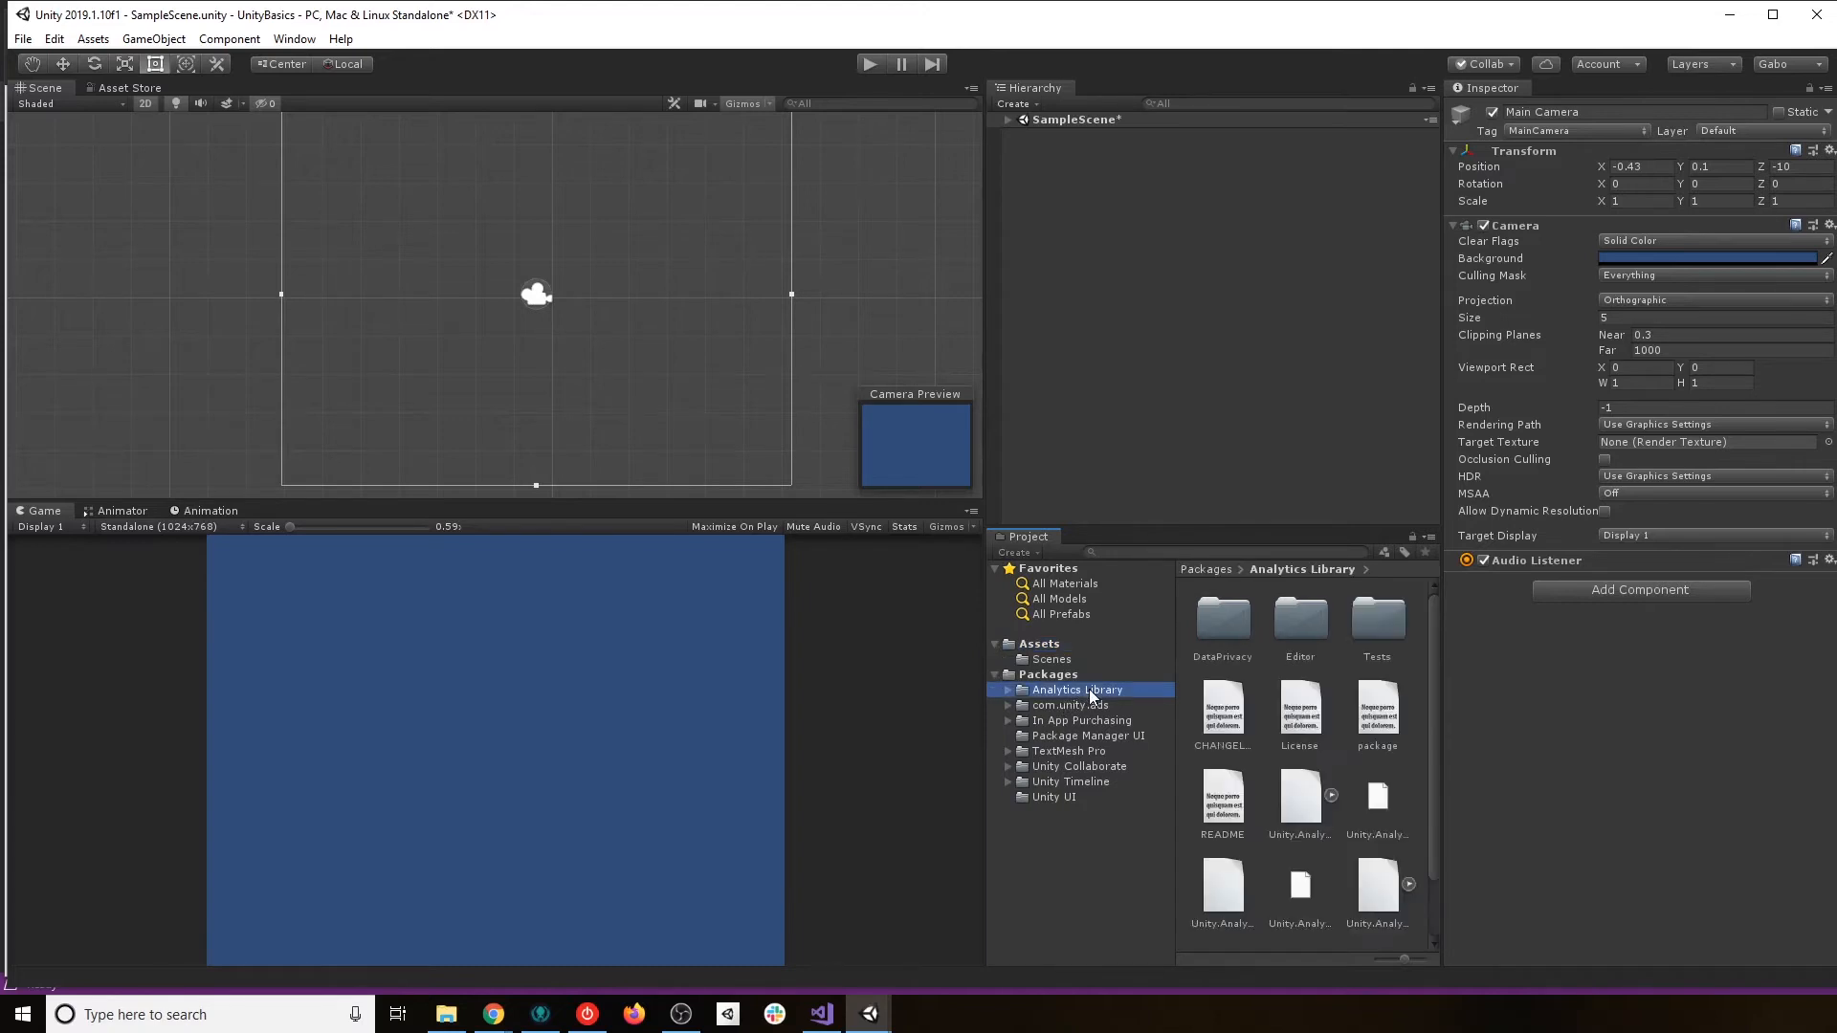
pyautogui.click(1073, 708)
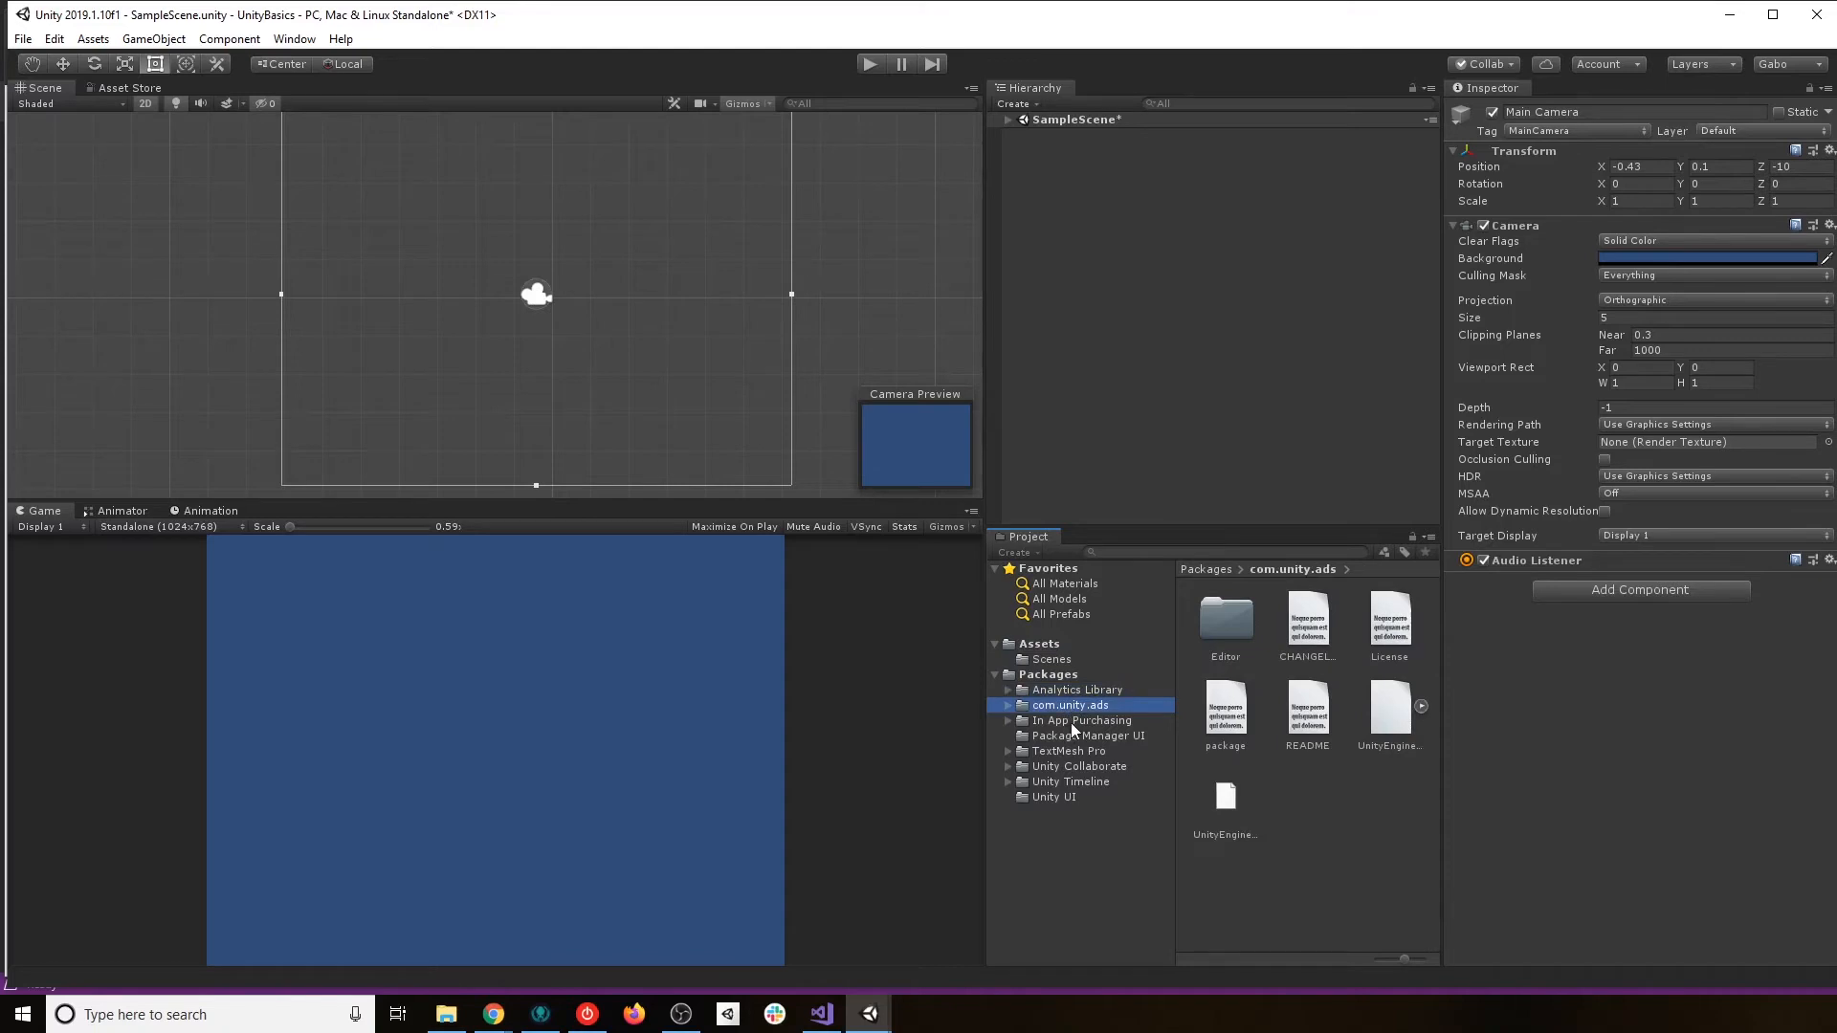
pyautogui.click(1072, 721)
pyautogui.click(1068, 736)
pyautogui.click(1064, 751)
pyautogui.click(1073, 766)
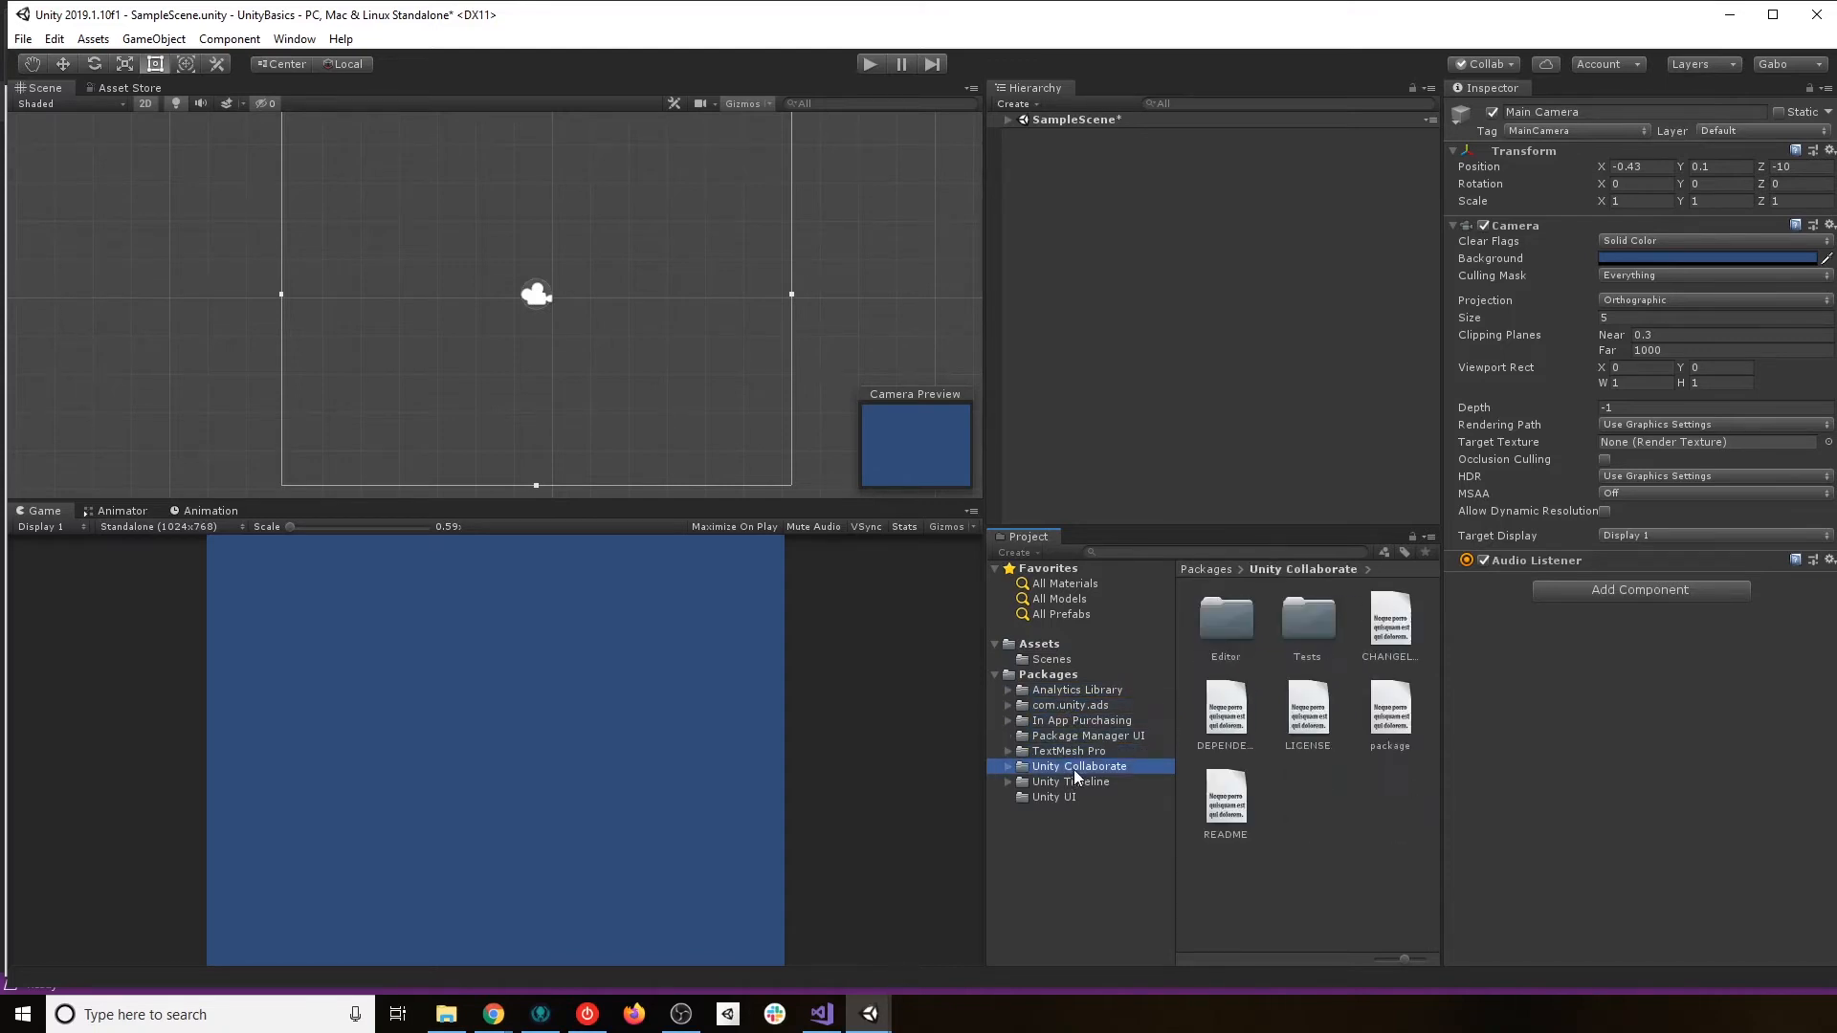
pyautogui.click(1076, 754)
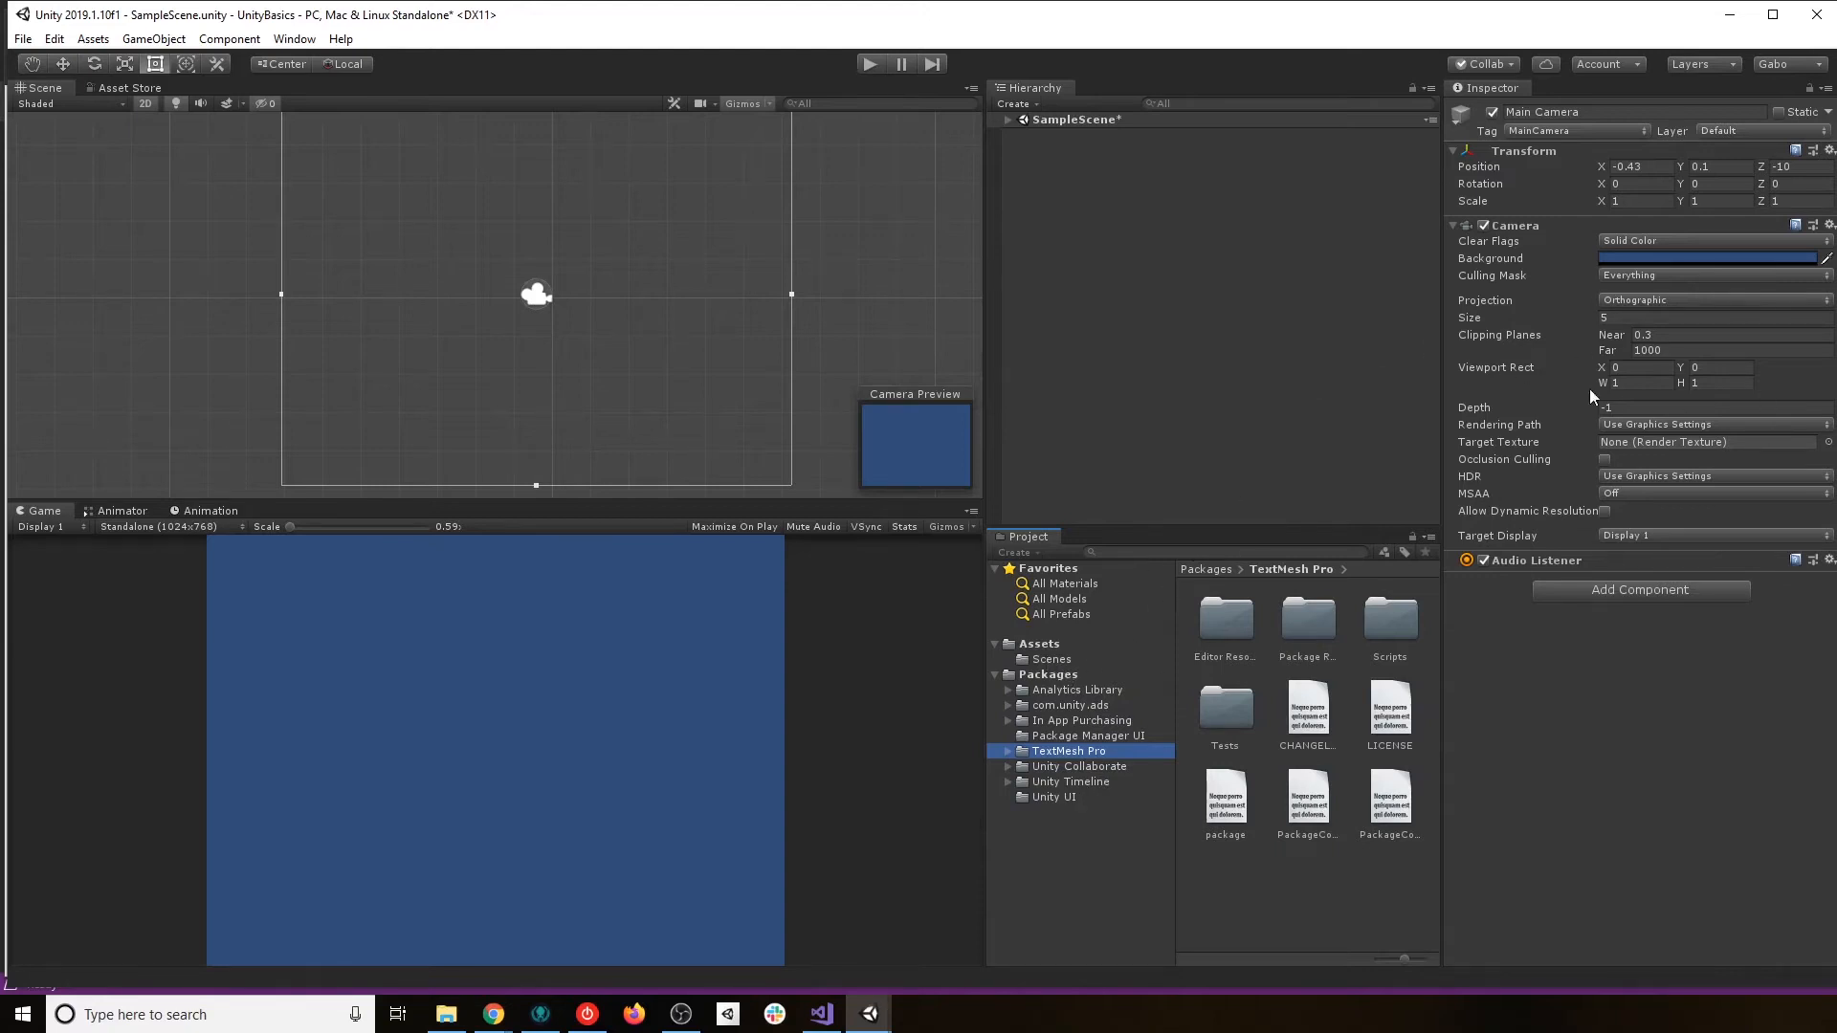
# Collapse the Packages list and show the contents of the Assets folder and its Scenes subfolder.
pyautogui.click(996, 672)
pyautogui.click(1037, 643)
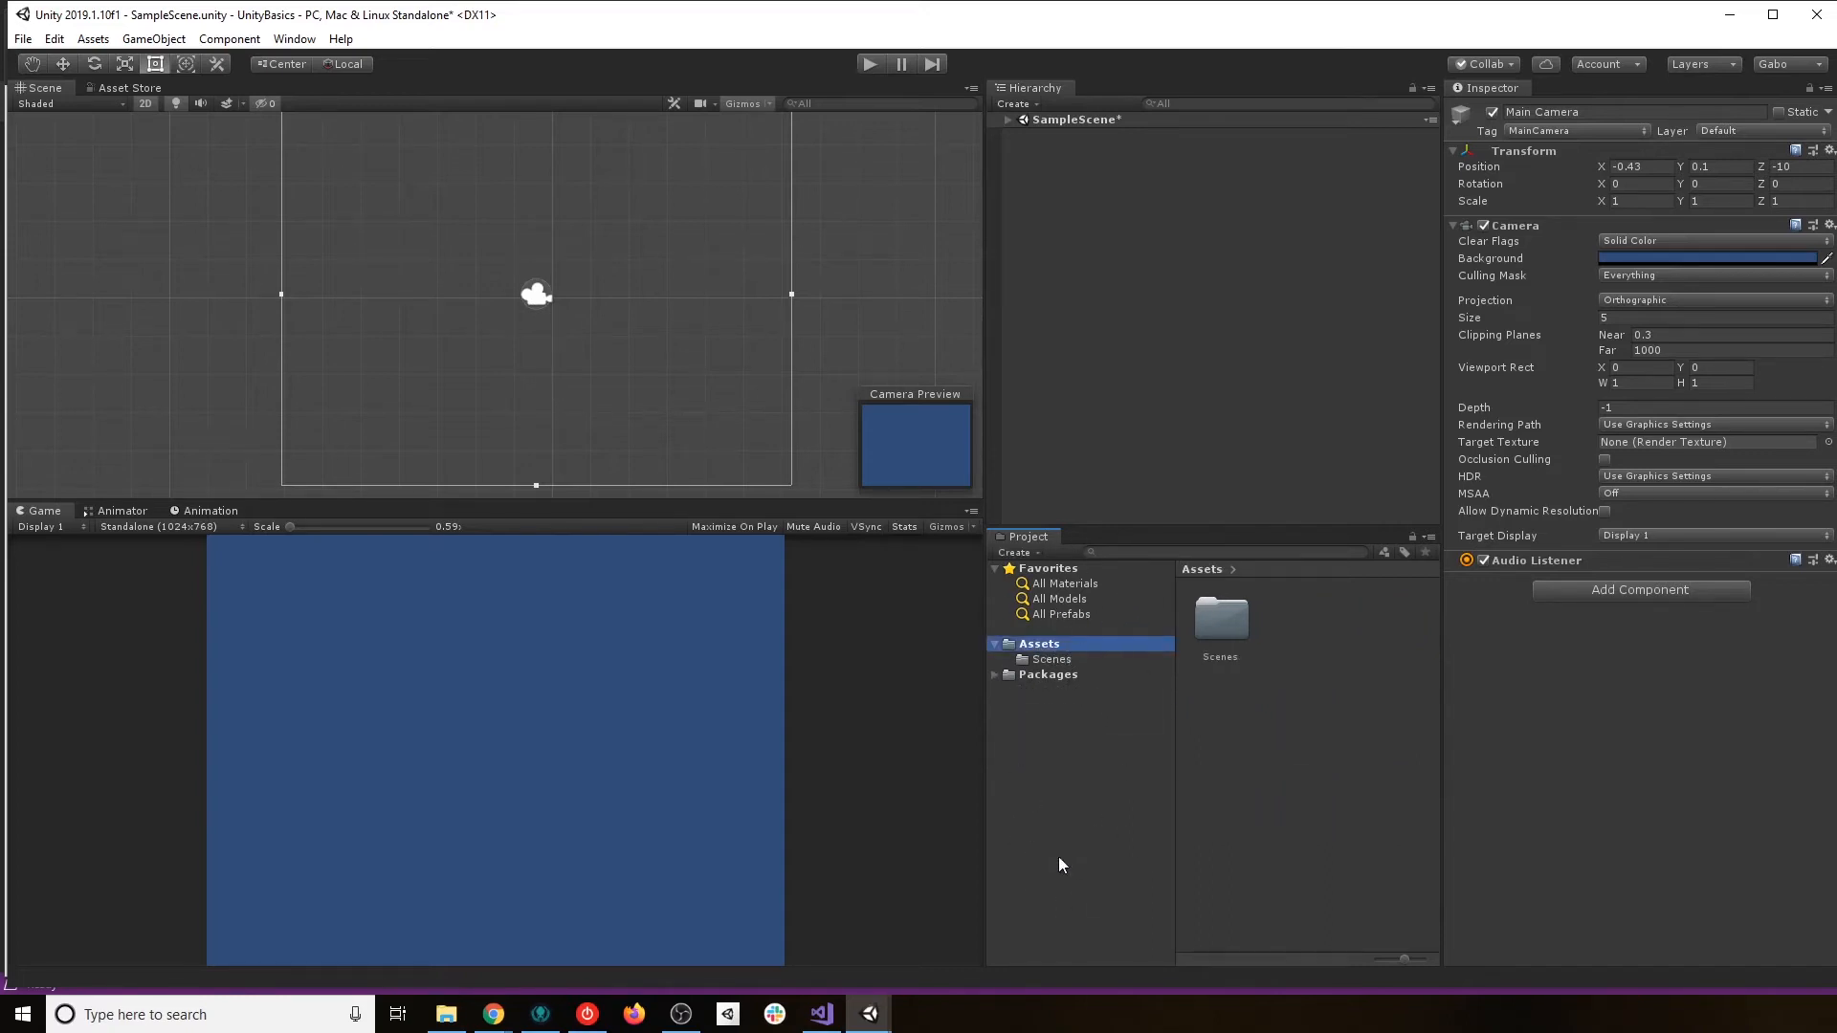
pyautogui.click(1045, 658)
pyautogui.click(1047, 646)
pyautogui.click(1052, 661)
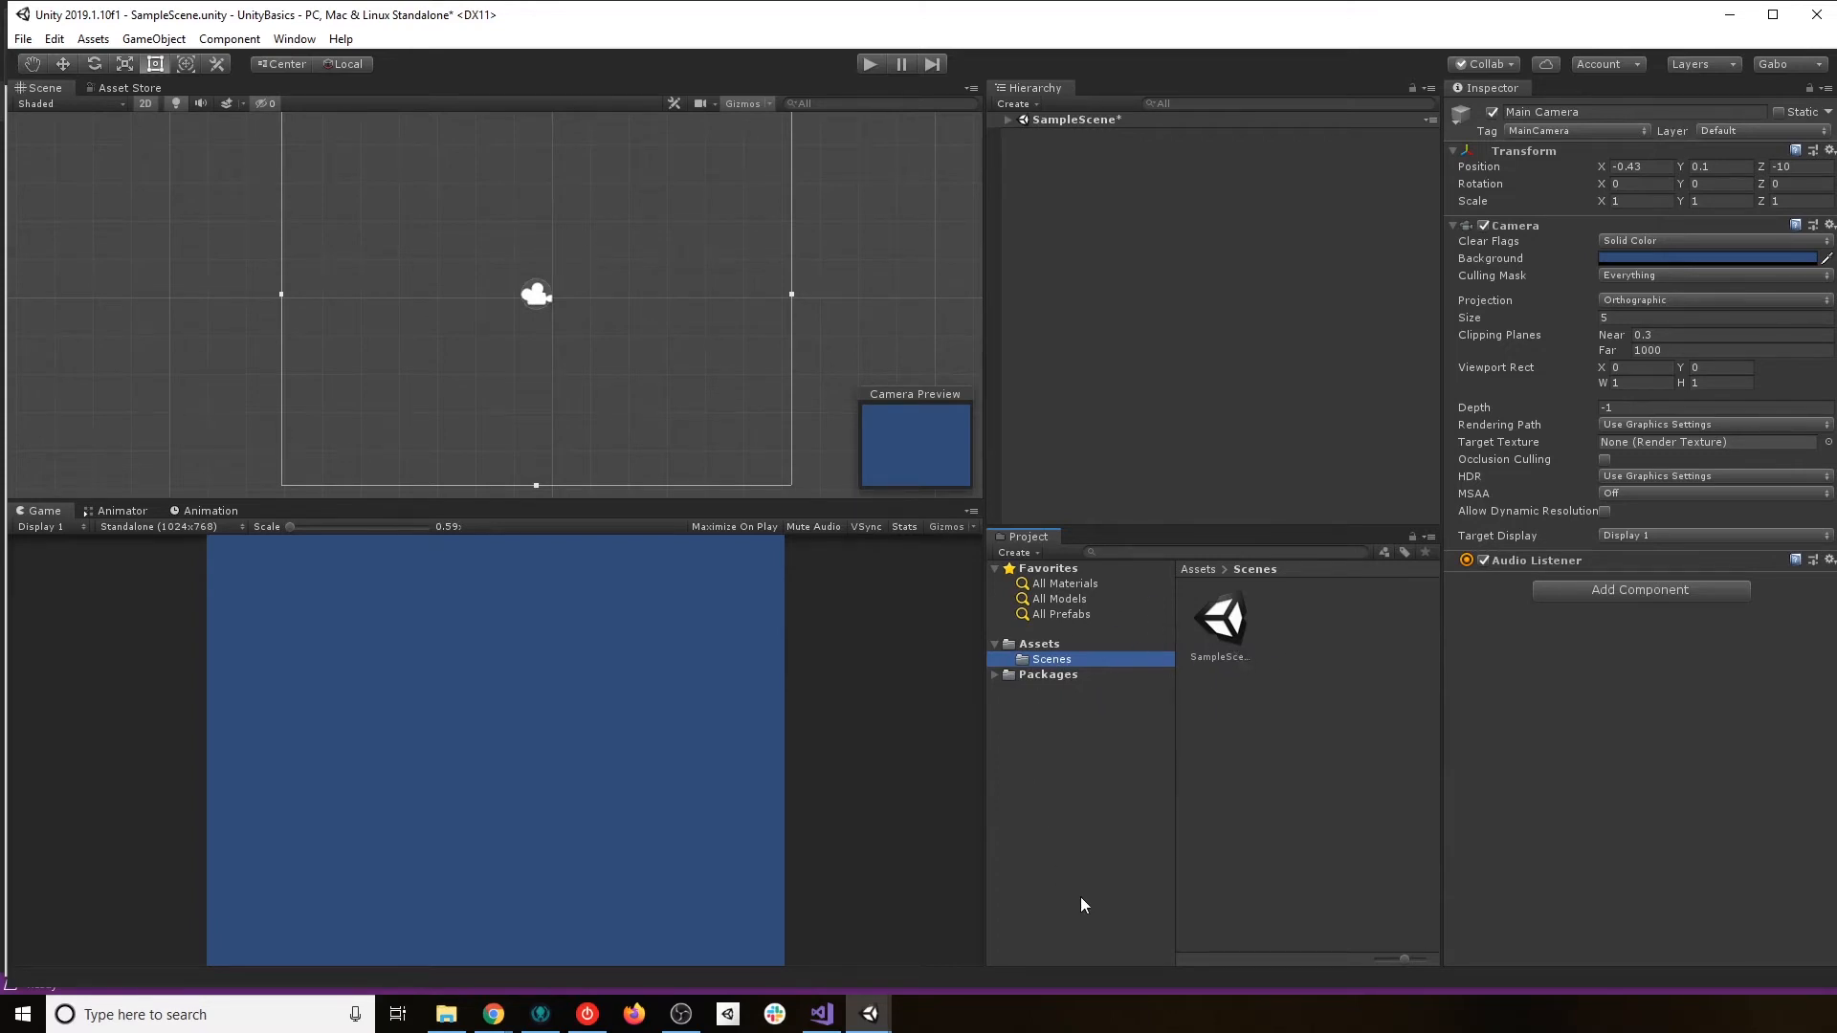
pyautogui.click(1041, 644)
pyautogui.click(1052, 656)
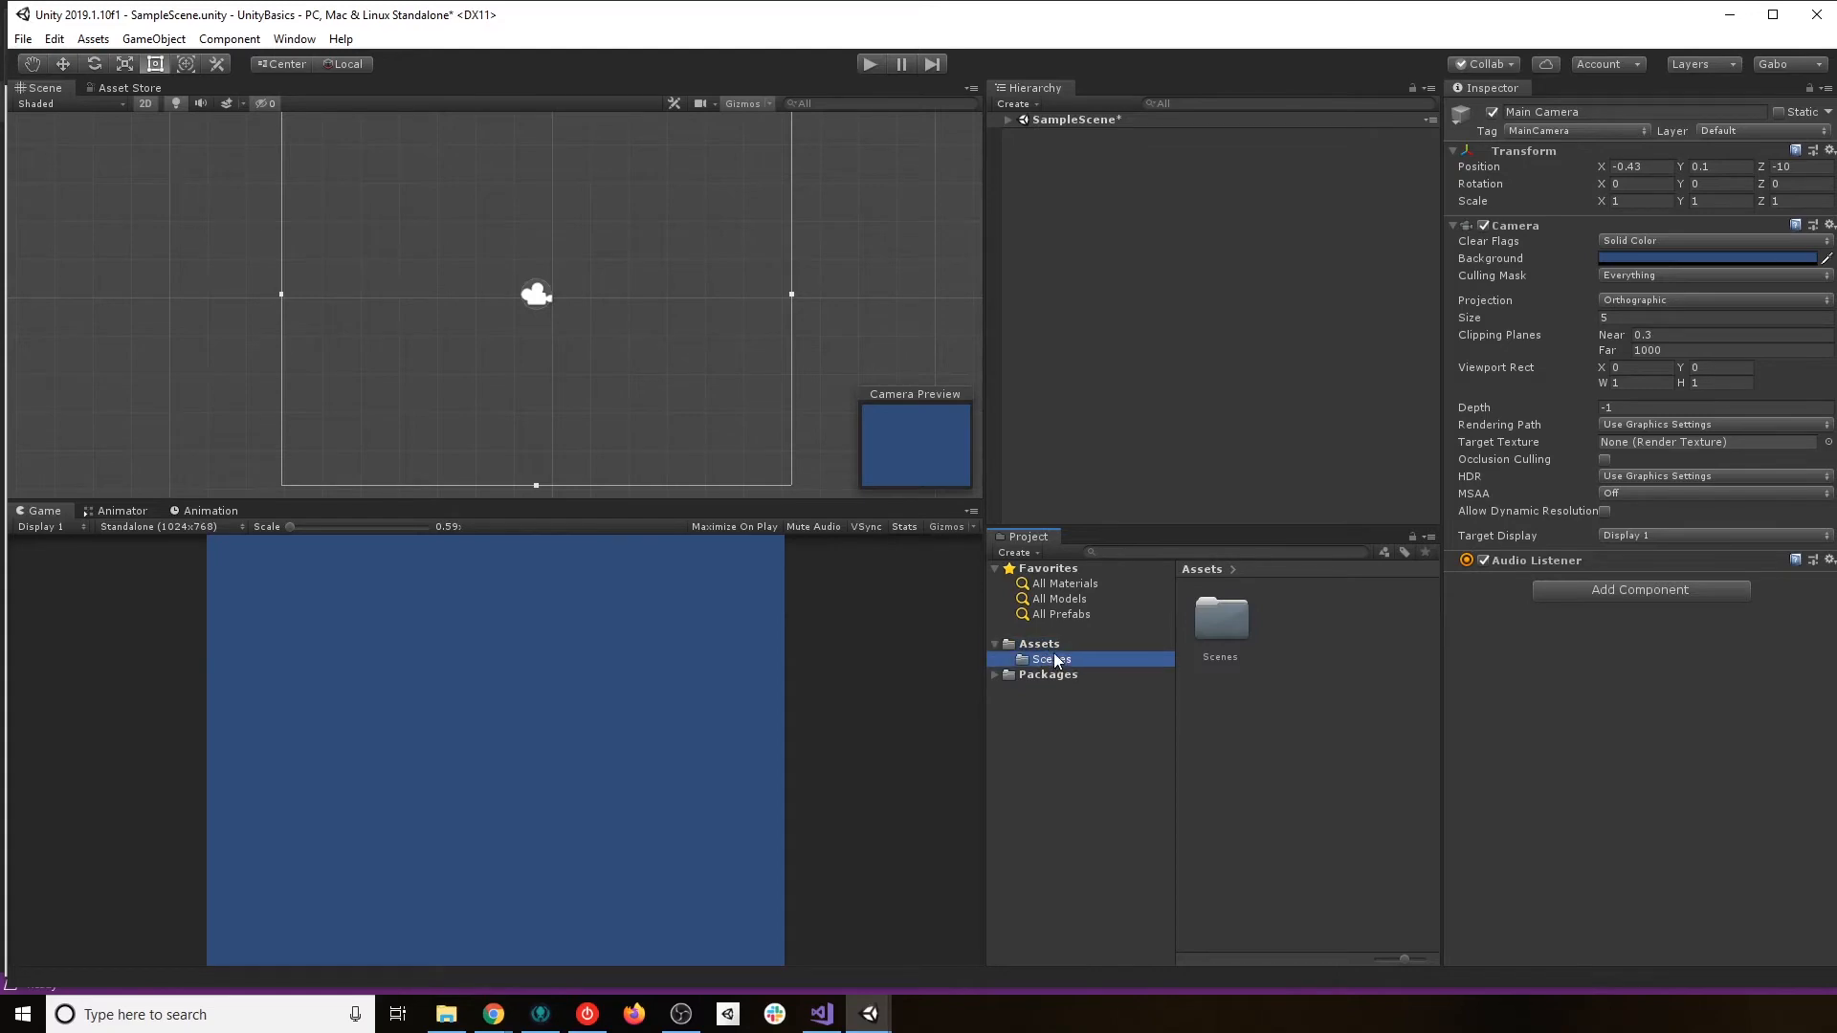
# Switch to a new File Explorer window and open the UnityBasics project folder inside UnityProyects.
pyautogui.click(456, 1016)
pyautogui.click(456, 1016)
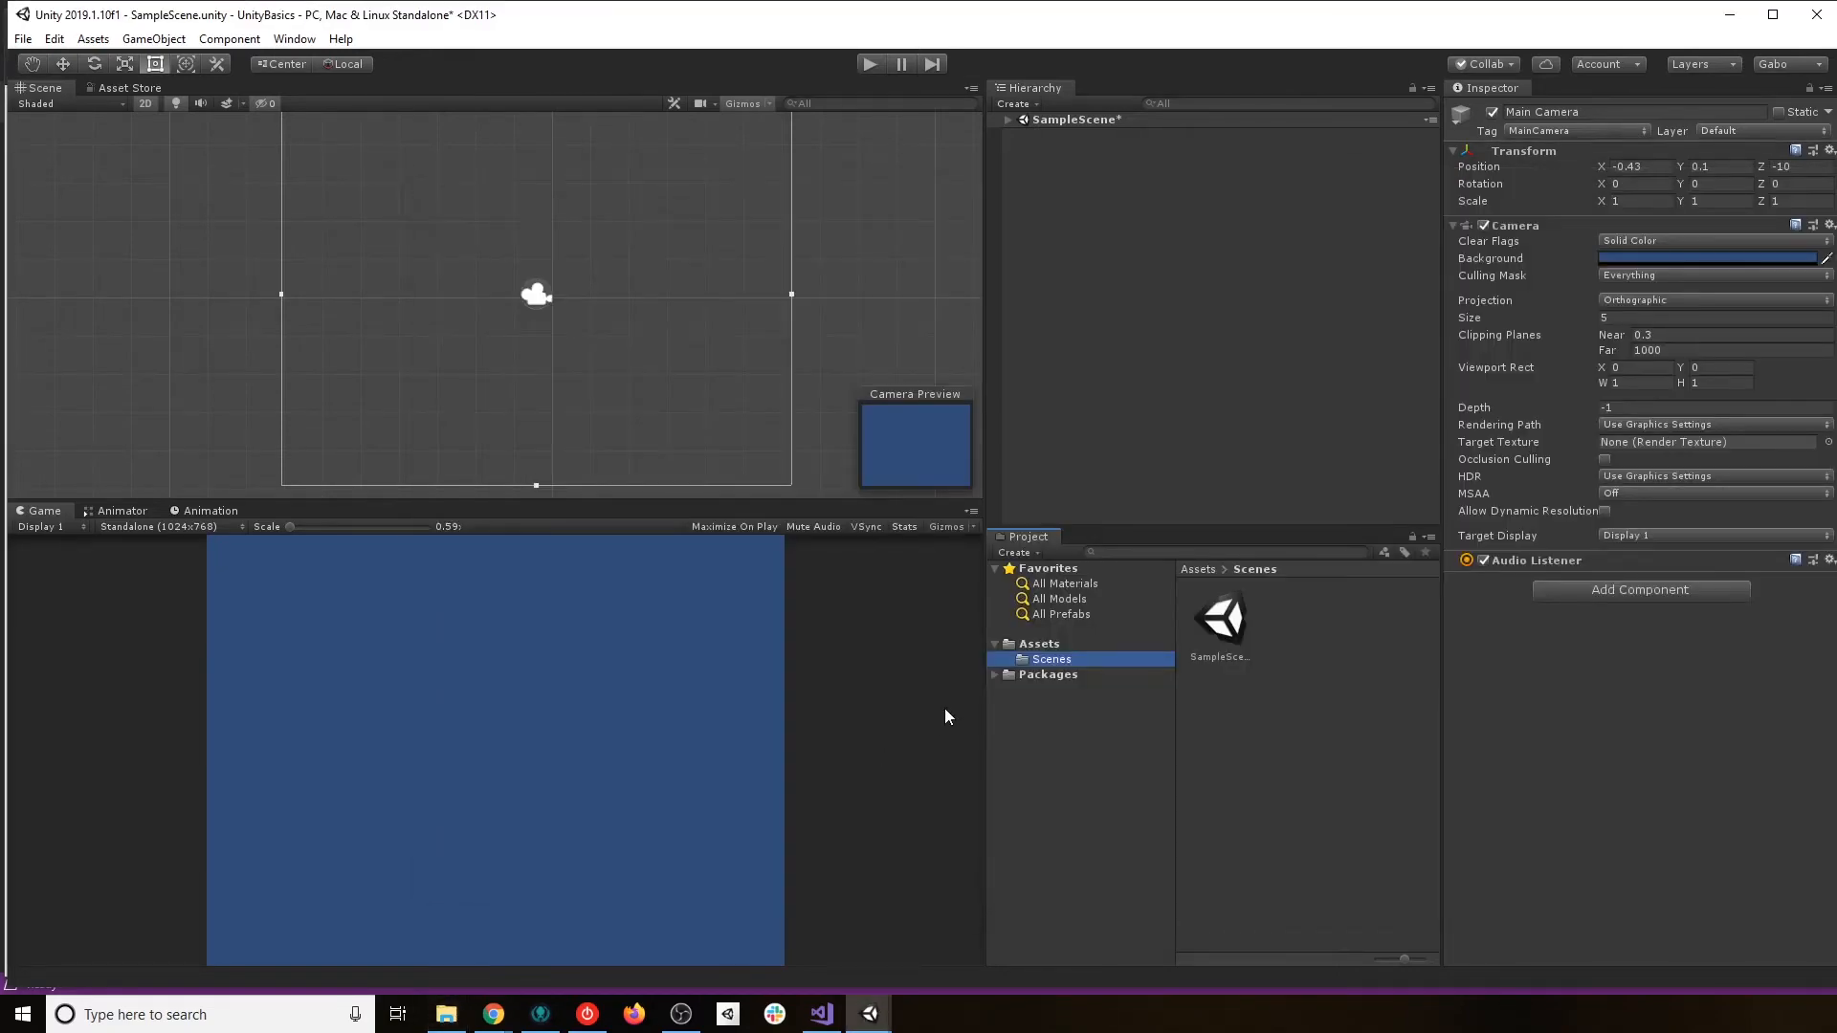
pyautogui.press('super+e')
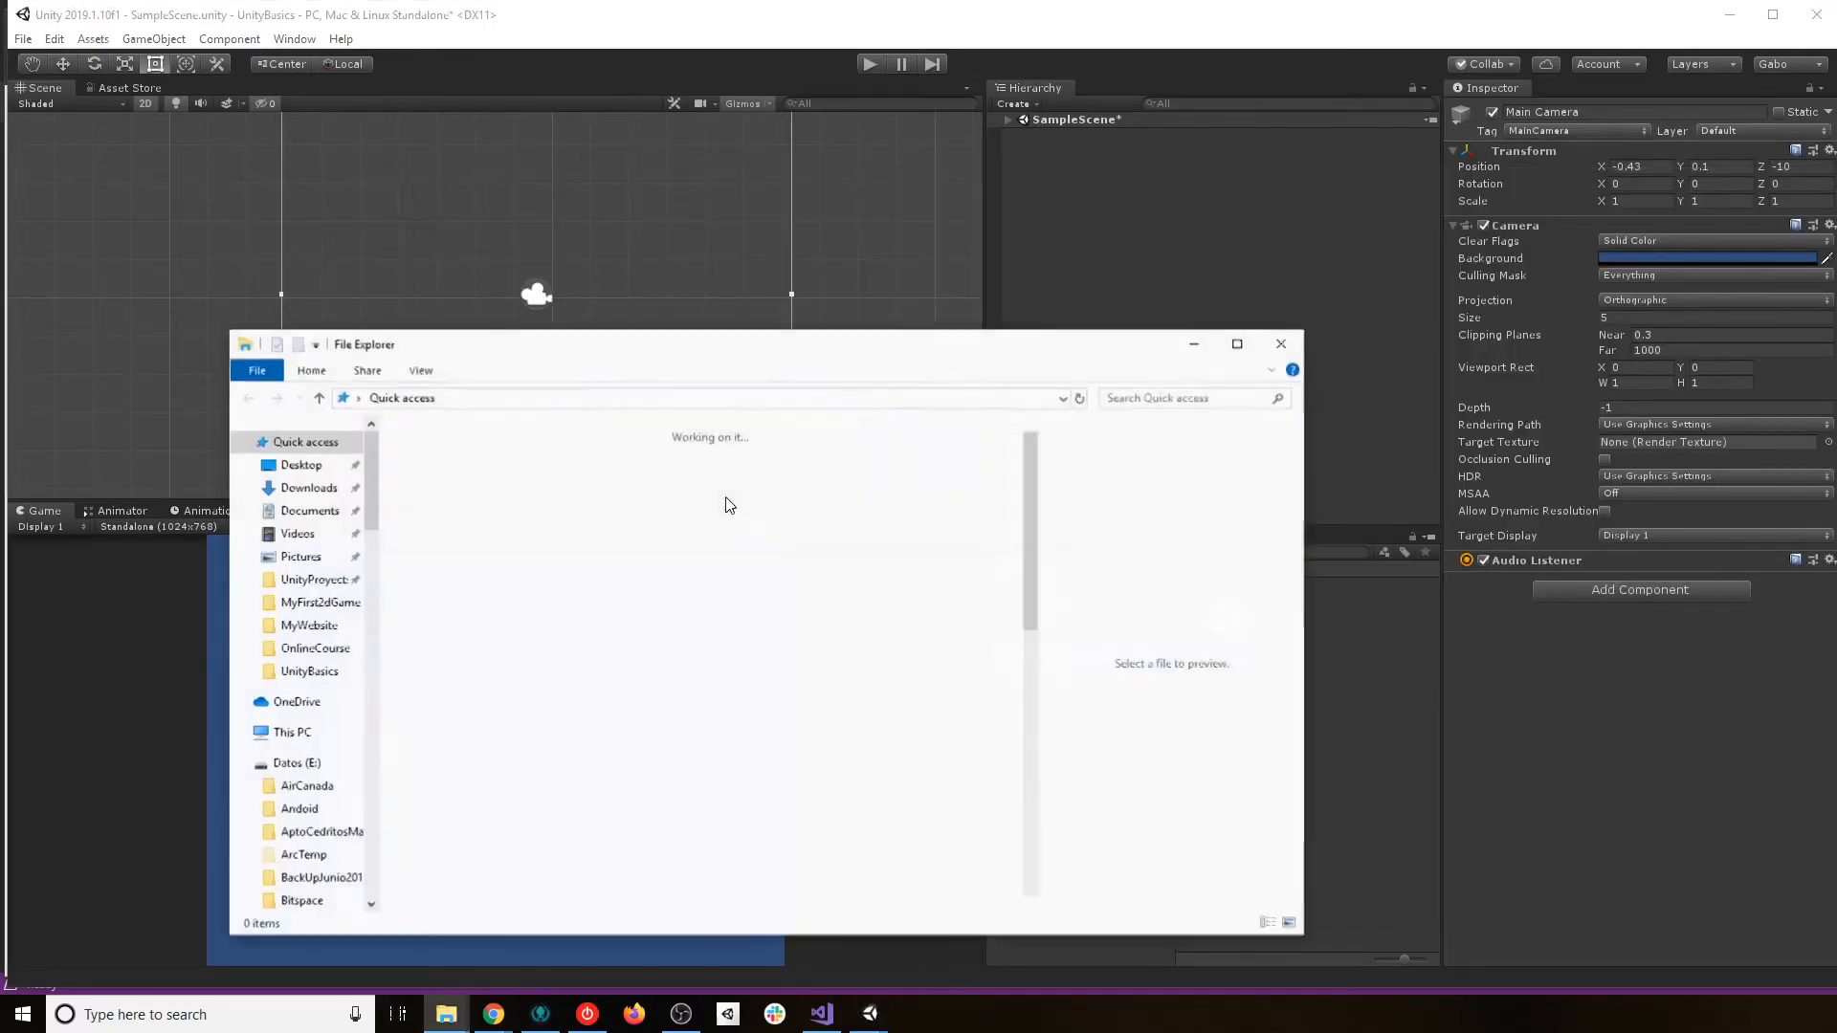
pyautogui.click(308, 580)
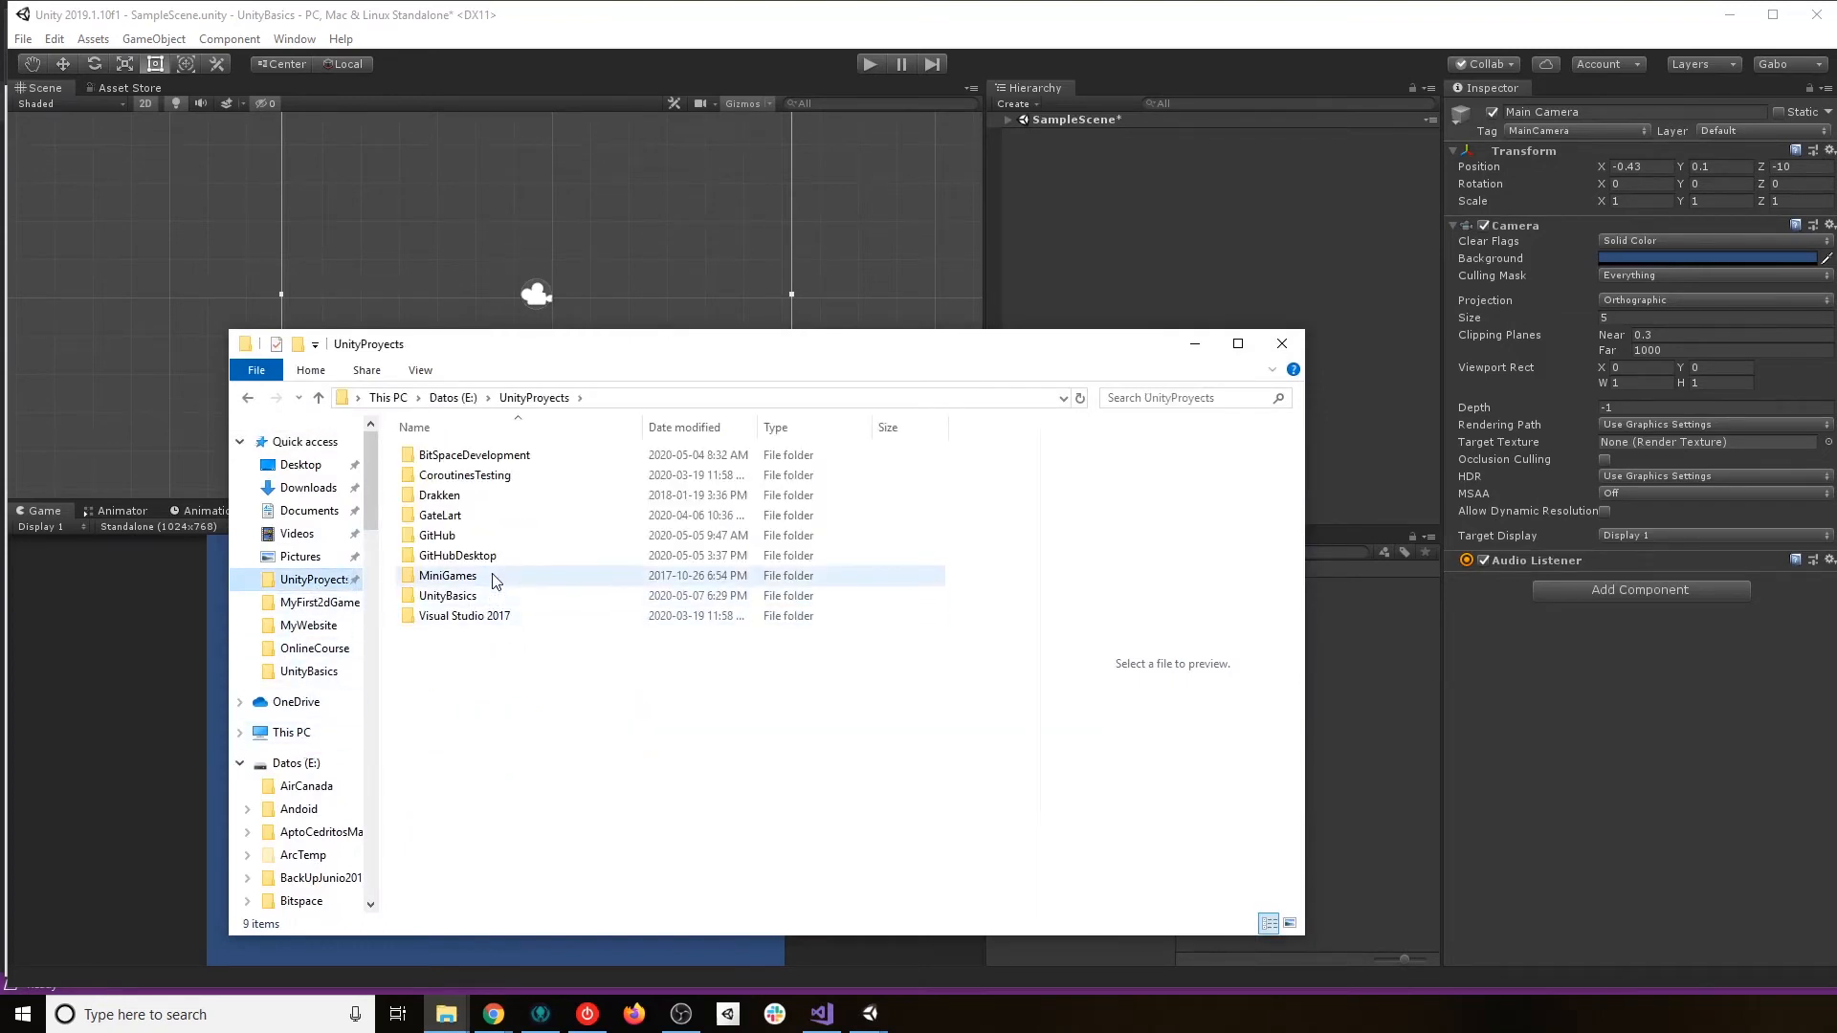
pyautogui.click(478, 597)
pyautogui.doubleClick(478, 597)
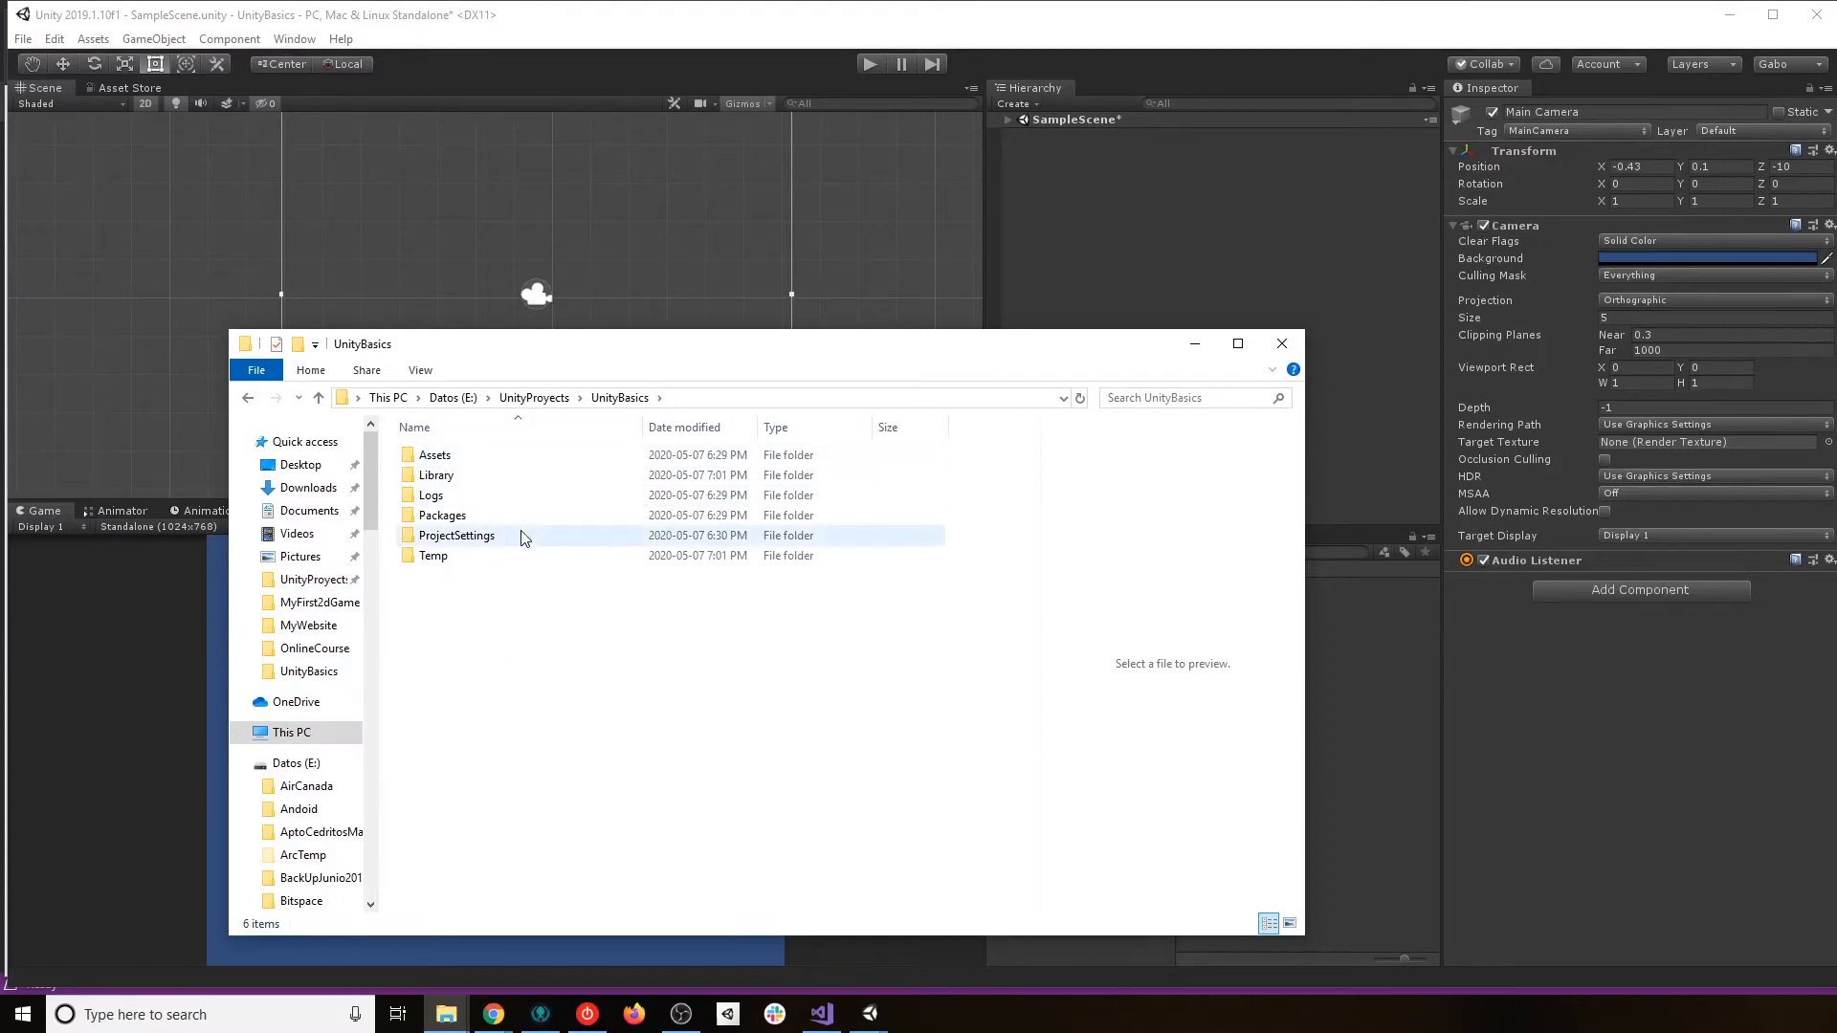
# Compare the UnityBasics folder on disk with Unity's Project window, going through Library, Logs, Packages, ProjectSettings and Temp.
pyautogui.moveTo(694, 351); pyautogui.dragTo(1569, 166)
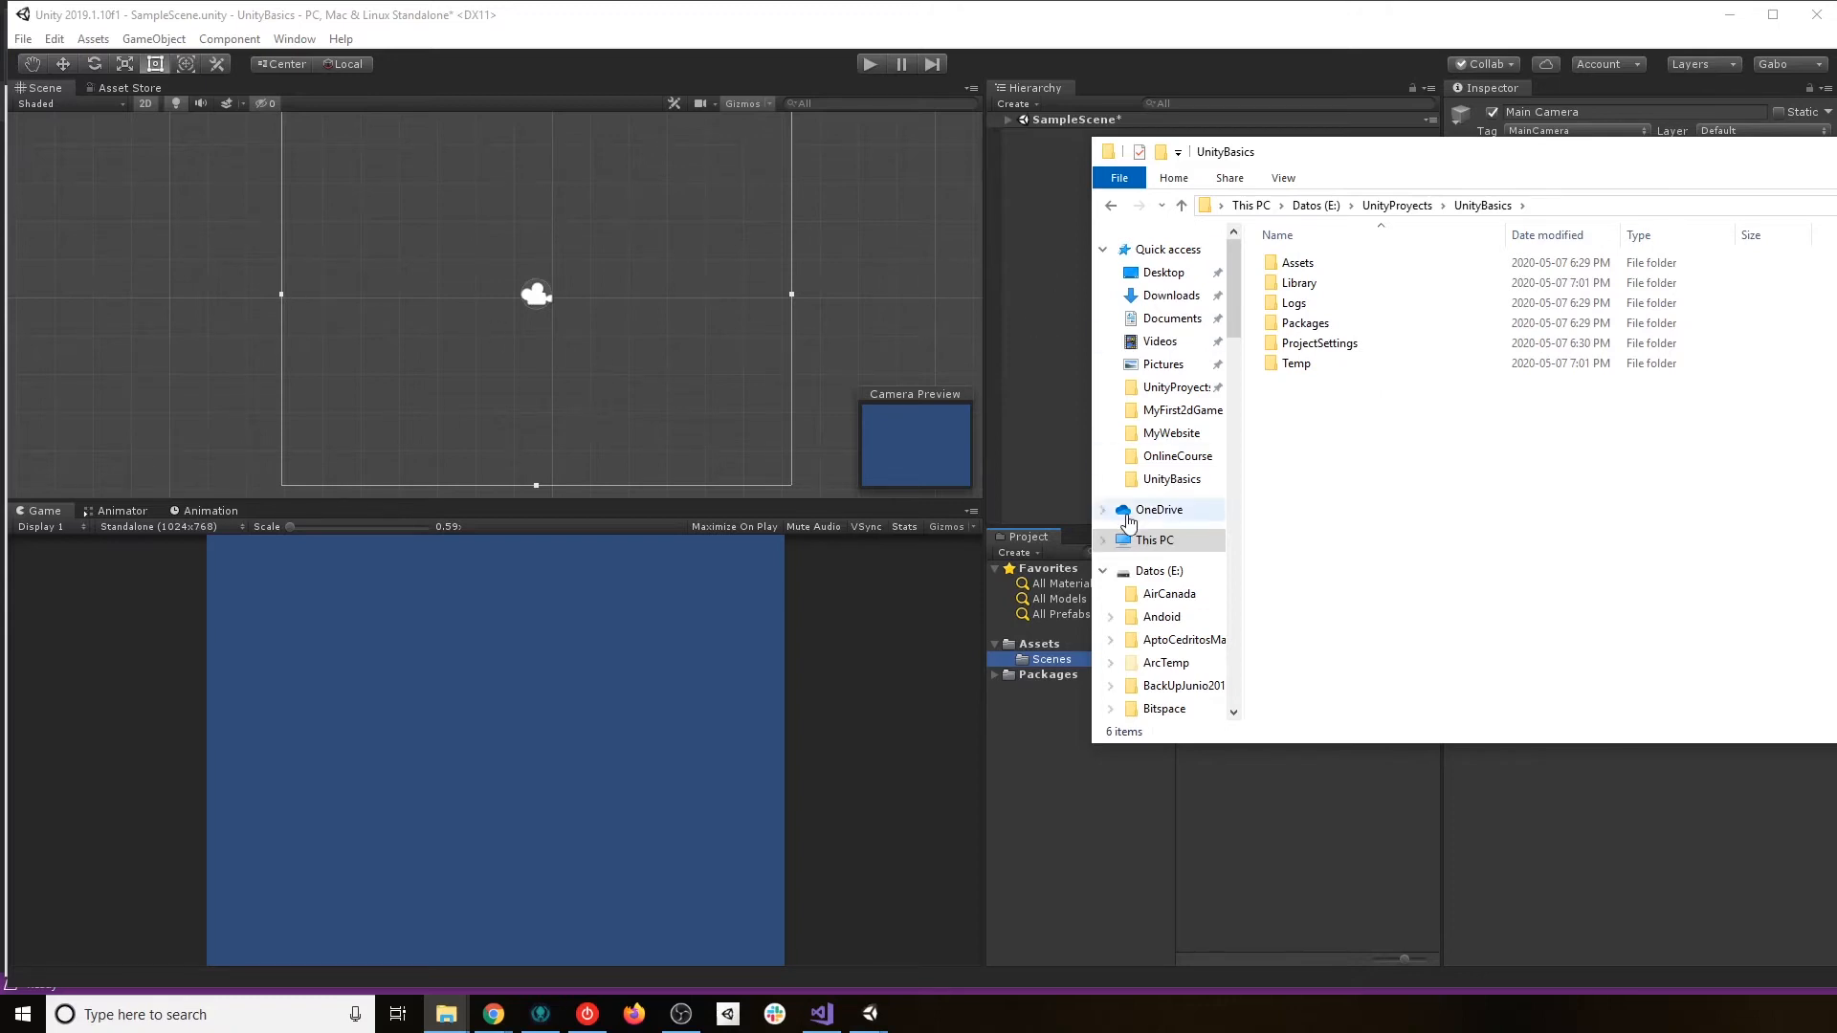
pyautogui.click(1312, 285)
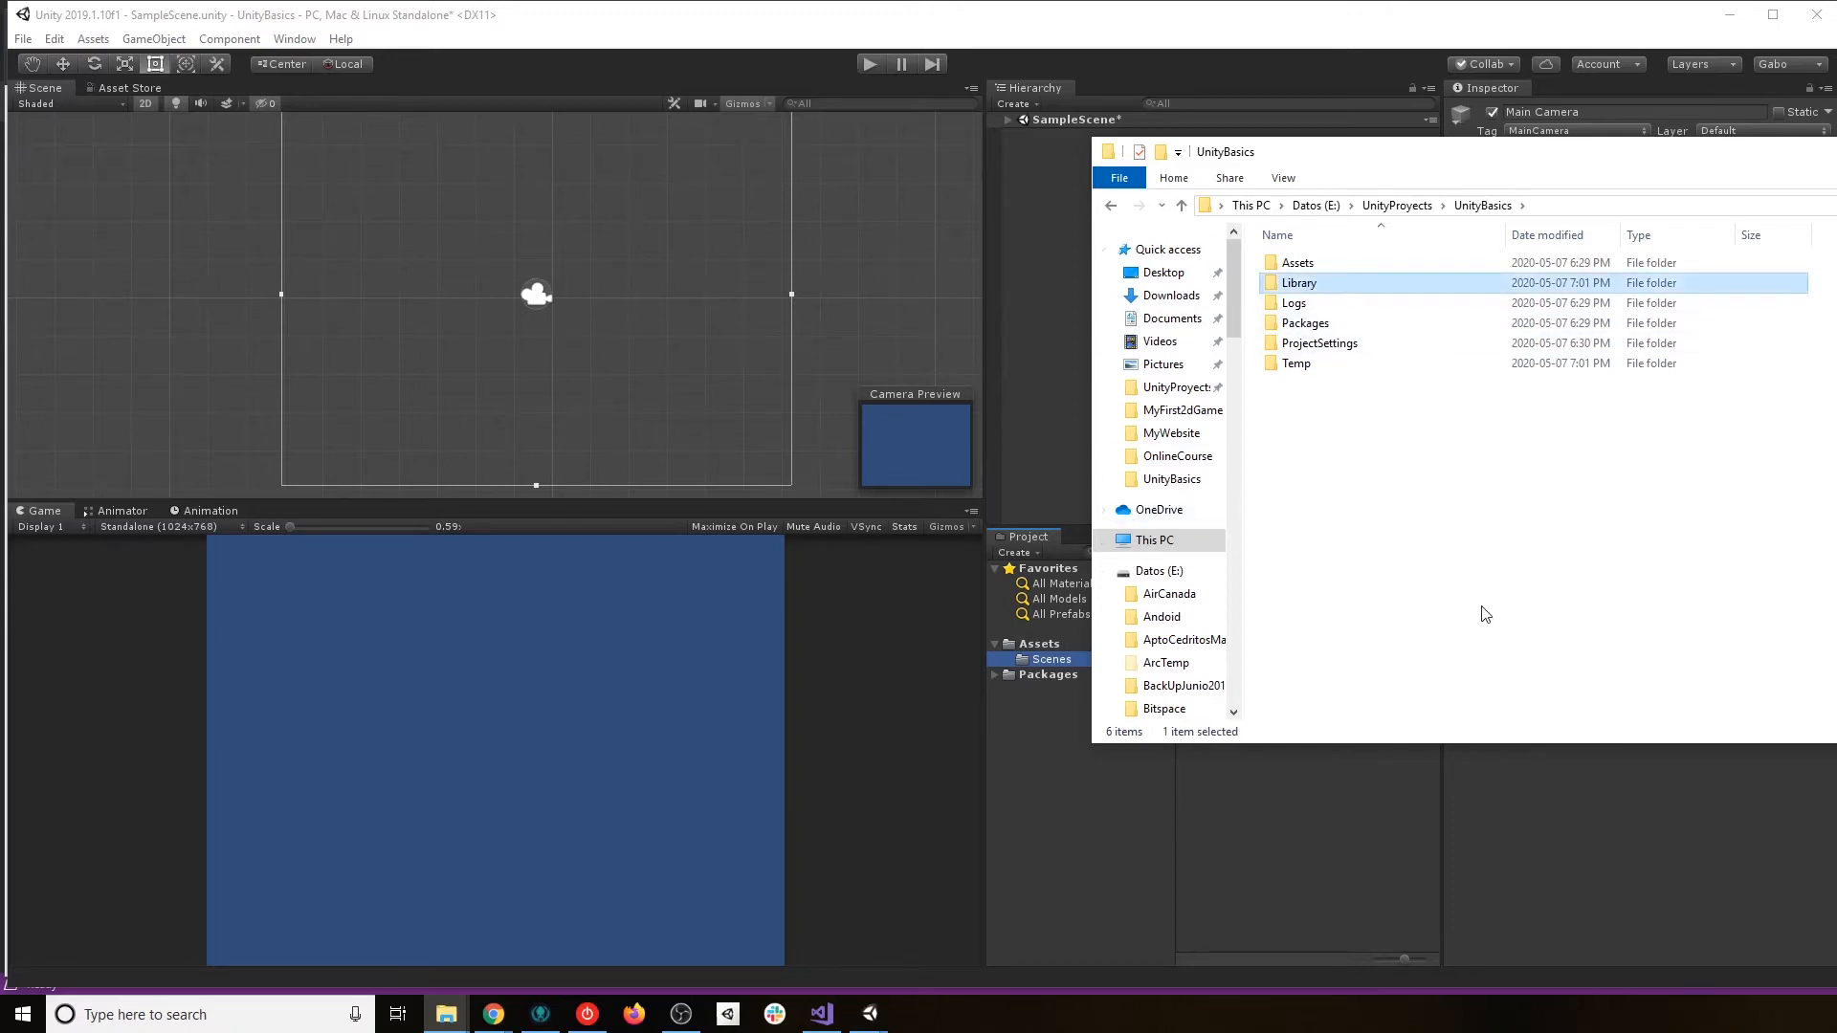
pyautogui.press('Down')
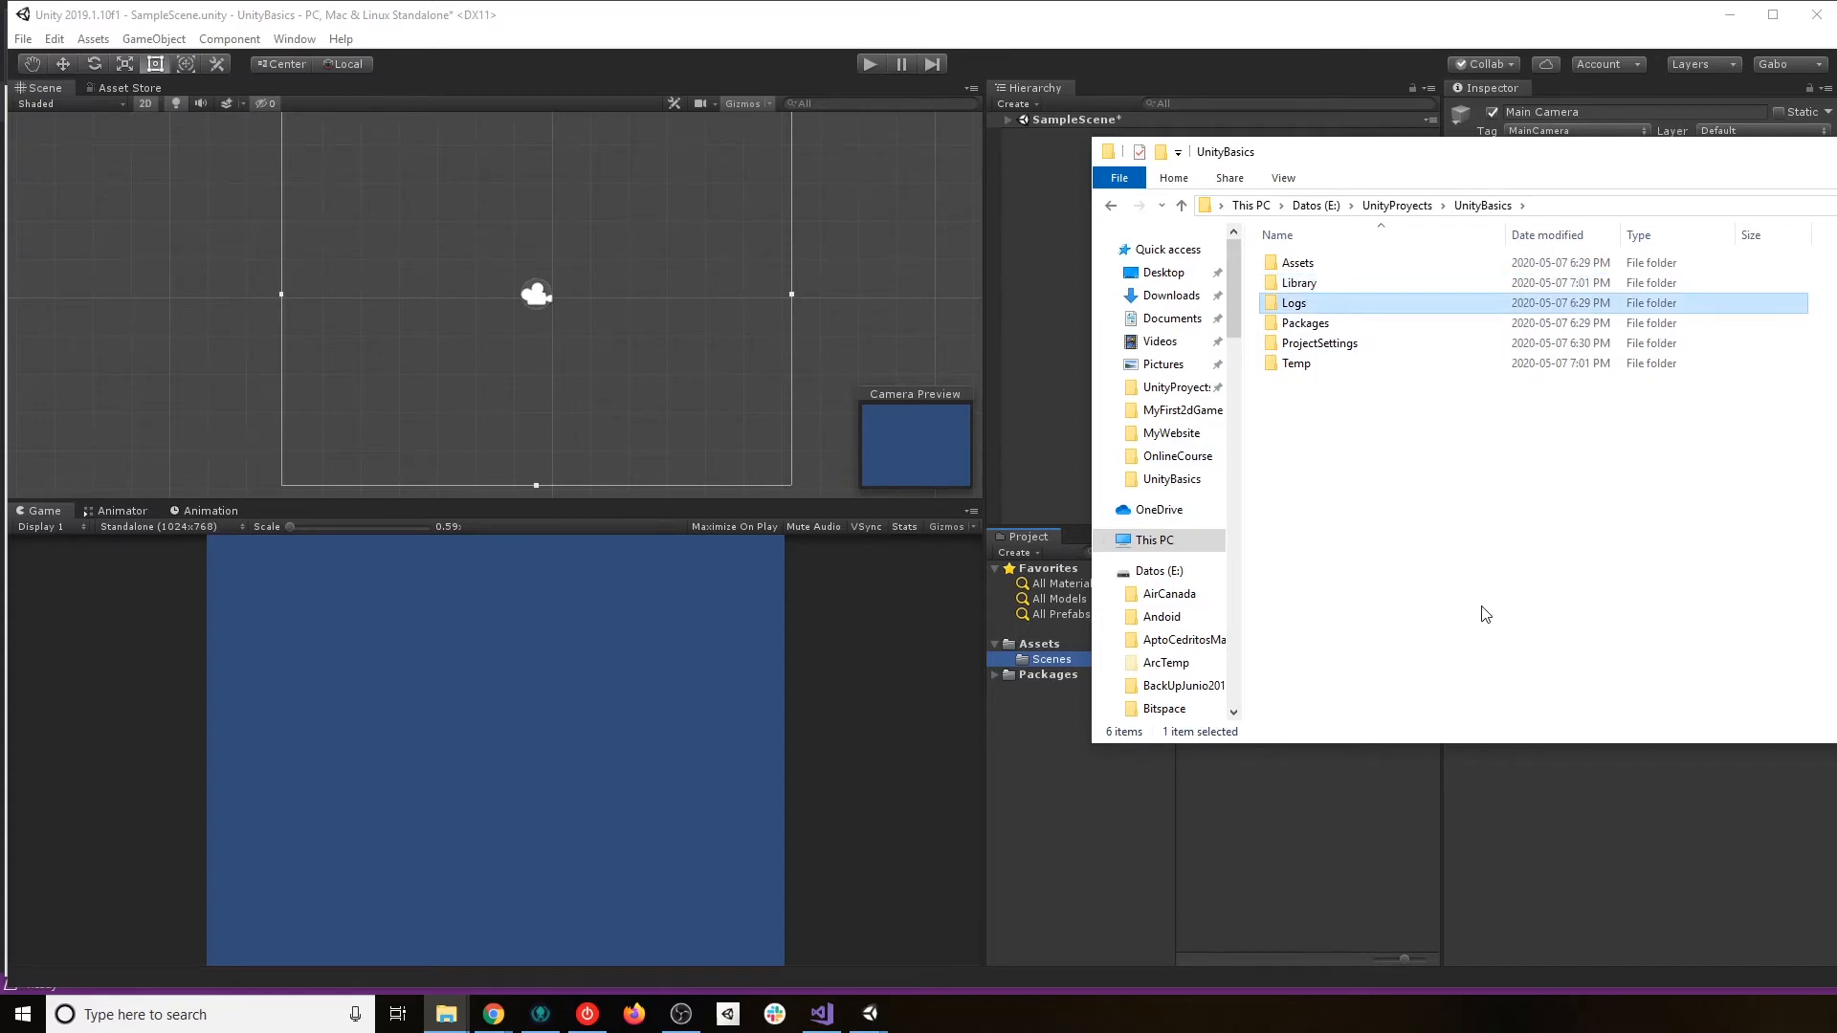
pyautogui.press('Down')
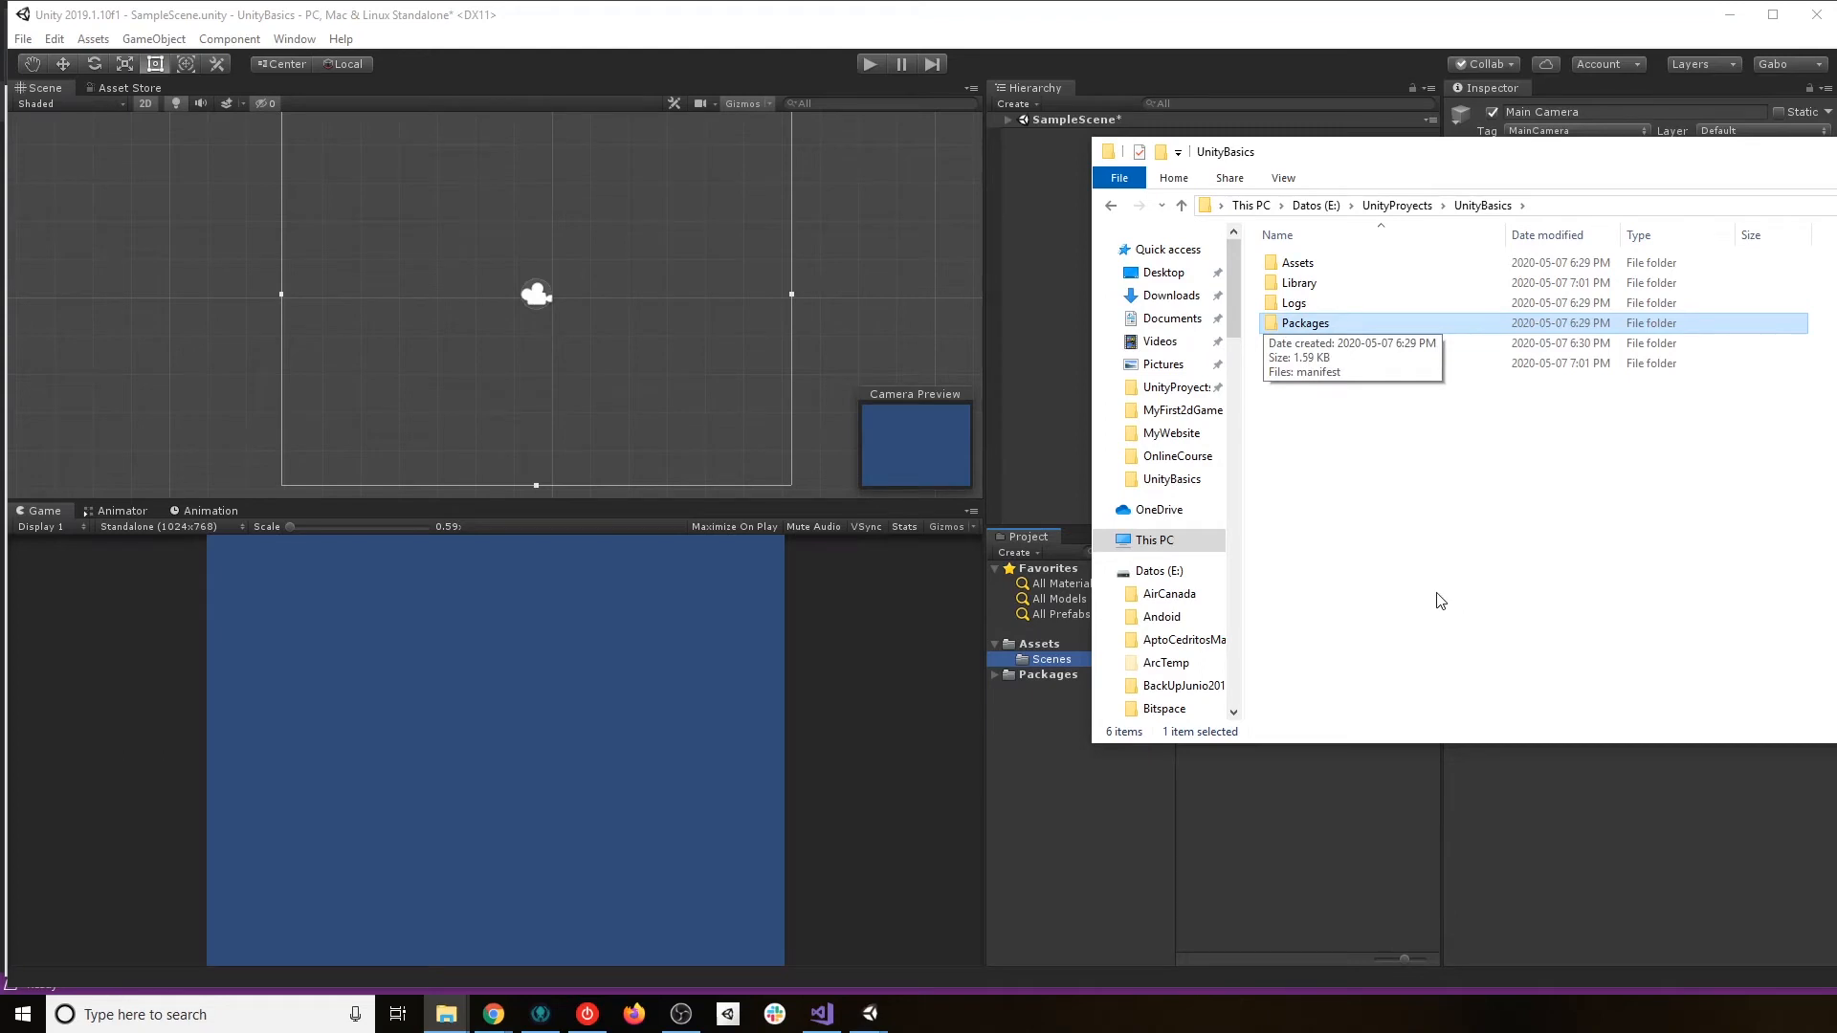
pyautogui.press('Down')
pyautogui.click(1310, 368)
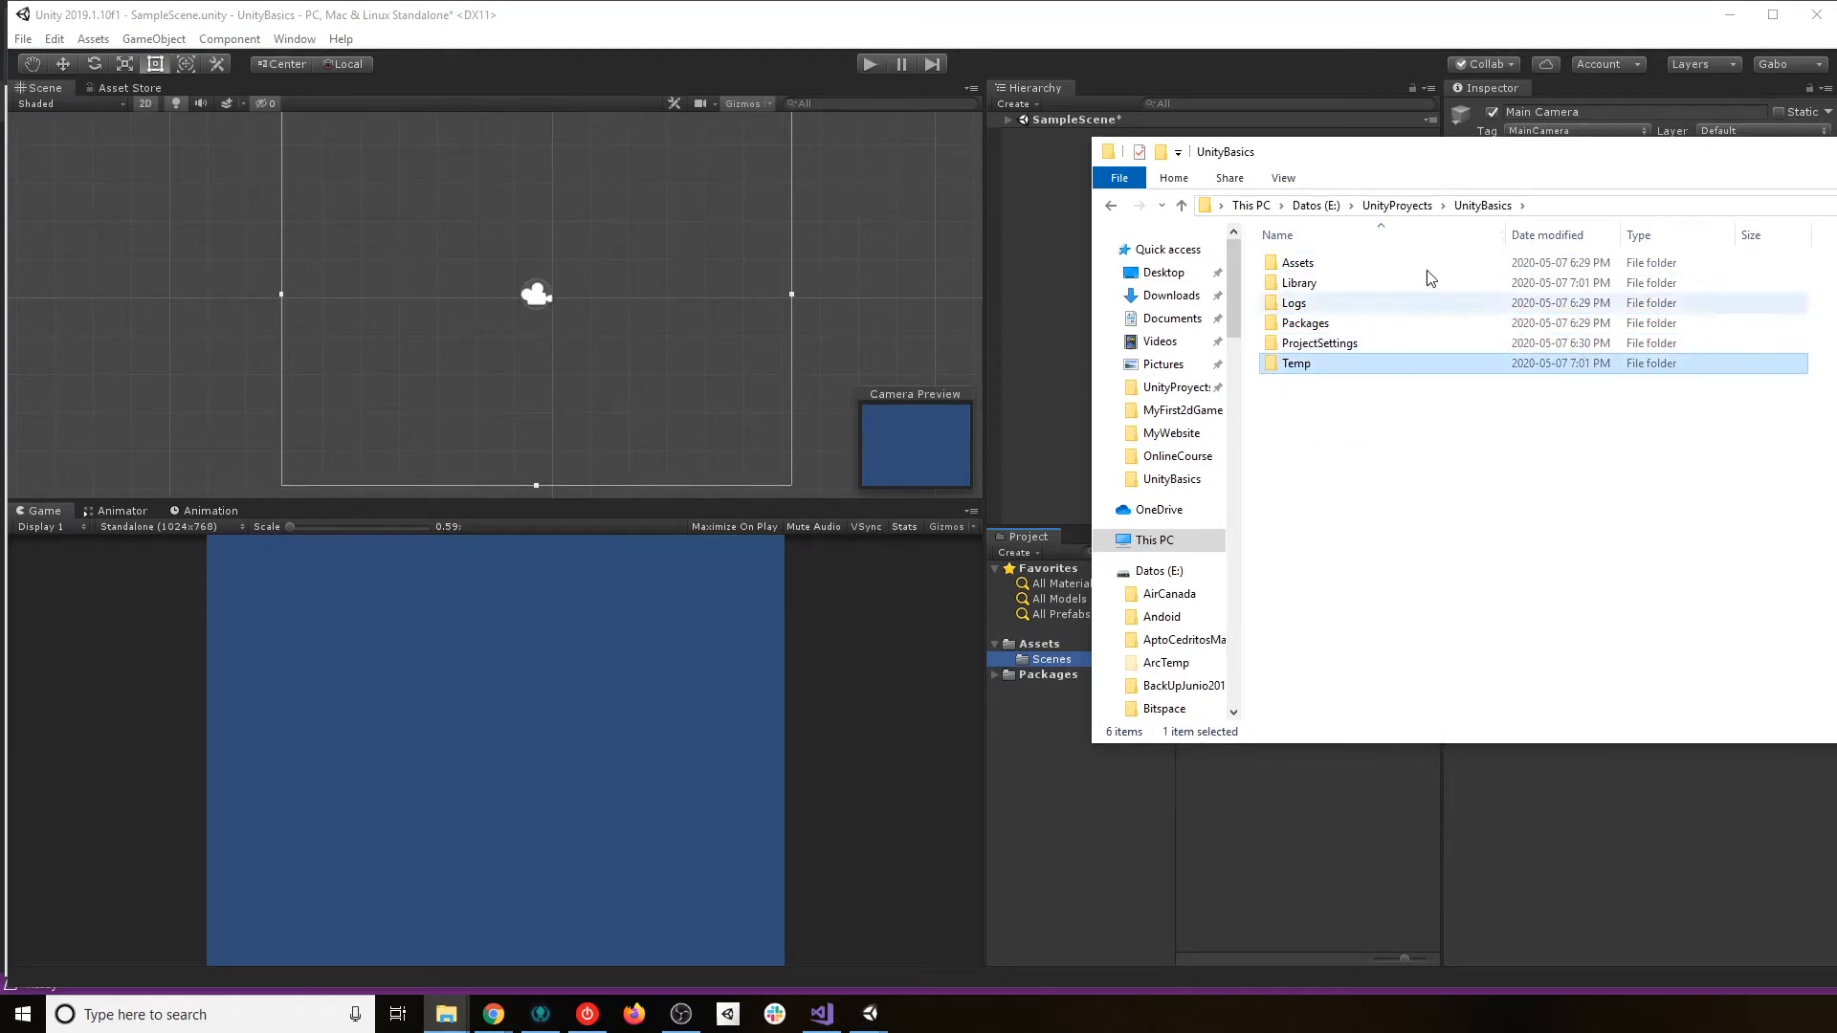
# Examine the files inside the project's Library folder, and return to the UnityBasics folder.
pyautogui.moveTo(1830, 158); pyautogui.dragTo(1044, 171)
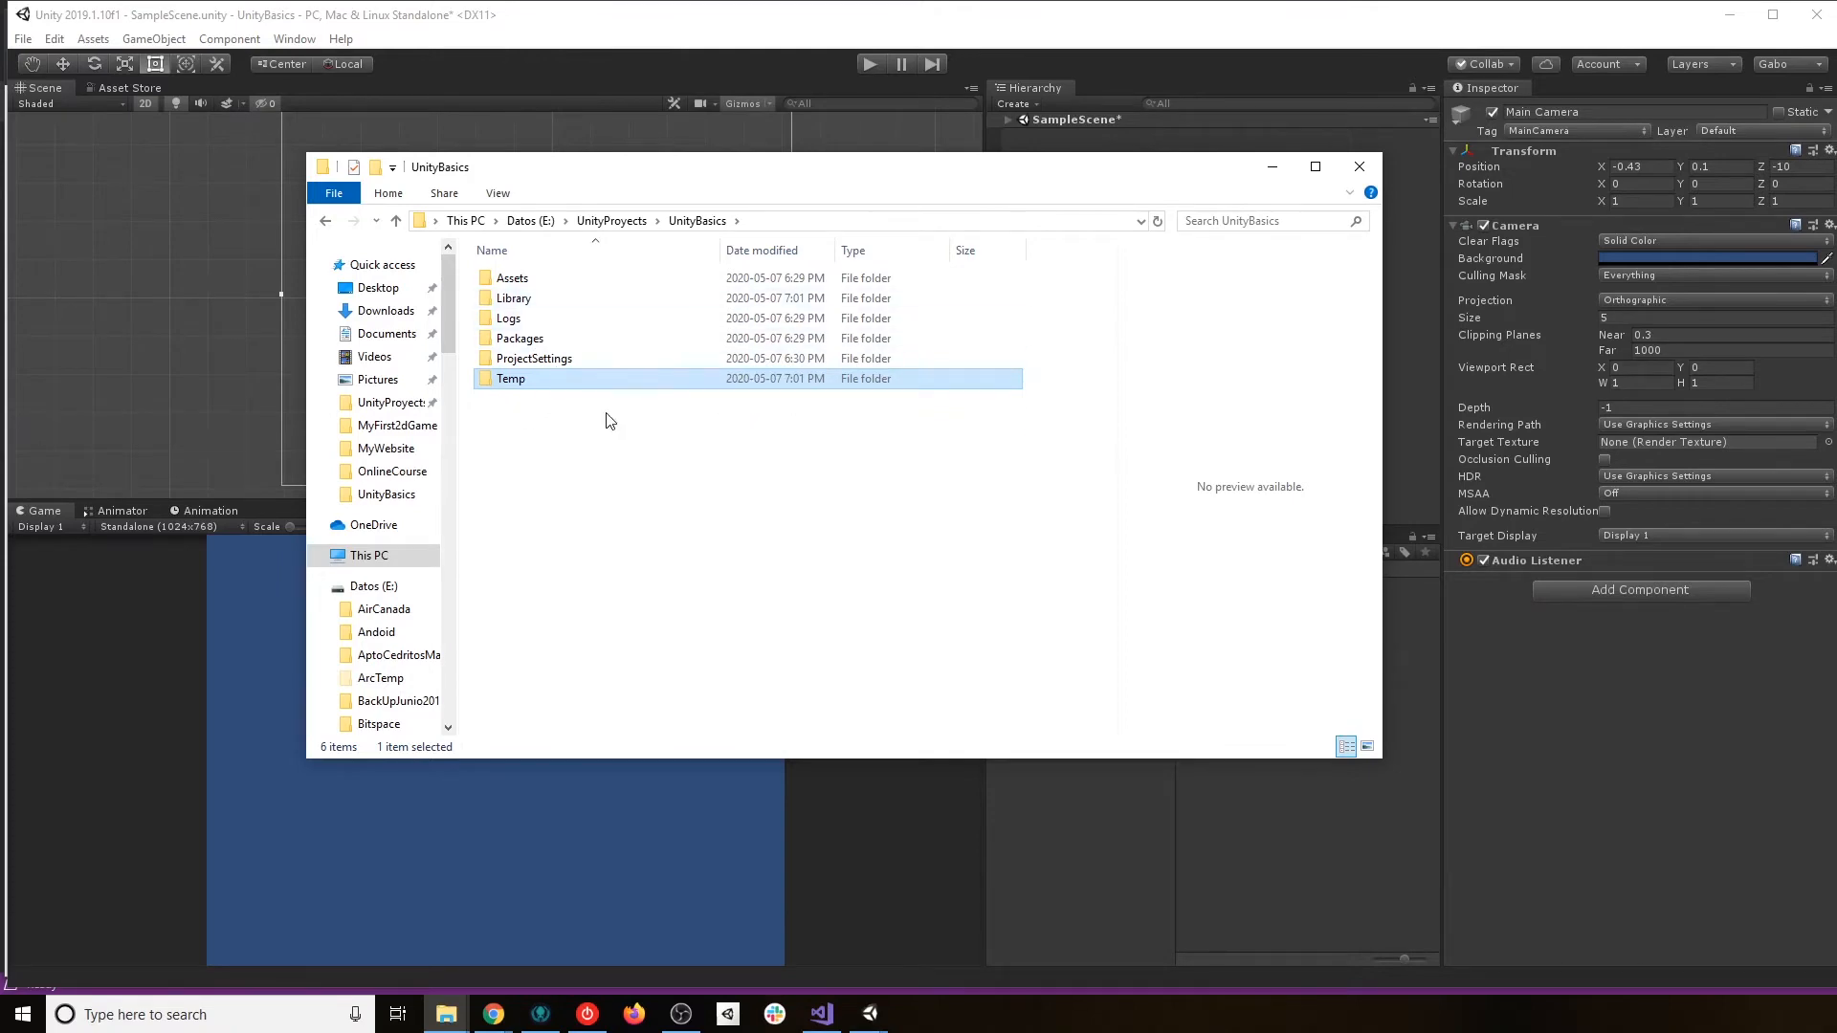
pyautogui.doubleClick(518, 301)
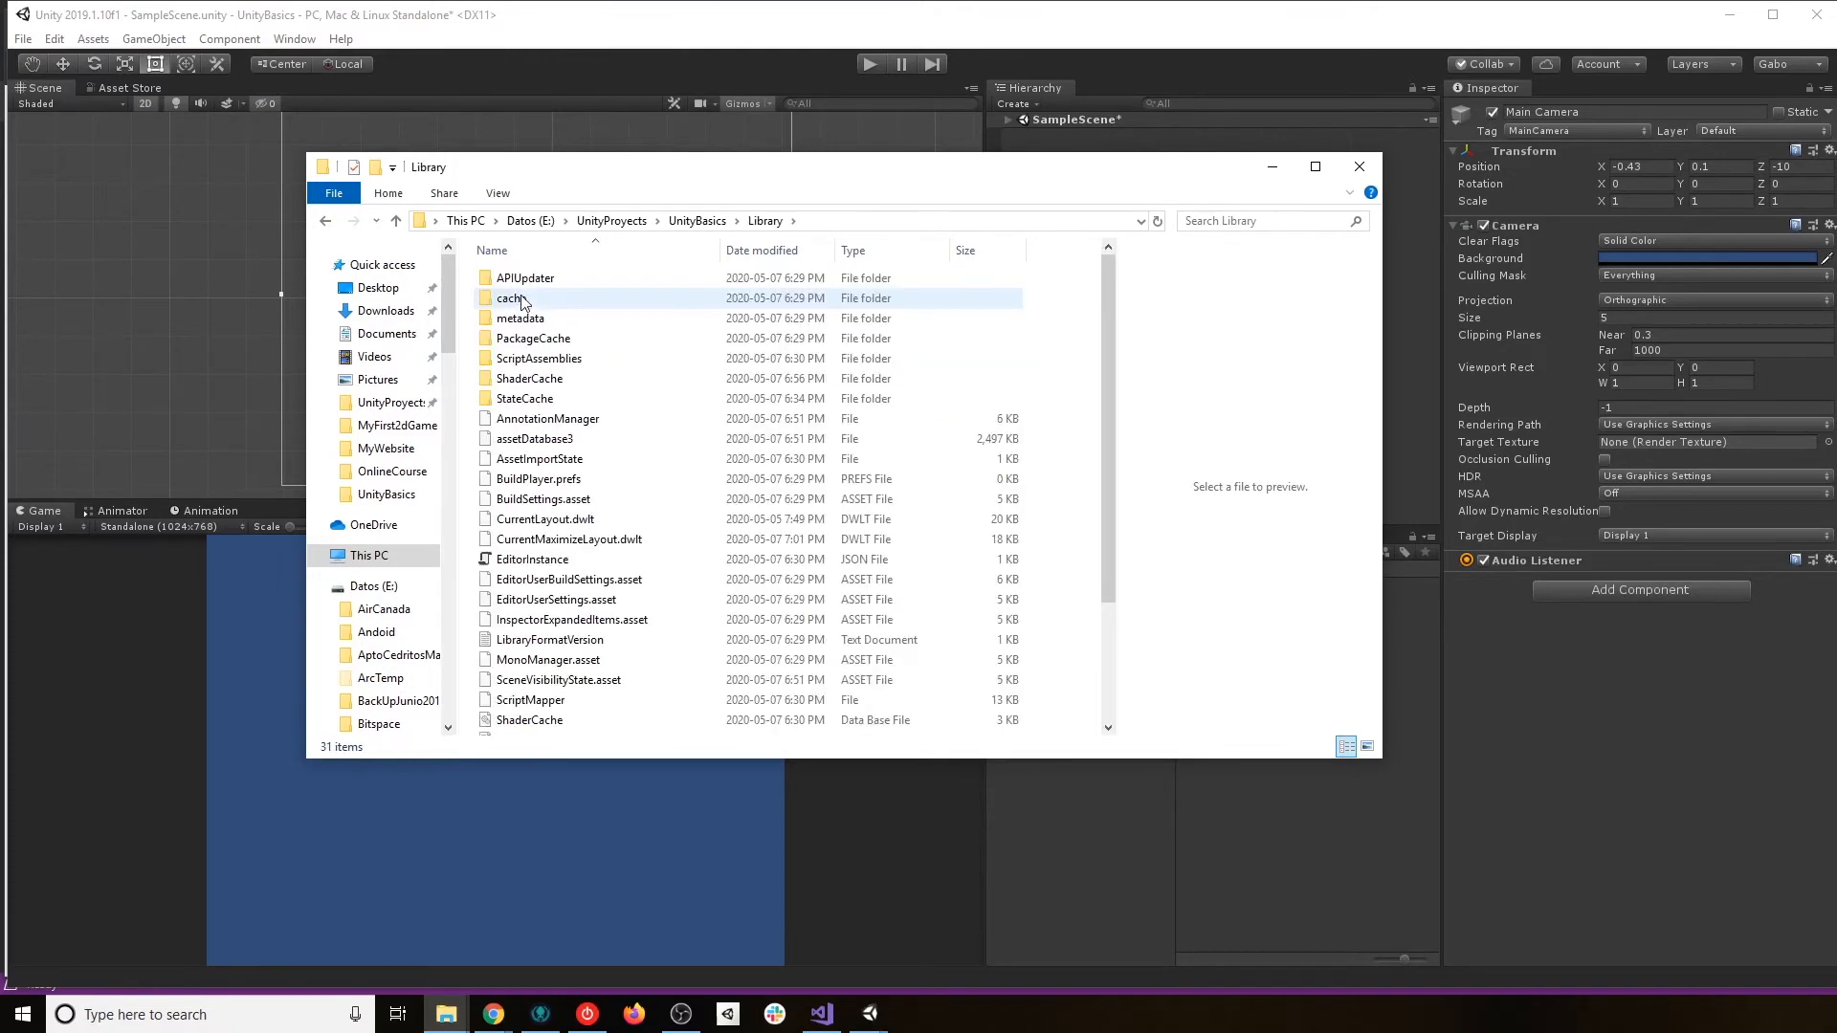
pyautogui.scroll(-3, 587, 496)
pyautogui.scroll(3, 607, 507)
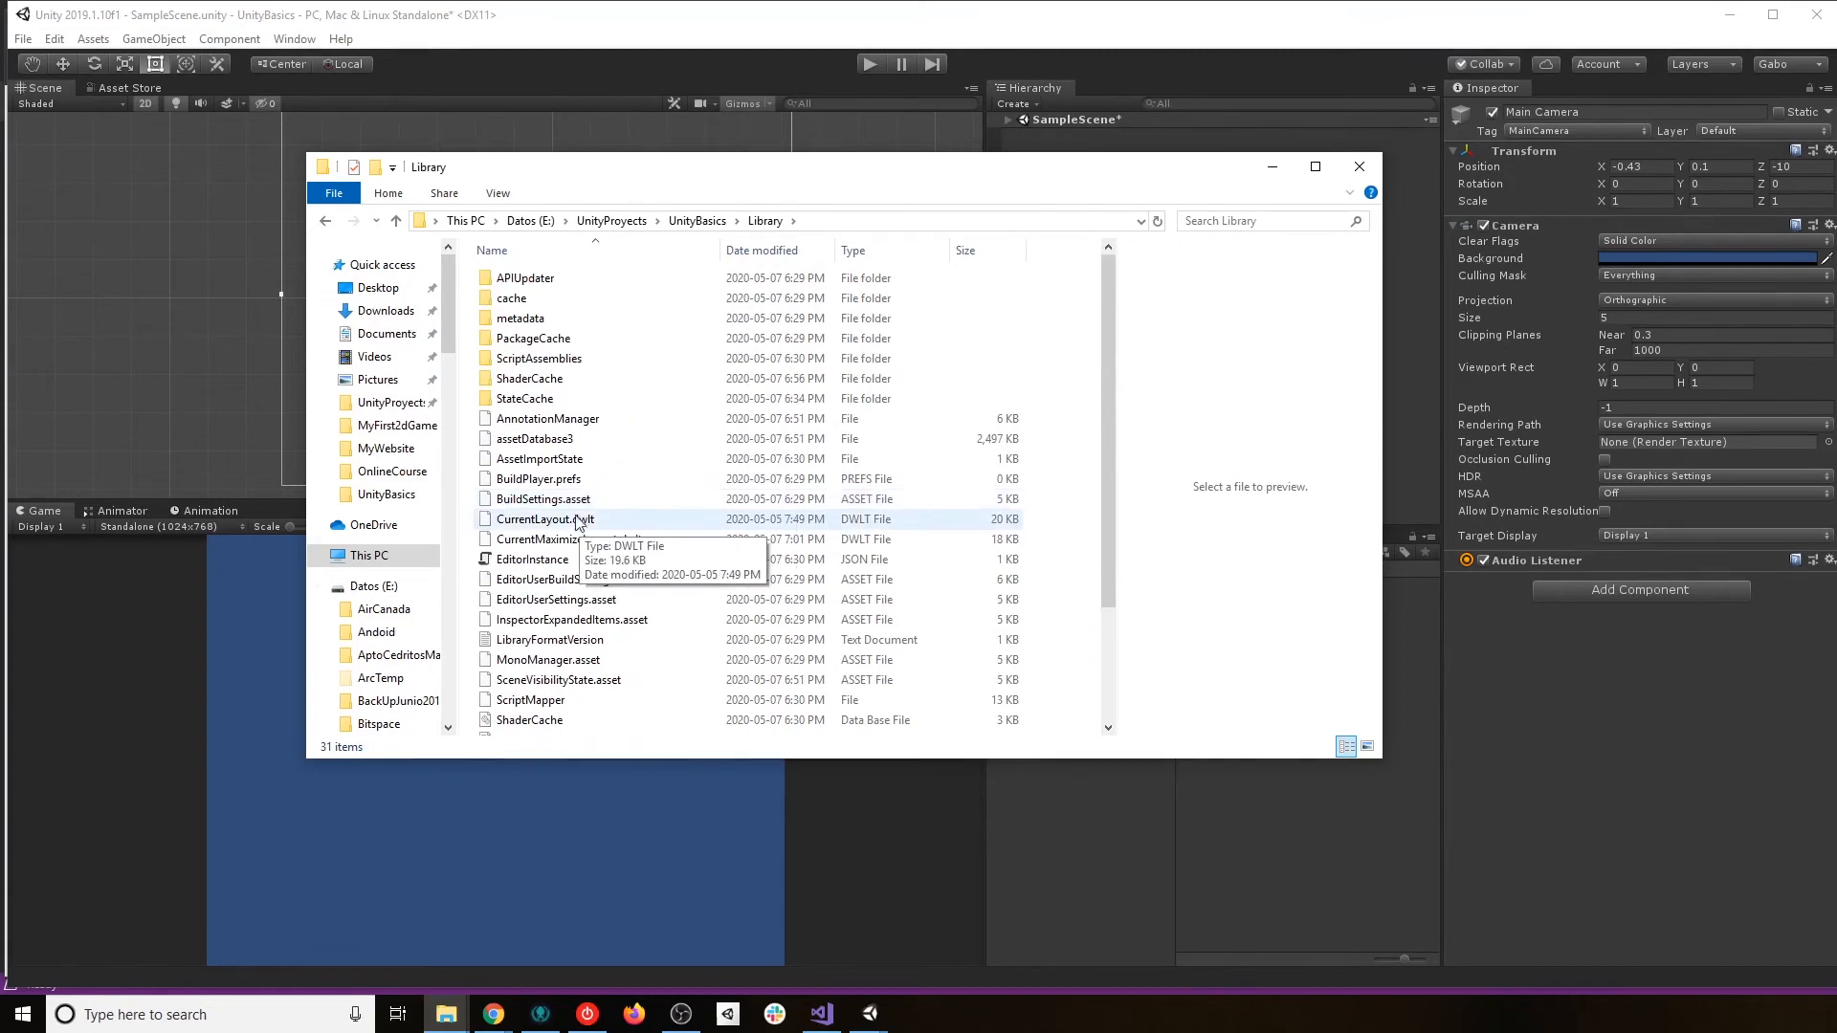
pyautogui.click(326, 221)
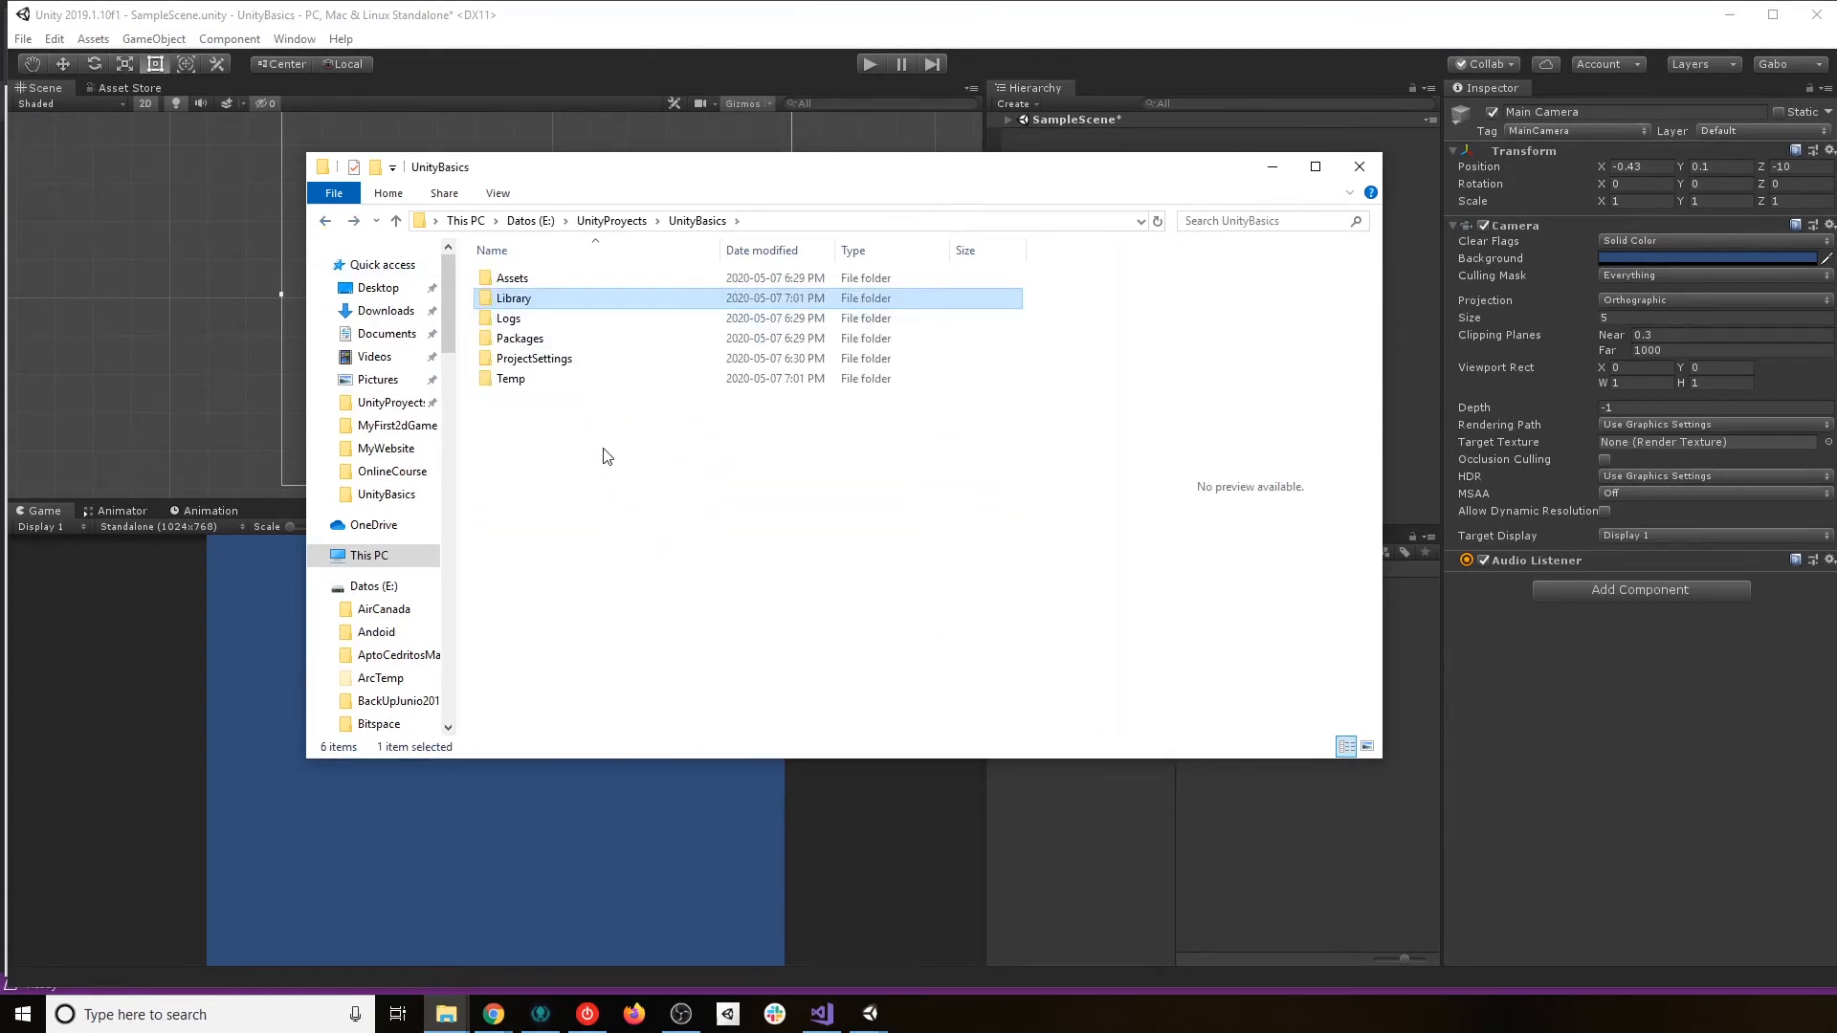
# Switch to Chrome and bring up the Git Configuration for Your Project section of the Unity Basics page.
pyautogui.click(509, 1005)
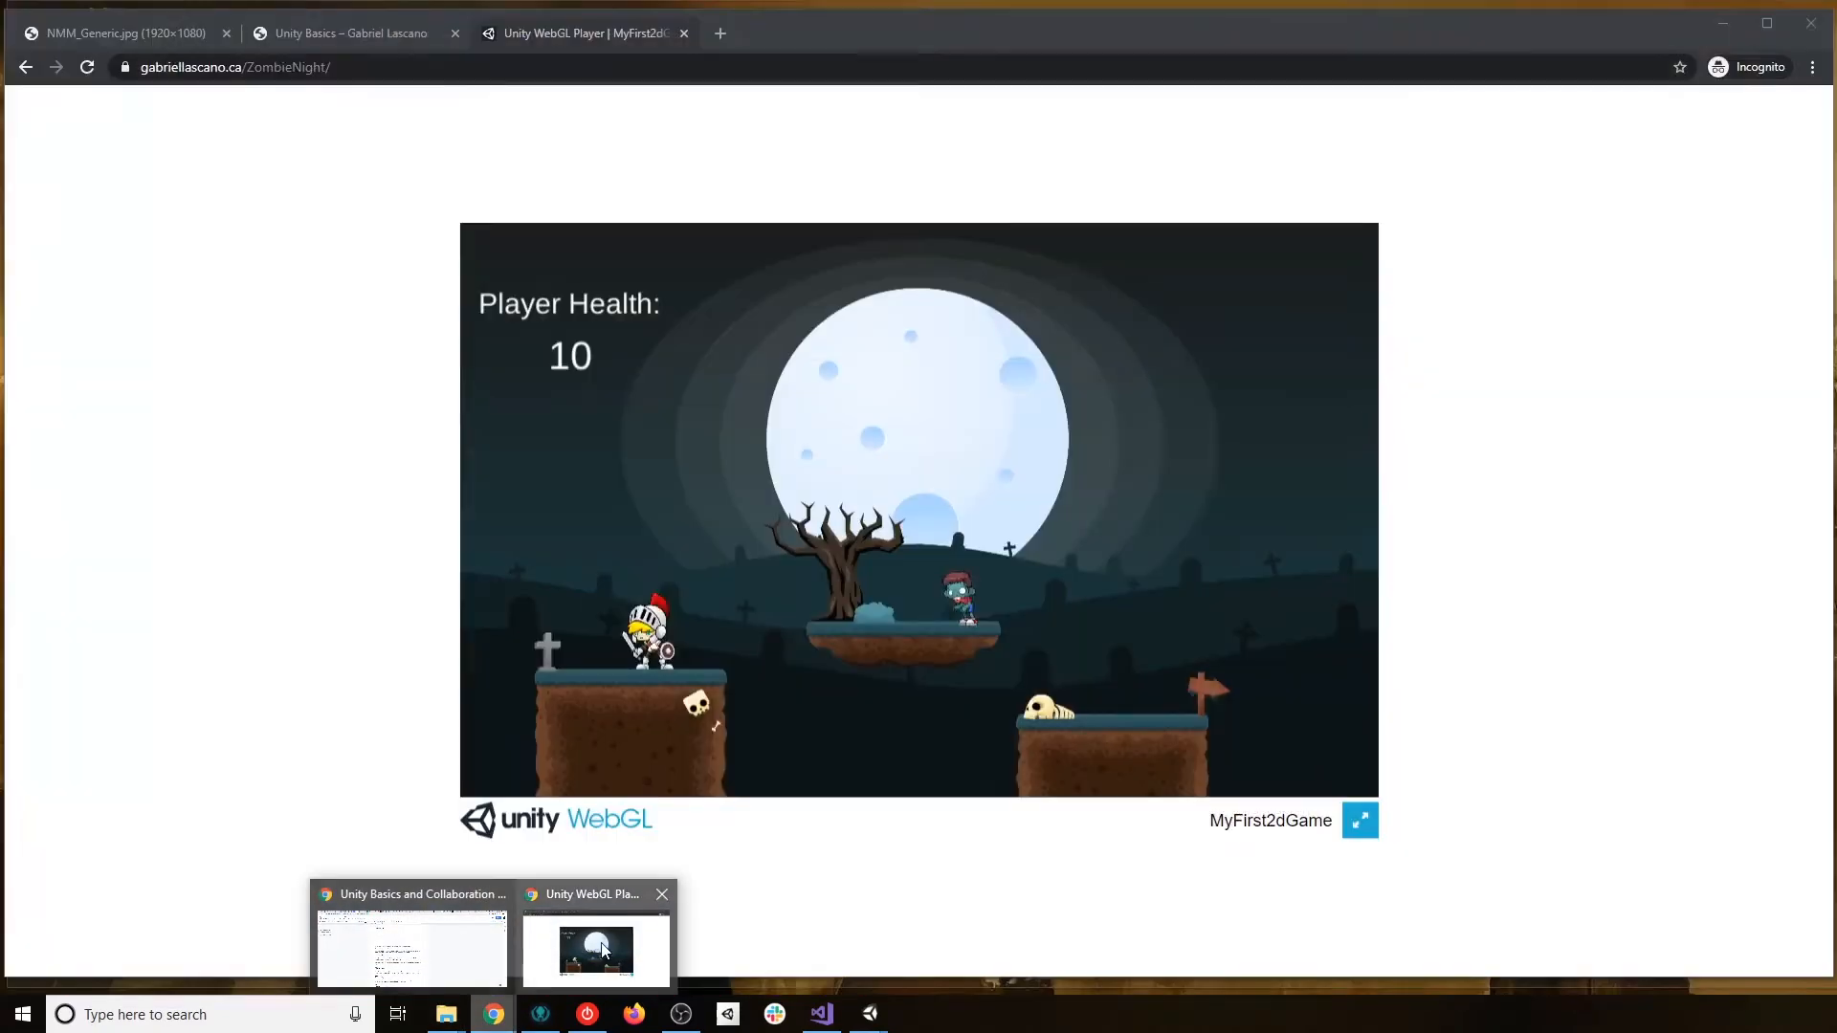
pyautogui.click(597, 952)
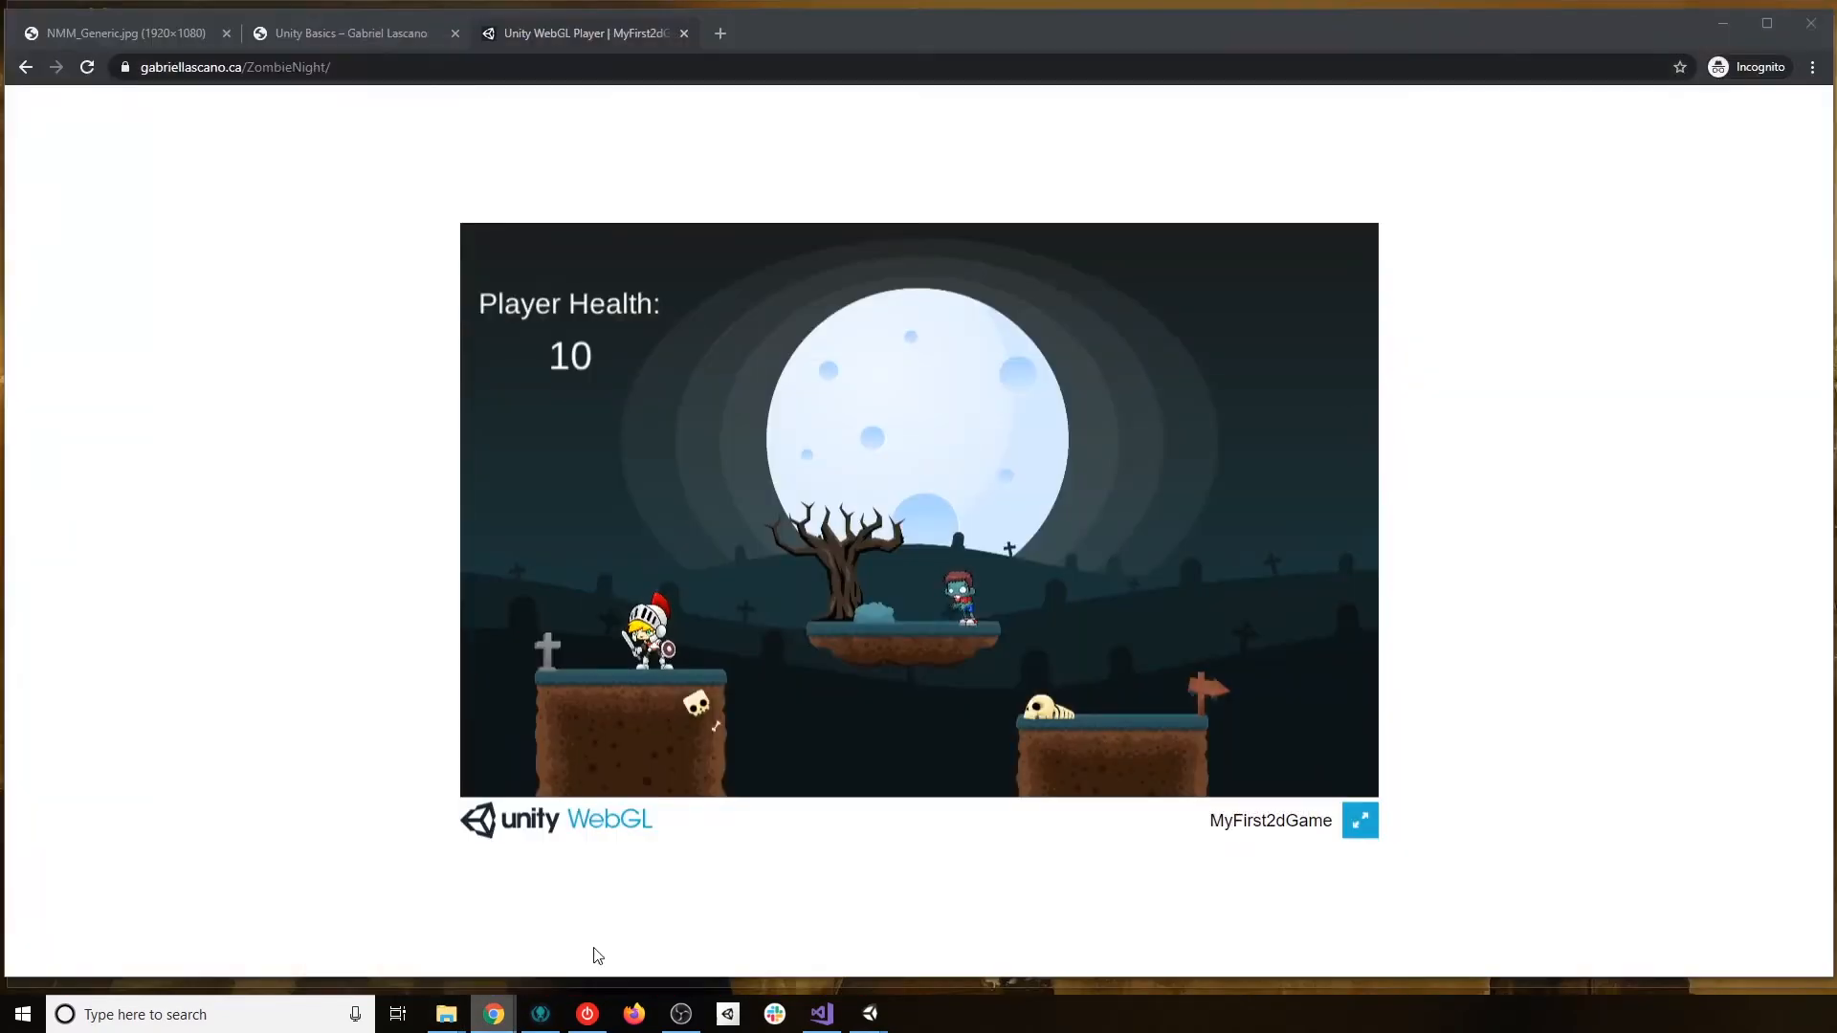
pyautogui.click(285, 36)
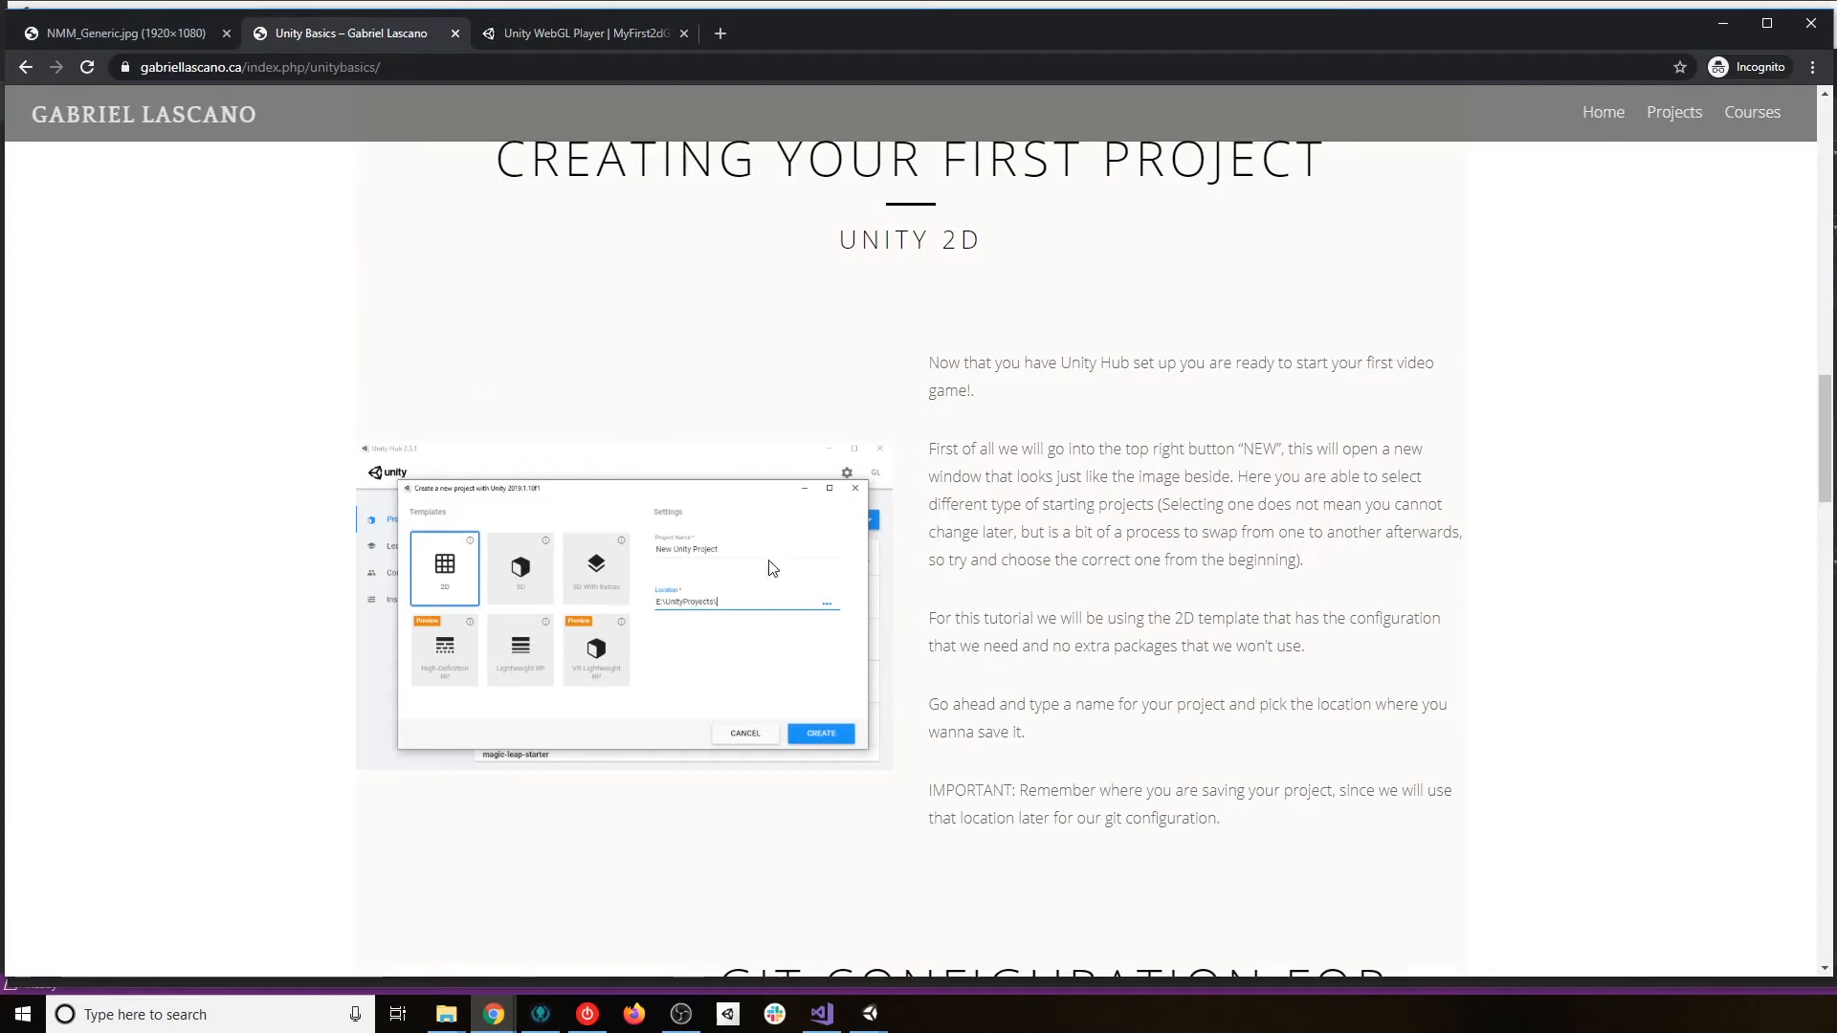
pyautogui.scroll(-6, 1248, 634)
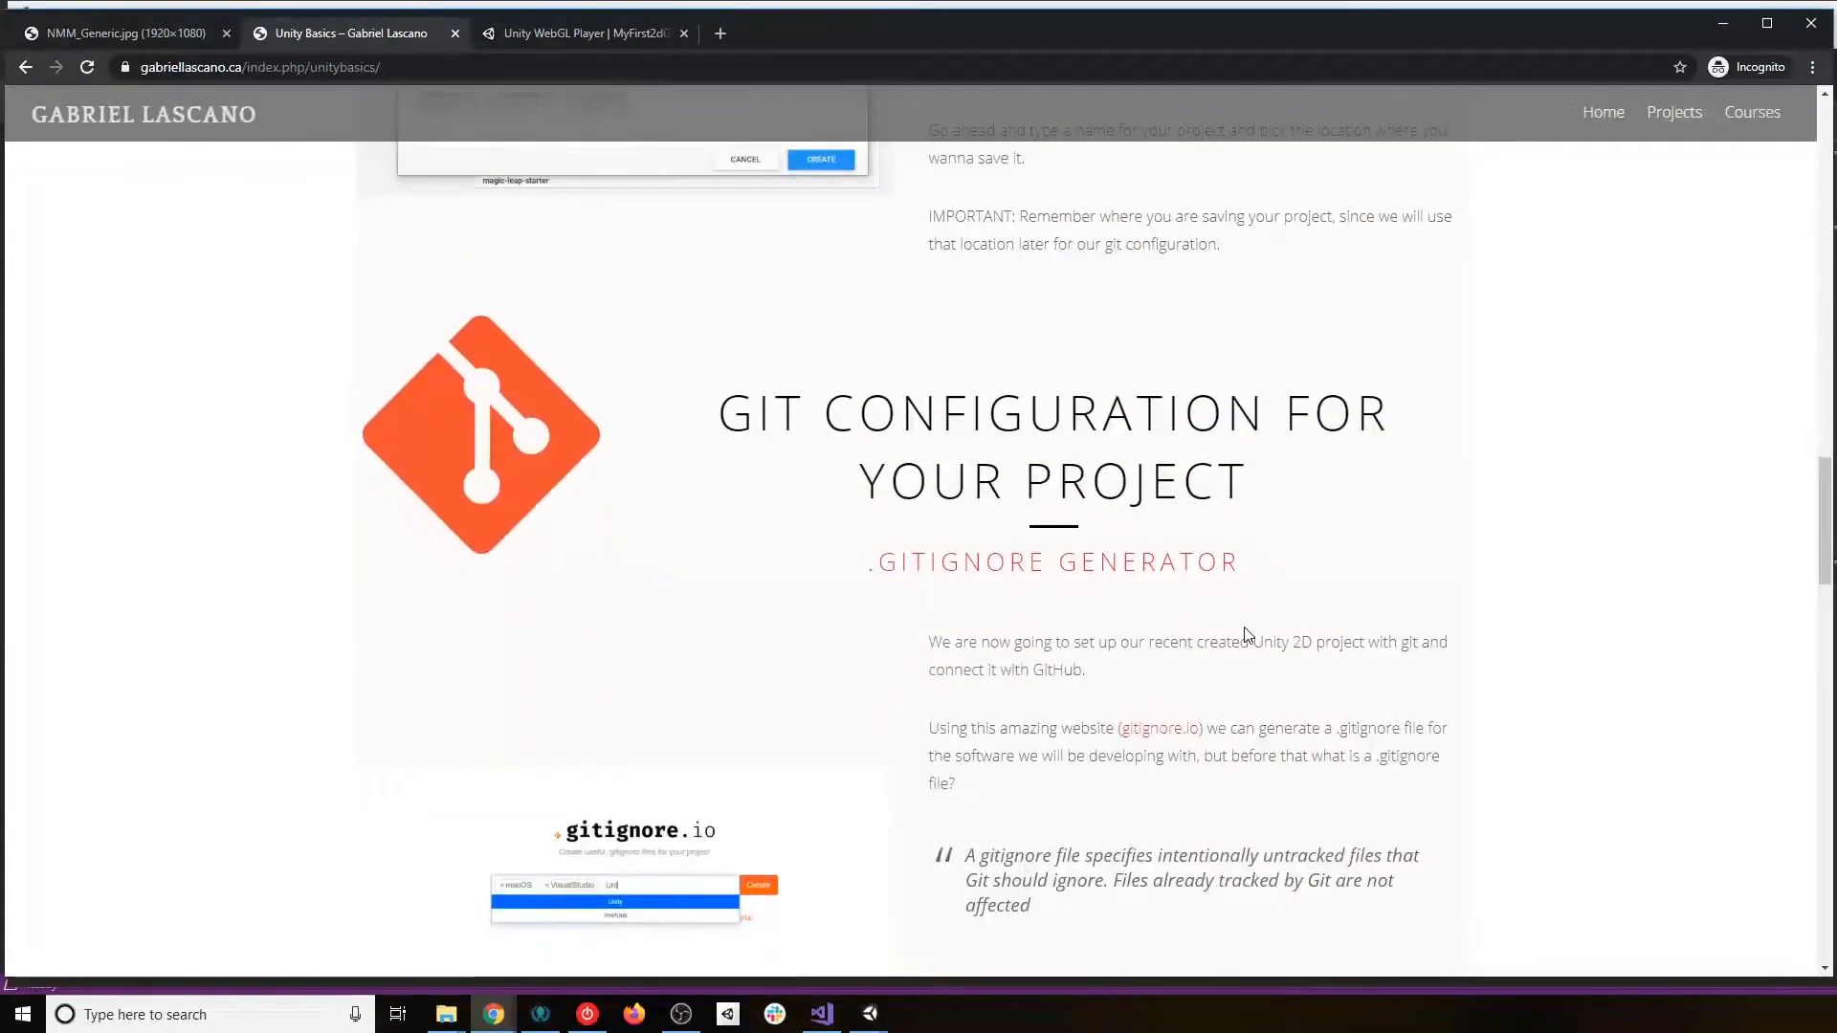
pyautogui.scroll(-1, 1248, 634)
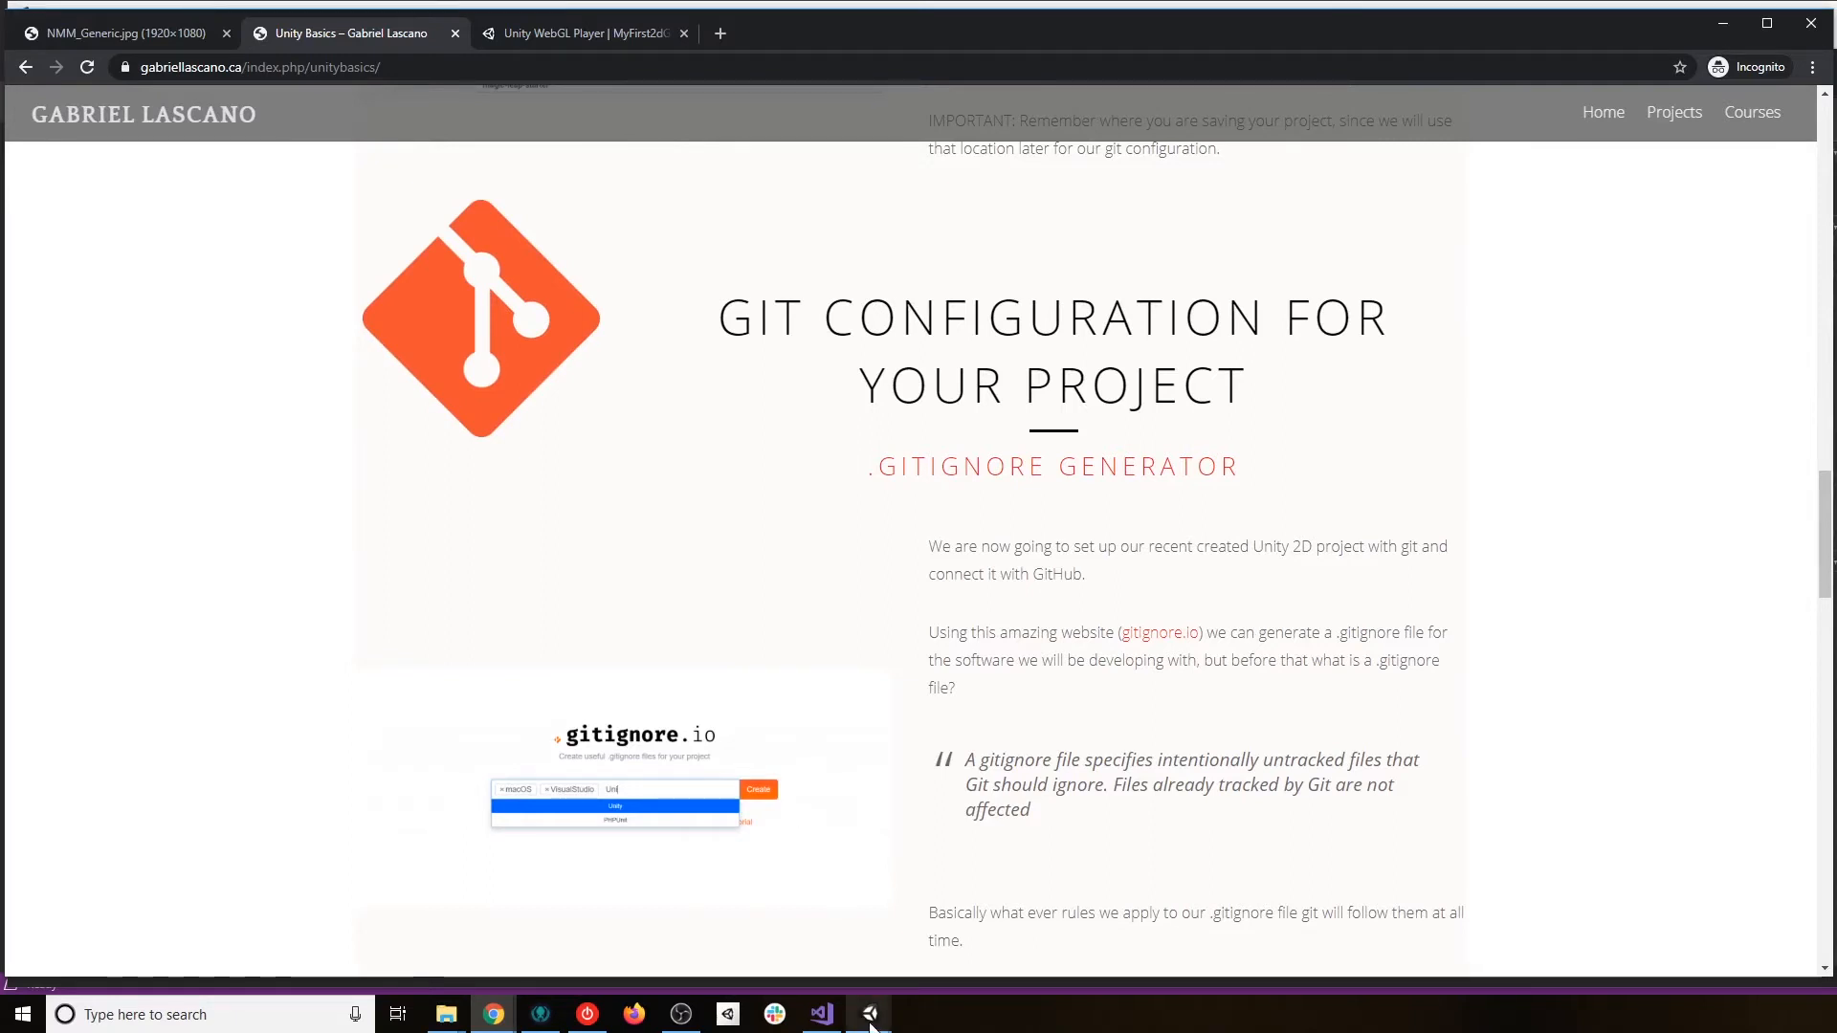
# Switch to the UnityBasics project in Unity for a look, and return to the Unity Basics page in Chrome.
pyautogui.moveTo(871, 1019)
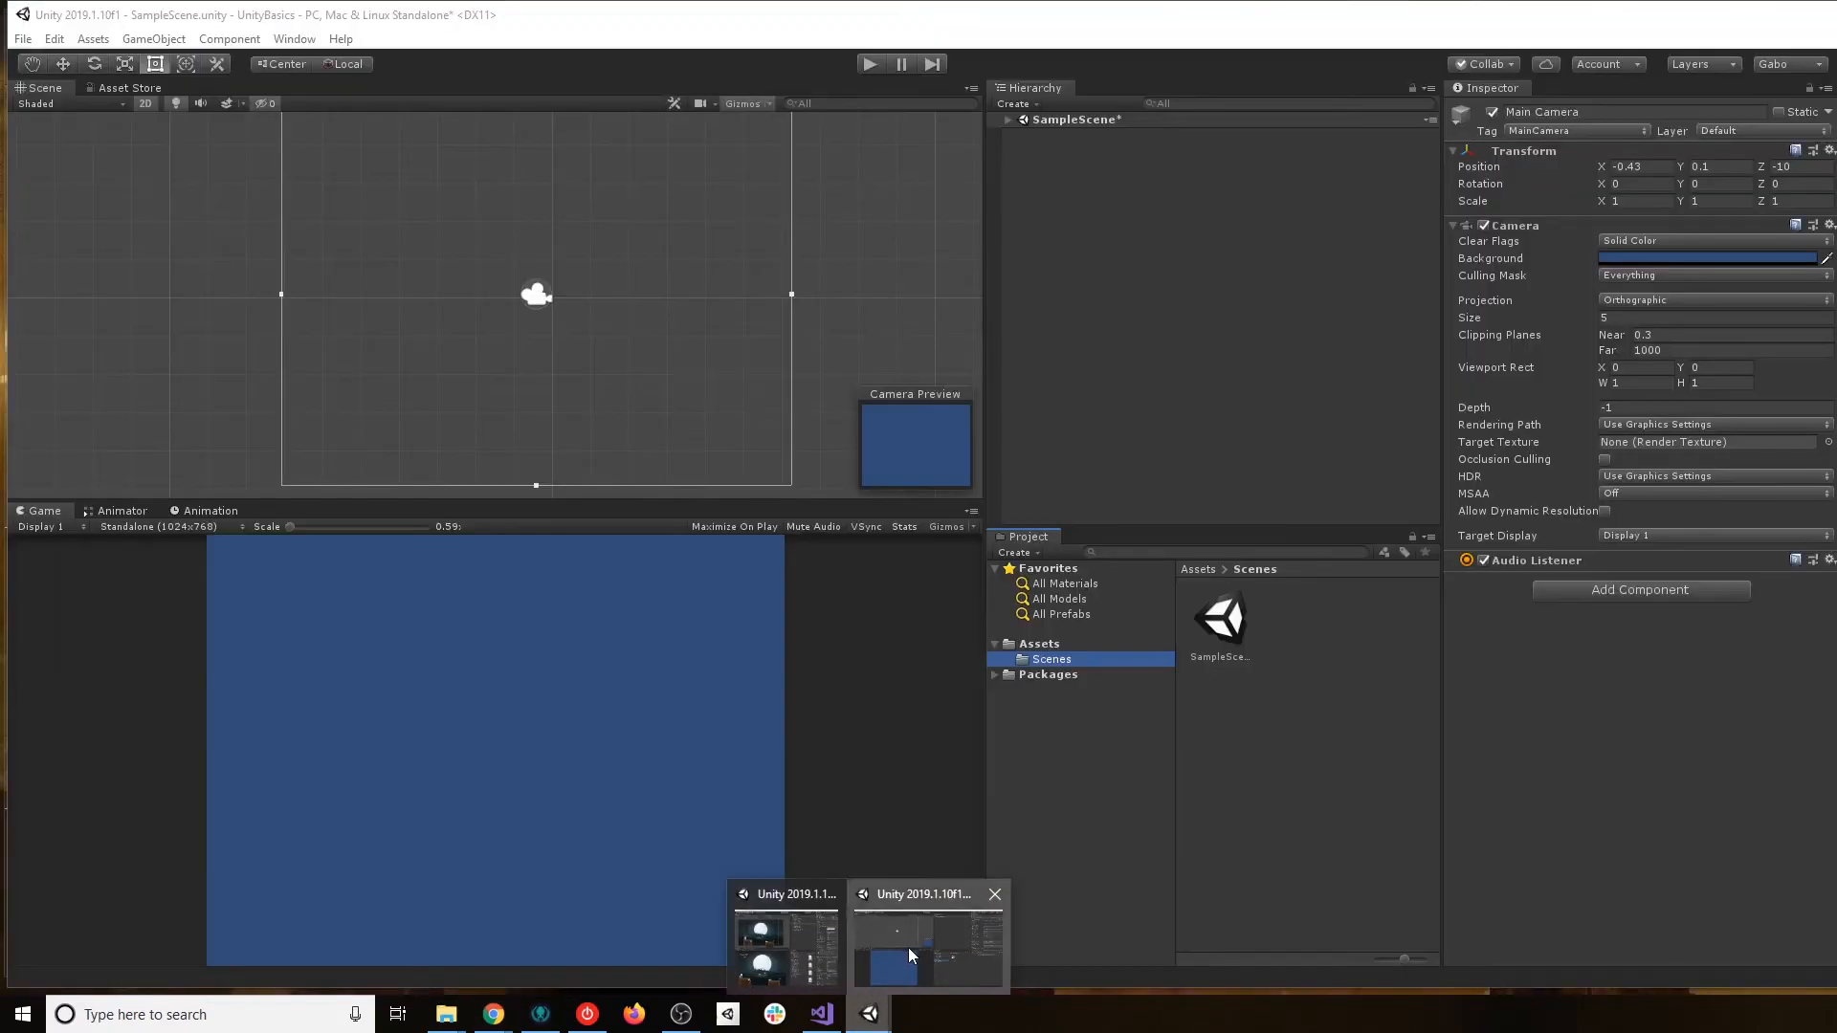
pyautogui.click(908, 946)
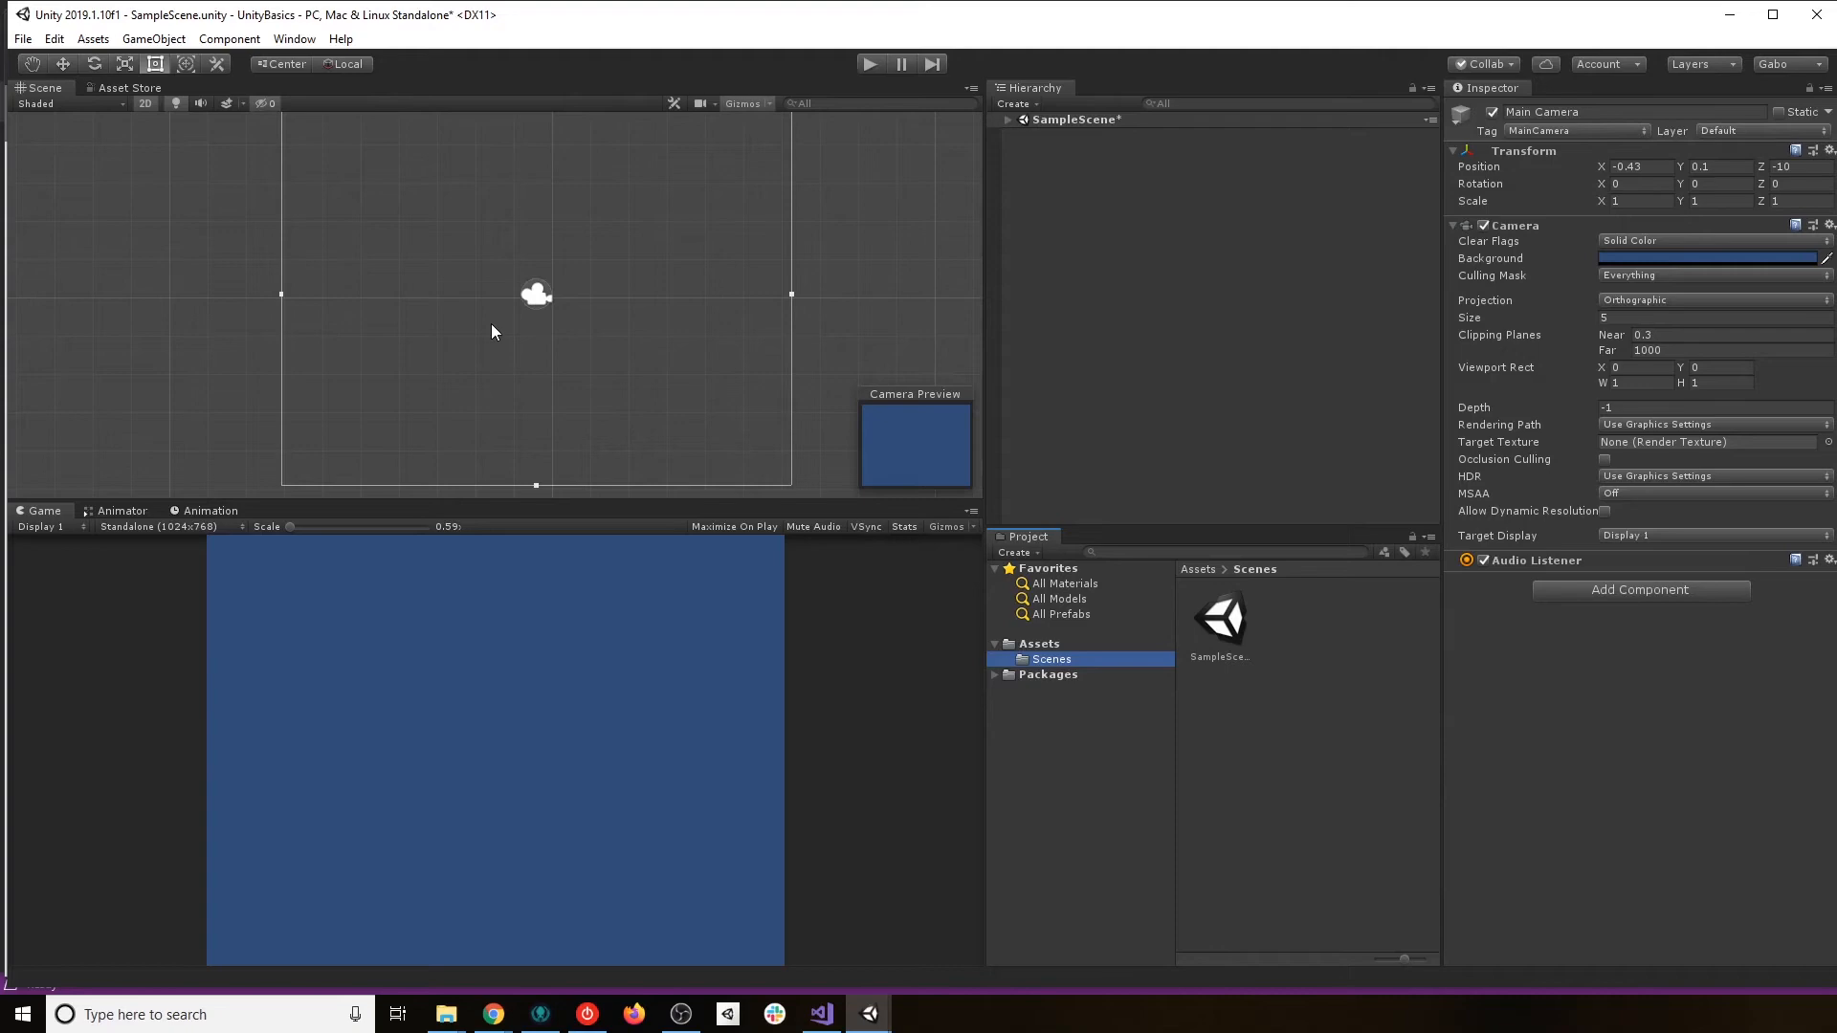
pyautogui.click(459, 1018)
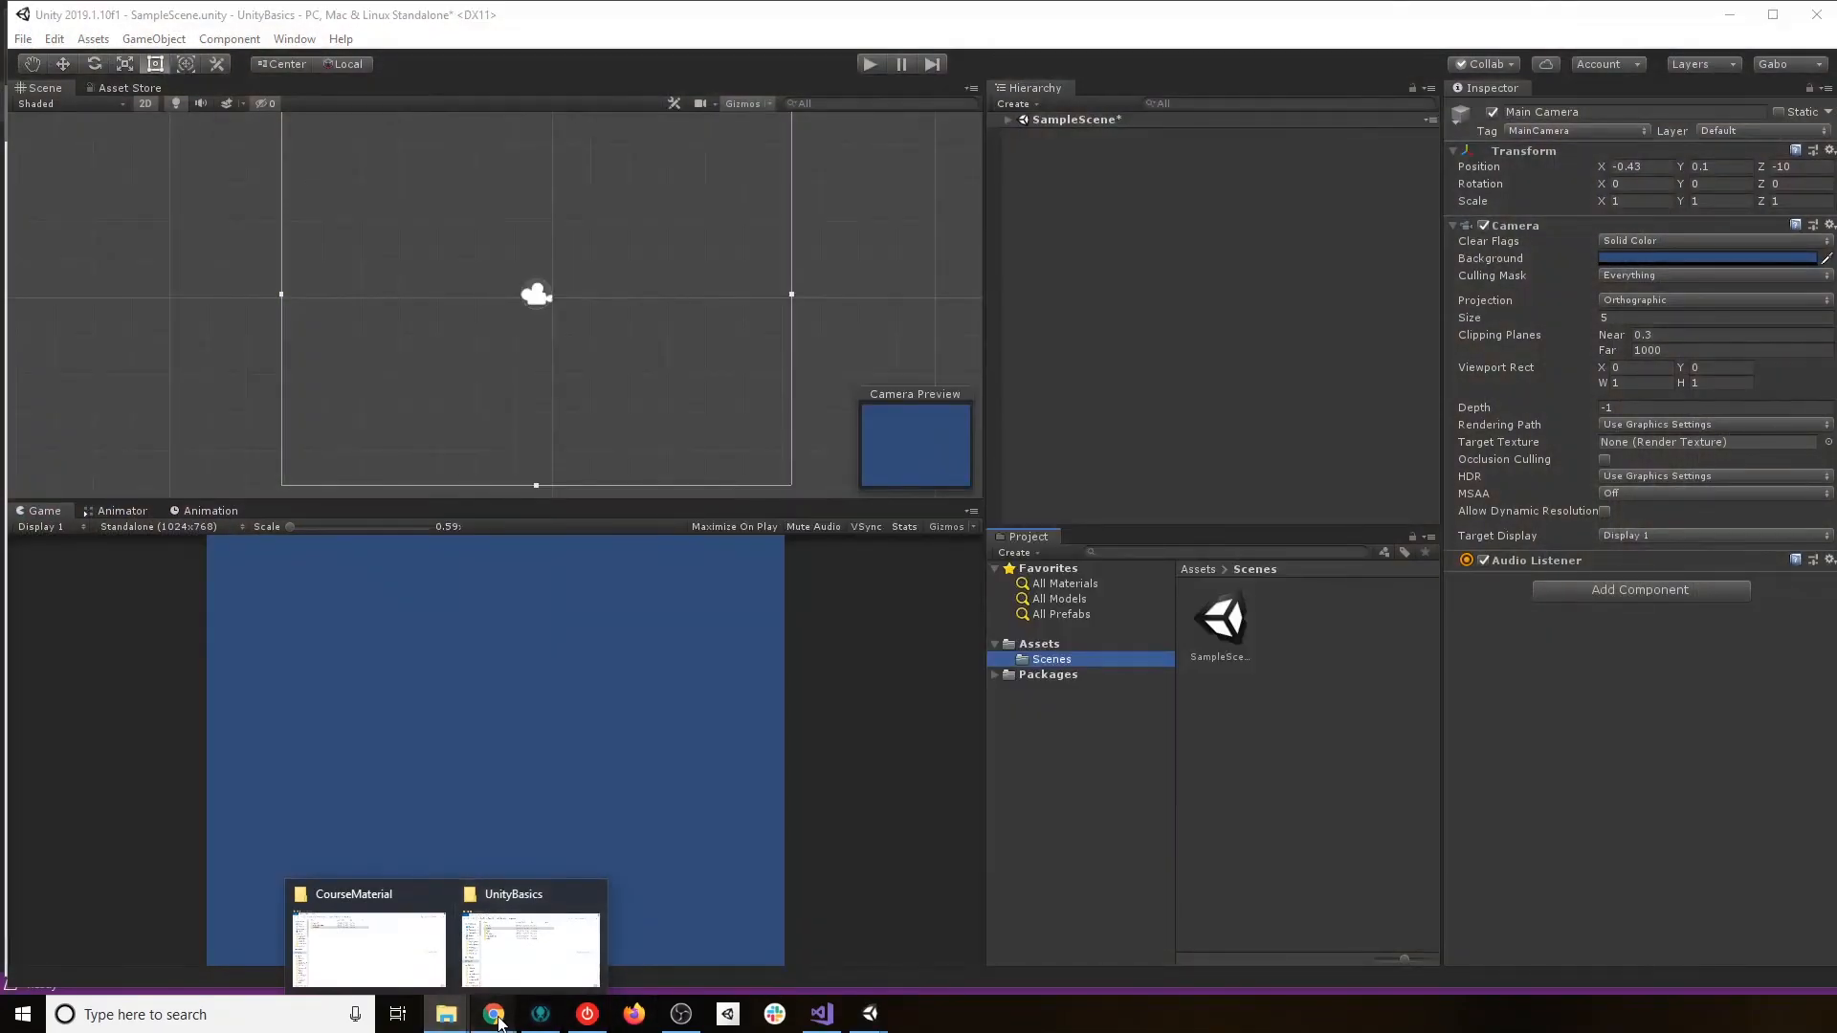
pyautogui.moveTo(498, 1021)
pyautogui.click(566, 923)
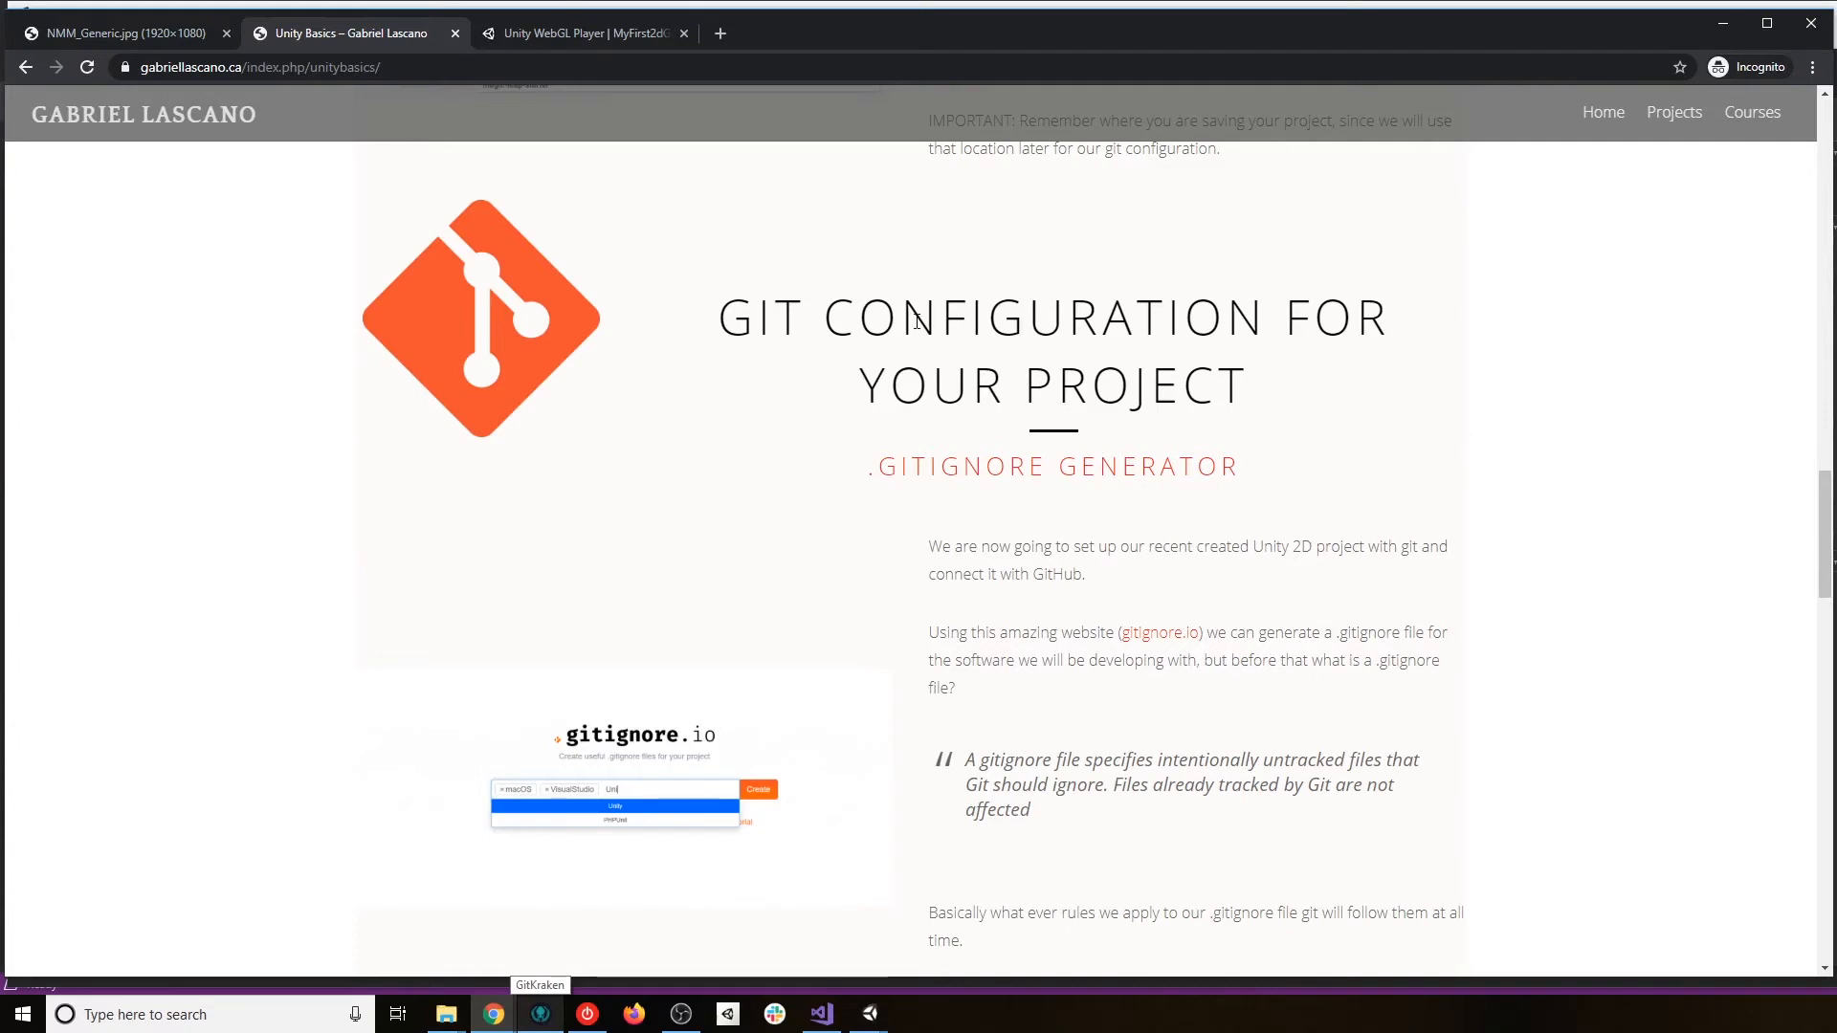
# Read the .gitignore Generator explanation, open the linked gitignore.io site, and return to the Unity Basics page.
pyautogui.scroll(-1, 1399, 590)
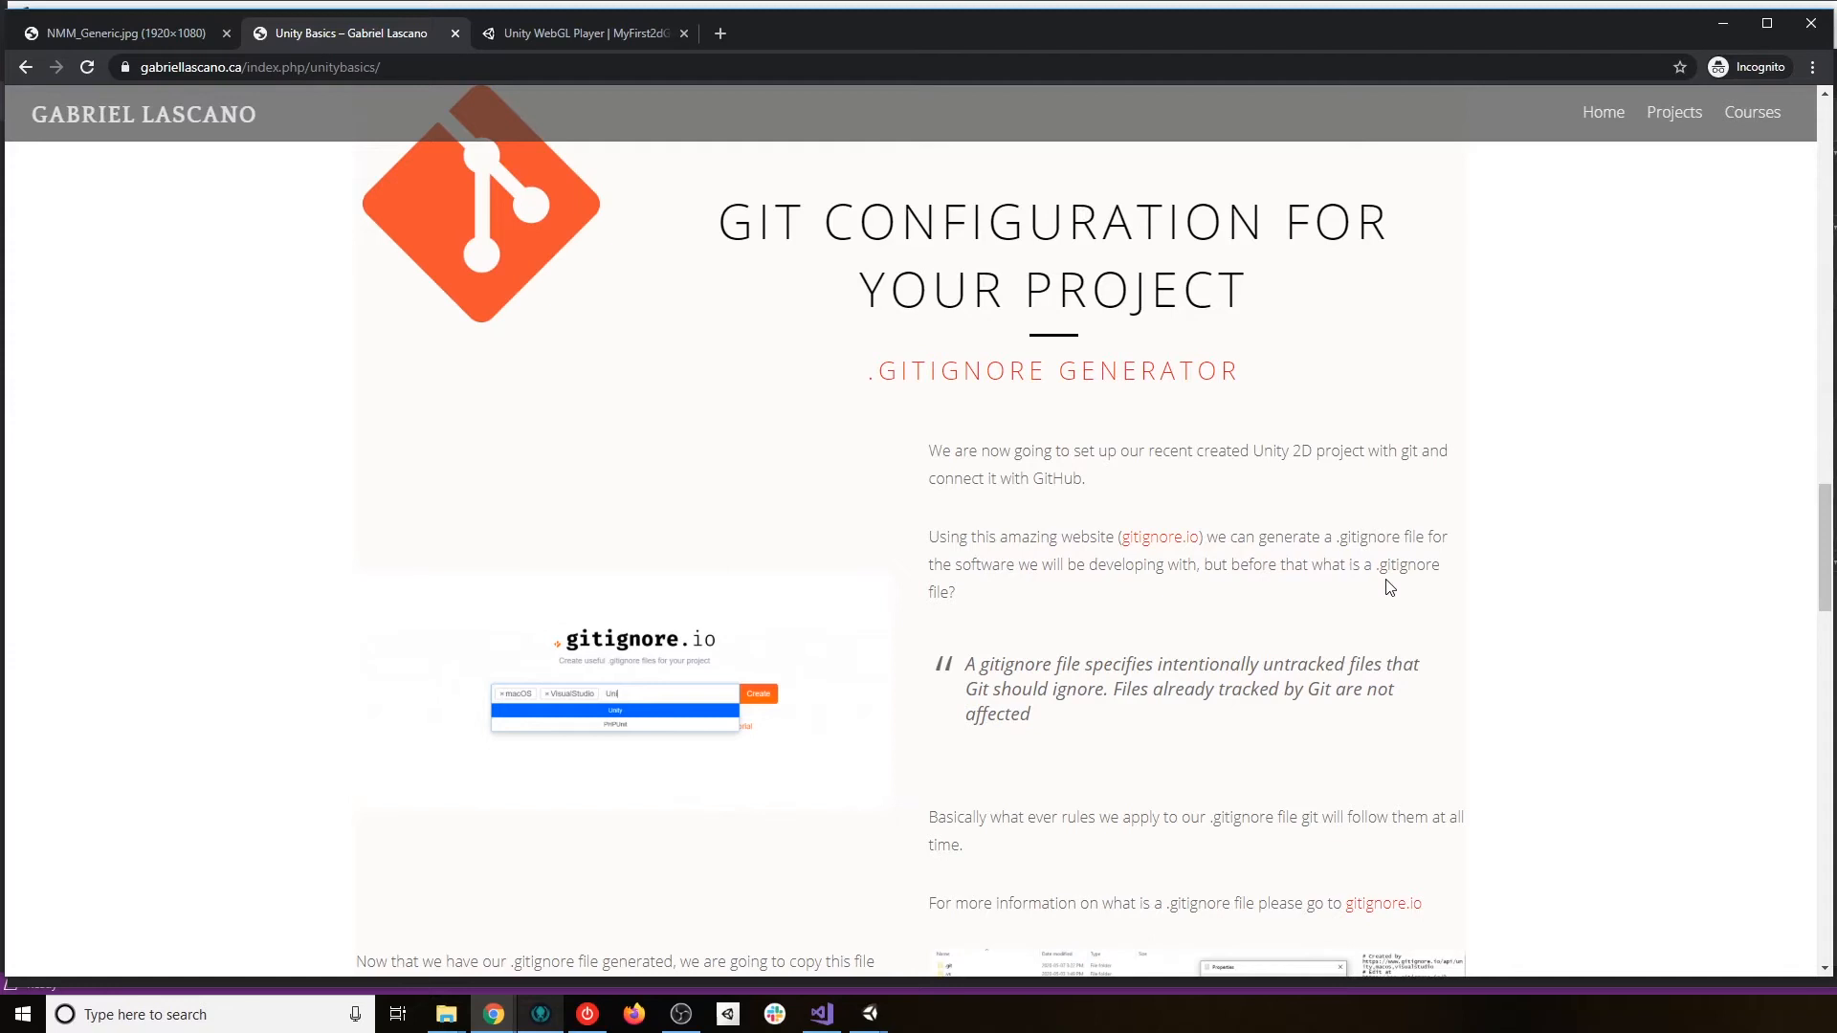
pyautogui.scroll(-1, 1387, 587)
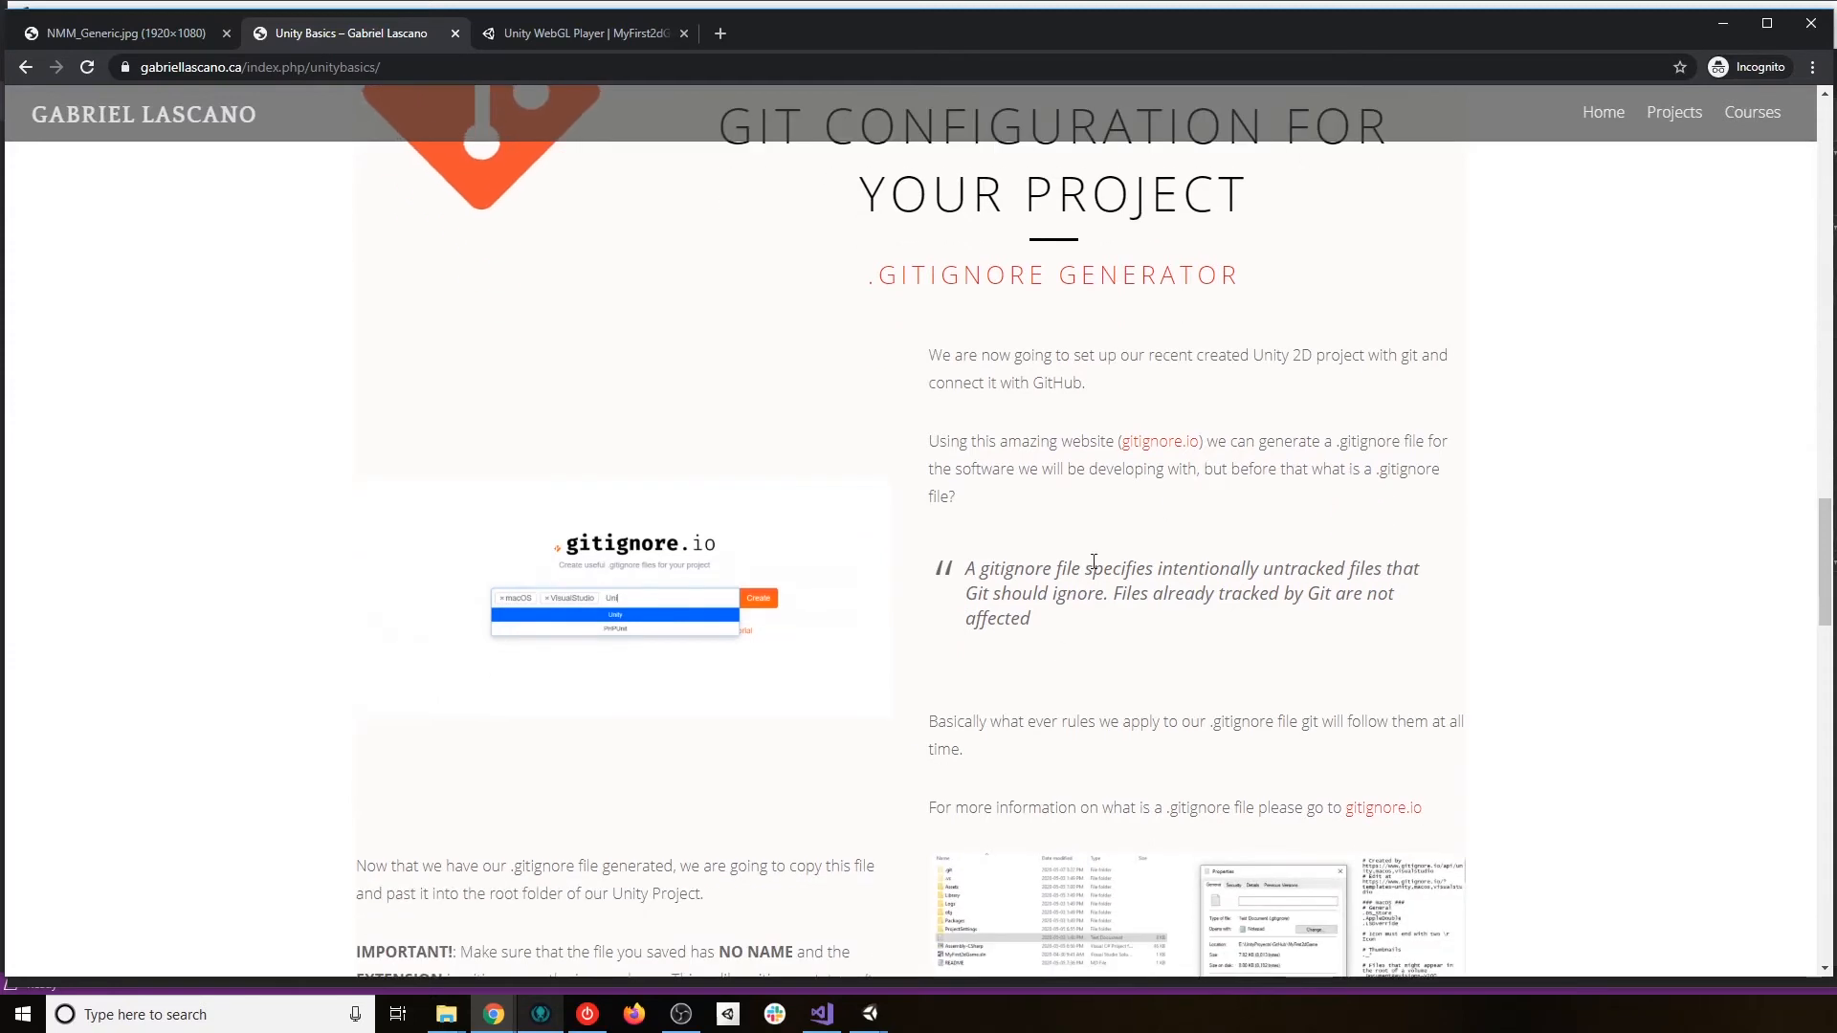
pyautogui.scroll(1, 1059, 660)
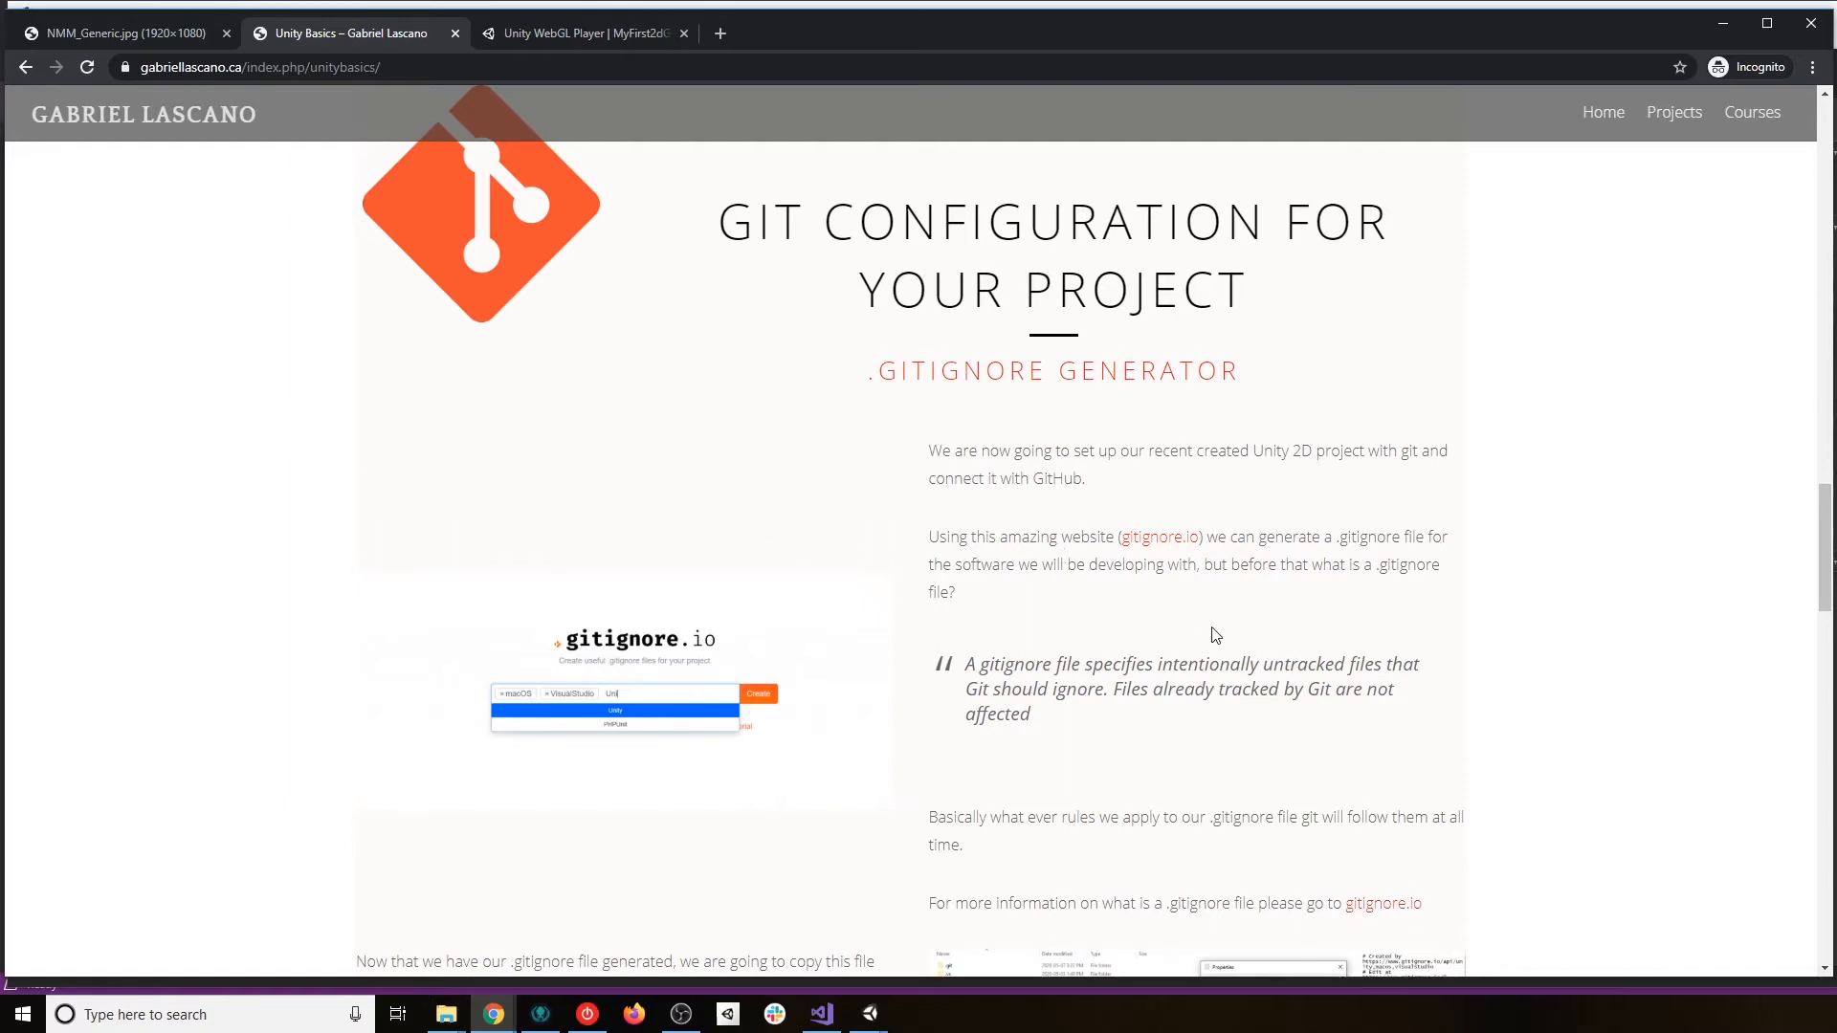
pyautogui.scroll(-2, 1356, 658)
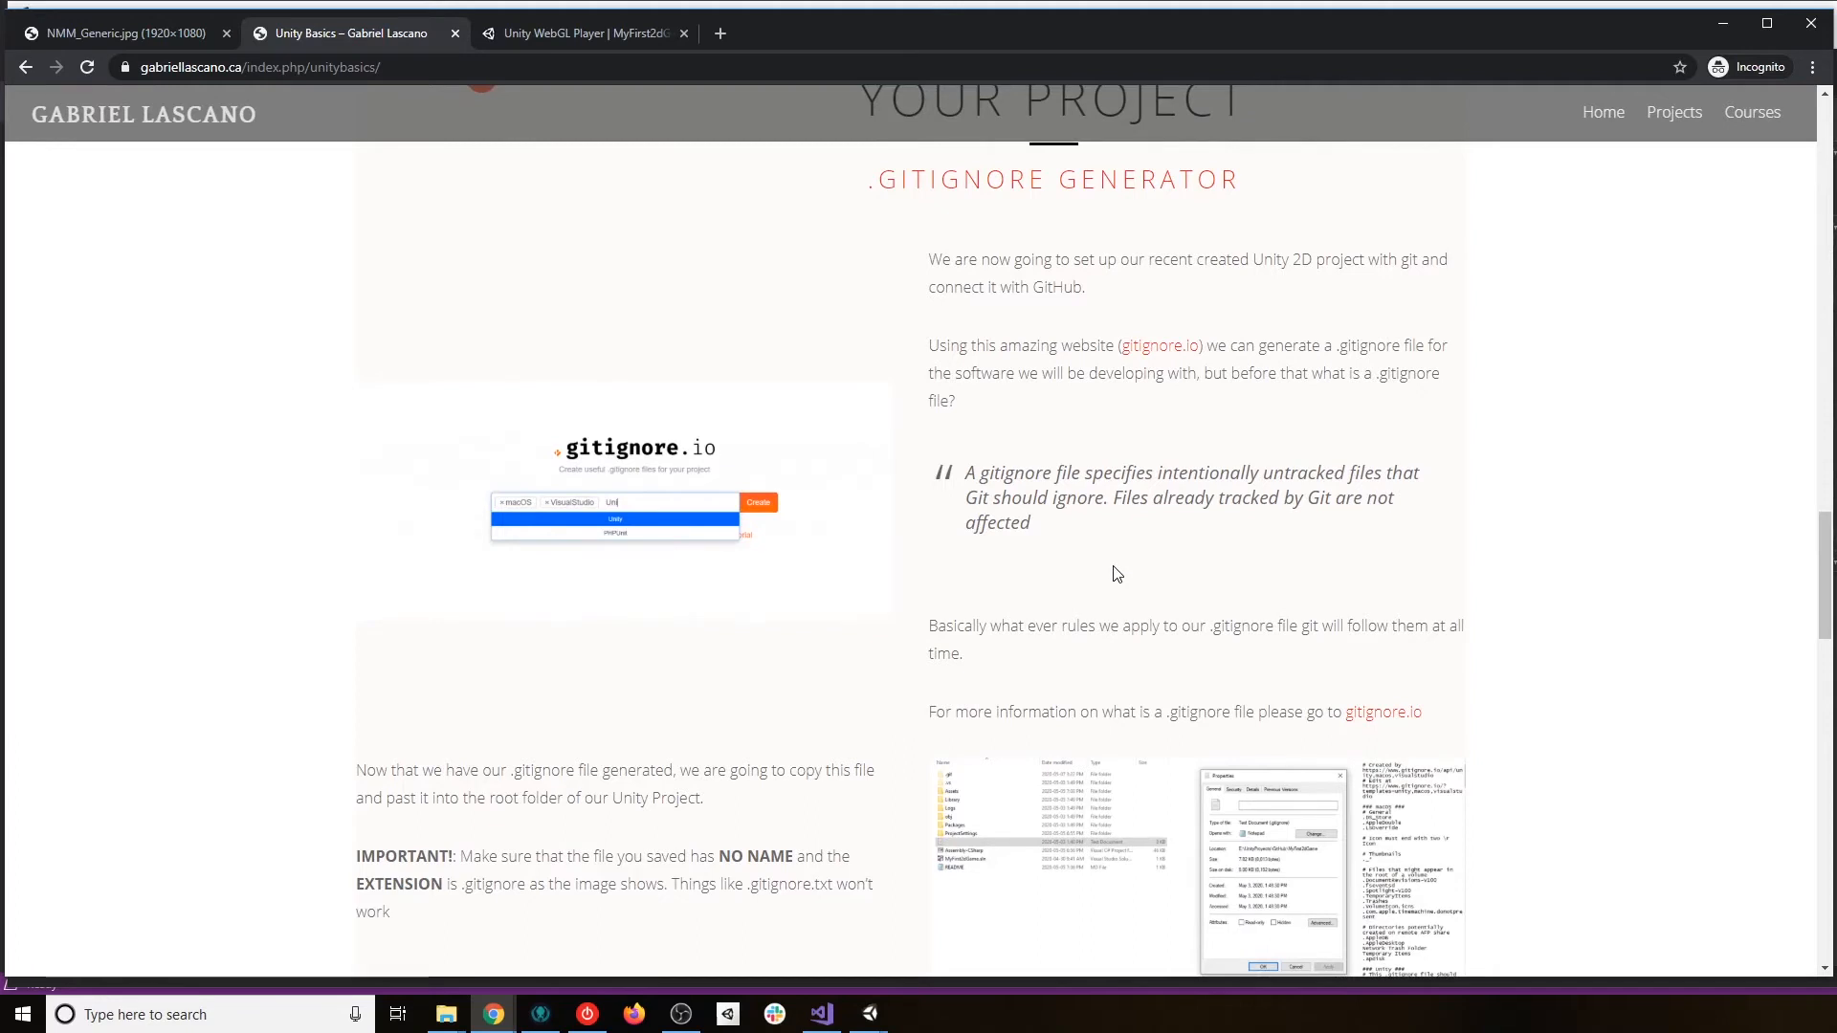
pyautogui.scroll(2, 1117, 572)
pyautogui.click(1044, 365)
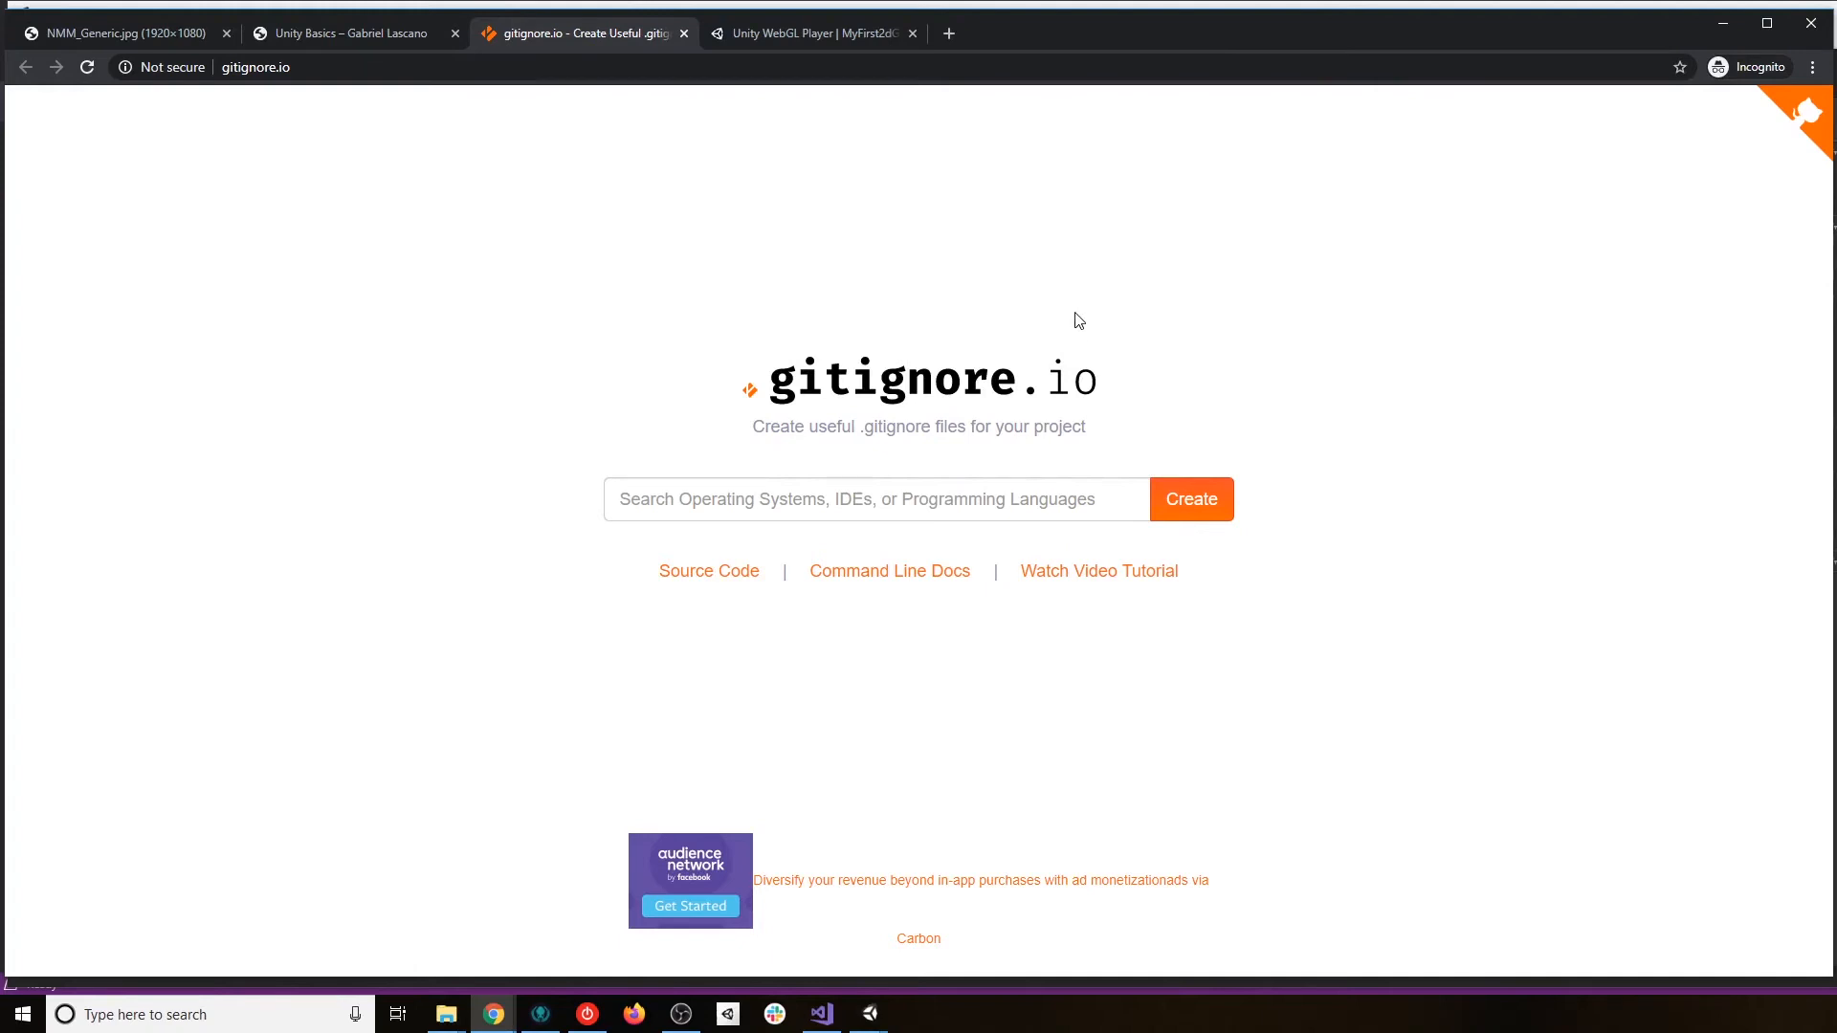
pyautogui.click(389, 39)
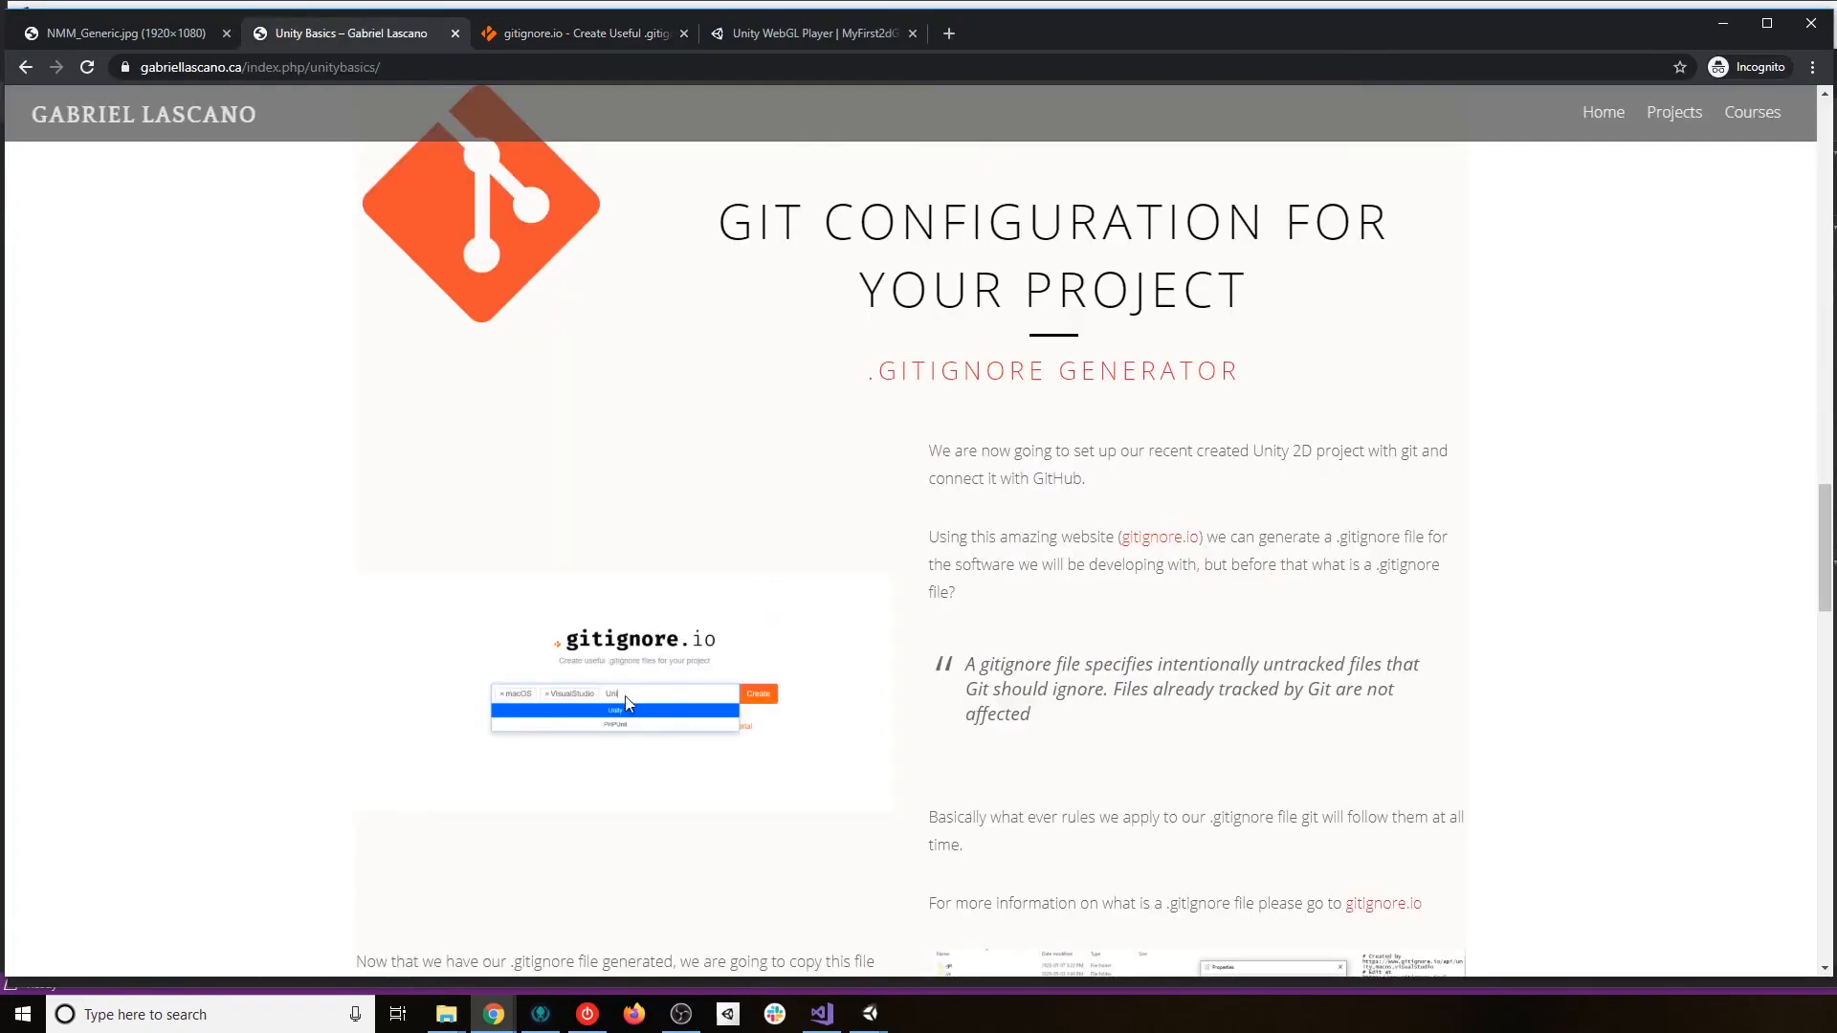
# Compare the .gitignore Generator instructions with the gitignore.io site, and bring up the UnityBasics project folder.
pyautogui.scroll(-1, 628, 742)
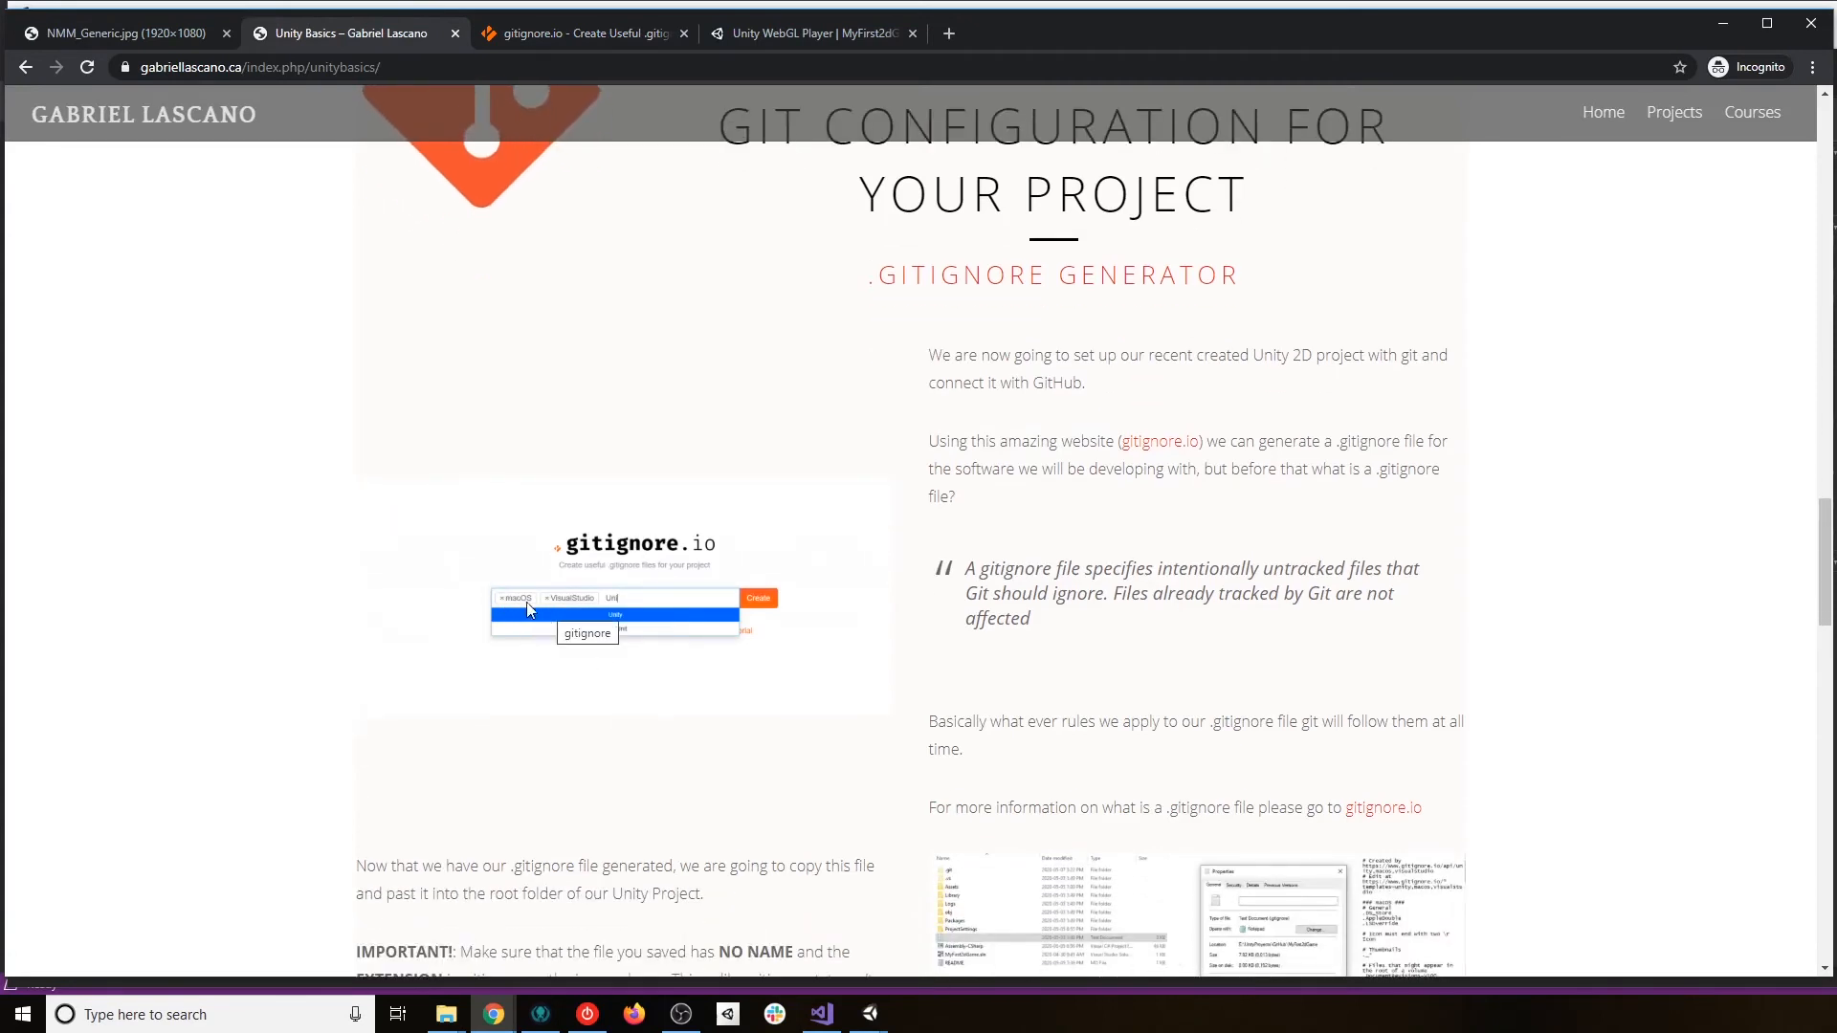
pyautogui.click(574, 34)
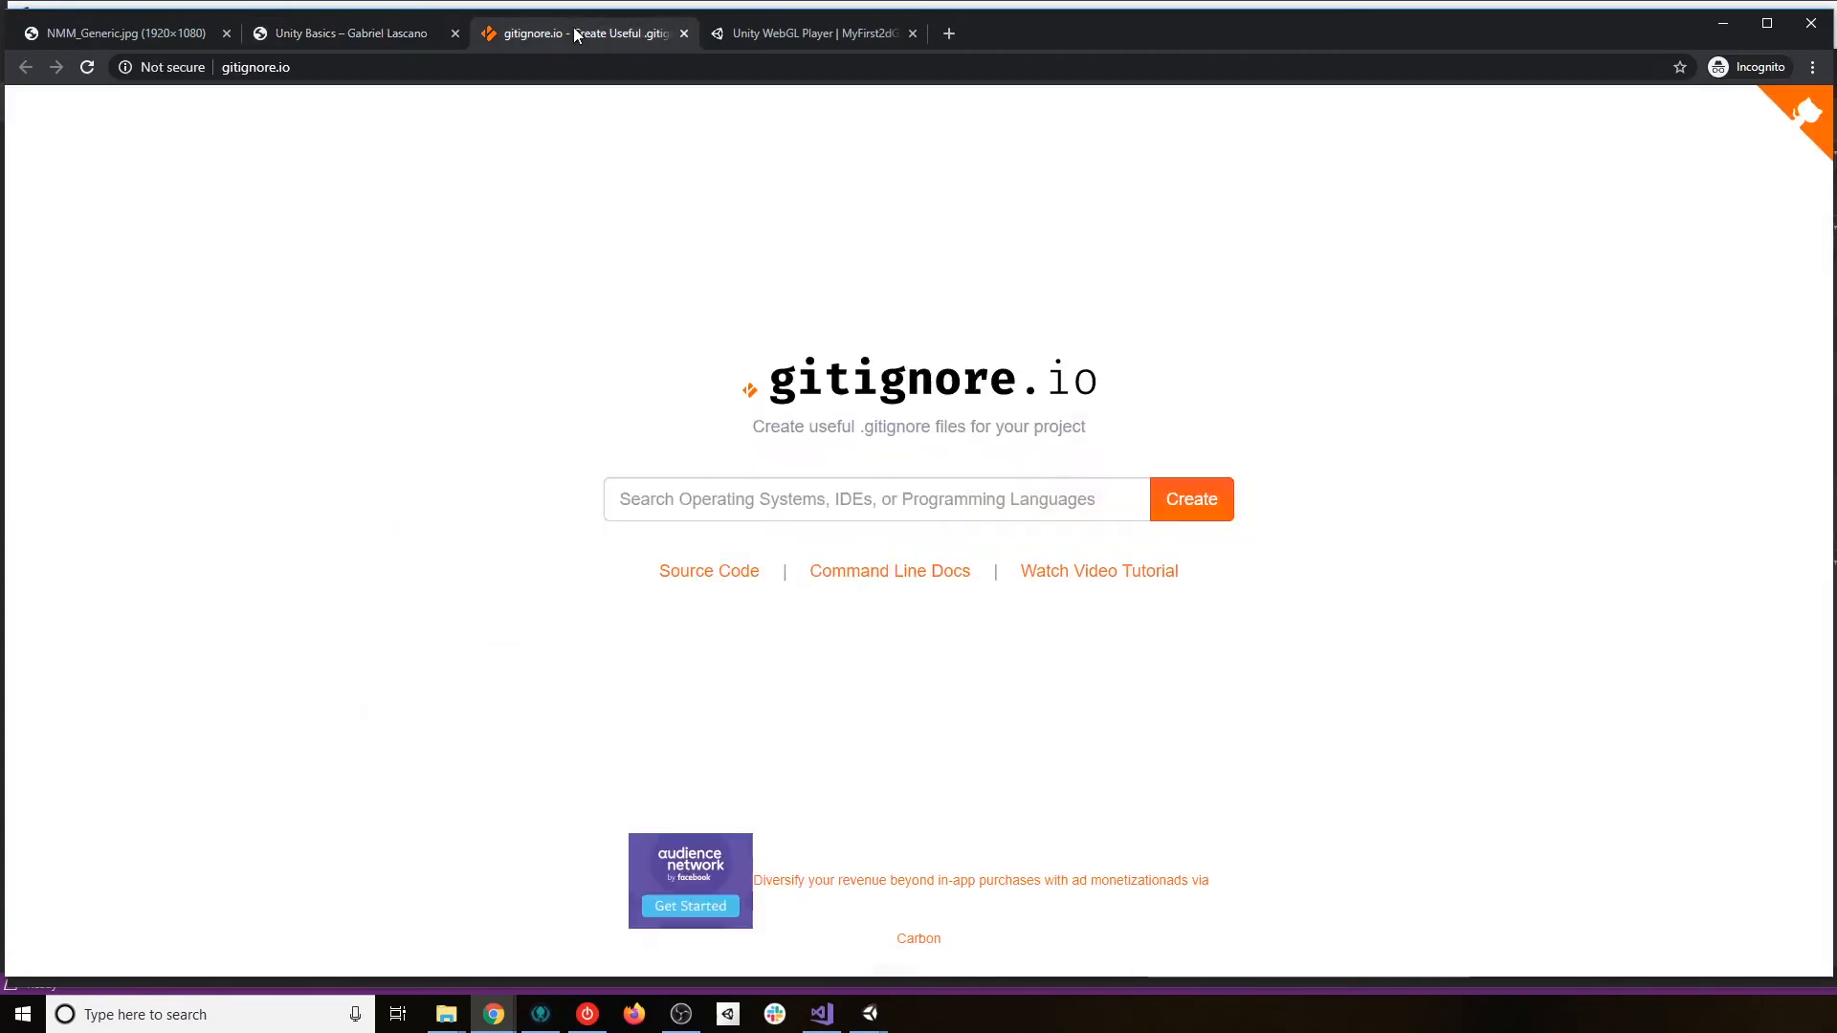
pyautogui.click(337, 34)
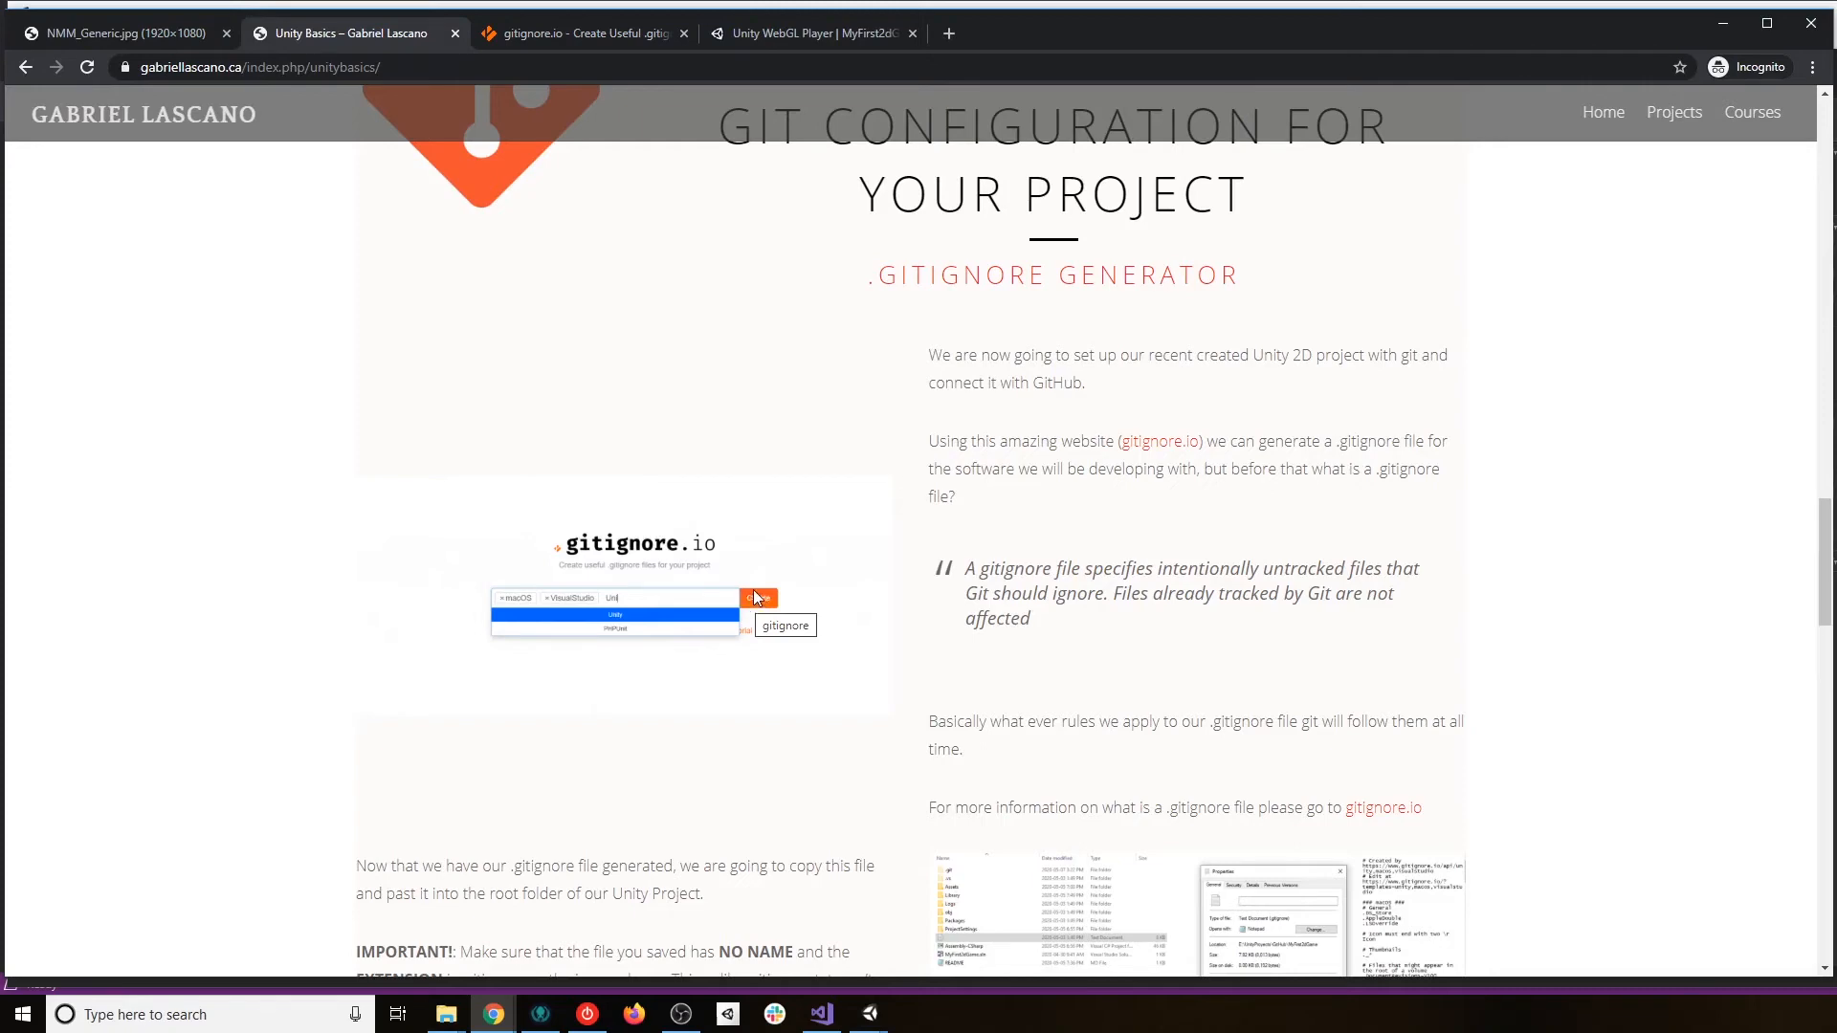
pyautogui.moveTo(445, 1024)
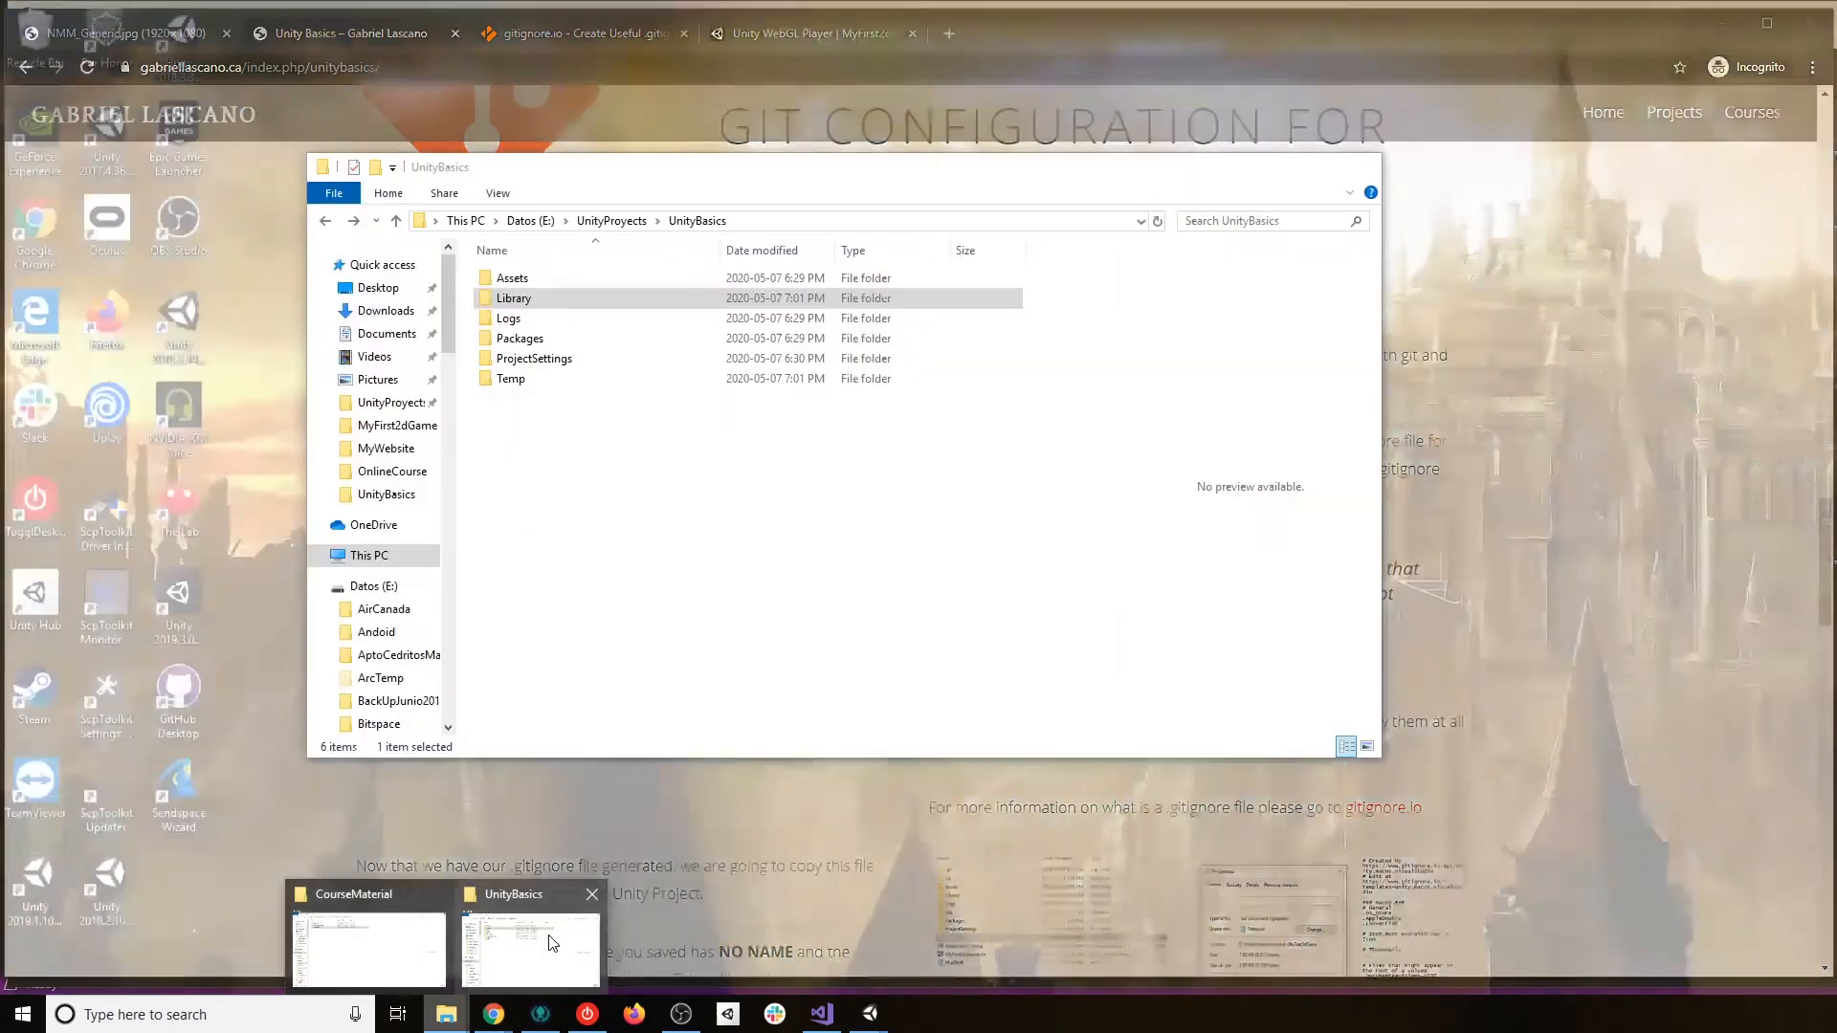
pyautogui.click(536, 933)
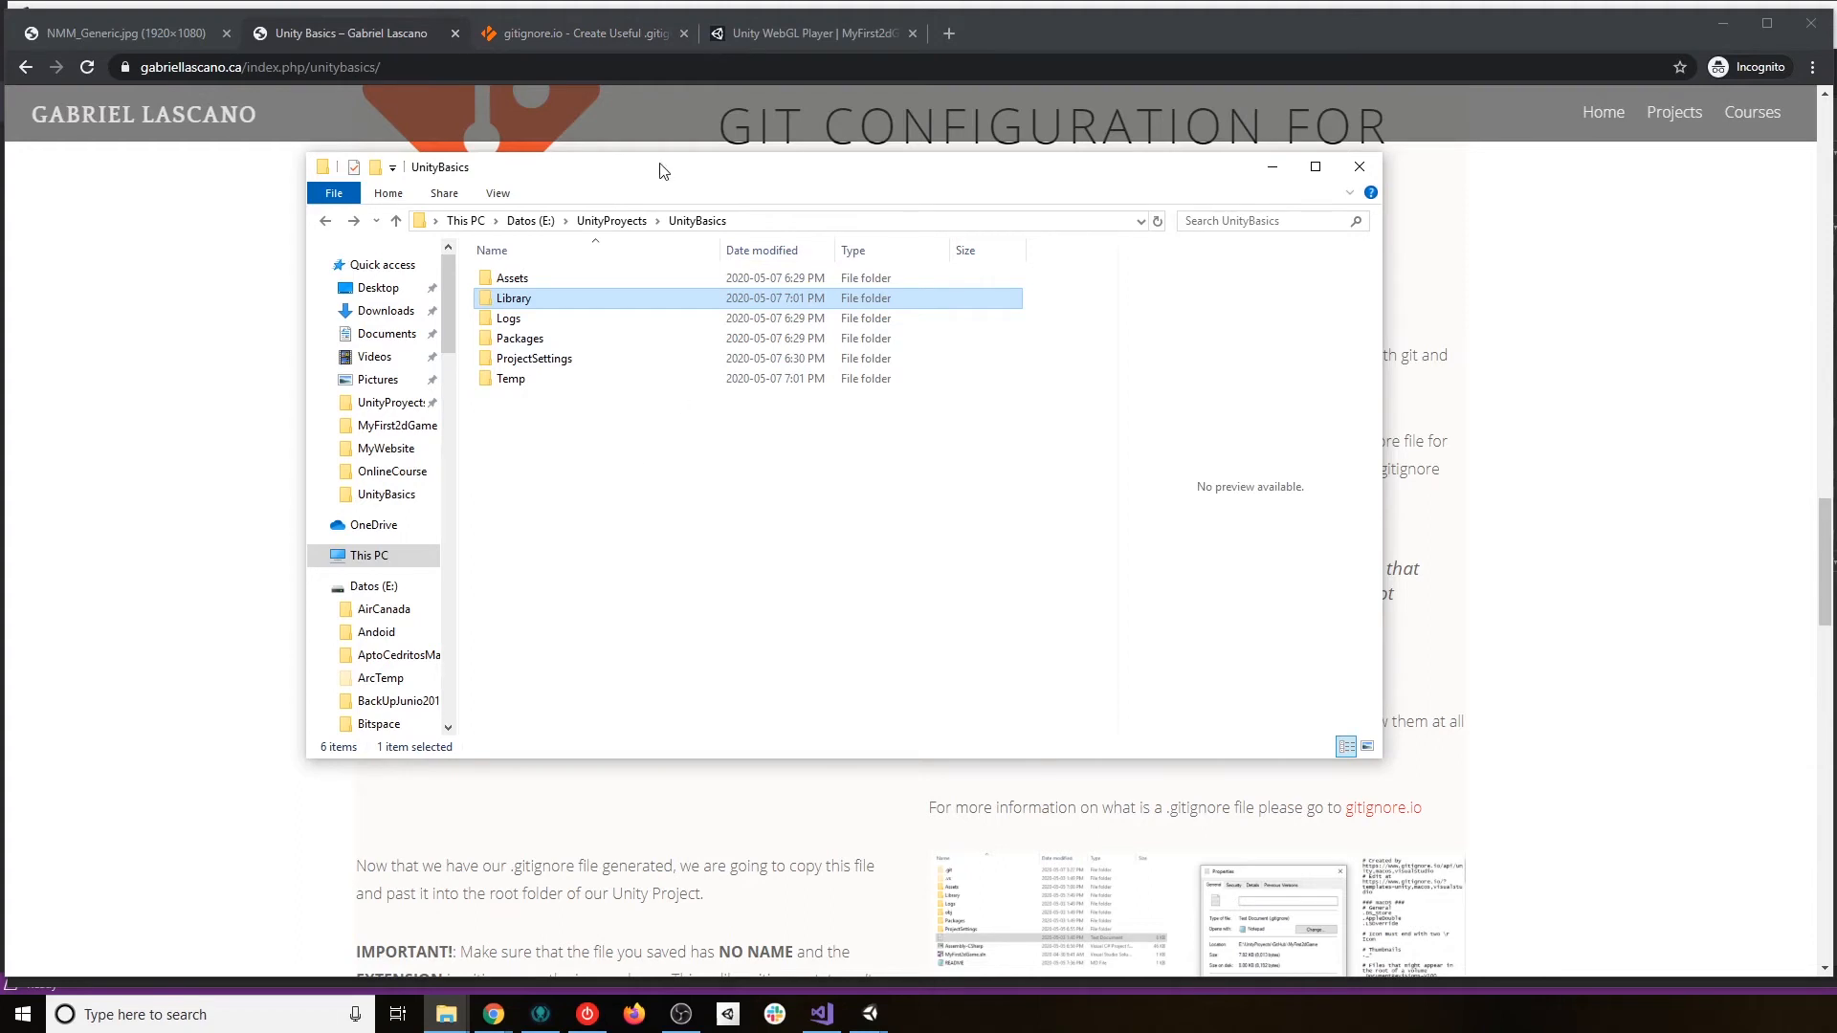
# Generate a .gitignore file on gitignore.io for Unity, VisualStudio and macOS.
pyautogui.click(560, 35)
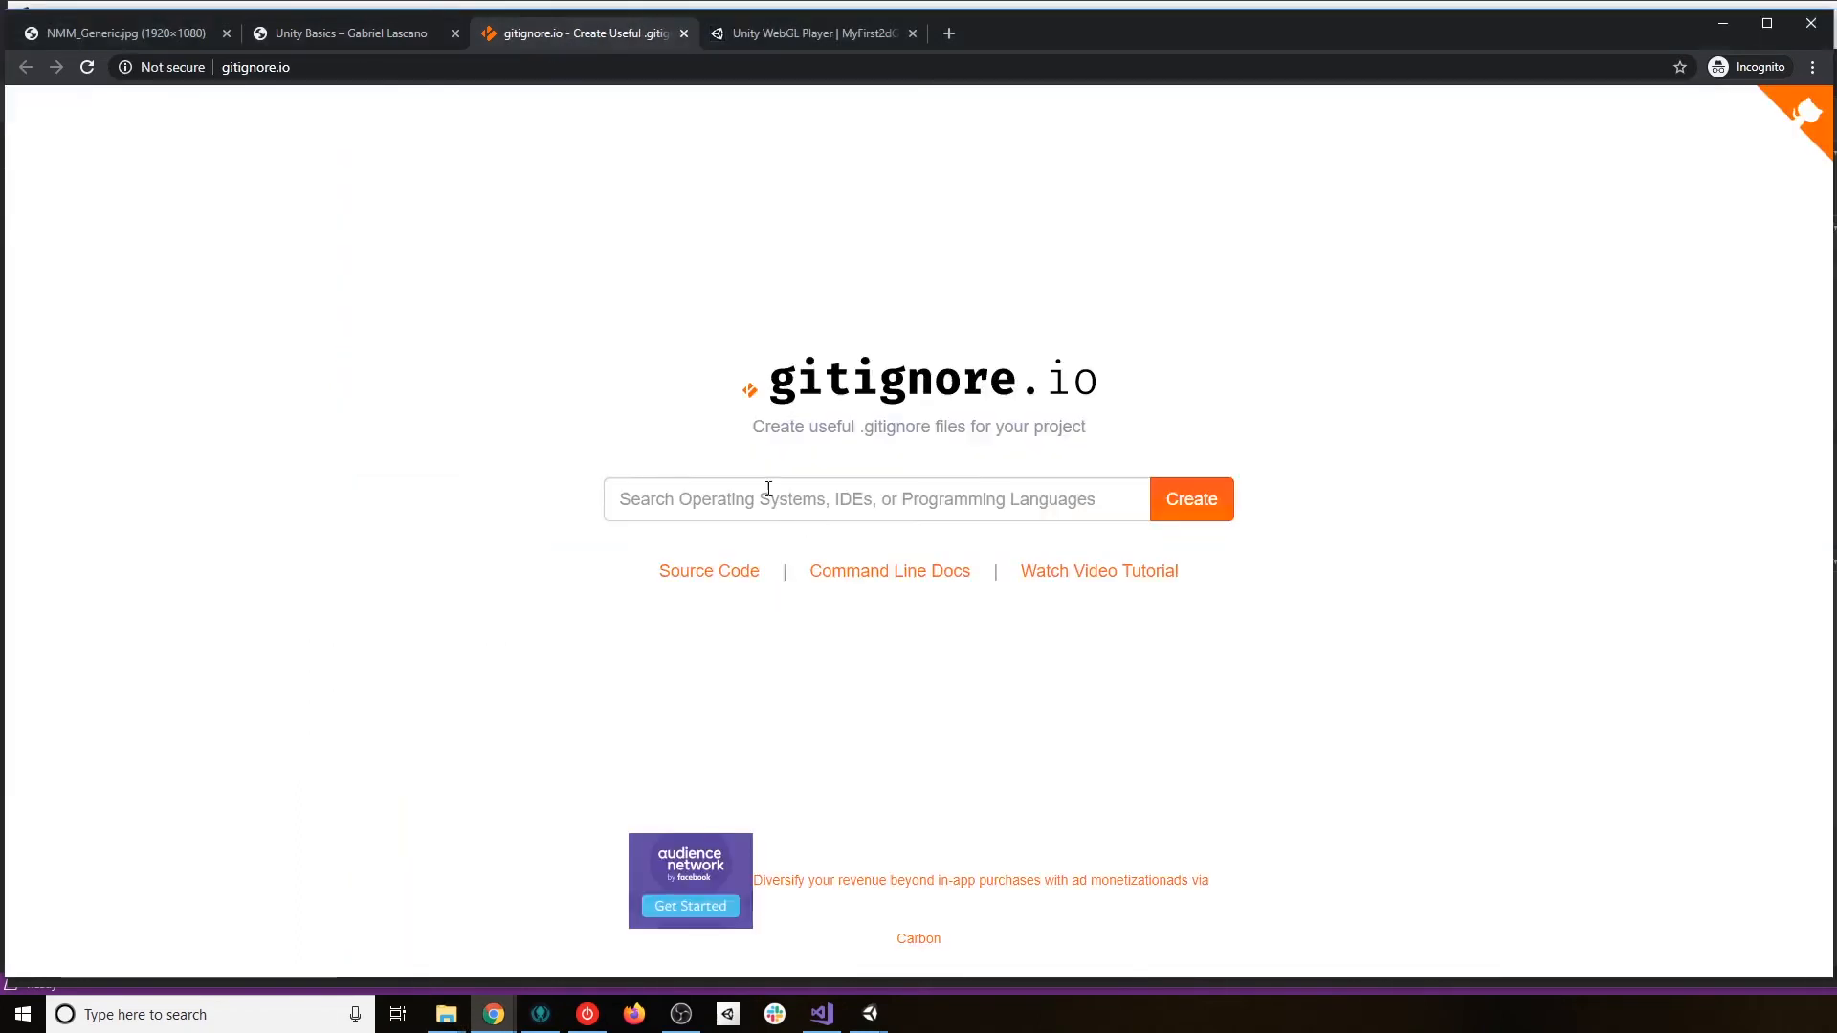
pyautogui.click(706, 488)
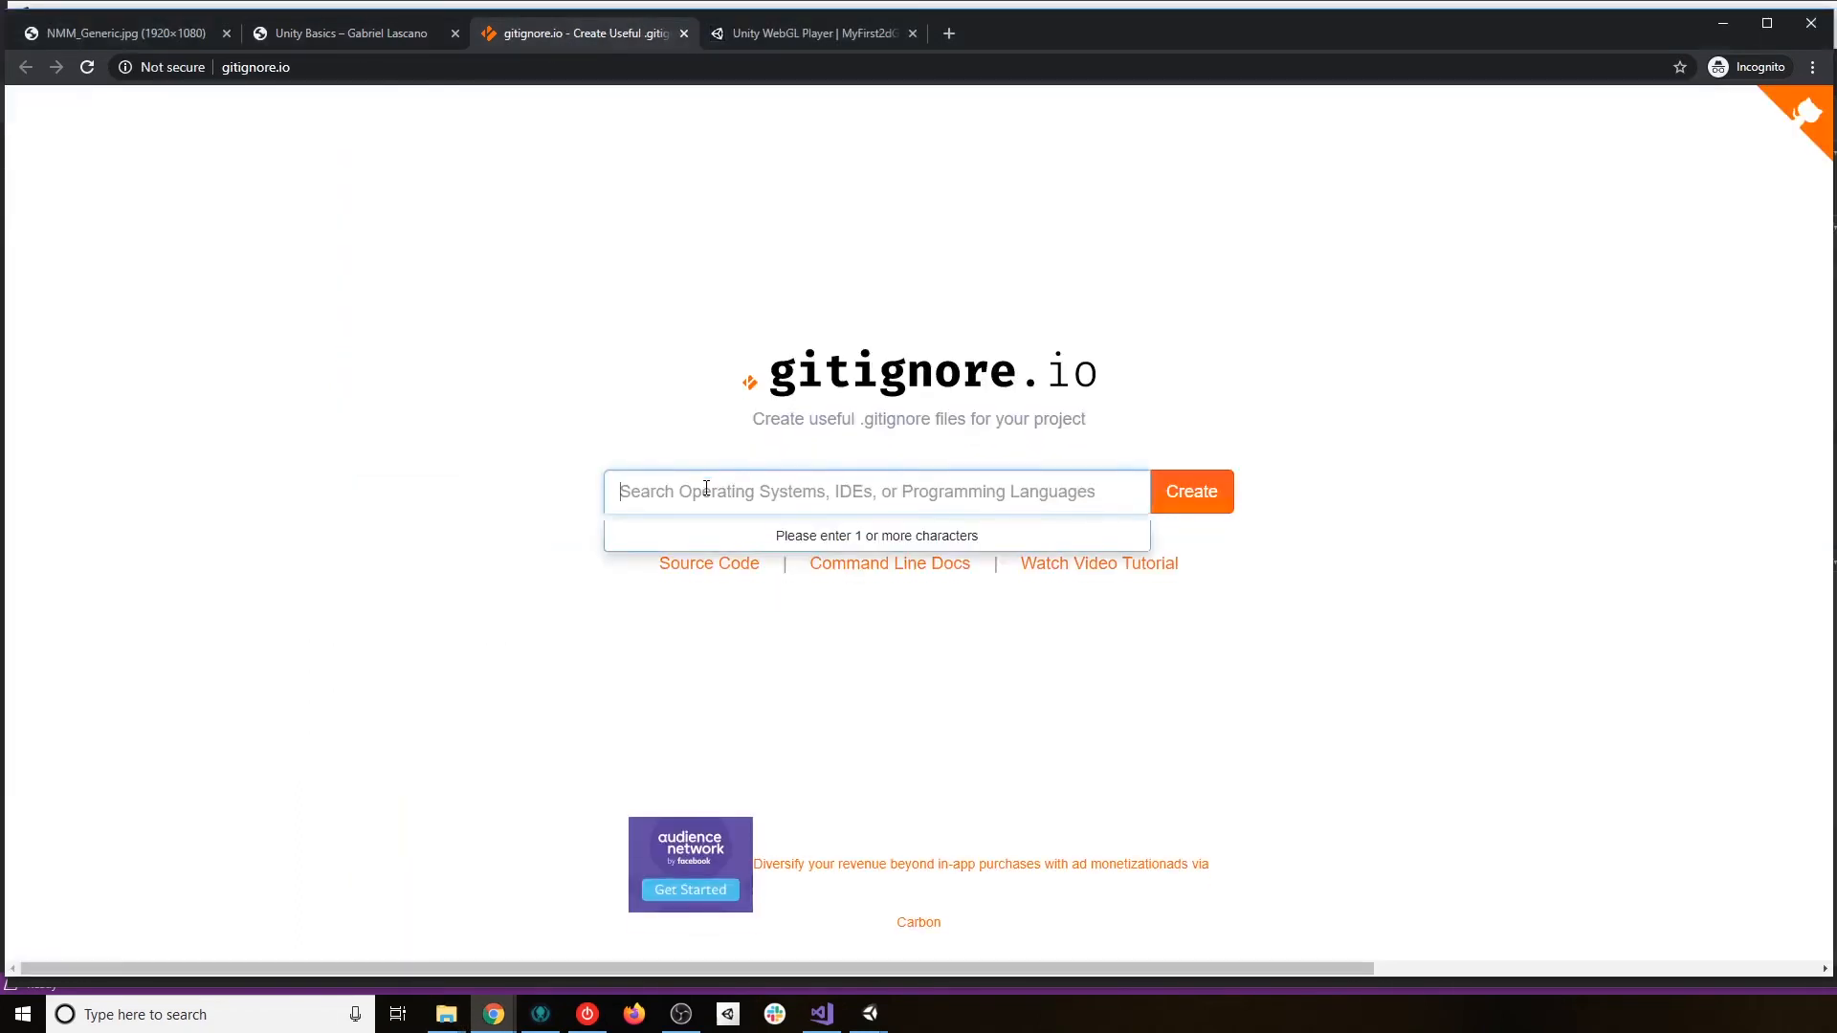
pyautogui.write('unity')
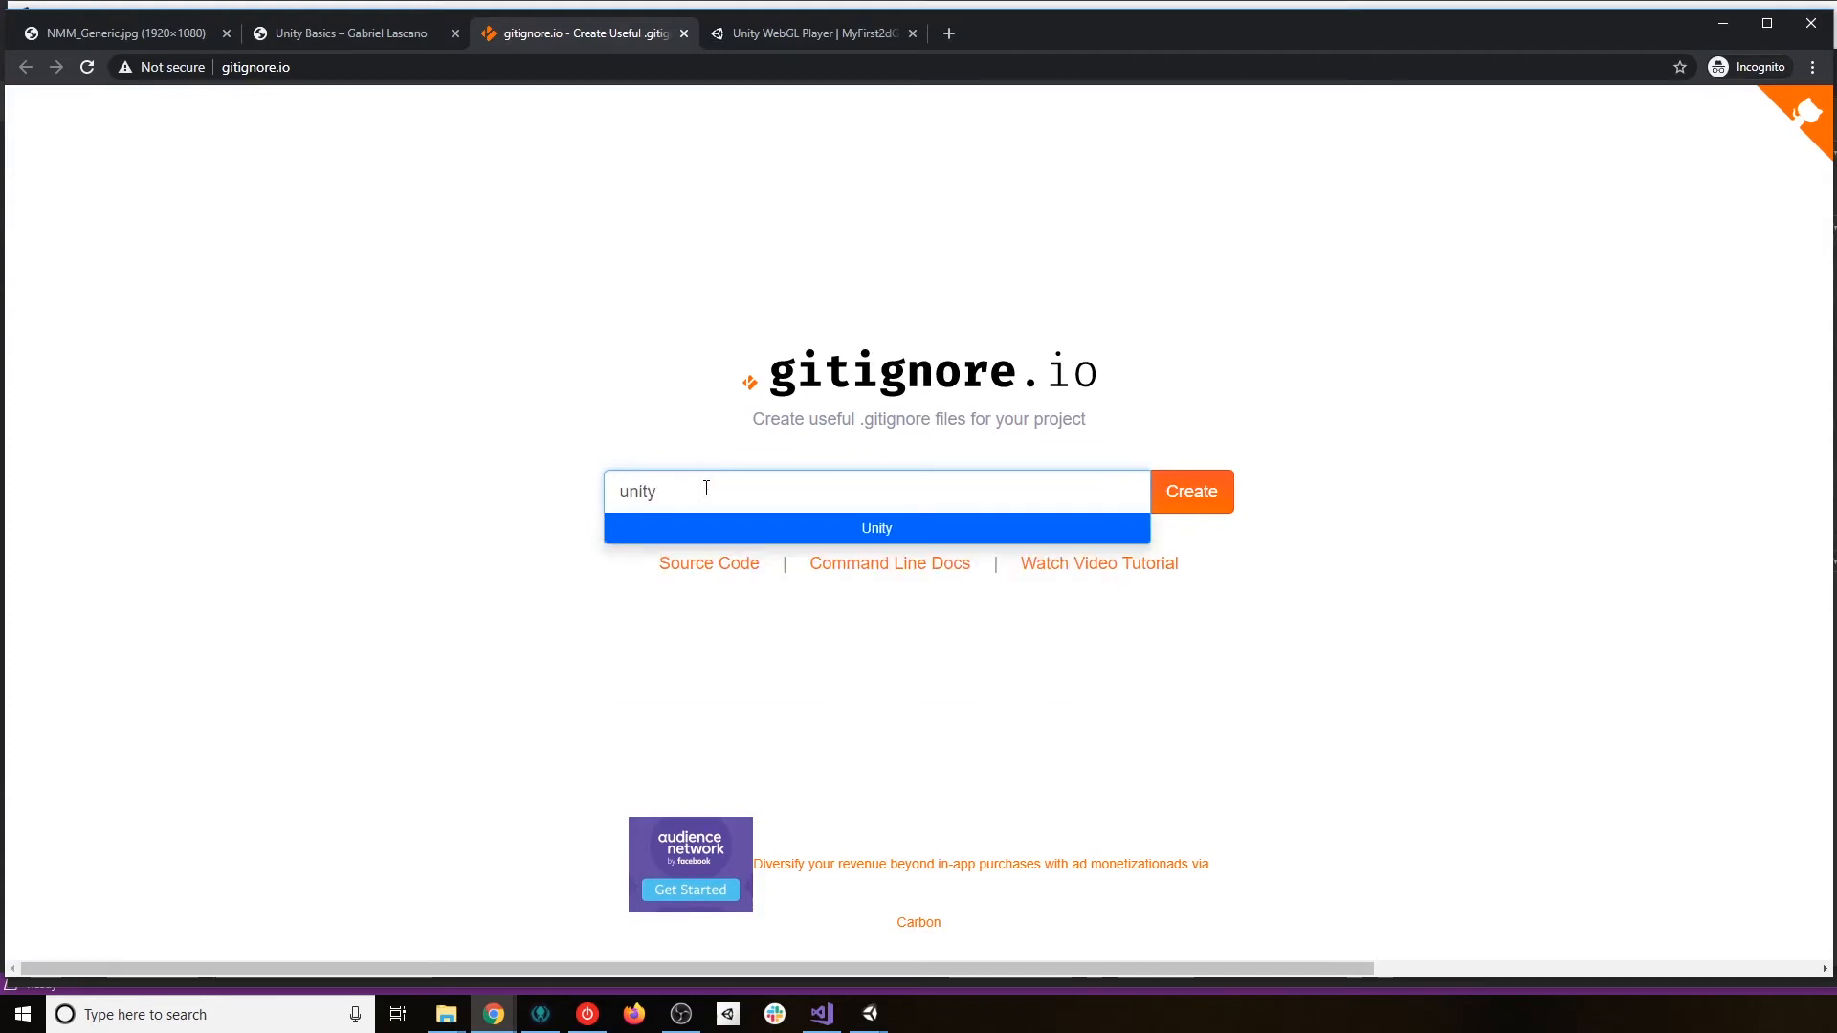
pyautogui.press('Return')
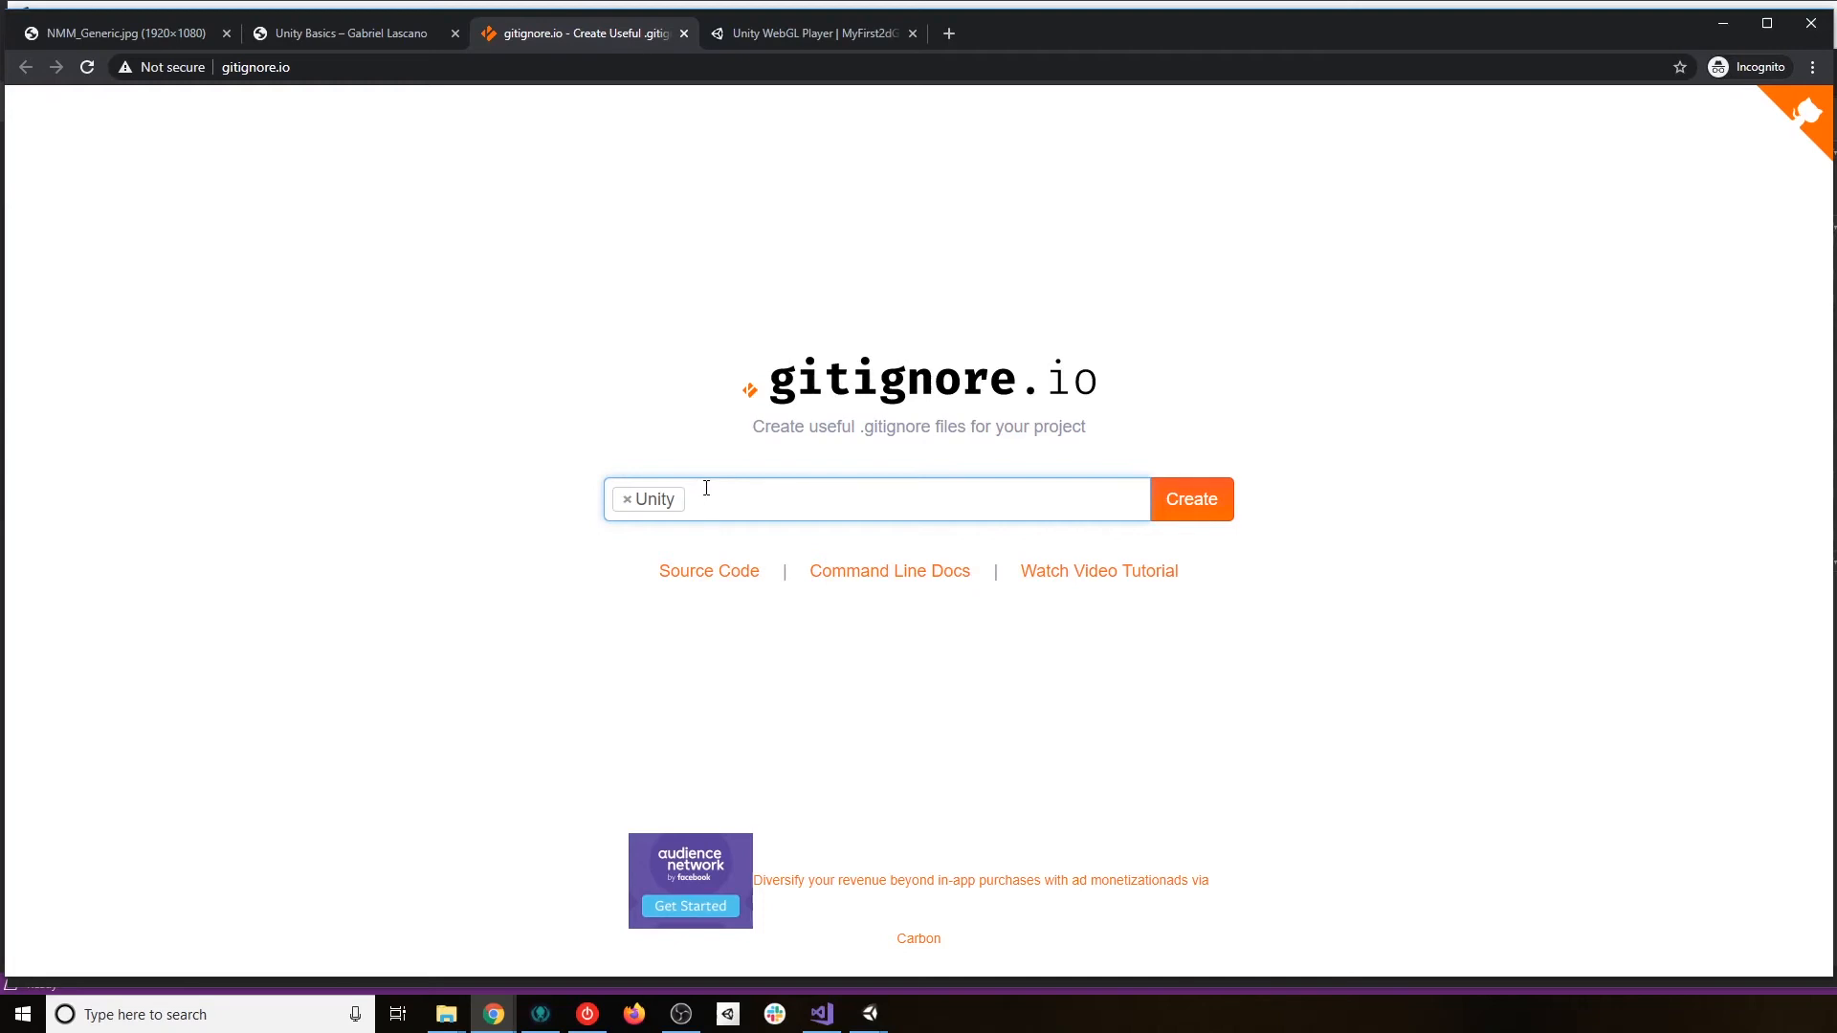
pyautogui.write('visu')
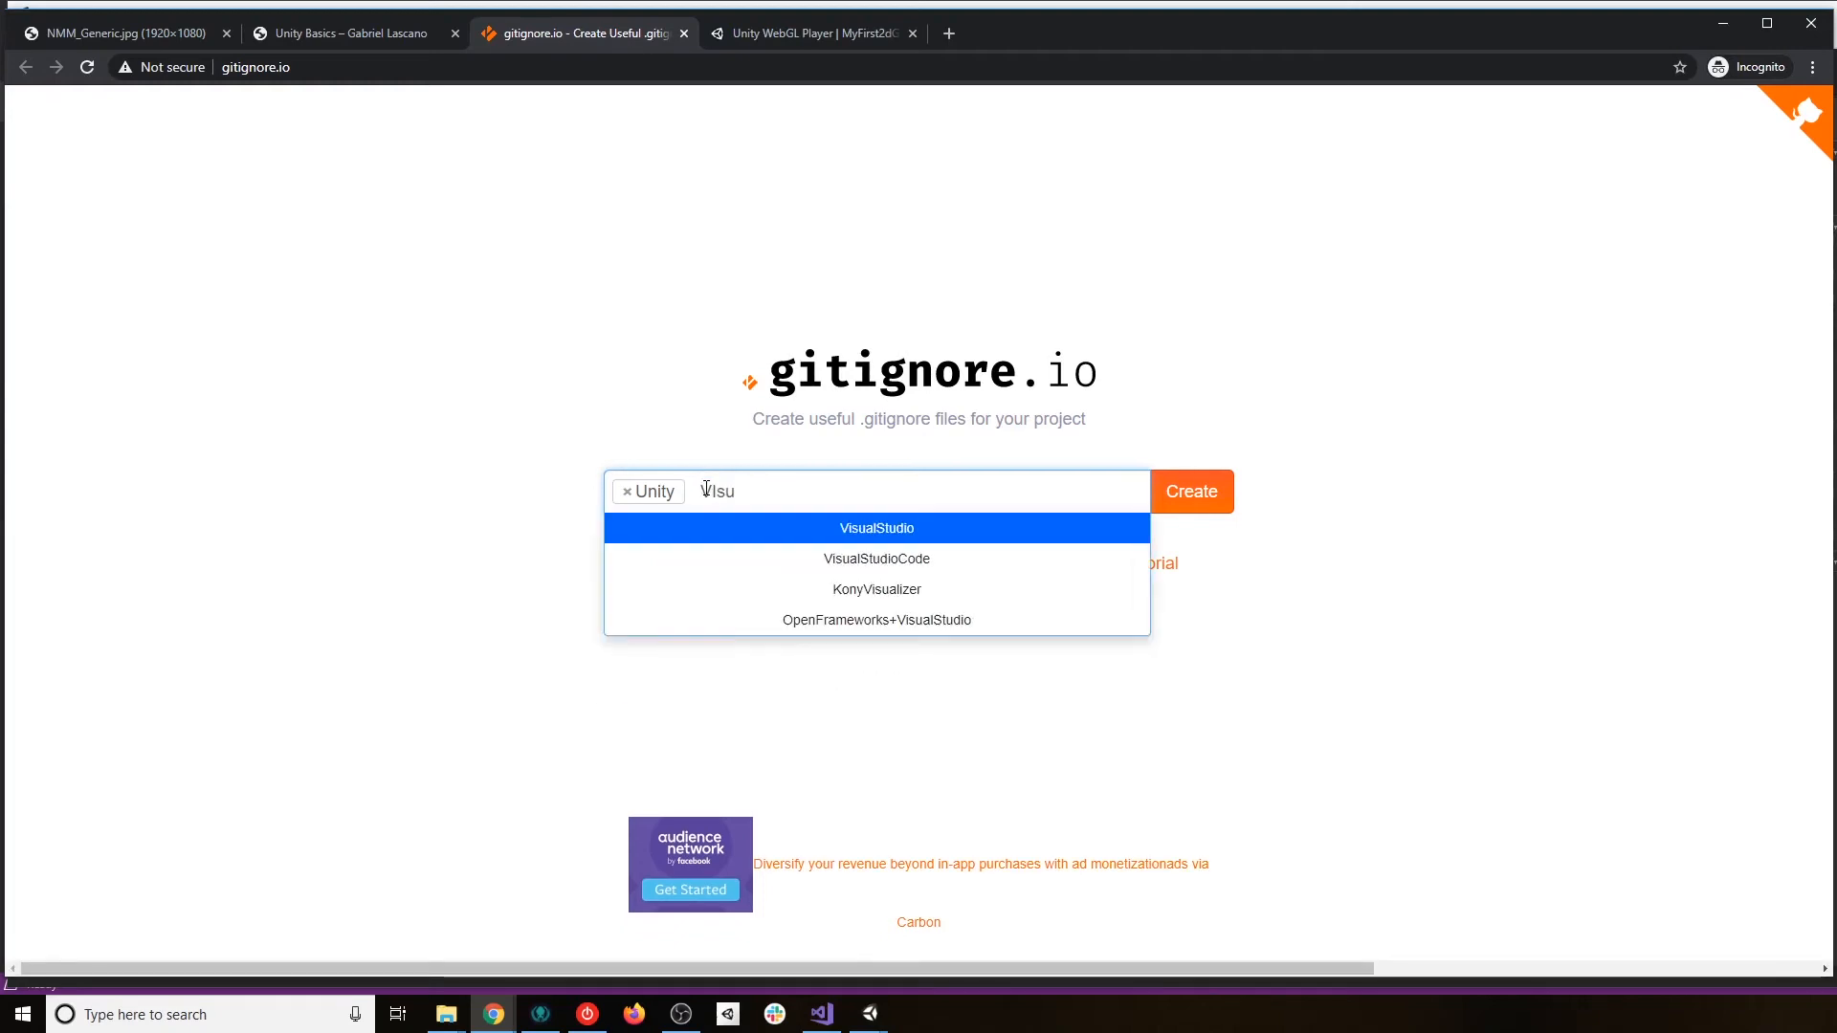
pyautogui.press('Return')
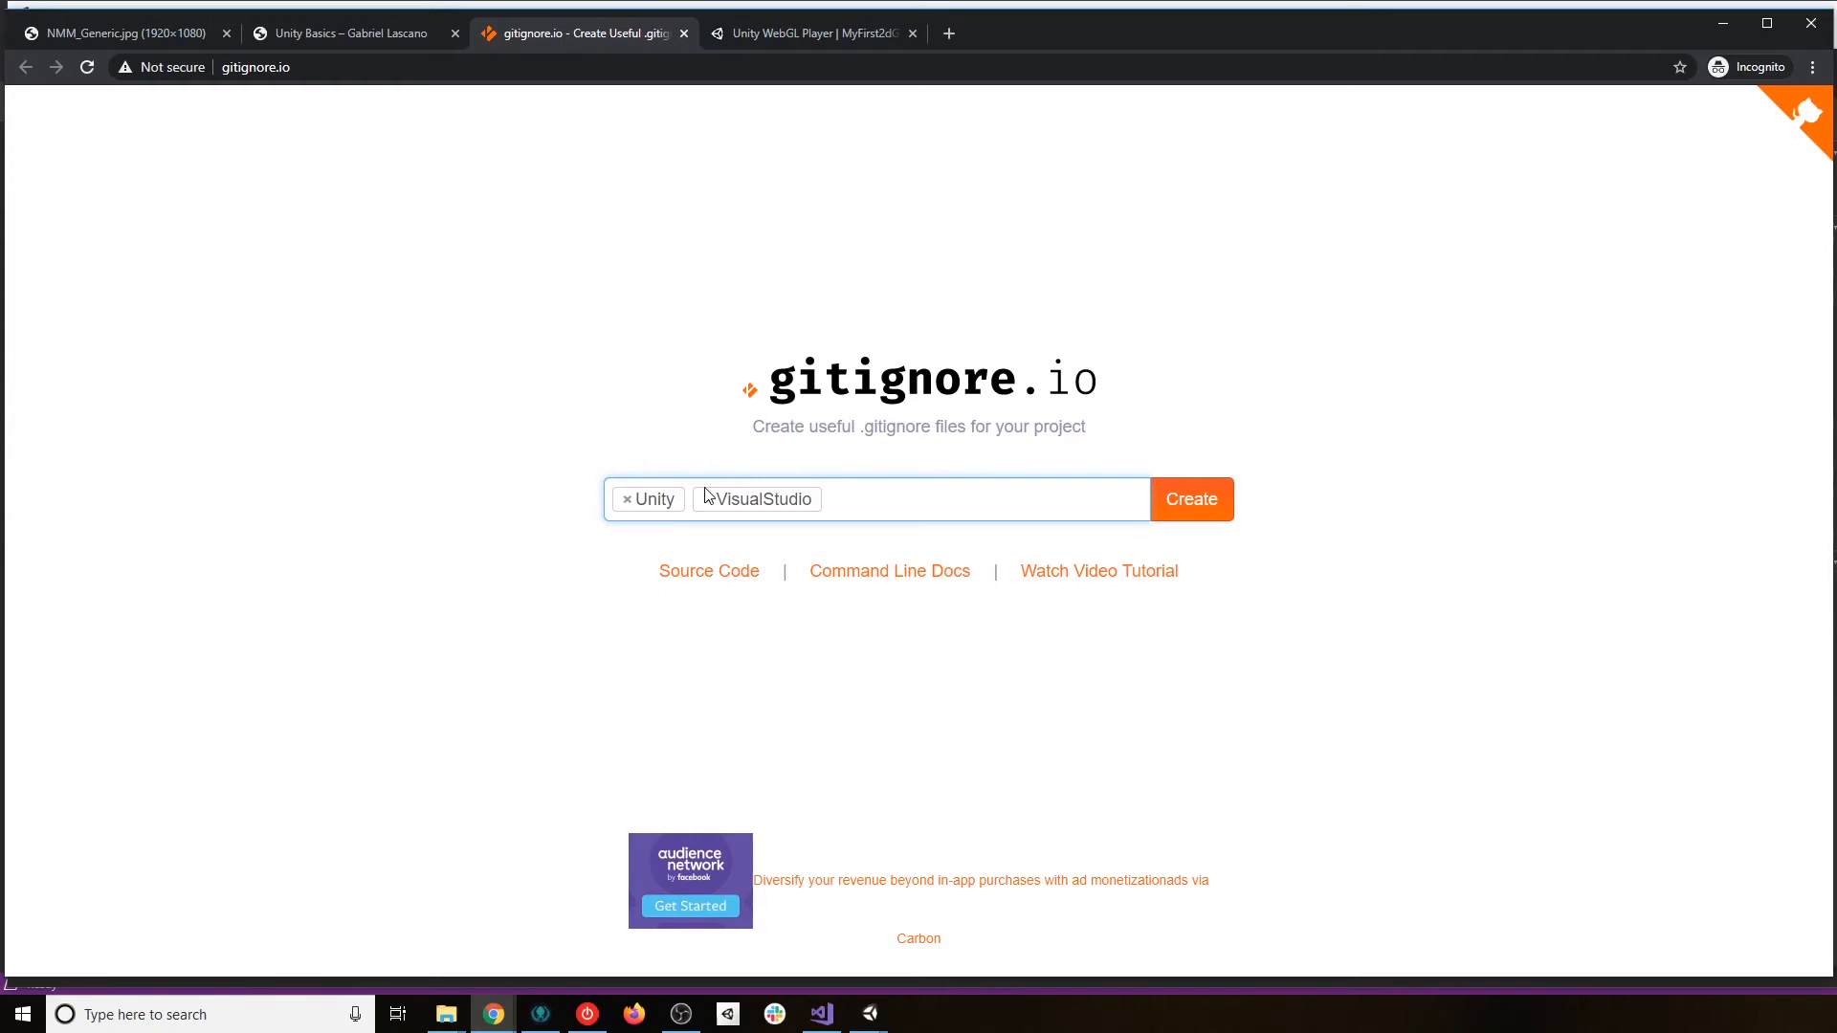
pyautogui.write('Mac')
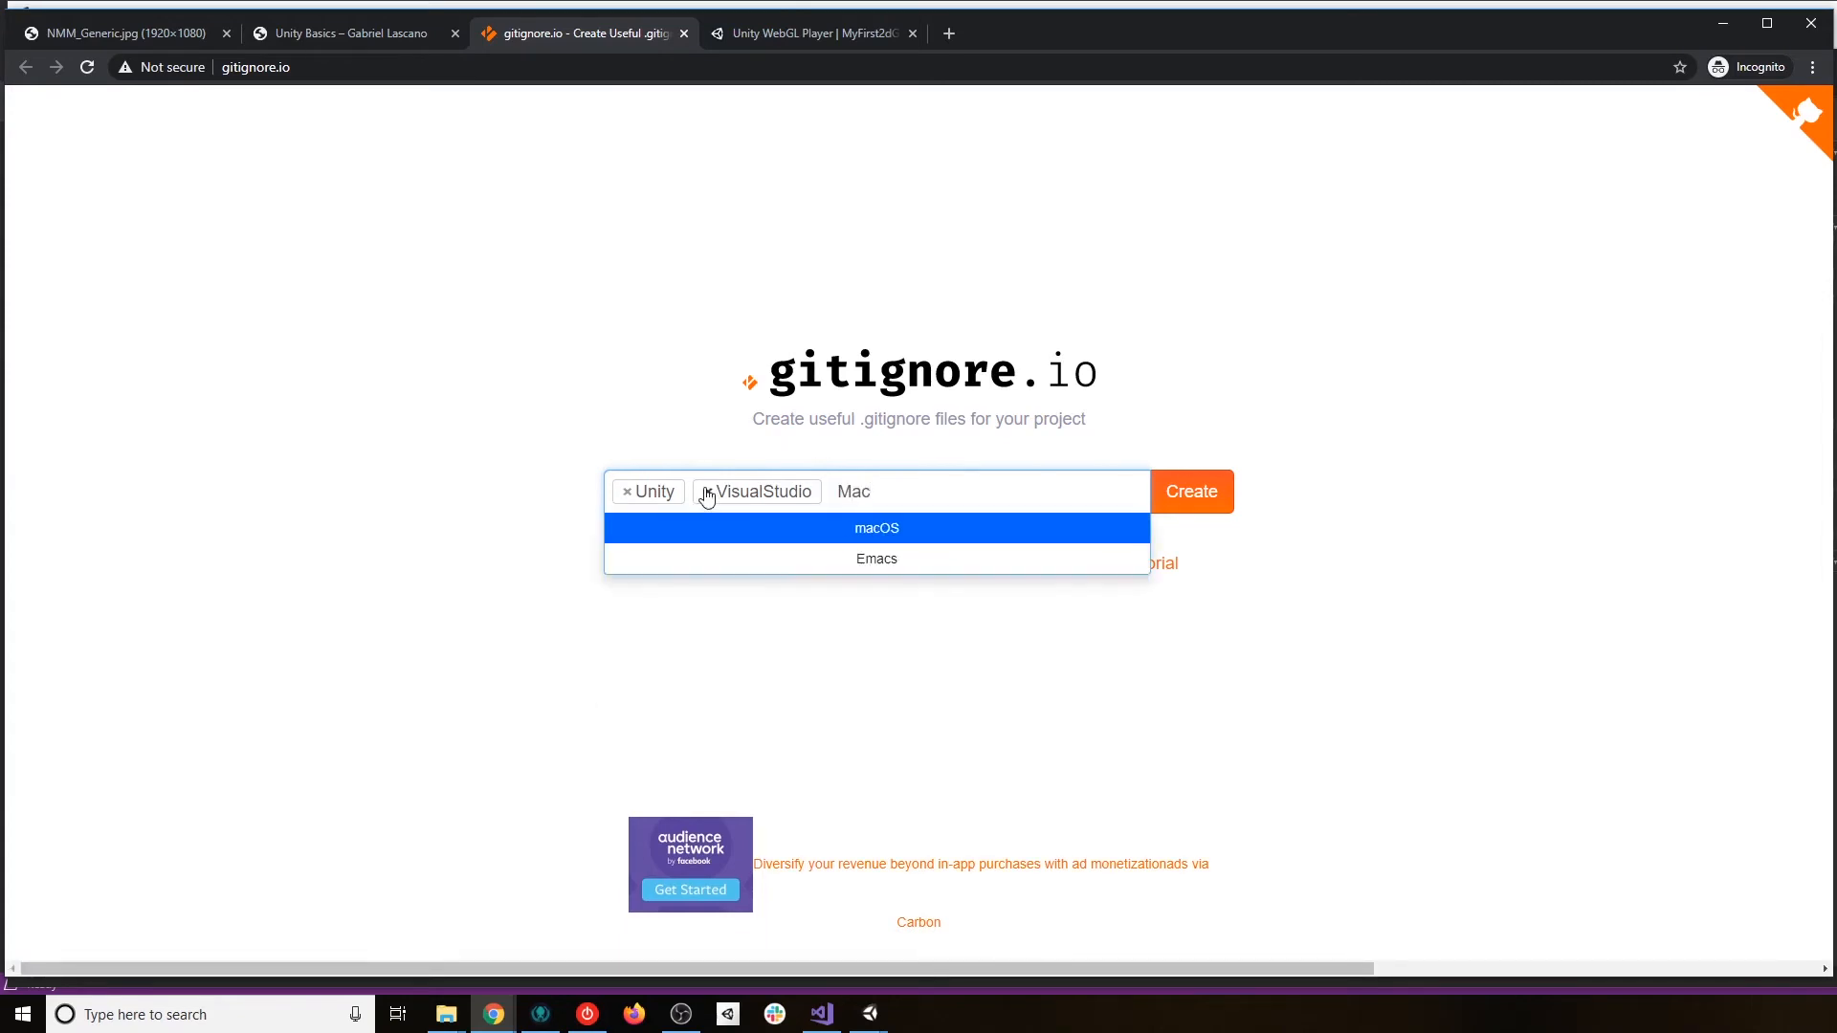
pyautogui.press('Return')
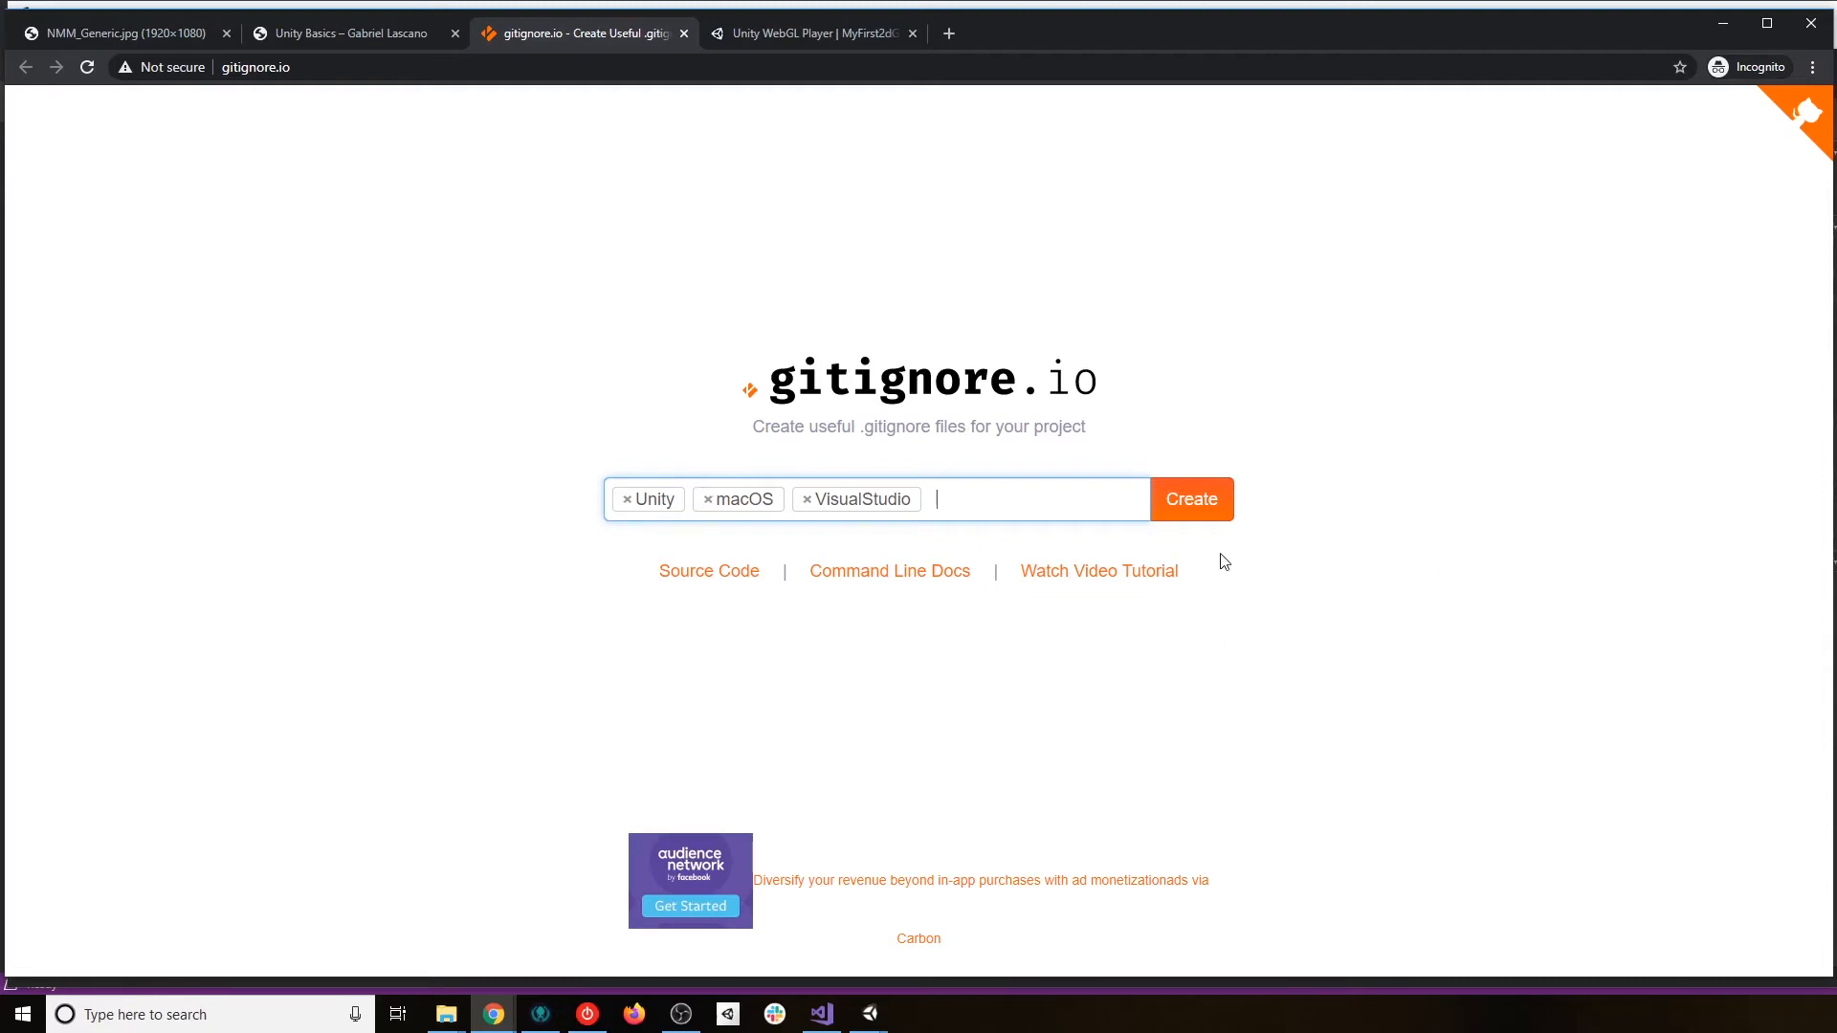
pyautogui.click(1193, 501)
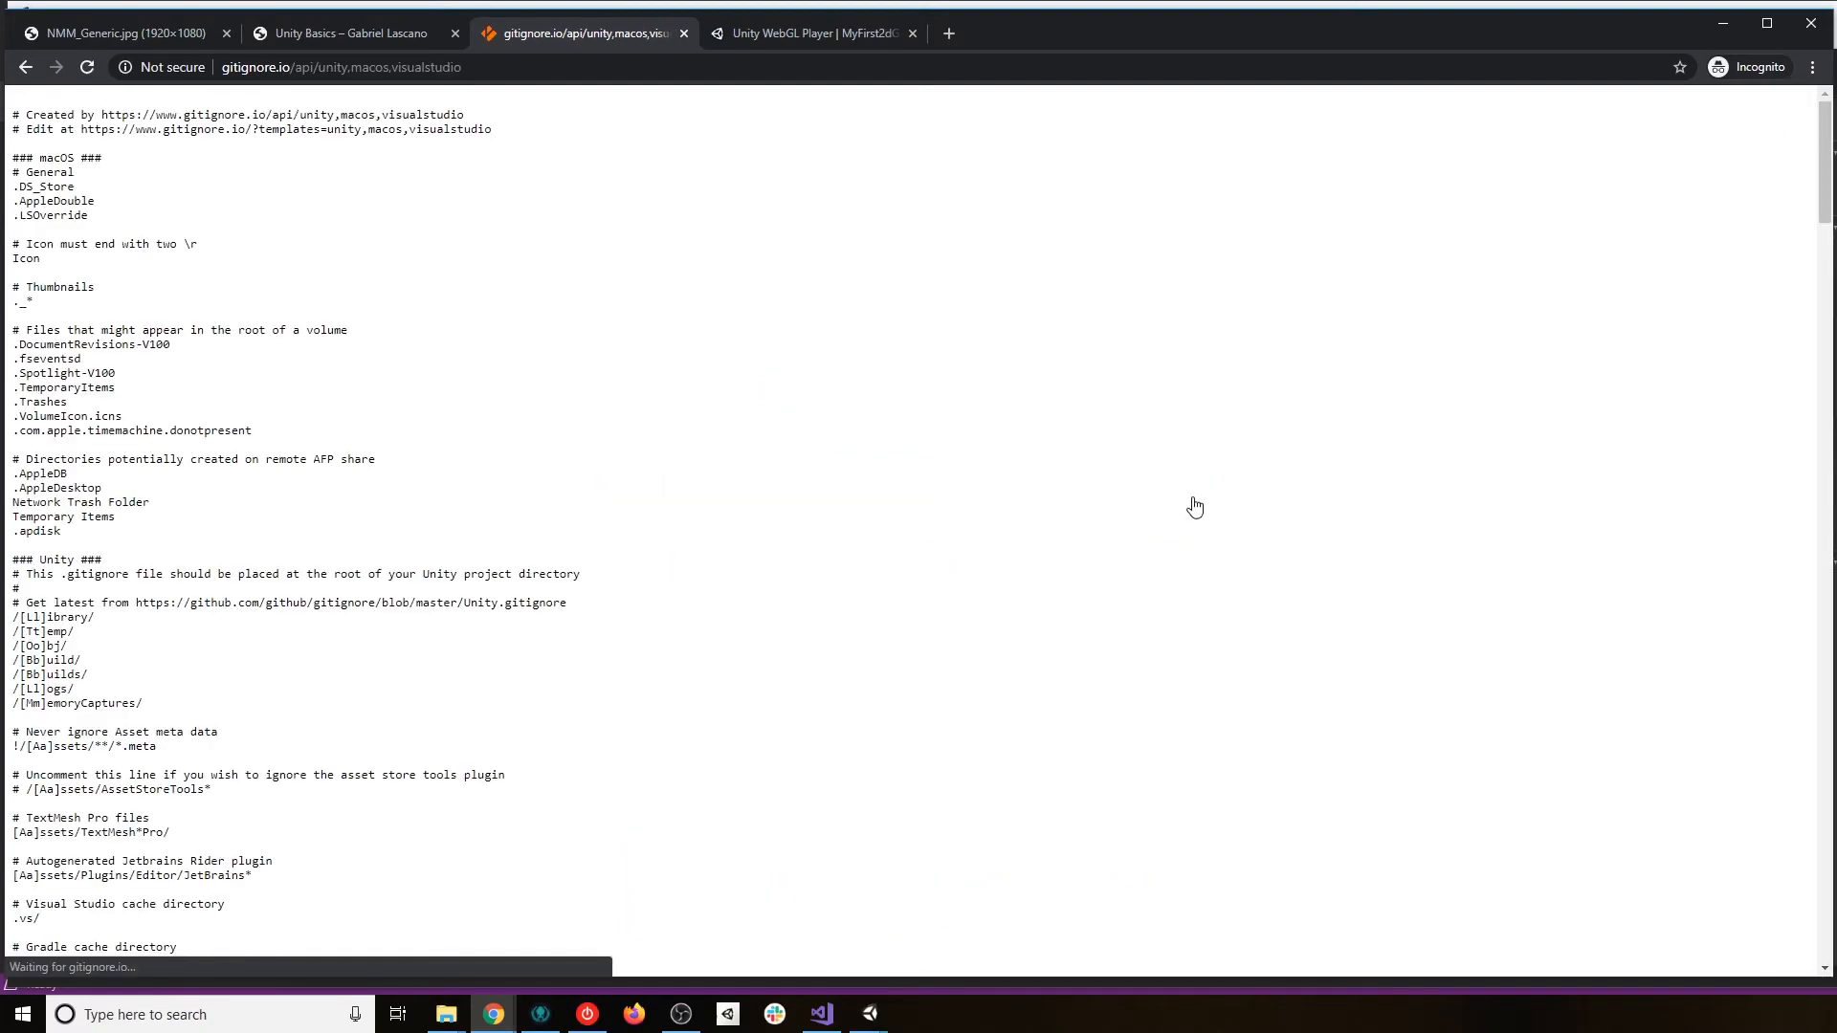
# Examine the macOS, Unity and VisualStudio rules in the generated .gitignore text.
pyautogui.scroll(-20, 561, 554)
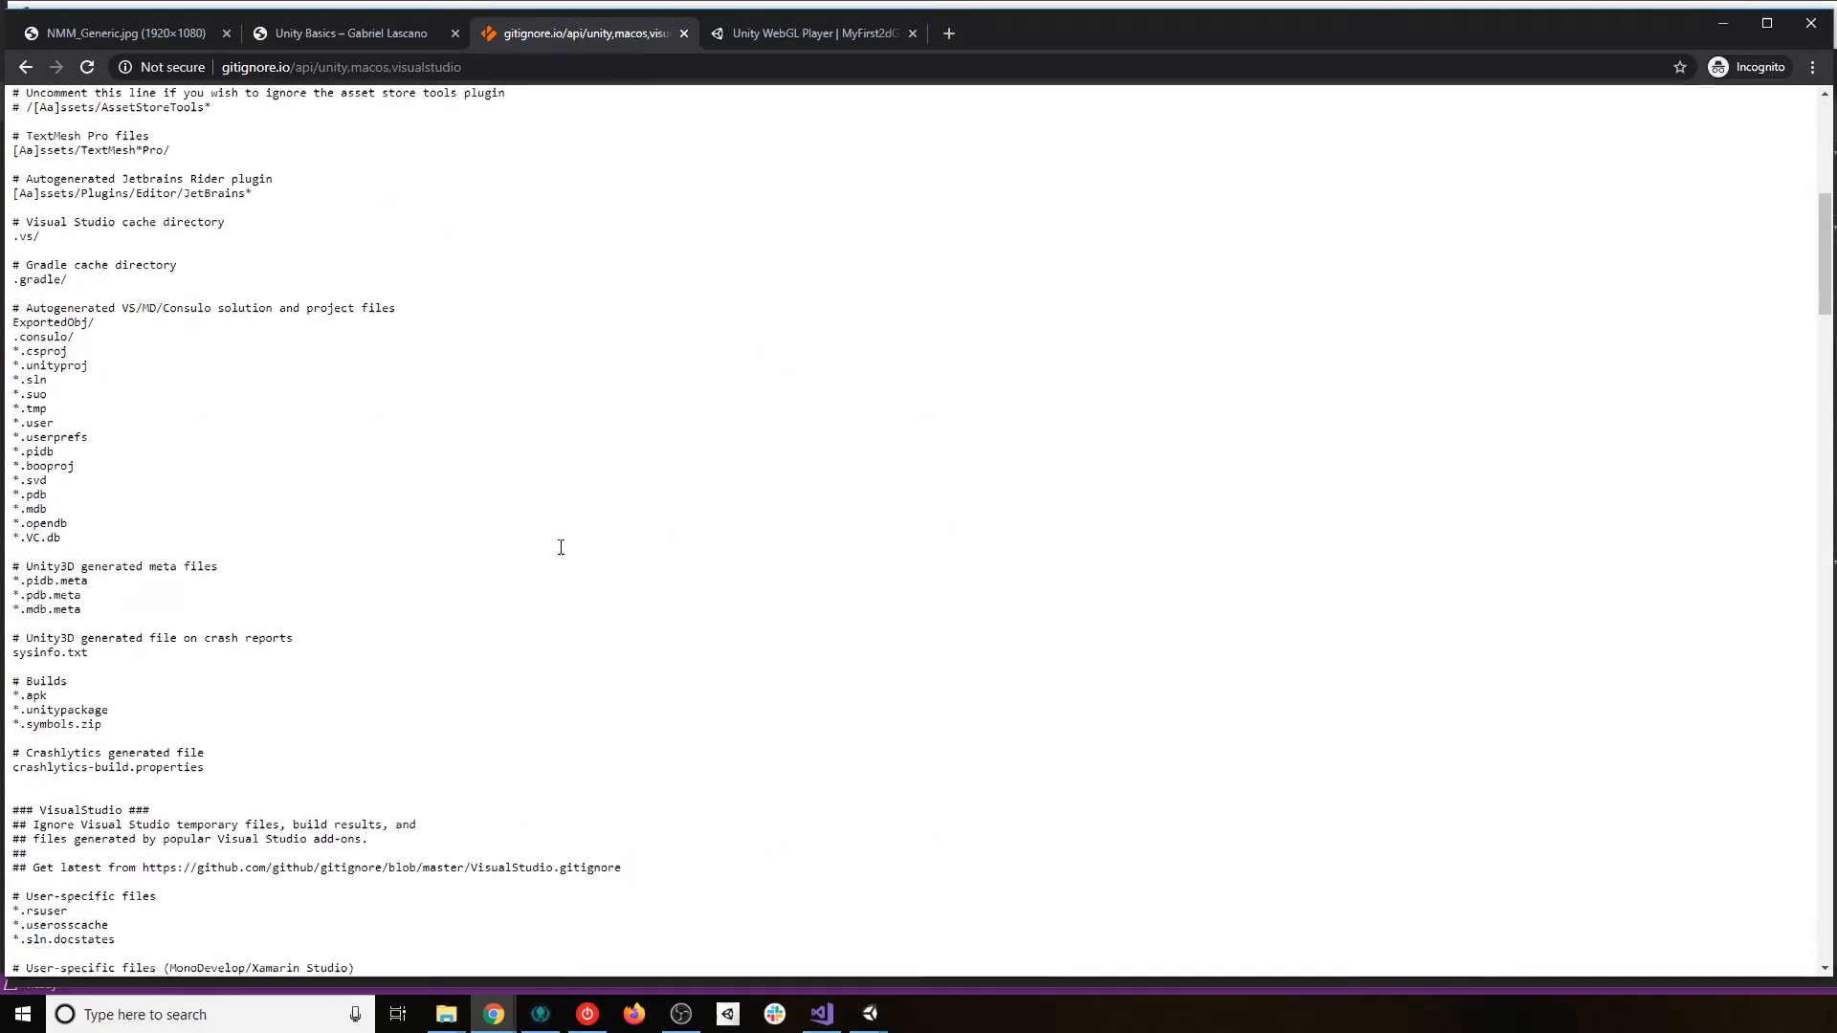
pyautogui.scroll(-16, 561, 555)
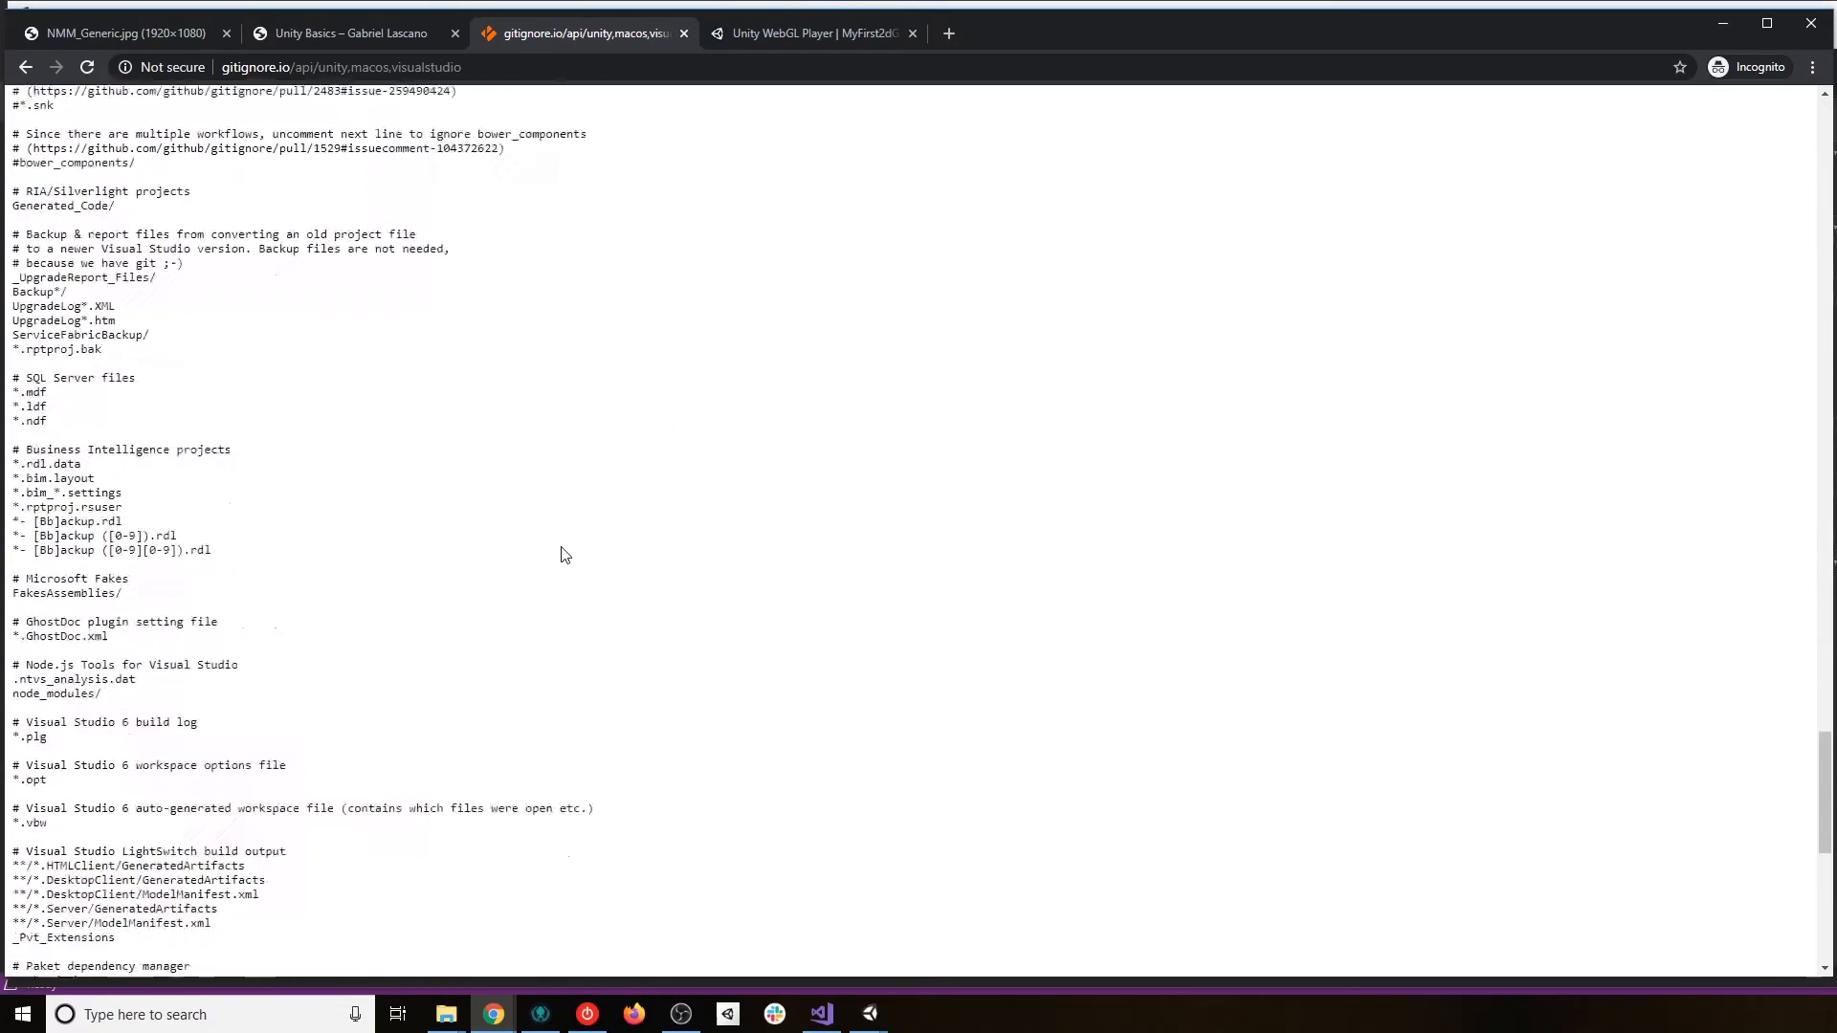
pyautogui.scroll(20, 565, 556)
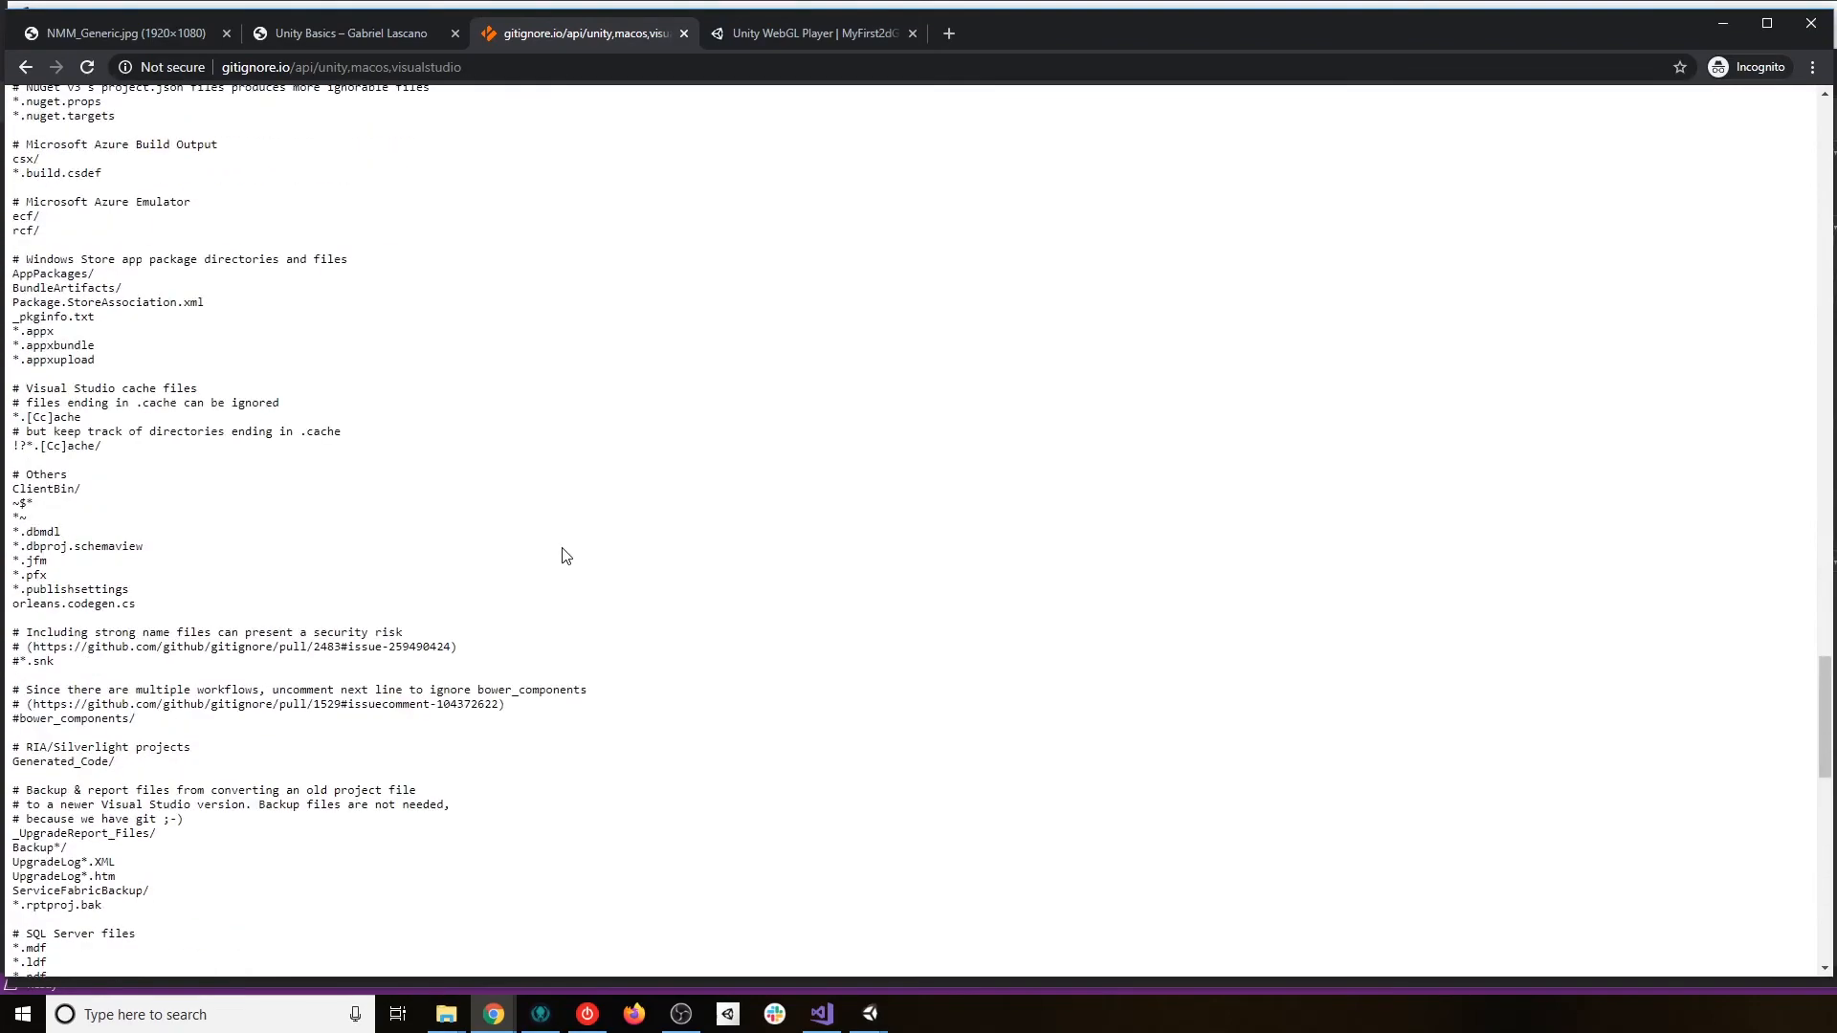
pyautogui.scroll(20, 564, 555)
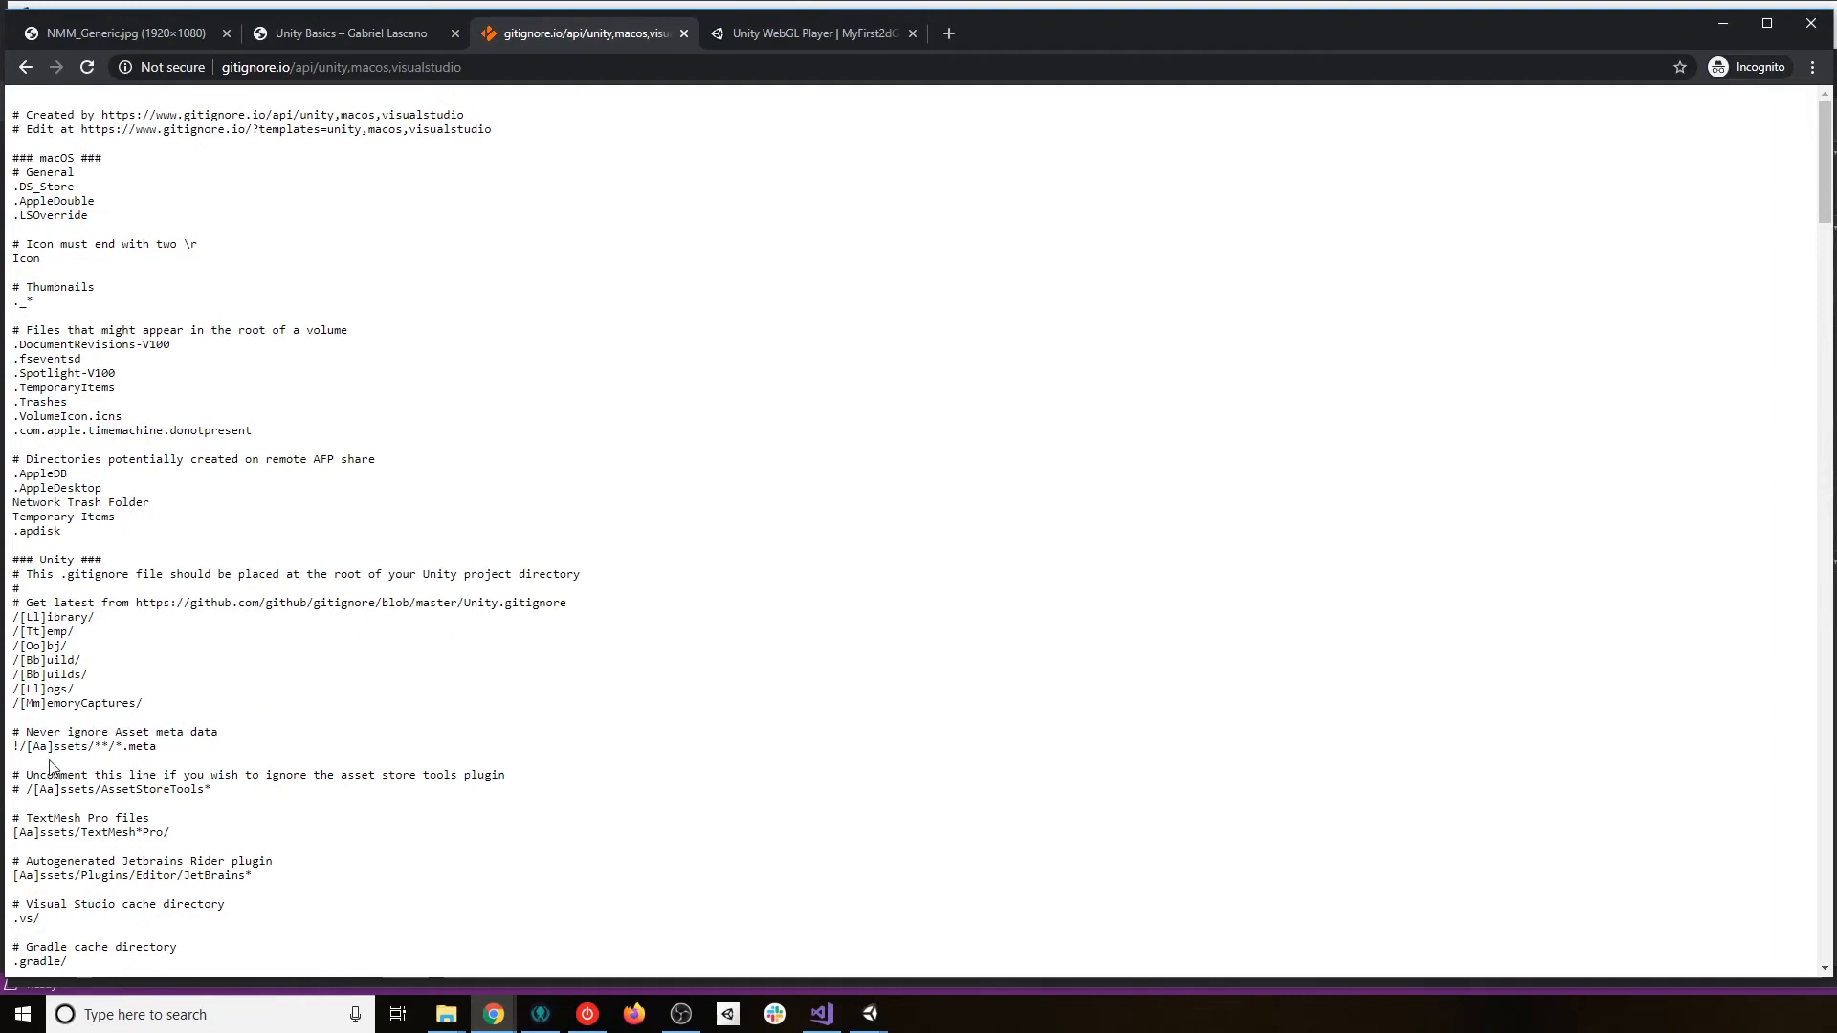
pyautogui.scroll(-1, 73, 650)
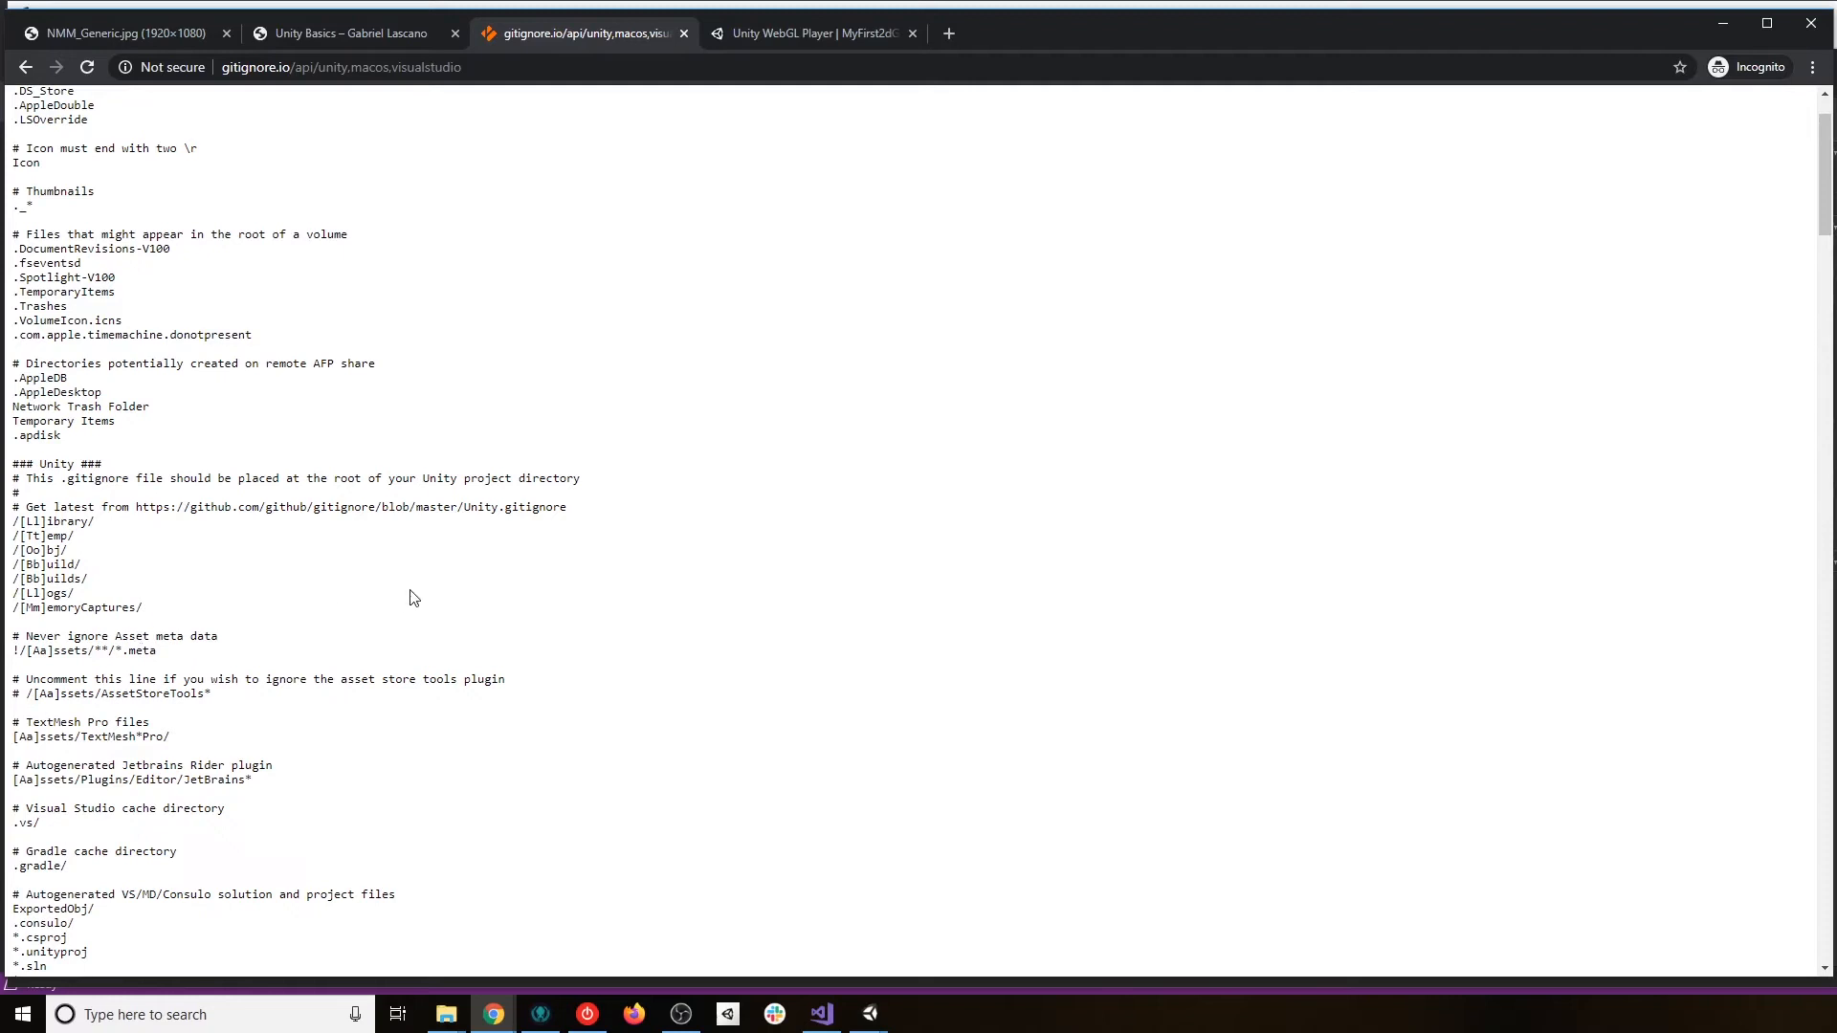
pyautogui.scroll(-7, 346, 713)
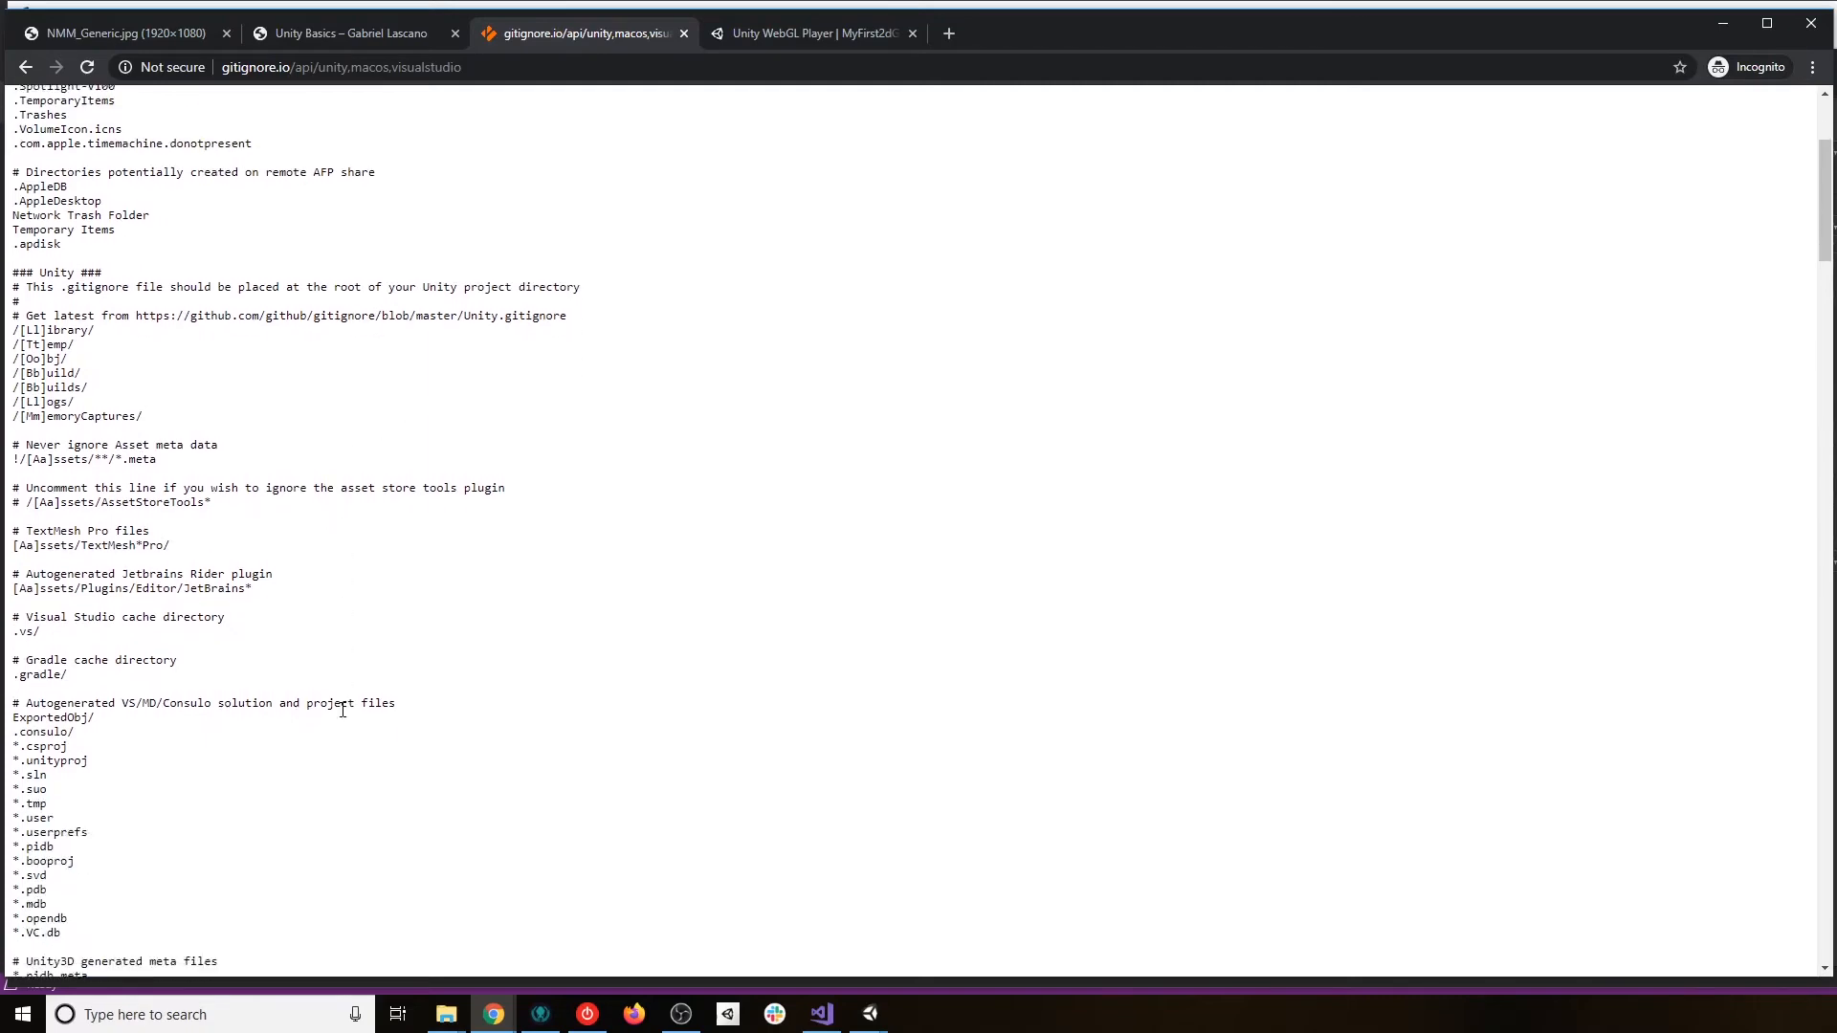
pyautogui.scroll(8, 353, 693)
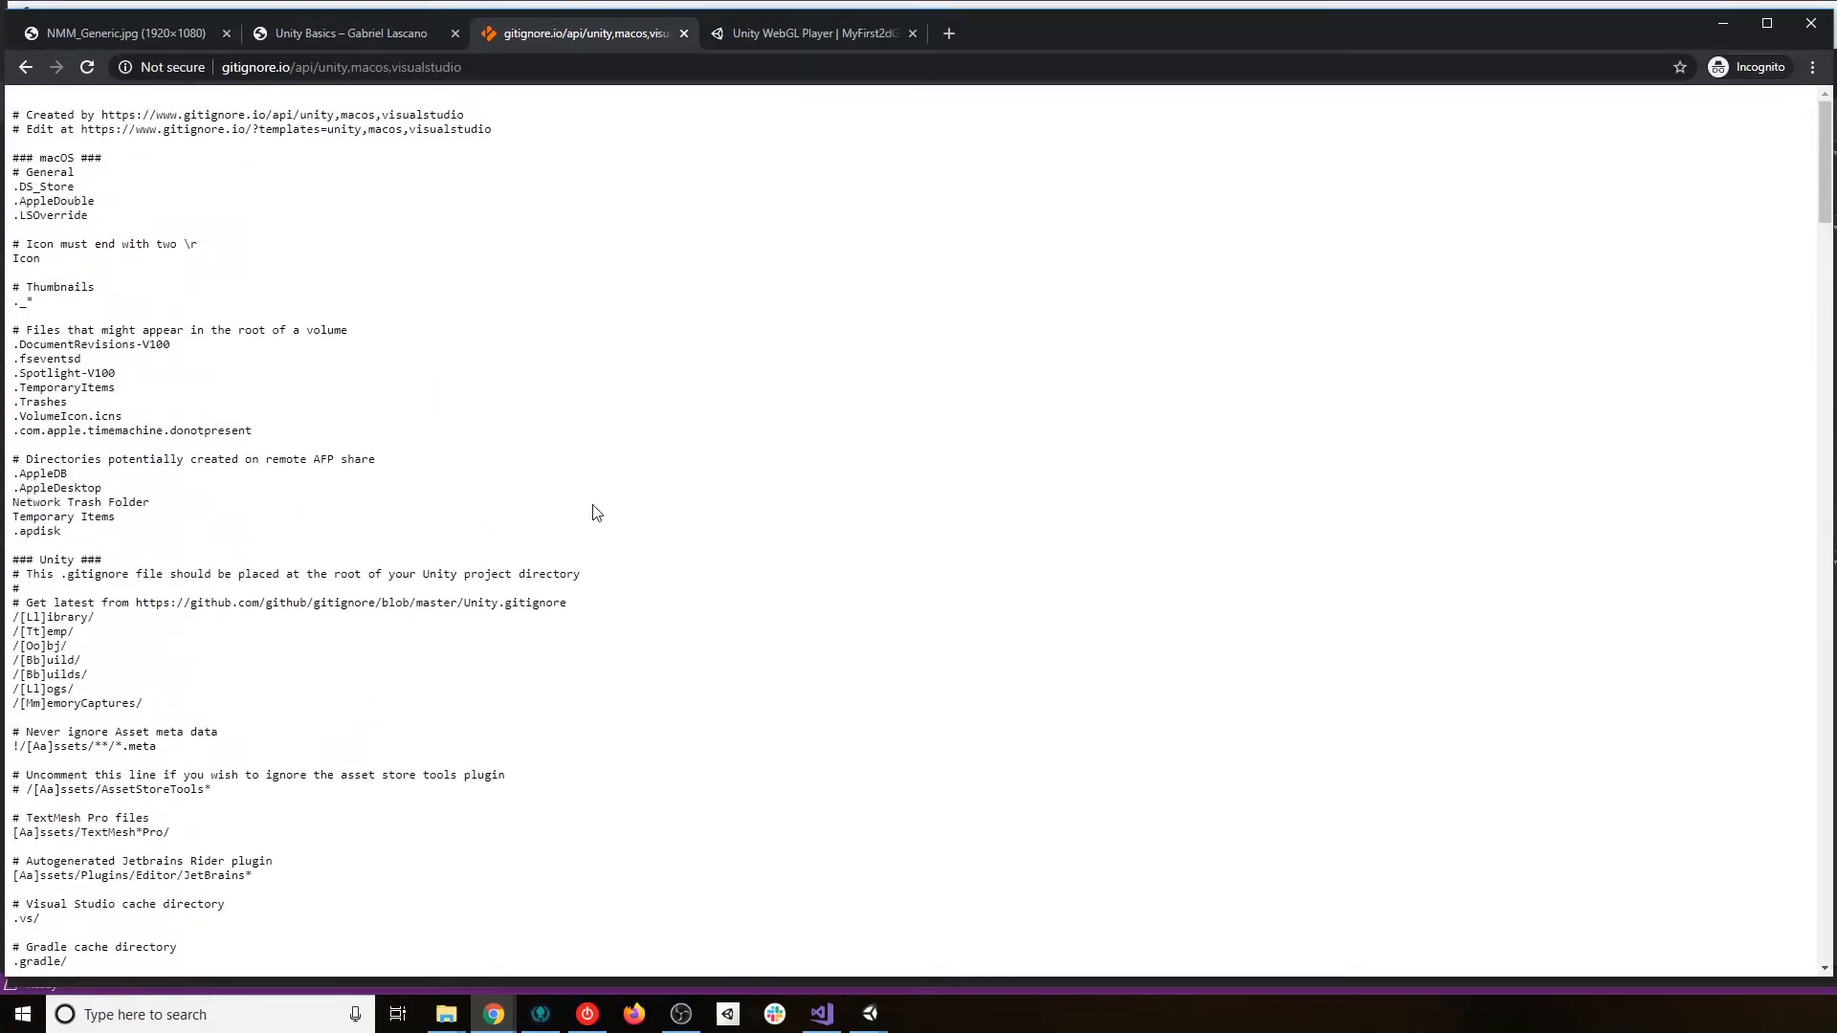
# Select and copy the entire generated .gitignore text.
pyautogui.hotkey('ctrl', 'a')
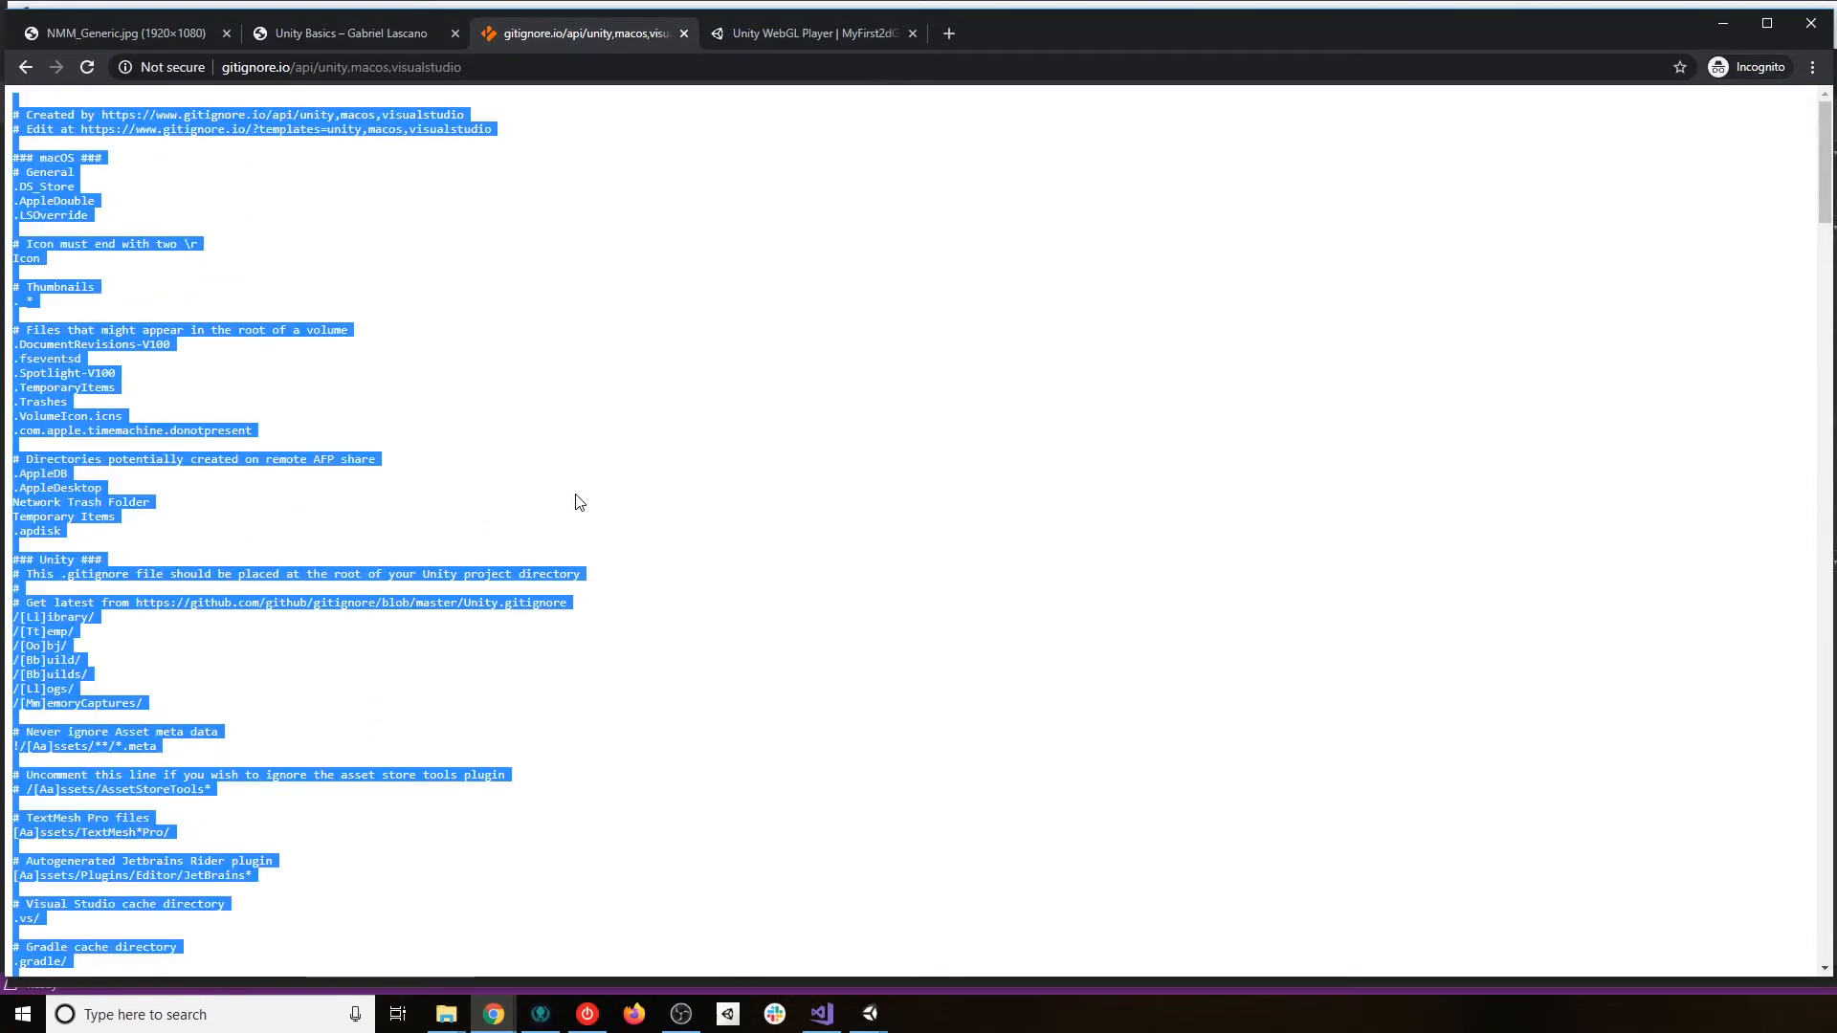
pyautogui.scroll(-5, 577, 502)
pyautogui.scroll(-5, 577, 502)
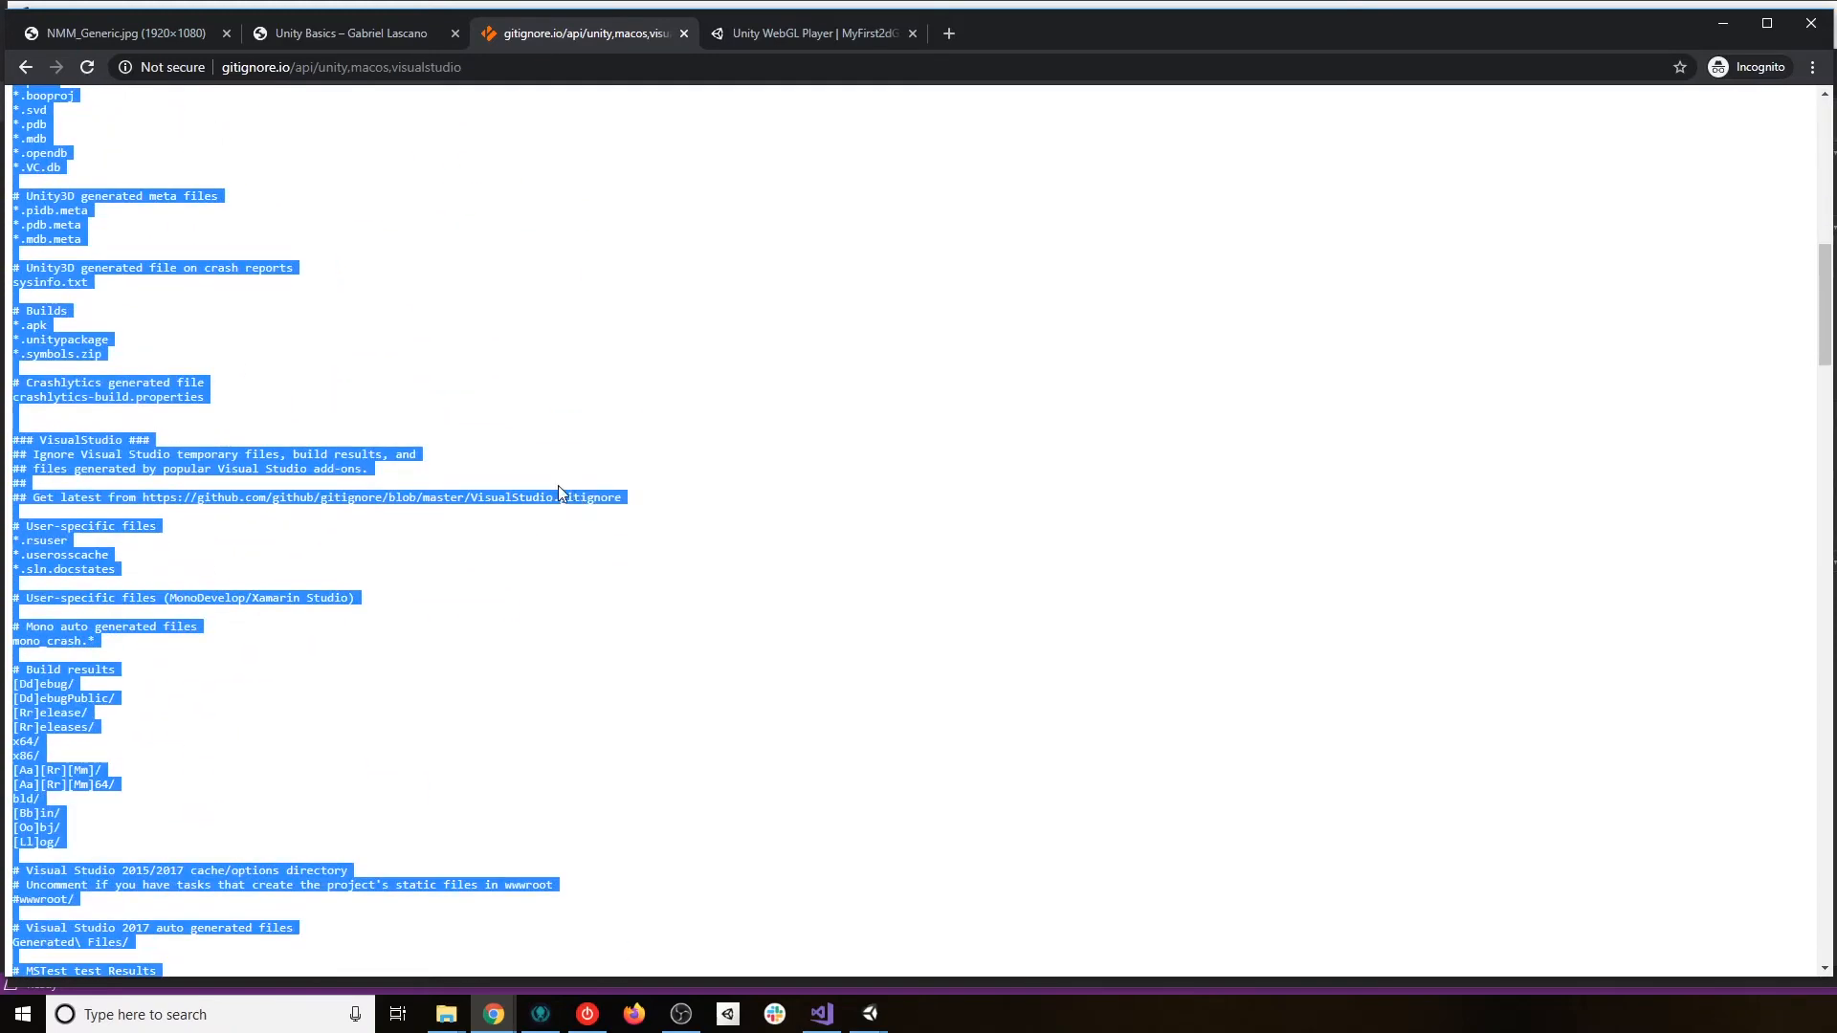
pyautogui.scroll(-10, 559, 486)
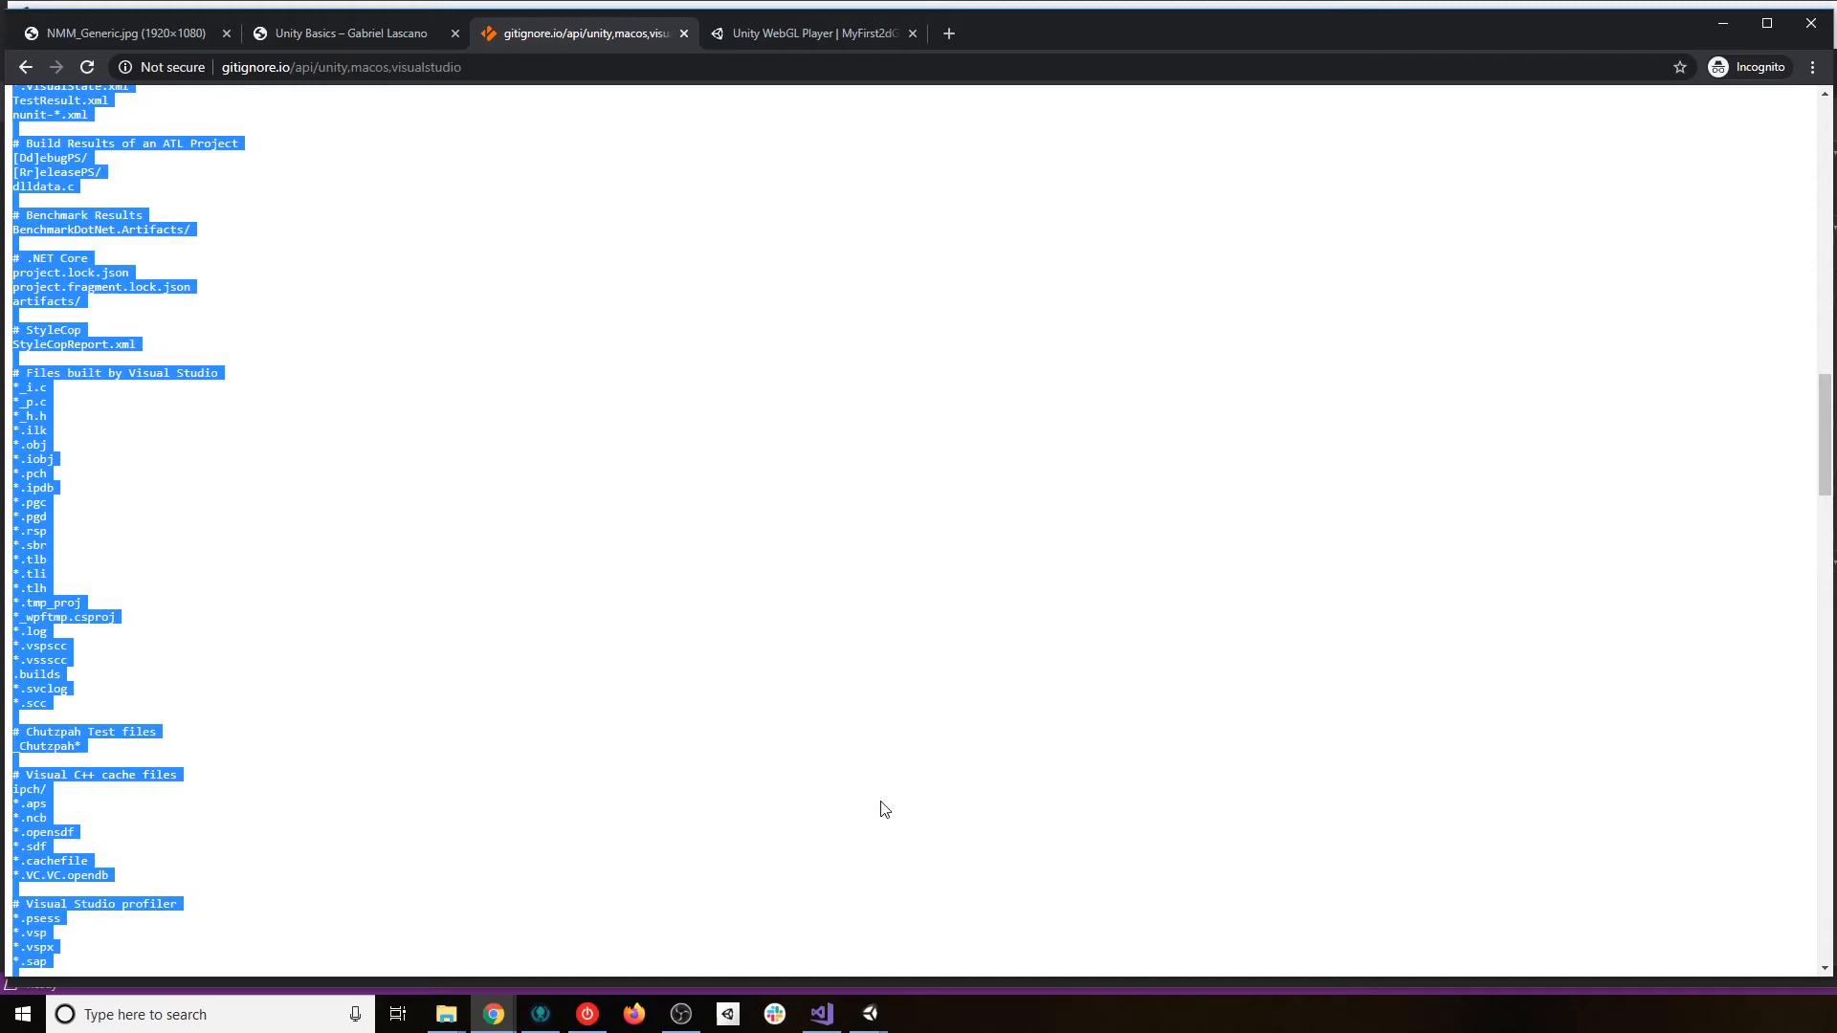
# Switch to Visual Studio and create a new blank Text File from the General templates.
pyautogui.click(824, 1016)
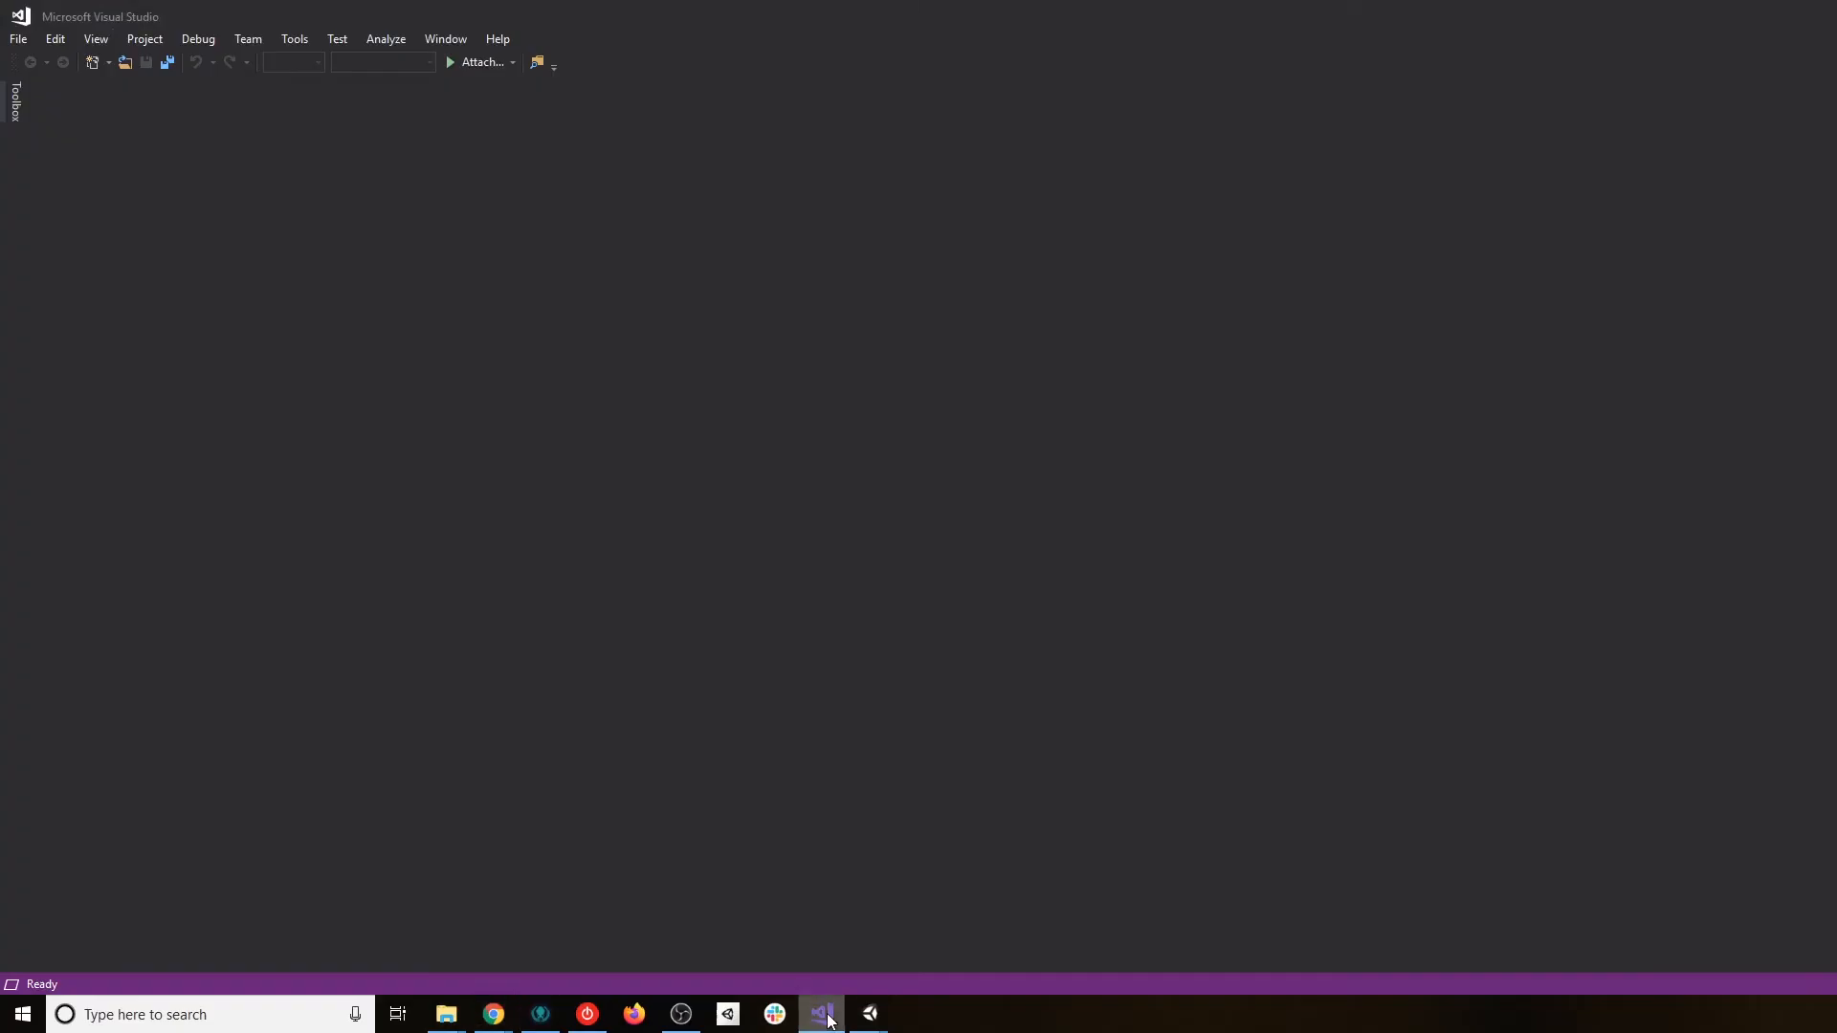
pyautogui.click(18, 38)
pyautogui.moveTo(63, 59)
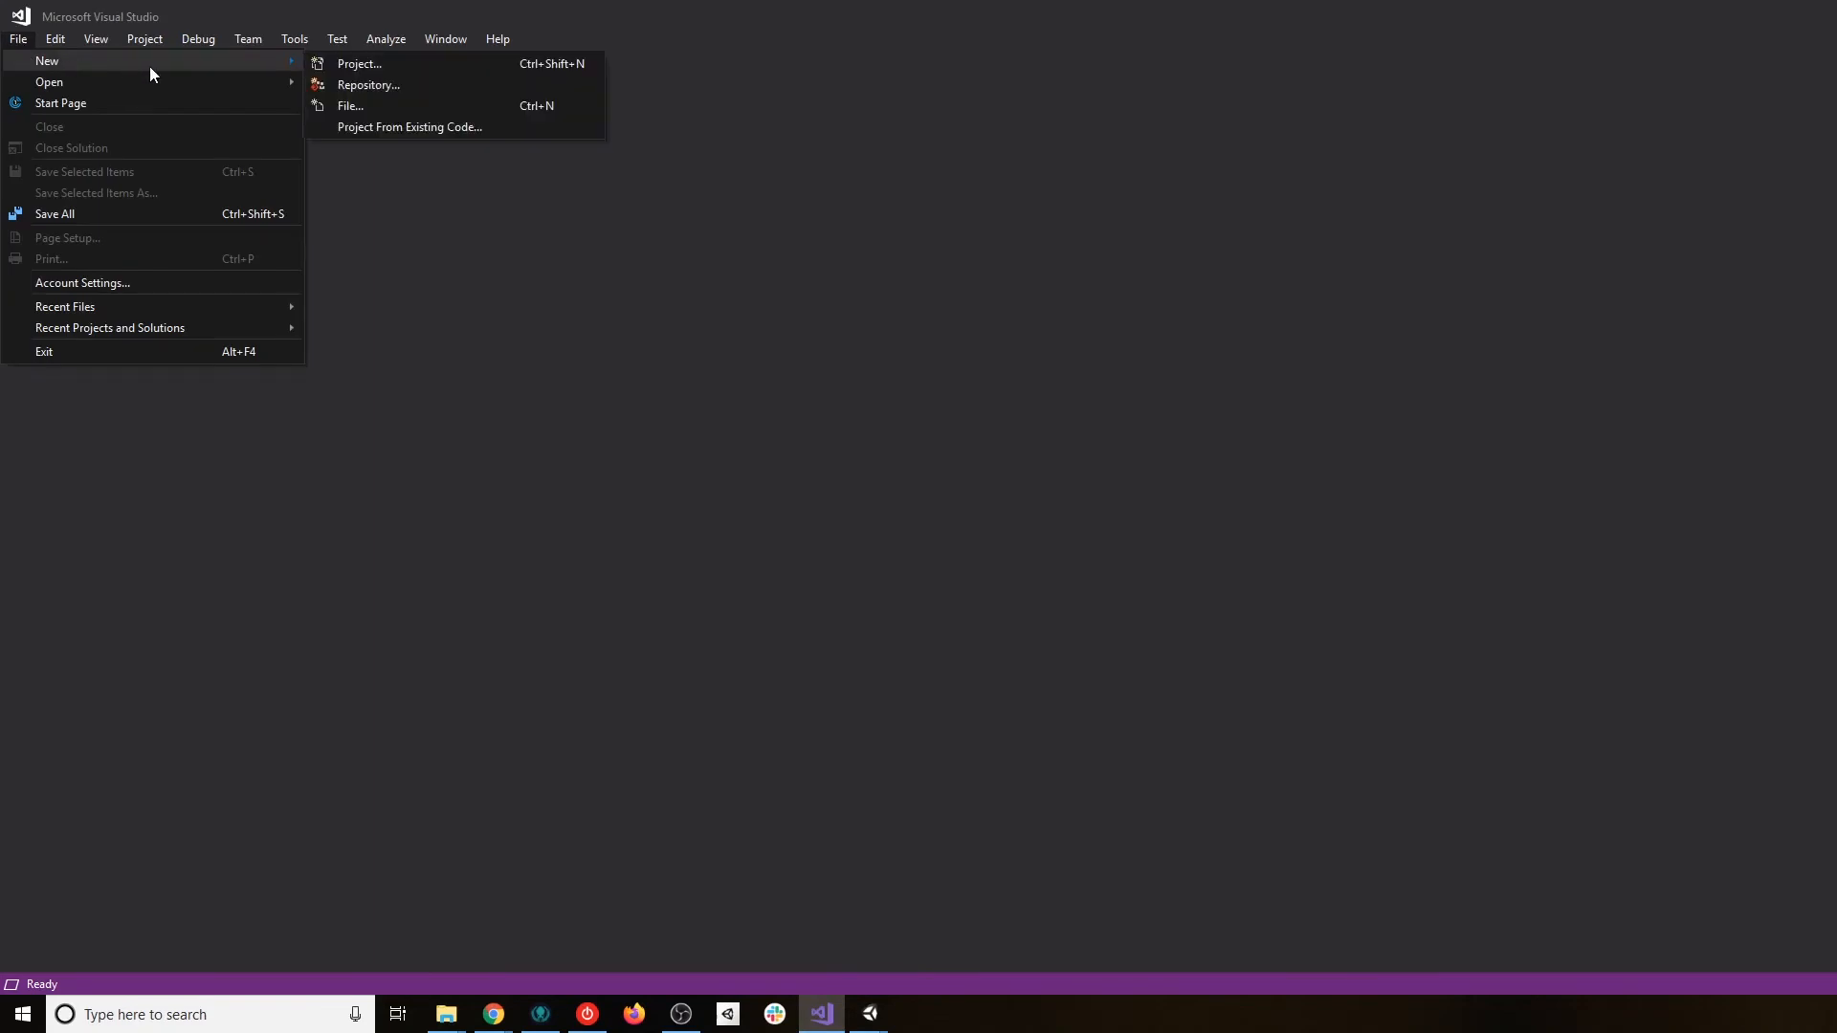
pyautogui.click(375, 101)
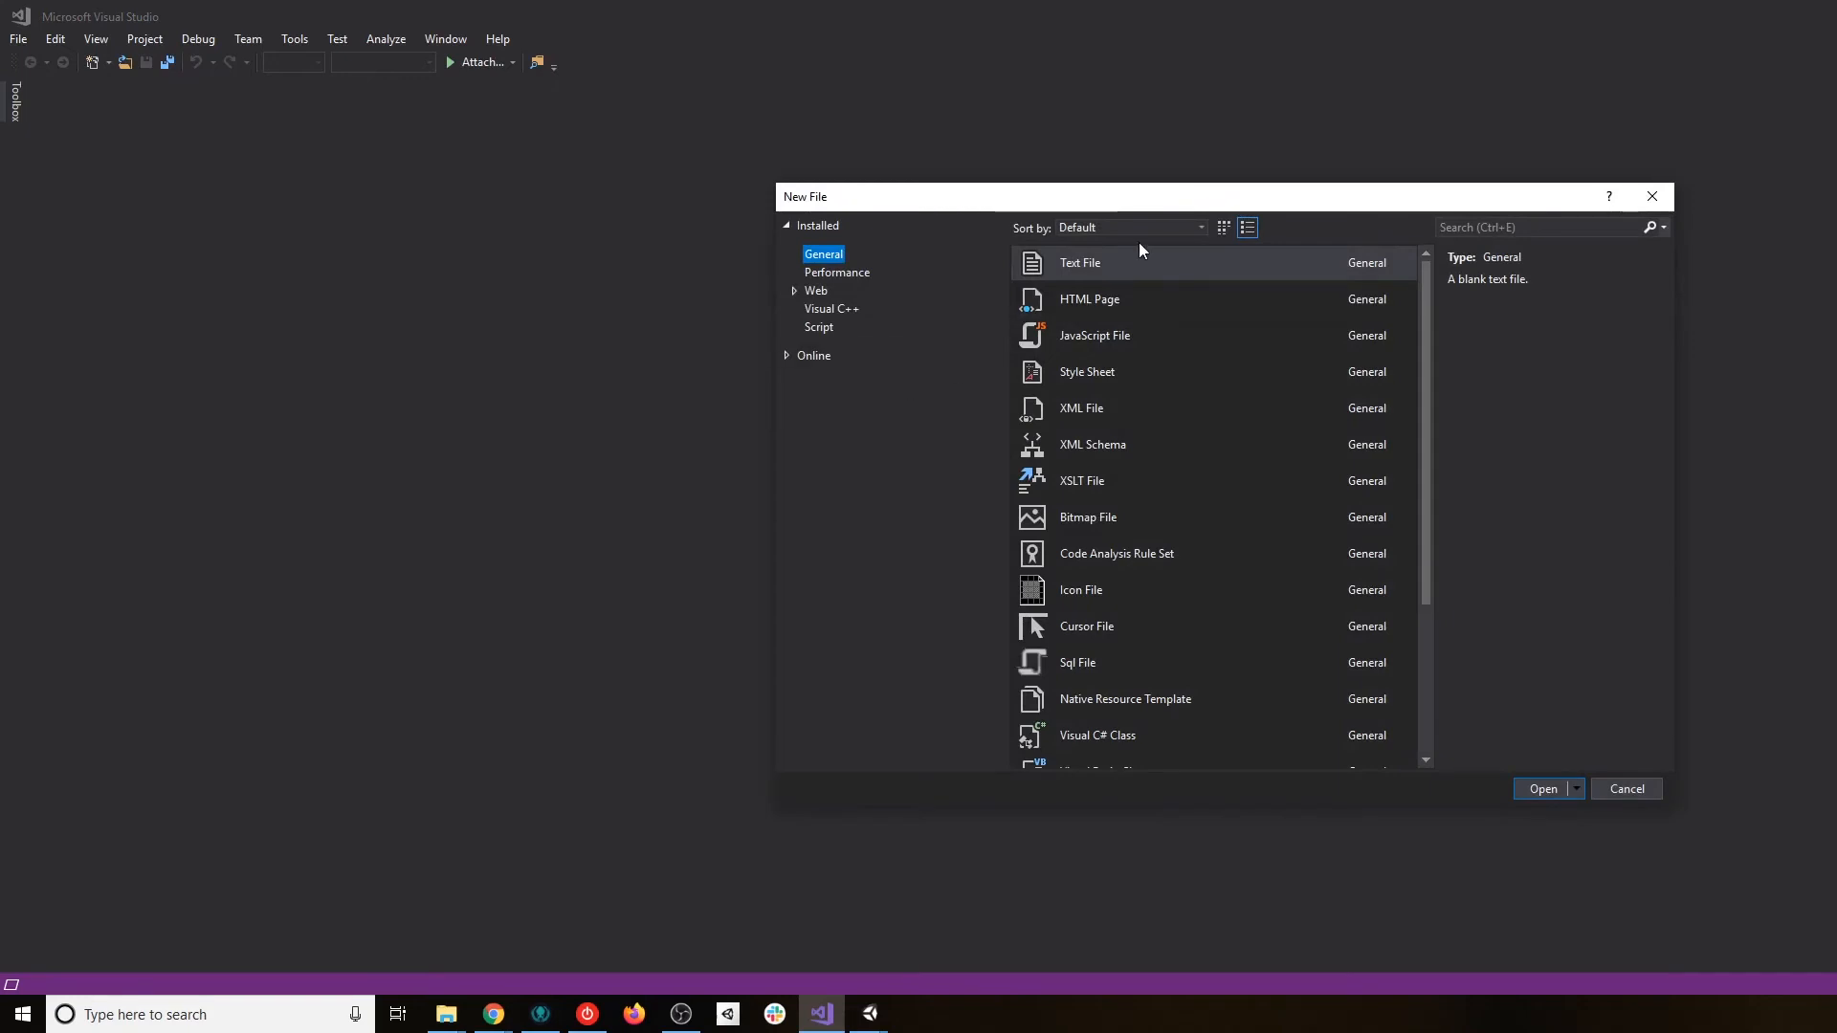
pyautogui.click(1140, 272)
pyautogui.click(1542, 788)
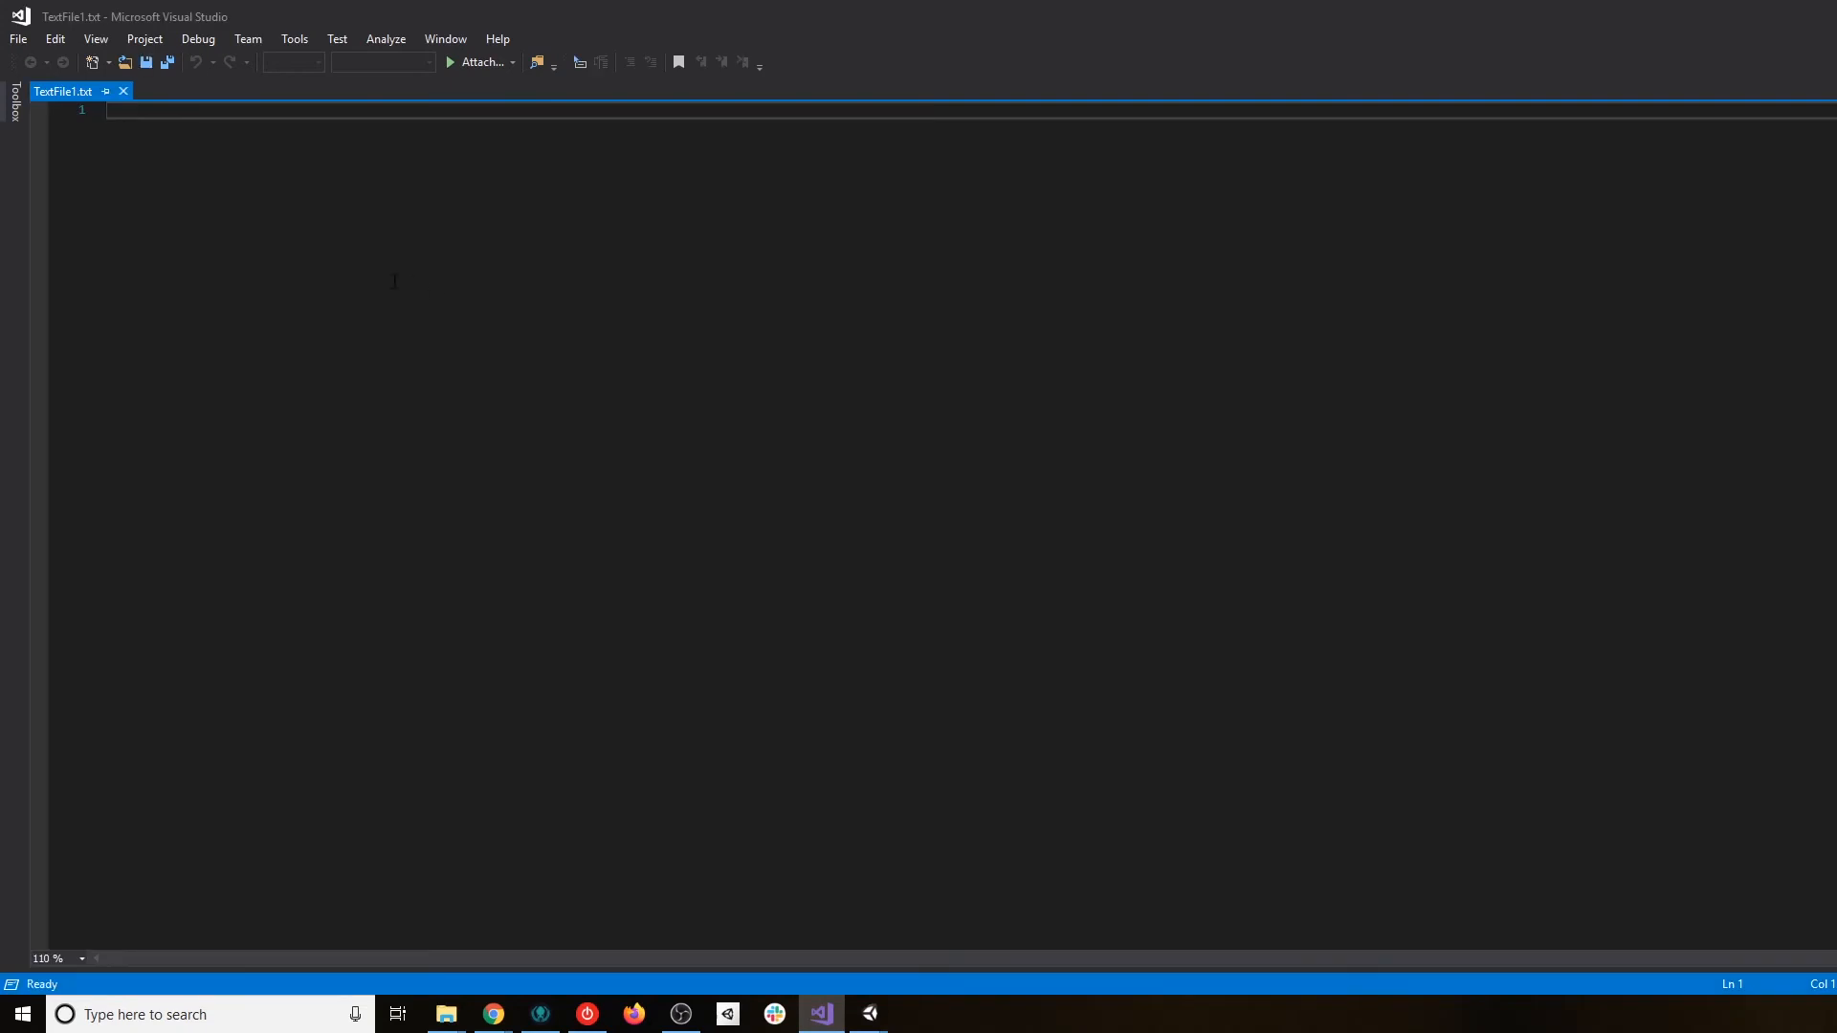
# Paste the copied .gitignore rules into the blank text file and review them from beginning to end.
pyautogui.hotkey('ctrl', 'v')
pyautogui.scroll(20, 529, 578)
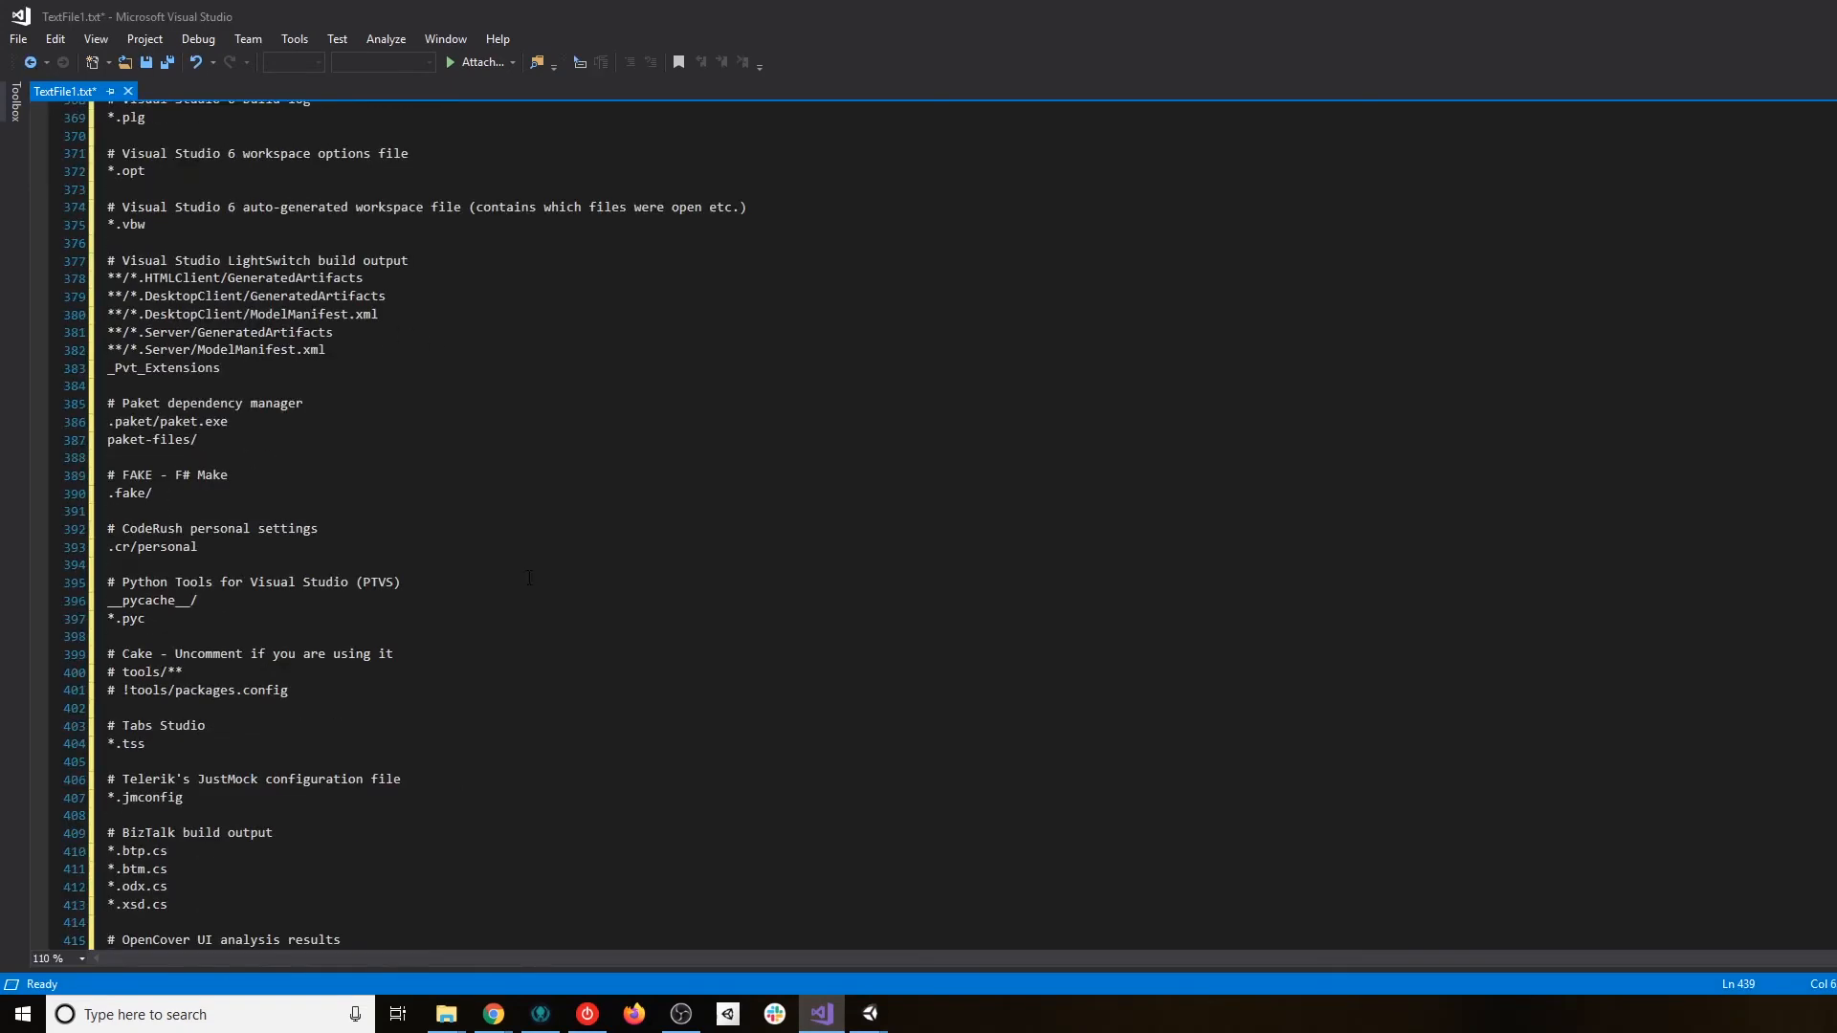
pyautogui.scroll(20, 529, 578)
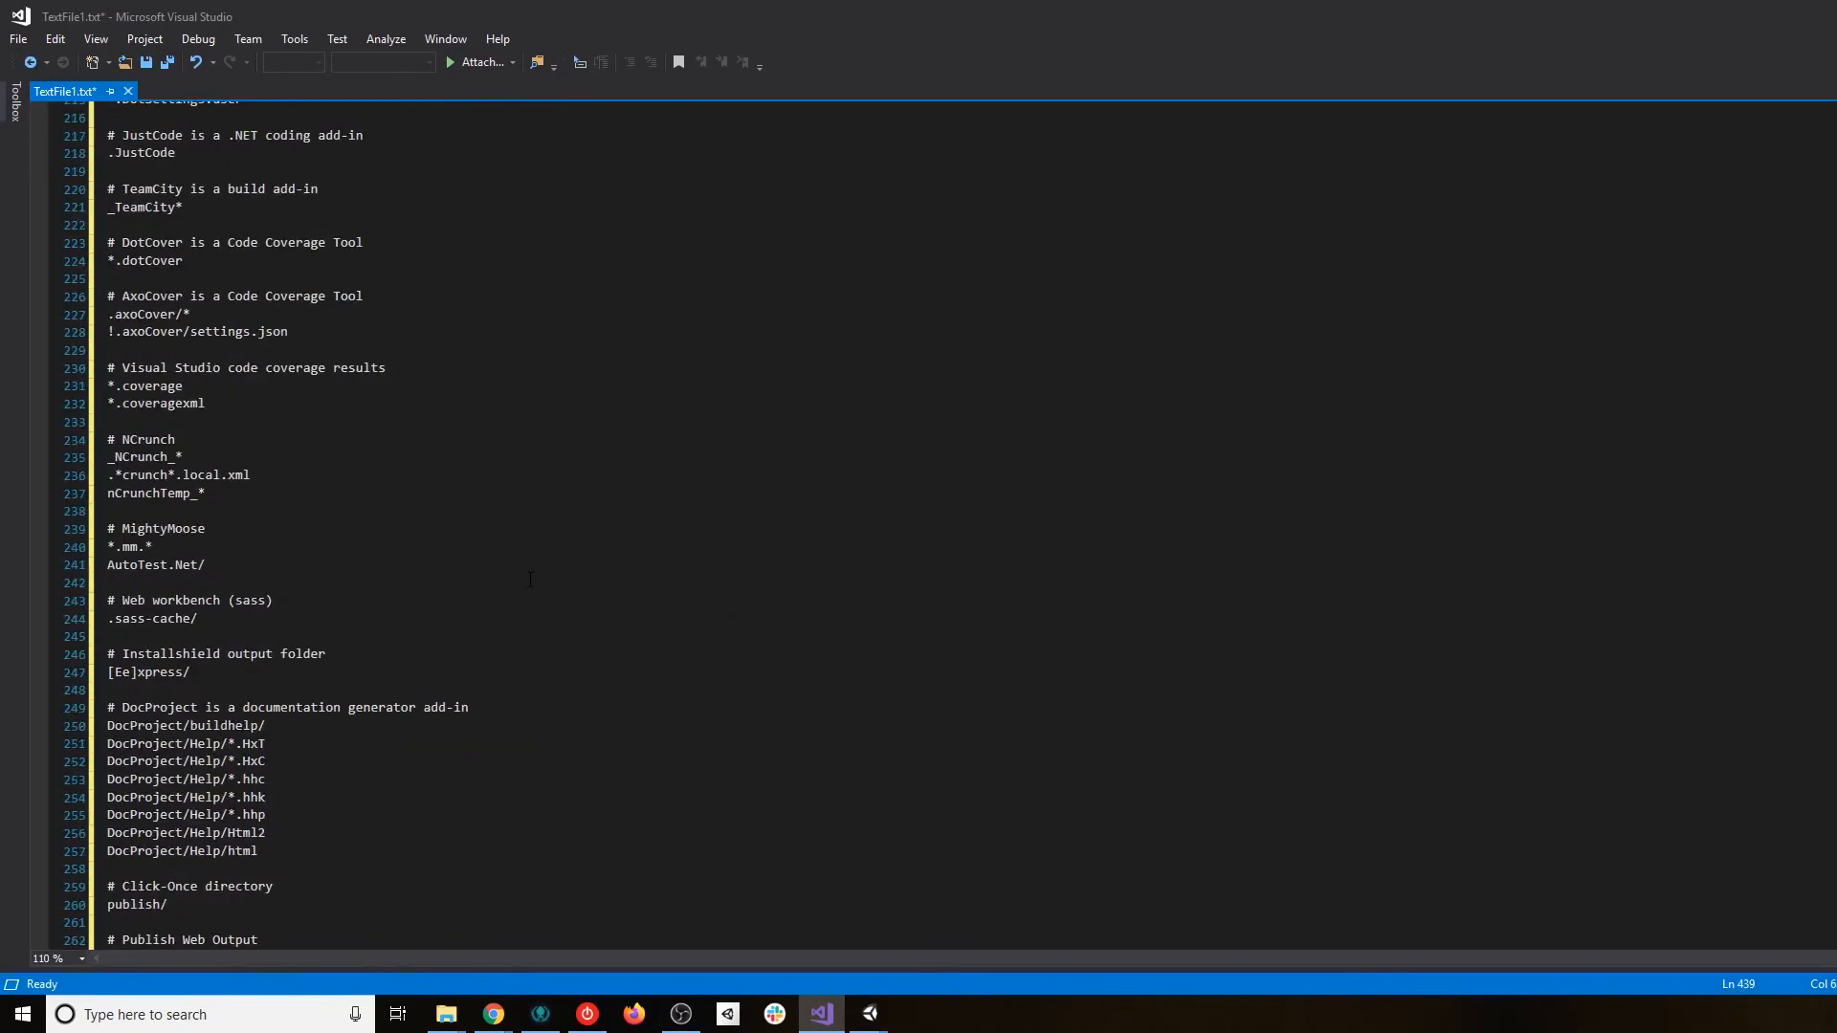
pyautogui.scroll(20, 530, 580)
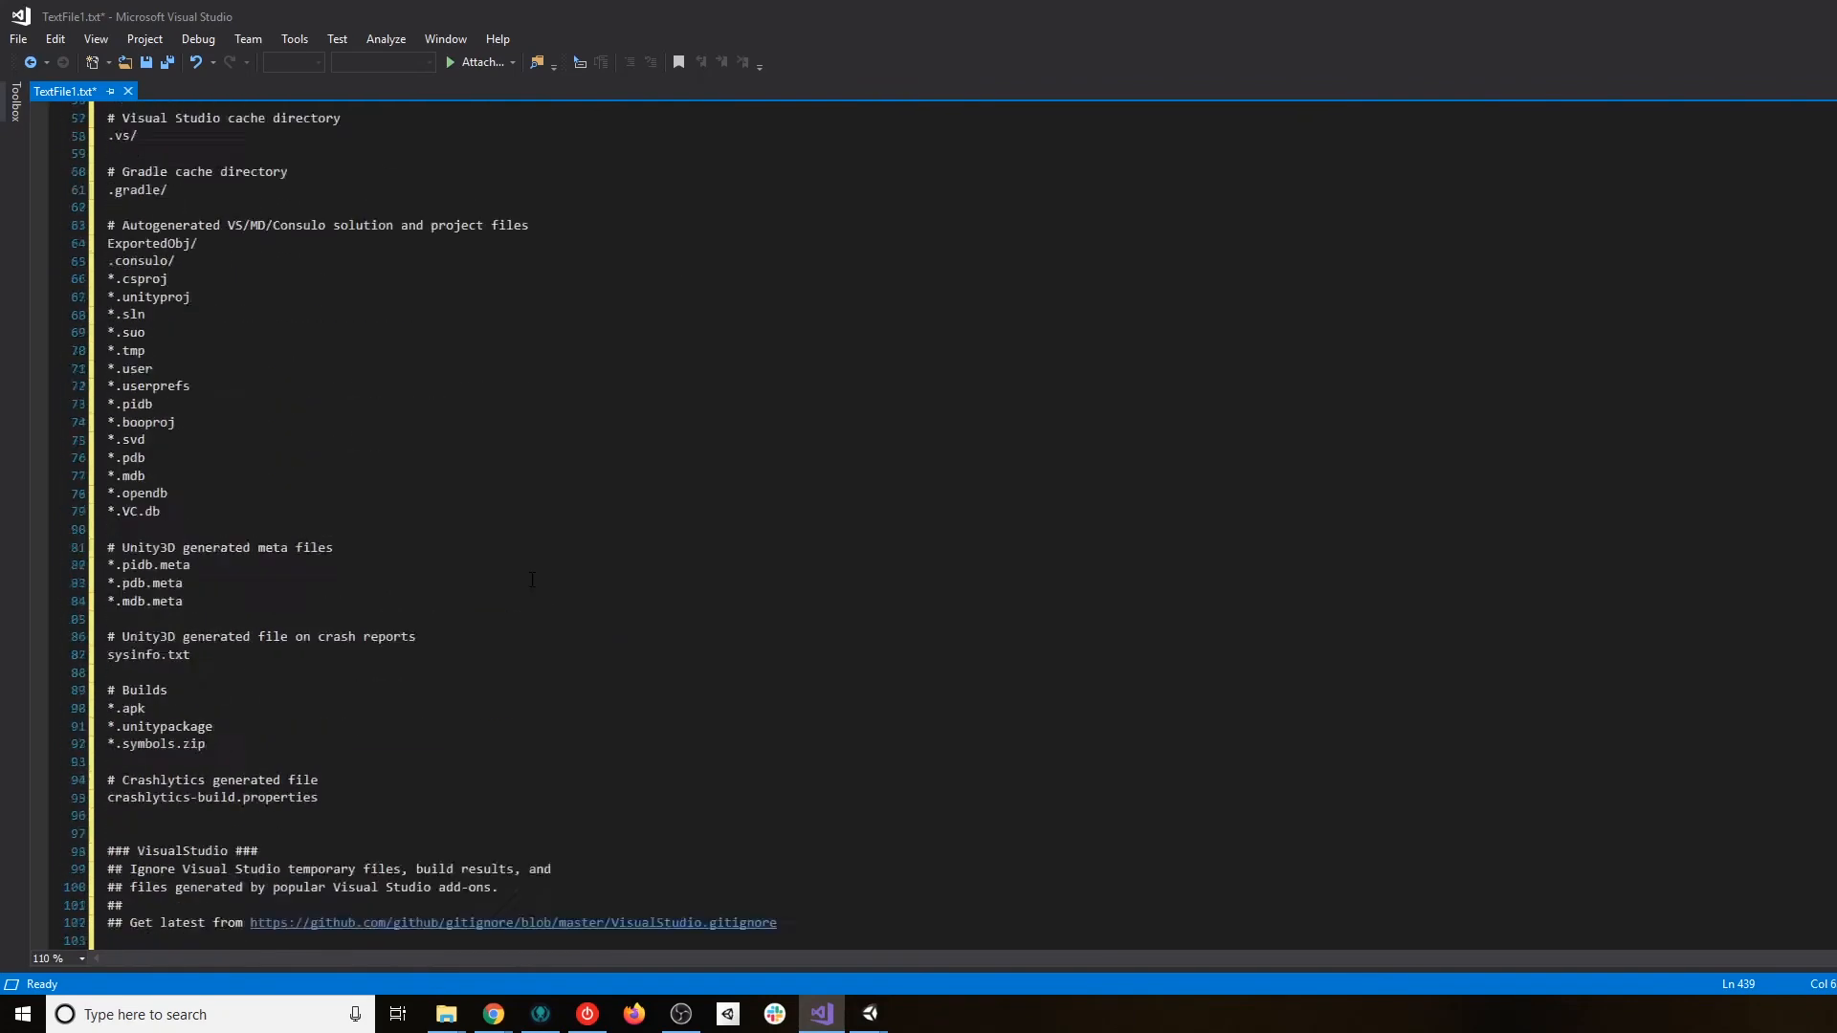
pyautogui.scroll(9, 532, 578)
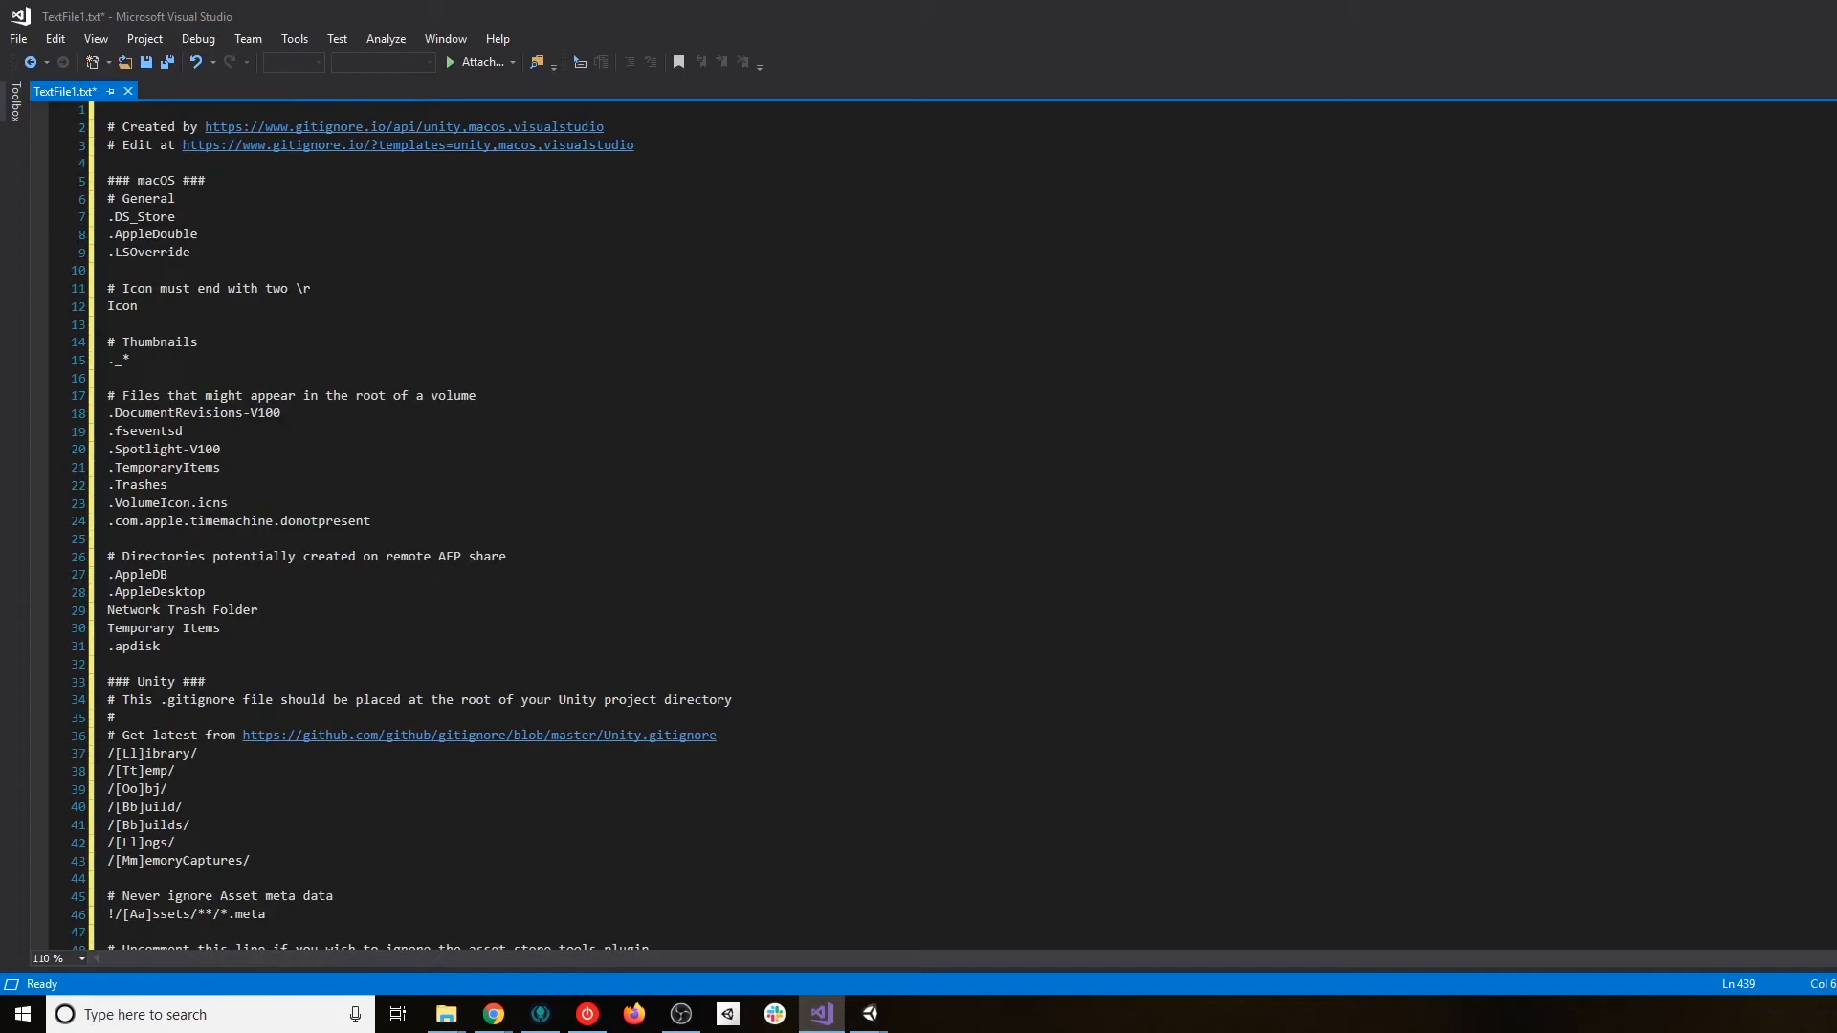
pyautogui.scroll(-20, 532, 578)
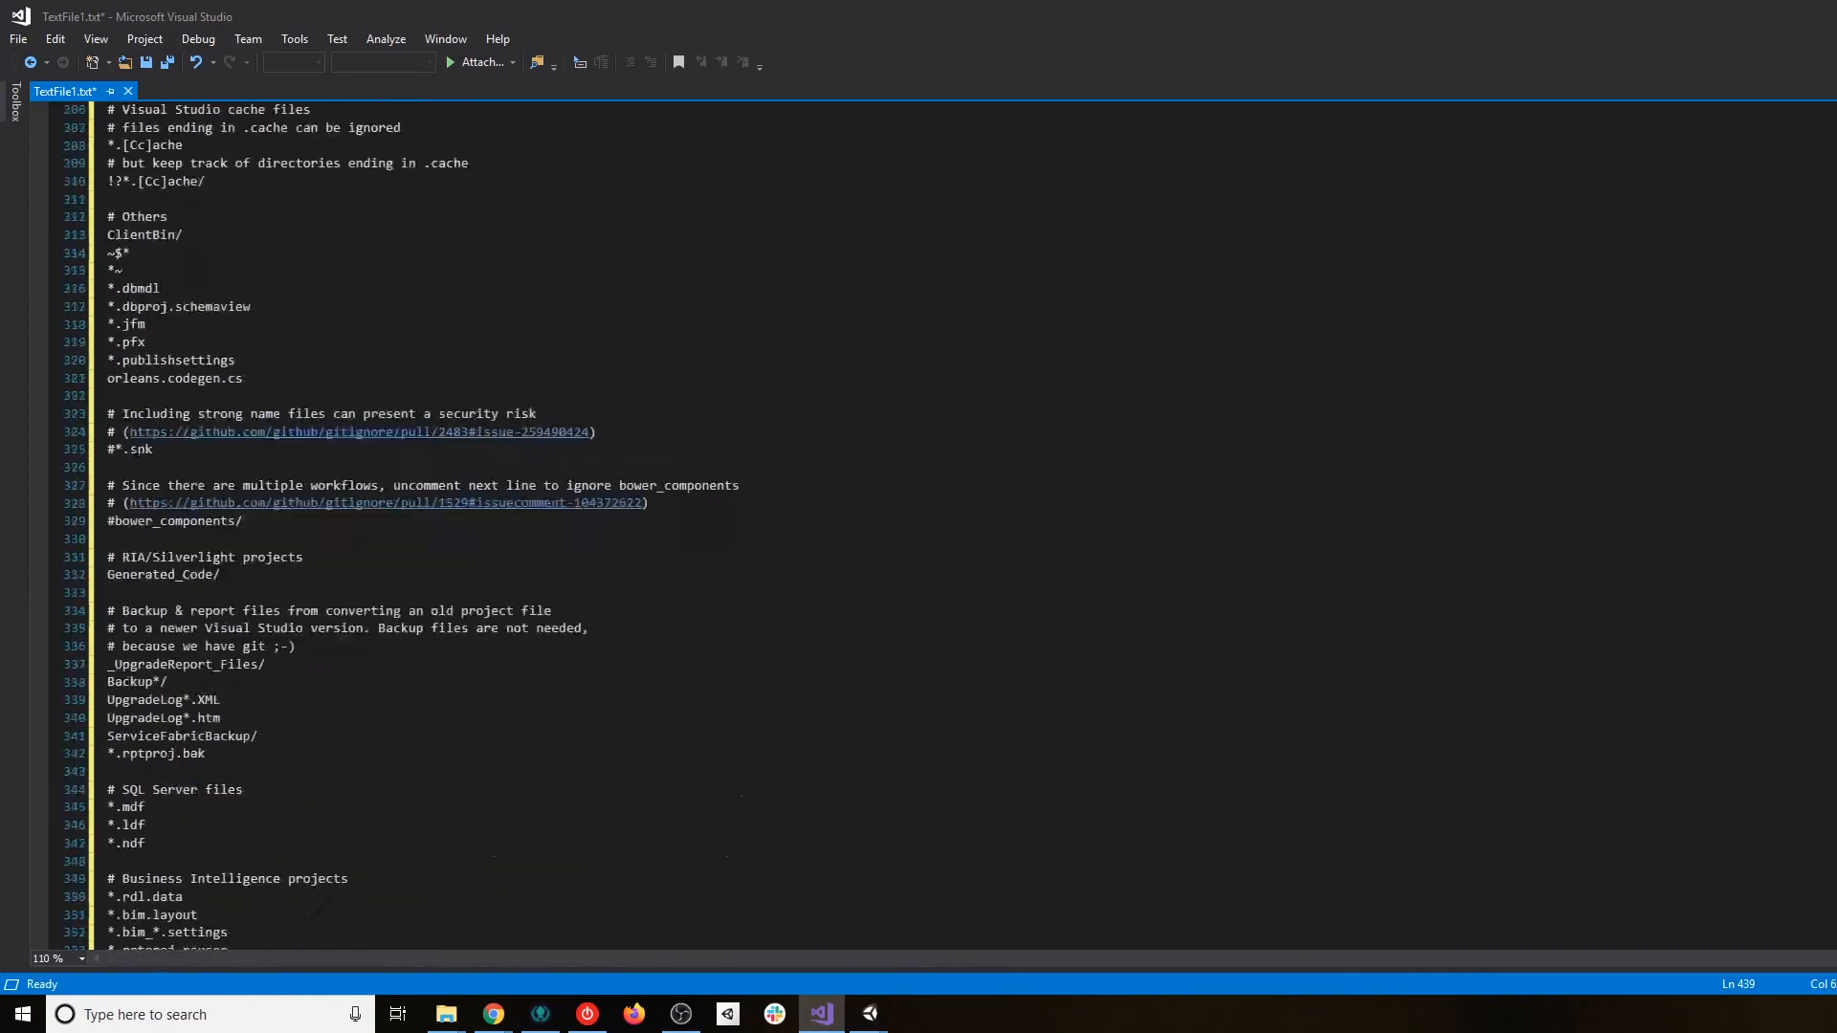
pyautogui.scroll(-20, 532, 577)
pyautogui.scroll(20, 532, 577)
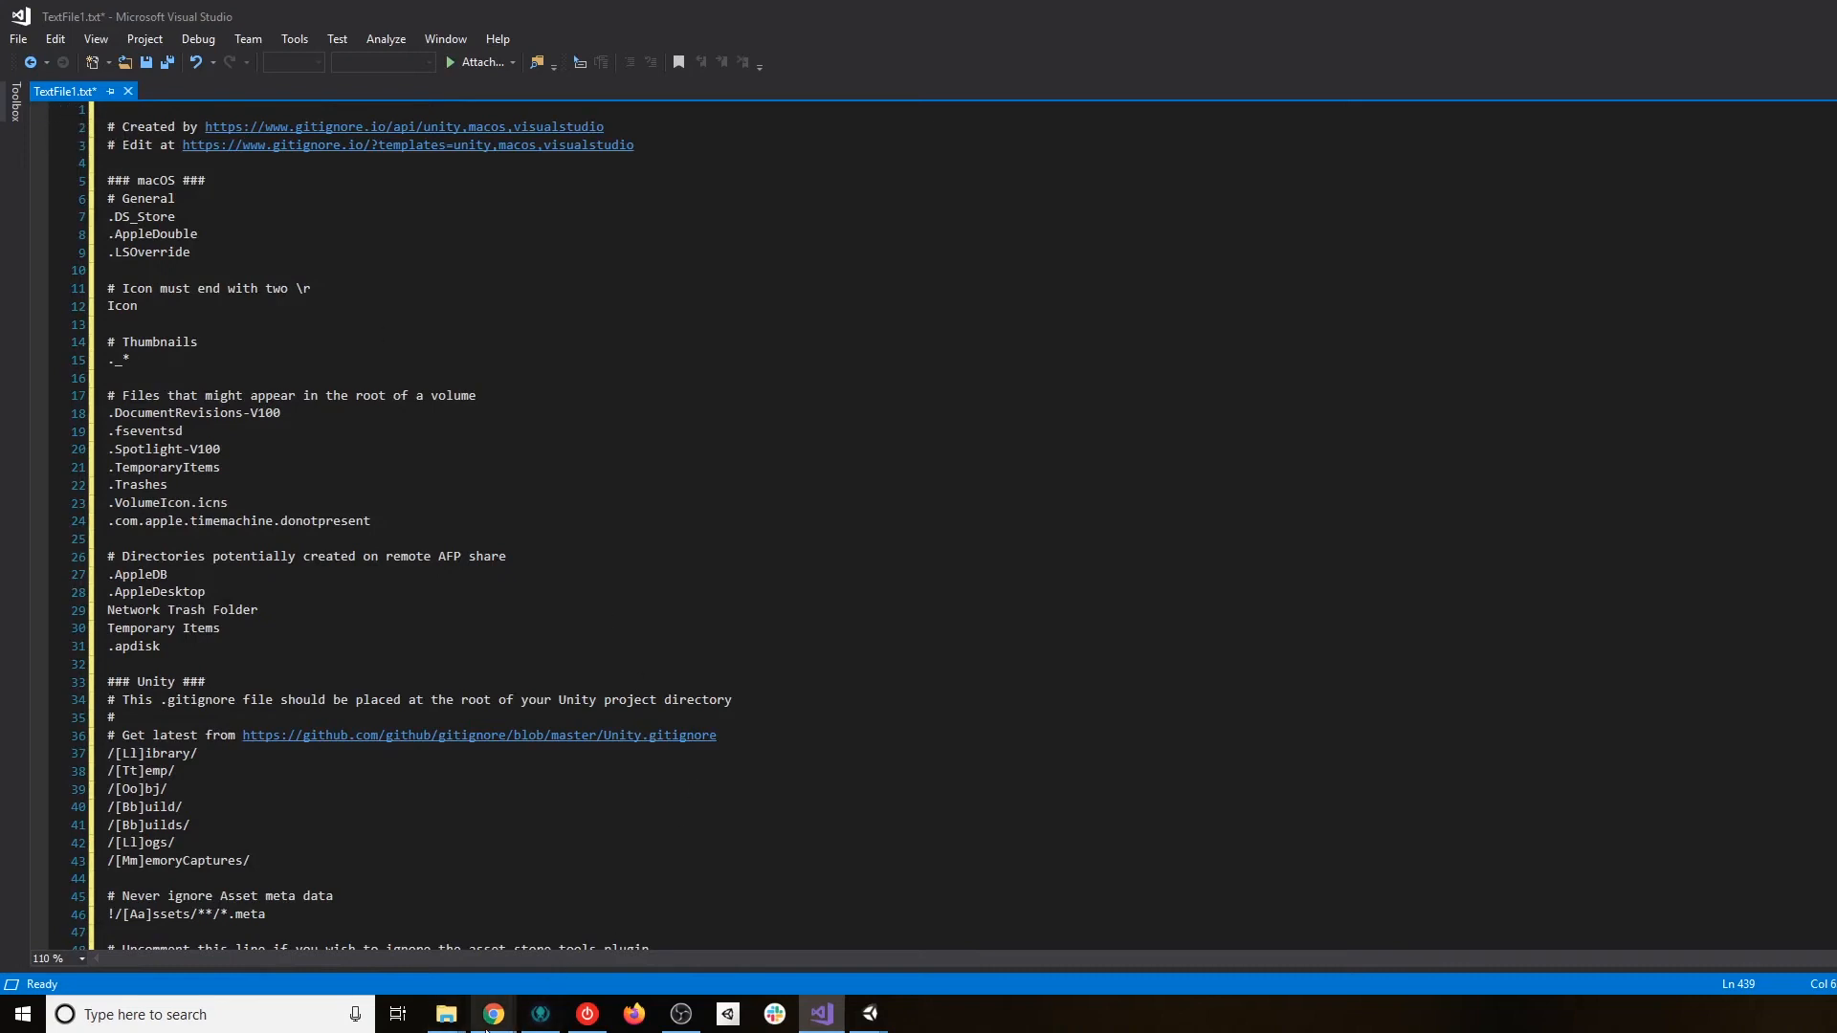
pyautogui.moveTo(494, 1015)
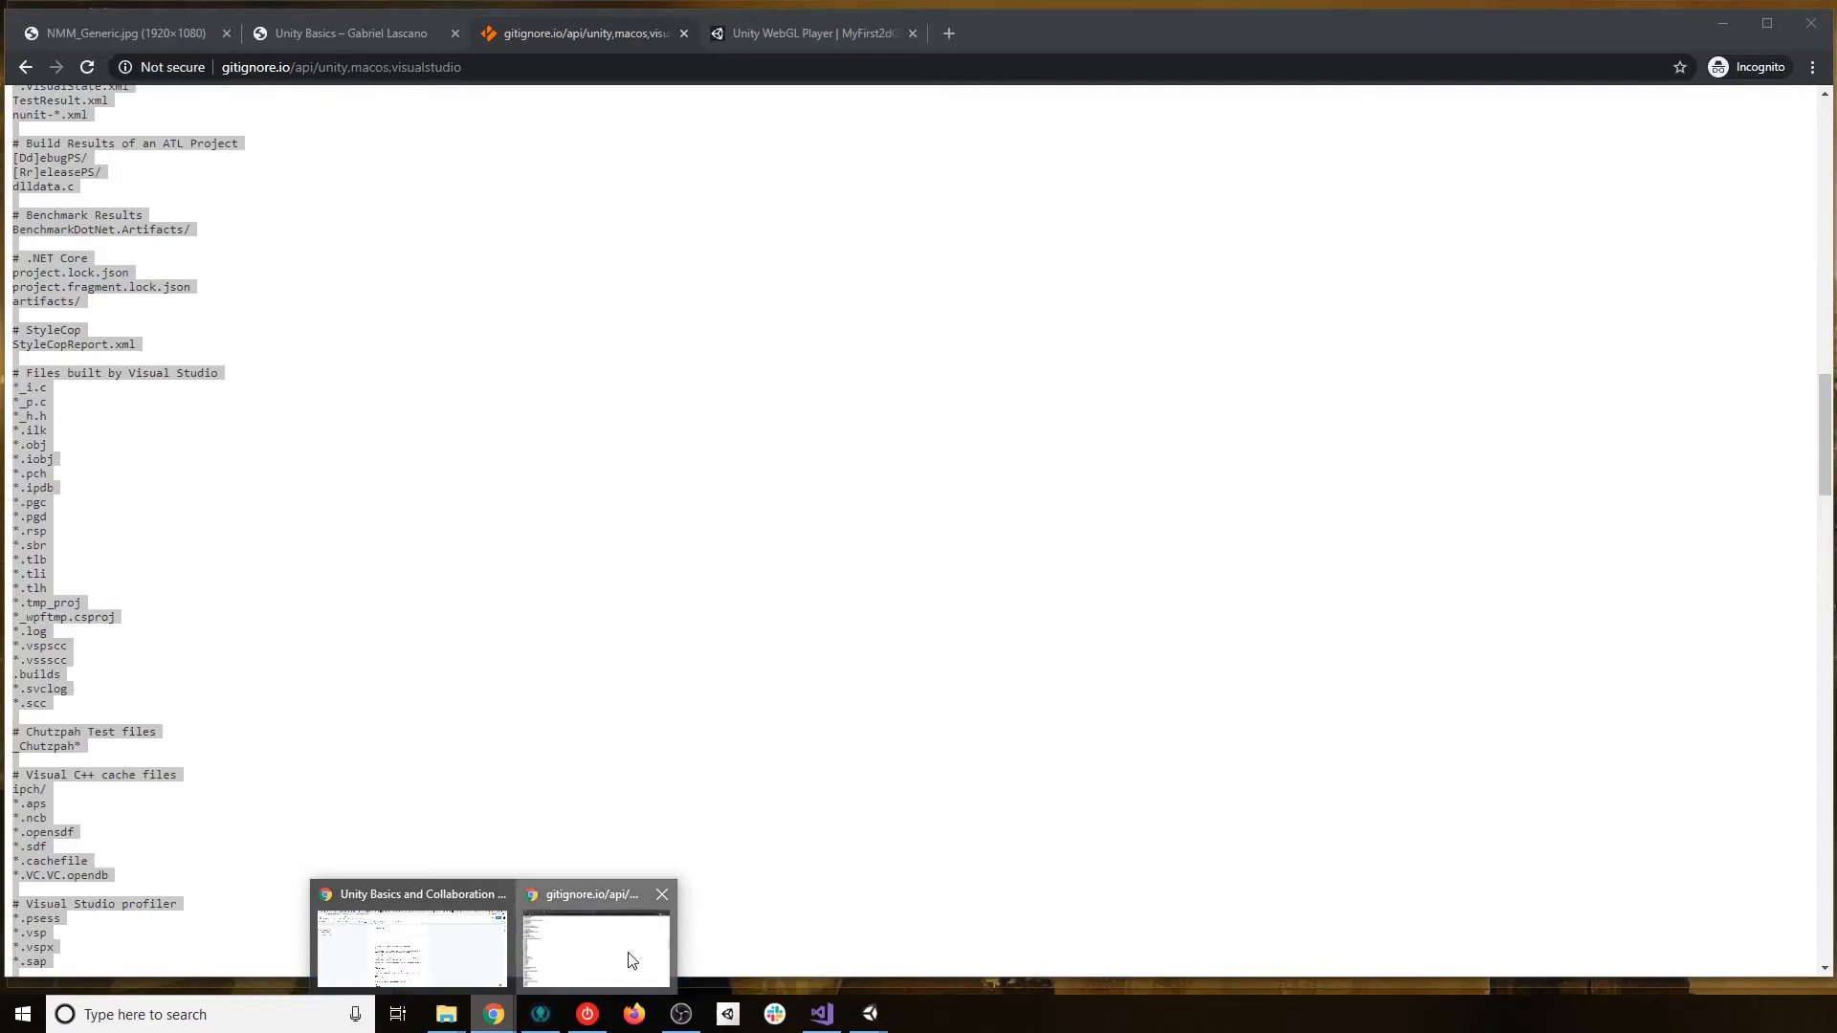
# Switch to the browser and check the Unity Basics course page's instructions for naming and saving the .gitignore file.
pyautogui.click(628, 955)
pyautogui.hotkey('ctrl', 'a')
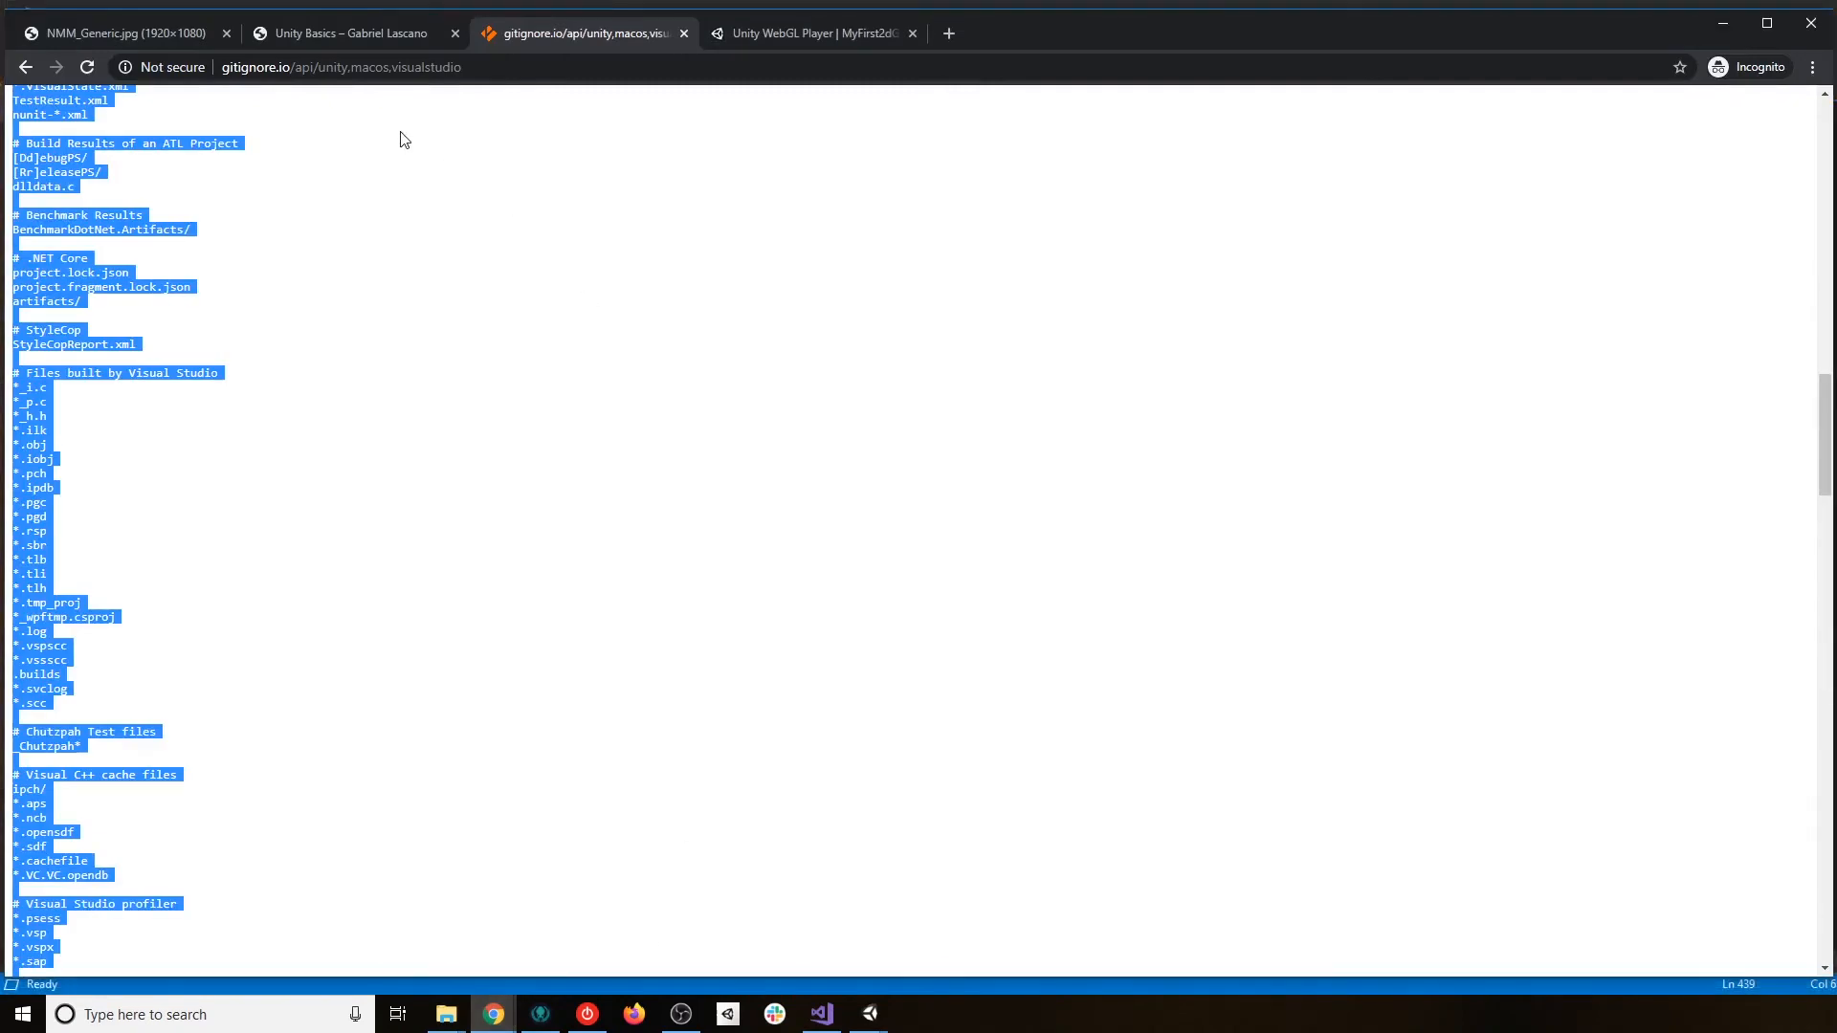
pyautogui.hotkey('ctrl', 'shift', 'Tab')
pyautogui.scroll(-3, 975, 631)
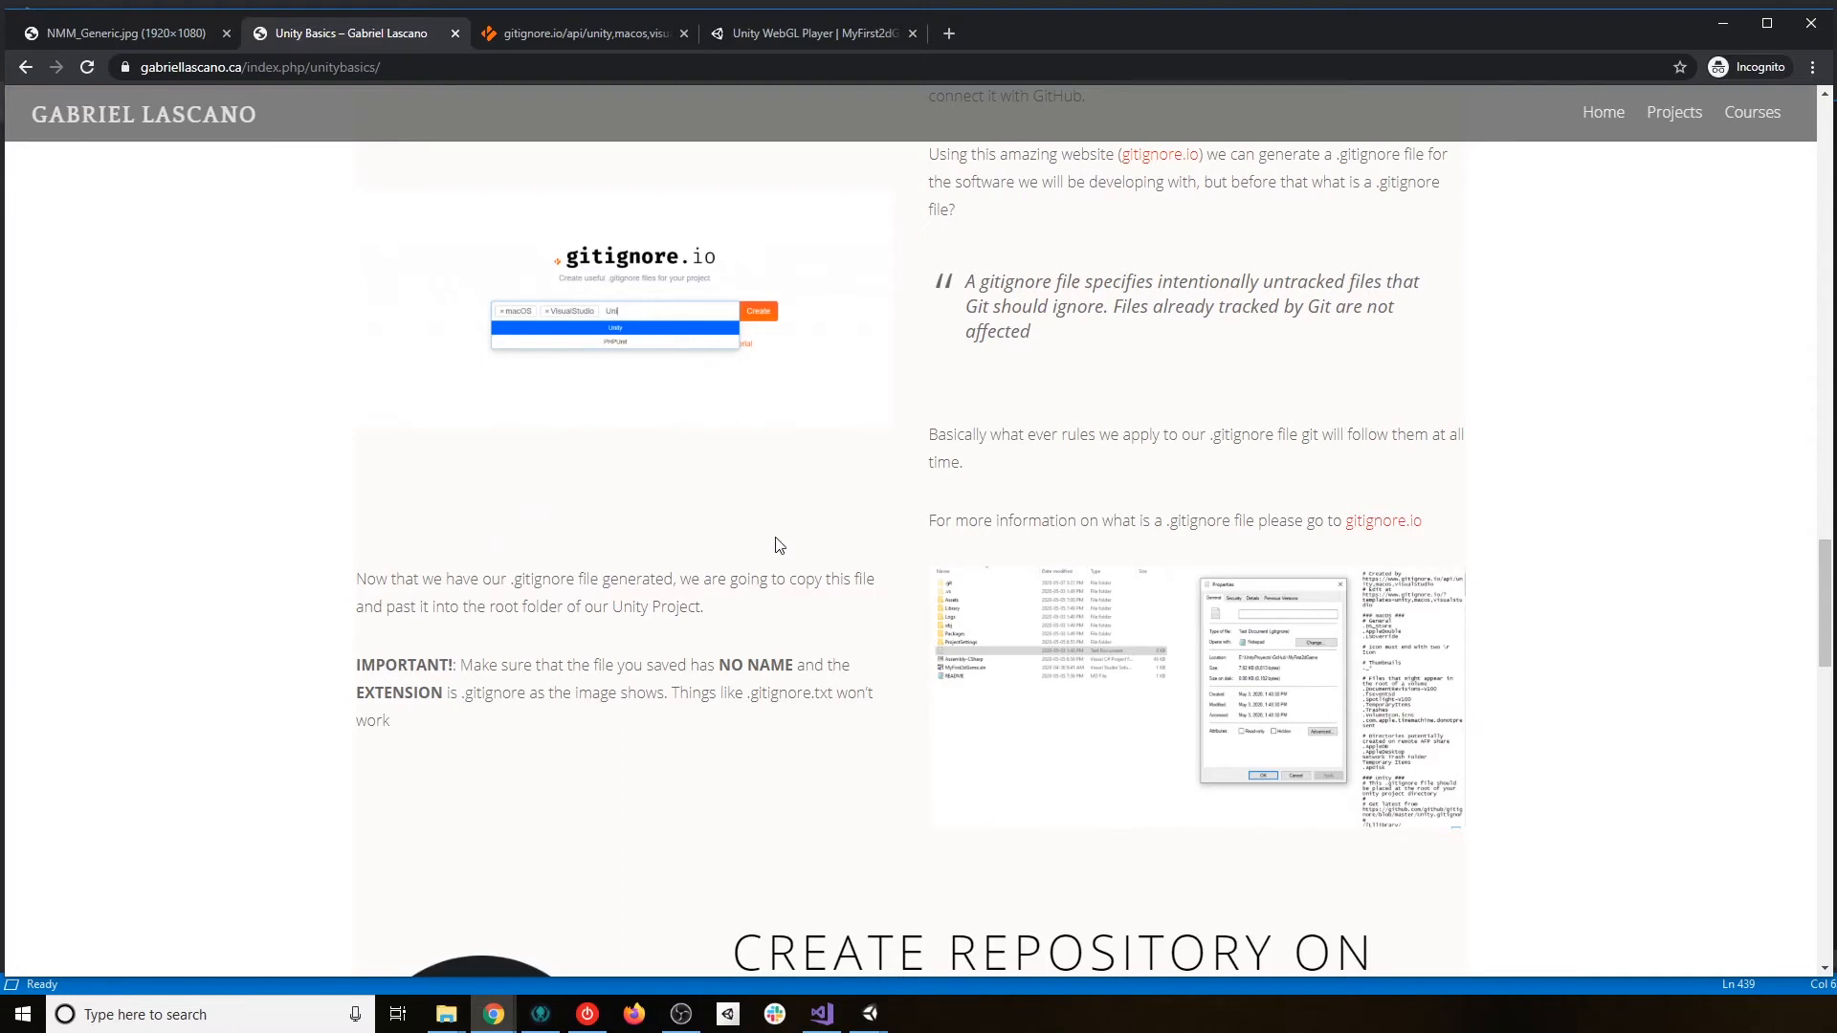
# Switch to Visual Studio, save the text file as .gitignore with type All Files in the UnityProyects\UnityBasics folder, and close it.
pyautogui.click(822, 1014)
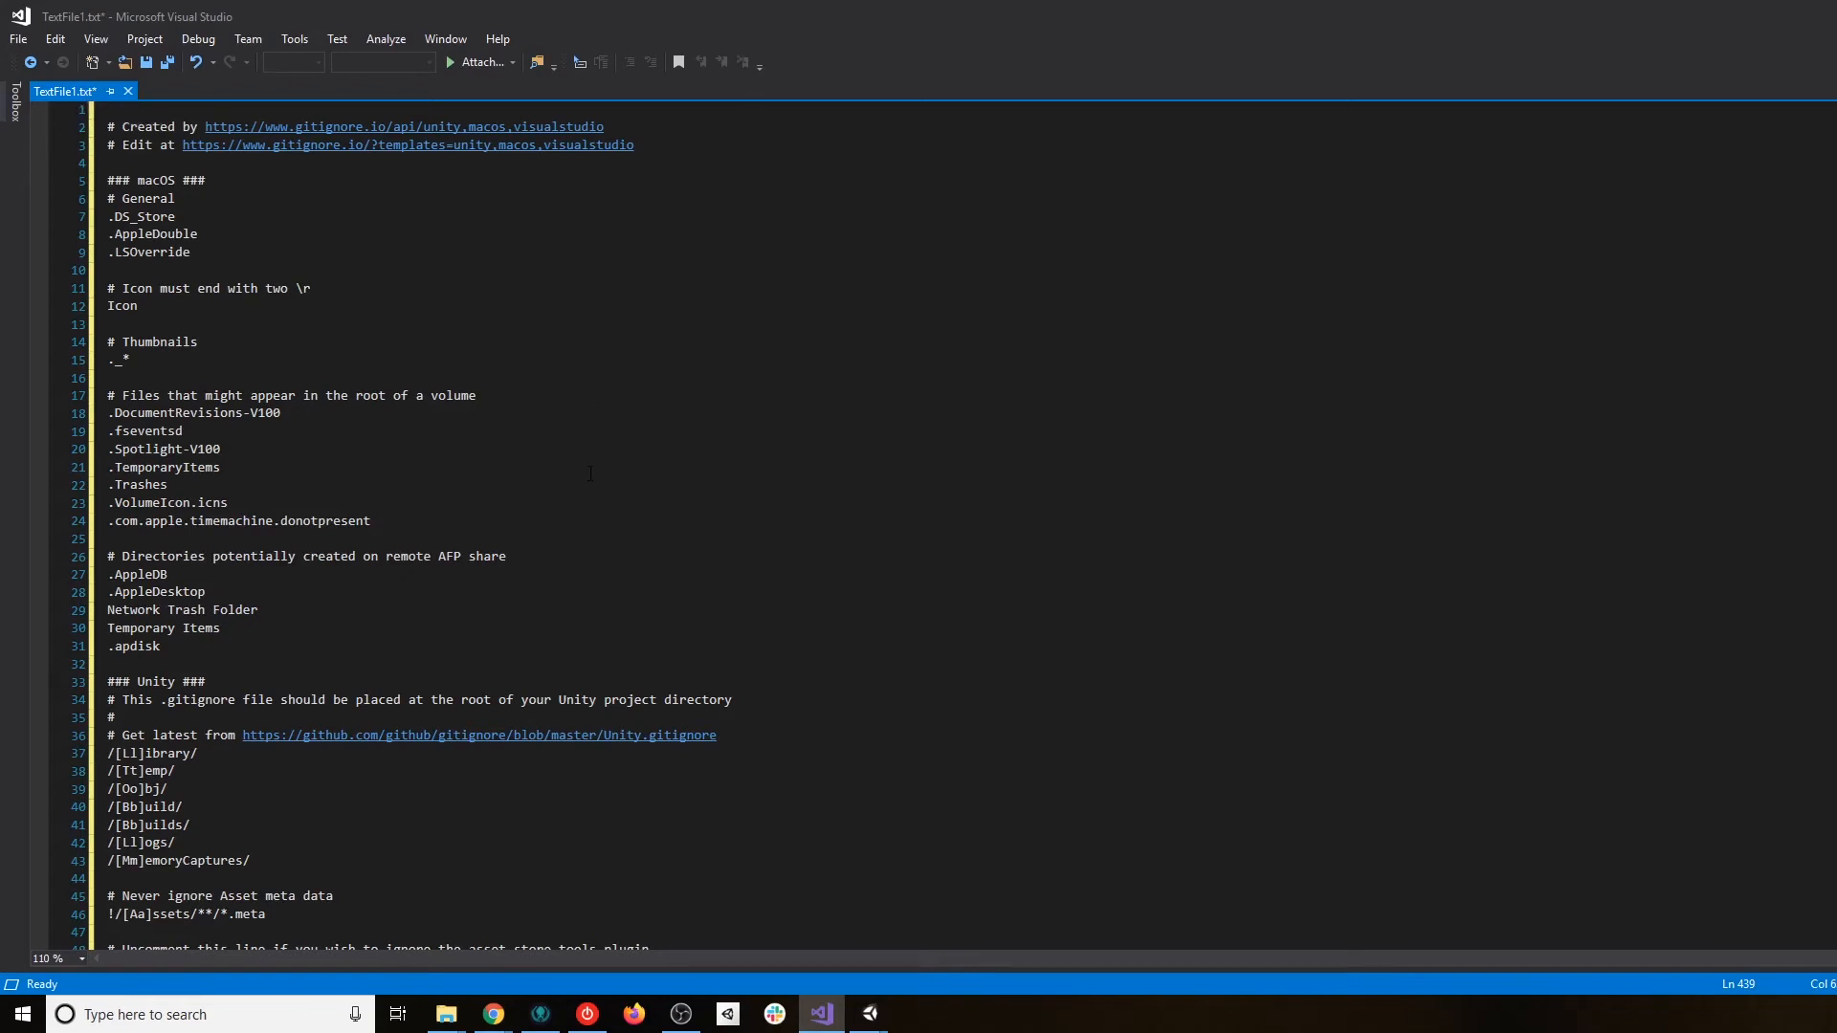
pyautogui.click(23, 44)
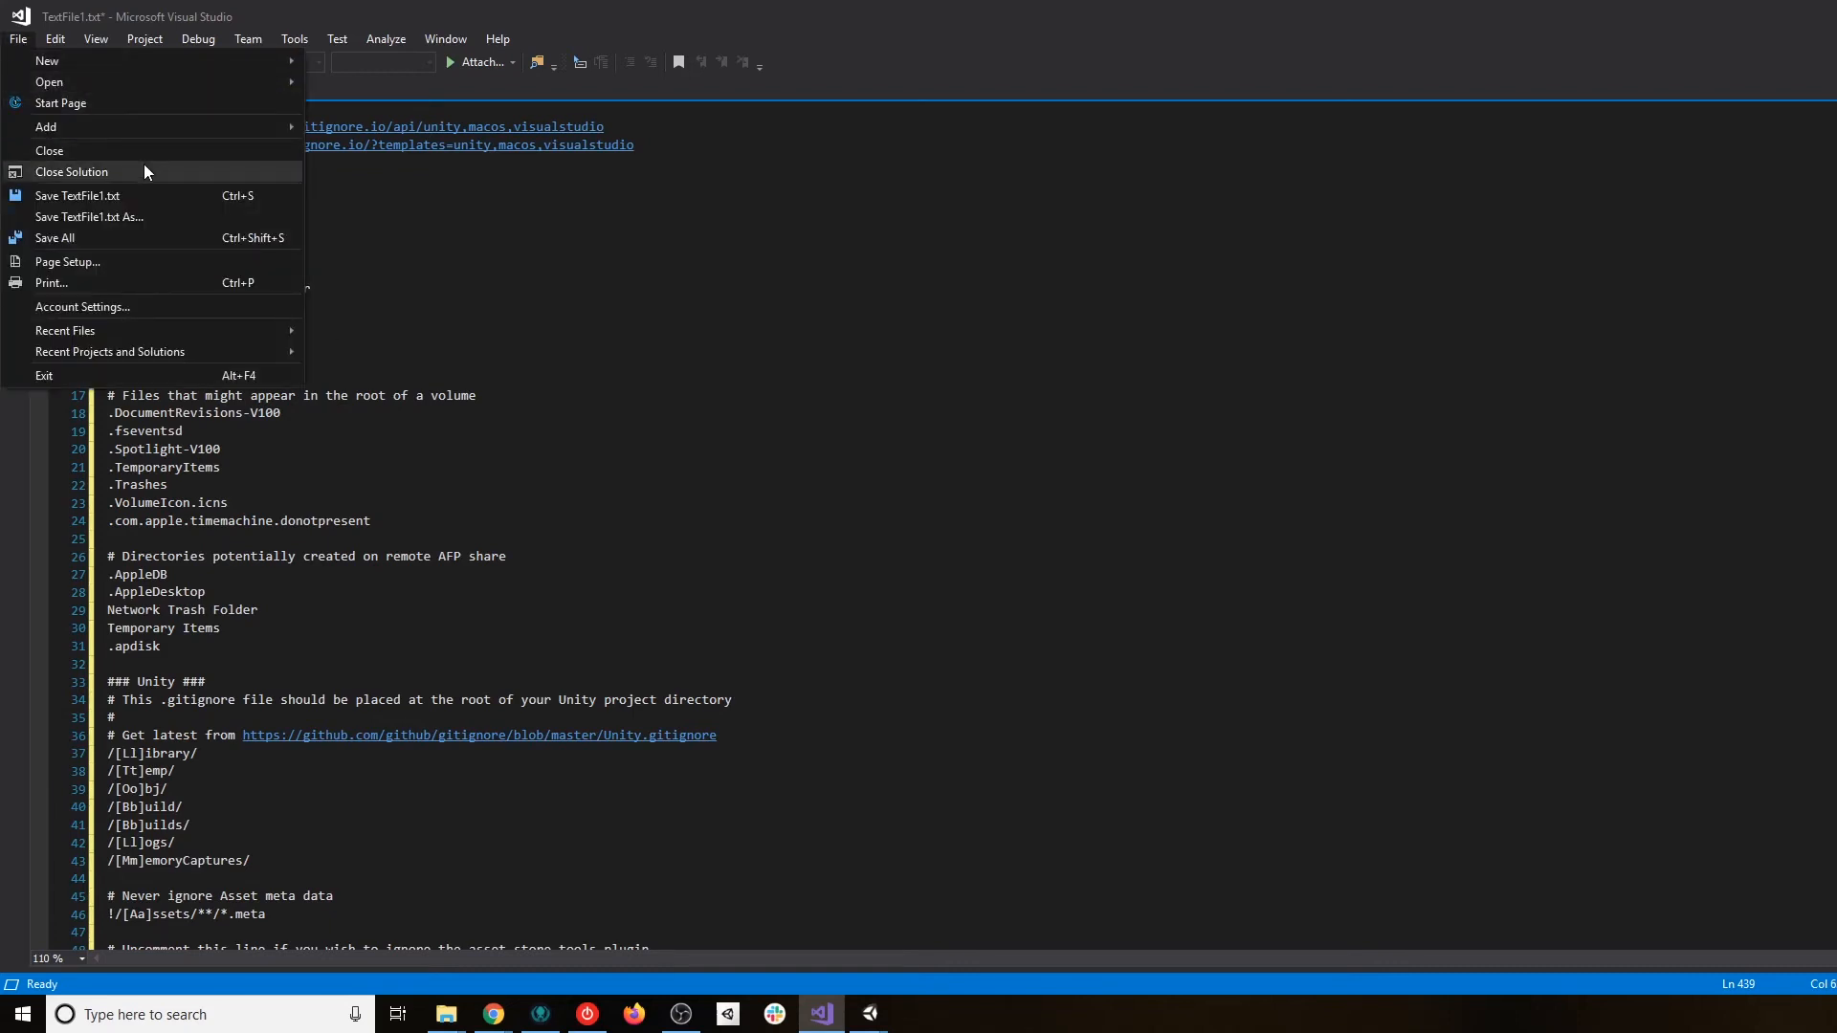
pyautogui.click(88, 217)
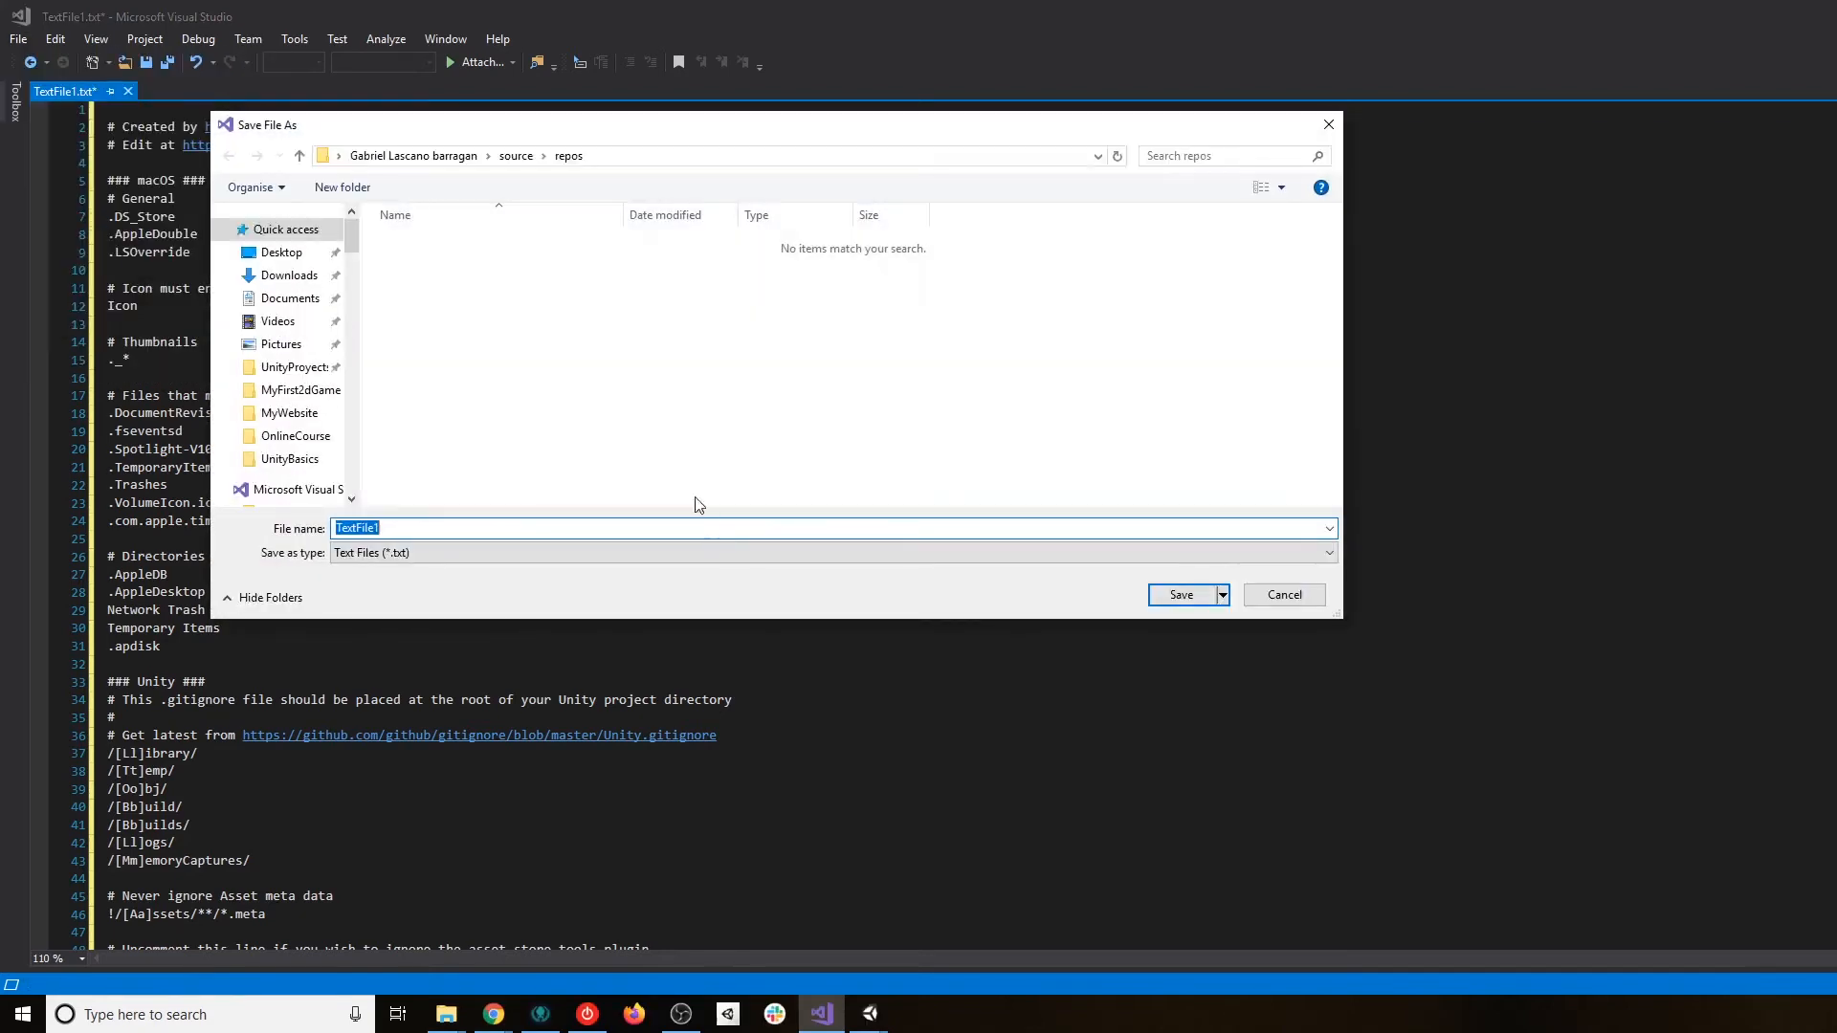
pyautogui.click(292, 367)
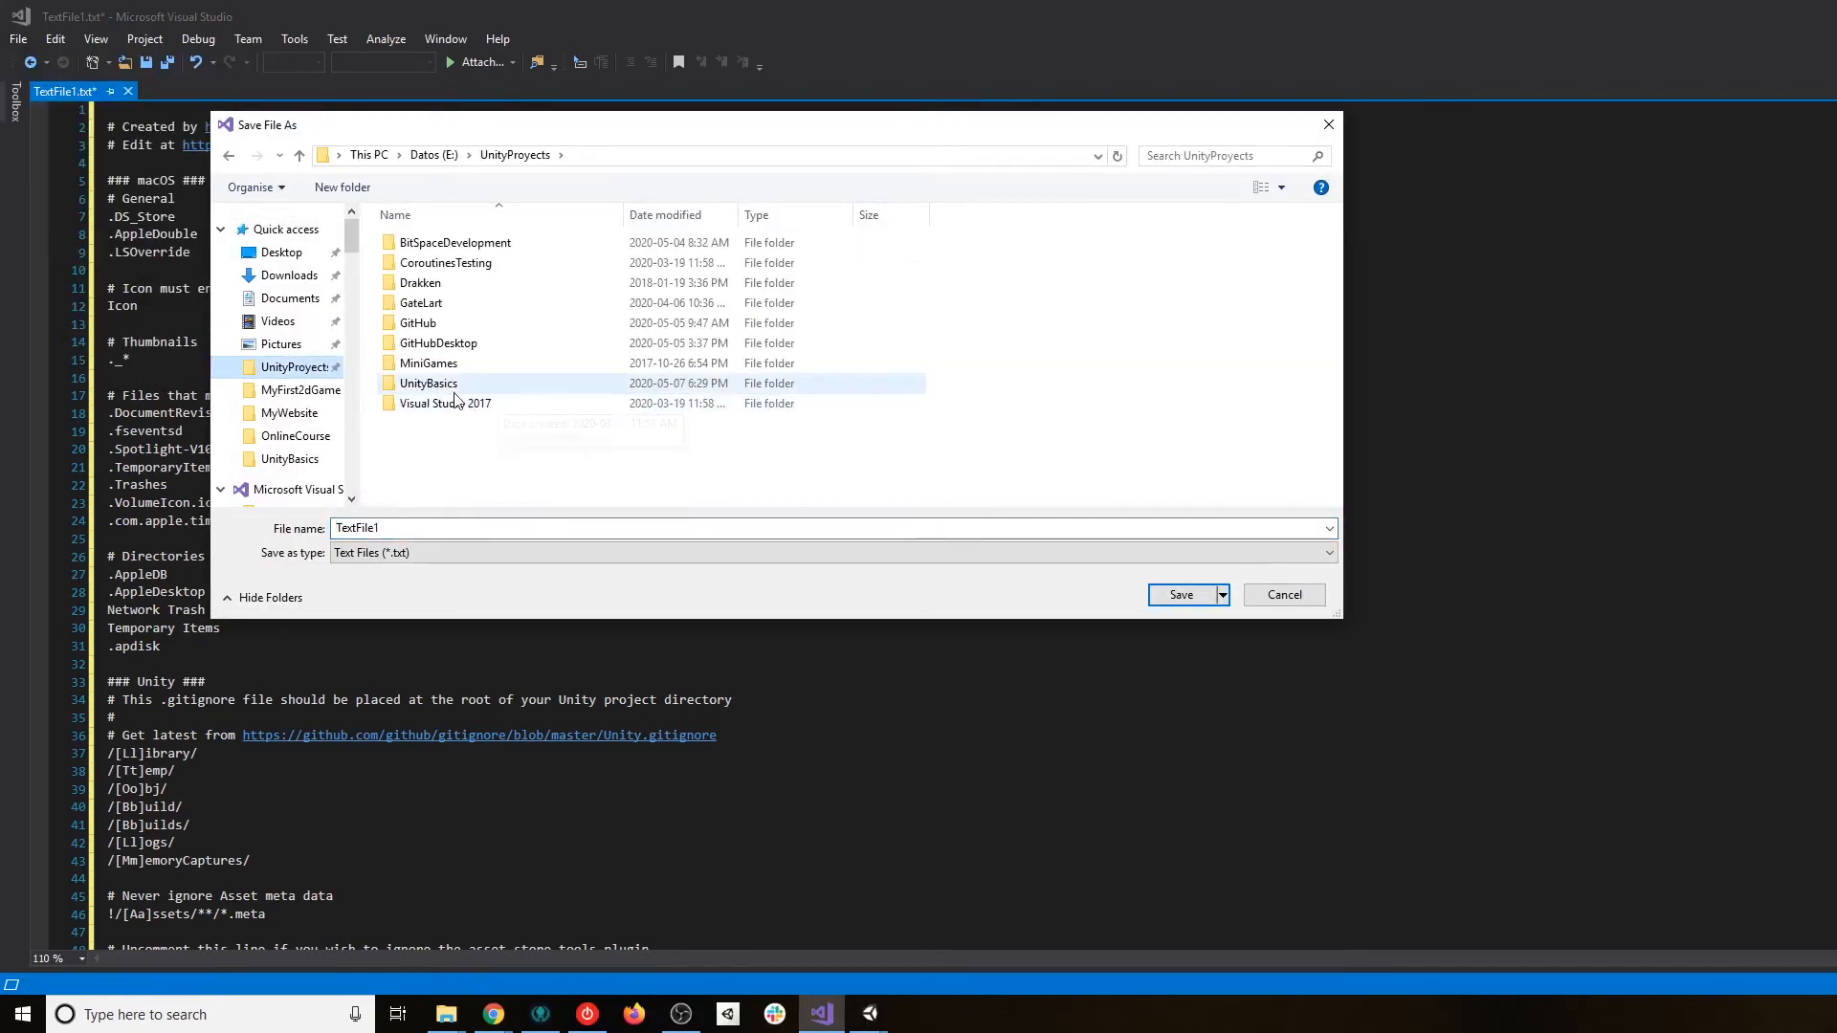
pyautogui.doubleClick(453, 386)
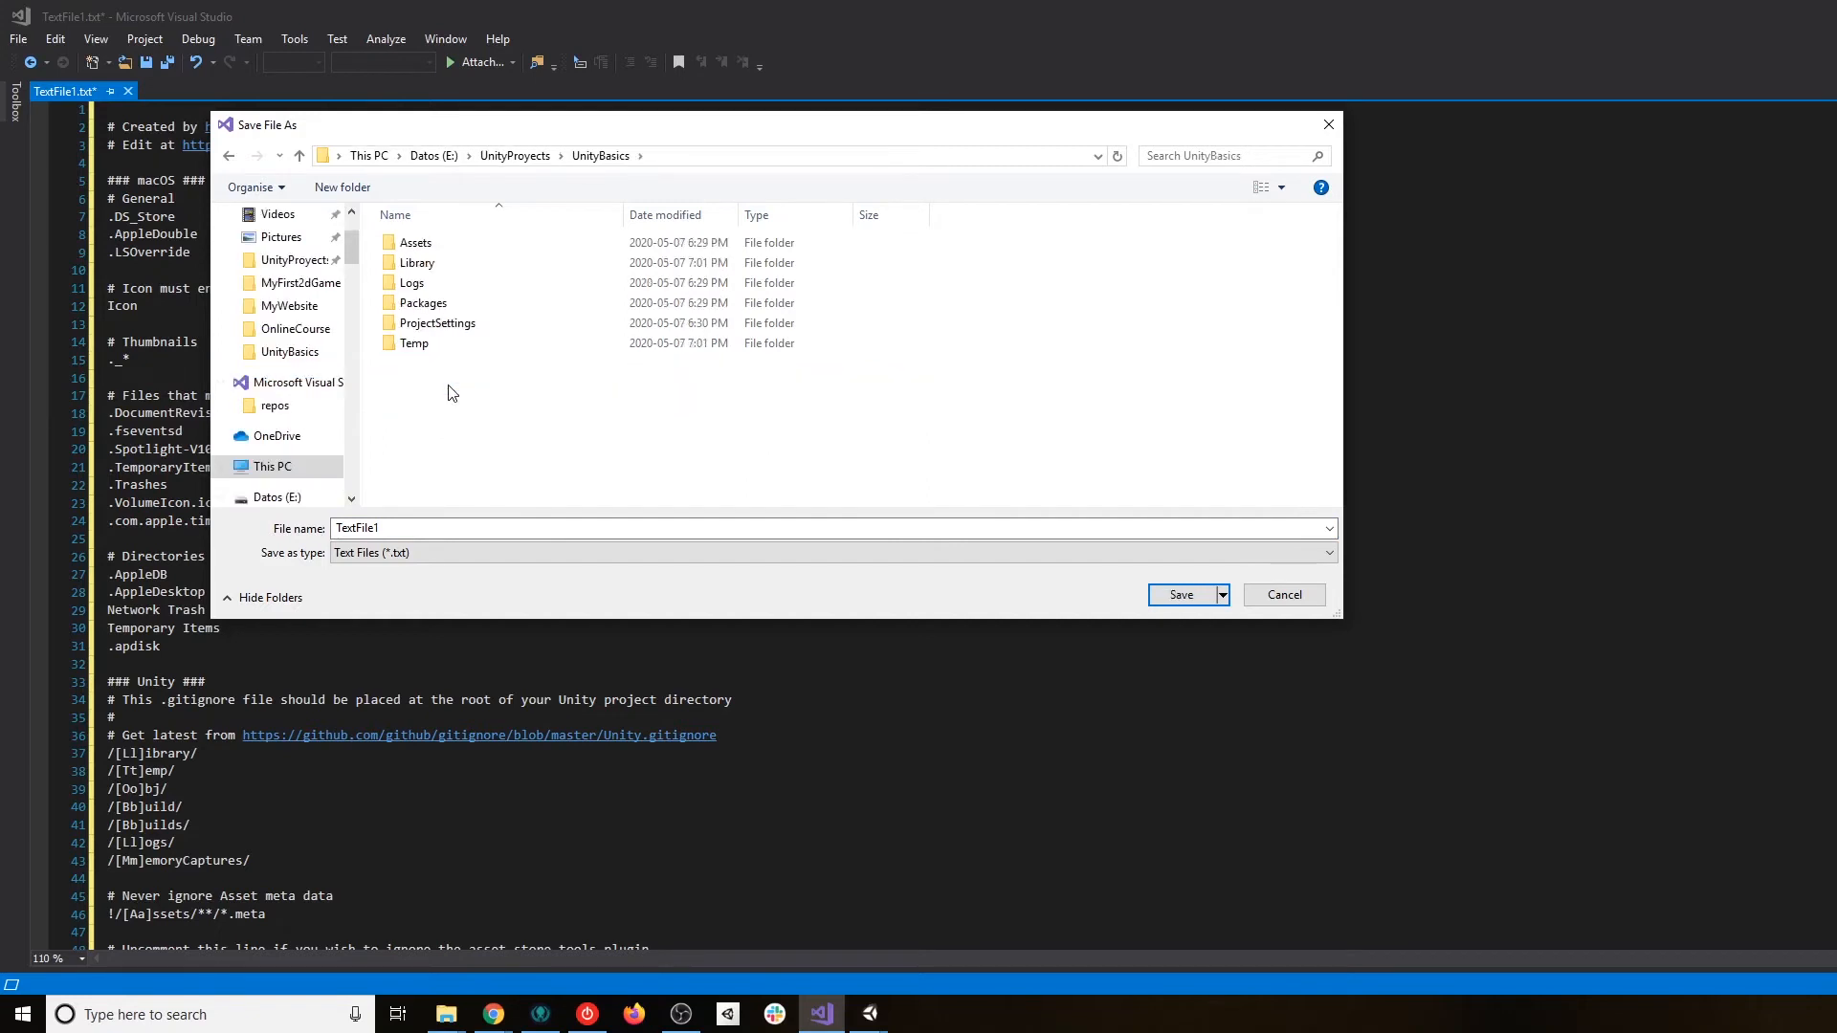
pyautogui.click(1234, 555)
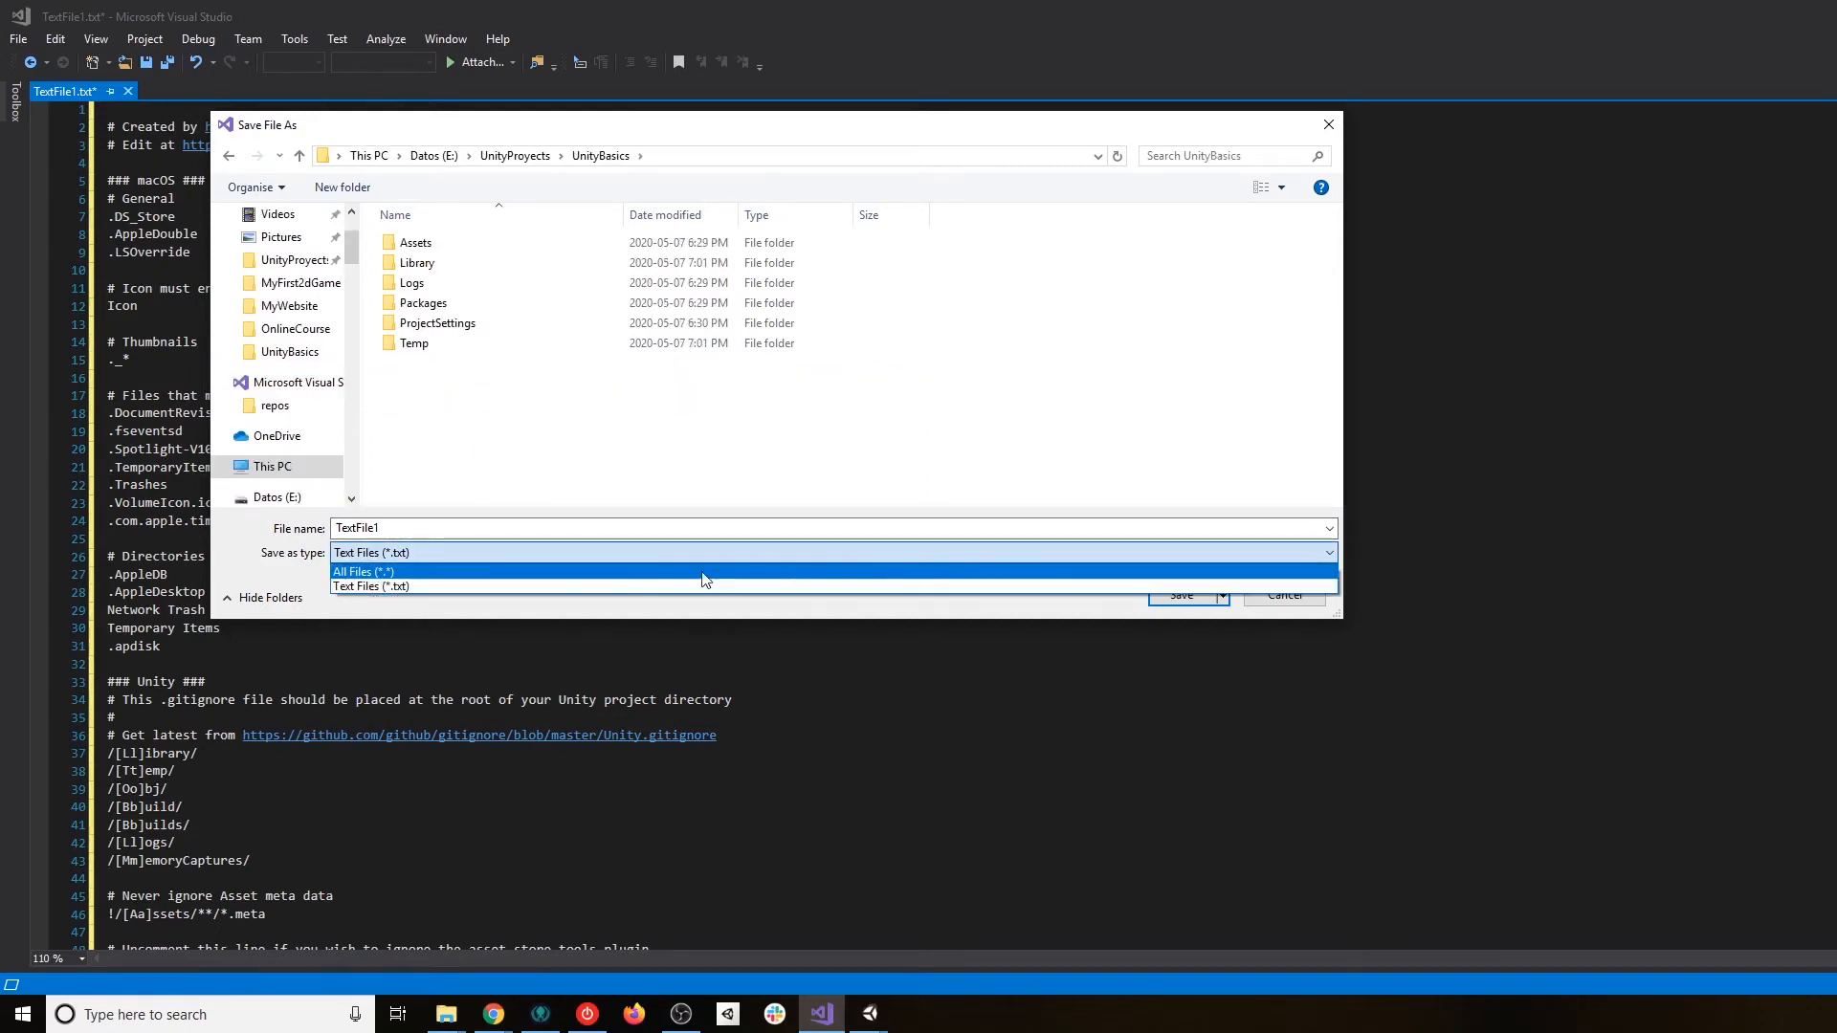
pyautogui.click(706, 574)
pyautogui.doubleClick(412, 529)
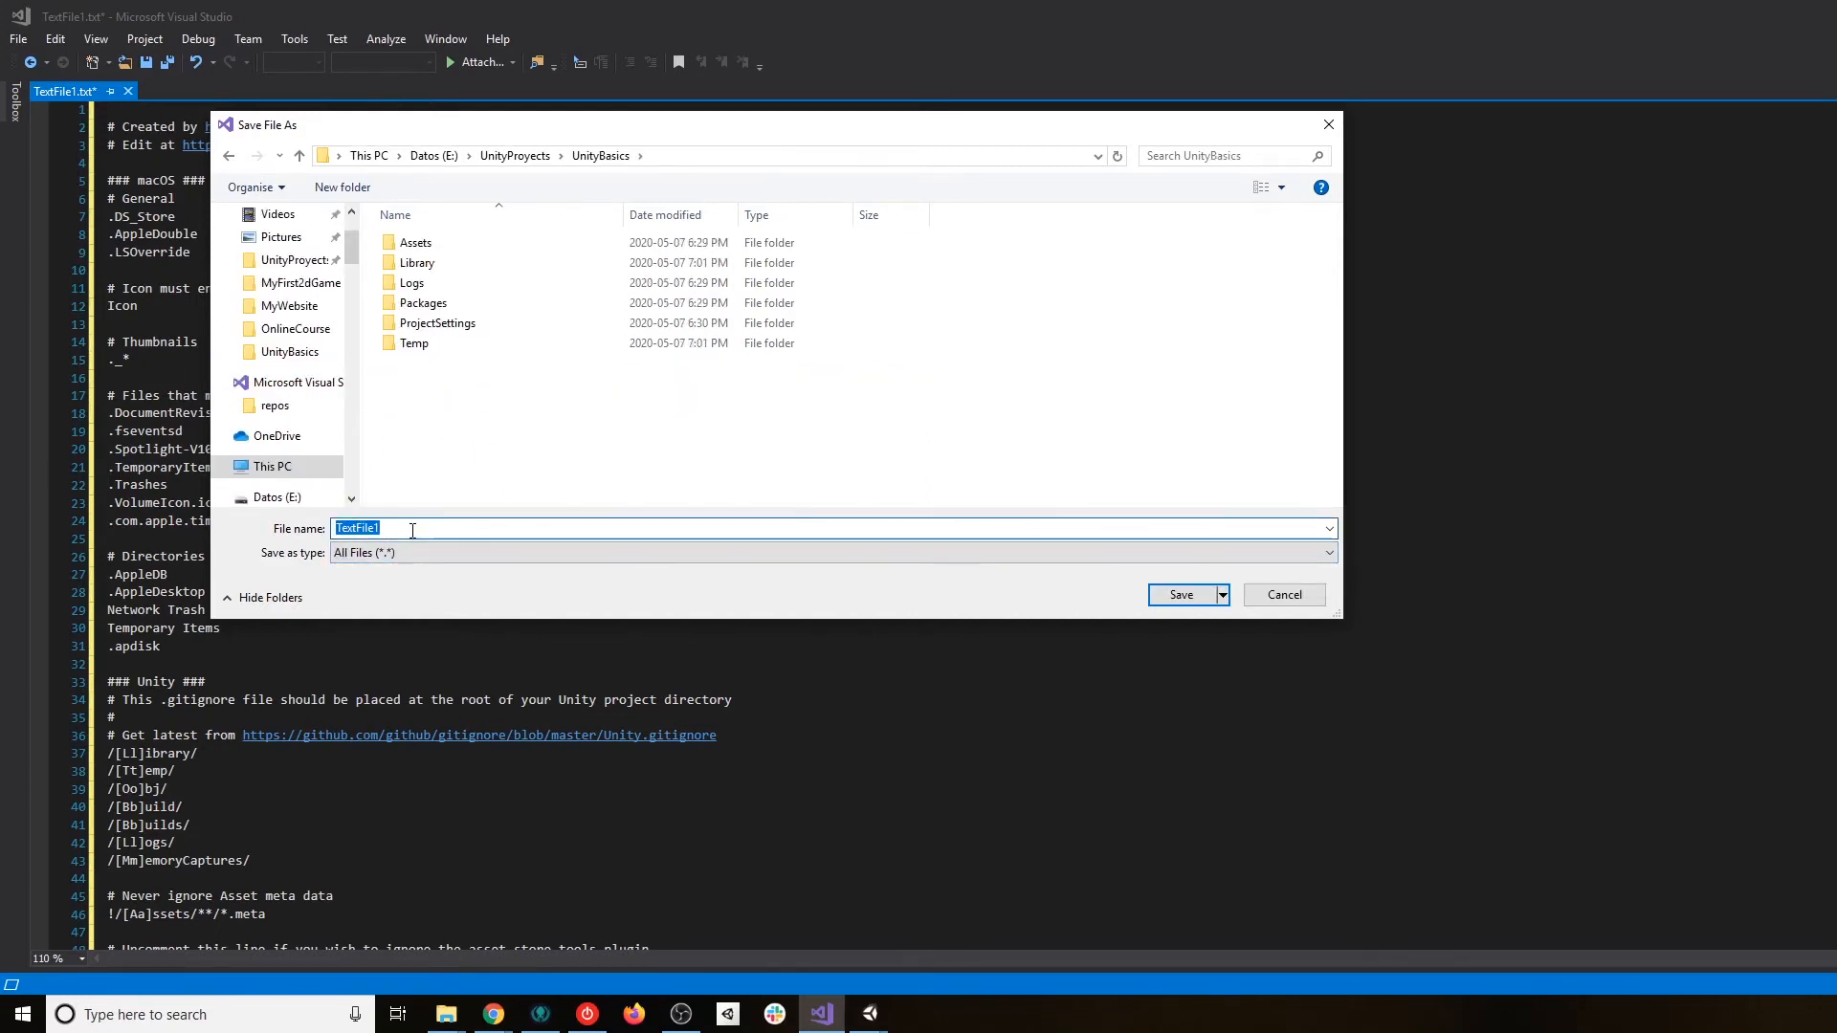
pyautogui.write('.gitignore')
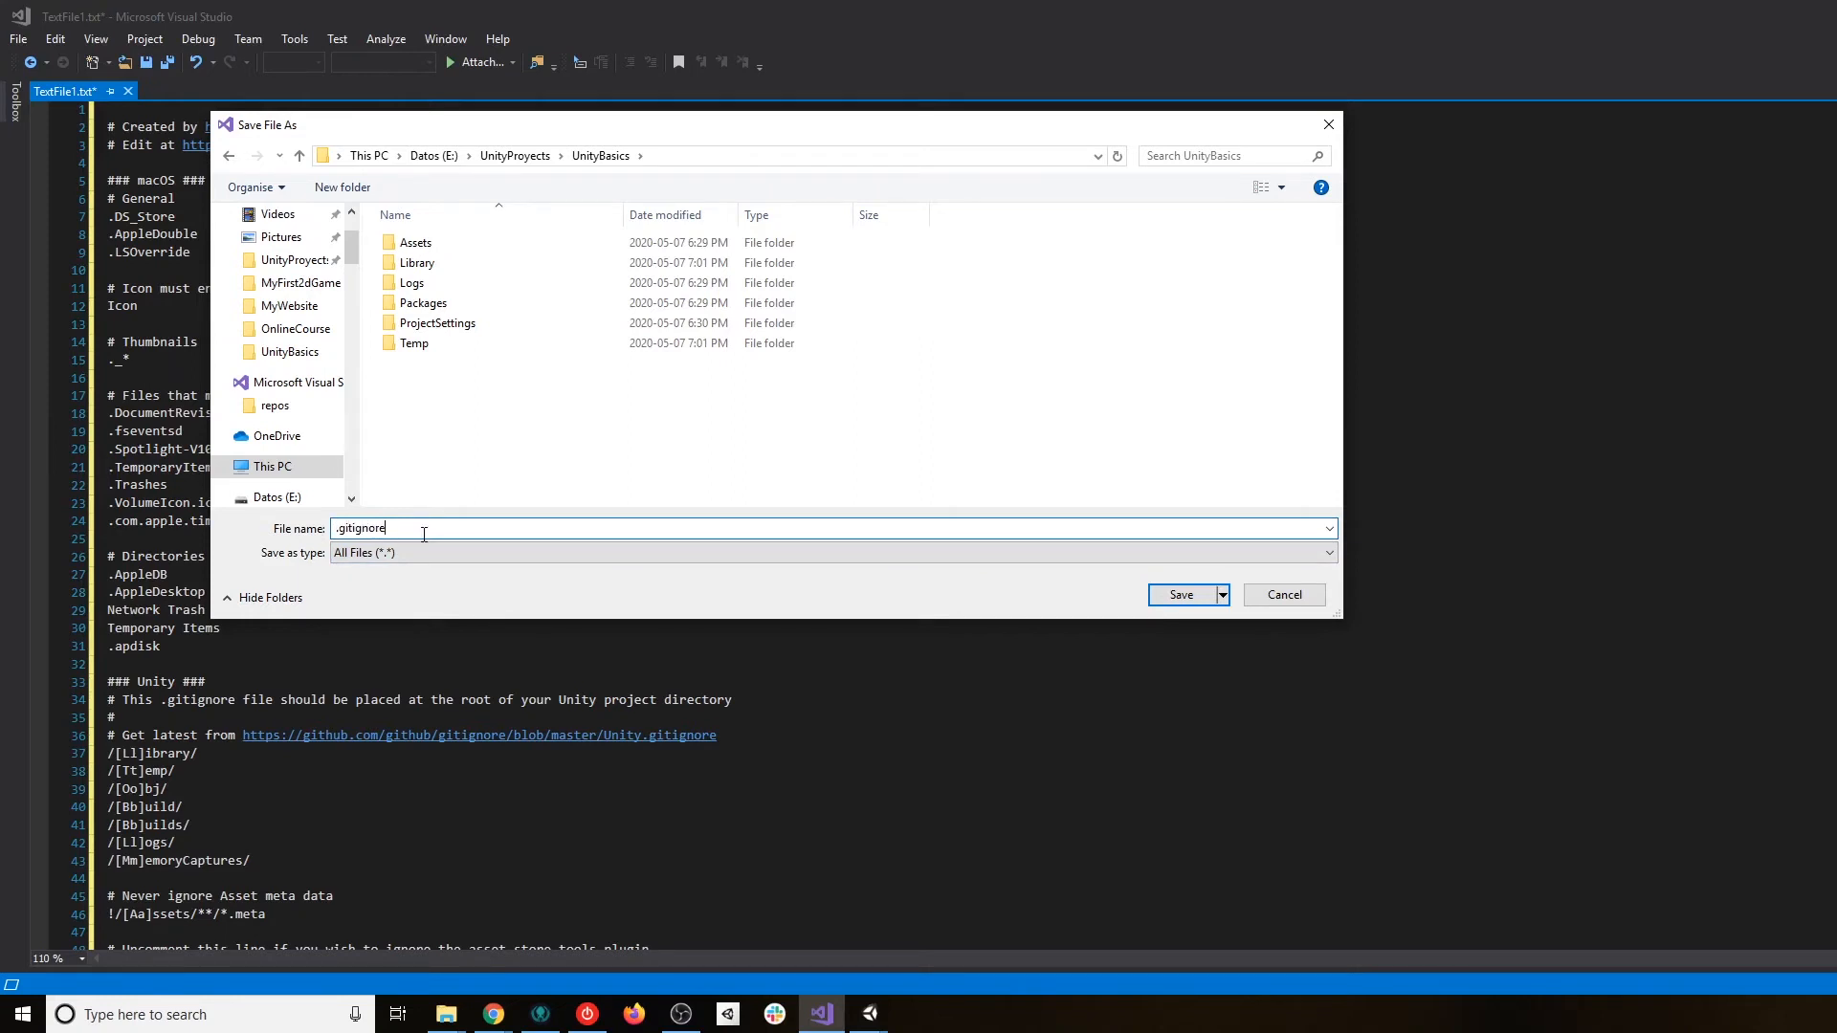
pyautogui.click(1189, 603)
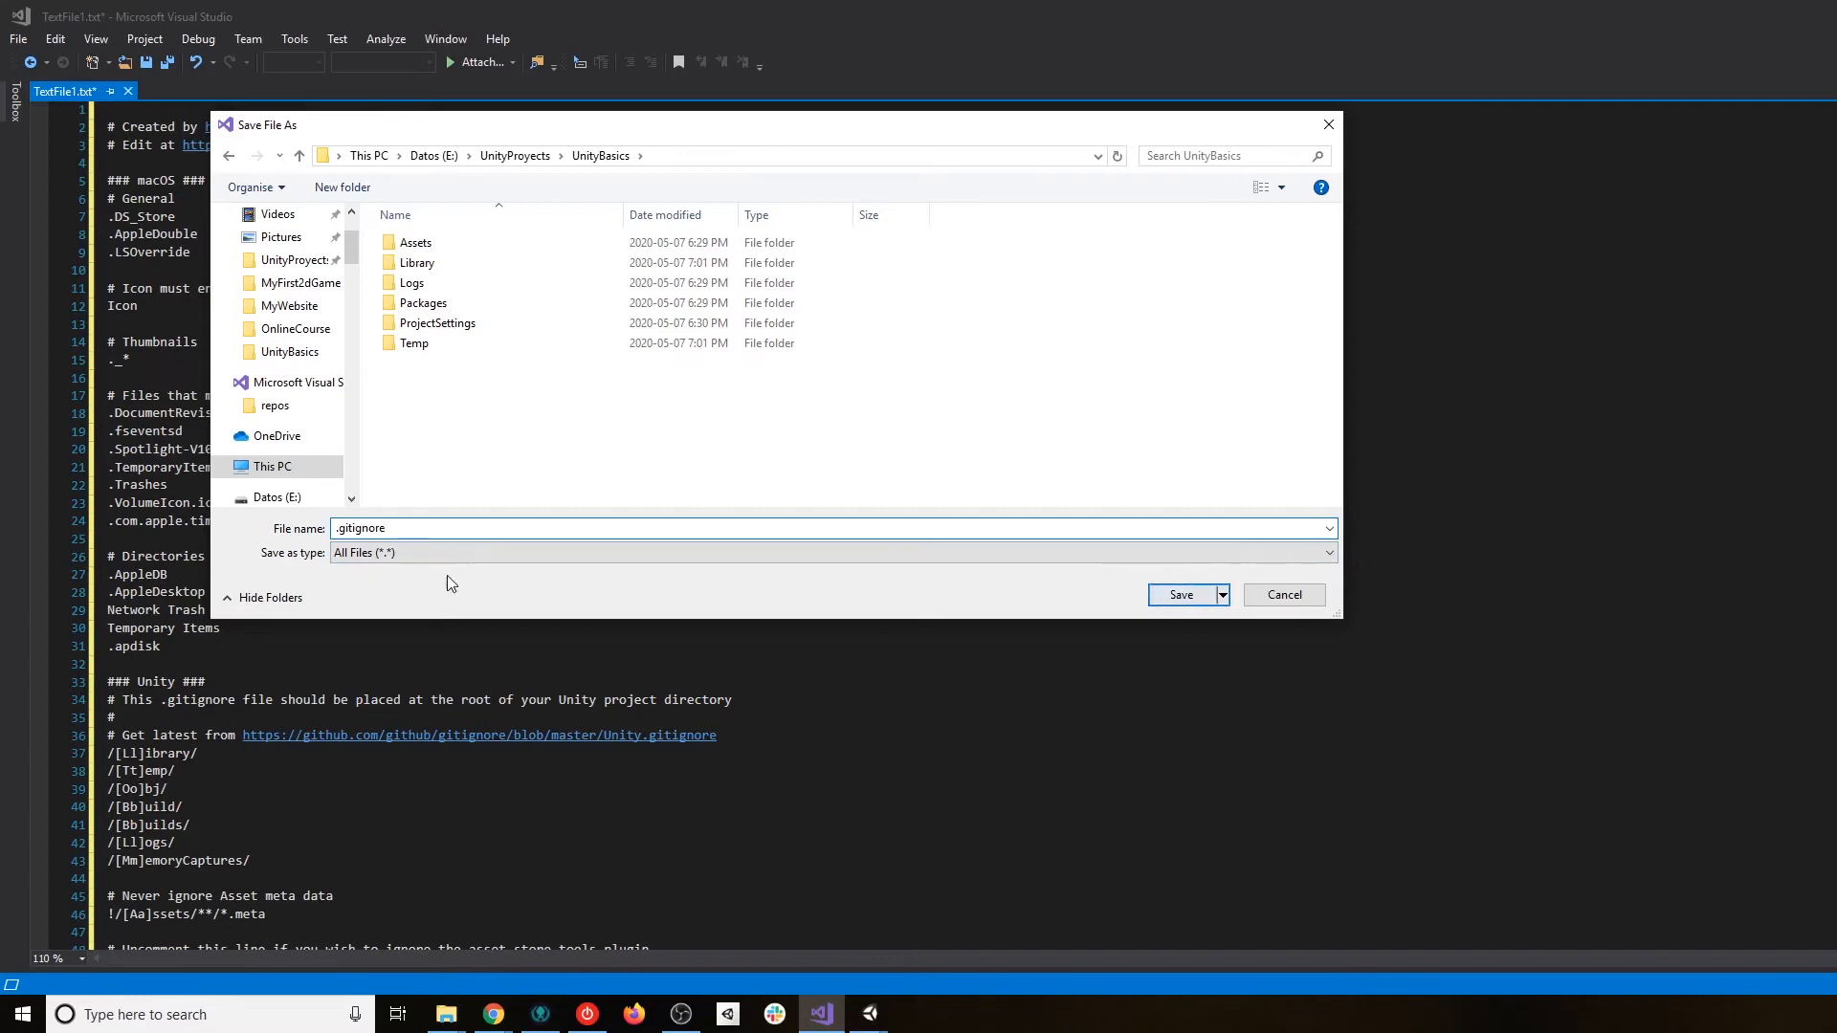
pyautogui.click(1188, 598)
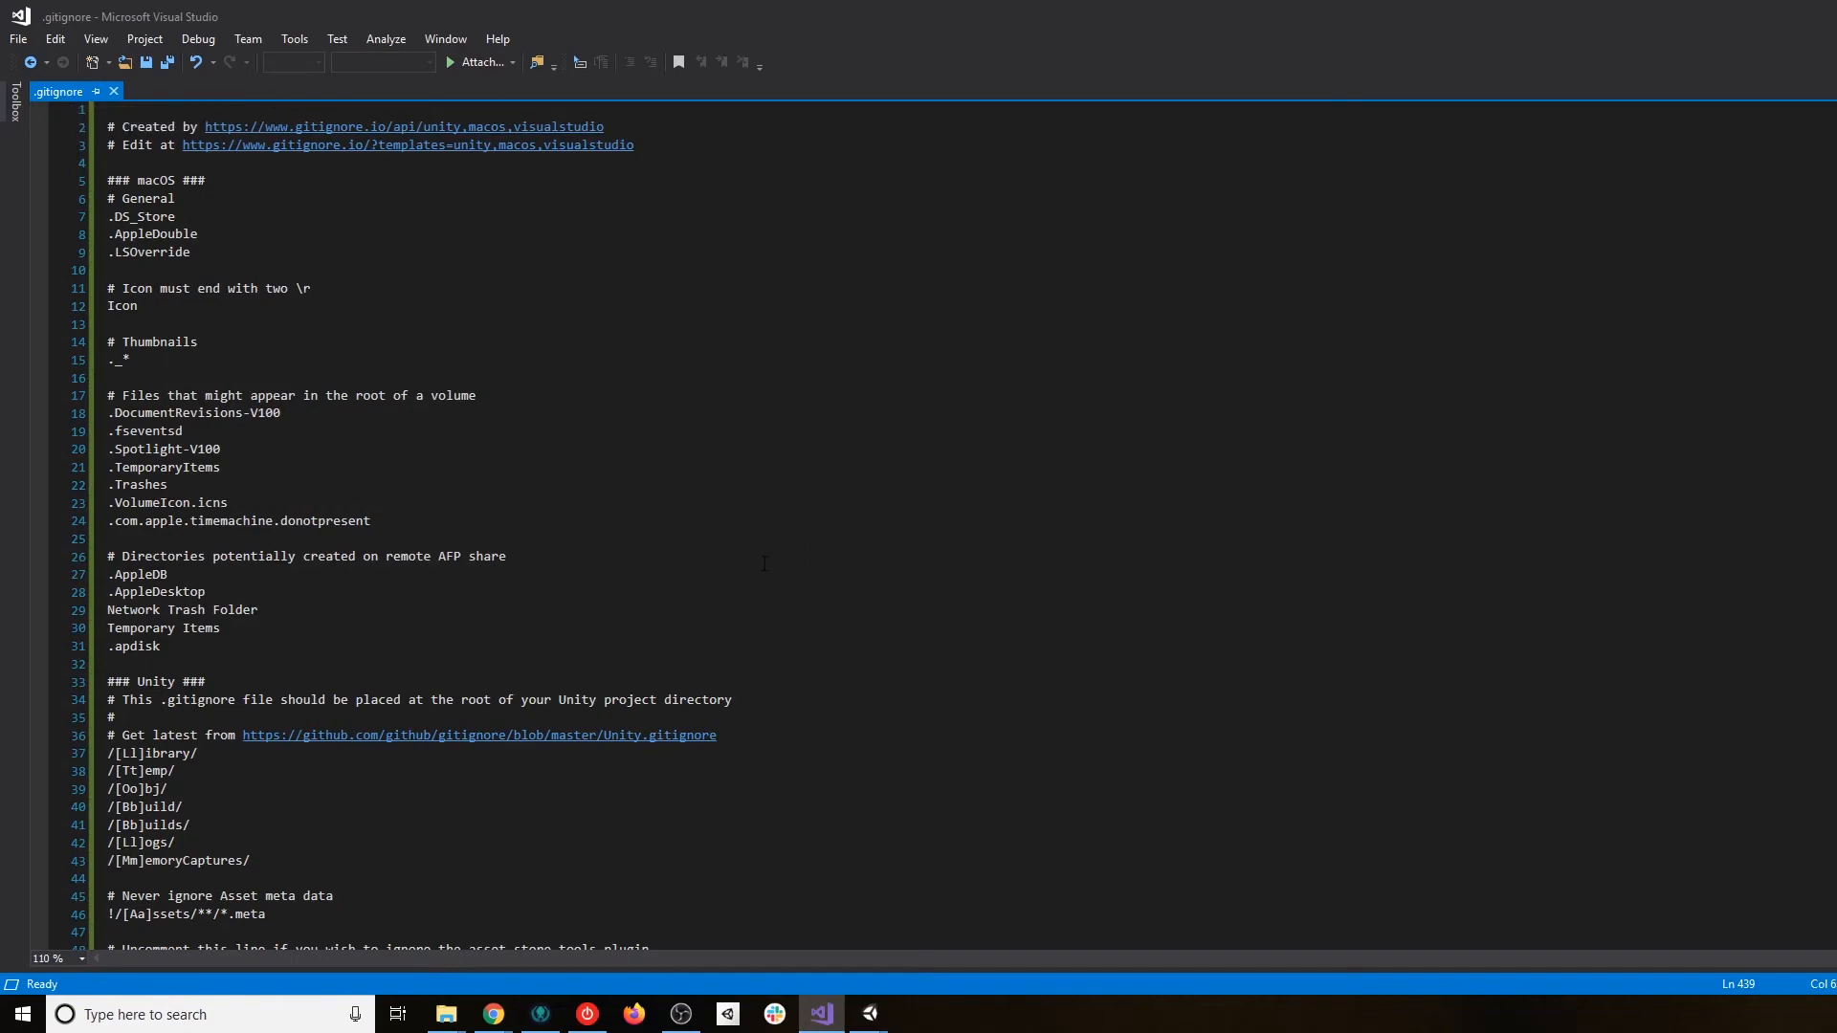
pyautogui.click(113, 91)
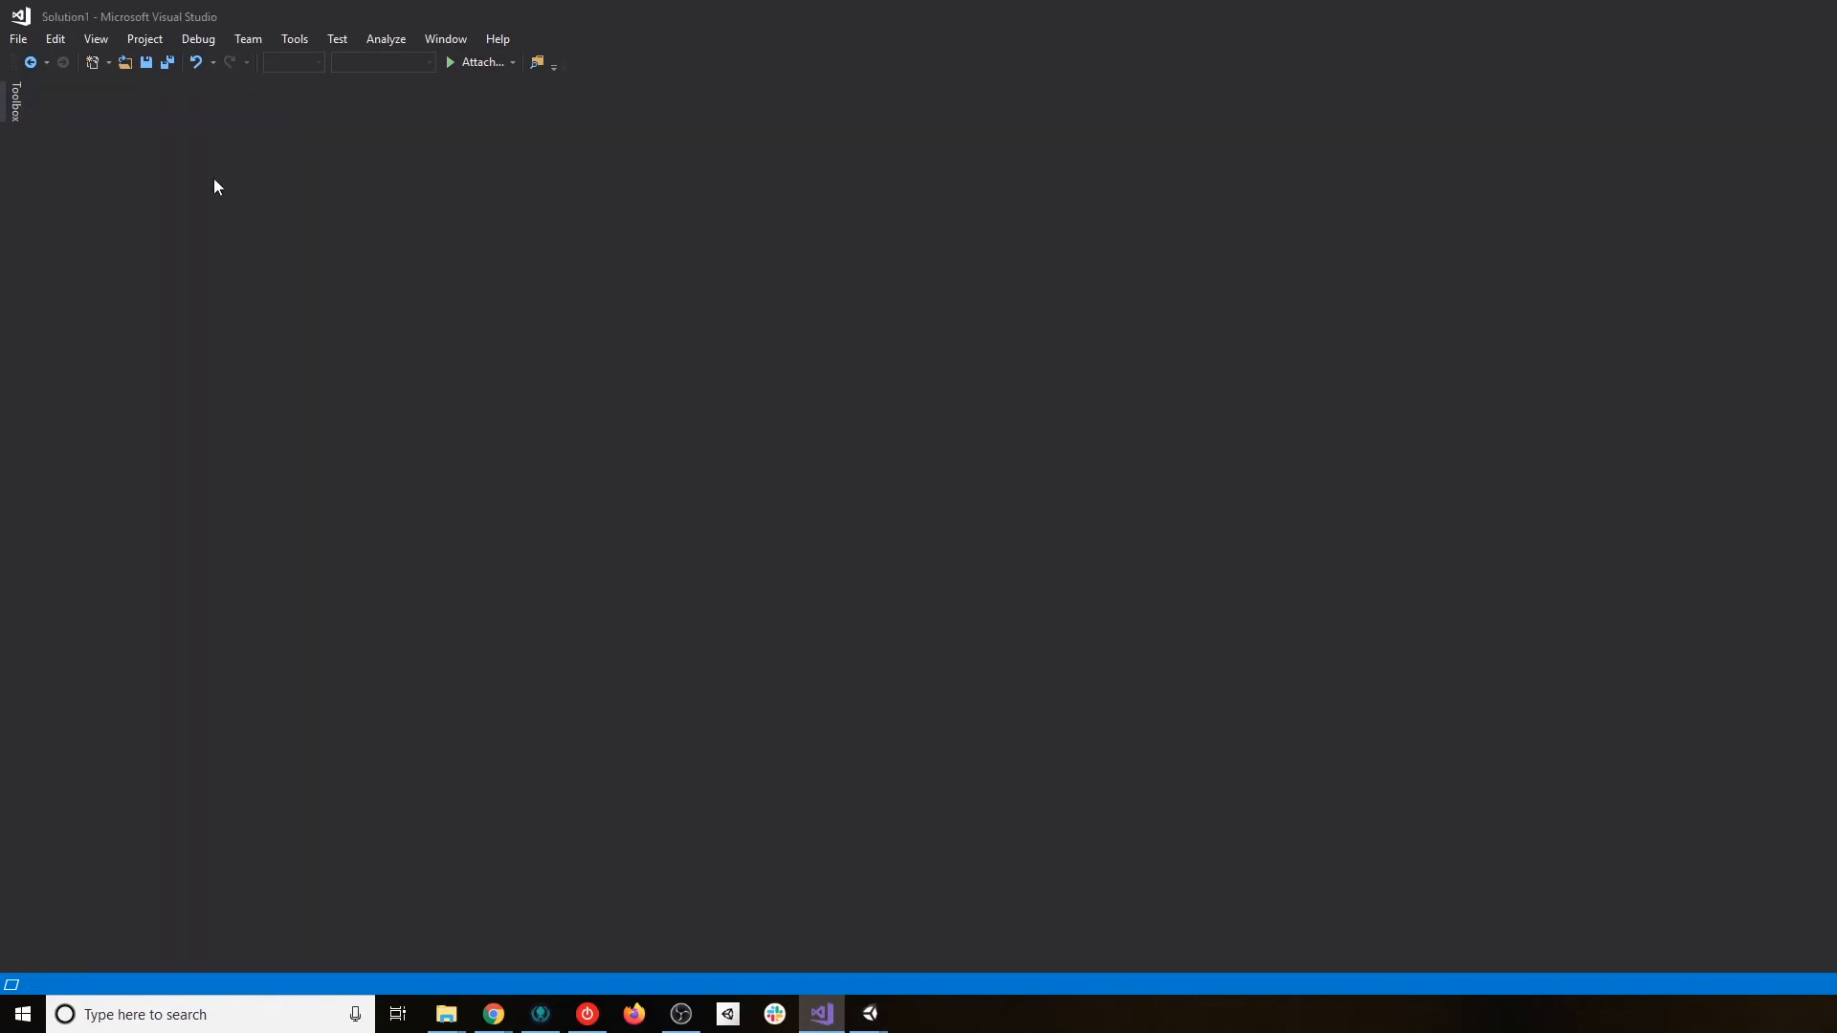
# Switch to the UnityBasics folder in File Explorer and inspect the saved .gitignore file's preview and properties.
pyautogui.moveTo(460, 1028)
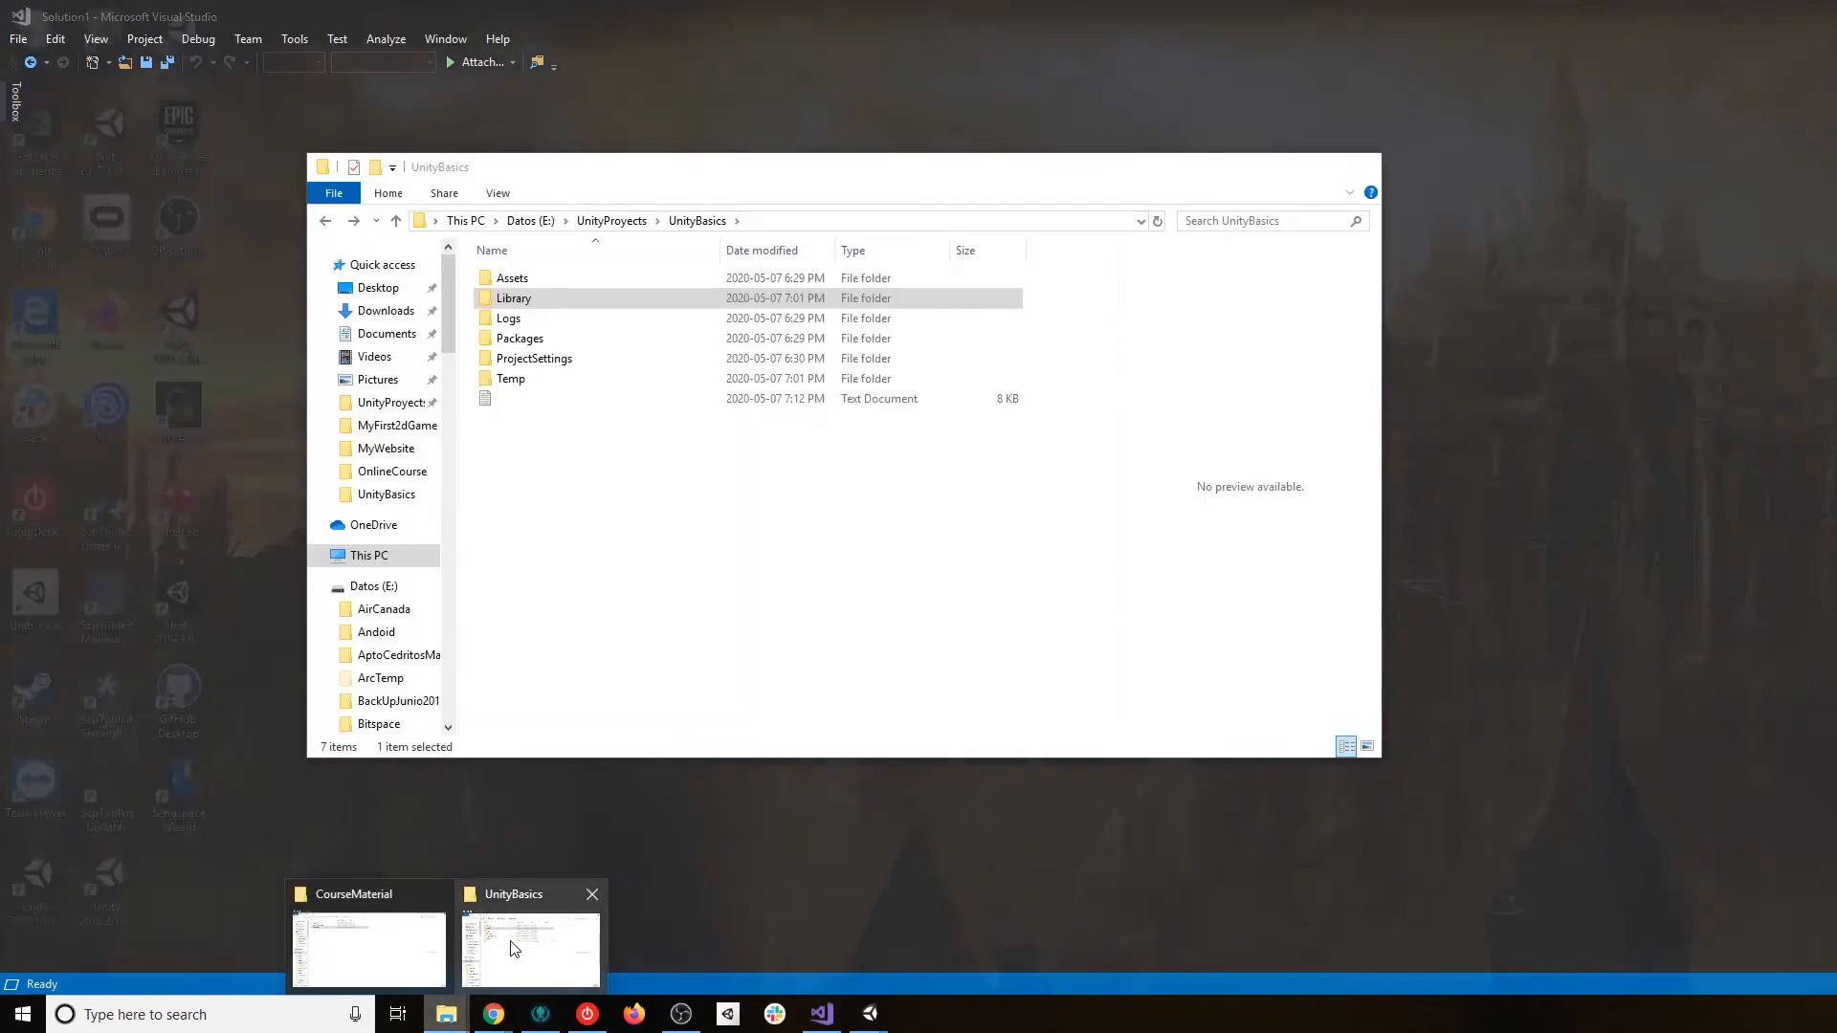
pyautogui.click(547, 923)
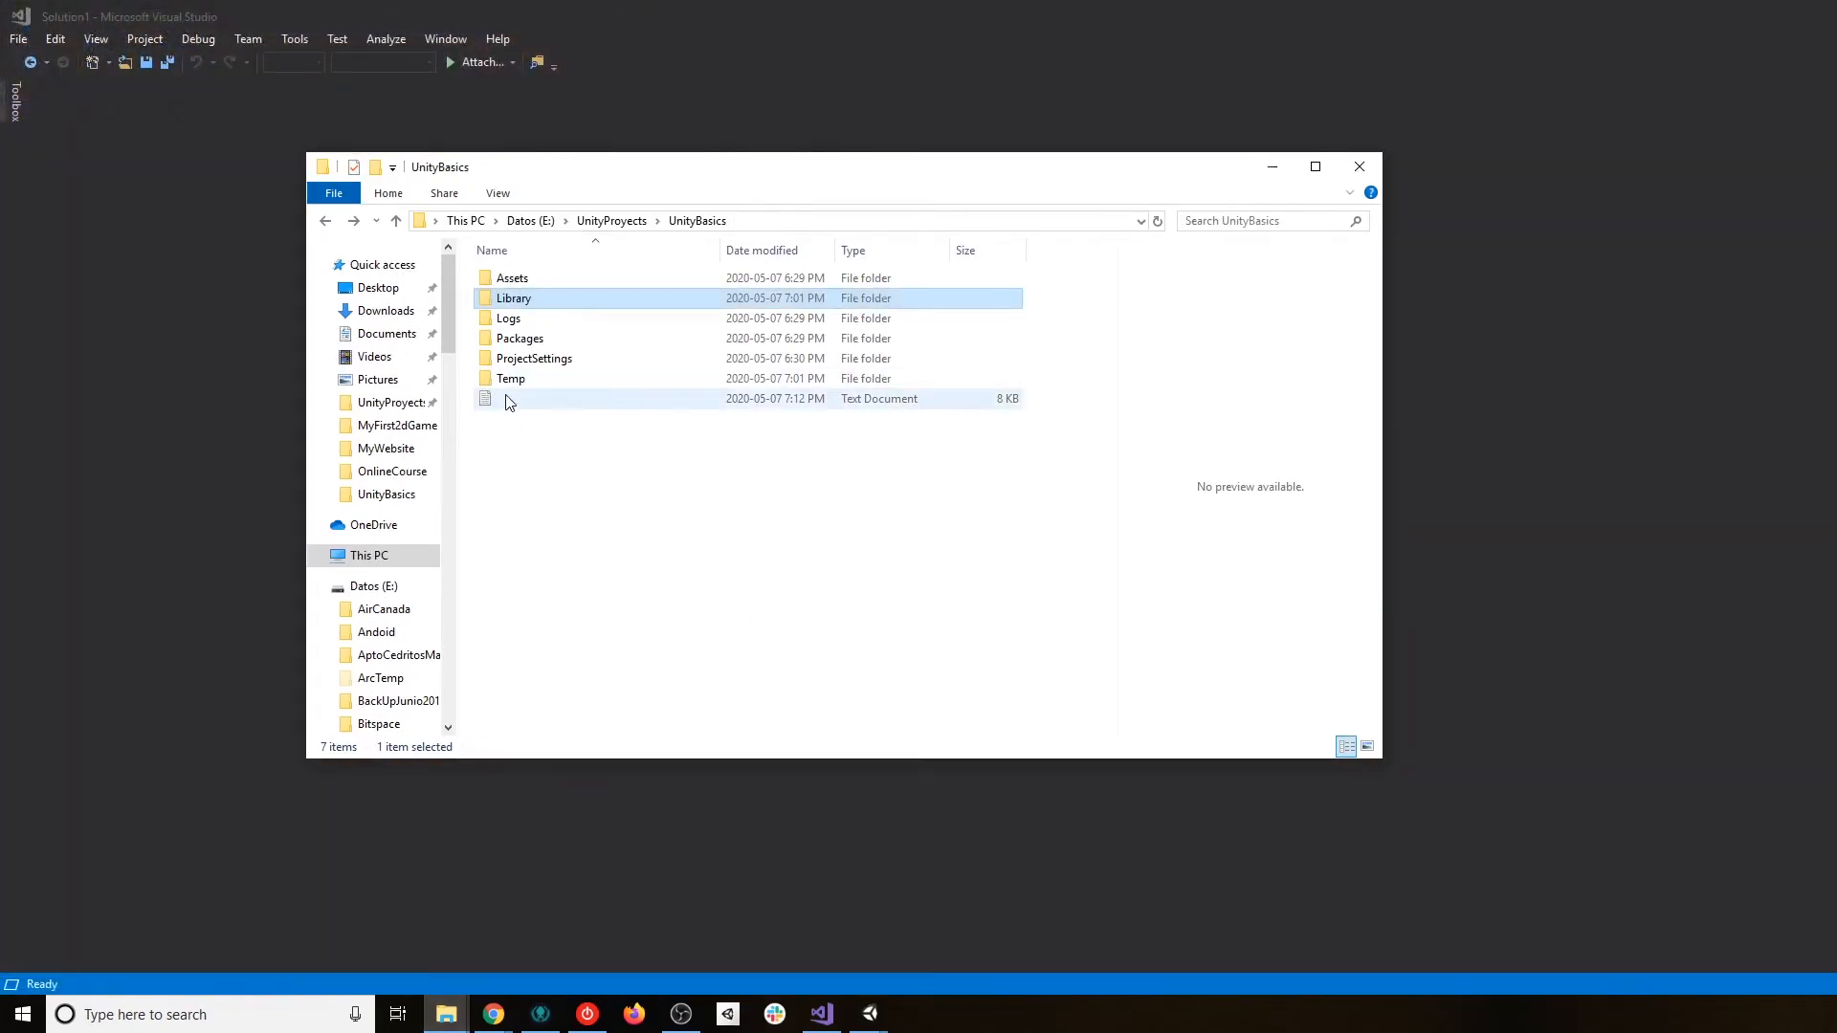
pyautogui.click(508, 402)
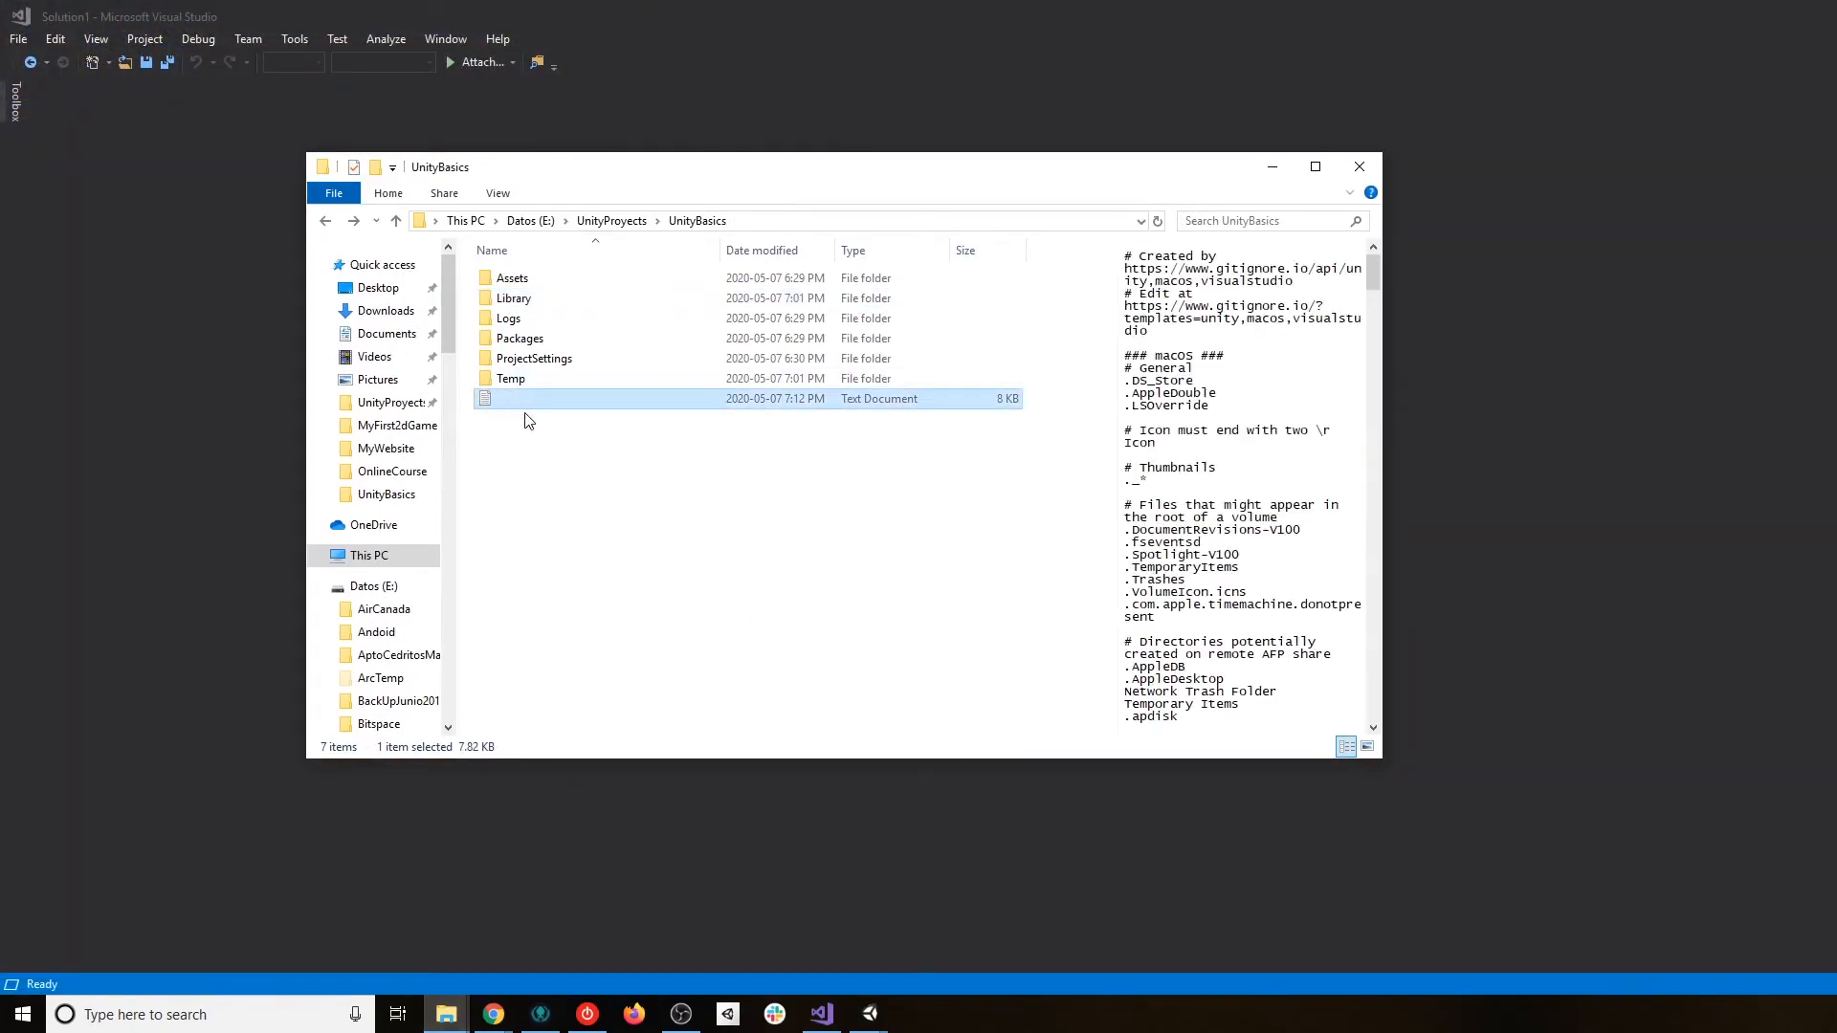
pyautogui.scroll(-9, 1245, 393)
pyautogui.scroll(5, 1245, 393)
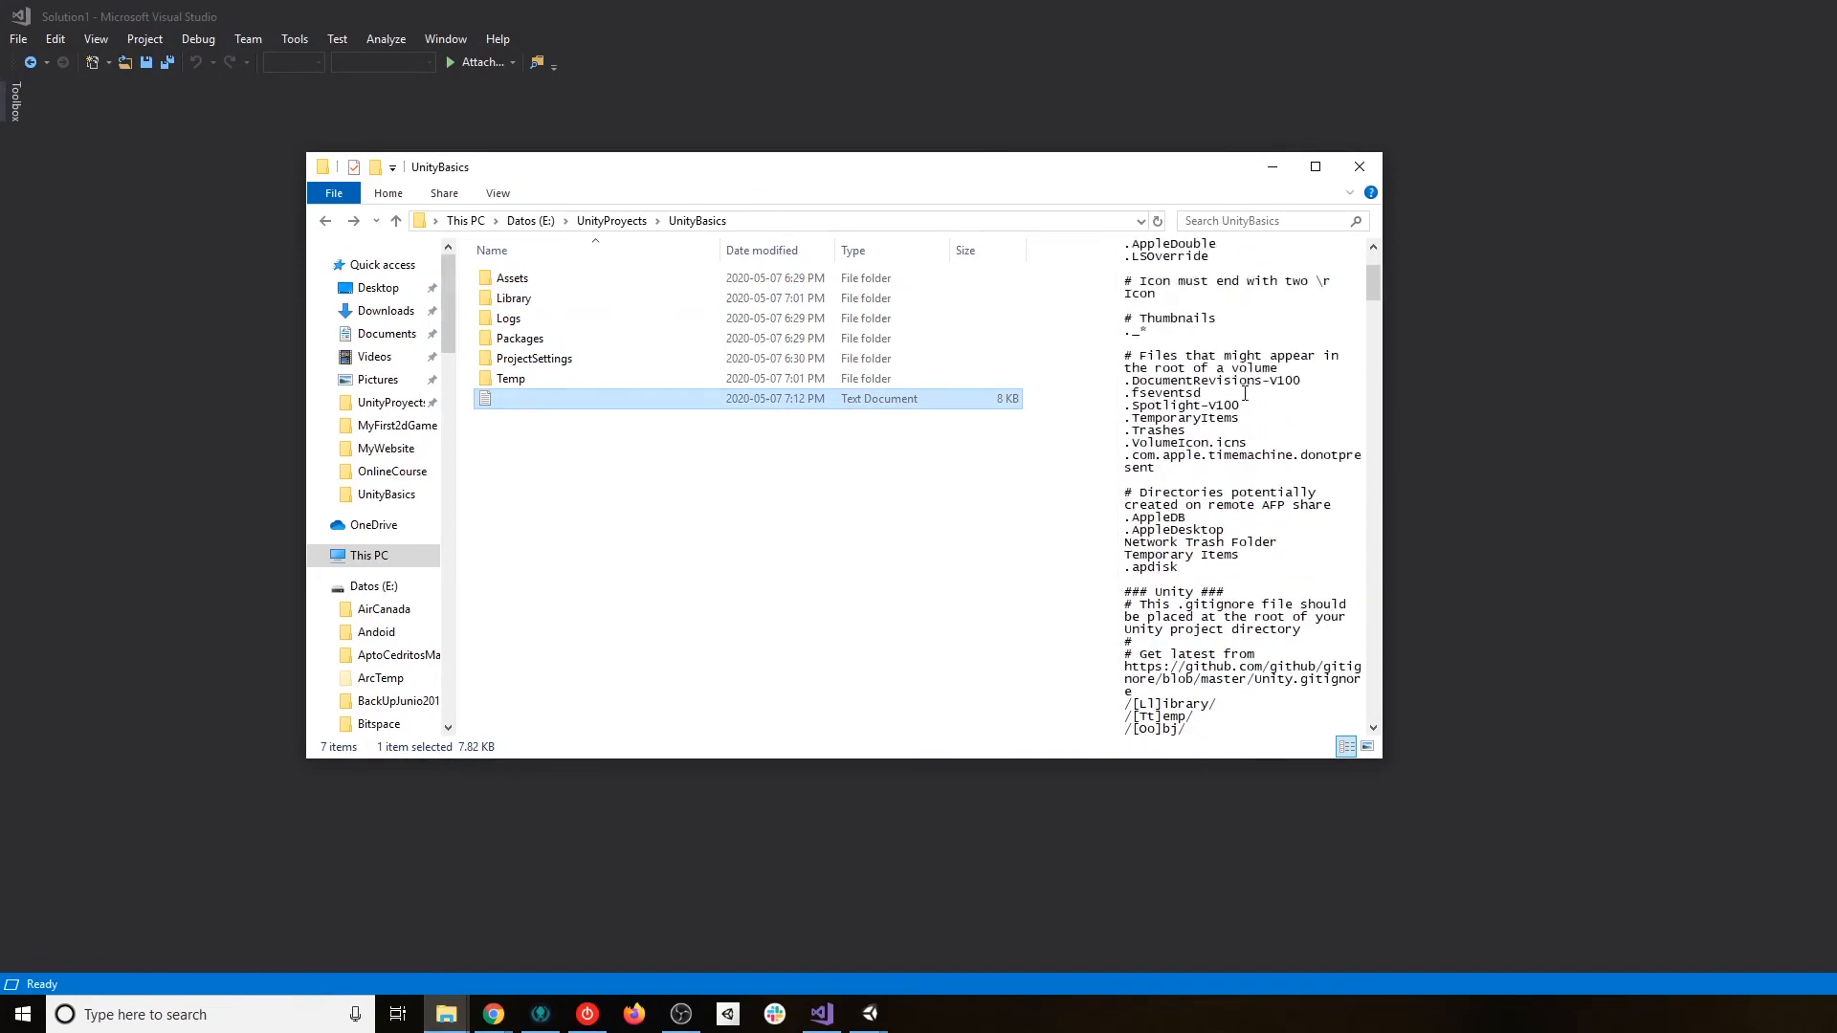
pyautogui.scroll(4, 1244, 393)
pyautogui.rightClick(502, 396)
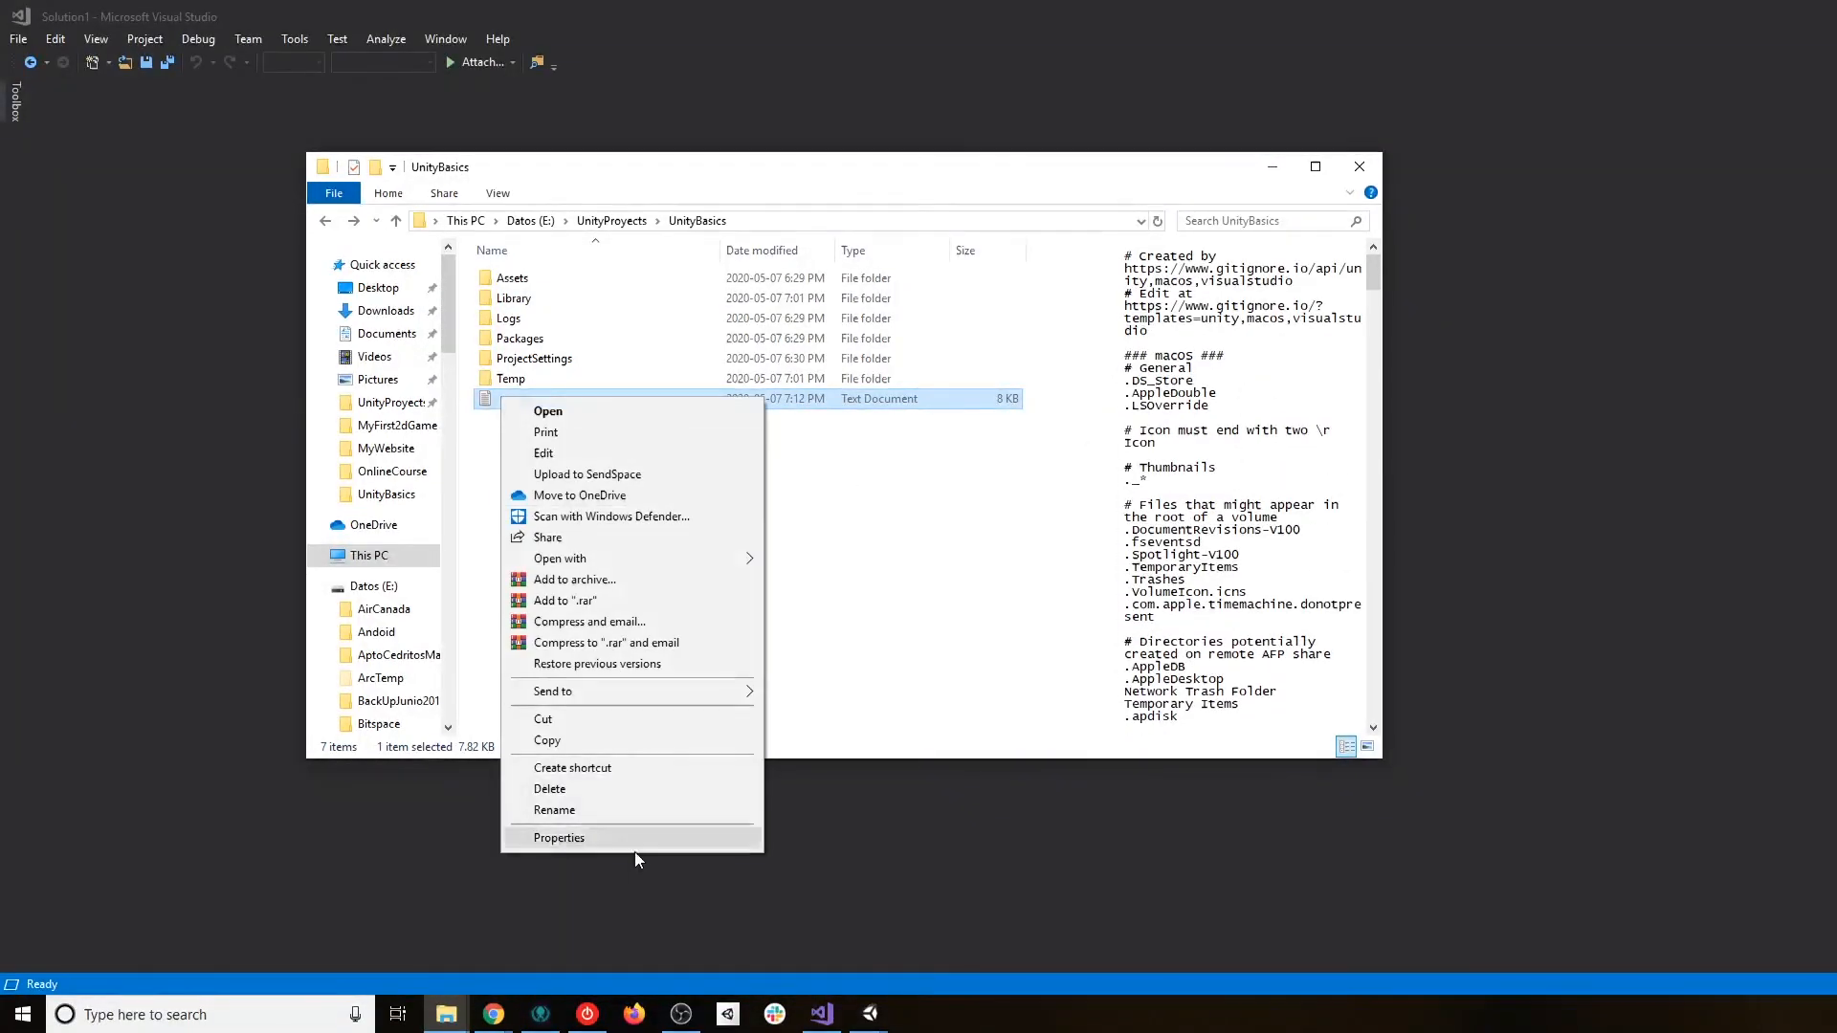
pyautogui.click(635, 845)
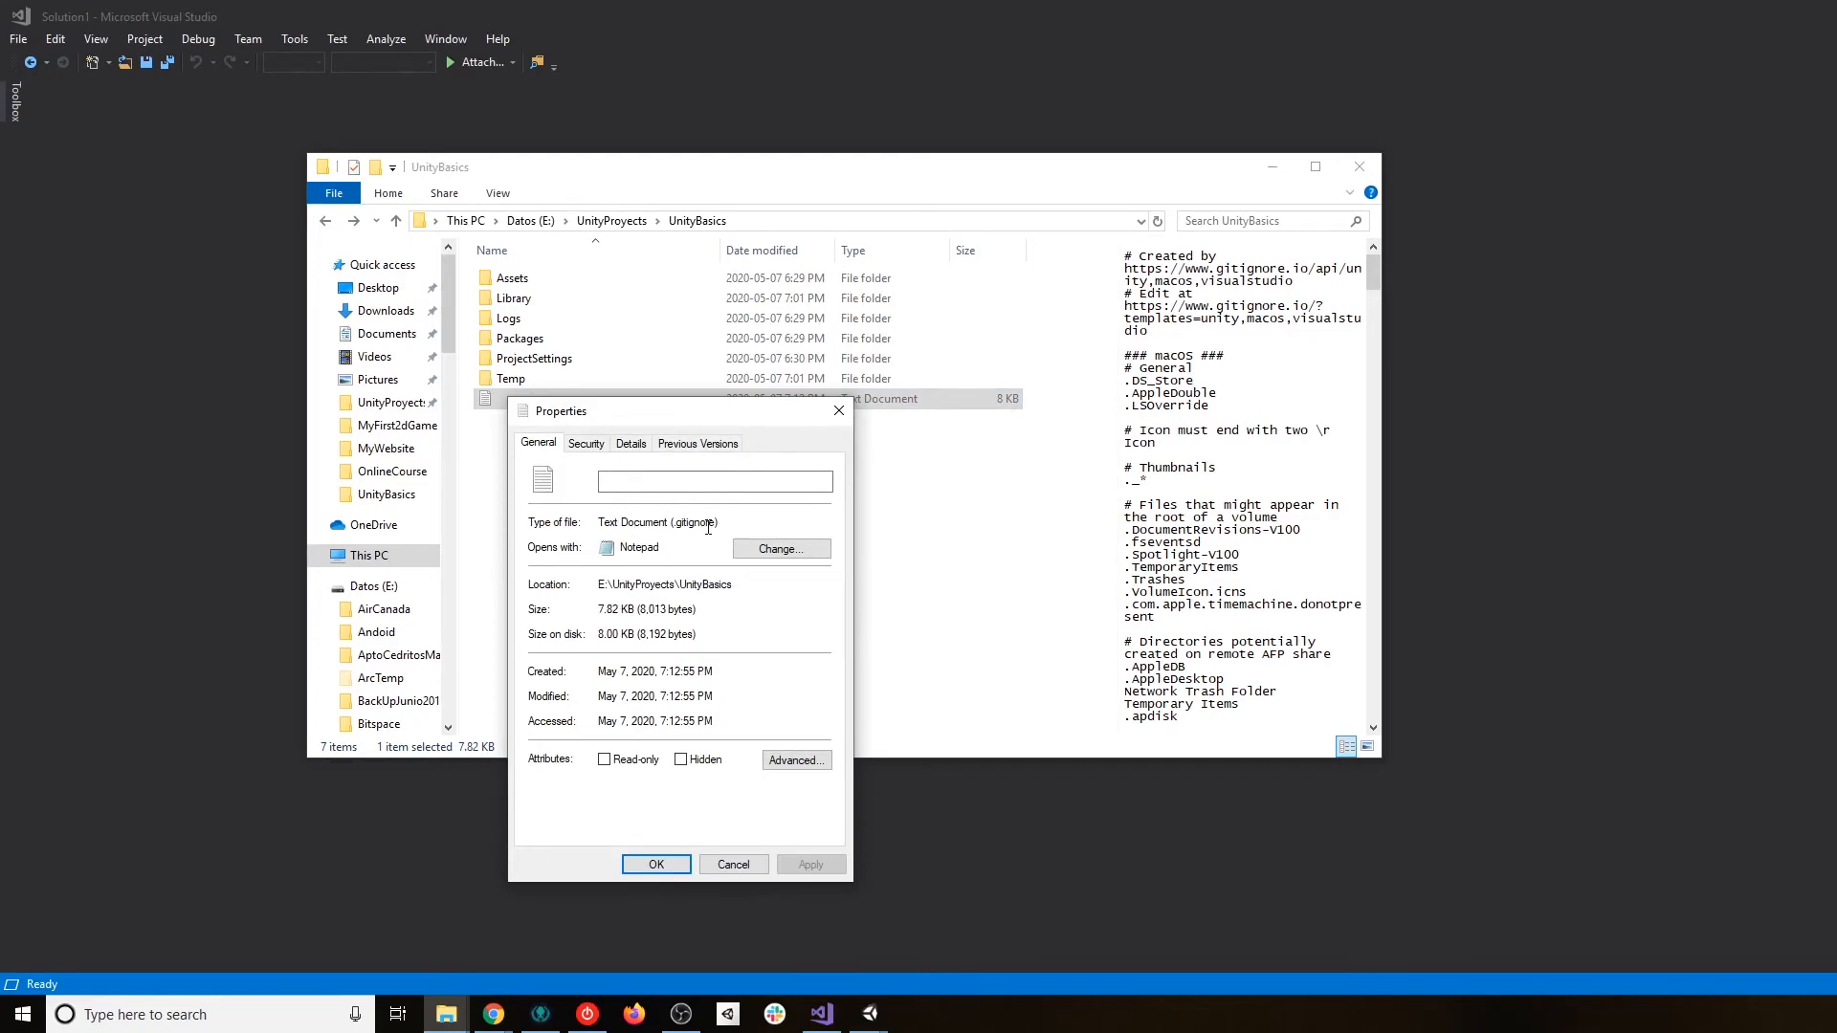
pyautogui.click(838, 411)
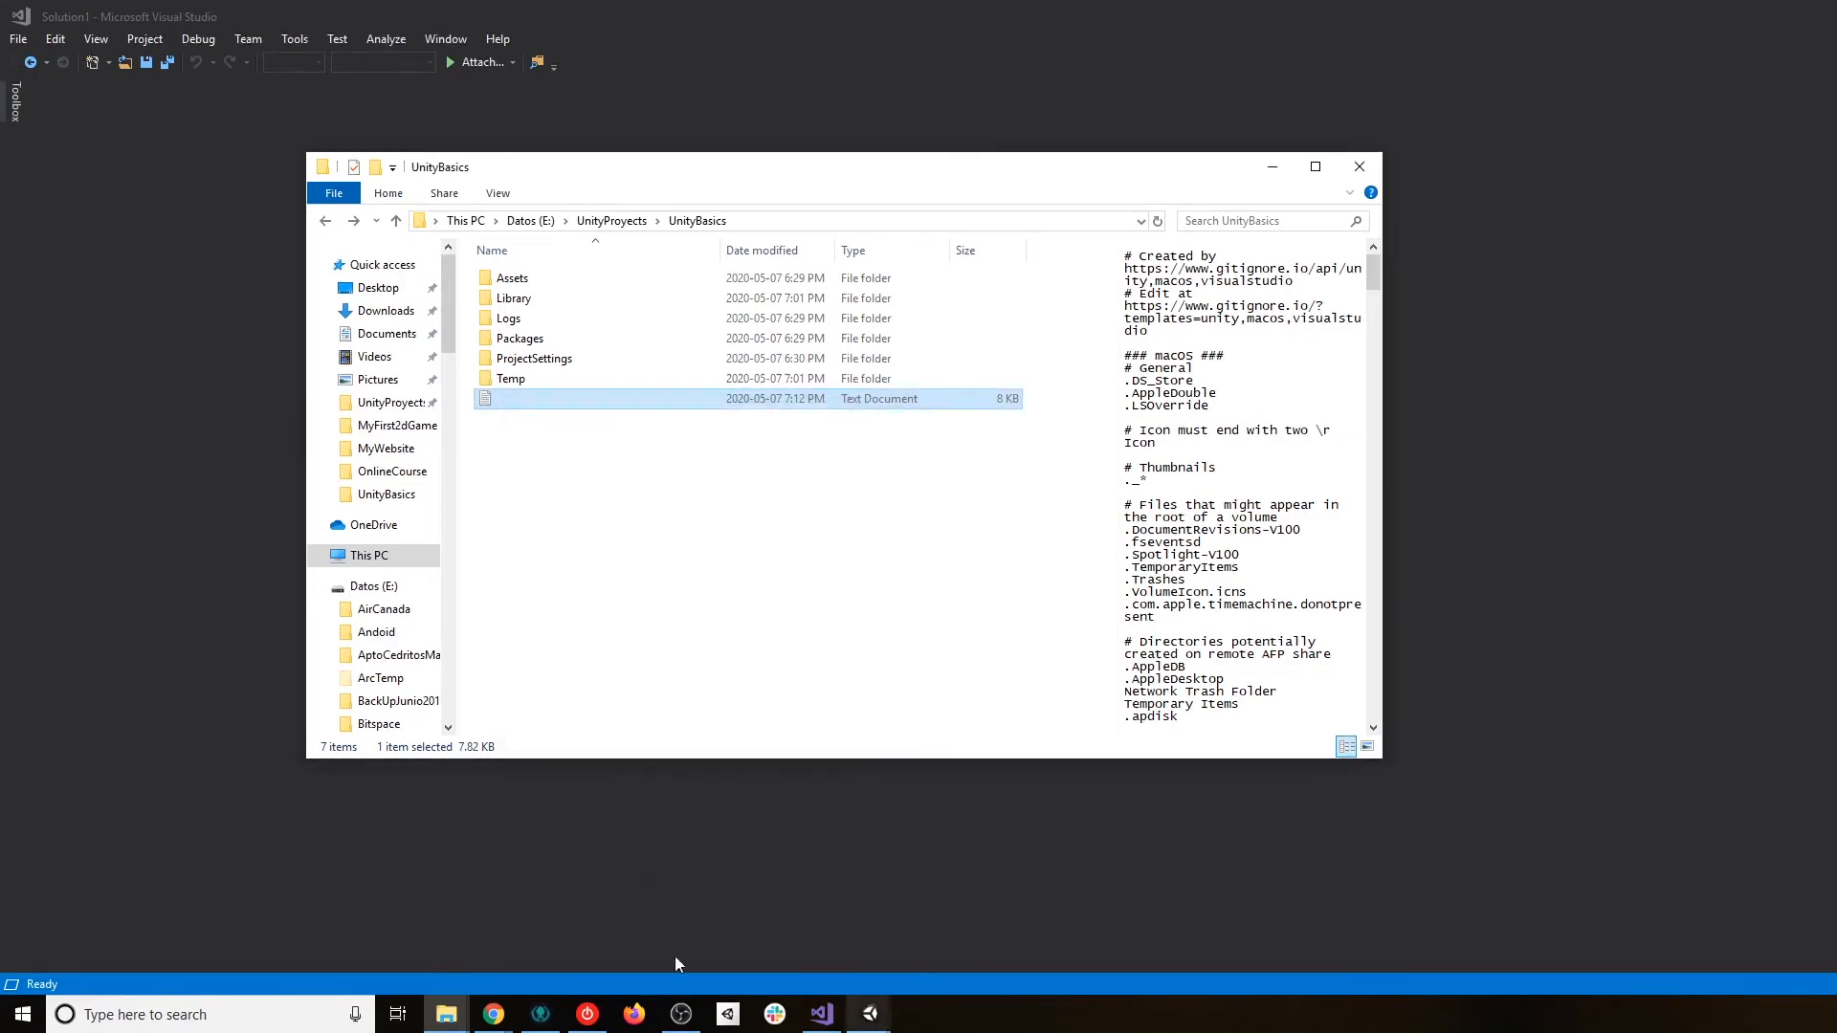
# Switch to the browser and review the Git configuration section of the Unity Basics page, including its .gitignore file example.
pyautogui.moveTo(509, 1018)
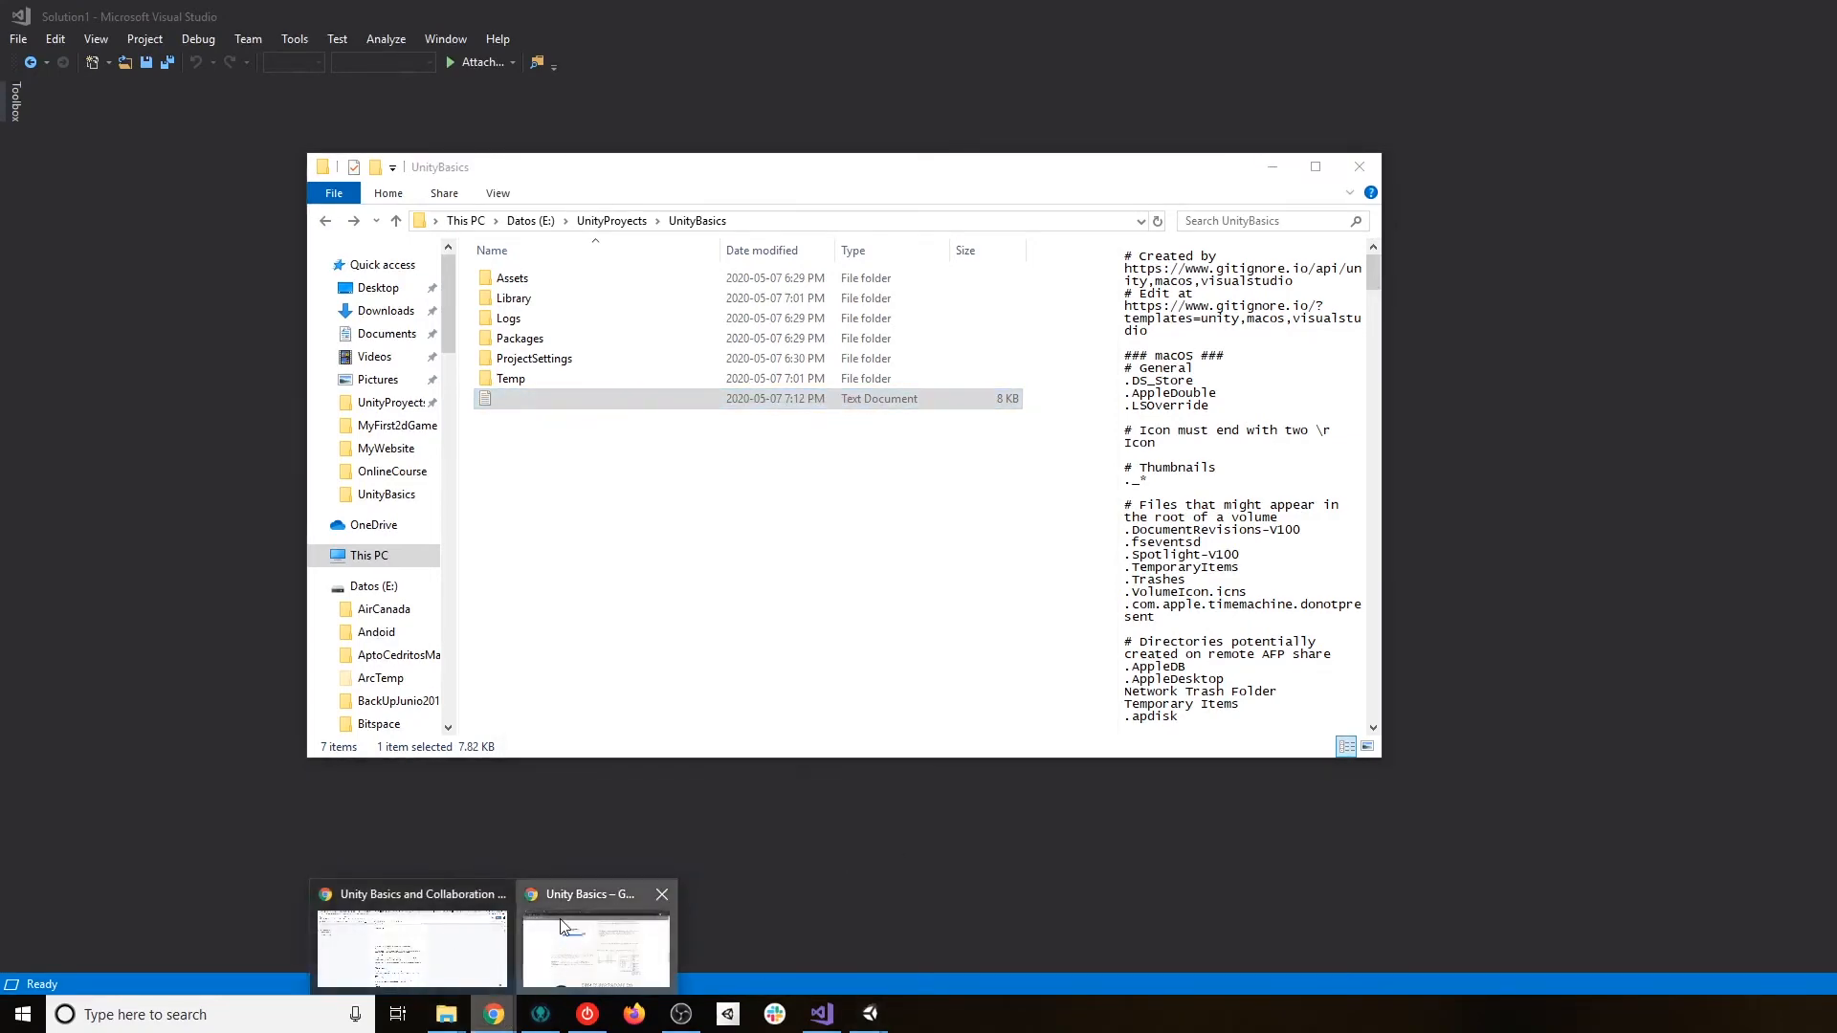
pyautogui.click(612, 928)
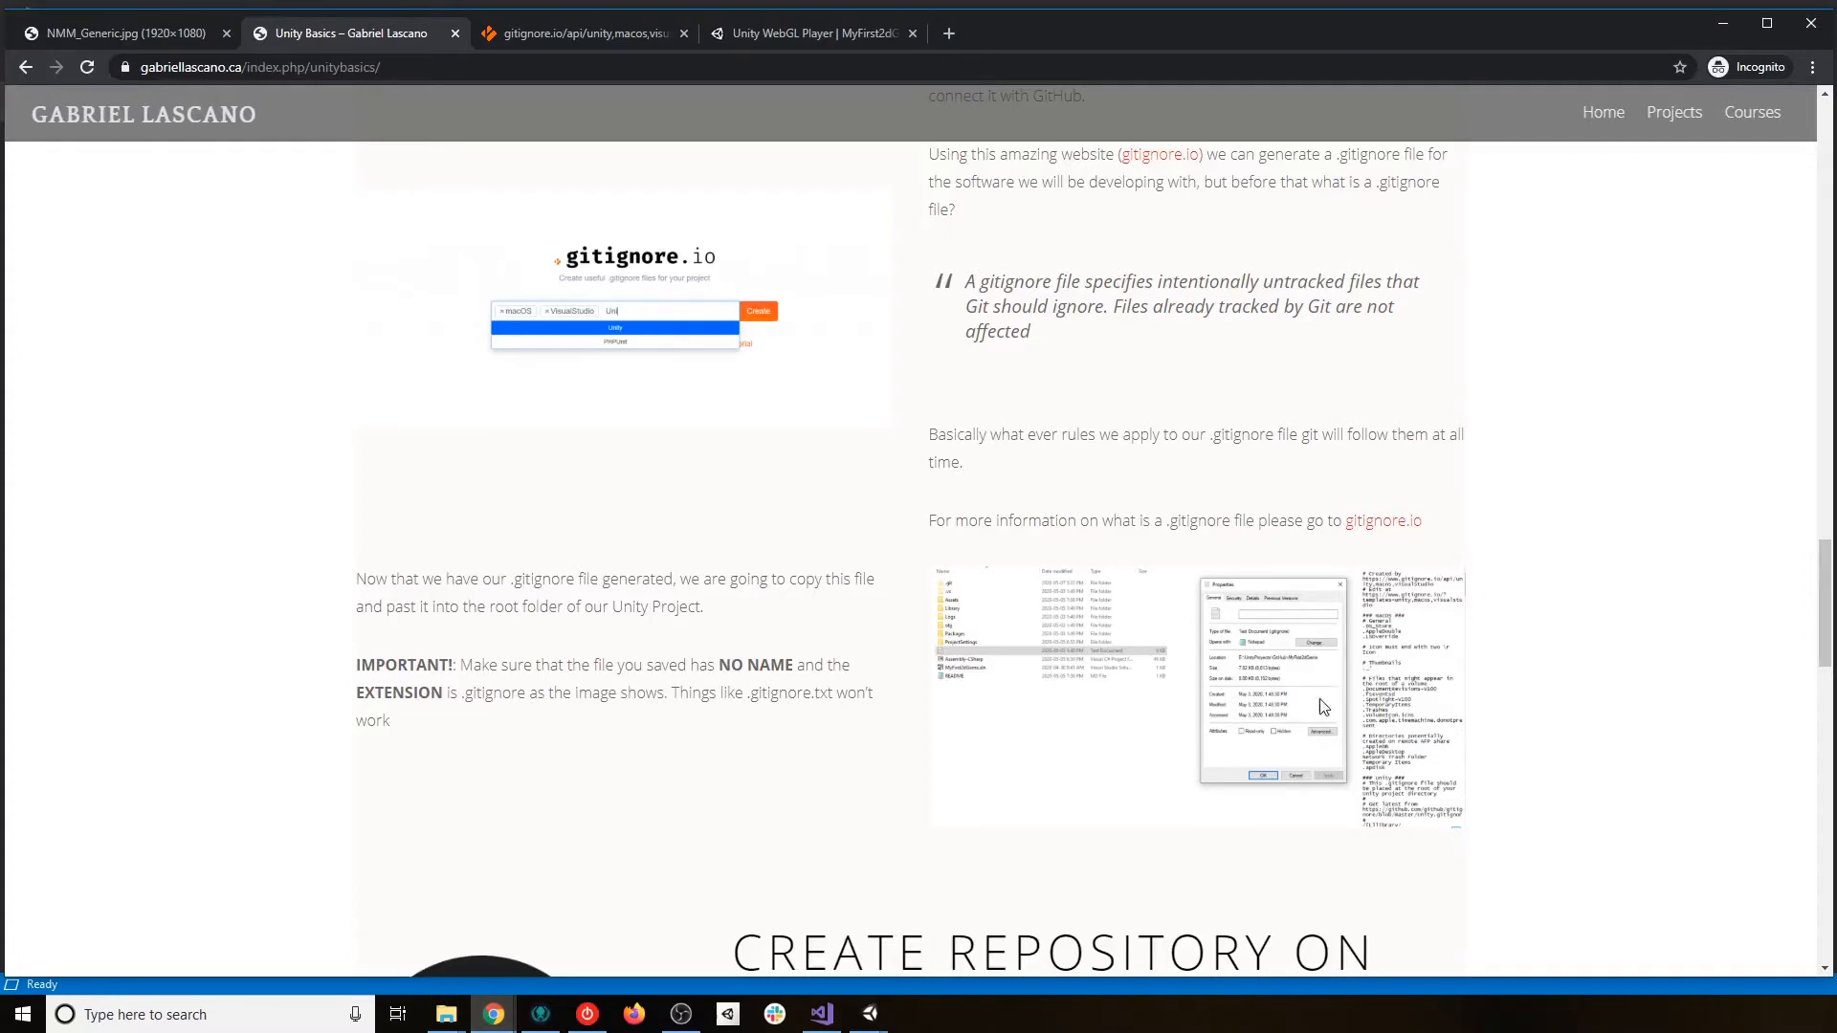
pyautogui.scroll(-1, 1347, 679)
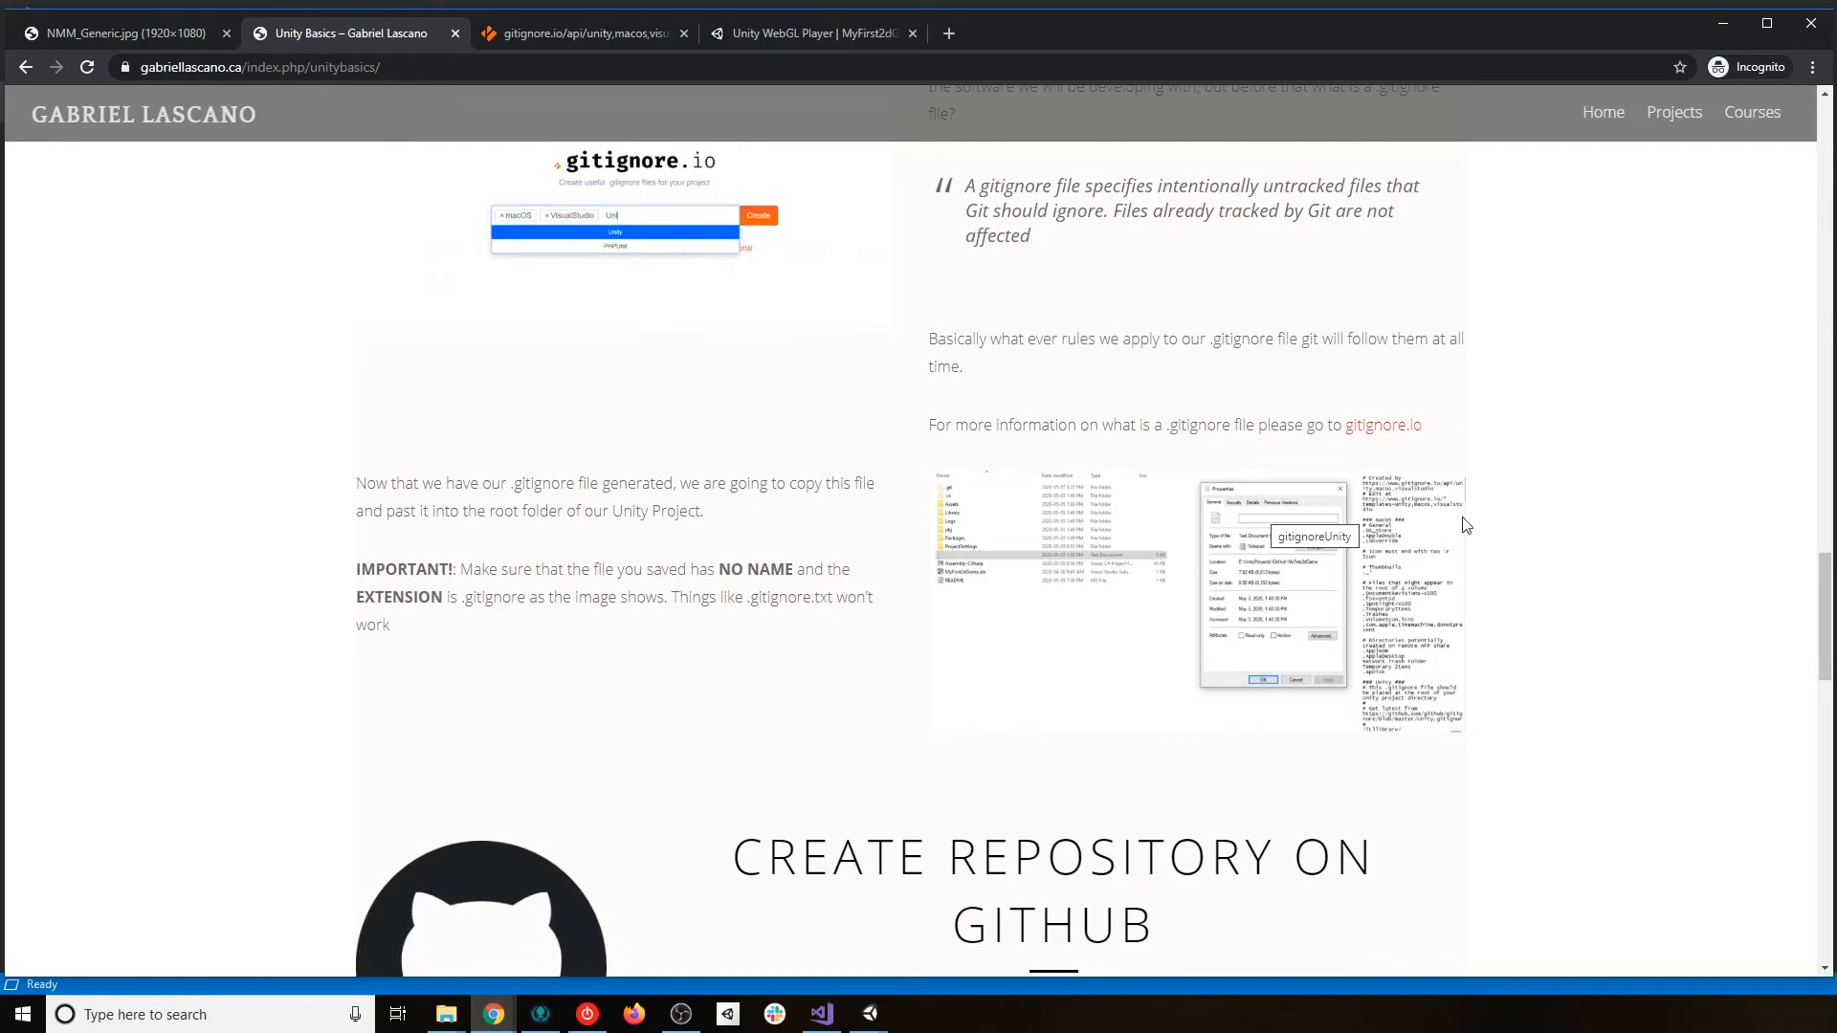
pyautogui.scroll(7, 1100, 600)
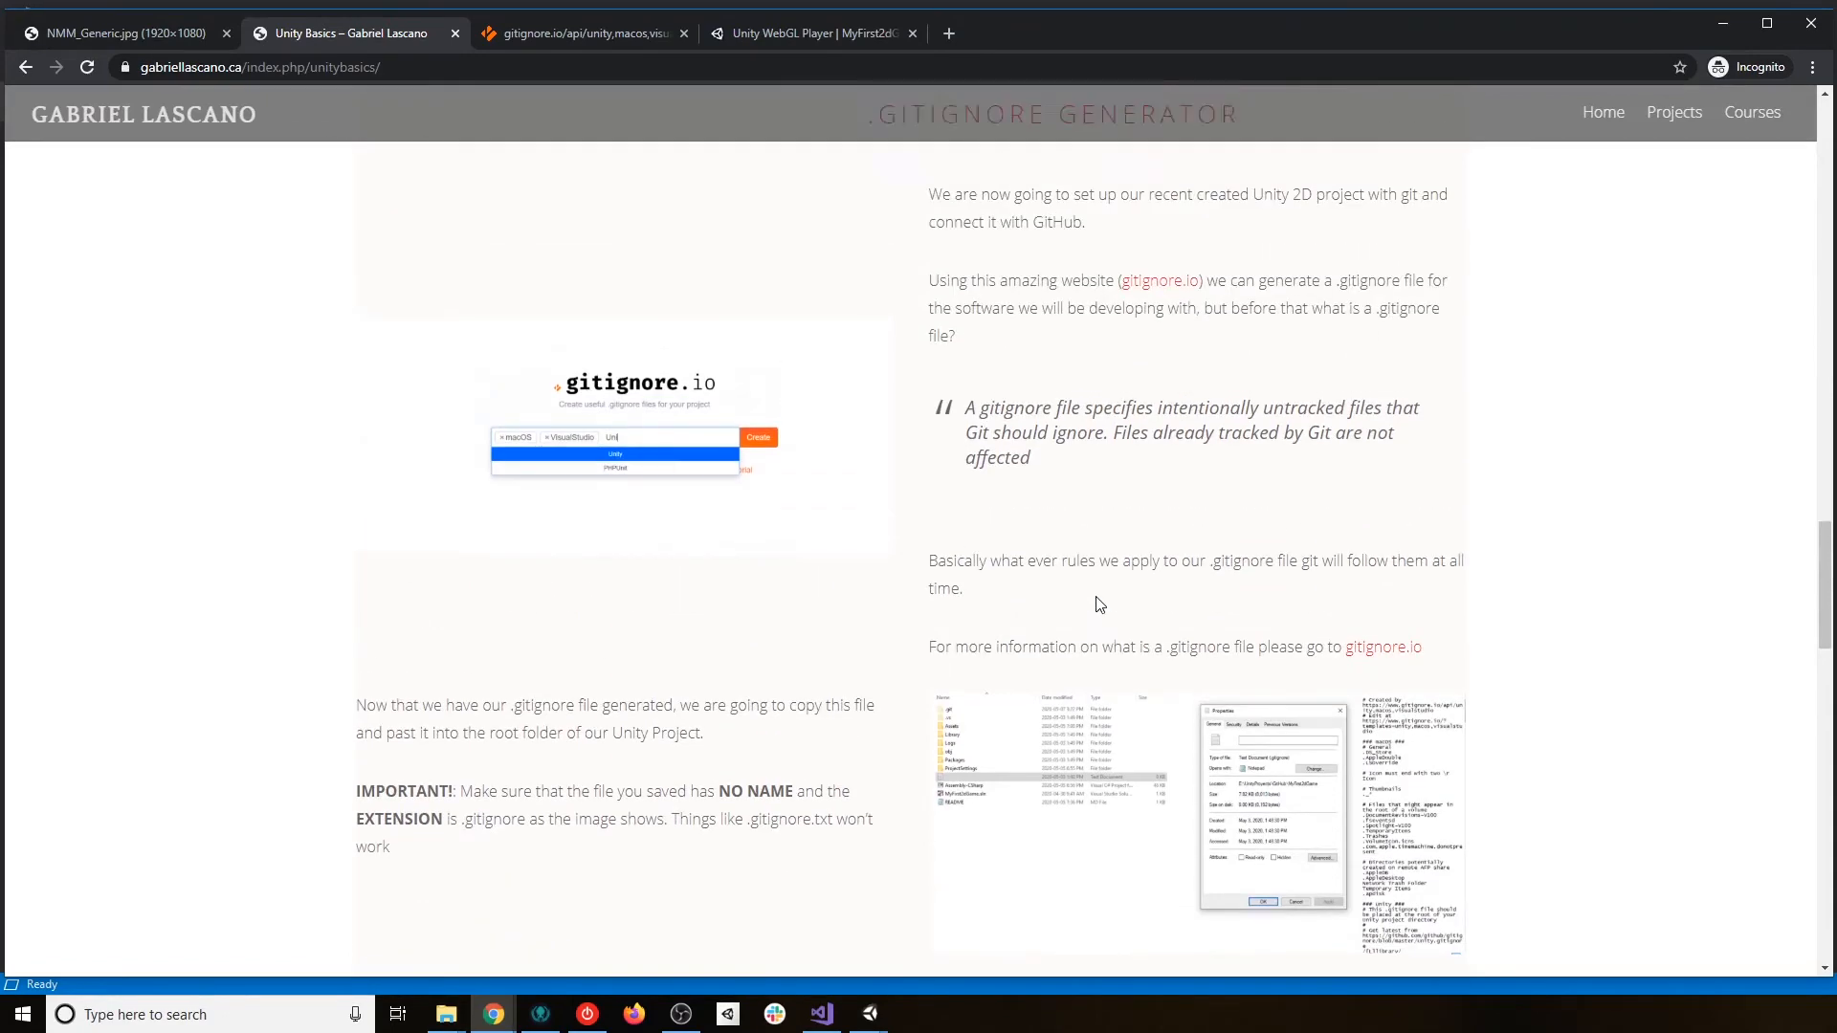
pyautogui.scroll(-5, 1110, 588)
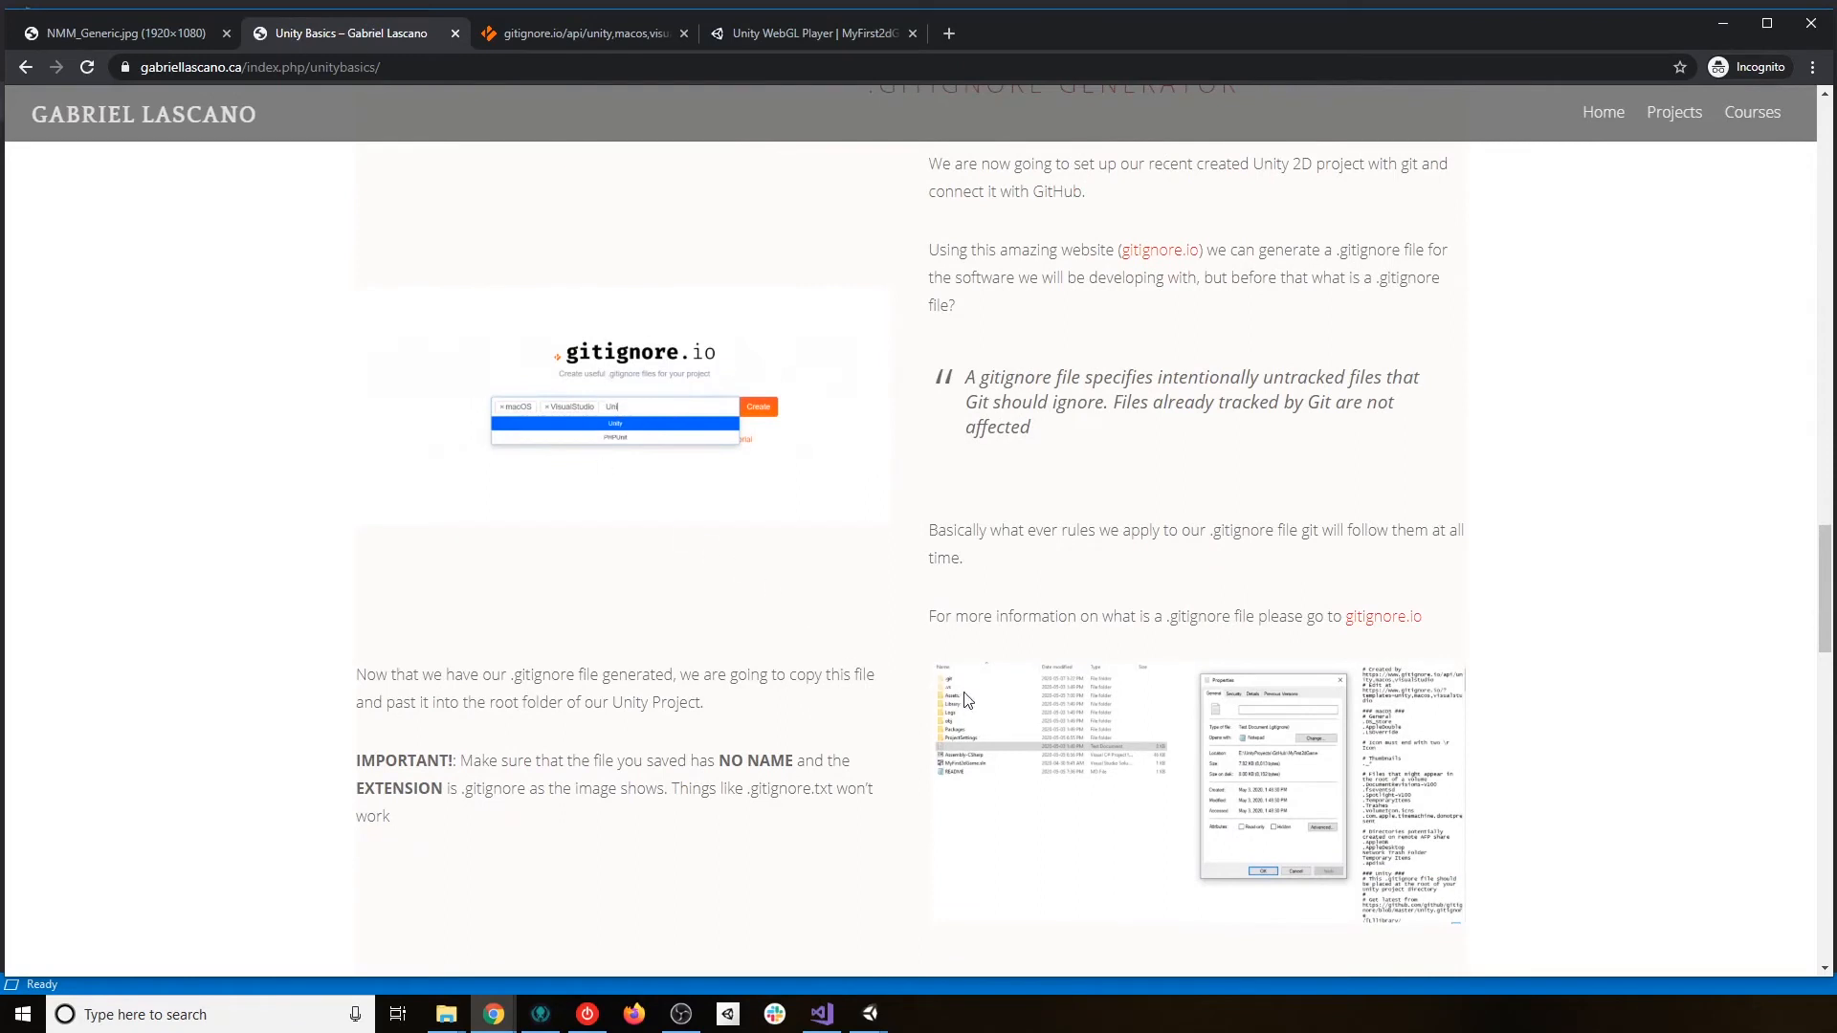
pyautogui.scroll(-2, 1287, 757)
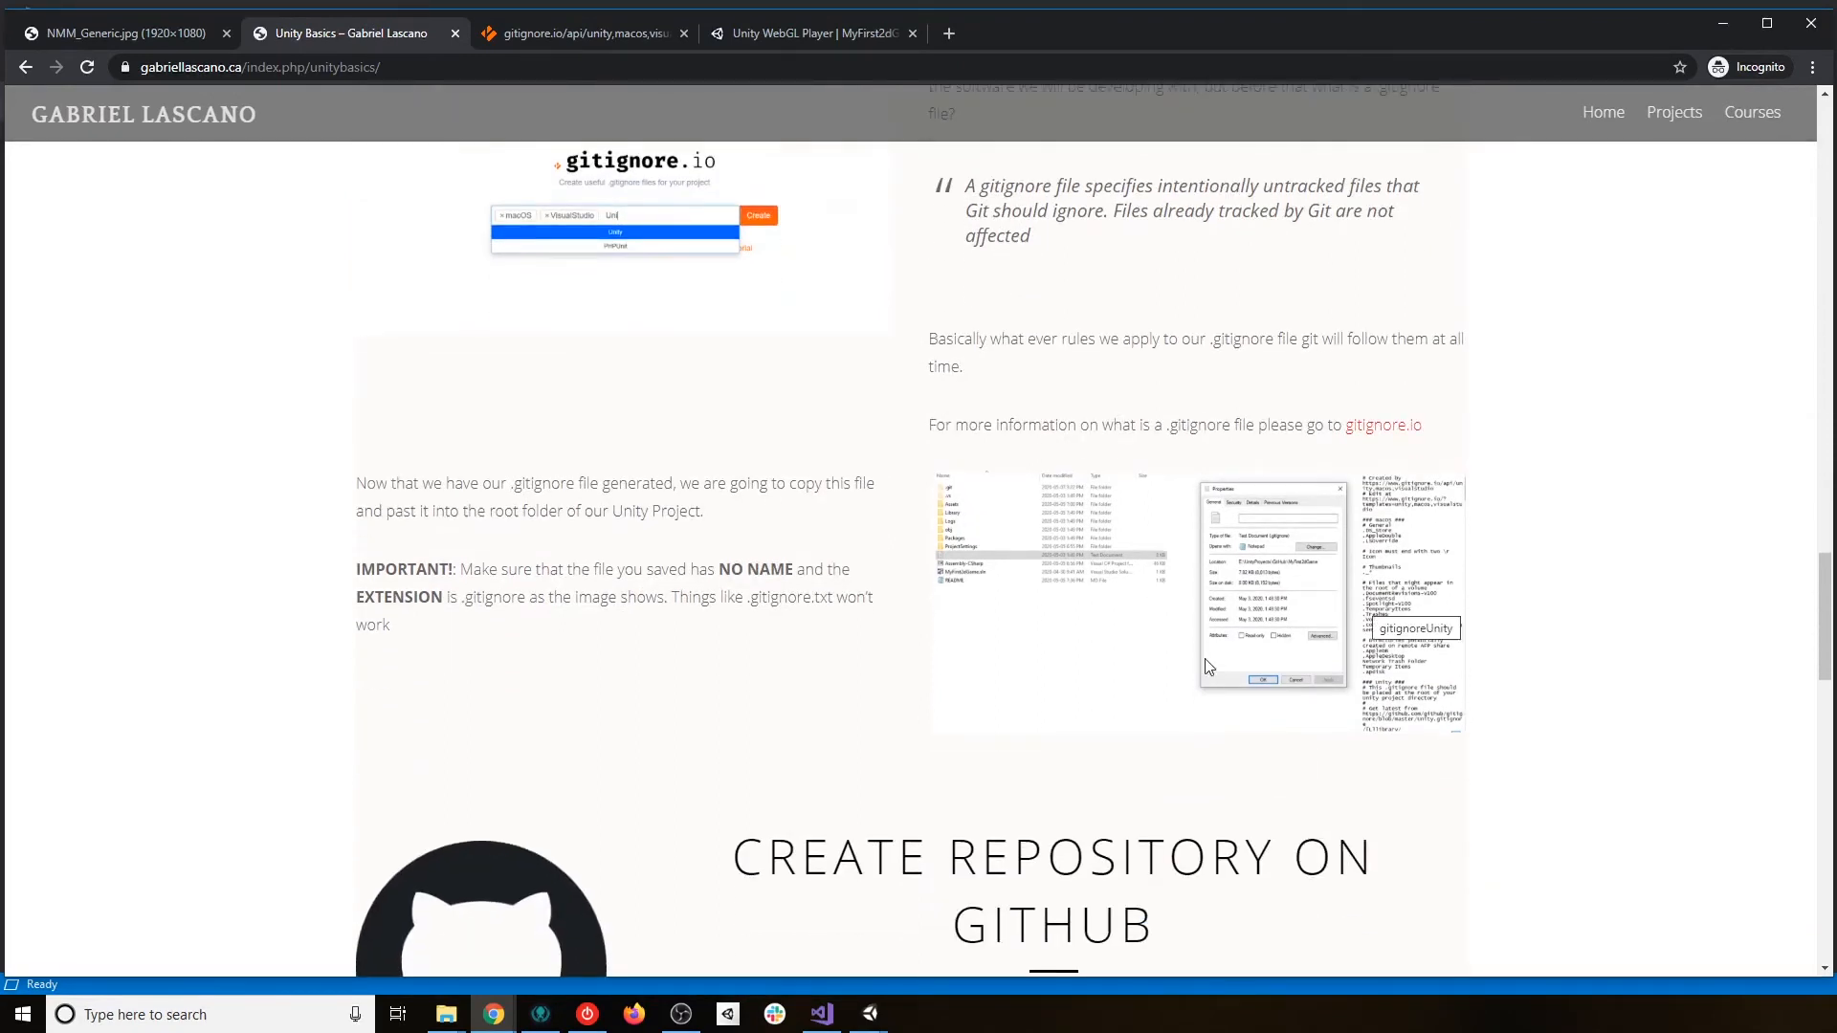
pyautogui.scroll(-2, 1208, 638)
pyautogui.scroll(-1, 1208, 639)
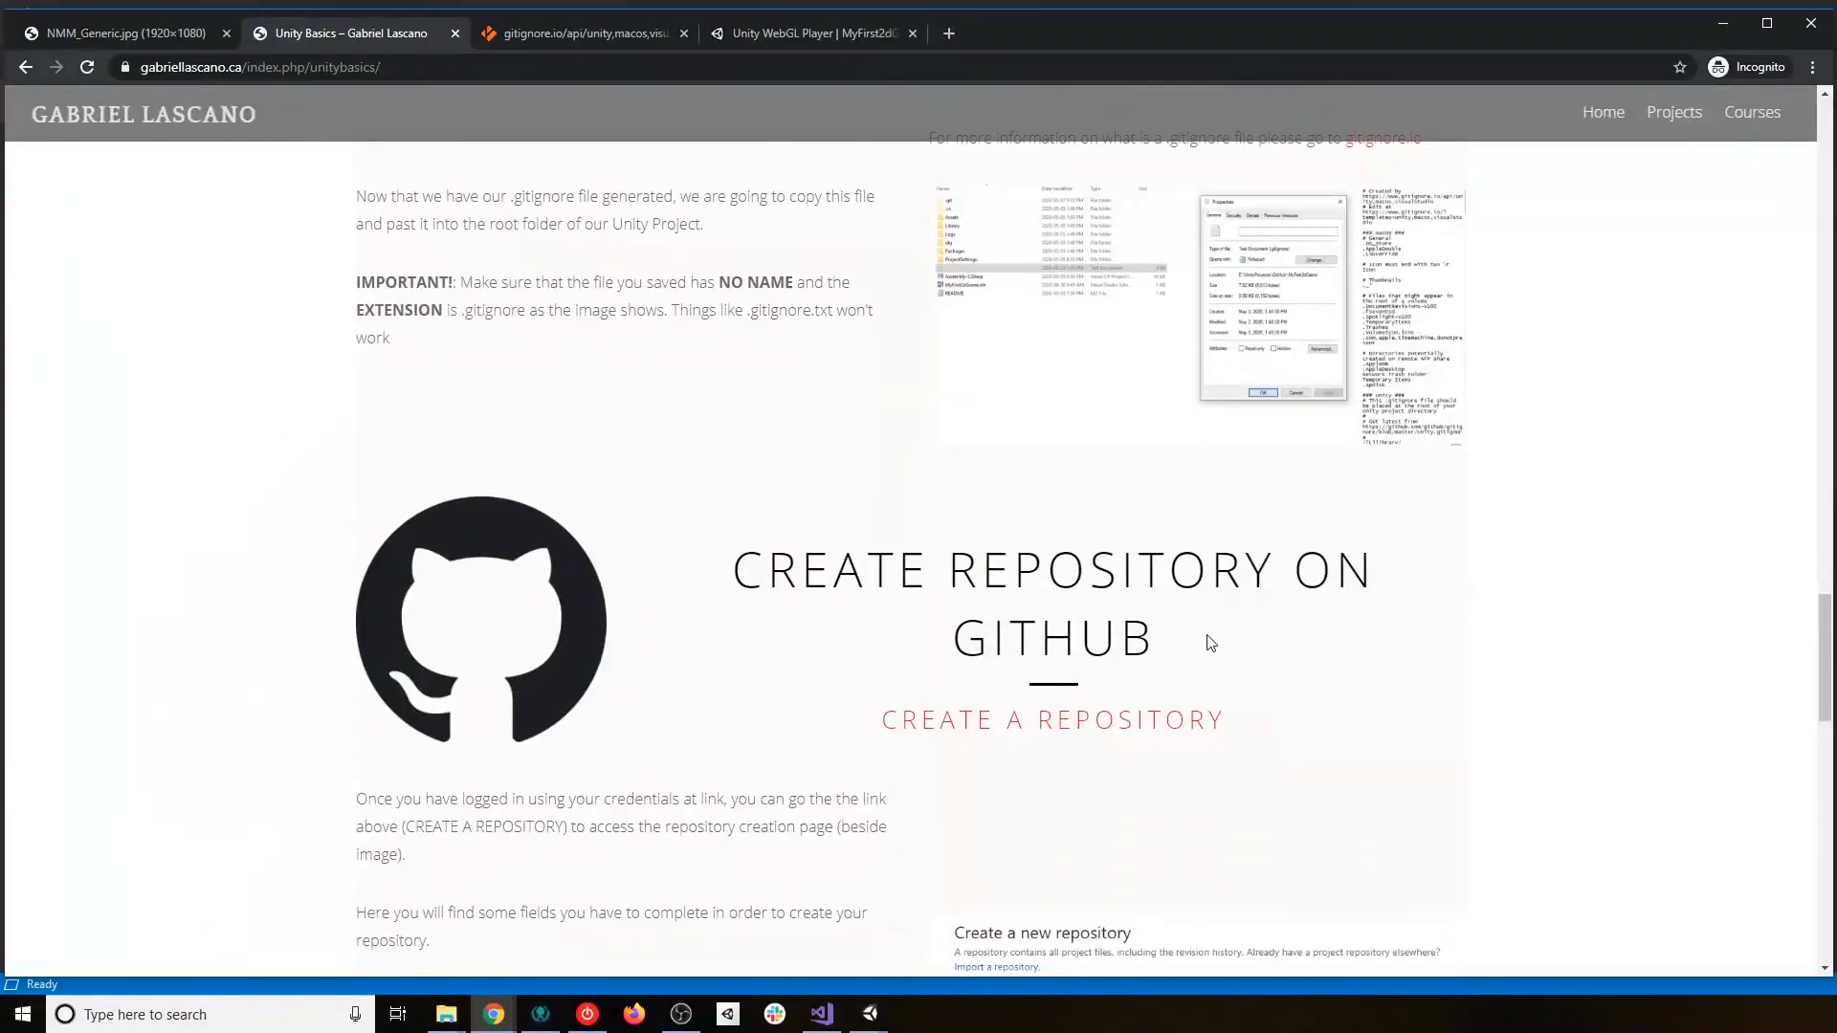
pyautogui.scroll(-2, 1210, 642)
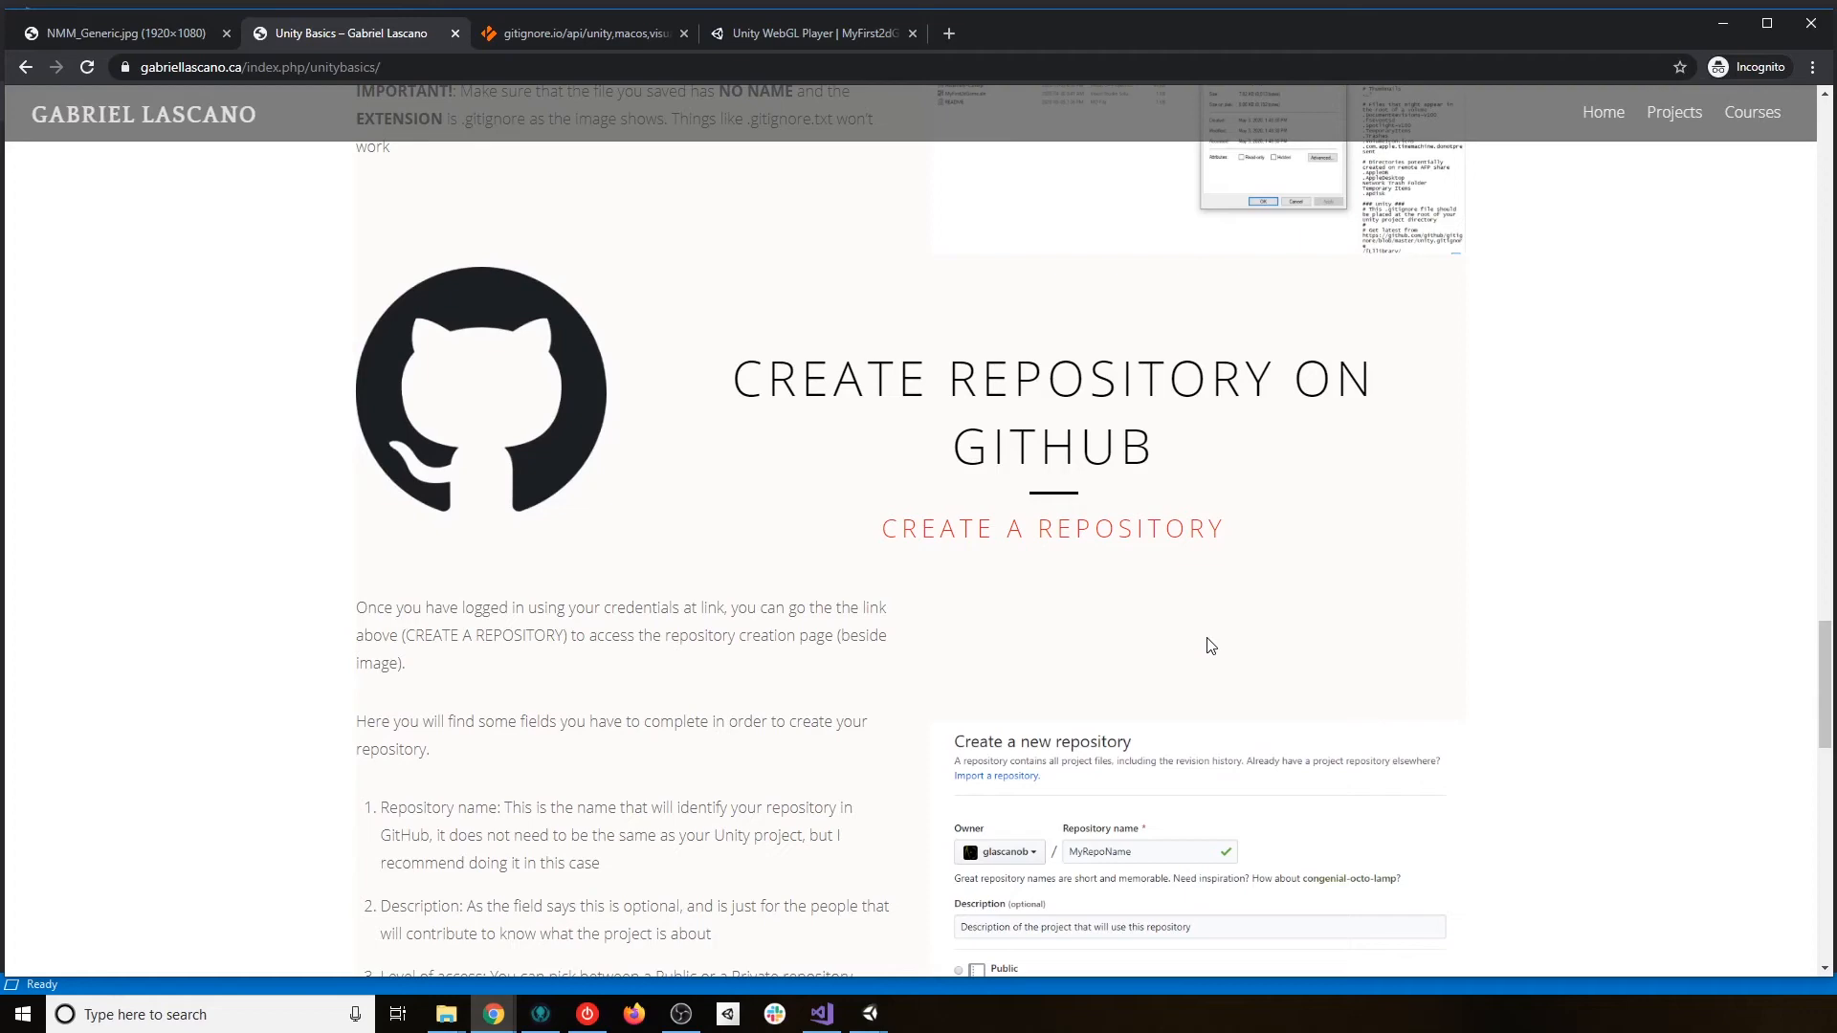
pyautogui.scroll(9, 1211, 646)
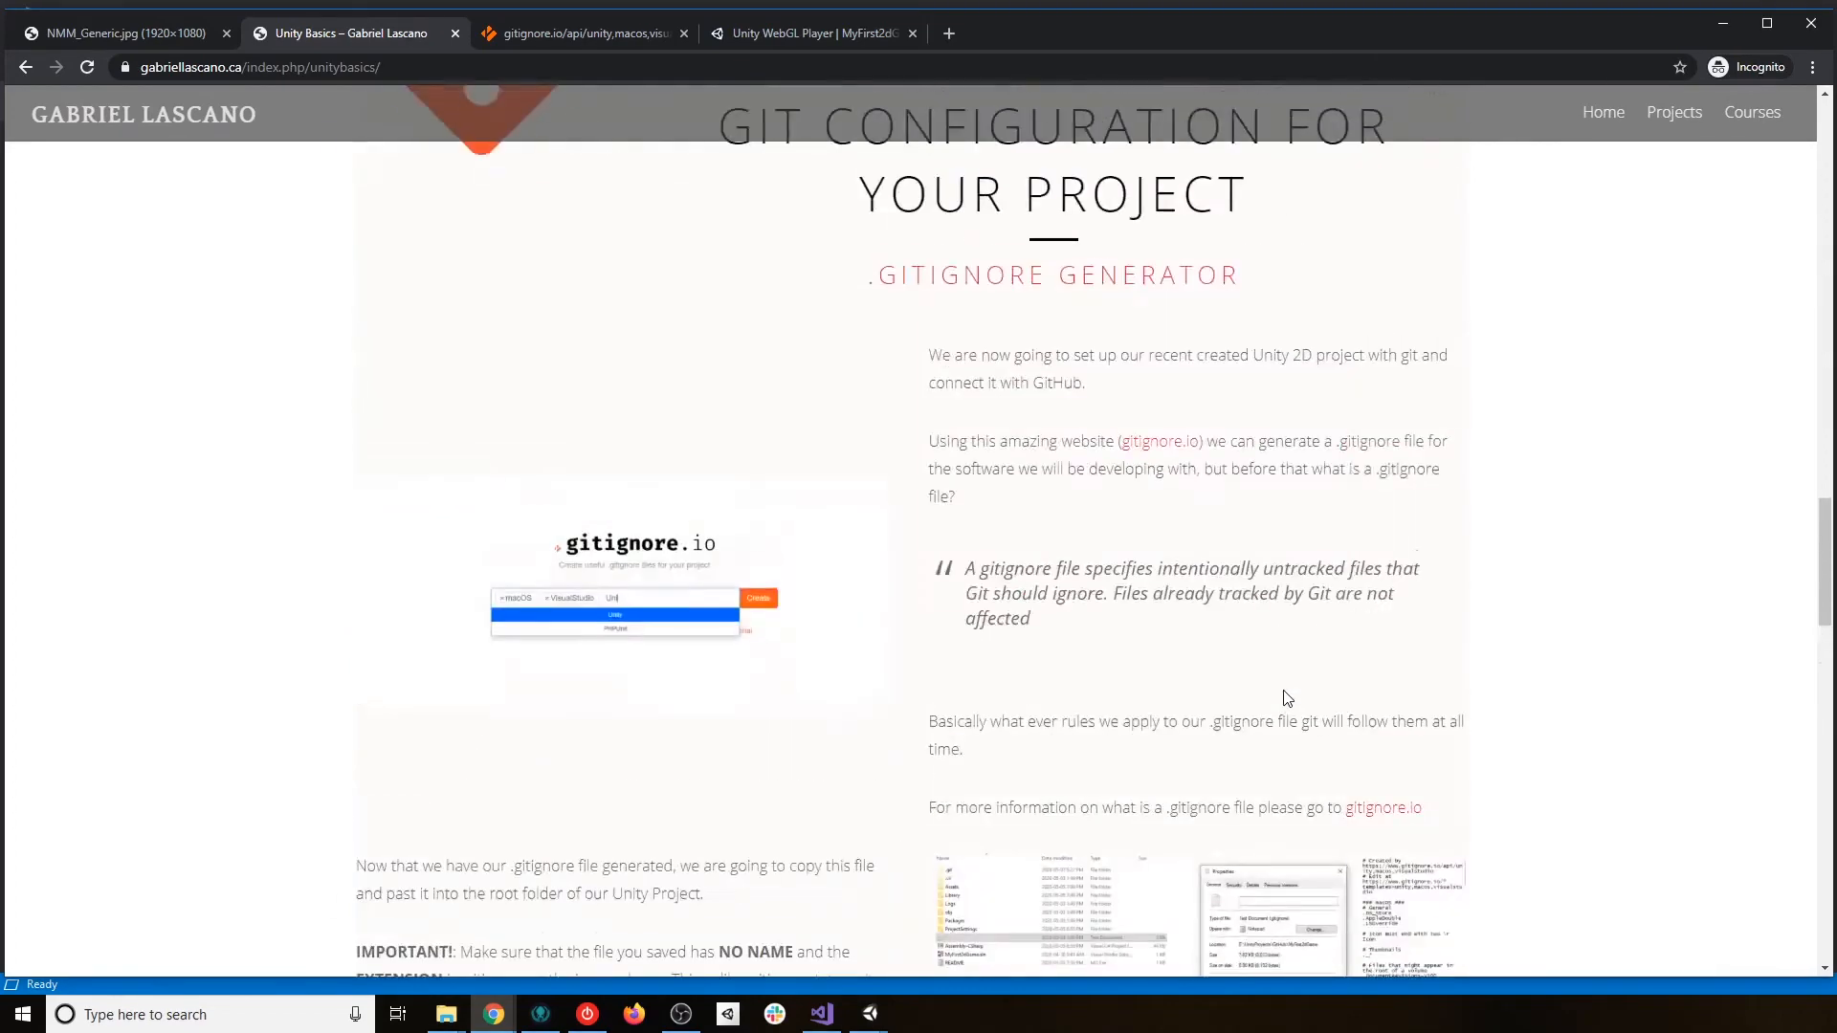
pyautogui.scroll(3, 1287, 698)
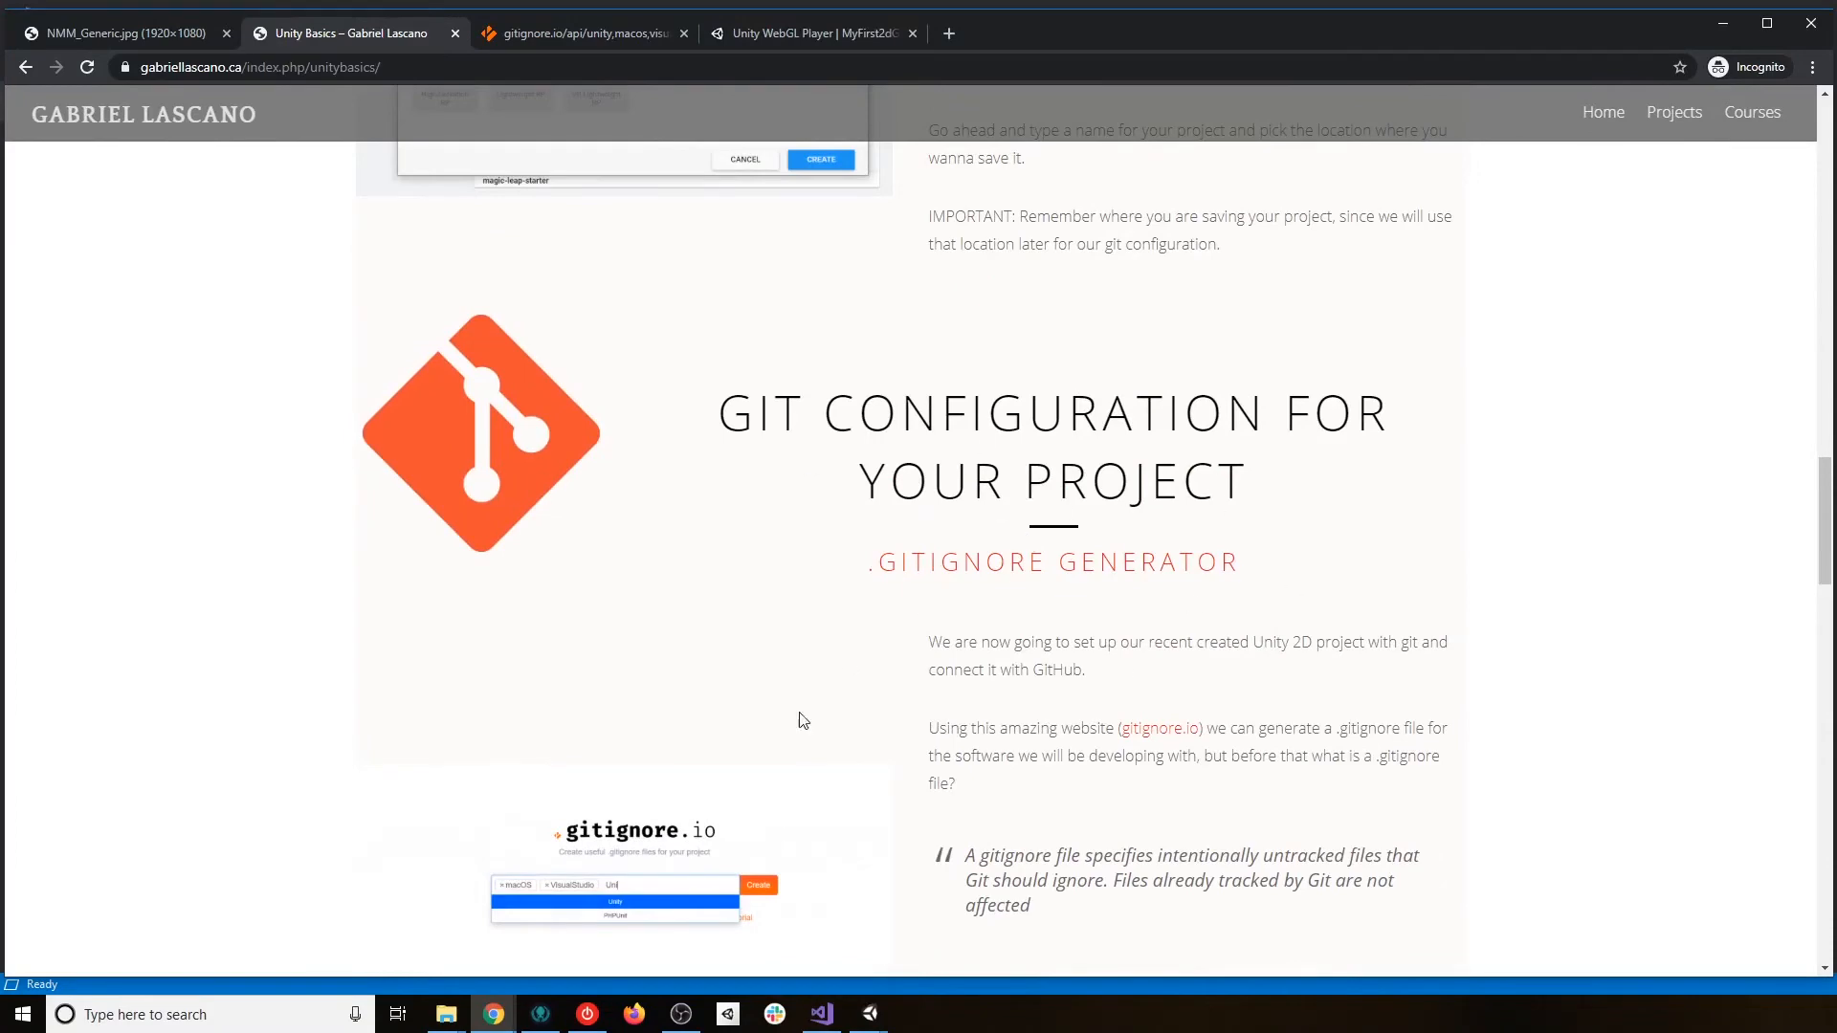
pyautogui.scroll(-1, 1014, 722)
pyautogui.scroll(-6, 1014, 722)
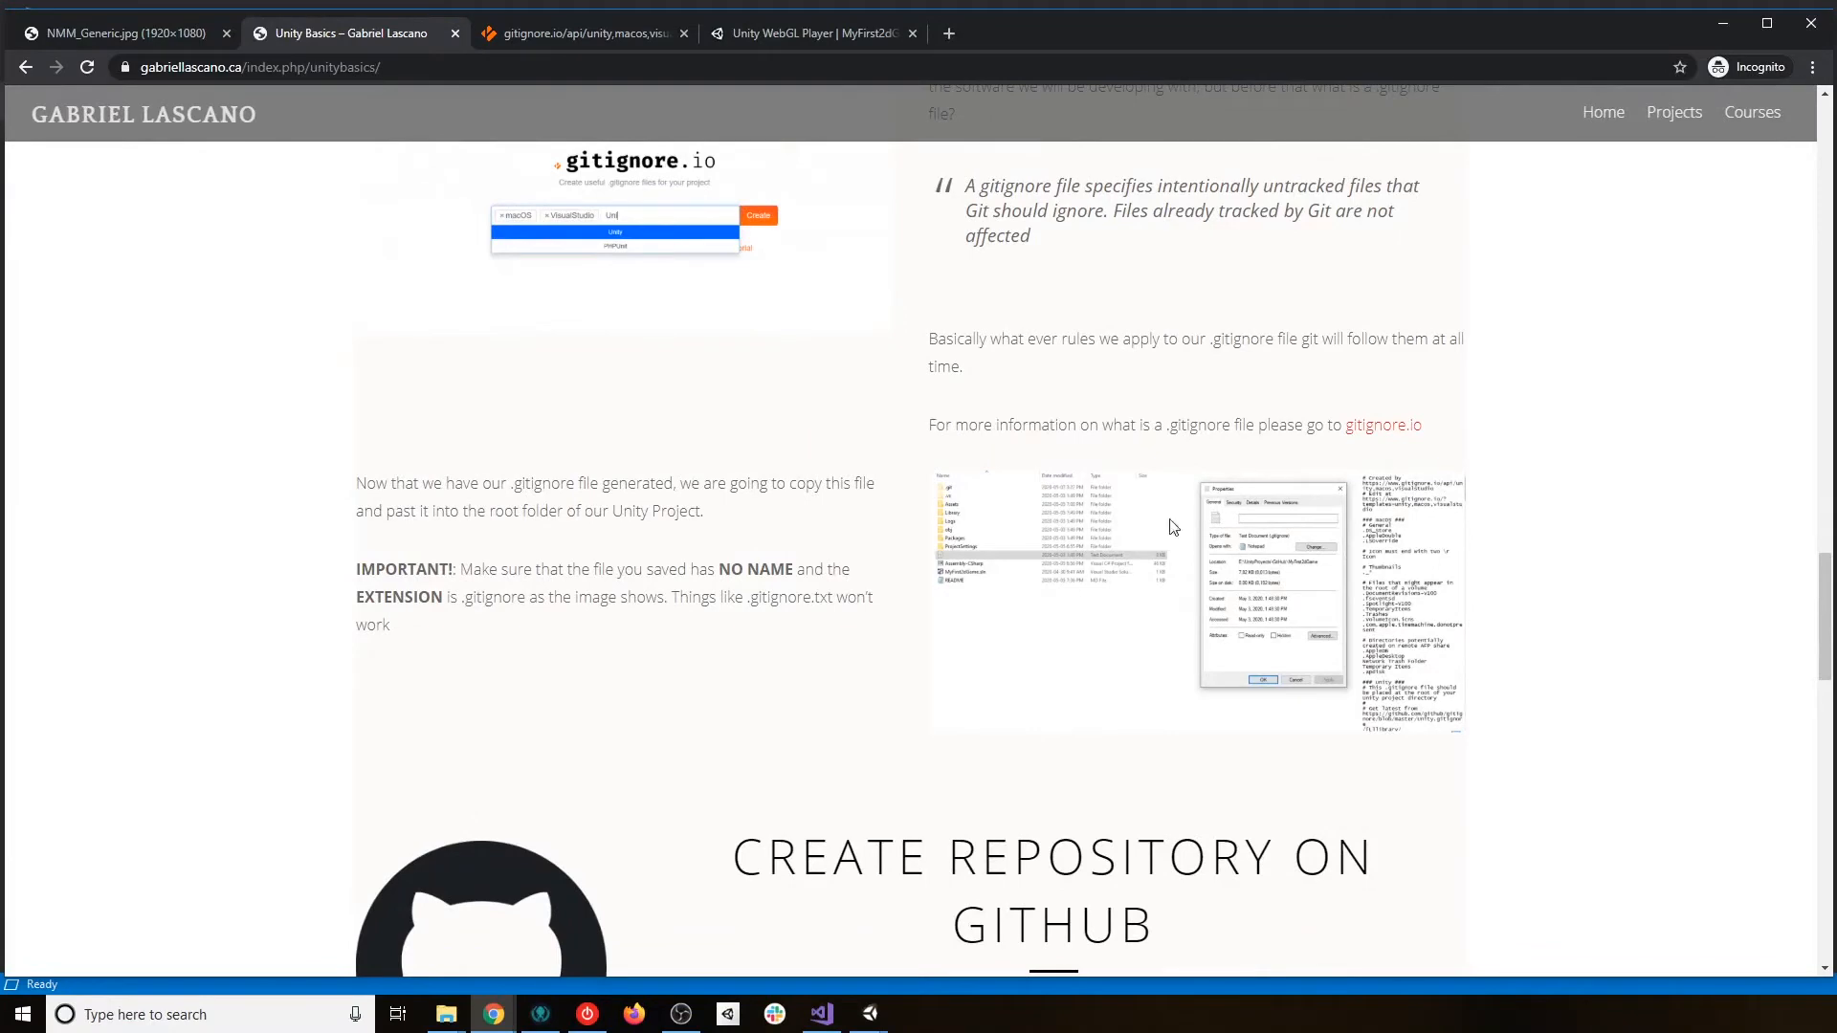
# Read the course page's Create Repository on GitHub section, covering the repository name, description, access level, README and .gitignore options.
pyautogui.scroll(-4, 1110, 629)
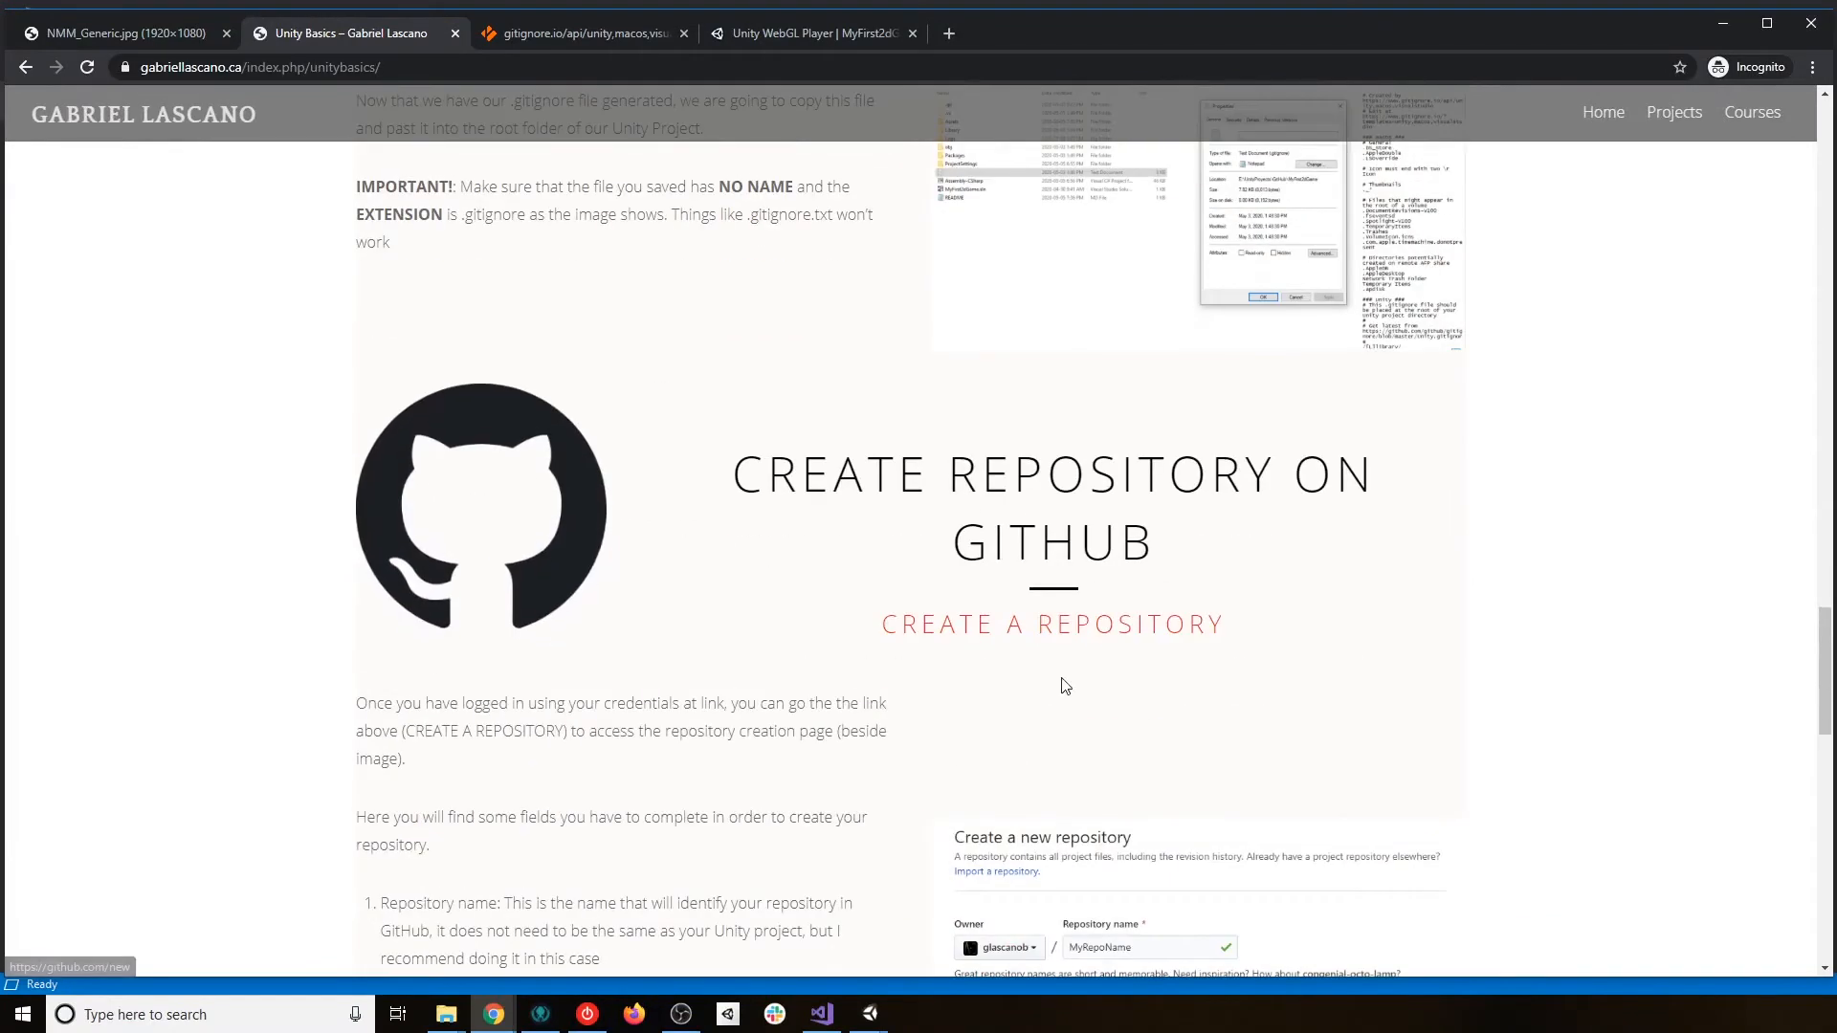
pyautogui.scroll(-2, 761, 600)
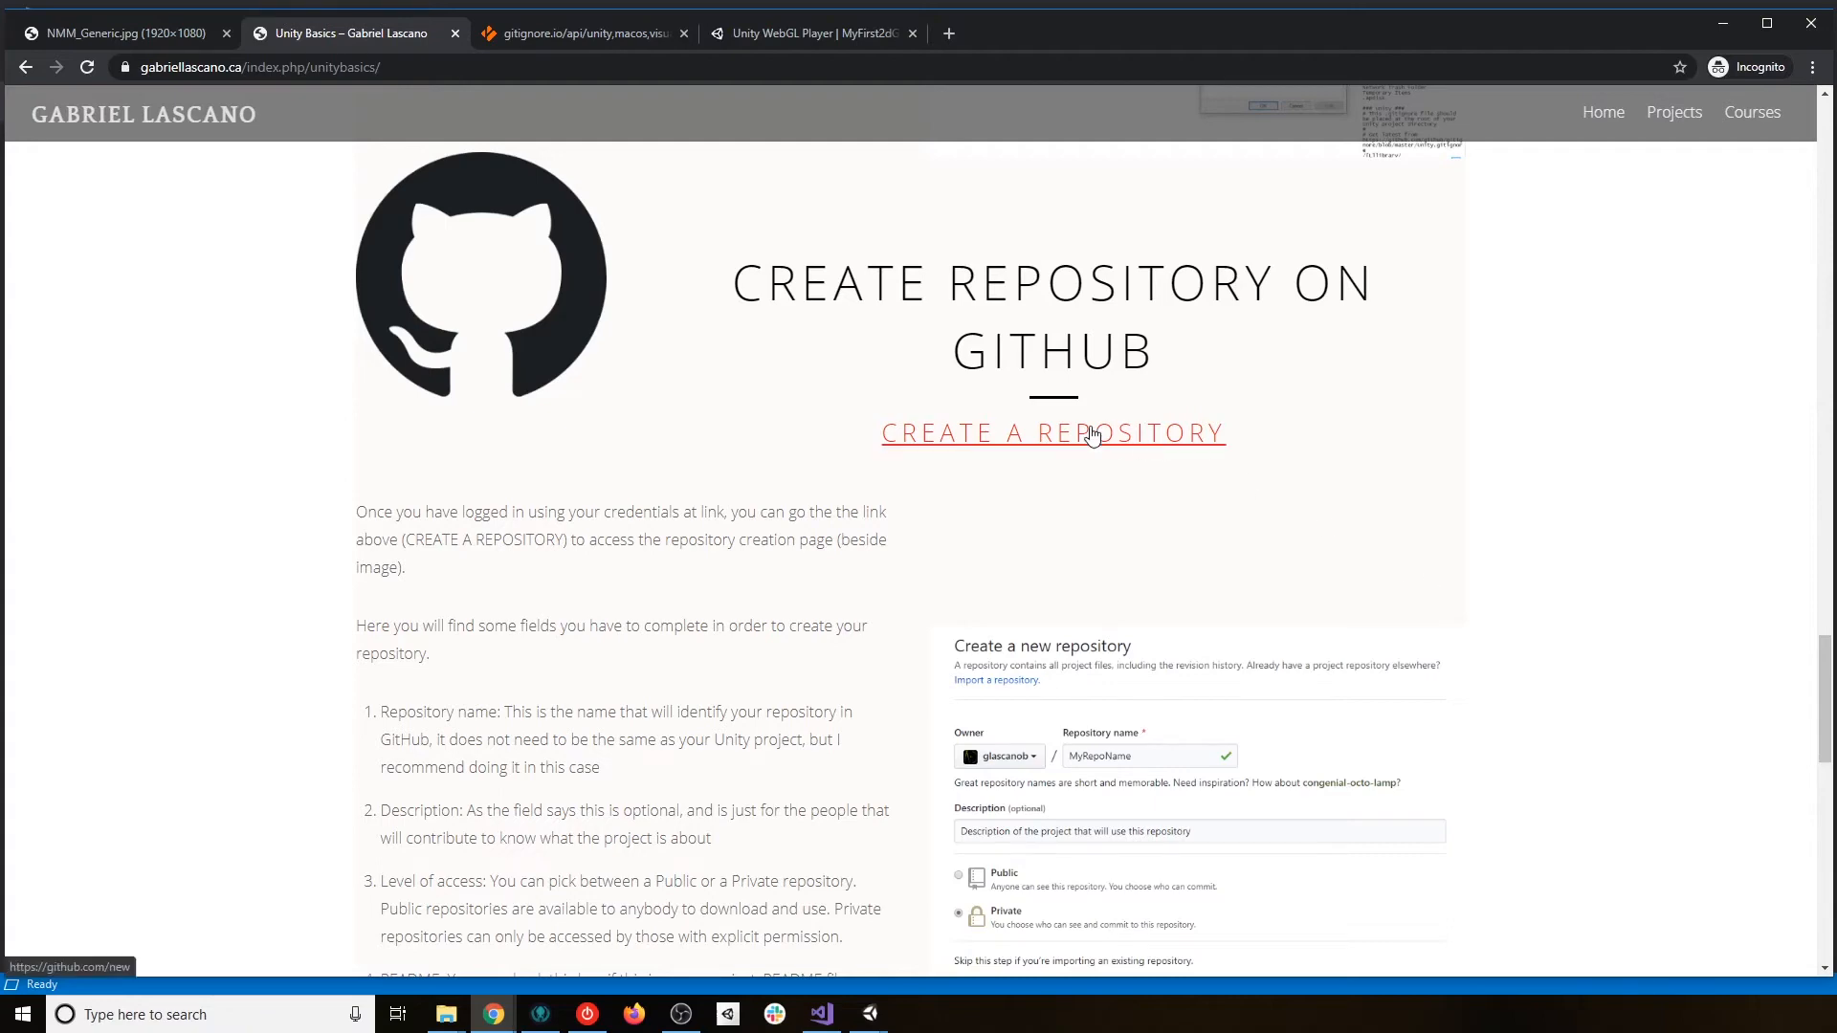
pyautogui.scroll(-2, 814, 512)
pyautogui.scroll(-2, 456, 355)
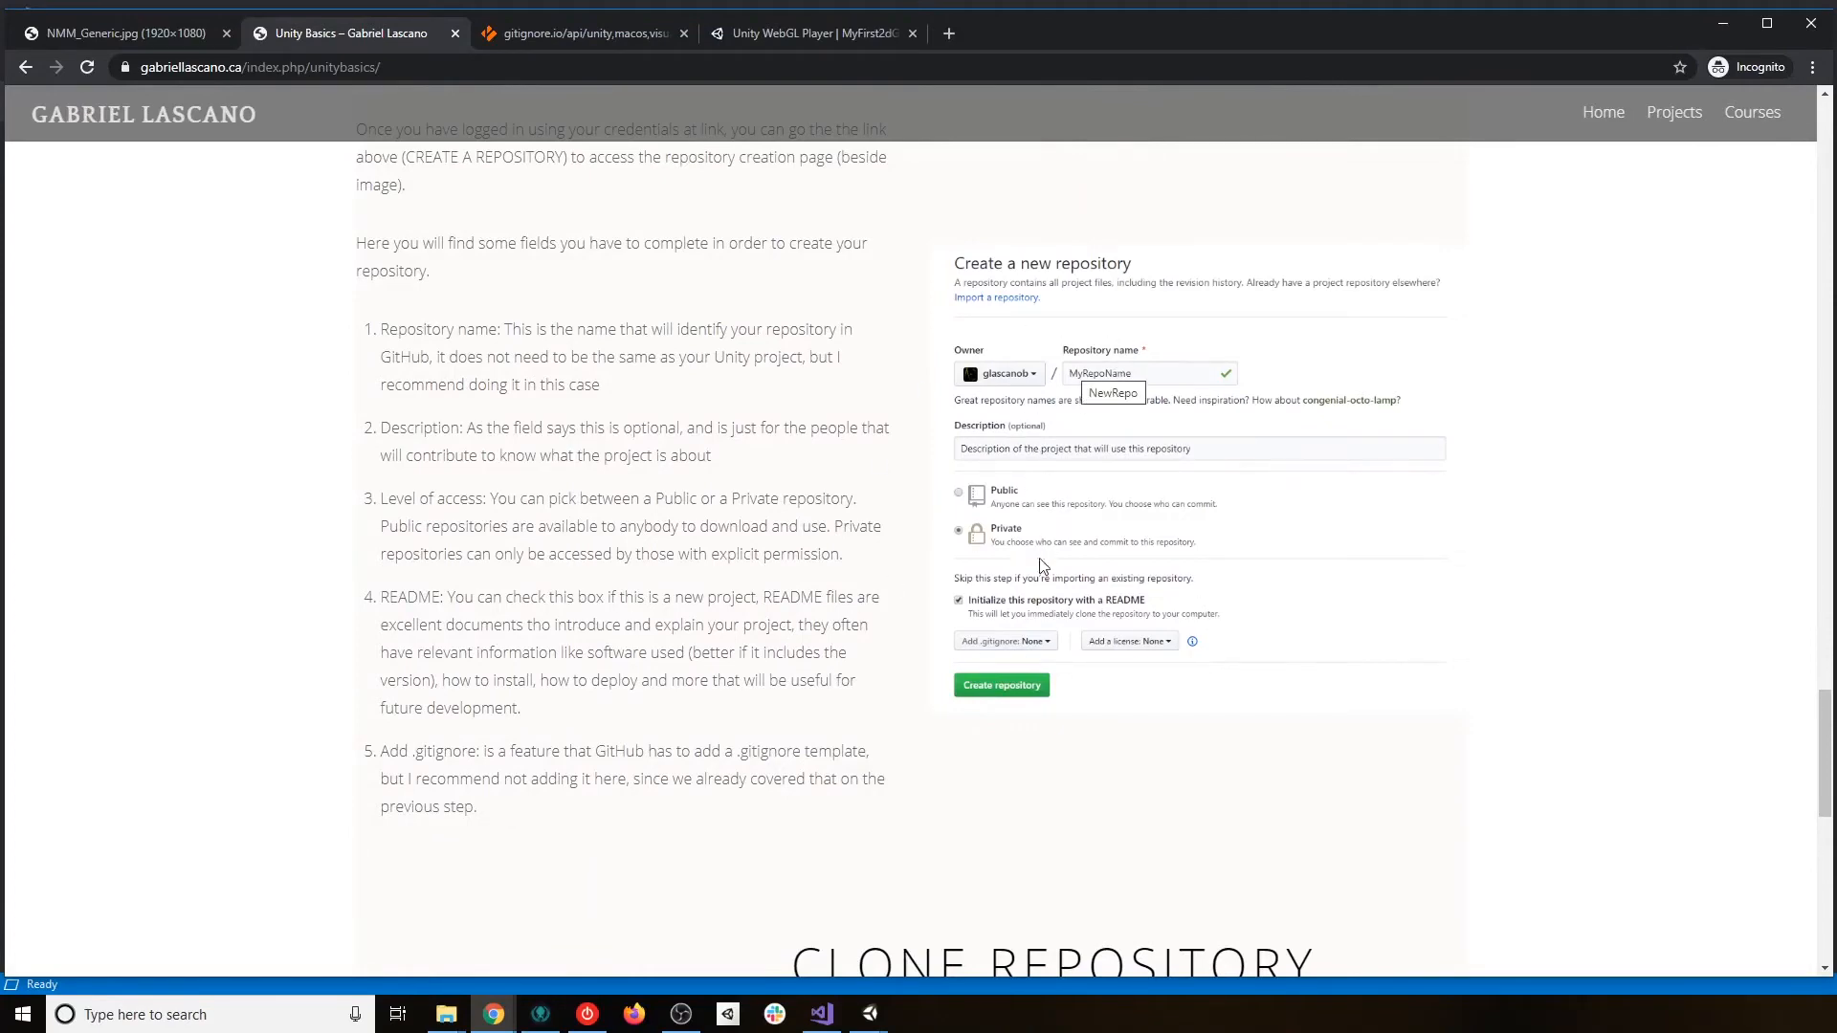
pyautogui.scroll(2, 623, 783)
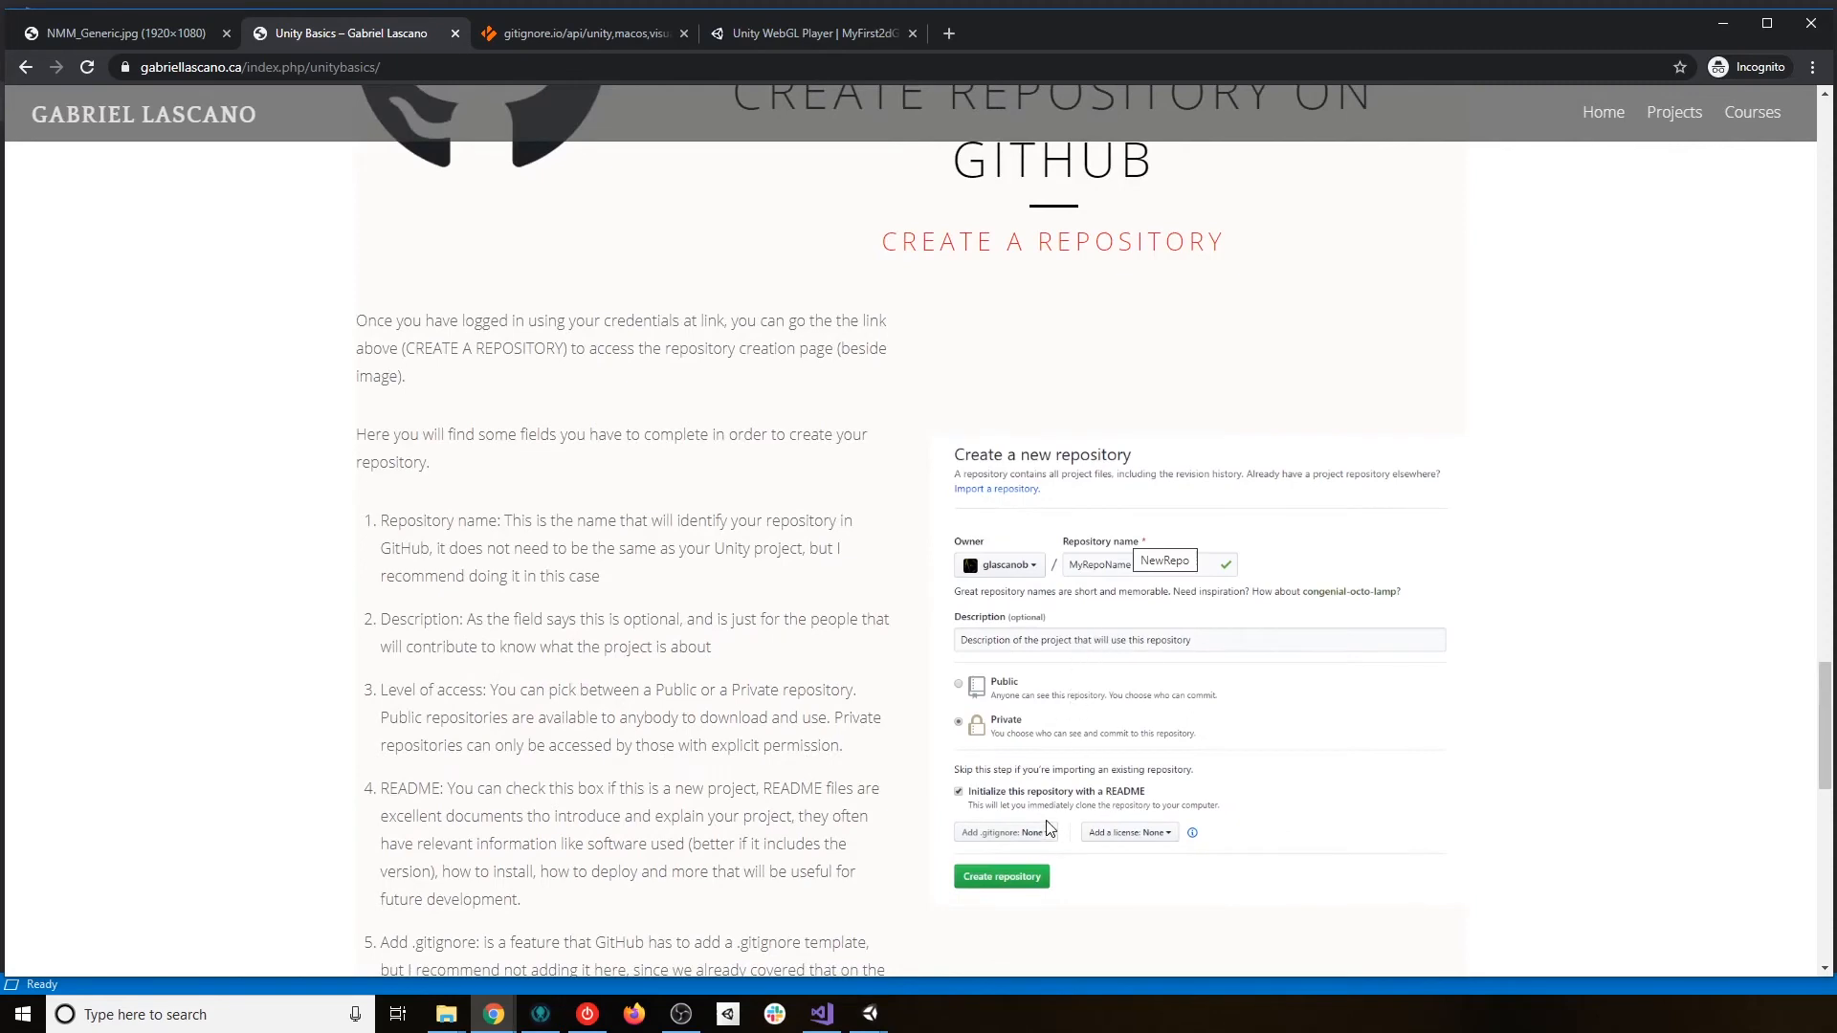
# Review the course page's Create Repository on GitHub section and open its Create a Repository link.
pyautogui.scroll(-4, 683, 665)
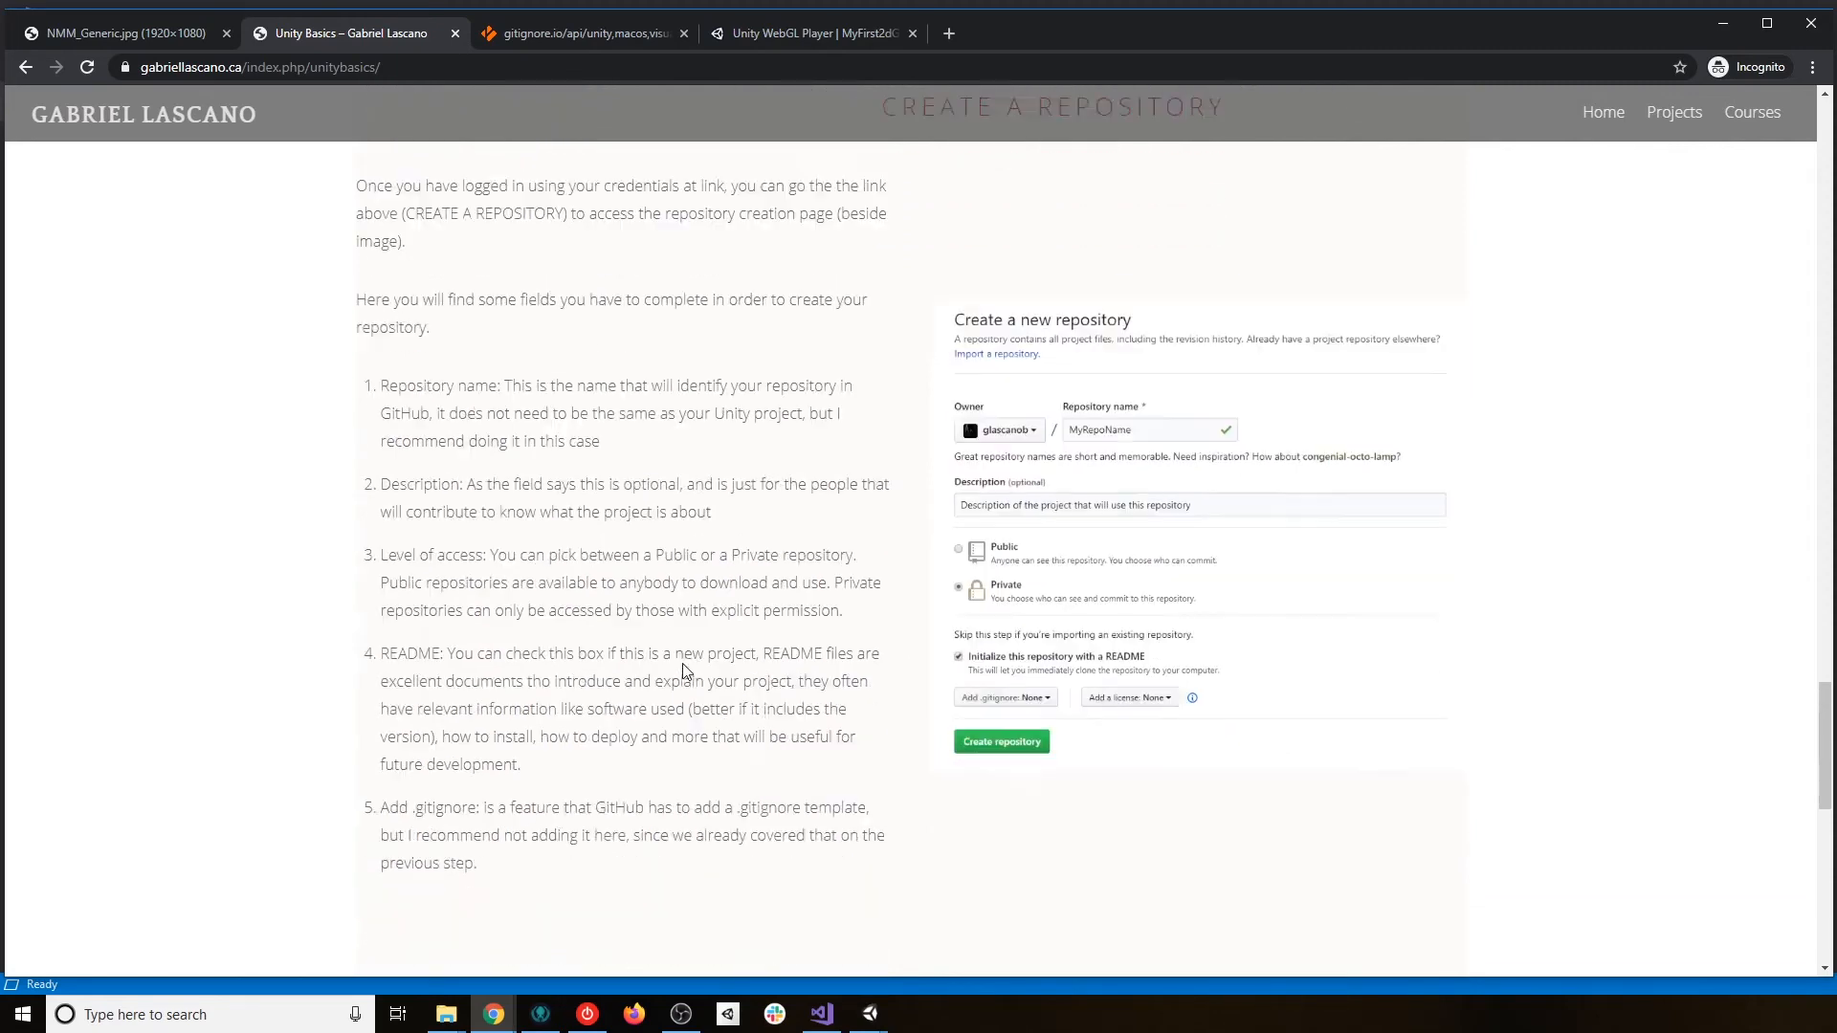
pyautogui.scroll(6, 685, 666)
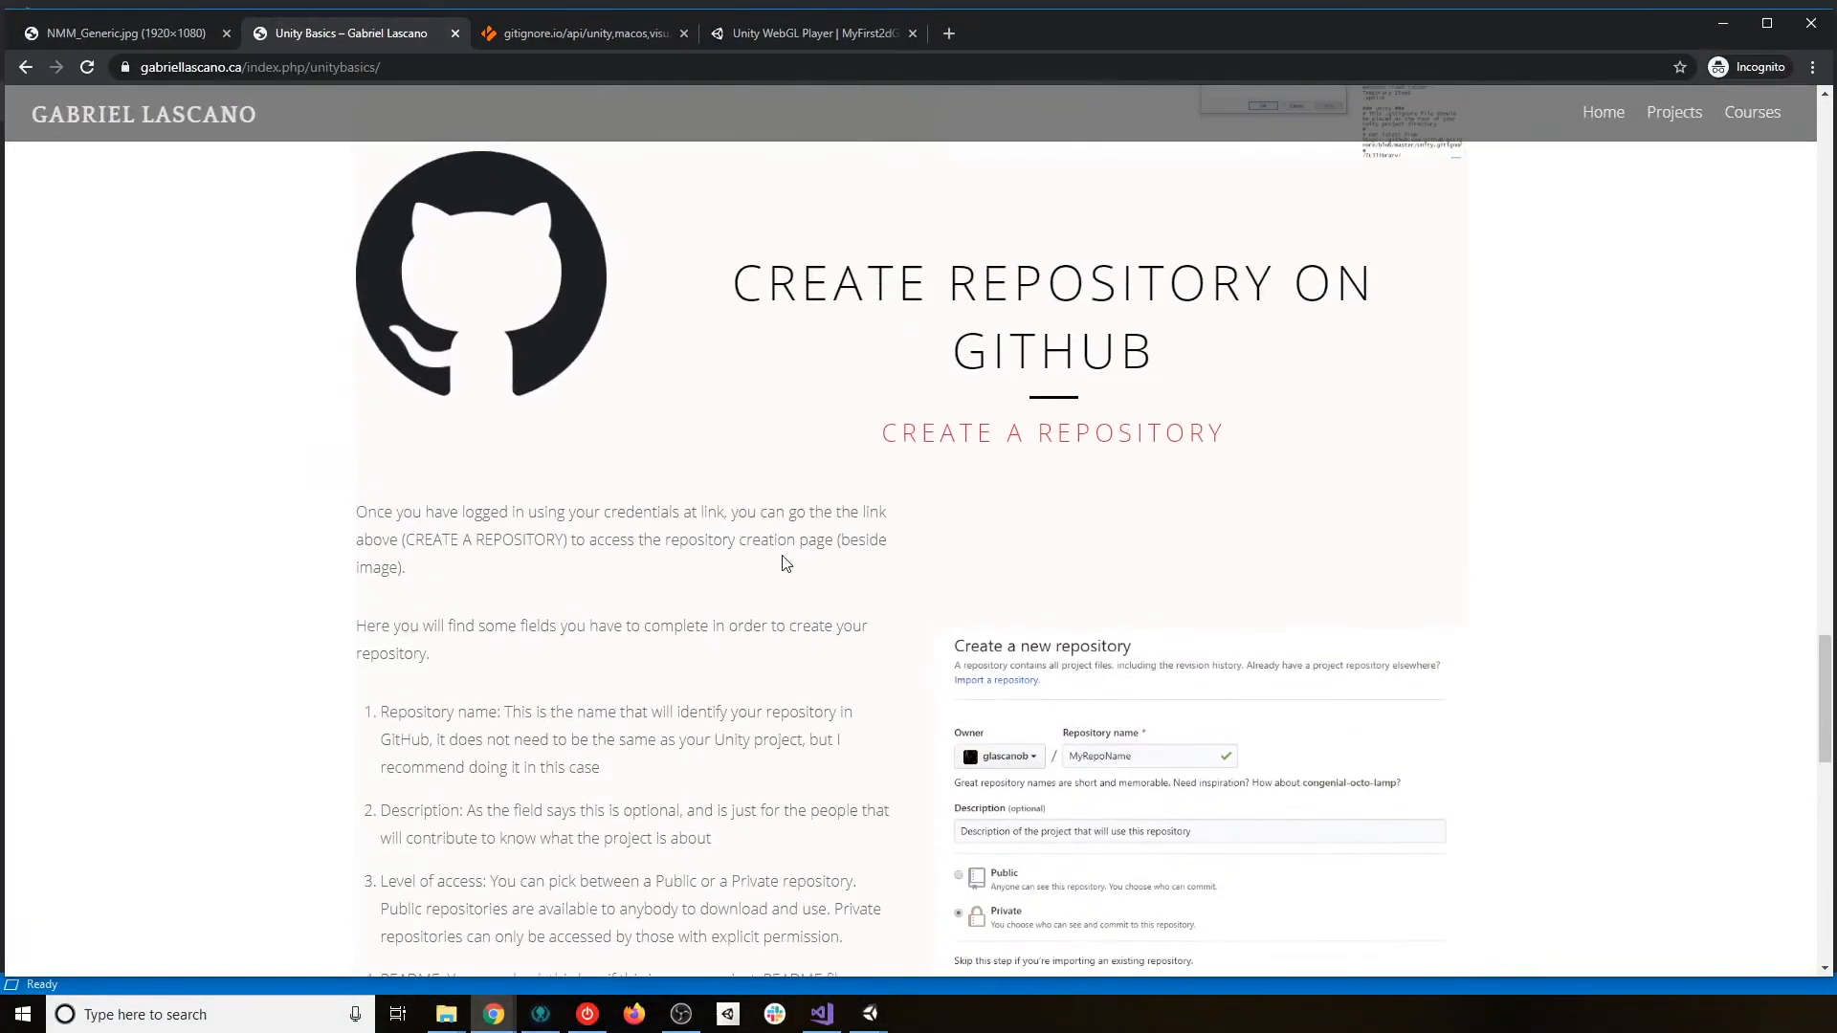
pyautogui.scroll(-2, 501, 746)
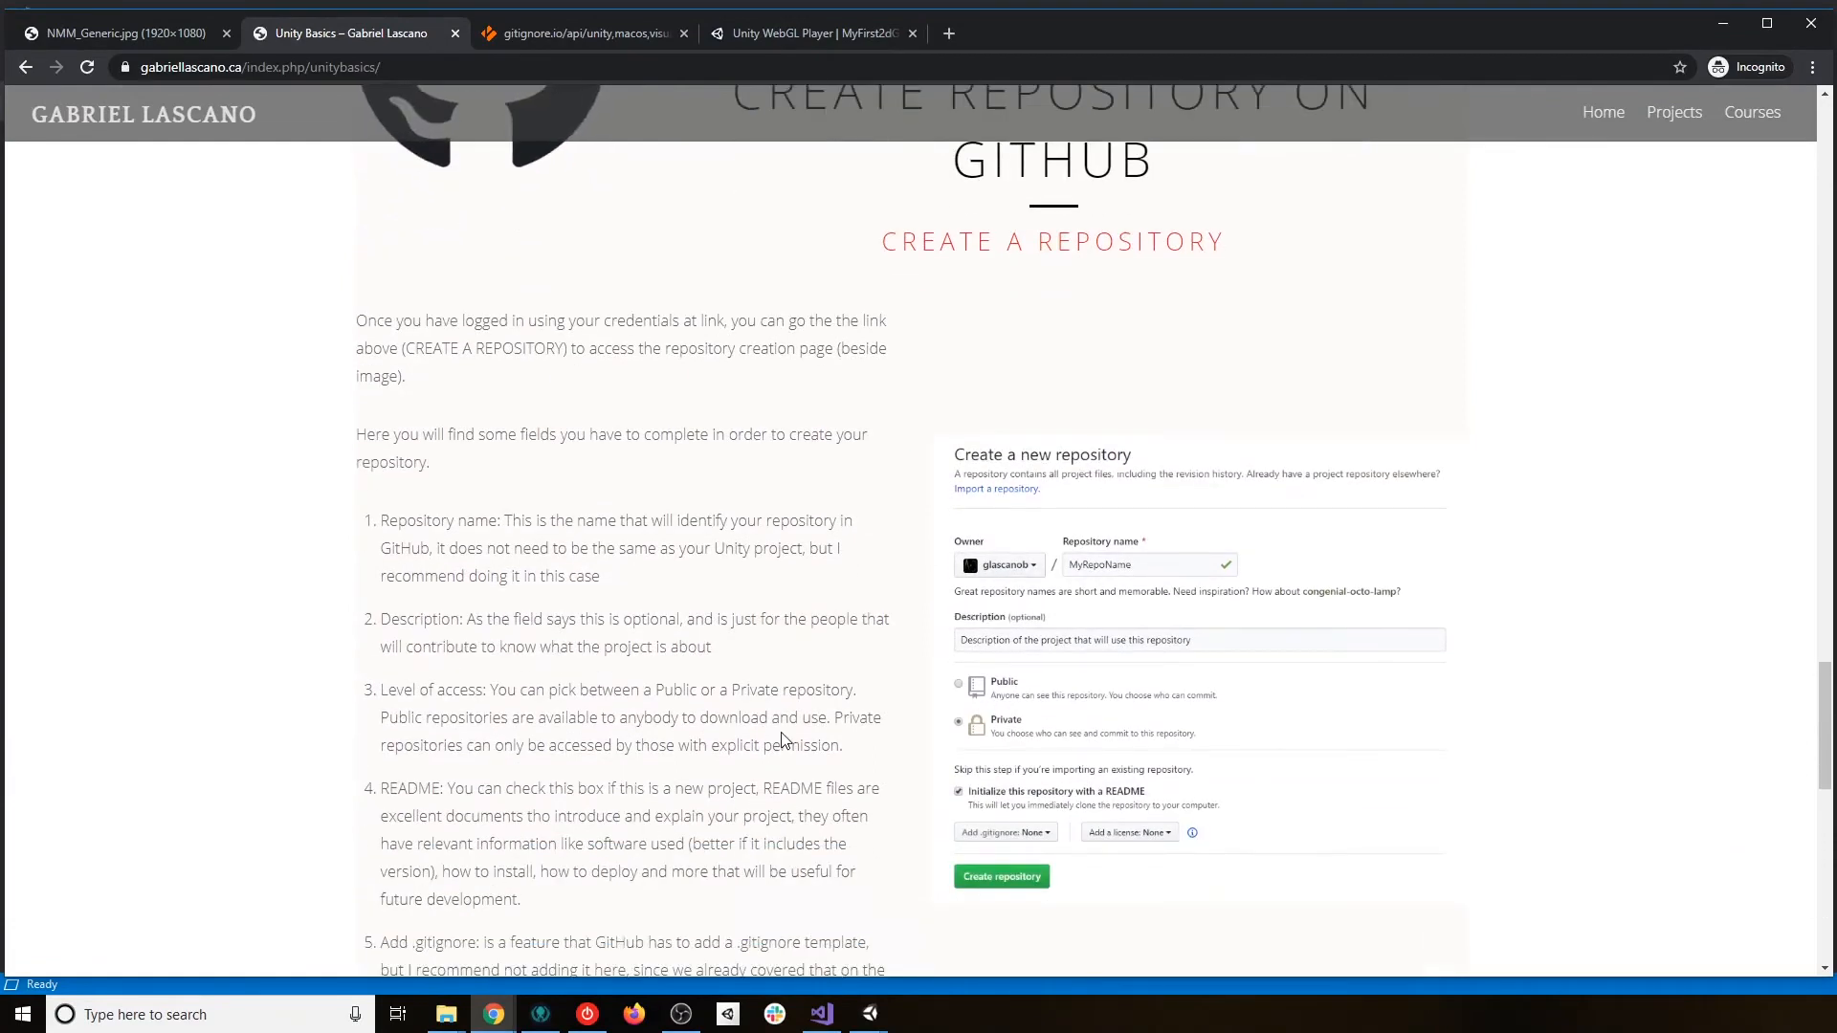
pyautogui.scroll(2, 501, 746)
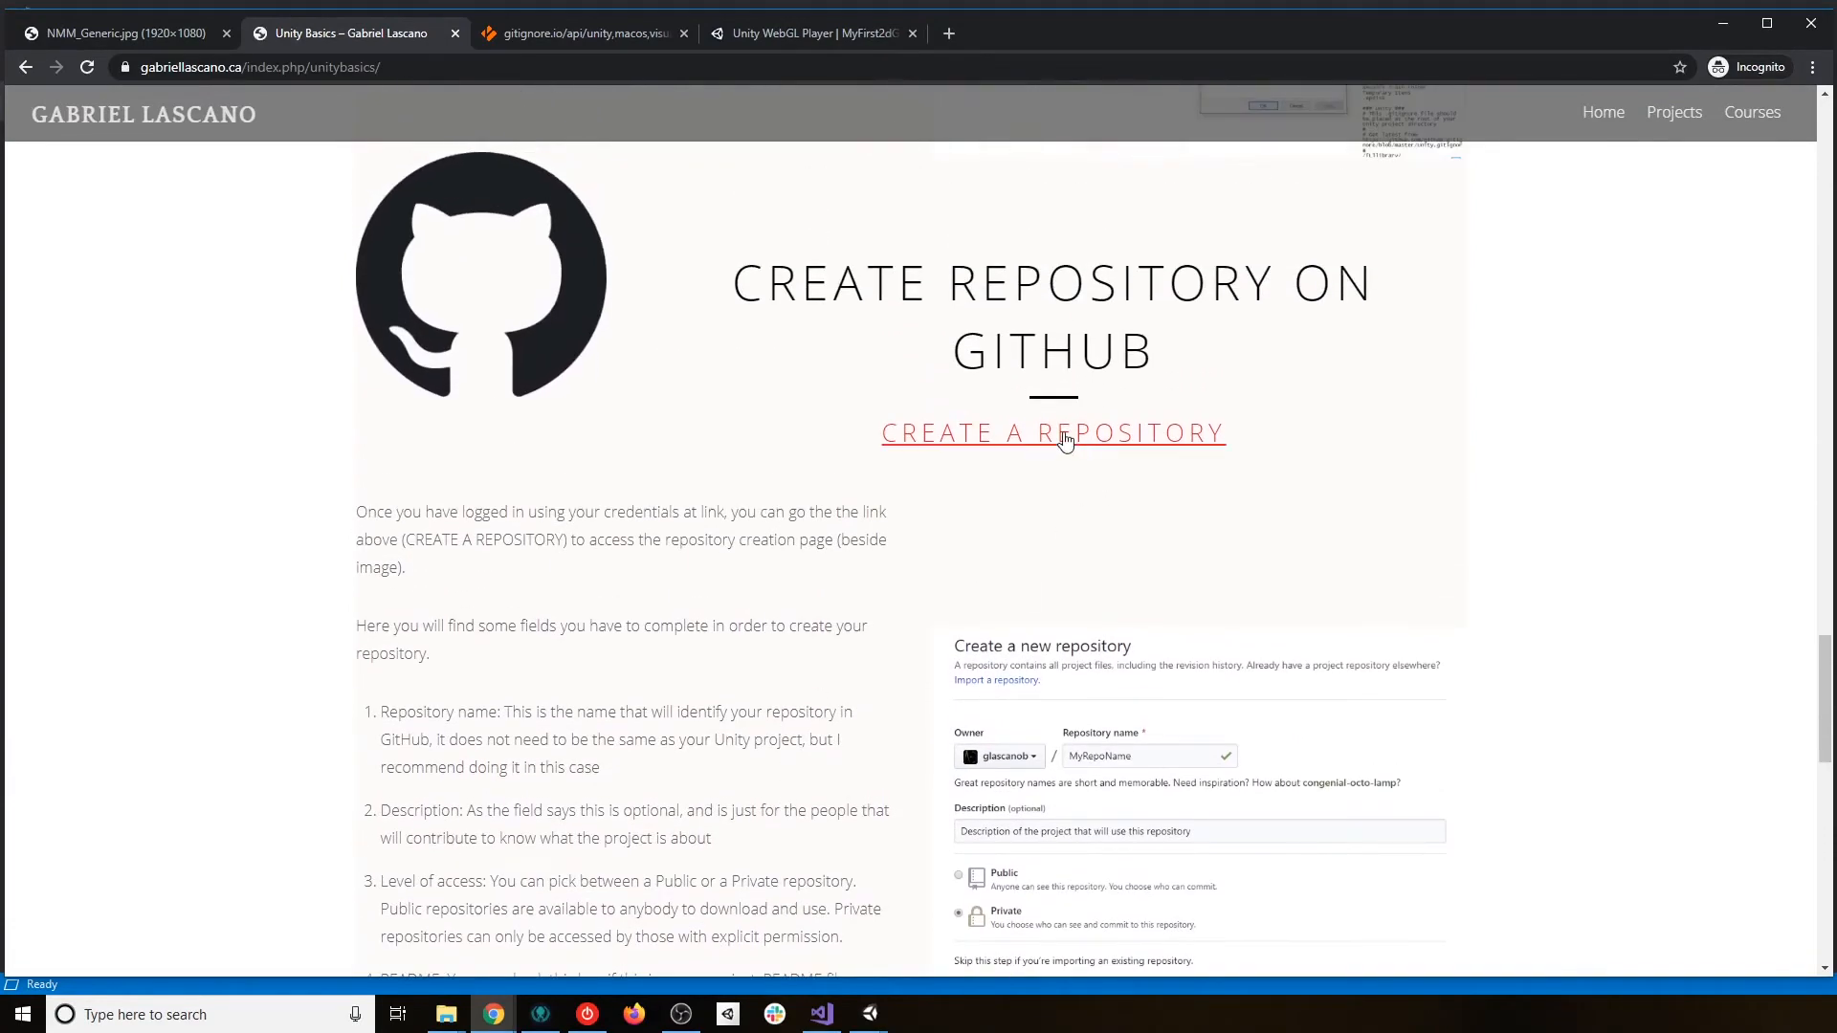
pyautogui.click(1065, 439)
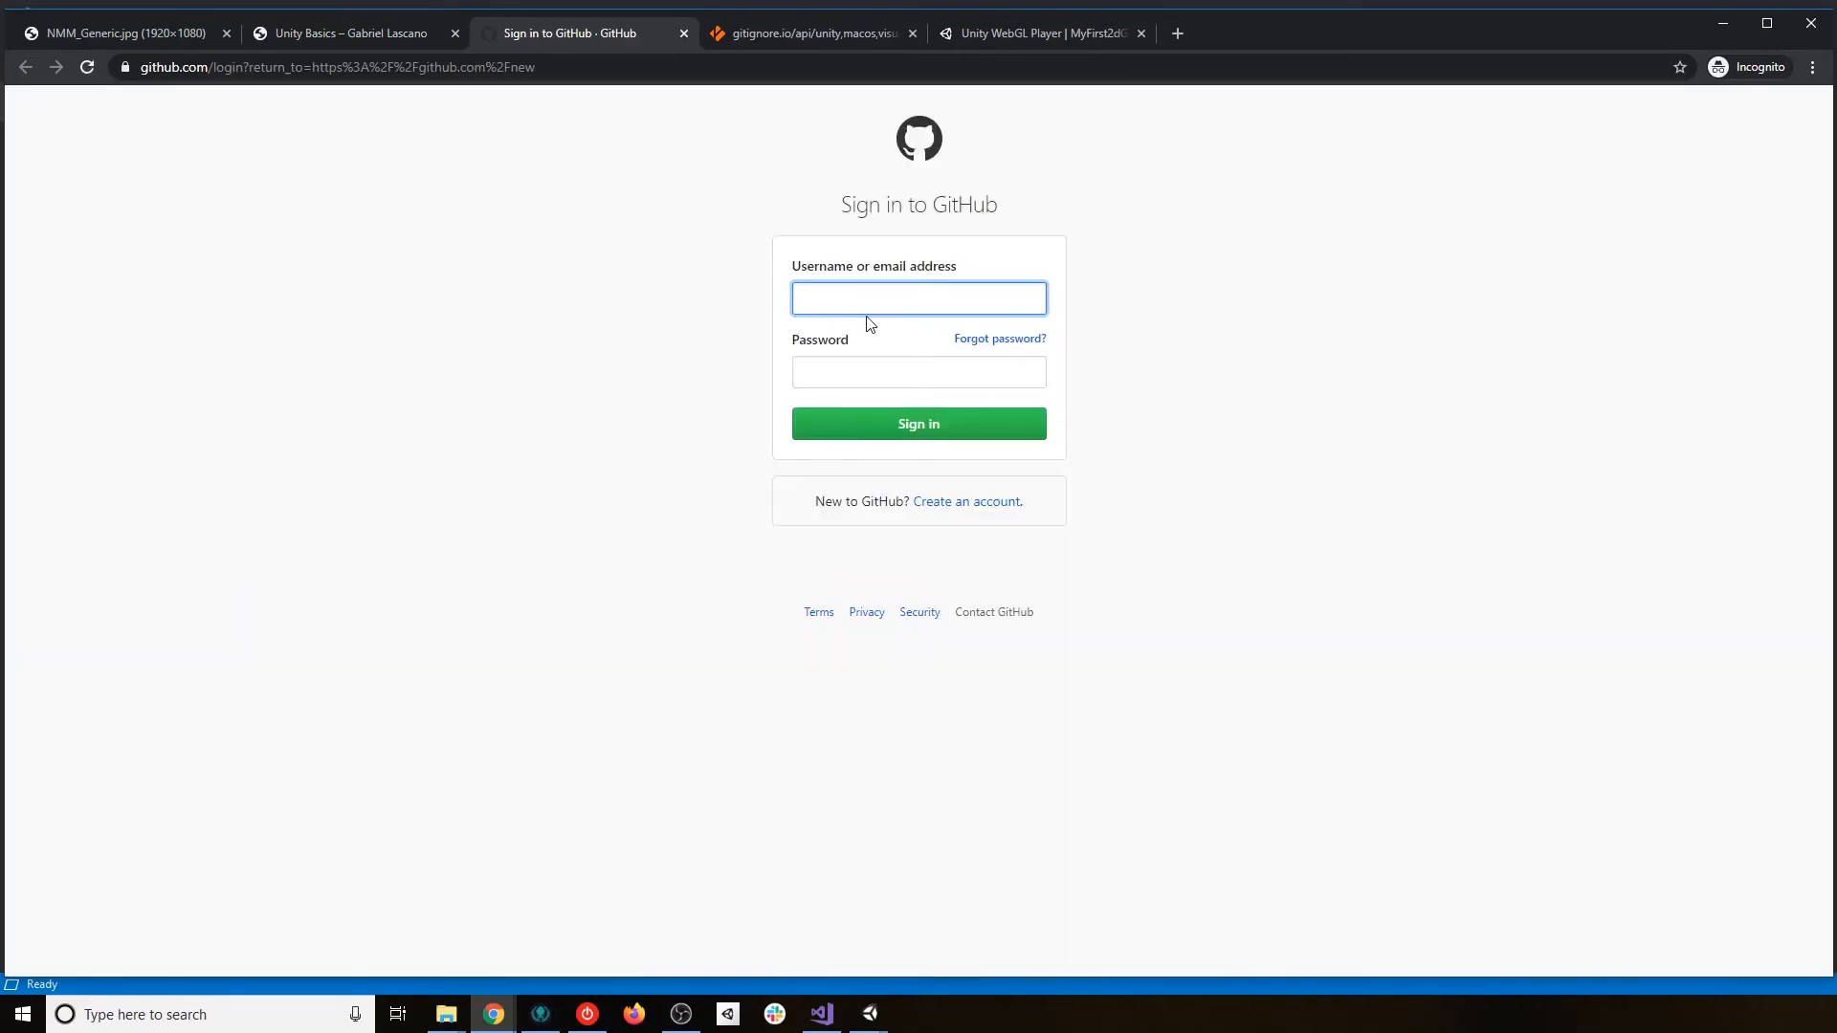
# Sign in to GitHub with the saved account e-mail and the account password.
pyautogui.click(900, 295)
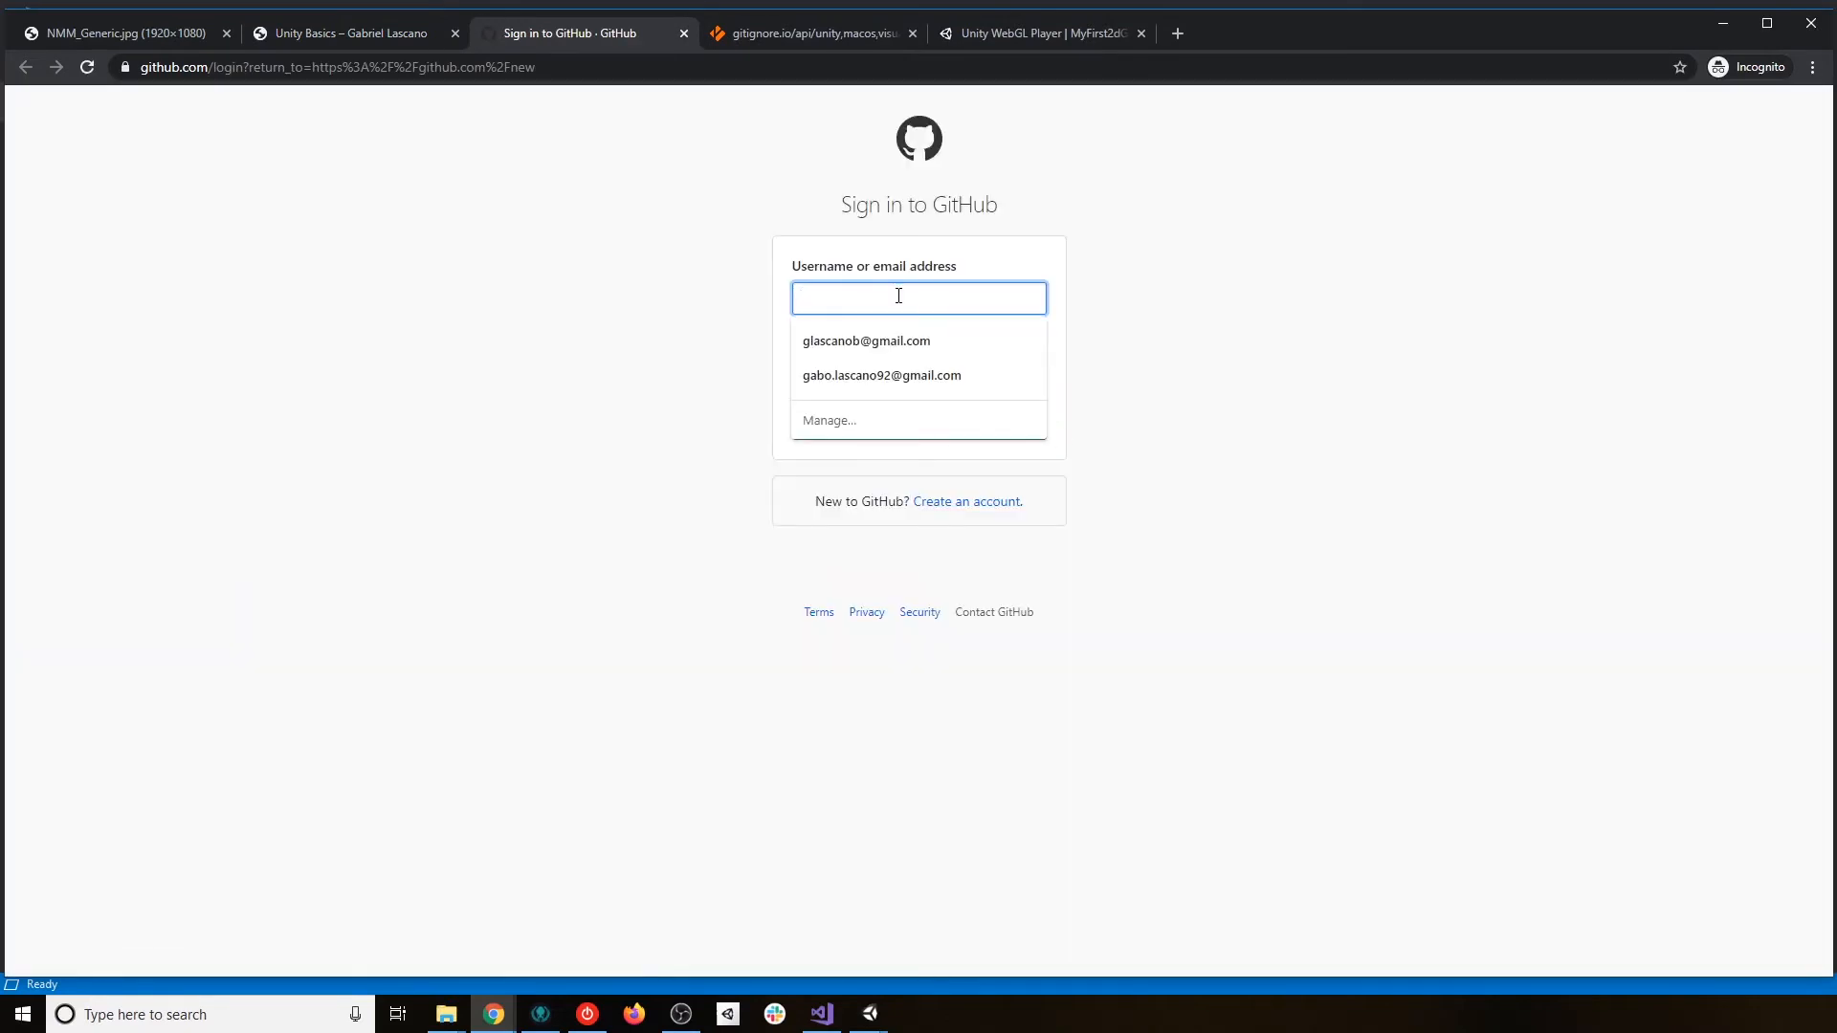
pyautogui.click(854, 337)
pyautogui.click(849, 371)
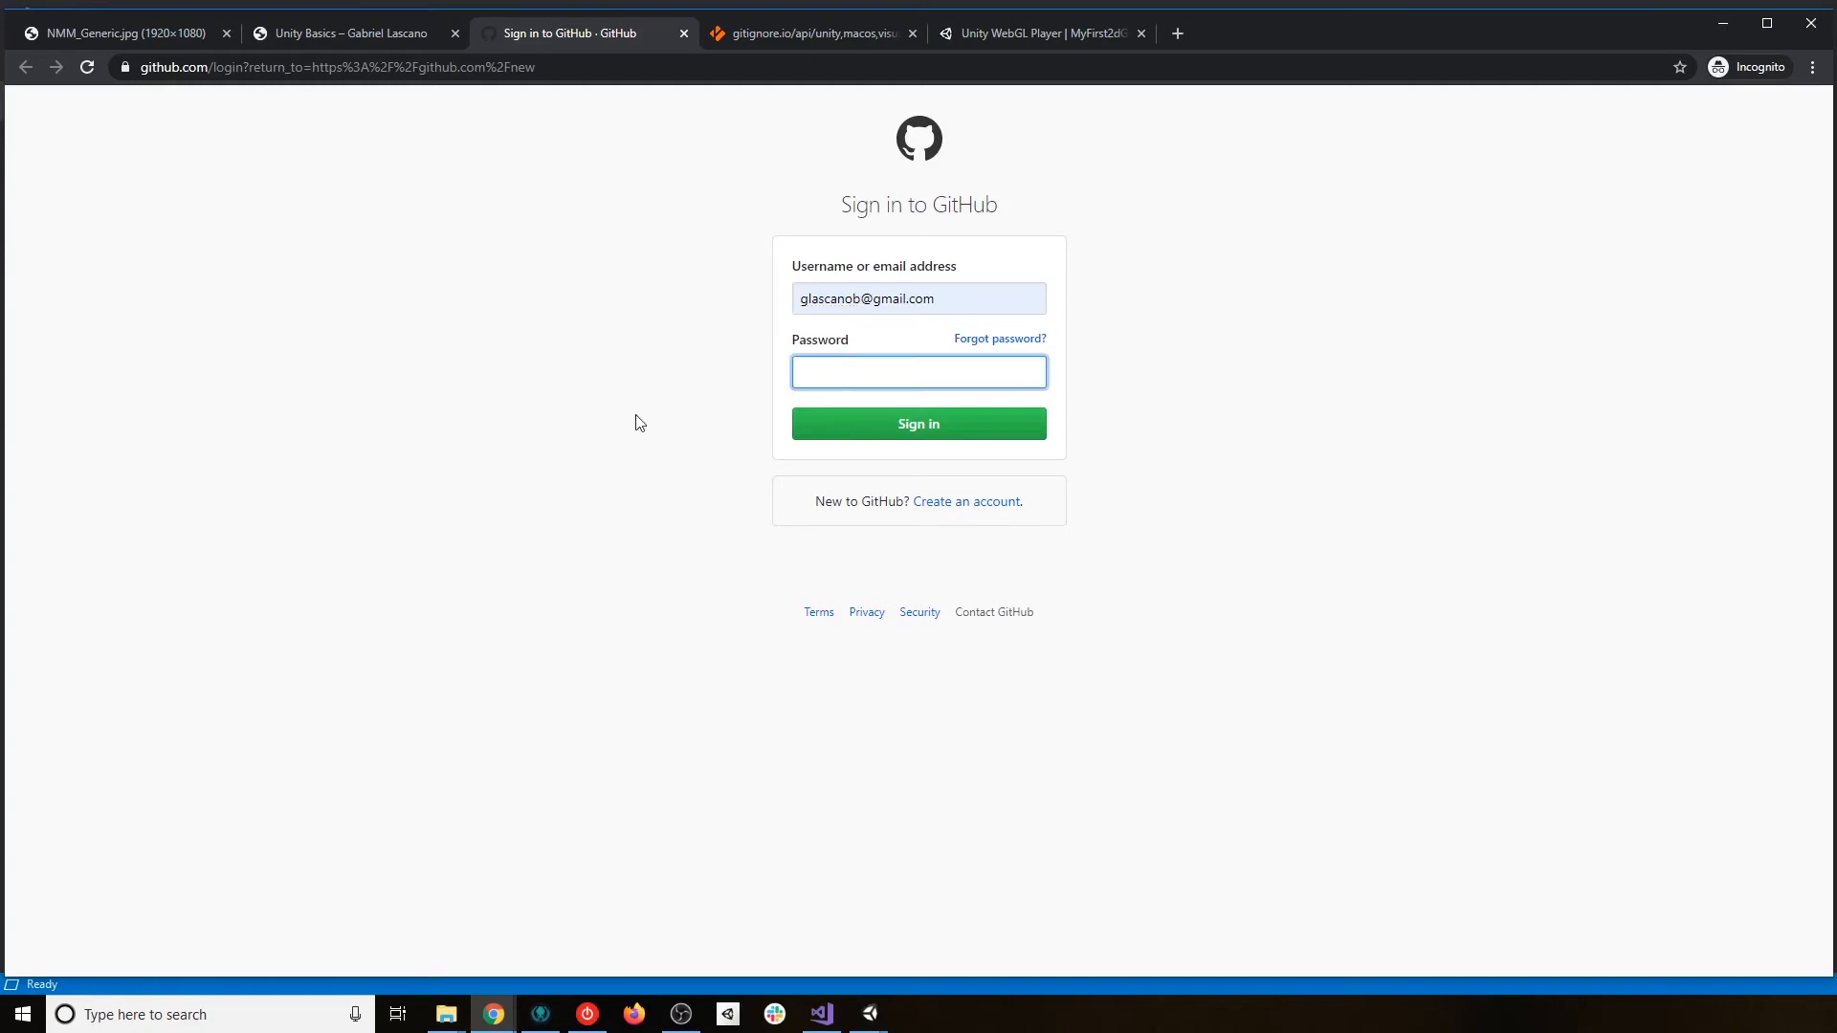
pyautogui.write('************')
pyautogui.press('Return')
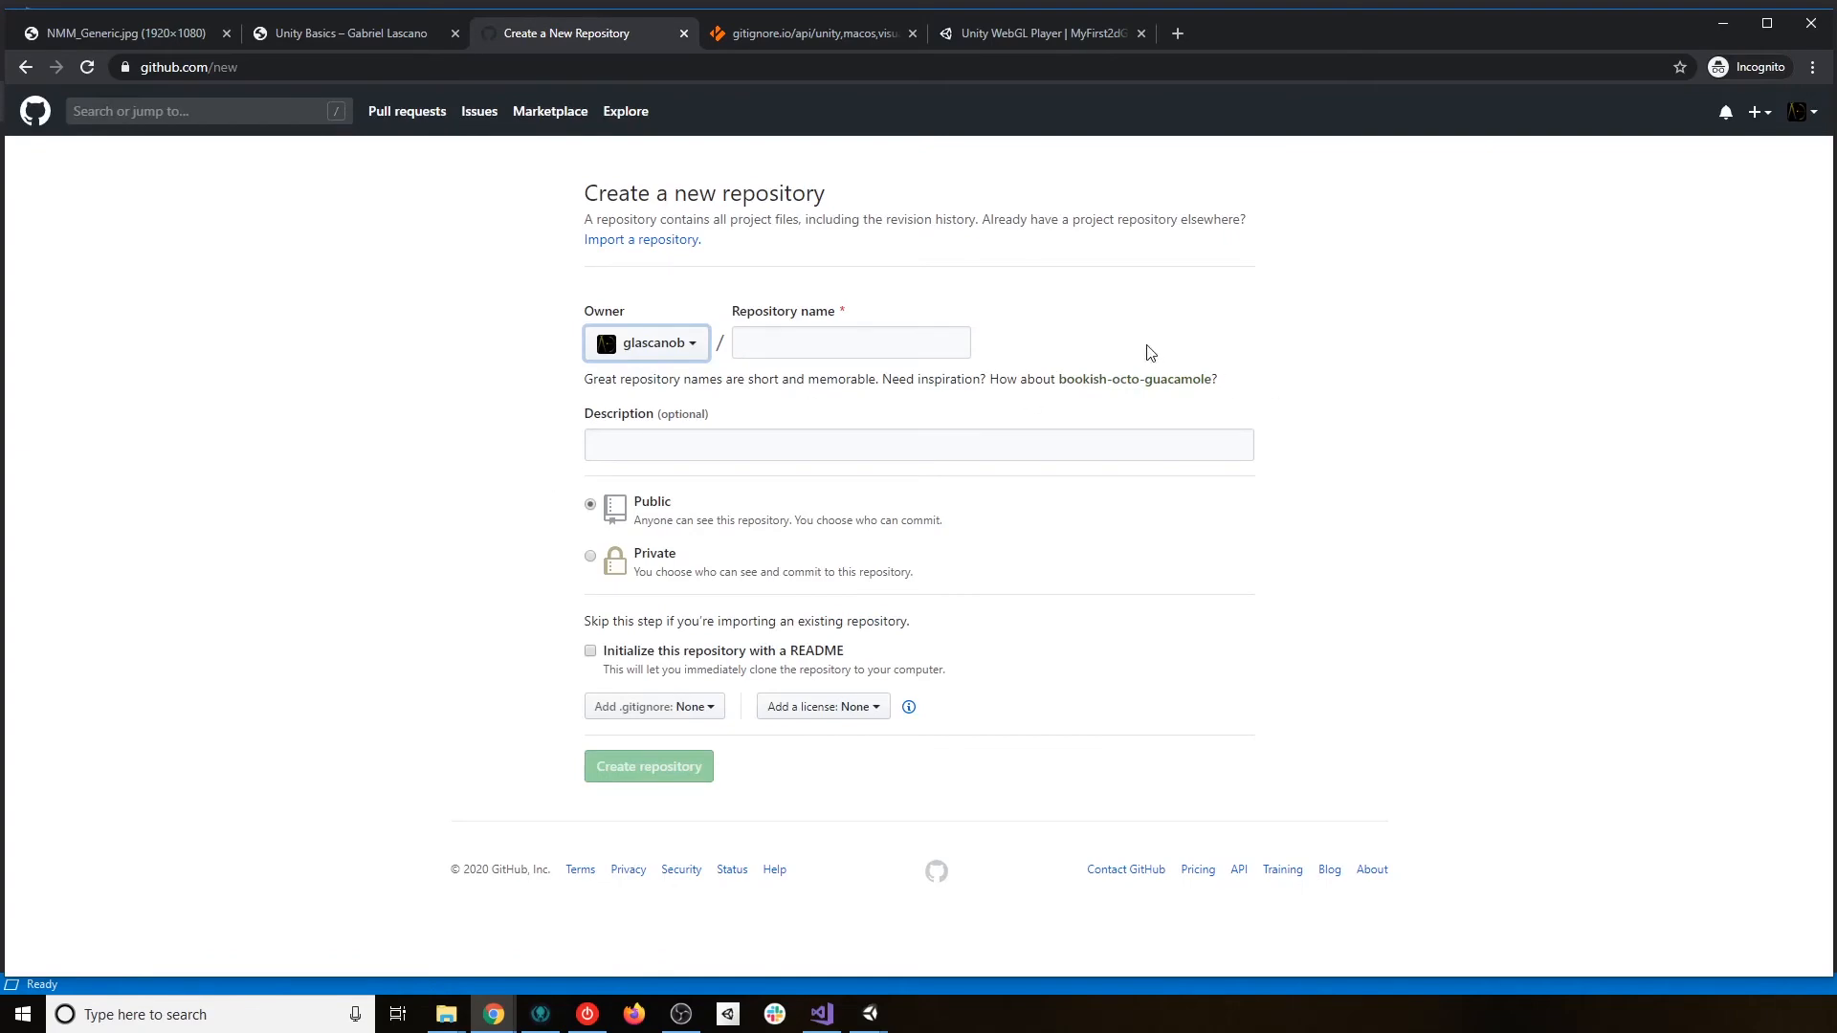
# Compare the course page with GitHub's new repository form, and check the account menu and the available repository owners.
pyautogui.click(304, 32)
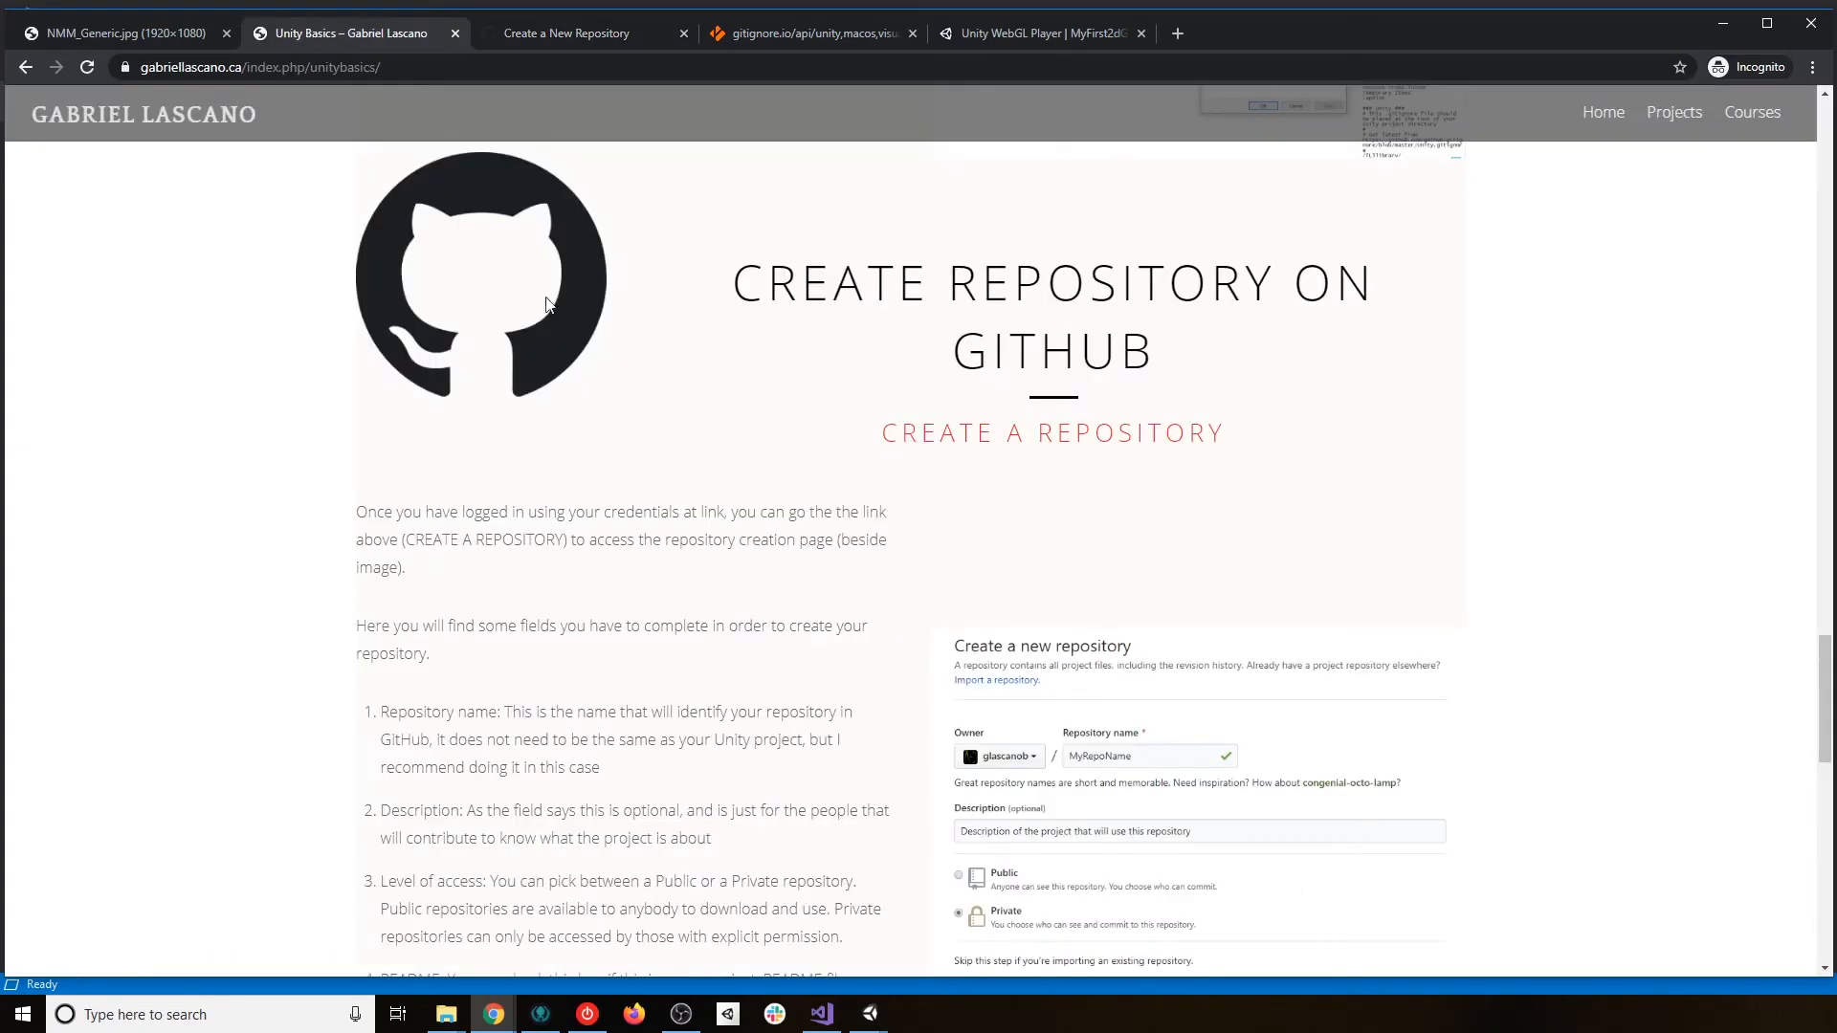
pyautogui.click(524, 27)
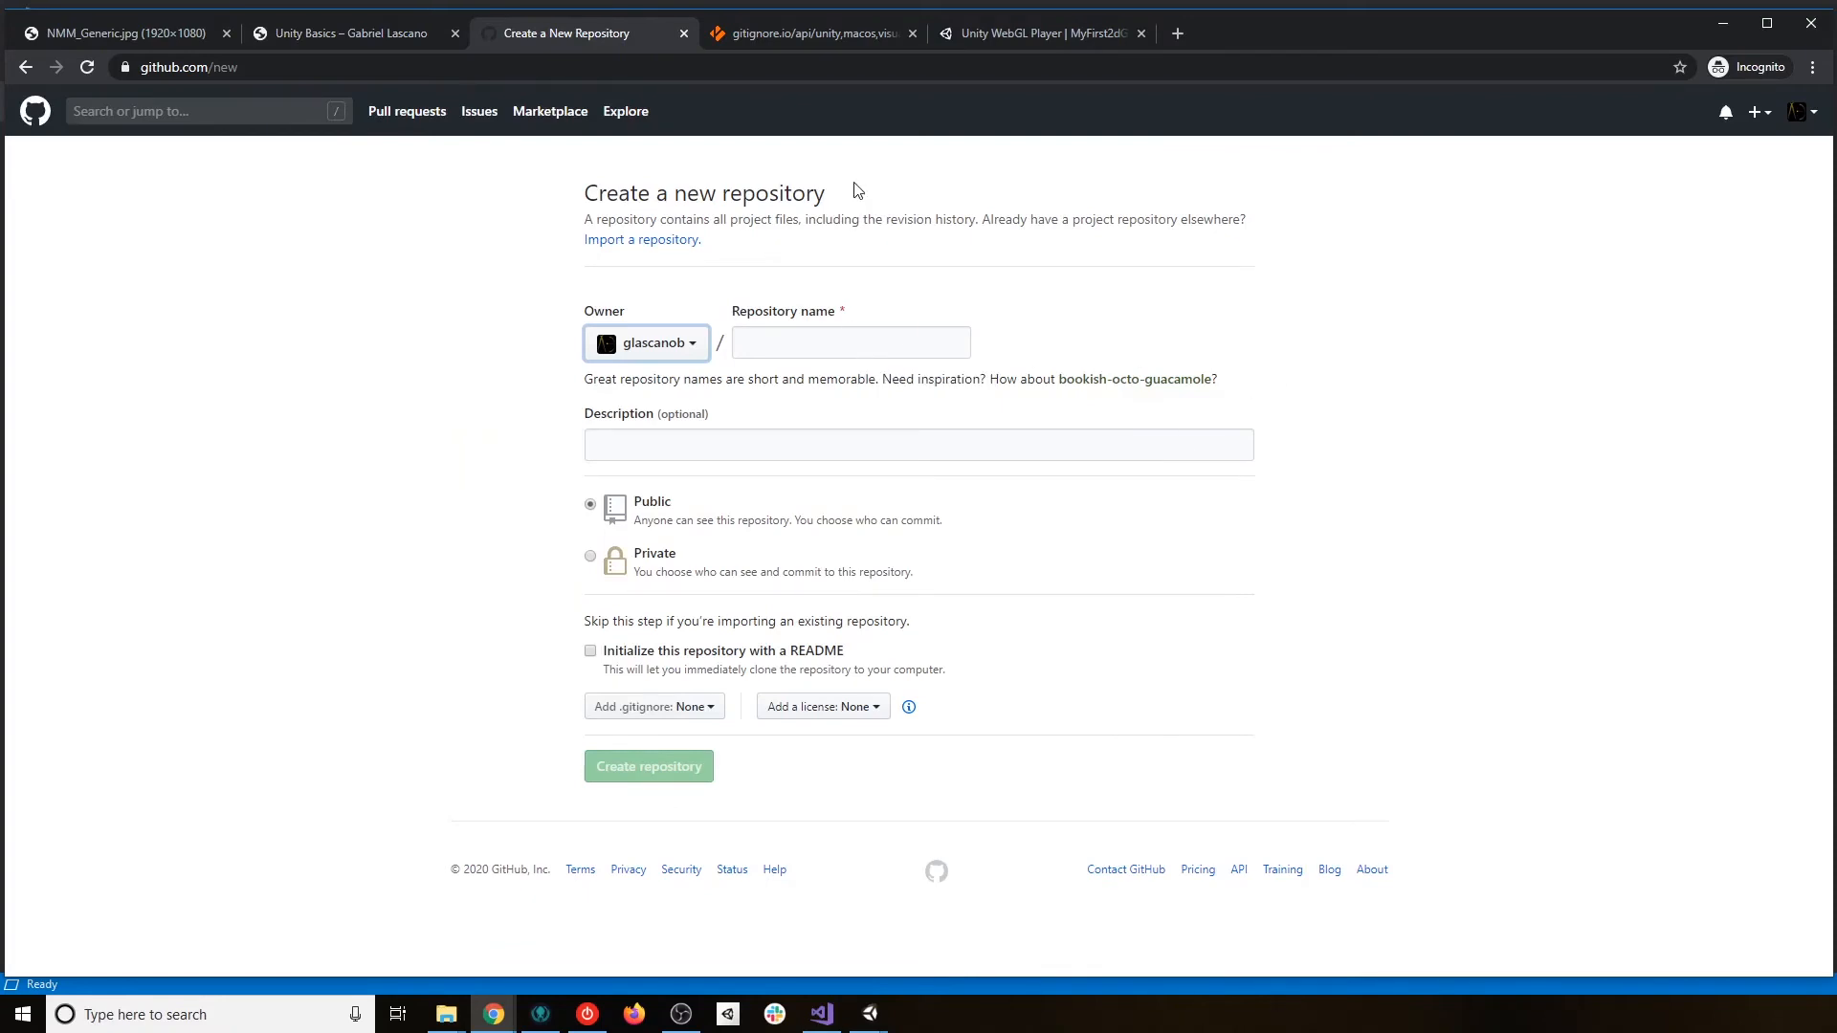
pyautogui.click(337, 37)
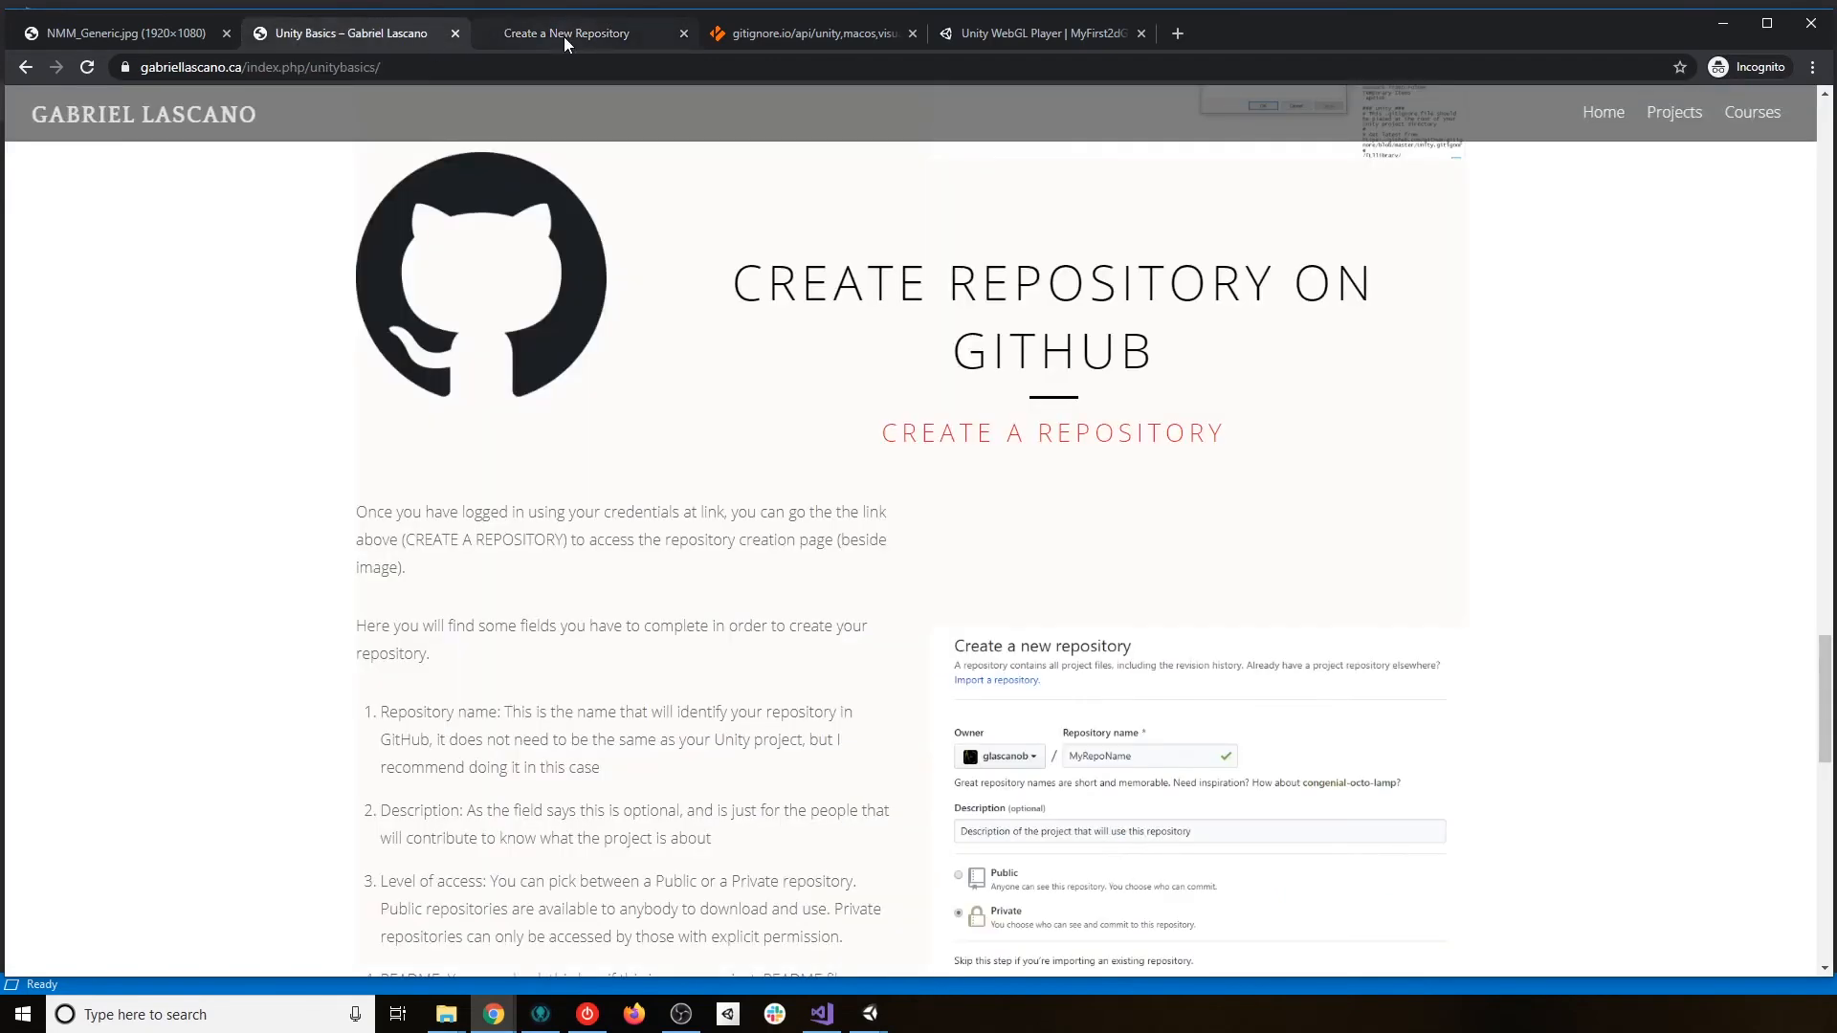
pyautogui.click(564, 36)
pyautogui.click(1806, 112)
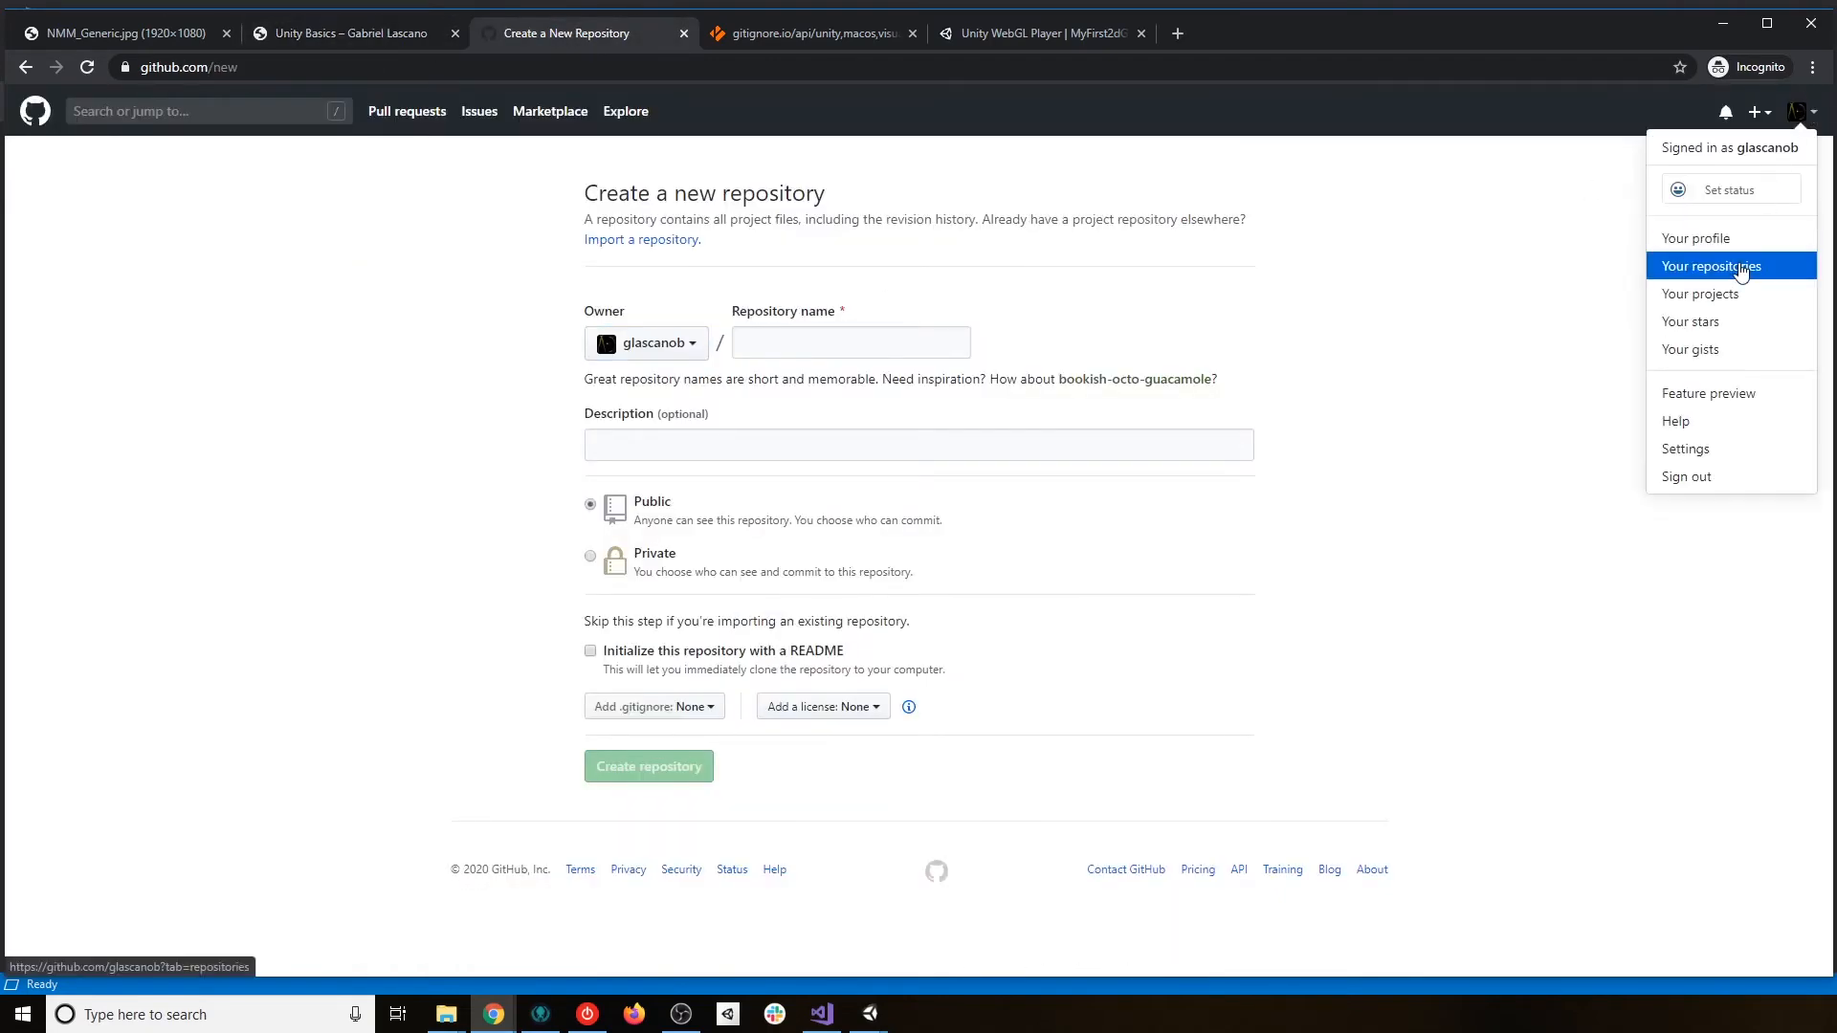
pyautogui.click(321, 300)
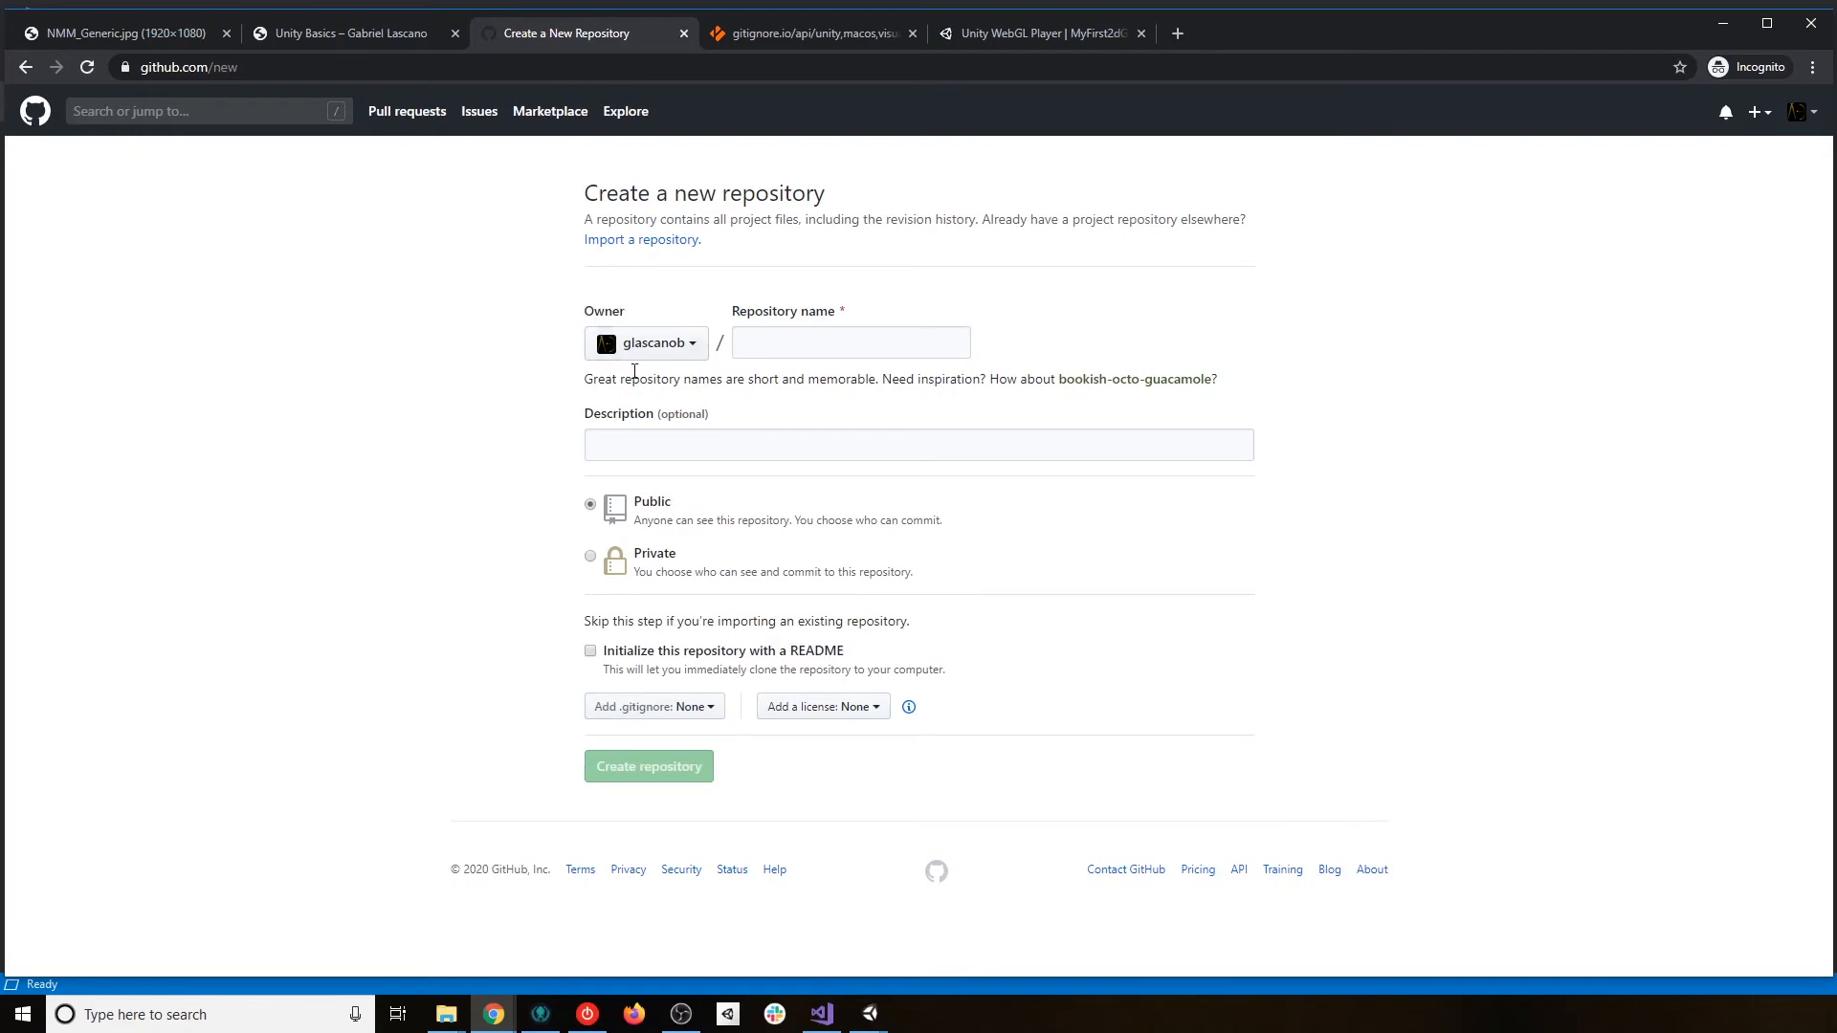
pyautogui.click(692, 346)
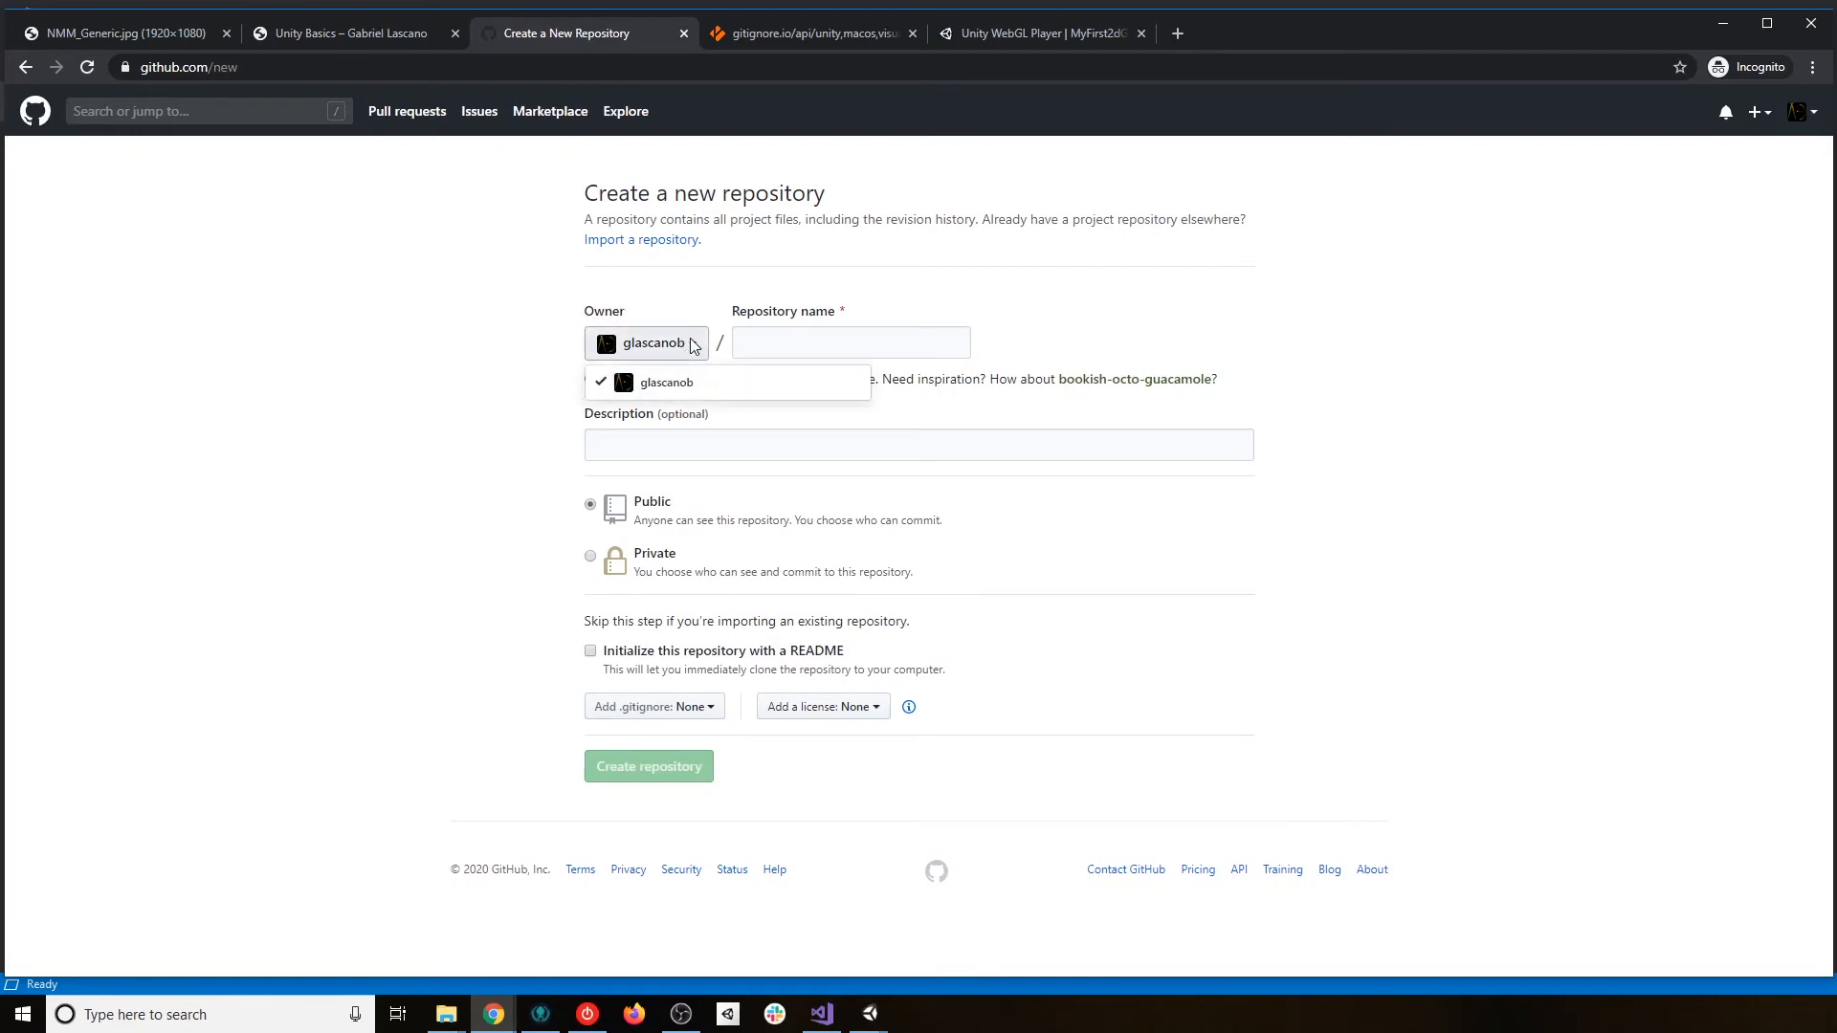
pyautogui.click(600, 371)
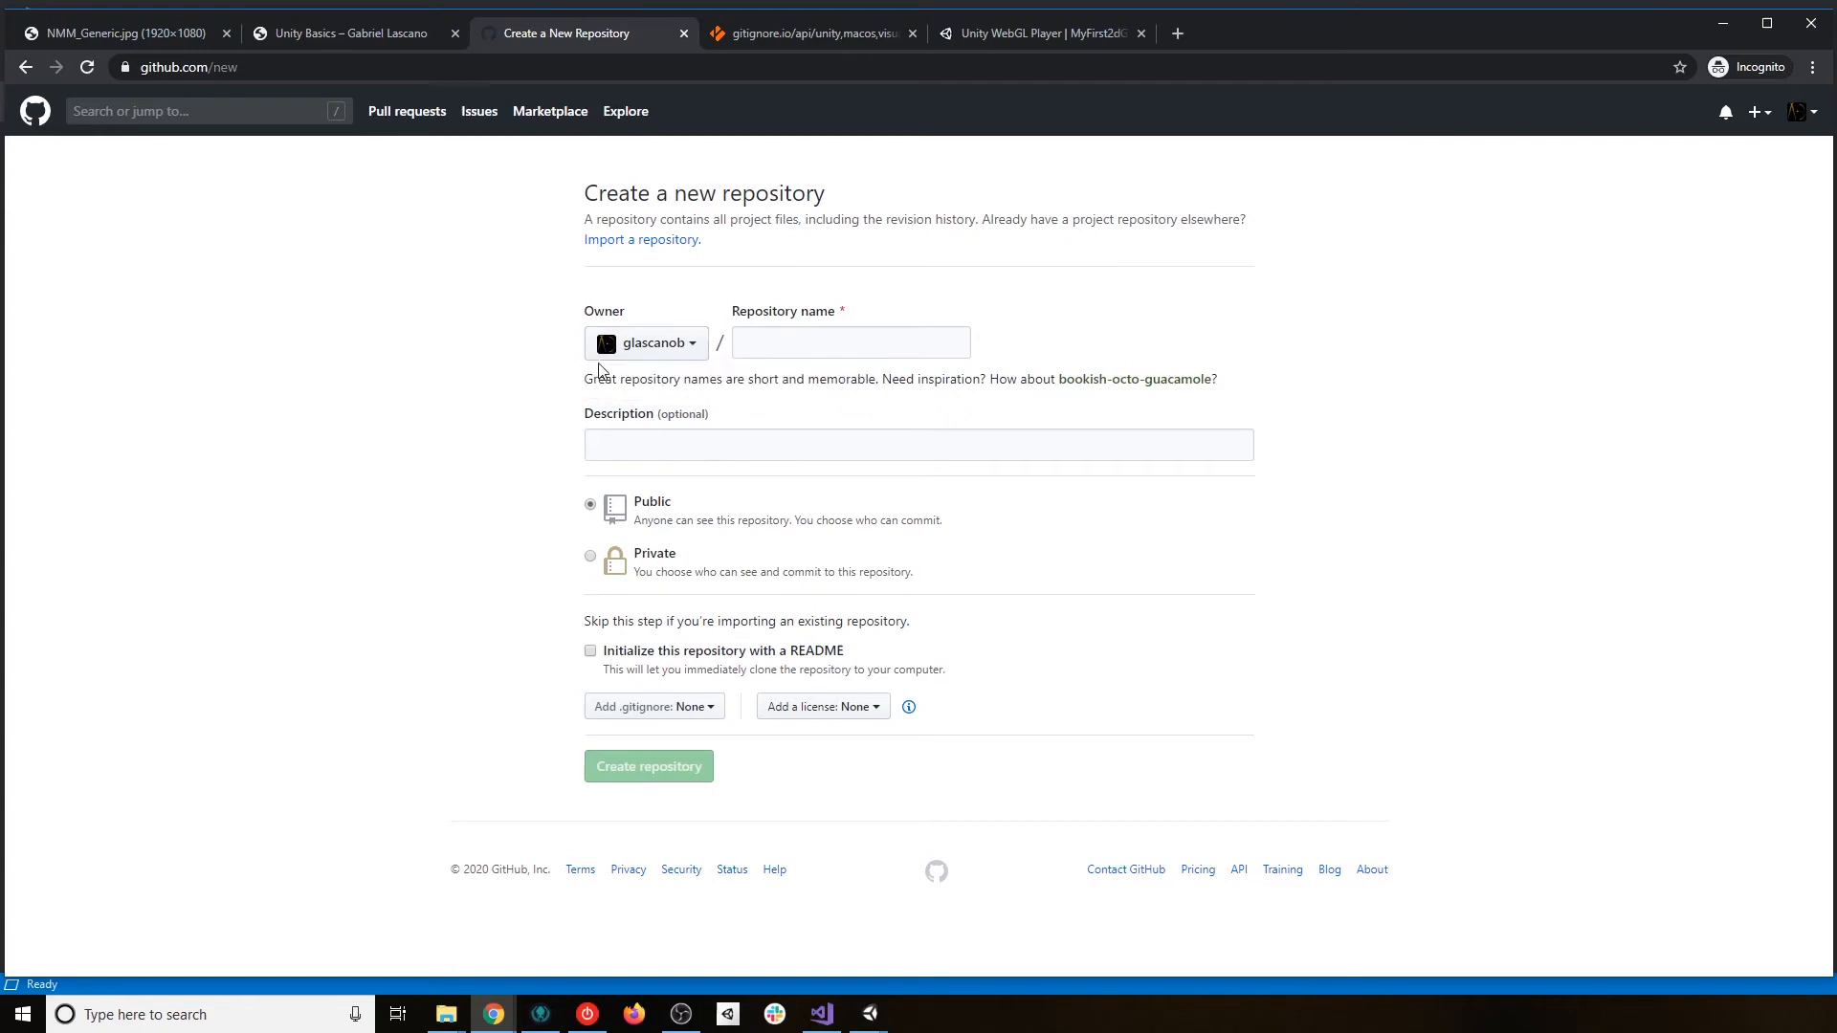
# Check the open project folder windows and name the new repository UnityBasics.
pyautogui.click(827, 348)
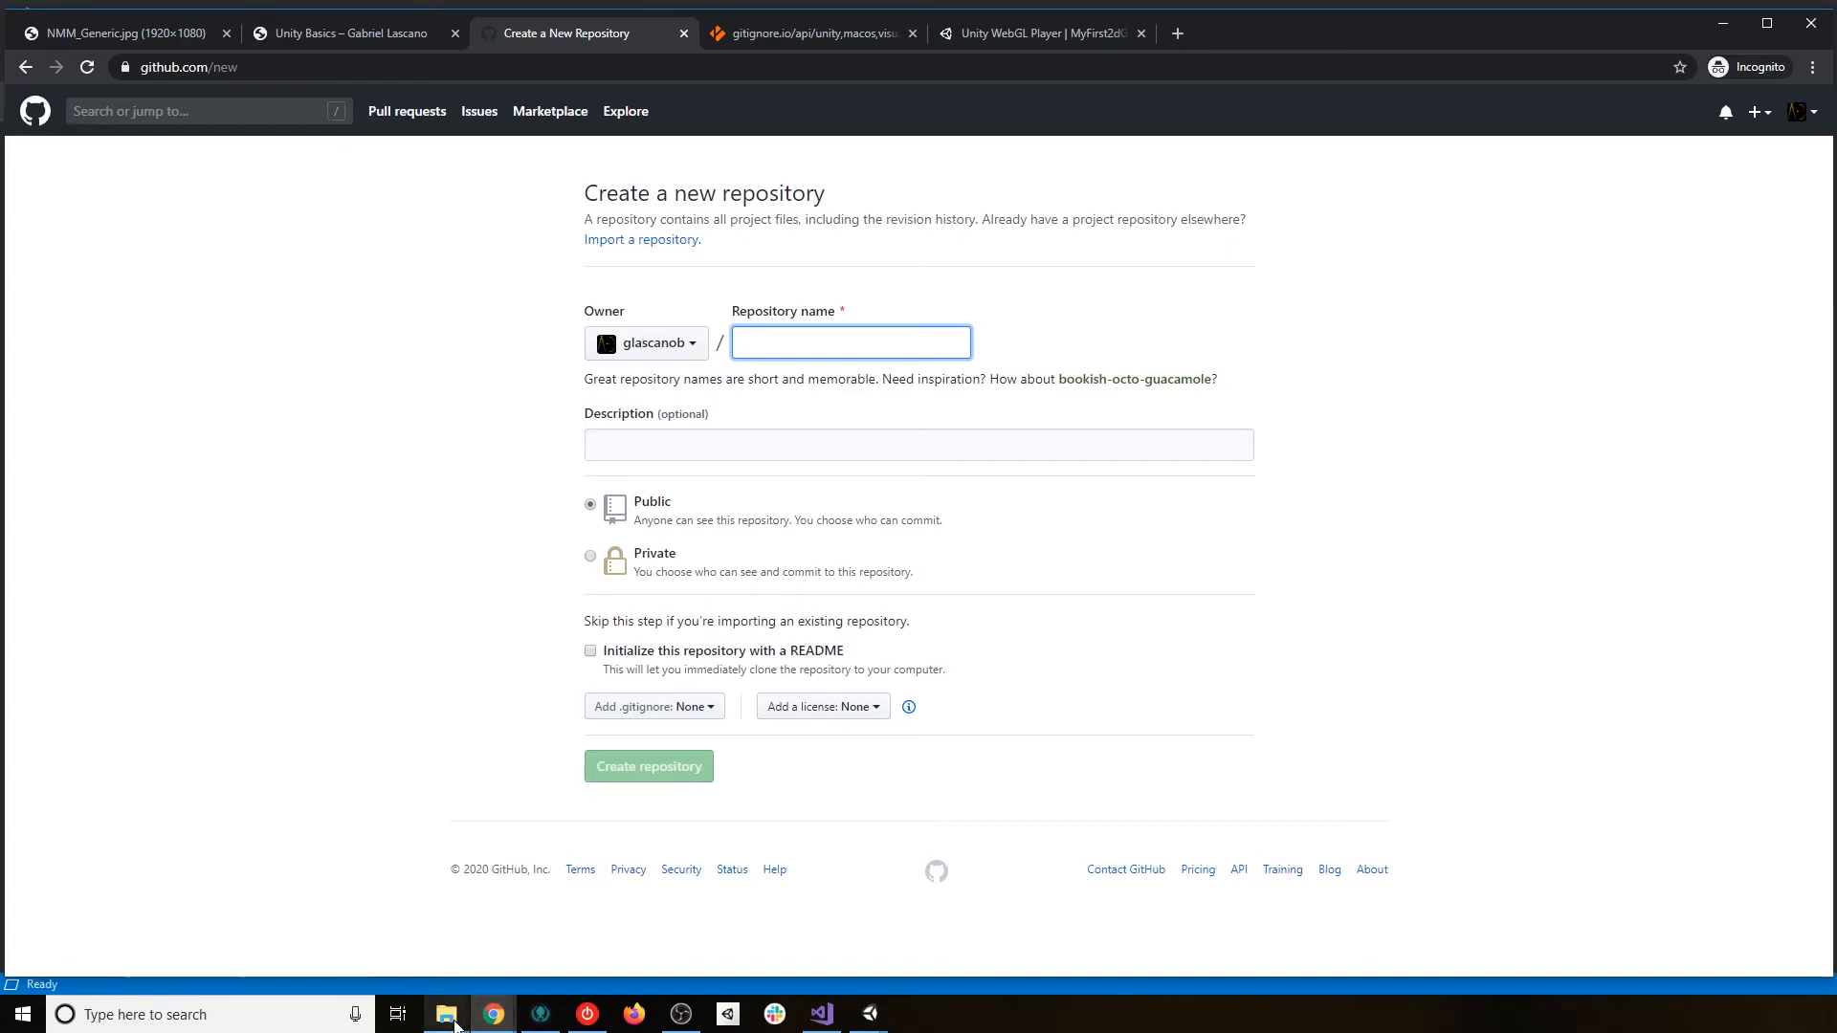
pyautogui.click(455, 1024)
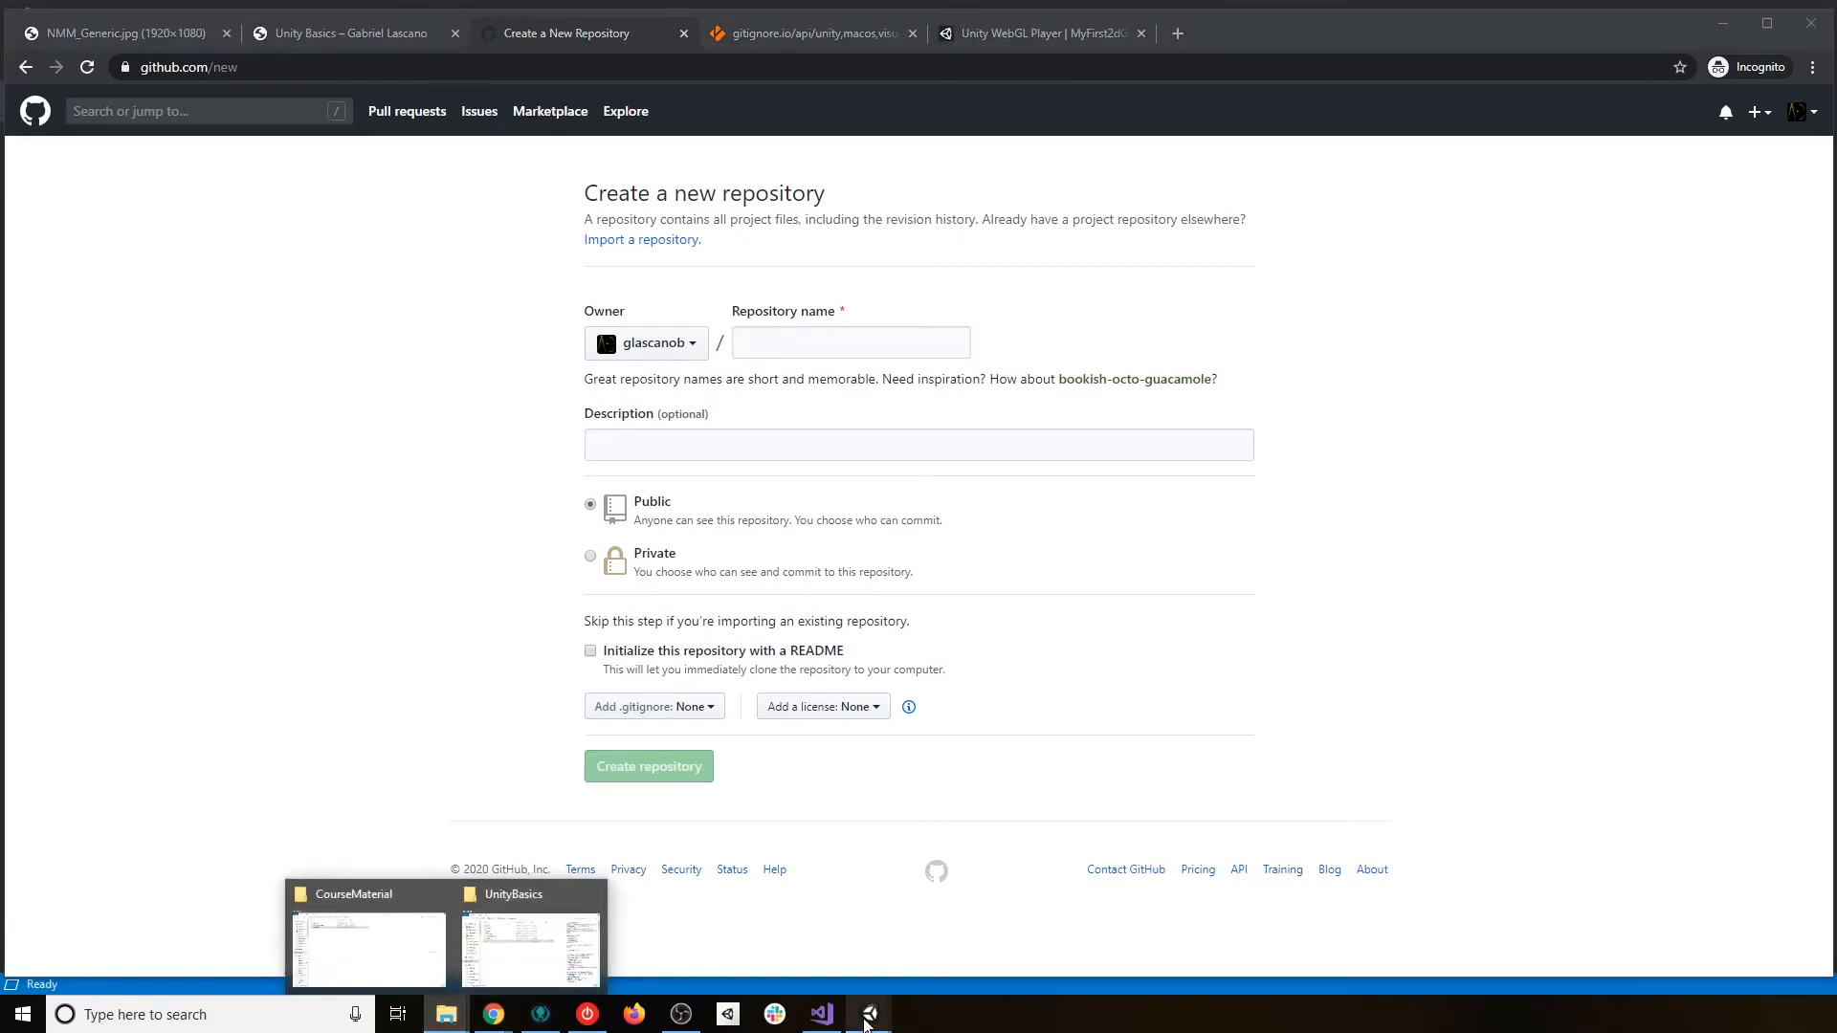
pyautogui.moveTo(531, 933)
pyautogui.click(806, 337)
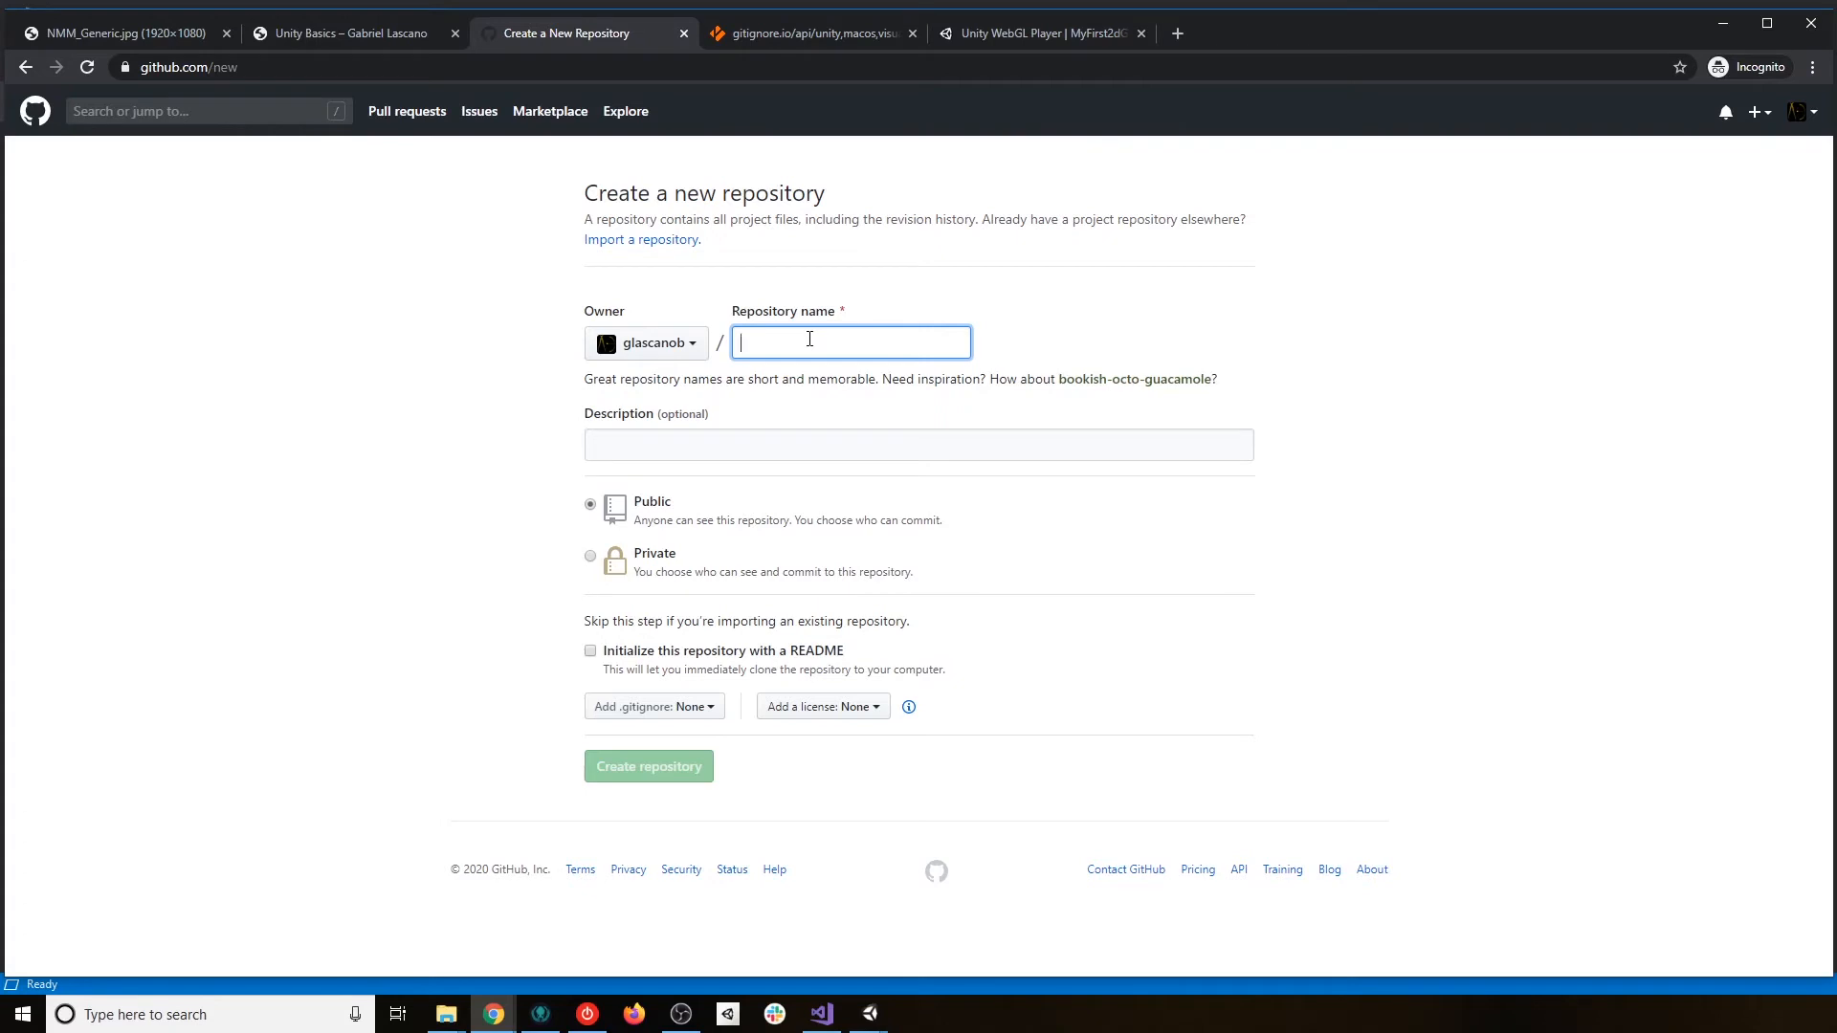
pyautogui.write('nityBasics')
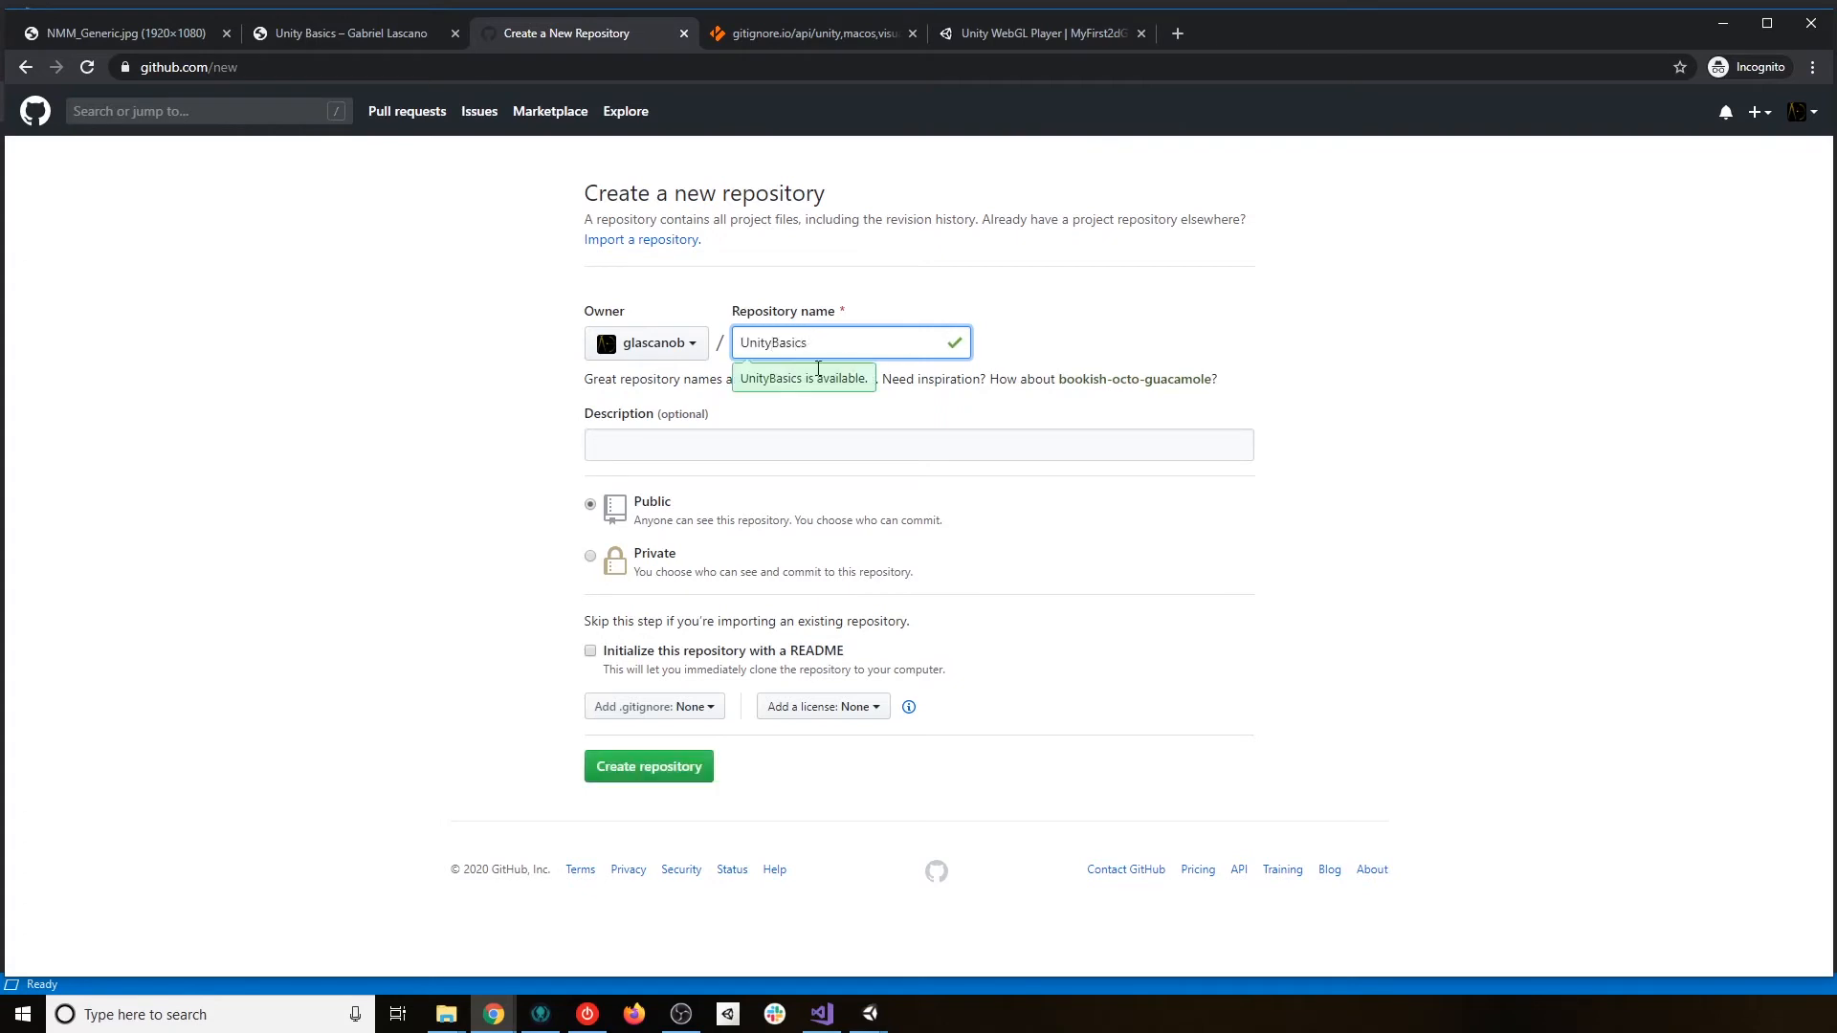
# Enter the repository description "Unity Project for the online course Collaboration and Unity Basics".
pyautogui.press('Tab')
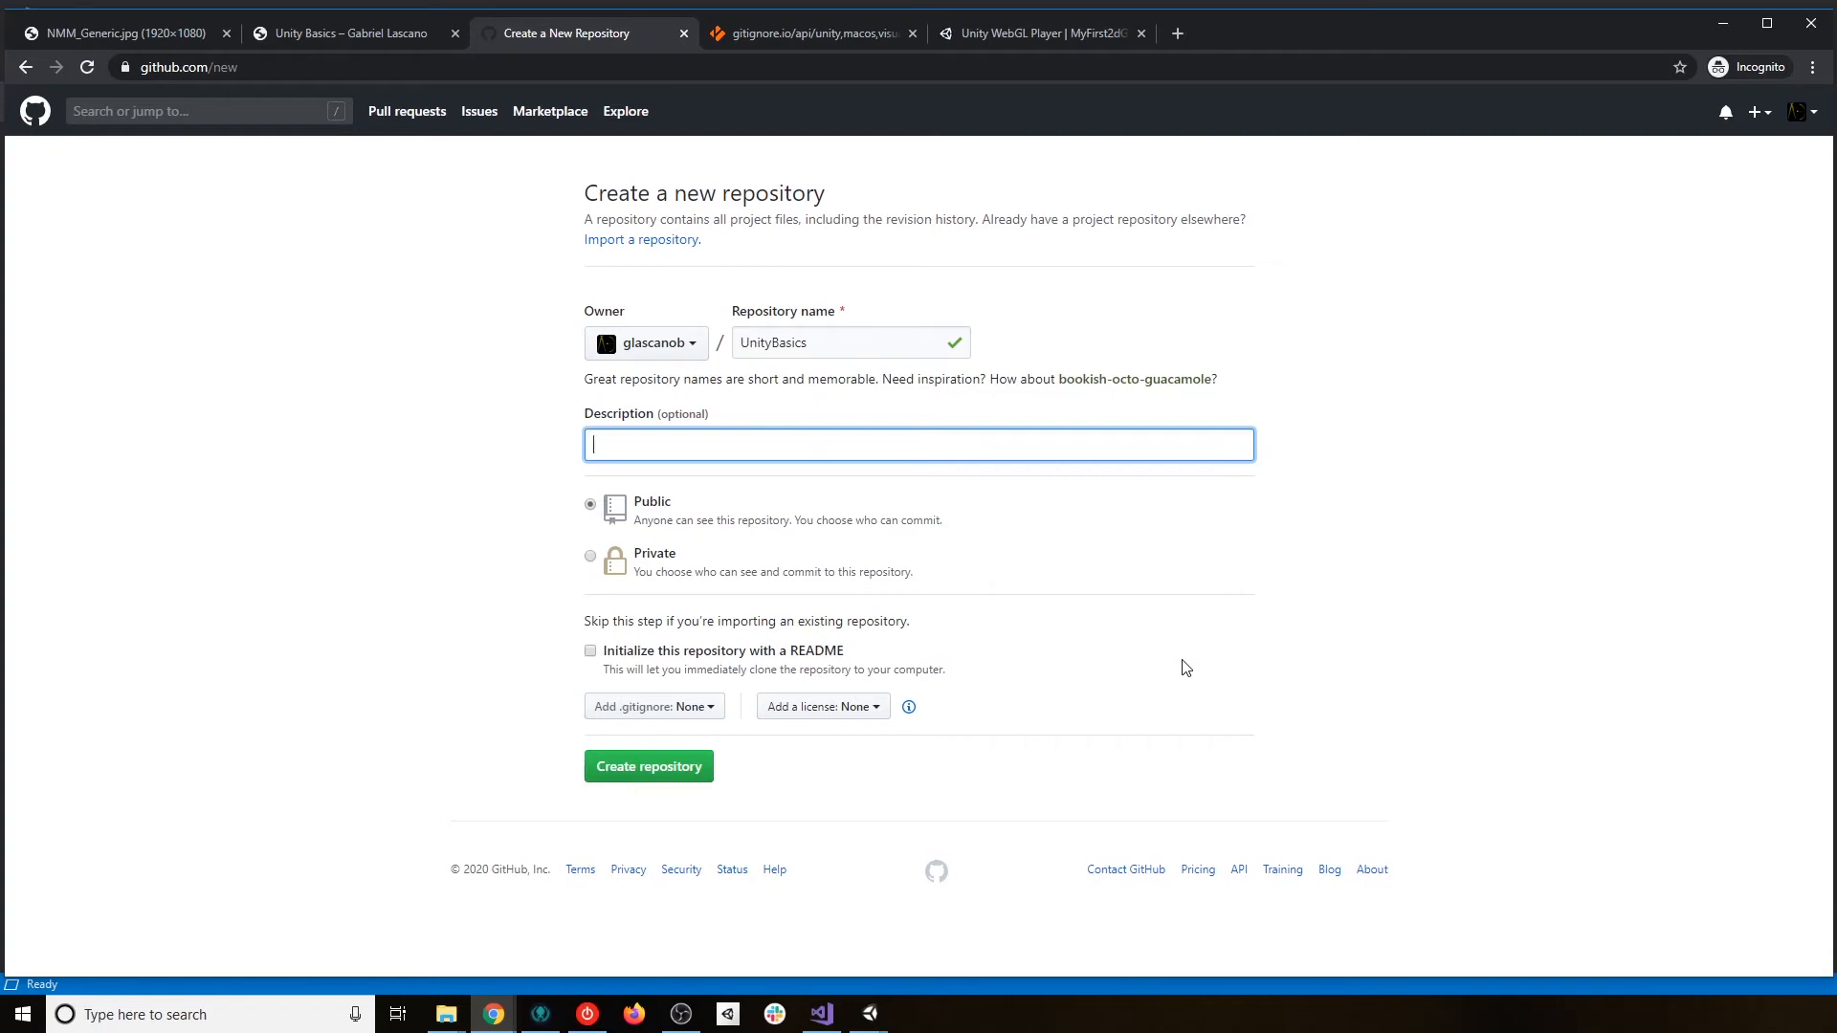
pyautogui.write('A')
pyautogui.write('Unity Projec')
pyautogui.write('t')
pyautogui.write(' to')
pyautogui.press('BackSpace')
pyautogui.press('BackSpace')
pyautogui.press('BackSpace')
pyautogui.write('for the online course Collabora')
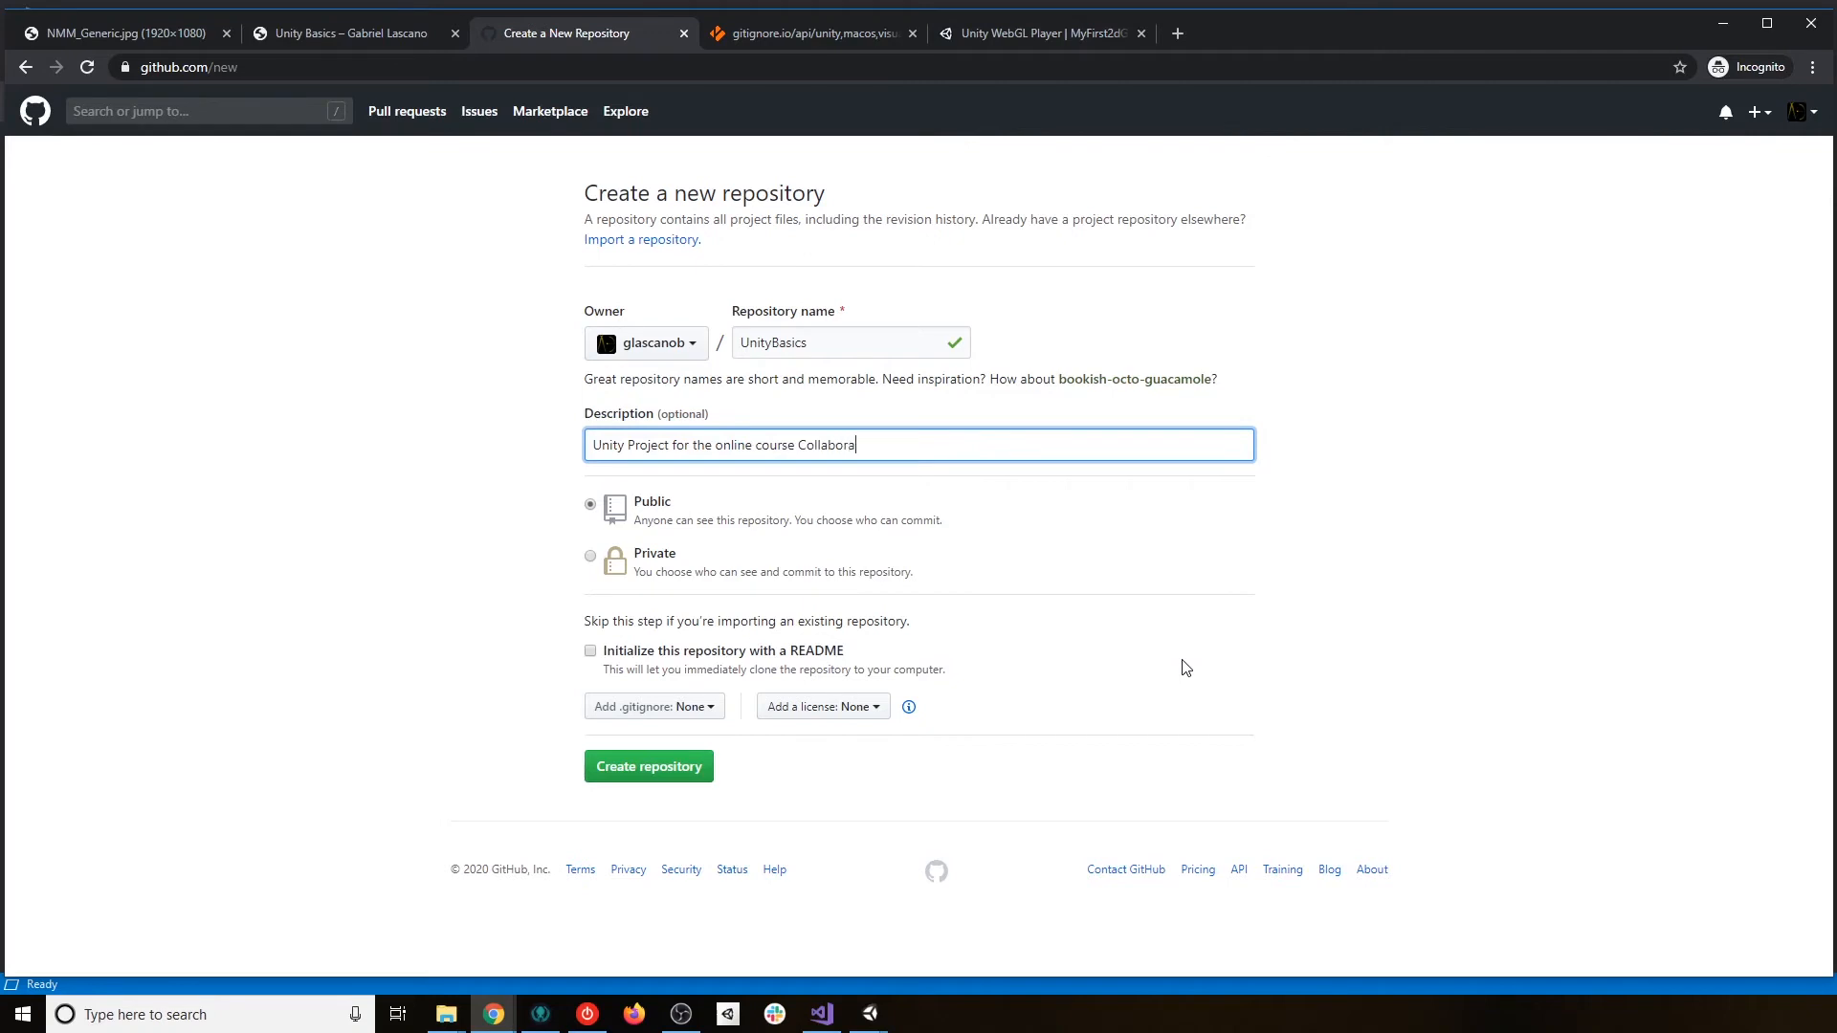
pyautogui.write('tion and Unity Basics')
# Try the Private and Public access levels and set the repository to Public.
pyautogui.click(590, 557)
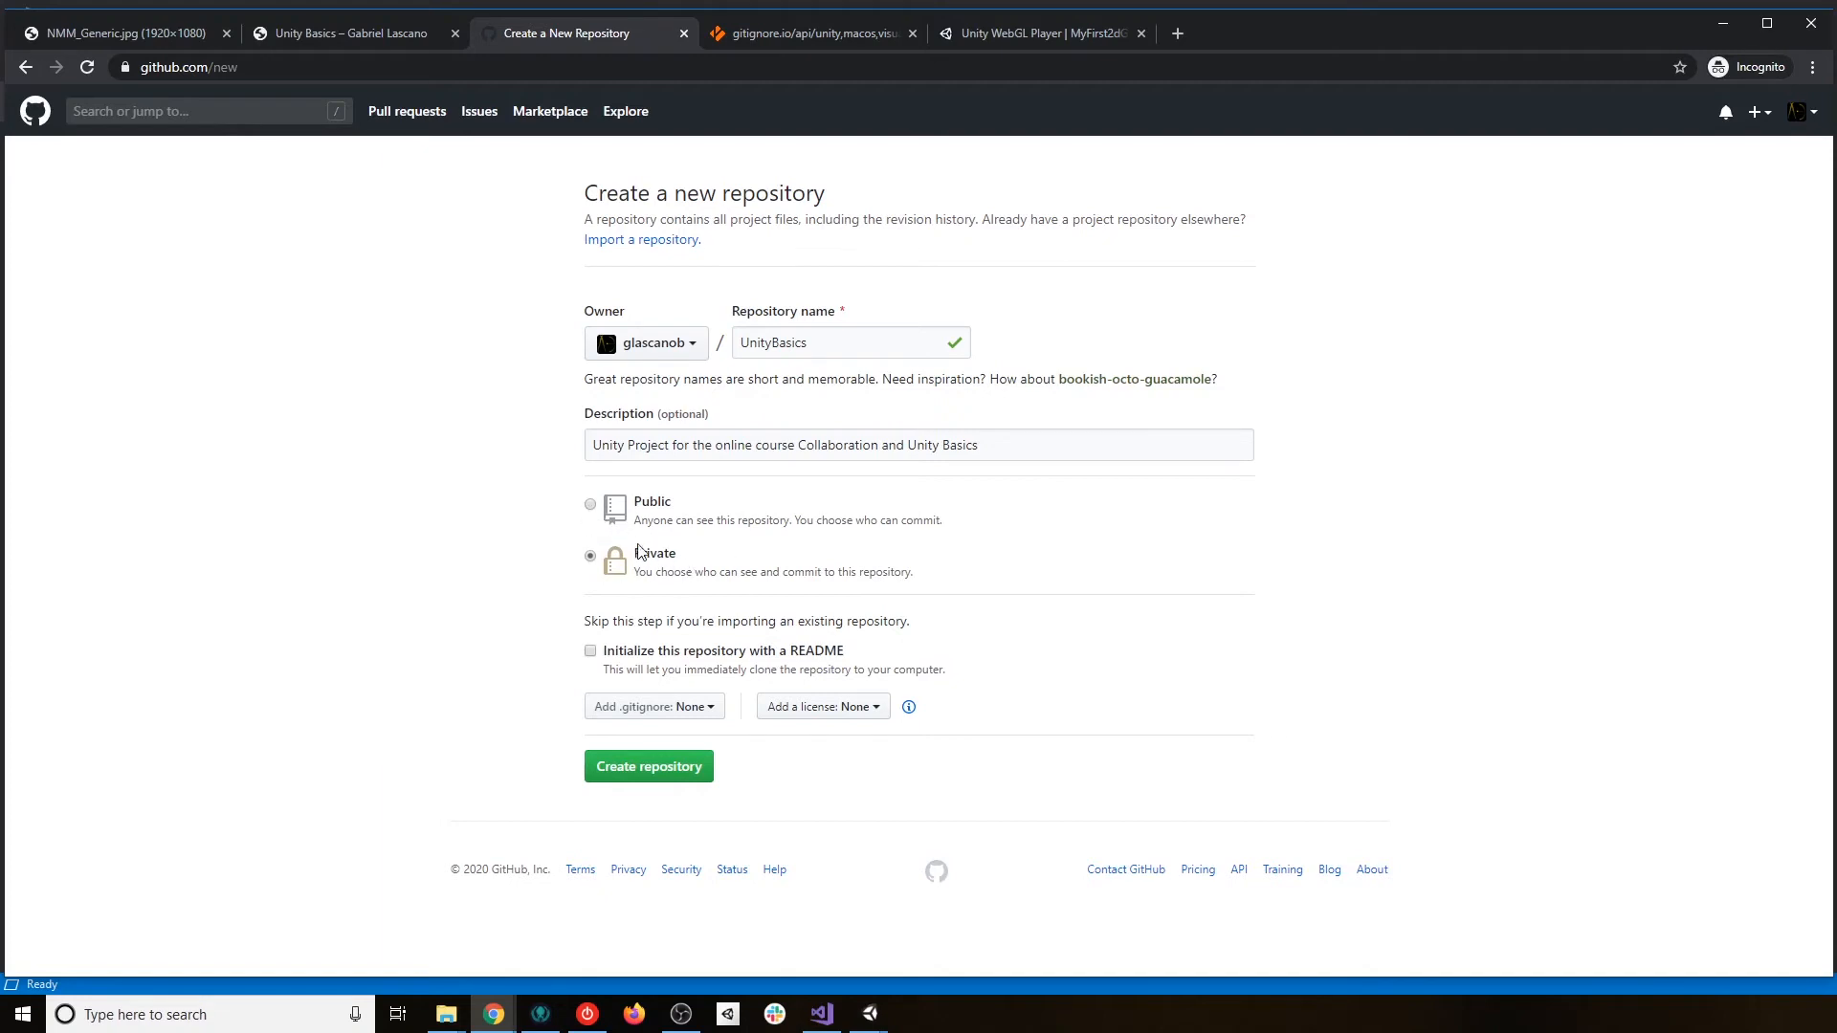
pyautogui.click(590, 504)
pyautogui.click(592, 558)
pyautogui.click(542, 1018)
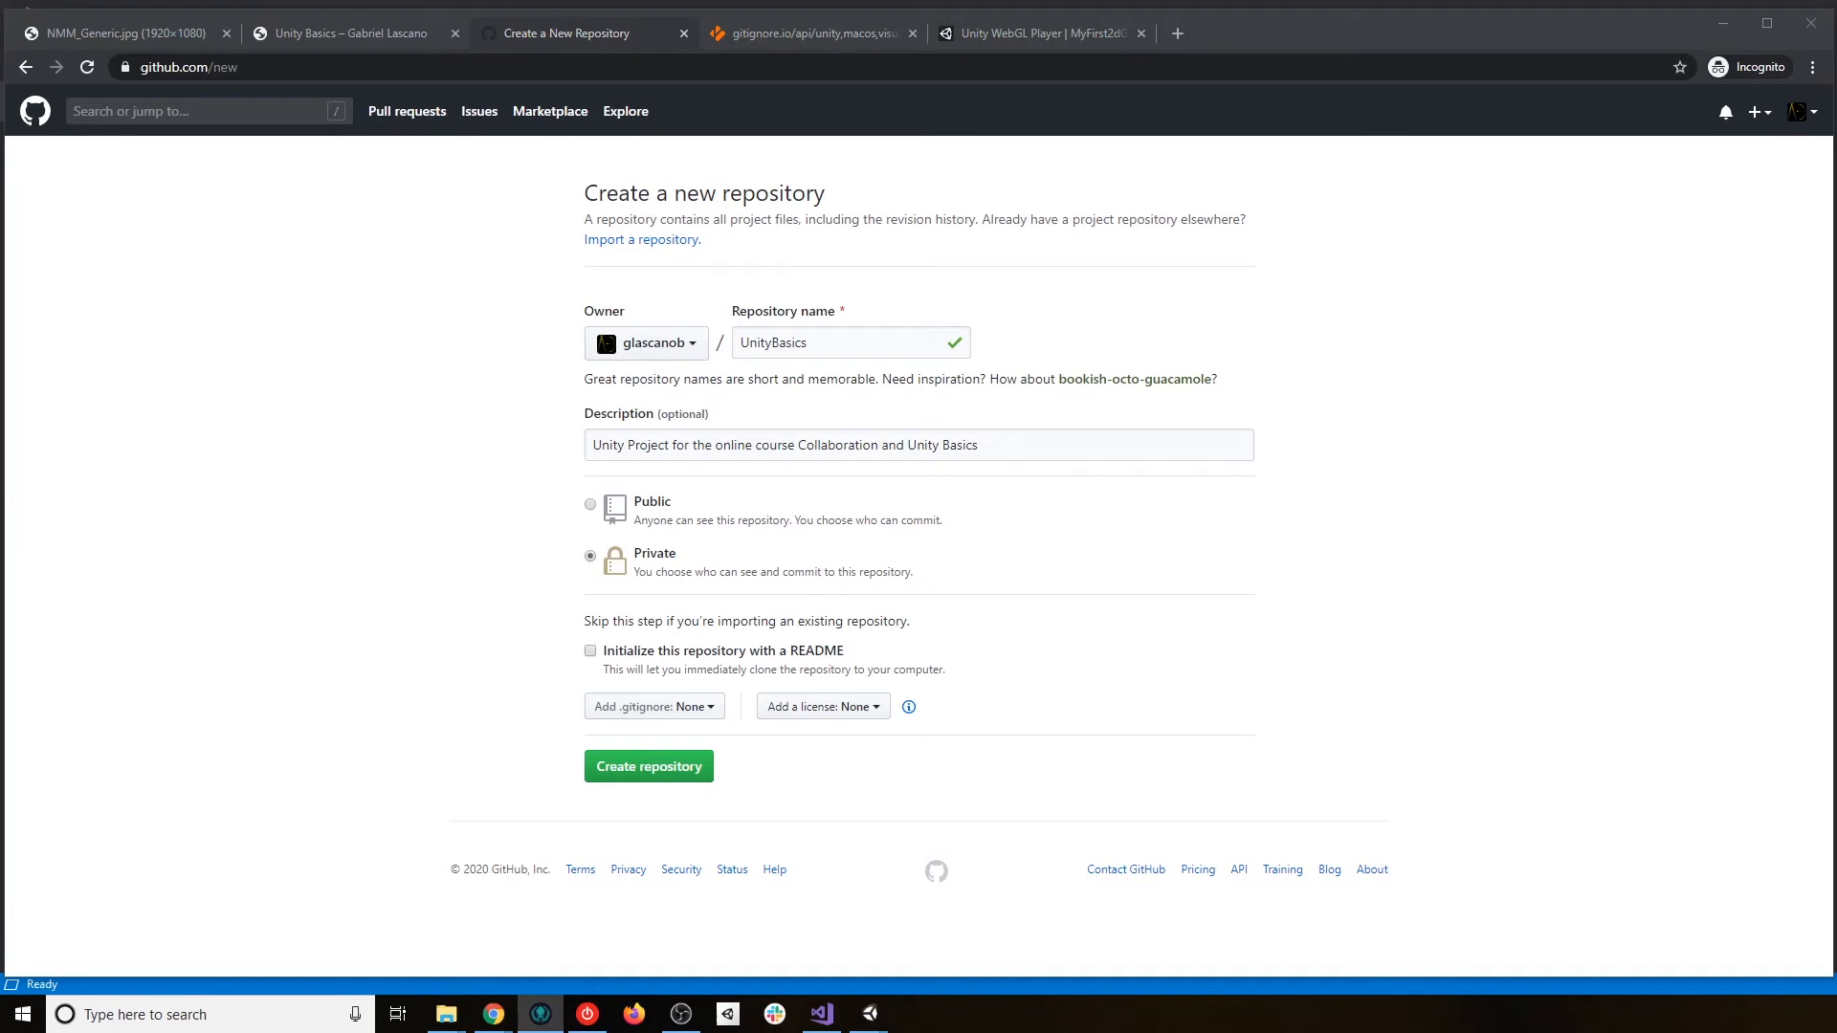
pyautogui.hotkey('alt', 'Tab')
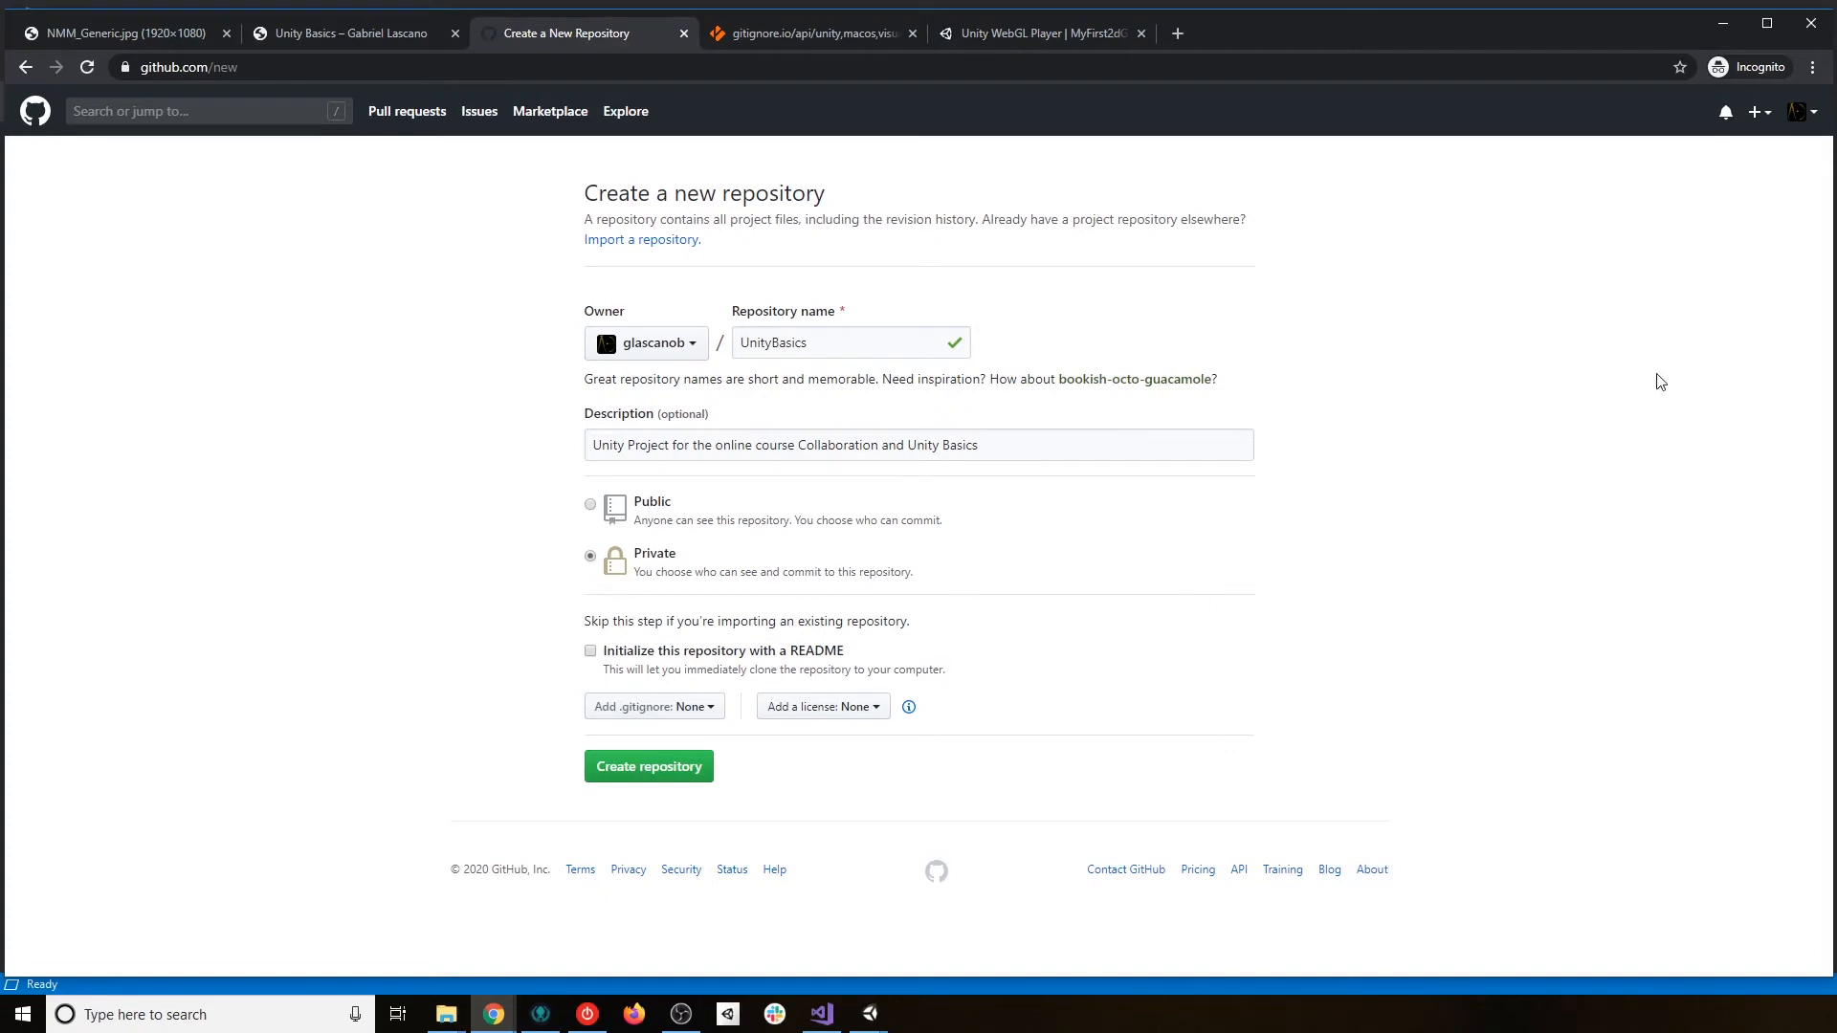
pyautogui.click(589, 505)
# Switch to Visual Studio, resize its window to fill the space above the taskbar, and return to the browser's new repository form.
pyautogui.hotkey('alt', 'Tab')
pyautogui.press('super+Down')
pyautogui.moveTo(1825, 73); pyautogui.dragTo(1711, 34)
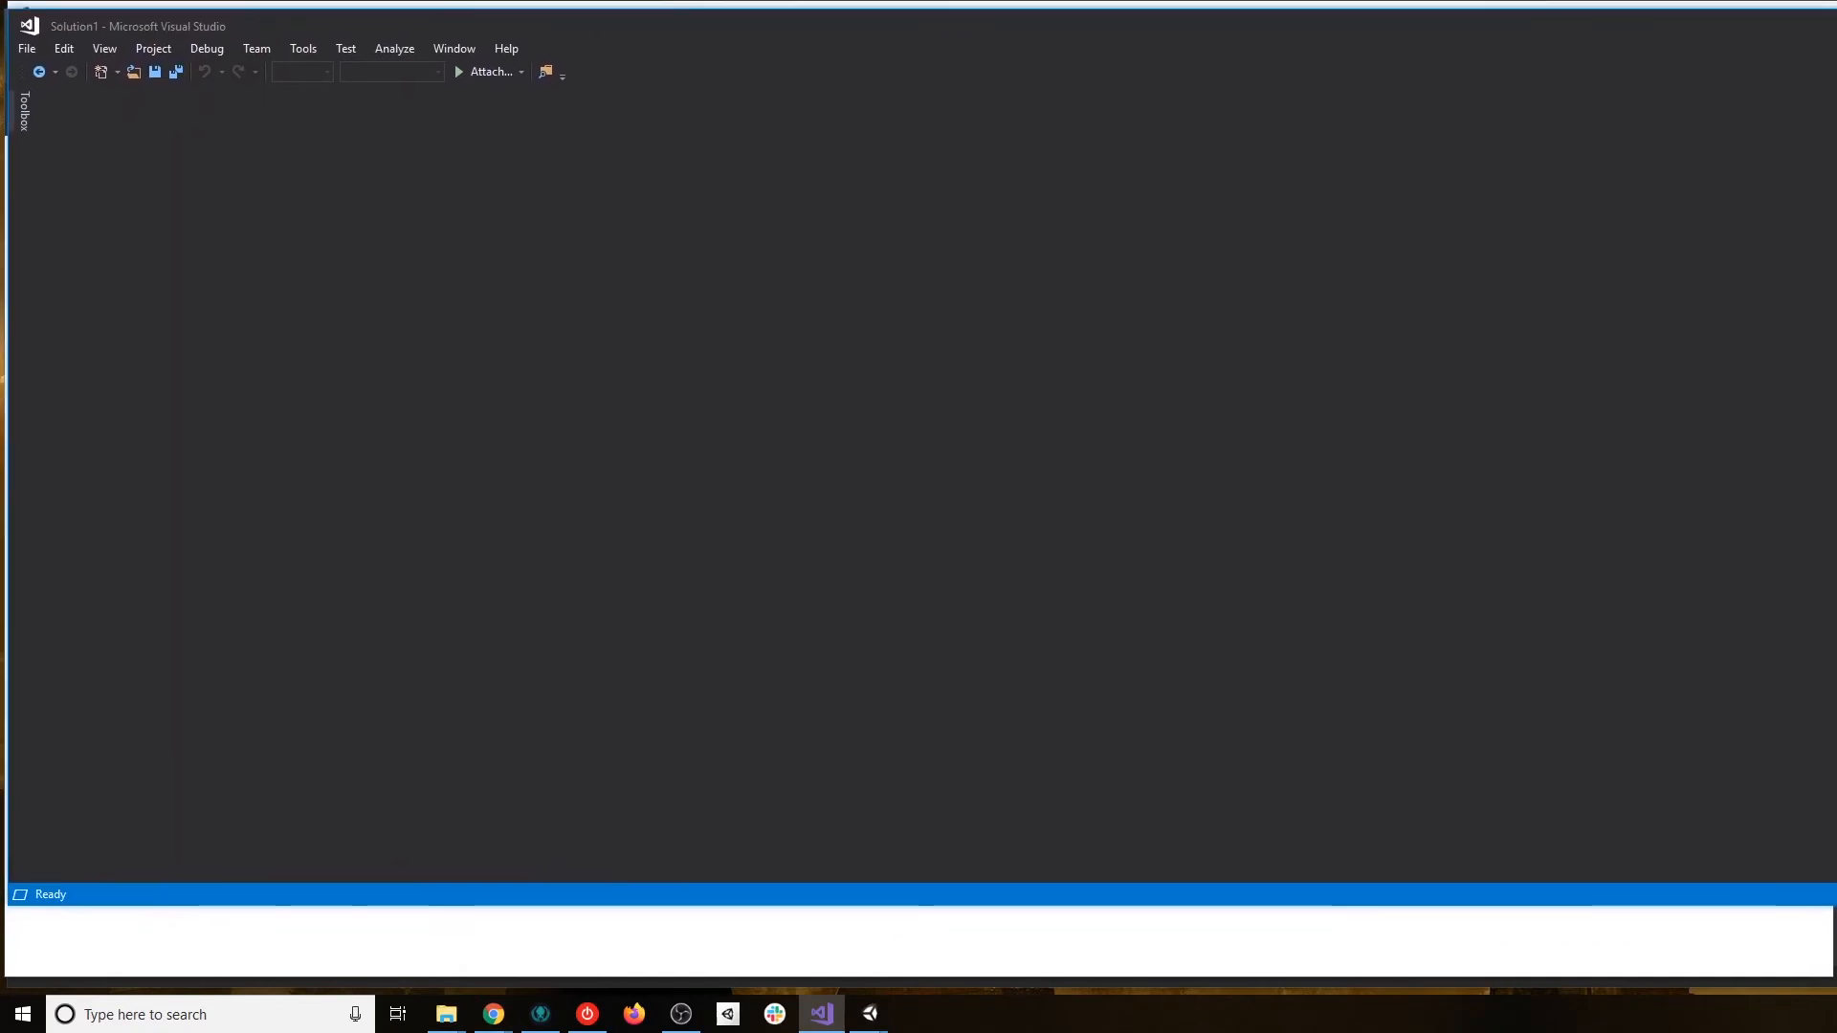
pyautogui.moveTo(1836, 478); pyautogui.dragTo(1832, 481)
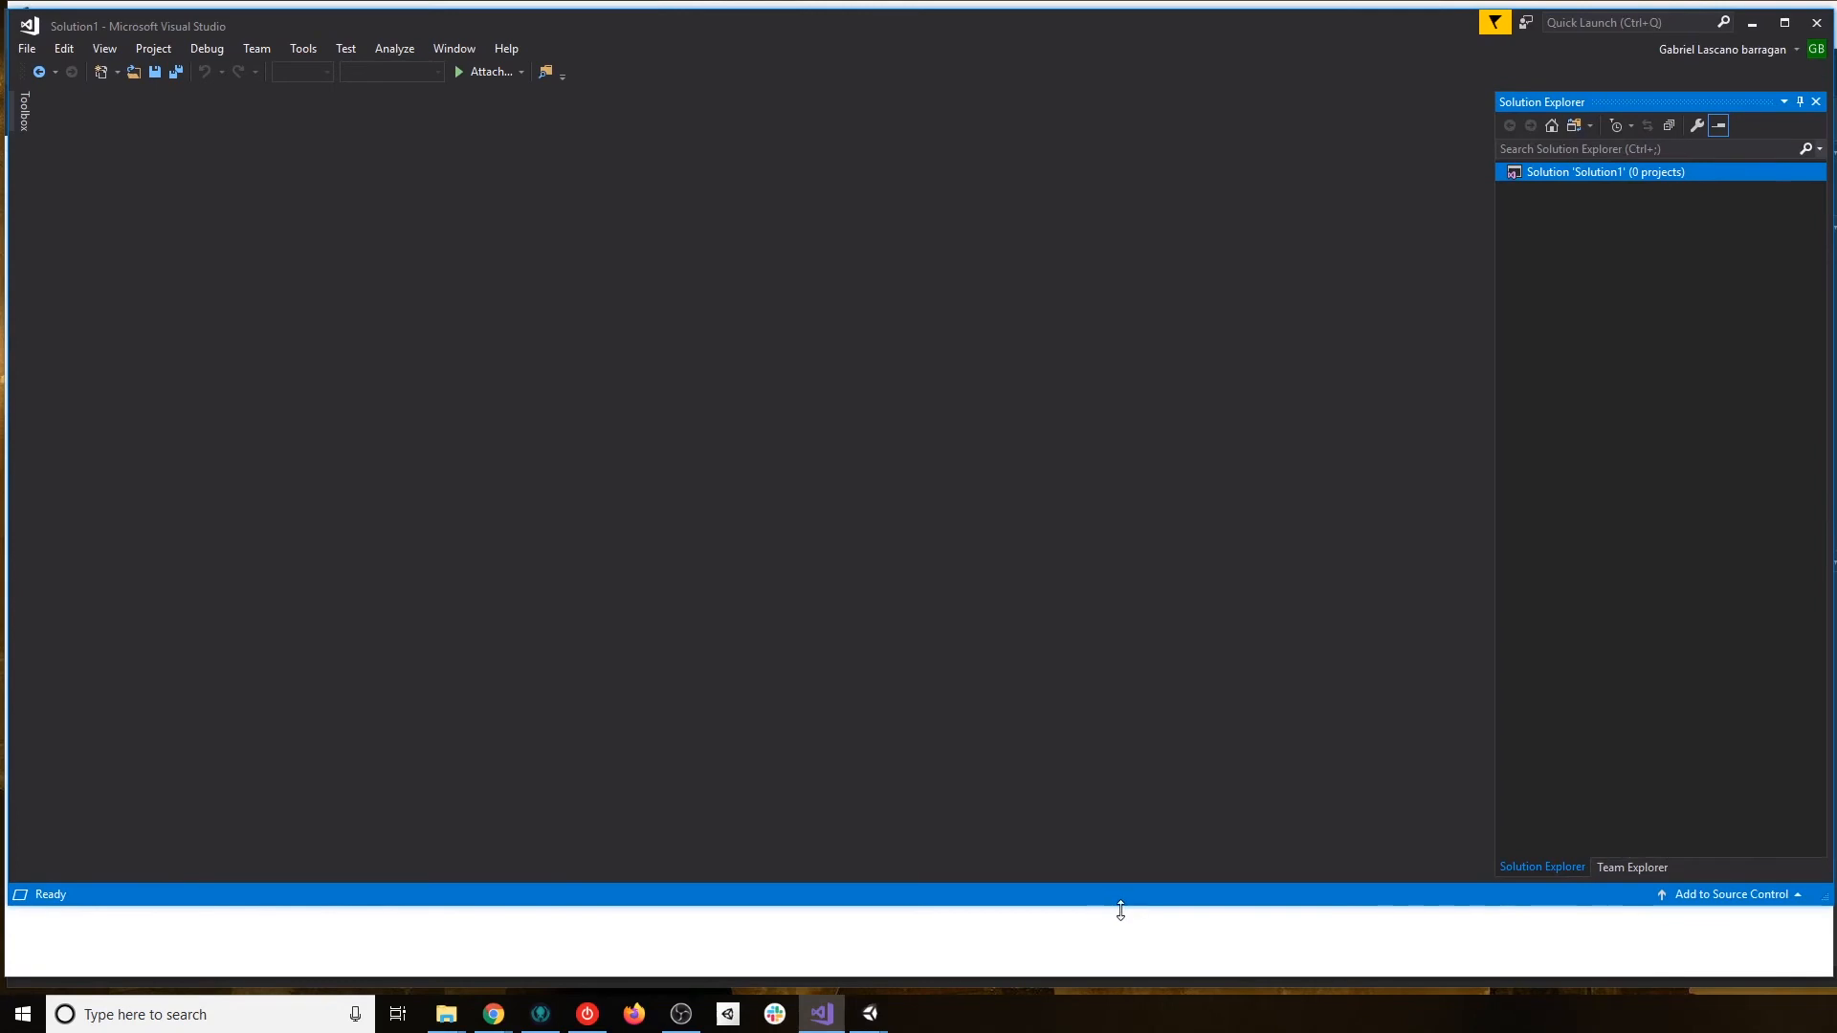
pyautogui.moveTo(1119, 907); pyautogui.dragTo(1122, 985)
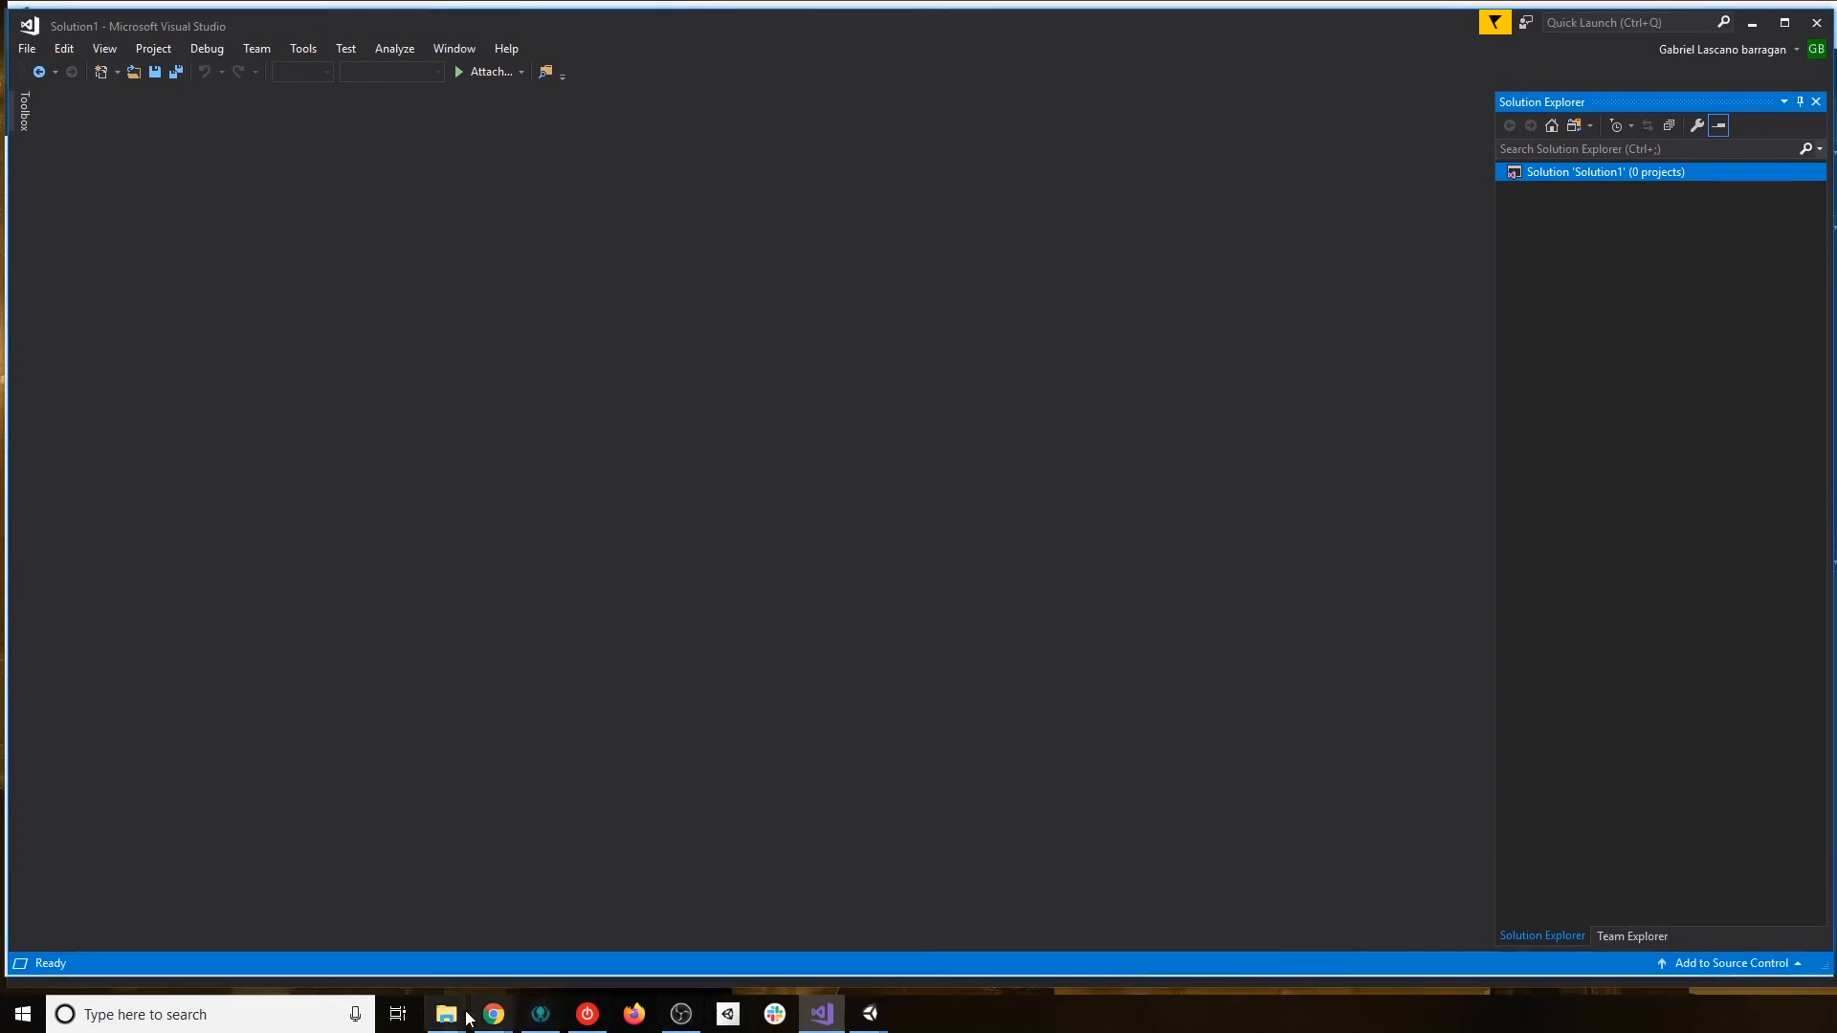
pyautogui.moveTo(496, 1025)
pyautogui.click(598, 942)
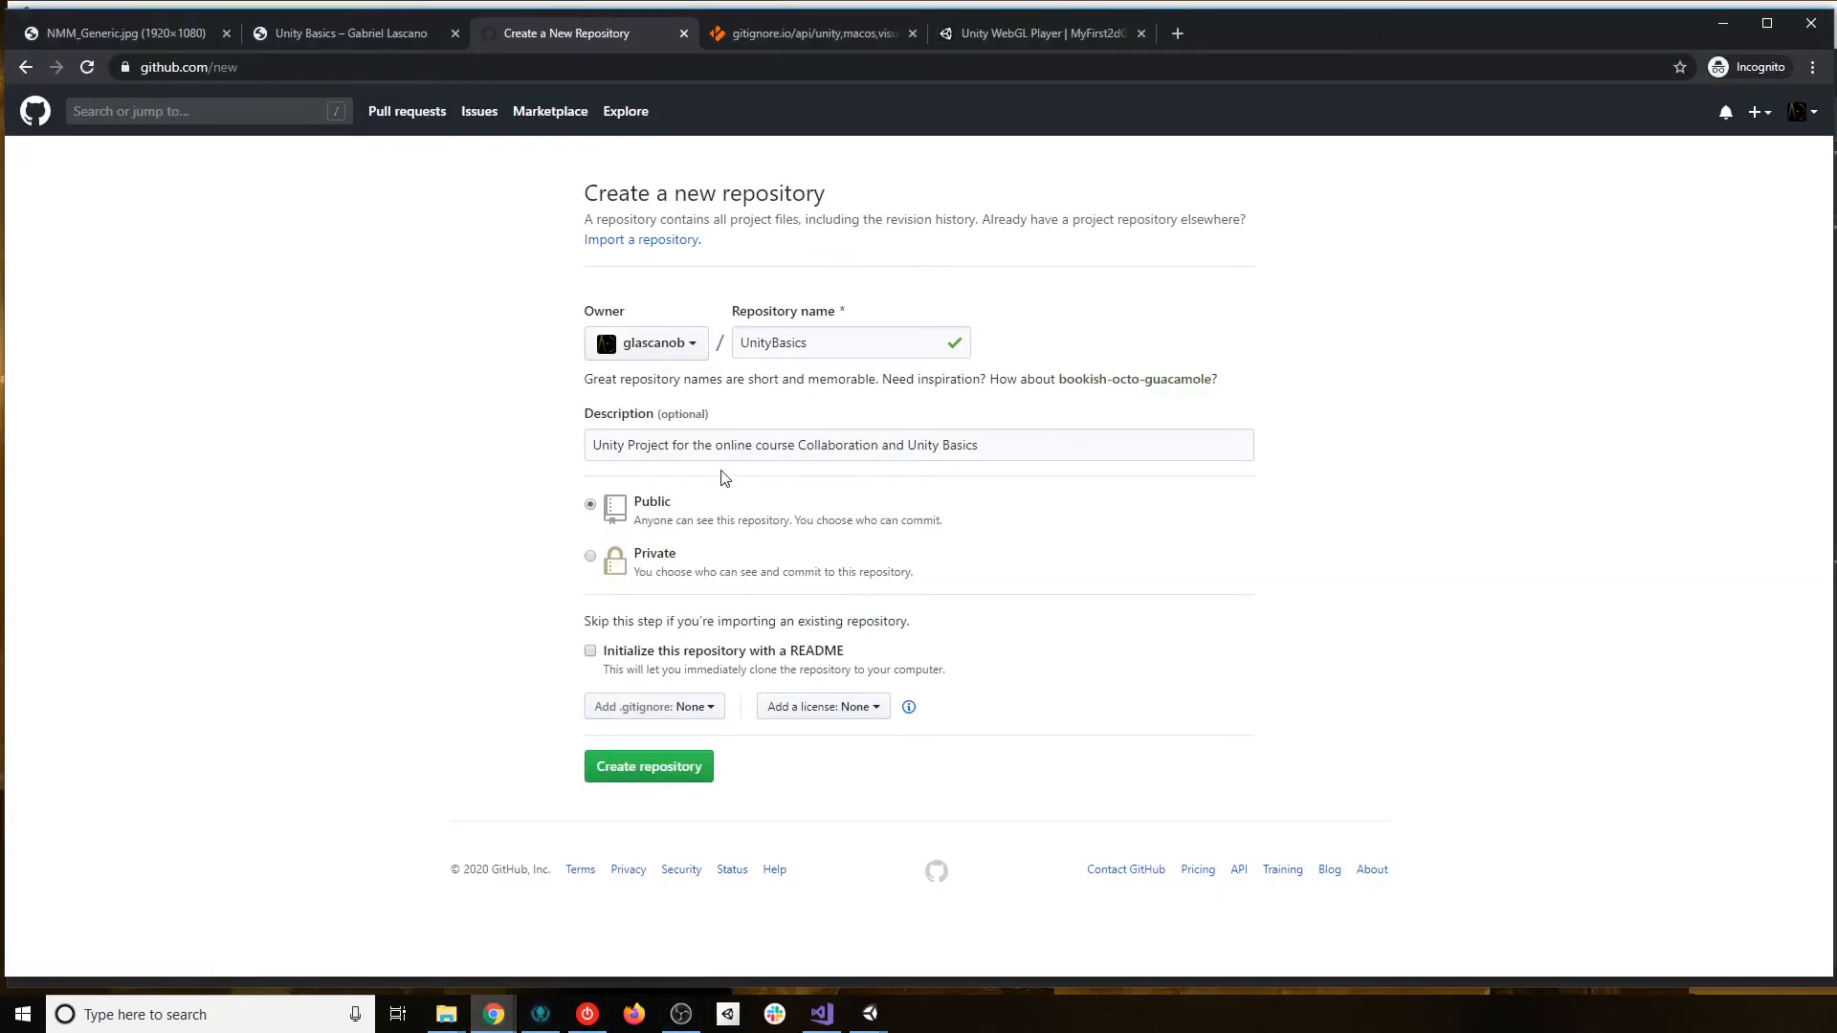
# Enable initializing the repository with a README, and consult the course page's README guidance and the Unity WebGL game page.
pyautogui.click(590, 651)
pyautogui.click(337, 33)
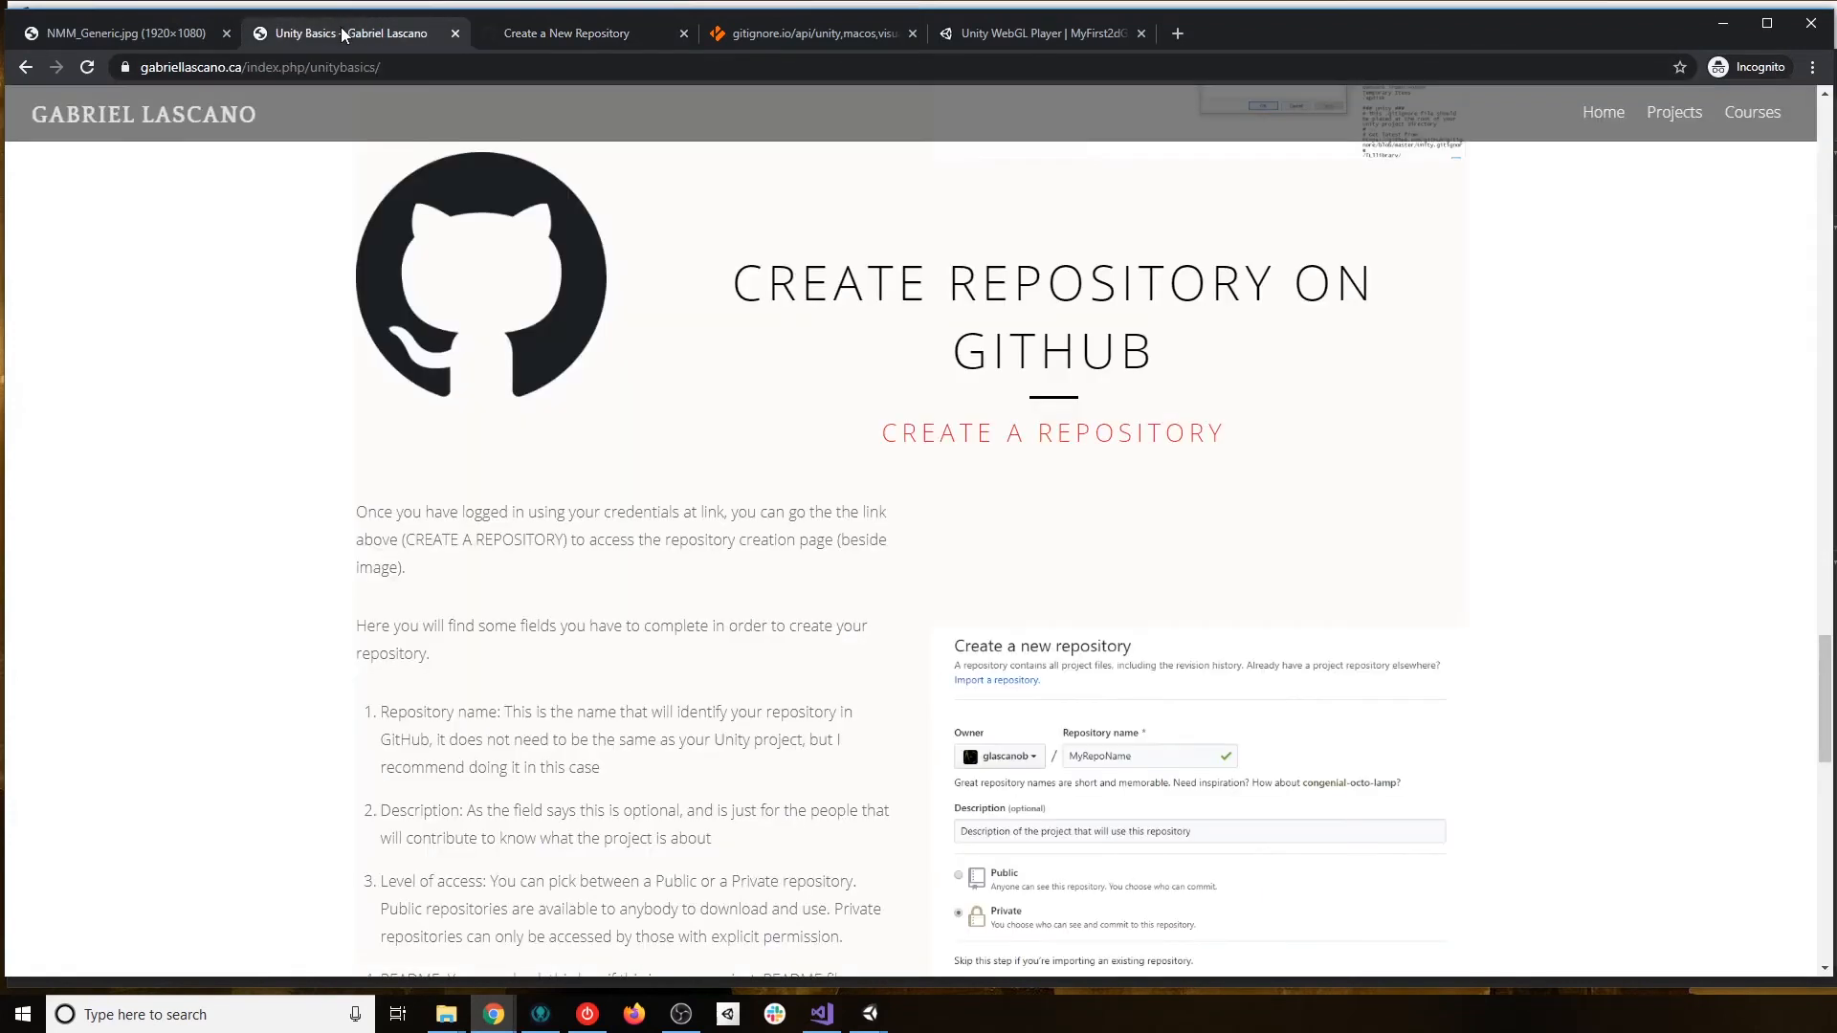
pyautogui.scroll(-2, 565, 719)
pyautogui.scroll(-2, 564, 720)
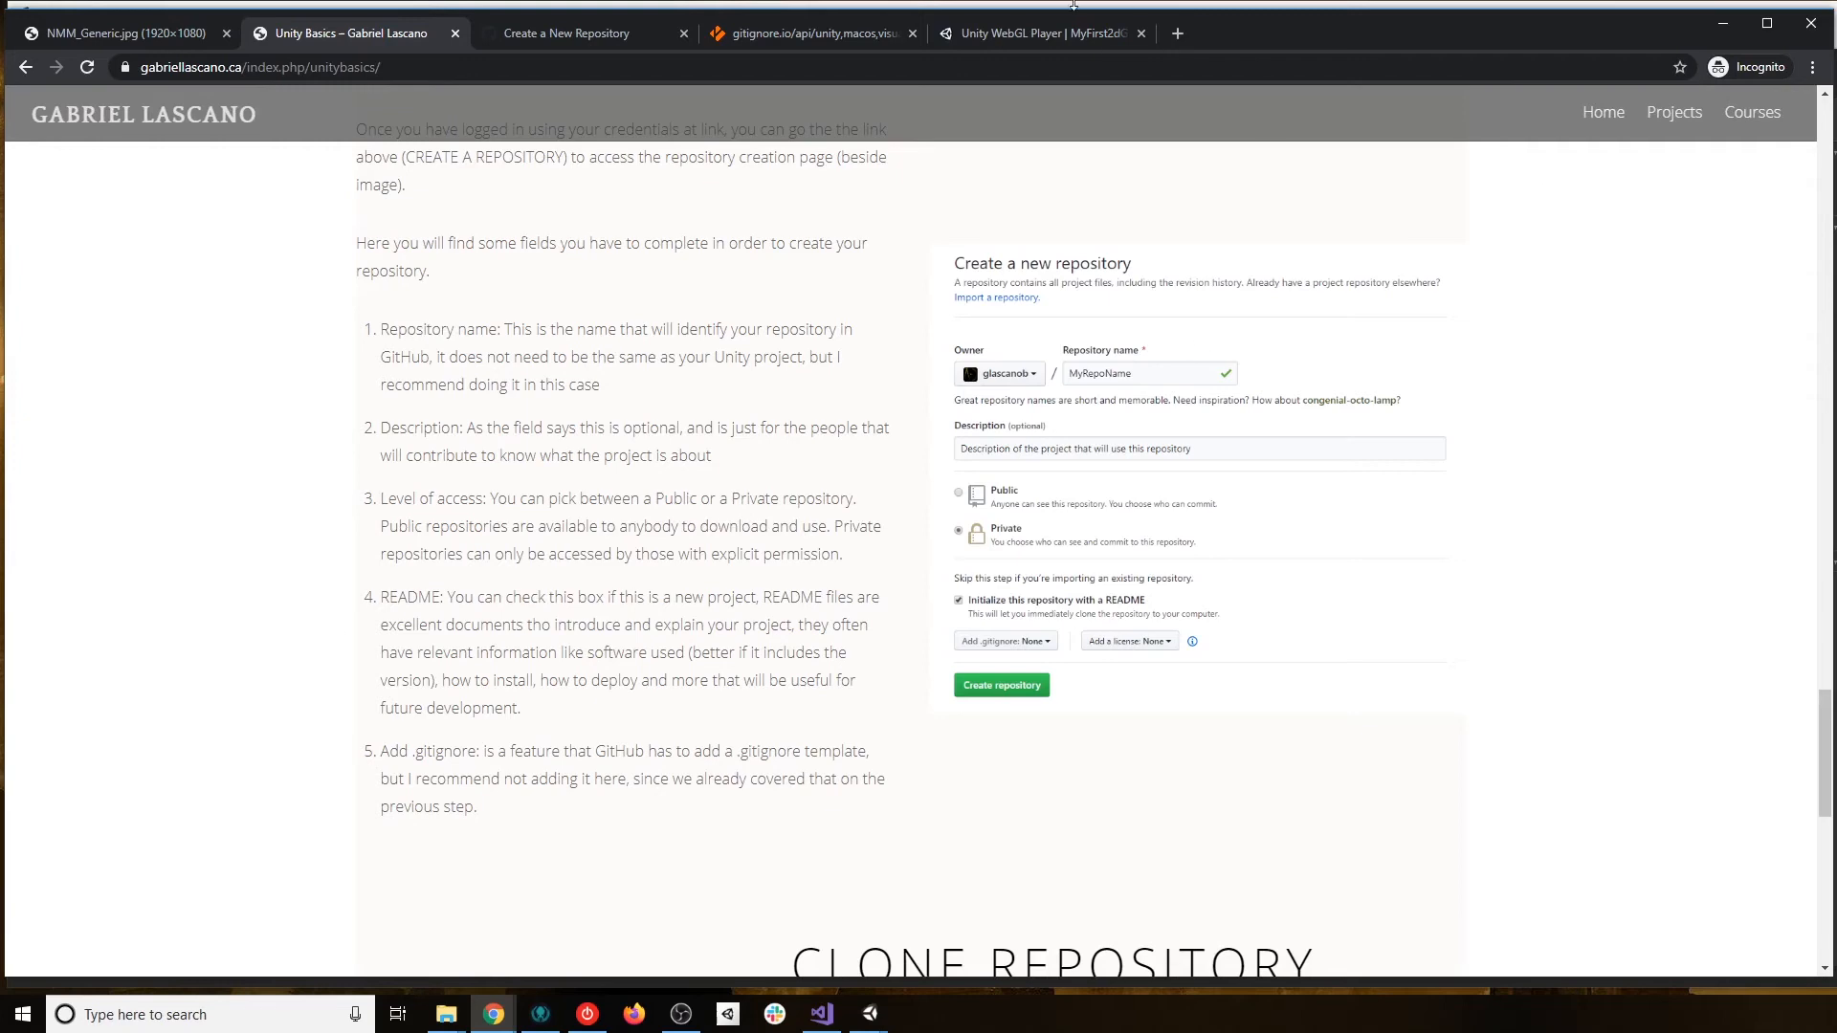
pyautogui.click(1017, 32)
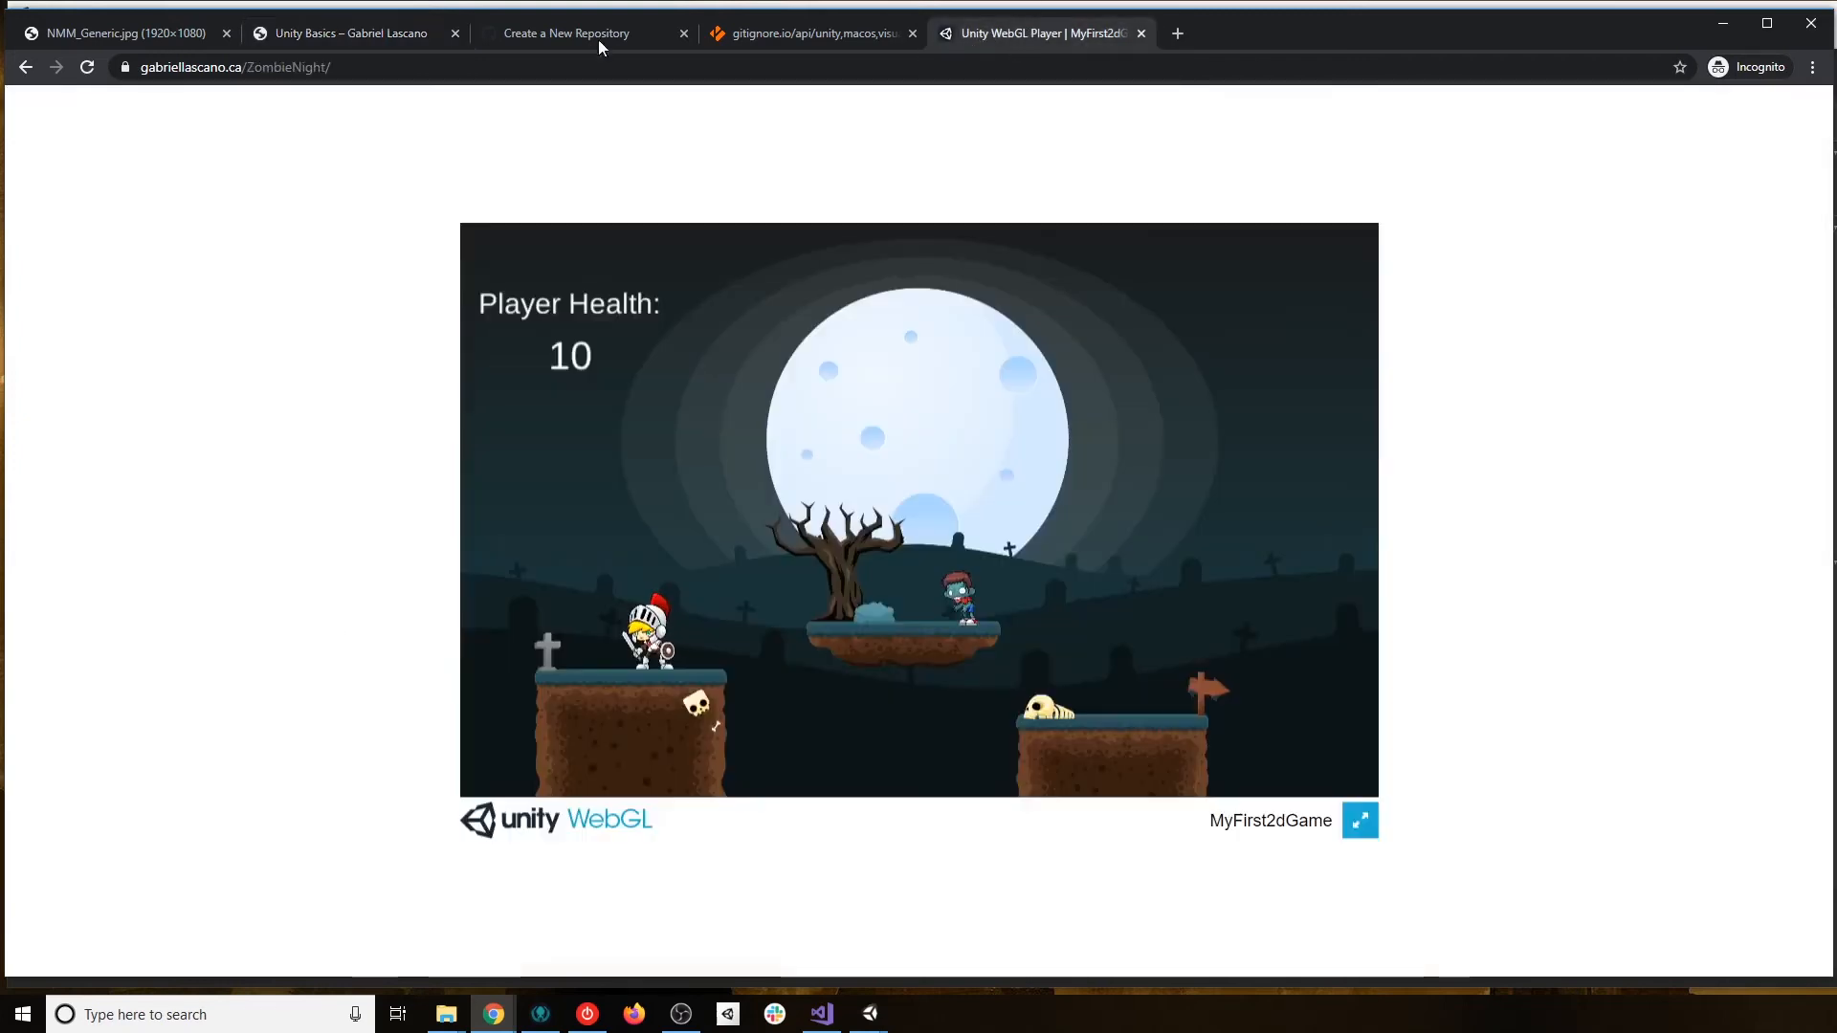
pyautogui.click(553, 34)
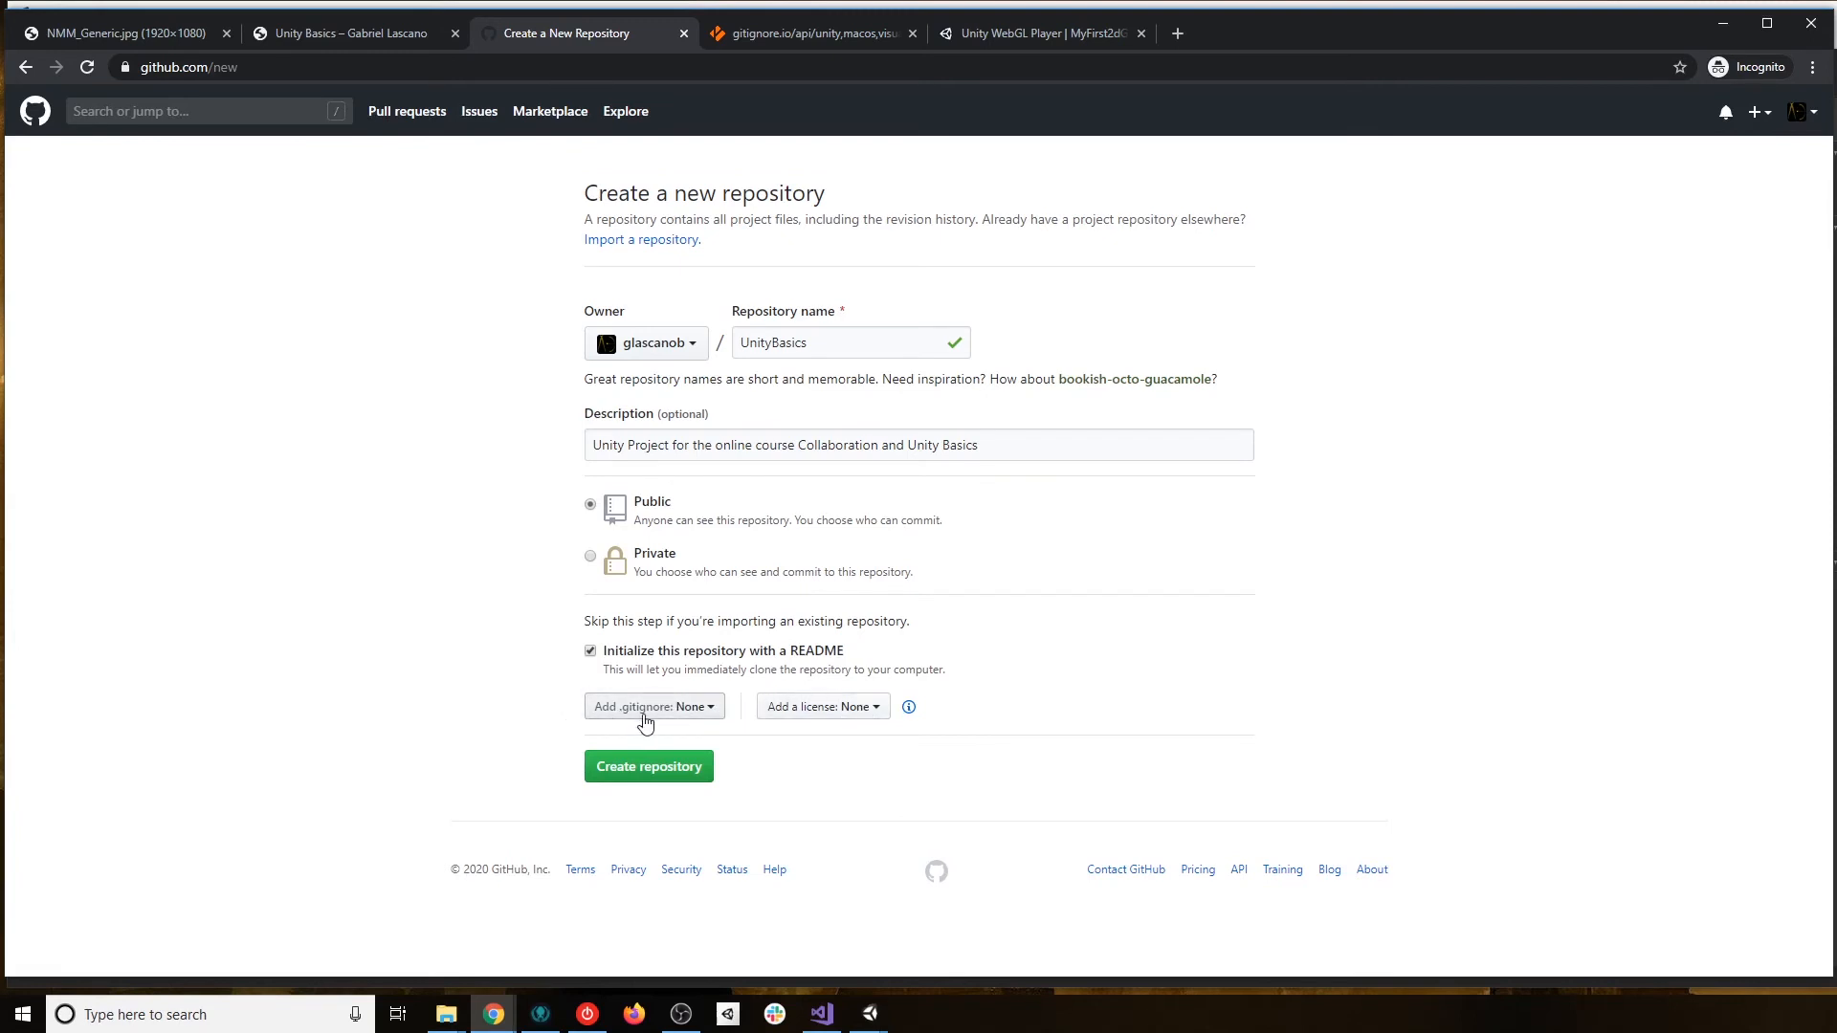
# Look through the .gitignore templates in the new repository form for Unity, leaving the setting at None.
pyautogui.click(705, 709)
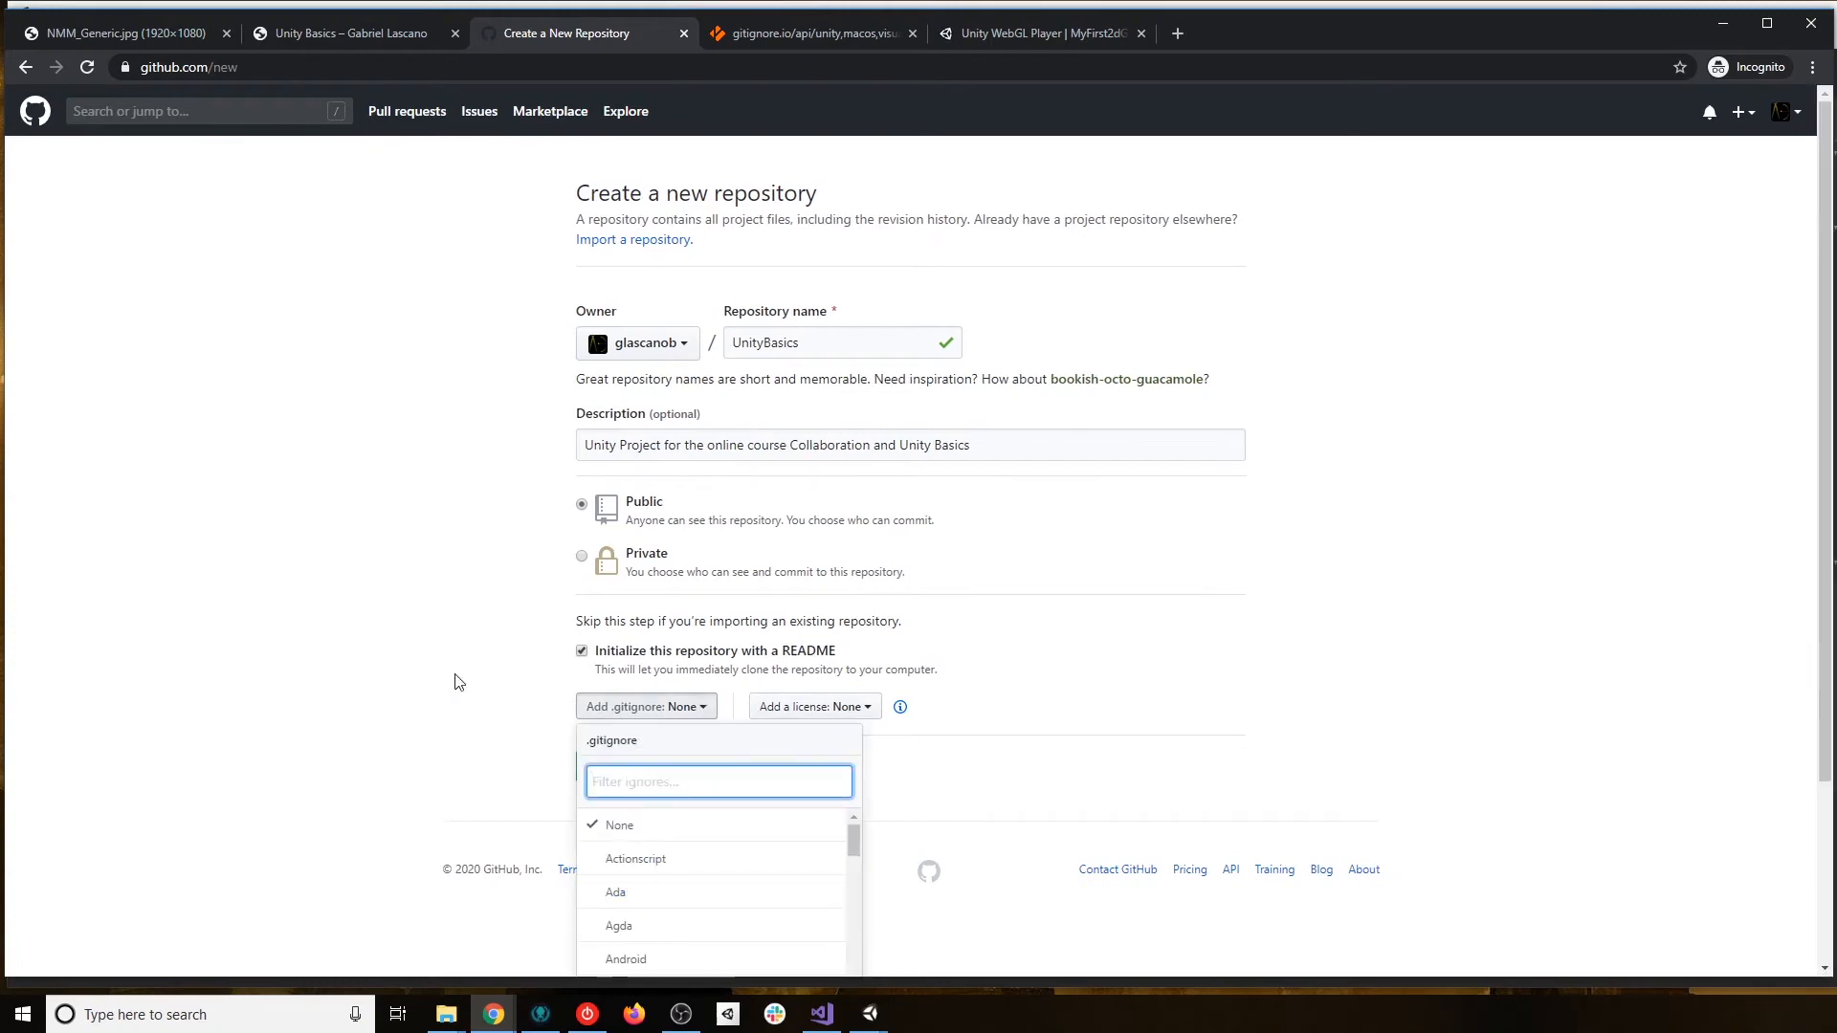
pyautogui.scroll(-2, 440, 677)
pyautogui.scroll(-8, 709, 813)
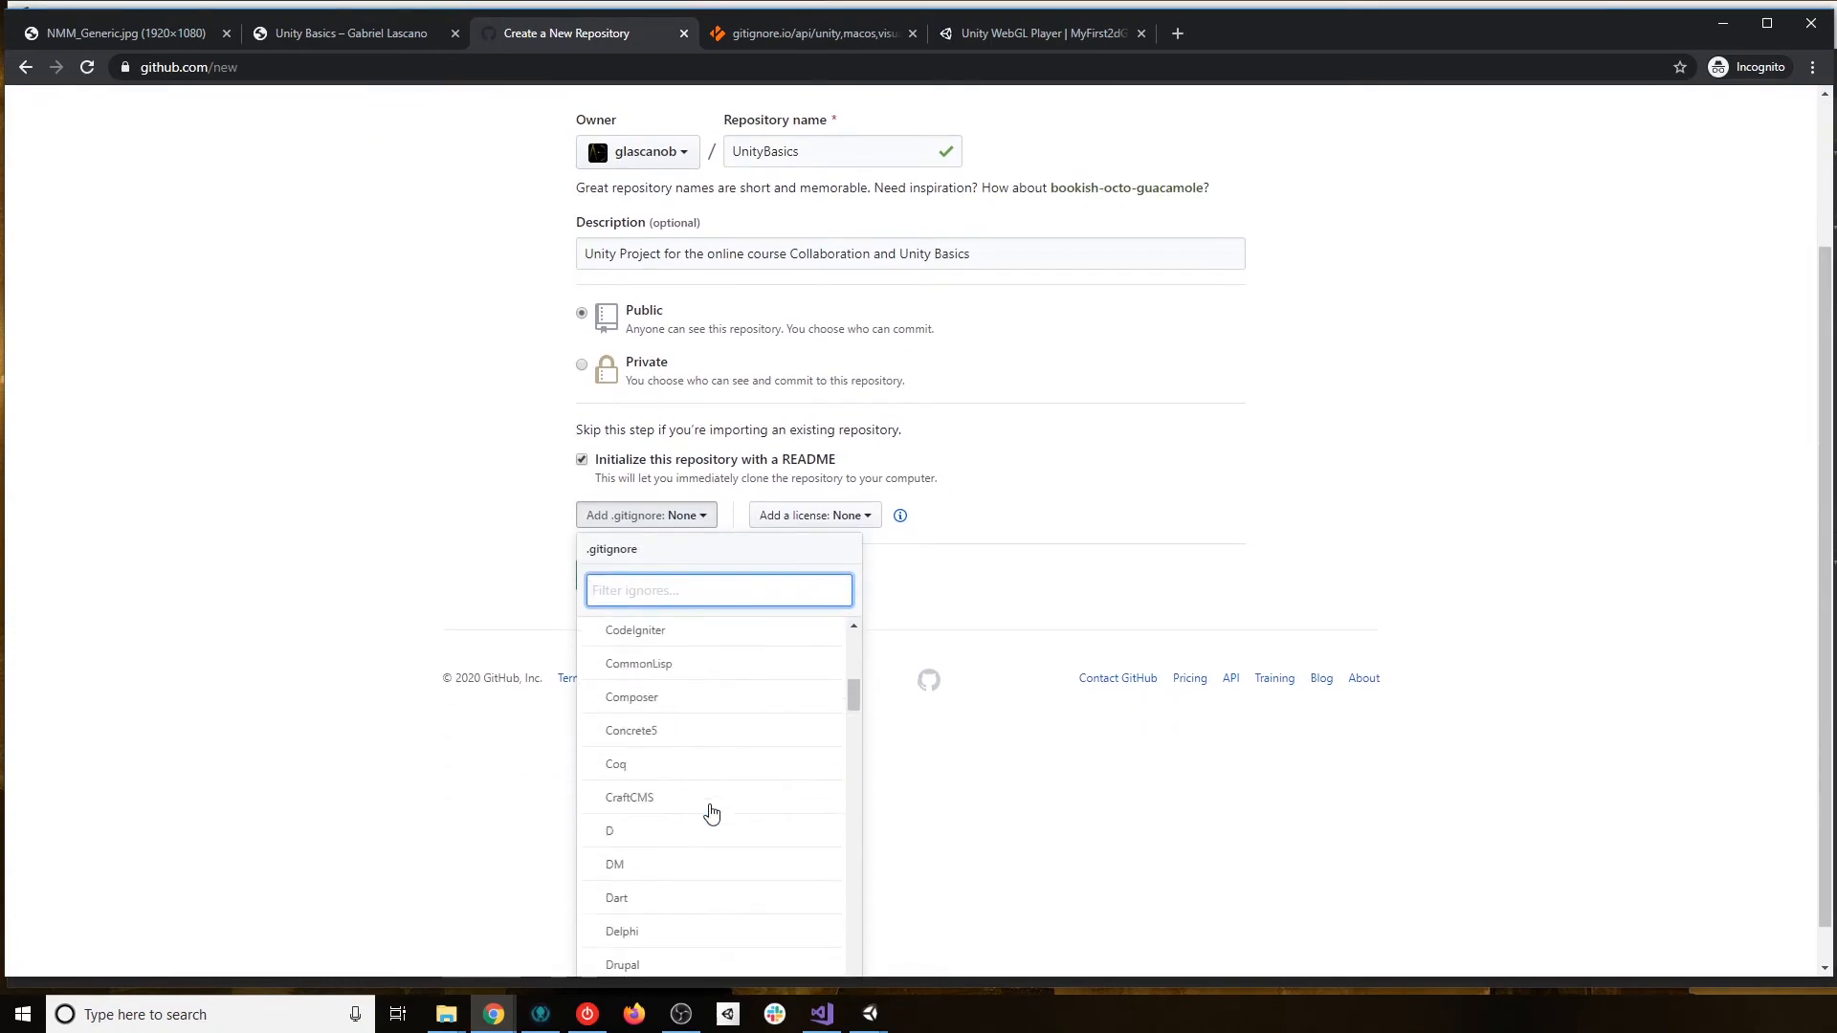
pyautogui.scroll(-15, 713, 813)
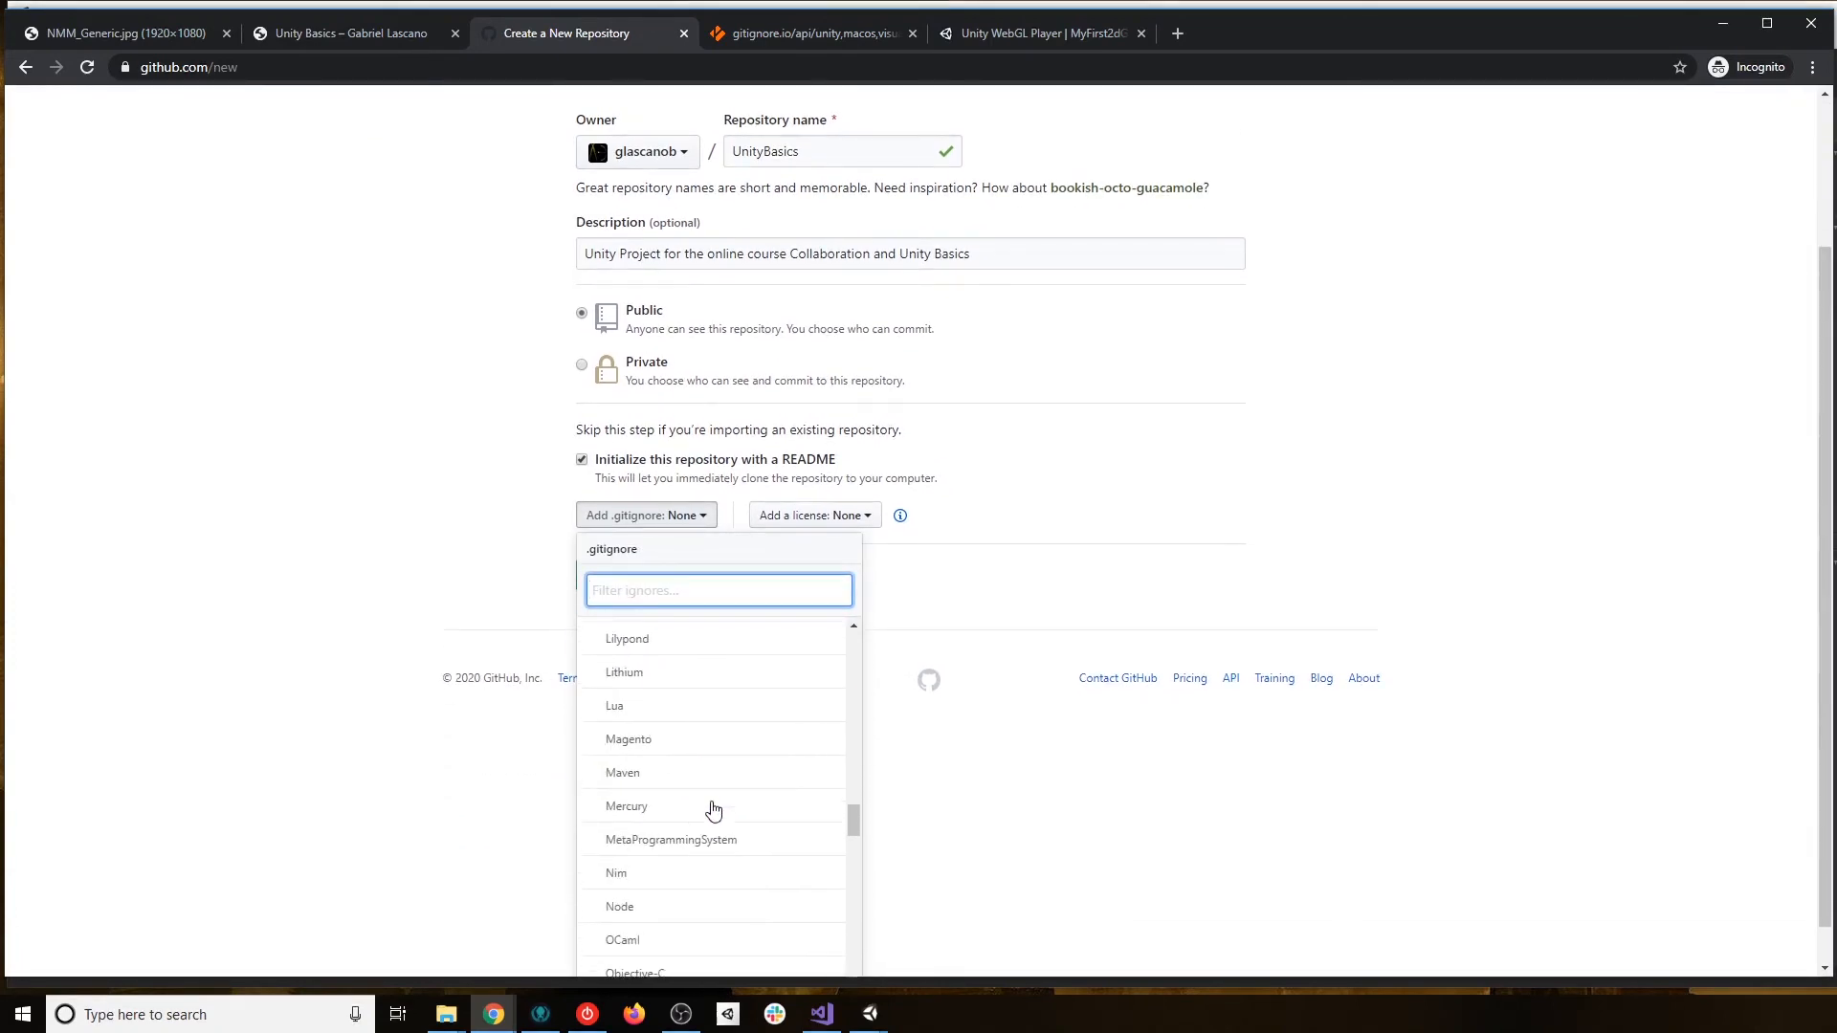
pyautogui.scroll(-14, 715, 811)
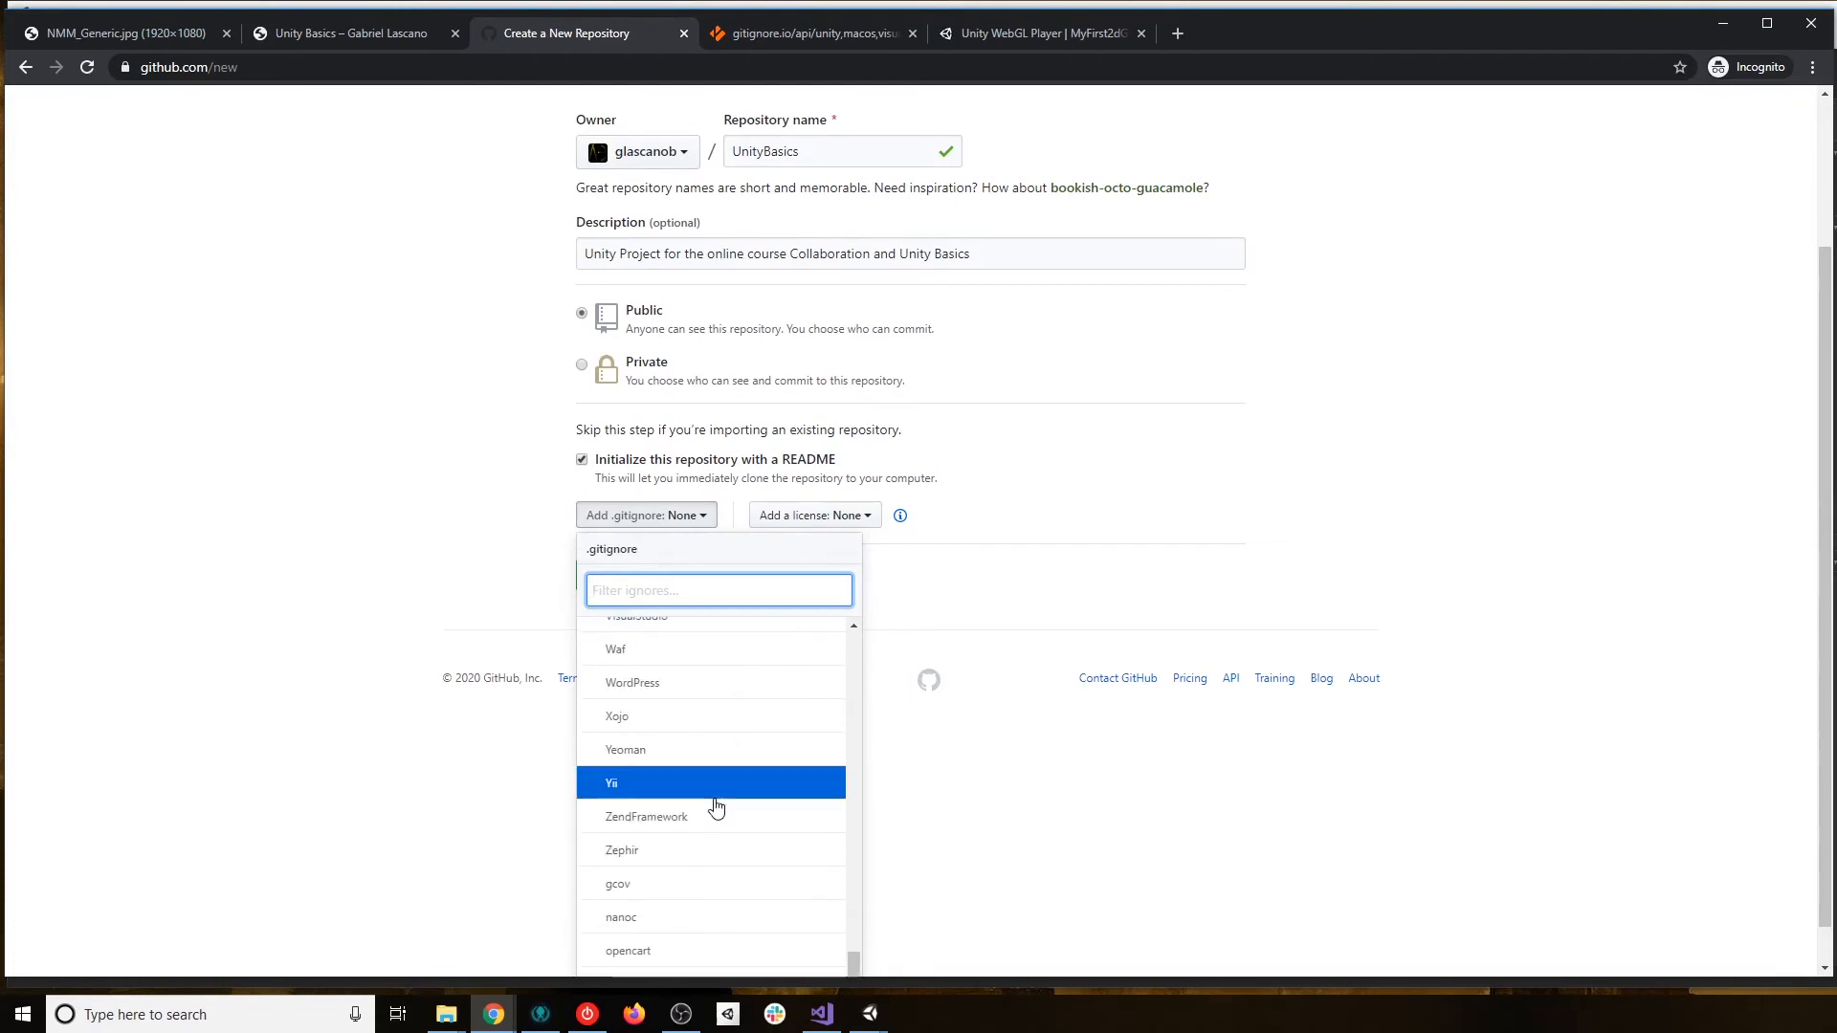
pyautogui.scroll(2, 719, 807)
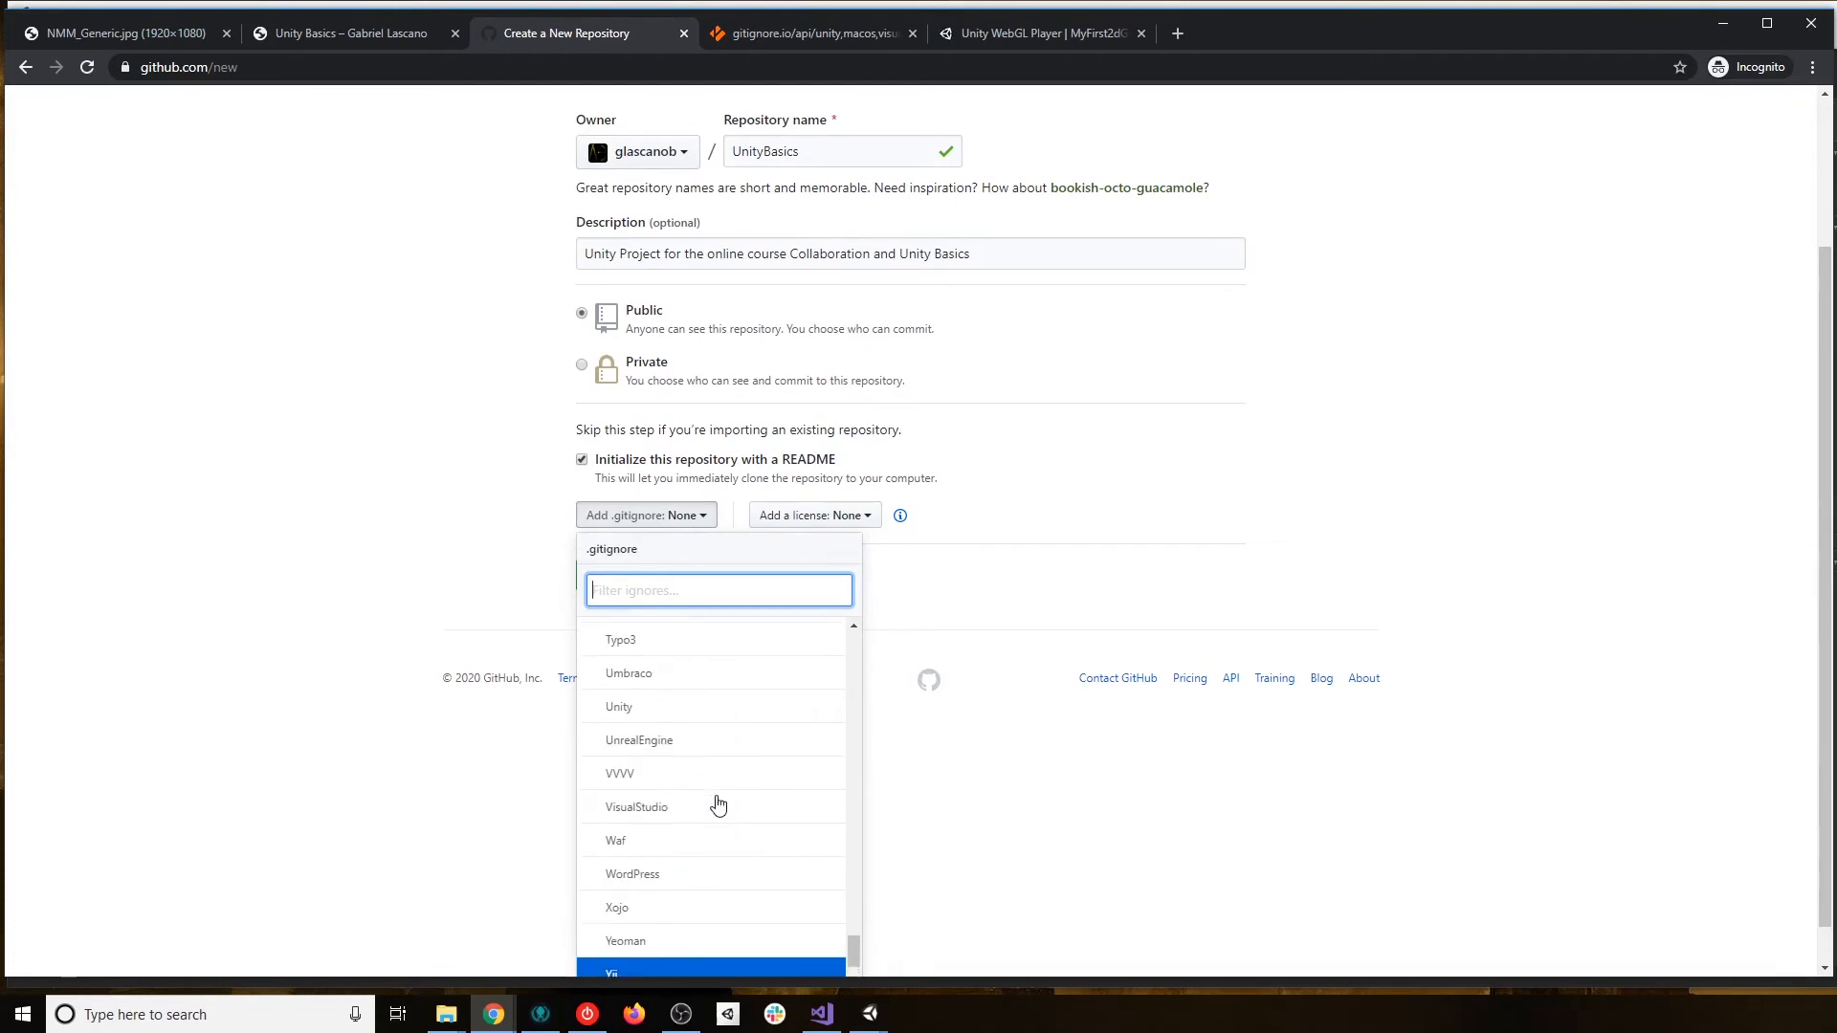
pyautogui.scroll(1, 718, 805)
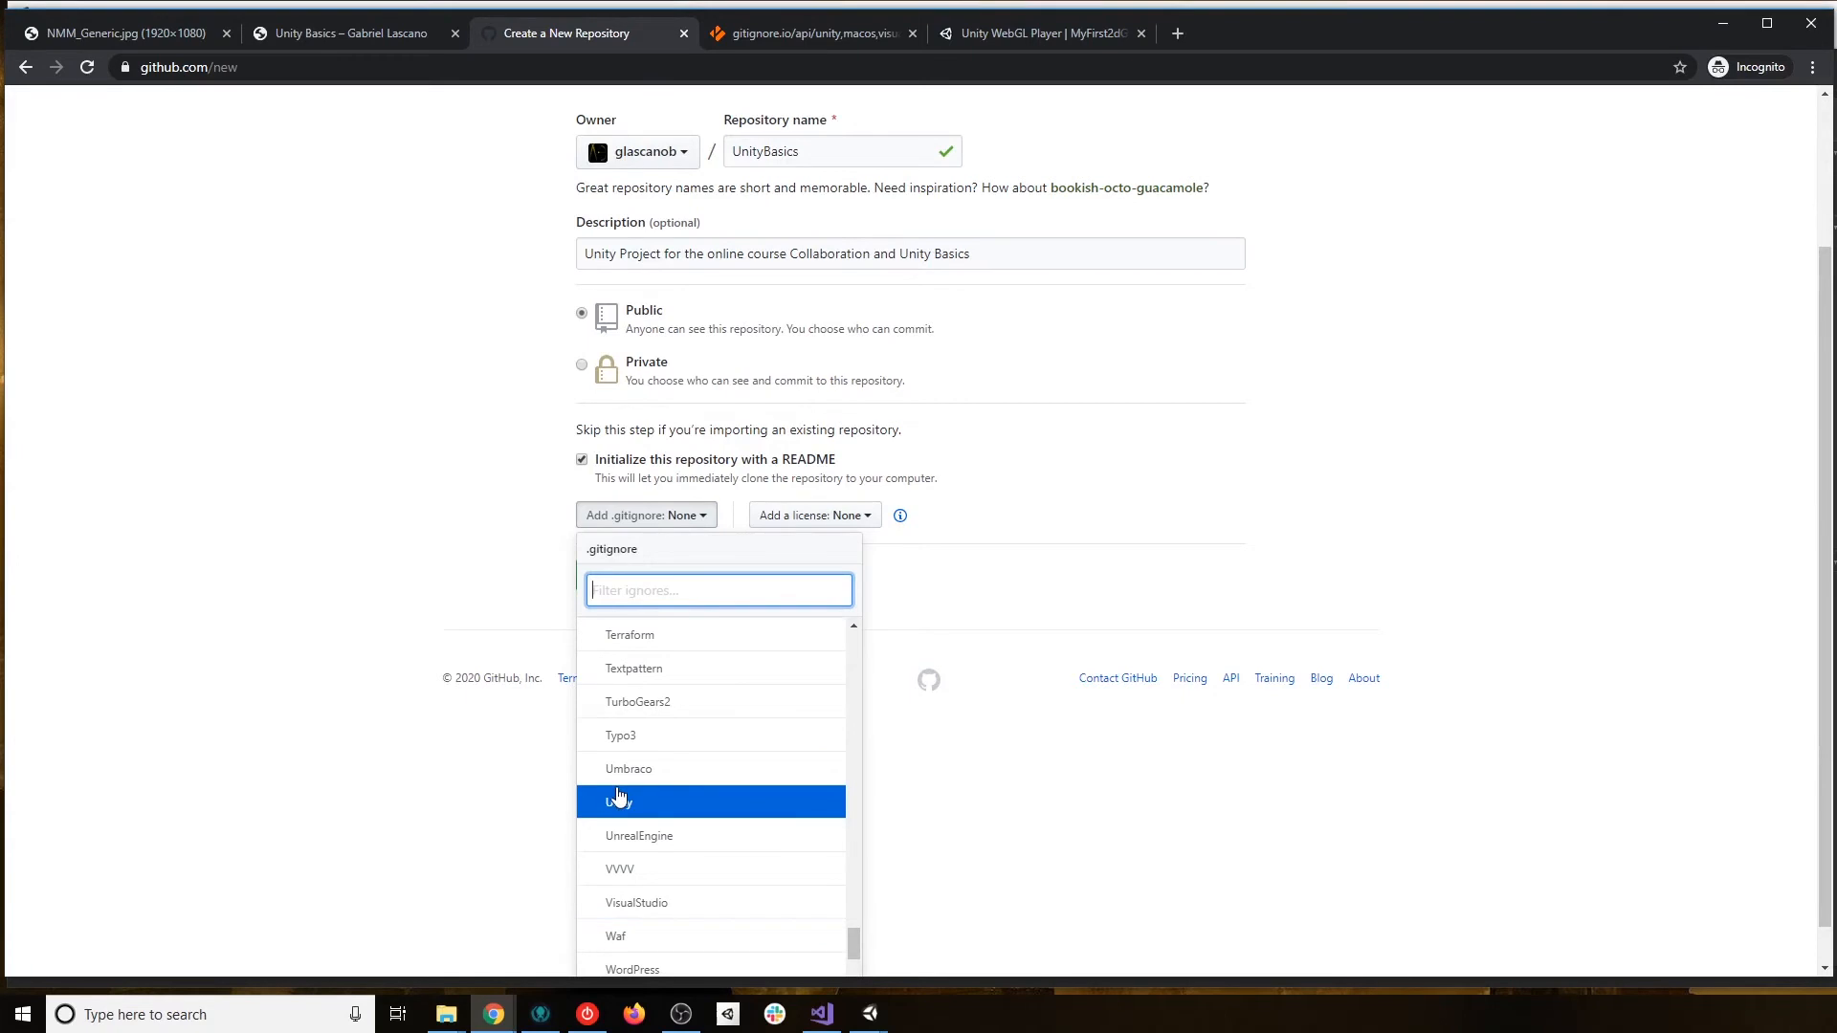
pyautogui.click(708, 517)
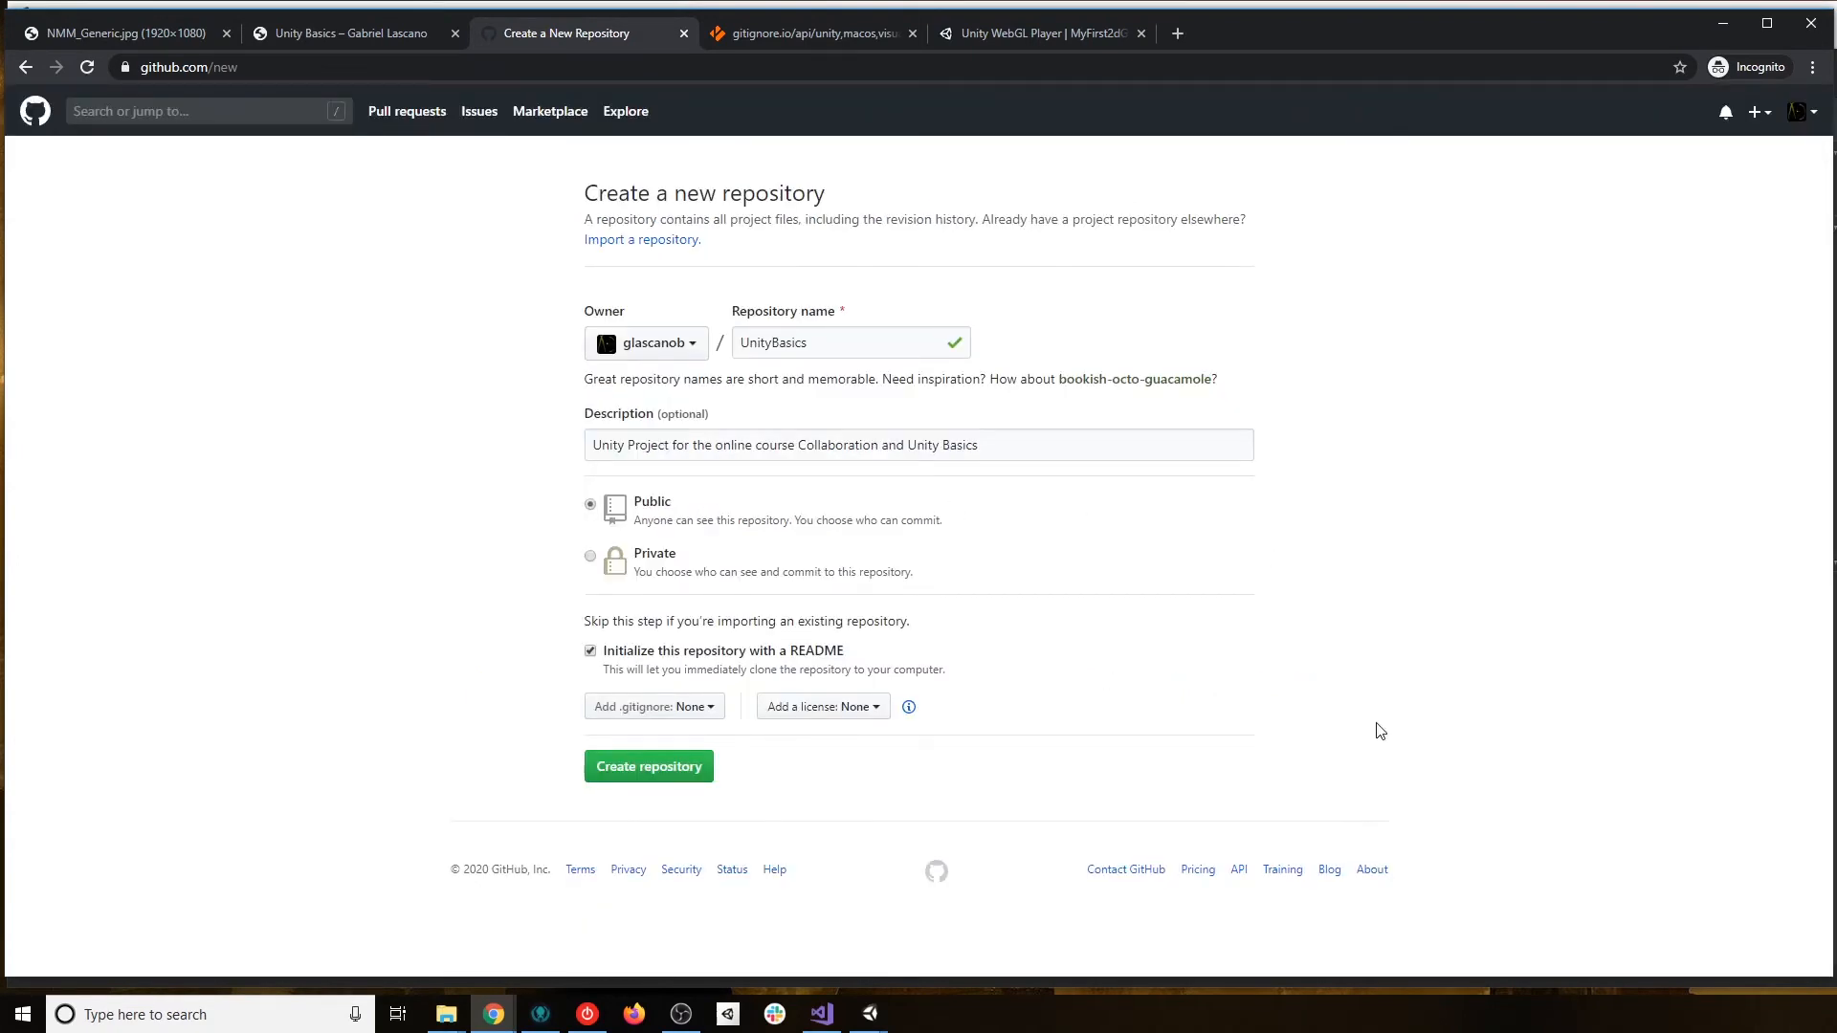
# Review the generated gitignore.io rules for Unity, macOS and Visual Studio down to the dependency and build-tool entries.
pyautogui.click(800, 26)
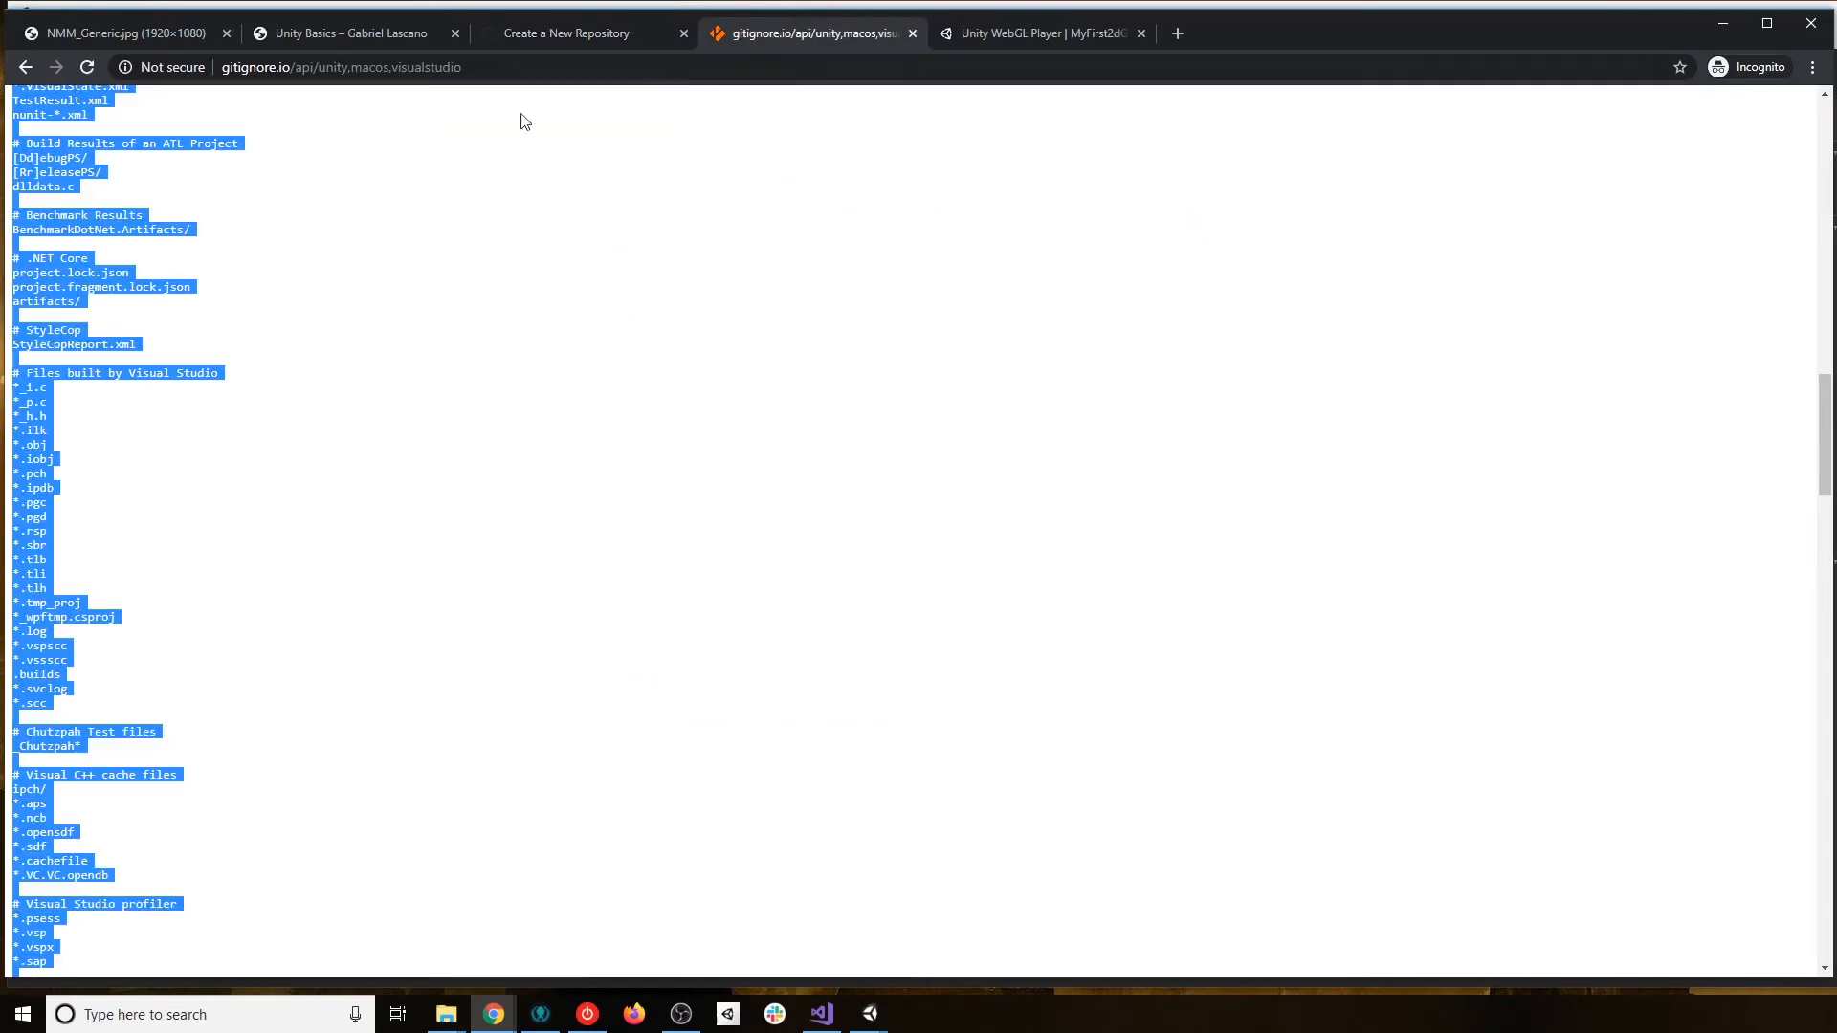
pyautogui.click(87, 479)
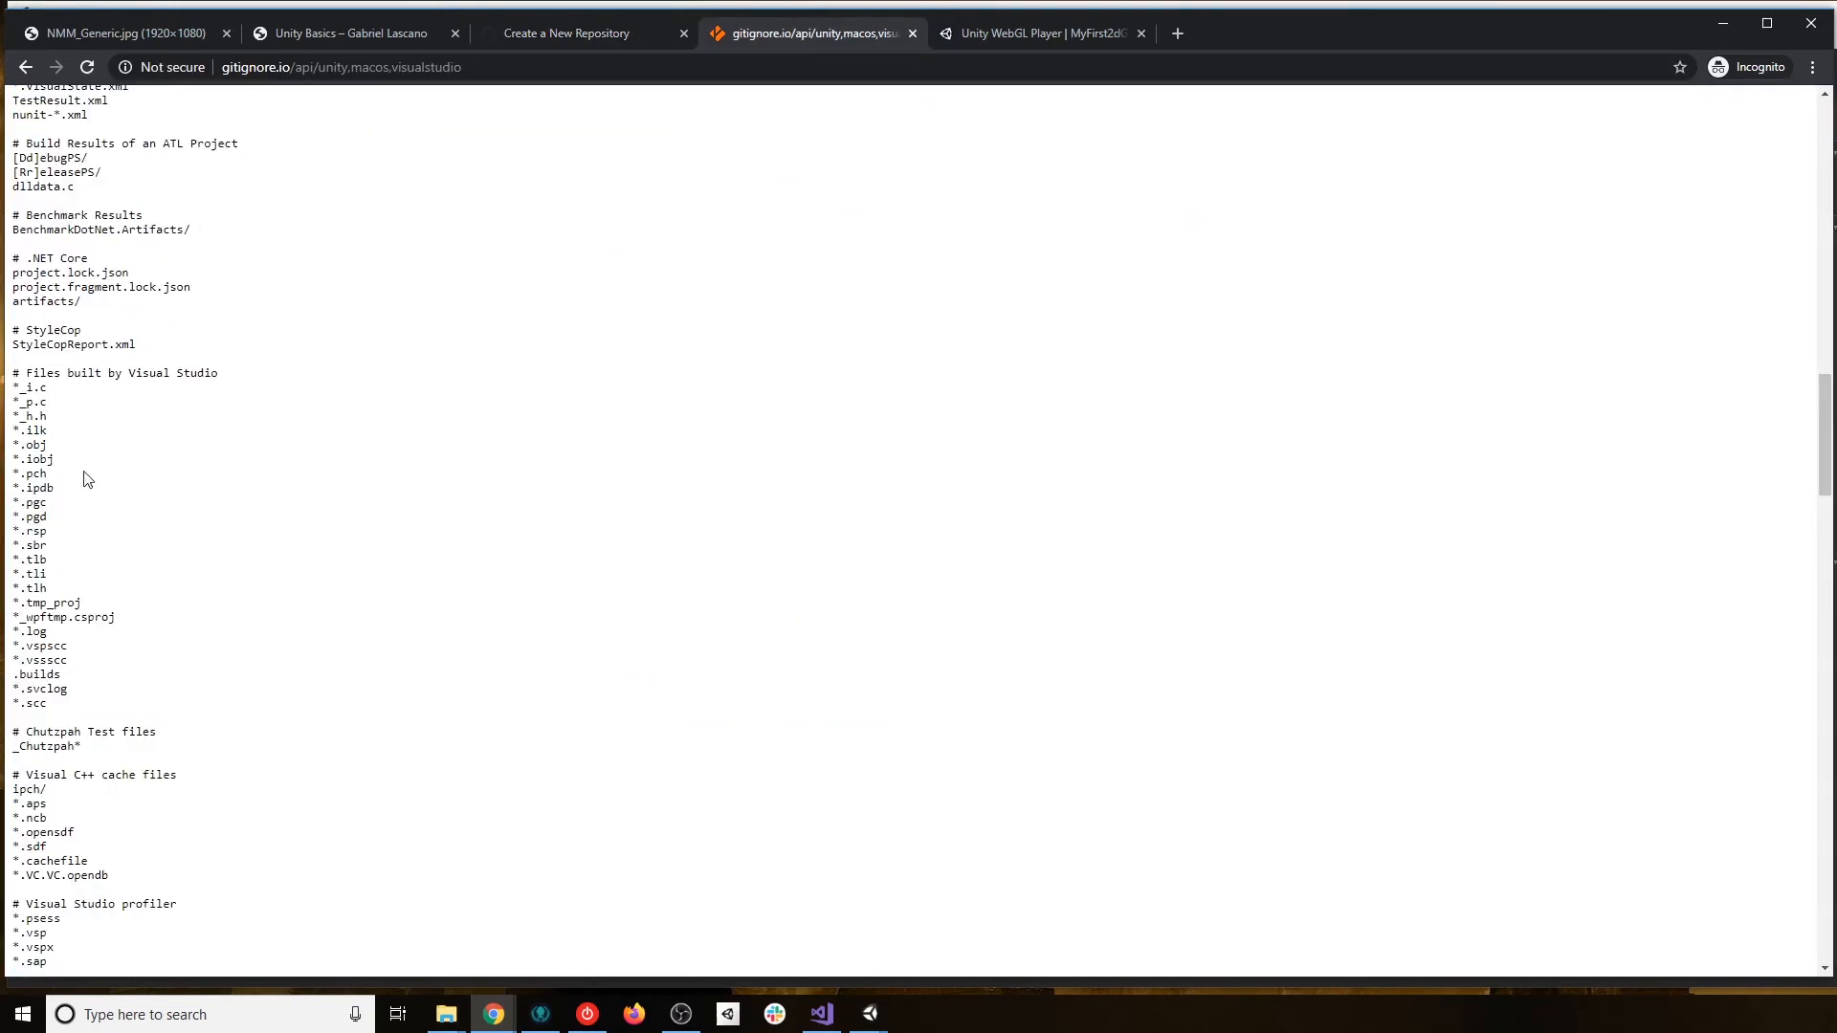
pyautogui.scroll(-4, 148, 596)
pyautogui.scroll(-3, 149, 596)
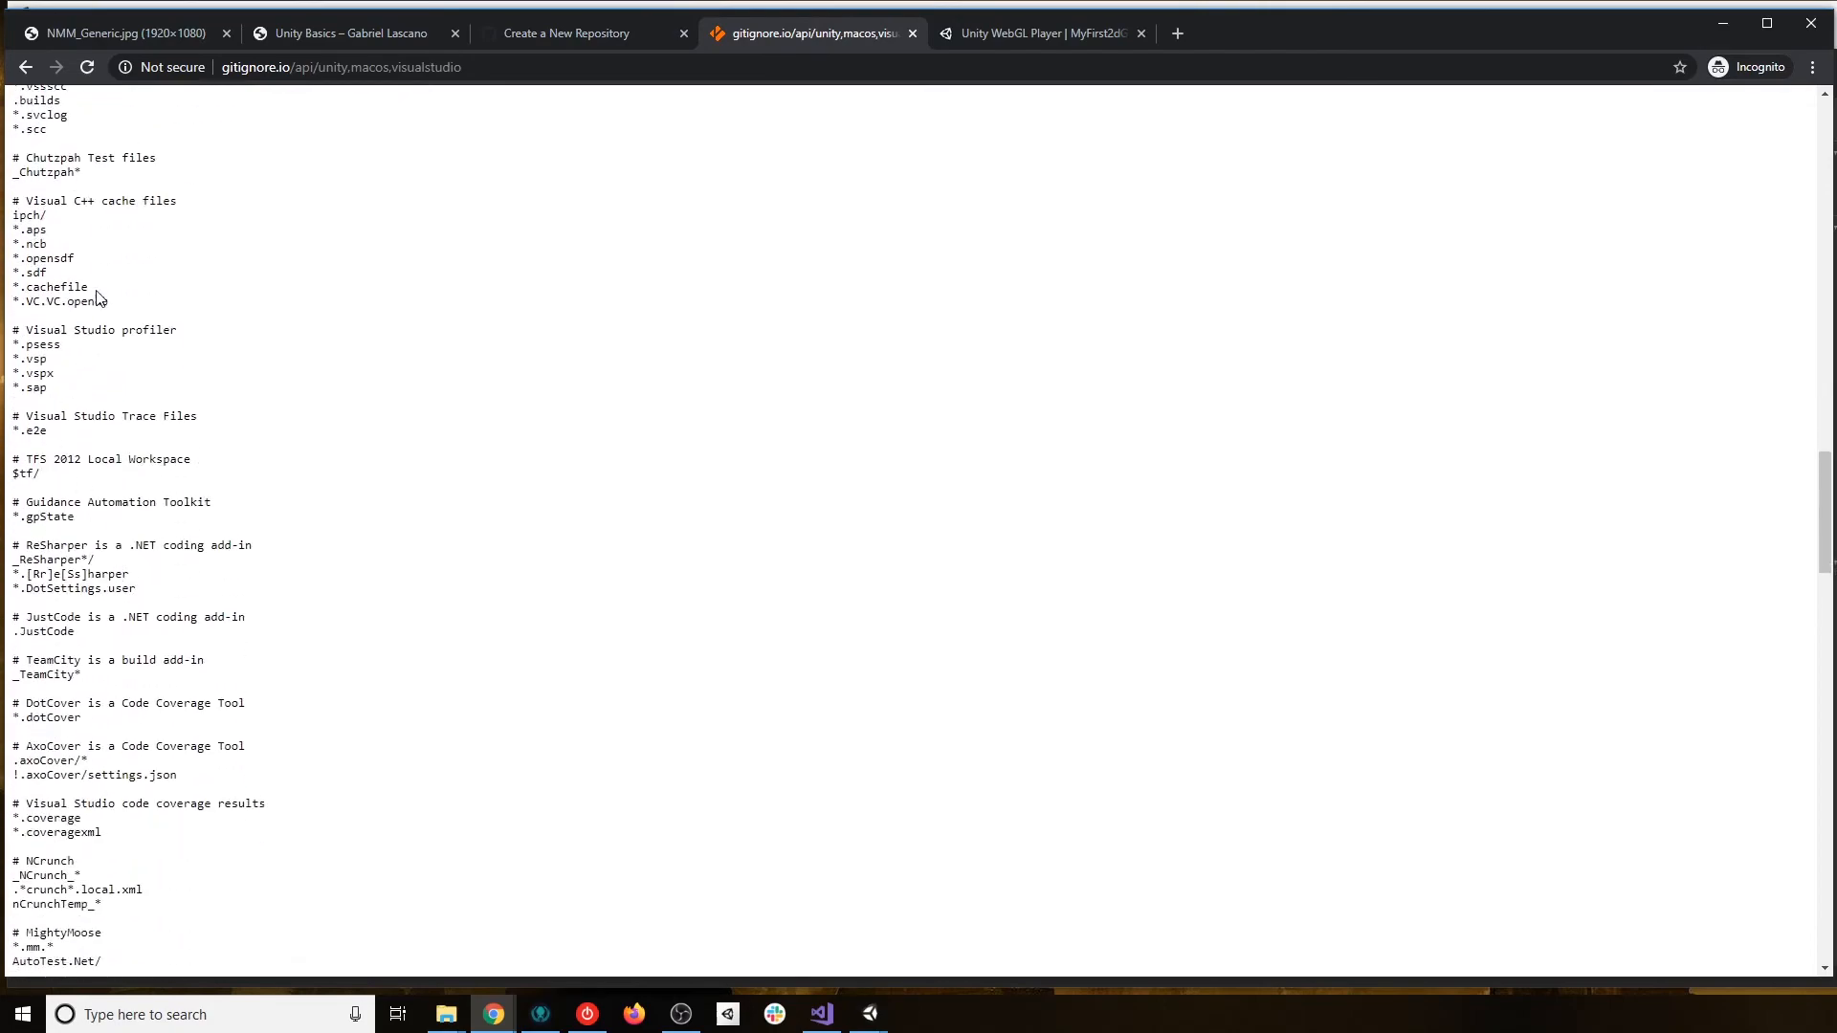
pyautogui.scroll(-13, 190, 512)
pyautogui.scroll(-18, 191, 512)
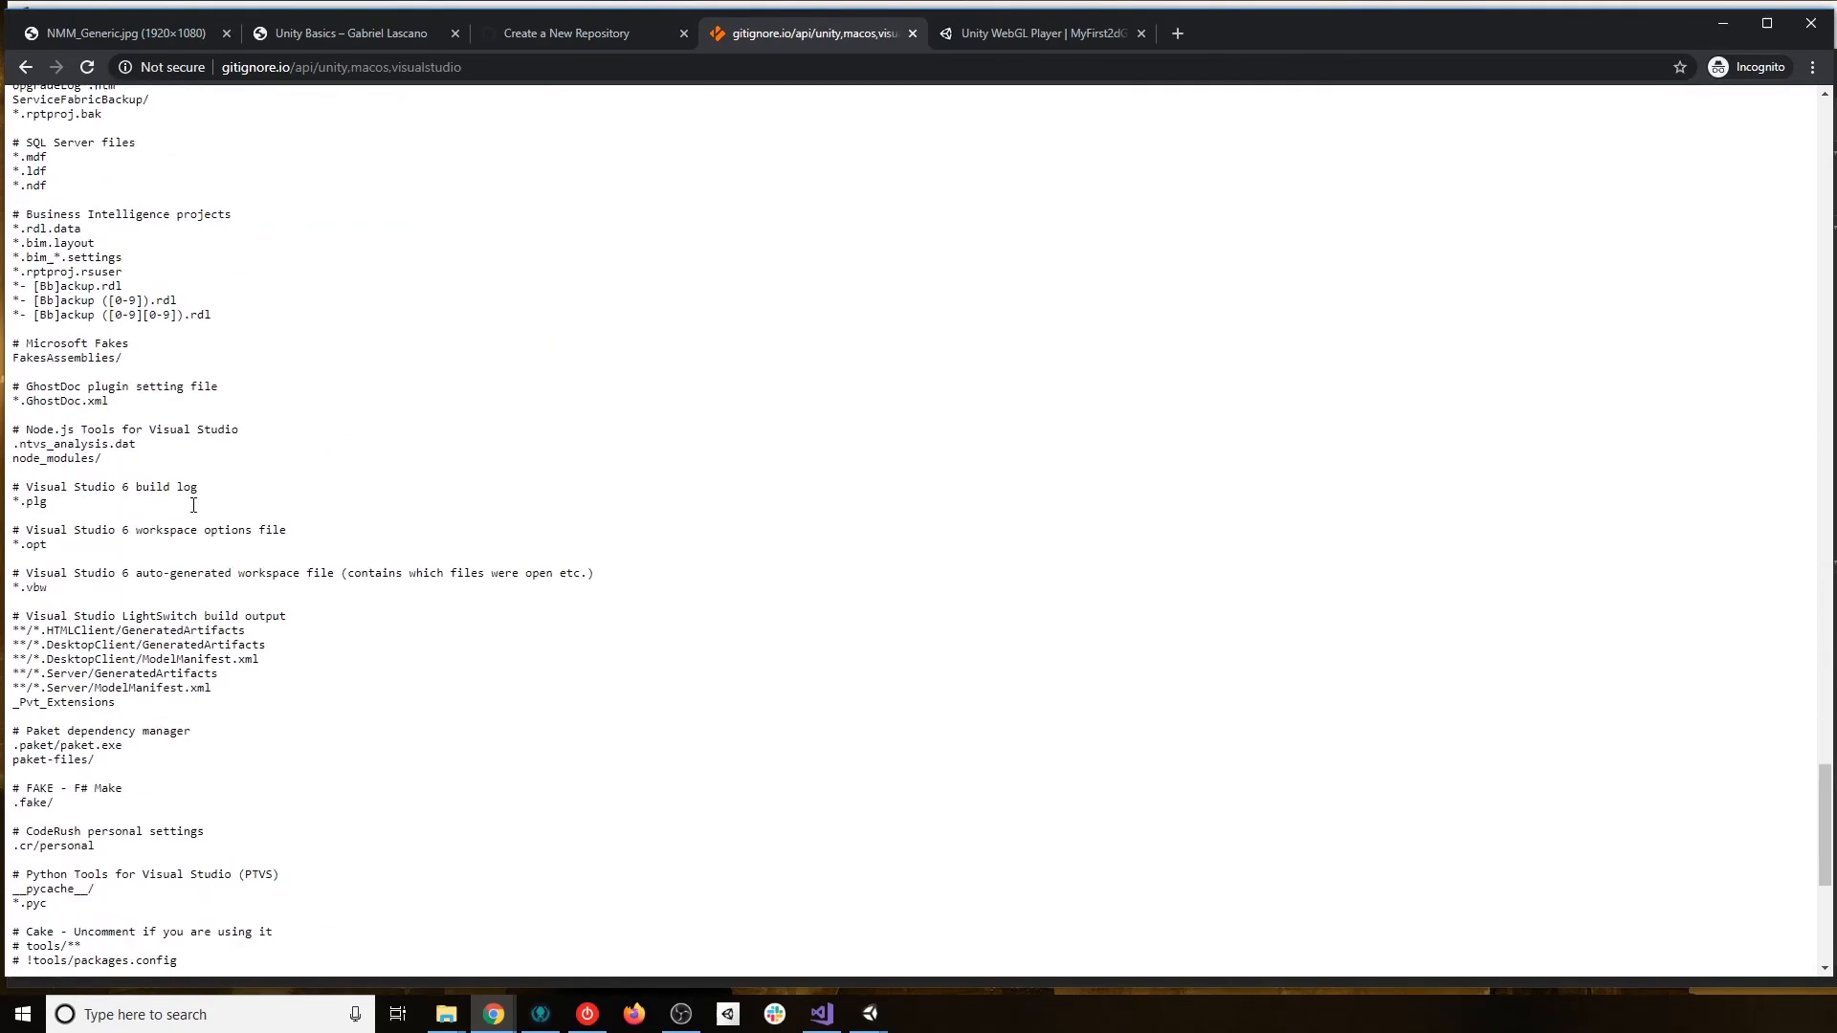
pyautogui.scroll(18, 196, 514)
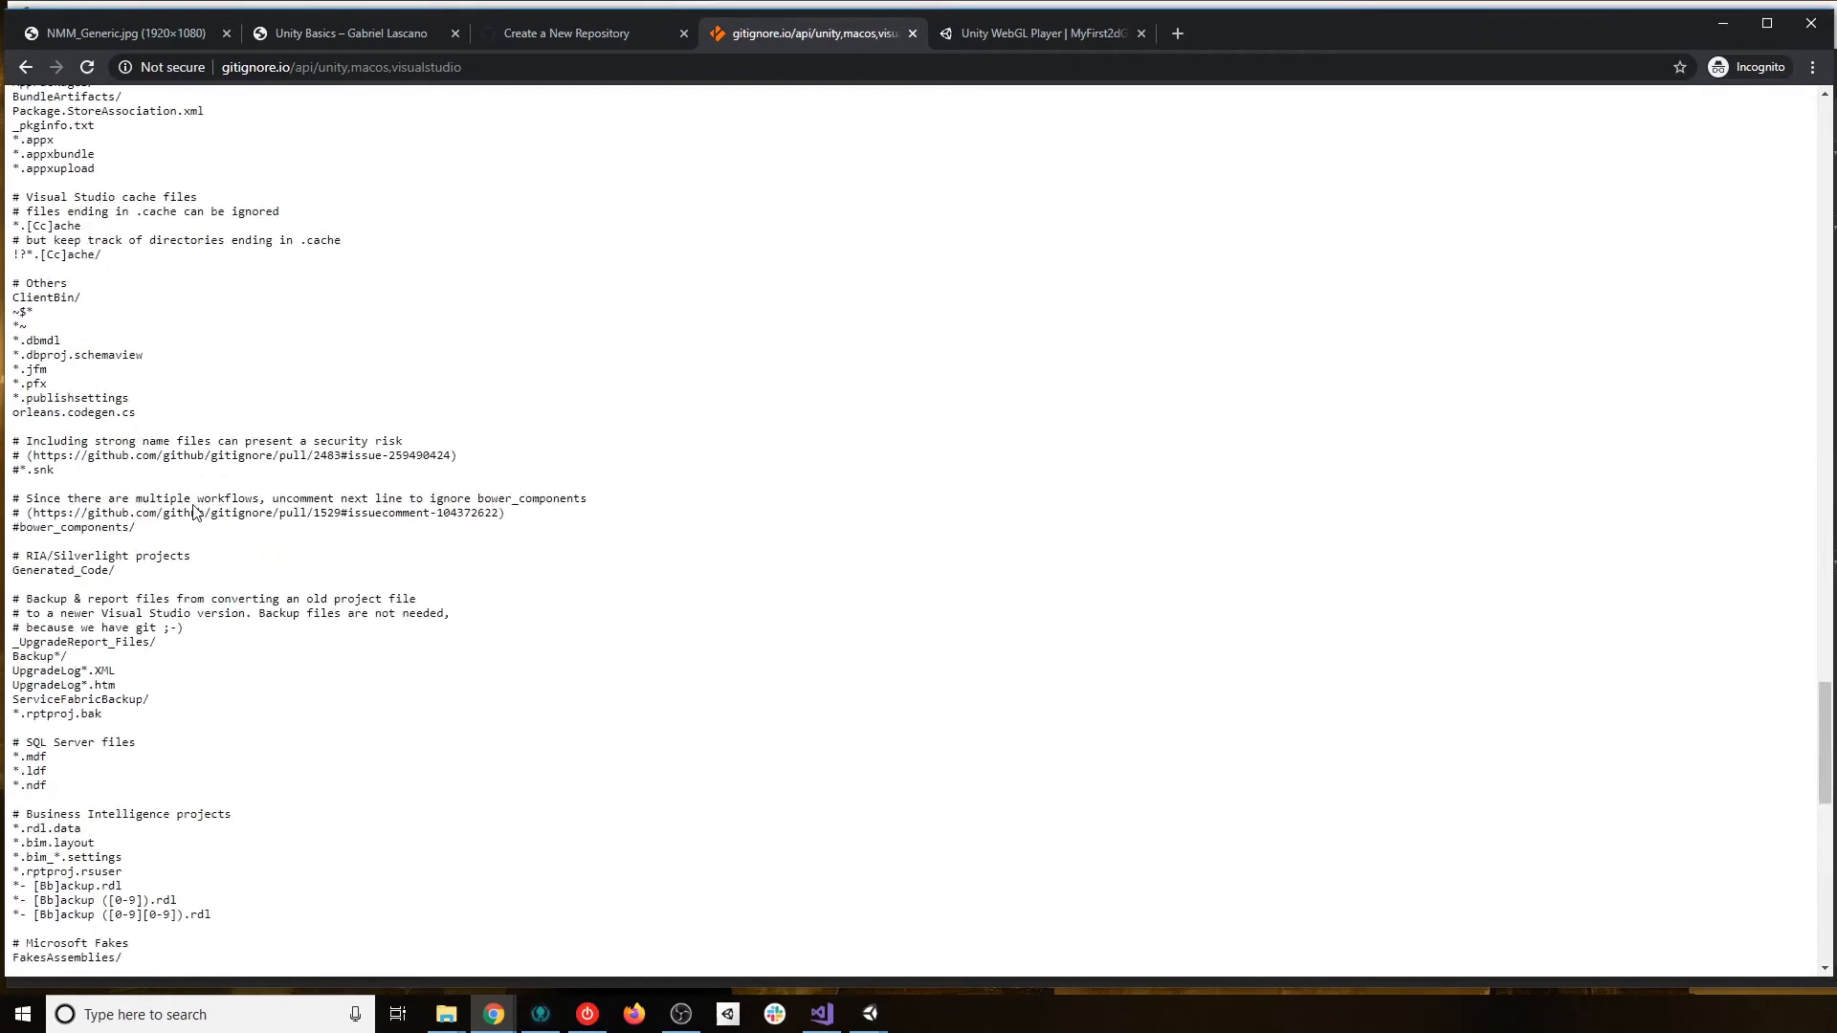
# Return to the new repository form and recheck the .gitignore template list around VisualStudio, keeping None.
pyautogui.click(566, 23)
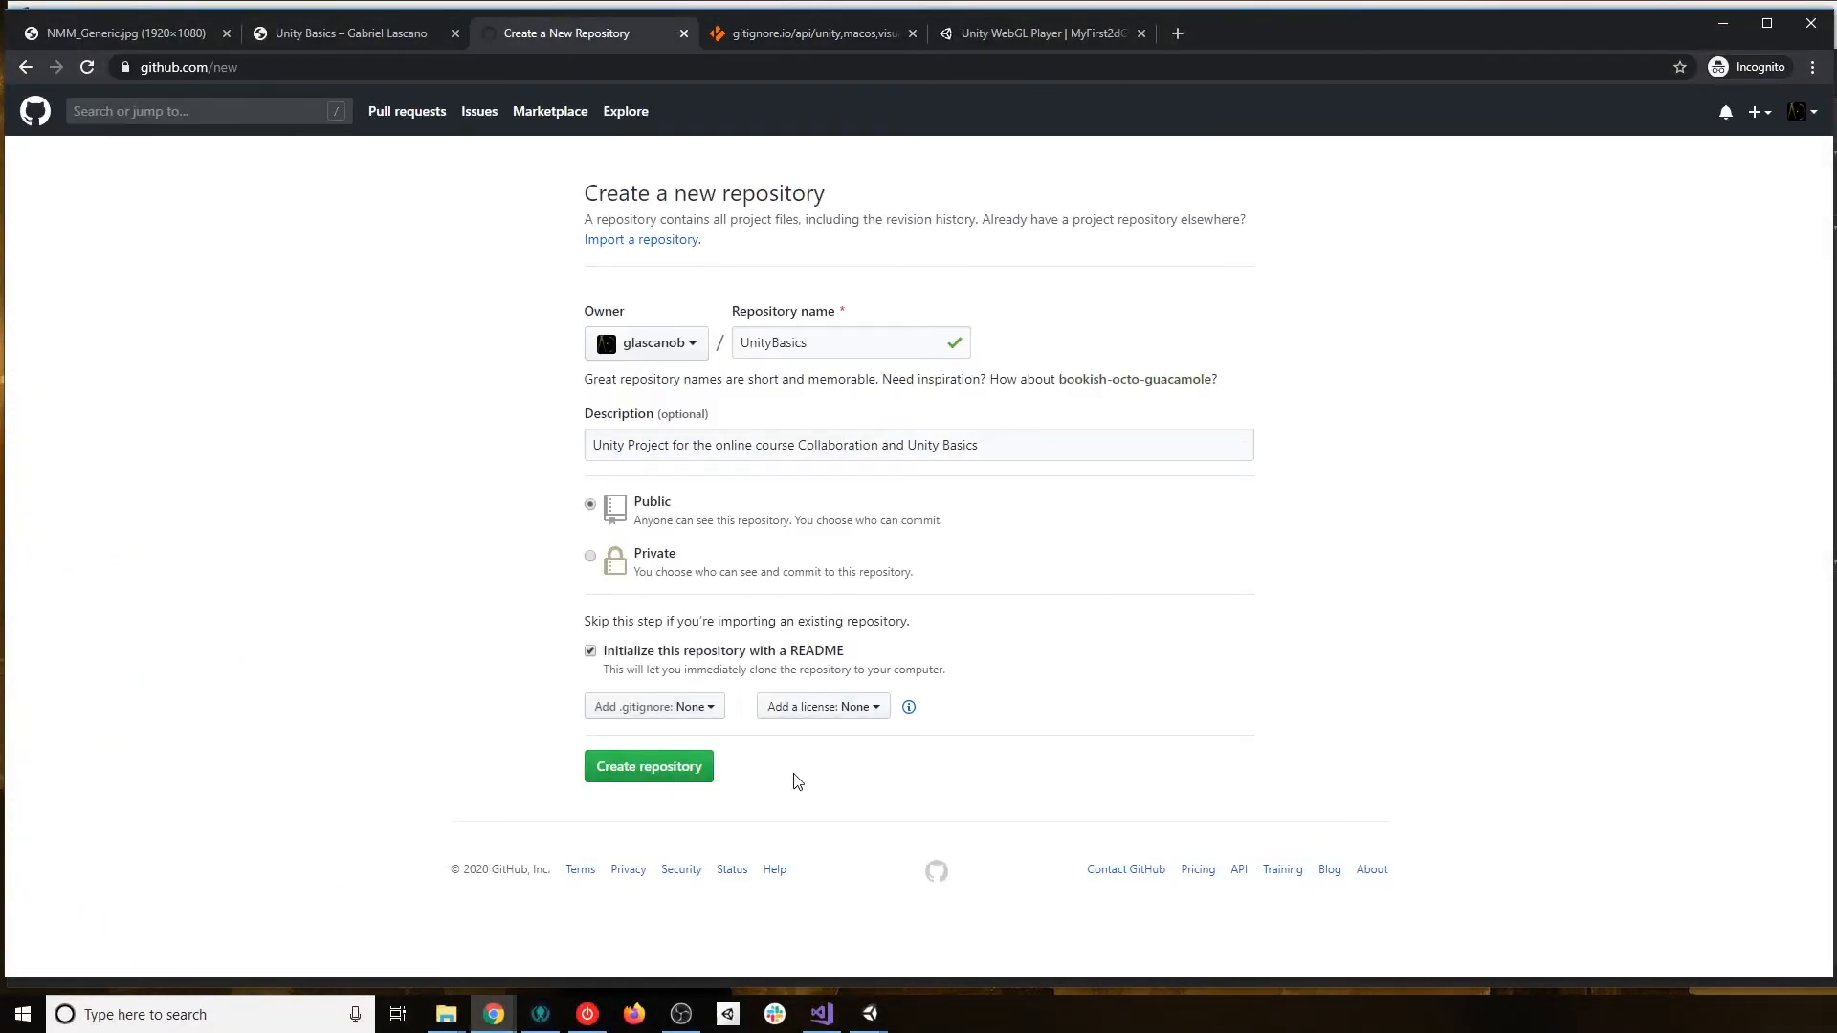
pyautogui.click(703, 709)
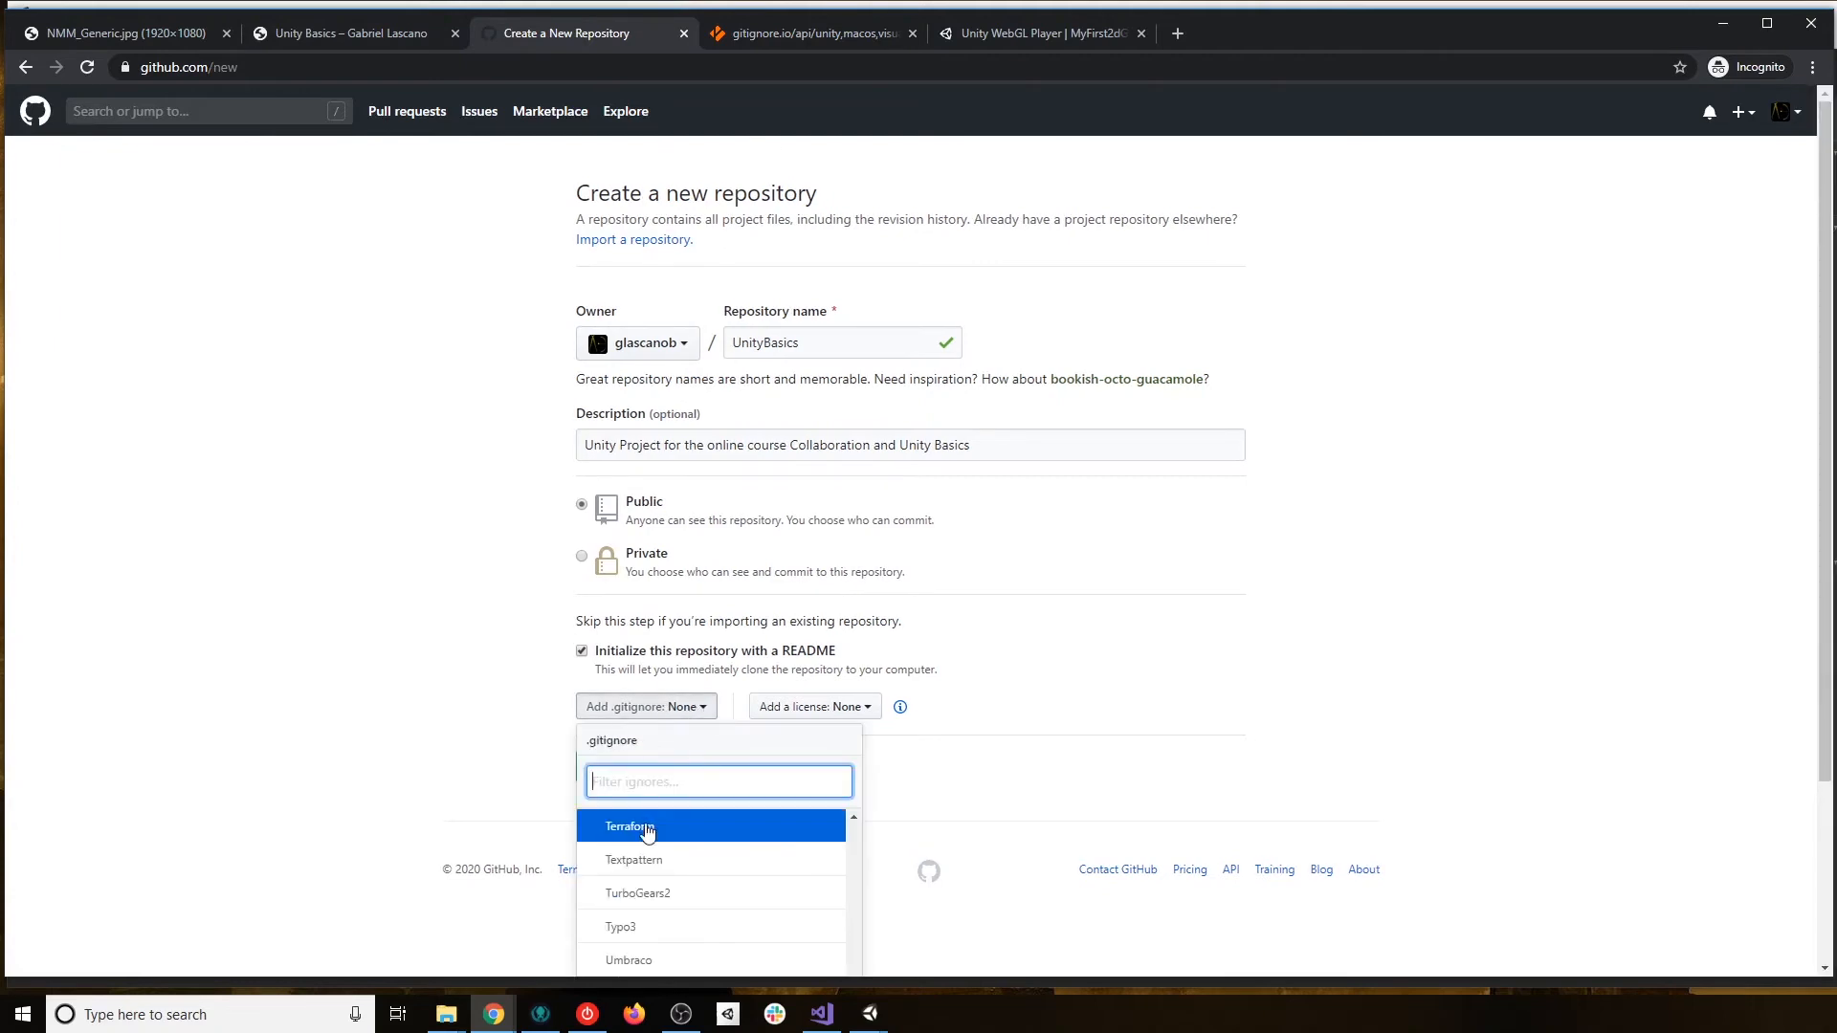
pyautogui.scroll(-8, 770, 875)
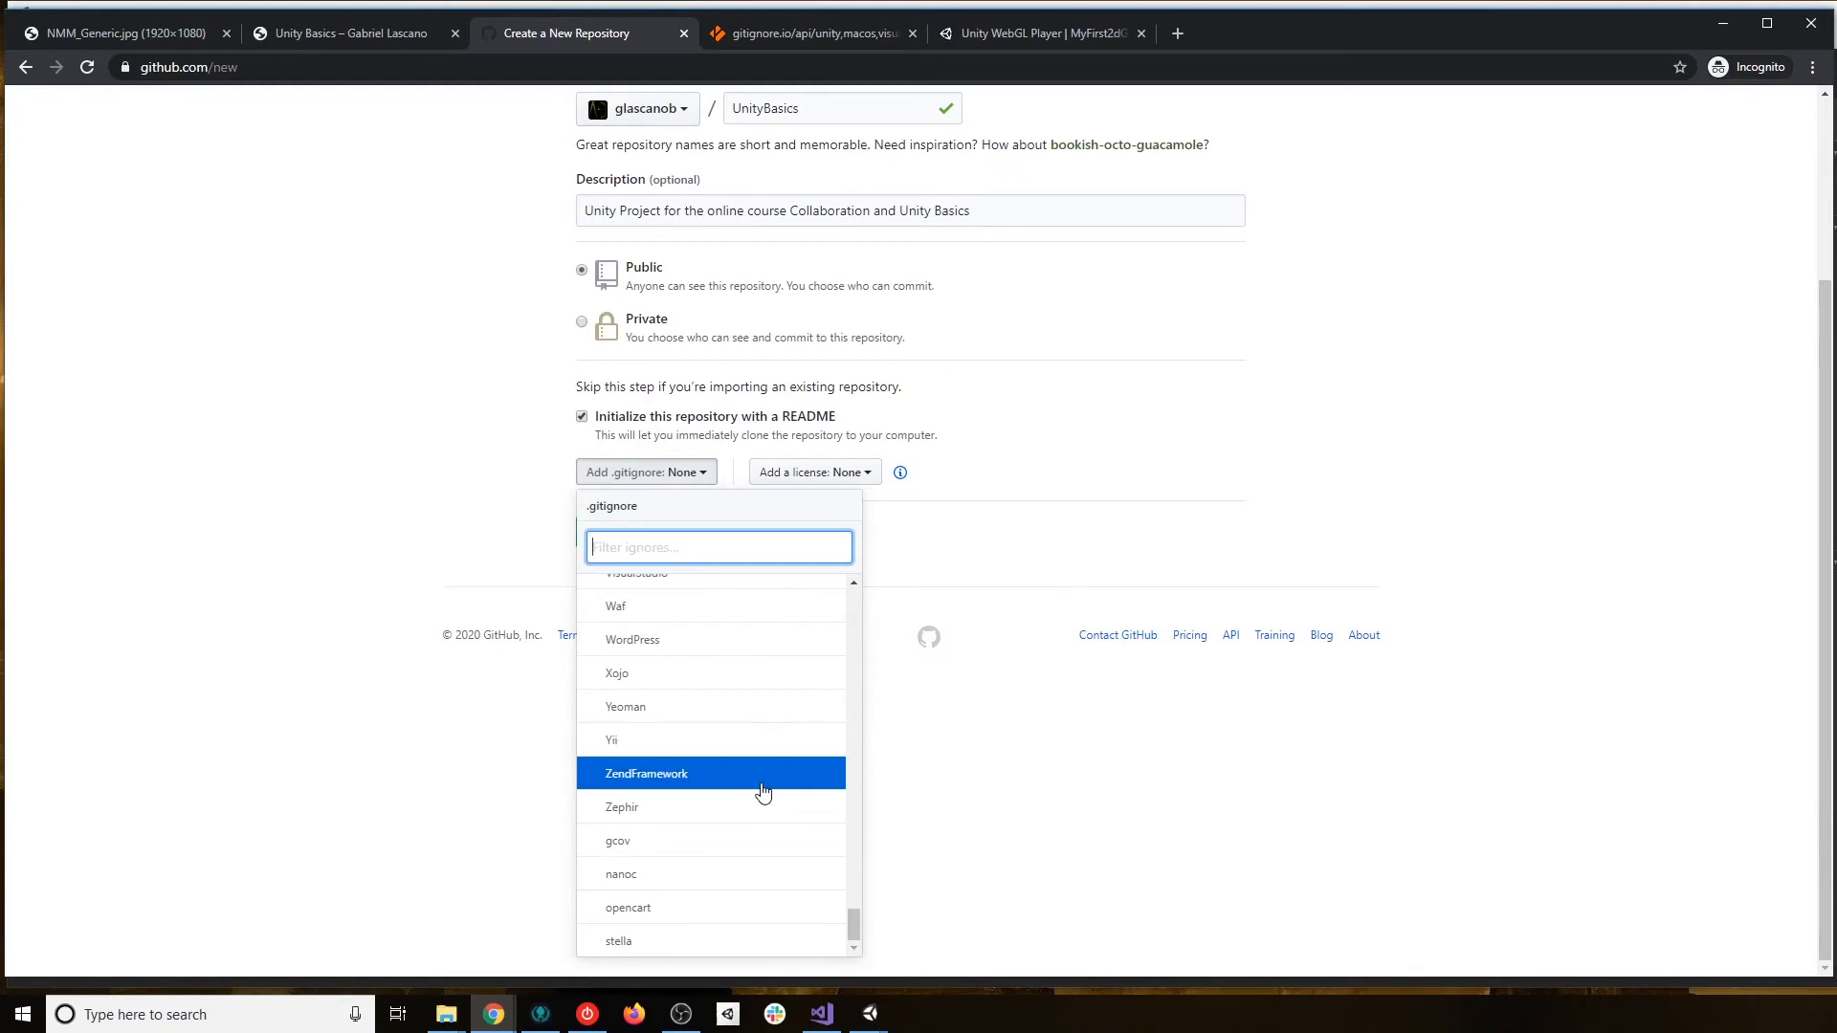
pyautogui.scroll(1, 760, 791)
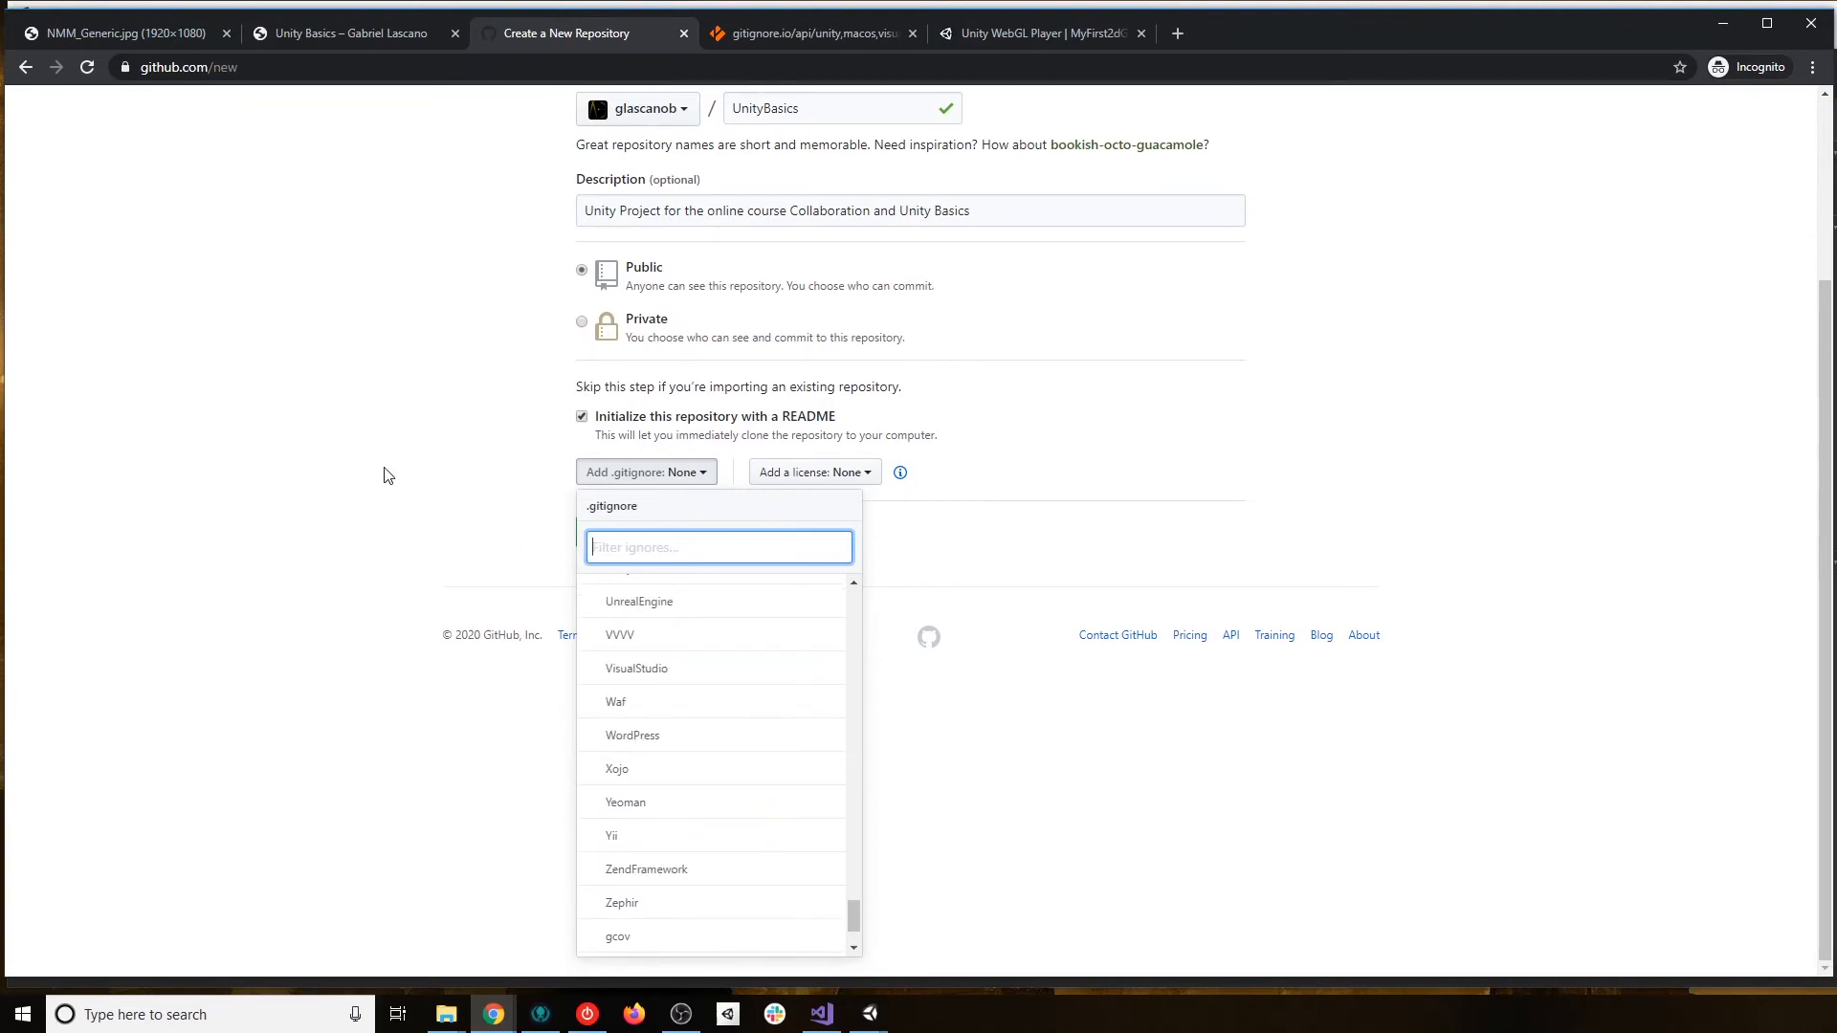
pyautogui.click(708, 473)
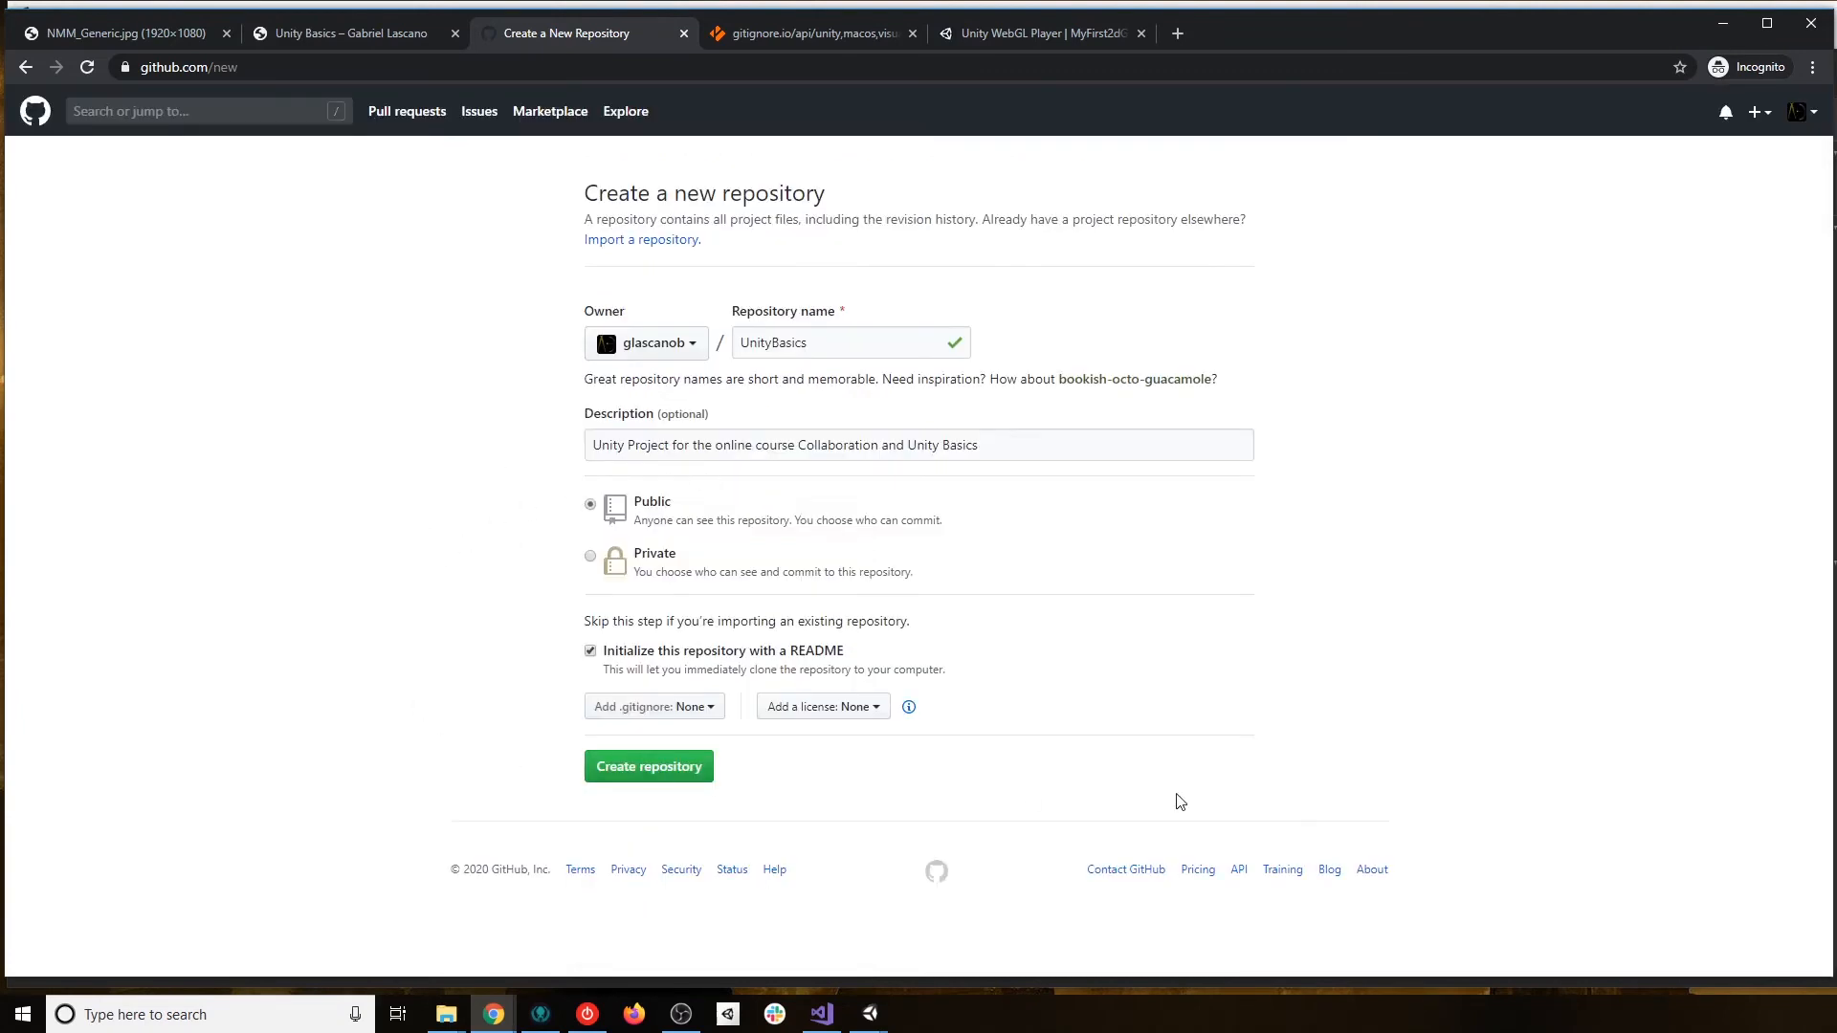
# Create the UnityBasics repository and check the clone or download options on its page.
pyautogui.click(685, 771)
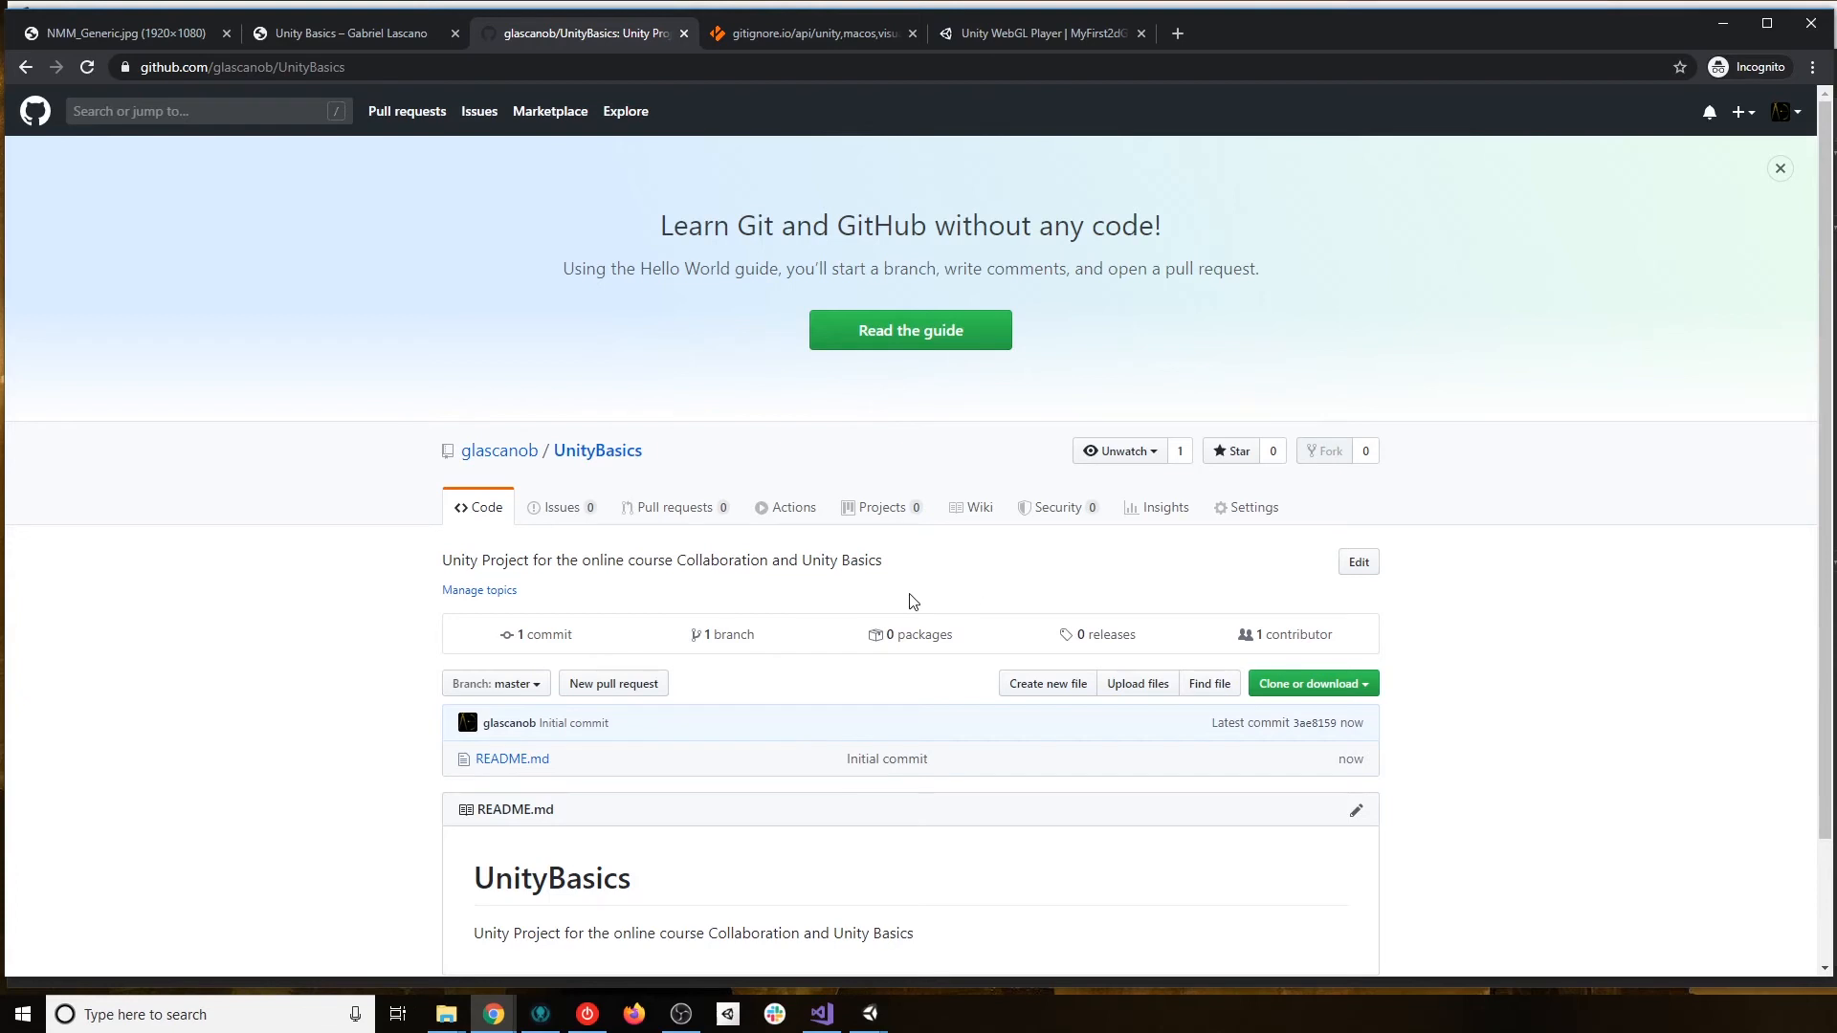
pyautogui.scroll(-3, 822, 725)
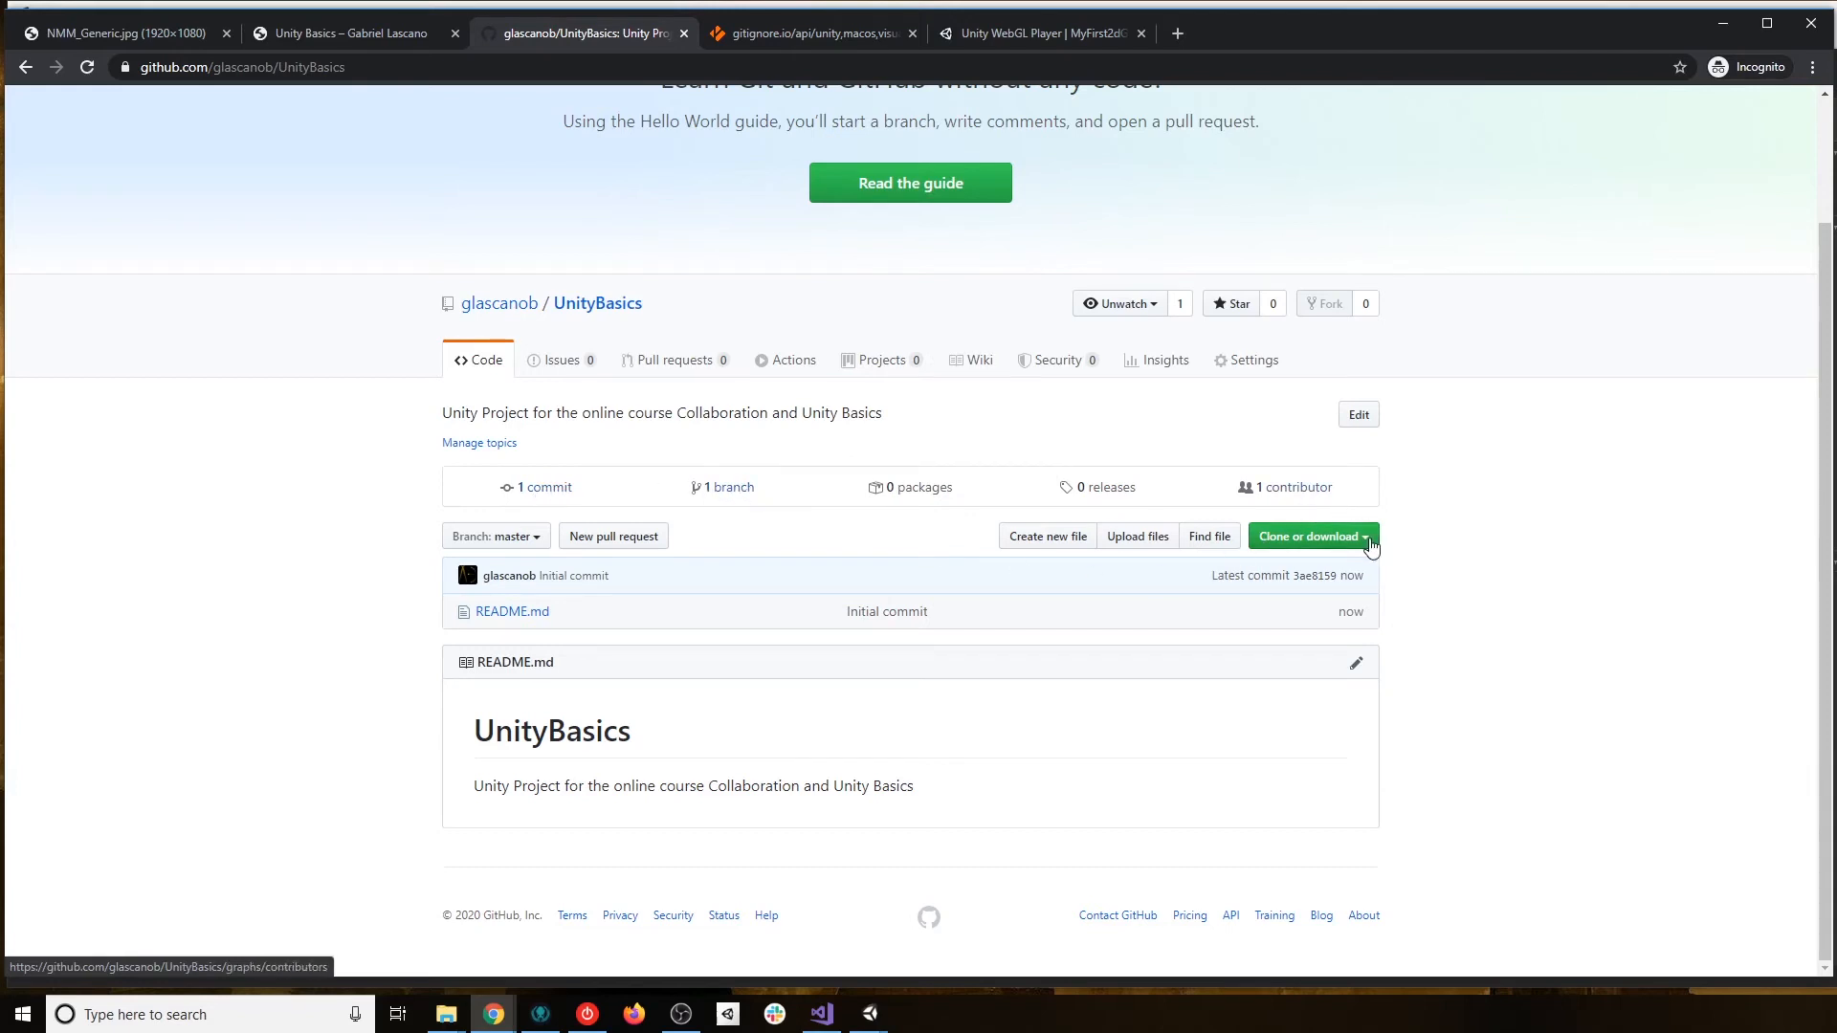
pyautogui.click(1370, 540)
pyautogui.click(1370, 540)
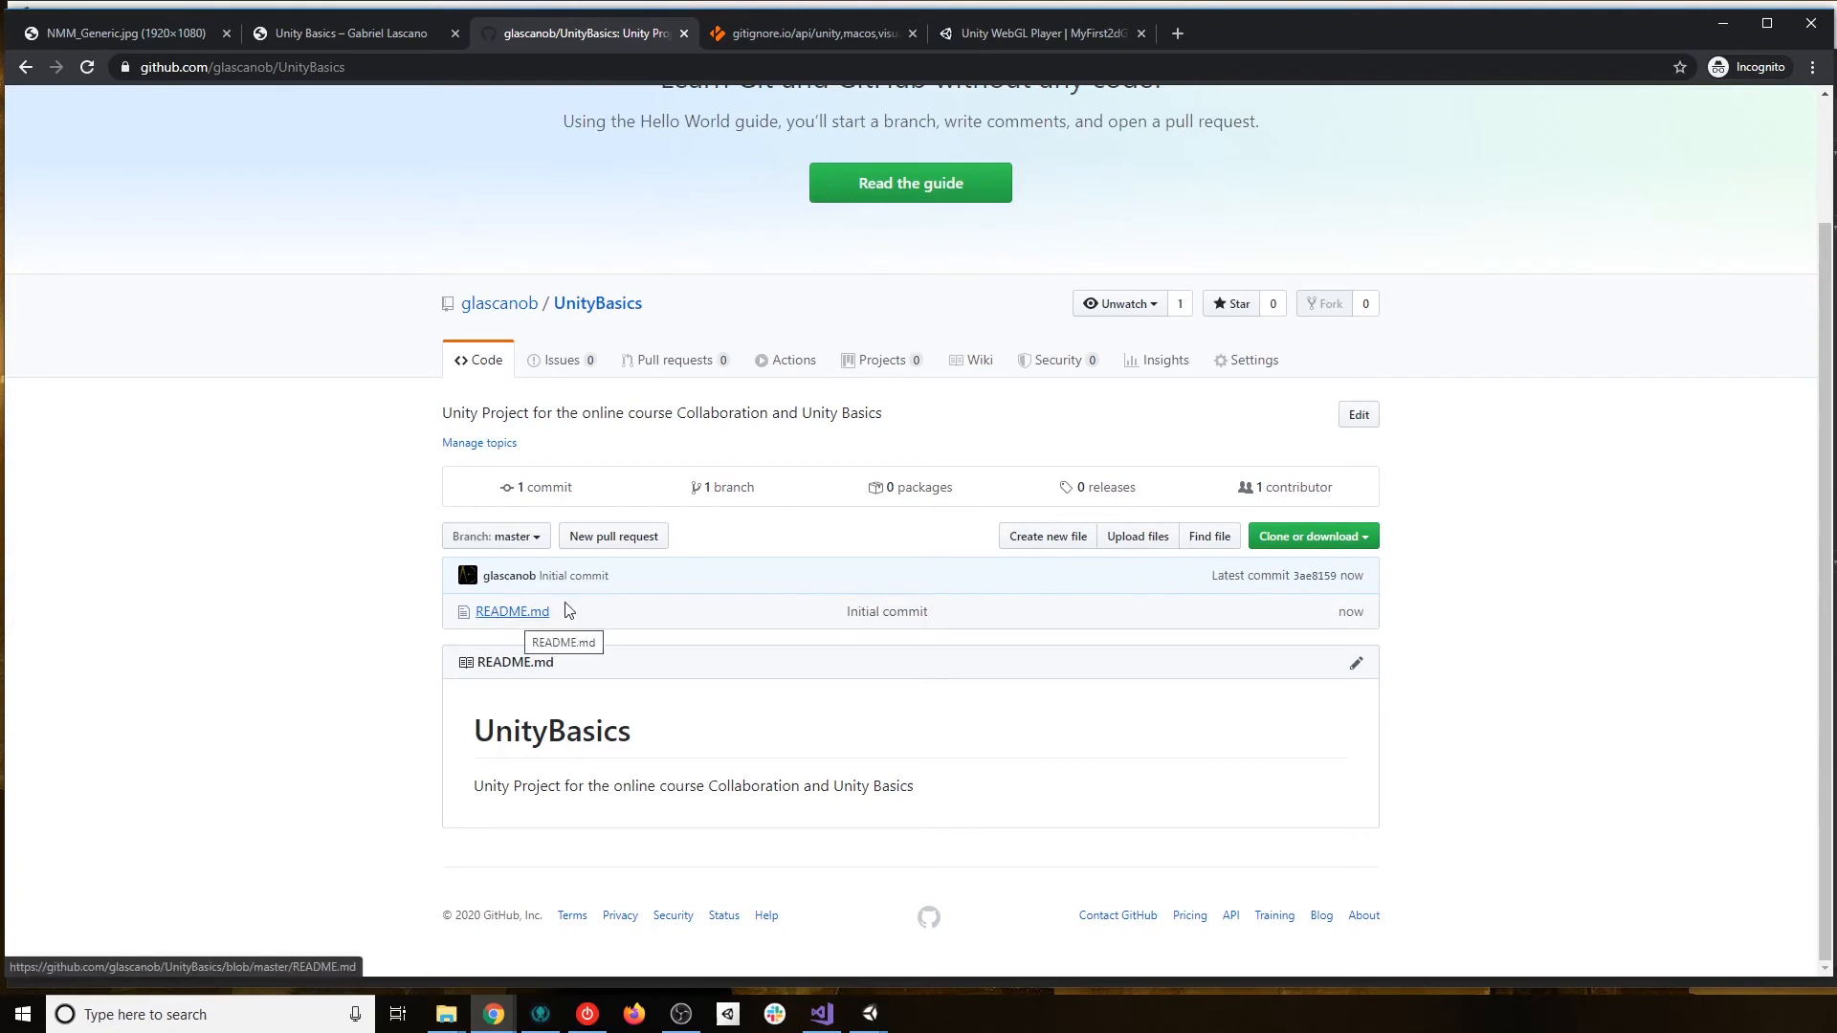
# Consult the course page's Clone Repository section, comparing the command line instructions with the GitKraken steps.
pyautogui.click(356, 36)
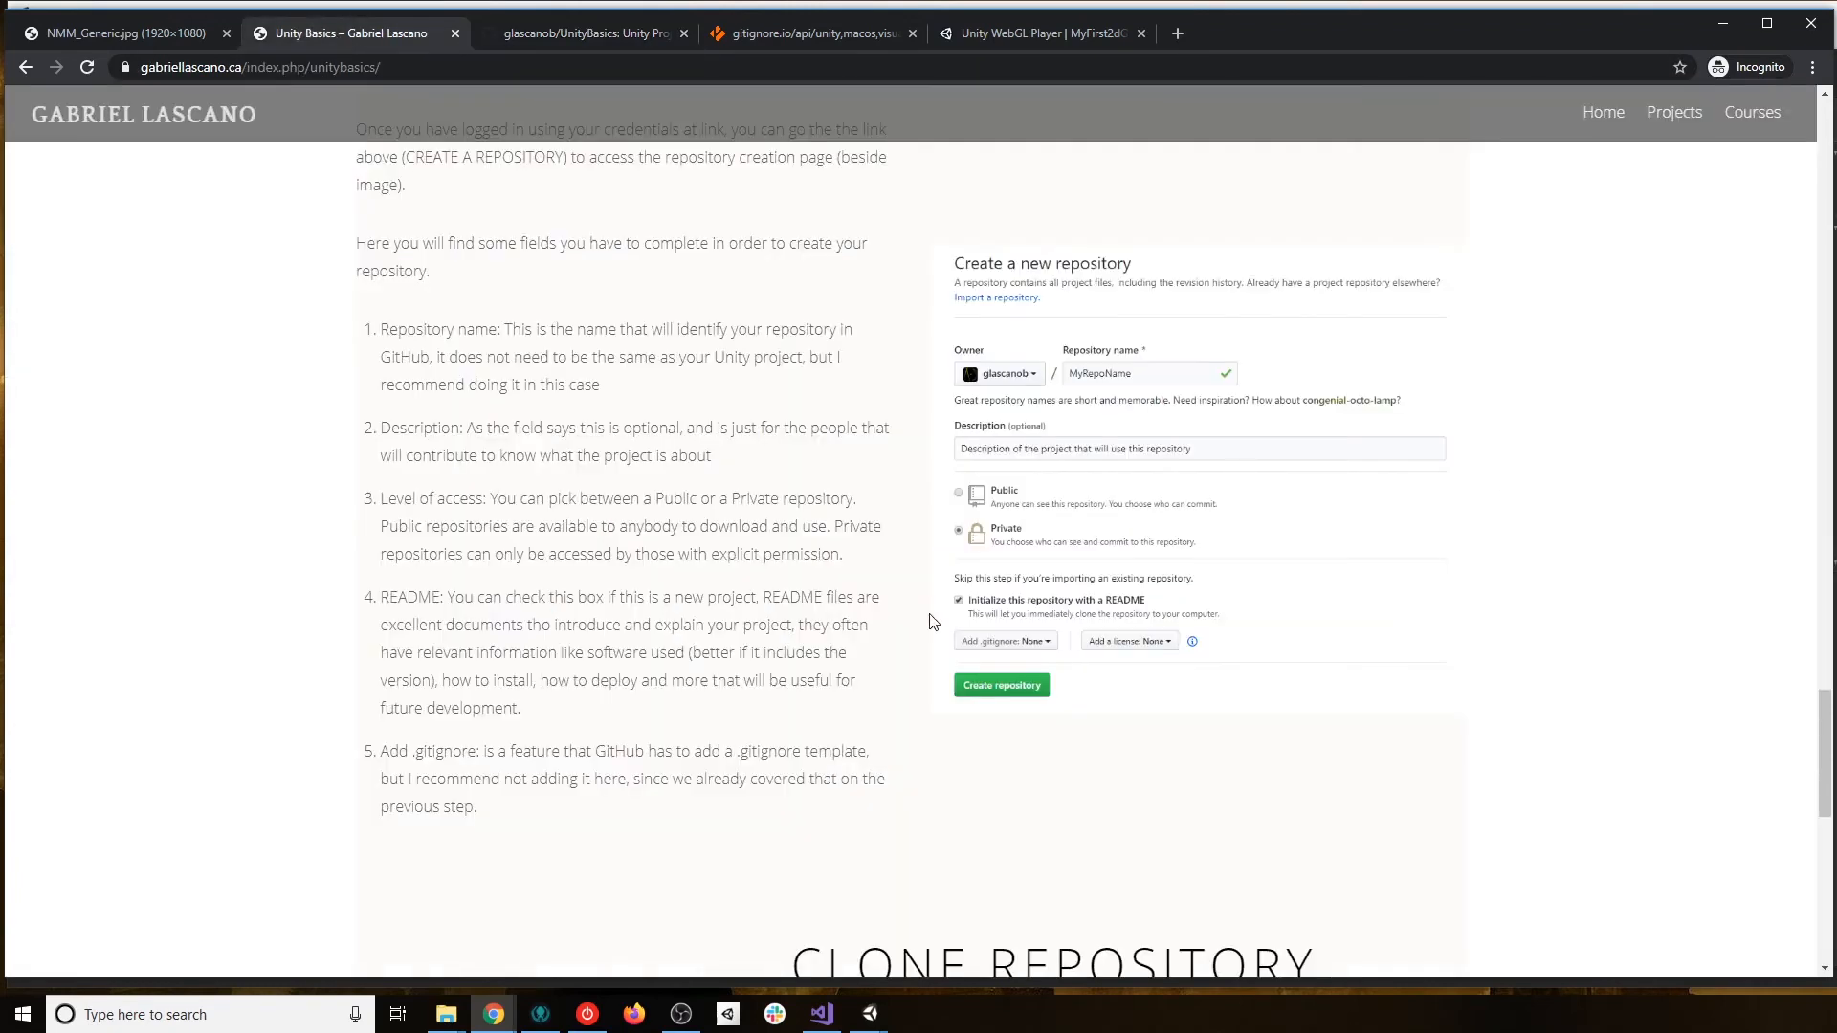
pyautogui.scroll(-5, 915, 626)
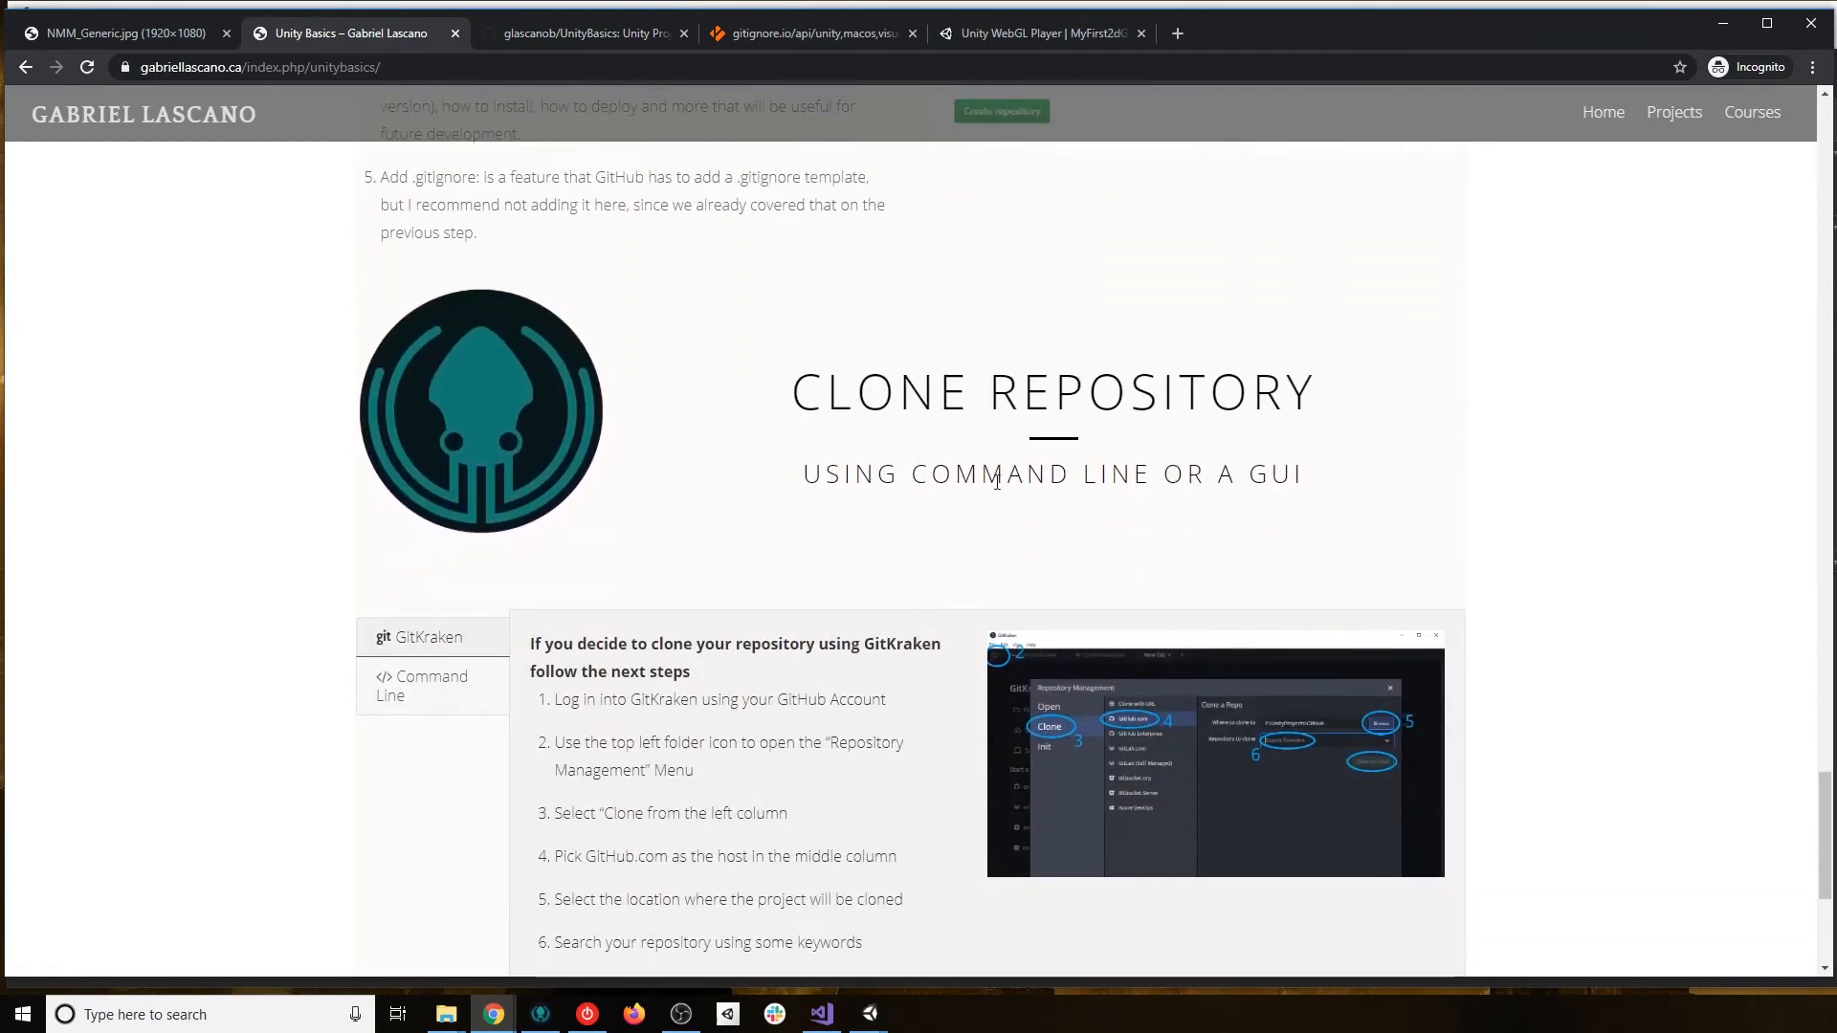
pyautogui.scroll(-2, 799, 500)
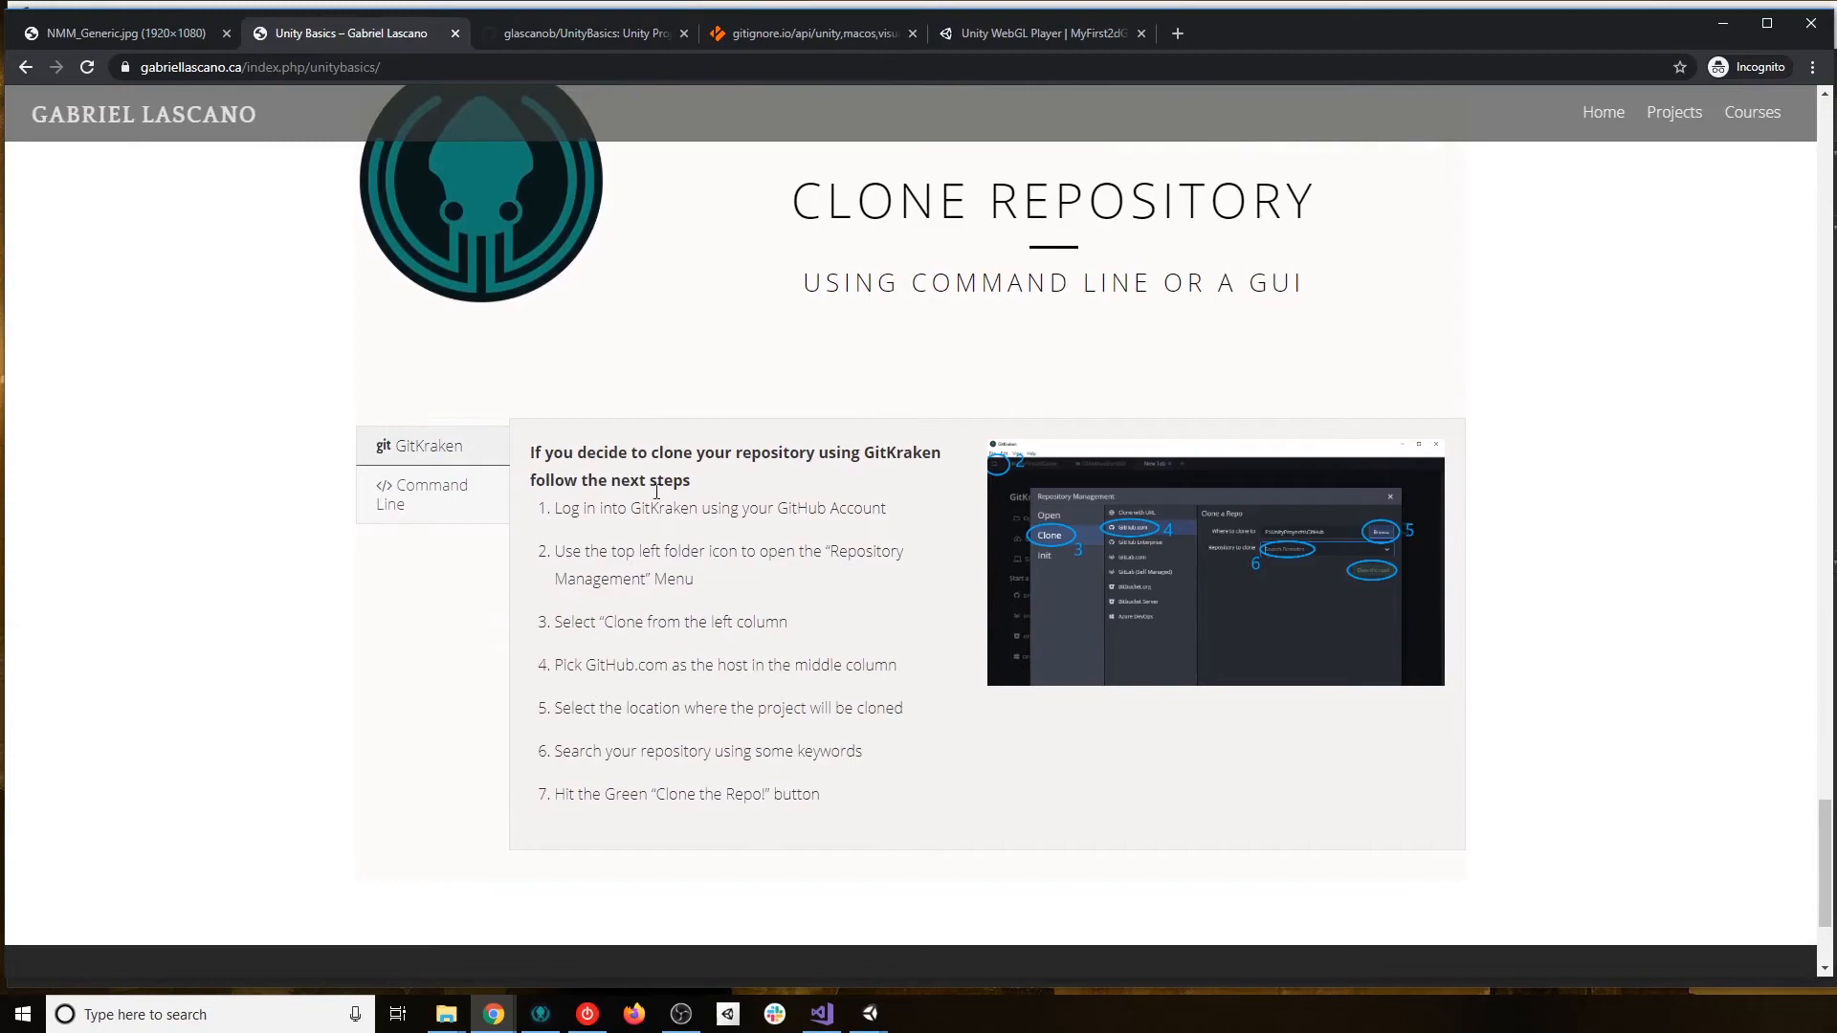
pyautogui.click(459, 492)
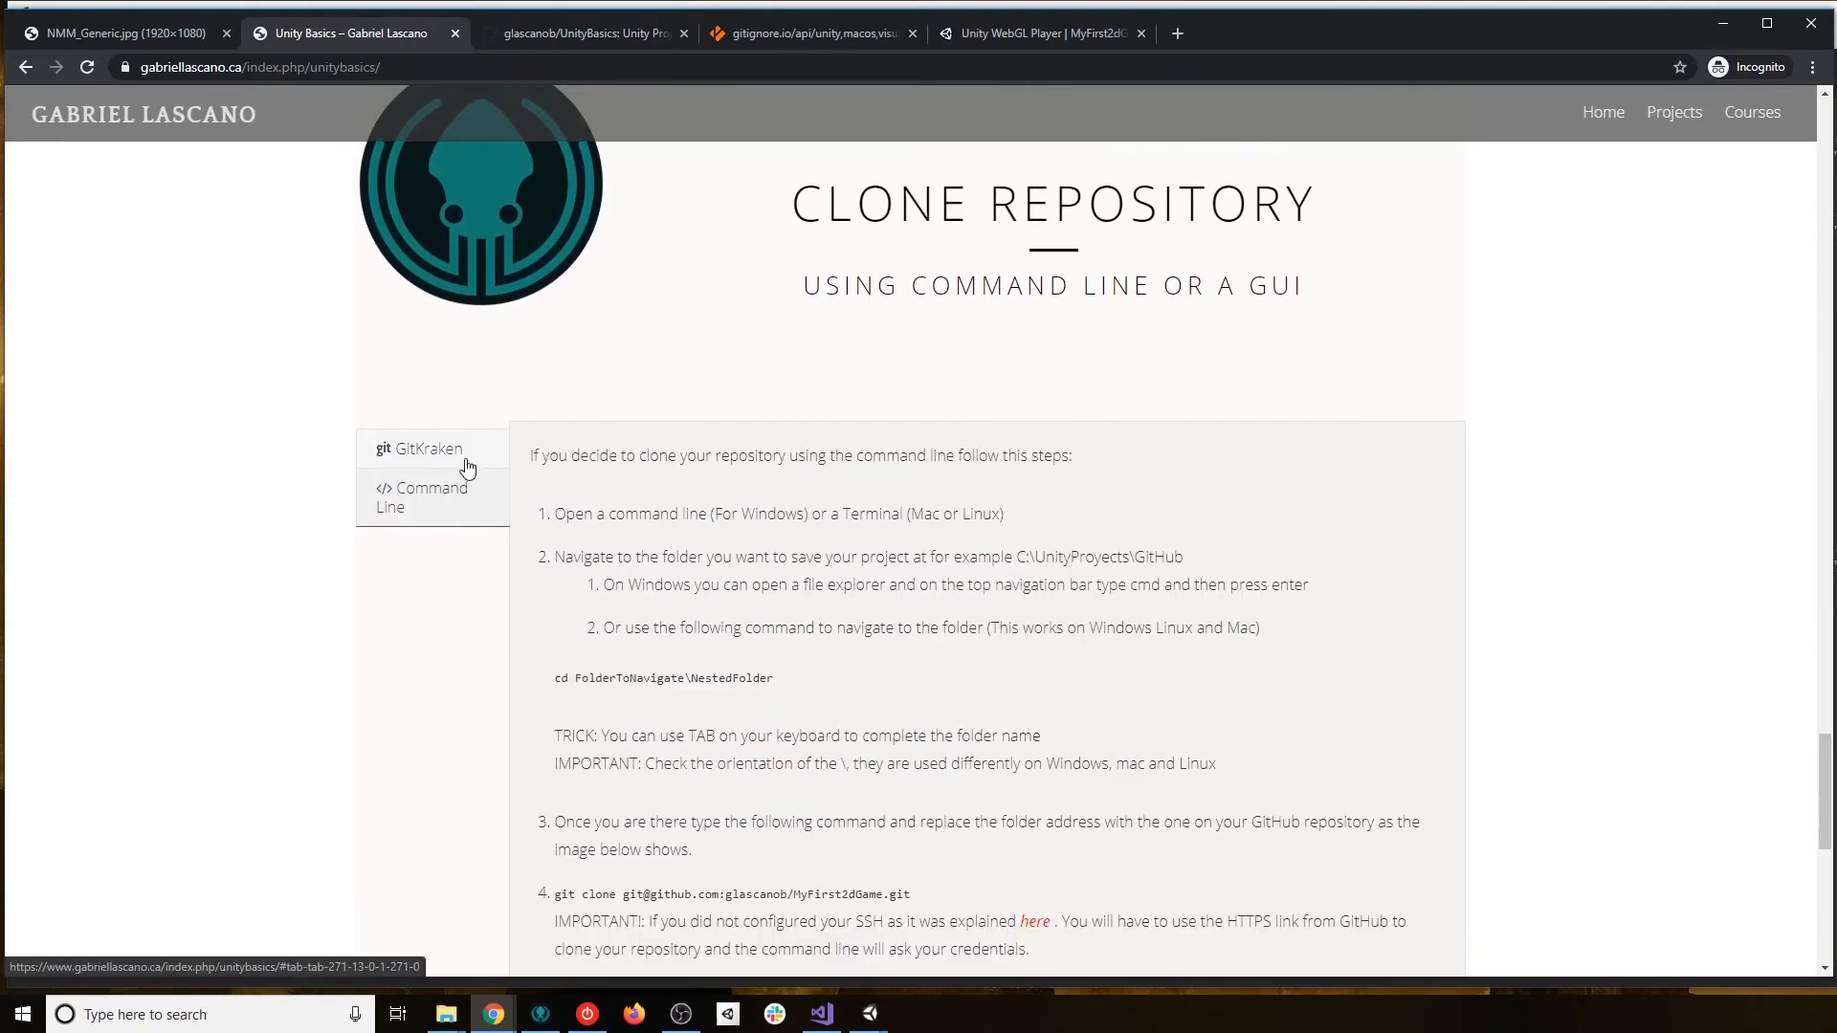
pyautogui.scroll(-9, 723, 604)
pyautogui.scroll(5, 724, 605)
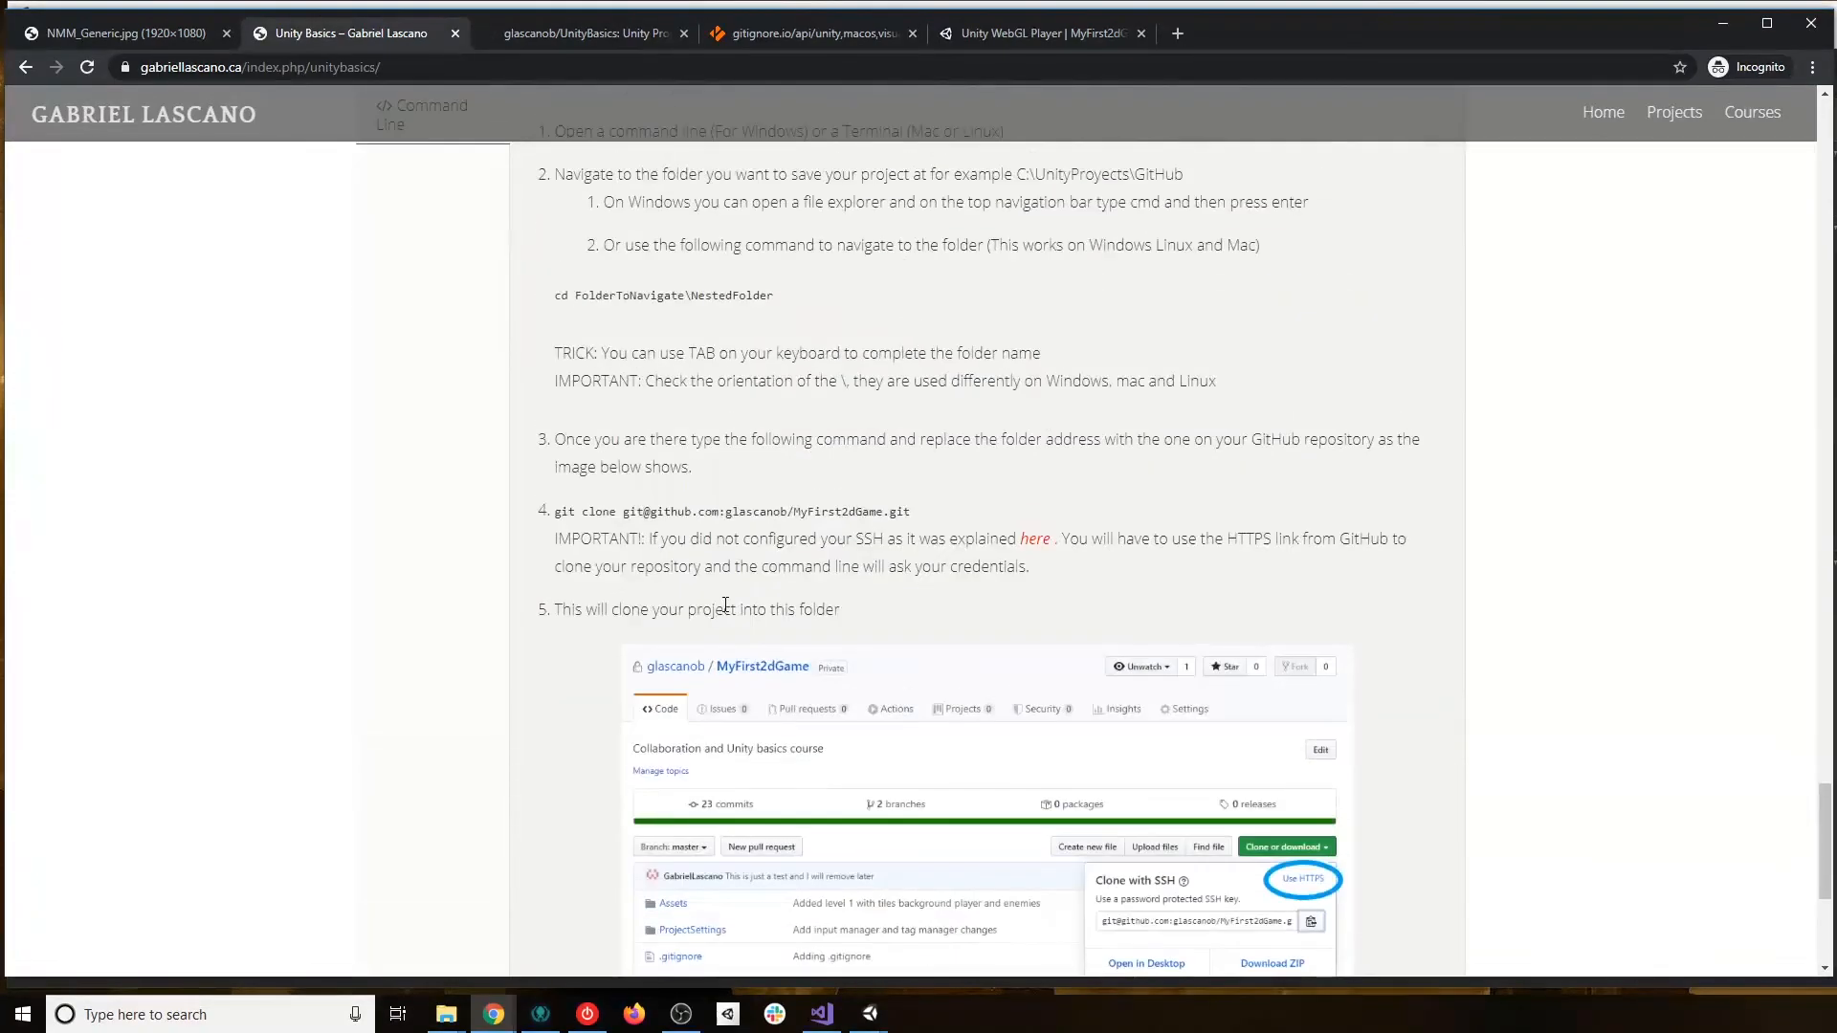
pyautogui.scroll(4, 724, 605)
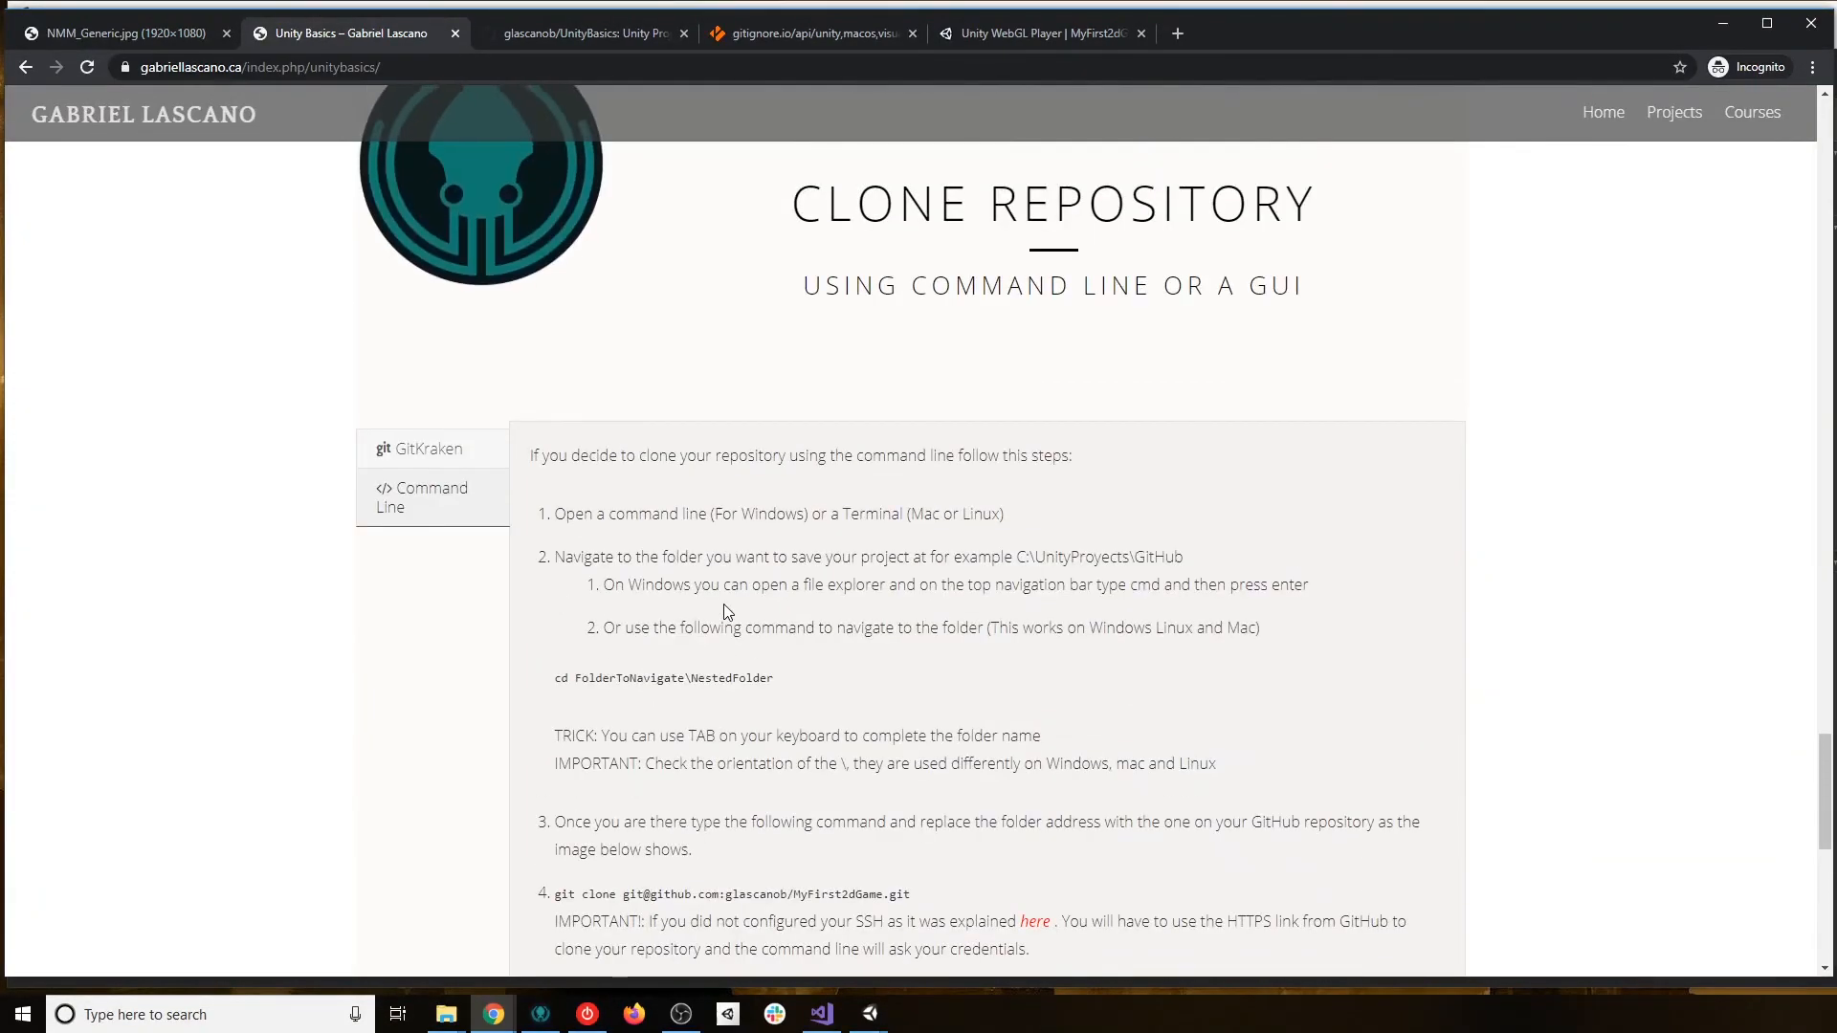
pyautogui.click(451, 448)
pyautogui.scroll(2, 973, 535)
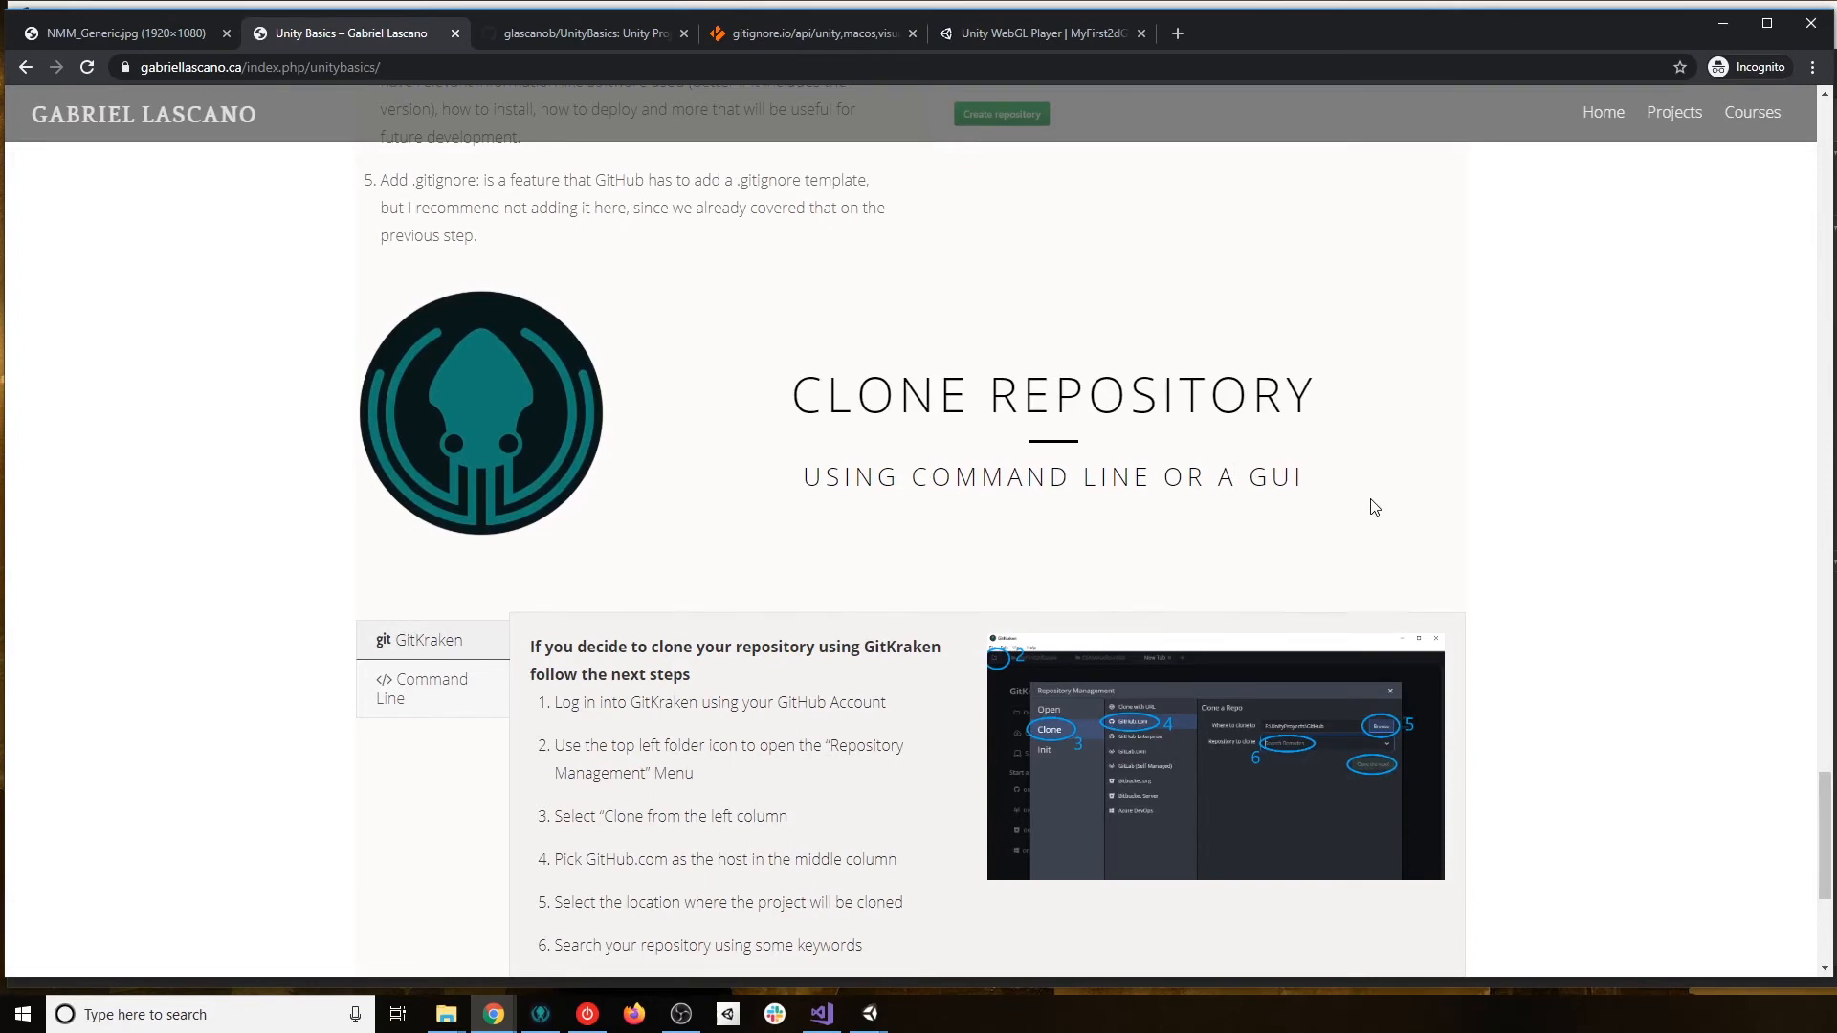
pyautogui.scroll(-1, 1139, 763)
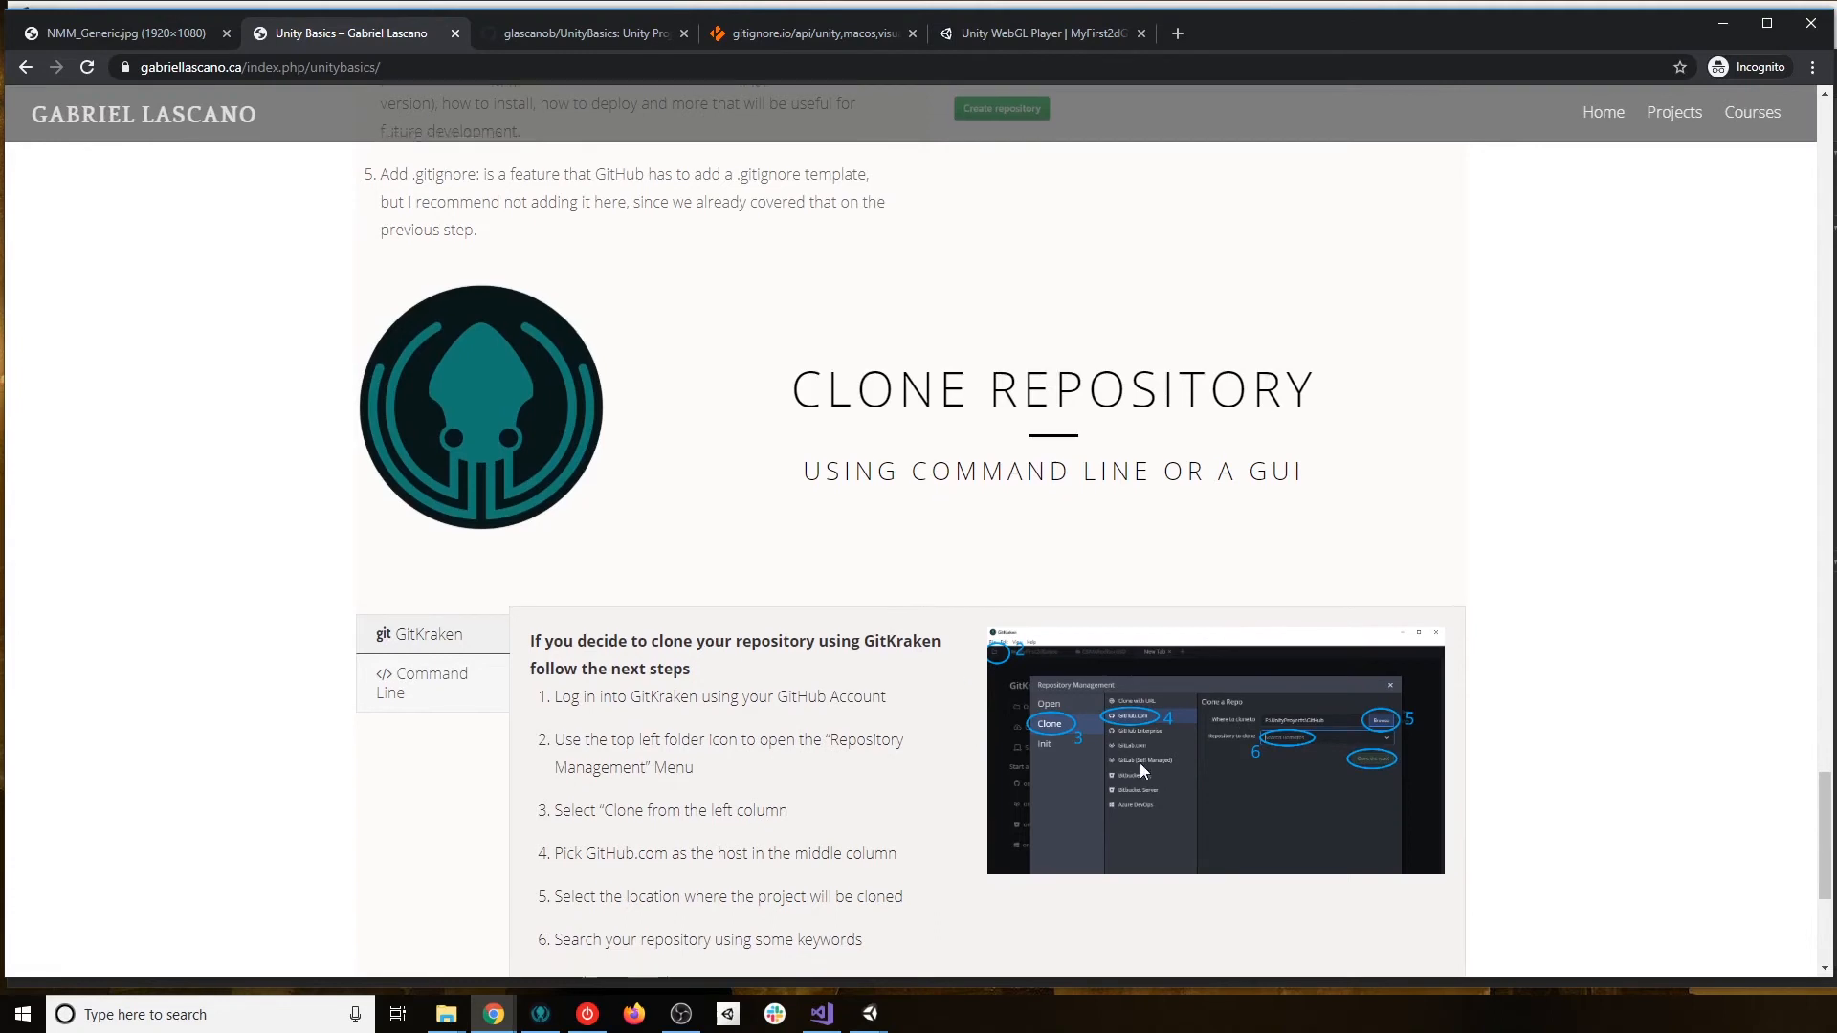
pyautogui.scroll(-1, 1133, 751)
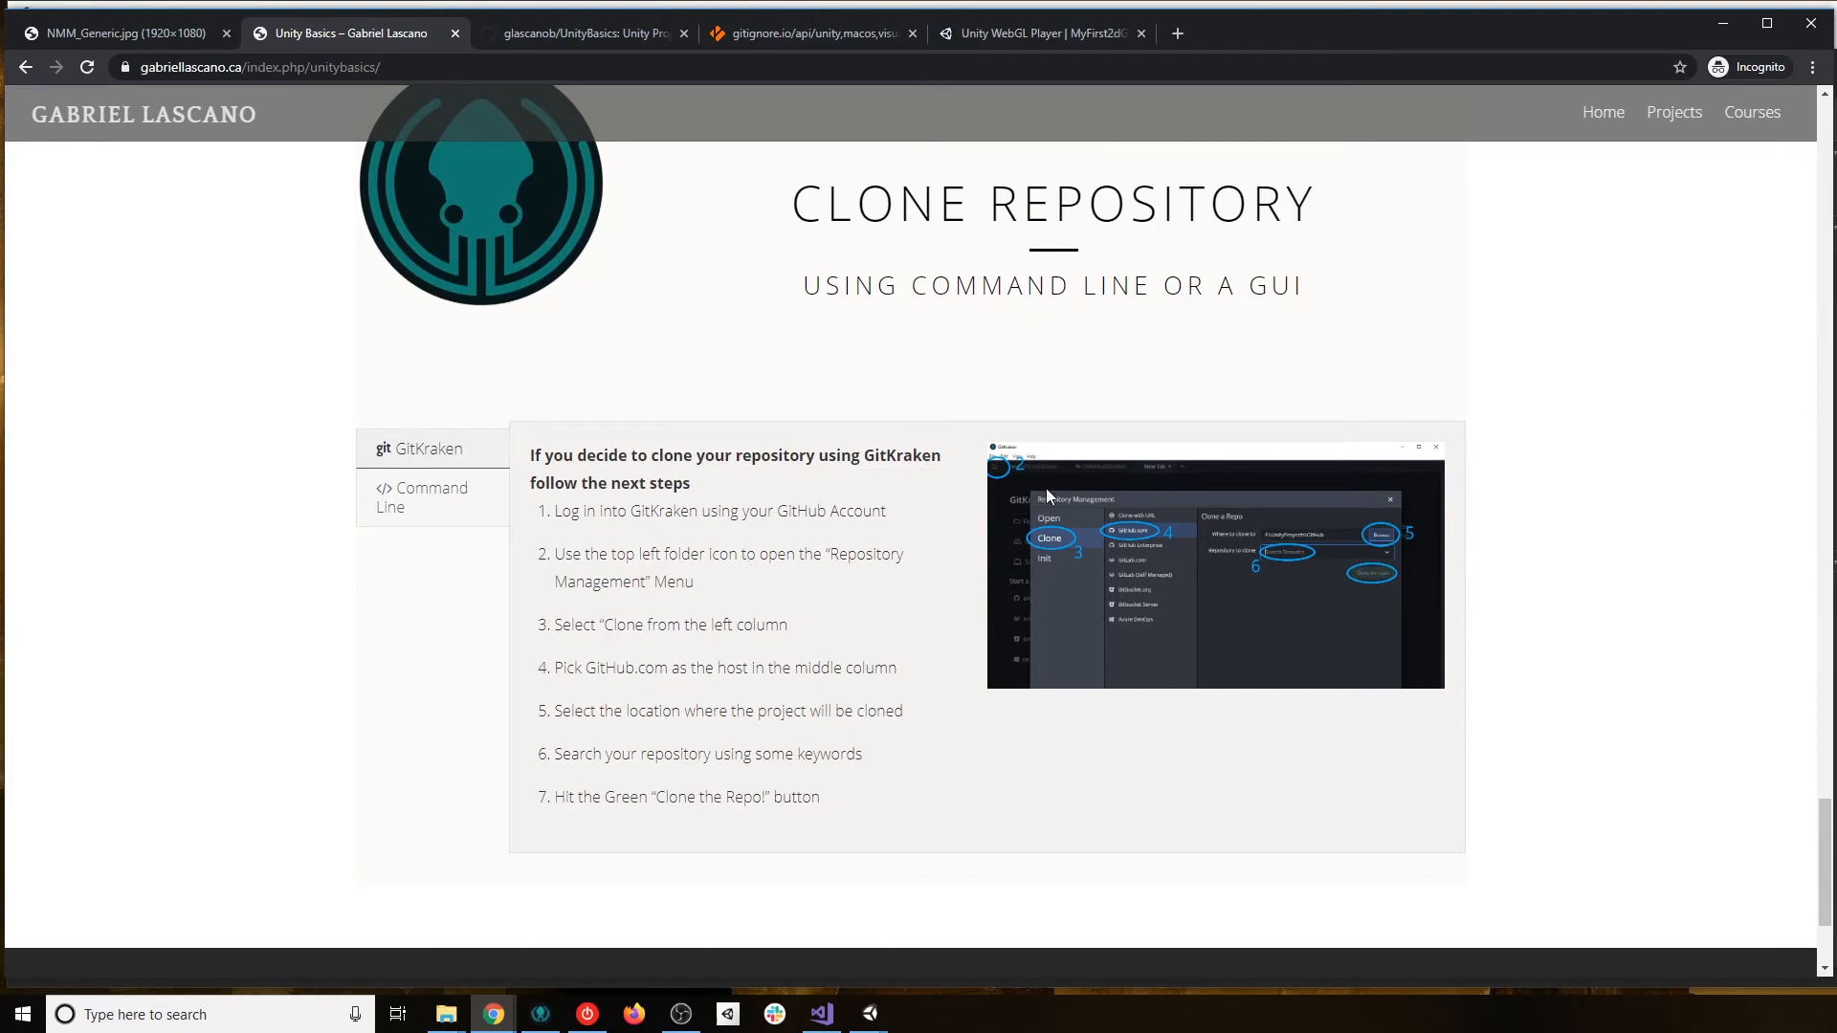
# Switch to GitKraken and start a repository clone with GitHub.com as the host.
pyautogui.click(541, 1013)
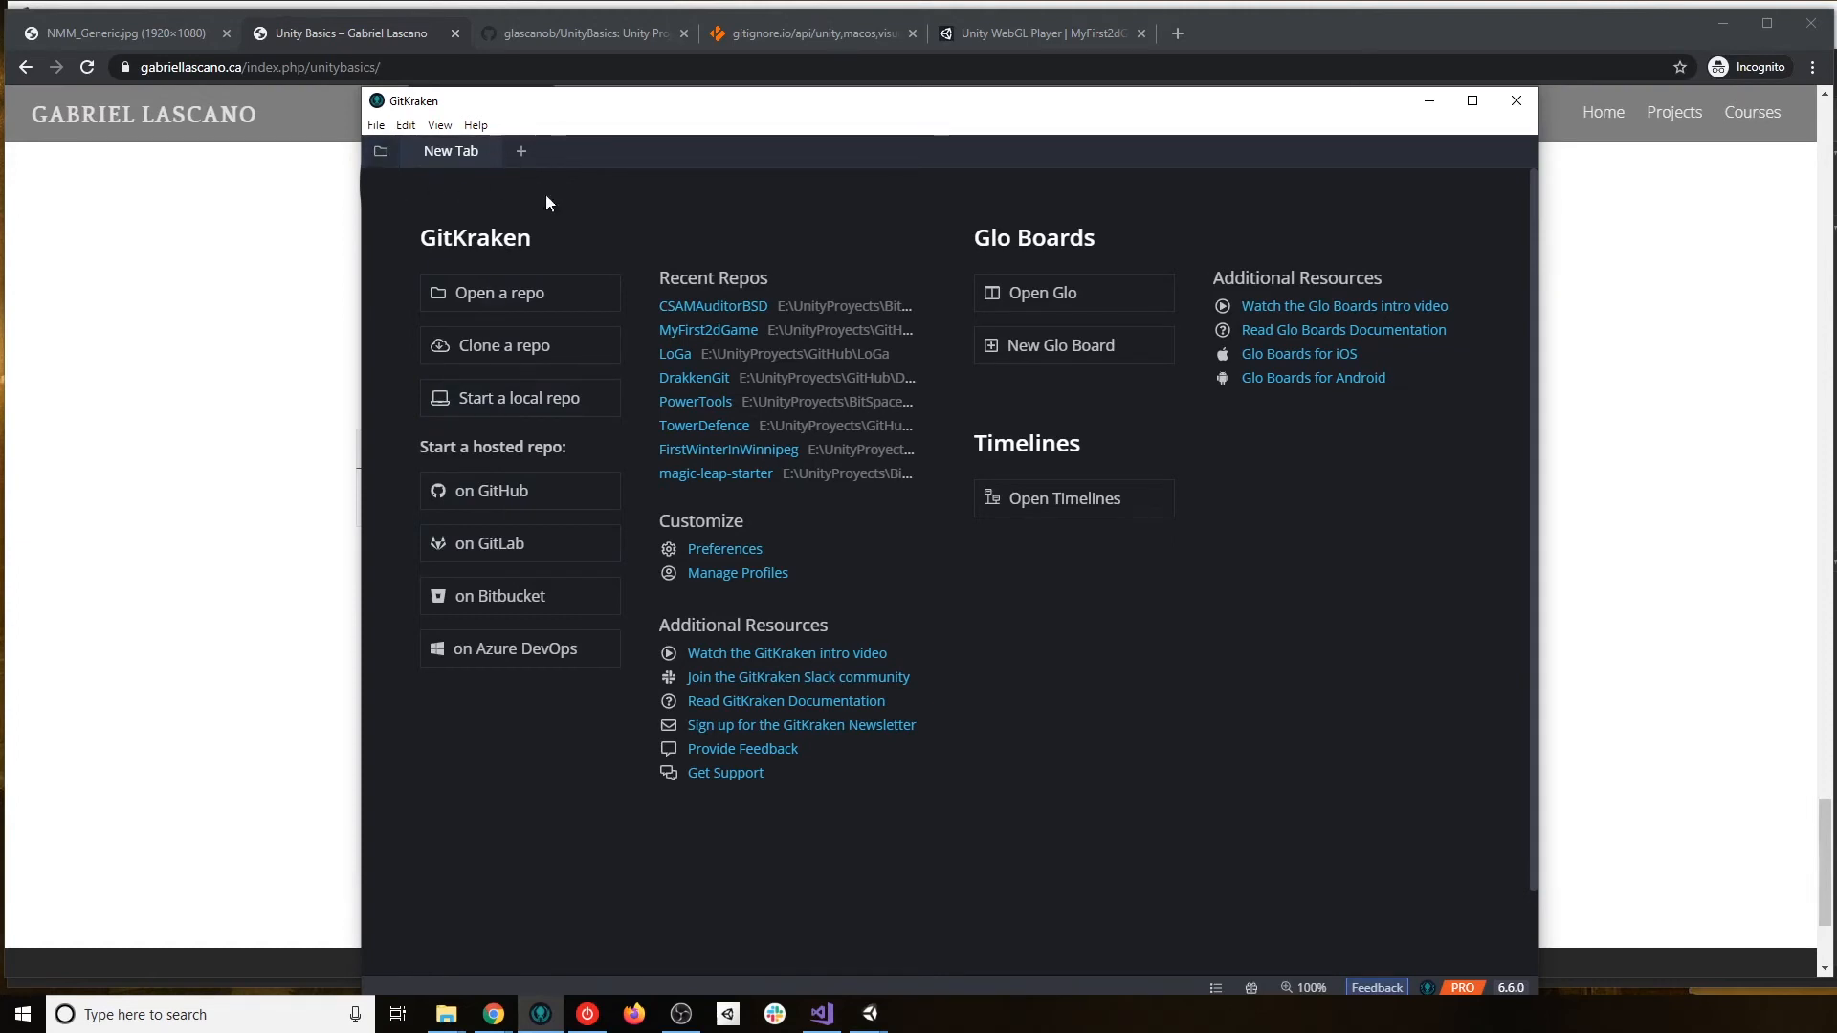
pyautogui.click(377, 153)
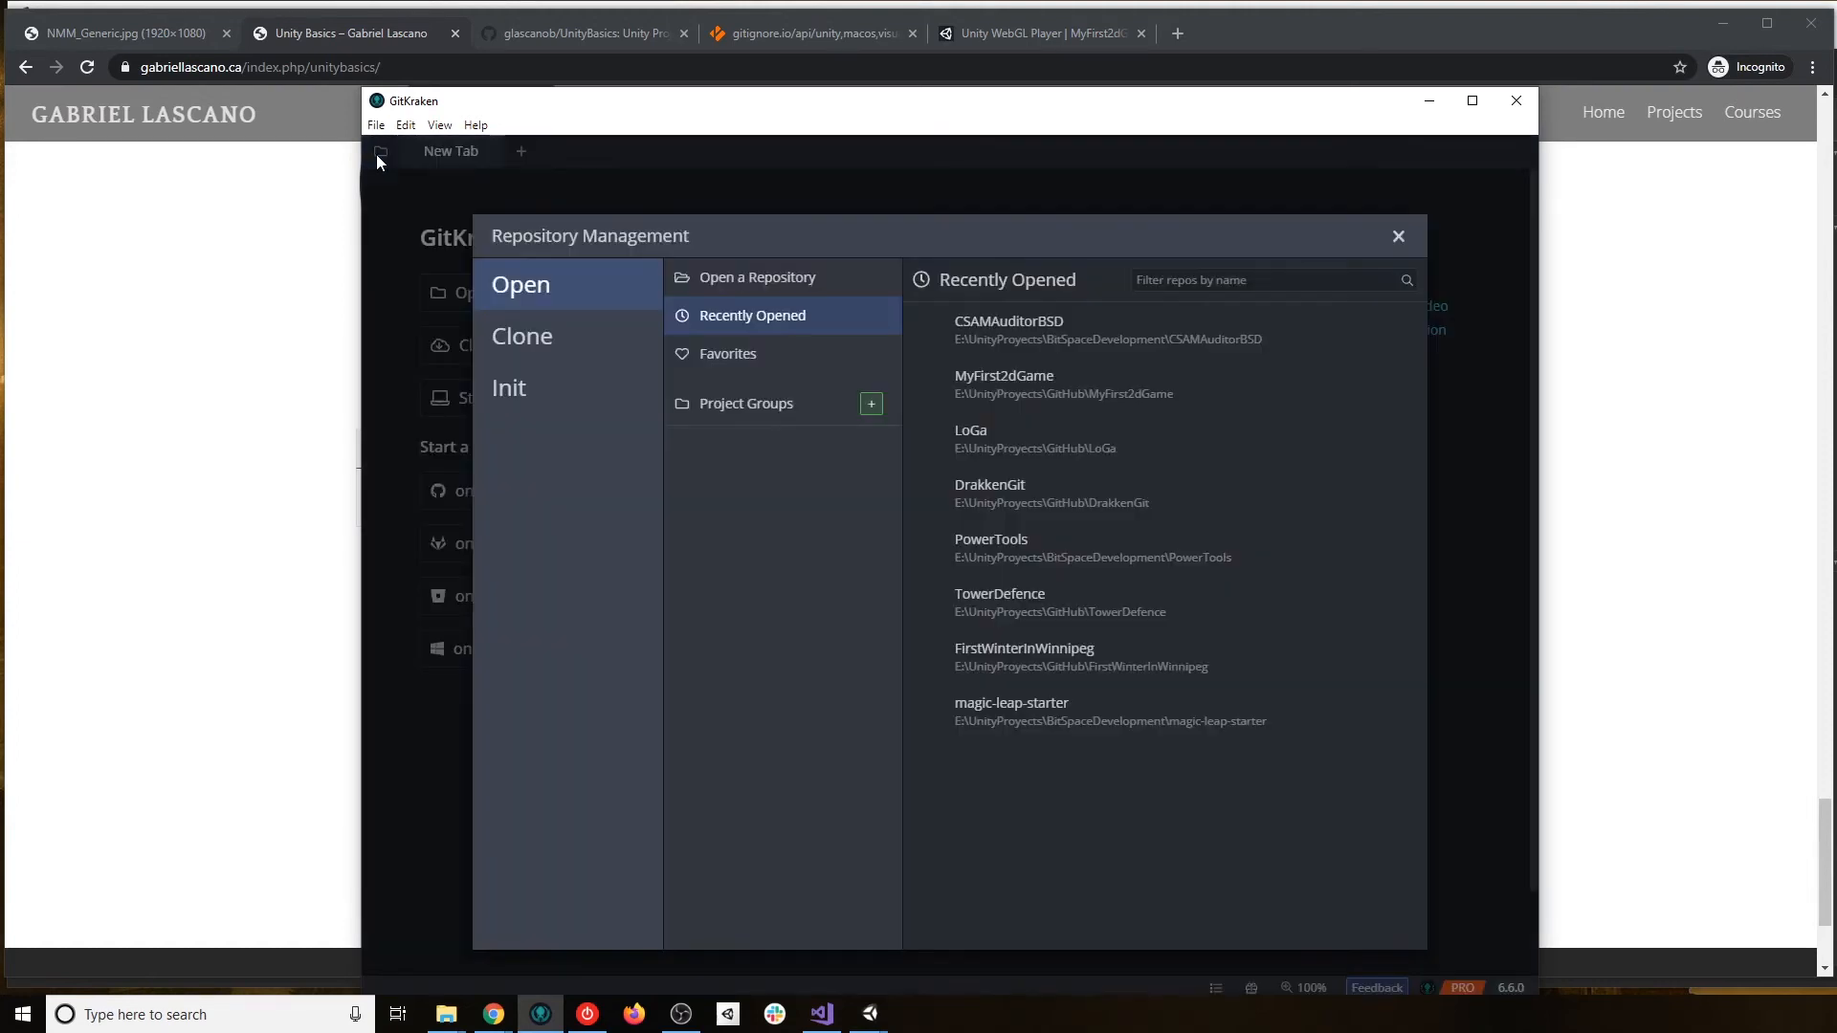
pyautogui.click(580, 348)
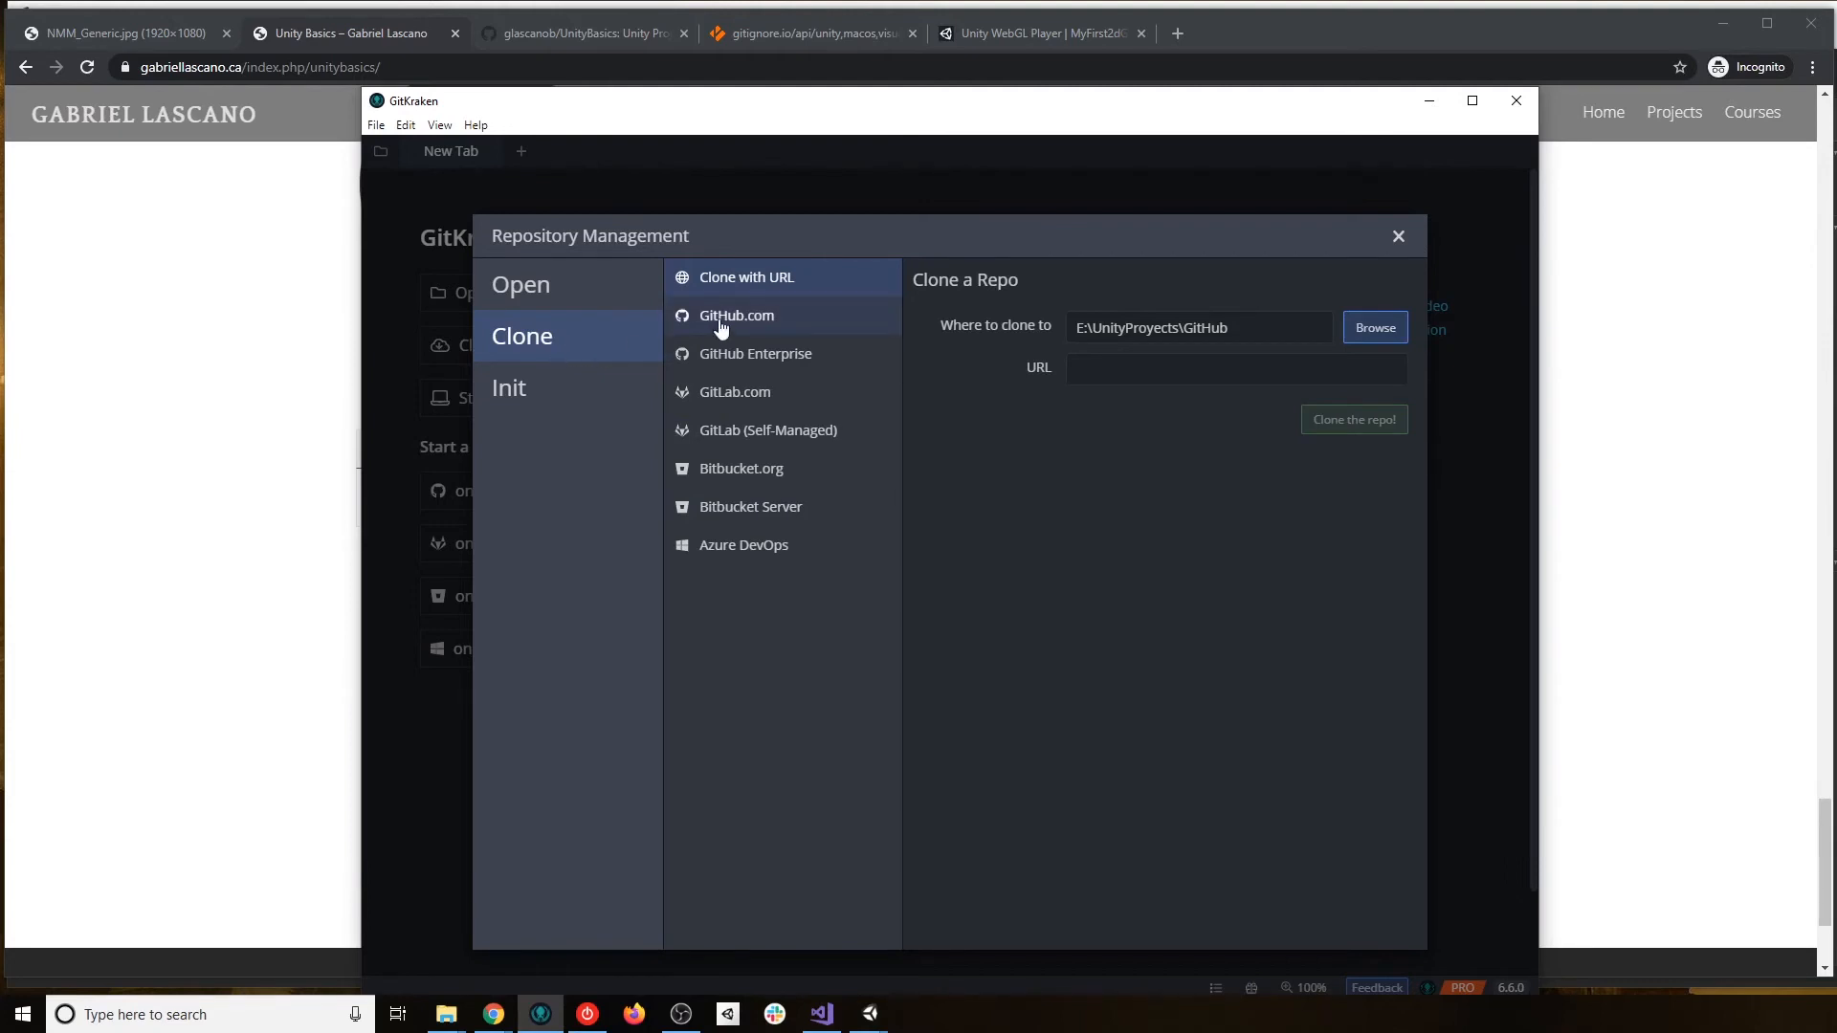
pyautogui.click(785, 333)
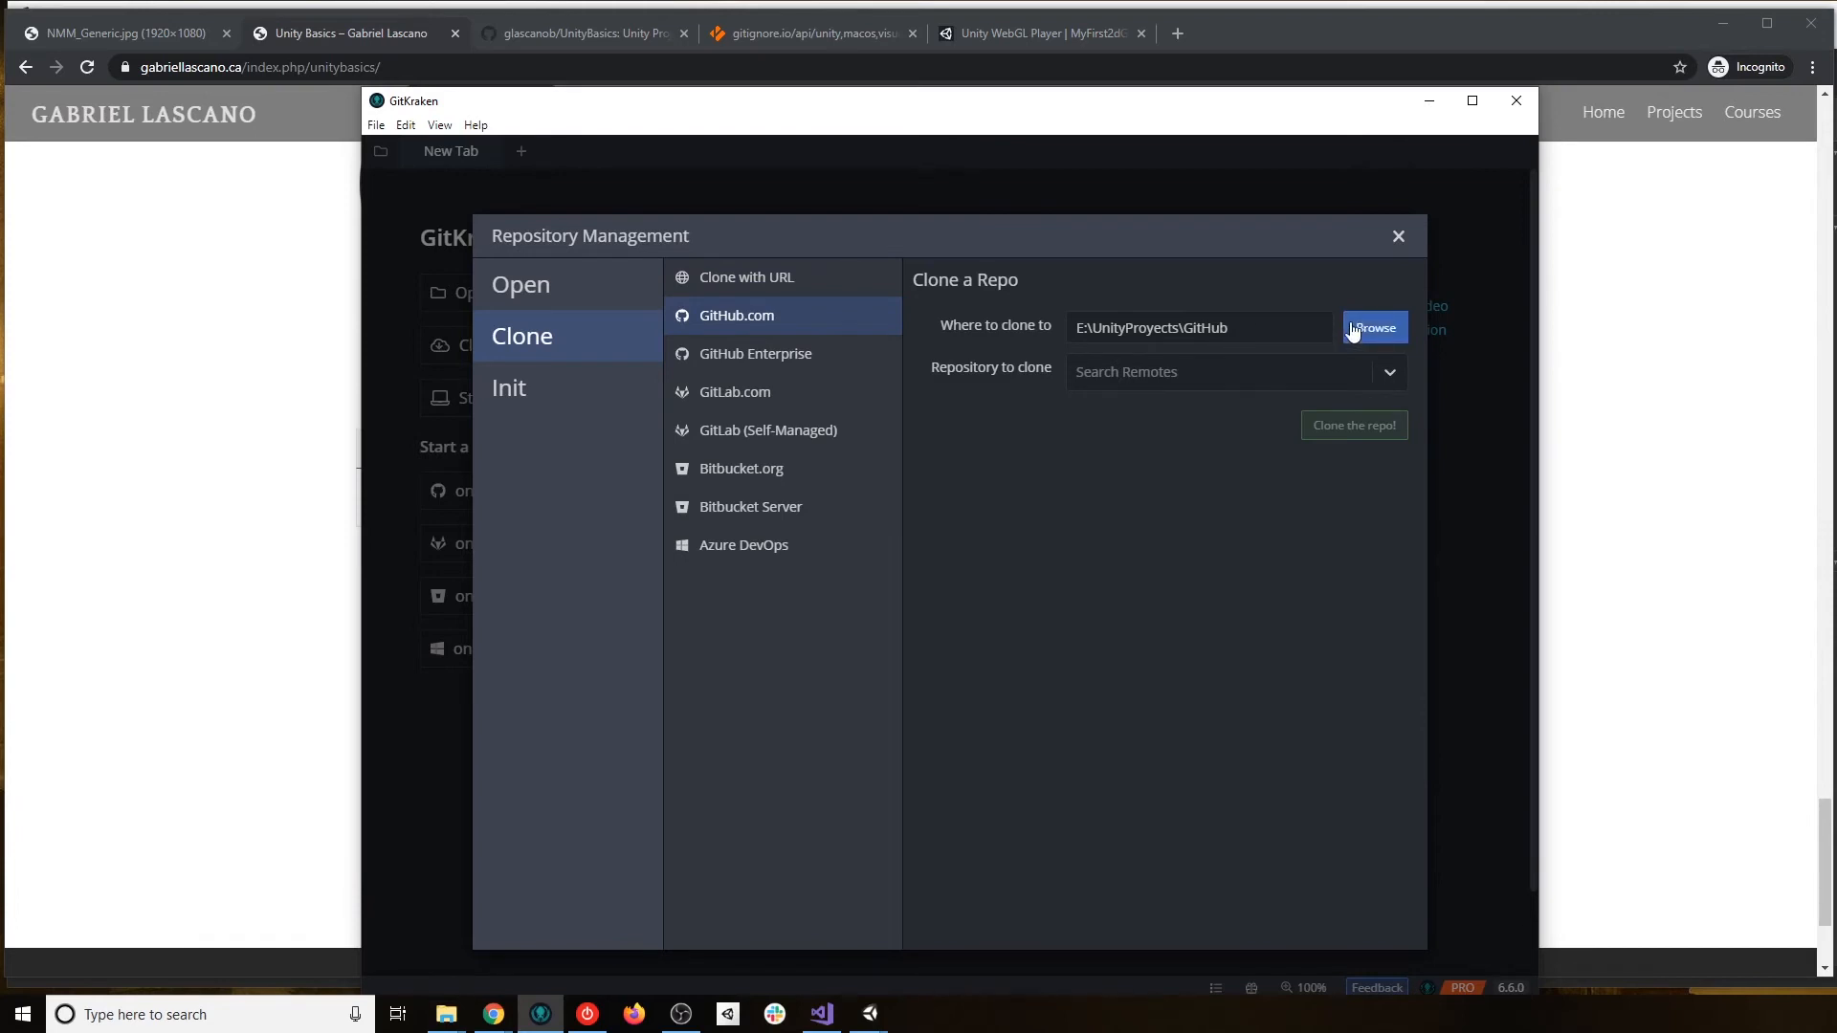
# Find the UnityBasics repository among the remotes by searching "UnityBas" and clone it into E:\UnityProyects\GitHub.
pyautogui.click(1180, 372)
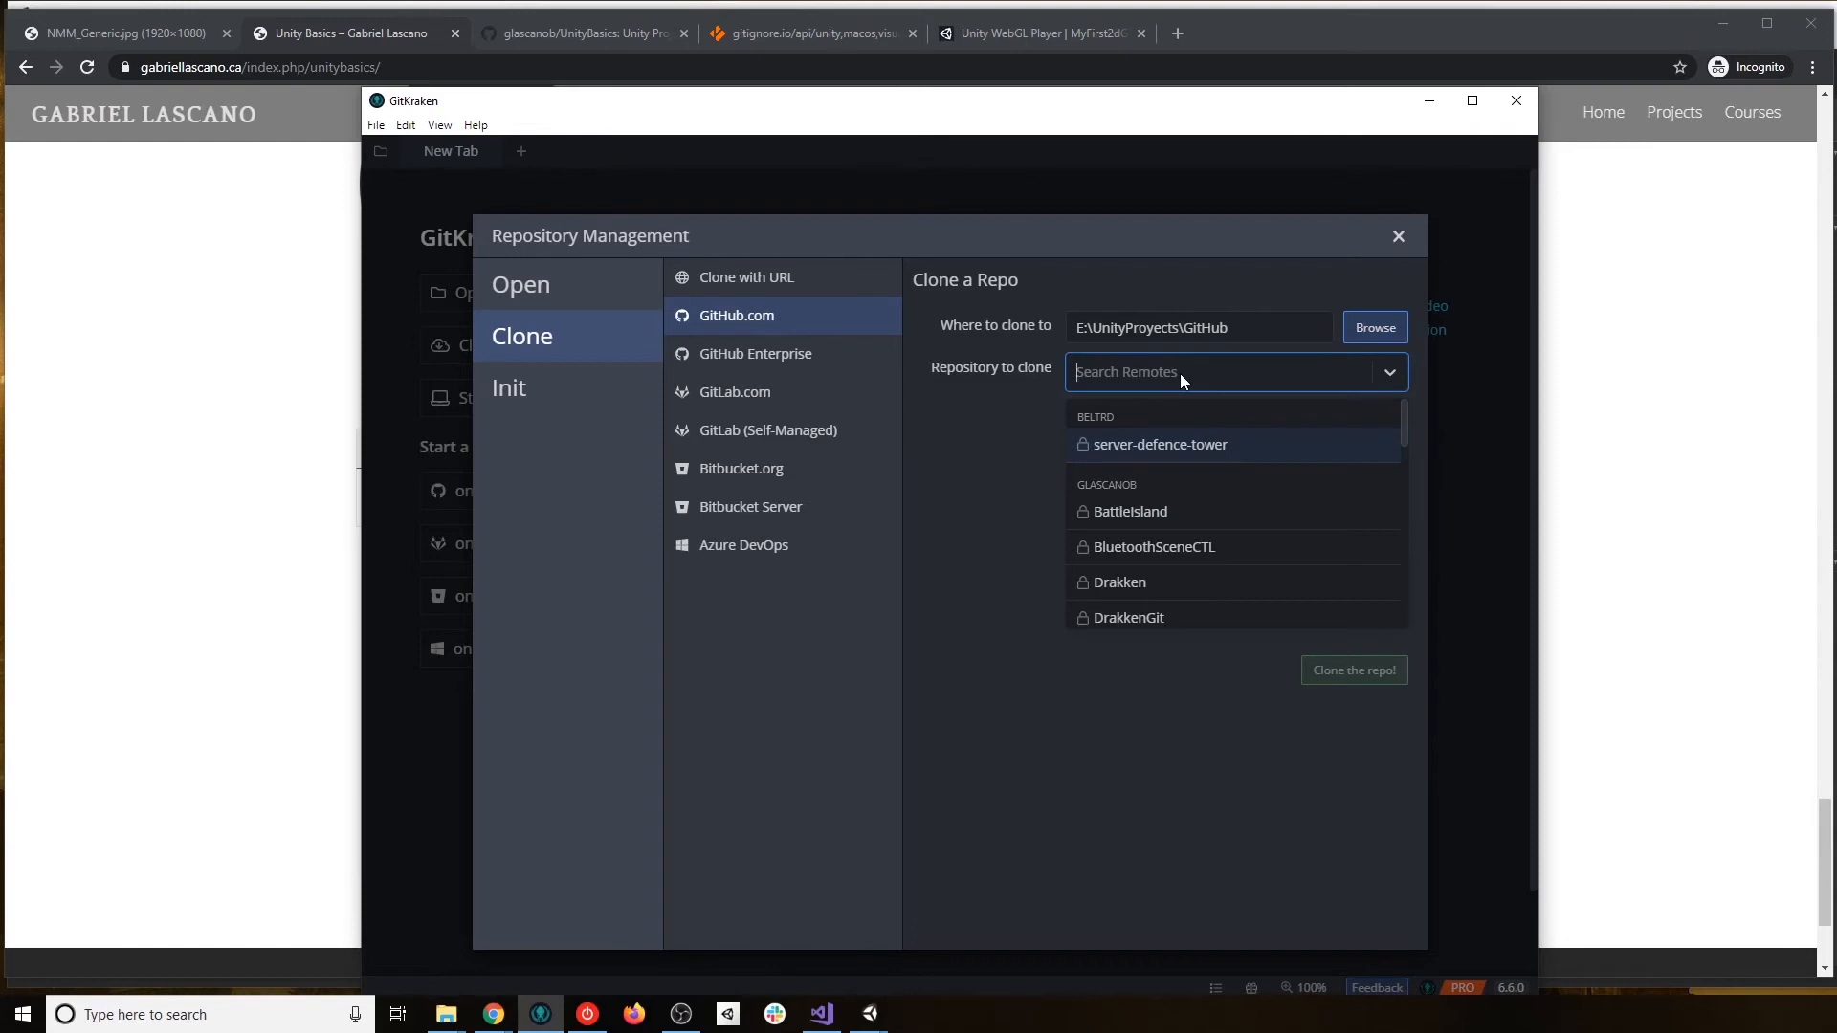
pyautogui.scroll(-8, 1184, 578)
pyautogui.scroll(8, 1205, 512)
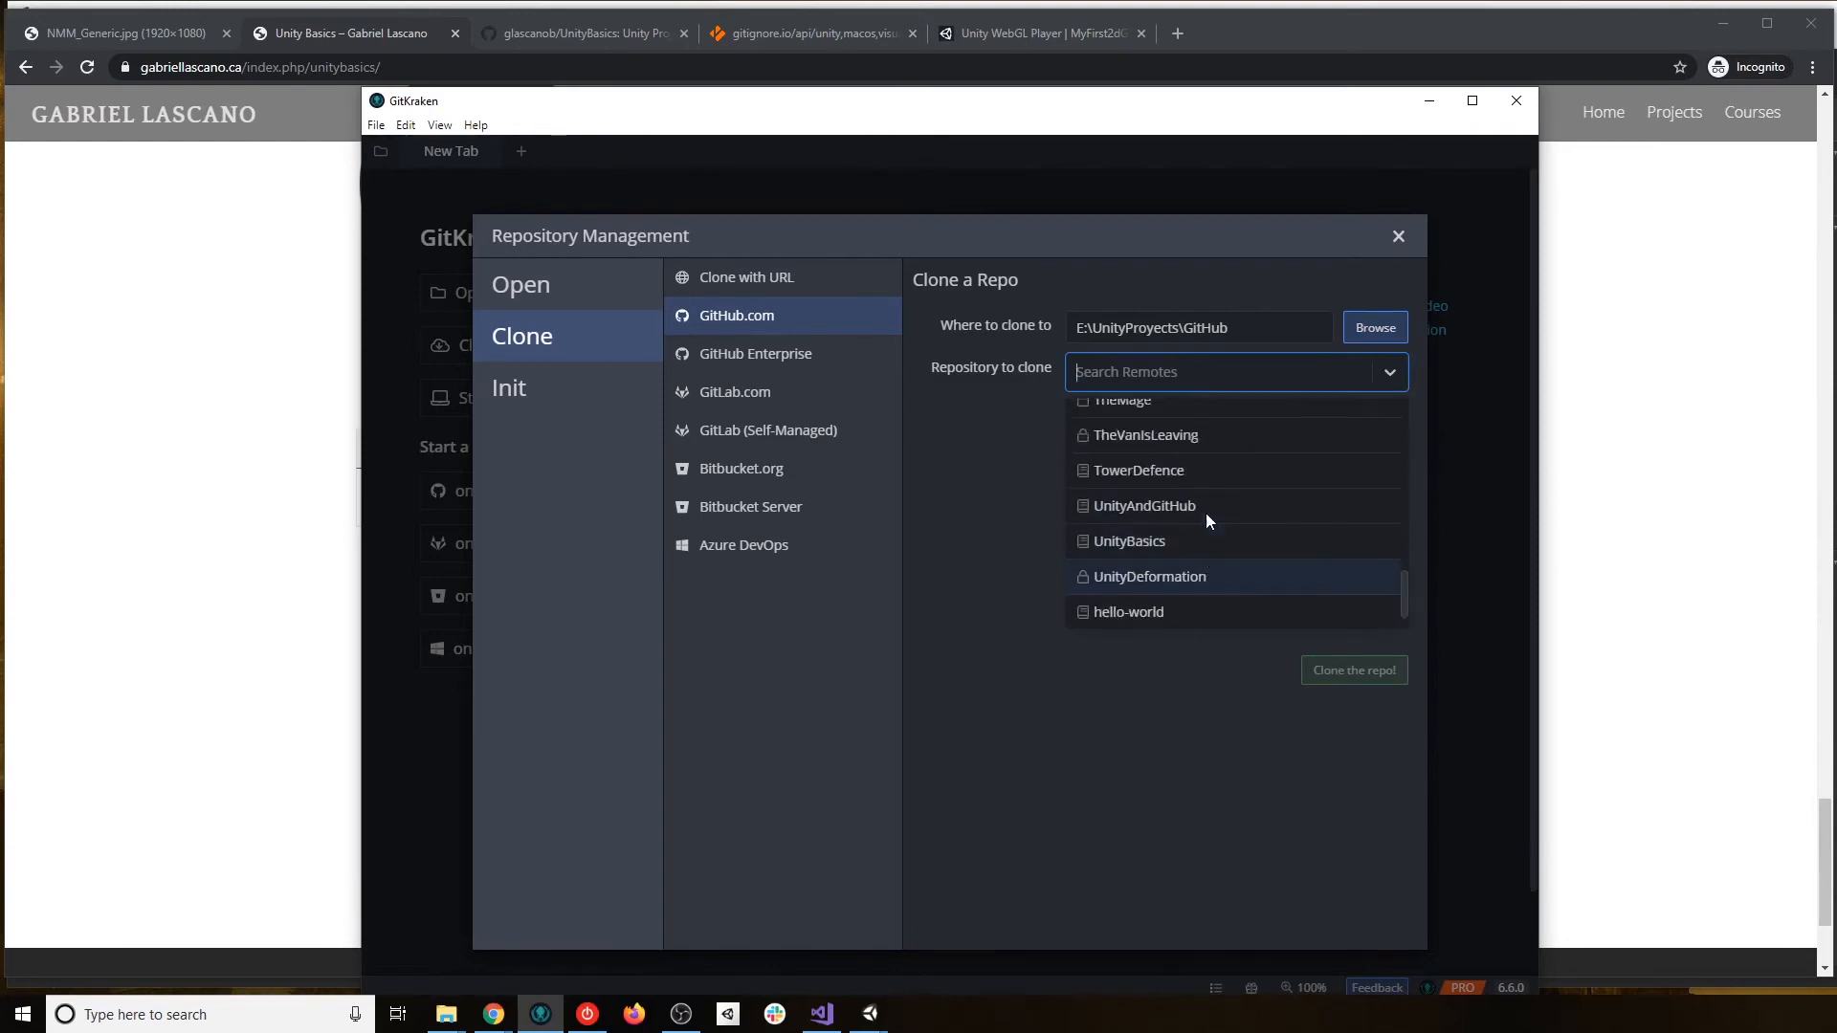
pyautogui.click(1198, 375)
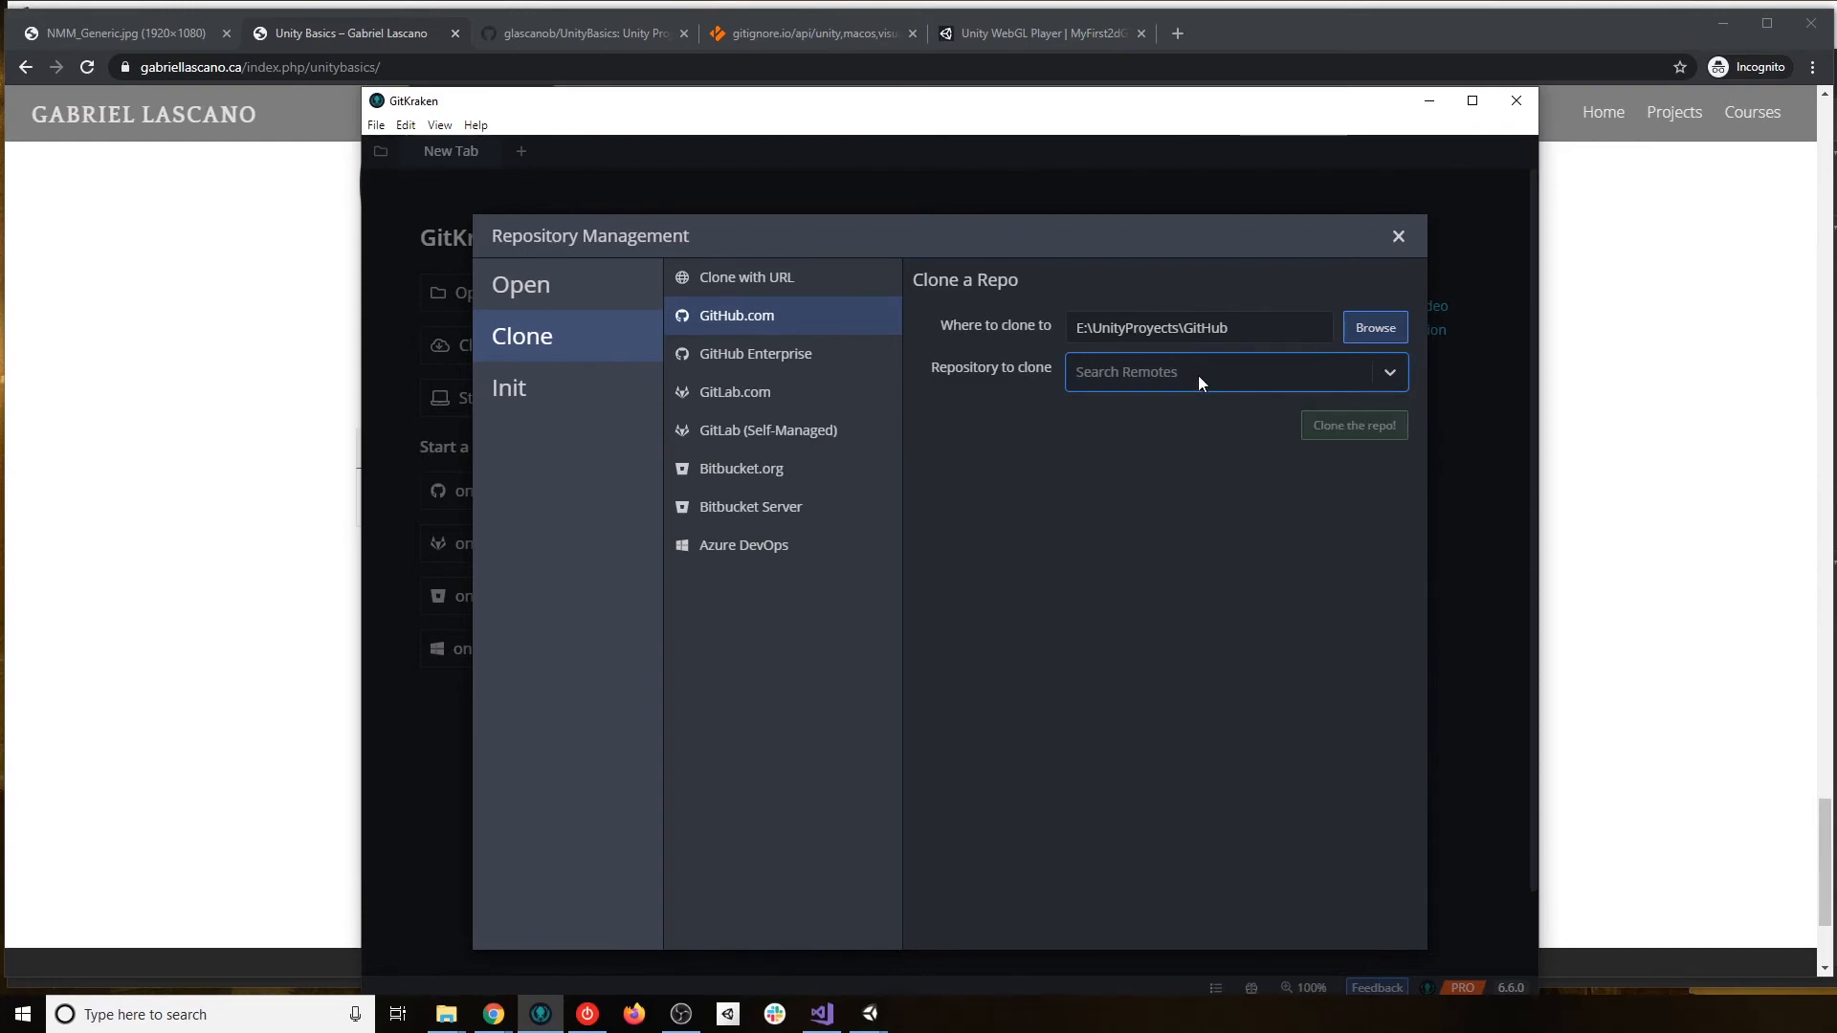
pyautogui.write('UnityBas')
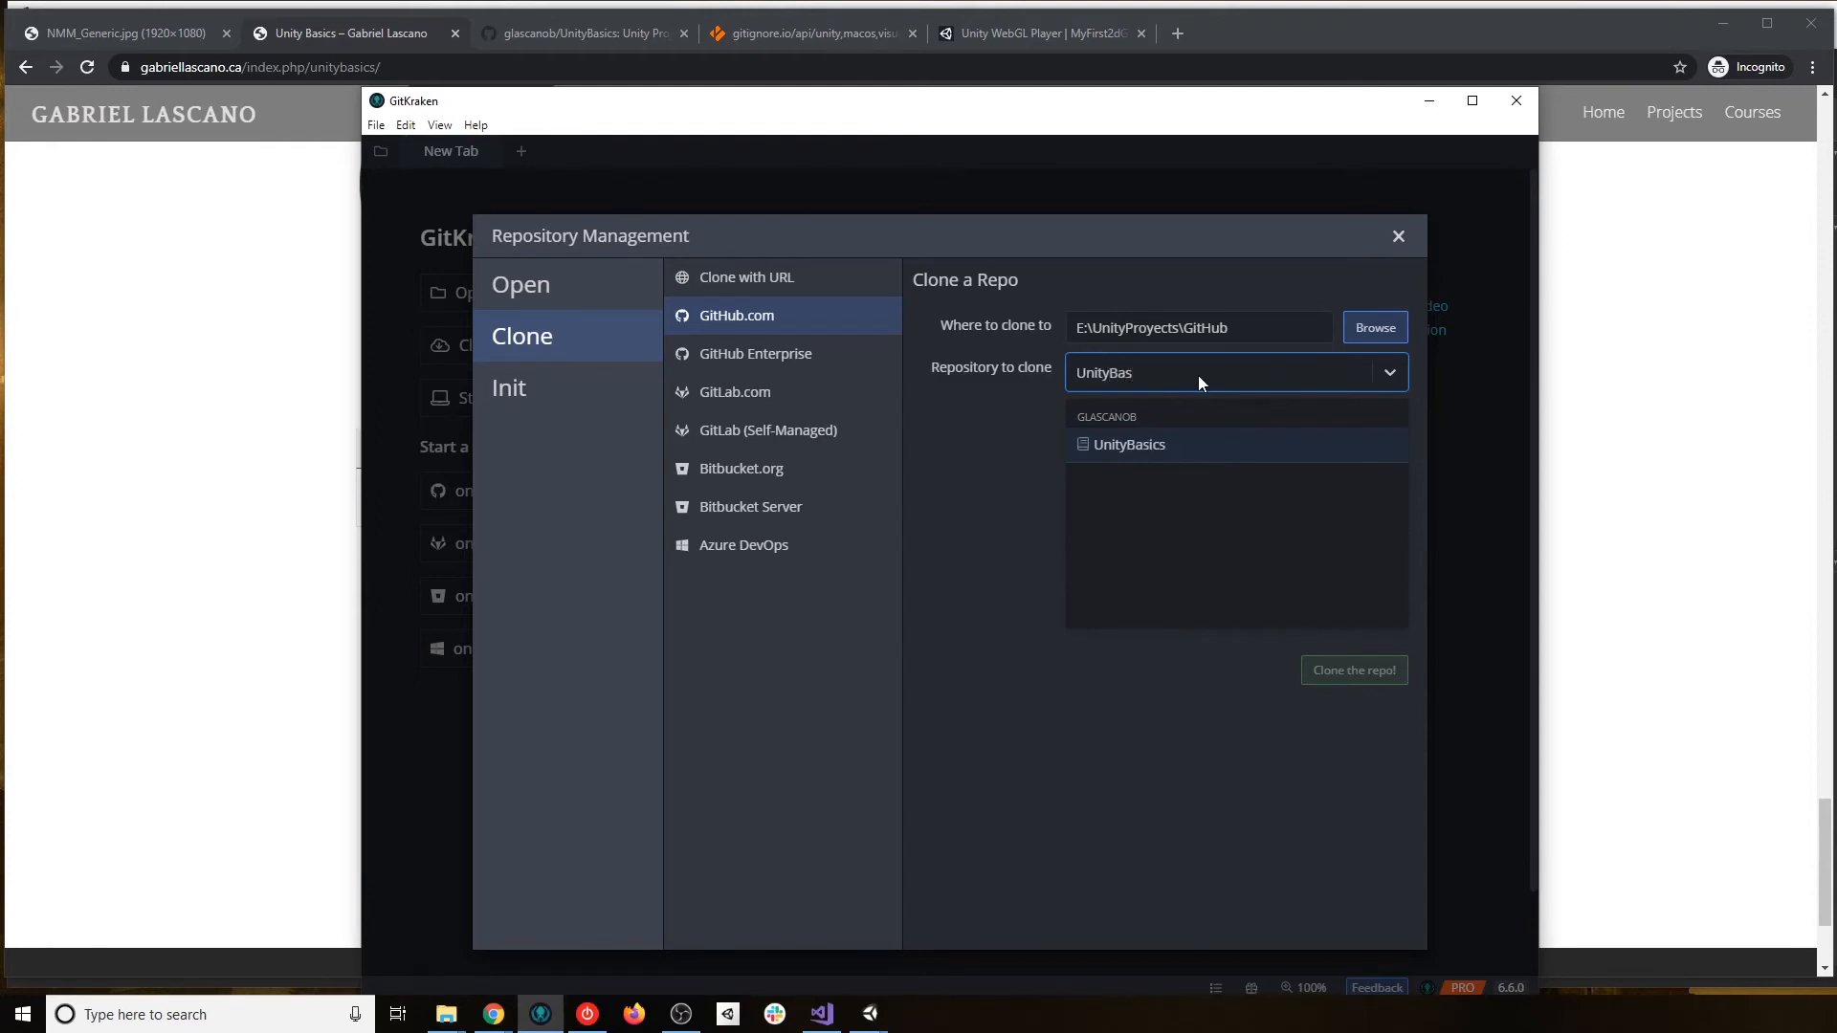
pyautogui.click(1131, 448)
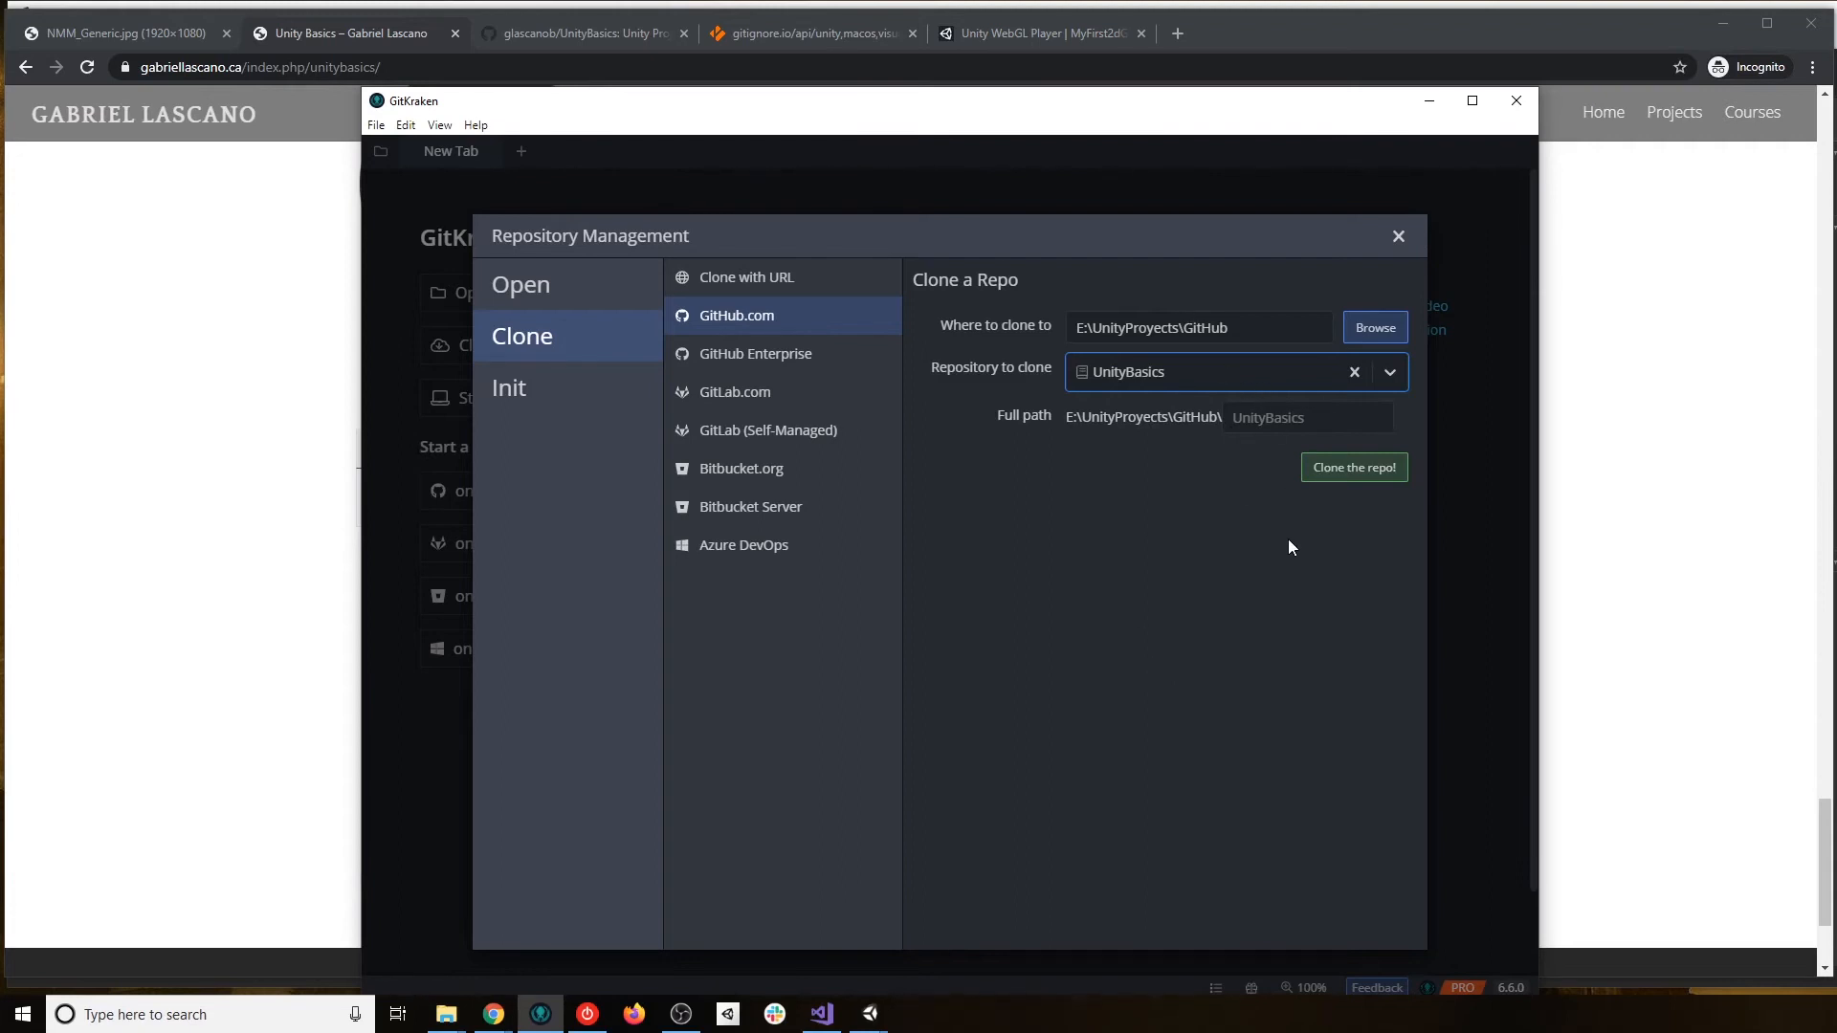
pyautogui.click(1362, 475)
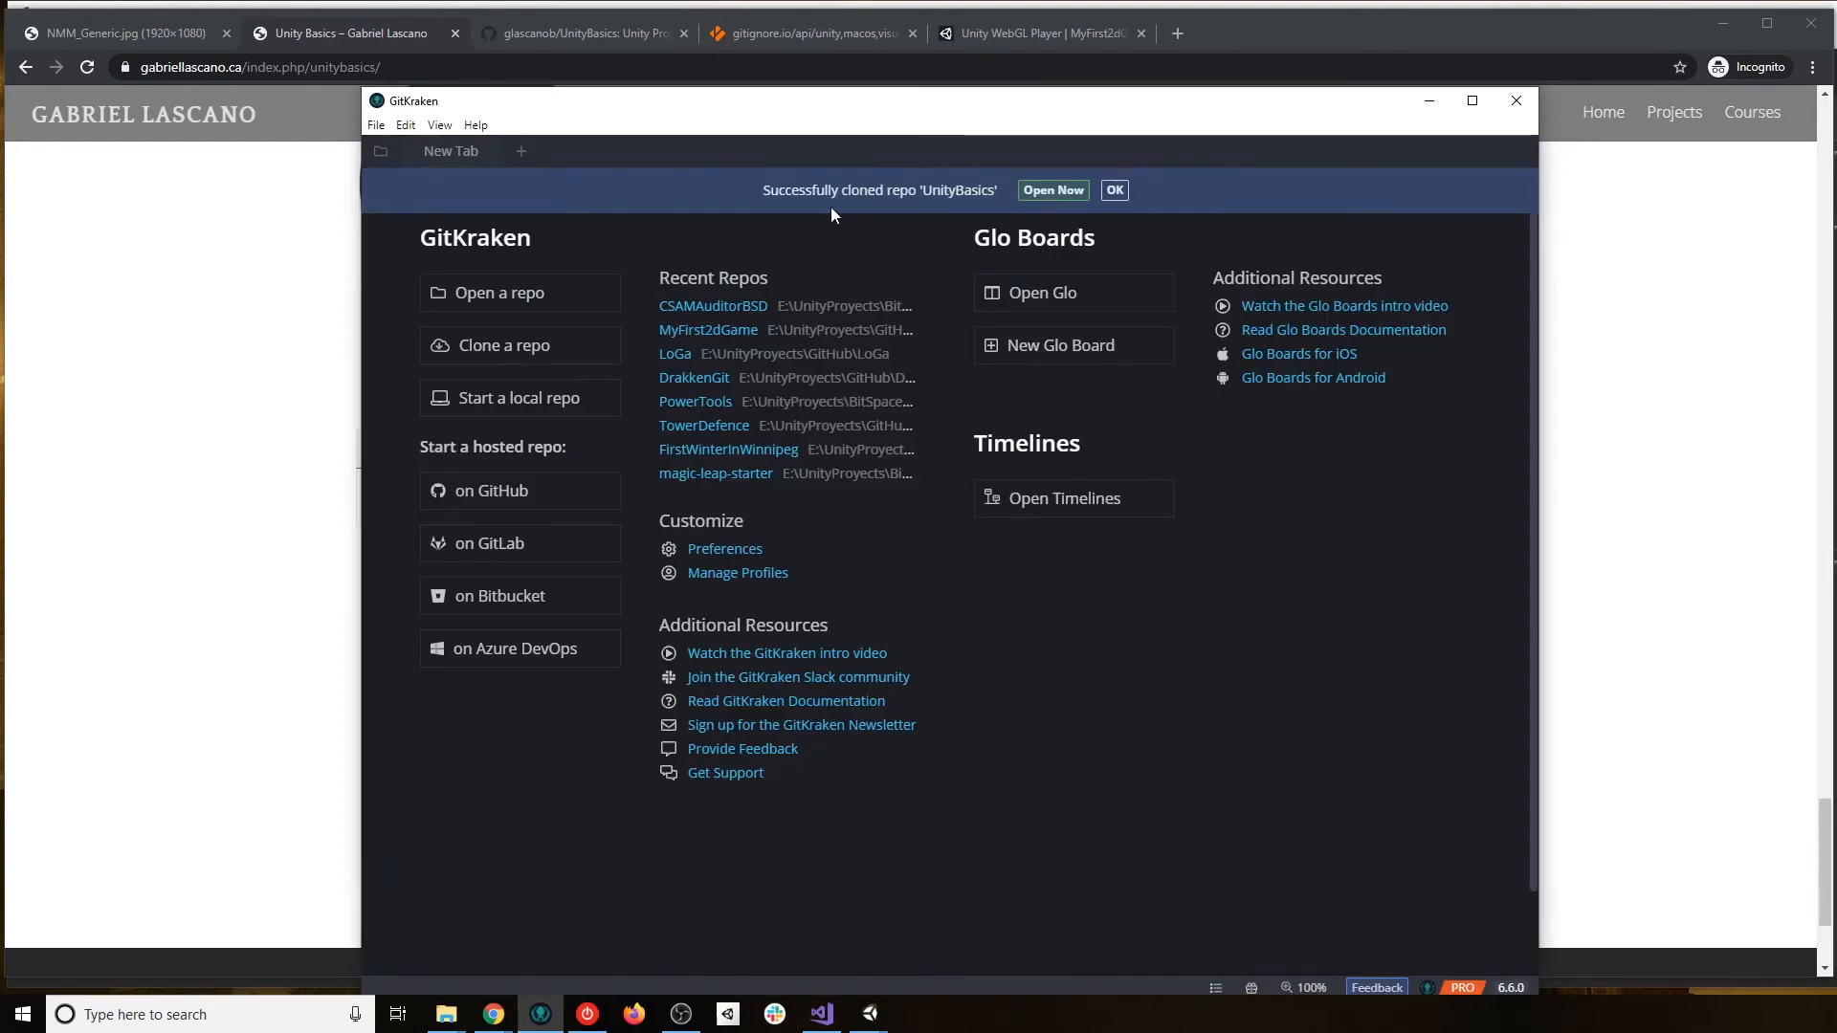
# Open the cloned UnityBasics repository and enlarge the GitKraken window to nearly fill the screen.
pyautogui.click(1053, 191)
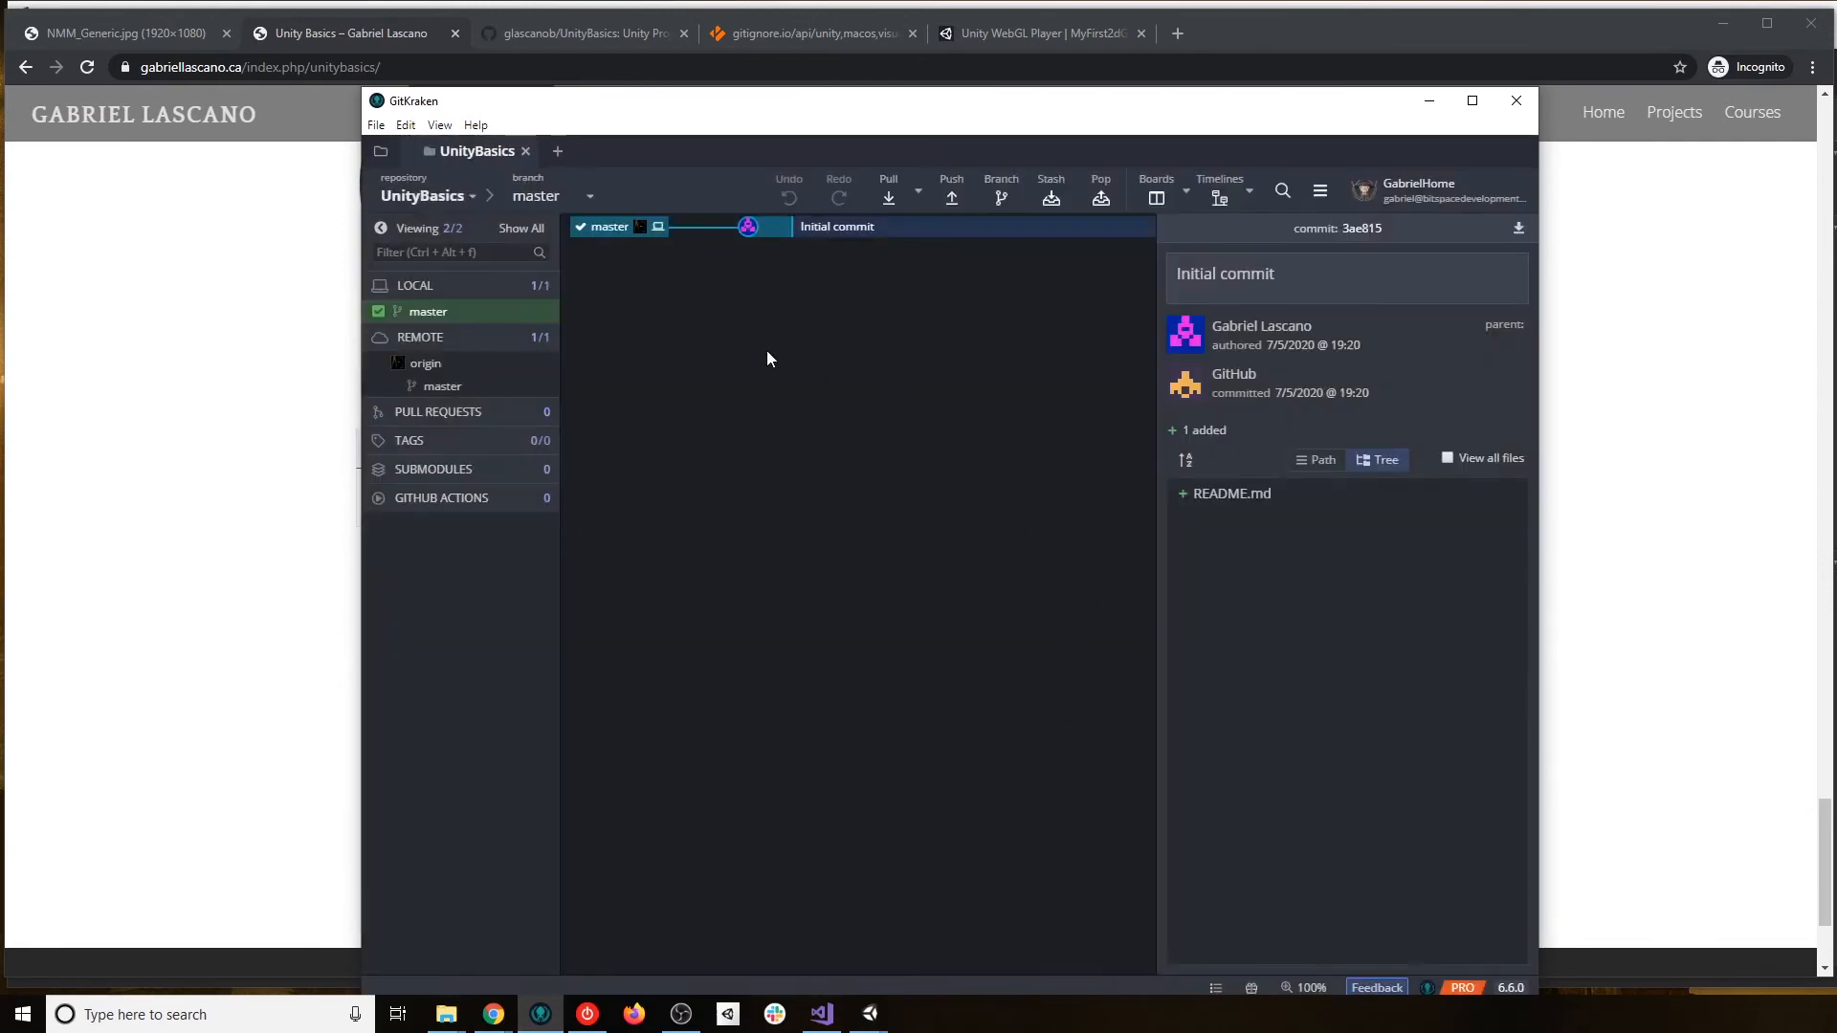
pyautogui.moveTo(362, 544); pyautogui.dragTo(17, 524)
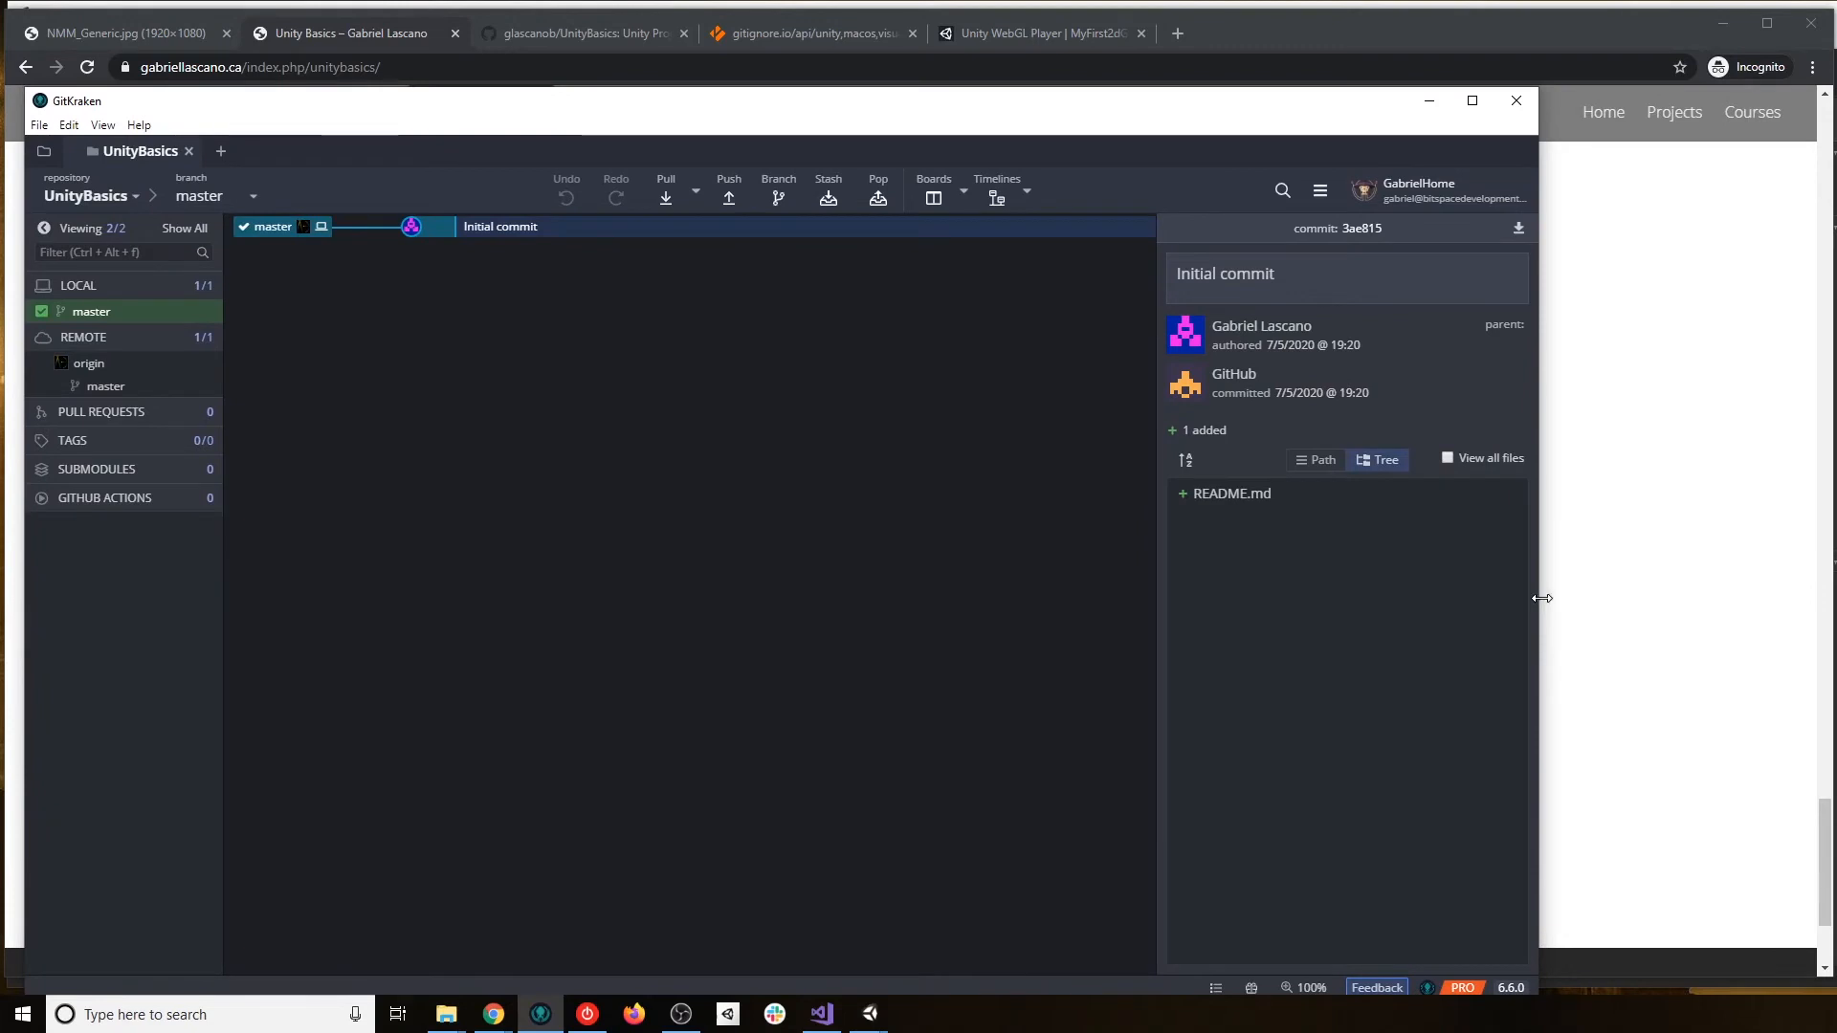
pyautogui.moveTo(1542, 598); pyautogui.dragTo(1822, 598)
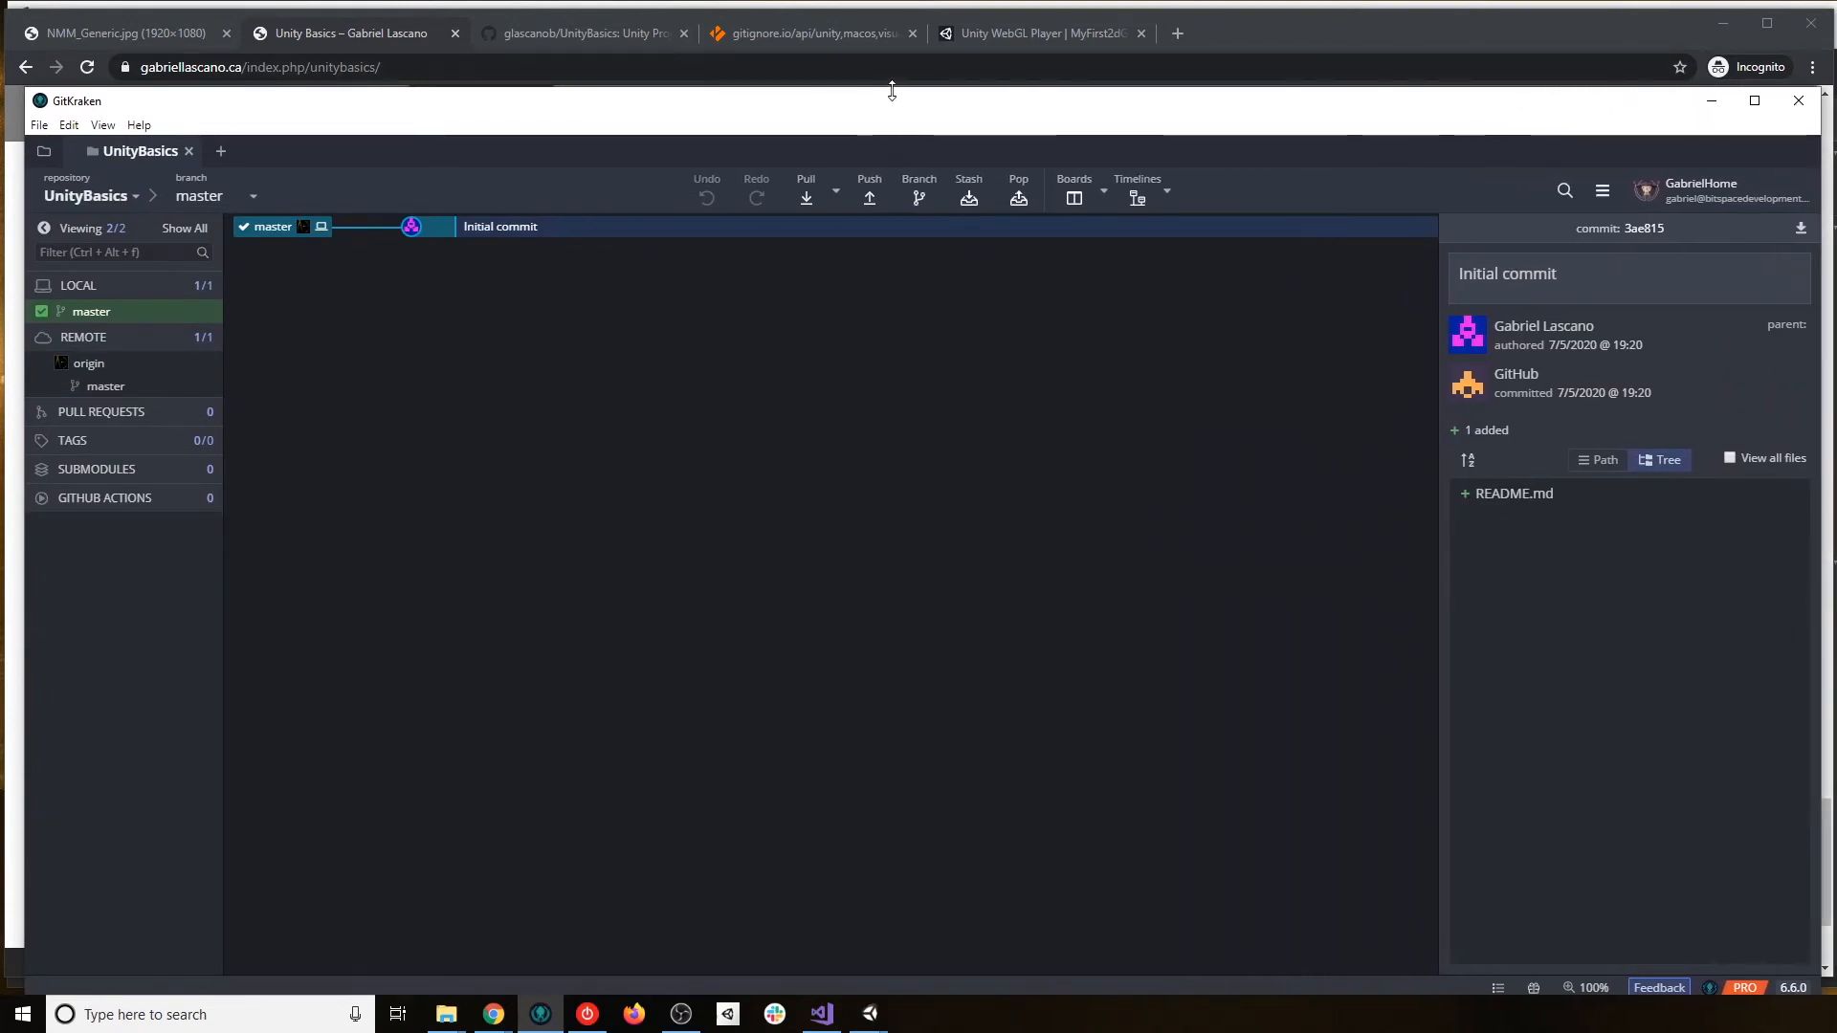
pyautogui.moveTo(892, 91); pyautogui.dragTo(899, 22)
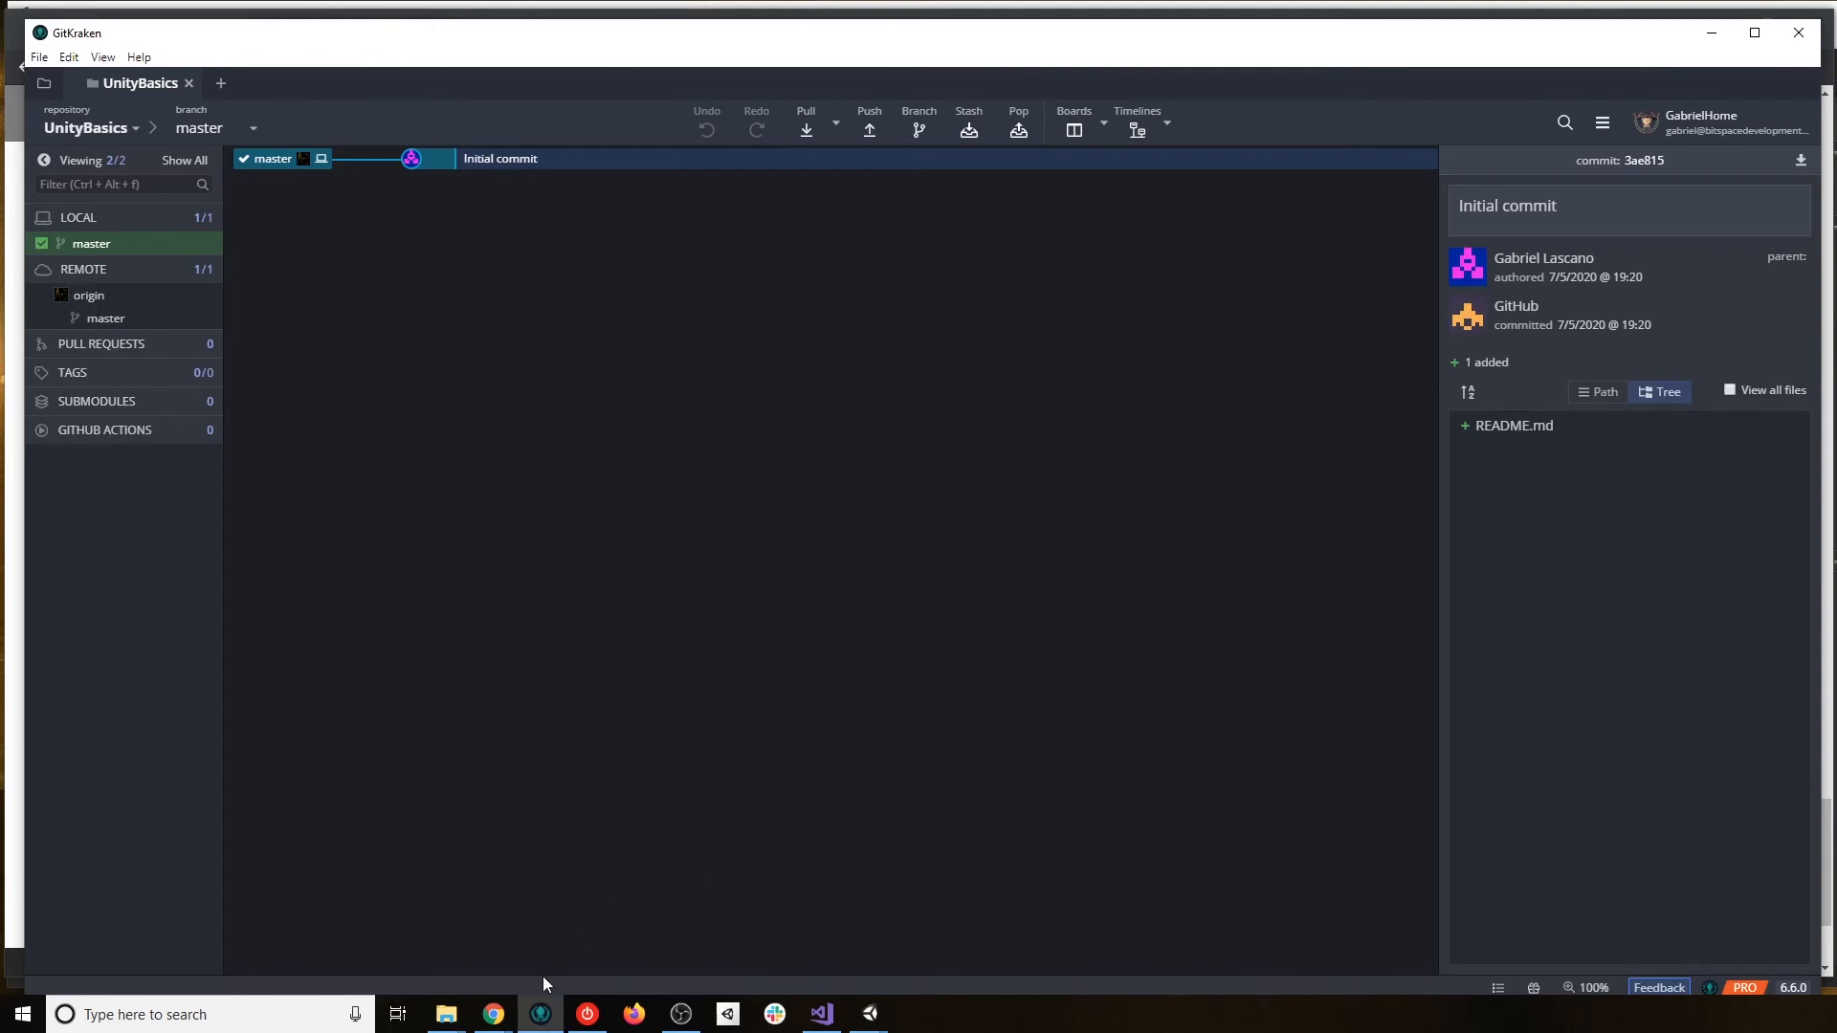
# Switch to Unity, save the modified SampleScene, and close the editor.
pyautogui.click(446, 1014)
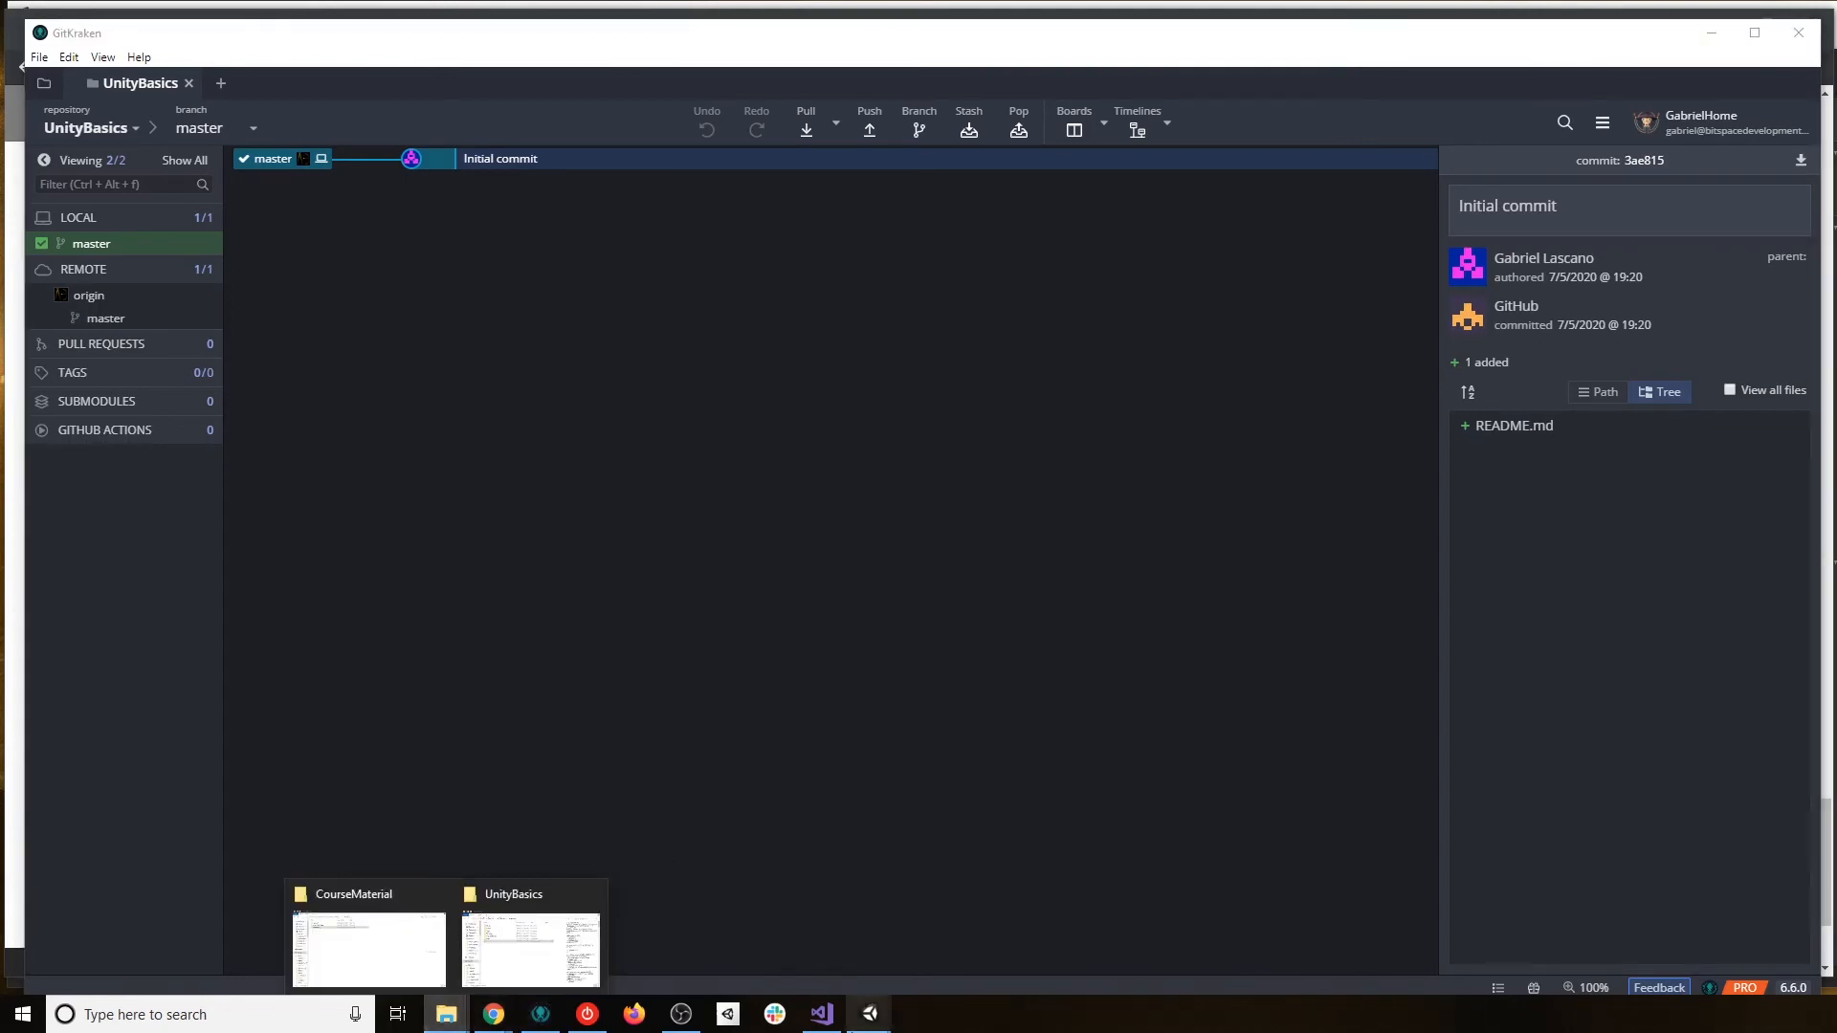
pyautogui.moveTo(870, 1014)
pyautogui.click(928, 947)
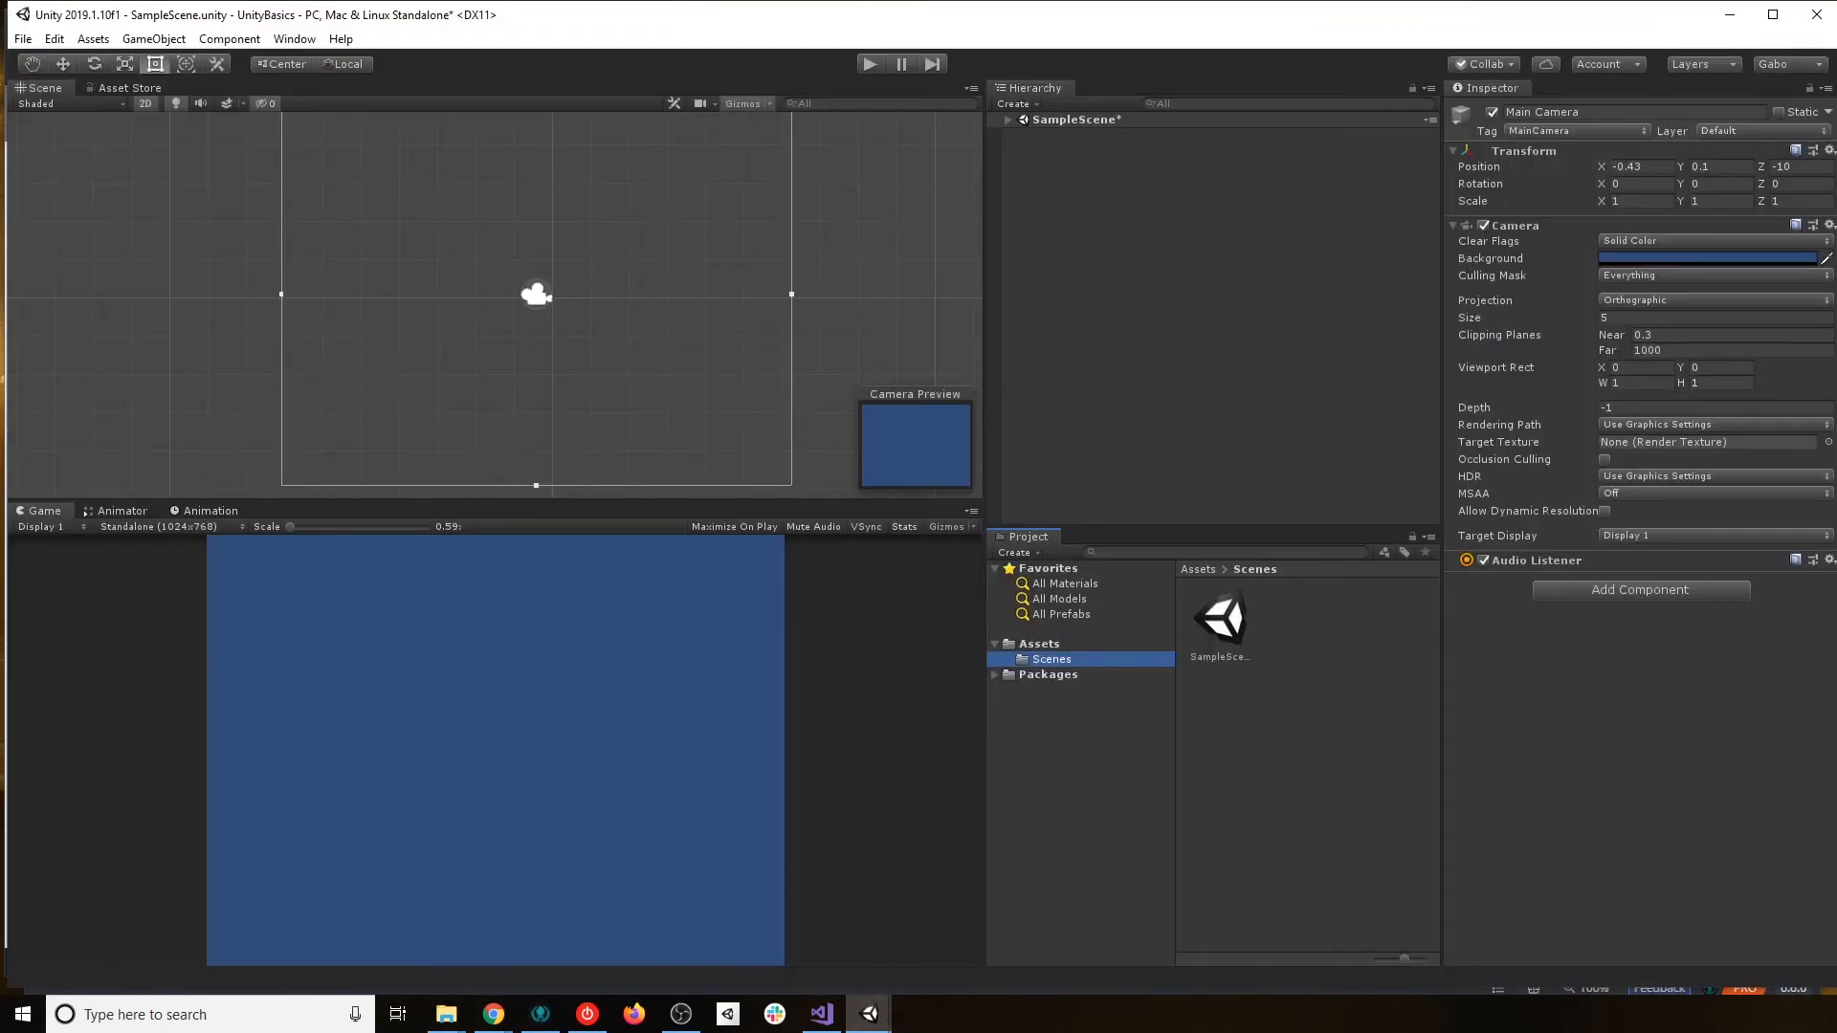
pyautogui.click(1816, 14)
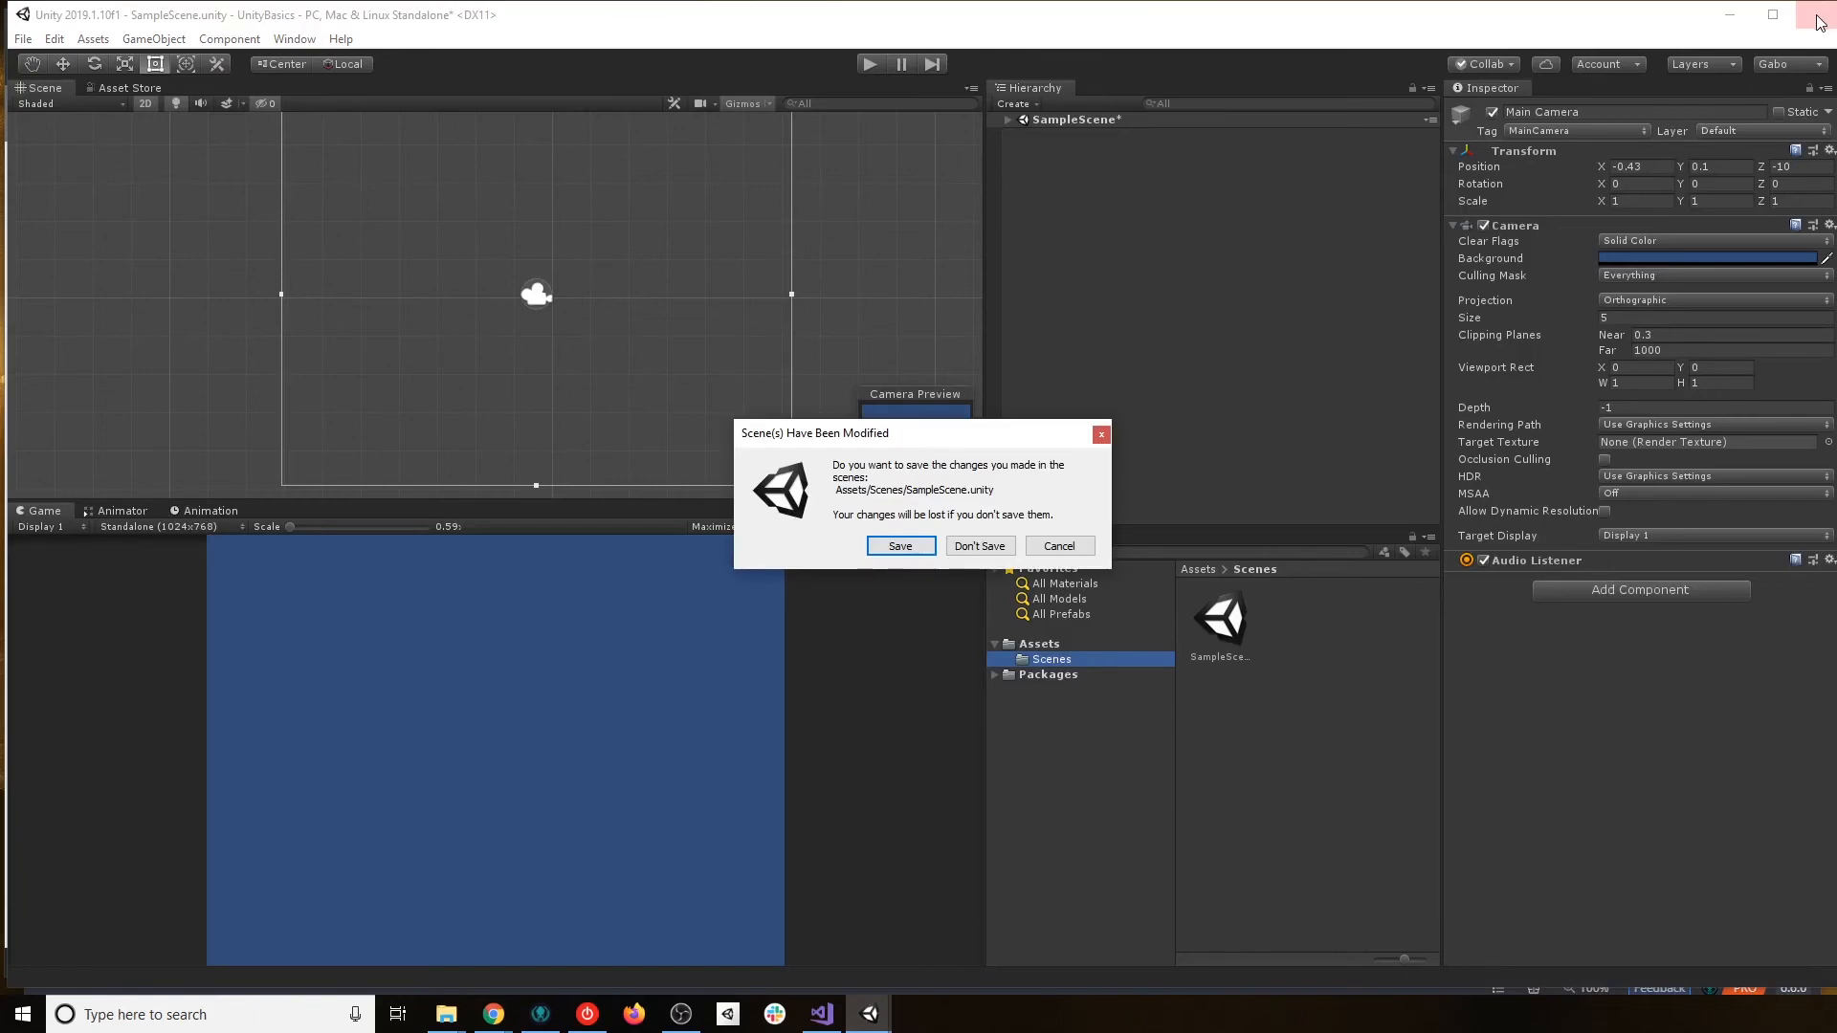
pyautogui.click(899, 551)
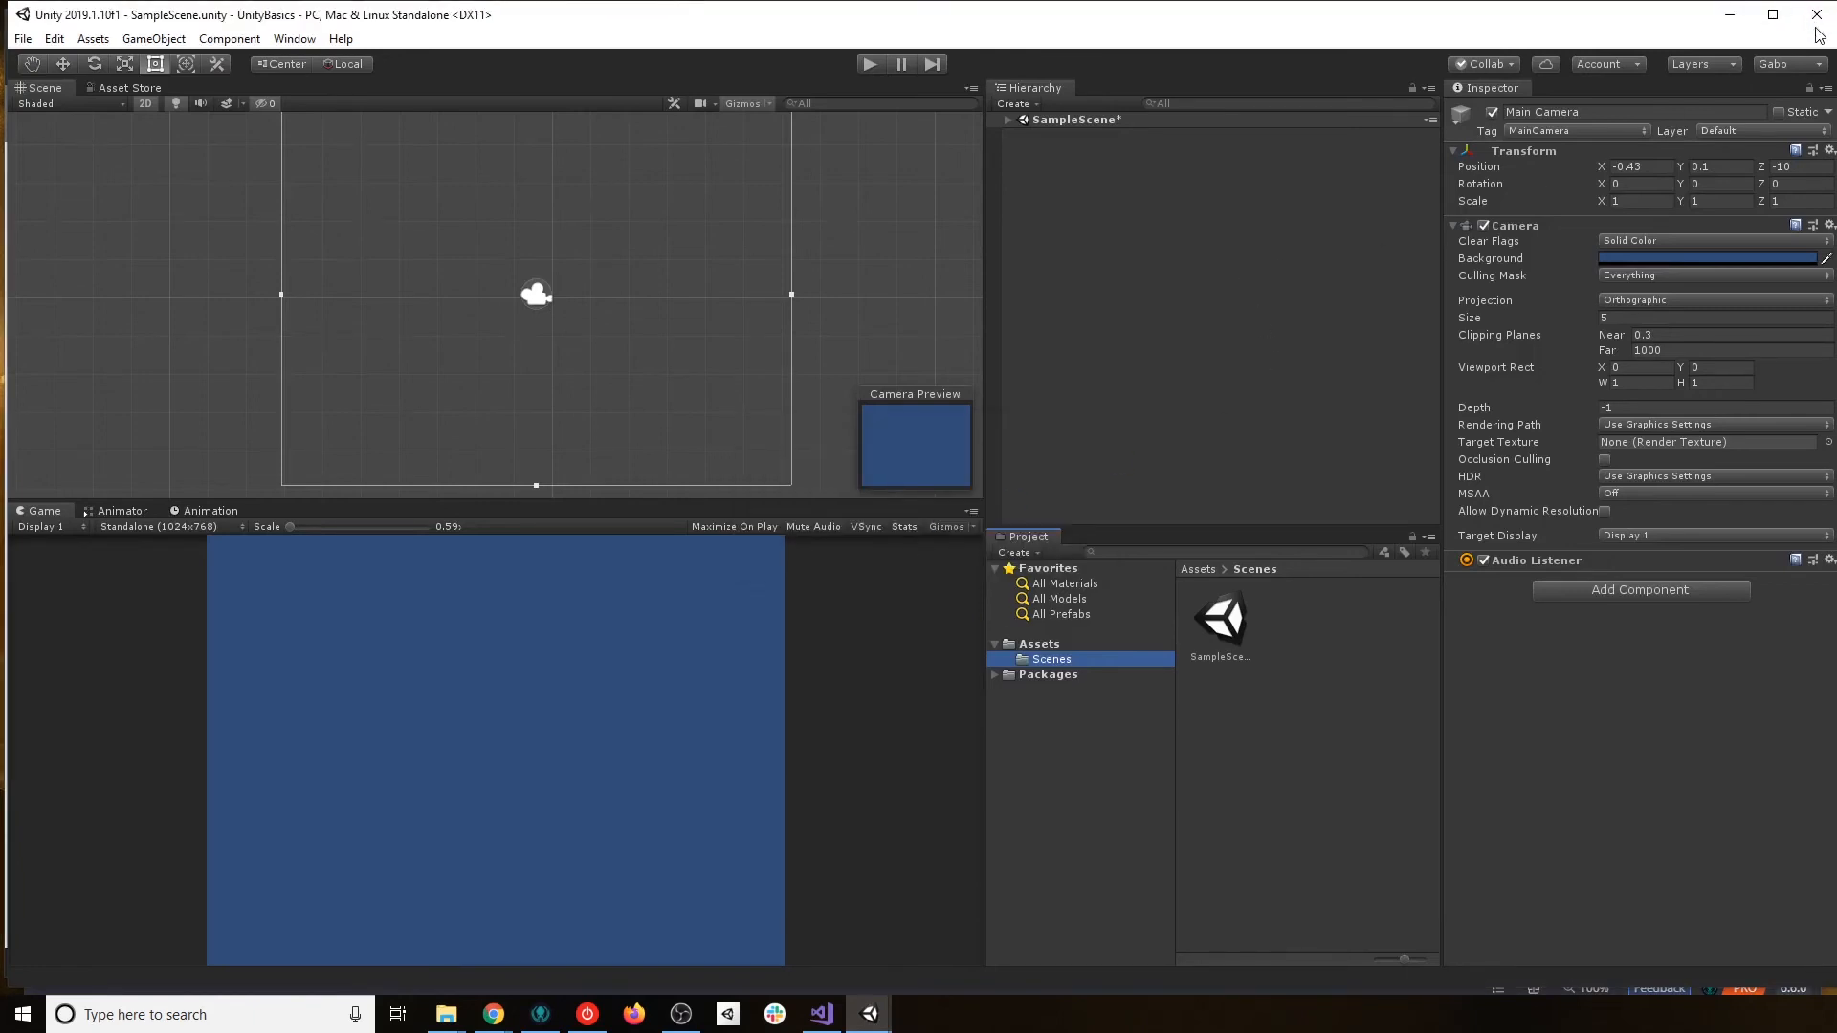
pyautogui.hotkey('alt', 'Tab')
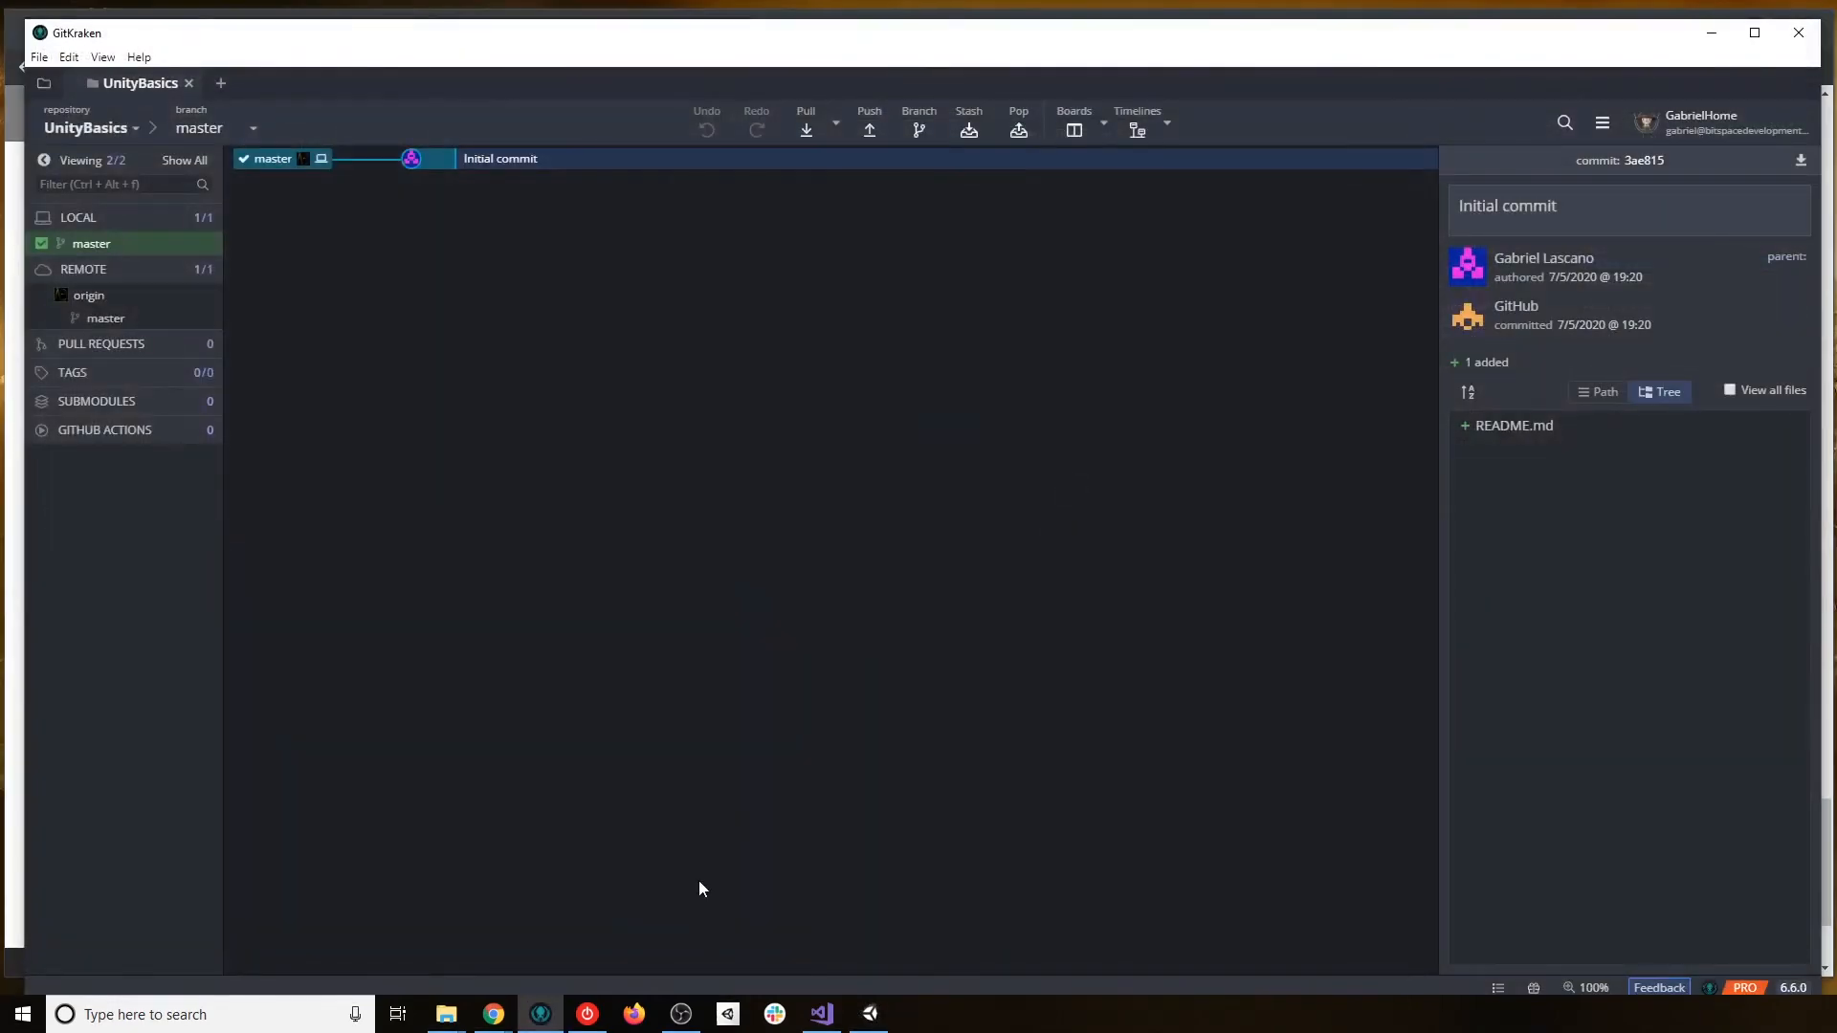
# In File Explorer, copy the Logs folder from the UnityBasics project into the UnityBasics repository folder inside GitHub.
pyautogui.moveTo(446, 1012)
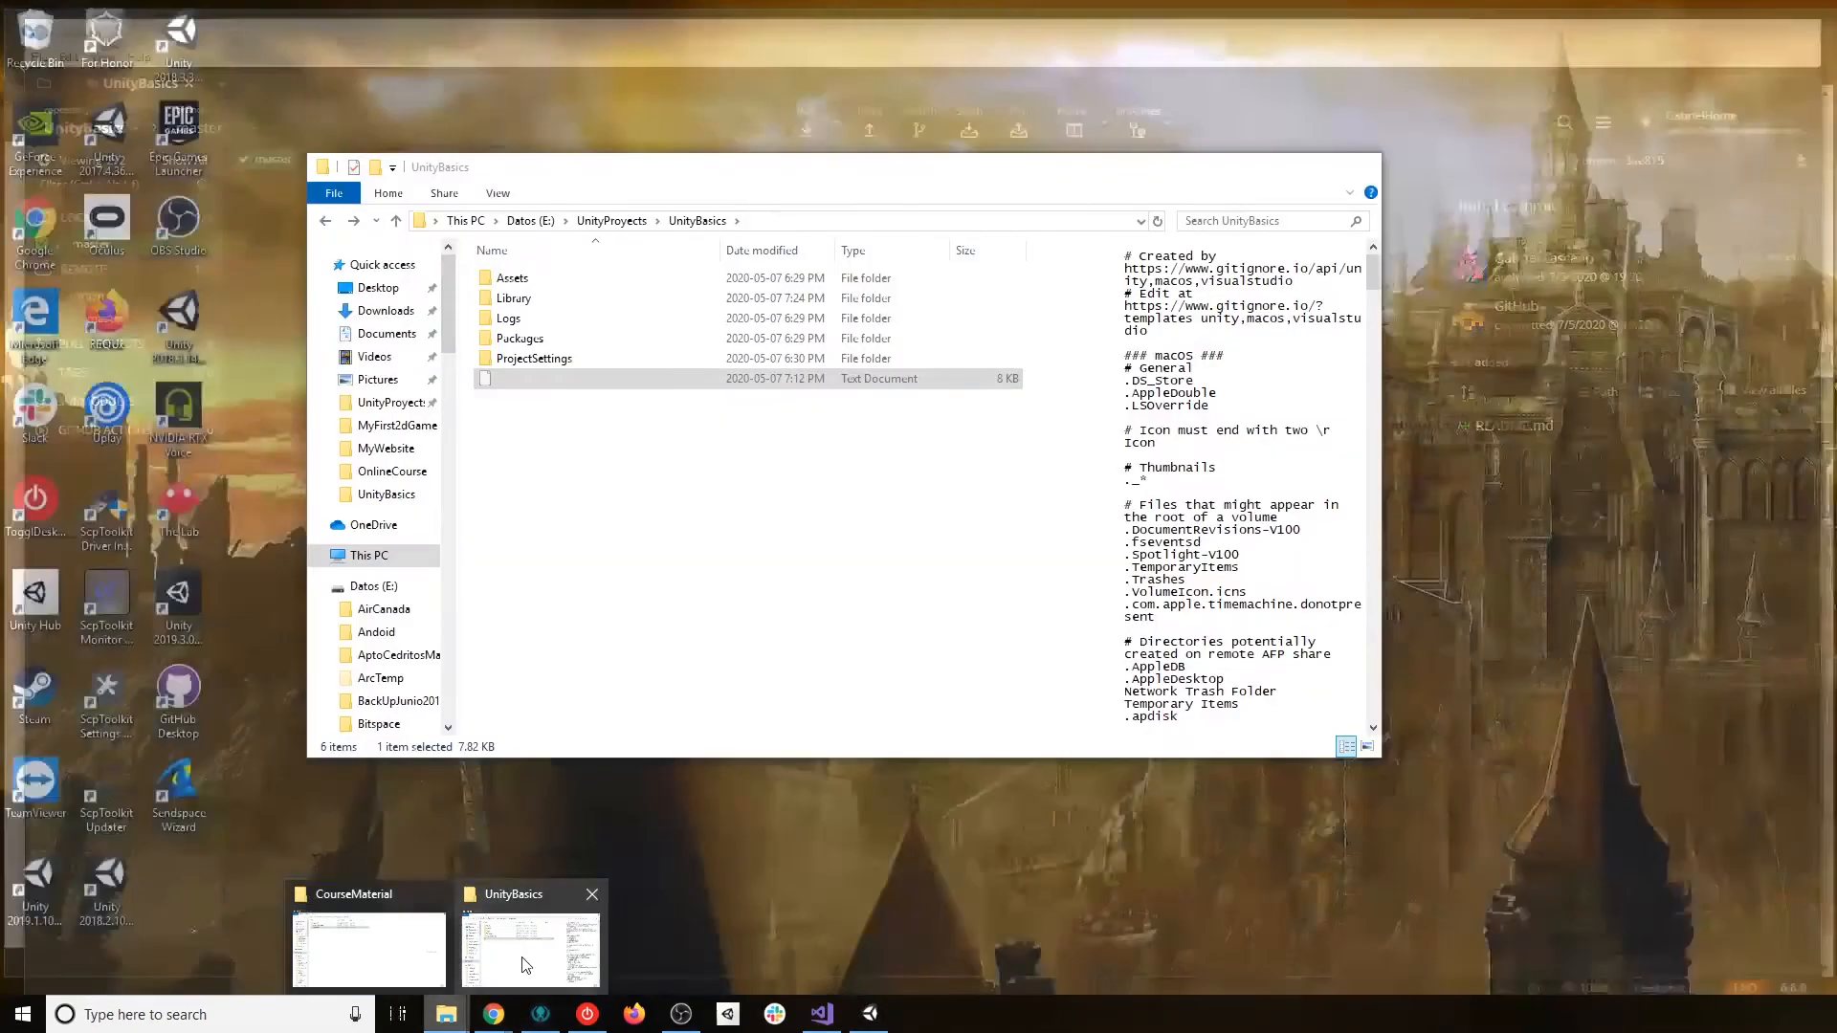
pyautogui.click(525, 964)
pyautogui.moveTo(722, 168); pyautogui.dragTo(728, 324)
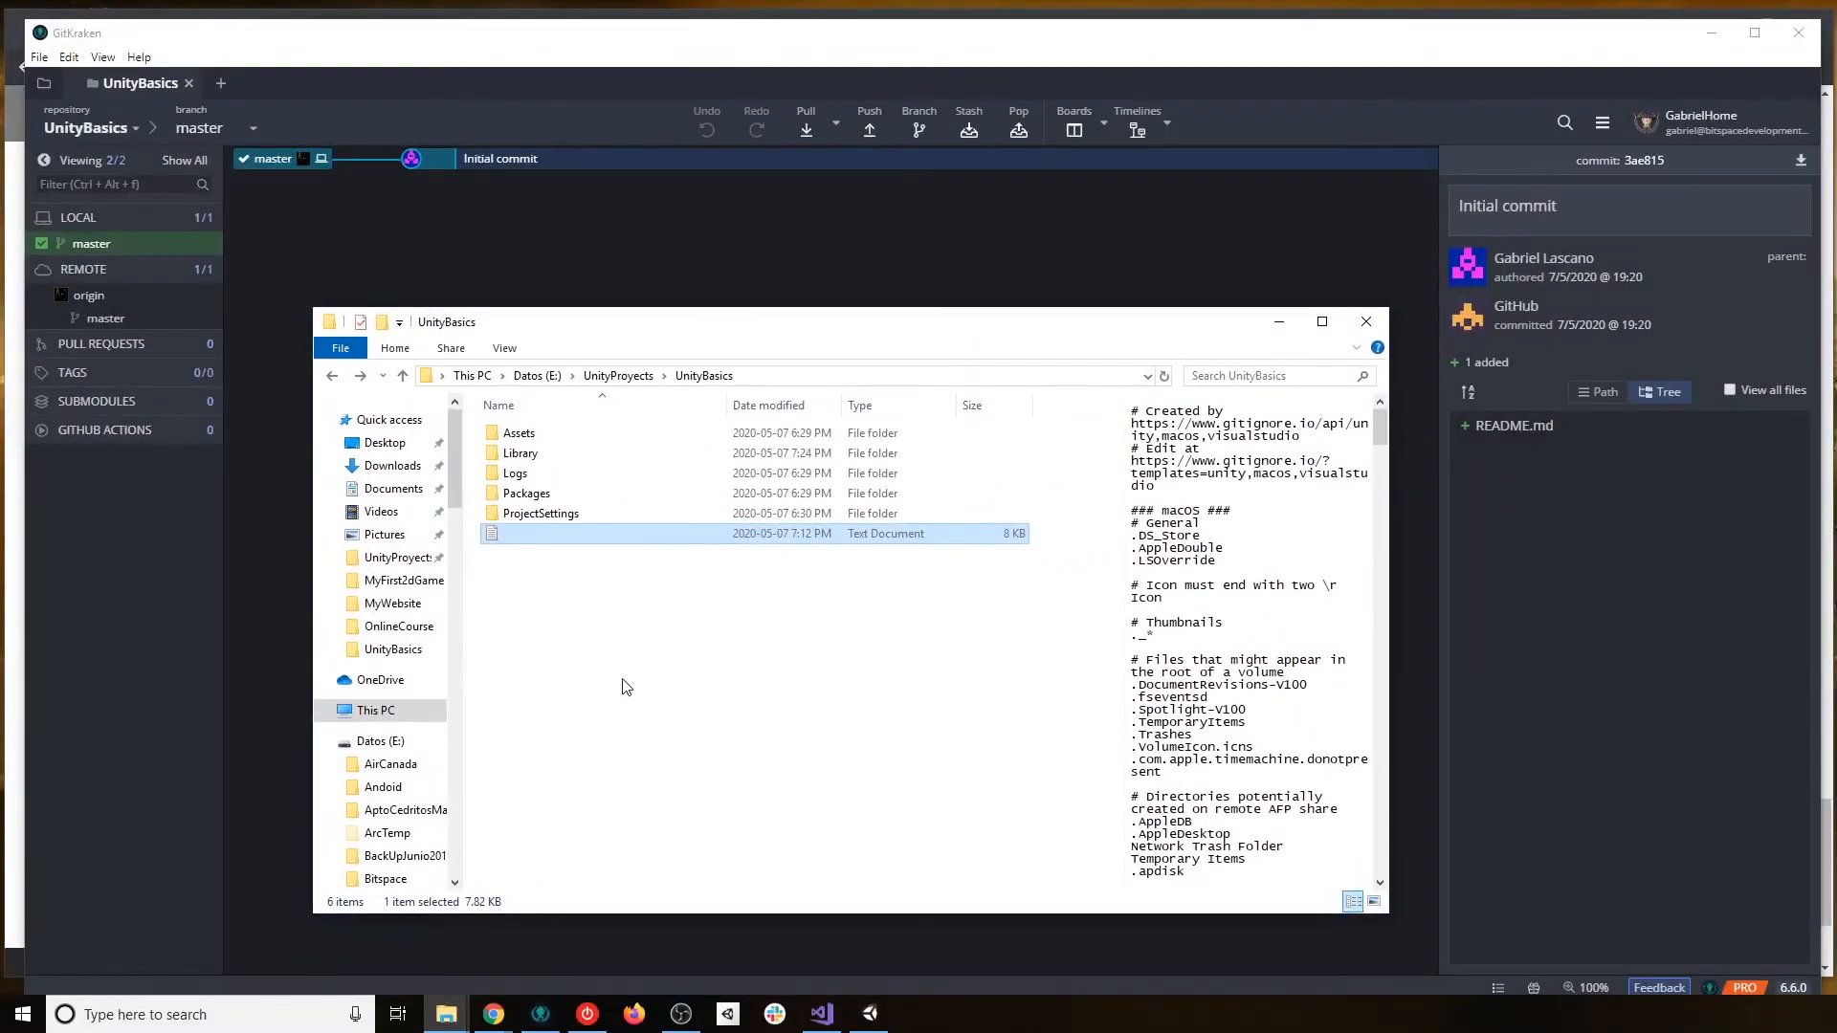
pyautogui.click(521, 433)
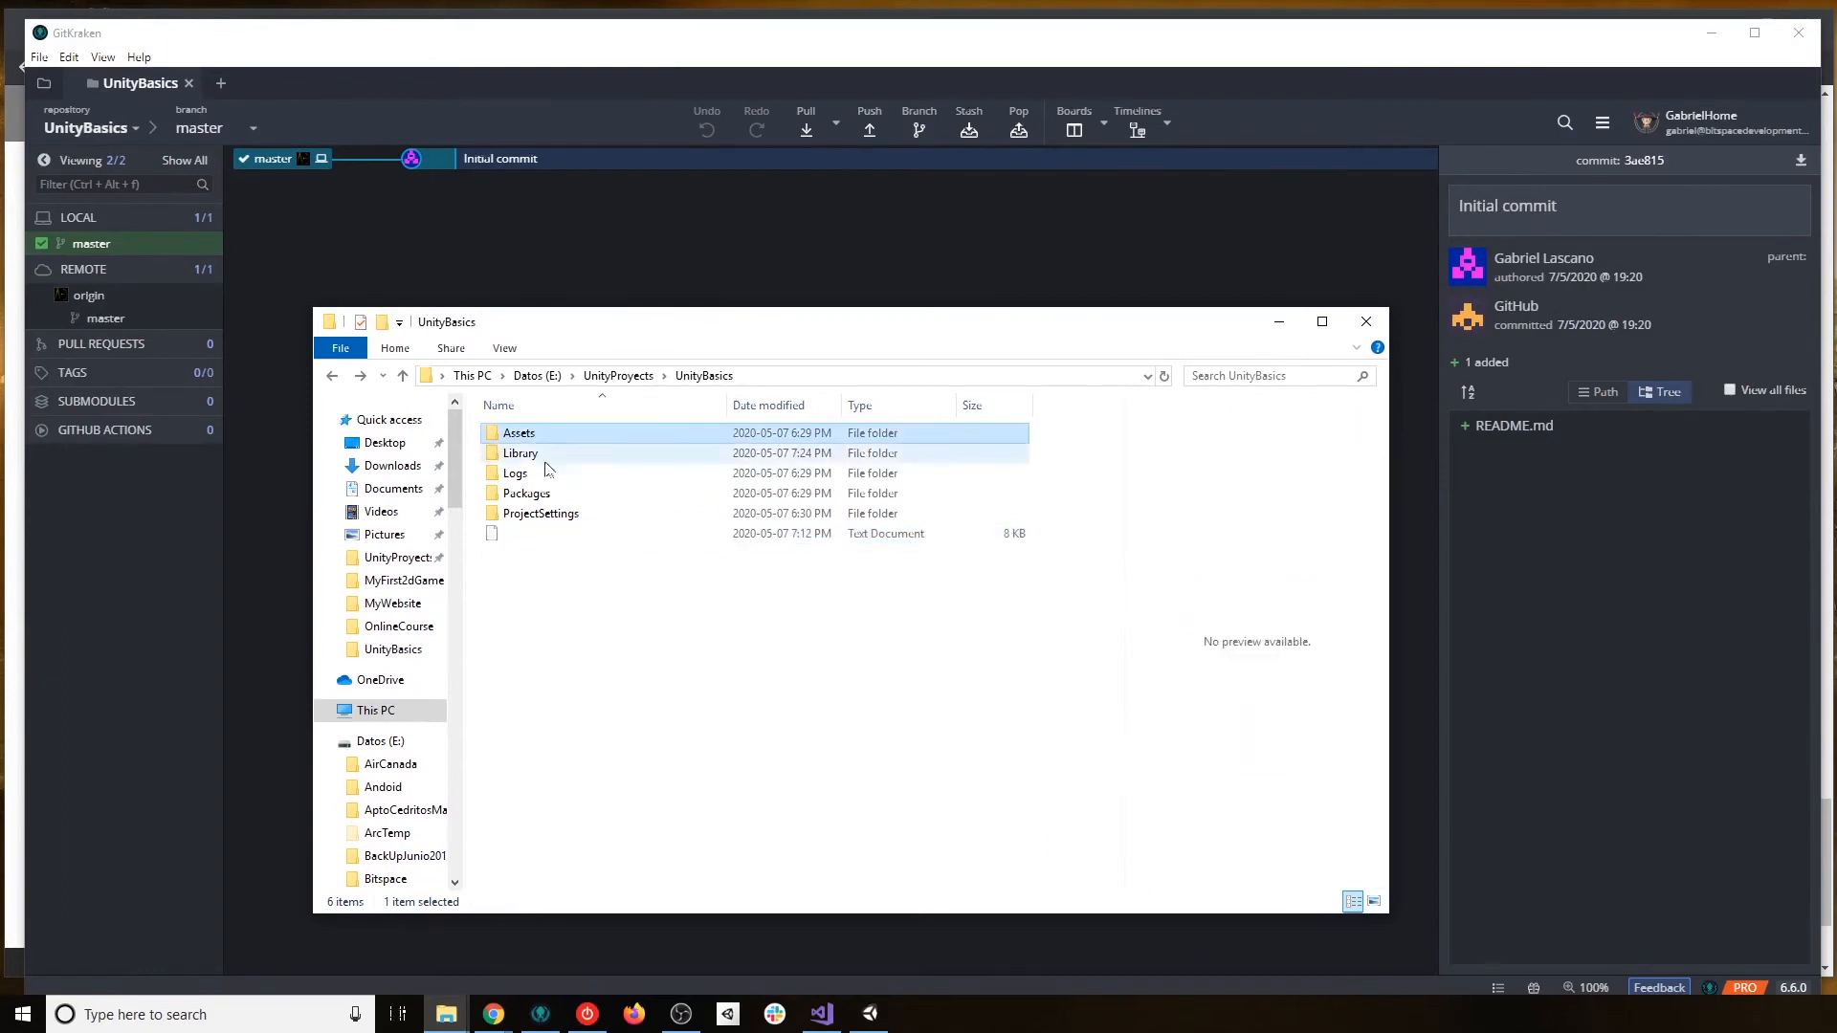
pyautogui.click(502, 538)
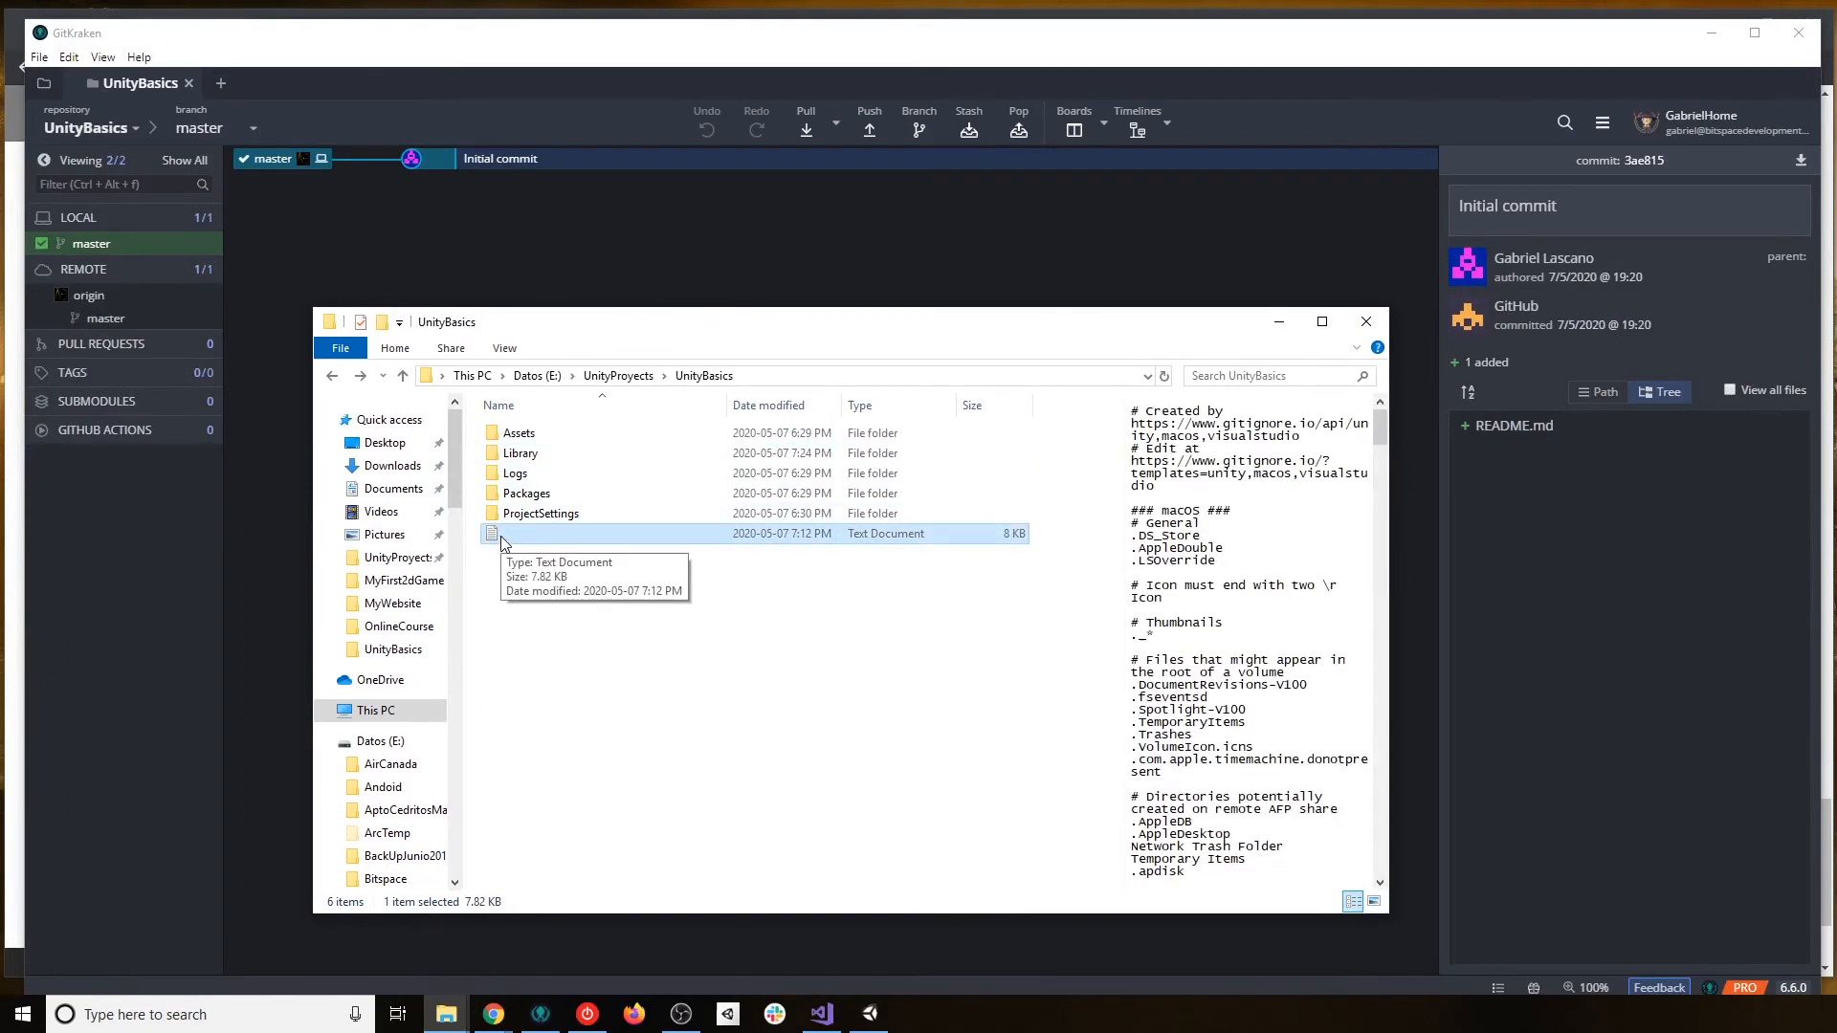
pyautogui.doubleClick(526, 475)
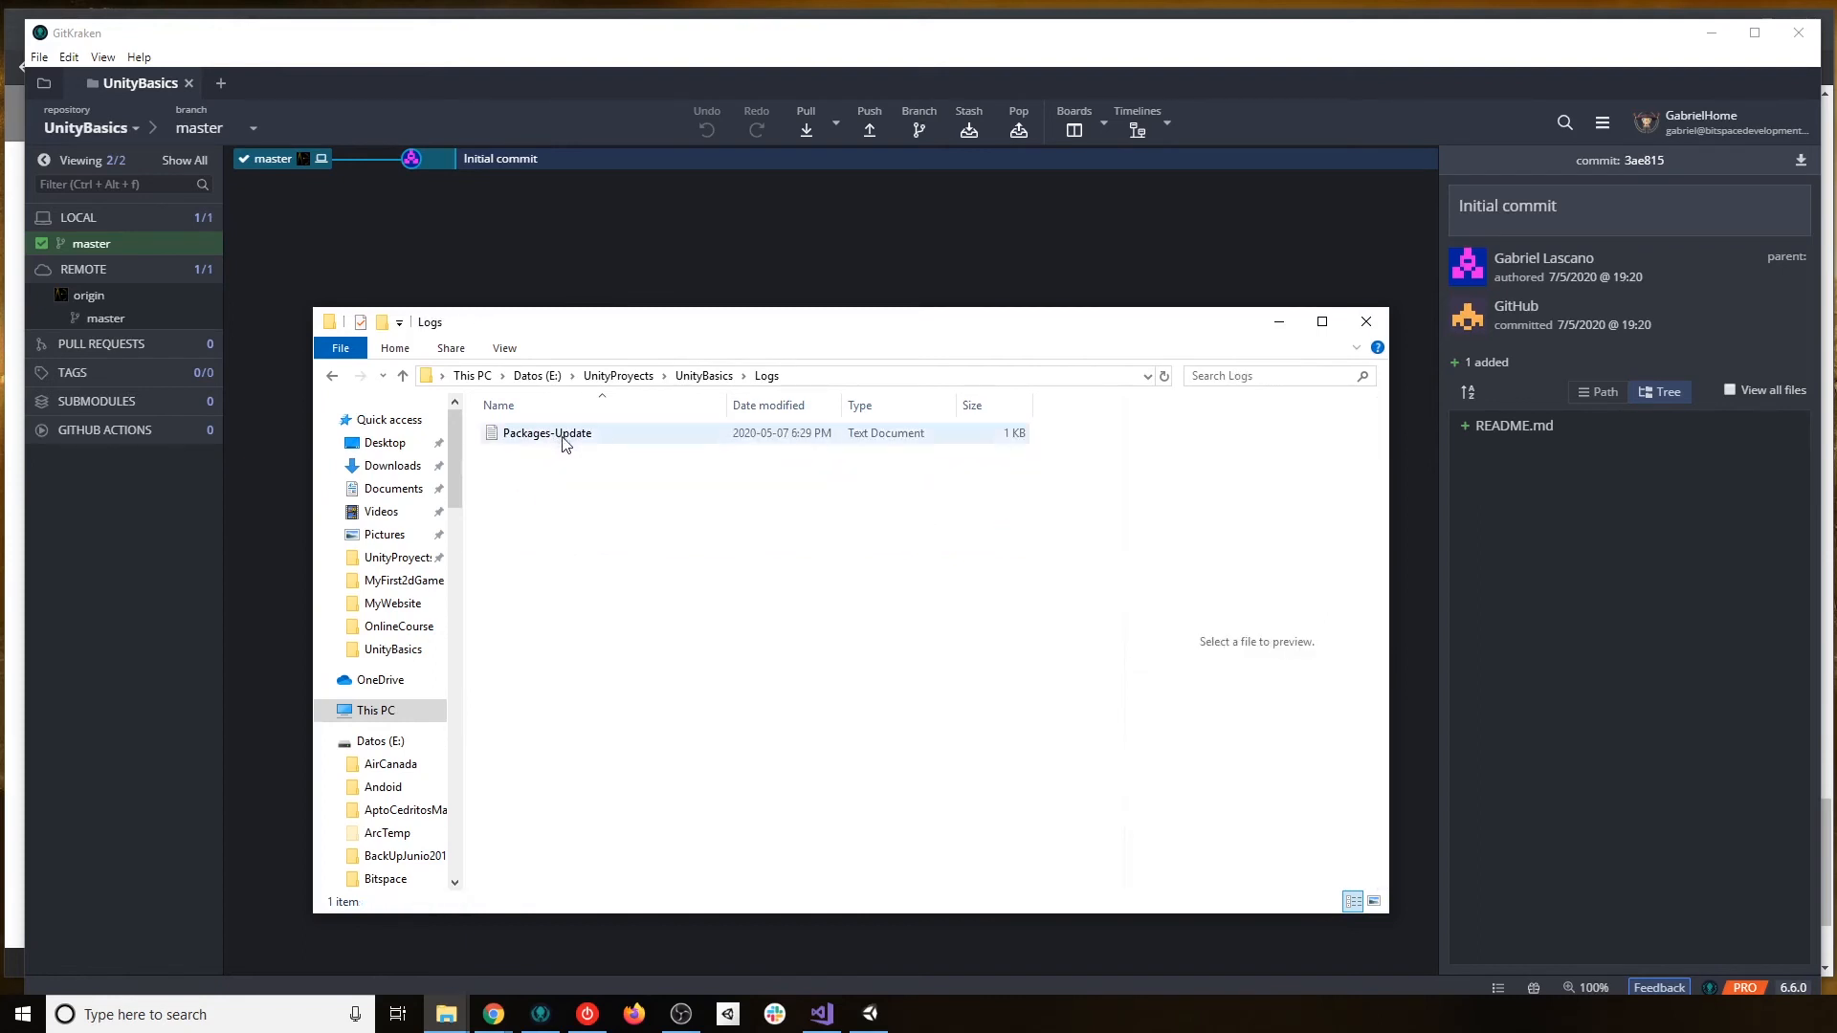
pyautogui.click(340, 380)
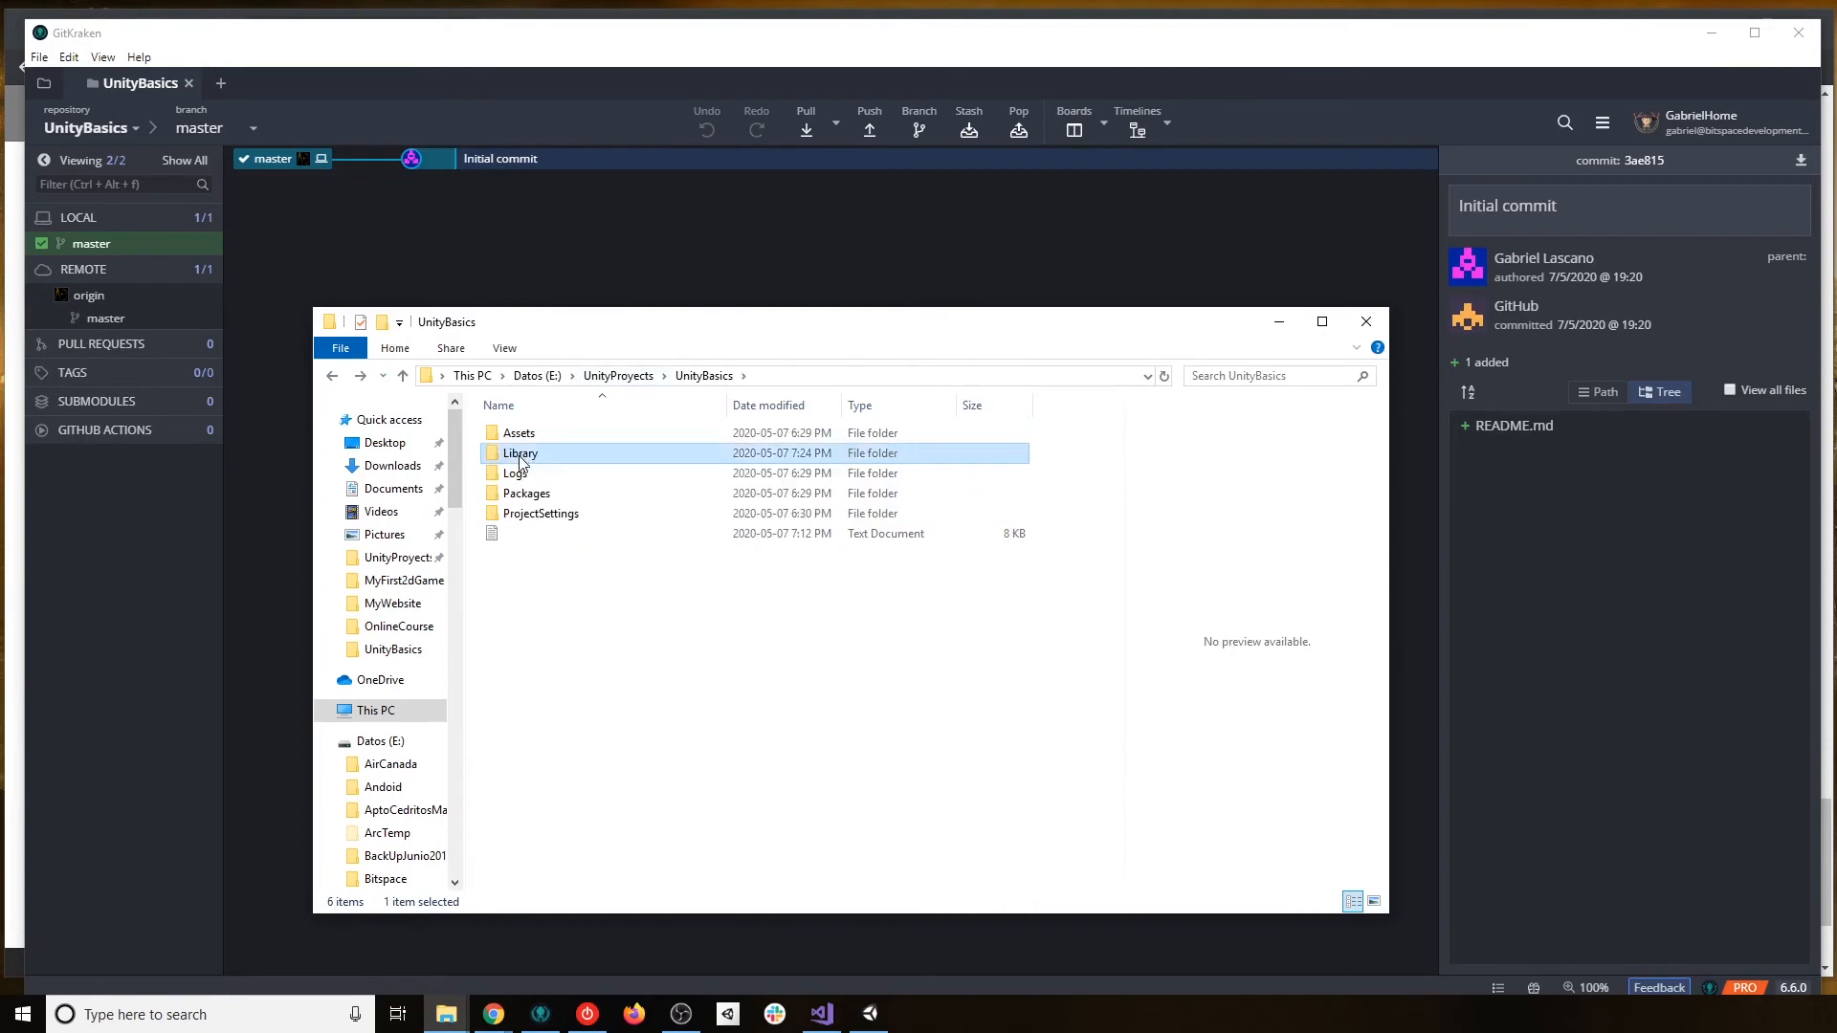
pyautogui.click(617, 376)
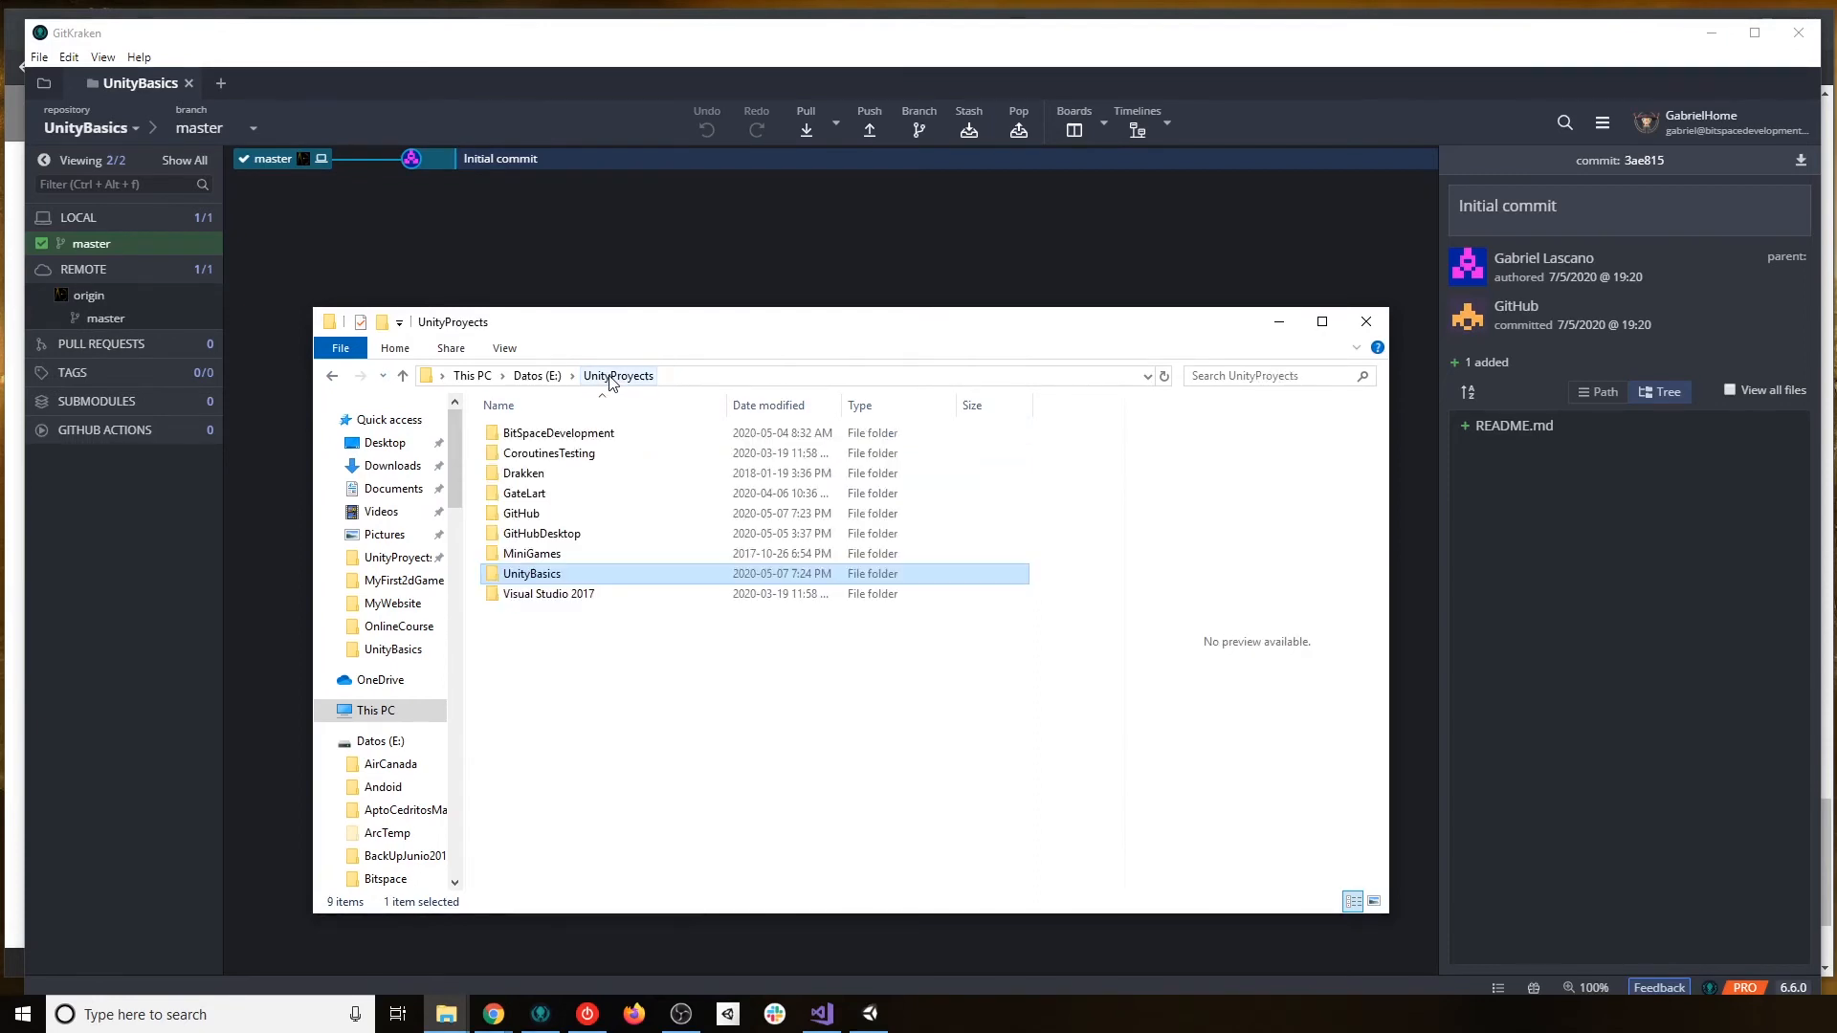
pyautogui.doubleClick(545, 515)
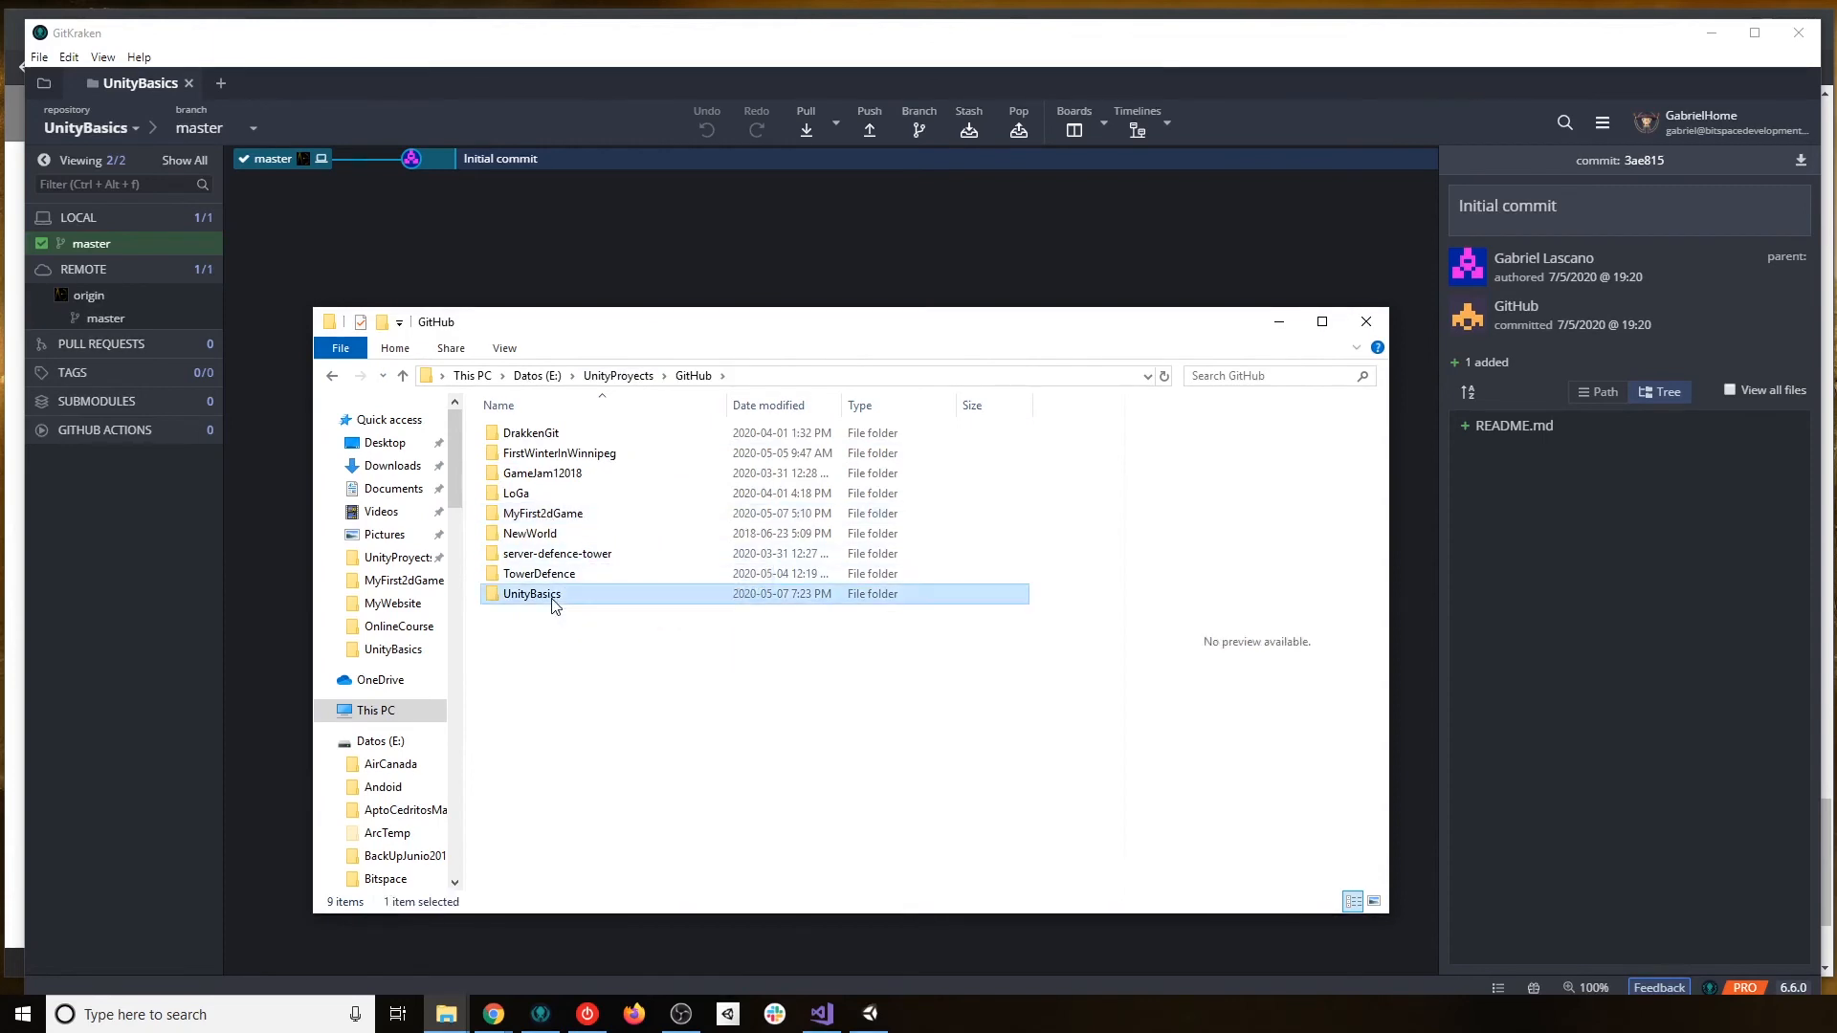
pyautogui.doubleClick(564, 594)
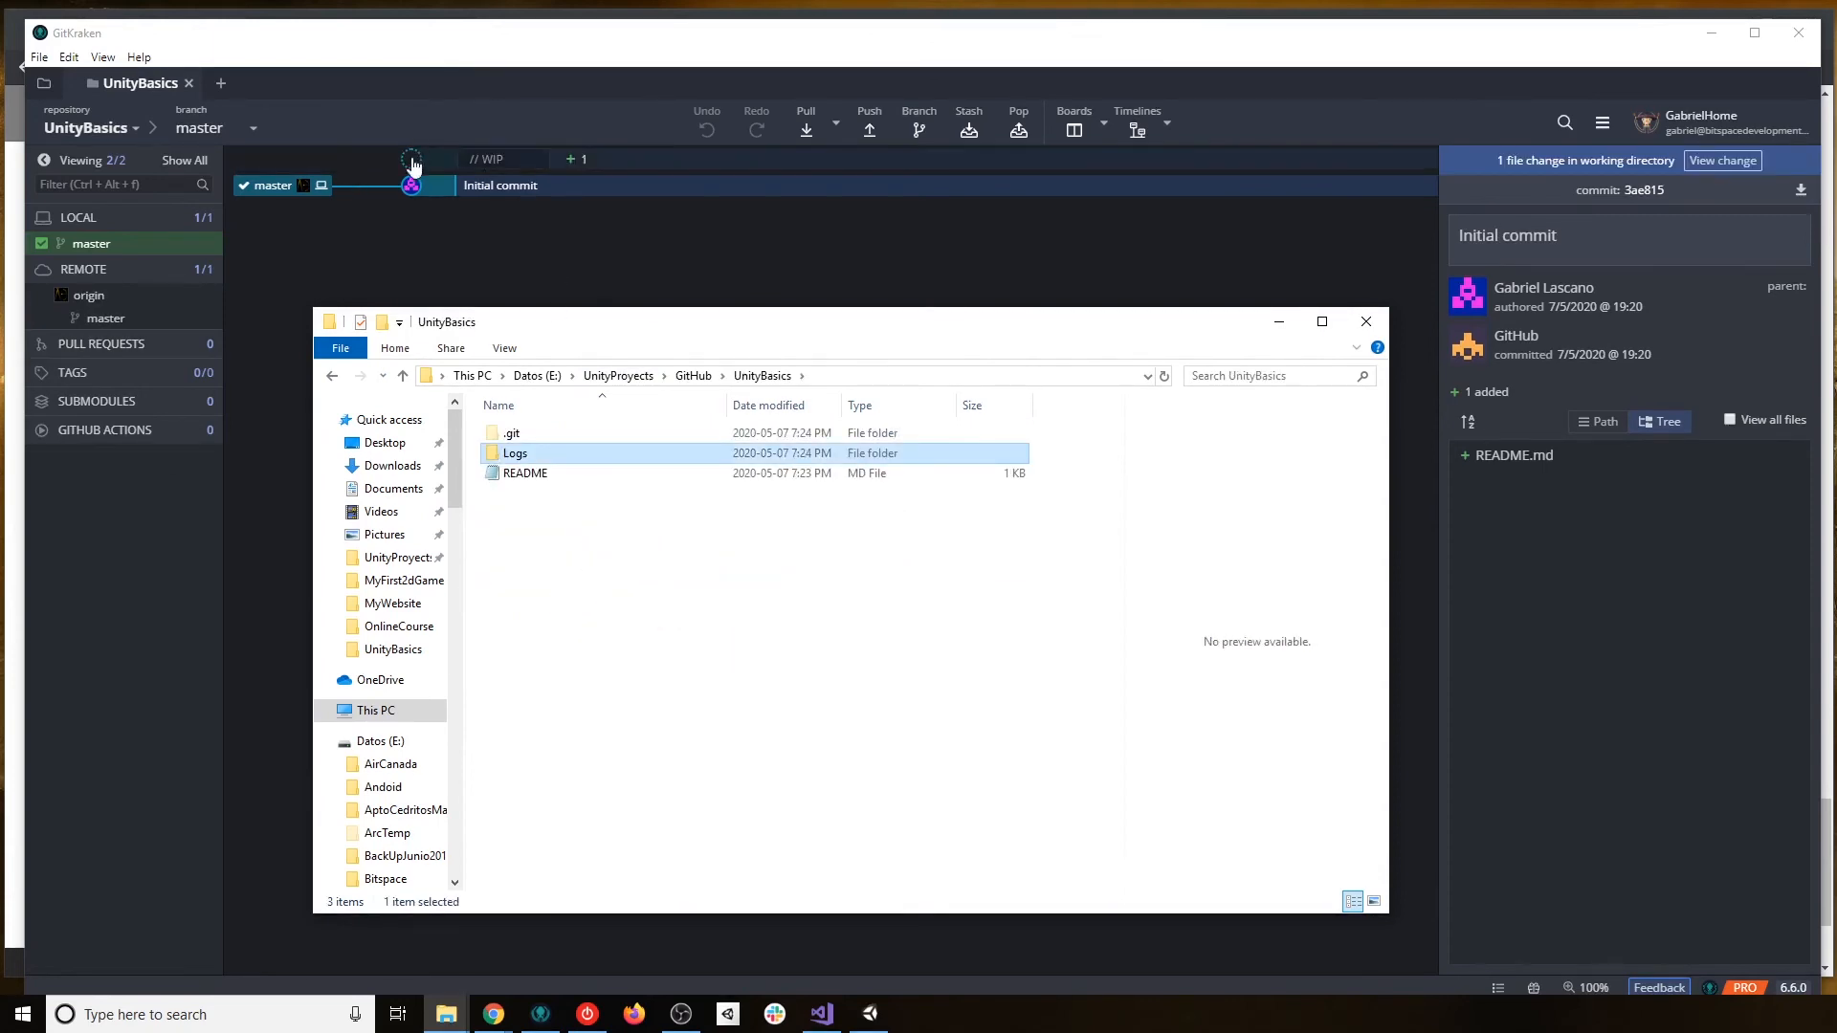
# Switch to GitKraken, inspect the uncommitted changes on master, and collapse the unstaged file tree.
pyautogui.click(565, 159)
pyautogui.click(1516, 264)
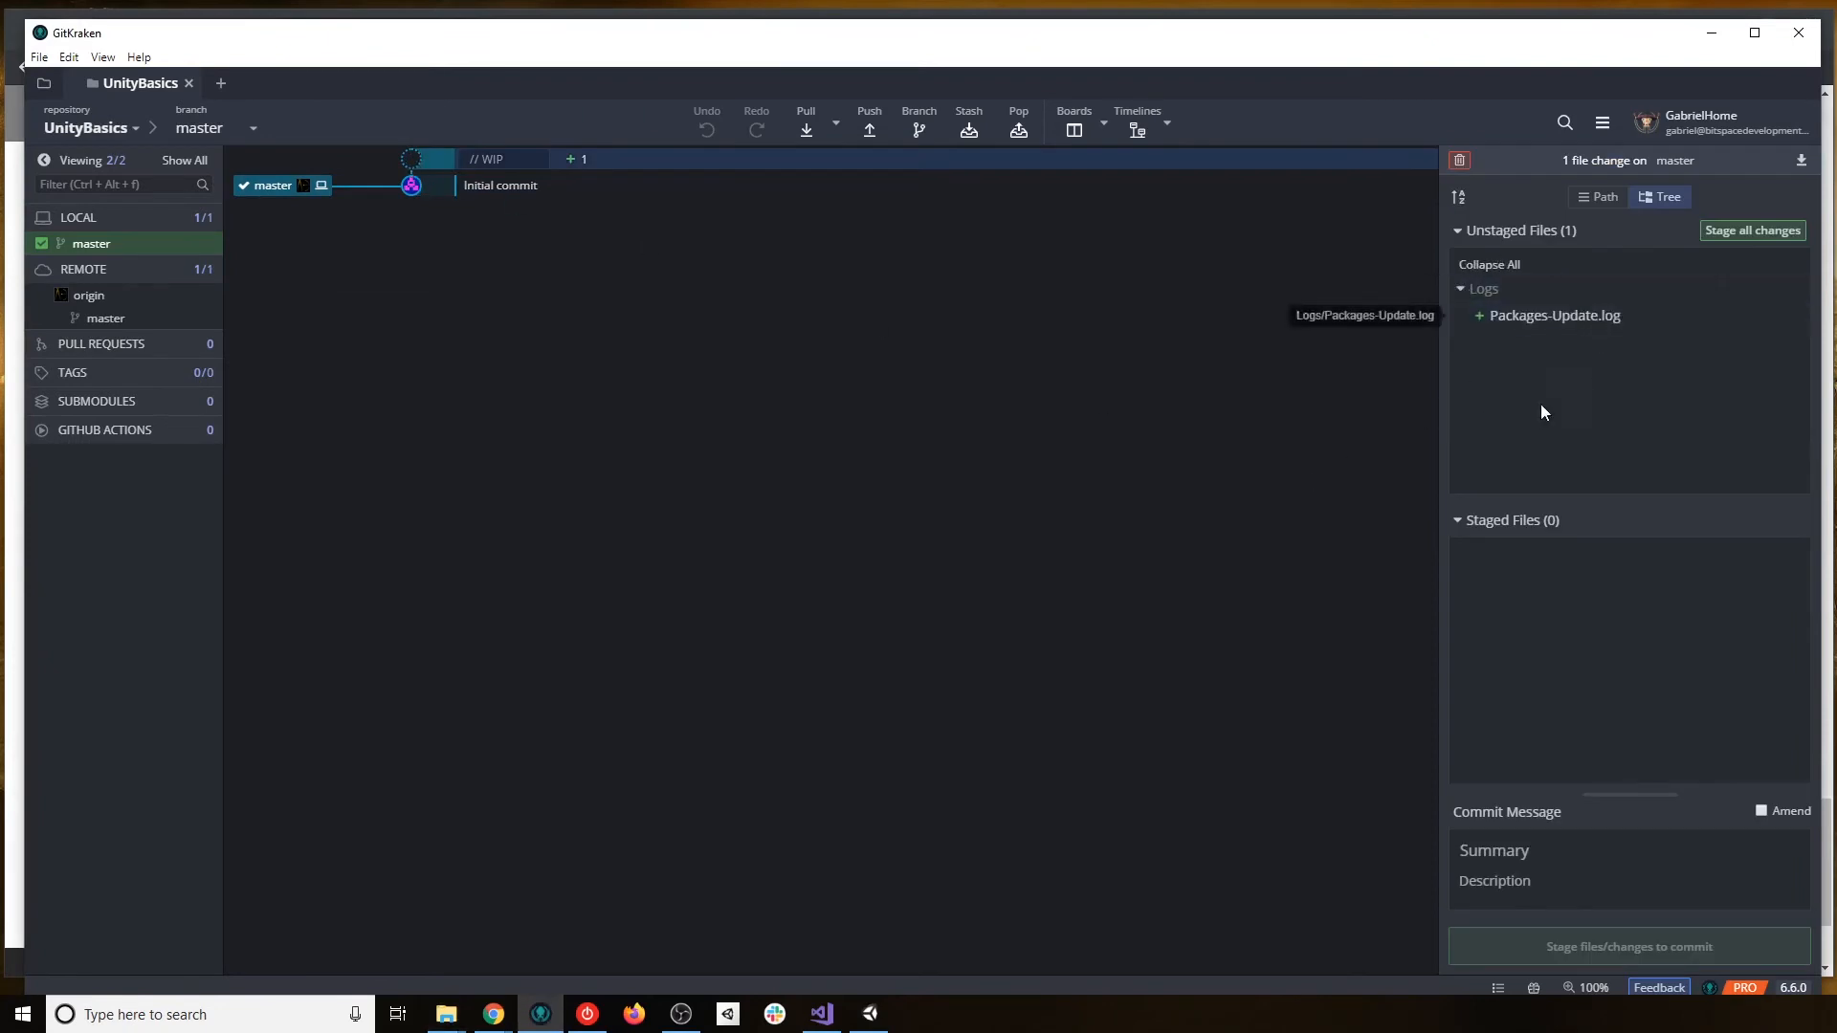
pyautogui.click(1490, 264)
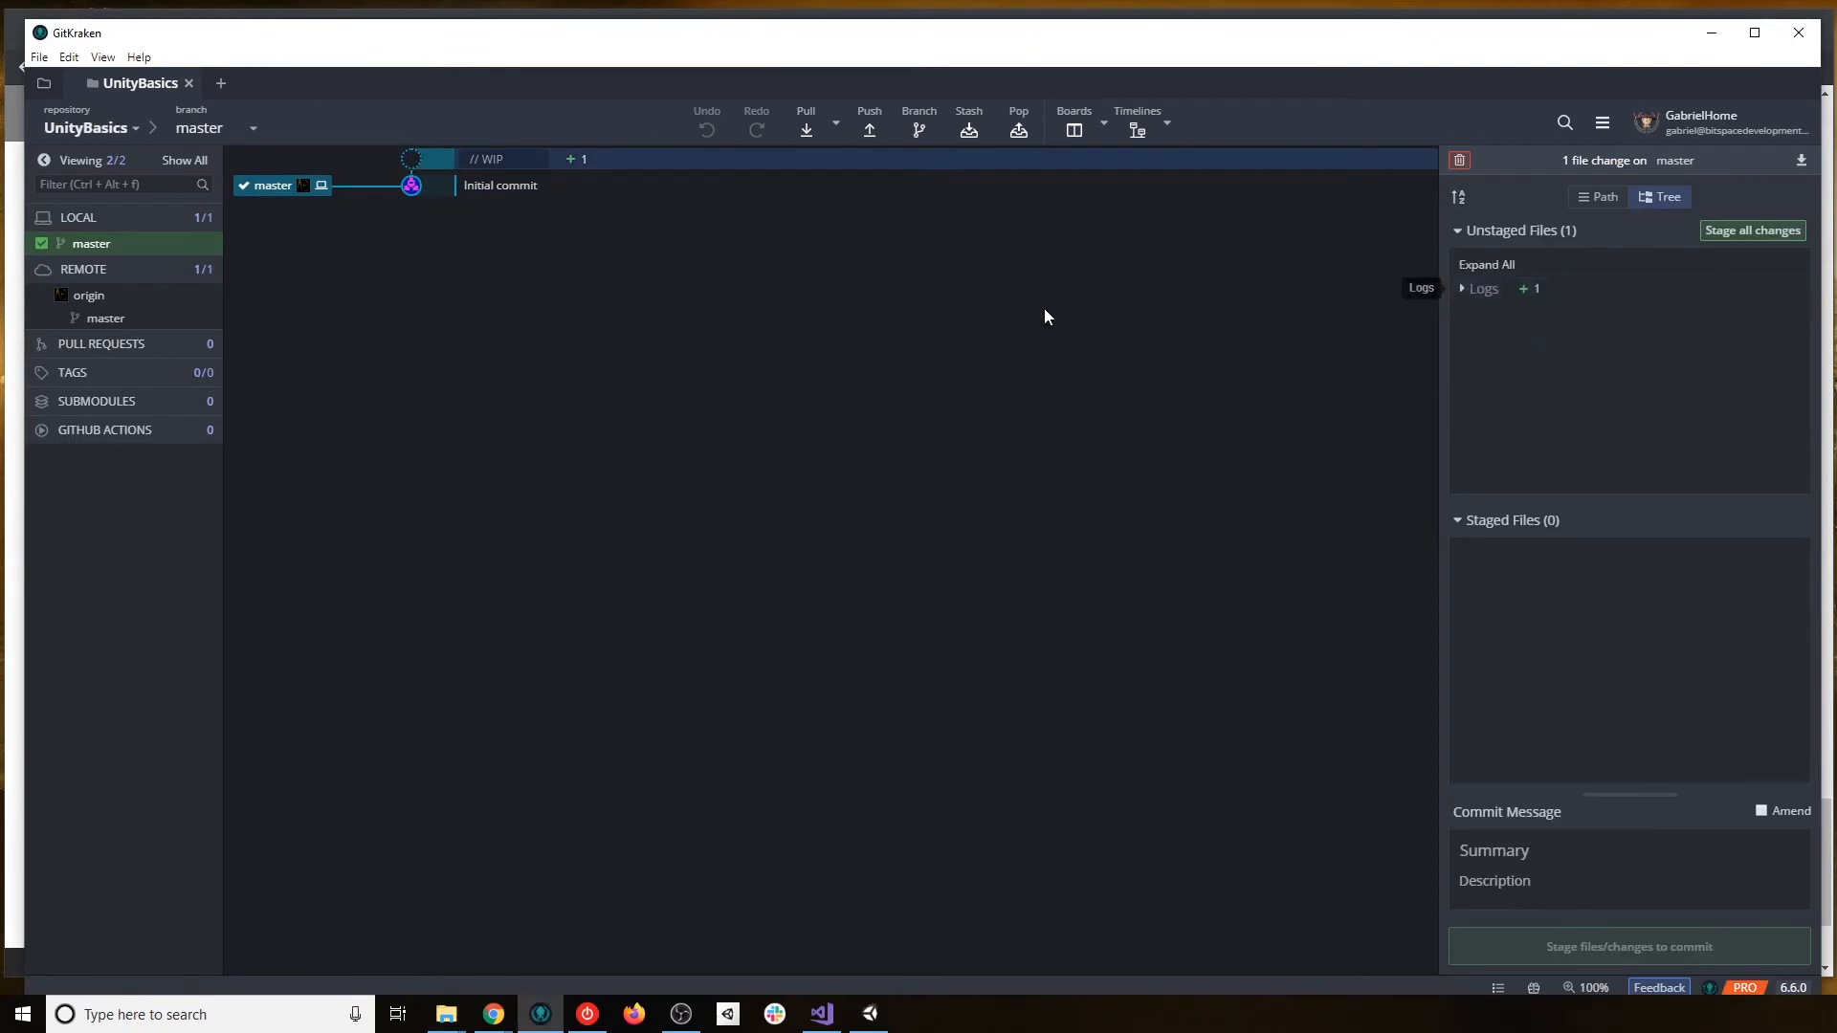
# In File Explorer, copy the .gitignore text document from the UnityBasics project into the GitHub\UnityBasics repository folder.
pyautogui.hotkey('alt', 'Tab')
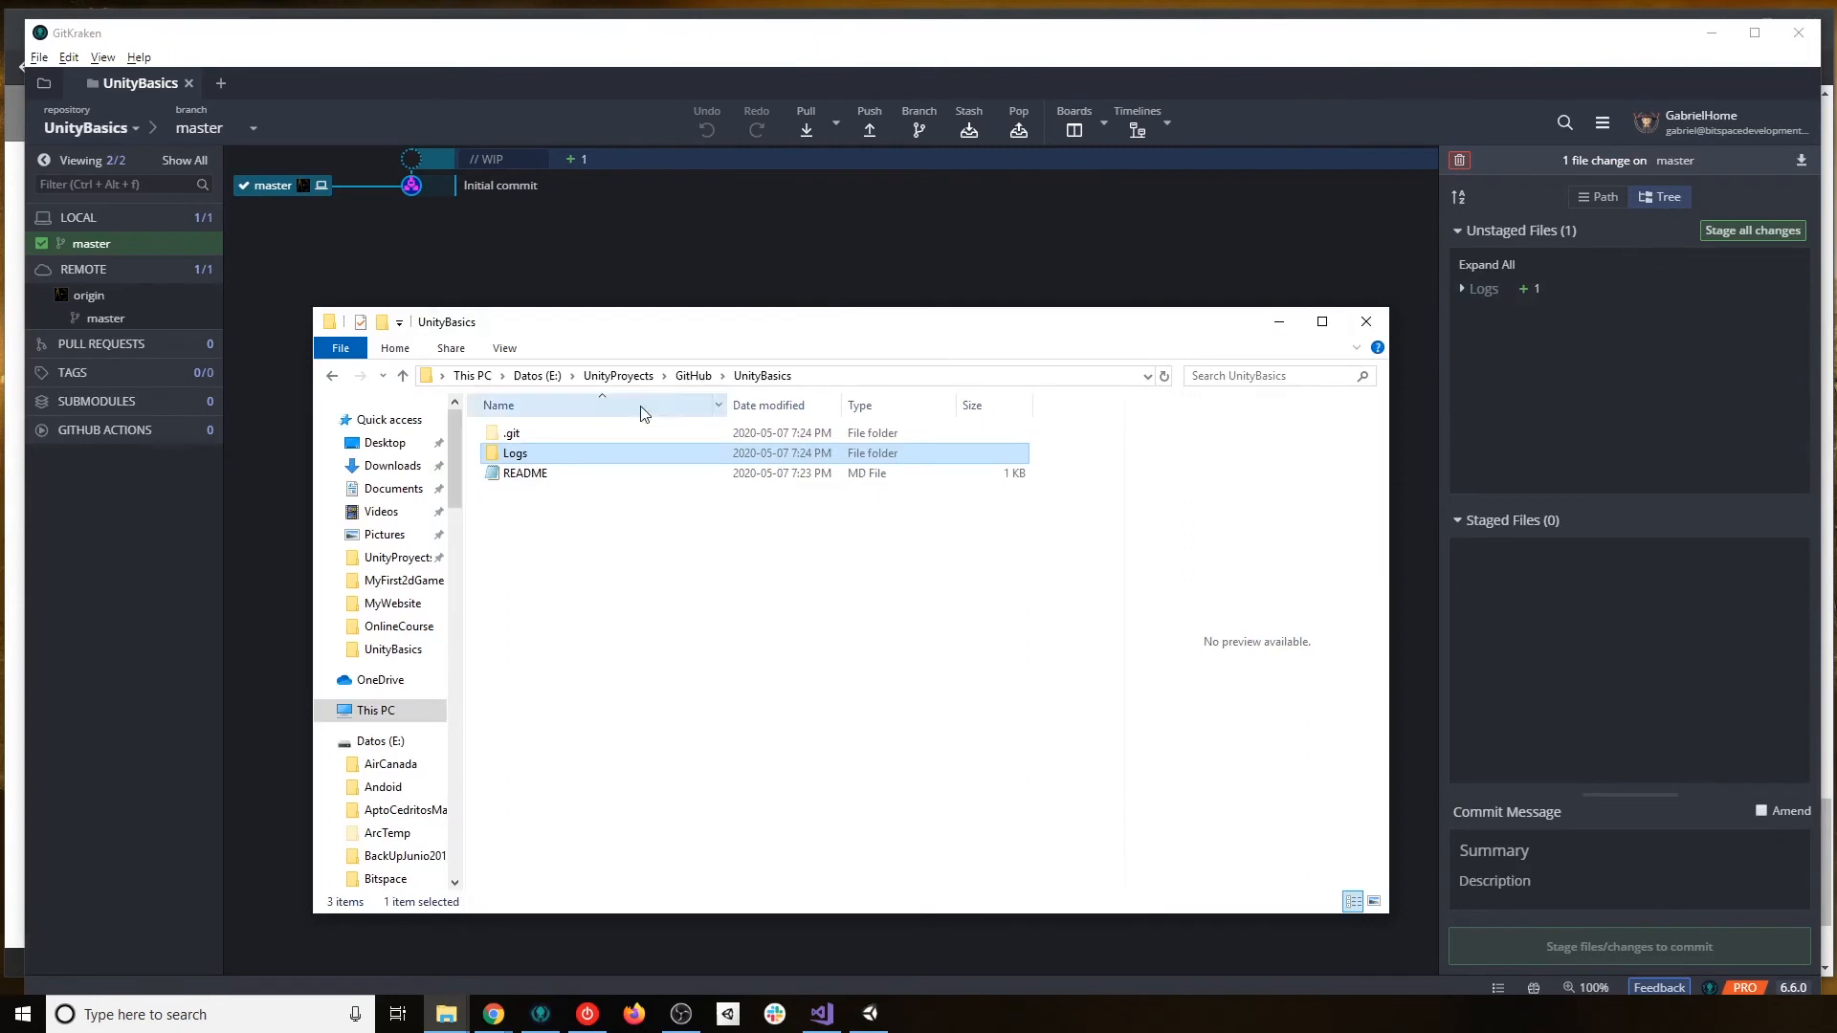
pyautogui.click(685, 377)
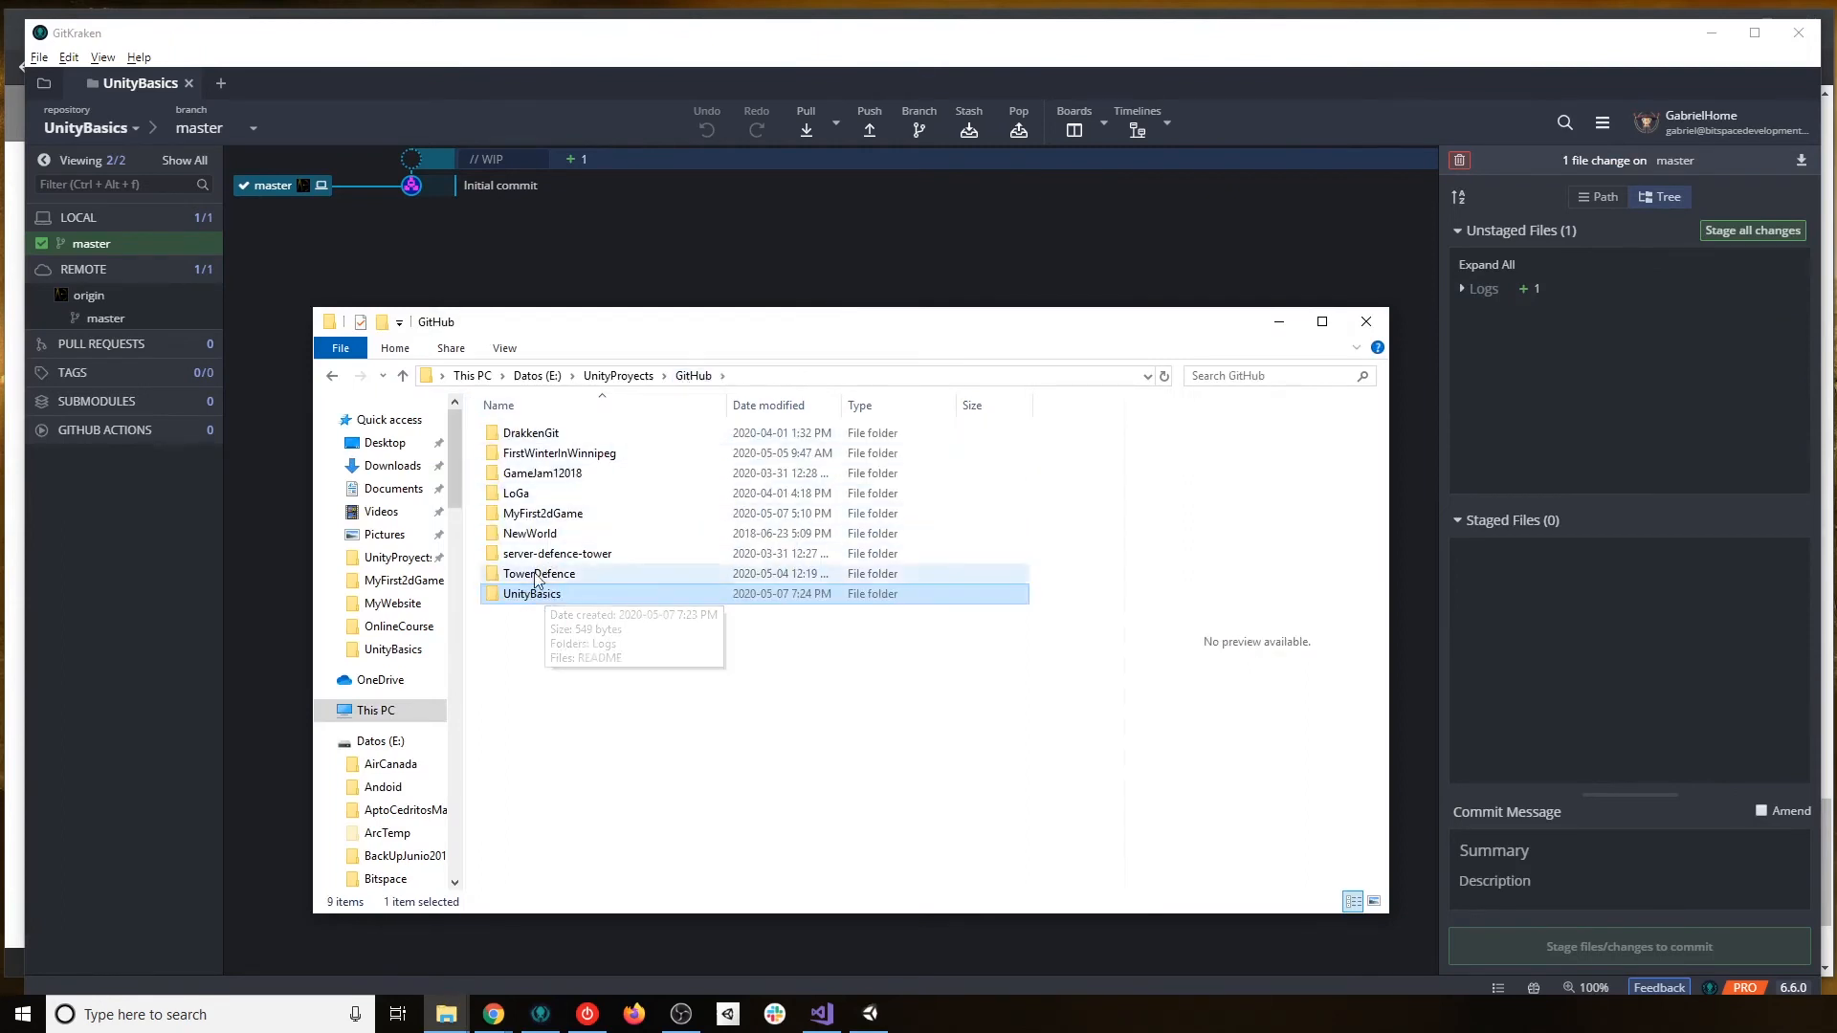
pyautogui.click(618, 376)
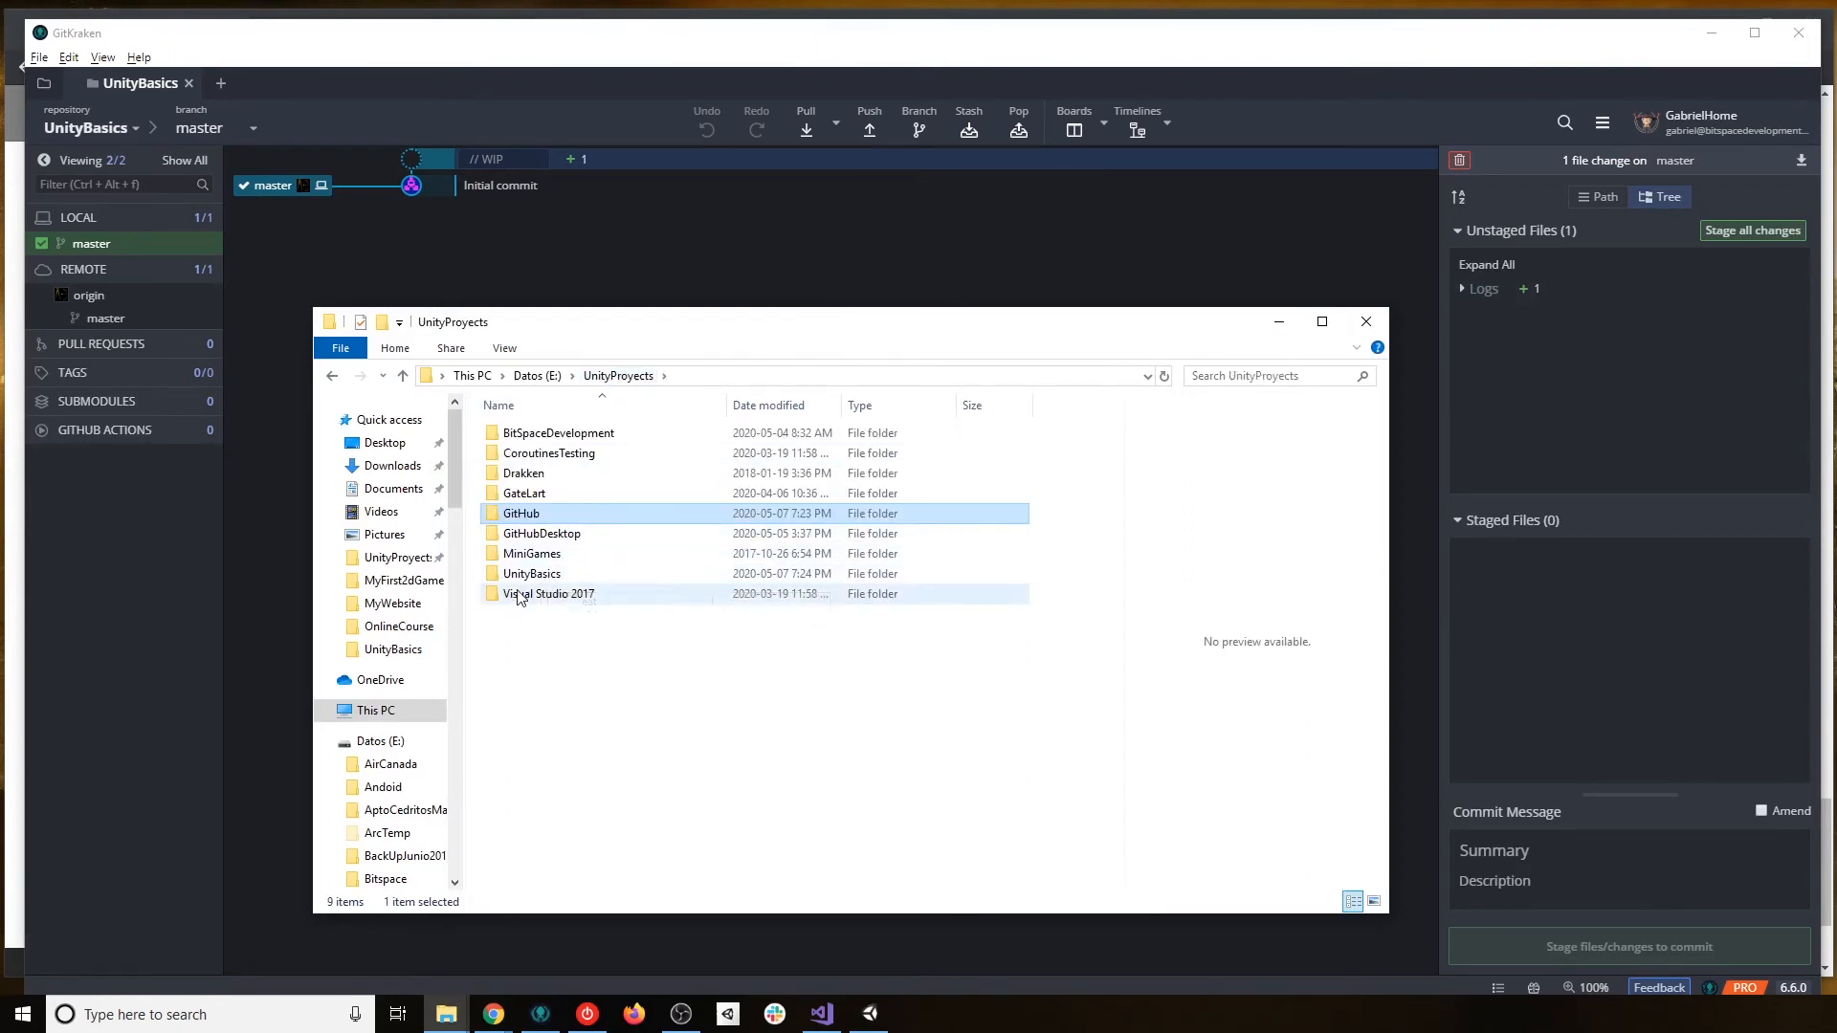
pyautogui.click(548, 576)
pyautogui.doubleClick(548, 577)
pyautogui.click(517, 542)
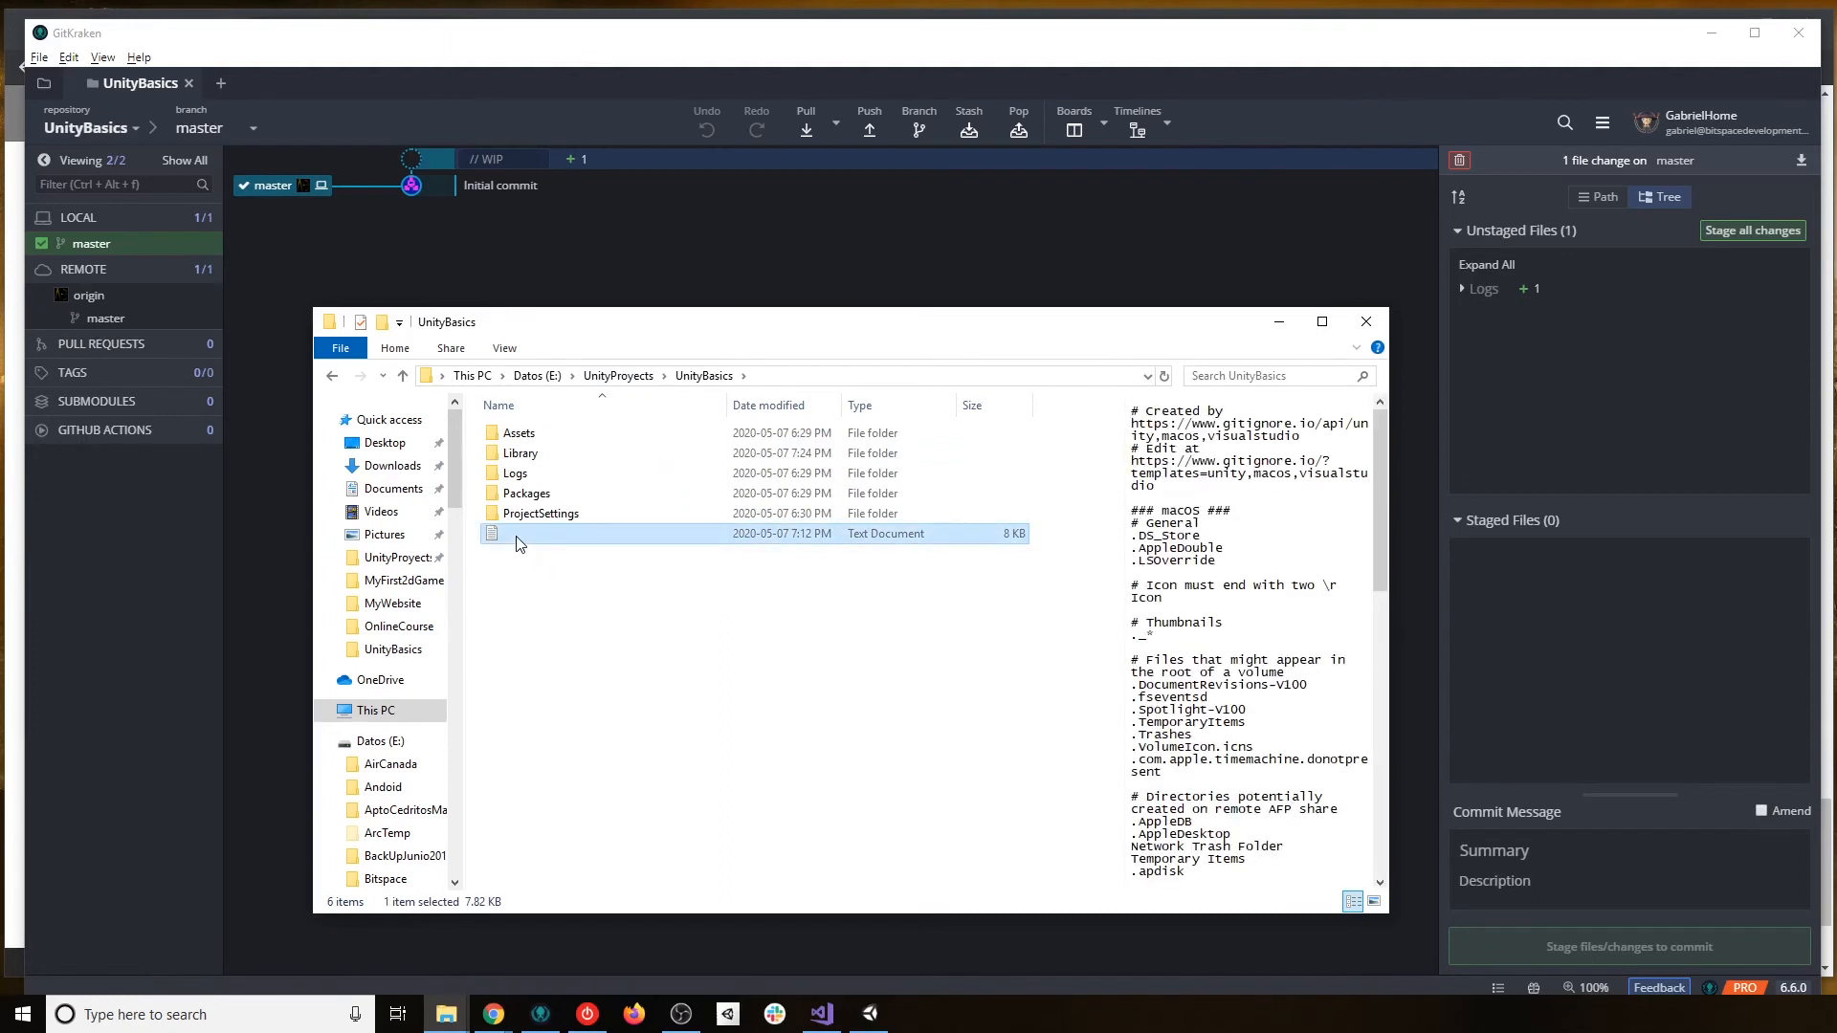
pyautogui.click(620, 376)
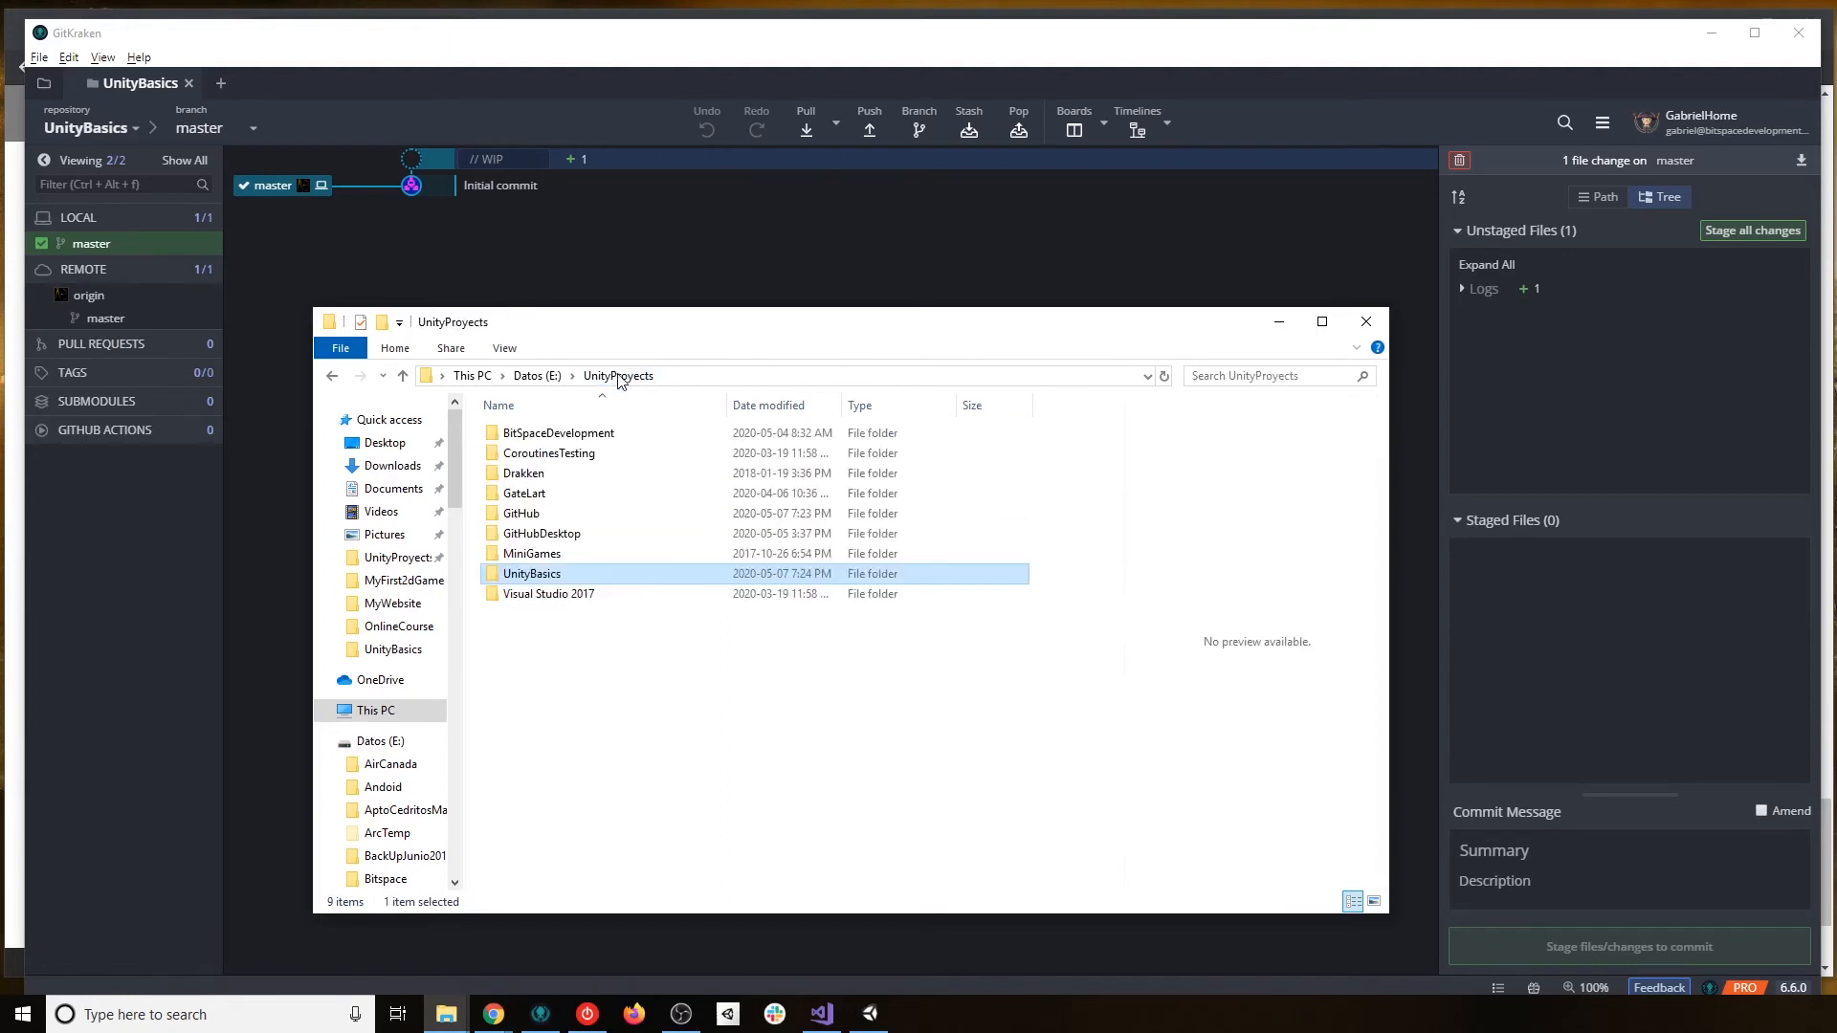
pyautogui.doubleClick(549, 513)
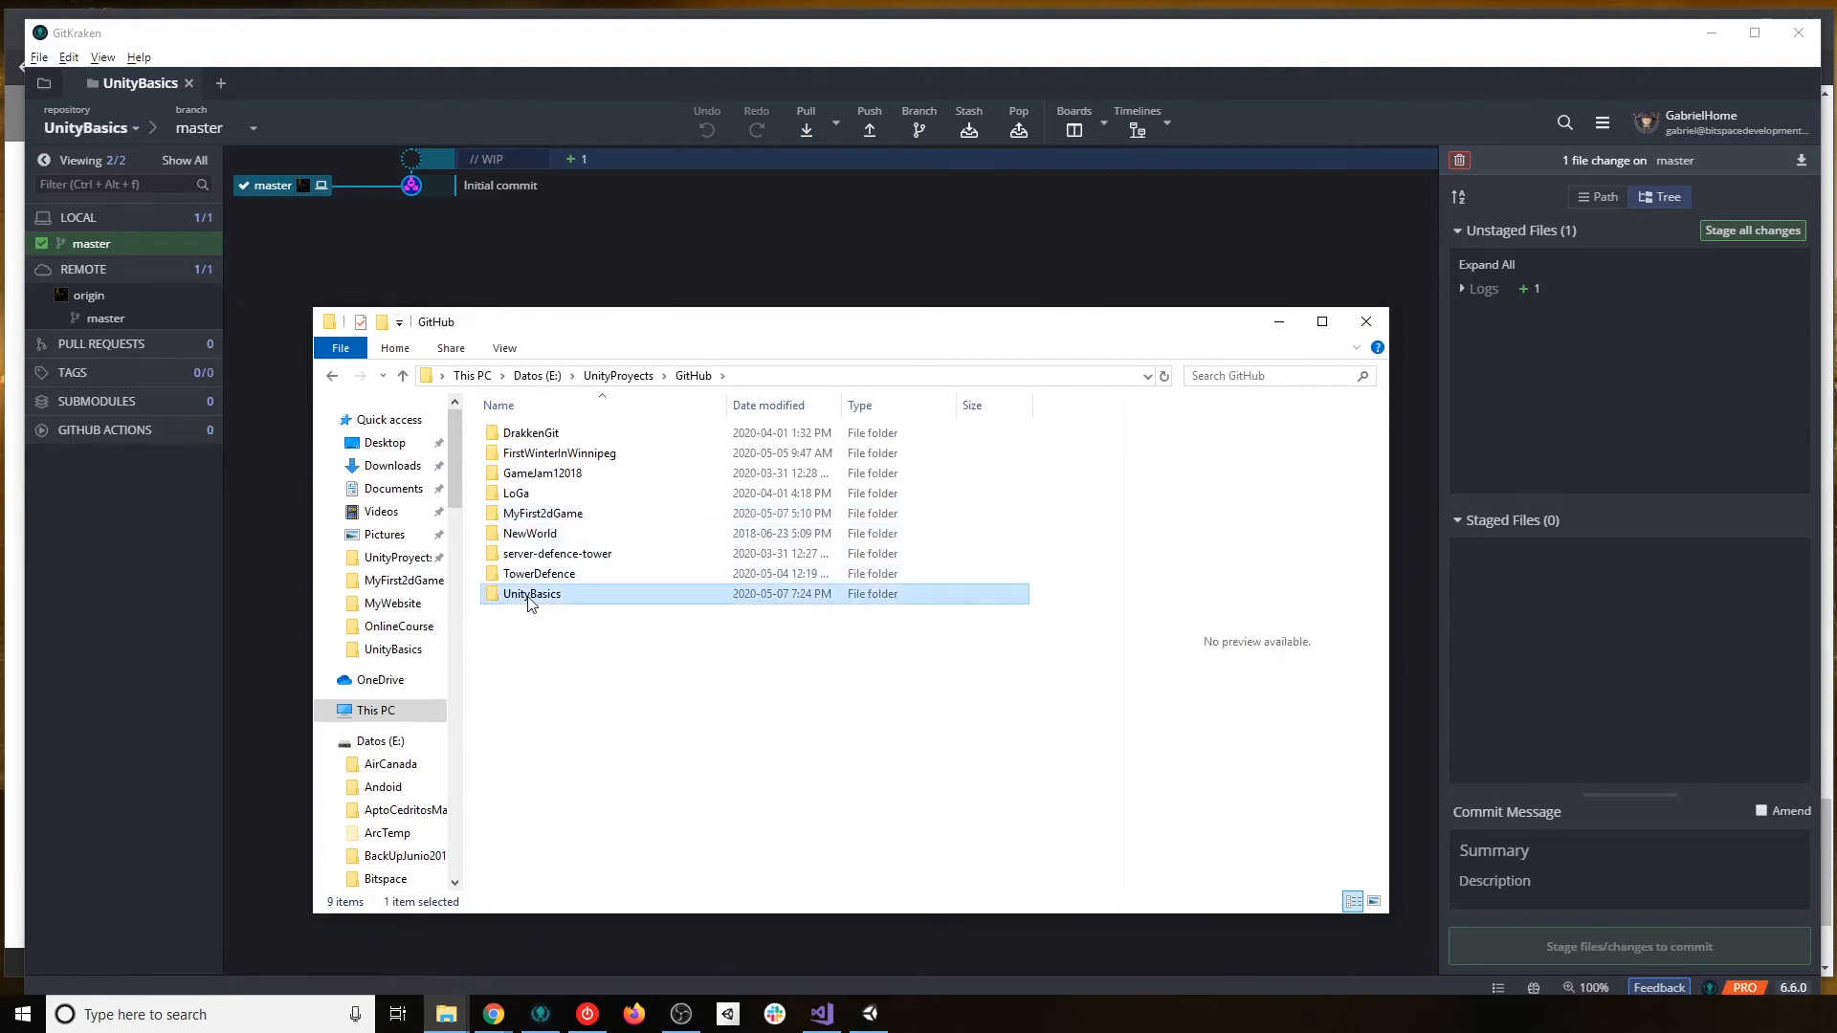
pyautogui.doubleClick(534, 595)
pyautogui.hotkey('ctrl', 'v')
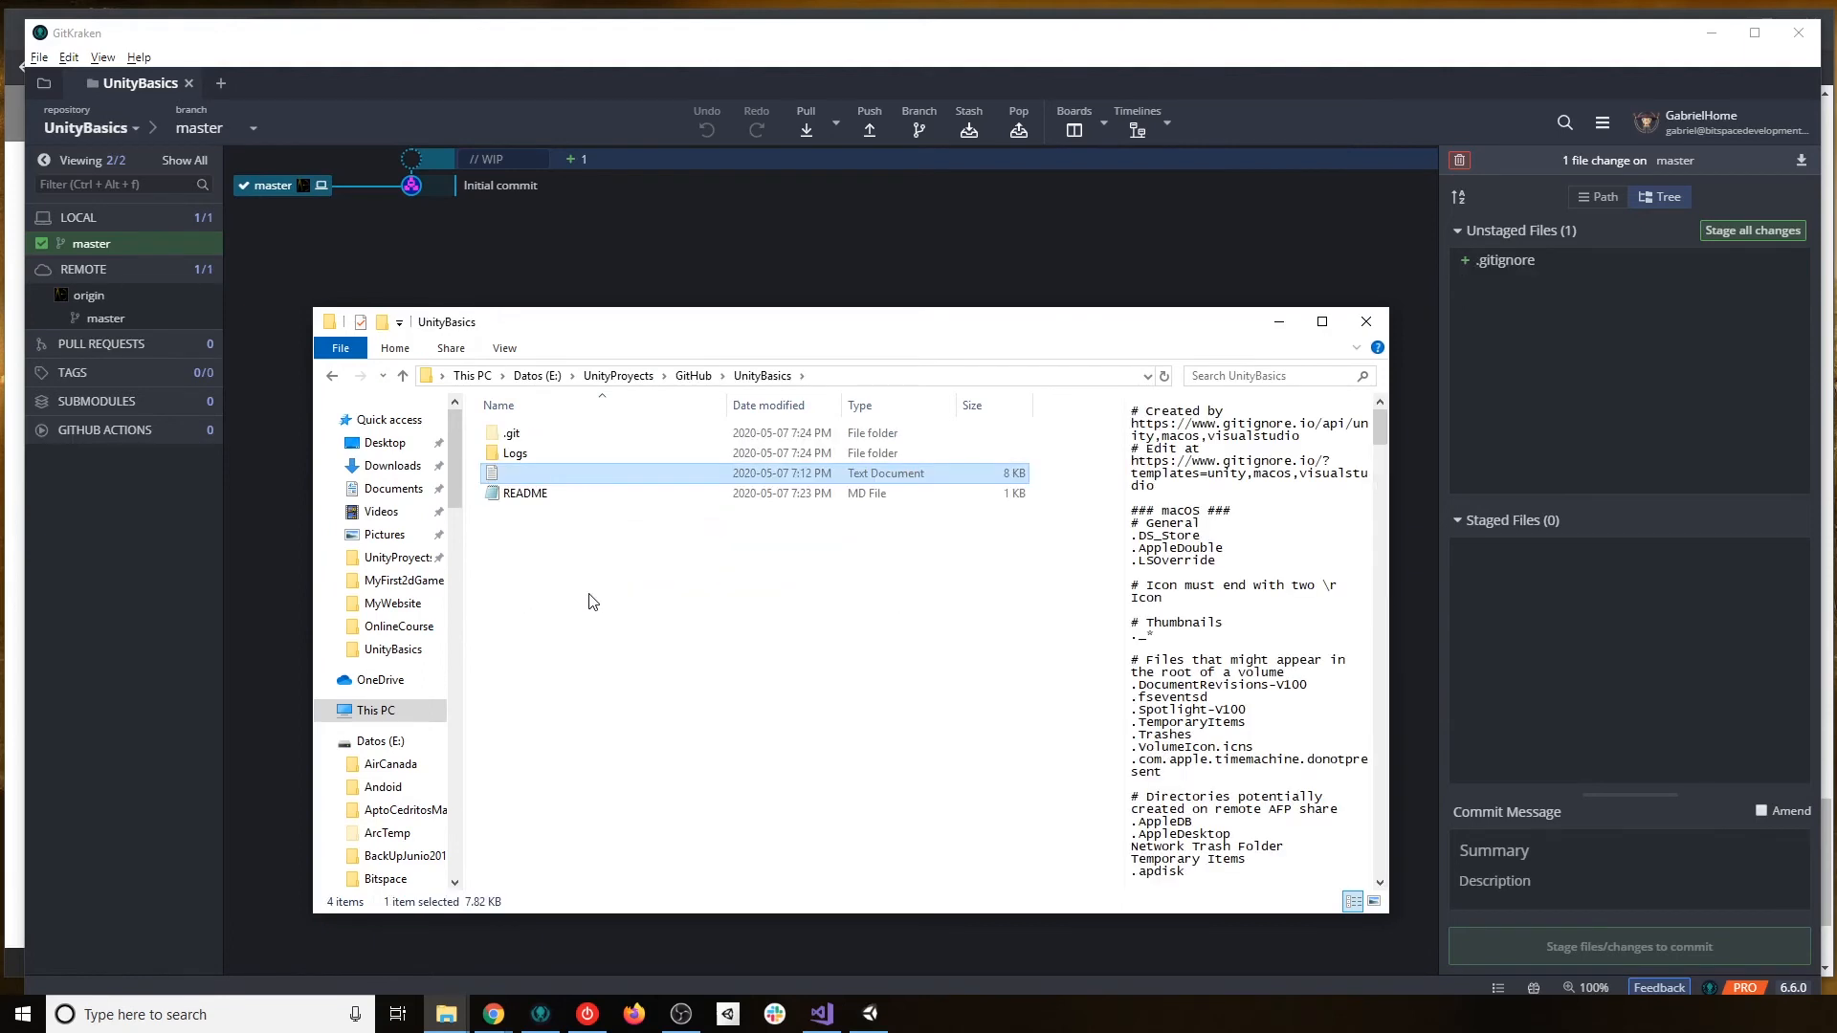
# Switch to GitKraken, view the diff of the unstaged .gitignore file, and return to the commit graph.
pyautogui.click(1048, 44)
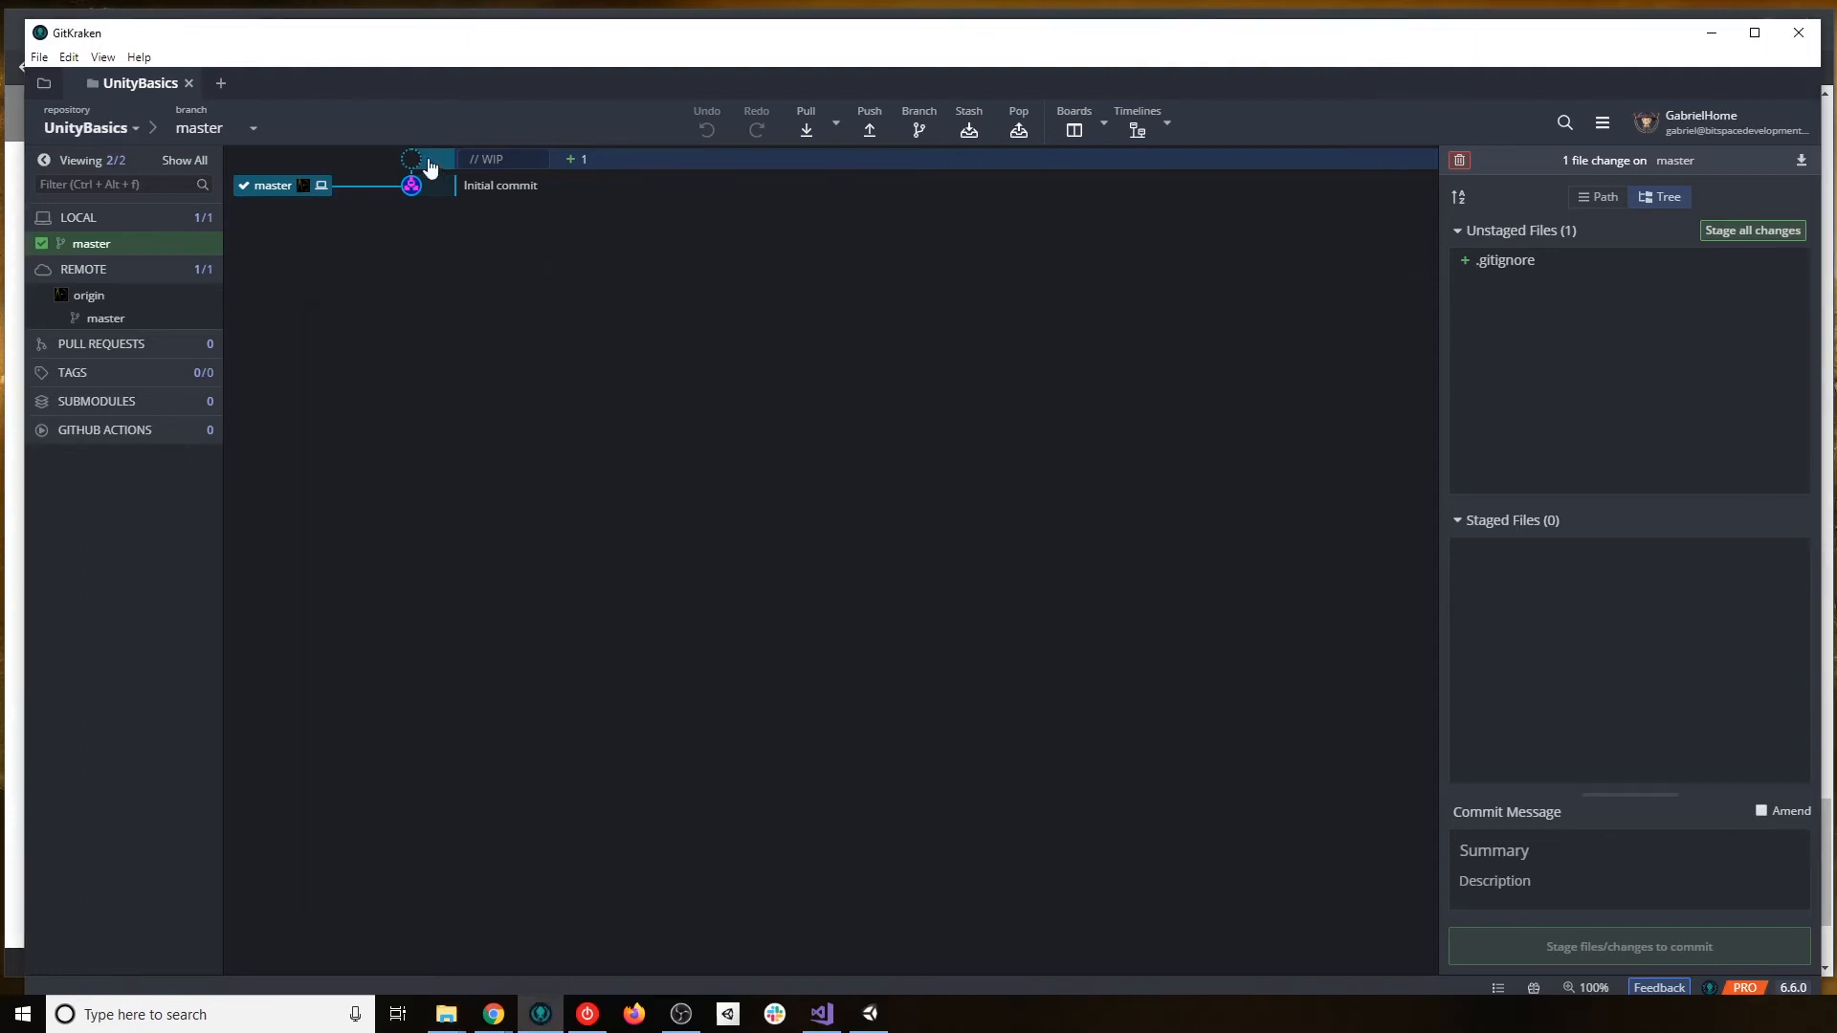
pyautogui.click(1527, 260)
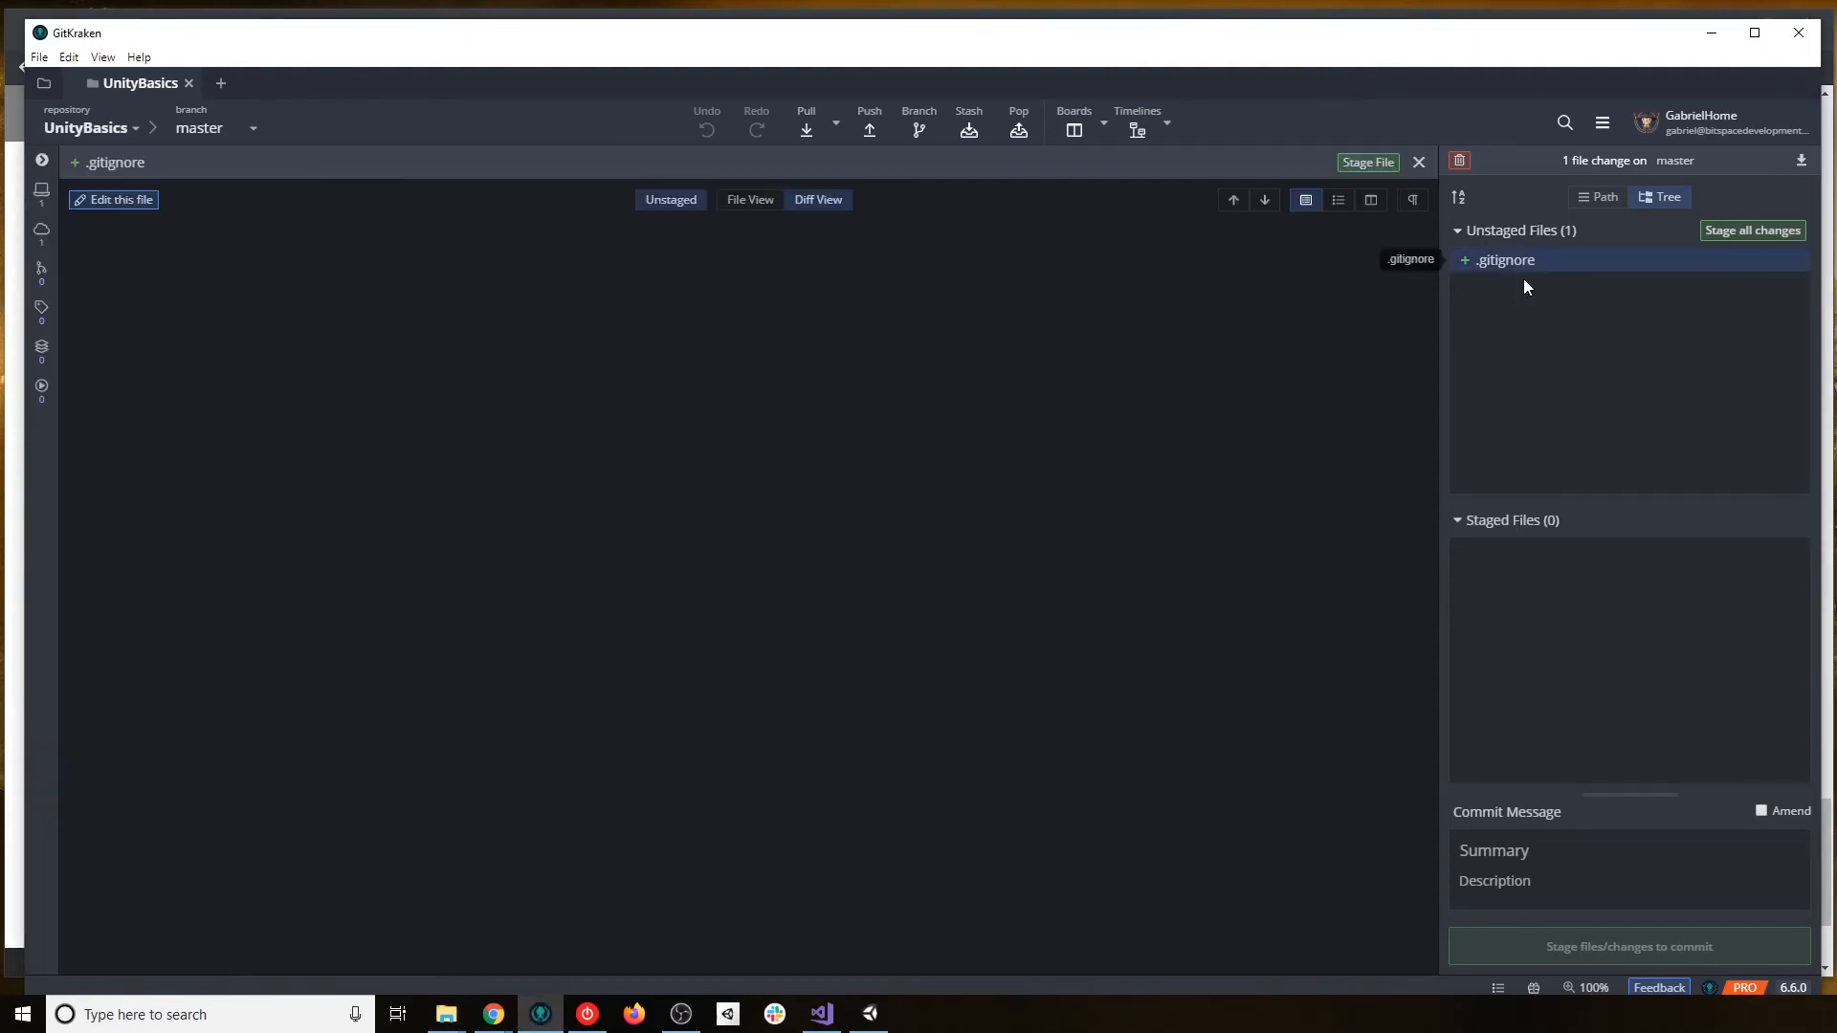
pyautogui.click(1419, 161)
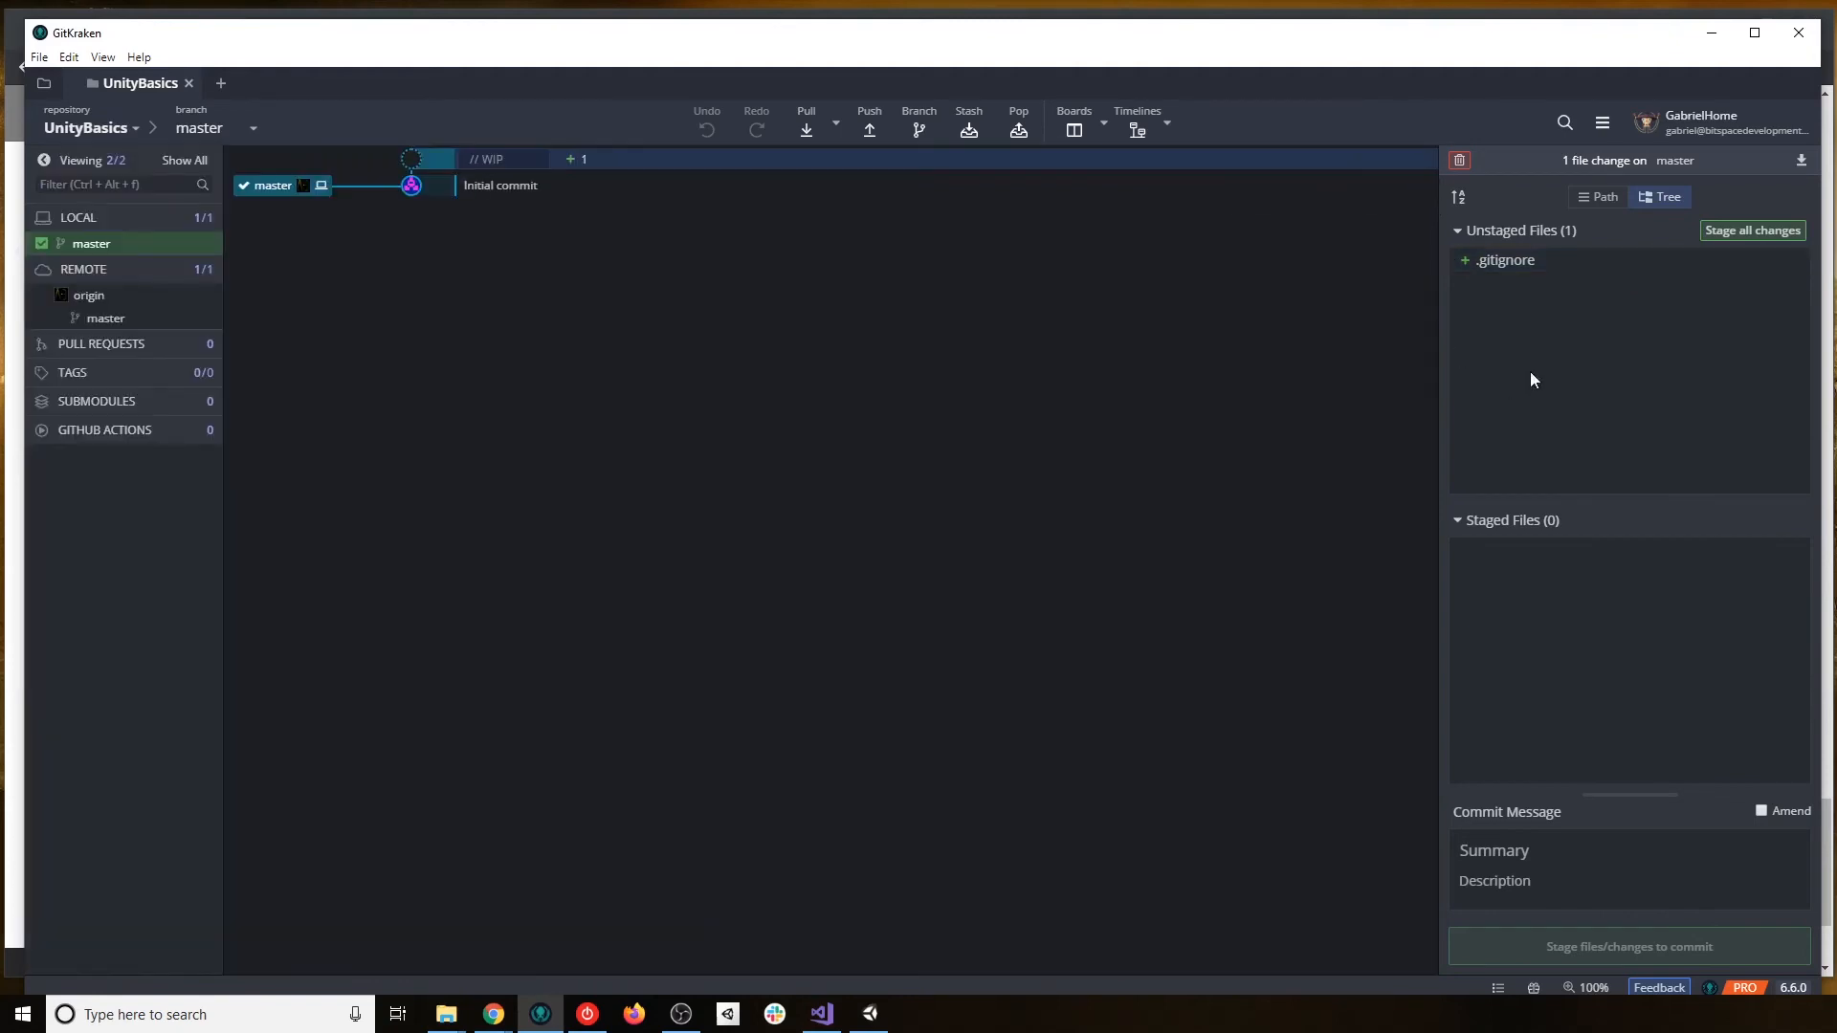
# Create a new text document named TrackedFile in the GitHub\UnityBasics repository folder in File Explorer.
pyautogui.moveTo(446, 1014)
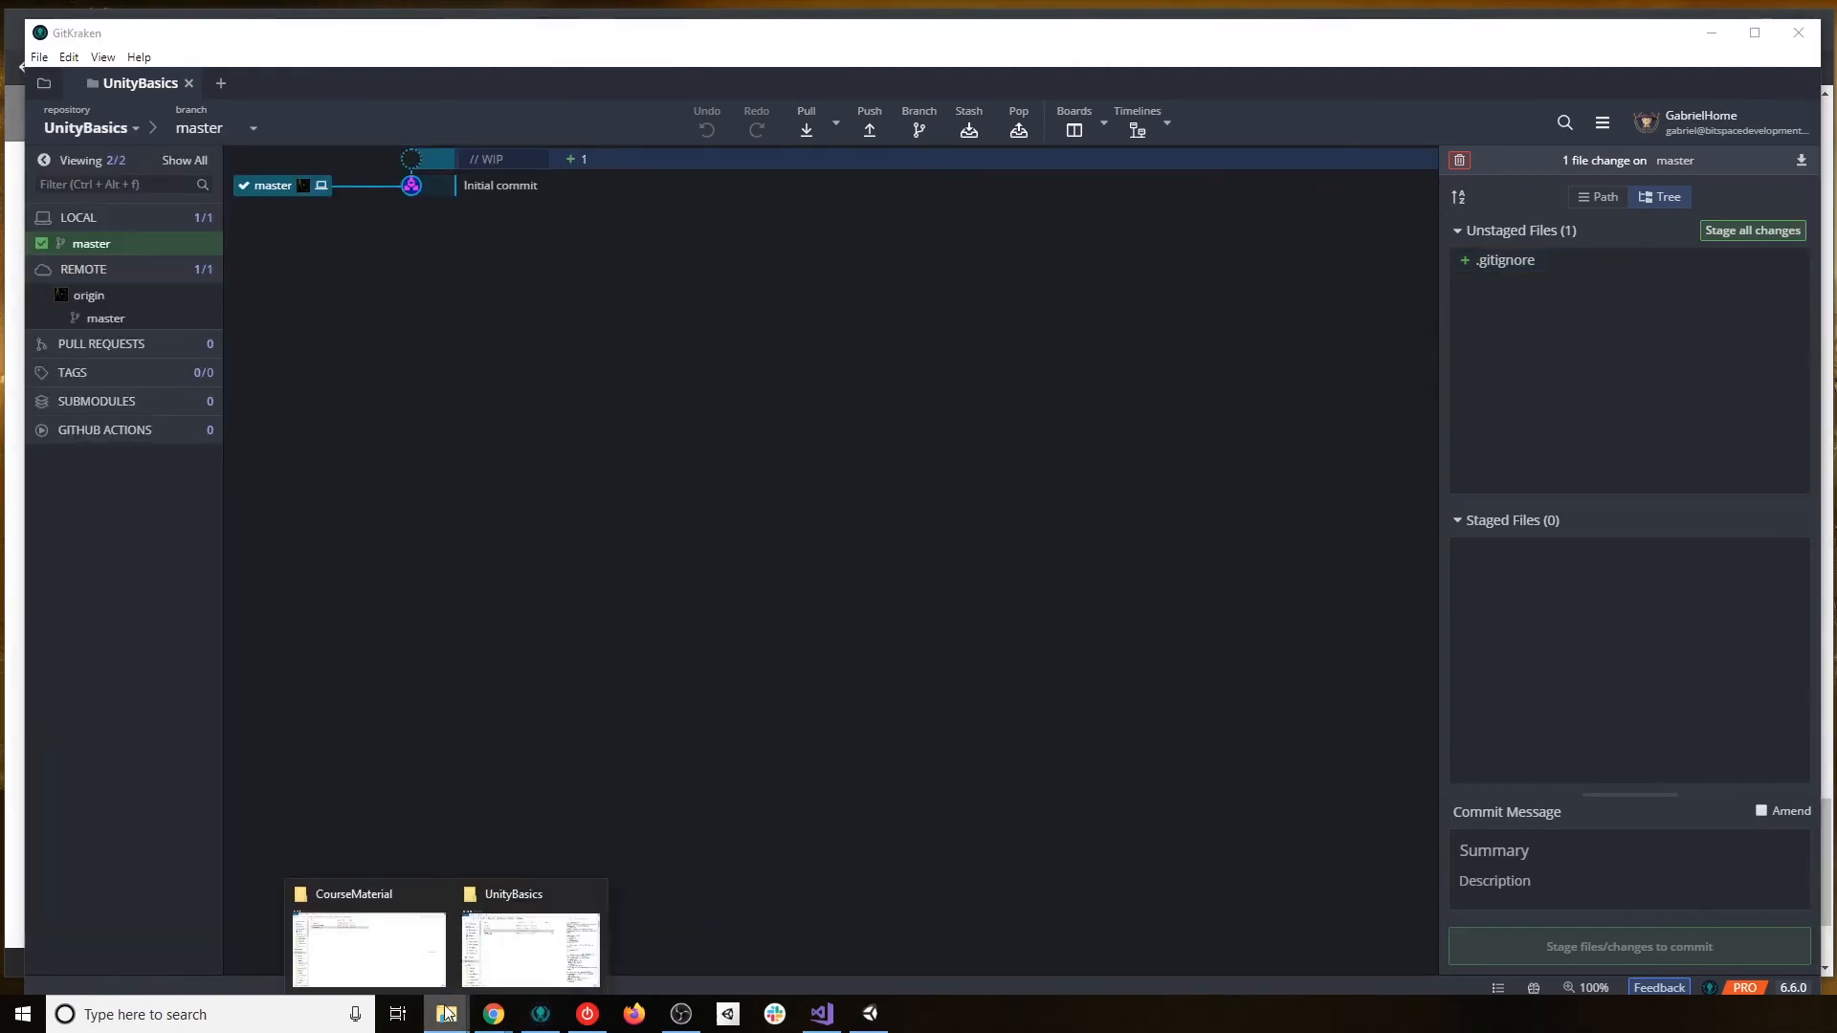
pyautogui.click(515, 934)
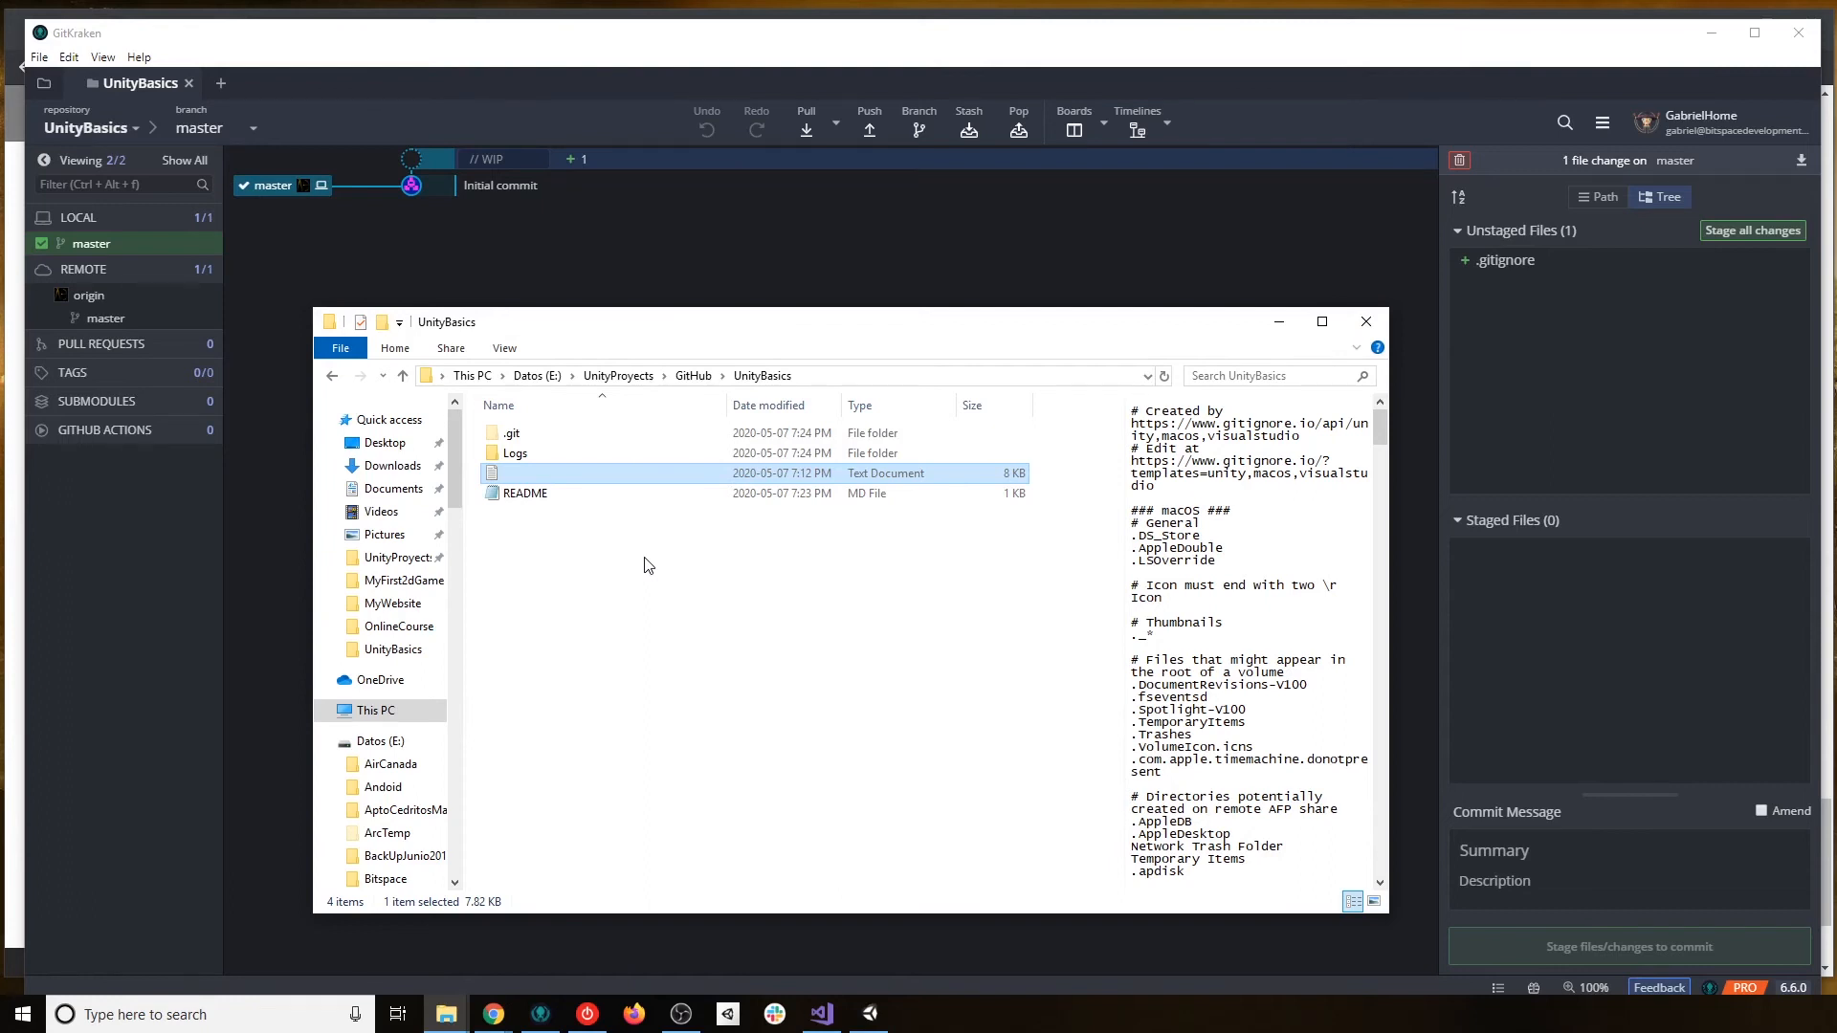
pyautogui.click(126, 234)
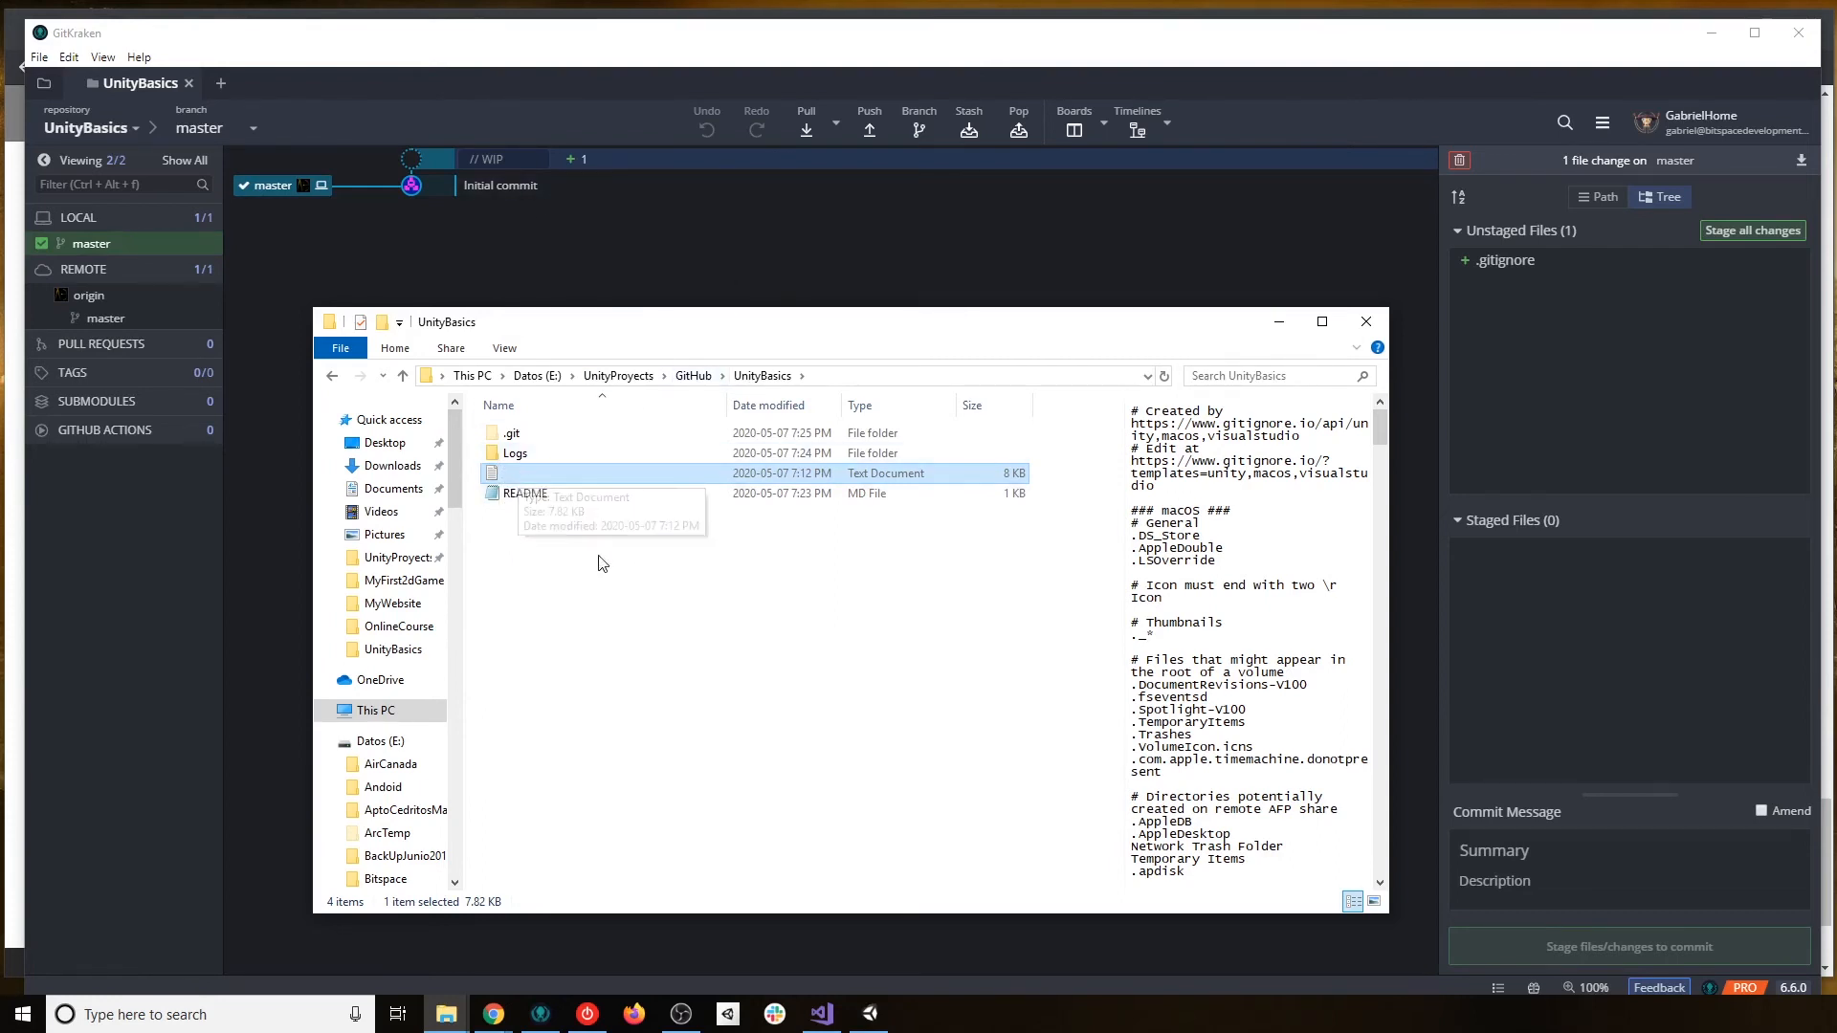
pyautogui.click(537, 536)
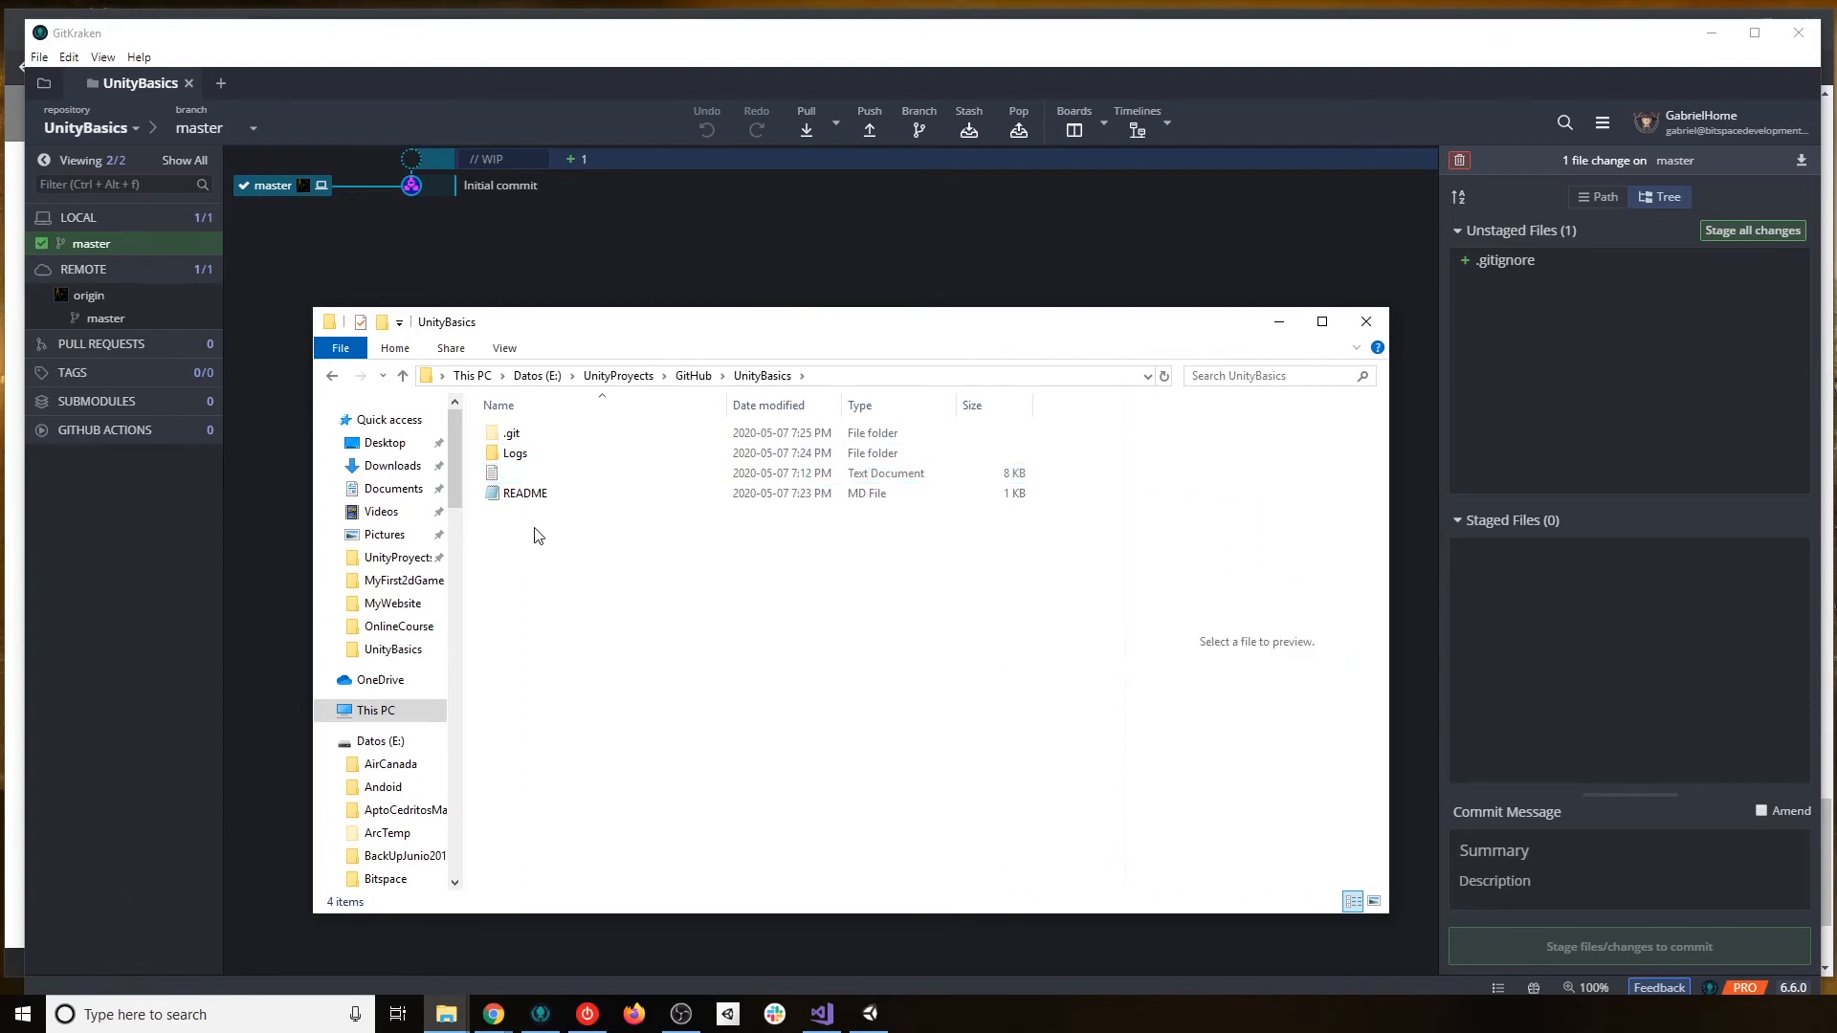
pyautogui.rightClick(537, 532)
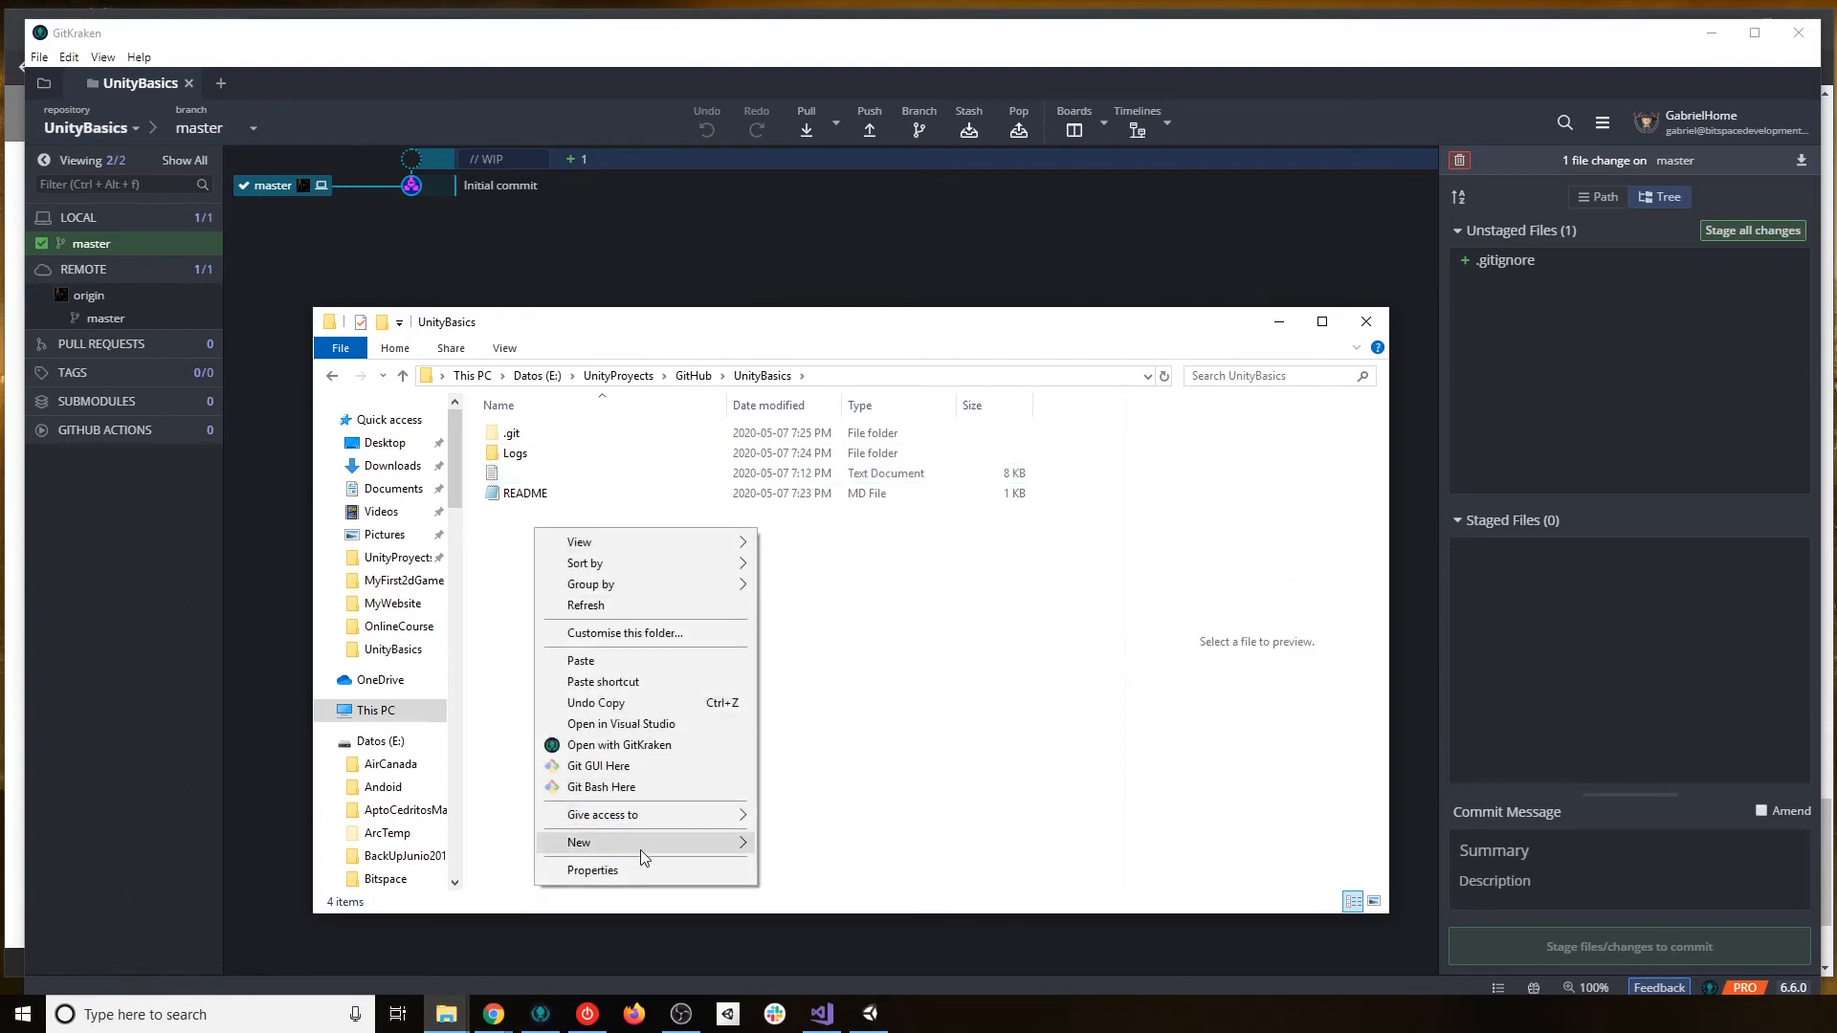
pyautogui.moveTo(662, 842)
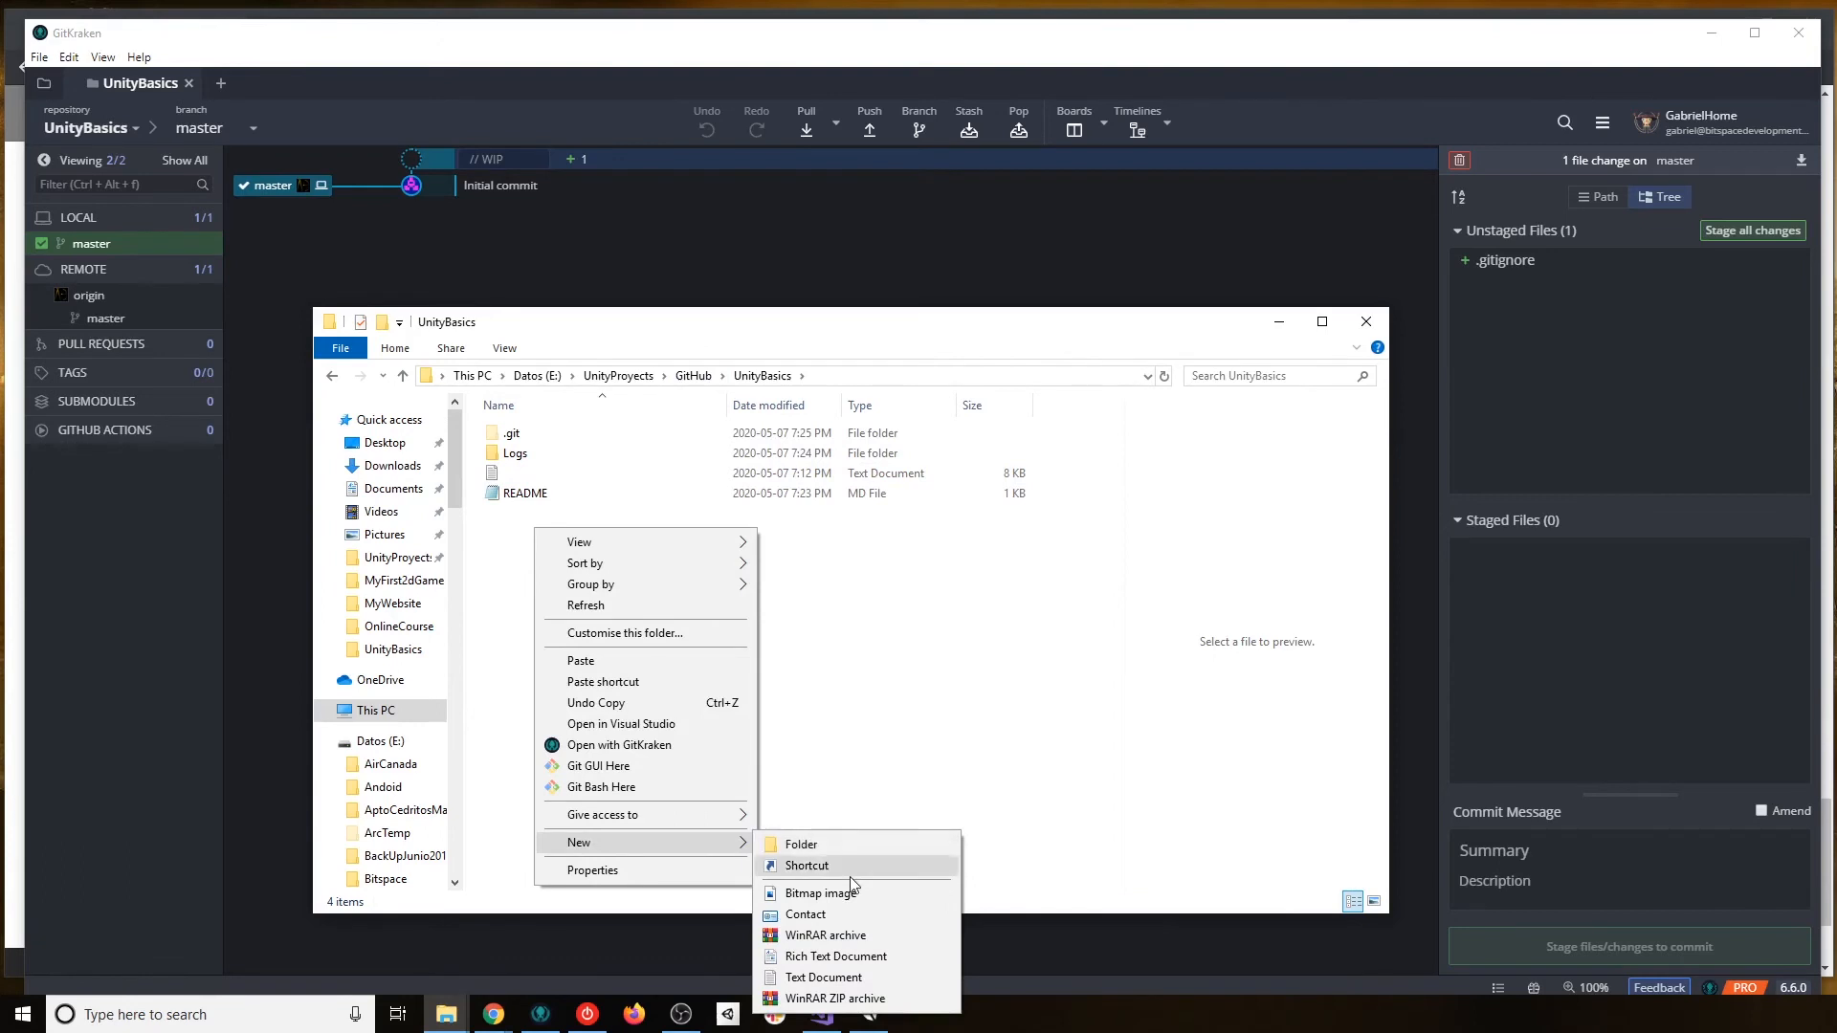
pyautogui.click(834, 978)
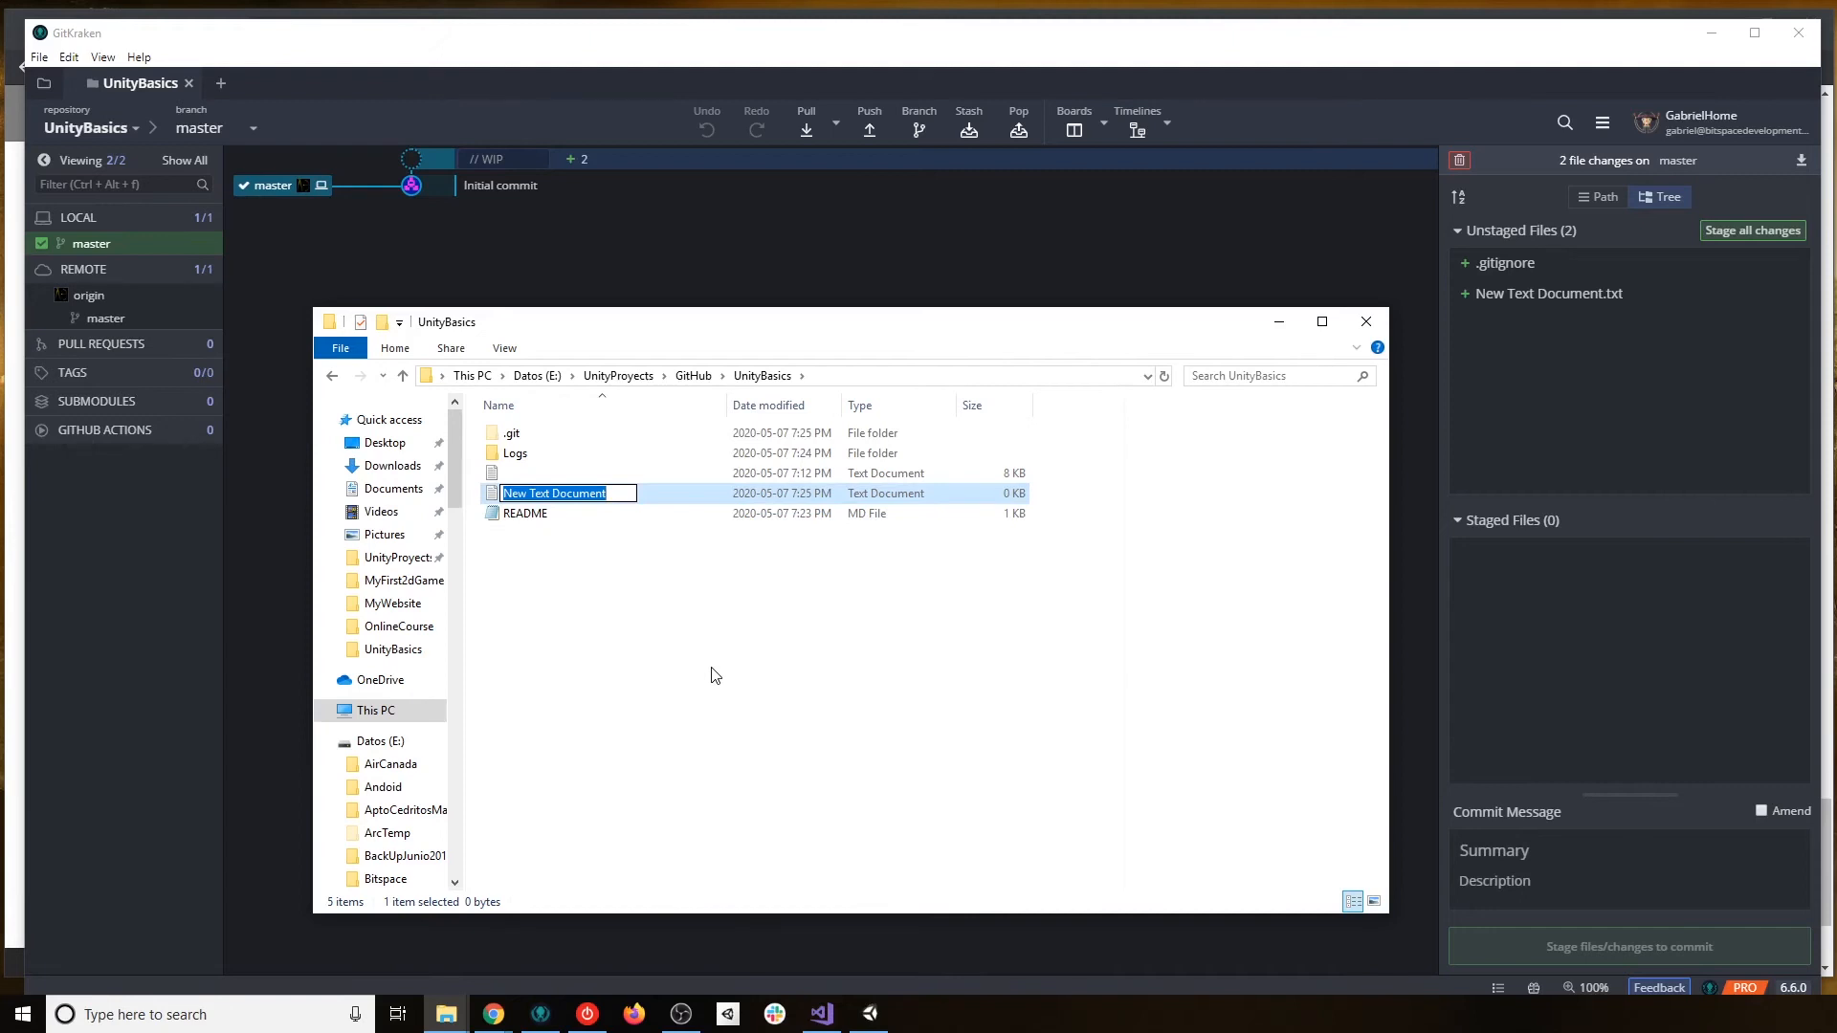
pyautogui.write('Tracke')
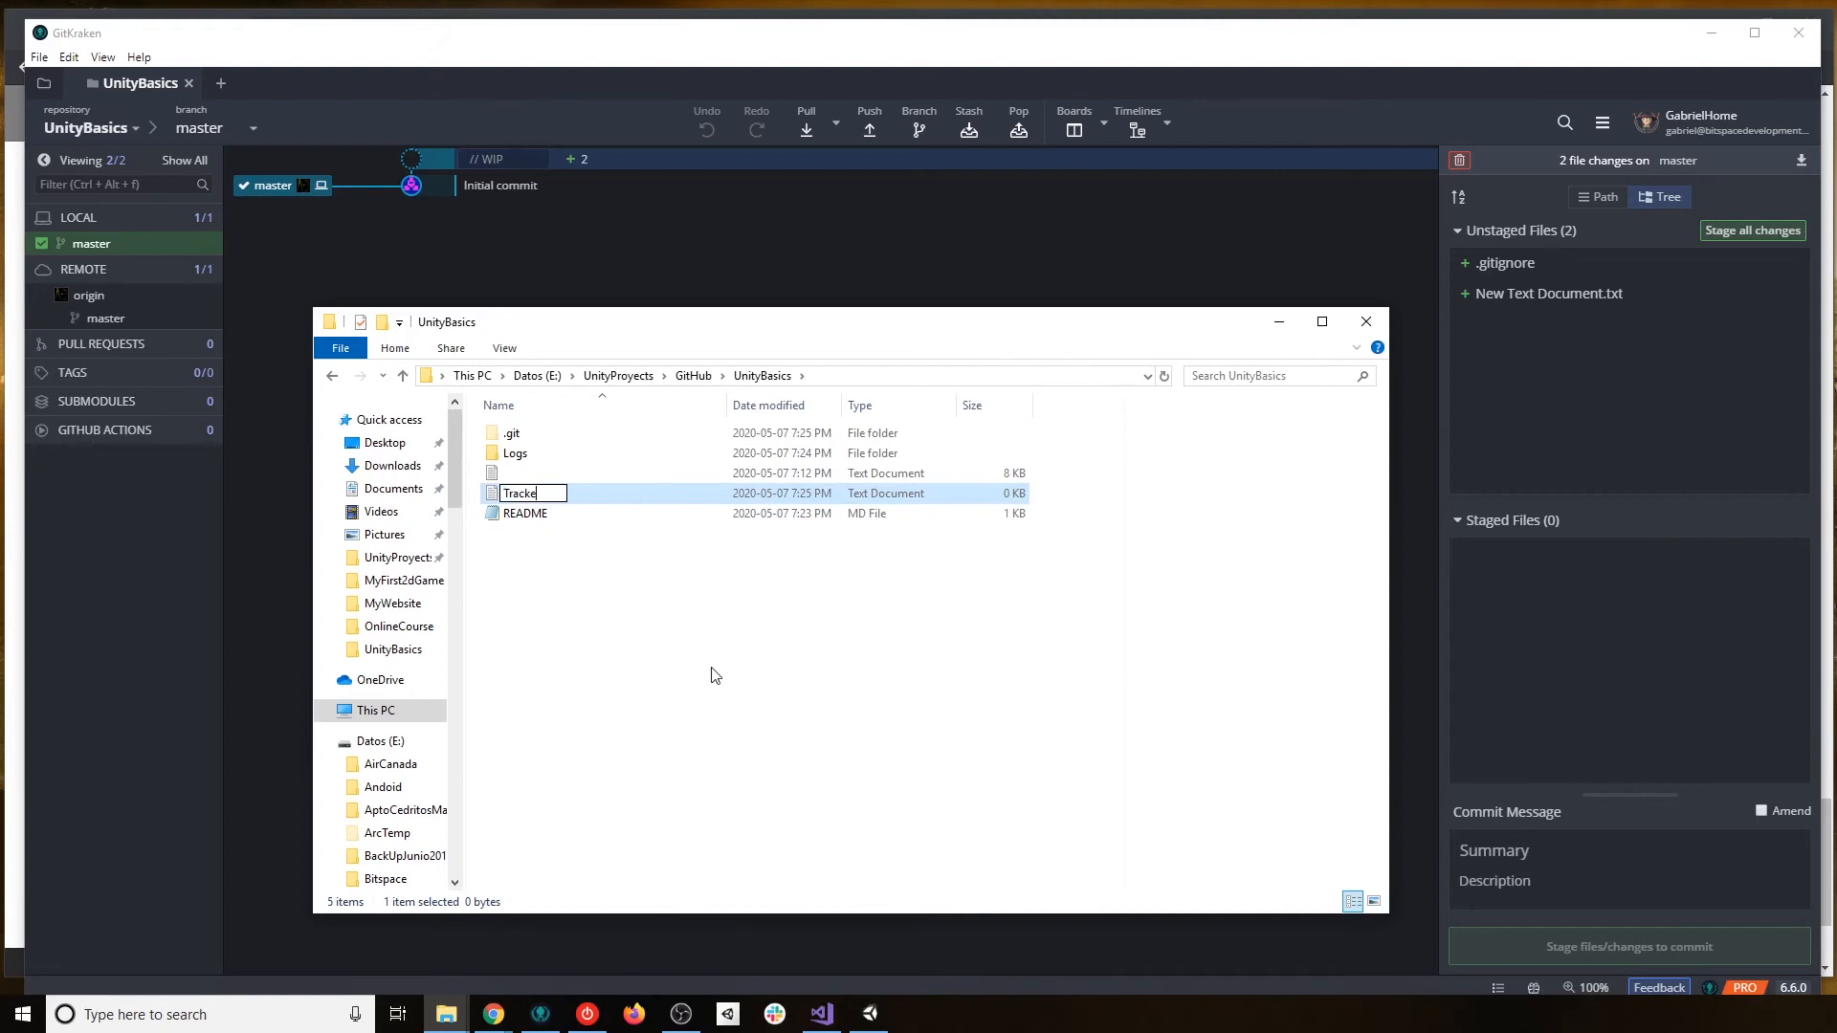
pyautogui.write('dFile')
pyautogui.press('Return')
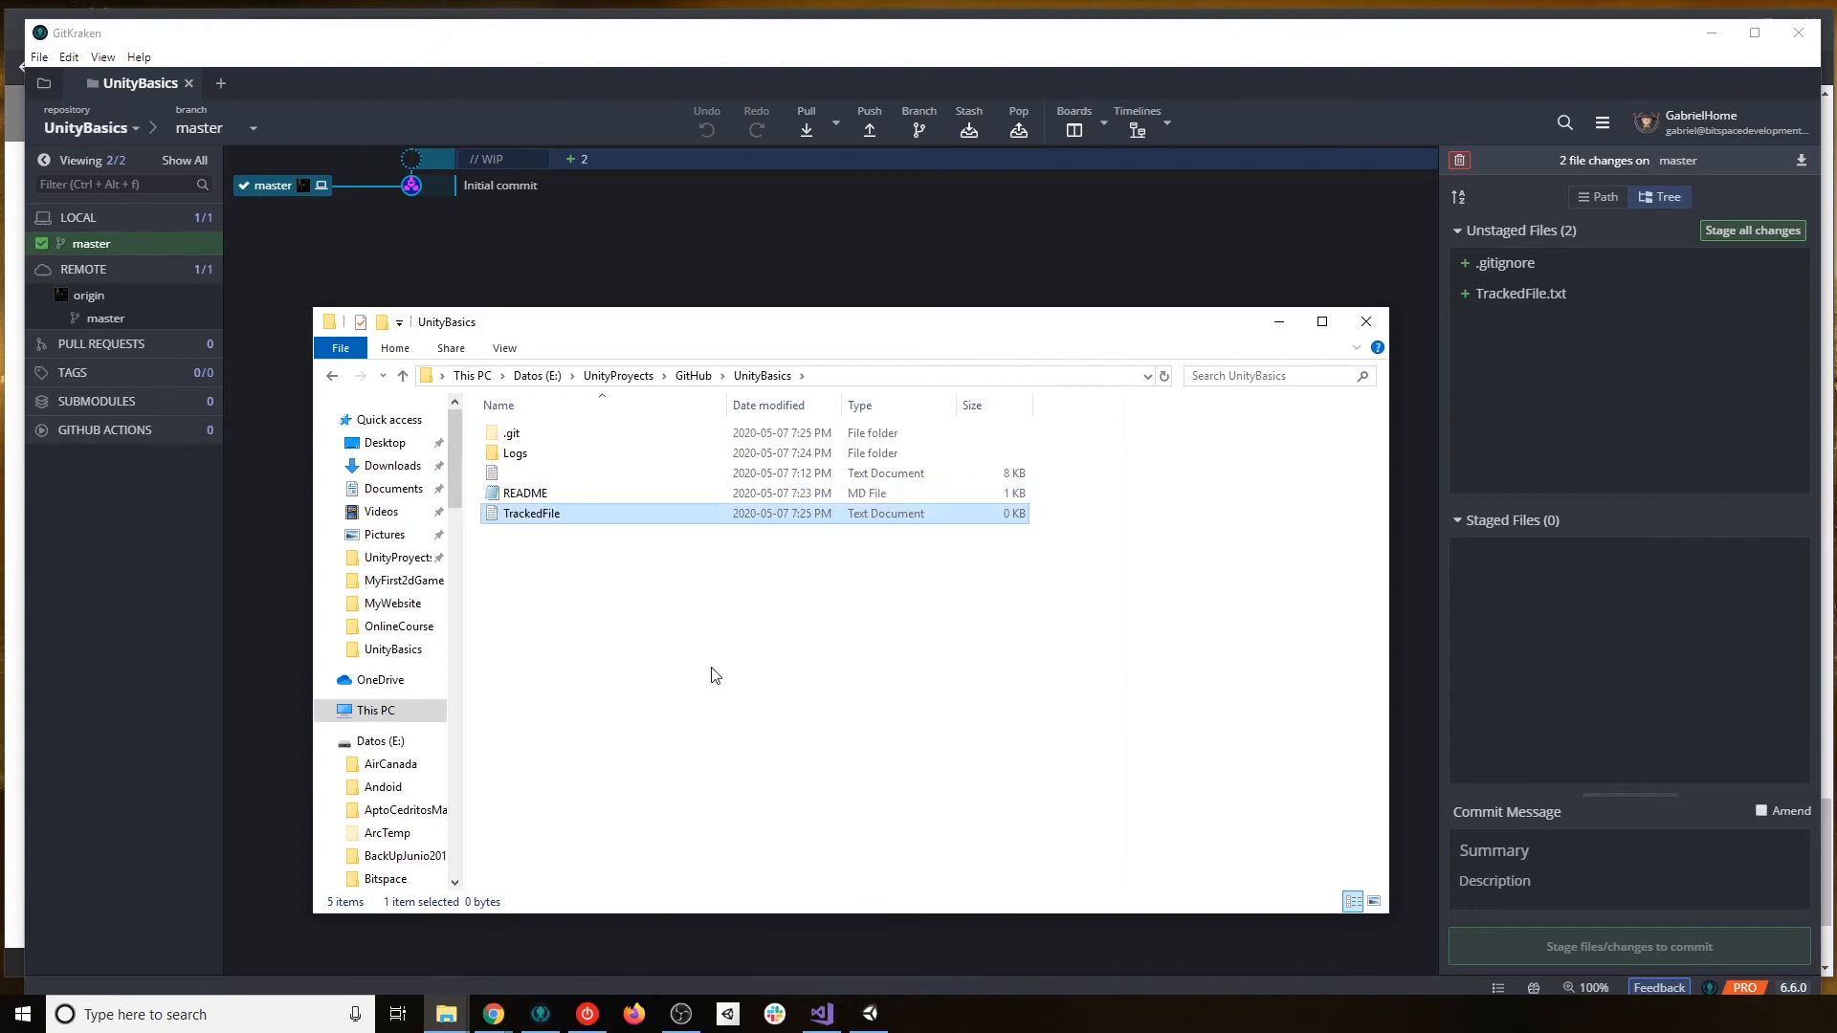
# Switch to GitKraken, view and stage the new TrackedFile.txt, and return to the commit graph.
pyautogui.click(1629, 440)
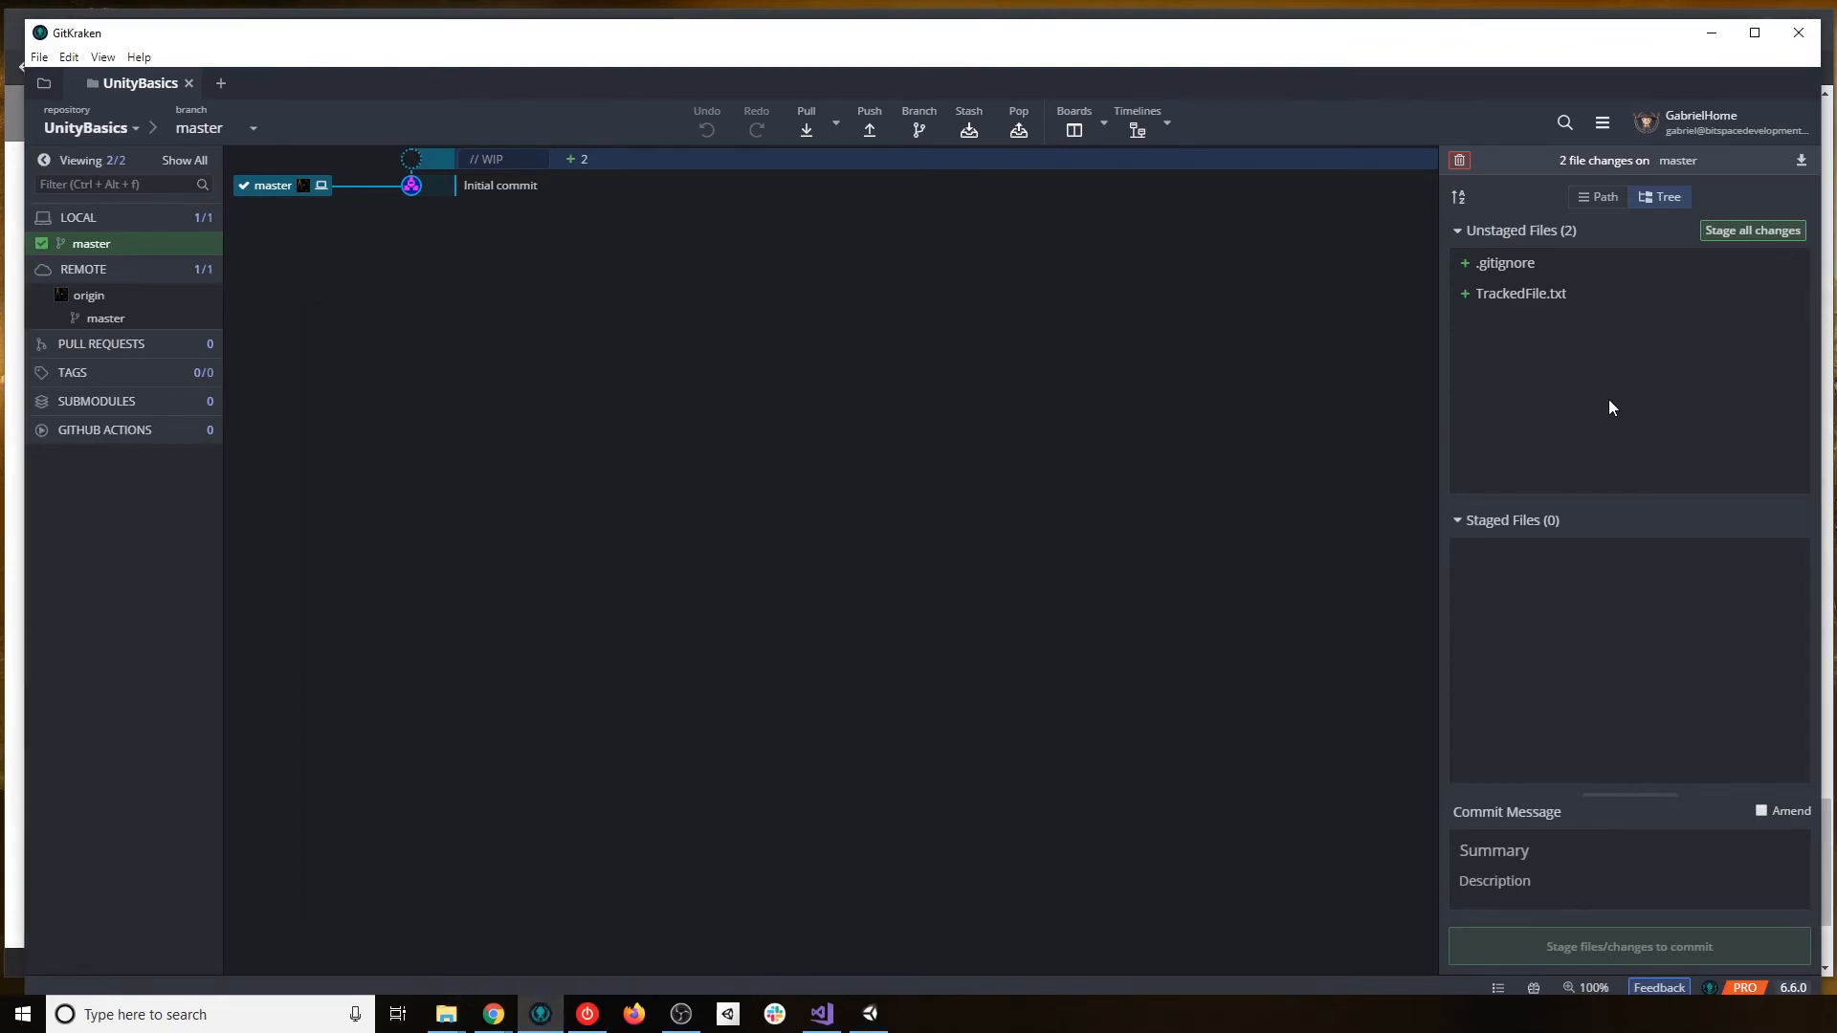
pyautogui.click(1557, 294)
pyautogui.click(1768, 295)
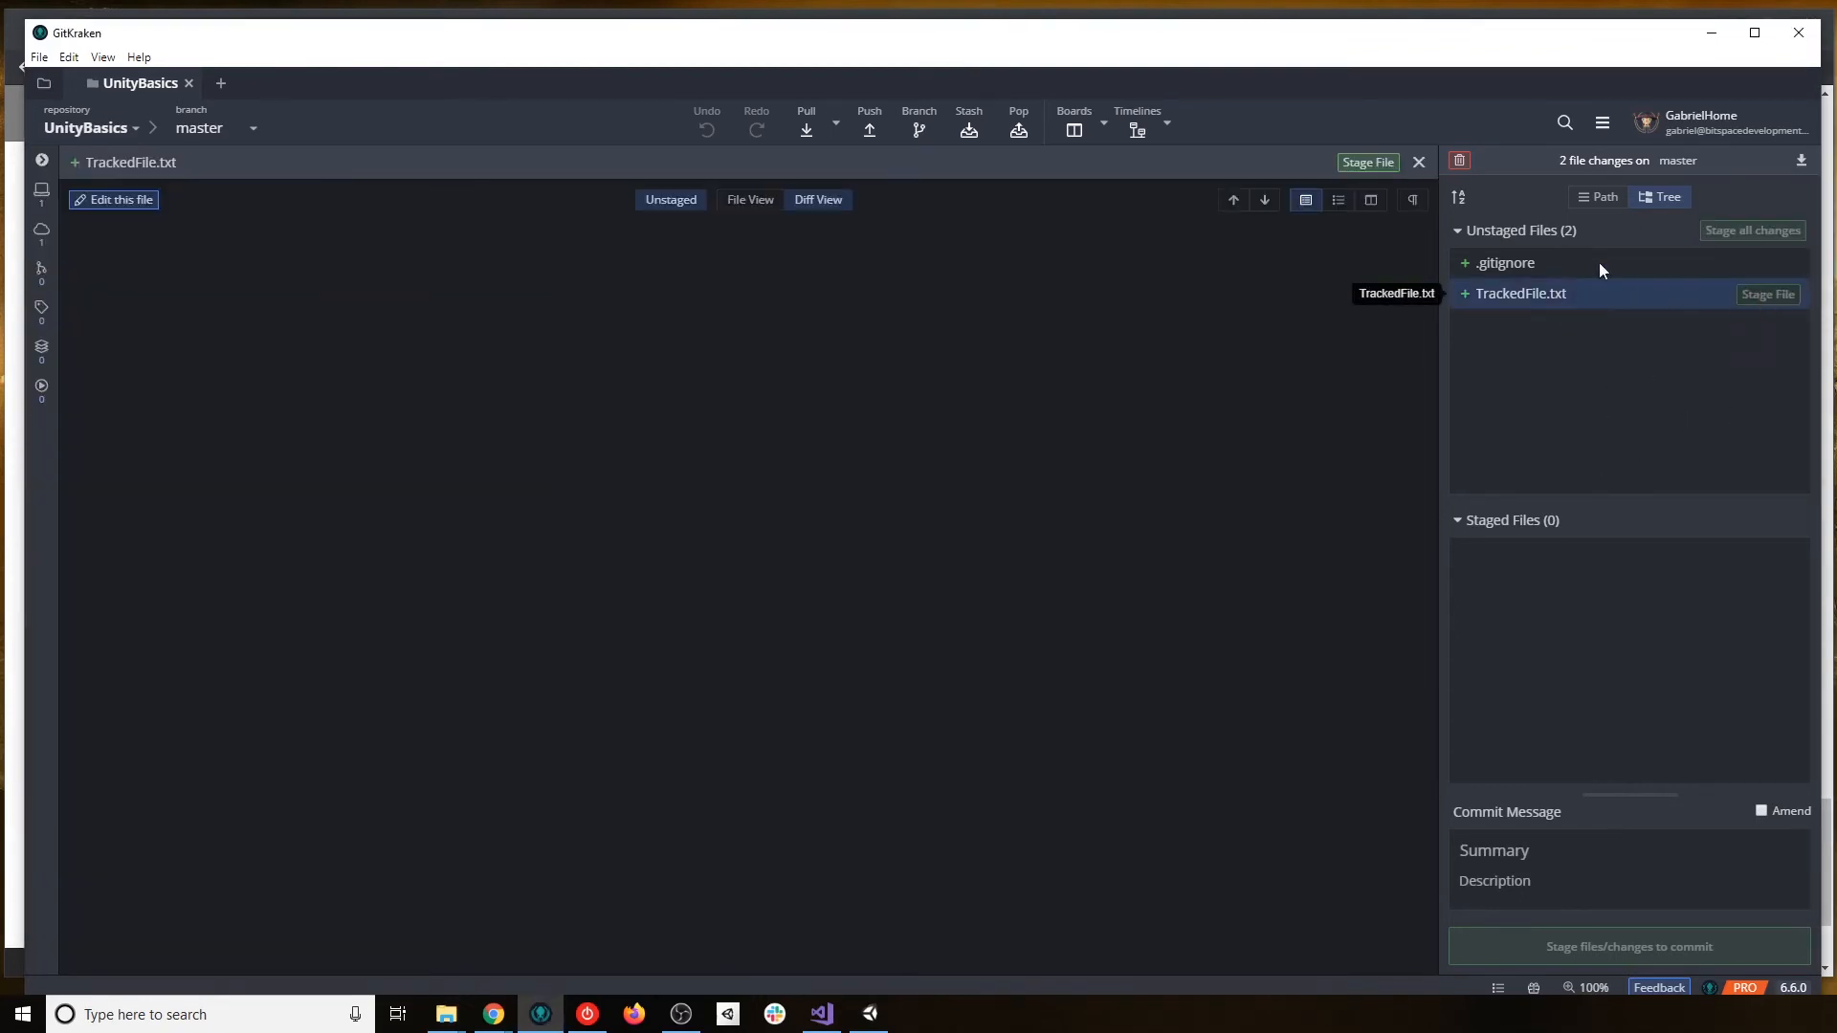
pyautogui.click(1419, 162)
# Commit the staged TrackedFile.txt with the summary "This File Will be tracked even with the rule on .gitignore".
pyautogui.click(1515, 847)
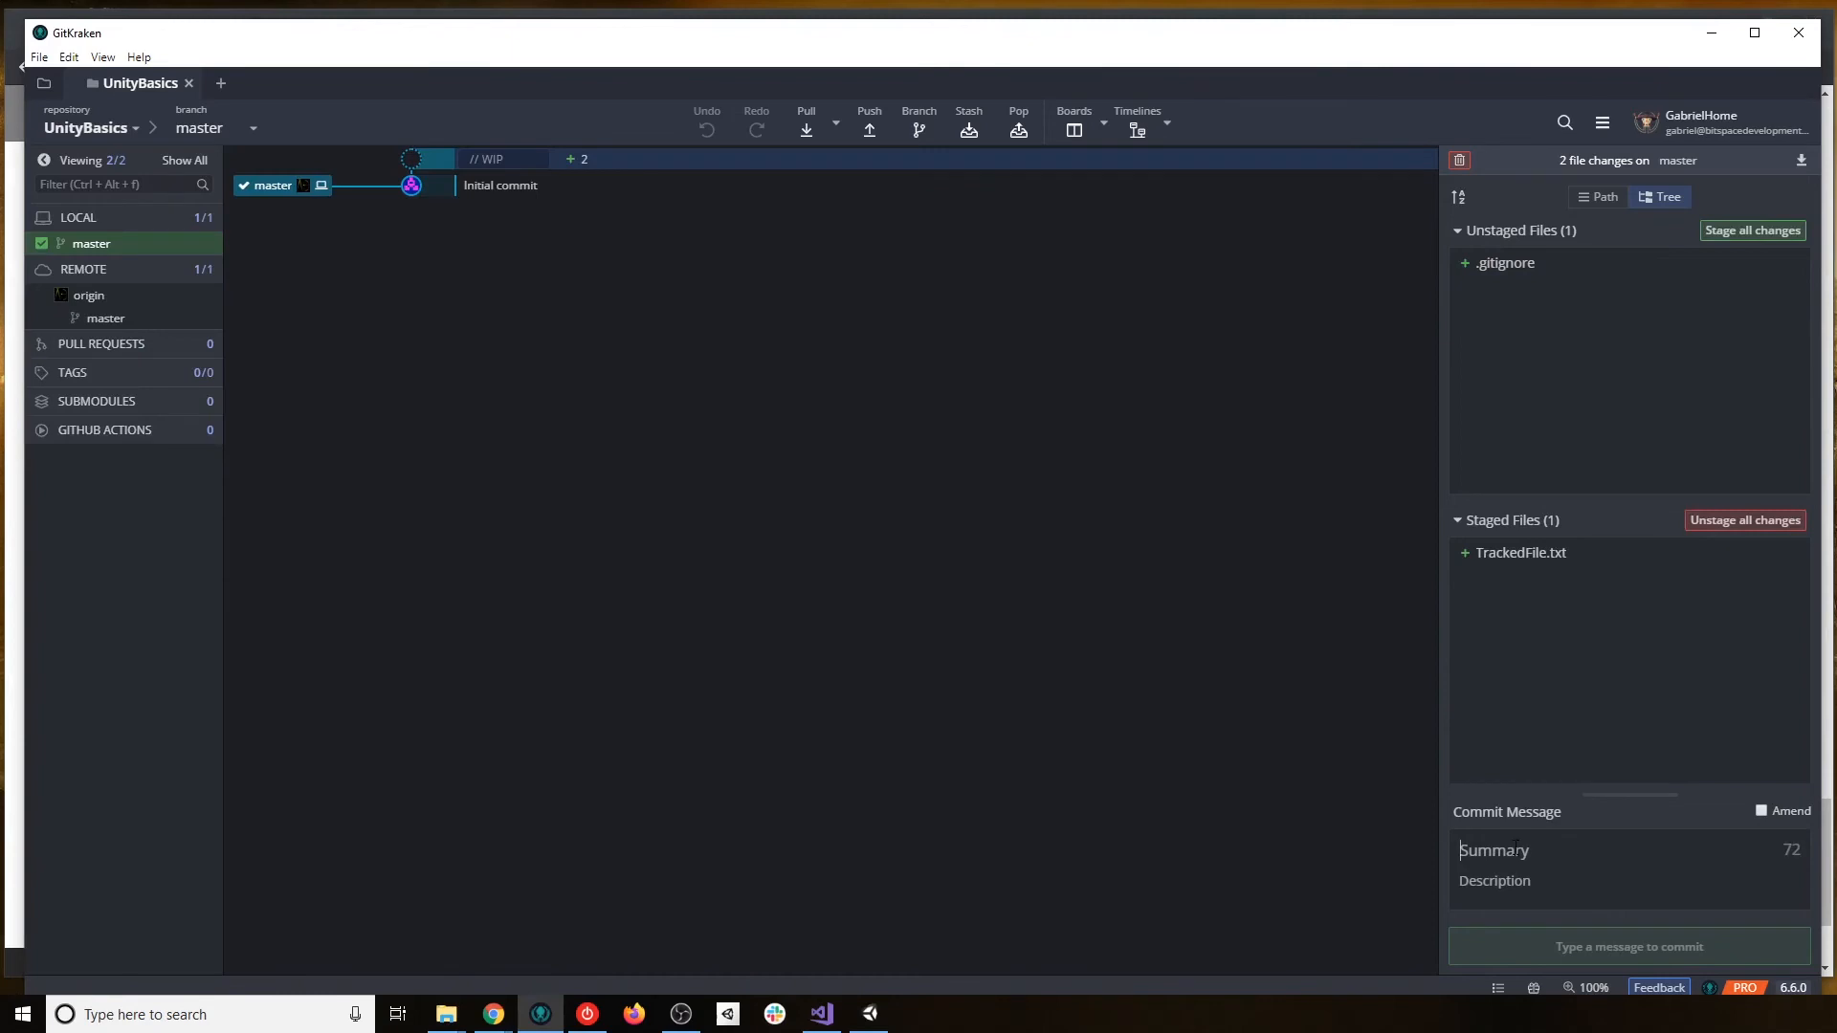
pyautogui.write('This F')
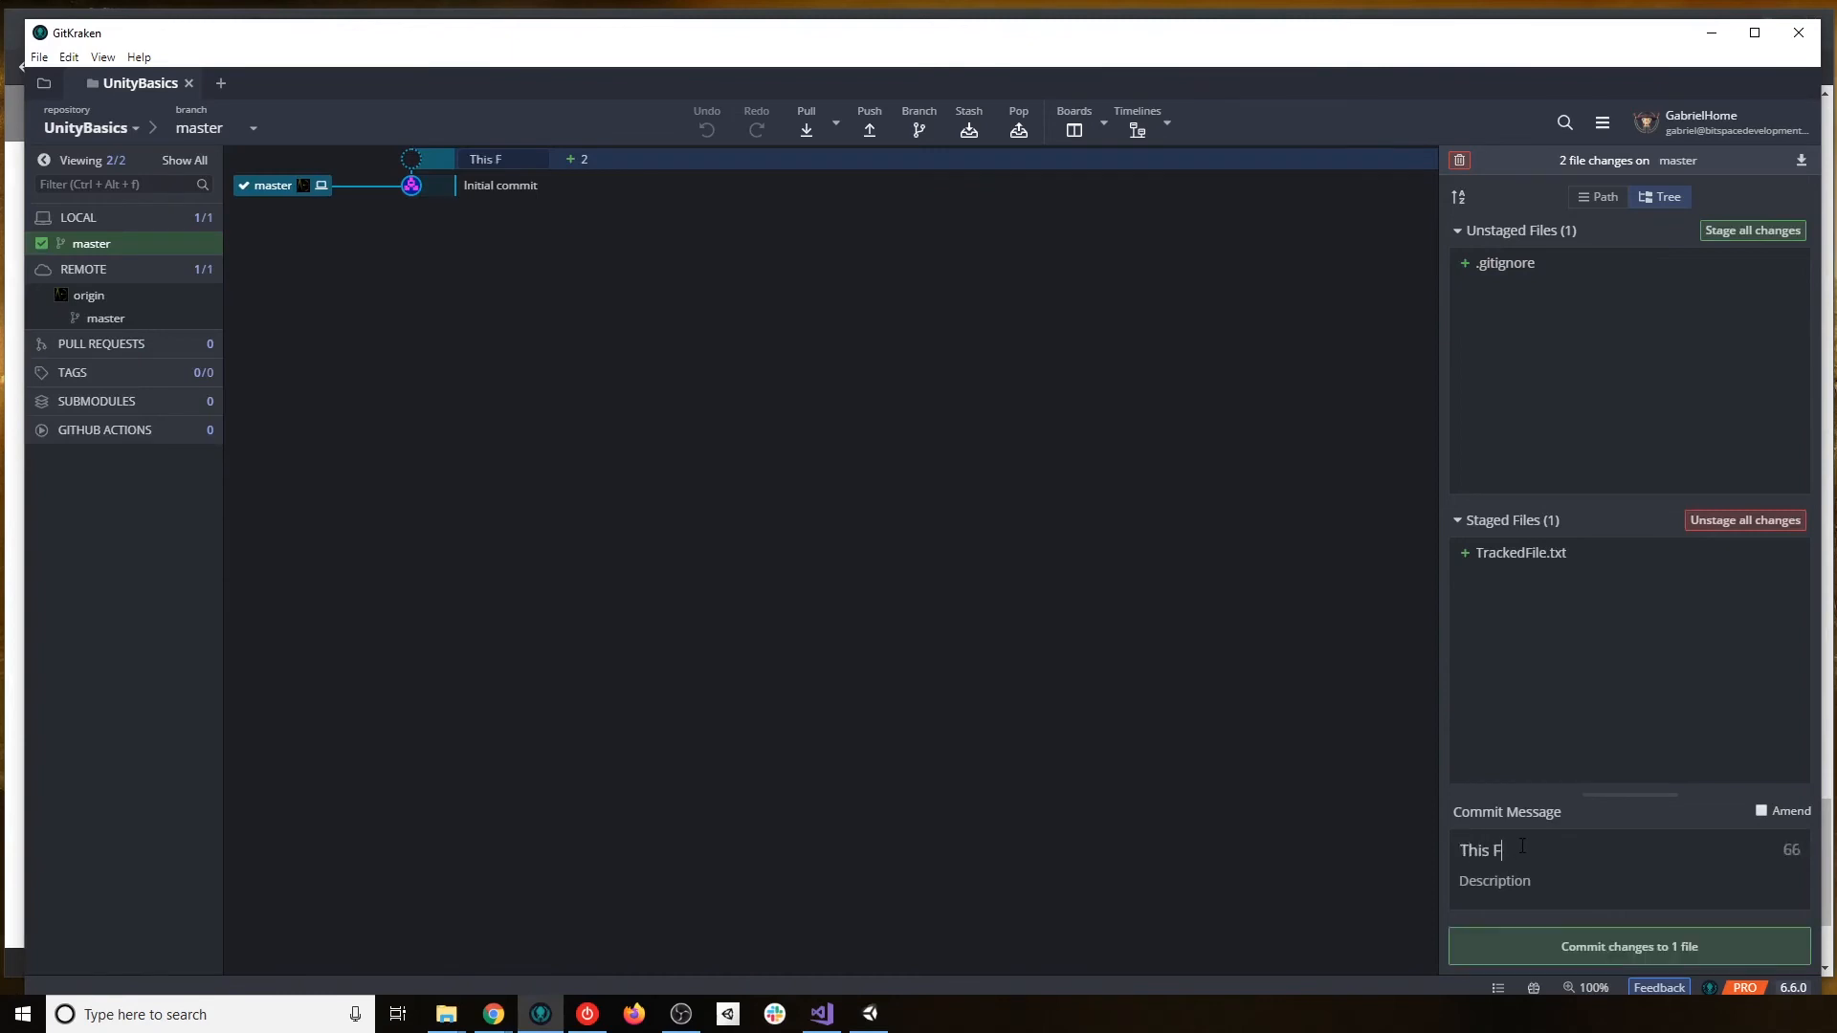
pyautogui.write('ile Will be tracked ev')
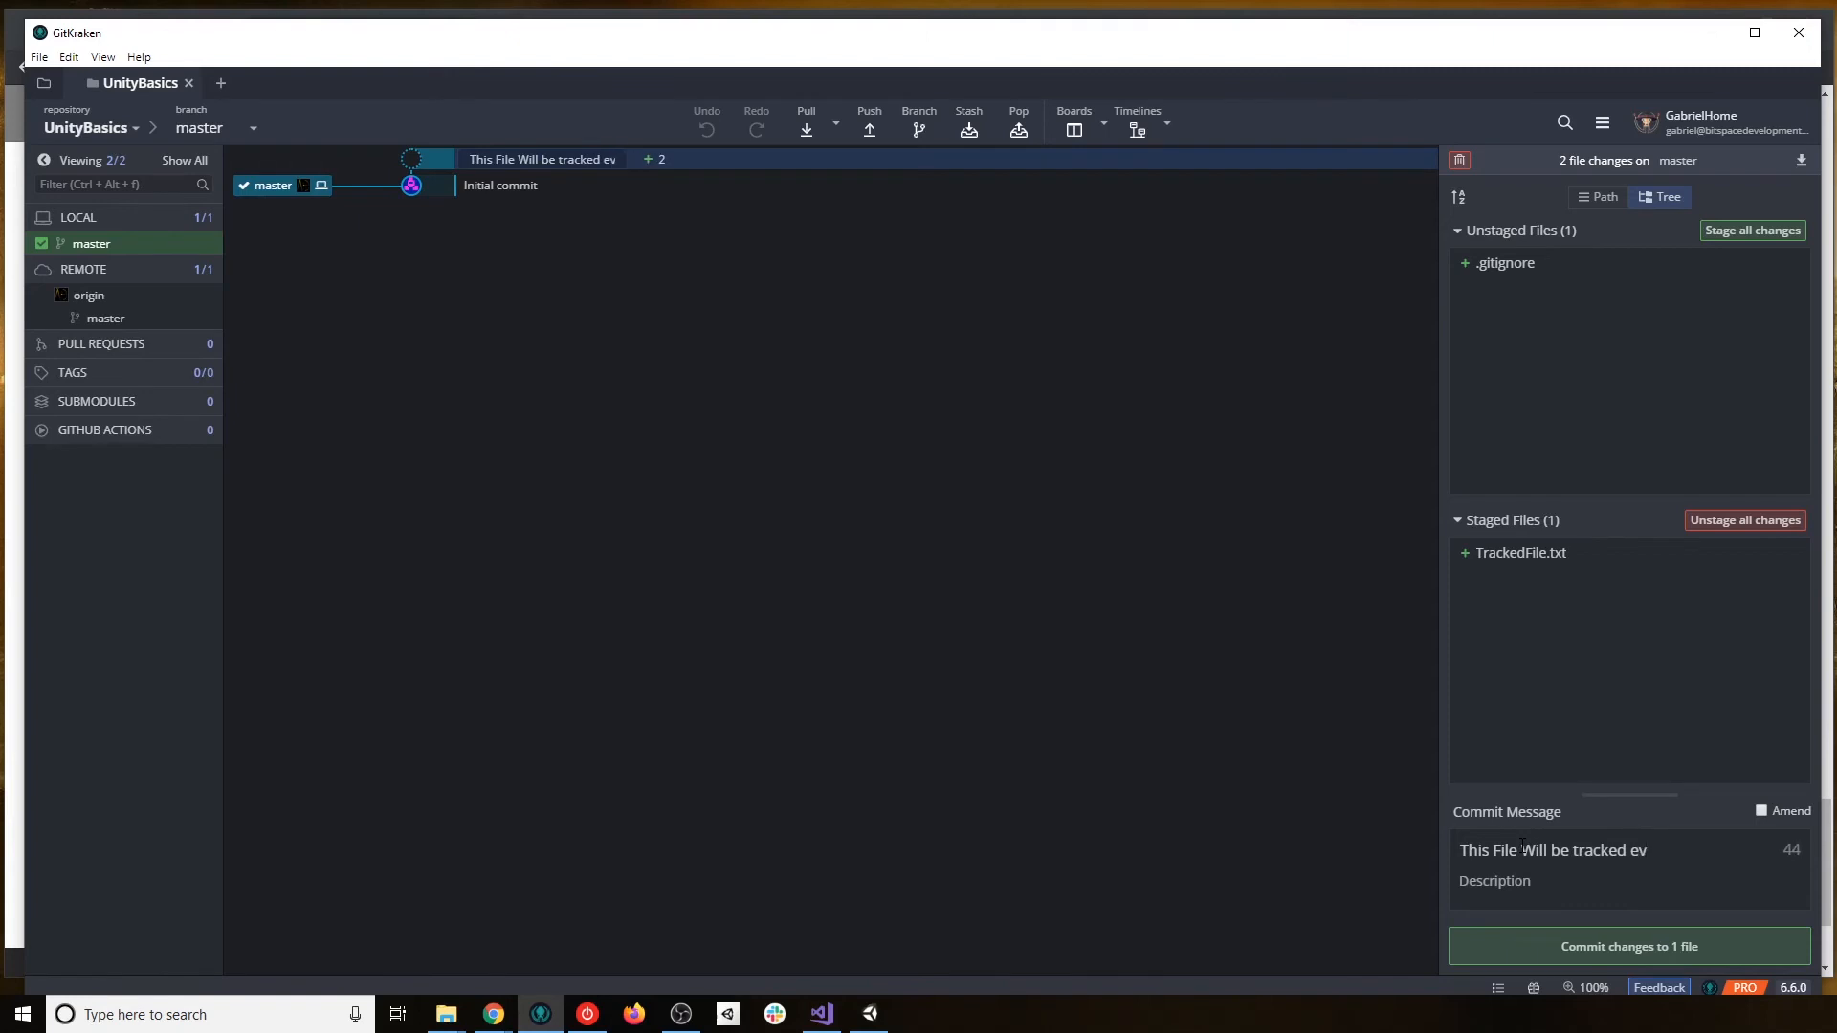
pyautogui.write('en with the rule on ')
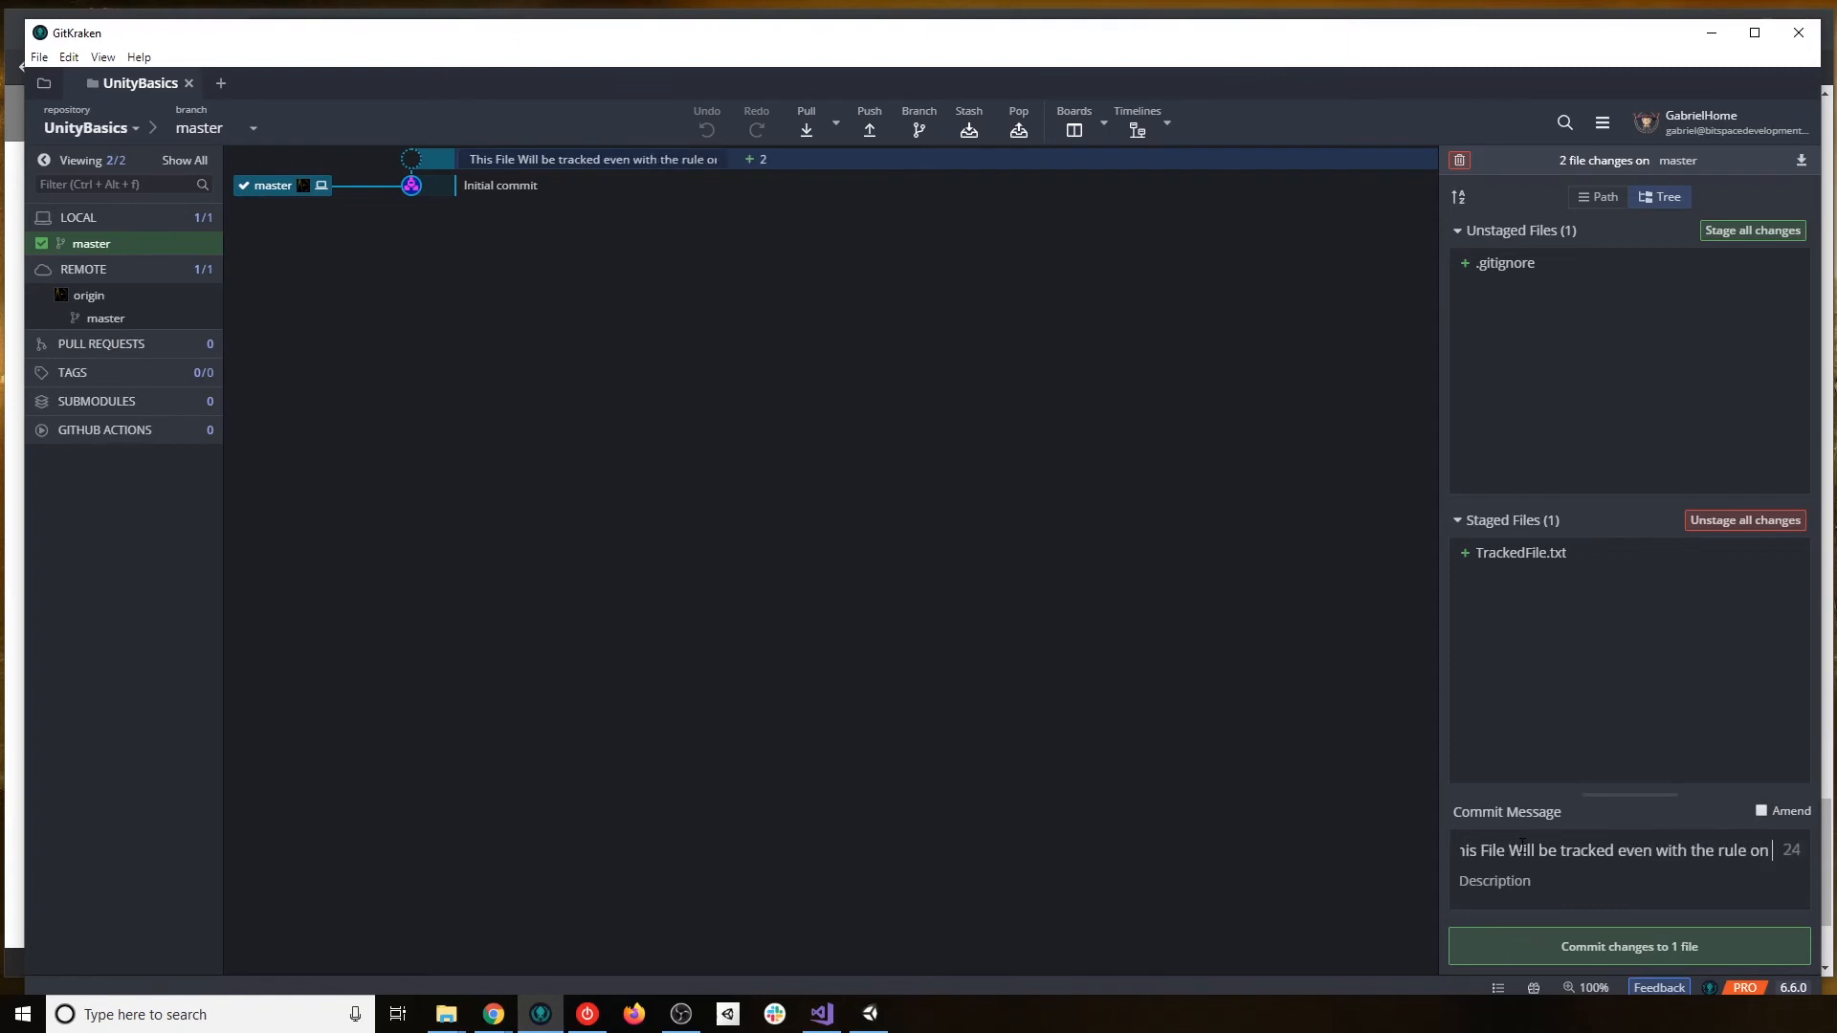
pyautogui.write('.gitignore')
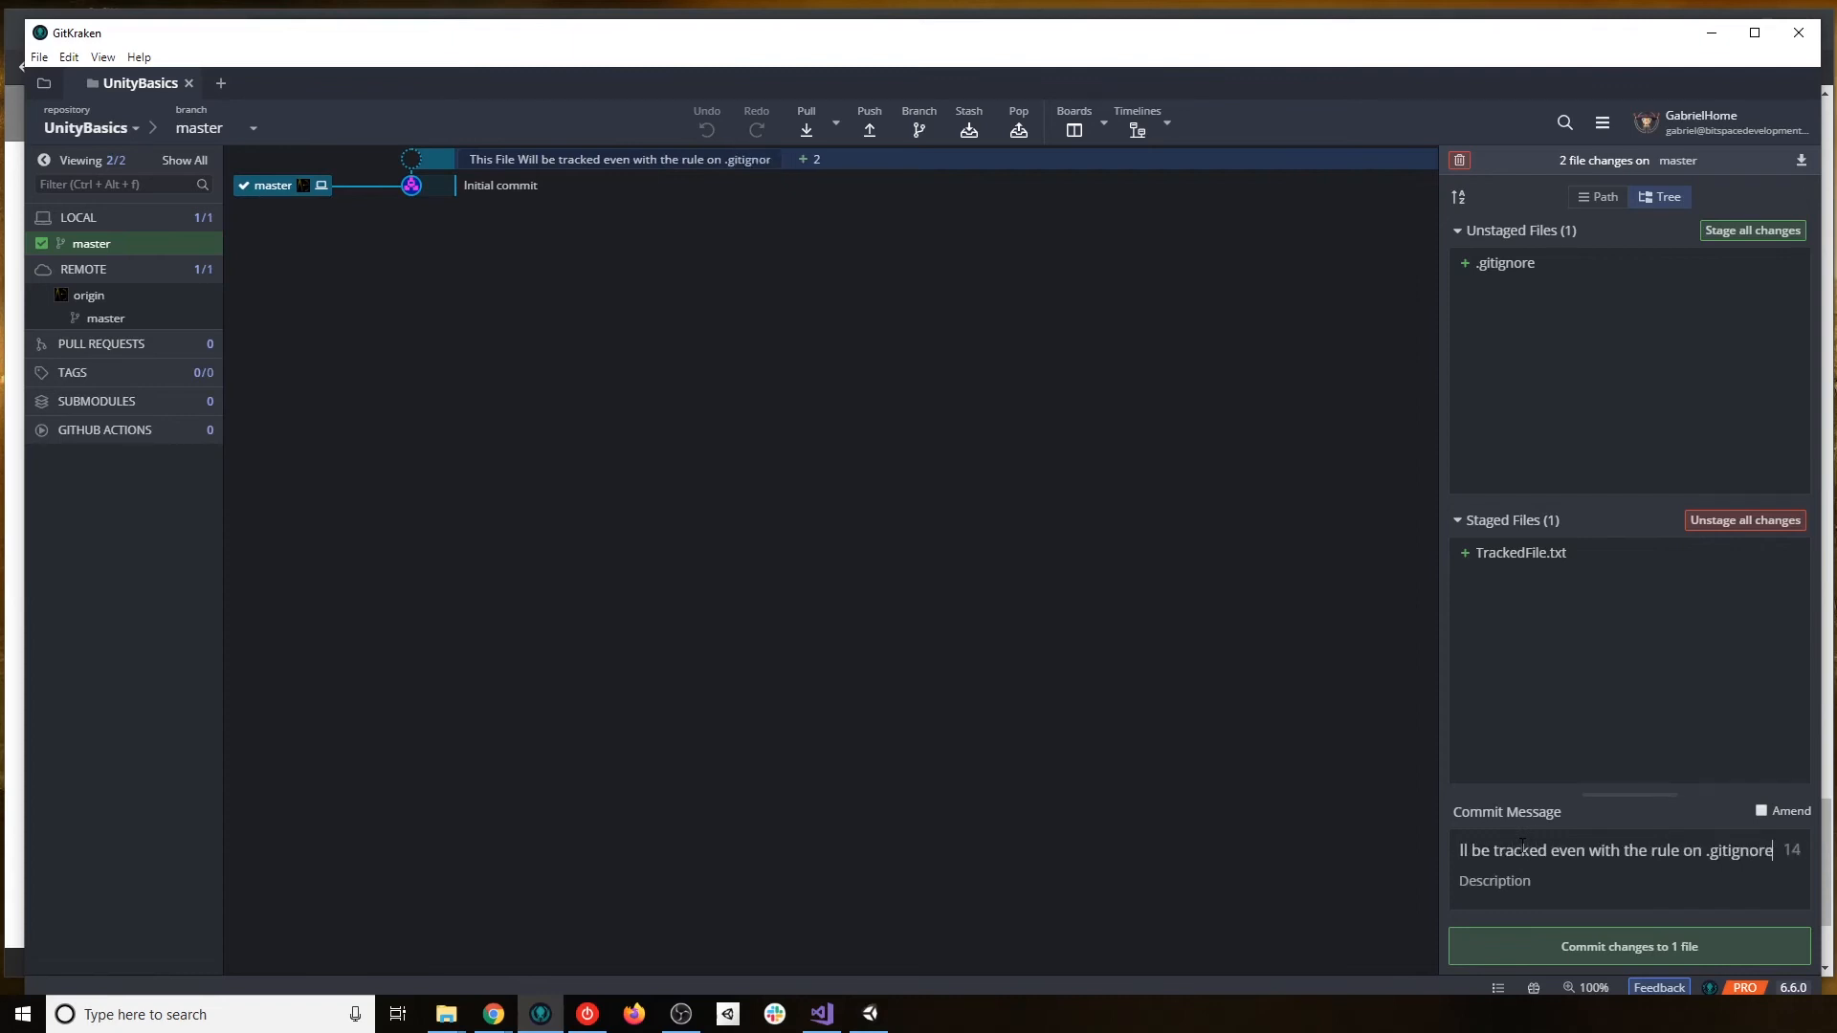
pyautogui.click(1611, 953)
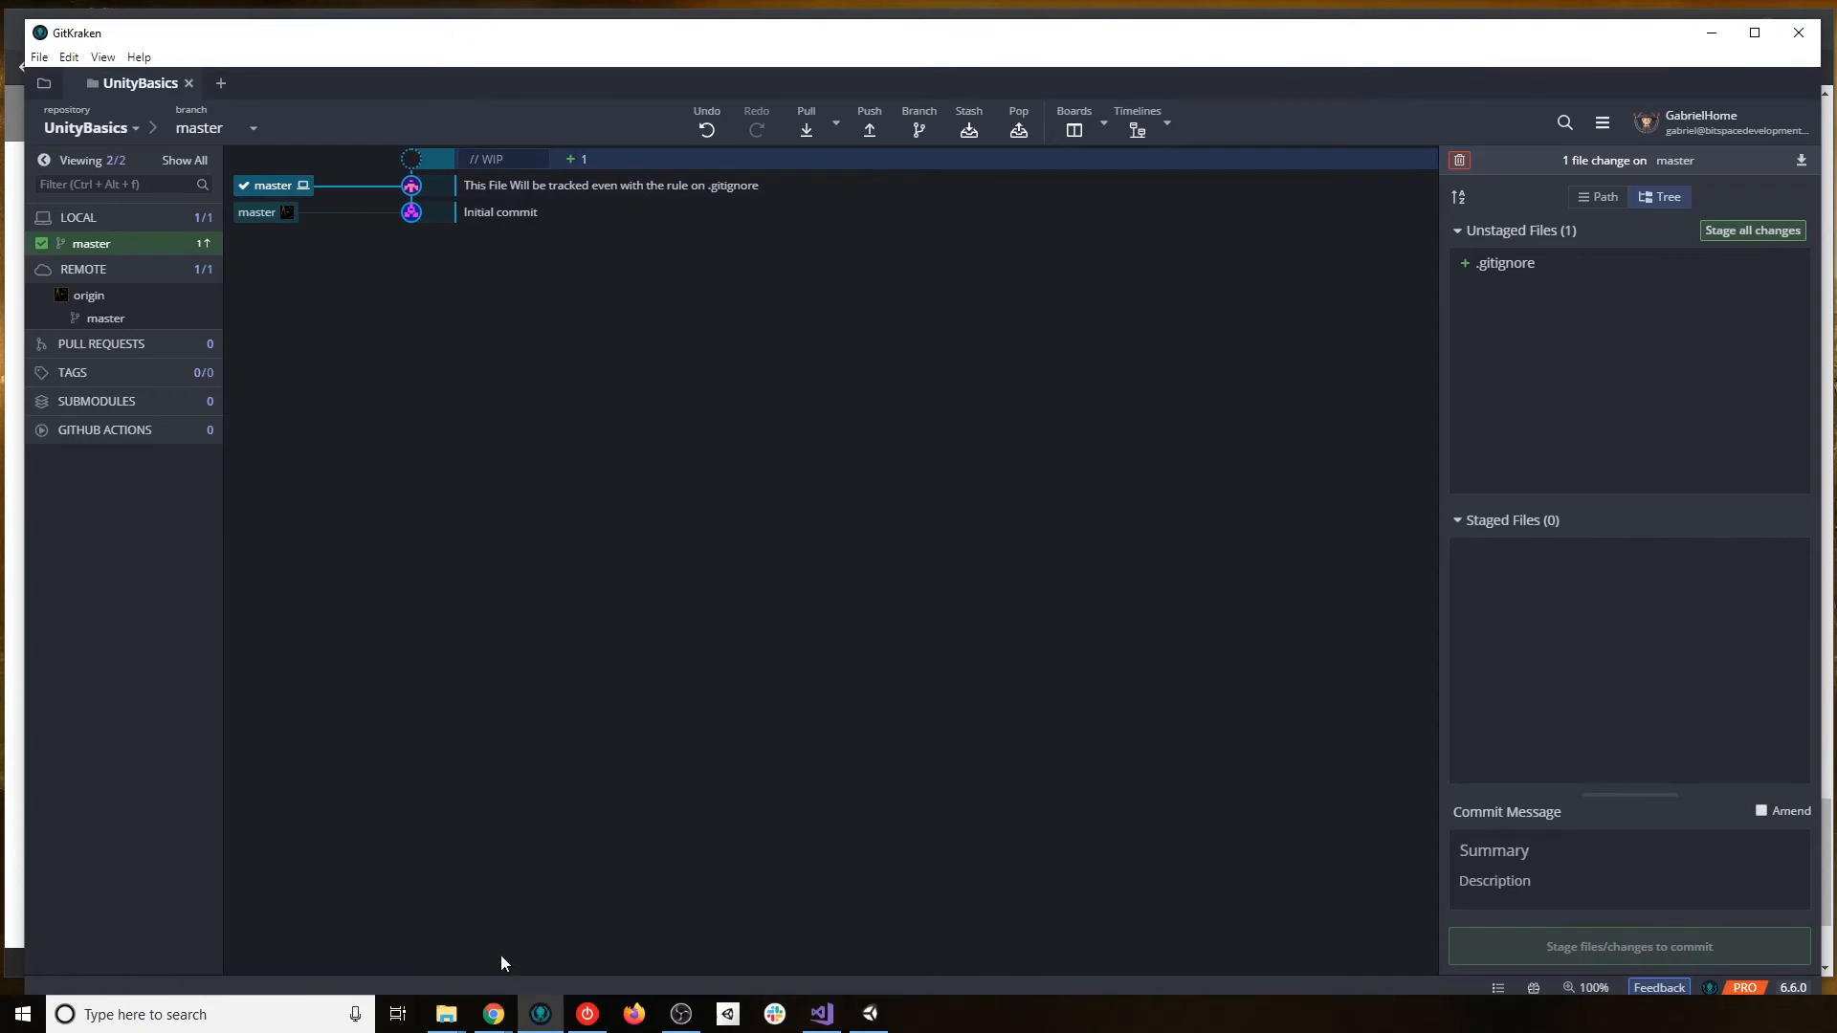
# Stage the unstaged .gitignore file.
pyautogui.moveTo(1551, 277)
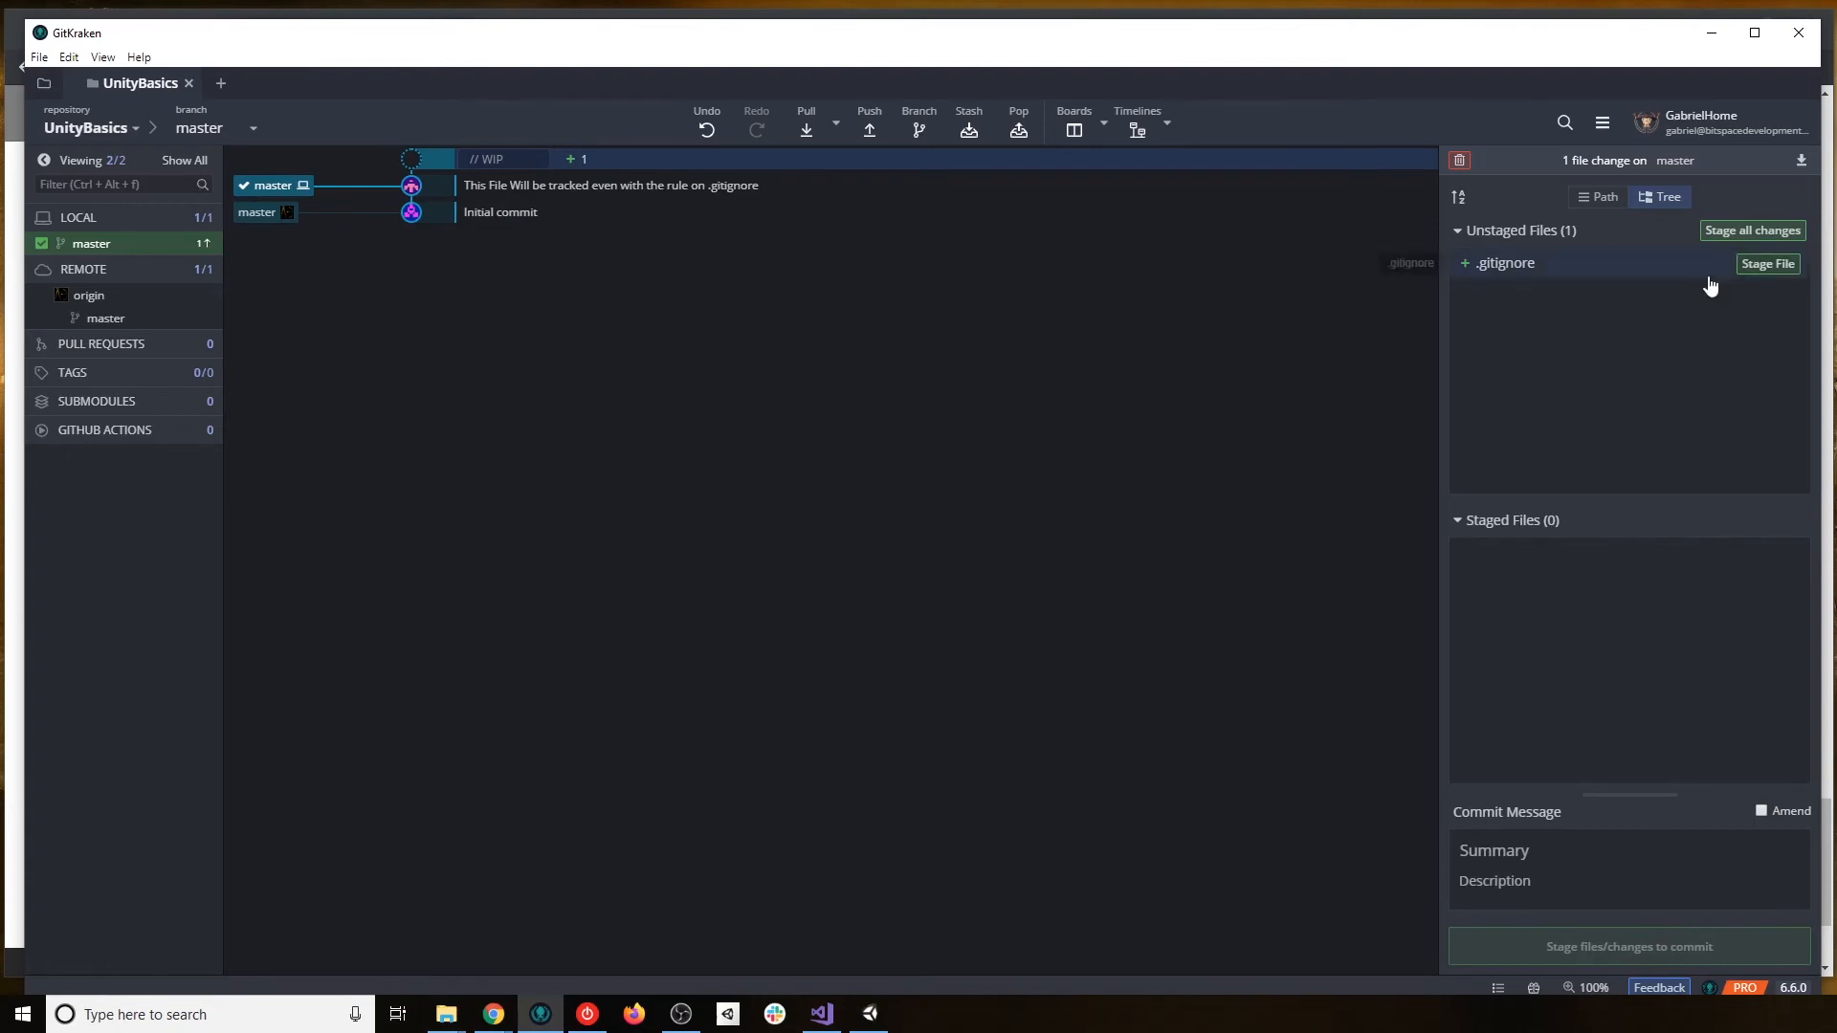
pyautogui.click(1765, 265)
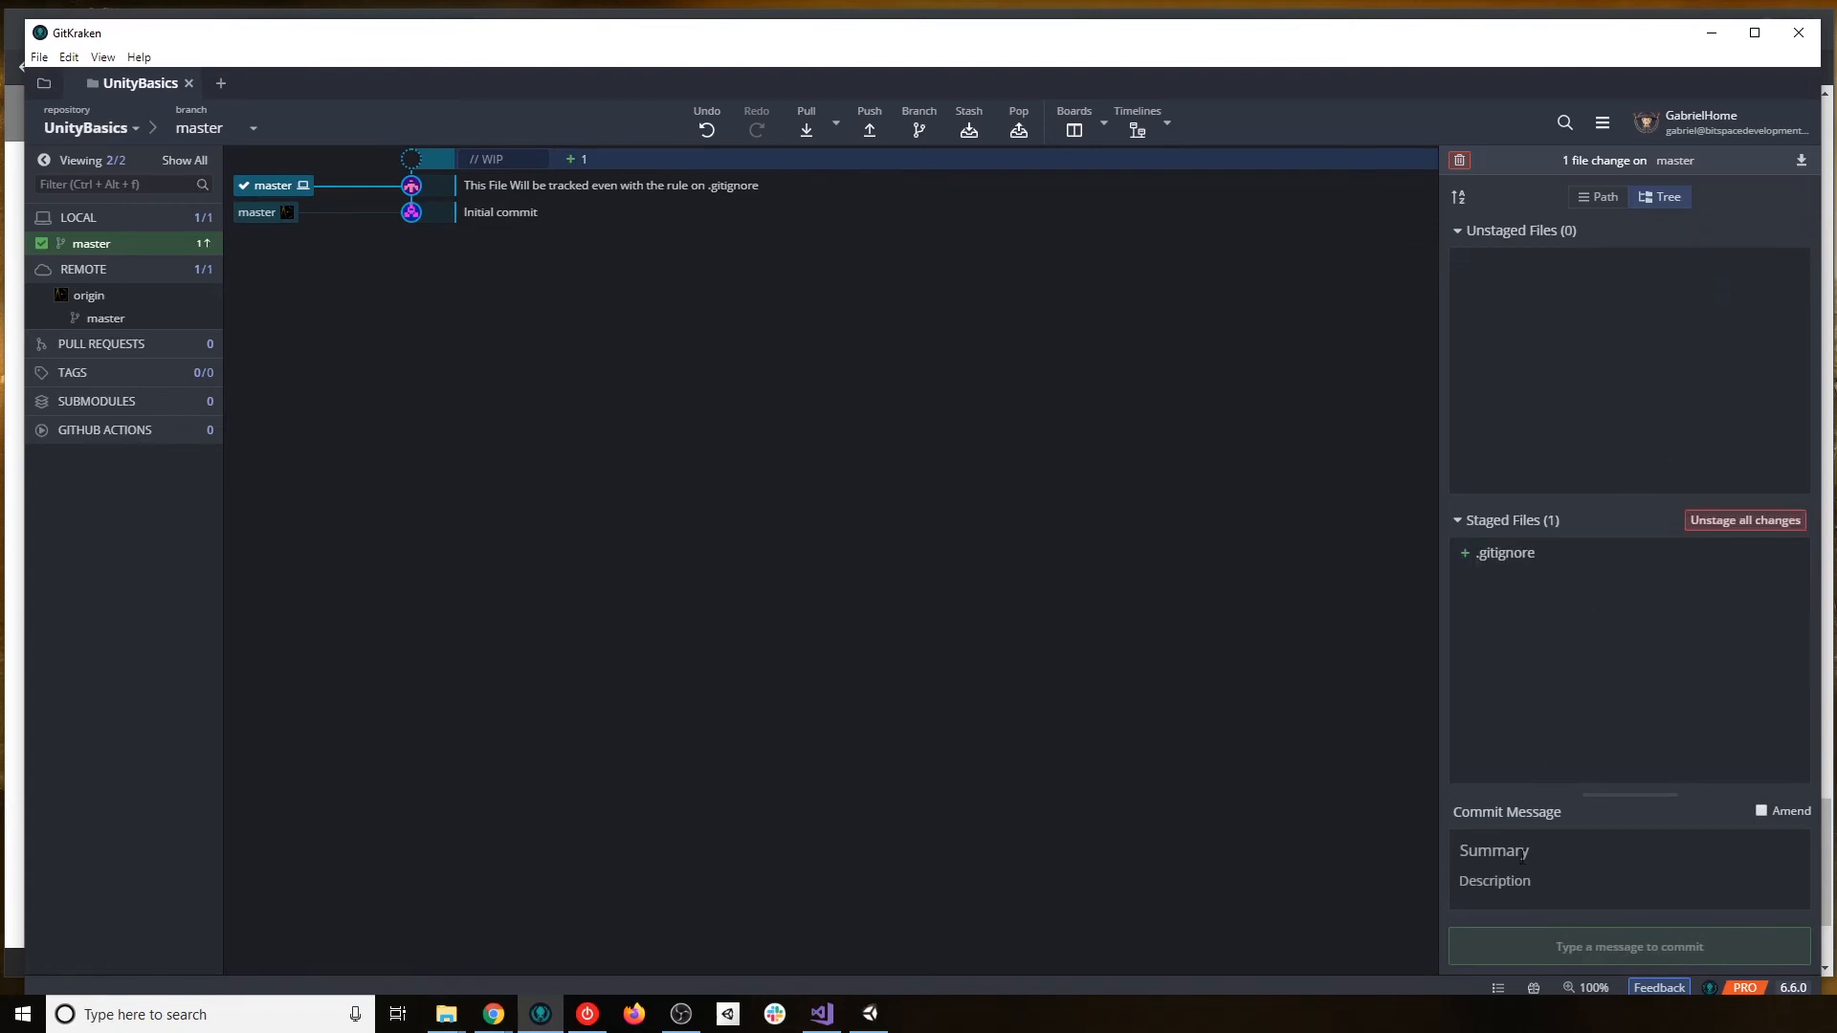
# In File Explorer, look through the UnityBasics project folder in UnityProyects, then return to the GitHub\UnityBasics repository folder.
pyautogui.moveTo(463, 1007)
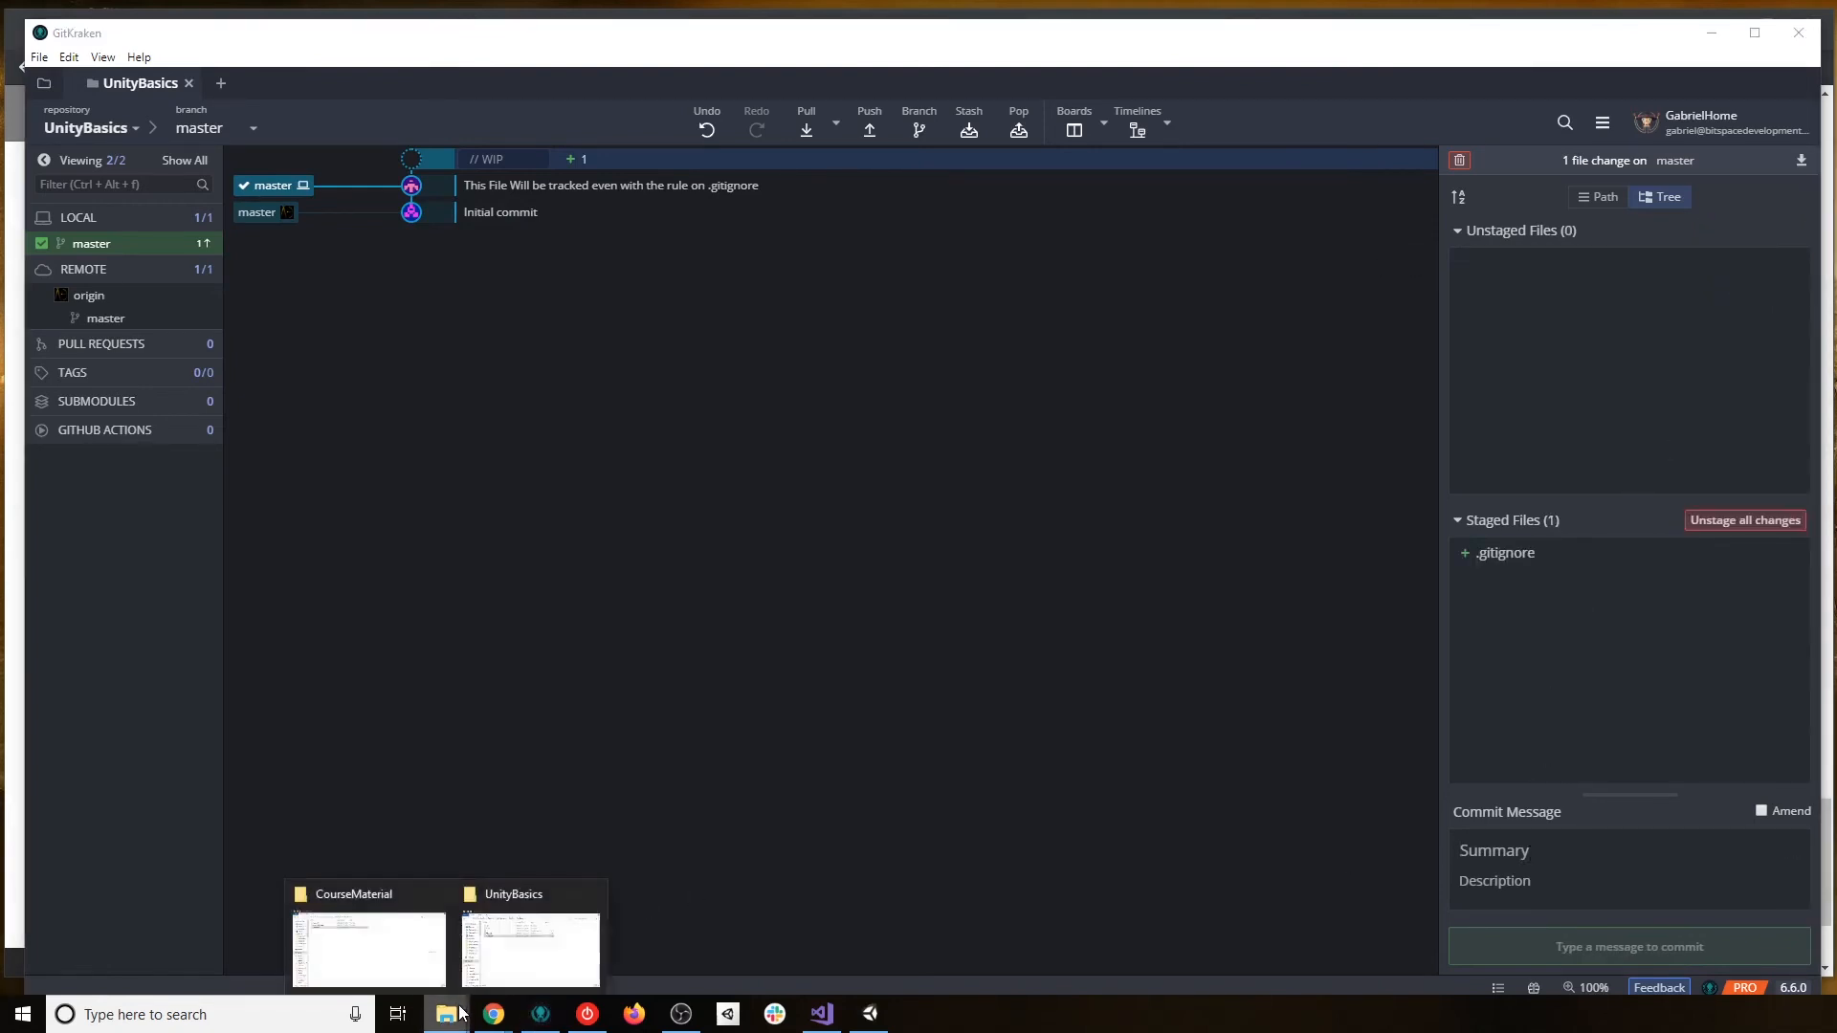
pyautogui.click(500, 952)
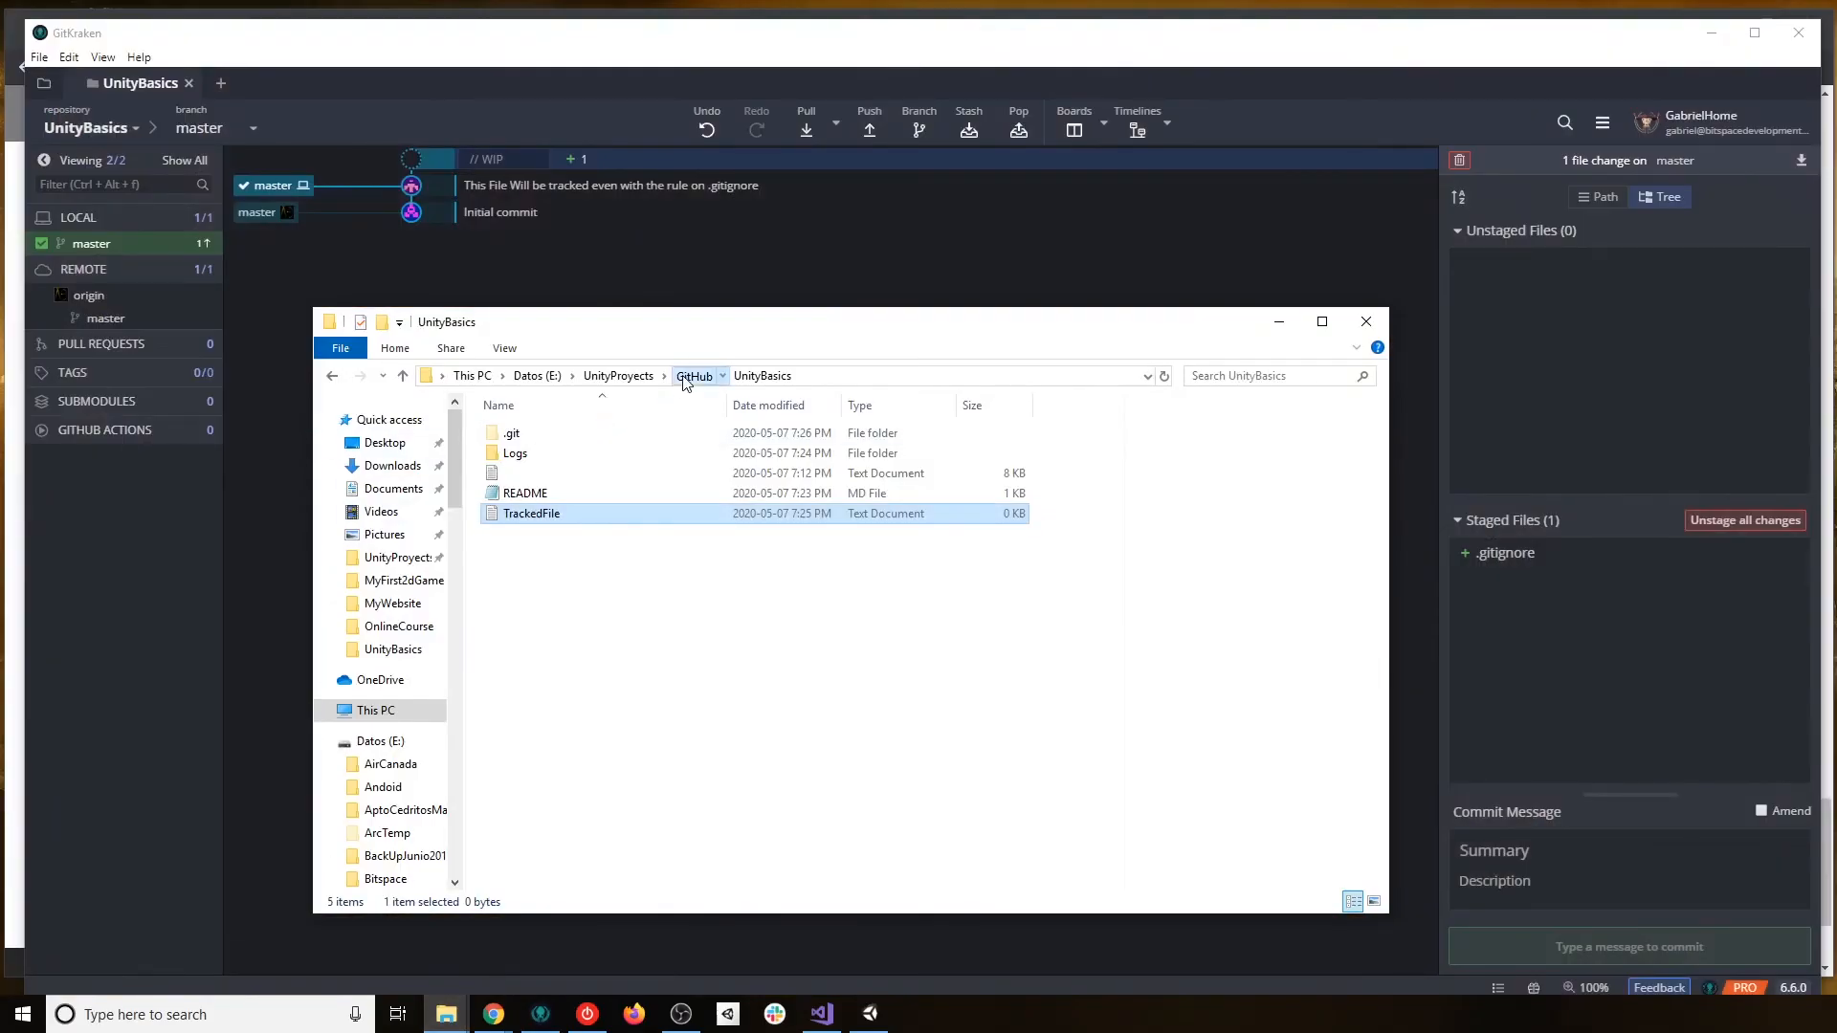
pyautogui.click(690, 377)
pyautogui.click(618, 376)
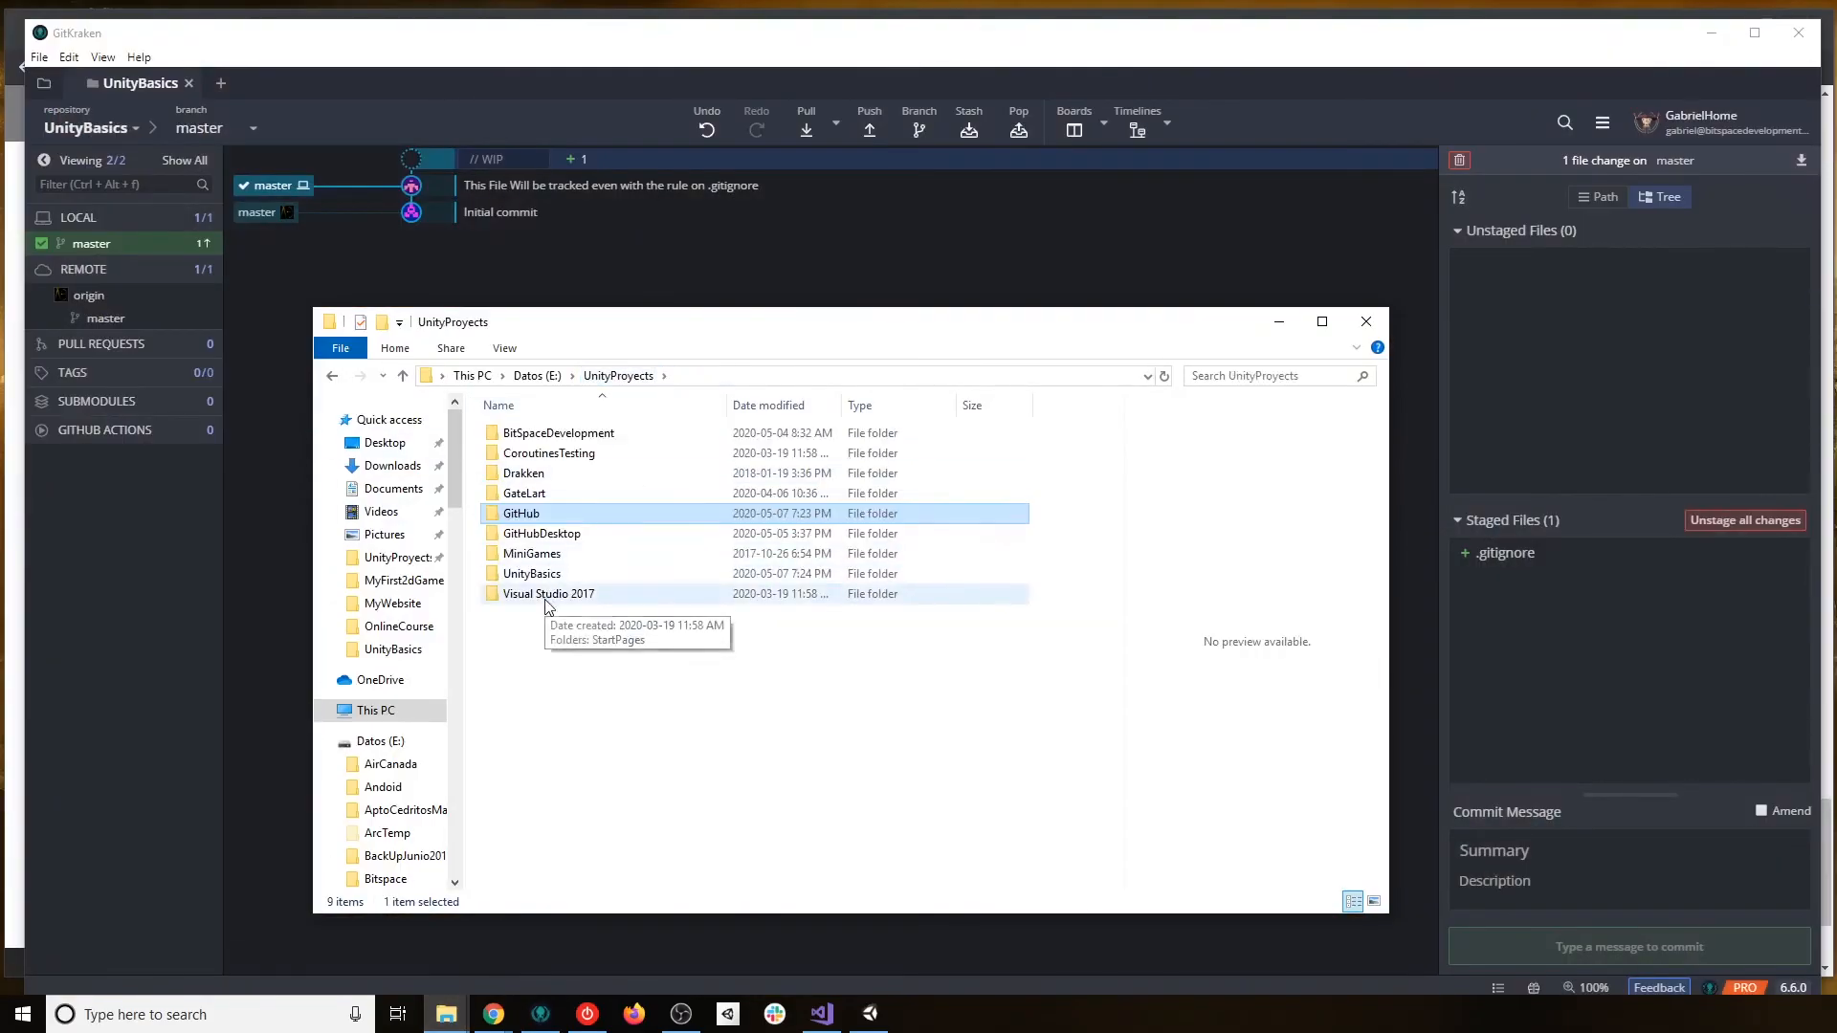
pyautogui.doubleClick(532, 574)
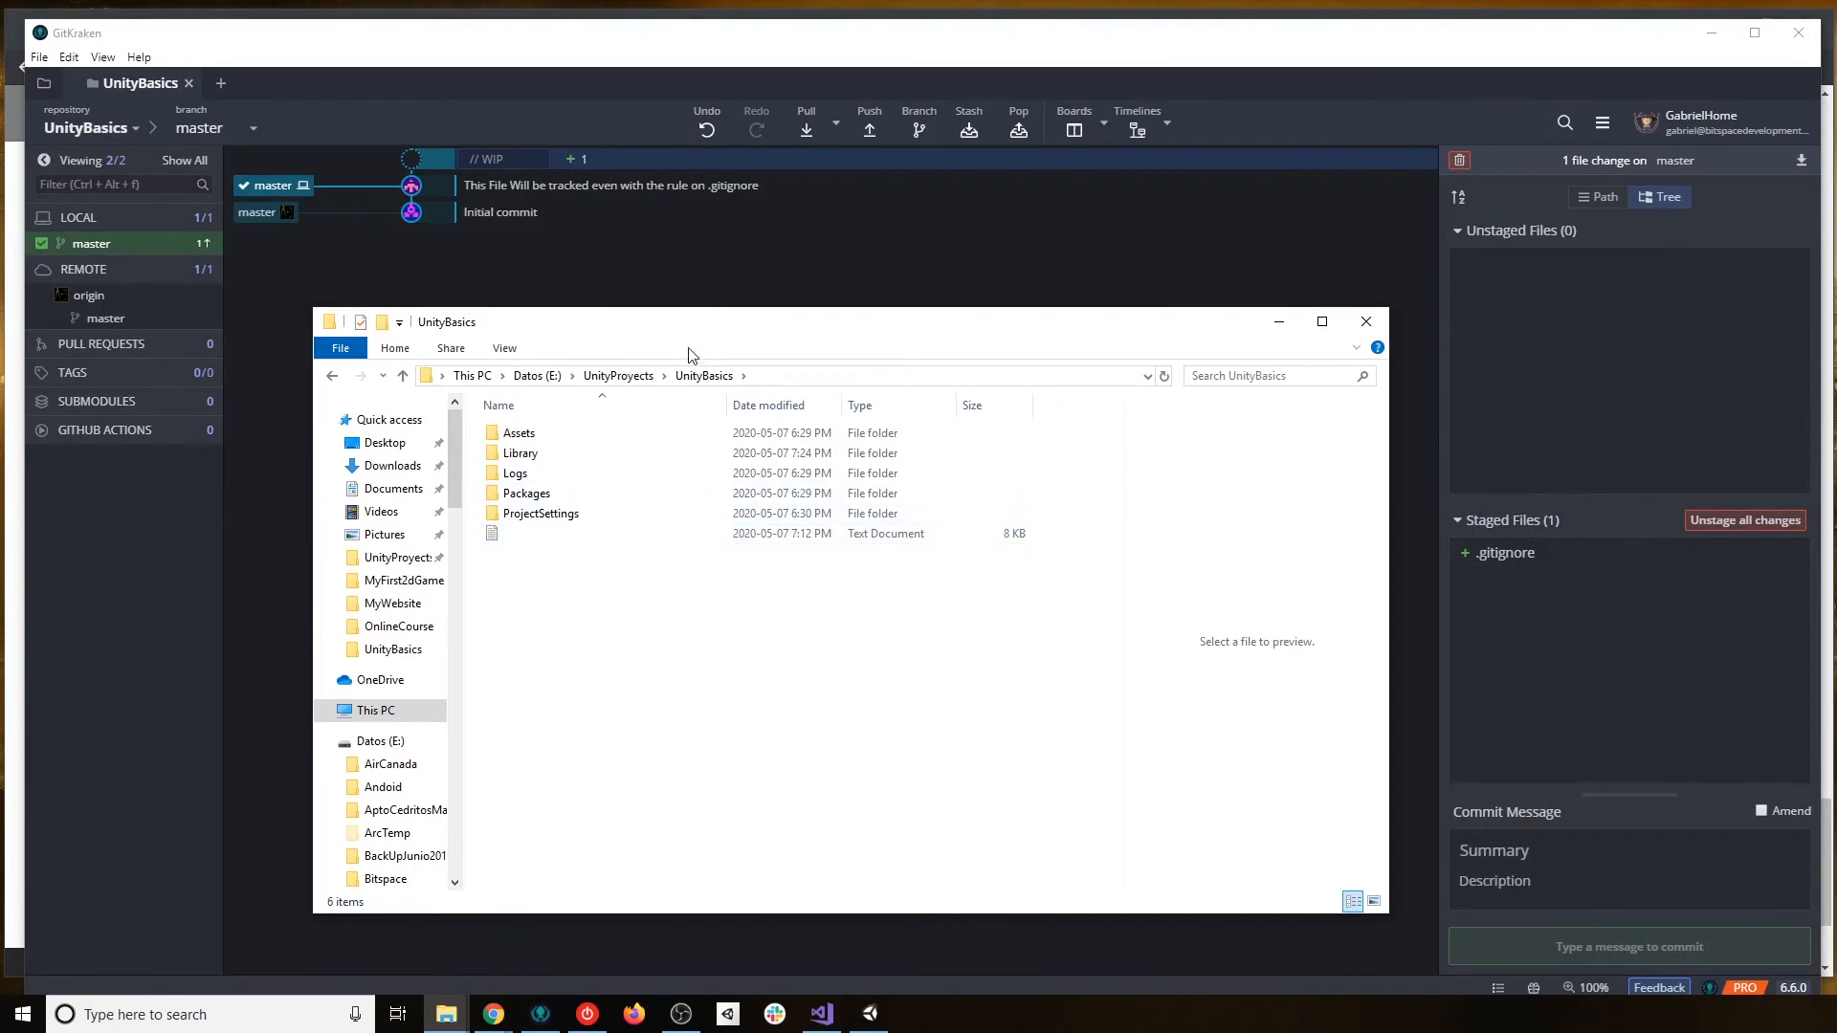
pyautogui.click(618, 376)
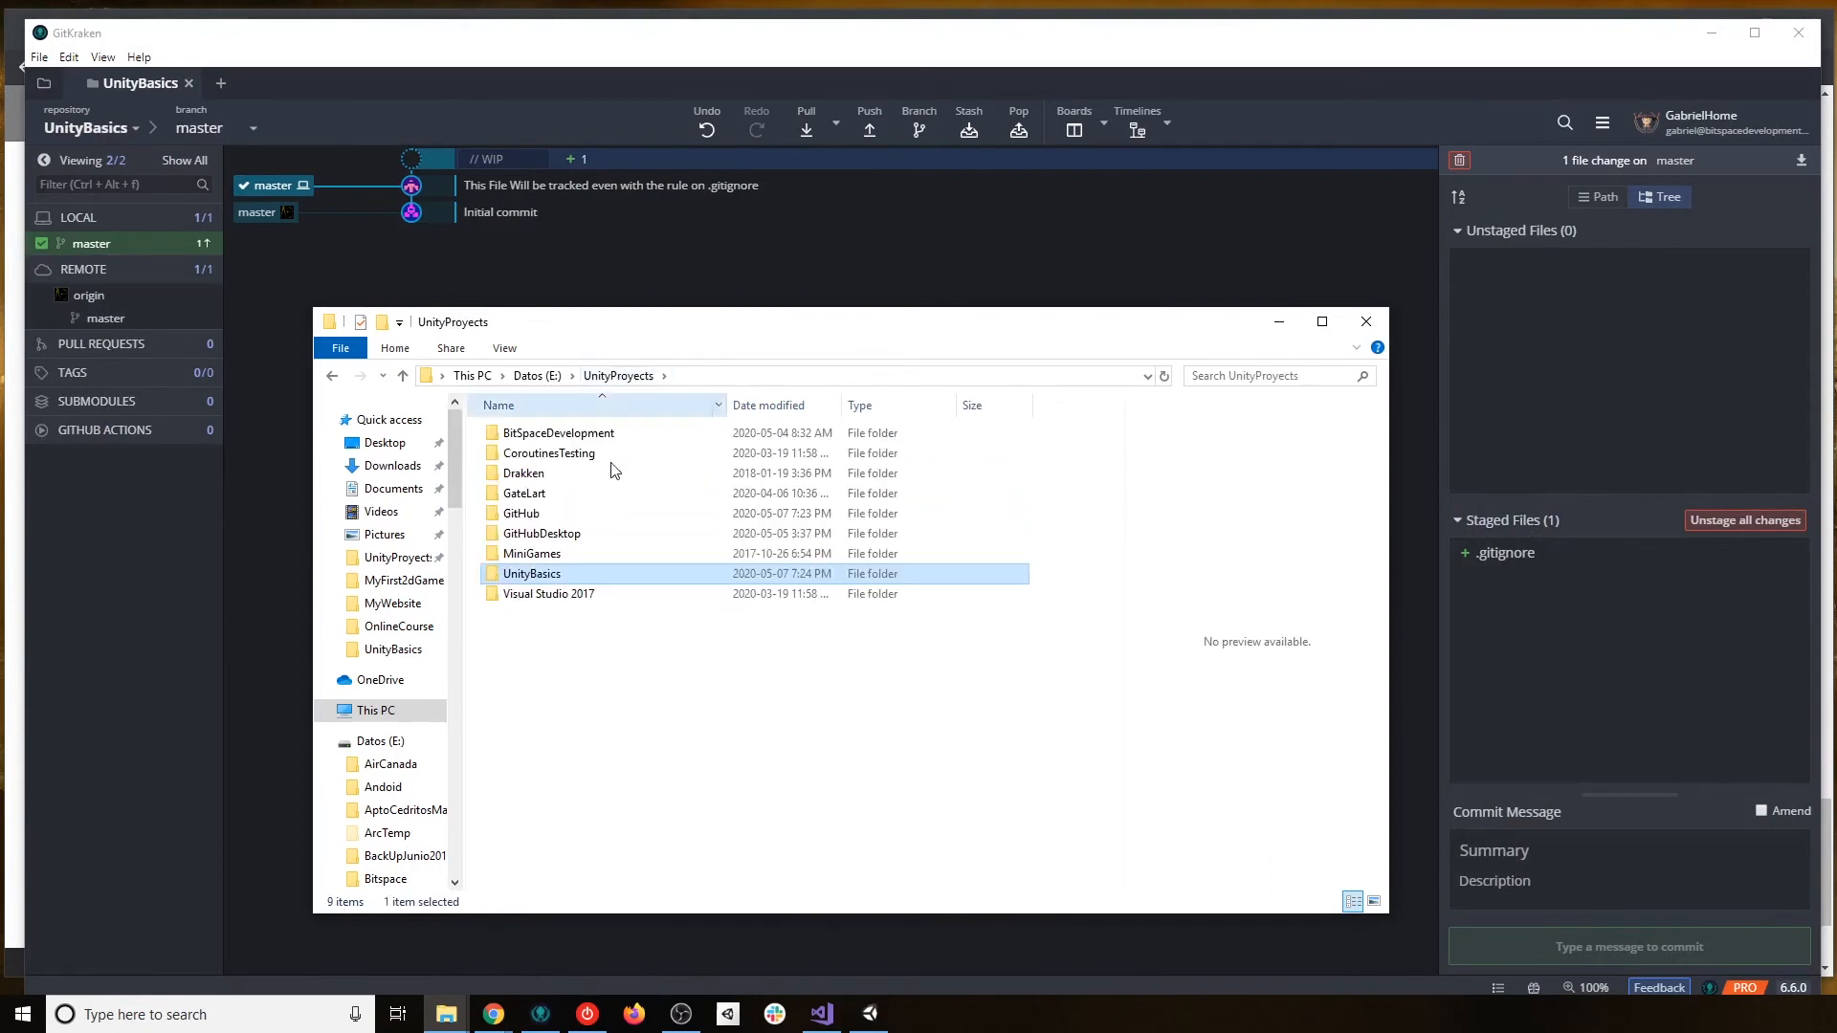
pyautogui.doubleClick(547, 515)
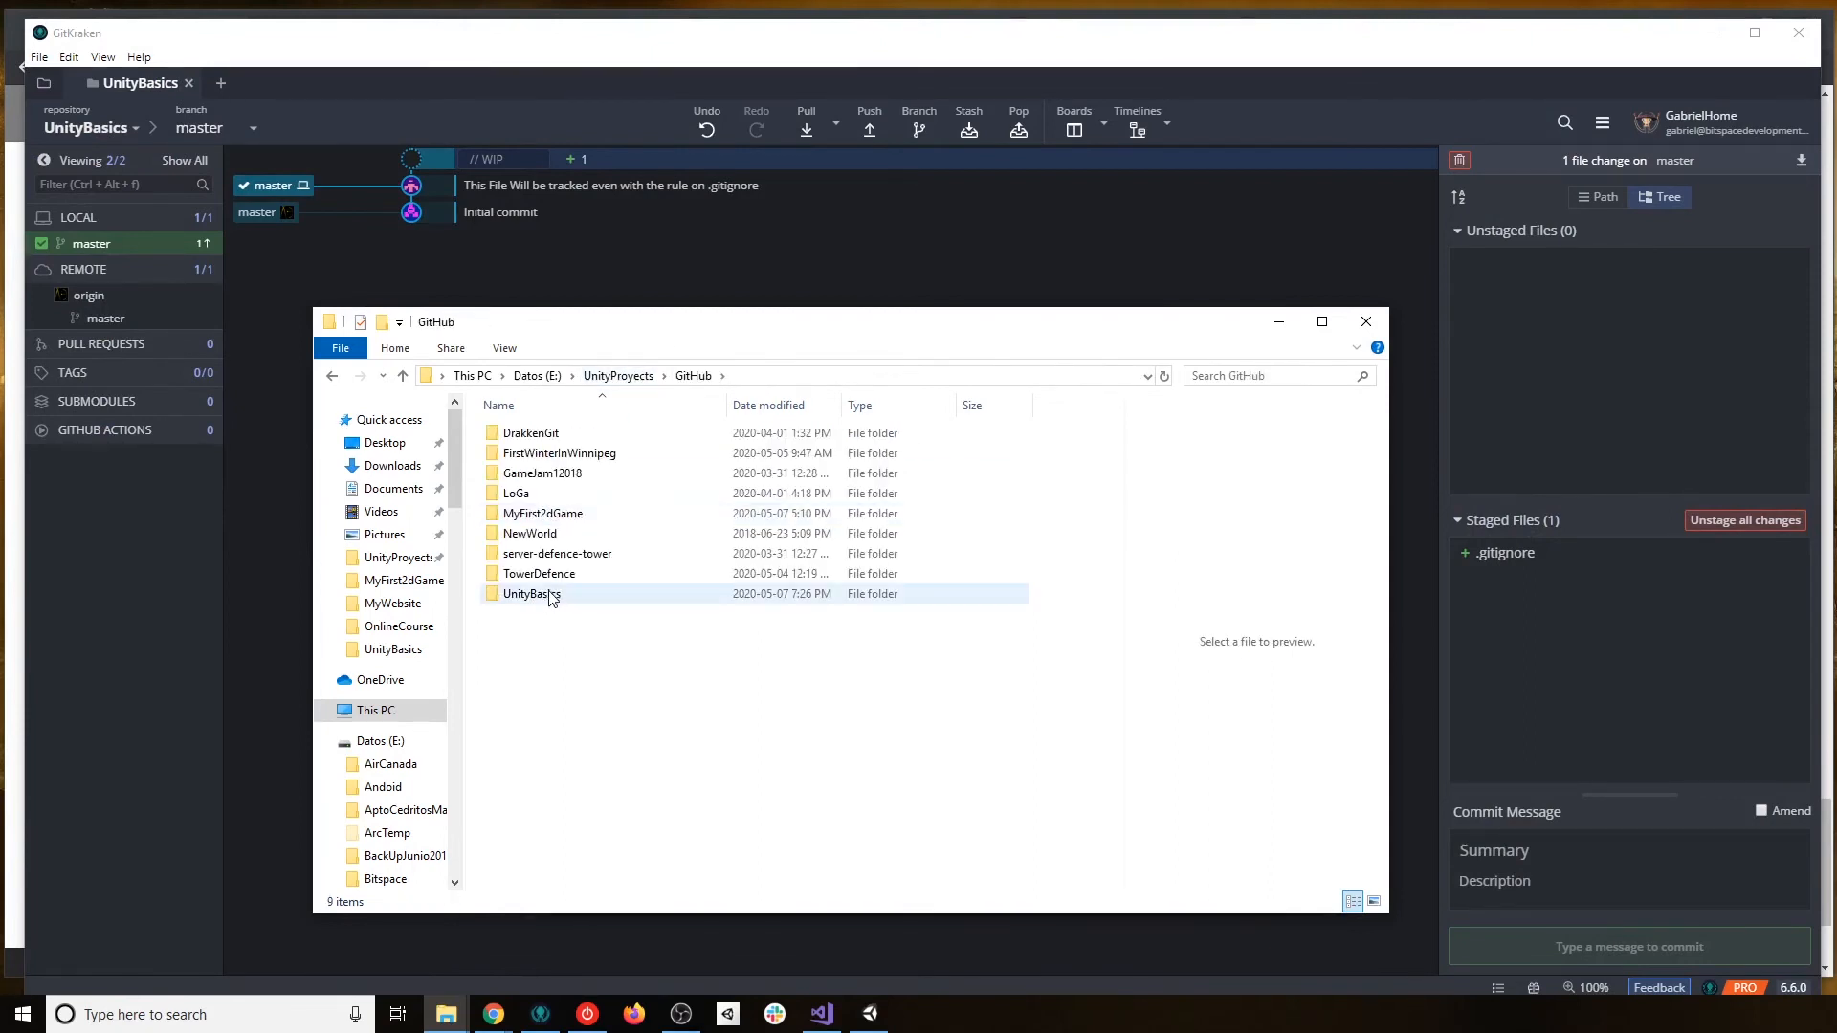
pyautogui.doubleClick(552, 597)
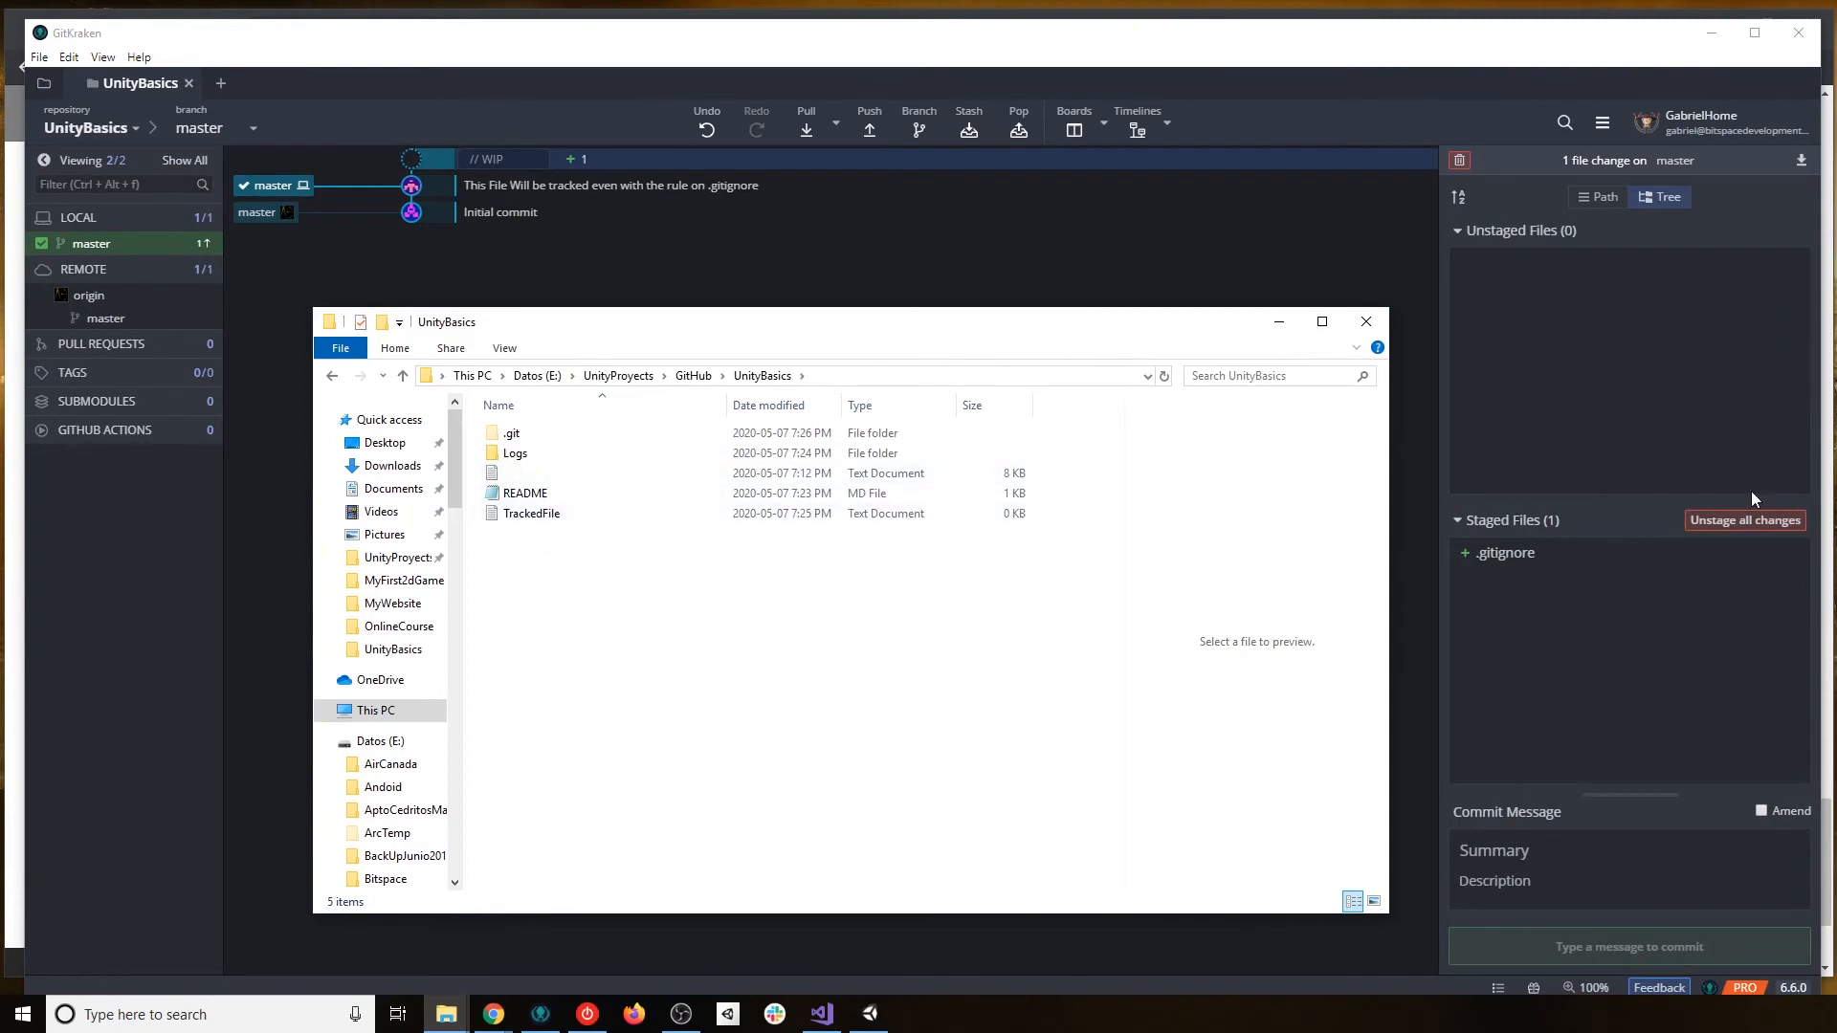
# Switch to GitKraken and commit the staged .gitignore file with the summary "Add .gitignore".
pyautogui.click(1583, 669)
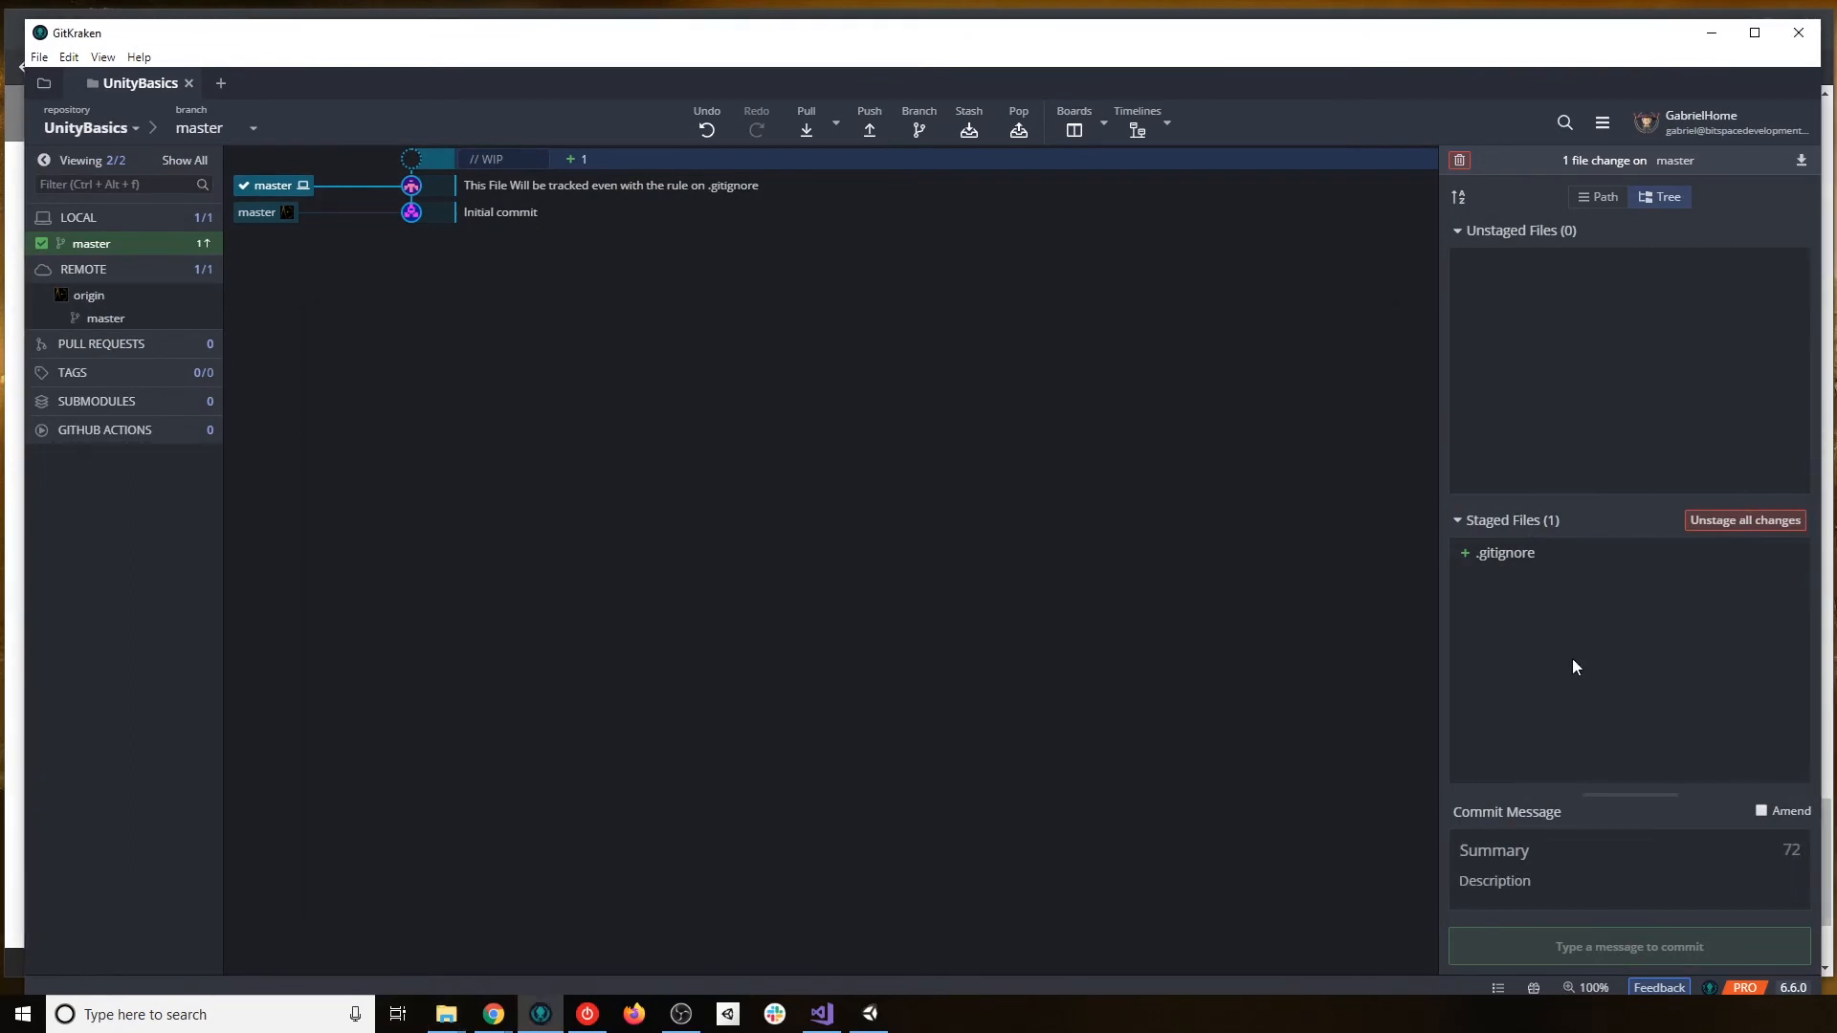
pyautogui.write('Add')
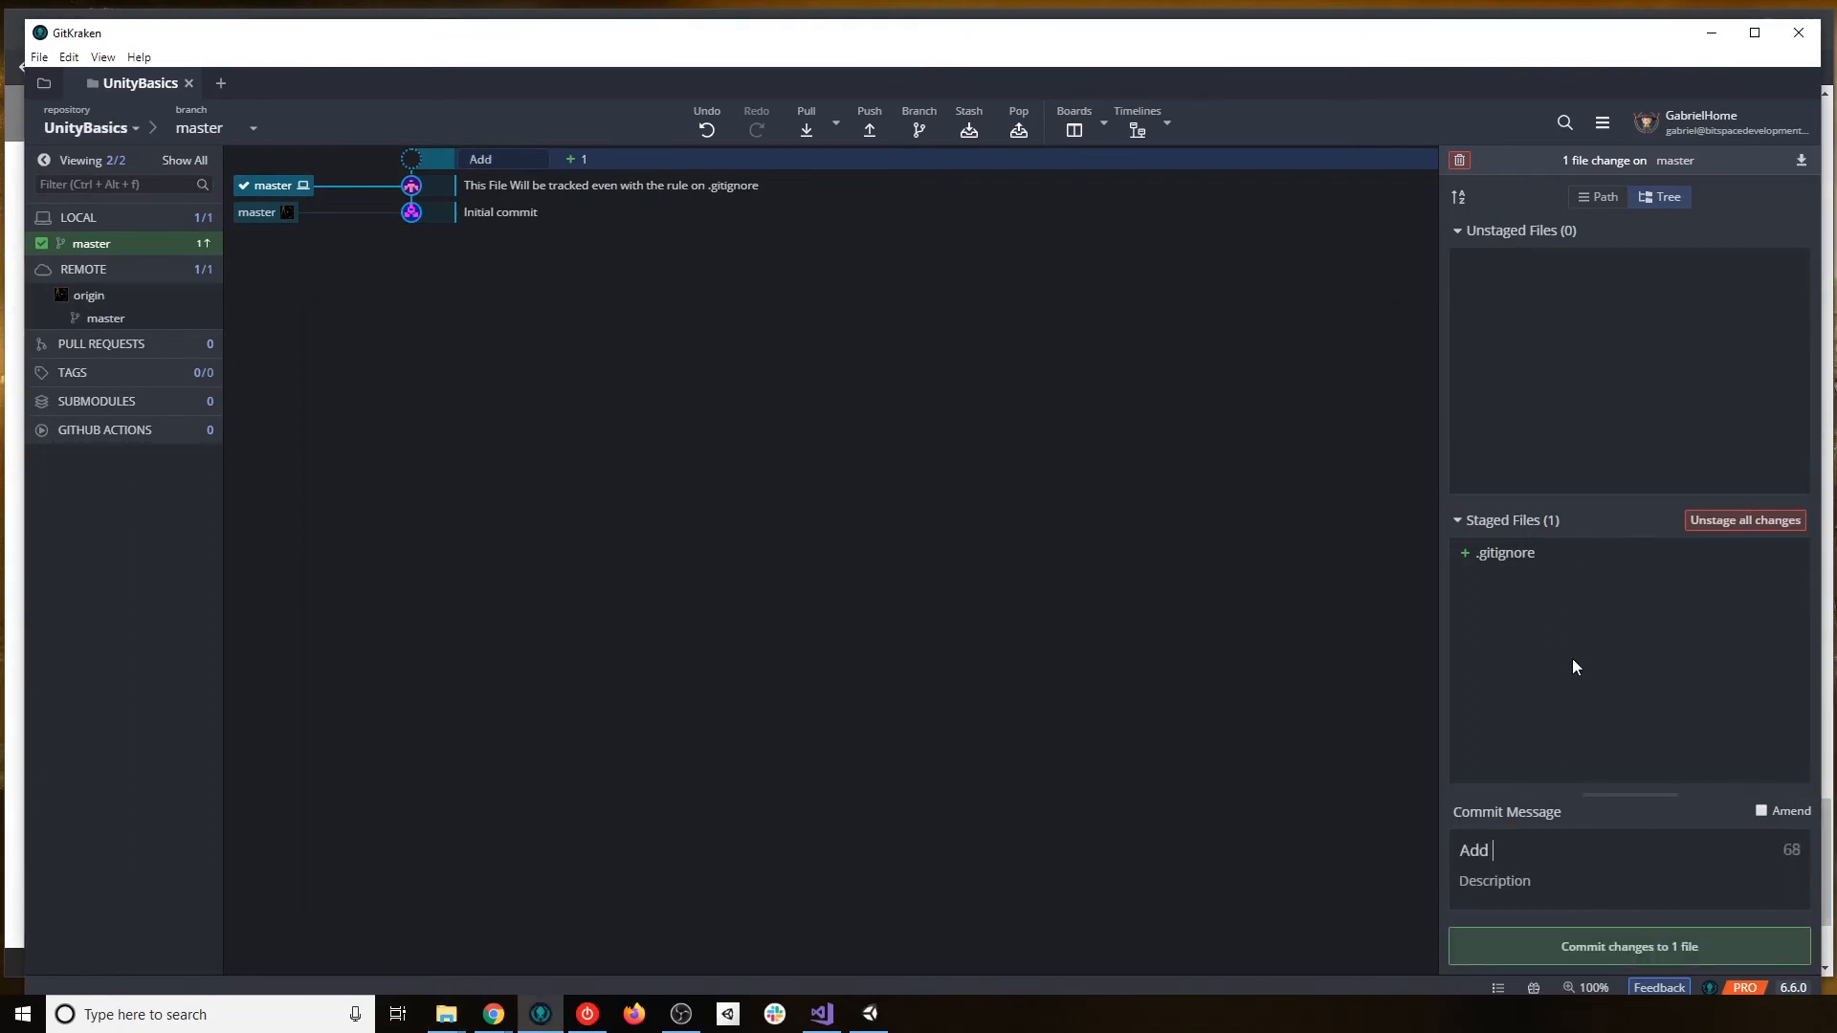
pyautogui.write(' .gitignore')
pyautogui.click(1599, 940)
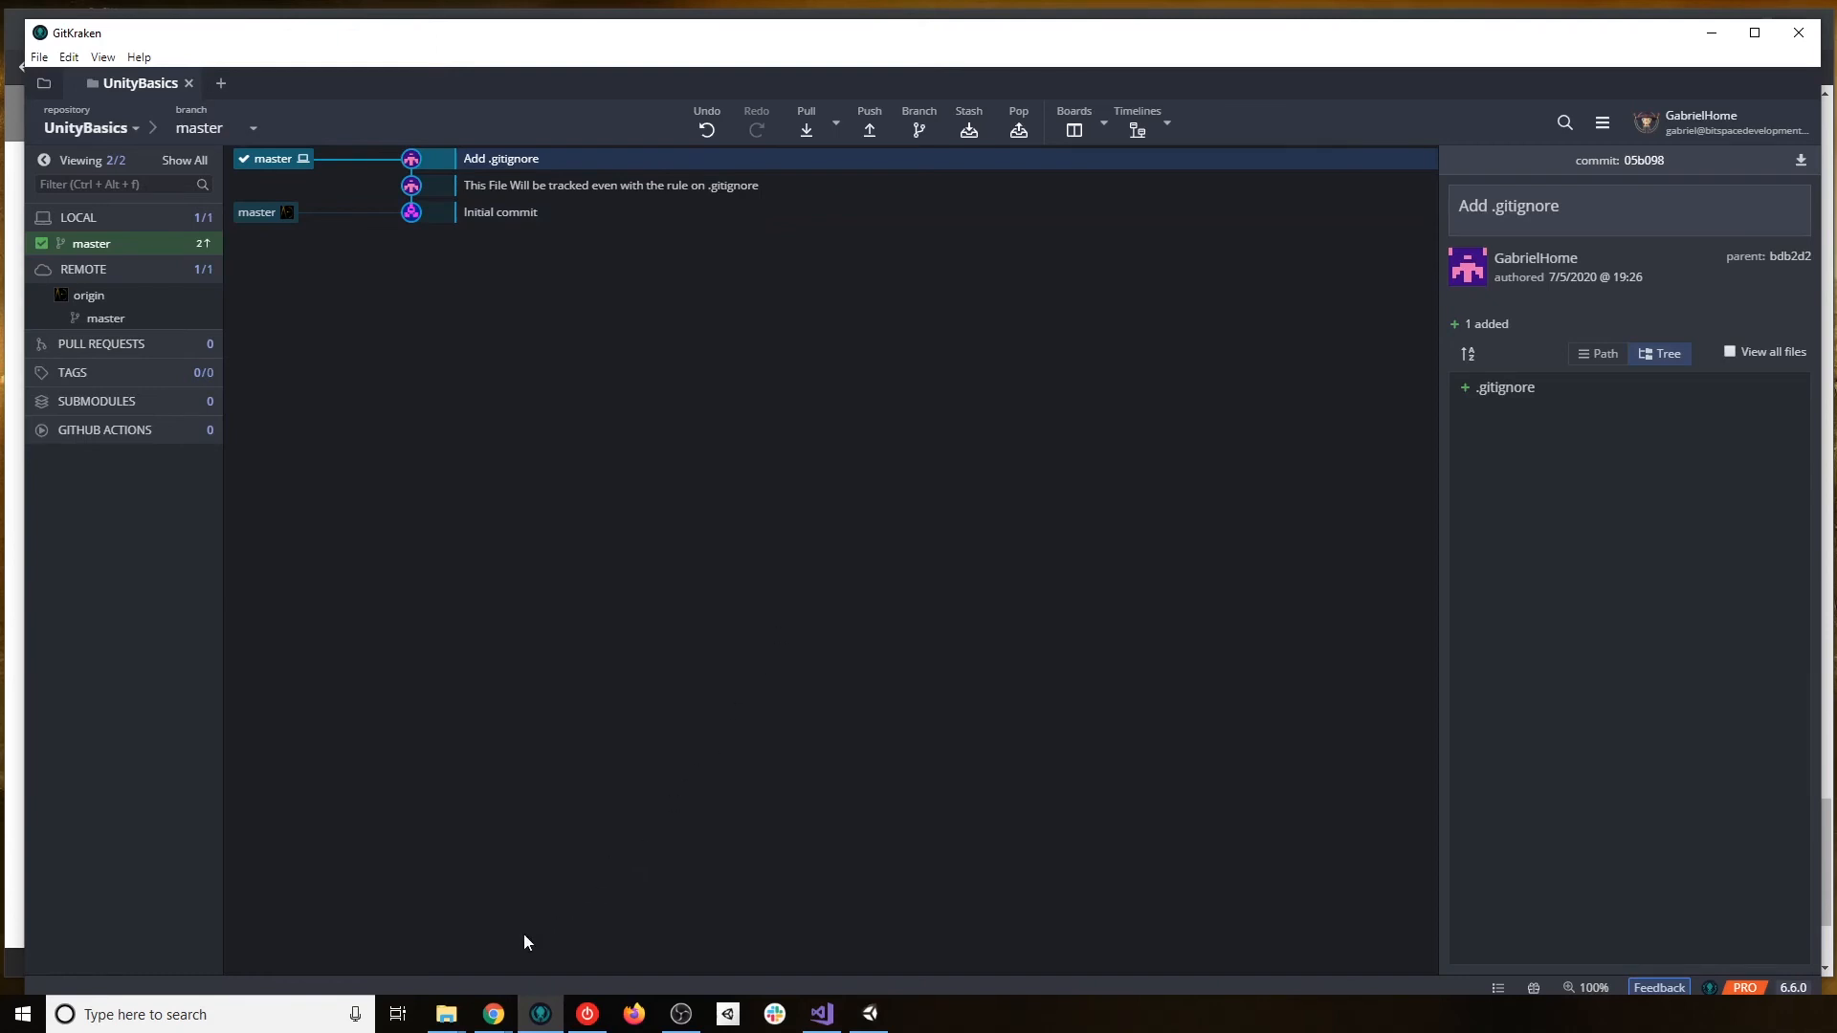
# In File Explorer, copy the name of the TrackedFile text document in the GitHub\UnityBasics repository folder without renaming it.
pyautogui.moveTo(457, 1017)
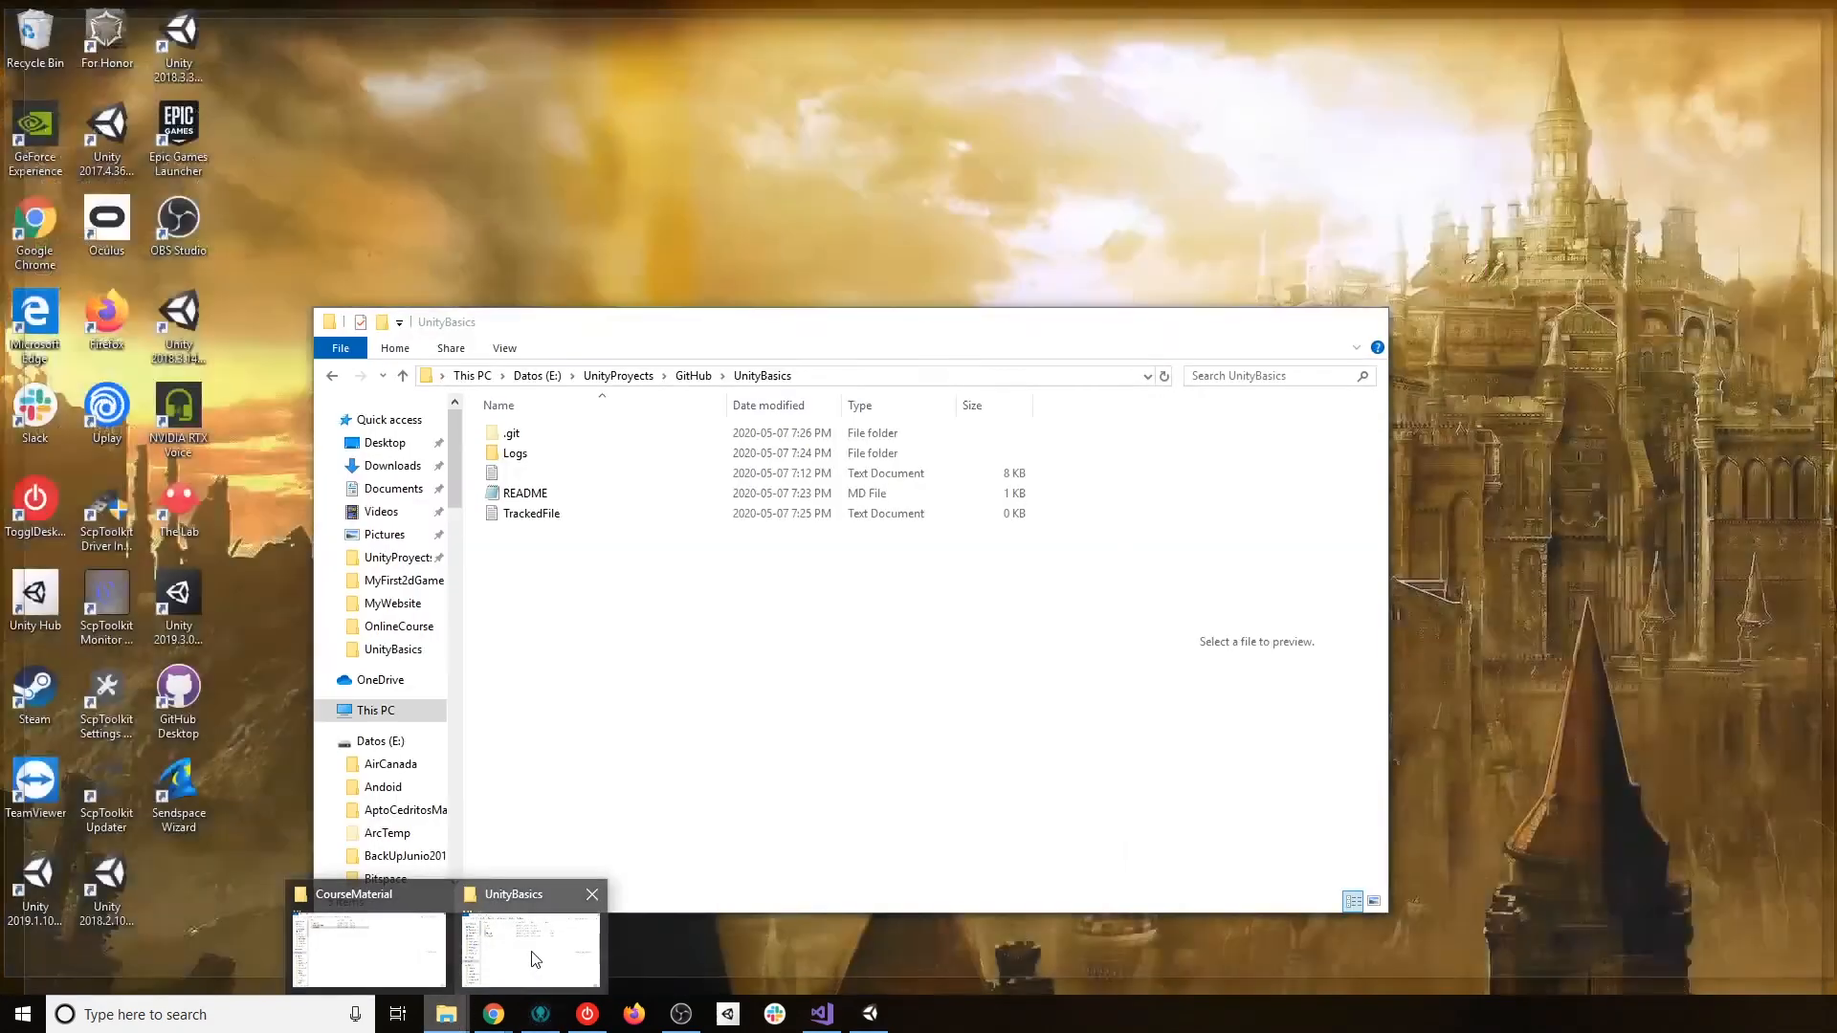
pyautogui.click(534, 960)
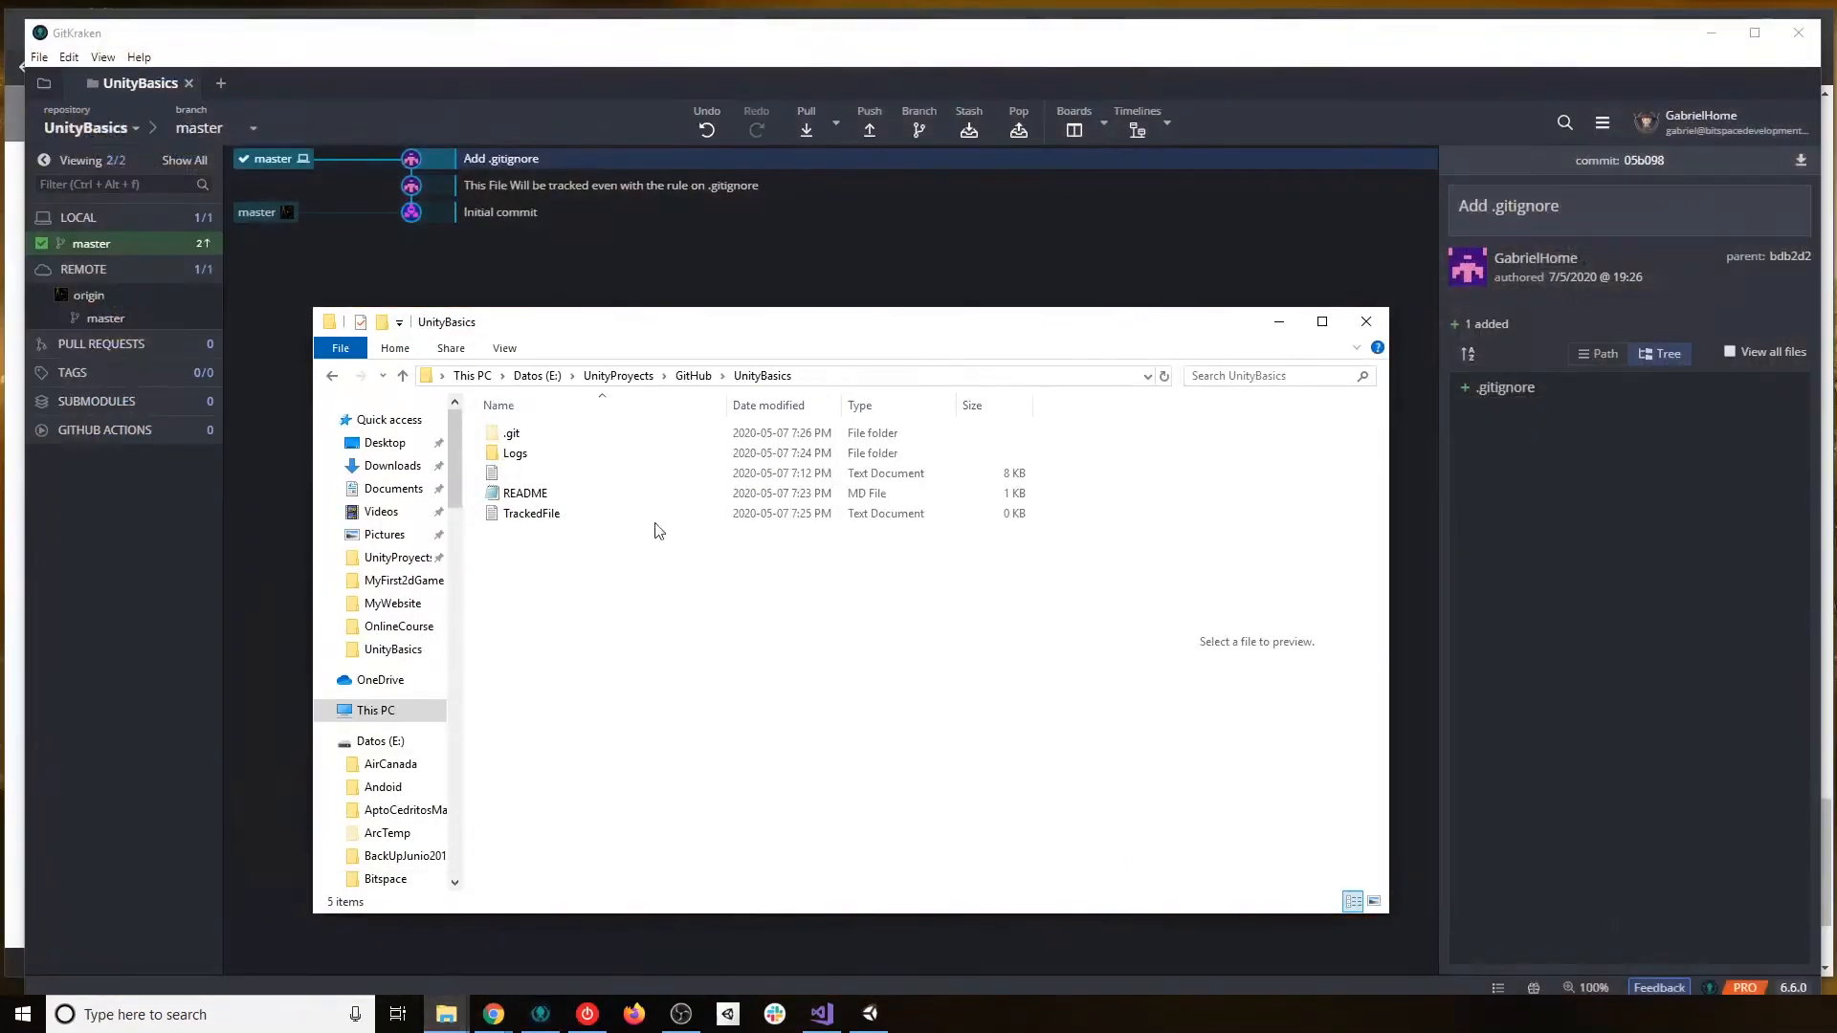
pyautogui.click(539, 518)
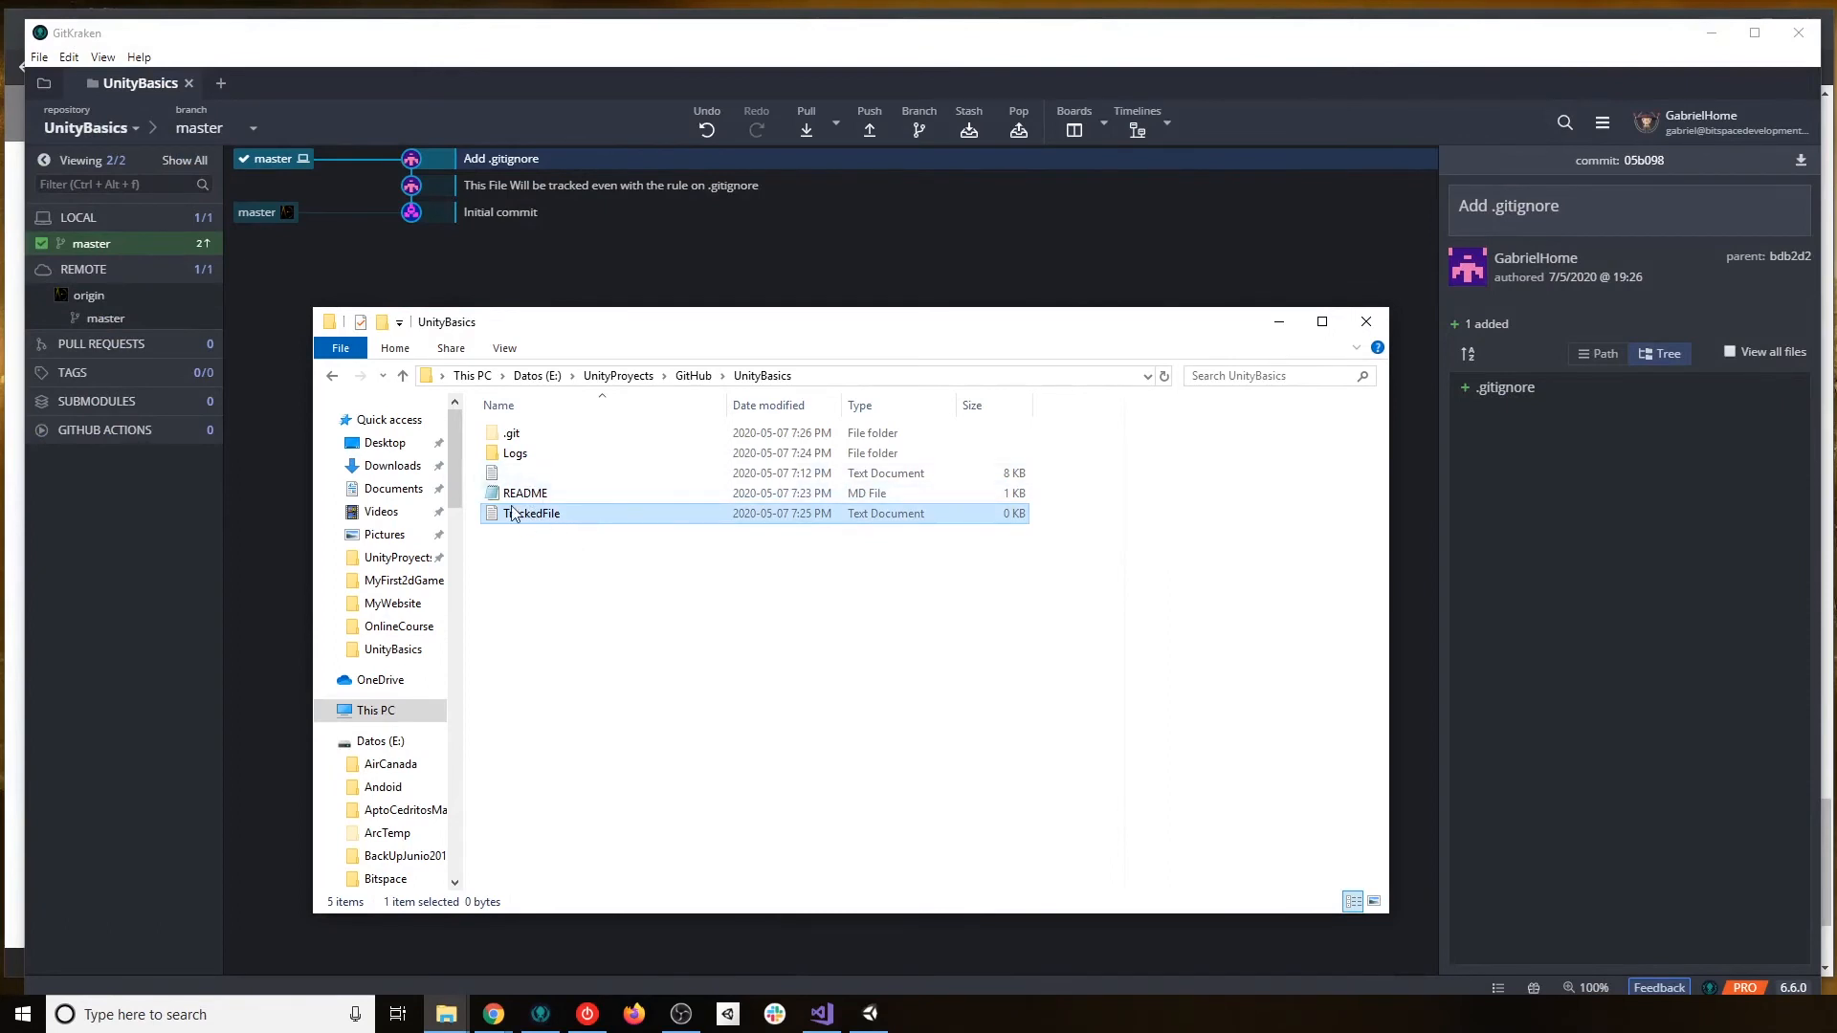
pyautogui.click(536, 514)
pyautogui.hotkey('ctrl', 'c')
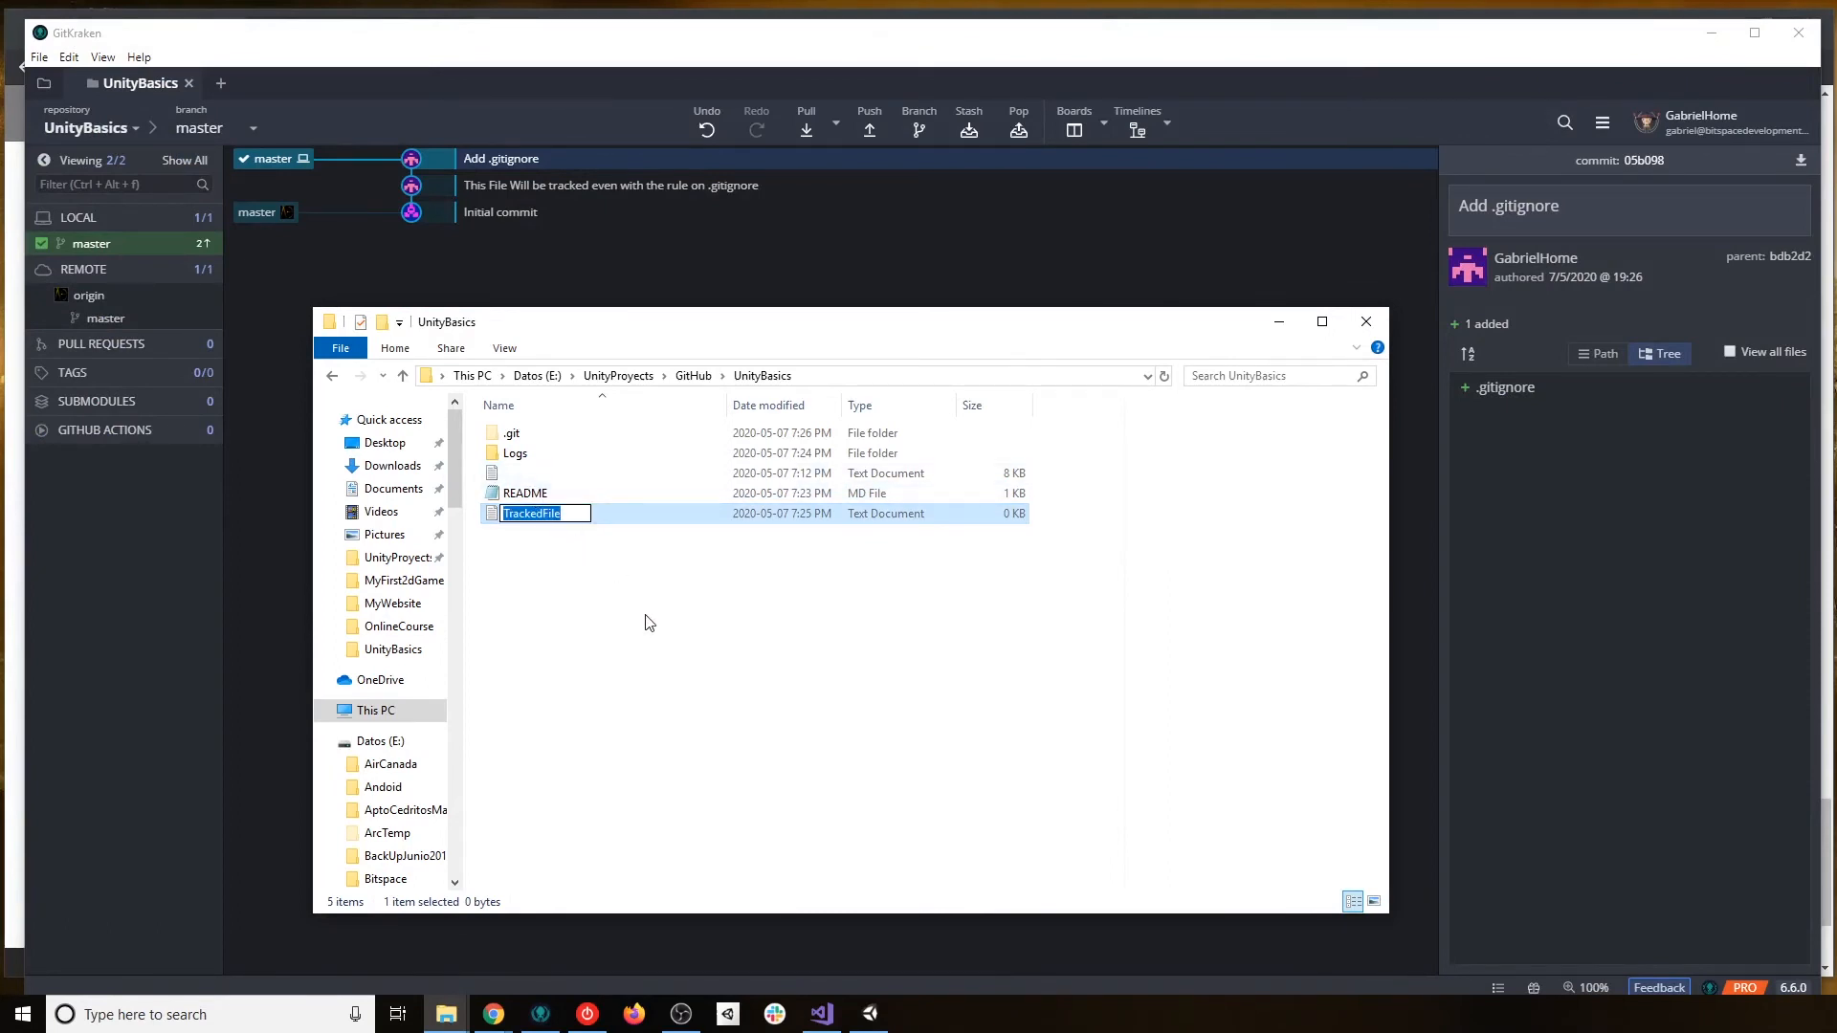
pyautogui.press('Escape')
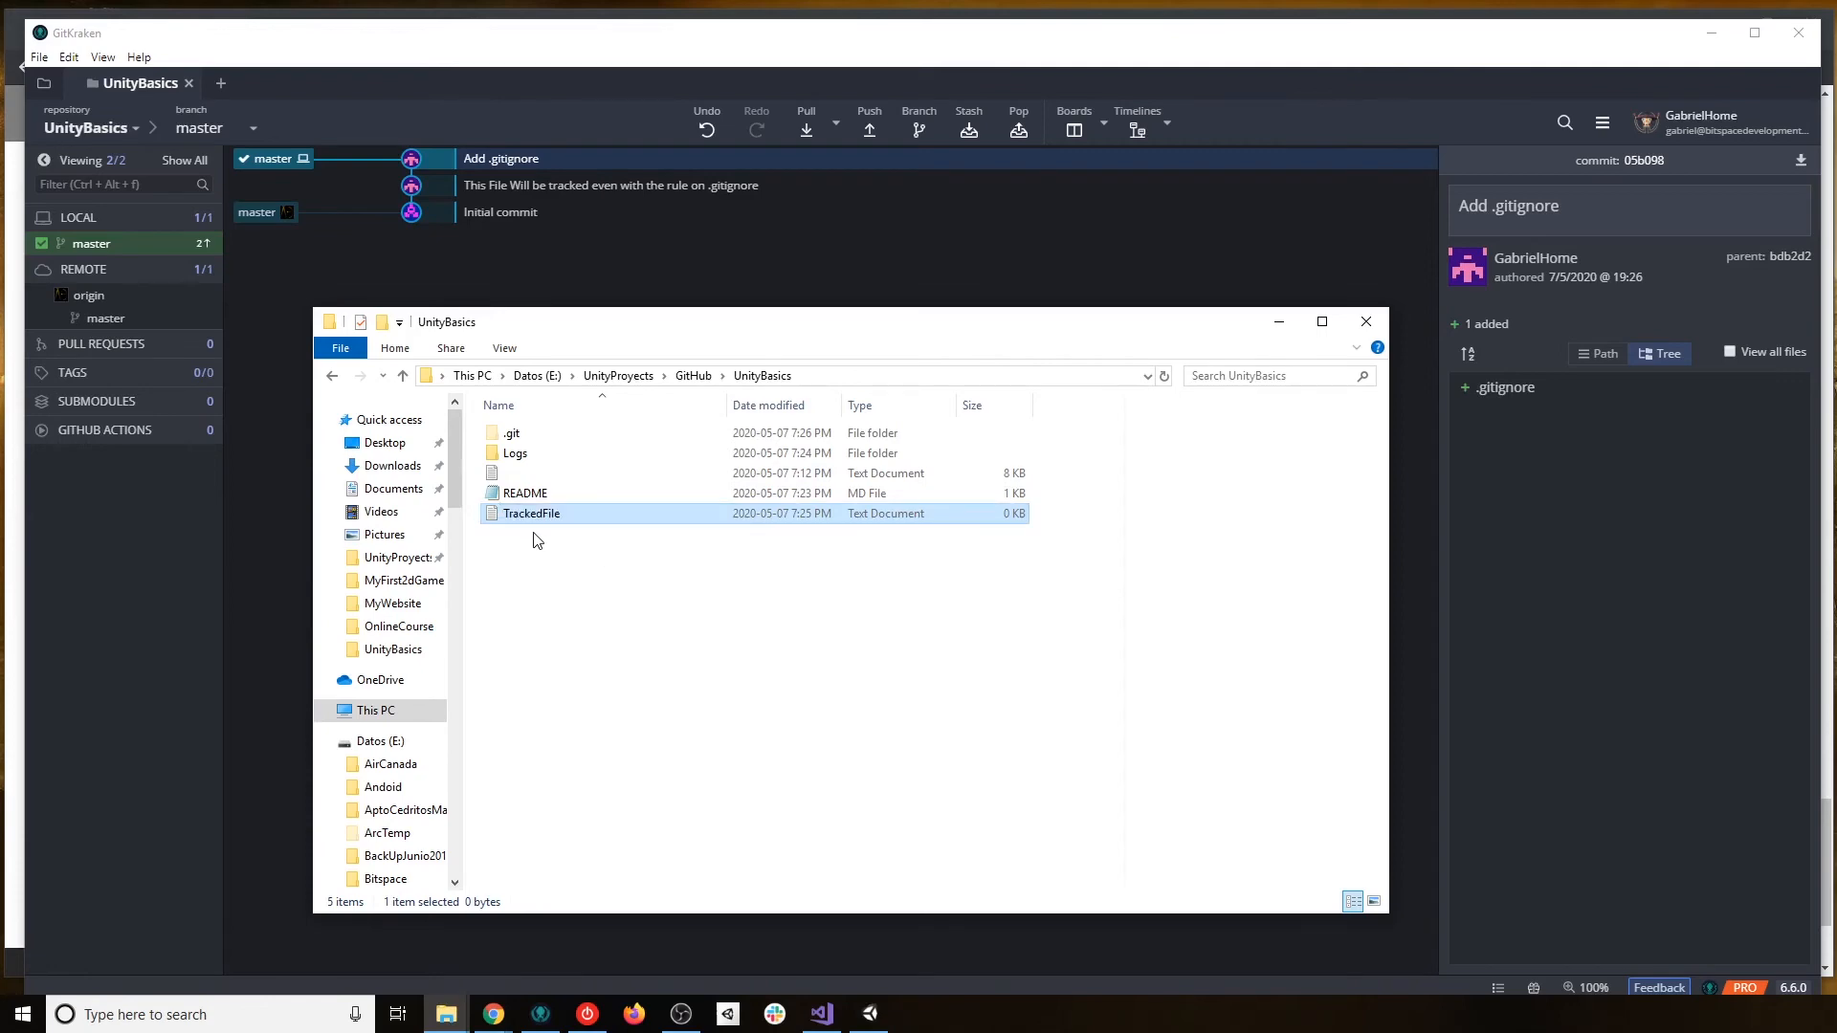
# Open the repository's .gitignore document in Notepad, add TrackedFile.txt on the first line, save the file and close Notepad.
pyautogui.doubleClick(516, 475)
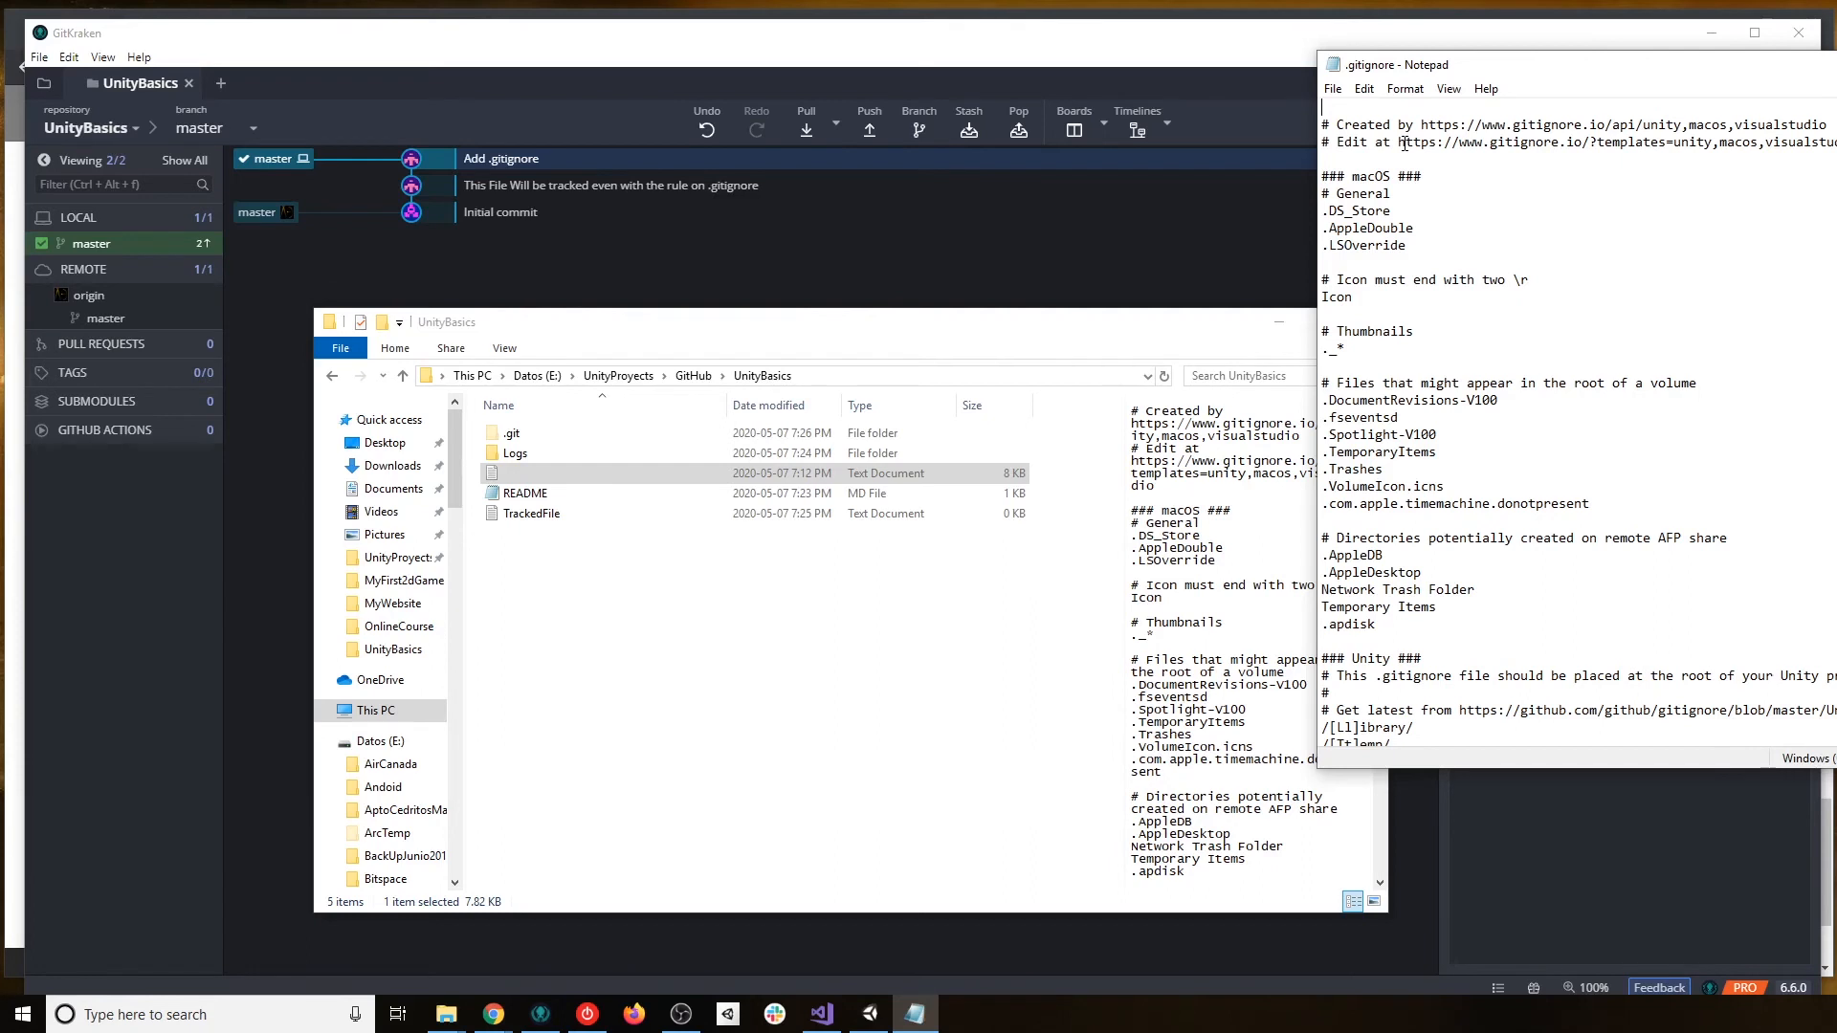
pyautogui.hotkey('ctrl', 'v')
pyautogui.write('.txt')
pyautogui.click(1333, 88)
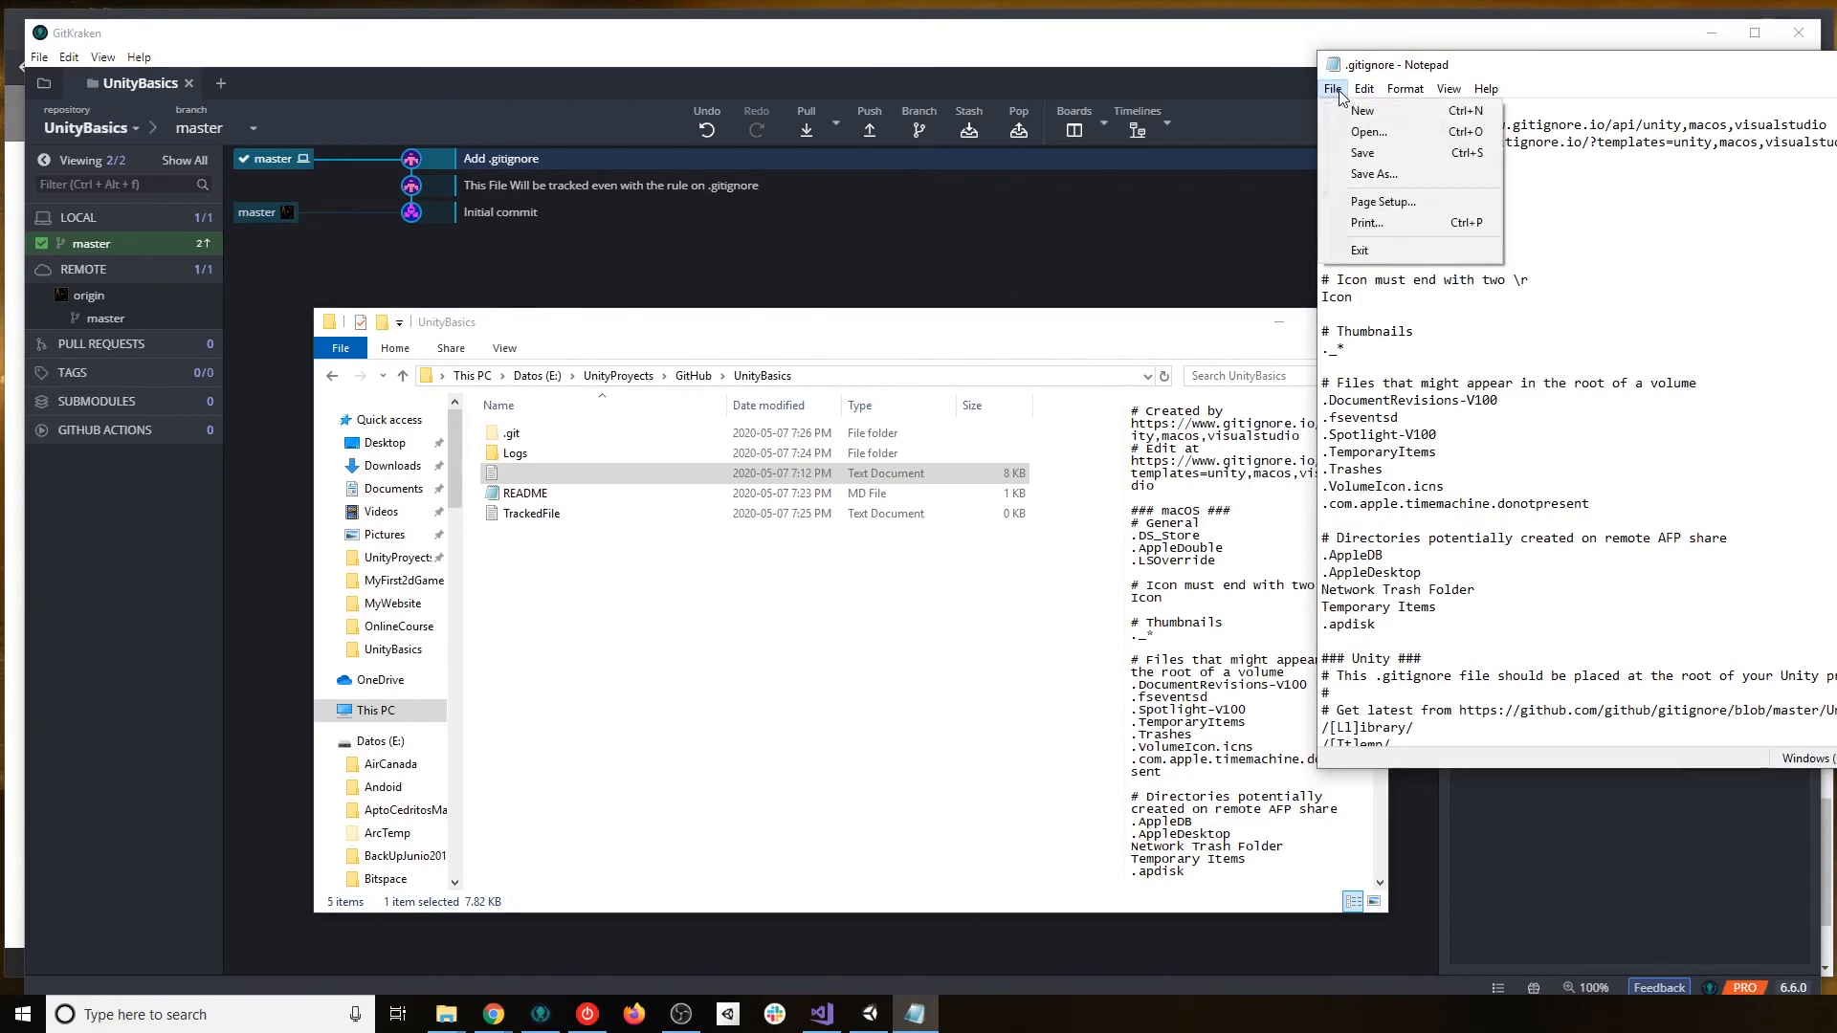
pyautogui.click(1386, 156)
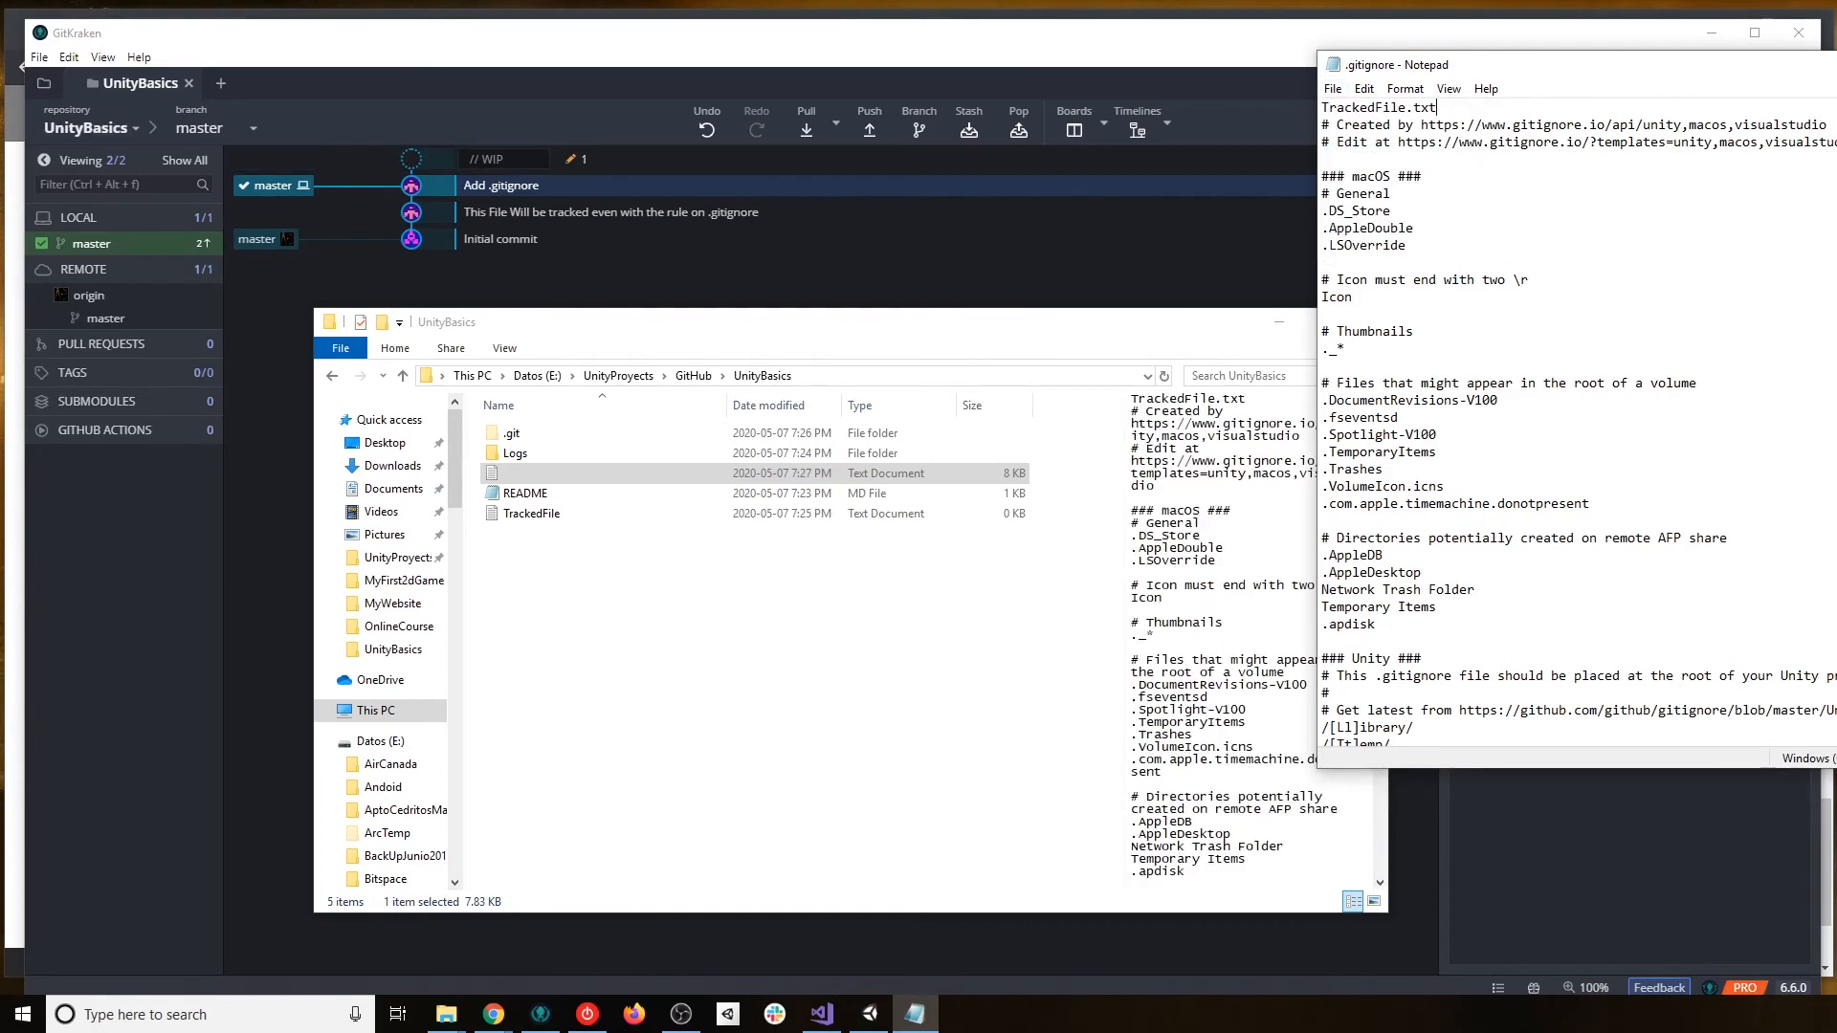
pyautogui.hotkey('alt', 'F4')
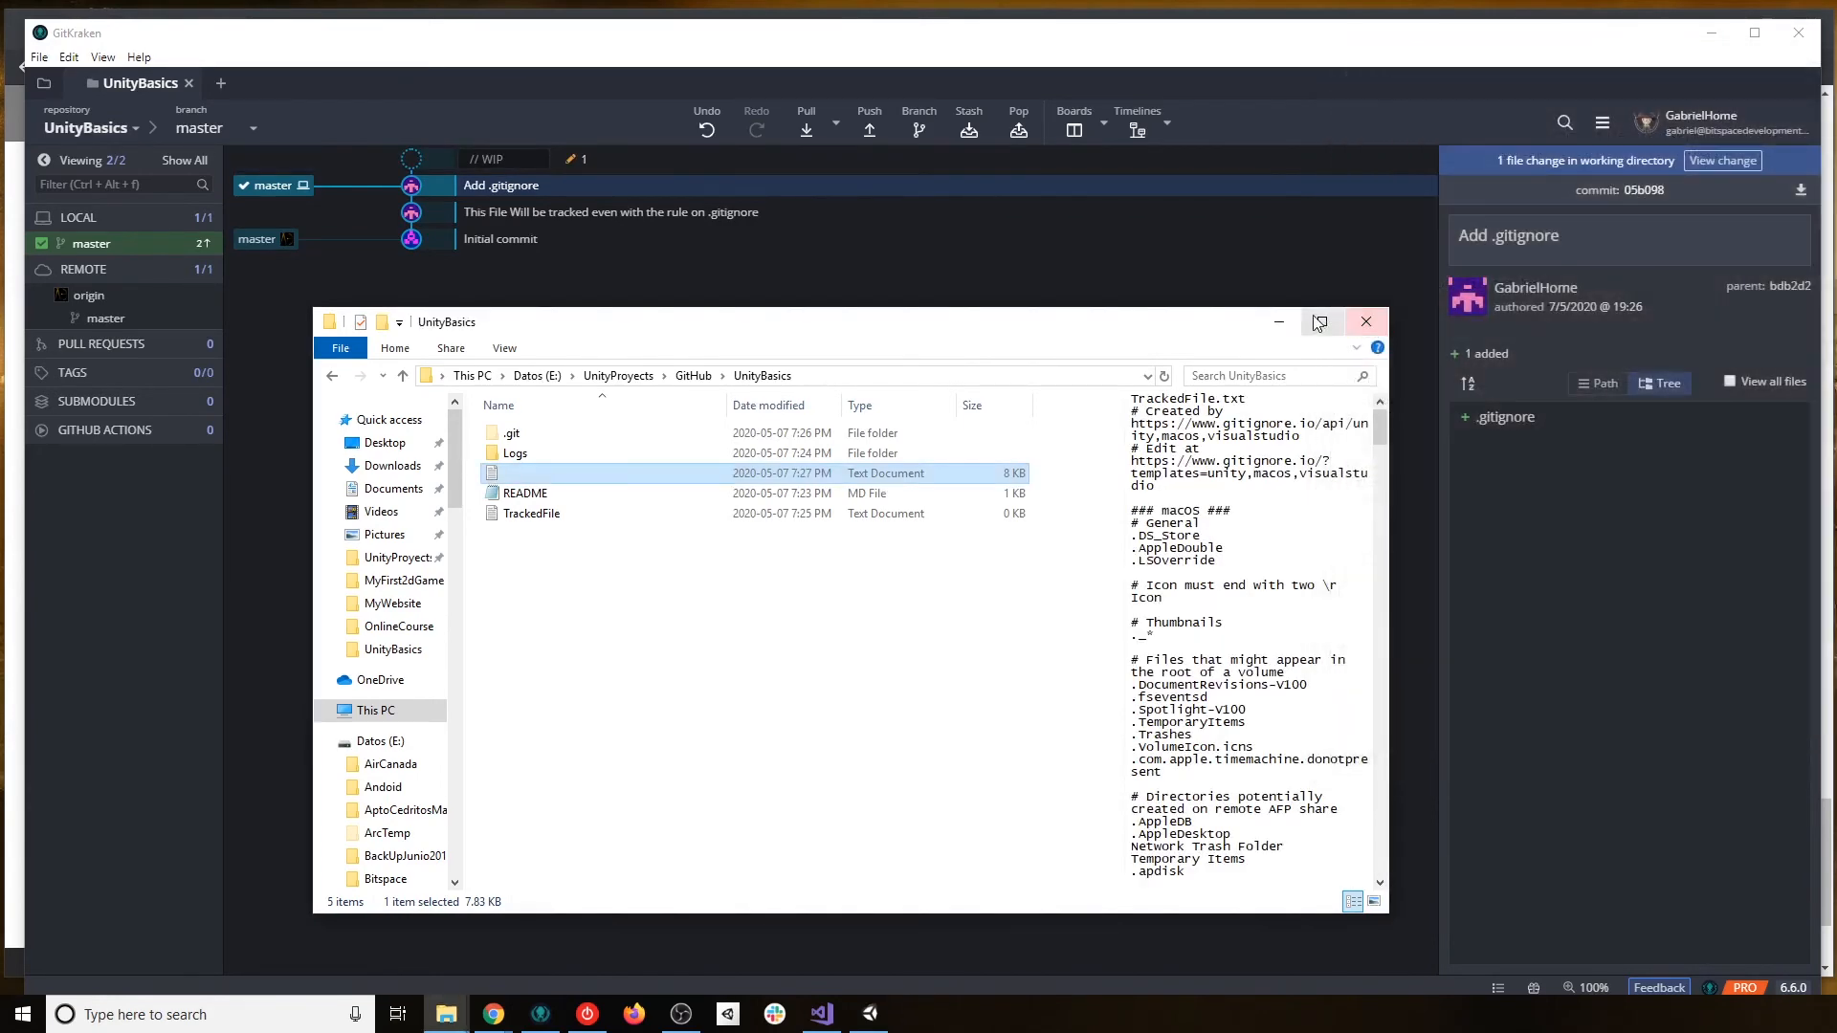
# Switch to GitKraken, review the uncommitted .gitignore change, stage the file and return to the commit graph.
pyautogui.click(1278, 321)
pyautogui.click(425, 166)
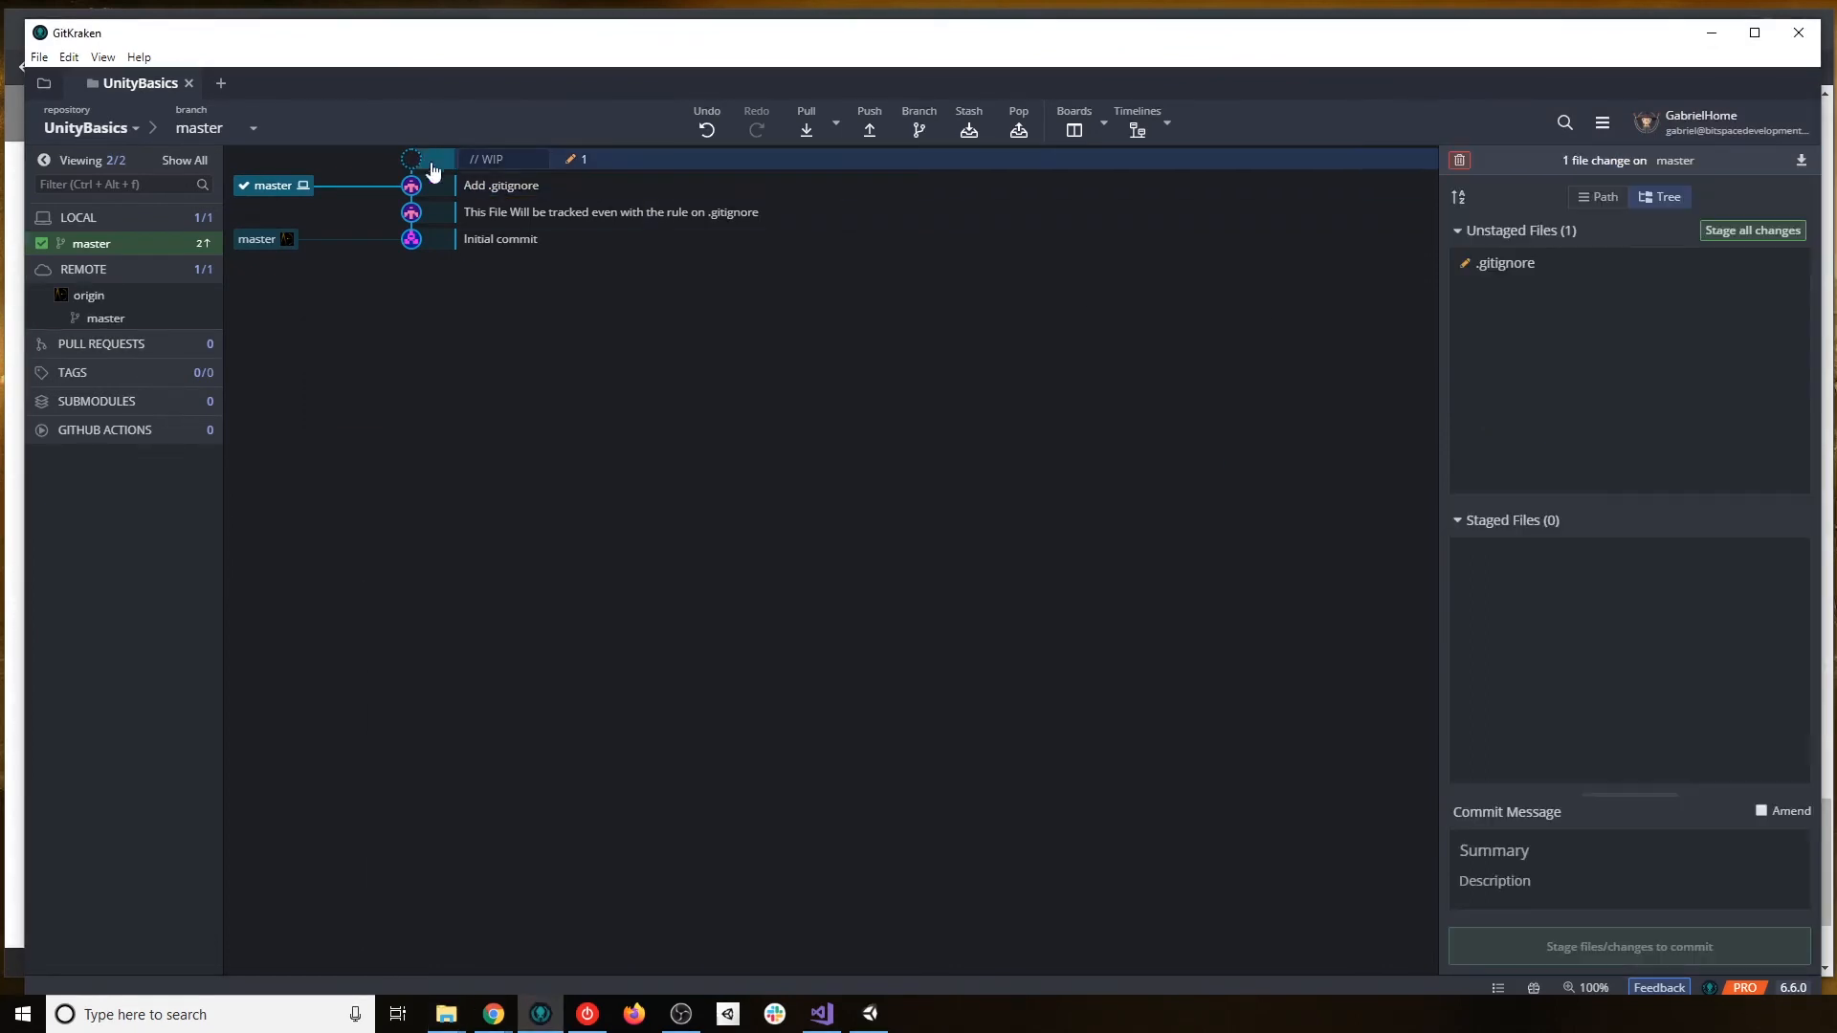
pyautogui.click(1534, 278)
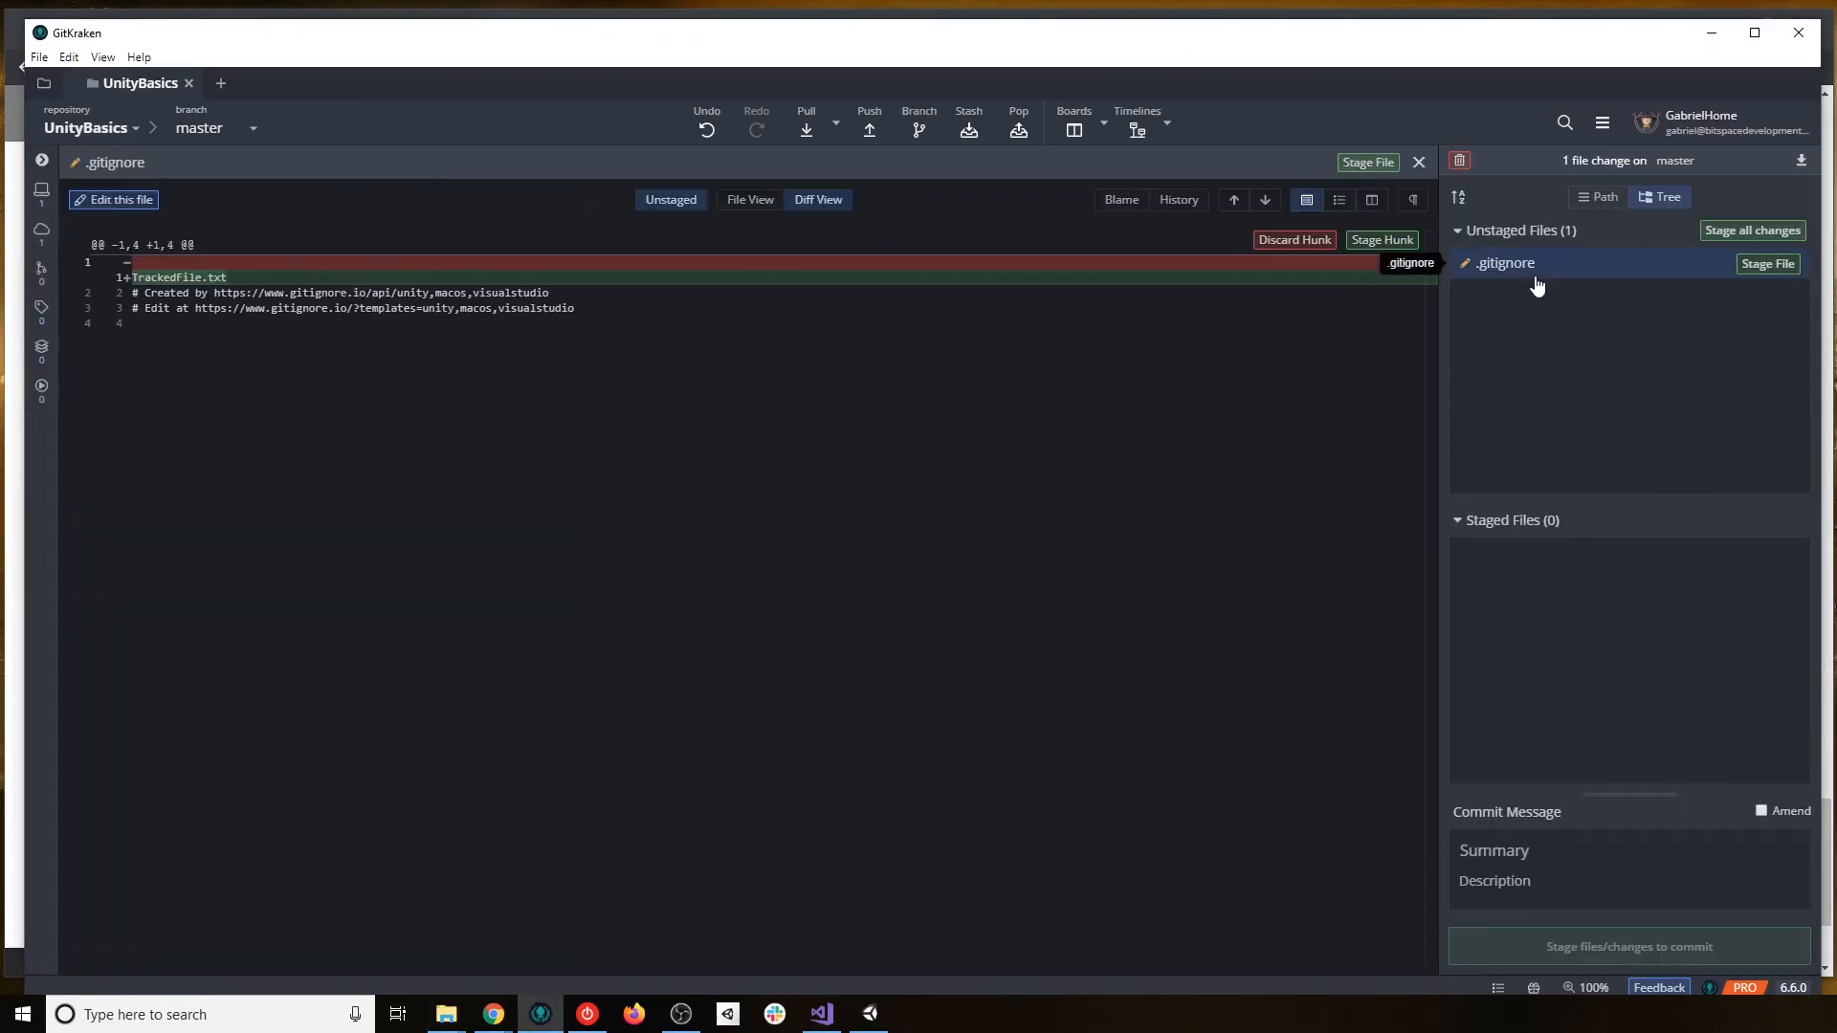
pyautogui.click(1782, 264)
pyautogui.click(1419, 162)
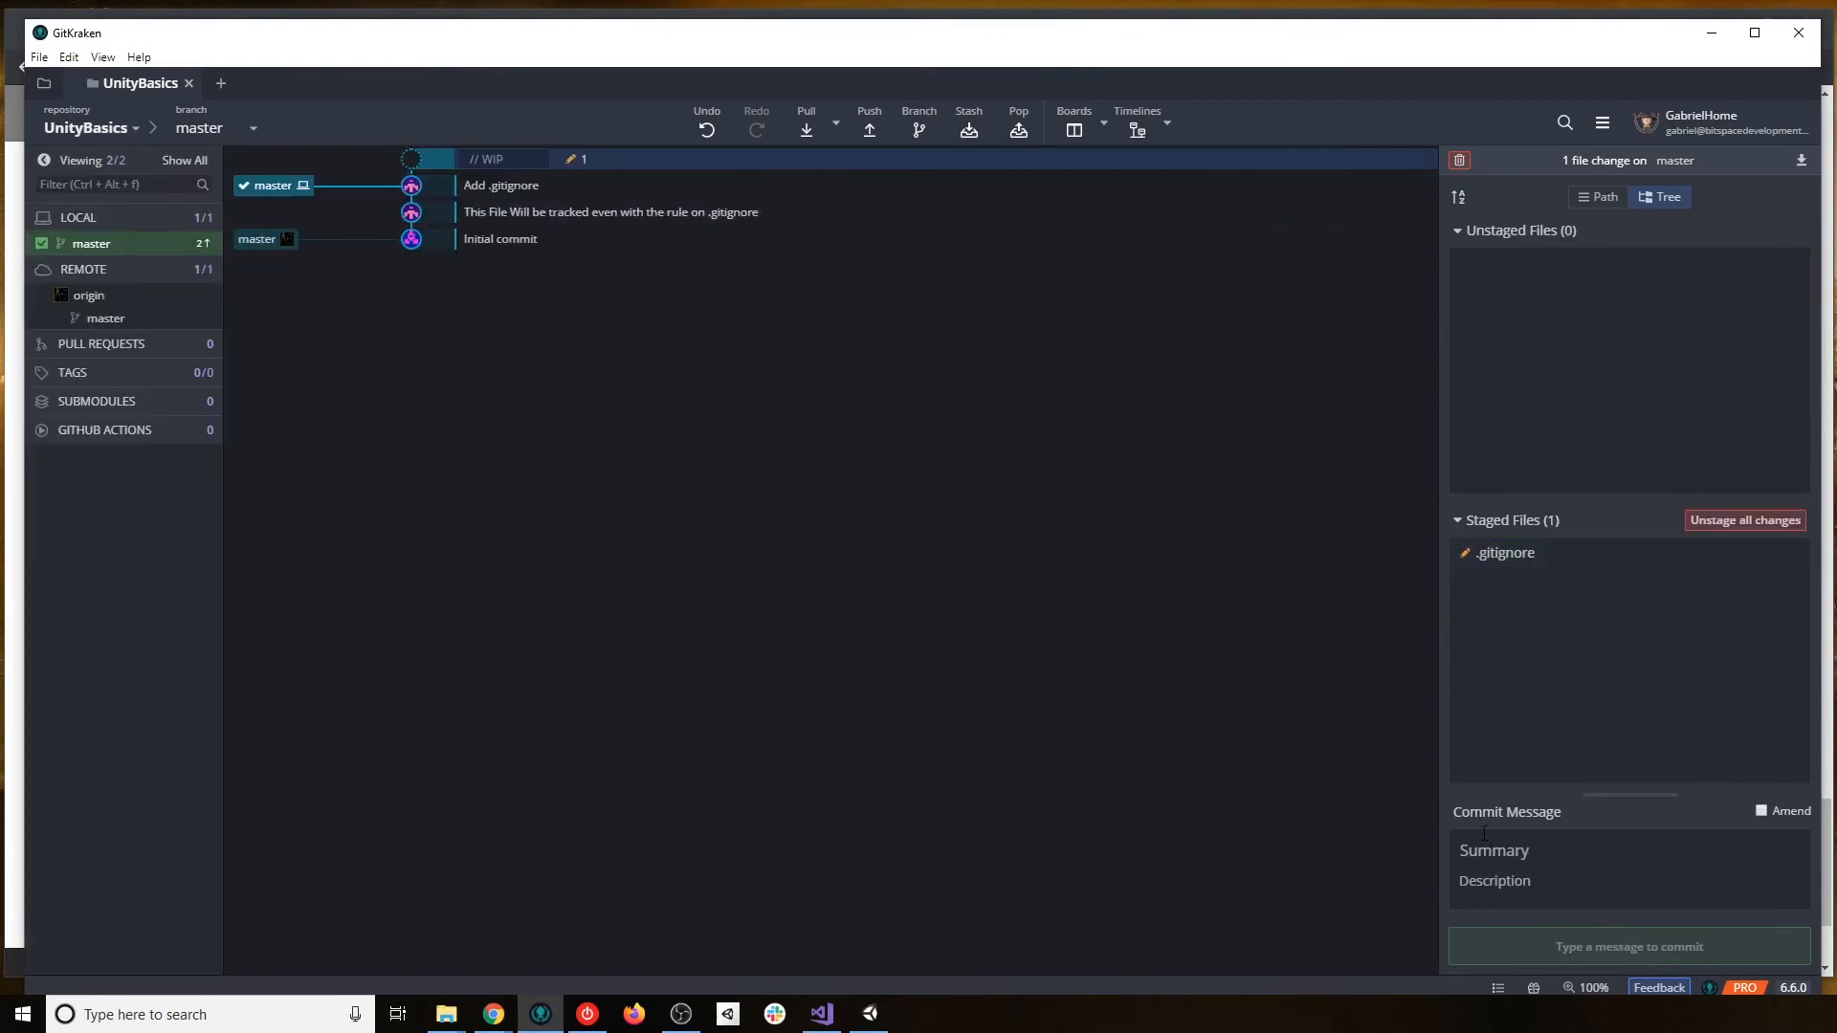
# Commit the staged .gitignore change with the summary "Update .gitignore".
pyautogui.write('U')
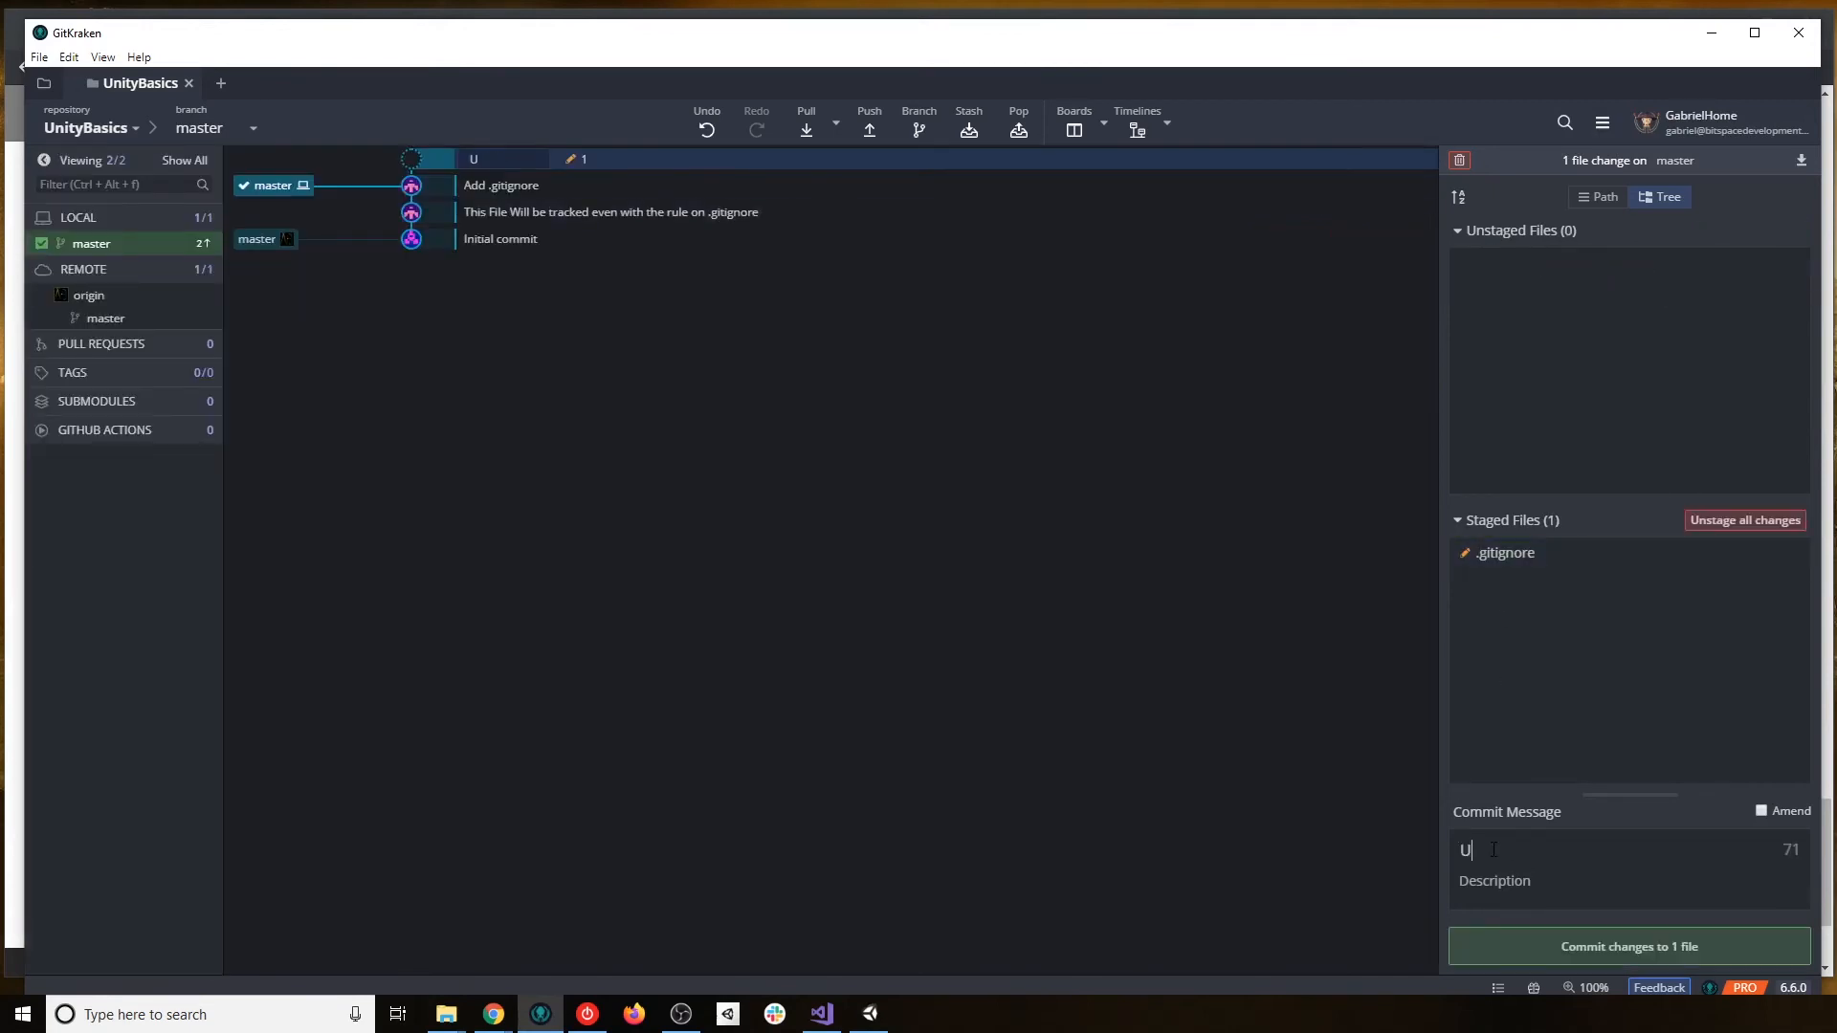
pyautogui.write('pdate .gitignore')
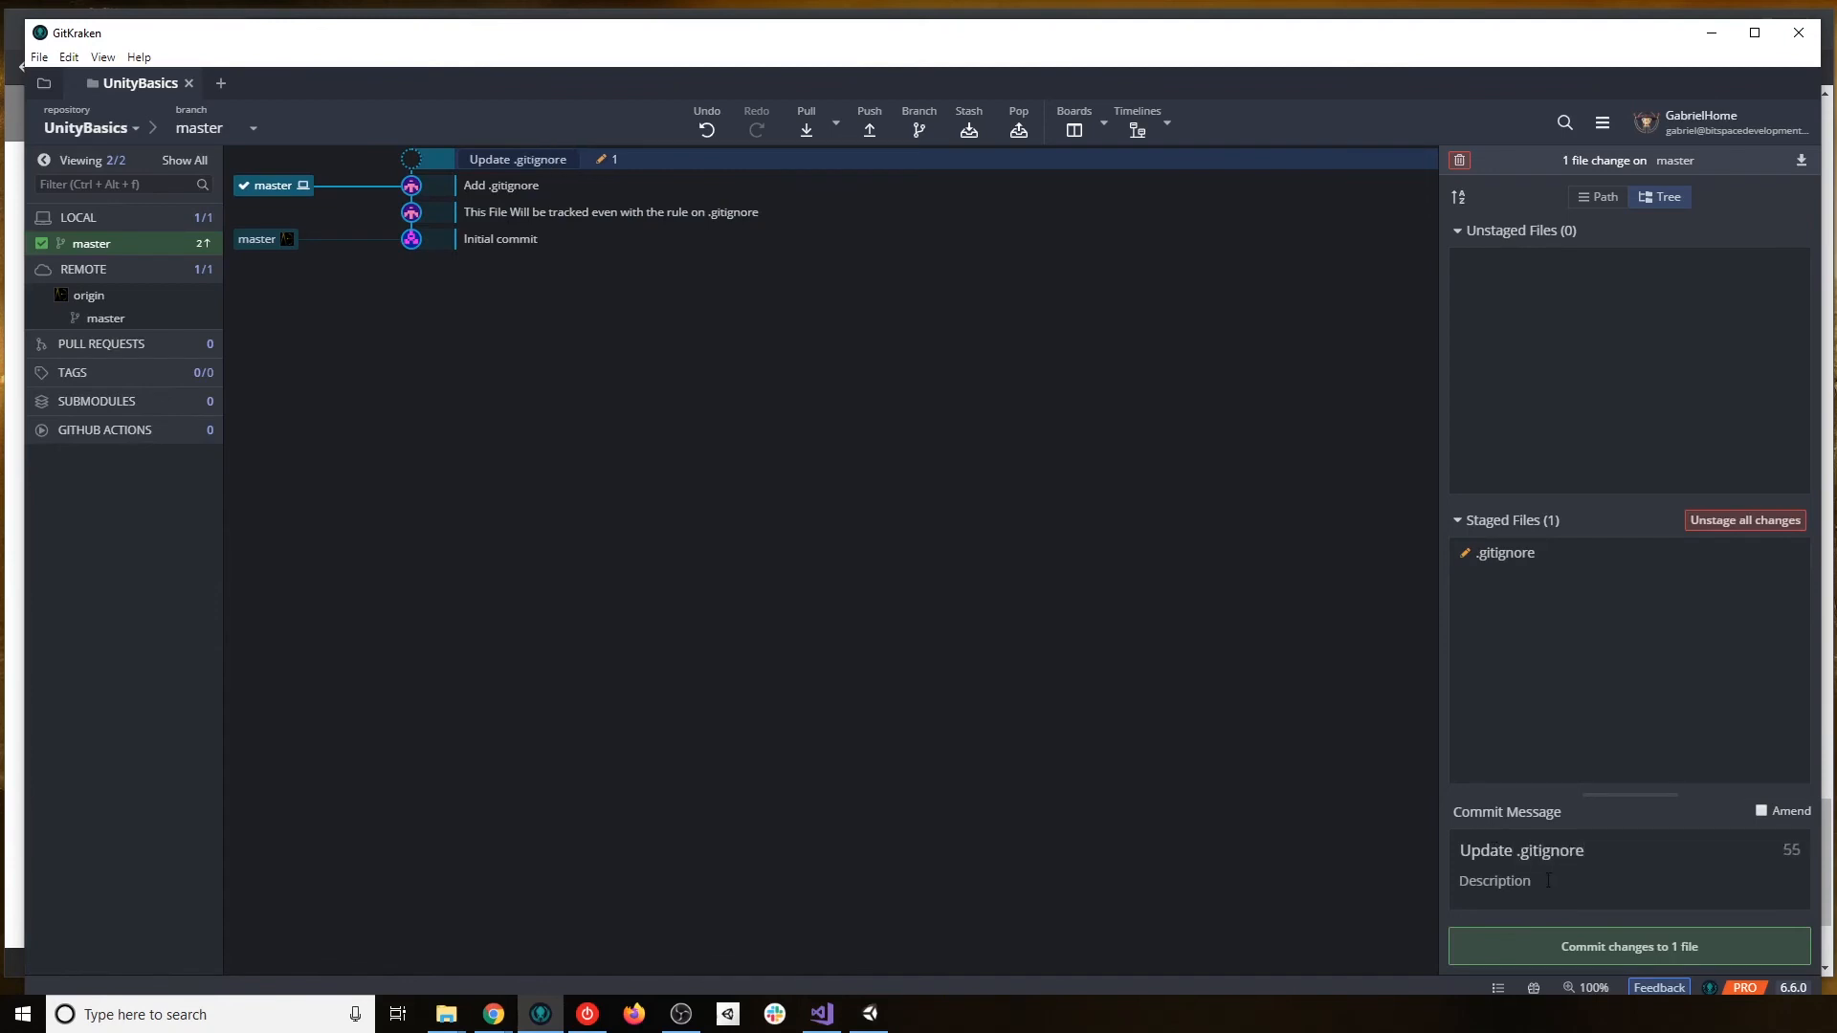
pyautogui.click(1572, 955)
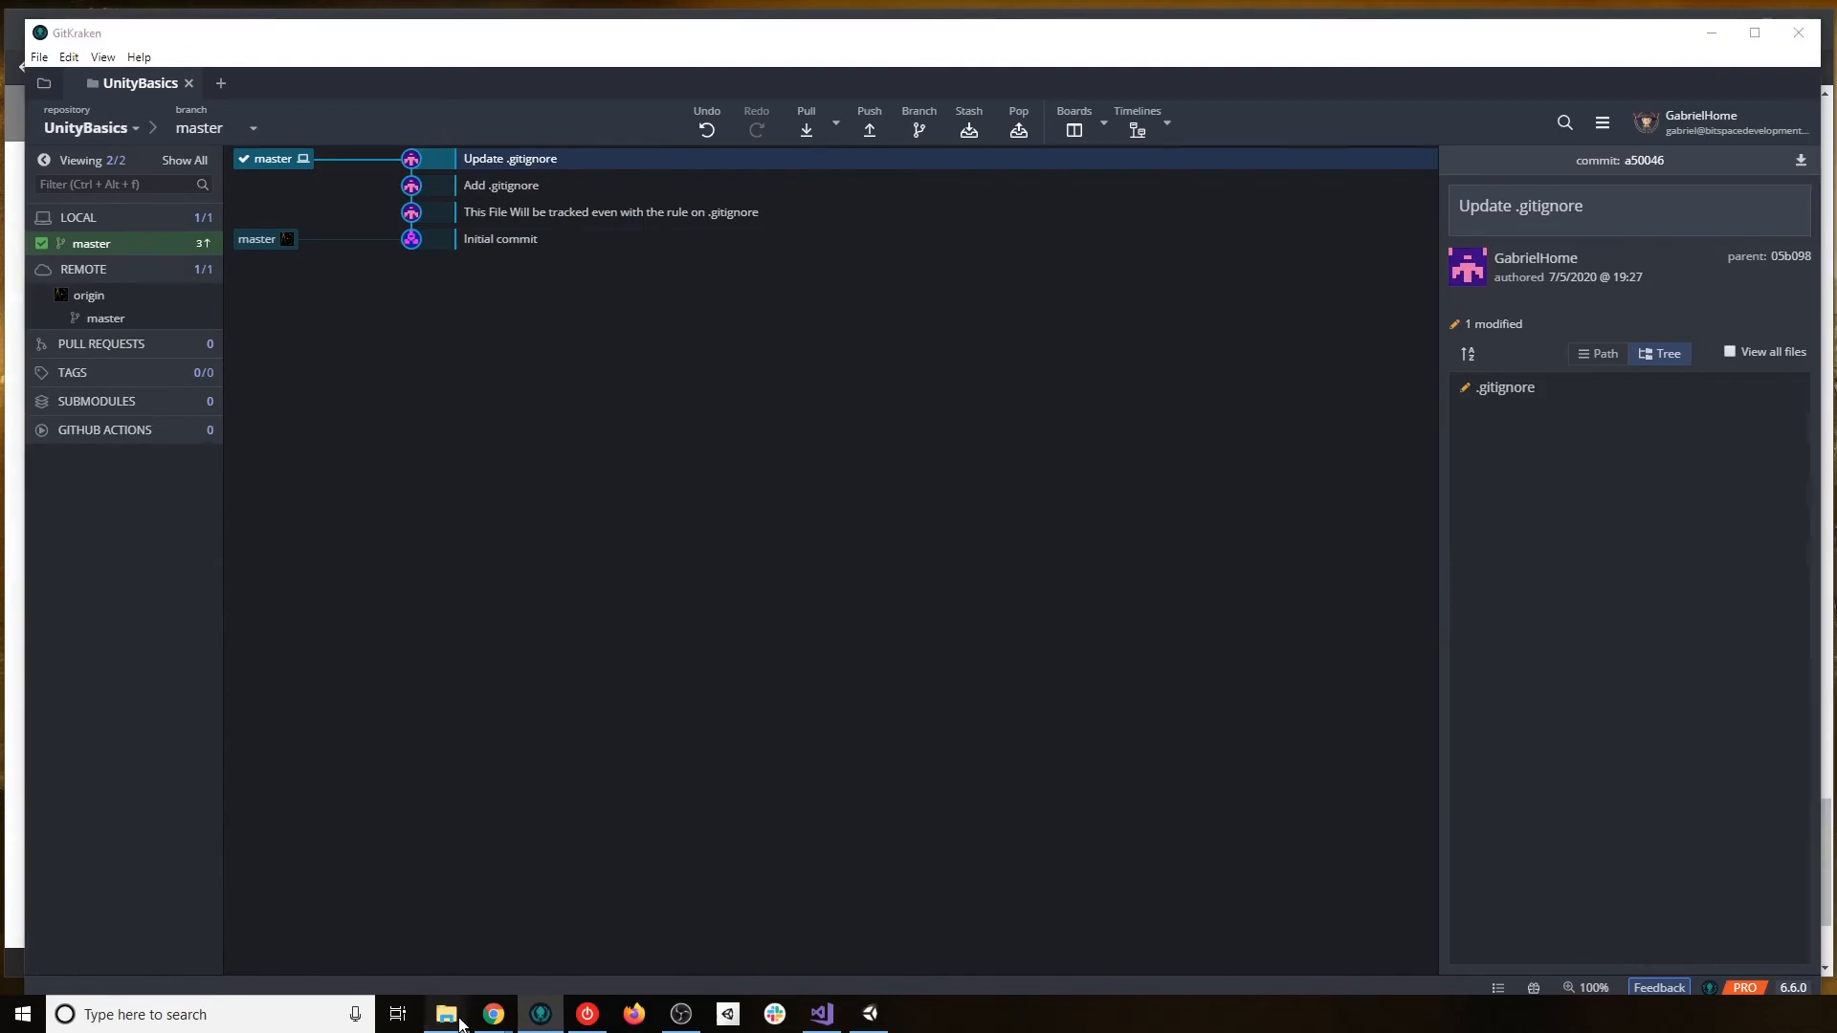
# In File Explorer, open the UnityBasics folder's TrackedFile document, write Hello in it, save it, reopen it to check the text, and close Notepad.
pyautogui.moveTo(447, 1015)
pyautogui.click(521, 947)
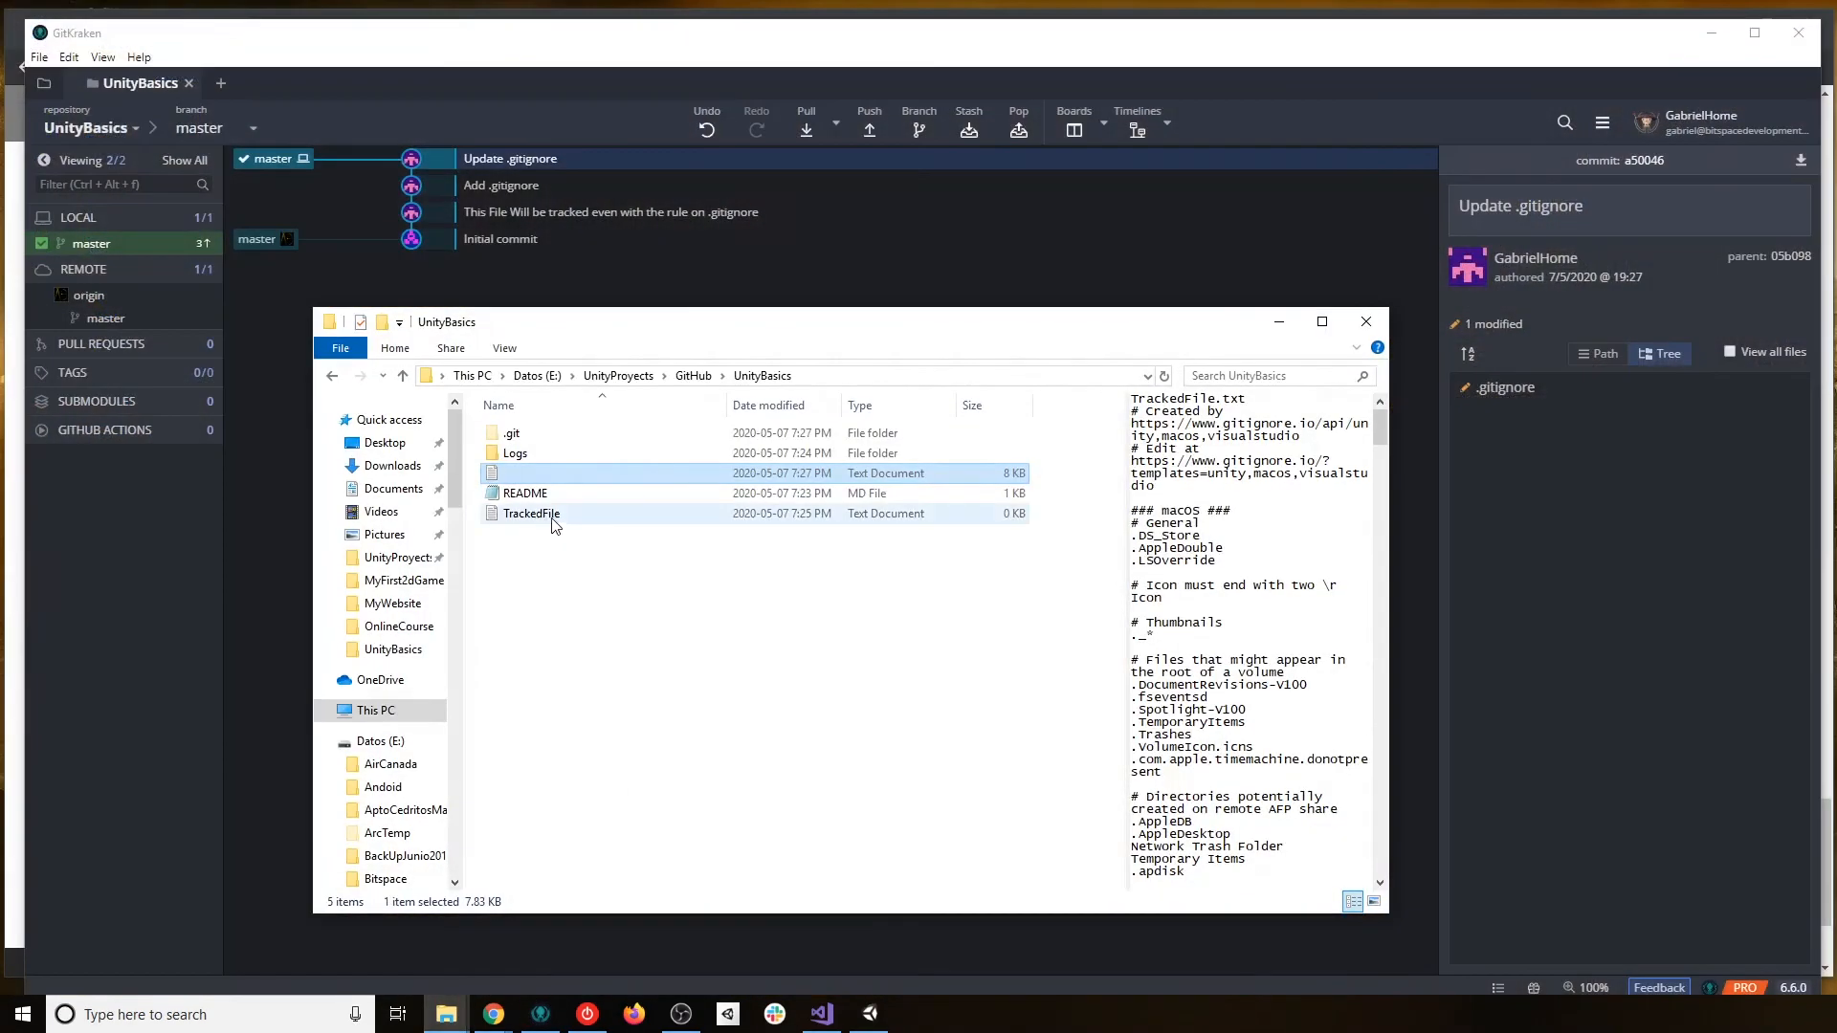
pyautogui.doubleClick(543, 514)
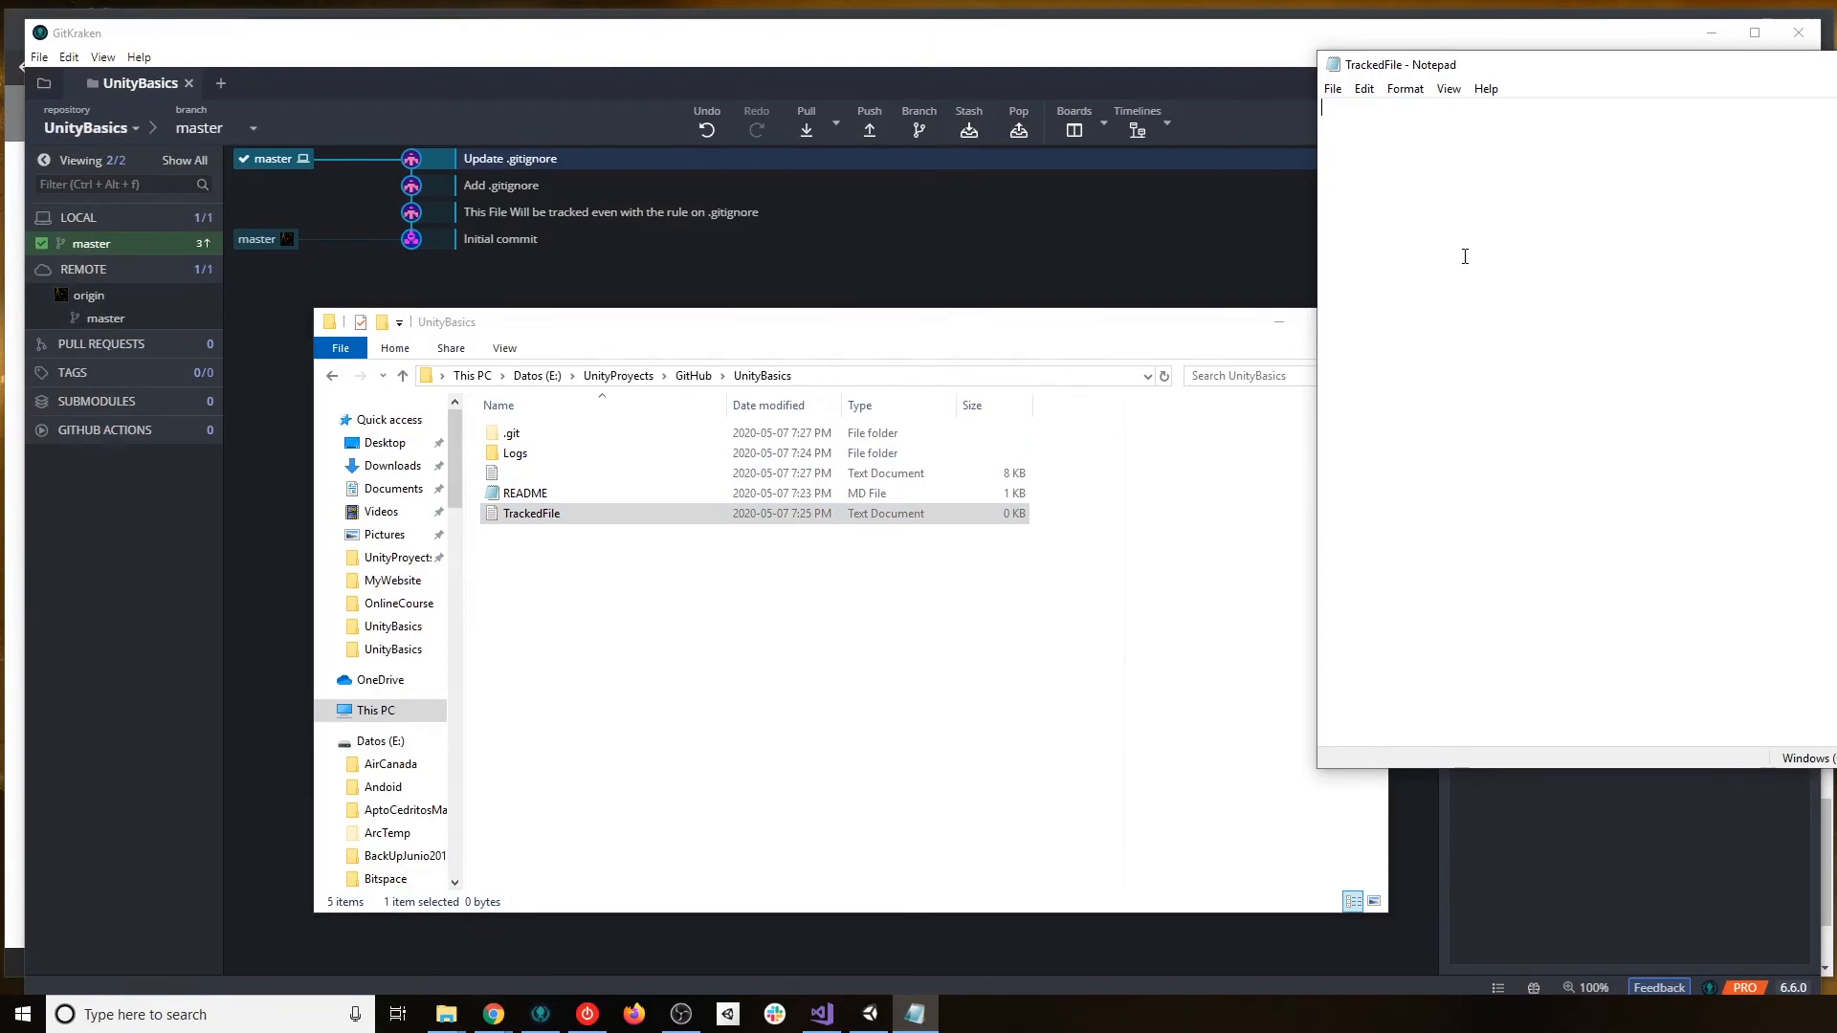
pyautogui.write('Hello')
pyautogui.hotkey('ctrl', 's')
pyautogui.moveTo(1836, 73); pyautogui.dragTo(1314, 176)
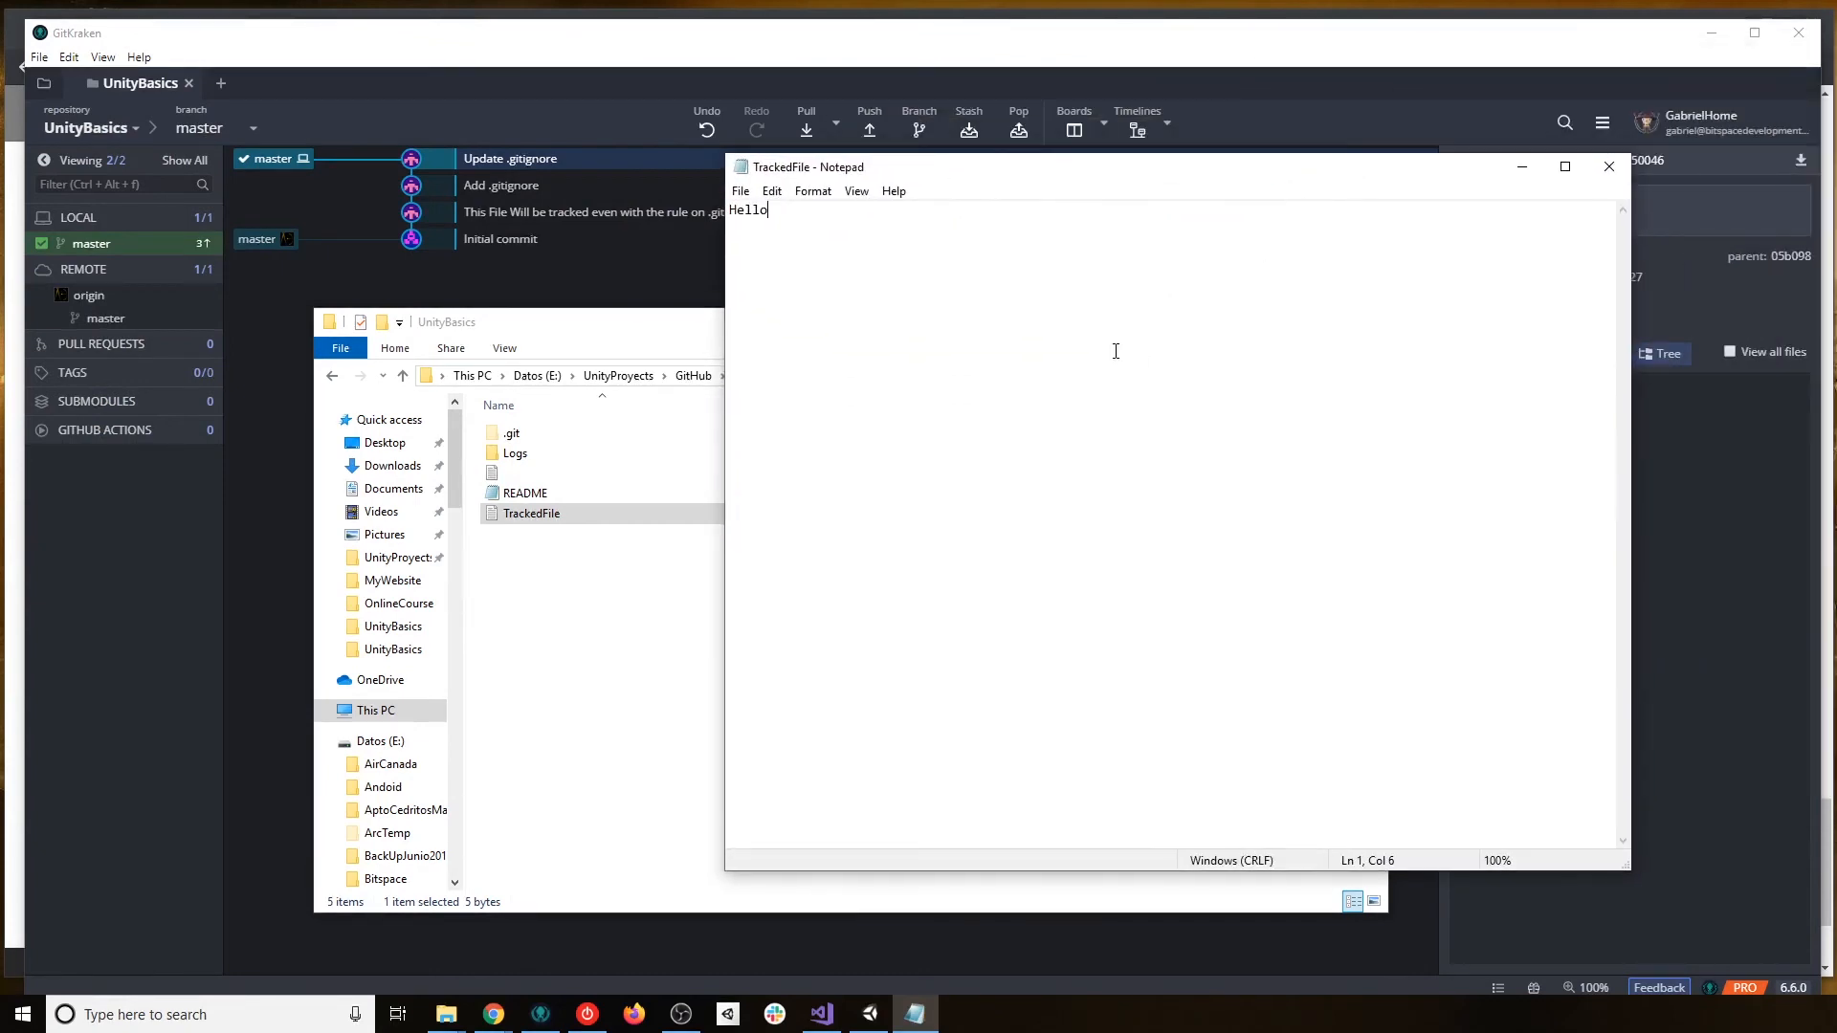
pyautogui.click(1607, 168)
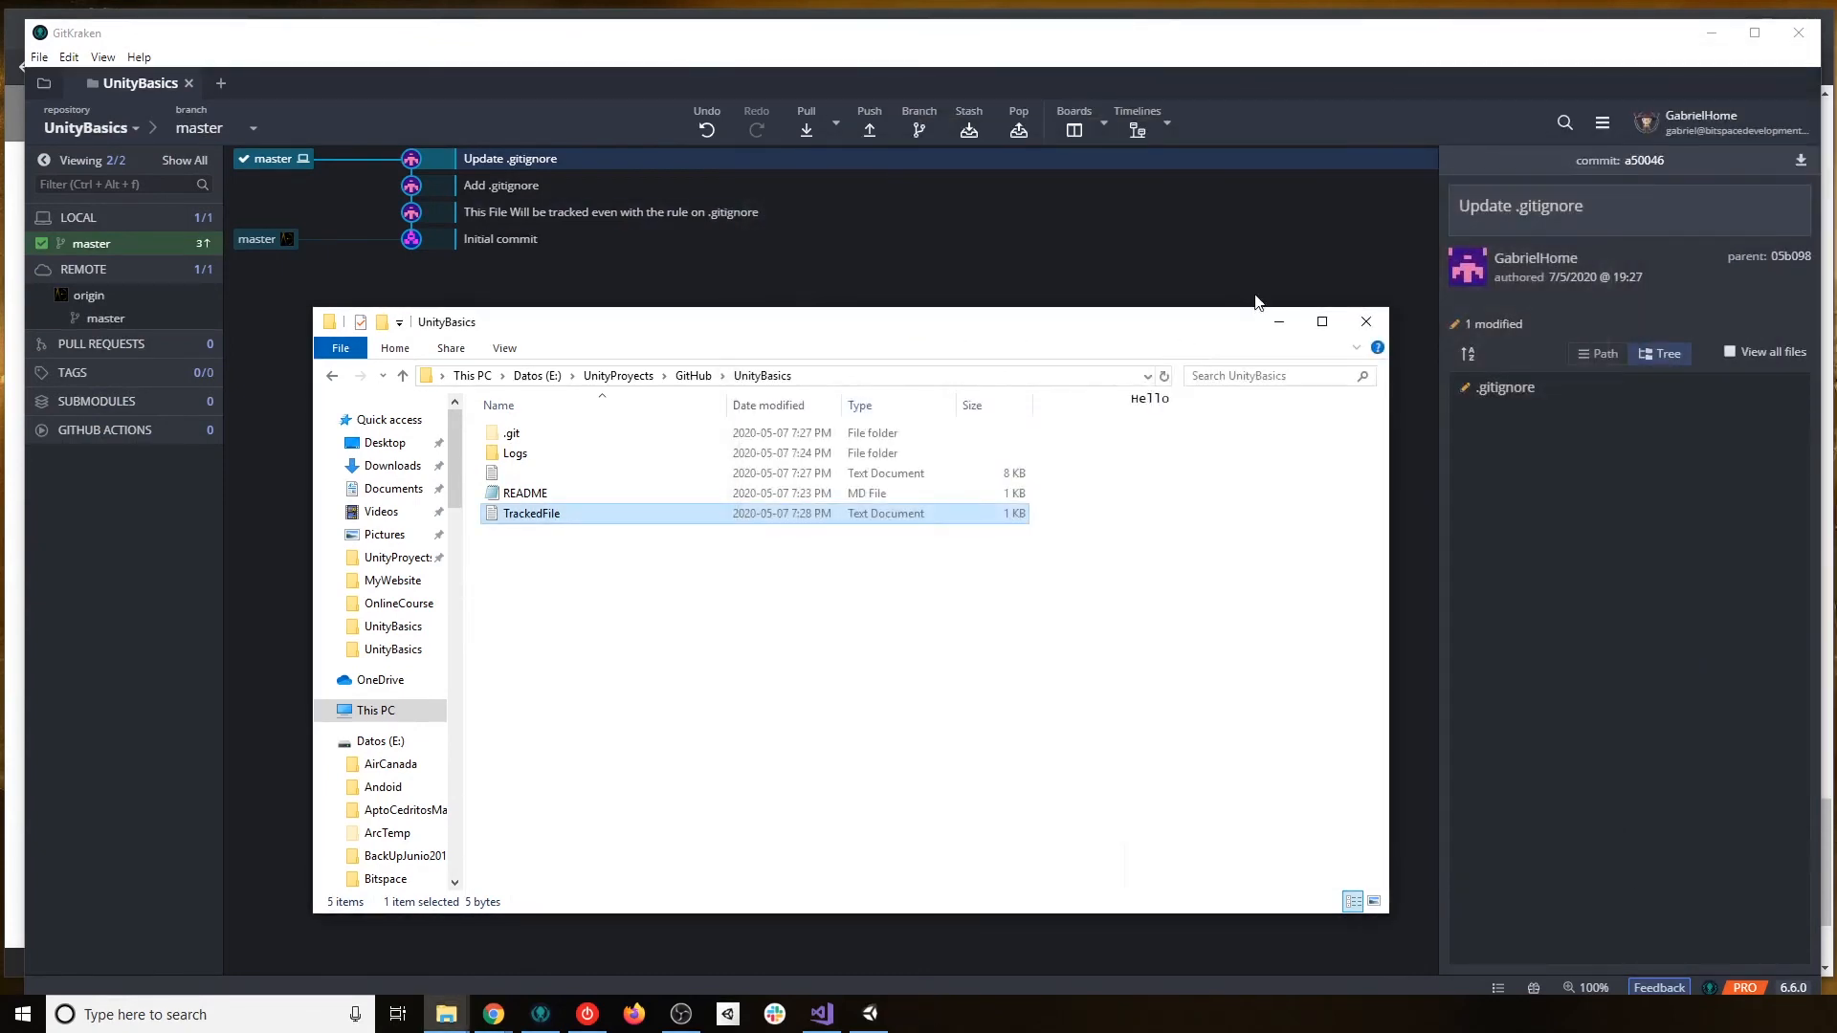
pyautogui.doubleClick(627, 508)
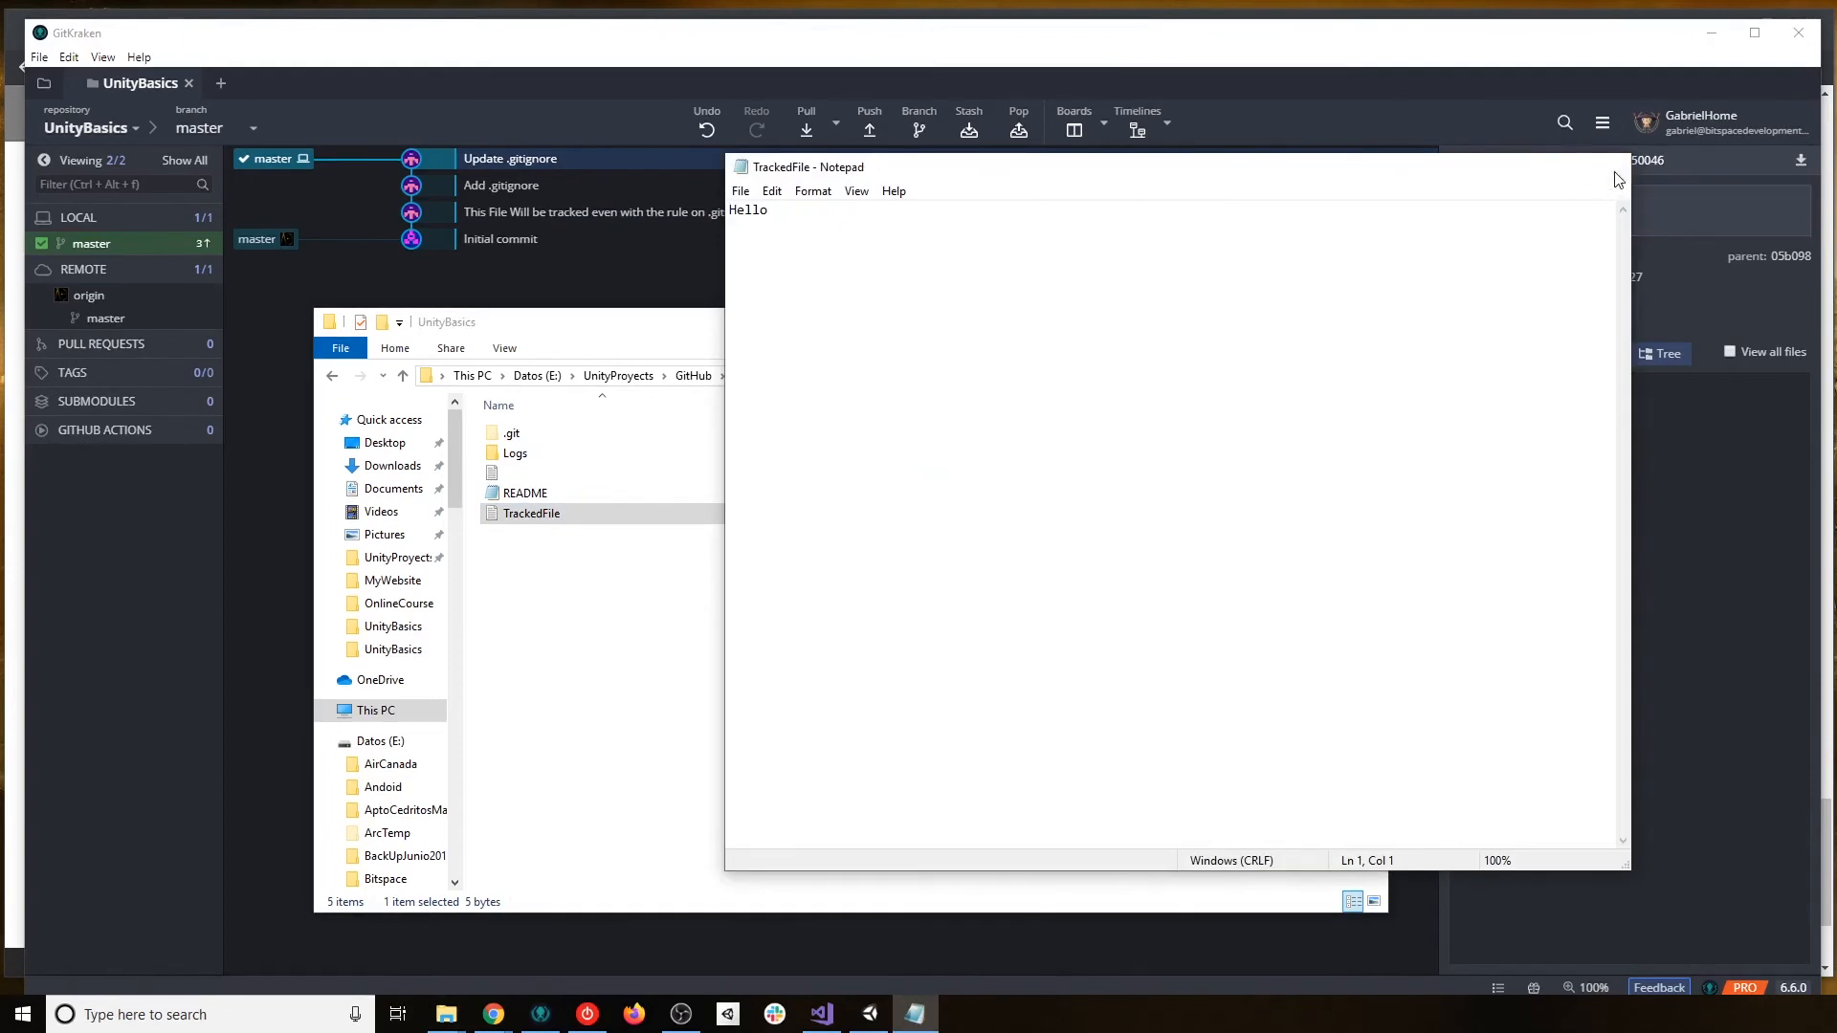
pyautogui.click(1607, 168)
# Switch to GitKraken, review the unstaged TrackedFile.txt change in the diff view, and return to the commit graph.
pyautogui.click(731, 276)
pyautogui.click(426, 161)
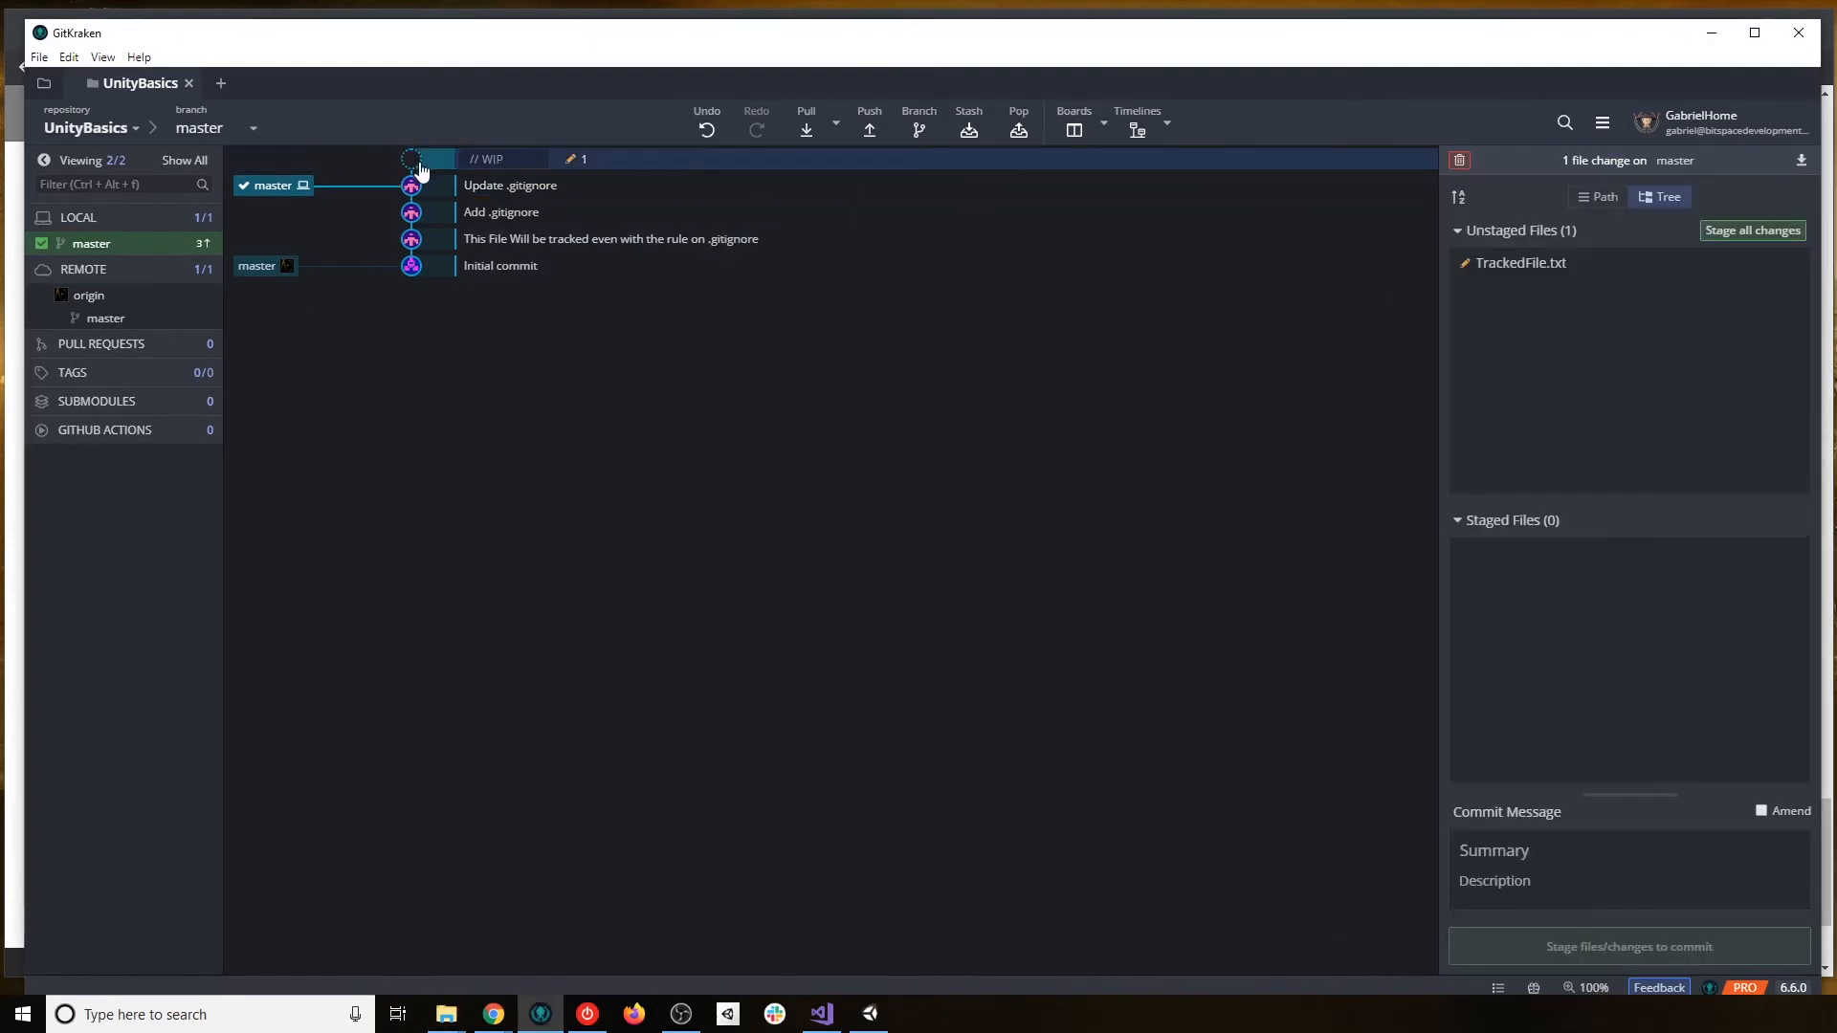
pyautogui.click(1550, 275)
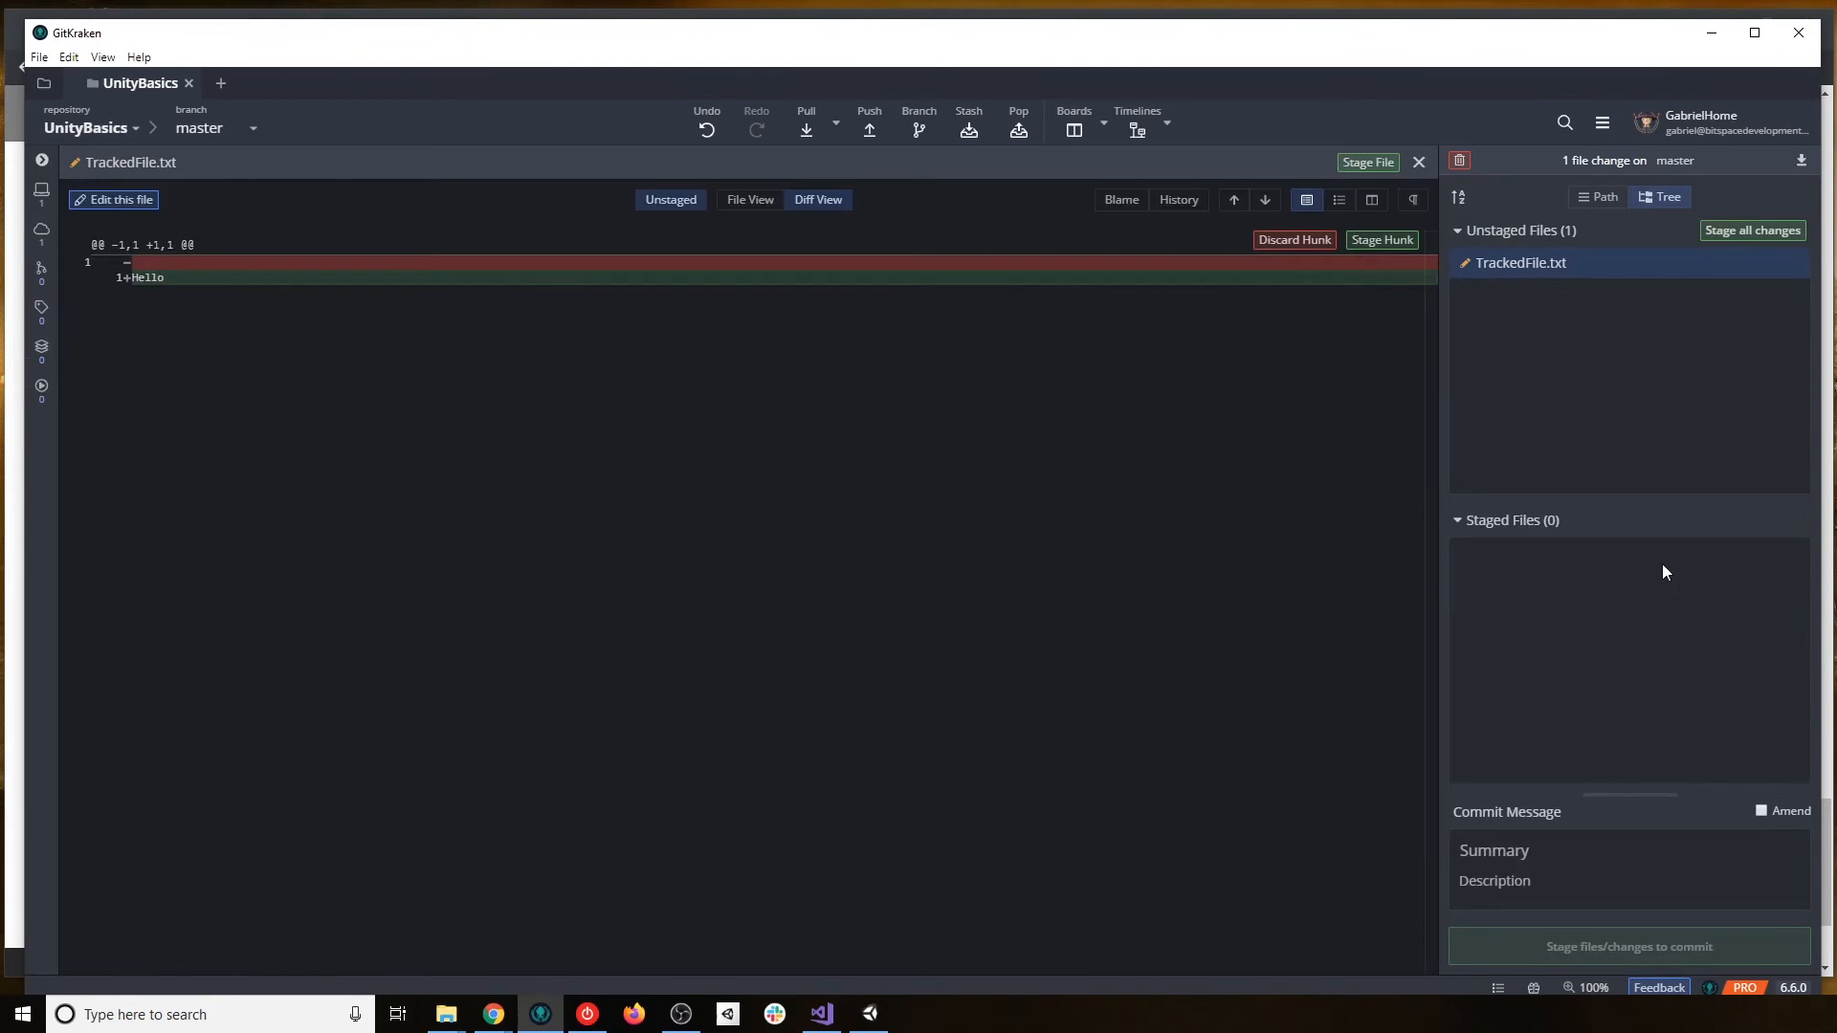
pyautogui.click(1418, 163)
pyautogui.click(1535, 265)
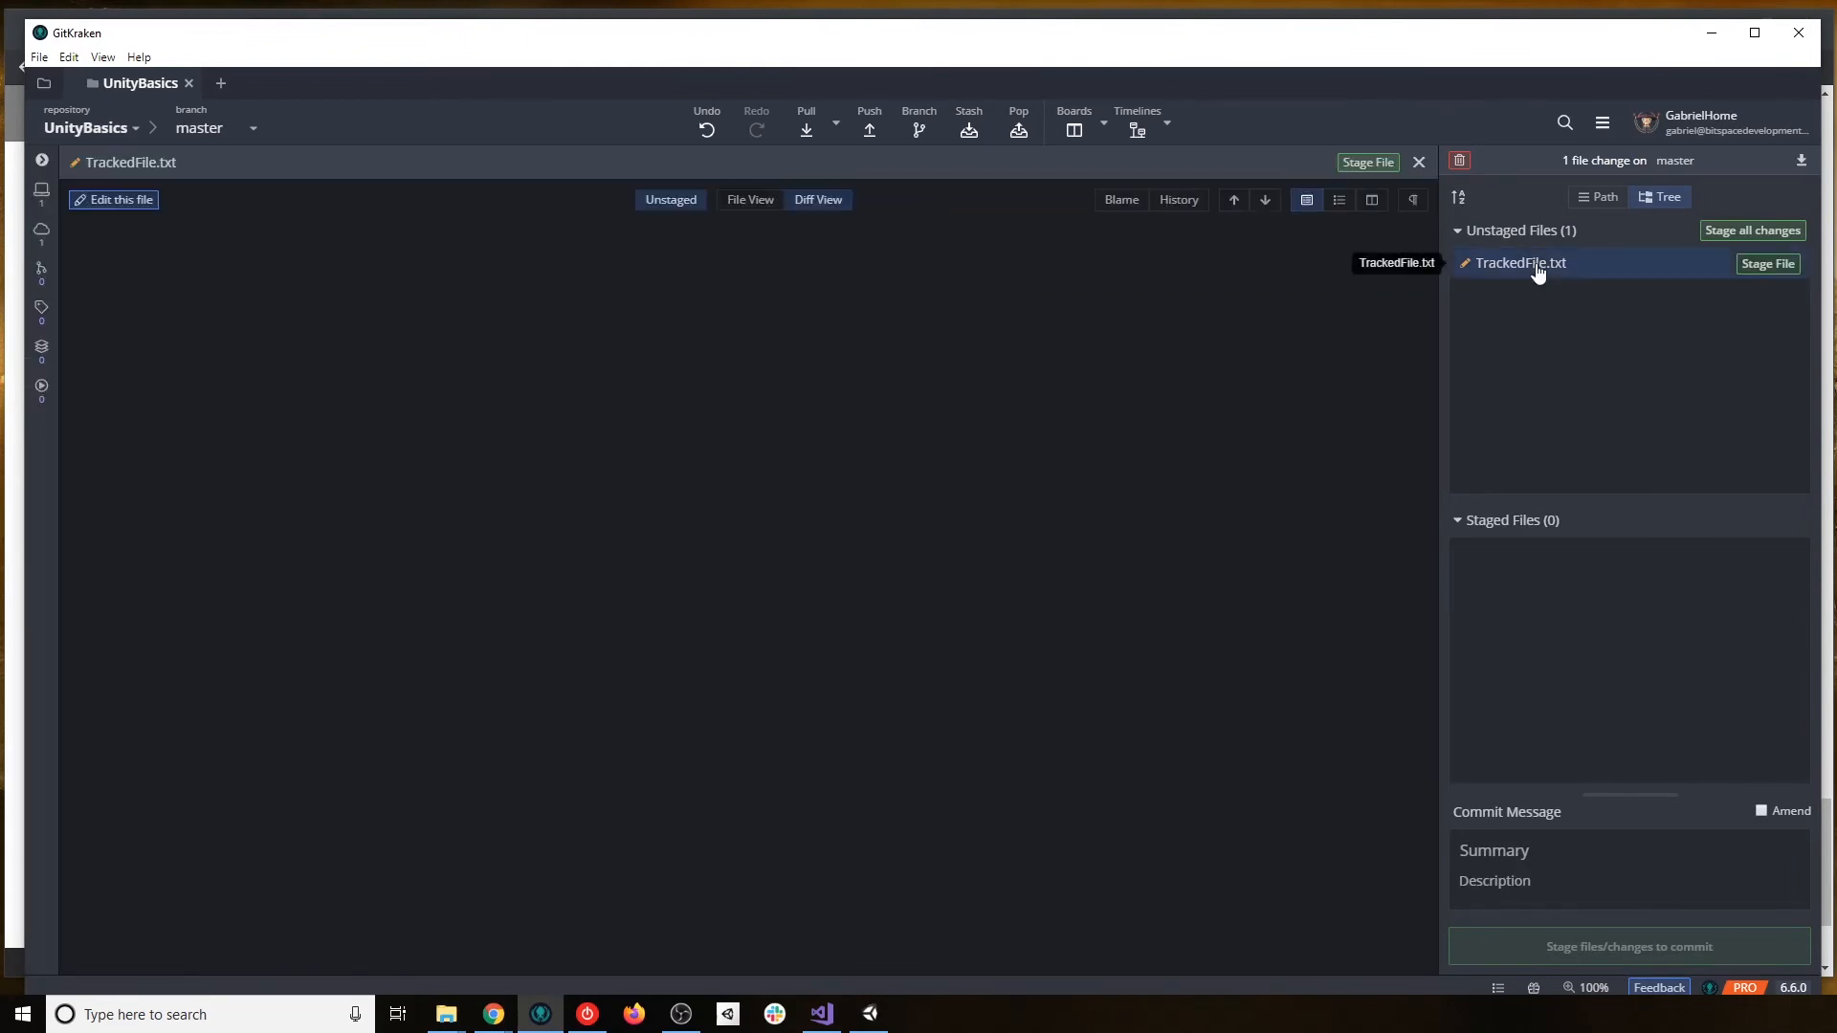
pyautogui.click(1419, 163)
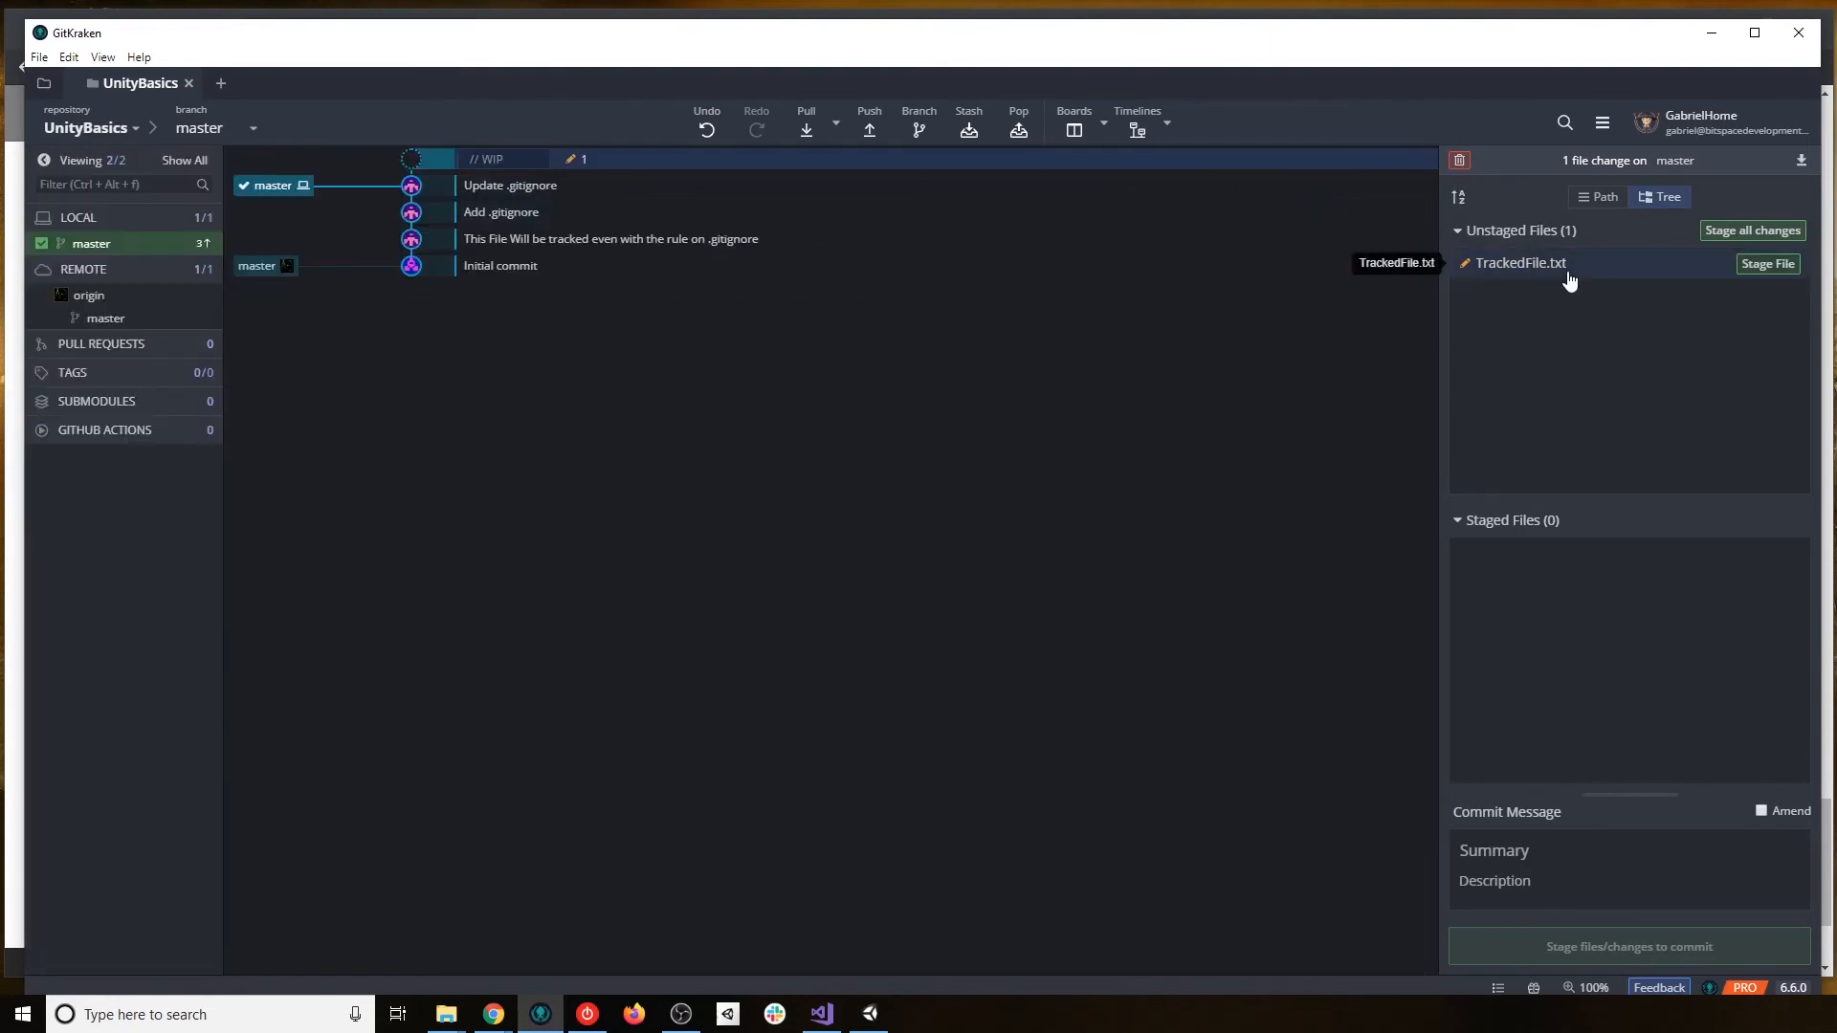
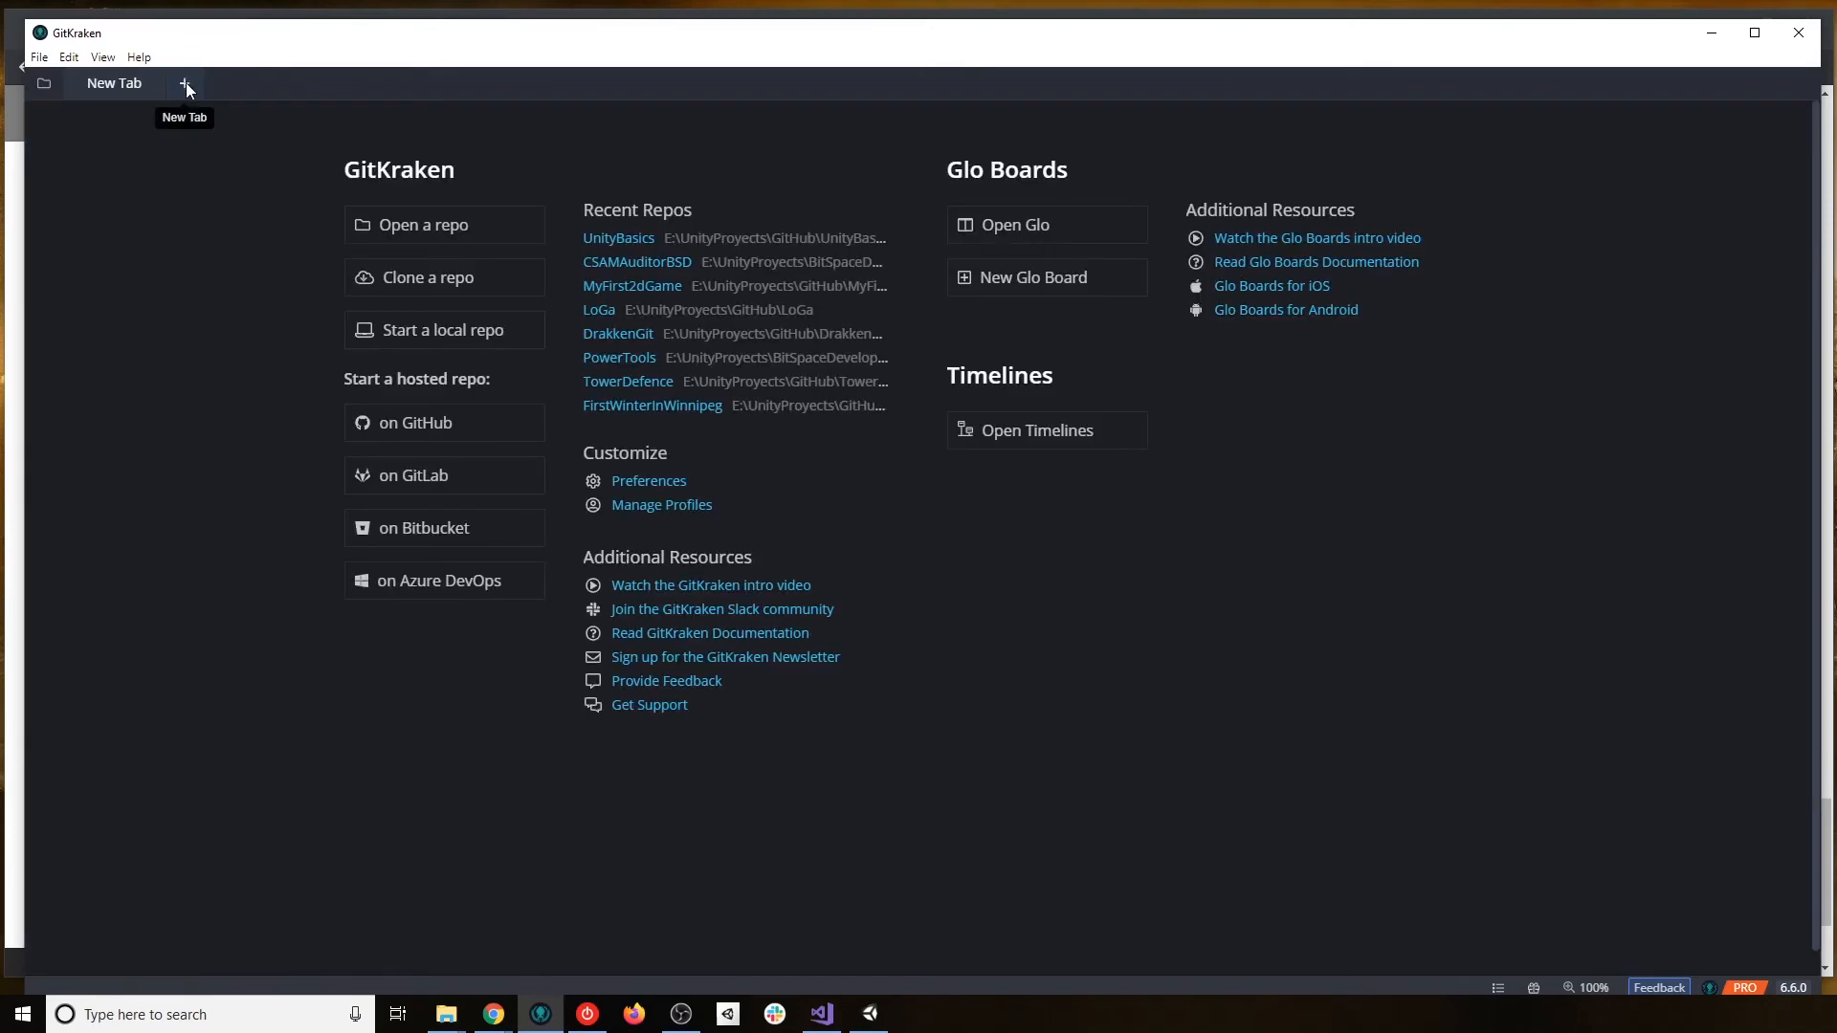
# In File Explorer, delete the UnityBasics folder from UnityProyects\GitHub, closing GitKraken to release the locked file.
pyautogui.click(447, 1014)
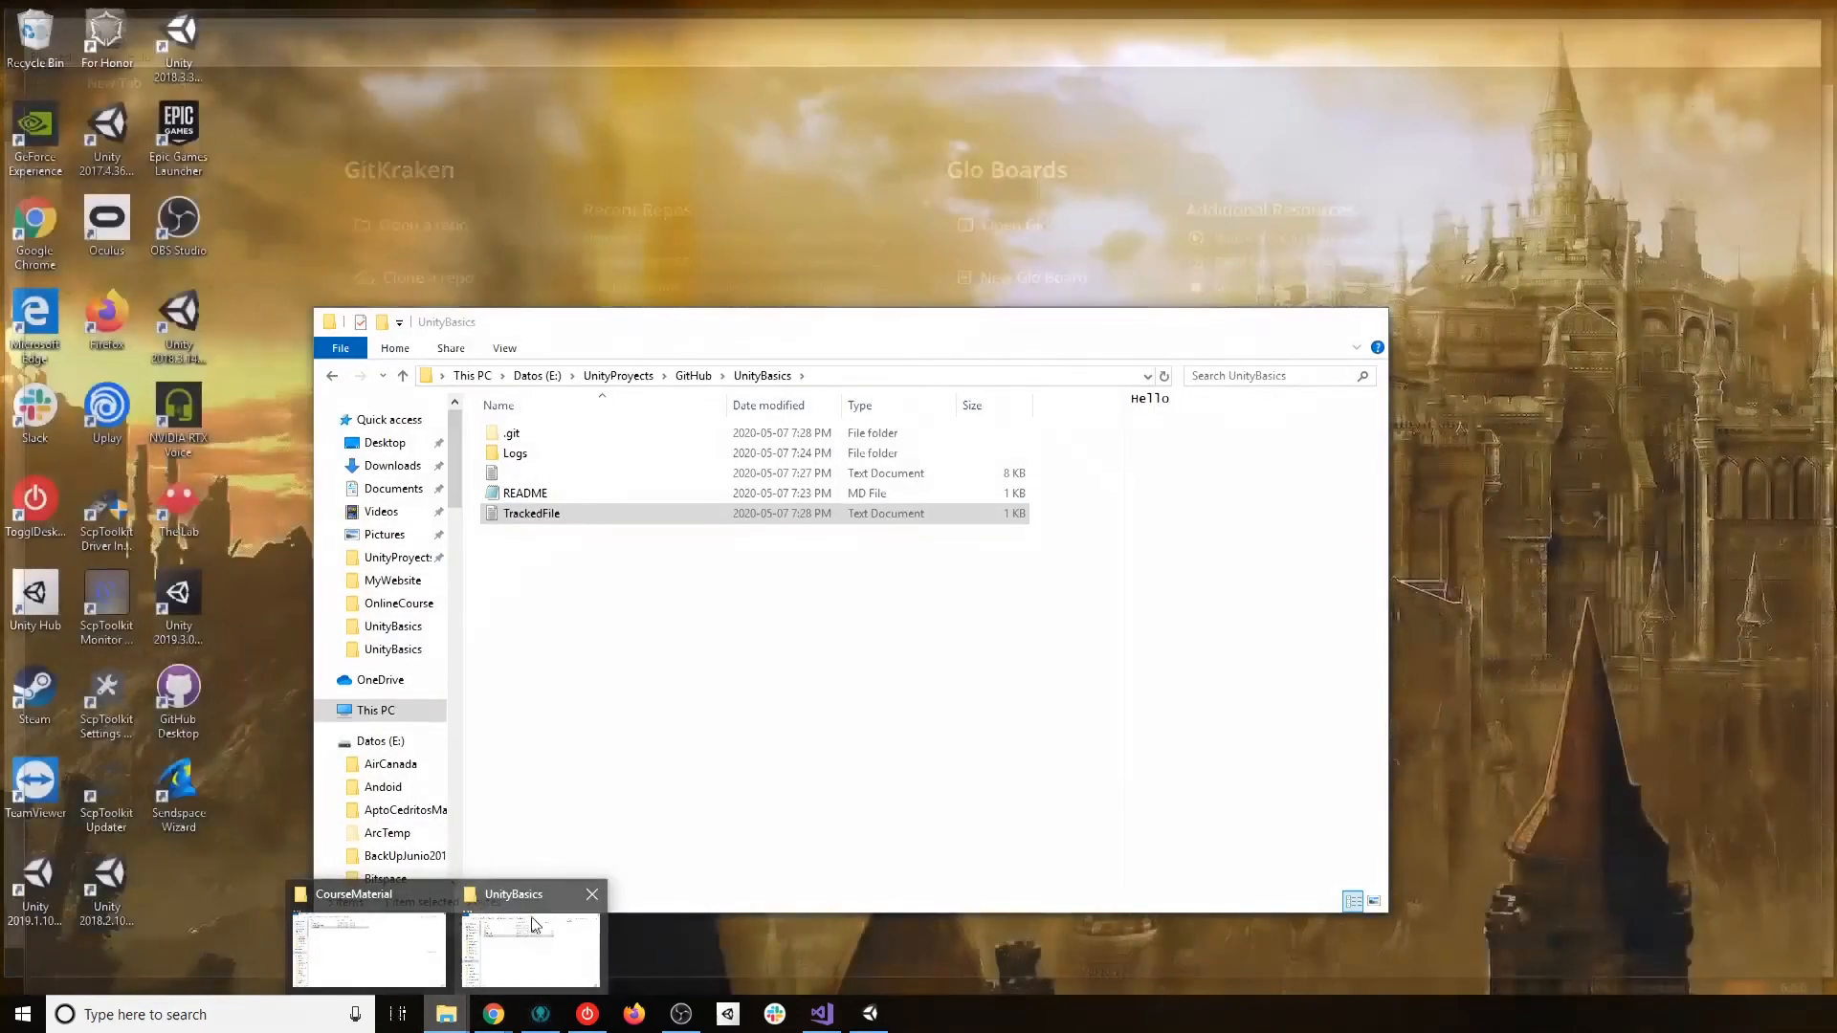
pyautogui.click(529, 928)
pyautogui.click(693, 375)
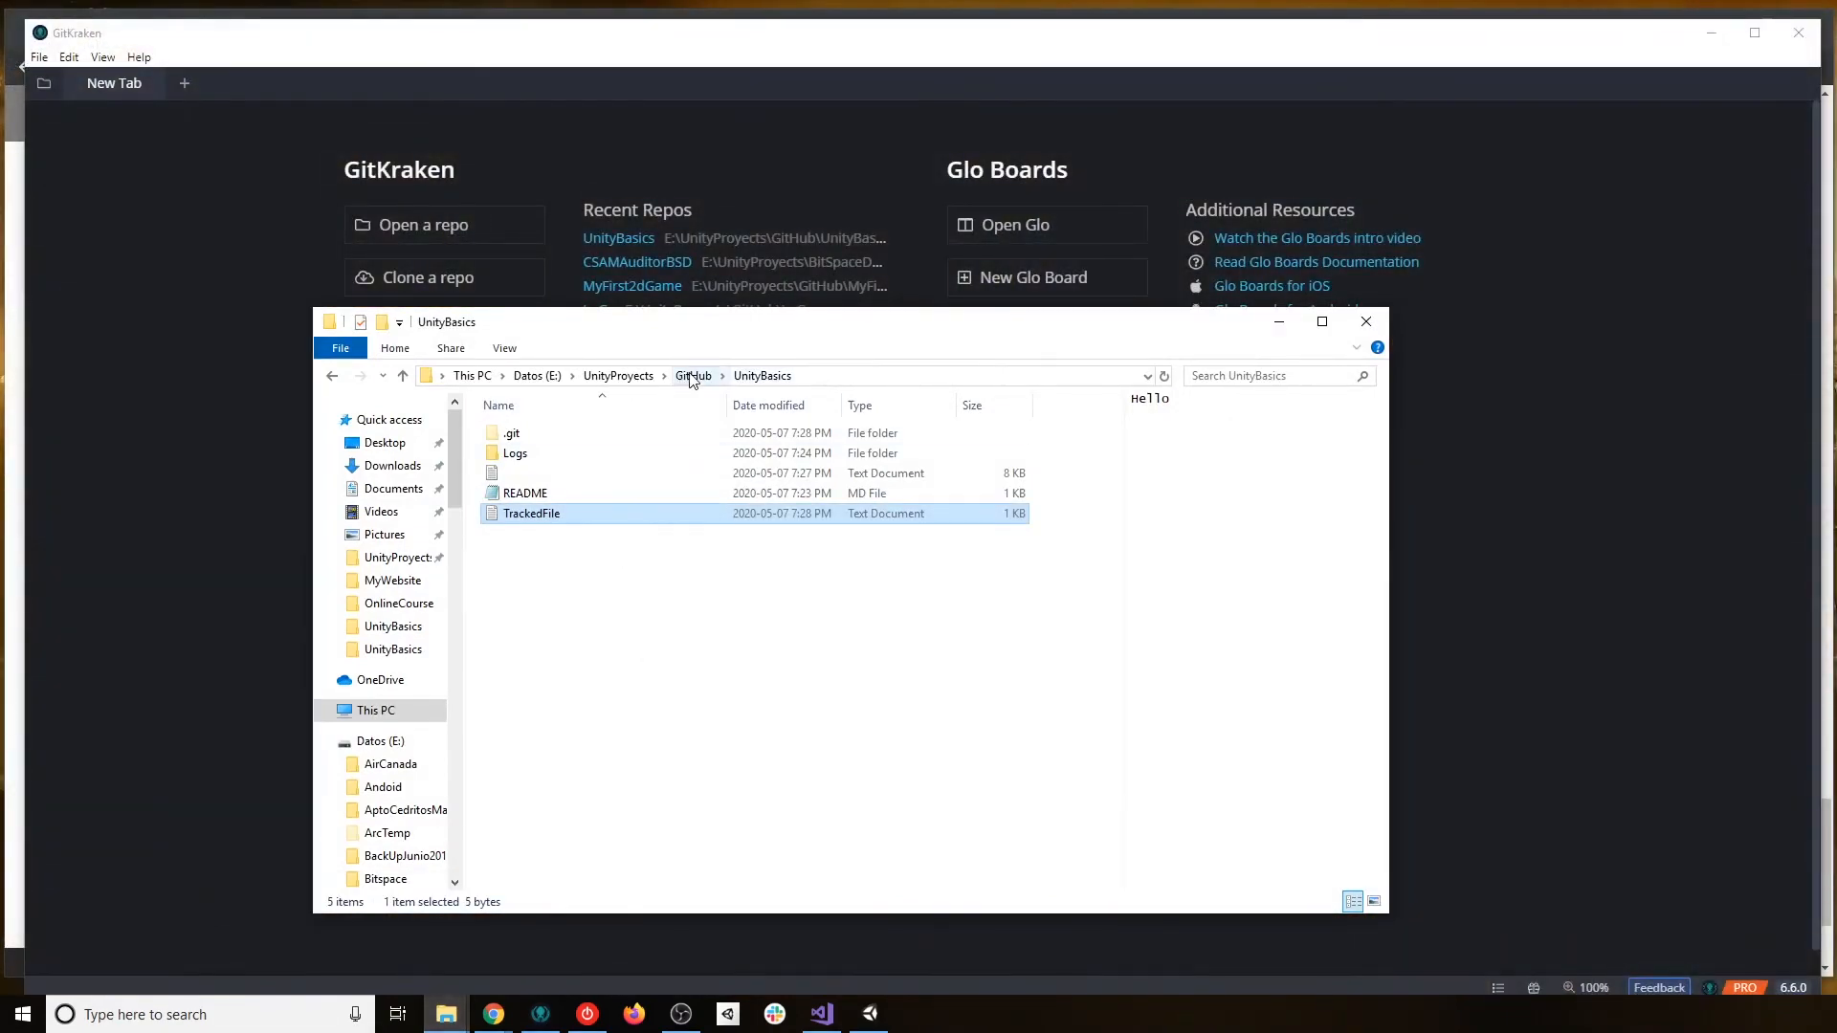
pyautogui.click(541, 576)
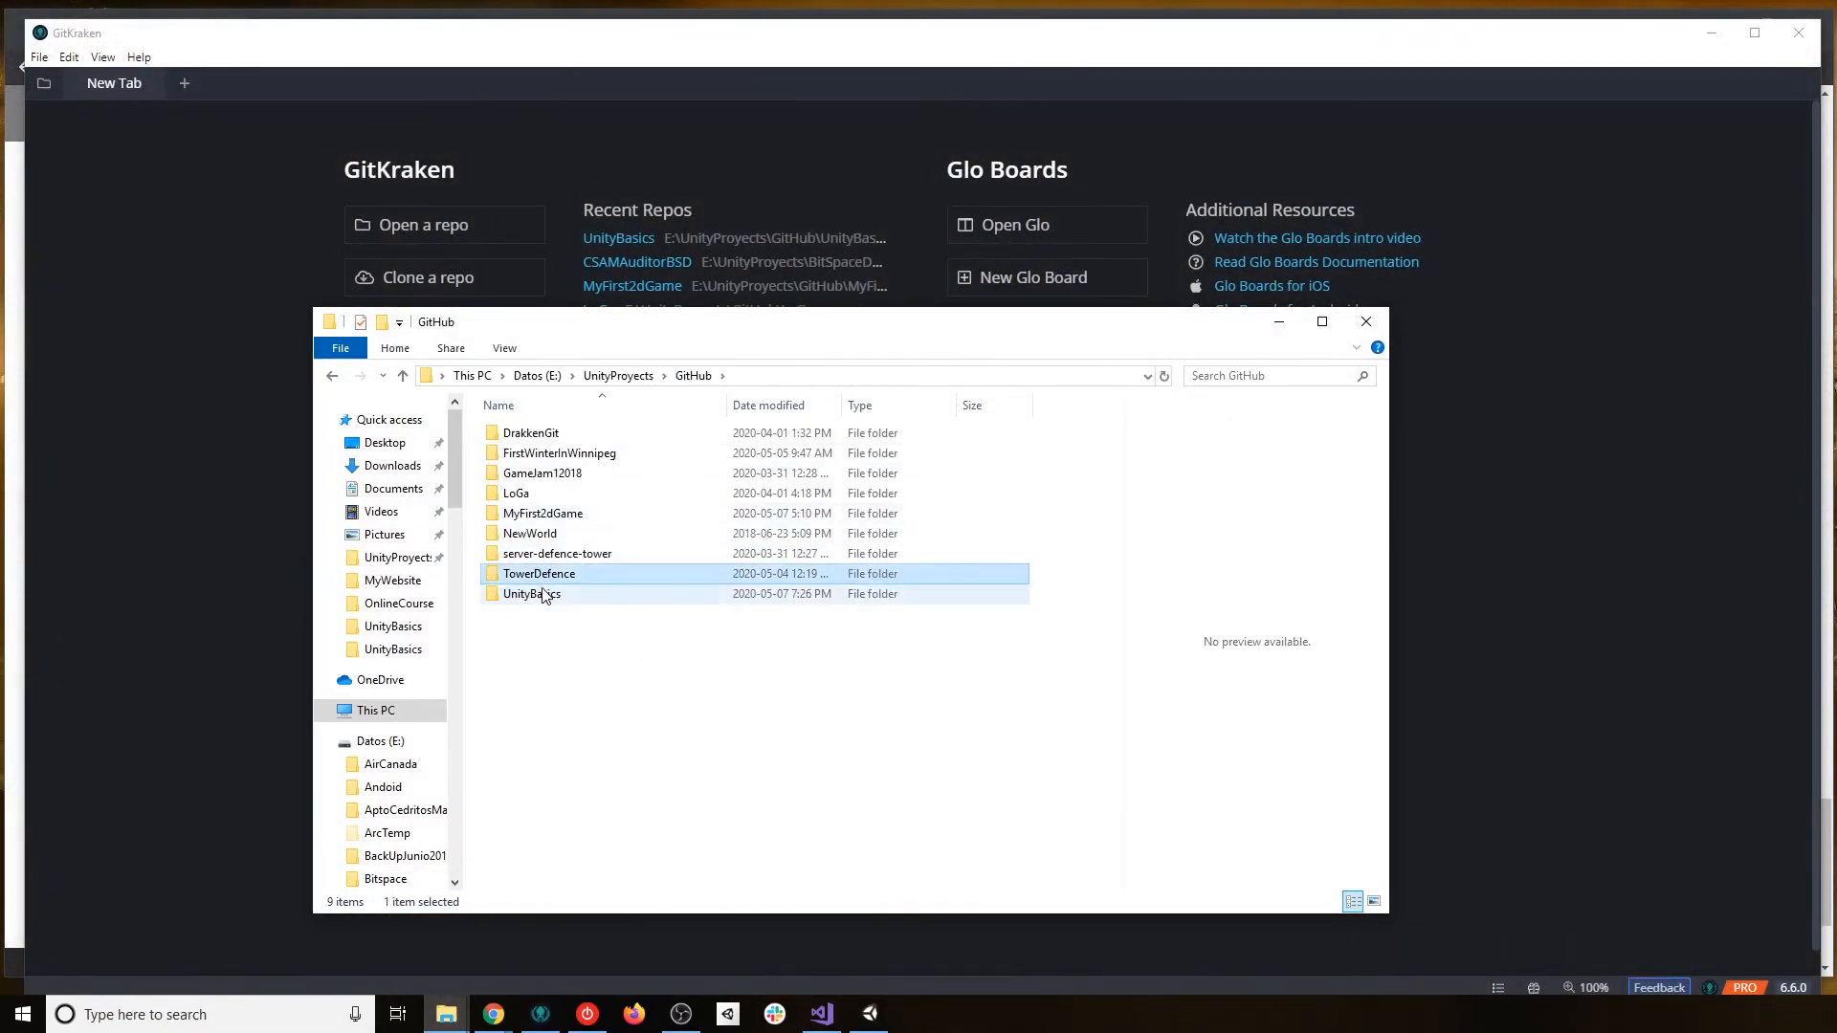
pyautogui.click(541, 593)
pyautogui.press('Delete')
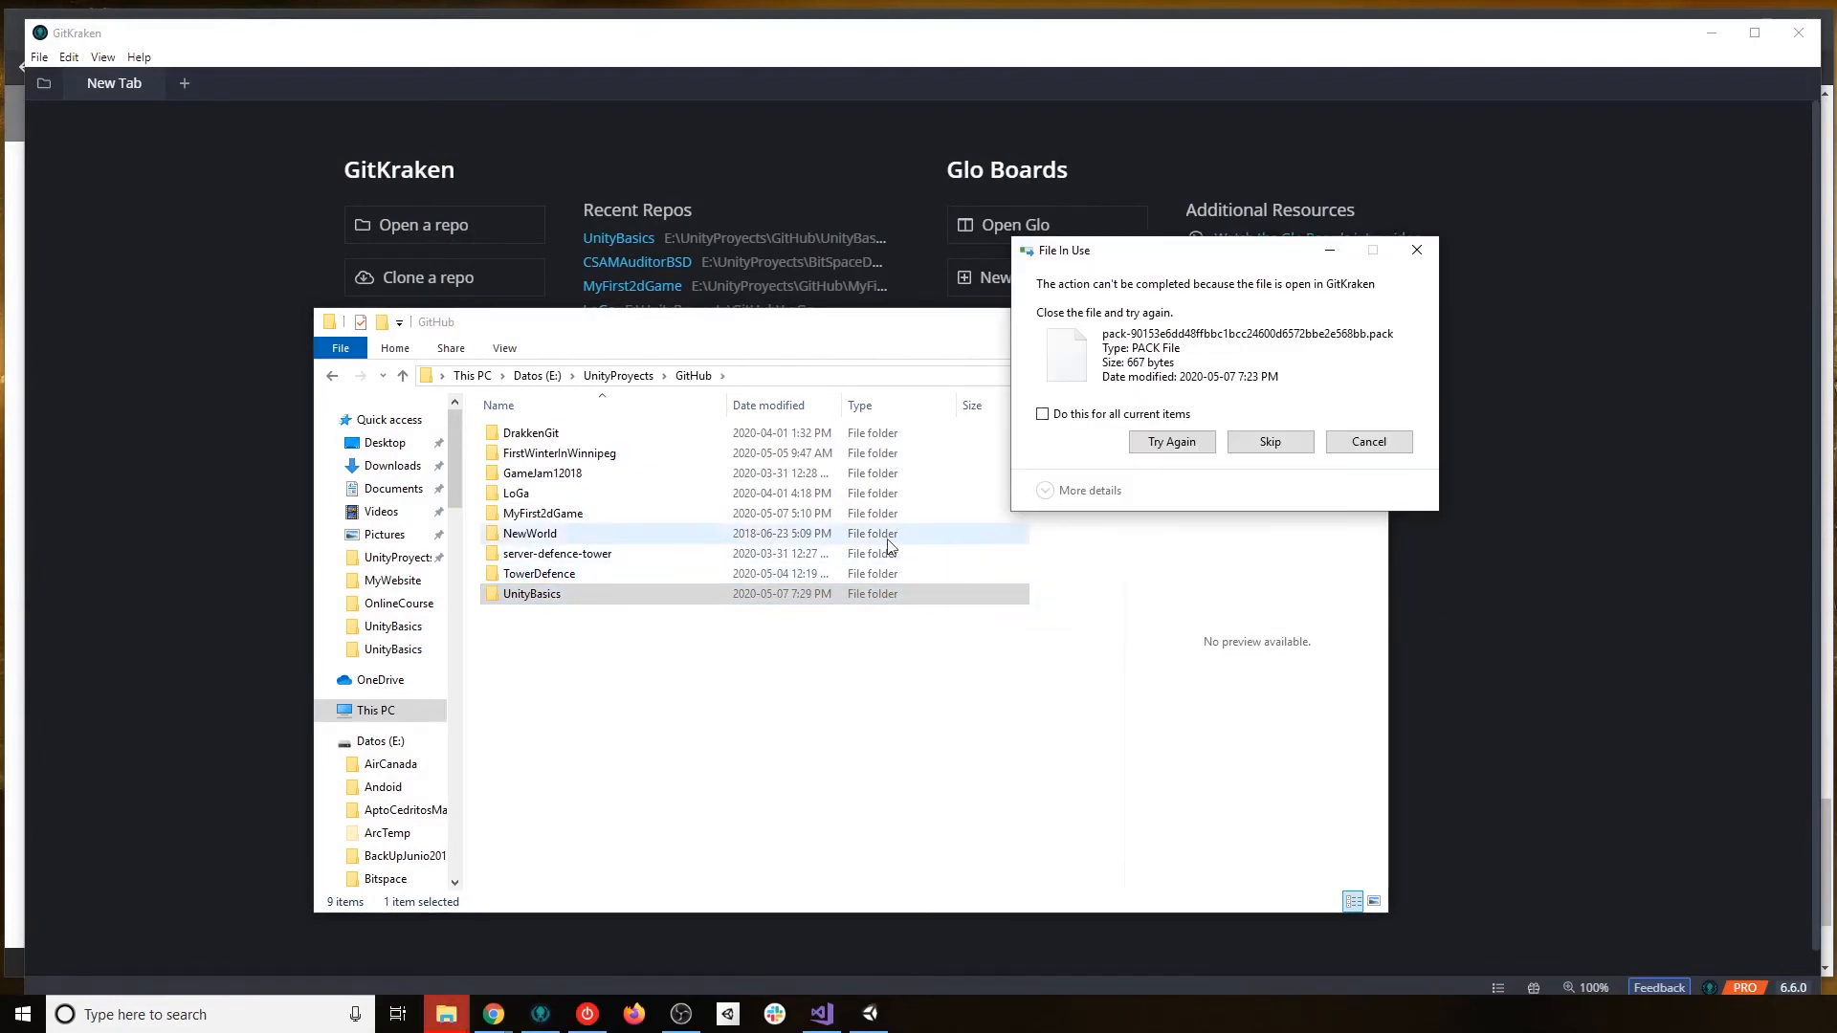
pyautogui.click(278, 45)
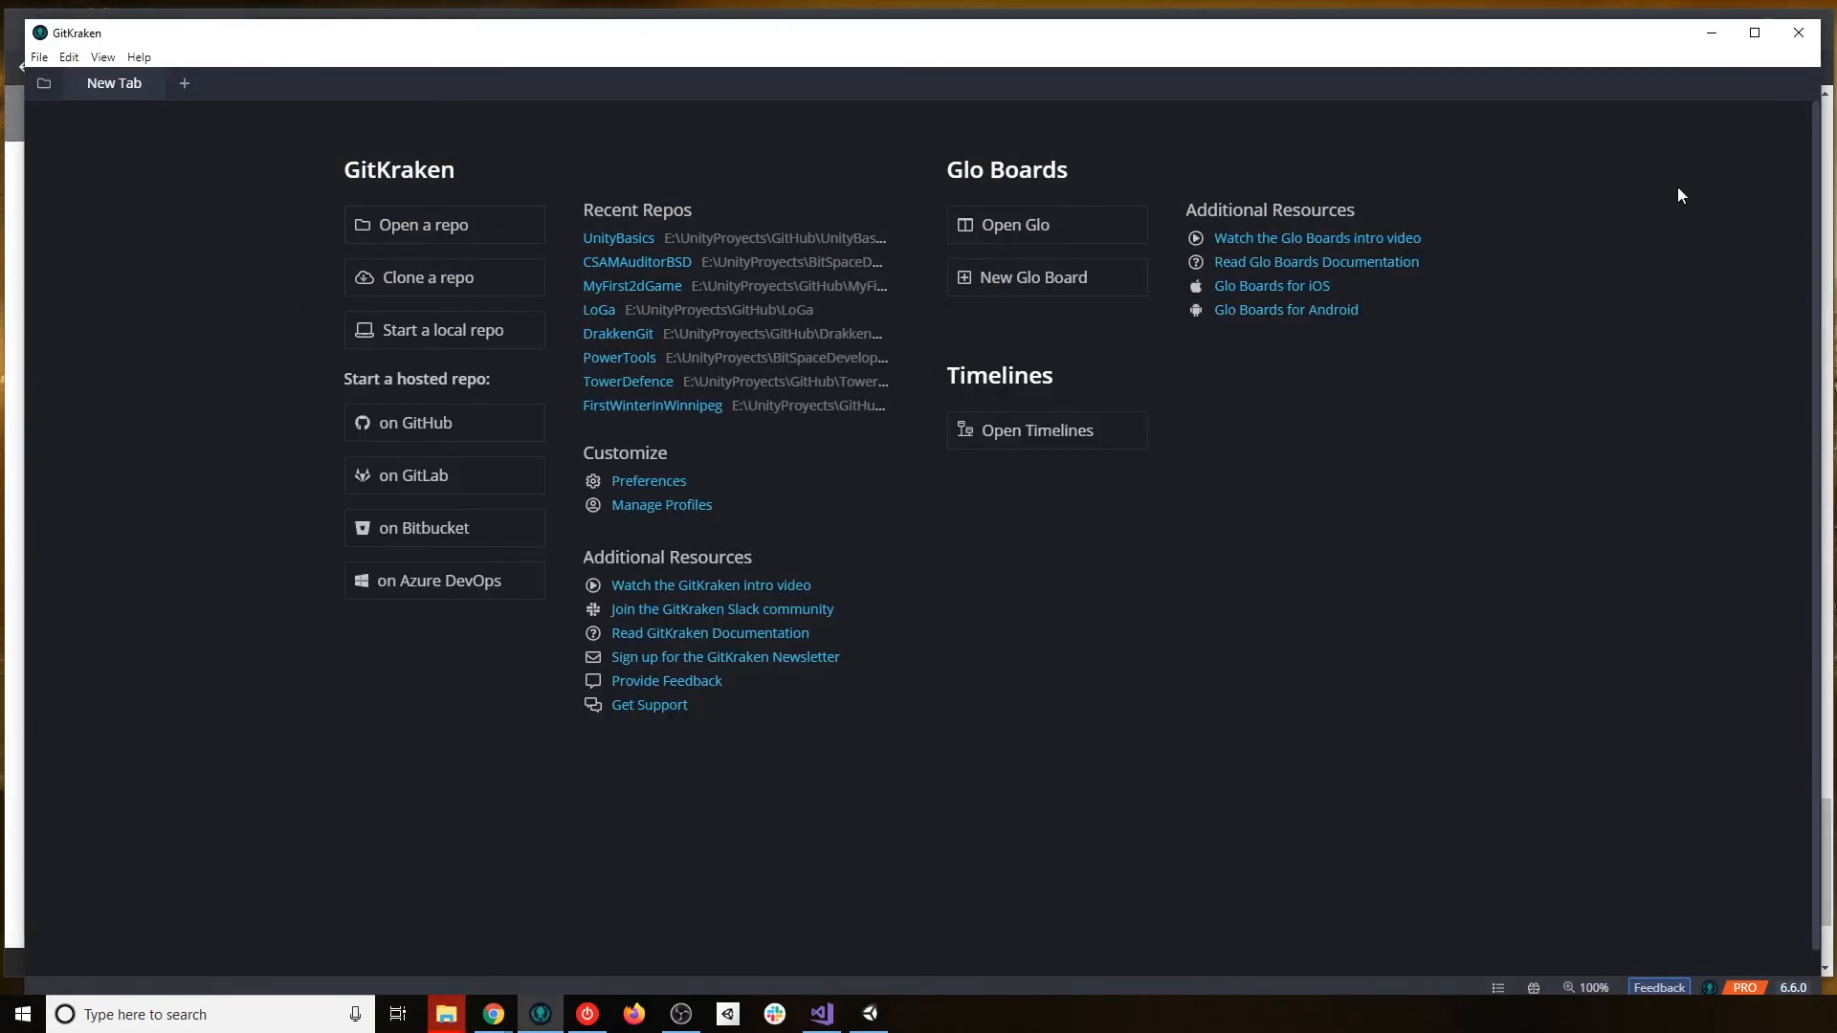
pyautogui.click(1799, 32)
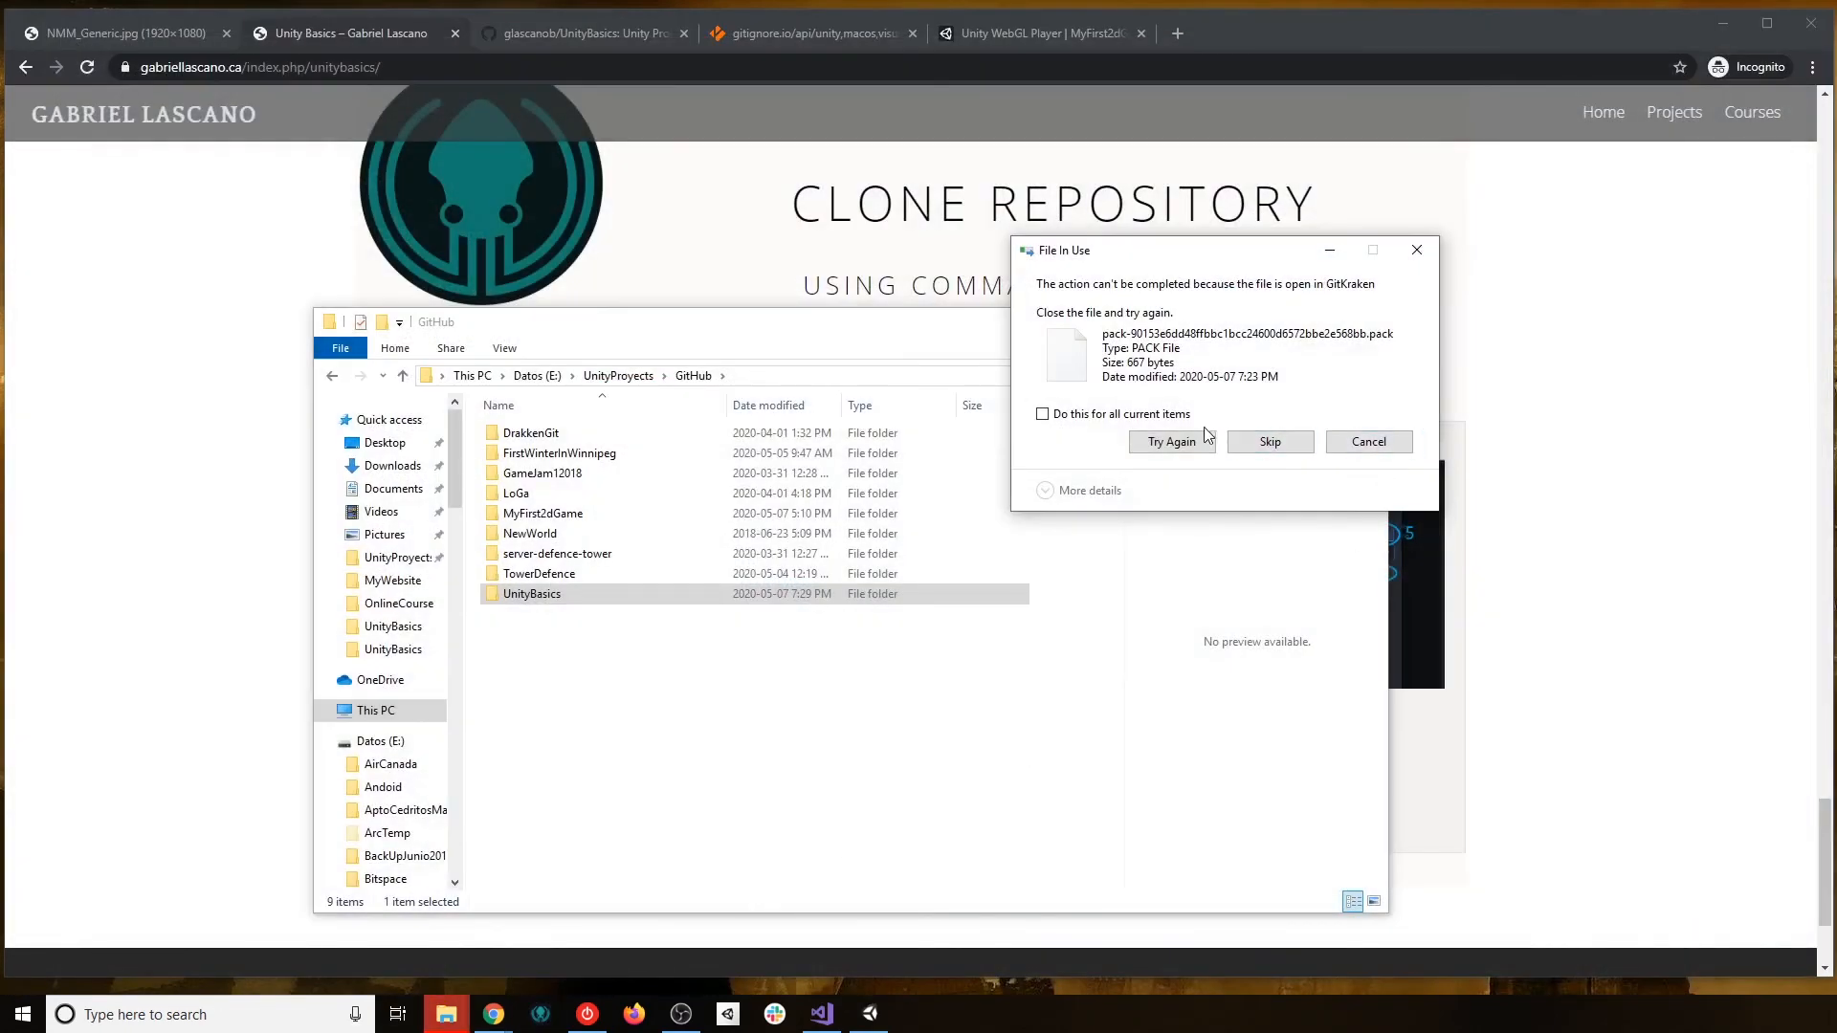
pyautogui.click(1169, 443)
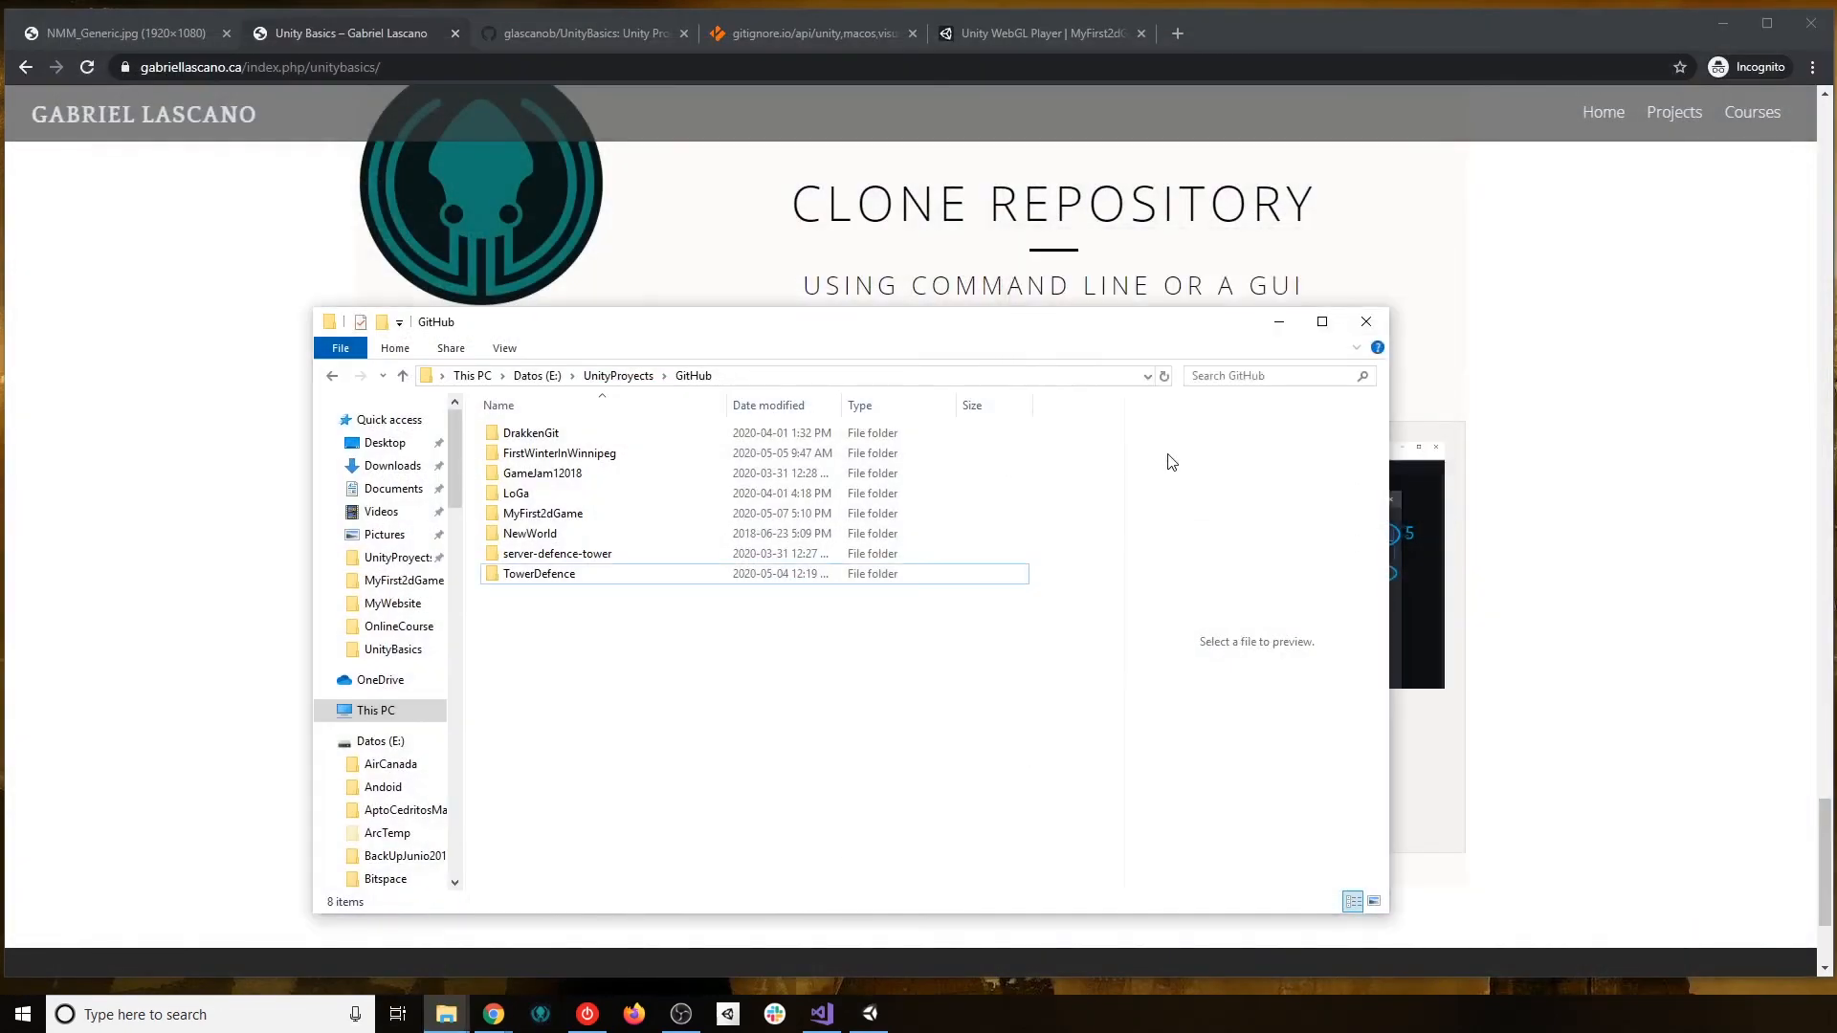
# Relaunch GitKraken, clone the UnityBasics repository from GitHub.com into E:\UnityProyects\GitHub, and open the clone.
pyautogui.click(535, 1020)
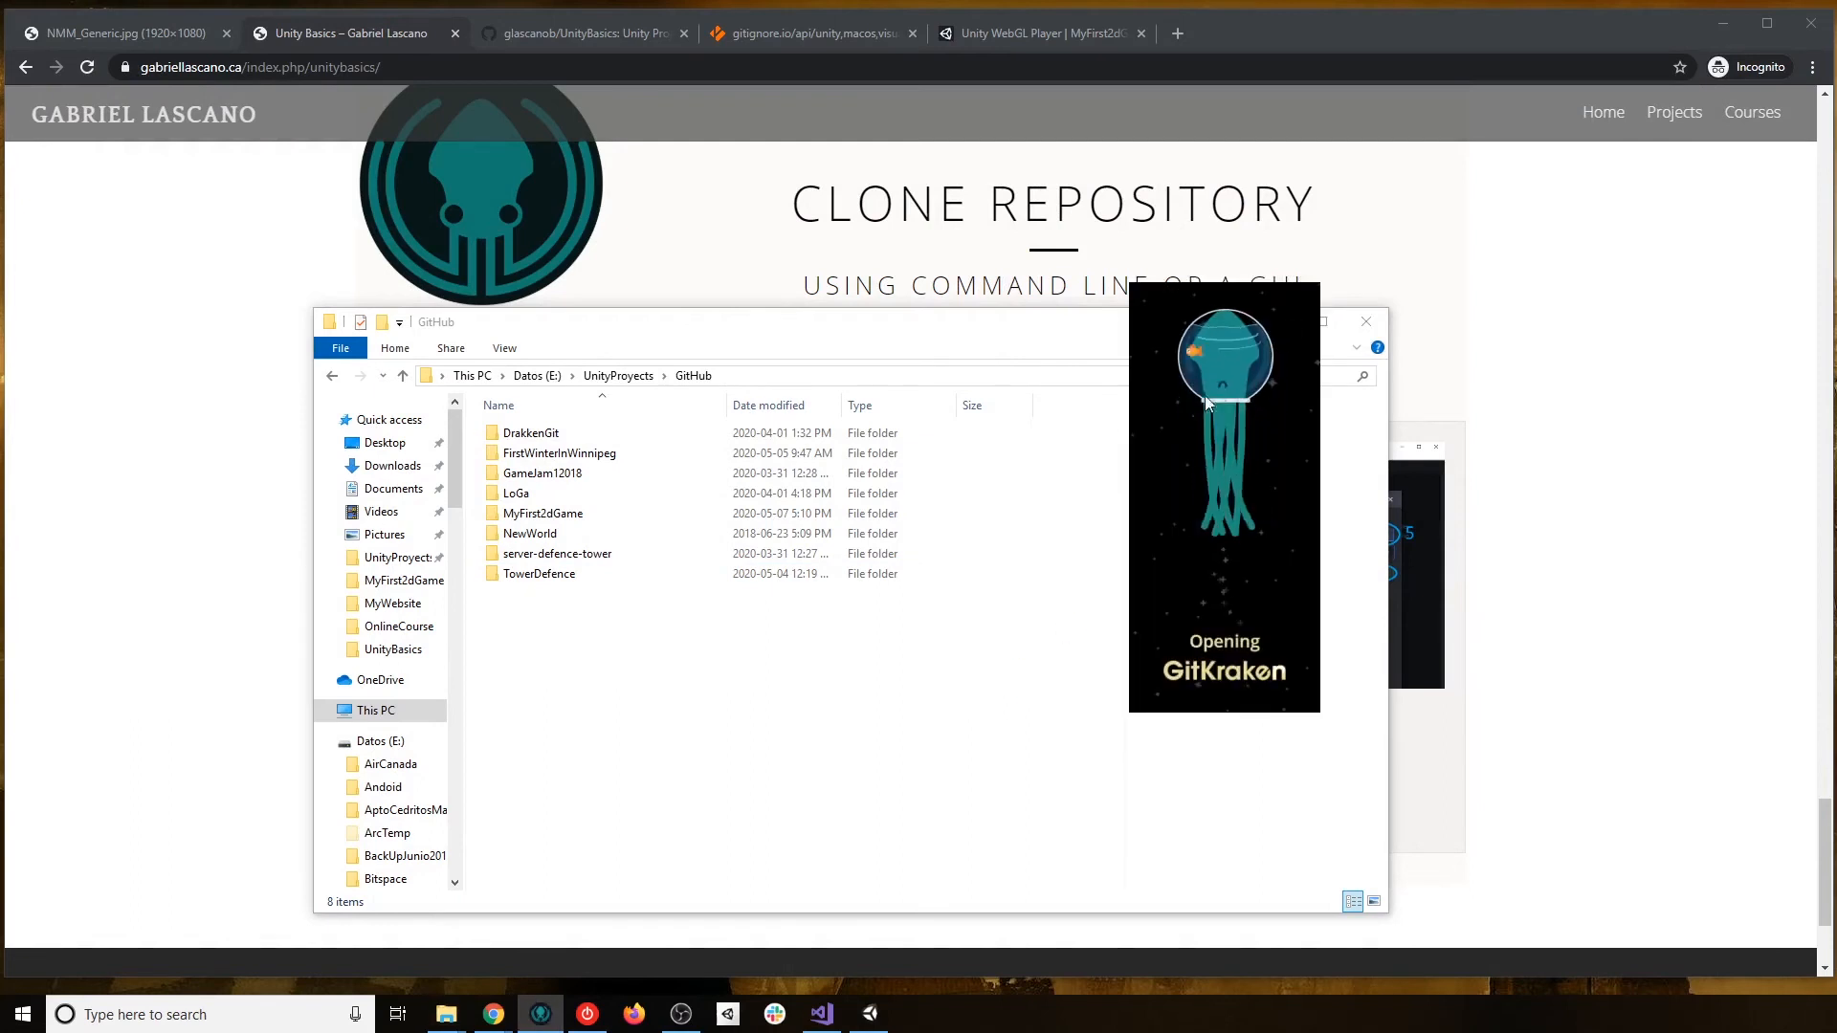
pyautogui.click(856, 344)
pyautogui.click(1280, 324)
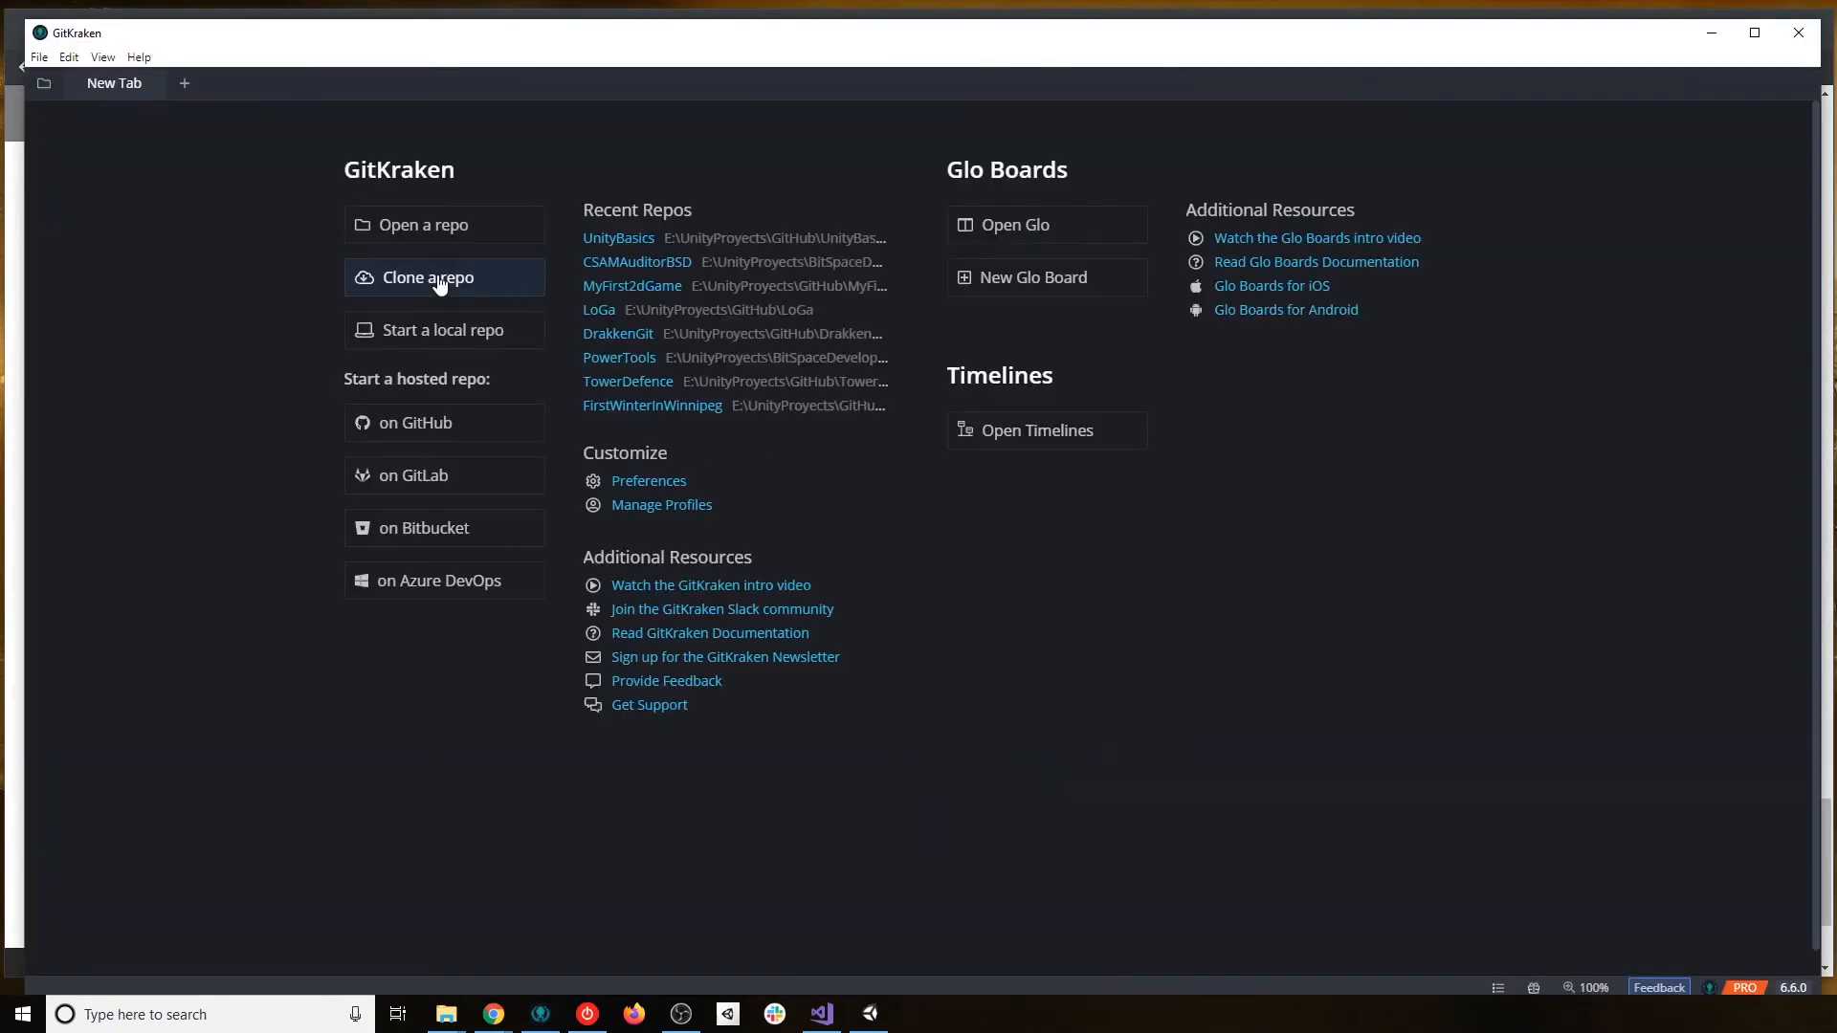
pyautogui.click(439, 280)
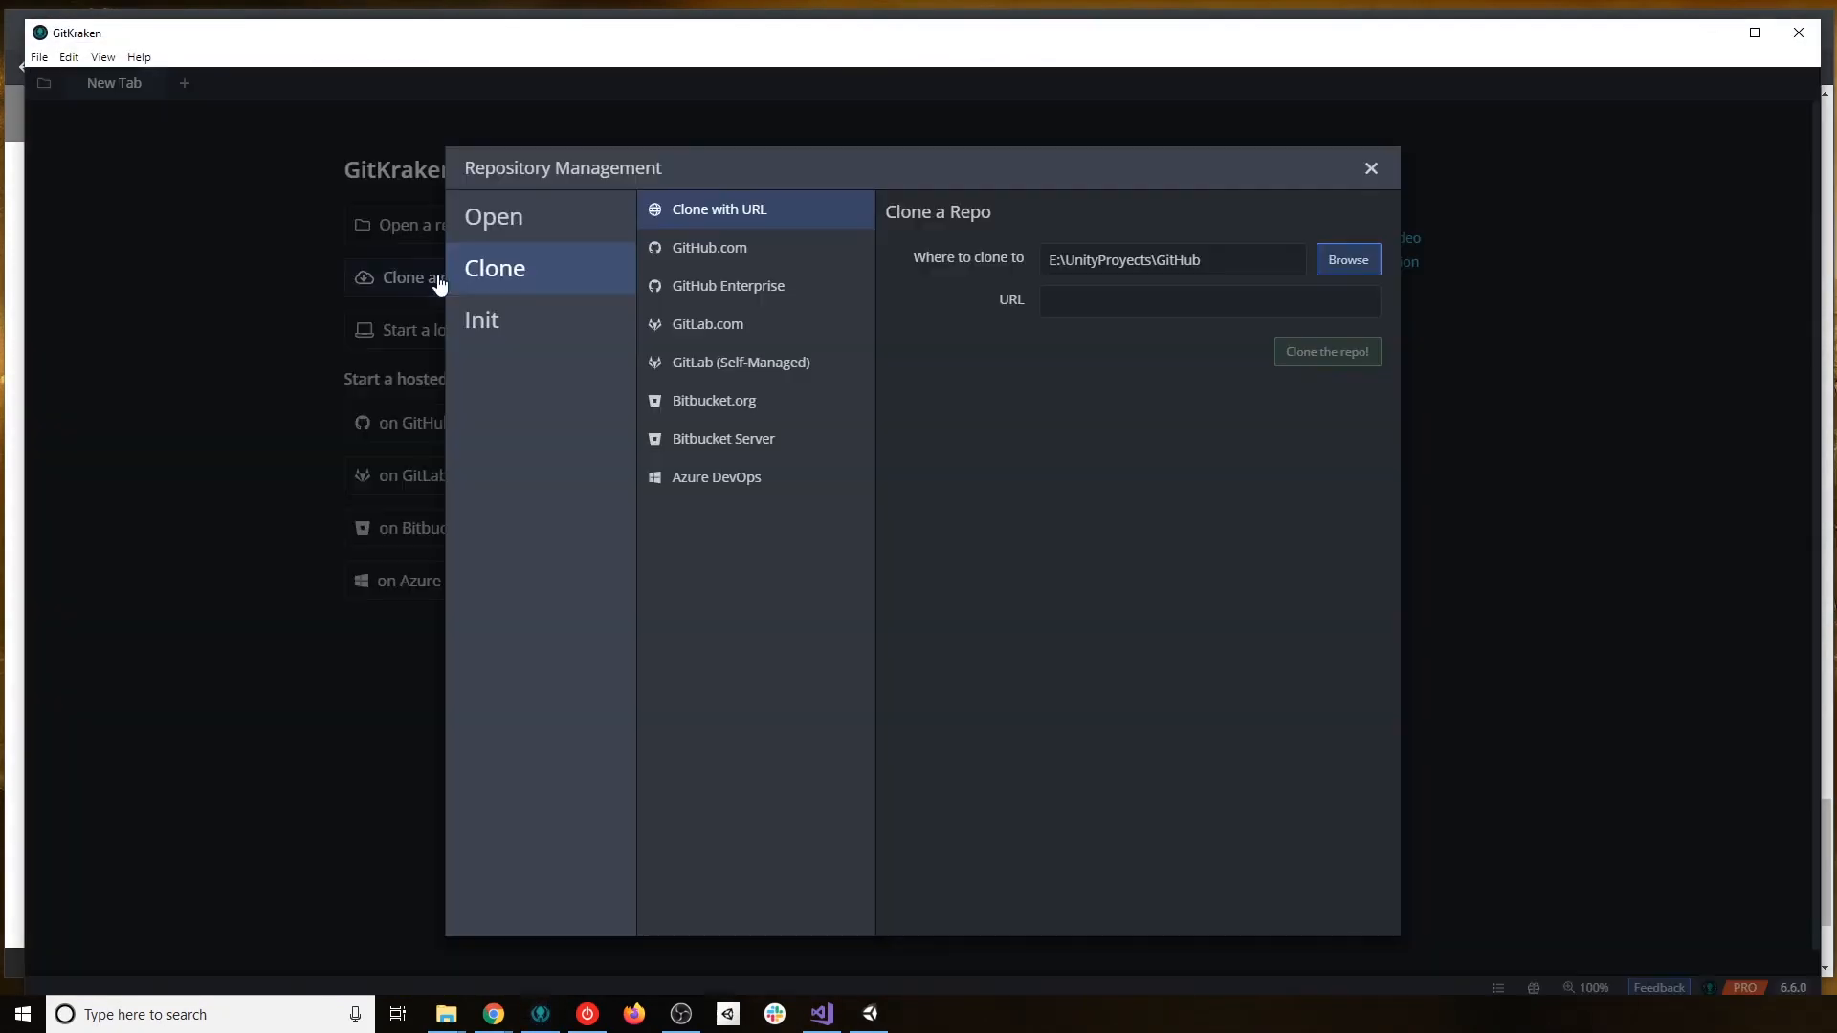
pyautogui.click(725, 260)
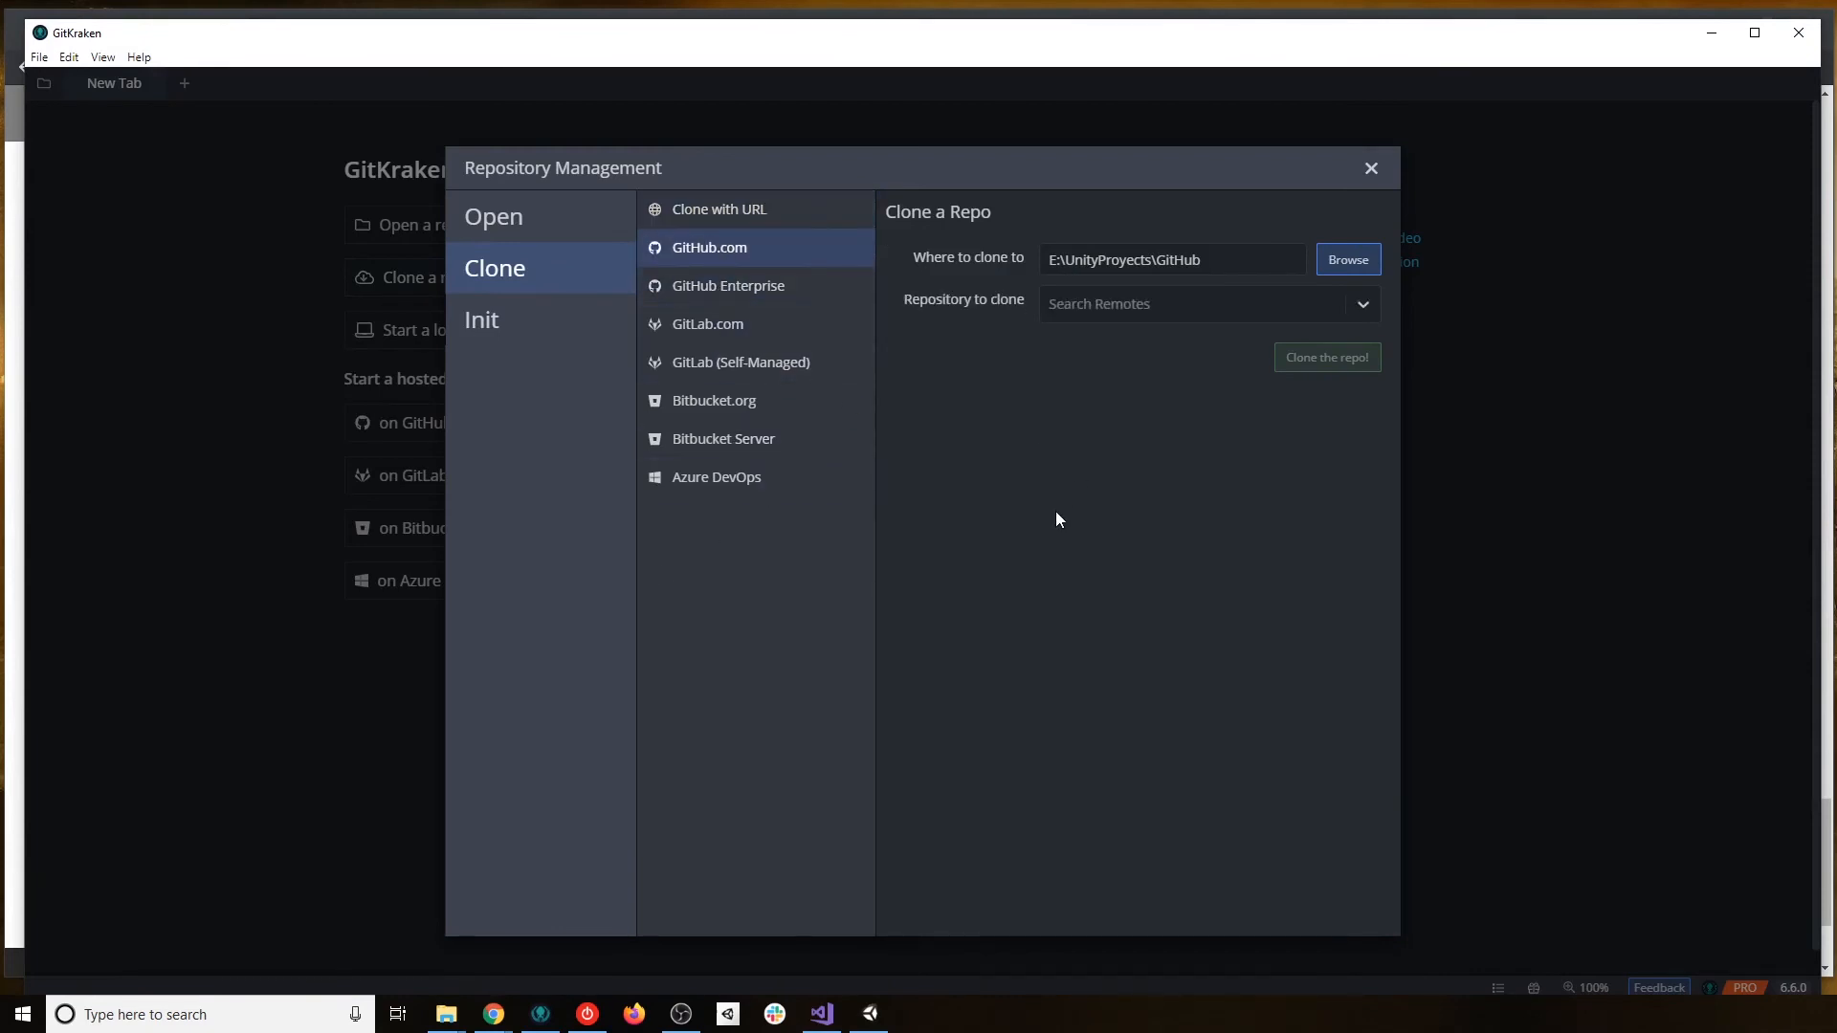
pyautogui.click(1256, 304)
pyautogui.write('unity')
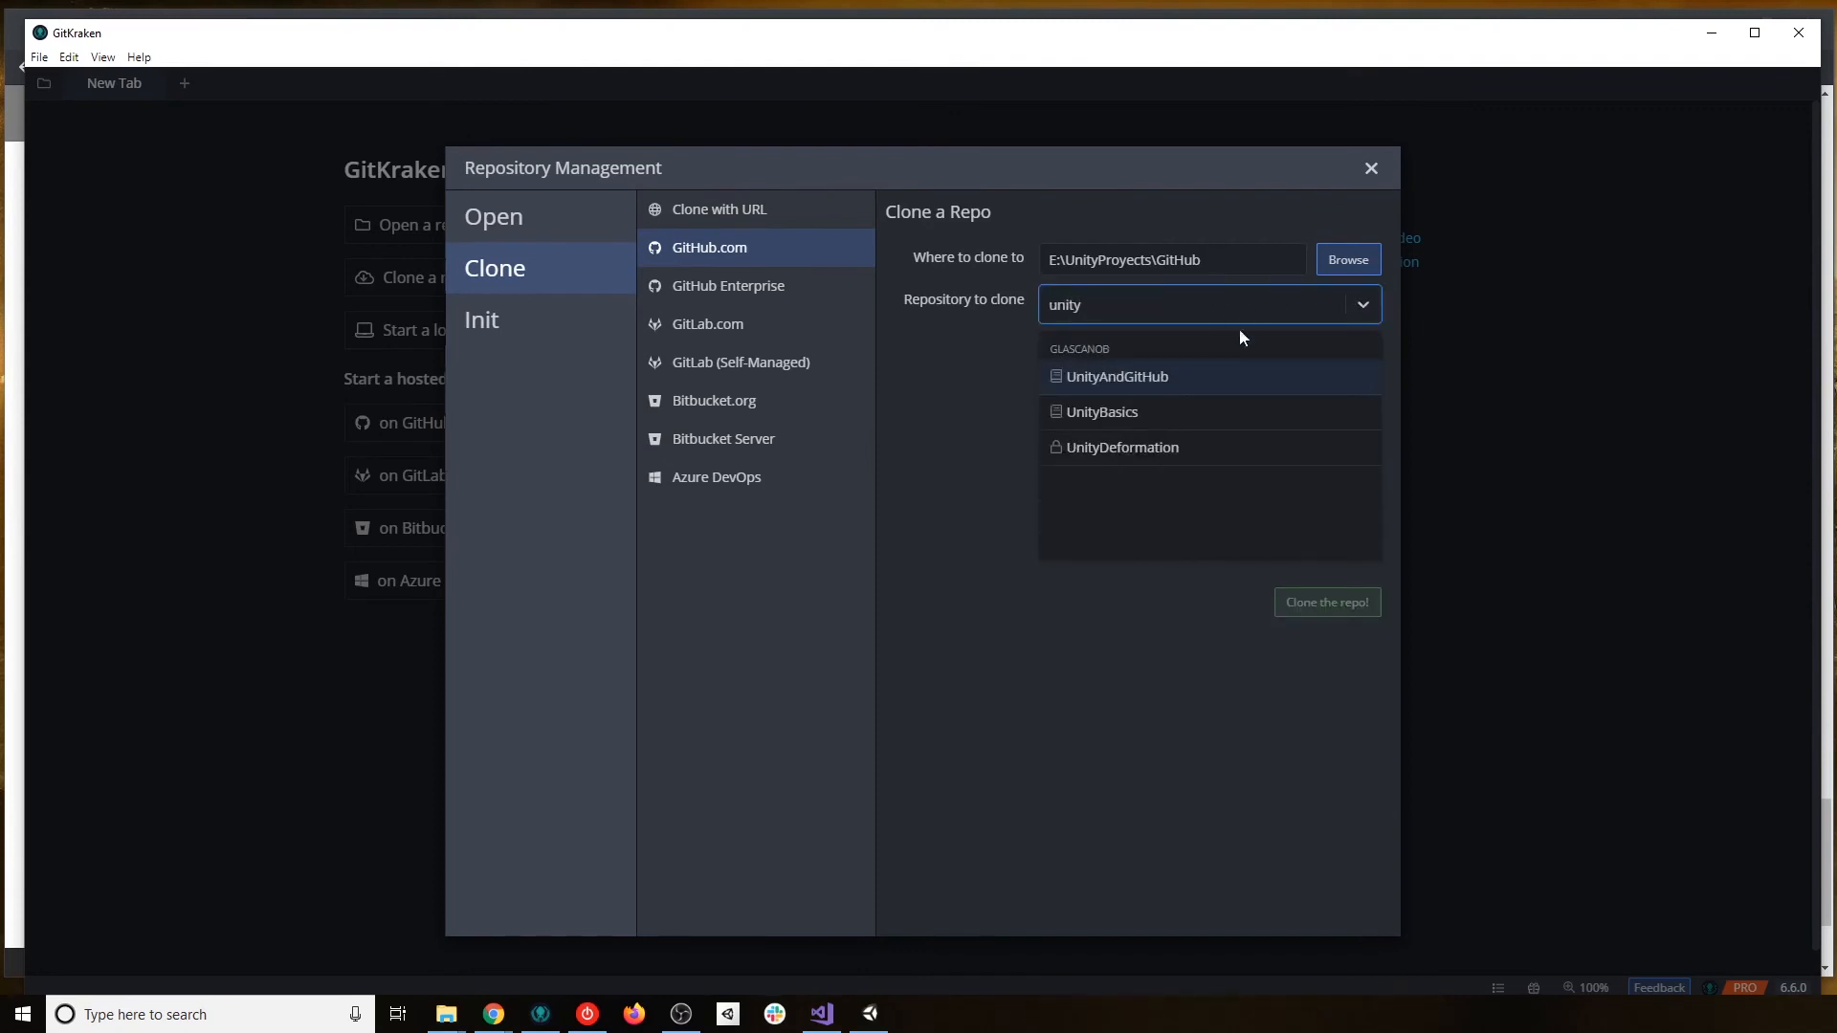
pyautogui.click(1148, 413)
pyautogui.click(1353, 402)
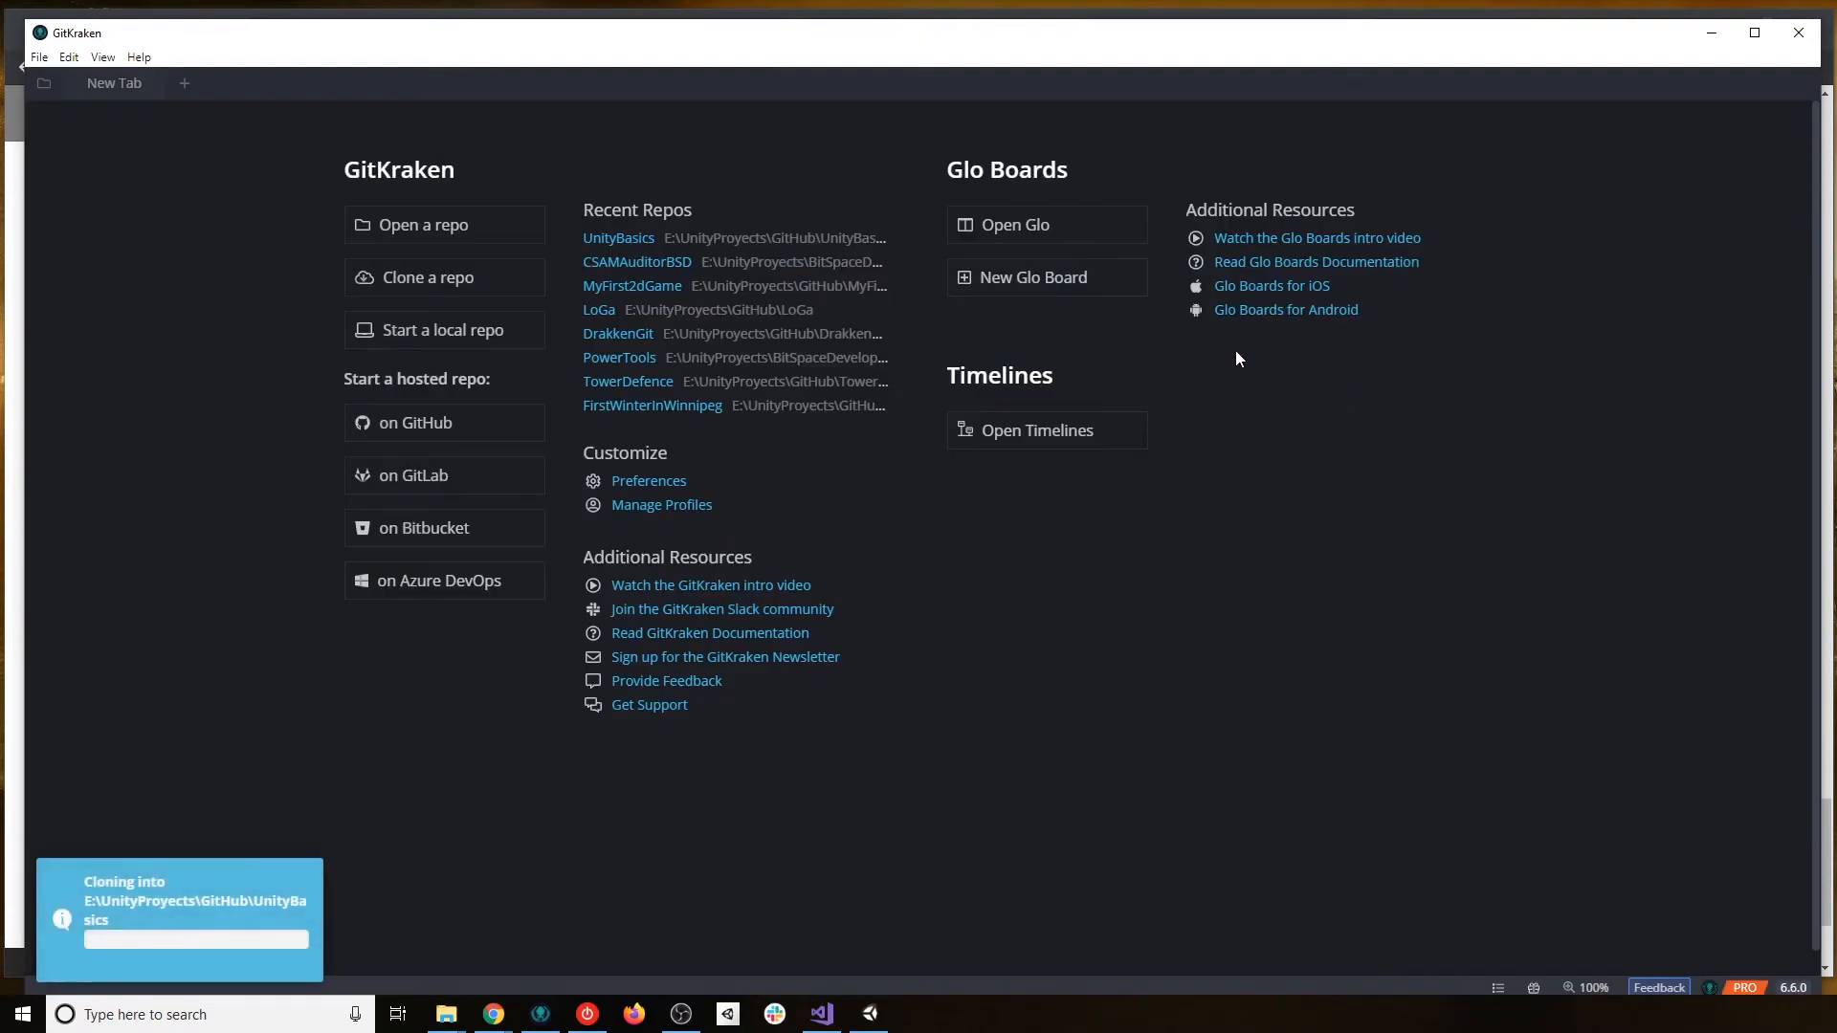
pyautogui.click(1015, 125)
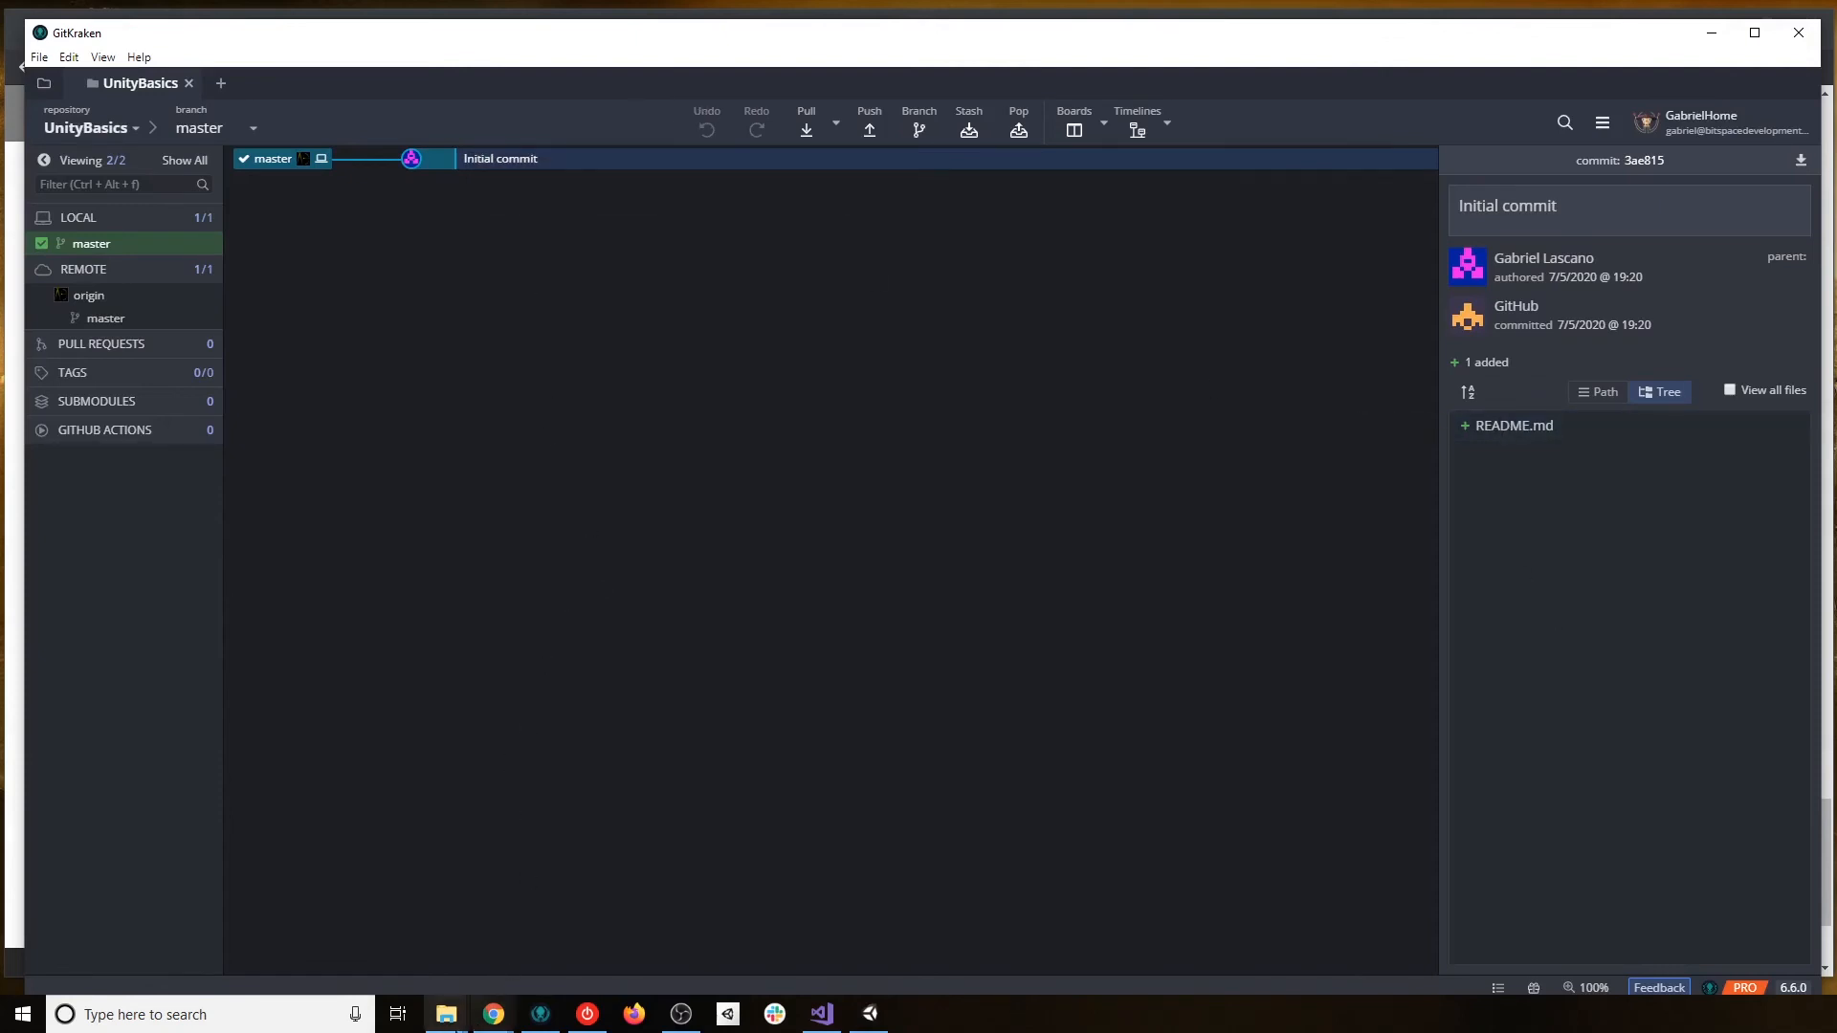
# In File Explorer, copy all contents of the UnityProyects\UnityBasics project folder into the cloned GitHub\UnityBasics repository folder.
pyautogui.moveTo(446, 1014)
pyautogui.click(523, 954)
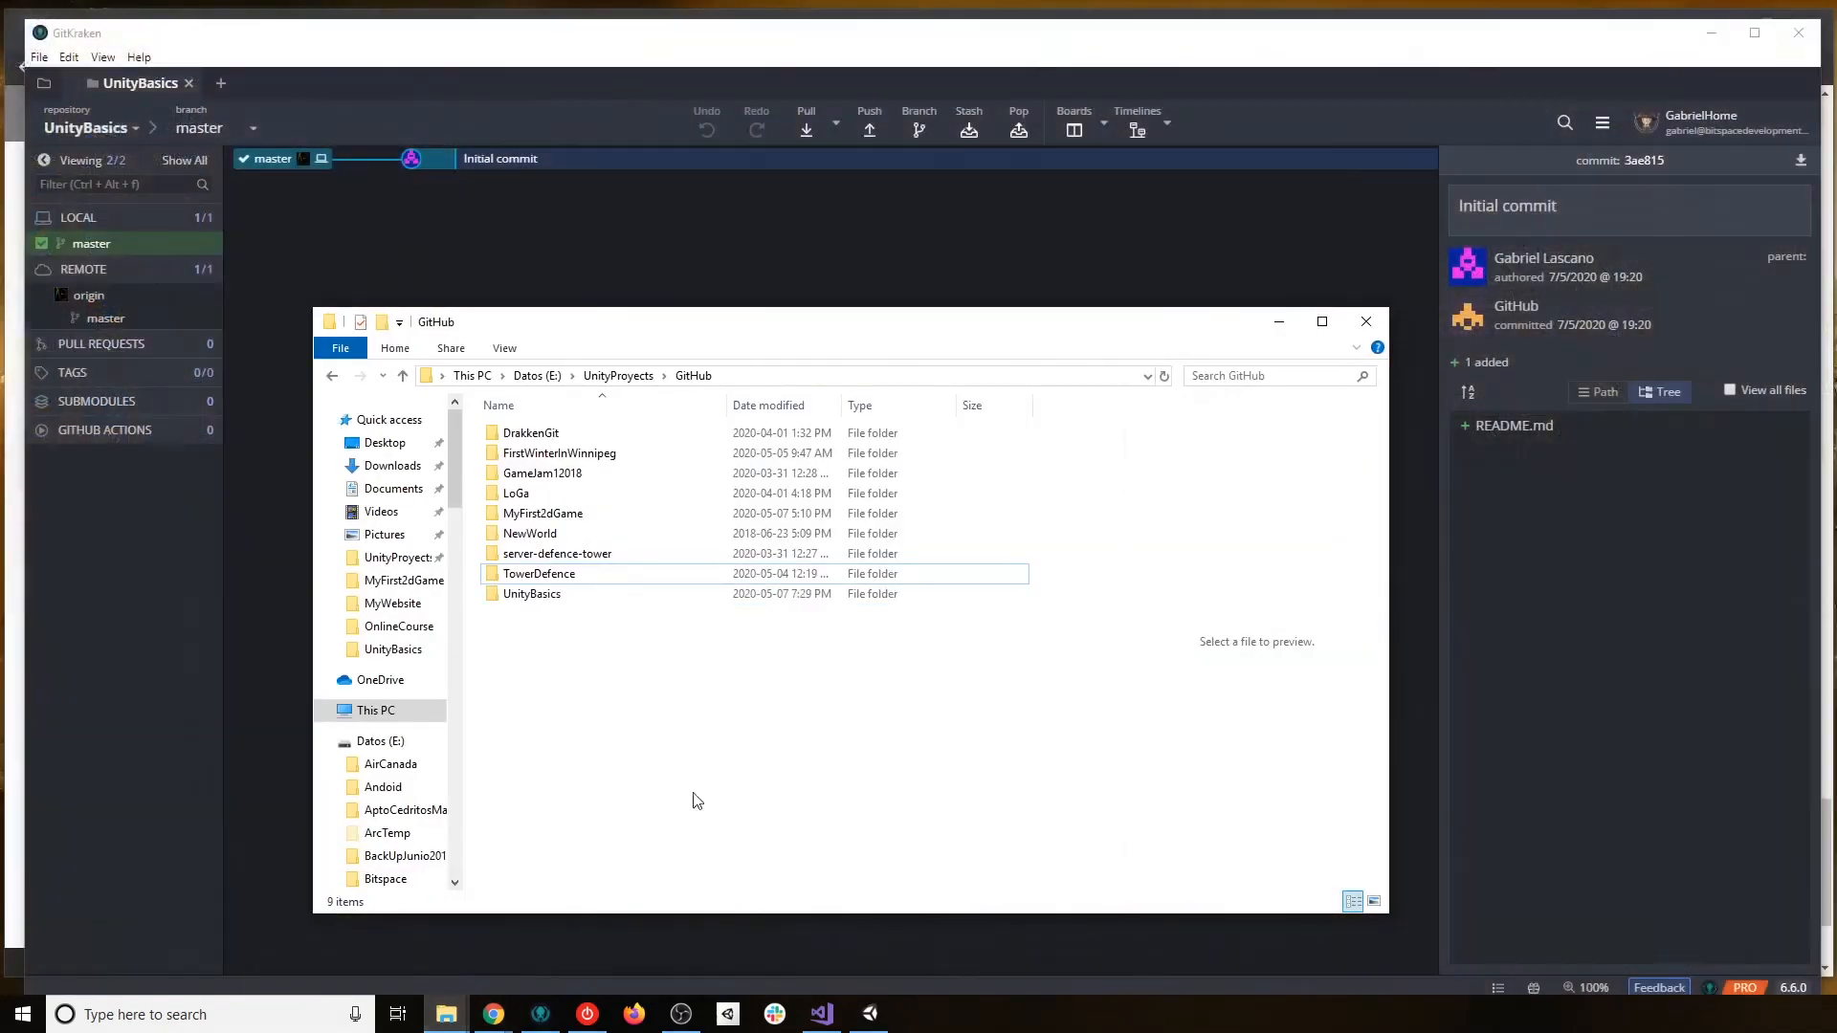
pyautogui.doubleClick(587, 603)
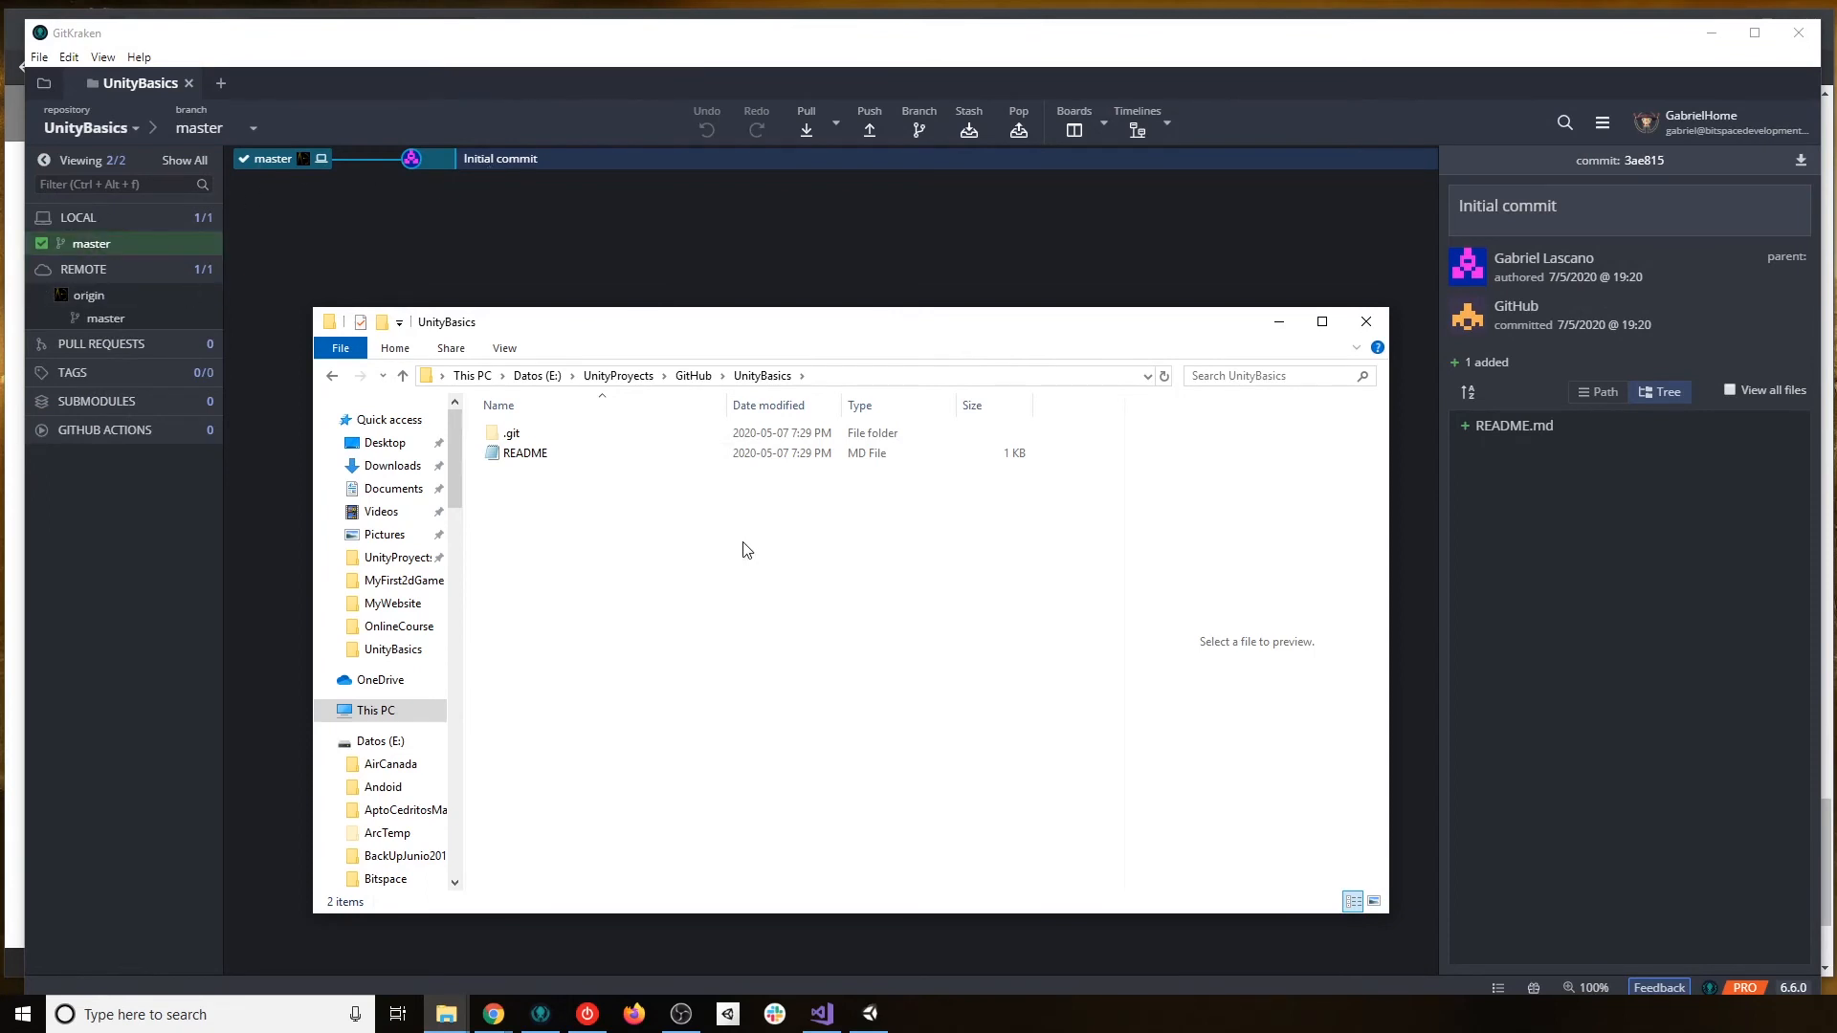
pyautogui.click(683, 380)
pyautogui.click(622, 377)
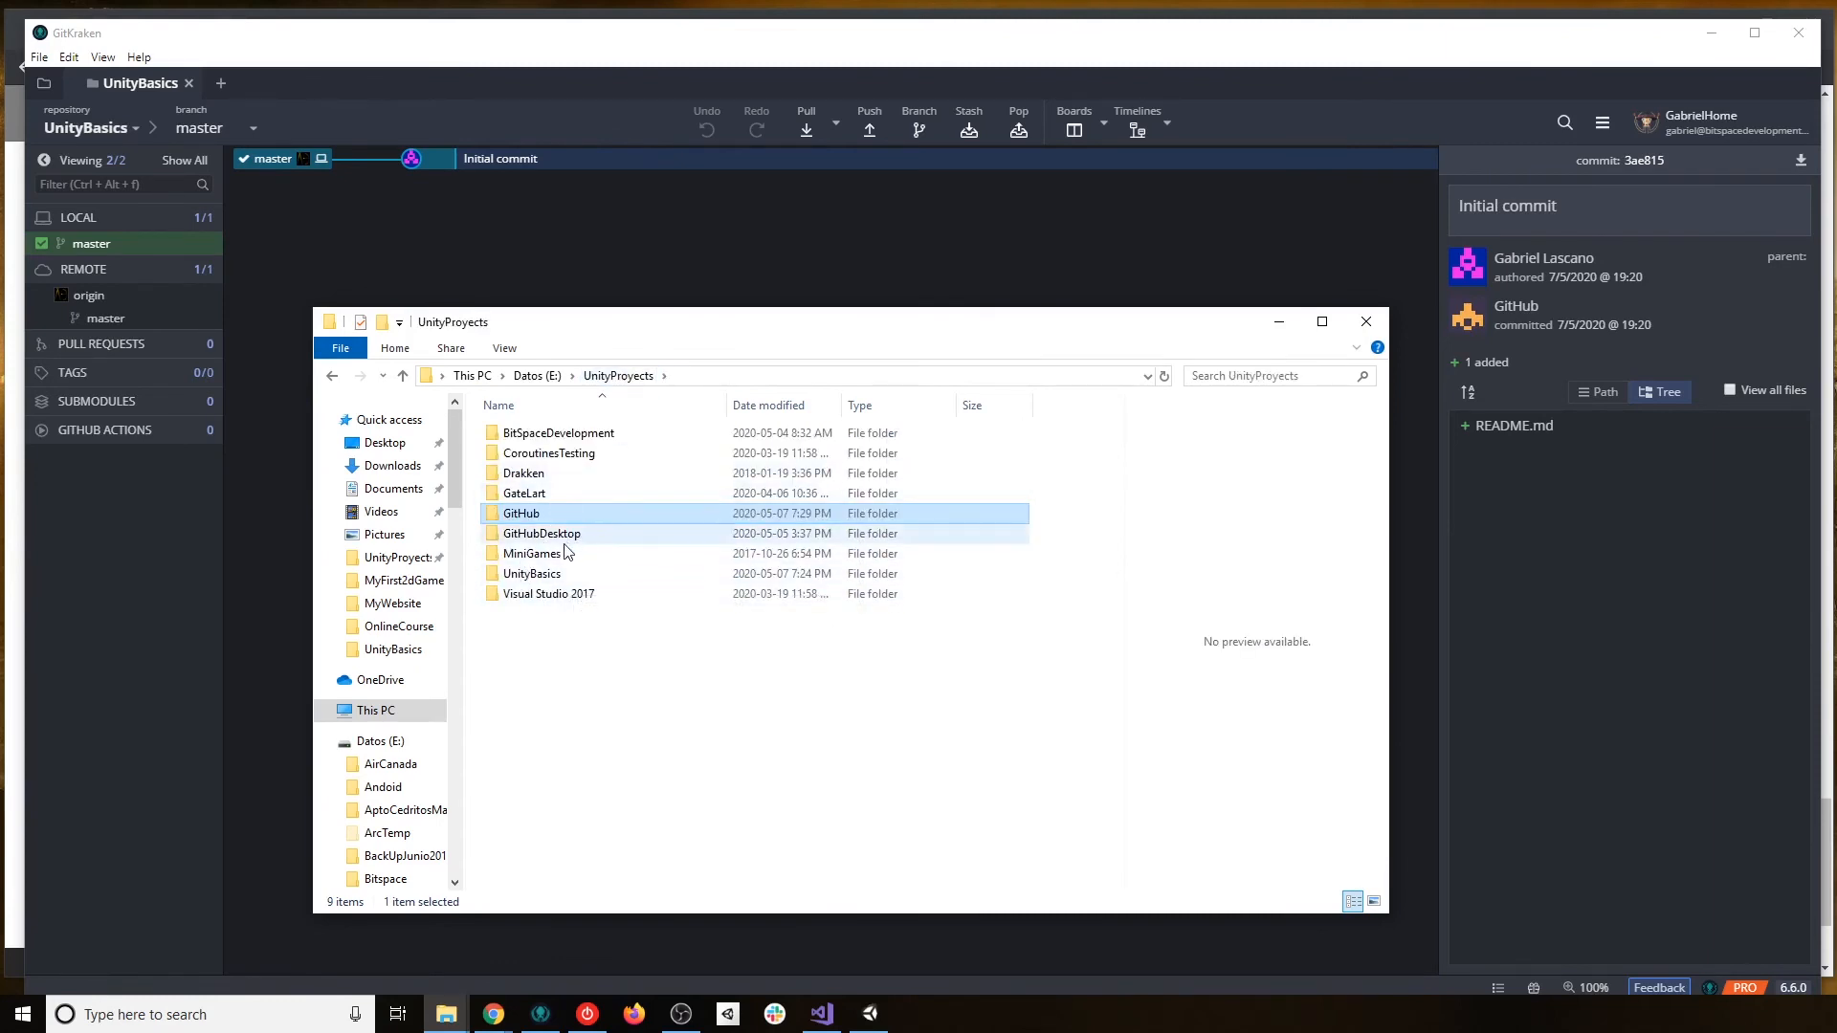
pyautogui.doubleClick(531, 575)
pyautogui.moveTo(560, 586); pyautogui.dragTo(523, 427)
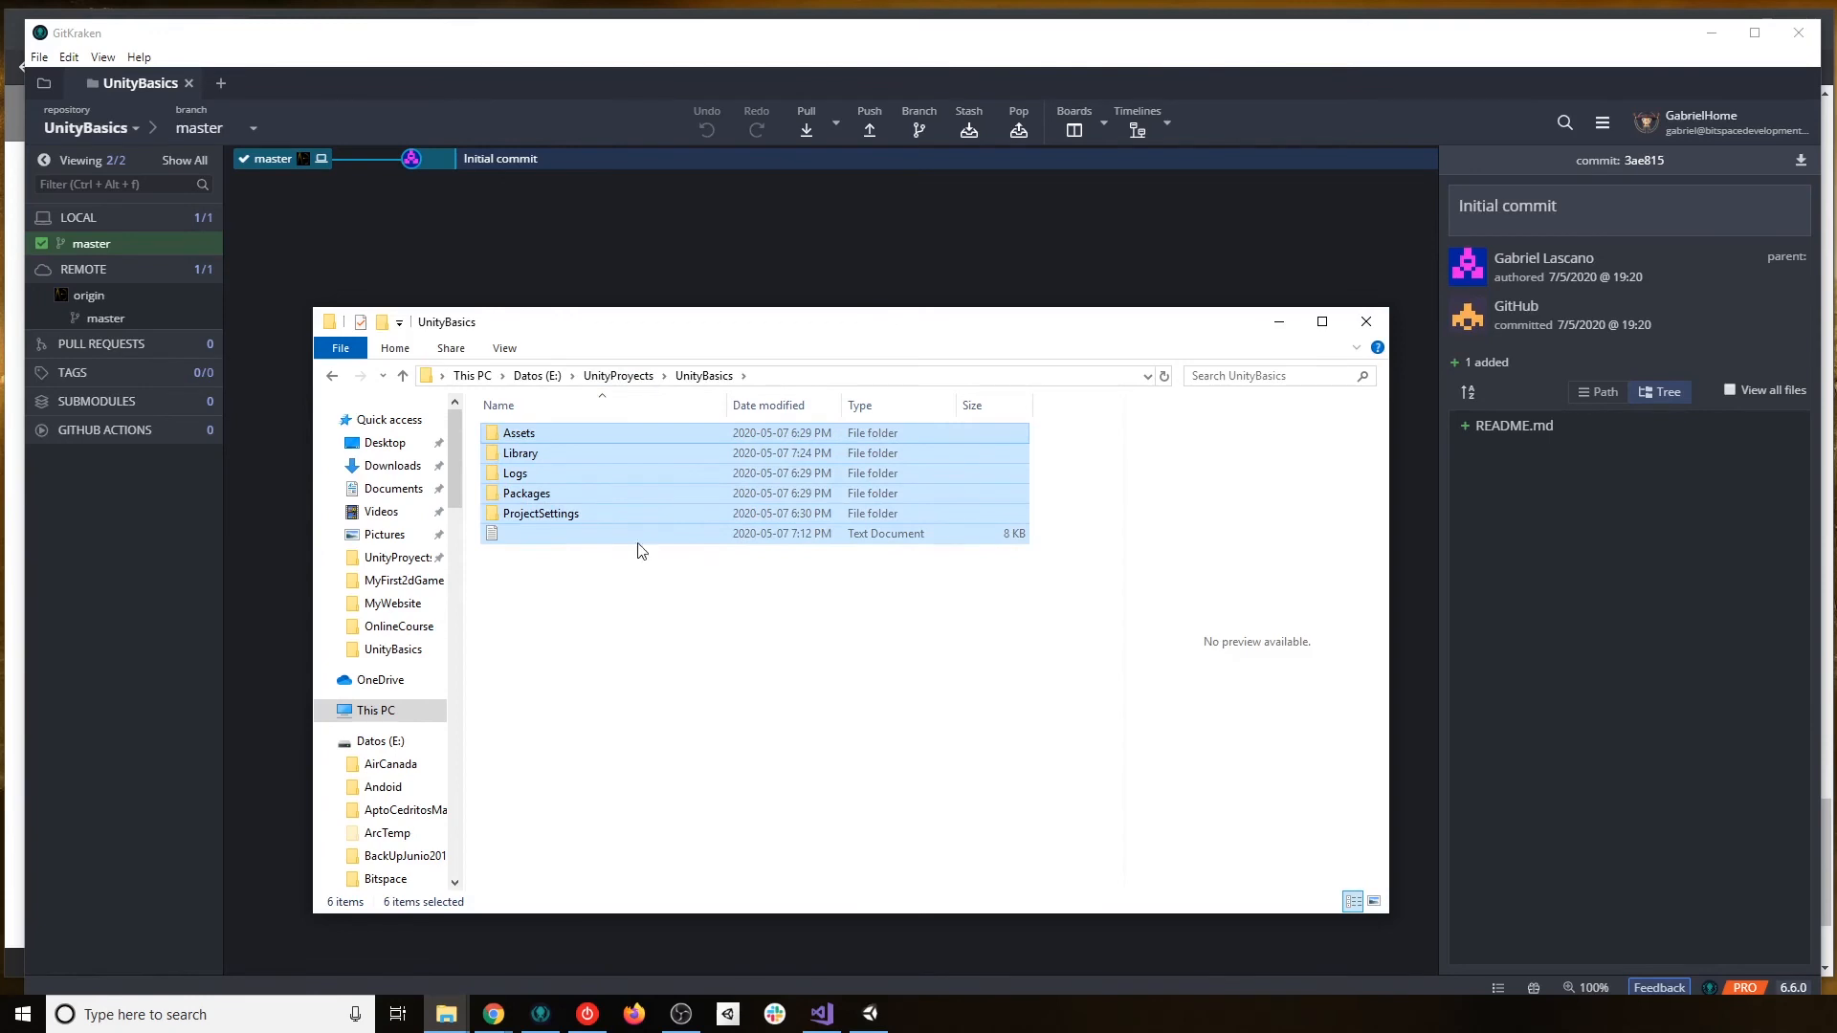
pyautogui.click(618, 377)
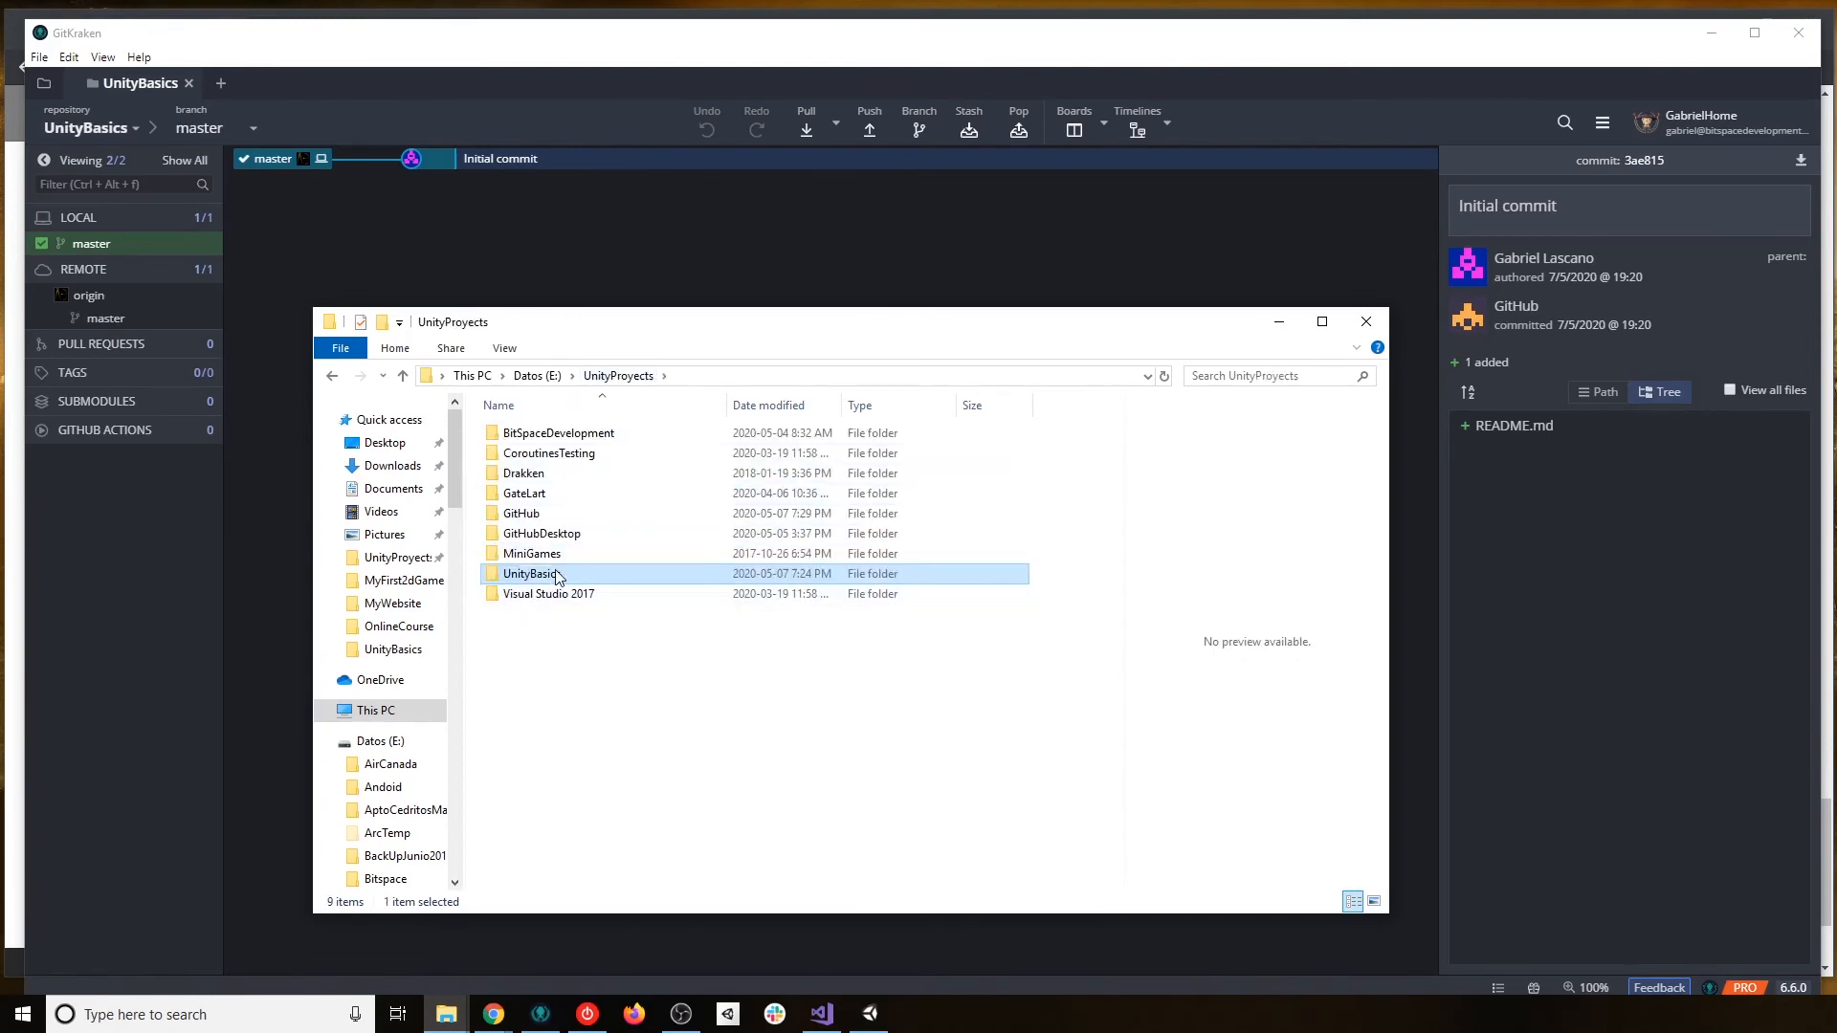
pyautogui.doubleClick(522, 513)
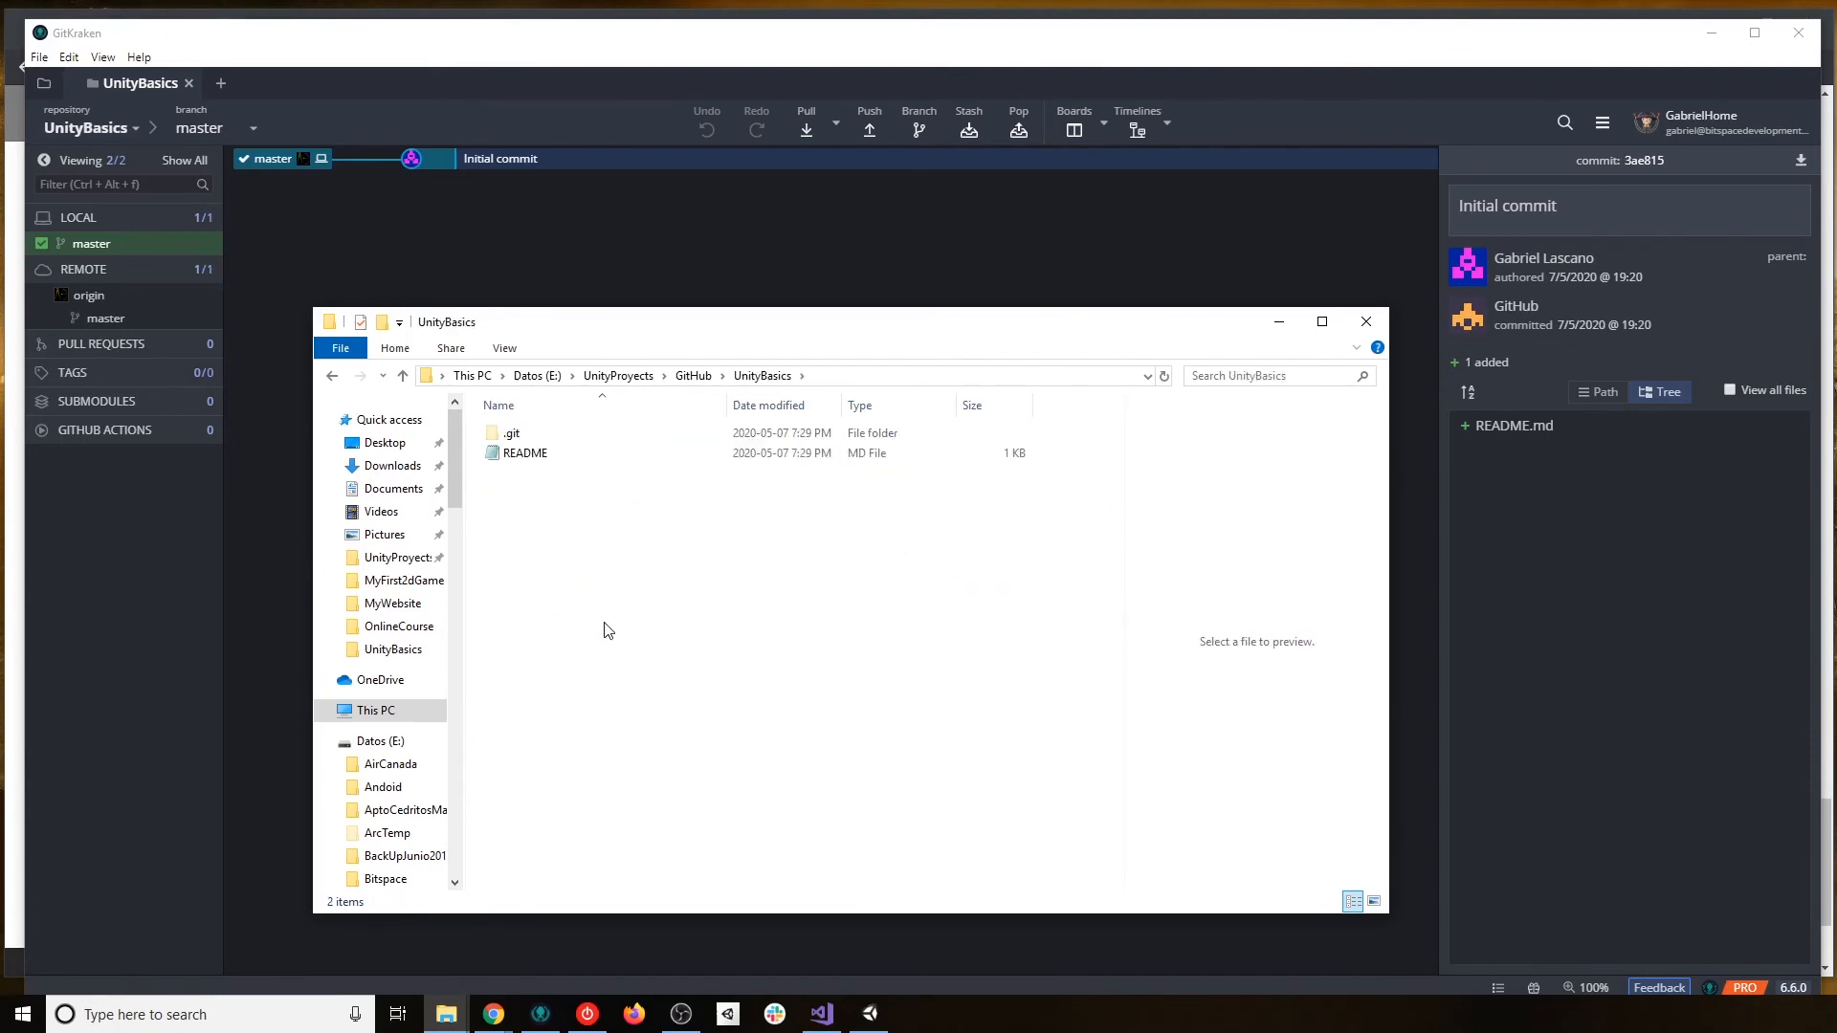
pyautogui.hotkey('ctrl', 'v')
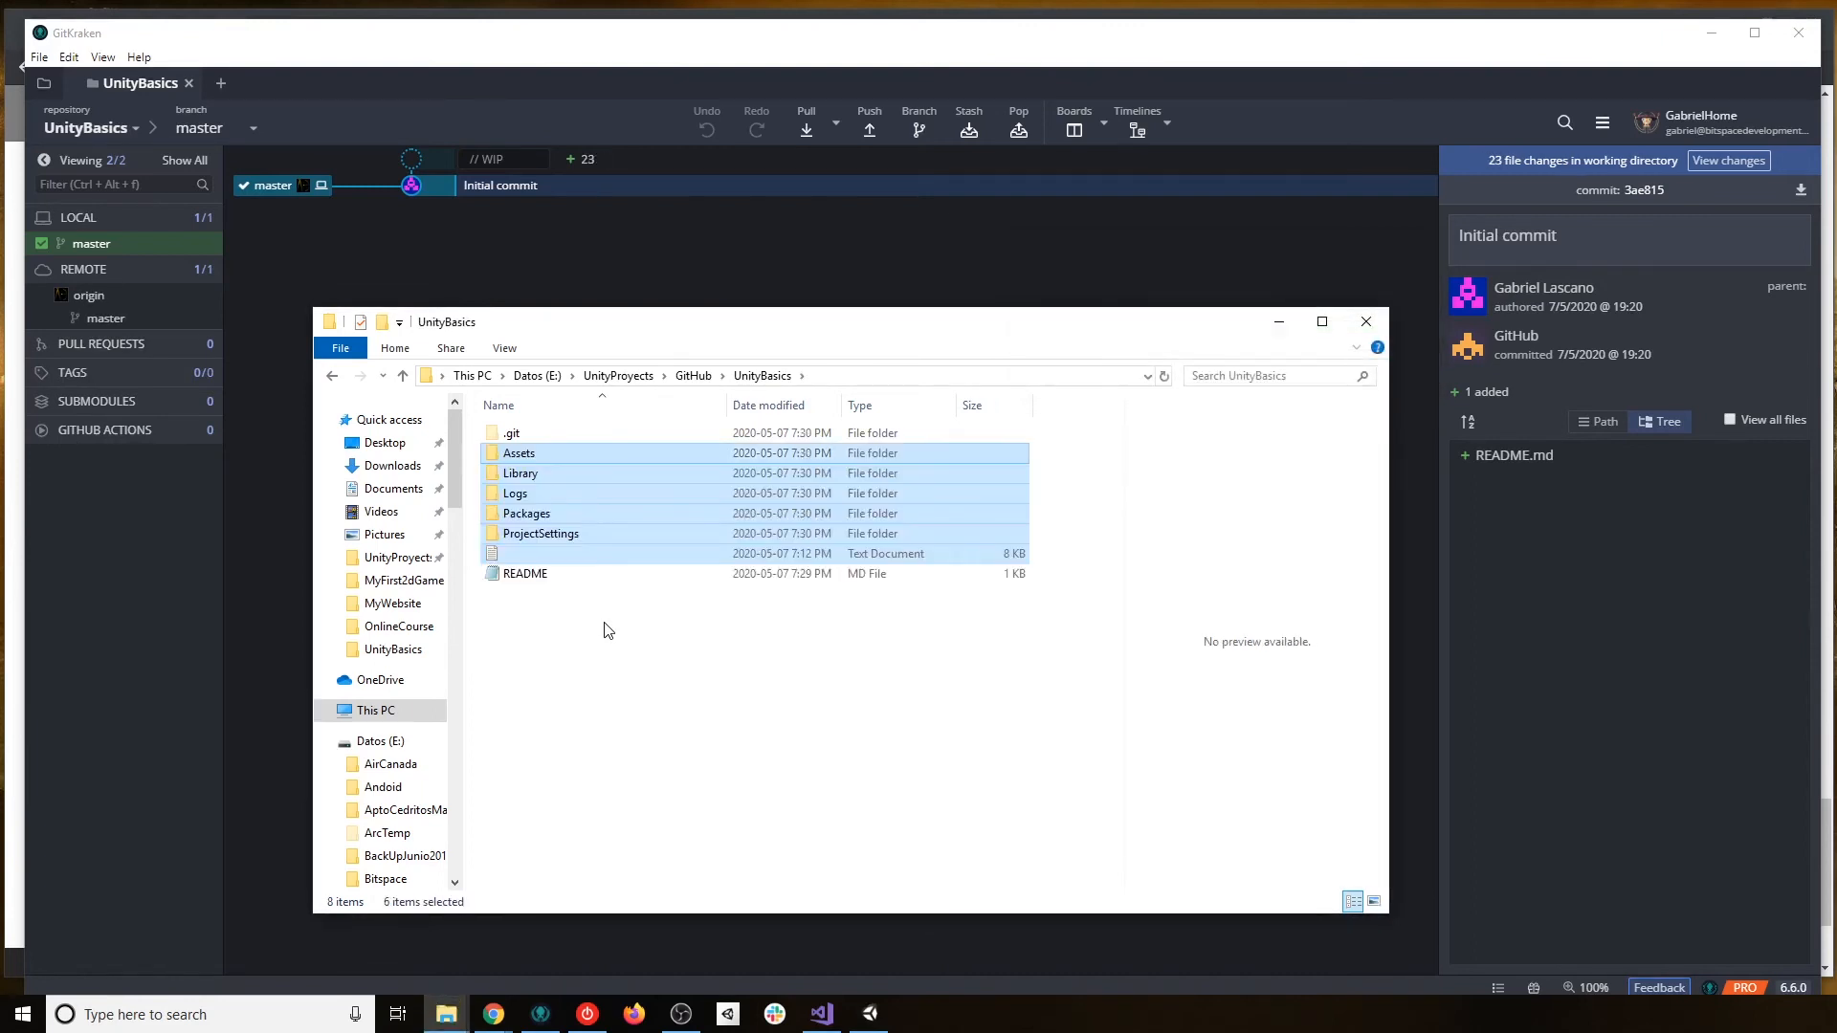
pyautogui.click(574, 696)
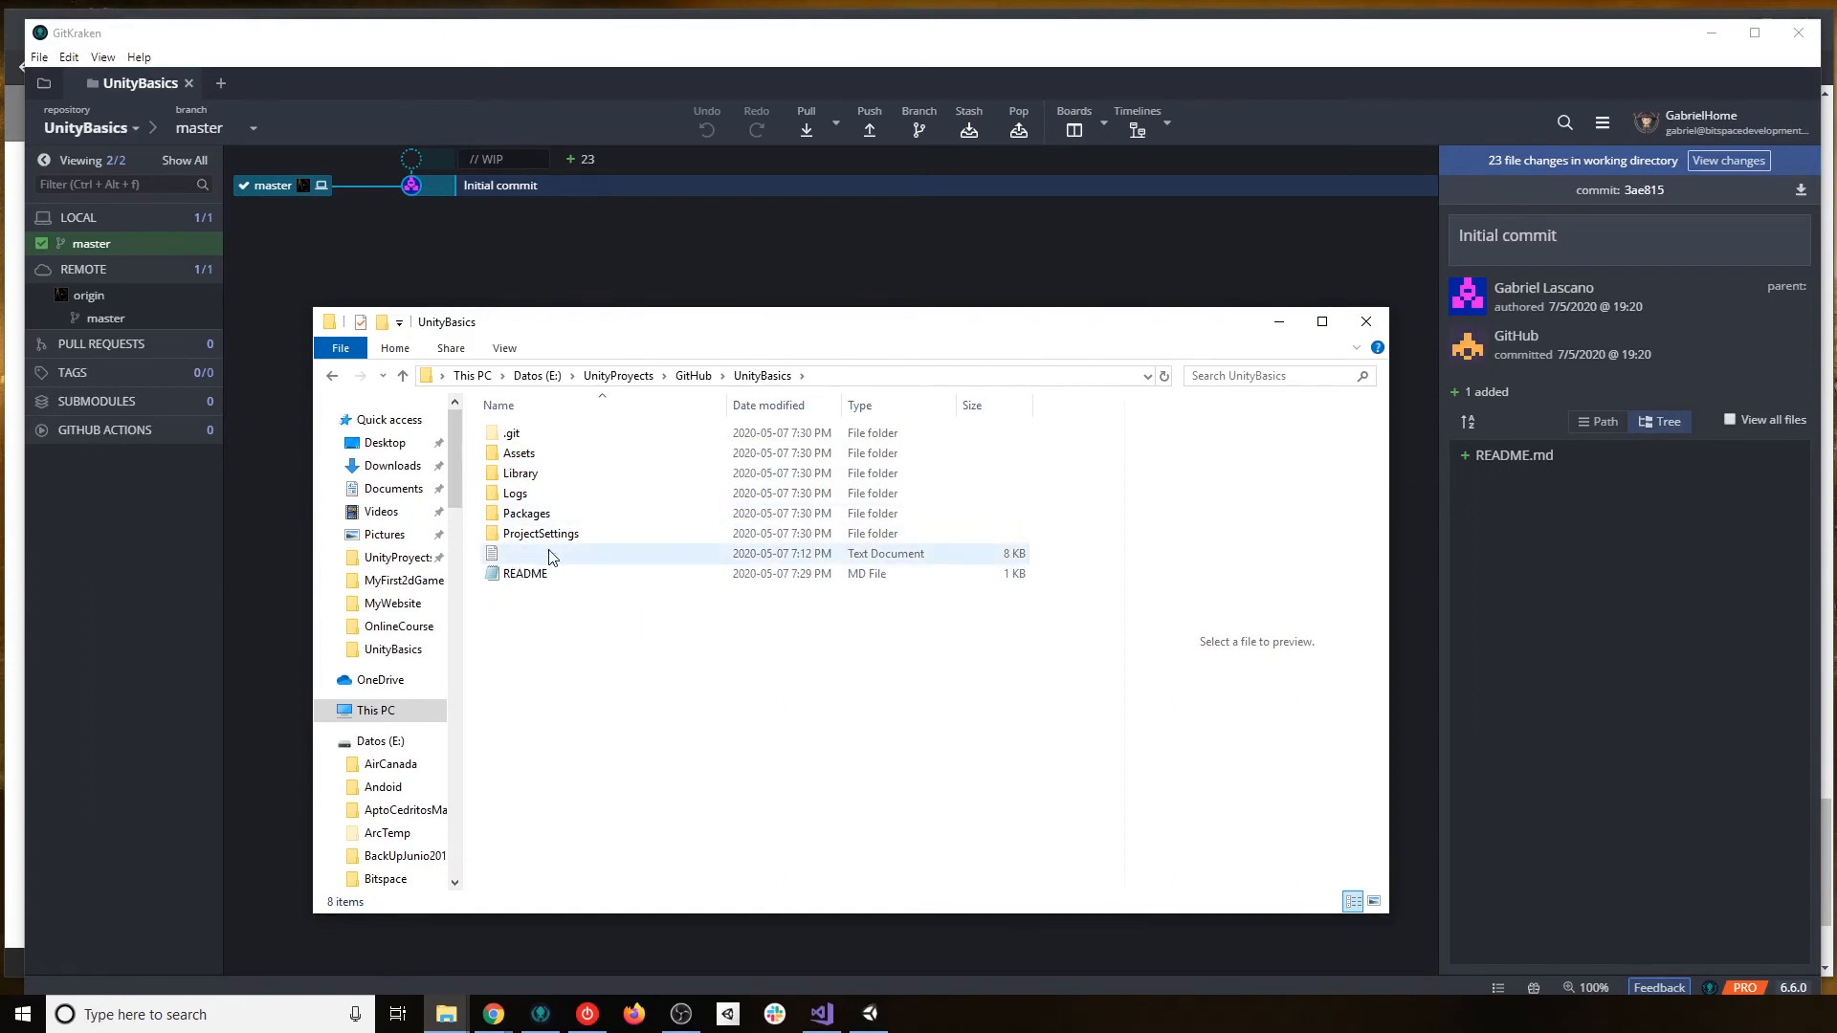
# Switch to GitKraken and examine the unstaged files of the uncommitted changes in the UnityBasics repository.
pyautogui.click(428, 29)
pyautogui.click(412, 161)
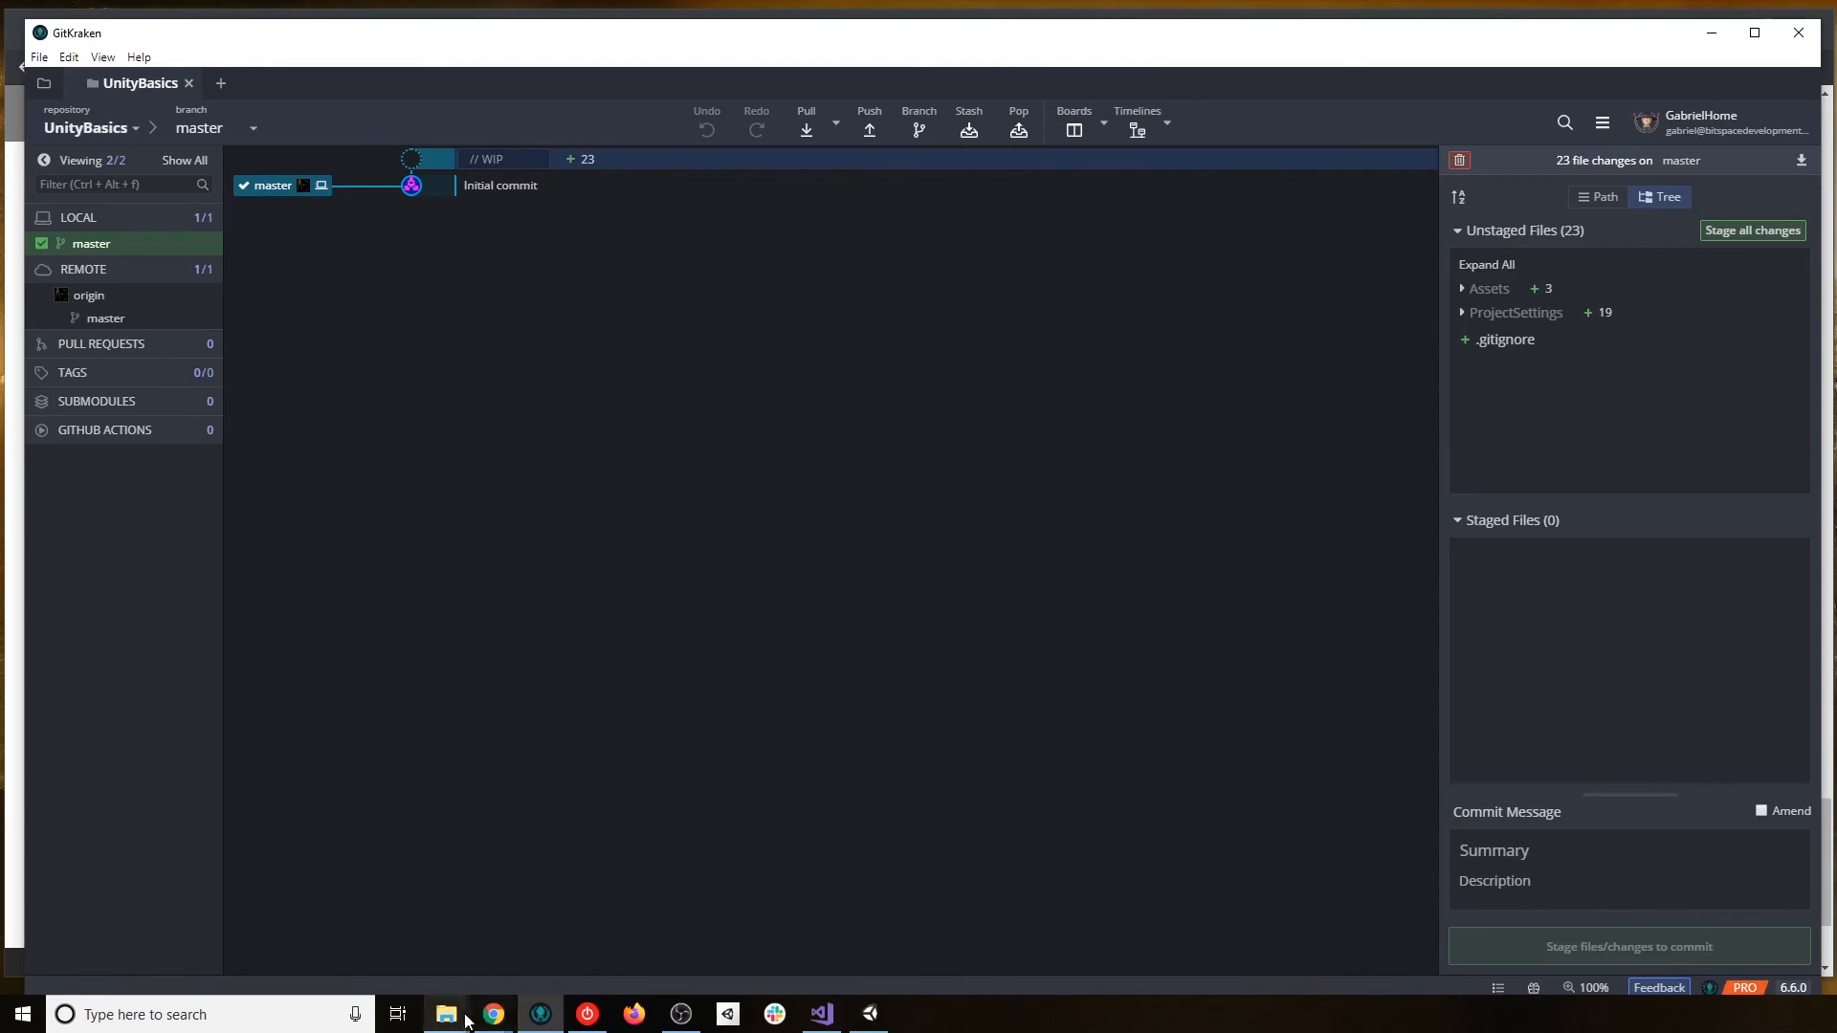
pyautogui.moveTo(500, 1018)
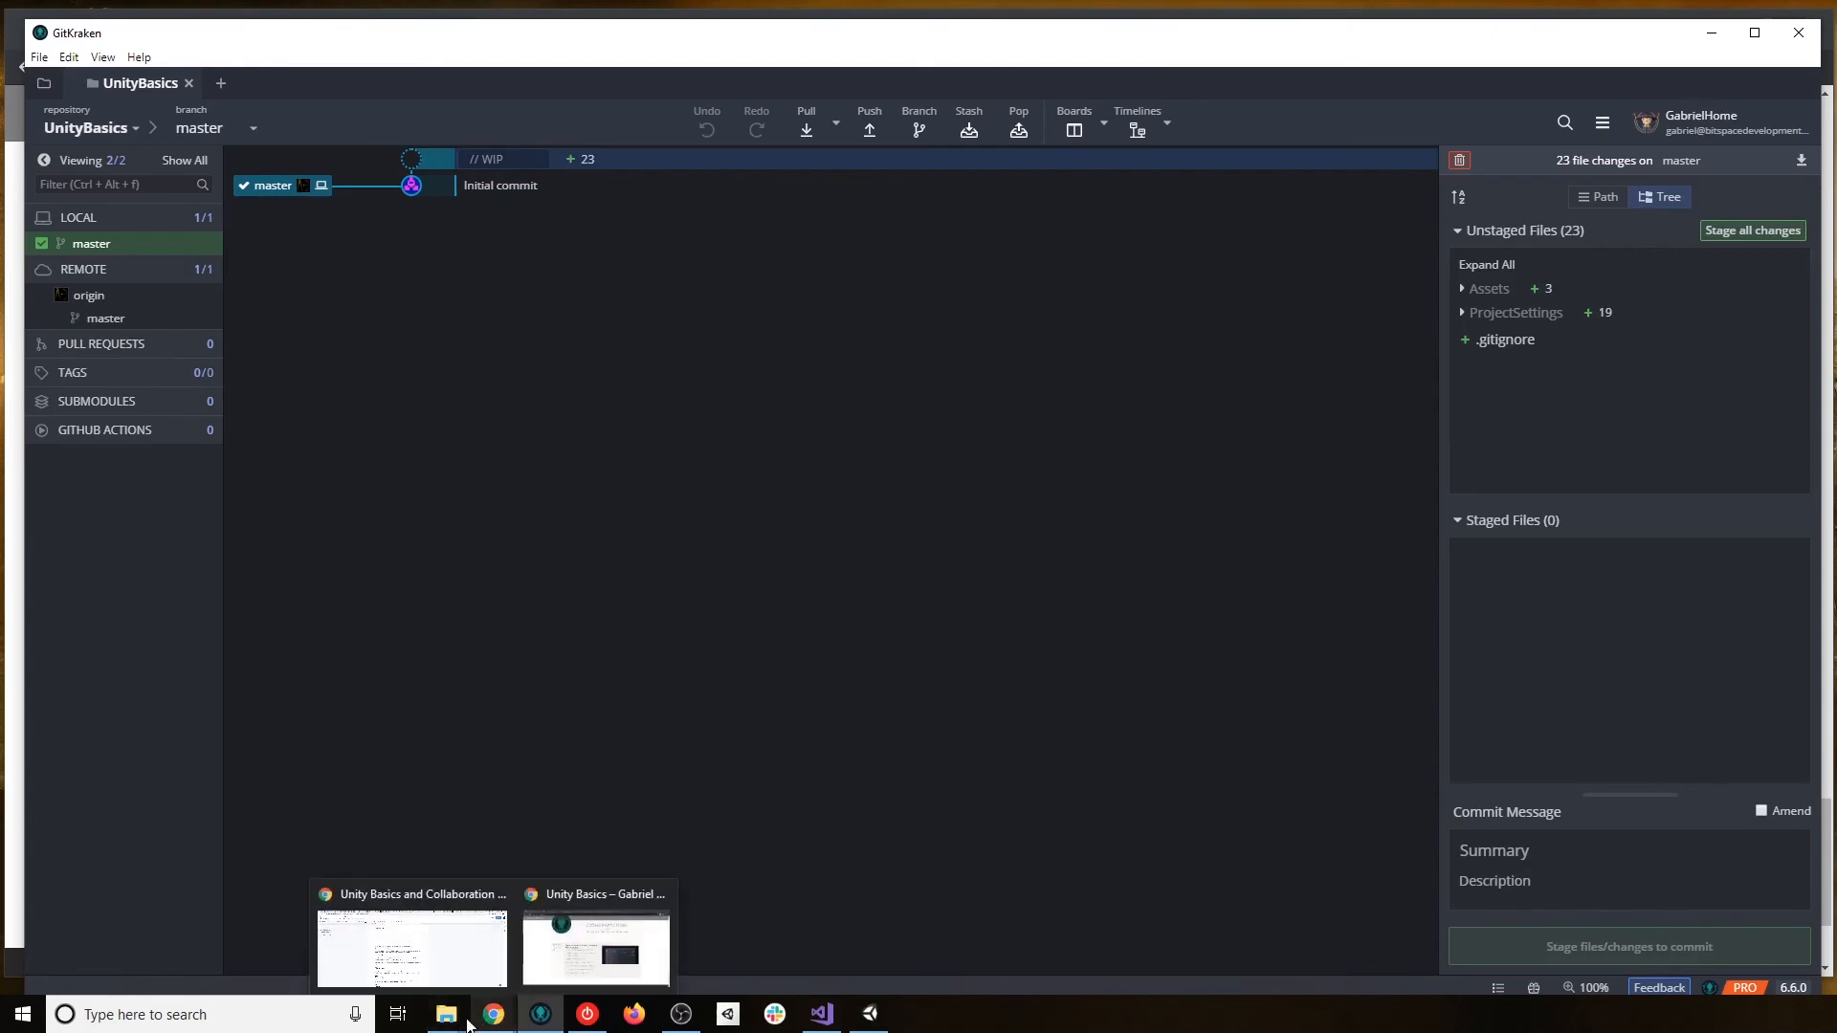
pyautogui.moveTo(518, 957)
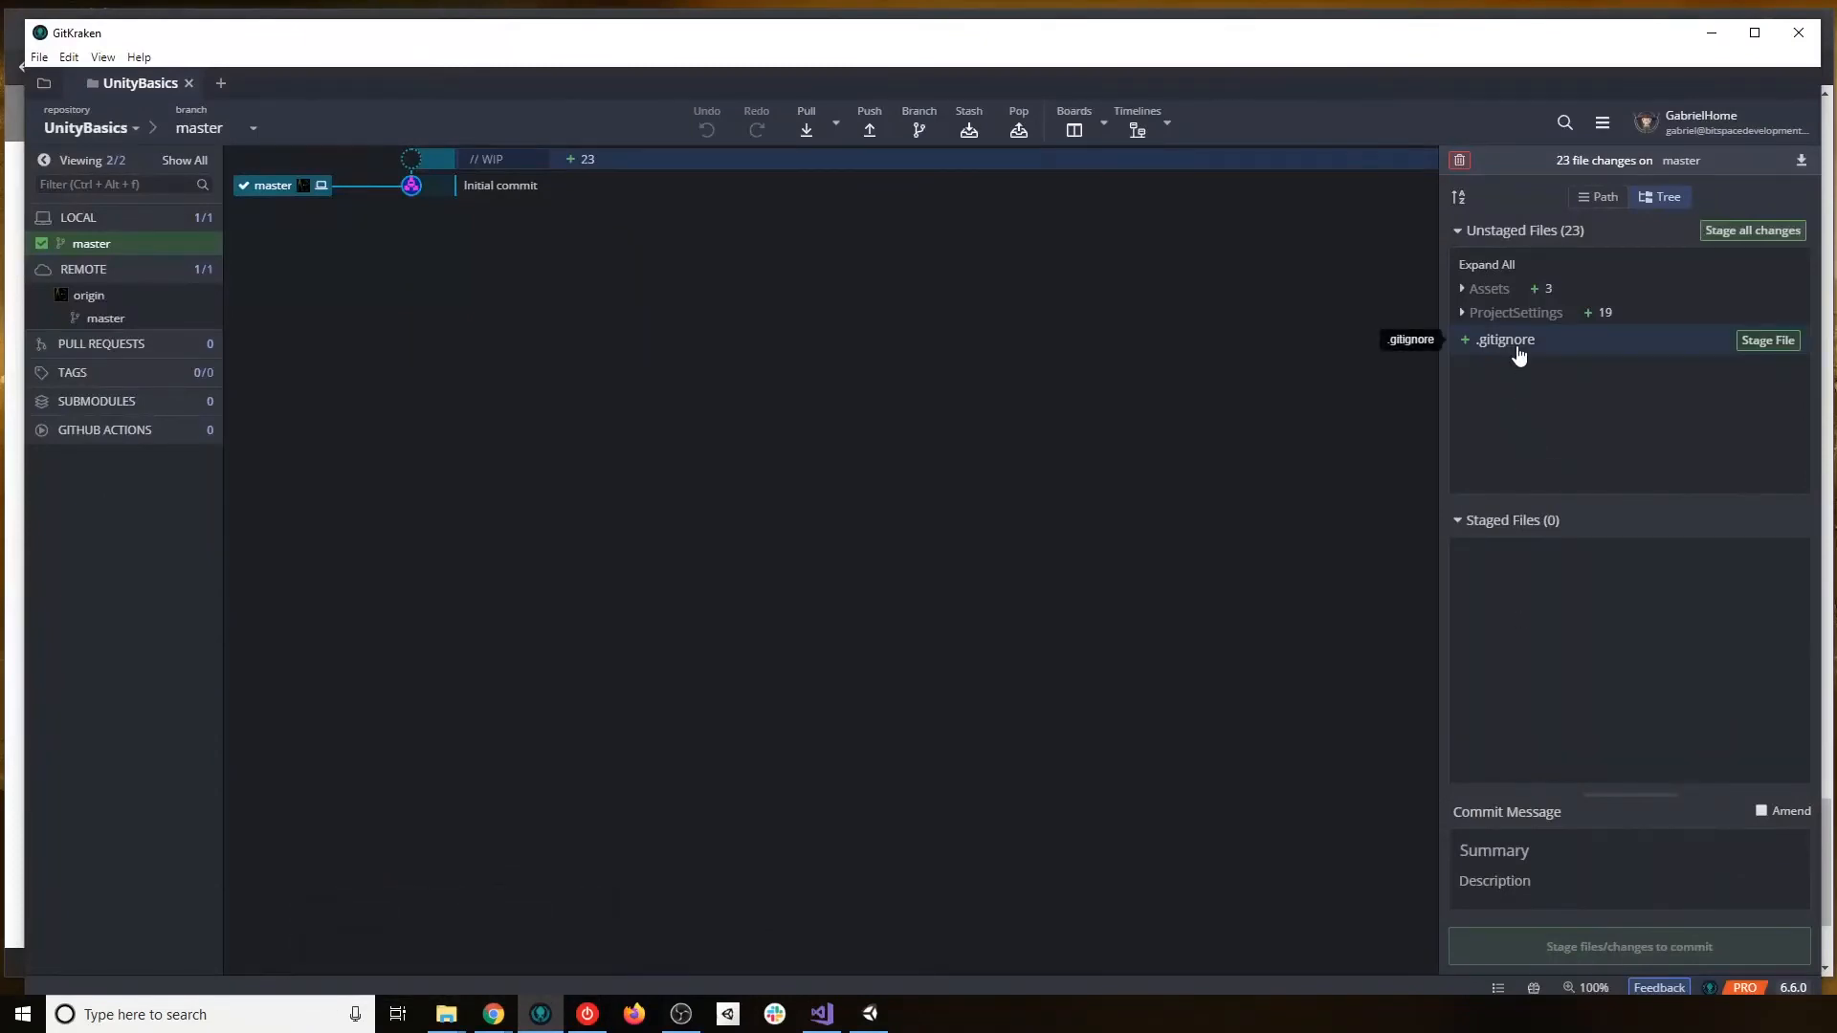
# Review the .gitignore contents, stage that file alone, and commit it with the summary "Add .gitignore".
pyautogui.click(1517, 350)
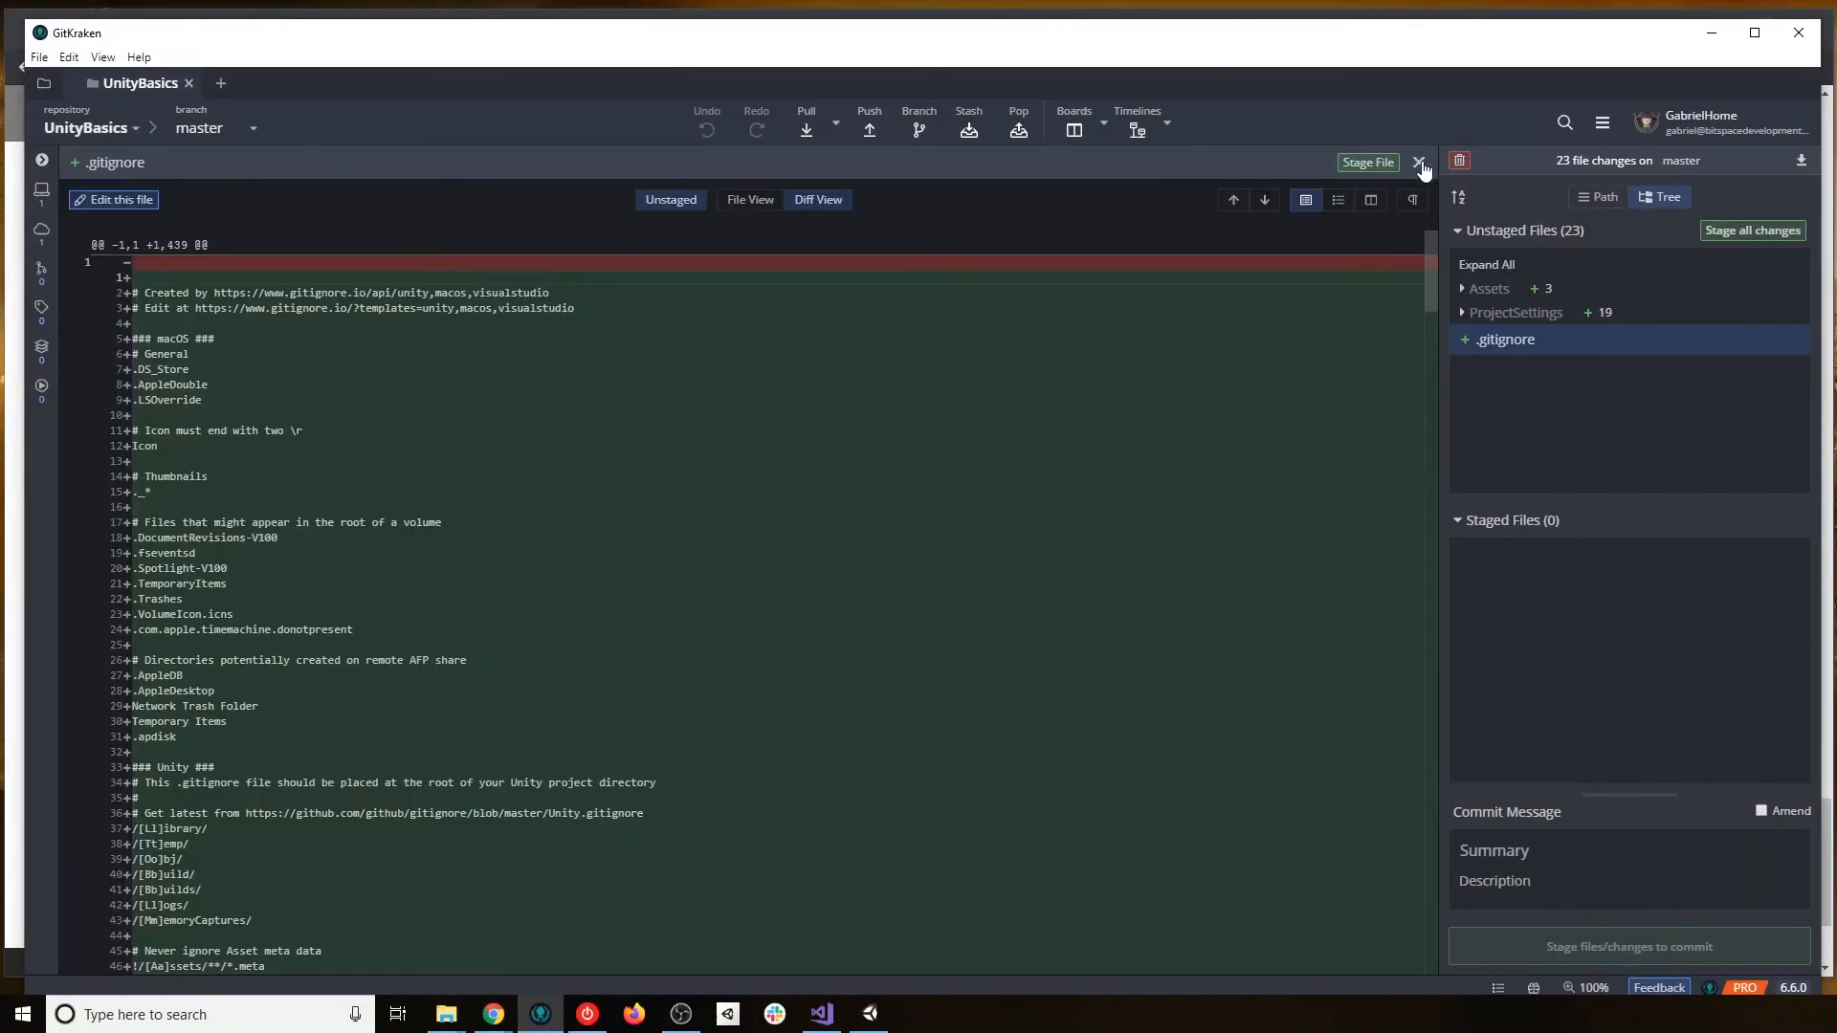
pyautogui.click(1420, 164)
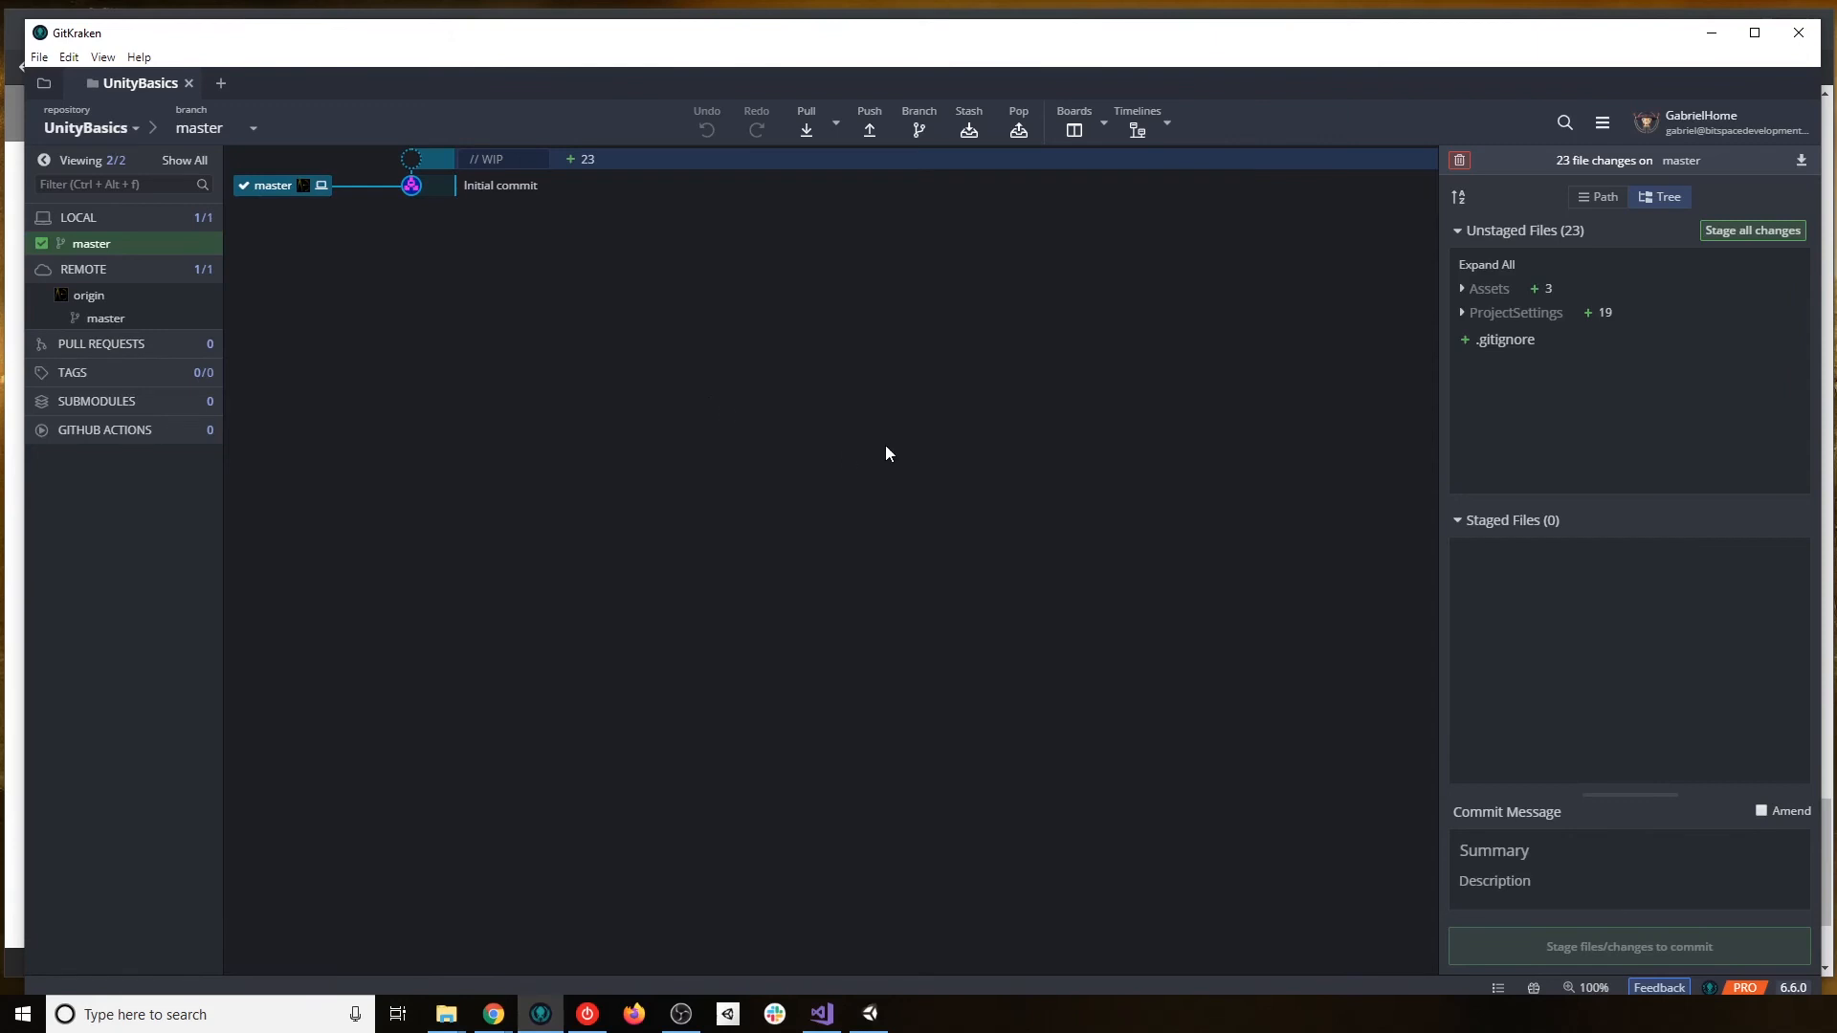
pyautogui.click(1502, 342)
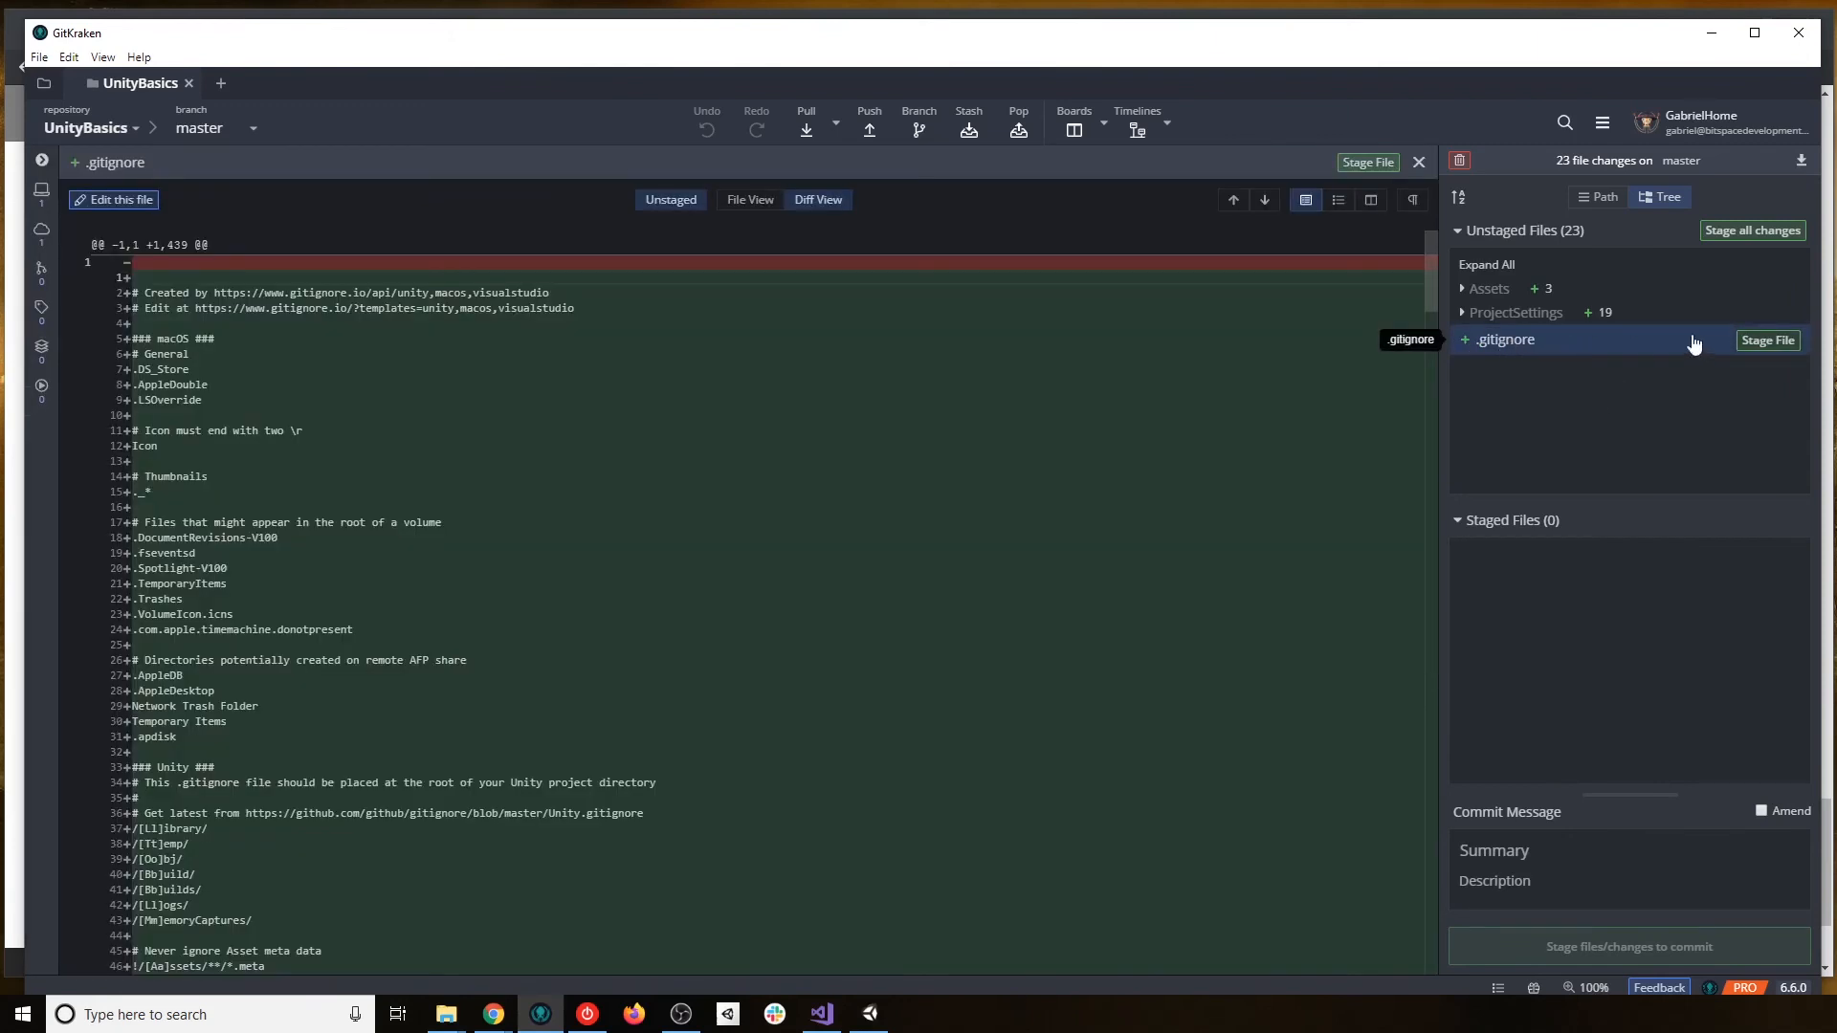
pyautogui.click(1768, 341)
pyautogui.click(1419, 162)
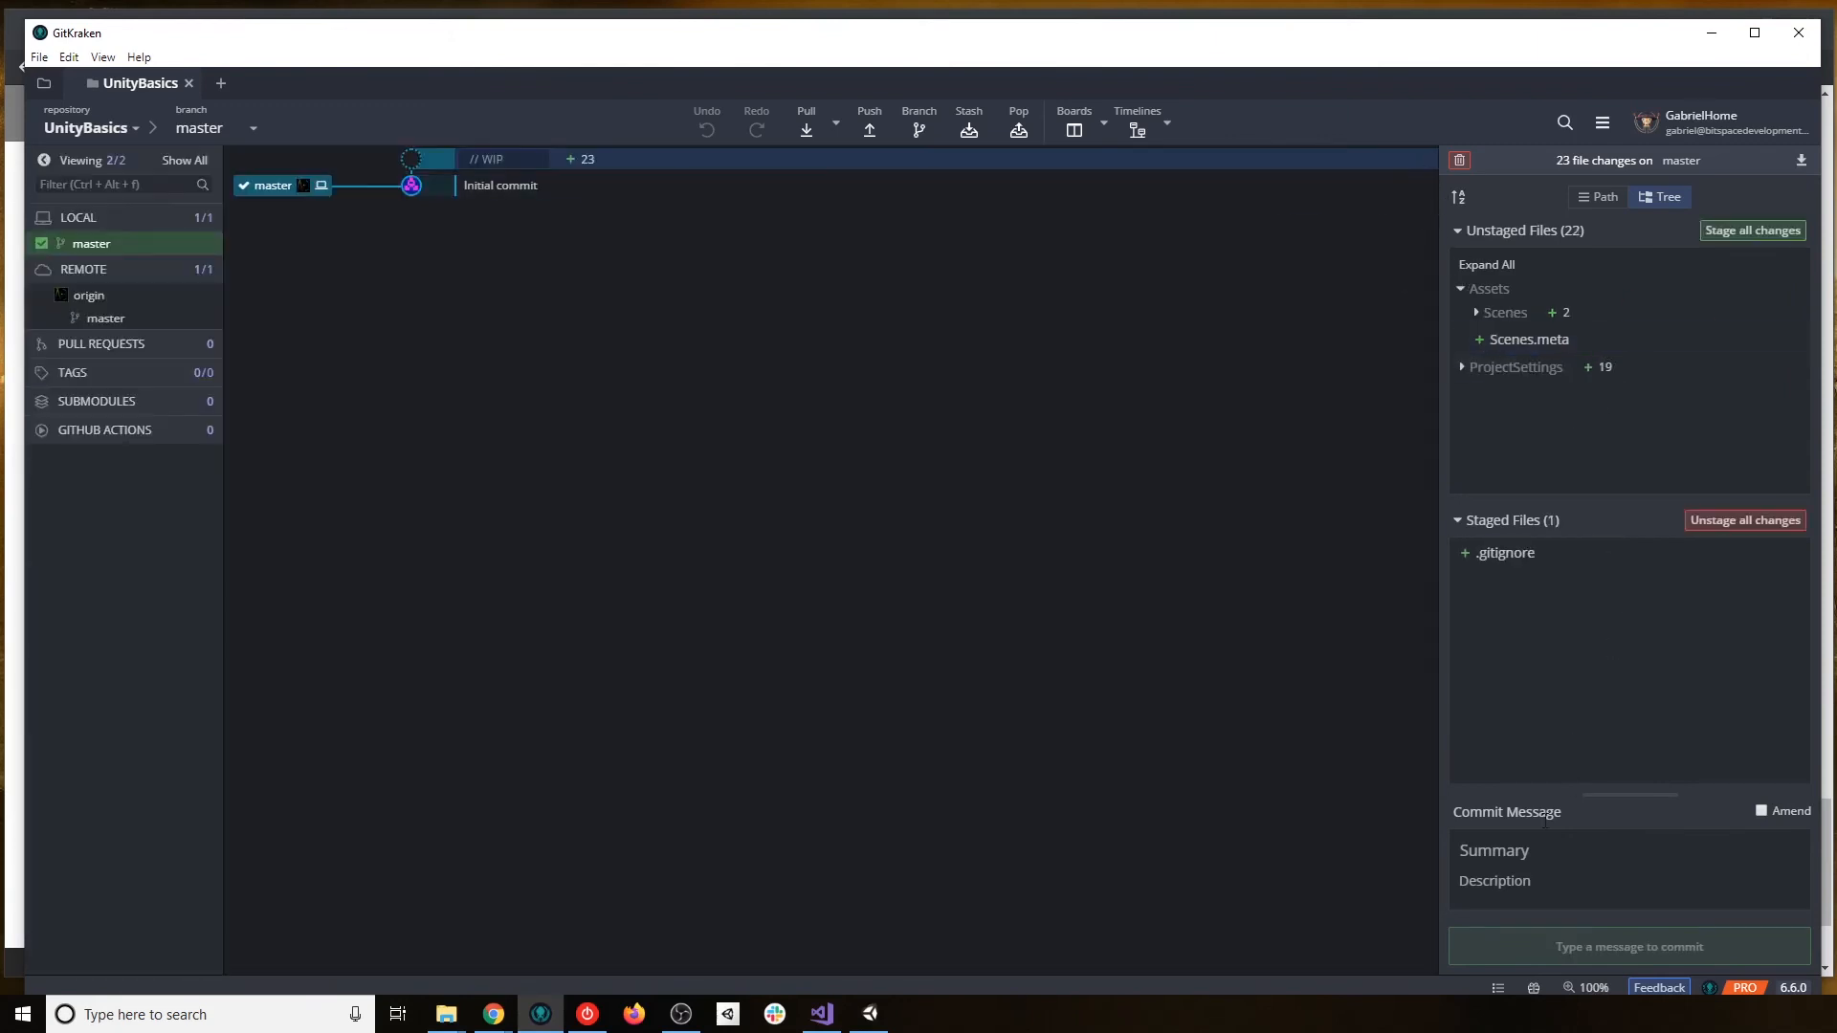
pyautogui.click(1520, 856)
pyautogui.write('Add ')
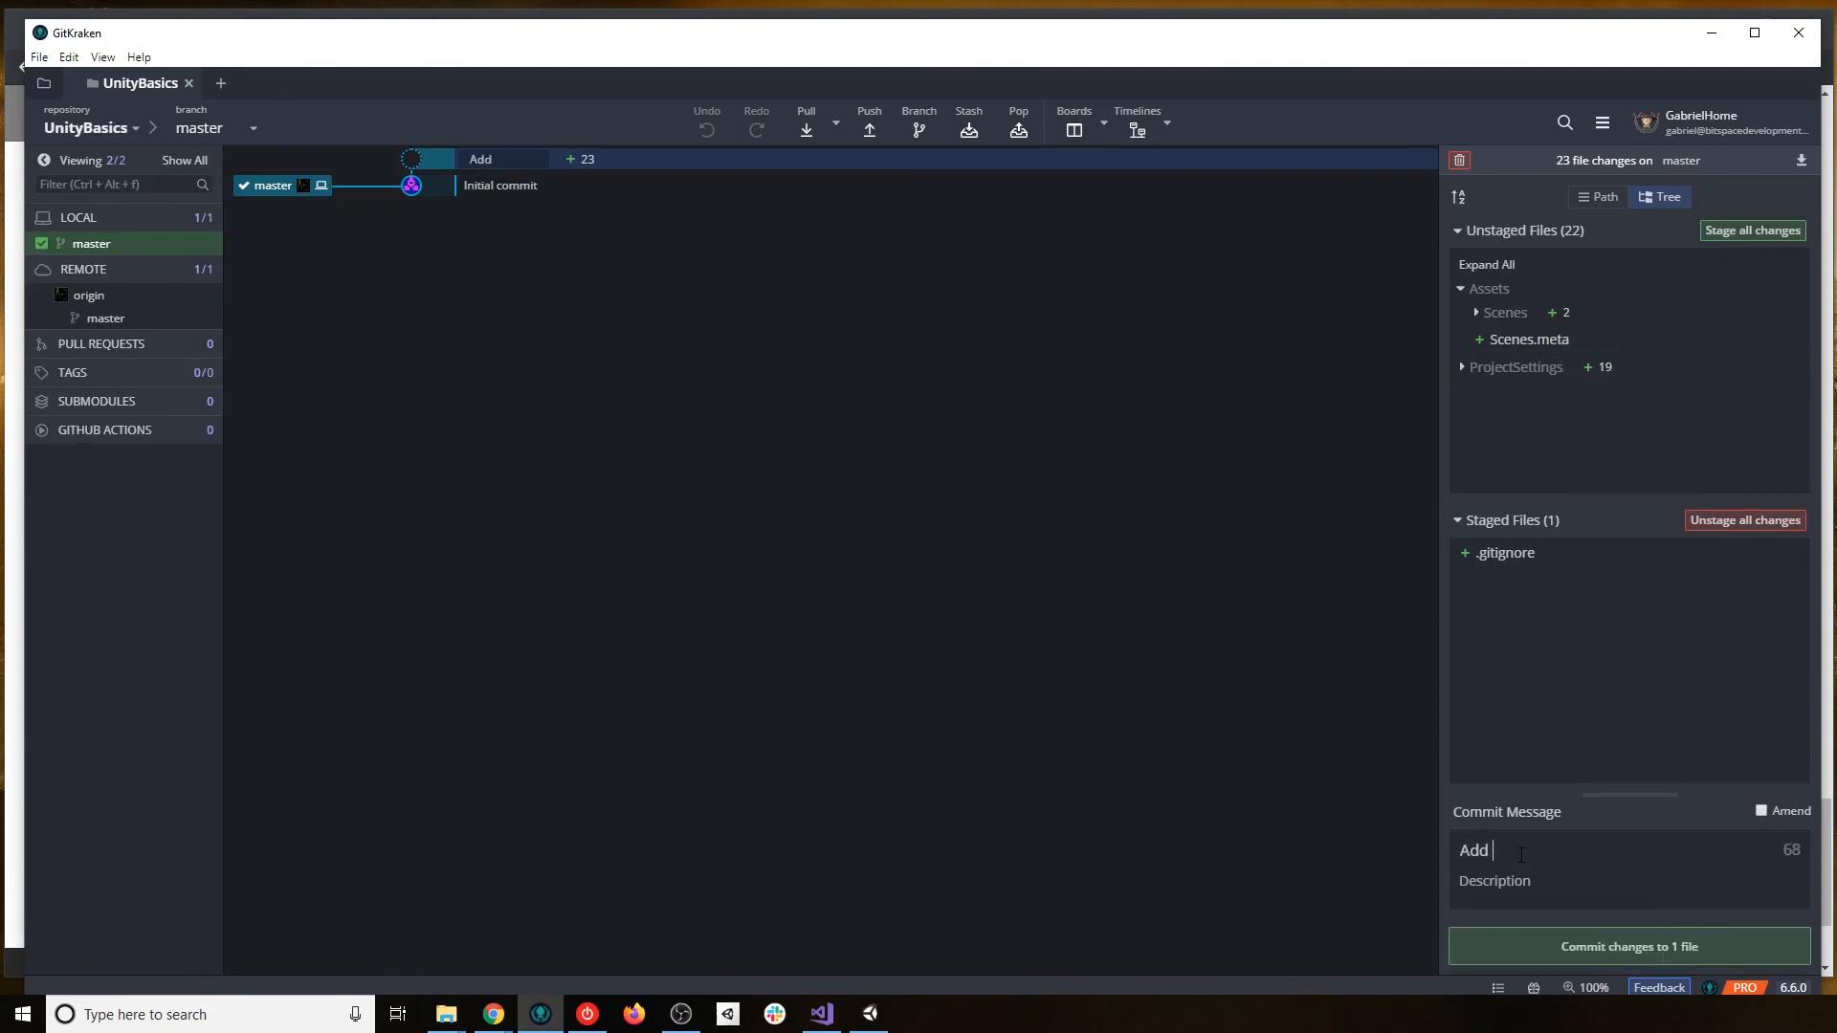
pyautogui.write('.gitignore')
pyautogui.click(1608, 944)
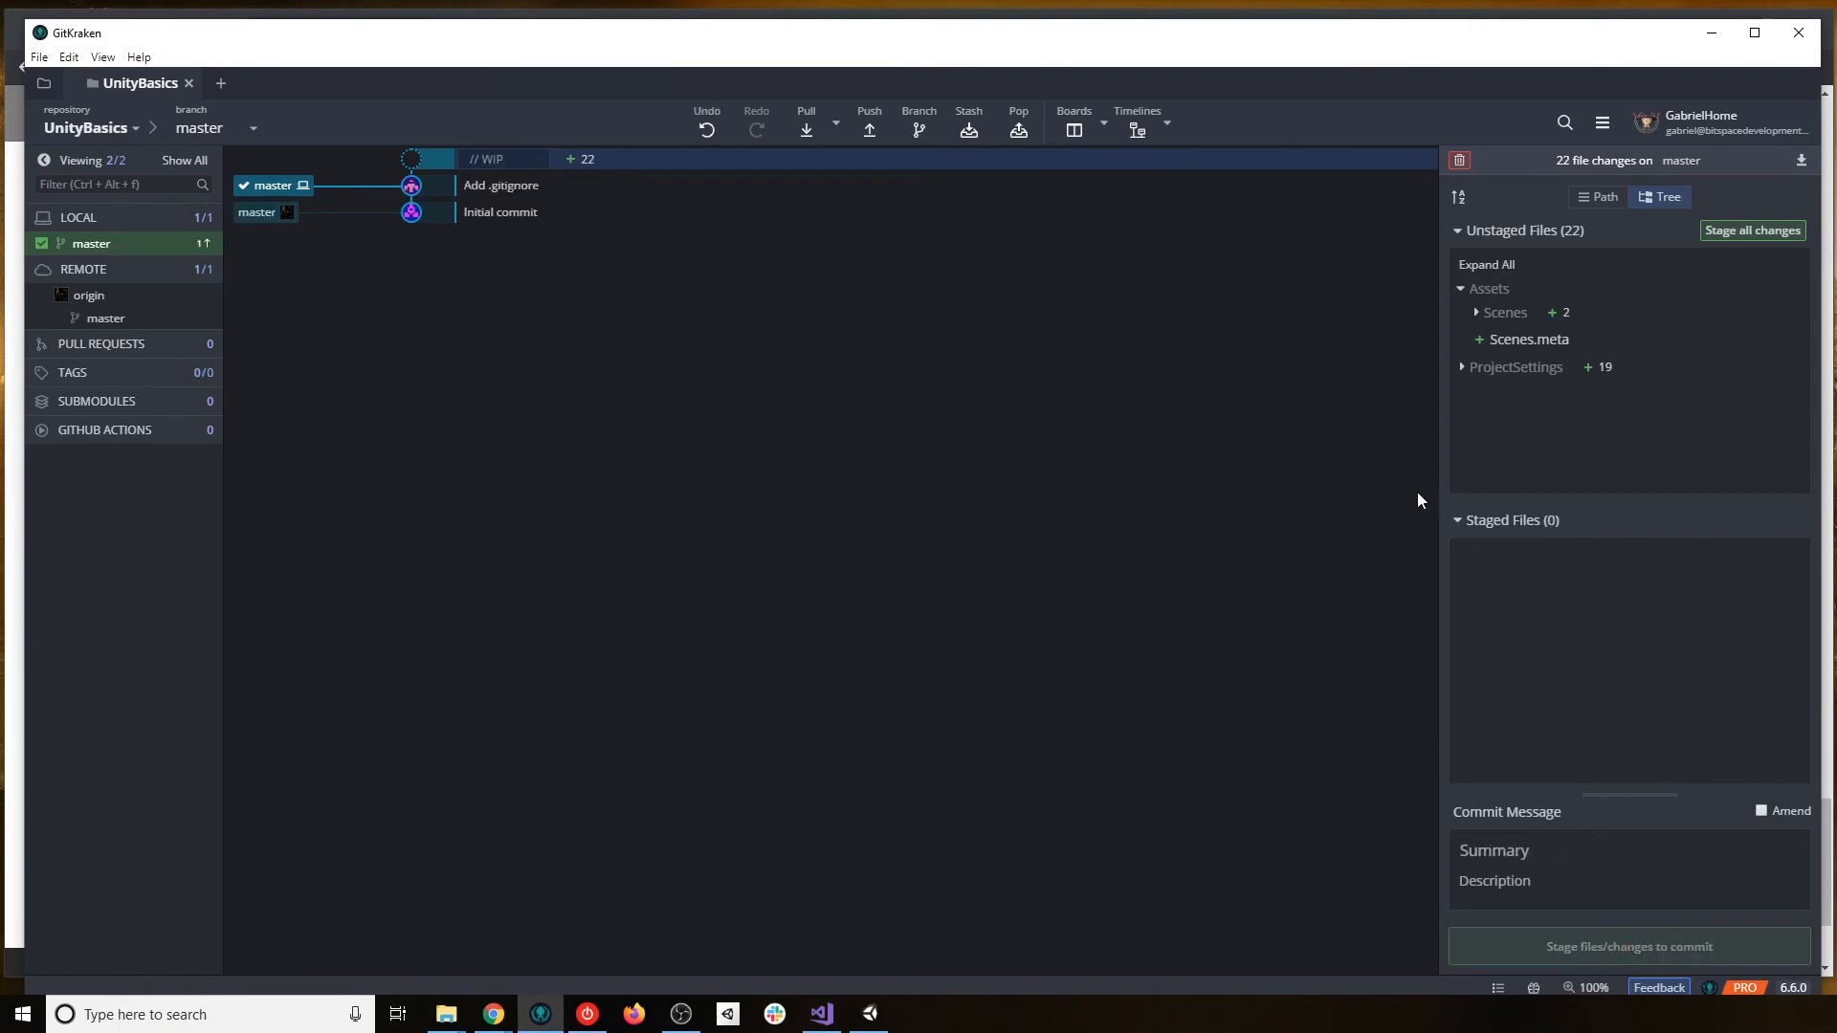
# Examine the unstaged files in Assets, Scenes and ProjectSettings, including the editor version recorded in ProjectVersion.txt.
pyautogui.click(1464, 366)
pyautogui.click(1464, 367)
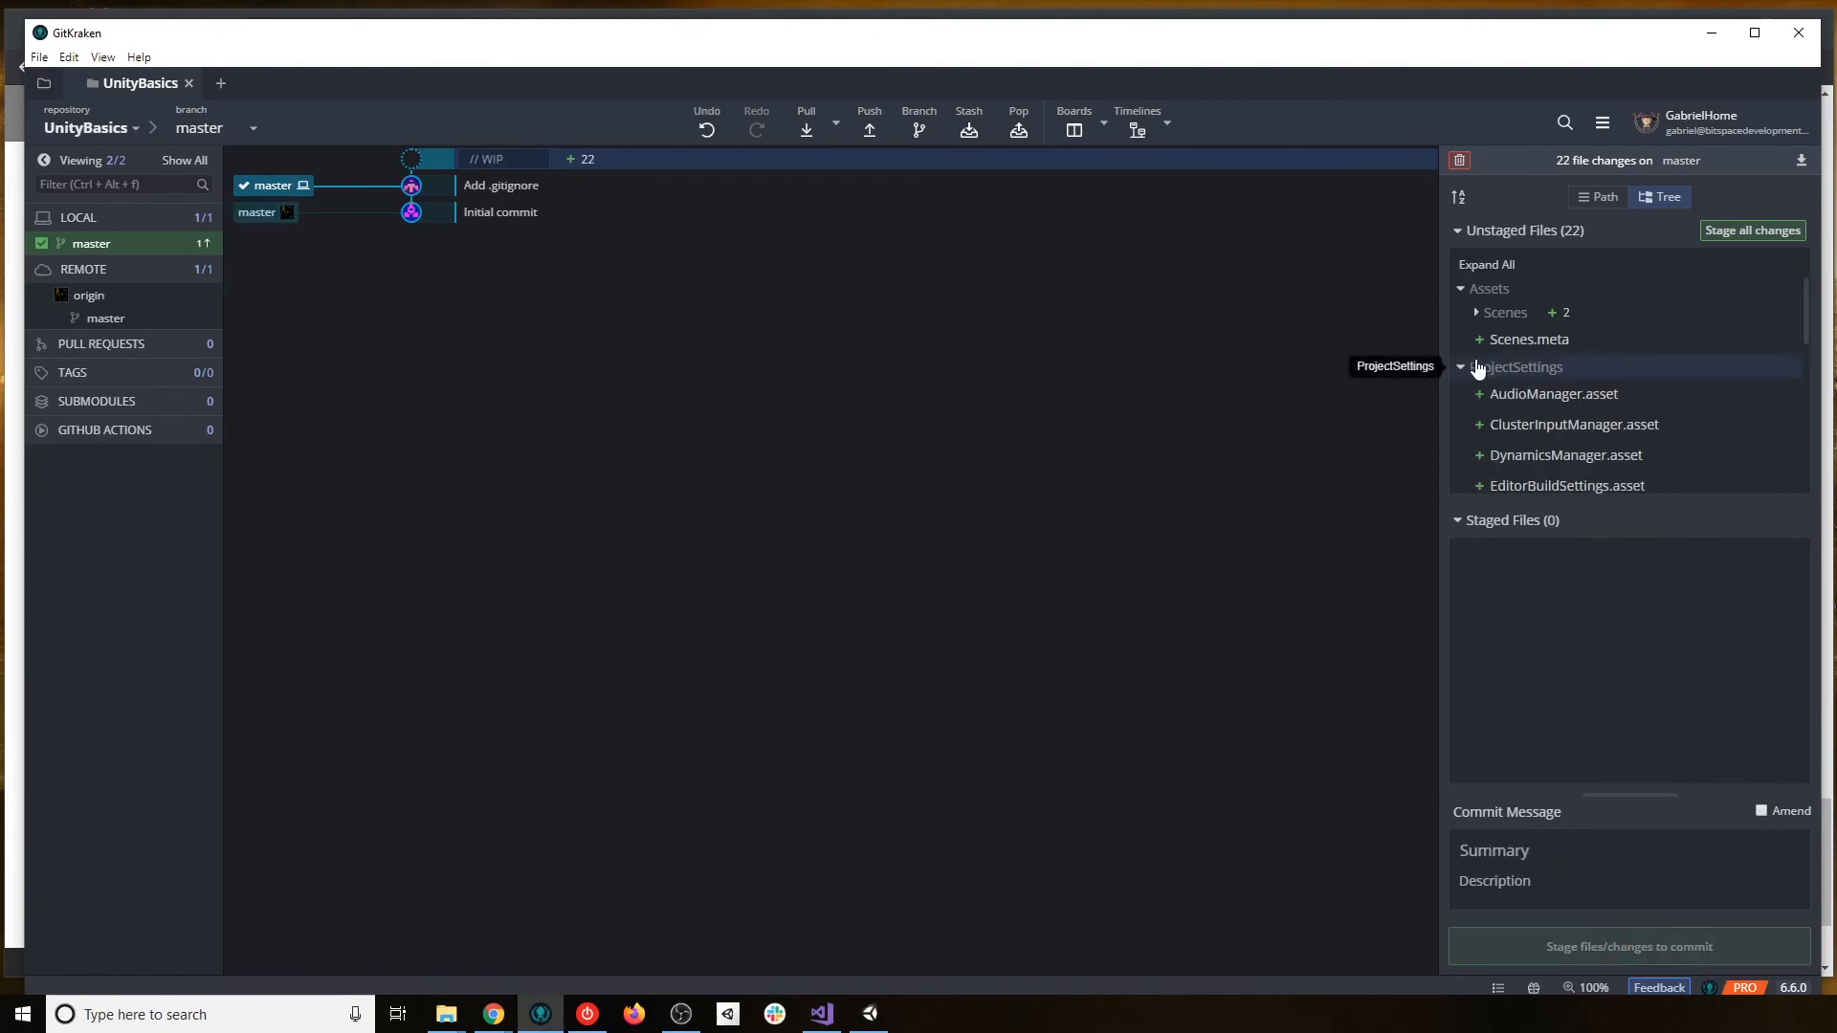
pyautogui.click(1478, 322)
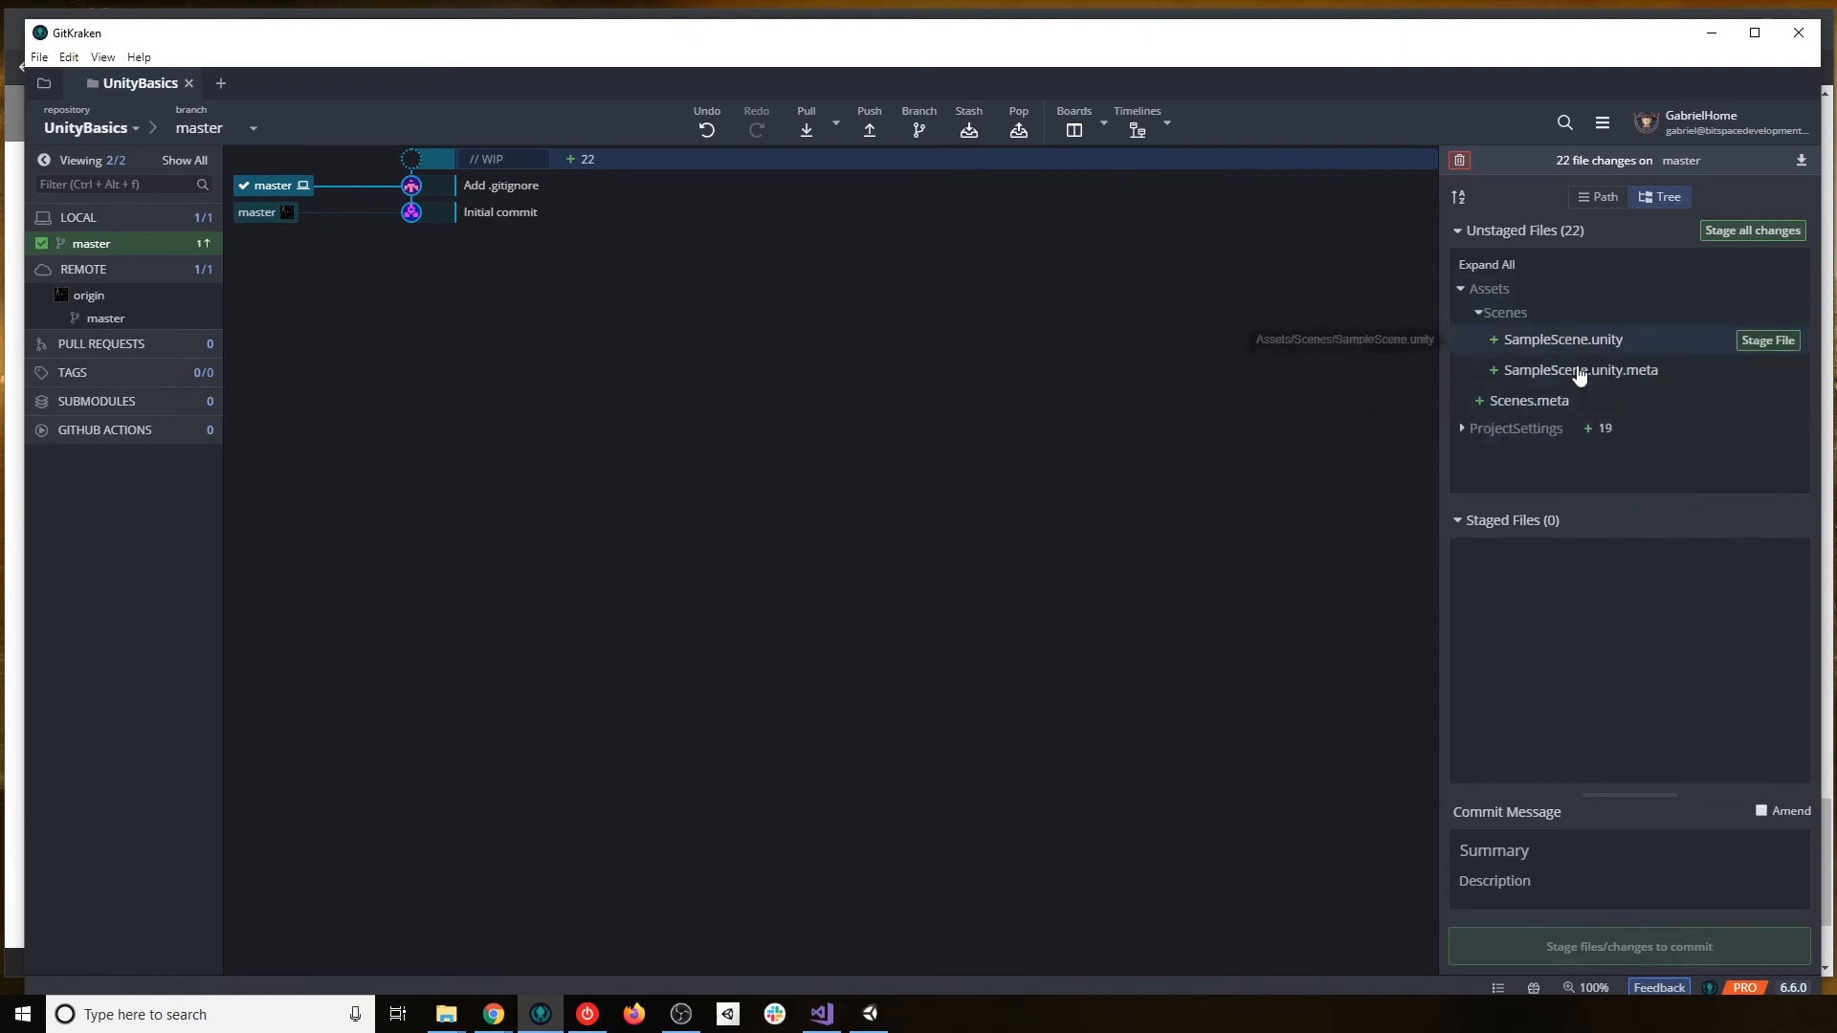
pyautogui.click(1494, 316)
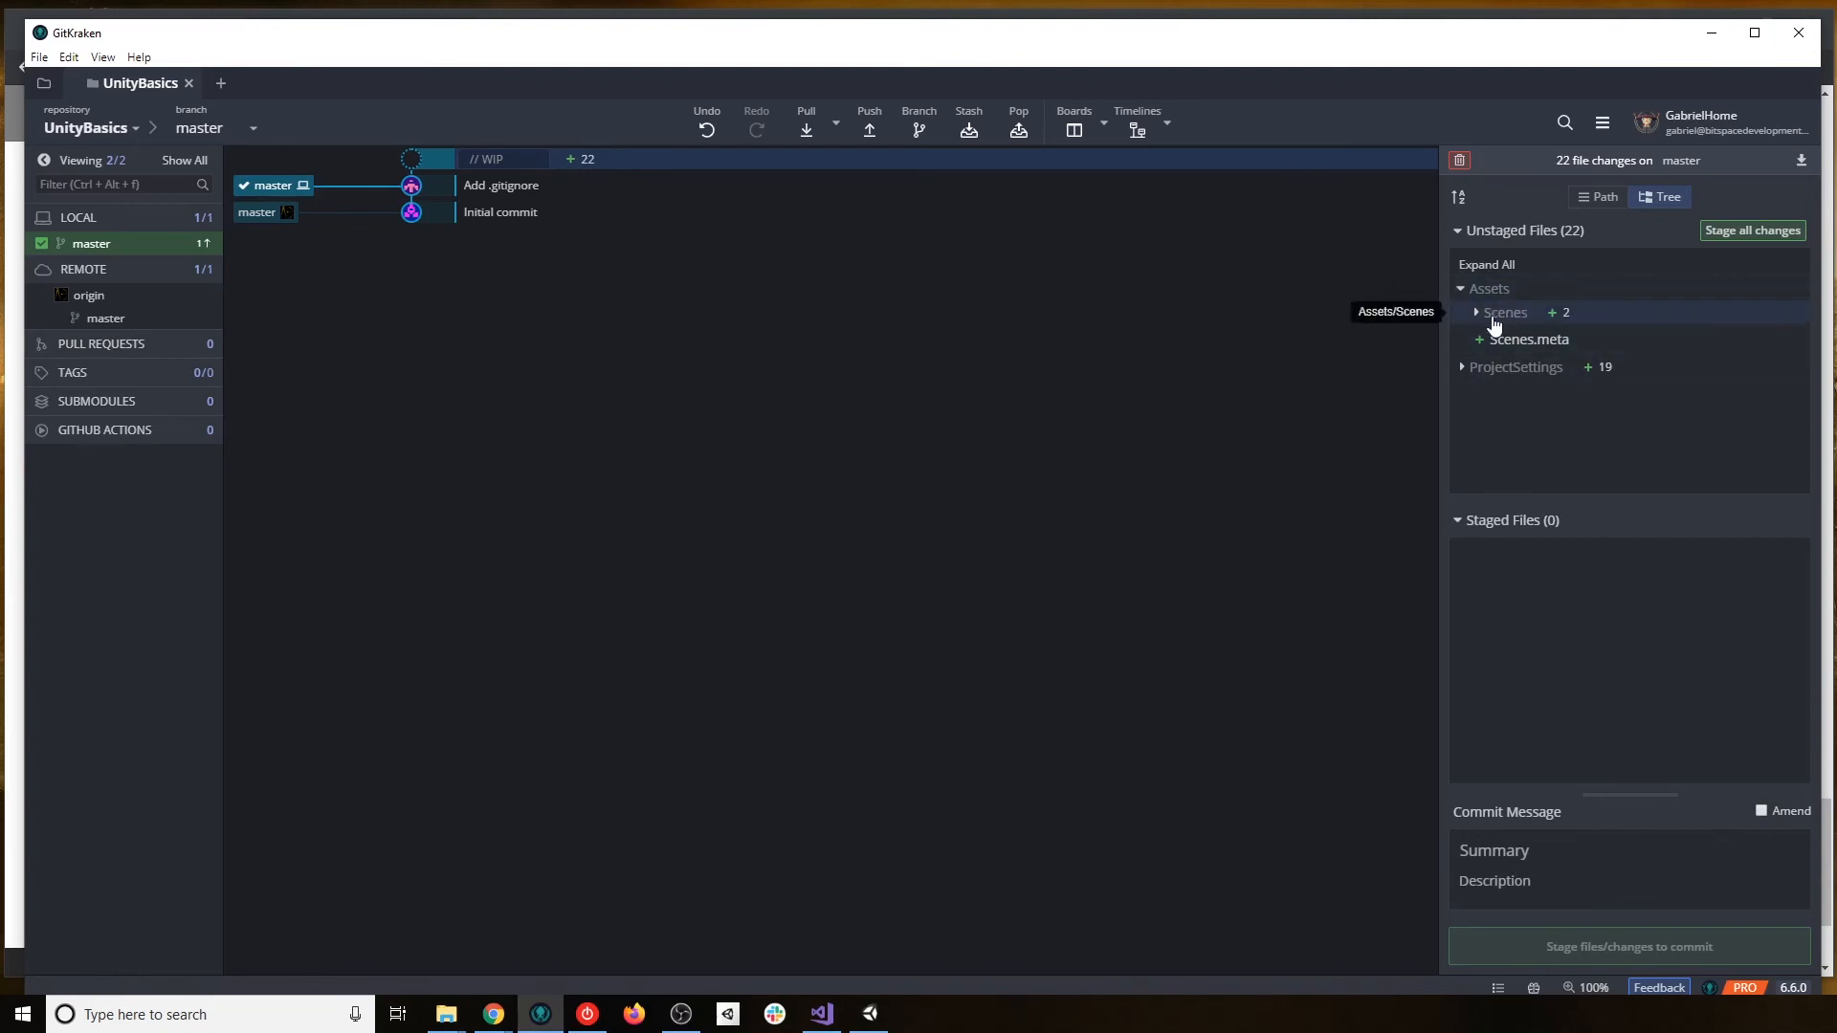
pyautogui.click(1494, 319)
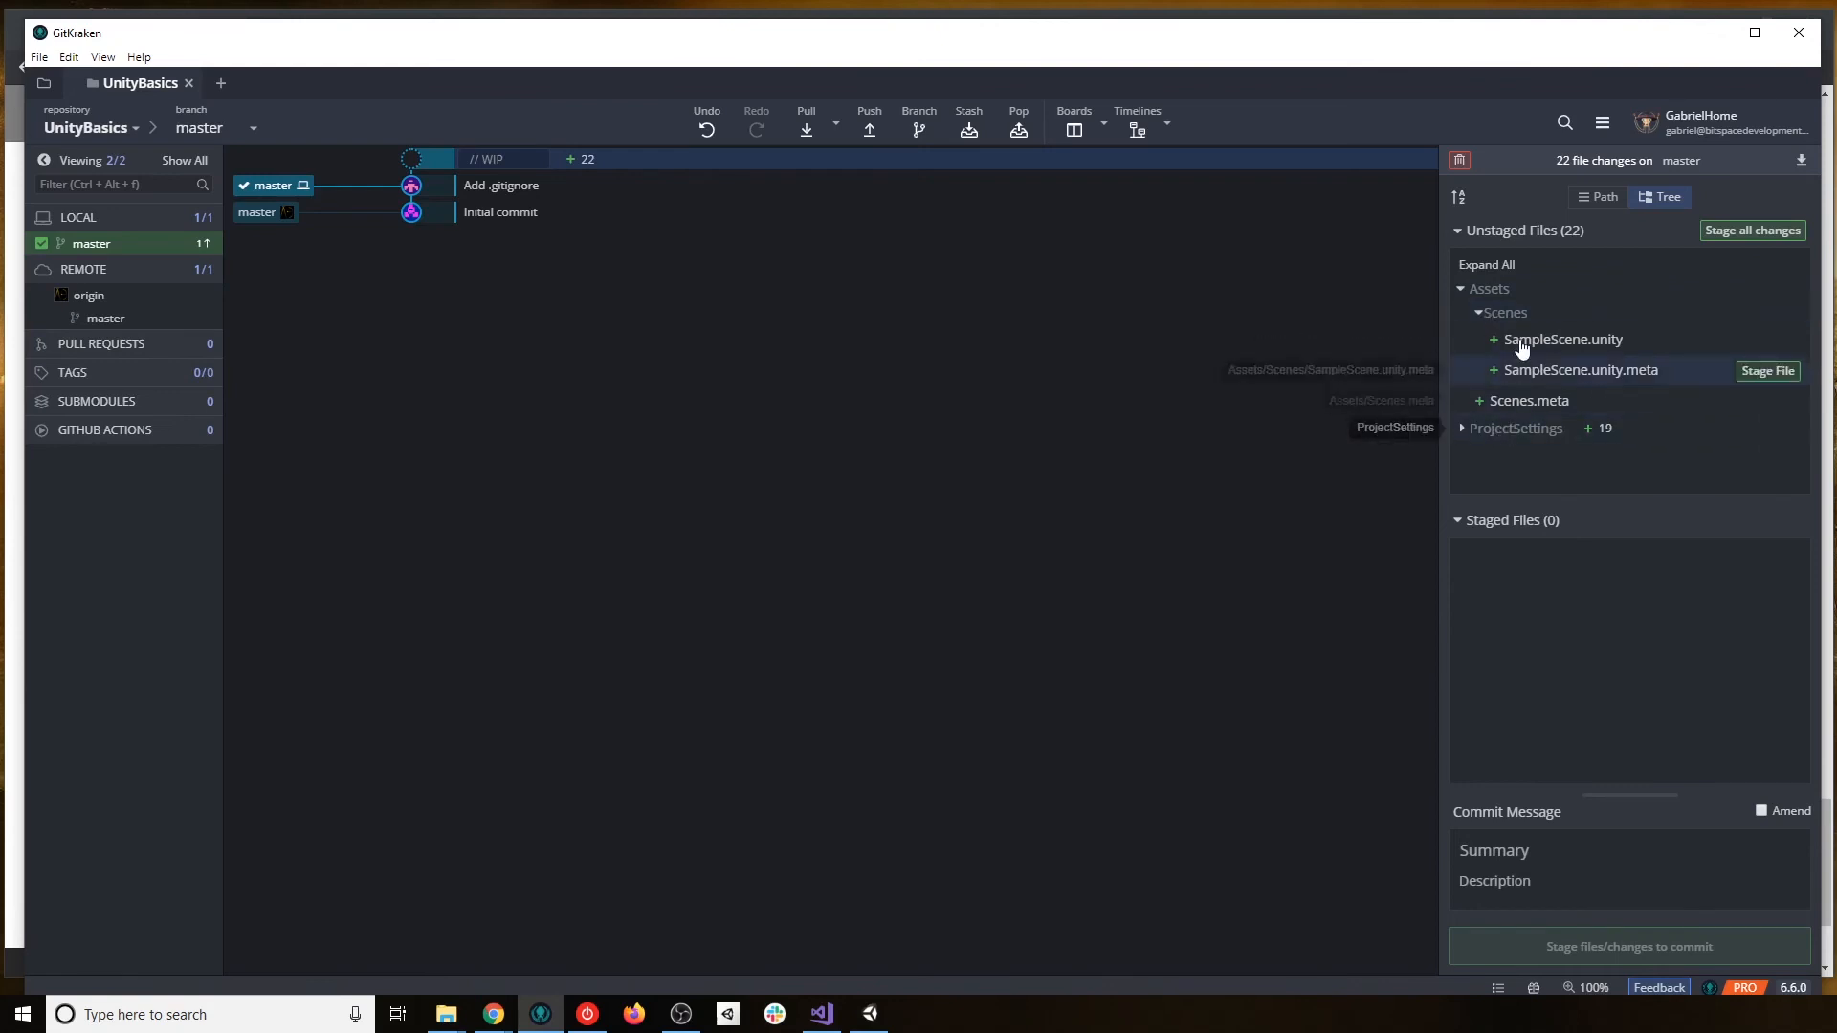
pyautogui.click(1502, 429)
pyautogui.scroll(-2, 1629, 400)
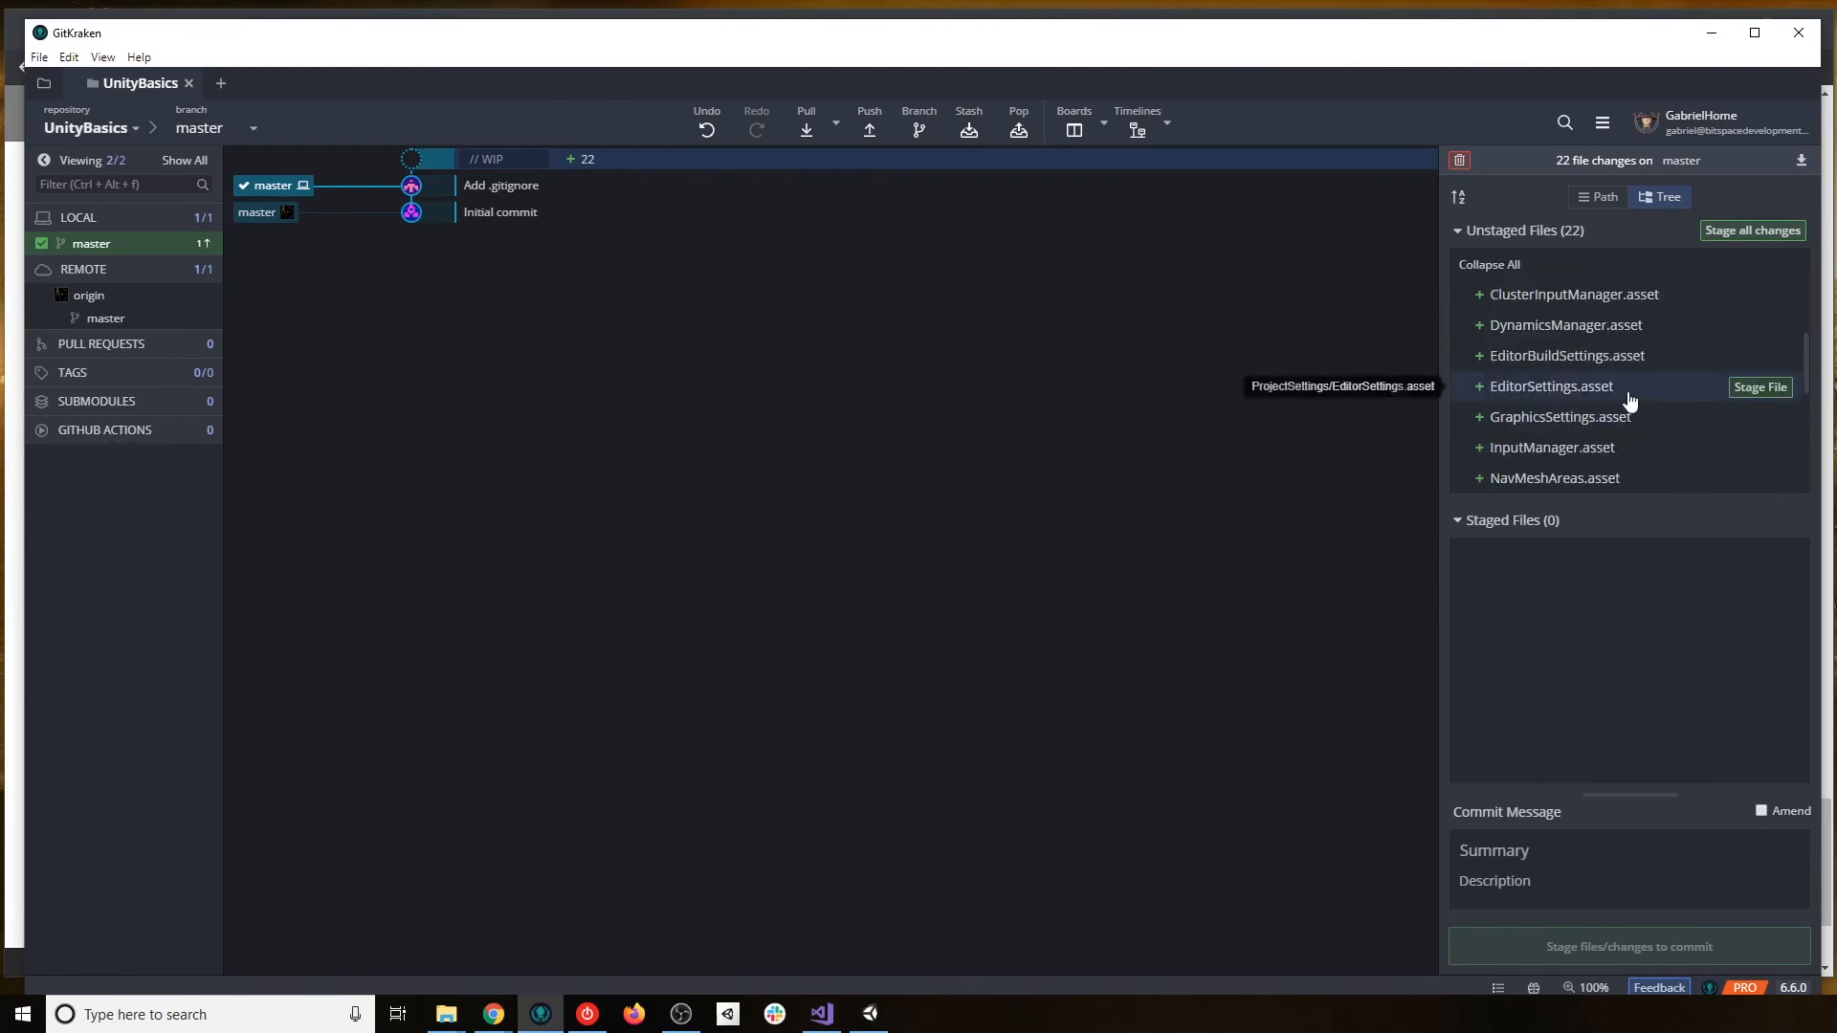
pyautogui.scroll(-4, 1629, 400)
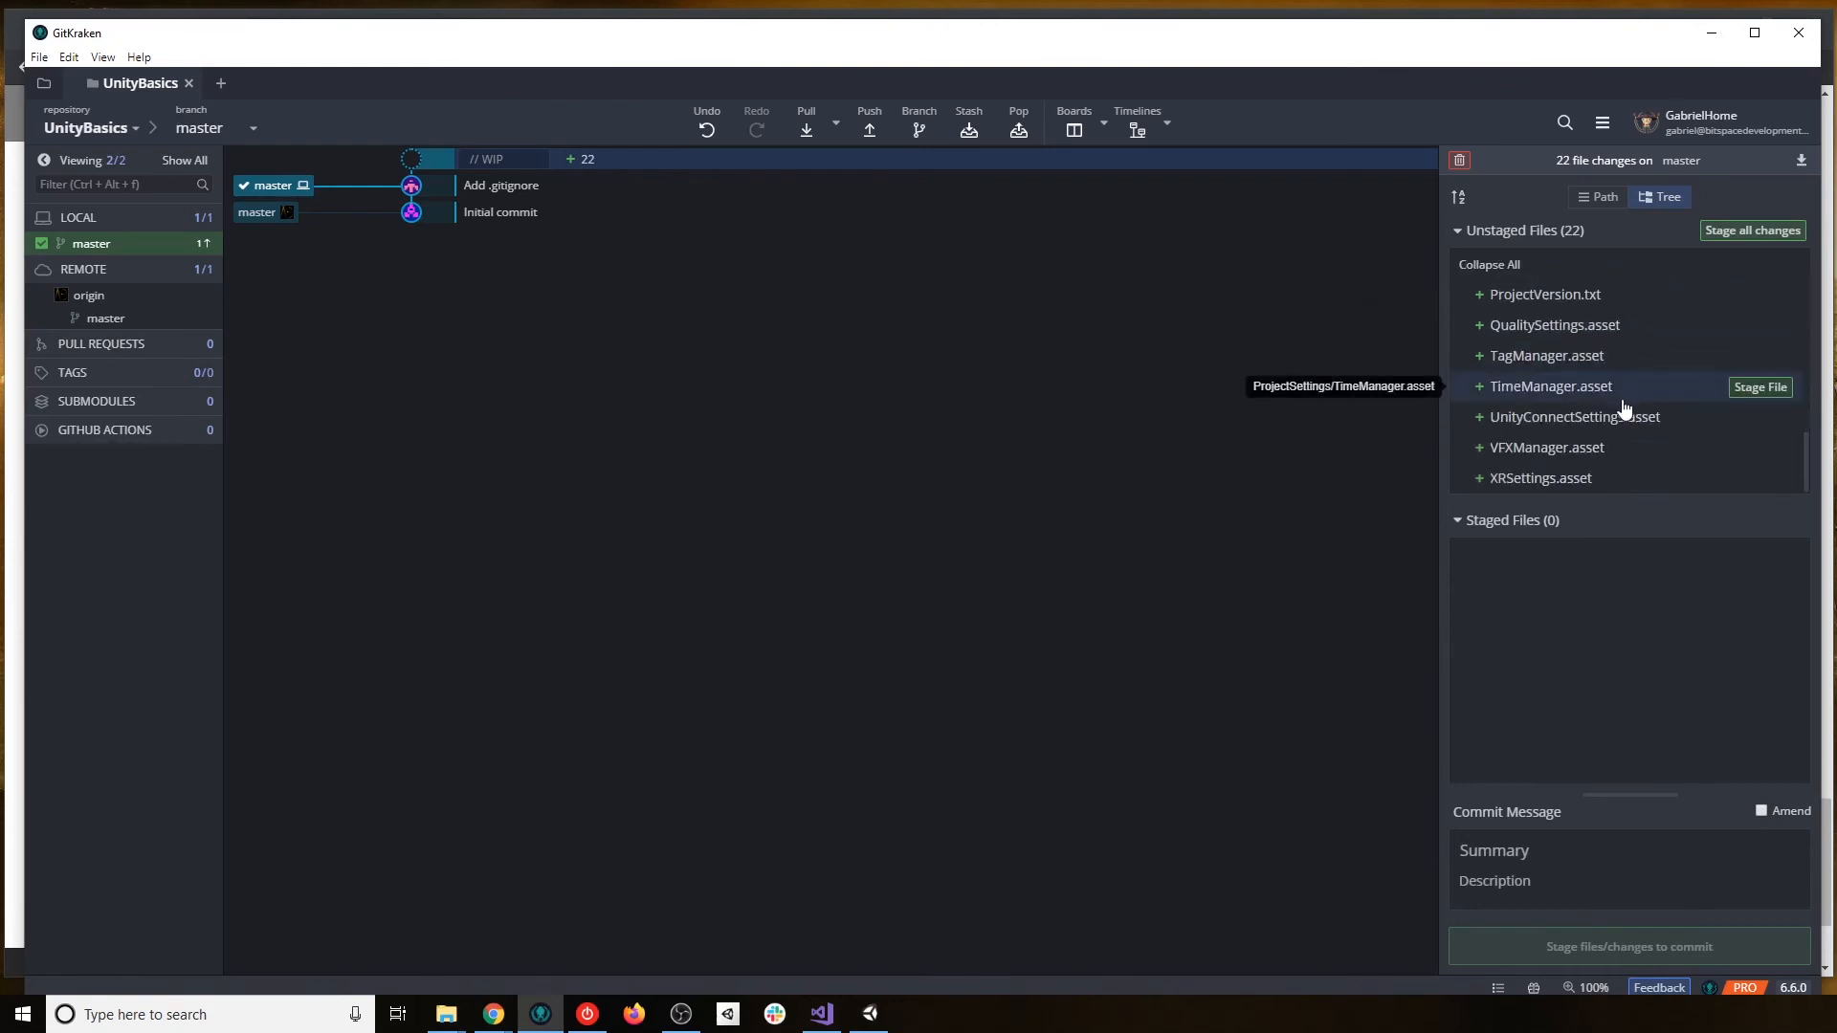
pyautogui.scroll(6, 1624, 407)
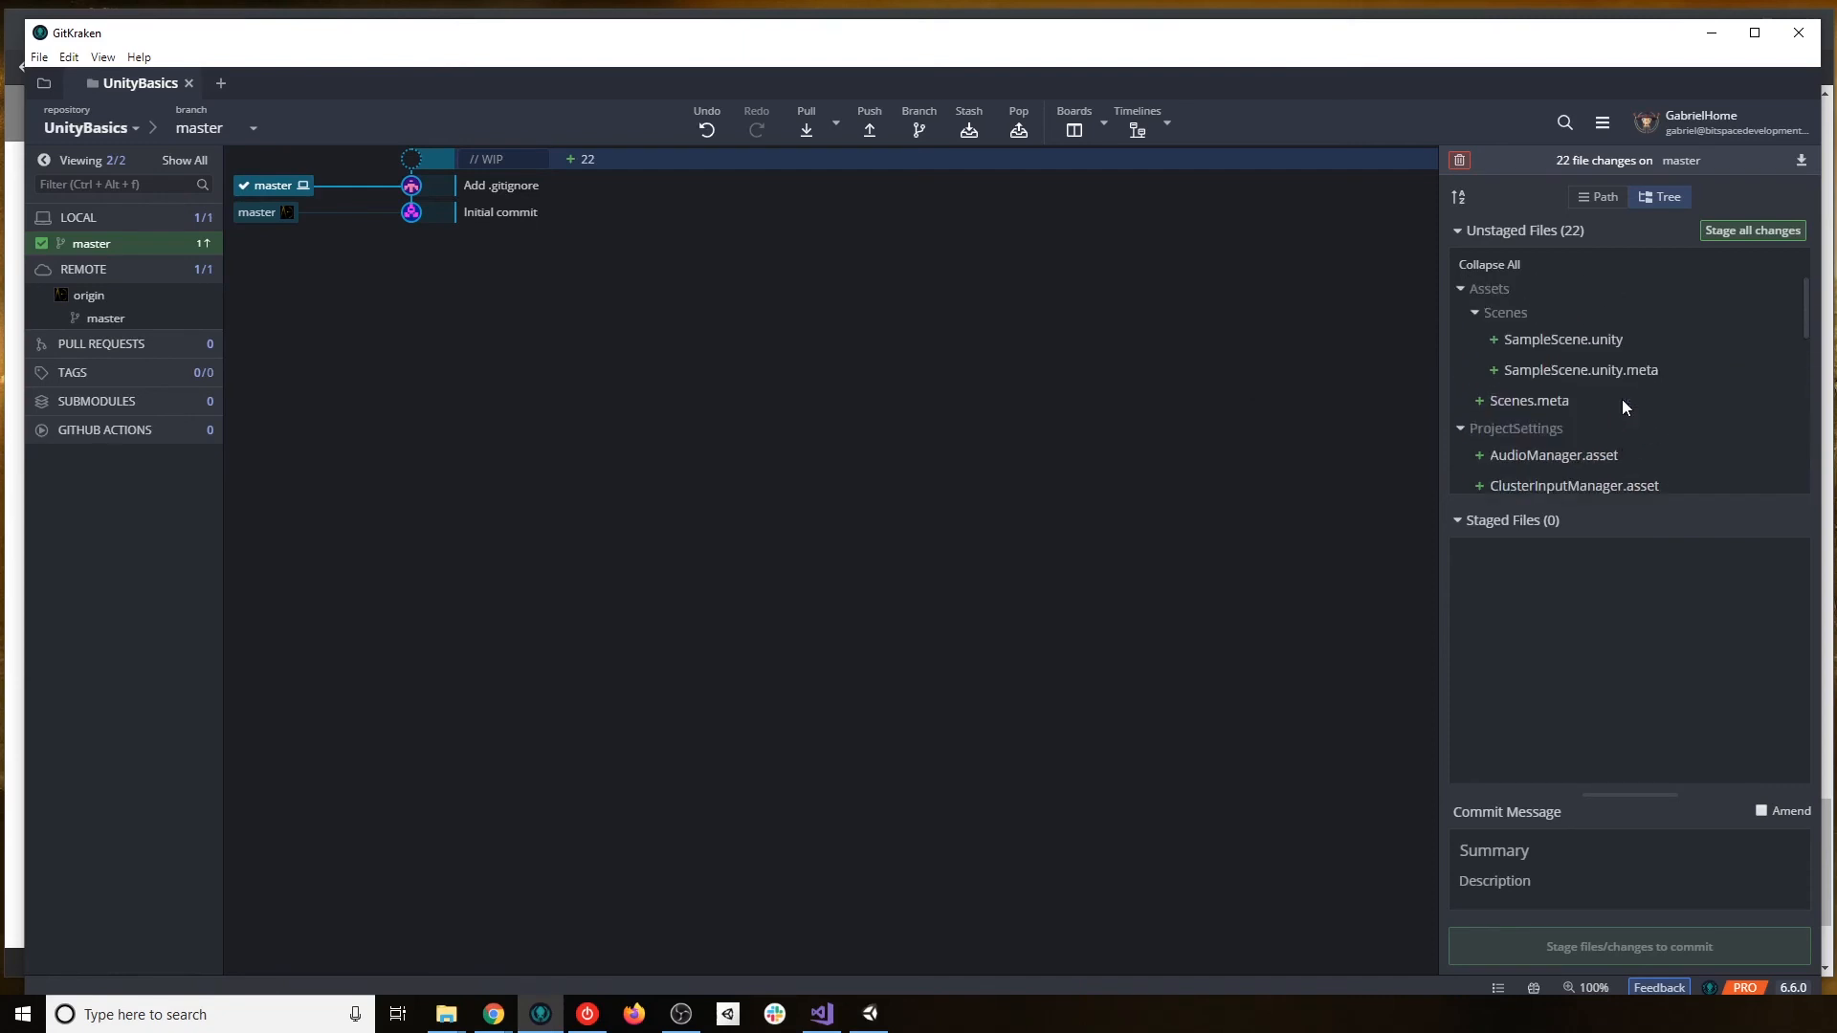
pyautogui.scroll(-2, 1598, 427)
pyautogui.scroll(1, 1591, 357)
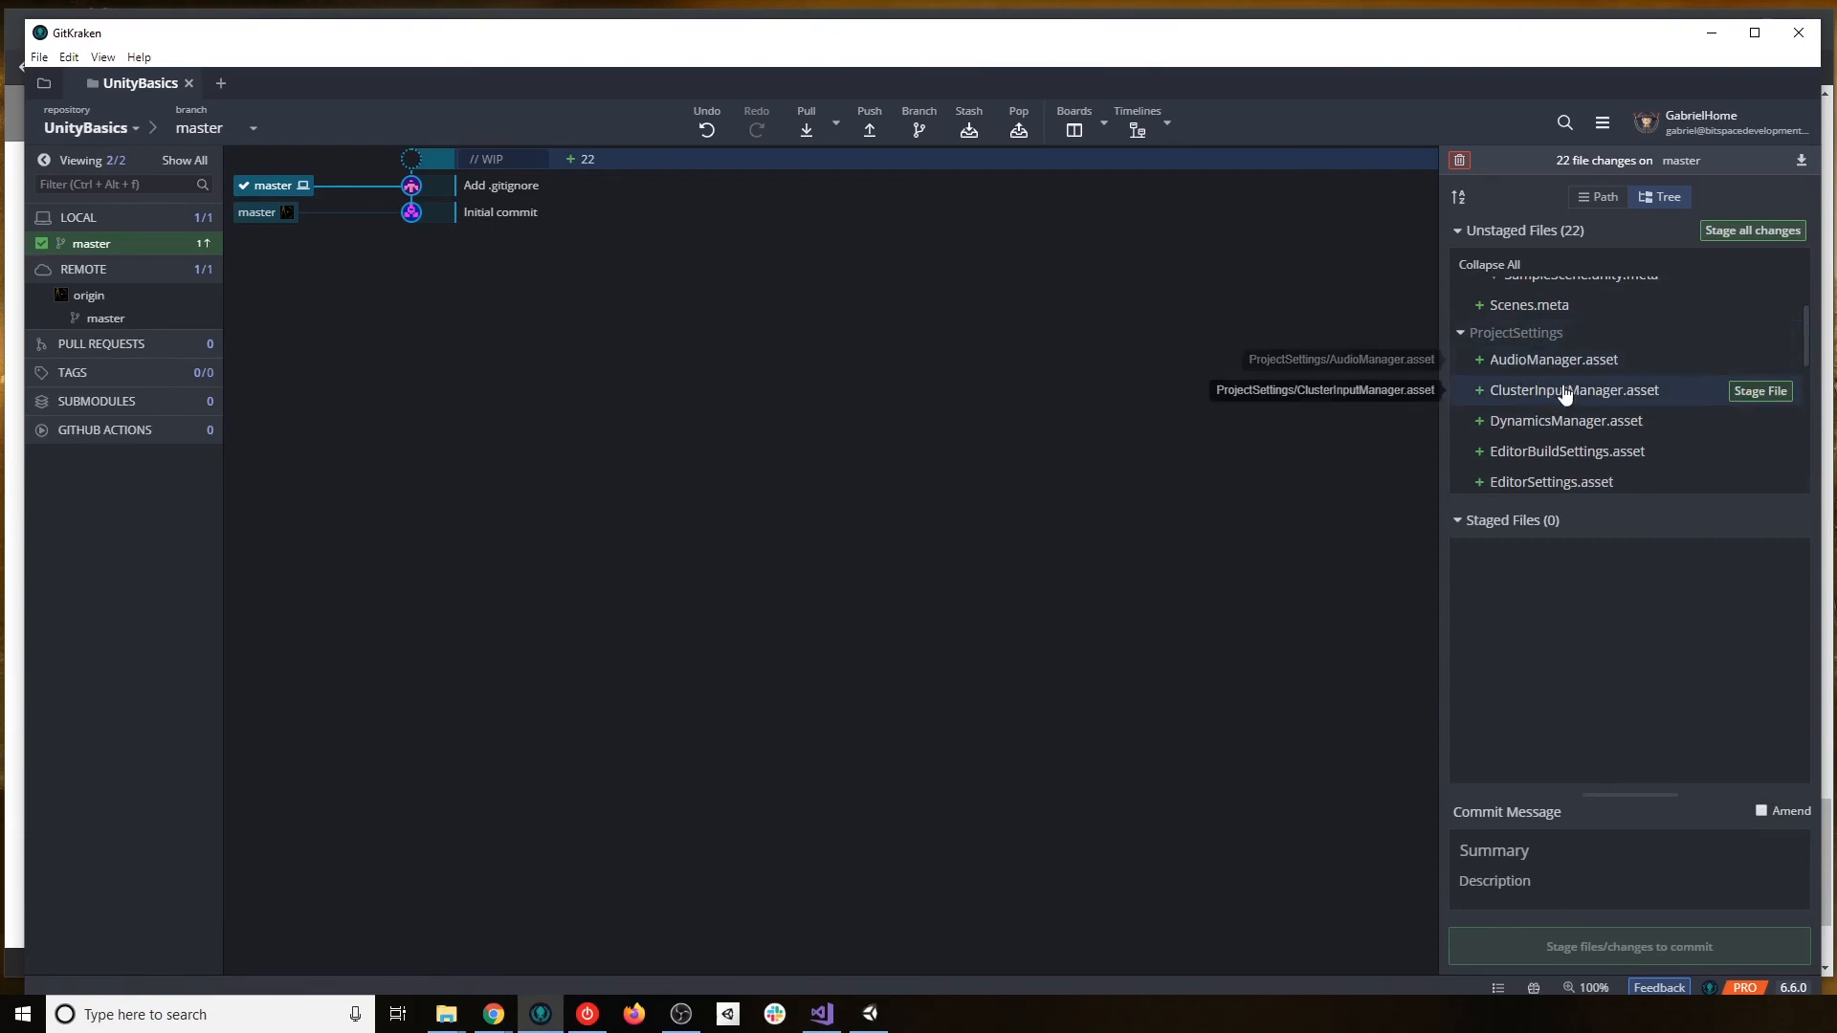
pyautogui.scroll(-4, 1564, 388)
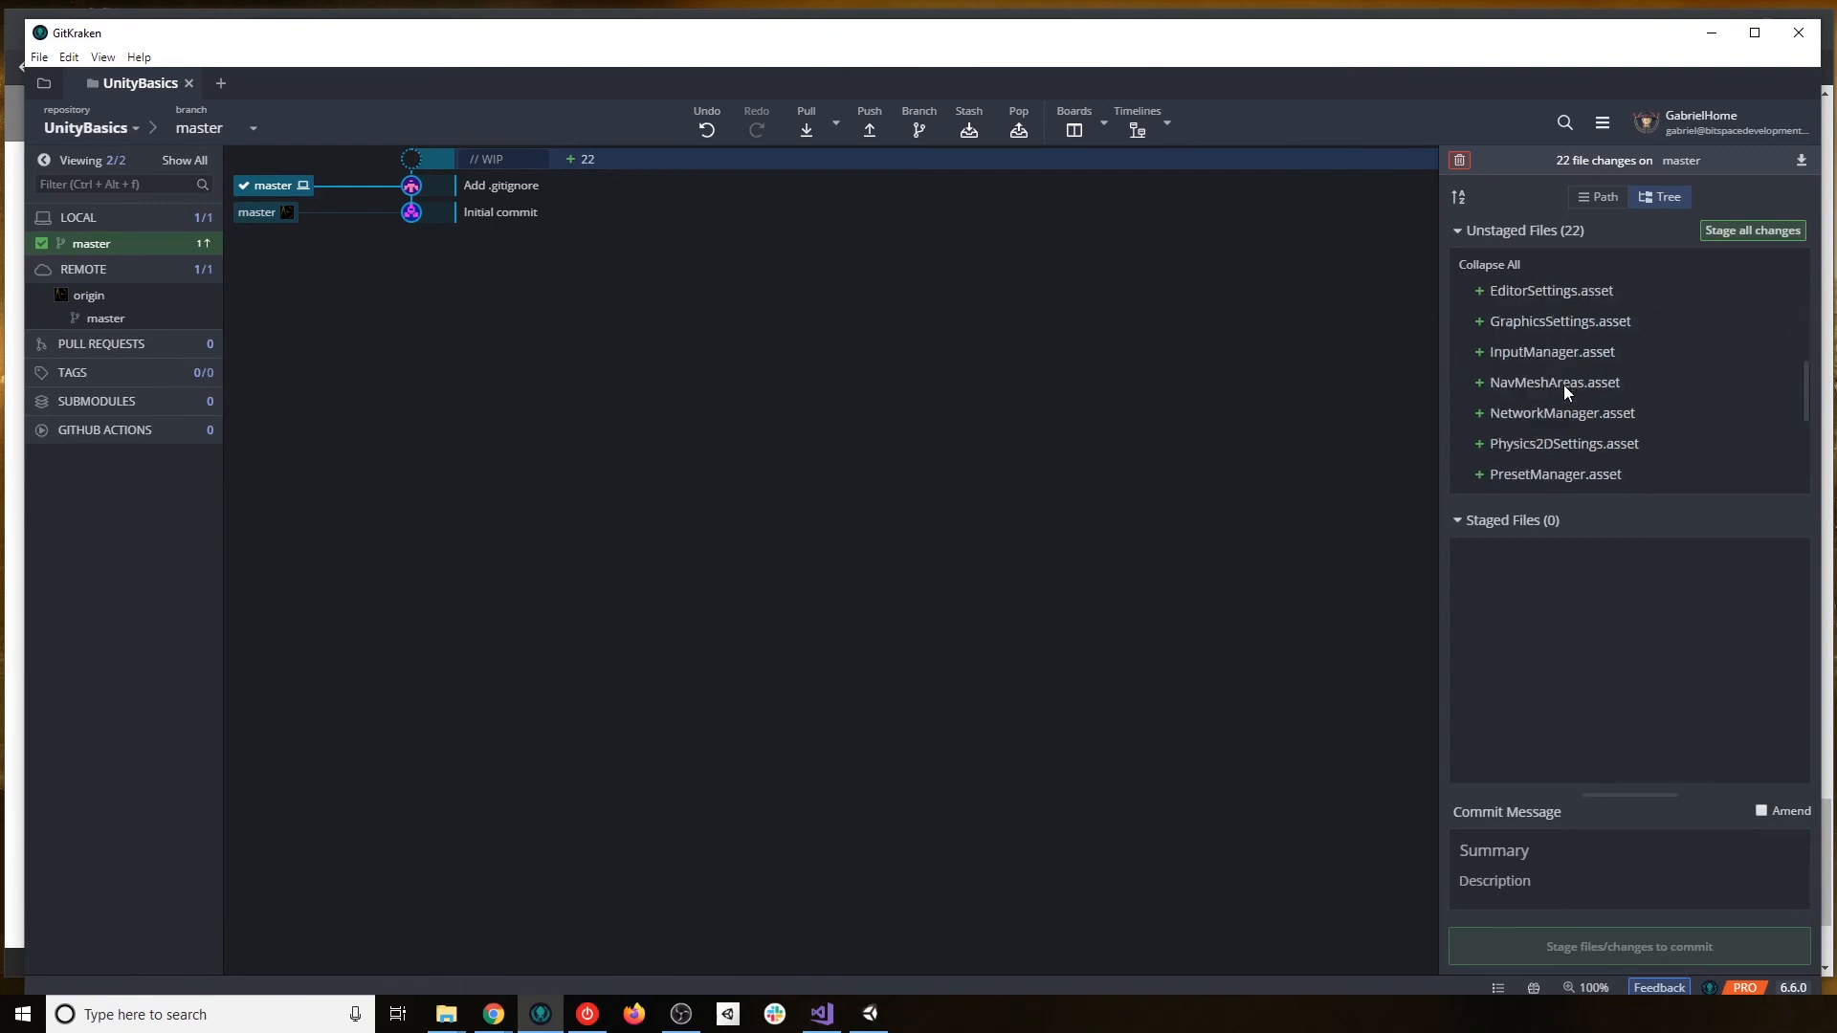
pyautogui.click(1558, 349)
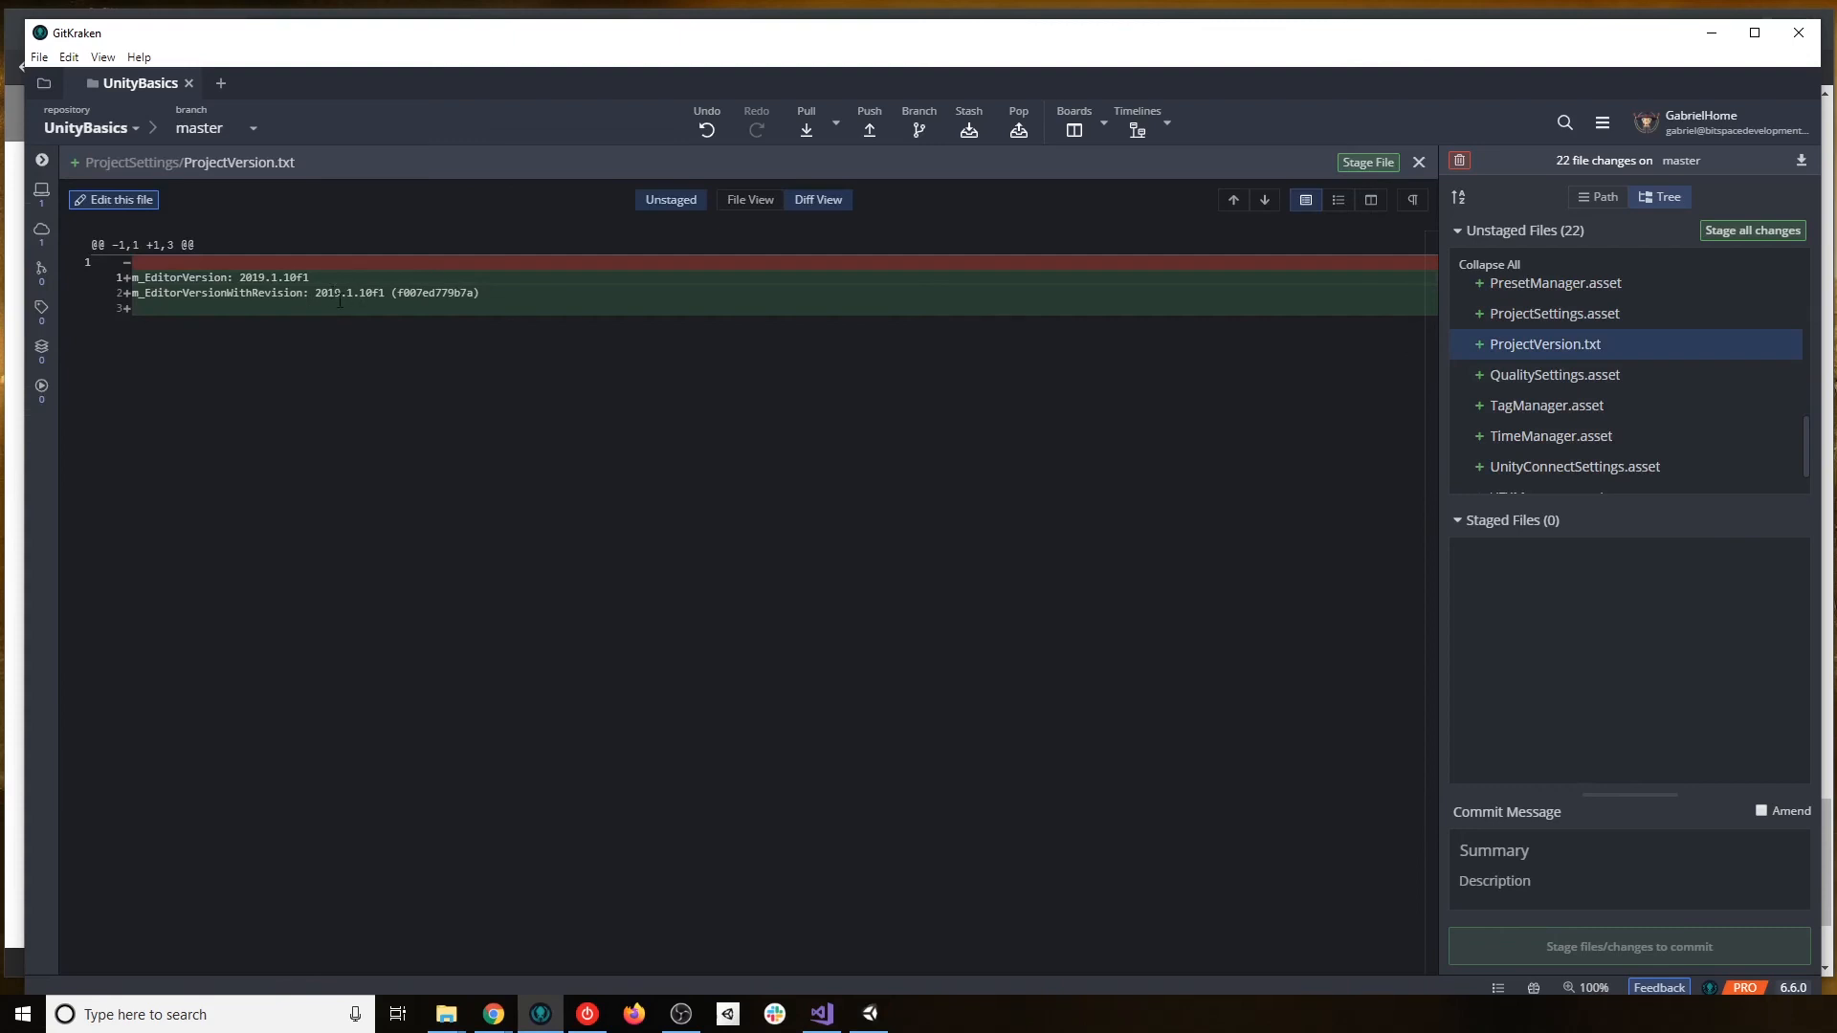
pyautogui.click(1419, 162)
pyautogui.scroll(-1, 1651, 434)
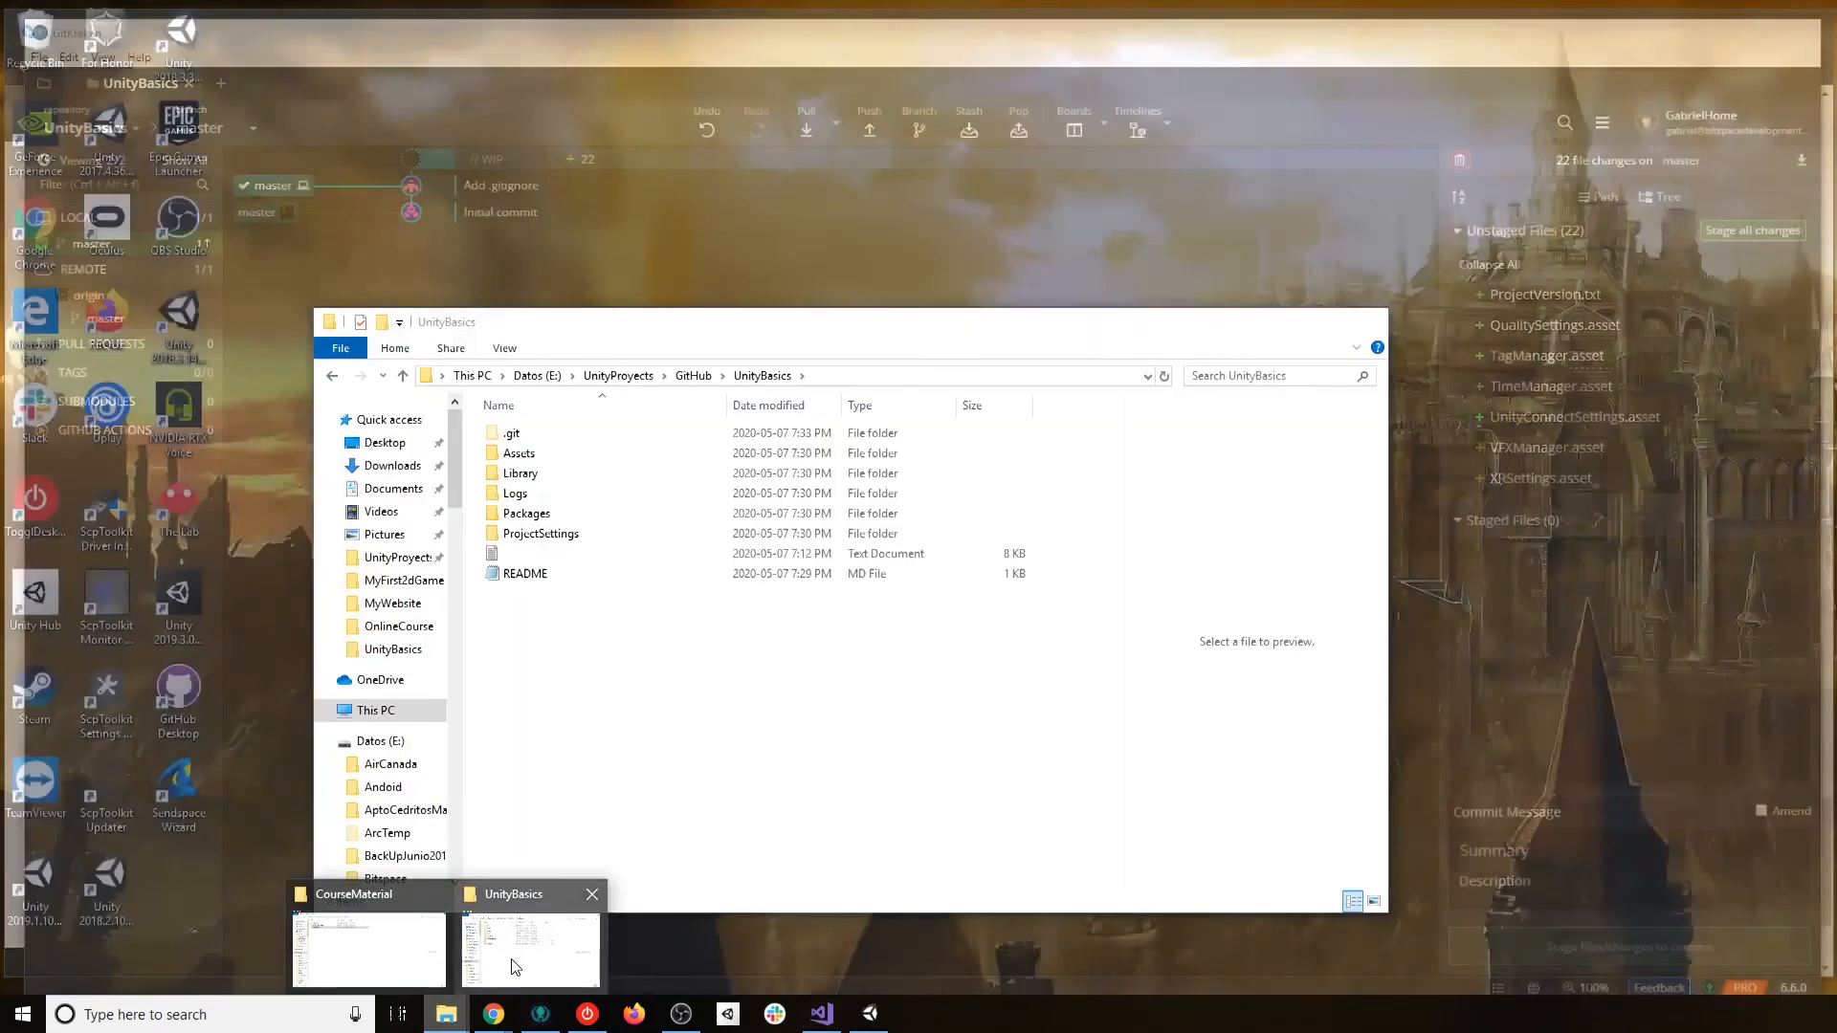
# Open README from the cloned UnityBasics folder, add the lines "Made using Unity Engine Version 2019.1.10." and "Using Free Assets", and save it.
pyautogui.click(531, 942)
pyautogui.doubleClick(526, 574)
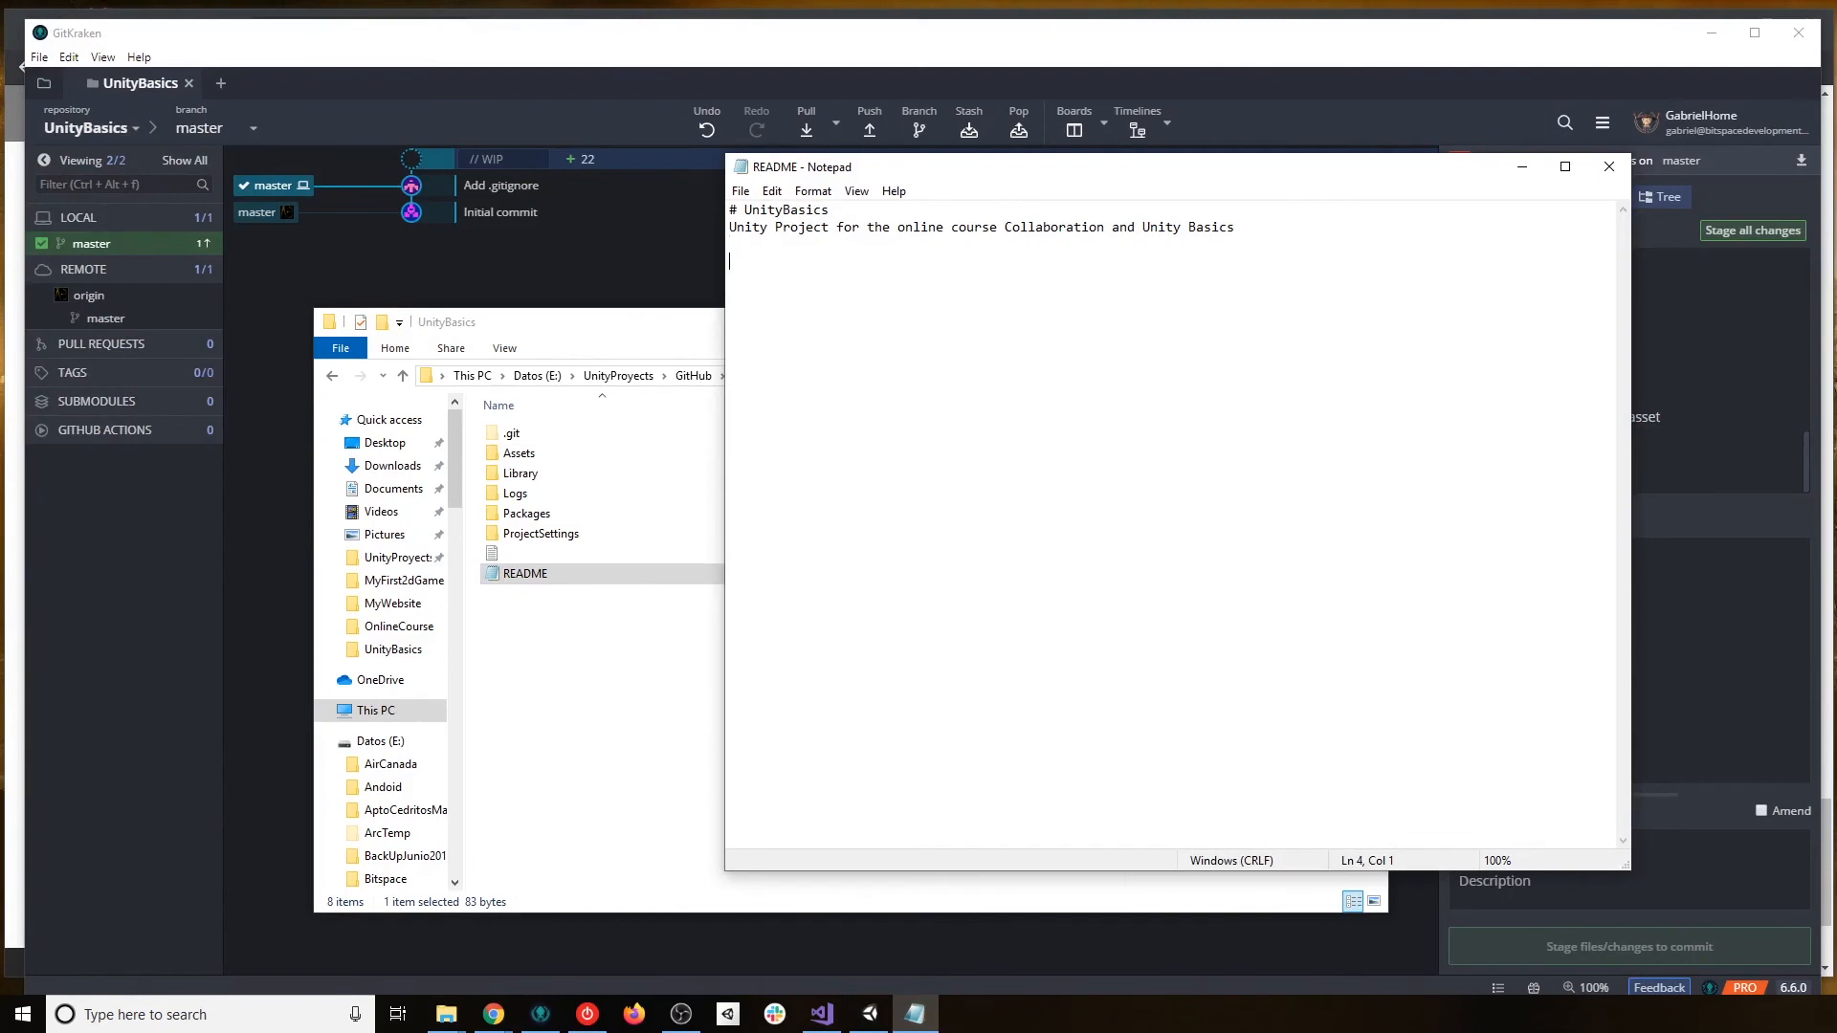
pyautogui.write('Made using Unity Engine Version 2019.')
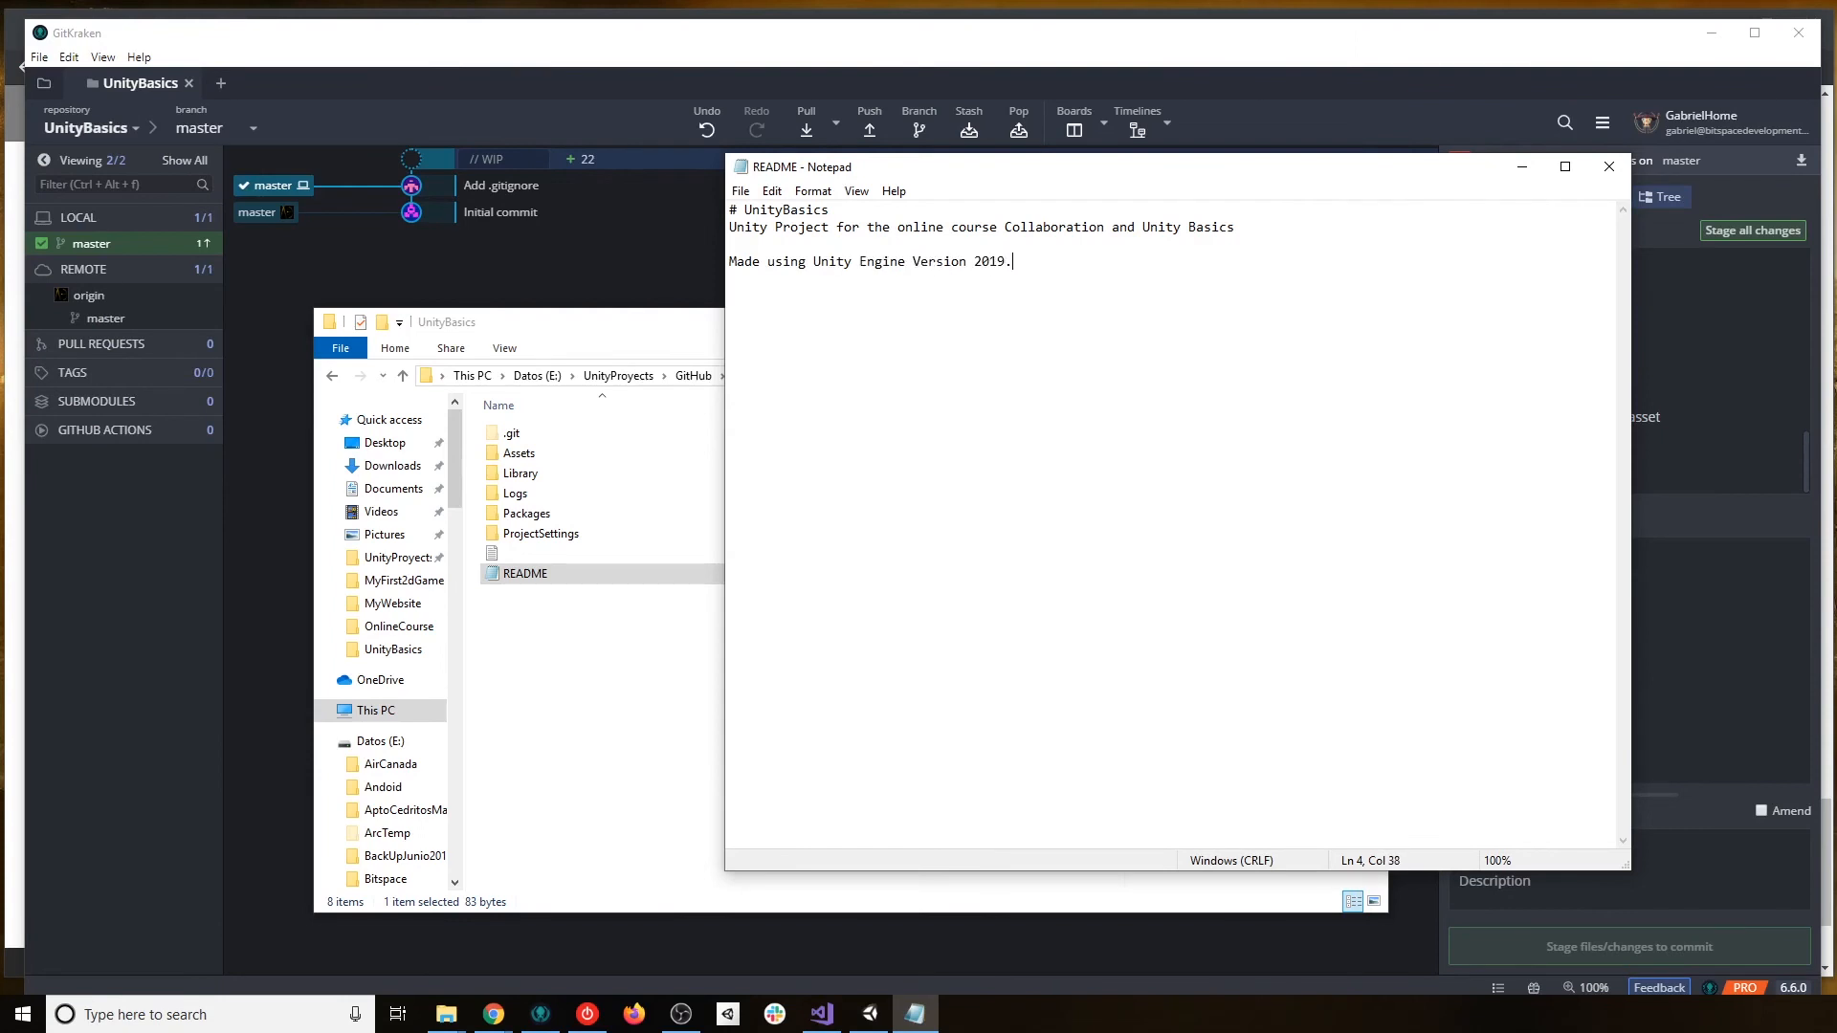
pyautogui.write('1.10.')
pyautogui.press('Return')
pyautogui.press('Return')
pyautogui.write('Using Free Assets')
pyautogui.click(741, 190)
pyautogui.click(787, 255)
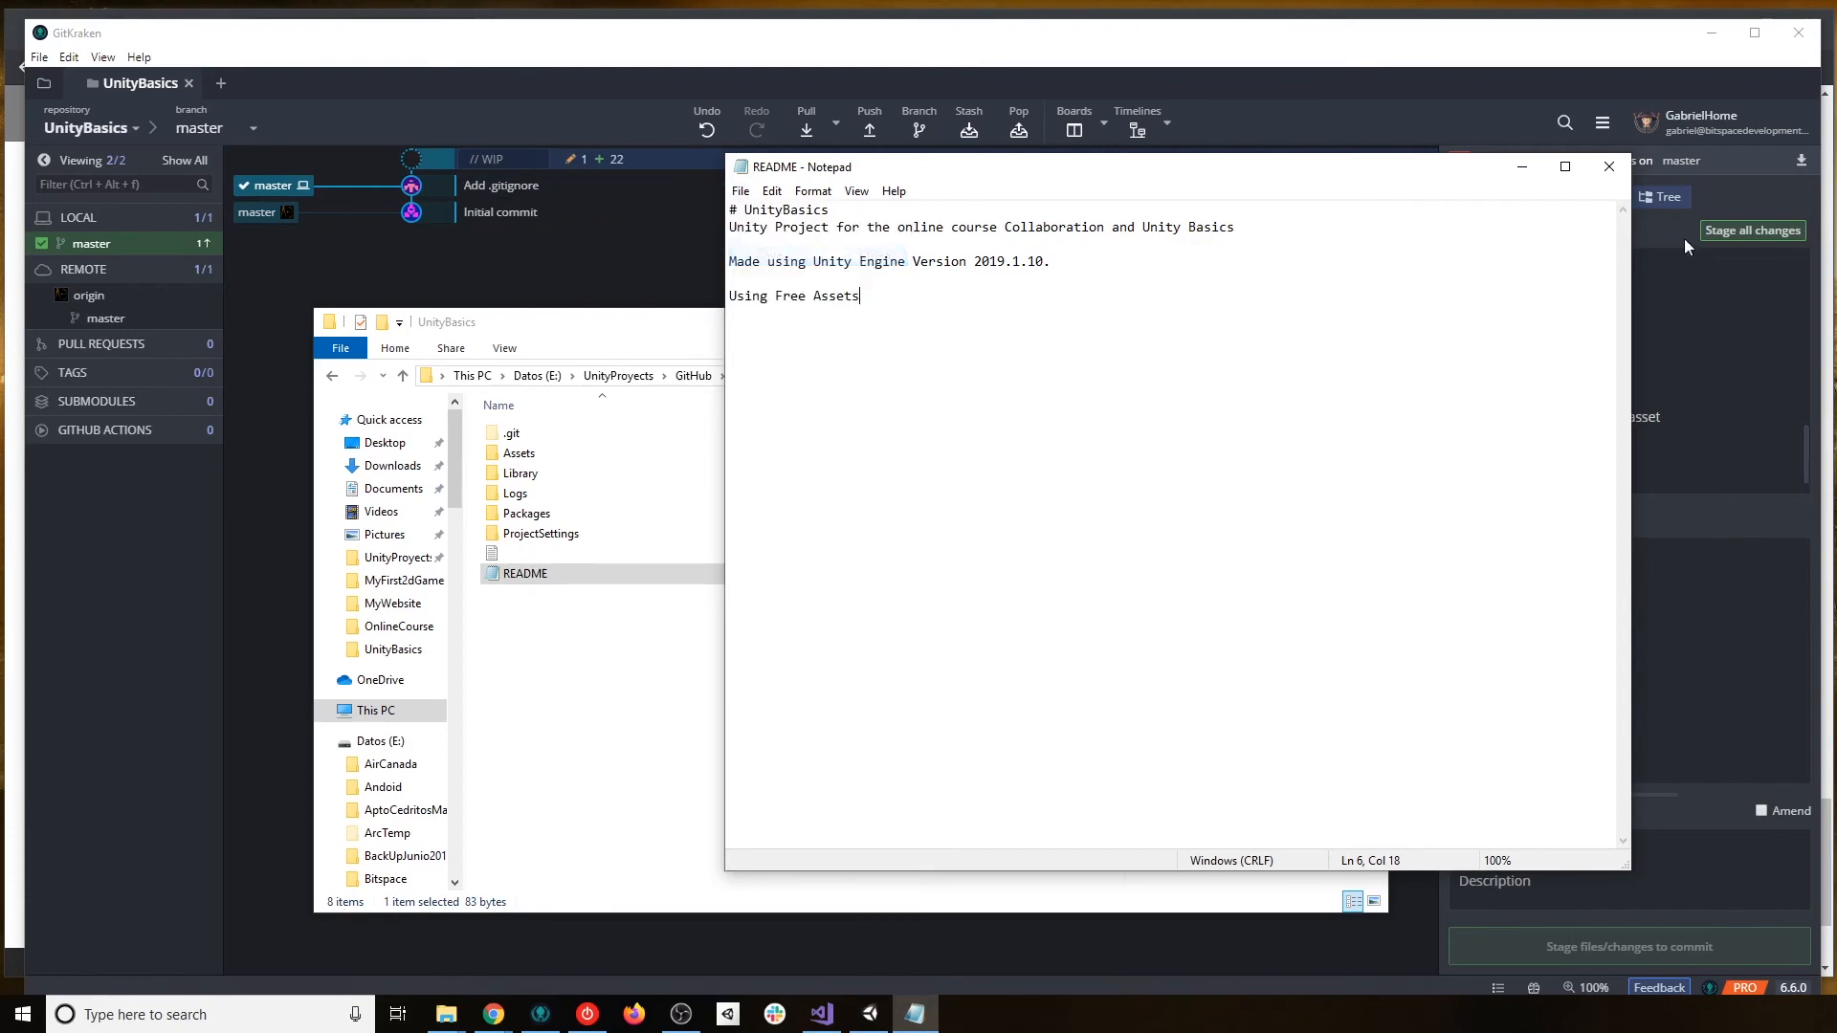
pyautogui.click(1609, 166)
pyautogui.click(1279, 324)
# In GitKraken, stage only README.md and commit it with the summary "Update Readme".
pyautogui.scroll(3, 1586, 373)
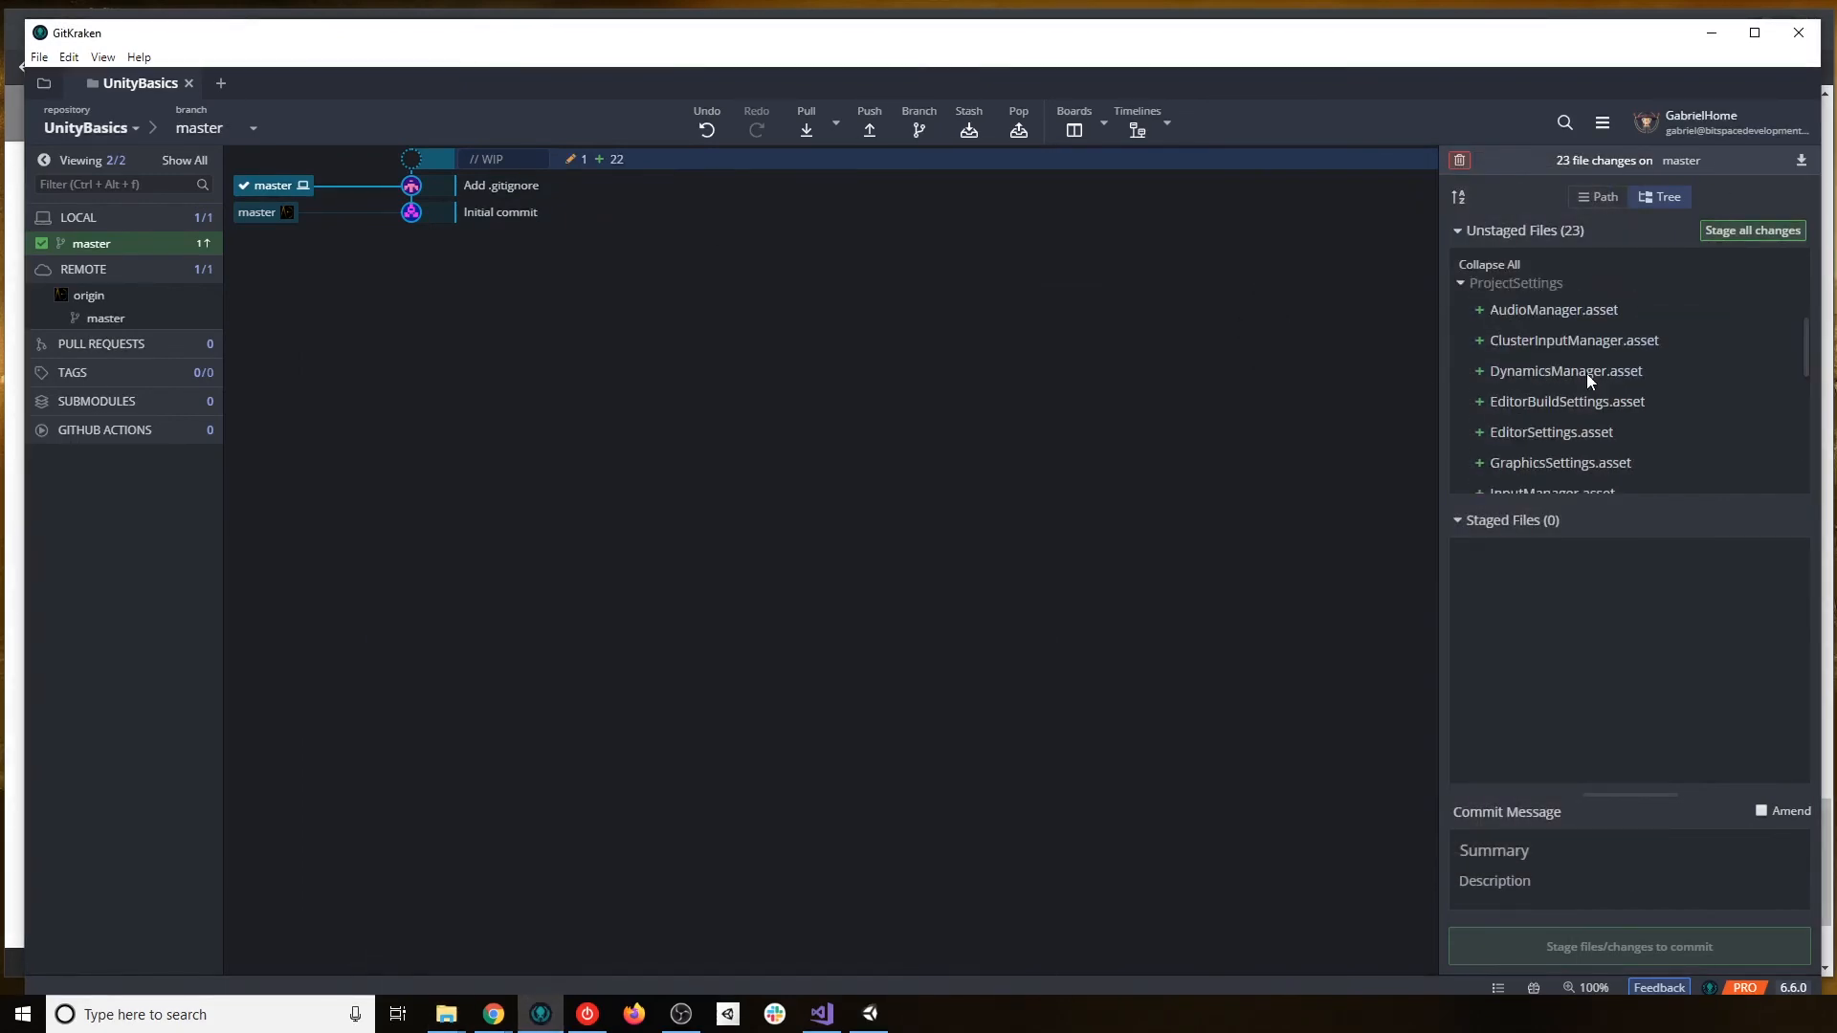
pyautogui.scroll(-4, 1588, 385)
pyautogui.click(1760, 477)
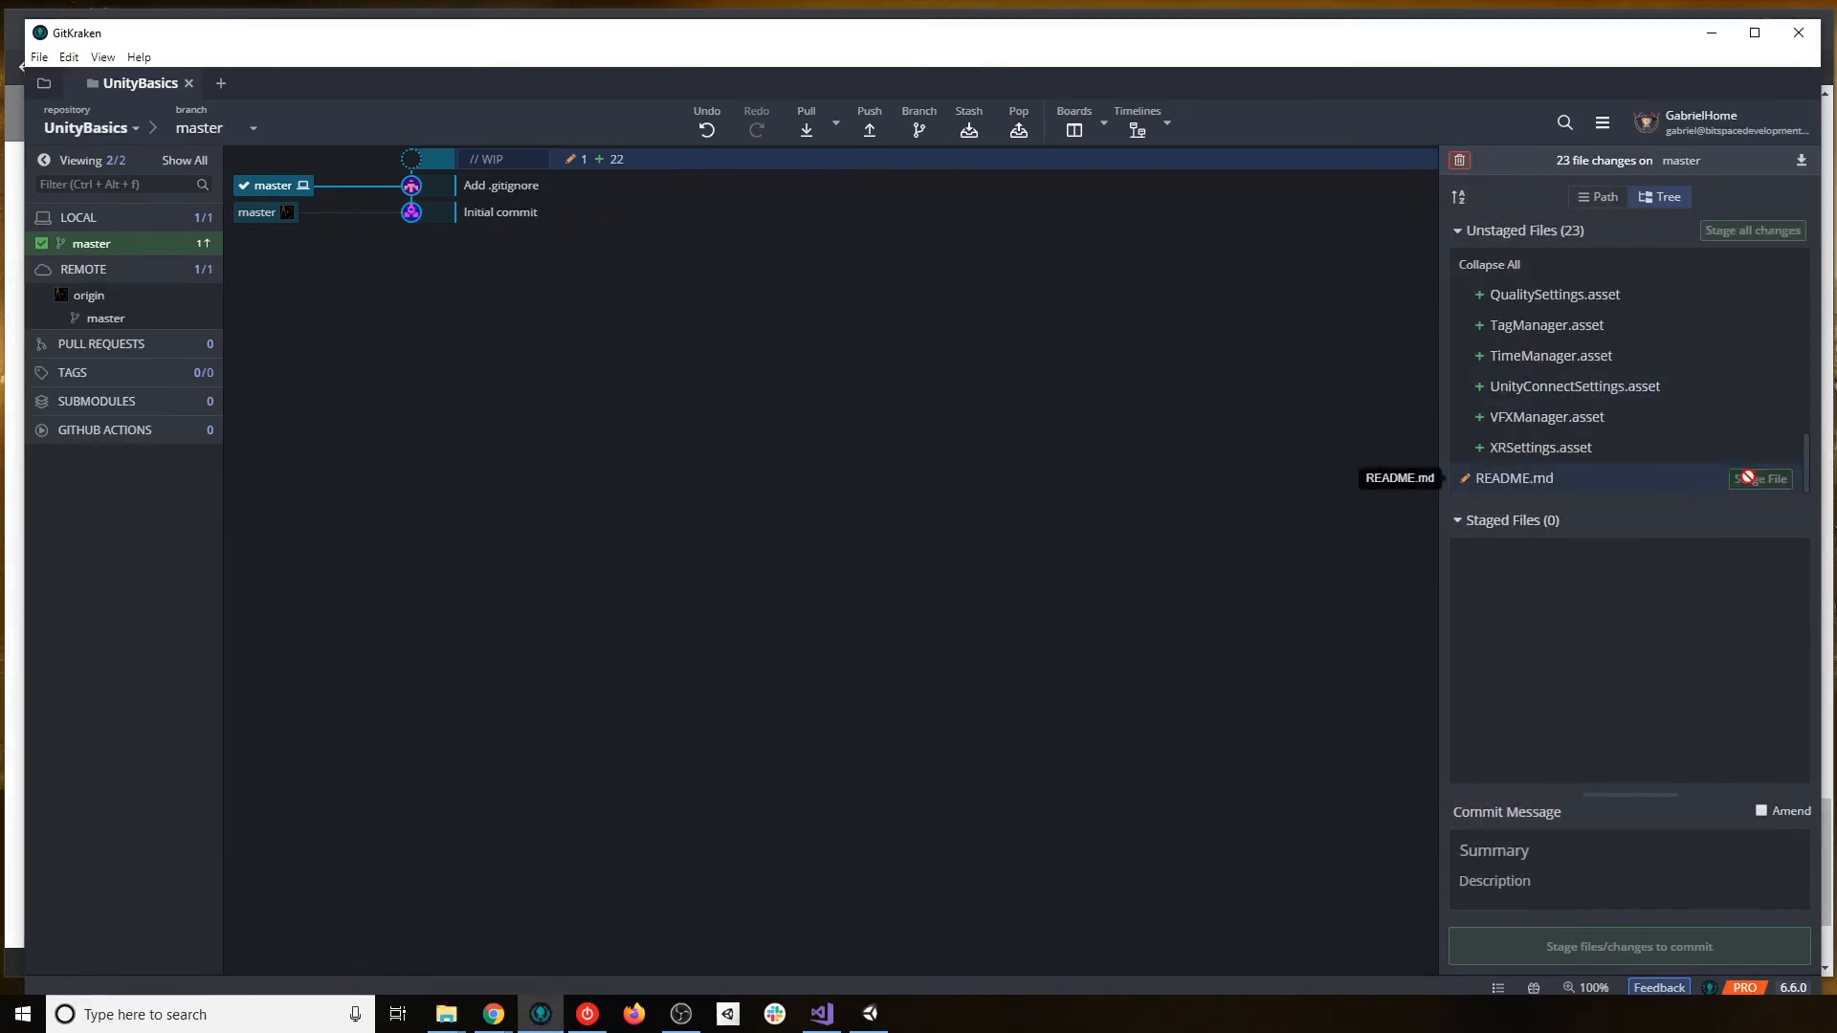
pyautogui.click(1564, 839)
pyautogui.write('Upda')
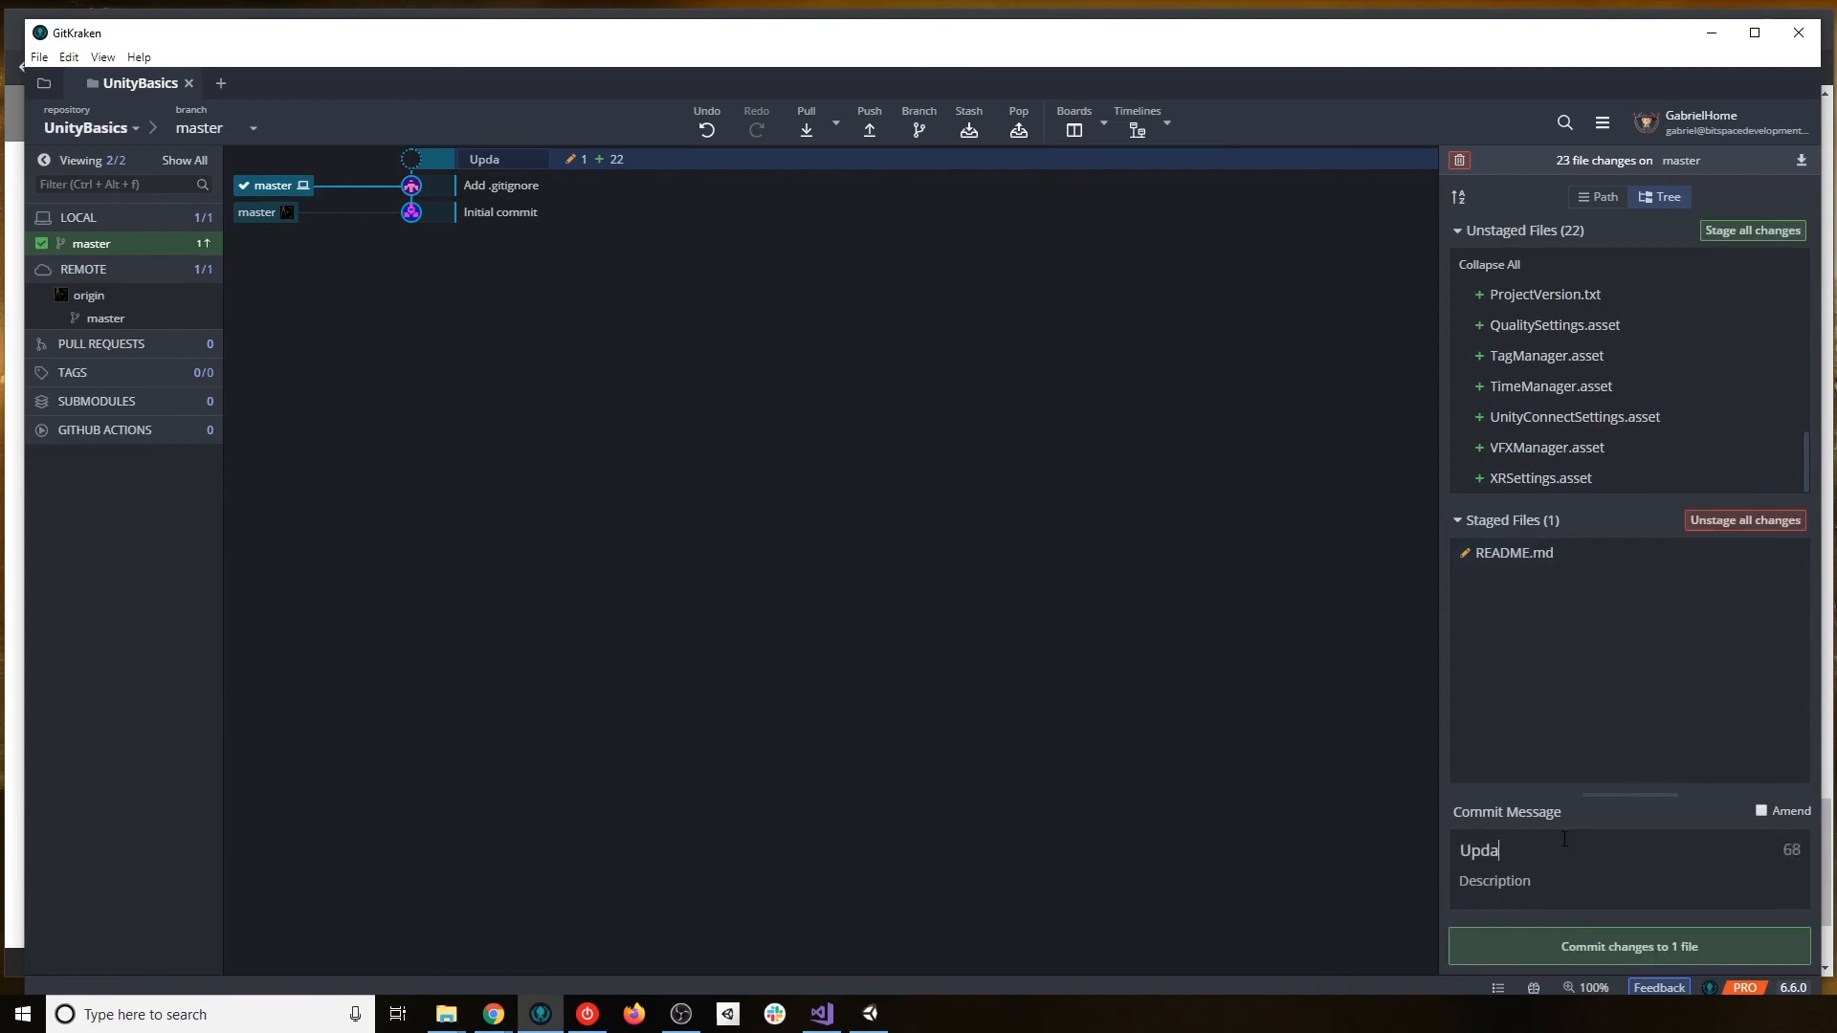
pyautogui.write('te Readme')
pyautogui.click(1617, 946)
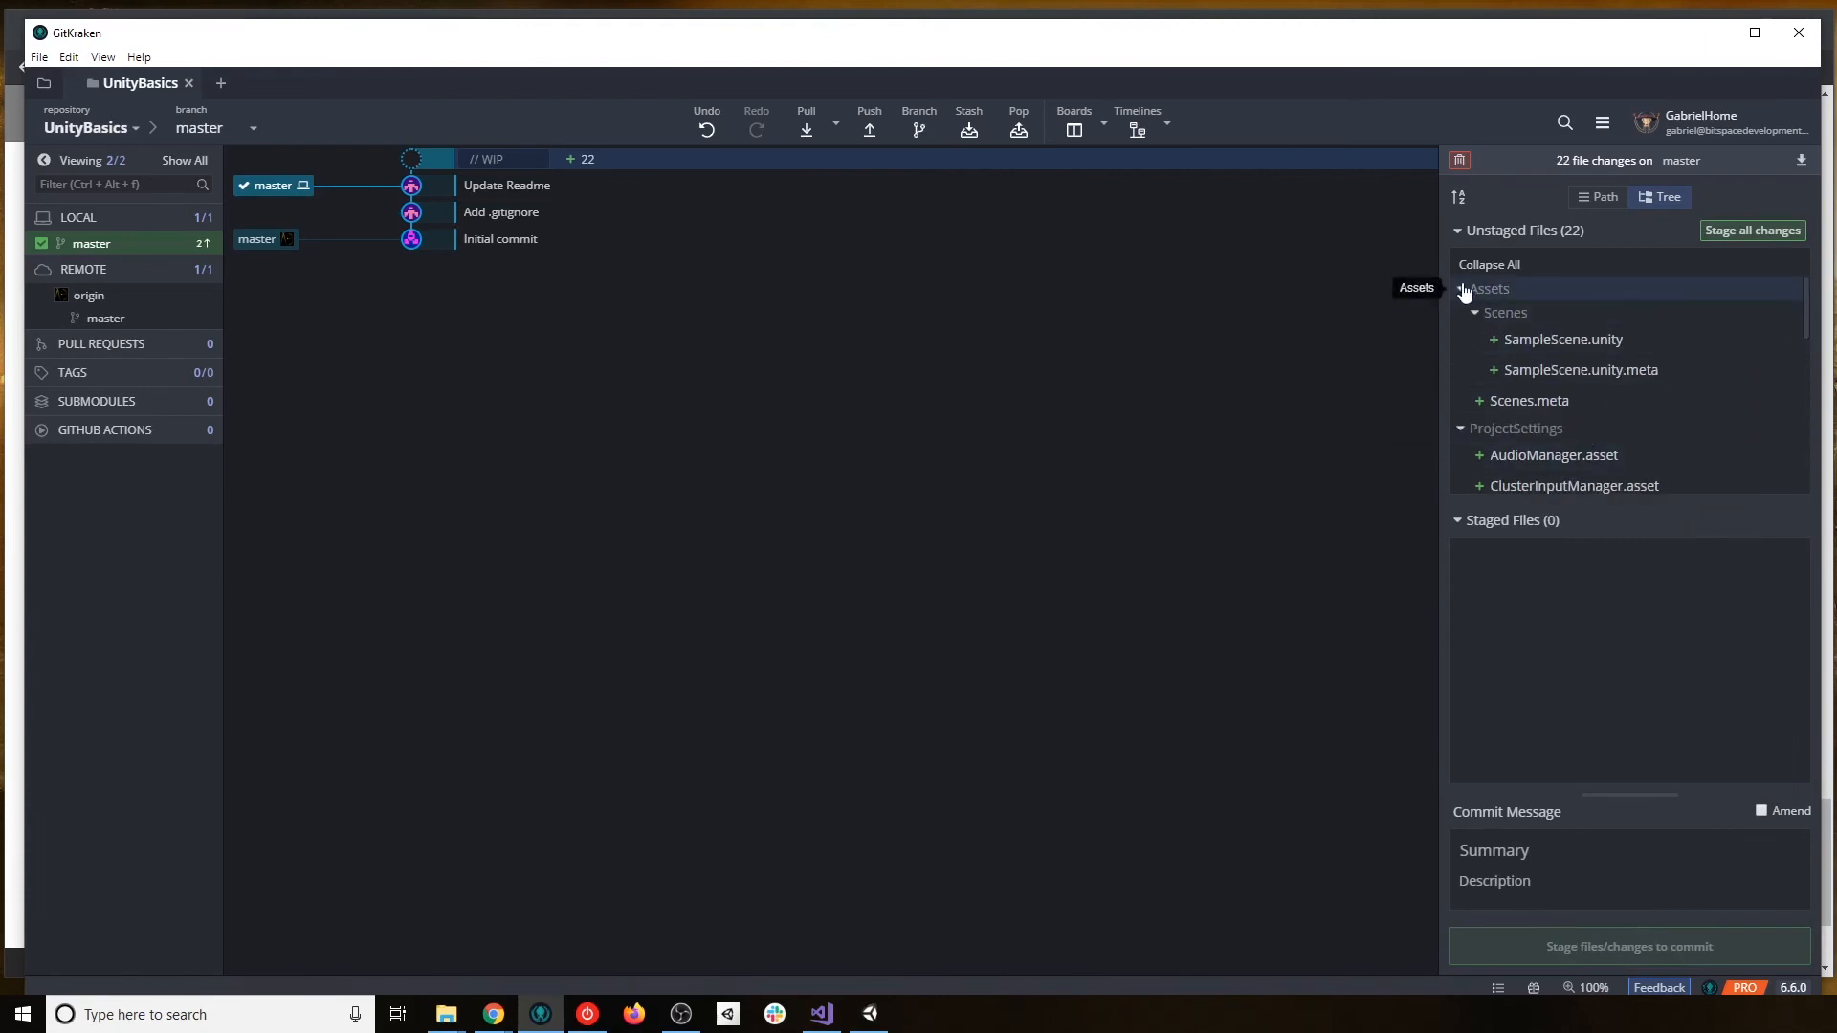
# Stage all remaining Assets and ProjectSettings files, commit them as "Add Unity 2D project Template", and push master to origin.
pyautogui.click(1476, 315)
pyautogui.click(1460, 364)
pyautogui.click(1464, 288)
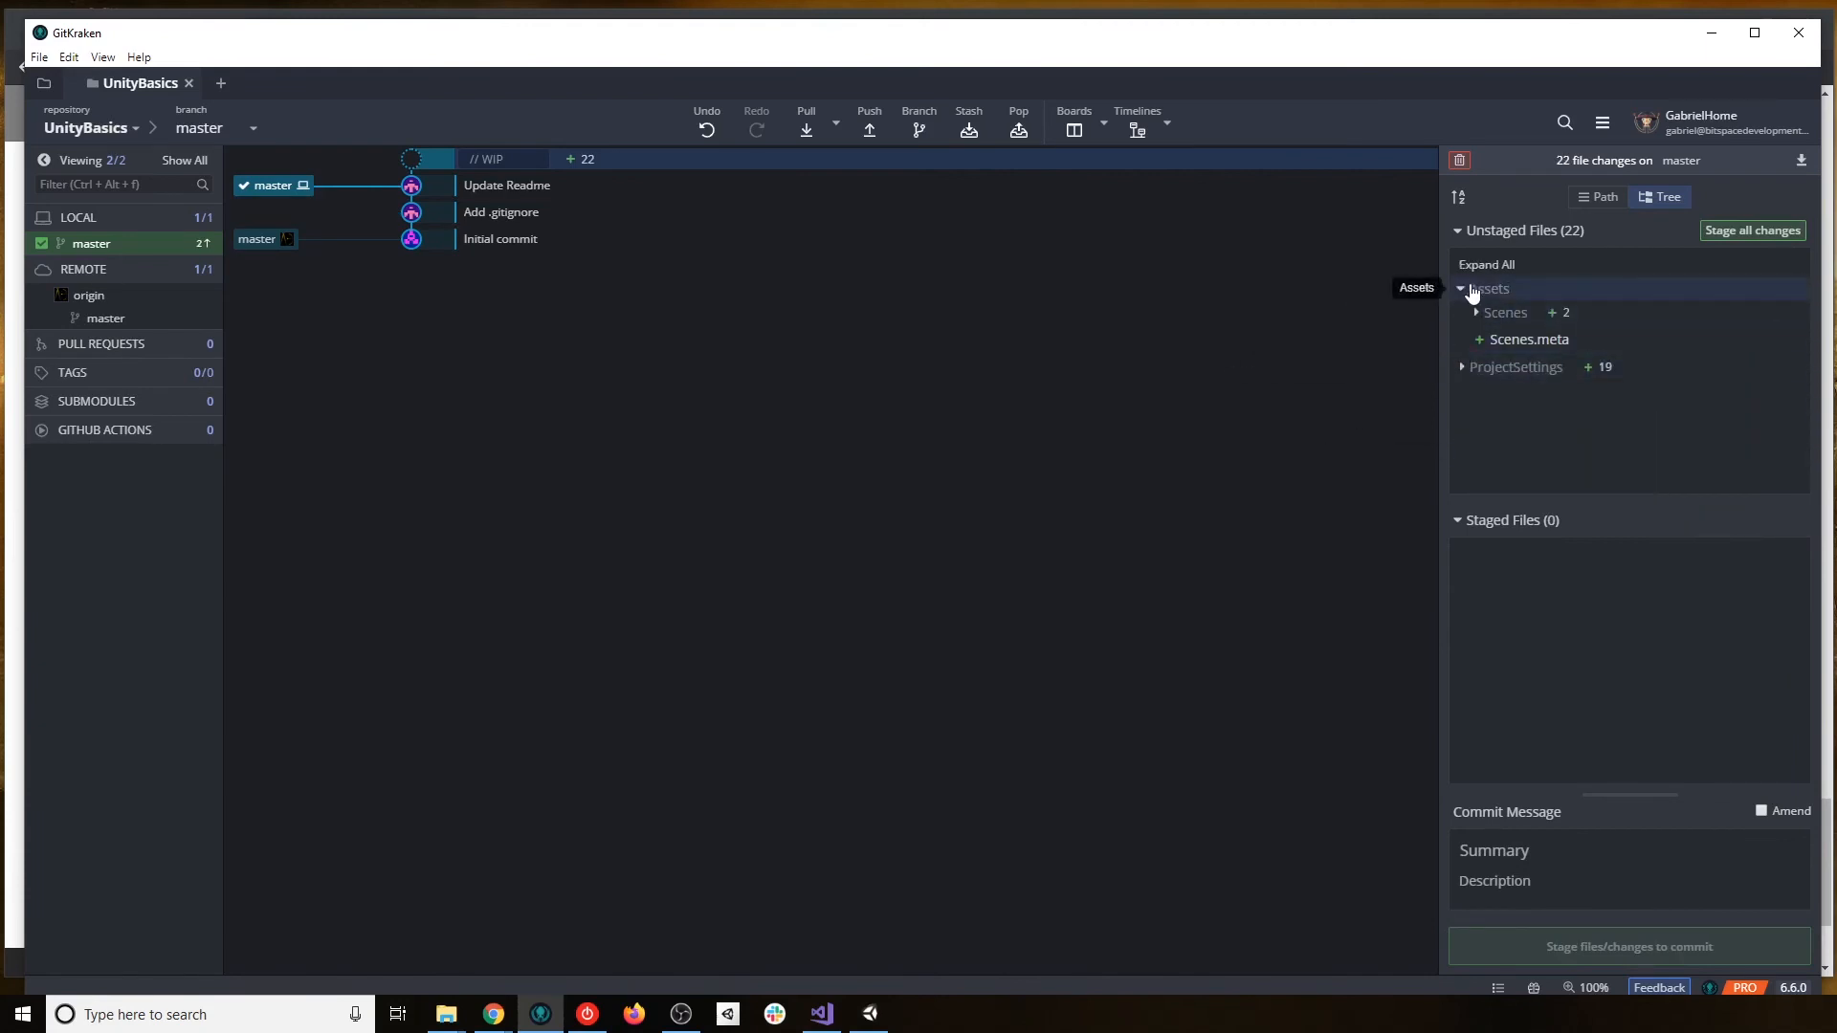
pyautogui.click(1763, 235)
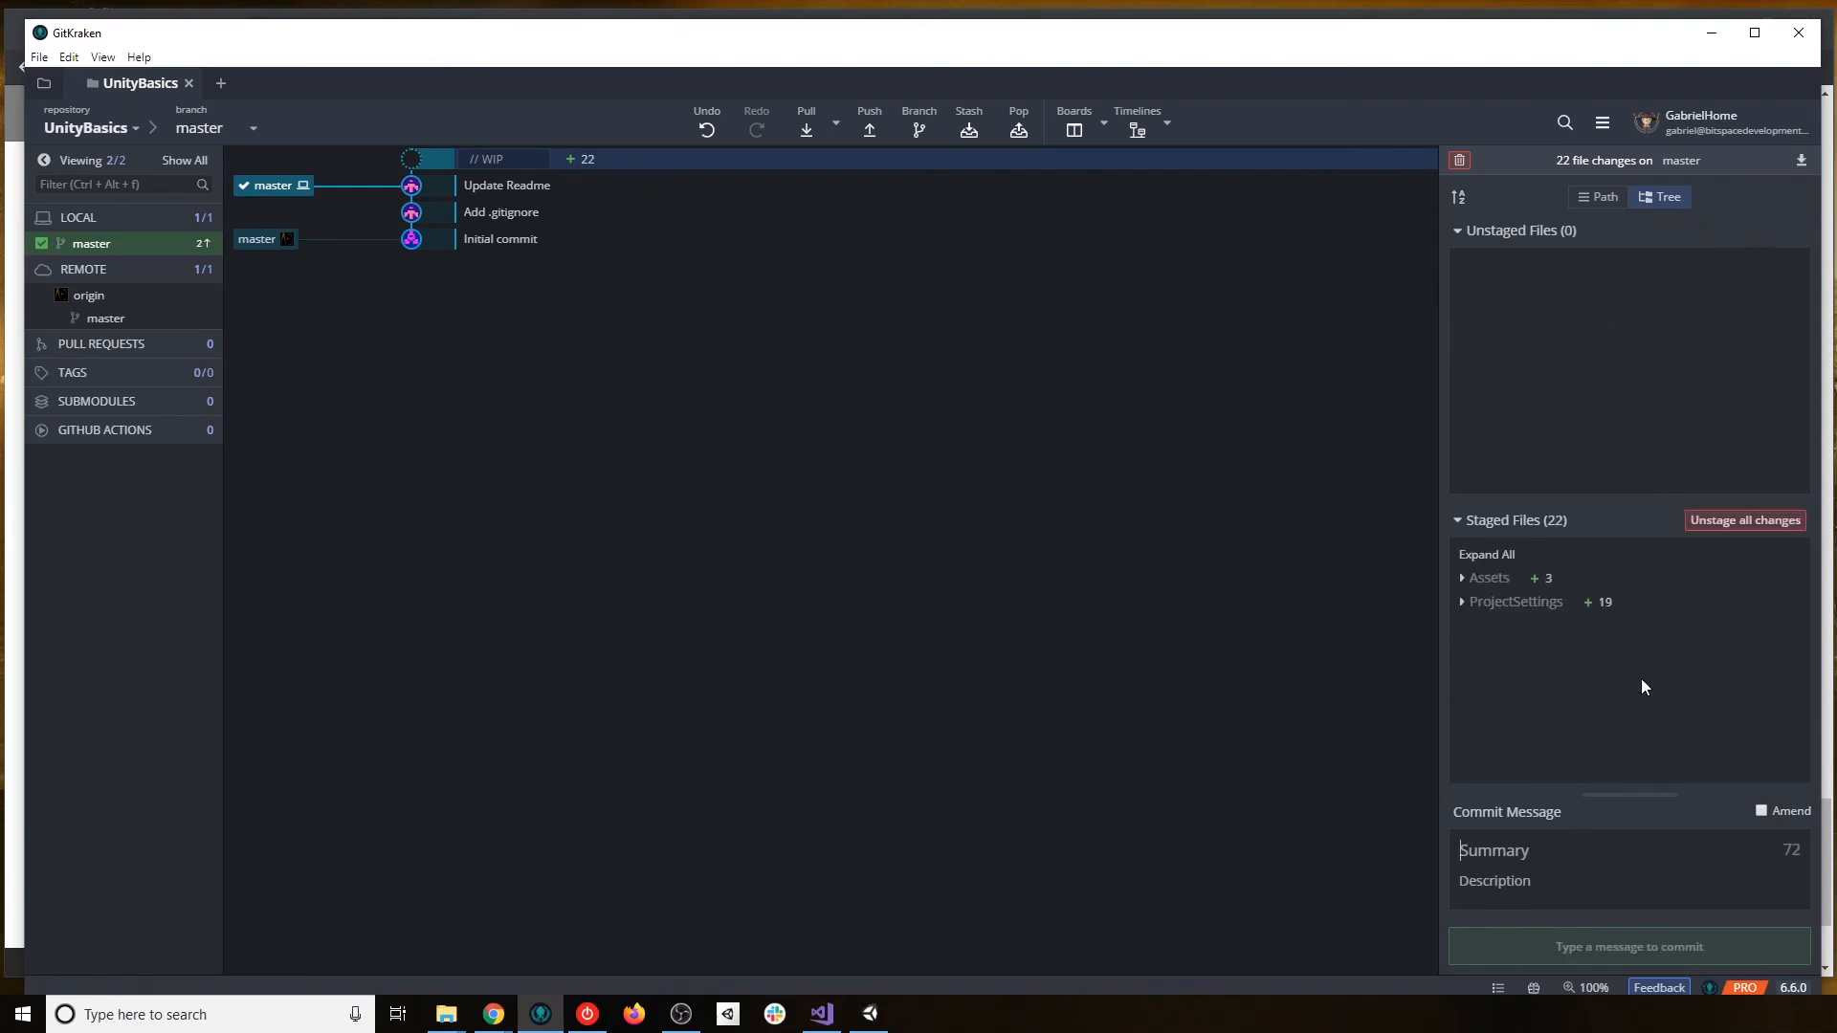
pyautogui.write('Add')
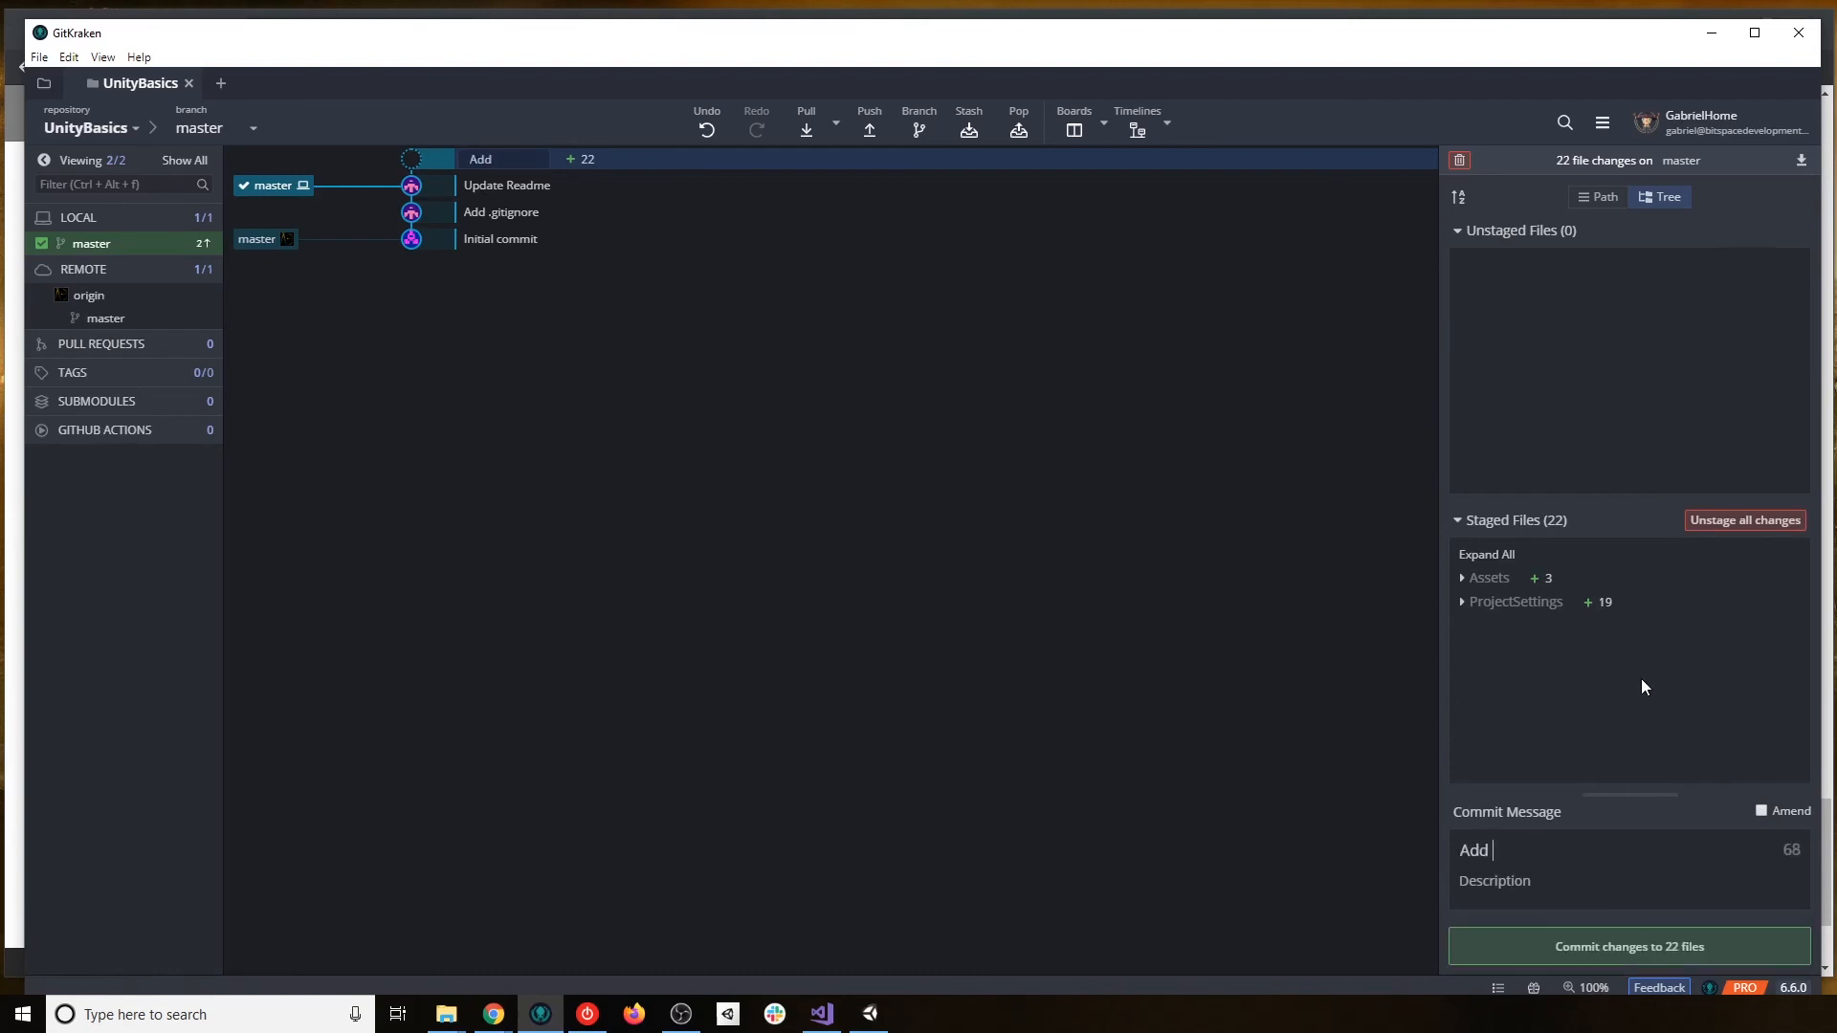
pyautogui.write(' Unity Project')
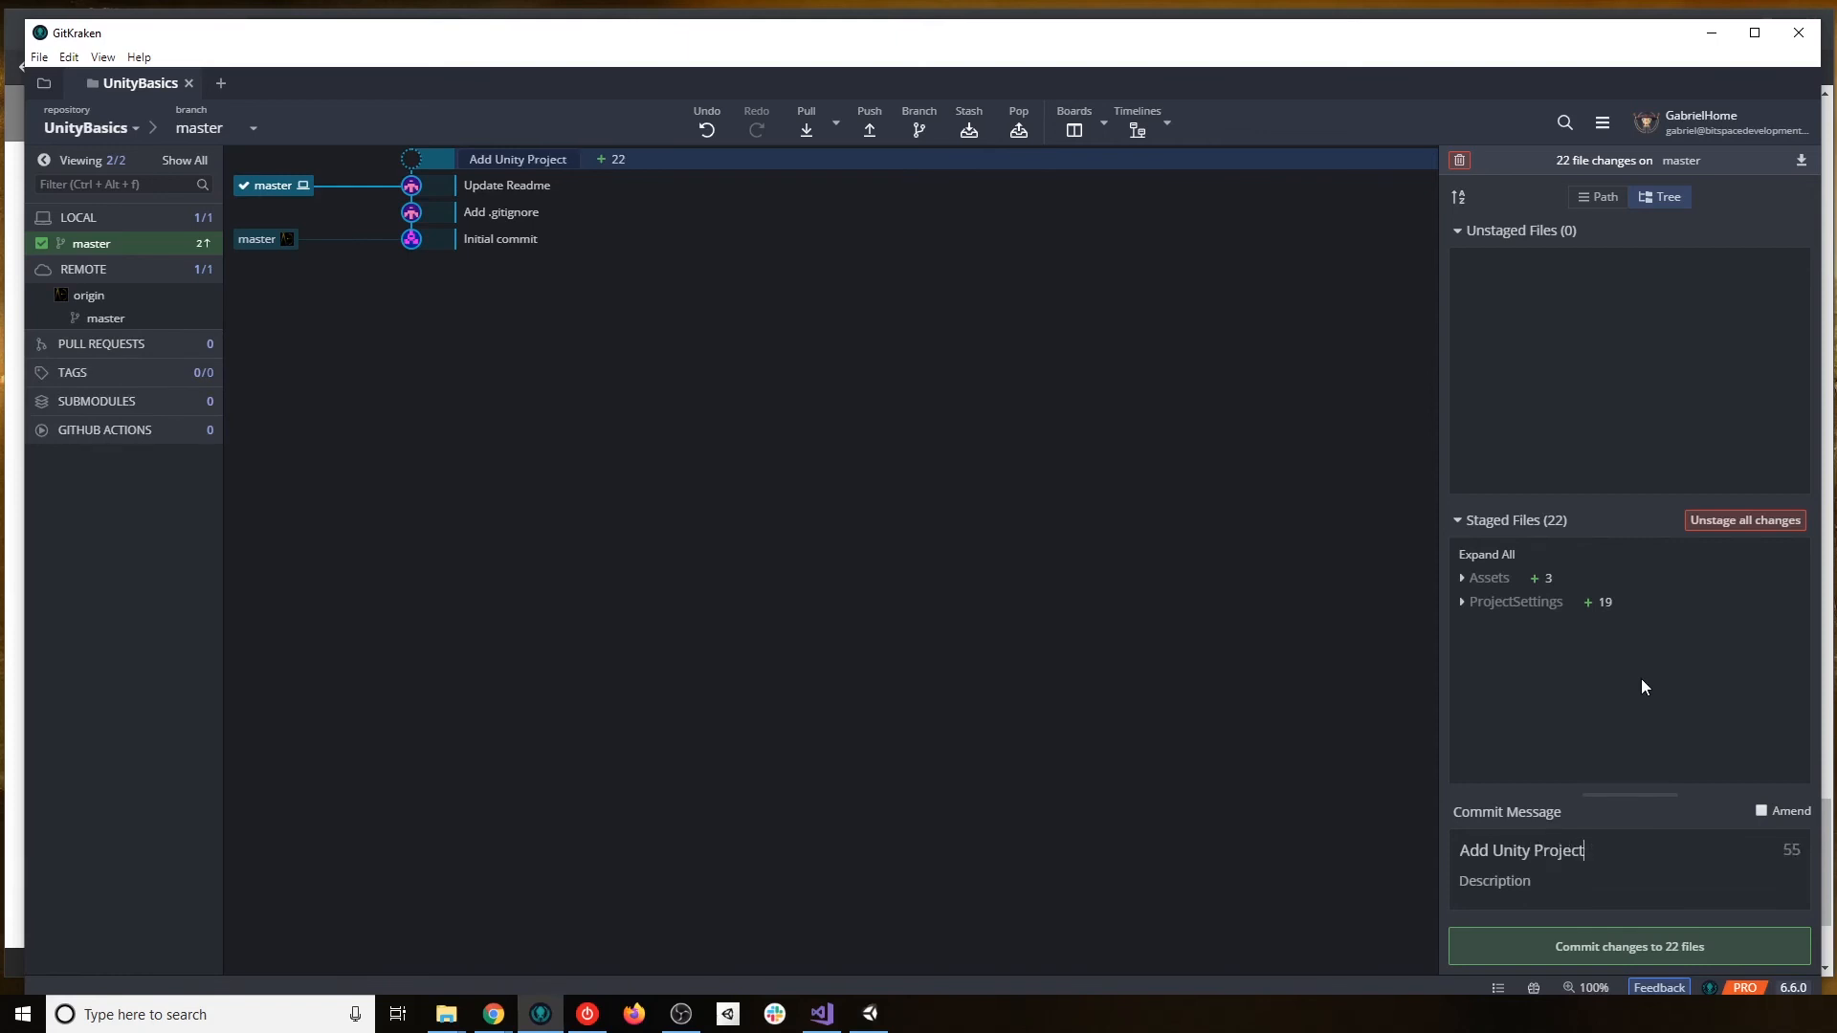
pyautogui.press('BackSpace')
pyautogui.press('BackSpace')
pyautogui.press('BackSpace')
pyautogui.press('BackSpace')
pyautogui.press('BackSpace')
pyautogui.press('BackSpace')
pyautogui.press('BackSpace')
pyautogui.write('2D project Templet')
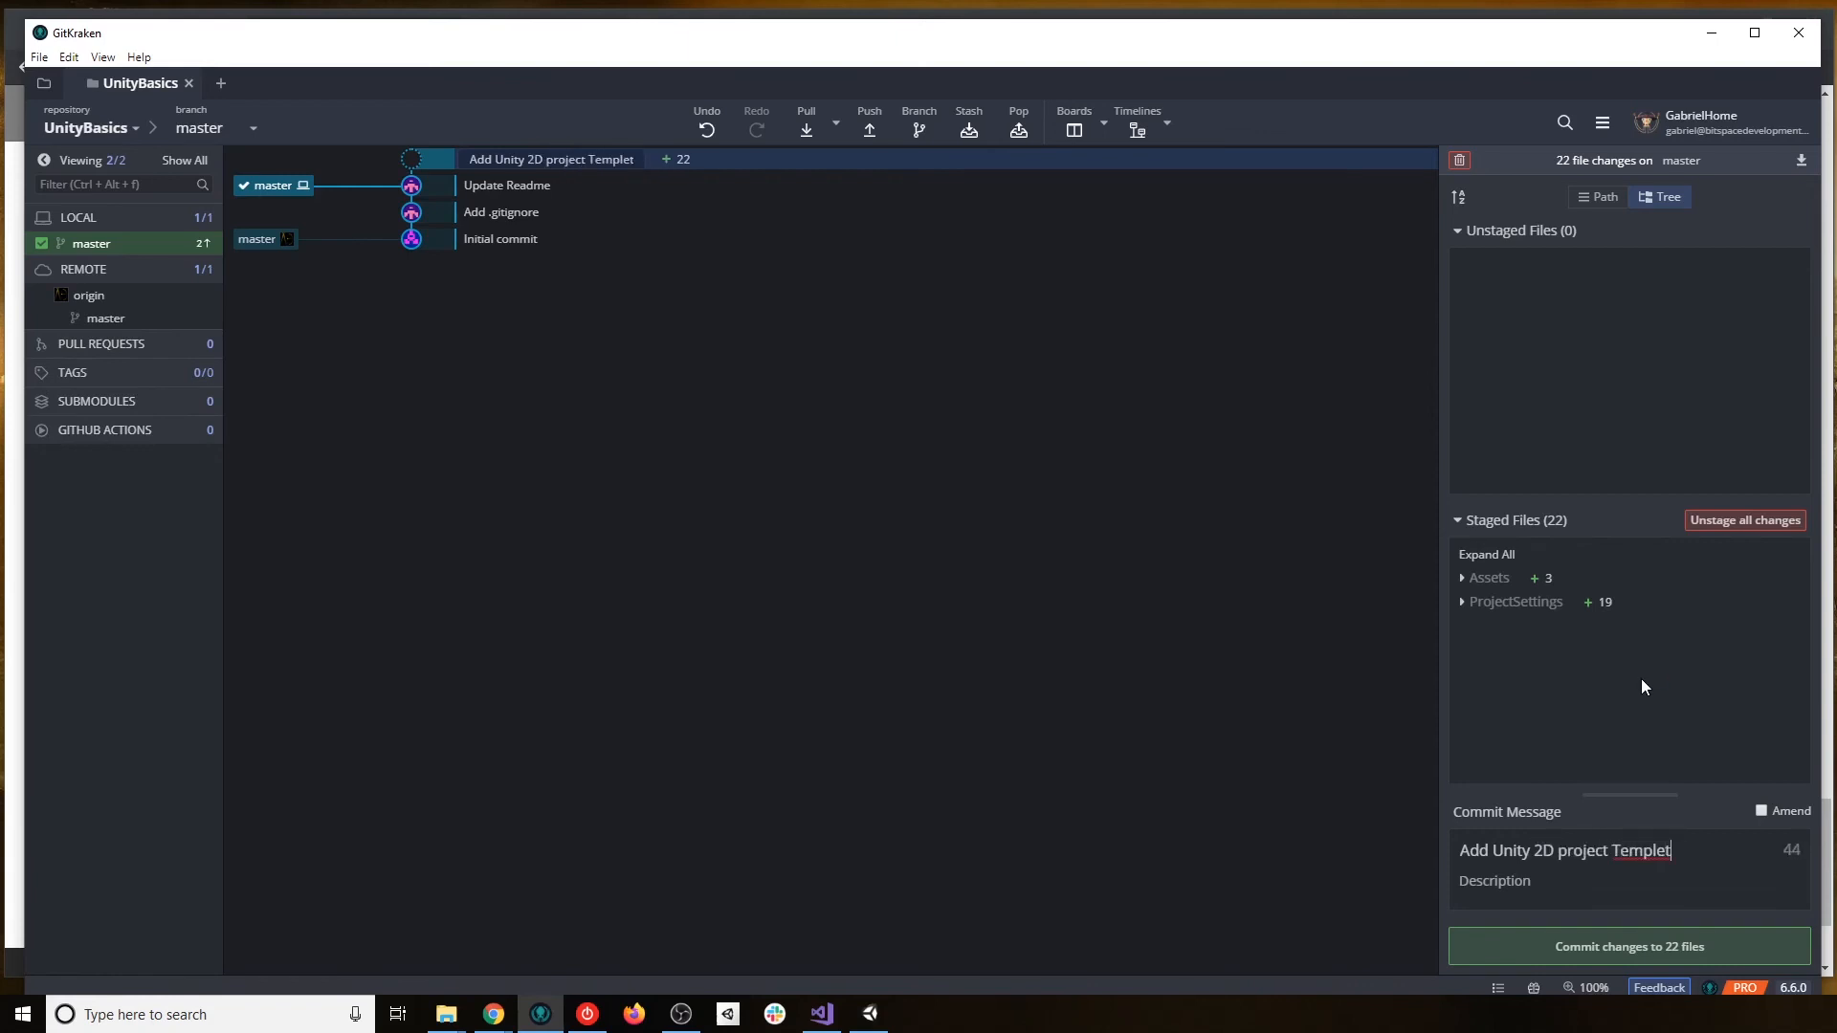
pyautogui.press('BackSpace')
pyautogui.press('BackSpace')
pyautogui.write('ate')
pyautogui.click(1627, 947)
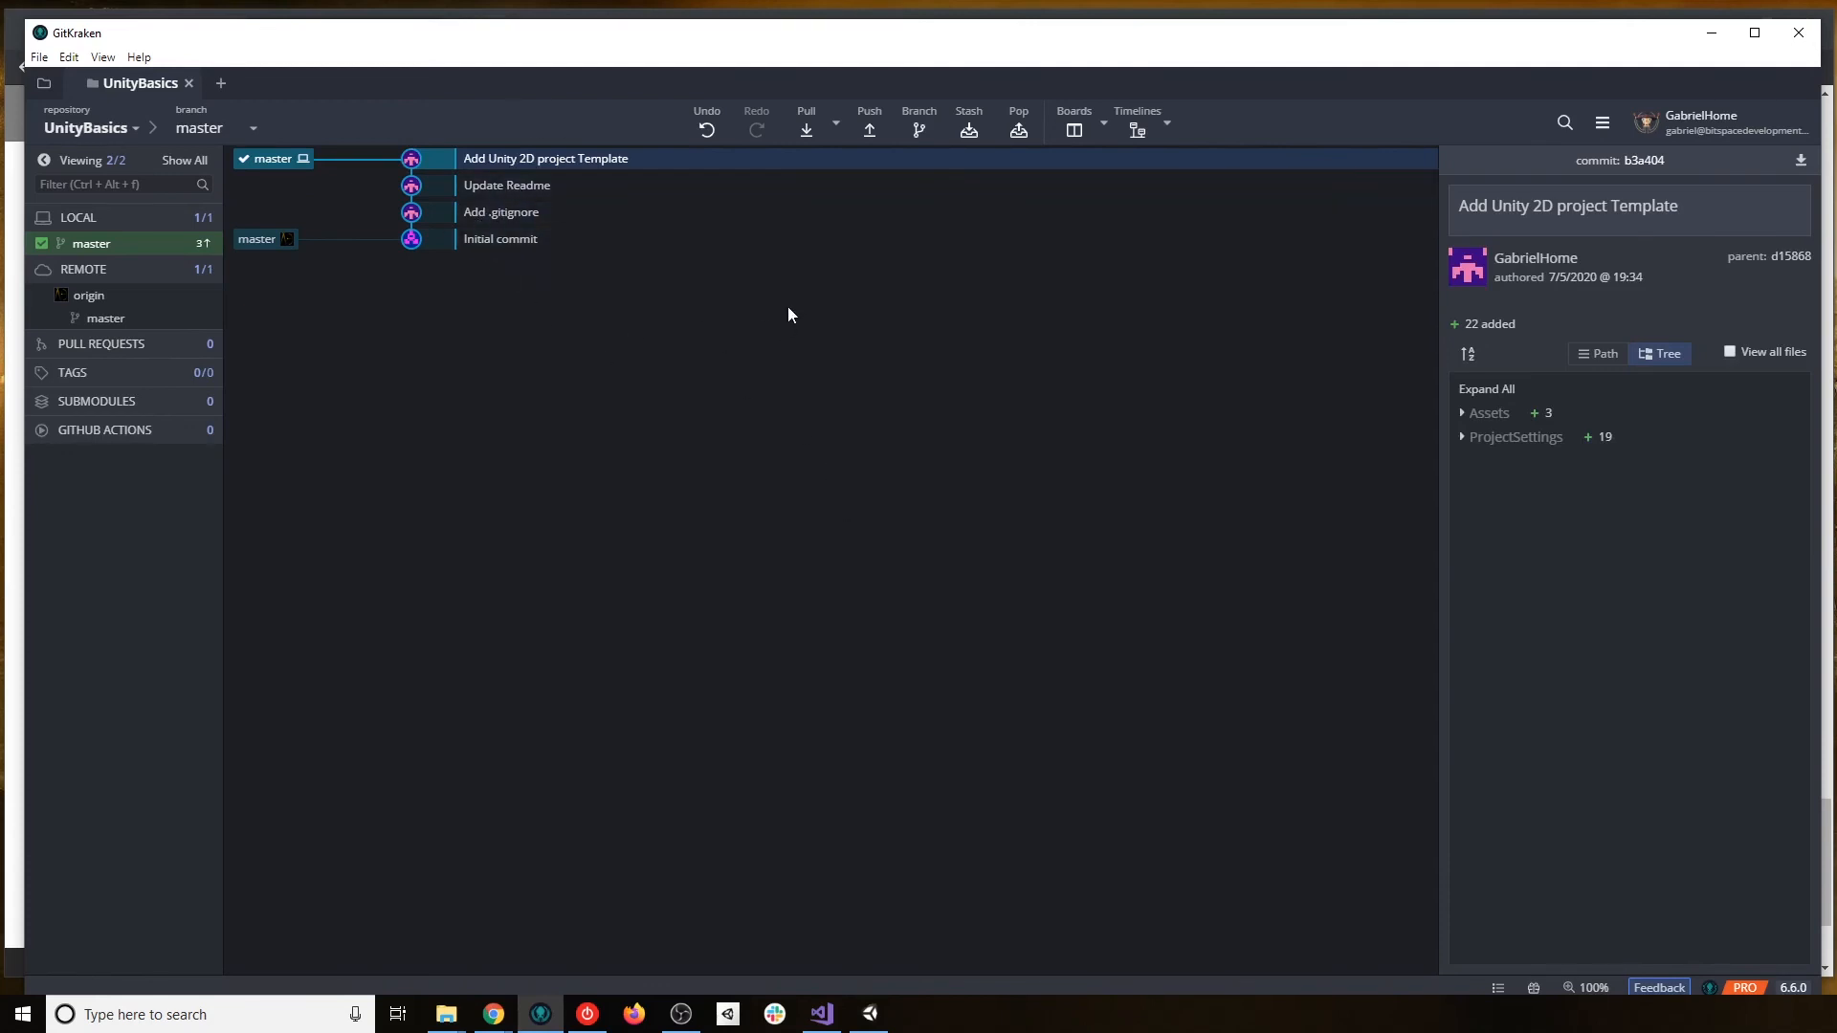
pyautogui.click(870, 126)
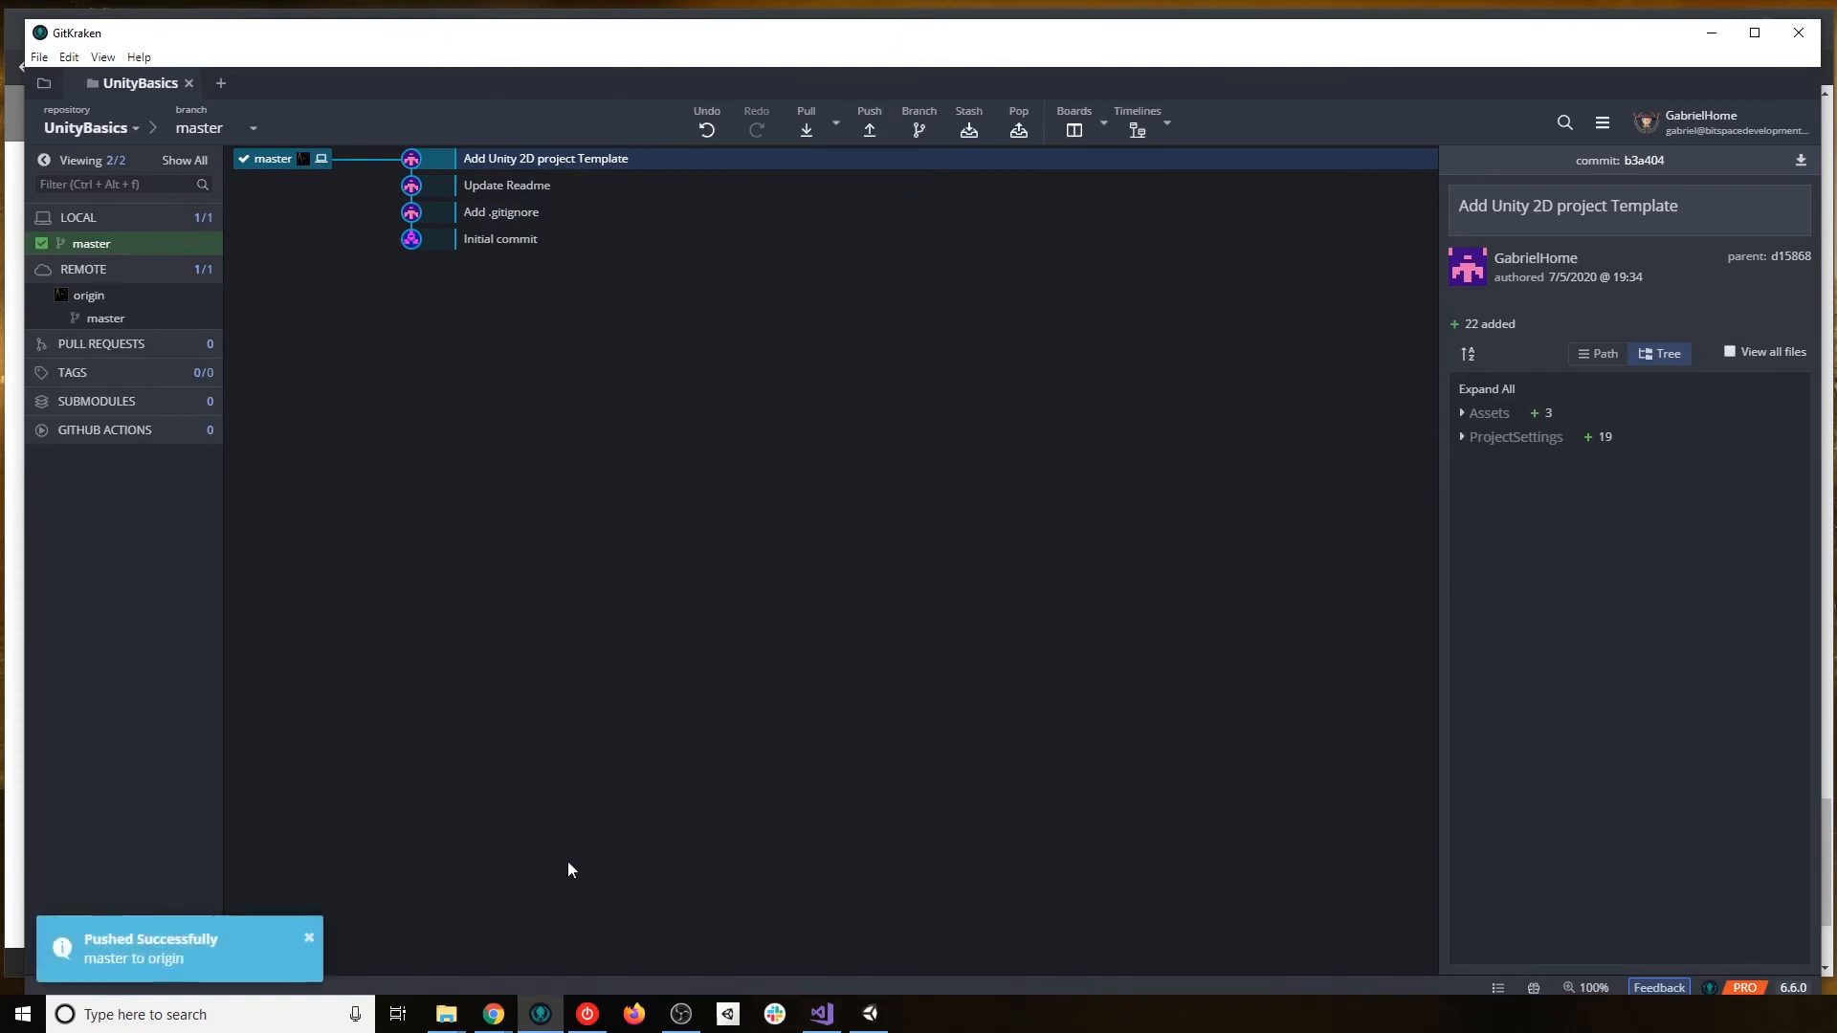
# In File Explorer, permanently delete the original UnityBasics folder from UnityProyects, leaving the clone inside GitHub.
pyautogui.click(451, 1017)
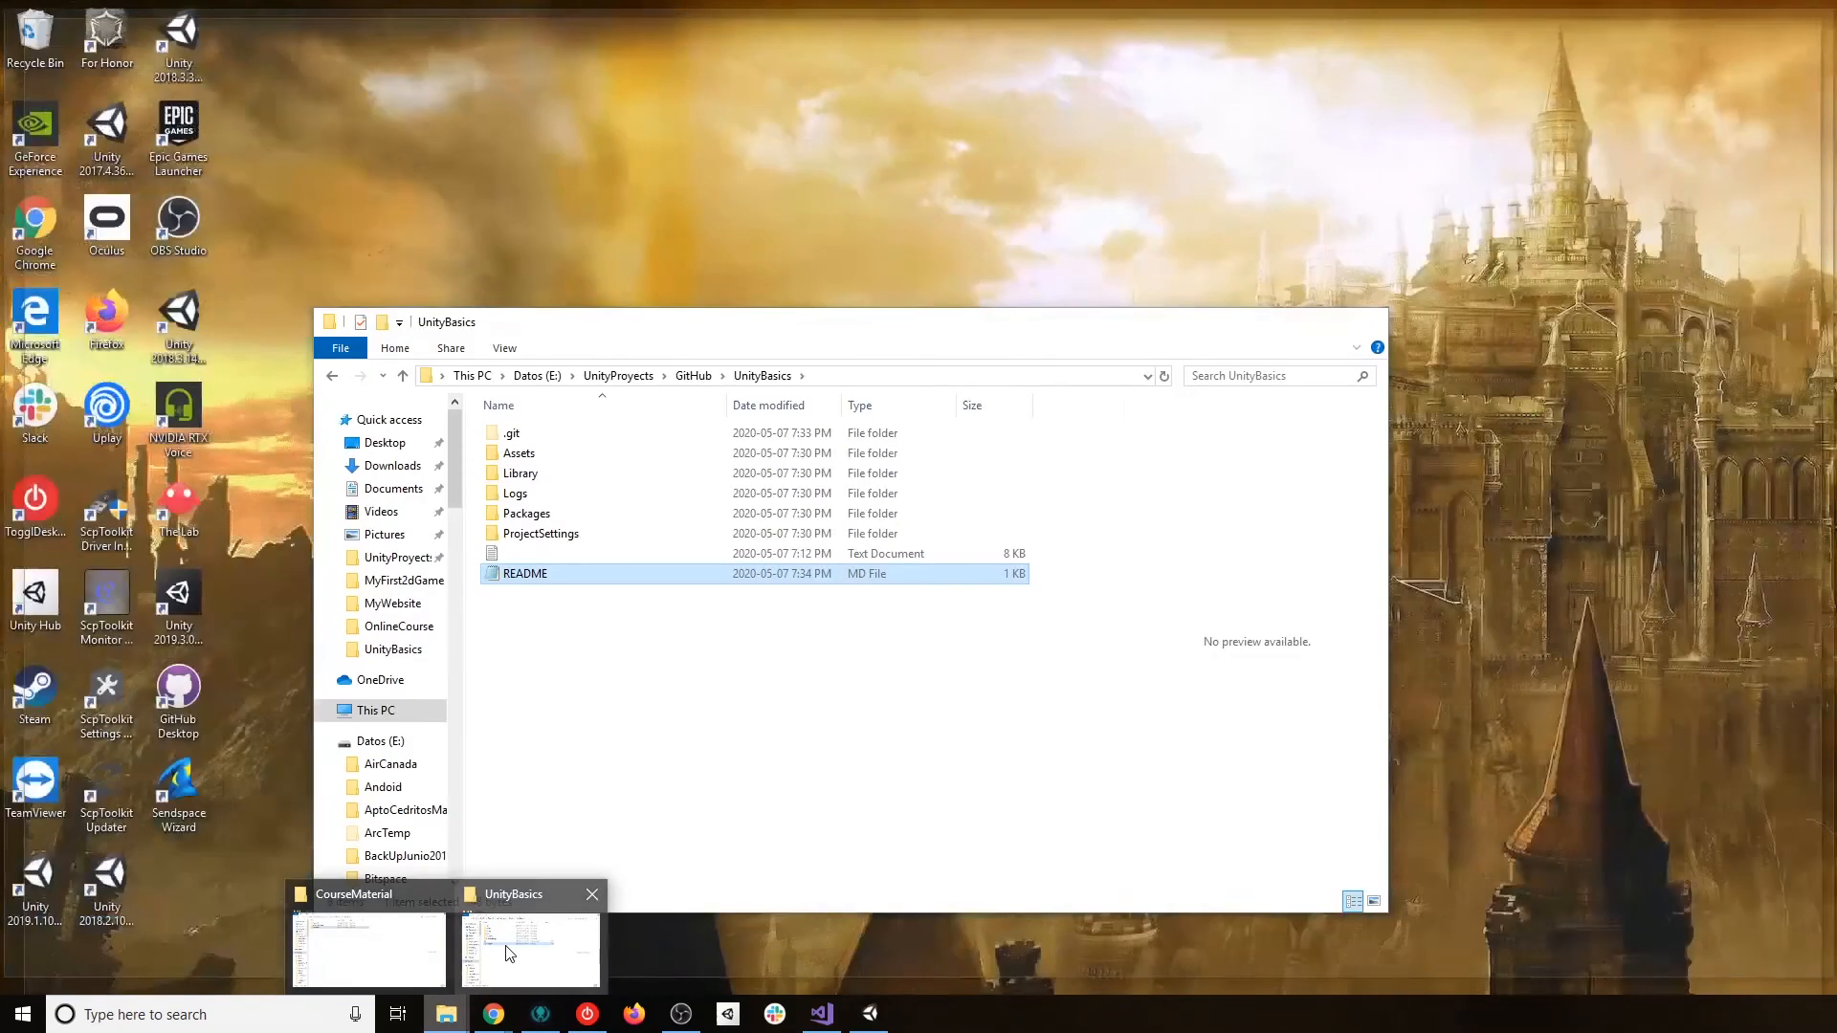
pyautogui.click(538, 897)
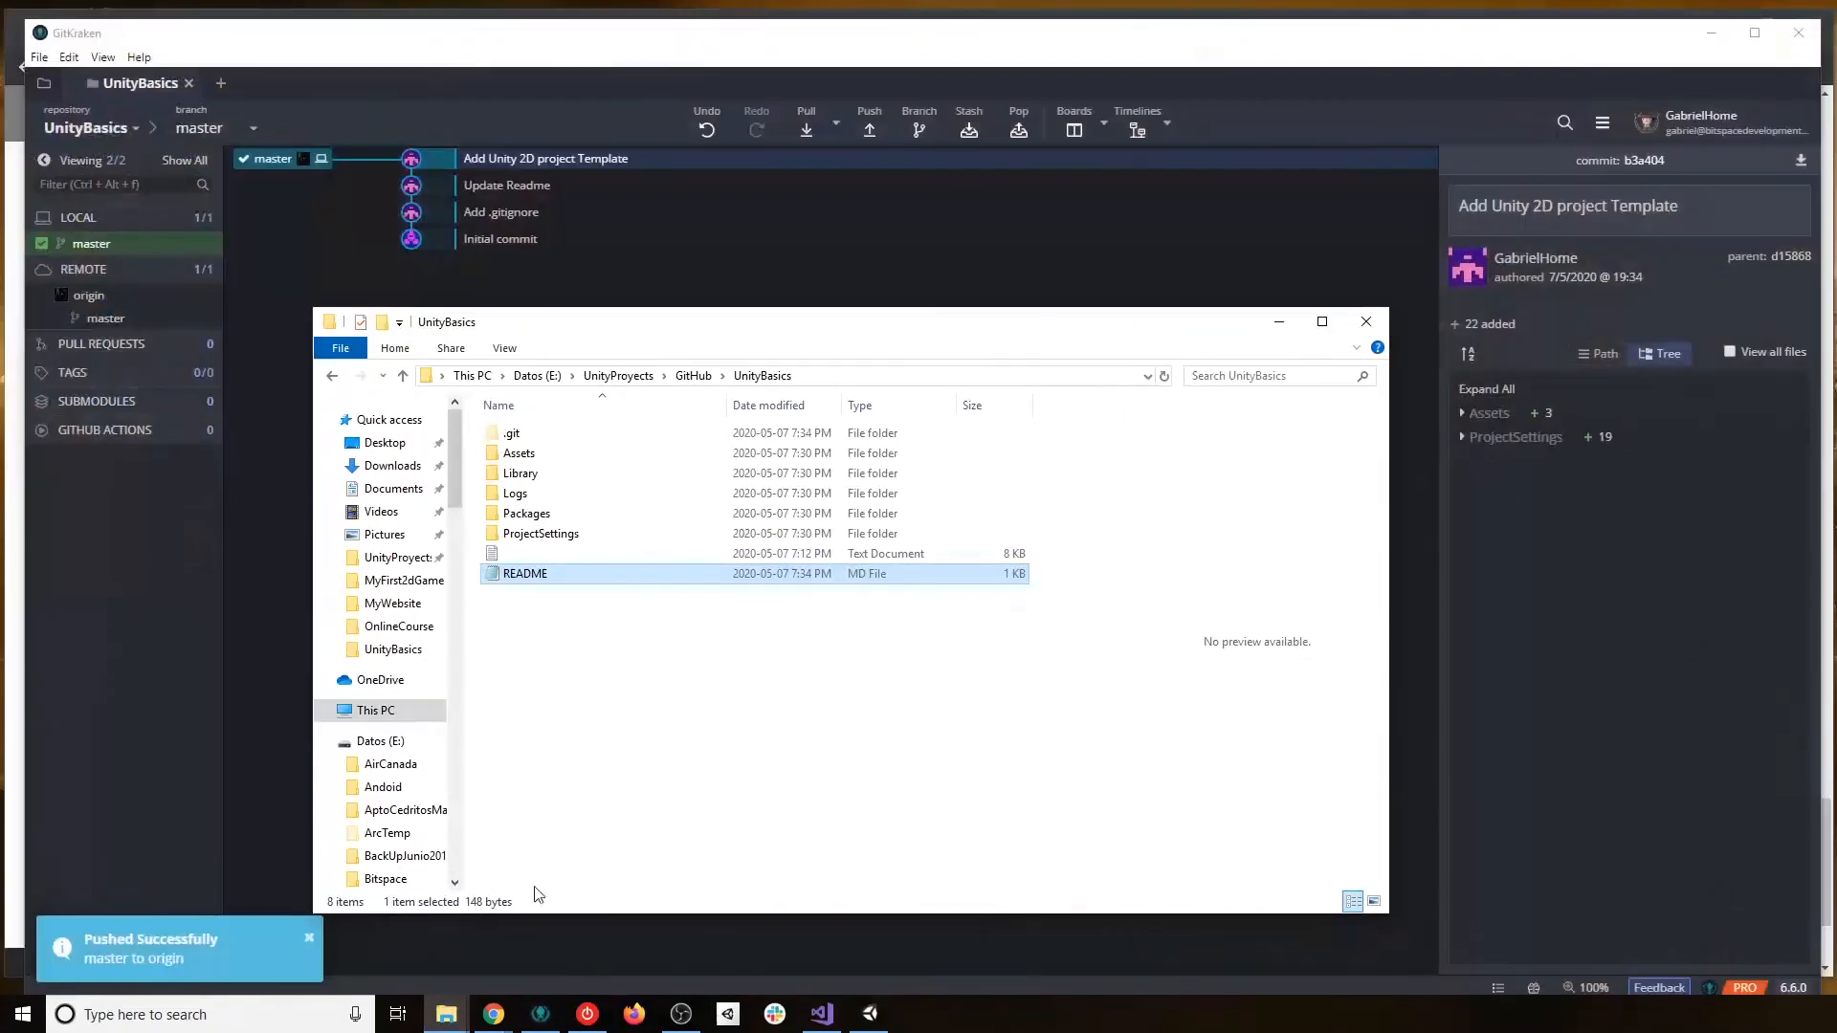
pyautogui.click(695, 376)
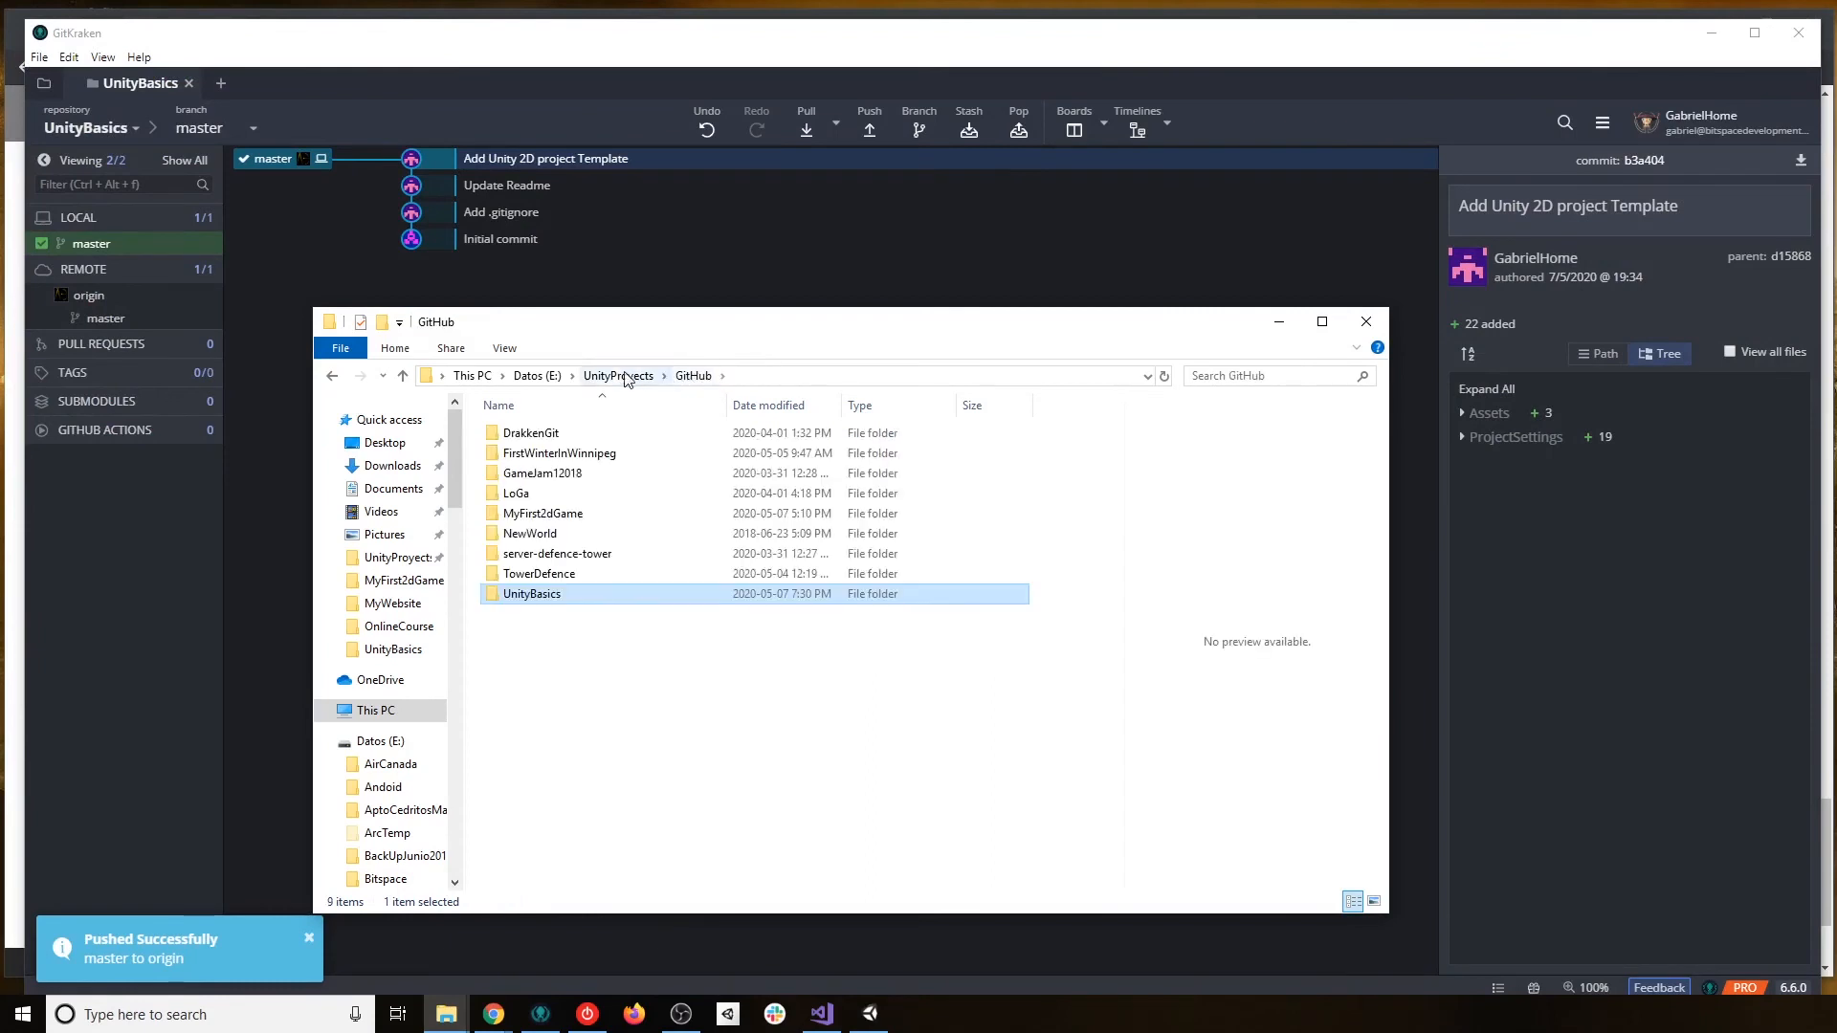
pyautogui.click(618, 376)
pyautogui.doubleClick(532, 574)
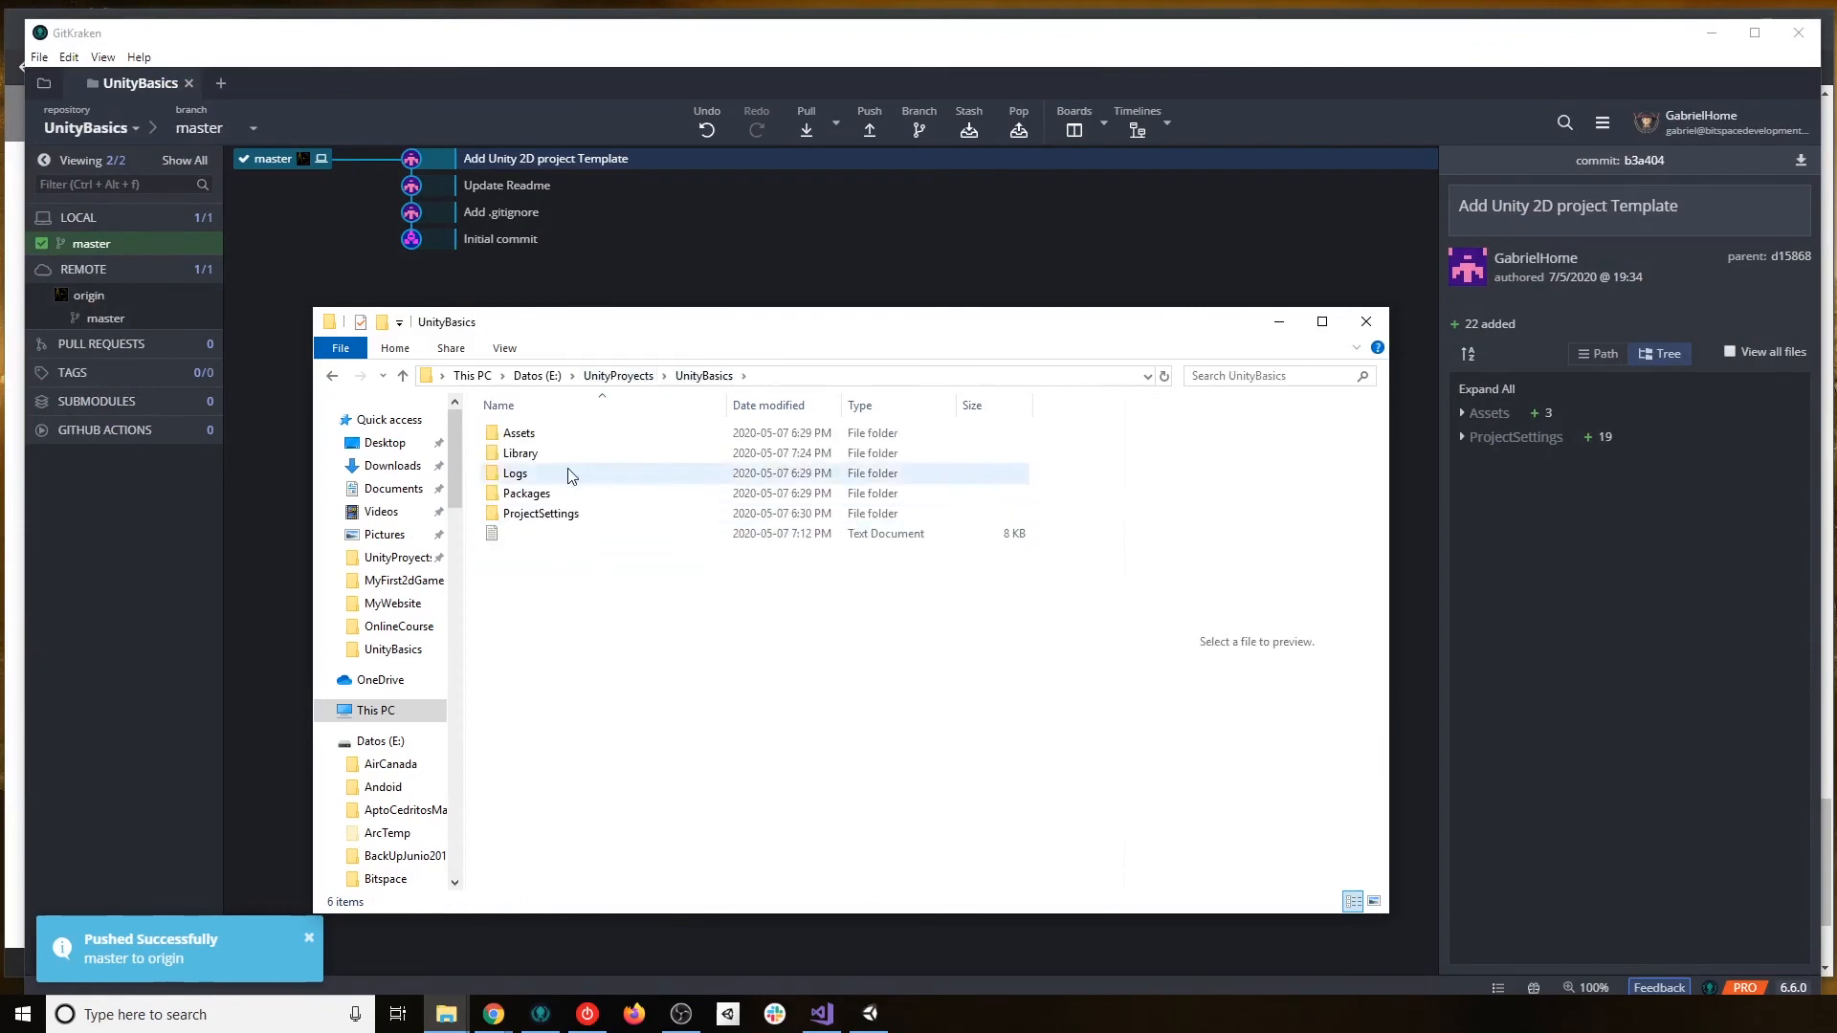
pyautogui.click(329, 378)
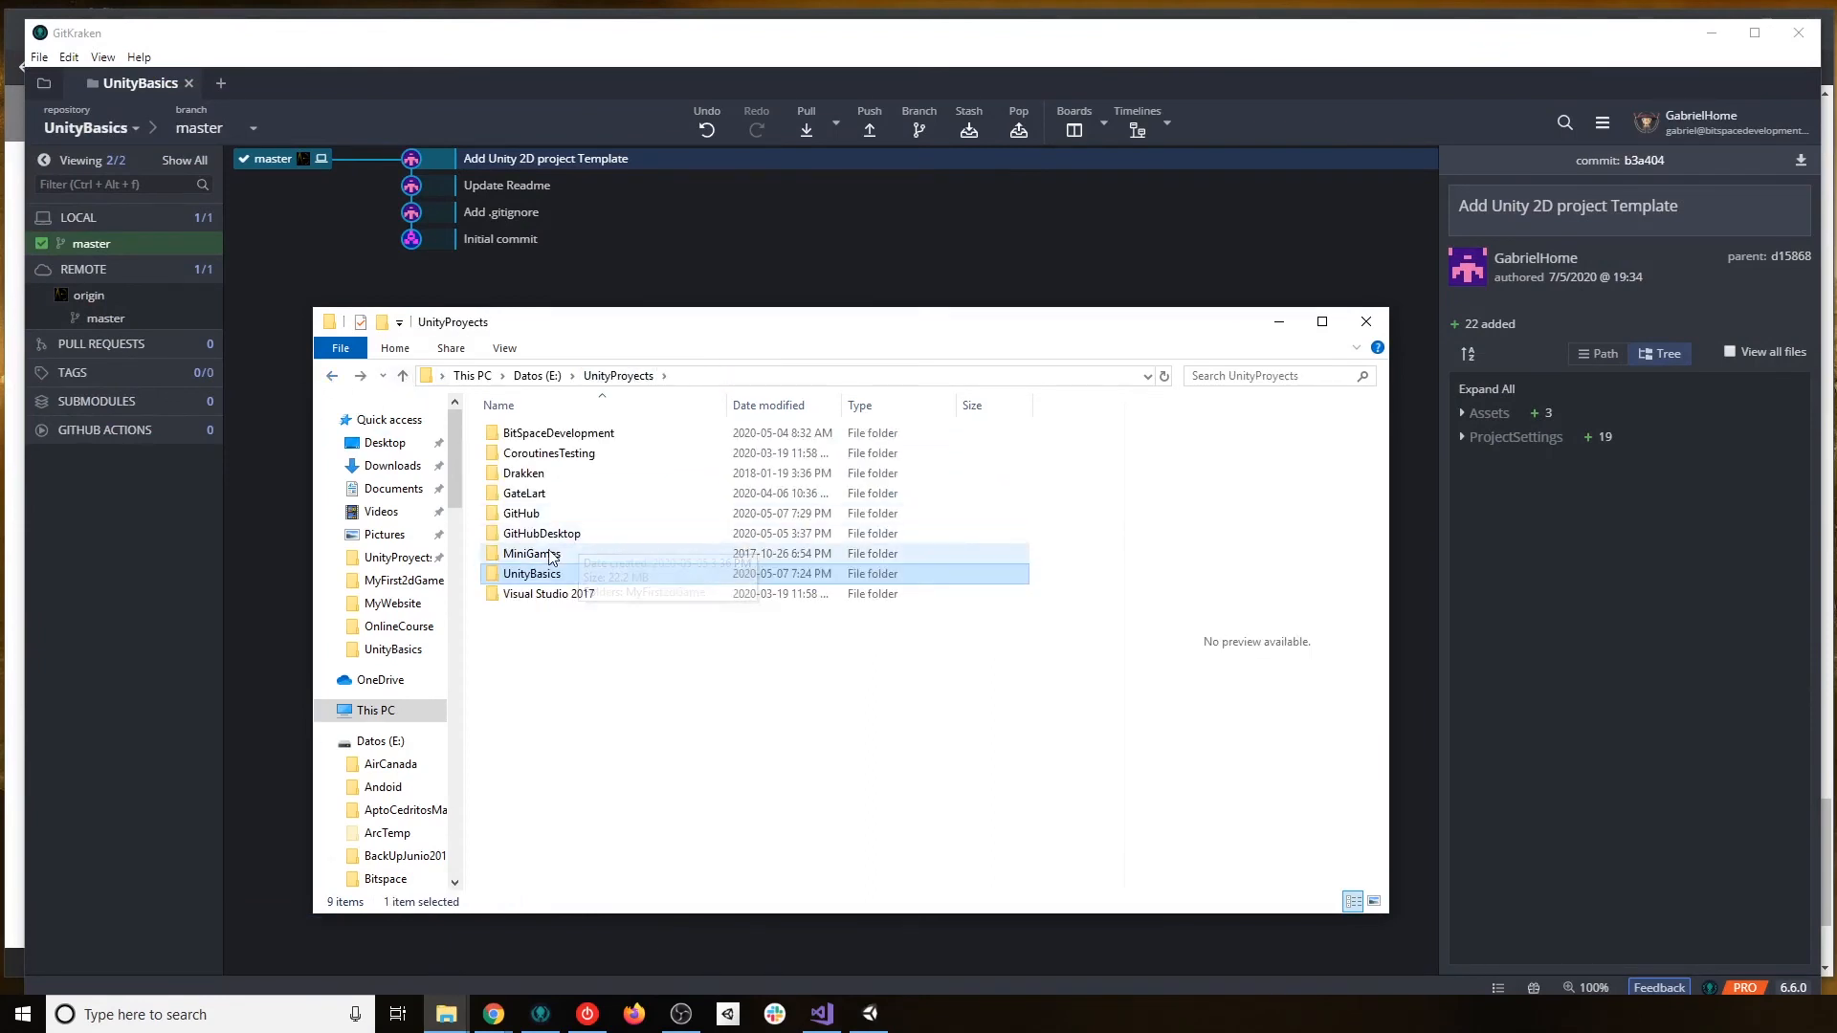
pyautogui.hotkey('shift', 'Delete')
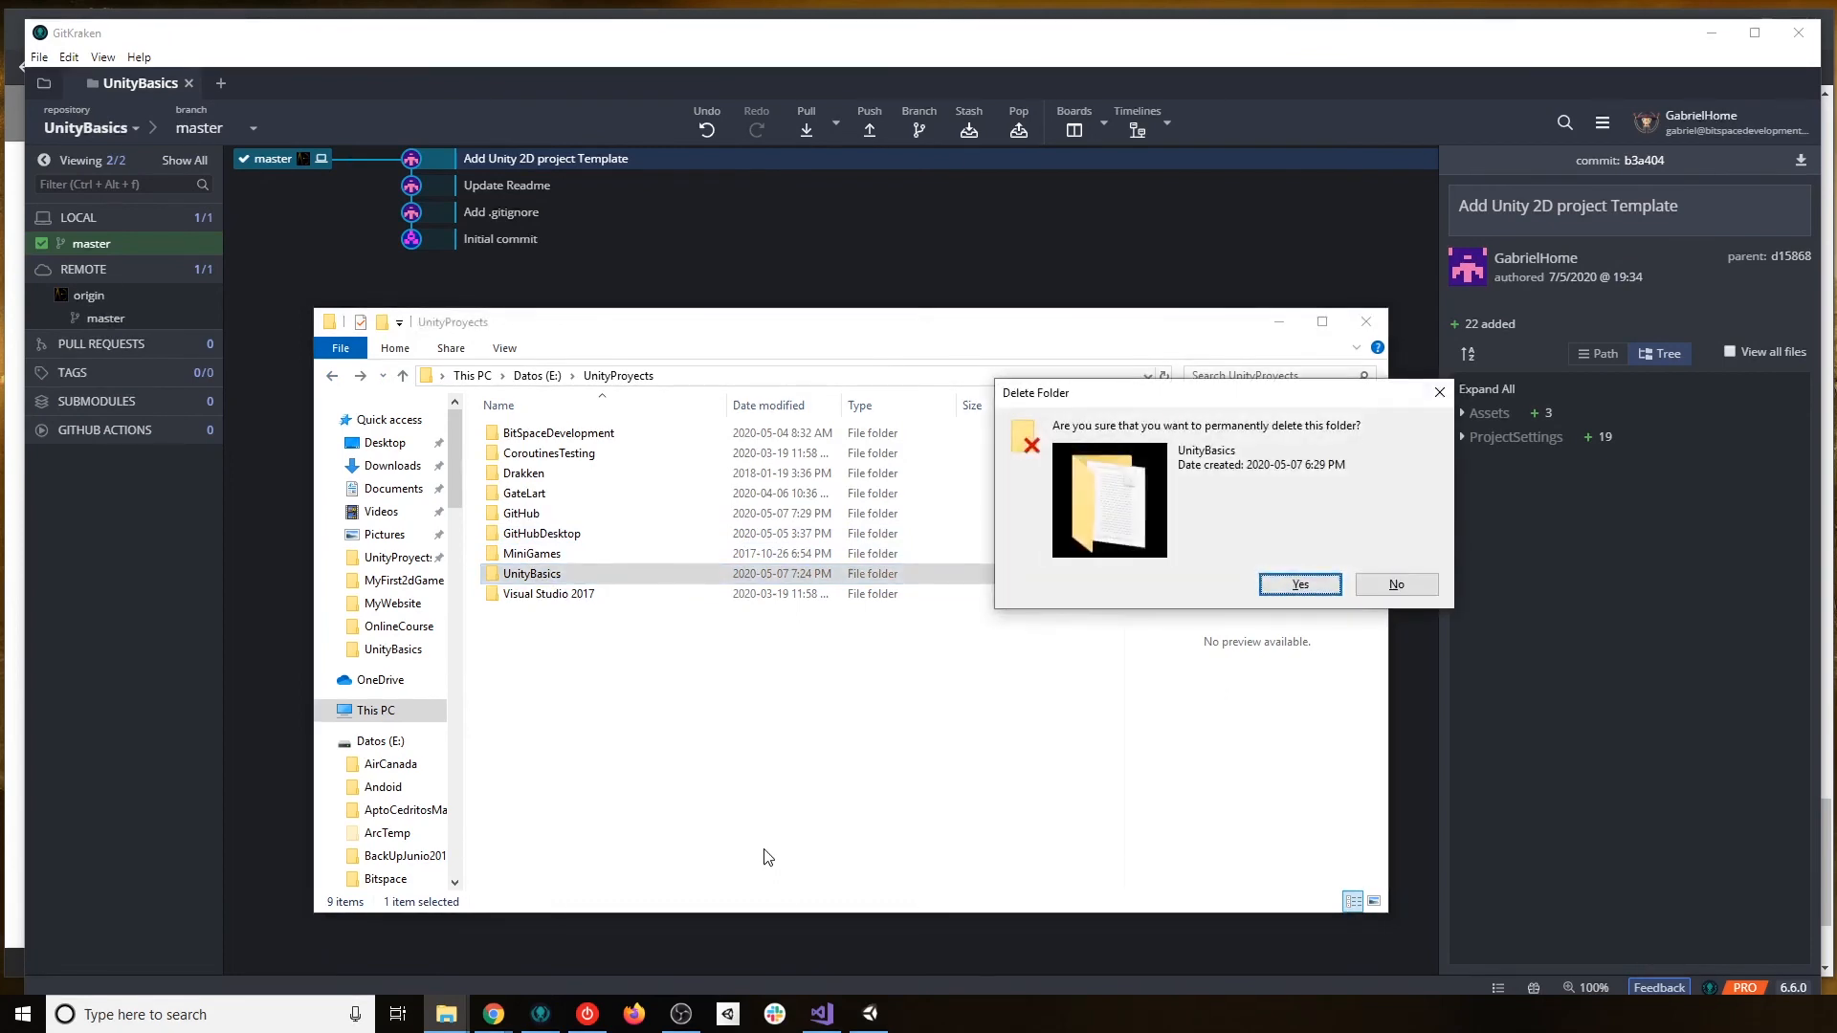
pyautogui.press('Return')
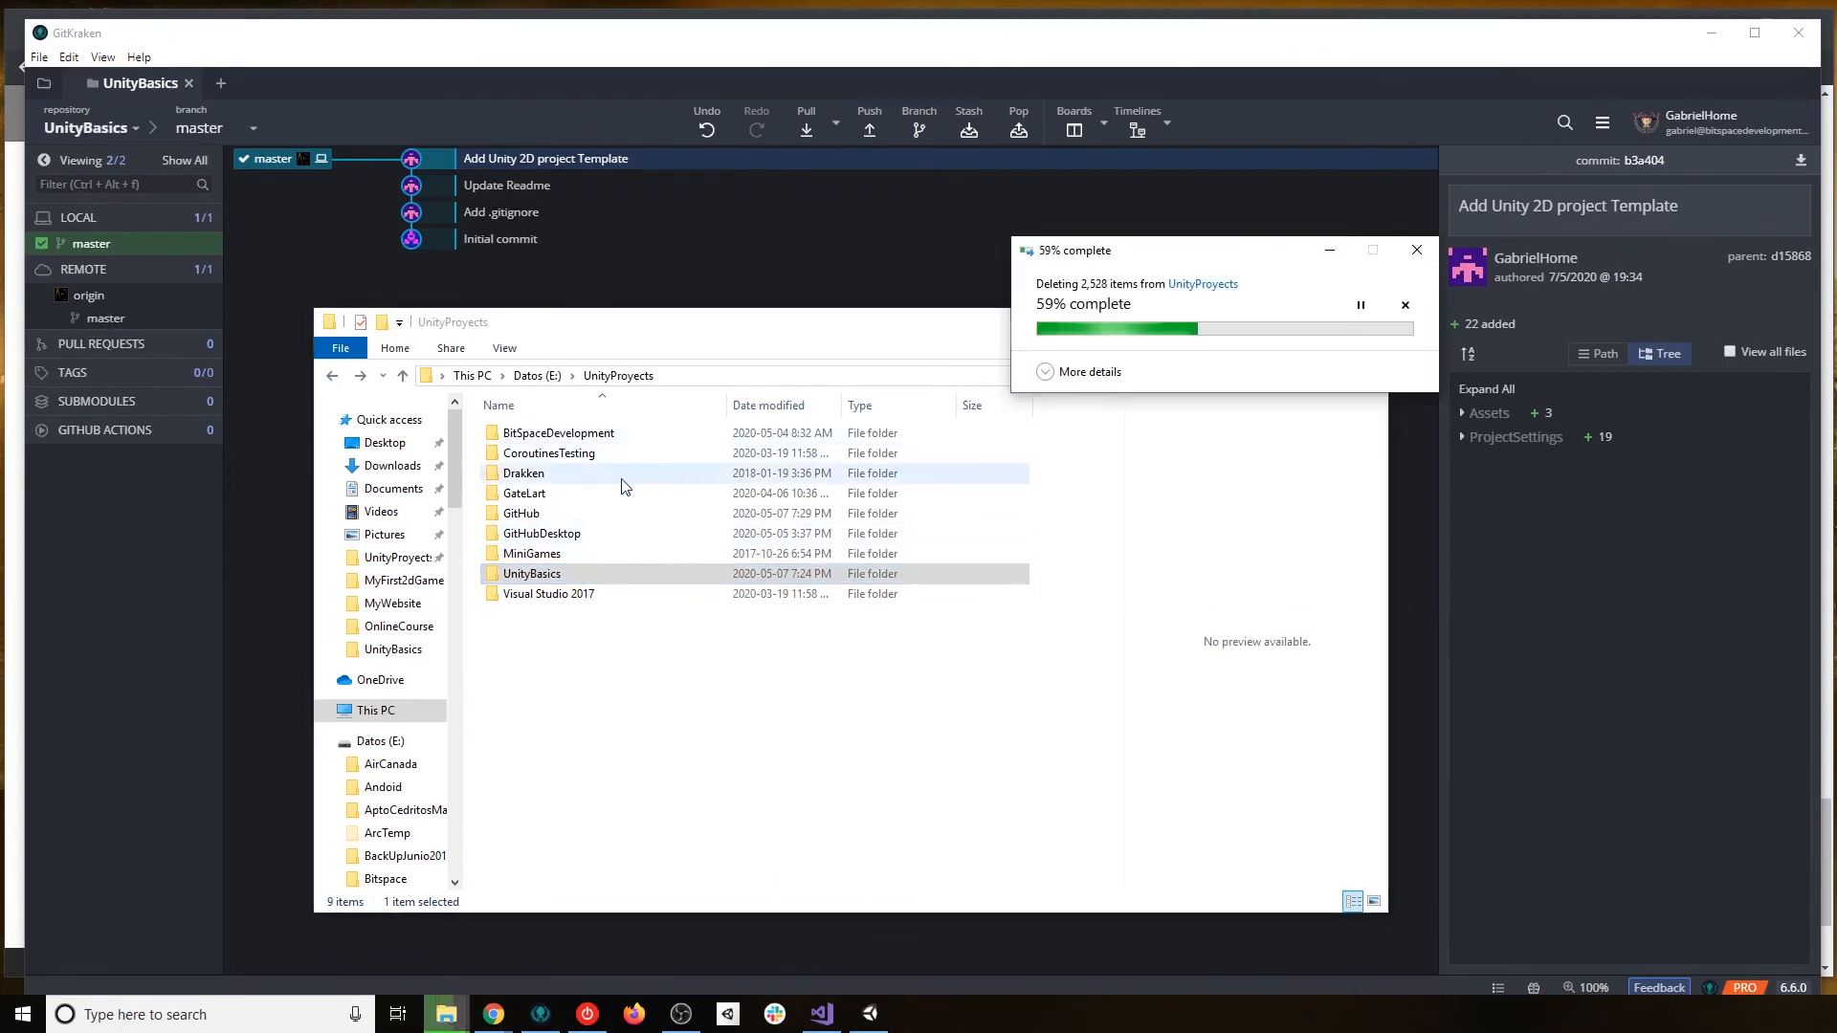
# Open the cloned UnityBasics folder inside GitHub, inspect its .git folder, and minimize the window.
pyautogui.doubleClick(550, 515)
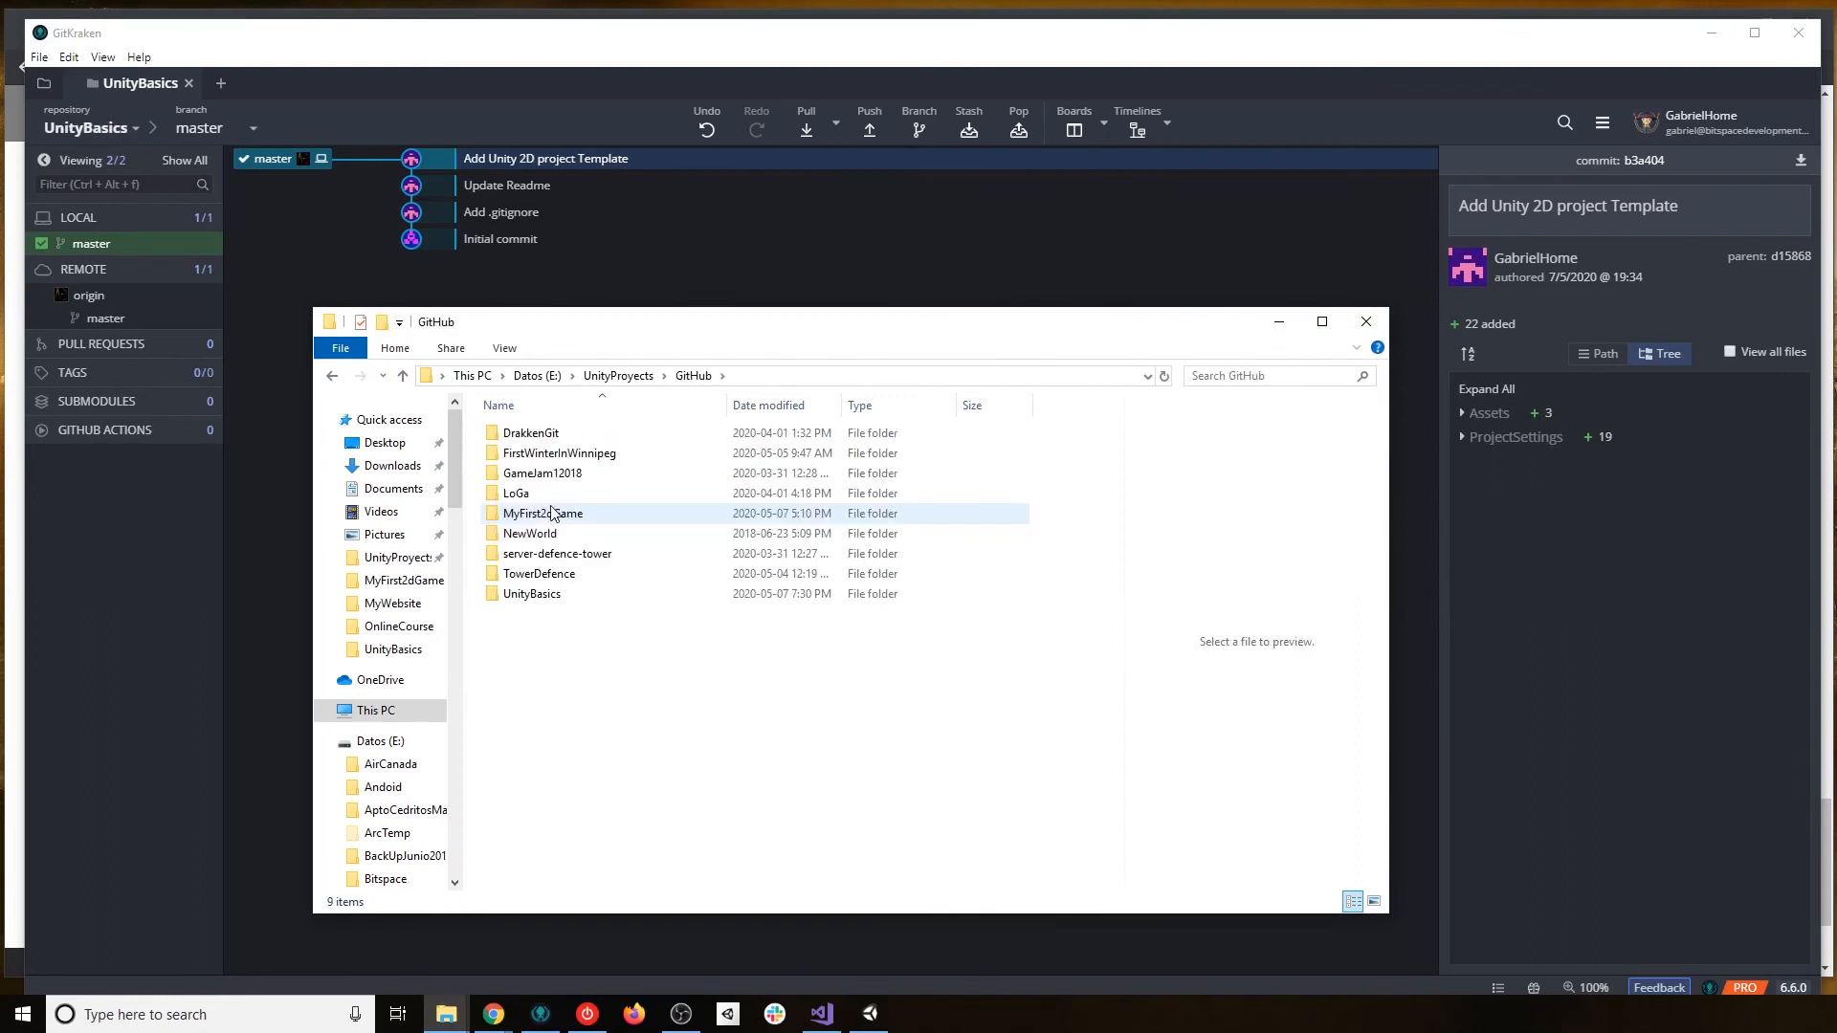
pyautogui.doubleClick(542, 594)
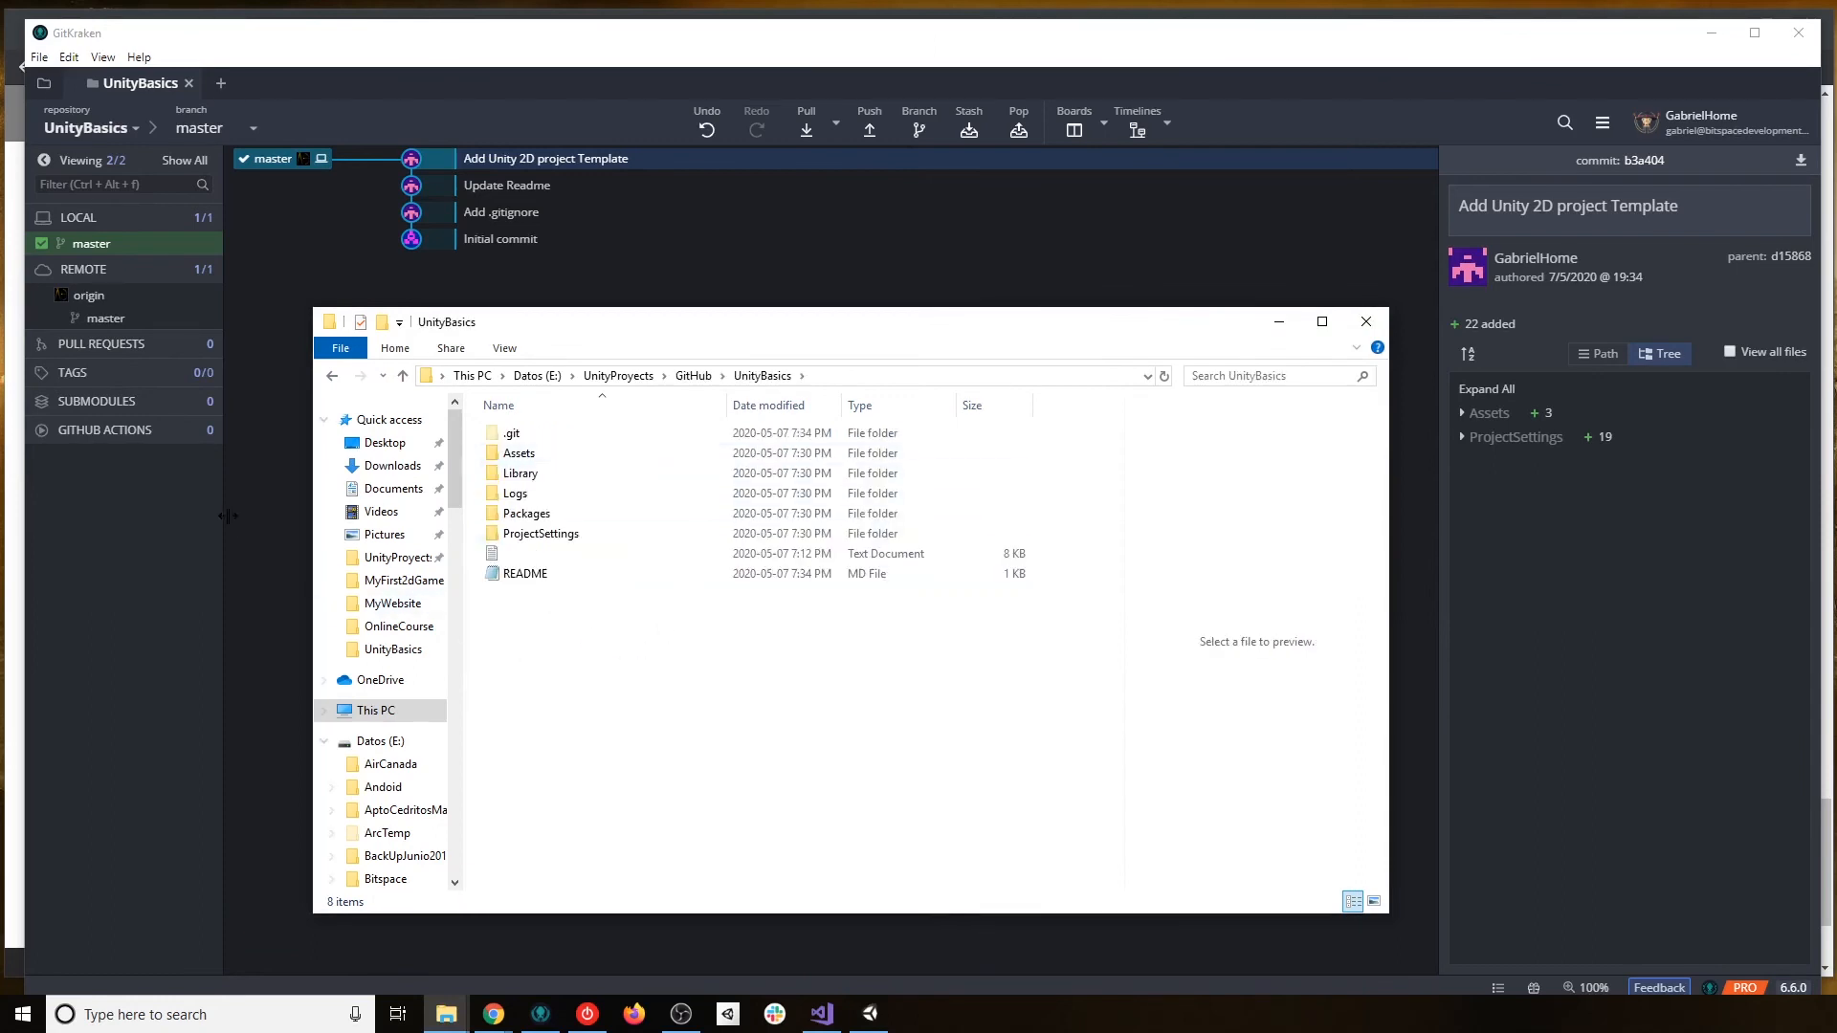
pyautogui.click(524, 435)
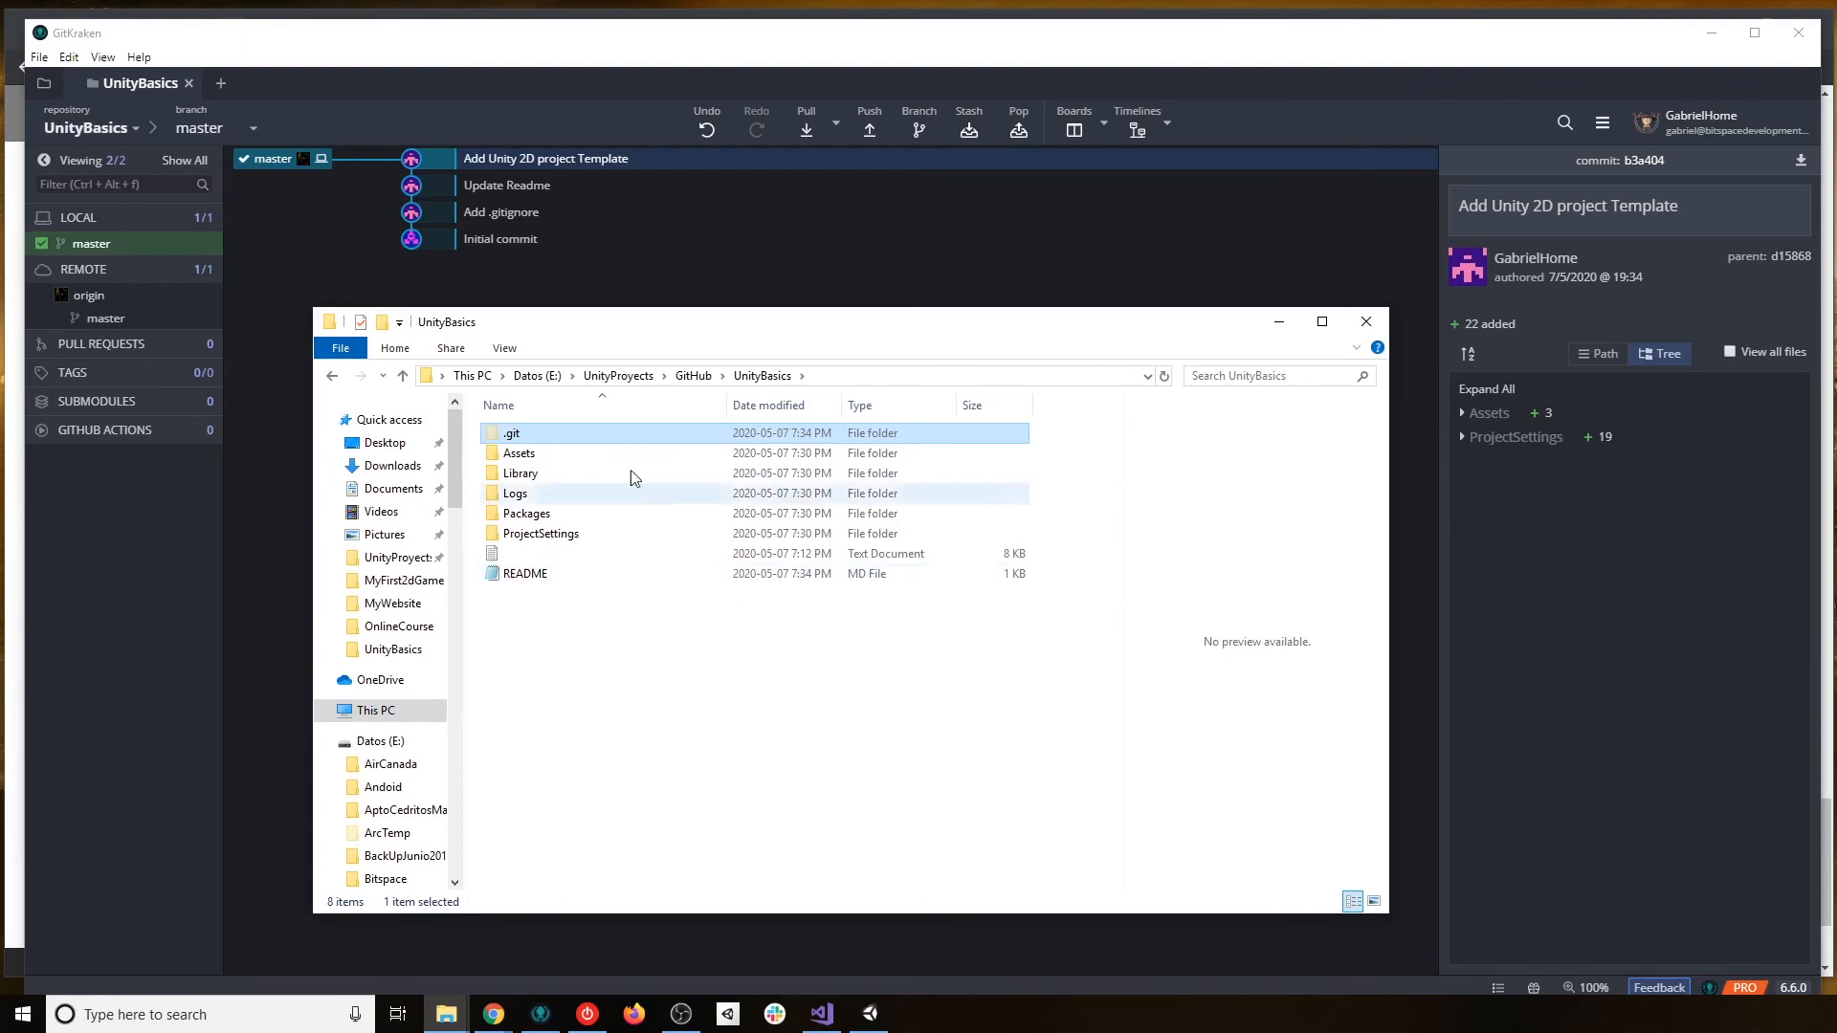
pyautogui.doubleClick(516, 434)
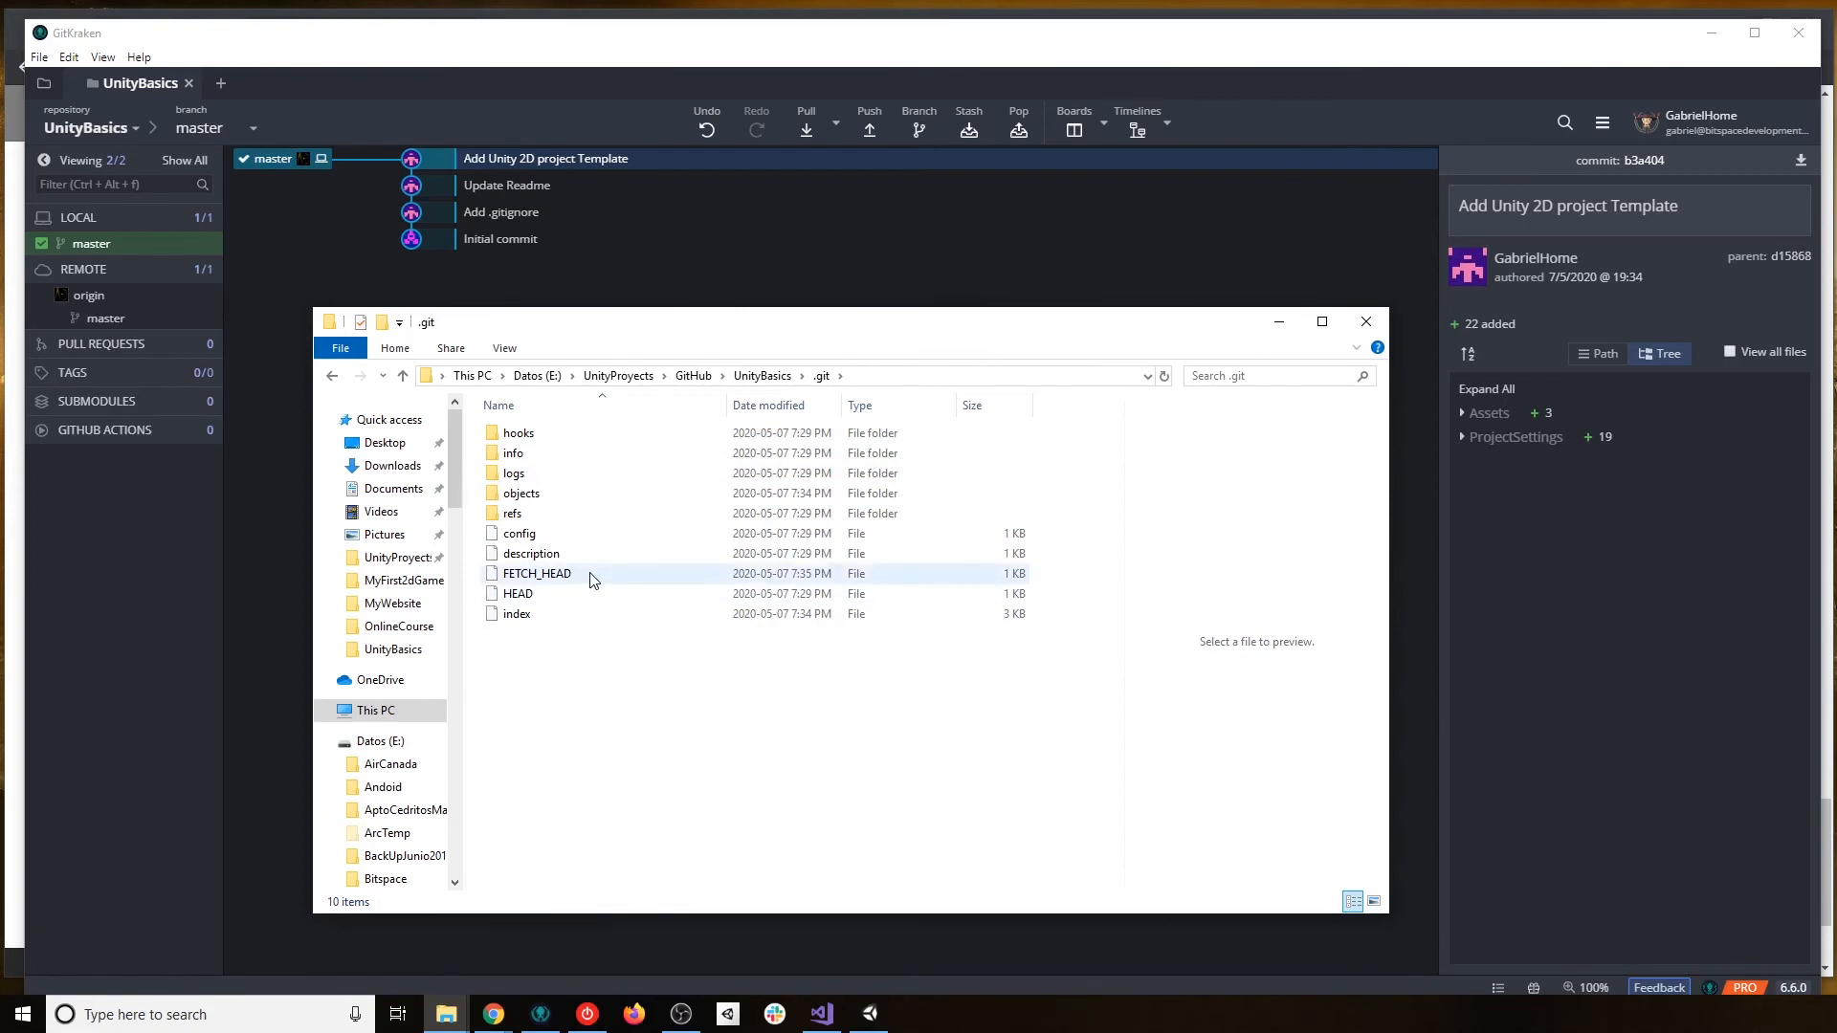
pyautogui.click(330, 377)
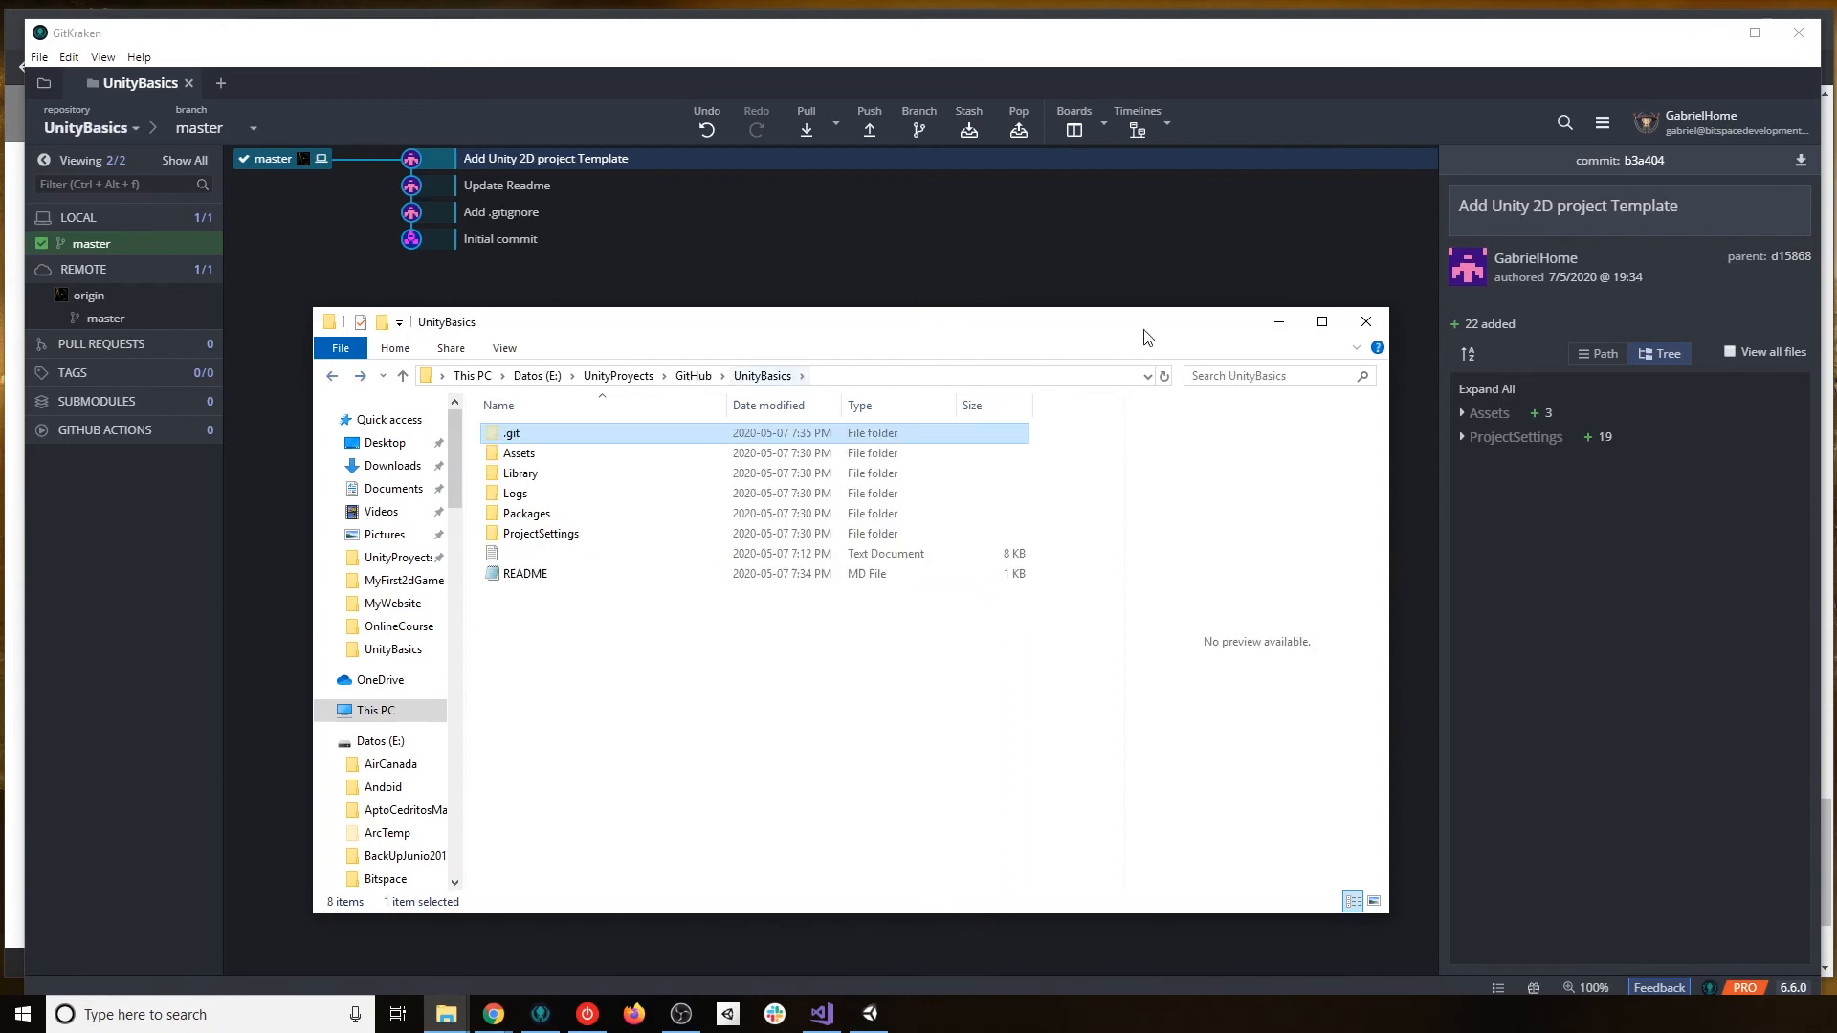
pyautogui.click(1279, 322)
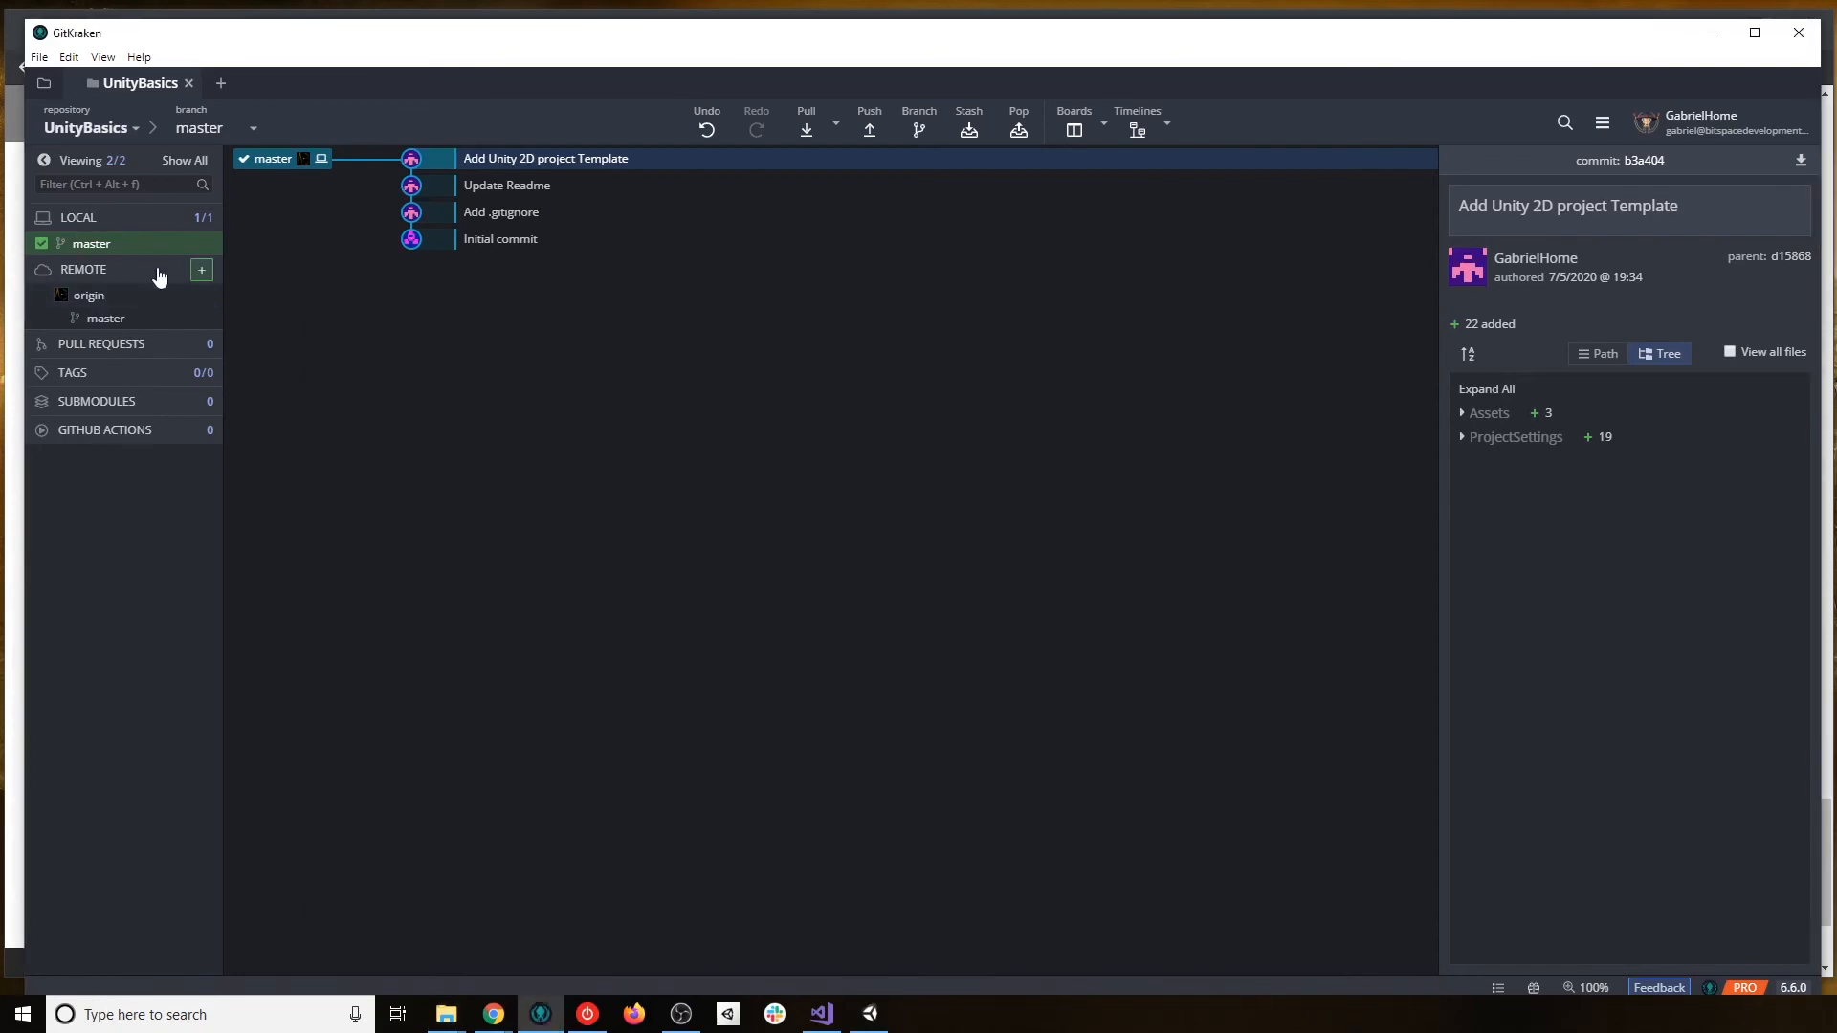
# In Chrome, reload the UnityBasics repository page on GitHub and examine the pushed files, commits and README.
pyautogui.click(109, 241)
pyautogui.moveTo(507, 1010)
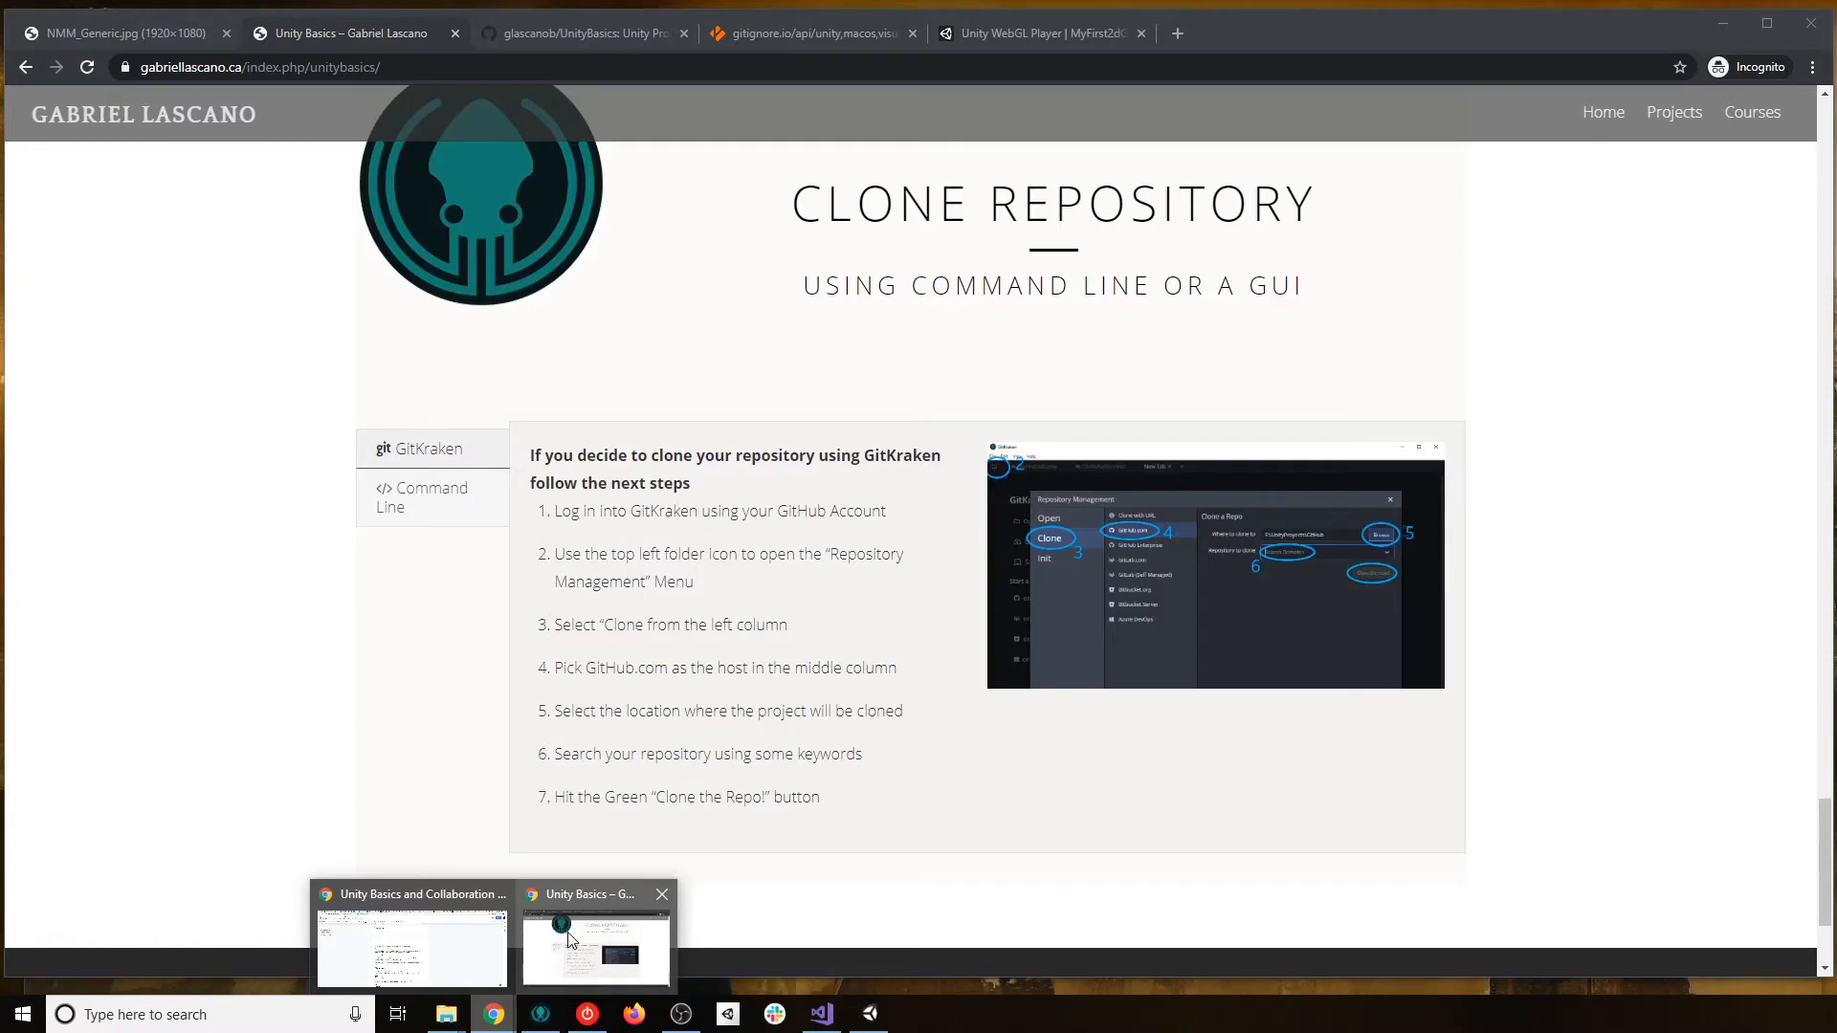
pyautogui.click(569, 939)
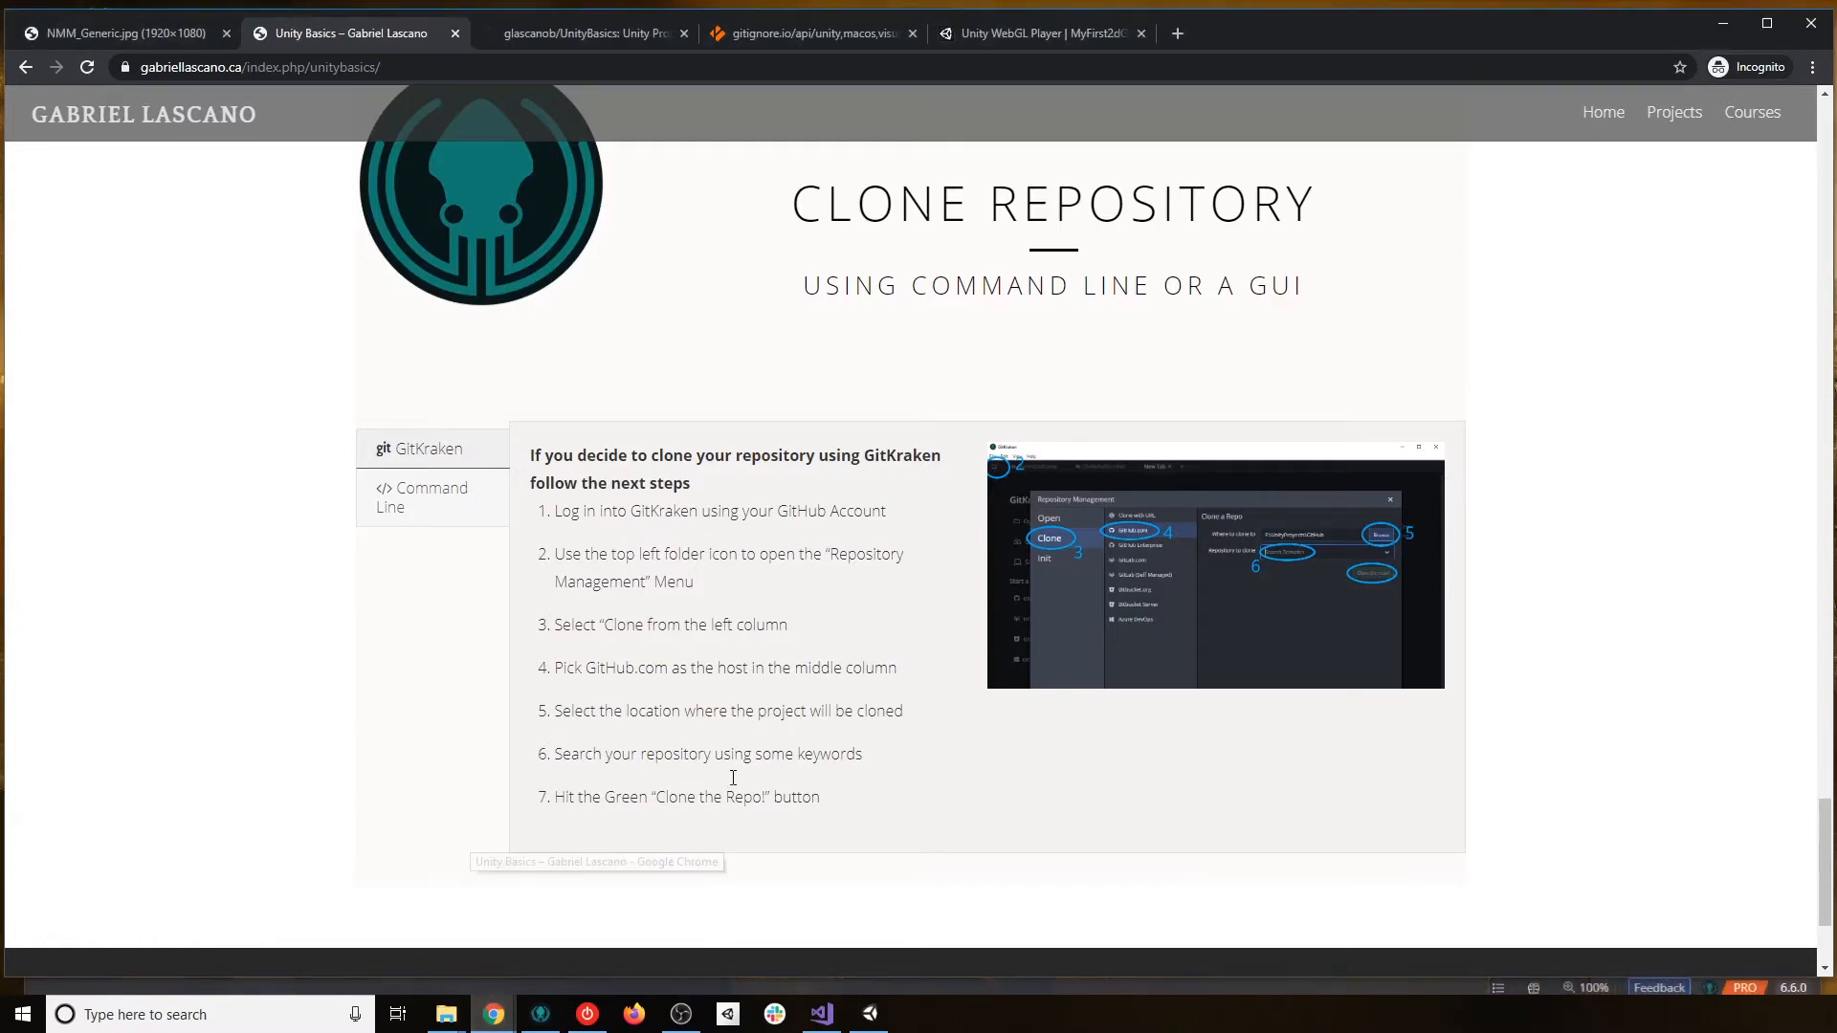
pyautogui.click(632, 40)
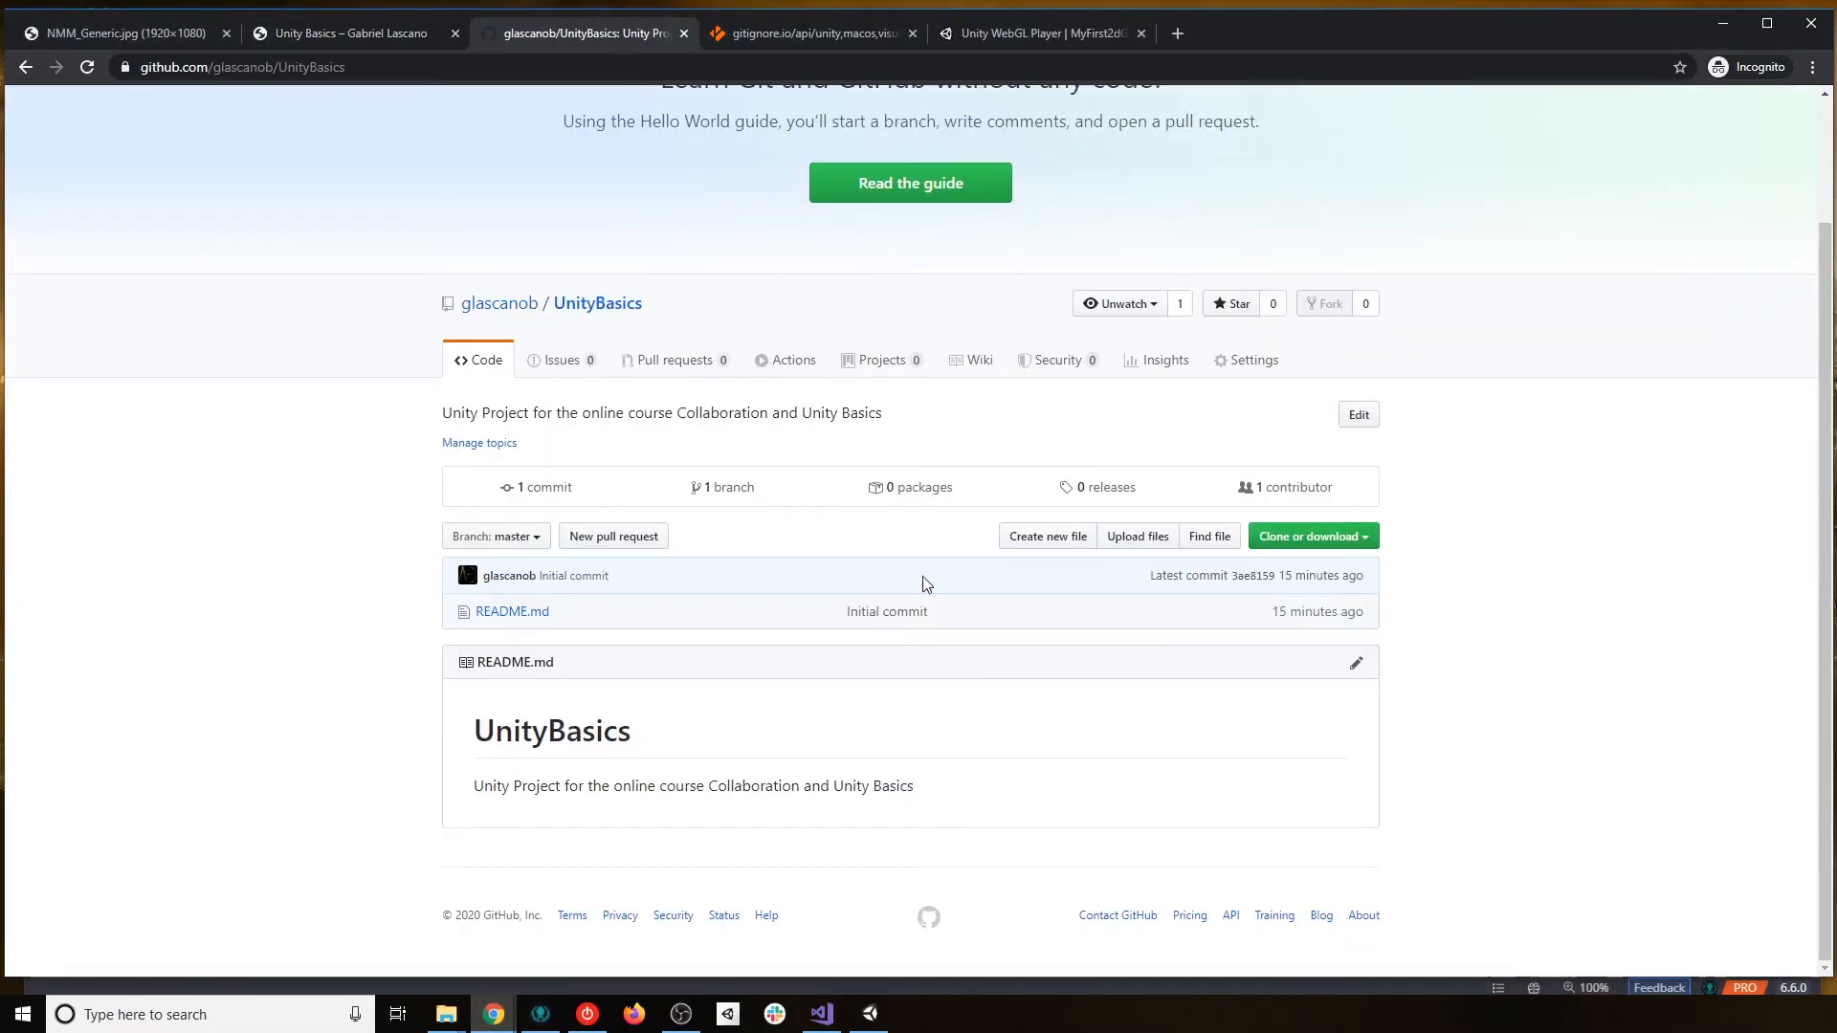
pyautogui.click(369, 36)
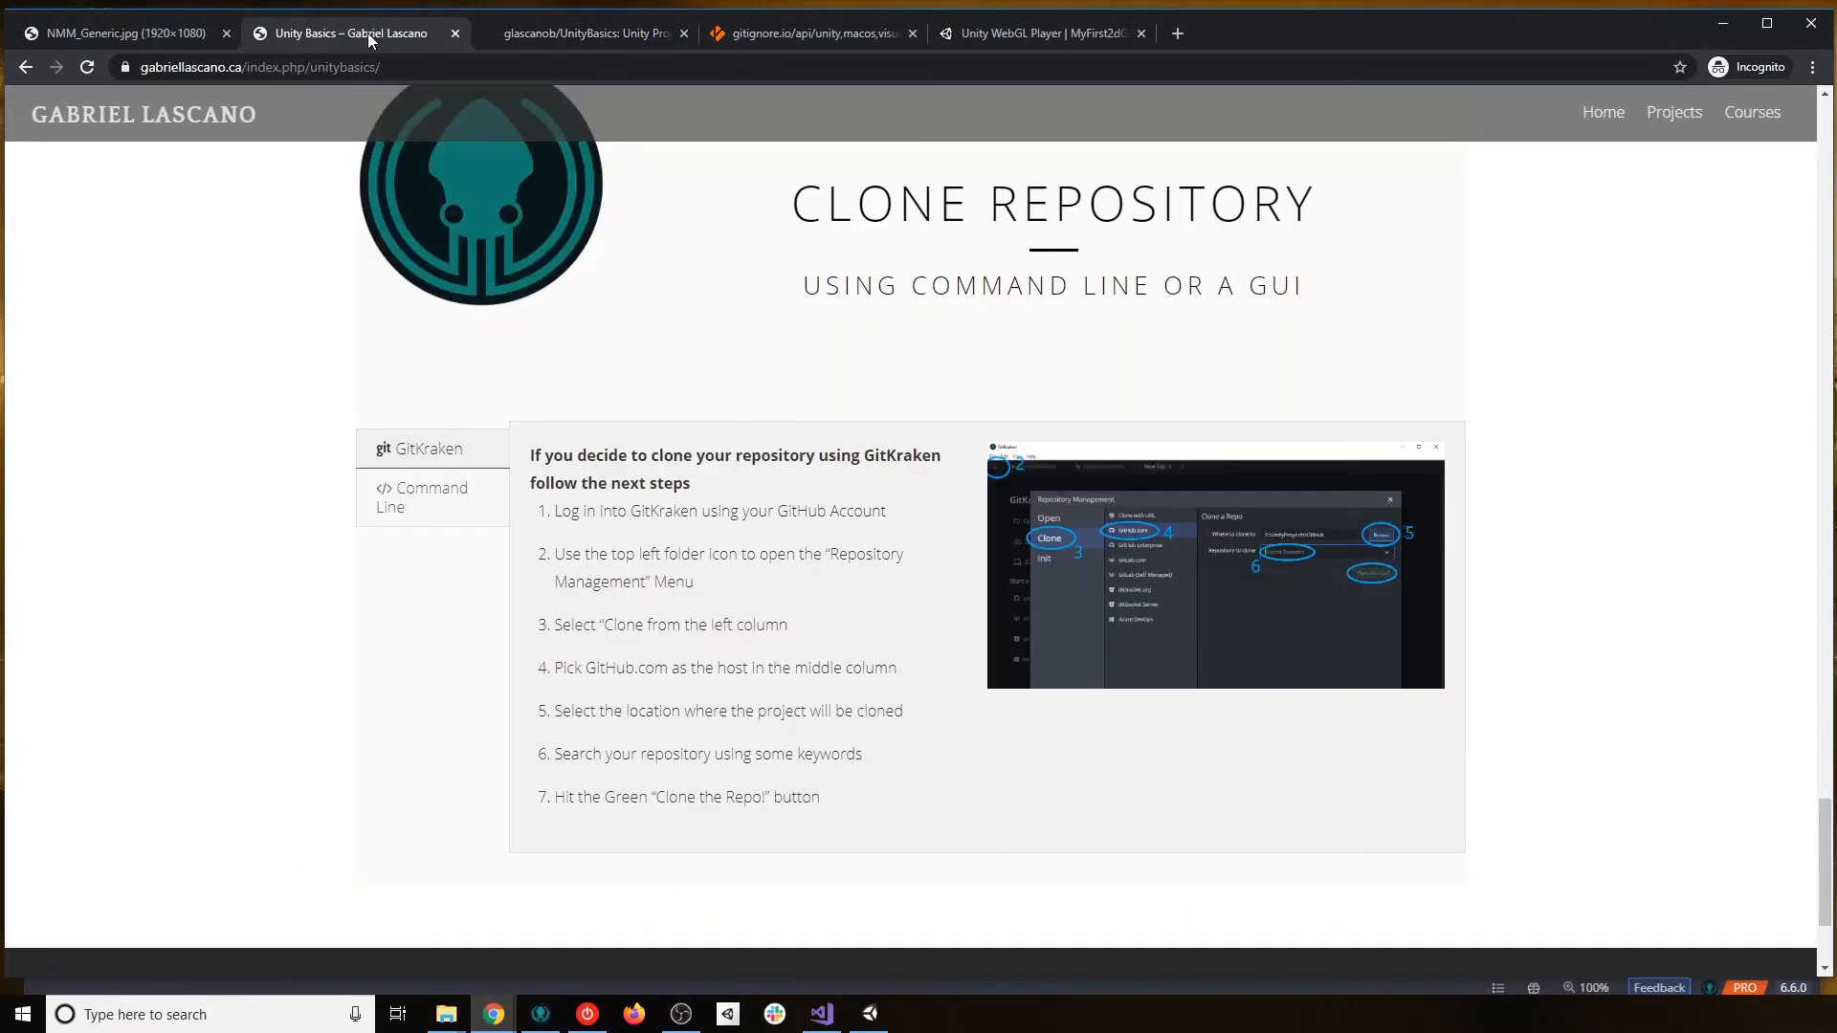
pyautogui.click(539, 28)
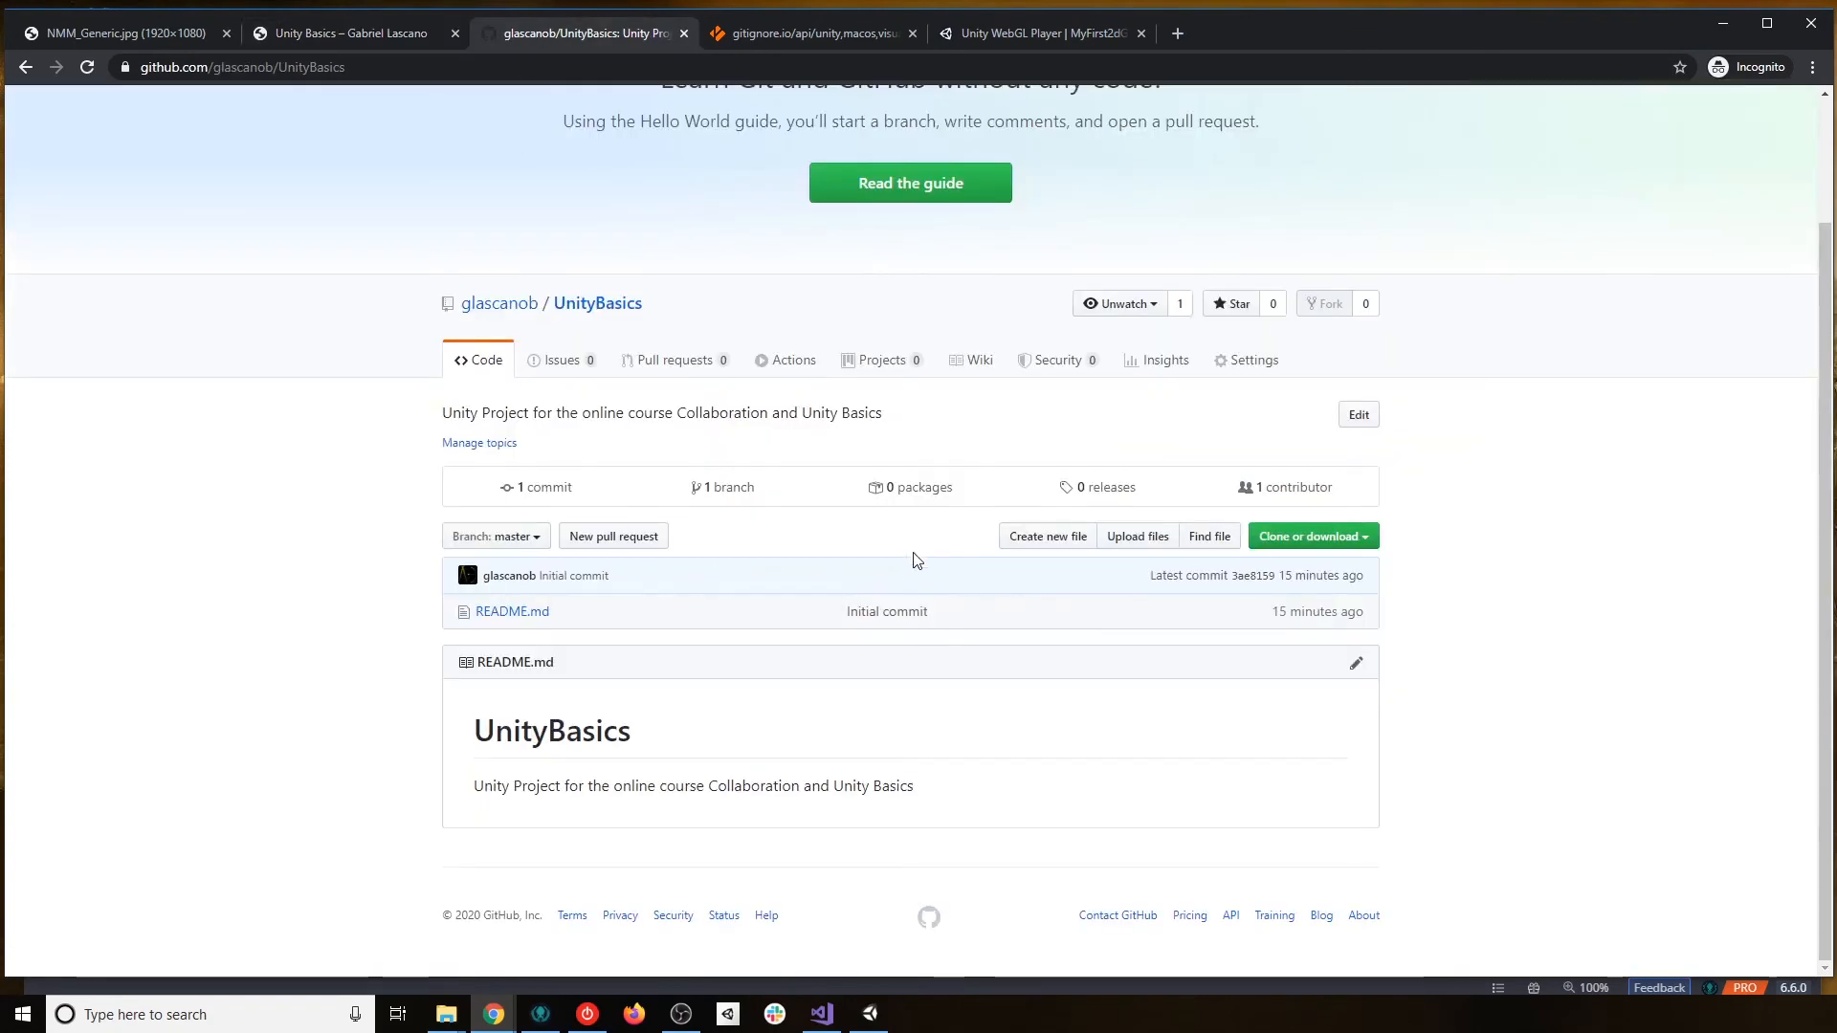
pyautogui.click(87, 66)
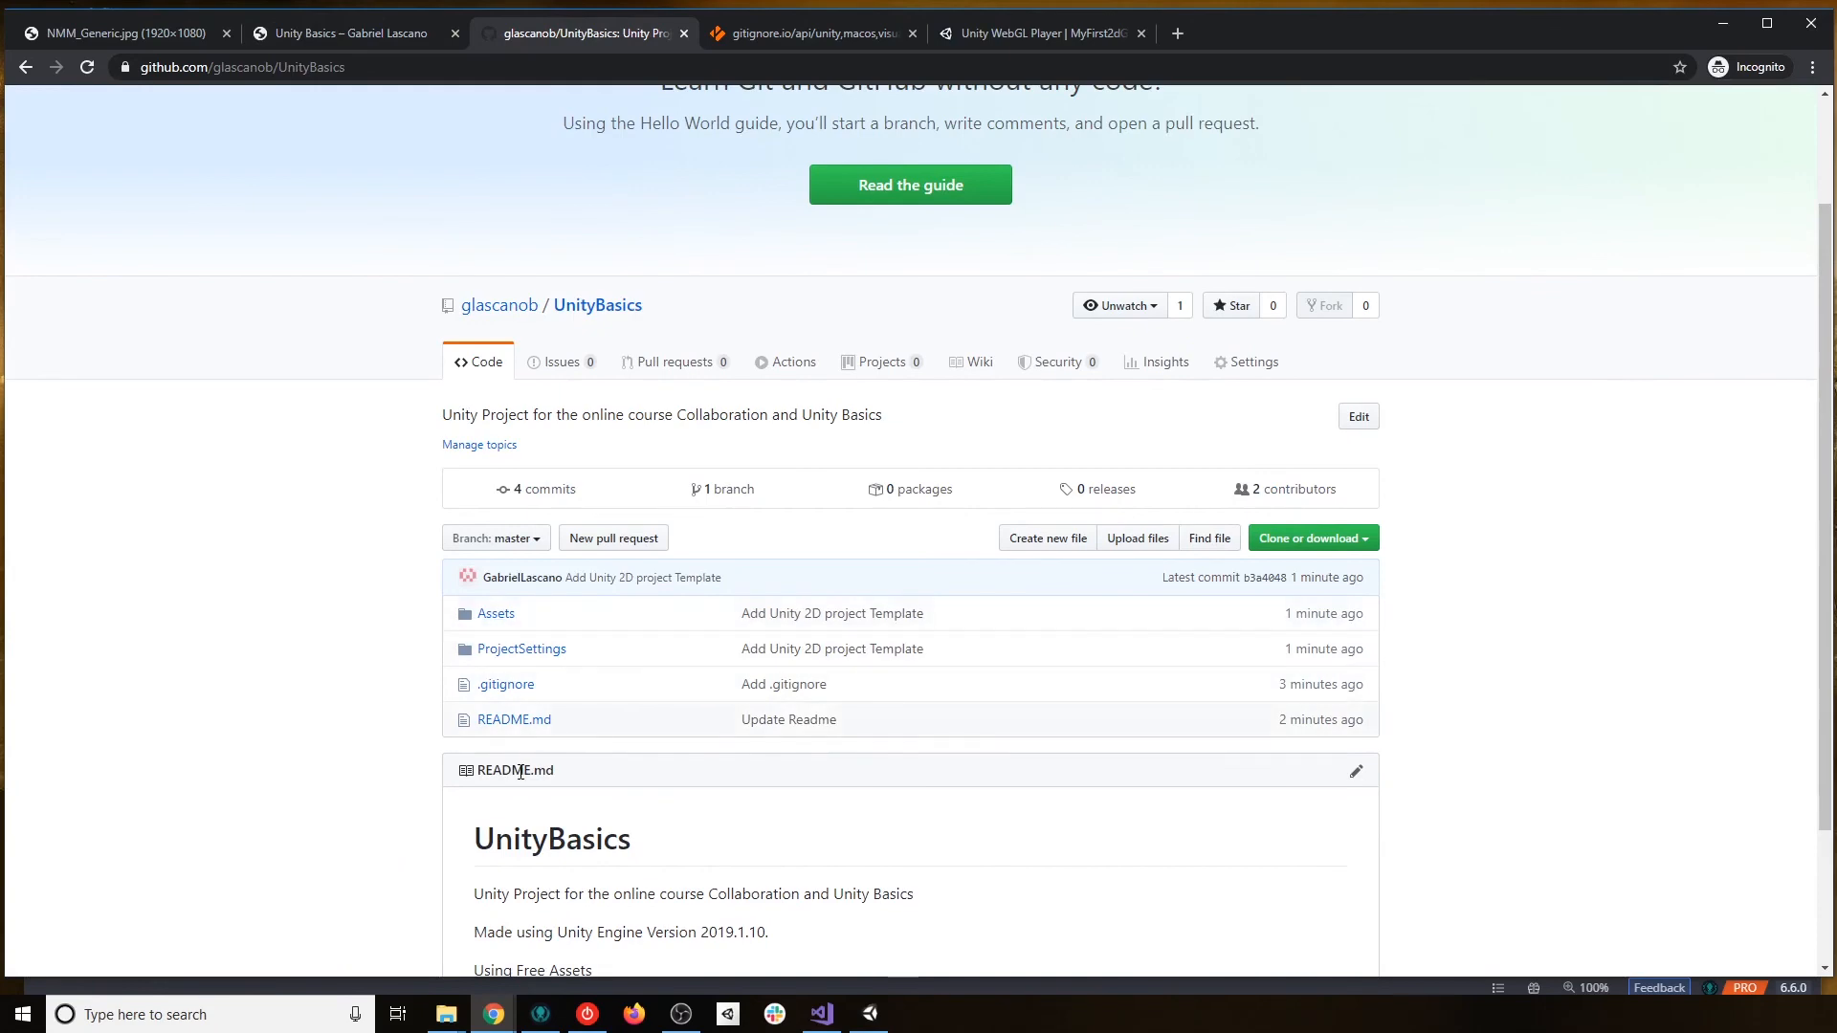
pyautogui.scroll(-2, 536, 756)
pyautogui.scroll(4, 533, 754)
pyautogui.scroll(-4, 519, 750)
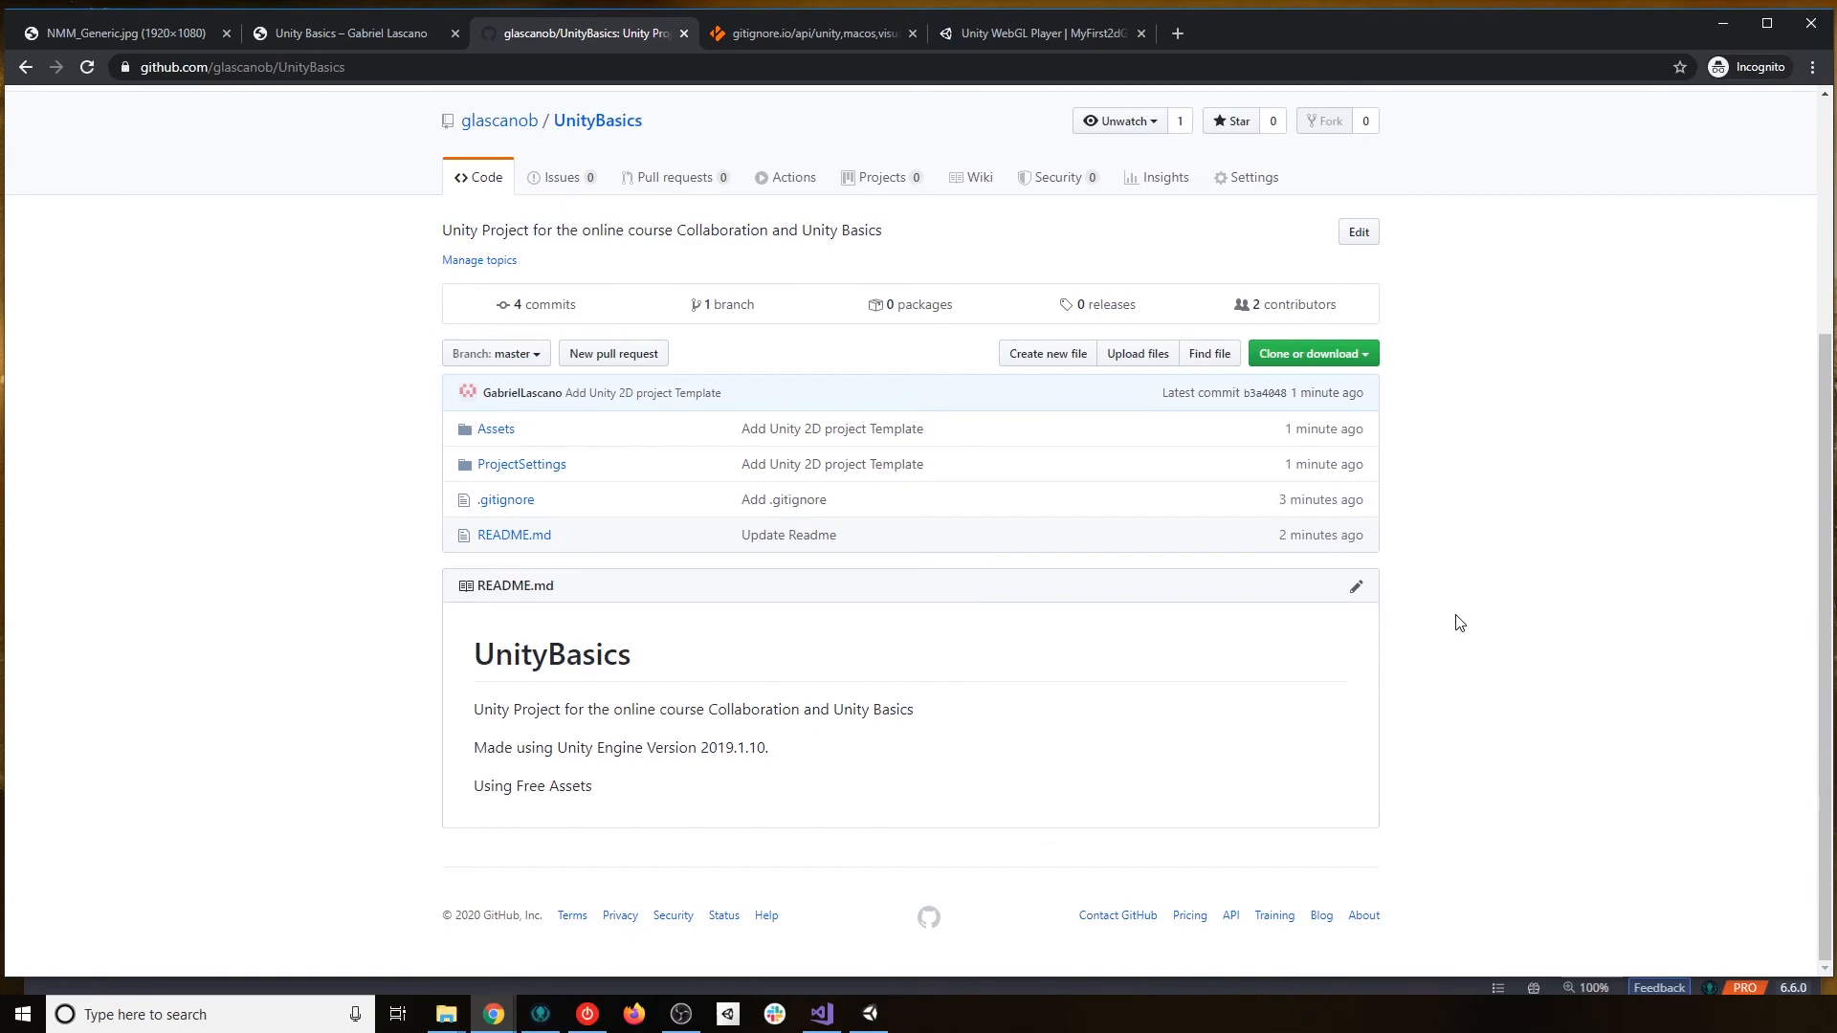
# Read through the course page's command-line instructions for cloning a repository, and return to the GitHub repository page.
pyautogui.click(335, 35)
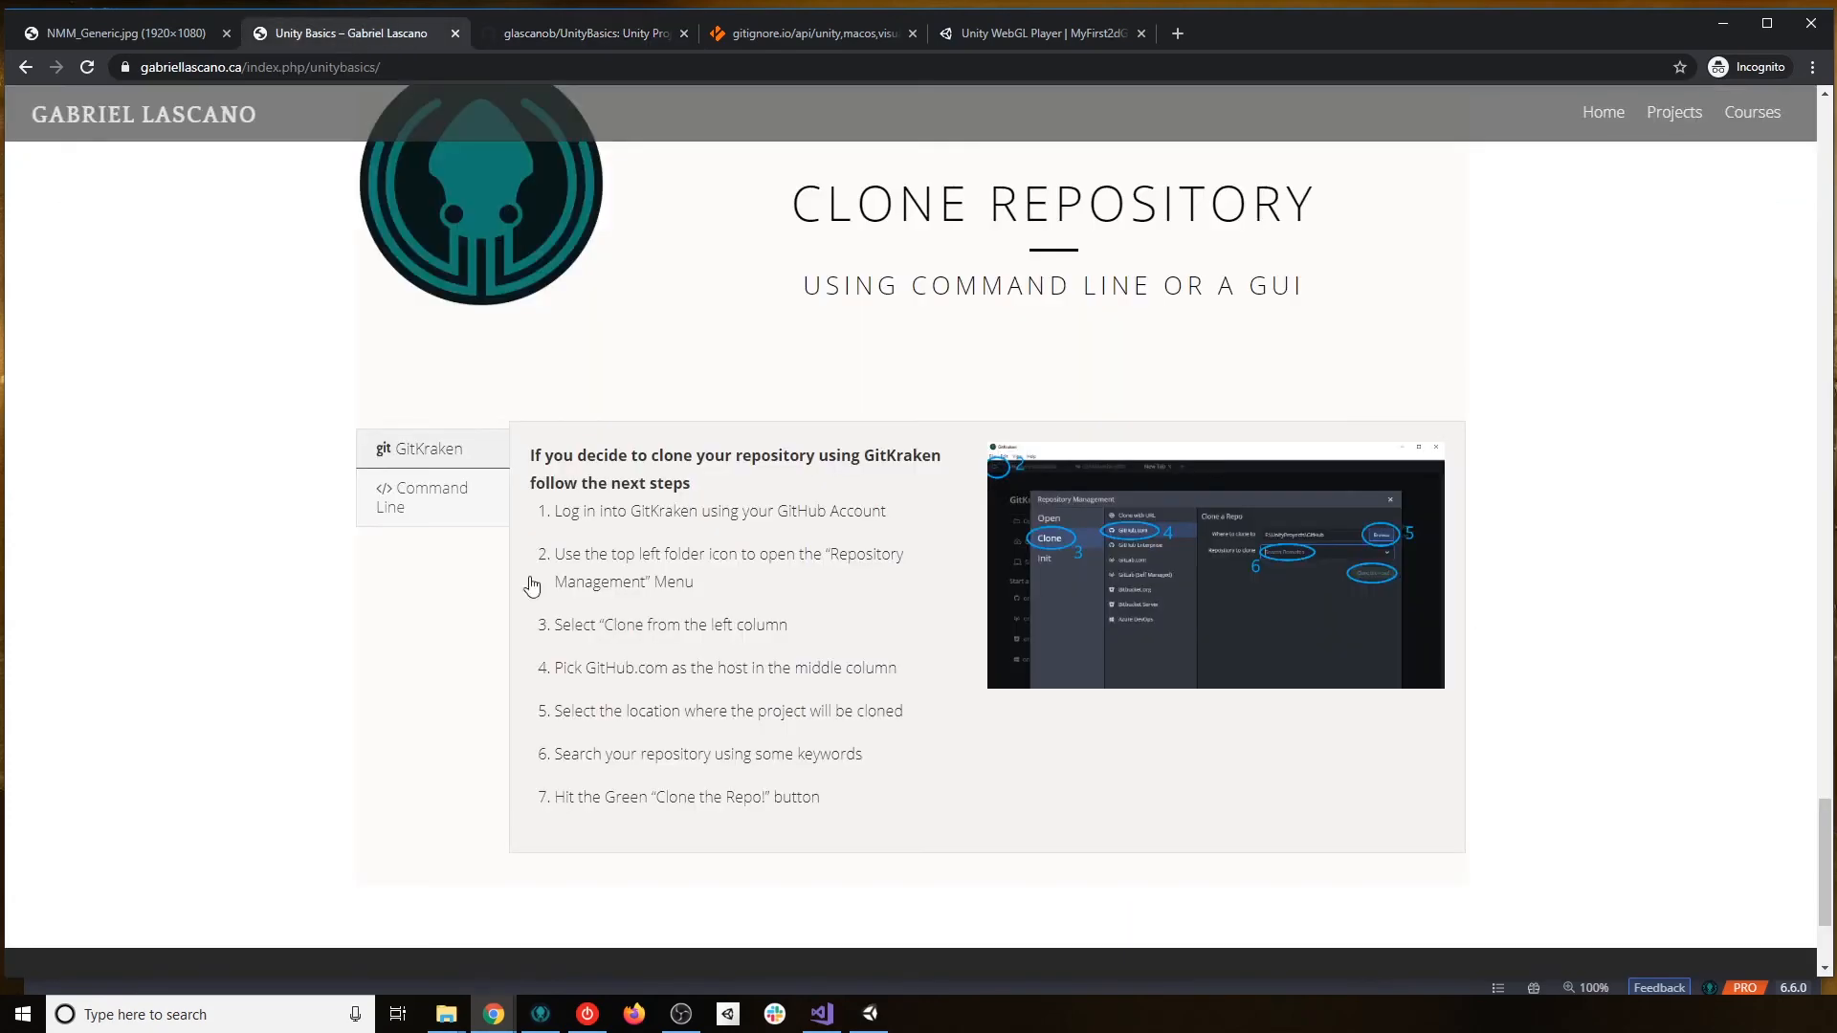
pyautogui.click(406, 498)
pyautogui.scroll(-1, 784, 605)
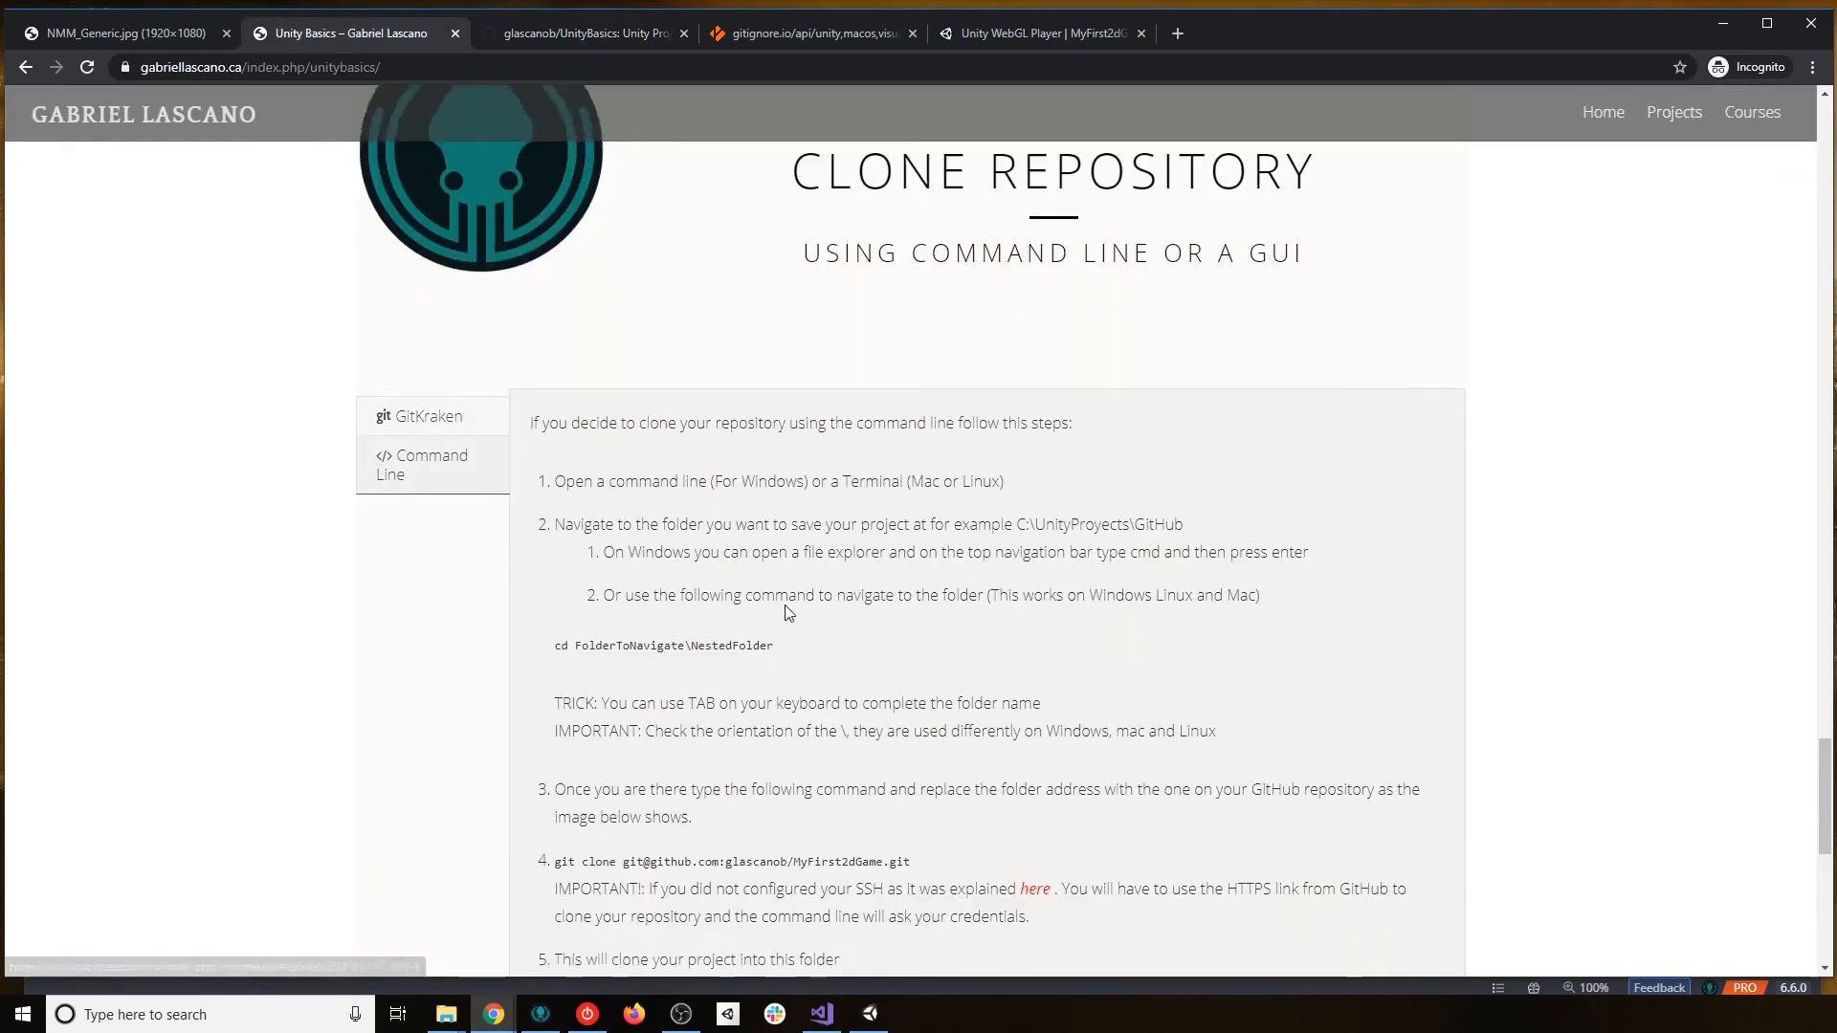
pyautogui.scroll(-4, 784, 605)
pyautogui.scroll(3, 612, 450)
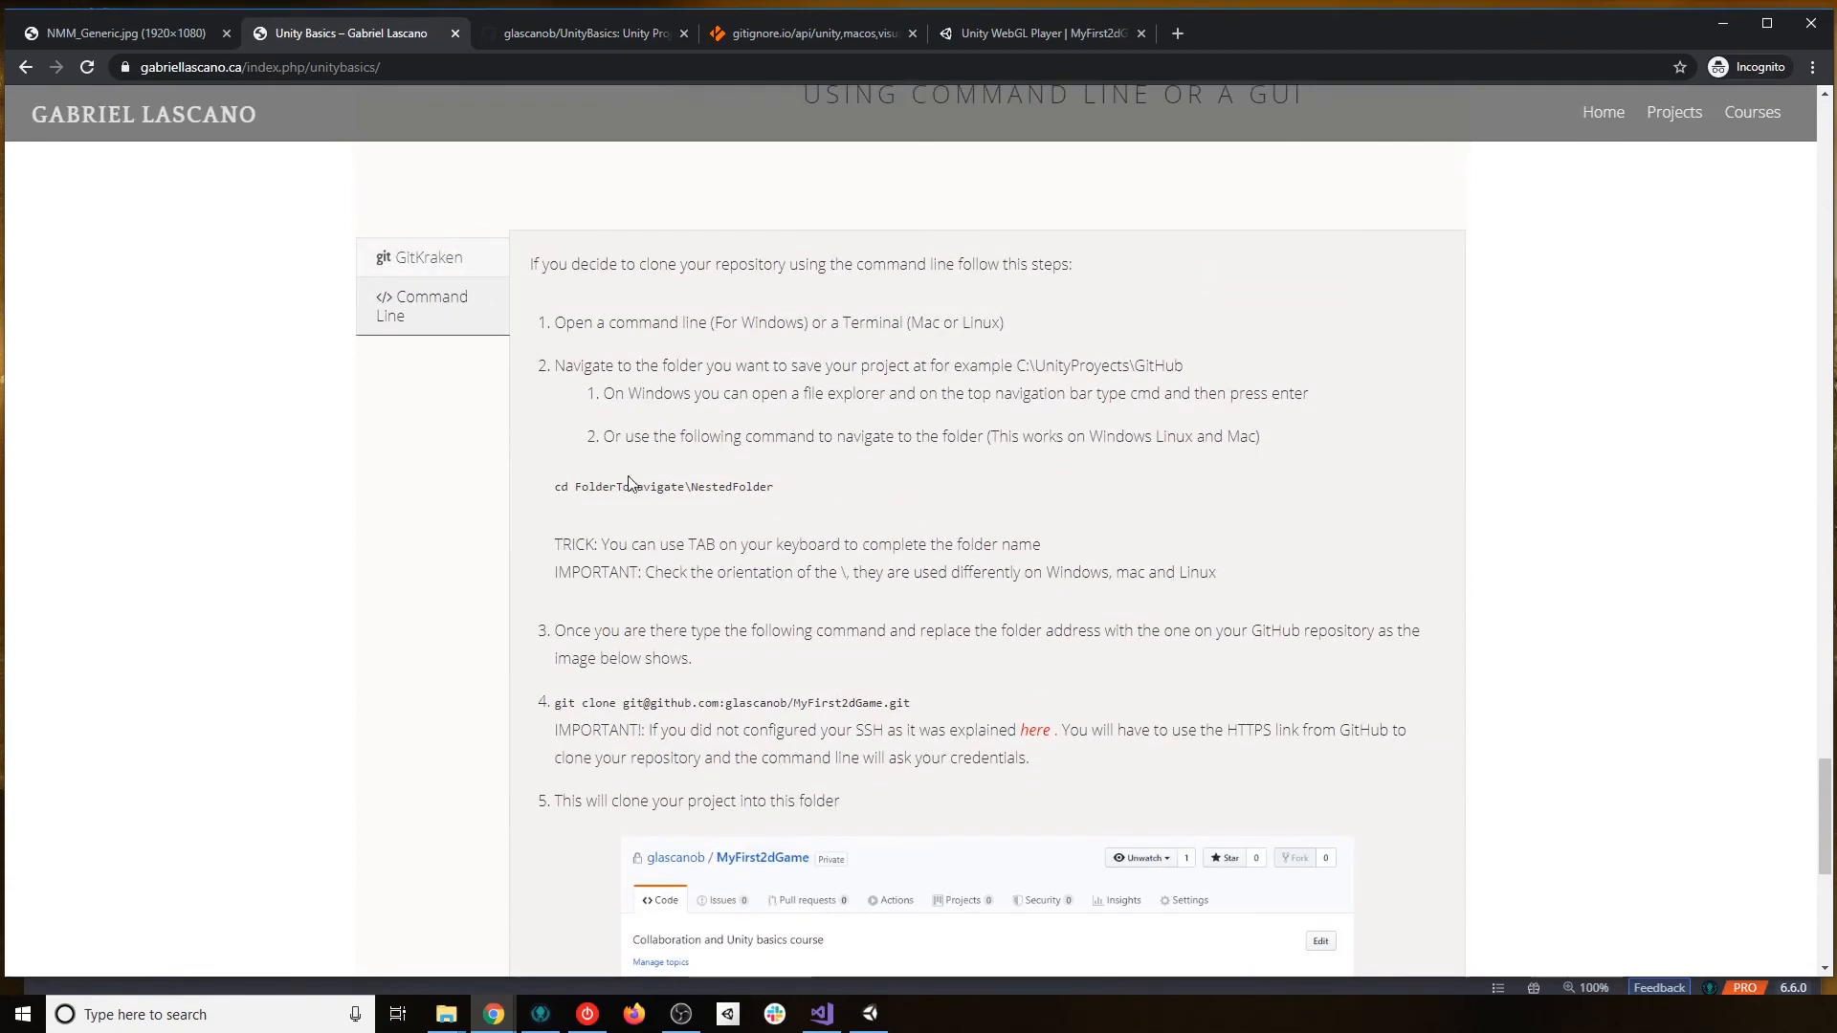
pyautogui.scroll(-6, 766, 604)
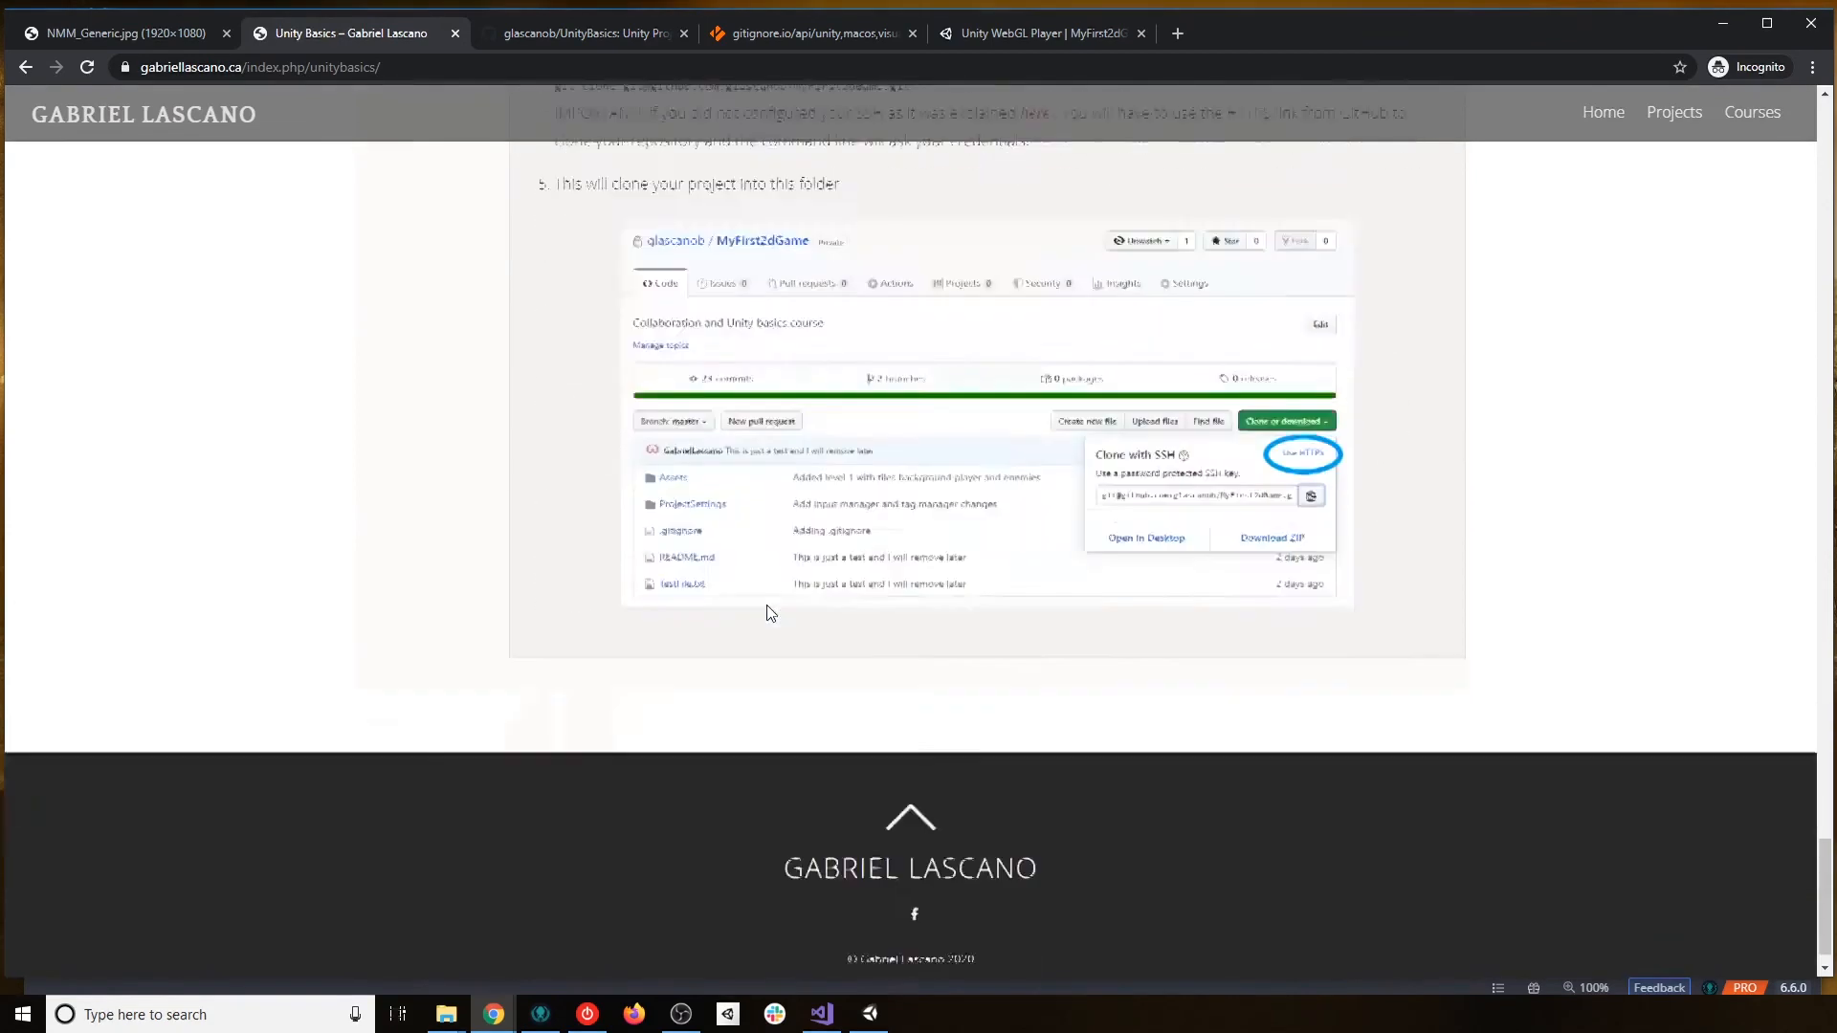
pyautogui.scroll(6, 832, 628)
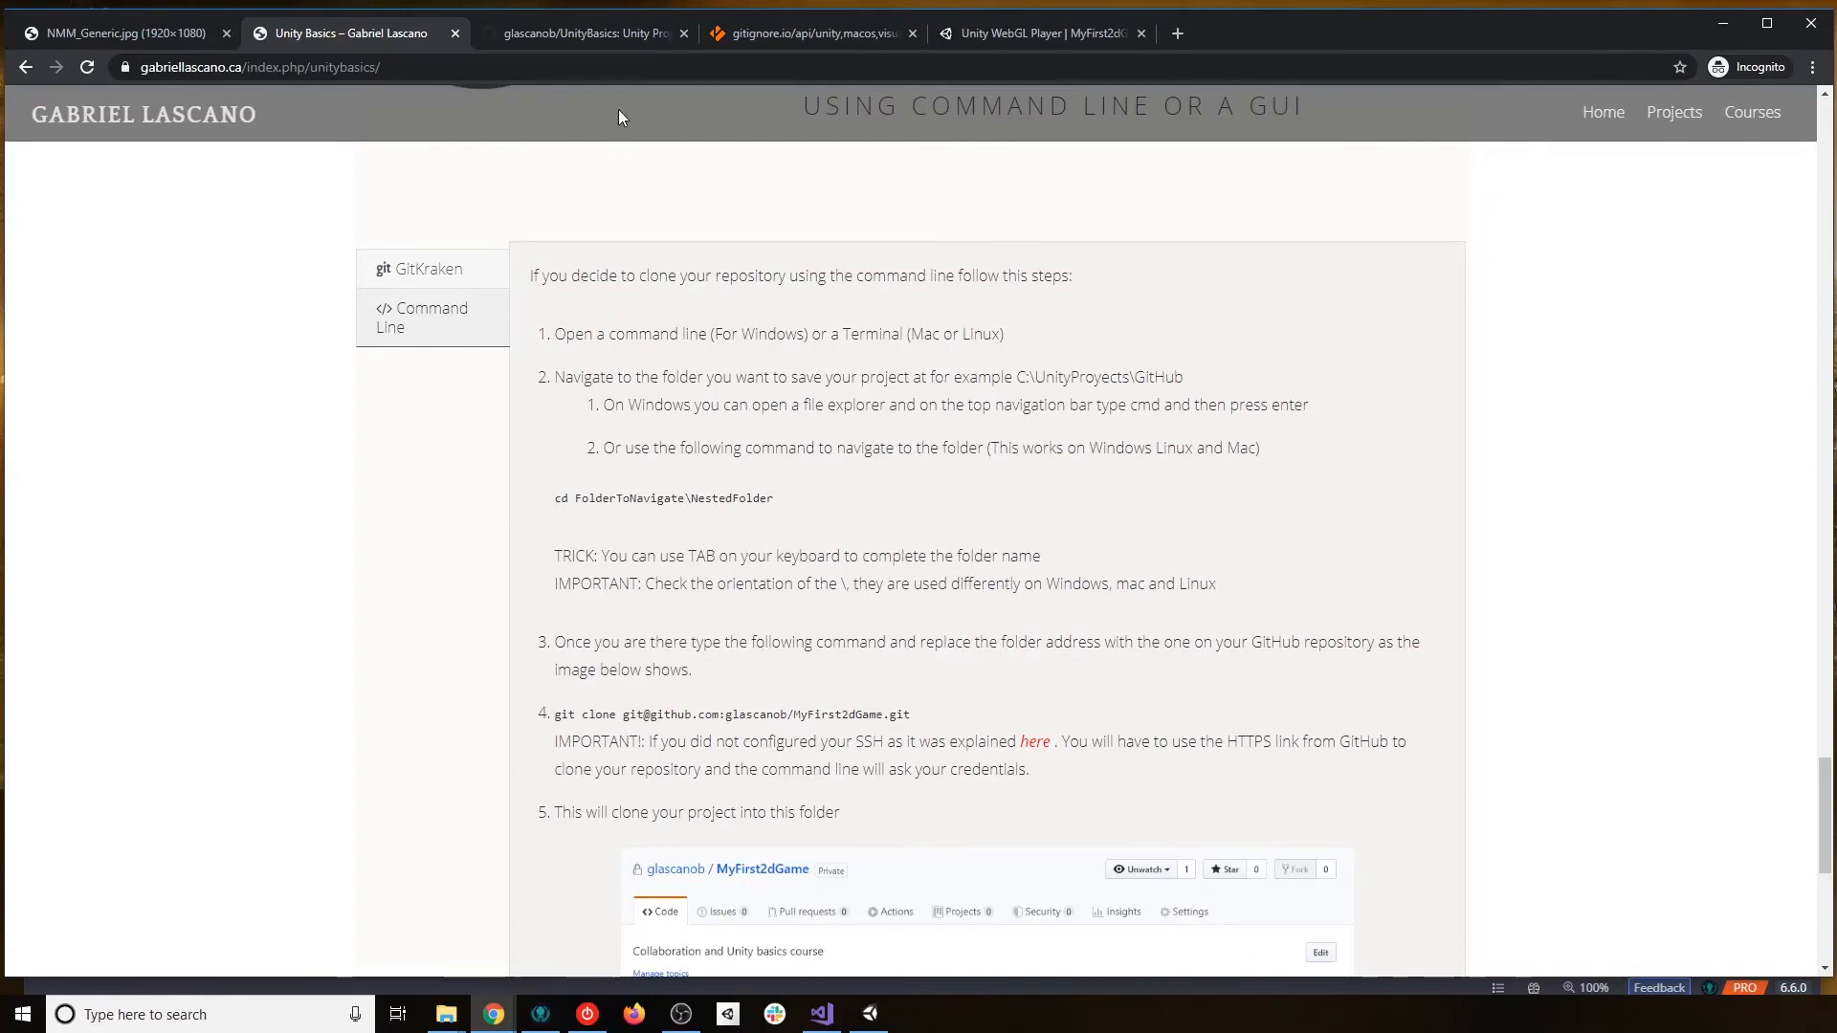
pyautogui.click(591, 36)
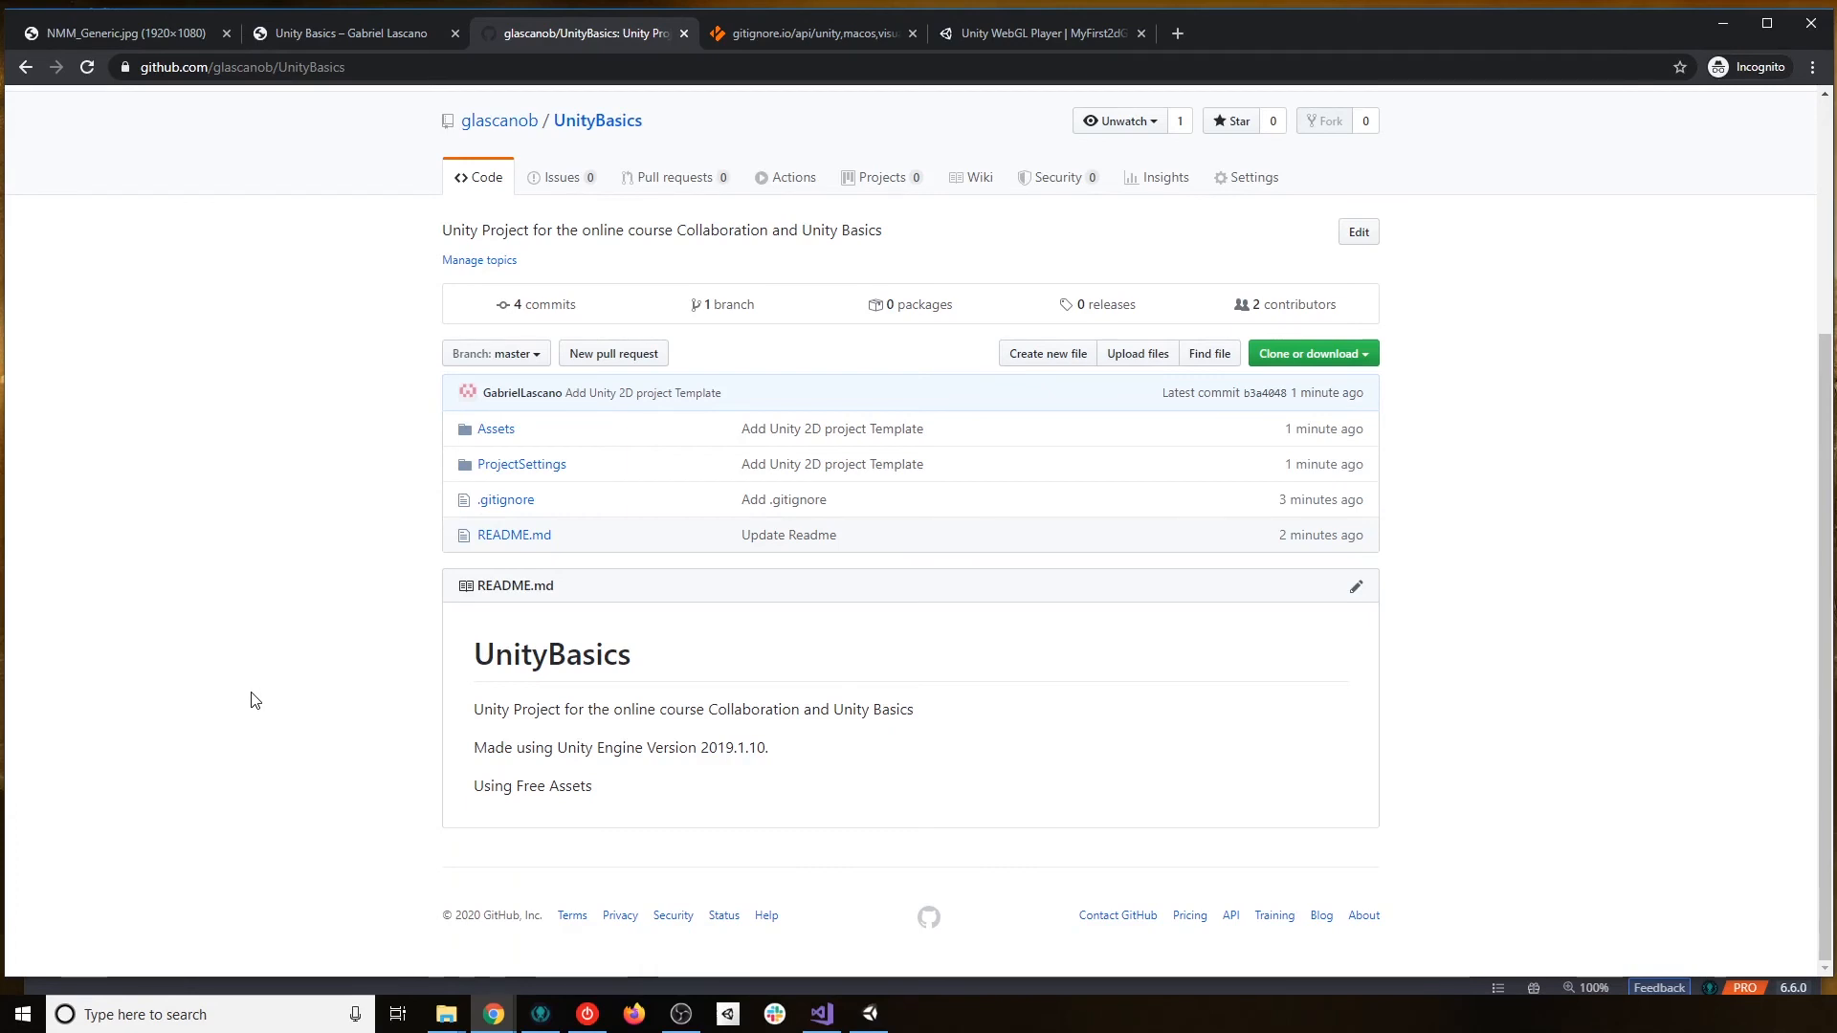
pyautogui.press('super+r')
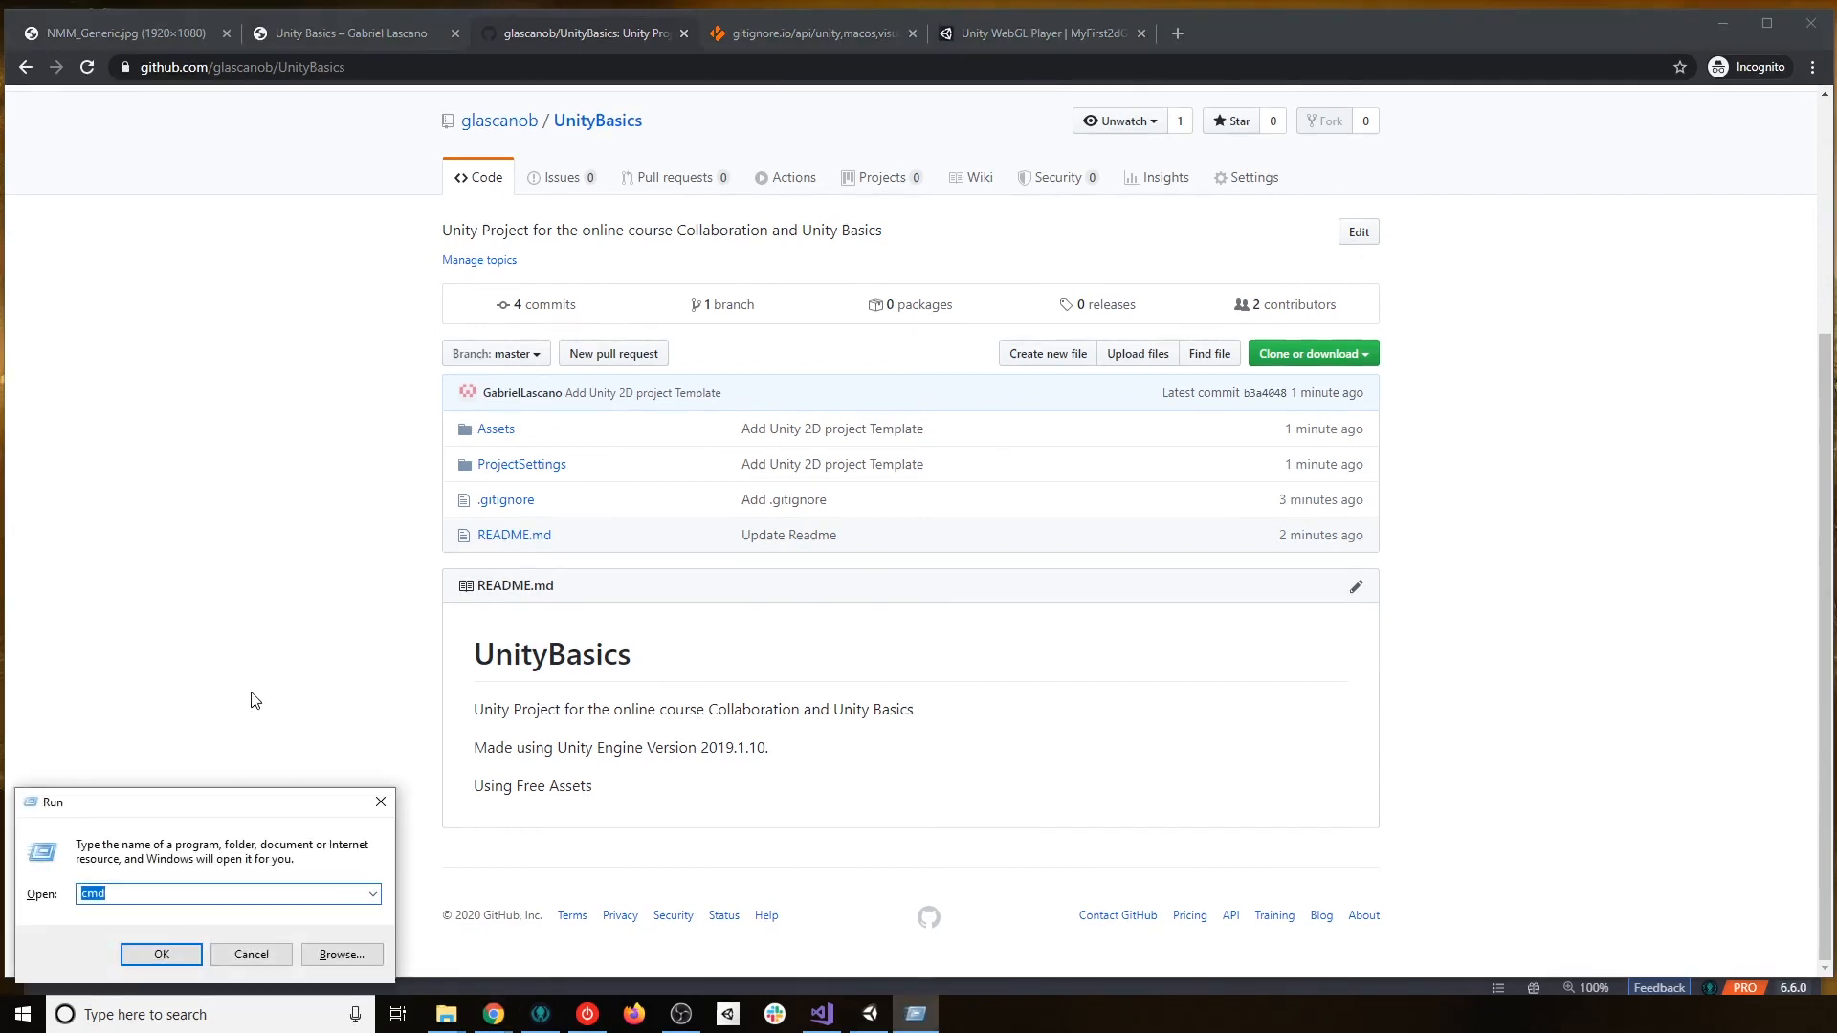
pyautogui.press('Return')
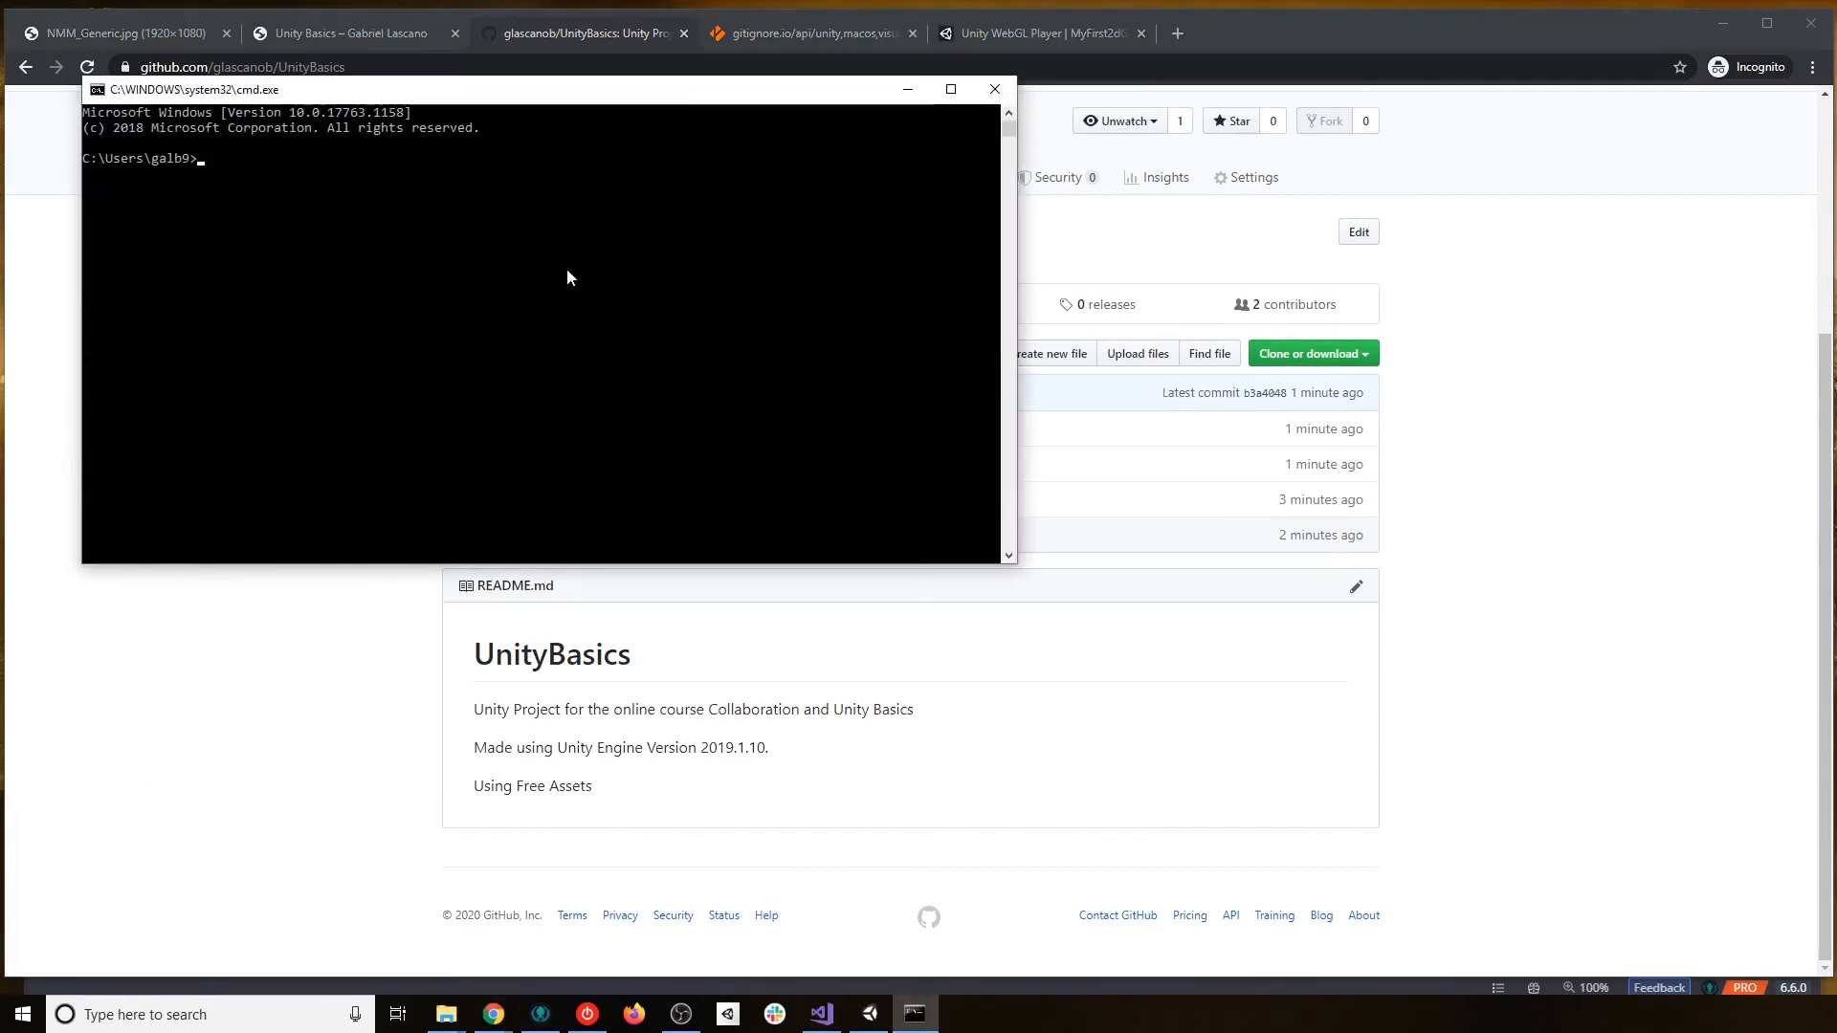
pyautogui.write('cd')
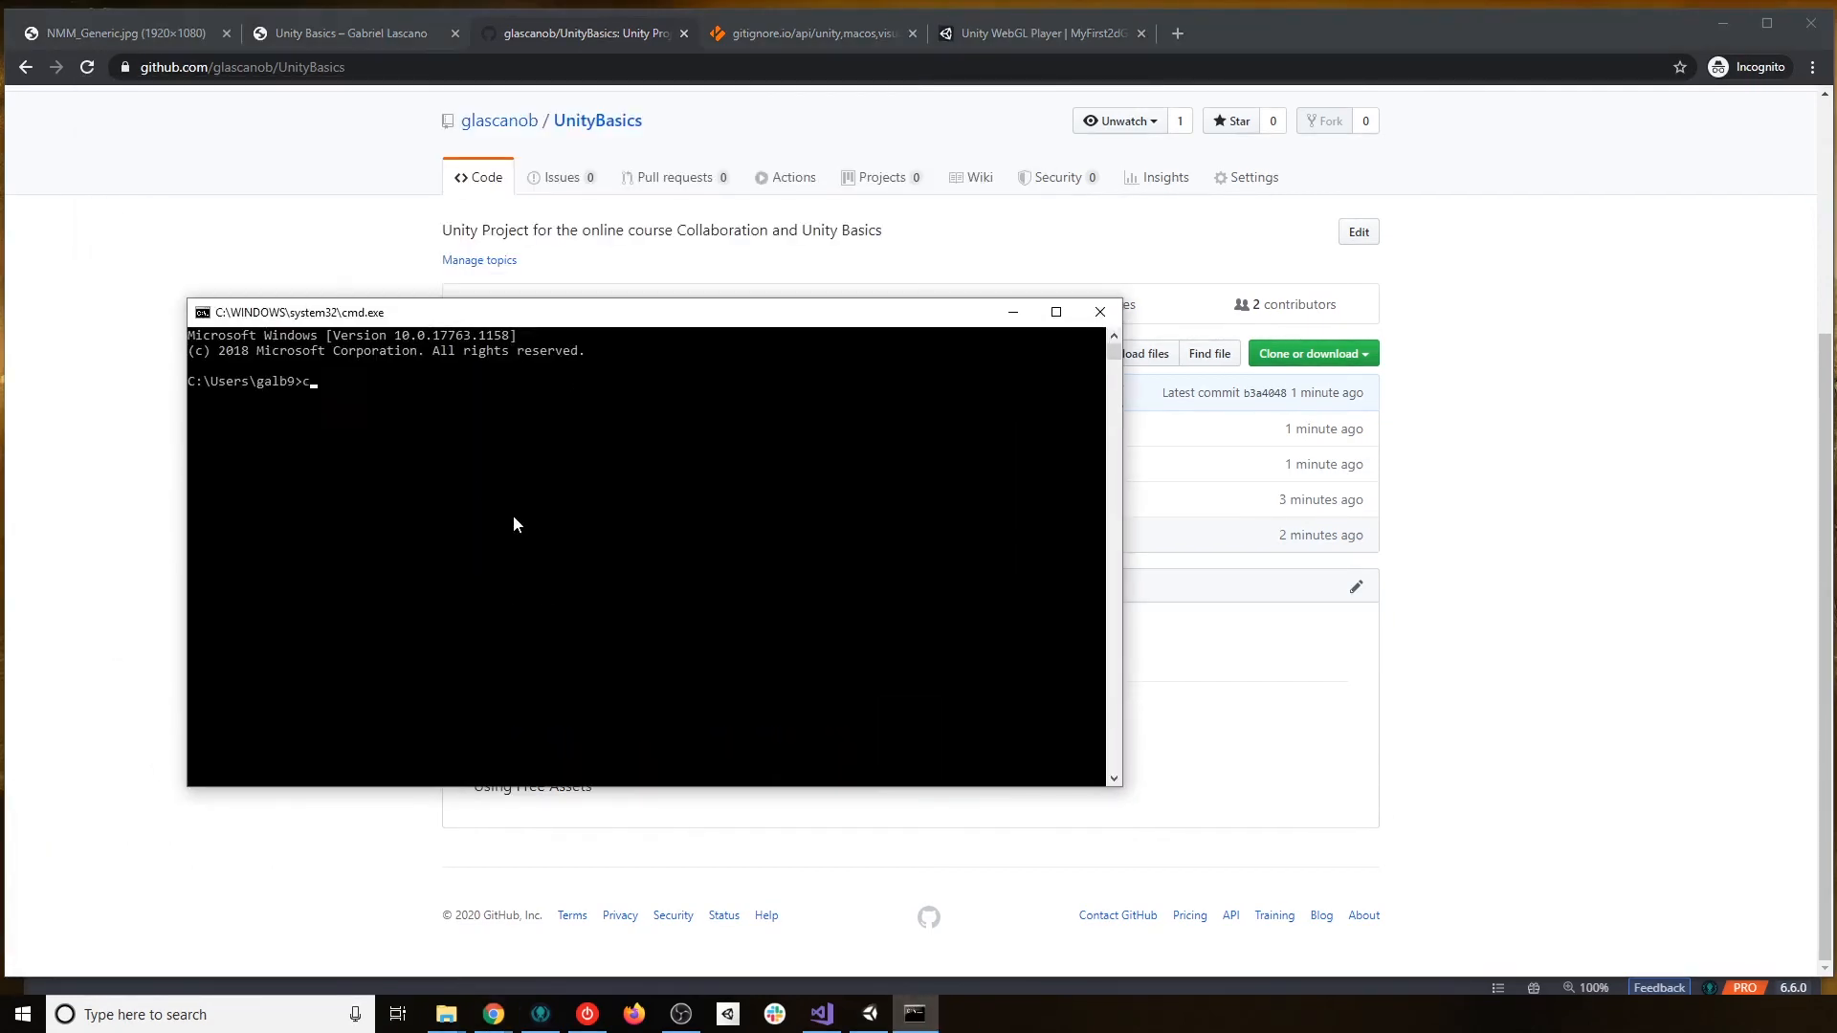
pyautogui.press('Tab')
pyautogui.press('Tab')
pyautogui.press('BackSpace')
pyautogui.press('BackSpace')
pyautogui.press('BackSpace')
pyautogui.press('BackSpace')
pyautogui.press('BackSpace')
pyautogui.press('BackSpace')
pyautogui.press('BackSpace')
pyautogui.press('BackSpace')
pyautogui.press('BackSpace')
pyautogui.press('BackSpace')
pyautogui.press('BackSpace')
pyautogui.press('BackSpace')
pyautogui.press('BackSpace')
pyautogui.press('BackSpace')
pyautogui.press('BackSpace')
pyautogui.press('BackSpace')
pyautogui.press('BackSpace')
pyautogui.write('Docuement')
pyautogui.press('BackSpace')
pyautogui.press('BackSpace')
pyautogui.press('BackSpace')
pyautogui.press('BackSpace')
pyautogui.press('BackSpace')
pyautogui.press('BackSpace')
pyautogui.press('BackSpace')
pyautogui.press('BackSpace')
pyautogui.press('BackSpace')
pyautogui.press('BackSpace')
pyautogui.press('BackSpace')
pyautogui.press('BackSpace')
pyautogui.click(1098, 316)
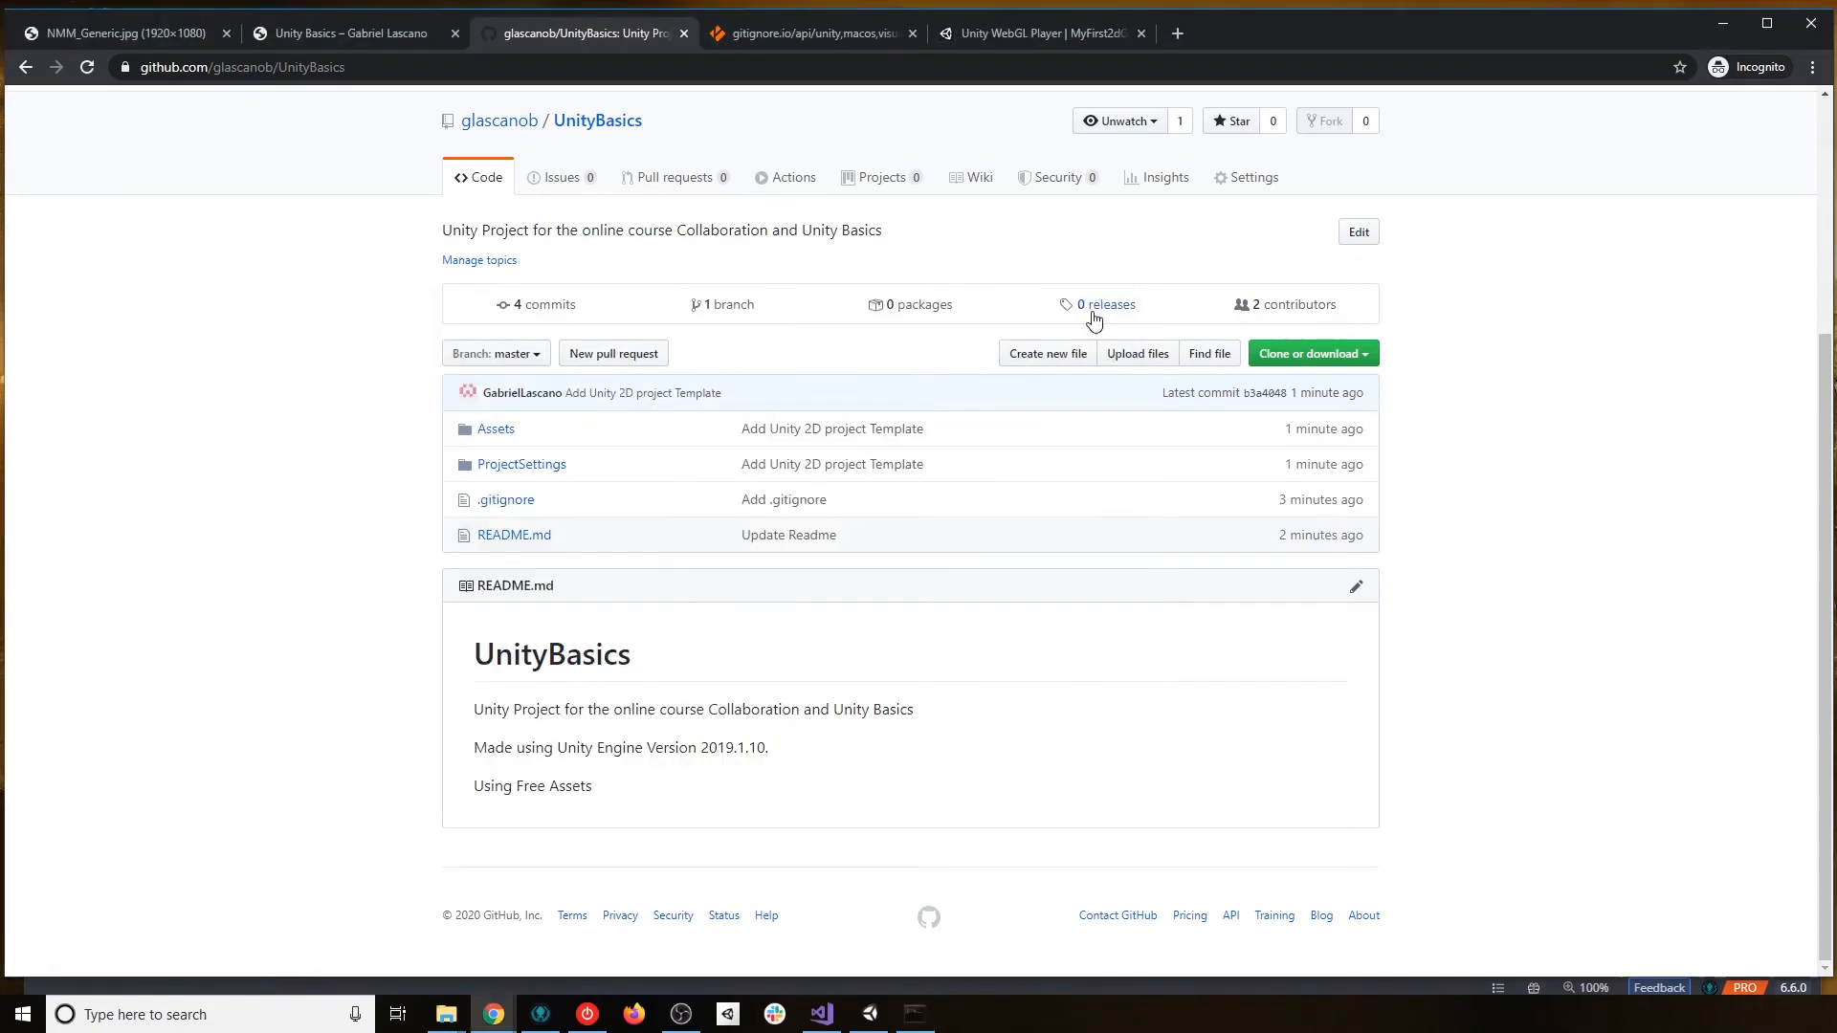
# Bring up the cloned UnityBasics folder in File Explorer for reference and open a Windows command prompt.
pyautogui.moveTo(460, 1025)
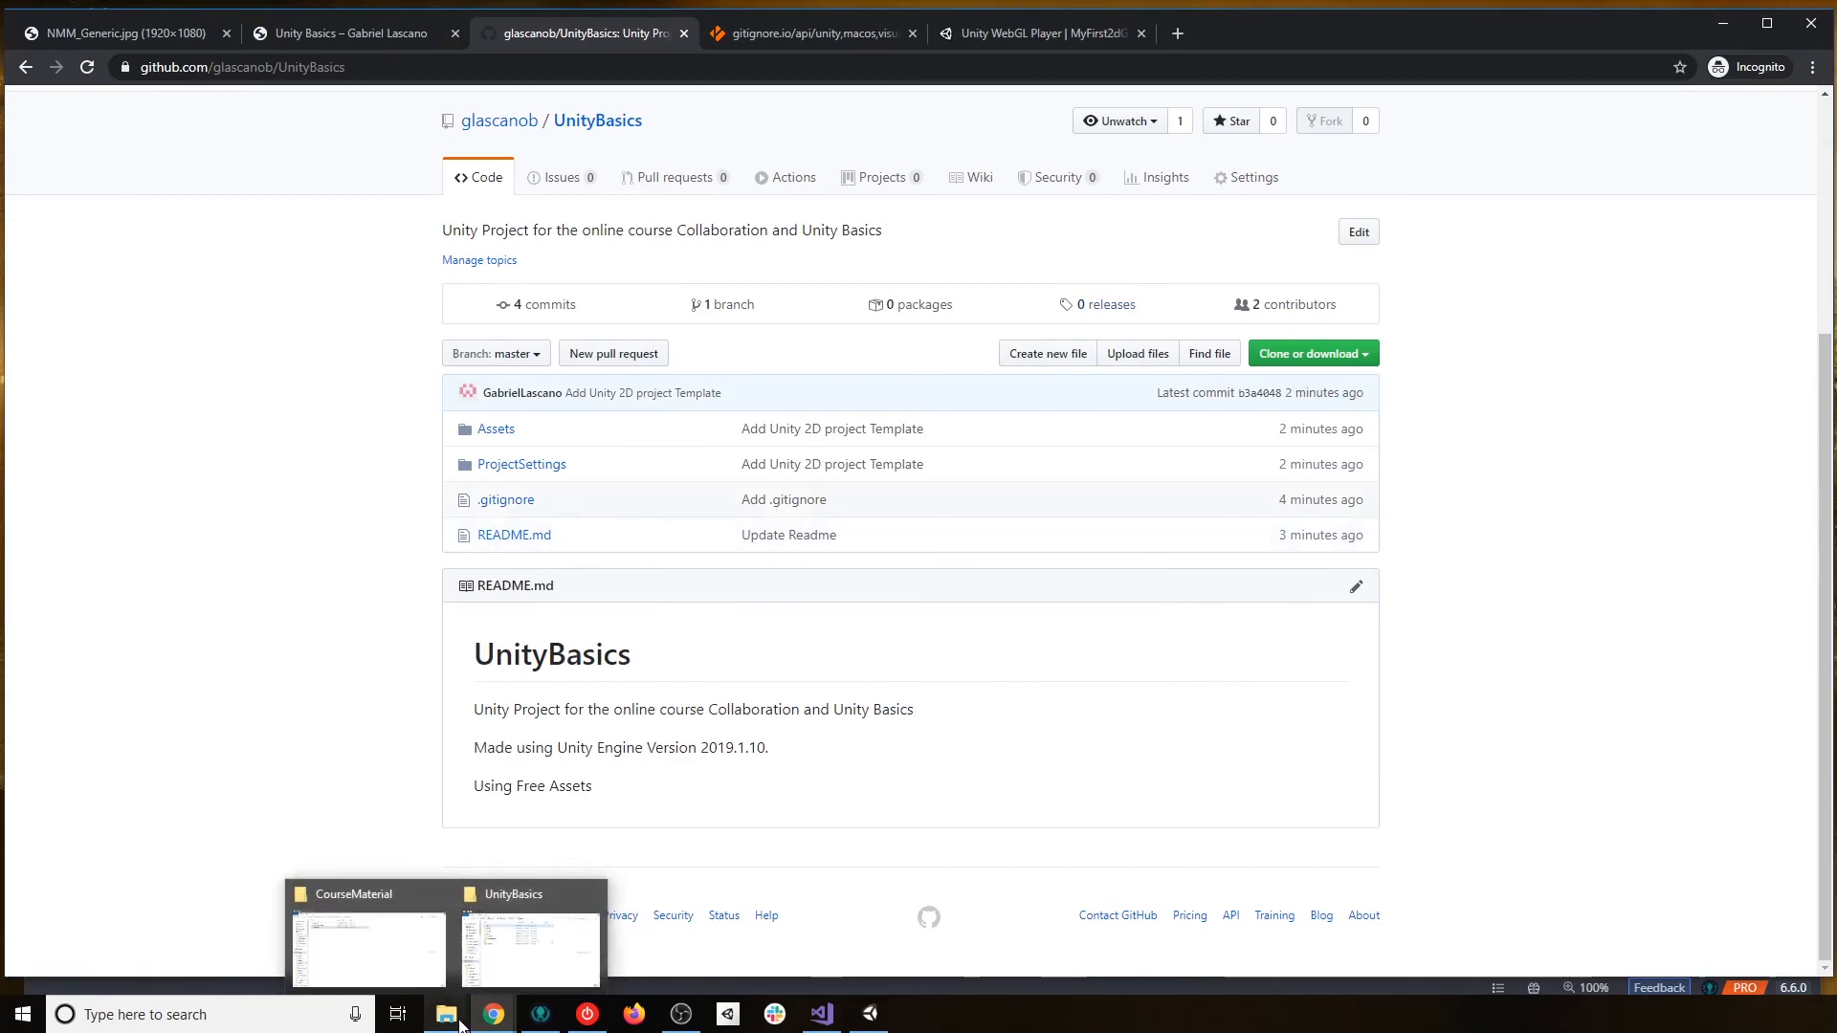
pyautogui.click(531, 947)
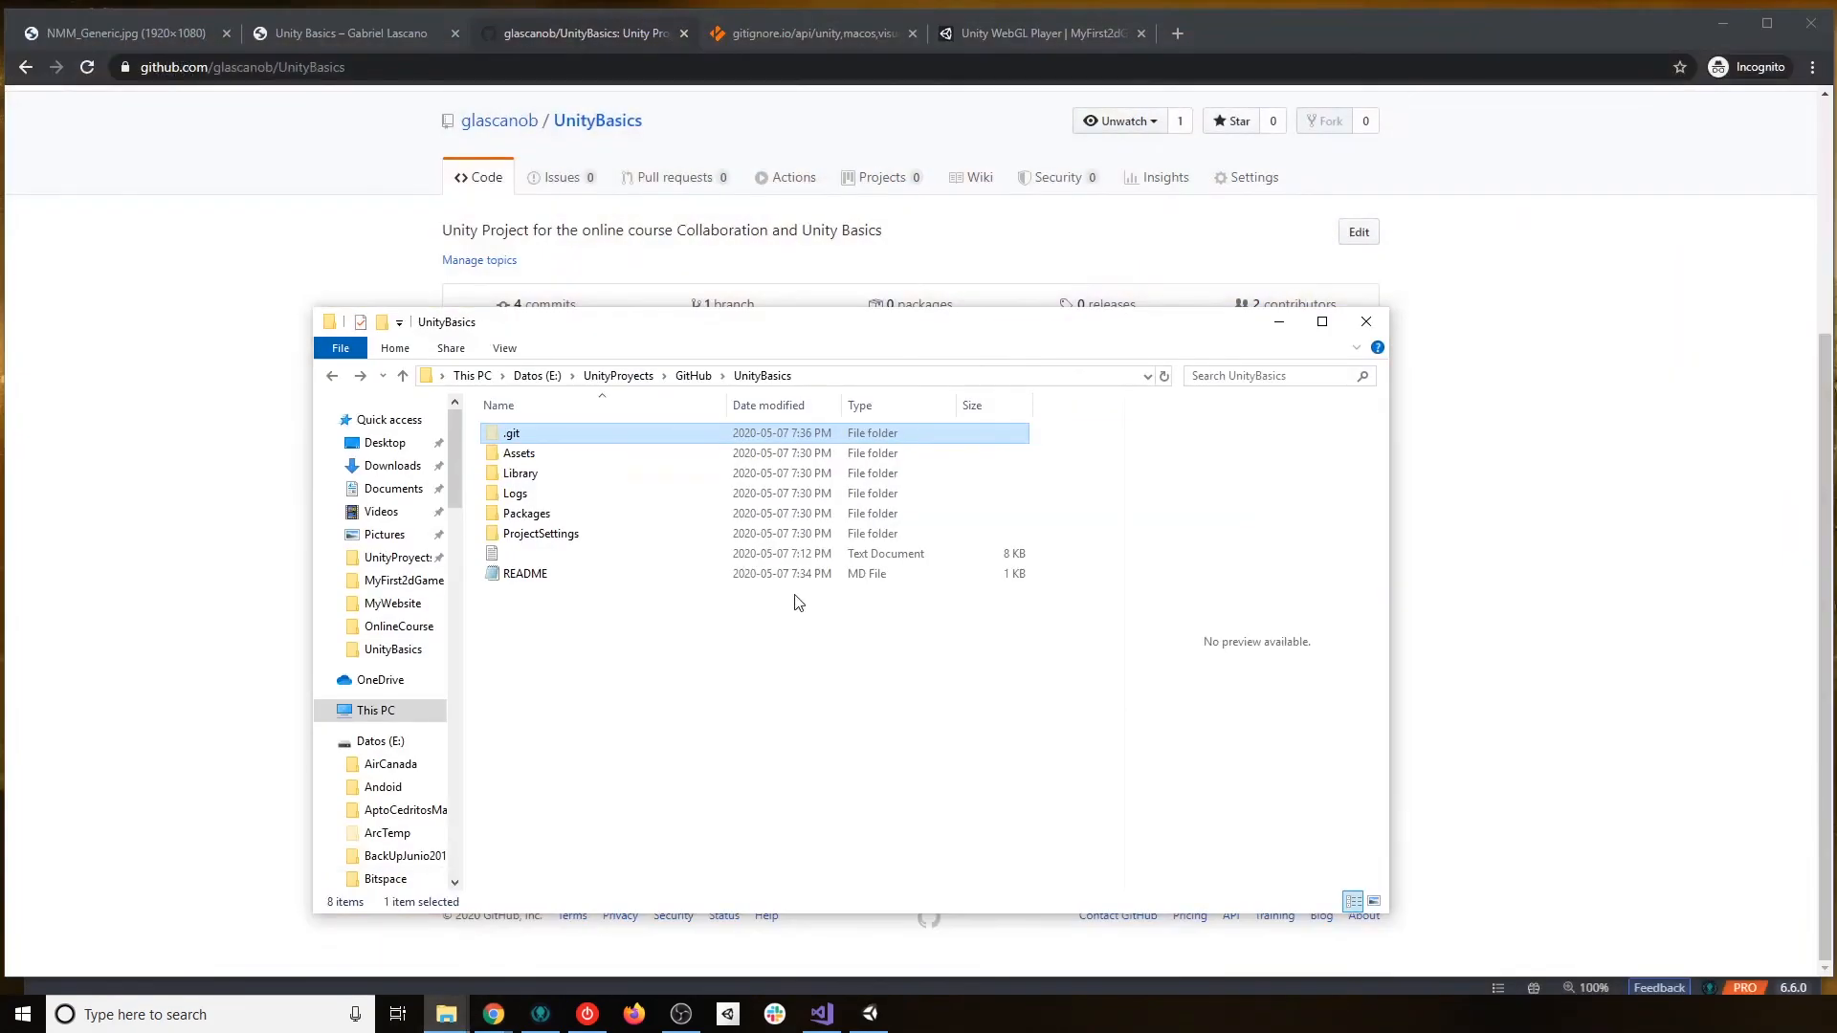
pyautogui.moveTo(836, 330); pyautogui.dragTo(868, 260)
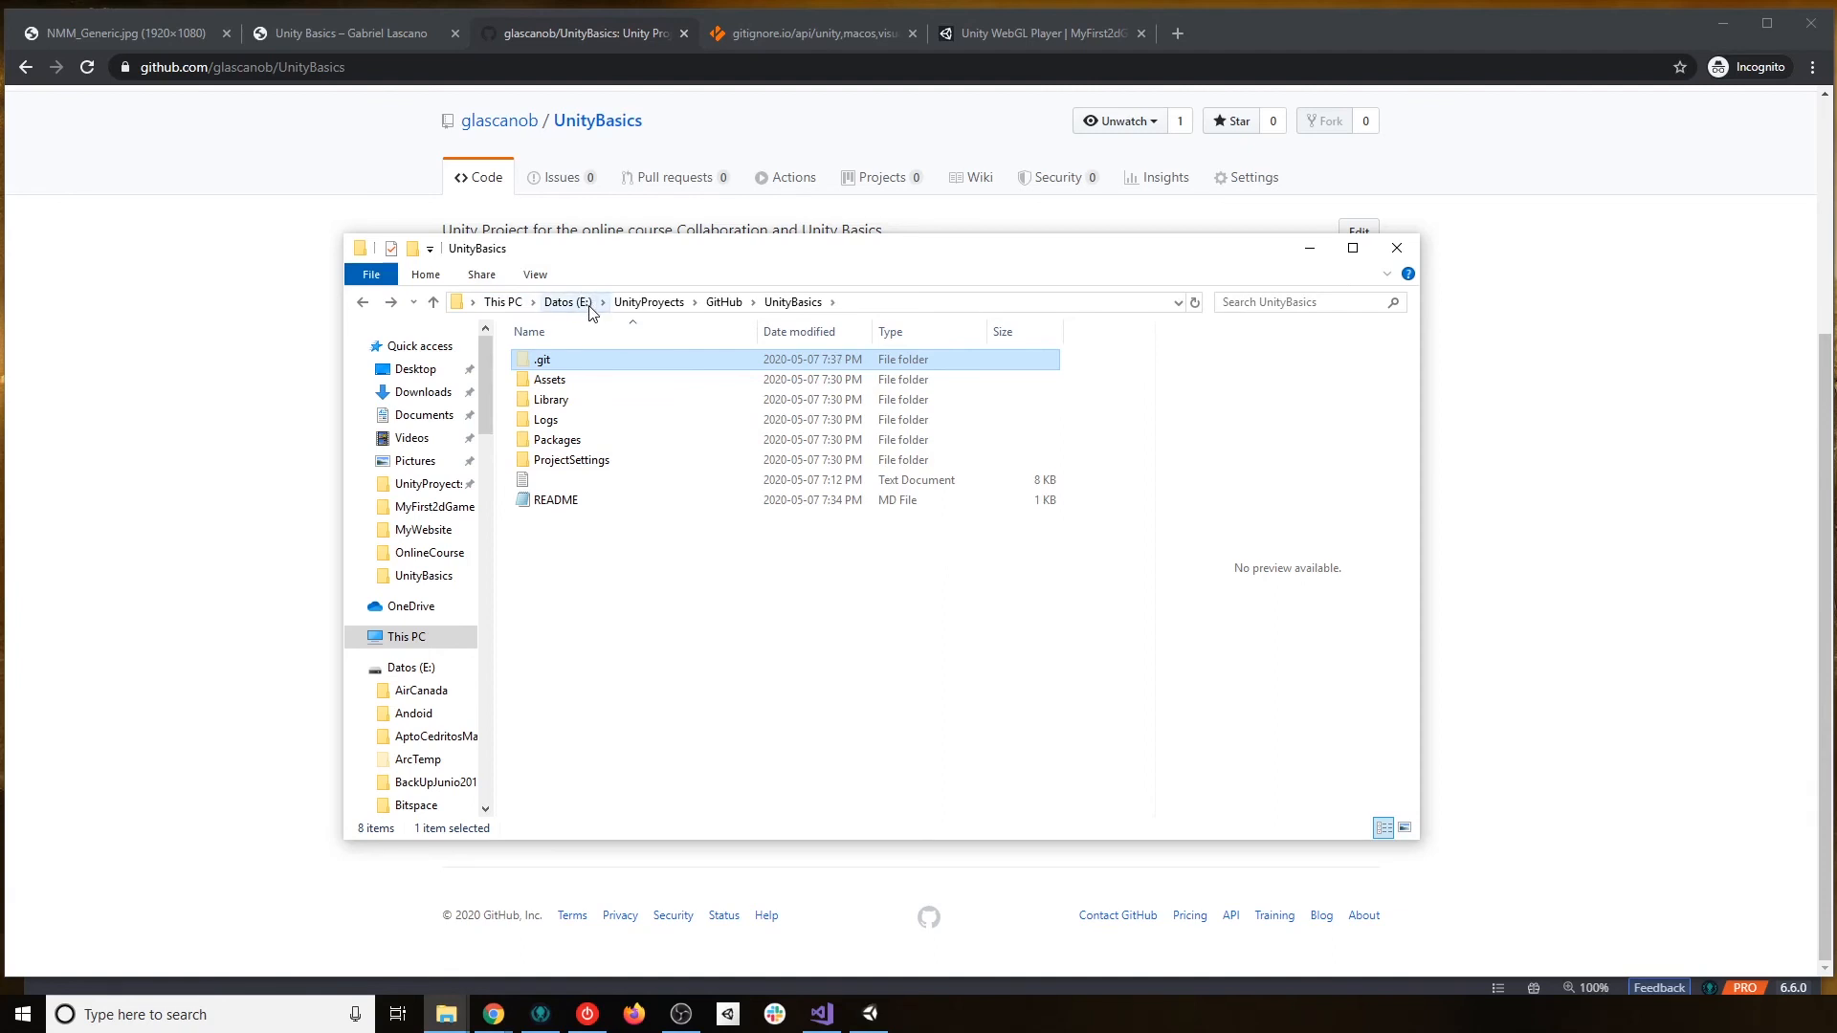
pyautogui.press('super+r')
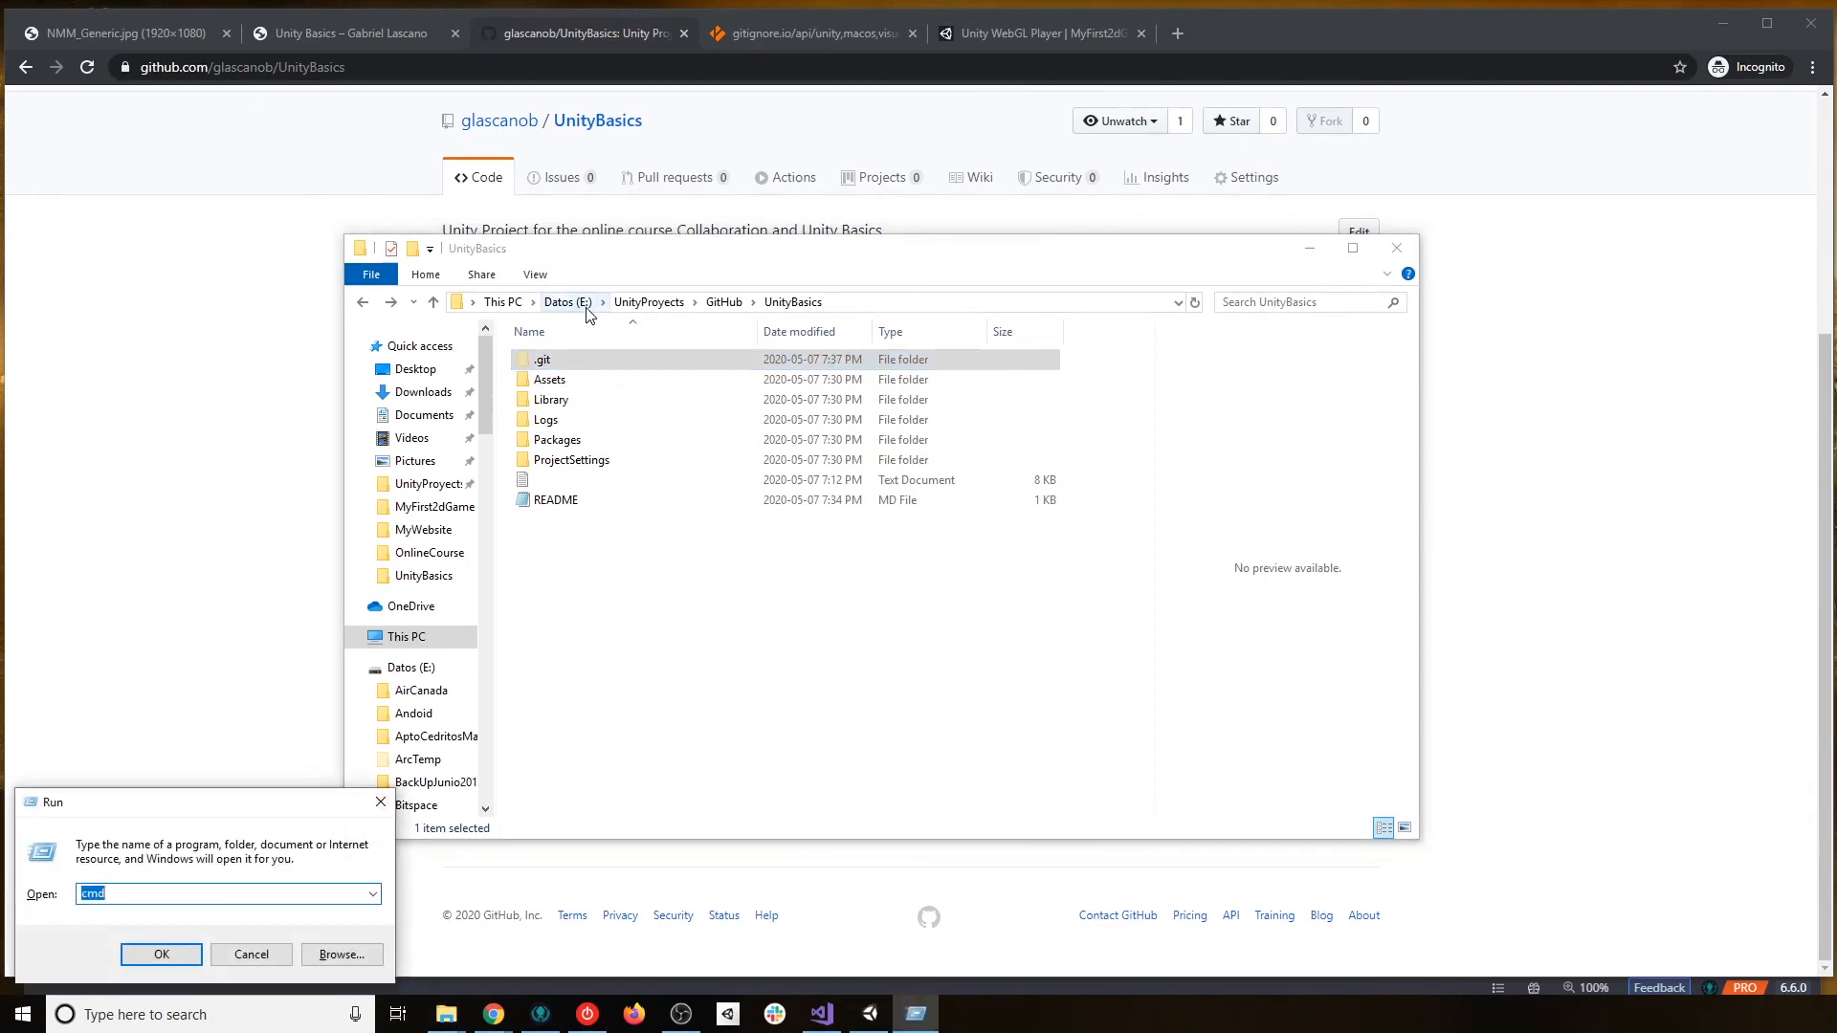
pyautogui.press('Return')
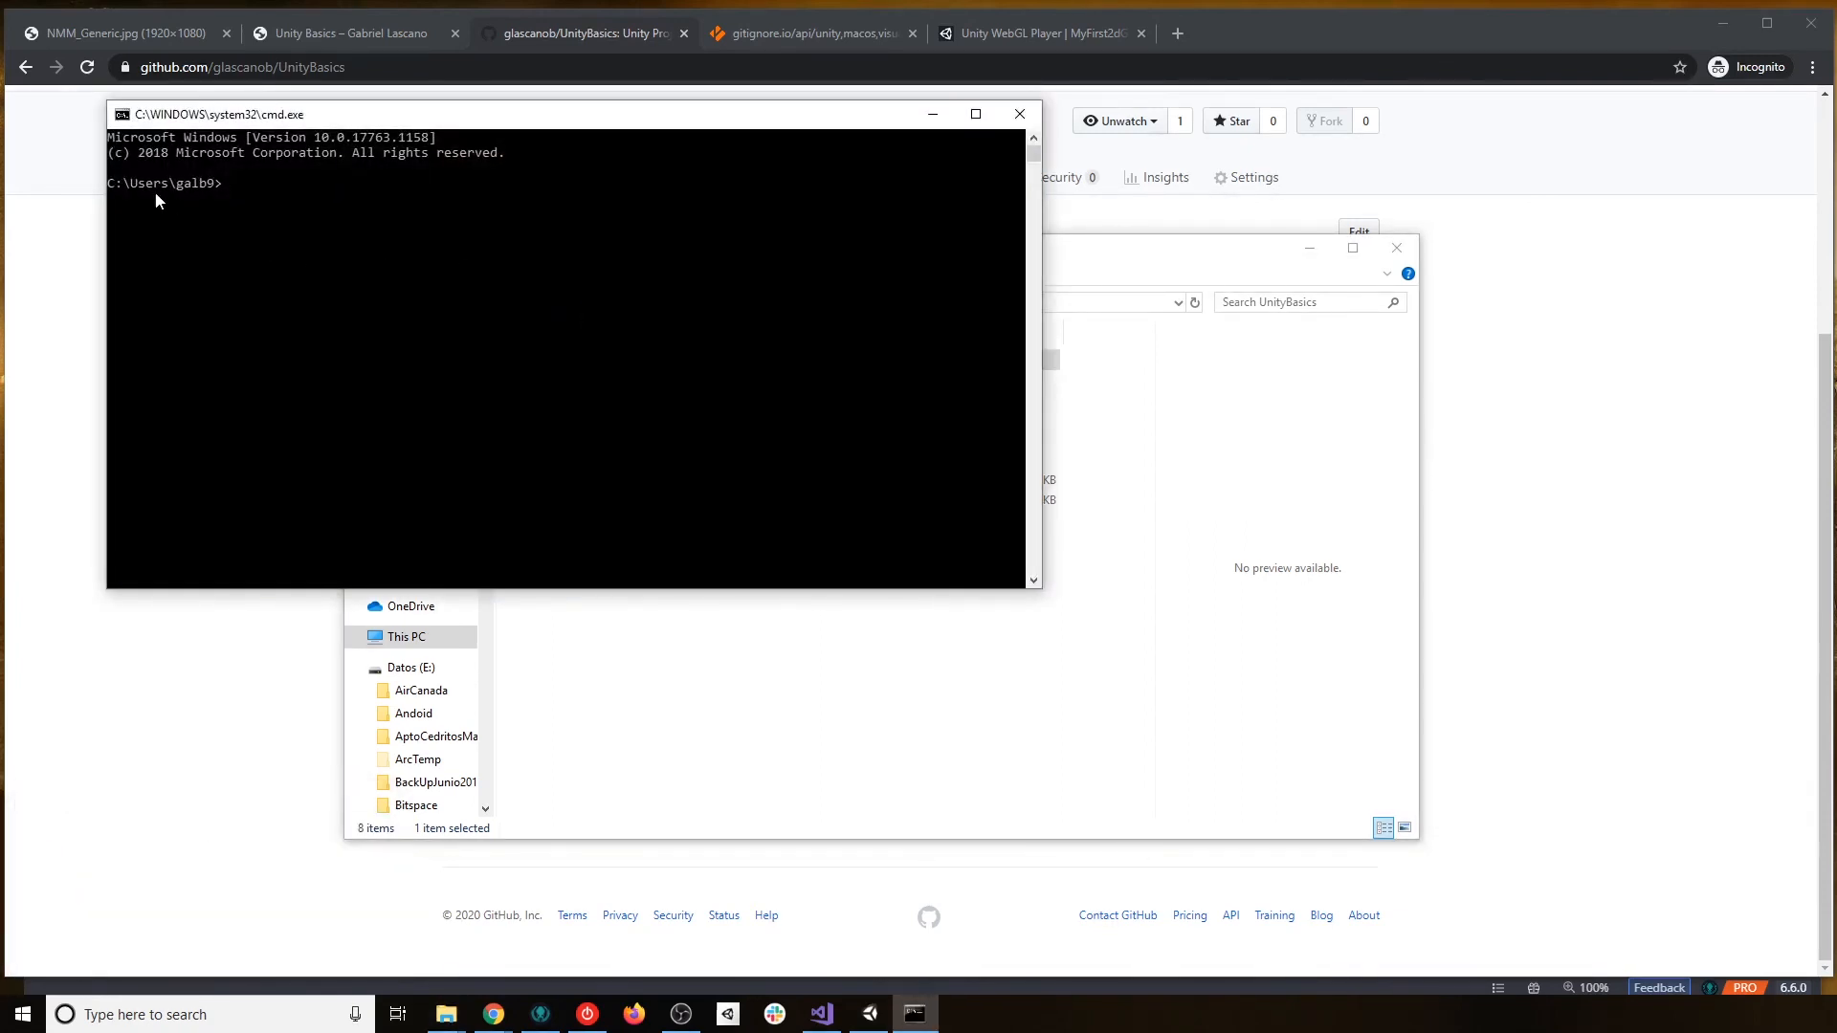
# Try to change folders at the command prompt with cd .. and cd e:, and close the prompt window.
pyautogui.write('cd ..')
pyautogui.press('Return')
pyautogui.write('cd e:')
pyautogui.press('Return')
pyautogui.click(1020, 114)
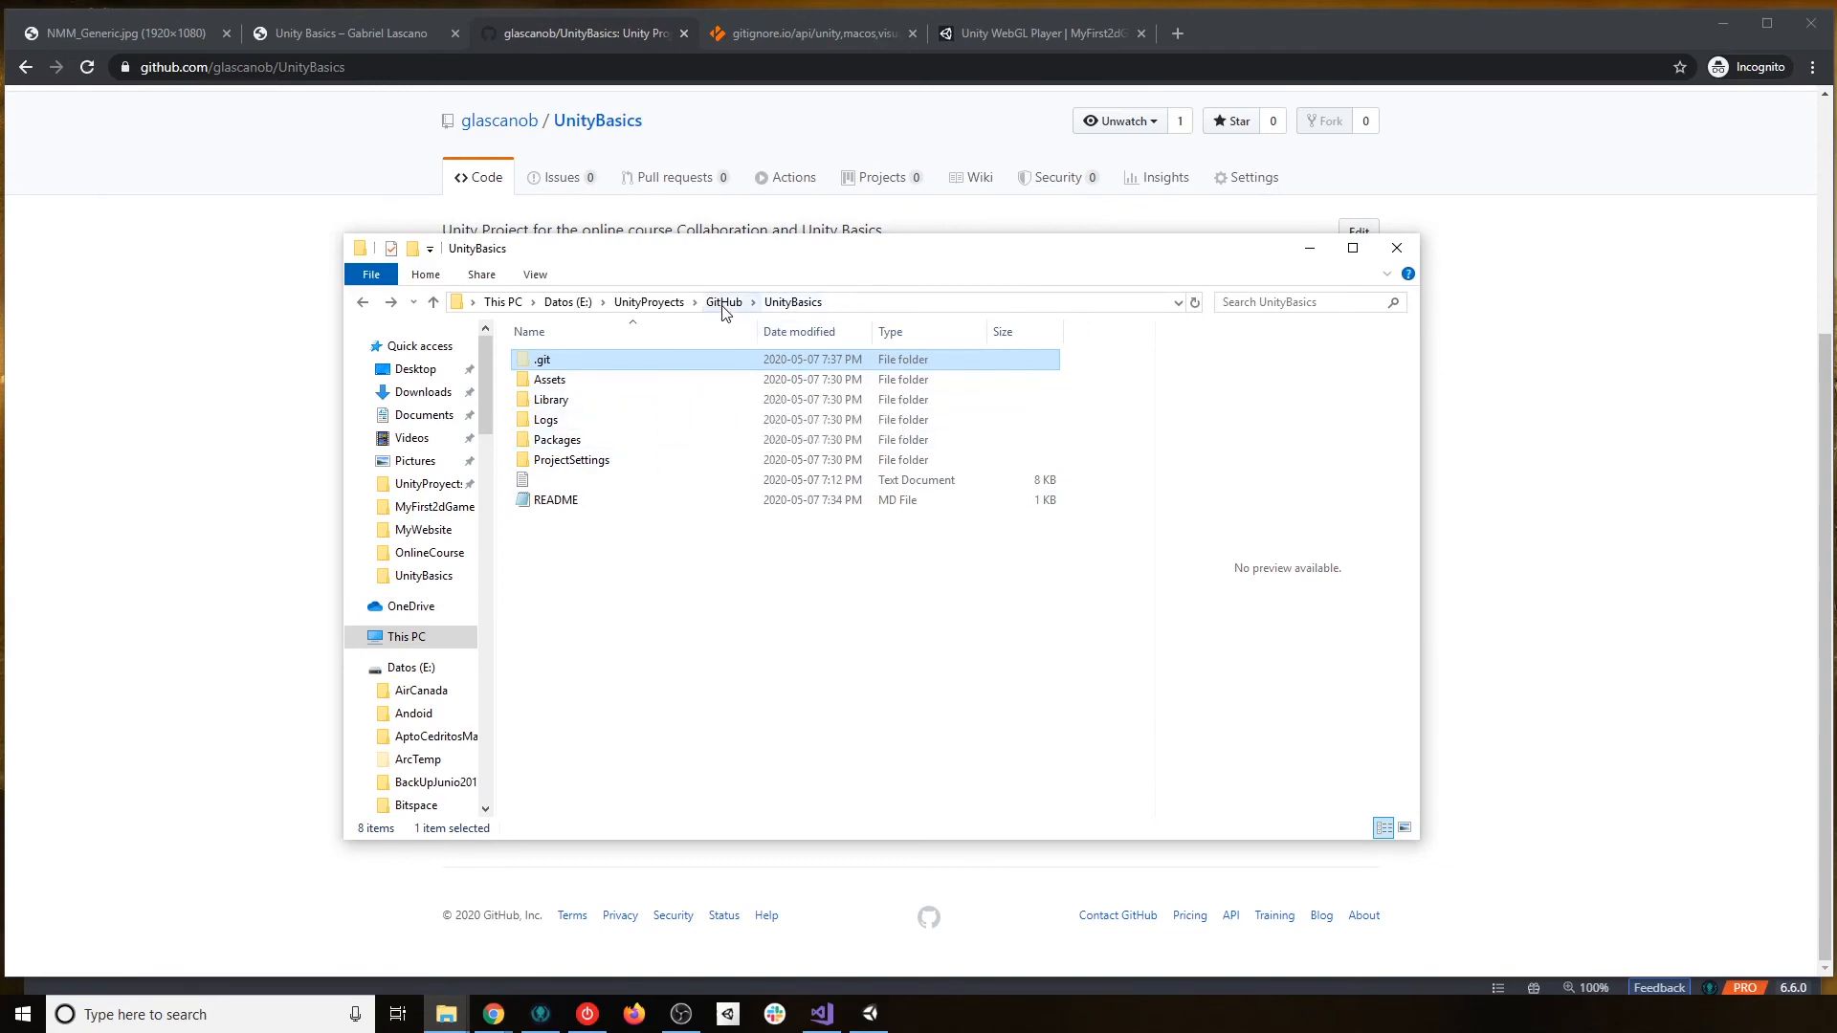
# Go up to E:\UnityProyects in File Explorer and open a command prompt in that folder, placed so the folder path stays visible.
pyautogui.click(650, 304)
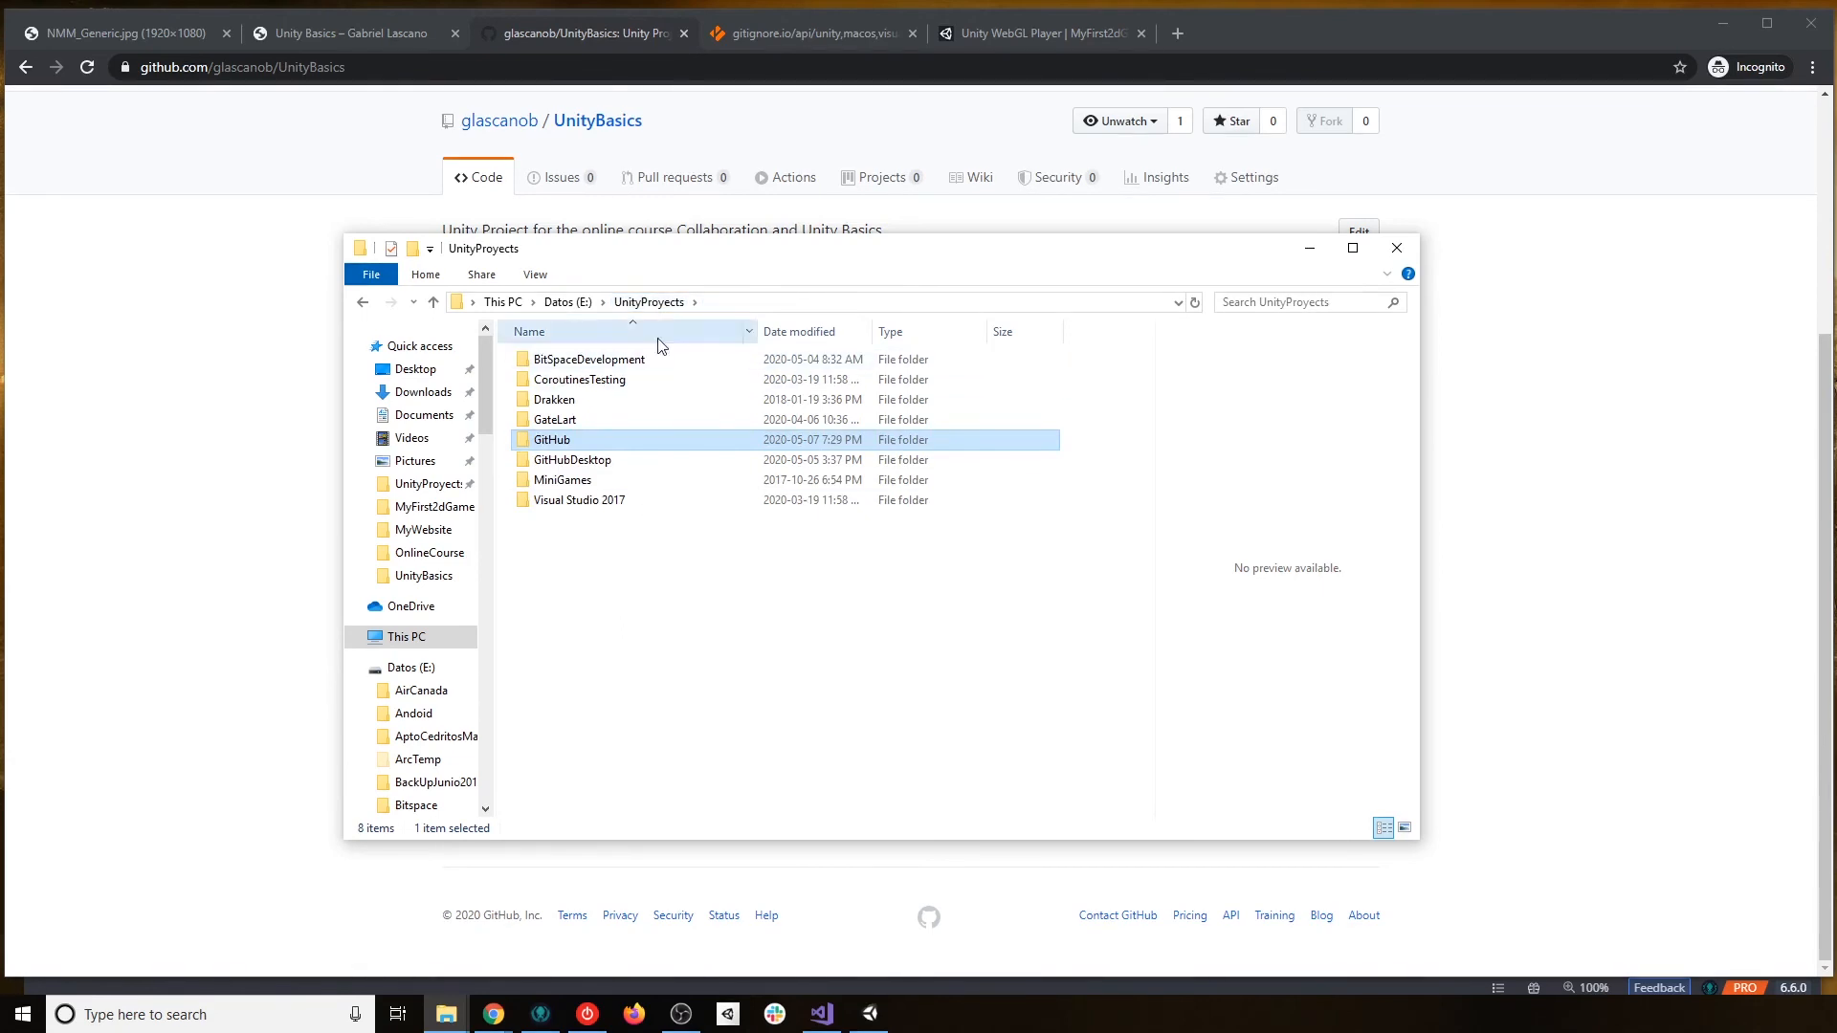
pyautogui.doubleClick(571, 442)
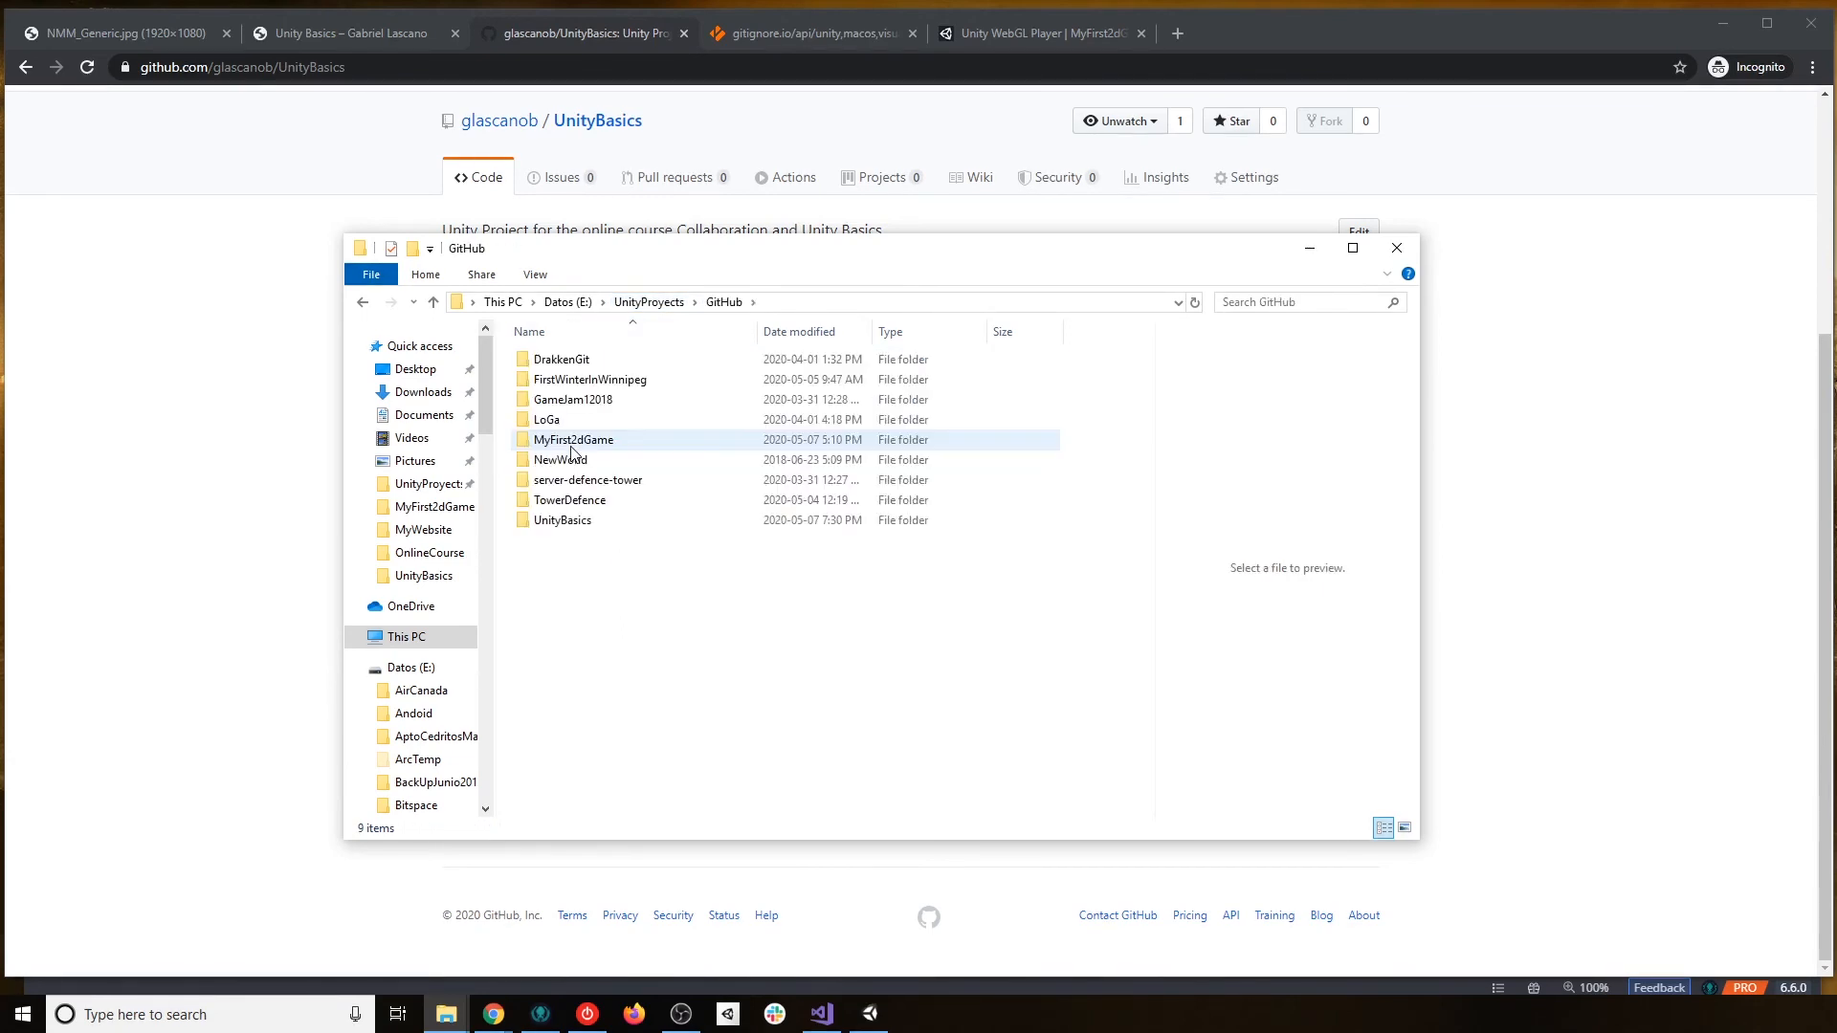
pyautogui.click(648, 302)
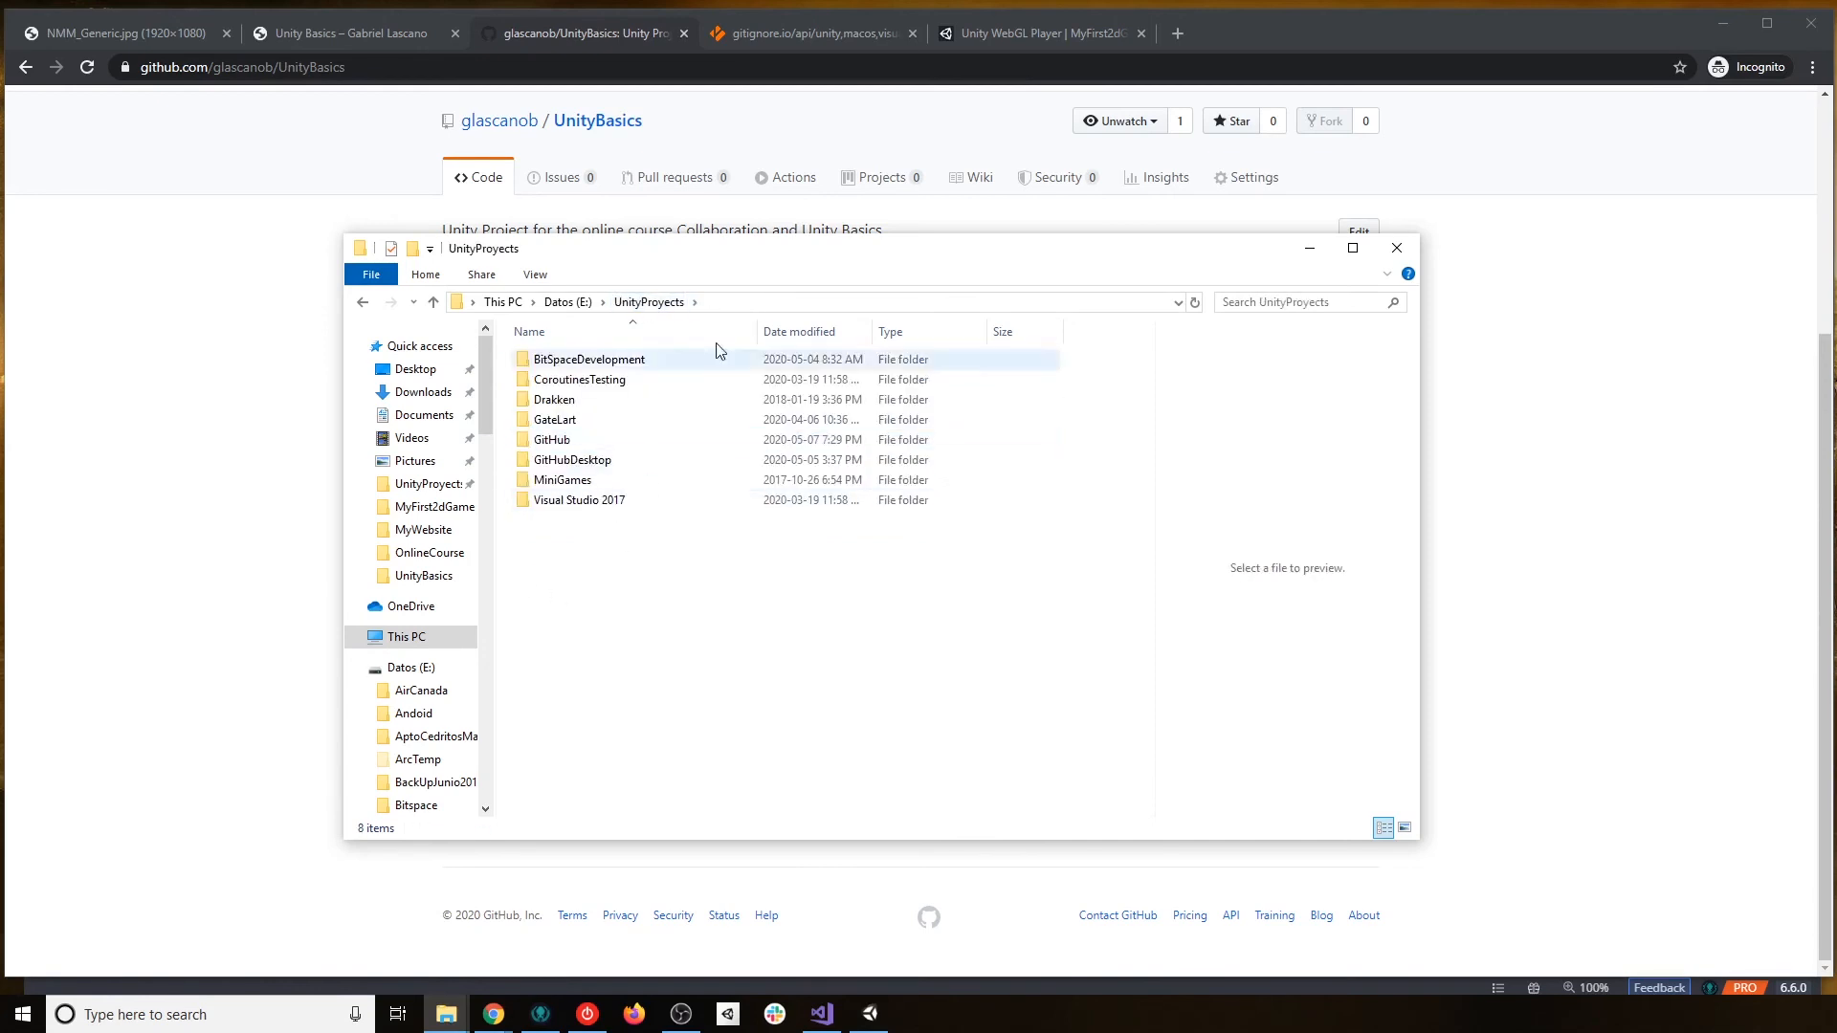
pyautogui.click(756, 302)
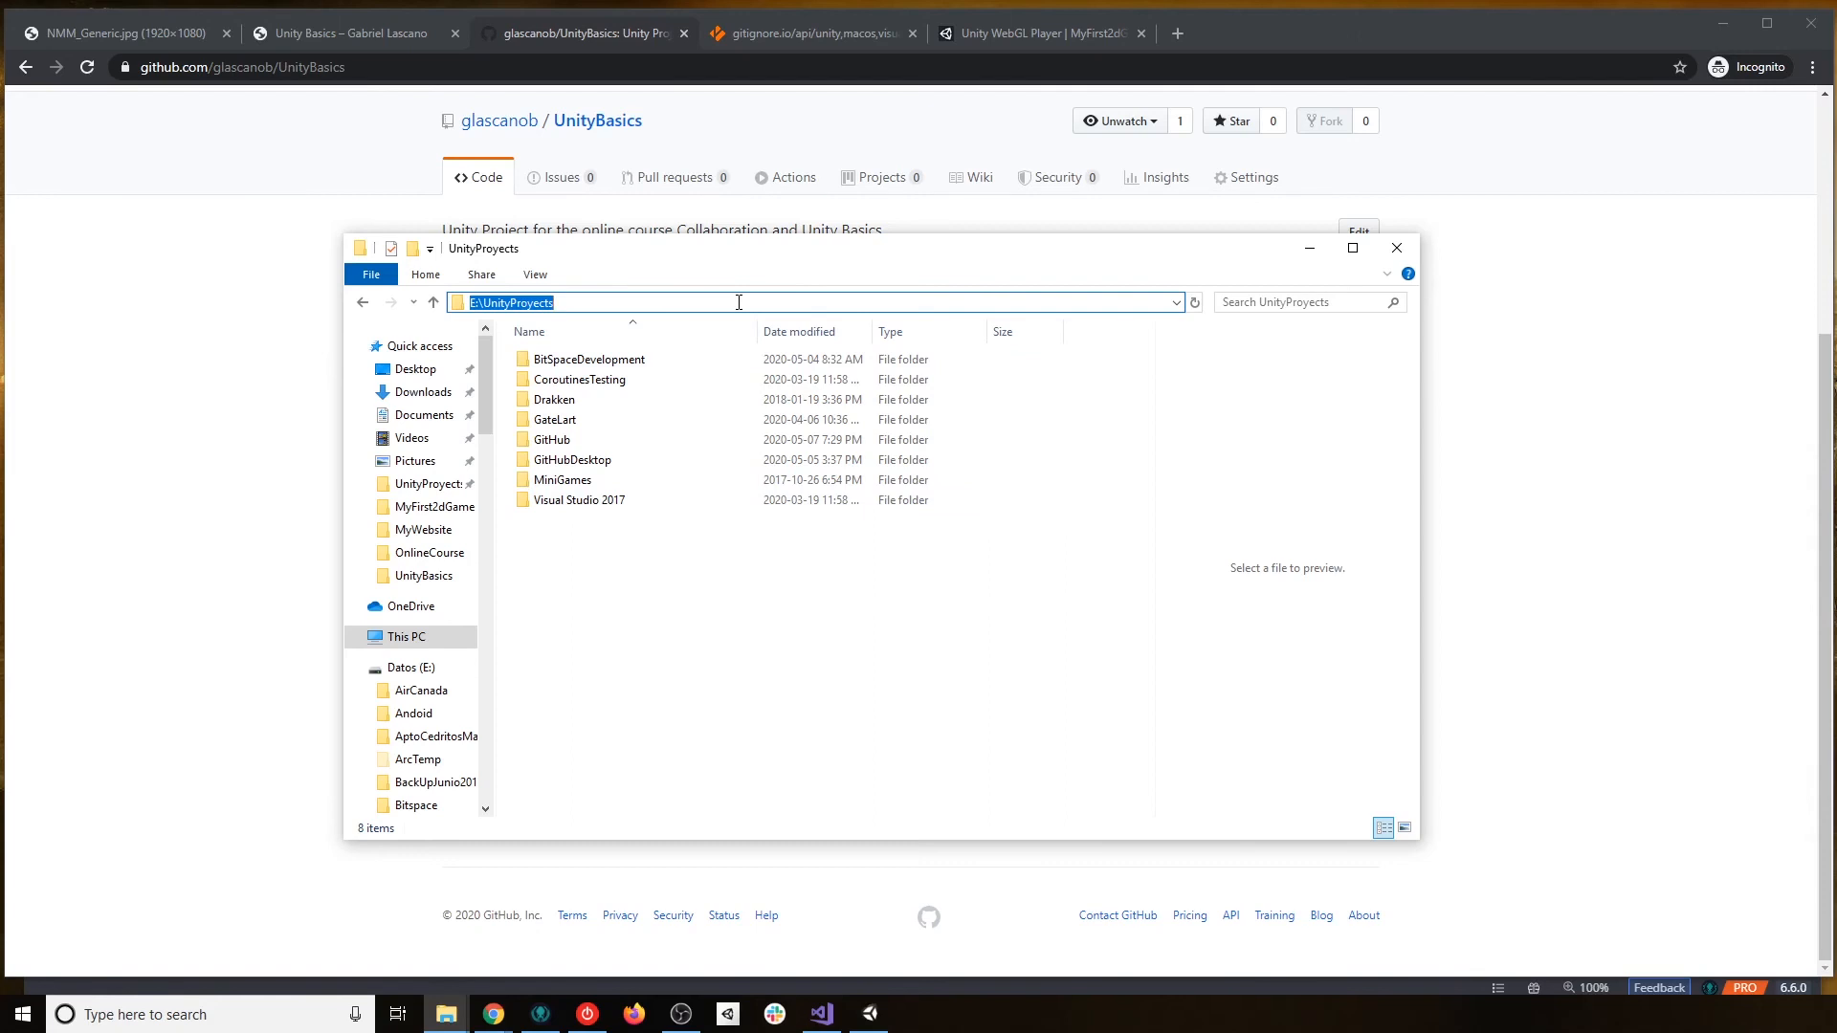
pyautogui.write('cmd')
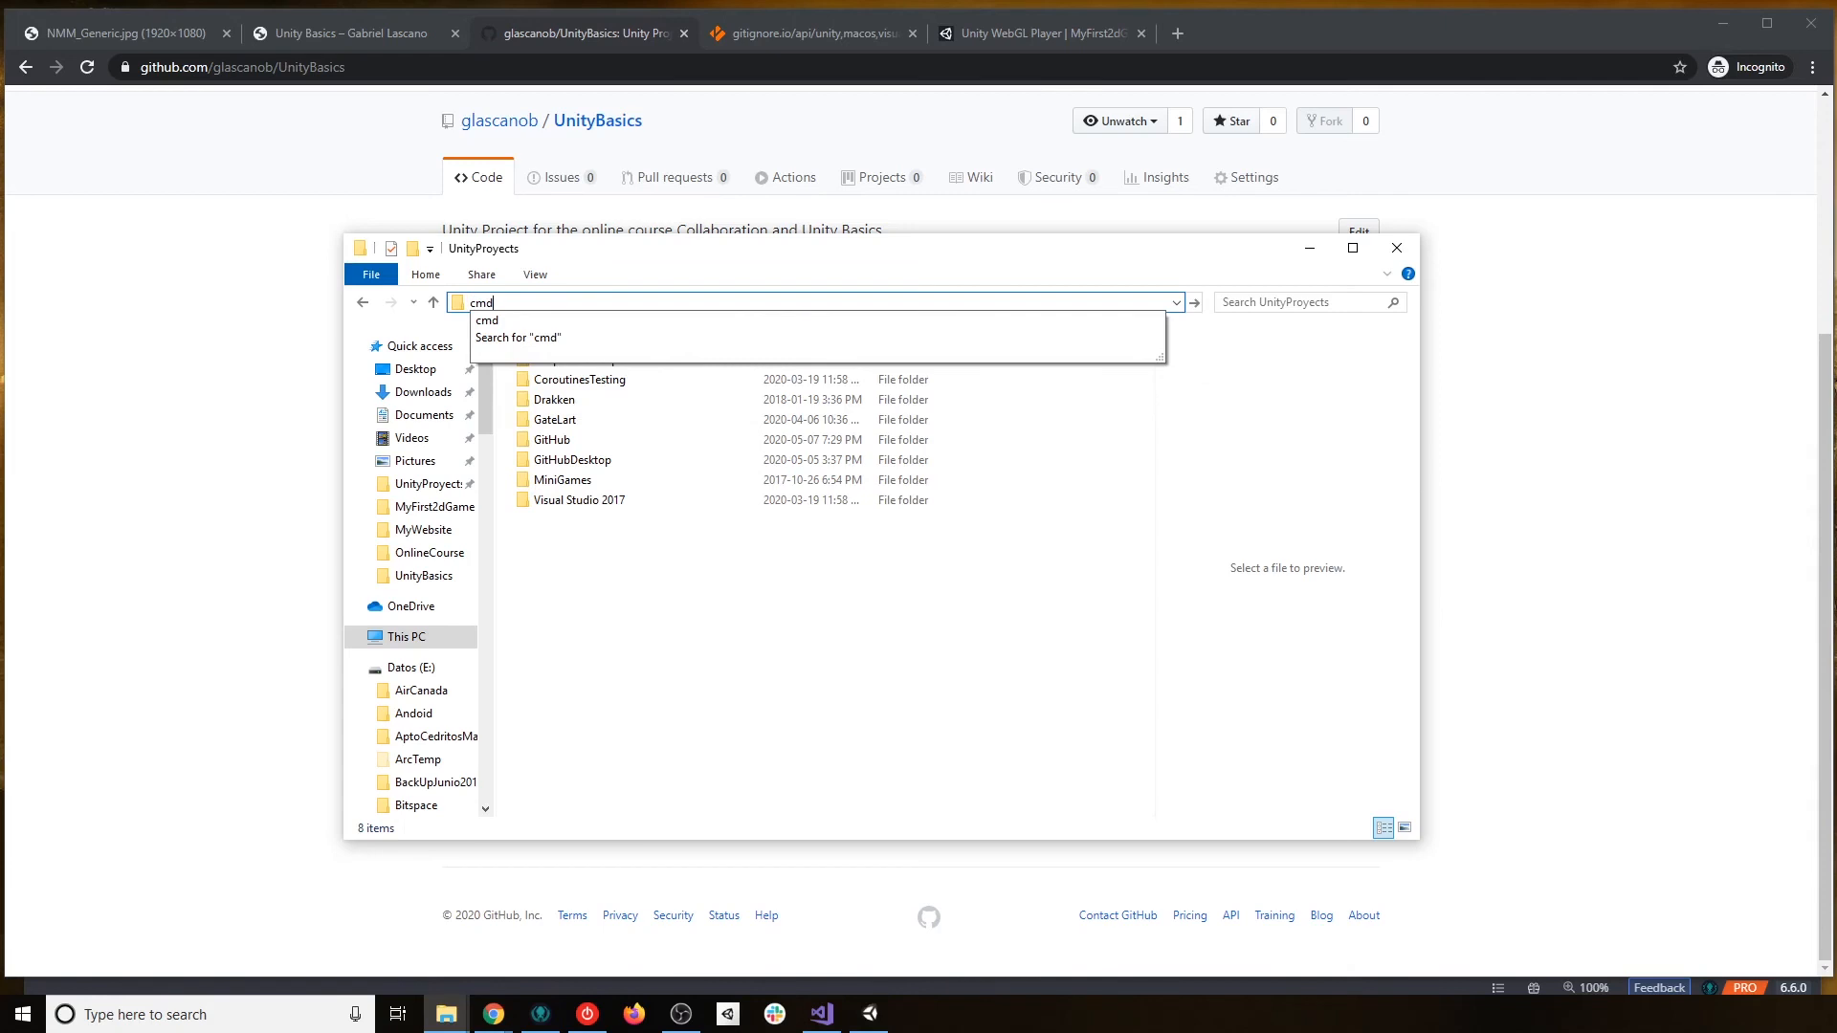
pyautogui.press('Return')
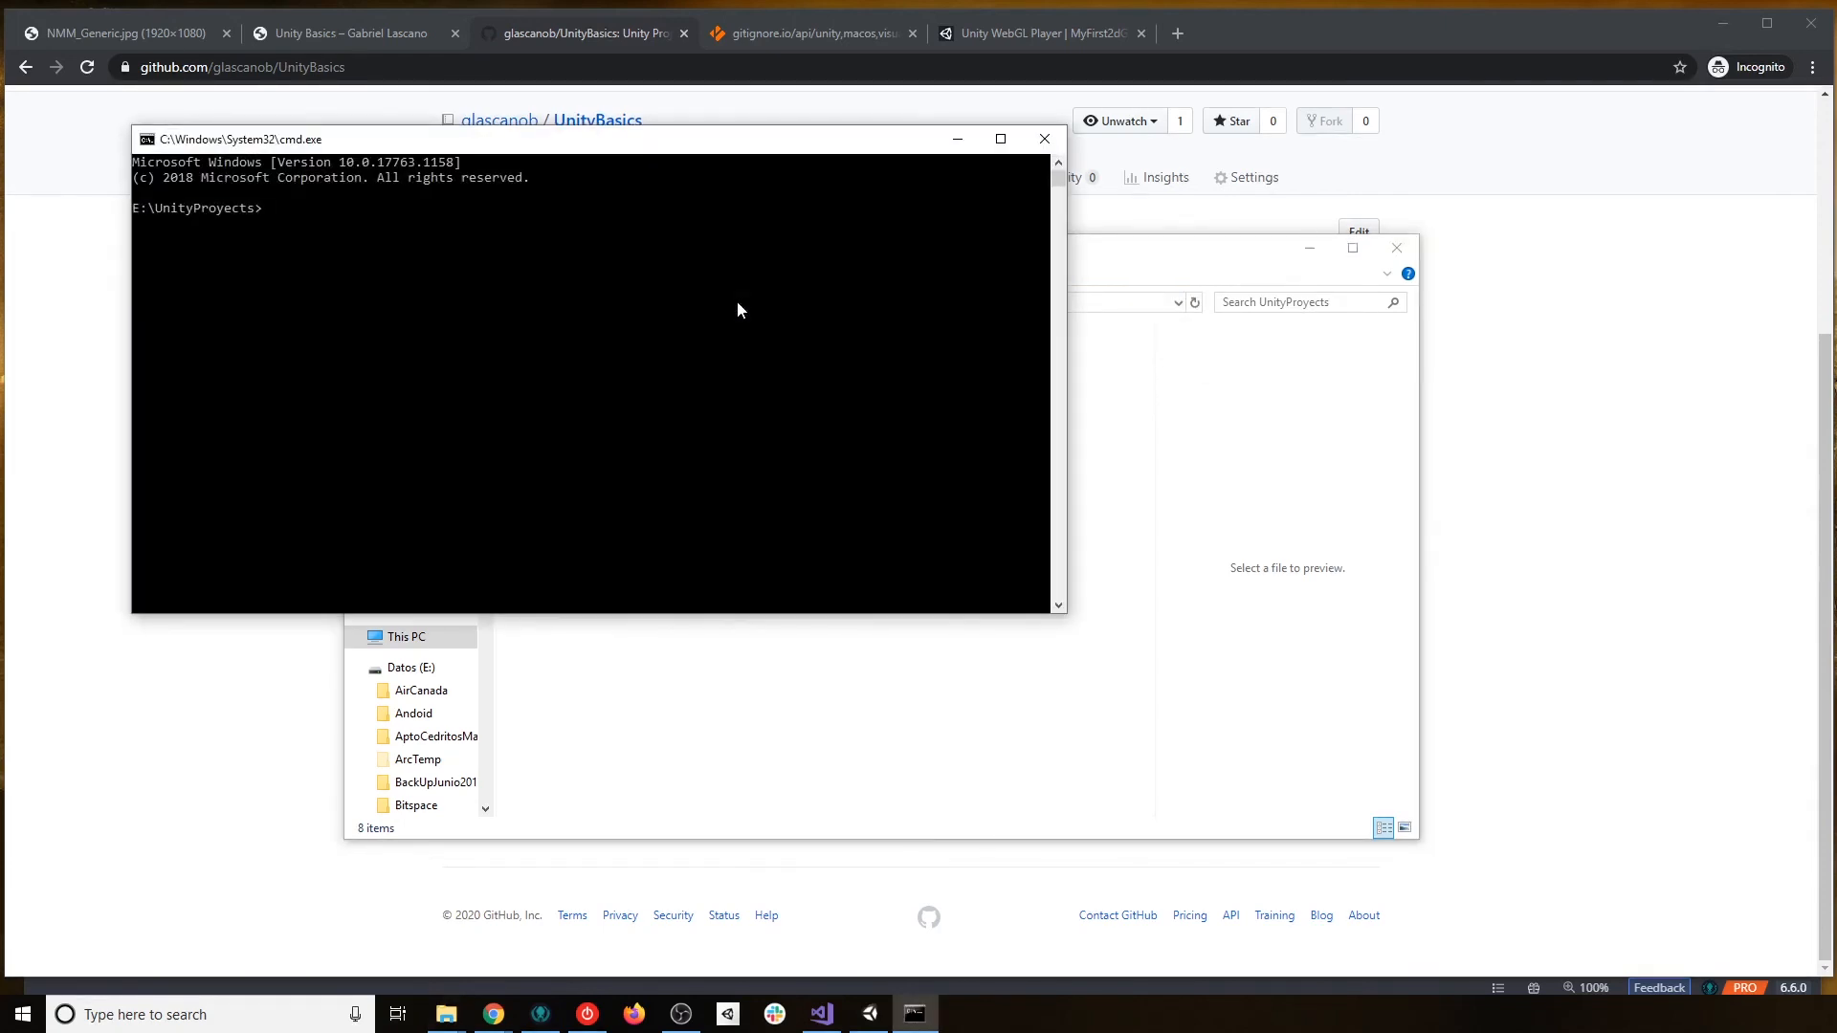
pyautogui.moveTo(491, 138); pyautogui.dragTo(654, 327)
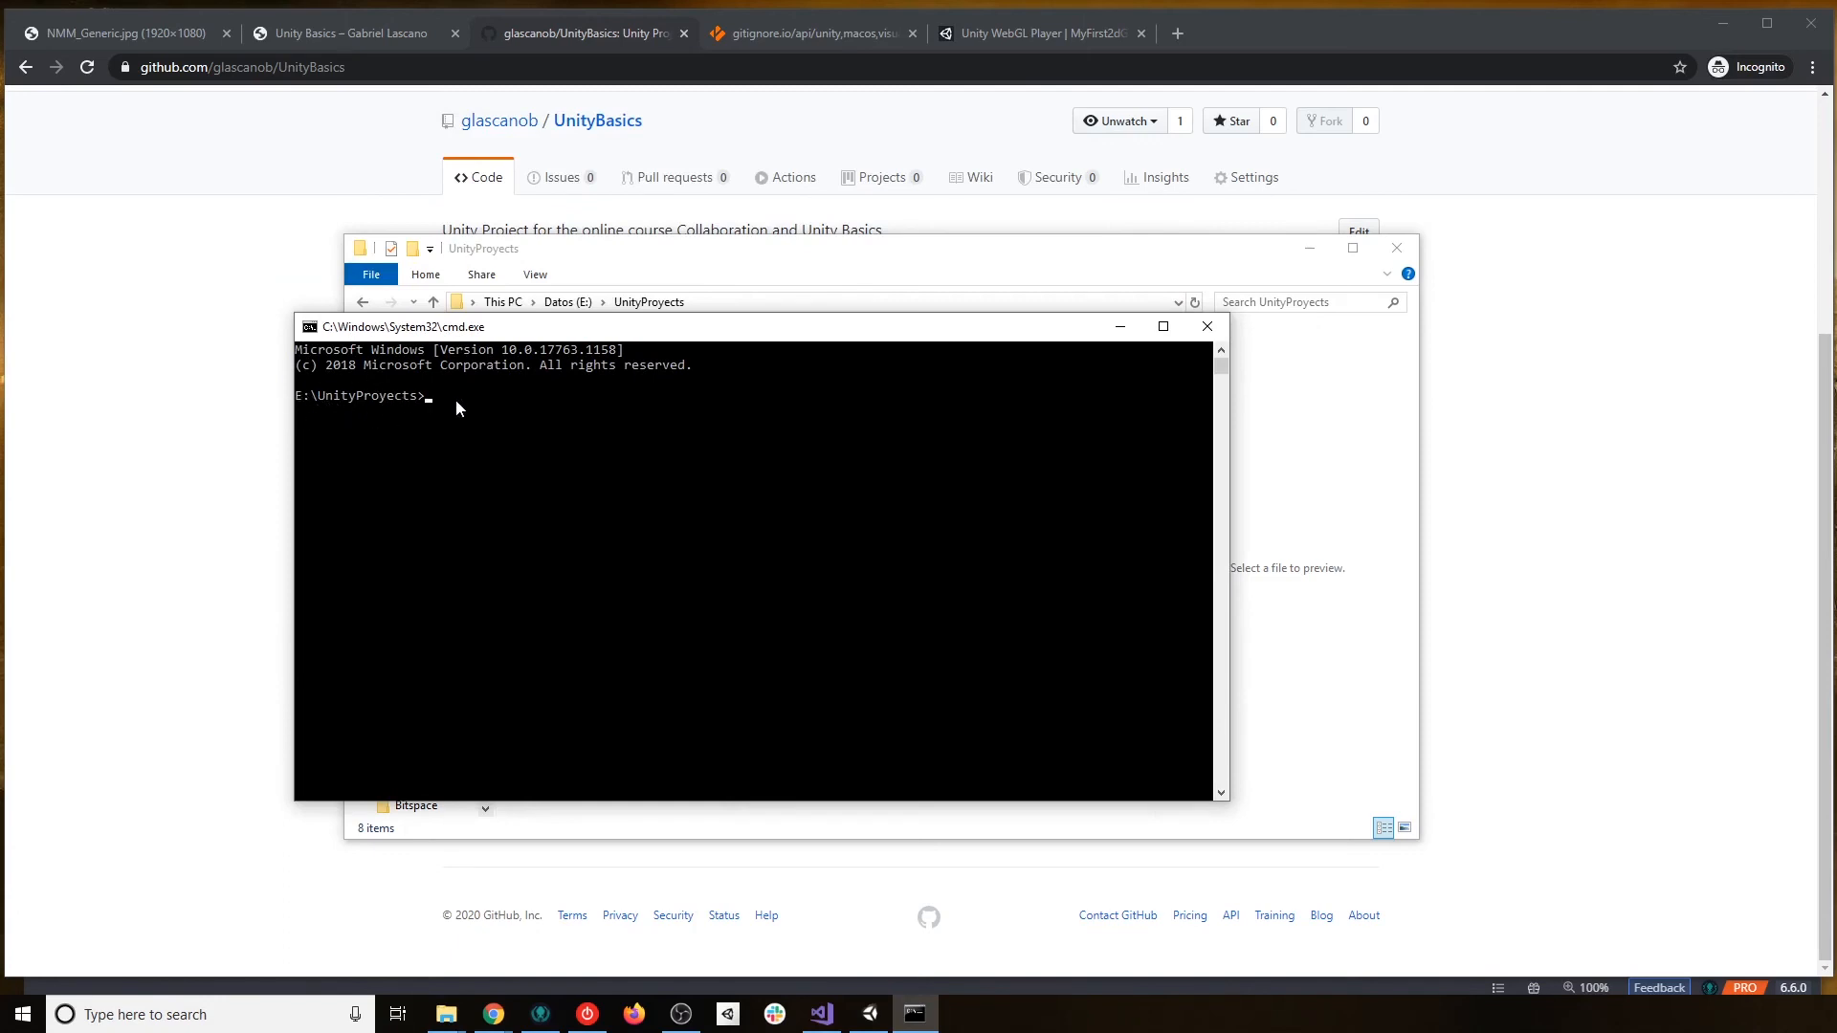
pyautogui.moveTo(501, 331); pyautogui.dragTo(508, 406)
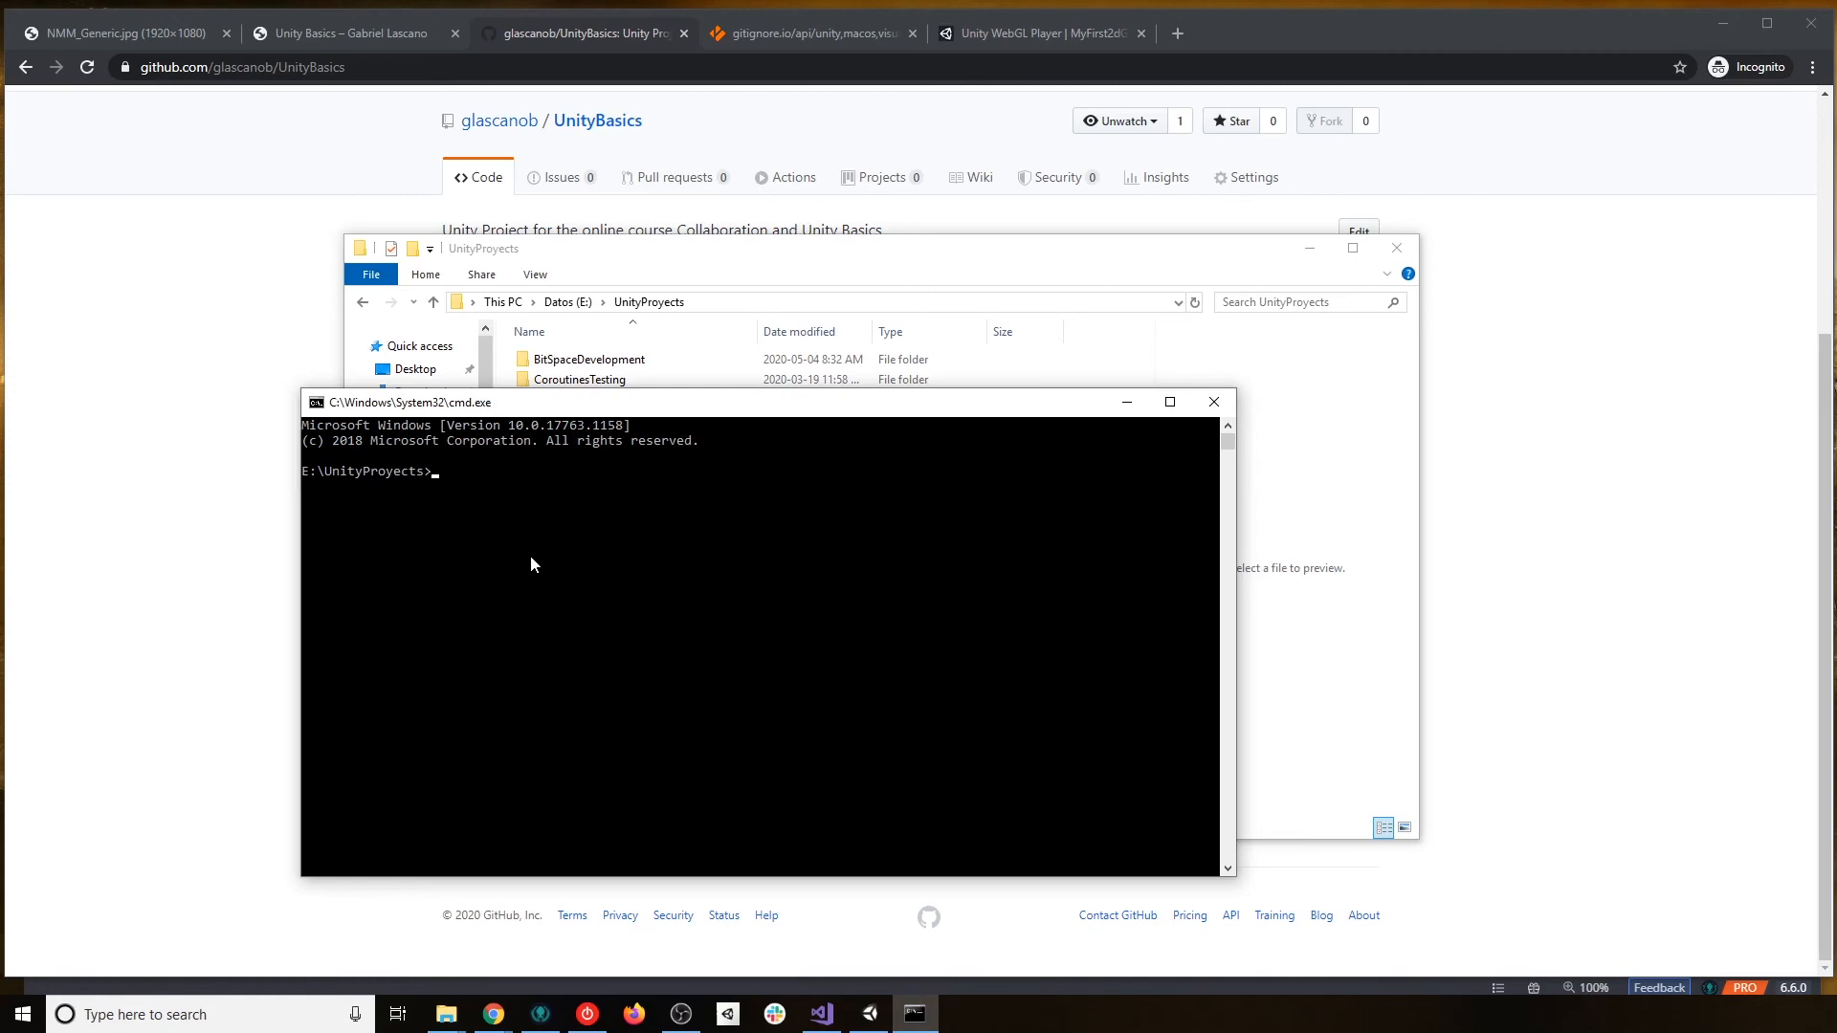
pyautogui.moveTo(572, 410); pyautogui.dragTo(736, 409)
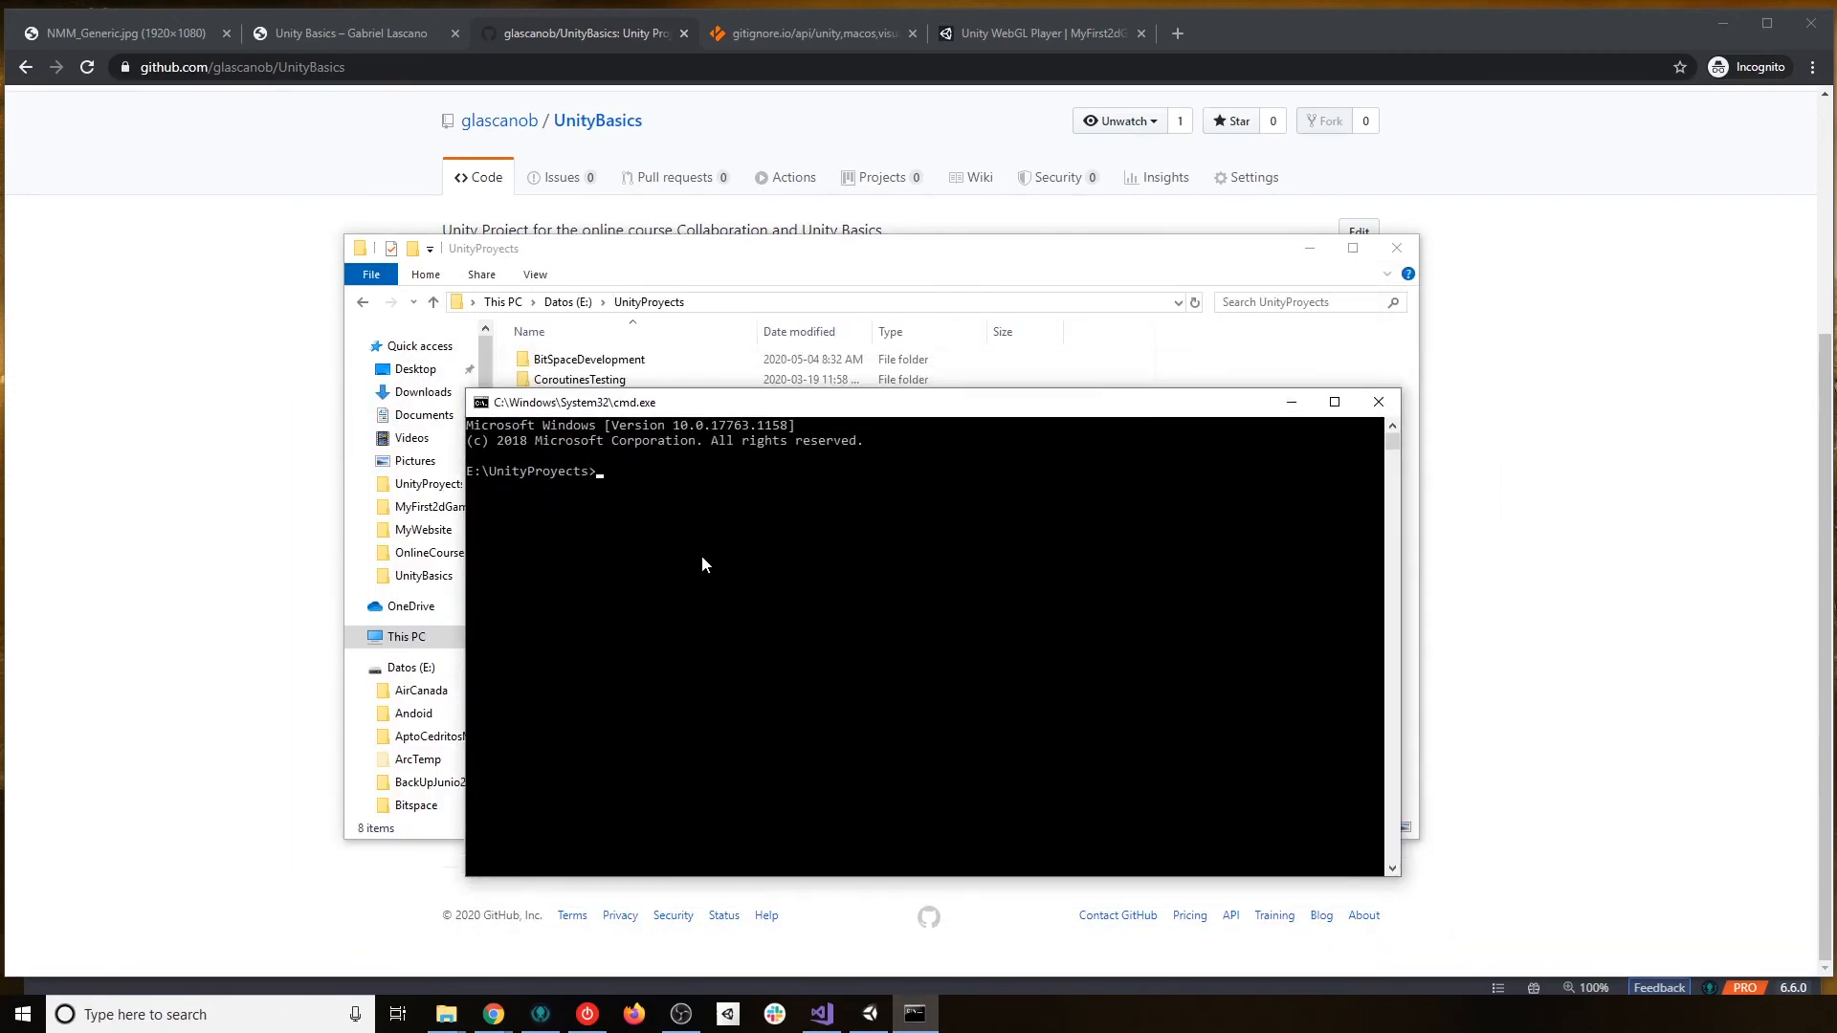
# Check the installed Git version at the command prompt with git --version.
pyautogui.write('git --v')
pyautogui.press('Return')
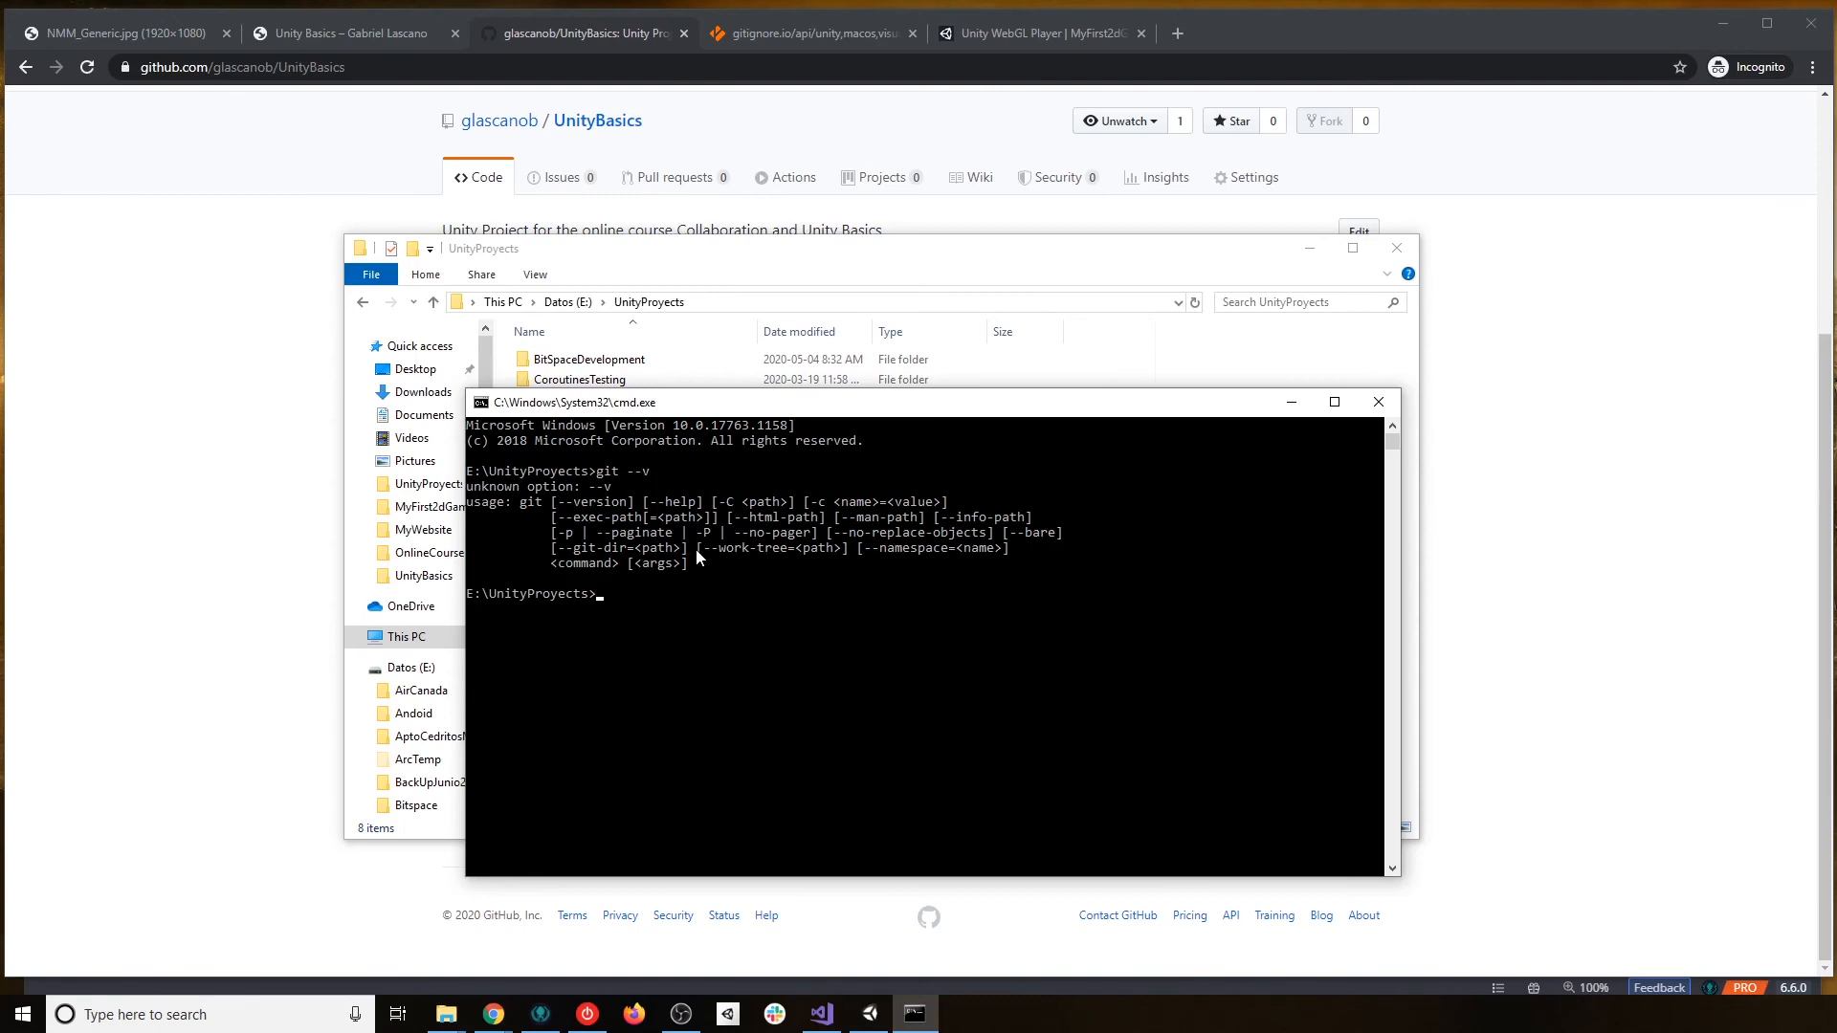
pyautogui.write('git --version')
pyautogui.press('Return')
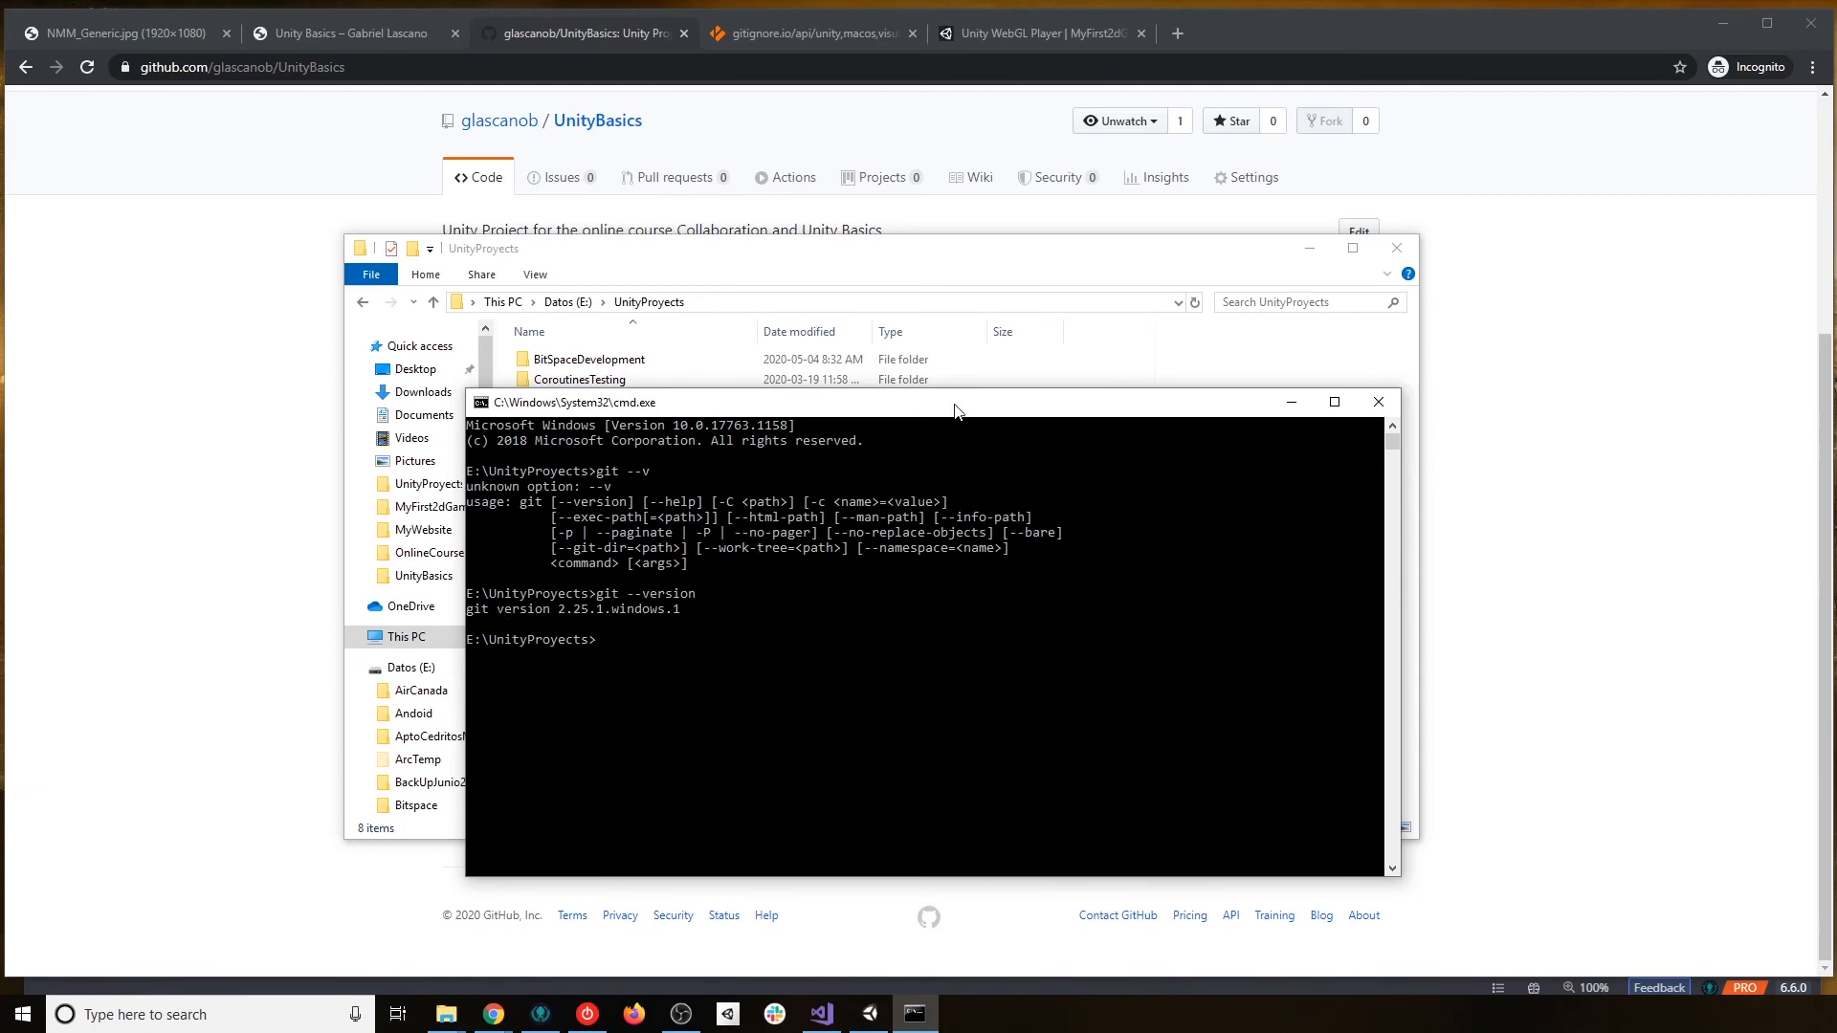
pyautogui.moveTo(954, 411); pyautogui.dragTo(987, 359)
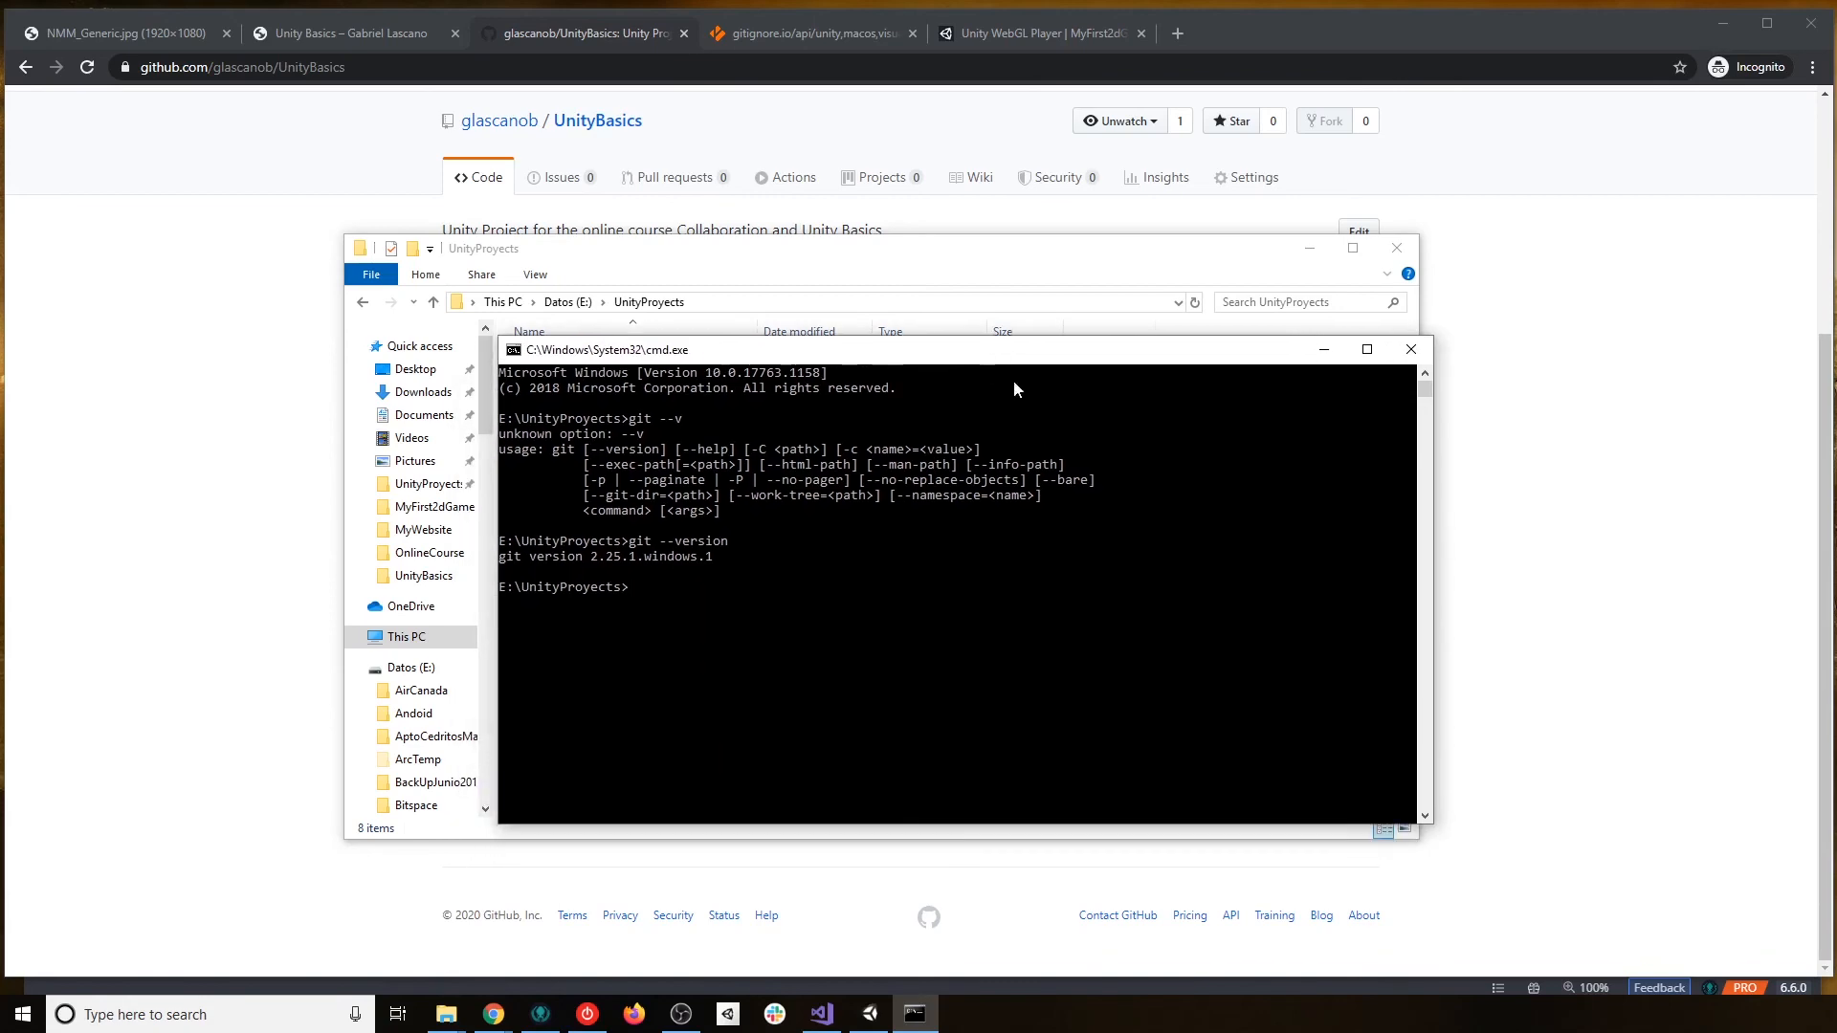
# In Chrome, read the course page's git clone command and clone-address illustration, and return to the UnityBasics repository page.
pyautogui.click(362, 43)
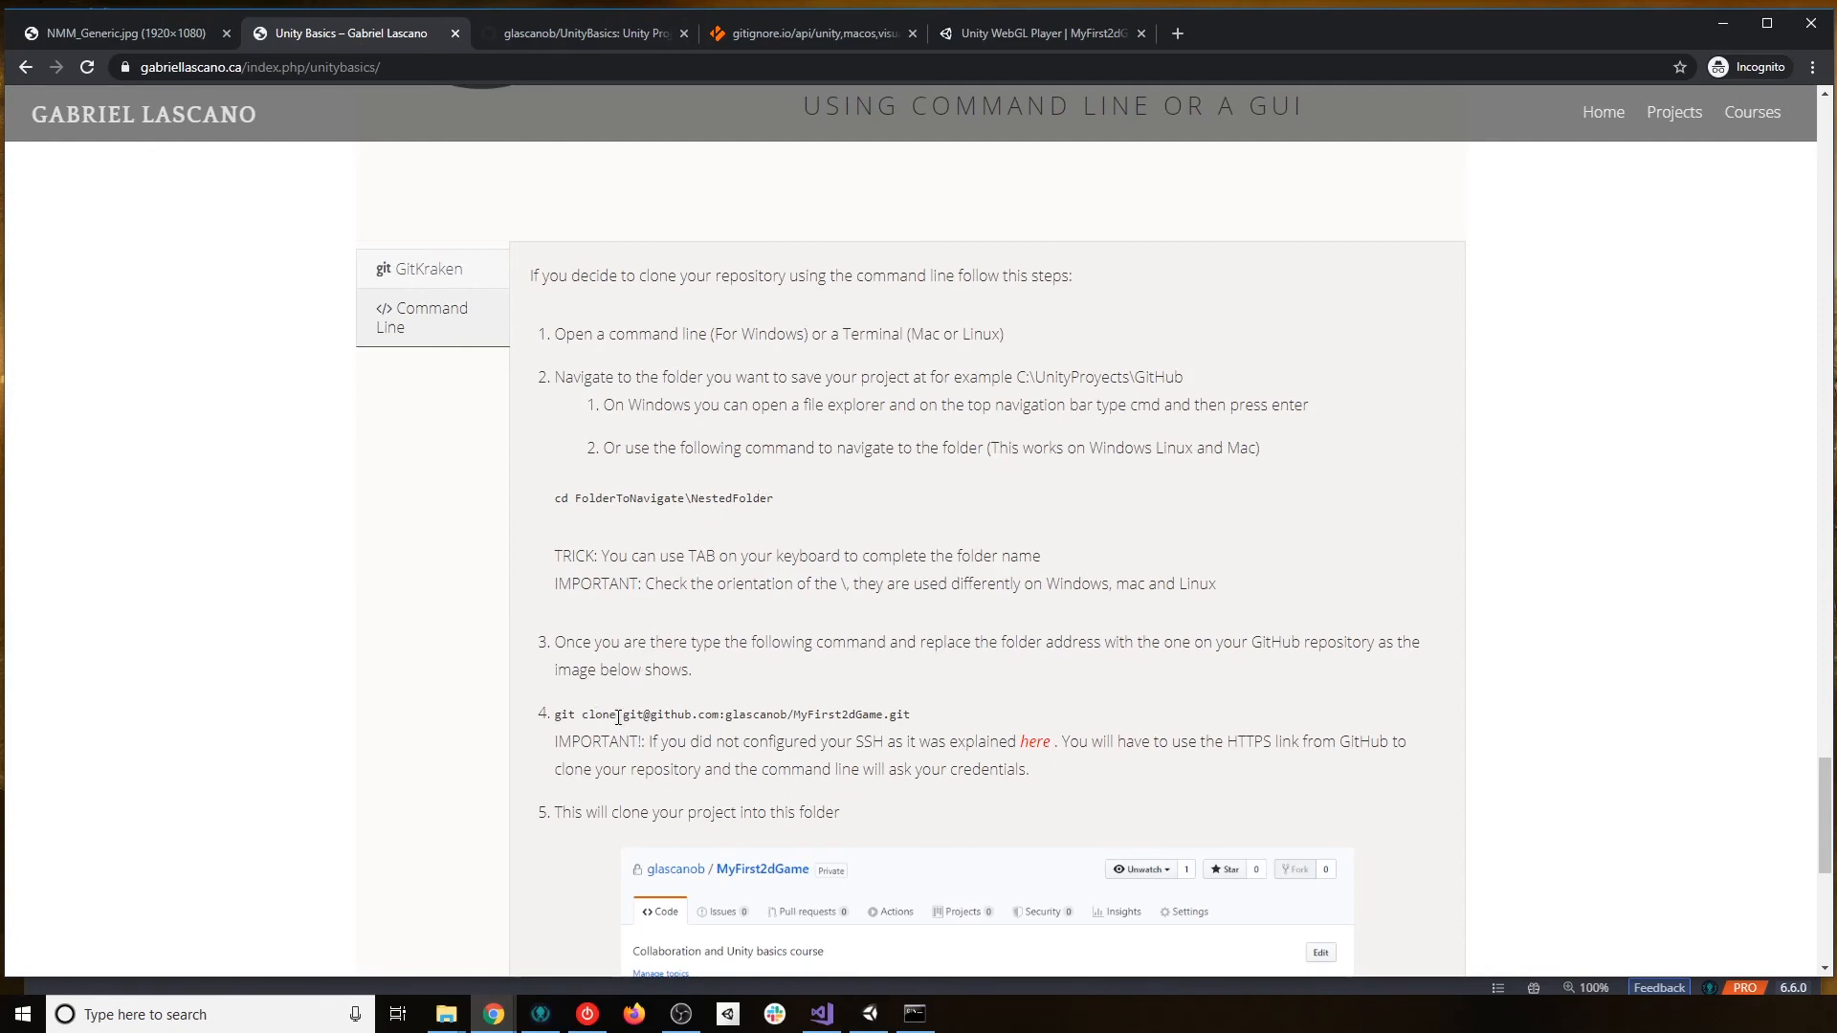
pyautogui.moveTo(622, 716); pyautogui.dragTo(916, 723)
pyautogui.click(961, 710)
pyautogui.click(574, 34)
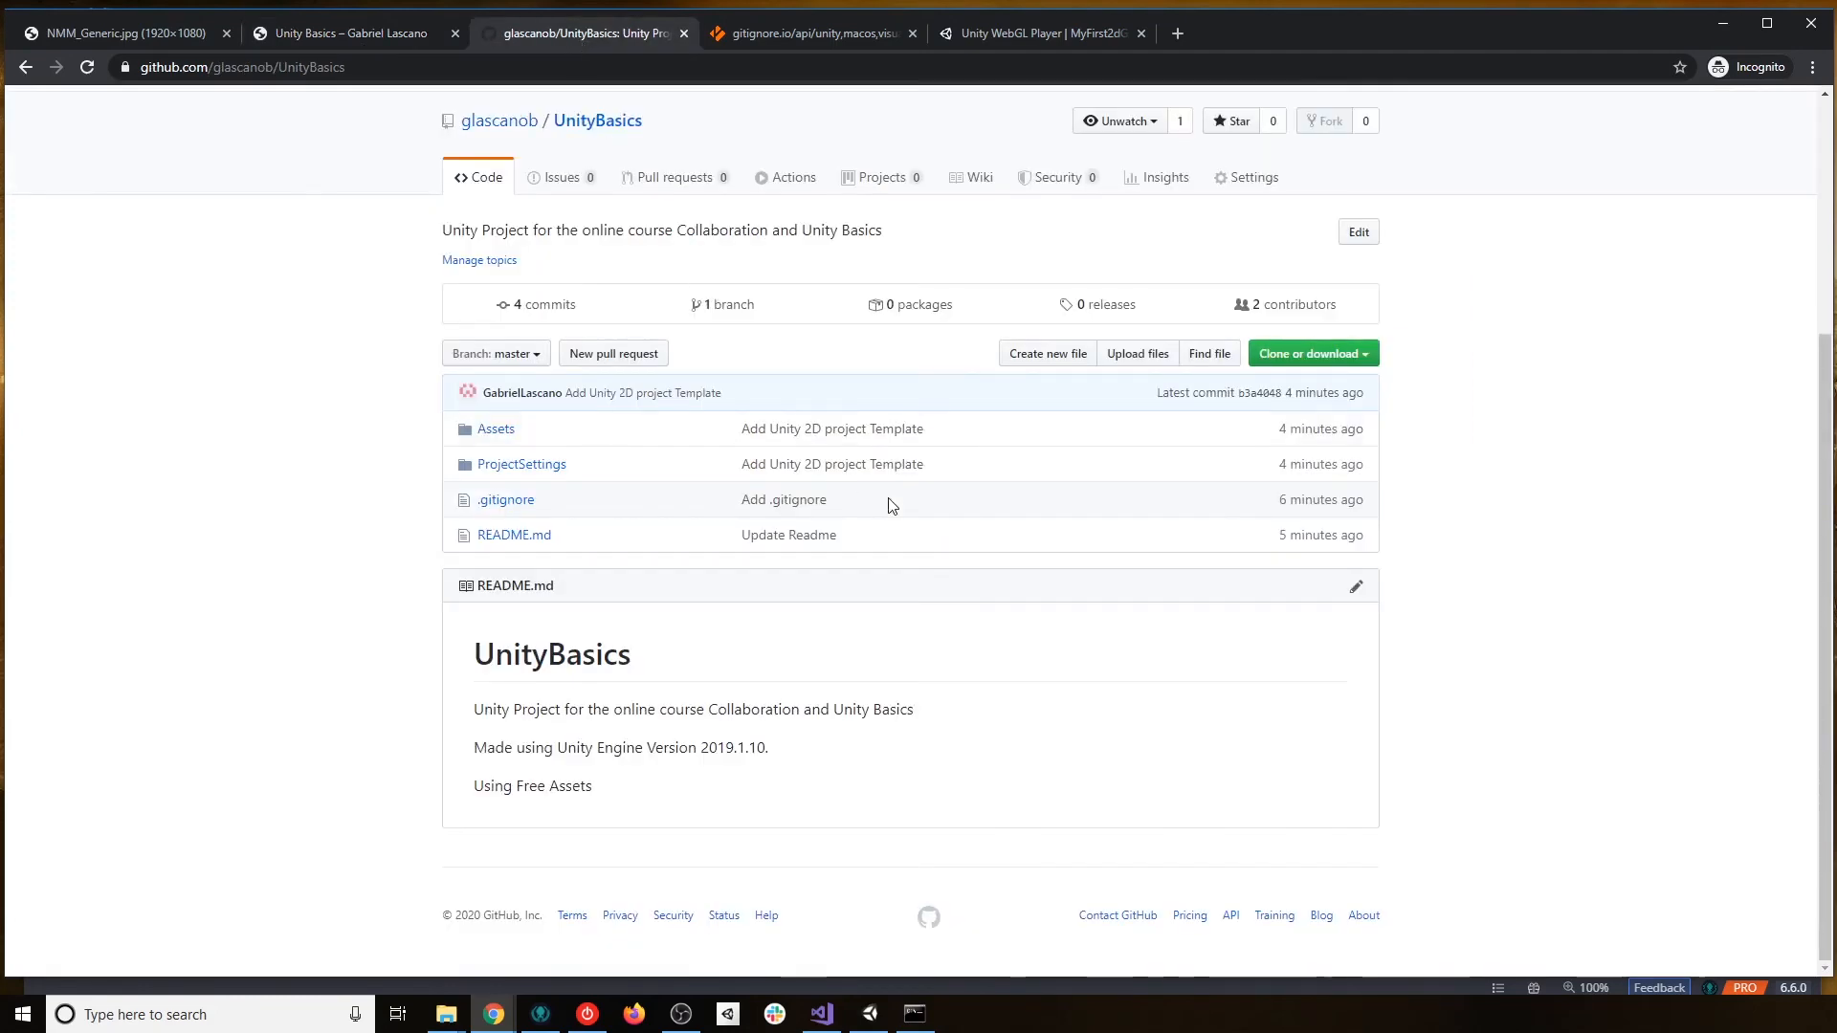
pyautogui.scroll(2, 1395, 468)
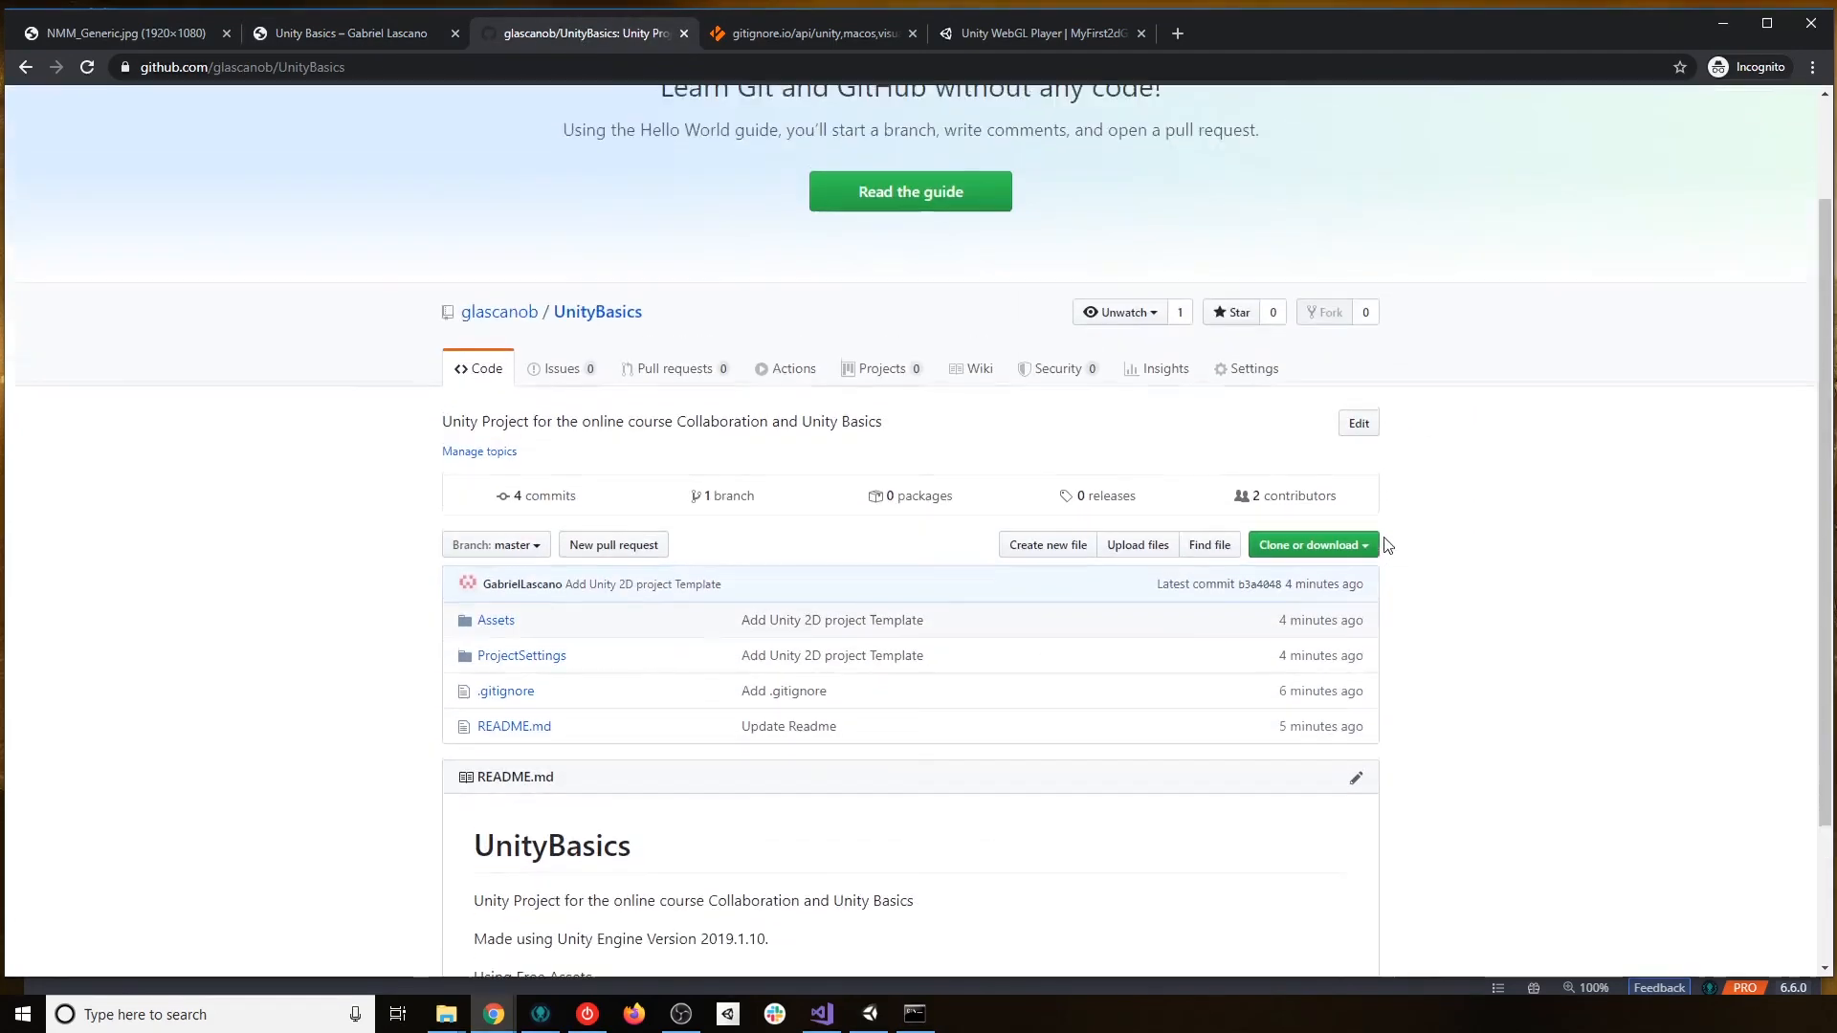
pyautogui.click(350, 29)
pyautogui.scroll(-4, 1339, 636)
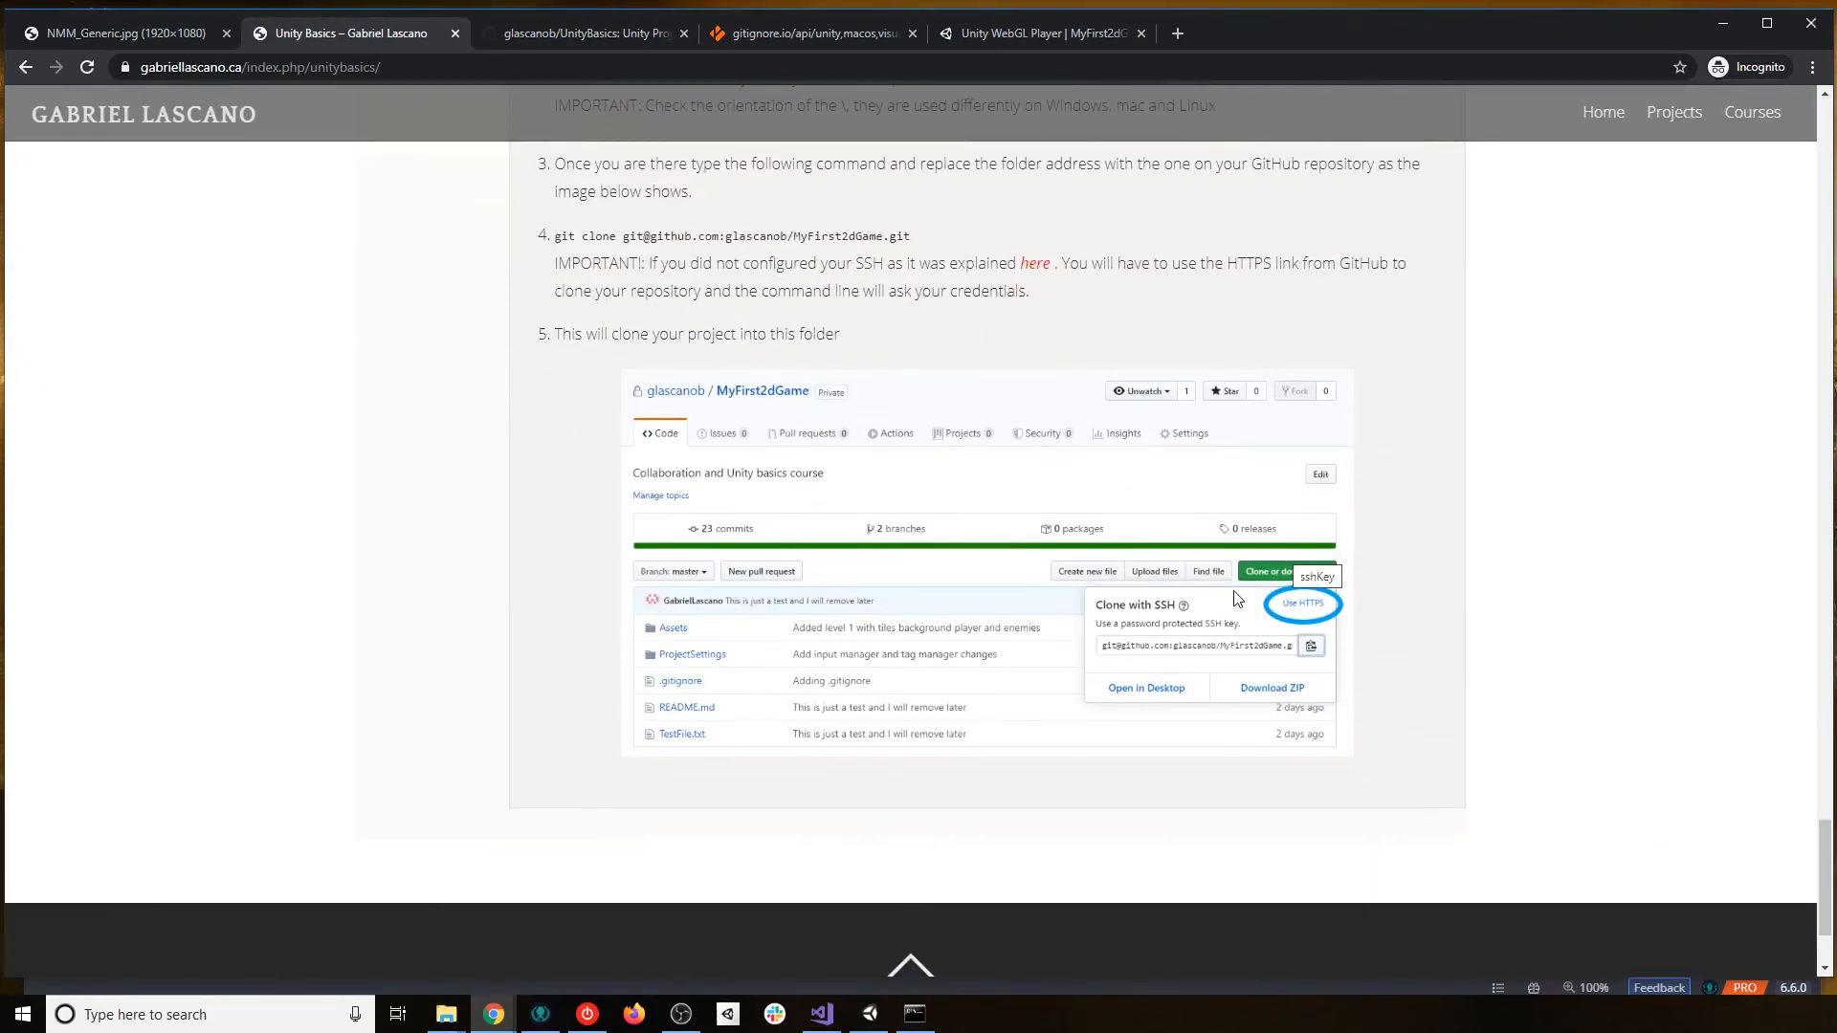
pyautogui.click(565, 34)
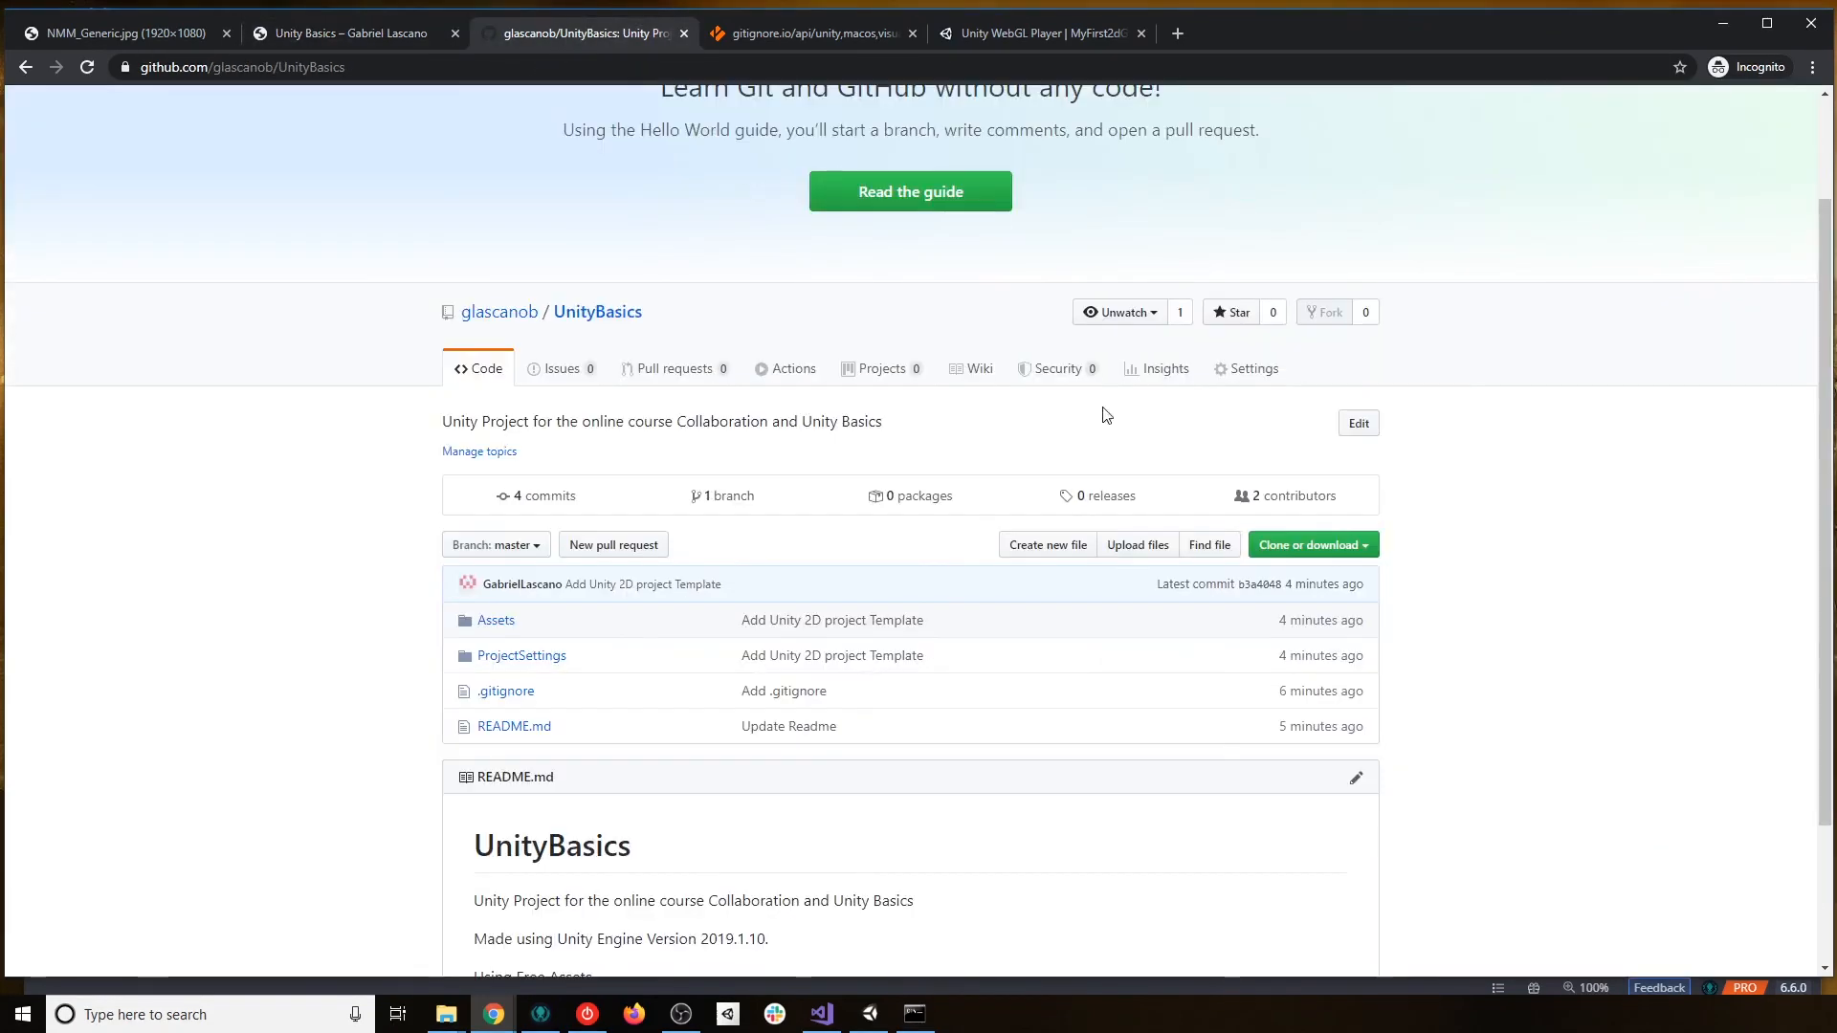
# Compare the UnityBasics repository's SSH and HTTPS clone addresses, and return to the SSH one.
pyautogui.click(1368, 545)
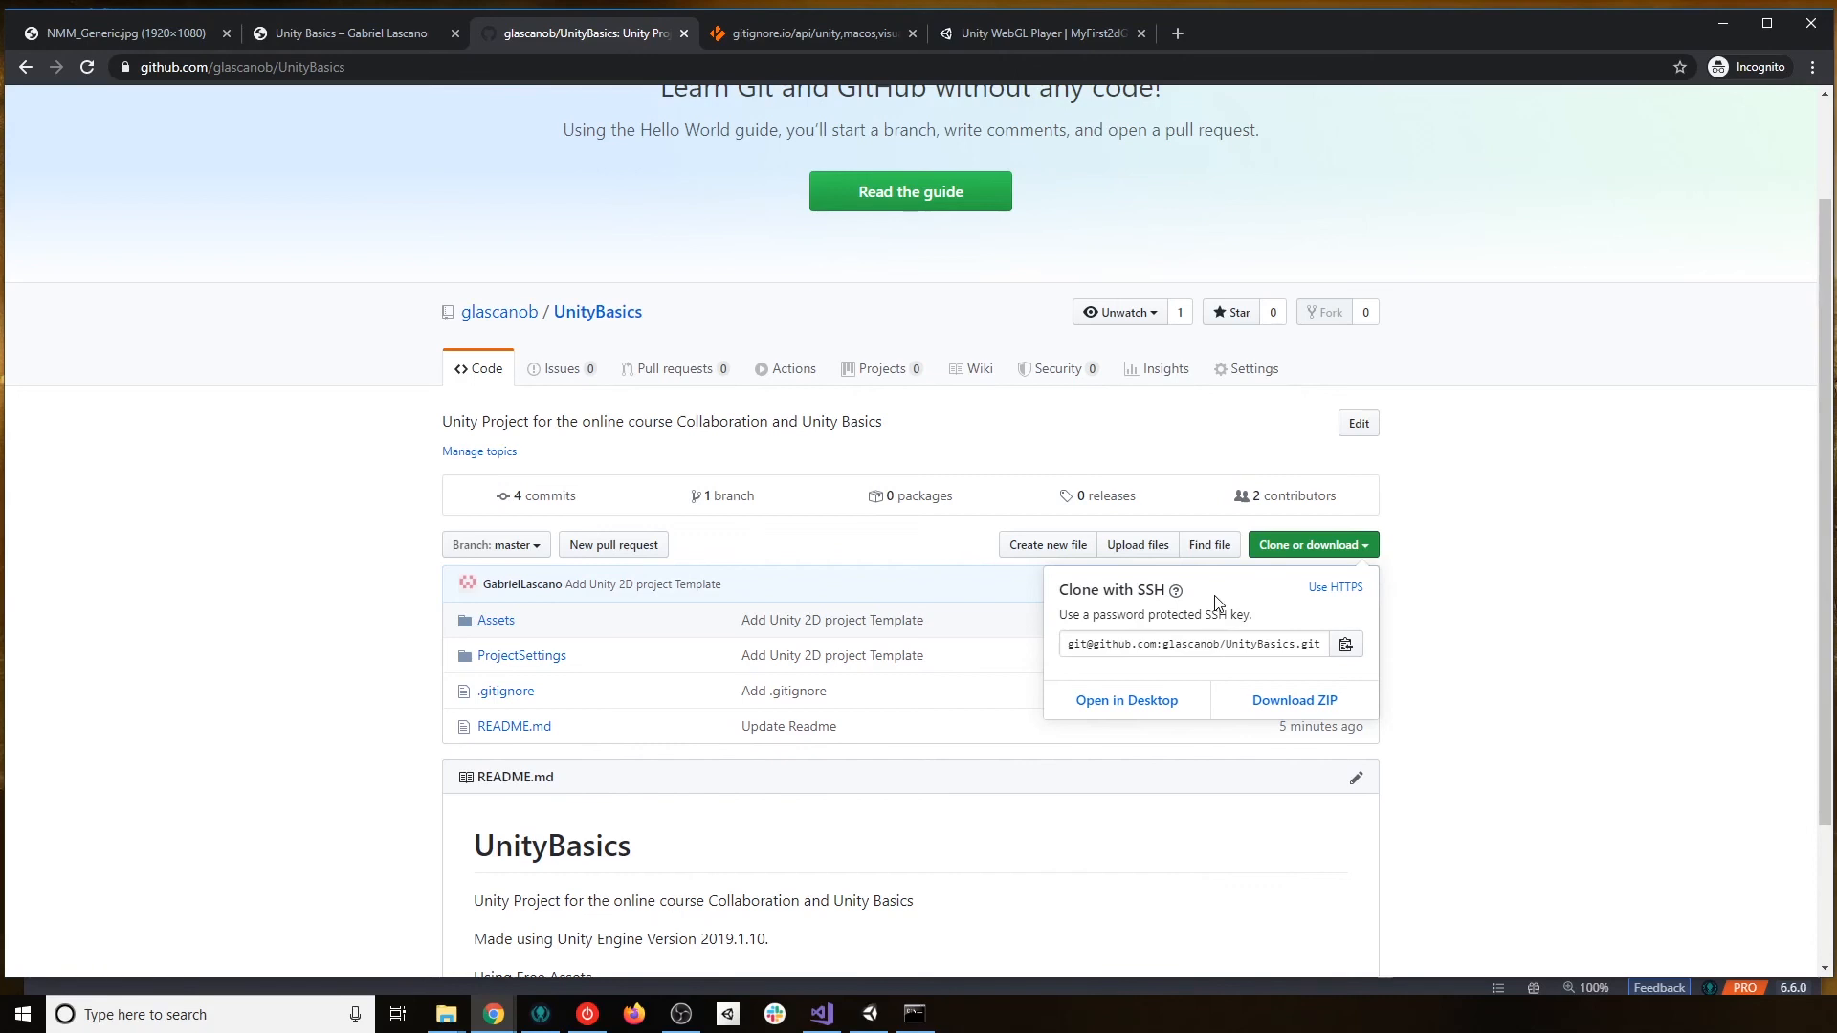
pyautogui.click(1337, 588)
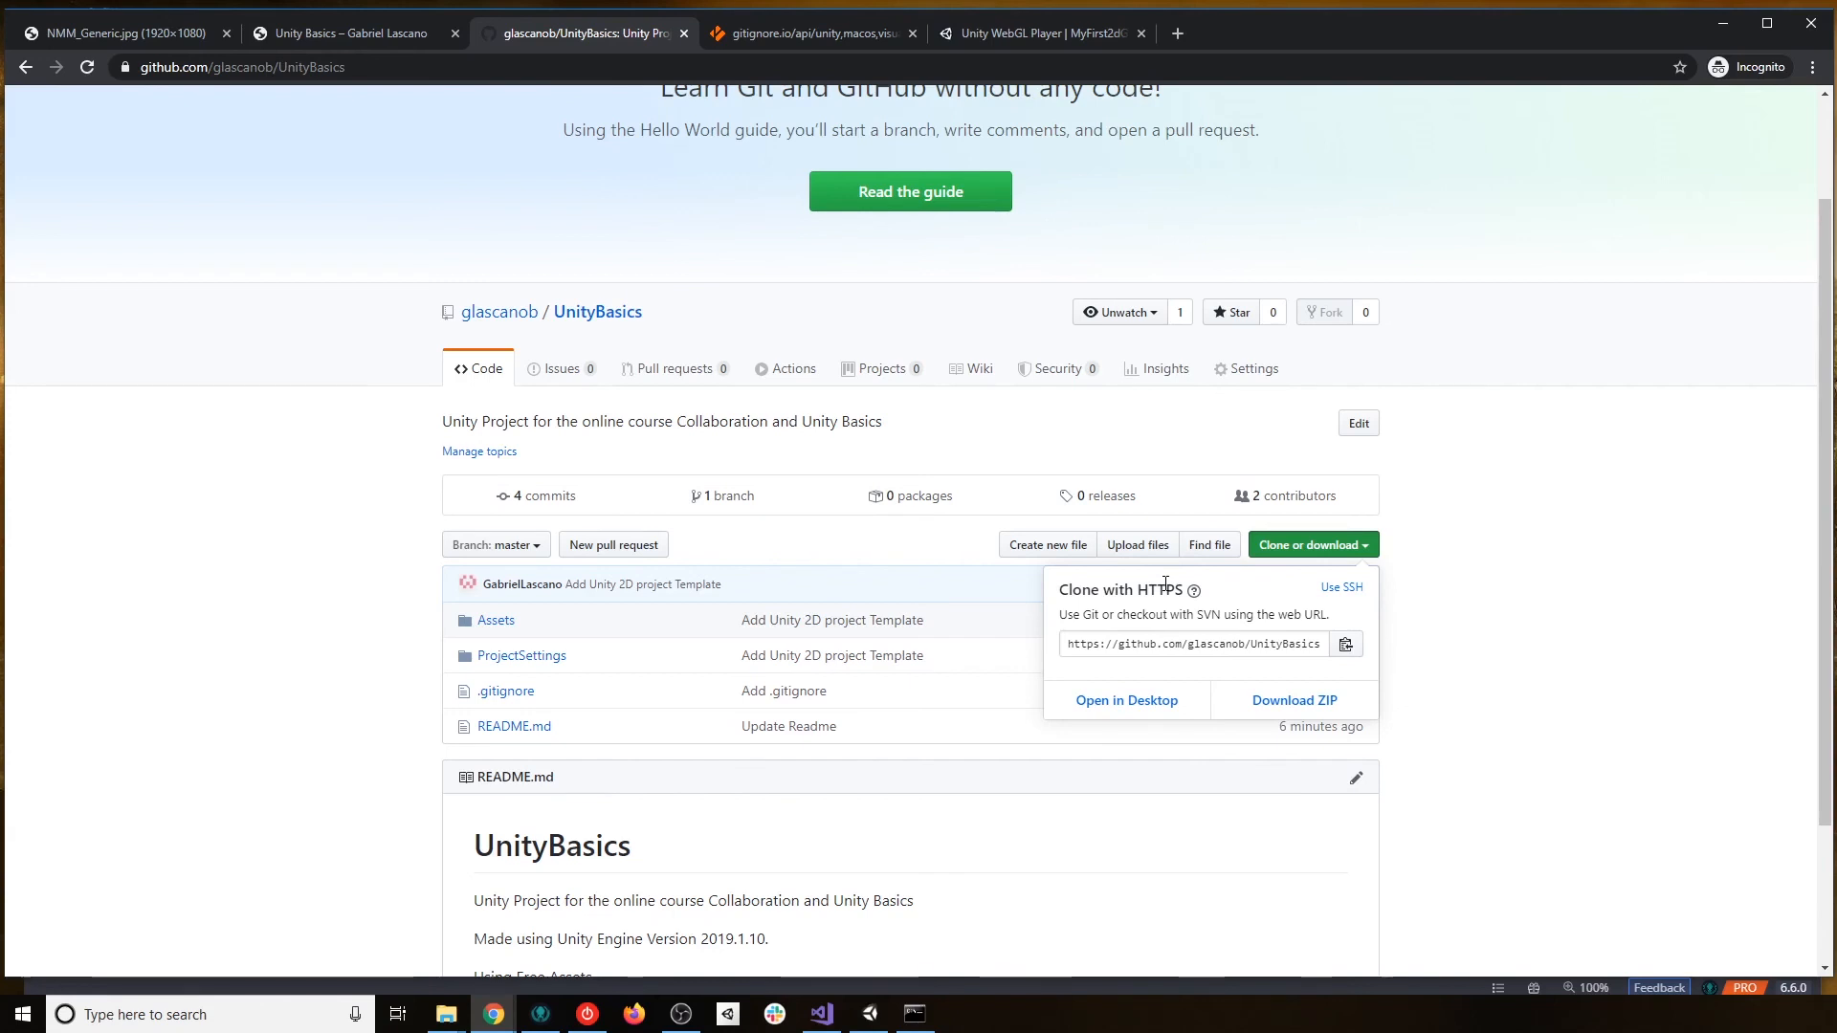
pyautogui.click(1342, 588)
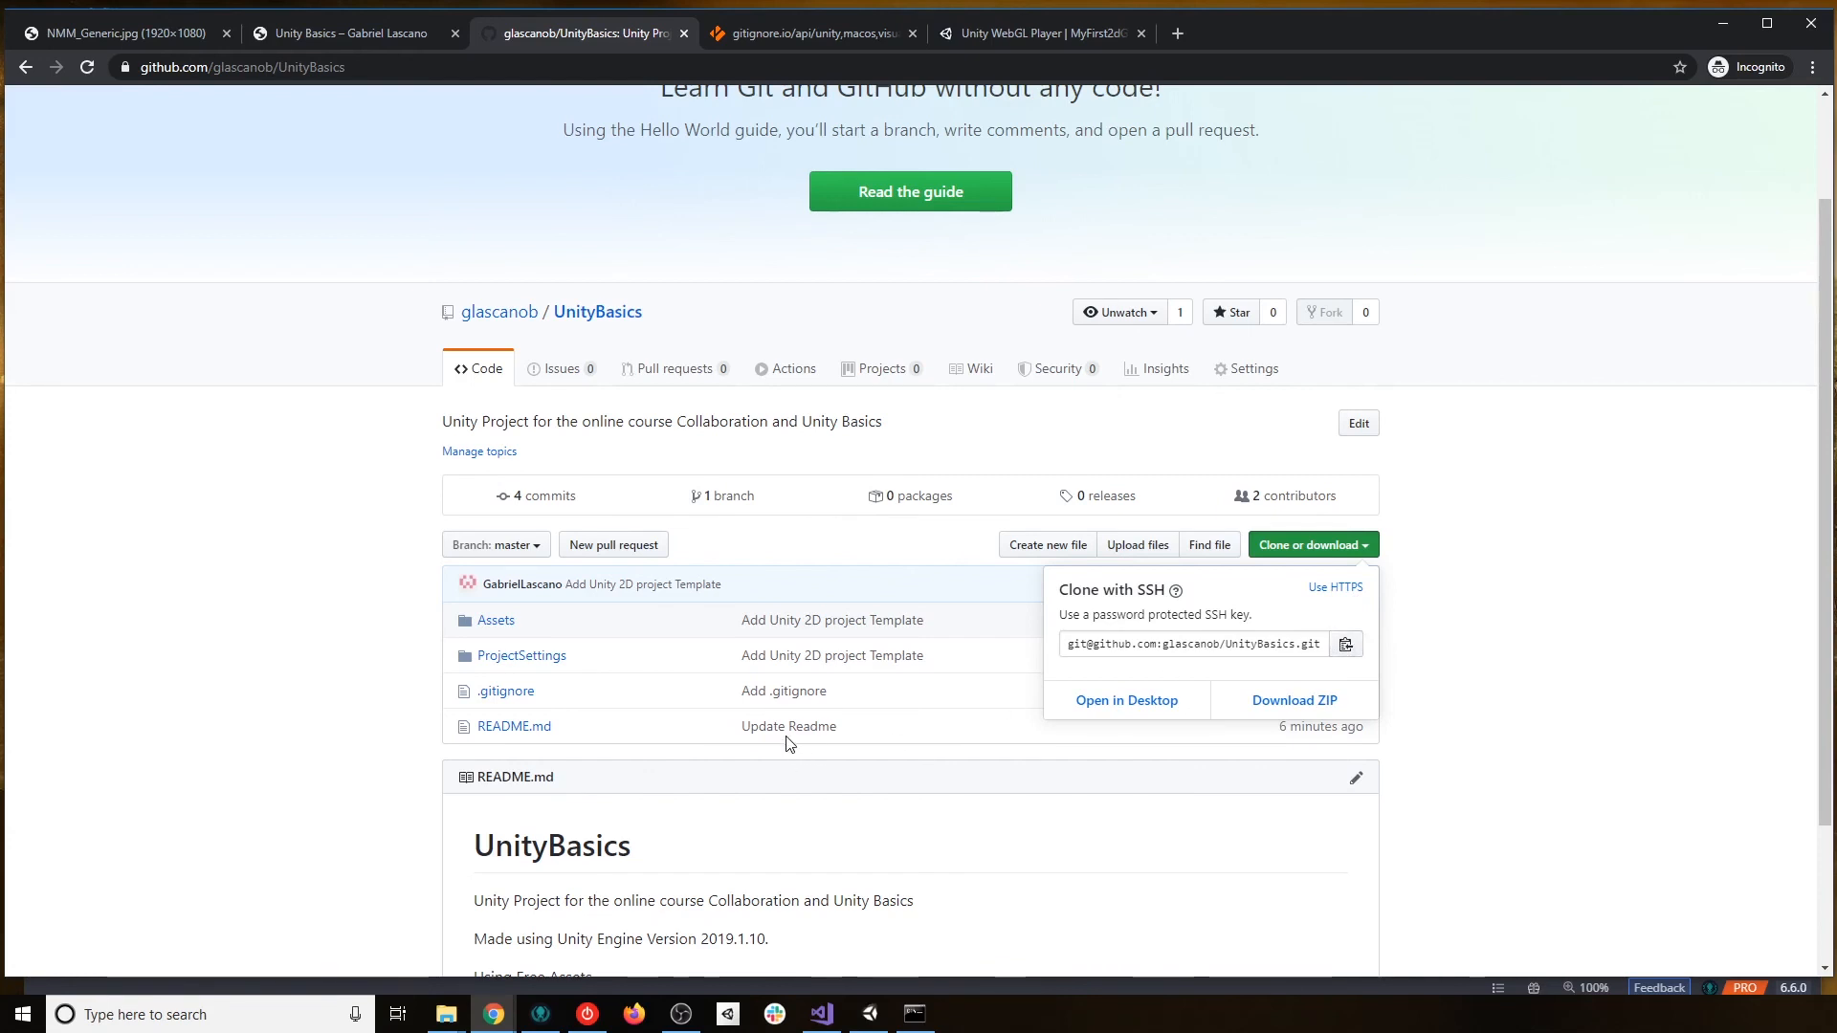
# At the command prompt, try to git clone UnityBasics using its SSH address, answer yes to the host authenticity question, and rerun the command.
pyautogui.click(915, 1014)
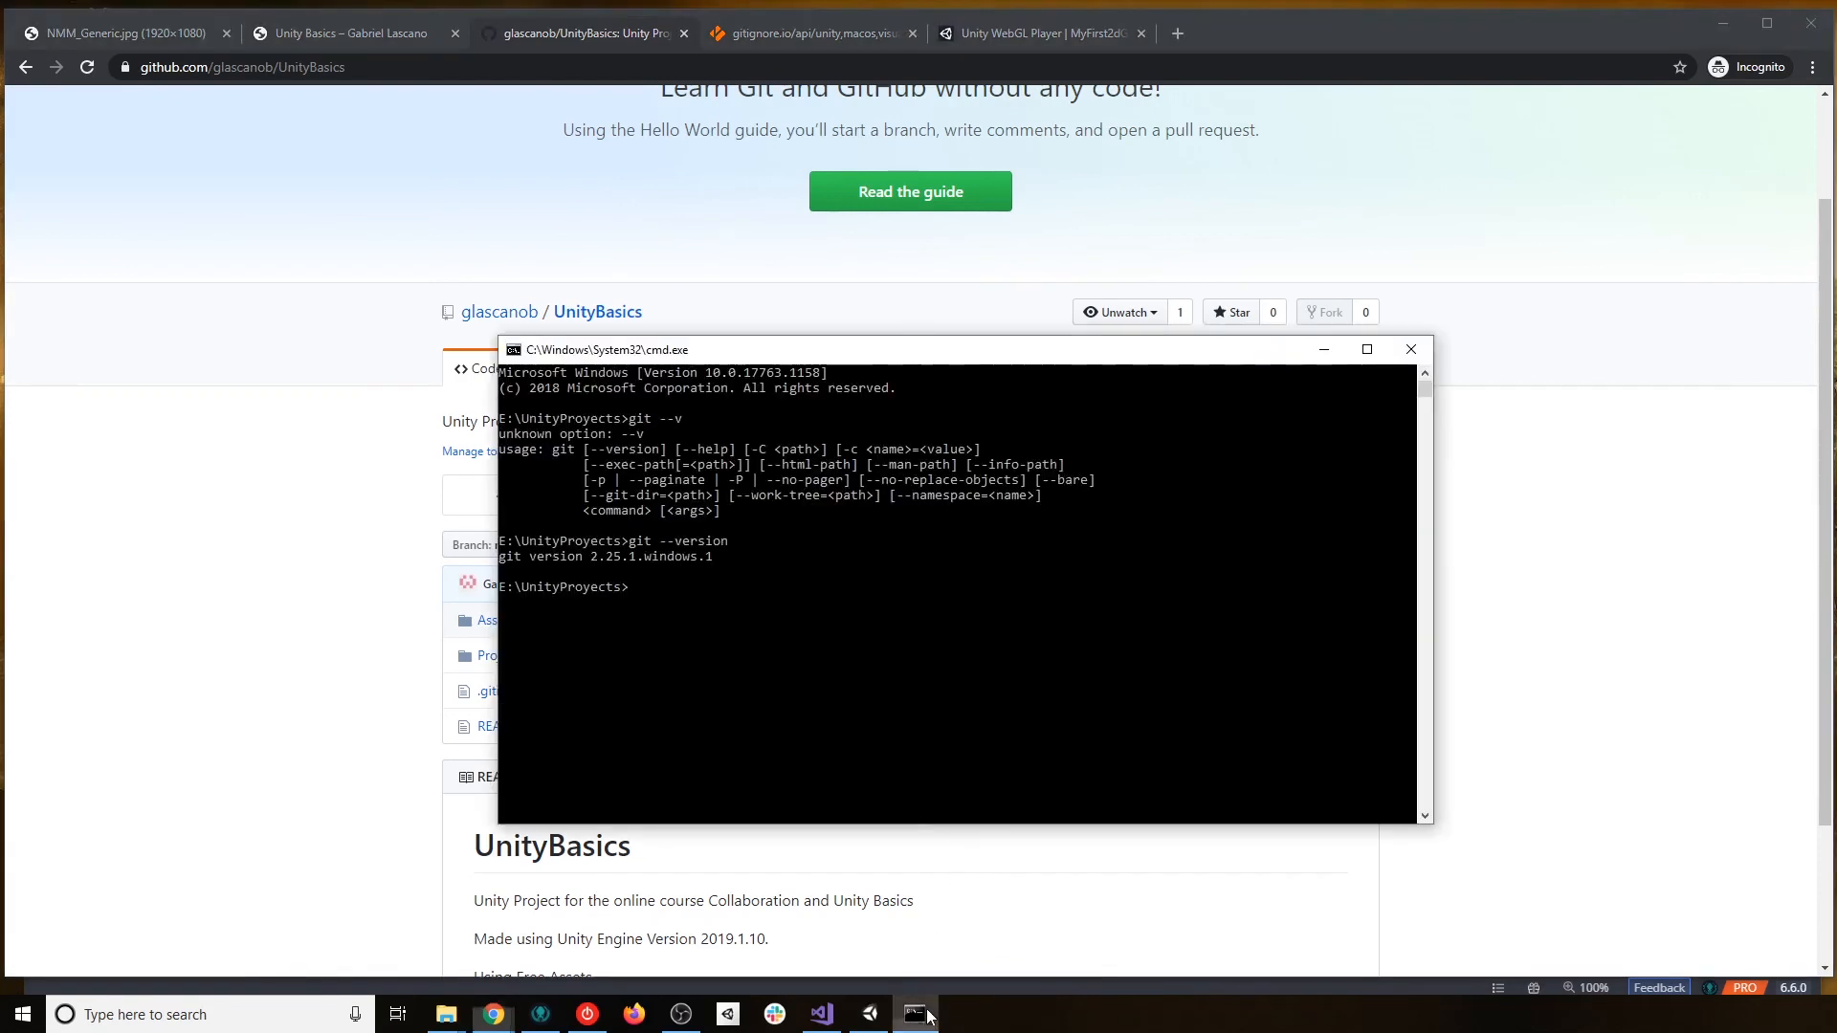
pyautogui.click(765, 601)
pyautogui.write('git clone')
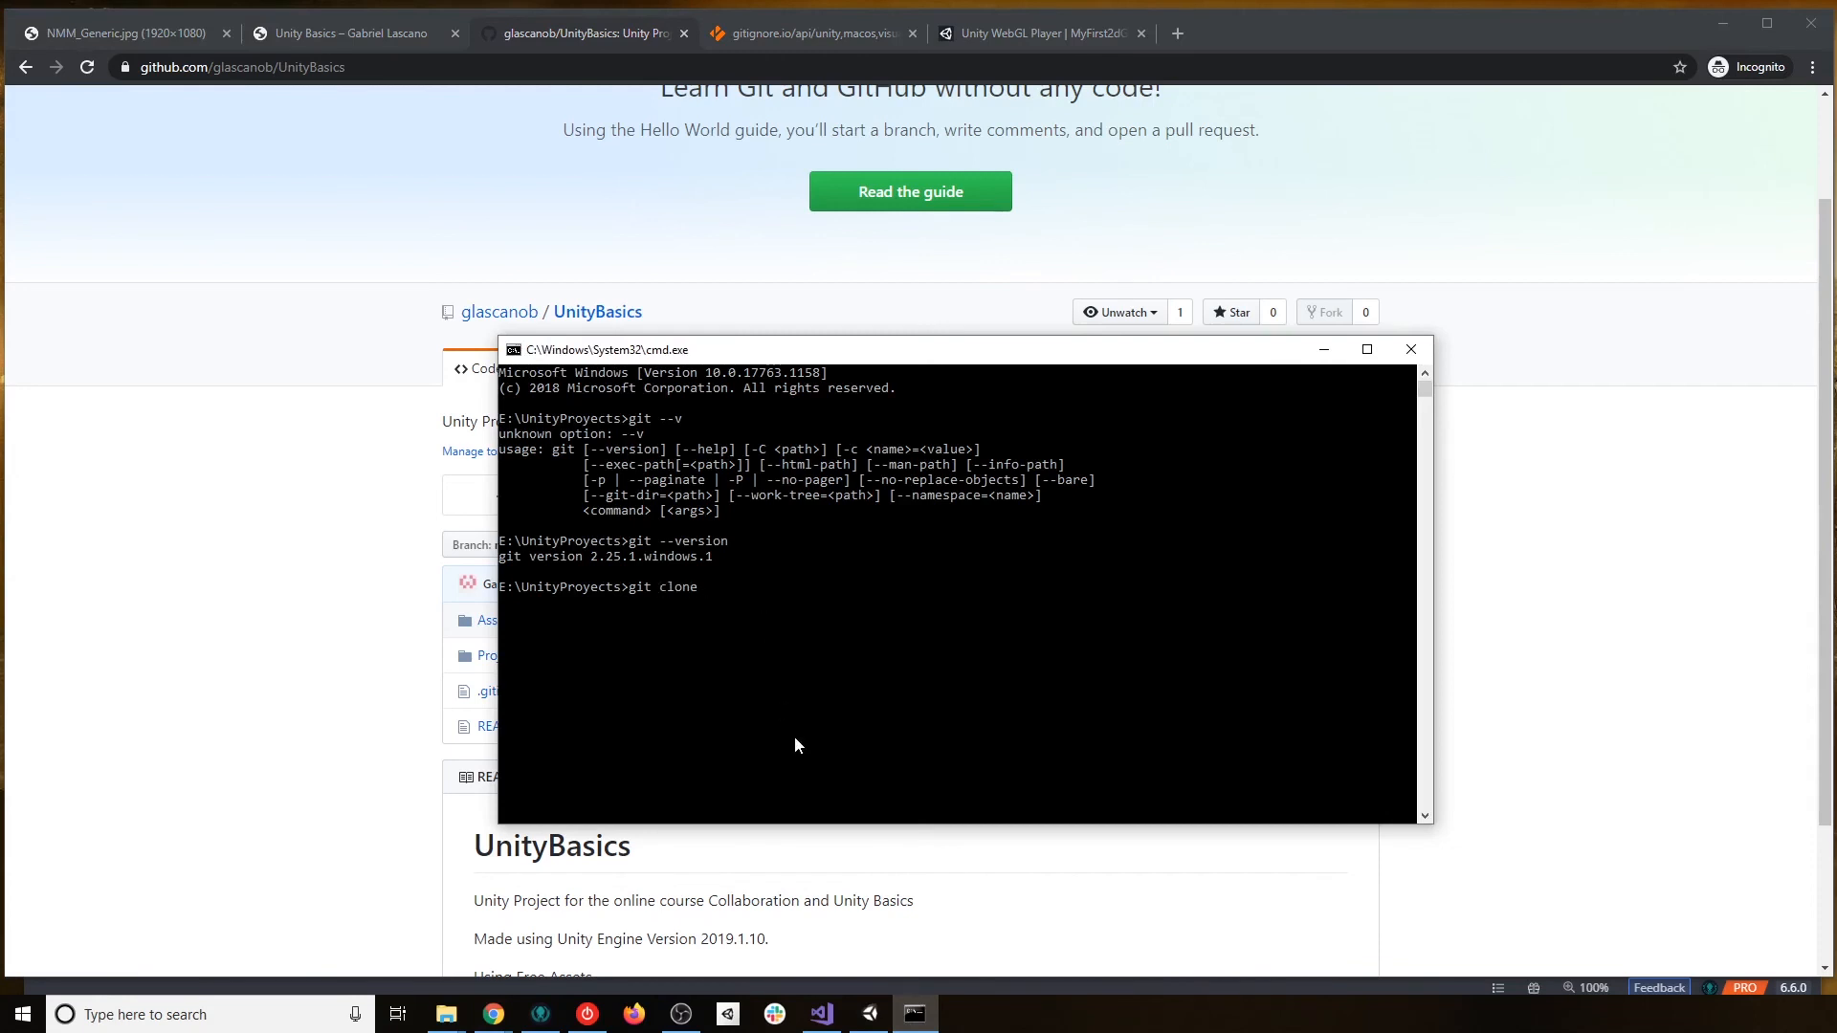
pyautogui.hotkey('ctrl', 'v')
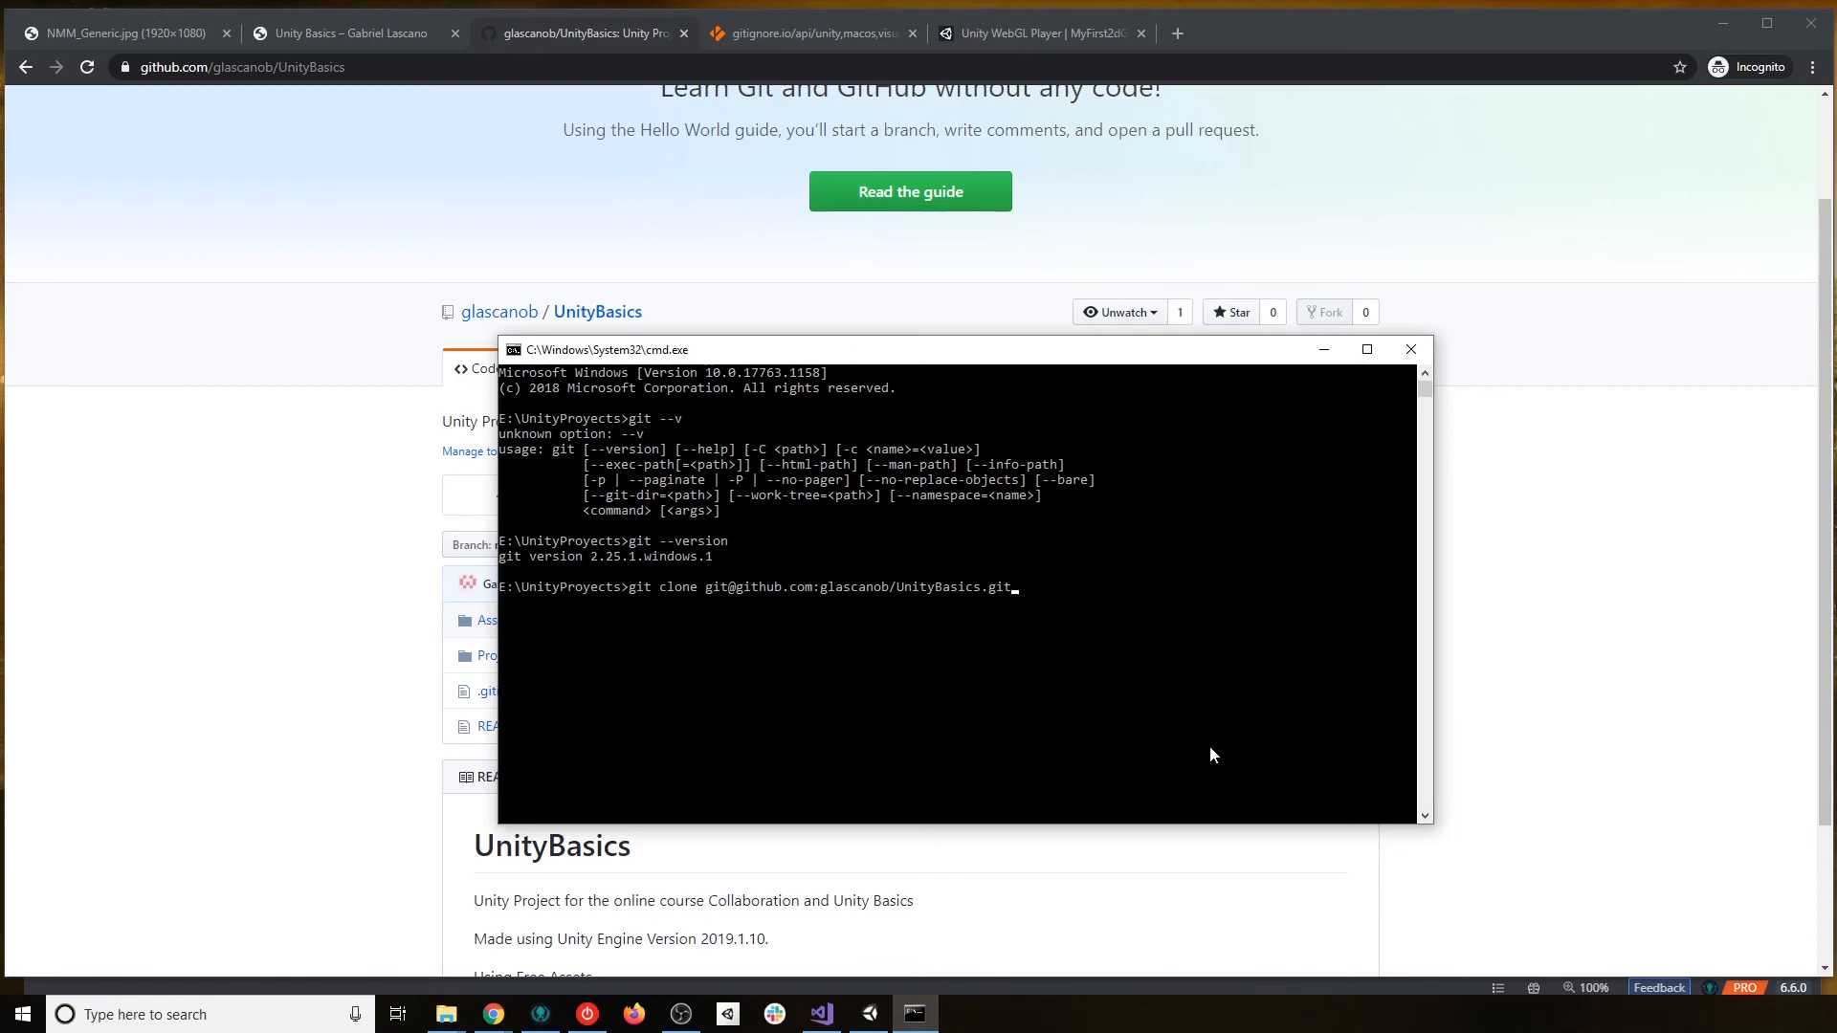
pyautogui.press('Return')
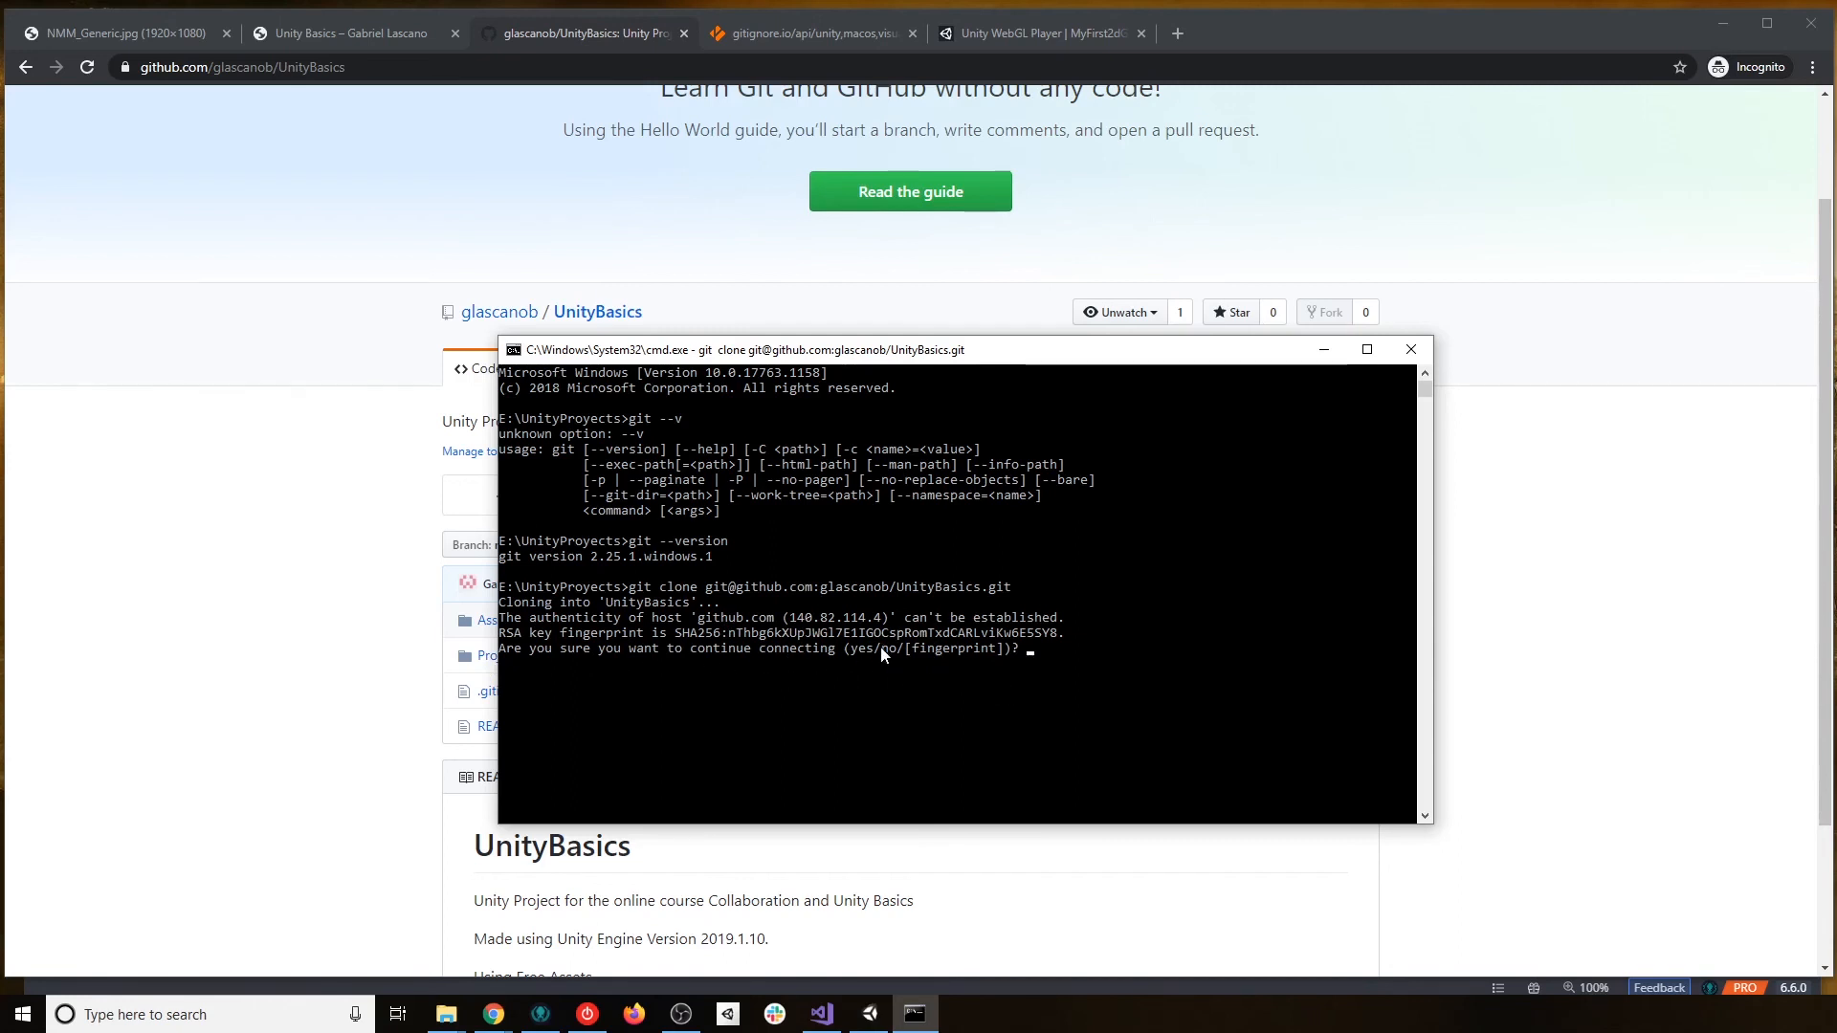
pyautogui.write('yes')
pyautogui.press('Return')
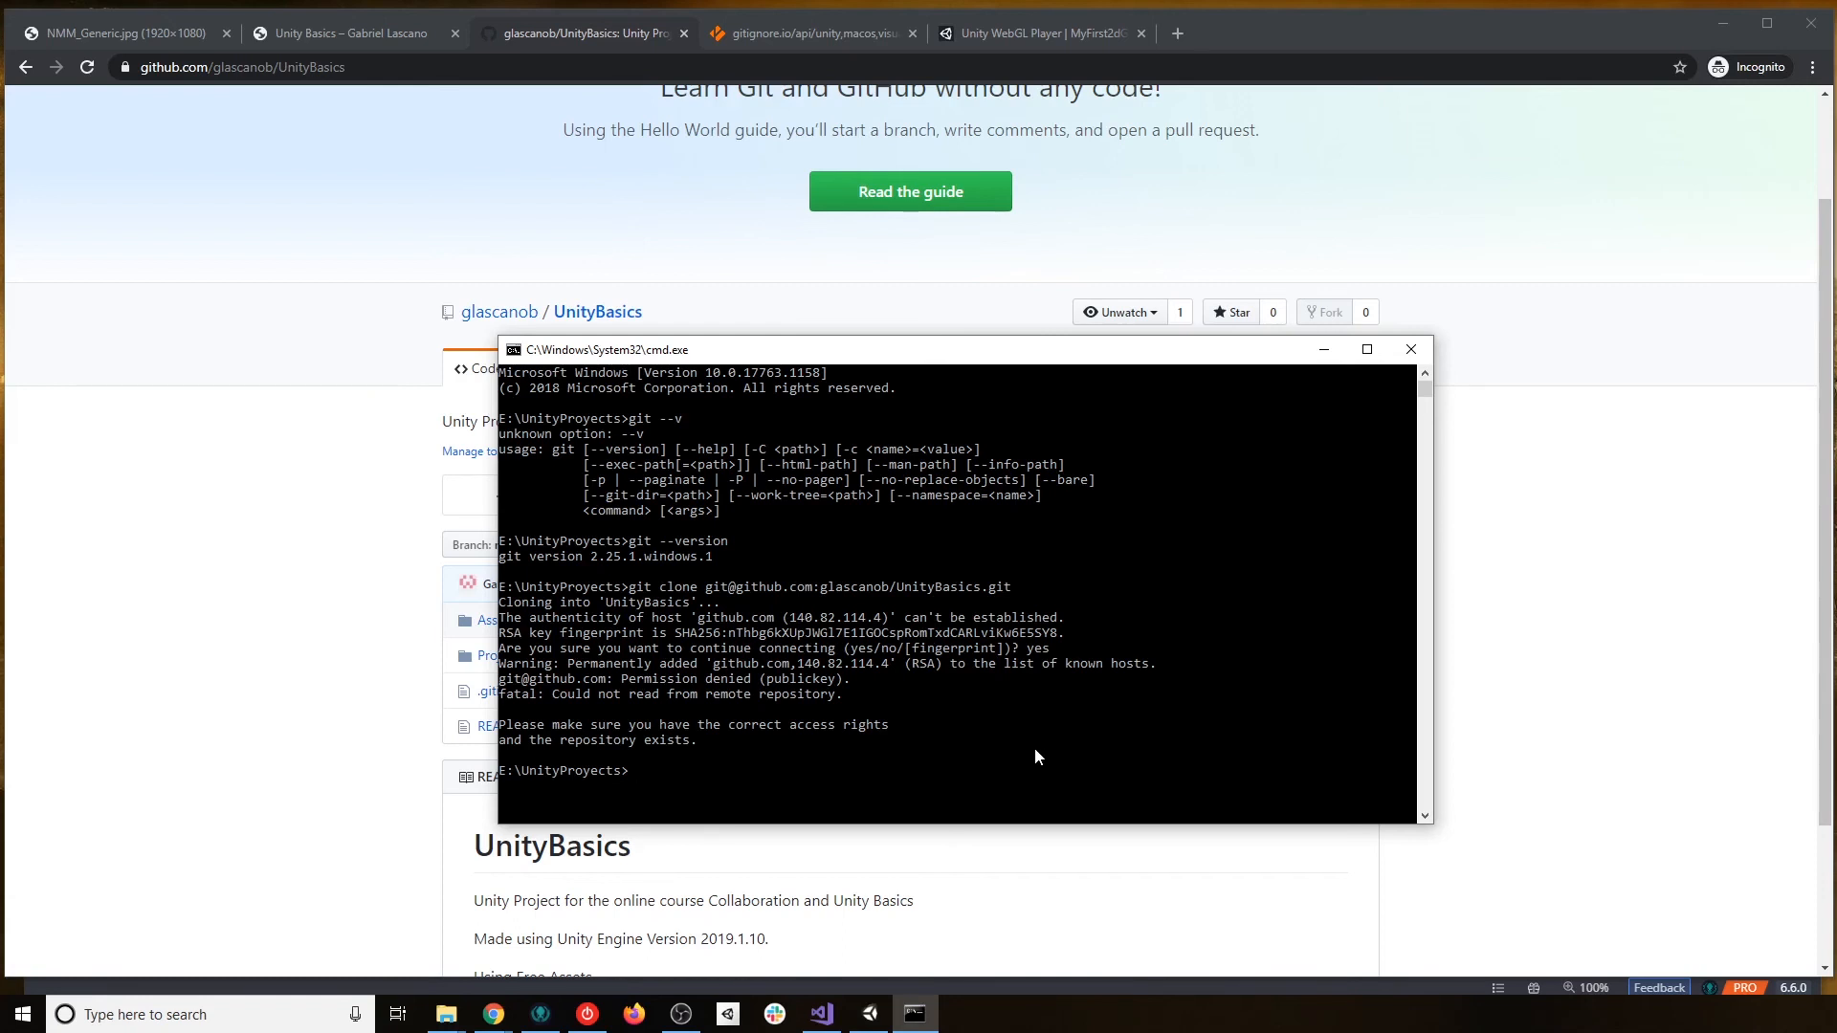
pyautogui.press('Up')
pyautogui.press('Return')
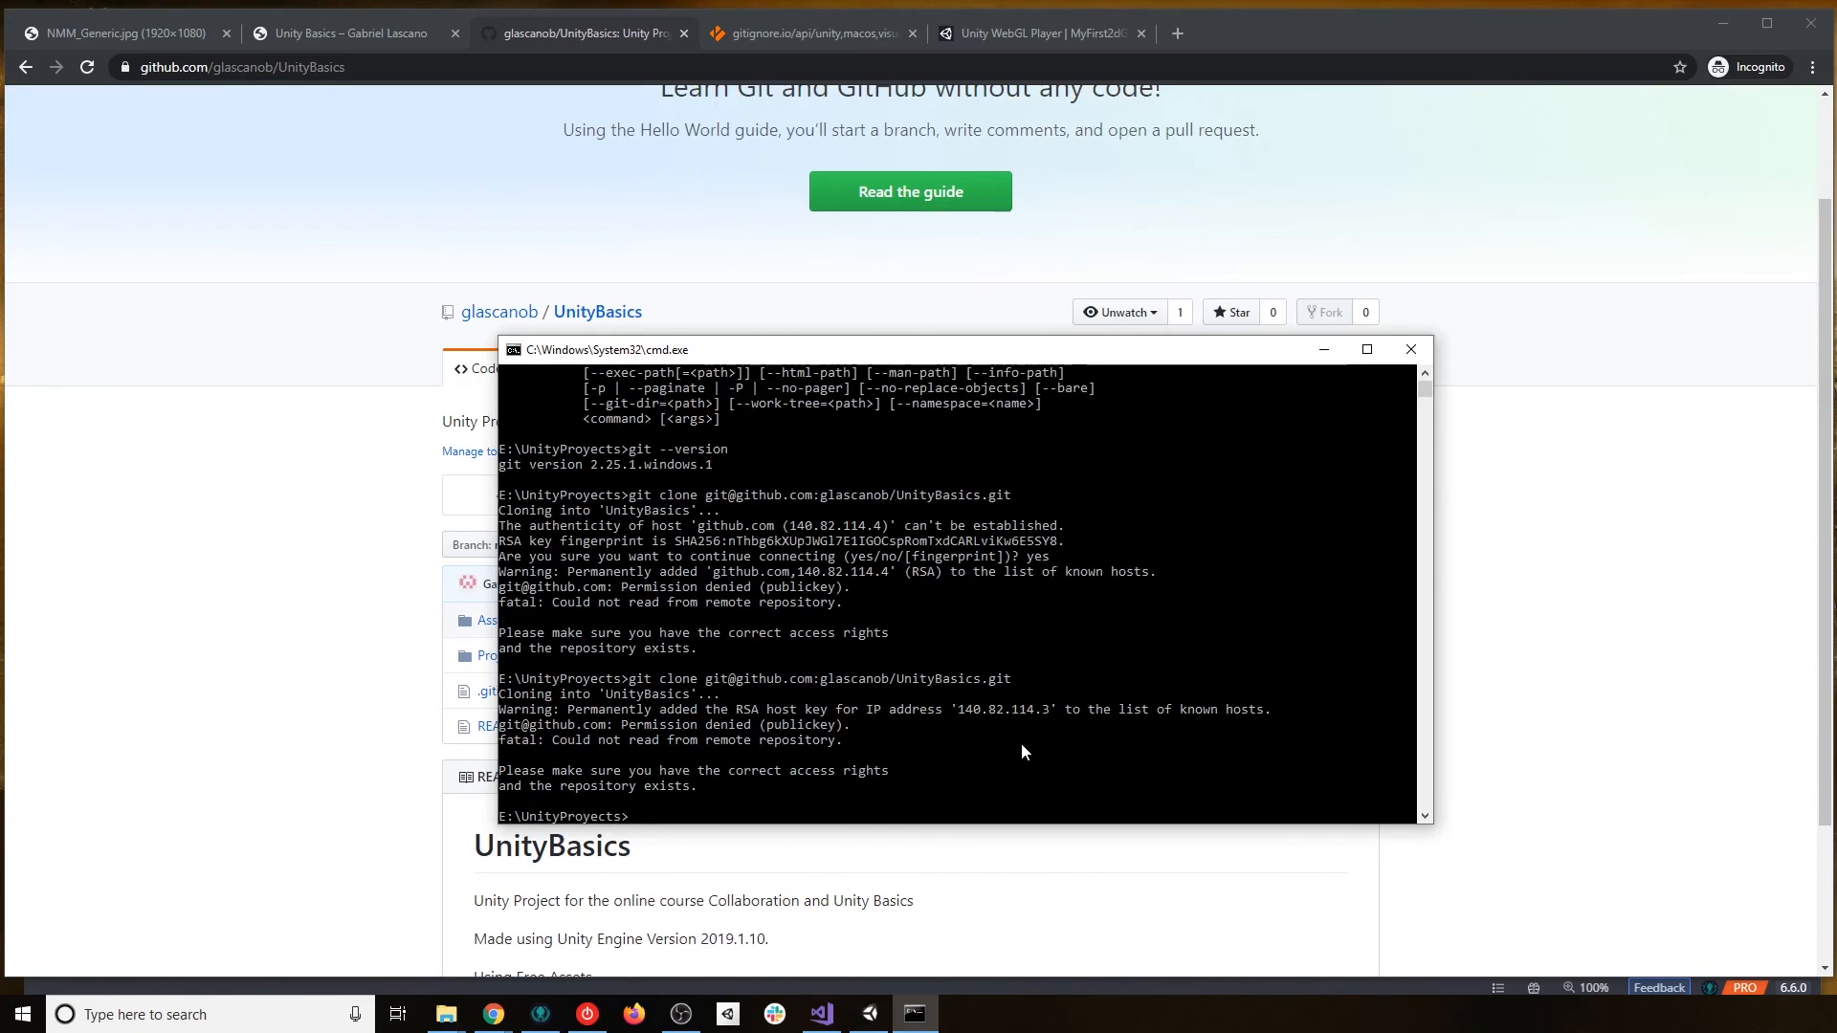
# Copy the HTTPS clone address of the UnityBasics repository from its GitHub page.
pyautogui.moveTo(1014, 356); pyautogui.dragTo(1139, 222)
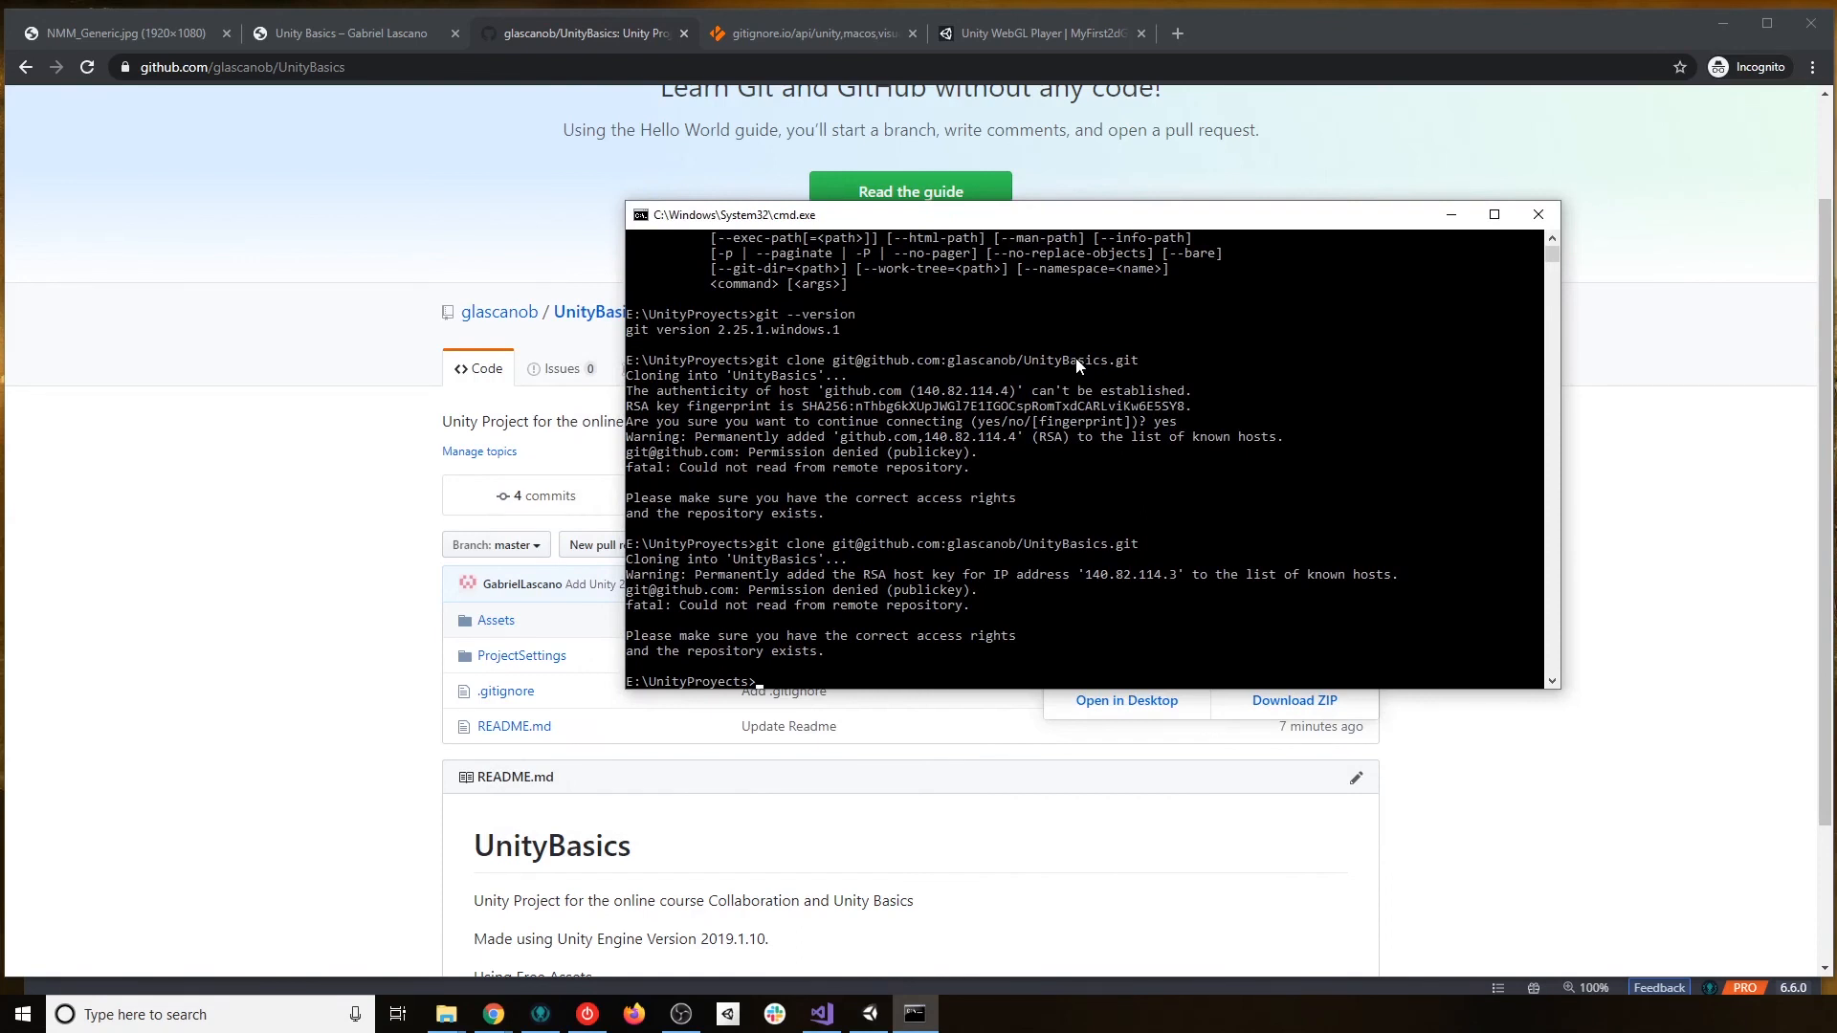
pyautogui.click(262, 587)
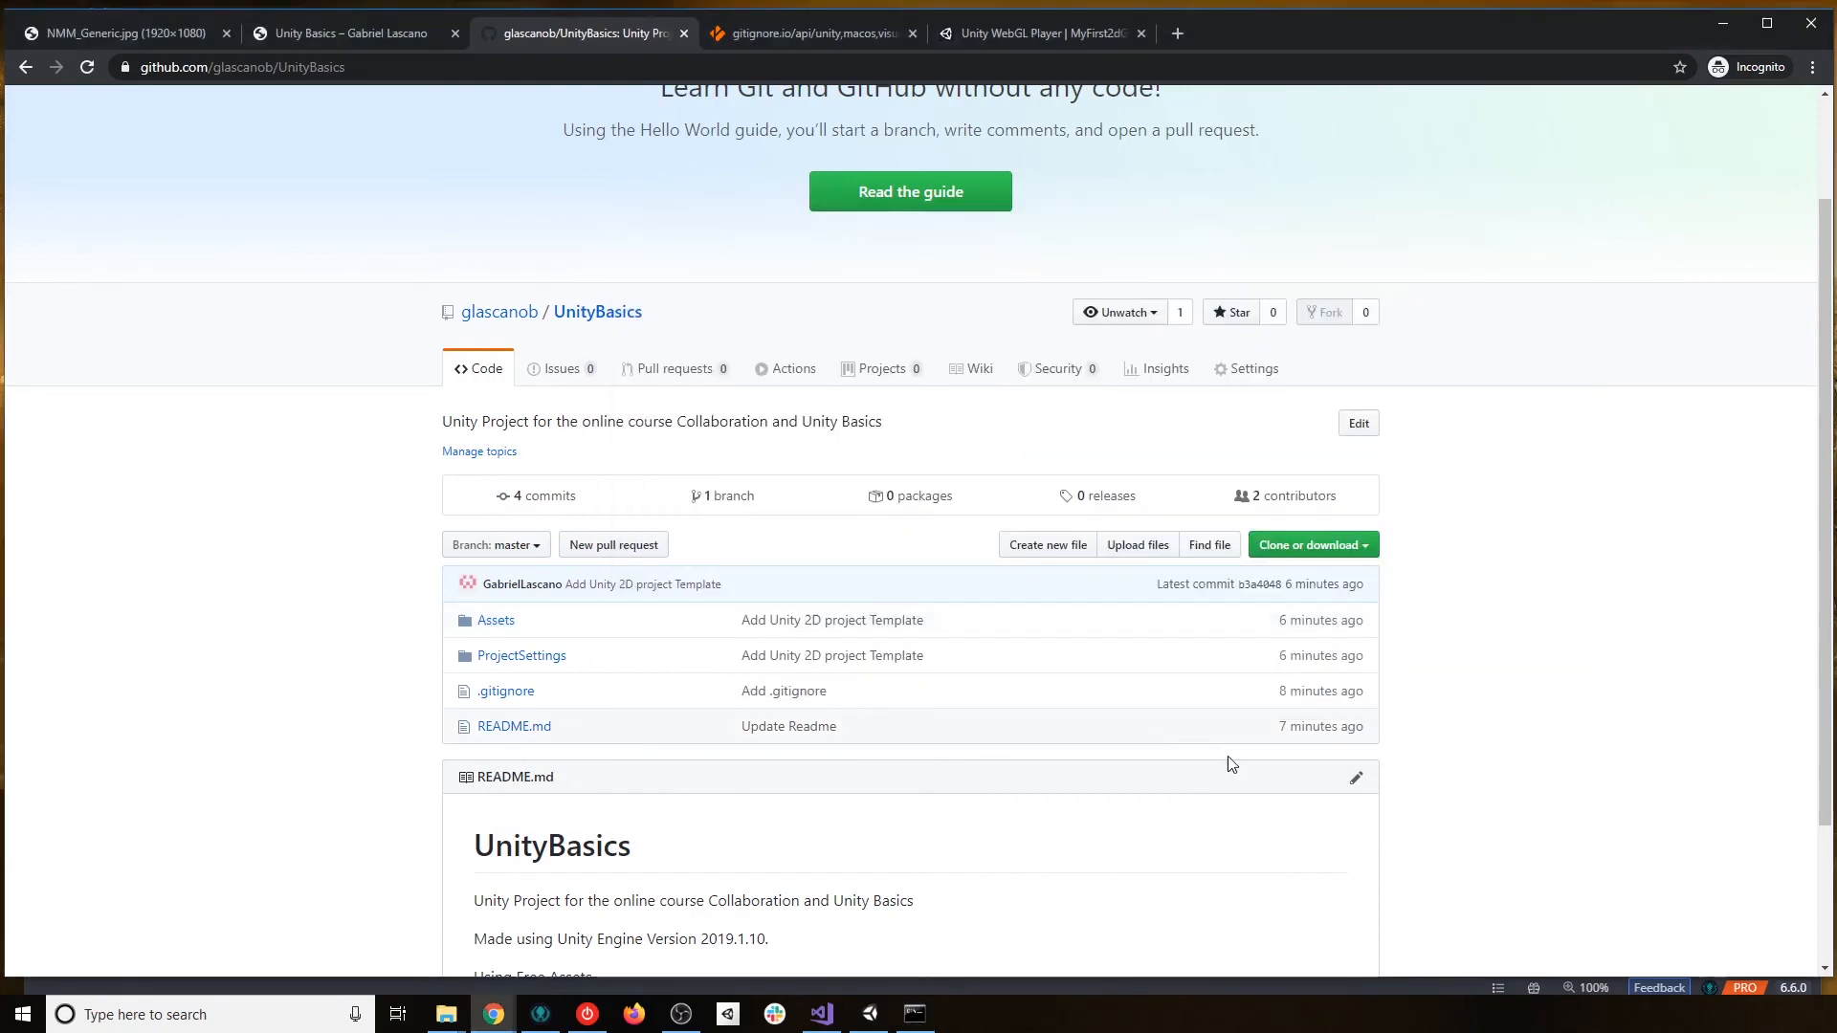
pyautogui.click(1368, 548)
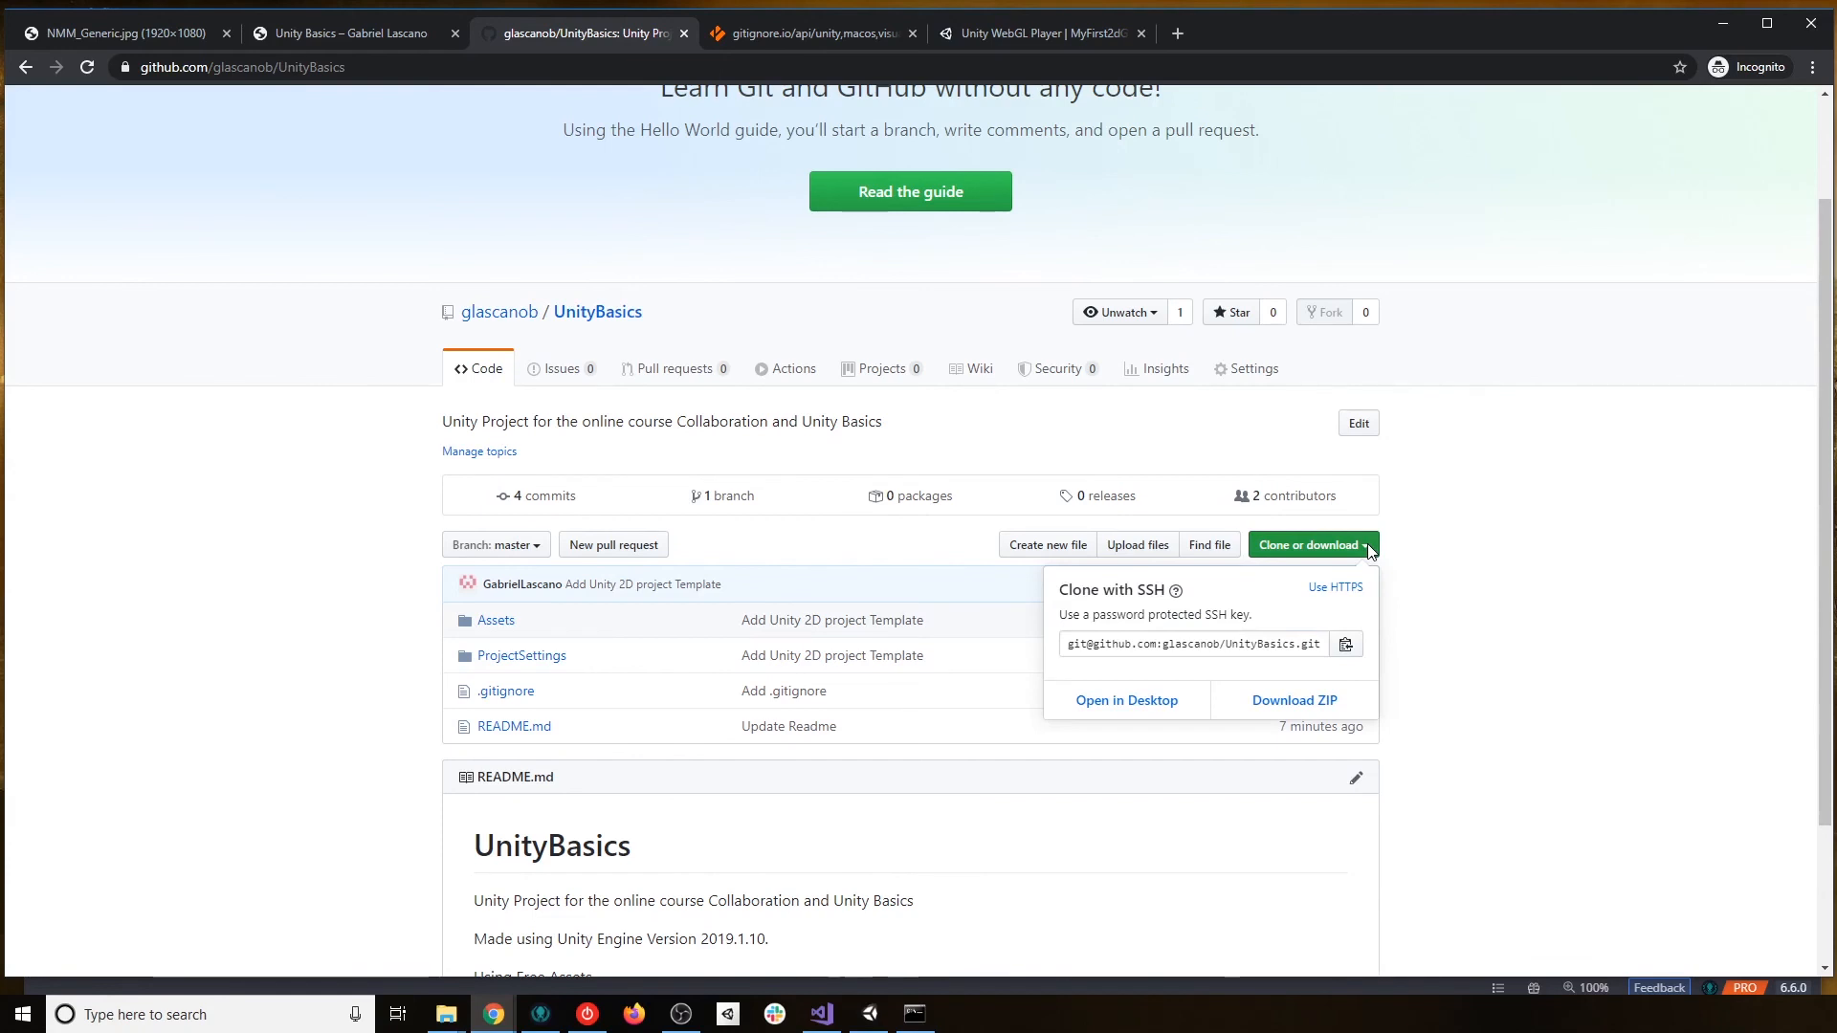
pyautogui.click(1335, 587)
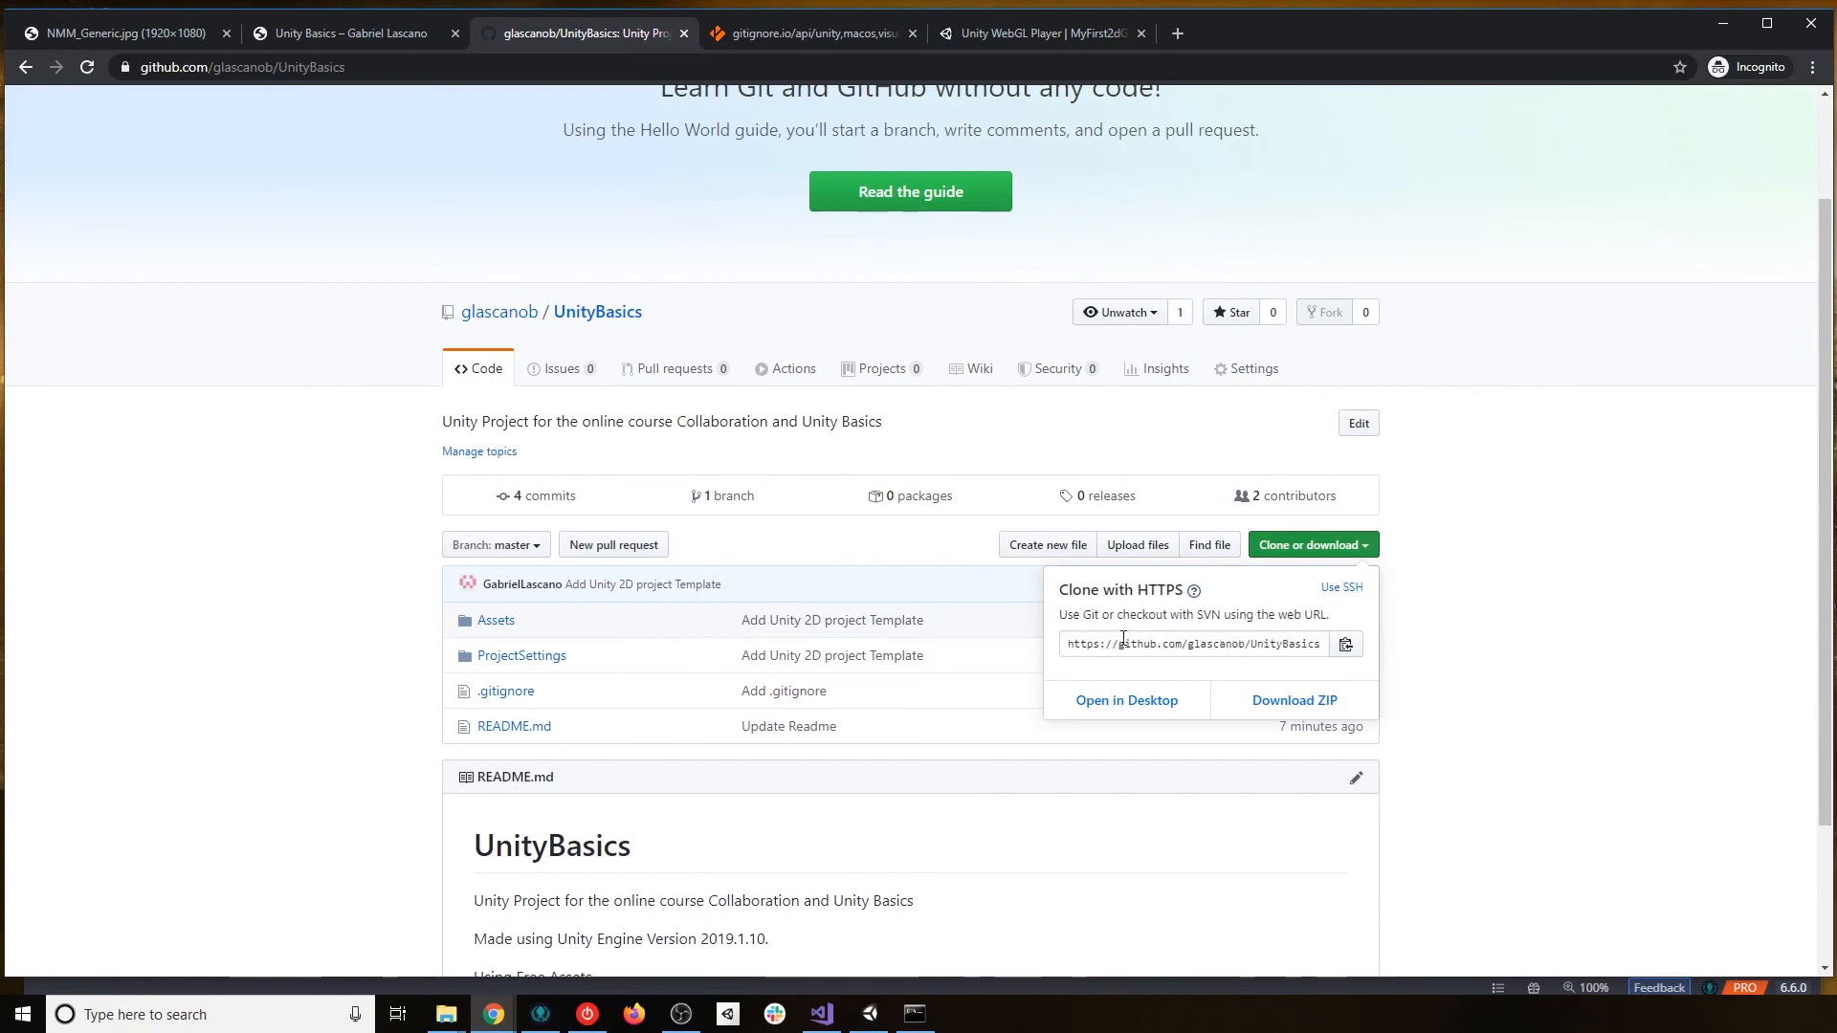
pyautogui.click(1345, 643)
pyautogui.click(926, 1025)
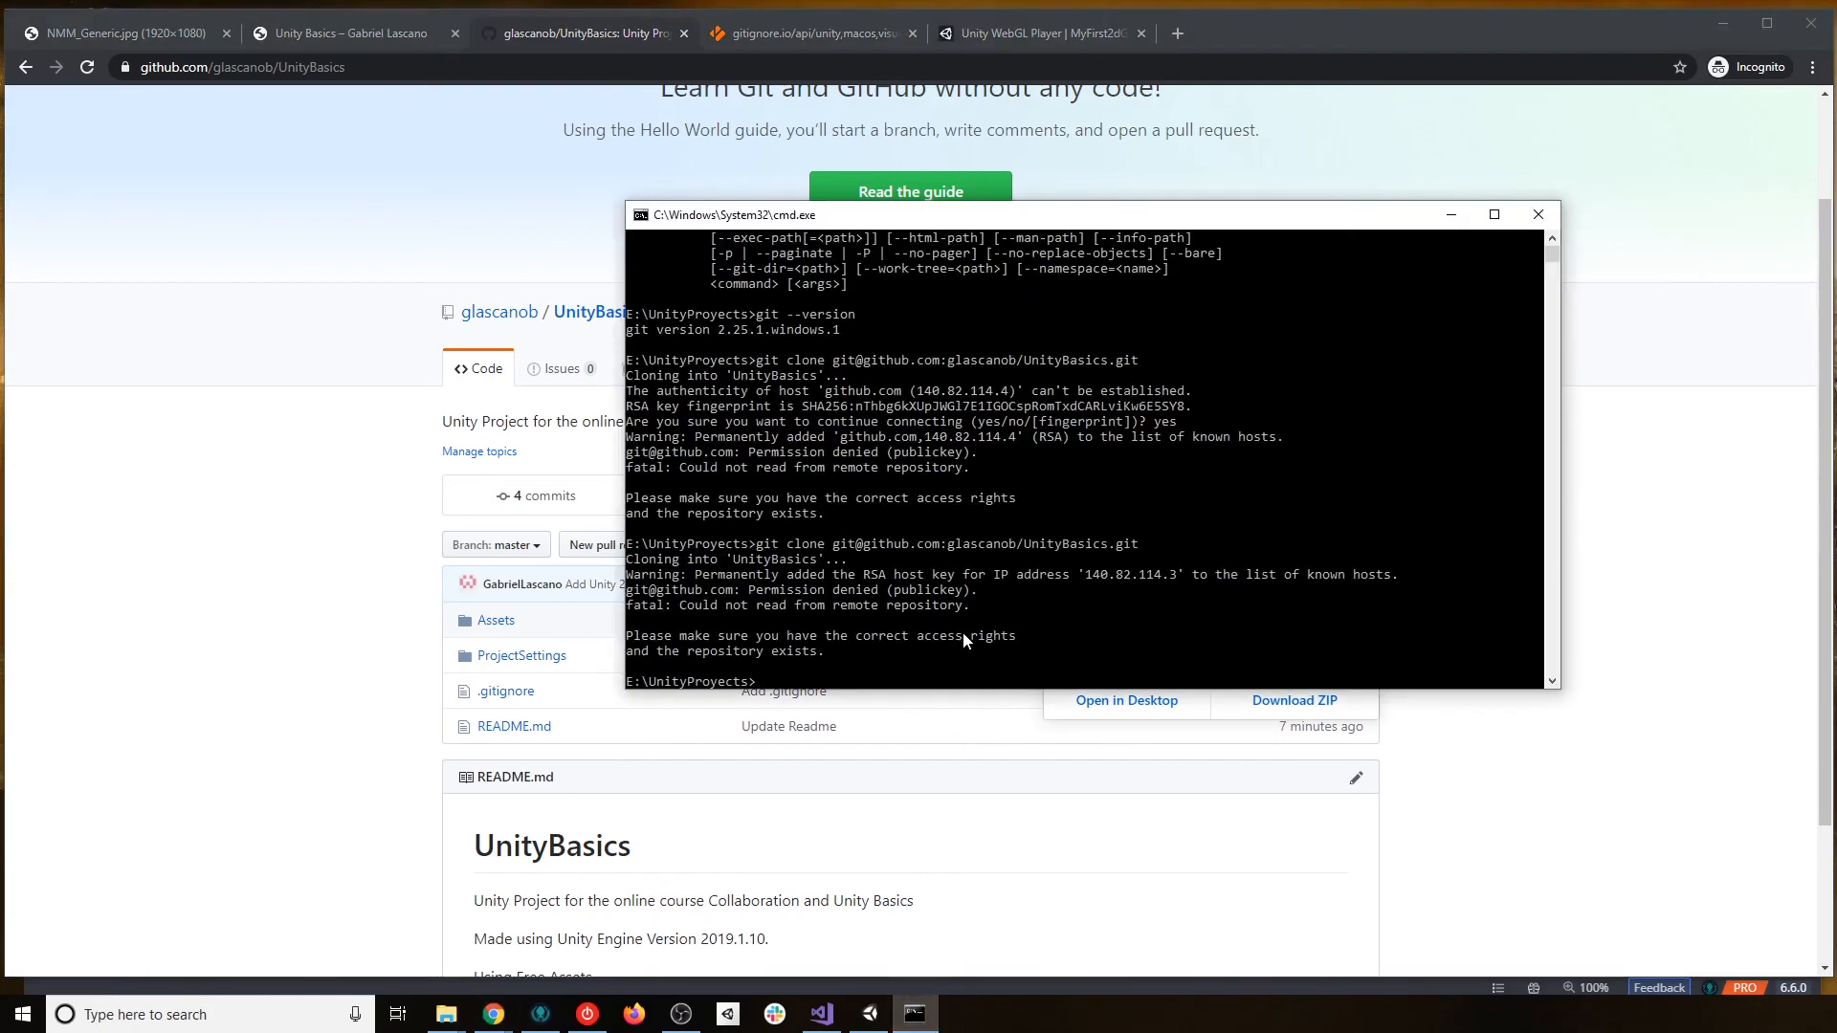
pyautogui.write('git clone')
pyautogui.hotkey('ctrl', 'v')
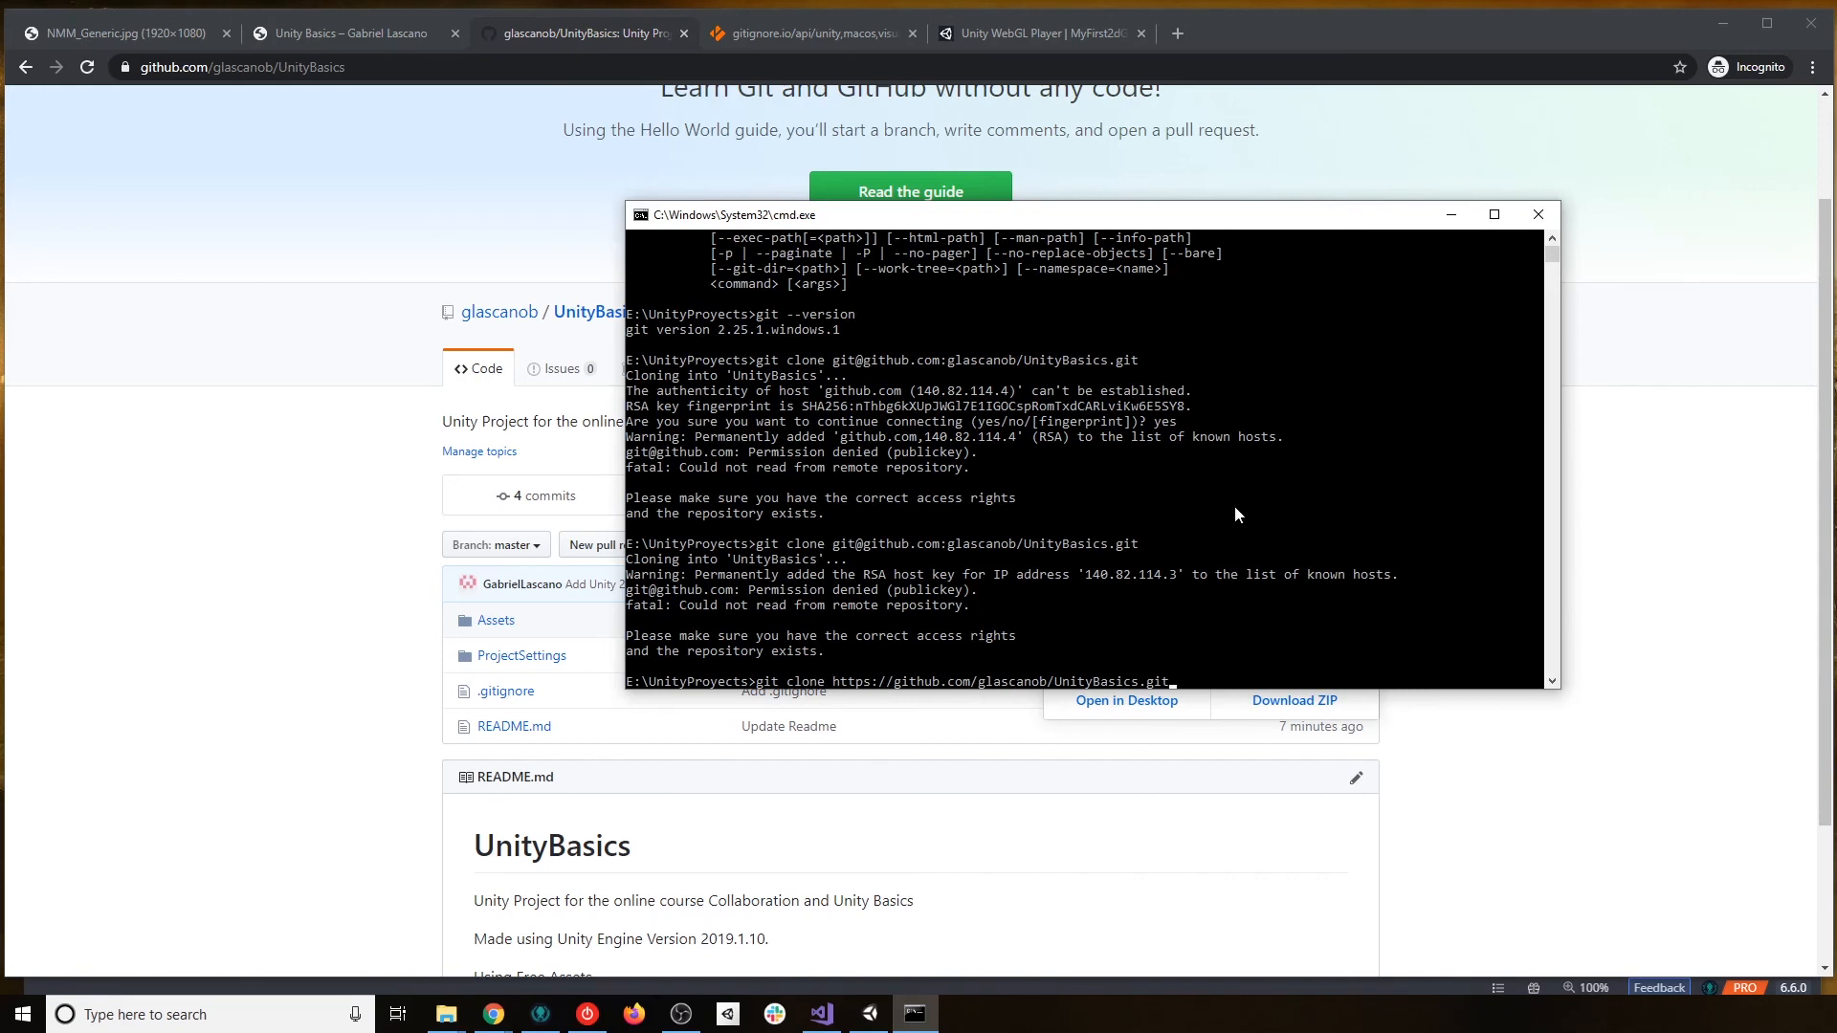
pyautogui.press('Return')
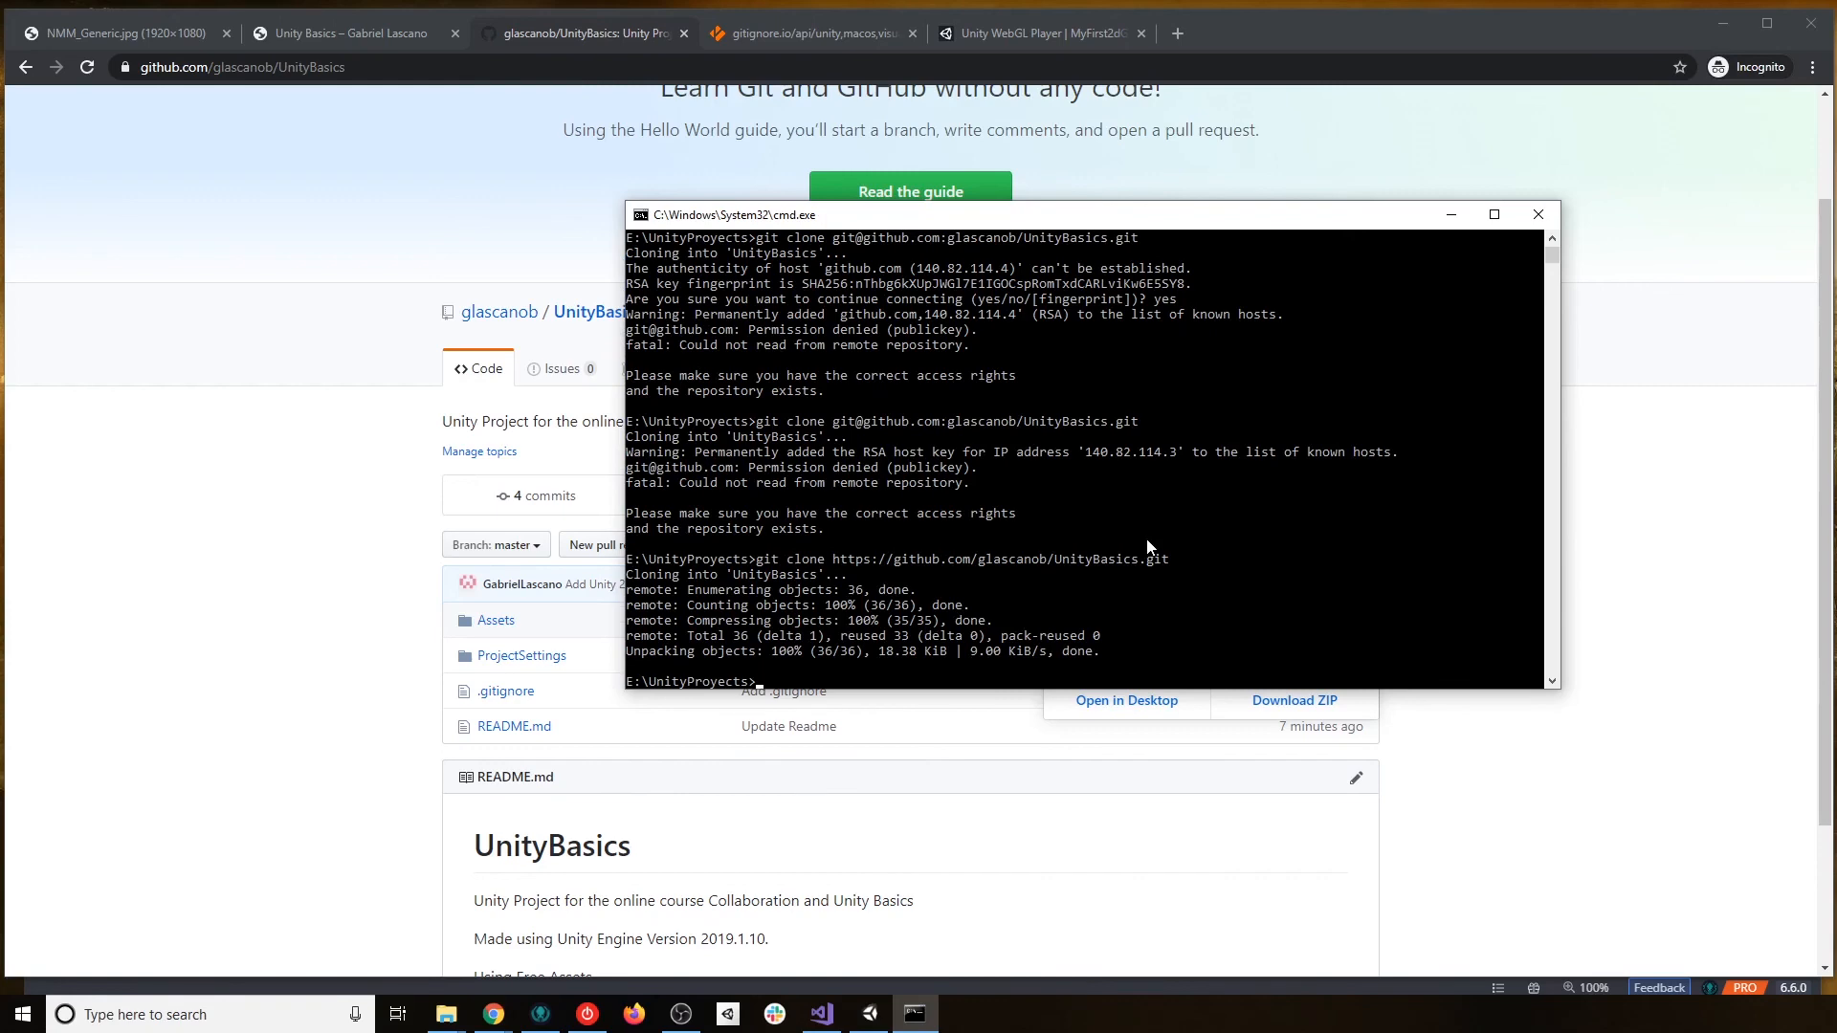
pyautogui.moveTo(995, 224); pyautogui.dragTo(939, 307)
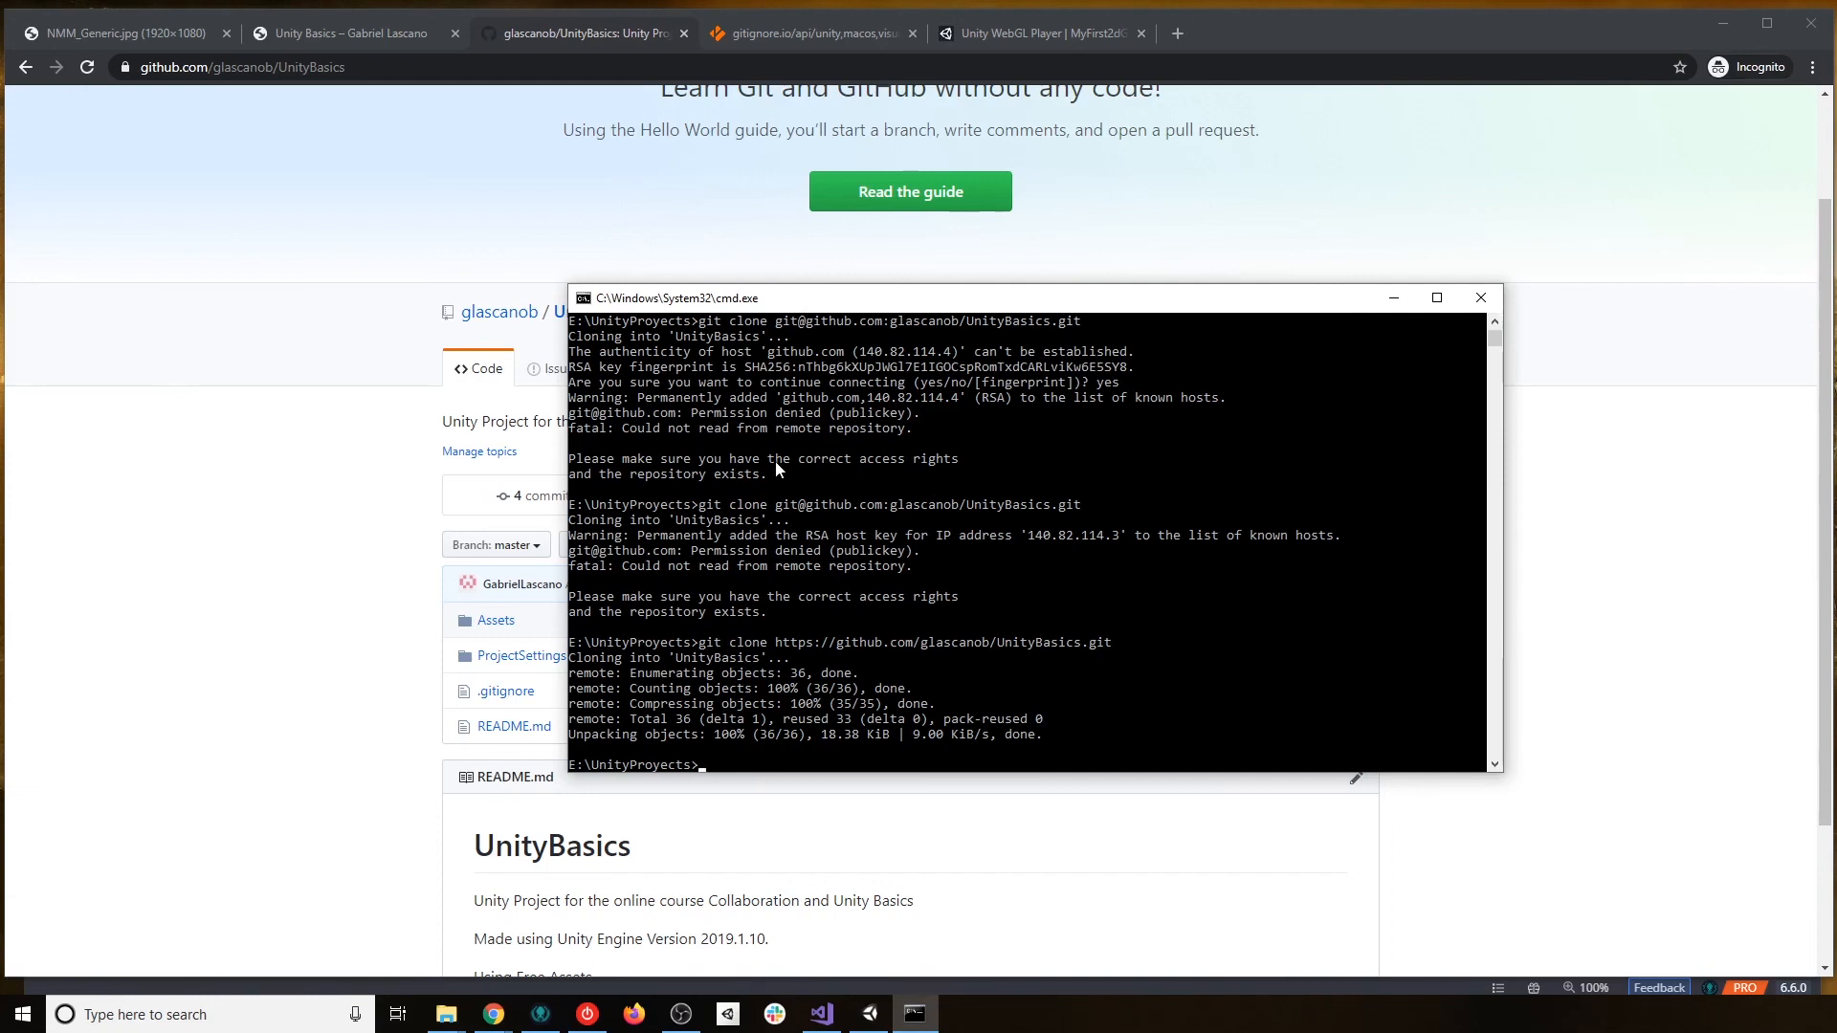
# In File Explorer, examine the cloned E:\UnityProyects\UnityBasics folder and compare its contents with the GitHub\UnityBasics project folder.
pyautogui.moveTo(939, 307); pyautogui.dragTo(1010, 426)
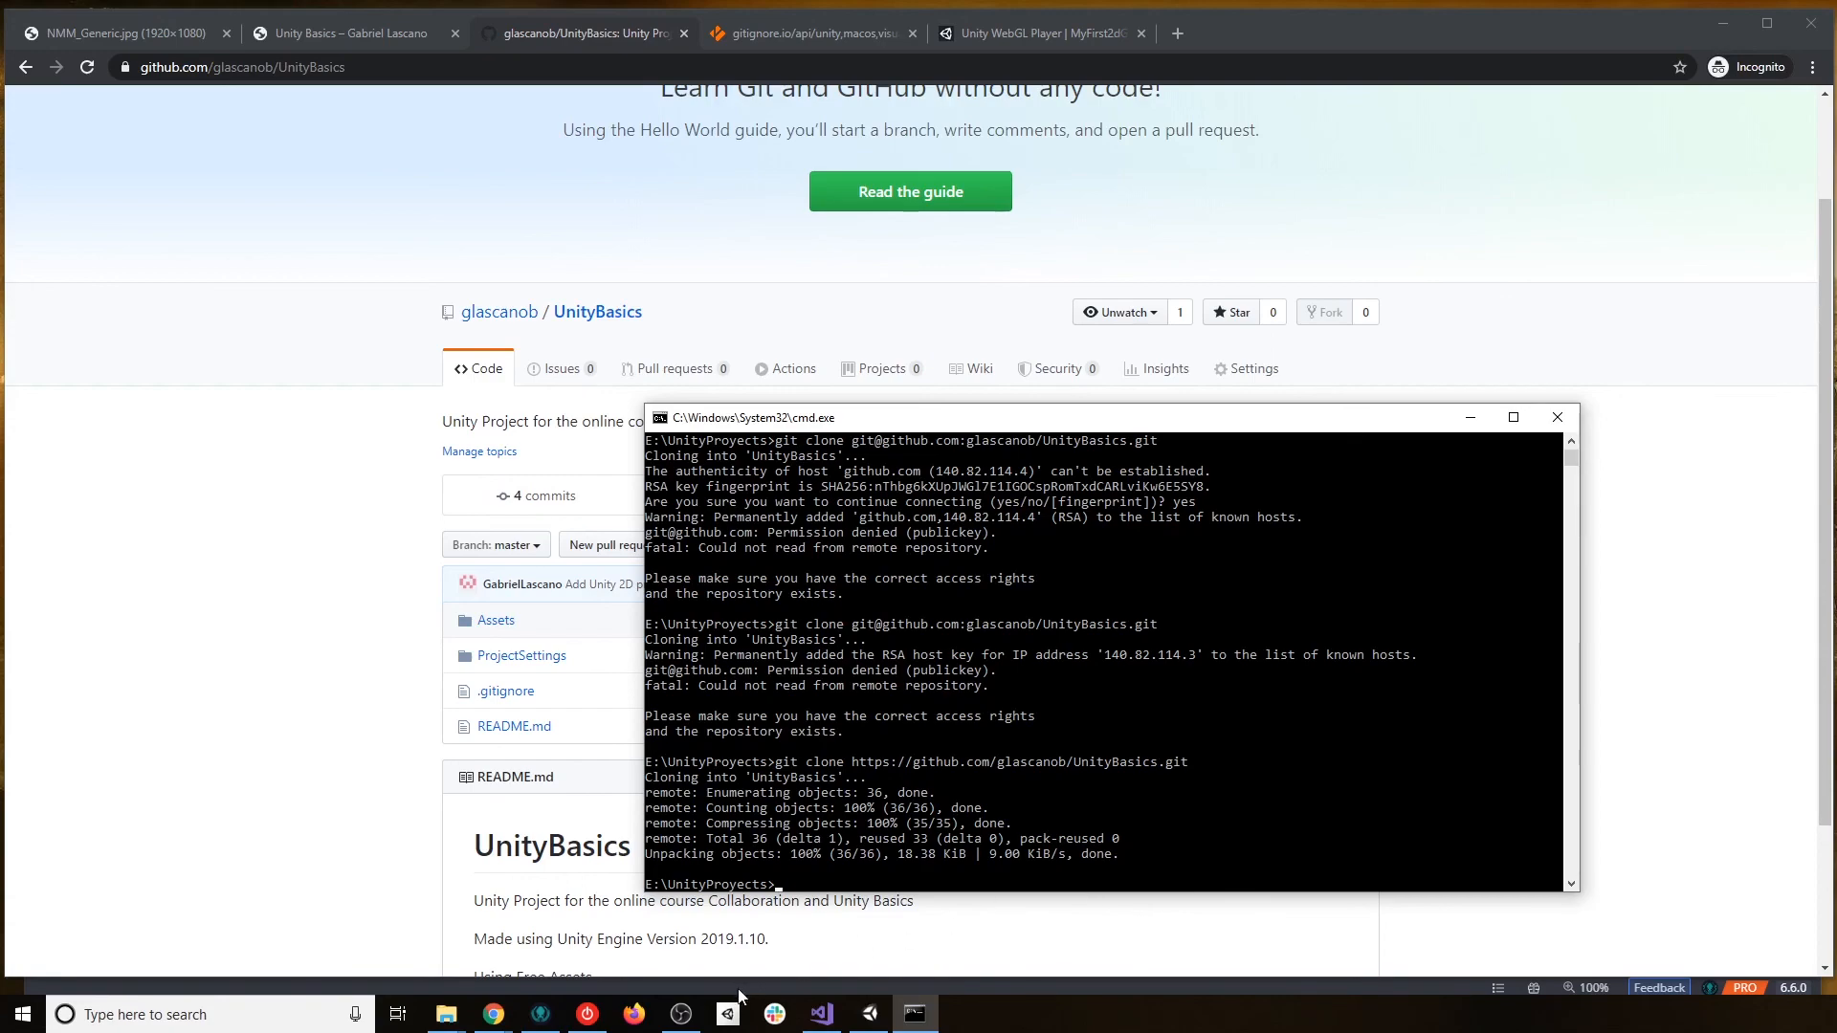
pyautogui.click(446, 1014)
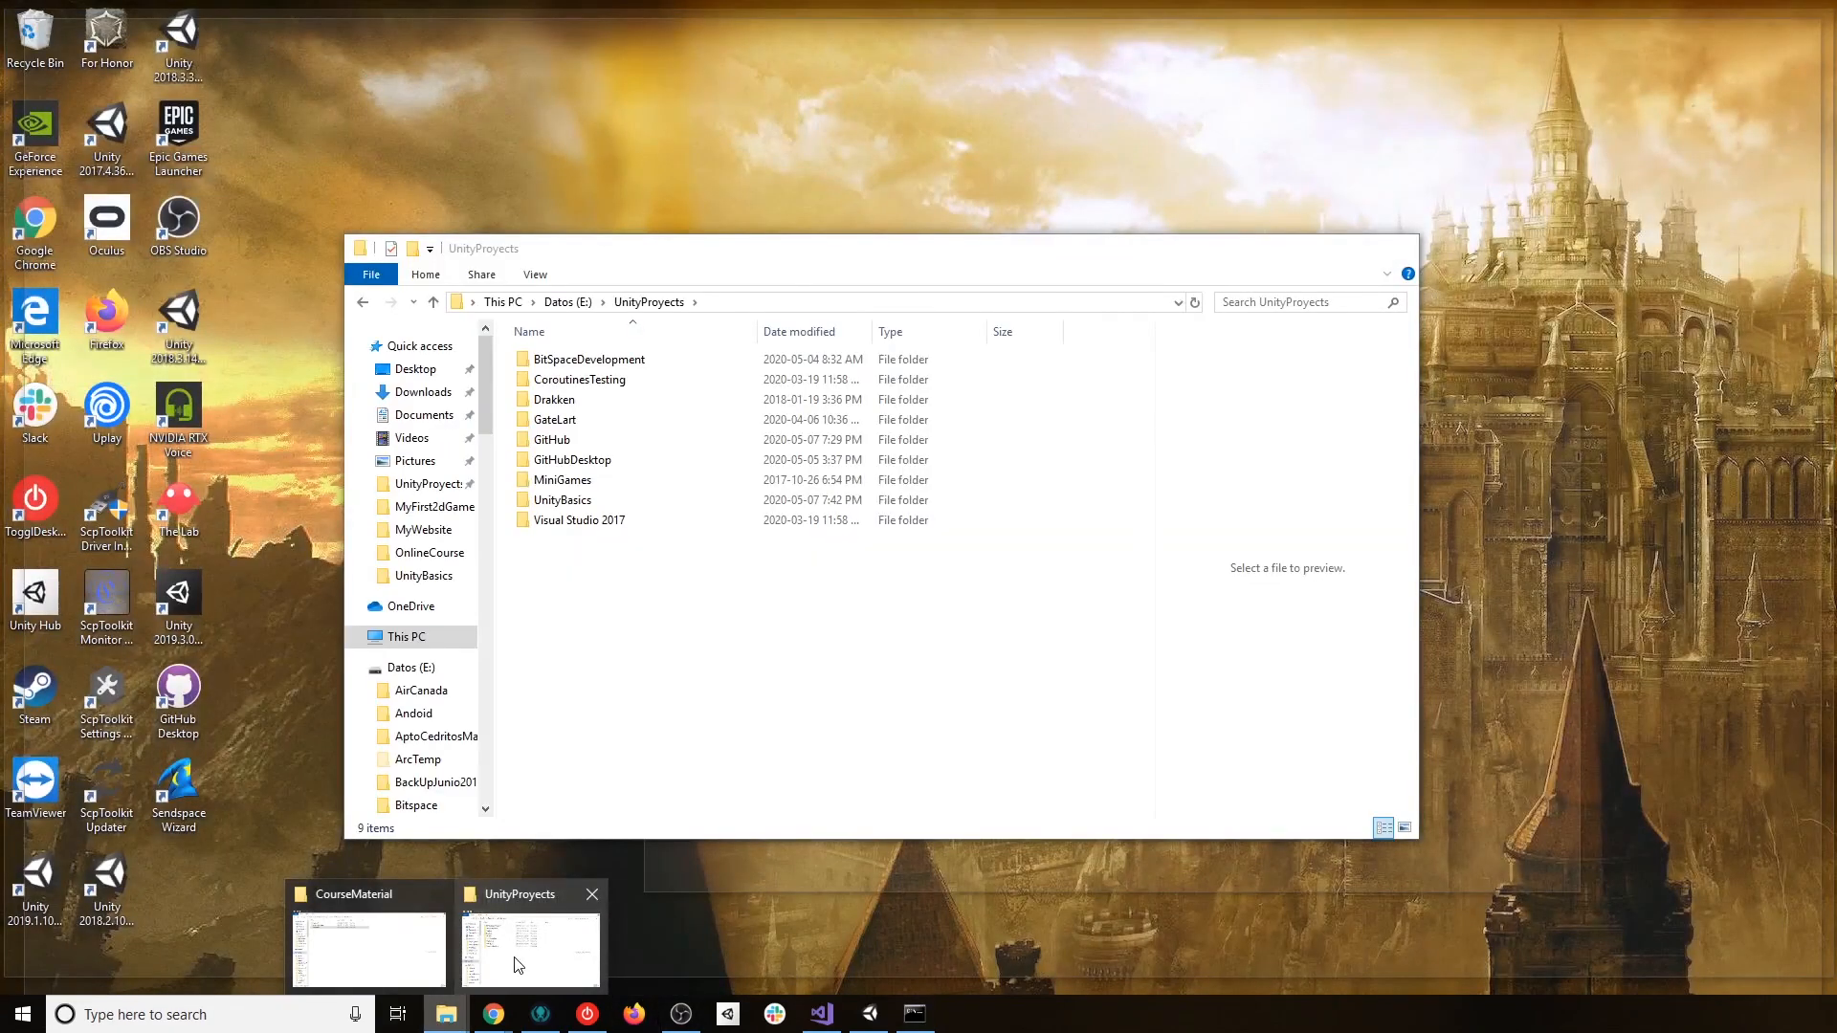
pyautogui.click(518, 964)
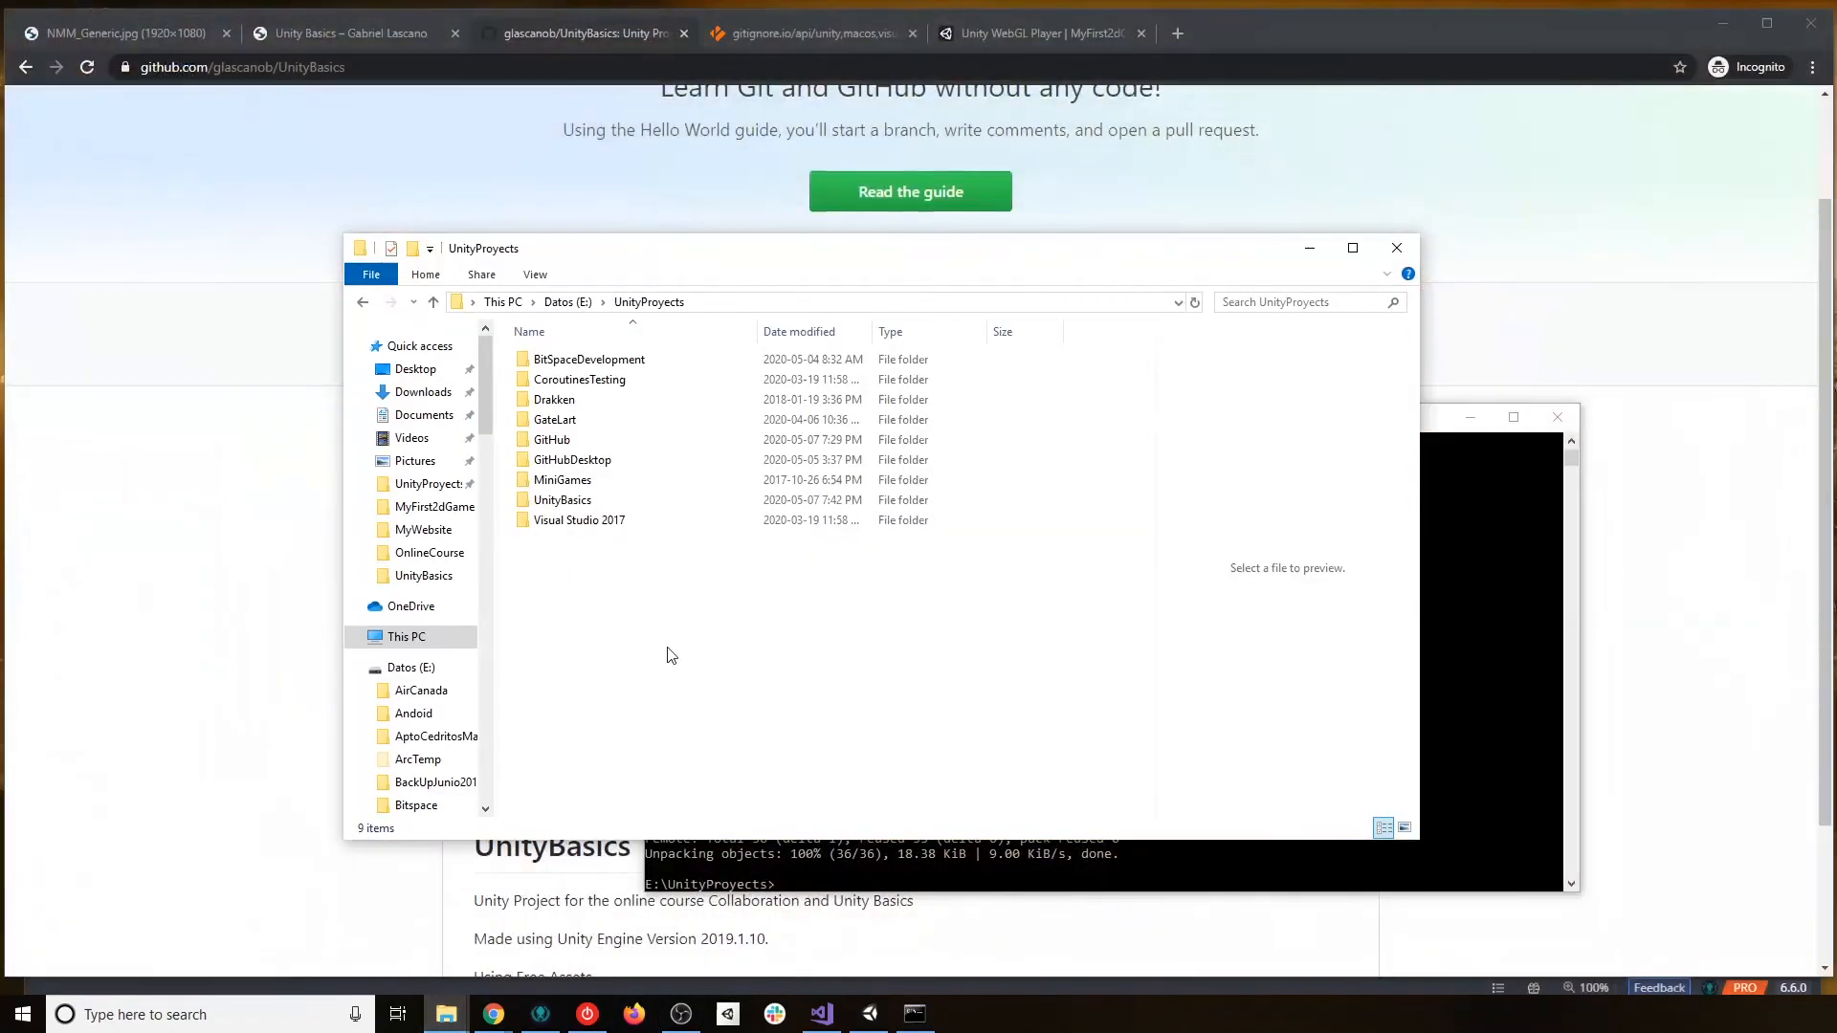
pyautogui.doubleClick(574, 500)
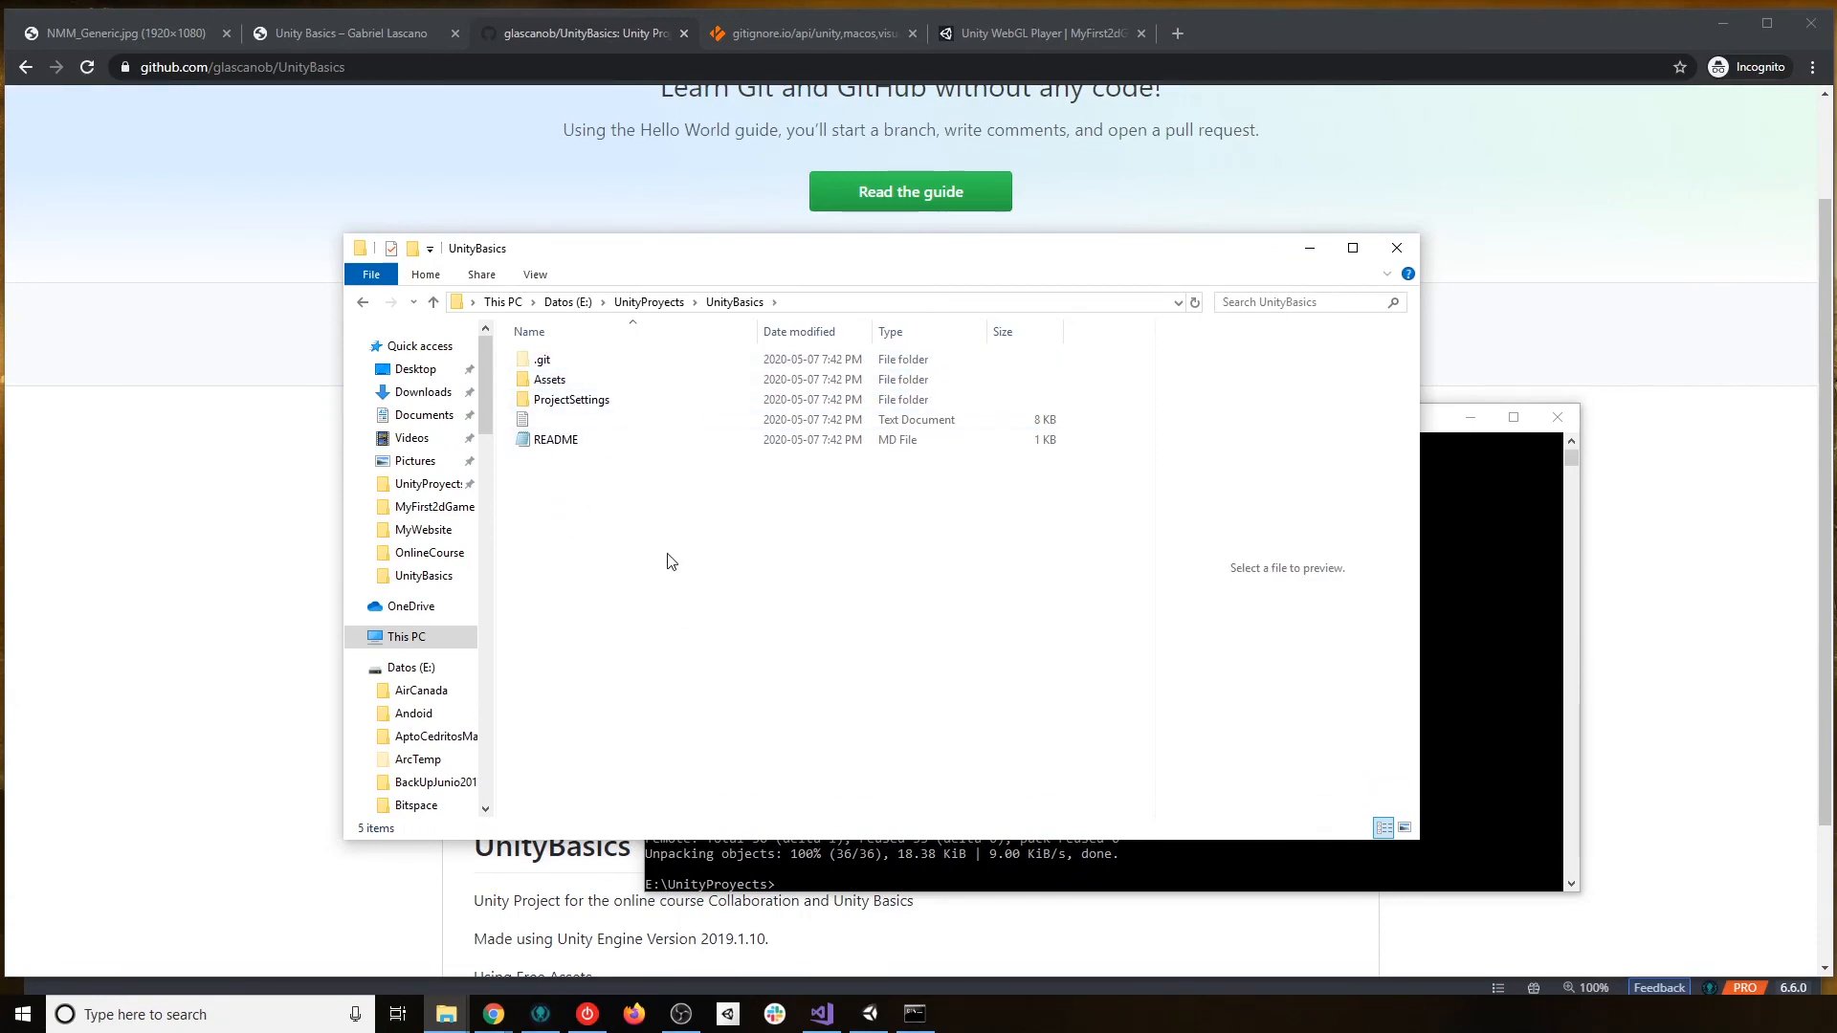
pyautogui.click(648, 301)
pyautogui.doubleClick(568, 443)
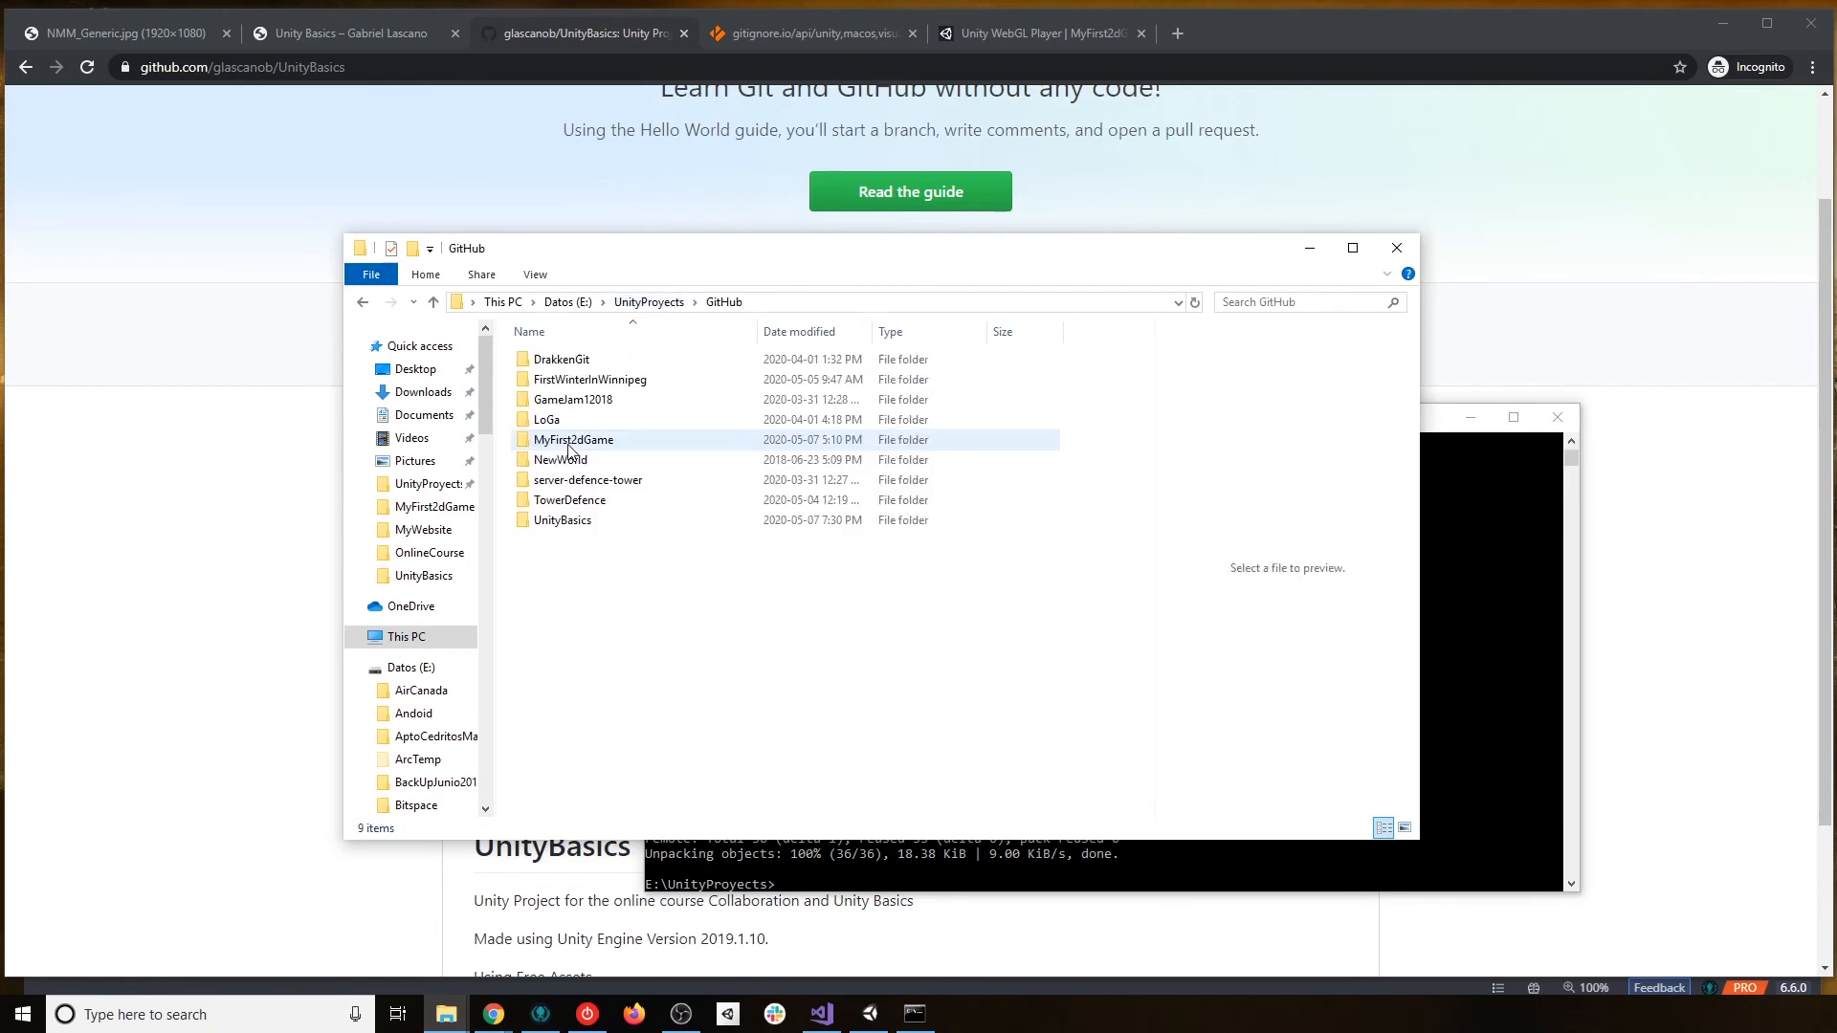
pyautogui.doubleClick(583, 522)
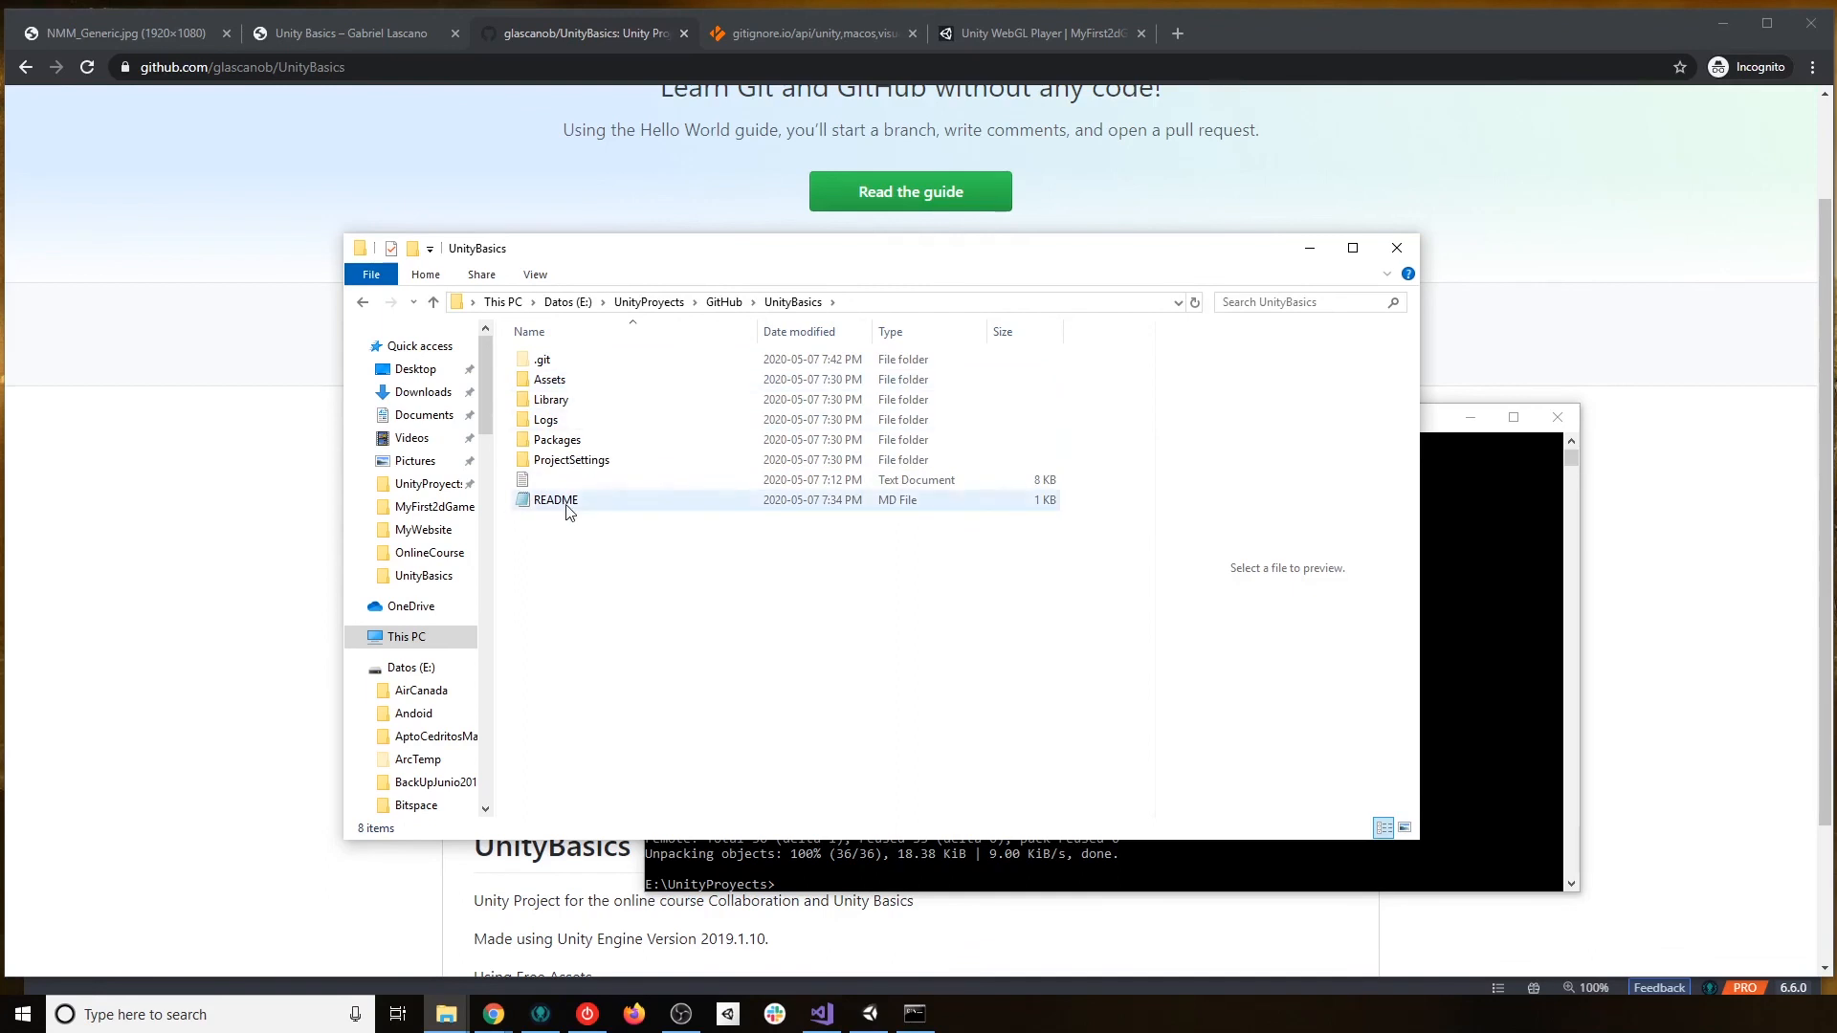
pyautogui.click(648, 302)
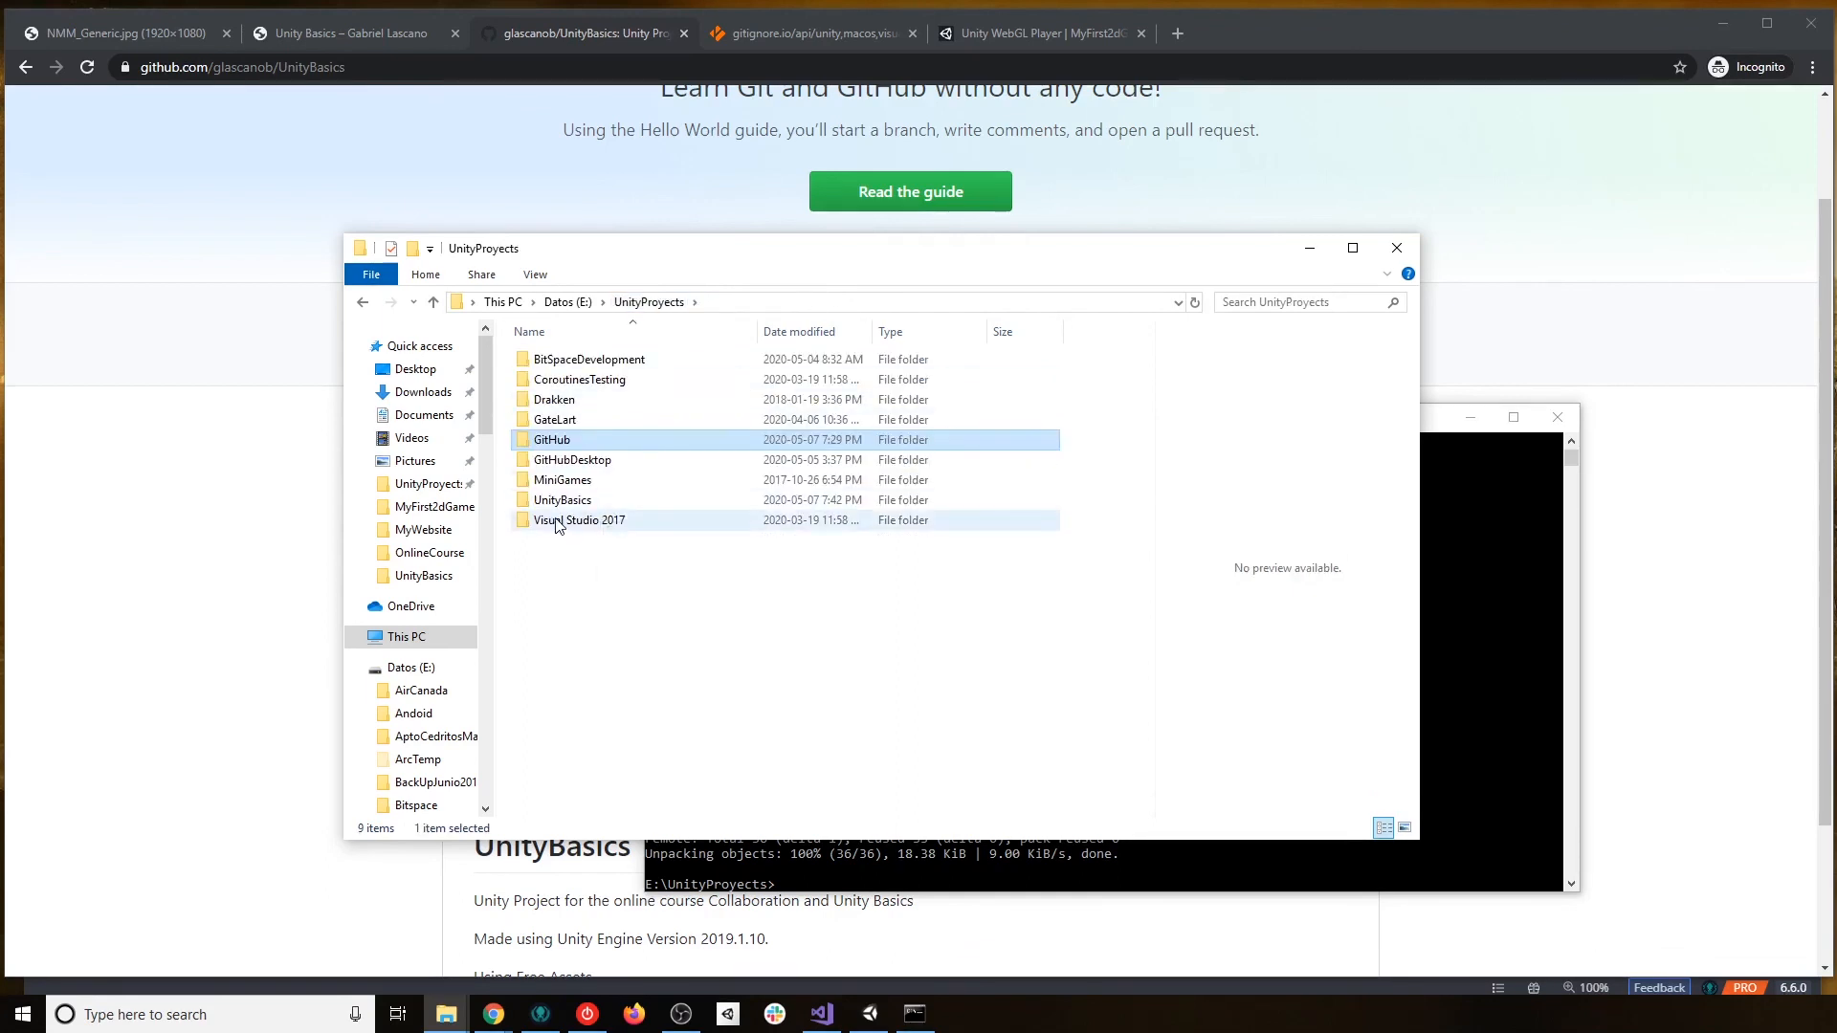
pyautogui.doubleClick(560, 499)
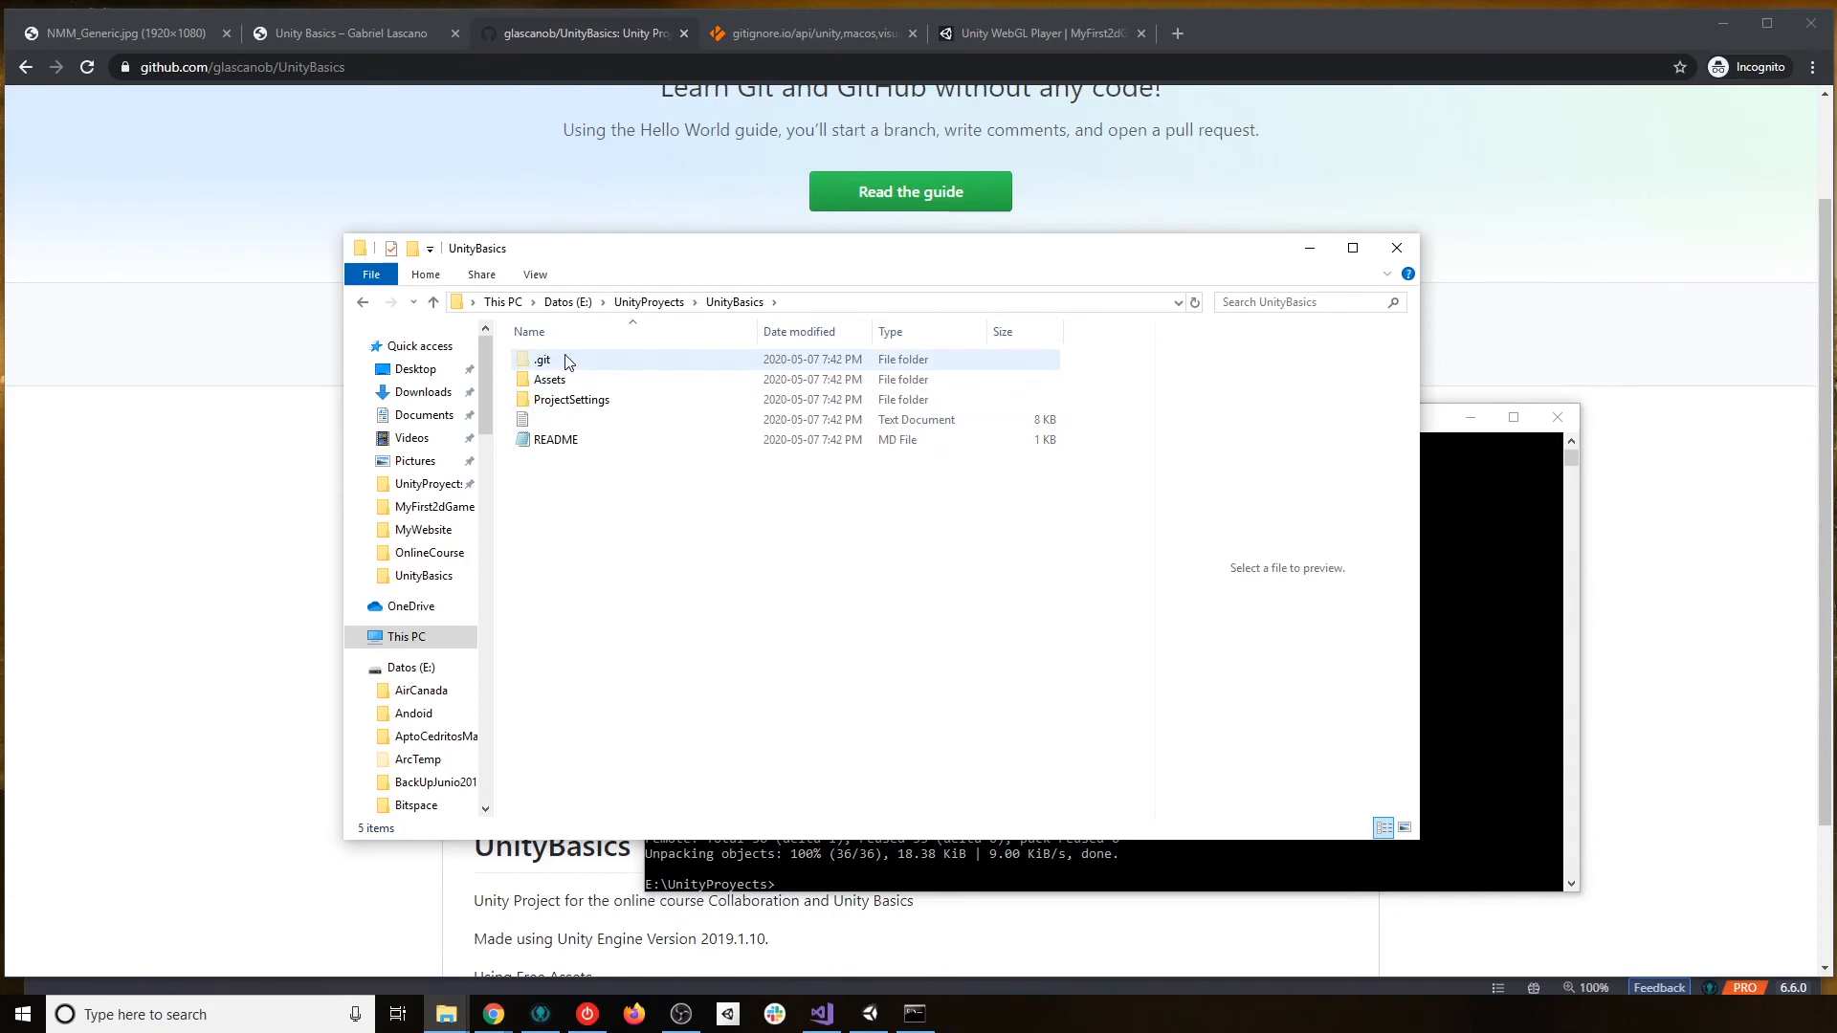
pyautogui.moveTo(566, 362)
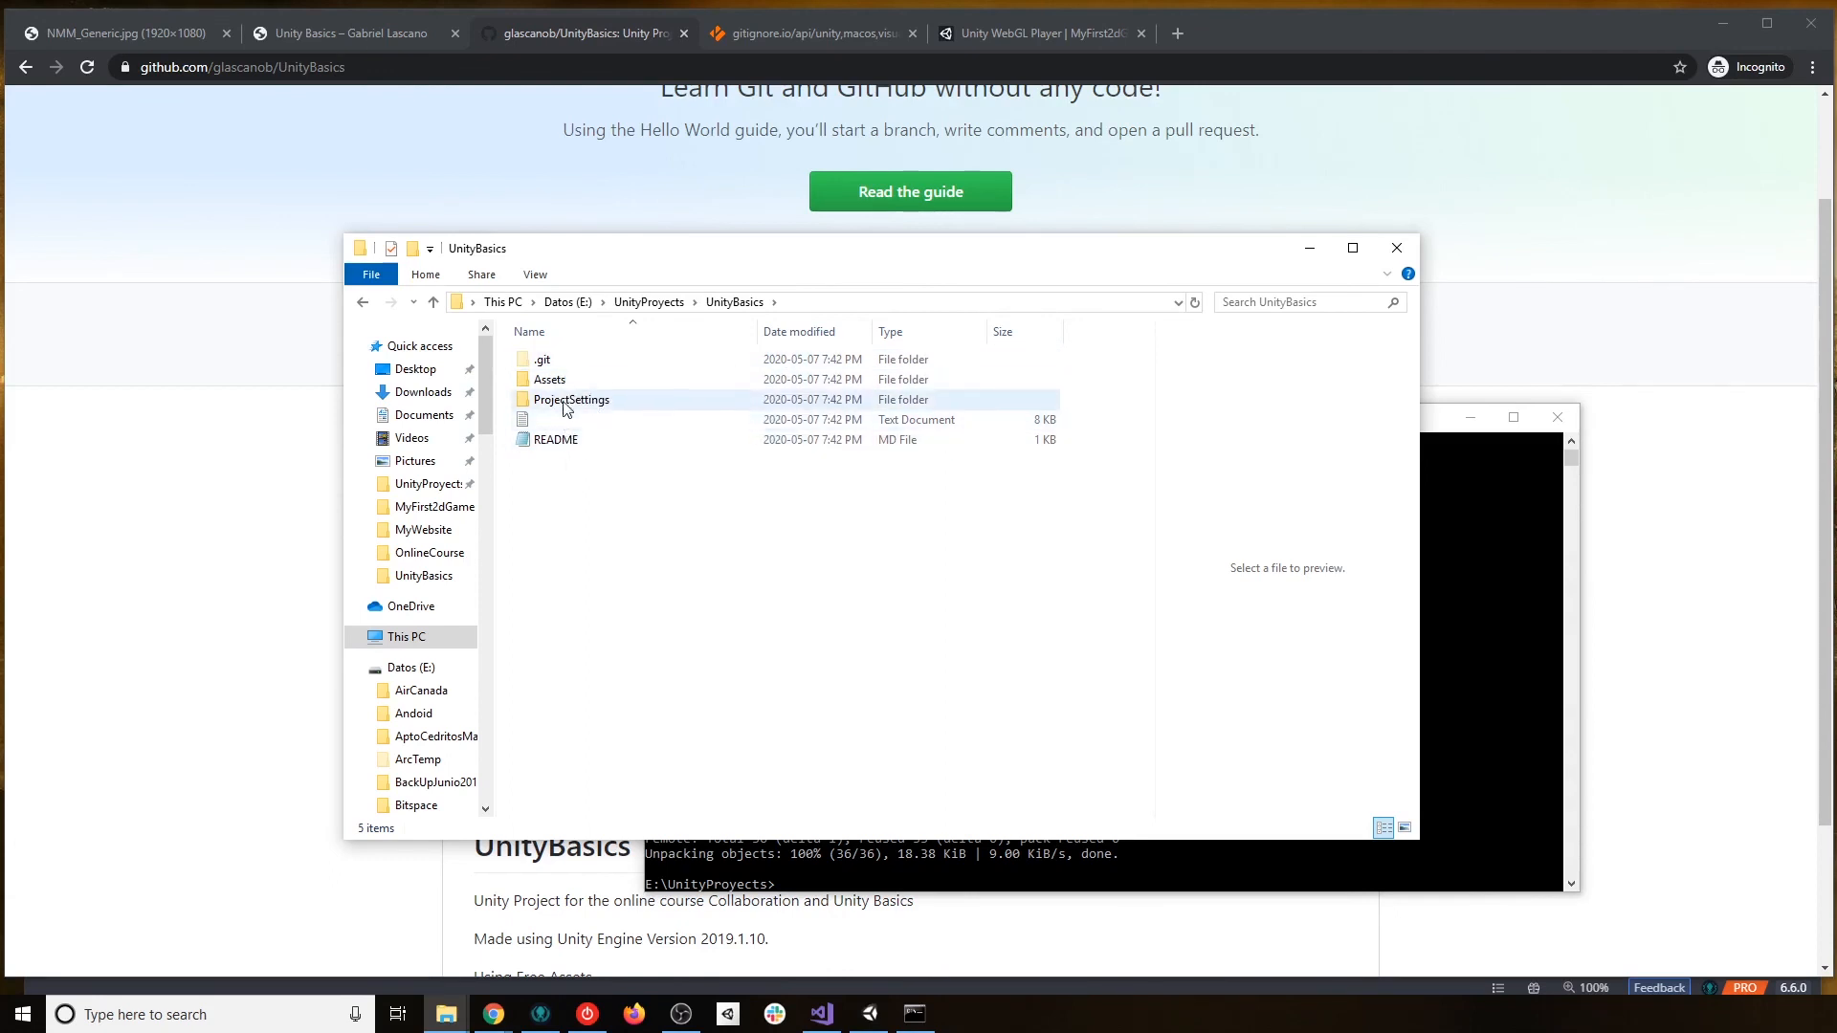
pyautogui.moveTo(562, 446)
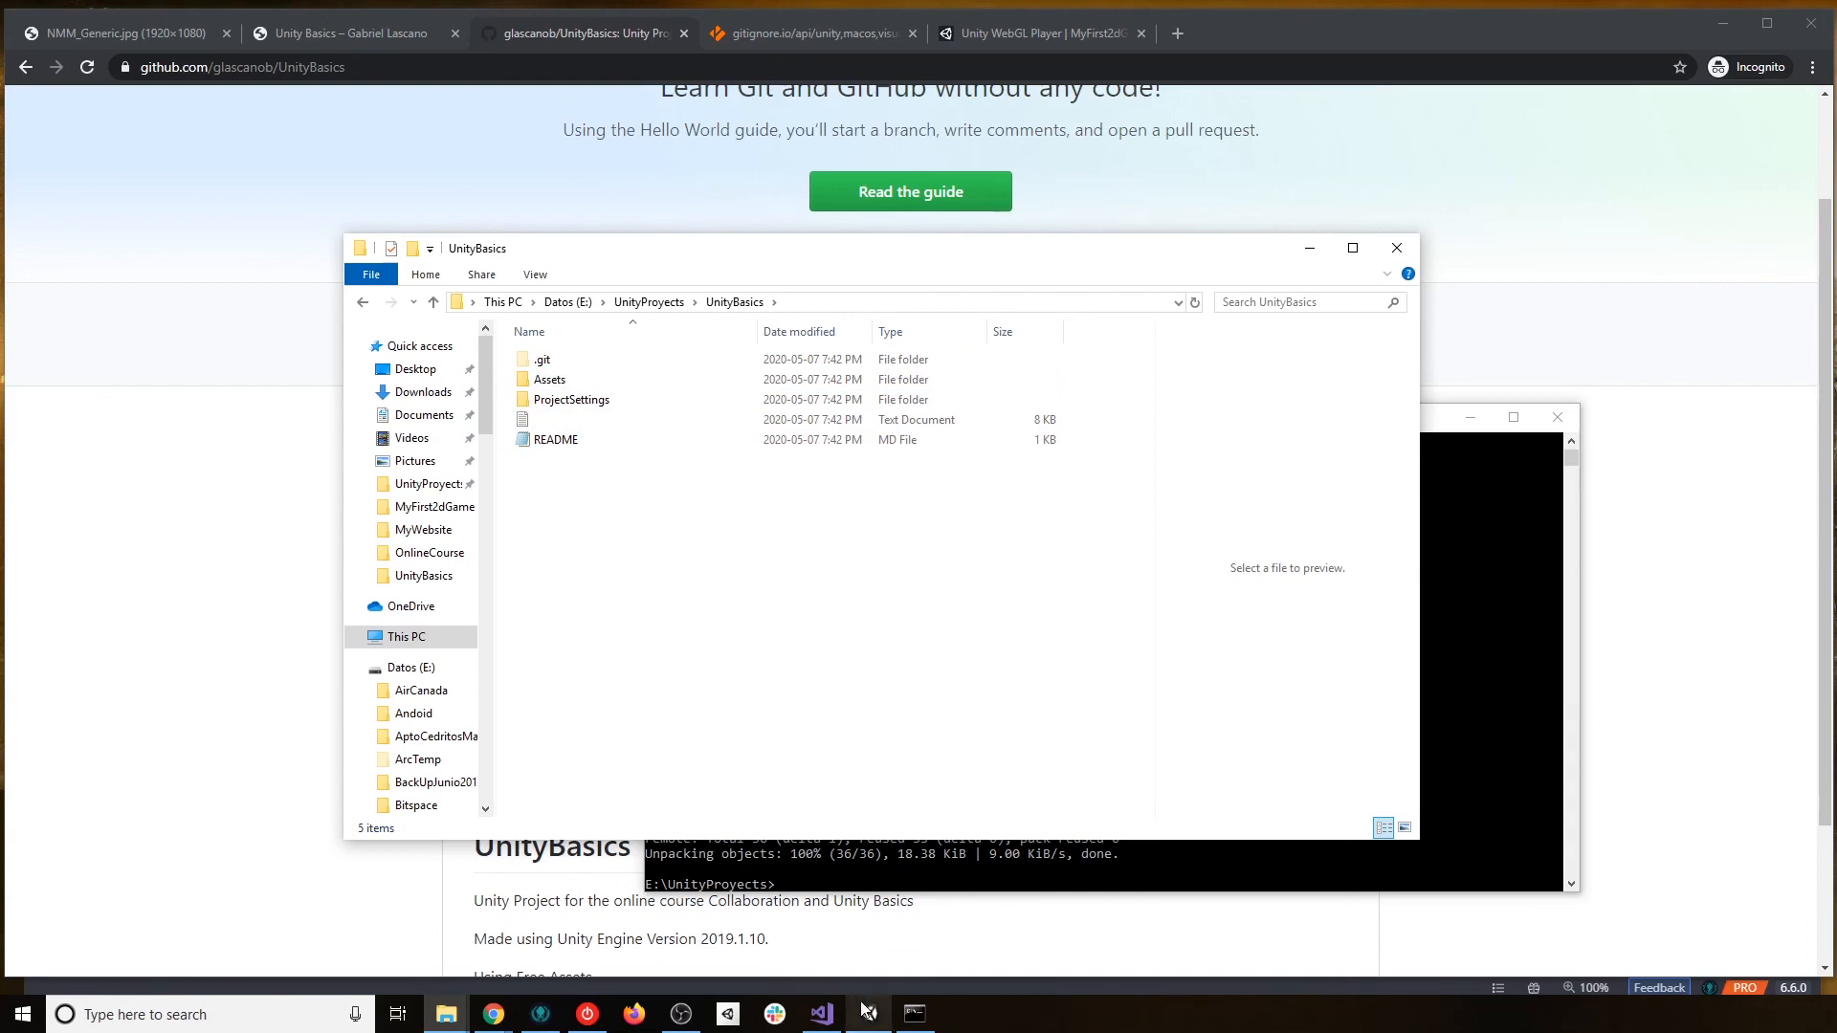
# Switch to Unity Hub and add the cloned project folder E:\UnityProyects\UnityBasics to the project list.
pyautogui.click(727, 1016)
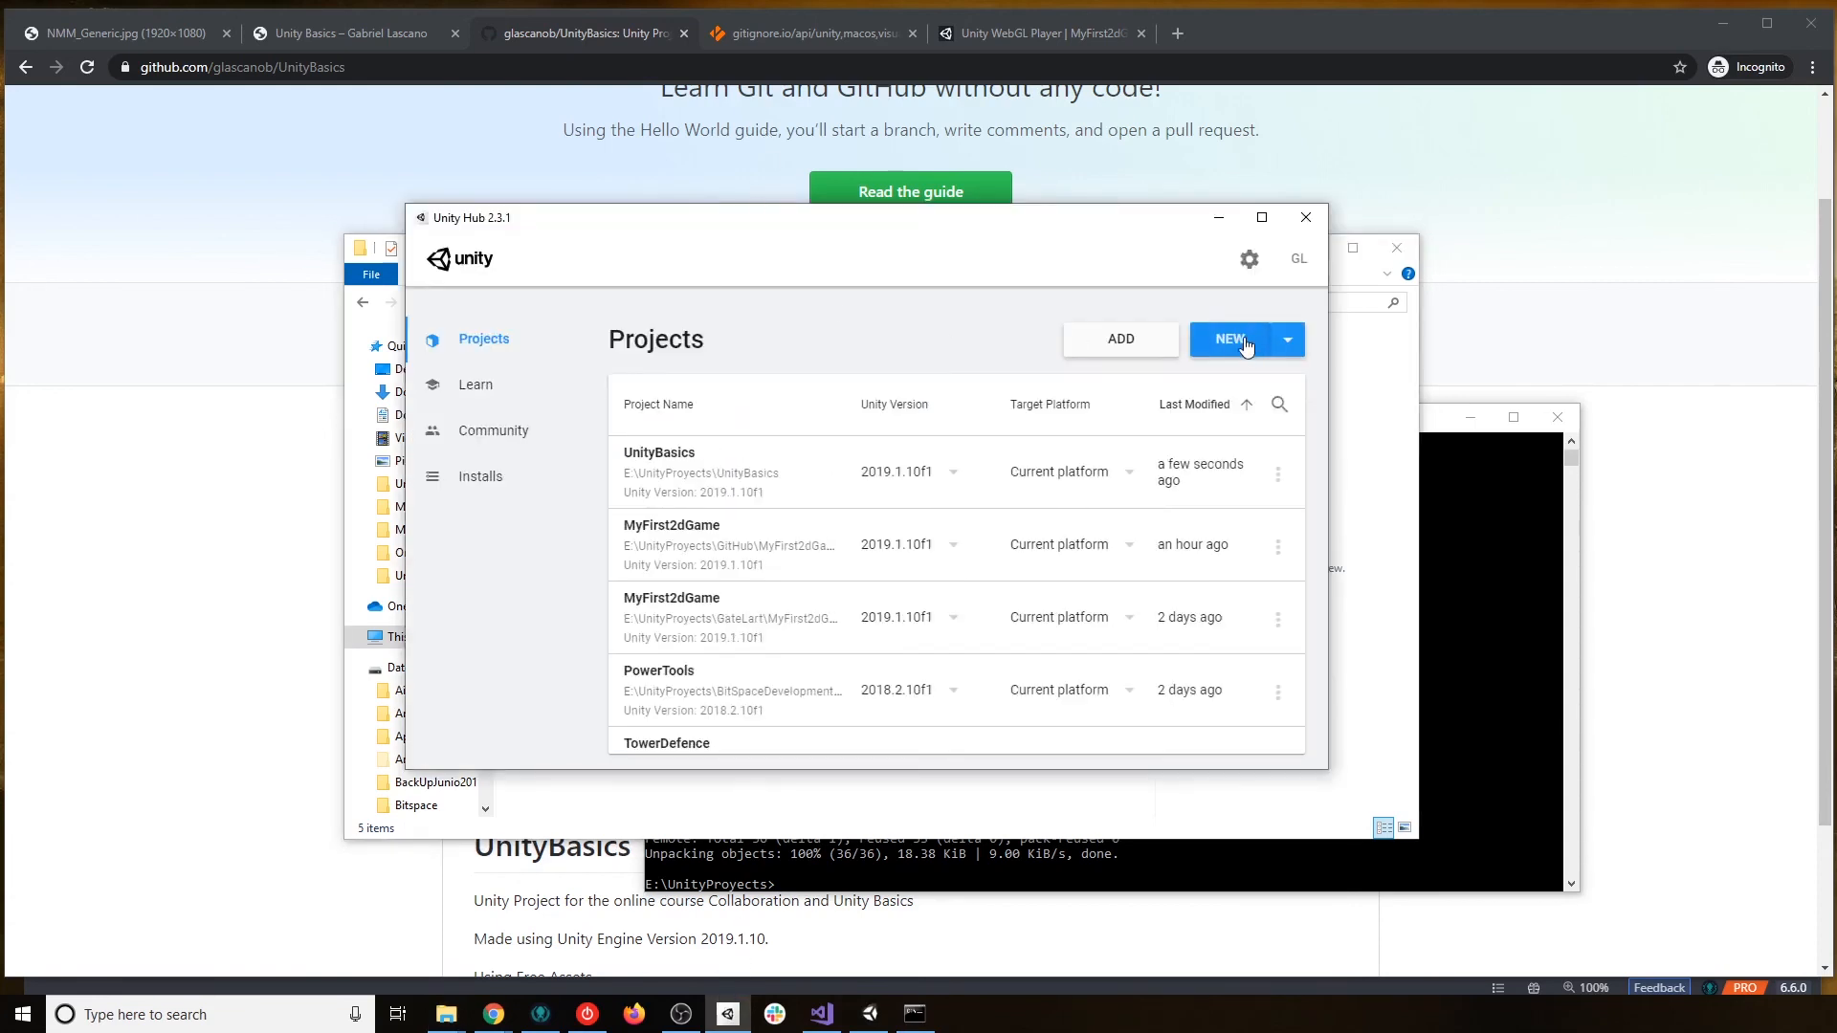
pyautogui.click(1122, 342)
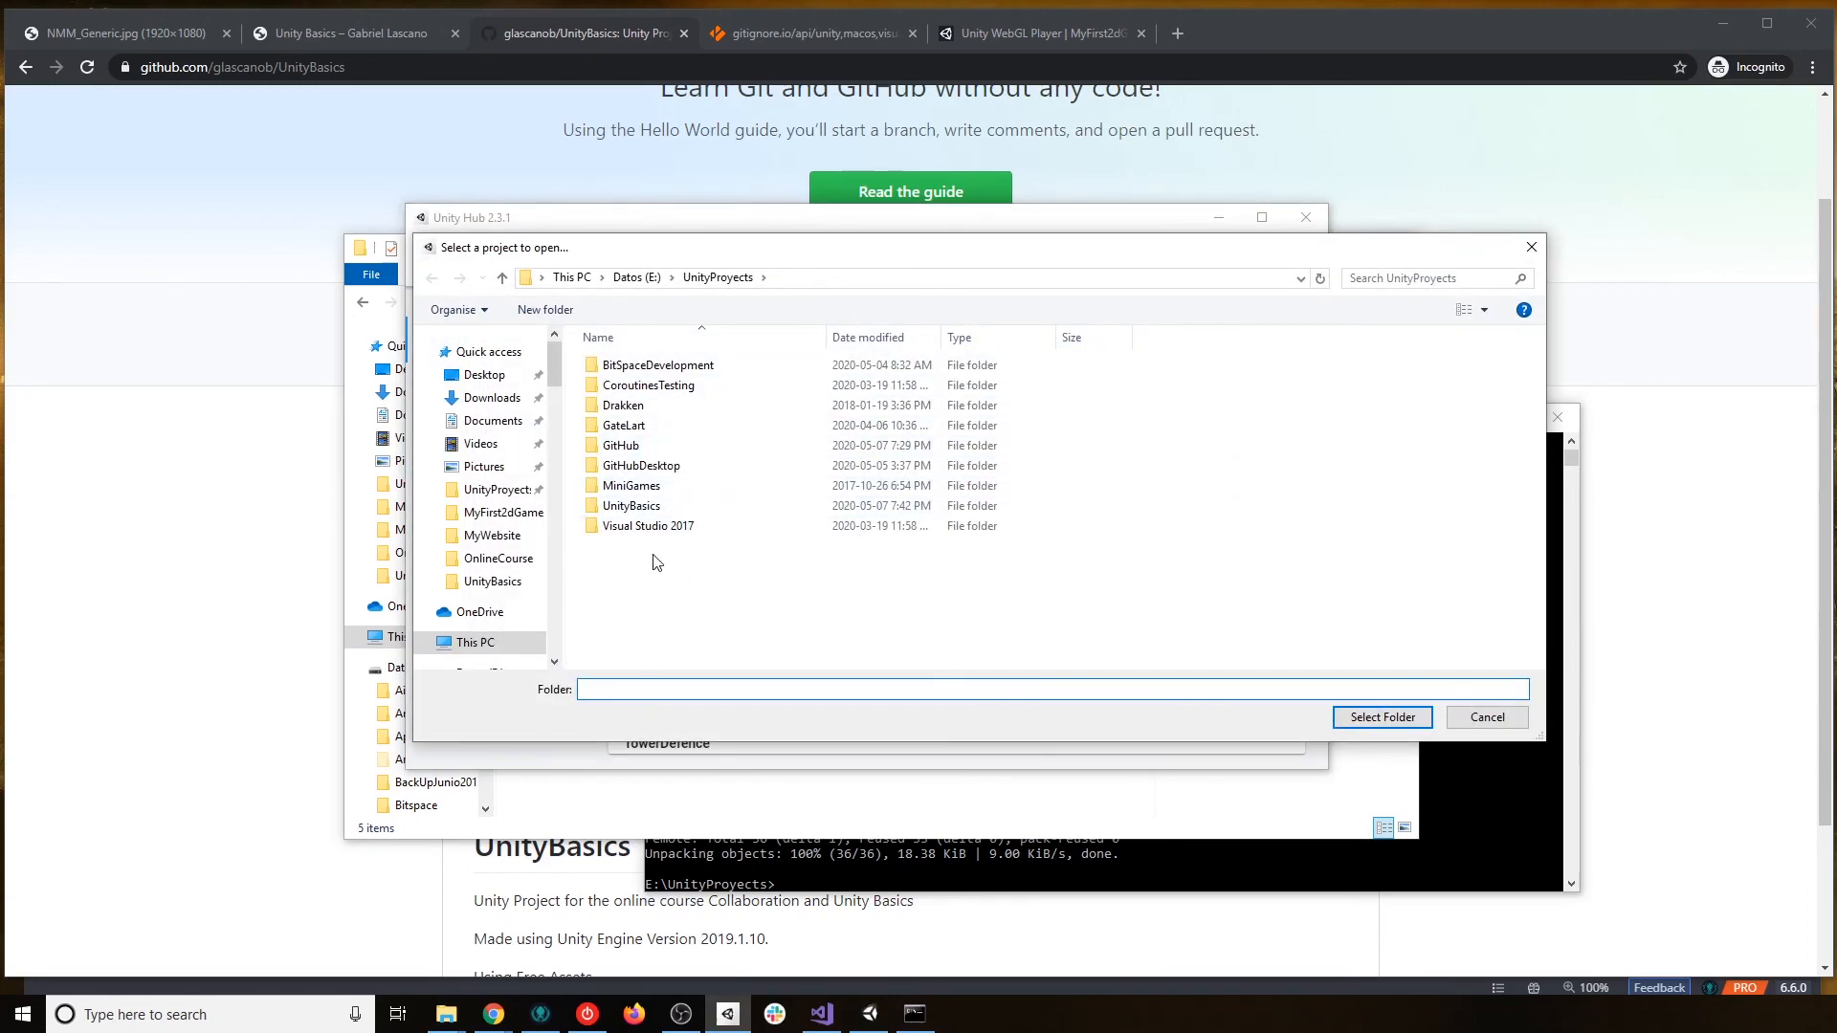
pyautogui.click(650, 509)
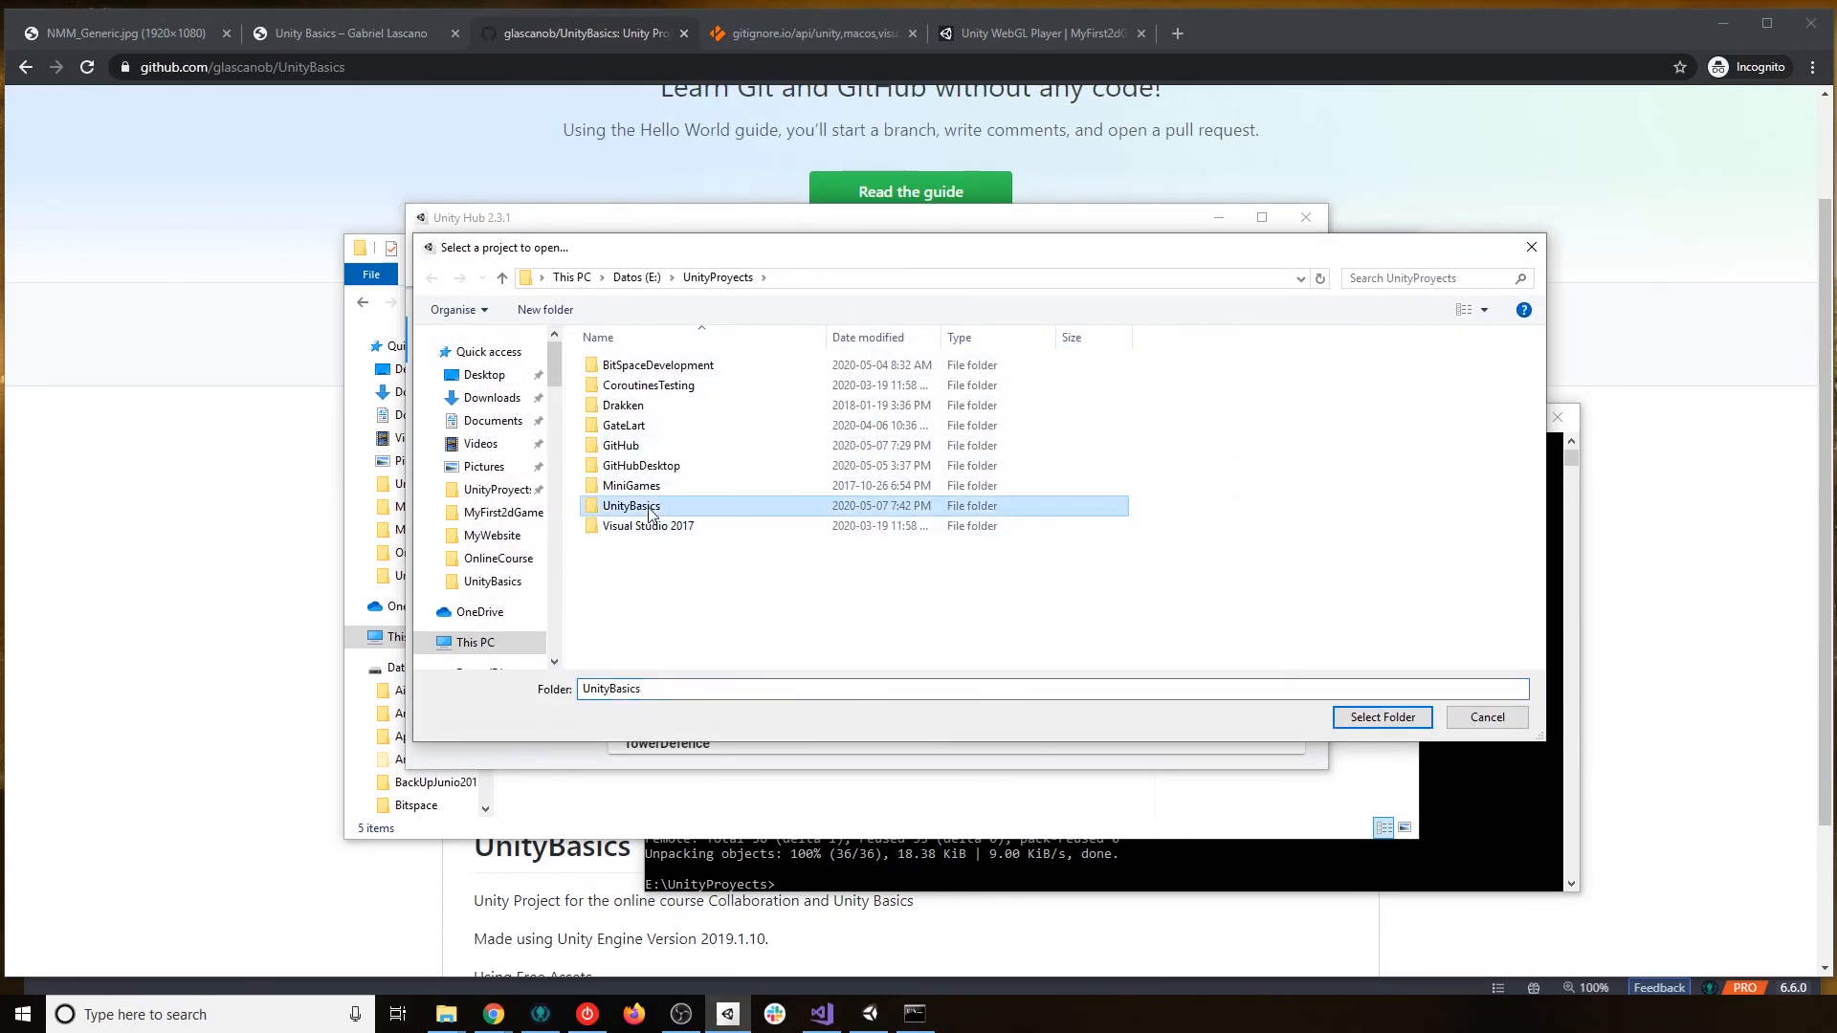
pyautogui.click(1382, 718)
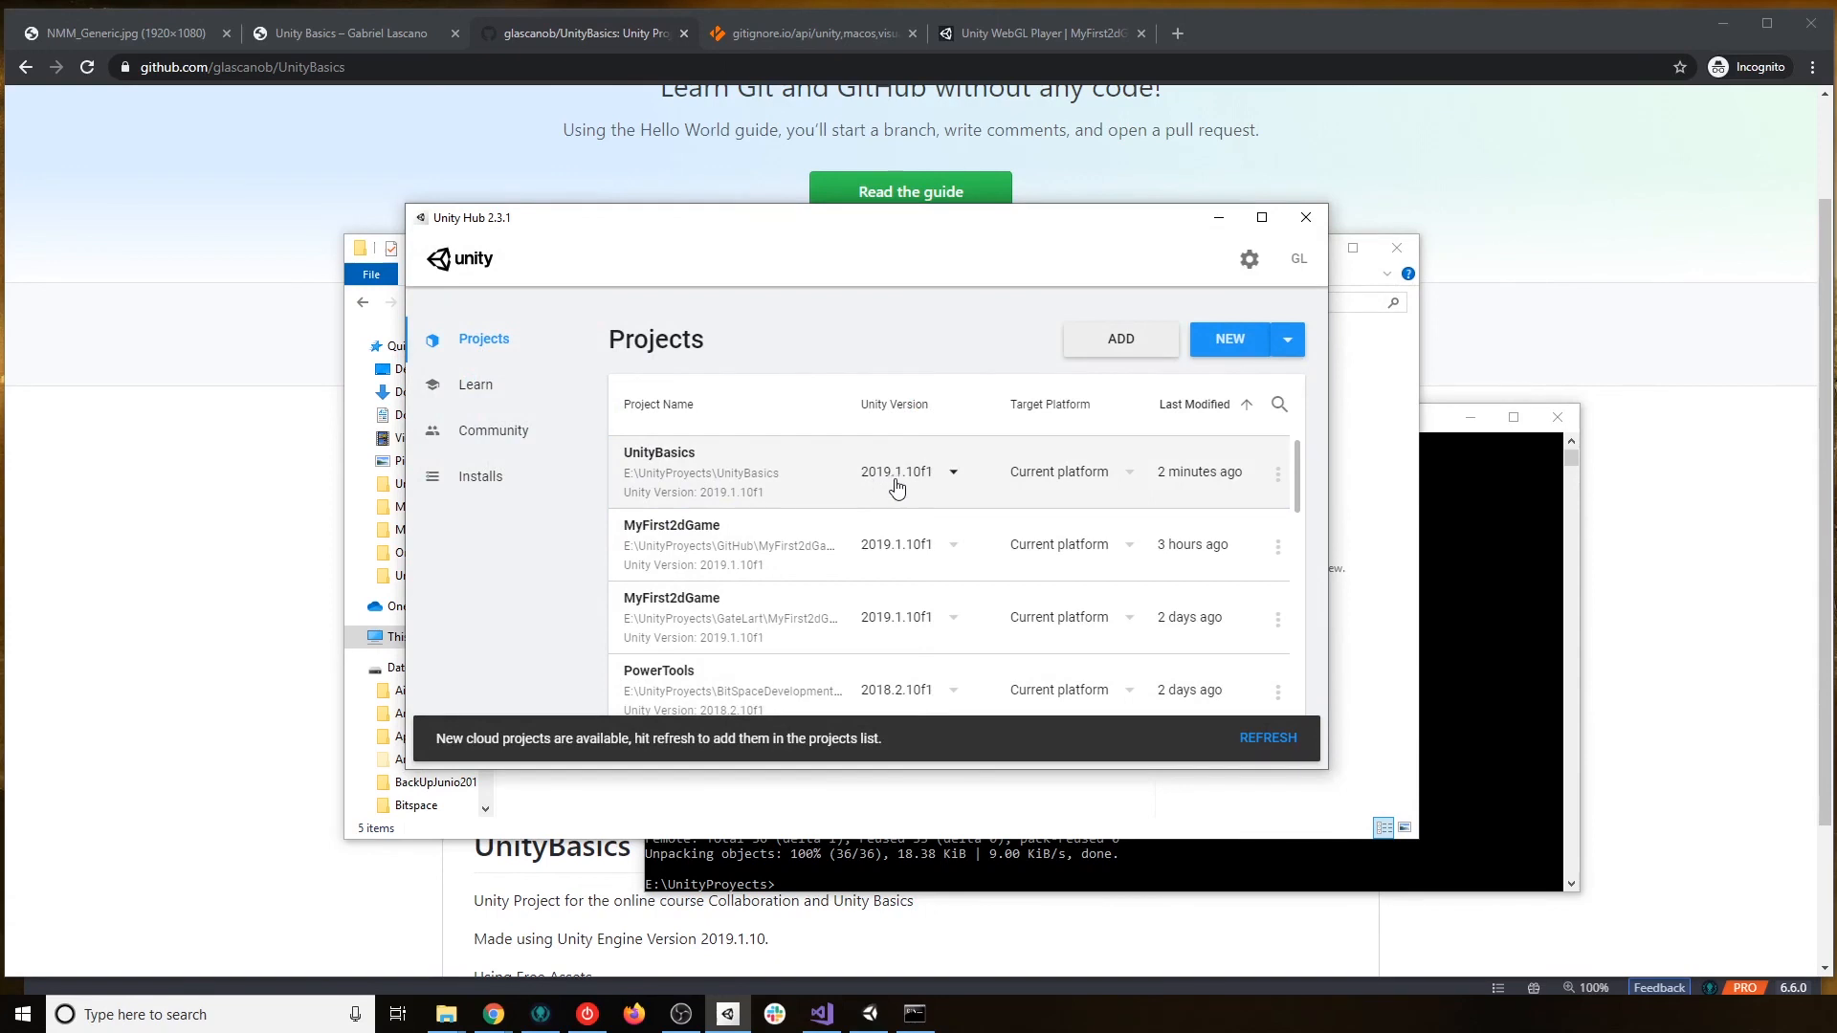
# Keep UnityBasics on the Current platform target, open the project in Unity 2019.1.10f1, and dismiss the editor update check.
pyautogui.click(1129, 474)
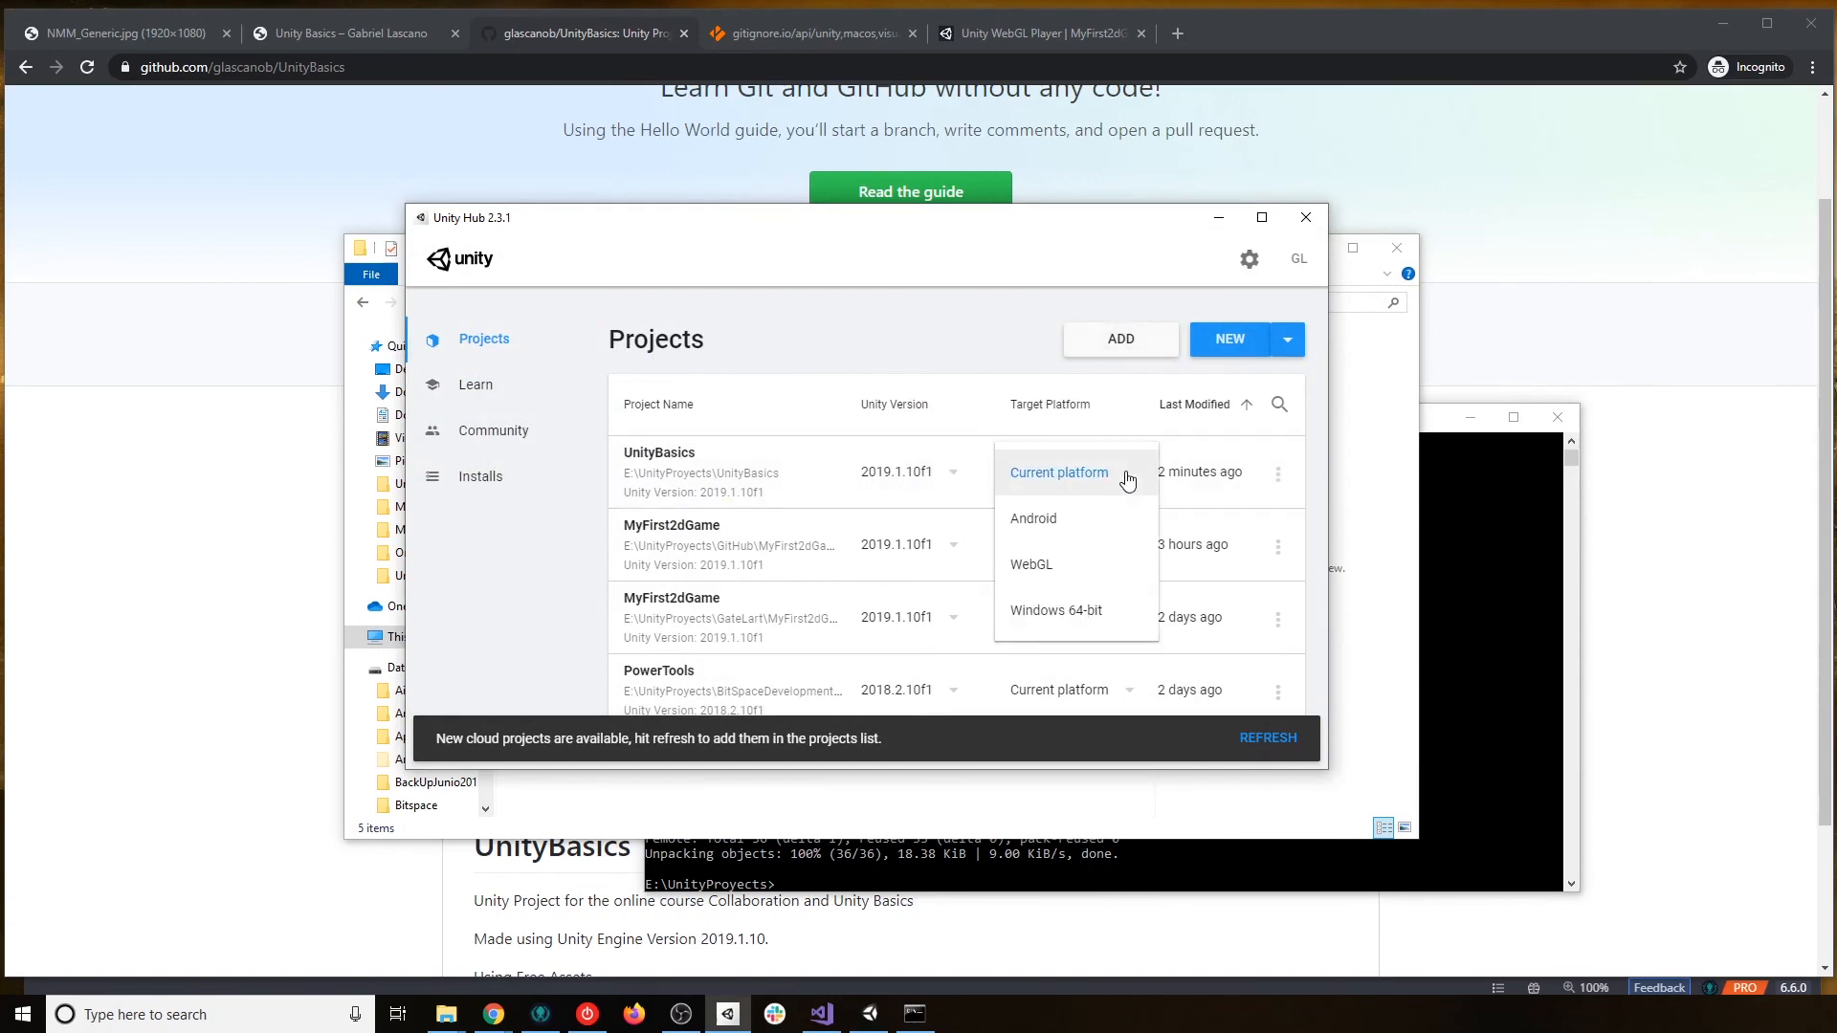
pyautogui.click(1052, 486)
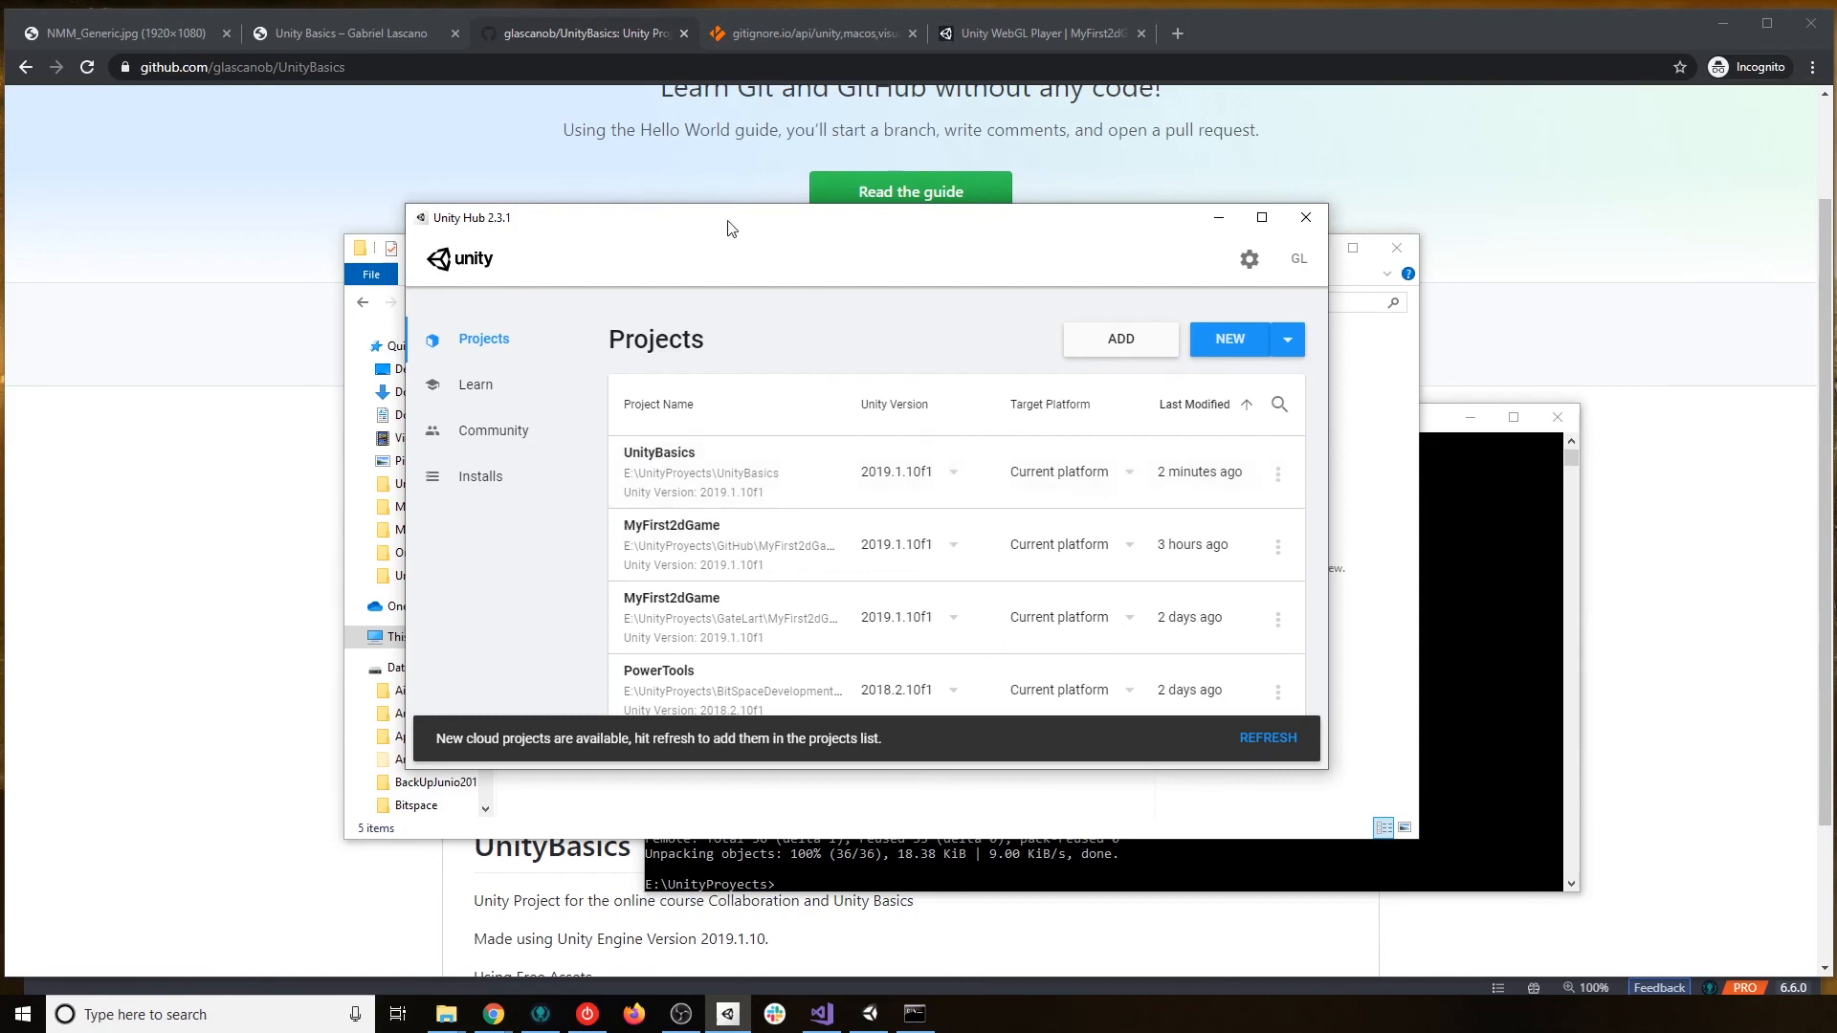
pyautogui.moveTo(730, 226); pyautogui.dragTo(1074, 181)
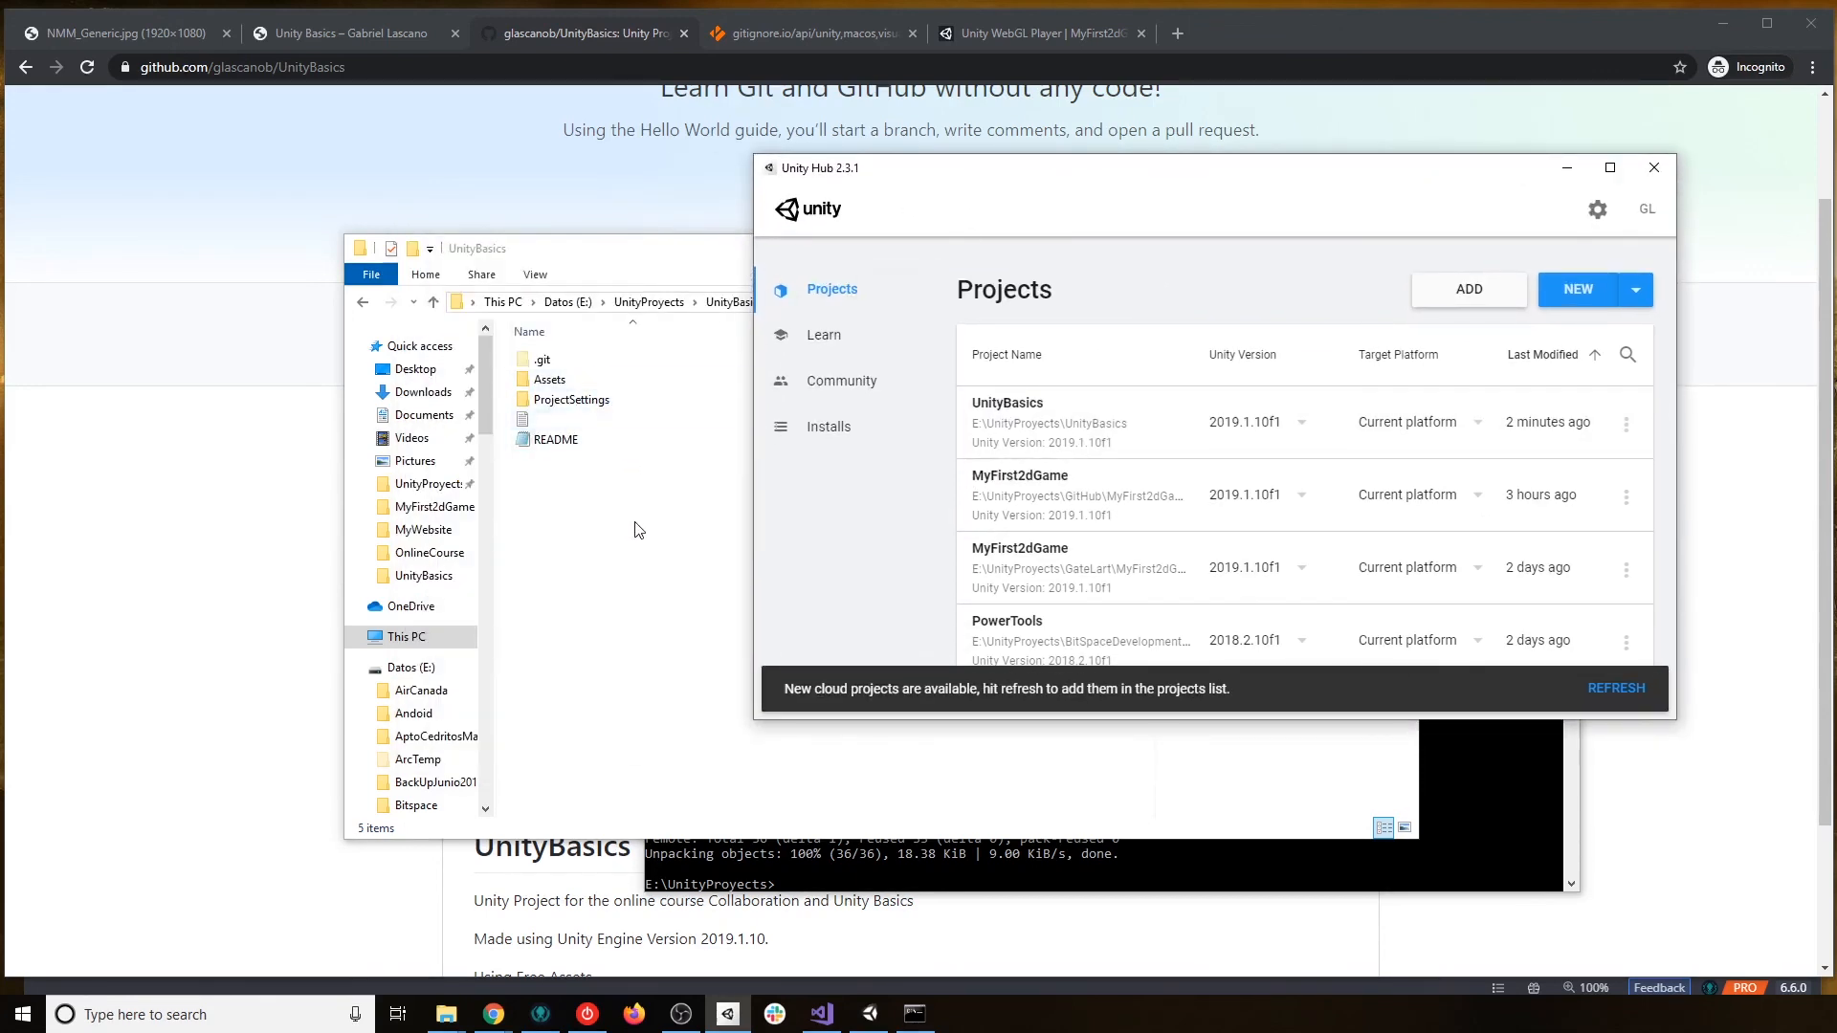
pyautogui.click(1093, 431)
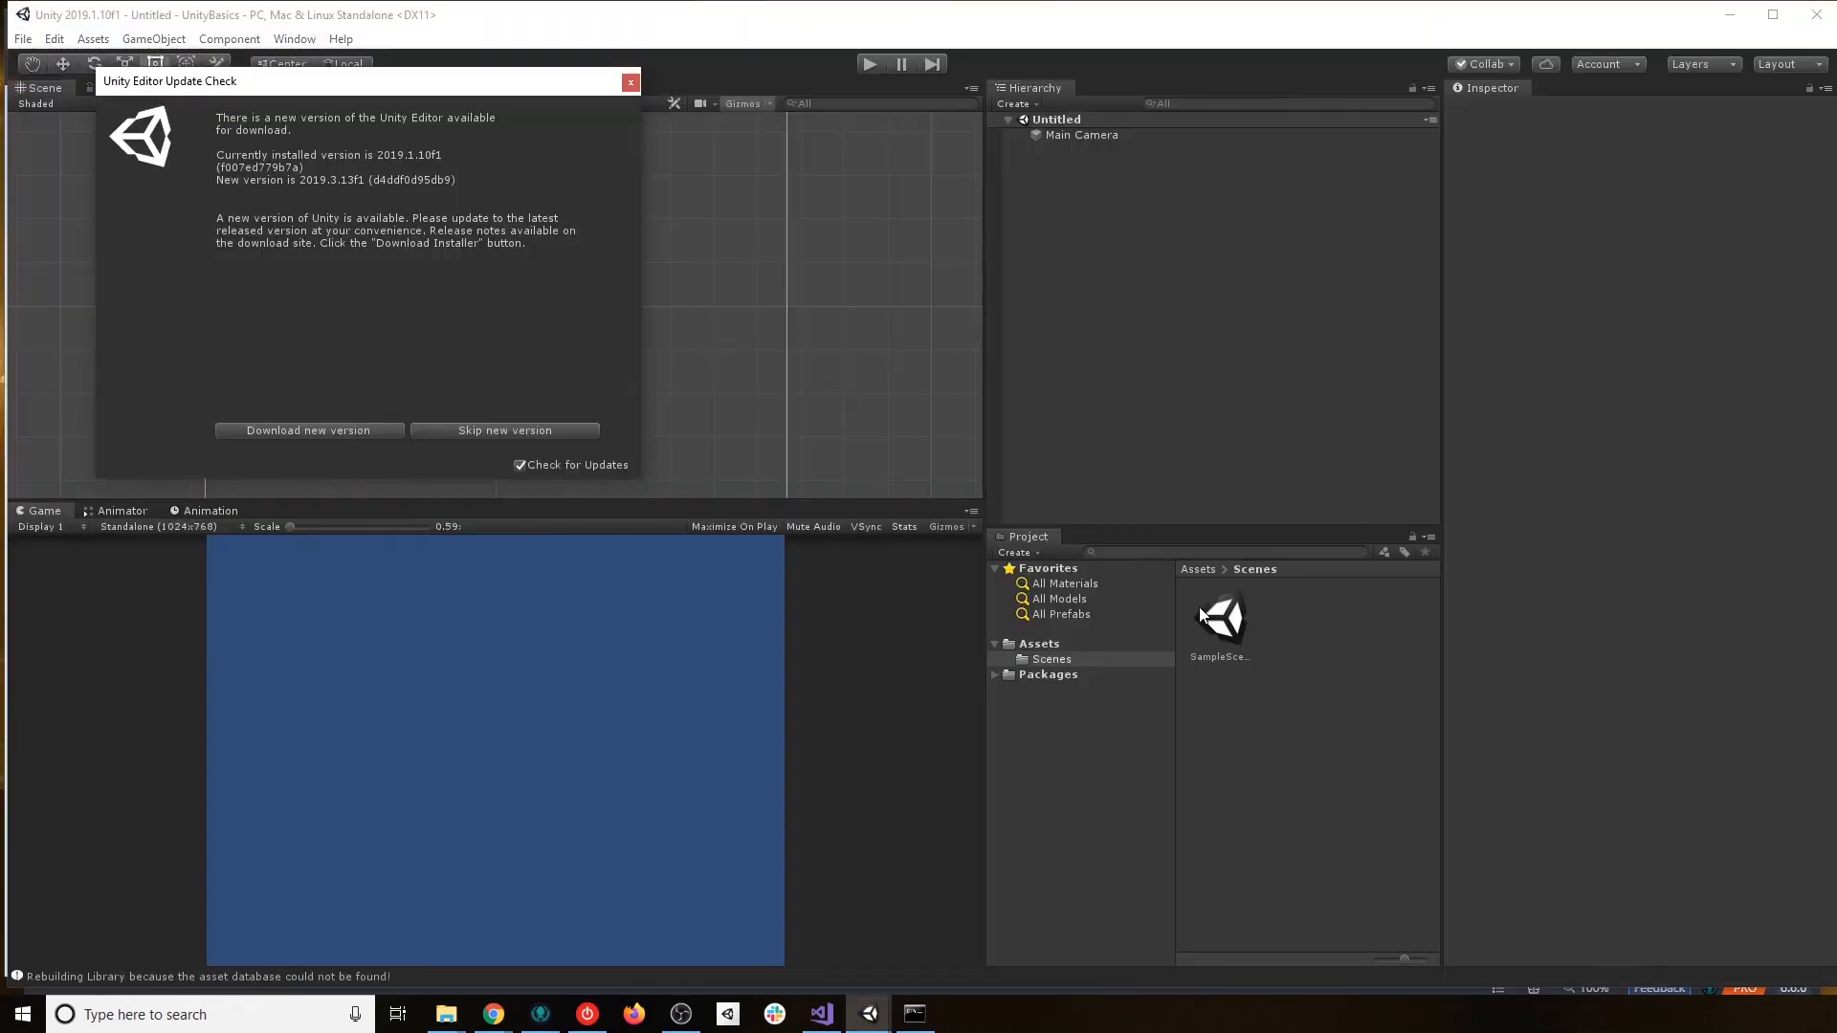
pyautogui.click(628, 84)
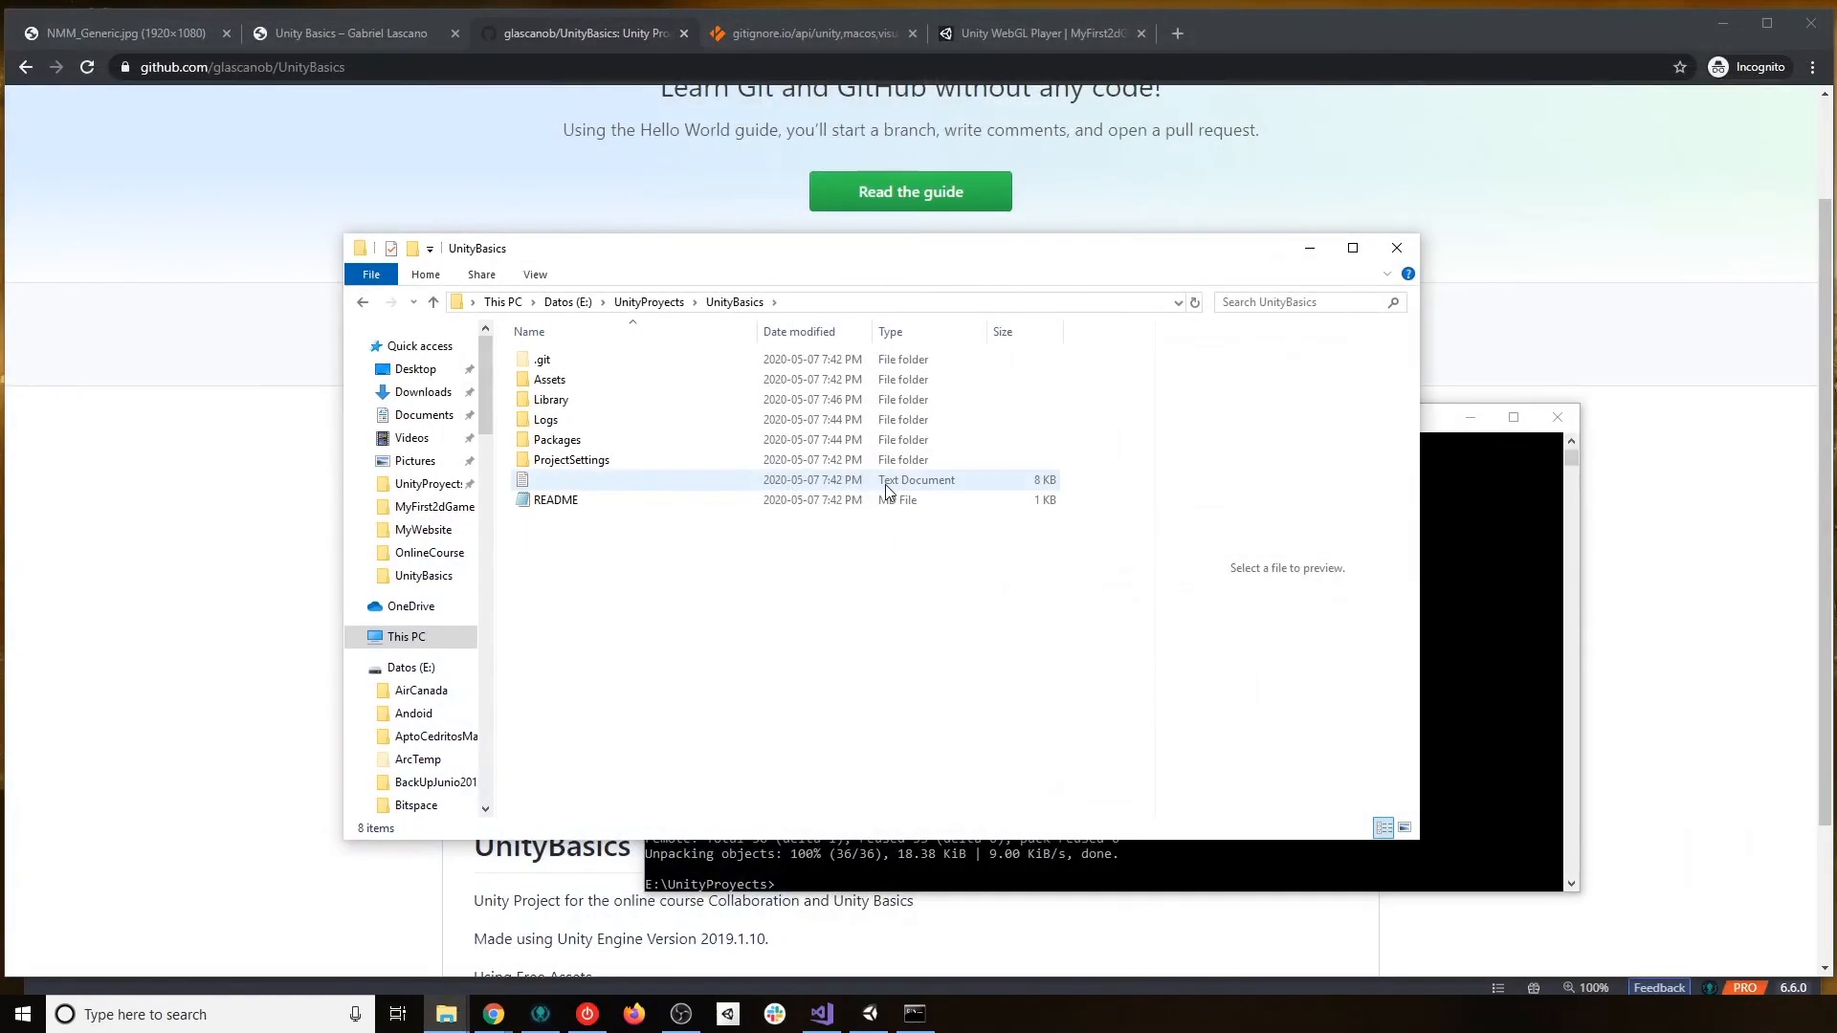
# Put away File Explorer, close the command prompt, and return to the Unity Basics course page in the browser.
pyautogui.click(1316, 257)
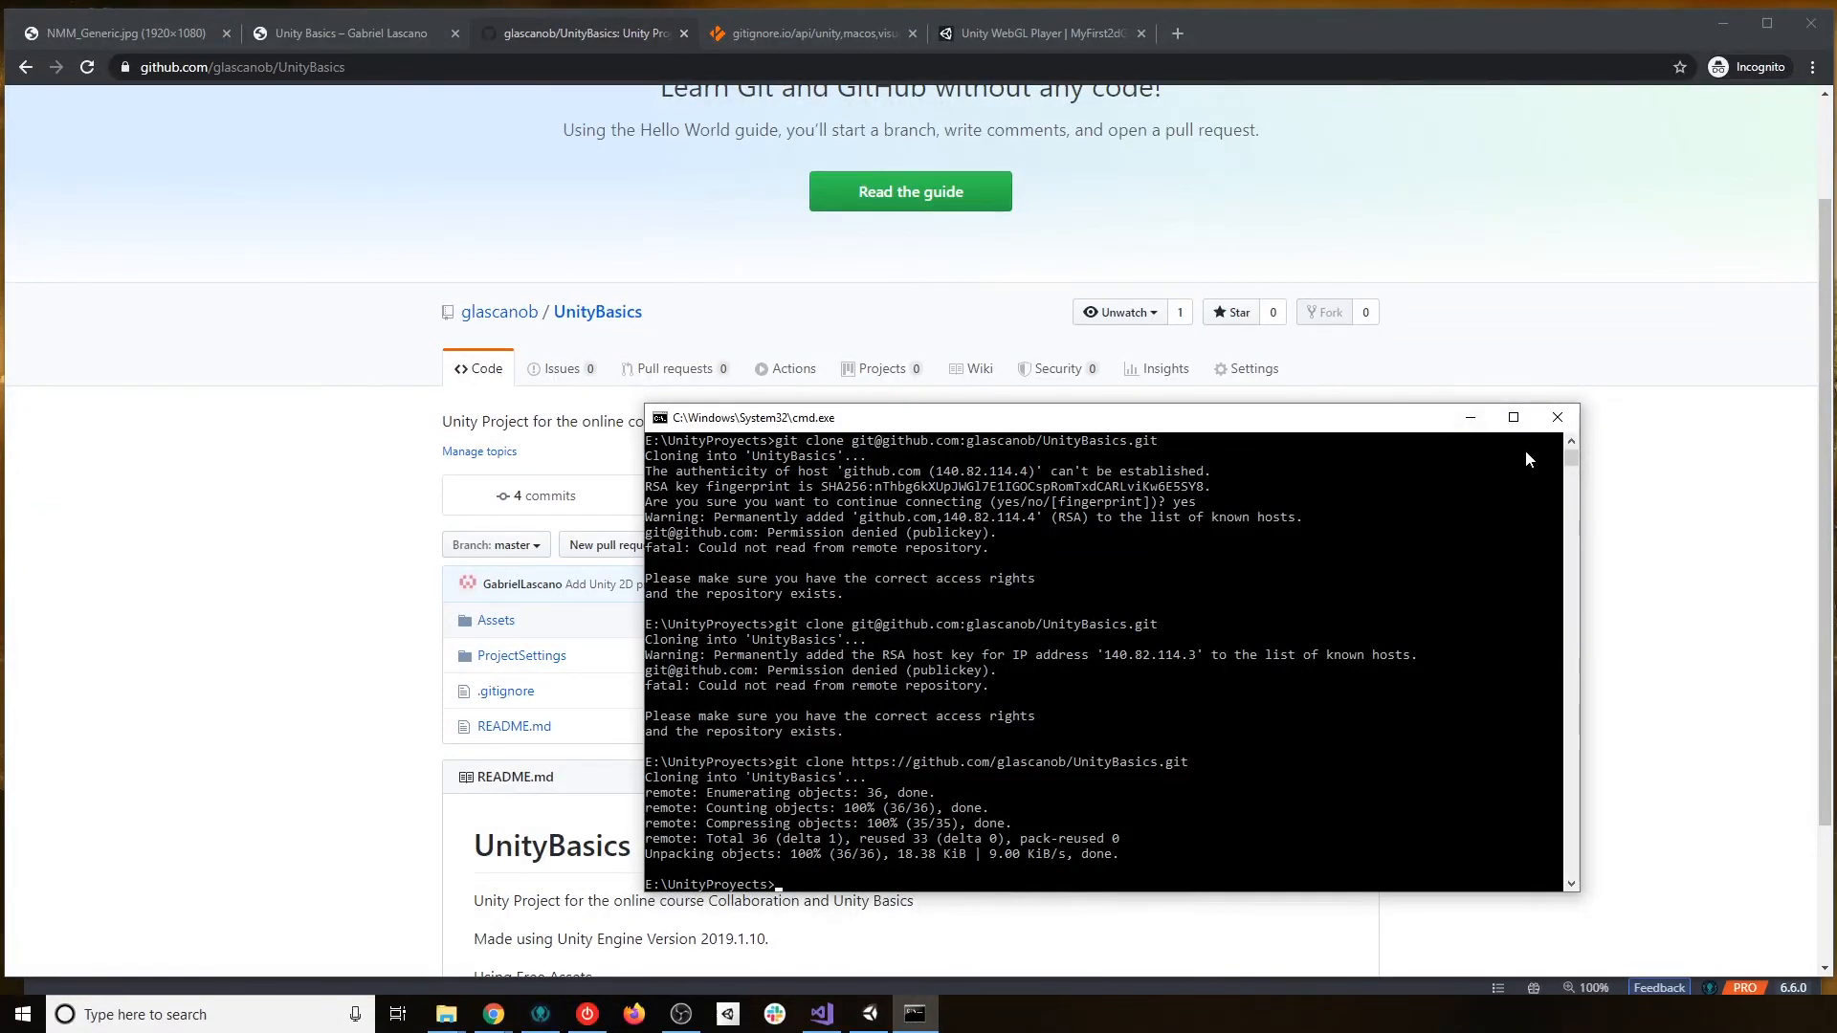
pyautogui.click(1557, 417)
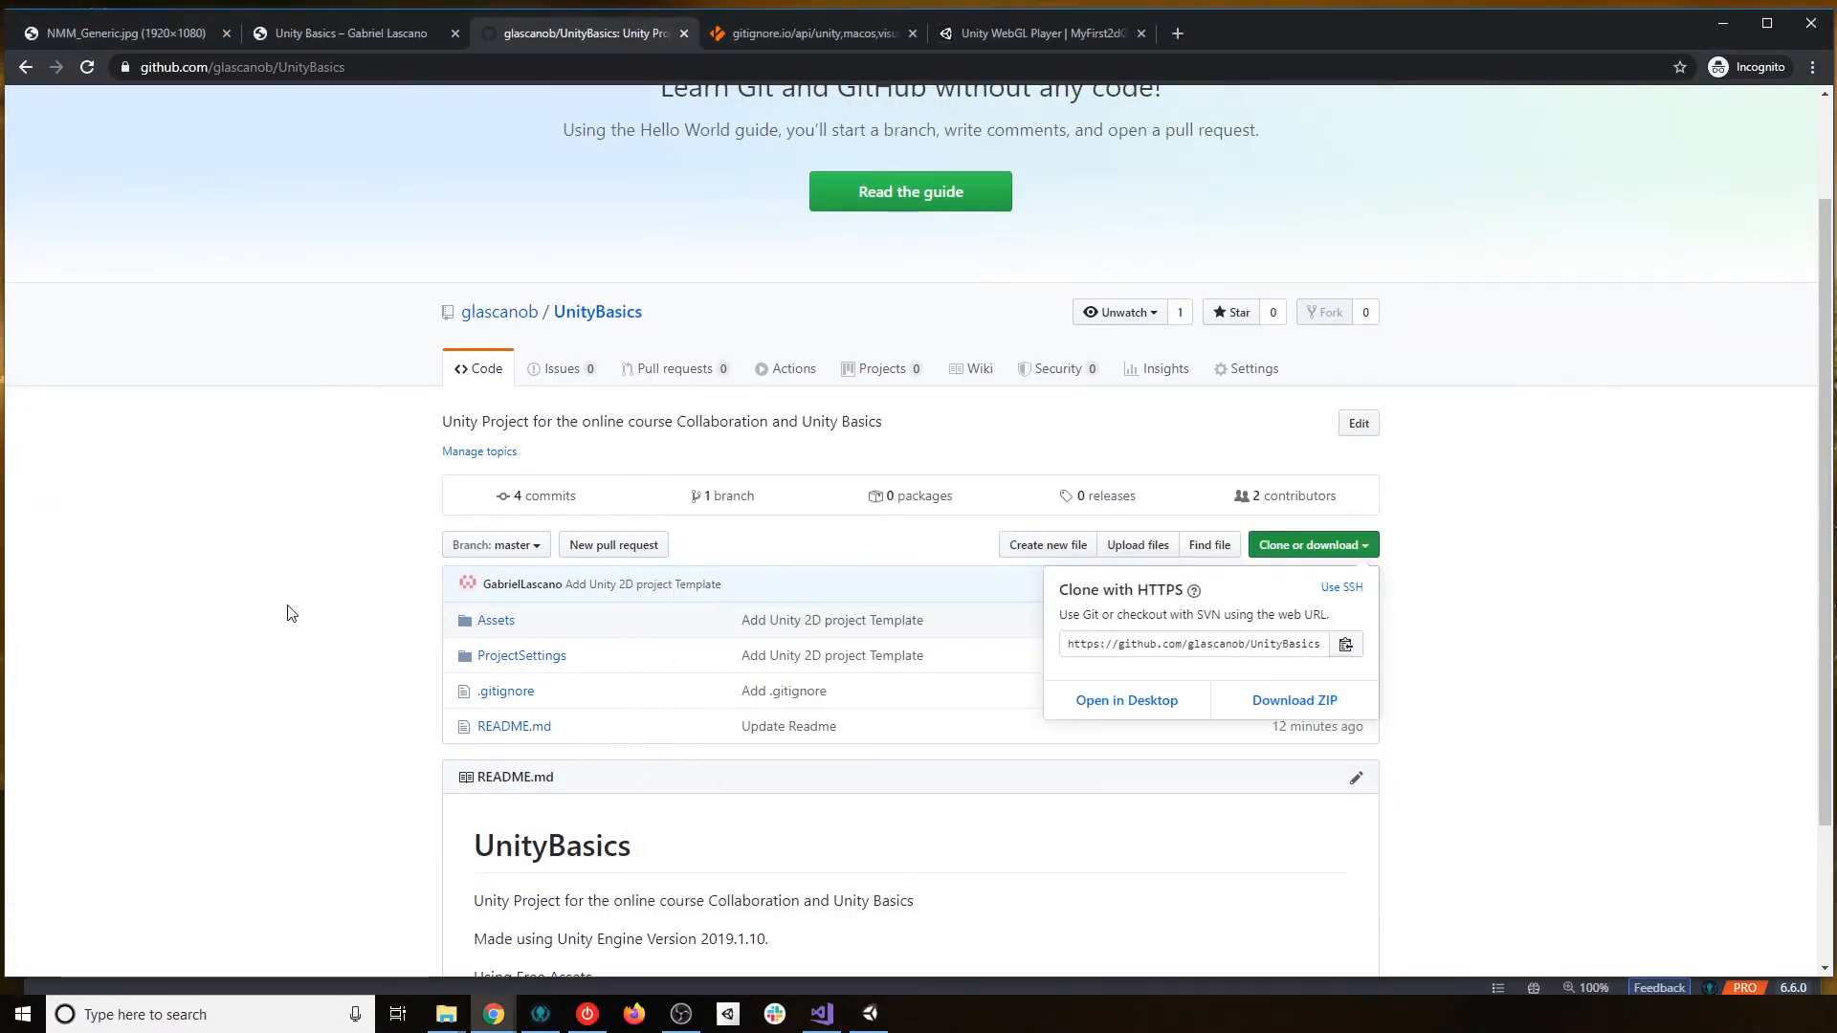
pyautogui.click(261, 623)
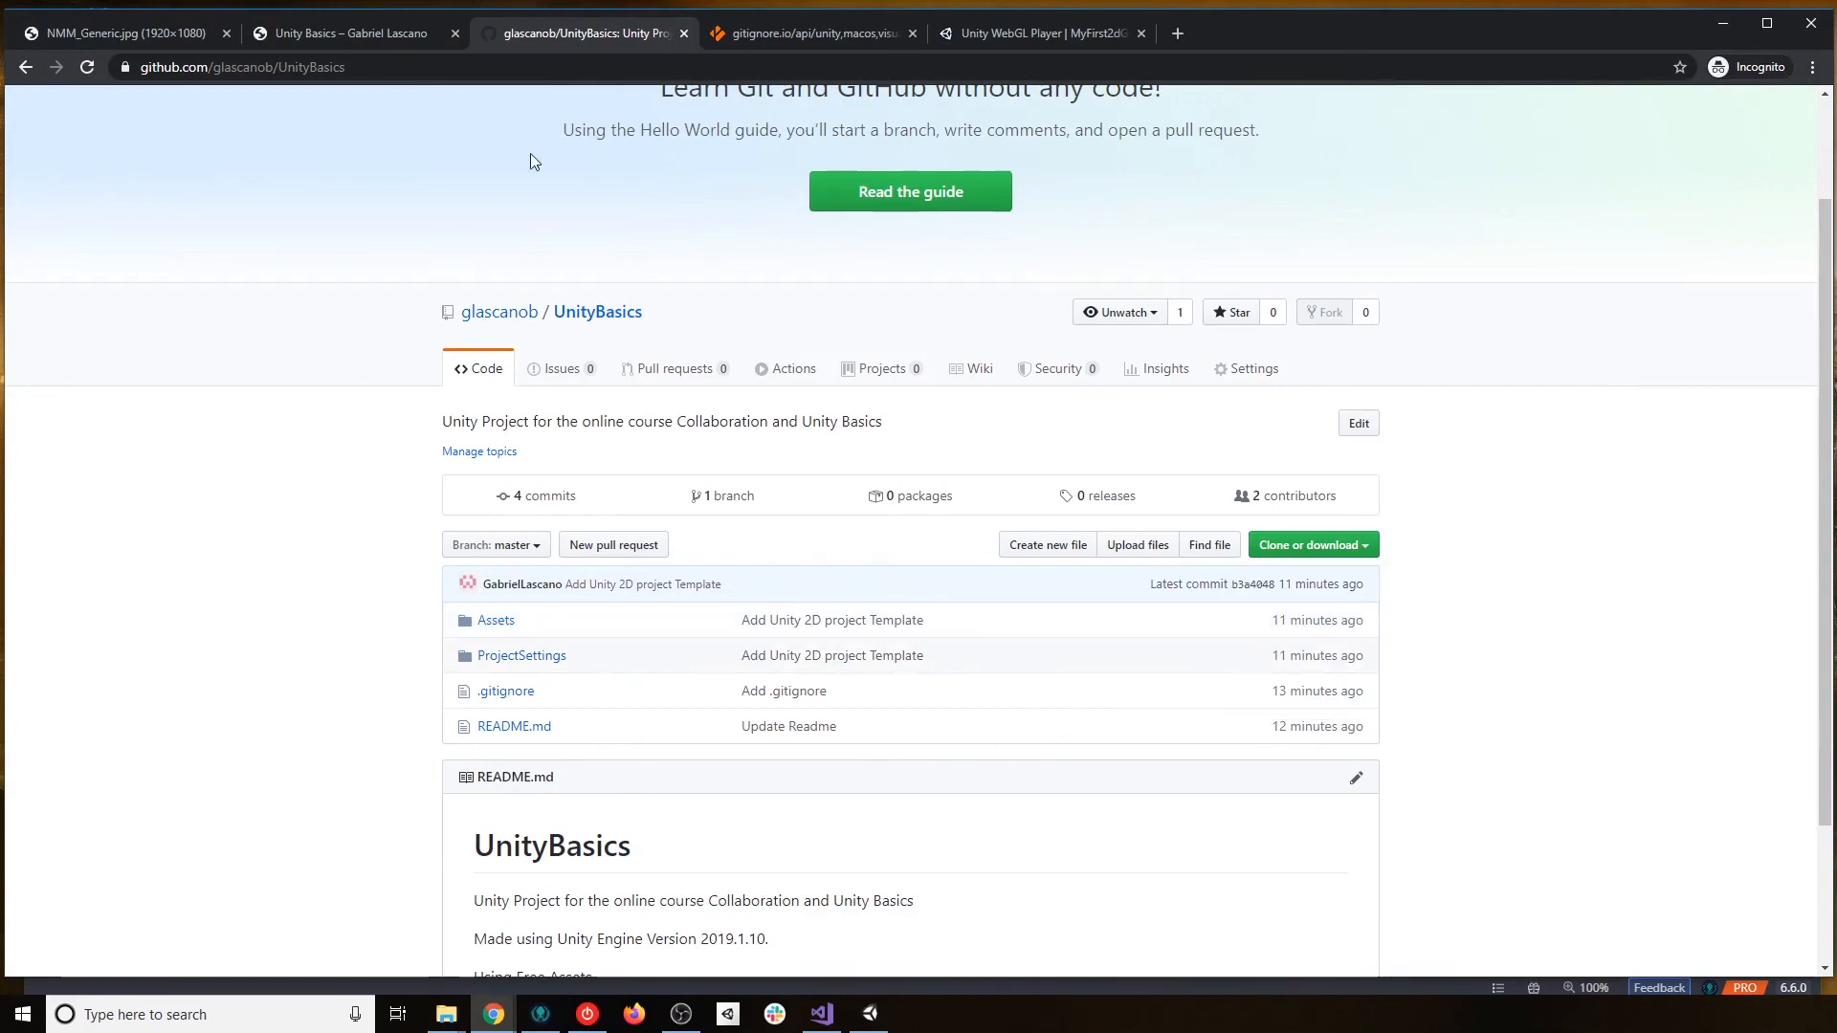
pyautogui.click(319, 32)
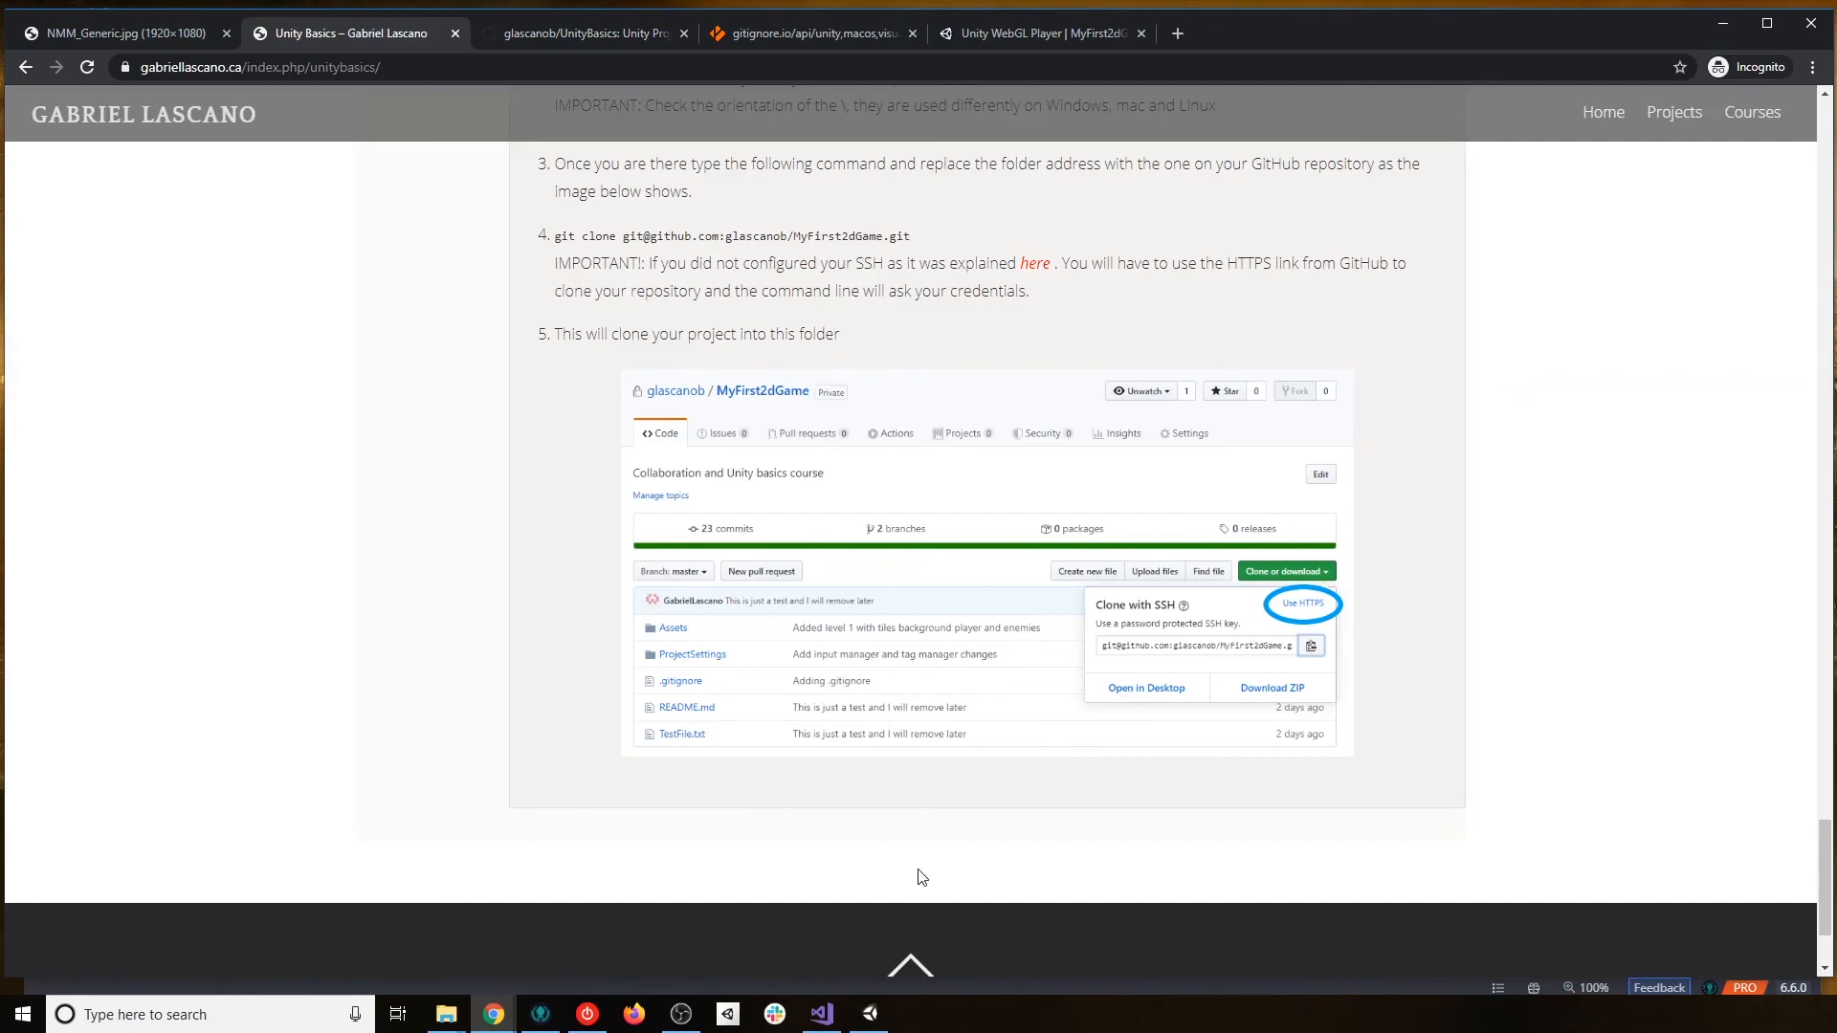
# Switch to the Unity editor with the MyFirst2dGame project's Level1 scene and widen its window to fill the screen.
pyautogui.click(869, 1014)
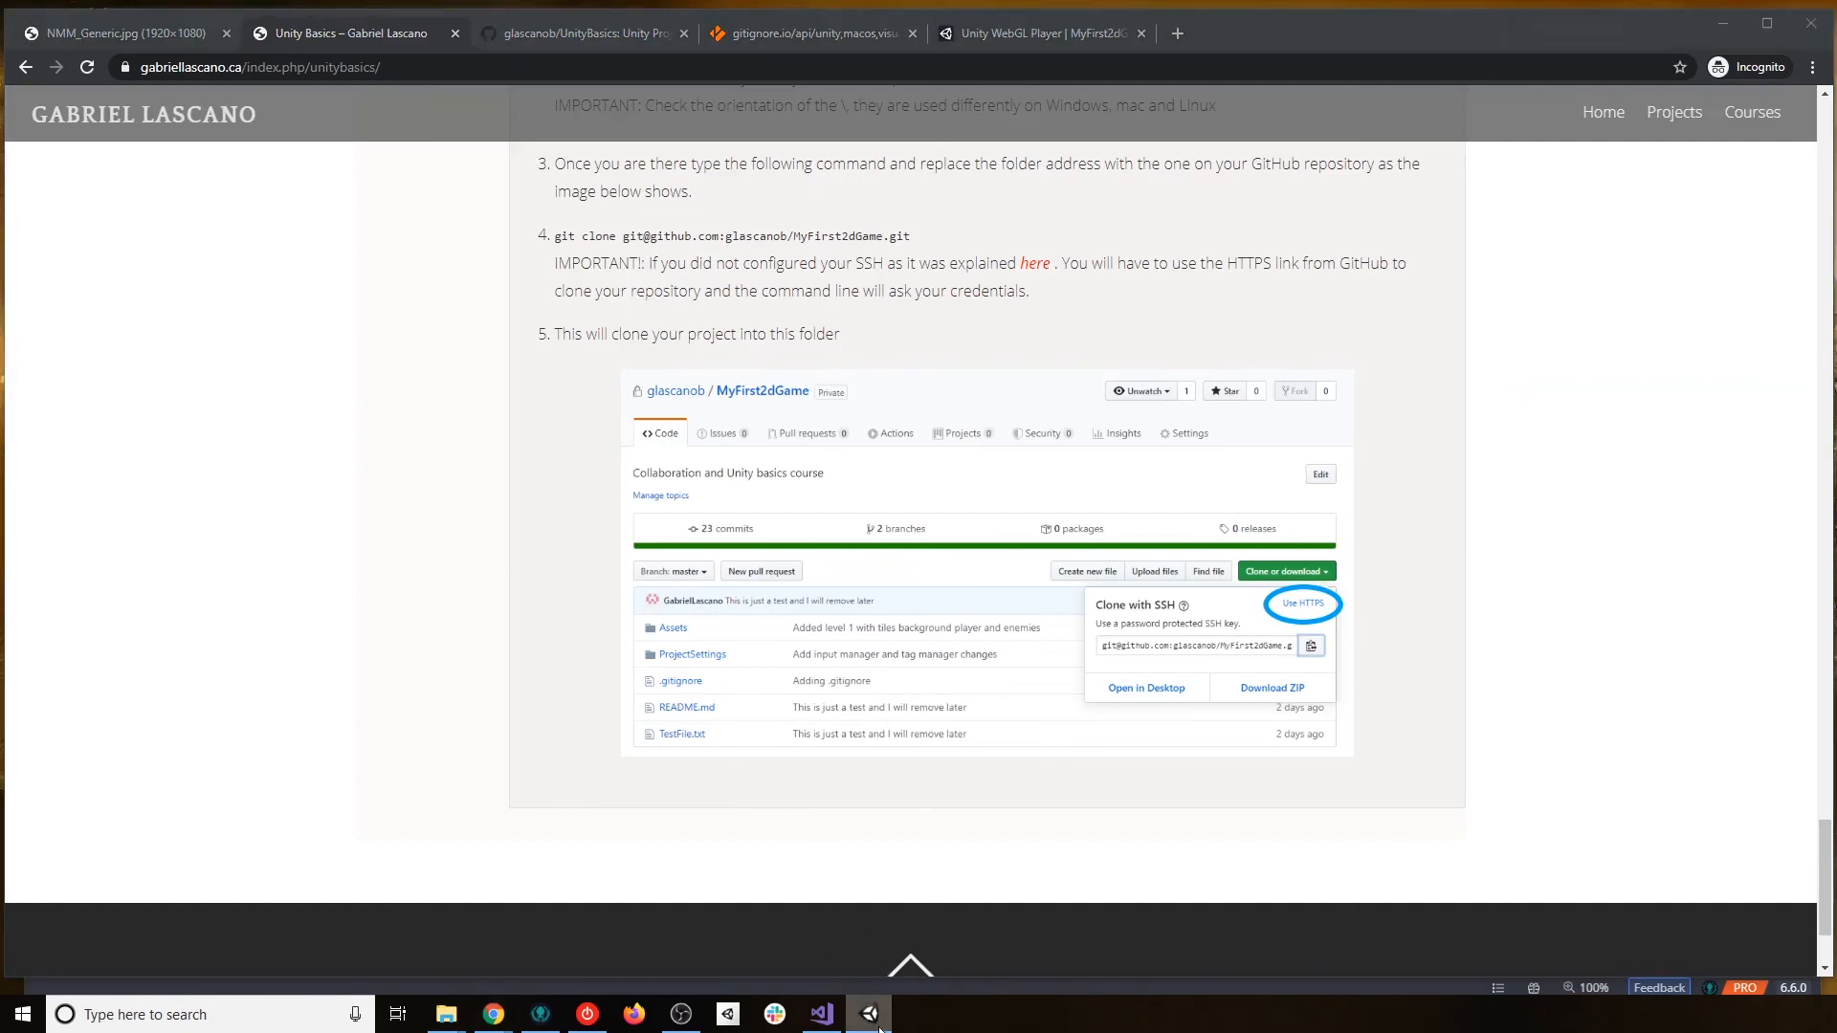
pyautogui.moveTo(880, 1029)
pyautogui.moveTo(0, 47); pyautogui.dragTo(0, 88)
pyautogui.click(1478, 277)
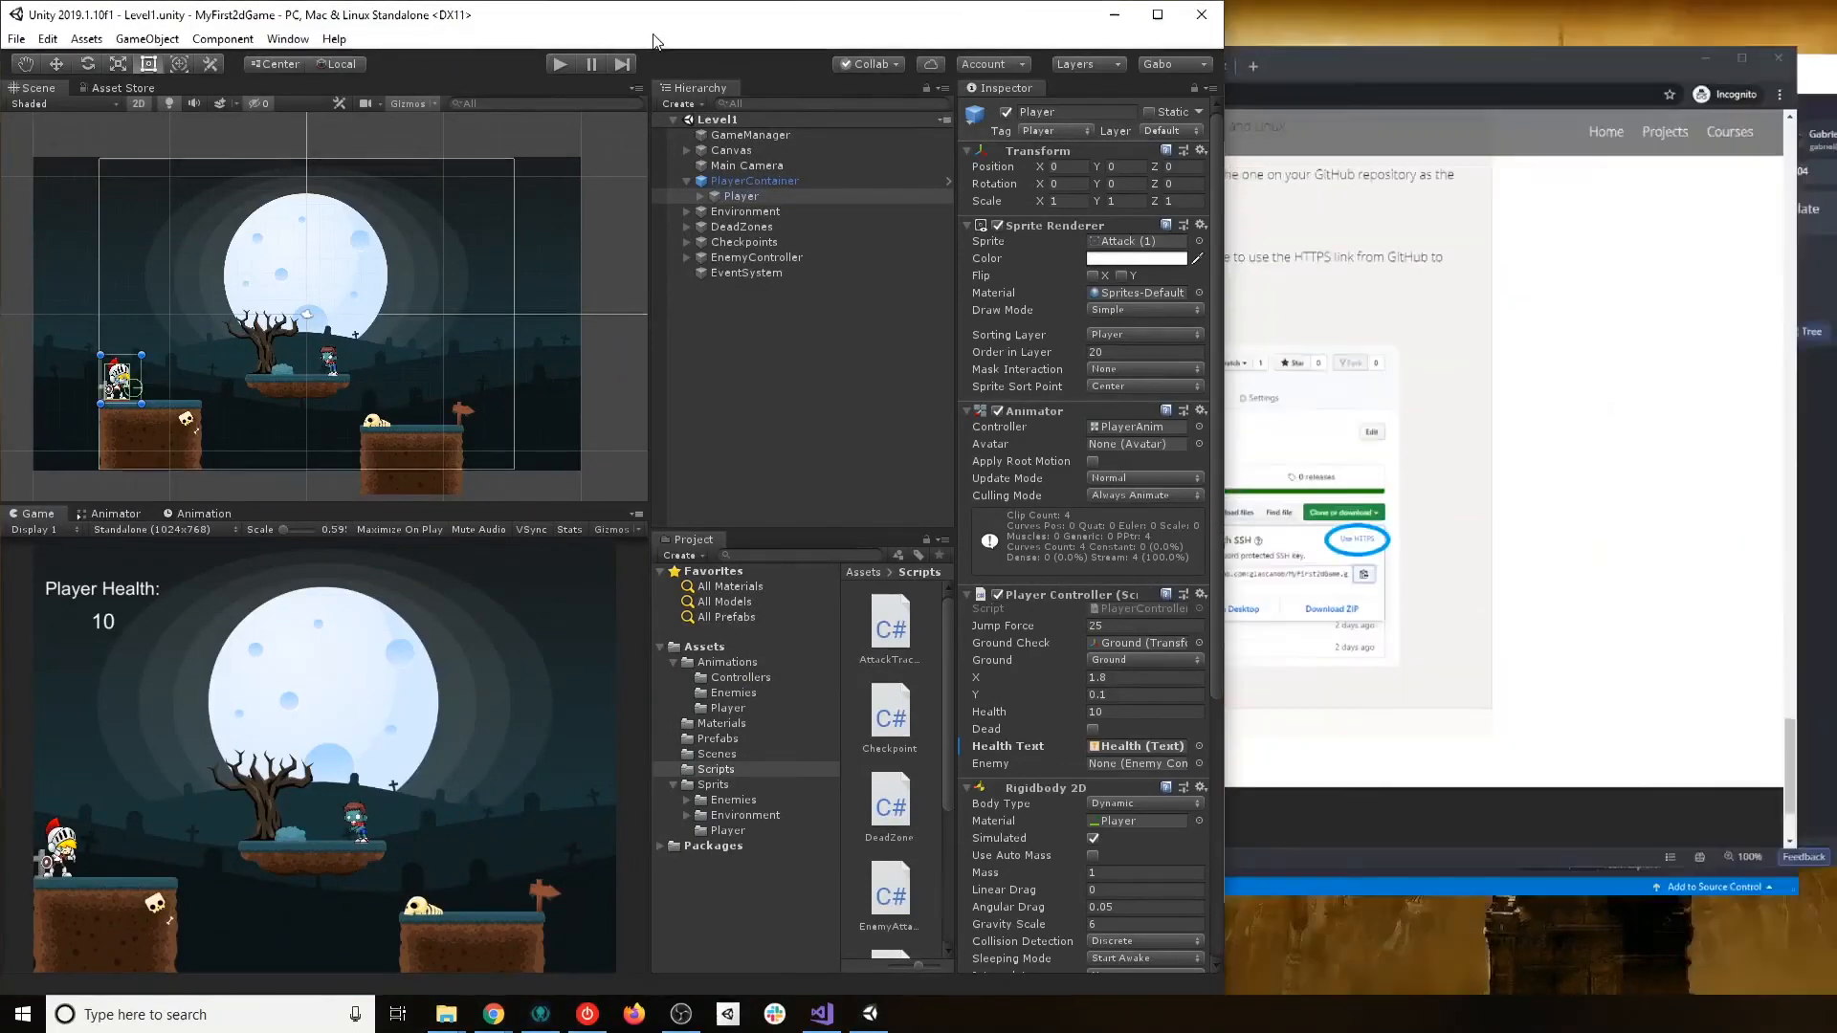
pyautogui.moveTo(1228, 440); pyautogui.dragTo(1835, 377)
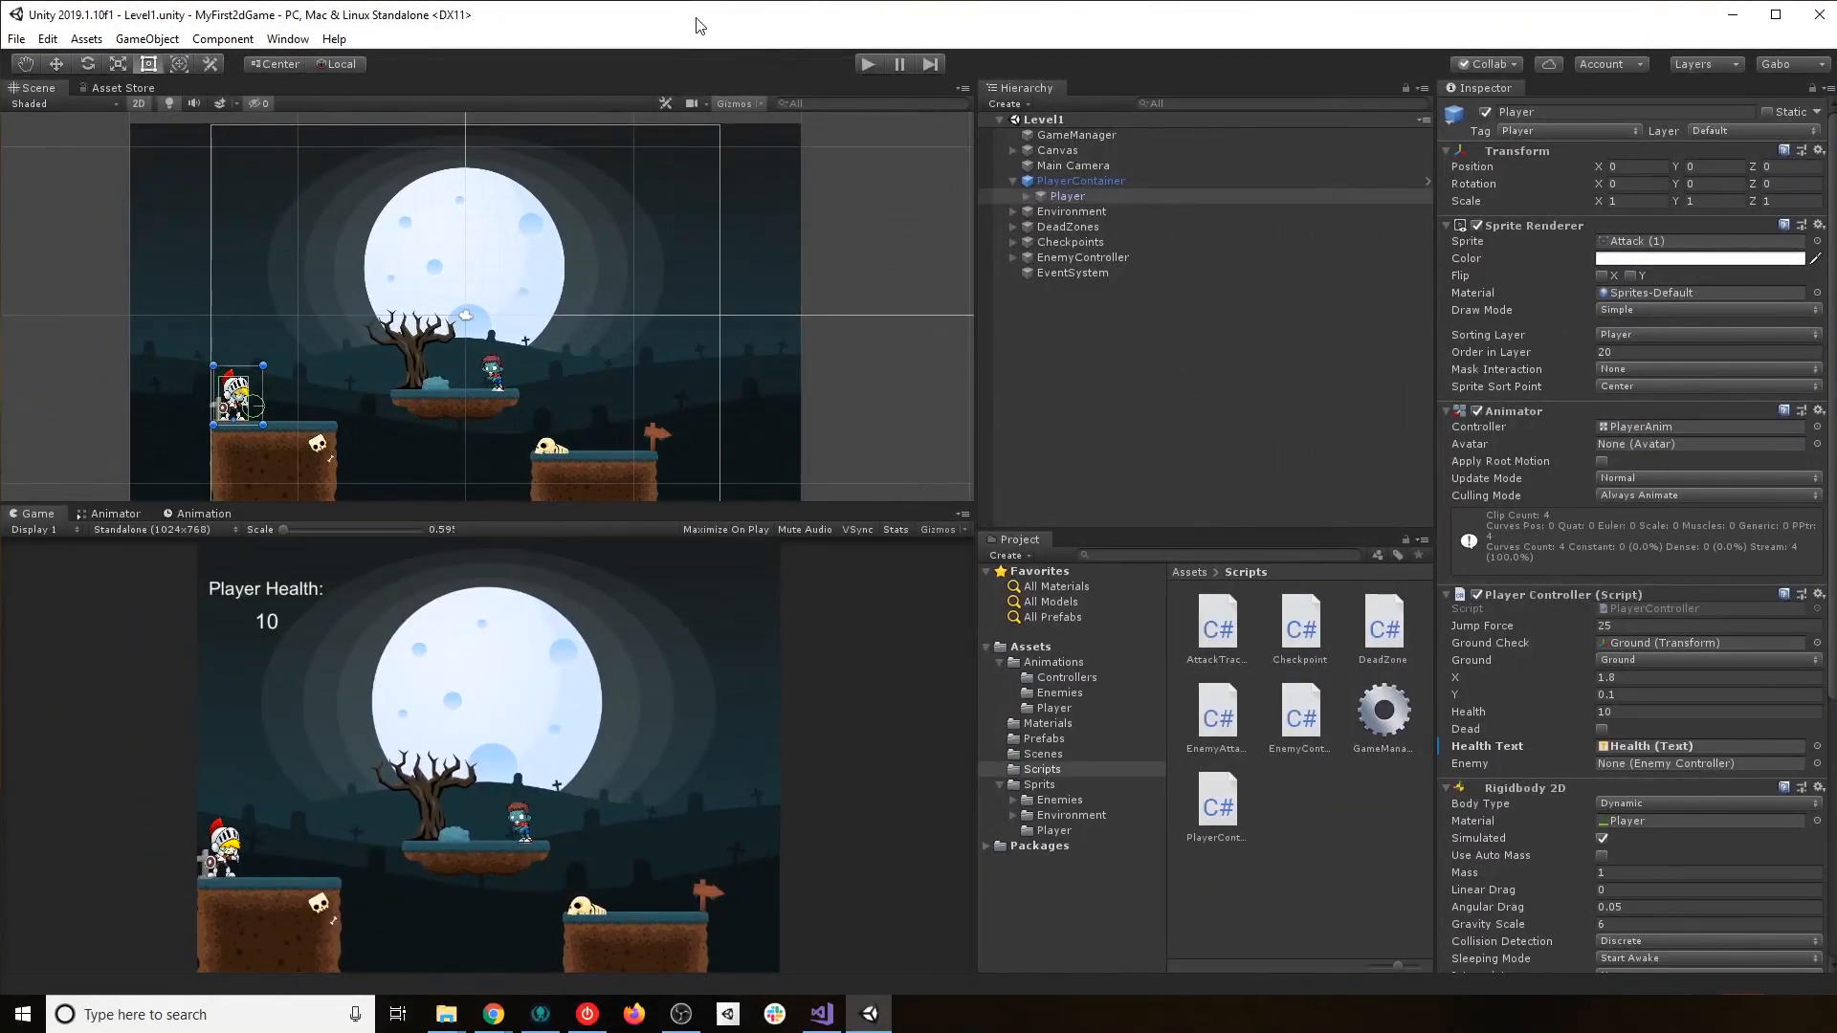
pyautogui.moveTo(697, 21); pyautogui.dragTo(702, 17)
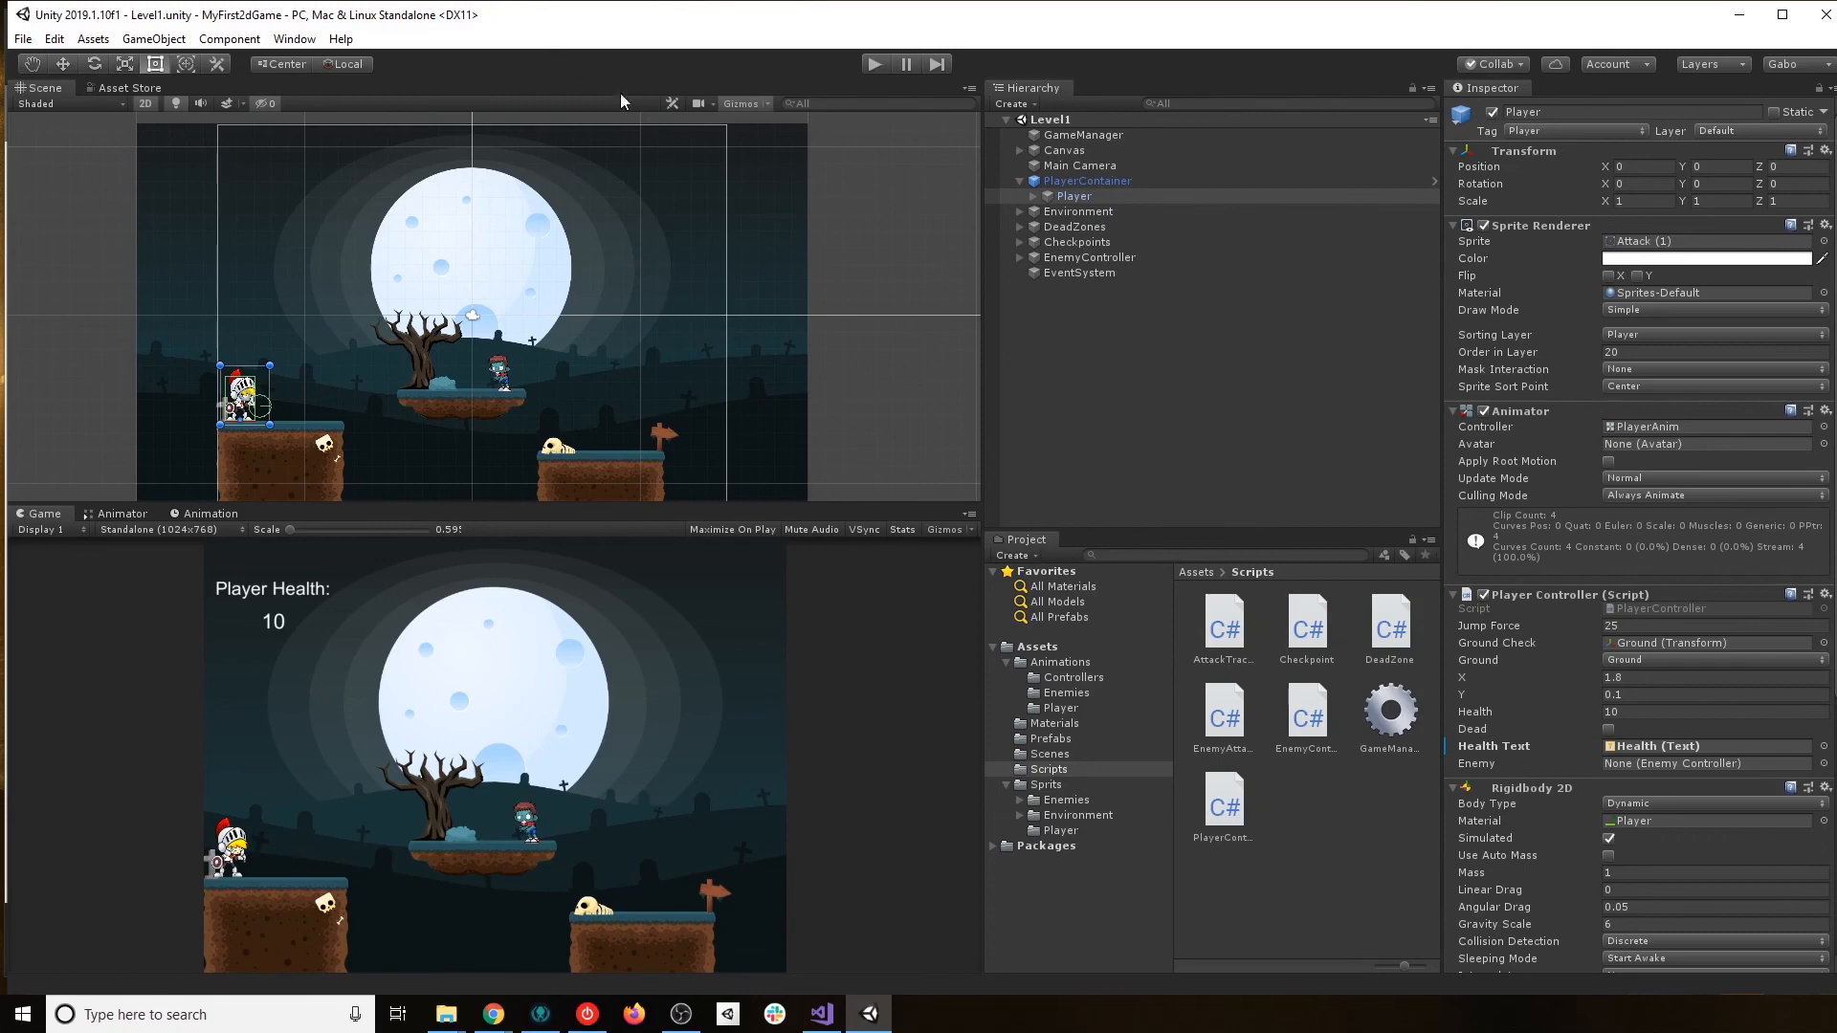
# Examine the Level1 scene up close: the knight player, its colliders, the zombie enemy on the floating platform, and the ground platforms.
pyautogui.scroll(2, 235, 419)
pyautogui.scroll(8, 234, 419)
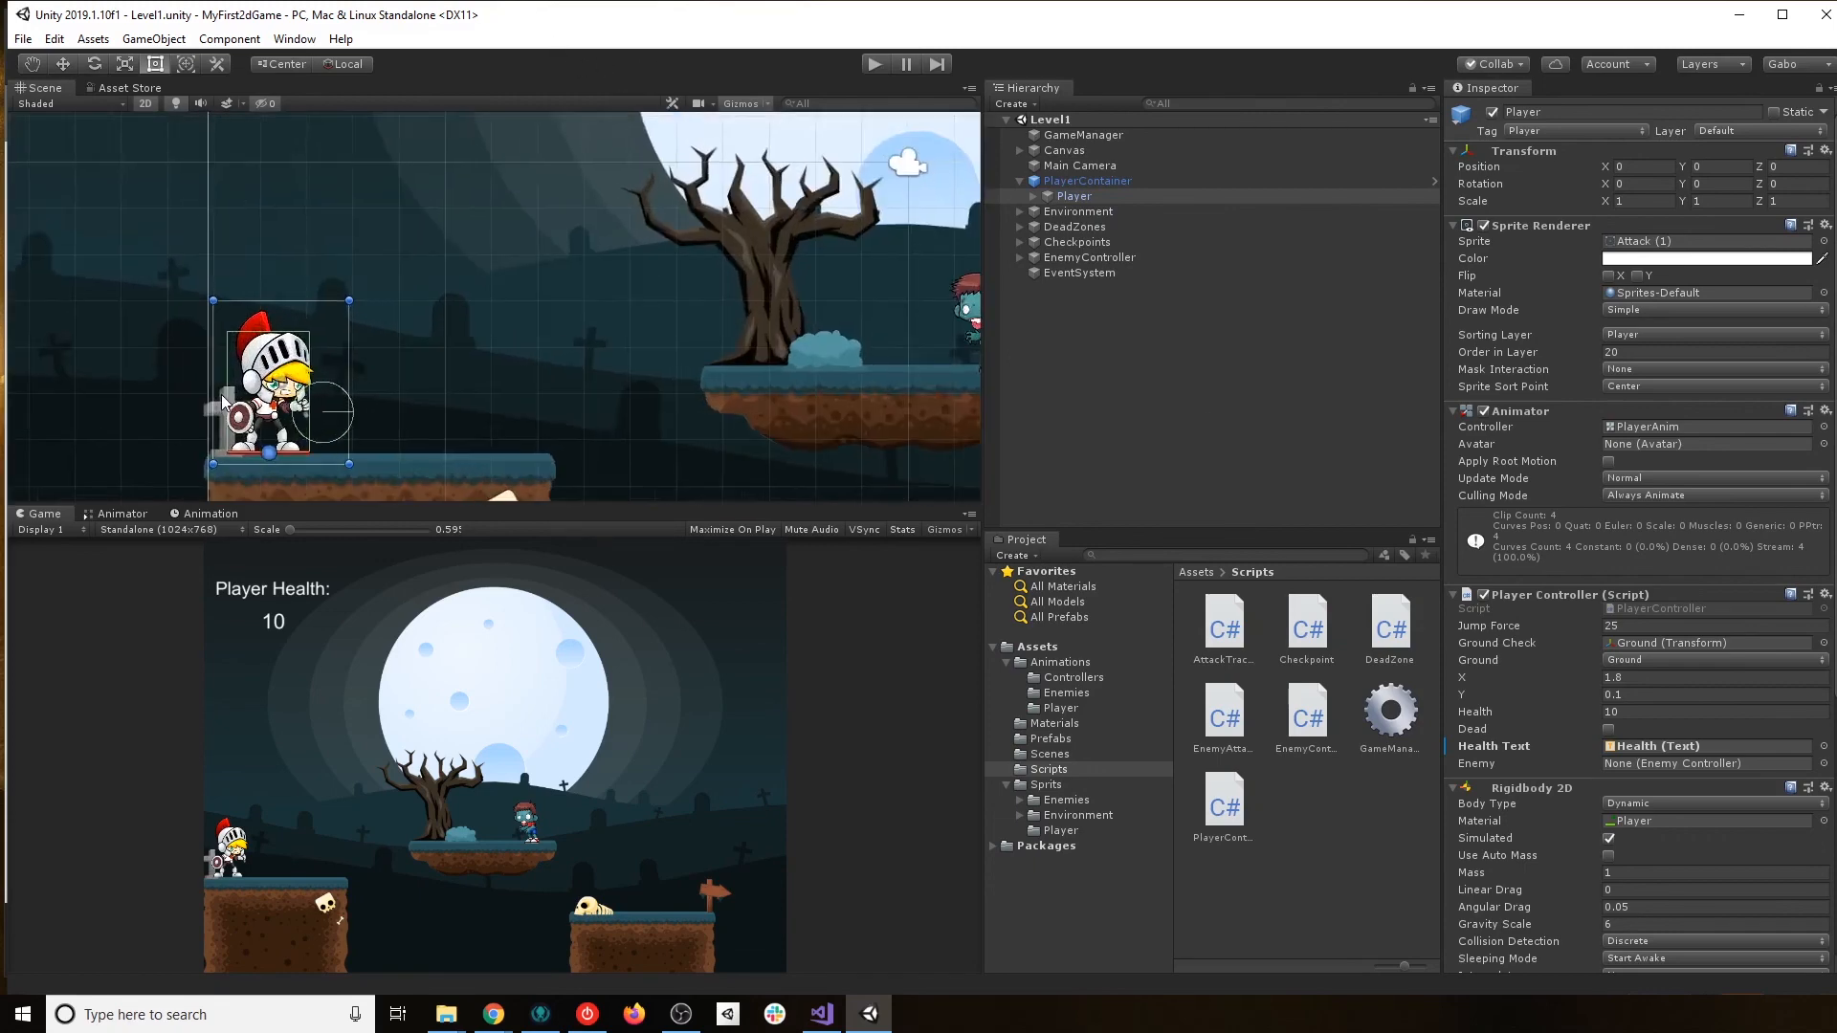
pyautogui.scroll(1, 222, 394)
pyautogui.moveTo(571, 298); pyautogui.dragTo(628, 205, button='middle')
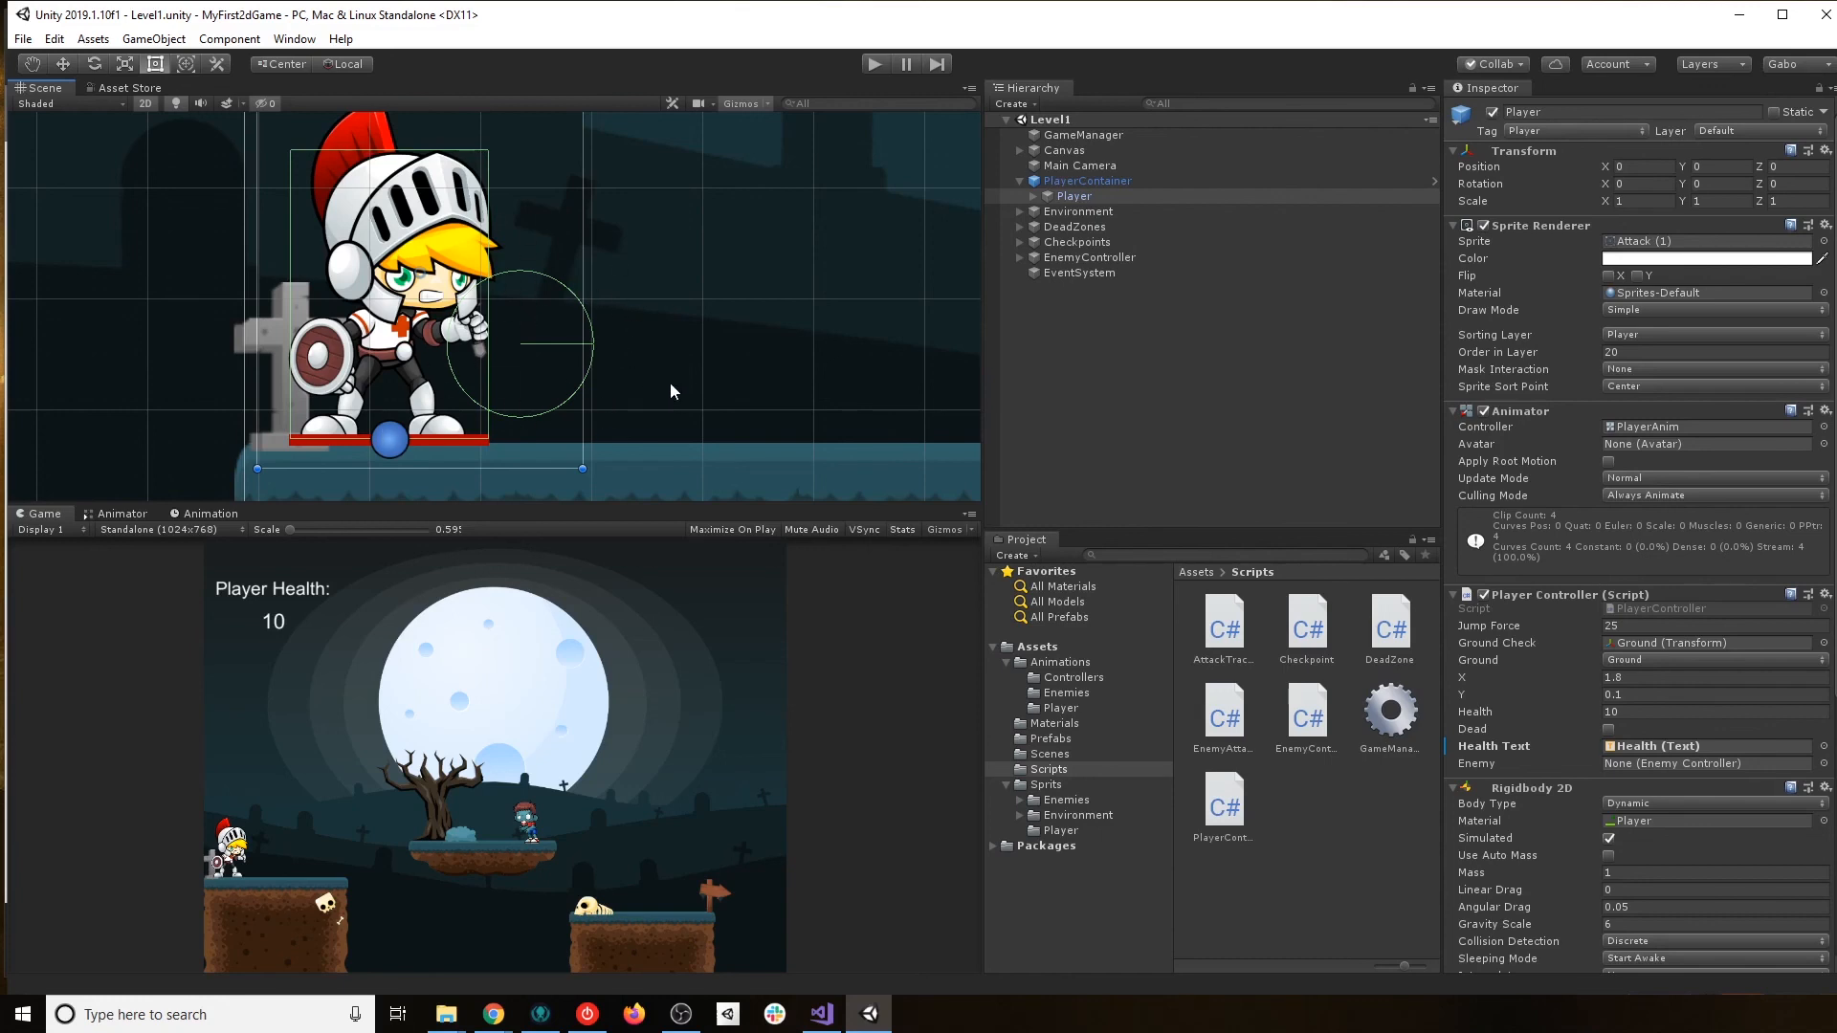
pyautogui.scroll(-2, 689, 369)
pyautogui.scroll(-3, 689, 368)
pyautogui.moveTo(791, 322); pyautogui.dragTo(391, 386, button='middle')
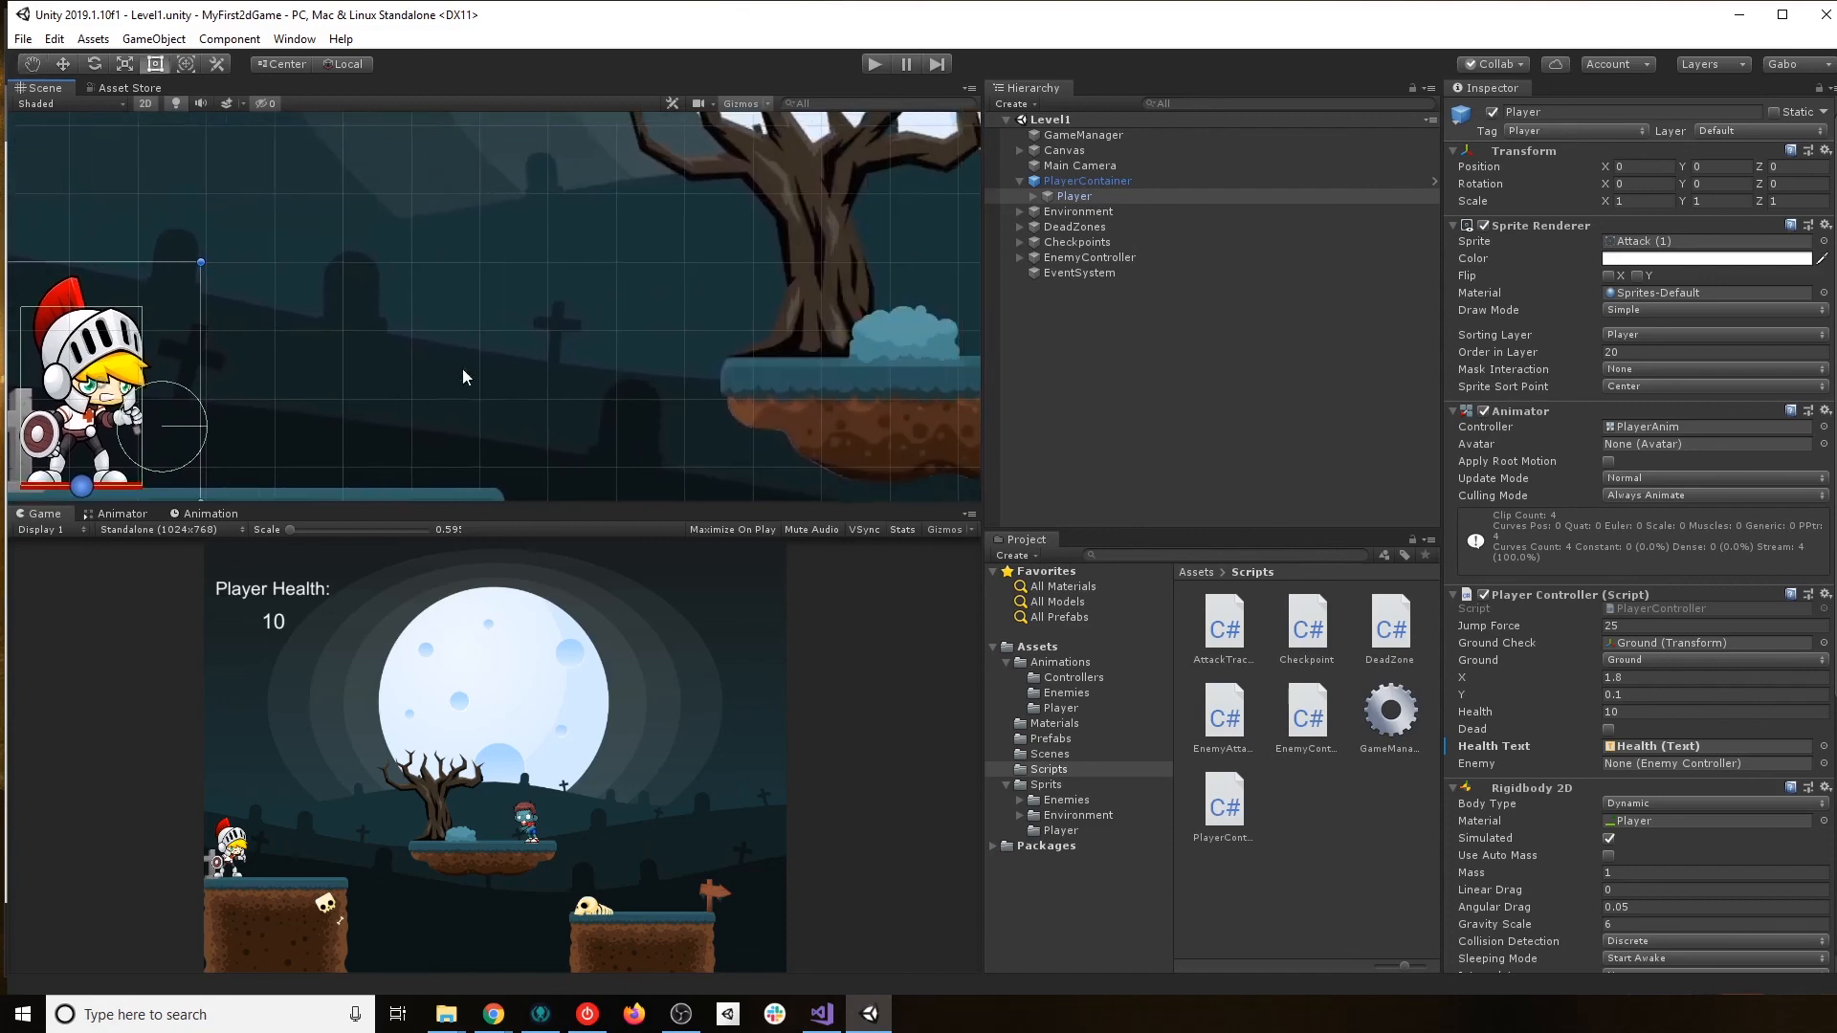
pyautogui.scroll(-2, 526, 352)
pyautogui.moveTo(859, 281); pyautogui.dragTo(513, 337, button='middle')
pyautogui.scroll(-3, 513, 336)
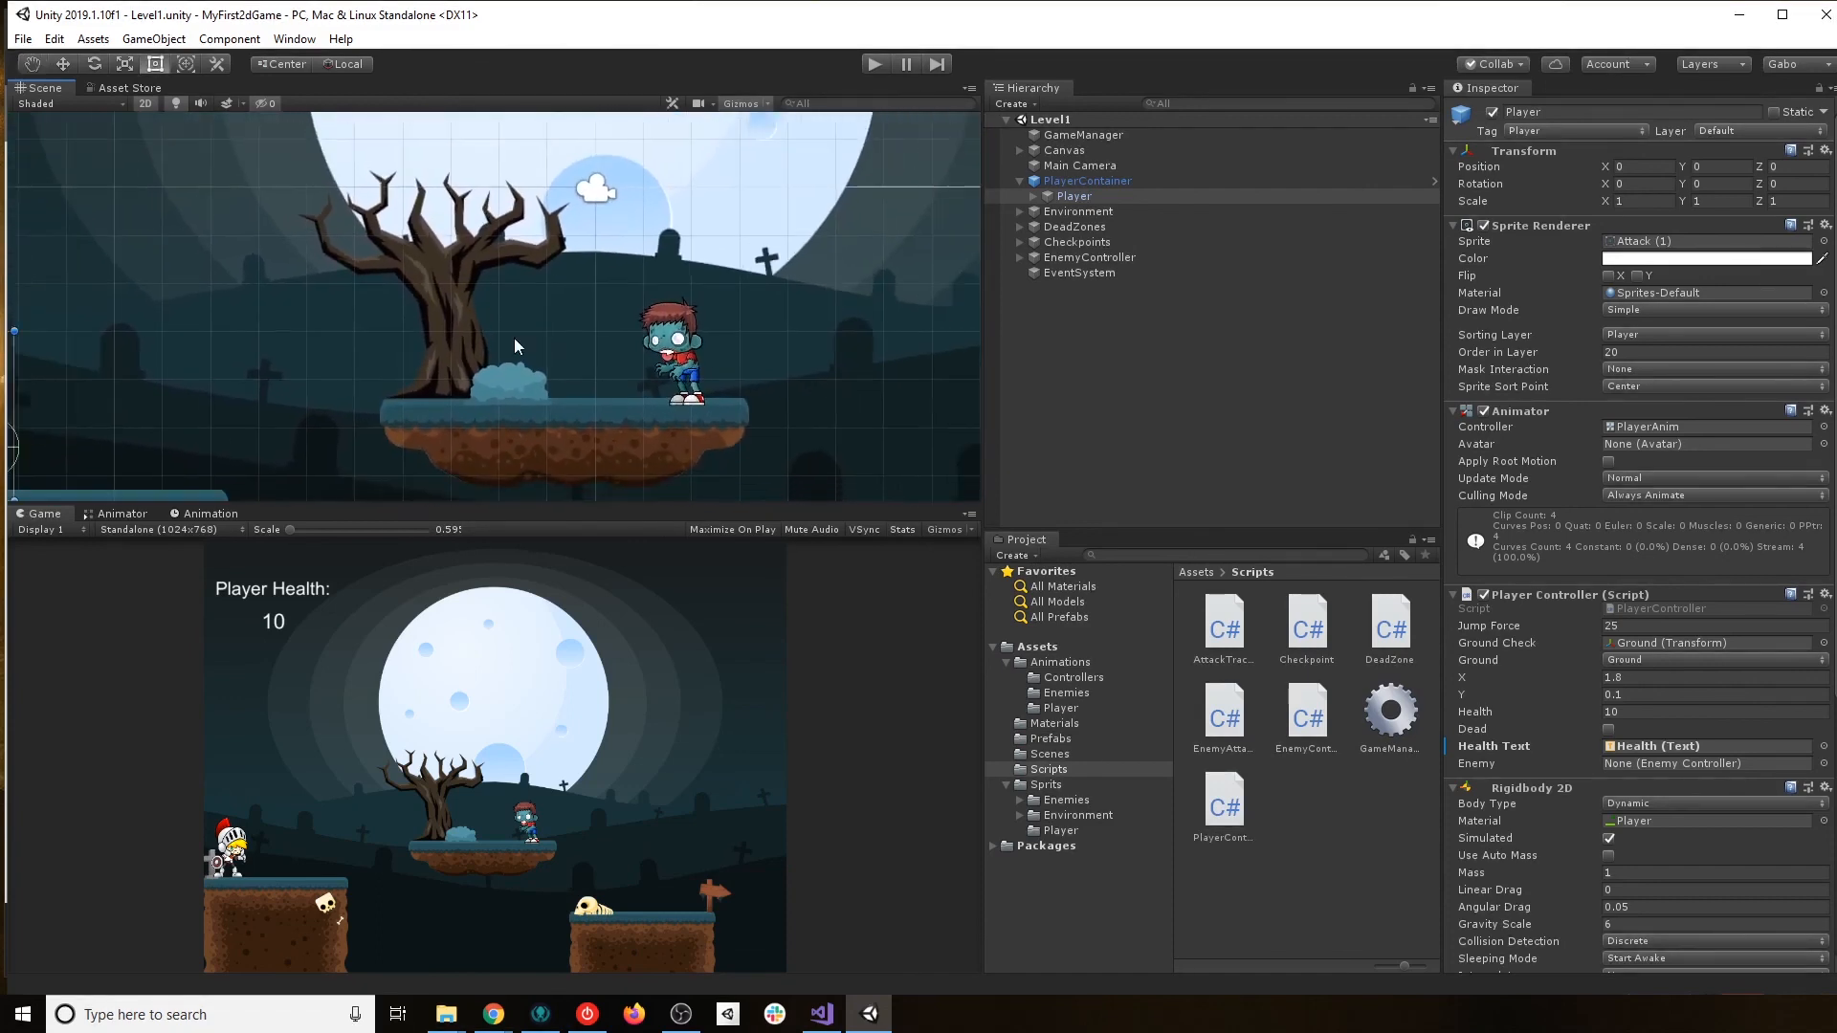
pyautogui.scroll(-5, 514, 338)
pyautogui.moveTo(564, 434); pyautogui.dragTo(605, 314, button='middle')
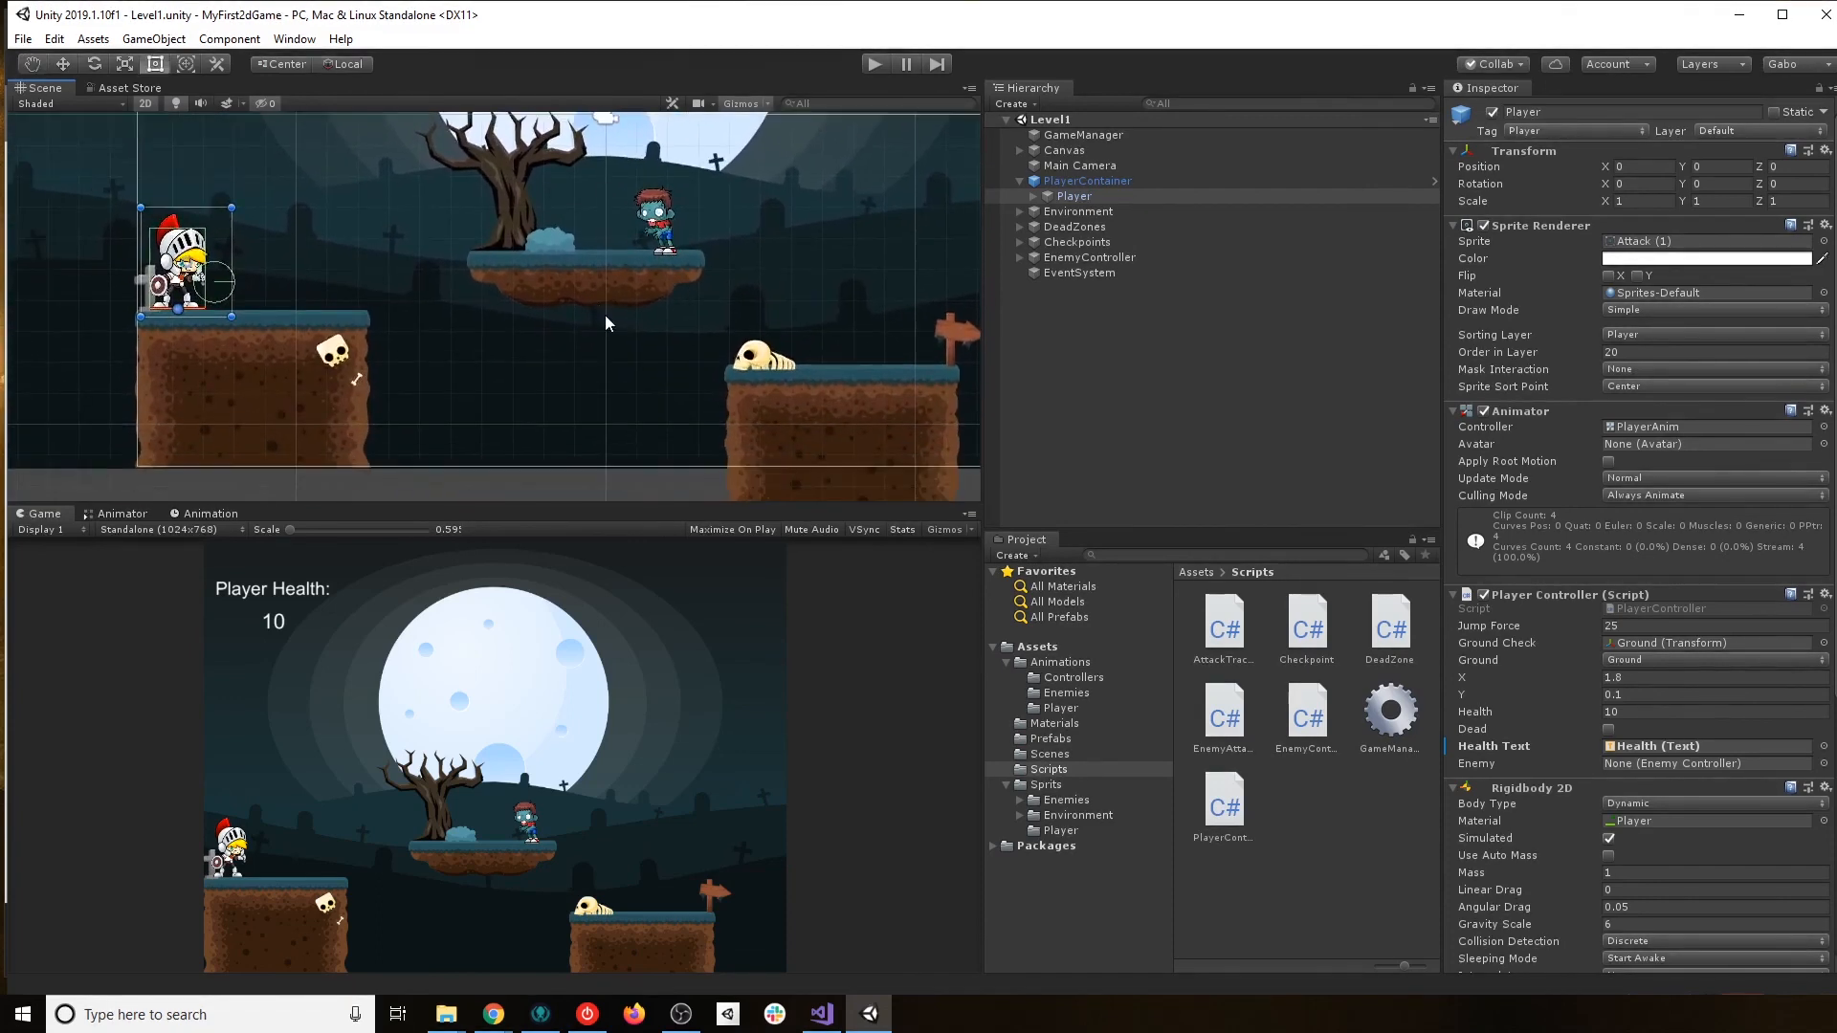
pyautogui.moveTo(432, 329); pyautogui.dragTo(576, 308, button='middle')
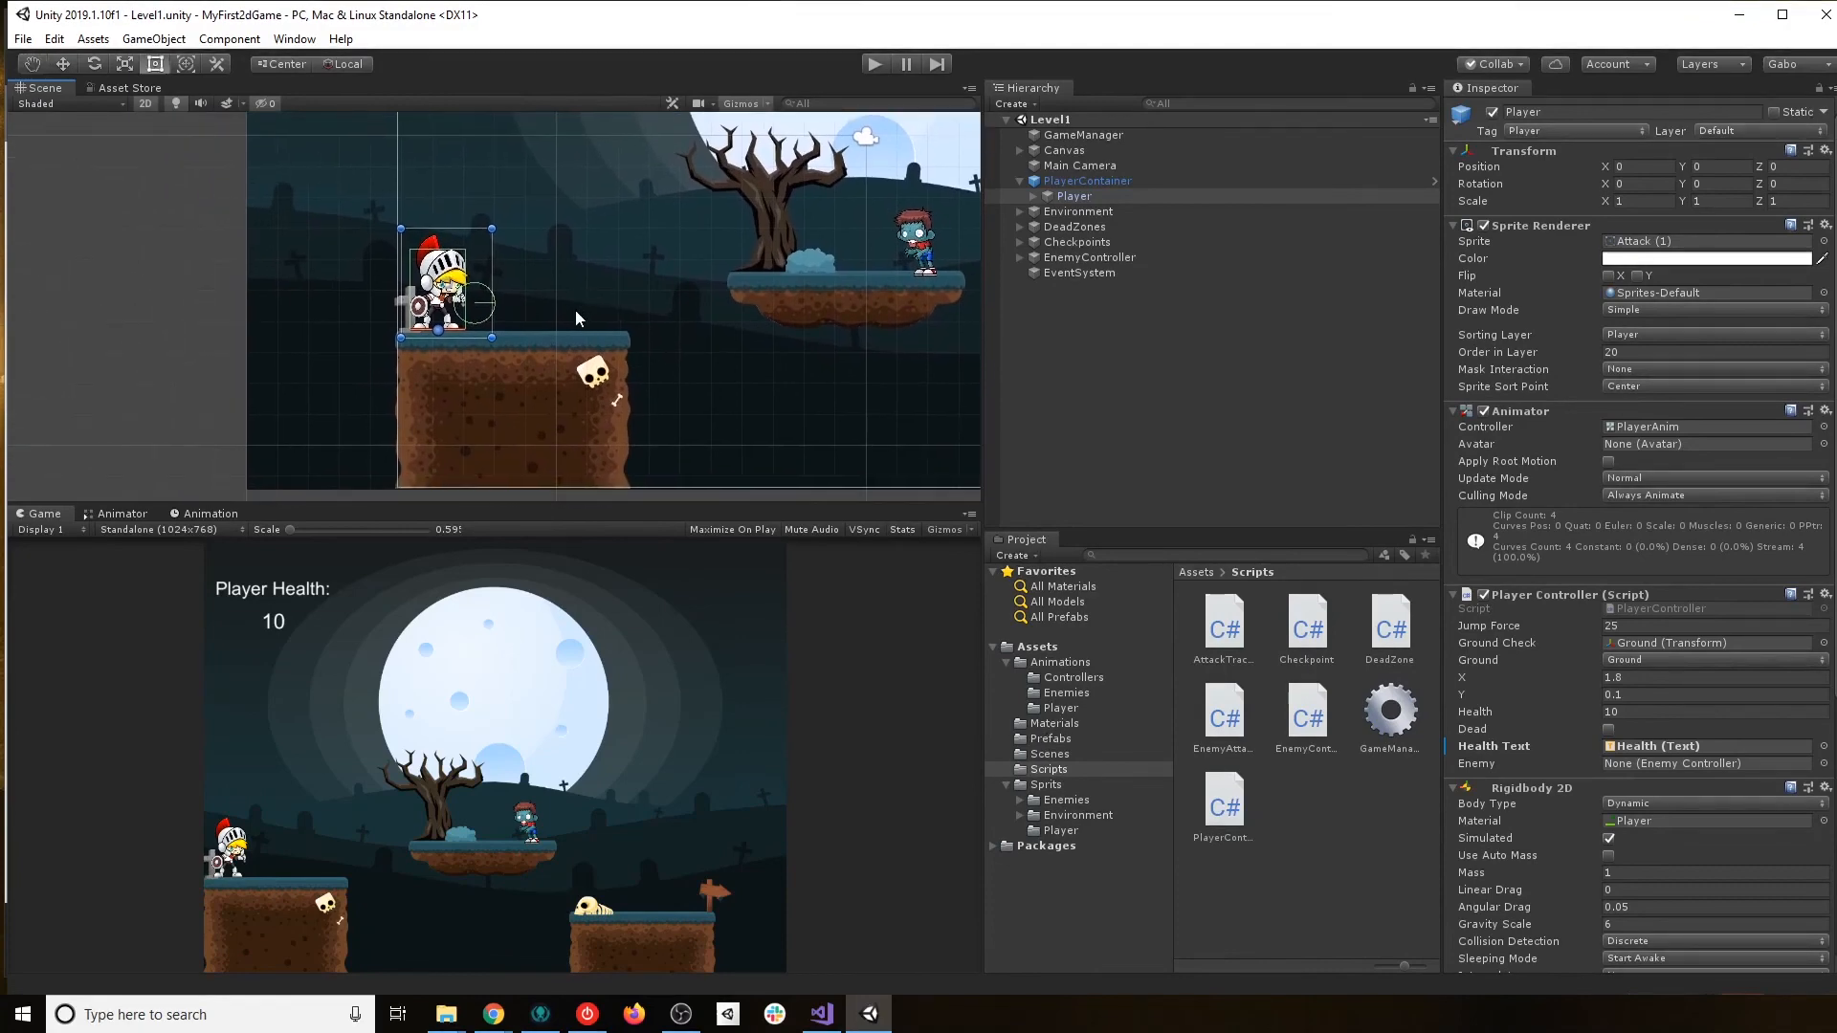
pyautogui.scroll(4, 472, 336)
pyautogui.scroll(3, 471, 337)
pyautogui.moveTo(634, 255); pyautogui.dragTo(696, 296, button='middle')
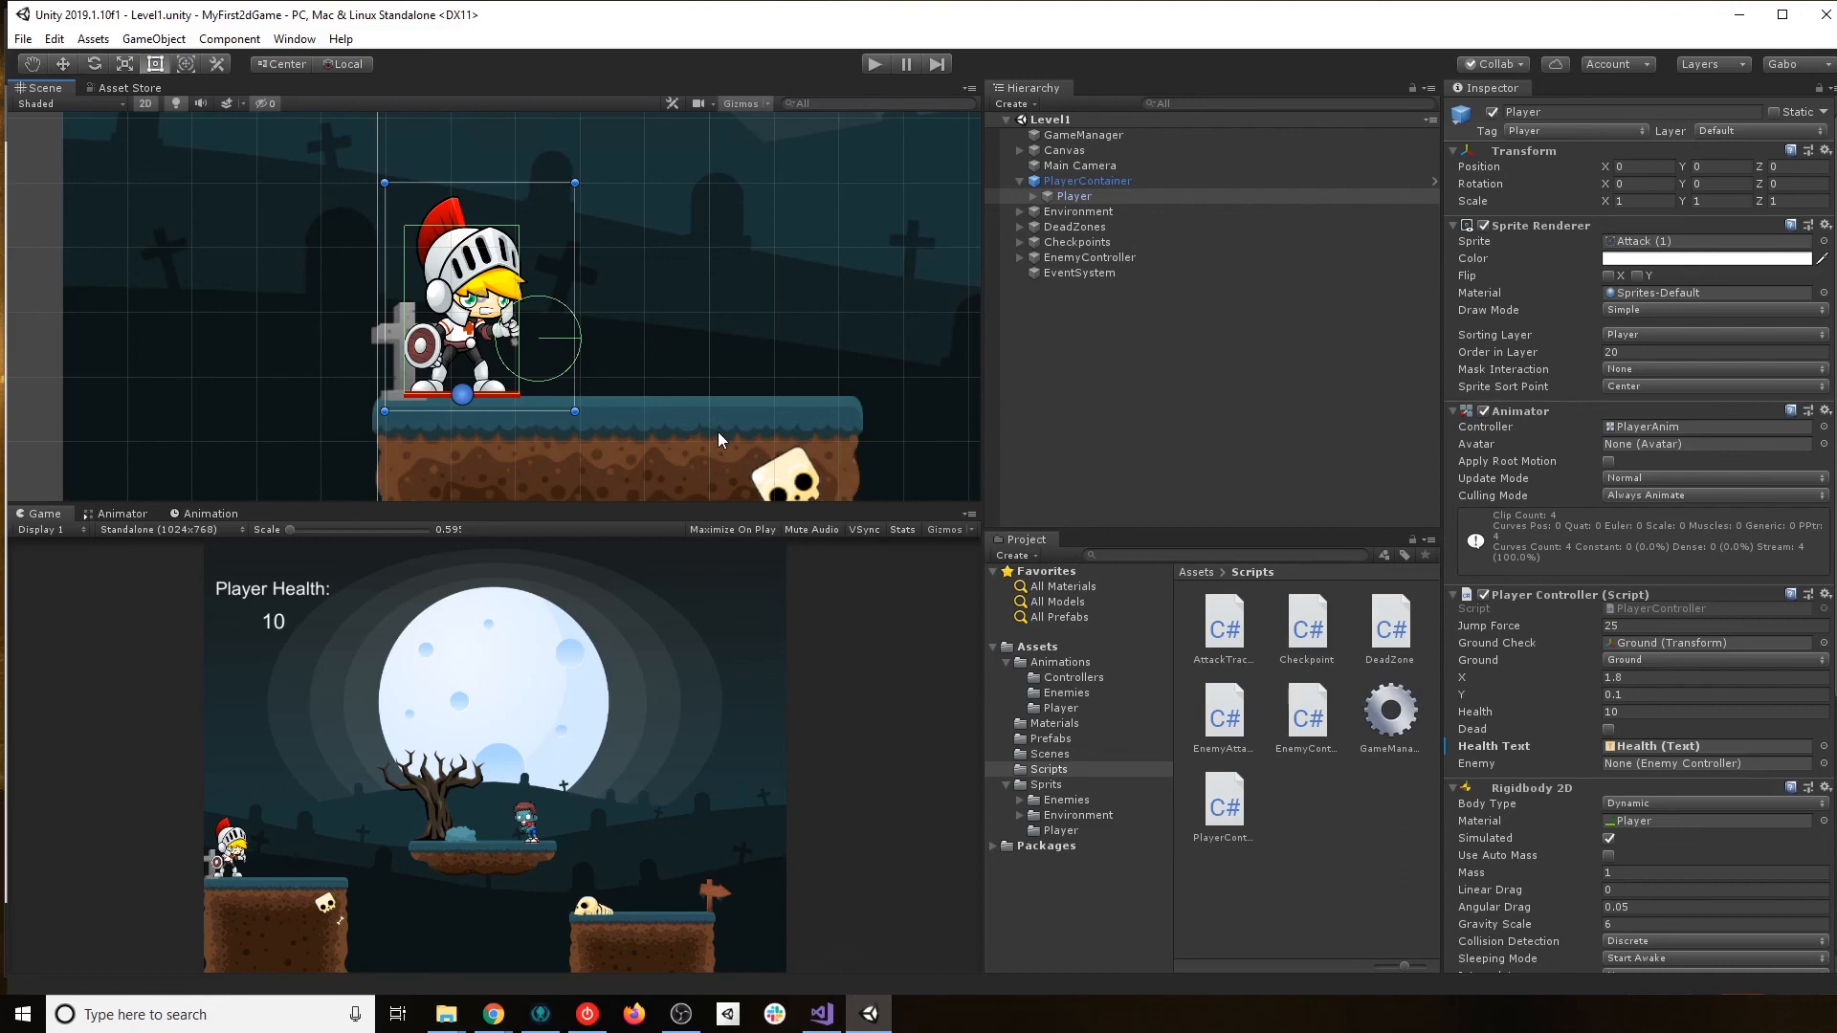
pyautogui.scroll(-9, 713, 400)
pyautogui.moveTo(853, 287); pyautogui.dragTo(427, 341, button='middle')
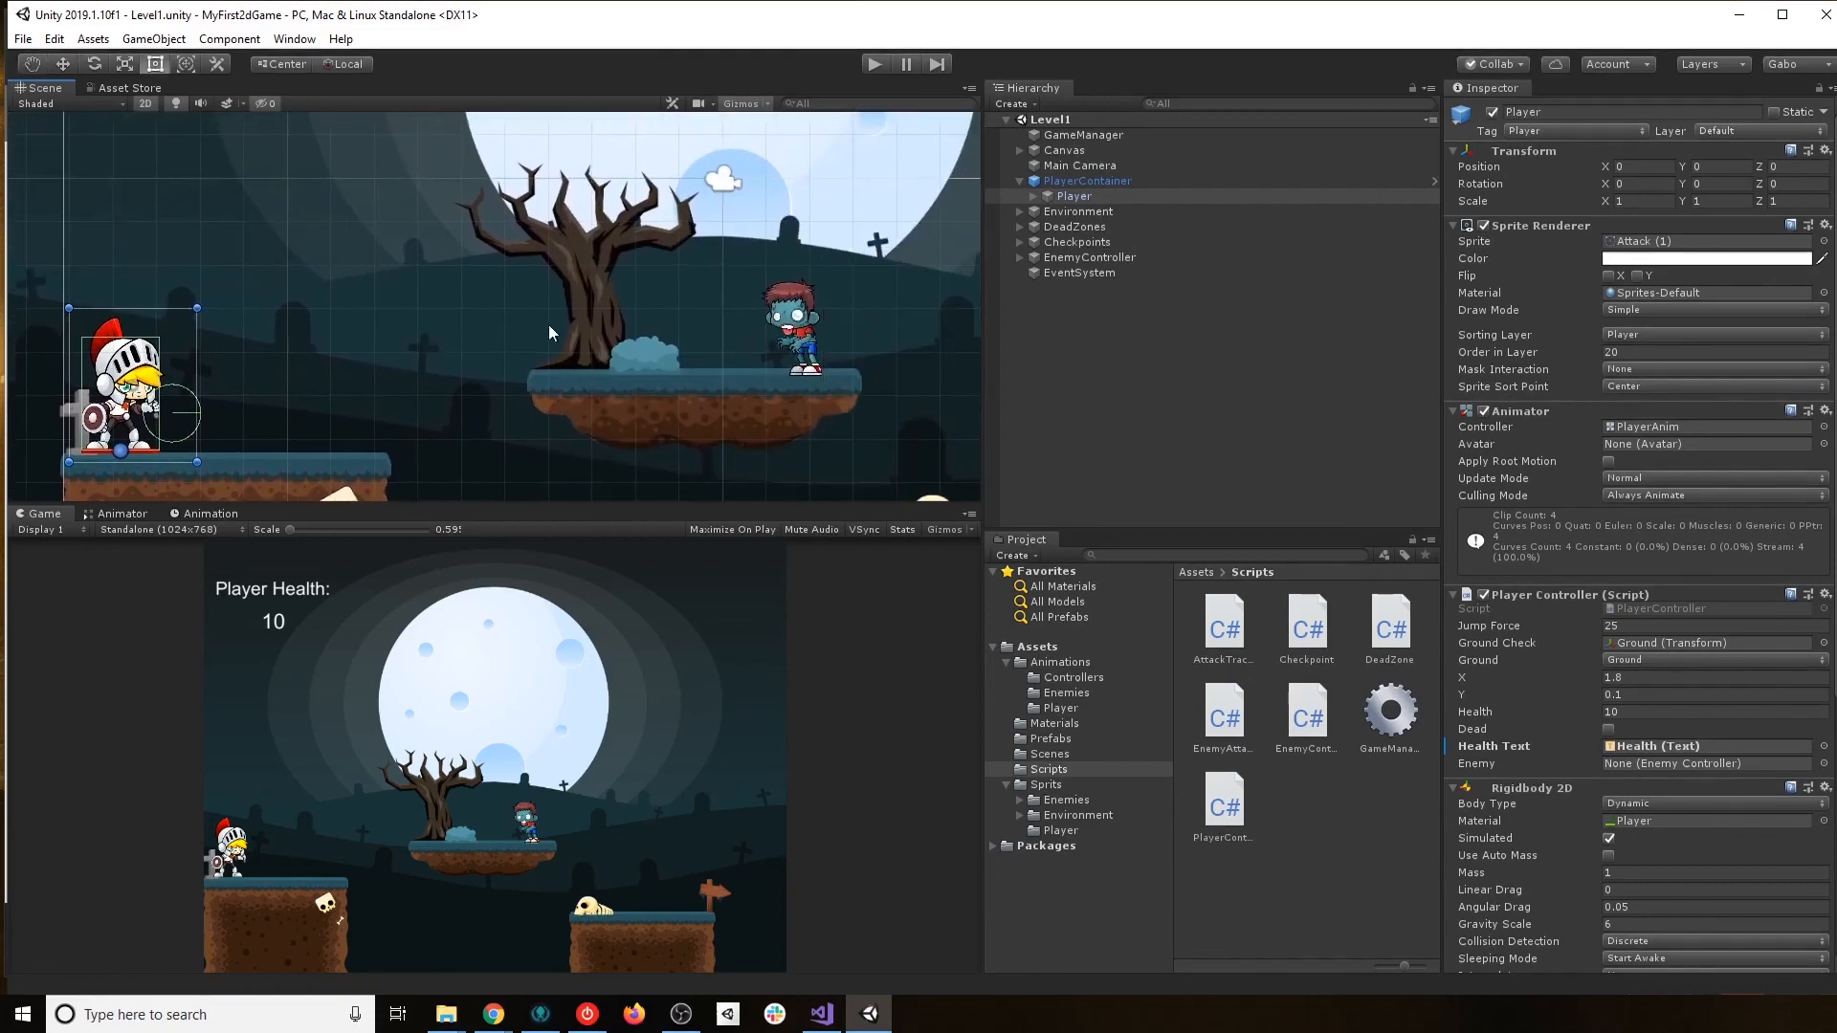
# Look over the wider Level1 layout and browse the Enemies, Environment and Player folders inside the project's Sprits assets.
pyautogui.scroll(-3, 548, 325)
pyautogui.moveTo(818, 394); pyautogui.dragTo(731, 318, button='middle')
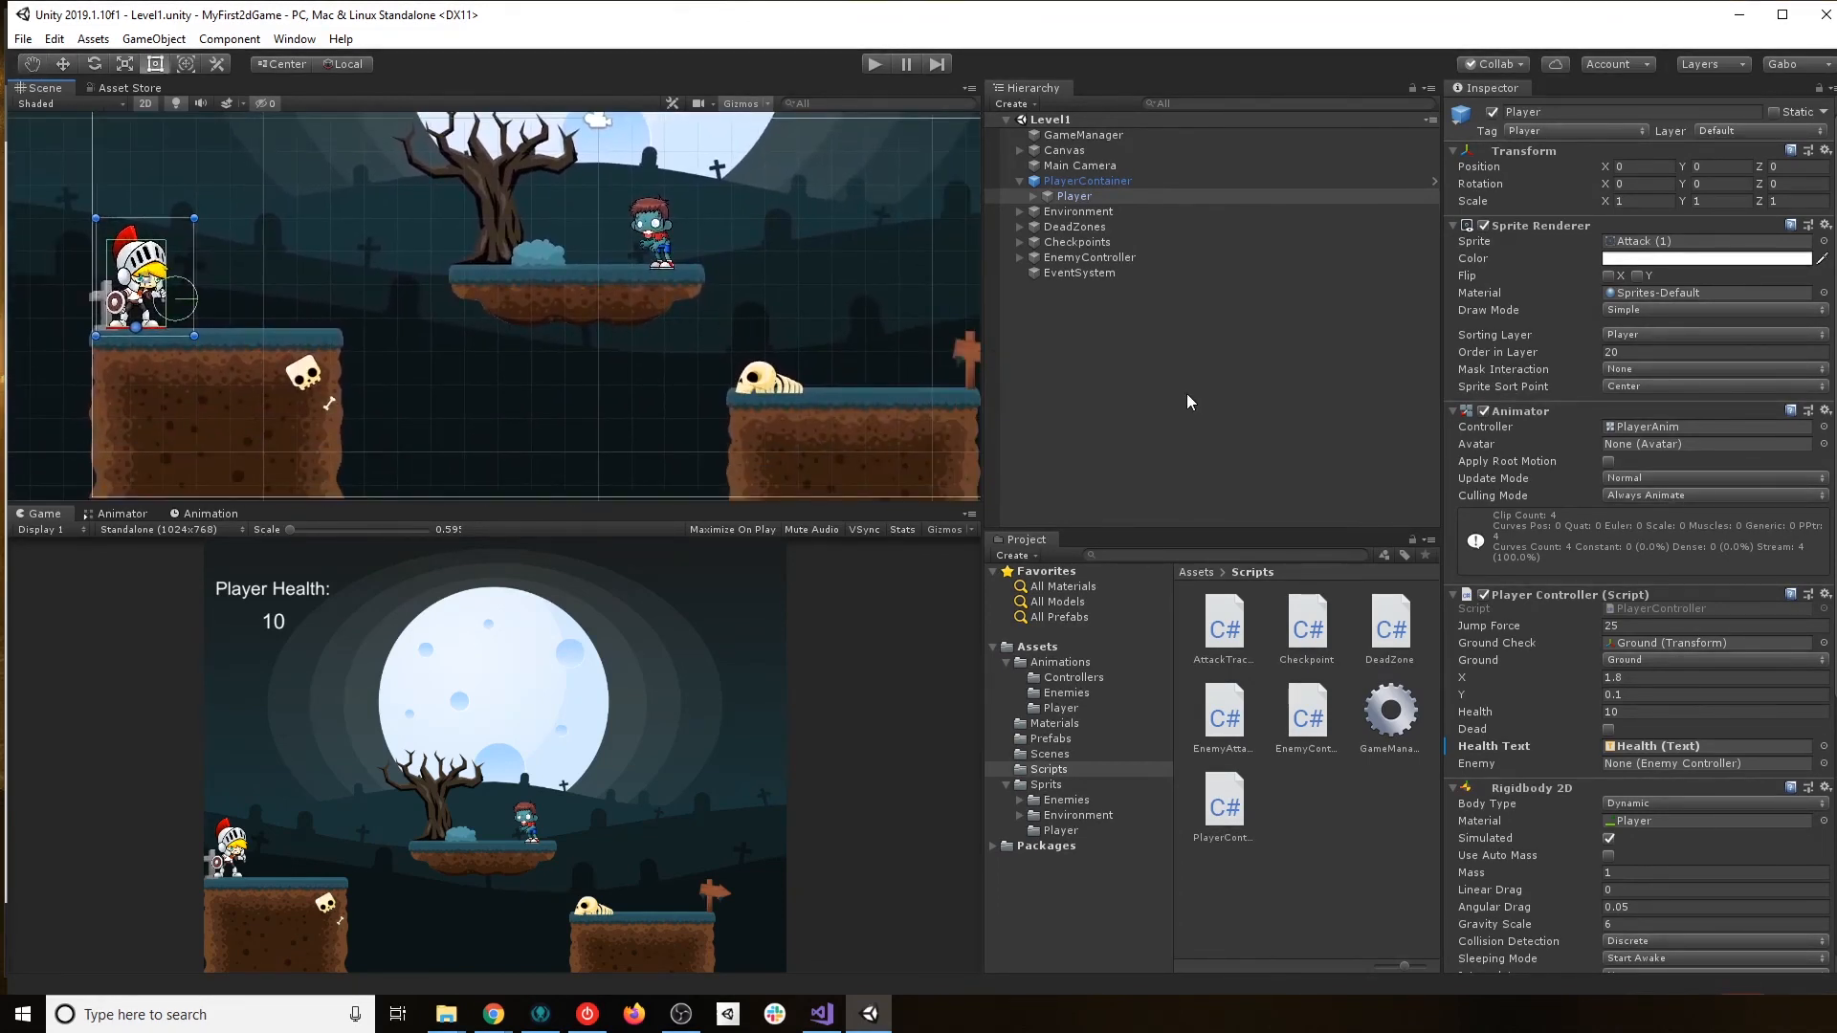
pyautogui.scroll(-4, 536, 366)
pyautogui.moveTo(660, 332); pyautogui.dragTo(620, 390, button='middle')
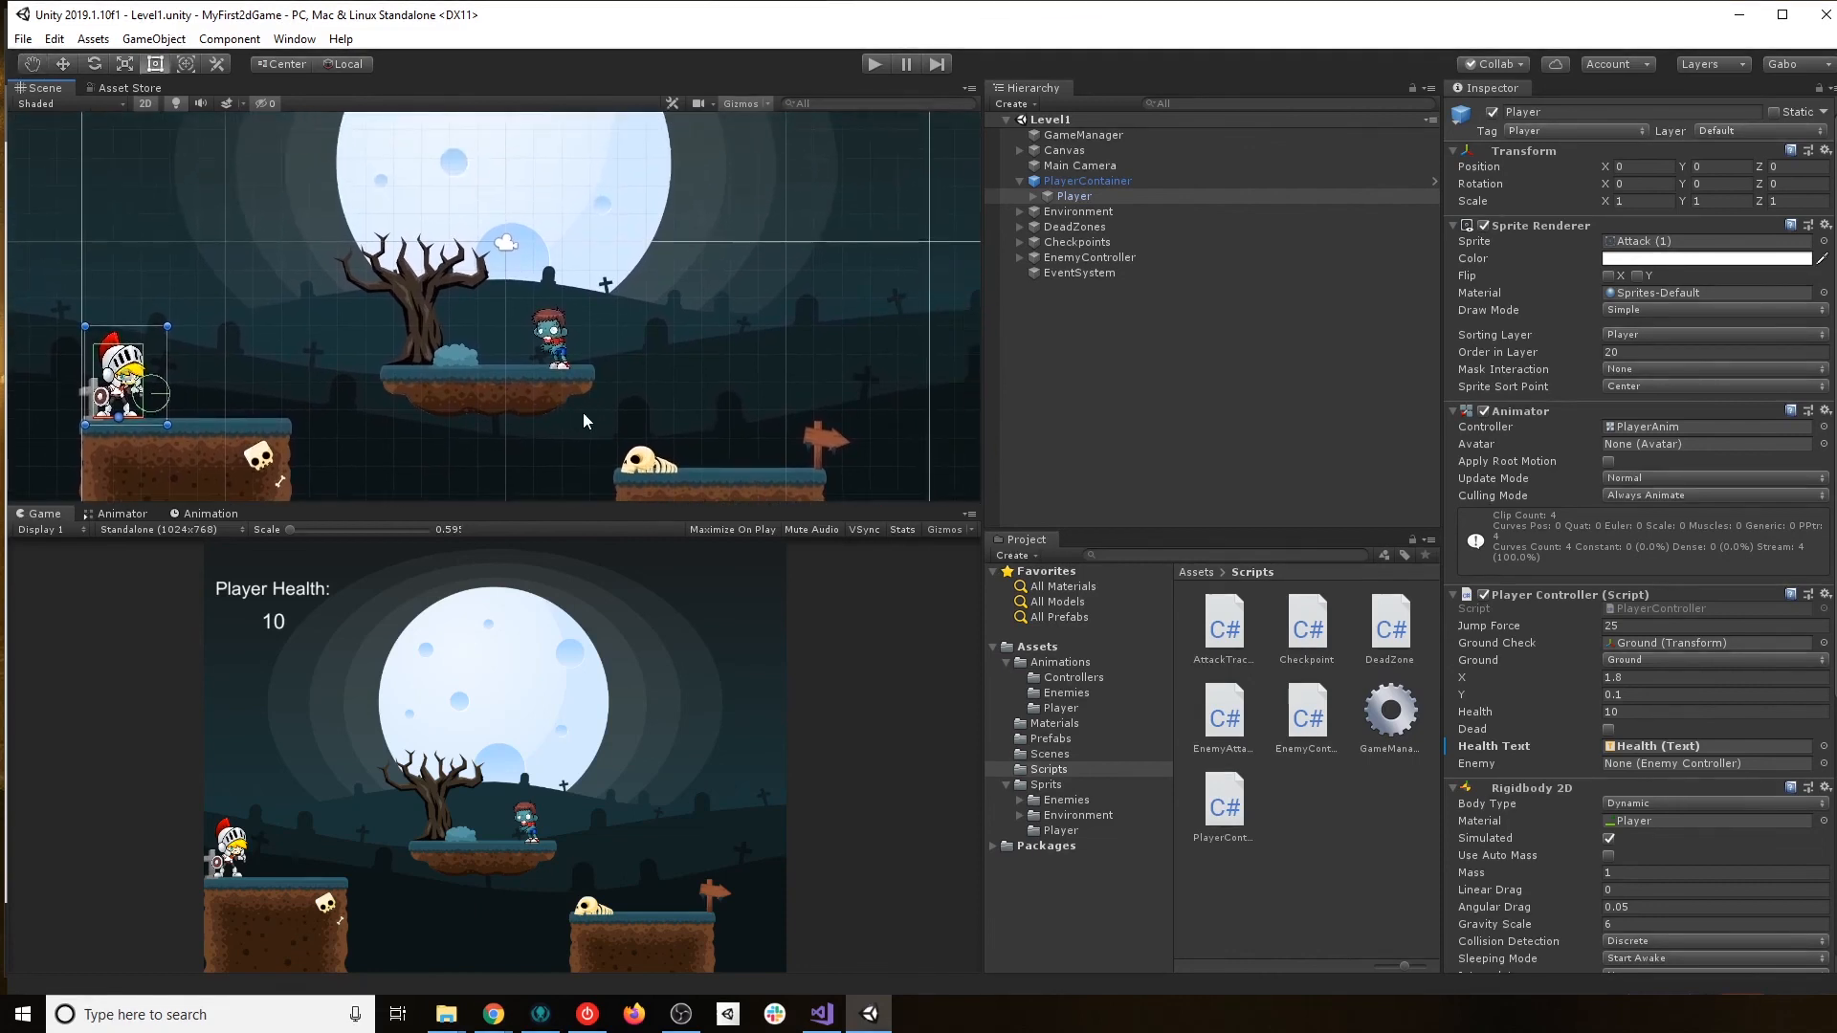
pyautogui.scroll(-3, 582, 411)
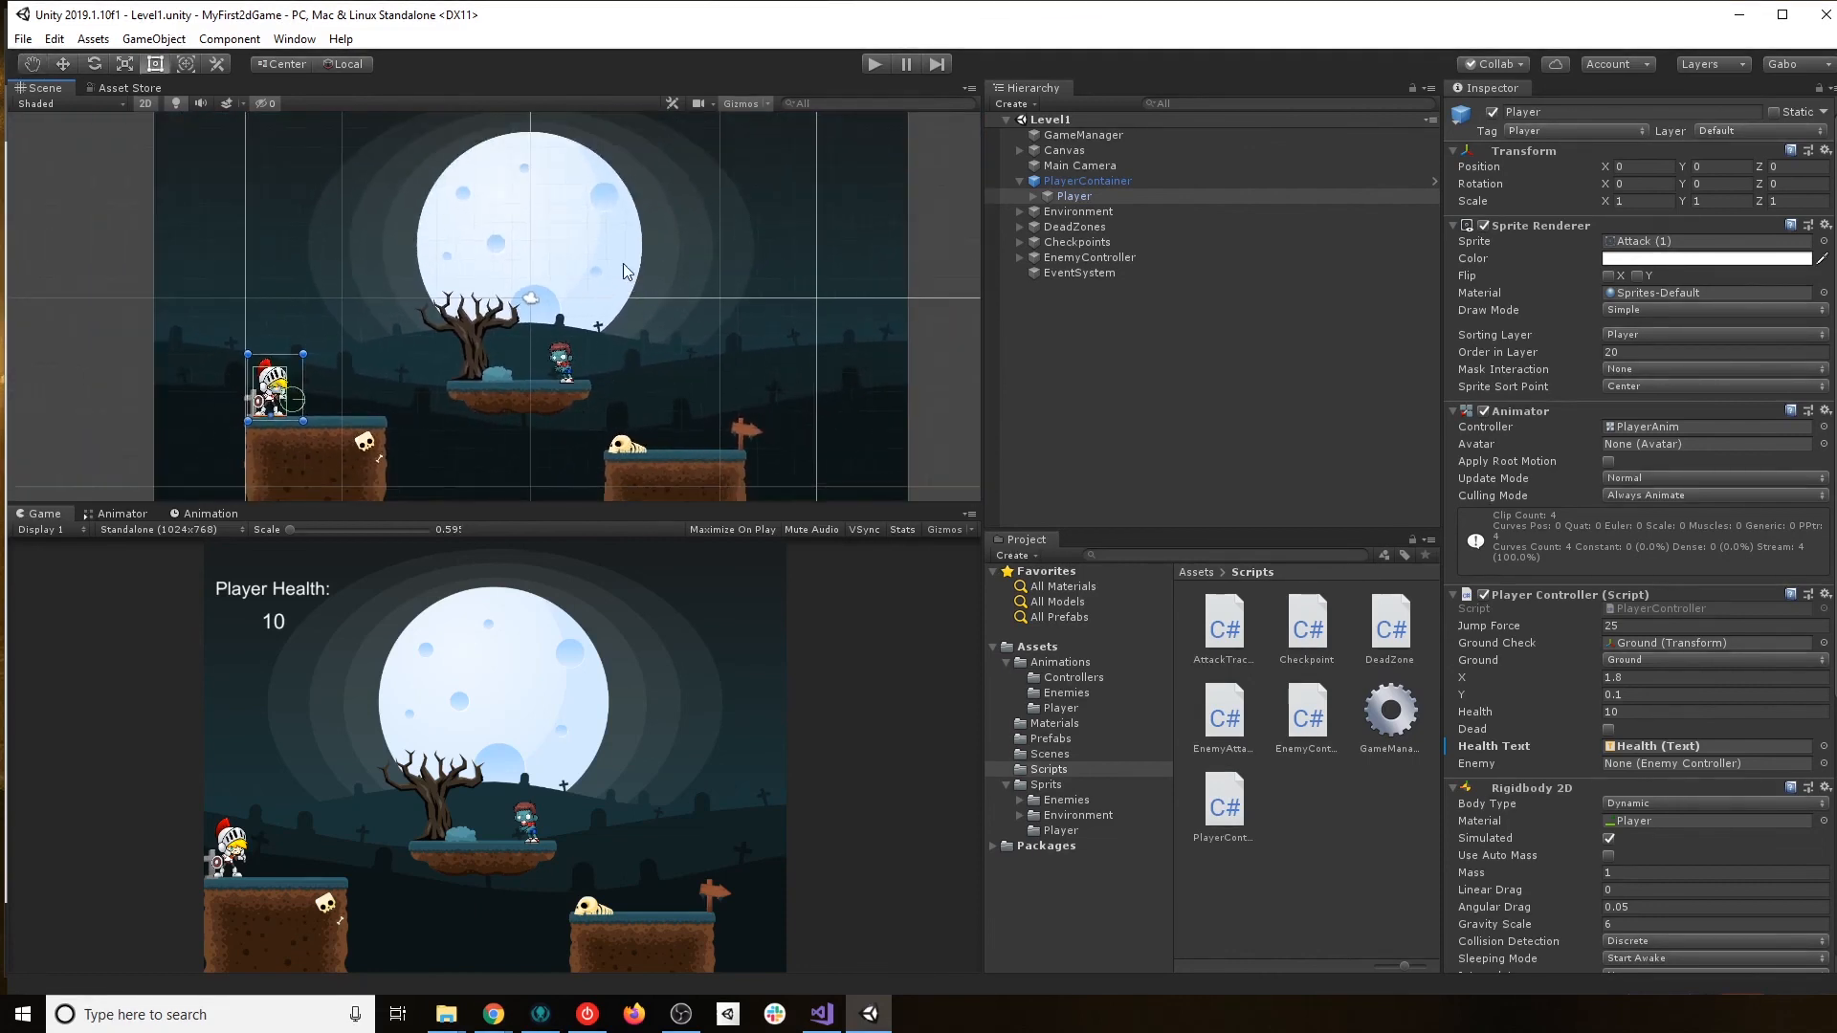
pyautogui.moveTo(560, 225); pyautogui.dragTo(571, 251, button='middle')
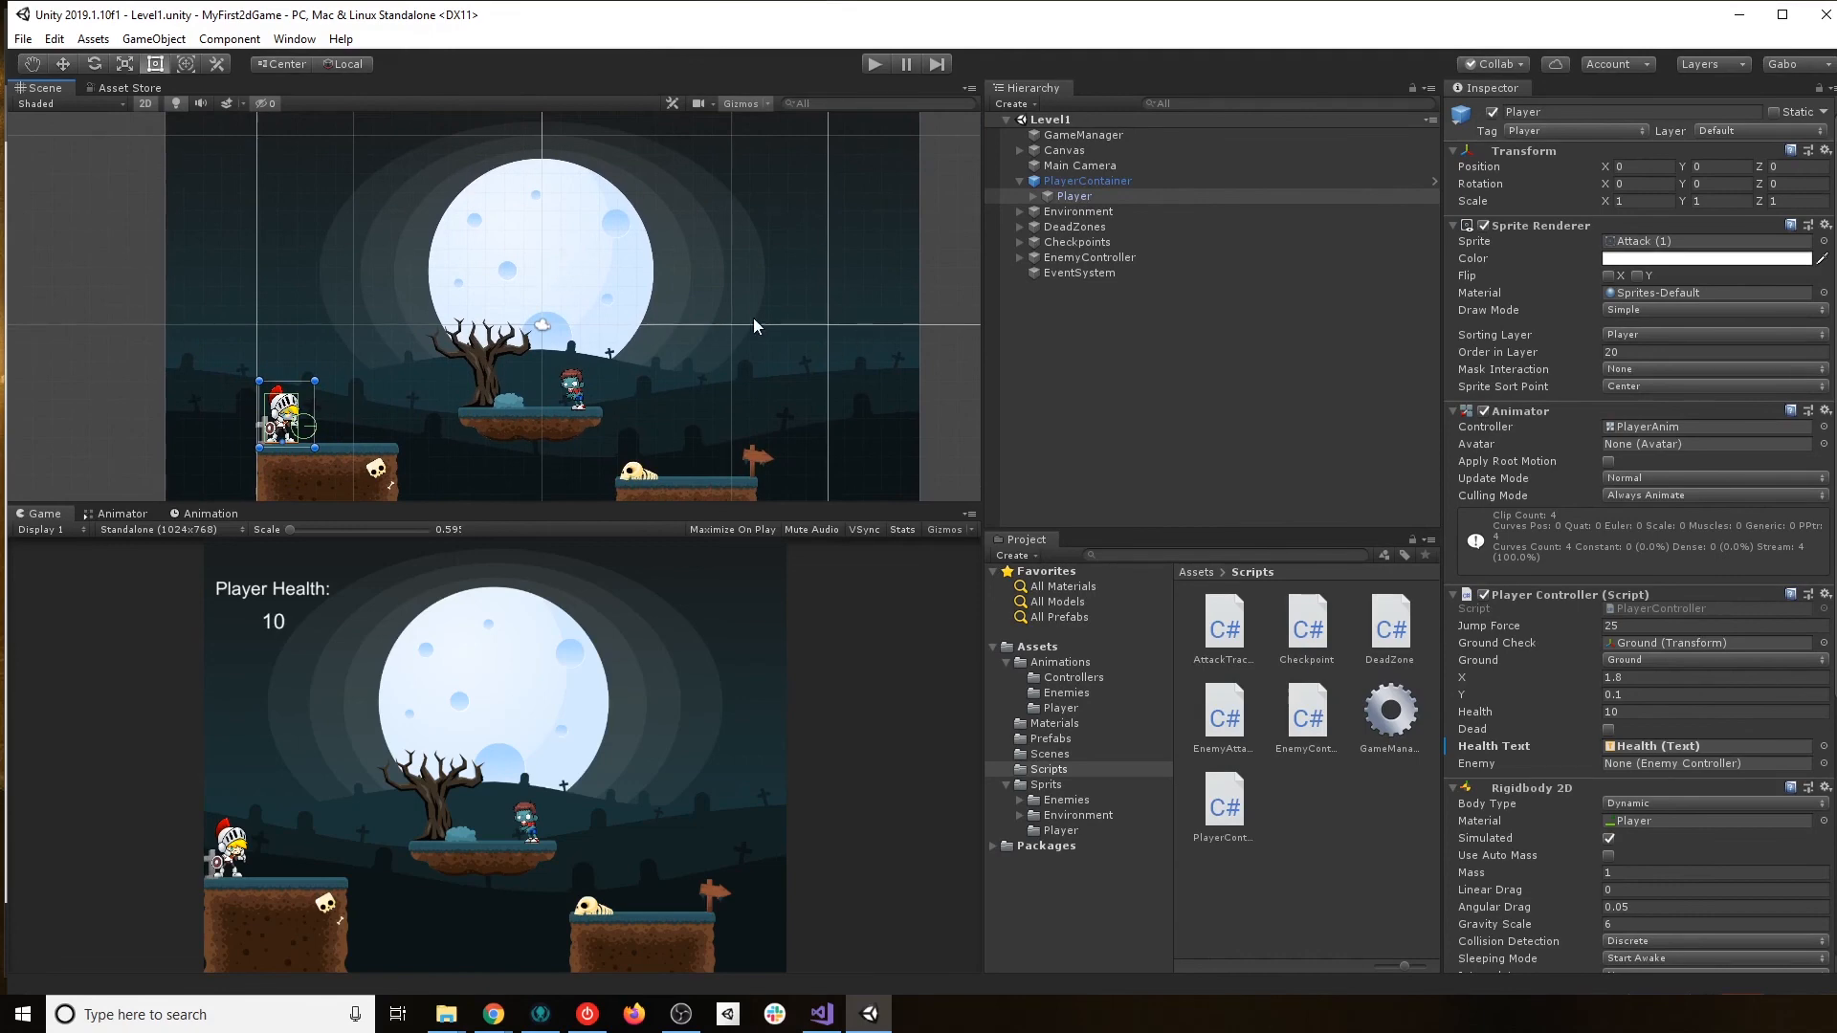
pyautogui.click(1060, 783)
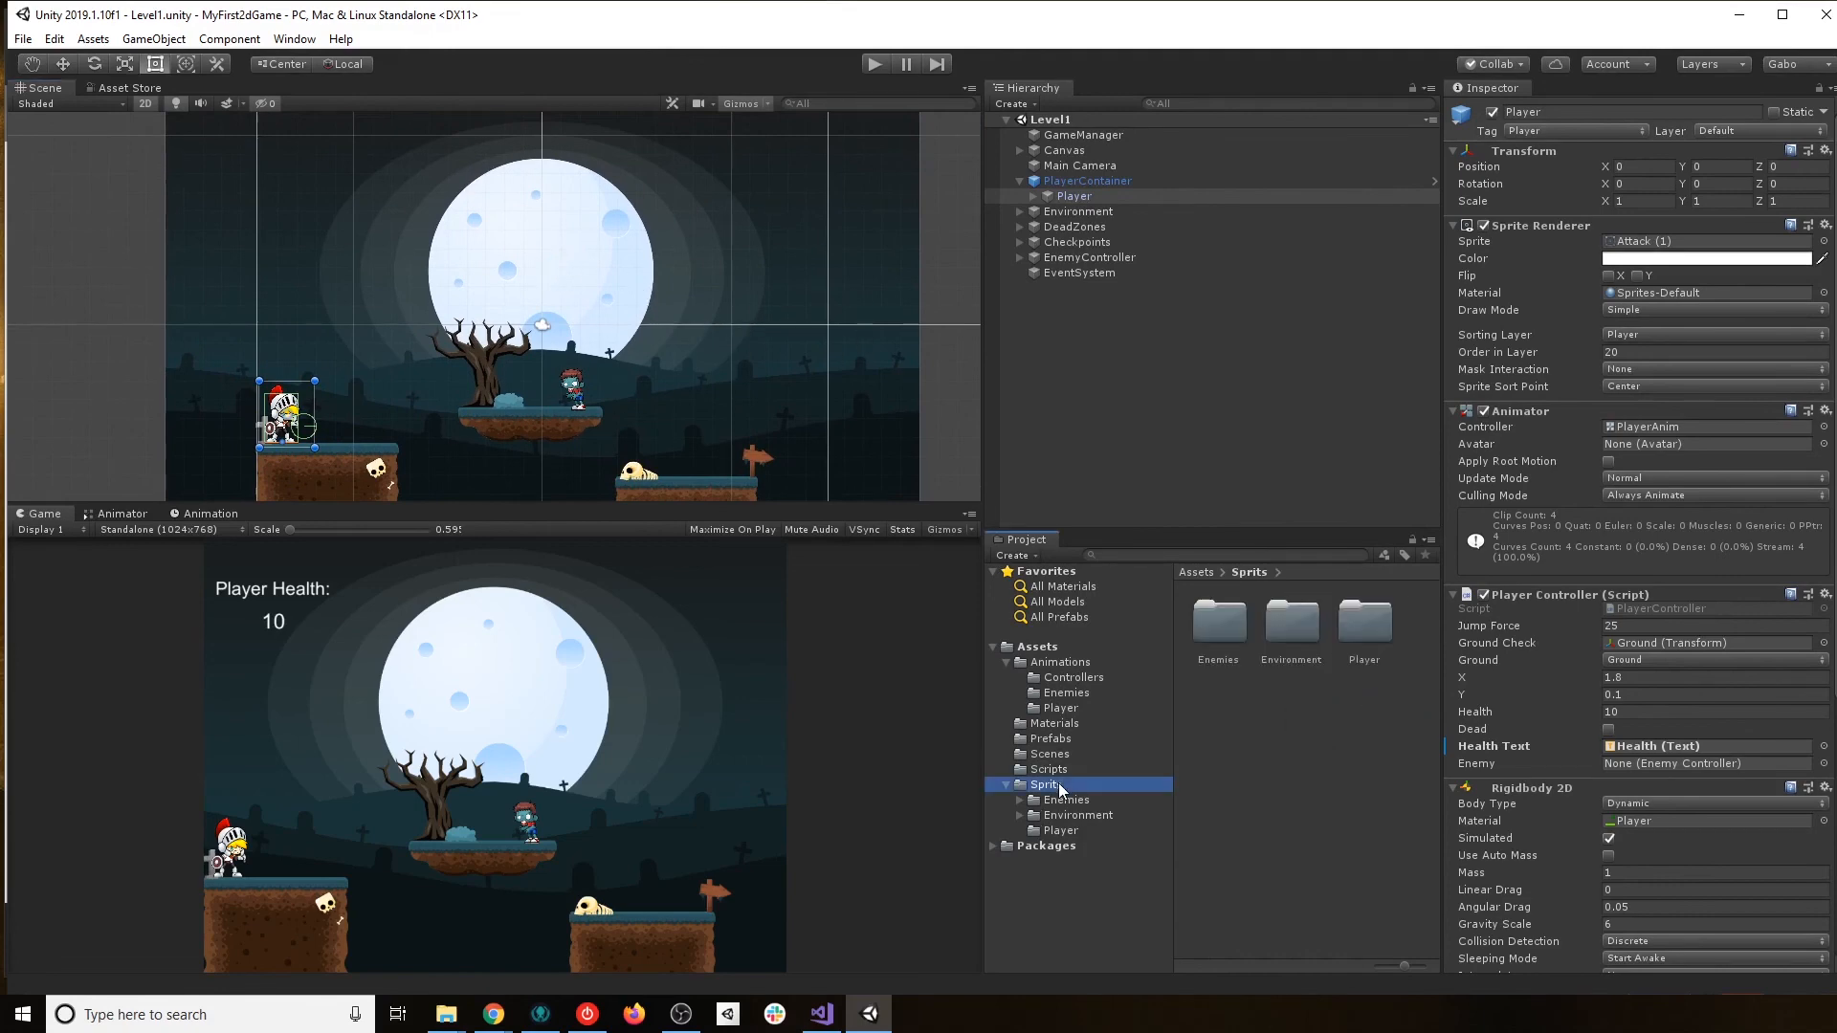
pyautogui.click(1073, 805)
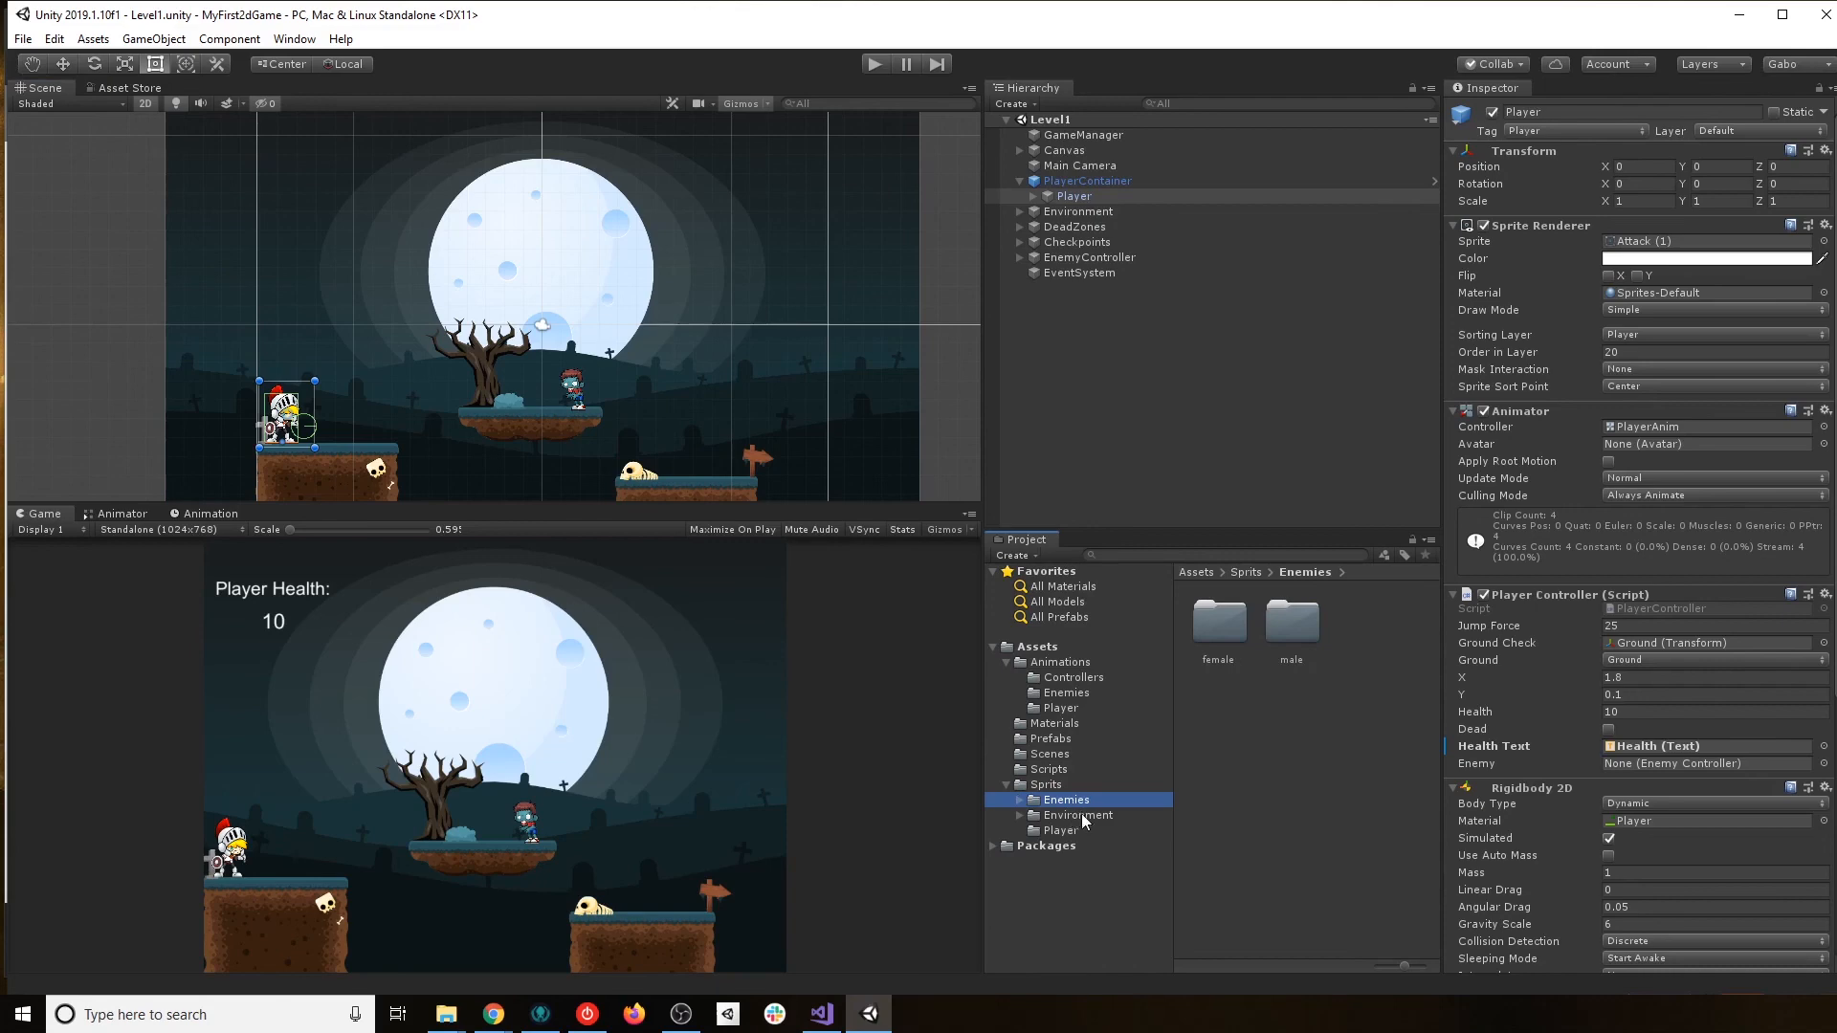
pyautogui.click(1079, 815)
pyautogui.click(1062, 831)
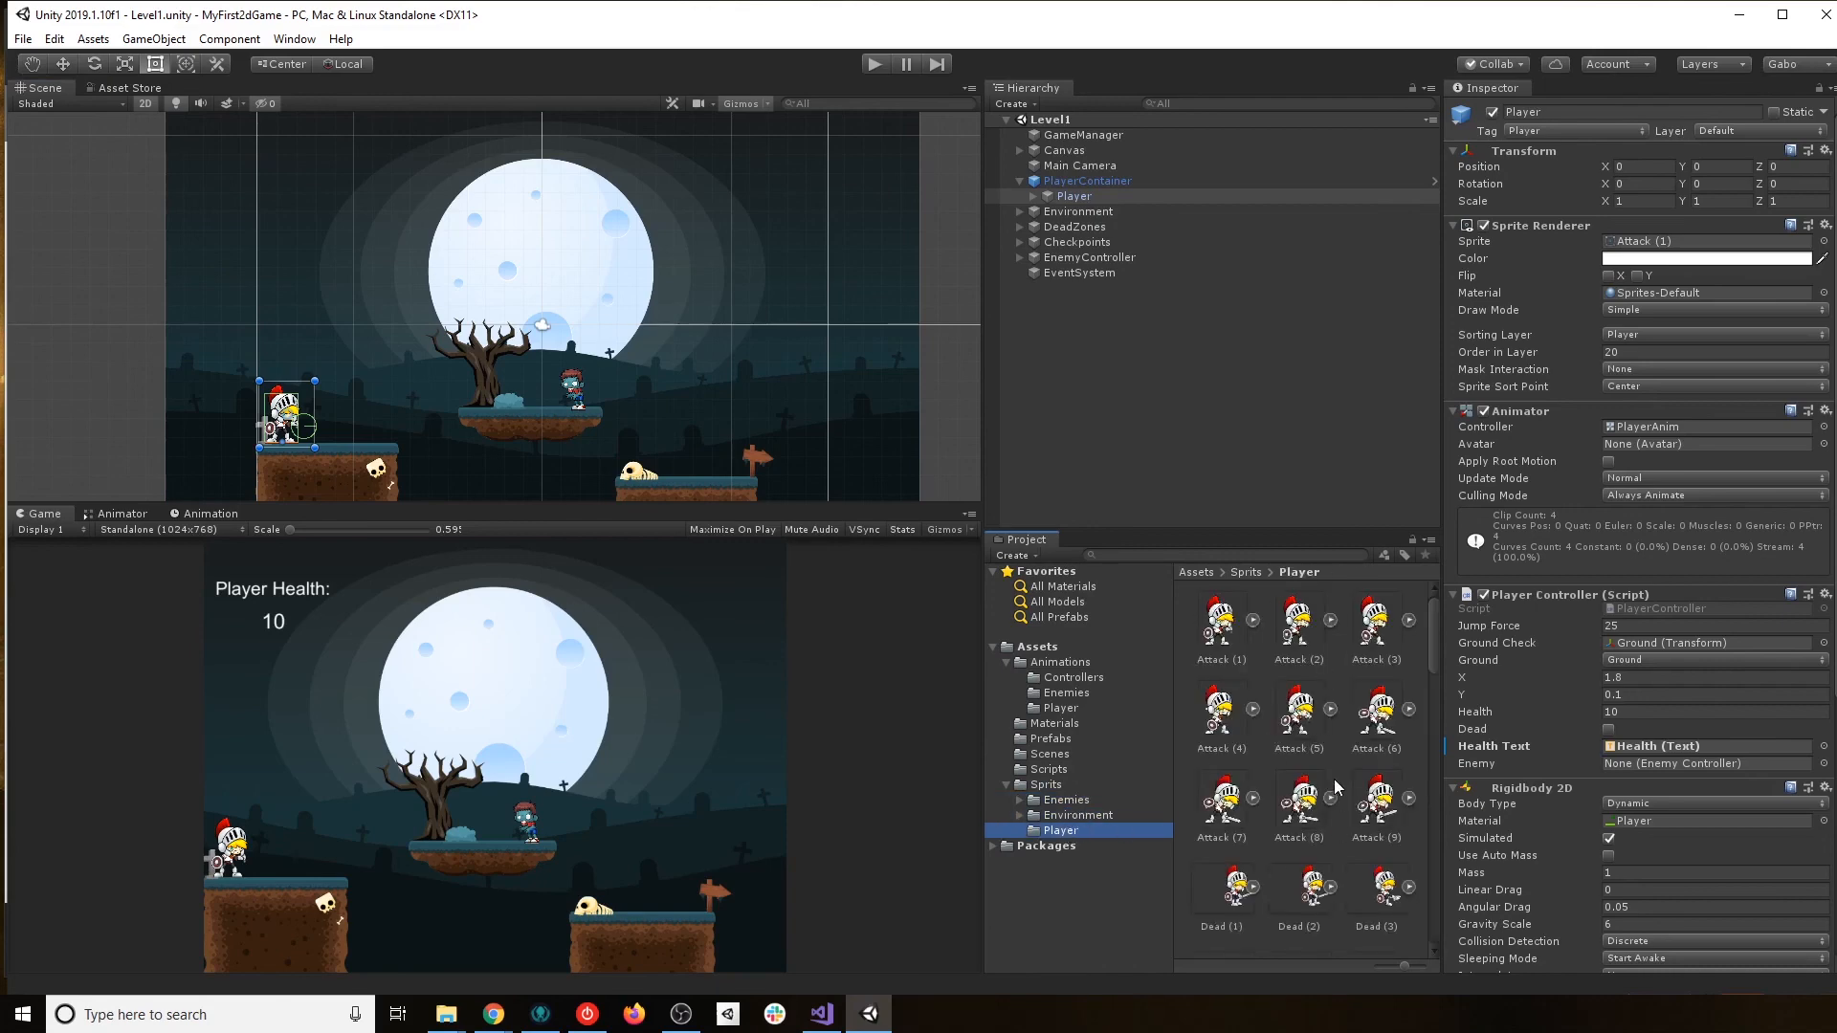
# Examine the full extent of the Level1 background and platforms, and the Player's script, Rigidbody 2D and Box Collider 2D settings.
pyautogui.moveTo(591, 432); pyautogui.dragTo(616, 375, button='middle')
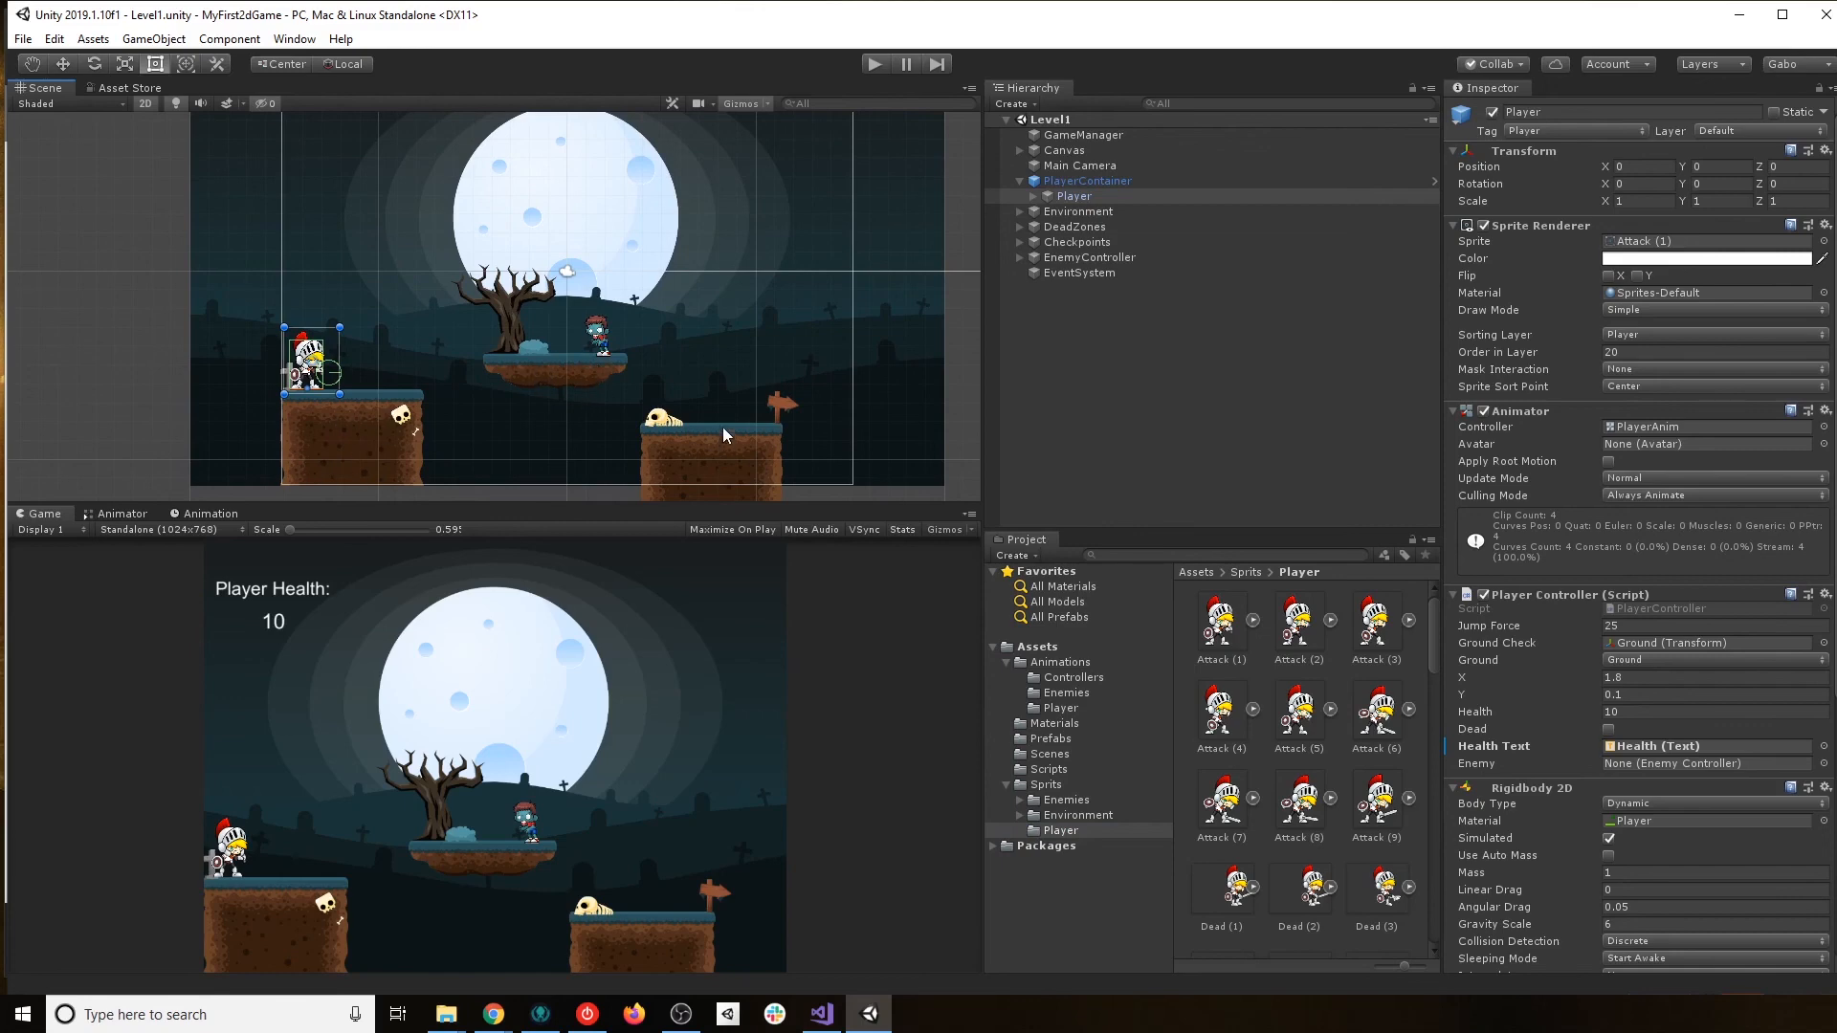
pyautogui.moveTo(536, 431); pyautogui.dragTo(537, 352, button='middle')
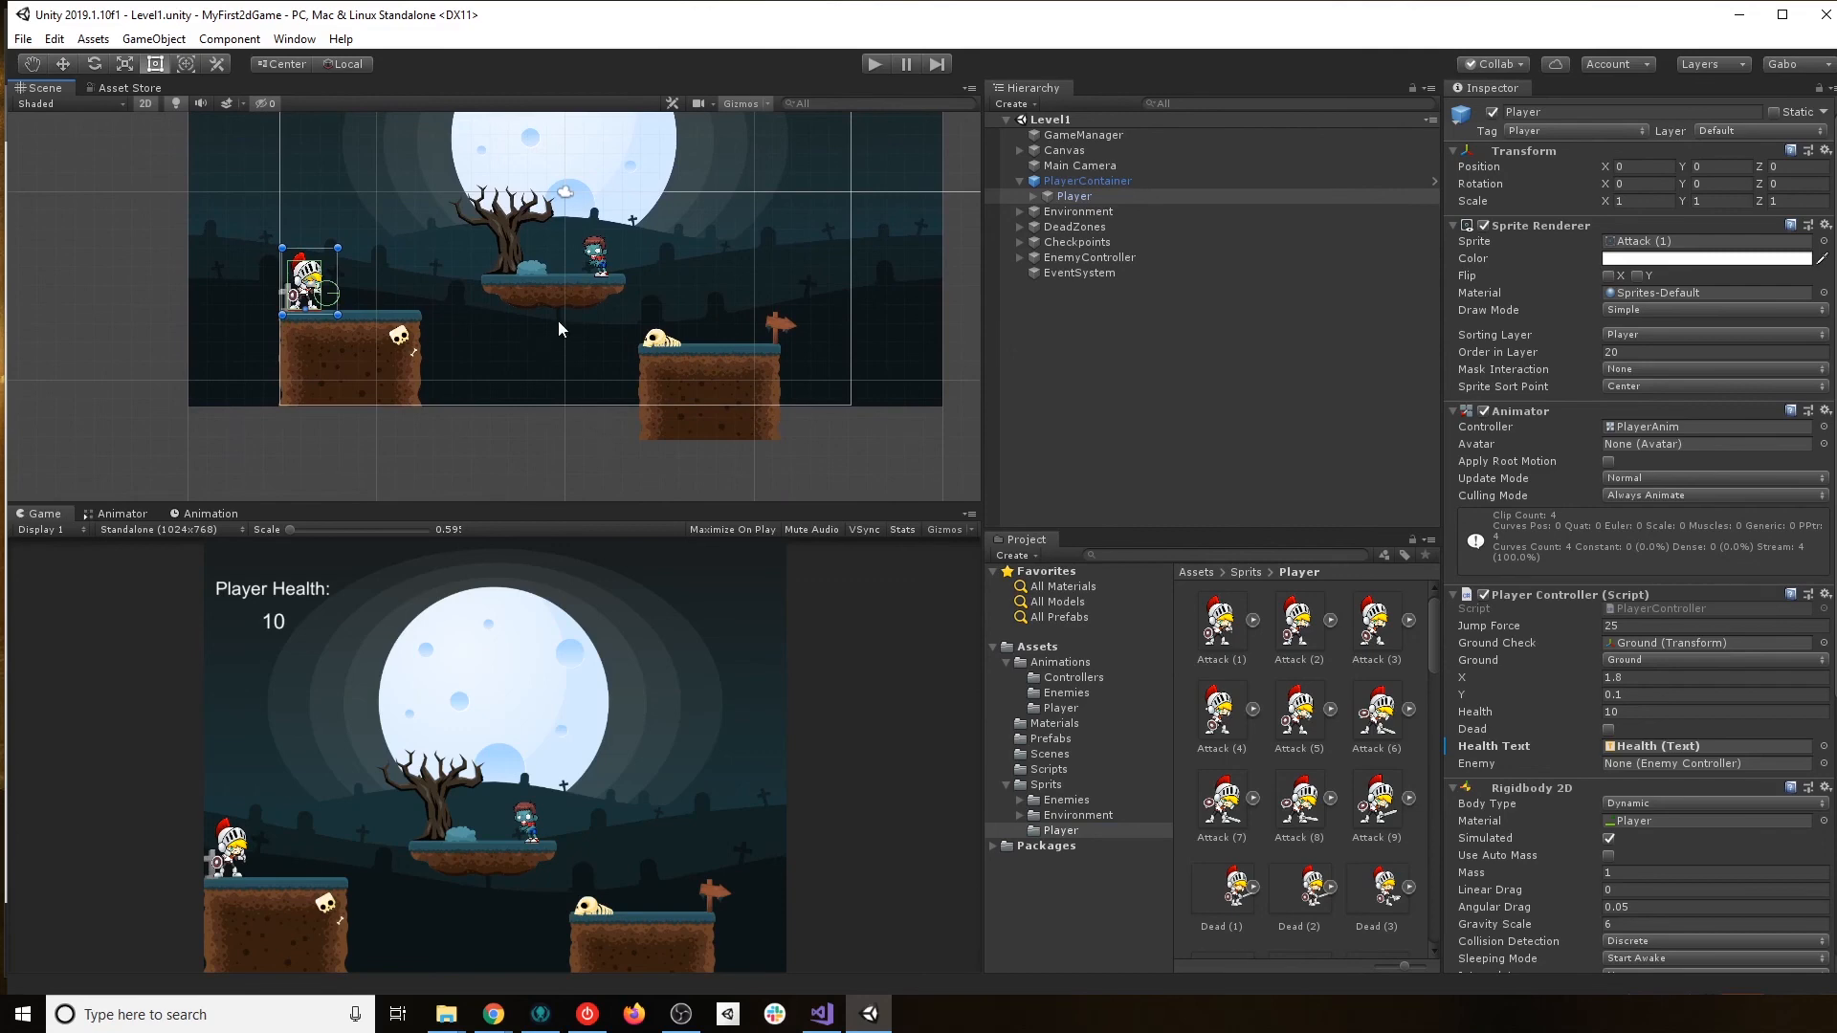
pyautogui.moveTo(559, 320); pyautogui.dragTo(449, 392, button='middle')
pyautogui.scroll(-6, 497, 346)
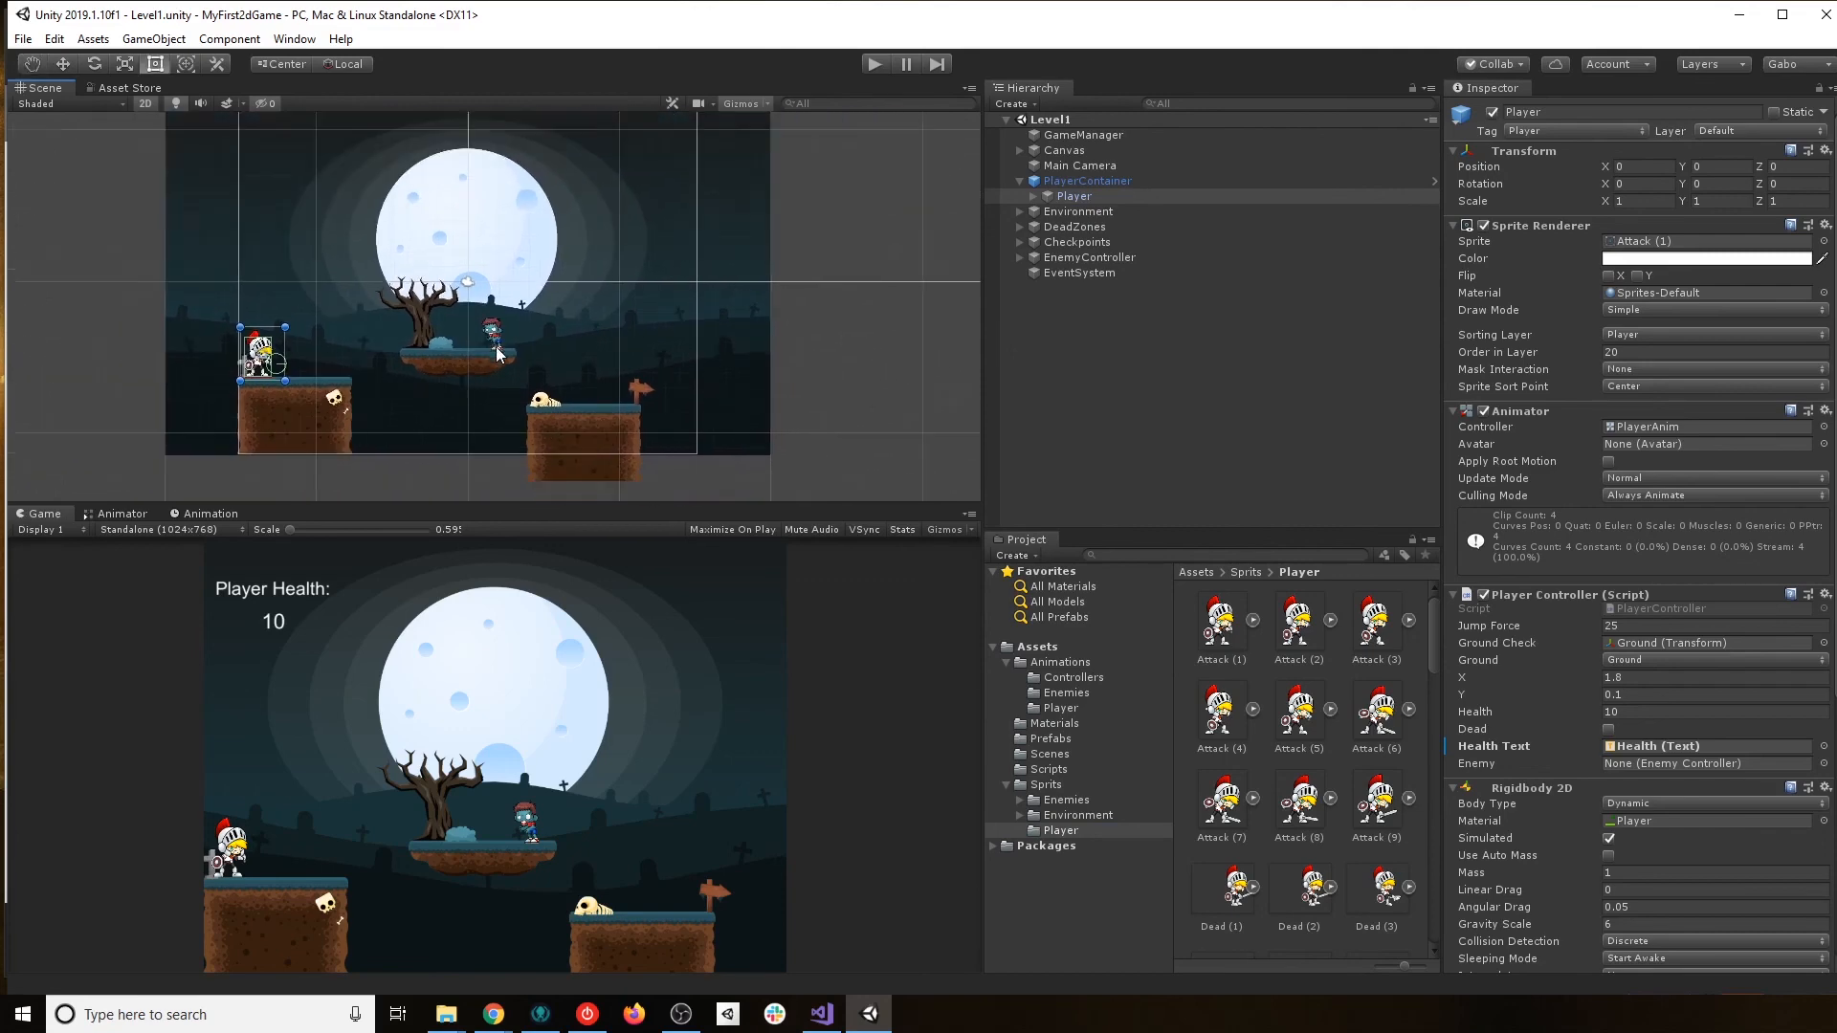
pyautogui.scroll(-5, 507, 356)
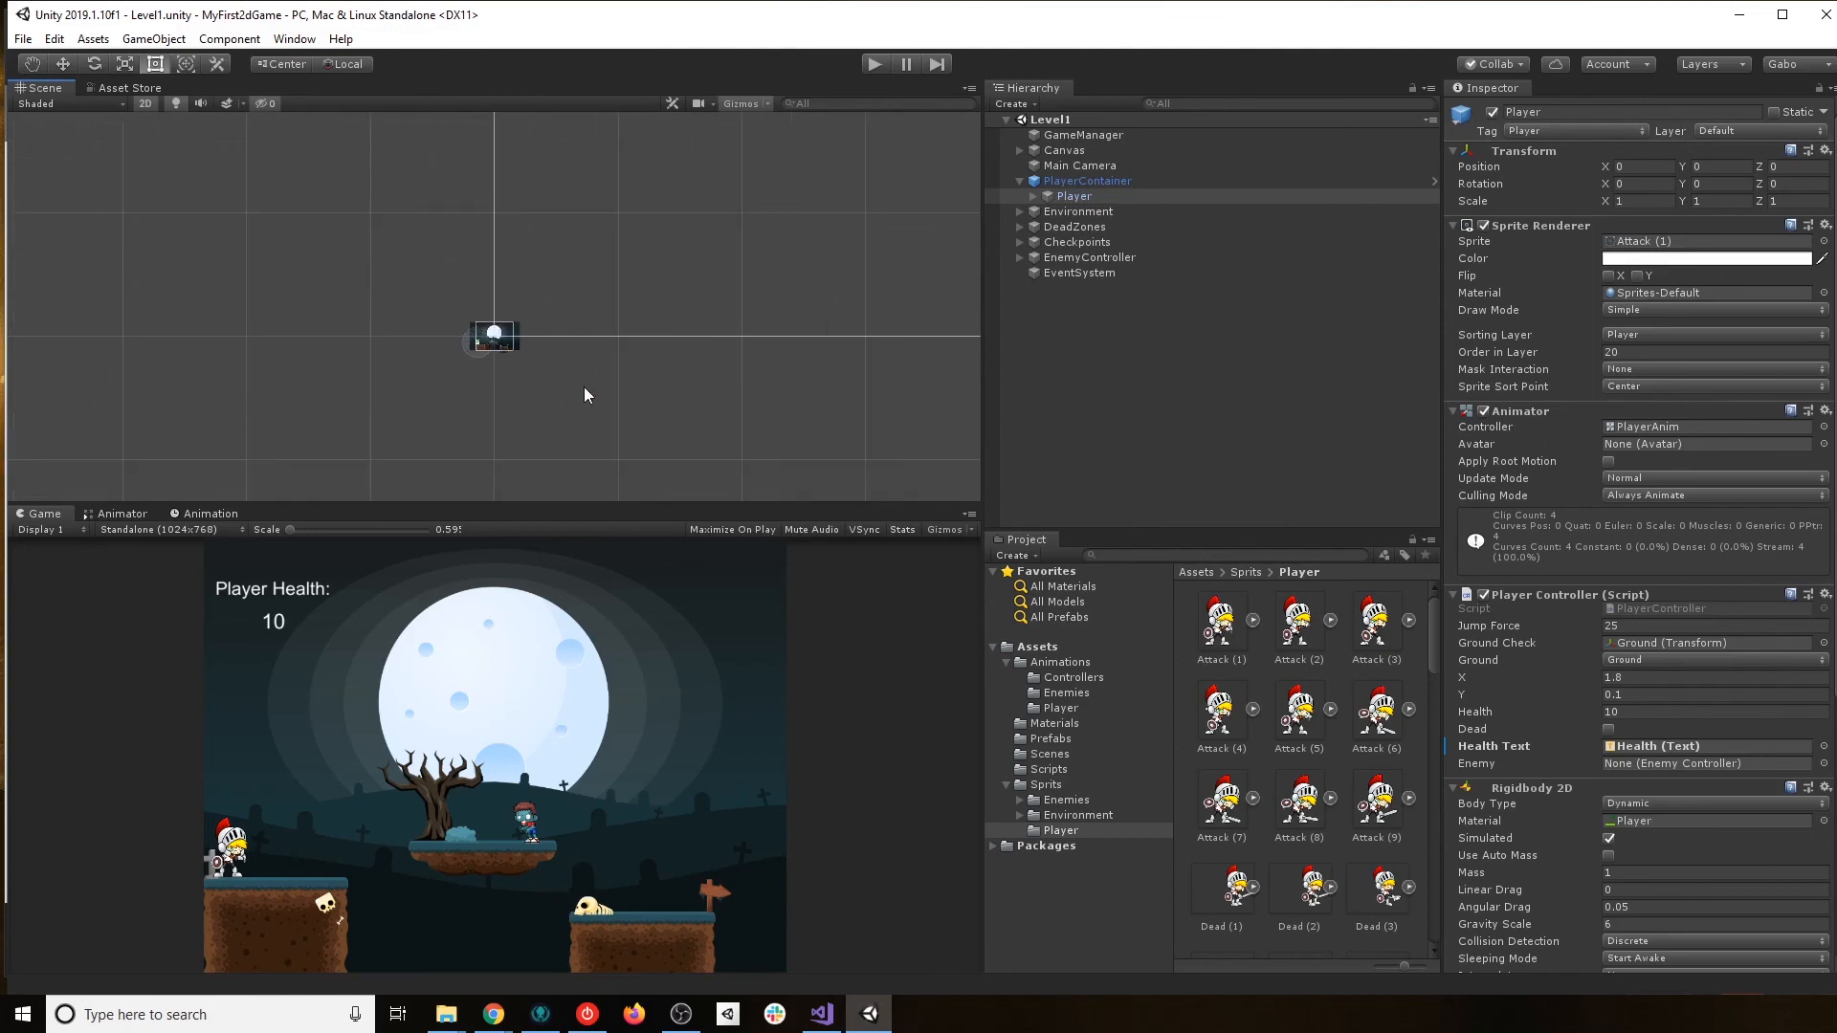
pyautogui.moveTo(583, 386); pyautogui.dragTo(548, 302, button='middle')
pyautogui.scroll(1, 452, 261)
pyautogui.scroll(6, 452, 261)
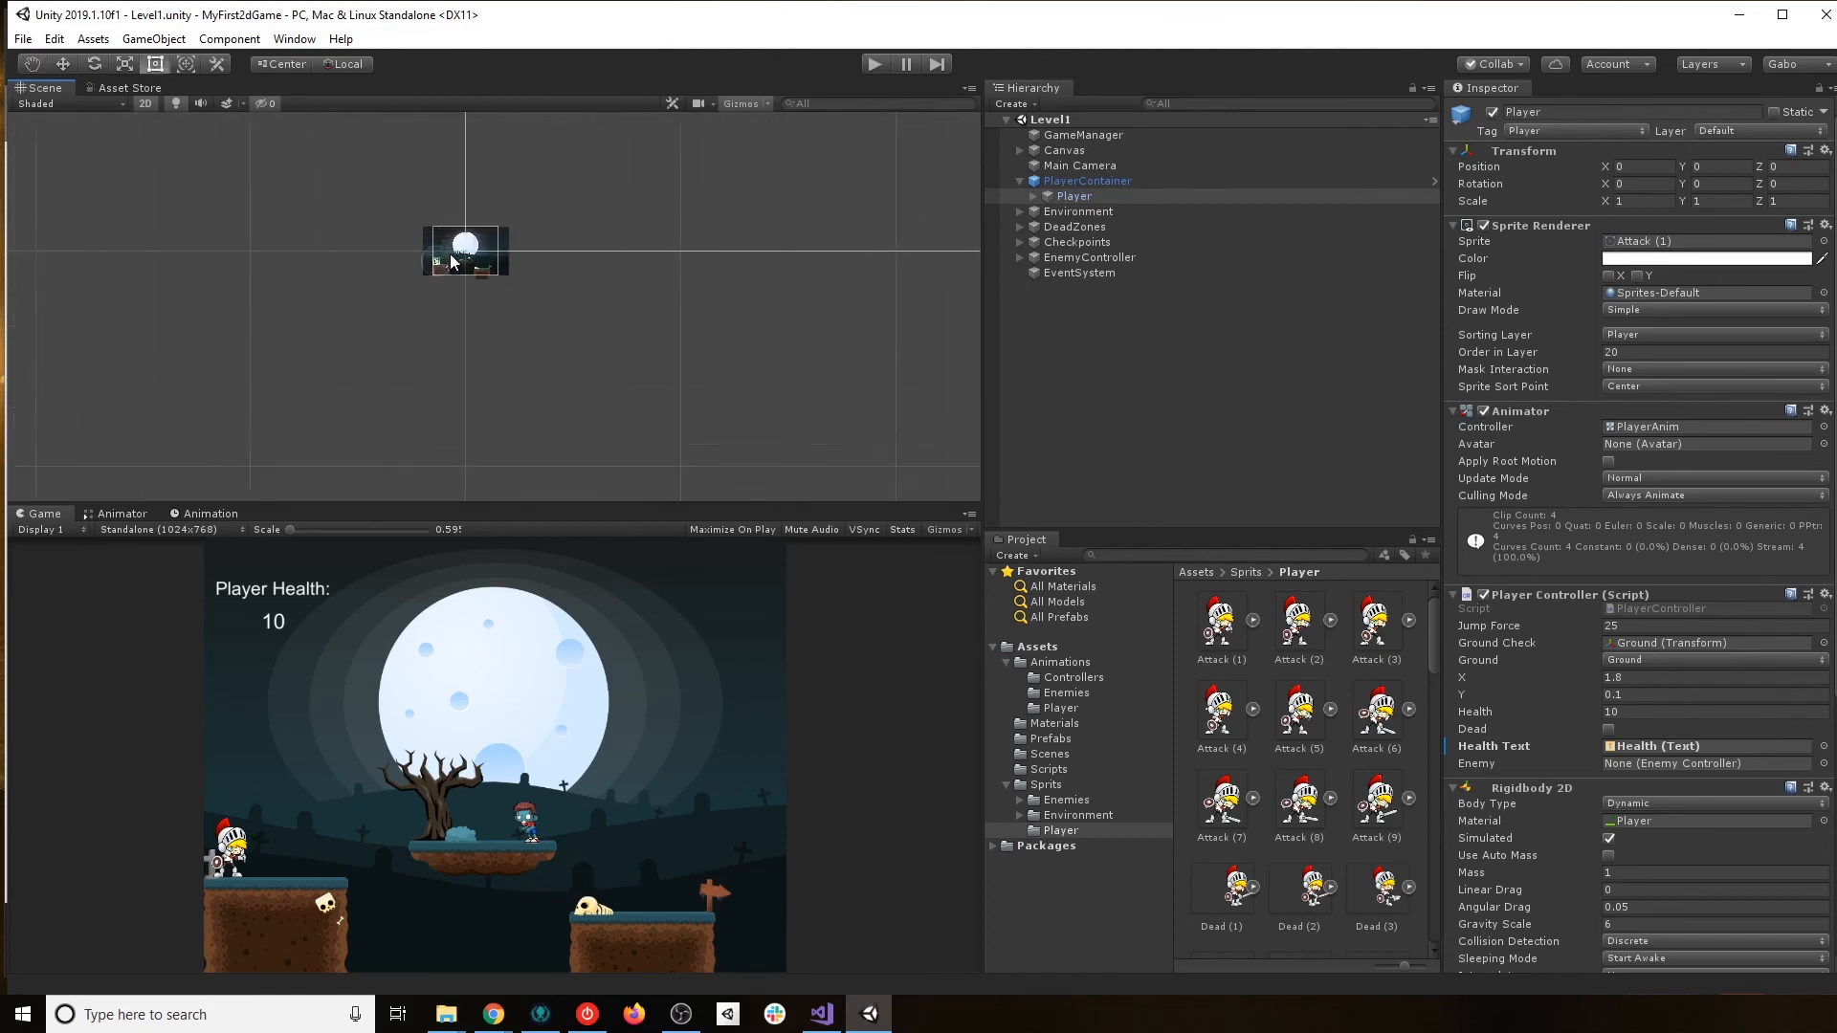
pyautogui.scroll(6, 434, 277)
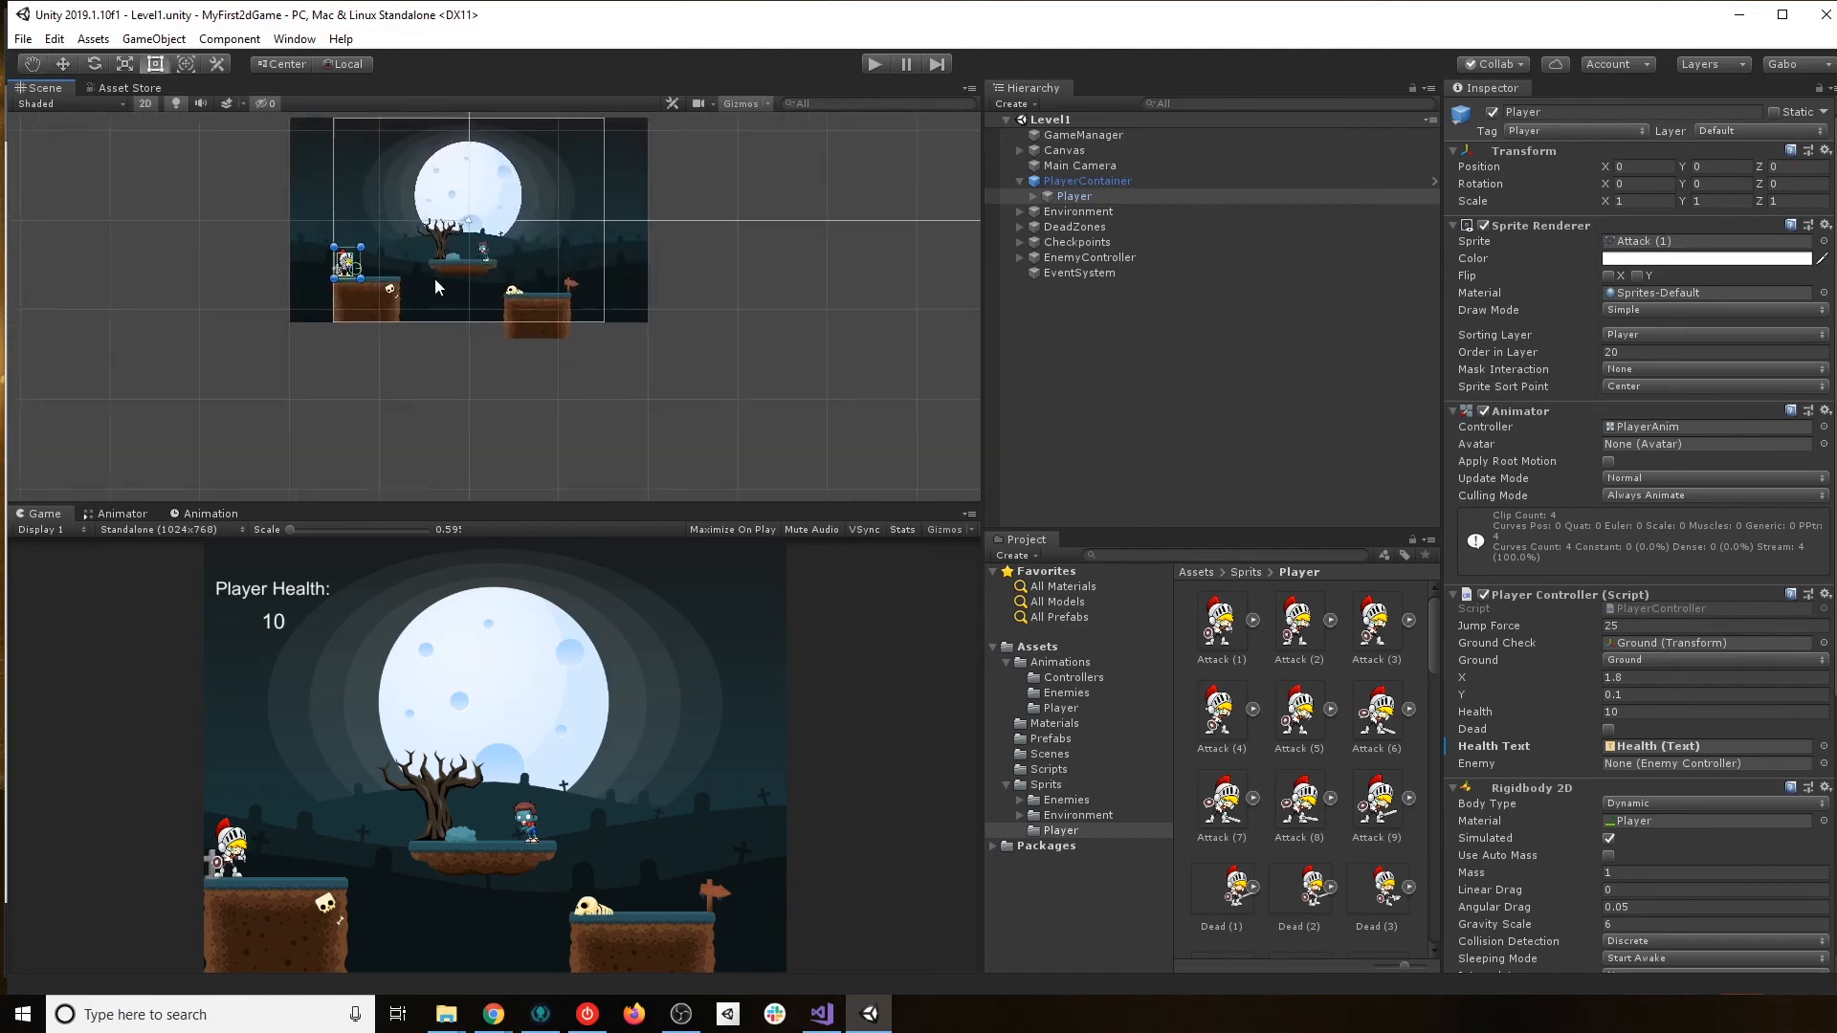
pyautogui.moveTo(434, 280); pyautogui.dragTo(471, 371, button='middle')
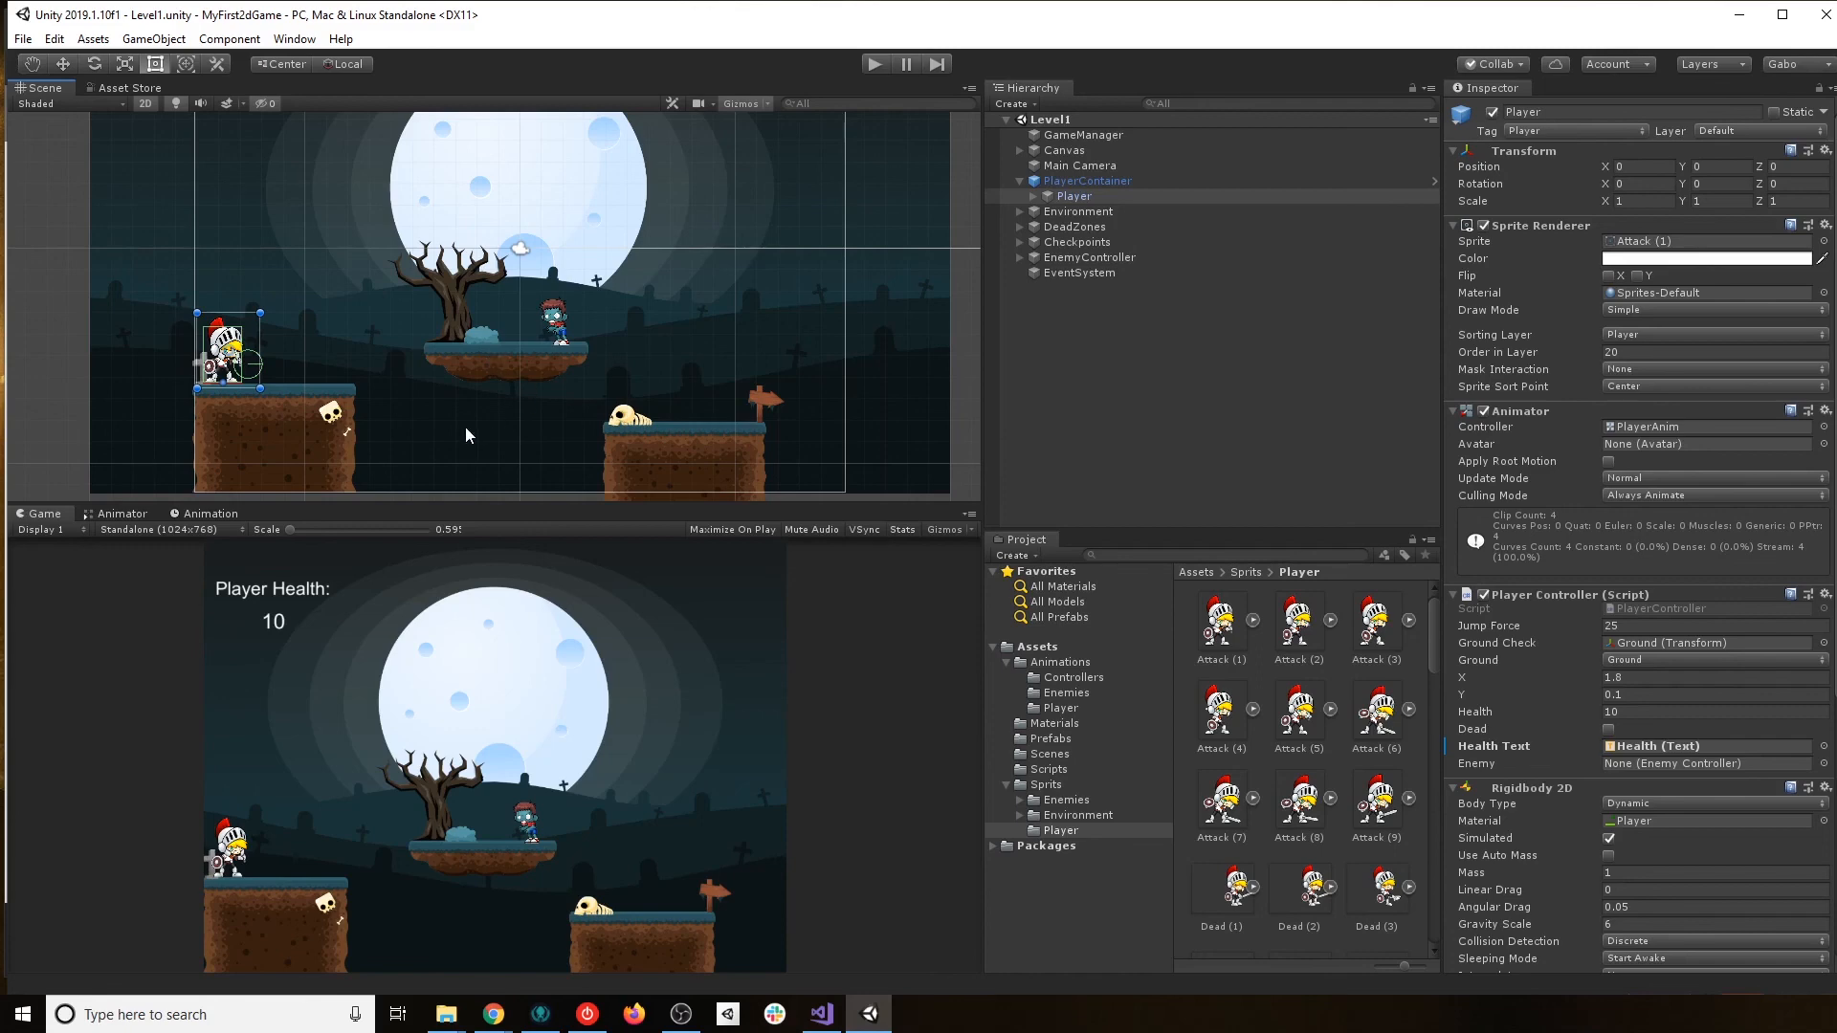
pyautogui.moveTo(465, 427); pyautogui.dragTo(486, 381, button='middle')
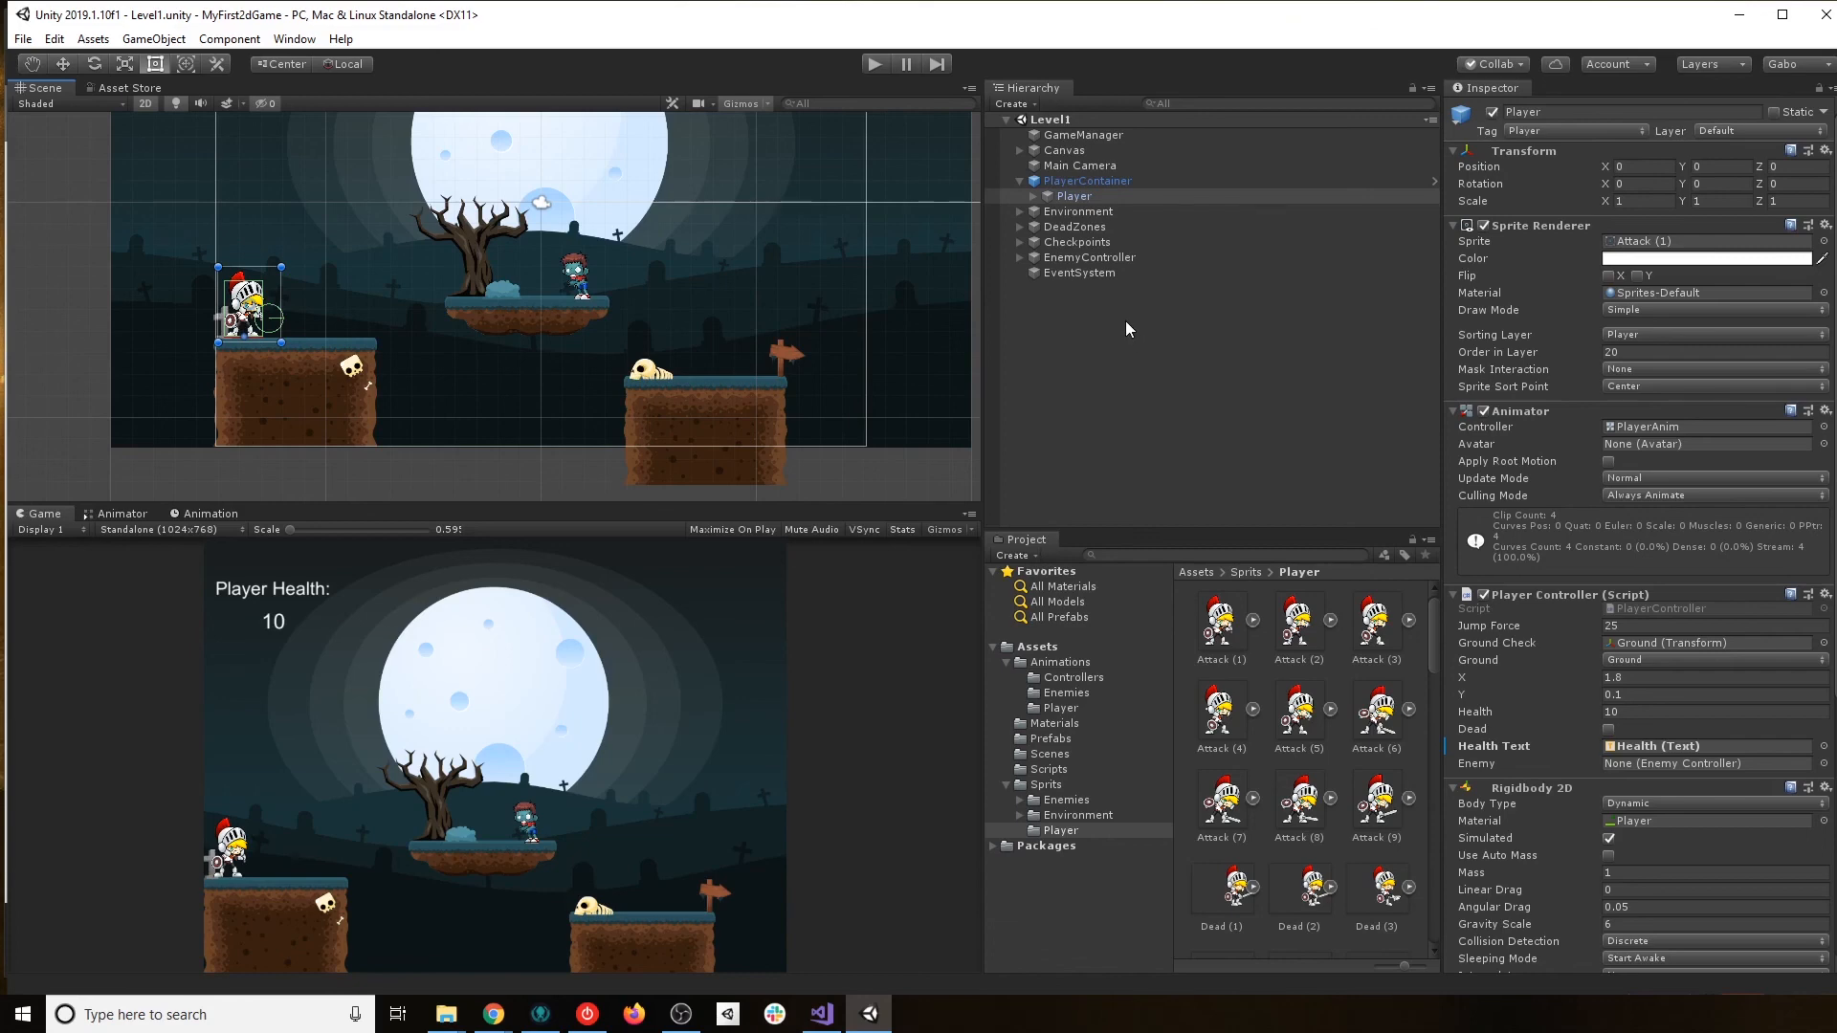
pyautogui.scroll(-5, 1588, 574)
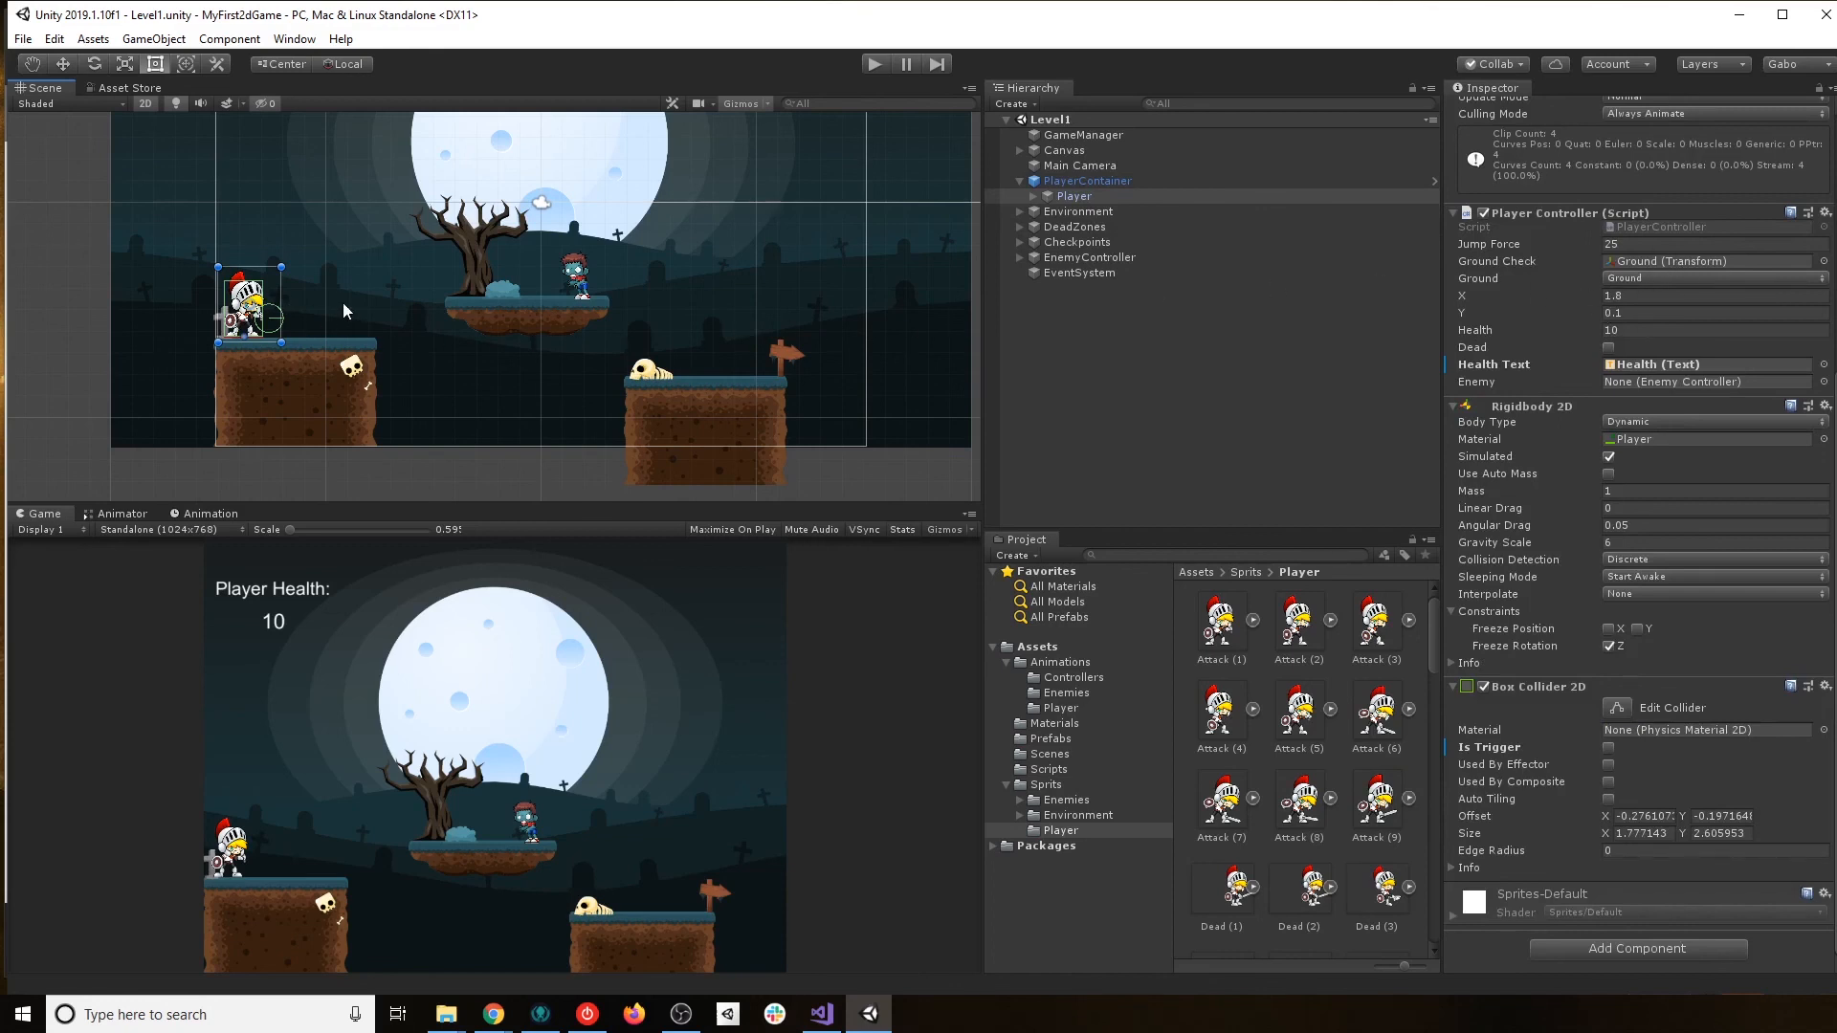
# Run the Level1 game and examine the knight's idle animation up close in the scene.
pyautogui.click(882, 64)
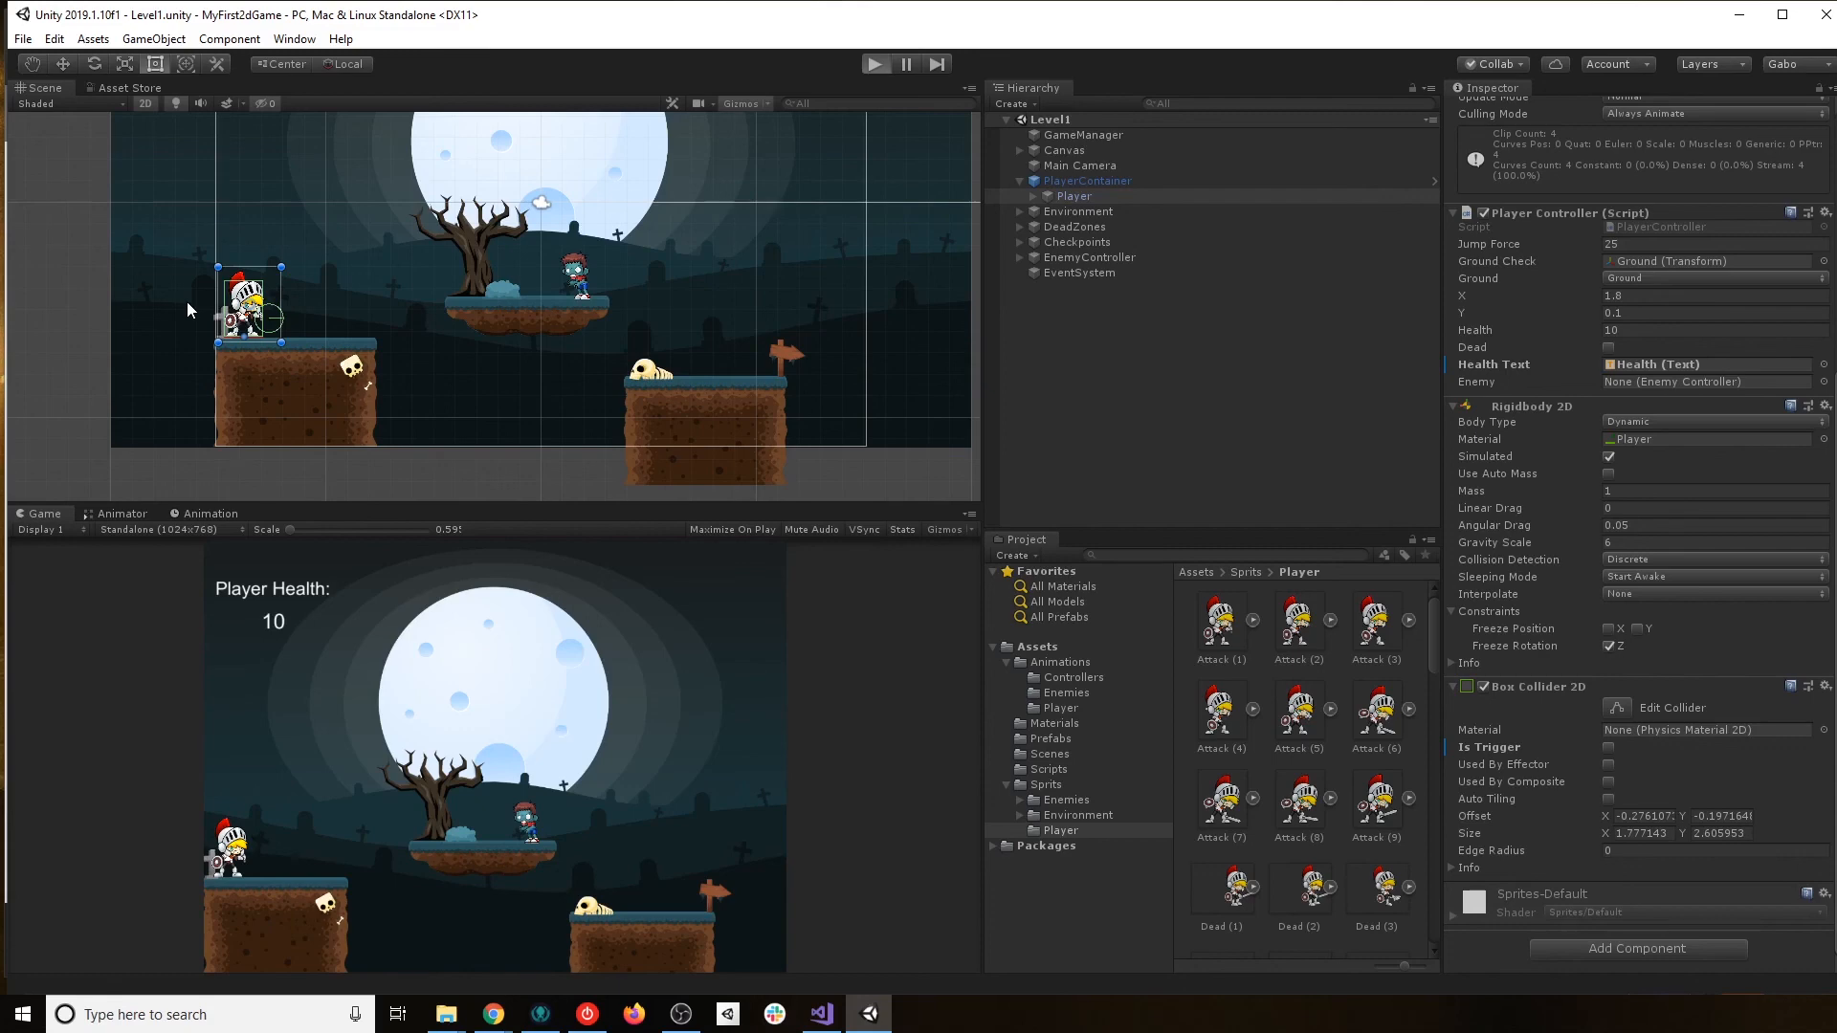
pyautogui.hotkey('ctrl', 'p')
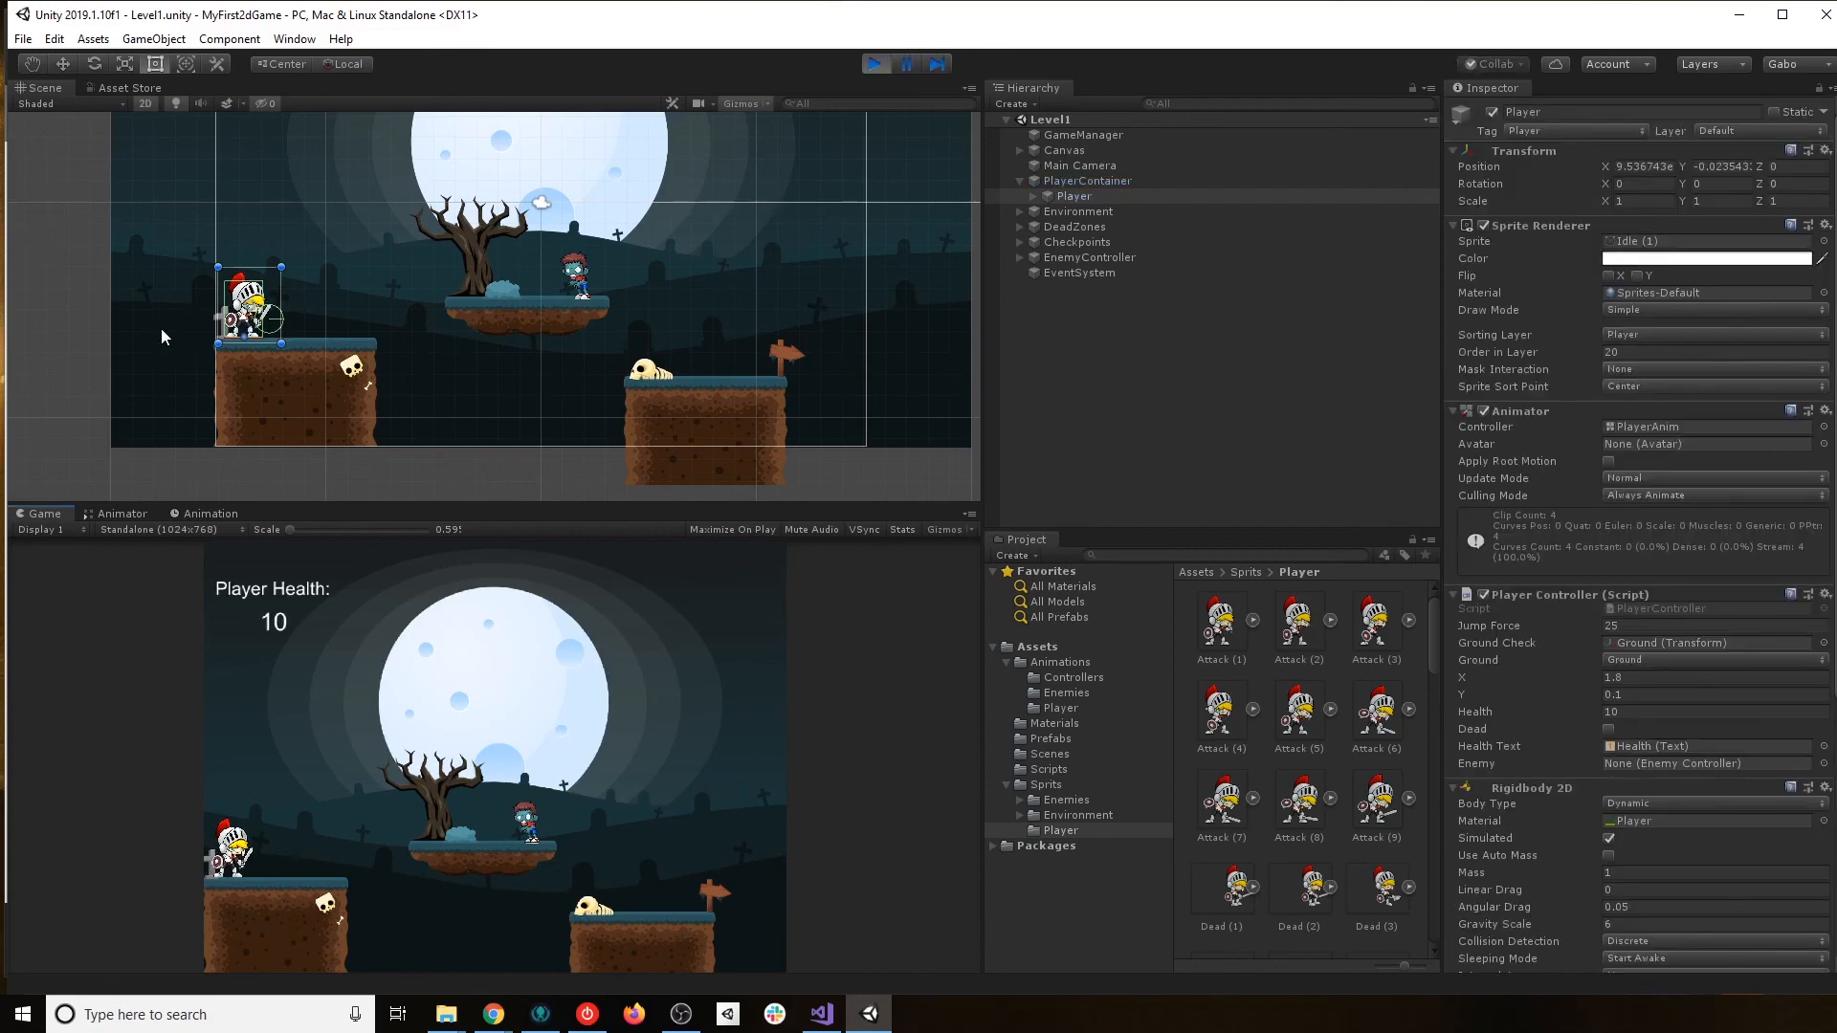
pyautogui.scroll(6, 209, 316)
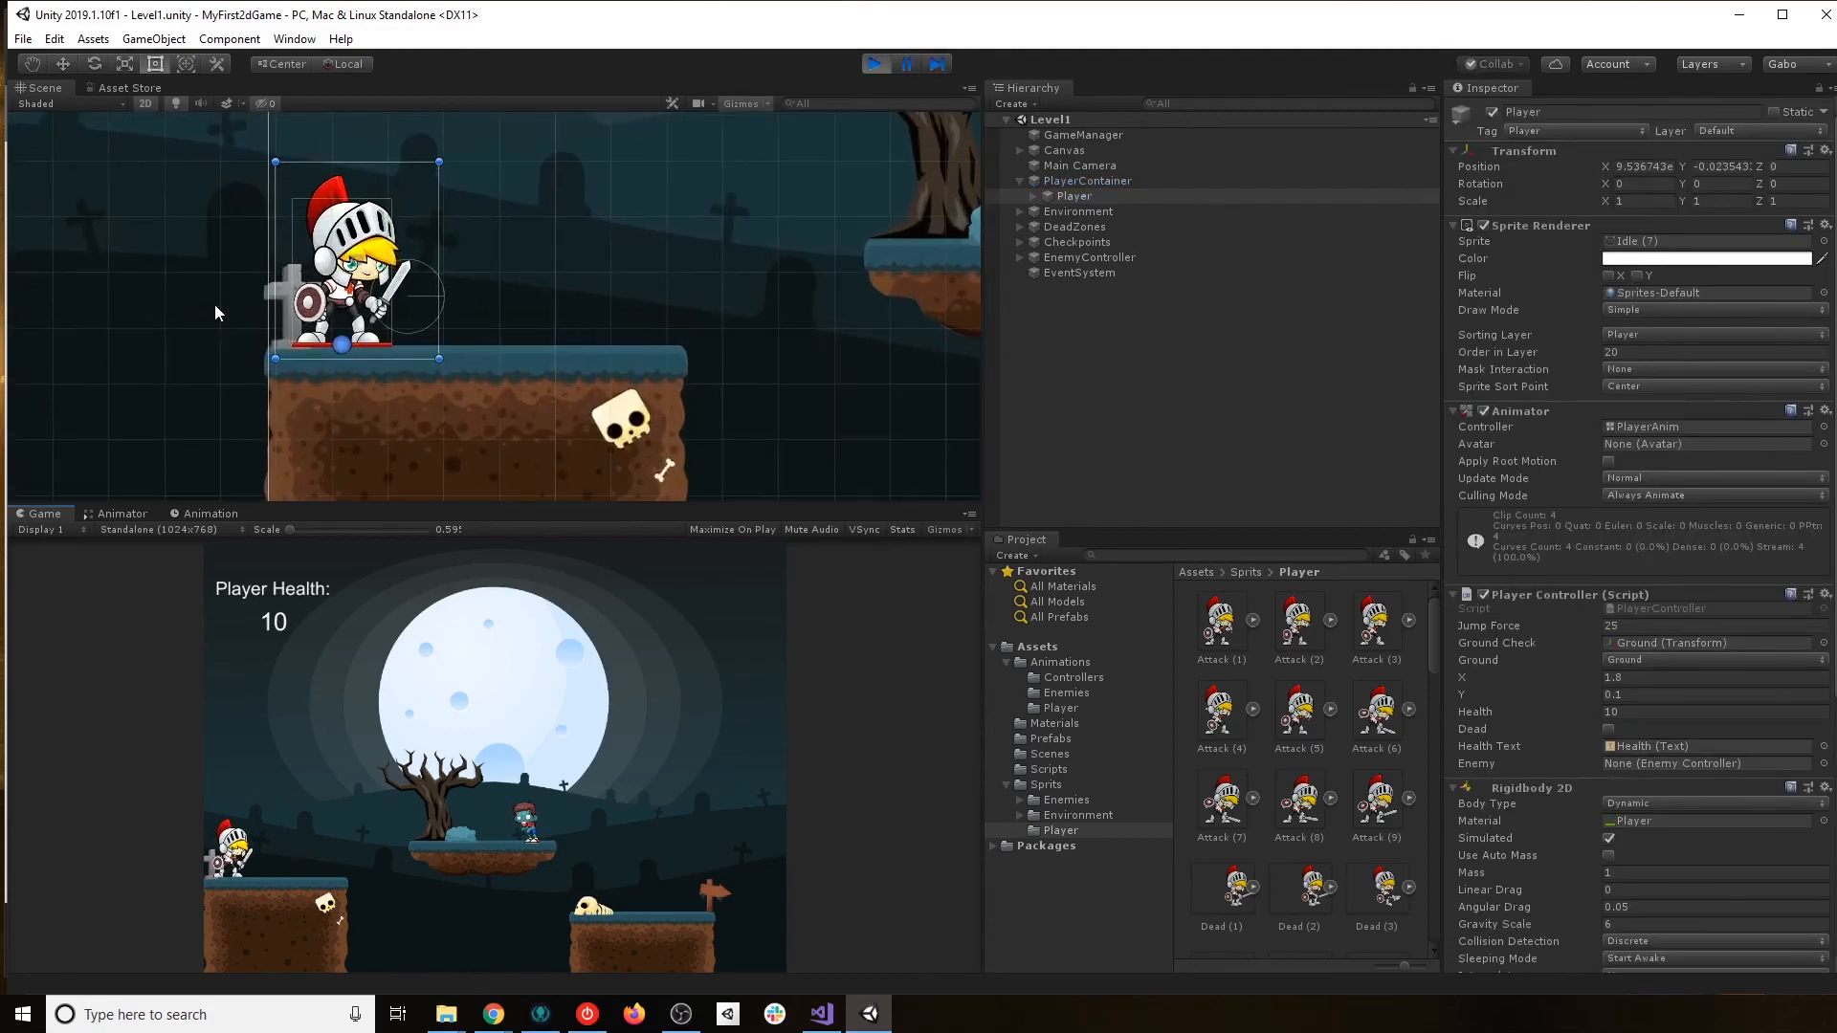
pyautogui.scroll(5, 226, 296)
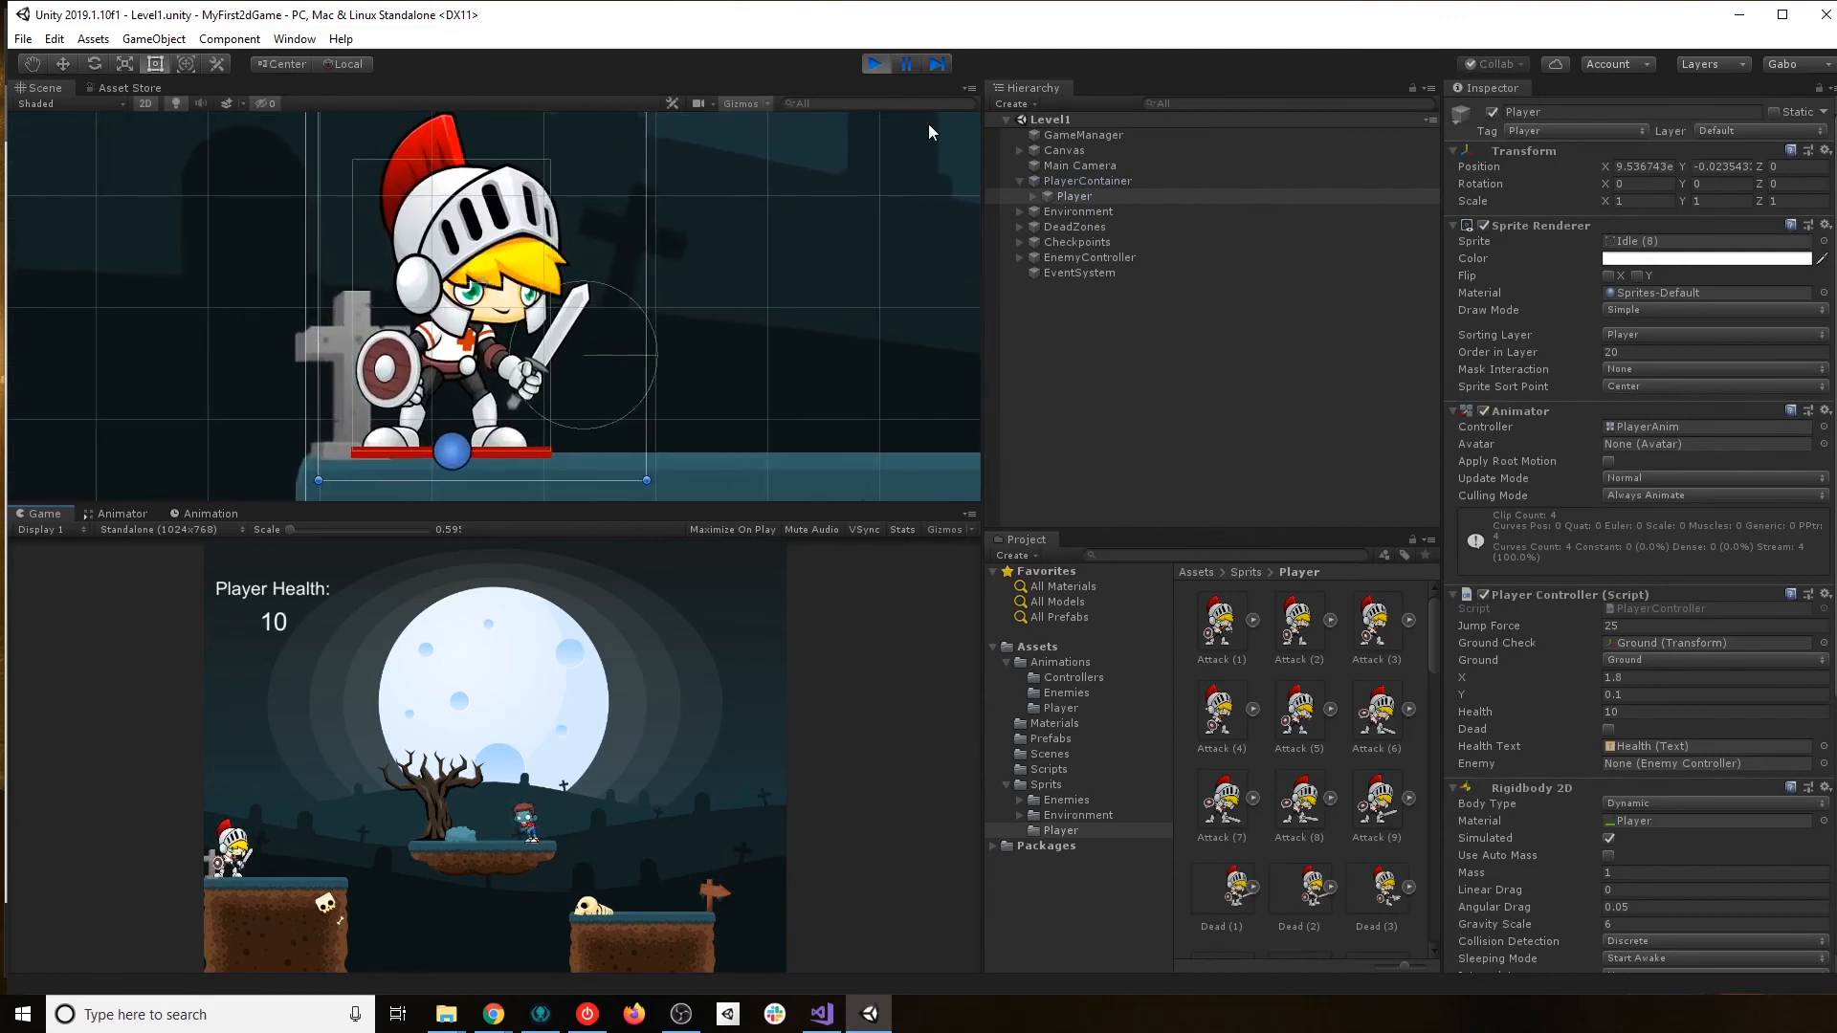
# Test the knight's attack, rightward movement and jump in the running game, and stop play mode.
pyautogui.click(350, 782)
pyautogui.press('Right')
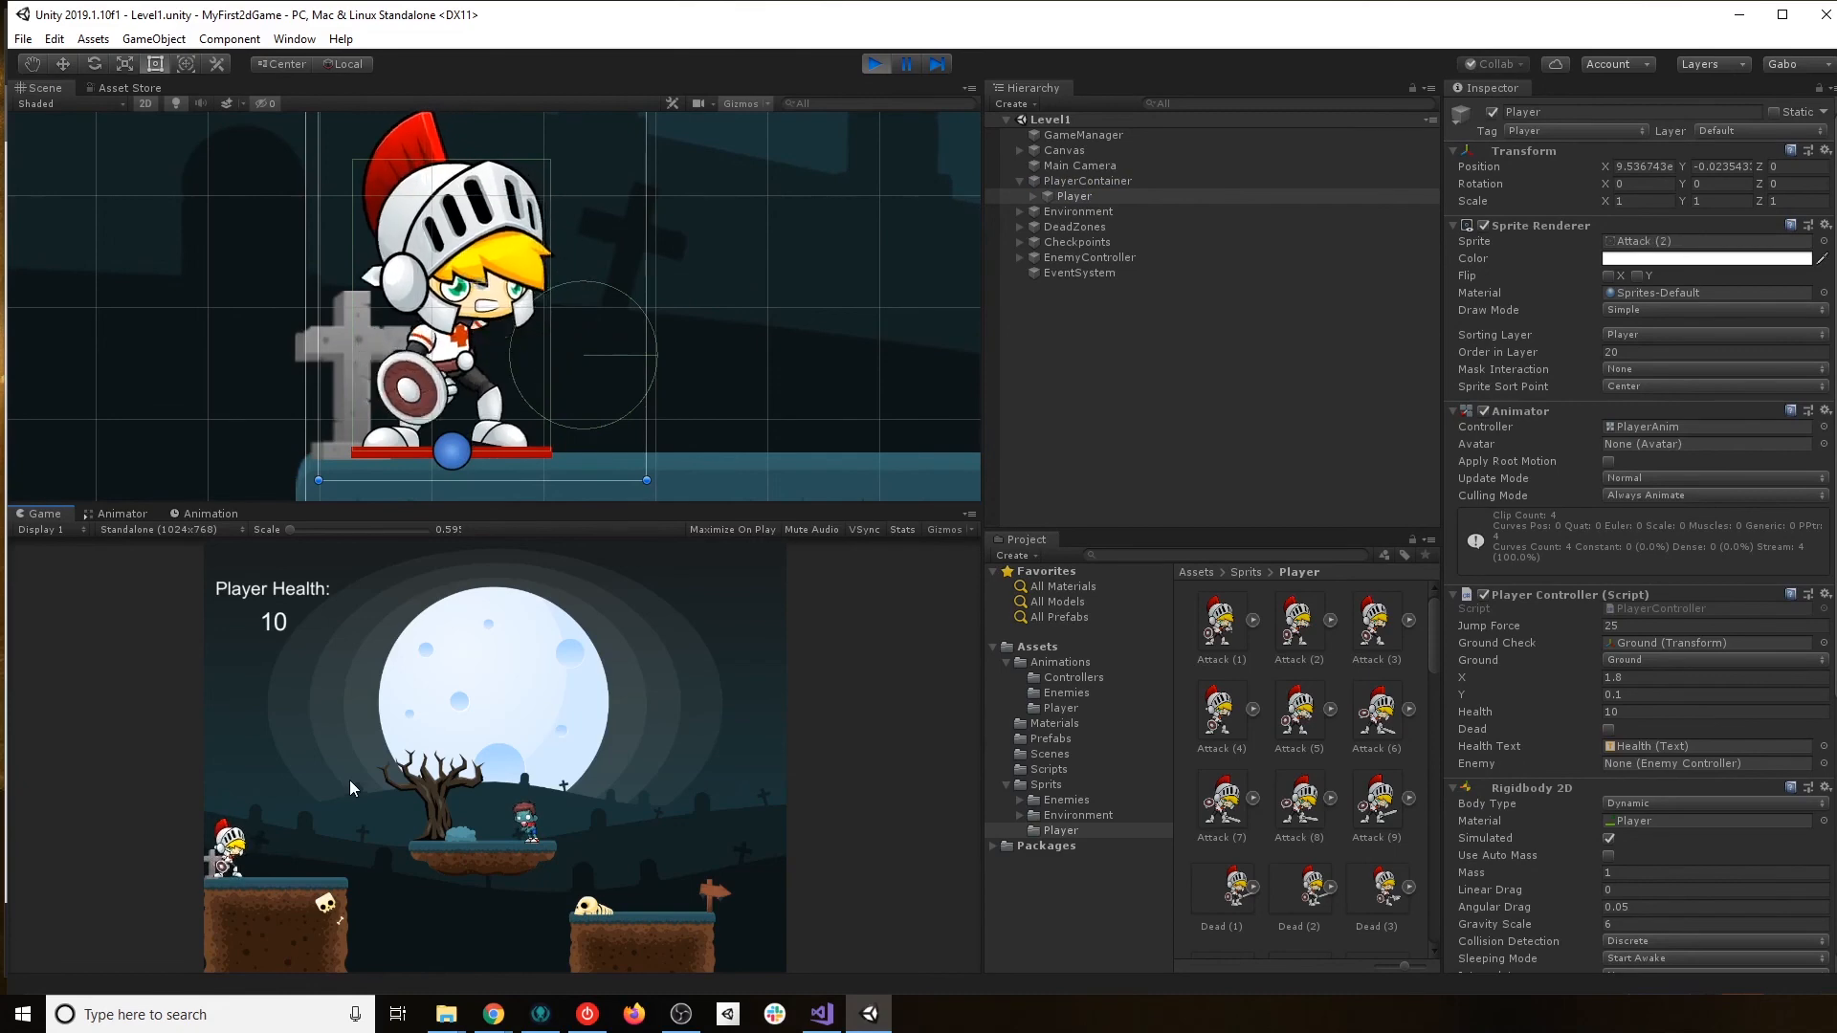
pyautogui.press('space')
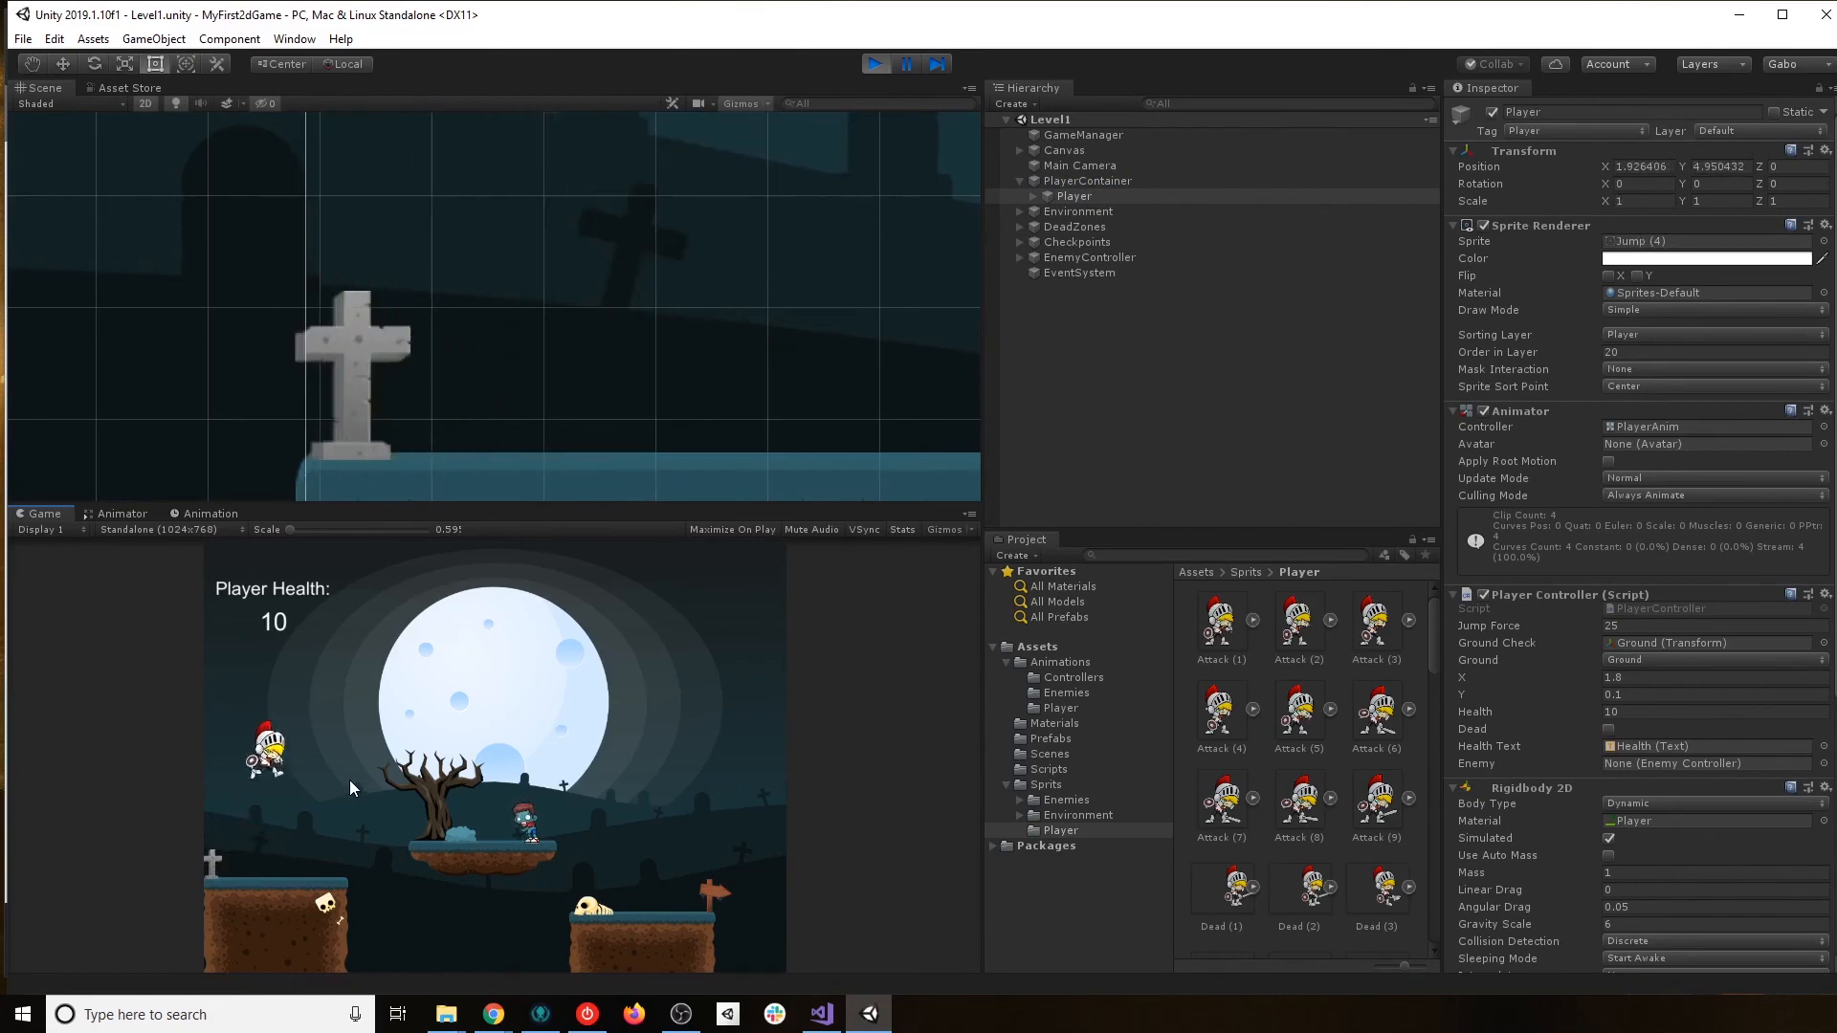
pyautogui.click(874, 71)
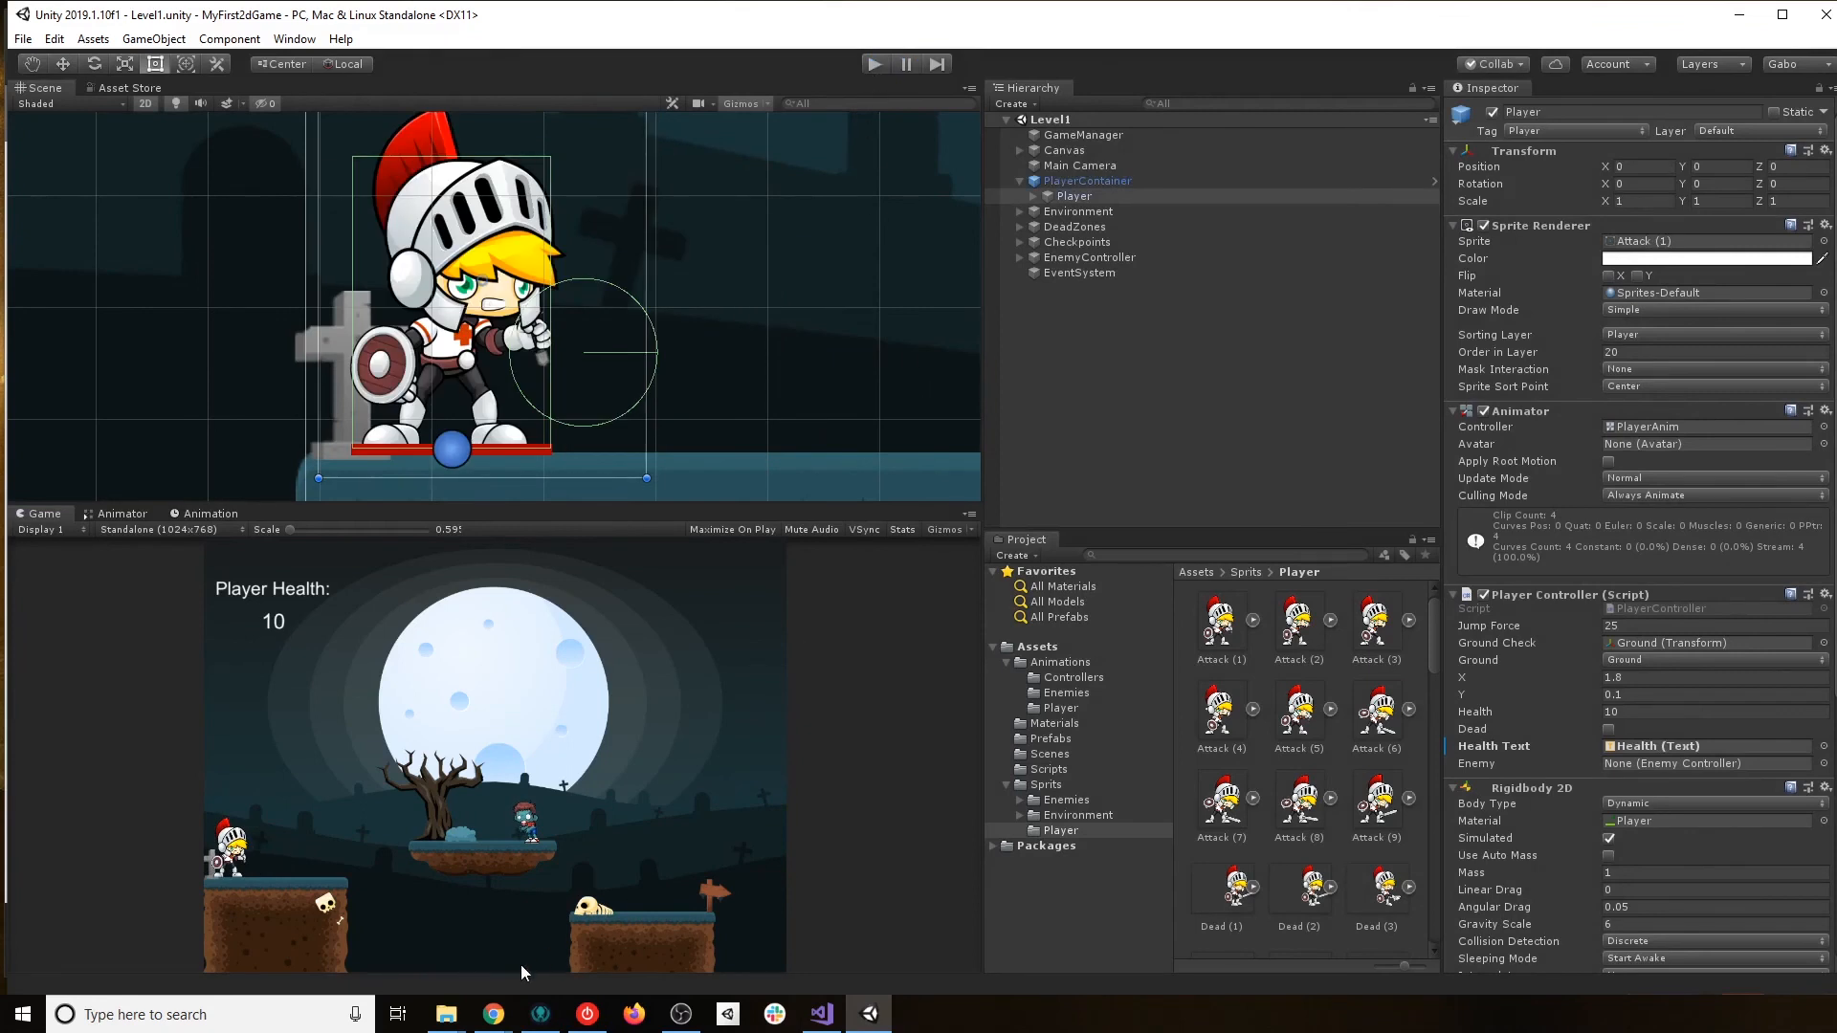
# Switch to the Unity Basics course page in Chrome and review its sections on Unity Hub, .gitignore and cloning a repository.
pyautogui.moveTo(494, 1014)
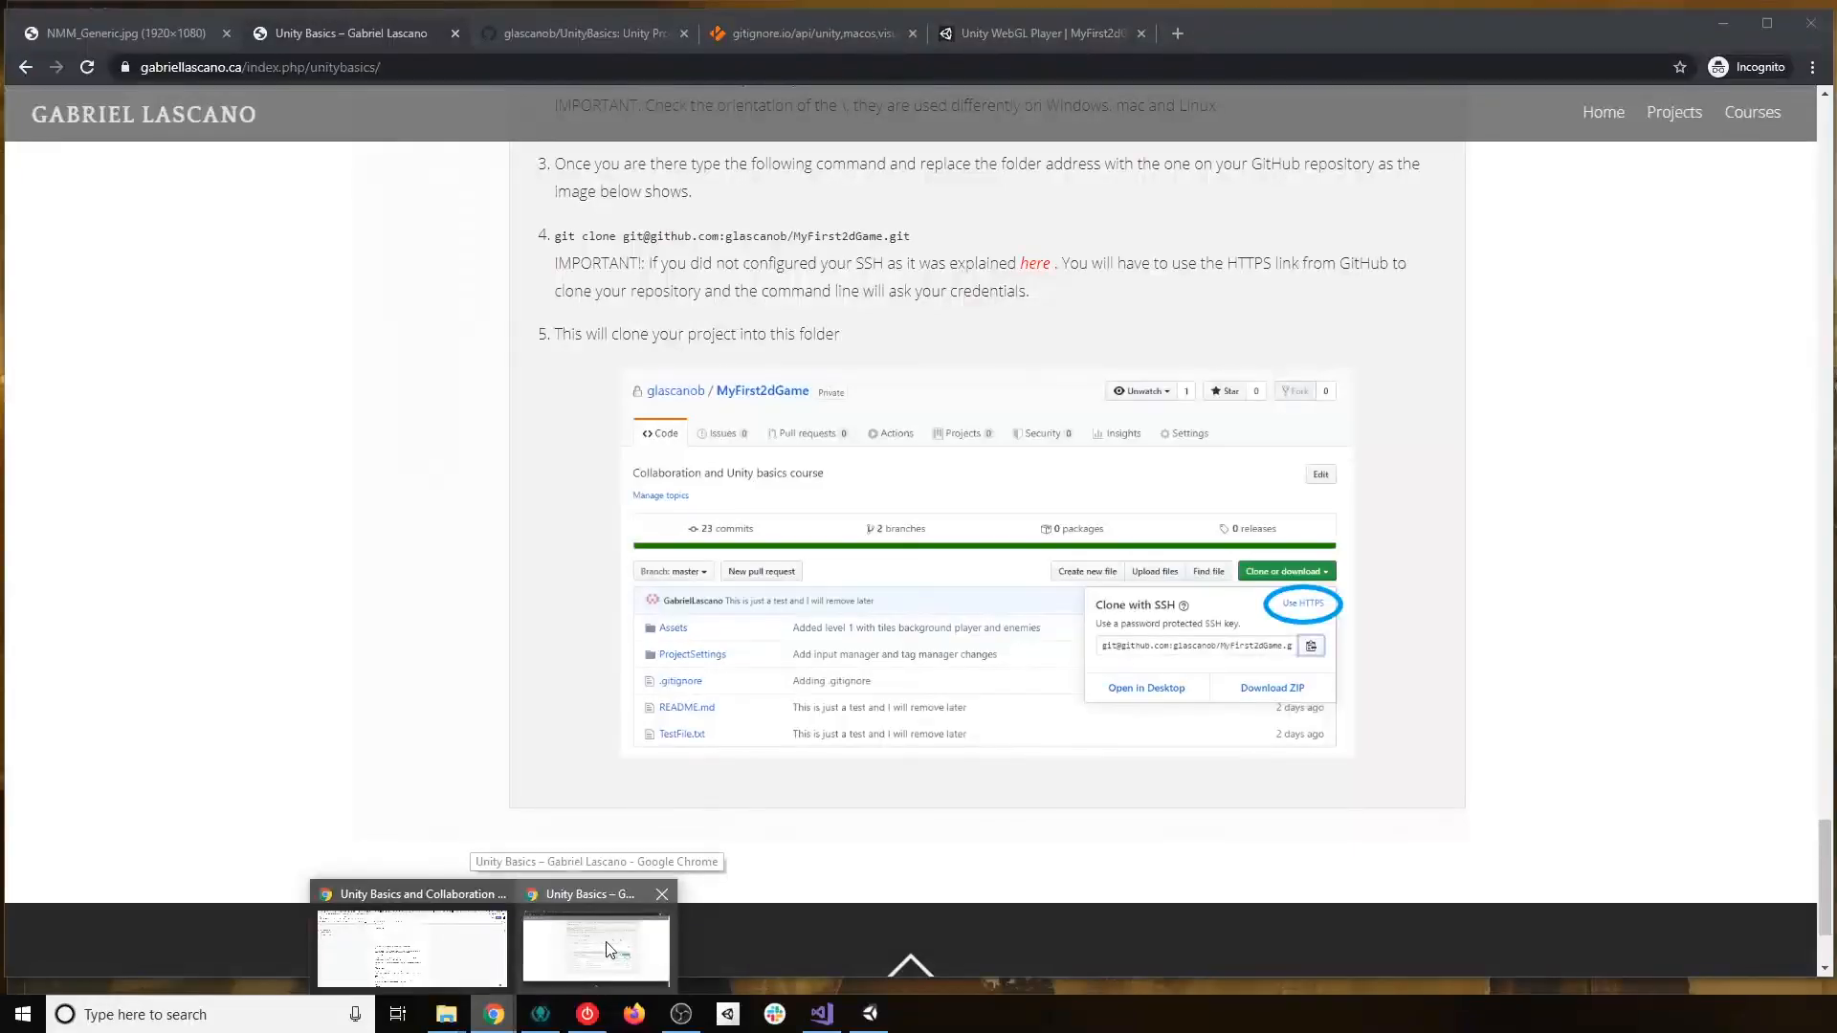
pyautogui.click(610, 948)
pyautogui.scroll(-1, 1152, 693)
pyautogui.scroll(15, 1152, 693)
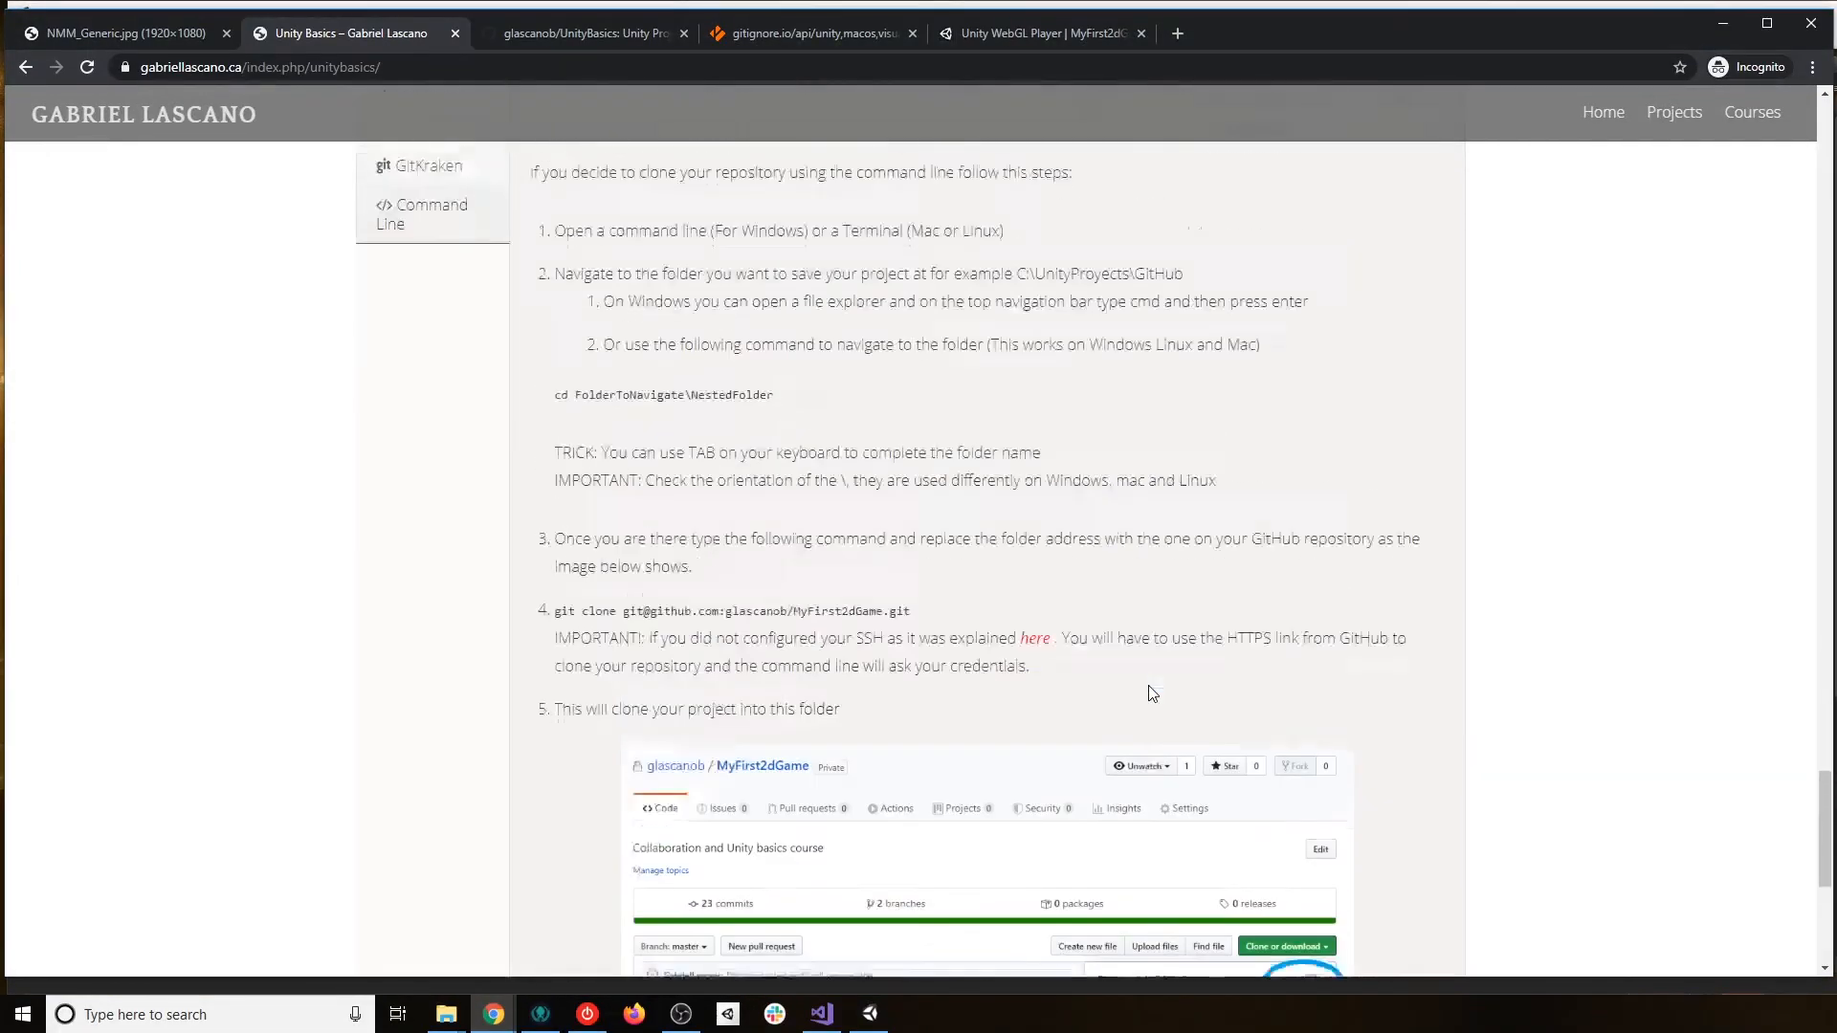
pyautogui.scroll(15, 1152, 693)
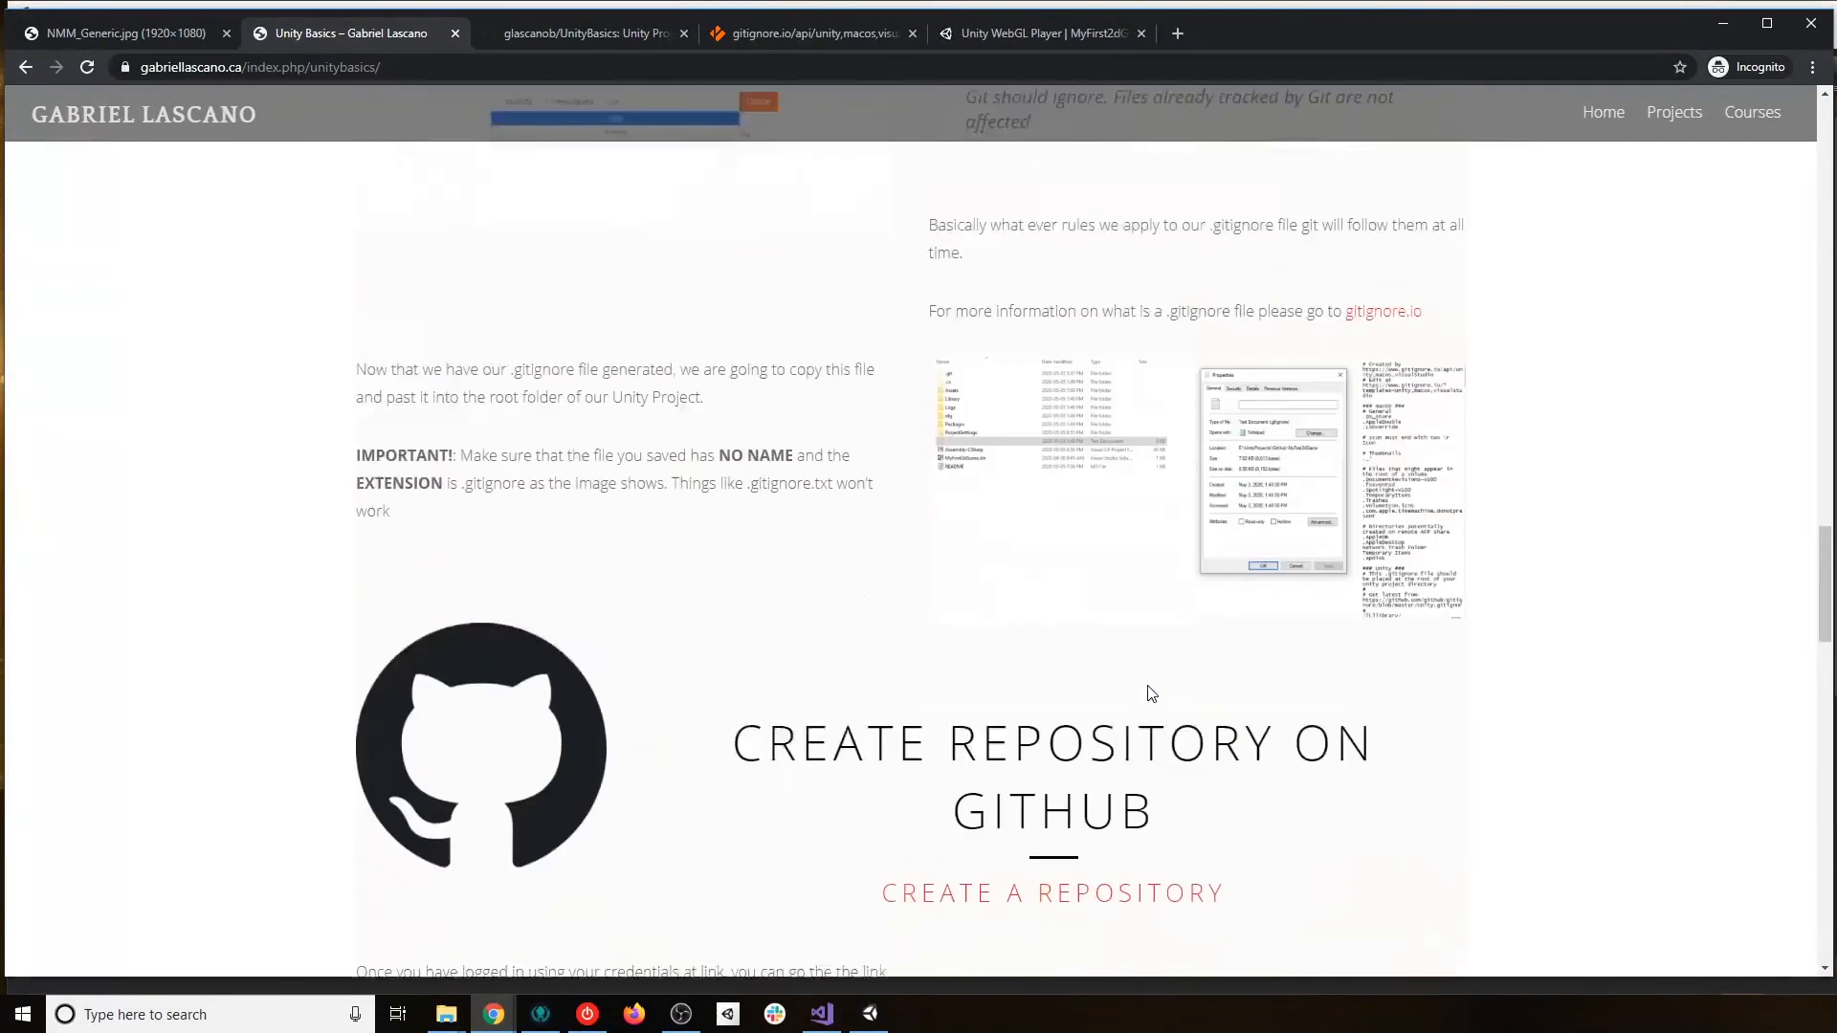
pyautogui.scroll(10, 1153, 694)
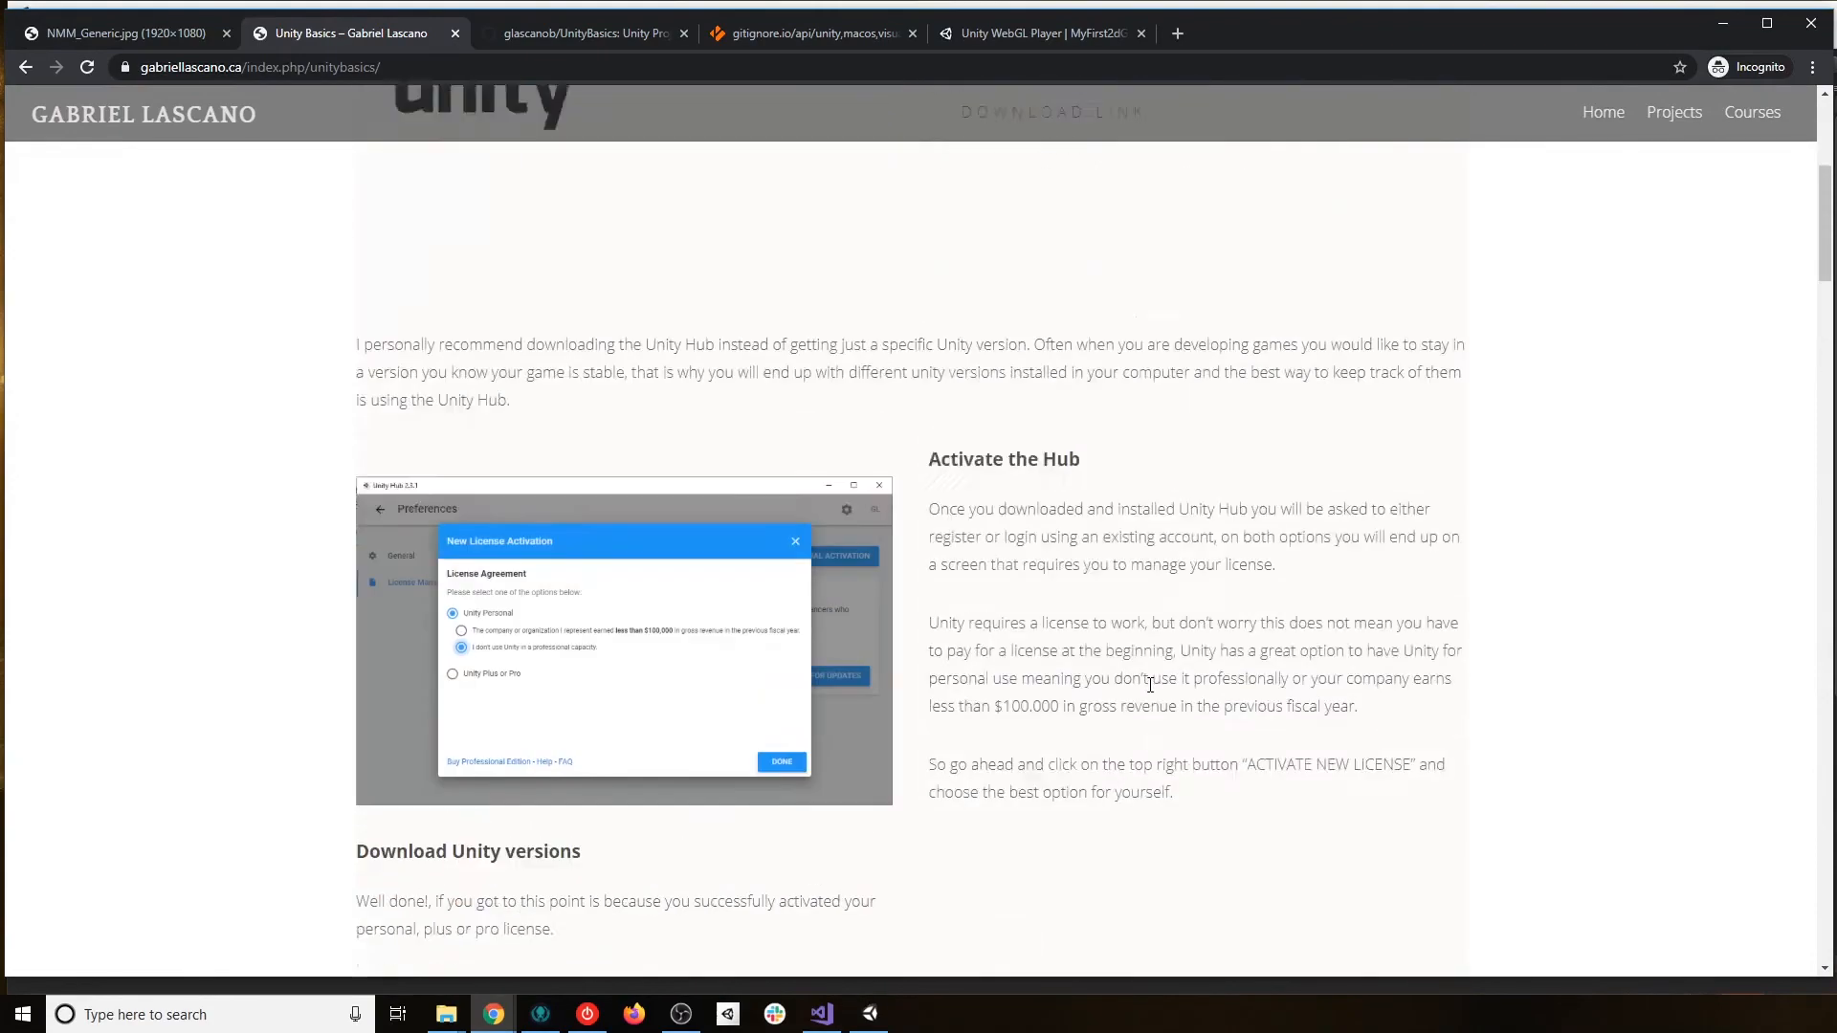
pyautogui.scroll(-8, 1106, 679)
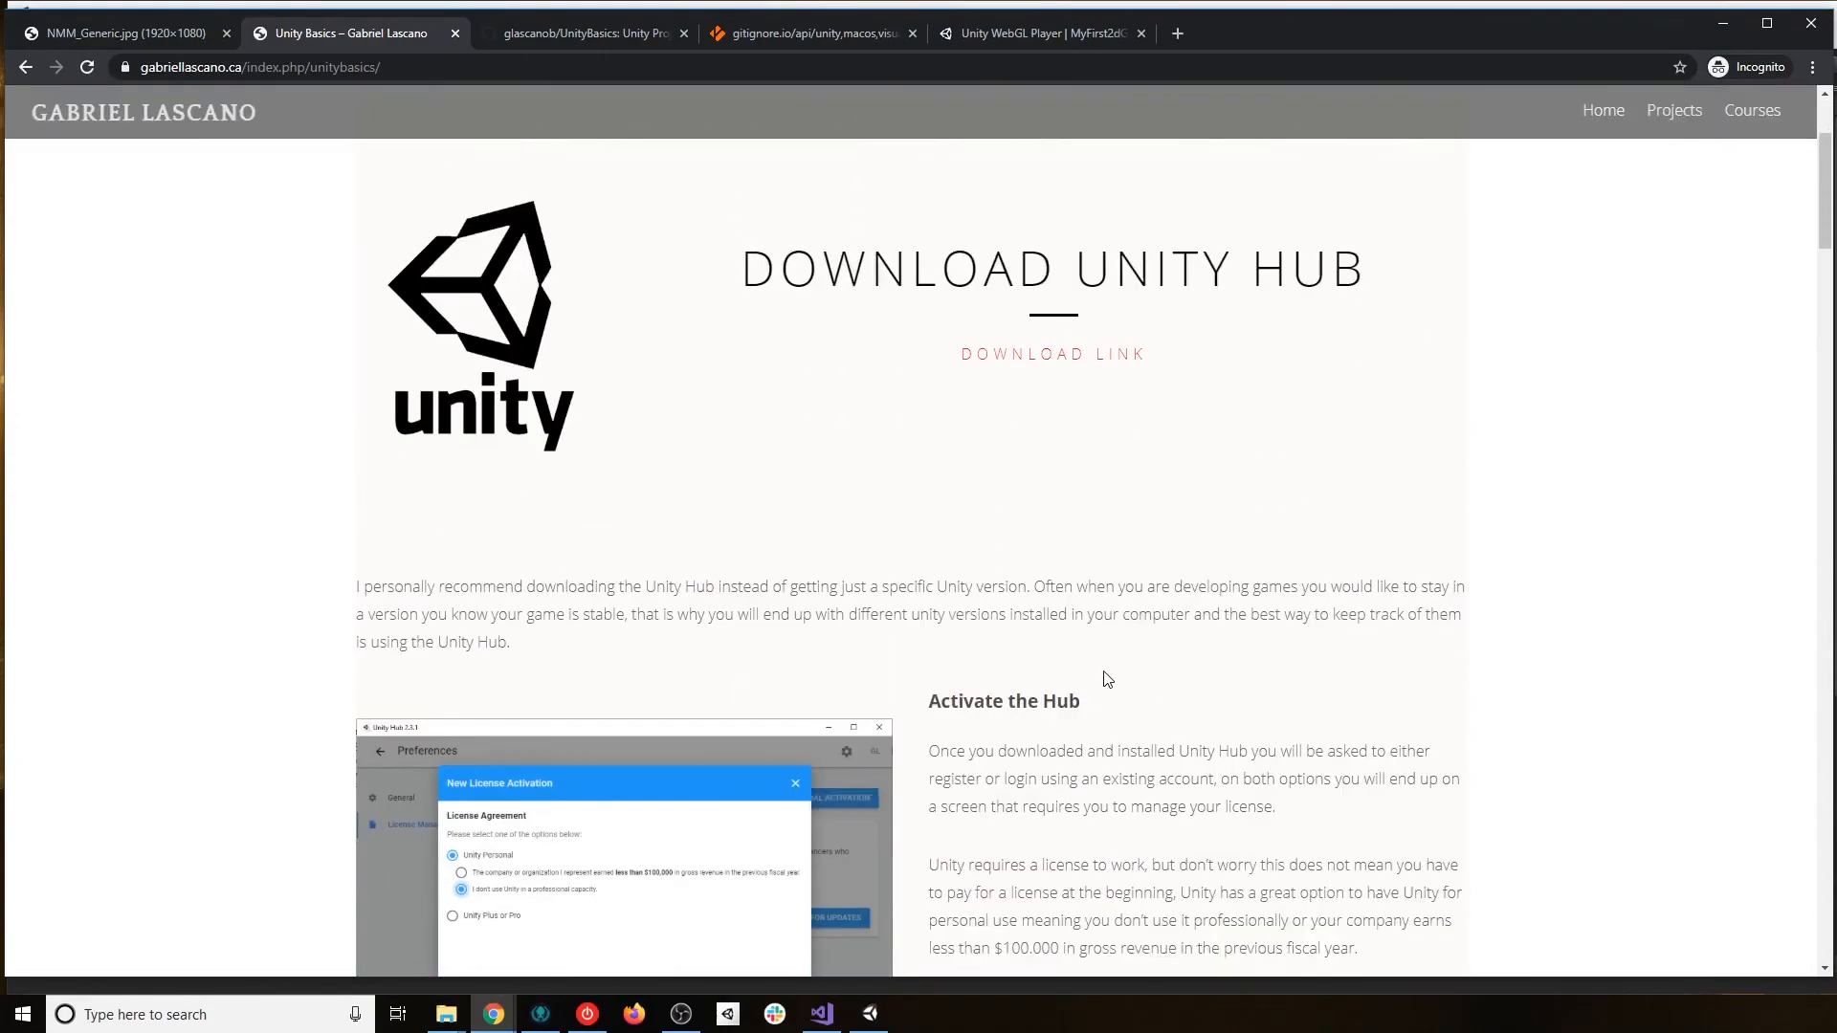
pyautogui.scroll(-12, 1097, 669)
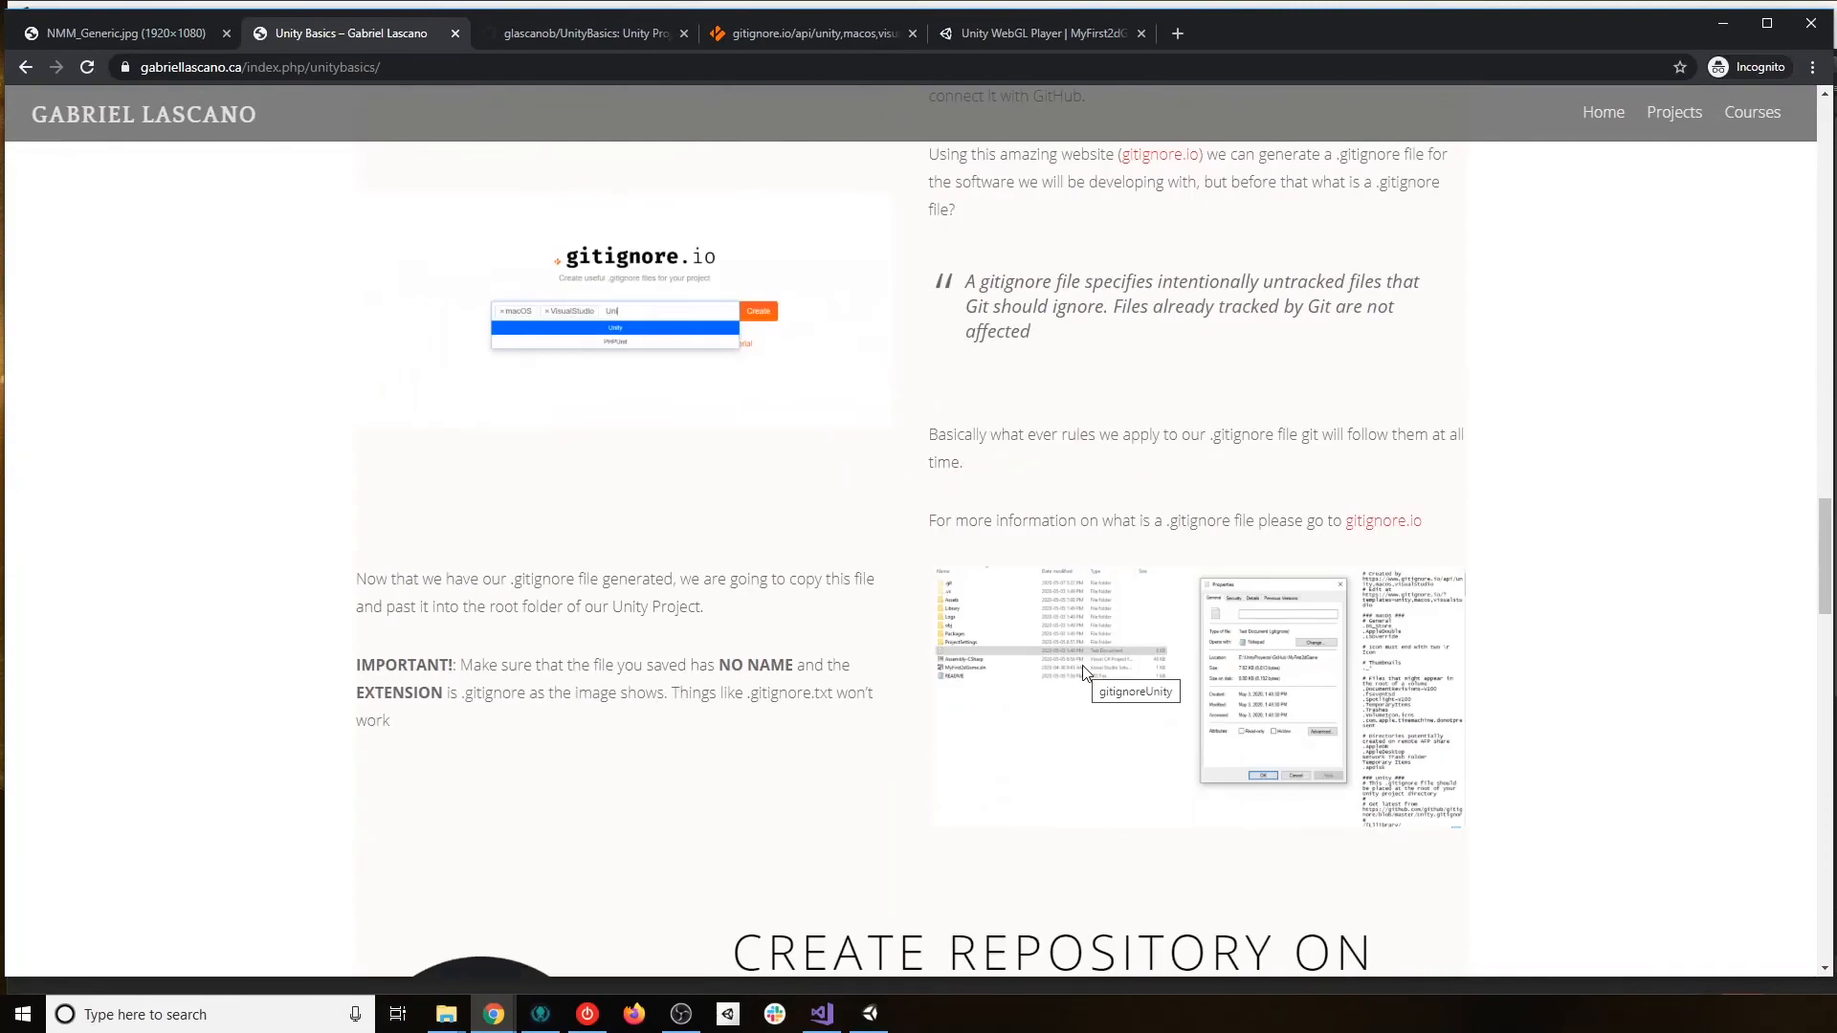
pyautogui.scroll(-8, 1087, 674)
pyautogui.scroll(-12, 1086, 674)
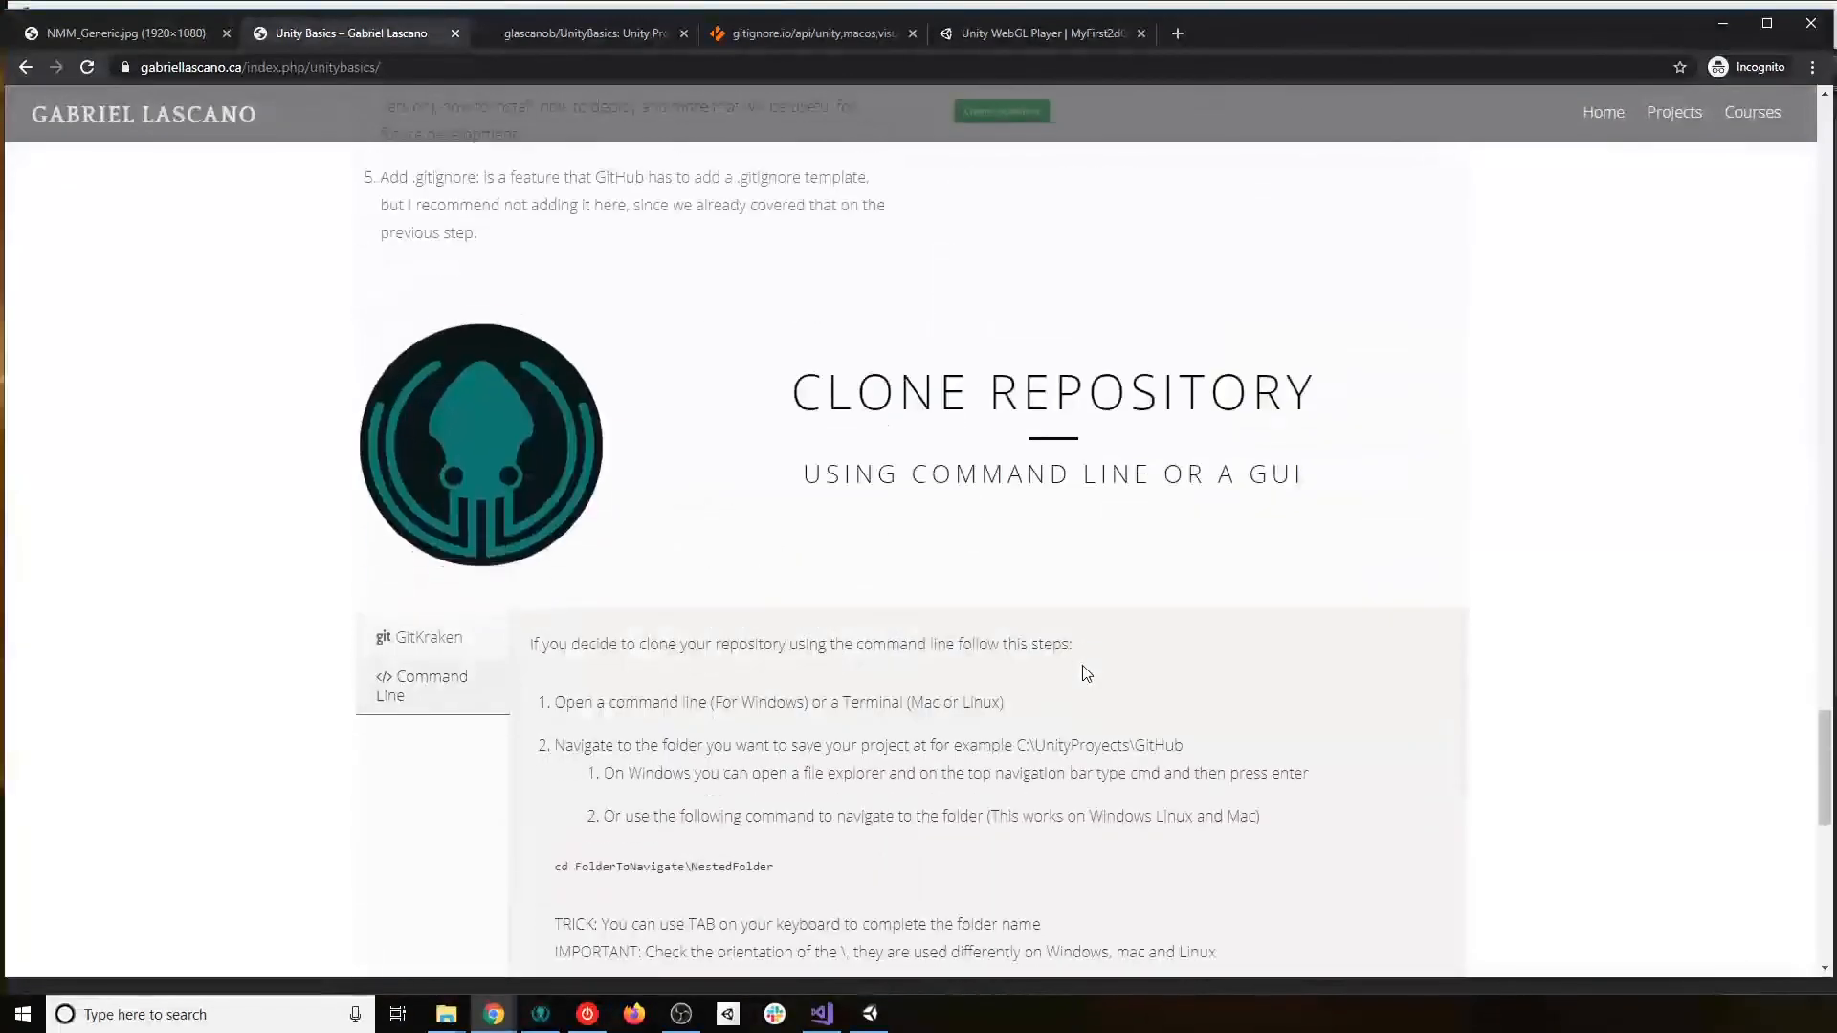
# Return to the start of the Collaboration and Unity Basics Part 2 page and review the Unity Hub download and activation sections.
pyautogui.scroll(10, 1086, 674)
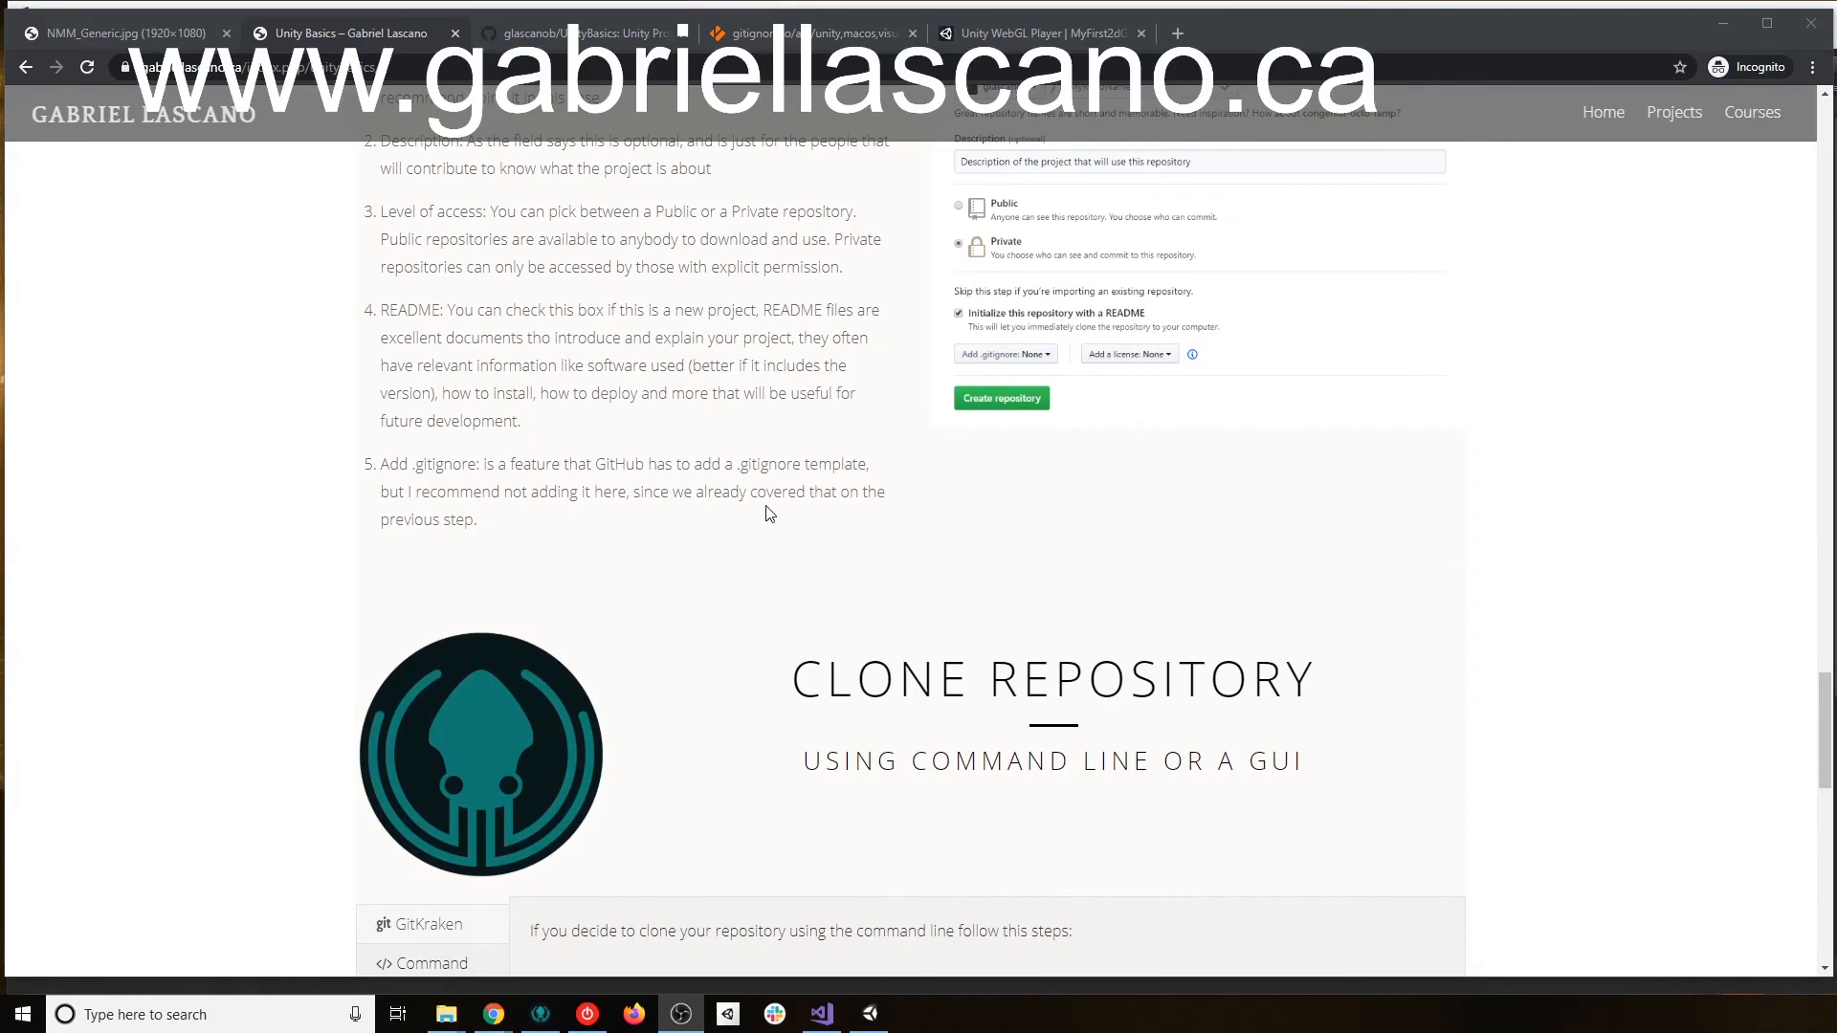
pyautogui.scroll(5, 765, 512)
pyautogui.scroll(15, 766, 512)
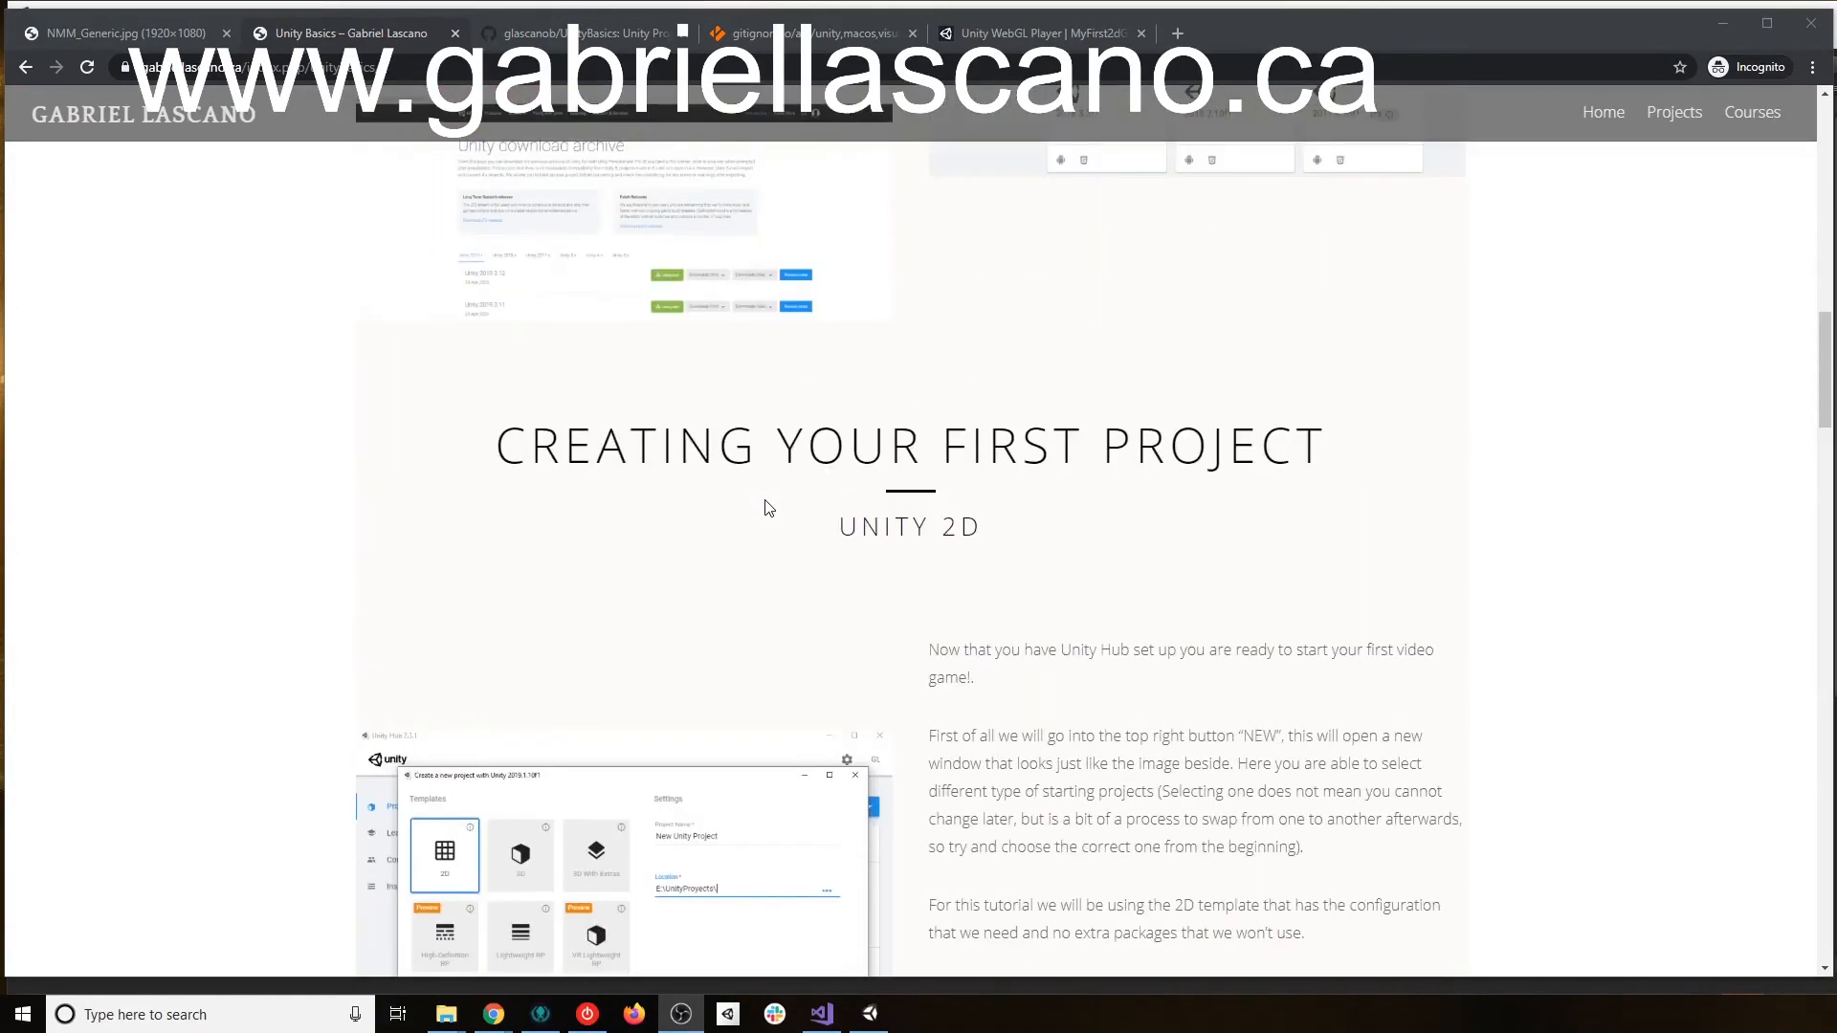
pyautogui.scroll(10, 765, 509)
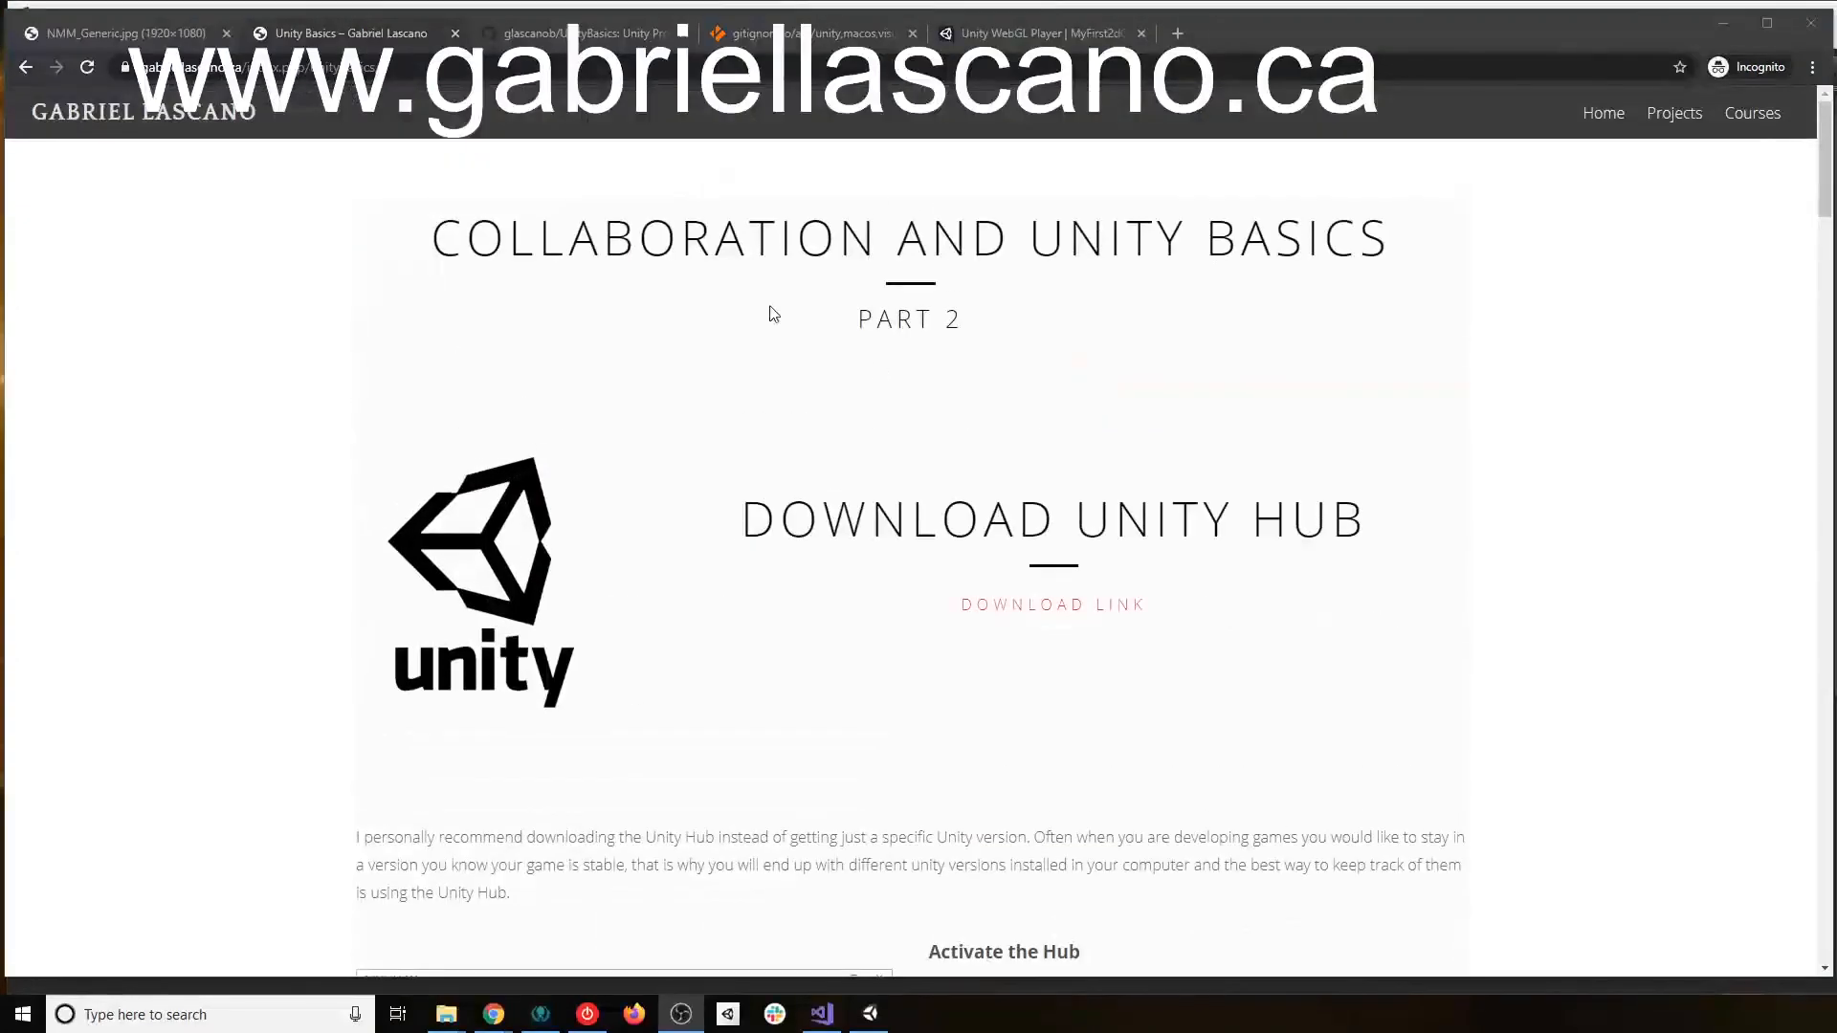
pyautogui.scroll(-5, 713, 564)
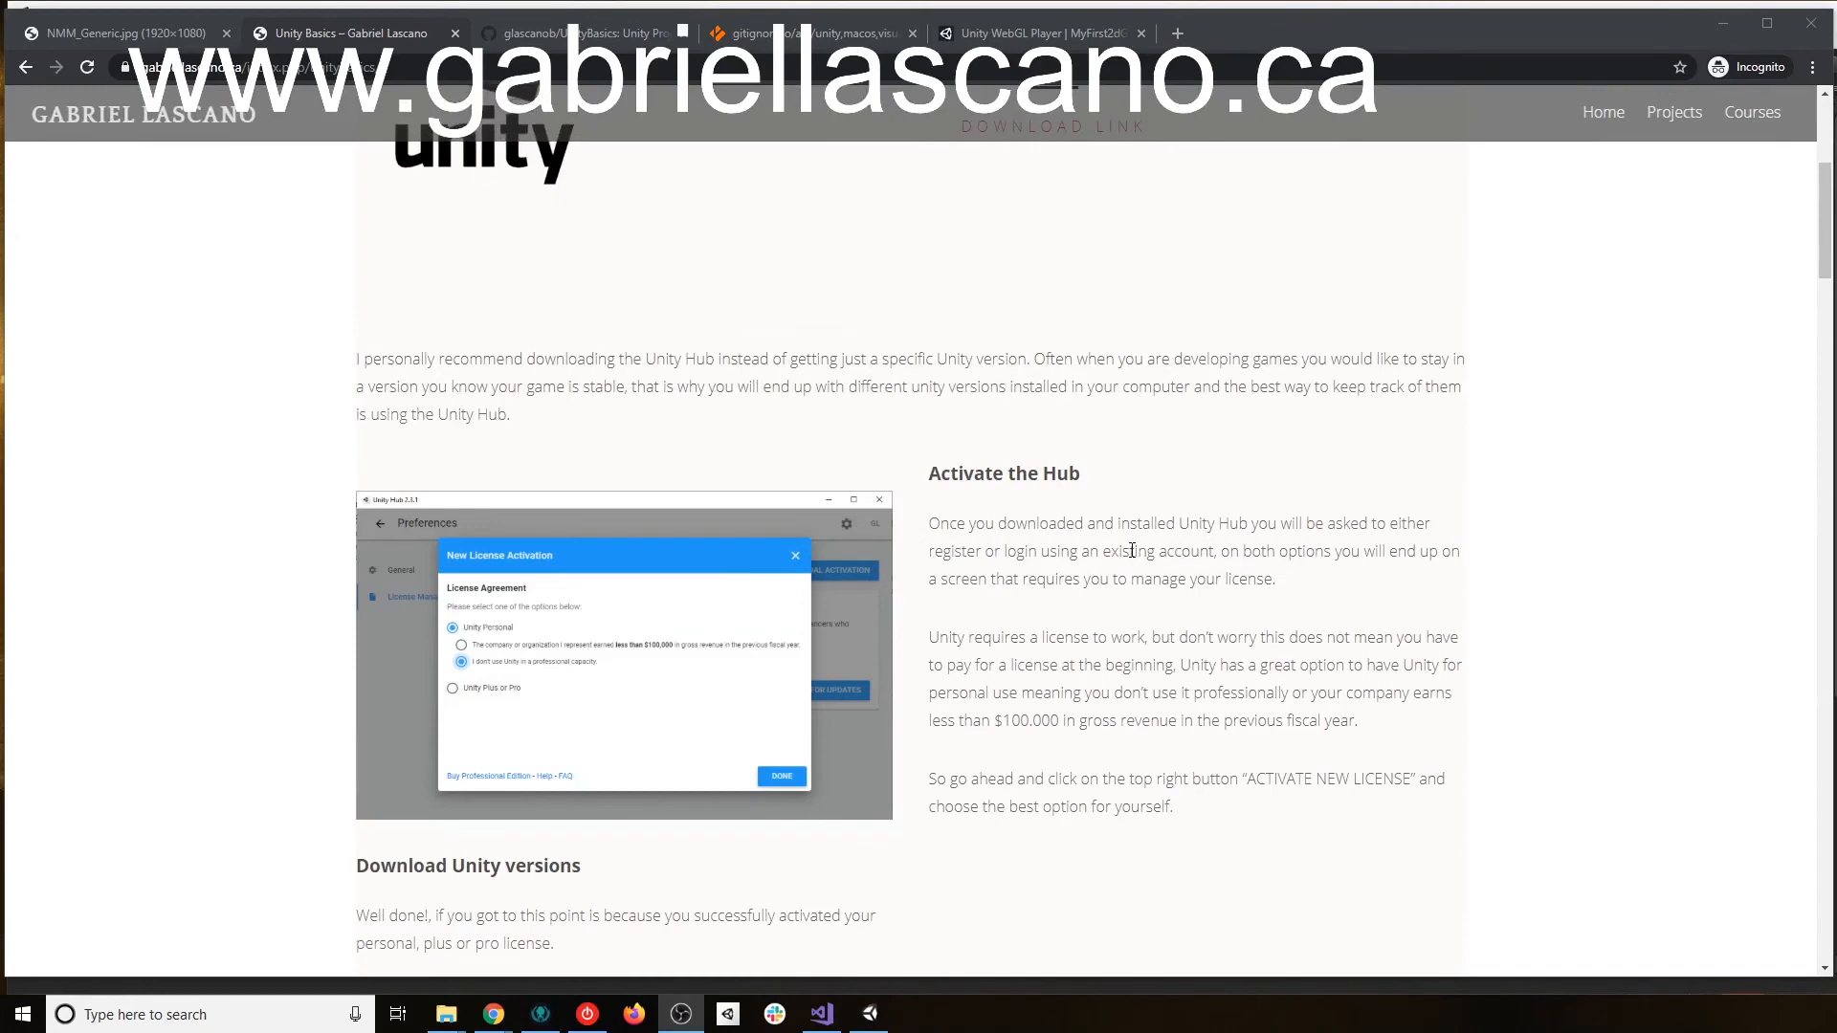
pyautogui.scroll(5, 791, 366)
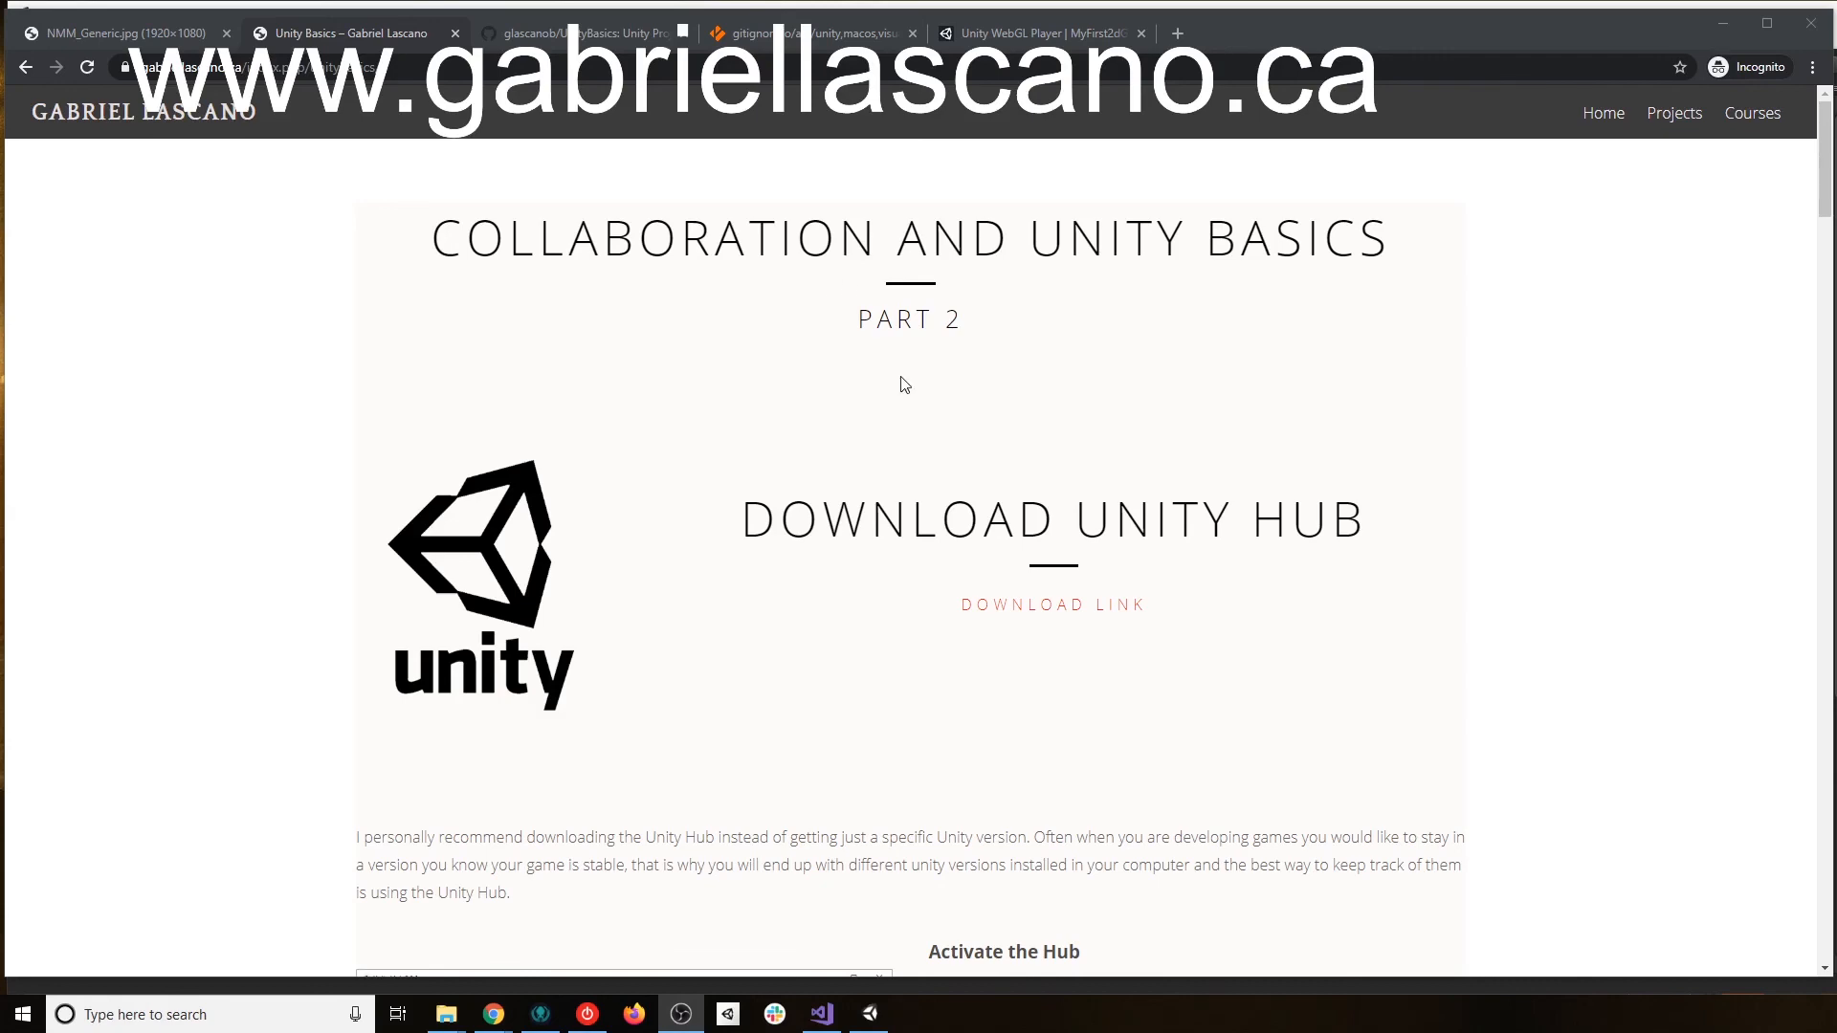
# Review the course page's sections from Unity Hub activation through Git configuration, GitHub repository creation and command-line cloning, returning to the repository creation section.
pyautogui.scroll(-3, 991, 537)
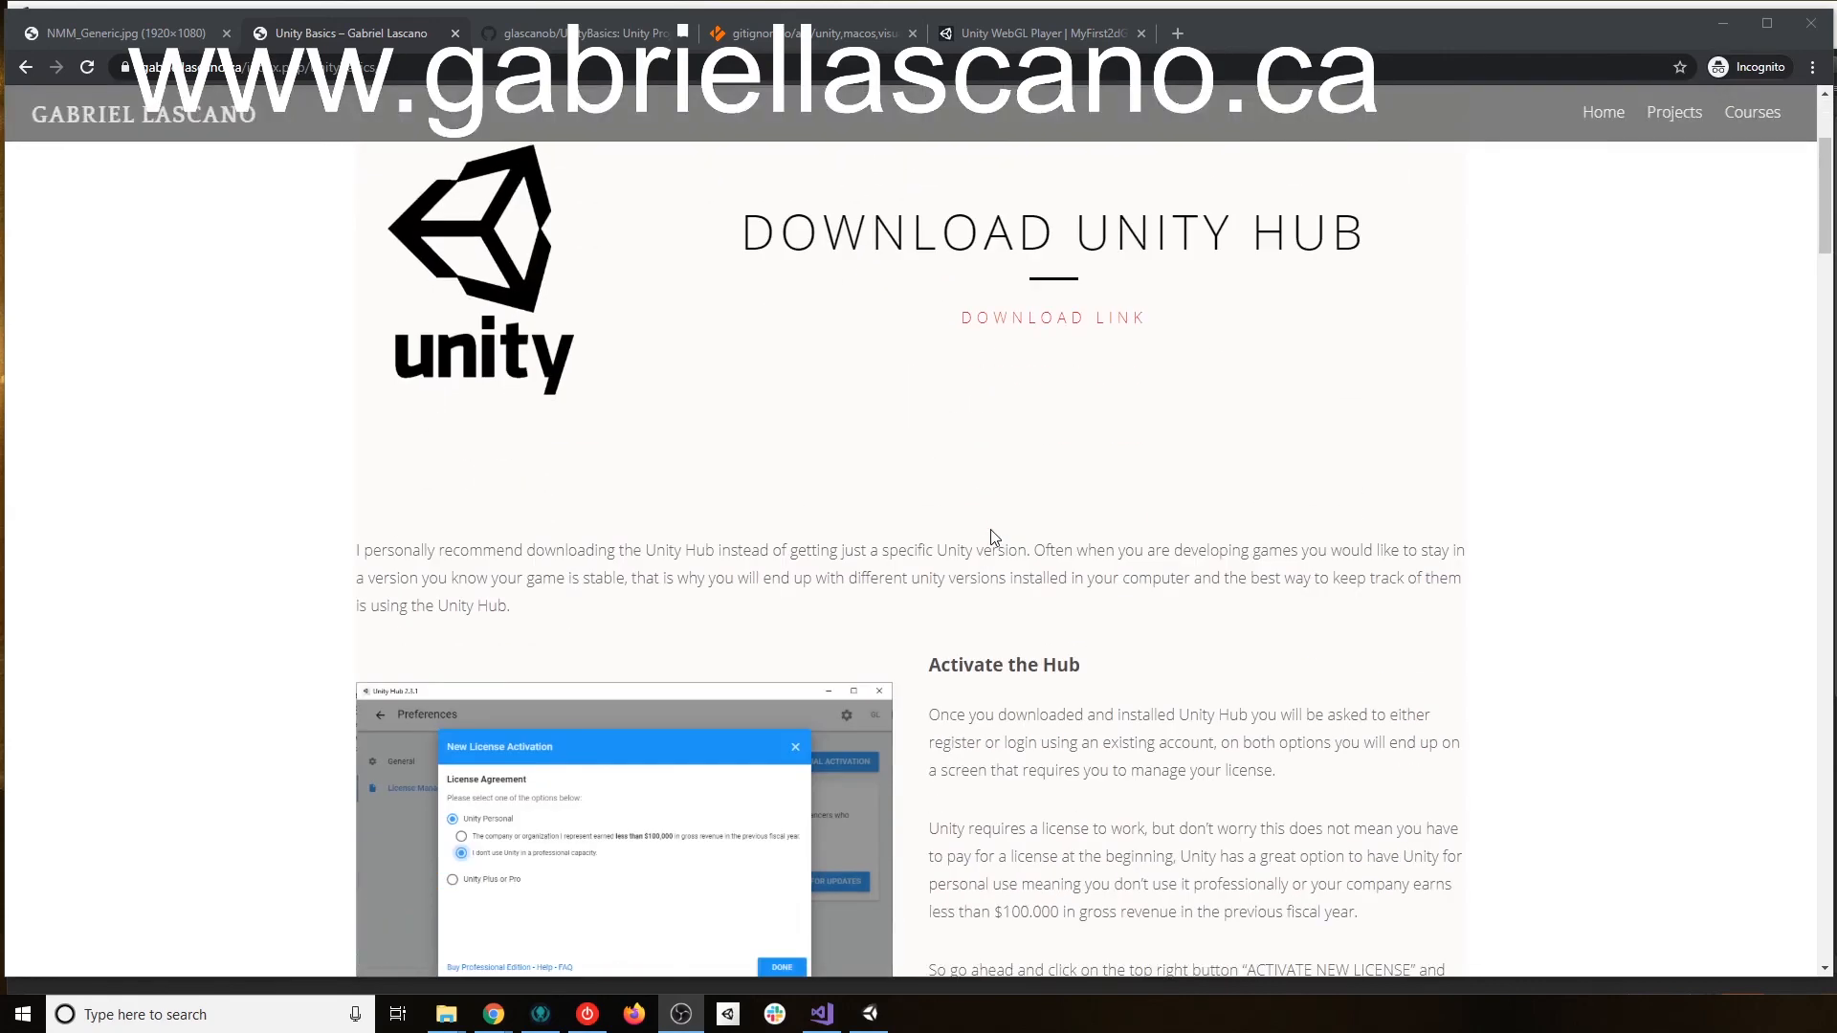
pyautogui.scroll(-8, 991, 532)
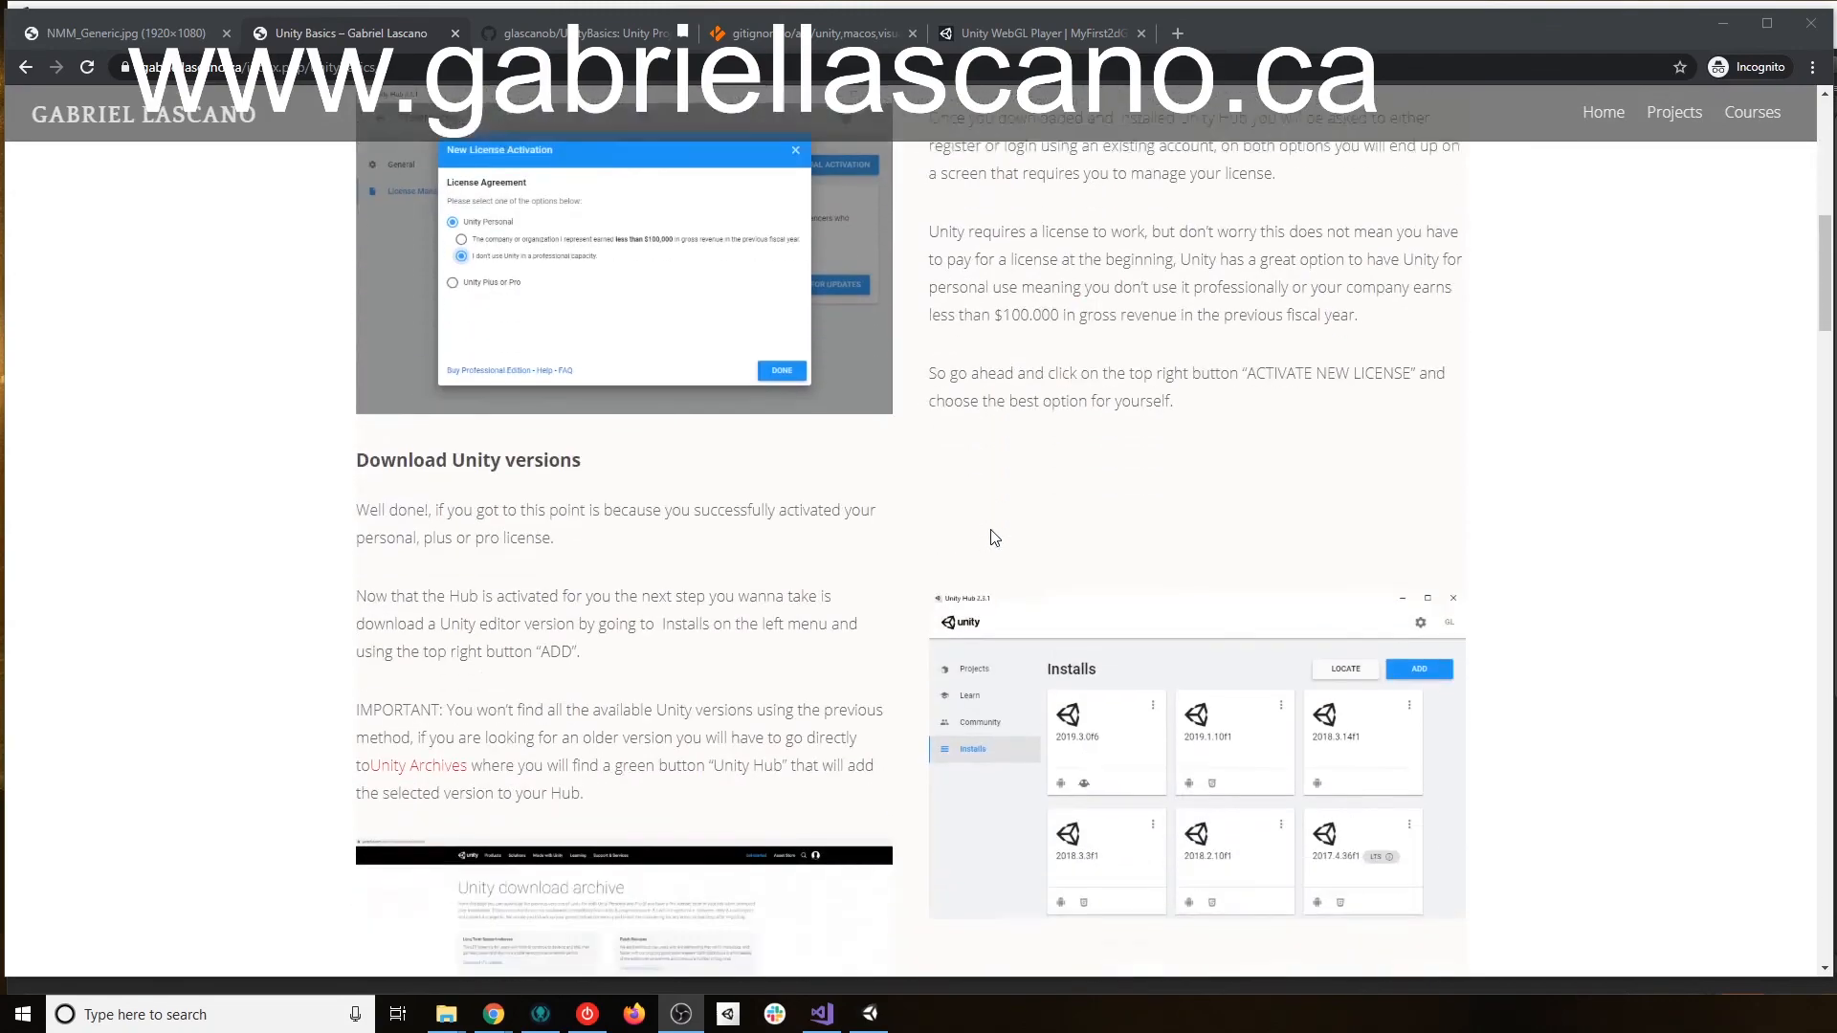
pyautogui.scroll(-17, 991, 538)
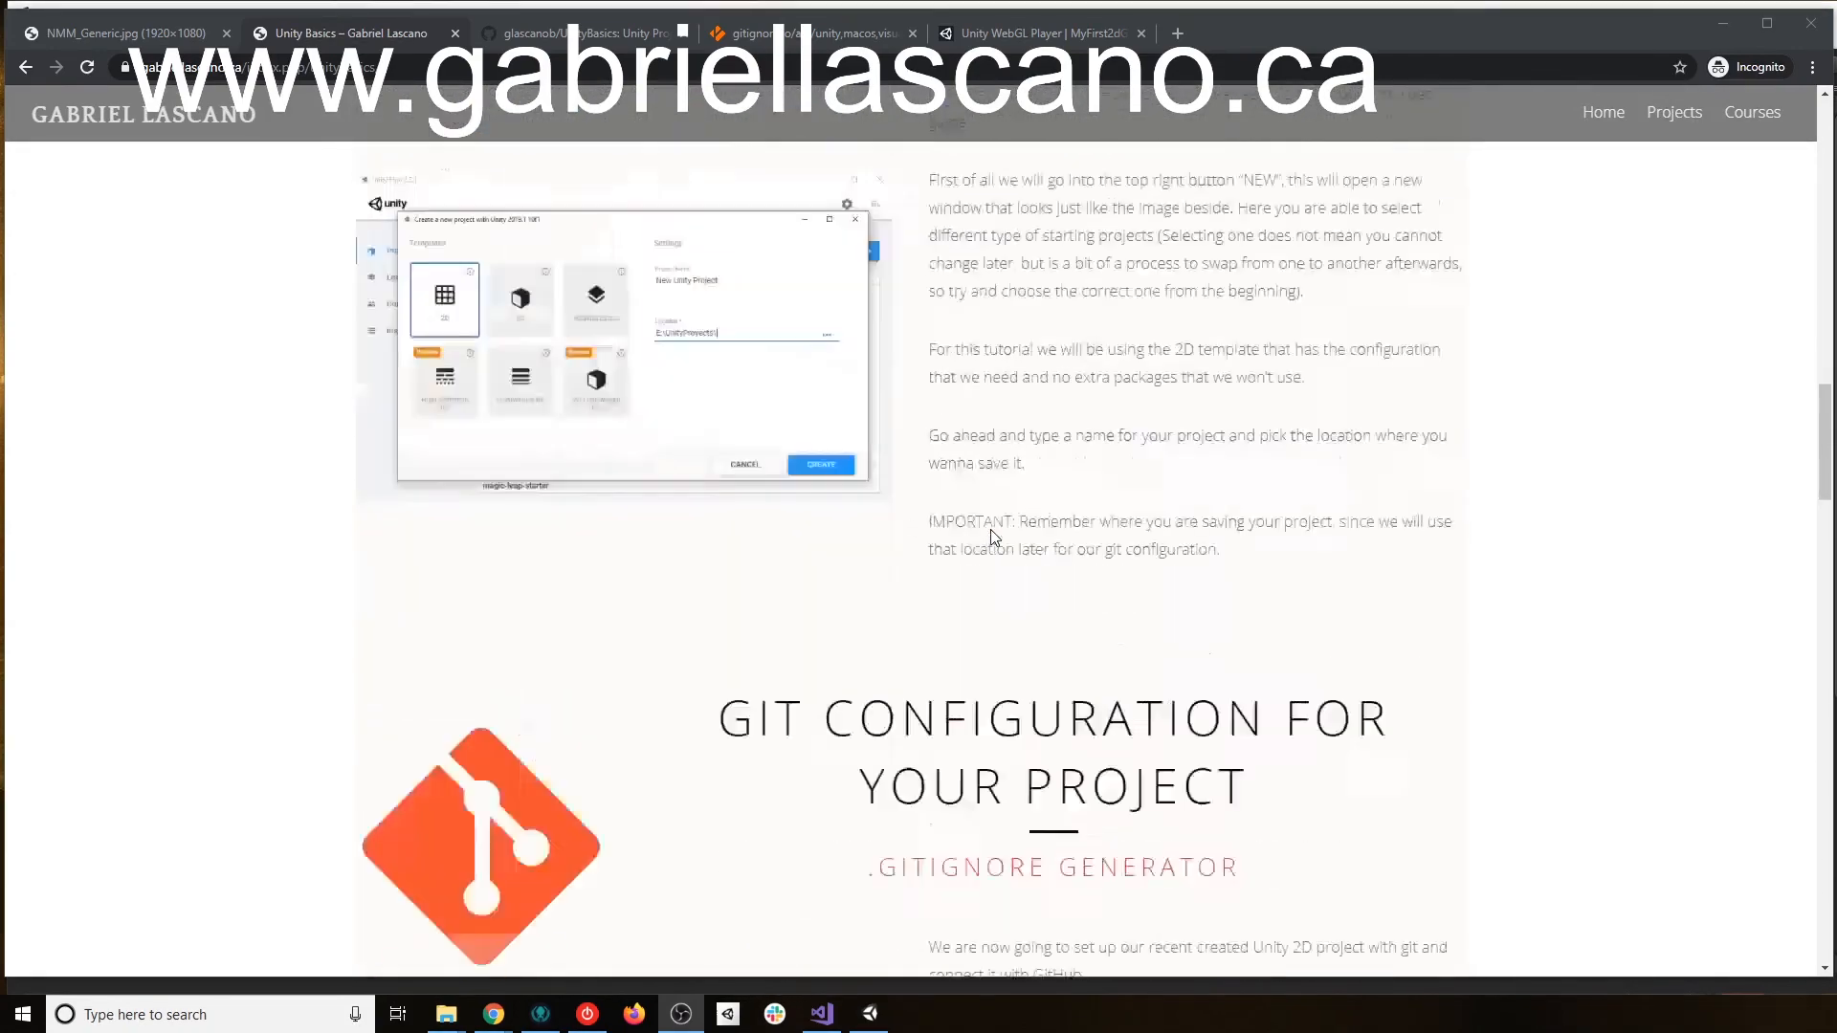
pyautogui.scroll(-15, 995, 537)
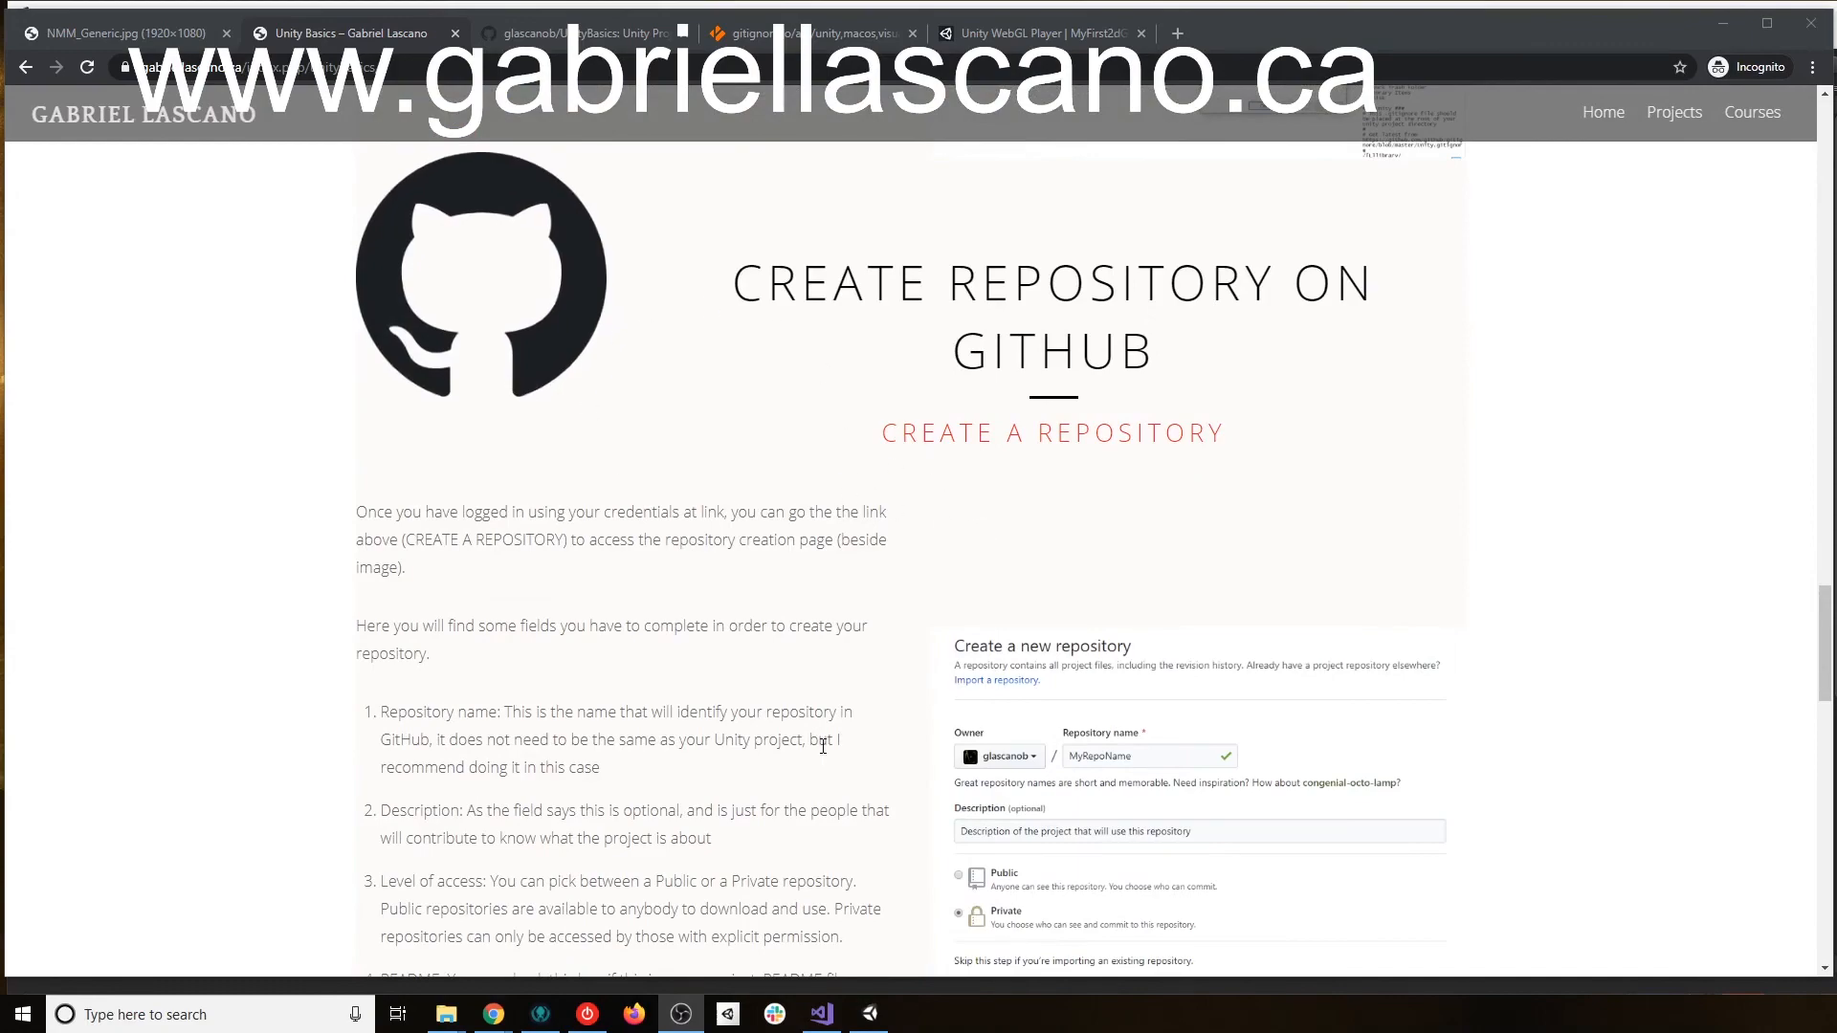
pyautogui.scroll(-12, 822, 737)
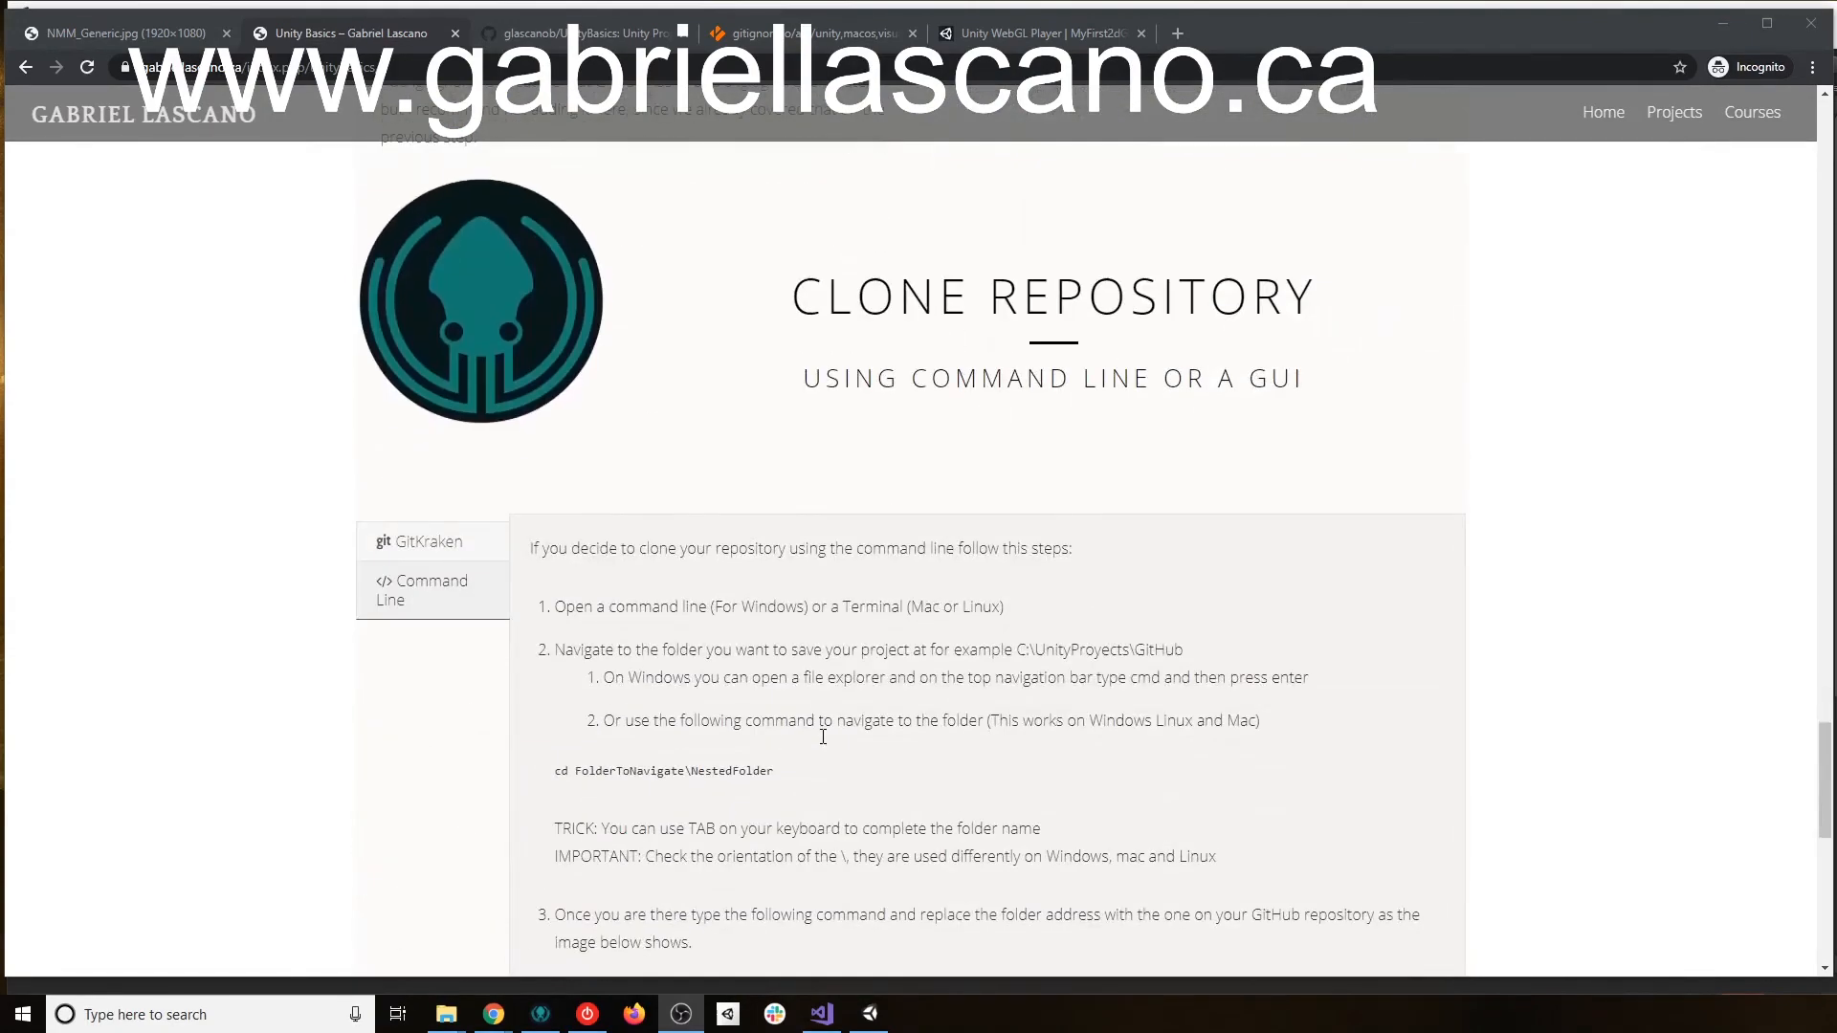
pyautogui.scroll(-2, 1029, 696)
pyautogui.scroll(-1, 789, 683)
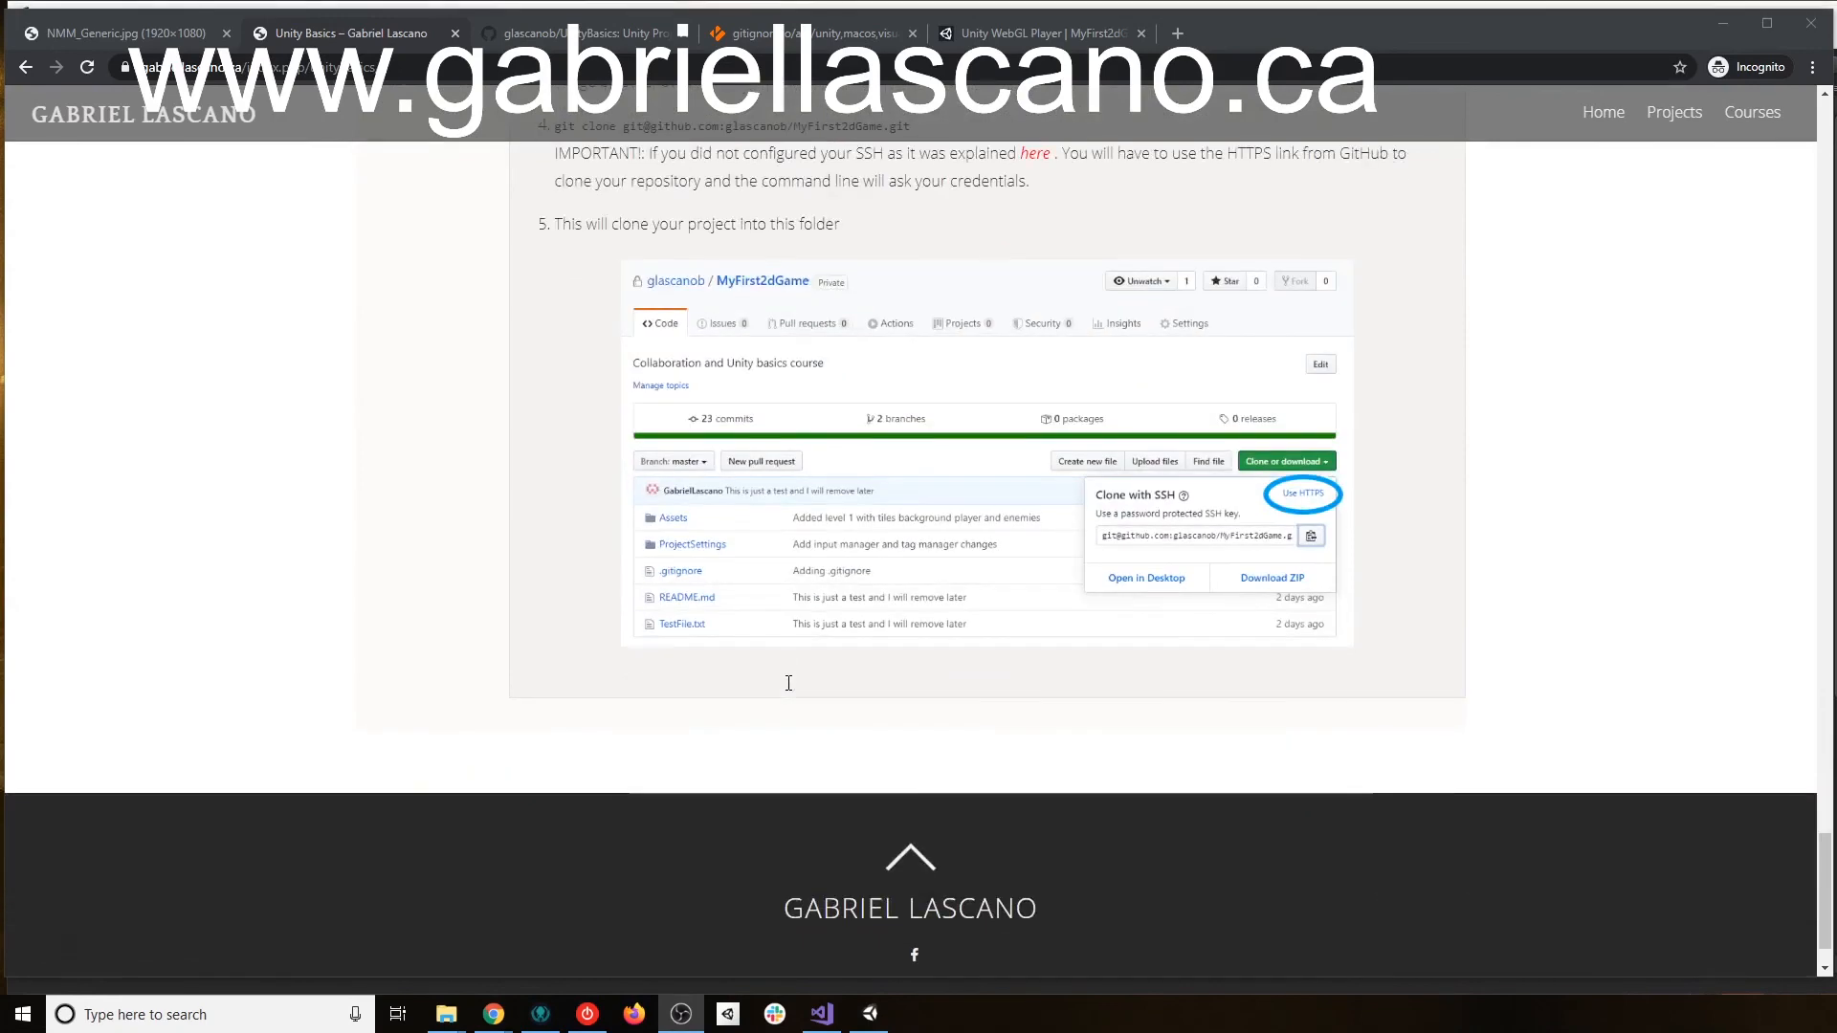
pyautogui.scroll(9, 792, 680)
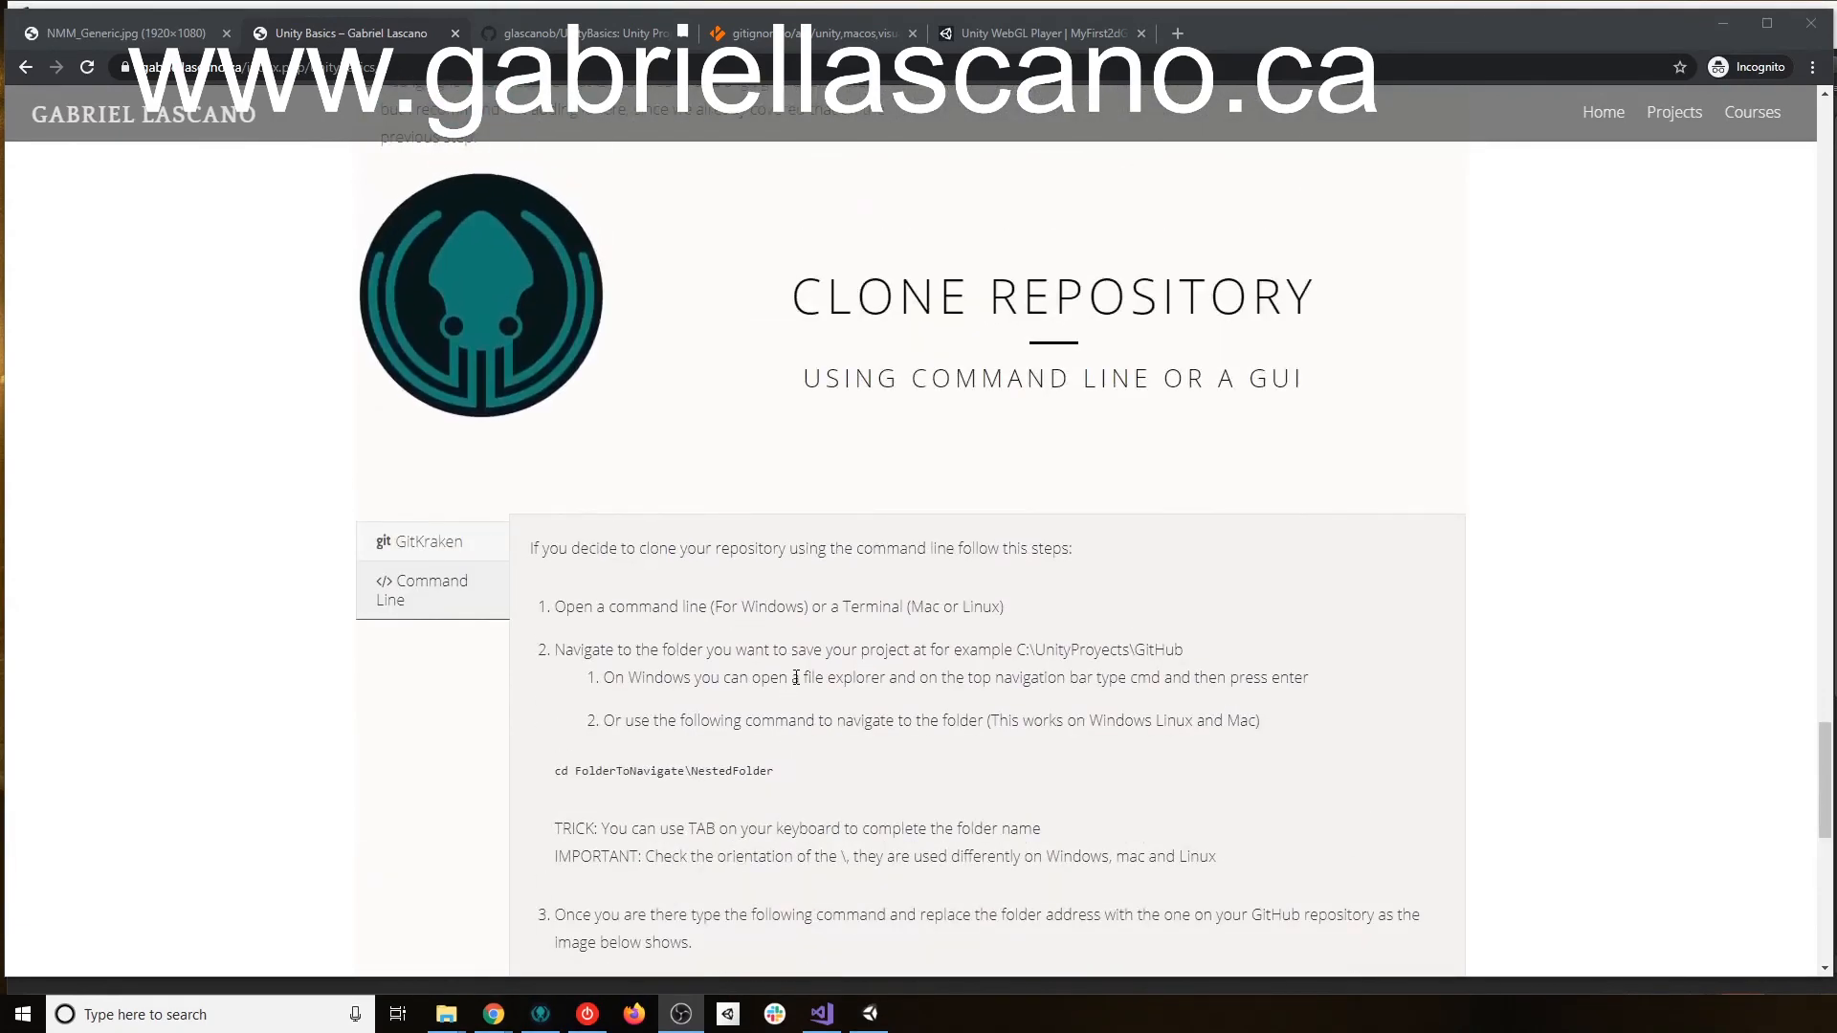
pyautogui.scroll(10, 795, 677)
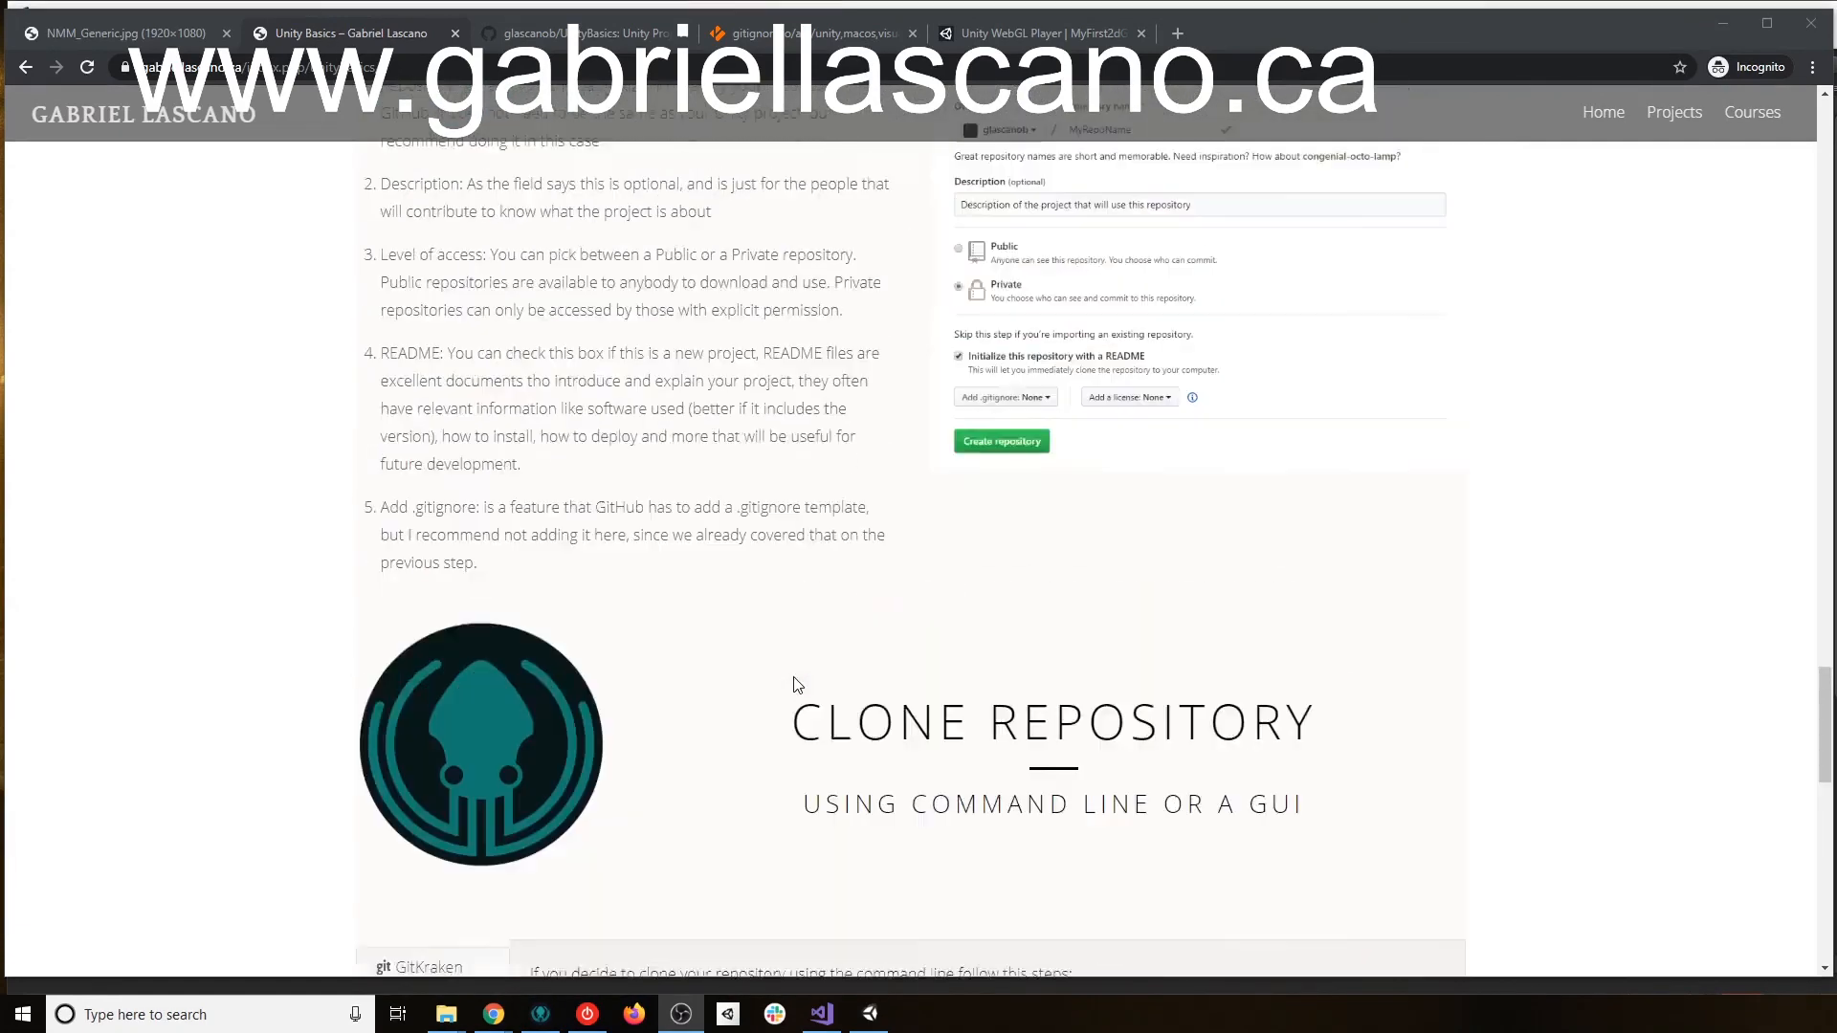
pyautogui.scroll(5, 795, 675)
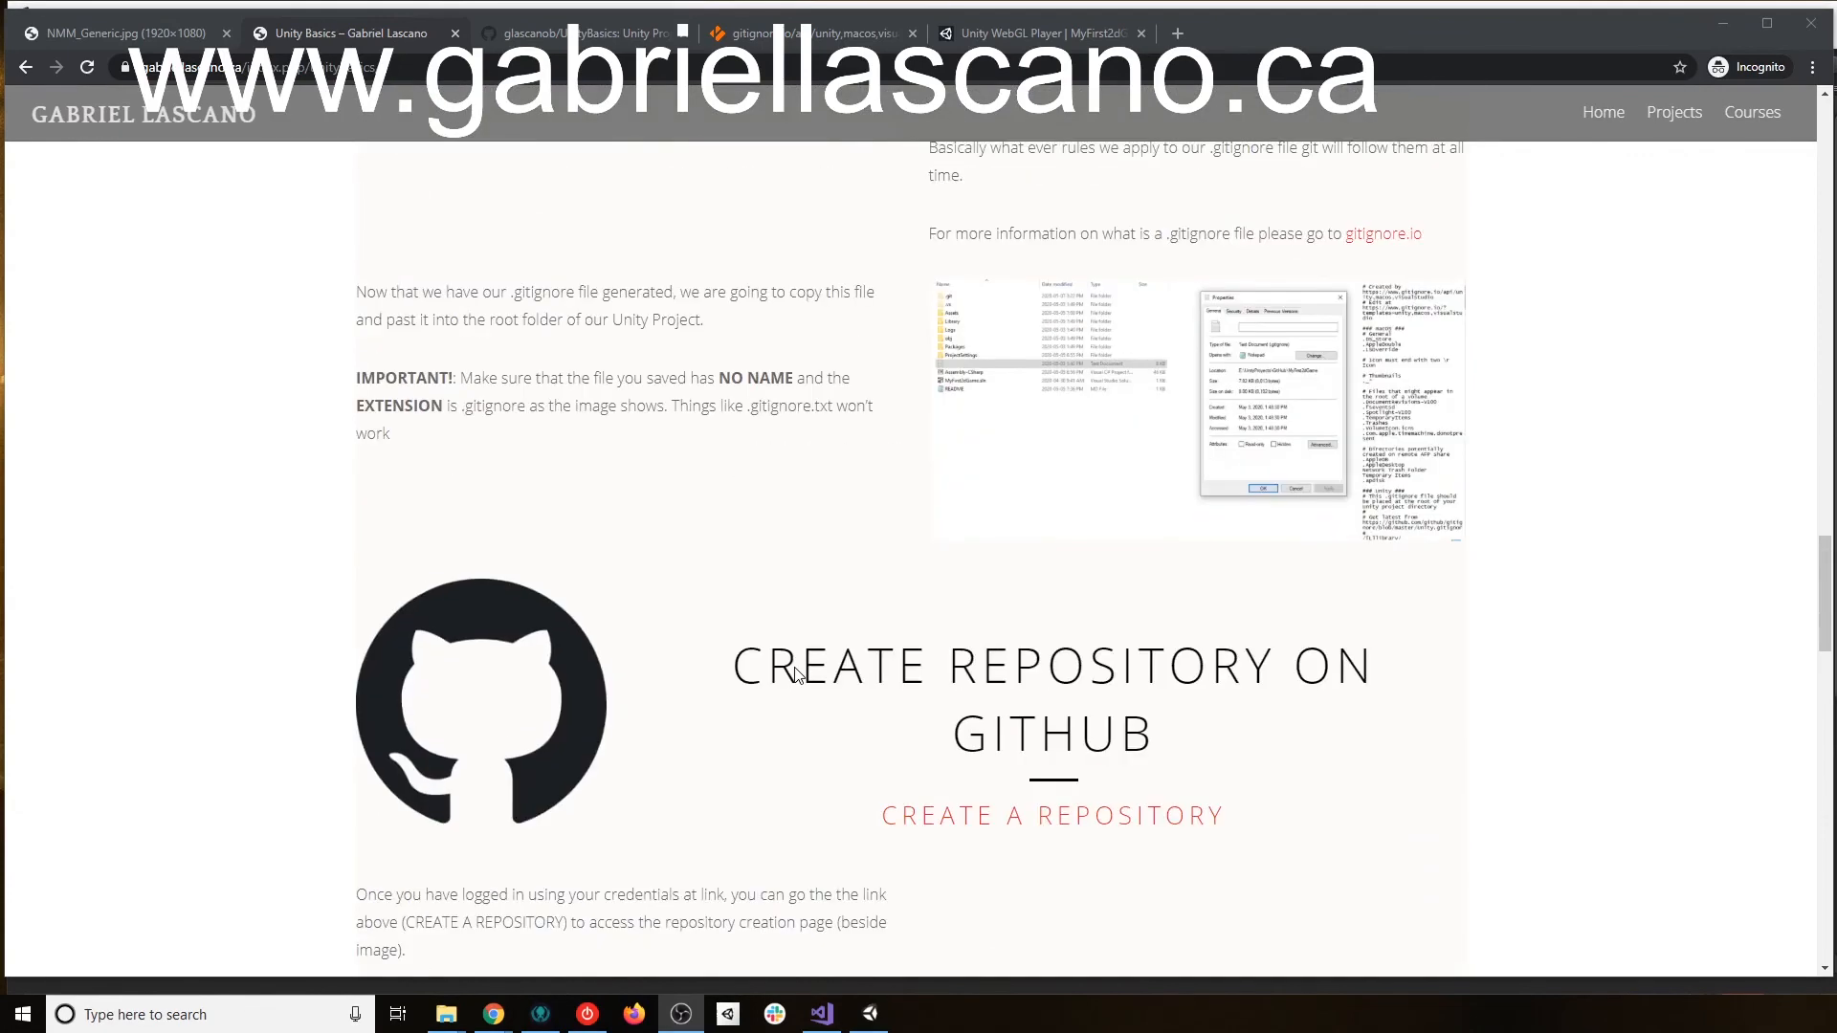